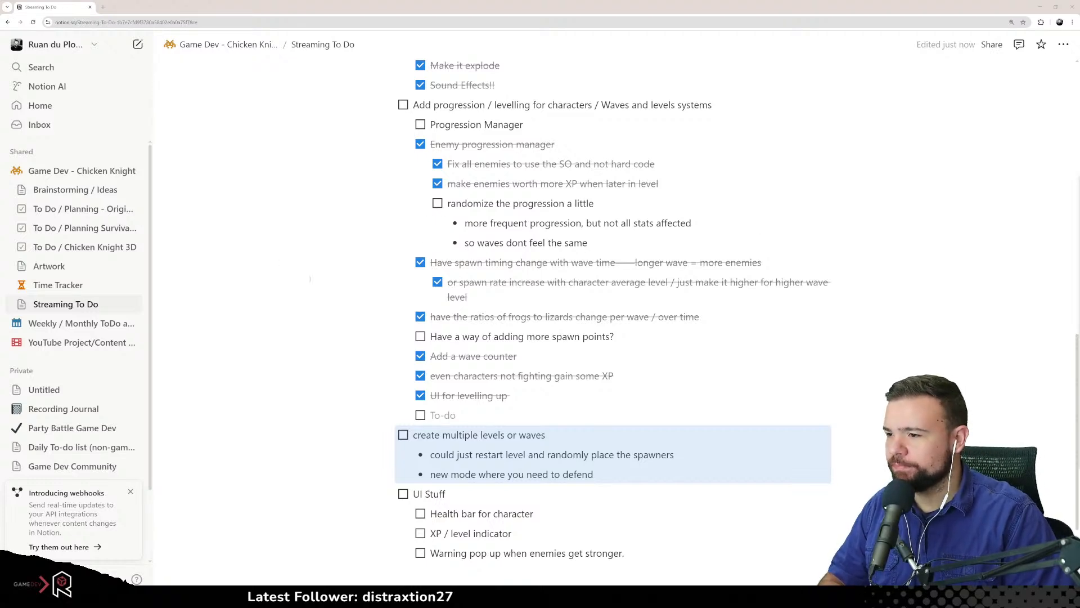
Examine the unfinished items under the progression / levelling section, including randomizing the progression and adding more spawn points
scroll(279, 263, "down", 3)
left_click(615, 352)
scroll(541, 361, "up", 4)
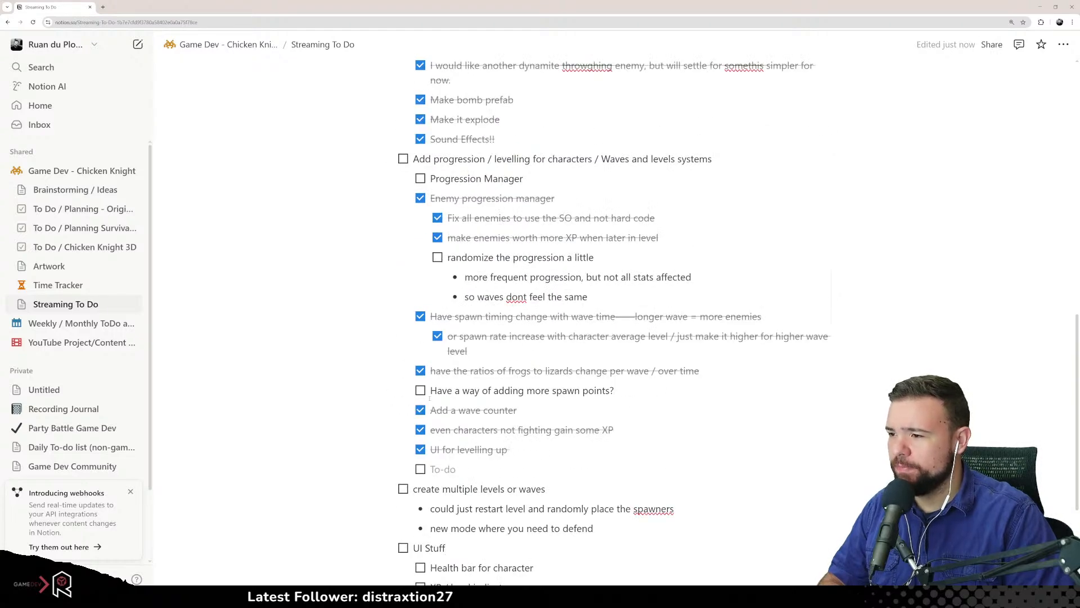
left_click_drag(437, 390, 602, 391)
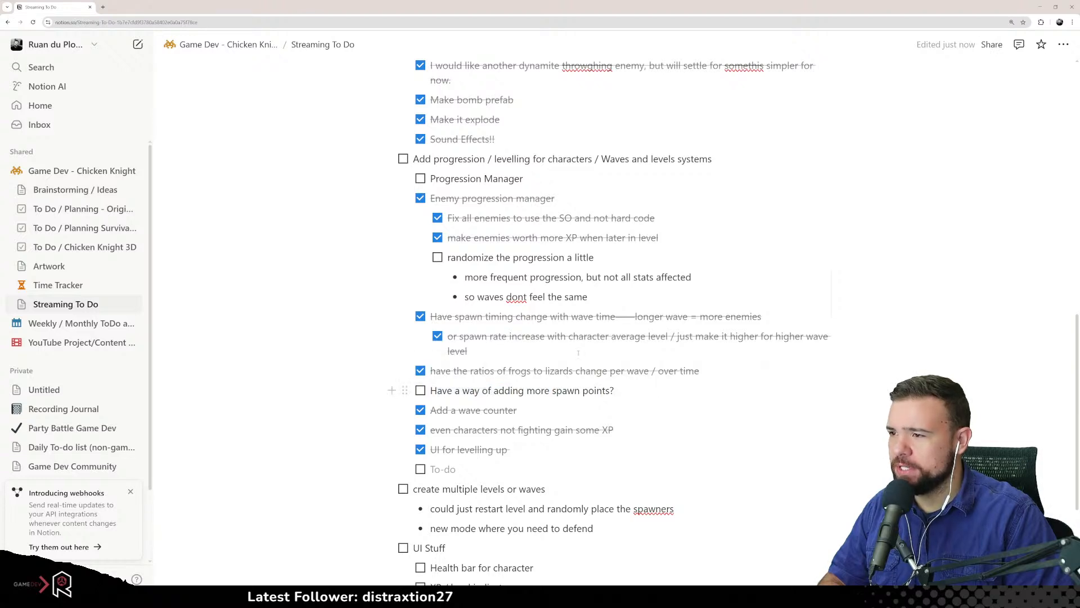
left_click_drag(456, 257, 580, 257)
left_click_drag(501, 277, 661, 277)
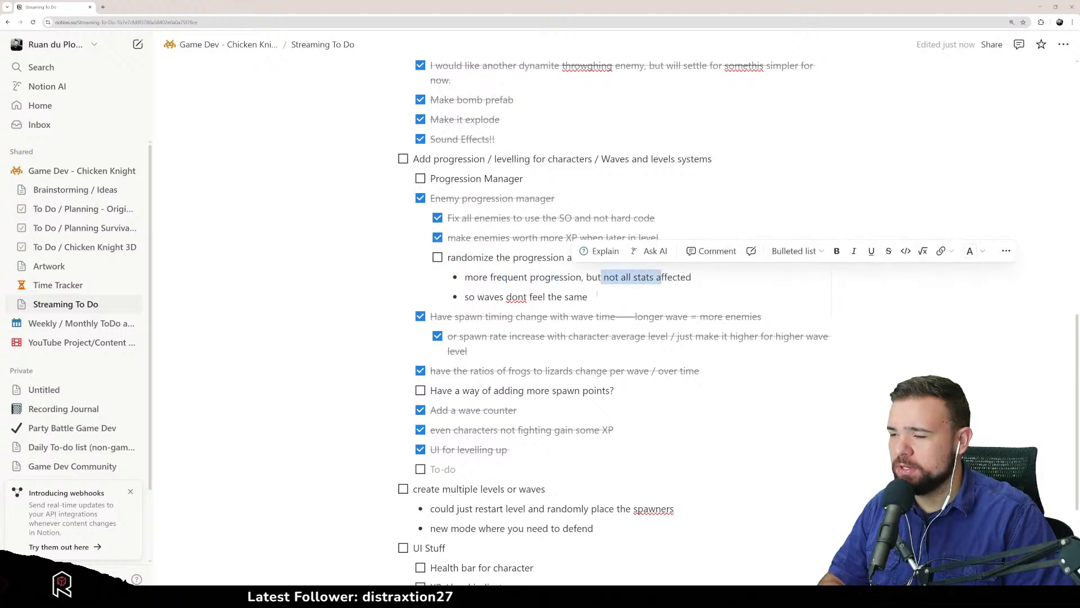
left_click(470, 301)
left_click_drag(470, 301, 568, 299)
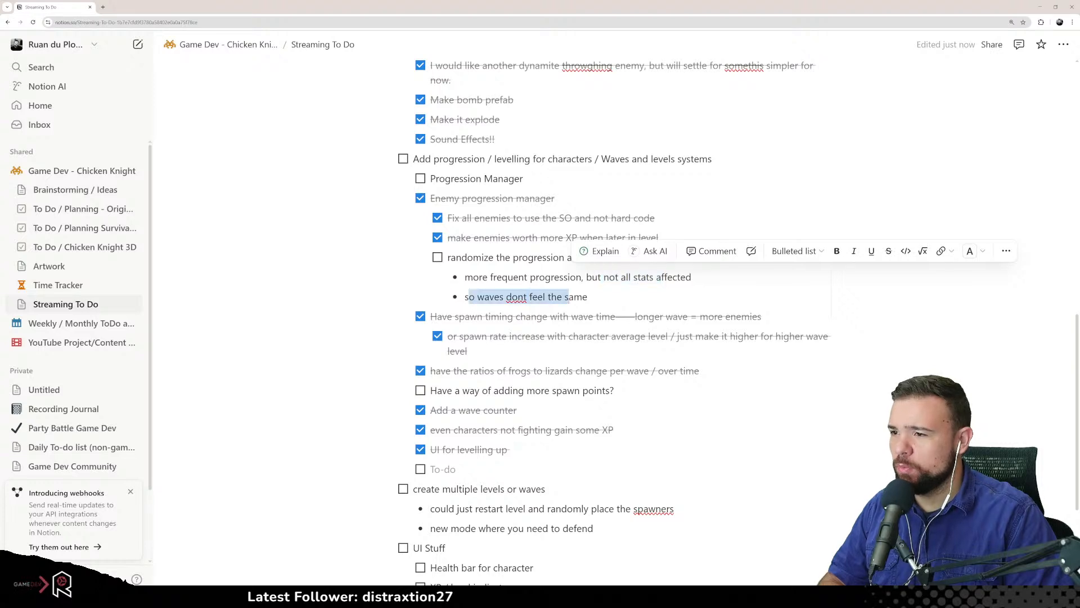
left_click(588, 298)
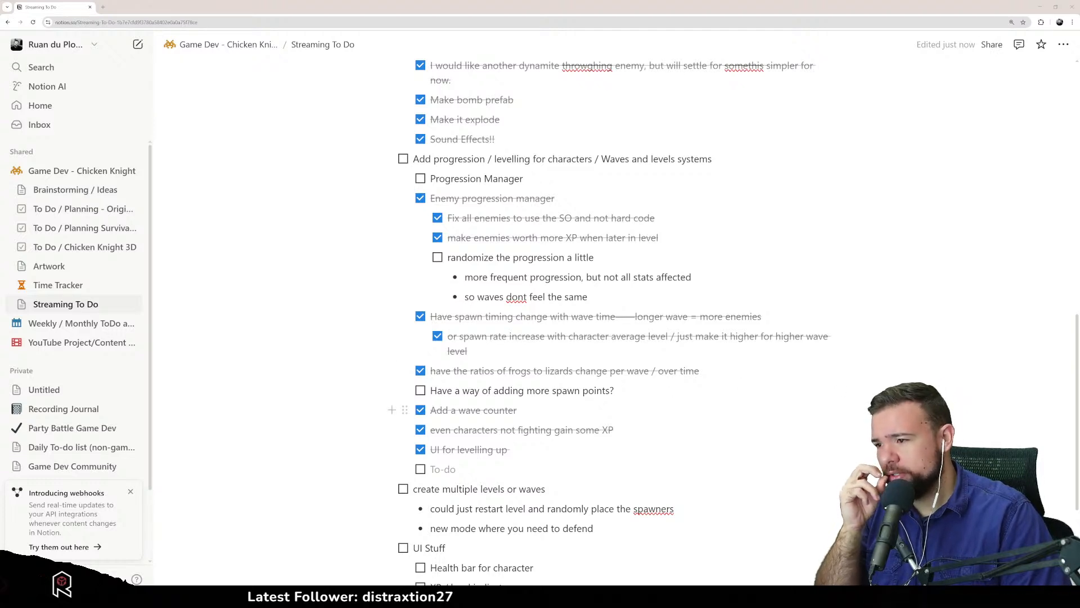
left_click_drag(431, 391, 614, 390)
left_click(504, 392)
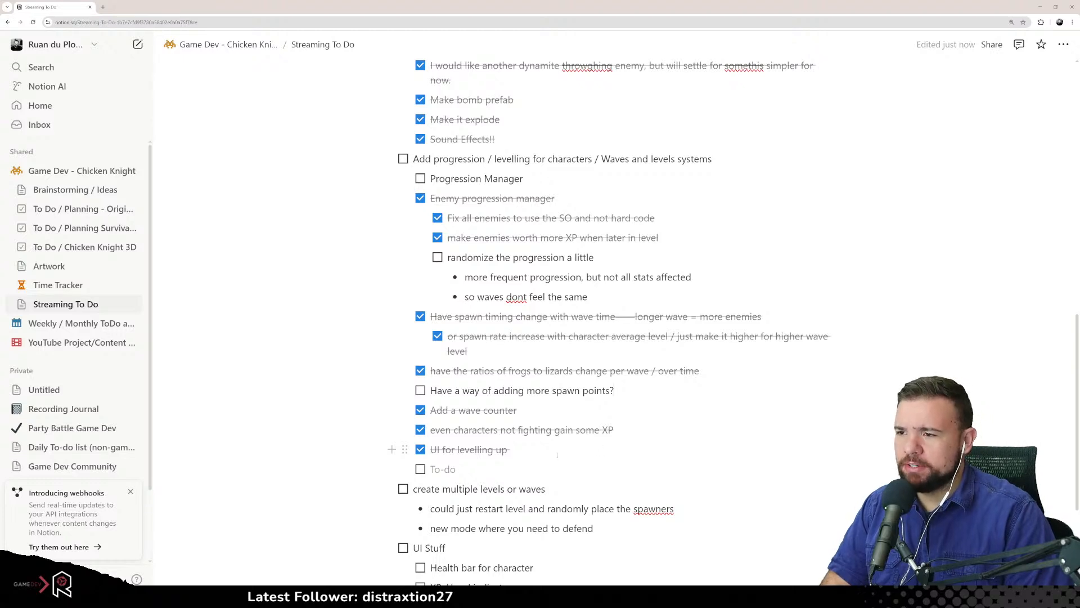
left_click_drag(440, 389, 610, 390)
left_click(482, 390)
left_click_drag(463, 389, 614, 390)
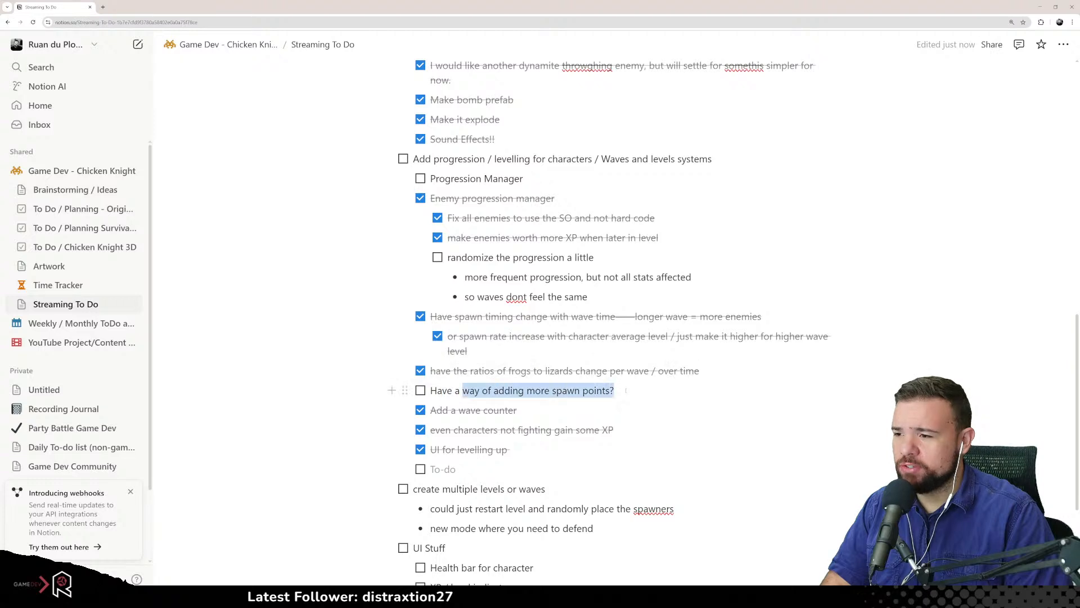
left_click(603, 430)
left_click_drag(548, 419, 528, 459)
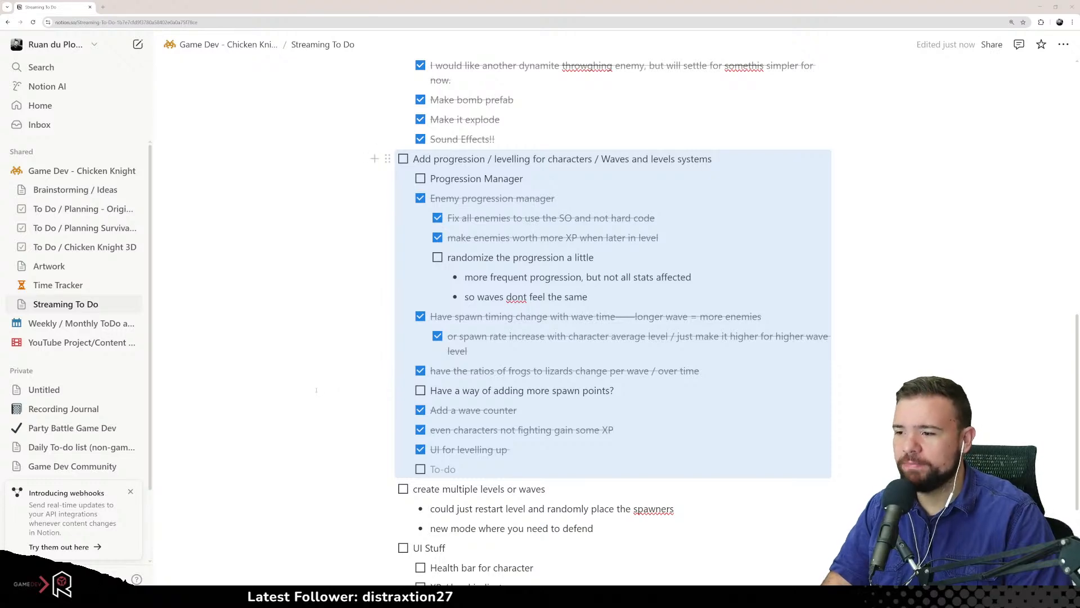
Examine the multiple levels or waves ideas and the UI Stuff tasks, and look over the rest of the to-do list
scroll(316, 389, "down", 2)
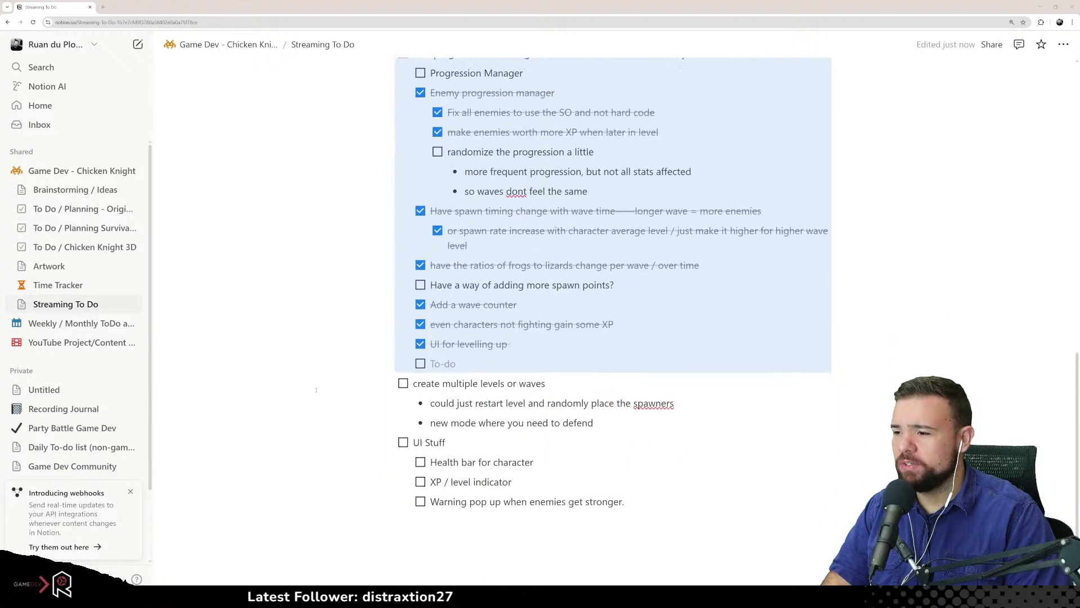
left_click_drag(425, 383, 545, 384)
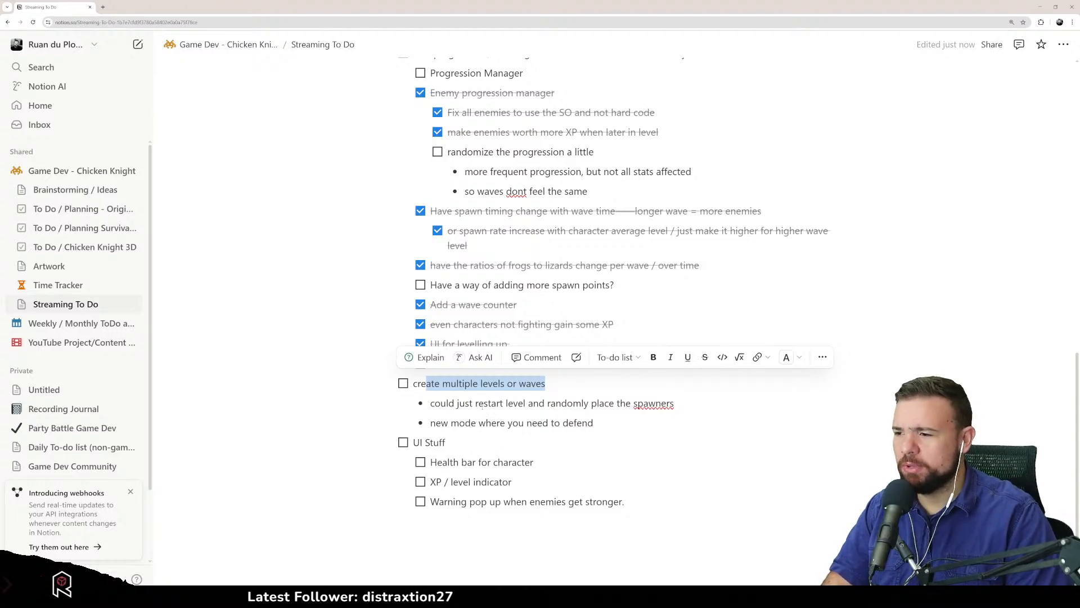
left_click_drag(454, 403, 643, 403)
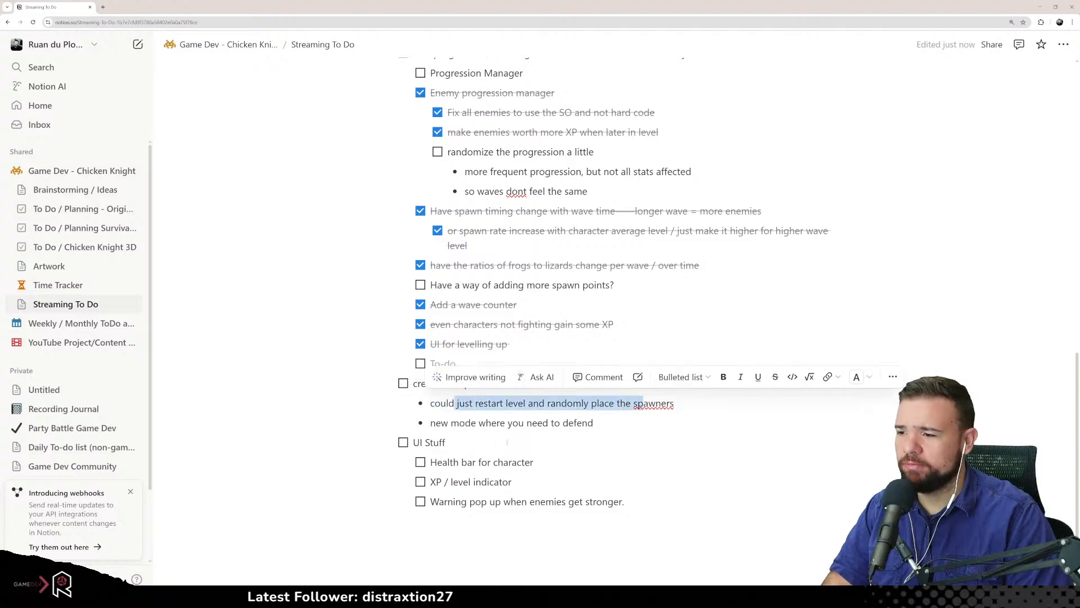
left_click_drag(451, 423, 549, 429)
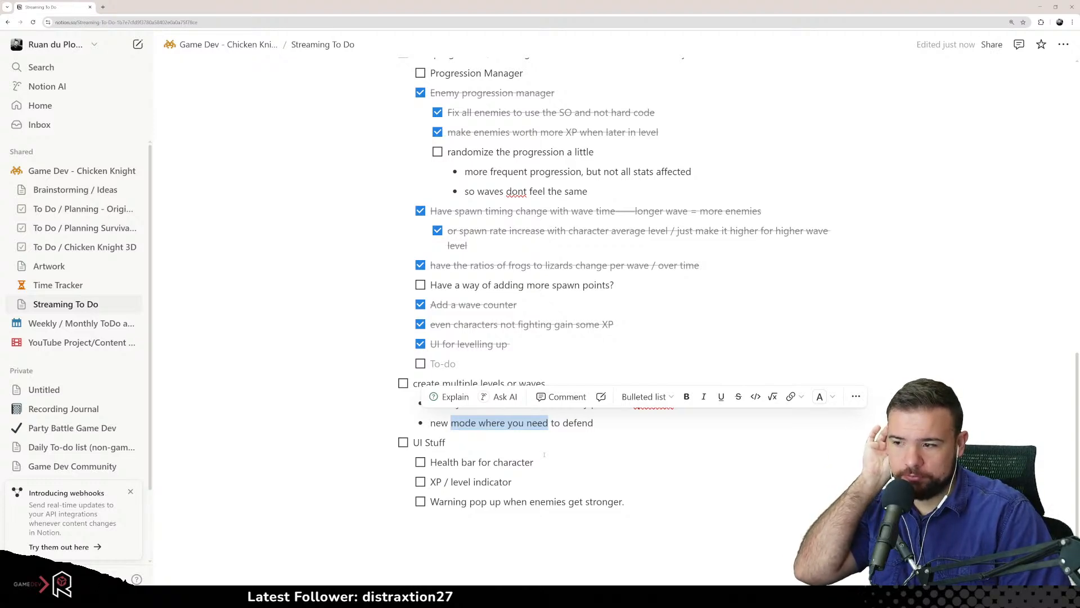
left_click(442, 431)
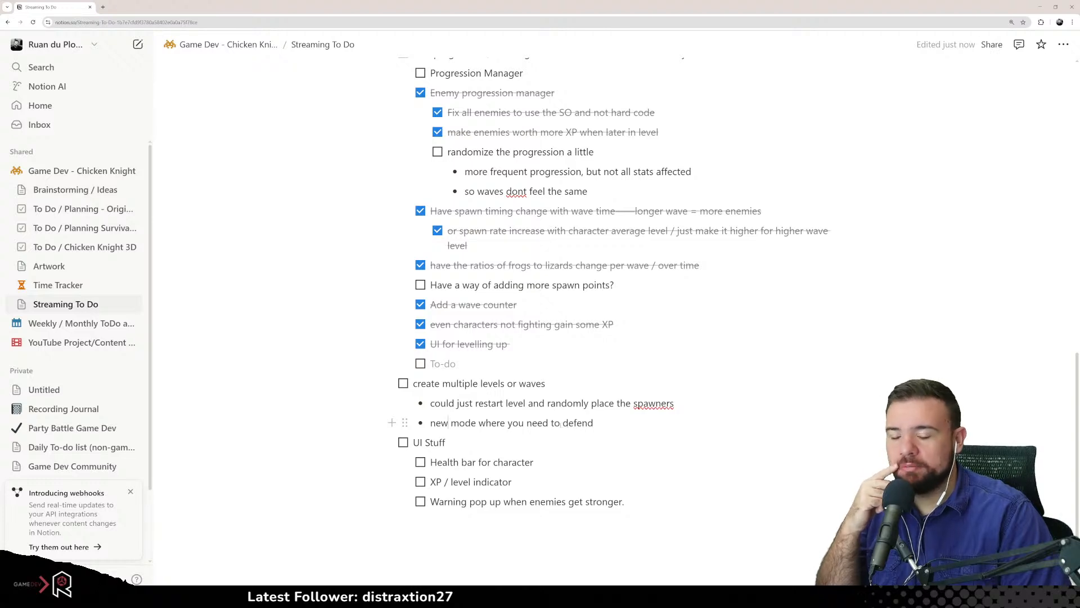
left_click_drag(430, 422, 588, 435)
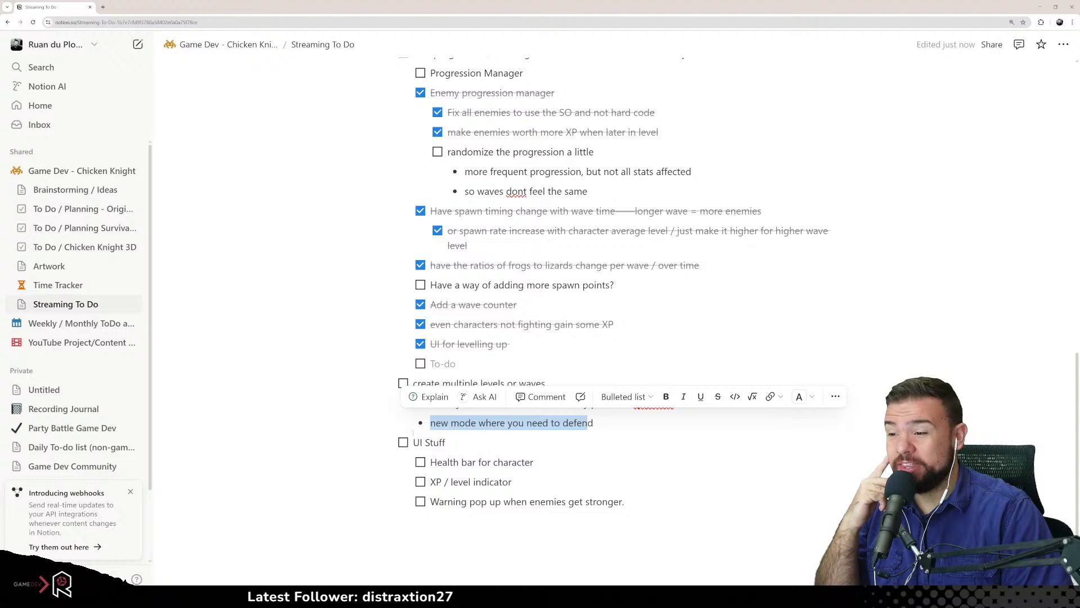
left_click(451, 433)
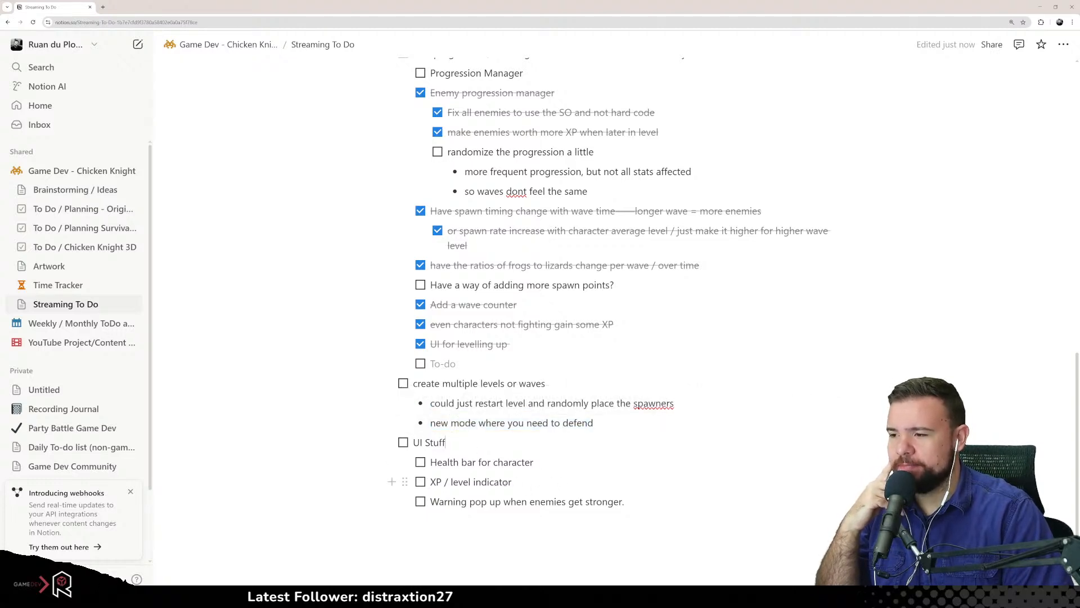
left_click_drag(471, 462, 487, 502)
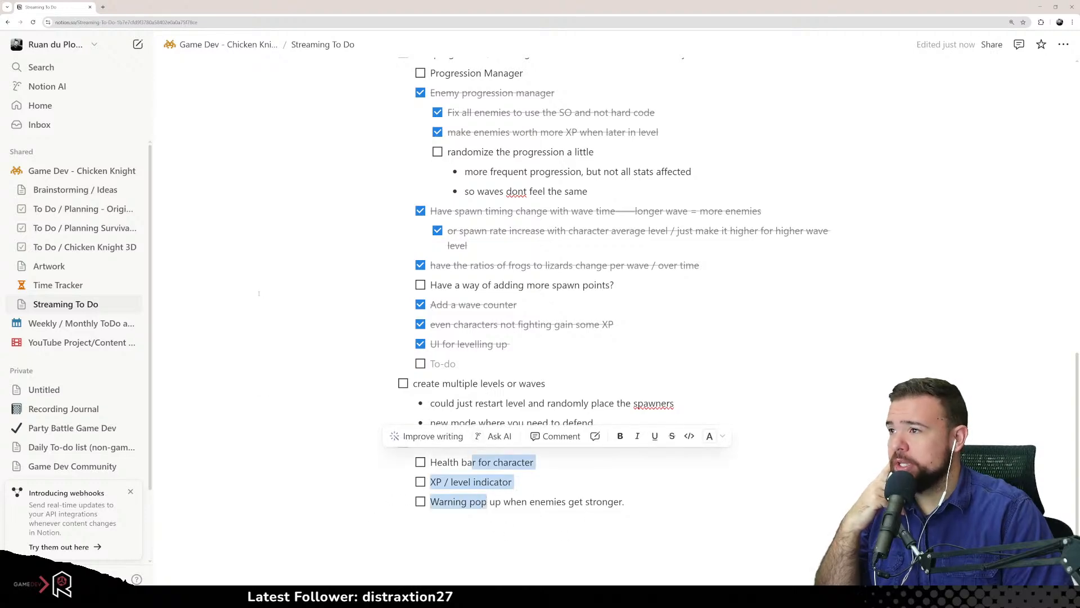
scroll(455, 310, "up", 15)
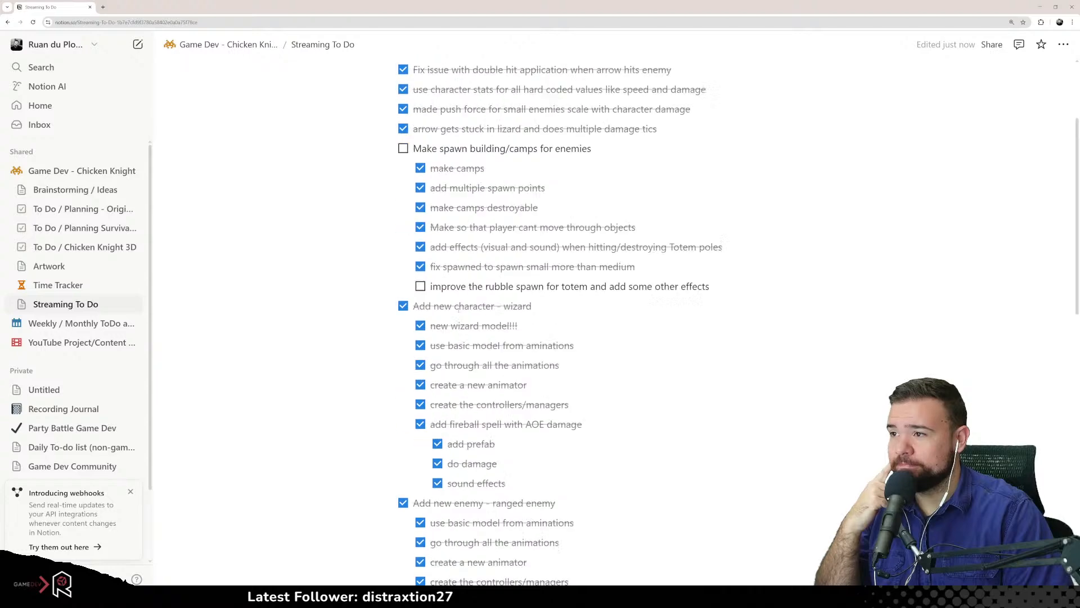
scroll(459, 310, "down", 9)
scroll(463, 310, "up", 5)
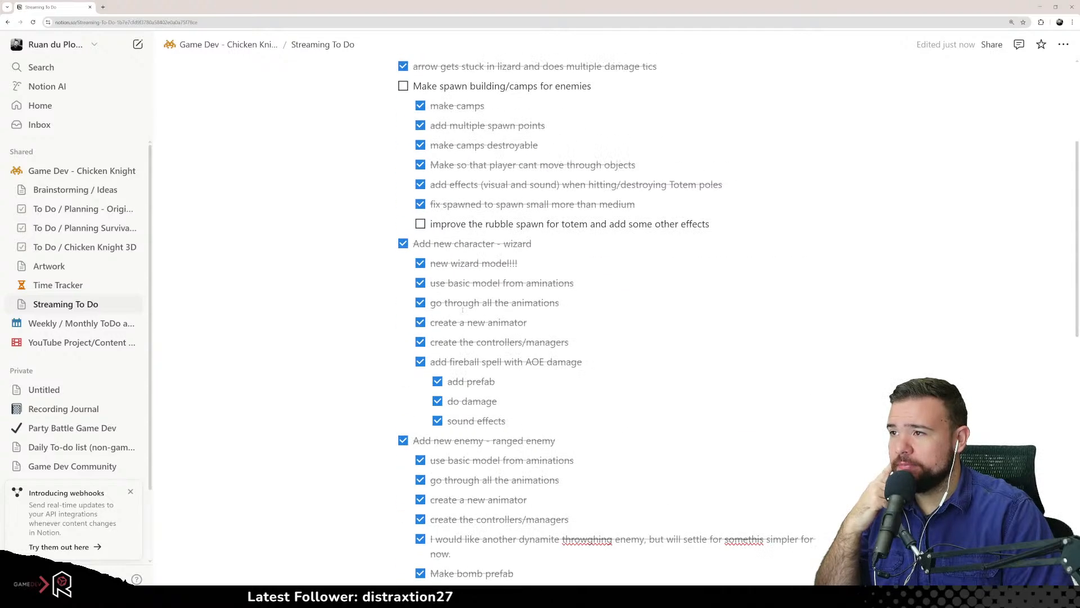
scroll(460, 310, "down", 7)
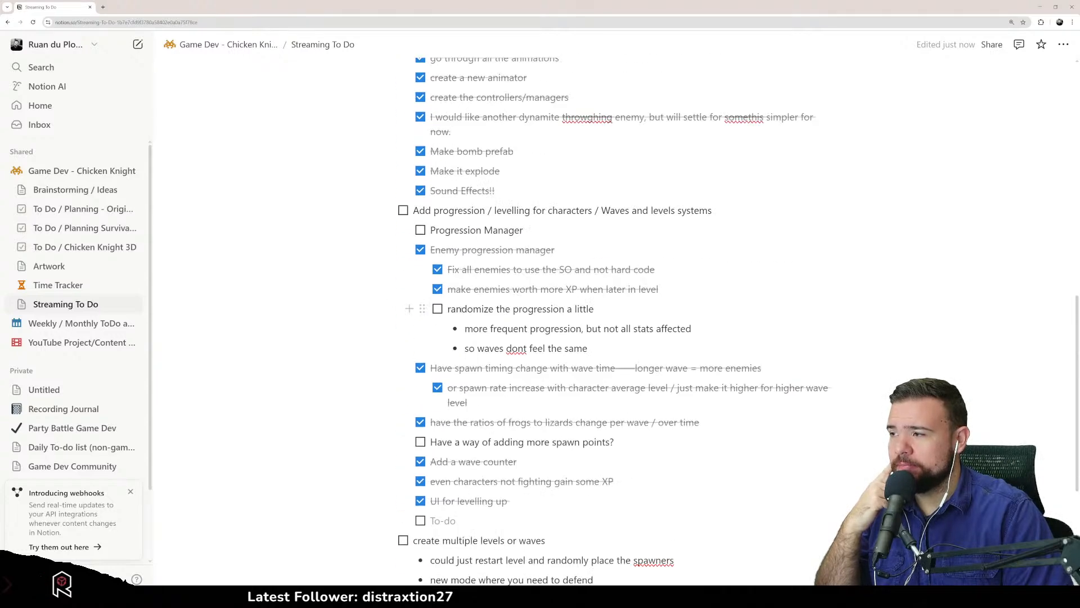
Open the Time Tracker page and review the entries logged per day in the Time Tracking Hub
left_click(72, 286)
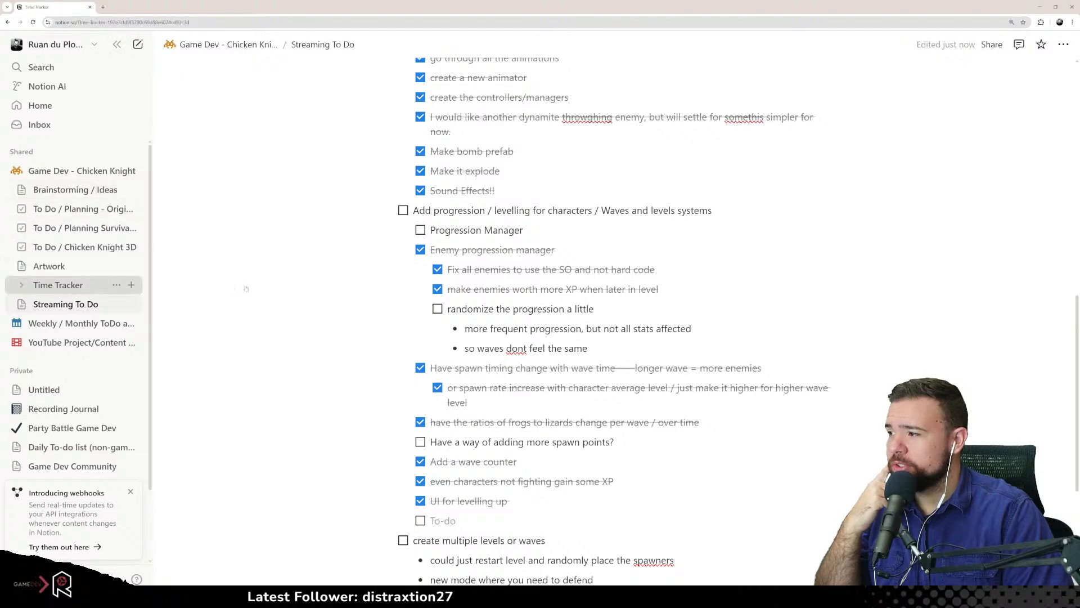
scroll(471, 311, "down", 10)
scroll(472, 311, "down", 4)
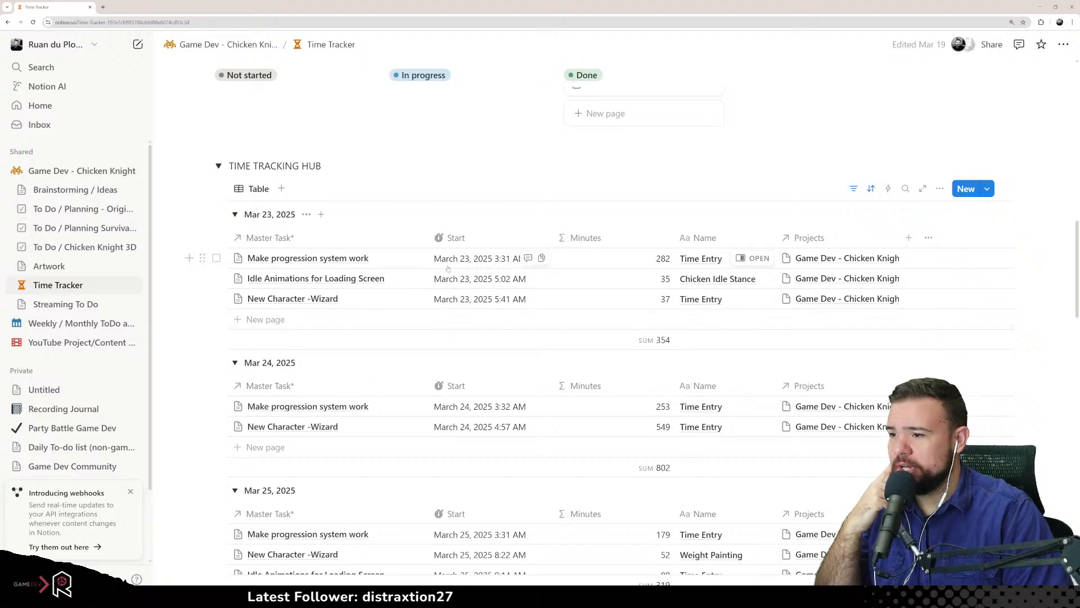
scroll(448, 269, "down", 2)
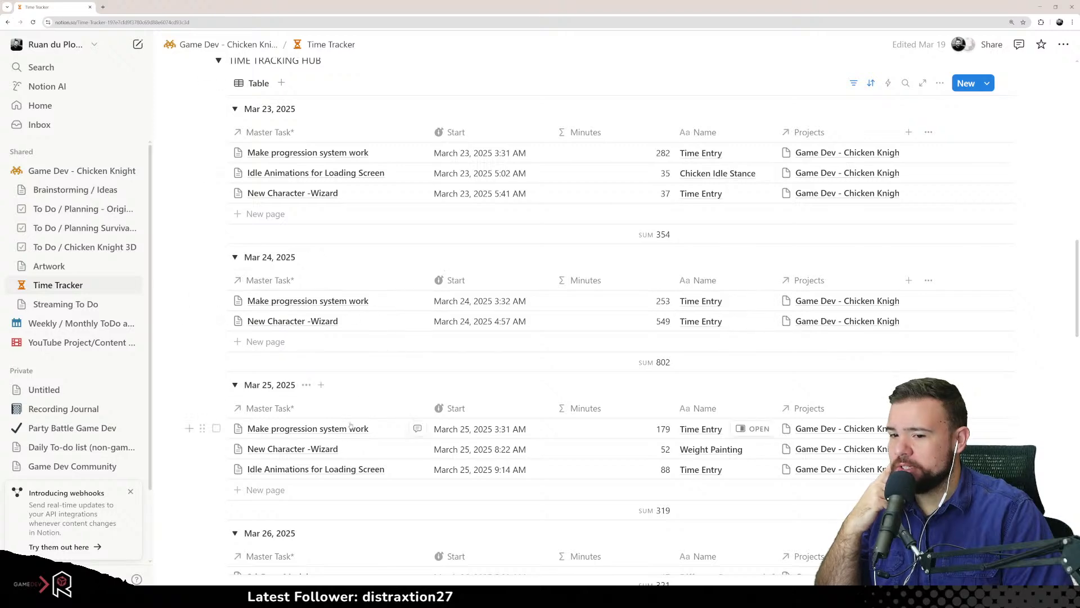
scroll(354, 416, "down", 2)
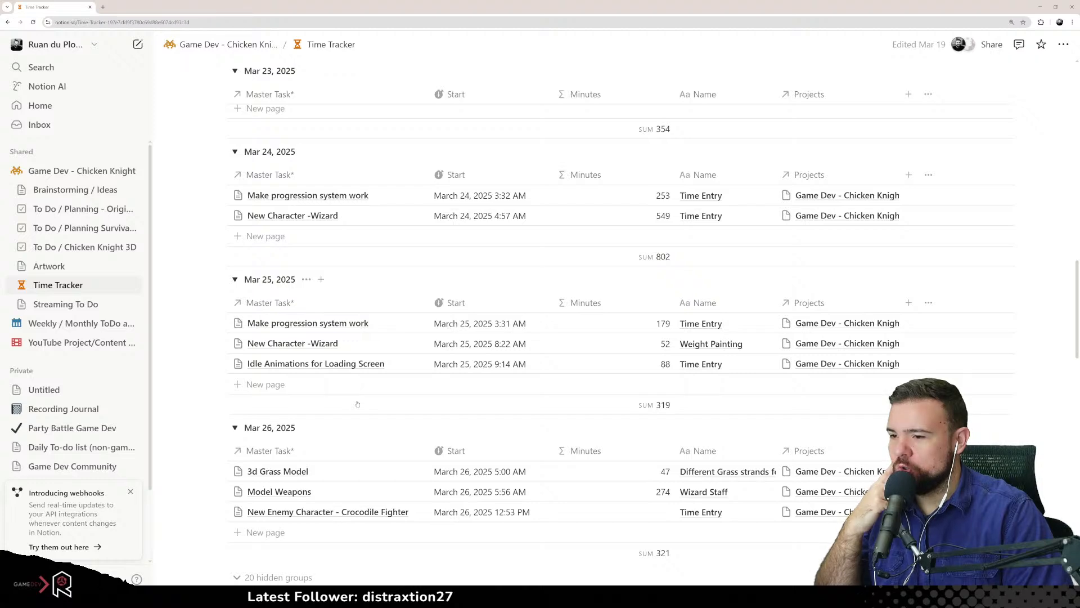
scroll(357, 404, "down", 2)
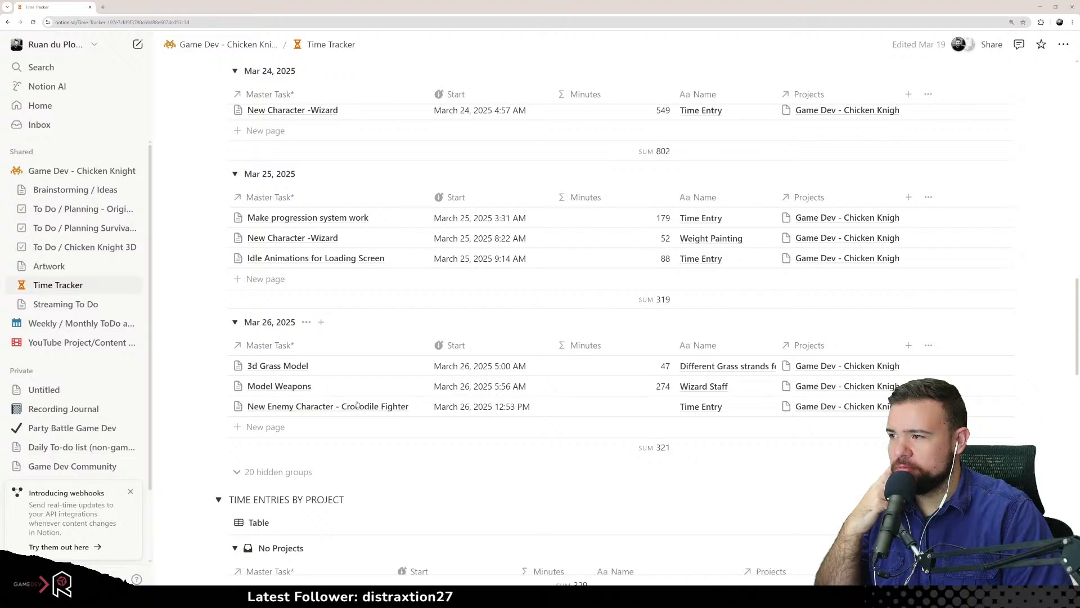
scroll(358, 403, "up", 15)
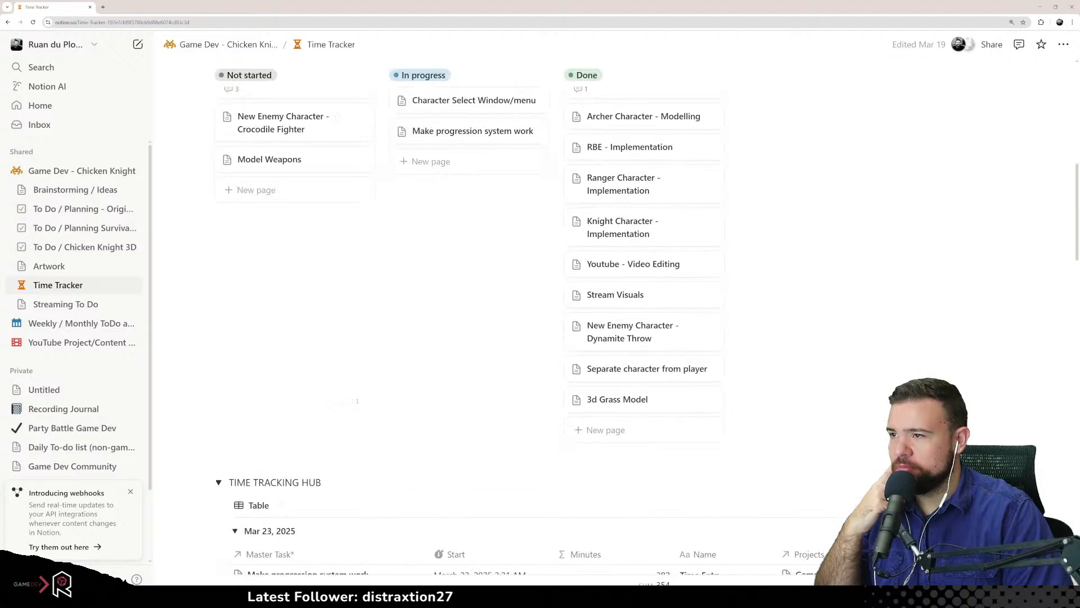
Open the "Make progression system work" task and add two time entries, stopping the first and leaving the second running
left_click(459, 246)
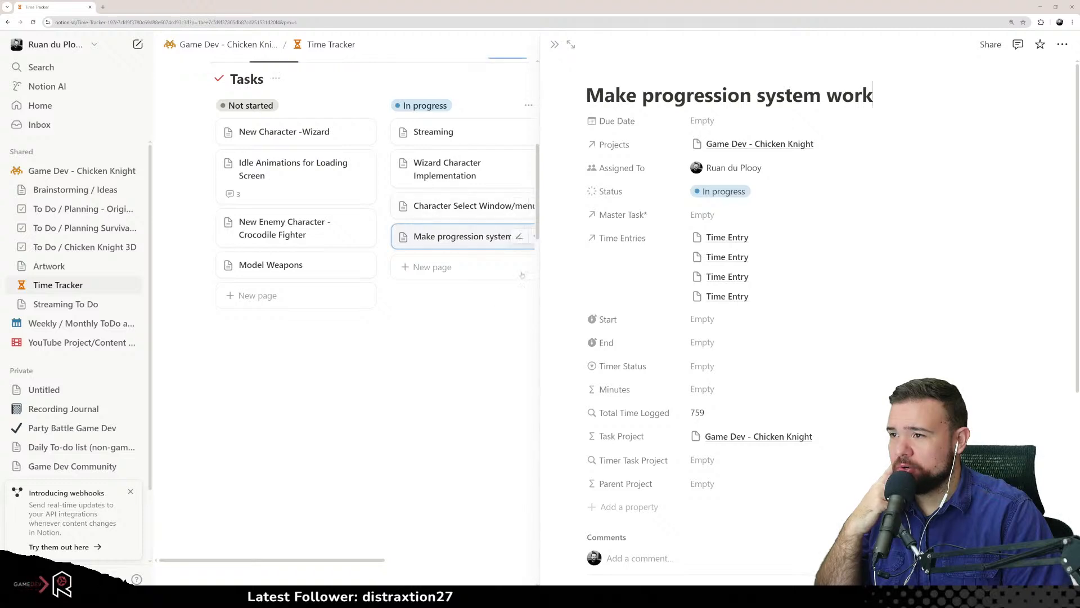
scroll(716, 443, "down", 6)
left_click(642, 343)
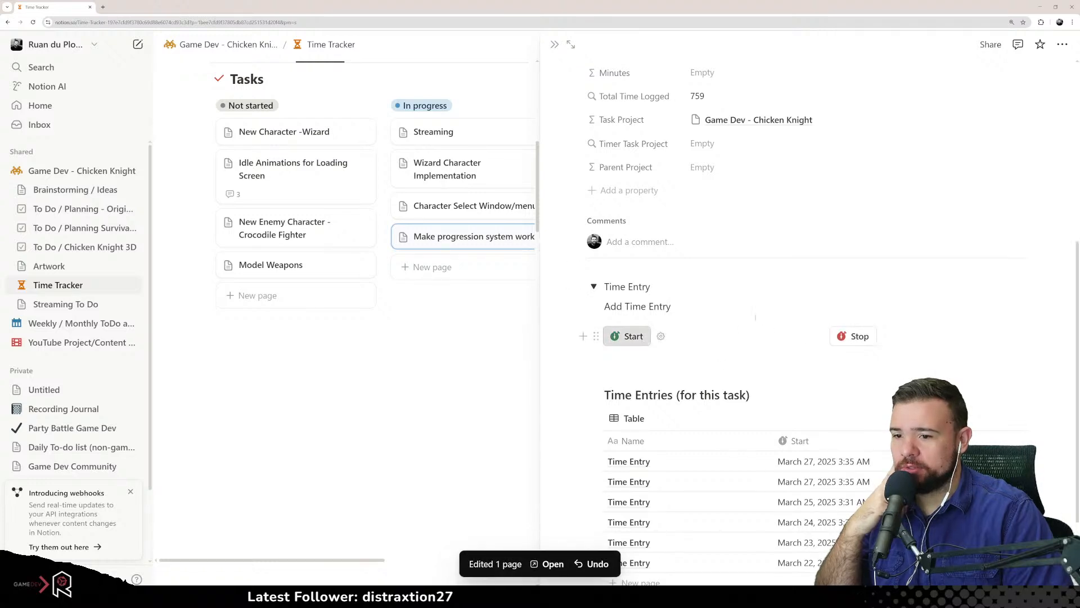
scroll(743, 450, "down", 2)
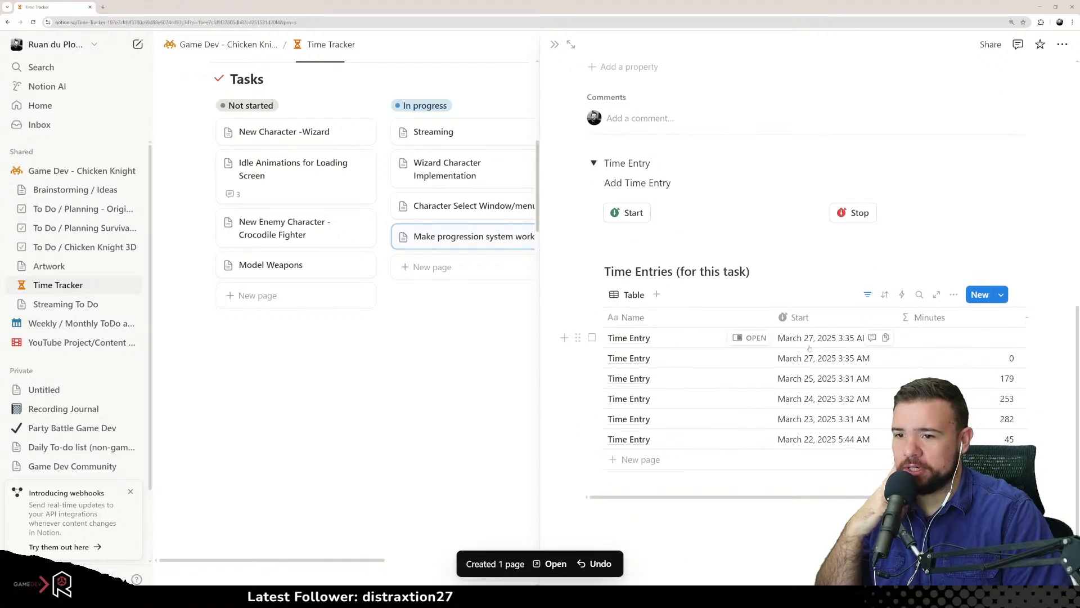
Open the task's stopped March 27 time entry and set its start date to March 26, 2025
left_click(753, 358)
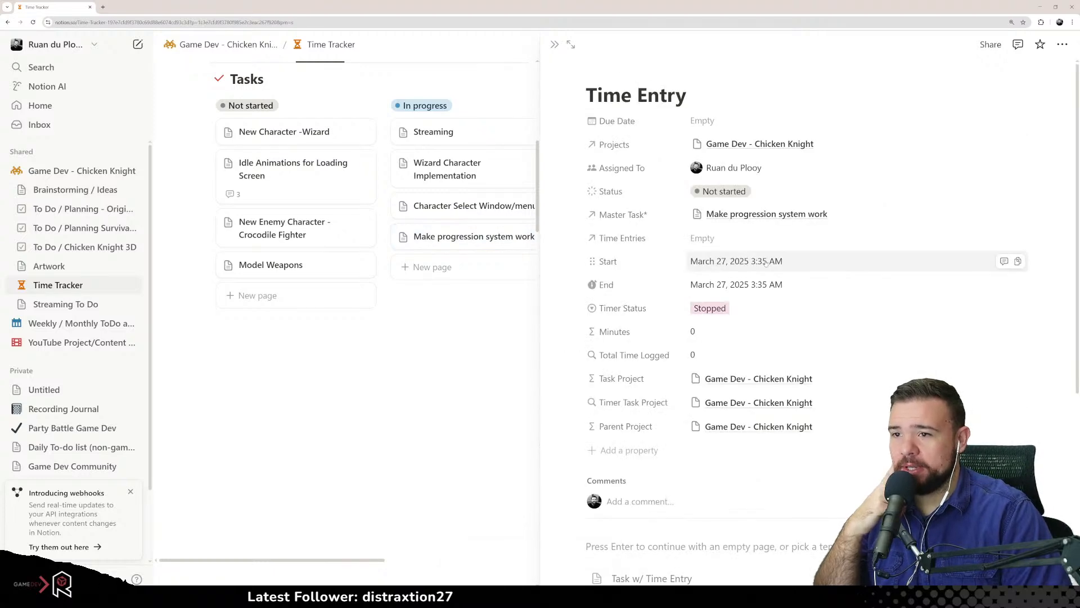
left_click(766, 261)
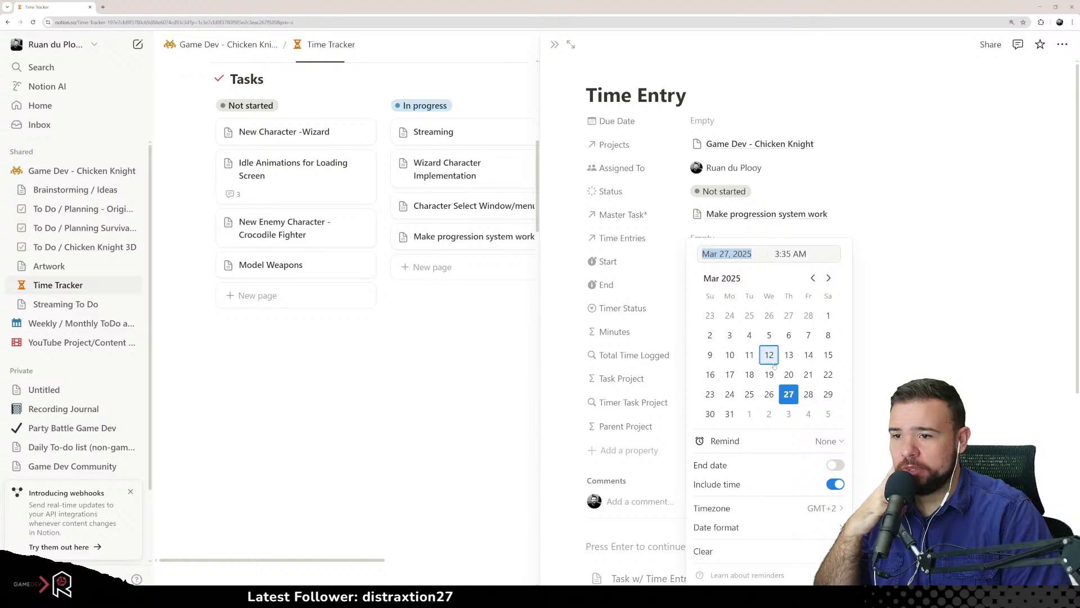
left_click(769, 394)
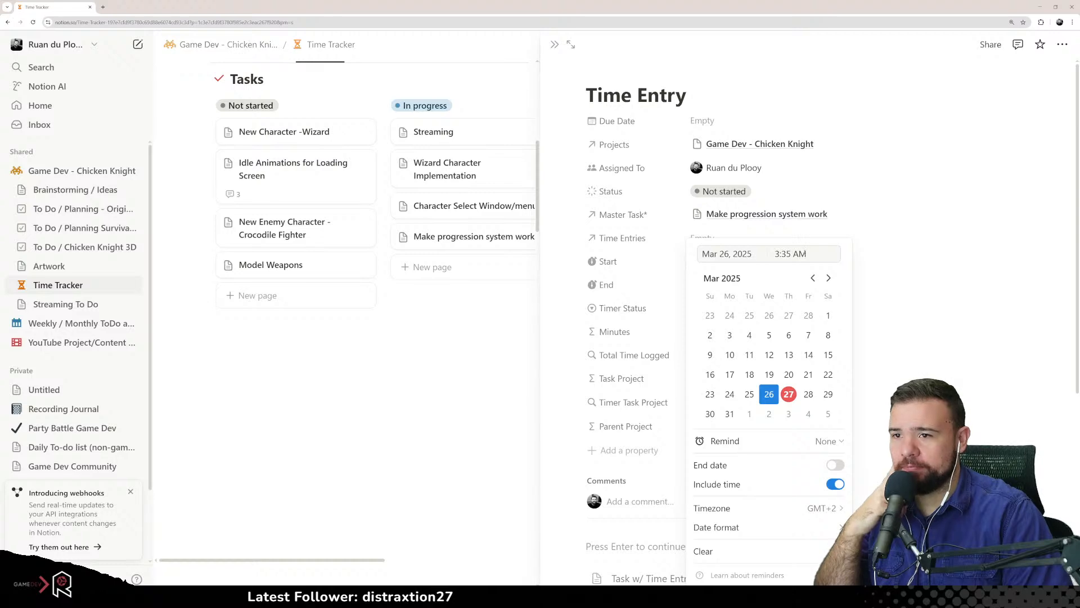
key("Return")
Set the time entry's end to March 26, 2025 at 6:35 AM
left_click(748, 285)
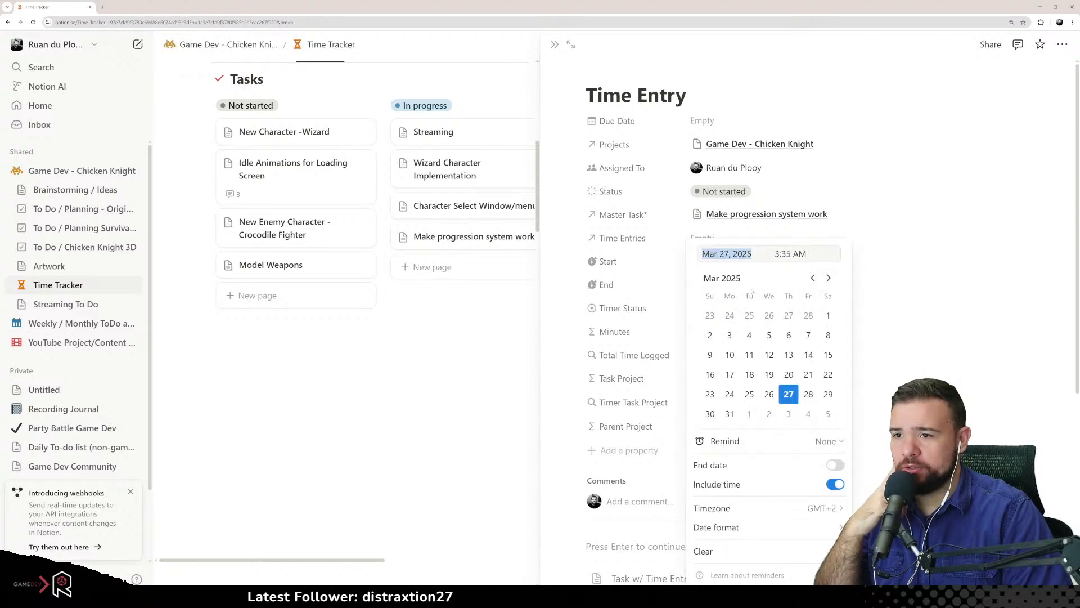
left_click(768, 394)
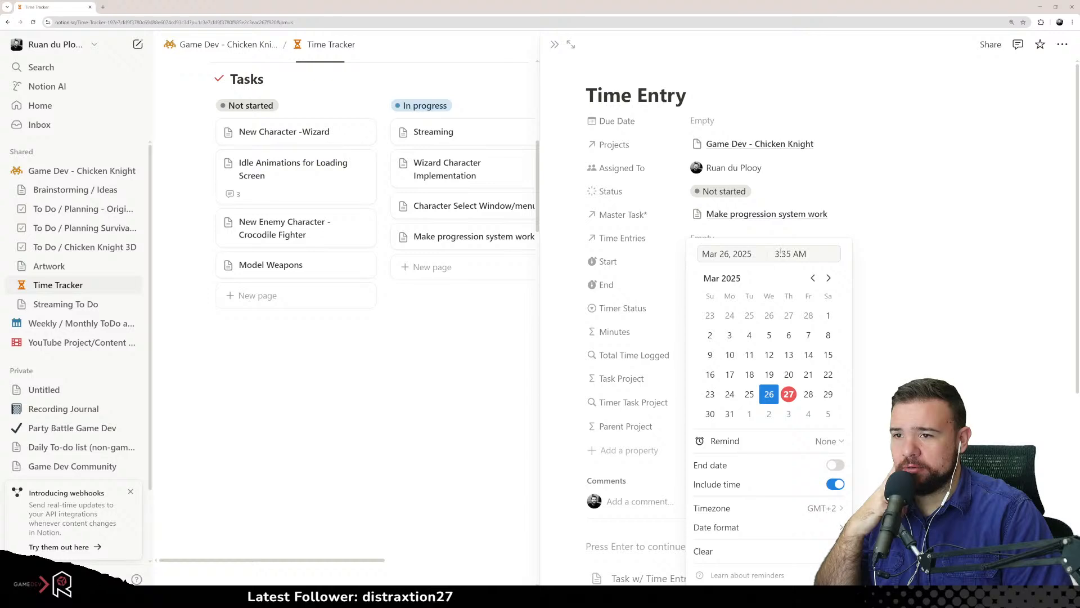
left_click(777, 253)
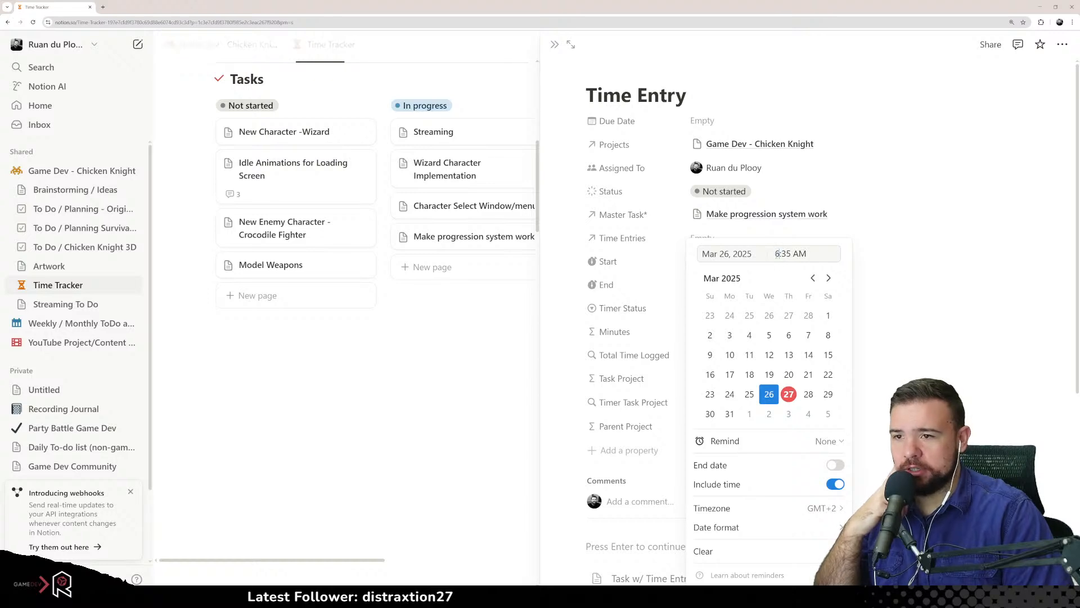
type("6")
key("Return")
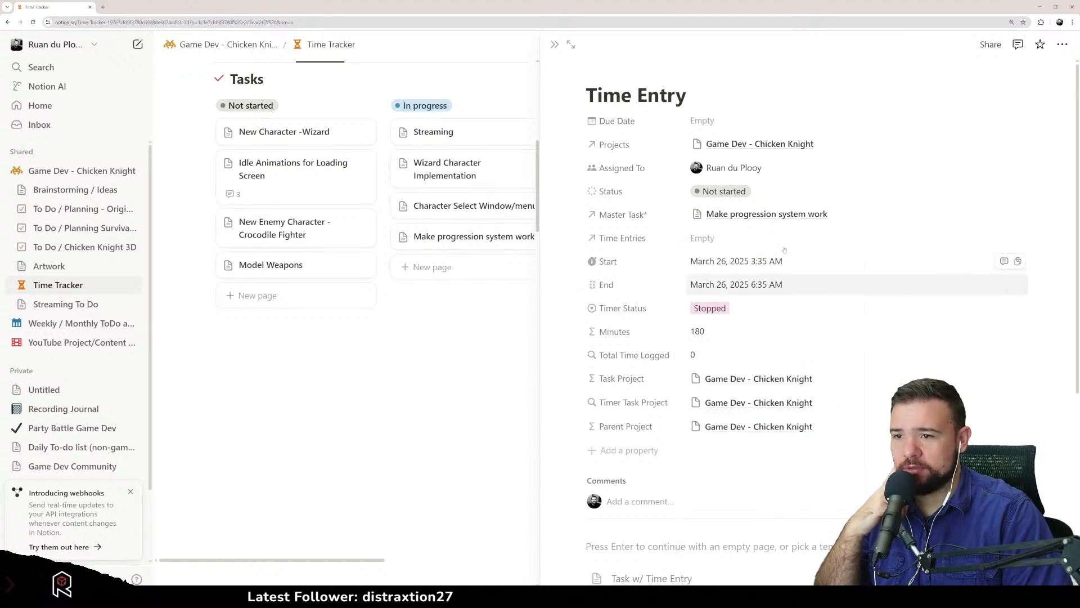
Close the March 26 time entry, check the days logged in the Time Tracking Hub, and collapse that section
scroll(759, 320, "down", 5)
scroll(751, 325, "up", 5)
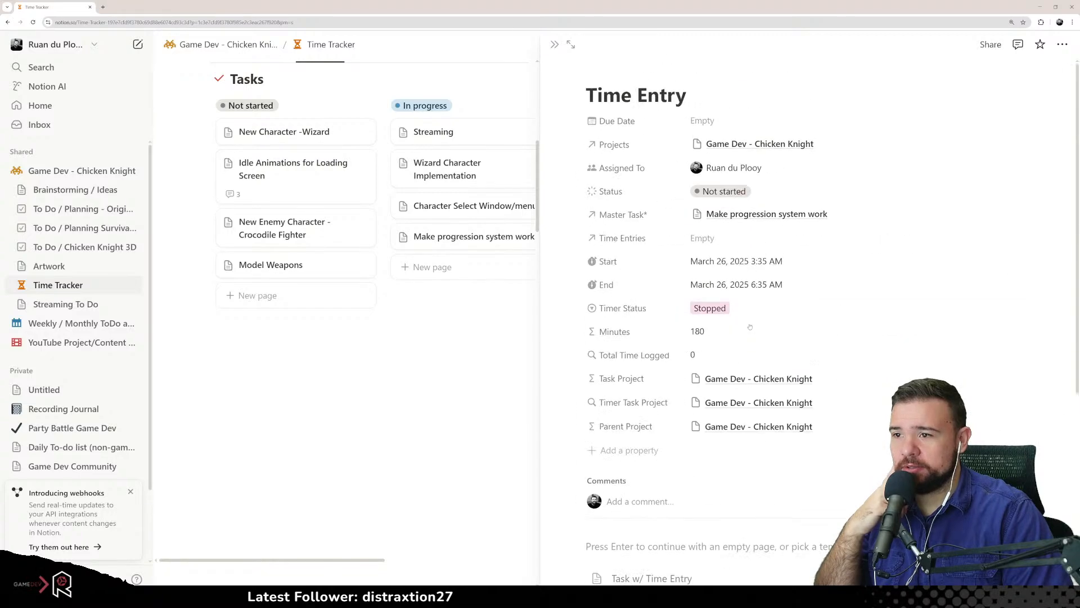
left_click(554, 45)
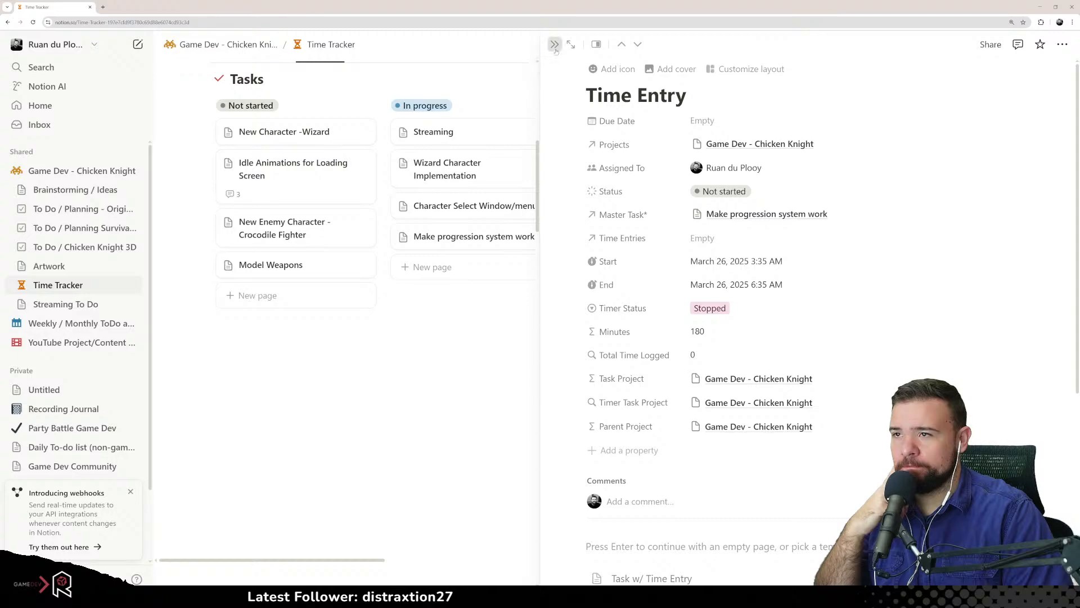
scroll(491, 340, "down", 15)
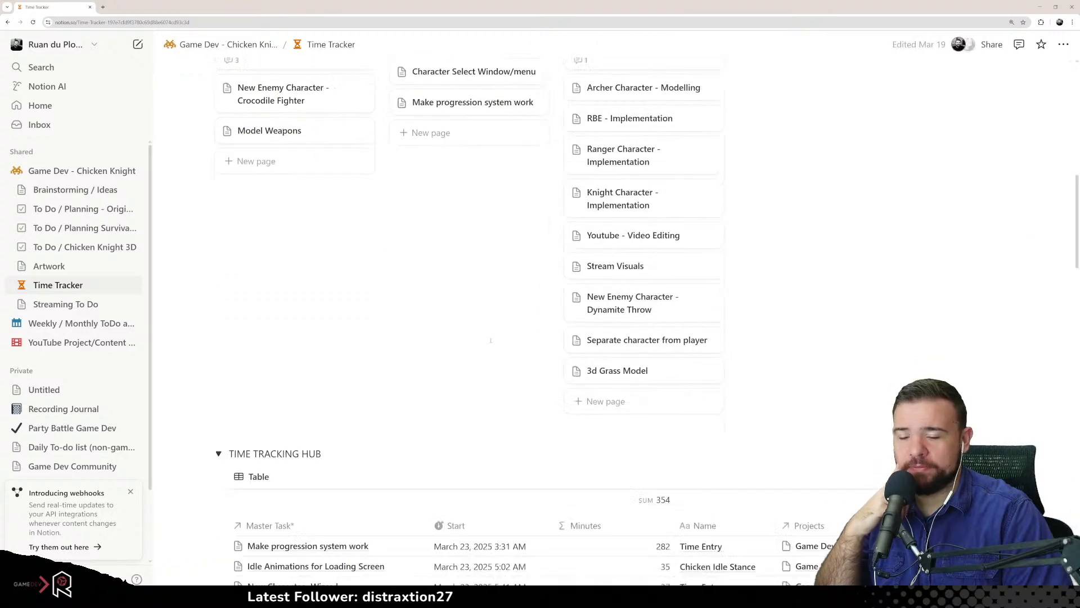
scroll(497, 342, "up", 4)
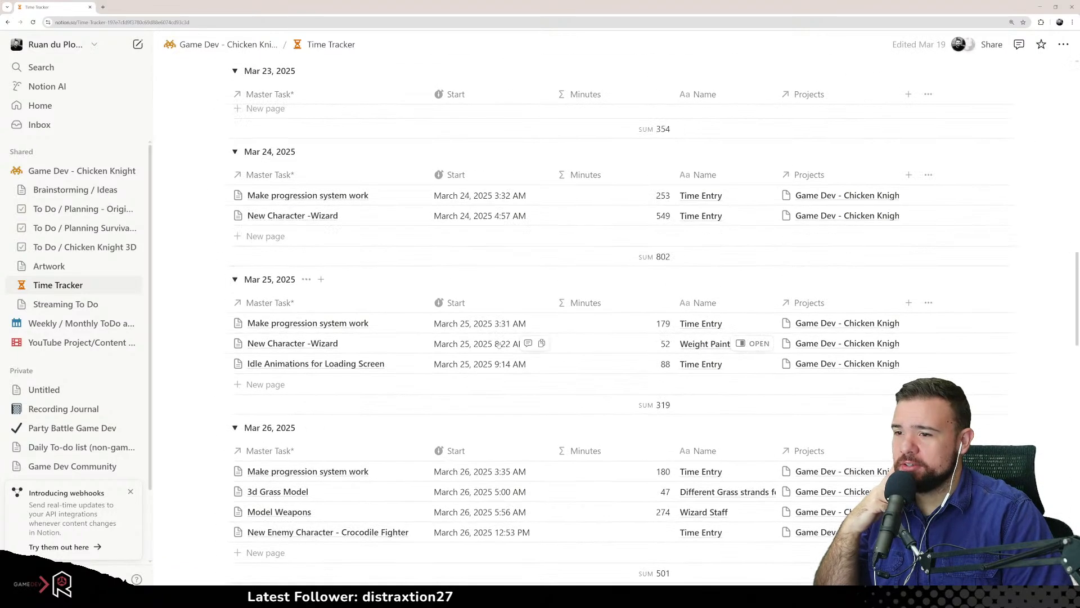
scroll(499, 344, "up", 4)
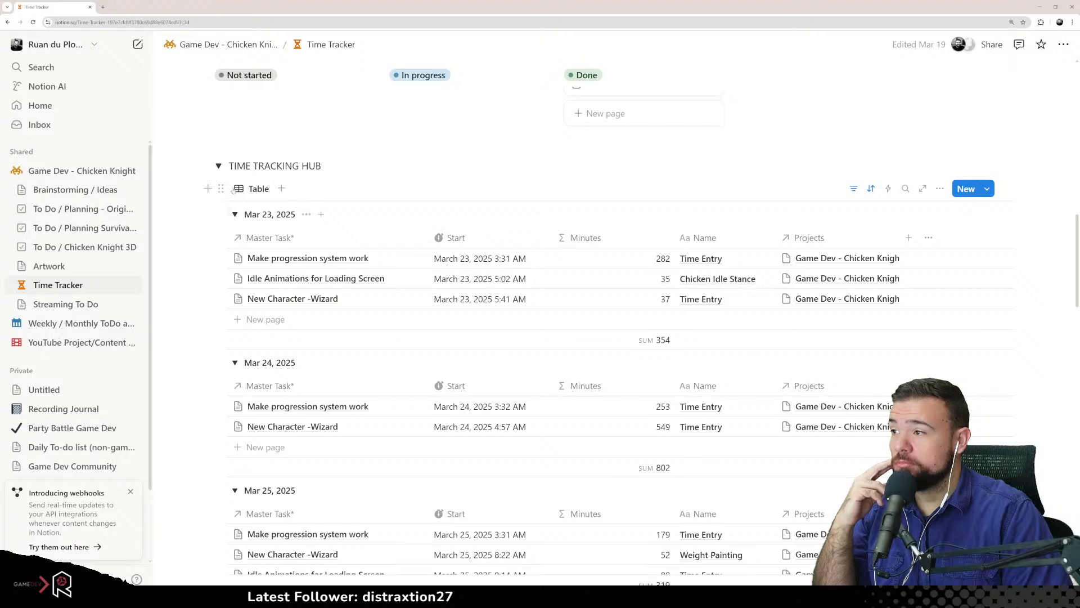
left_click(218, 166)
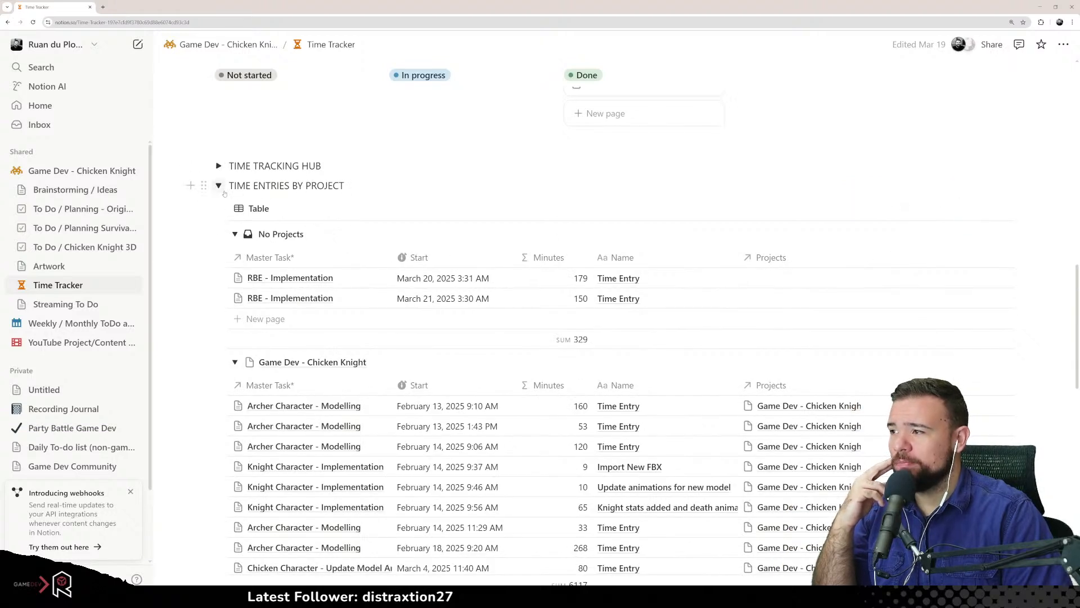
Look through the Time Entries by Project table and inspect the RBE - Implementation task linked to the entries without a project
left_click_drag(253, 186, 311, 187)
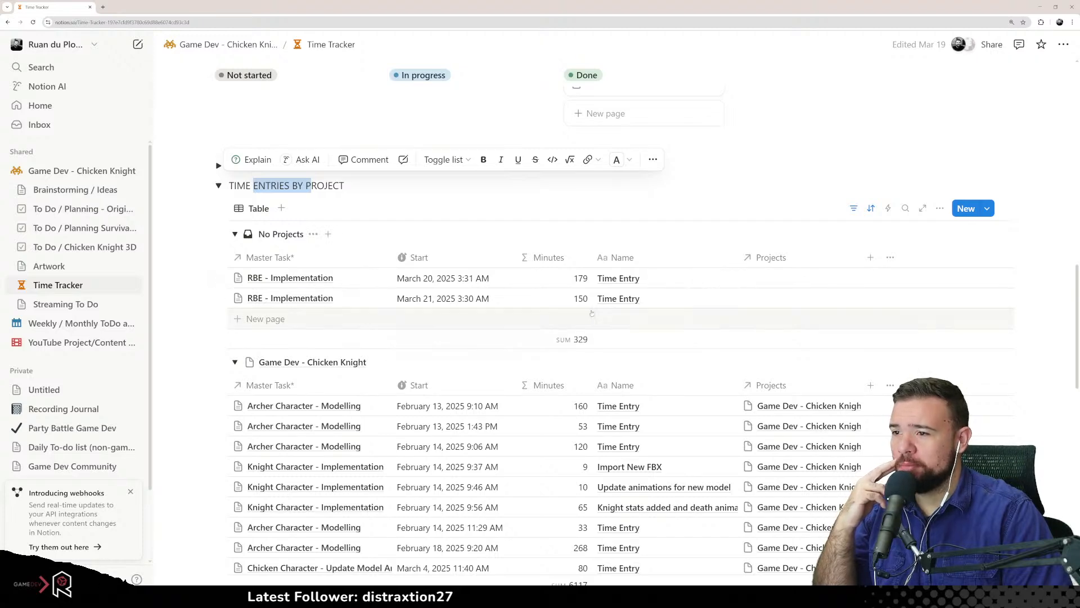
scroll(578, 283, "down", 4)
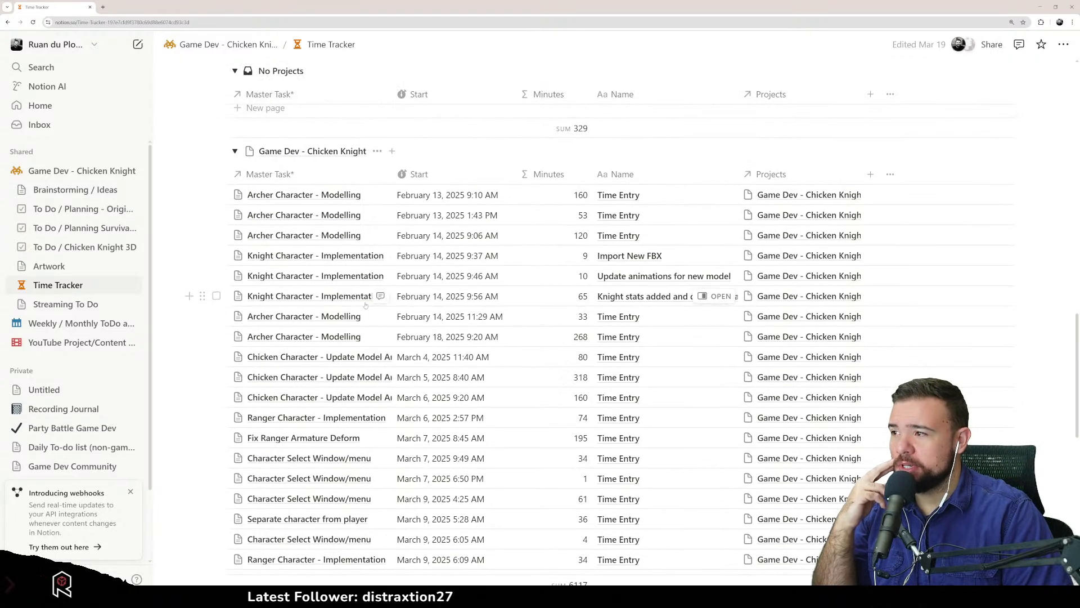
scroll(292, 146, "up", 2)
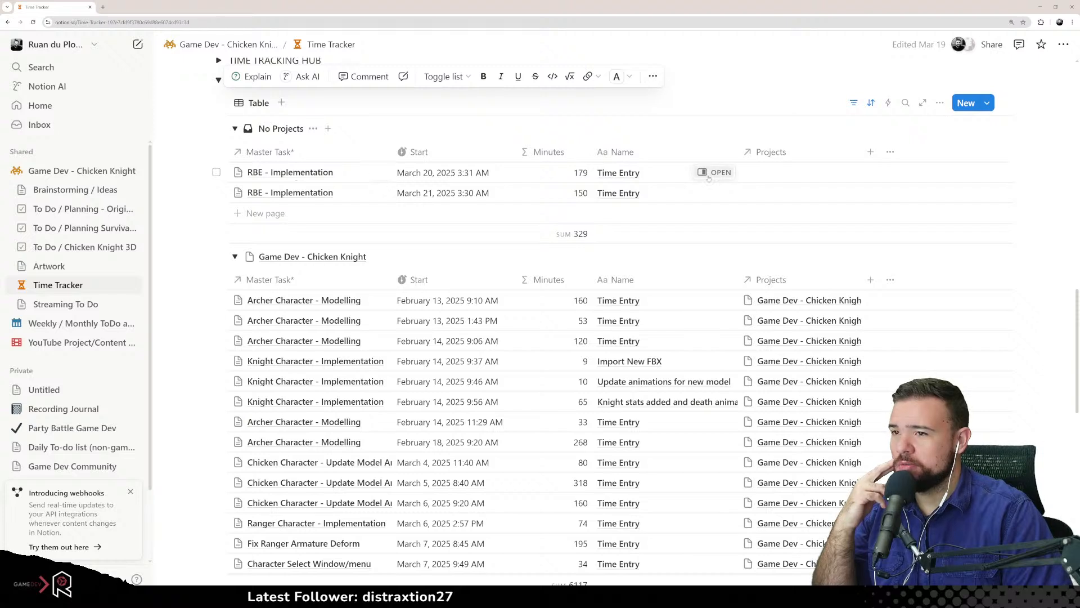
left_click(270, 175)
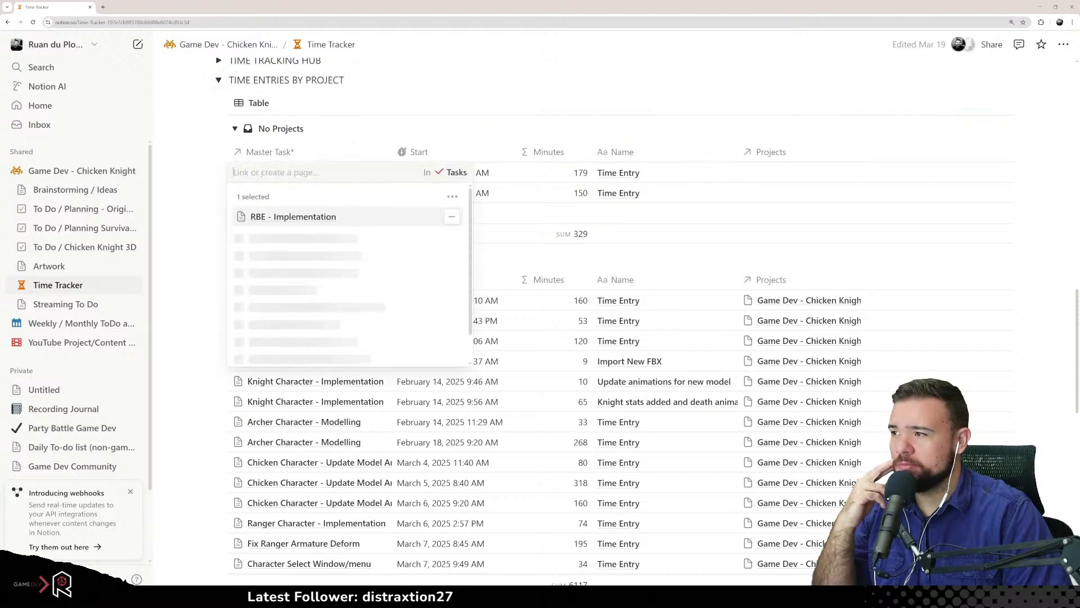
left_click(271, 218)
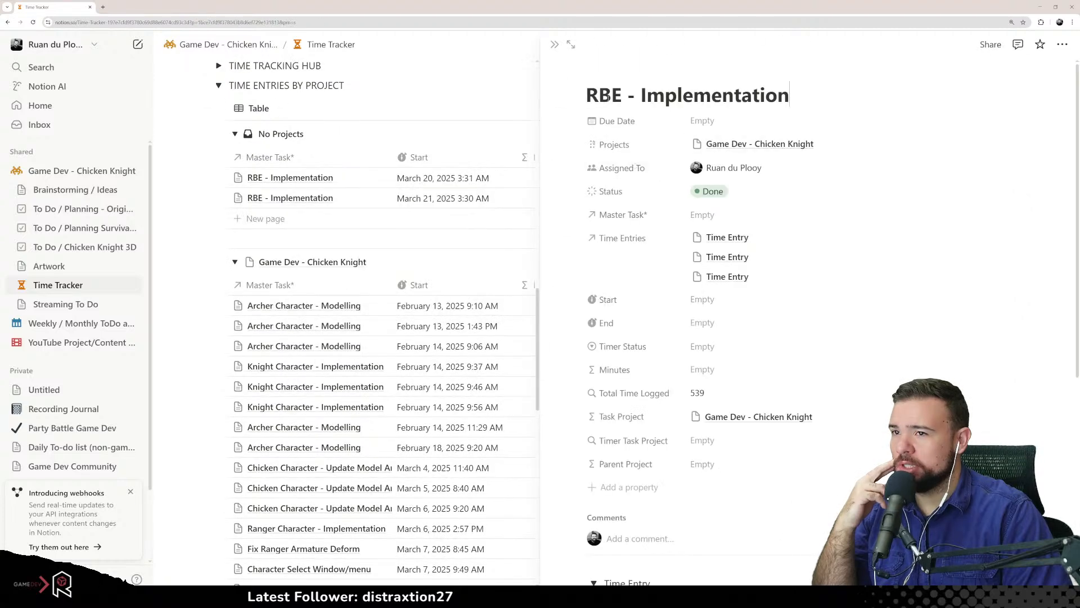
left_click(542, 109)
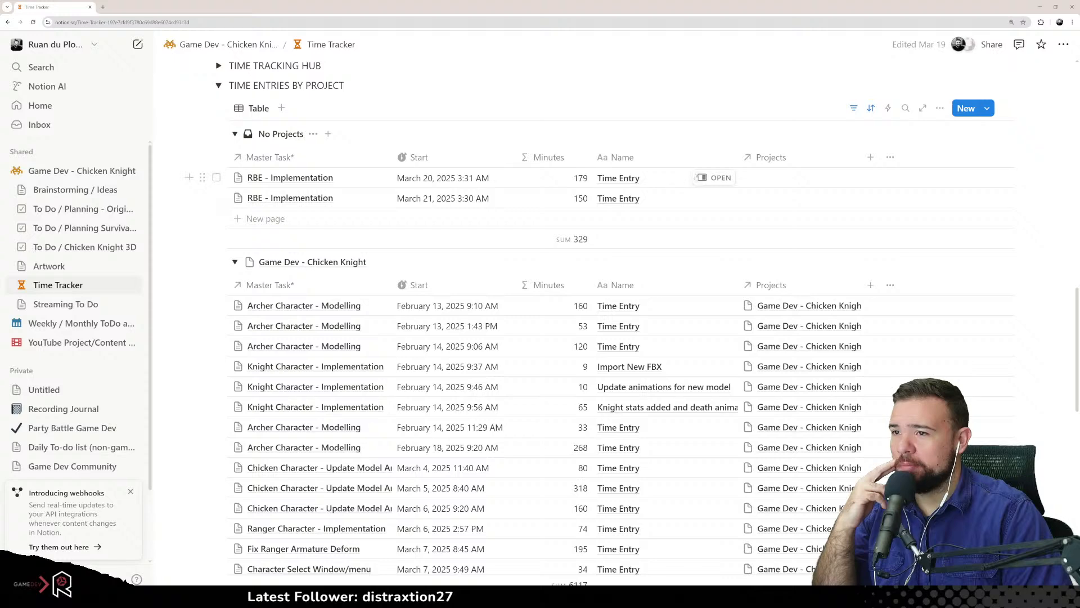
Assign the March 20 RBE - Implementation time entry to the Game Dev - Chicken Knight project and close it
left_click(713, 177)
left_click(703, 145)
left_click(719, 169)
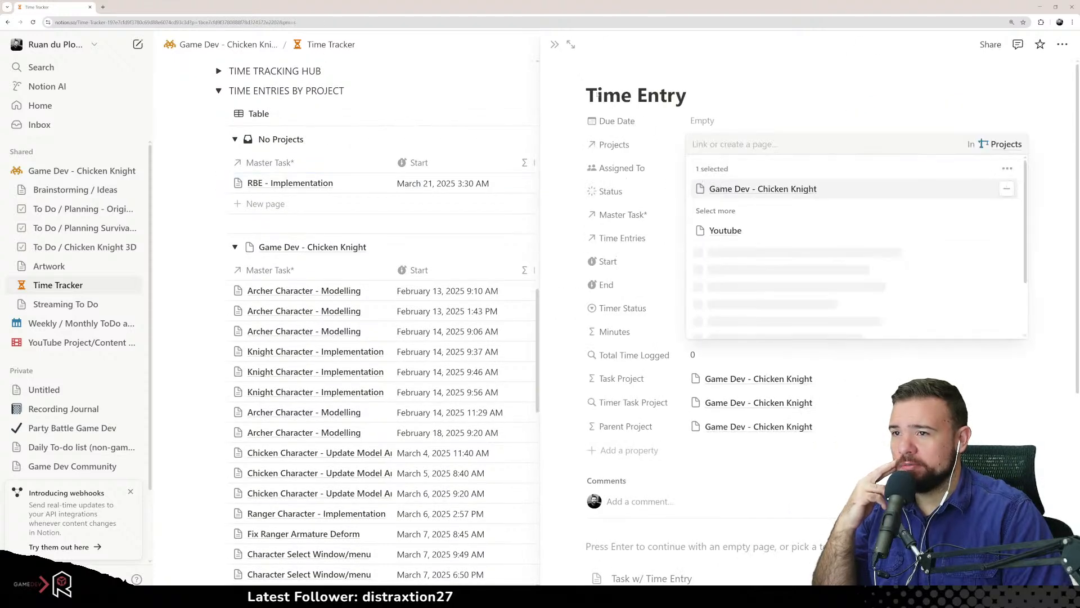
key("Escape")
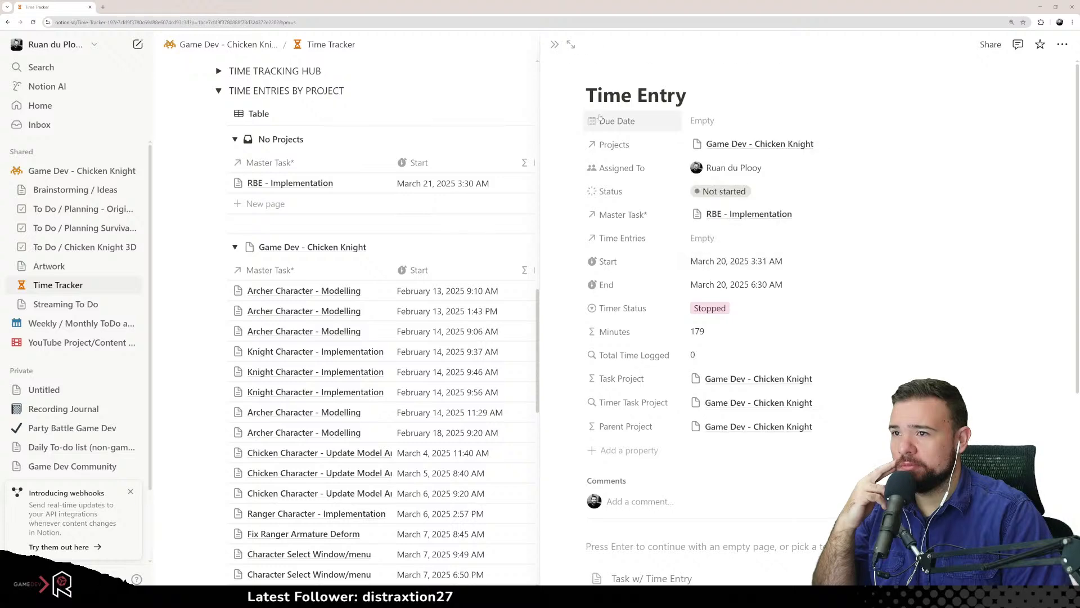
left_click(554, 44)
Assign the March 21 RBE - Implementation time entry to the Game Dev - Chicken Knight project and close it
left_click(715, 183)
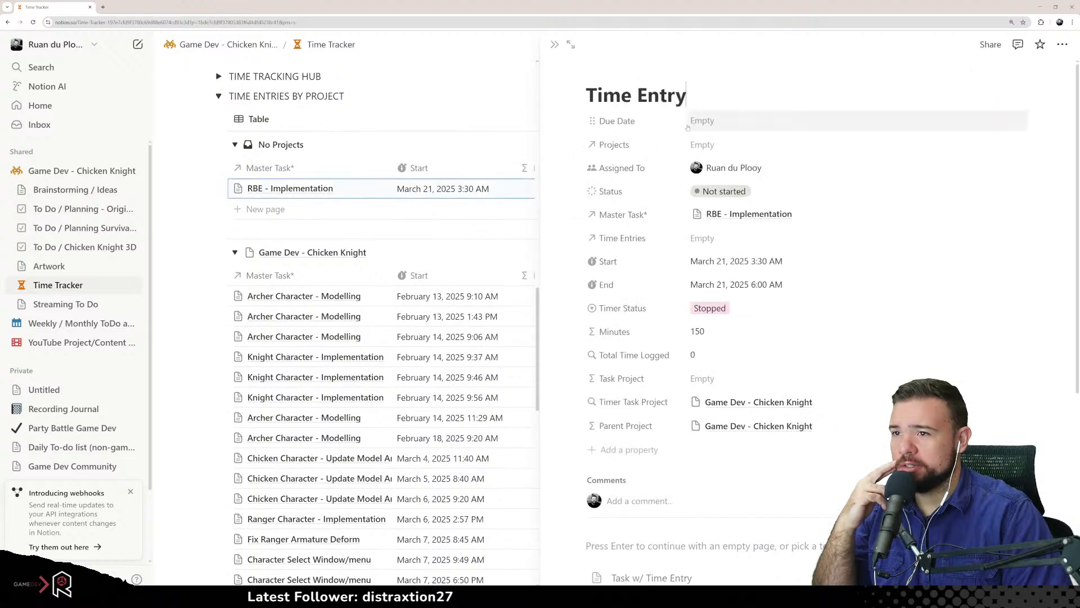
left_click(725, 144)
left_click(735, 169)
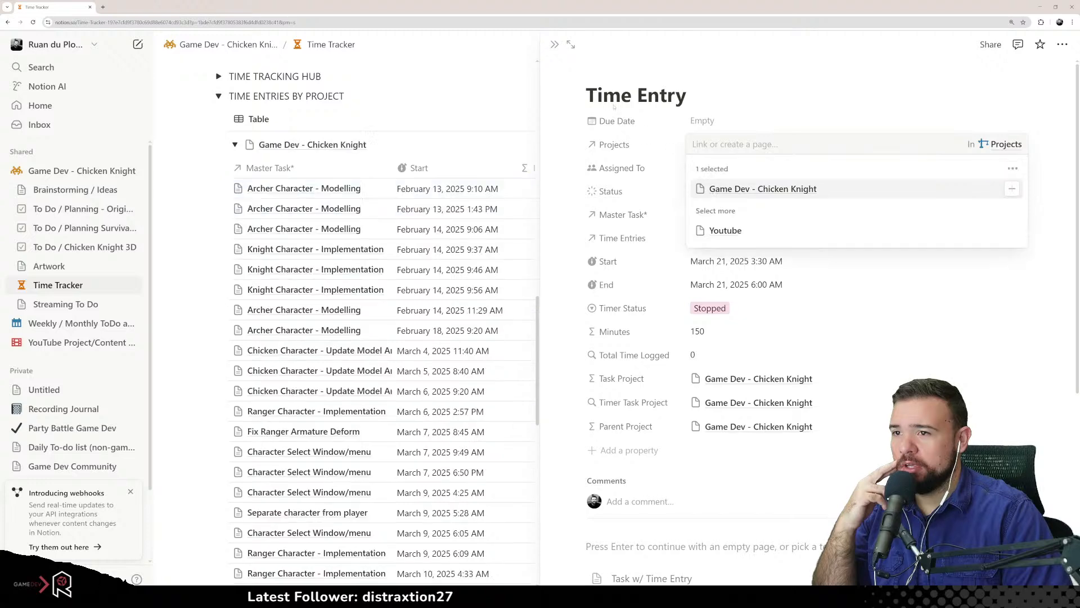
key("Escape")
left_click(553, 45)
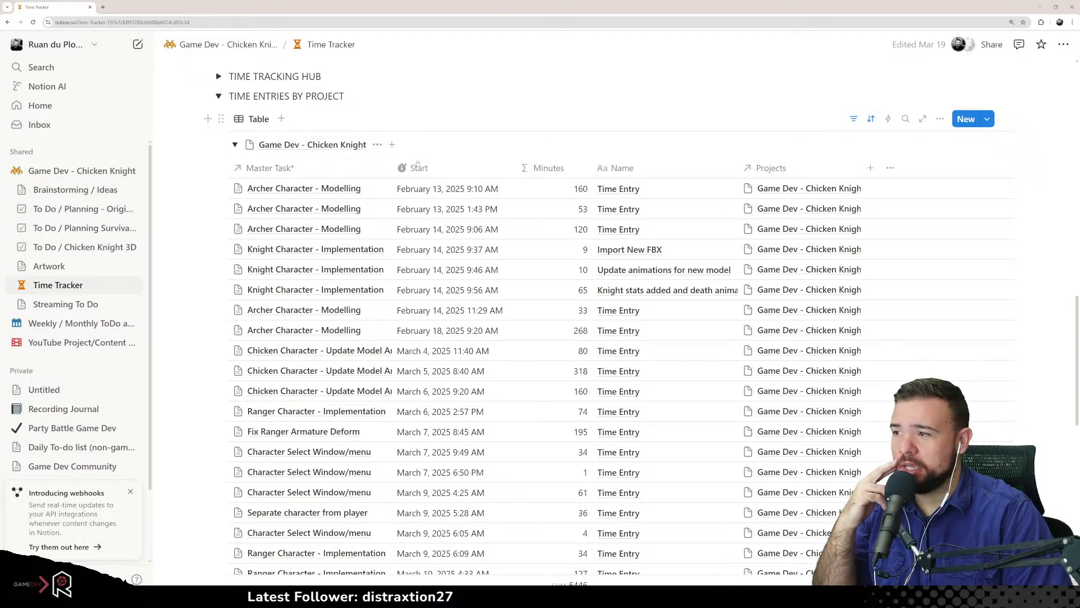
Set the Game Dev - Chicken Knight entries in the project table to show 100 pages on first load
scroll(571, 210, "down", 4)
scroll(571, 211, "up", 4)
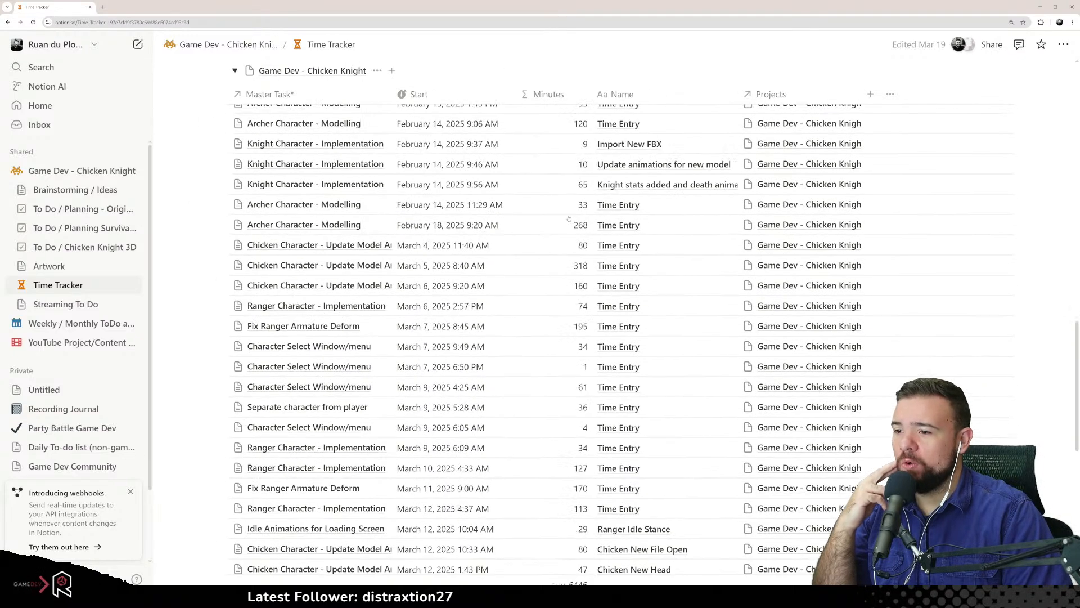
scroll(450, 222, "down", 4)
scroll(450, 222, "down", 4)
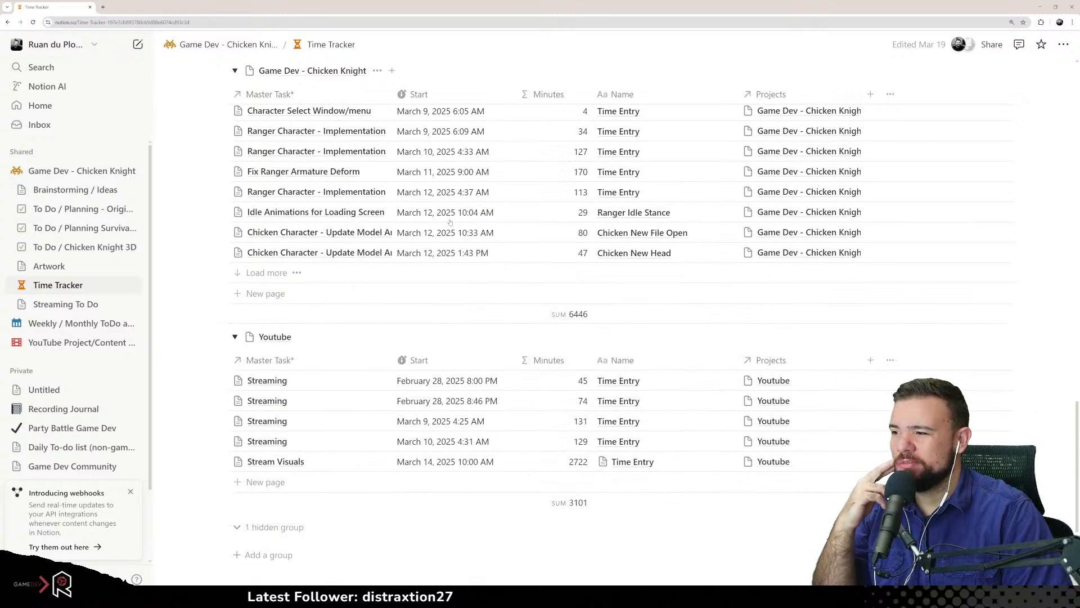
scroll(450, 222, "down", 2)
scroll(444, 275, "up", 6)
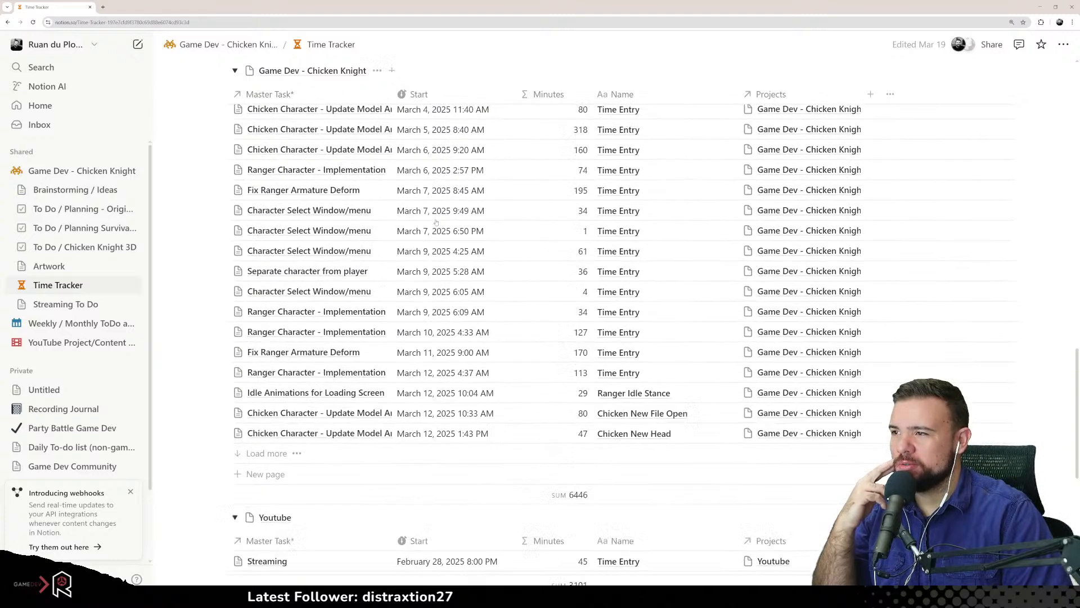
scroll(439, 330, "up", 4)
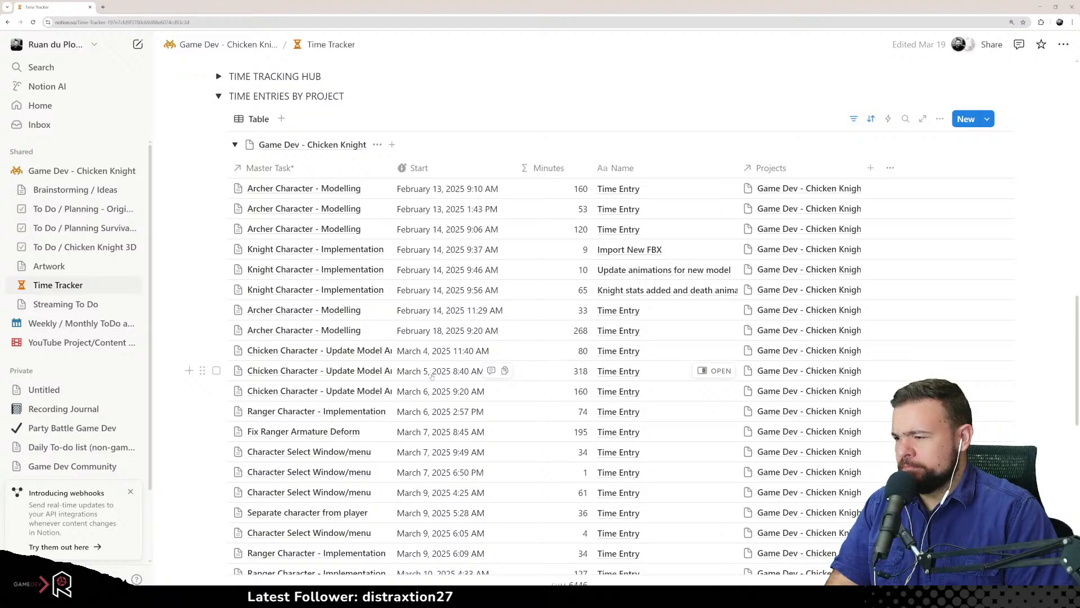
scroll(432, 376, "down", 2)
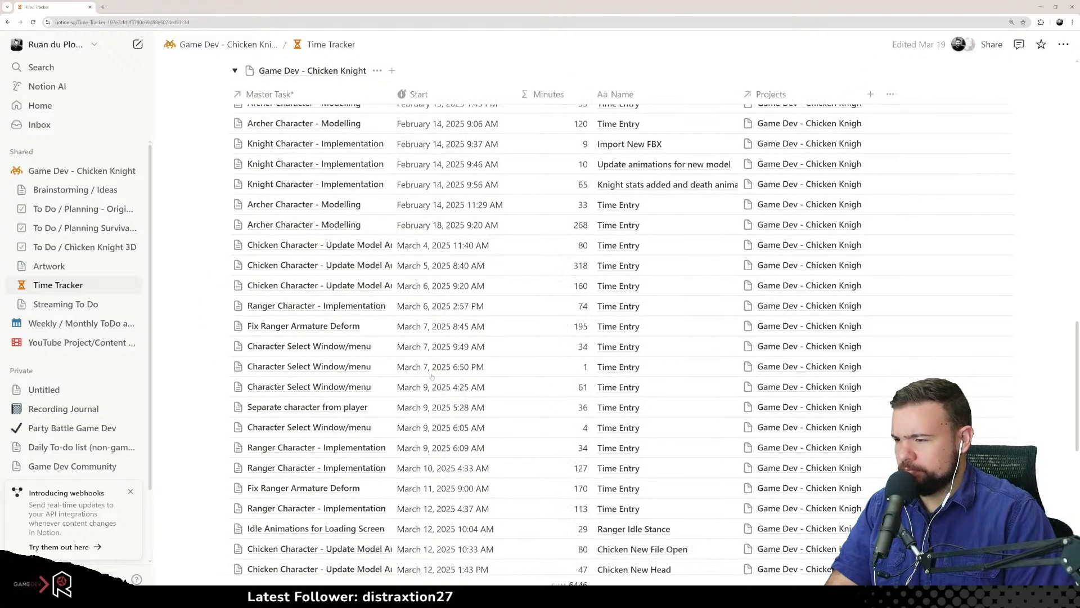
scroll(431, 376, "down", 2)
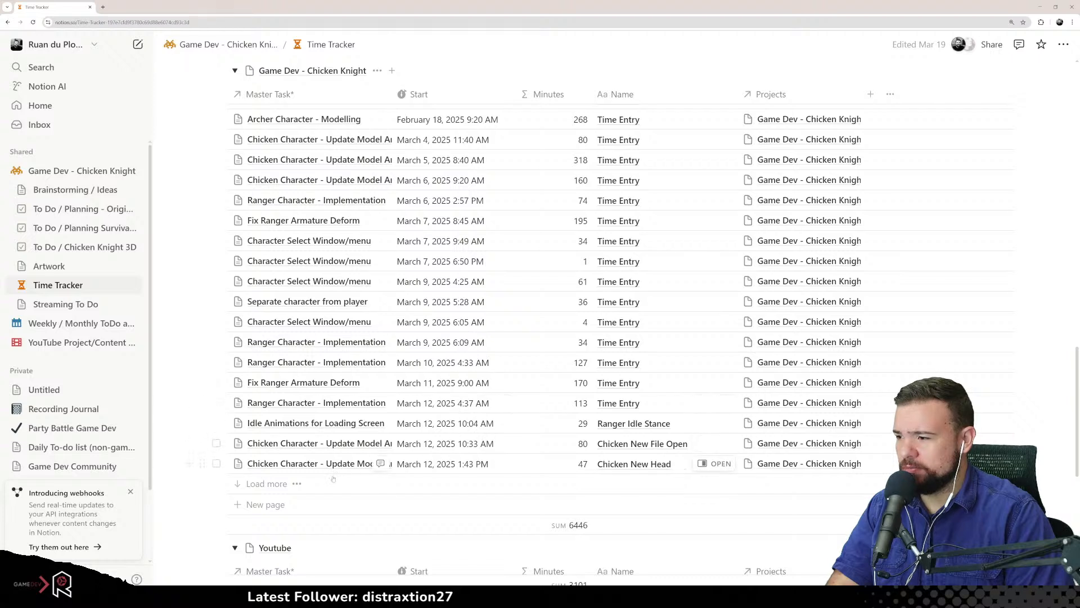
left_click(296, 483)
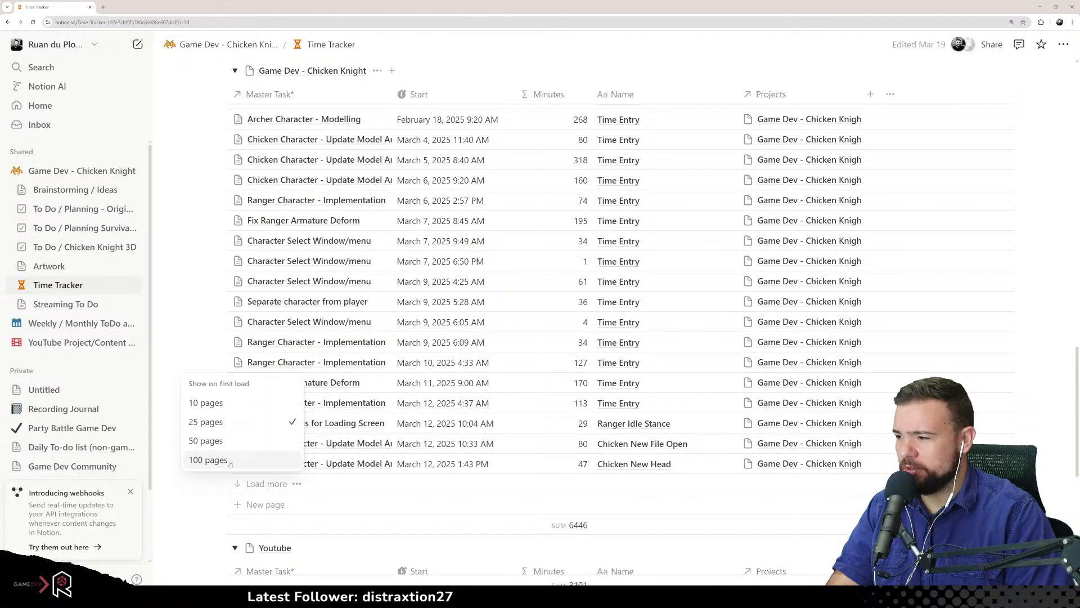
left_click(248, 461)
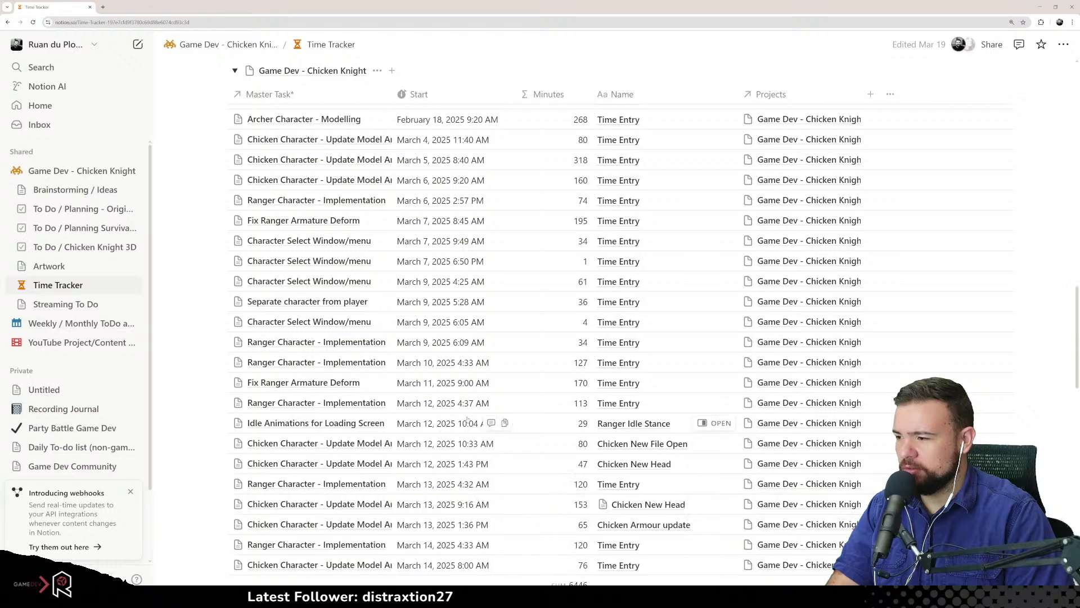
Examine the full Game Dev - Chicken Knight entry list, the minute totals of both project groups, and the hidden group
scroll(483, 357, "down", 1)
scroll(483, 357, "down", 16)
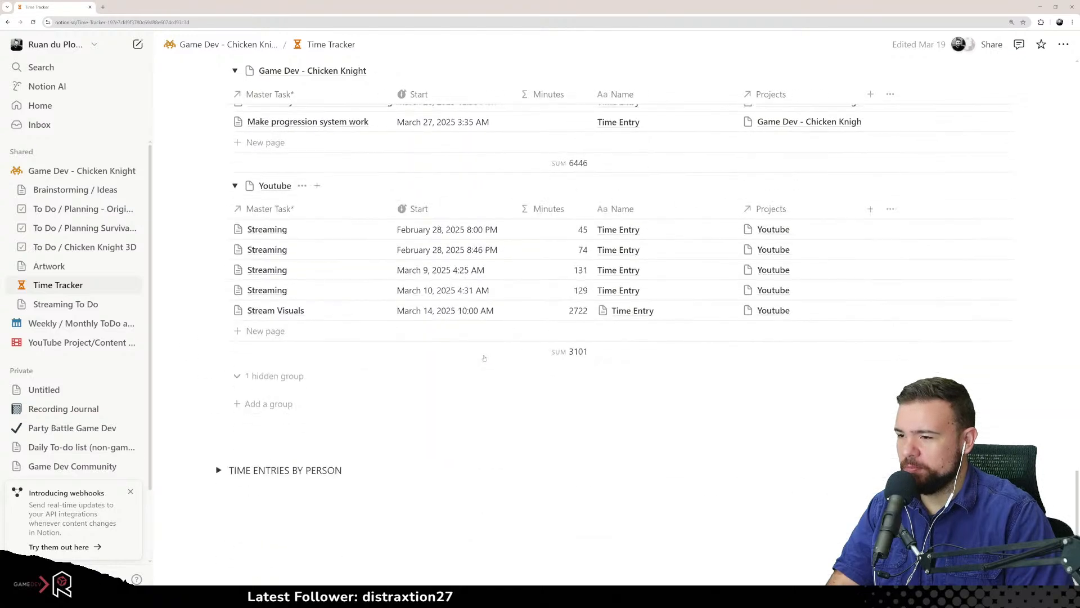
scroll(483, 358, "up", 4)
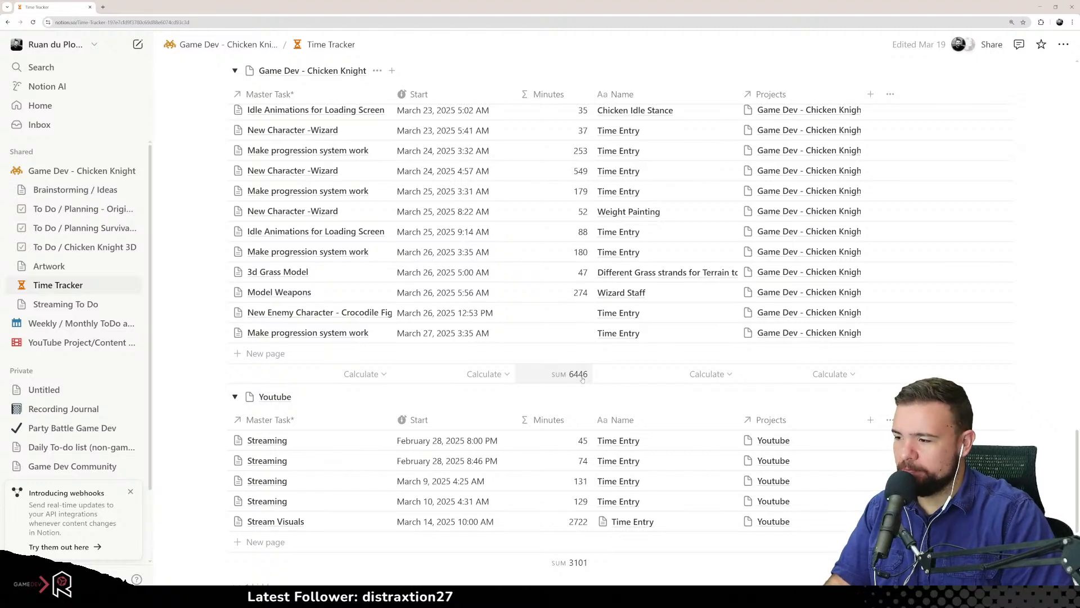
scroll(582, 379, "down", 2)
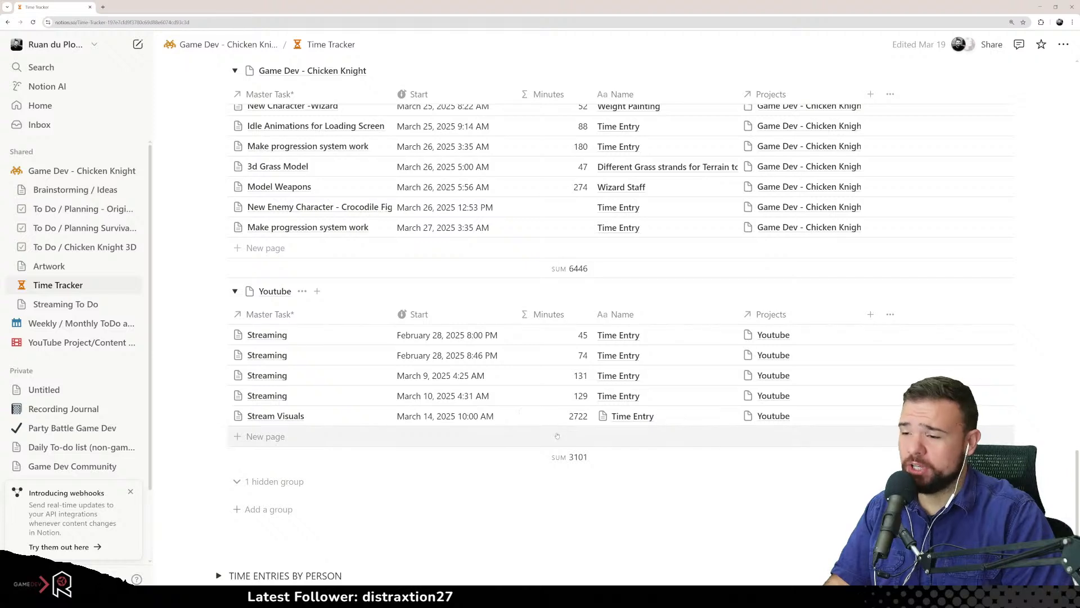
scroll(557, 436, "down", 2)
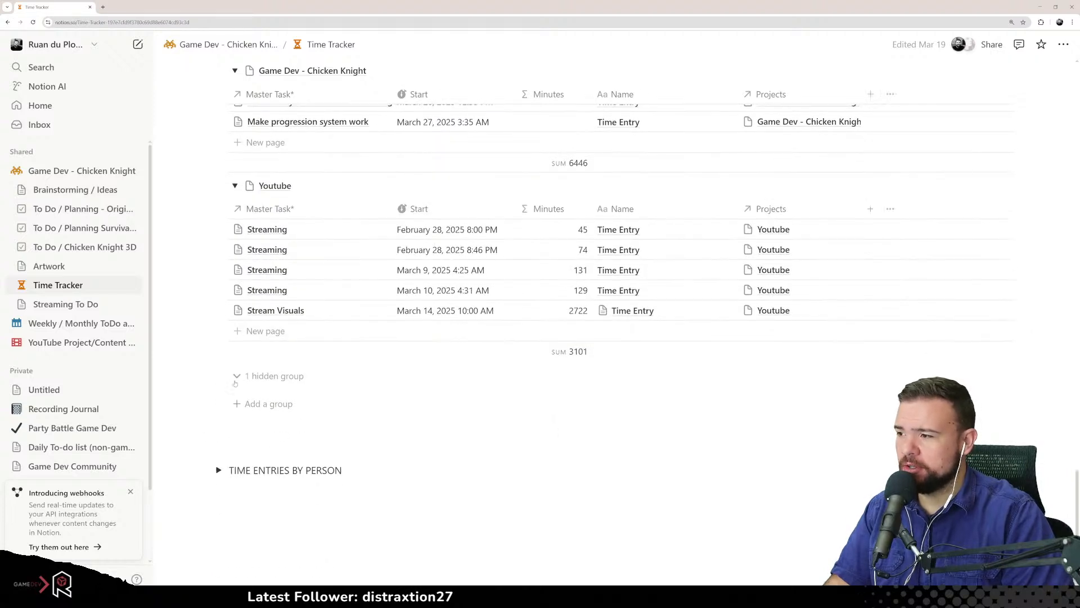
left_click(235, 381)
left_click(235, 380)
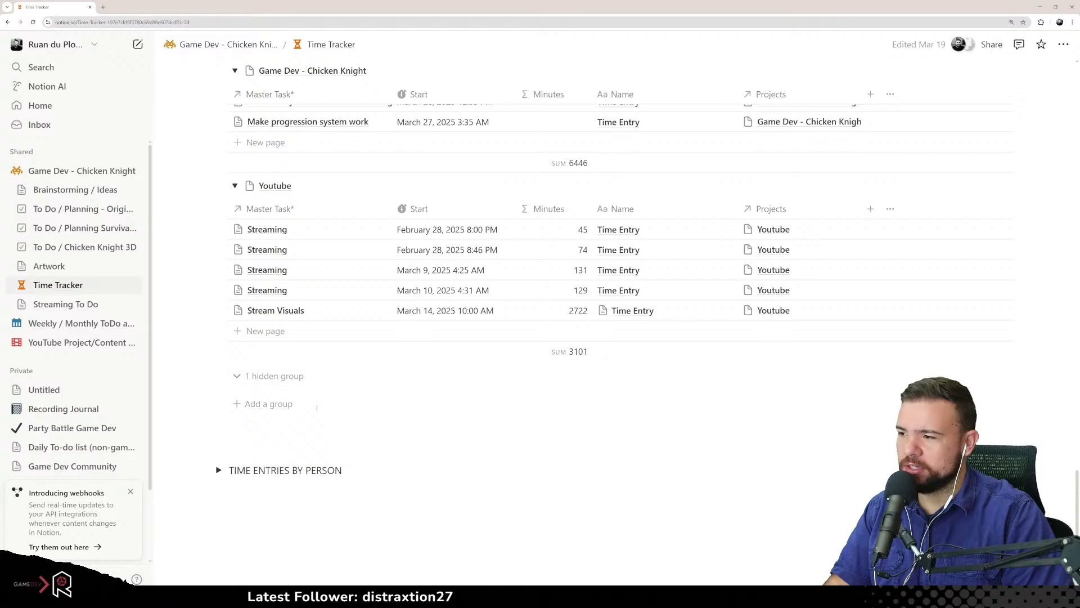
scroll(495, 409, "up", 8)
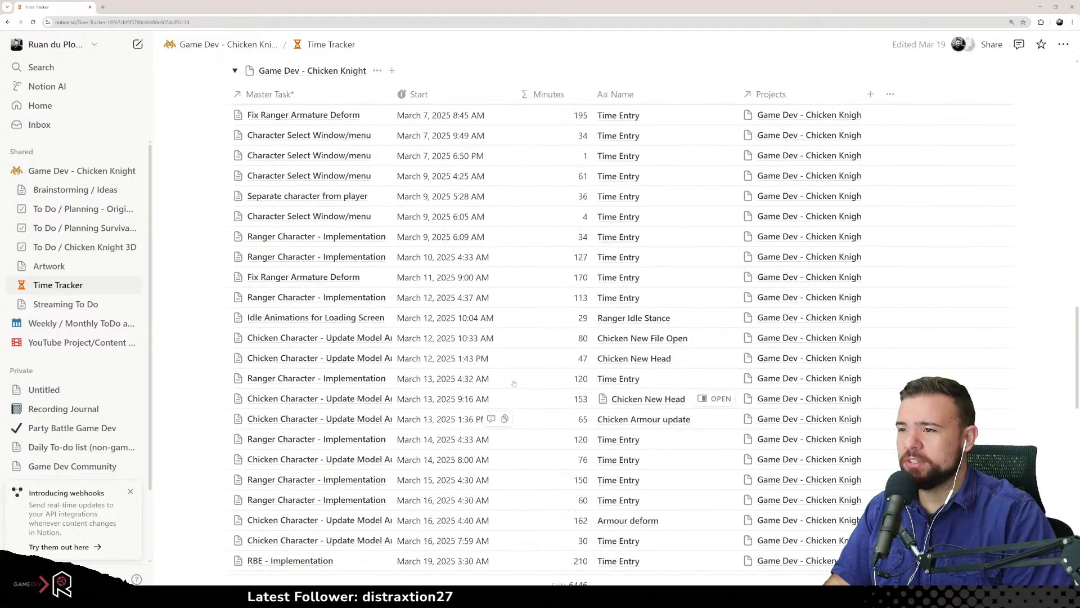
scroll(495, 409, "up", 8)
scroll(493, 400, "down", 8)
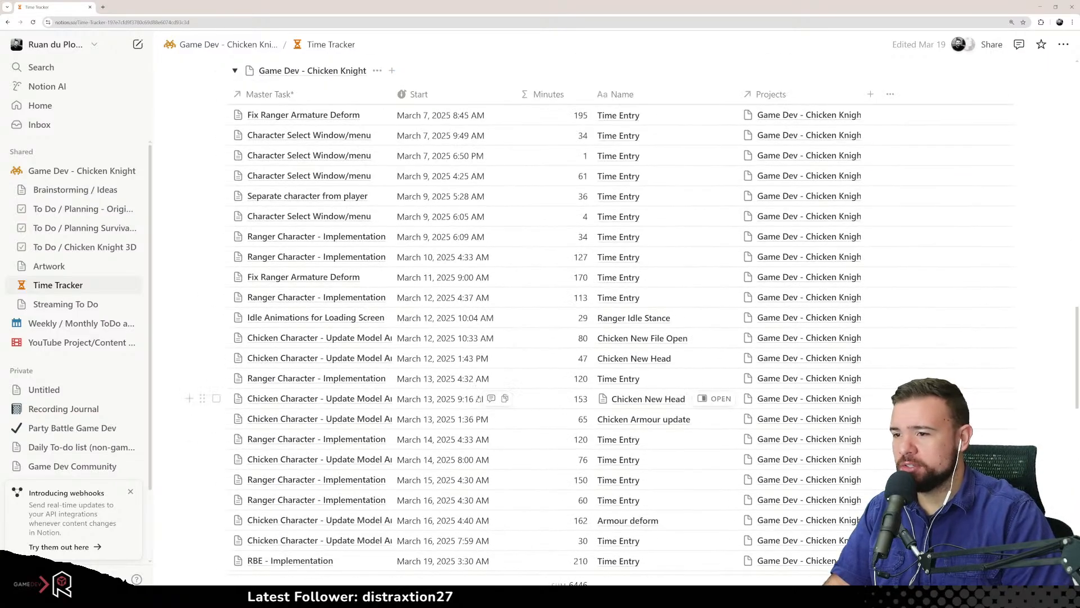
scroll(477, 398, "down", 8)
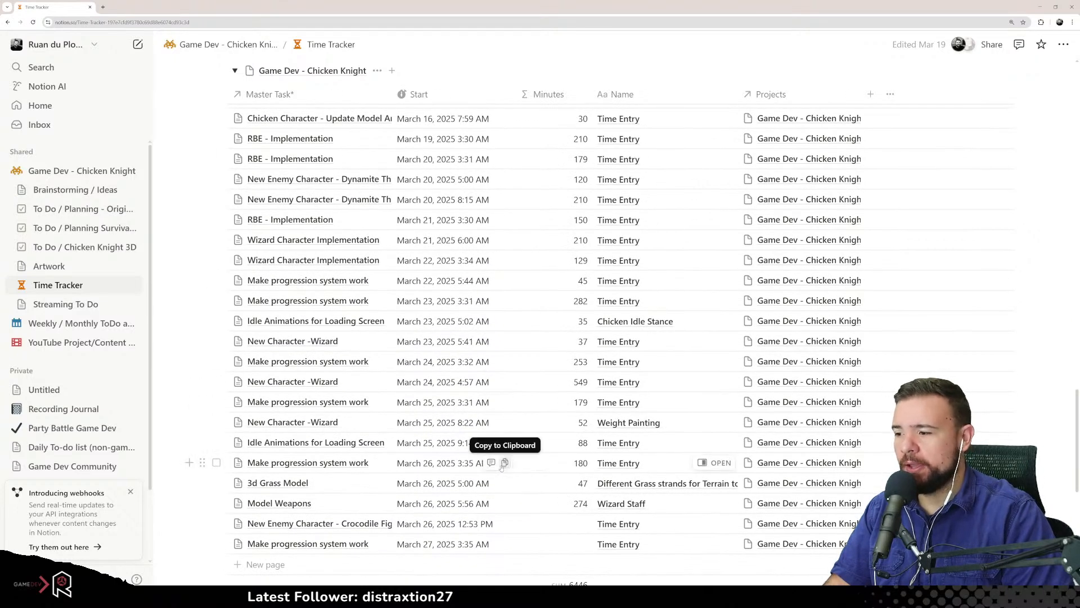
scroll(484, 468, "down", 2)
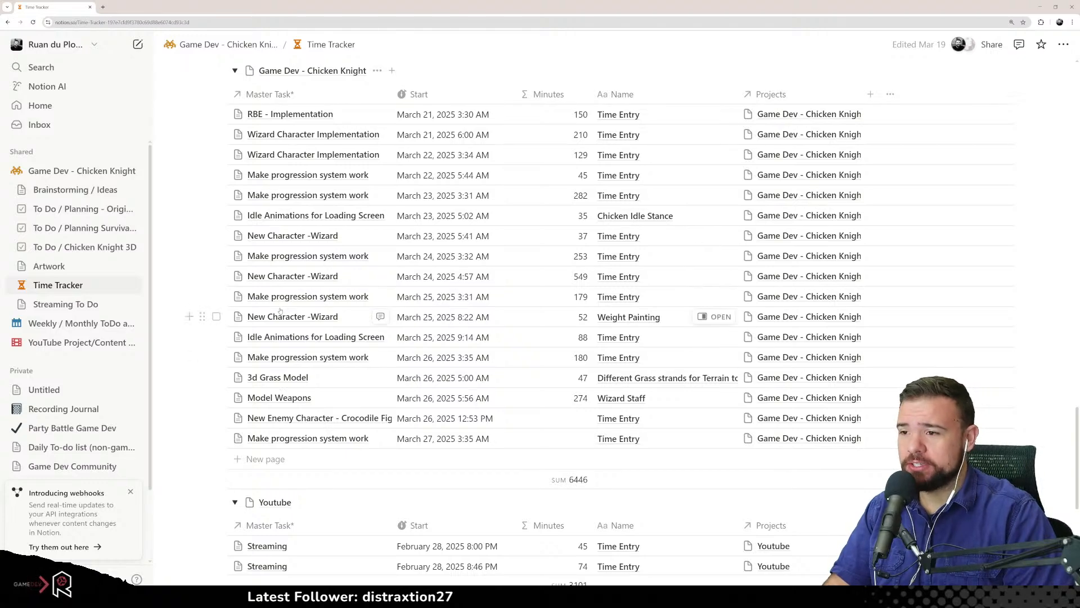
scroll(523, 315, "up", 10)
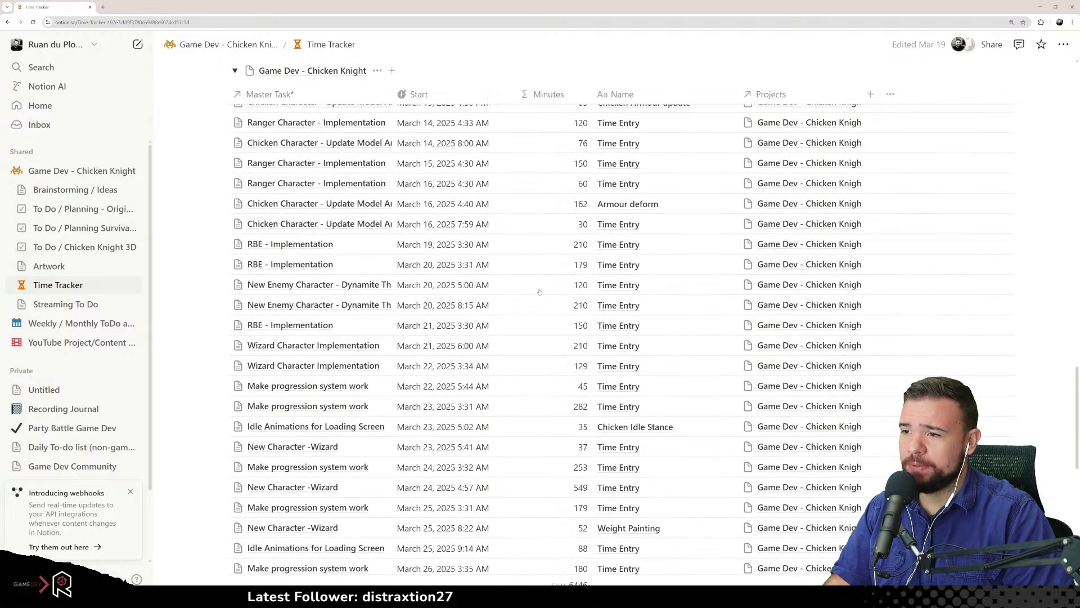
Switch to the Unity editor and clear all messages from the console
scroll(539, 292, "up", 6)
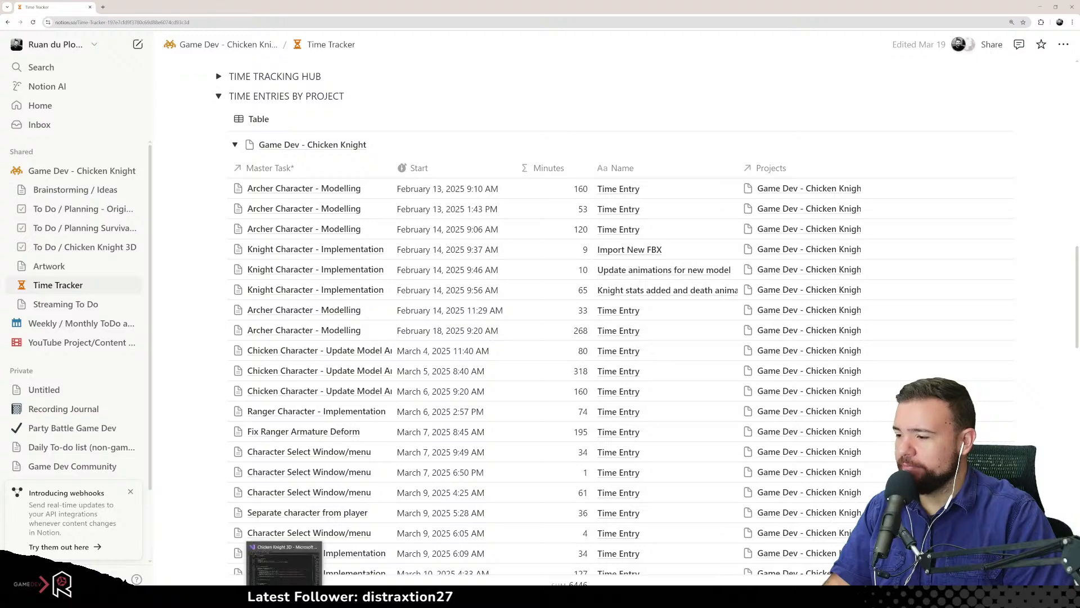
key("alt+Tab")
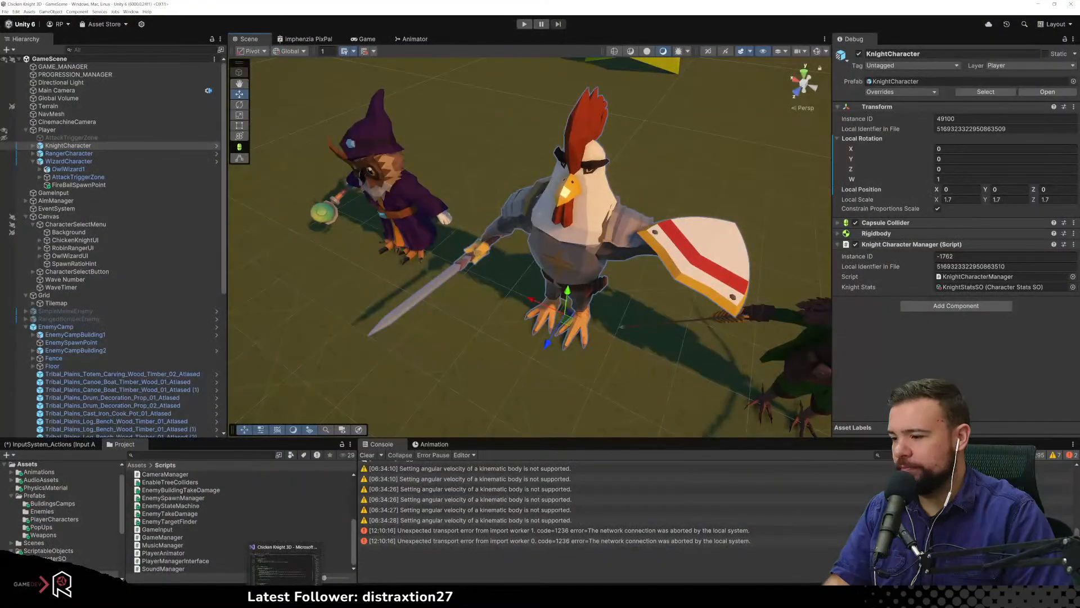
key("alt+Tab")
key("alt+Tab")
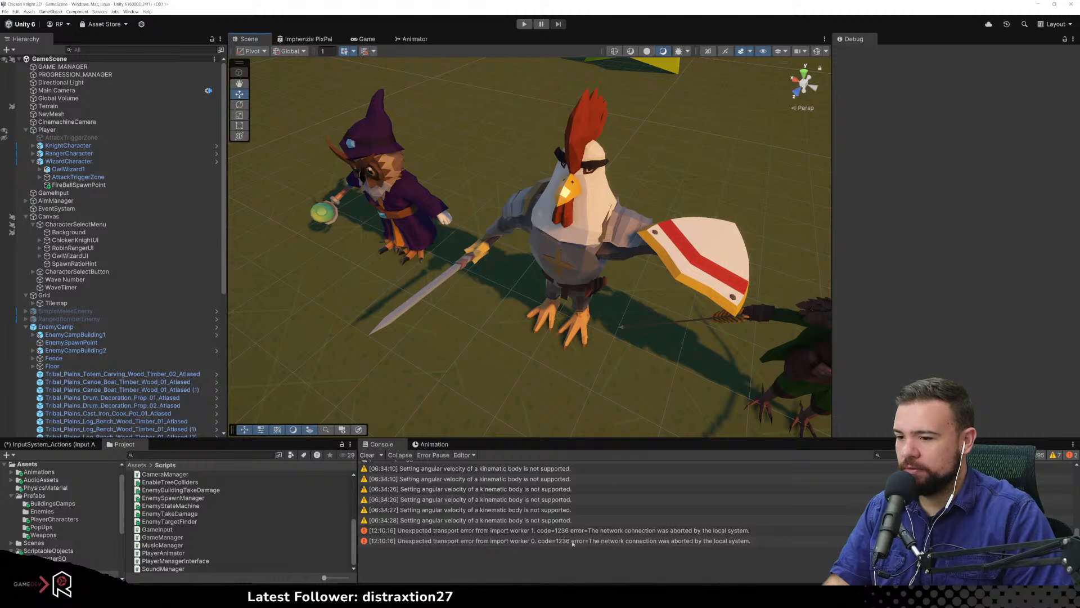
left_click(497, 540)
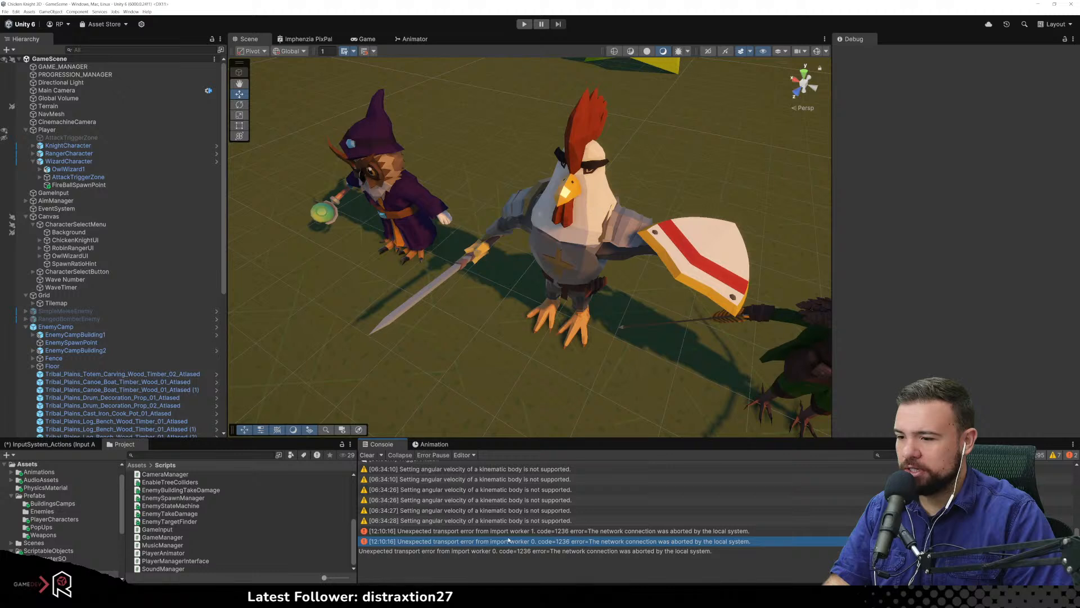
left_click(369, 454)
scroll(487, 291, "down", 3)
scroll(487, 290, "down", 3)
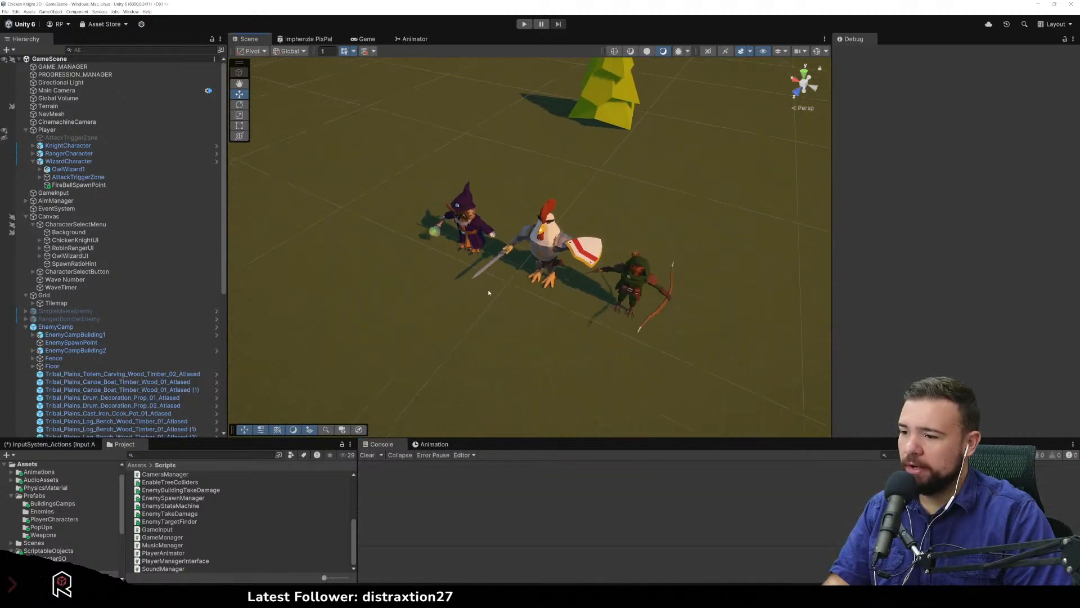
right_click_drag(541, 336, 249, 260)
right_click_drag(743, 337, 383, 310)
right_click_drag(459, 308, 366, 343)
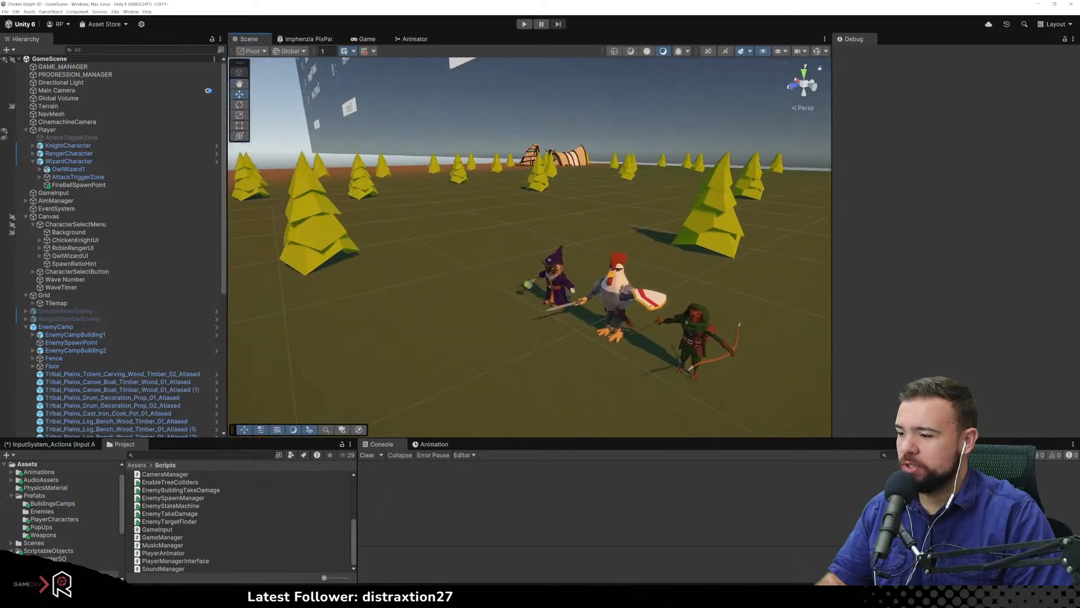
Switch to Visual Studio and move the \n in the "Temperate" hint string from after "Temperate," to after "Lizards", with a space after the comma
key("alt+Tab")
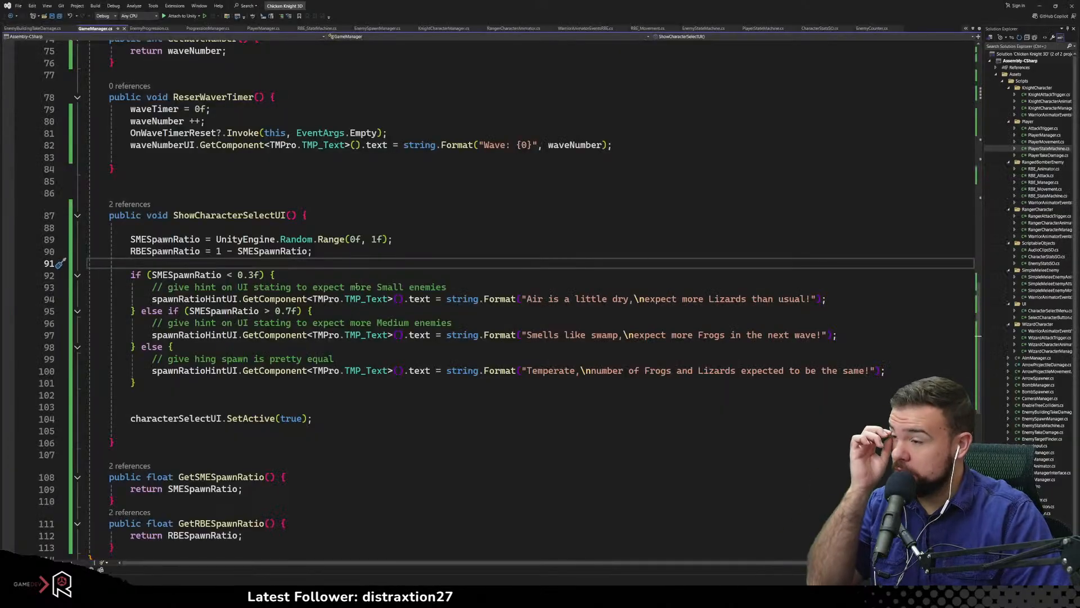
left_click(180, 238)
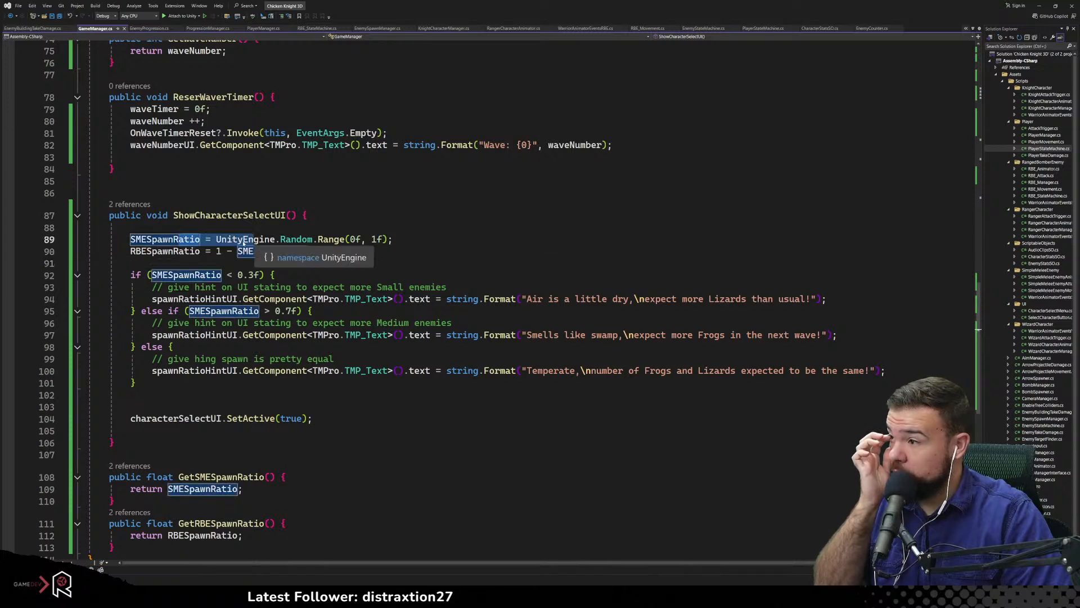
left_click(473, 335)
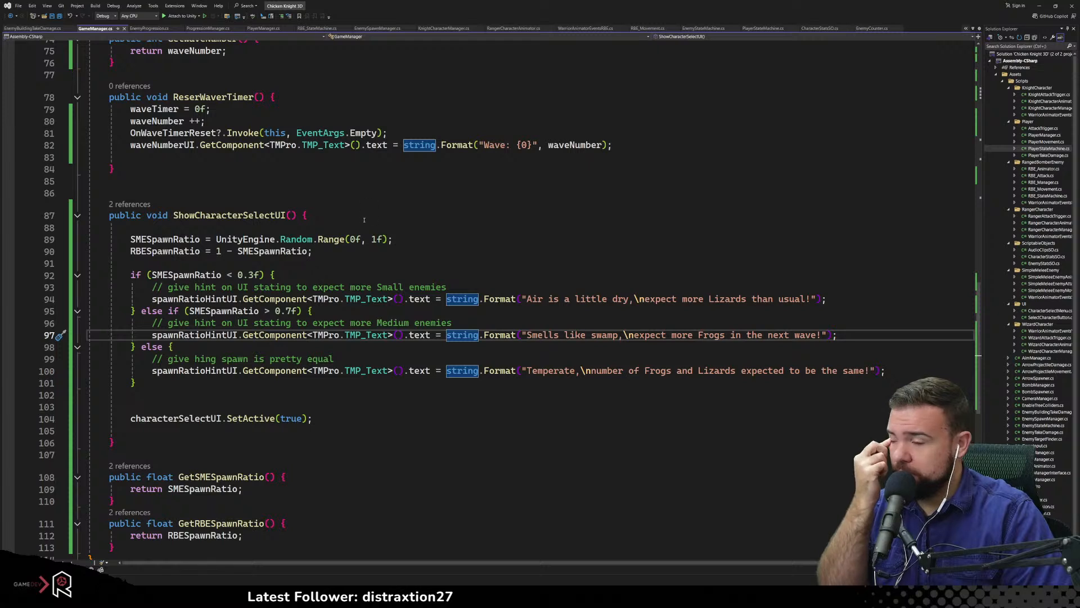
left_click(351, 240)
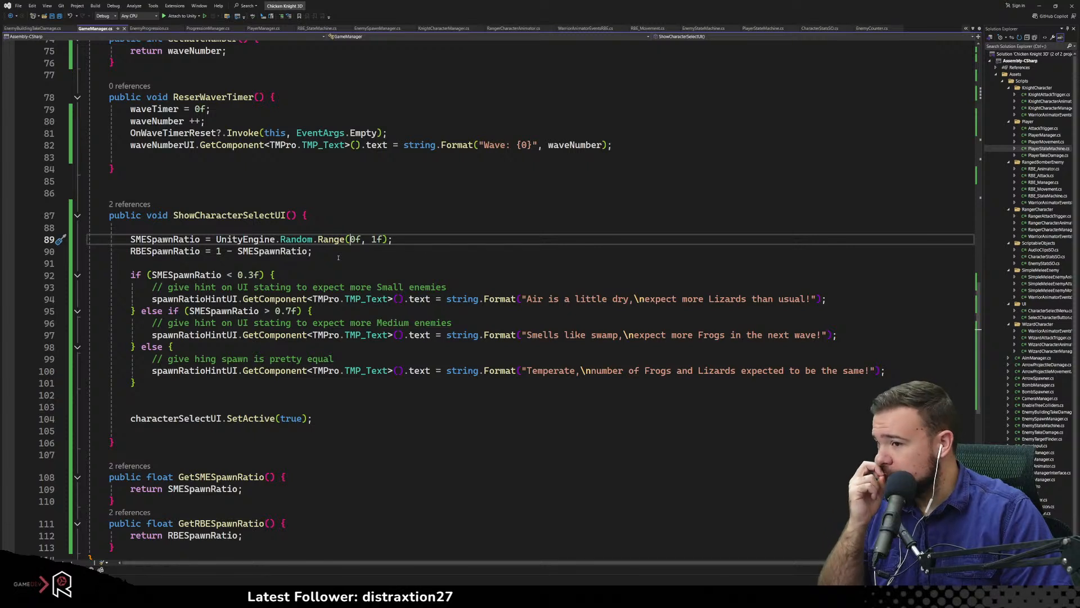
left_click(587, 372)
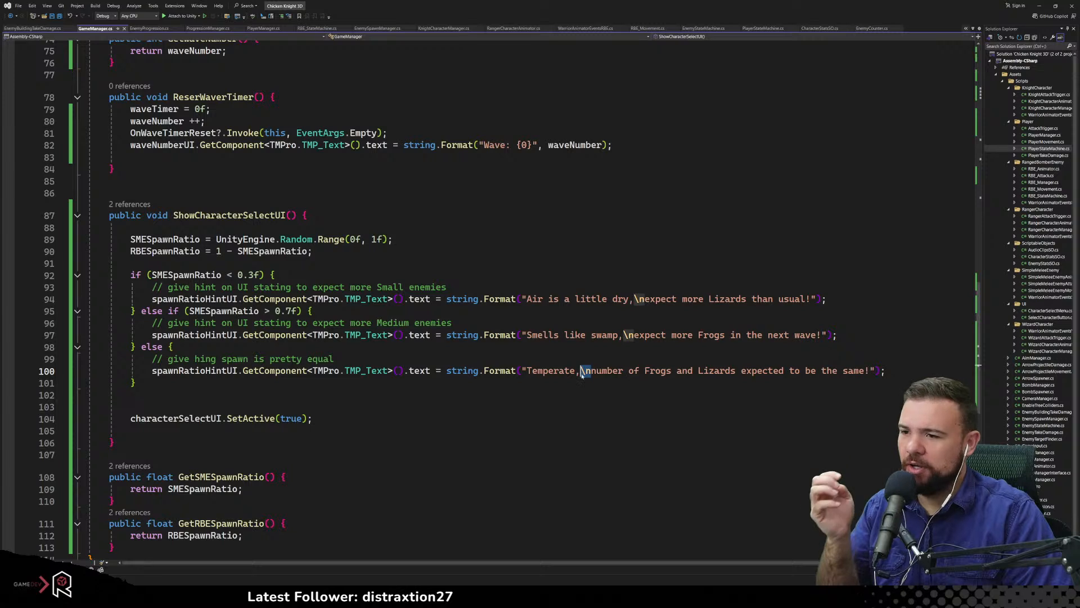
key("BackSpace")
key("Delete")
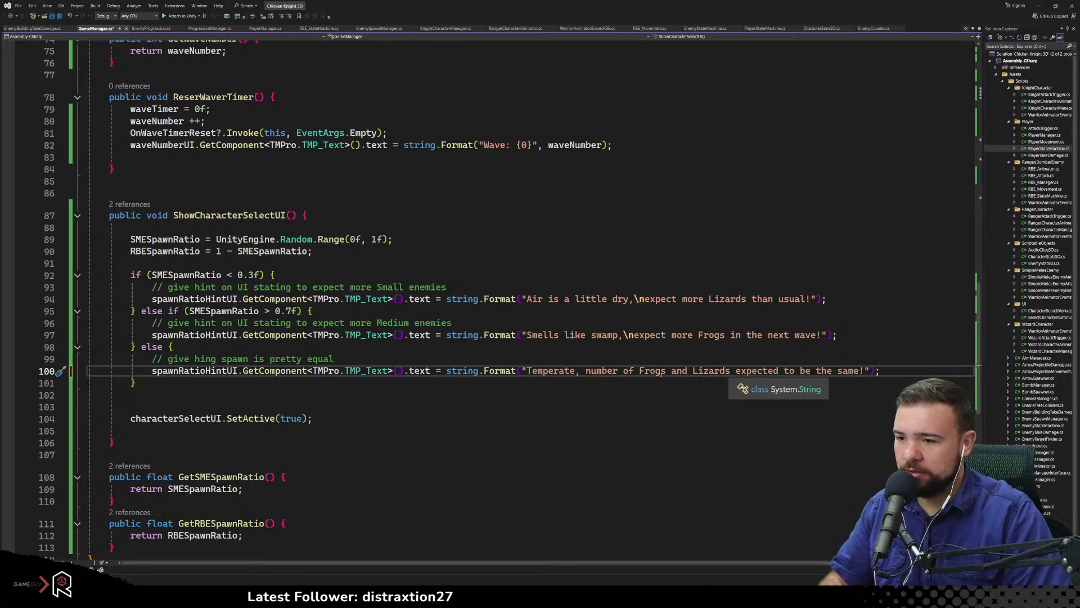
left_click(730, 371)
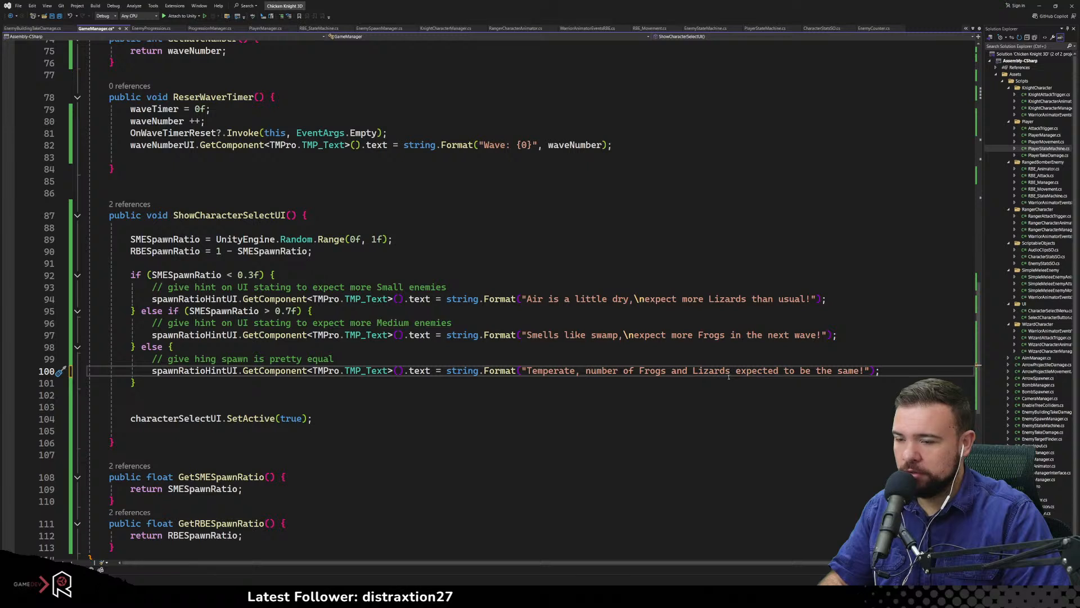
type("\\n")
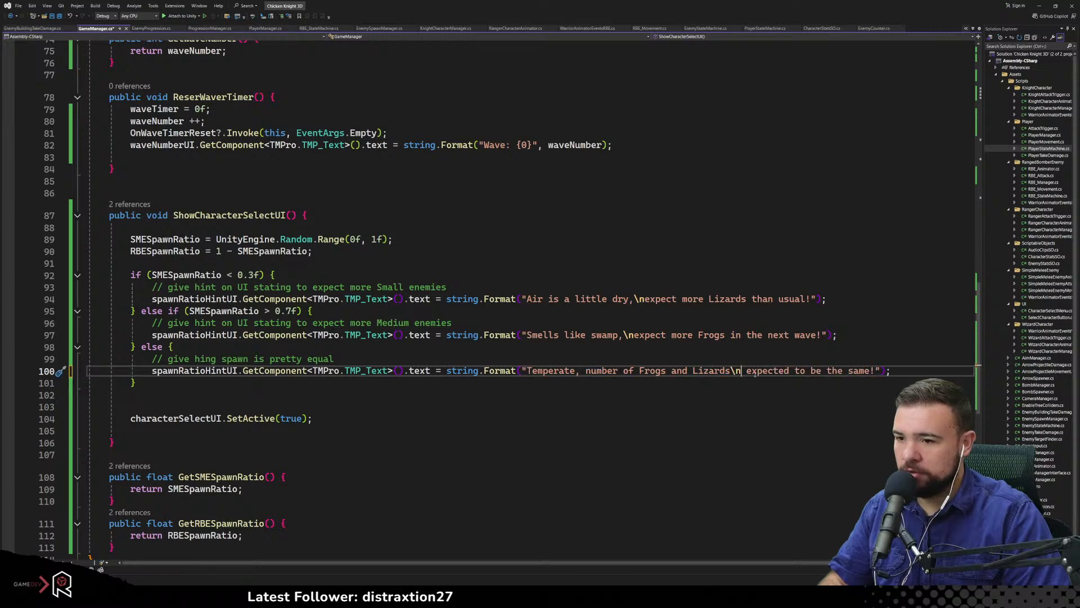
key("Delete")
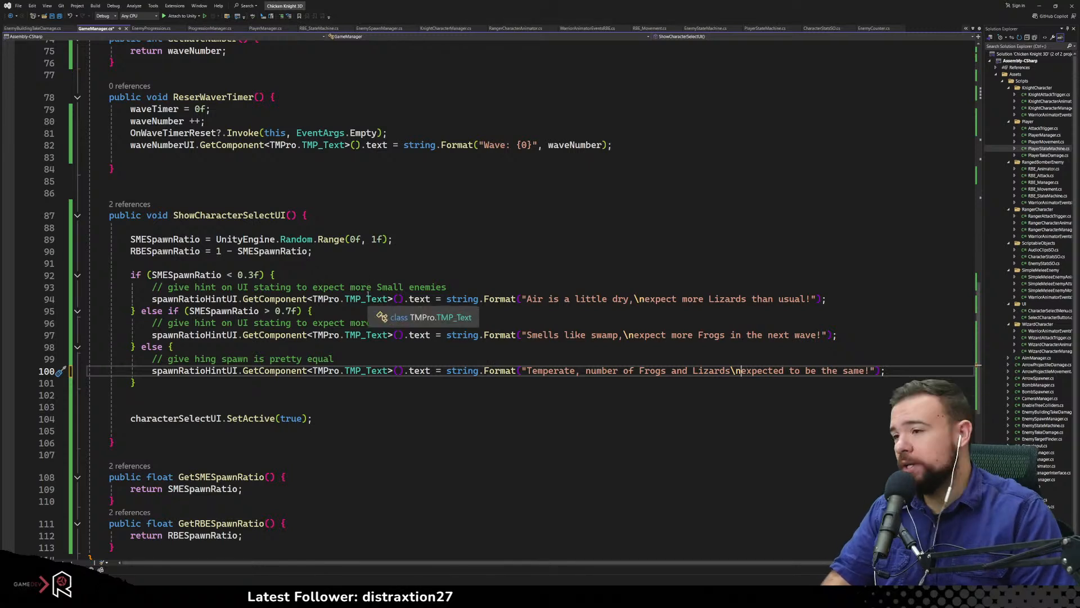
Set the SMESpawnRatio random range in ShowCharacterSelectUI to 0.1f minimum and 0.9f maximum
left_click(356, 239)
type("0")
key("BackSpace")
type(".1")
left_click(312, 262)
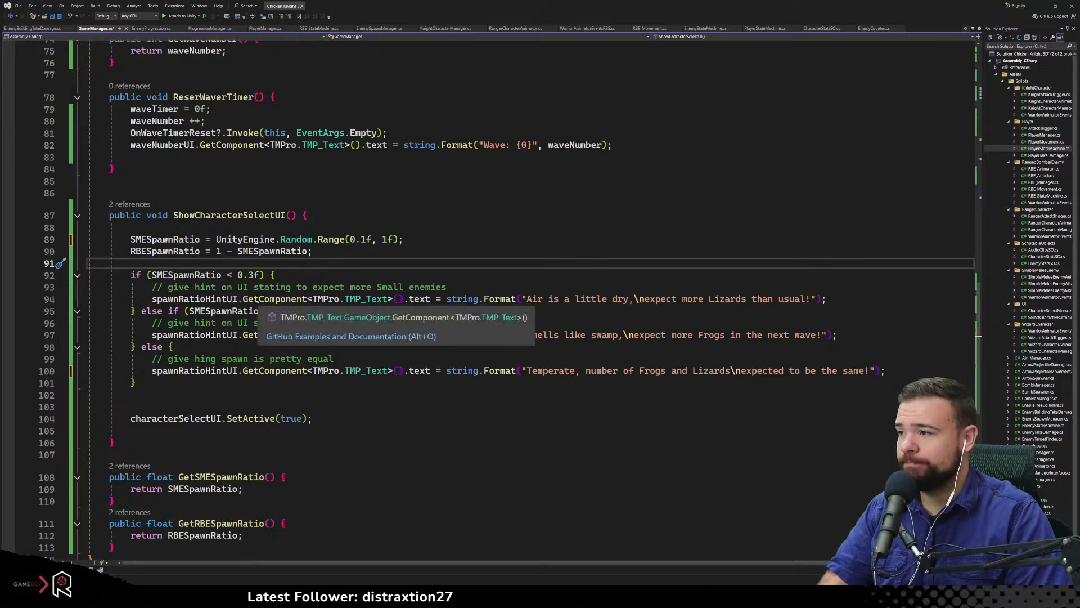
left_click(383, 239)
key("Delete")
type("0.")
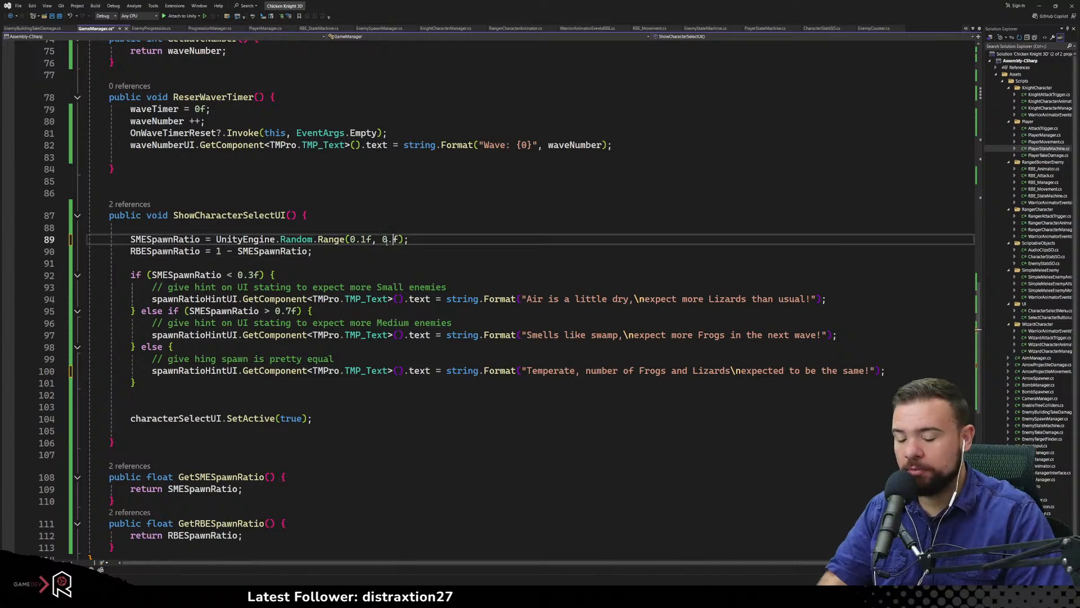
type("9")
left_click(369, 288)
left_click_drag(146, 252, 280, 252)
left_click(251, 264)
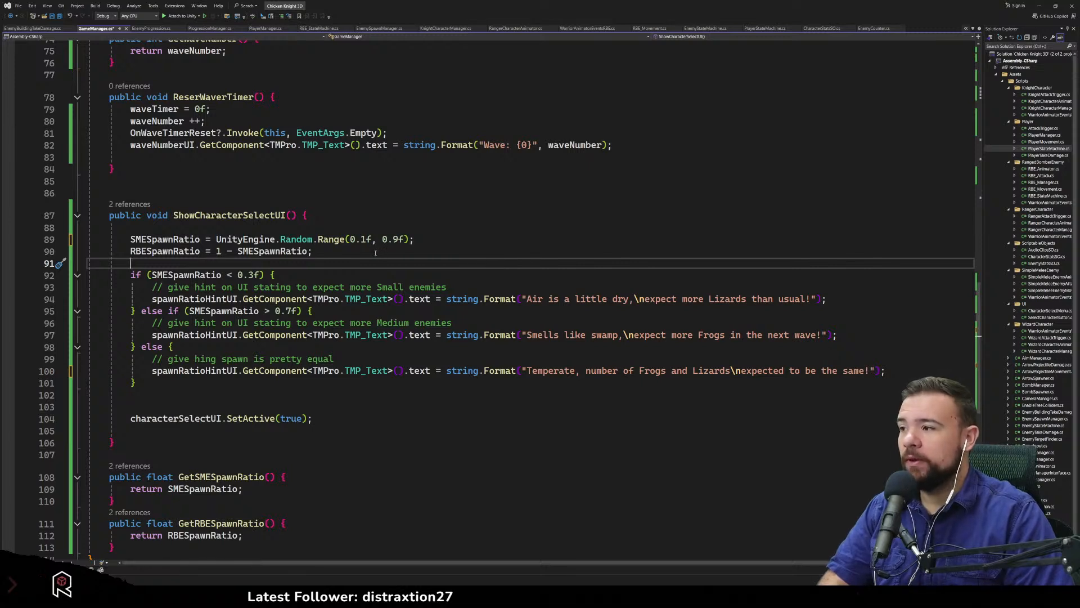
Review the spawn ratio logic, the ratio getters, and the rest of the GameManager script up to its field declarations
key("Up")
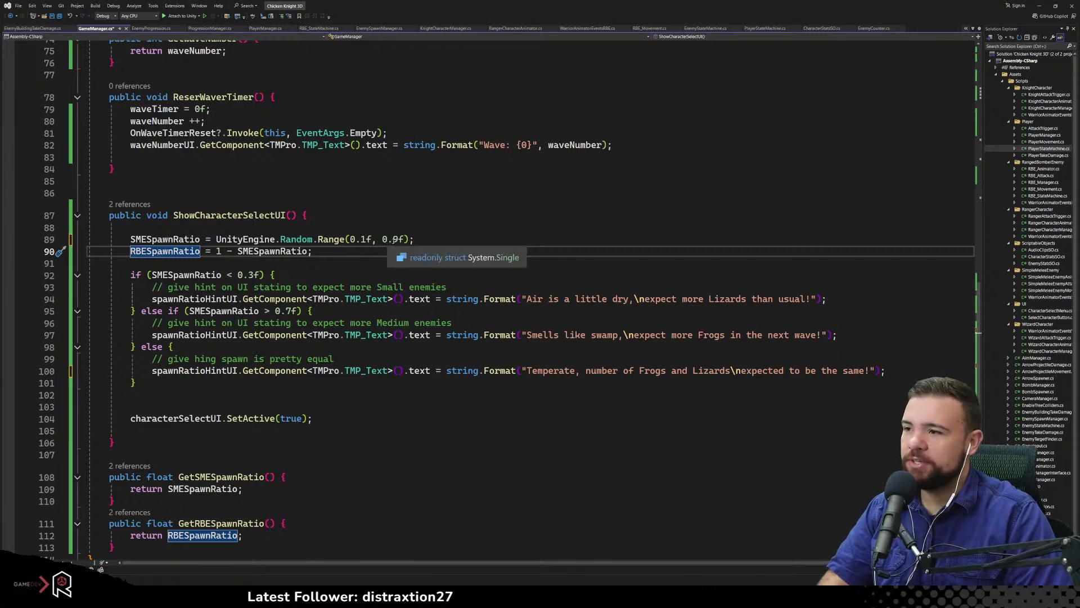
left_click(142, 251)
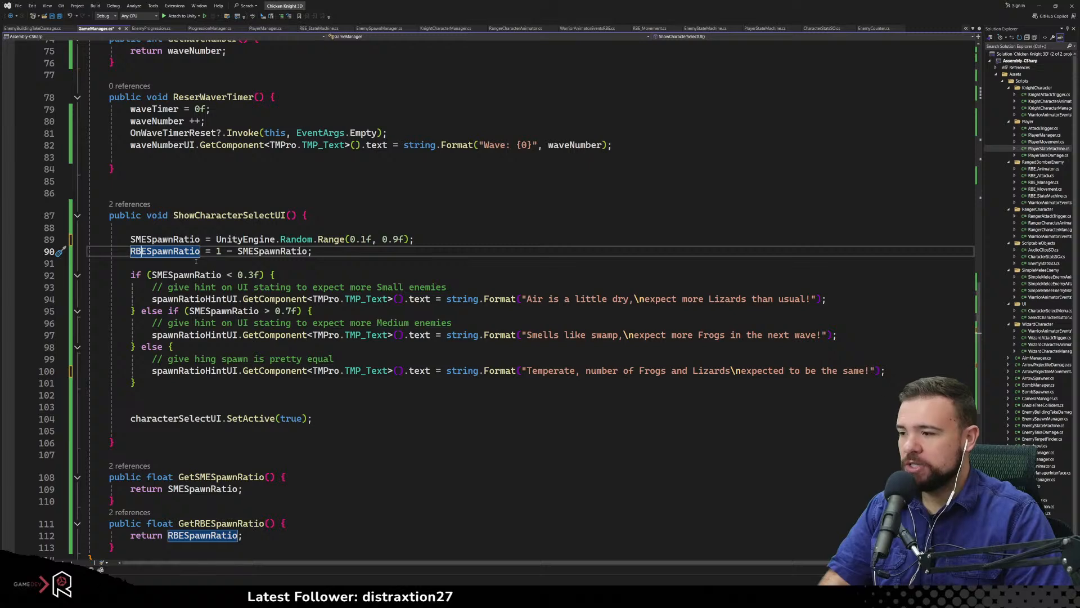
left_click(393, 477)
scroll(383, 470, "down", 3)
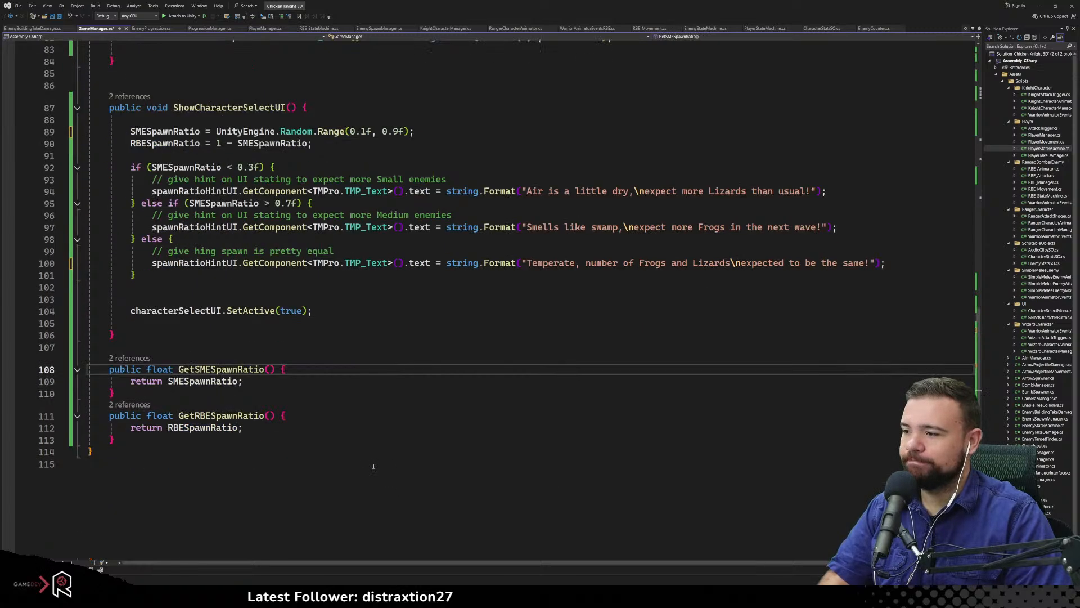
scroll(373, 466, "up", 6)
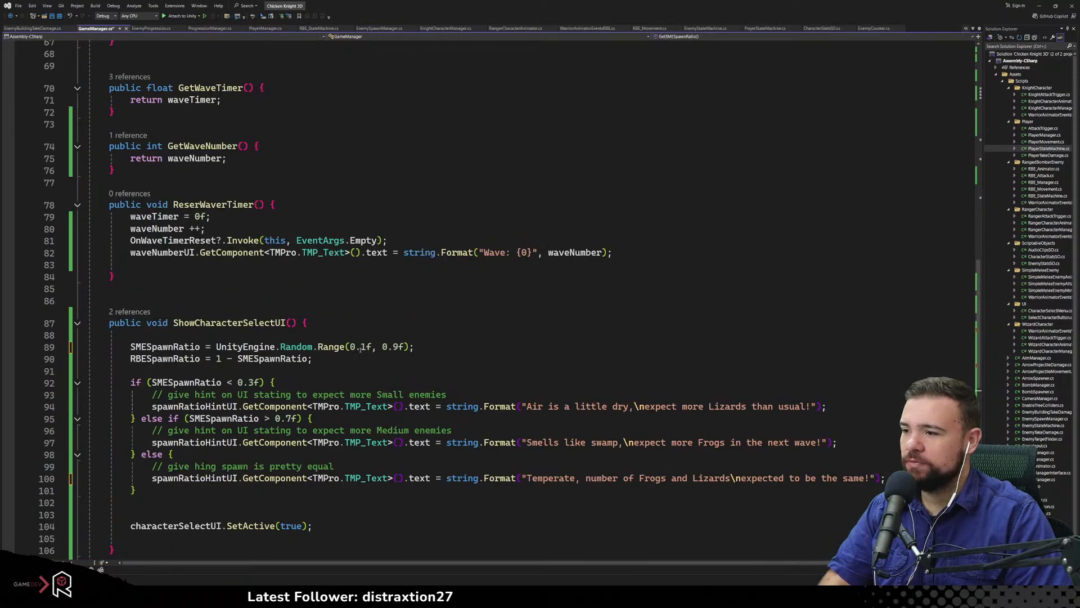
left_click(267, 372)
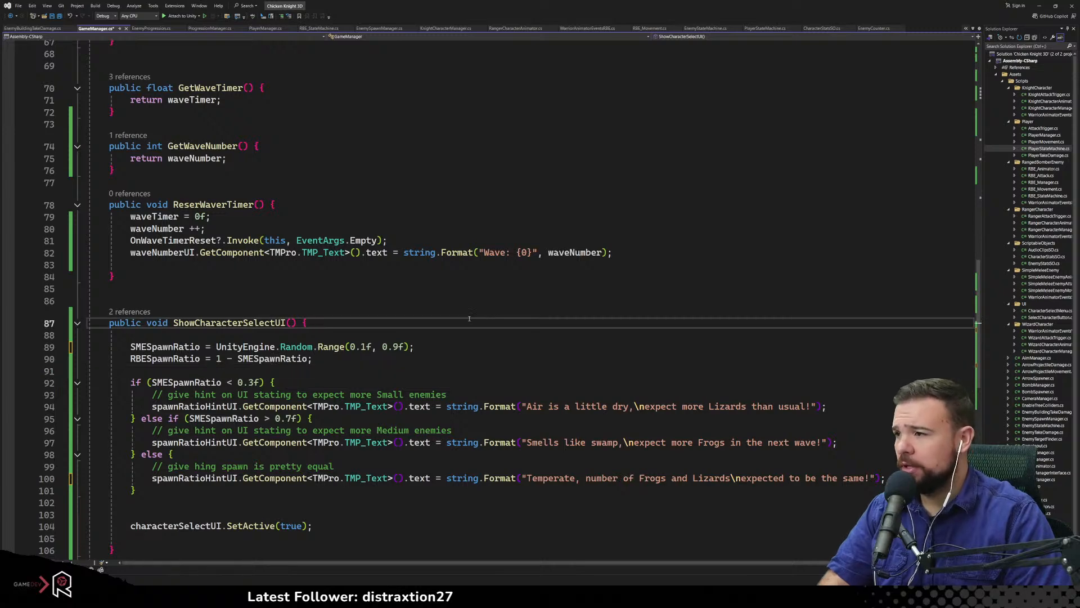
scroll(454, 341, "down", 3)
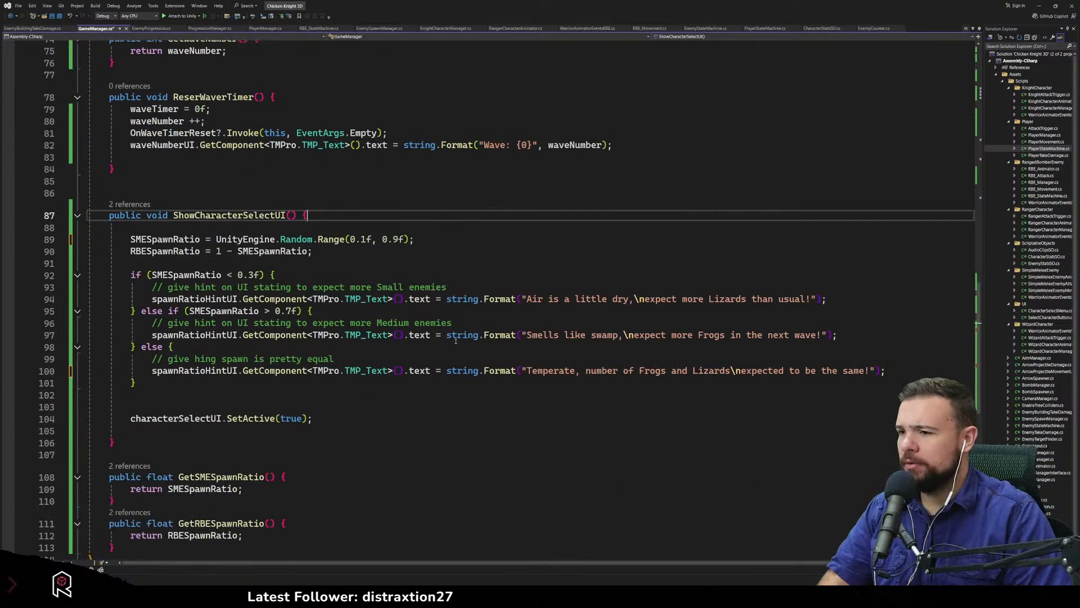
scroll(455, 341, "up", 1)
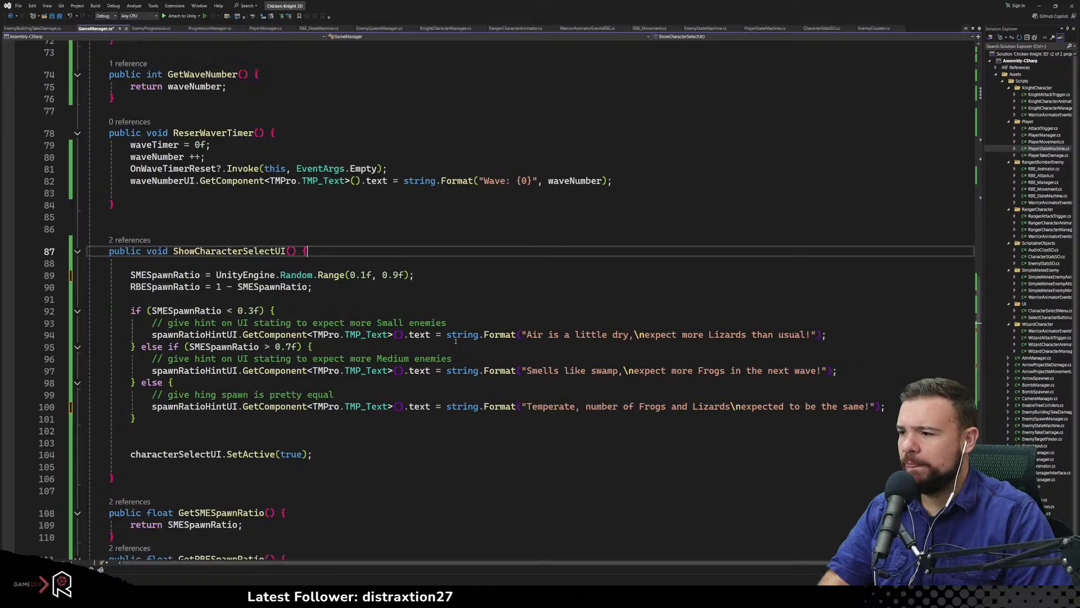
scroll(456, 341, "up", 9)
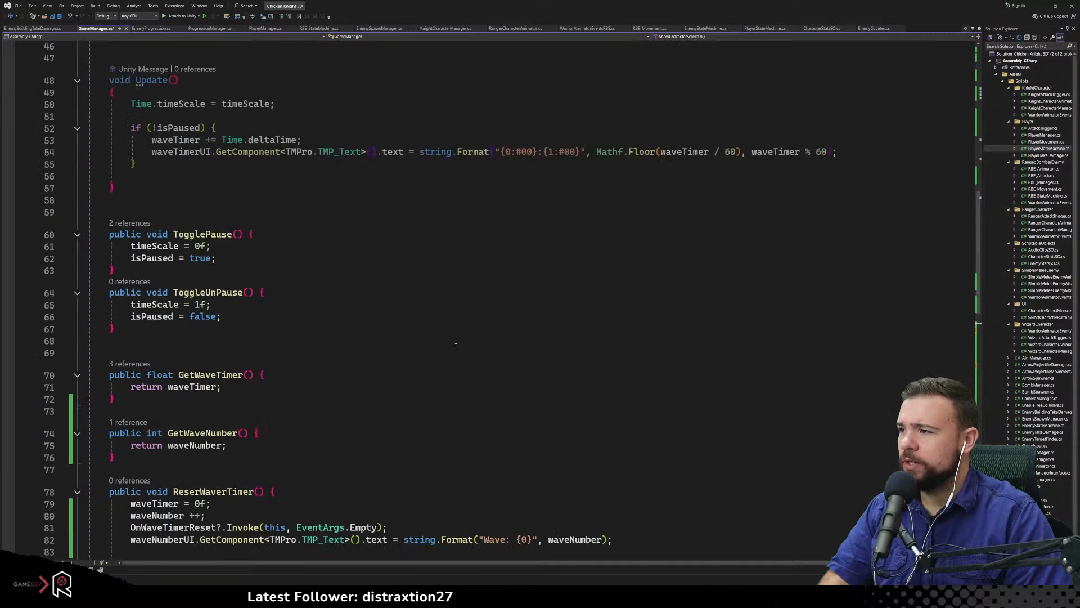
scroll(455, 345, "up", 10)
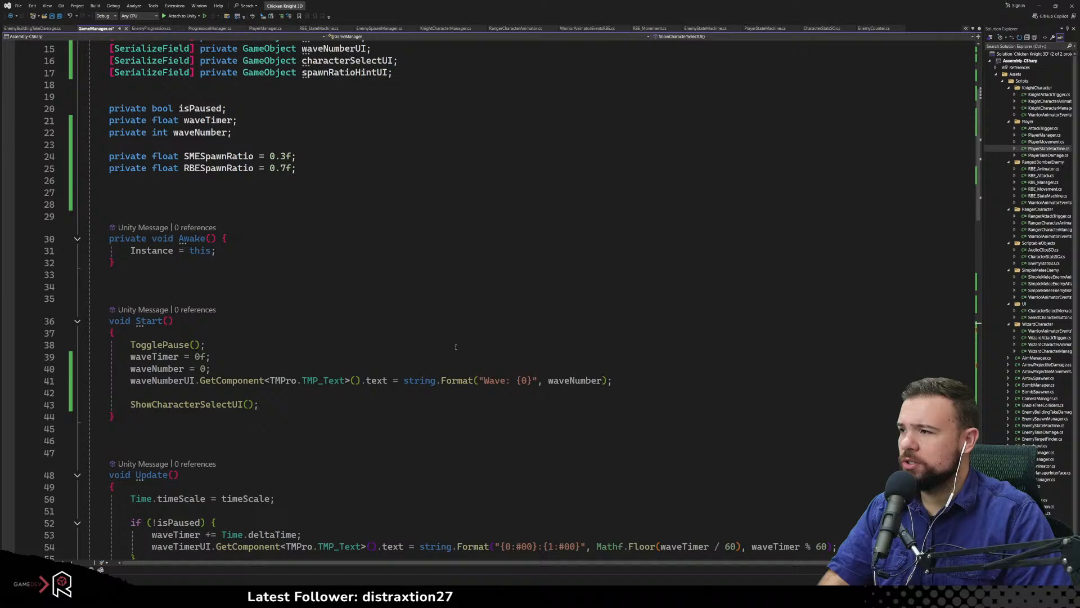
scroll(456, 346, "up", 5)
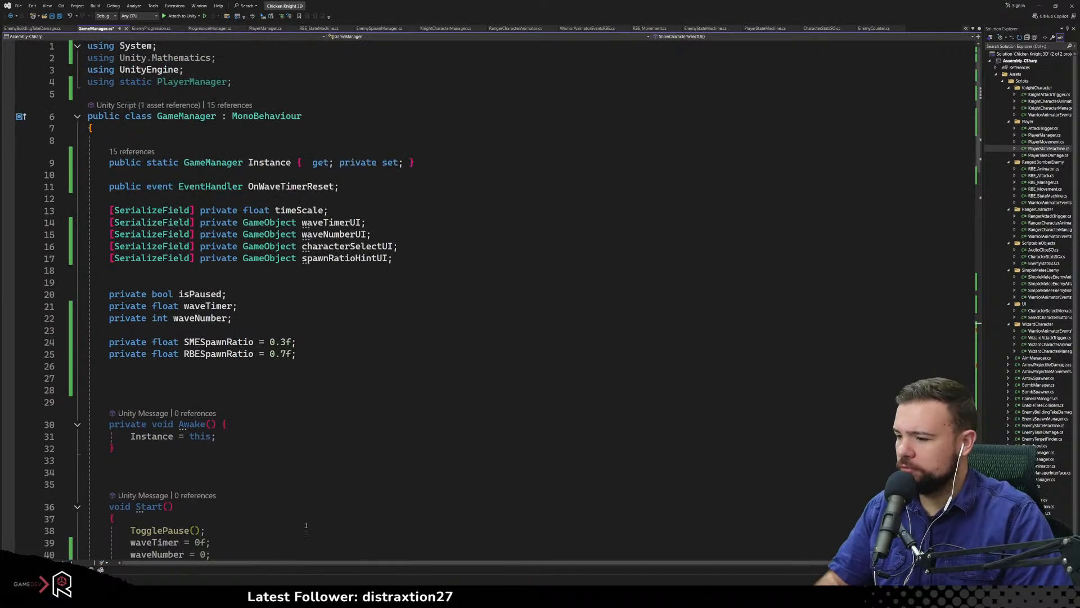
Switch to Unity, run the game to check the spawn hint and character stats on the selection screen, and stop it
key("alt+Tab")
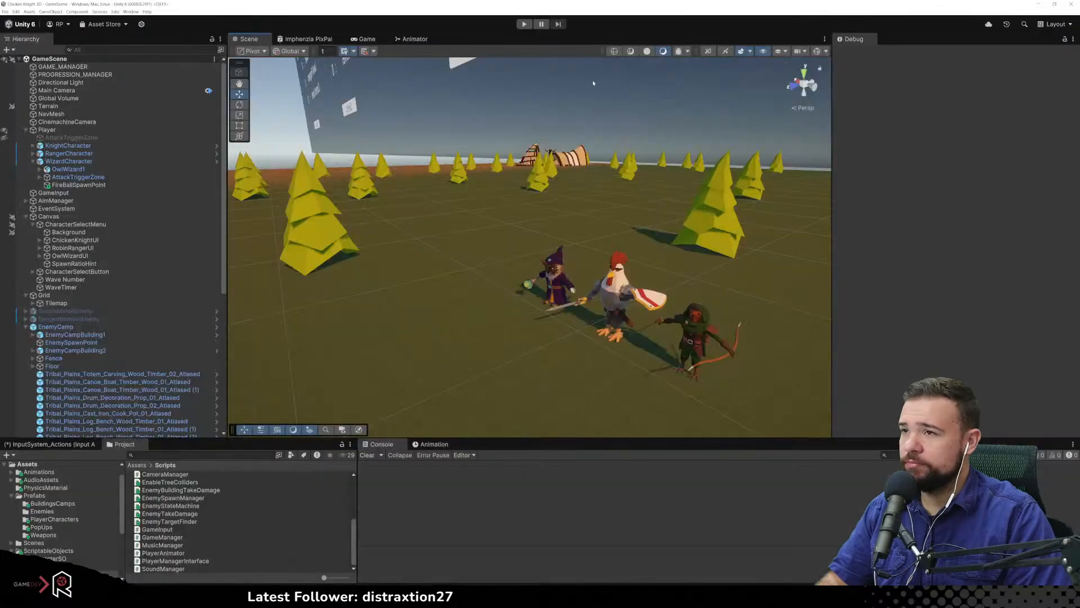
left_click(523, 24)
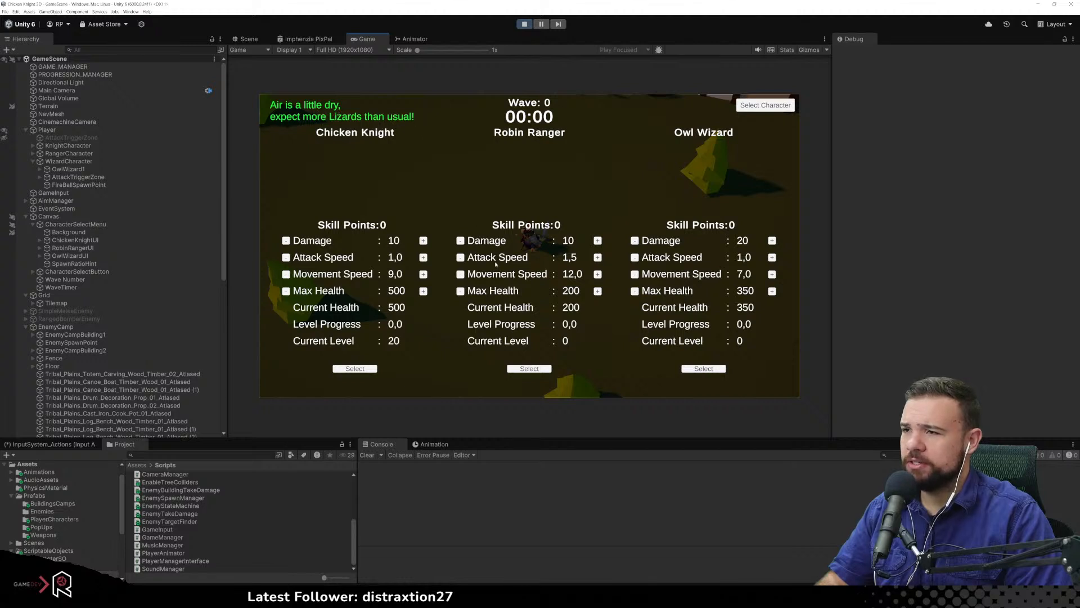
left_click(531, 24)
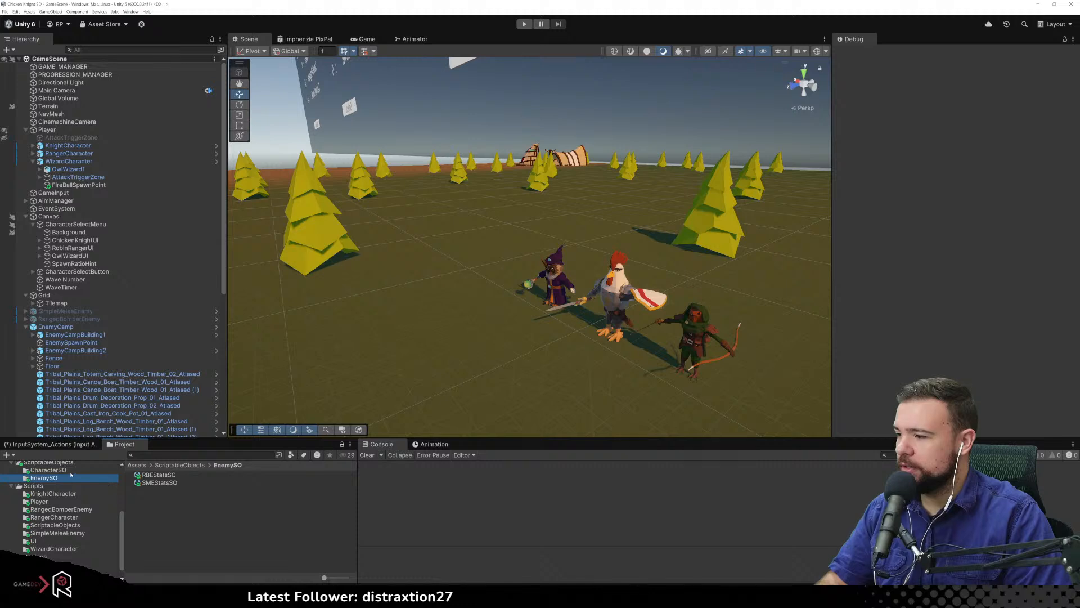
Set the Start Character Level of the KnightStatsSO asset to 0 and run the game again
left_click(161, 483)
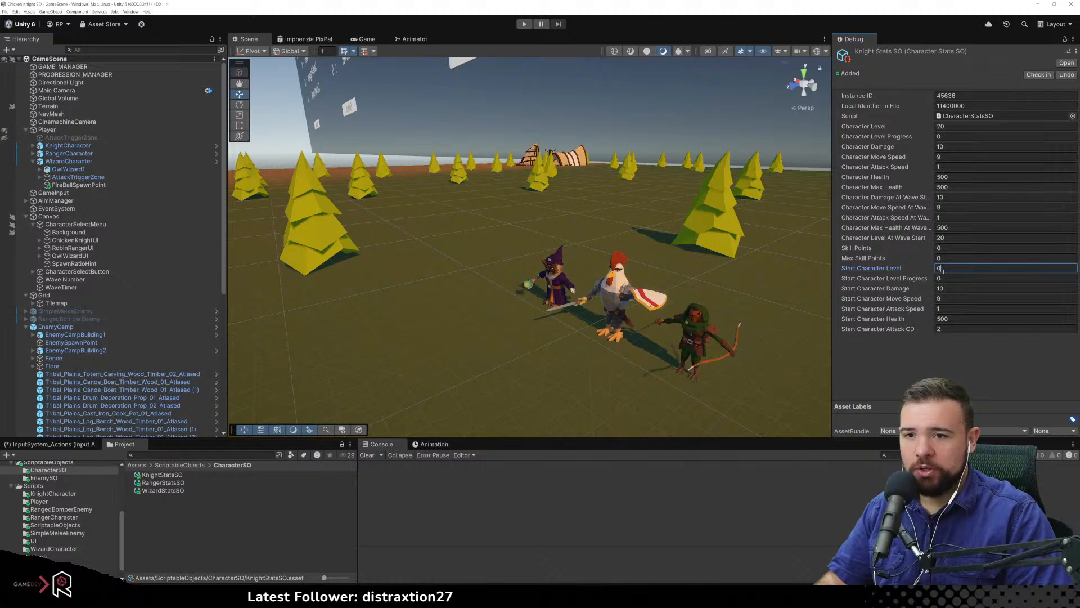
left_click(530, 58)
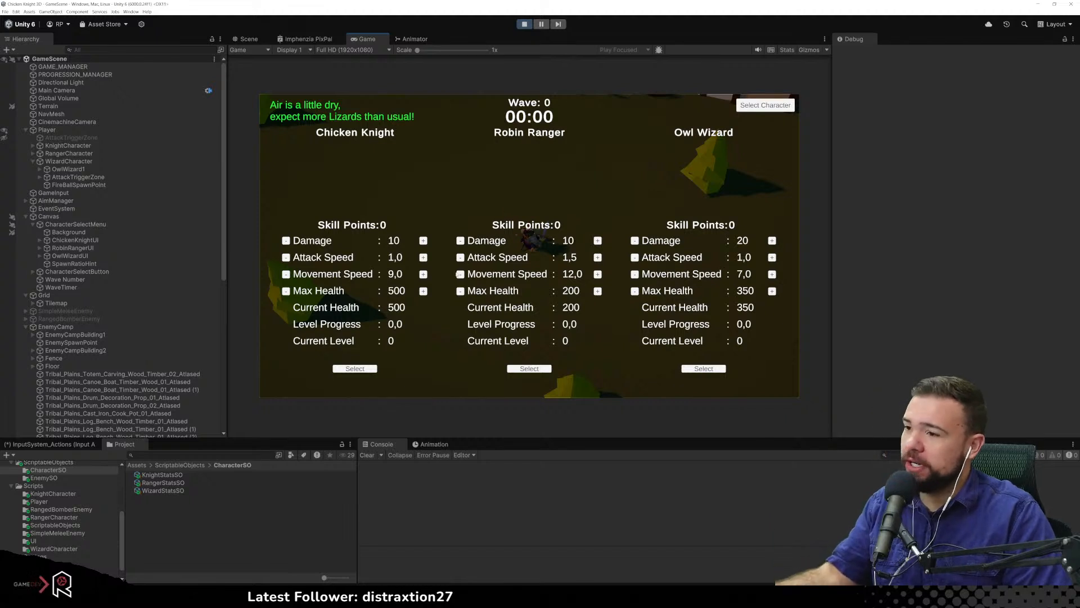
Select Chicken Knight on the character selection screen and attack the first enemies of wave 1
left_click(370, 369)
key("s")
key("d")
left_click(534, 201)
left_click(518, 201)
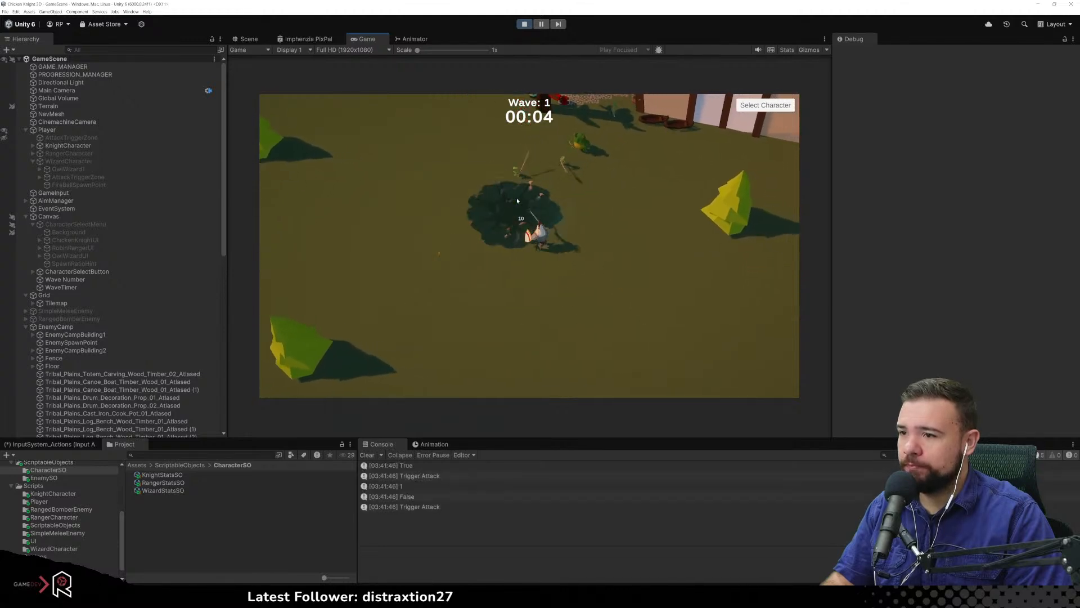
key("s")
left_click(465, 213)
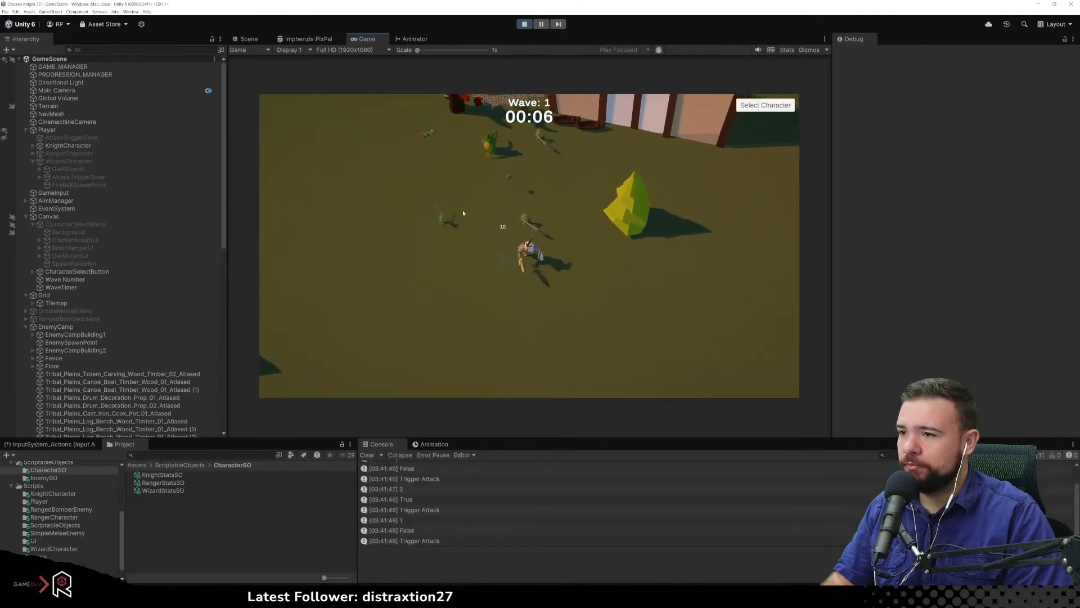
Play-test Chicken Knight's combat by moving around the field in front of the enemy camp and repeatedly attacking the approaching melee and bomber enemies
key("a")
key("w")
left_click(603, 262)
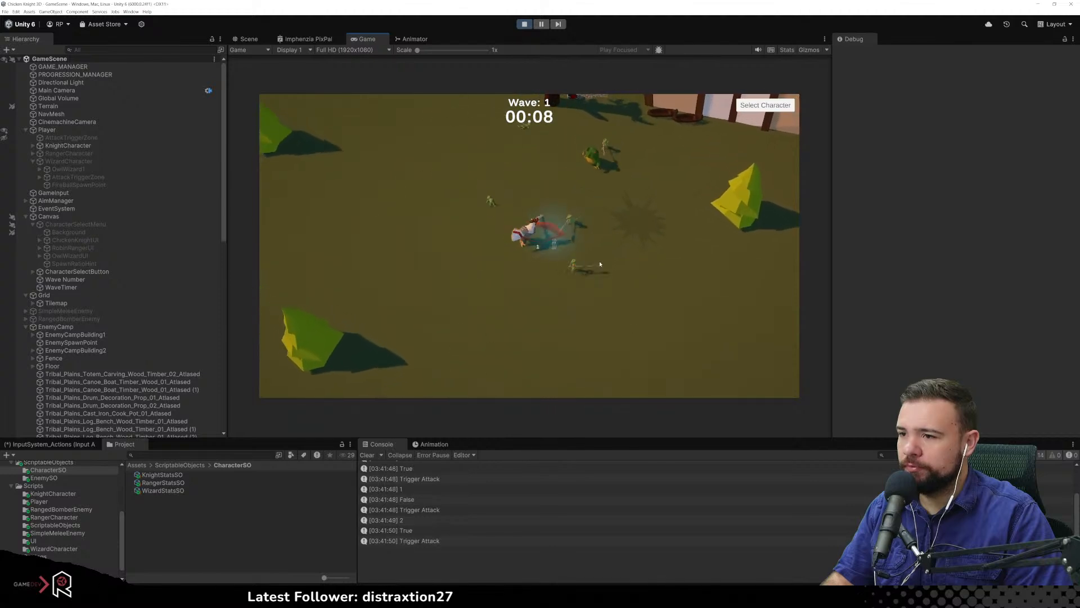
left_click(596, 263)
left_click(585, 265)
left_click(575, 267)
left_click(566, 271)
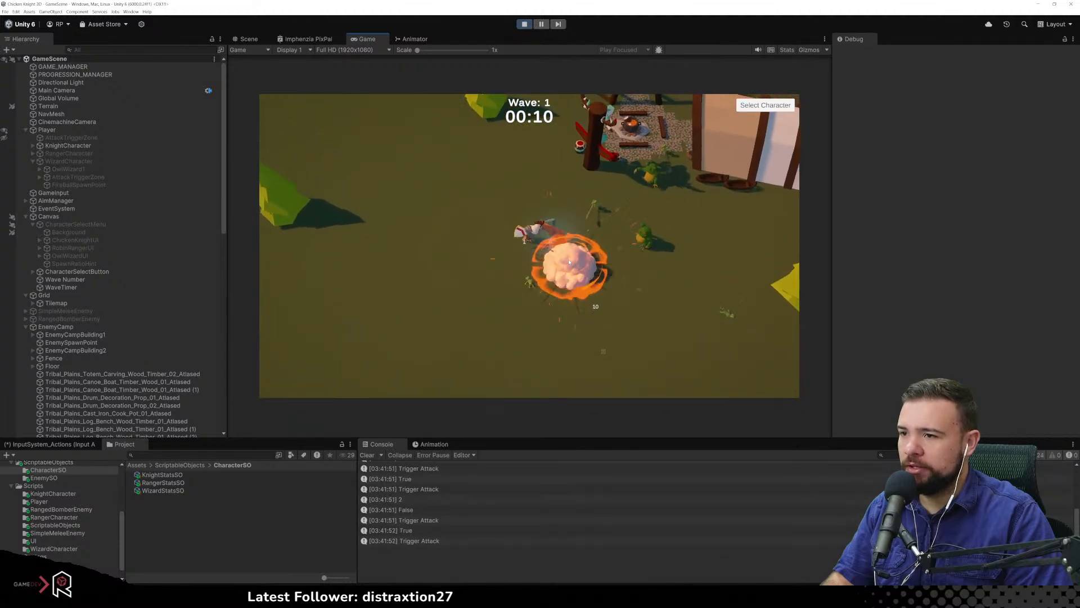
left_click(564, 268)
left_click(559, 263)
left_click(559, 262)
left_click(559, 262)
key("d")
key("s")
left_click(585, 270)
left_click(592, 273)
left_click(596, 274)
left_click(514, 217)
left_click(510, 207)
left_click(507, 208)
left_click(500, 214)
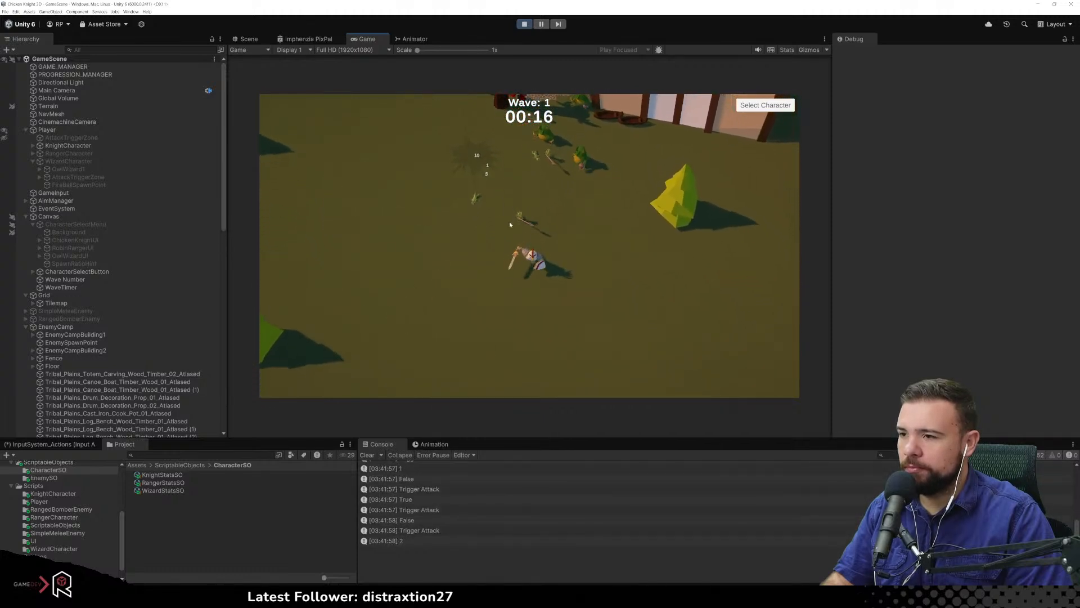
left_click(483, 236)
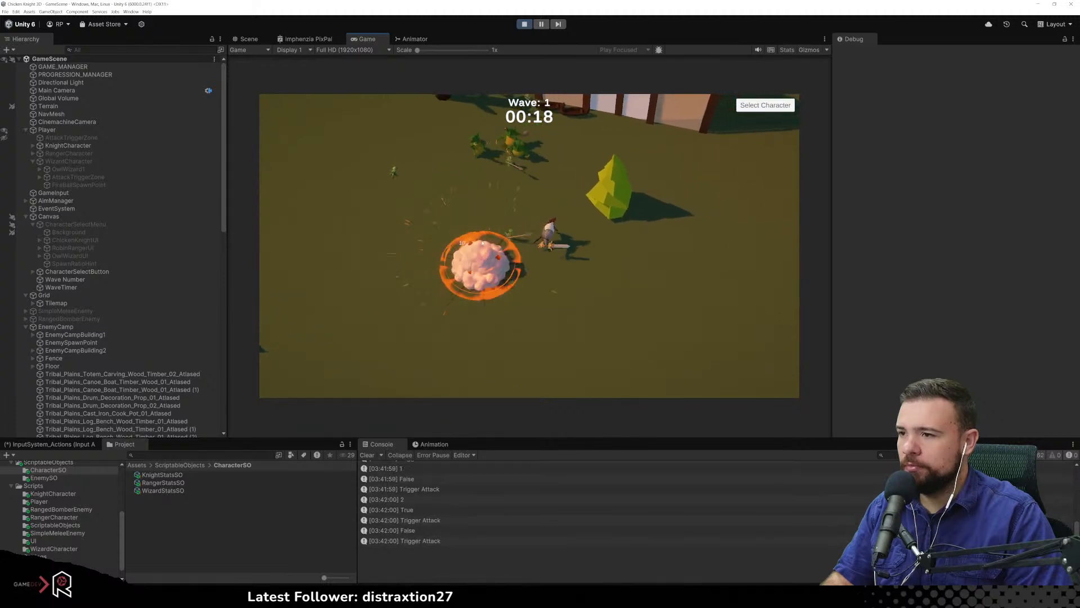
left_click(481, 257)
left_click(480, 259)
left_click(478, 258)
left_click(477, 253)
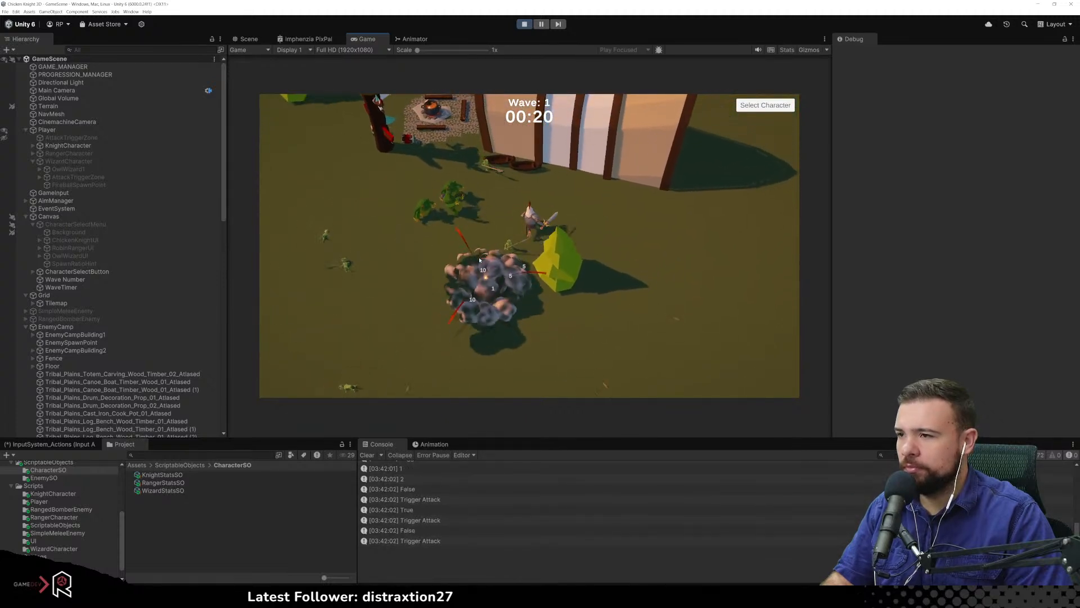
left_click(472, 246)
left_click(469, 241)
left_click(466, 235)
left_click(466, 234)
left_click(469, 233)
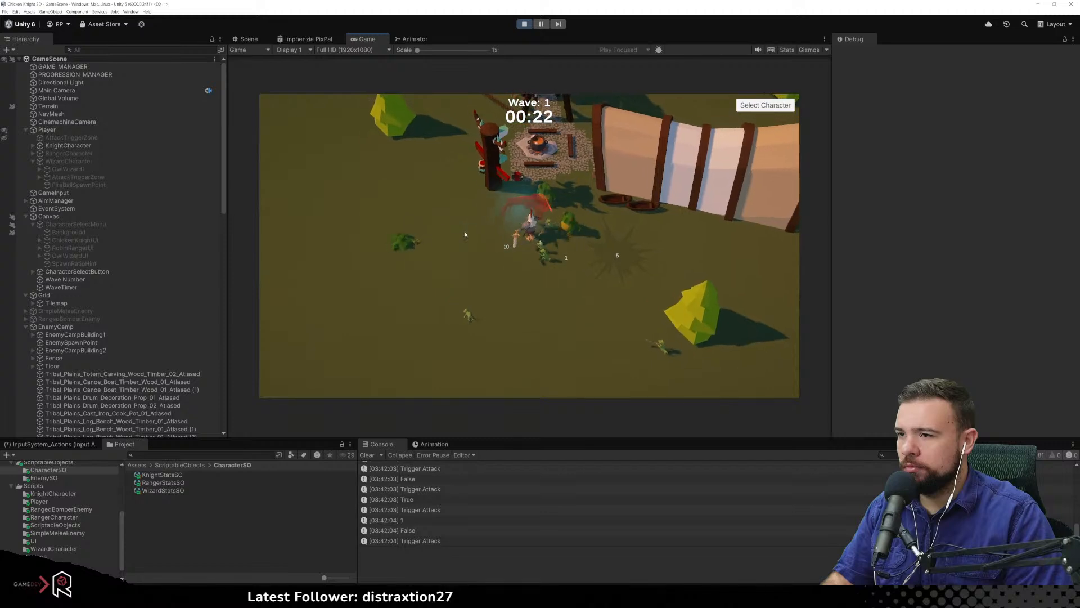
key("d")
left_click(477, 231)
left_click(485, 229)
left_click(491, 227)
left_click(496, 226)
left_click(500, 225)
left_click(500, 224)
key("s")
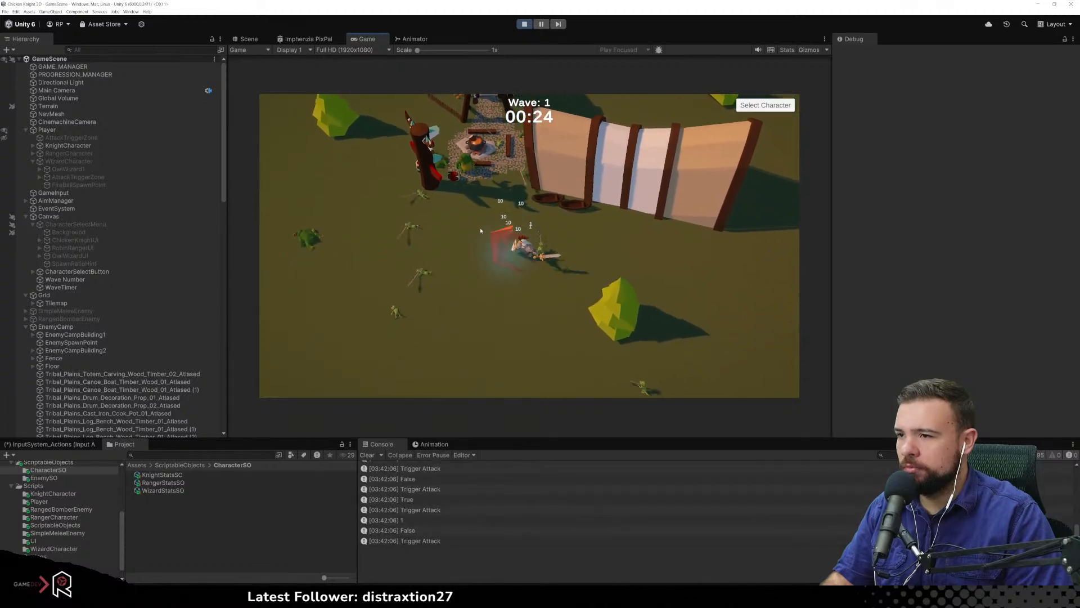
left_click(496, 226)
left_click(493, 227)
left_click(546, 198)
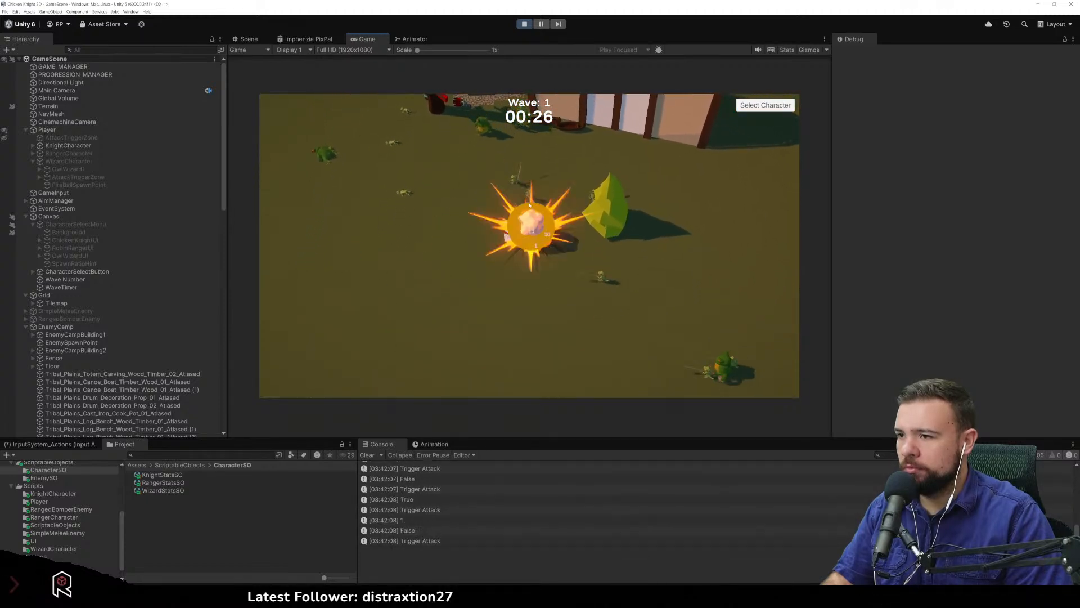
key("w")
key("a")
left_click(537, 203)
left_click(530, 207)
left_click(618, 255)
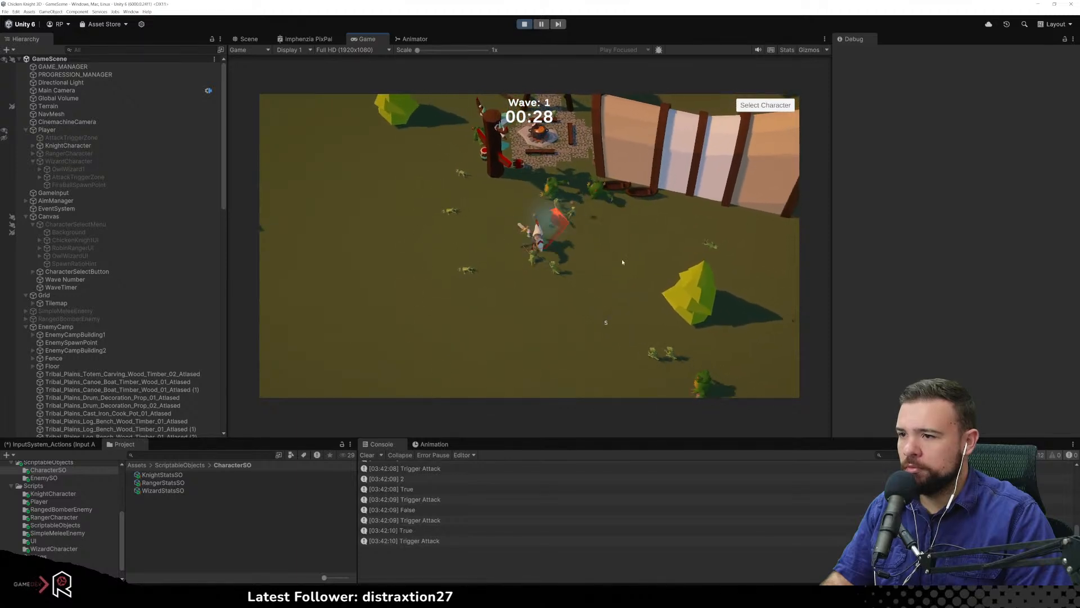
key("d")
key("s")
left_click(610, 252)
left_click(597, 245)
left_click(585, 240)
left_click(571, 233)
left_click(563, 228)
key("s")
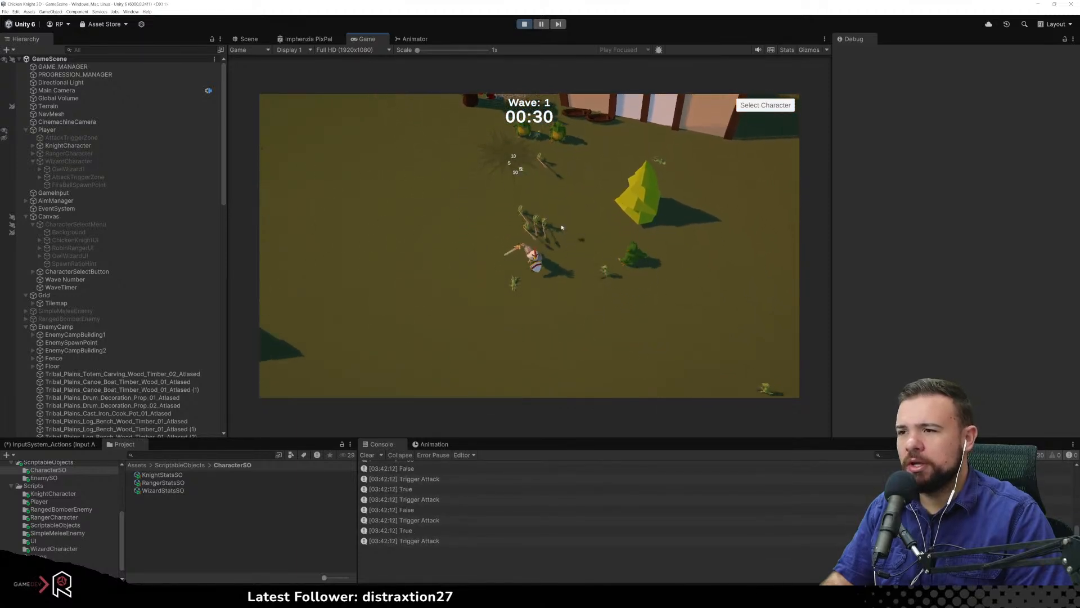
key("d")
left_click(568, 225)
key("a")
left_click(581, 220)
key("w")
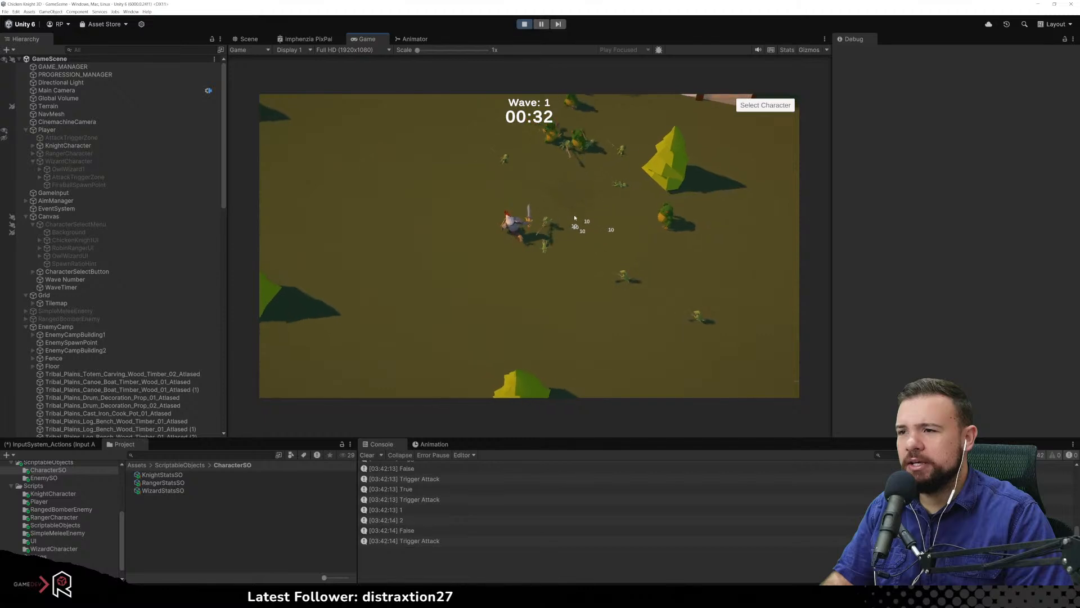
left_click(586, 216)
left_click(589, 212)
key("d")
left_click(594, 209)
left_click(597, 207)
key("w")
left_click(595, 208)
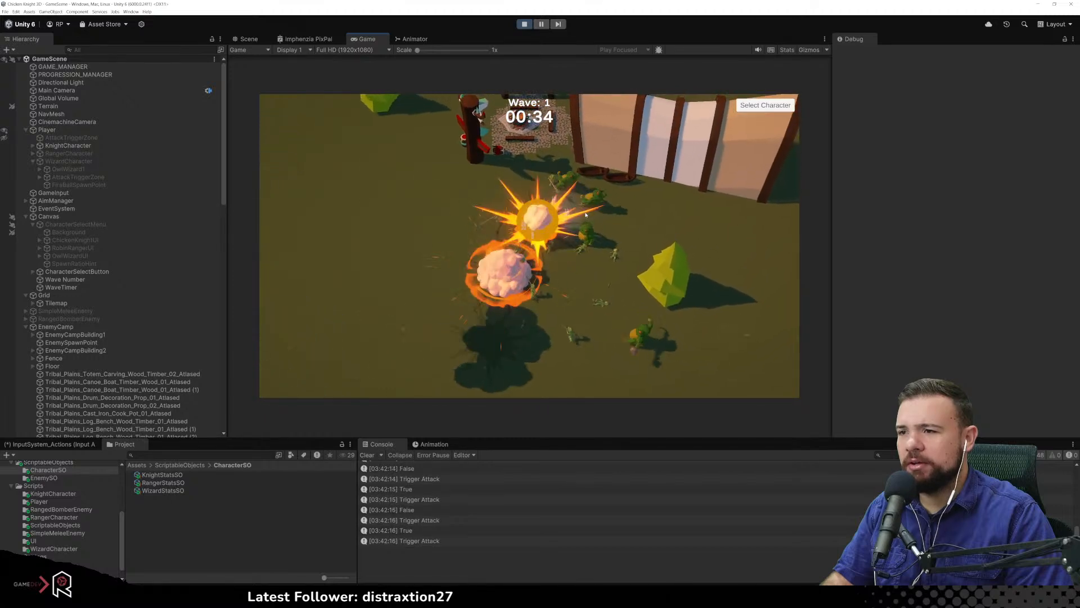
left_click(585, 210)
left_click(551, 218)
key("a")
left_click(507, 228)
left_click(472, 236)
key("a")
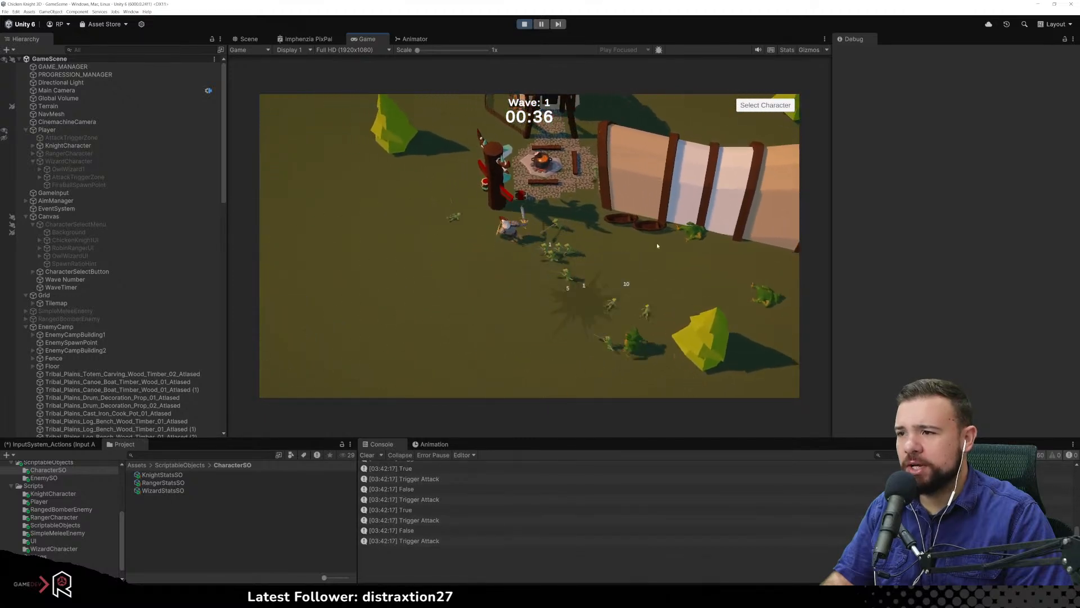
Move Chicken Knight to the totem pole beside the camp's fire and attack it along with the surrounding enemies
key("w")
left_click(554, 274)
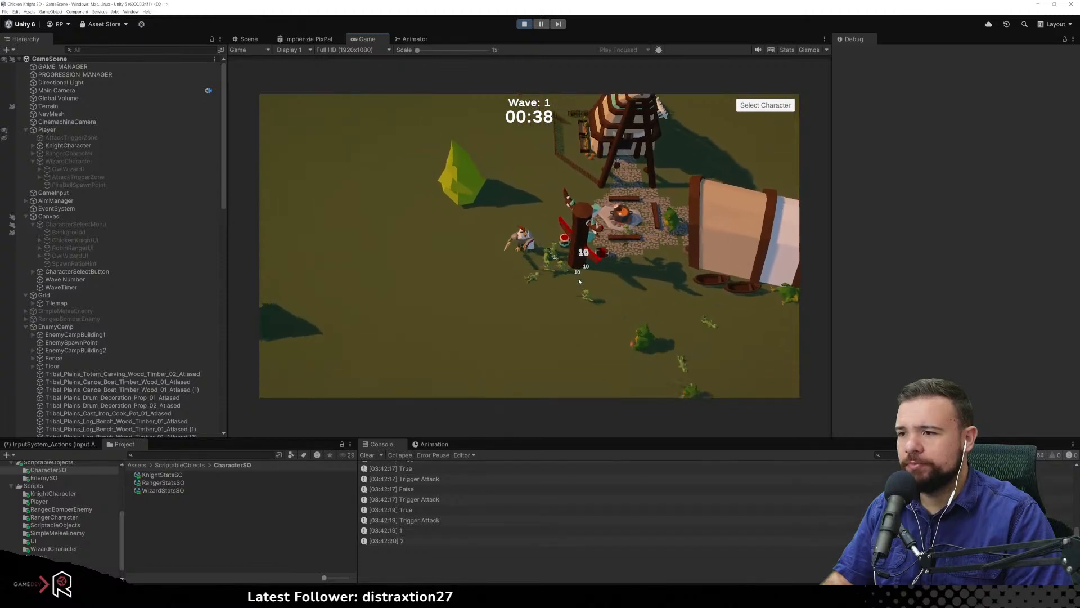
key("s")
left_click(551, 260)
left_click(553, 261)
key("d")
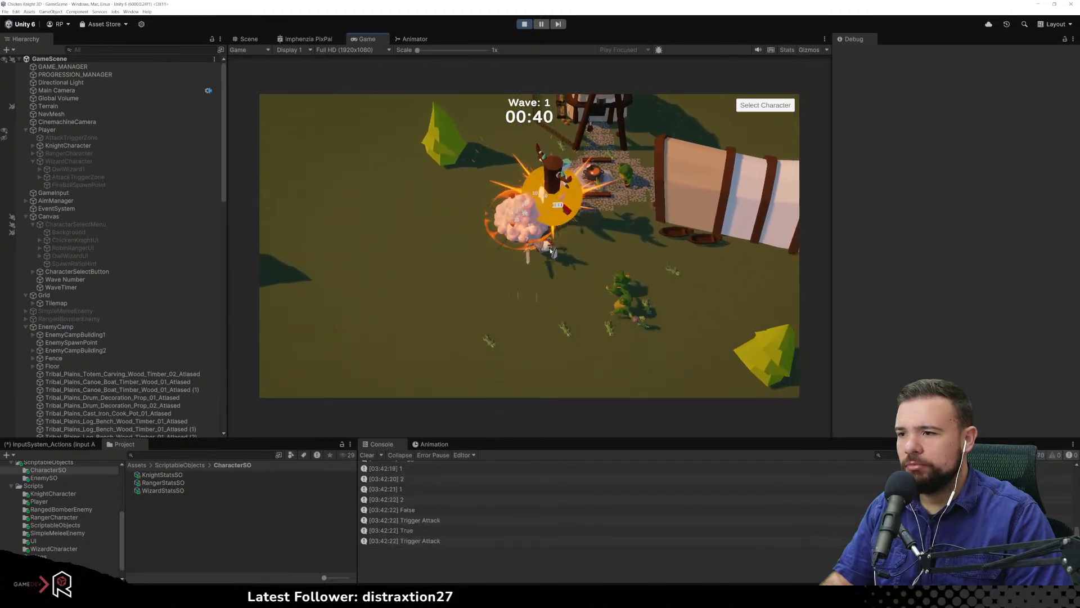
key("w")
key("a")
left_click(591, 286)
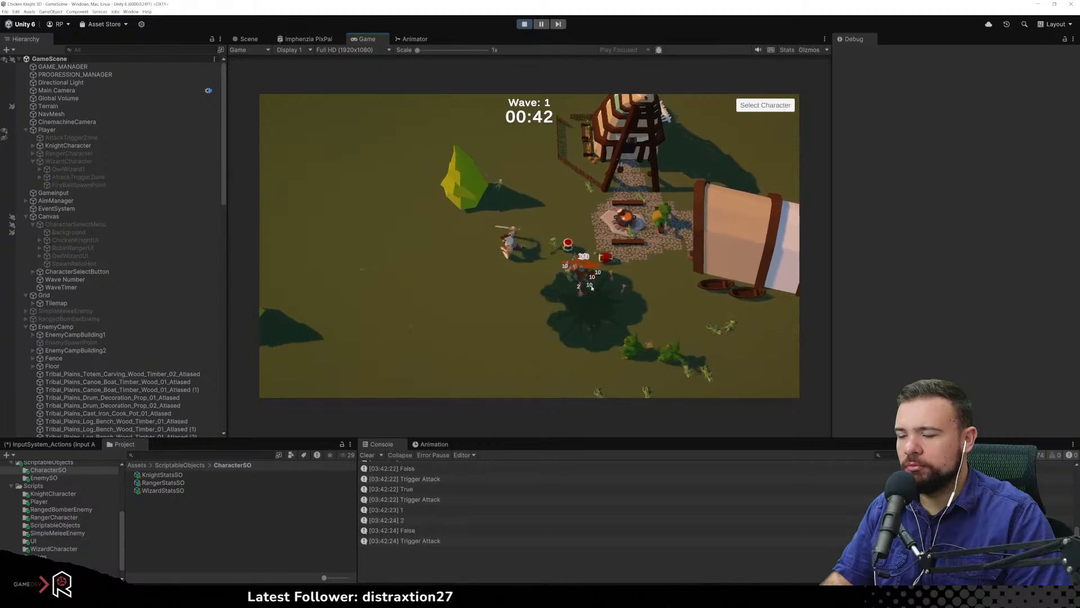
Move Chicken Knight away from the totem's position and keep fighting the enemies gathering outside the large tent
key("s")
left_click(522, 165)
key("s")
left_click(529, 171)
left_click(542, 186)
key("d")
left_click(537, 194)
left_click(532, 198)
left_click(527, 200)
key("w")
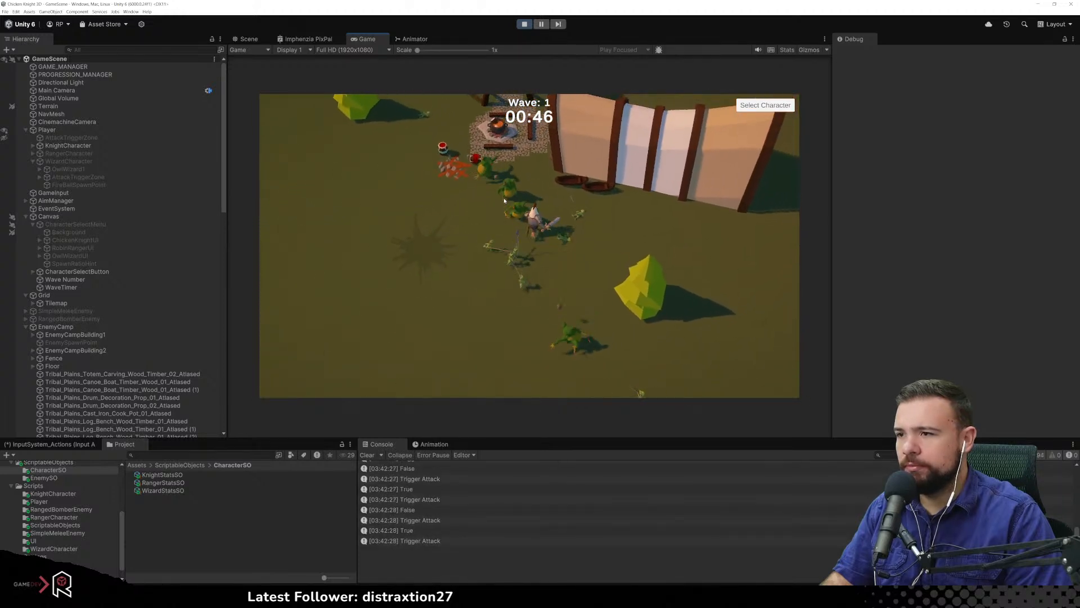
key("a")
left_click(433, 178)
key("s")
key("s")
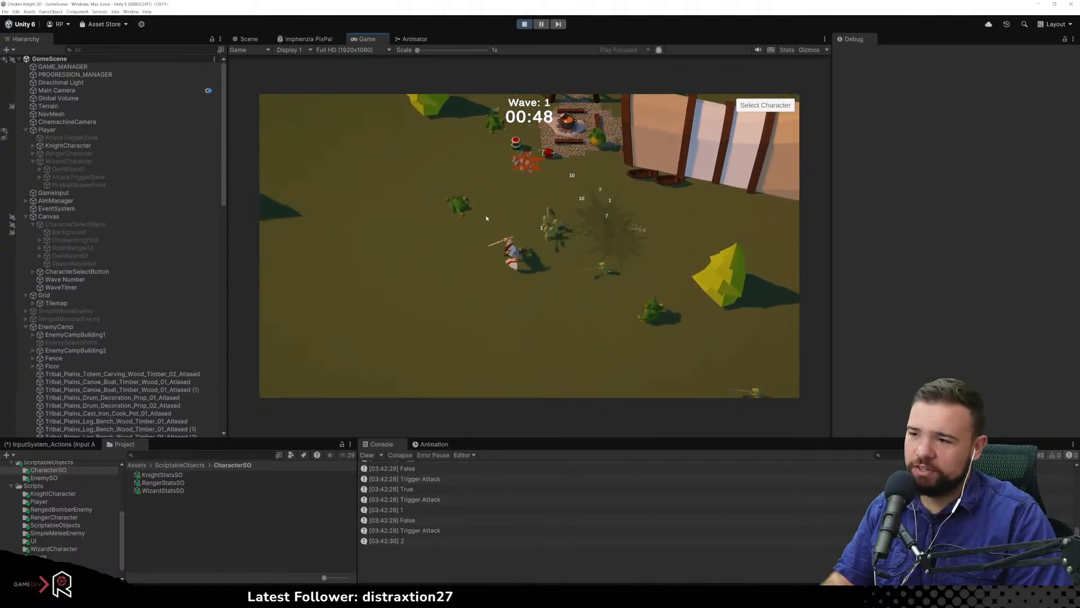
Lure the enemies into the open field away from the camp and strike them as they bunch up behind Chicken Knight
key("d")
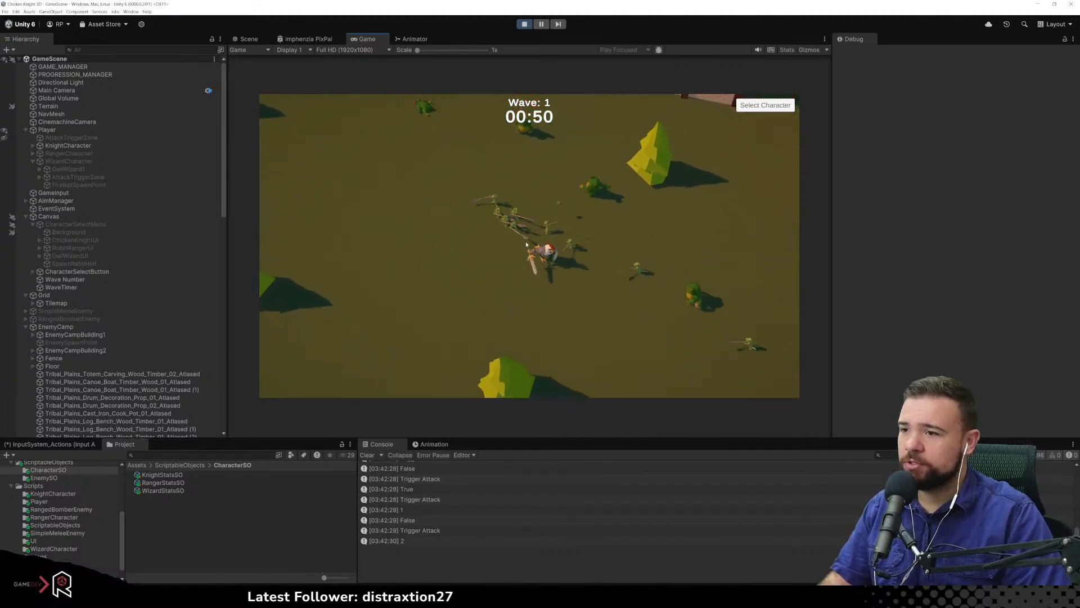
left_click(518, 272)
left_click(519, 274)
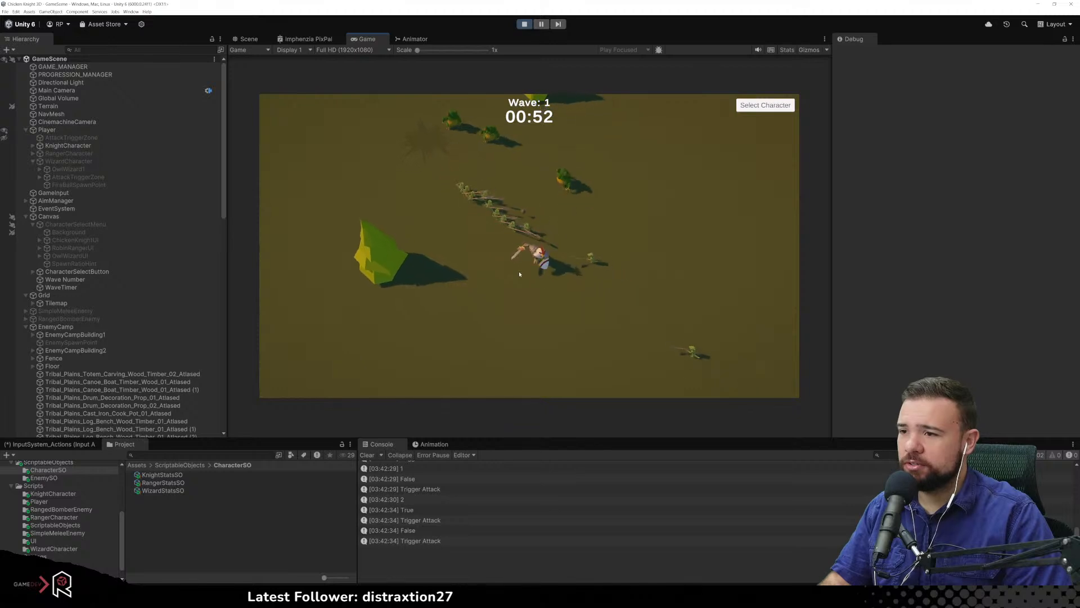
left_click(507, 150)
left_click(507, 150)
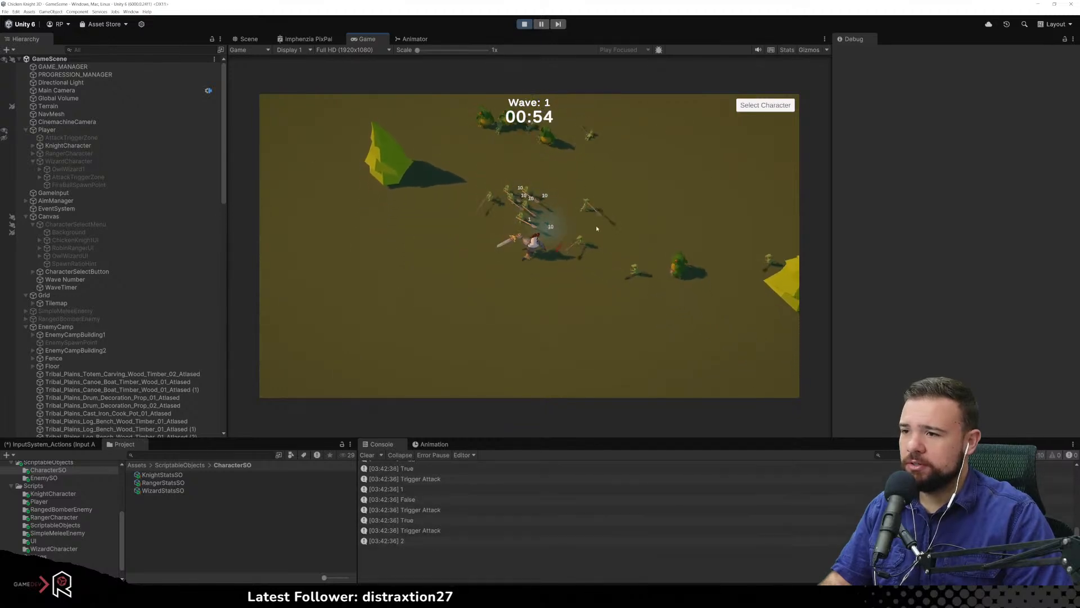
key("d")
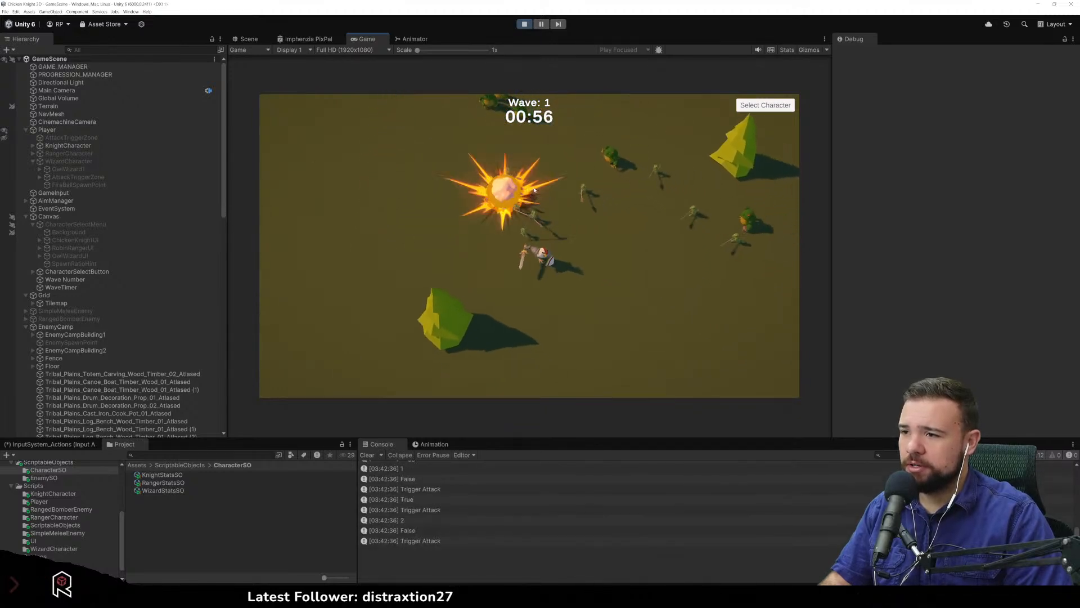
left_click(466, 191)
key("d")
left_click(455, 197)
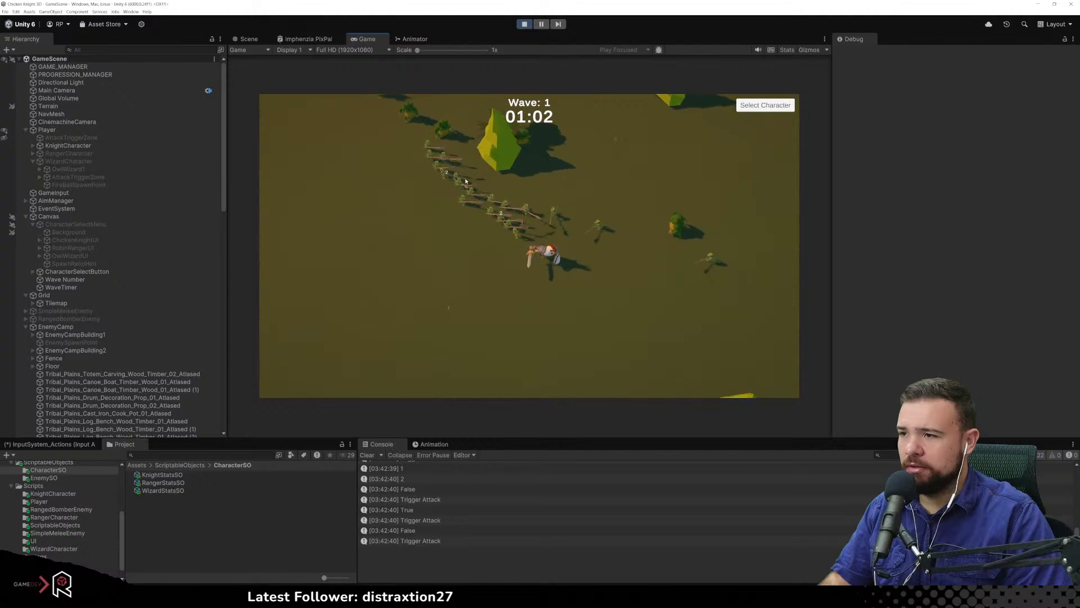
left_click(435, 203)
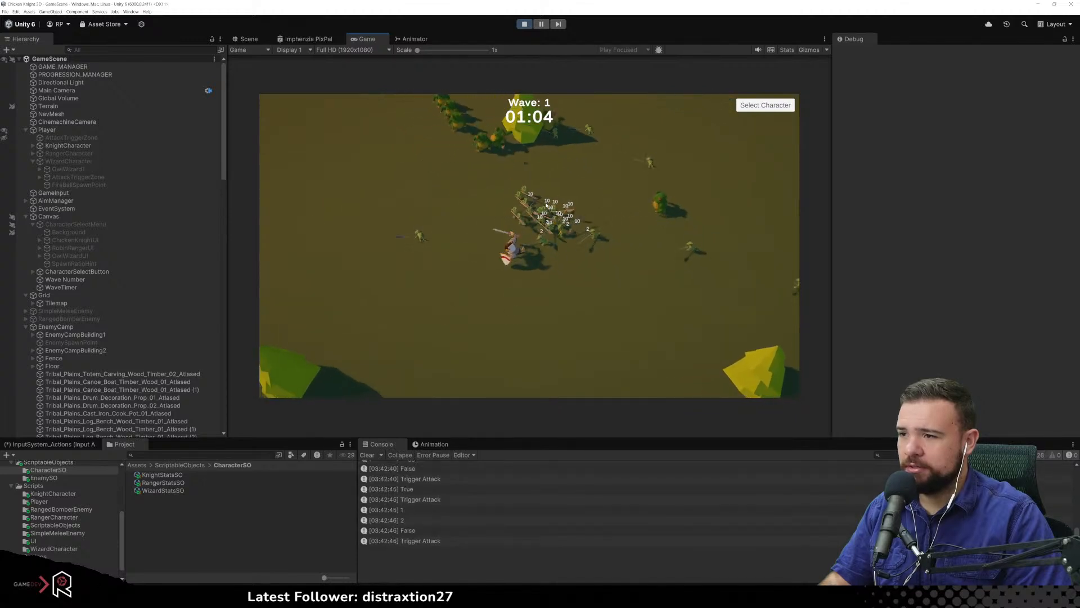
left_click(544, 171)
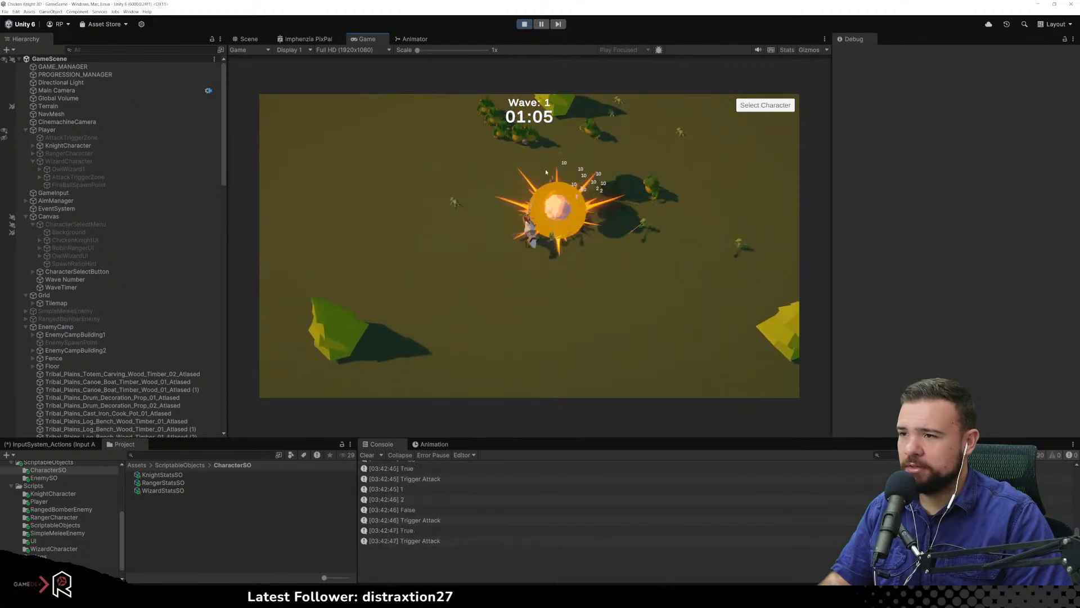
left_click(498, 187)
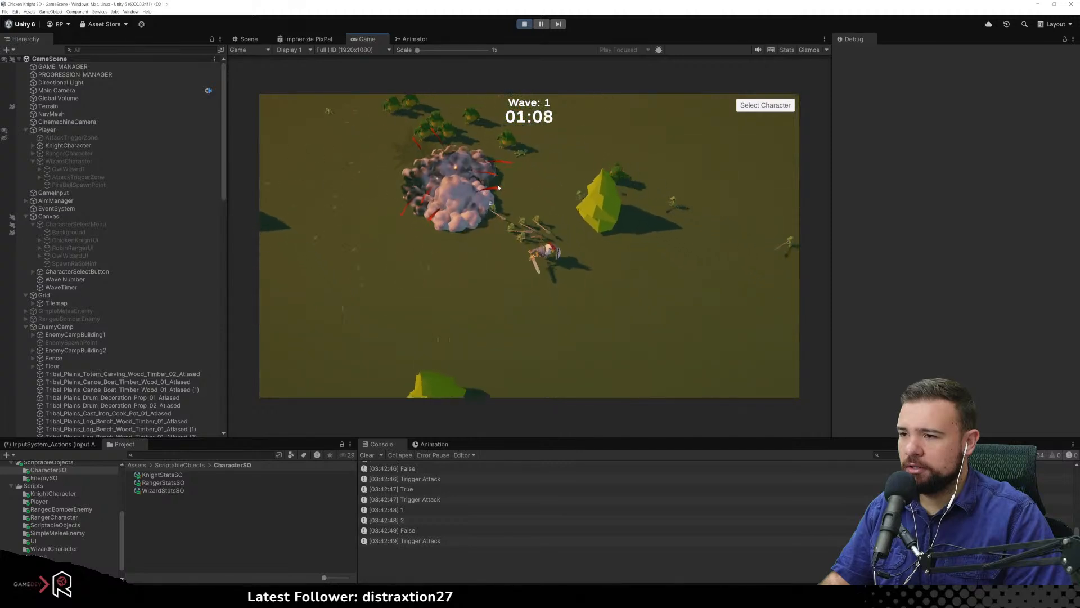
left_click(420, 184)
left_click(428, 181)
left_click(450, 165)
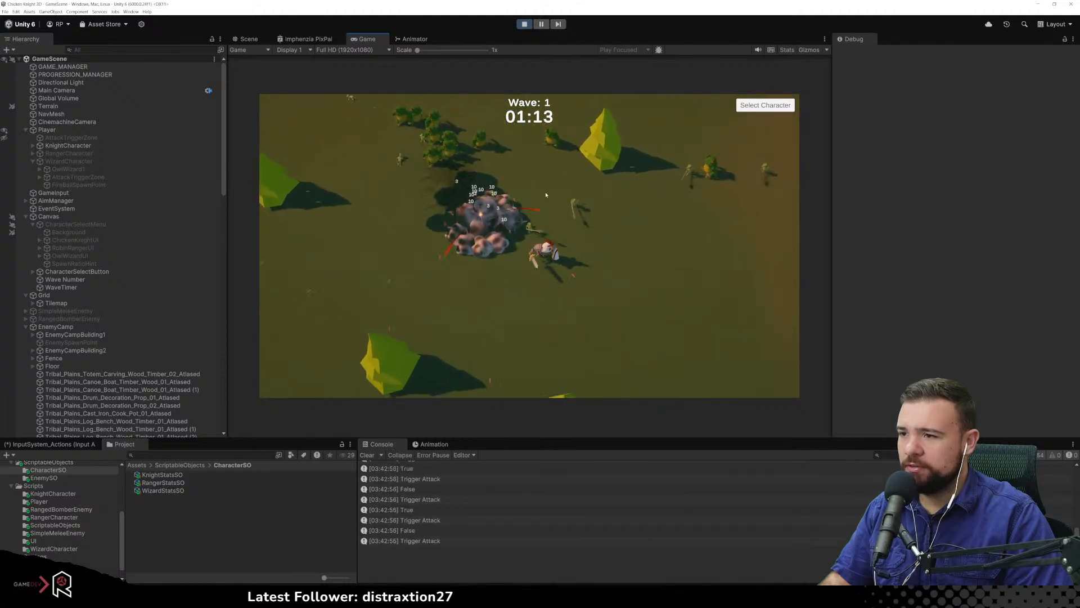
left_click(579, 211)
left_click(579, 211)
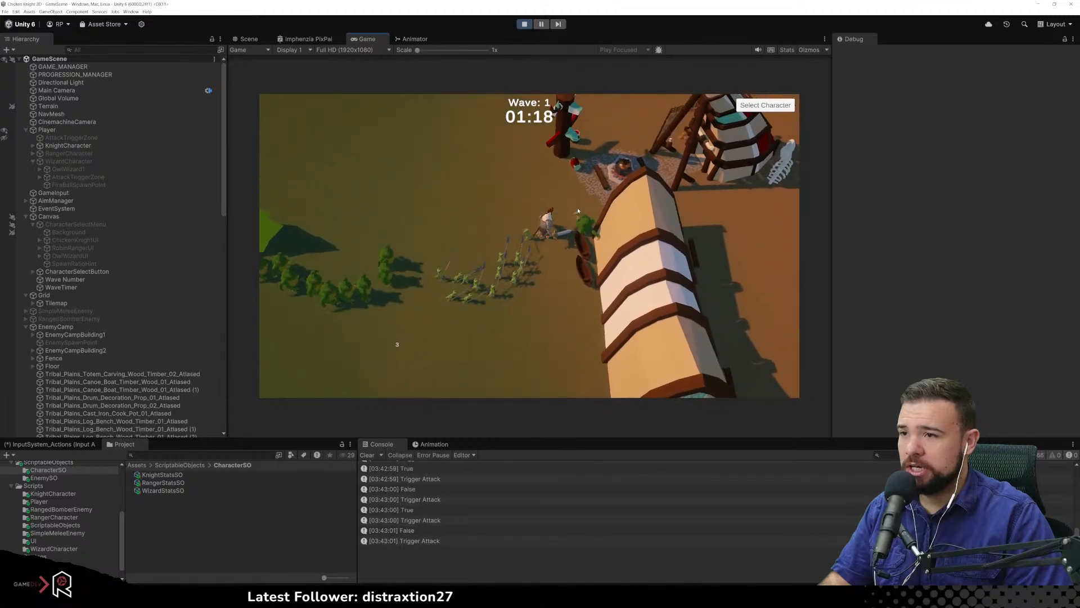
Move Chicken Knight up to the totem pole beside the campfire and strike the enemies swarming around it
left_click(566, 210)
key("w")
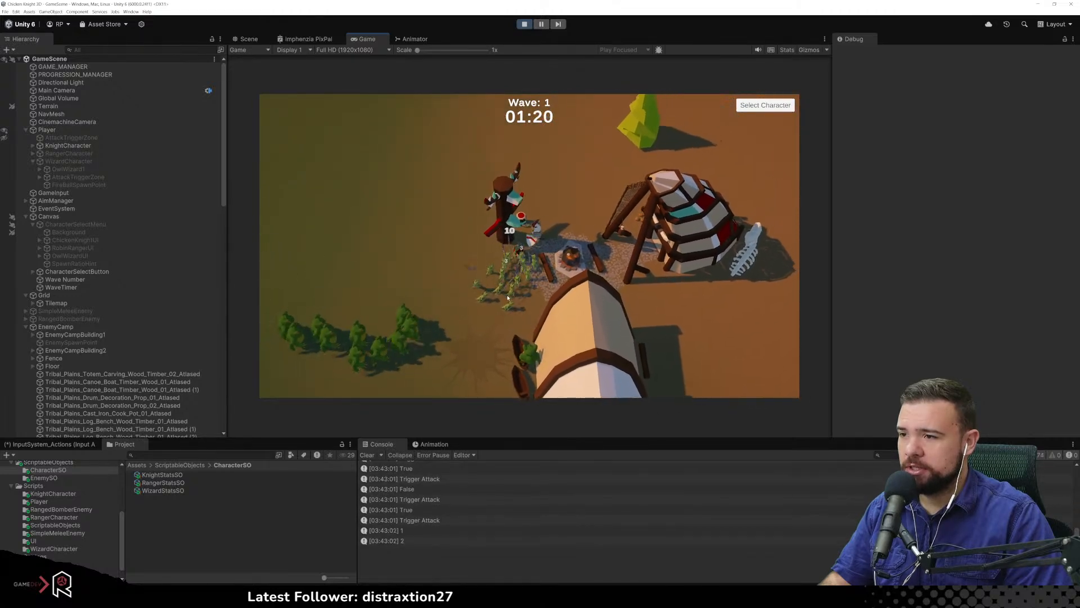
key("w")
key("a")
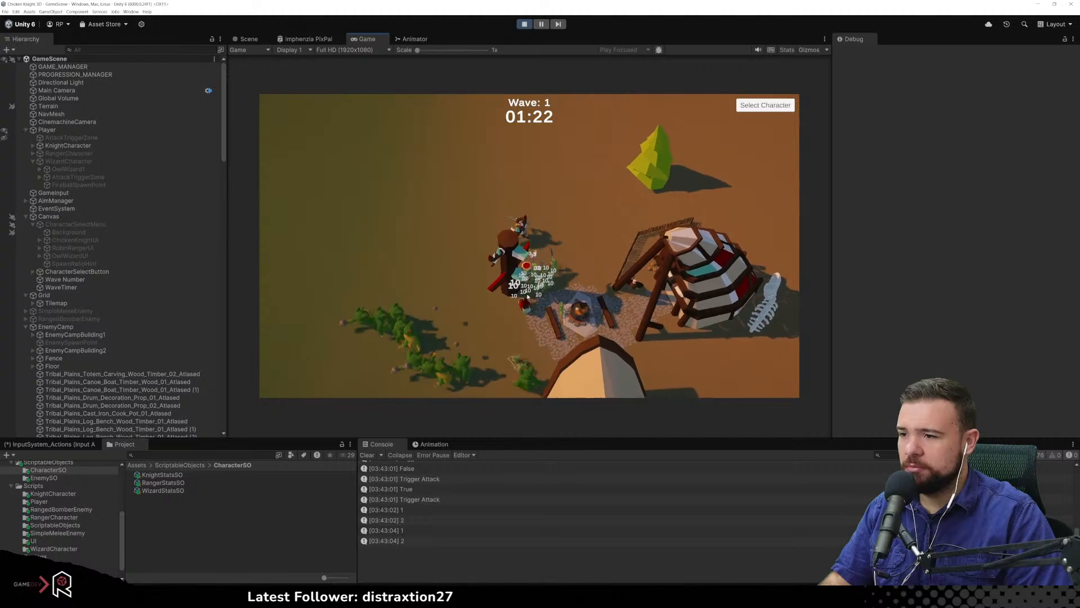
left_click(531, 295)
key("d")
left_click(529, 294)
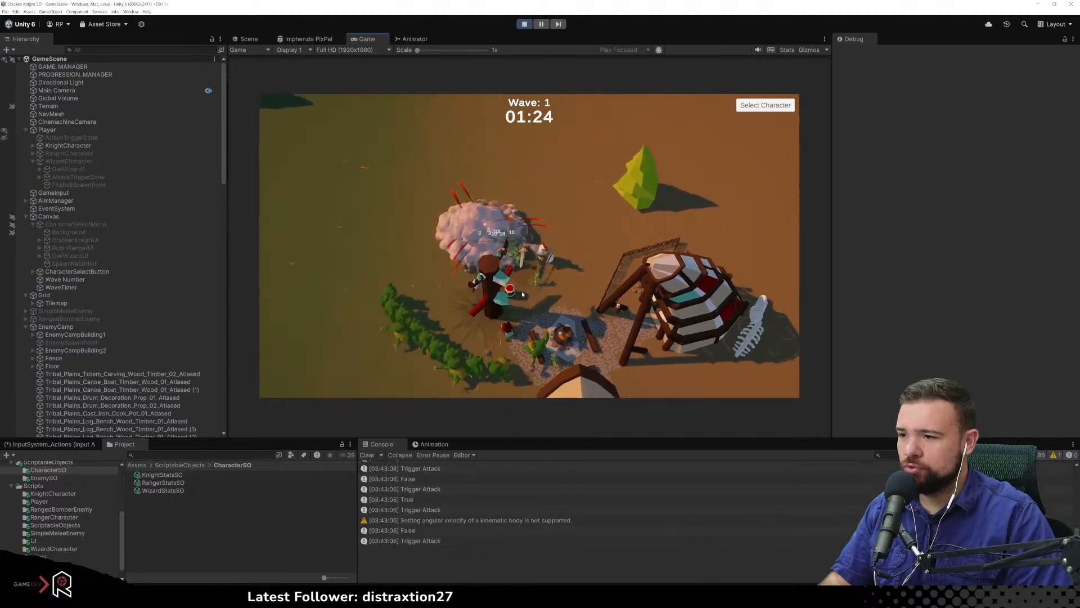
Lead the enemies away from the totem pole onto the open grass while attacking the pursuing melee and bomber groups
key("s")
left_click(495, 292)
key("a")
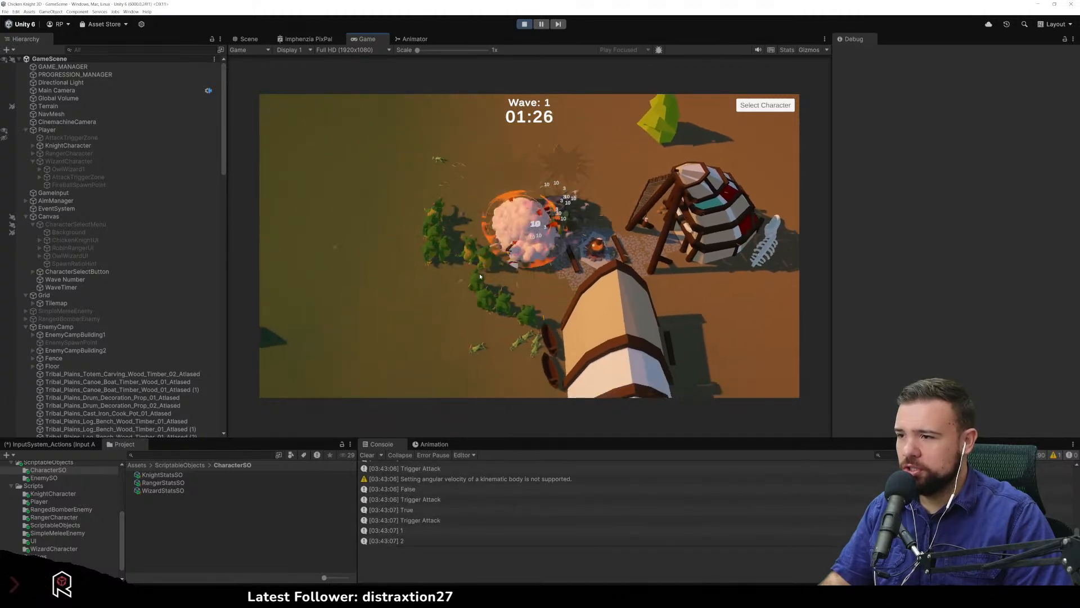
left_click(485, 276)
key("a")
left_click(568, 248)
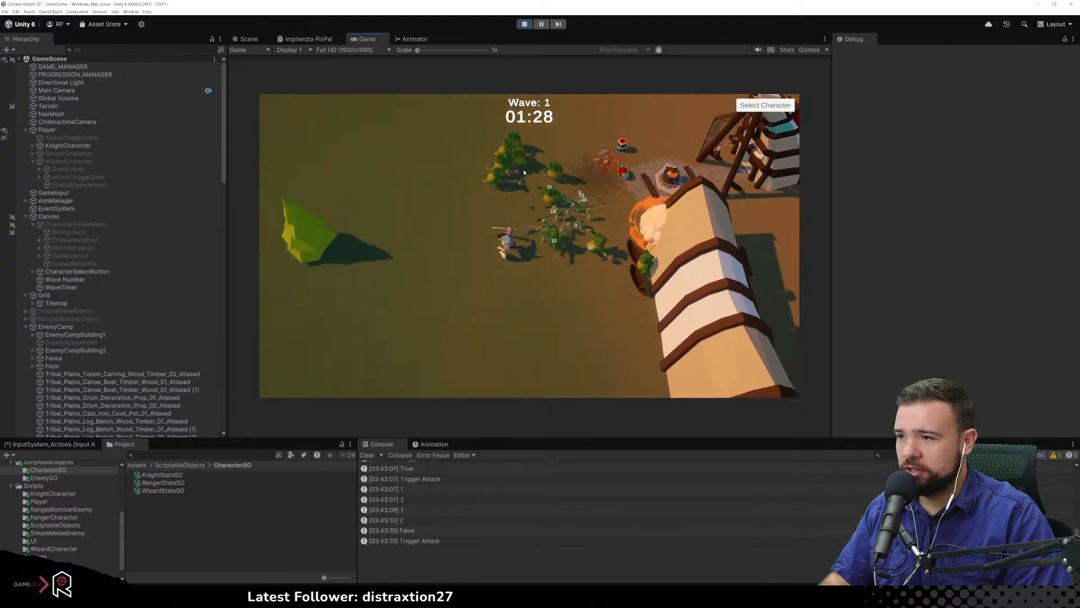
key("w")
key("d")
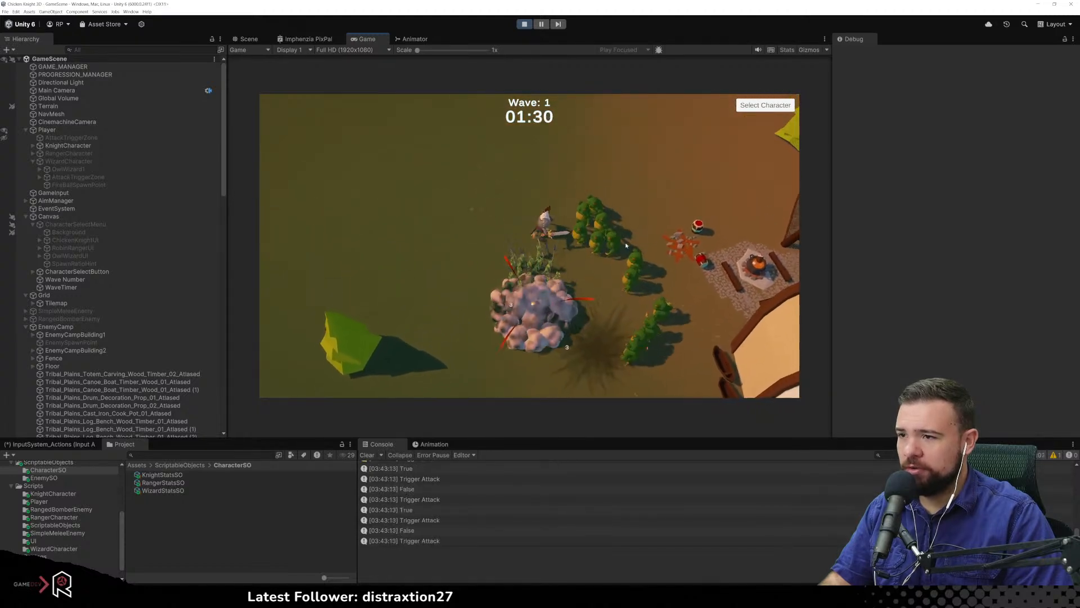
Charge the enemies gathered near the campfire and retreat alongside the large tent while striking the pursuers
left_click(608, 253)
key("d")
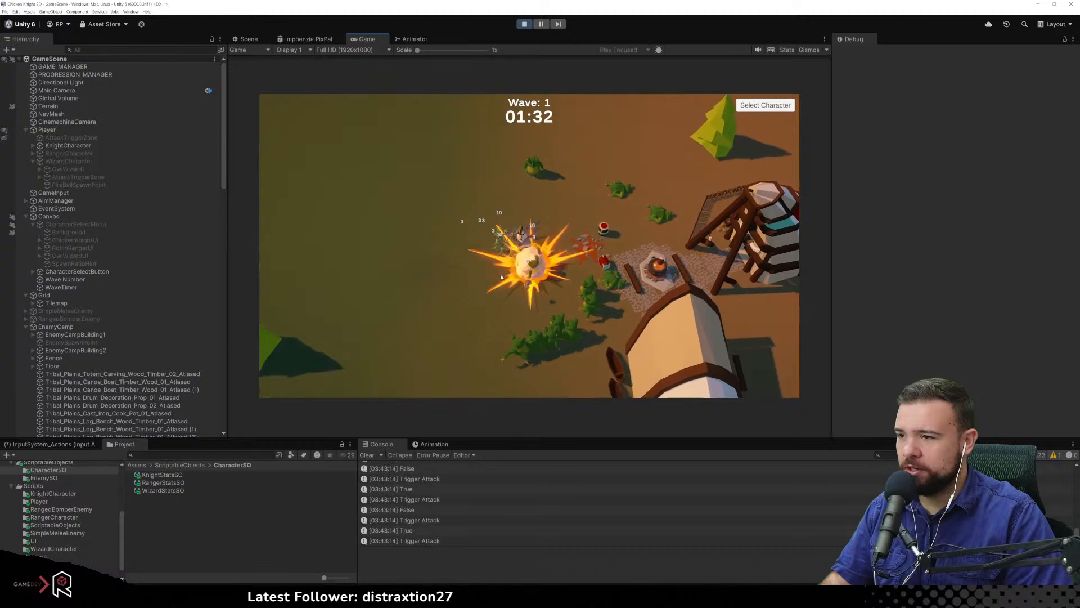
key("a")
left_click(591, 225)
key("s")
left_click(591, 224)
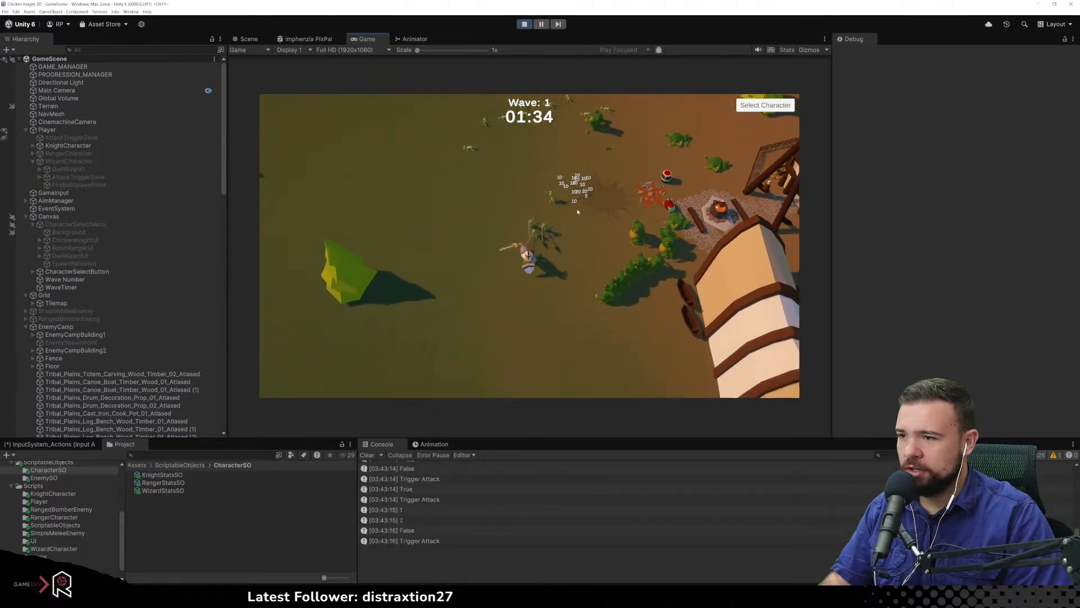
left_click(530, 167)
key("s")
left_click(529, 167)
key("d")
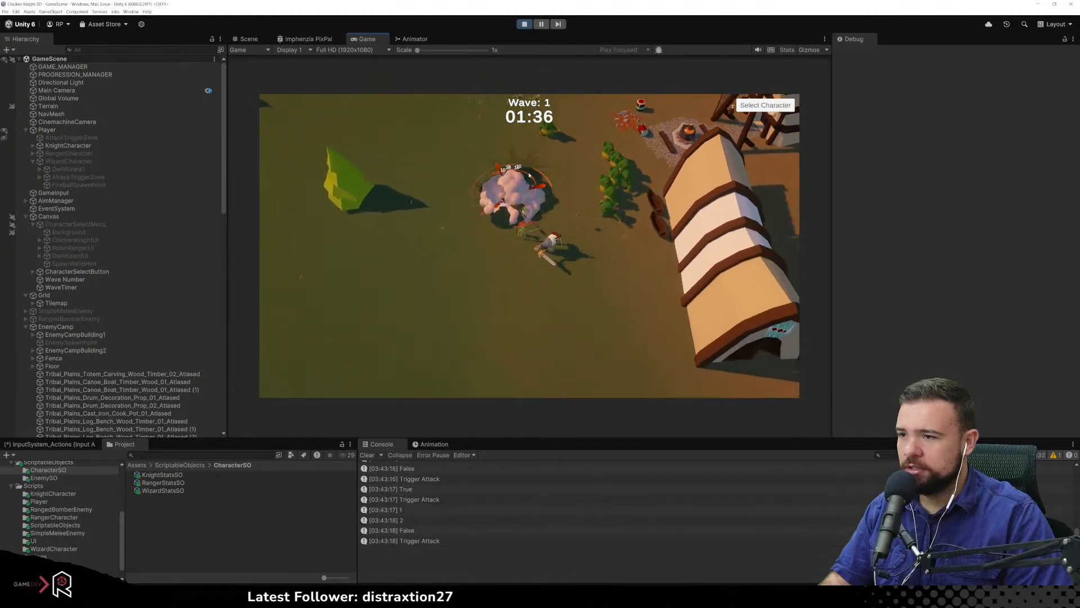
Circle Chicken Knight back through the field, attack the remaining pursuers and end the play test
key("w")
left_click(450, 282)
key("a")
left_click(535, 162)
key("a")
key("w")
left_click(558, 296)
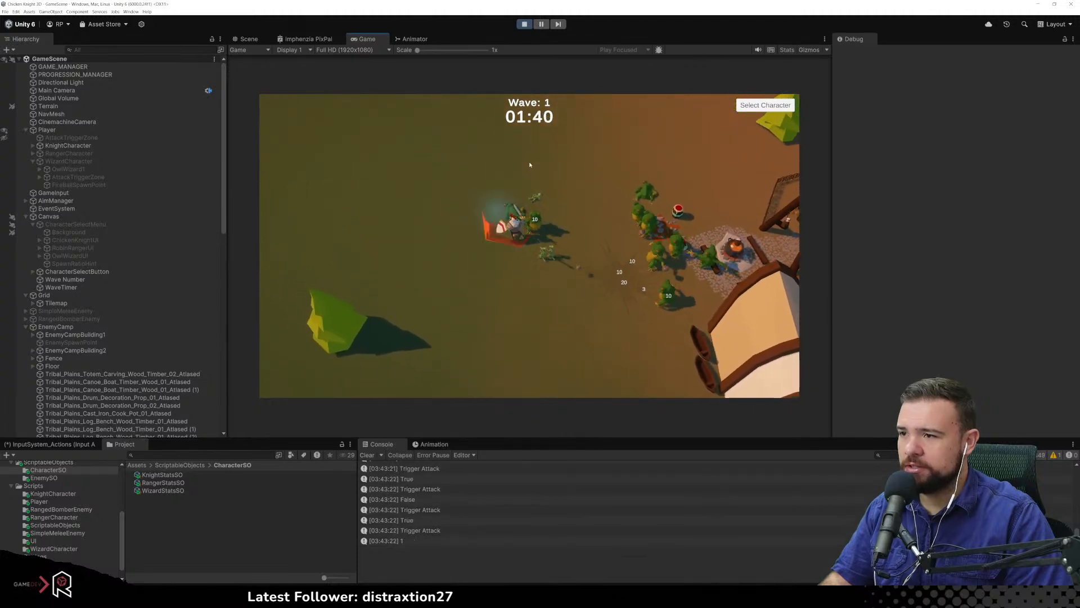
key("d")
key("a")
left_click(562, 293)
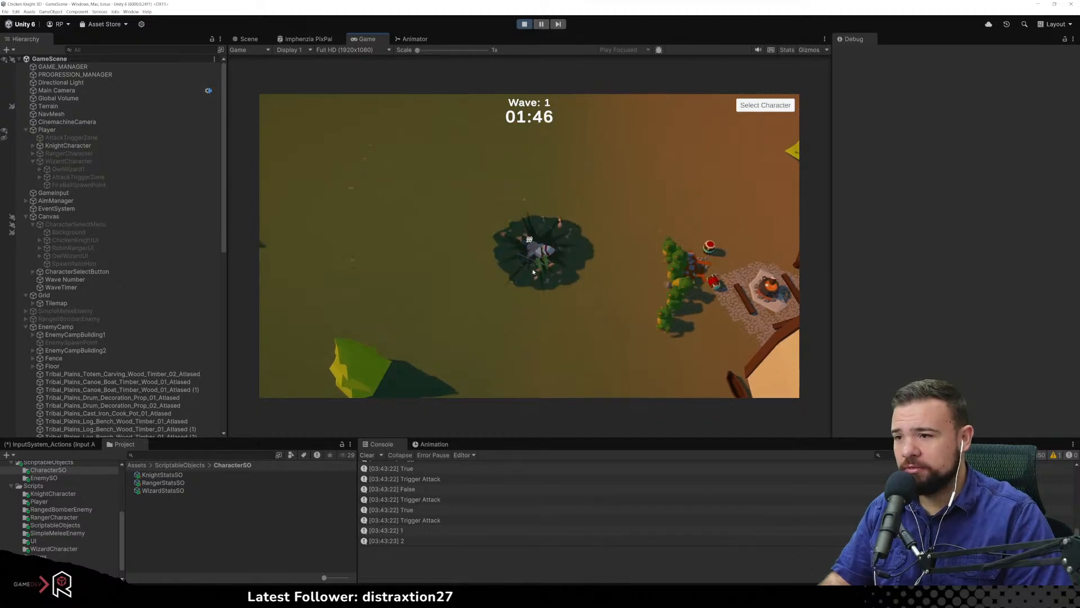
left_click(484, 263)
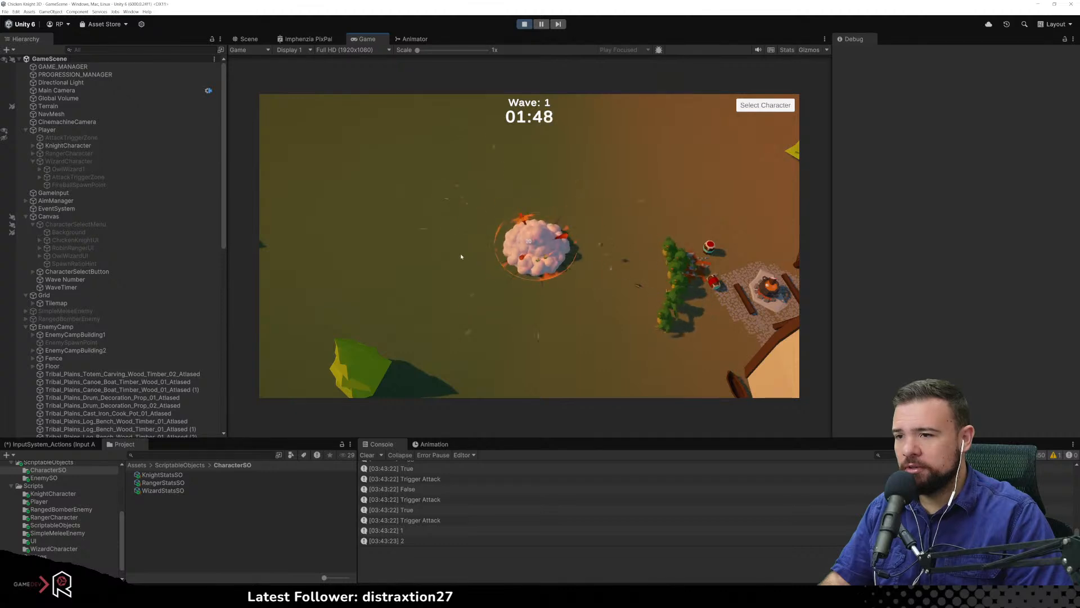
left_click(525, 24)
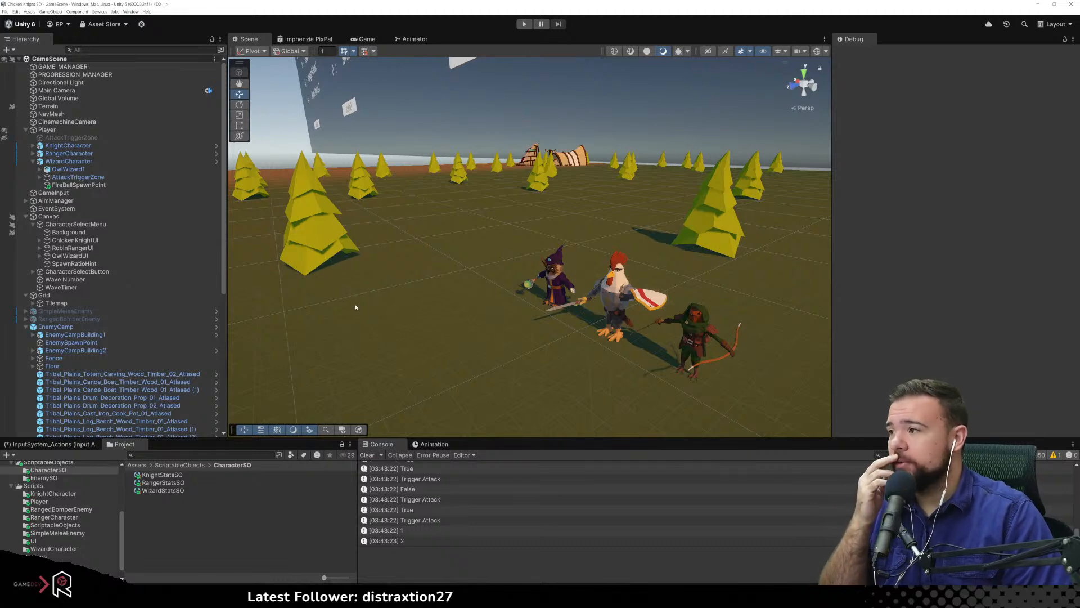
scroll(355, 307, "down", 4)
right_click_drag(477, 186, 553, 169)
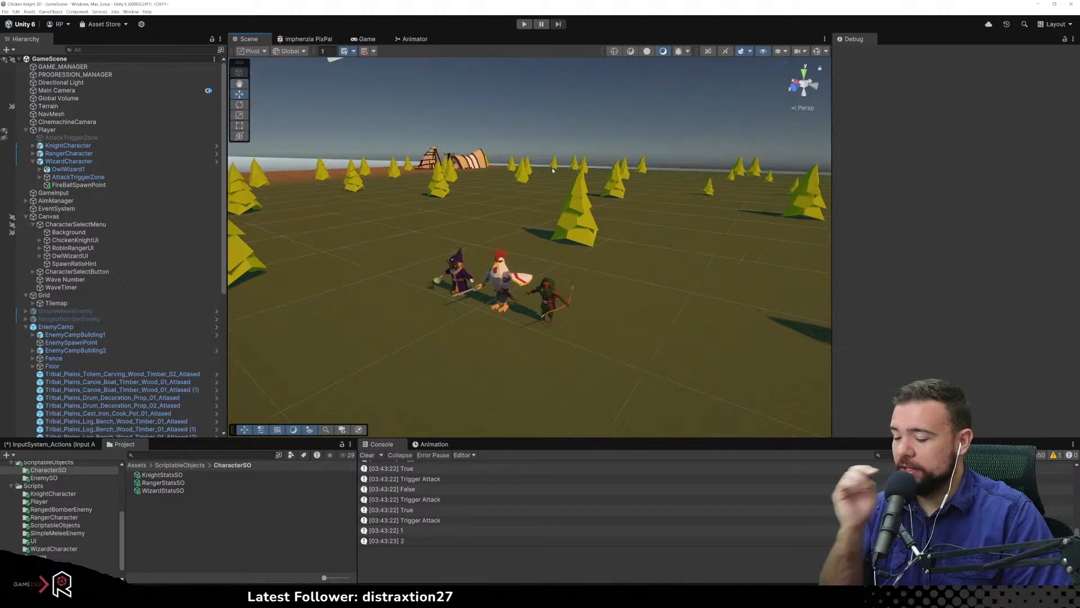
scroll(553, 170, "down", 6)
scroll(552, 190, "up", 6)
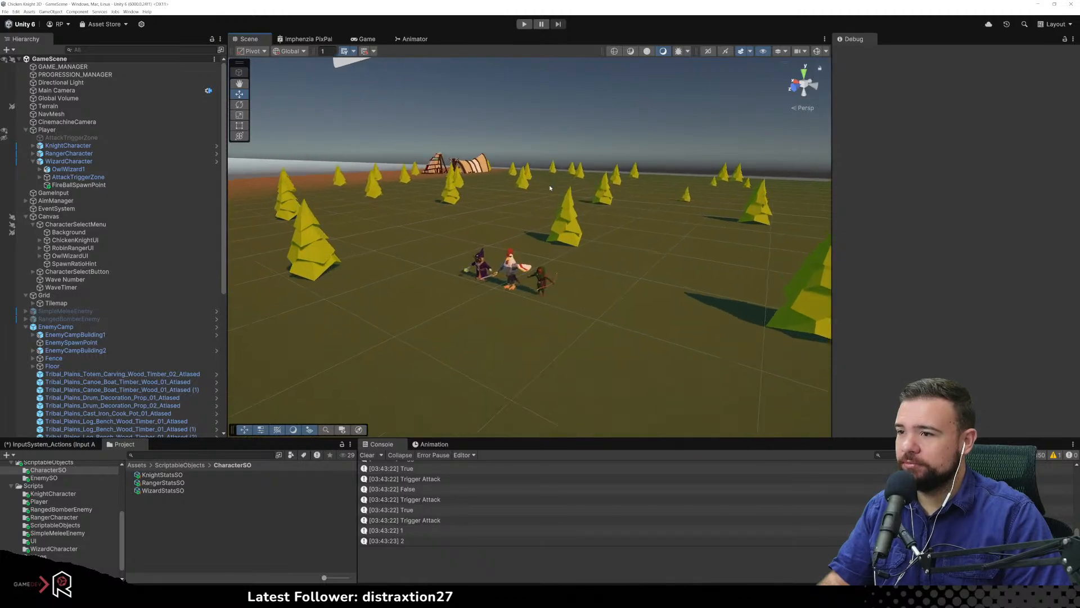
scroll(550, 188, "up", 3)
left_click_drag(513, 279, 508, 294, "alt")
scroll(508, 295, "up", 8)
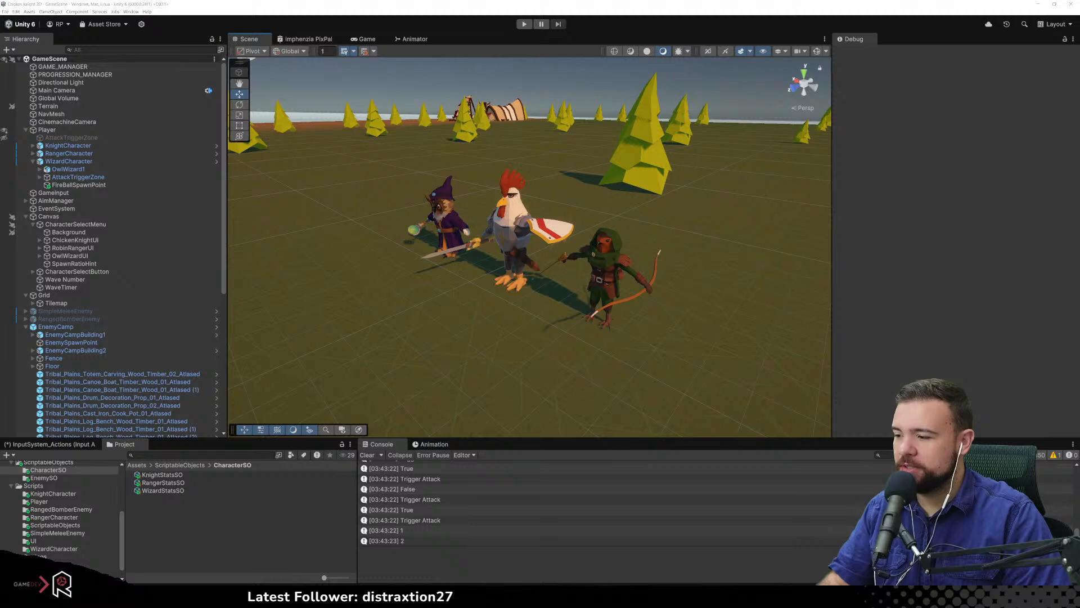
Switch to Notion and review the open tasks for progression, waves, spawn points and UI on the Streaming To Do page
left_click(338, 596)
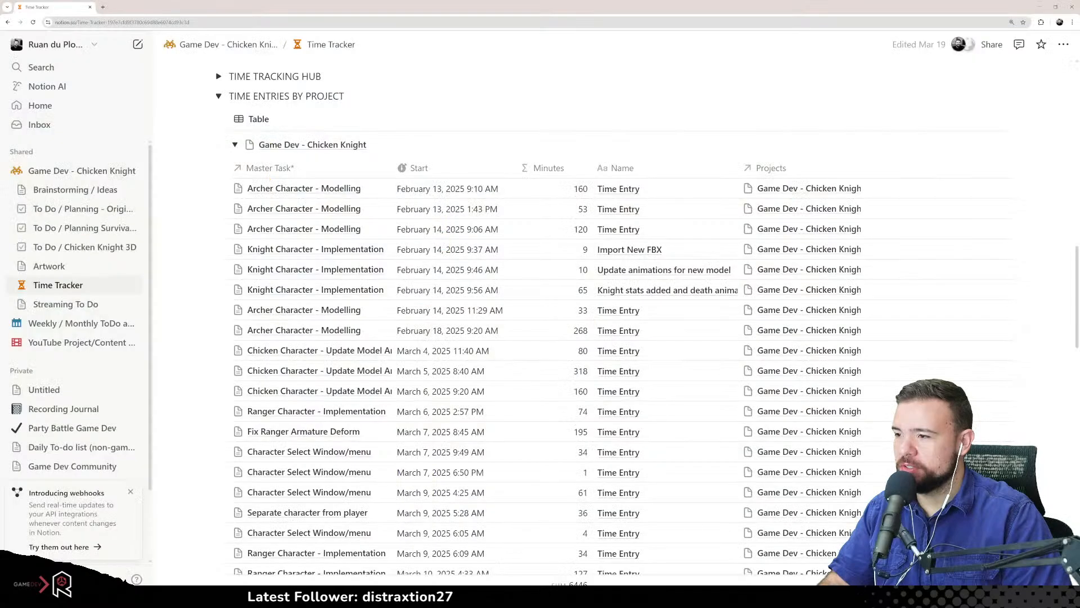
left_click(45, 306)
scroll(562, 281, "down", 15)
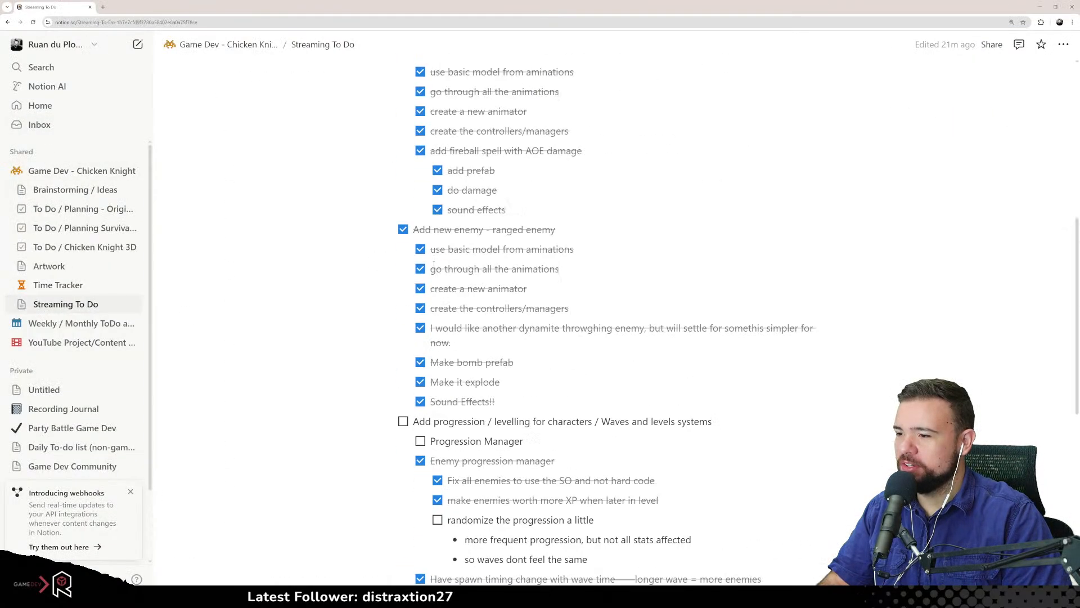
scroll(435, 272, "up", 2)
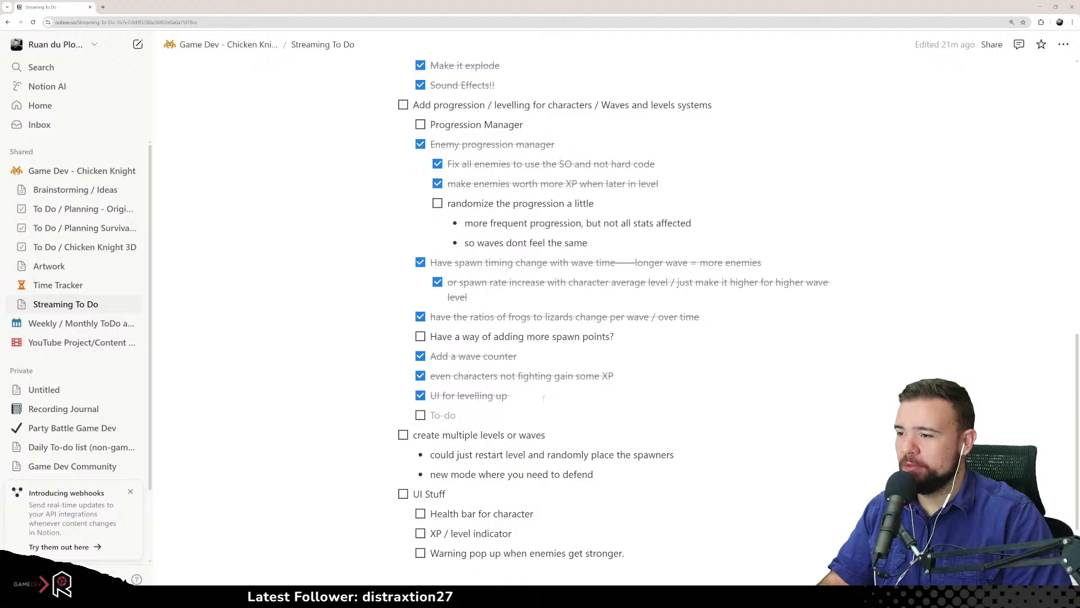
scroll(554, 368, "down", 2)
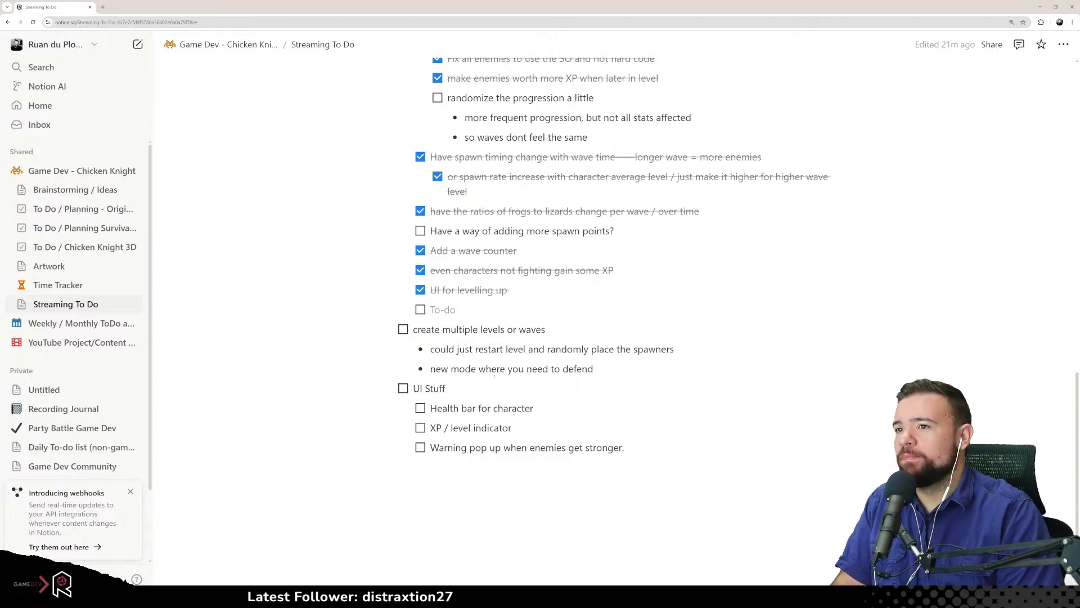
scroll(495, 381, "up", 4)
left_click(660, 289)
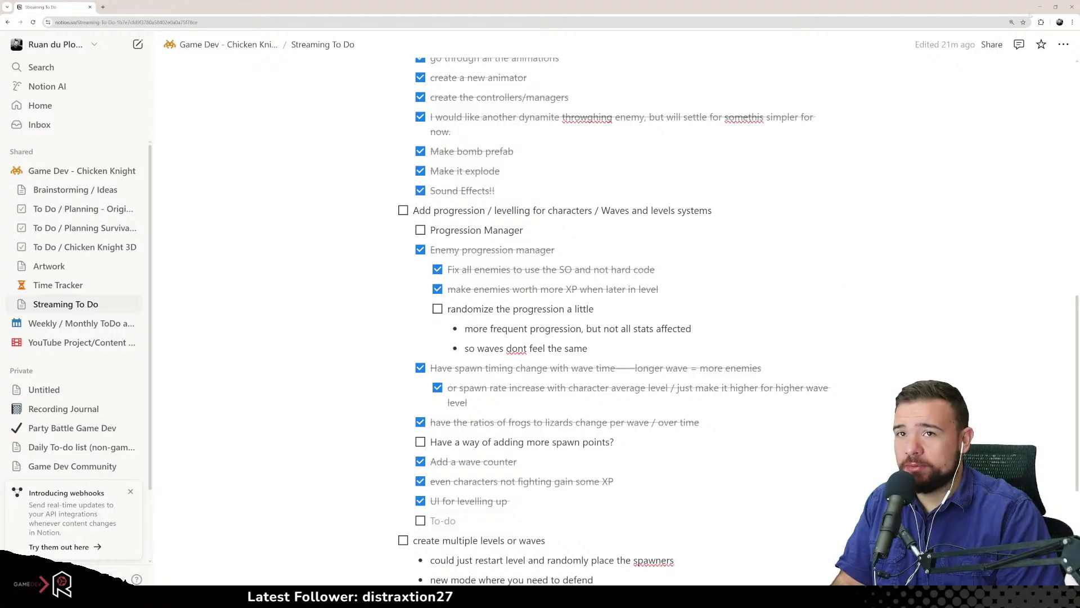
Switch back to Unity and move the Player across the terrain to about X 26.8, Z 28, away from the enemy camps
key("alt+Tab")
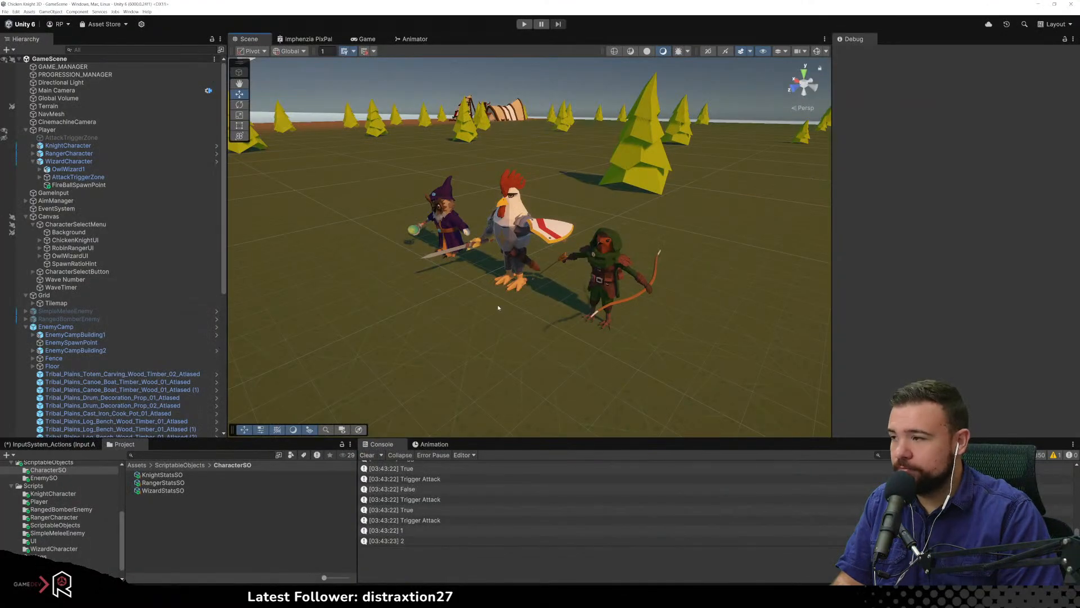
scroll(495, 306, "down", 10)
left_click_drag(482, 303, 409, 210, "alt")
scroll(530, 237, "up", 8)
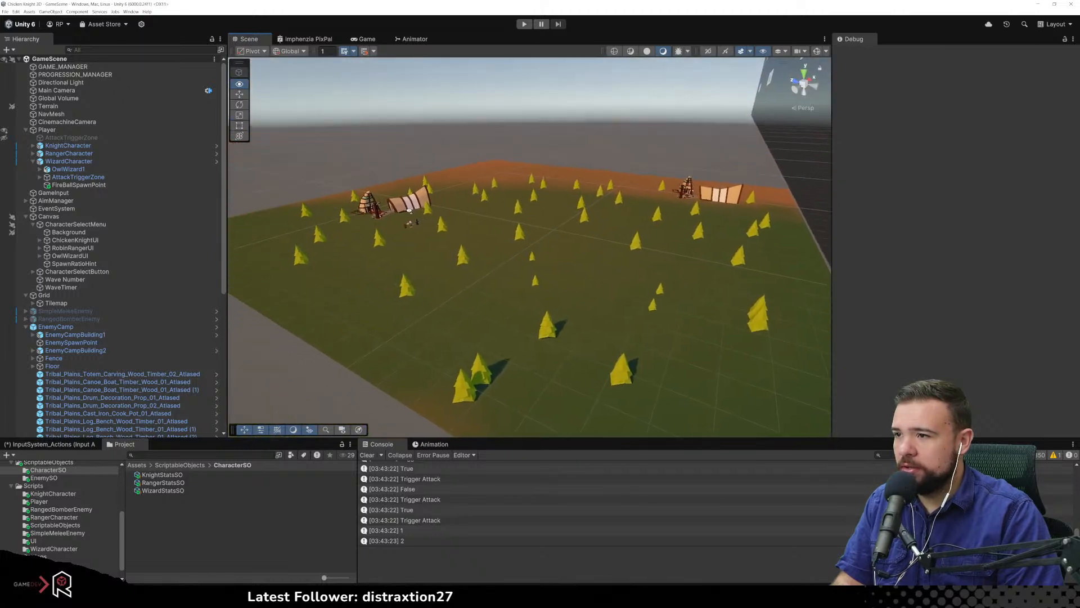
right_click_drag(409, 211, 454, 254)
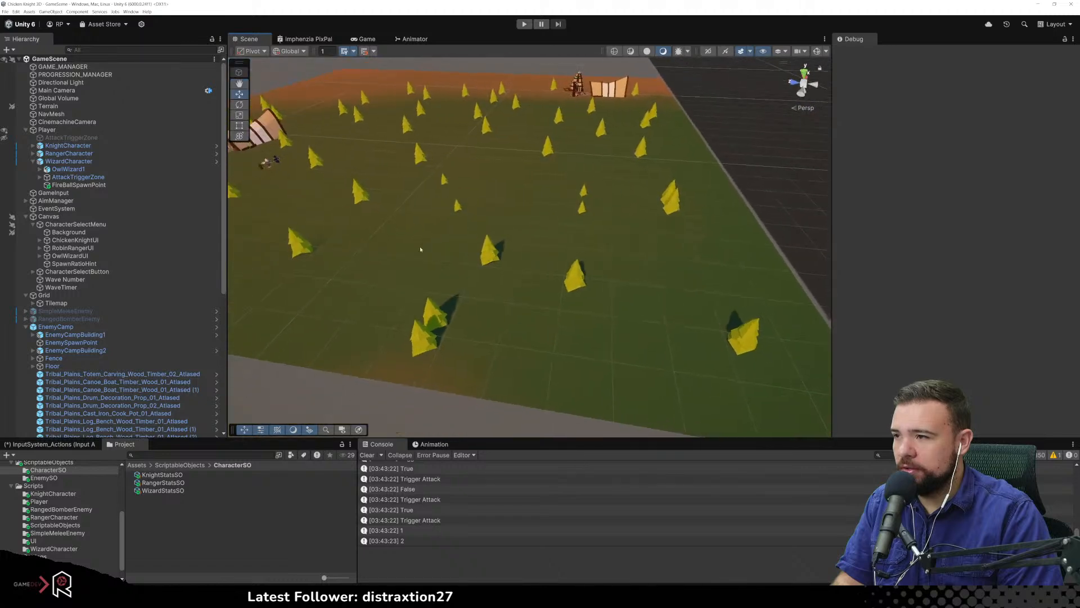
left_click(47, 130)
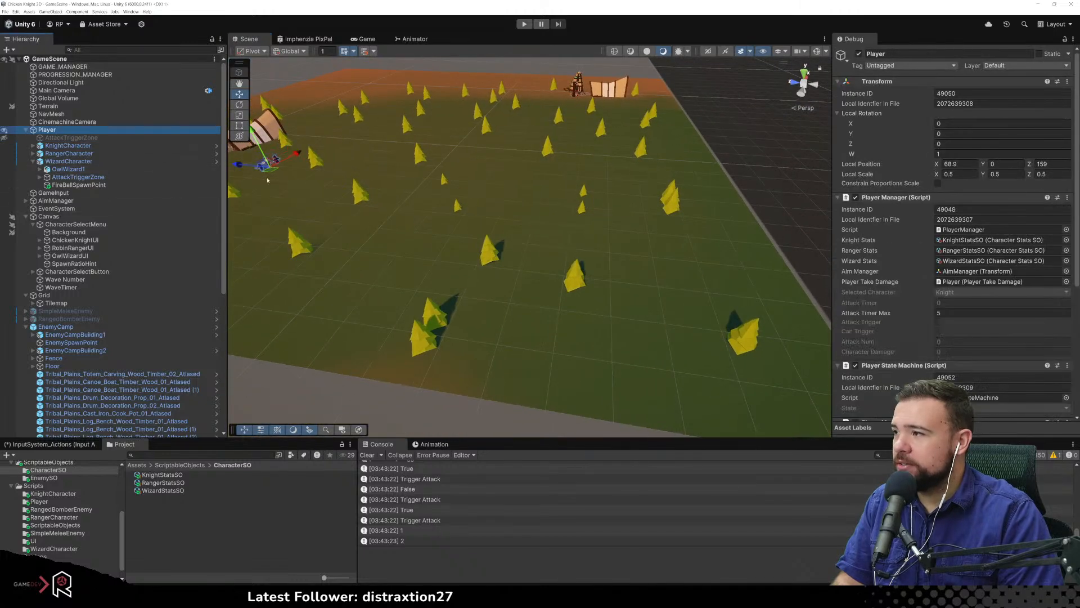
left_click_drag(272, 176, 706, 315)
Place another EnemyCamp prefab from the BuildingsCamps folder on the open terrain at about X 15.8, Z 98.4
right_click_drag(348, 198, 316, 197)
scroll(55, 522, "up", 1)
scroll(55, 522, "up", 2)
scroll(73, 512, "up", 3)
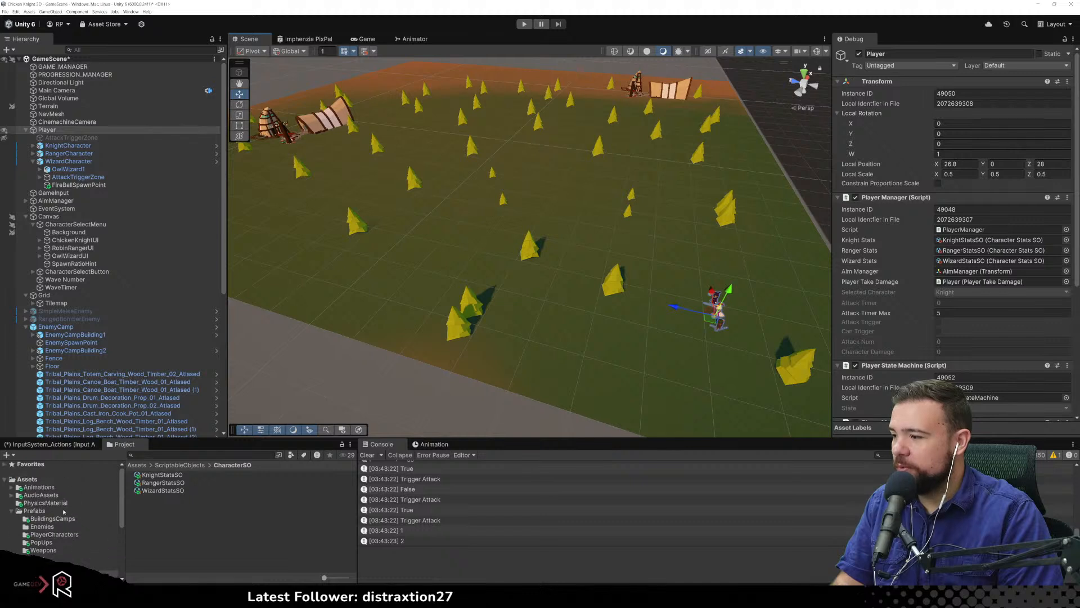
scroll(64, 512, "down", 2)
left_click(41, 489)
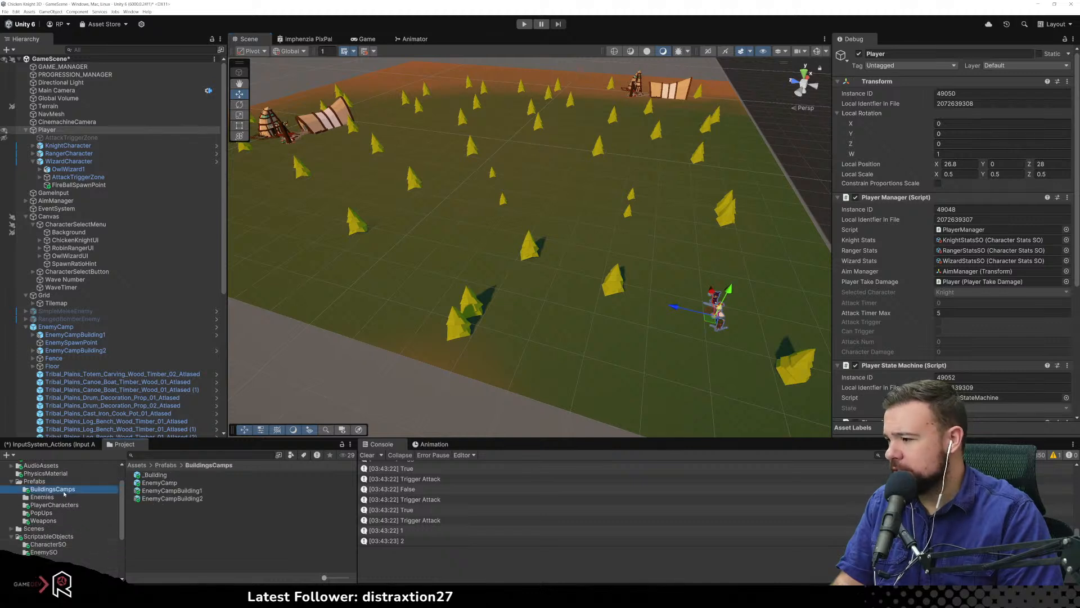
left_click(176, 492)
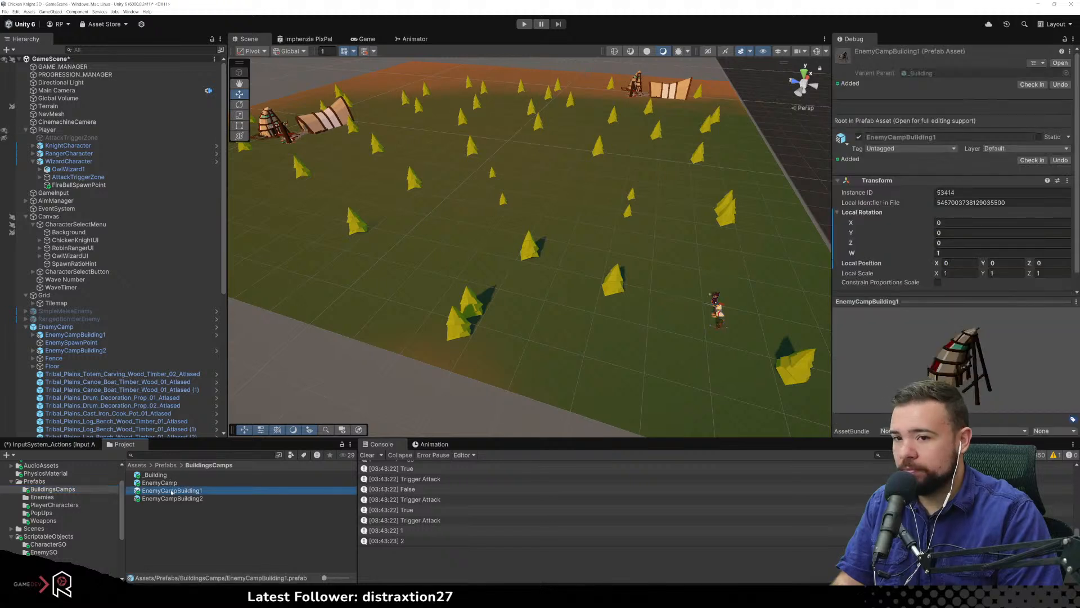
left_click(172, 498)
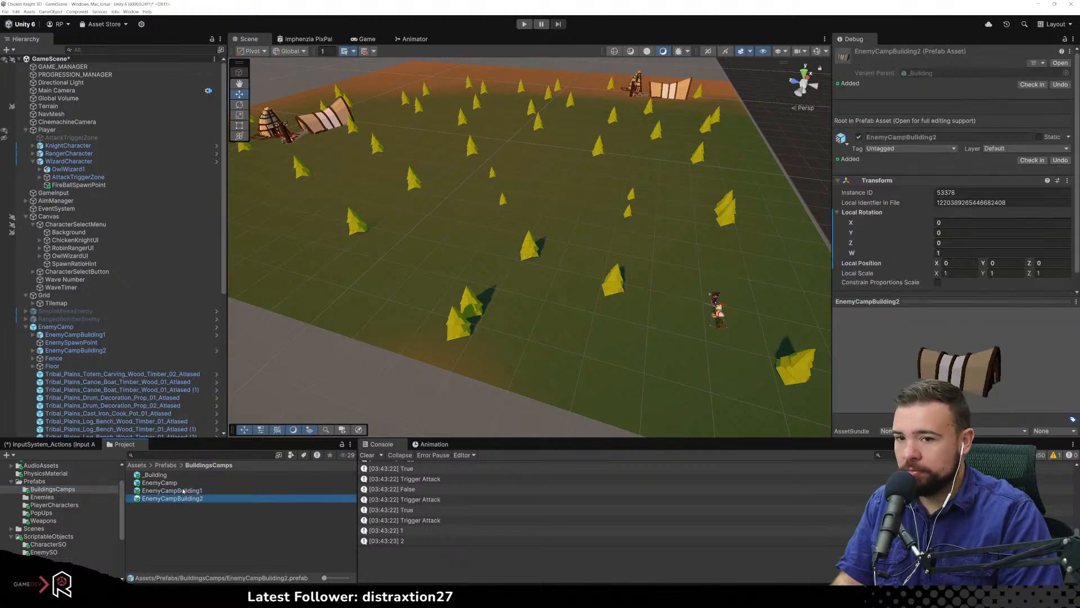
left_click(181, 491)
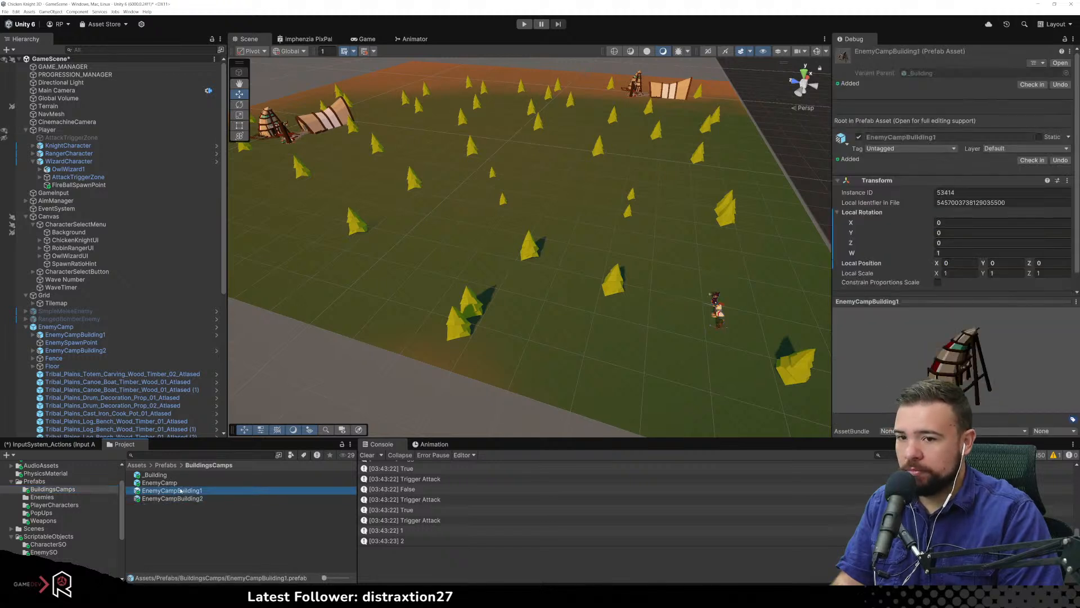
left_click(161, 483)
left_click_drag(162, 482, 380, 316)
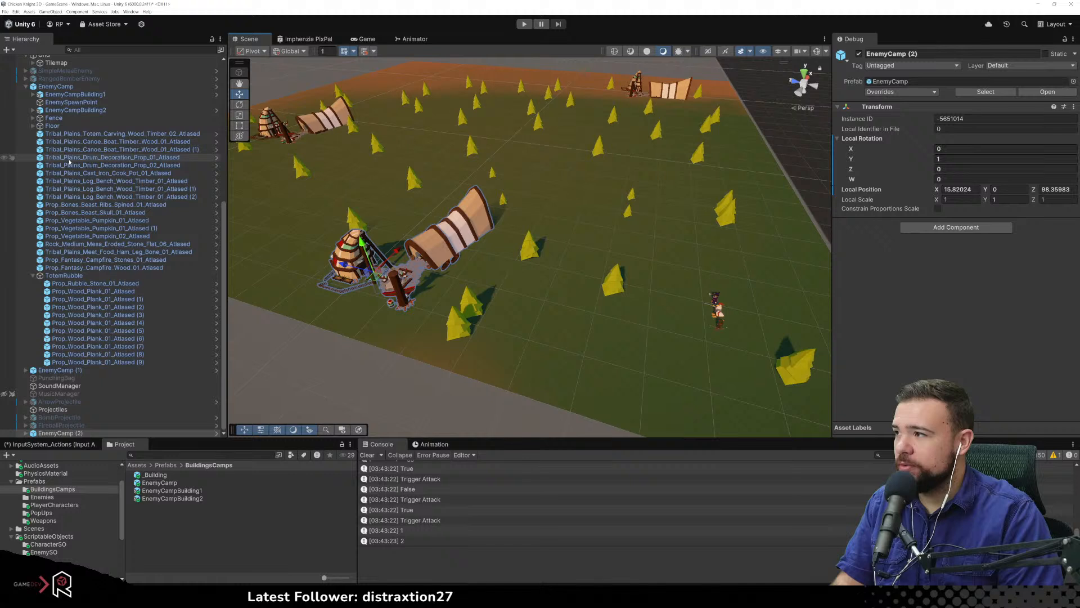
Collapse the original EnemyCamp in the scene hierarchy and reorder the new camp directly below EnemyCamp (1)
scroll(64, 97, "up", 5)
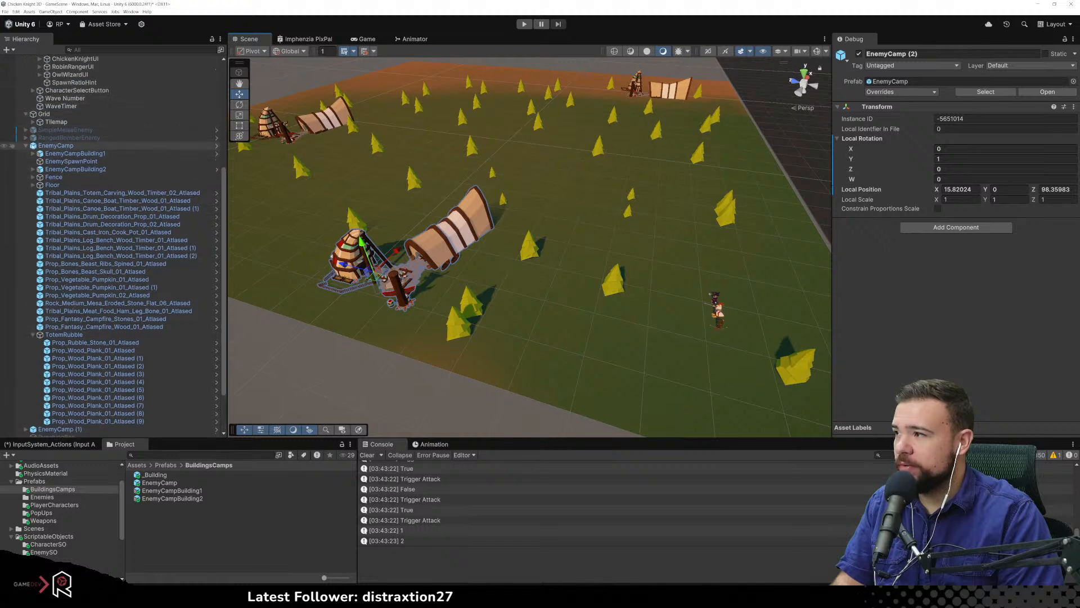
left_click(26, 146)
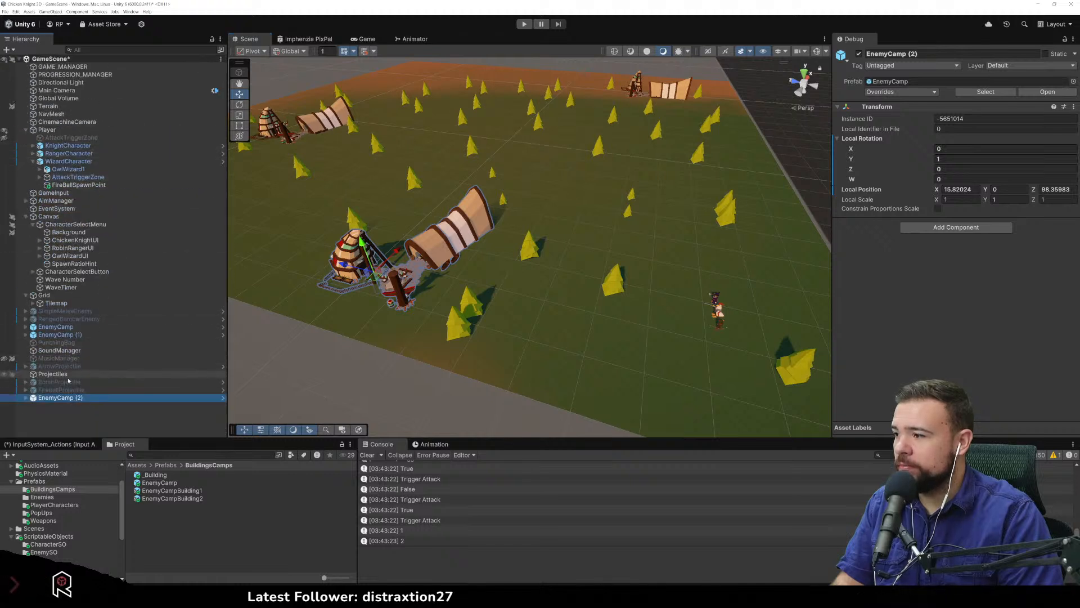
left_click_drag(52, 398, 77, 346)
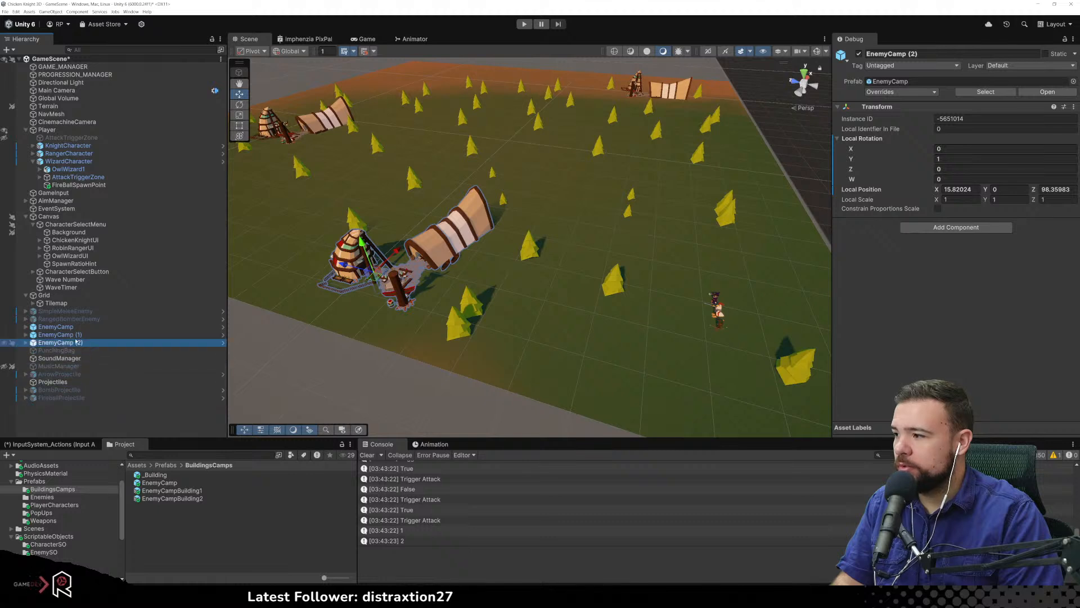
Rotate the new enemy camp about its vertical axis to a quaternion of about Y 0.85, W 0.52
left_click(245, 106)
left_click_drag(425, 292, 457, 212)
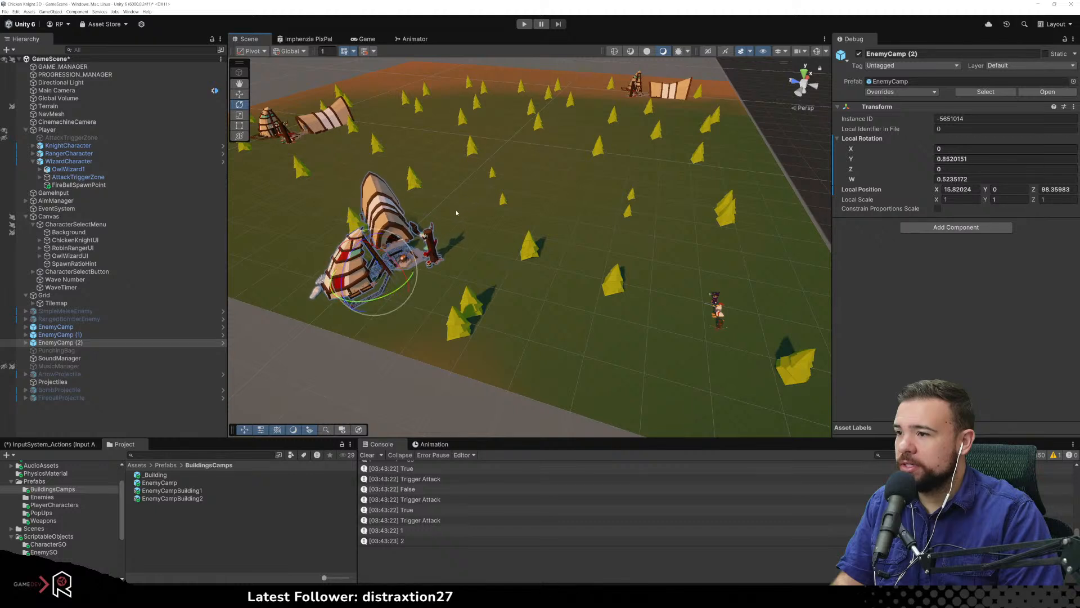
Move the original EnemyCamp across the ground near the terrain's far edge
left_click(538, 323)
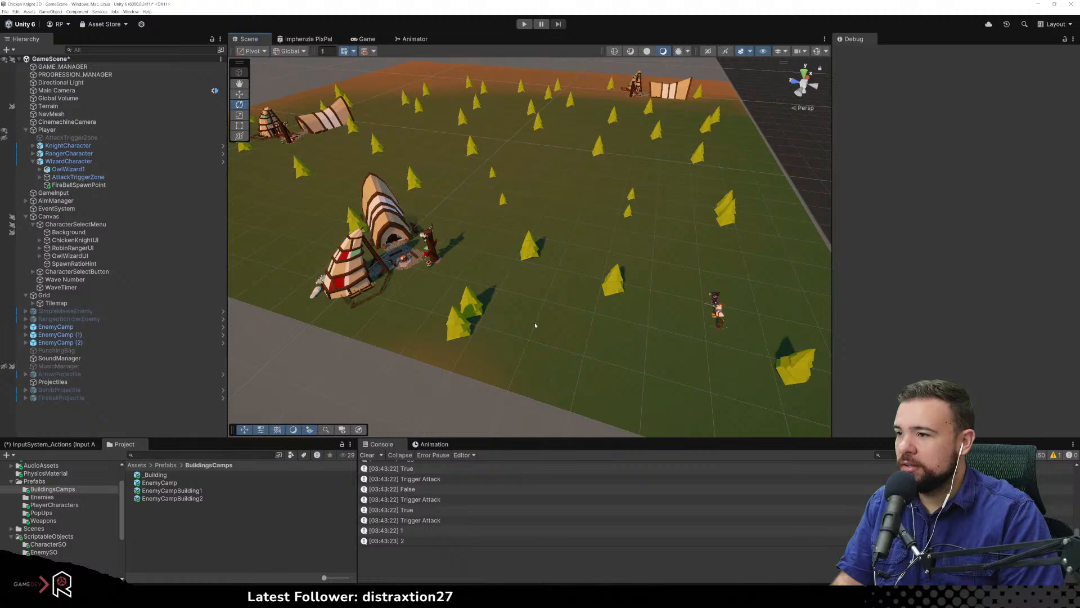
right_click_drag(585, 329, 429, 236)
right_click_drag(360, 200, 394, 172)
left_click(133, 327)
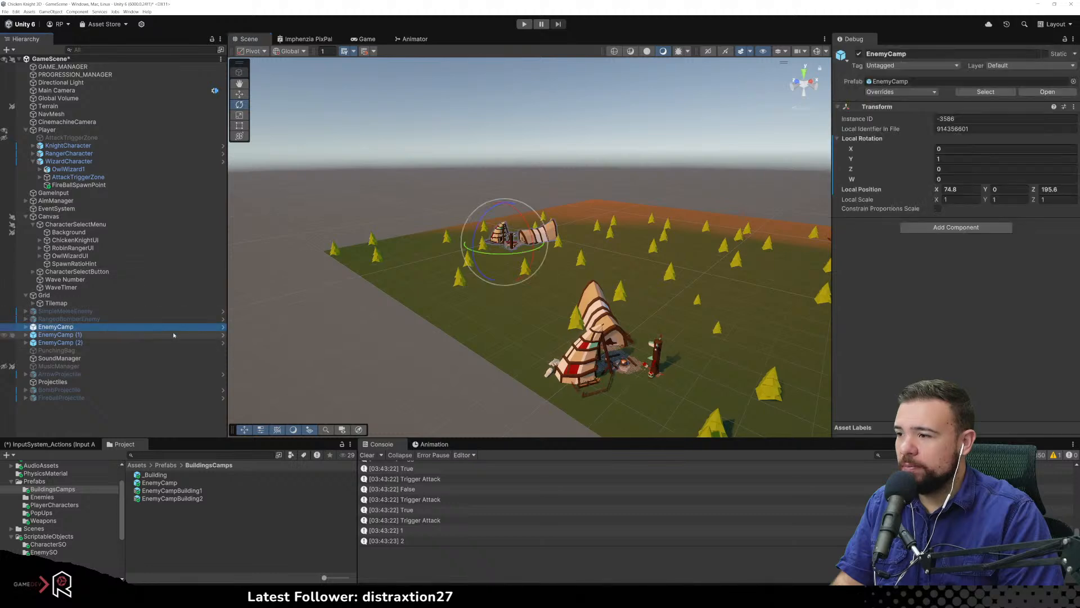
left_click(239, 94)
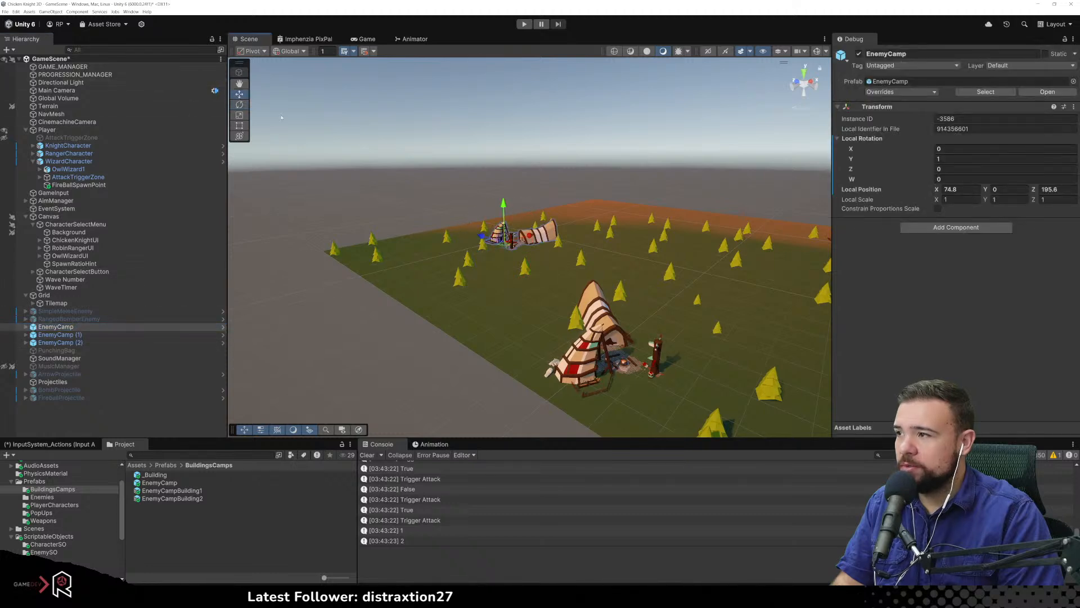
left_click_drag(508, 248, 560, 220)
left_click(627, 258)
right_click_drag(634, 266, 485, 360)
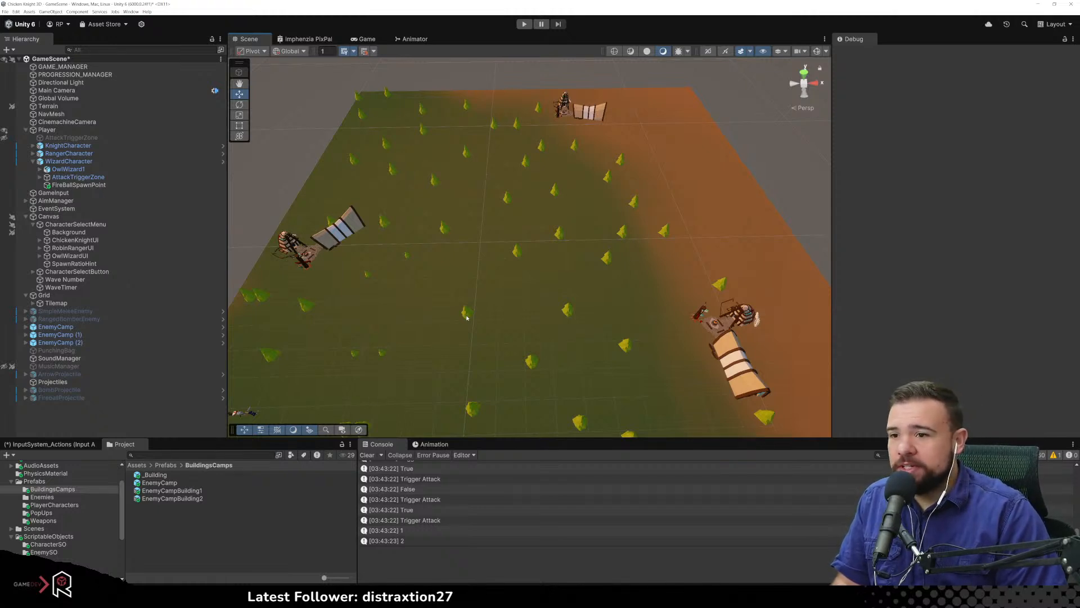
Open the EnemyCamp prefab, restore the normal Inspector view and set the EnemySpawnPoint's Spawn Time Start to 15
left_click(223, 326)
left_click(71, 87)
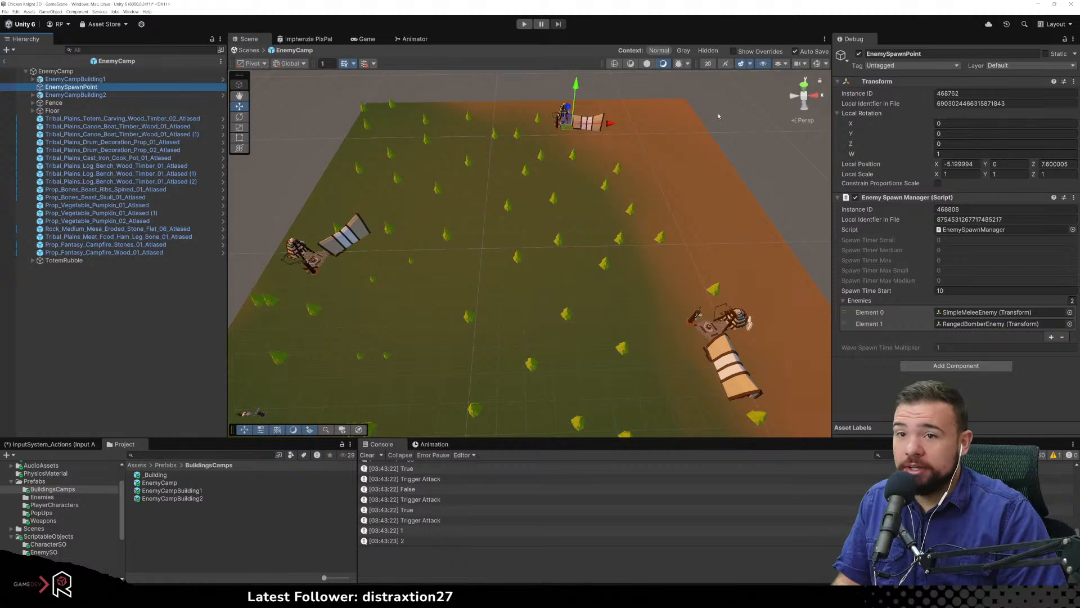
left_click(1074, 38)
left_click(1004, 45)
left_click(956, 149)
type("15")
key("Return")
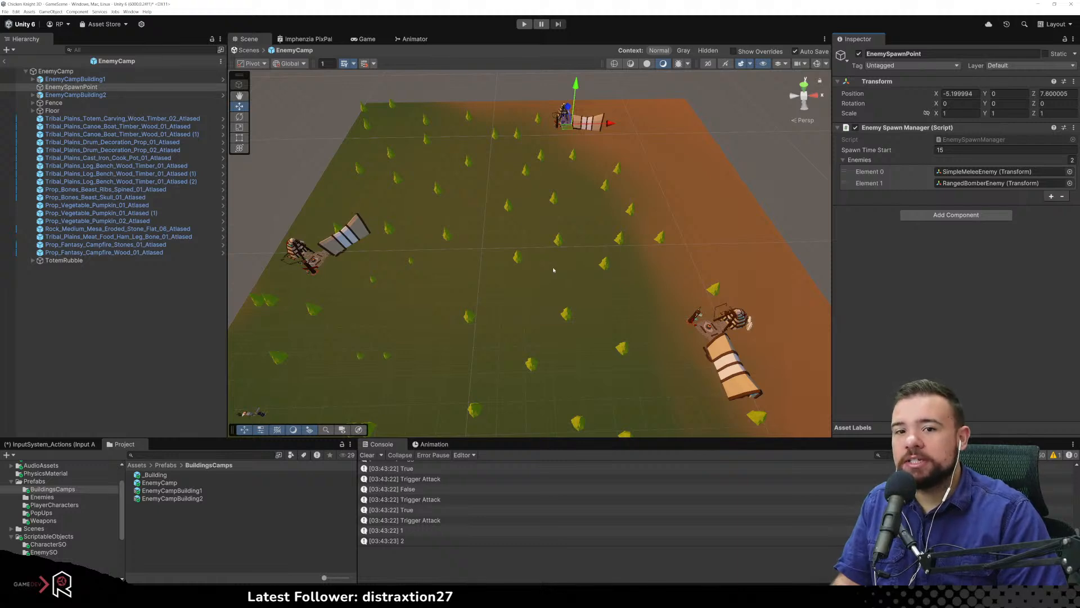
Leave the EnemyCamp prefab for GameScene and collapse WizardCharacter and CharacterSelectMenu in the scene hierarchy
left_click(530, 286)
right_click_drag(510, 329, 602, 338)
key("w")
scroll(374, 328, "up", 2)
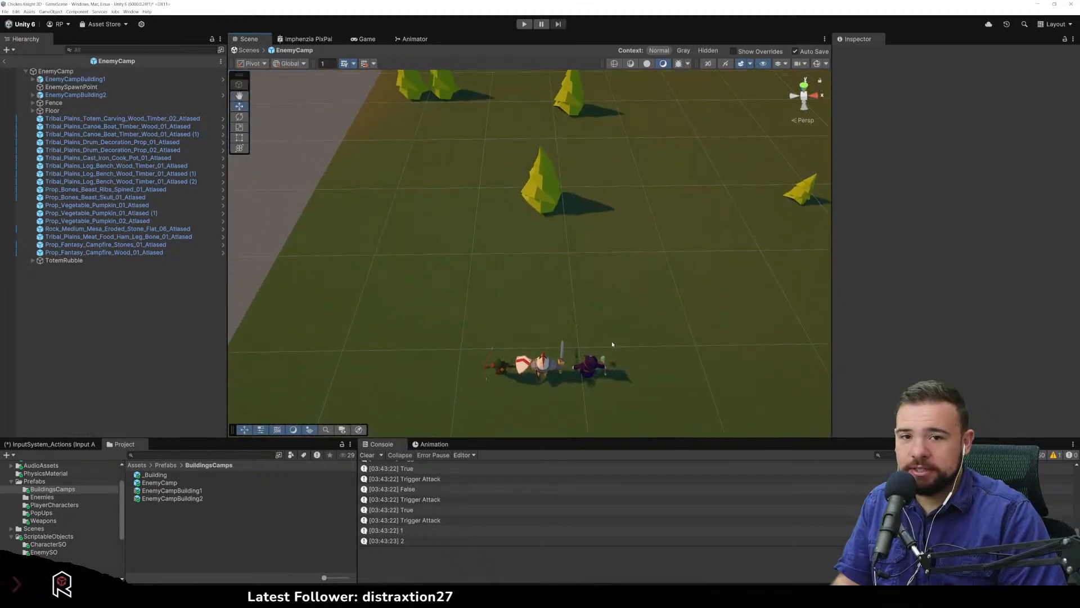
left_click(5, 61)
left_click(31, 163)
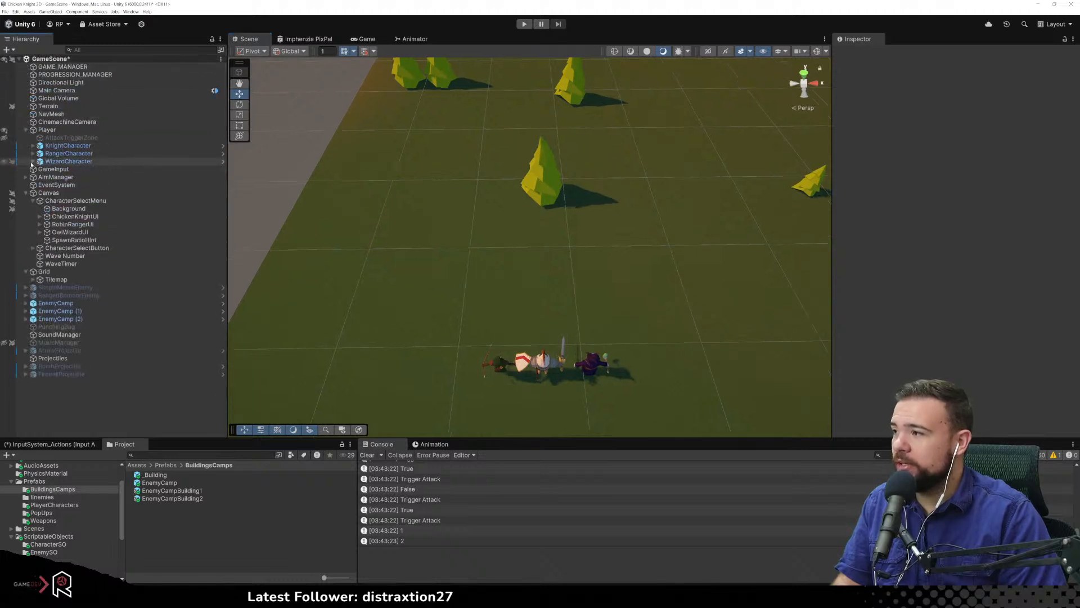
left_click(33, 201)
Frame the Canvas in the 2D scene view and deactivate the CharacterSelectMenu object
left_click(56, 193)
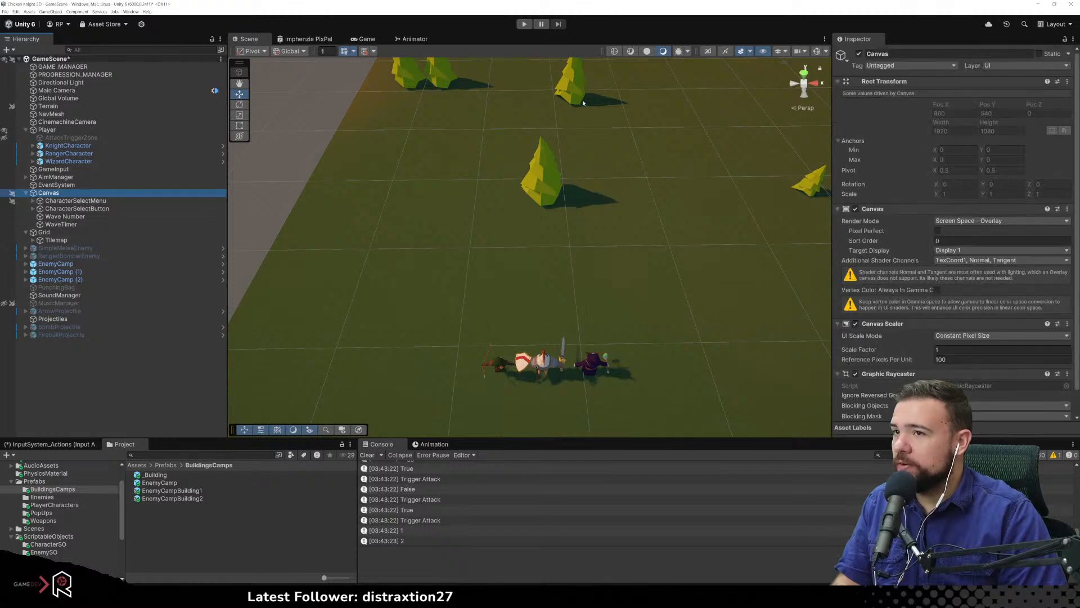
left_click(709, 52)
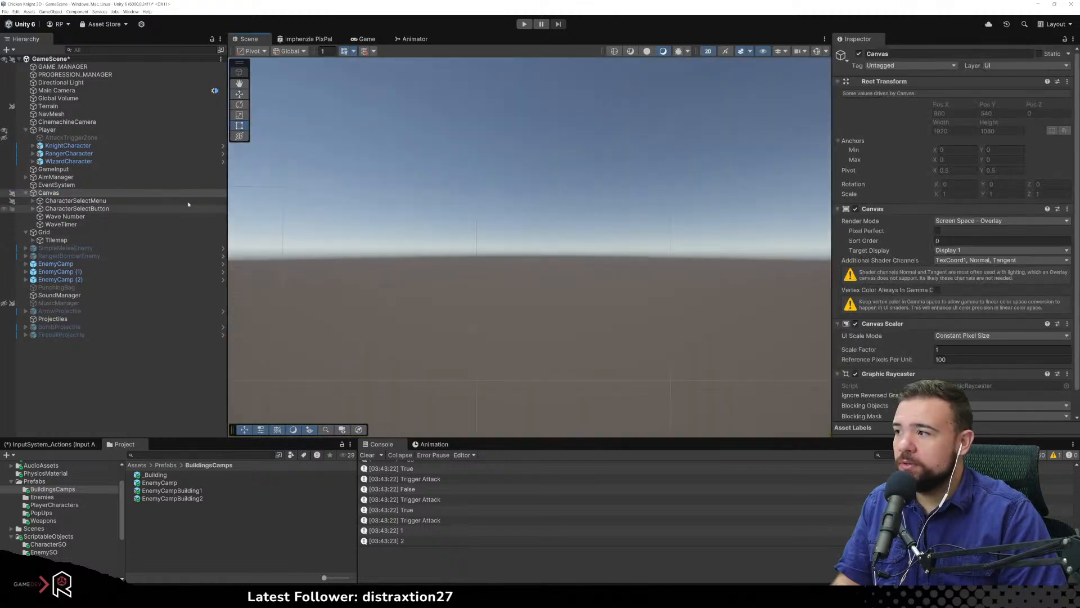
double_click(76, 193)
scroll(571, 259, "up", 5)
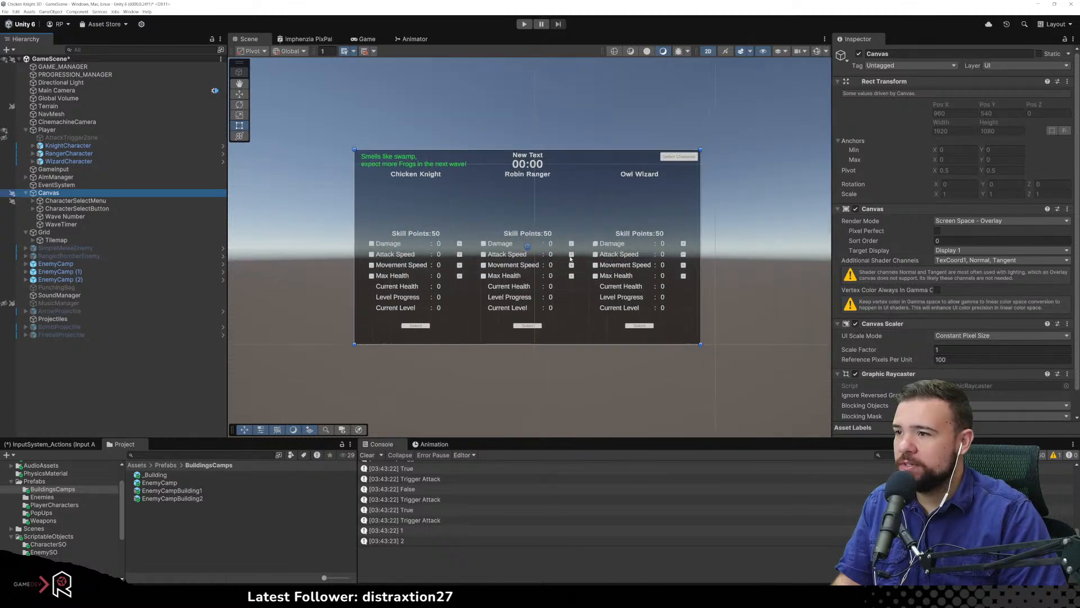
left_click(115, 201)
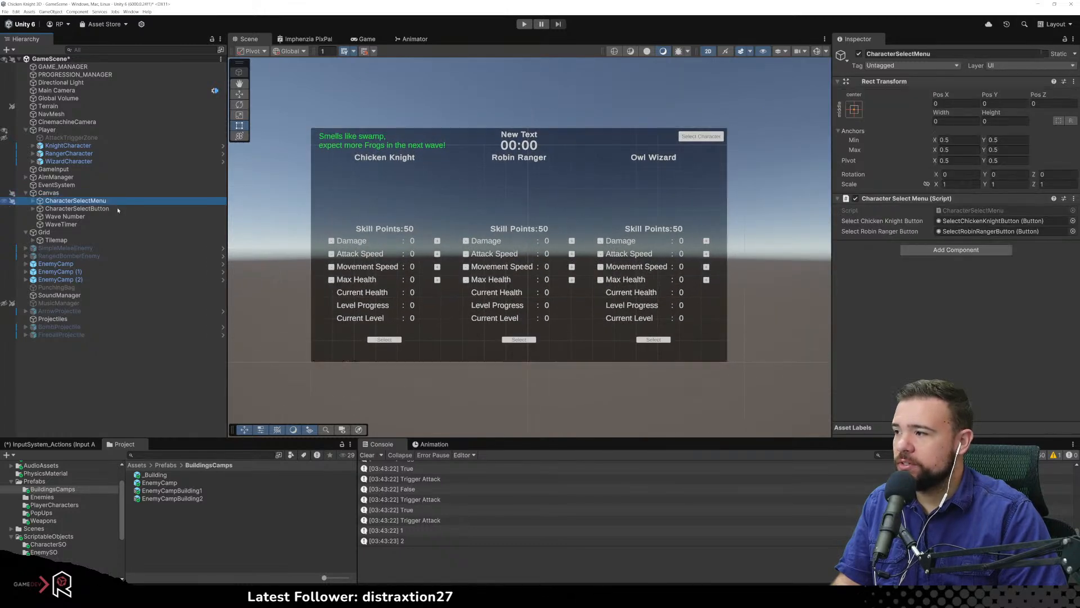
left_click(859, 54)
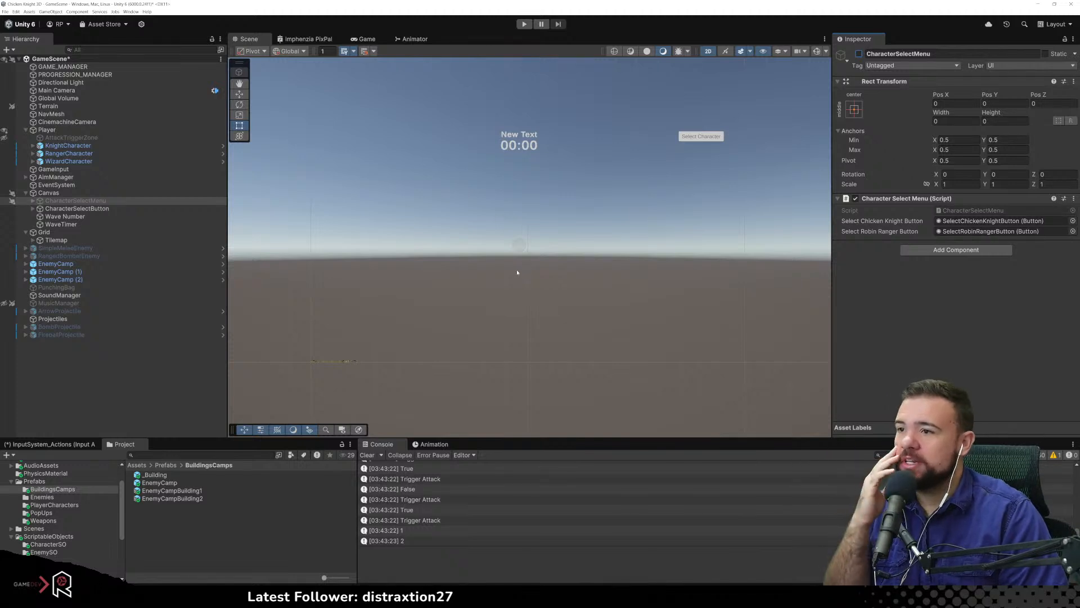
Examine the layout of the Canvas and its CharacterSelectButton, Wave Number and WaveTimer elements
scroll(479, 292, "up", 1)
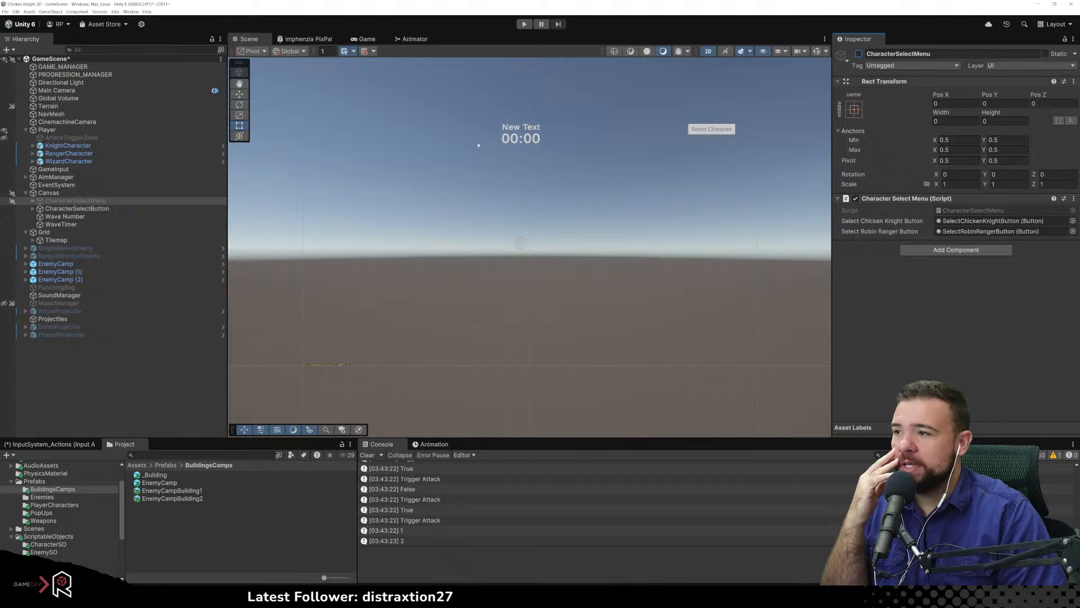
scroll(374, 150, "down", 3)
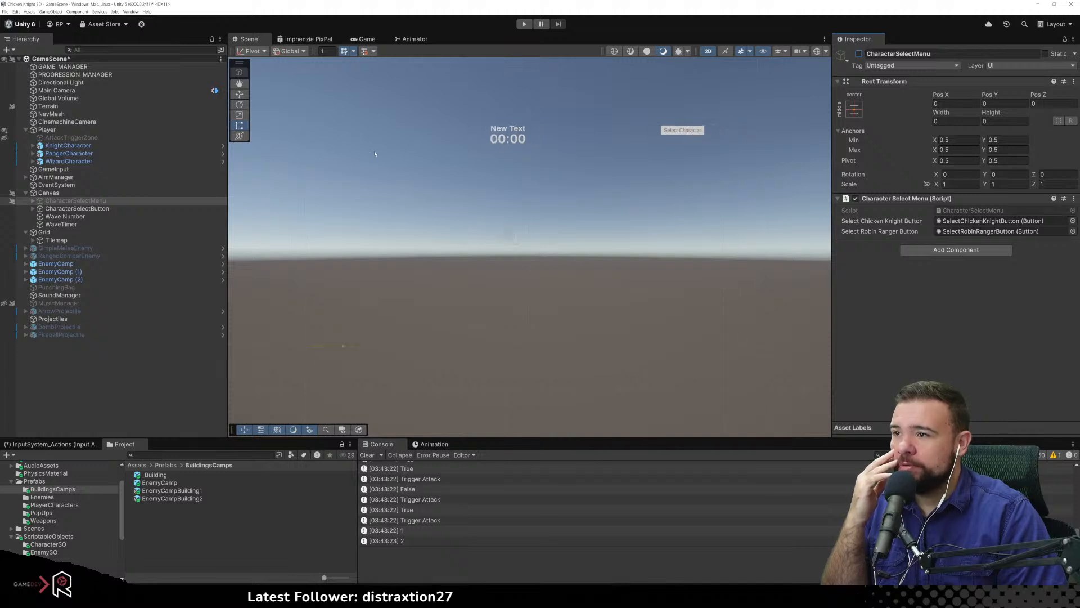
scroll(331, 113, "up", 9)
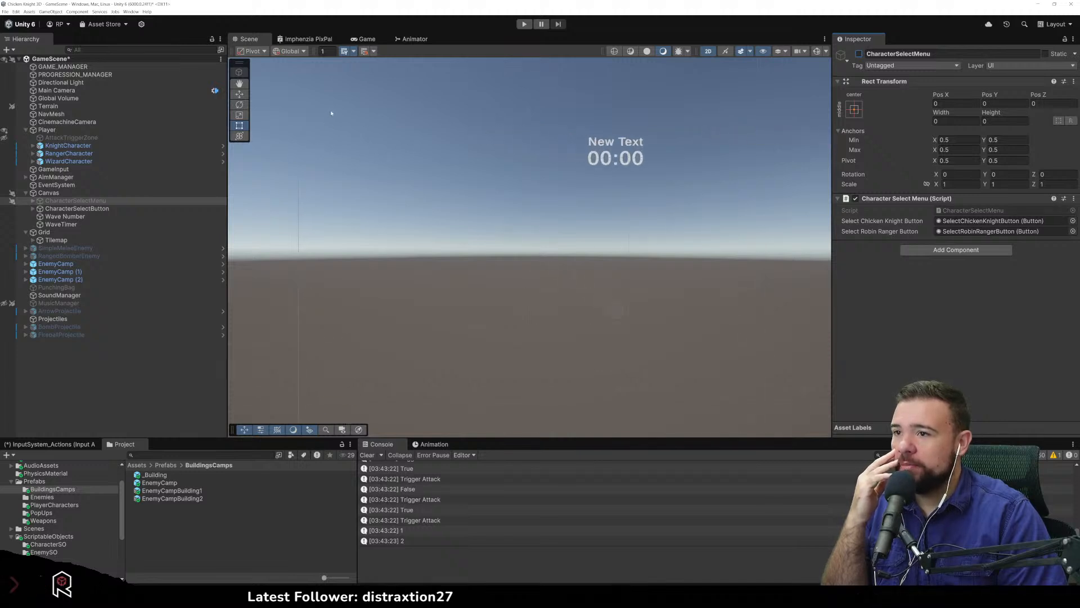
scroll(332, 113, "down", 3)
scroll(331, 113, "down", 1)
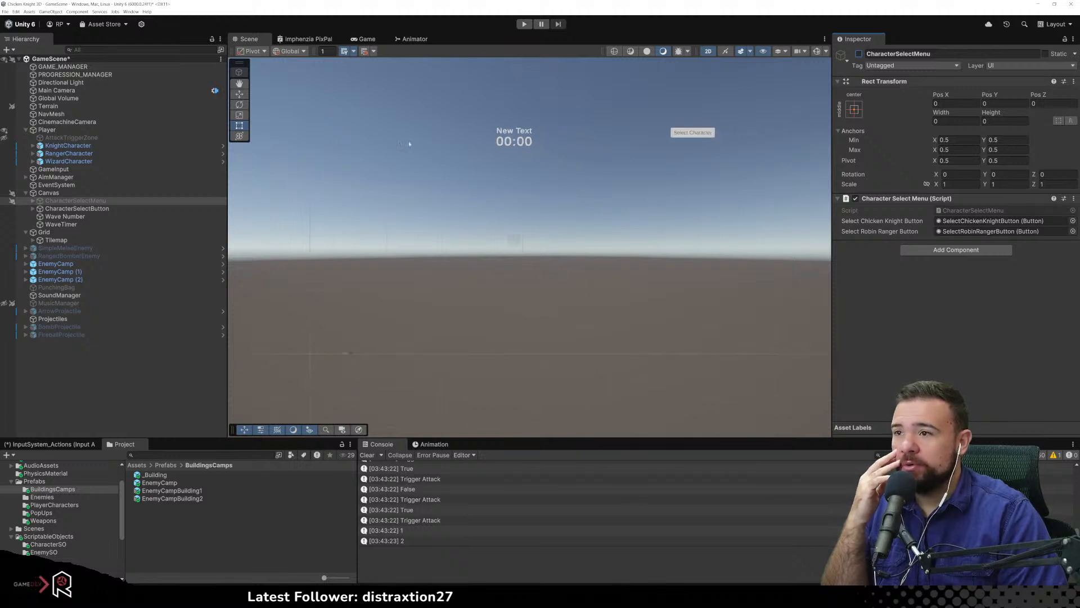
left_click(108, 217)
left_click(87, 223)
left_click(97, 208)
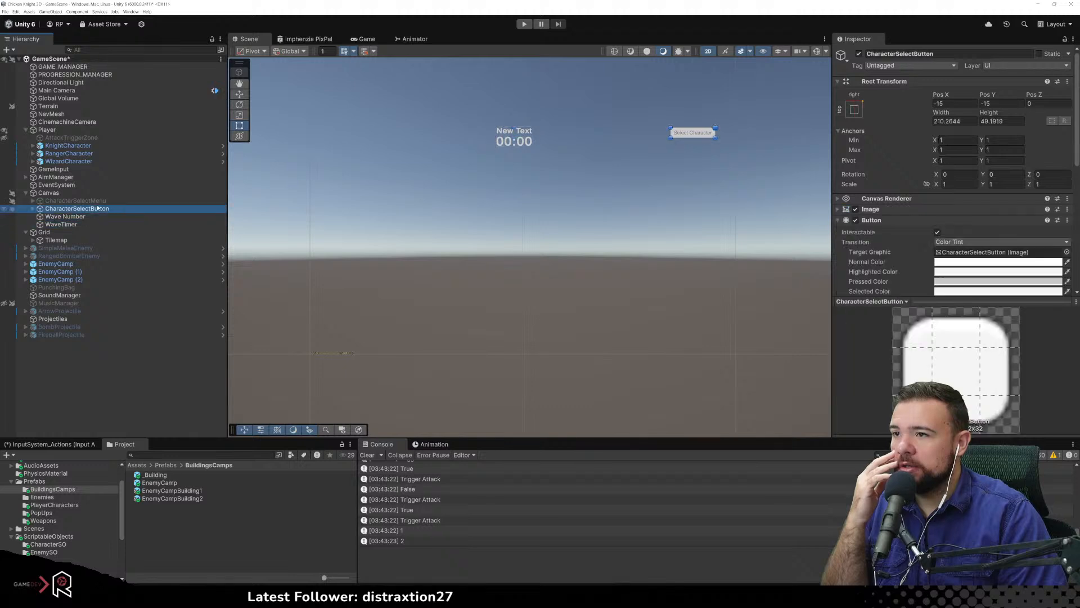
left_click(87, 216)
left_click(68, 232)
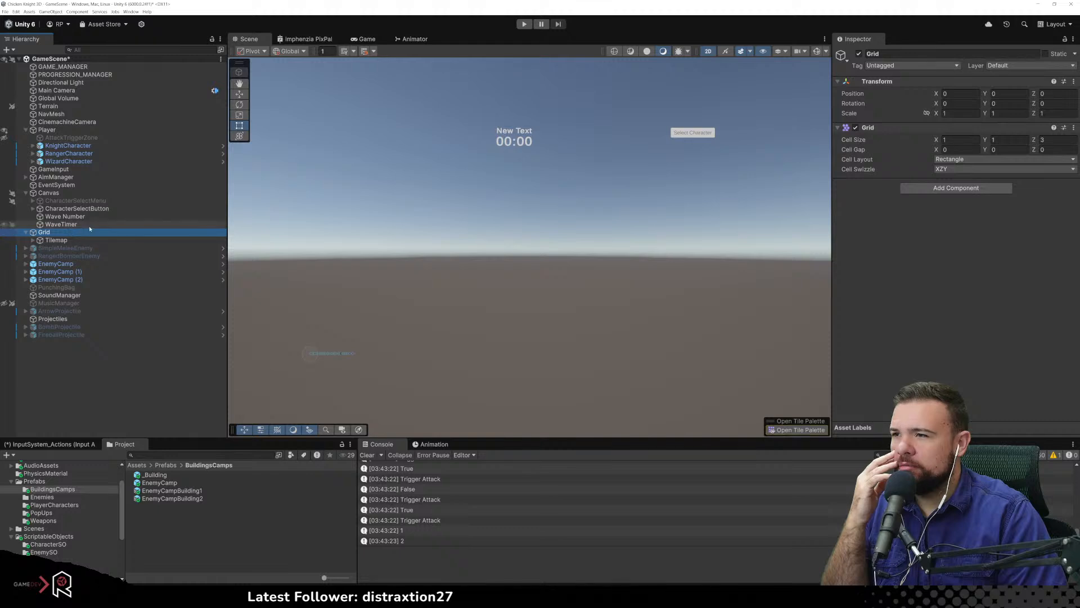
left_click(105, 225)
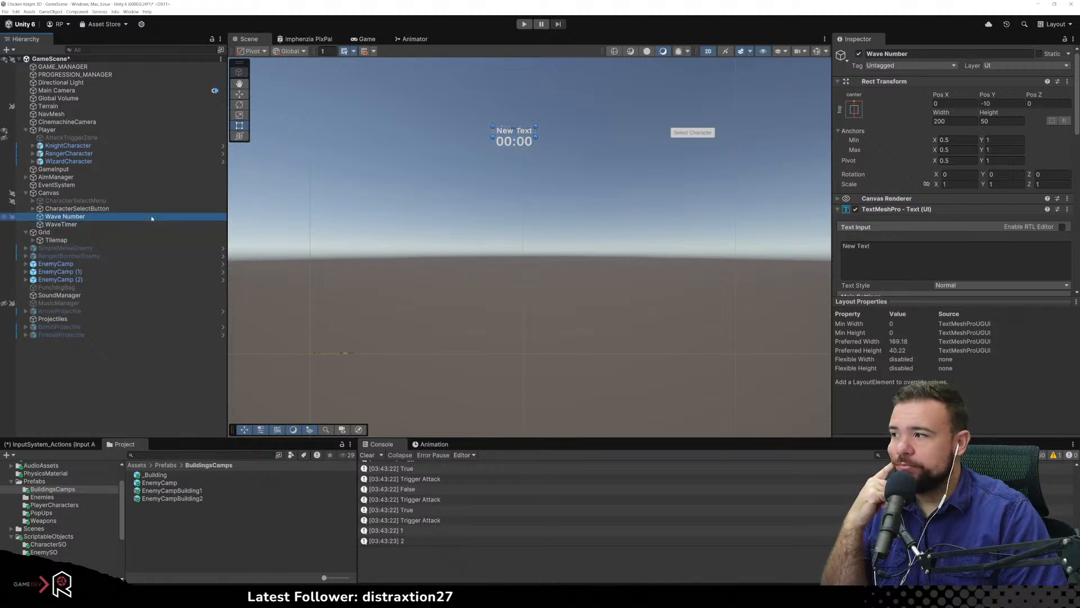
left_click(115, 209)
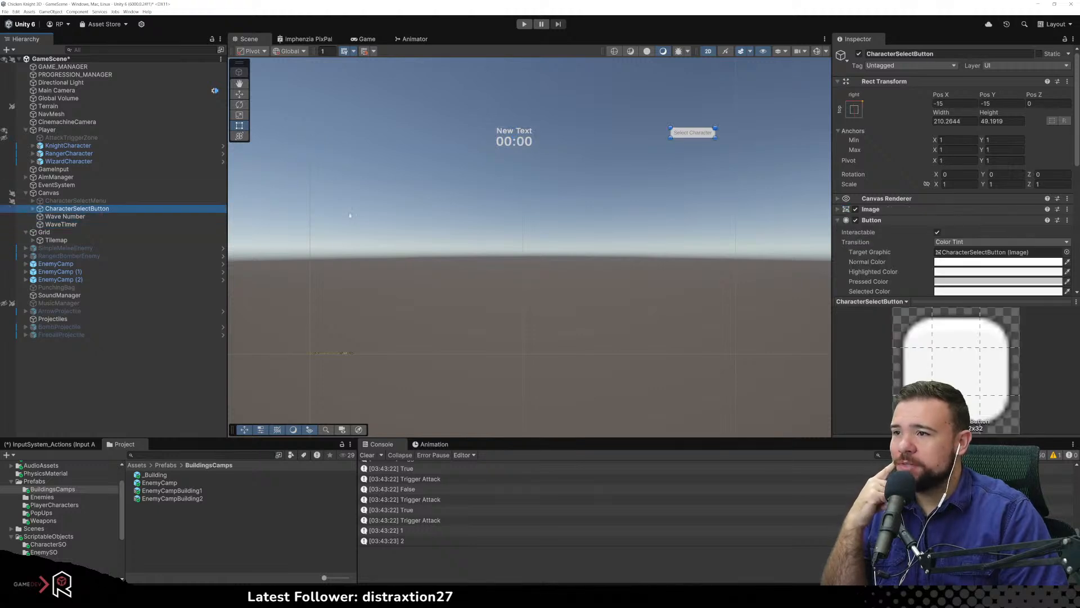
left_click(53, 192)
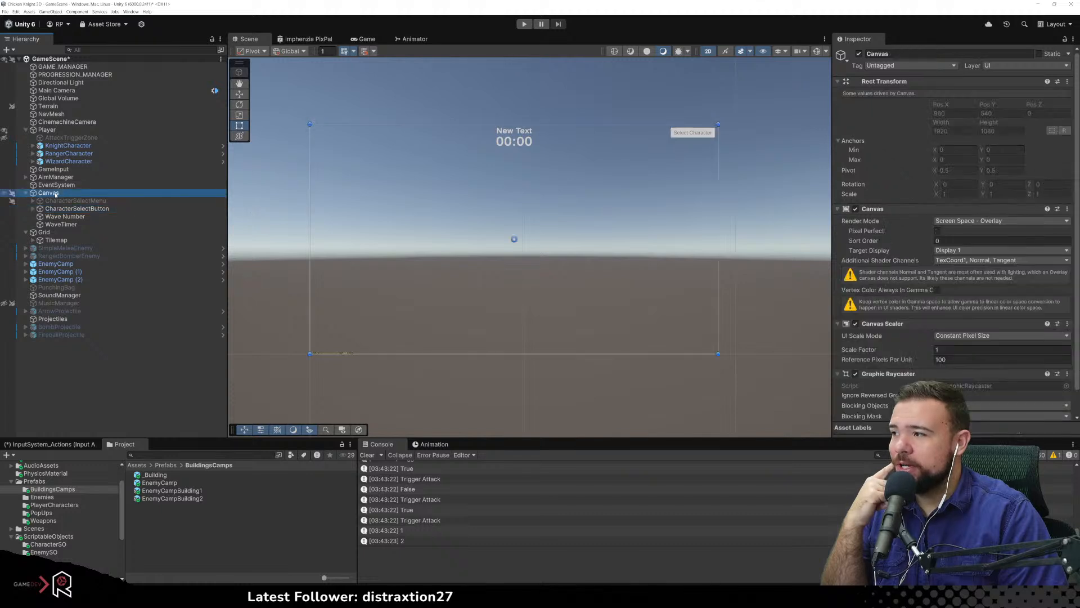
Try adding a UI Panel to the Canvas, then undo its creation
right_click(55, 193)
mouse_move(112, 363)
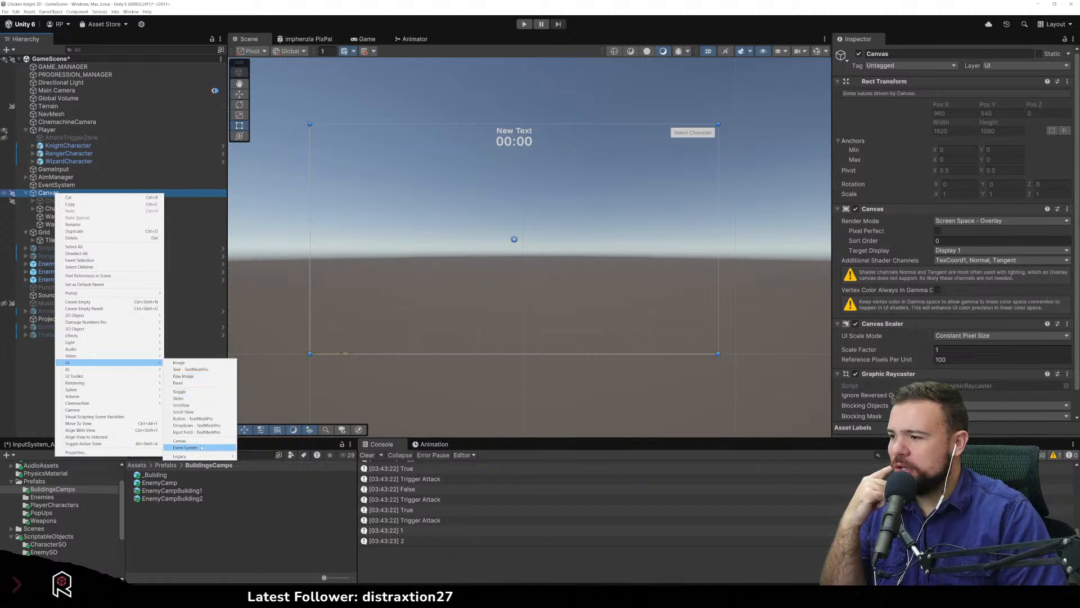
mouse_move(201, 456)
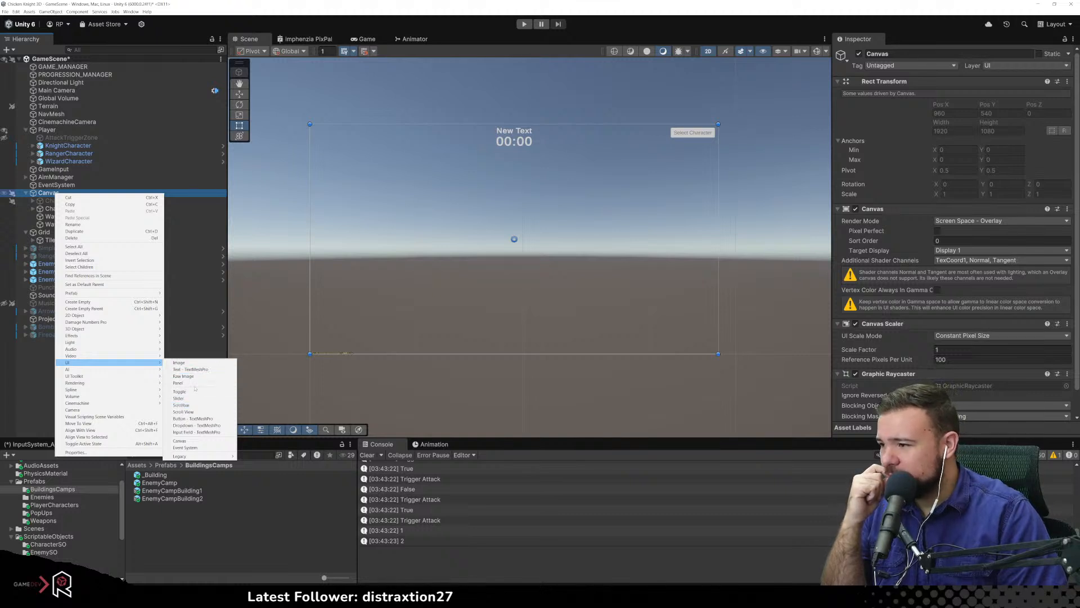
left_click(195, 385)
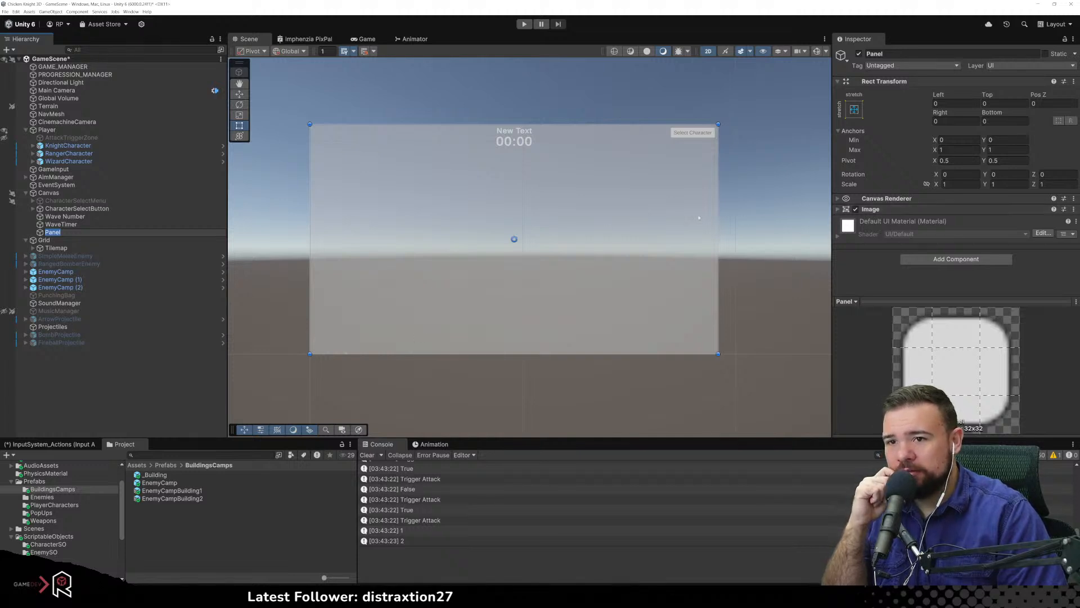
key("ctrl+z")
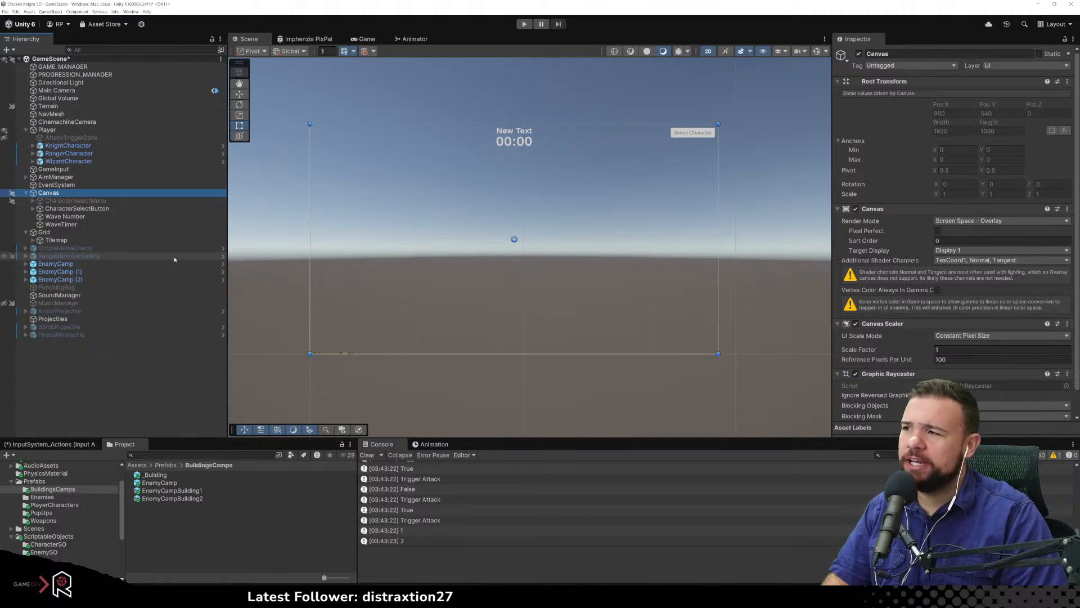
Add a UI Image to the Canvas and reshape it into a horizontal bar about 248 wide and 50 high
right_click(57, 193)
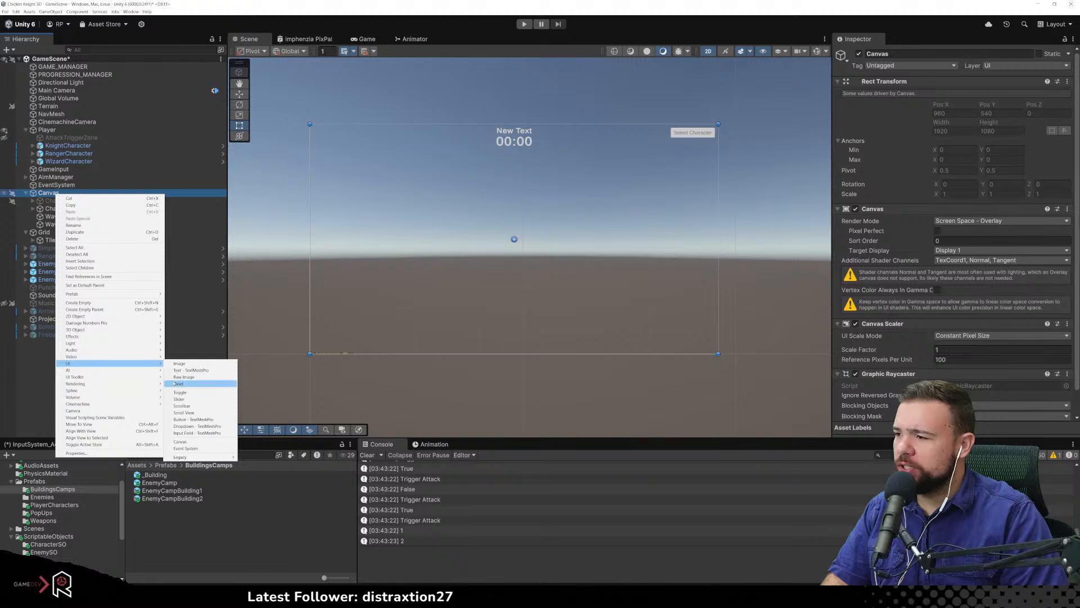
left_click(202, 365)
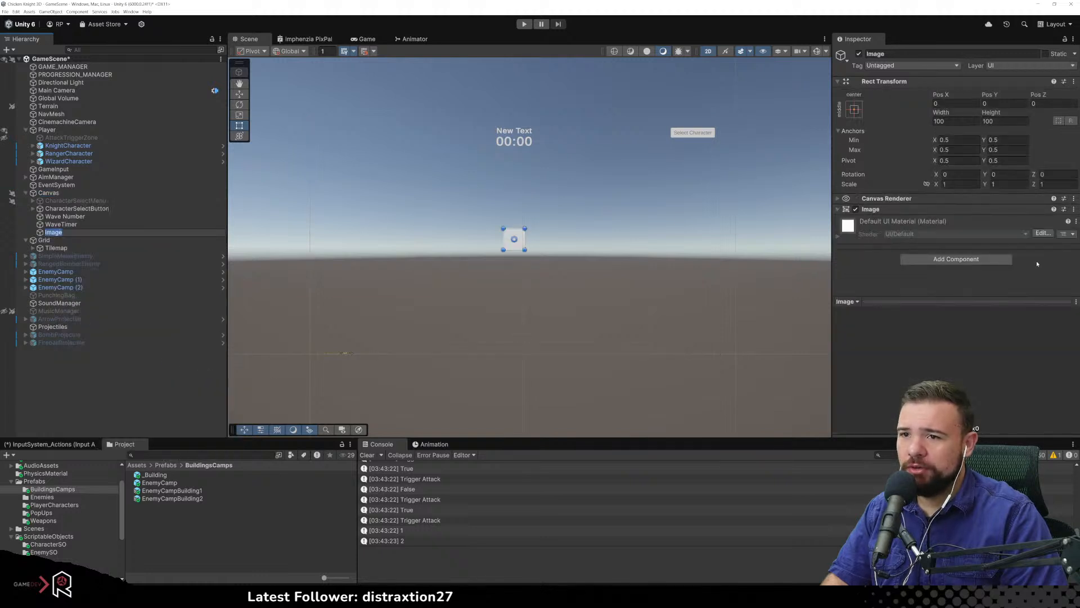
left_click(842, 200)
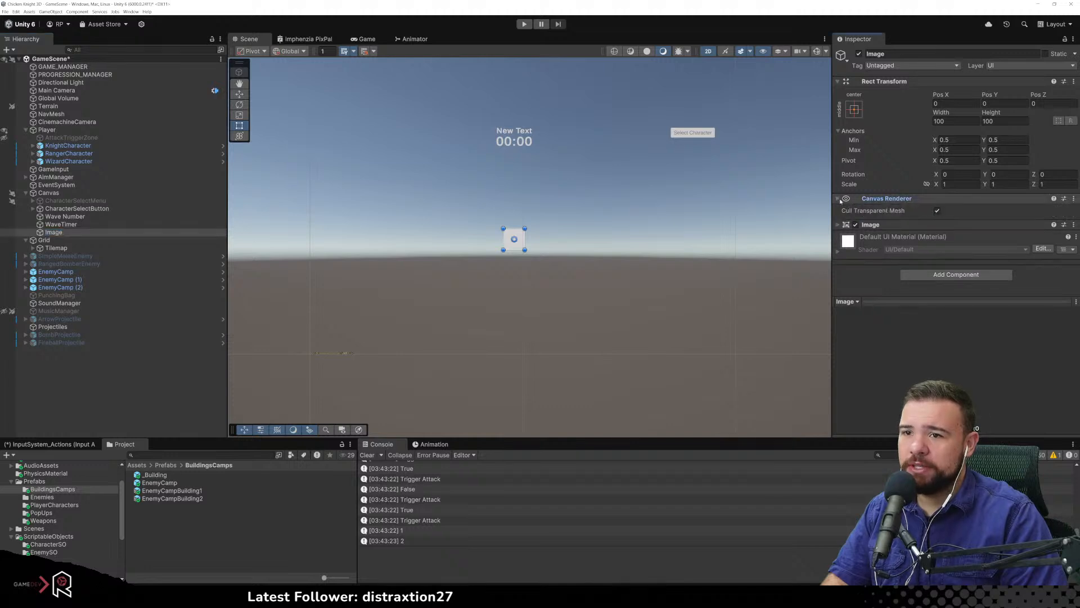
scroll(516, 244, "up", 4)
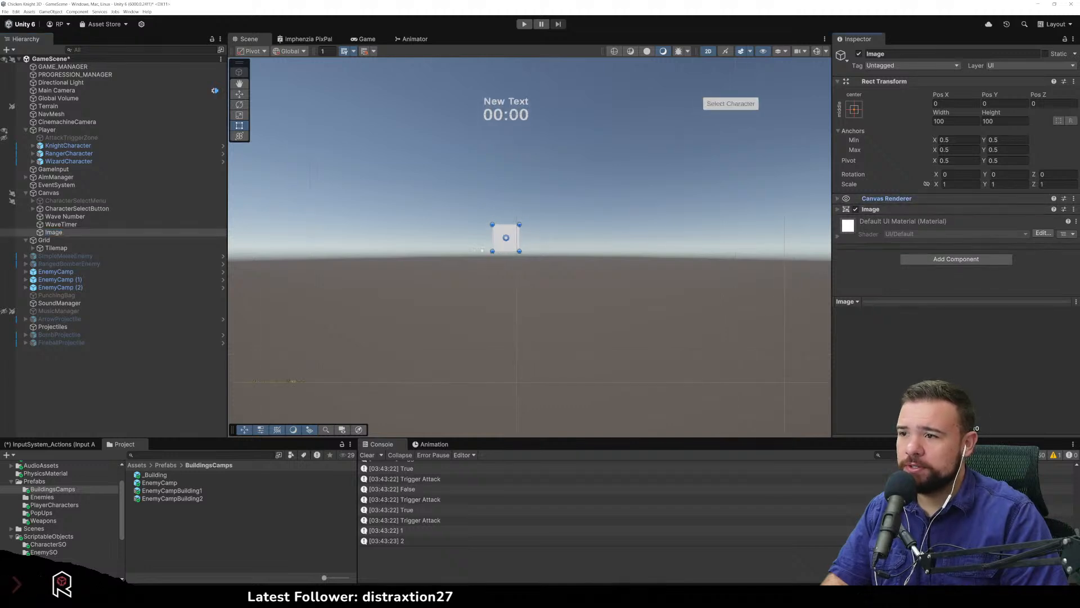
left_click_drag(496, 220, 448, 236)
left_click(626, 257)
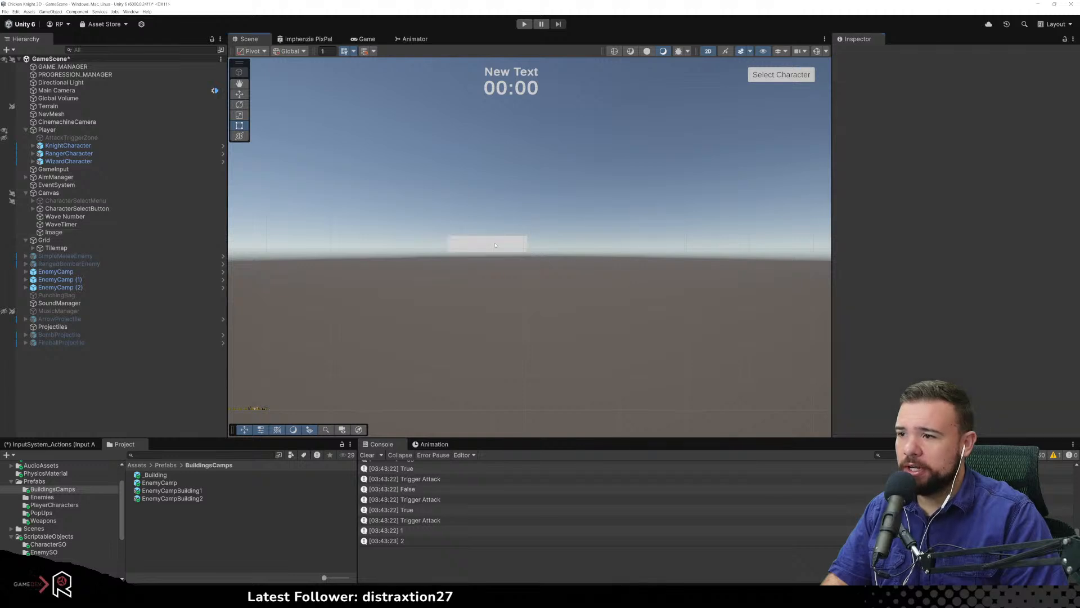
Try different widths for the Image bar, leaving it at 232.8, and set its pivot X to 0
left_click(72, 233)
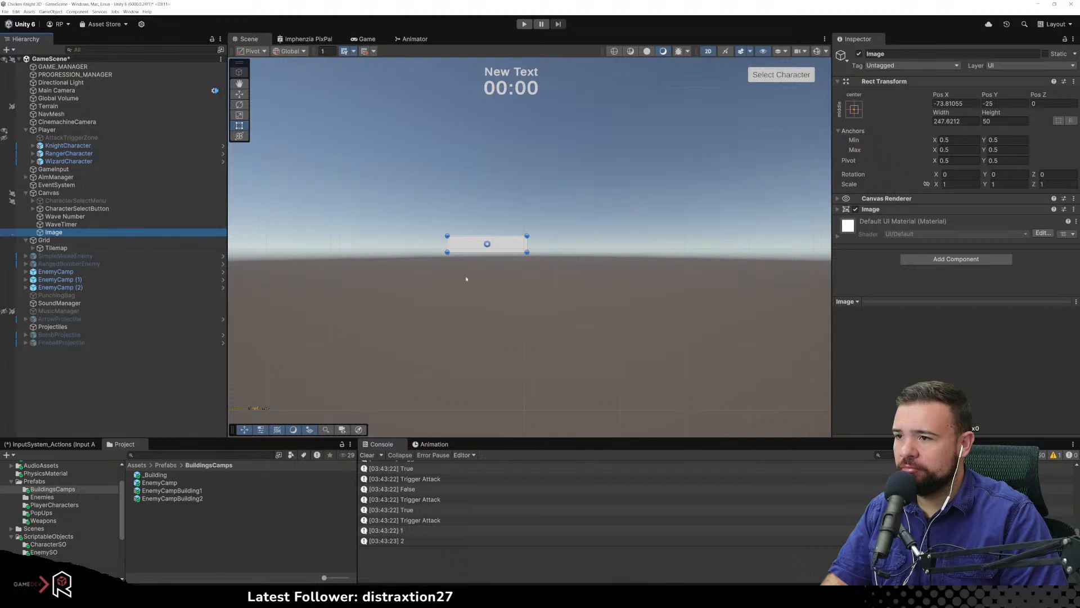
left_click(945, 120)
type("224.35")
key("Return")
left_click_drag(505, 117, 674, 145)
left_click_drag(488, 155, 646, 166)
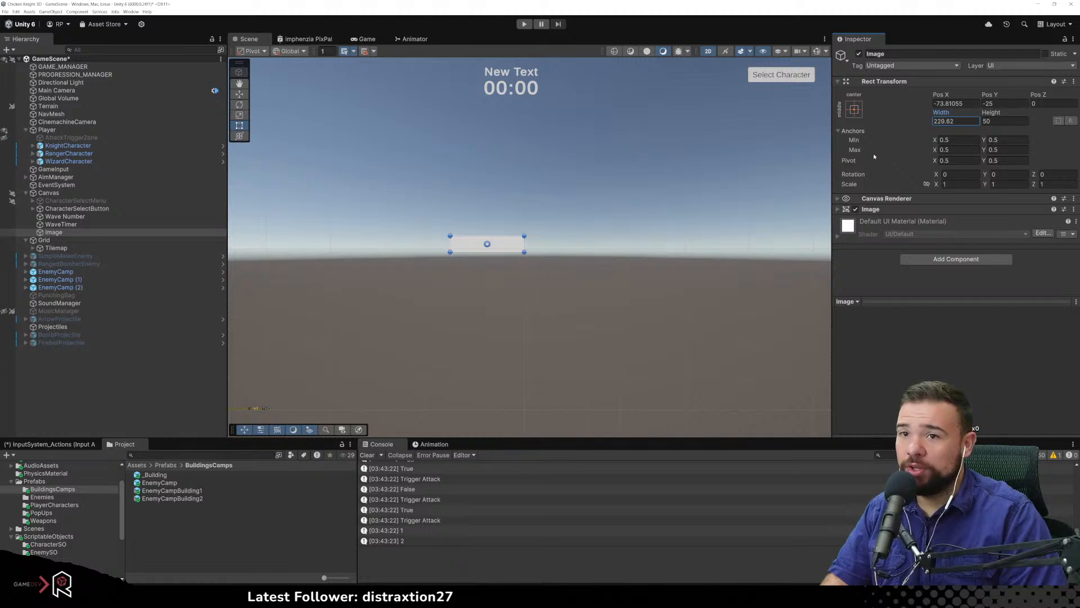
left_click_drag(949, 113, 827, 120)
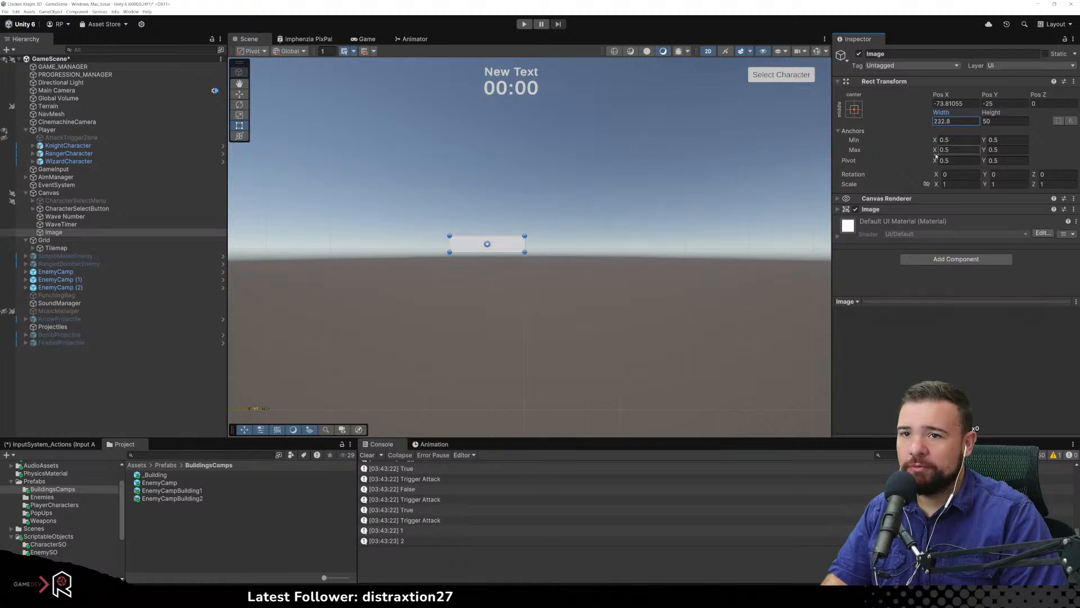
left_click(963, 162)
type("0")
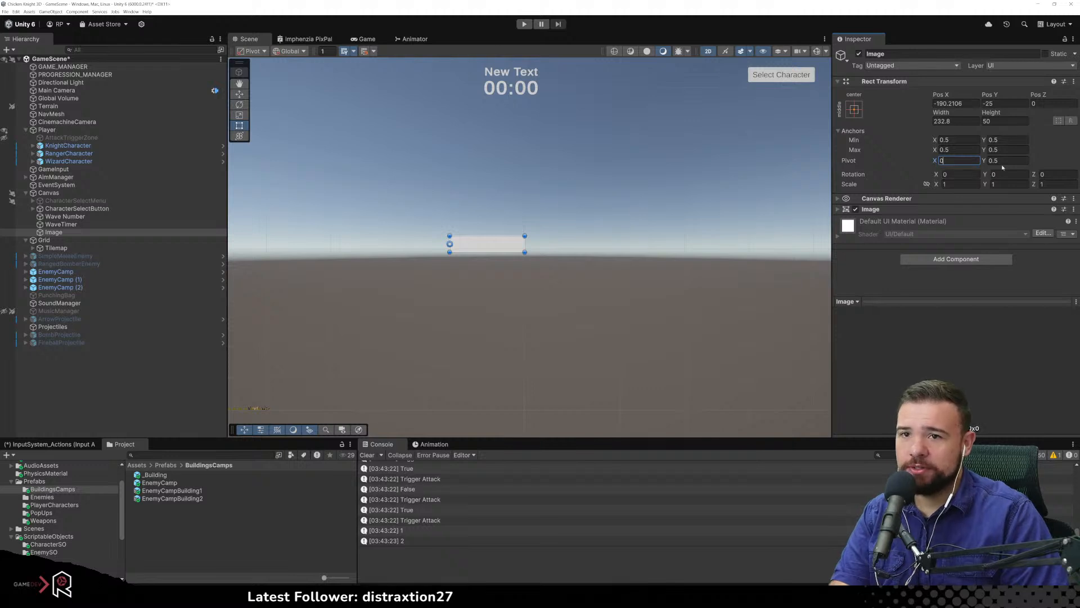
Try a larger width for the Image bar, leaving it at 269.4
left_click(1004, 161)
left_click(955, 121)
type("220")
left_click_drag(913, 120, 991, 155)
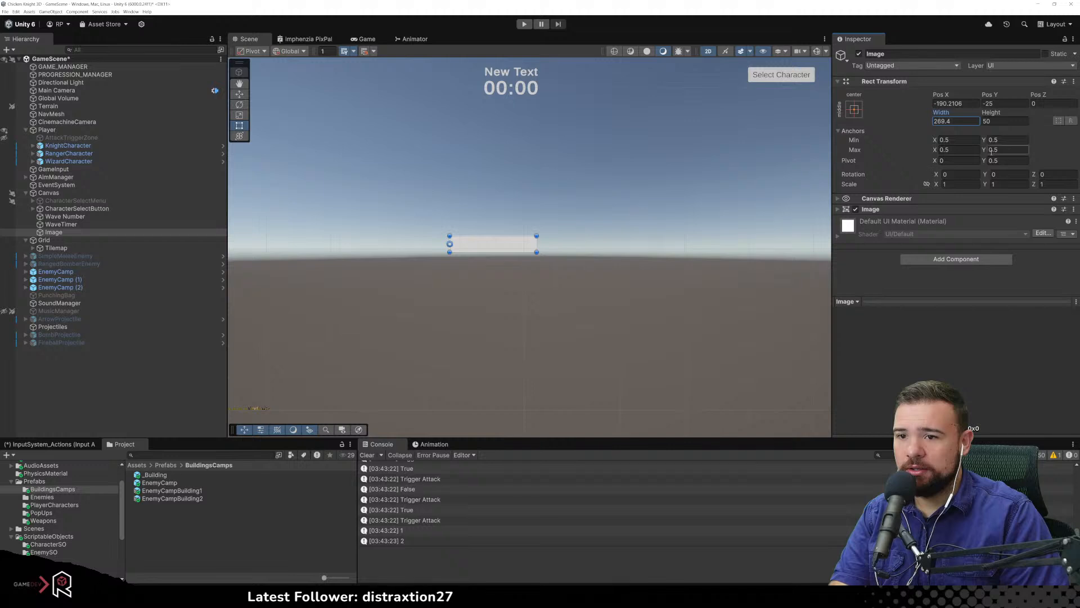
Examine the Image bar's Default UI Material properties, including its sprite texture and tint
left_click(849, 225)
scroll(878, 228, "down", 5)
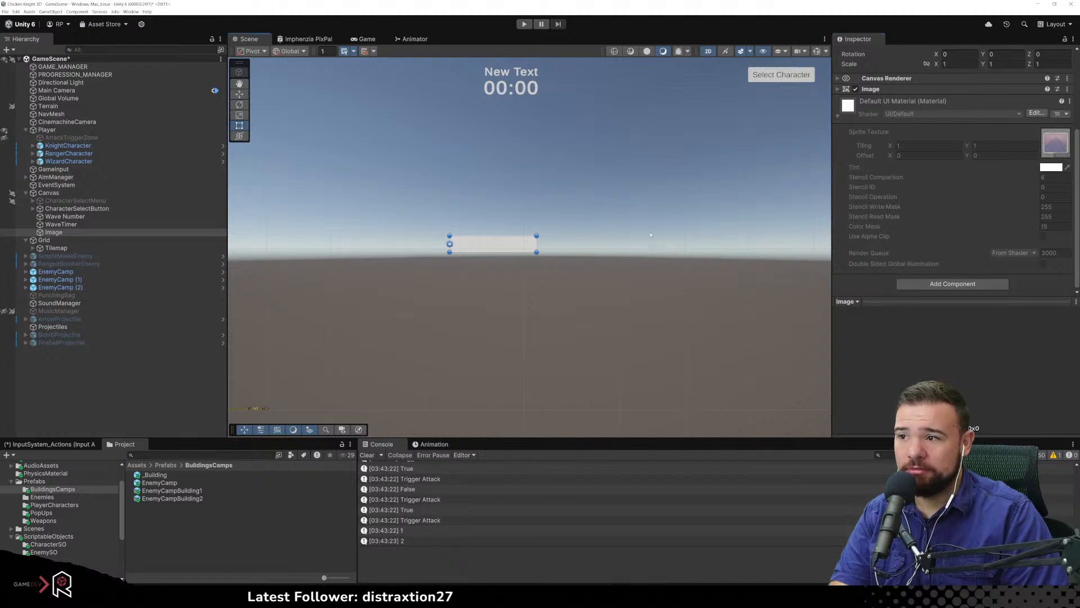
left_click(470, 256)
left_click(85, 233)
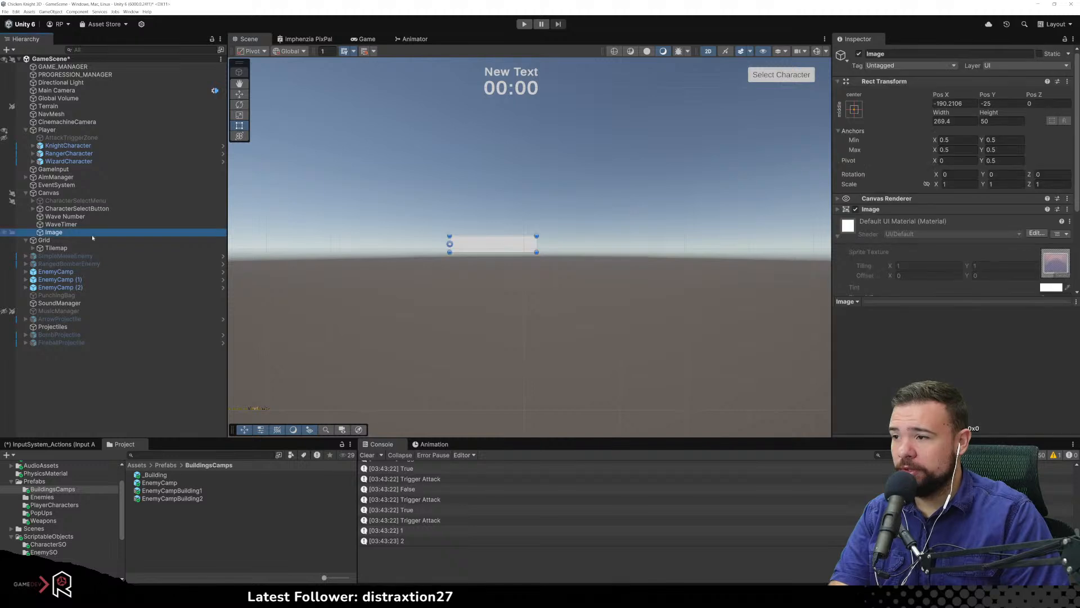
scroll(1057, 265, "down", 2)
left_click(1054, 238)
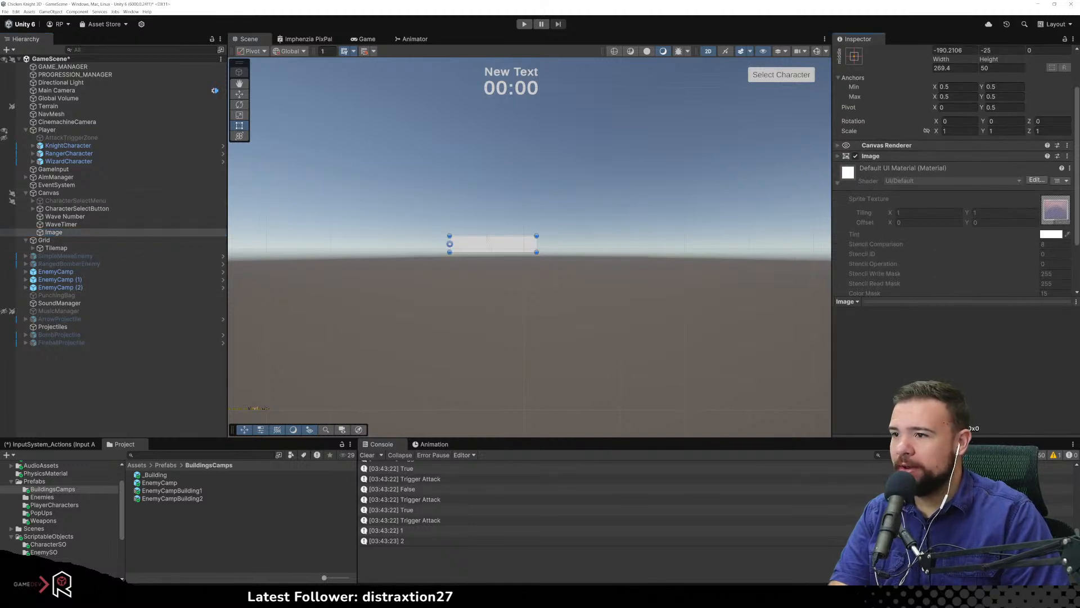
left_click(489, 251)
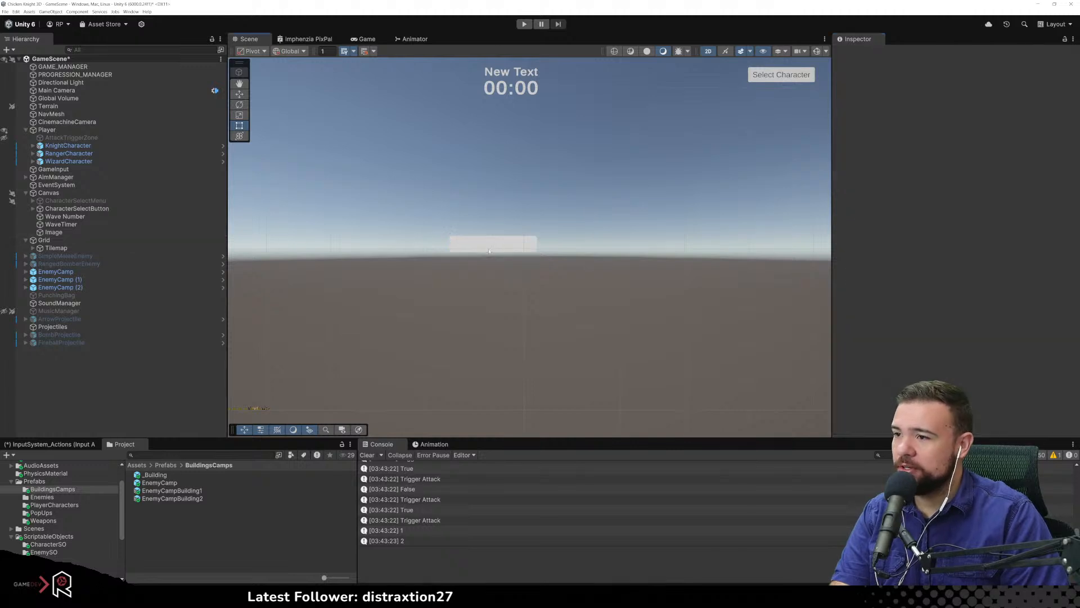
Delete the Image bar and add a UI Panel to the Canvas in its place
left_click(55, 233)
key("Delete")
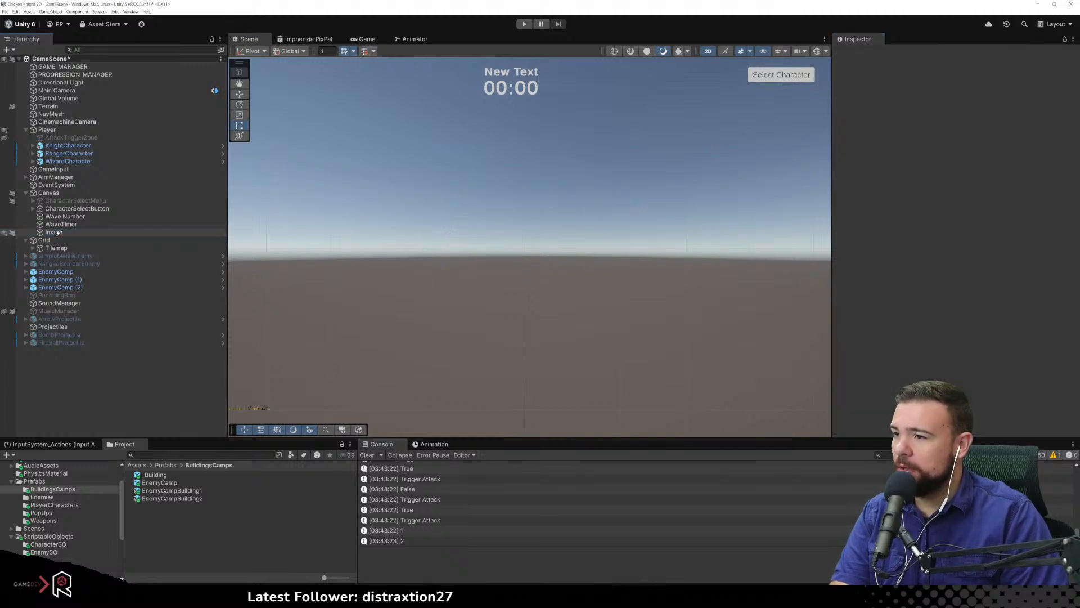
left_click(54, 194)
right_click(54, 195)
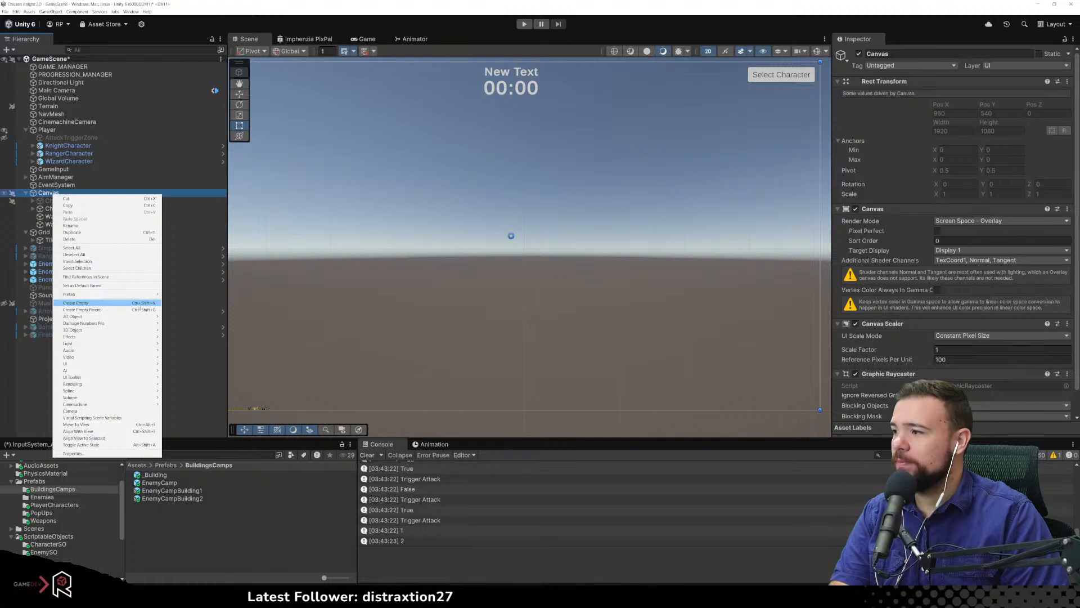
mouse_move(116, 366)
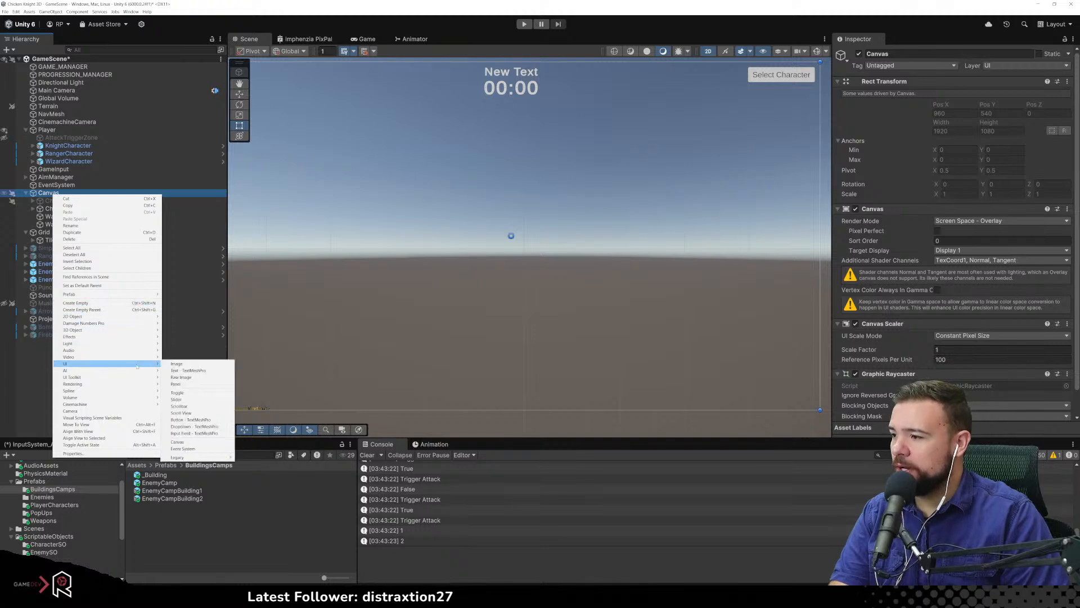
left_click(188, 385)
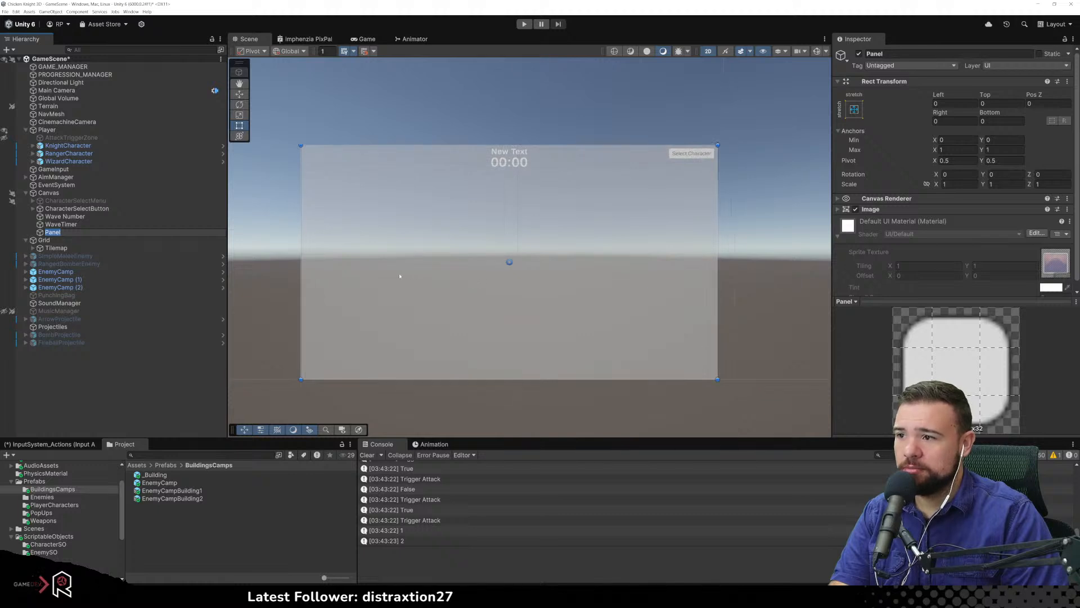
Examine the Panel's Image component settings and the details of its Background source sprite
scroll(1056, 212, "down", 3)
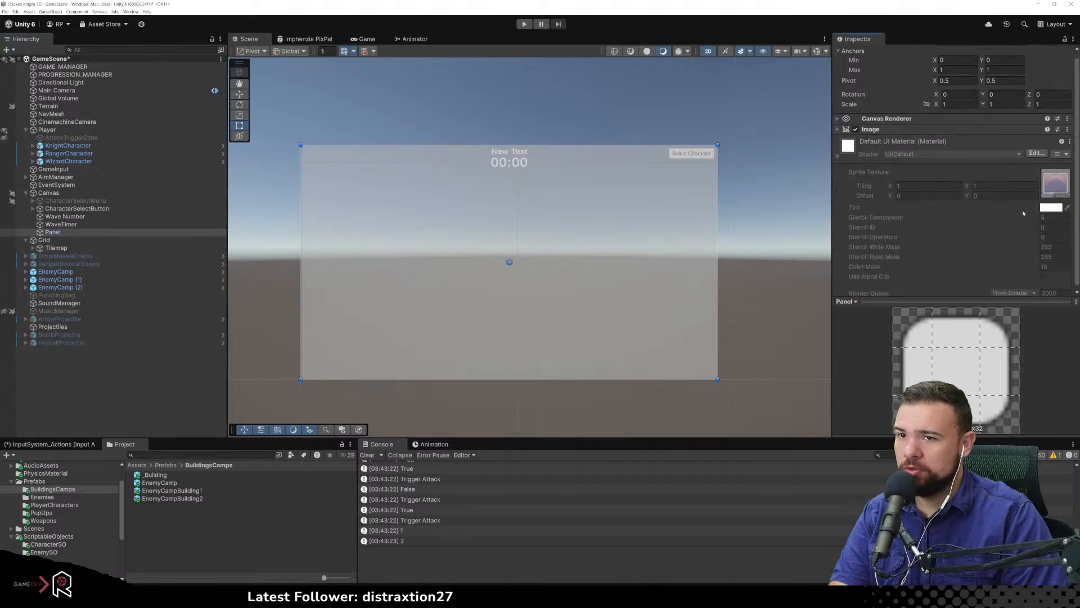
scroll(935, 211, "down", 2)
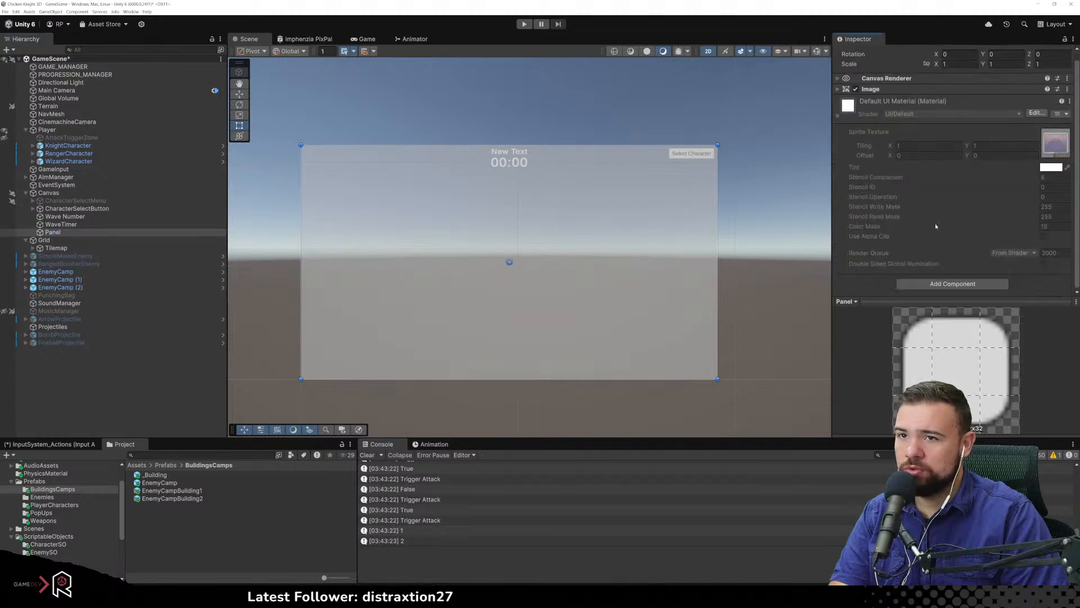
scroll(936, 225, "up", 2)
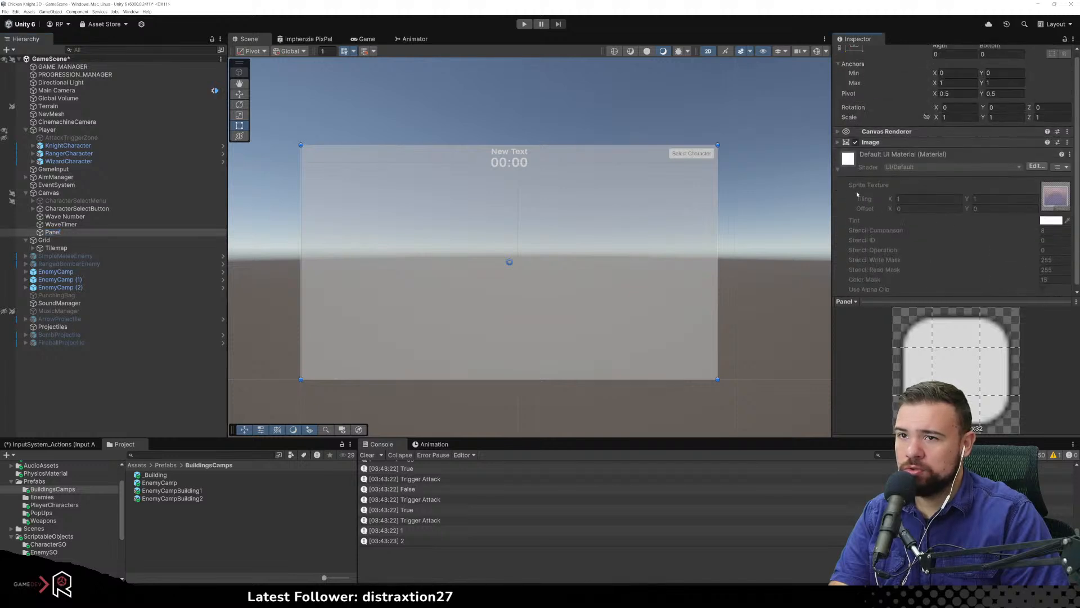
left_click(838, 142)
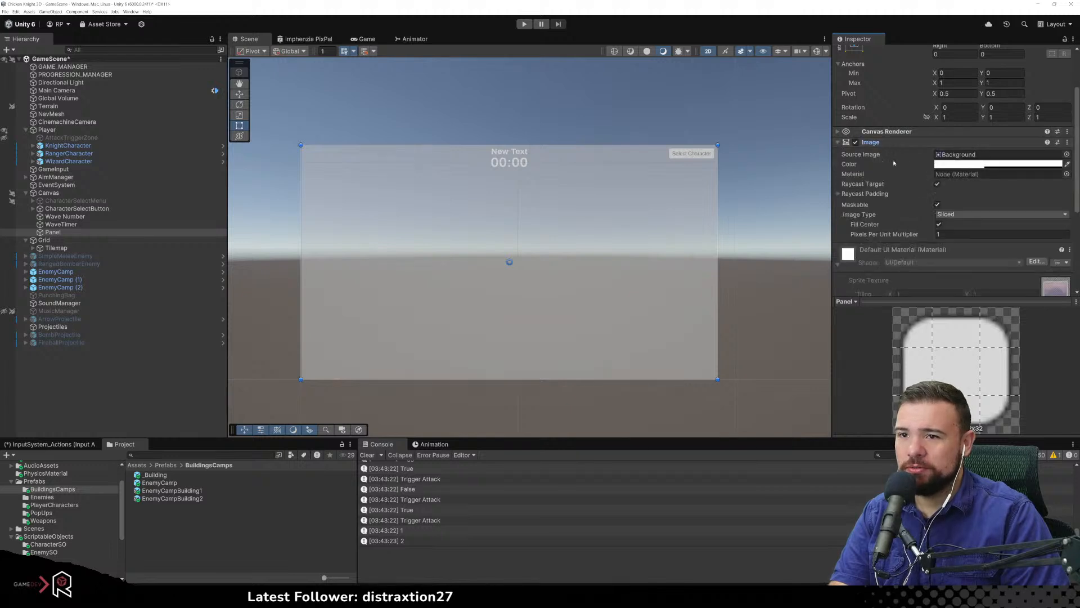
left_click(959, 156)
double_click(959, 156)
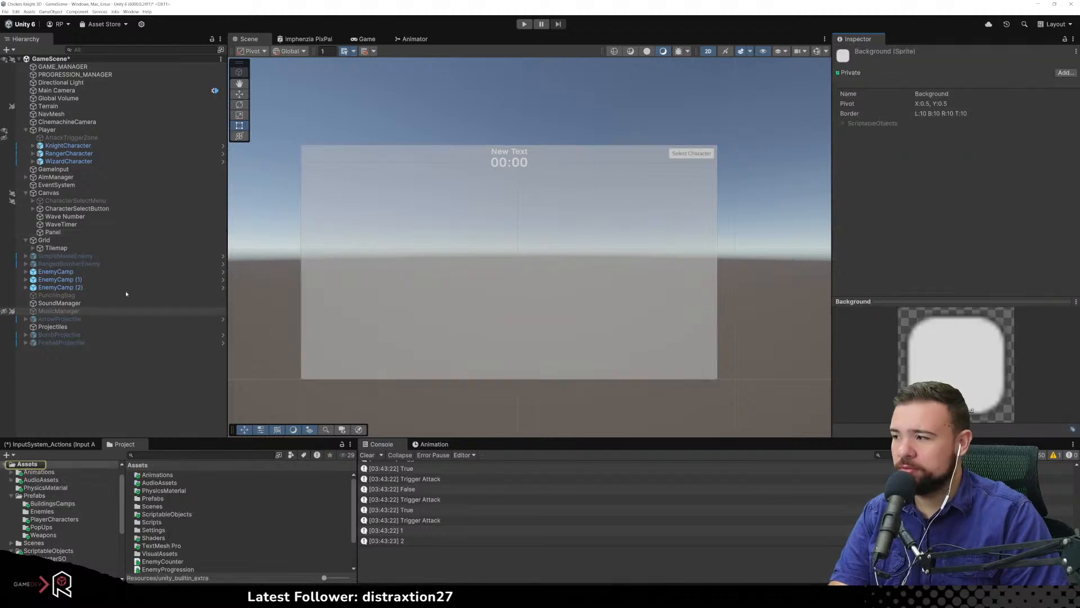
left_click(60, 225)
left_click(54, 232)
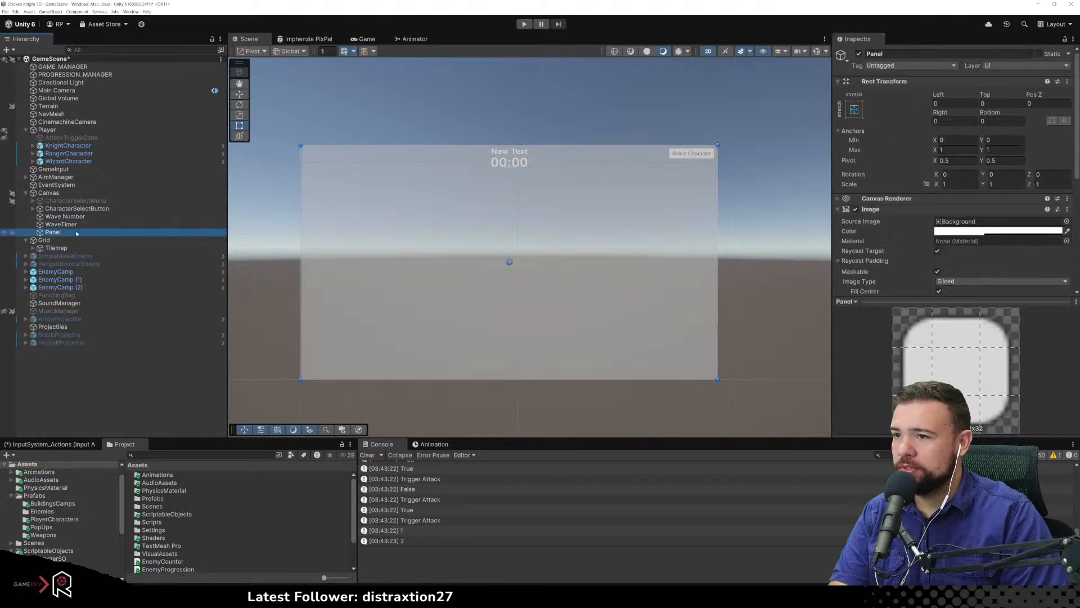
Try a sampled black color on the Panel's Image, then change it back to white
left_click(1067, 231)
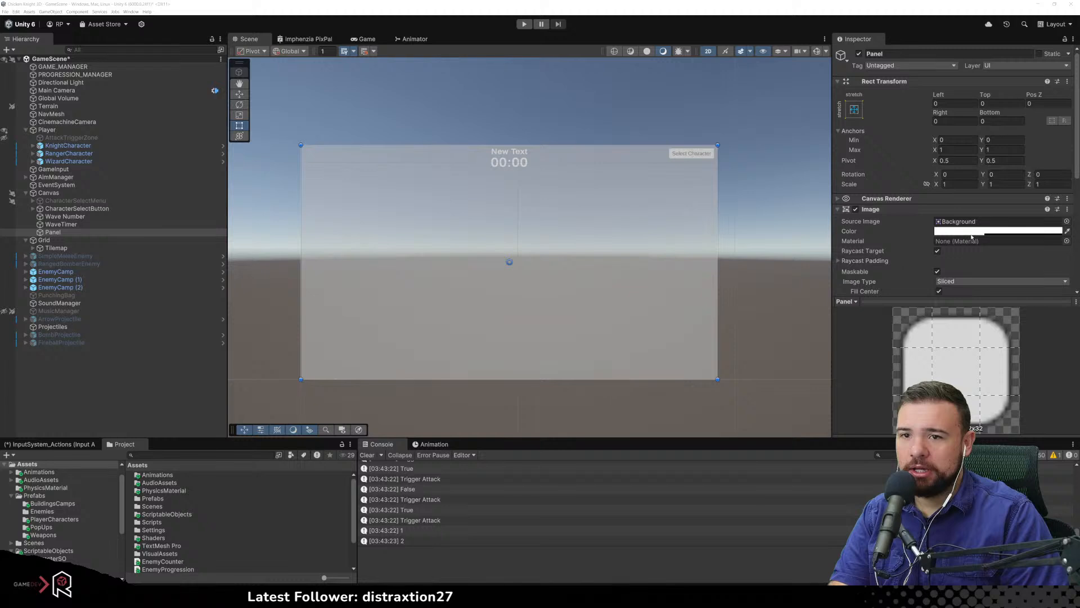
left_click(1024, 231)
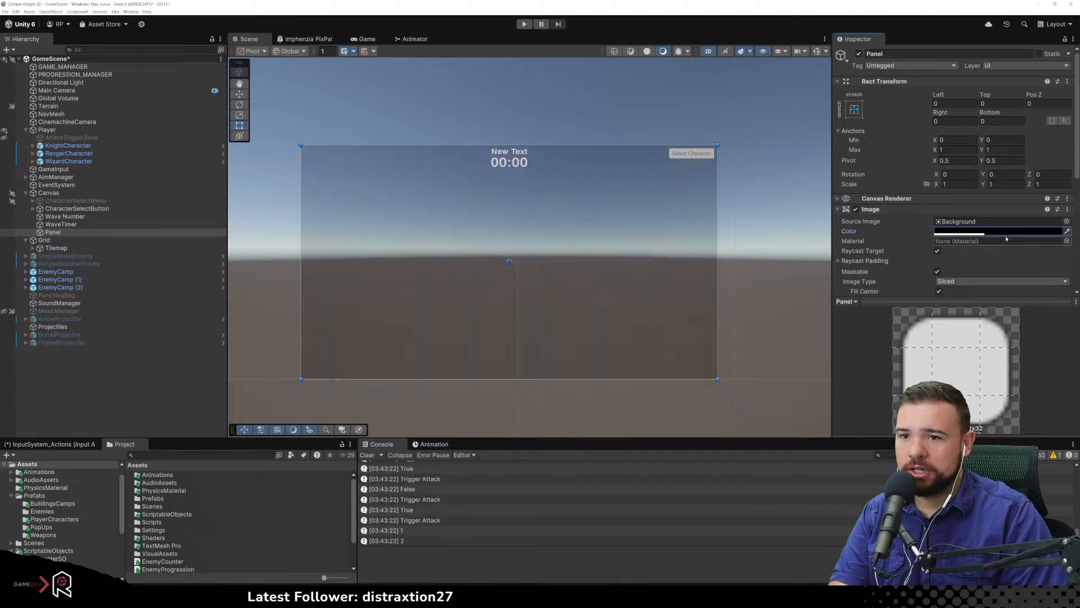
left_click(961, 231)
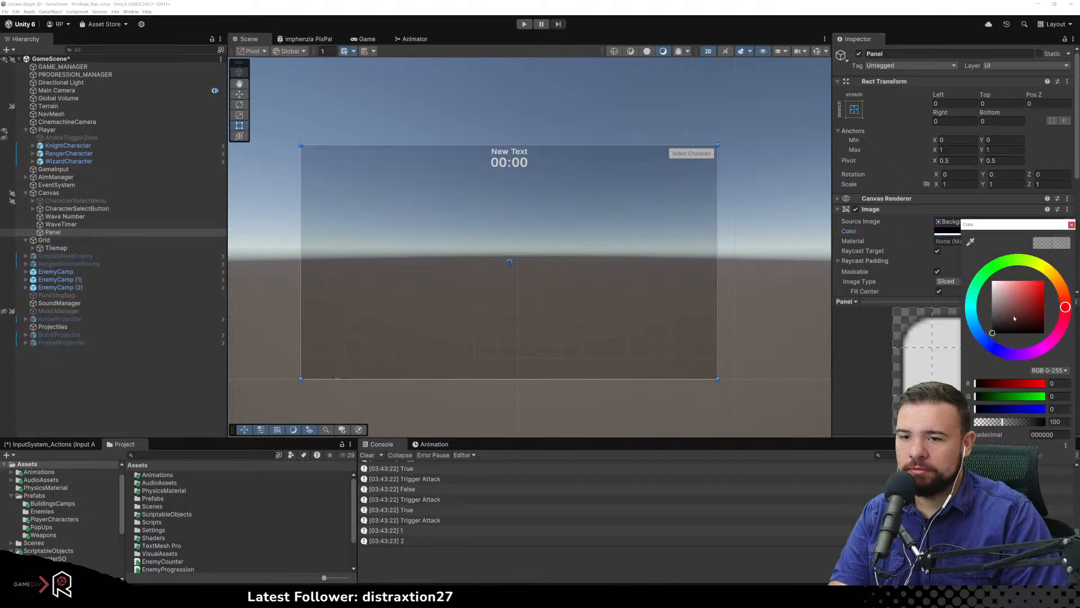
left_click_drag(1013, 310, 984, 276)
left_click(868, 275)
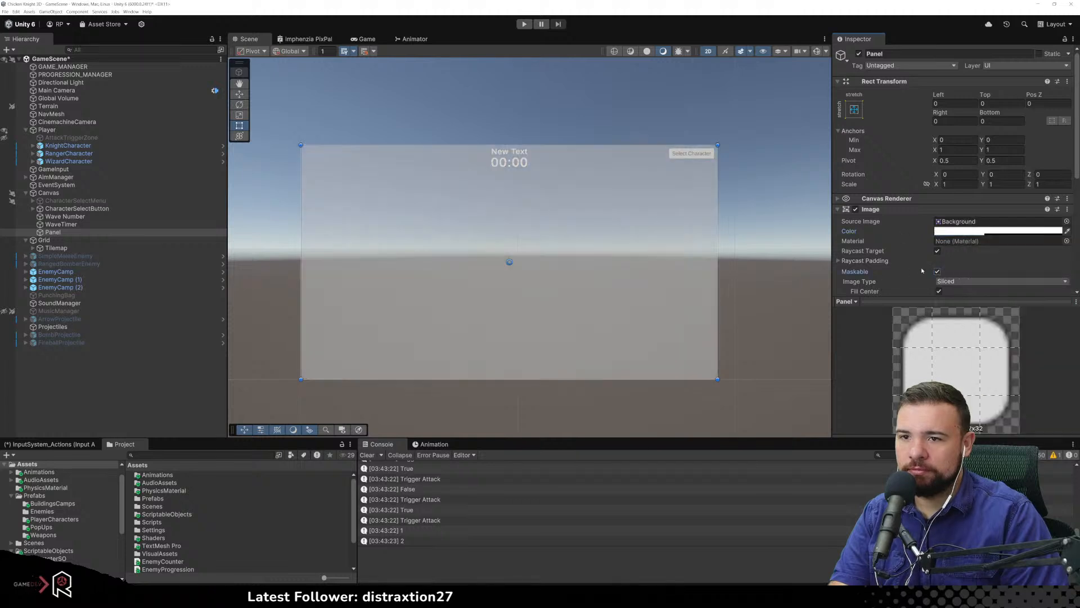
Try the DNP_Background, Knob and UISprite sprites as the Panel's source image, then reselect Background
left_click(1067, 221)
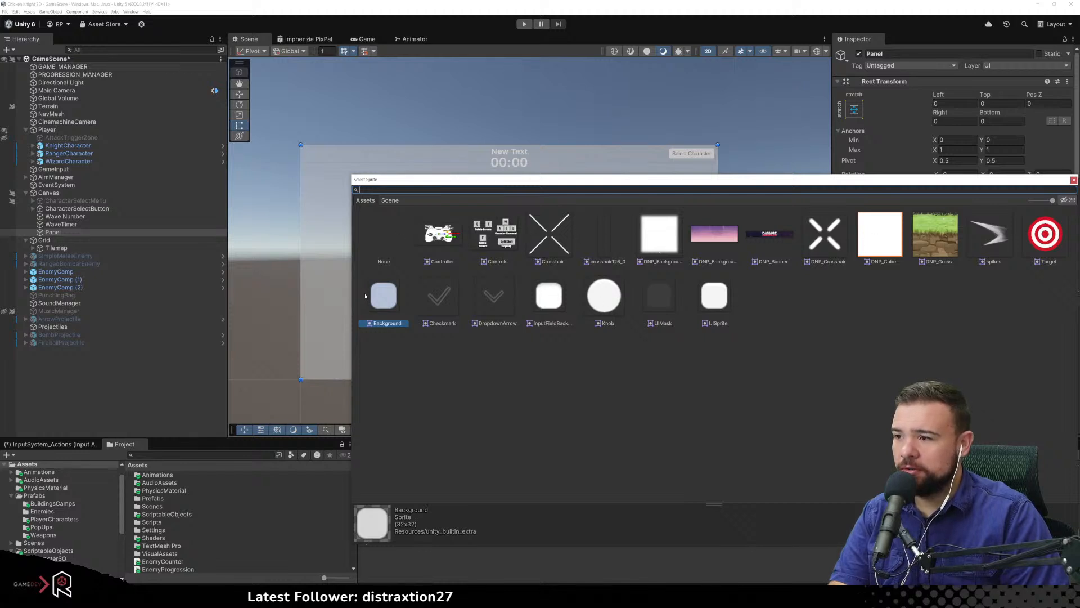
left_click(668, 237)
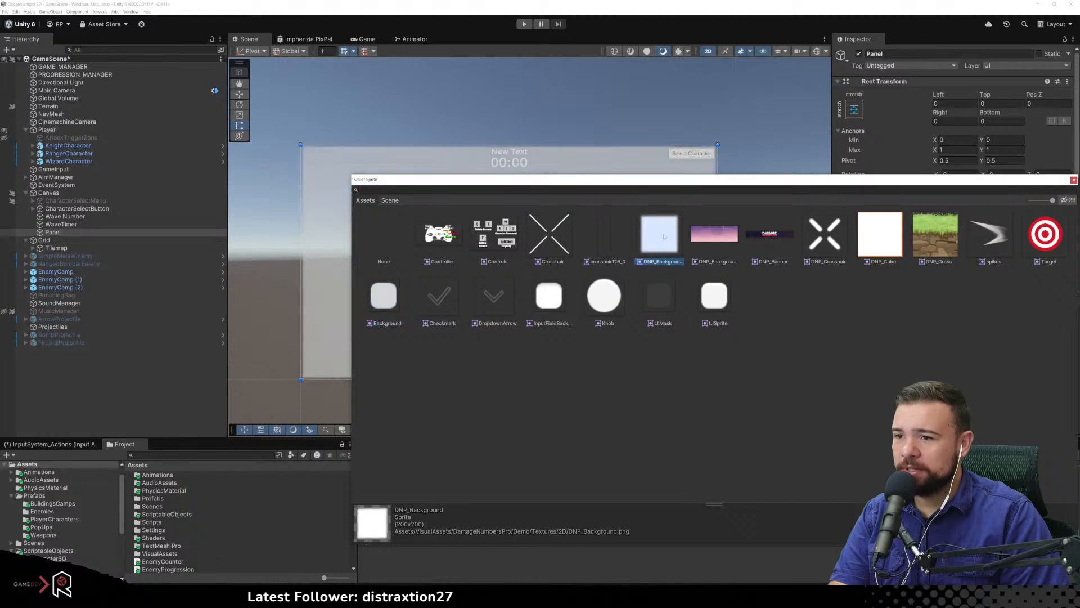
left_click(376, 296)
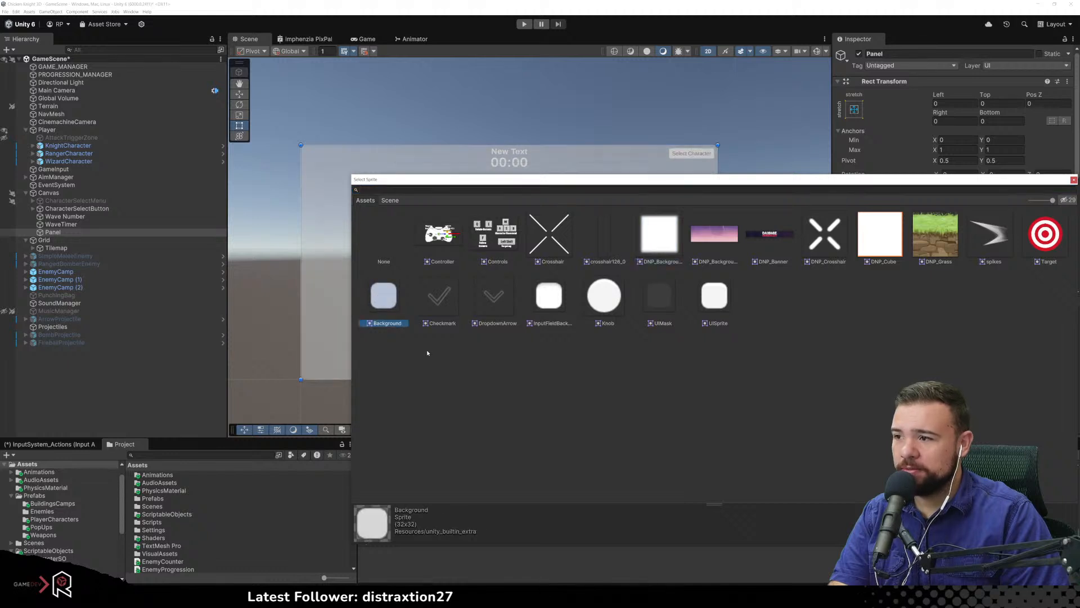
left_click(562, 304)
left_click(613, 298)
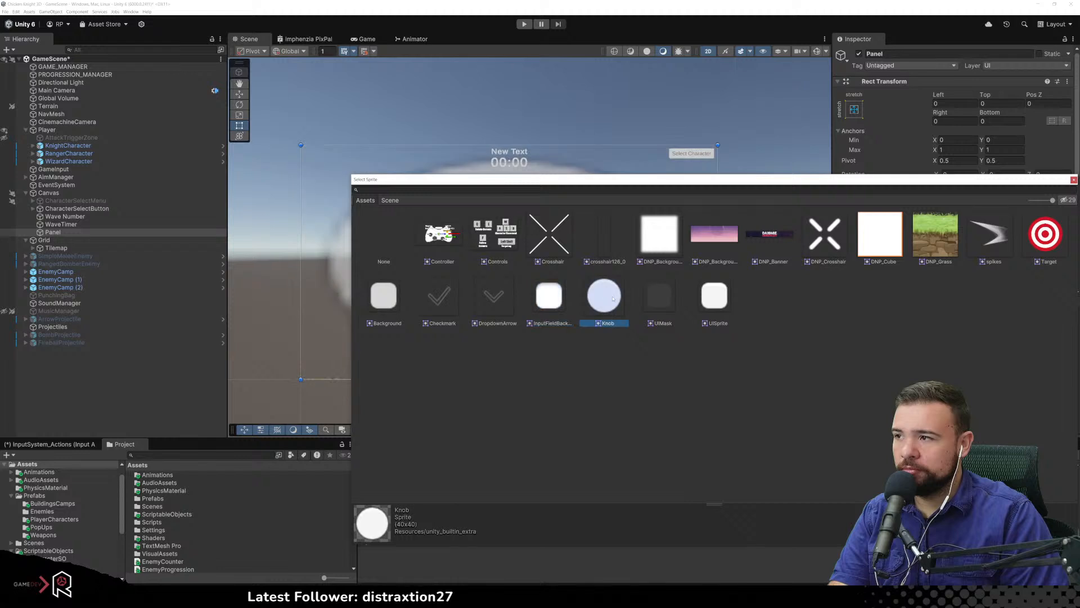
left_click(714, 297)
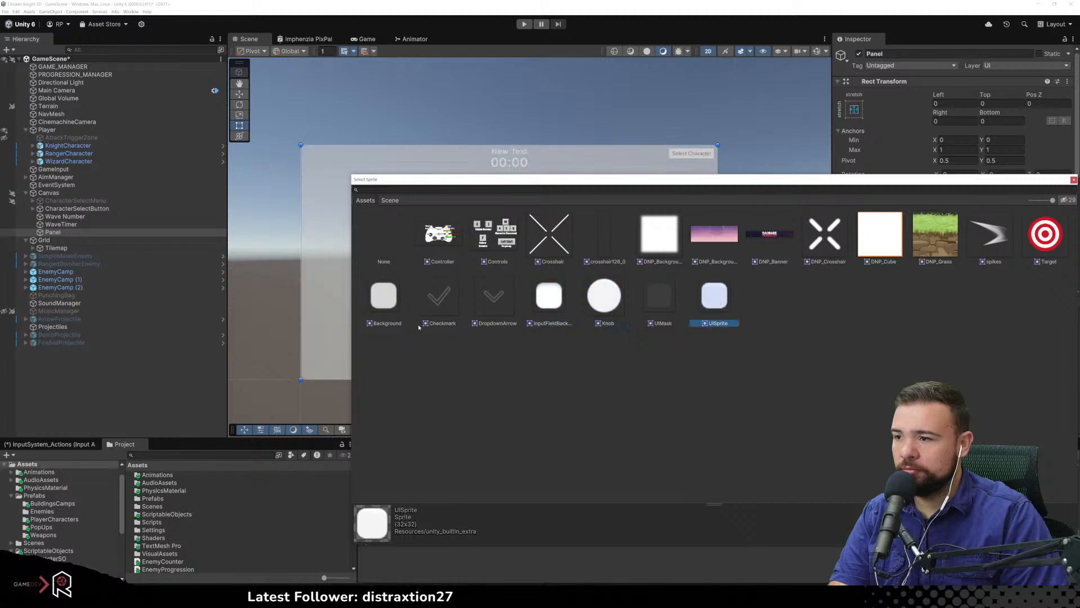
left_click(383, 298)
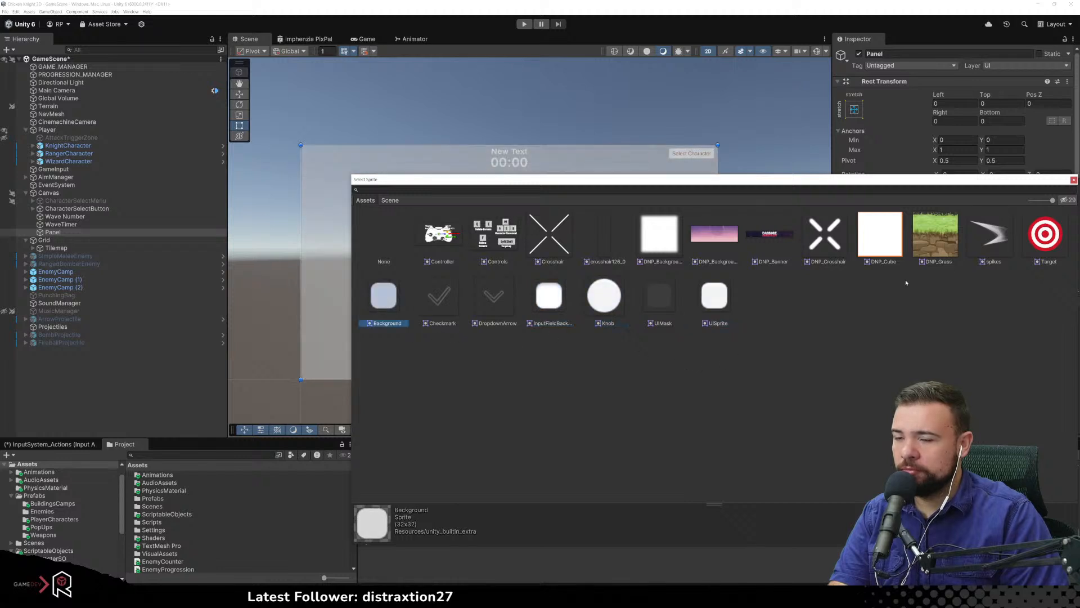
left_click(1074, 179)
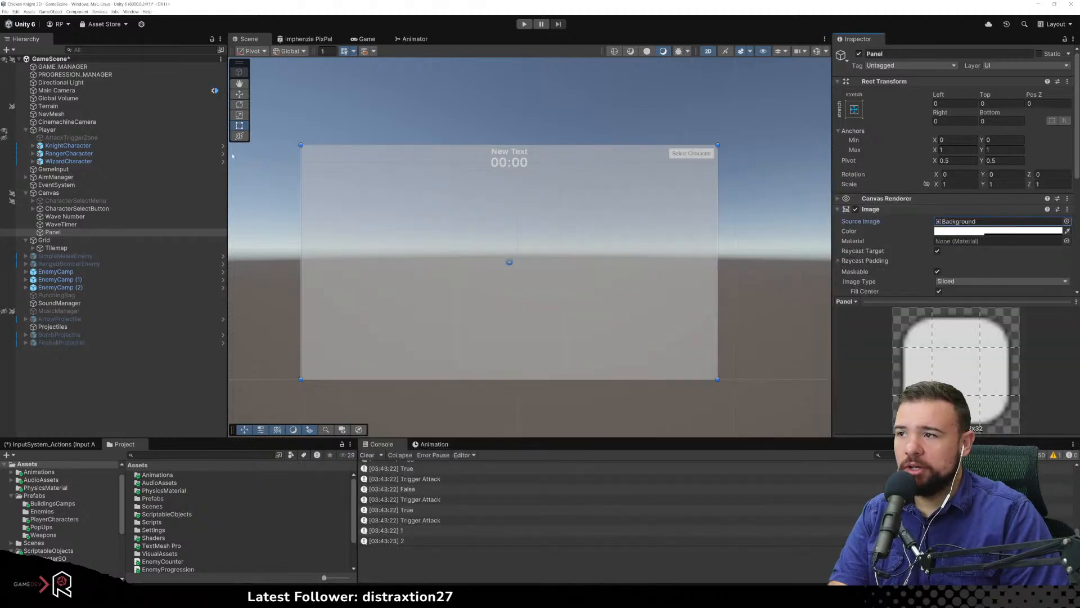
Shrink the Panel to a horizontal bar about 872 wide and 204 high, and set its pivot X to 0
left_click_drag(301, 145, 528, 336)
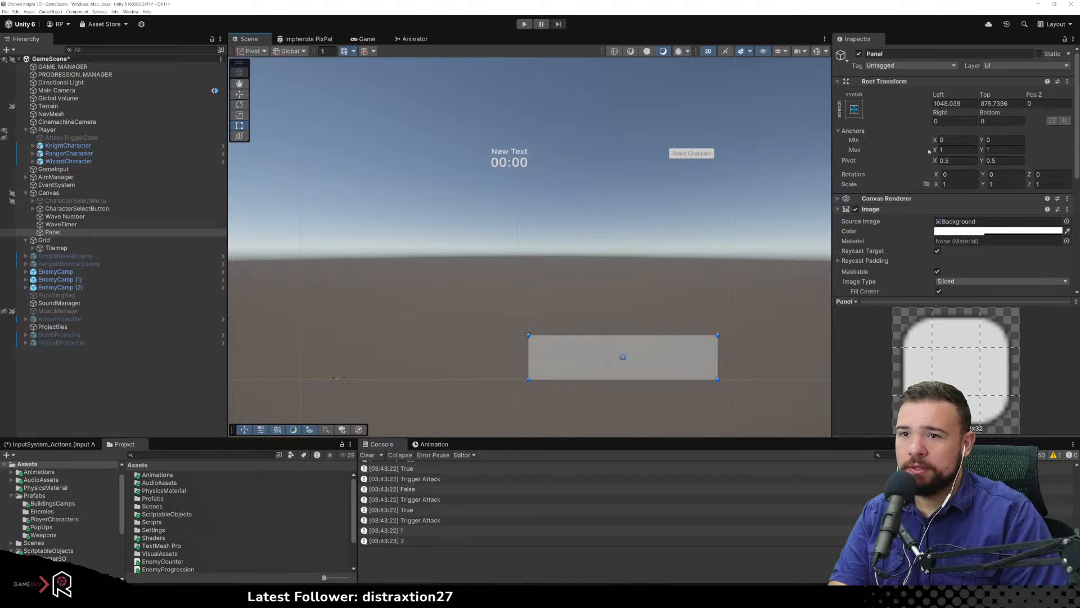
left_click(951, 161)
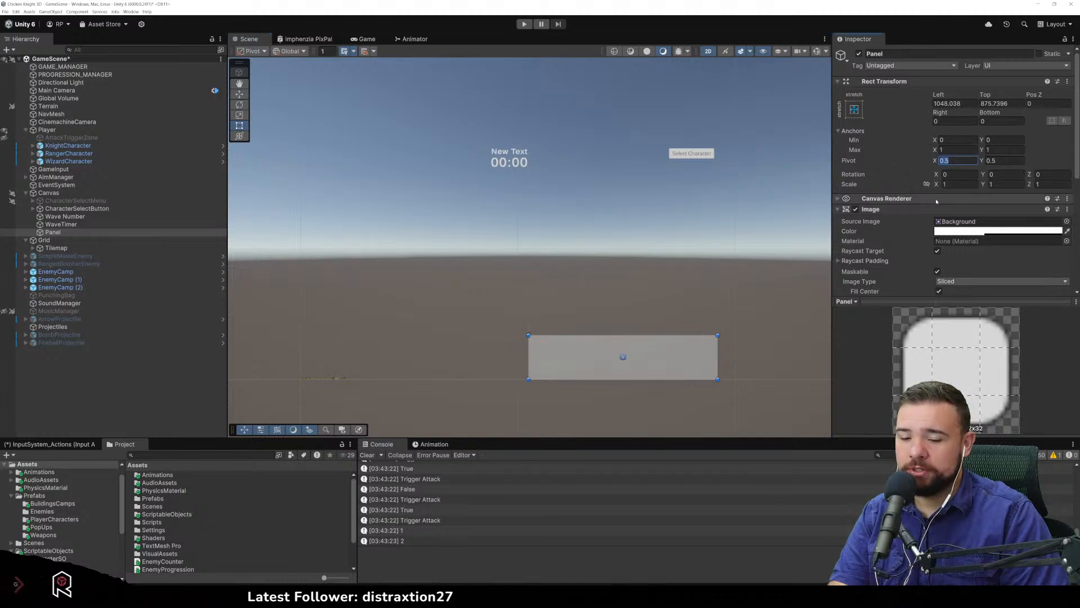
type("0")
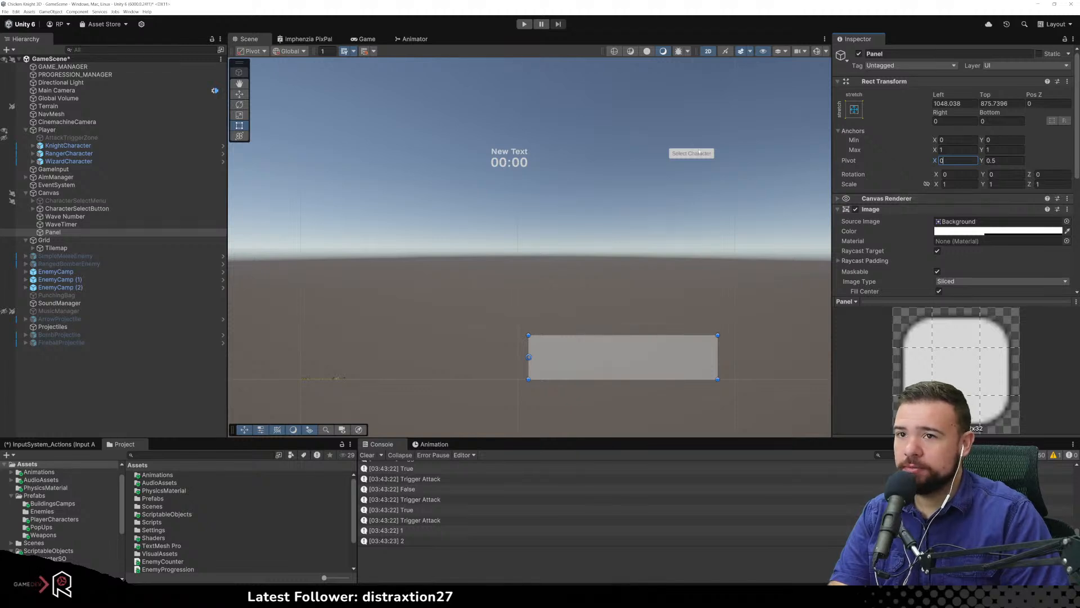
Move the Panel to the Canvas's upper-left corner and anchor it to the middle left
type("w")
left_click_drag(537, 356, 311, 168)
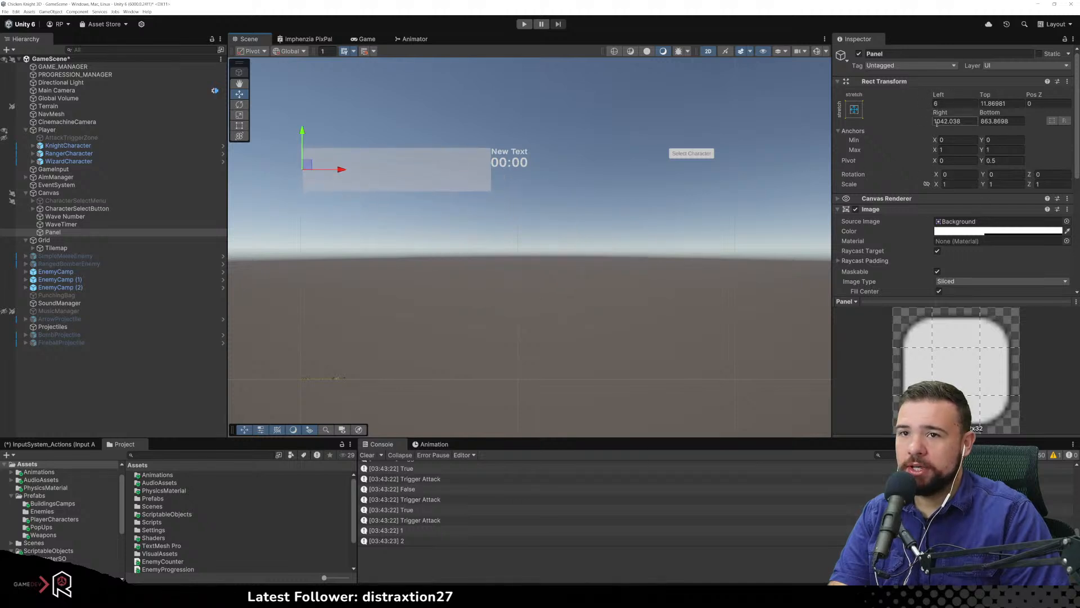
left_click(854, 110)
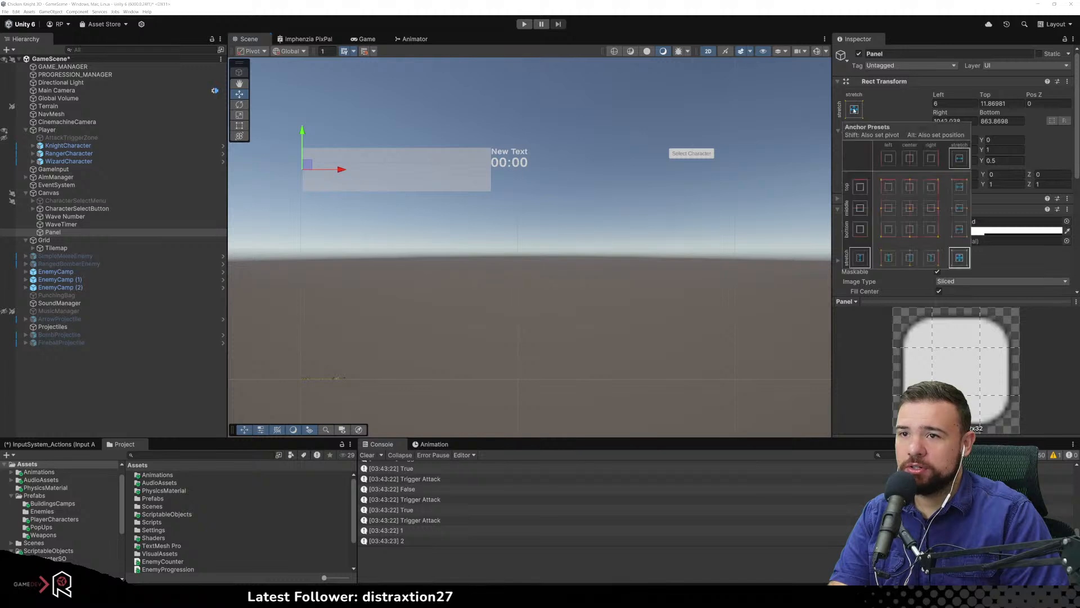
left_click(912, 210)
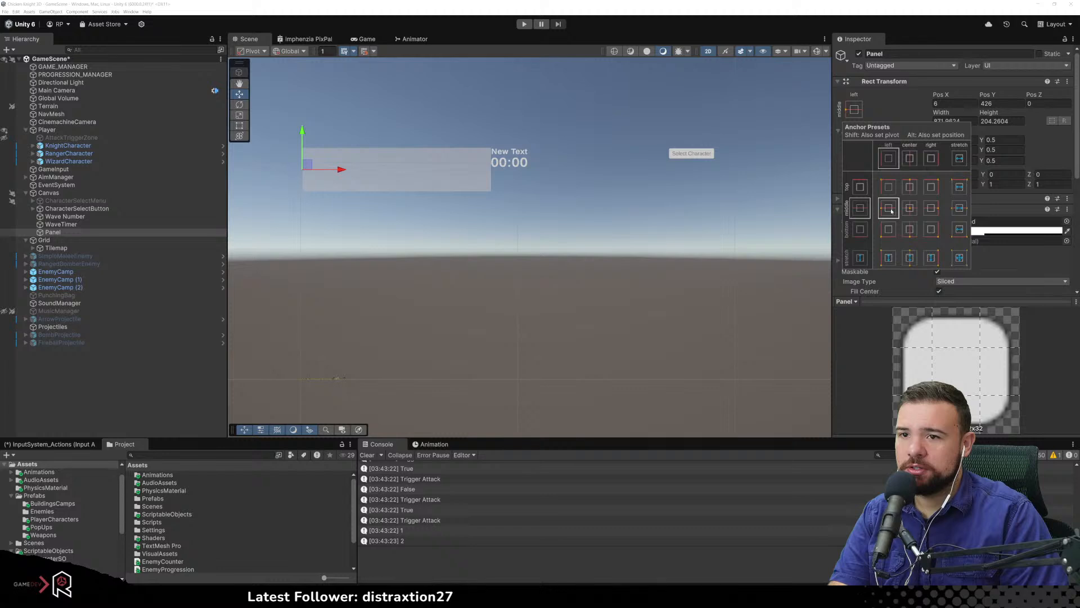
left_click(891, 209, "shift")
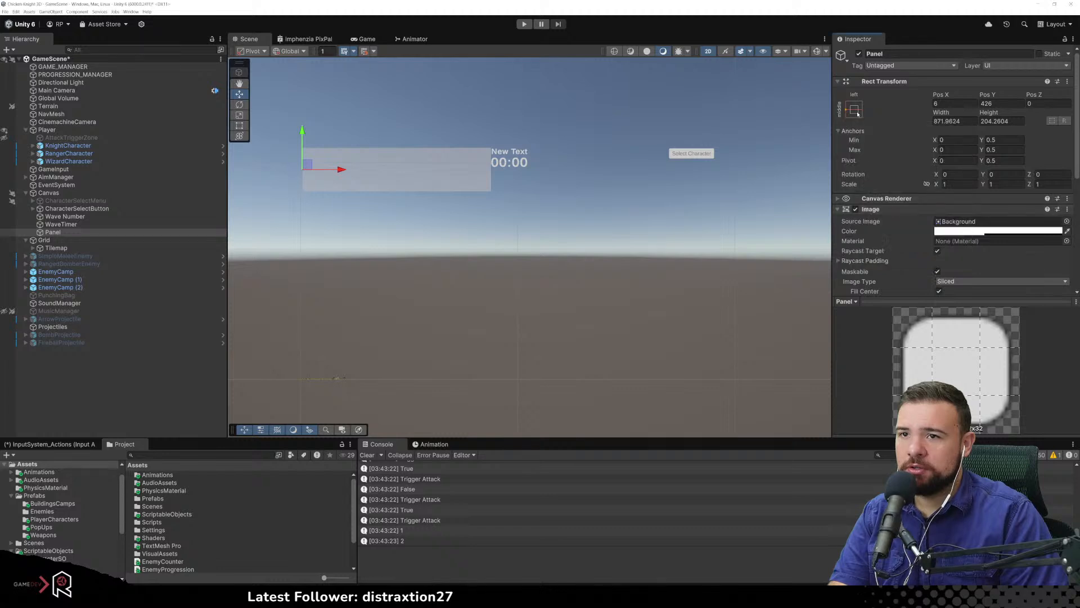
left_click(855, 110)
left_click(890, 209)
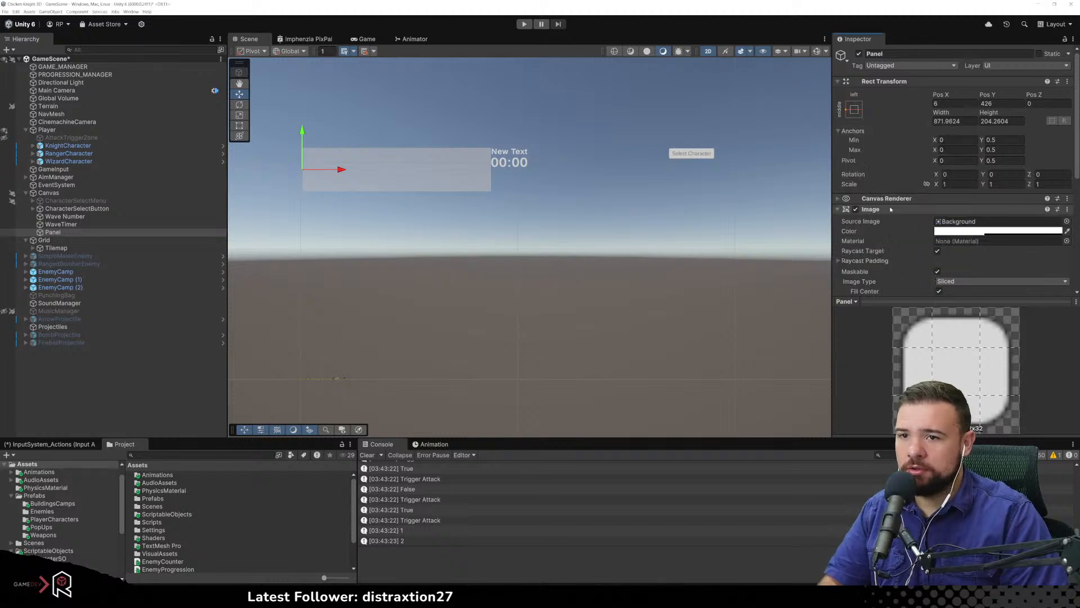
Set the Panel's width to 559.2 and its height to 10
left_click_drag(944, 113, 972, 136)
left_click(989, 122)
type("10")
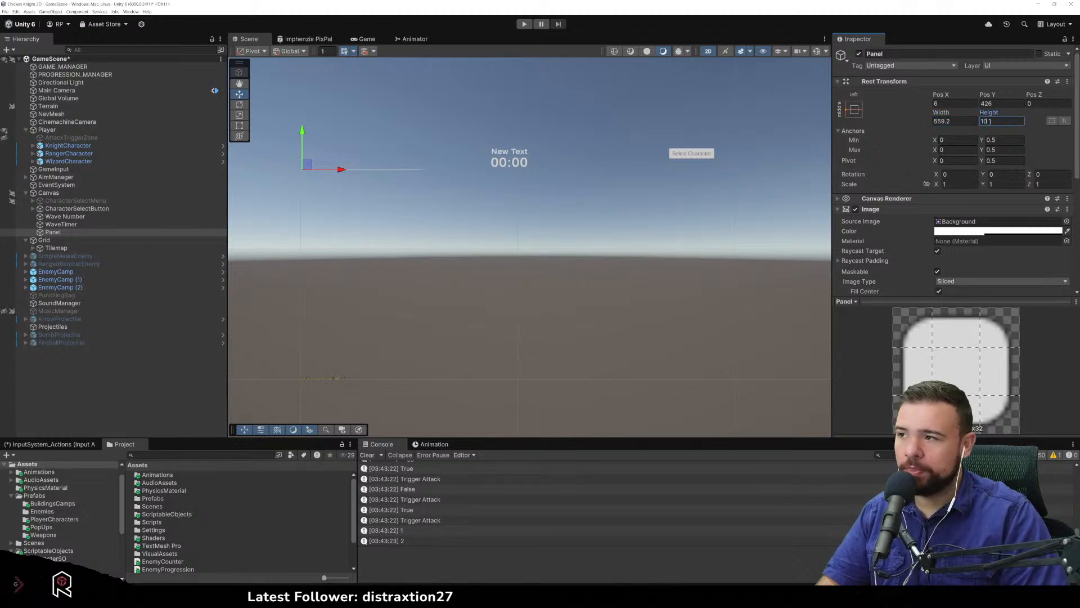
Try a height of 100 for the Panel, and reduce it to 75
type("0")
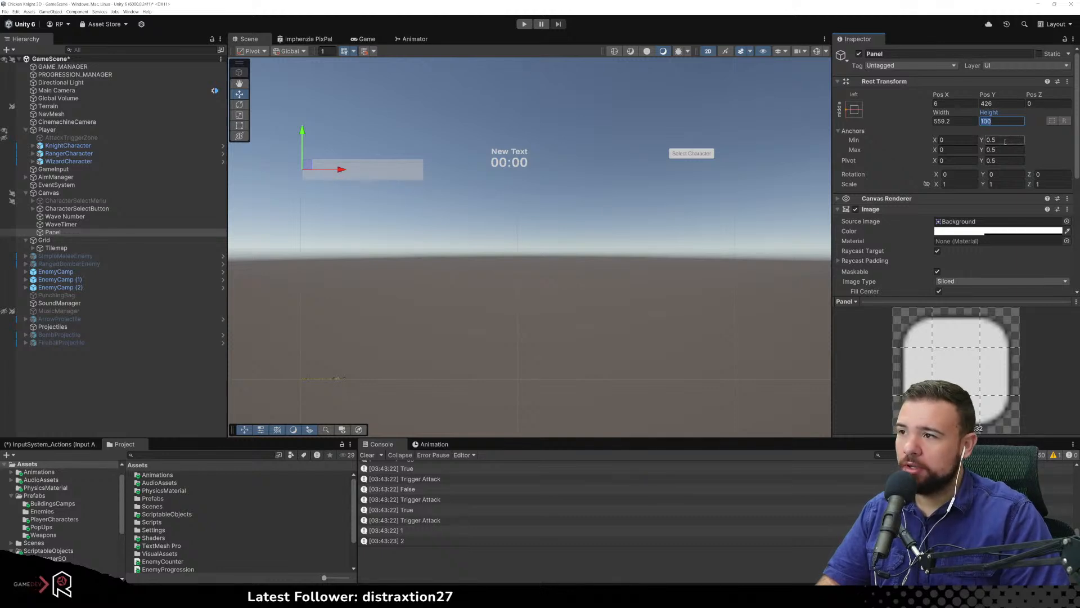
type("75")
scroll(492, 204, "down", 2)
scroll(330, 143, "up", 5)
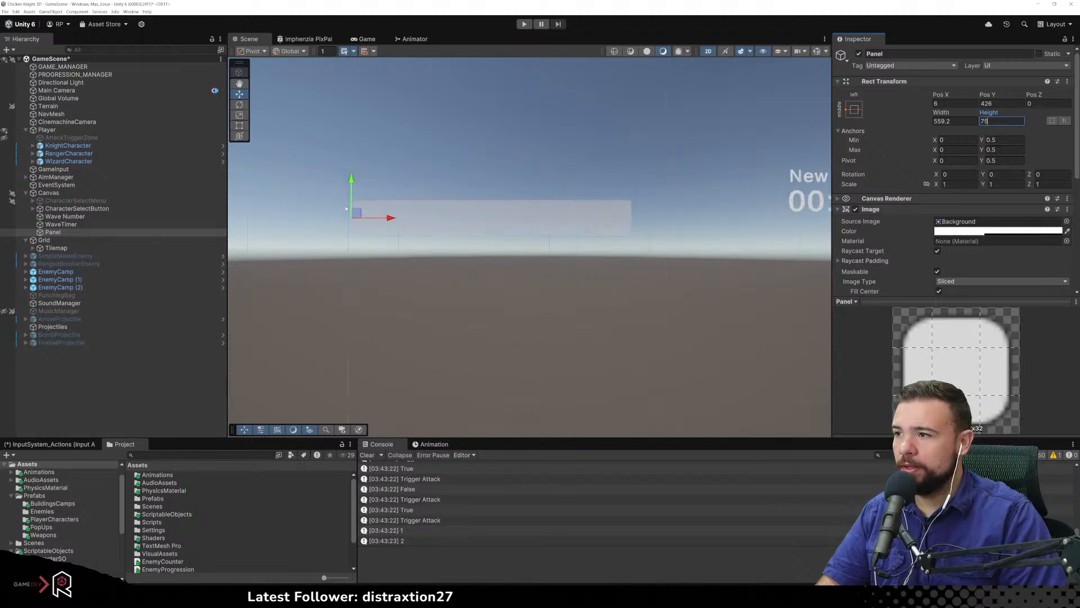
Anchor the Panel to the Canvas's top left together with its pivot, and set its X and Y positions to 0
left_click(995, 104)
scroll(625, 203, "down", 3)
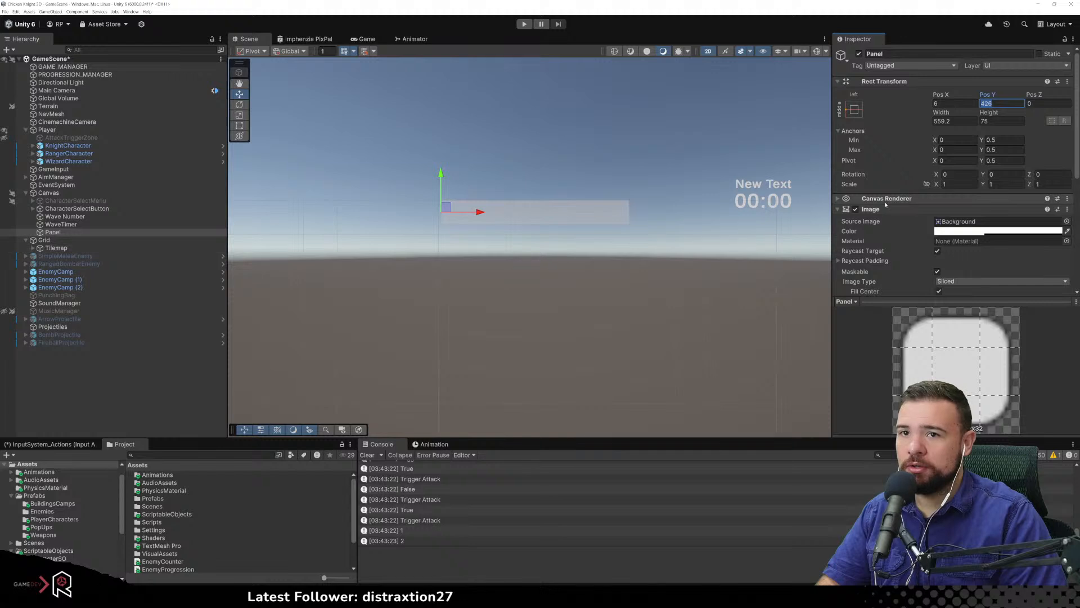
left_click(855, 110)
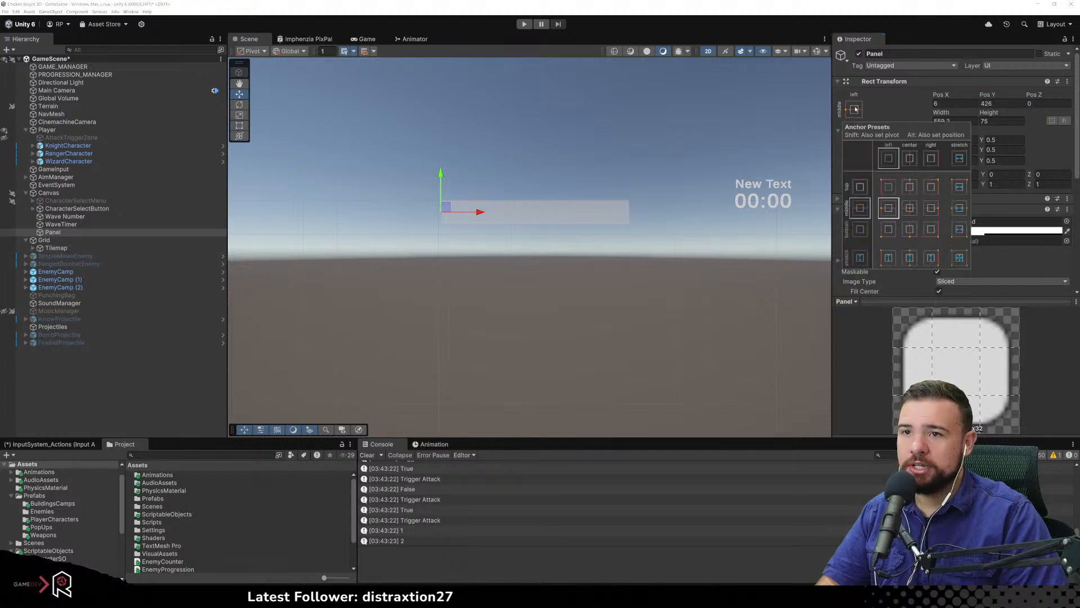
left_click(887, 193)
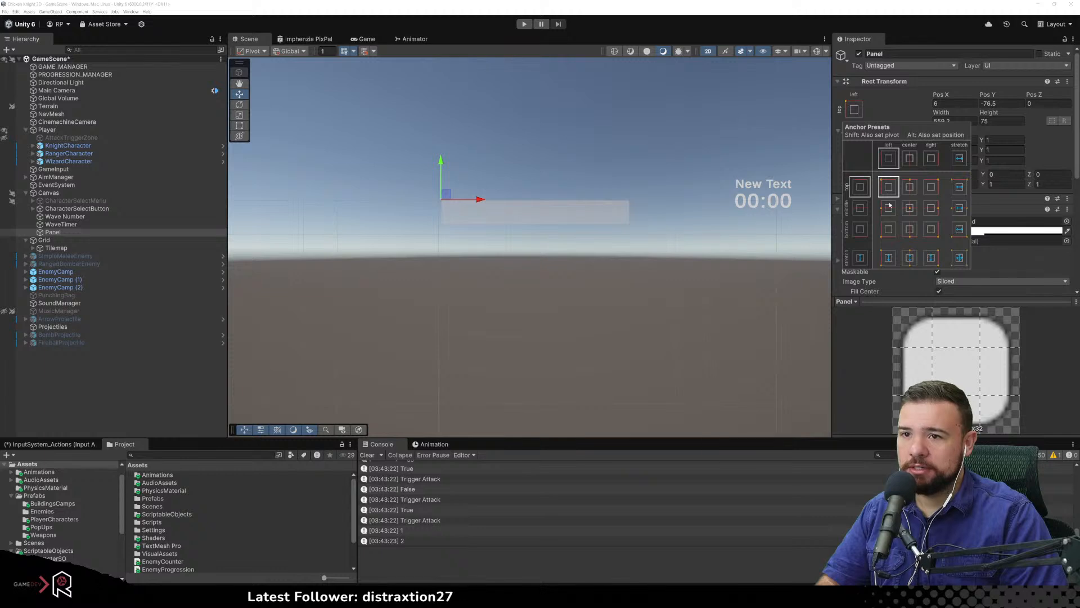
left_click(1051, 165)
double_click(1002, 103)
type("0")
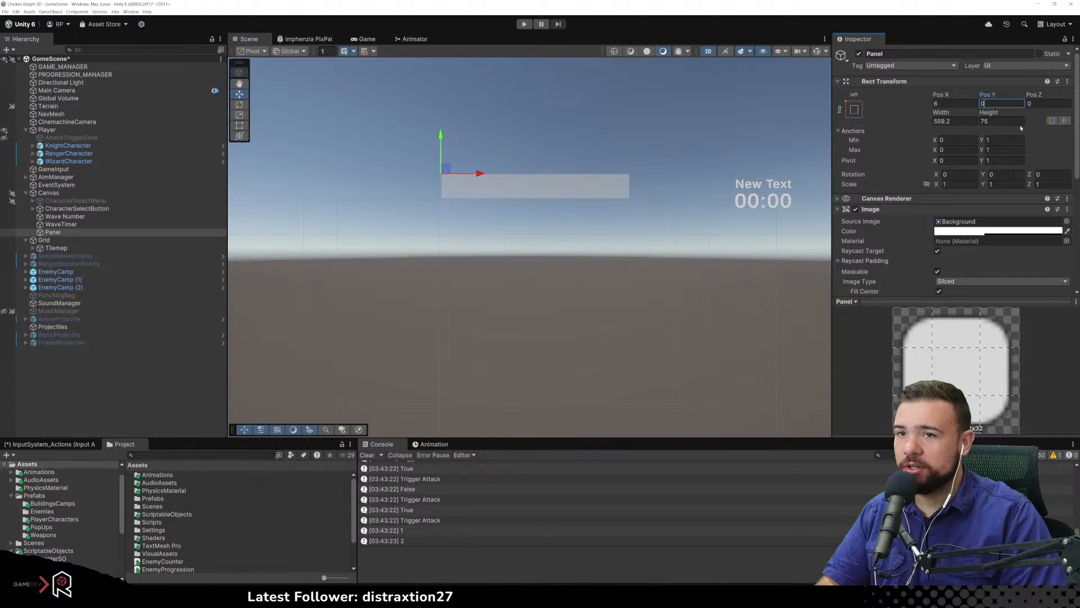
double_click(943, 103)
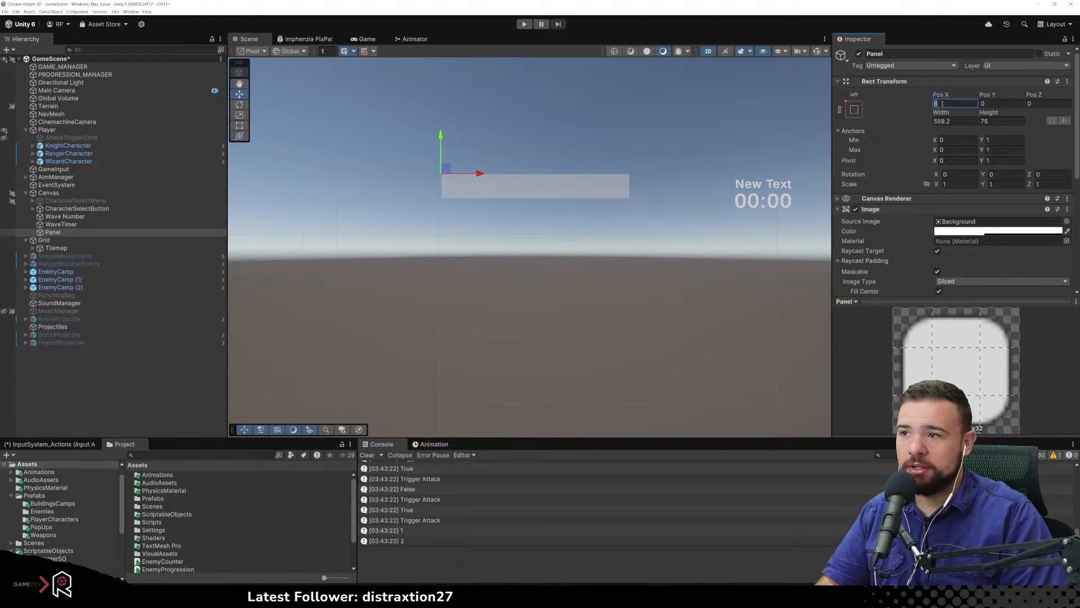
type("0")
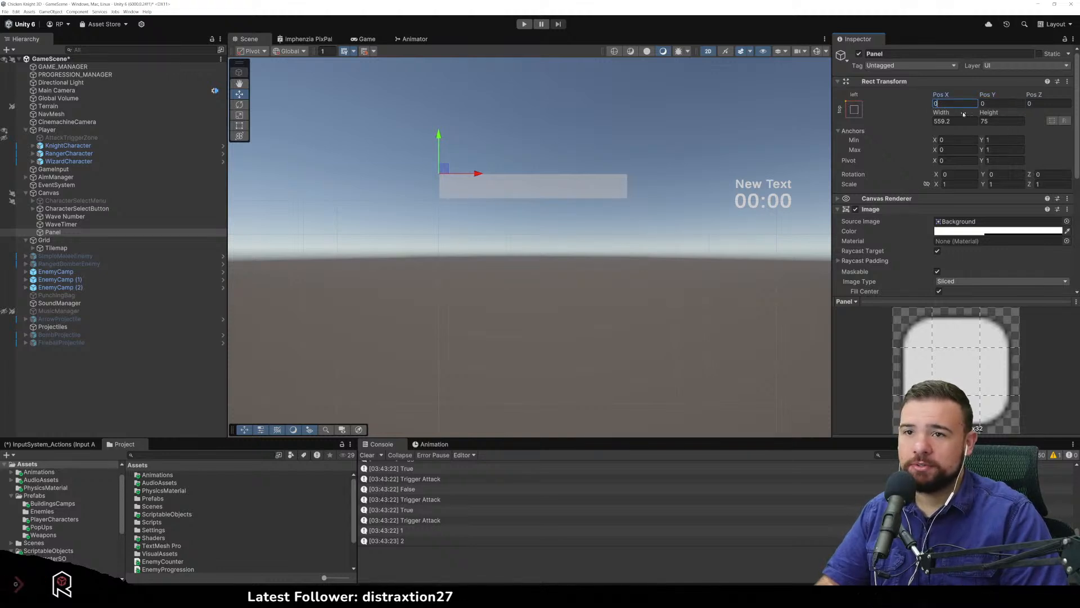
Offset the Panel from the Canvas corner with Pos X 15 and Pos Y -15
left_click_drag(942, 104, 923, 108)
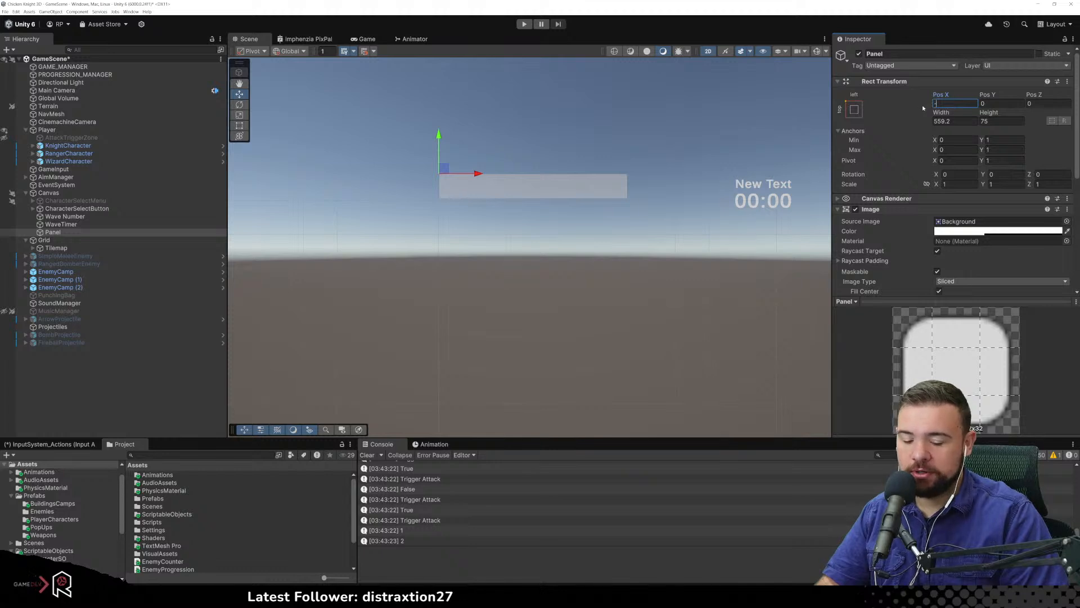
type("-15")
key("BackSpace")
key("BackSpace")
key("BackSpace")
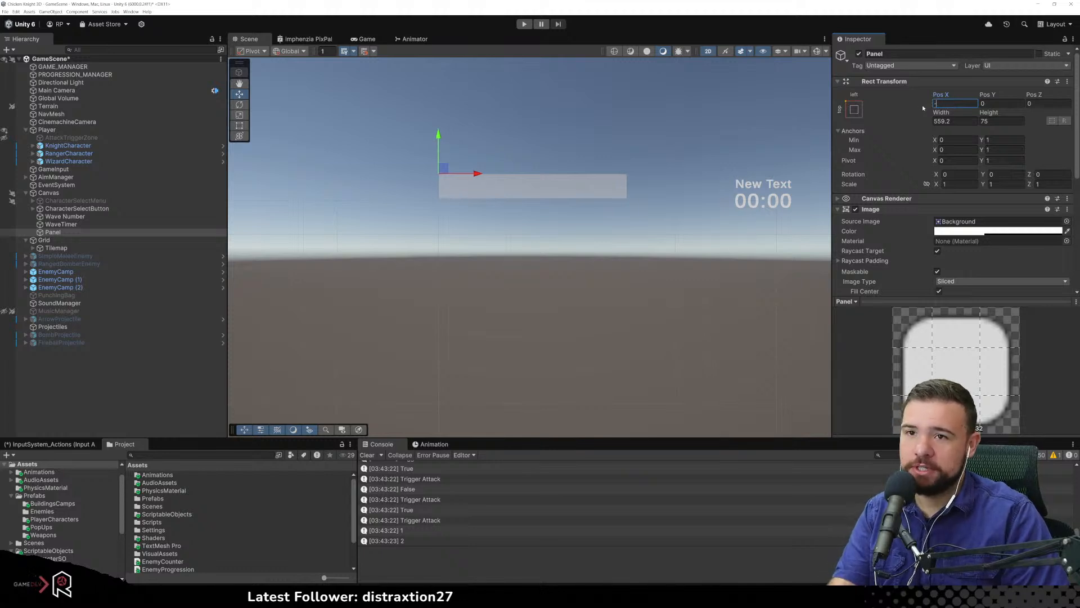
type("15")
left_click(1009, 103)
type("-15")
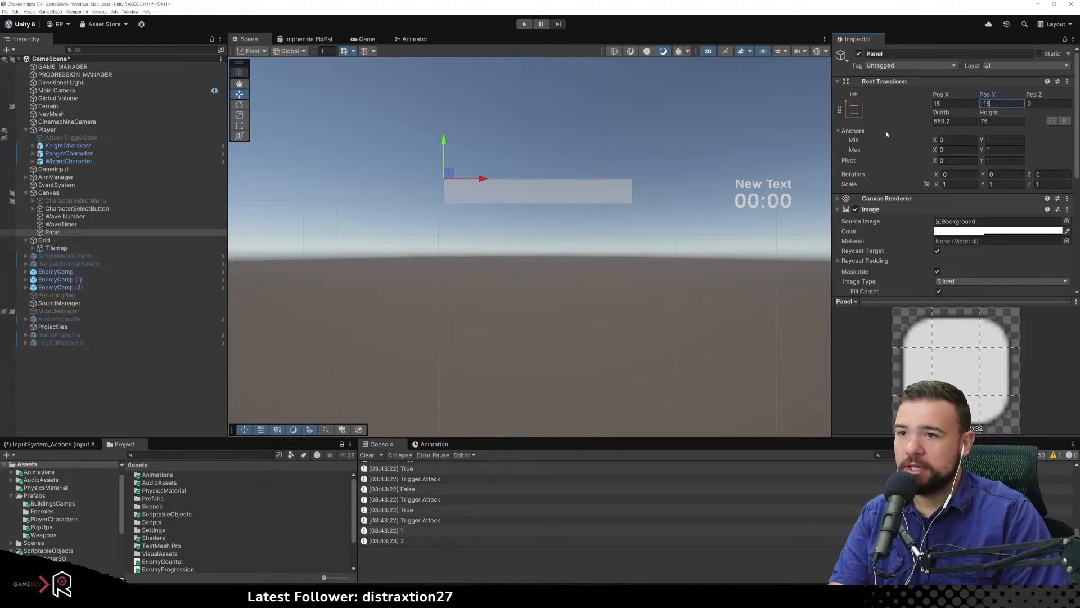
Try a width of 500 for the Panel, and settle on 300
key("Tab")
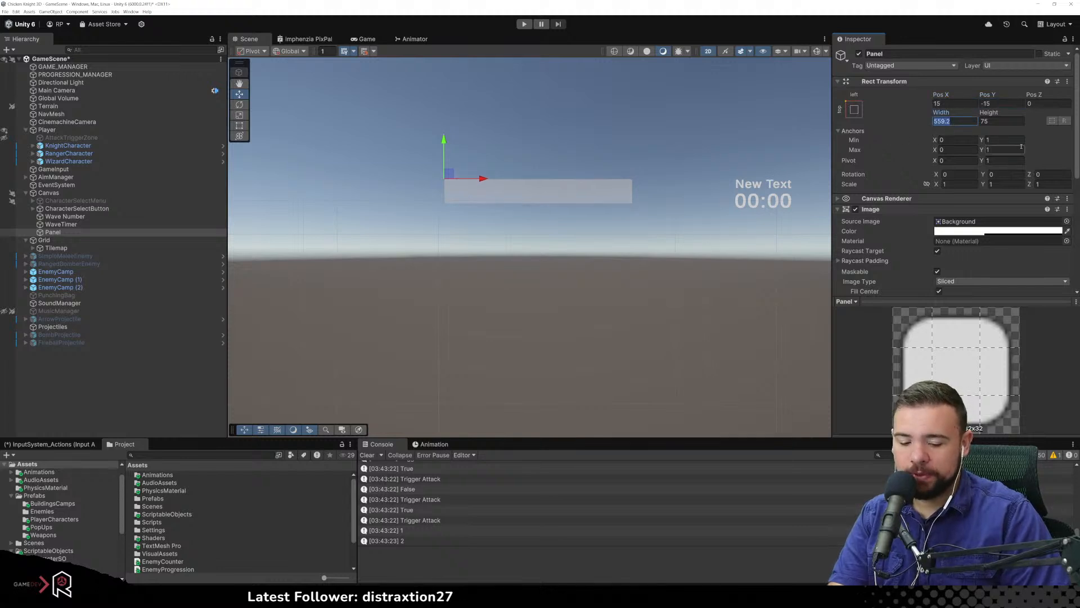
type("5000")
key("BackSpace")
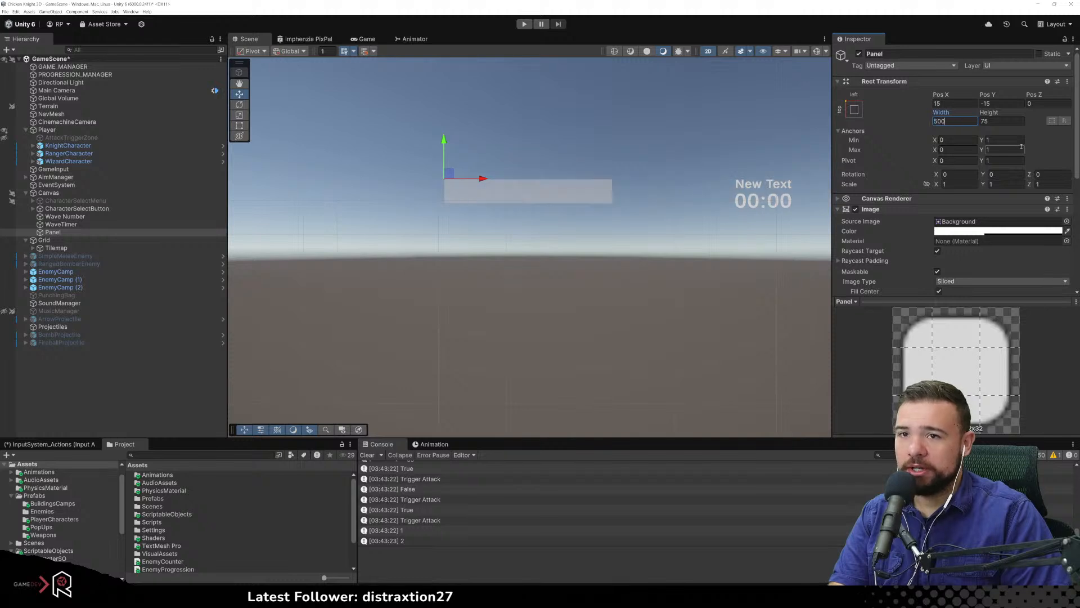
key("BackSpace")
key("BackSpace")
key("BackSpace")
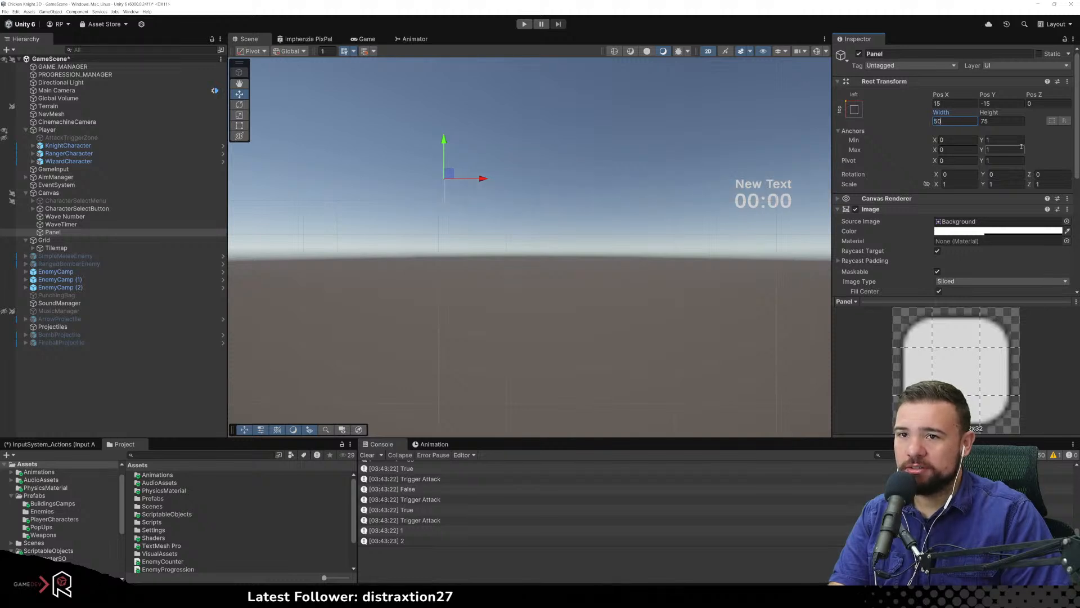
type("300")
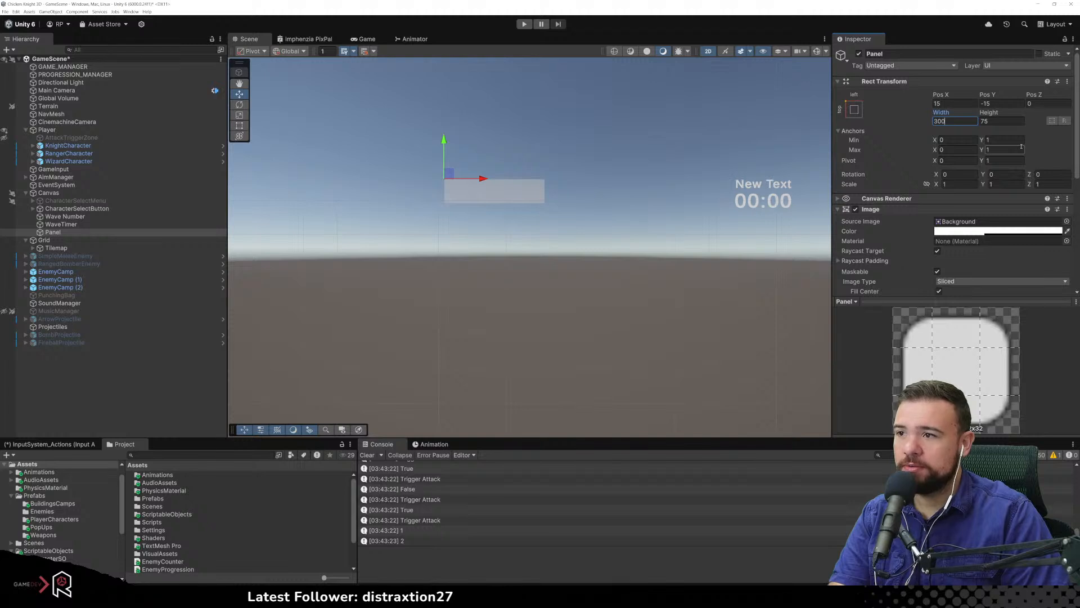
Set the Panel's height to 50
scroll(699, 296, "down", 3)
middle_click_drag(703, 299, 619, 312)
scroll(449, 235, "up", 5)
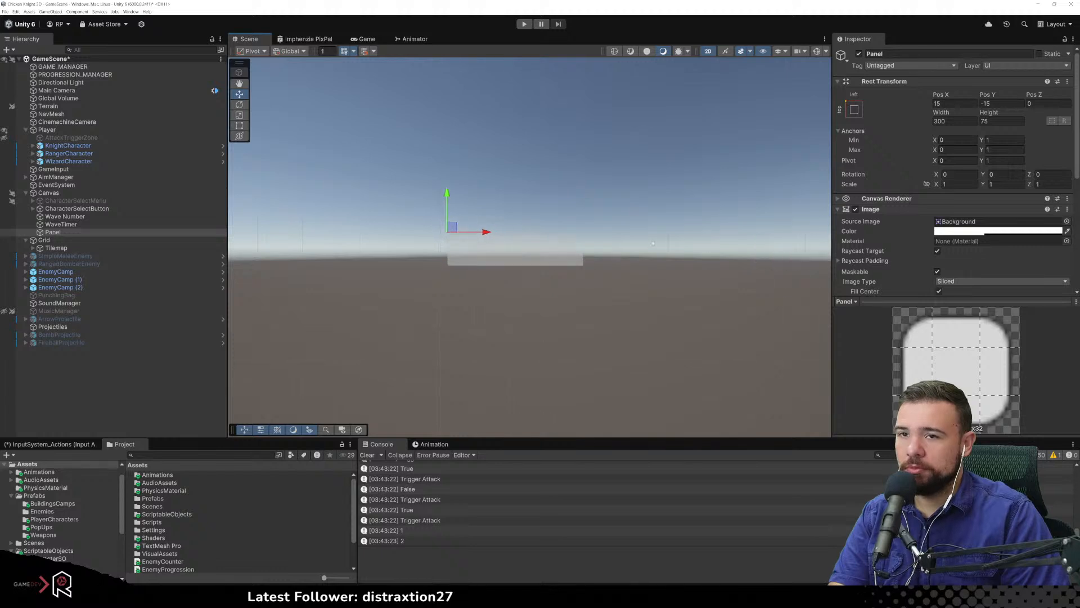
left_click(988, 122)
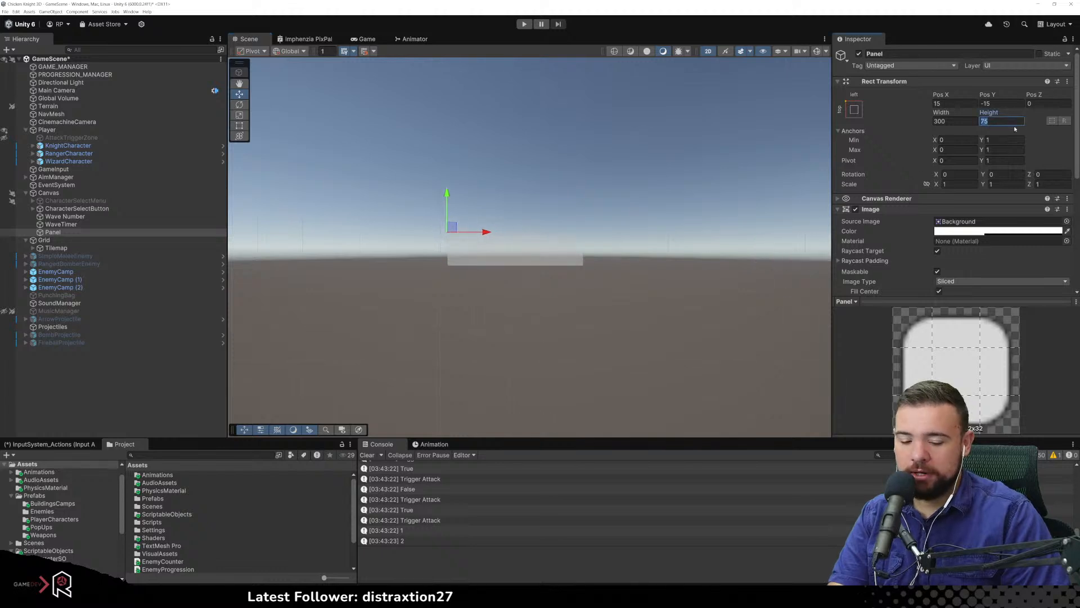
type("50")
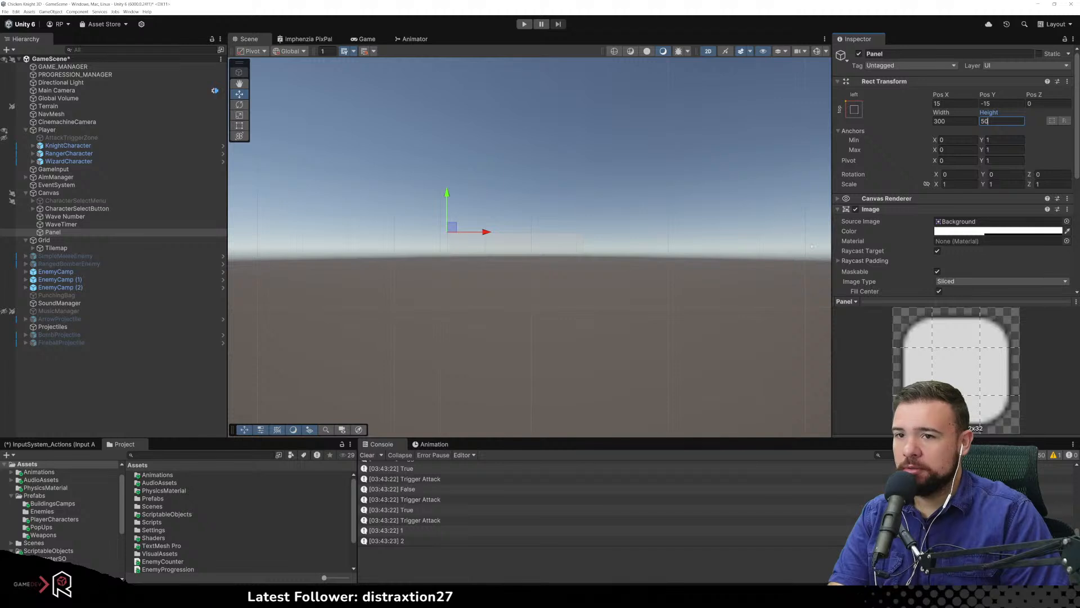
Color the Panel's image black with an alpha of 233, and check how the bar looks in the scene
left_click(952, 231)
left_click(984, 334)
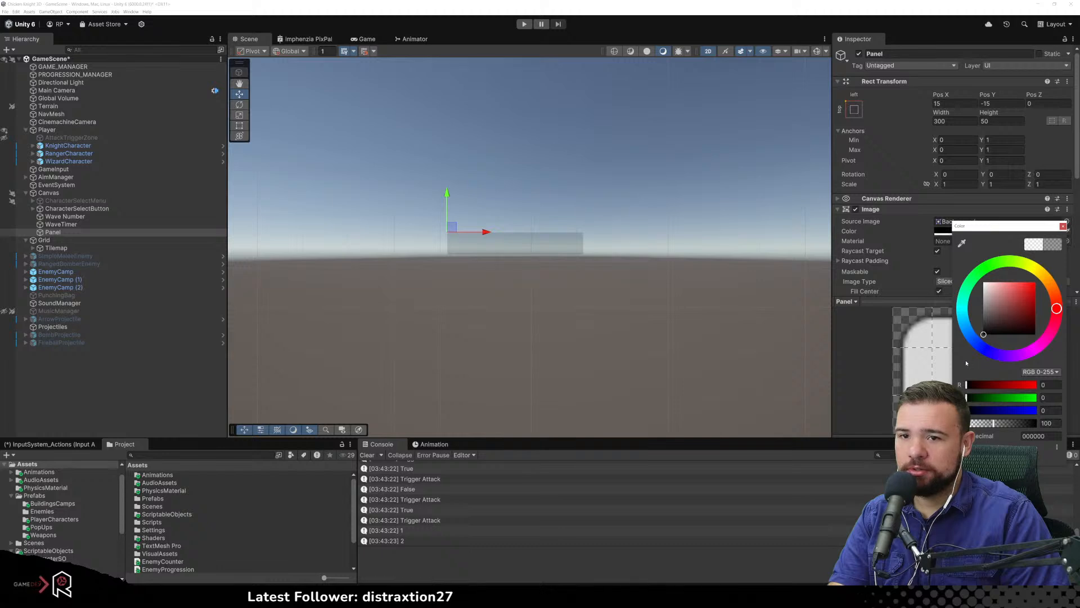
left_click_drag(995, 423, 1031, 425)
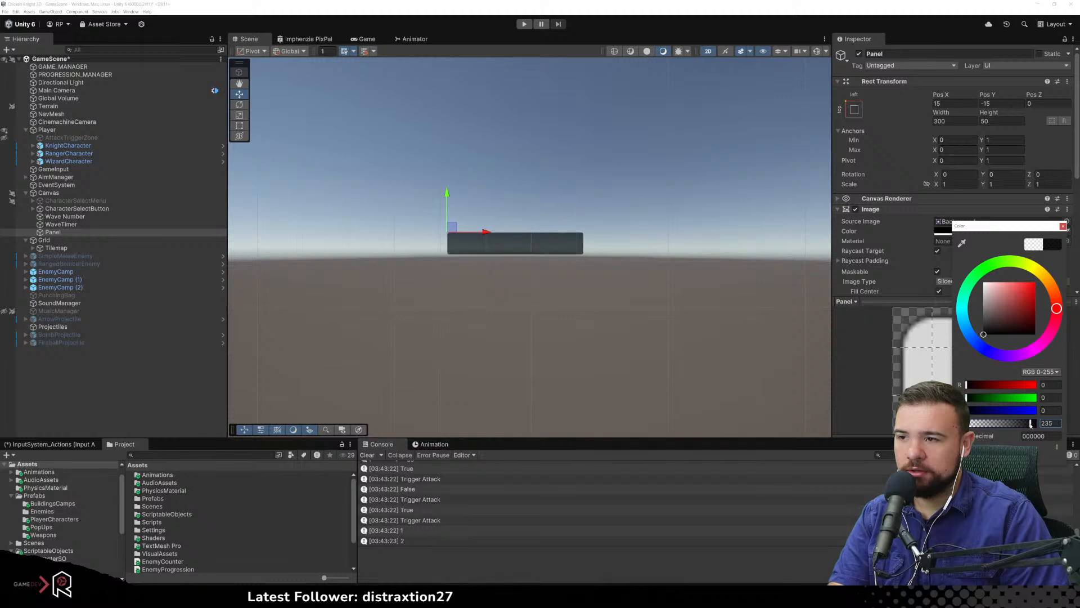
left_click_drag(1030, 424, 1030, 425)
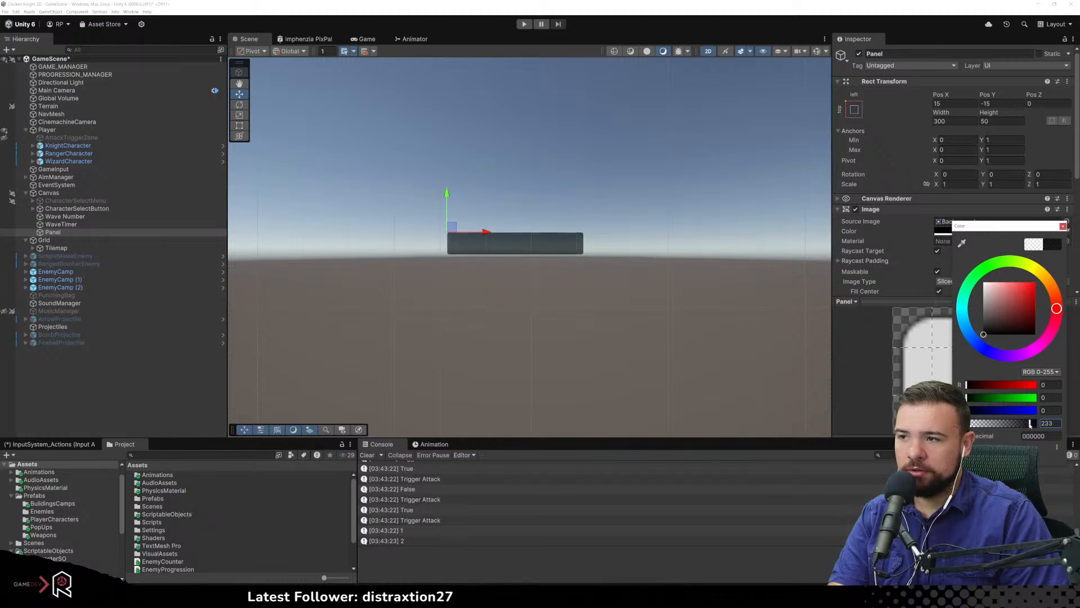
left_click(689, 365)
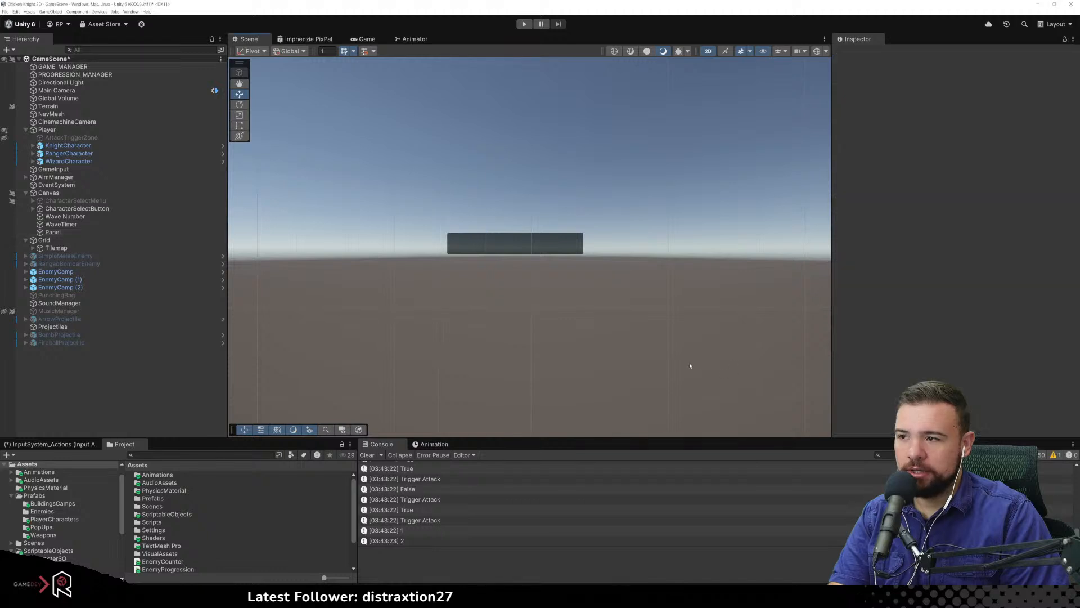
scroll(697, 318, "down", 10)
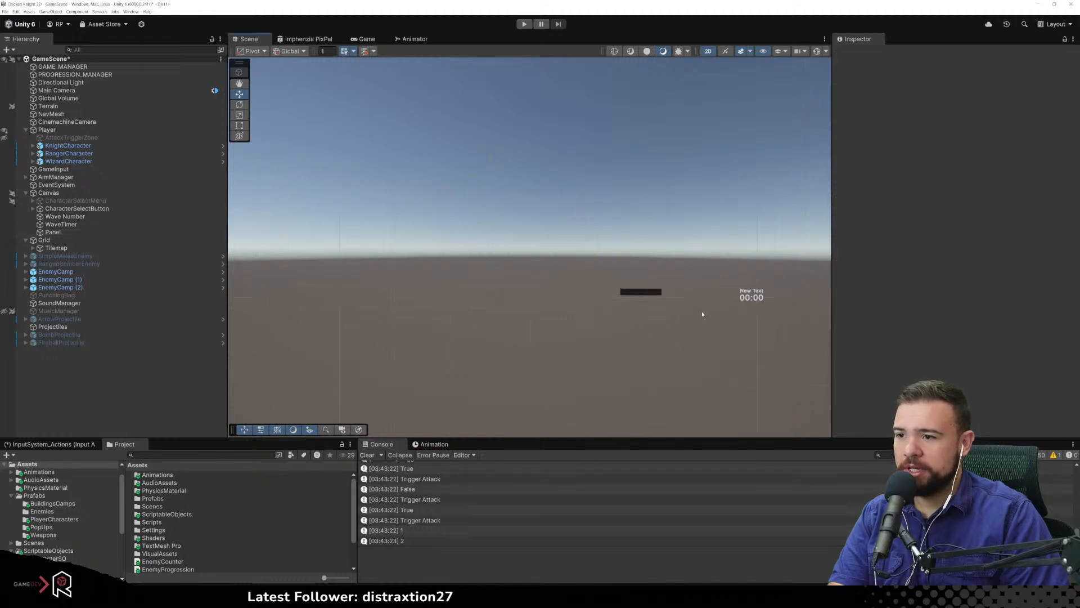
scroll(696, 321, "up", 8)
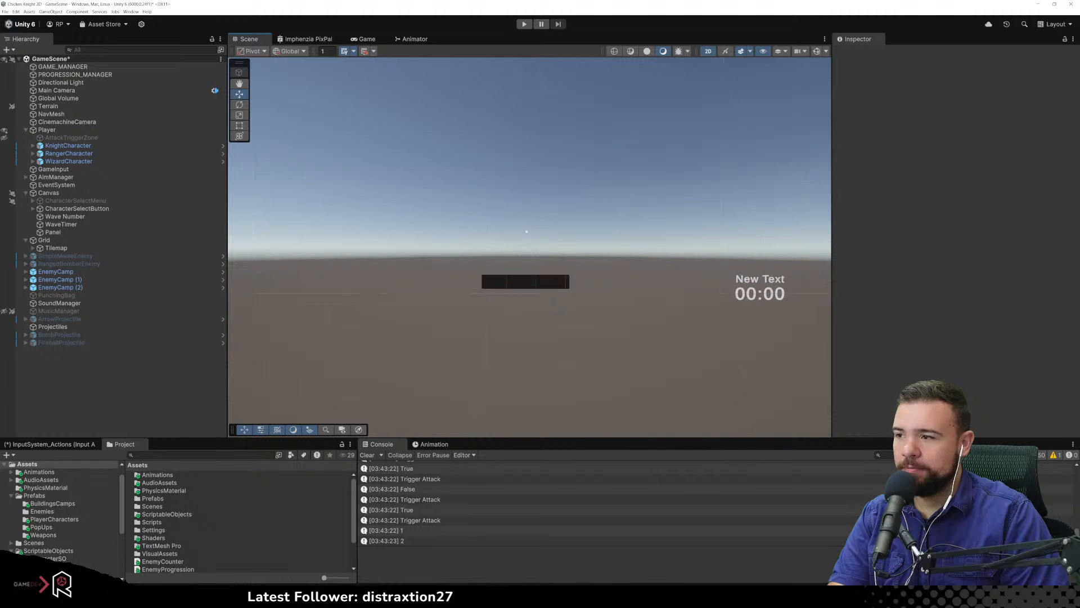
scroll(655, 351, "up", 1)
Create an empty child object named HealthBar under the Canvas
left_click(53, 232)
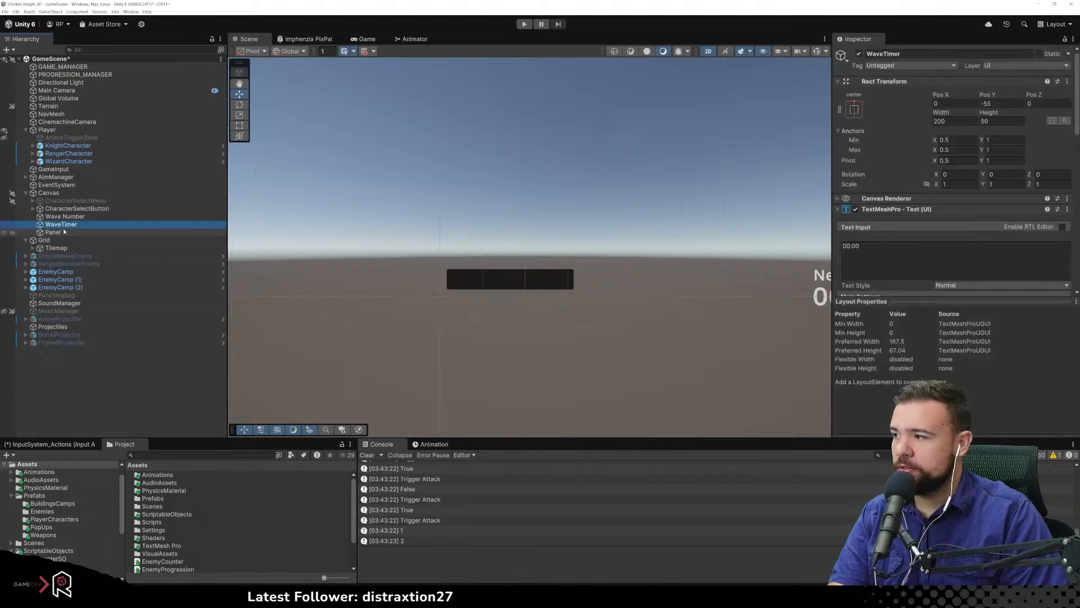
right_click(62, 192)
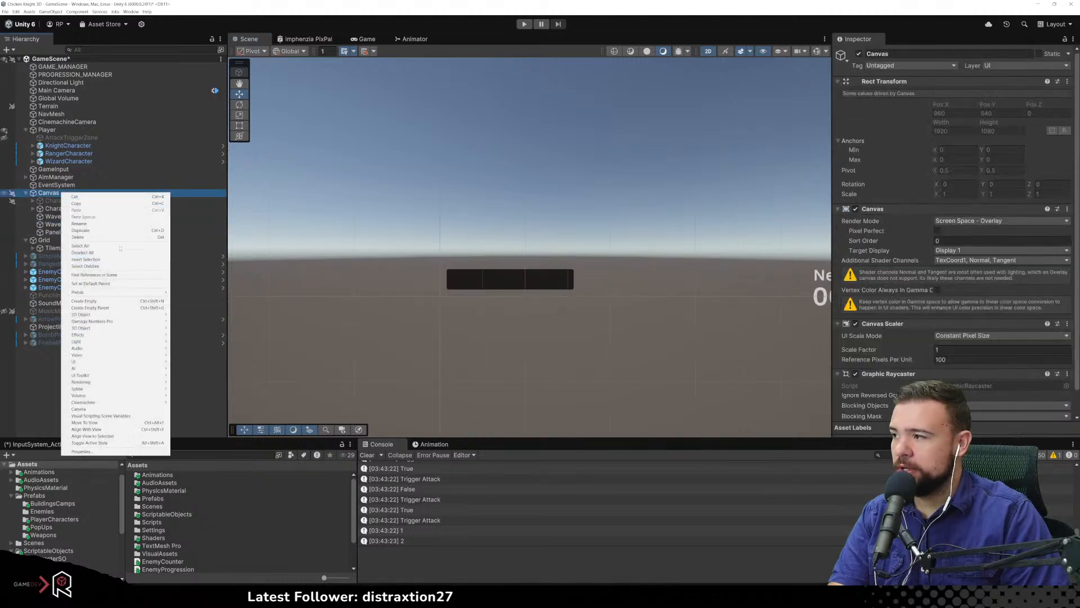
left_click(112, 301)
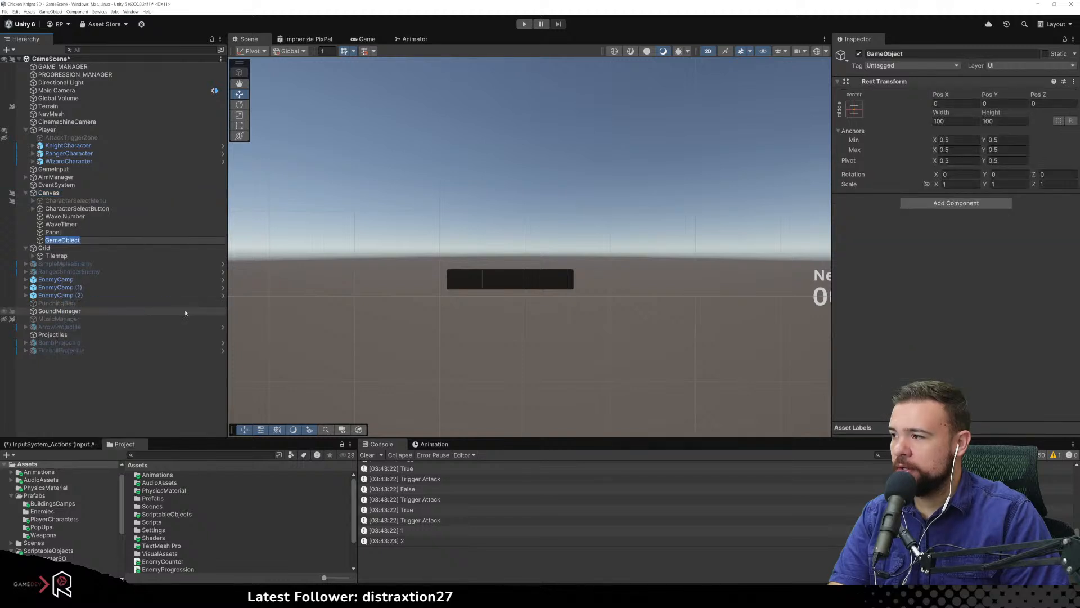
type("Health")
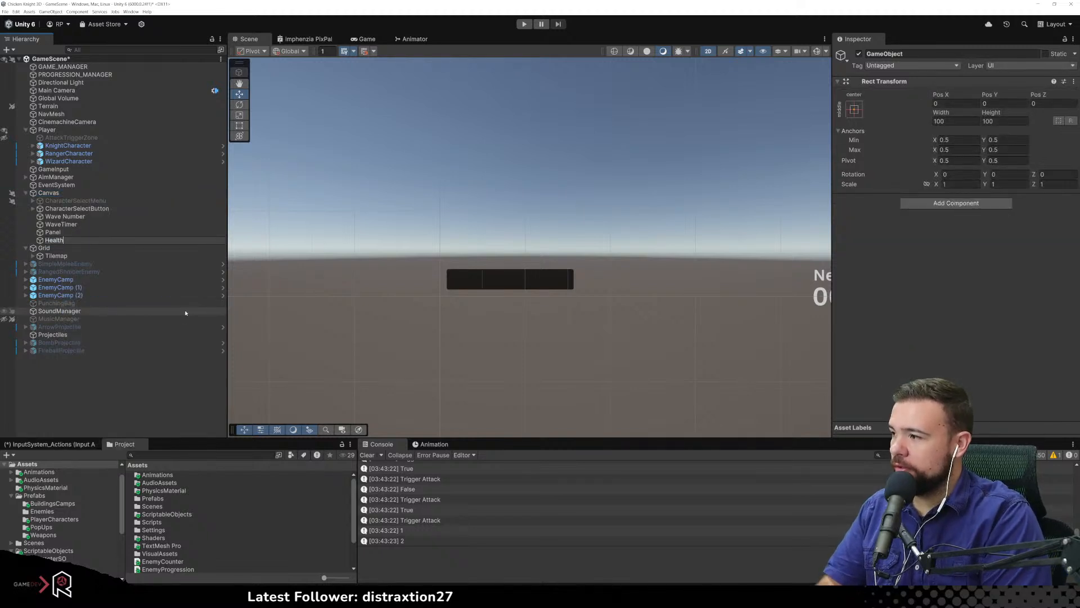
type("Ba")
key("Return")
Make the Panel a child of HealthBar and rename it Background
left_click_drag(53, 233, 63, 245)
right_click(68, 242)
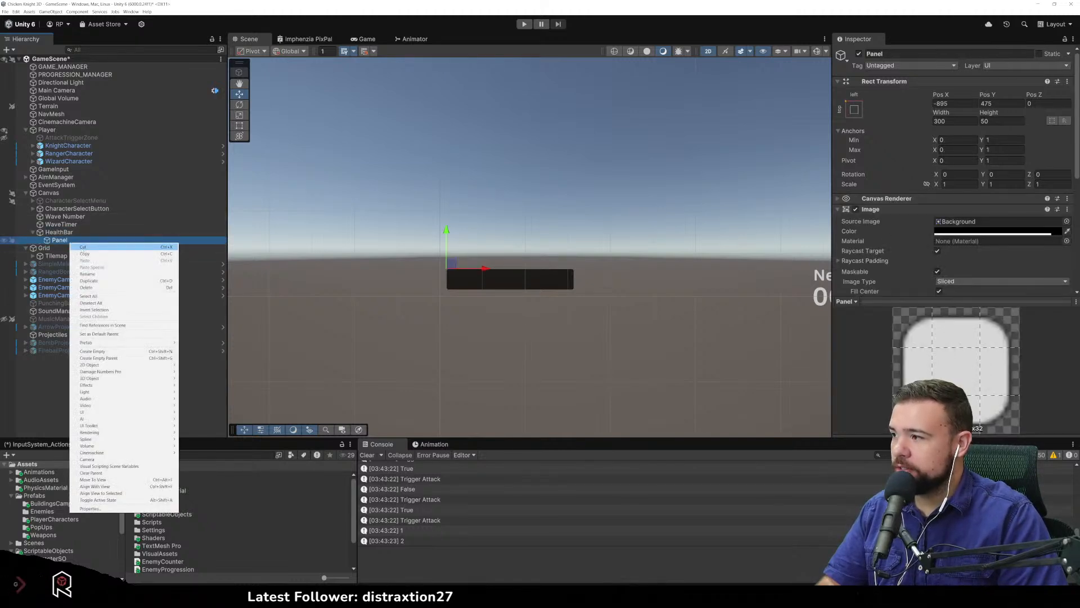
left_click(896, 54)
type("Background")
key("Return")
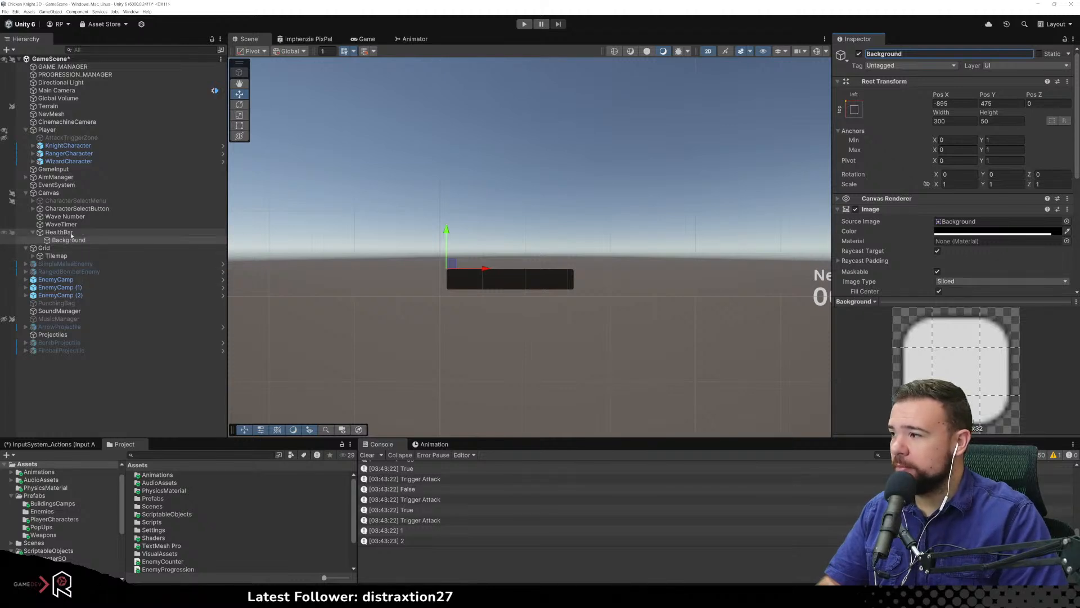
Duplicate the Background object inside HealthBar and name the copy HealthProgressBar
left_click(62, 233)
left_click(68, 241)
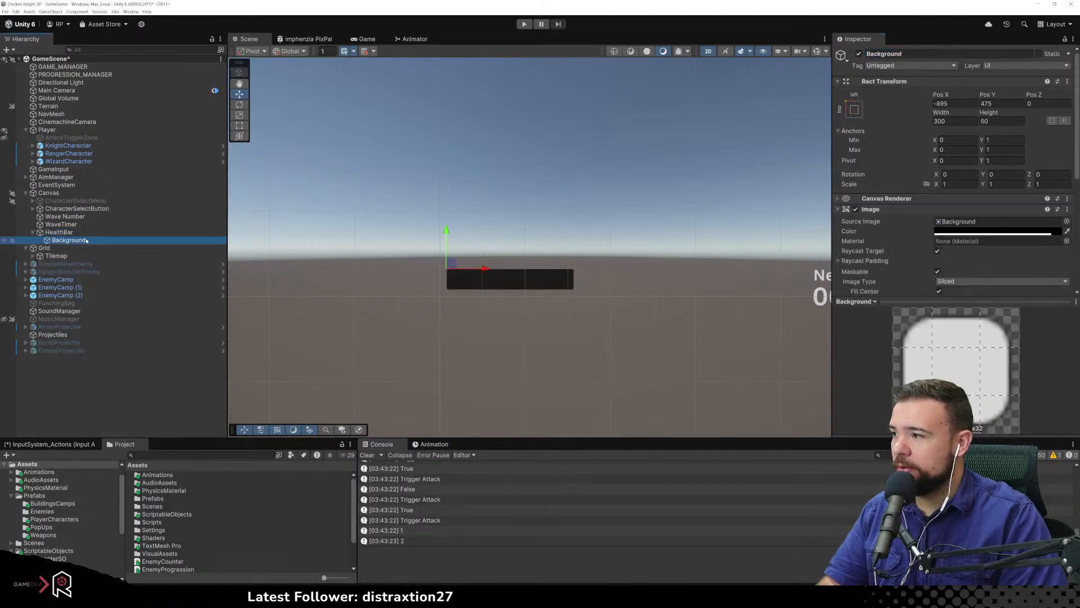
key("ctrl+d")
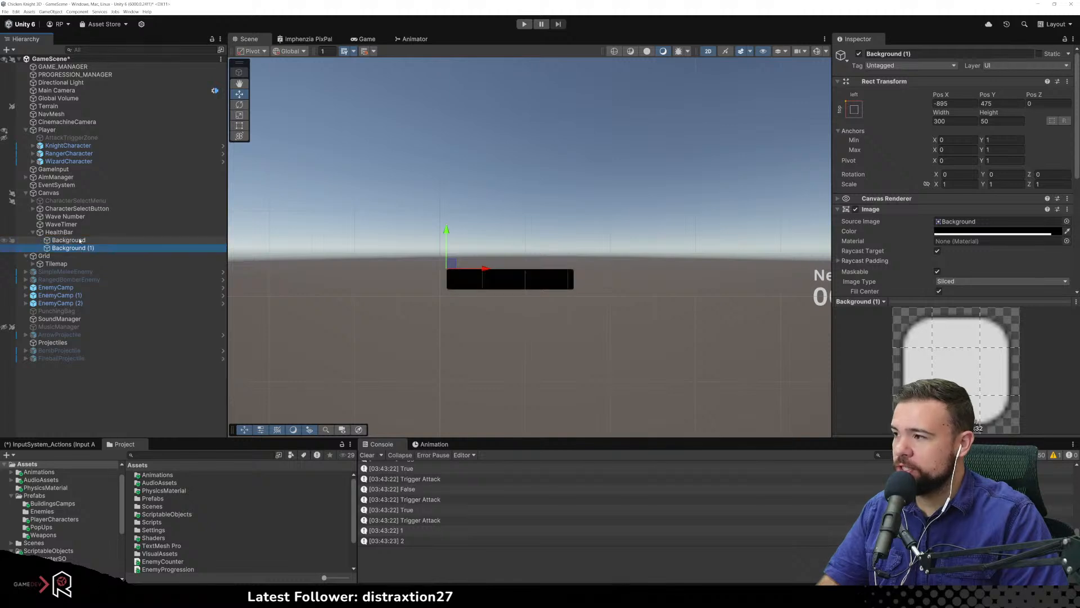
left_click(877, 54)
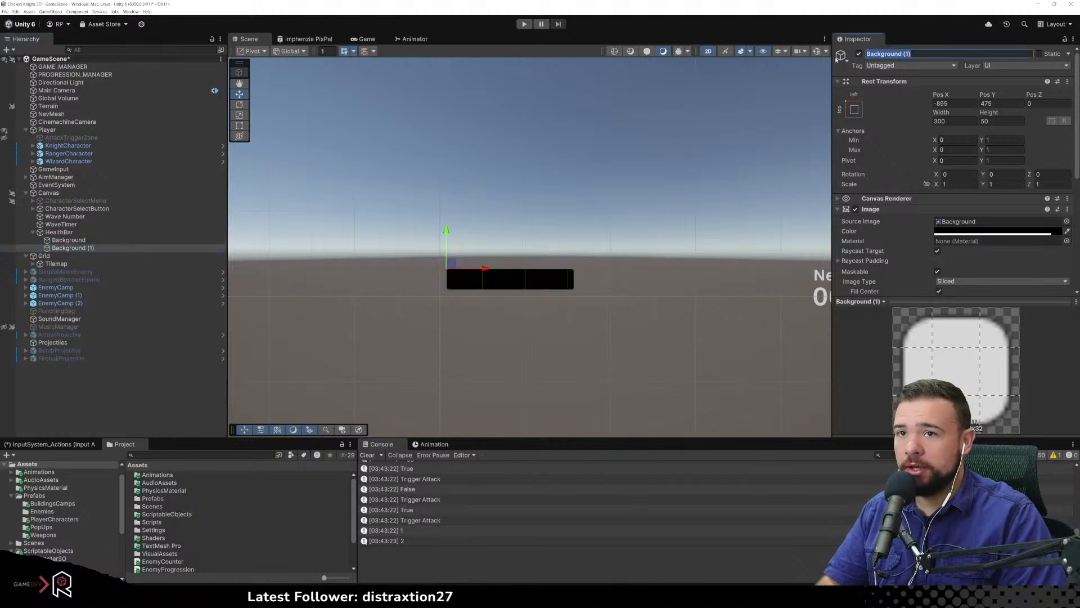
type("Health")
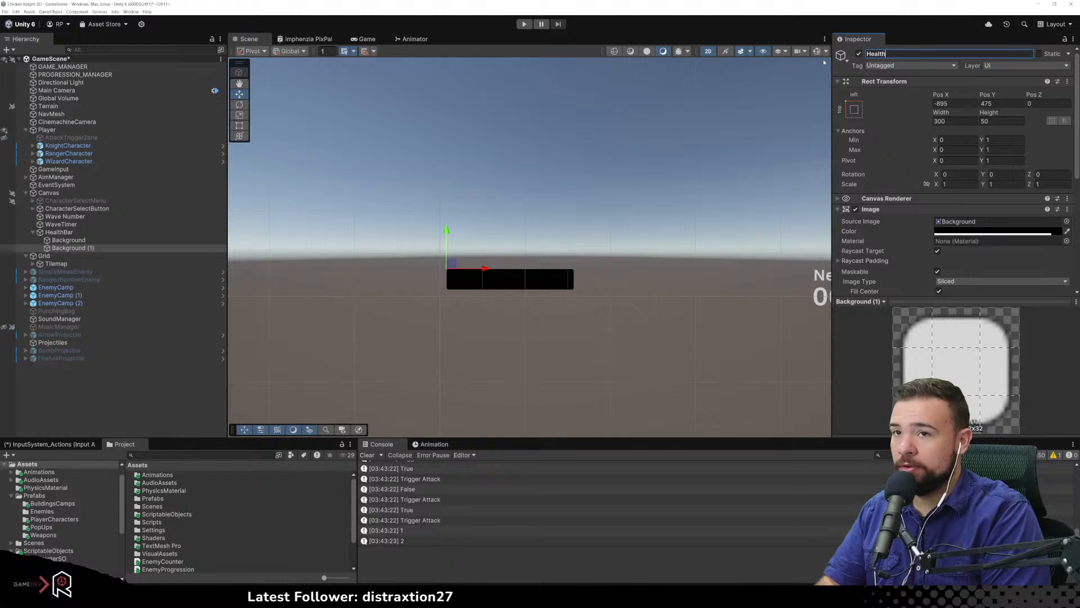
type("ProgressBar")
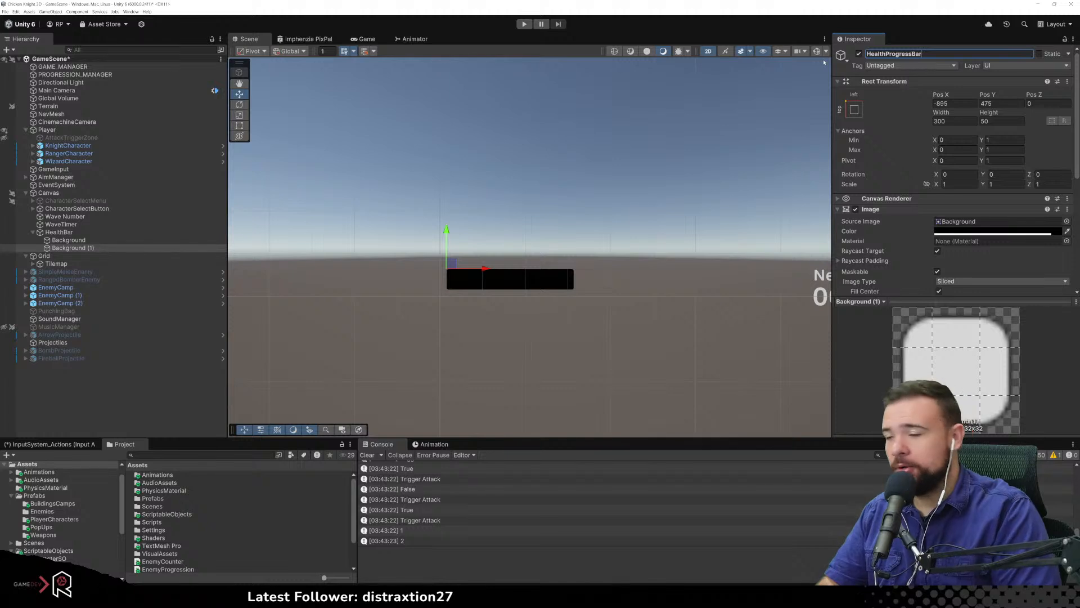
Shorten the name of the duplicated Background object to Health
key("BackSpace")
key("BackSpace")
key("BackSpace")
key("BackSpace")
key("BackSpace")
key("BackSpace")
key("BackSpace")
key("BackSpace")
key("BackSpace")
key("BackSpace")
key("BackSpace")
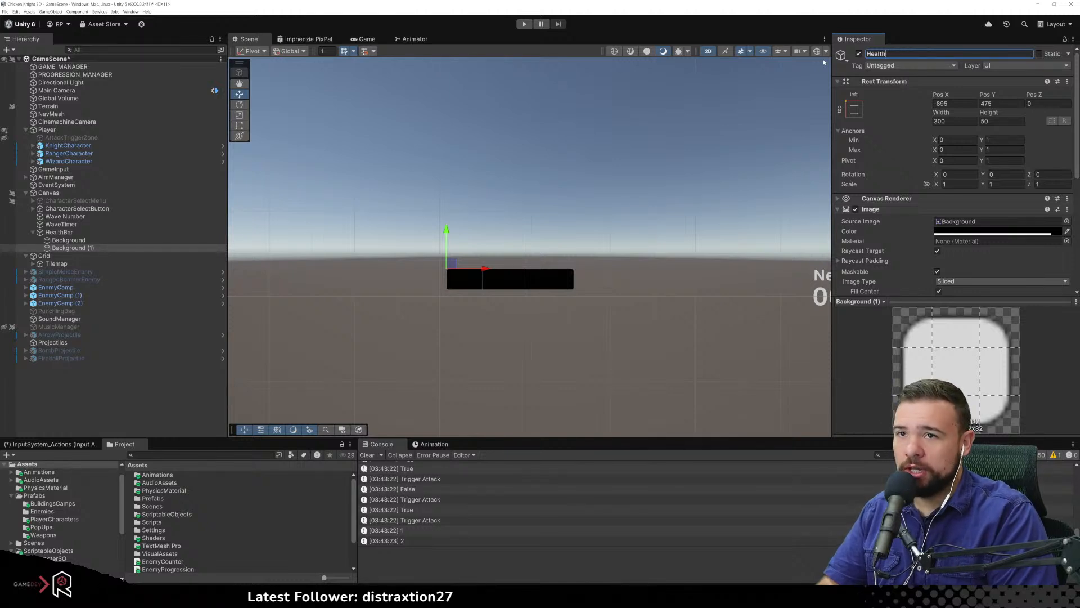
key("Return")
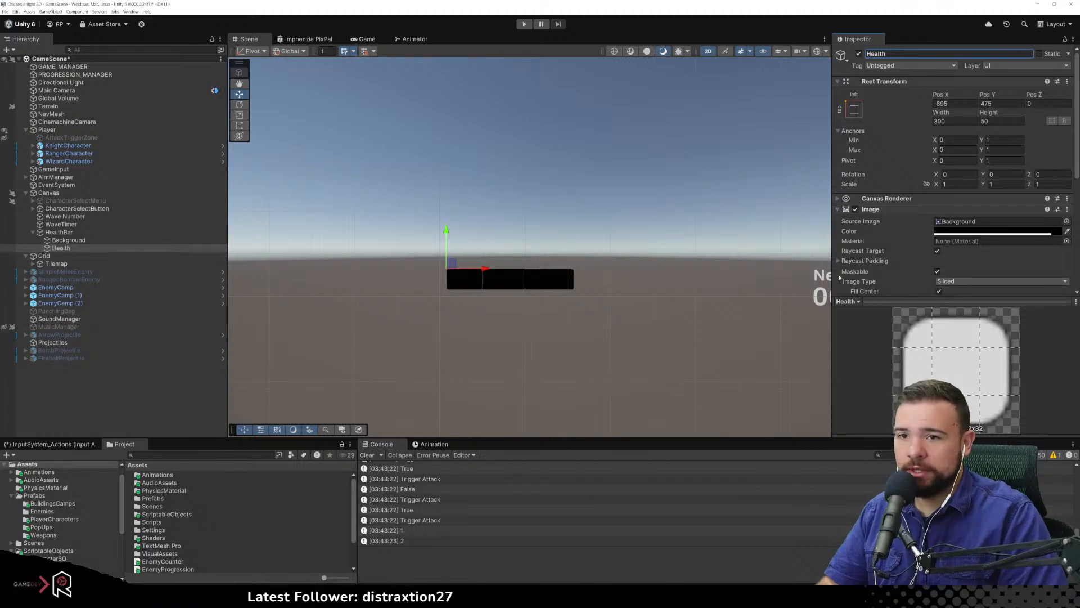
Color the Health image red with hex C20000 and an alpha of 255
left_click(950, 231)
left_click(1040, 286)
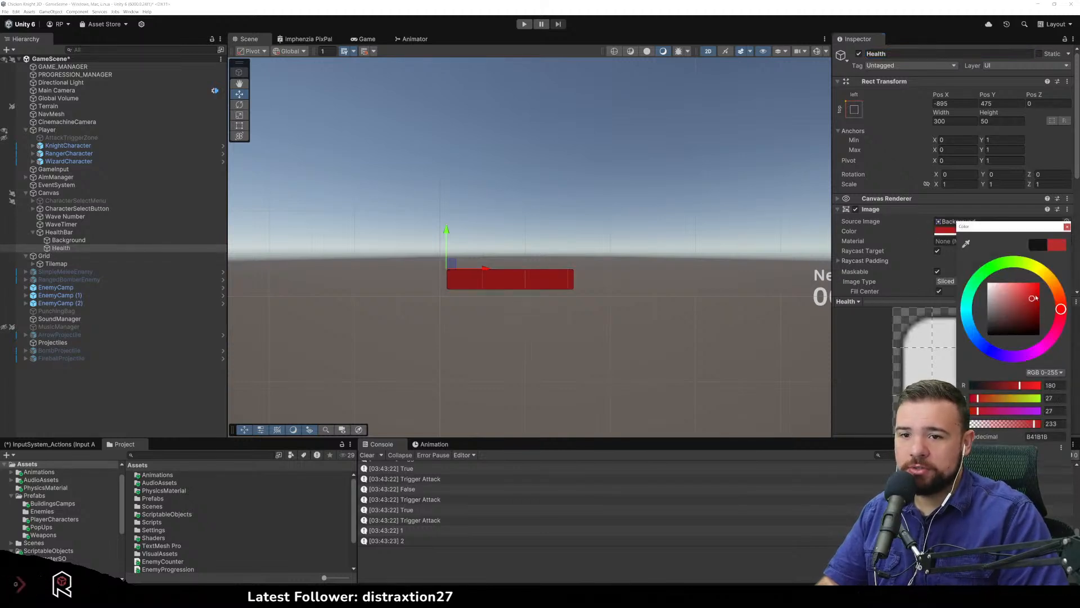
mouse_move(1045, 286)
left_mouse_down()
mouse_move(1049, 301)
mouse_move(1019, 287)
mouse_move(1039, 283)
mouse_move(1041, 300)
mouse_move(1049, 298)
left_mouse_up()
left_click_drag(1028, 427, 1057, 424)
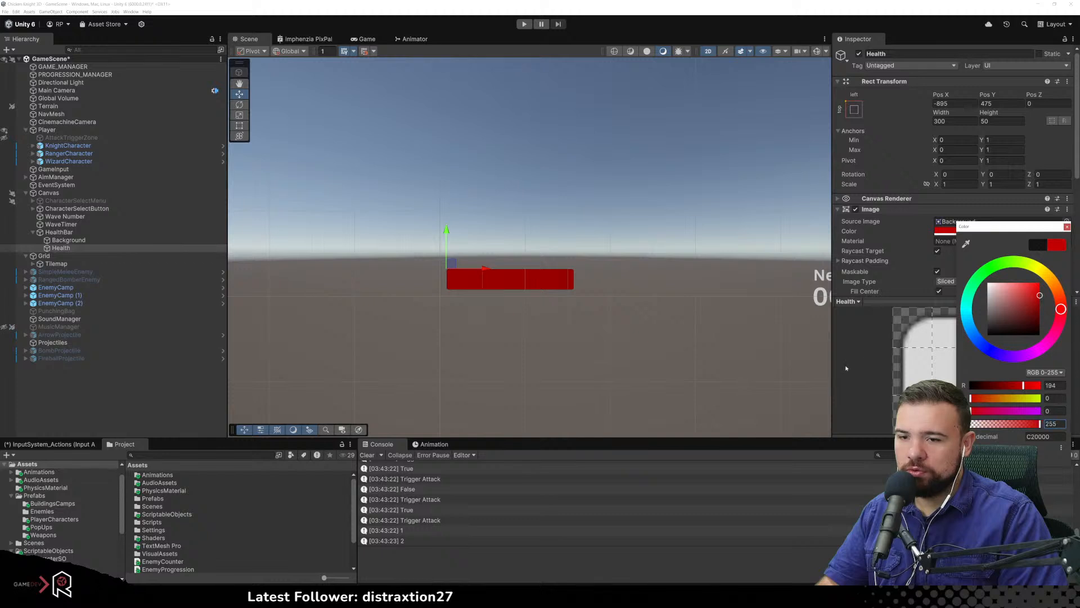
left_click(928, 262)
Try a width of 250 on the Health object, and restore it to 300
left_click(952, 122)
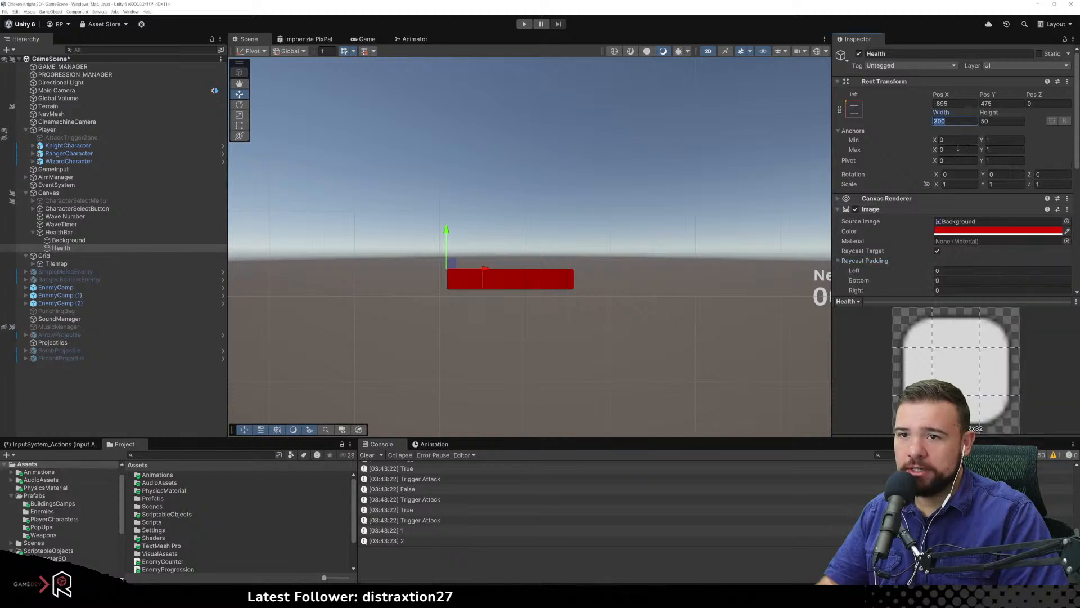
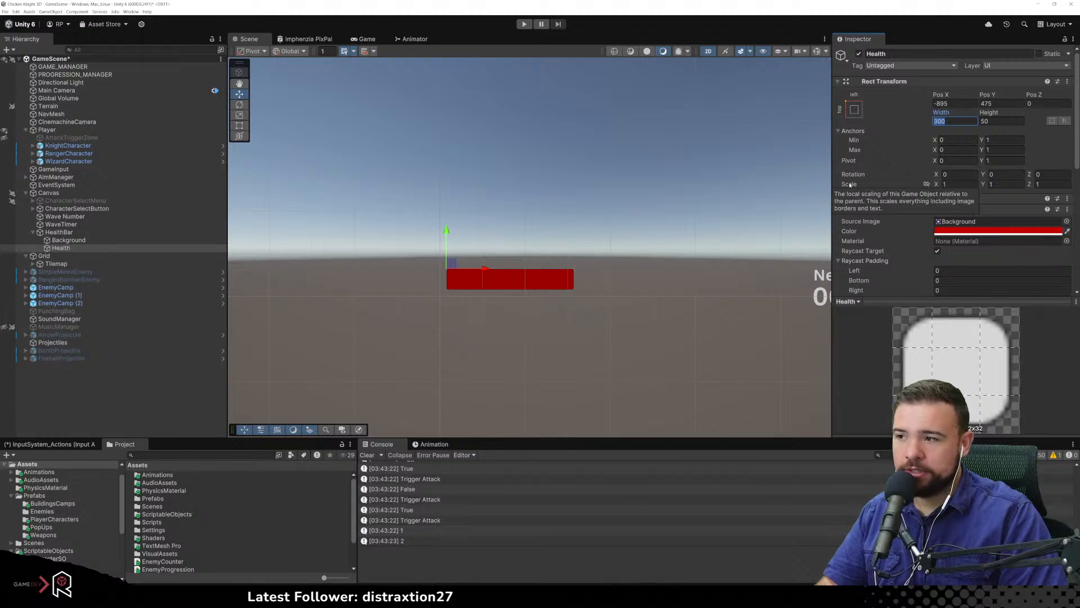
type("250")
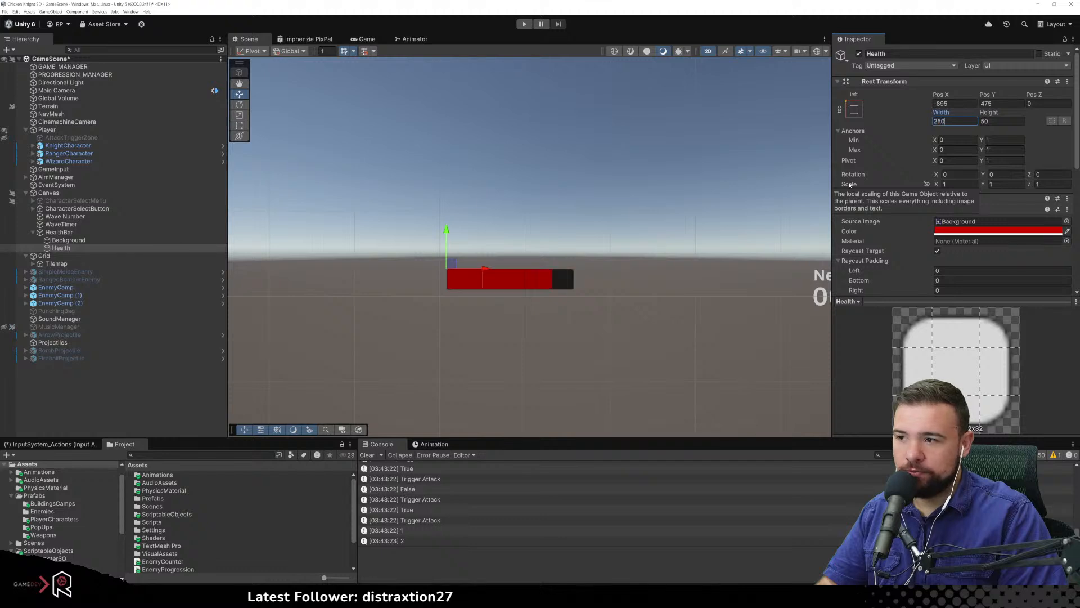
key("BackSpace")
key("BackSpace")
key("BackSpace")
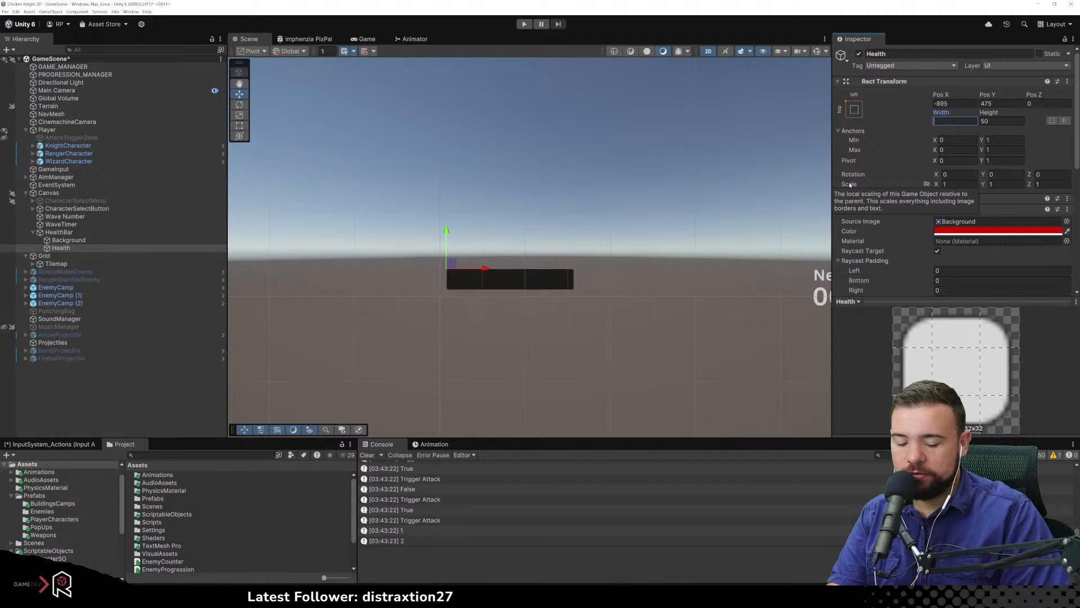
type("3")
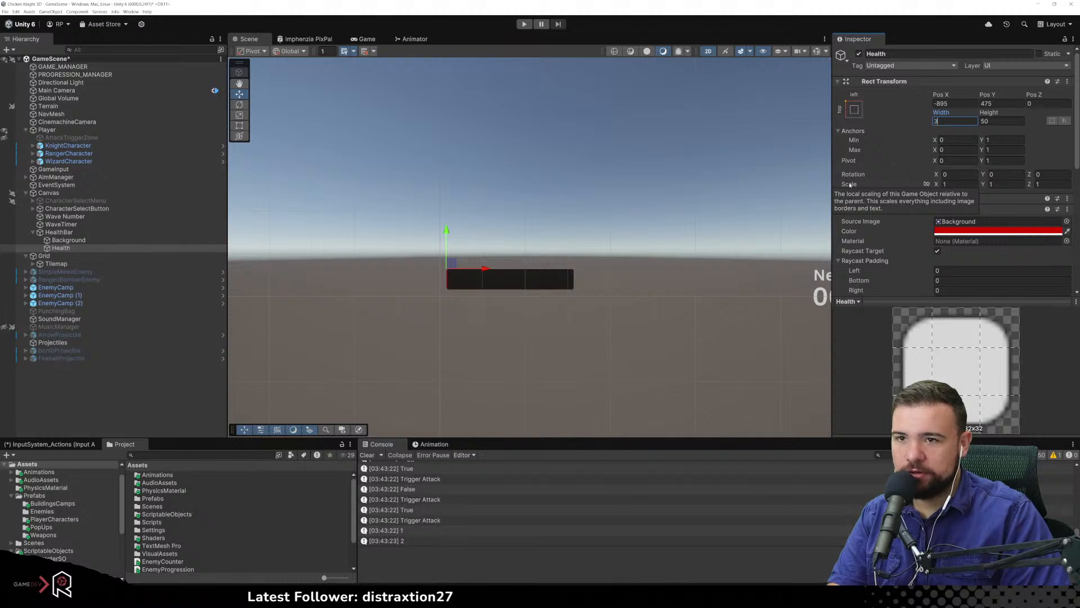
type("00")
key("Tab")
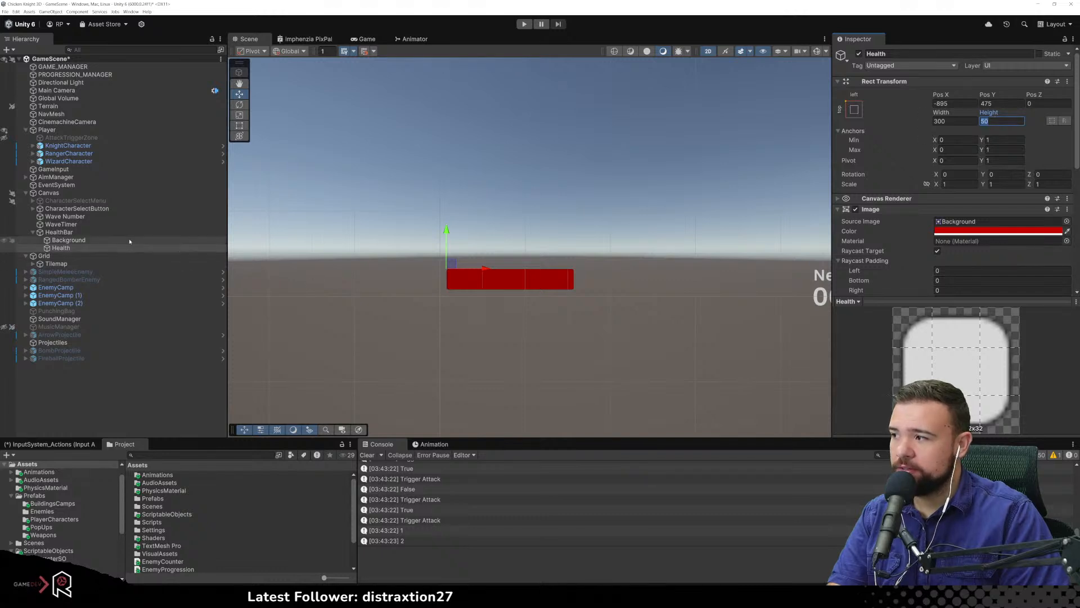
Resize the Background object to a width of 310 and a height of 60
left_click(69, 240)
left_click(965, 121)
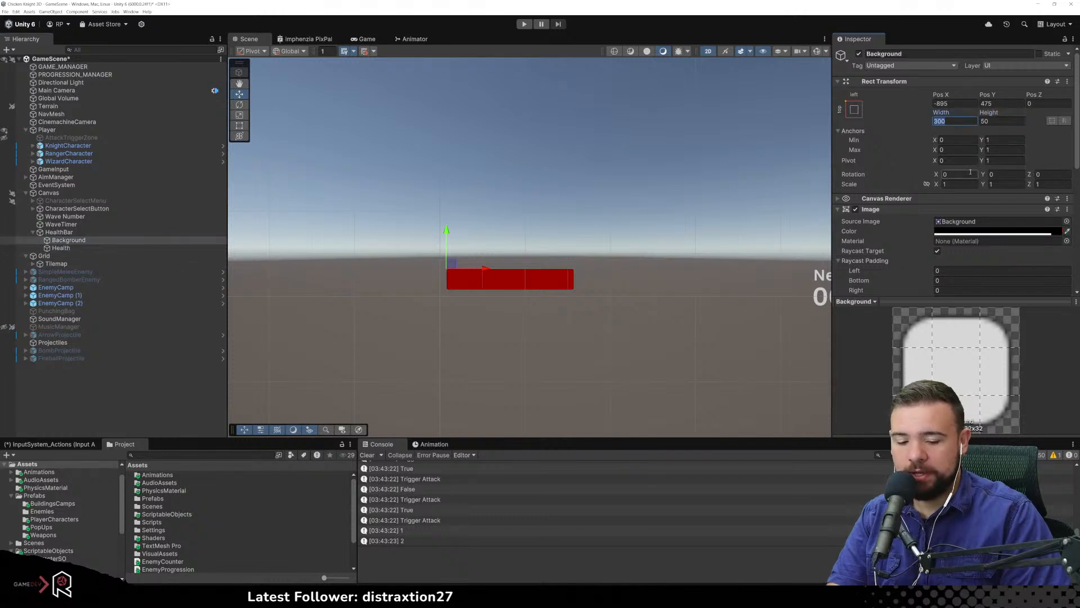
type("320")
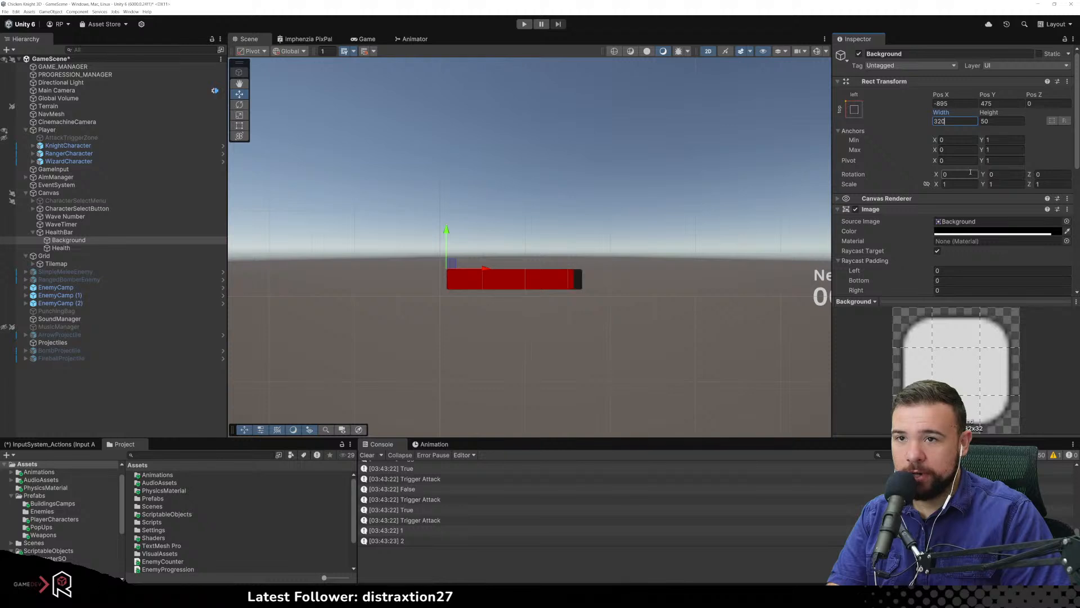
left_click(1006, 122)
left_click(959, 121)
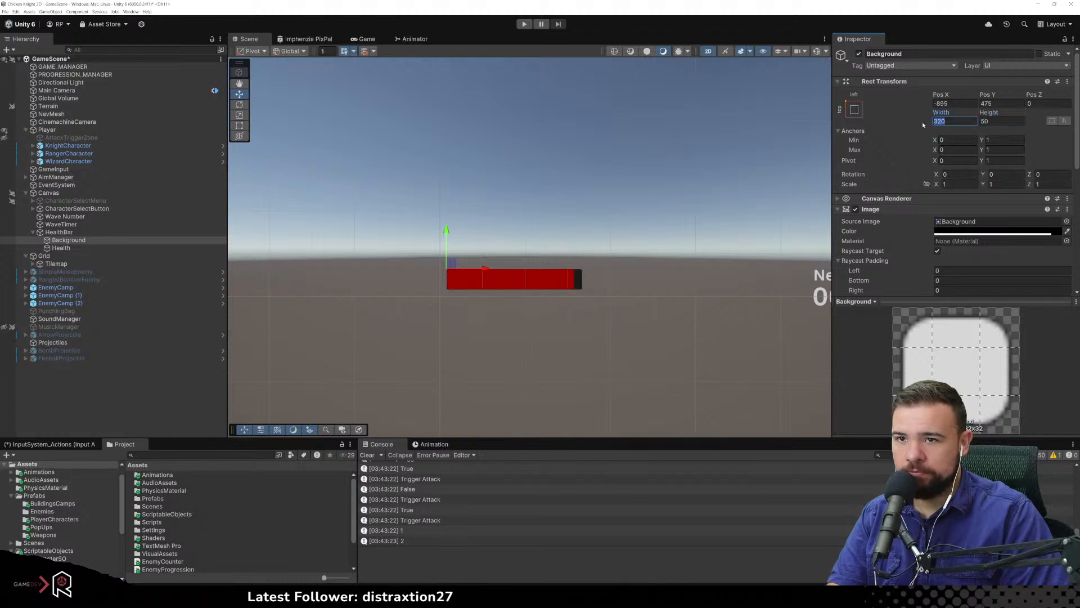
type("310")
left_click(981, 121)
type("60")
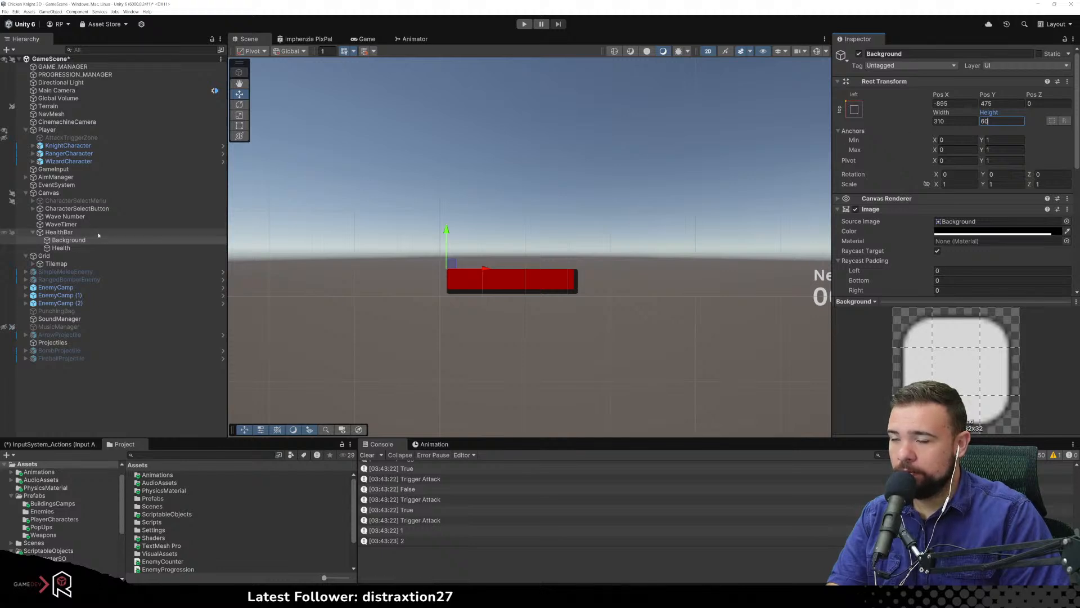
Anchor the HealthBar parent to the top left and set its position to X 10, Y 10
left_click(59, 232)
left_click(853, 110)
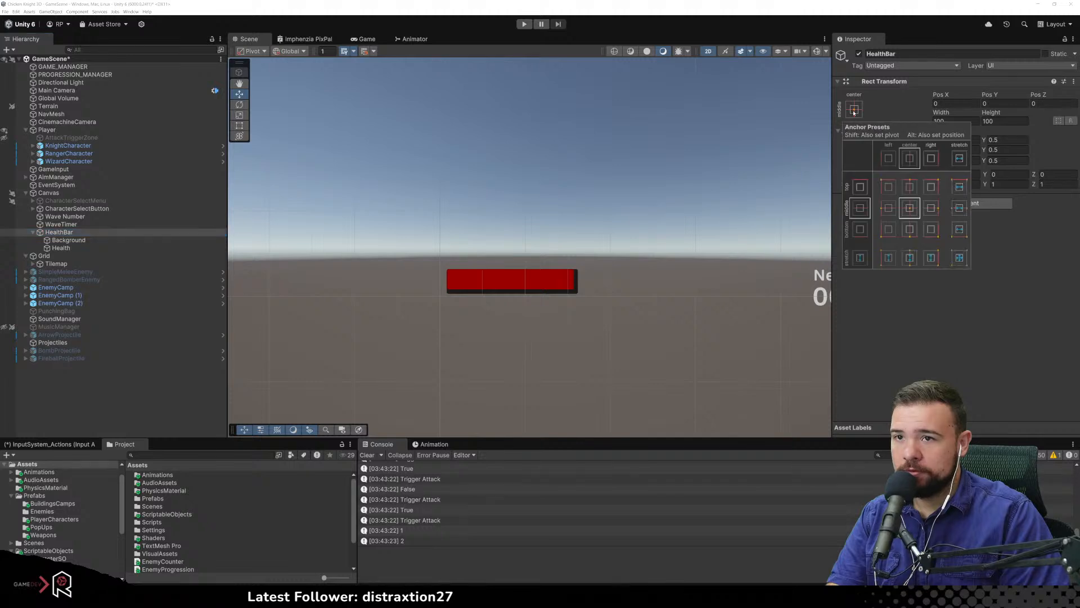
left_click(890, 194)
left_click(955, 103)
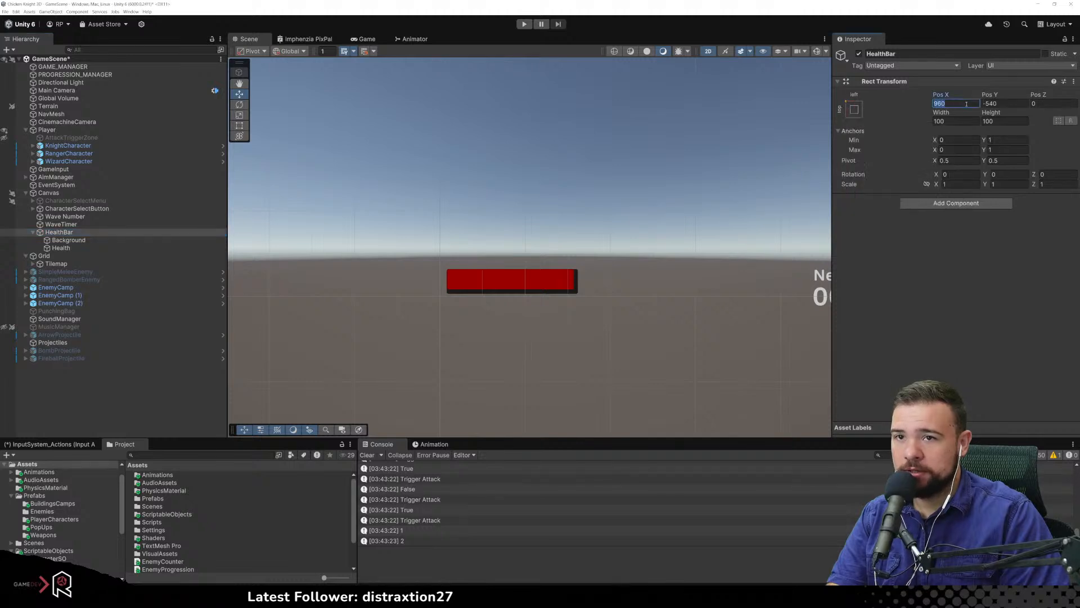
type("1")
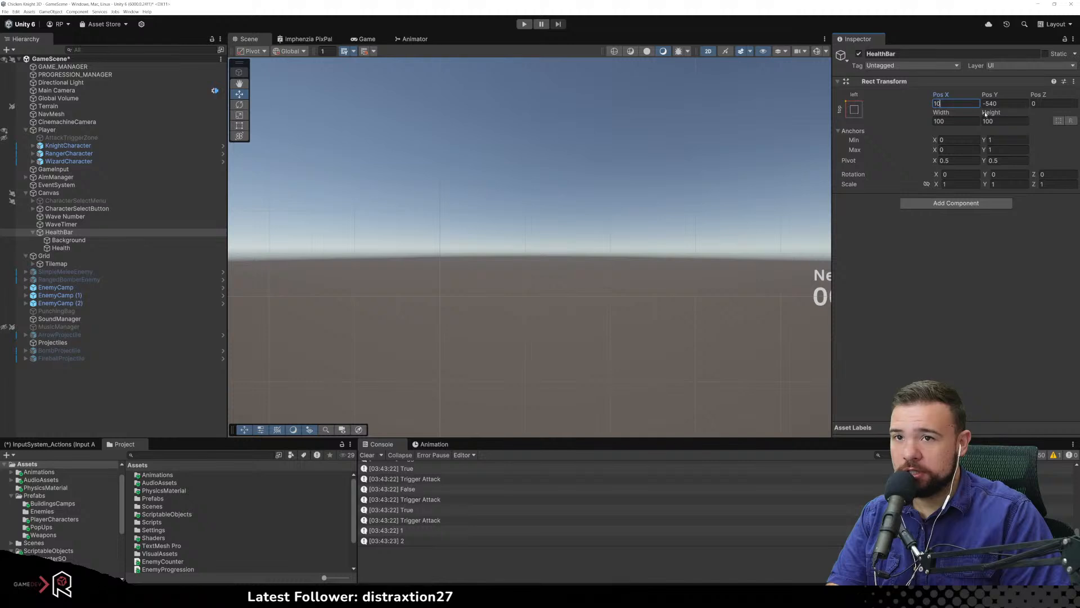
type("0")
key("Tab")
type("10")
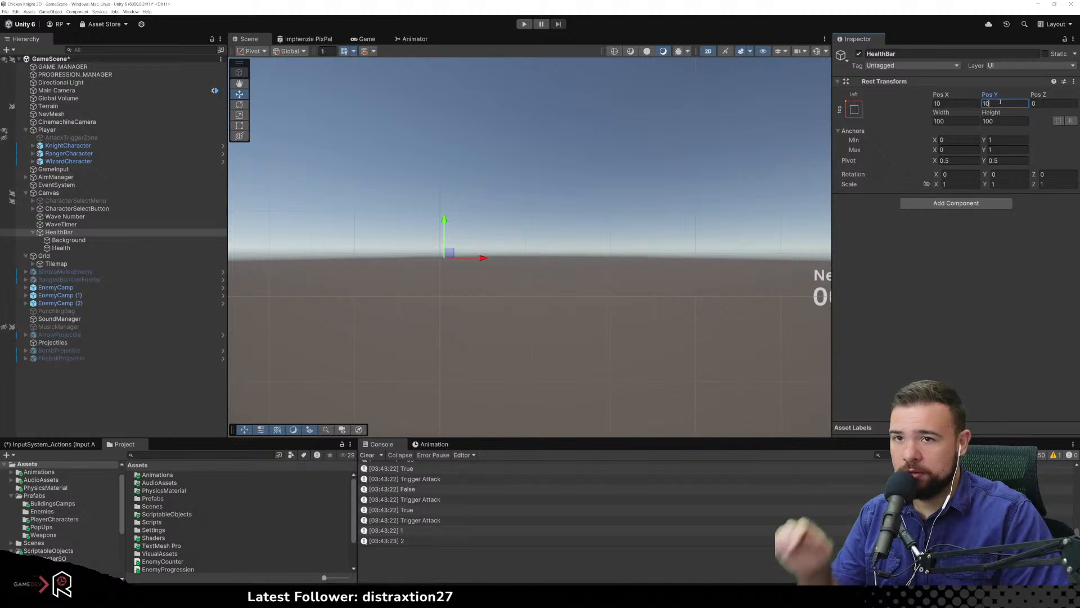
Set the Background object's position to X 0, Y 0 within HealthBar
left_click(42, 241)
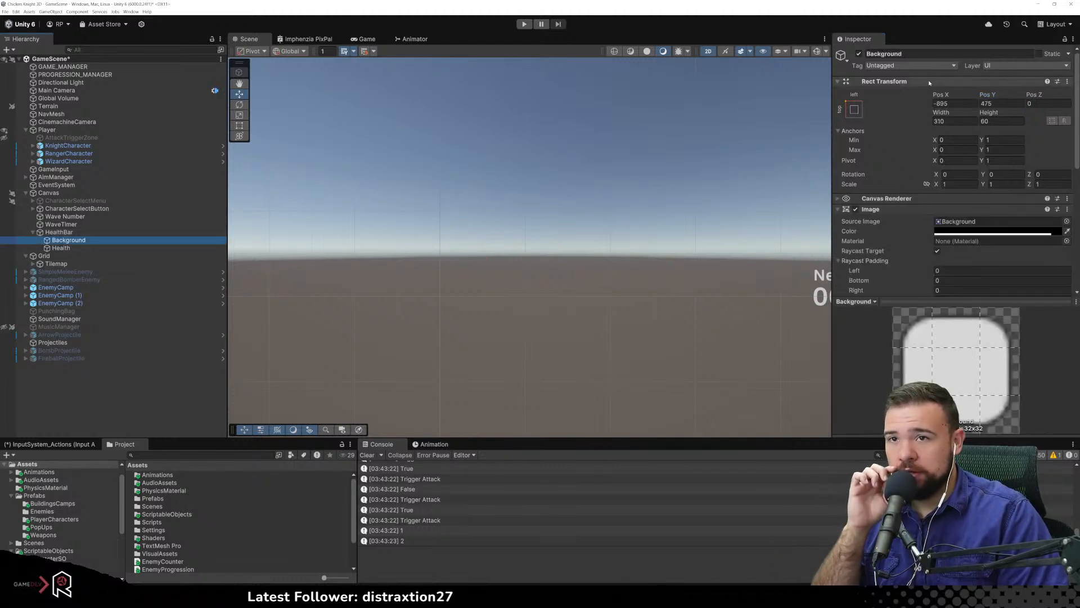
left_click(954, 104)
type("0")
key("Tab")
type("0")
Reset the Health object's position to X 0, Y 0 so that it lines up with Background
left_click(61, 248)
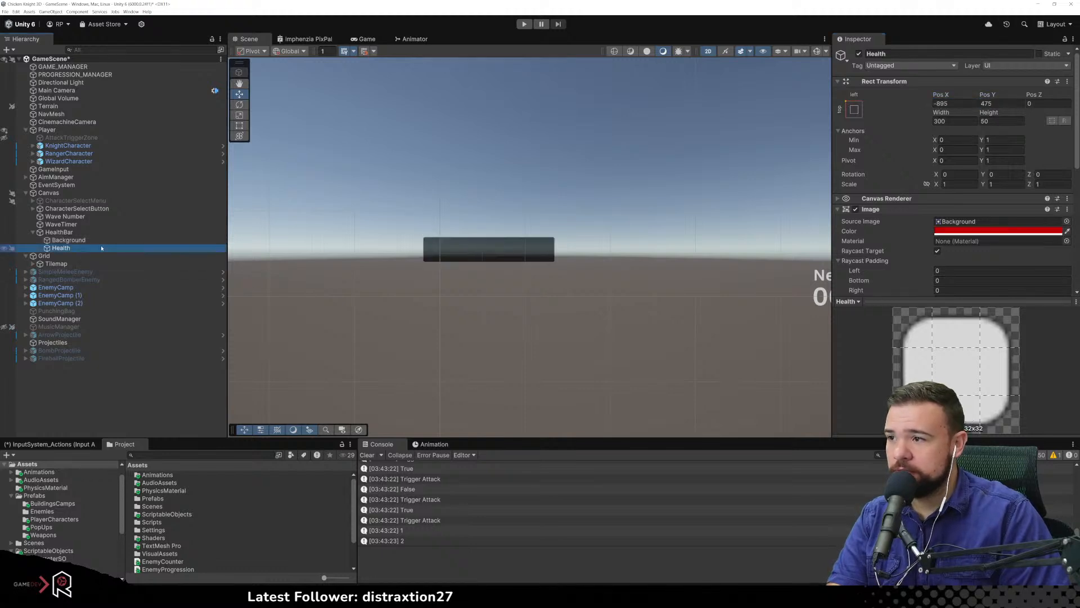
left_click(966, 104)
type("0")
key("Tab")
type("0")
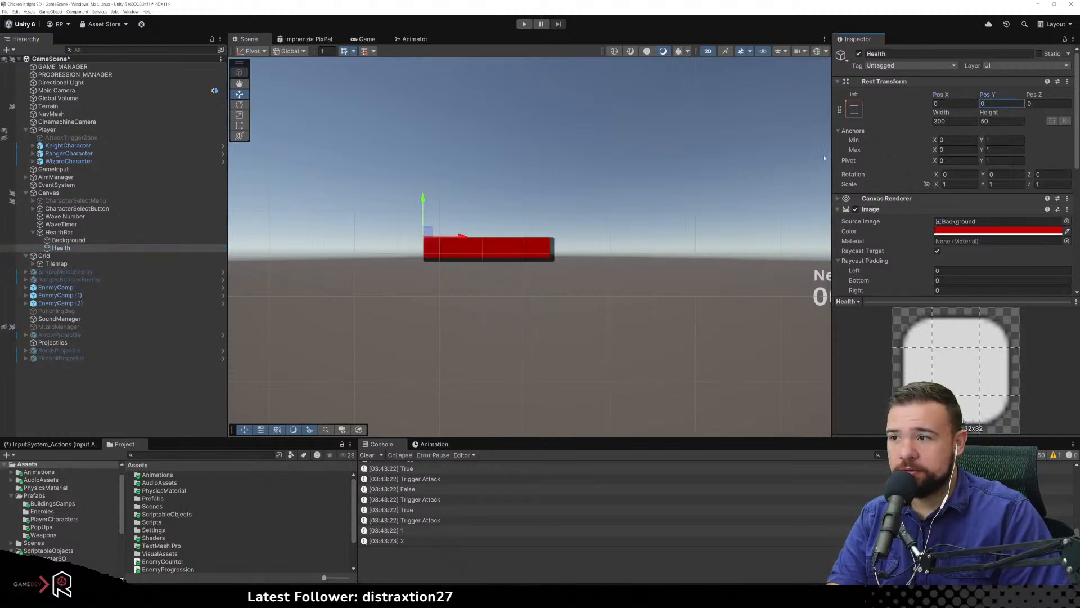
Set the HealthBar parent's pivot X to 0
left_click(158, 233)
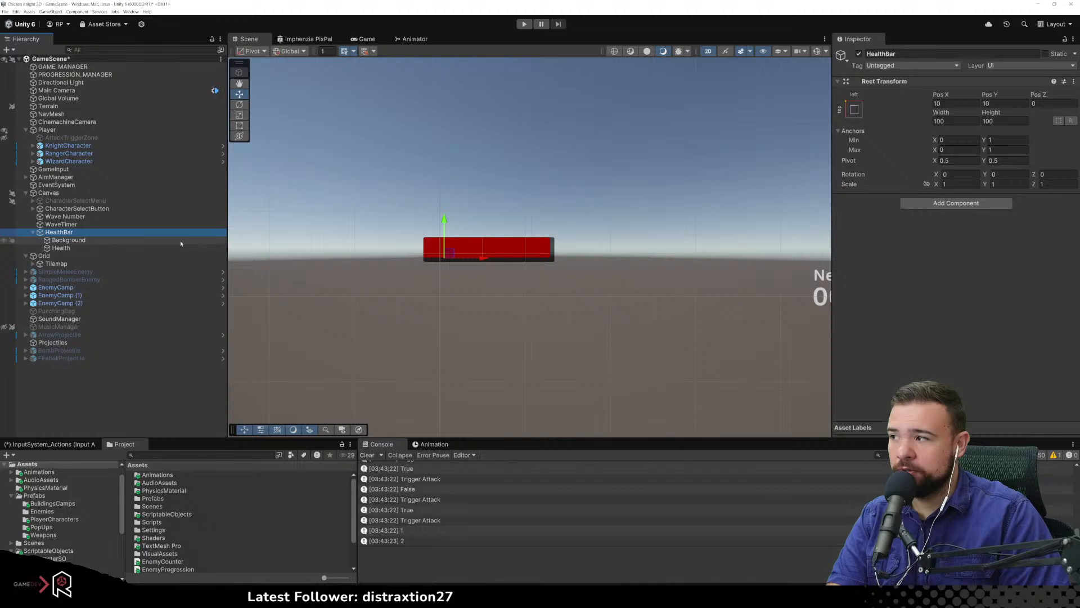
left_click(155, 240)
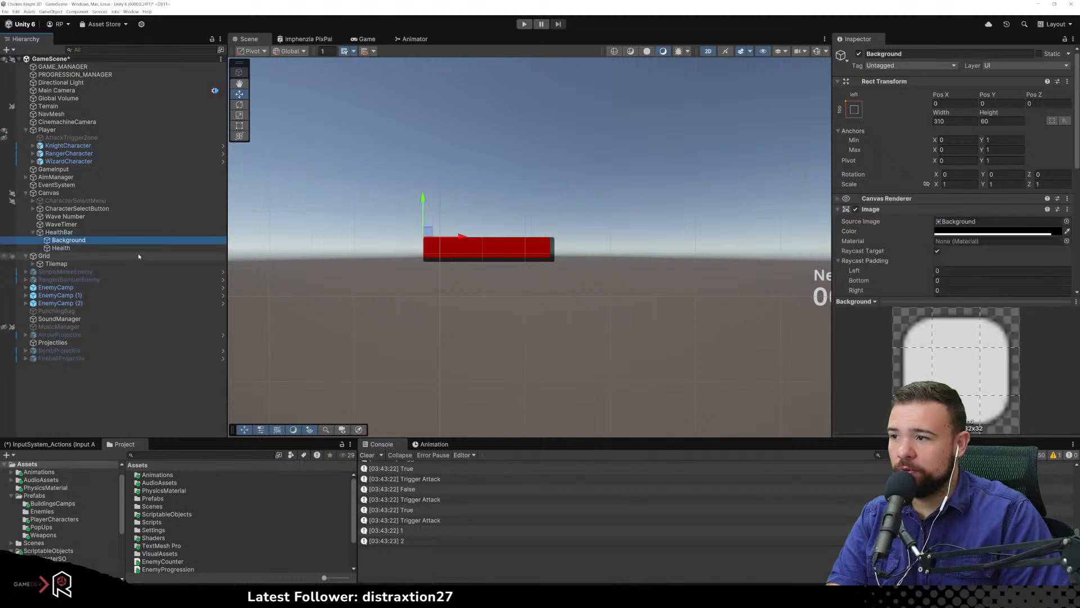
left_click(79, 233)
left_click(957, 160)
type("0")
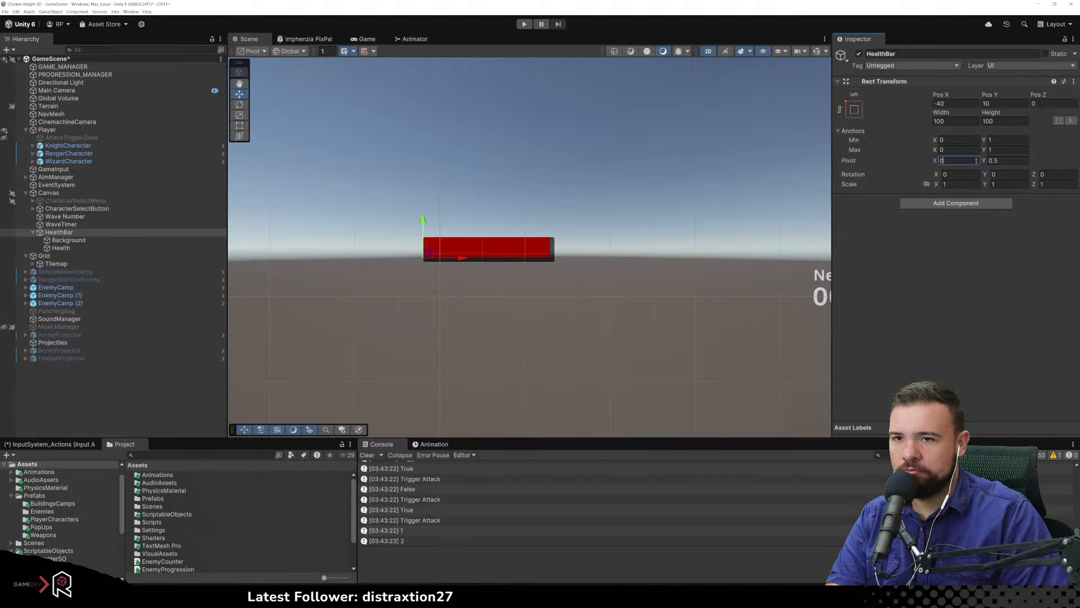
left_click(996, 160)
Set the HealthBar parent's width and height to 0
left_click(956, 121)
type("0")
left_click(1004, 121)
type("0")
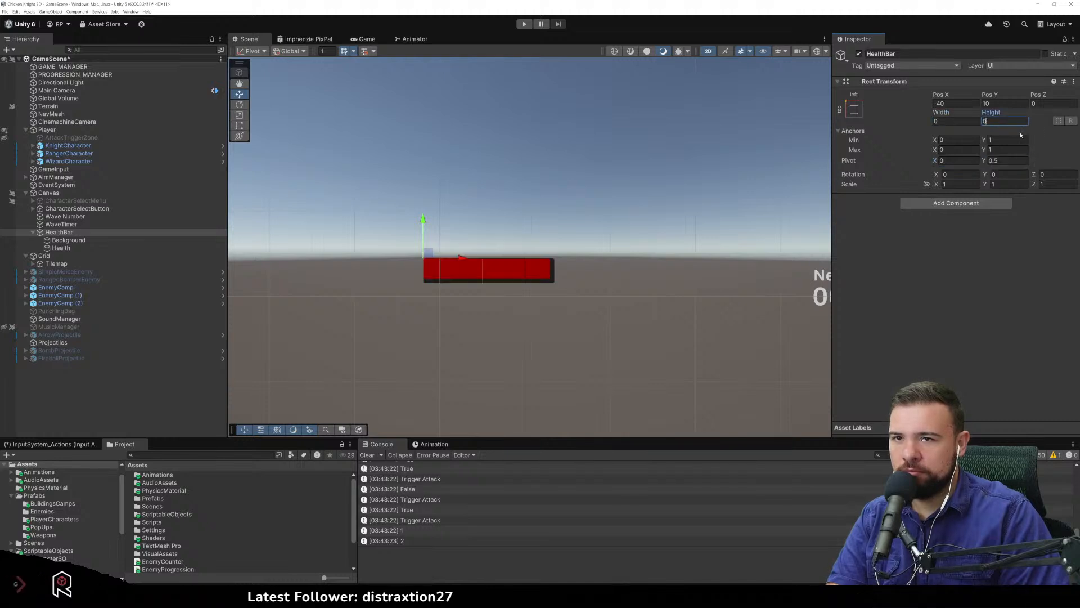
left_click(997, 160)
left_click(94, 232)
left_click(93, 226)
left_click(93, 231)
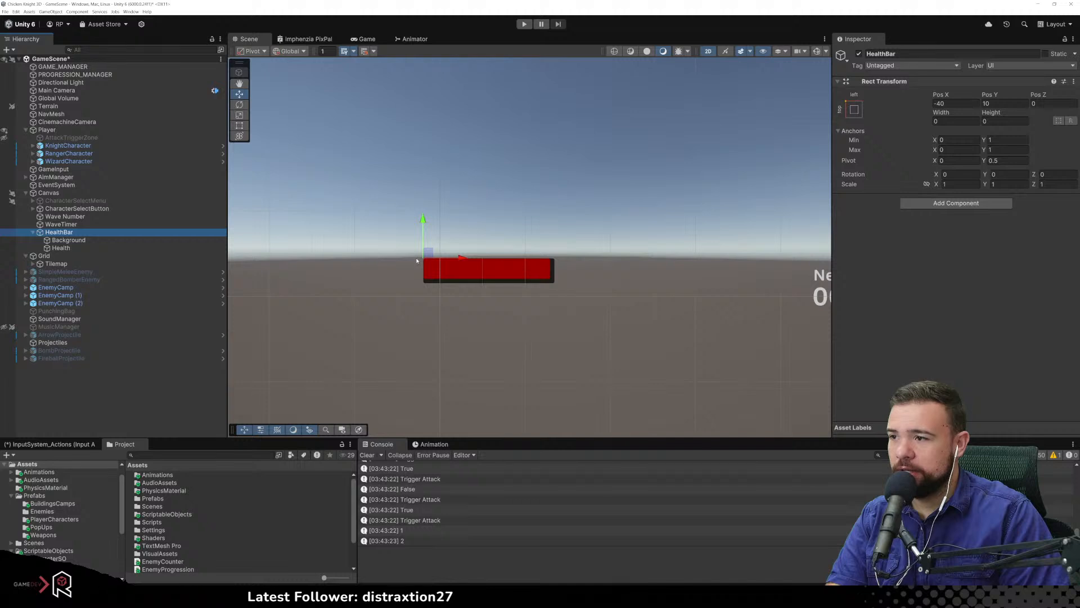
Move the HealthBar parent to Pos X 20 and Pos Y -20
scroll(436, 355, "down", 5)
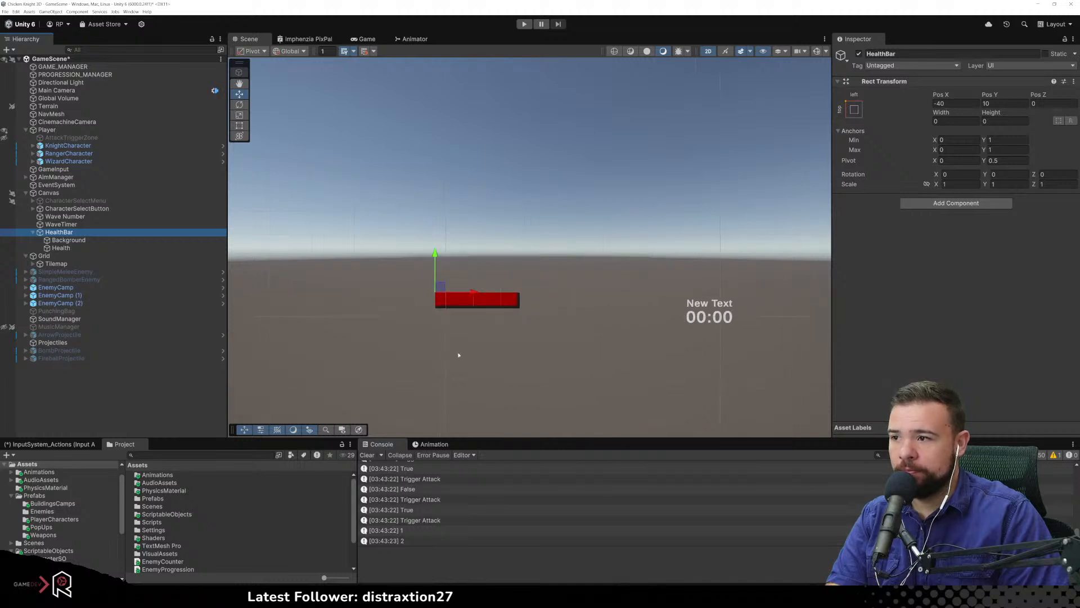
left_click(941, 103)
type("0")
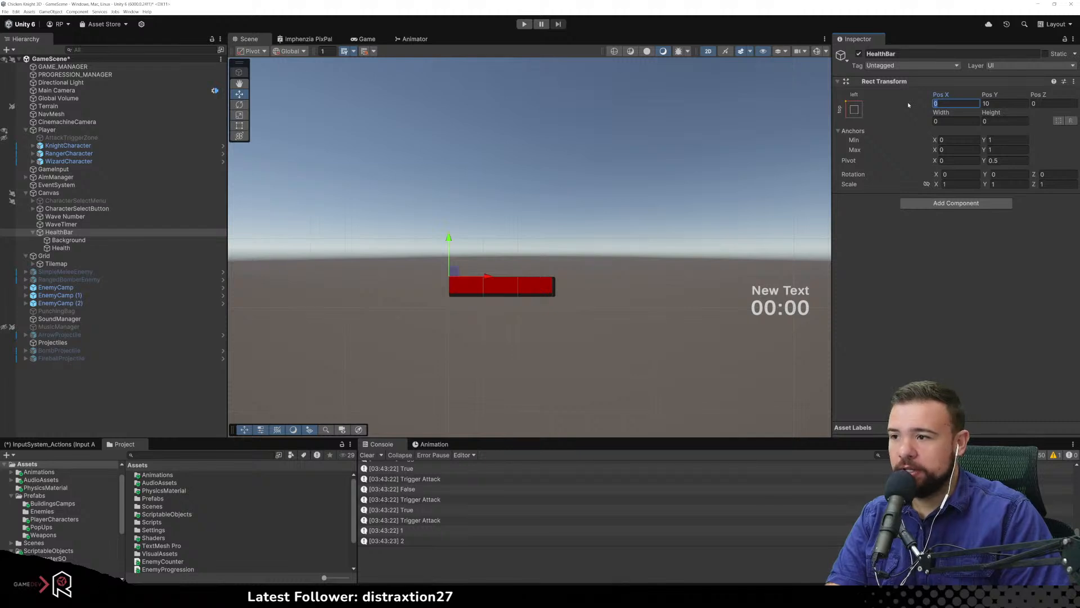
type("20")
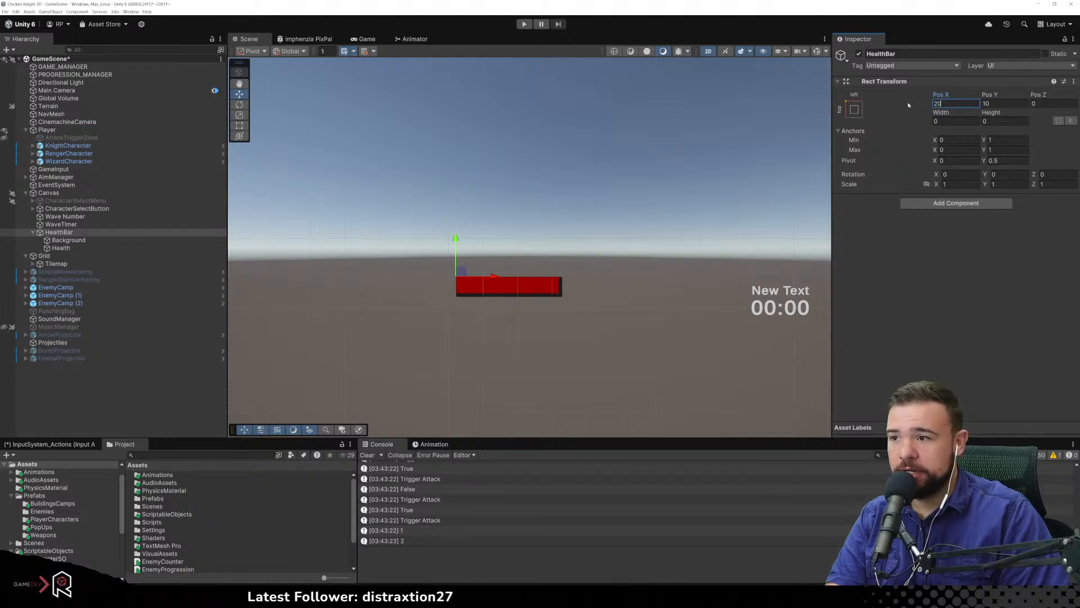
left_click(1007, 103)
type("-2")
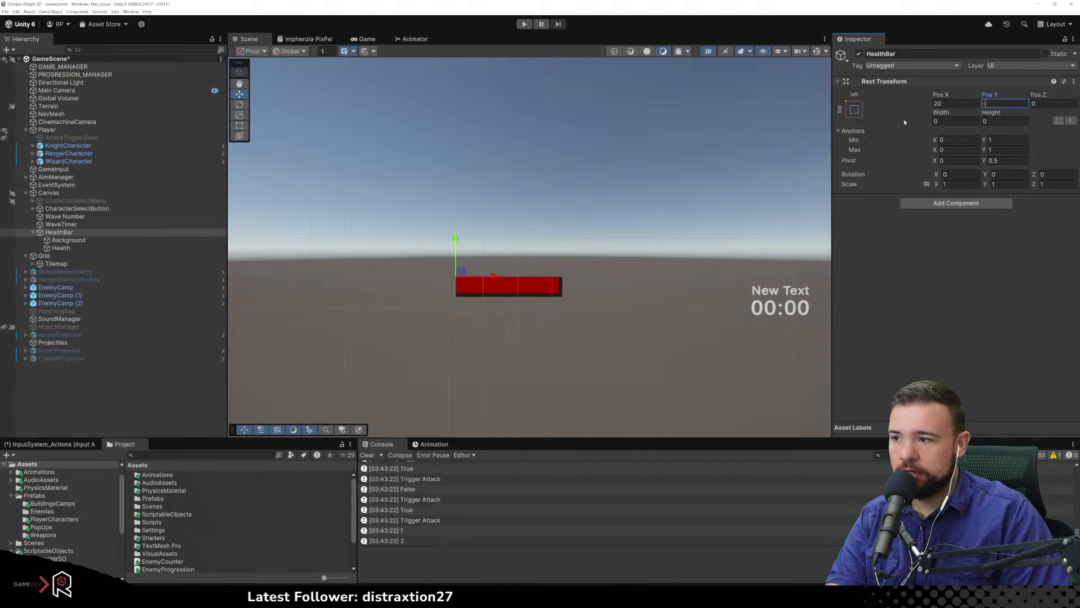
type("0")
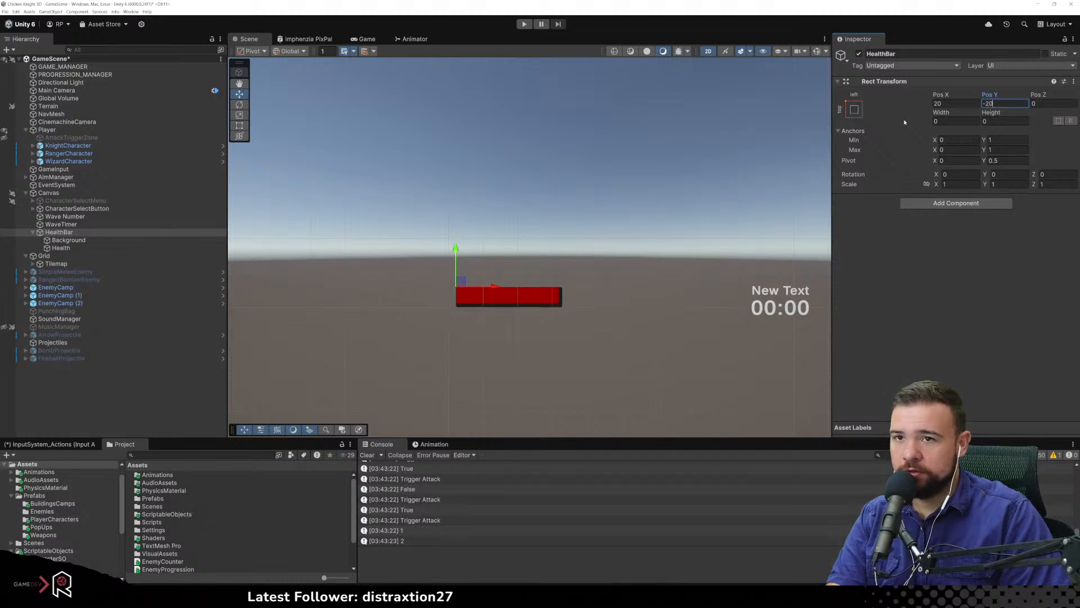
Compare the Rect Transform settings of Background and Health against how the bar's border looks in the scene
left_click(527, 367)
scroll(427, 281, "up", 3)
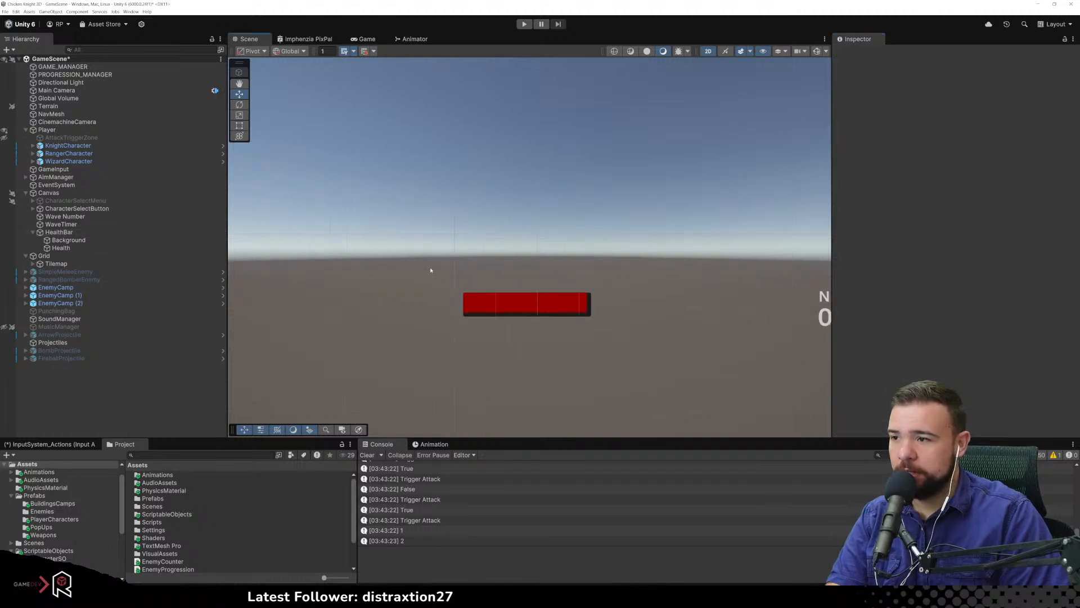
left_click(83, 241)
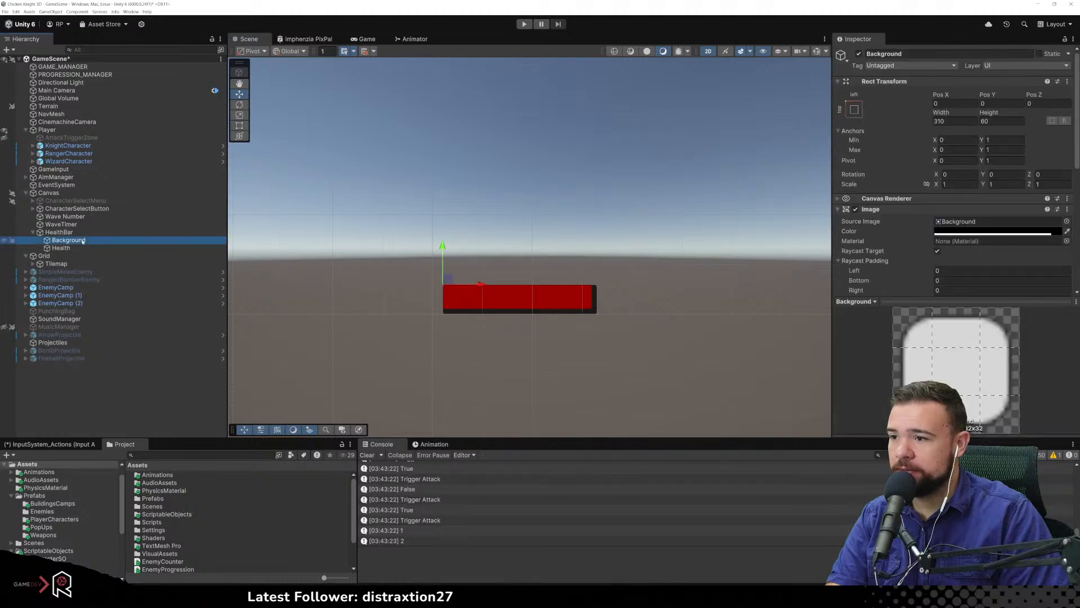
left_click(67, 248)
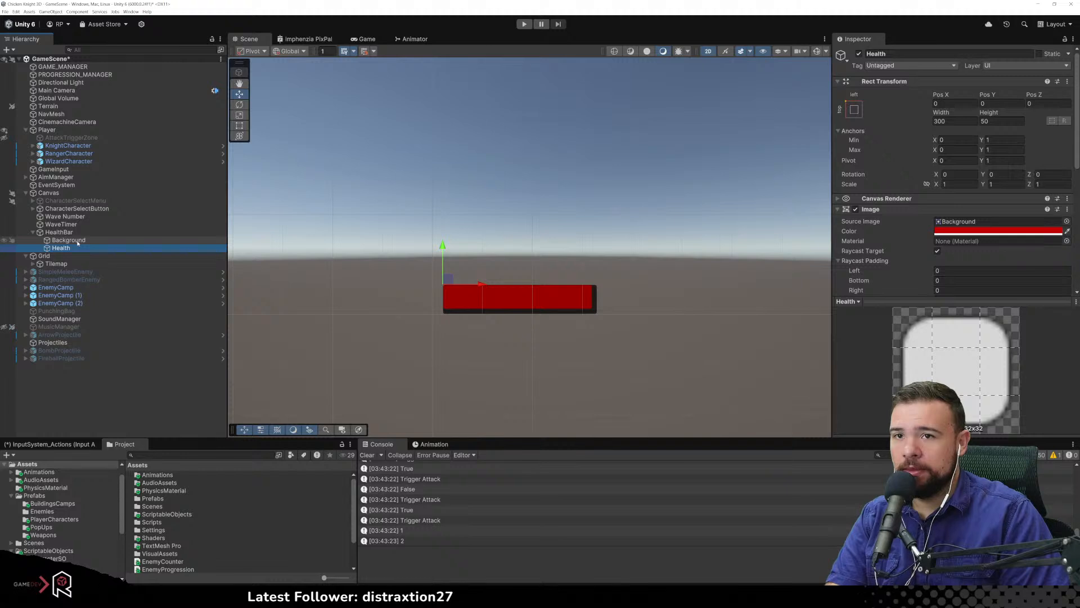
left_click(77, 241)
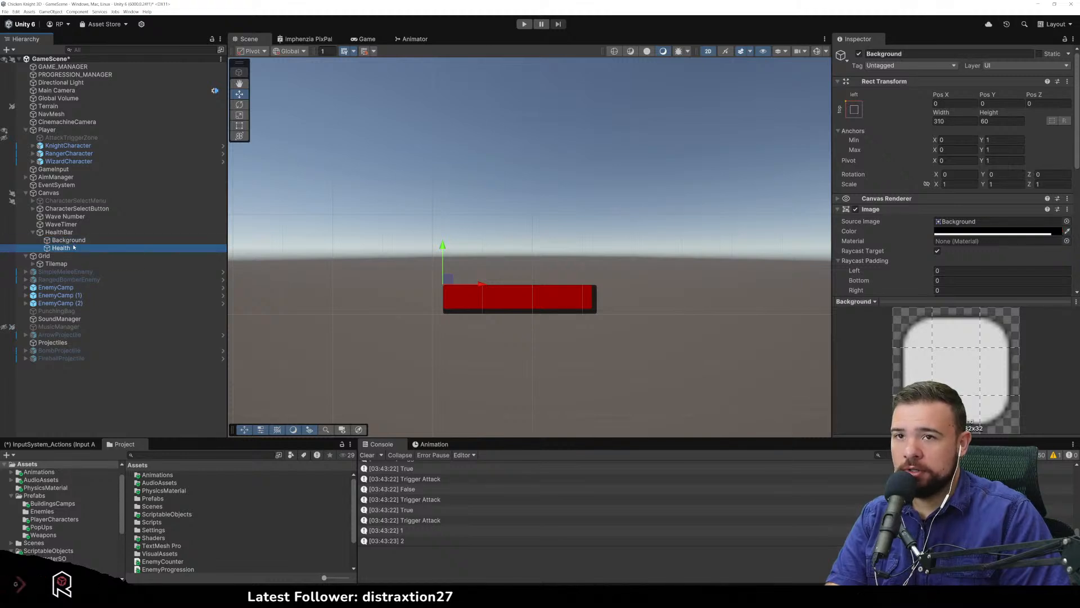
Move the Health fill to Pos X 5 and Pos Y -5 and check its border against the background
left_click(73, 248)
left_click(954, 104)
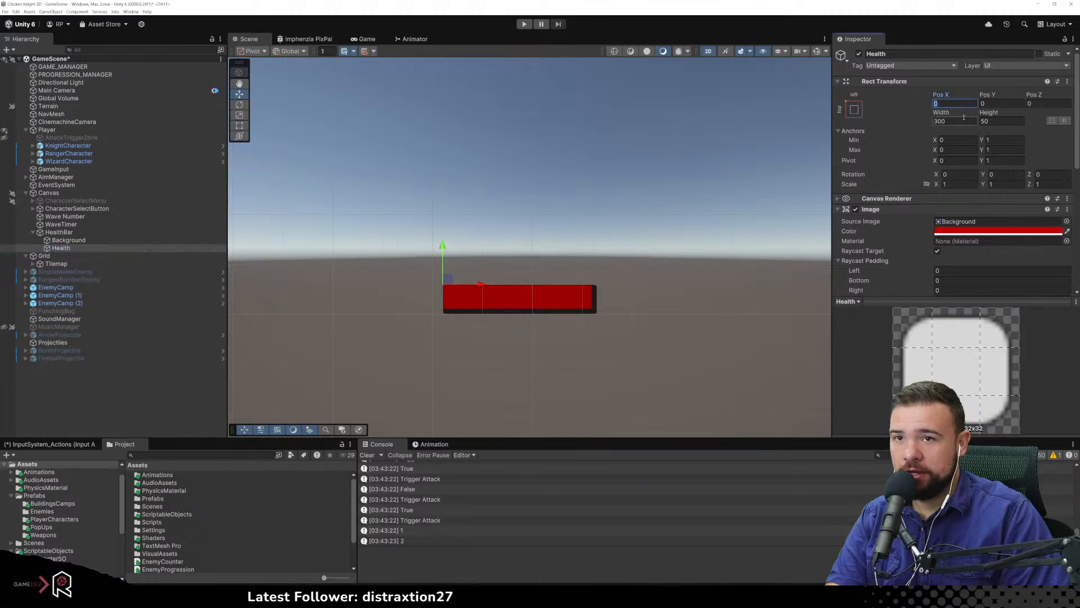
type("10")
key("BackSpace")
key("BackSpace")
type("5")
key("Tab")
type("5")
key("BackSpace")
type("-5")
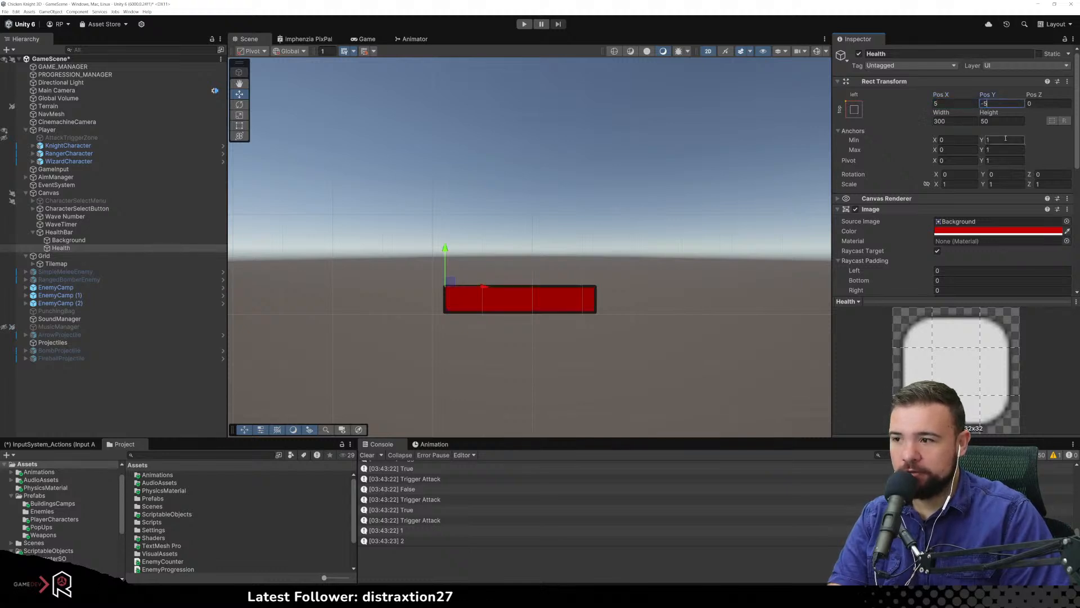
left_click(680, 304)
scroll(680, 304, "down", 3)
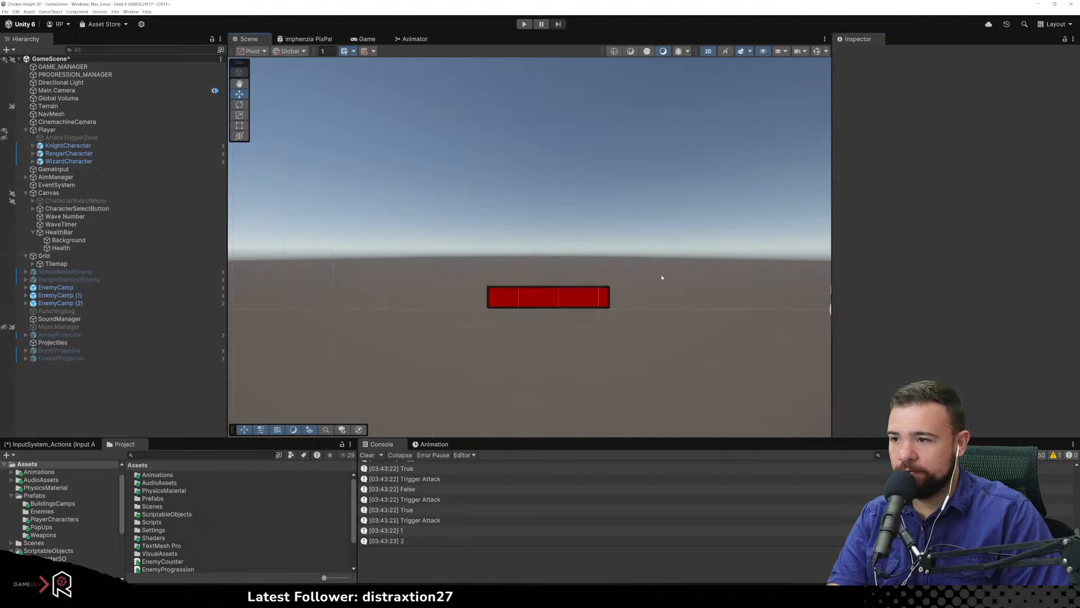
scroll(708, 307, "down", 3)
scroll(673, 308, "up", 4)
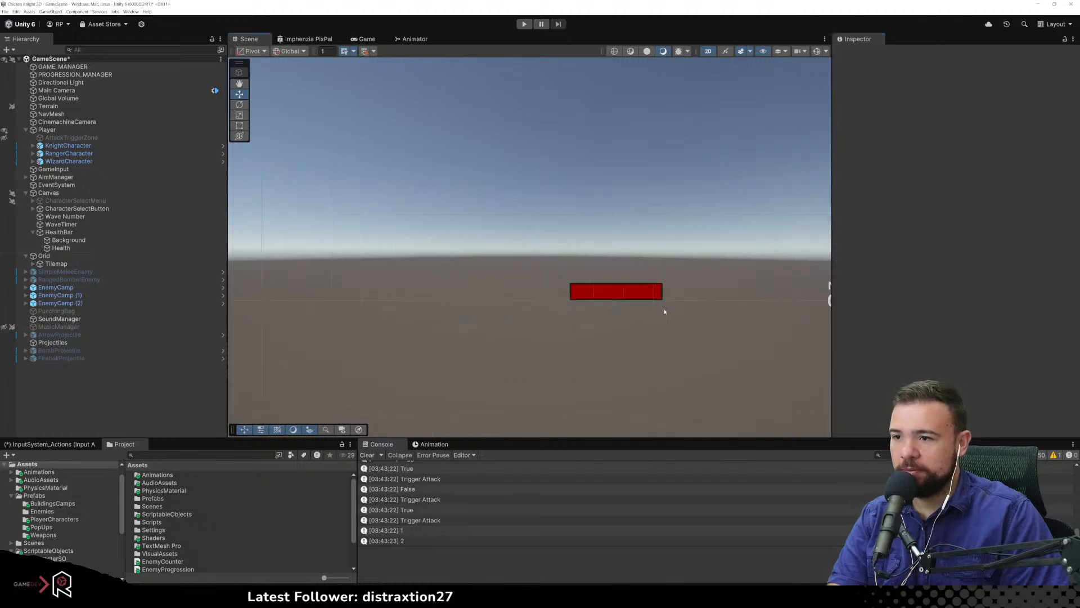
scroll(660, 289, "up", 2)
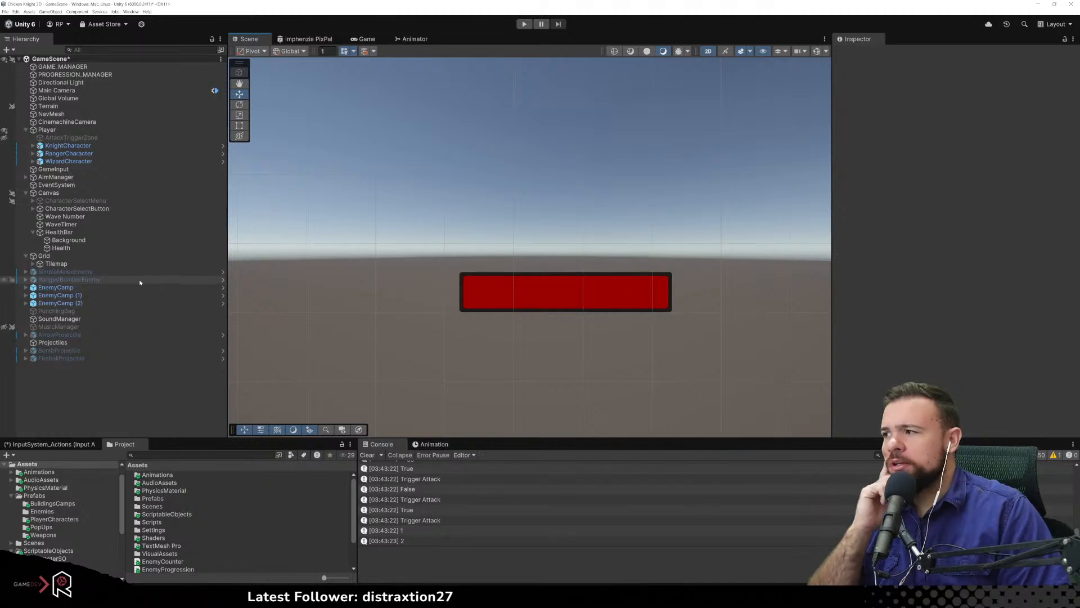
Preview the Health fill shrinking by lowering its width, and set the width back to 300
left_click(123, 247)
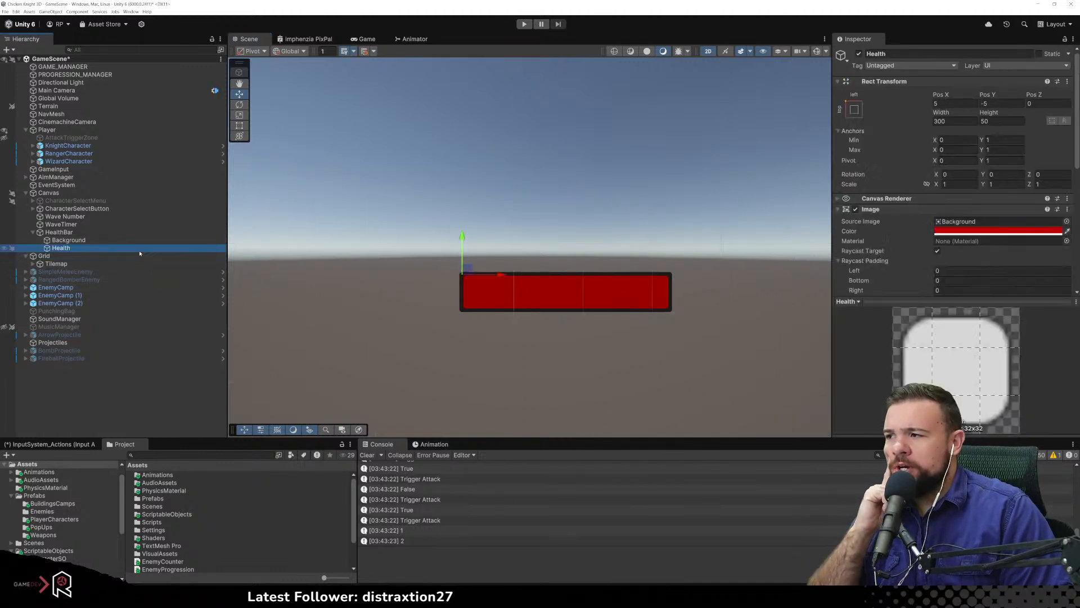
mouse_move(939, 112)
left_mouse_down()
mouse_move(668, 130)
mouse_move(929, 132)
left_mouse_up()
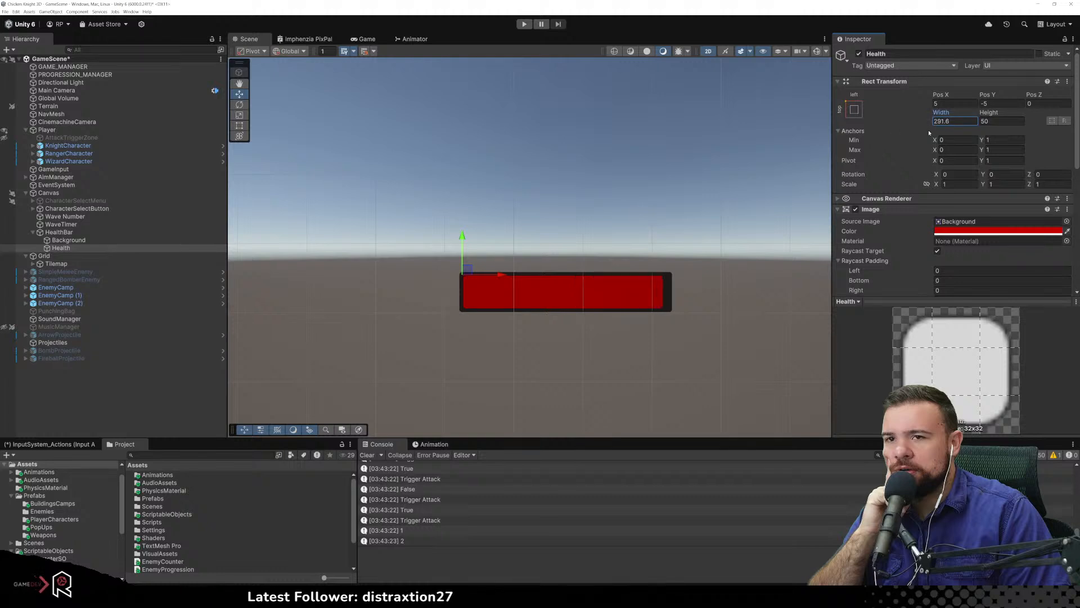
double_click(968, 119)
type("300")
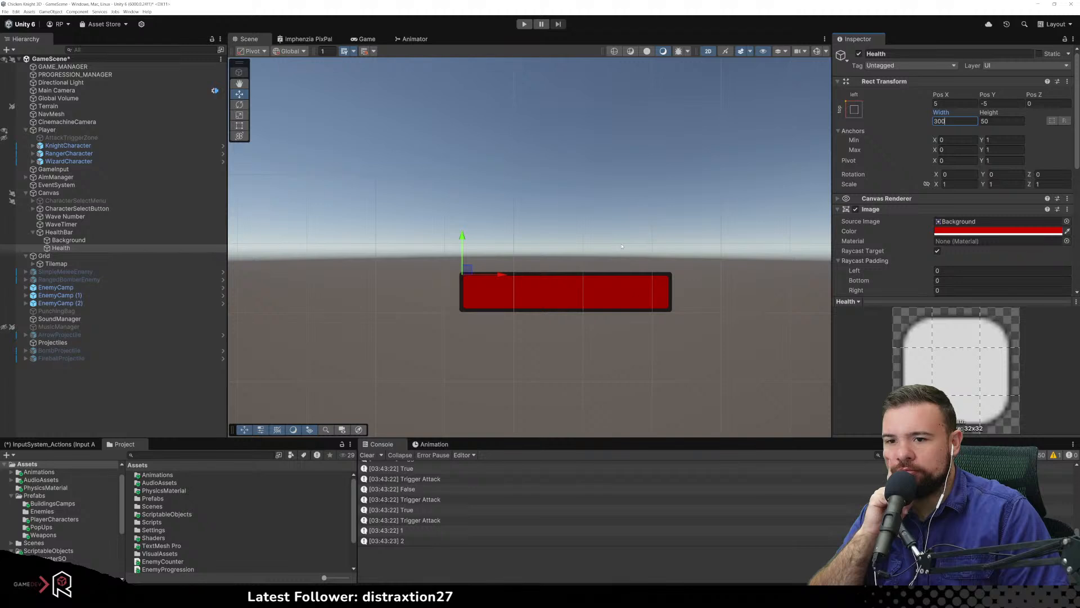
Change the Health image's color to green, about 2DC100
left_click(1009, 232)
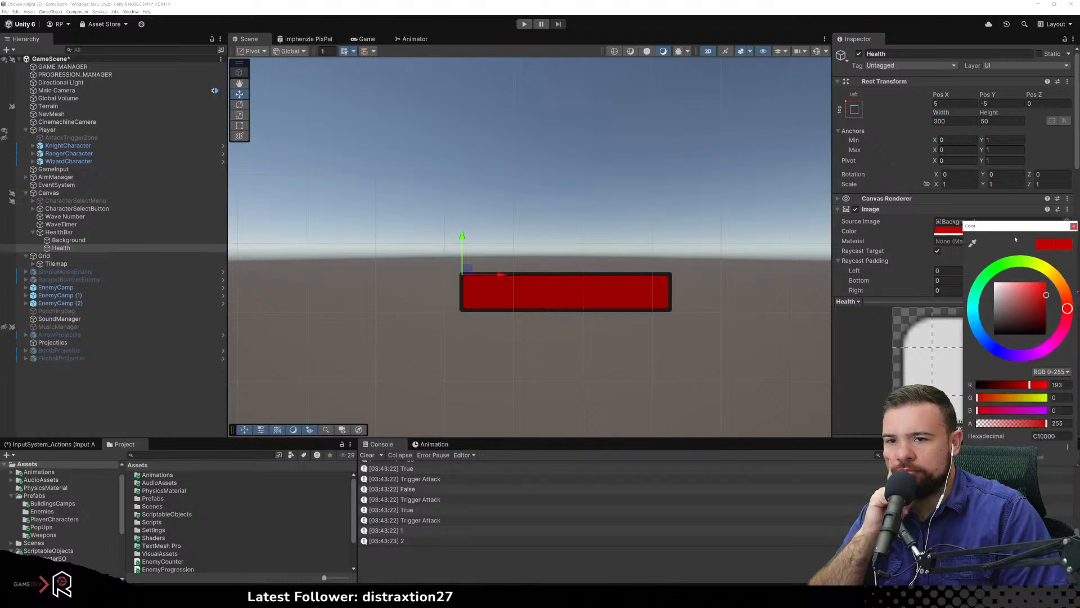
left_click_drag(1008, 264, 1007, 263)
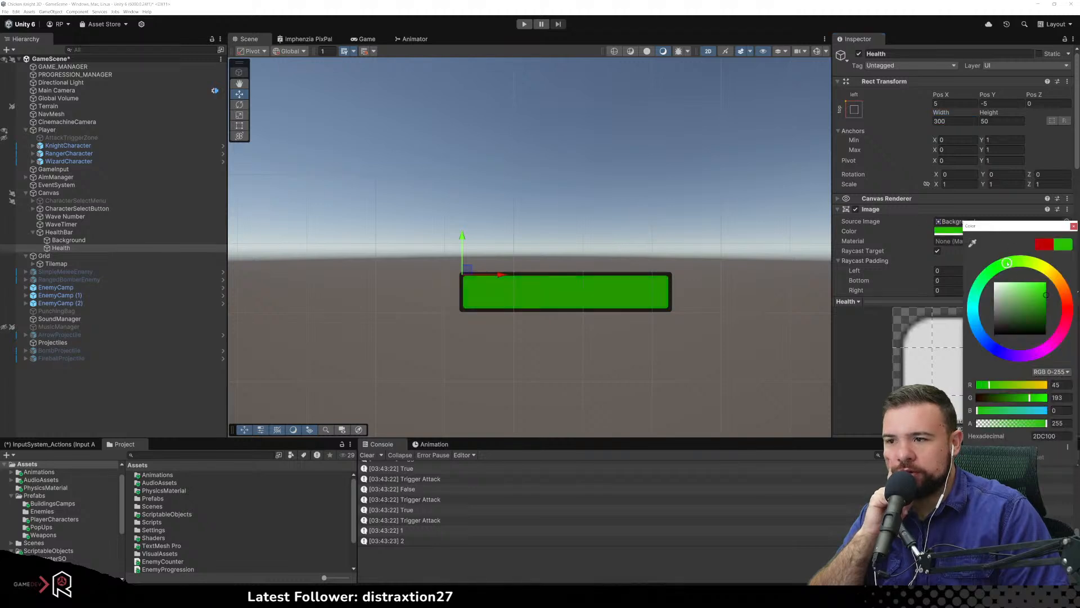
left_click(731, 312)
scroll(724, 286, "down", 10)
mouse_move(766, 352)
middle_mouse_down()
mouse_move(516, 229)
mouse_move(530, 292)
mouse_move(625, 325)
middle_mouse_up()
scroll(501, 306, "up", 4)
scroll(418, 284, "up", 2)
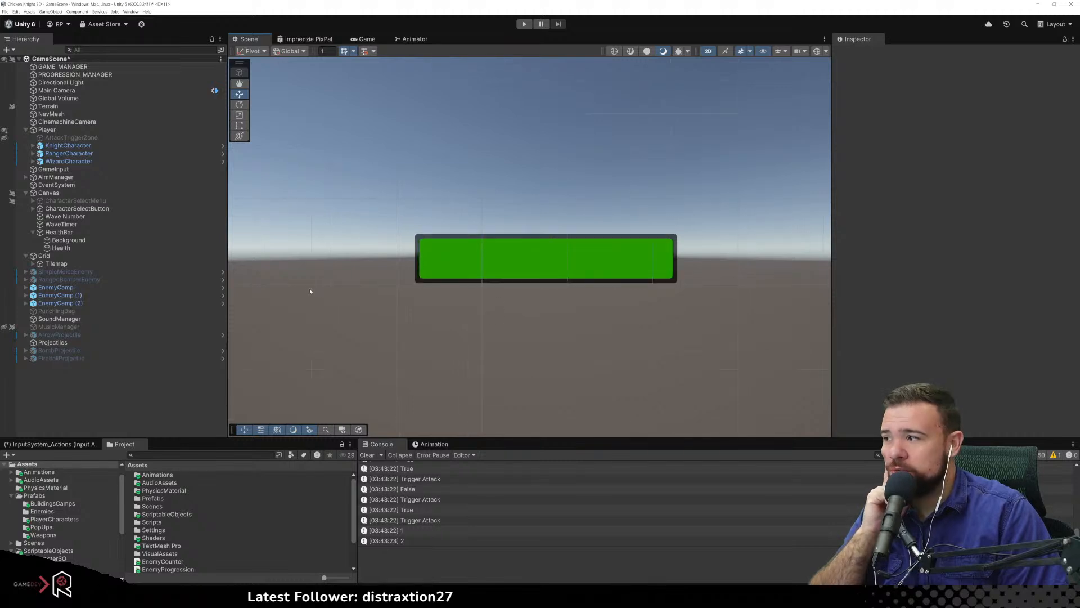
Add a TextMeshPro text object under the HealthBar parent and name it HealthAmount
left_click(96, 241)
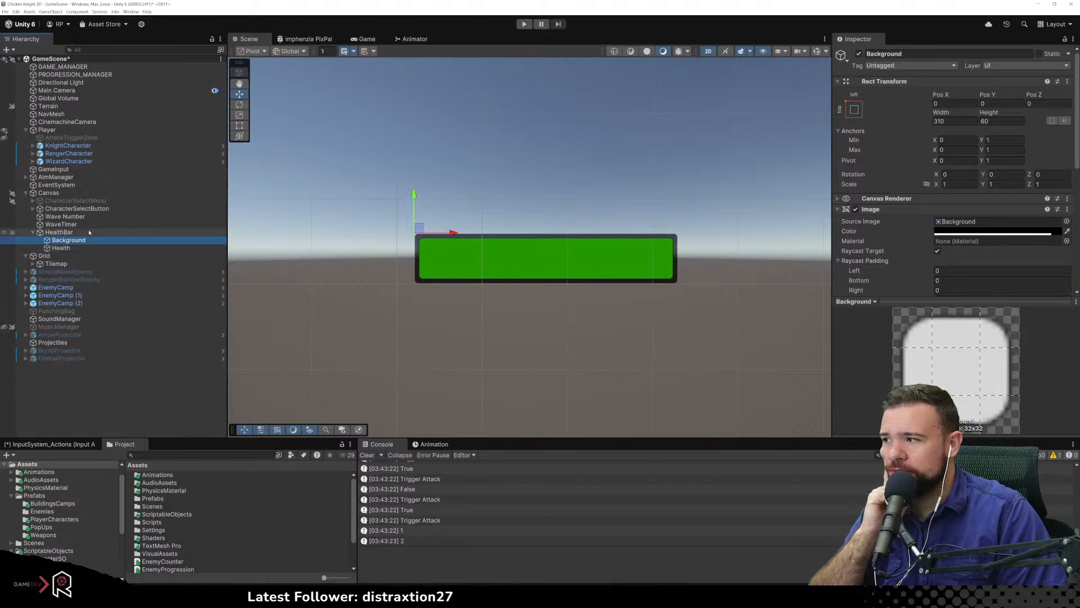
left_click(89, 232)
right_click(89, 231)
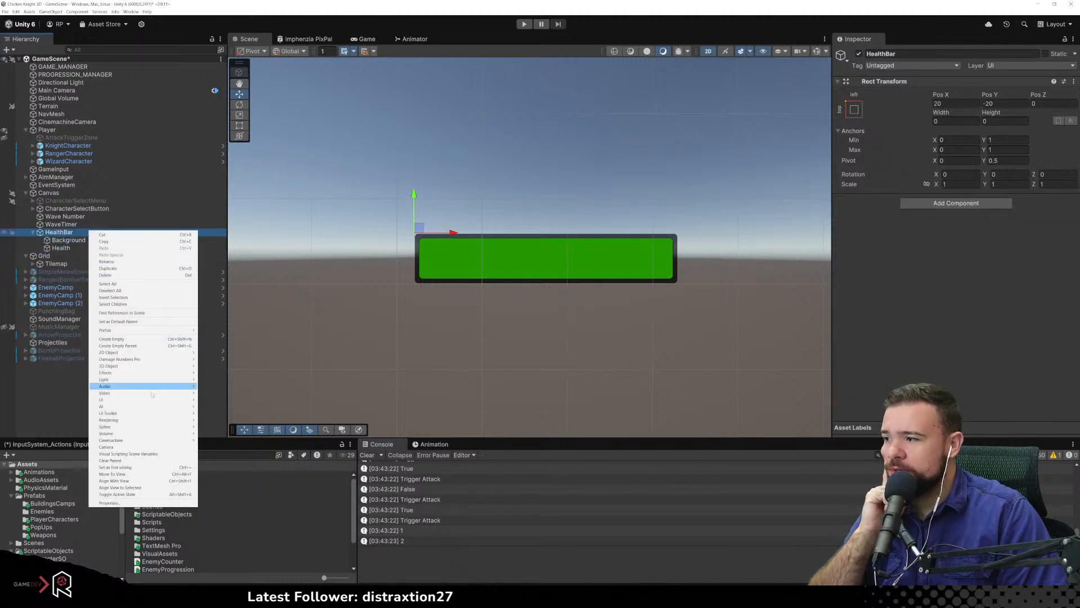
mouse_move(141, 399)
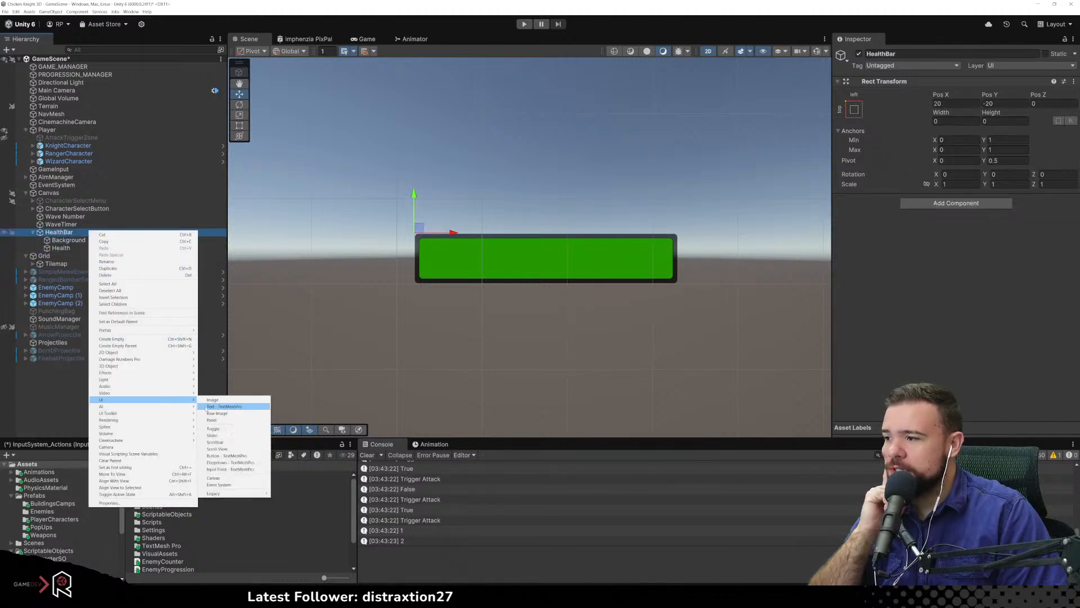
left_click(242, 406)
type("Health")
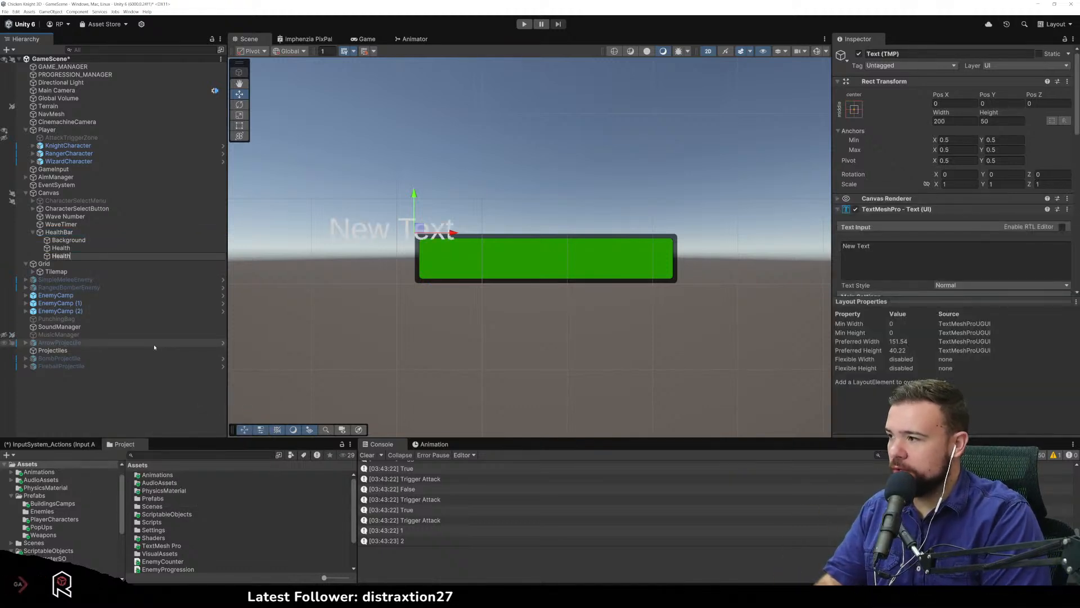
type("Amoun")
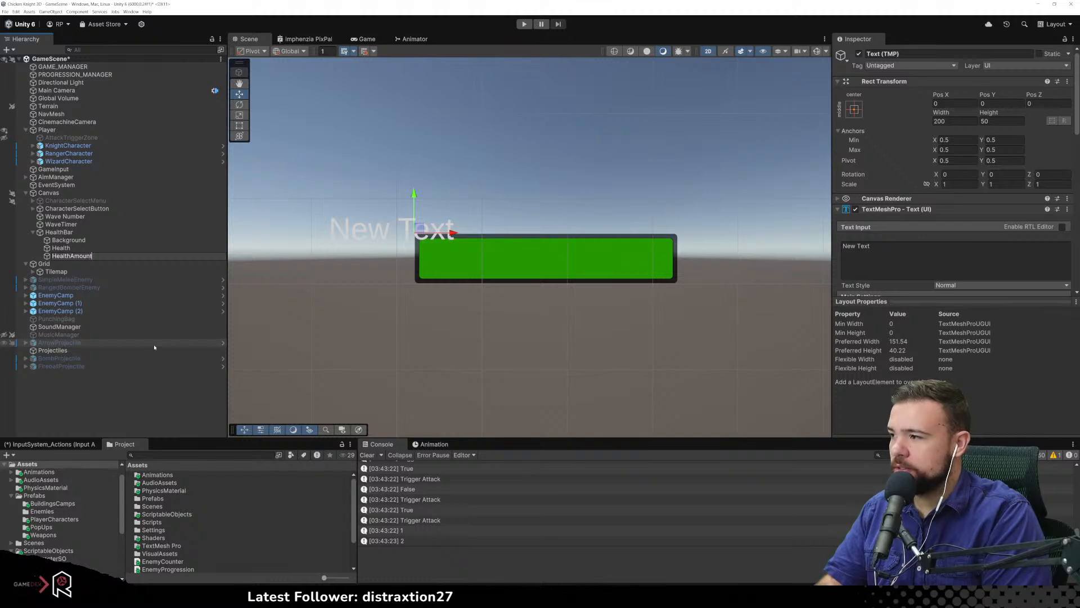
type("t")
key("Return")
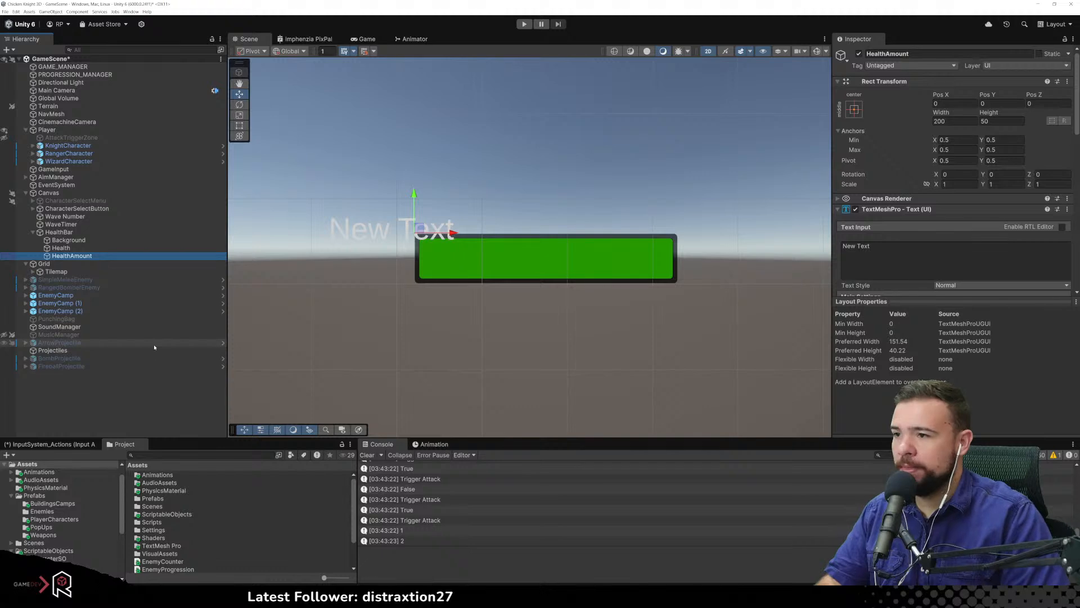
Place the HealthAmount text over the green bar at about Pos X 159, Pos Y -33.3, and set its width and height to 0
left_click_drag(419, 228, 555, 257)
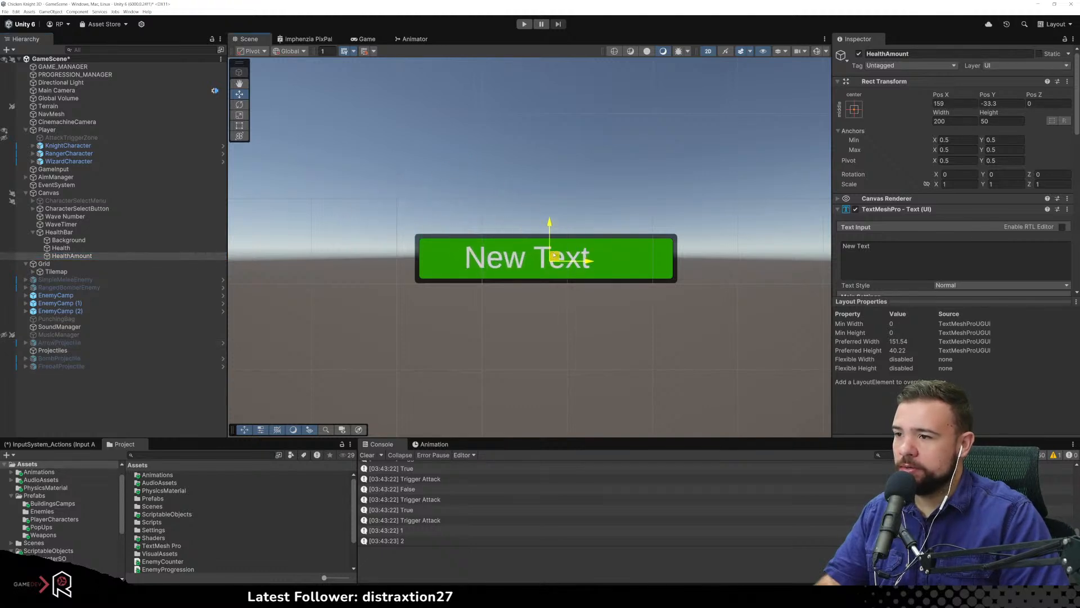
left_click(951, 120)
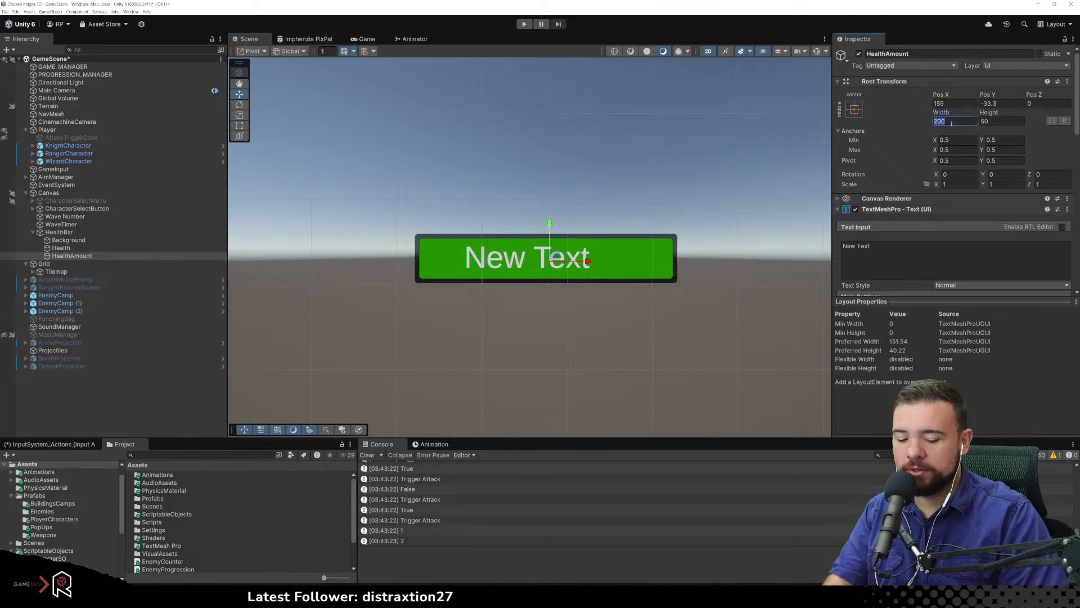
type("0")
left_click(999, 121)
type("0")
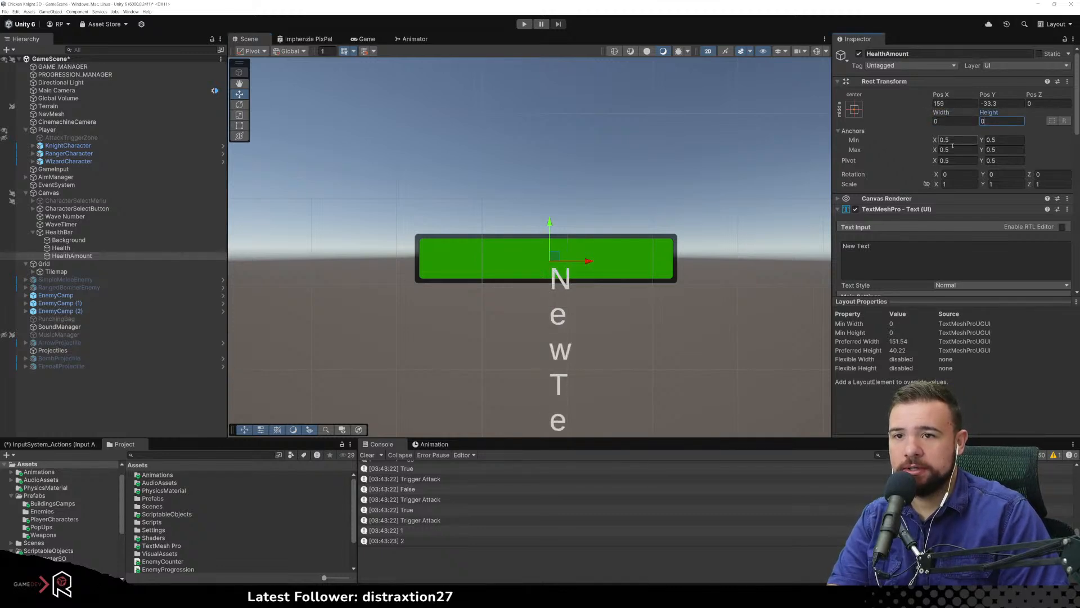
Set HealthAmount's anchor and pivot to top-left and its text wrapping mode to No Wrap
left_click(855, 109)
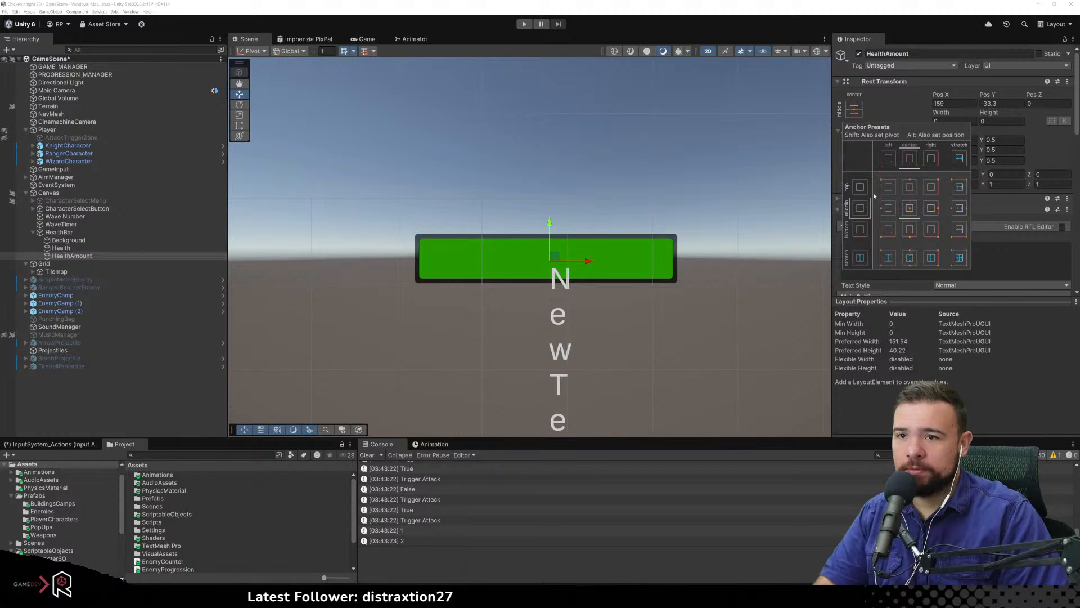
left_click(885, 194, "shift")
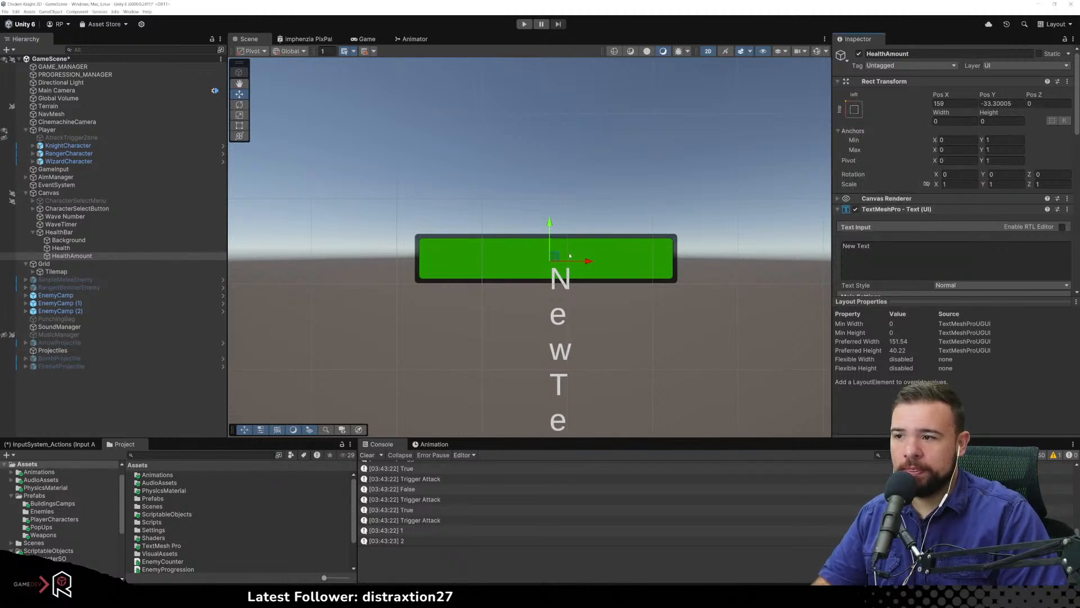
scroll(920, 233, "down", 6)
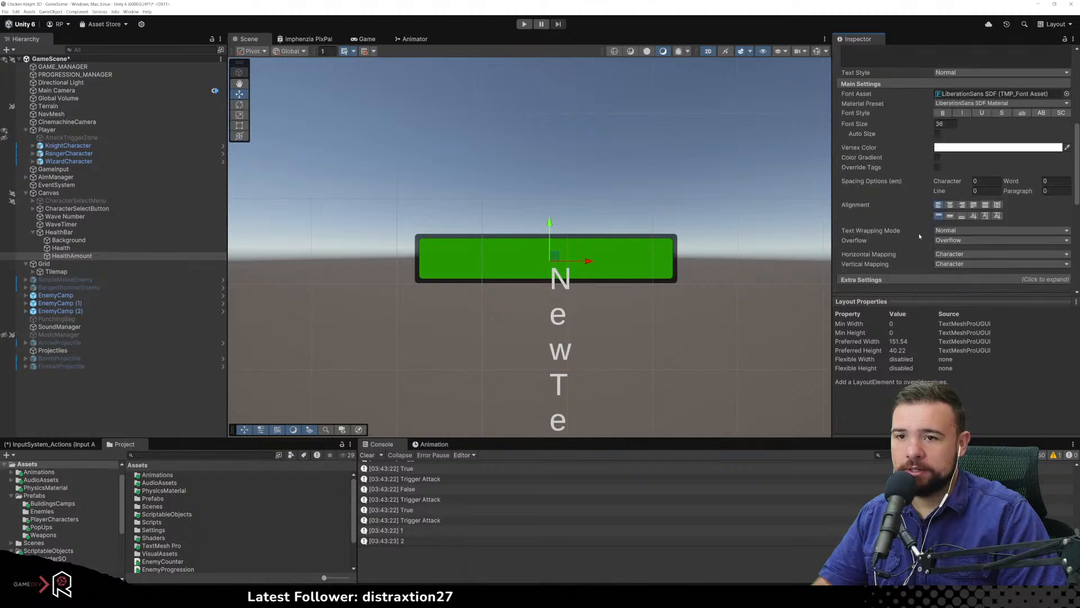
left_click(956, 230)
left_click(942, 241)
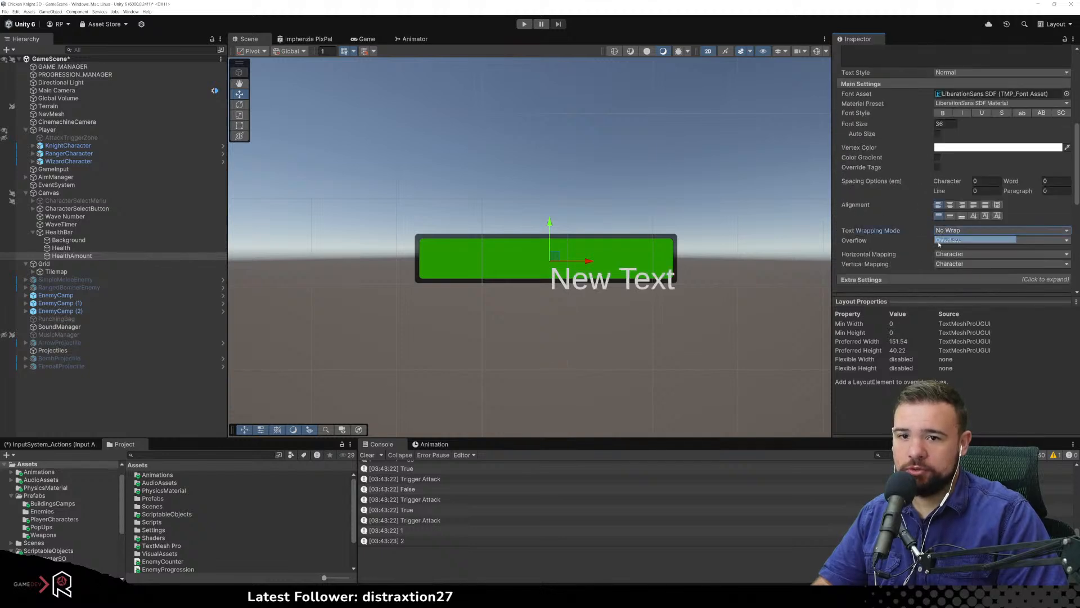
Move HealthAmount to about Pos X 16.5, Pos Y -7.9, and set its anchor and pivot to middle-left
left_click_drag(552, 257, 433, 240)
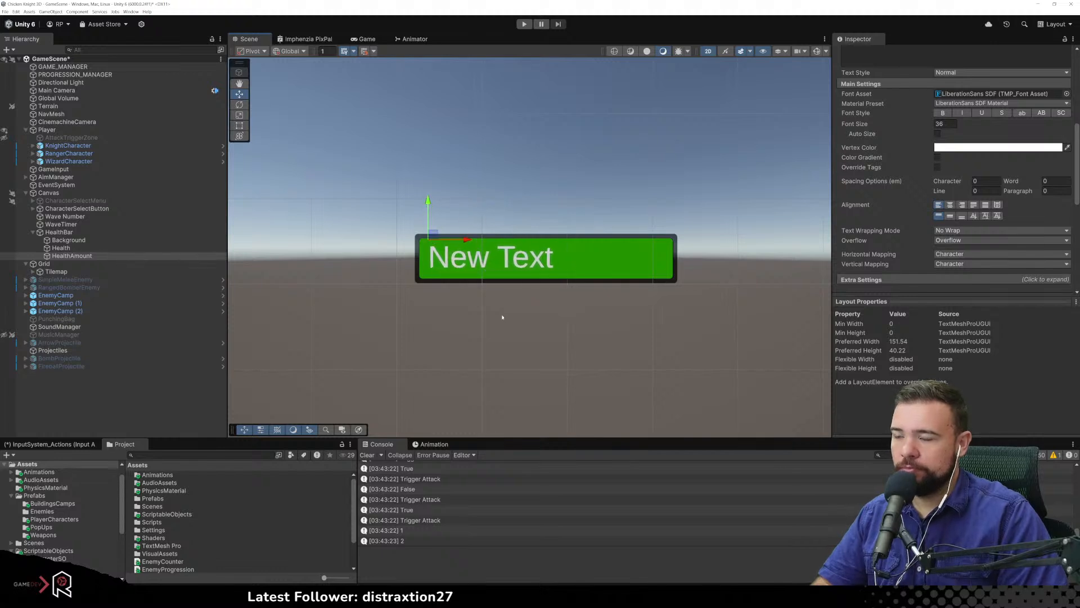
scroll(900, 141, "up", 8)
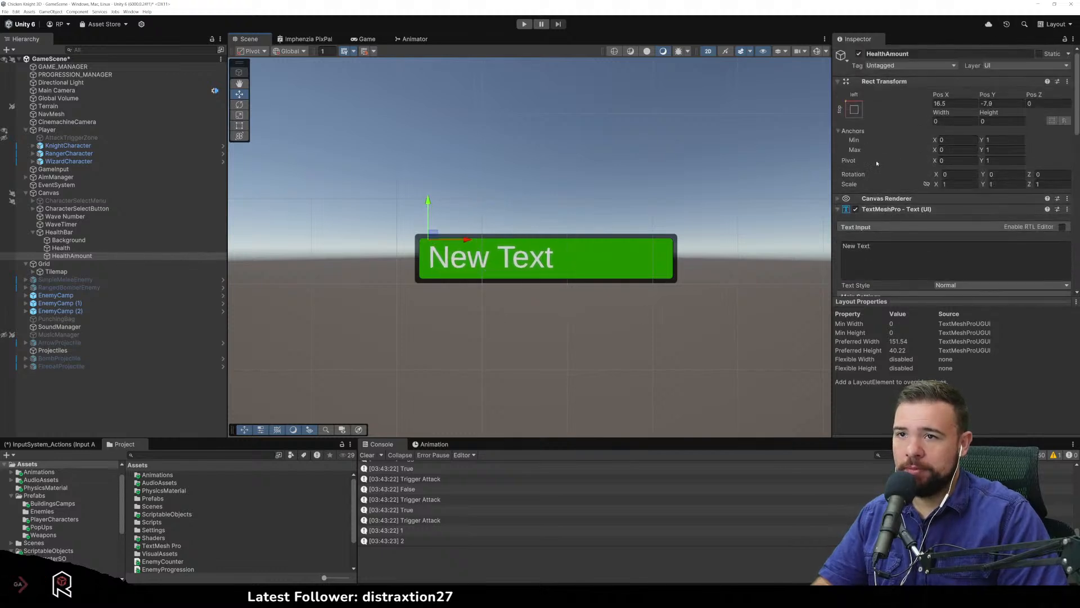
left_click(852, 110)
left_click(884, 209)
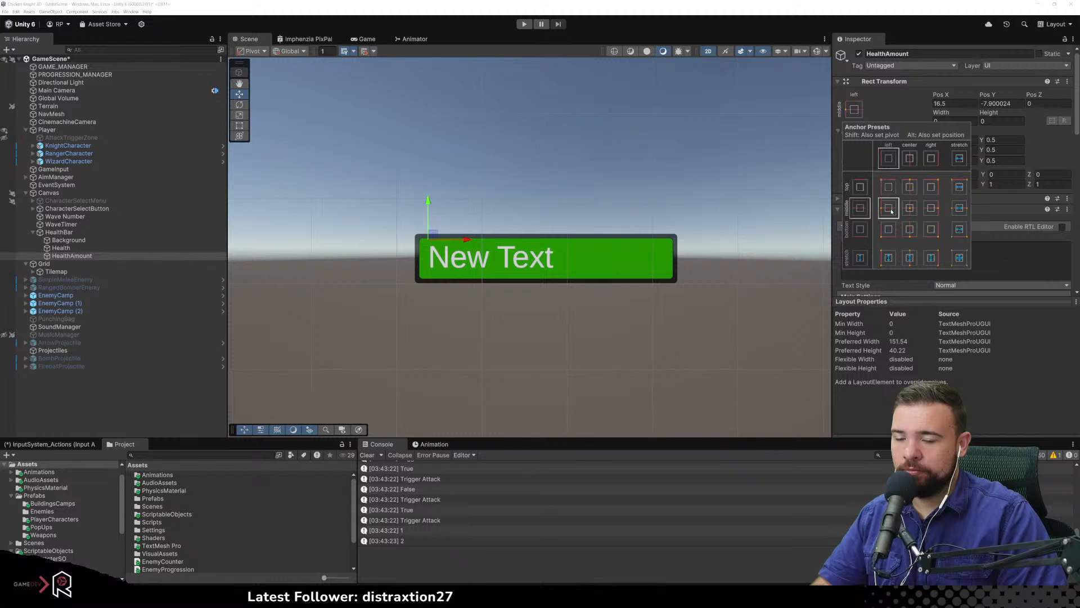
left_click(891, 211)
left_click(854, 109)
left_click(892, 190, "shift")
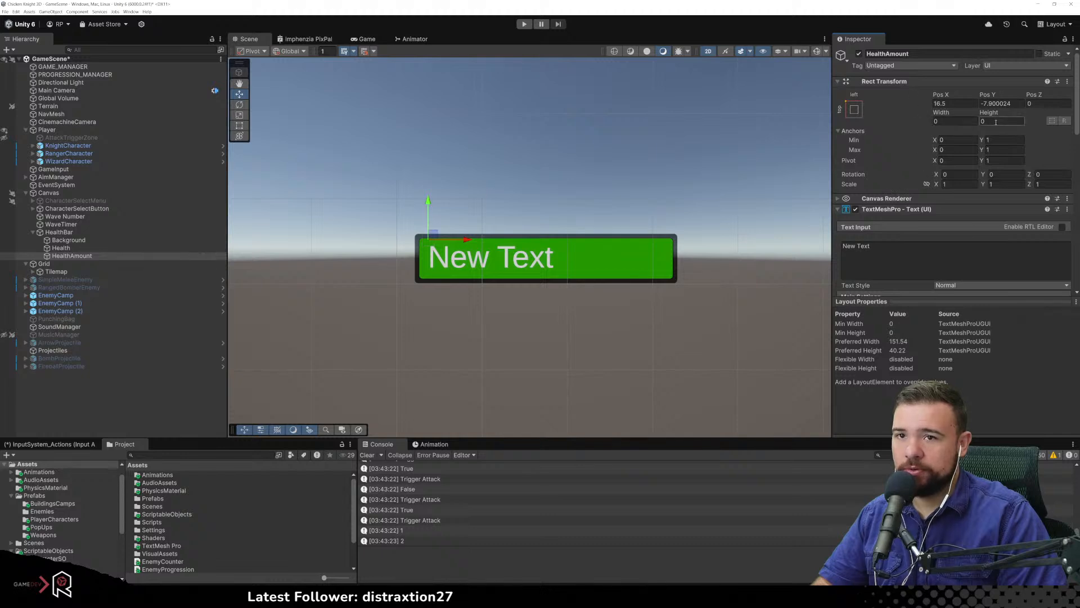
left_click(854, 109)
left_click(886, 209, "shift")
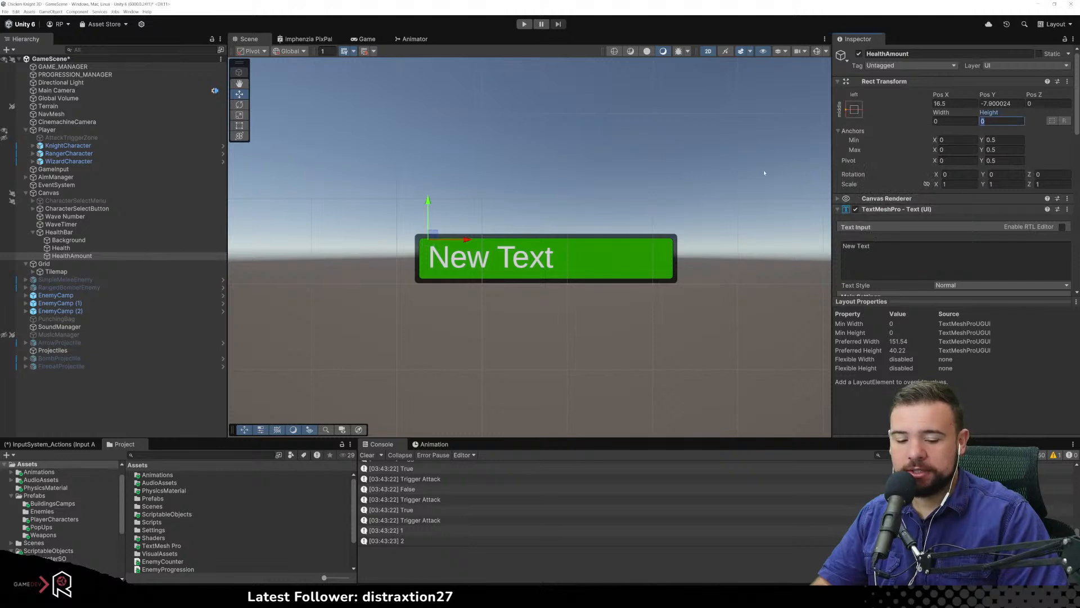
Set HealthAmount's height to 50 and its Pos Y to -25
type("50")
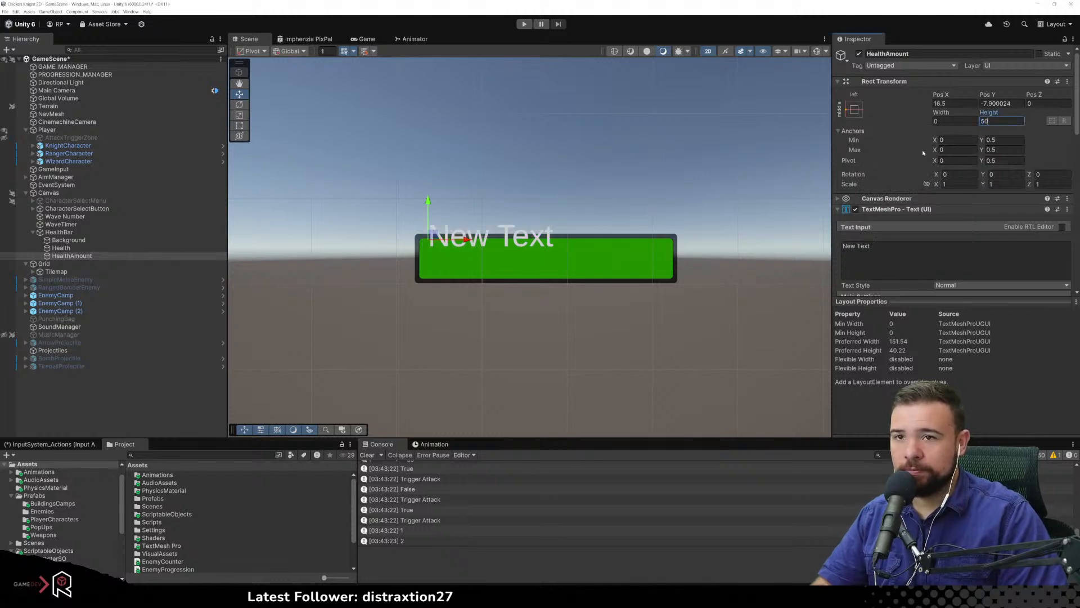
left_click(1007, 104)
type("-")
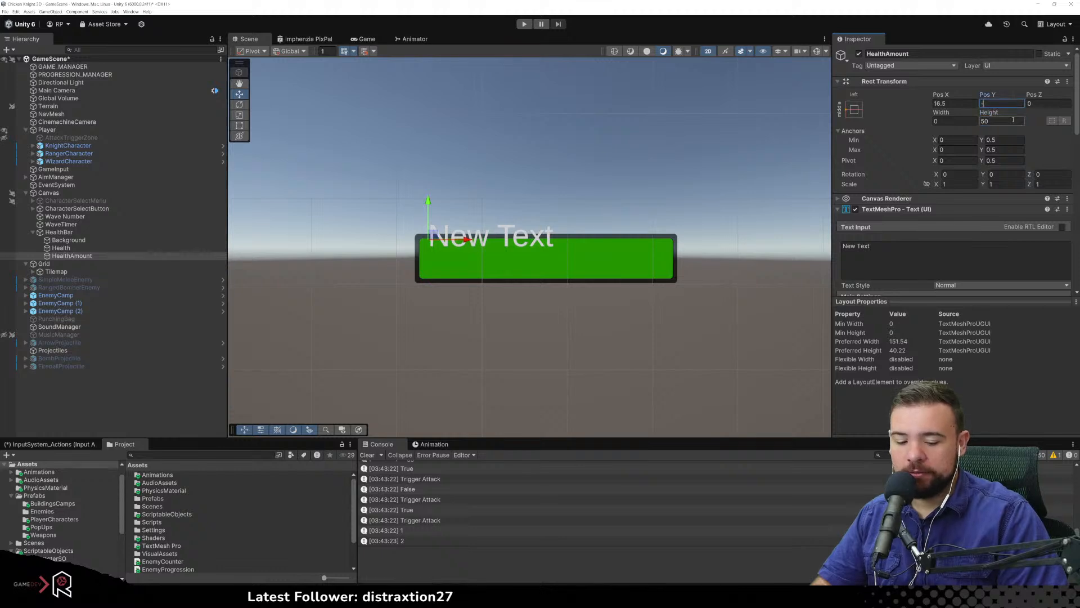
type("25")
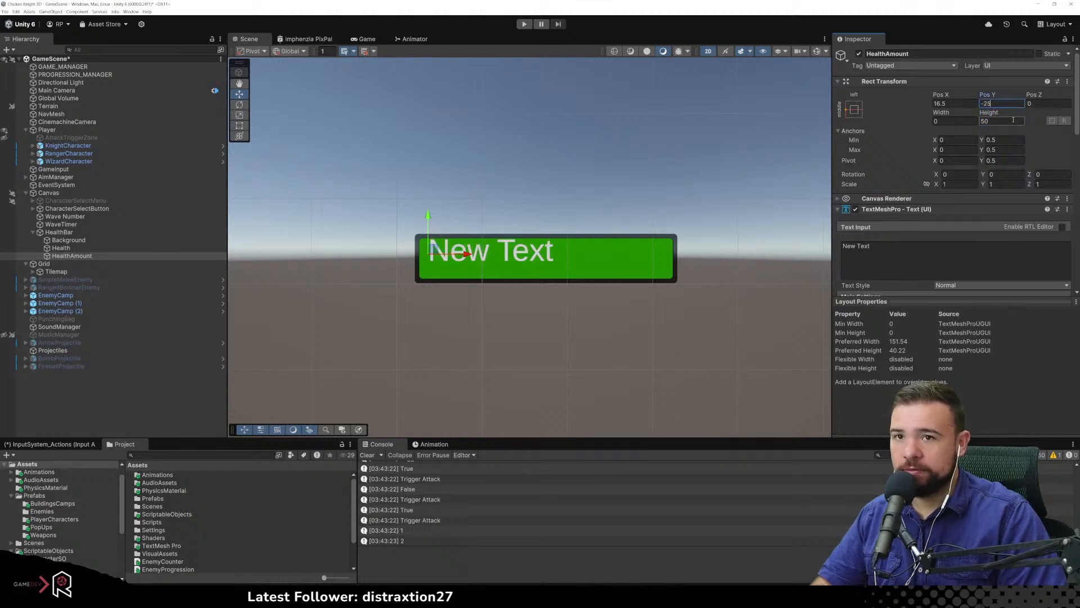
Compare the Background and Health transforms, and set HealthAmount's Pos Y to -30
left_click(101, 241)
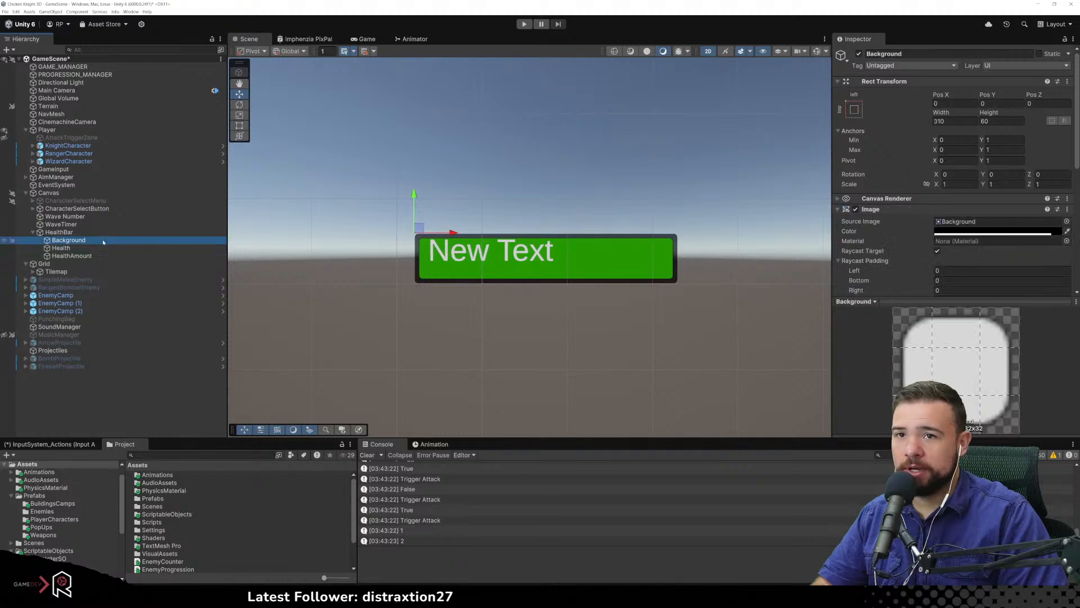
left_click(91, 249)
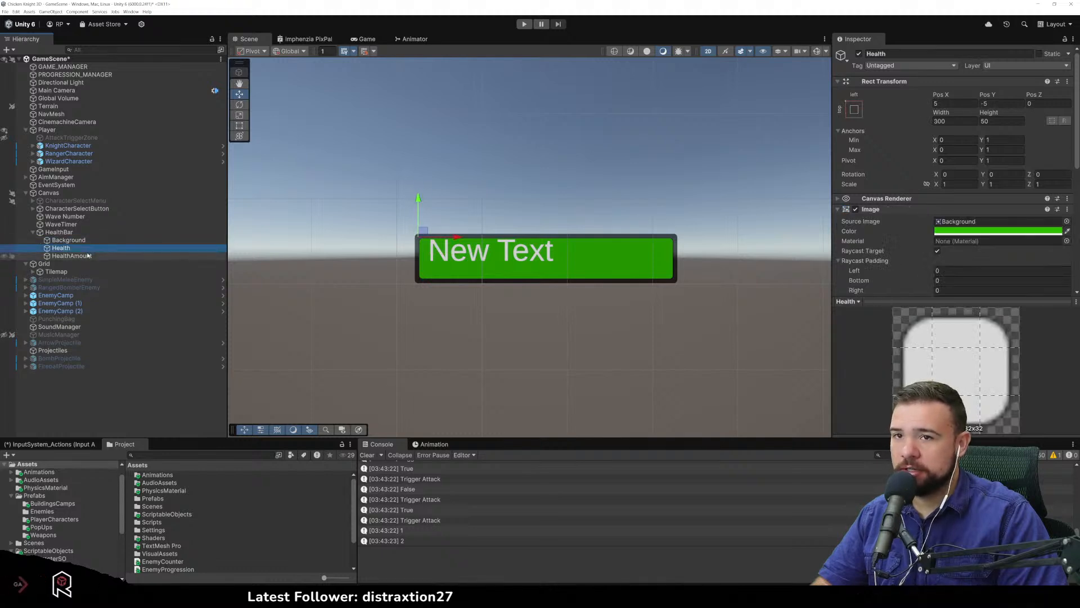
left_click(88, 255)
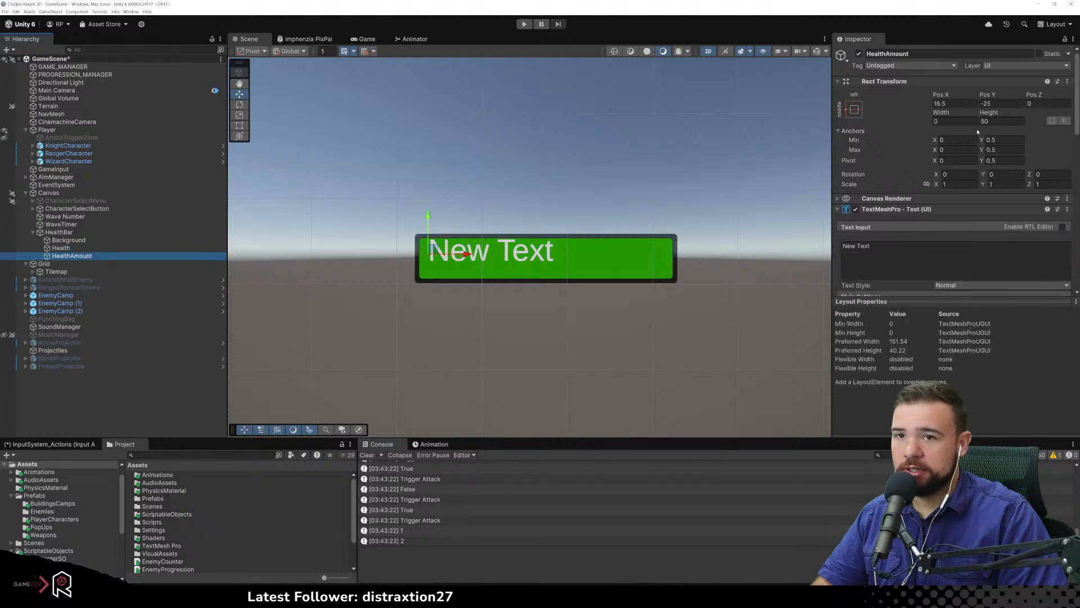
left_click(998, 104)
type("-30")
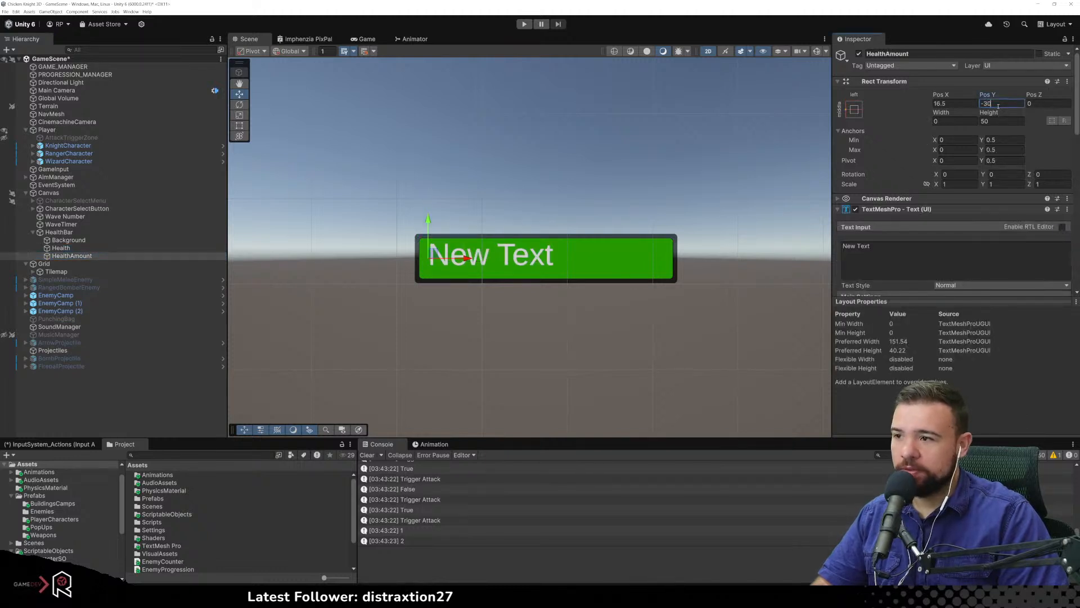
Set the HealthAmount text's vertical alignment to middle
left_click(86, 248)
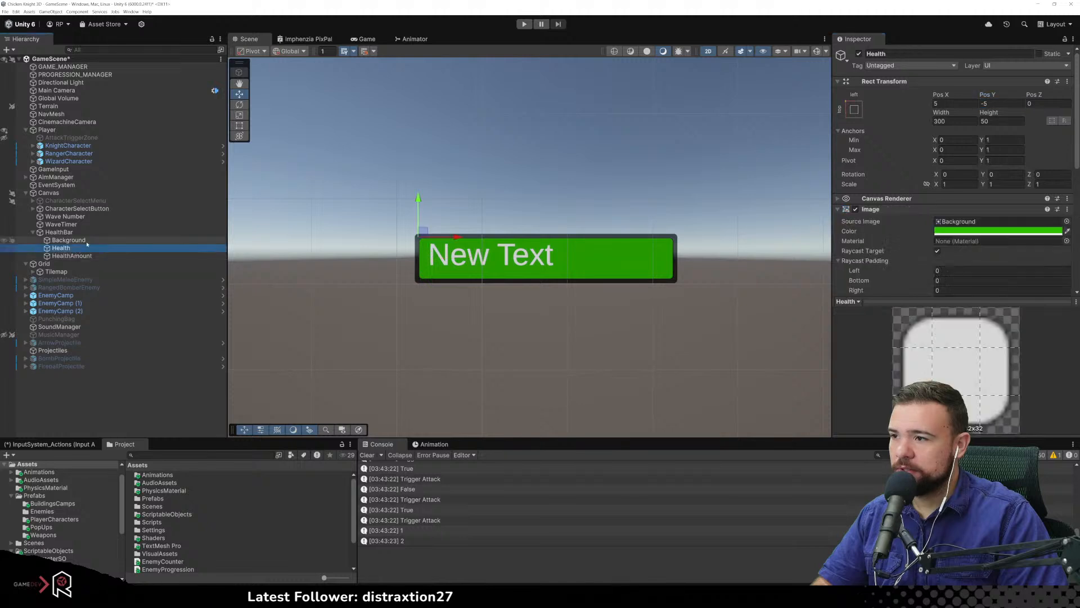
left_click(86, 240)
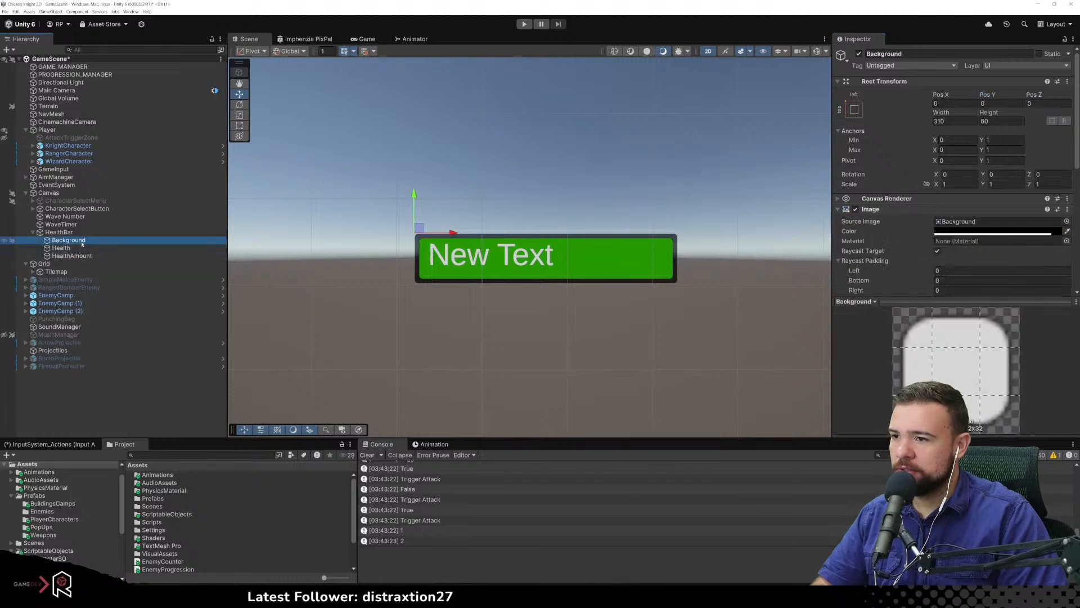
left_click(74, 256)
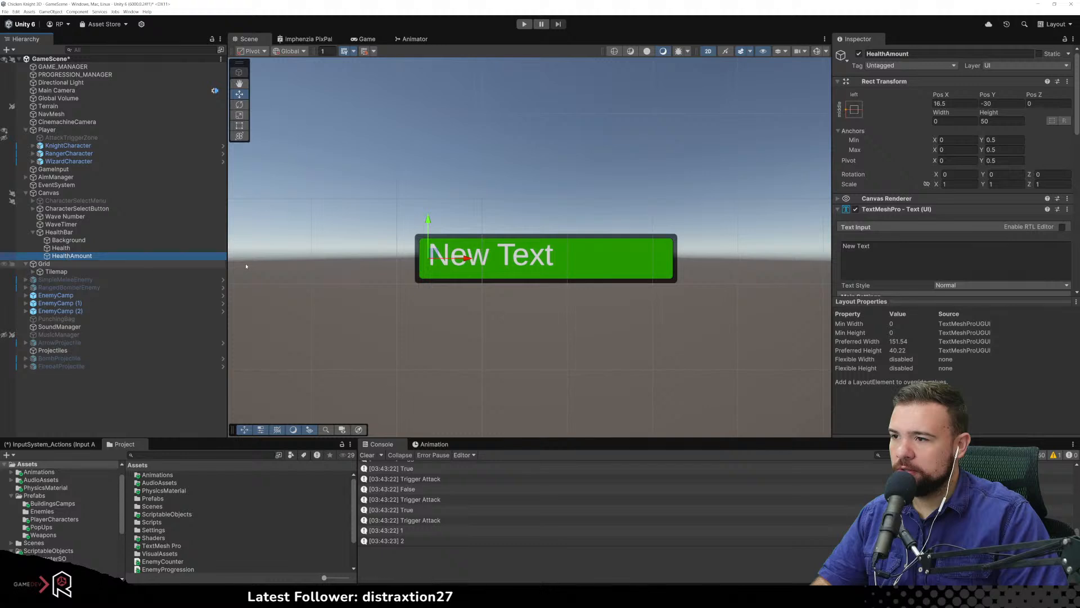
scroll(982, 184, "down", 5)
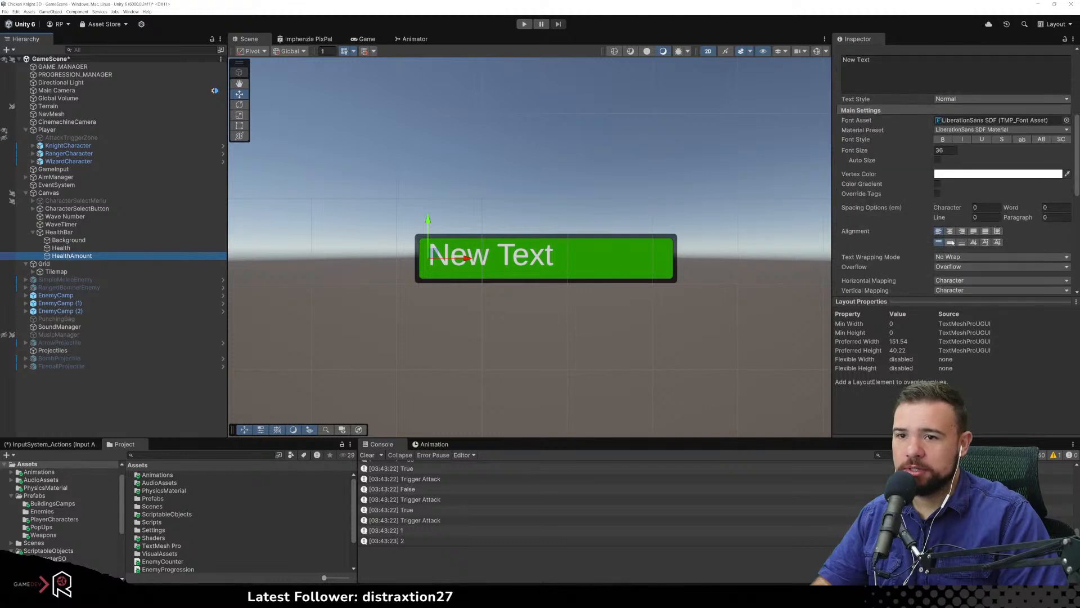
left_click(950, 242)
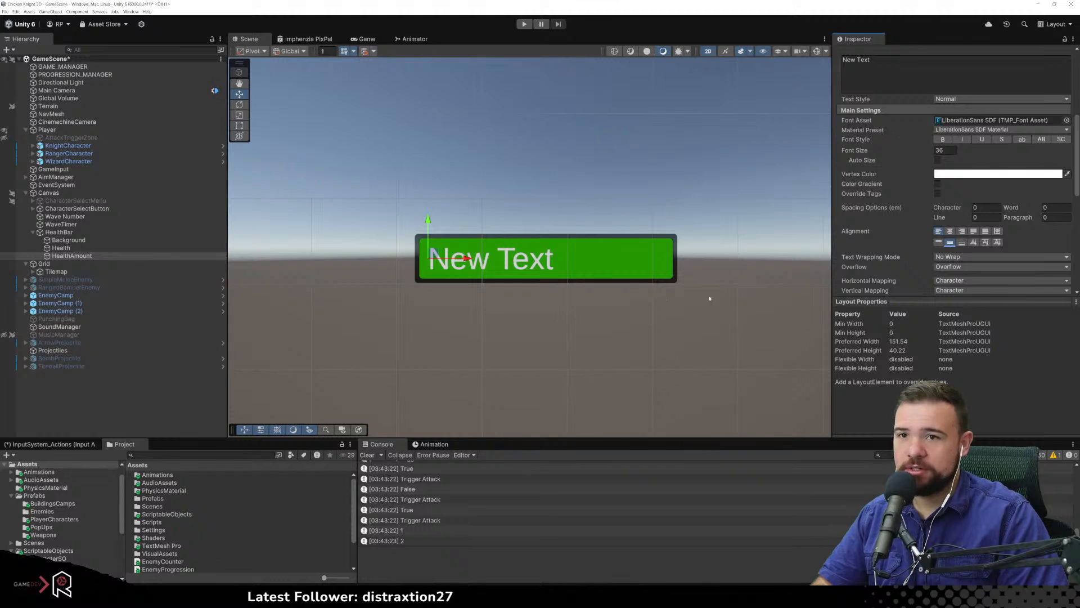
Set HealthAmount's anchor to middle-center and its Pos X to 310/2
scroll(956, 168, "up", 5)
left_click(955, 103)
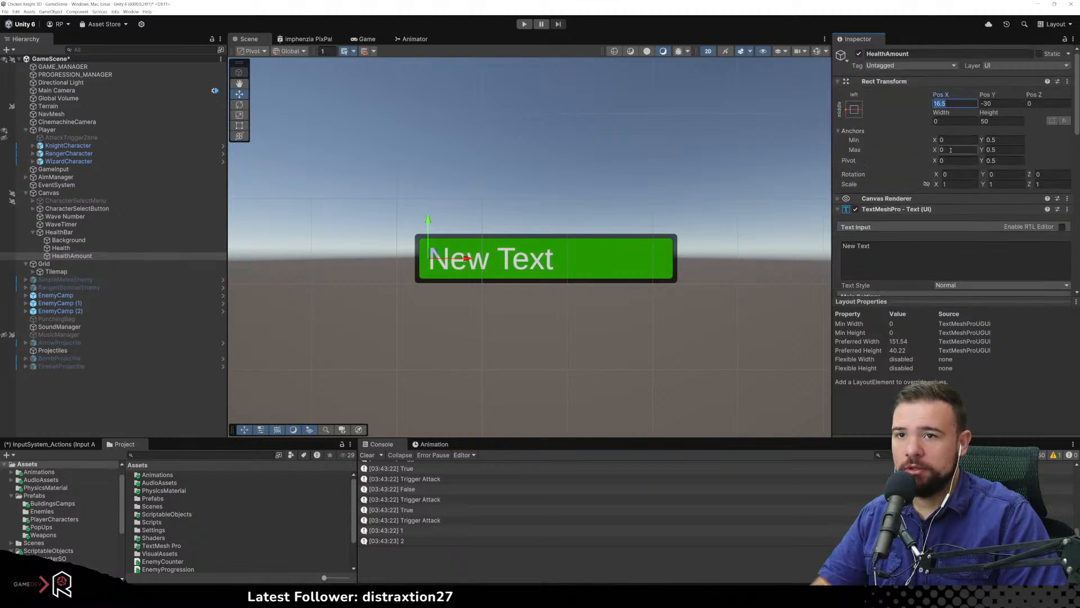
left_click(854, 110)
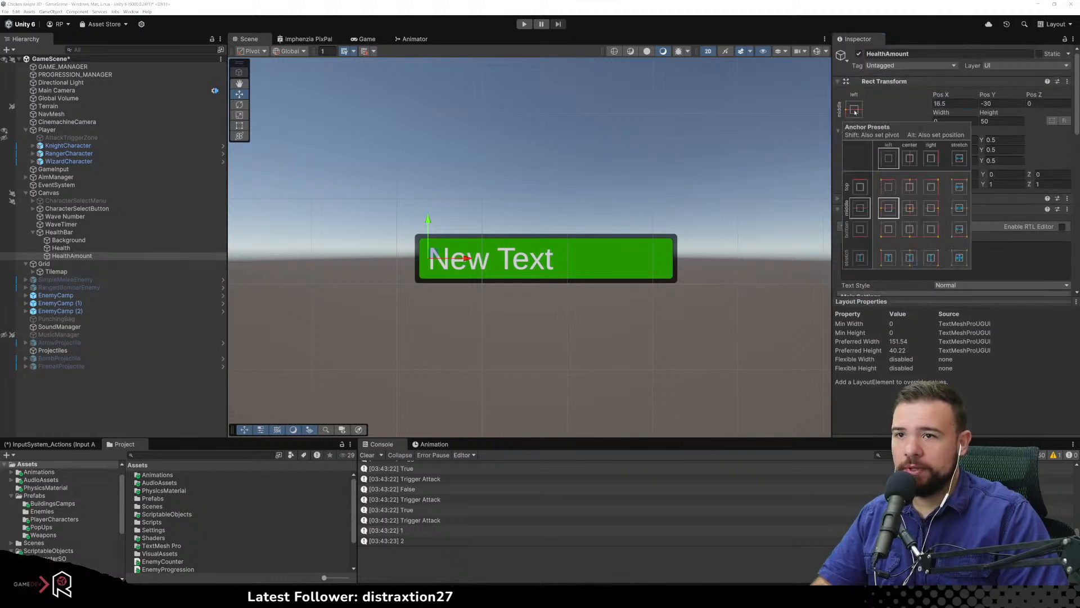
left_click(910, 208)
left_click(955, 104)
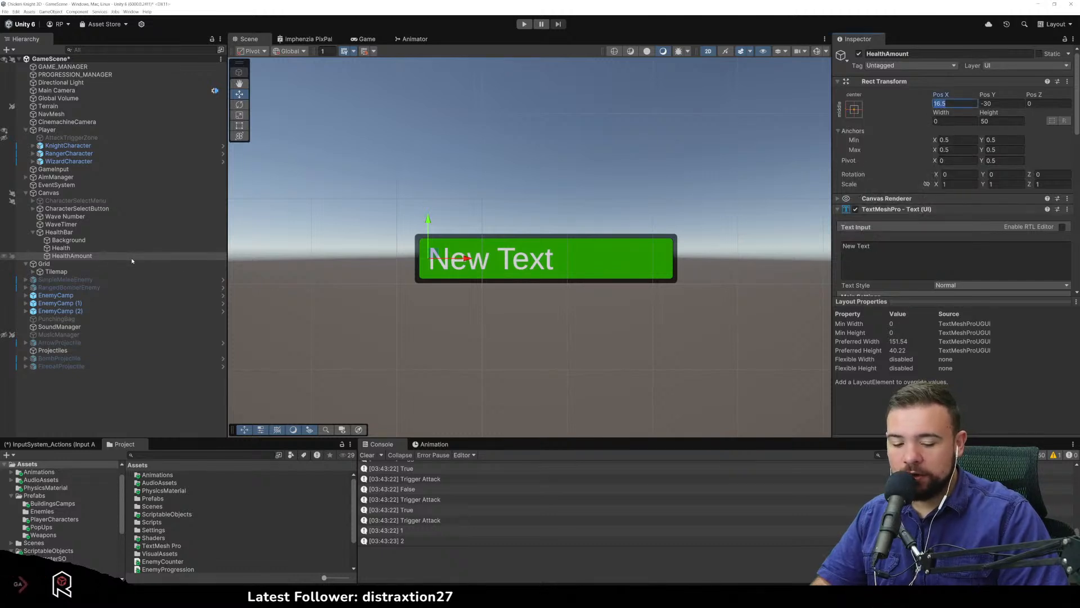
type("310")
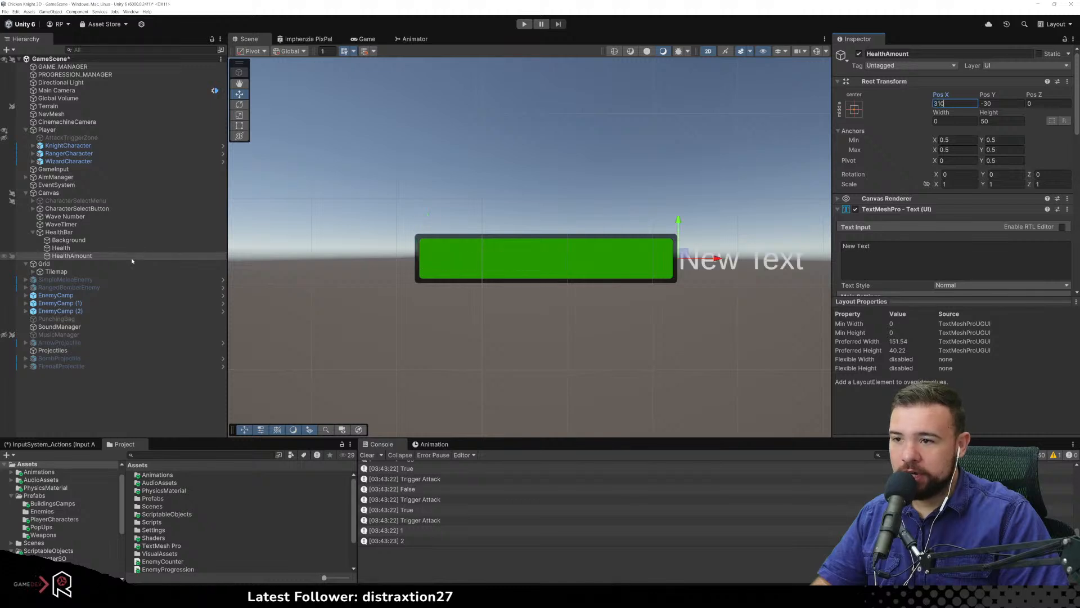
type("/2")
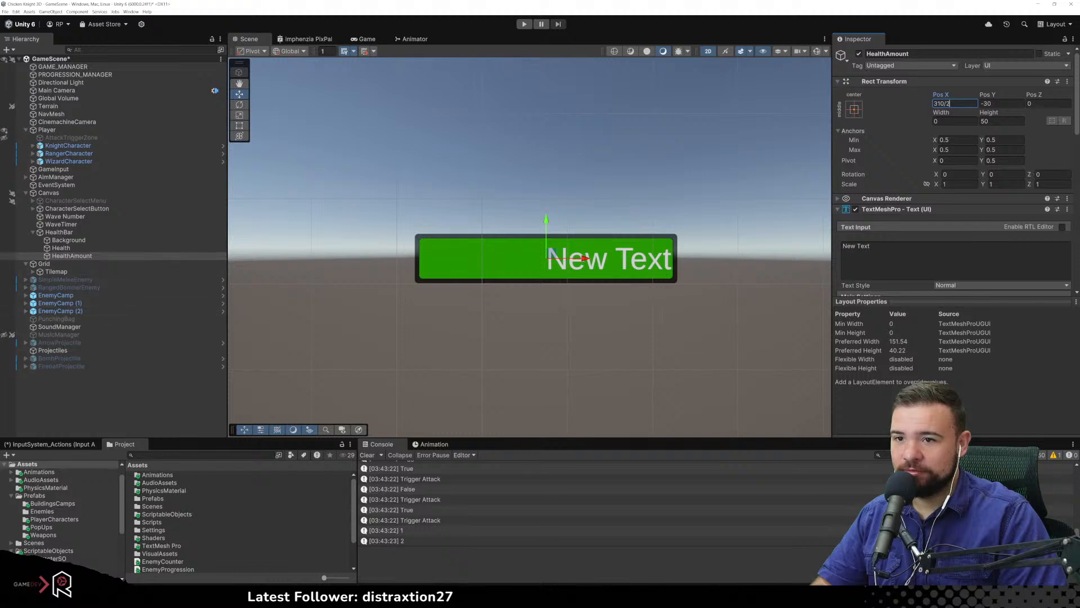
Center the HealthAmount text horizontally and deselect it
scroll(976, 232, "down", 6)
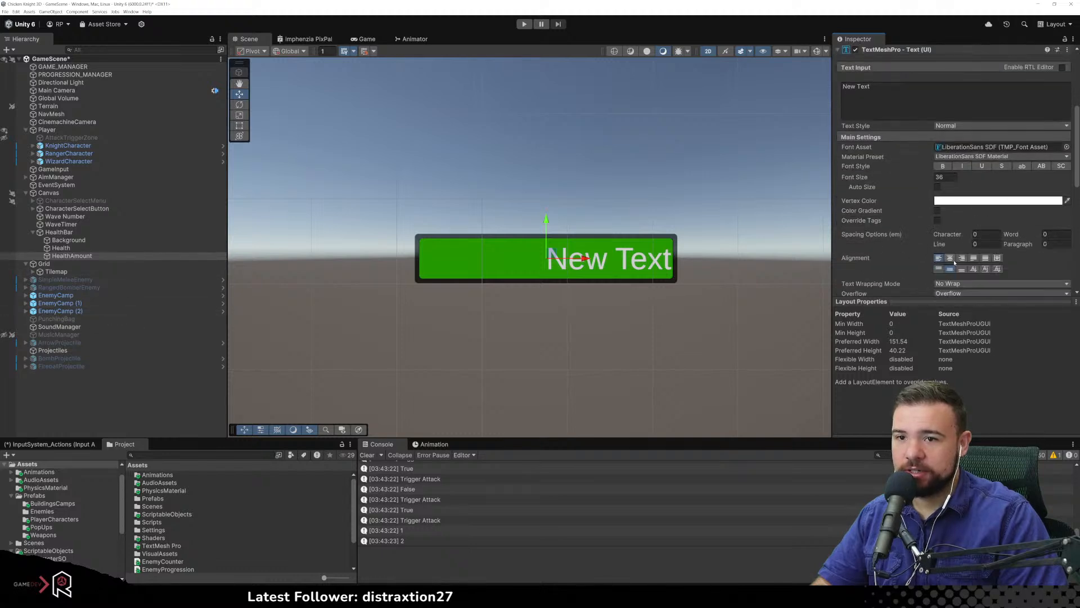
left_click(950, 259)
left_click(569, 326)
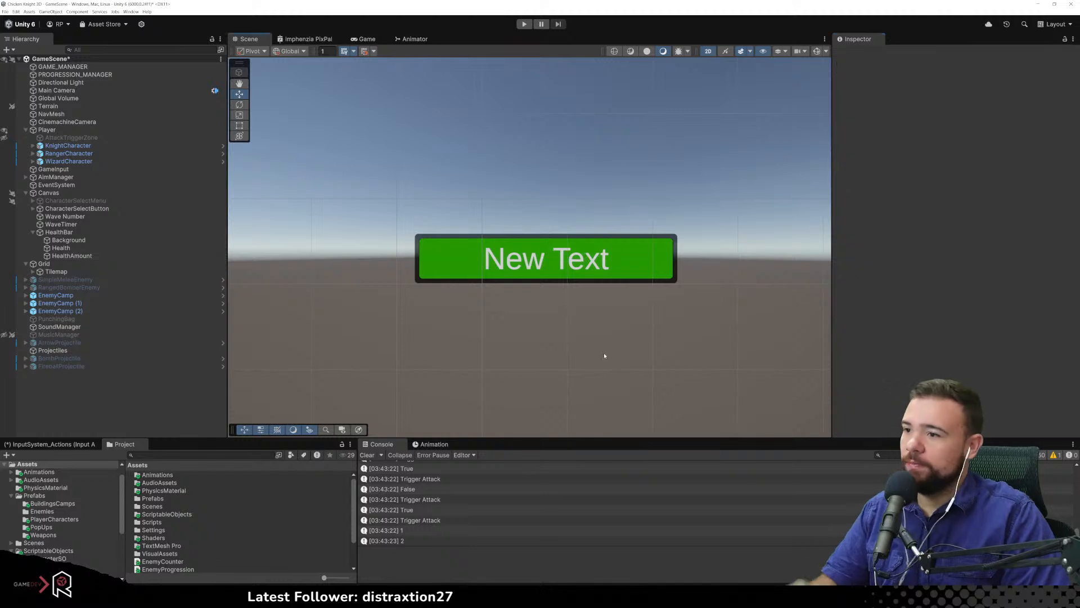
Set the HealthAmount text of the health bar to "355 / 500"
left_click(72, 255)
left_click(923, 249)
type("355 / 500")
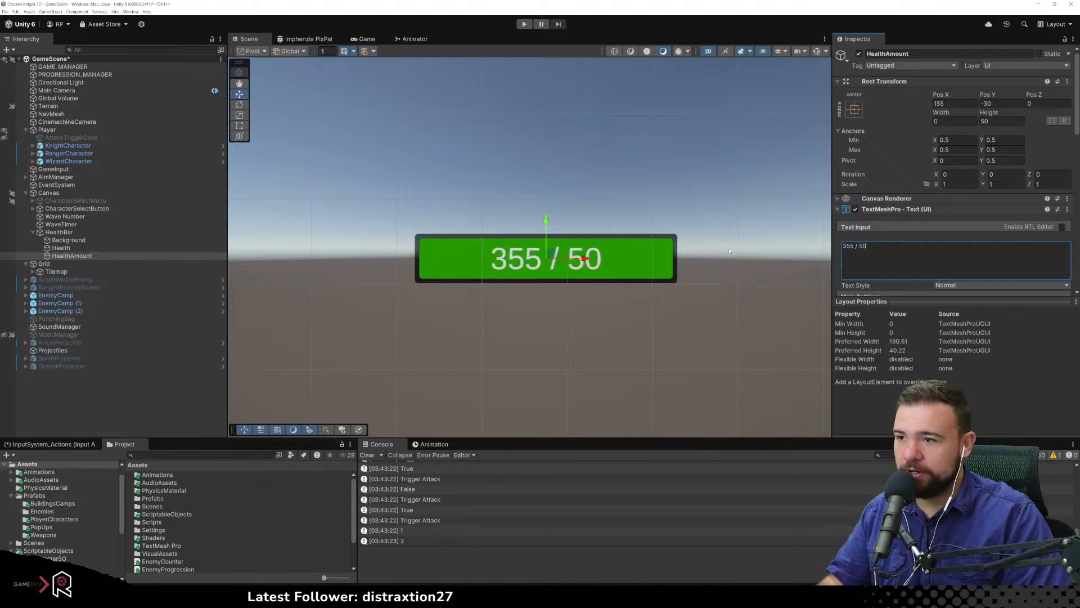
left_click(641, 288)
scroll(590, 294, "down", 6)
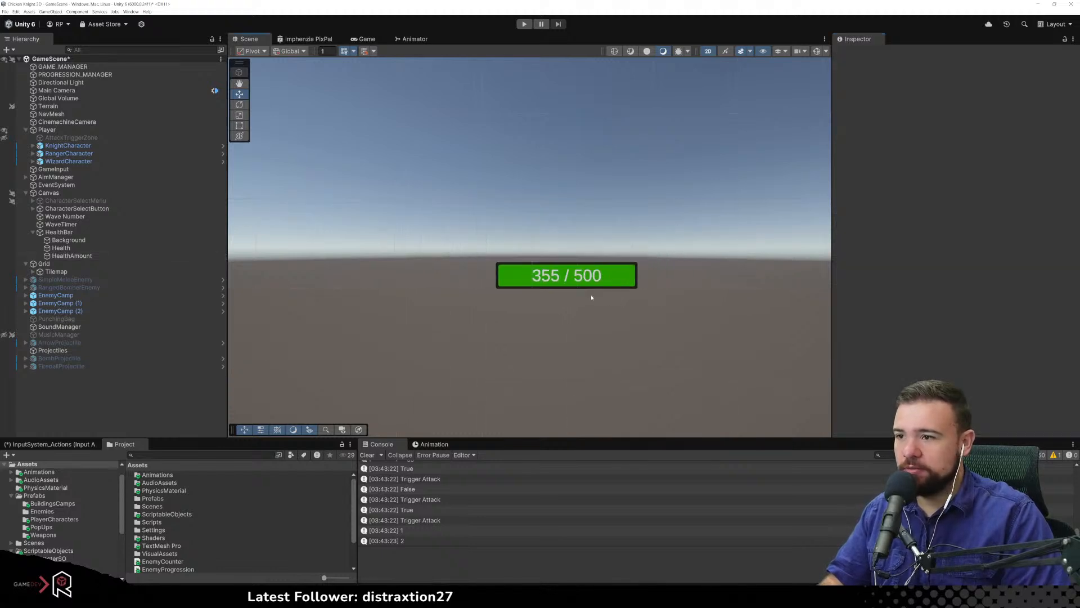
scroll(599, 298, "up", 6)
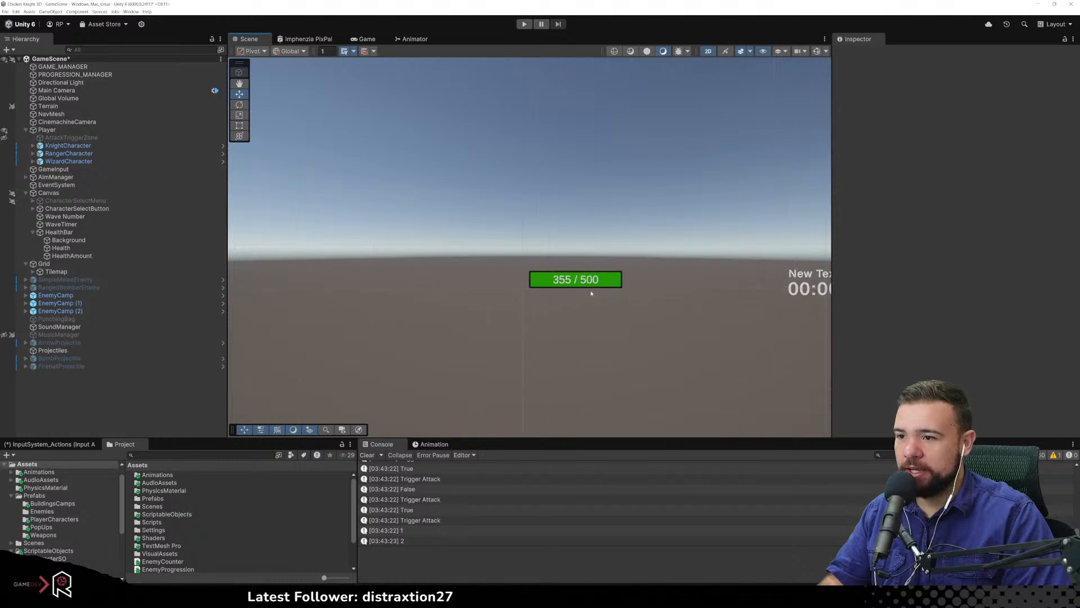
Preview the green Health image at reduced widths and restore its width to 300
left_click(61, 247)
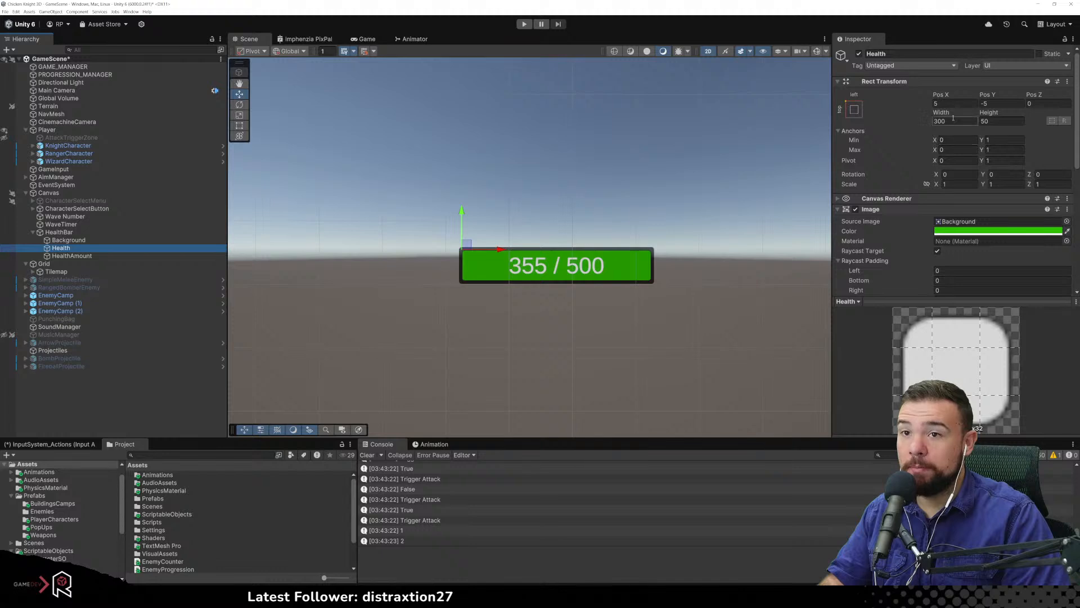
mouse_move(945, 115)
left_mouse_down()
mouse_move(776, 119)
mouse_move(784, 125)
mouse_move(680, 141)
left_mouse_up()
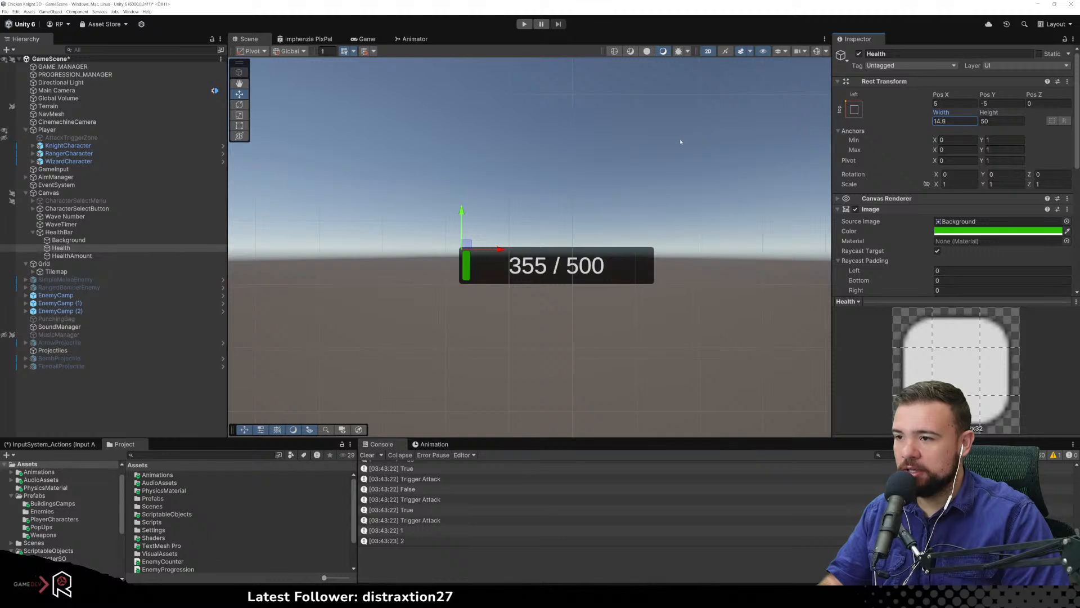
left_click_drag(684, 141, 941, 145)
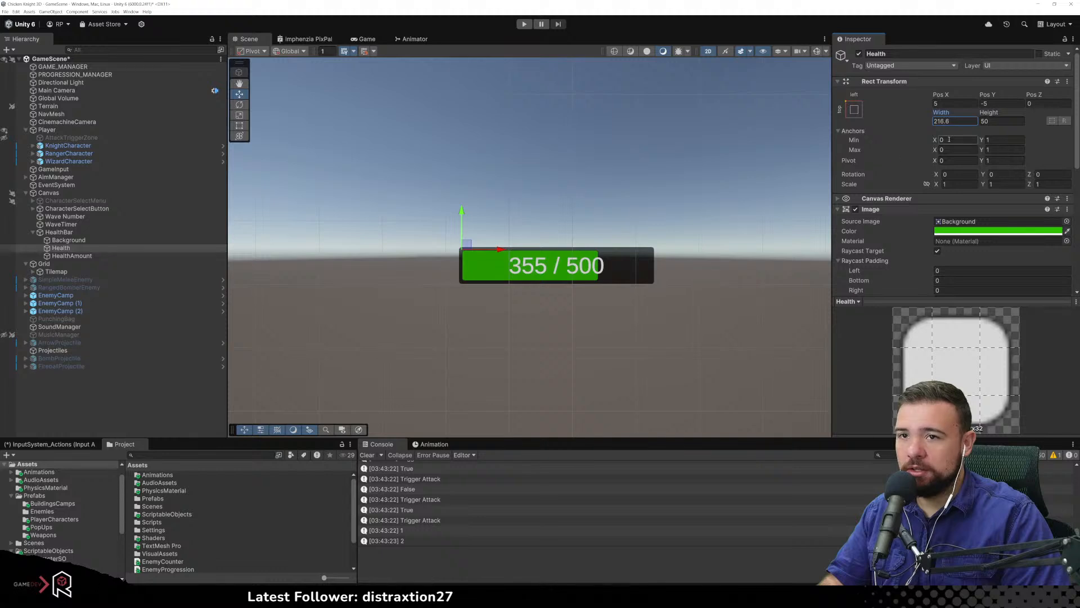
left_click(950, 121)
type("300")
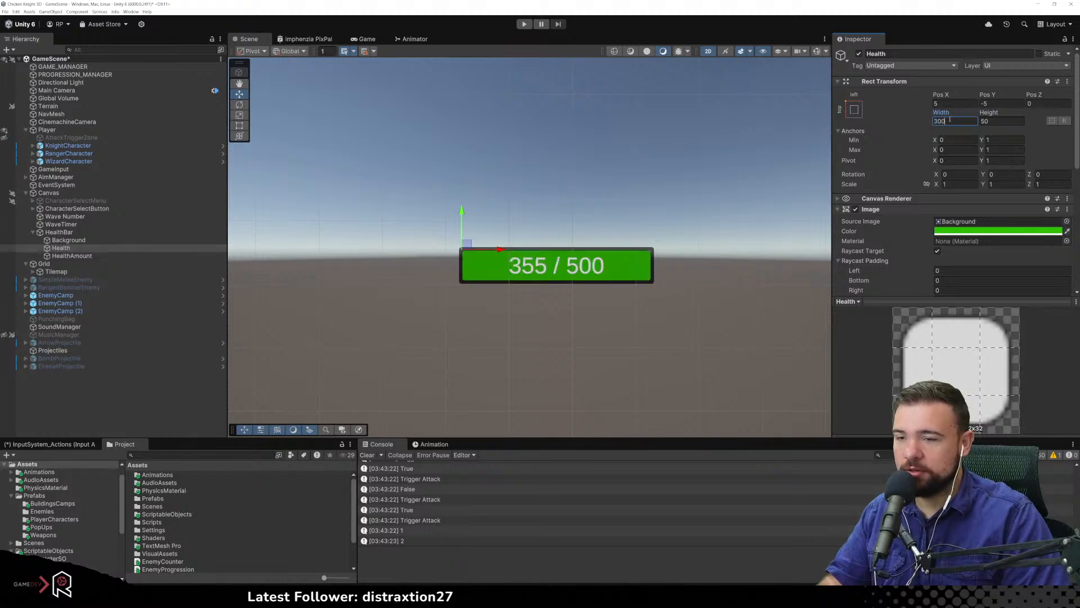
Examine the health bar's placement on the canvas and the Image settings of its Background and Health objects
left_click(667, 135)
scroll(647, 254, "down", 3)
middle_click_drag(620, 270, 404, 177)
scroll(572, 200, "down", 4)
middle_click_drag(582, 200, 550, 252)
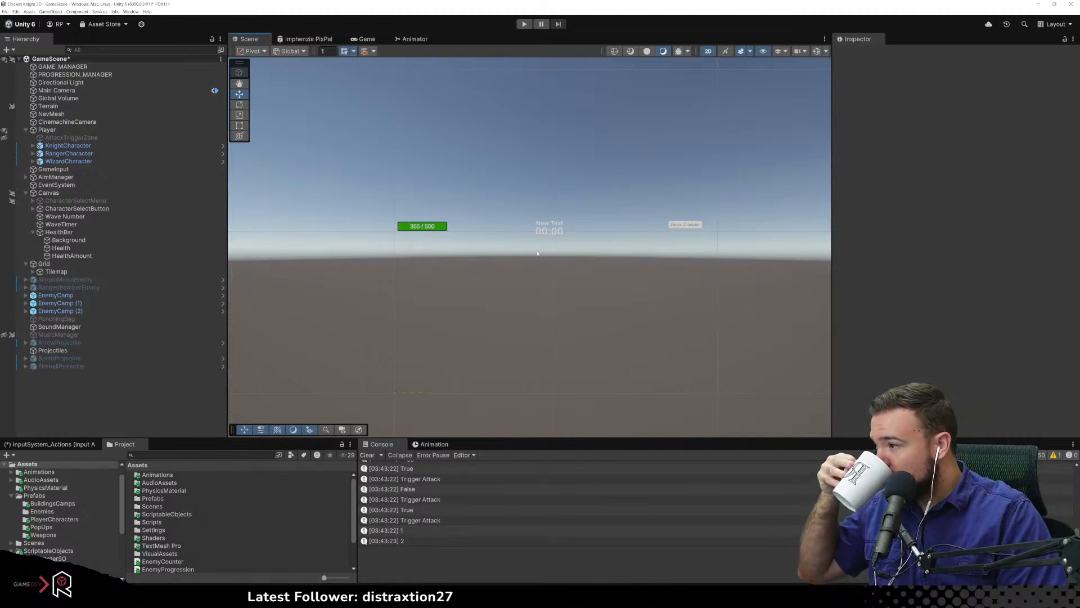
left_click(141, 245)
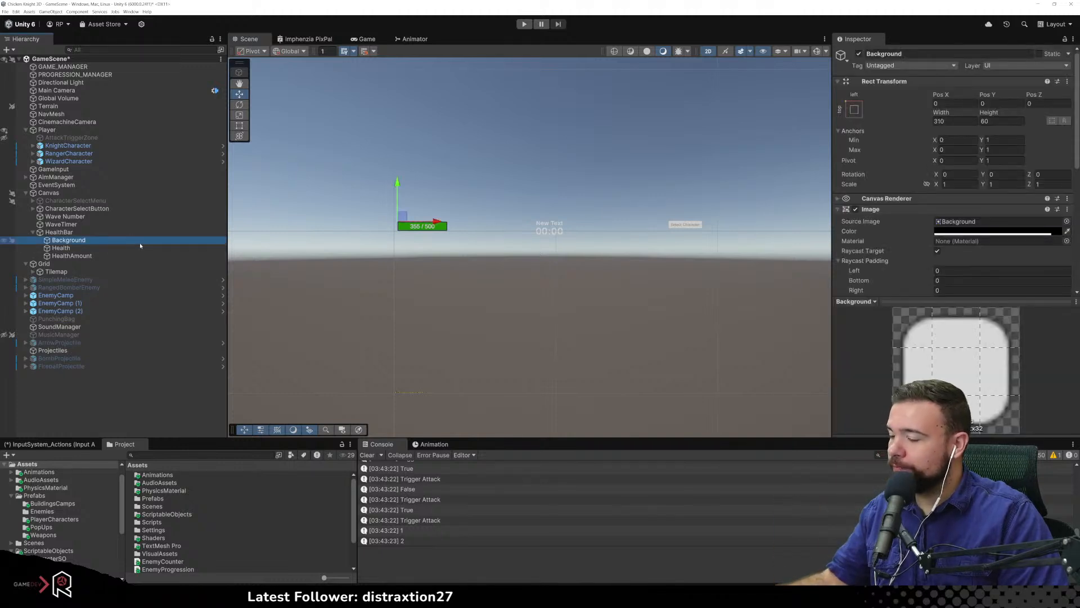
left_click(834, 211)
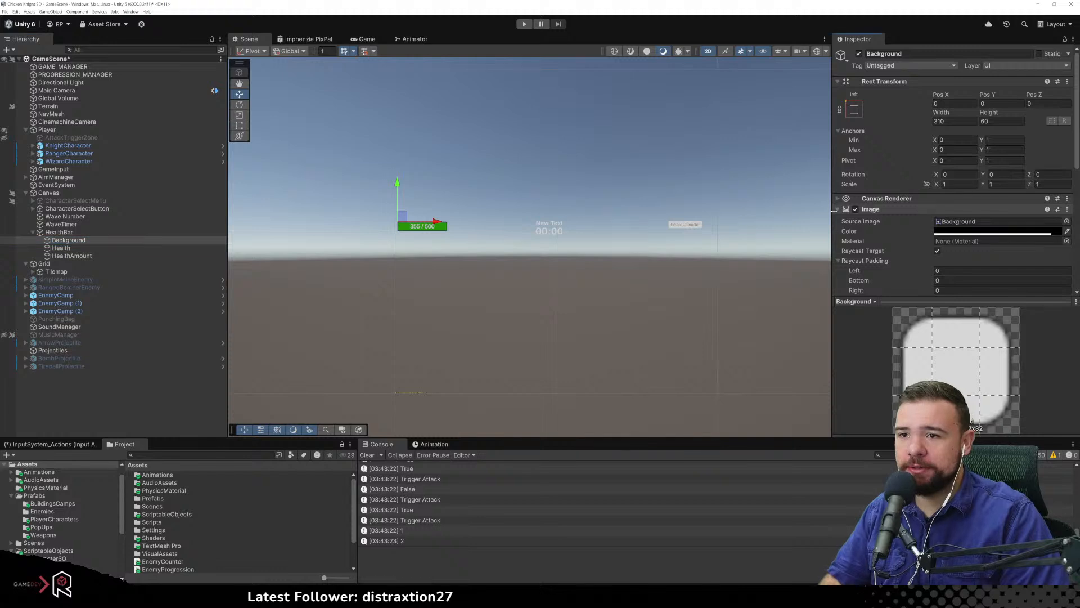
left_click(836, 208)
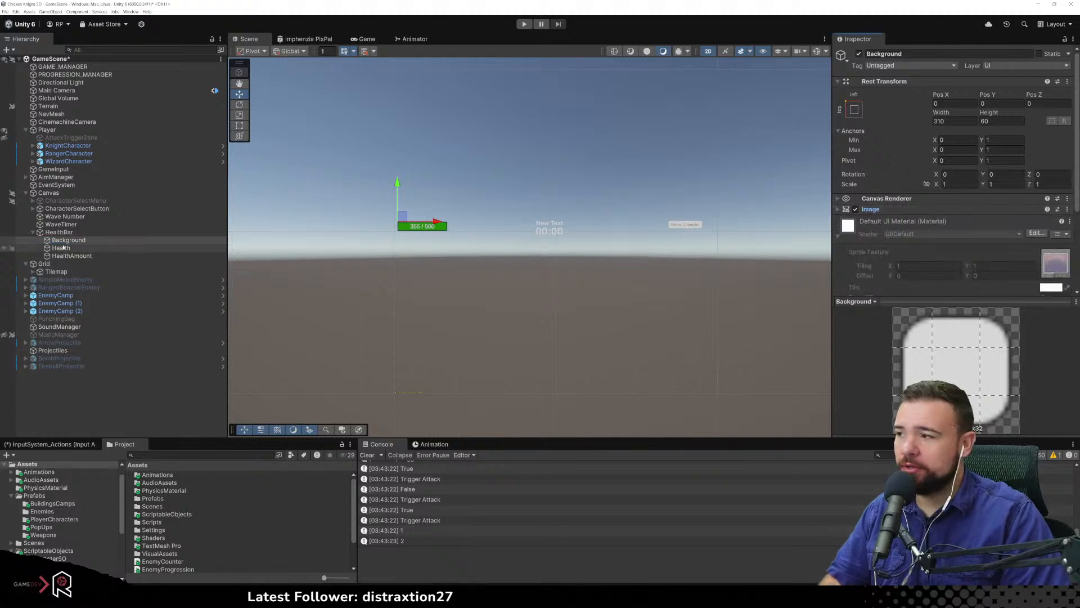
left_click(141, 251)
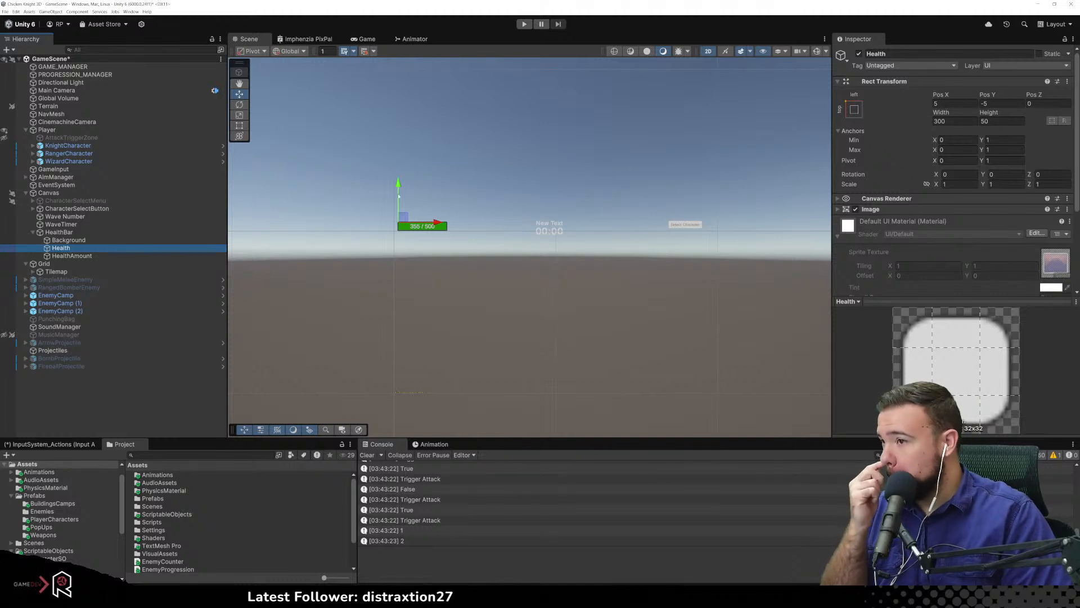
scroll(1029, 217, "down", 3)
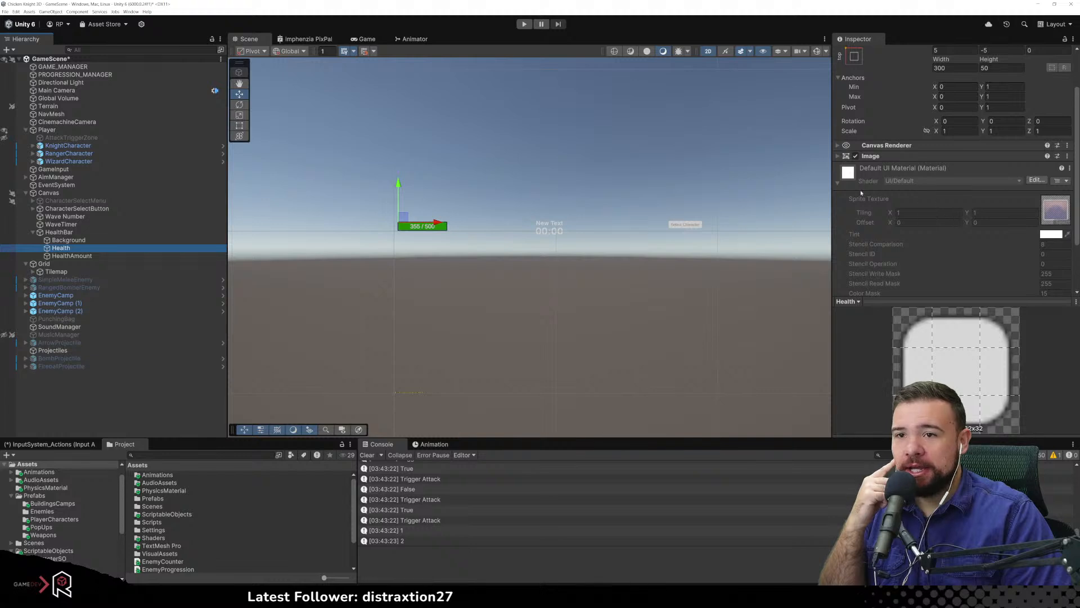
scroll(870, 198, "up", 2)
left_click(870, 182)
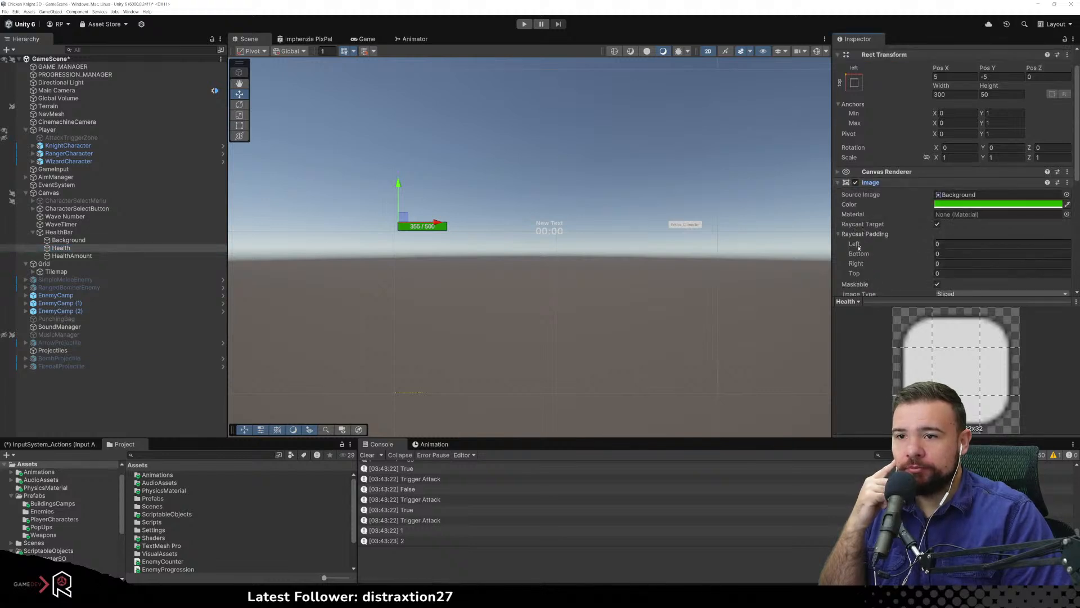
scroll(872, 247, "down", 1)
scroll(872, 258, "down", 1)
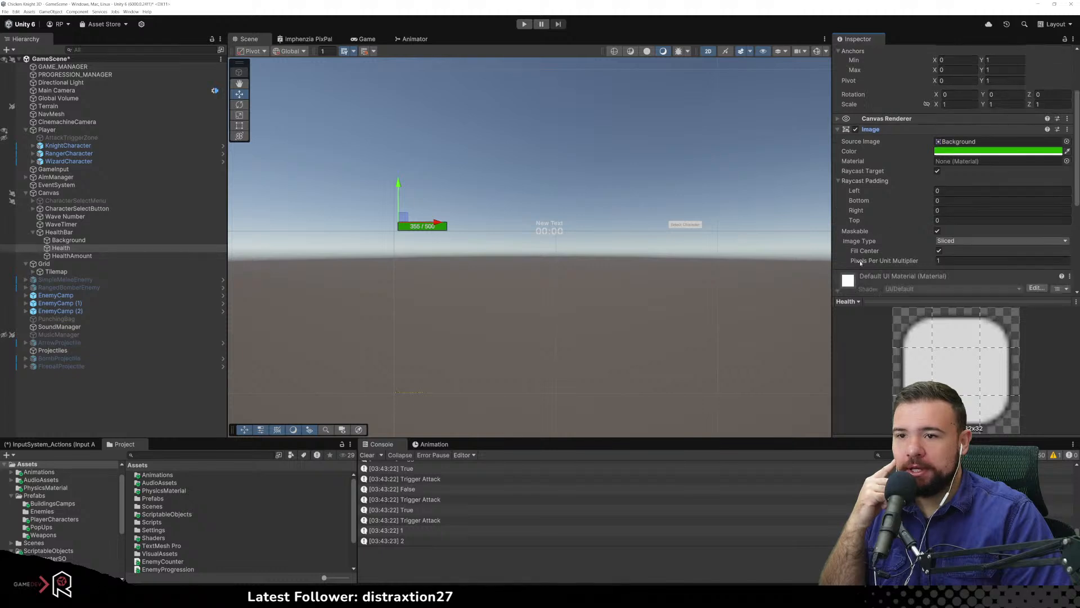
scroll(367, 227, "up", 5)
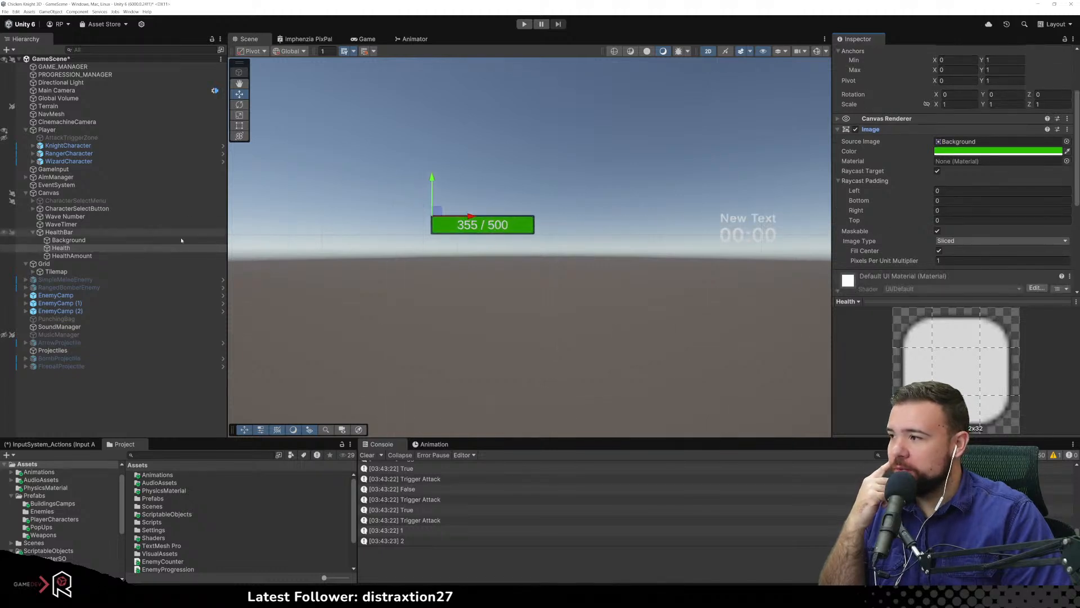
scroll(921, 167, "up", 3)
left_click(867, 198)
left_click(867, 198)
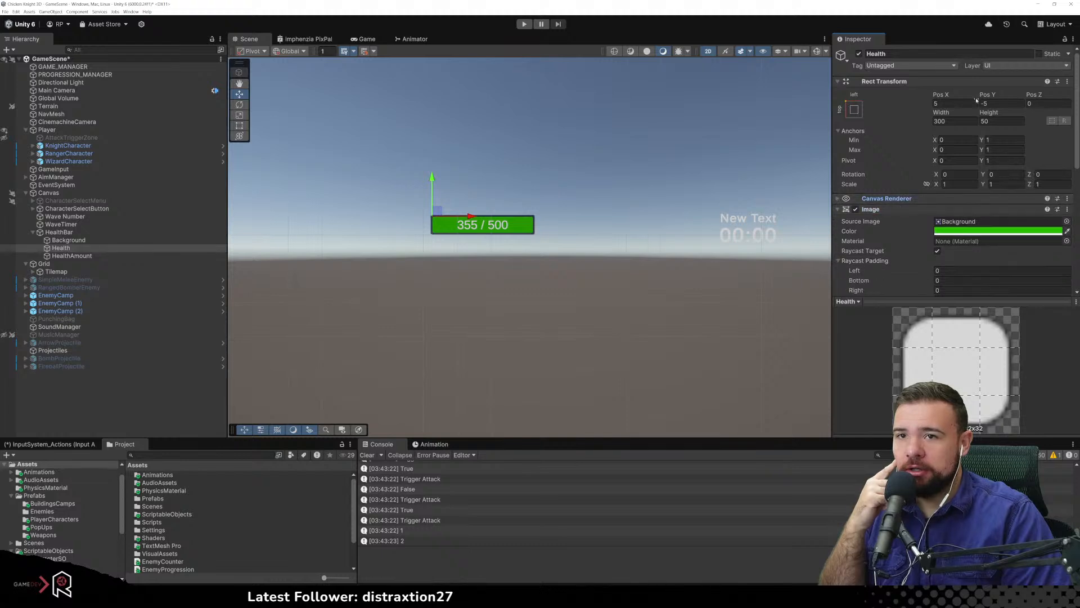
Change the HealthAmount text to "535 / 500" and save the scene
left_click(75, 264)
left_click(78, 256)
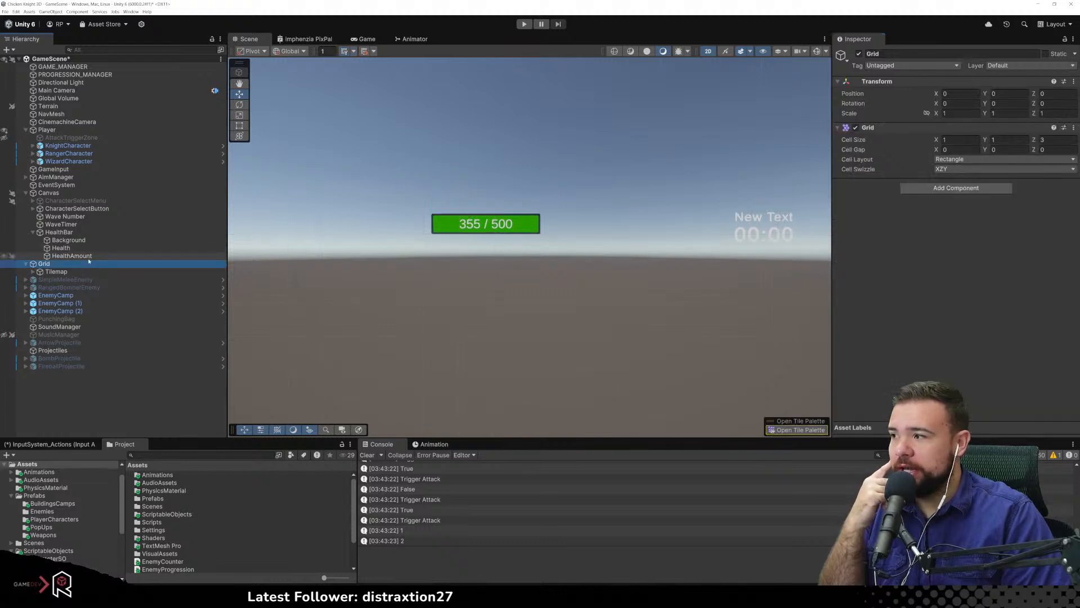
left_click_drag(889, 245, 821, 272)
left_click(539, 262)
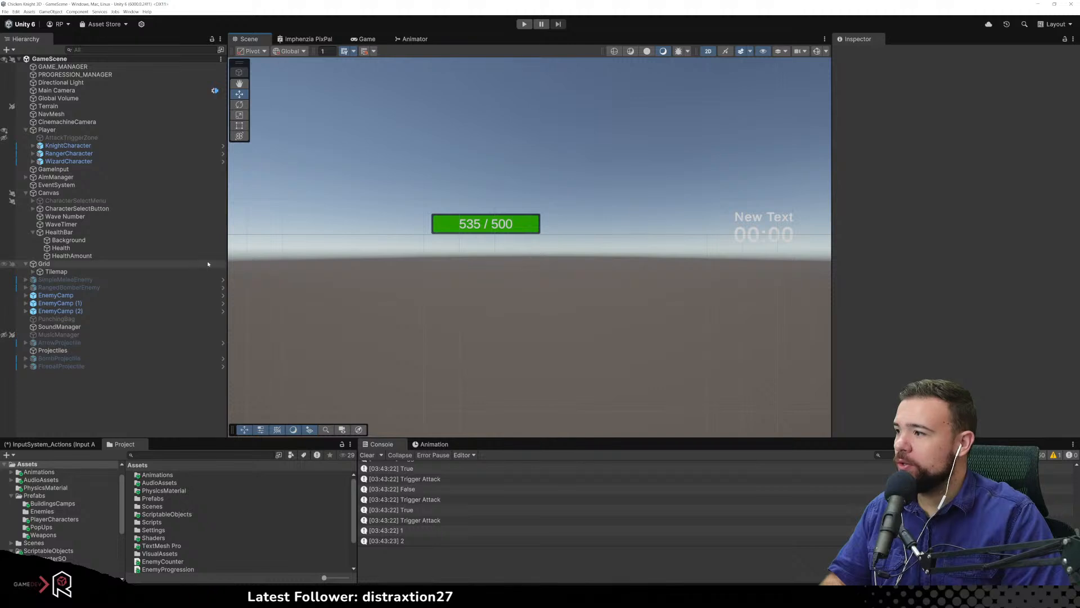
Review the Rect Transform and component settings of HealthBar and its Background, Health and HealthAmount children
left_click(61, 233)
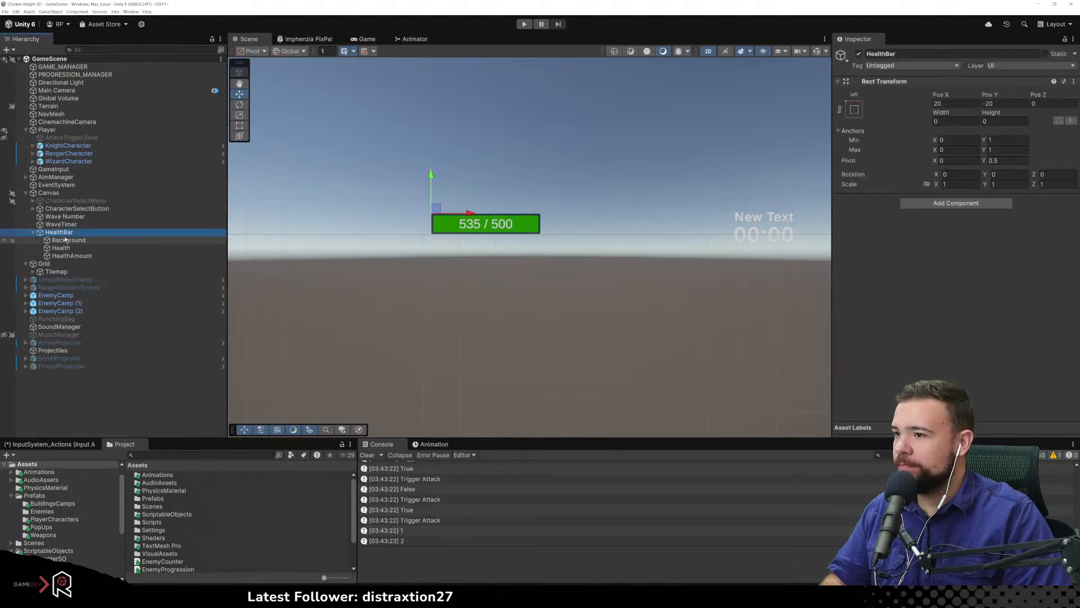
left_click(66, 240)
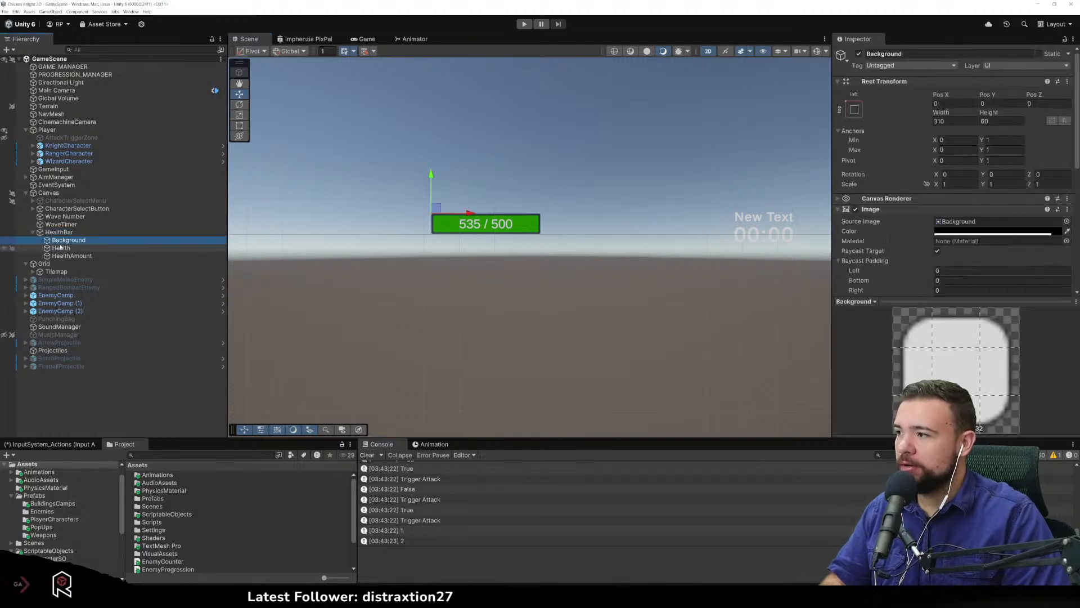
left_click(60, 248)
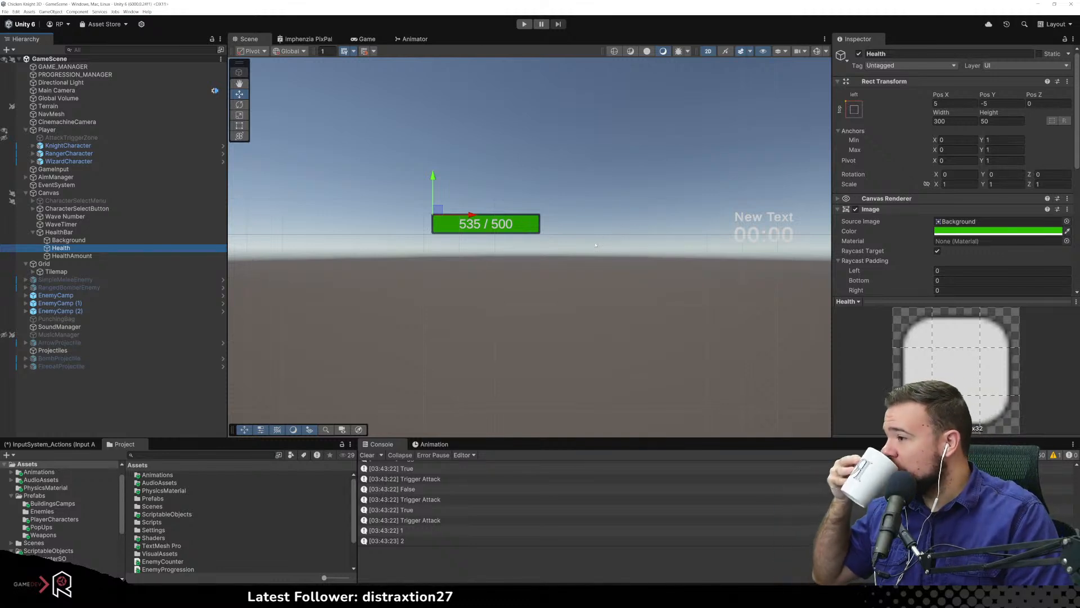
left_click(135, 234)
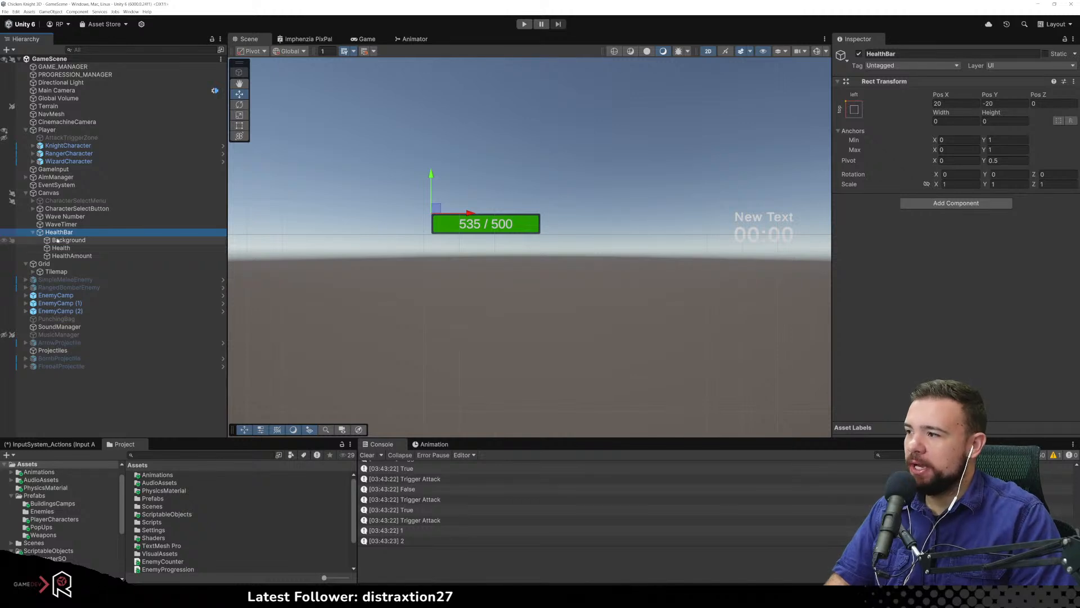
left_click(68, 240)
left_click(64, 249)
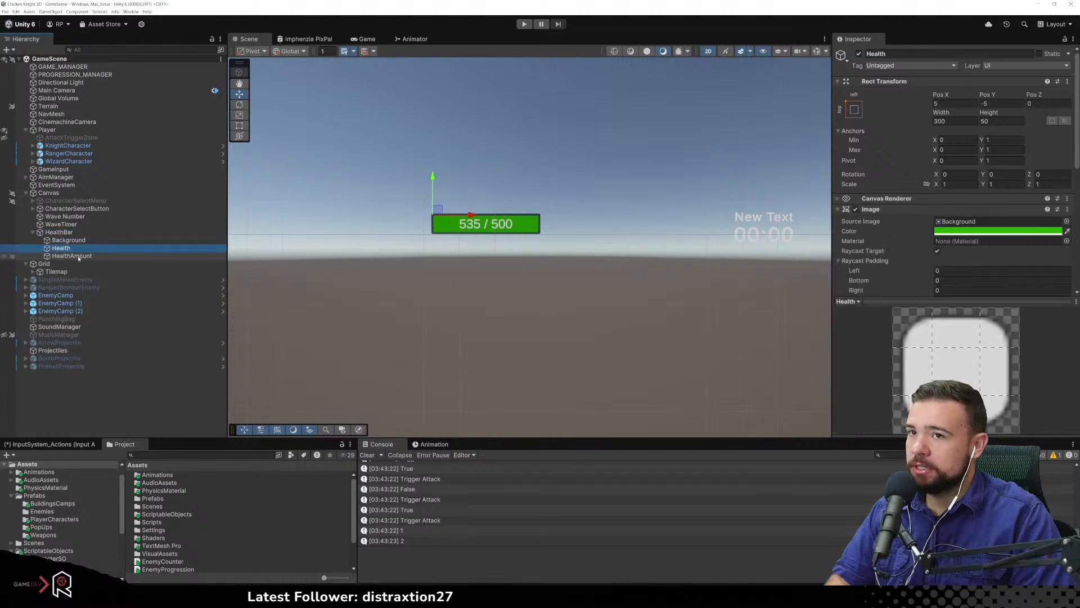
left_click(77, 256)
left_click(69, 240)
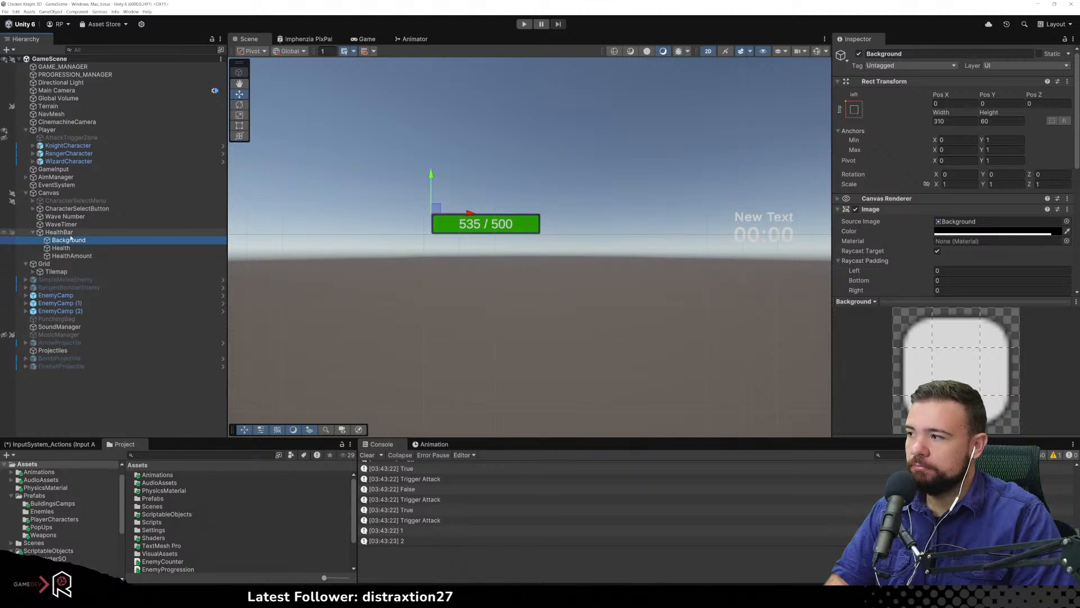
left_click(70, 234)
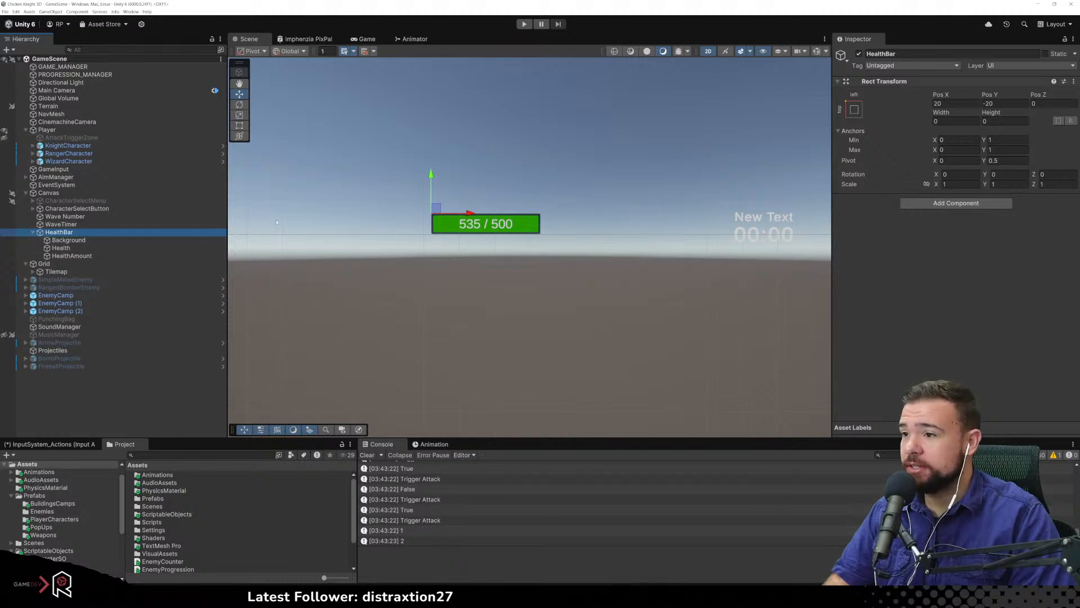
left_click(135, 250)
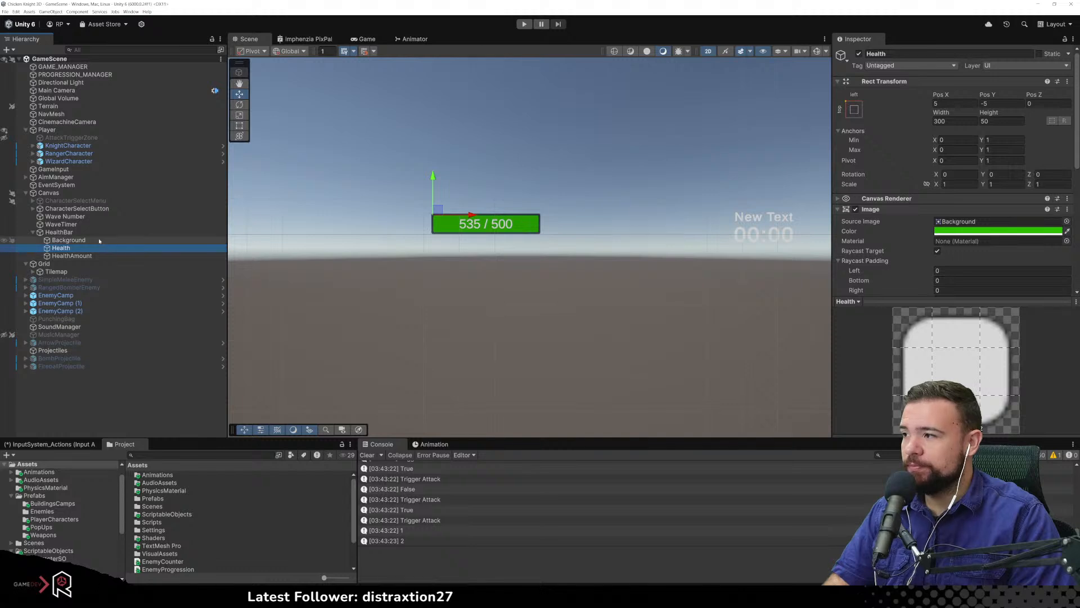
Create a new script component named HealthBarUI on the HealthBar object
left_click(118, 233)
left_click(955, 203)
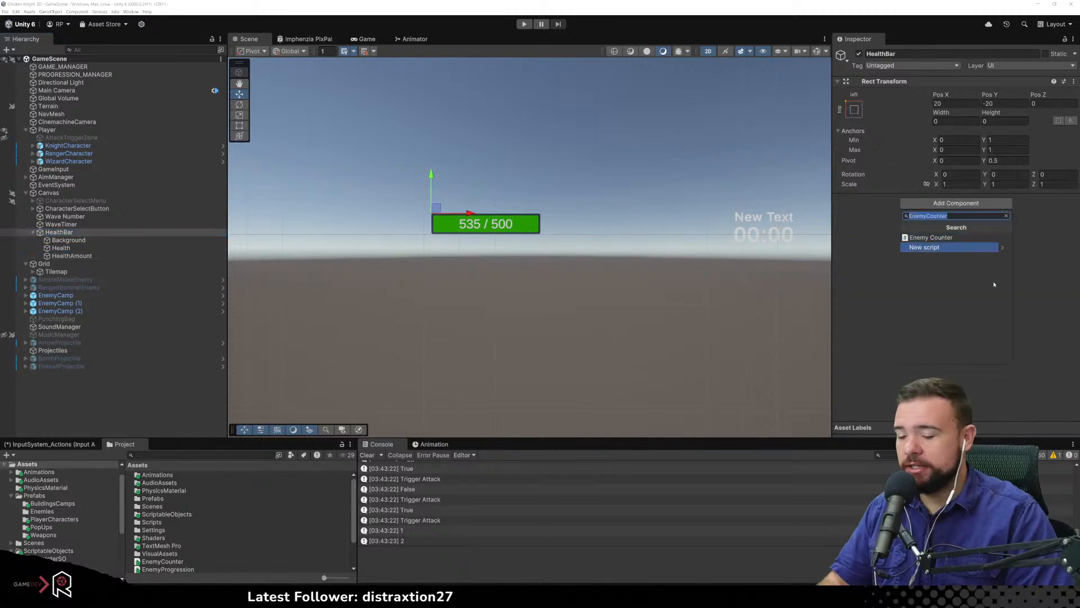
type("He")
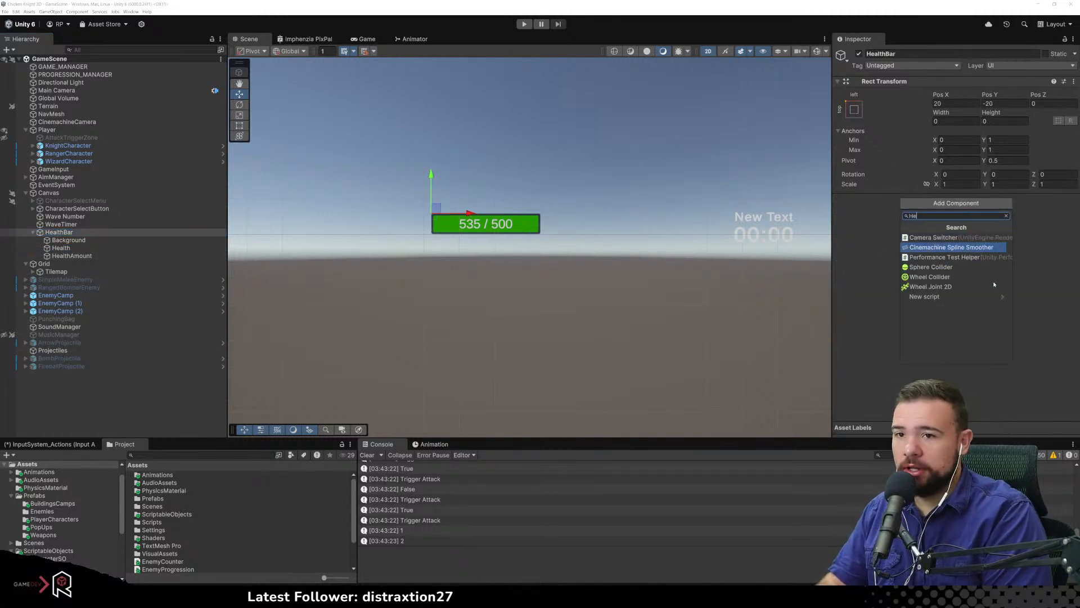
type("althUP")
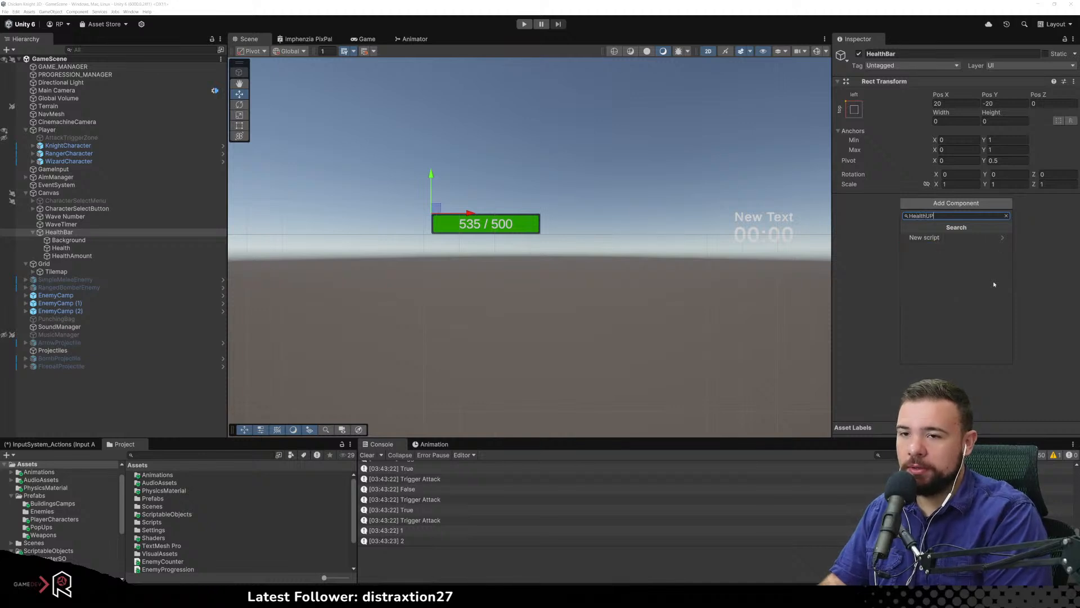
key("BackSpace")
type("I")
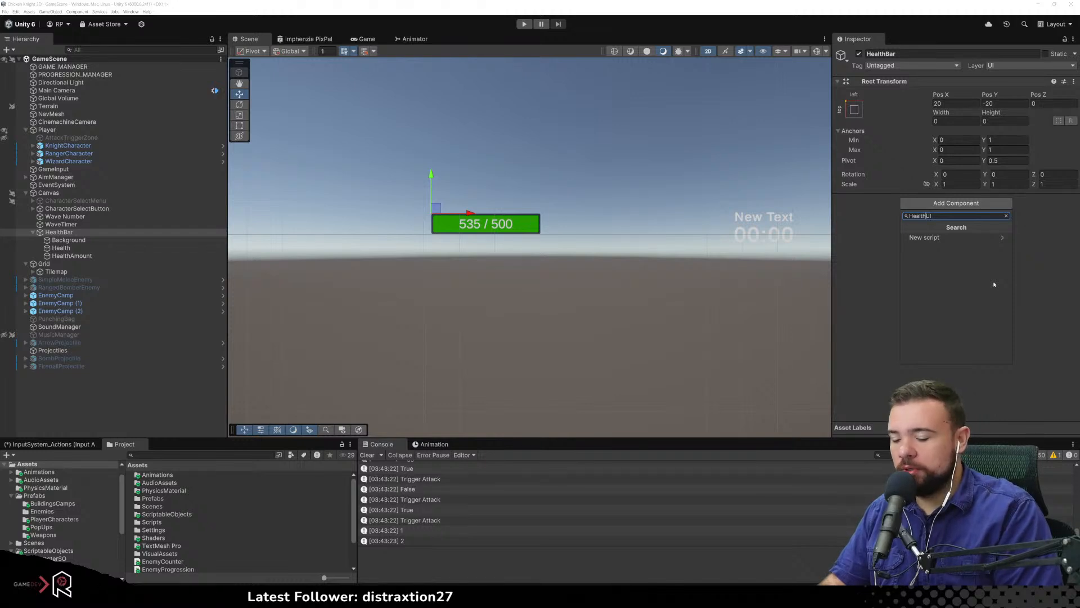
type("Tracking")
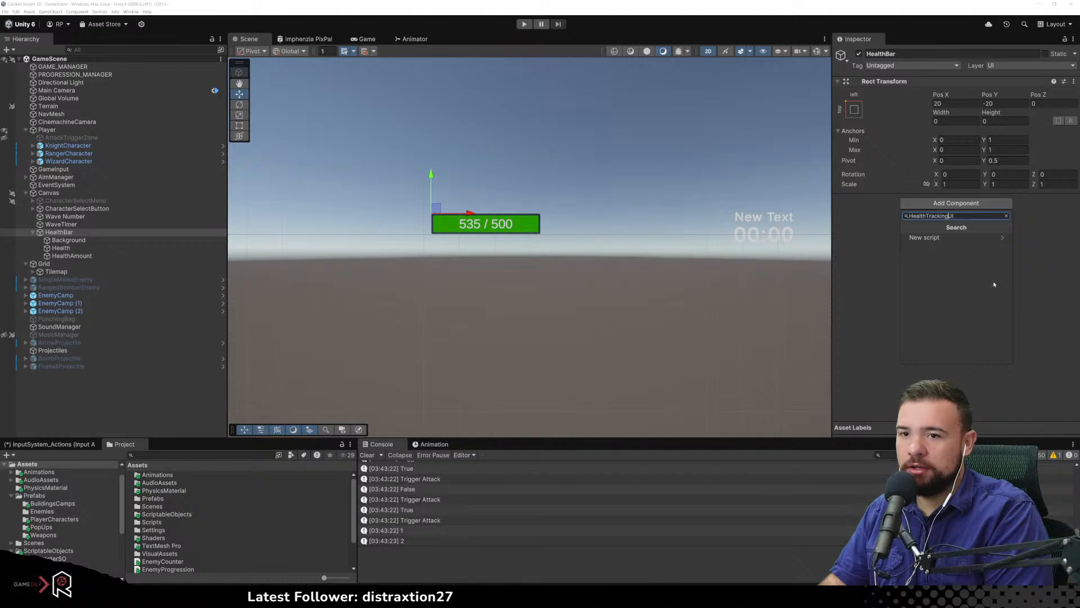
key("BackSpace")
key("BackSpace")
key("BackSpace")
key("BackSpace")
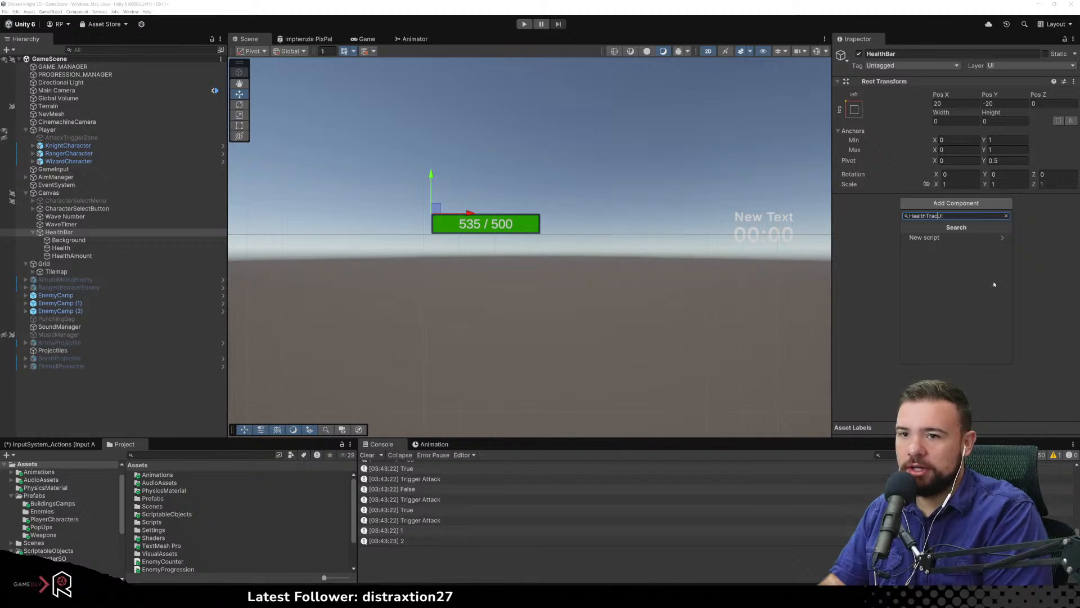
key("BackSpace")
type("Bar")
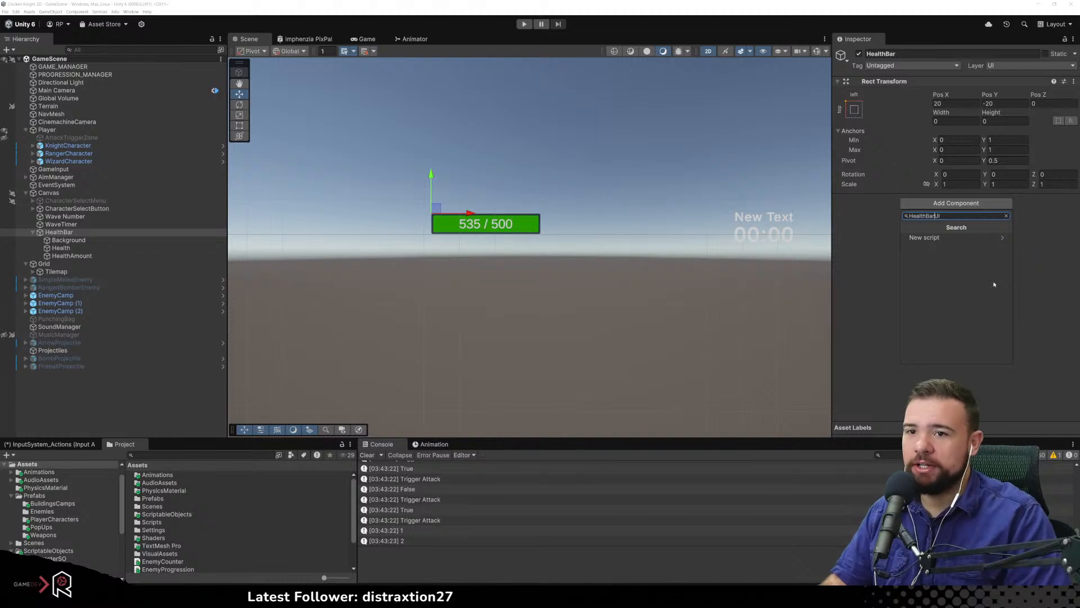
left_click(932, 238)
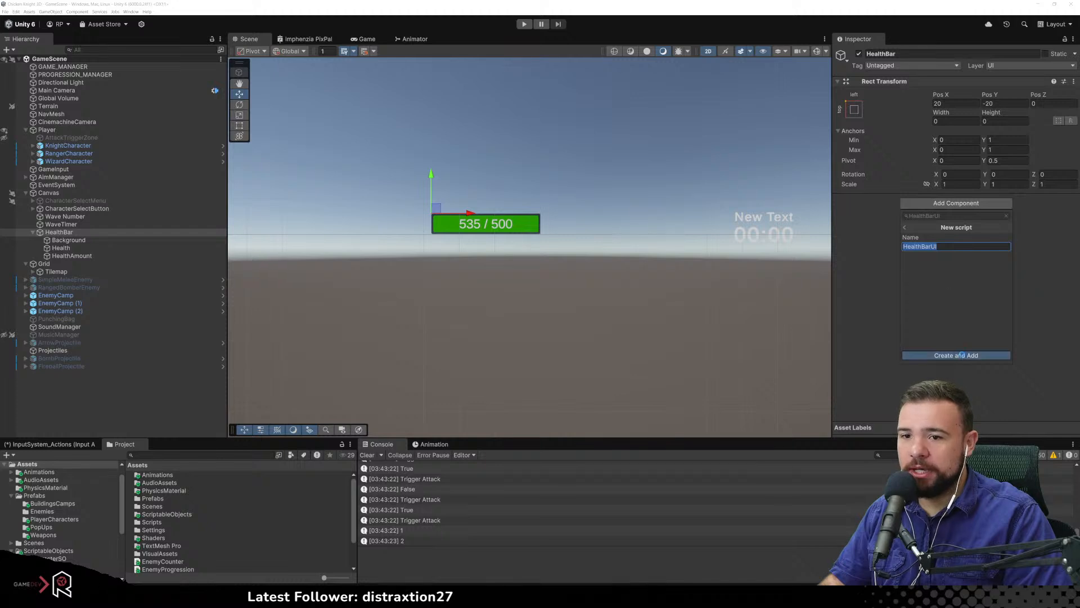
left_click(961, 355)
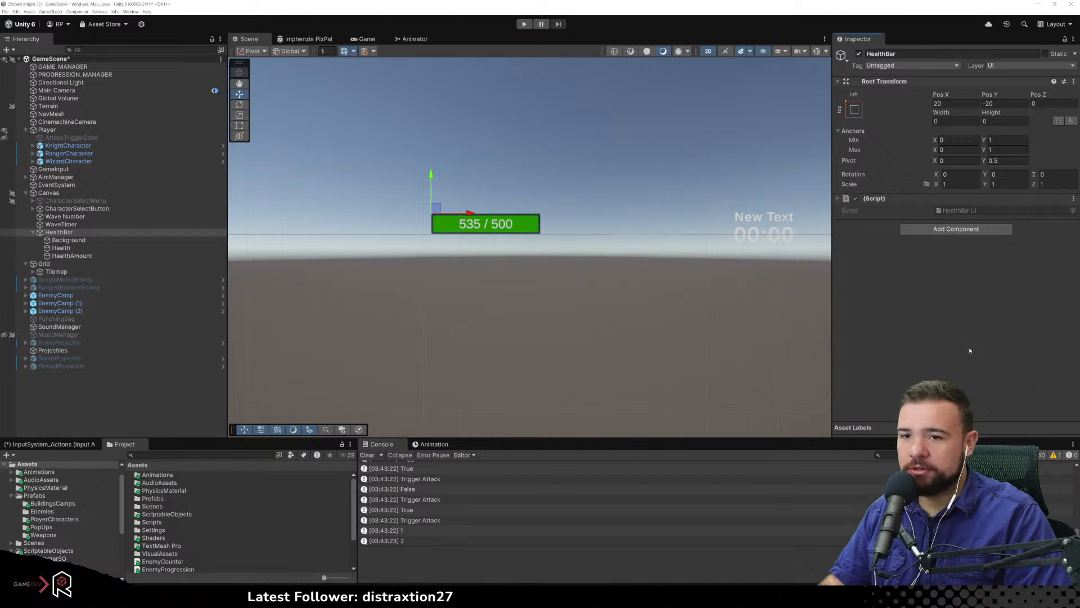
Open the HealthBarUI script in Visual Studio and replace the template code inside the class with blank lines
double_click(961, 210)
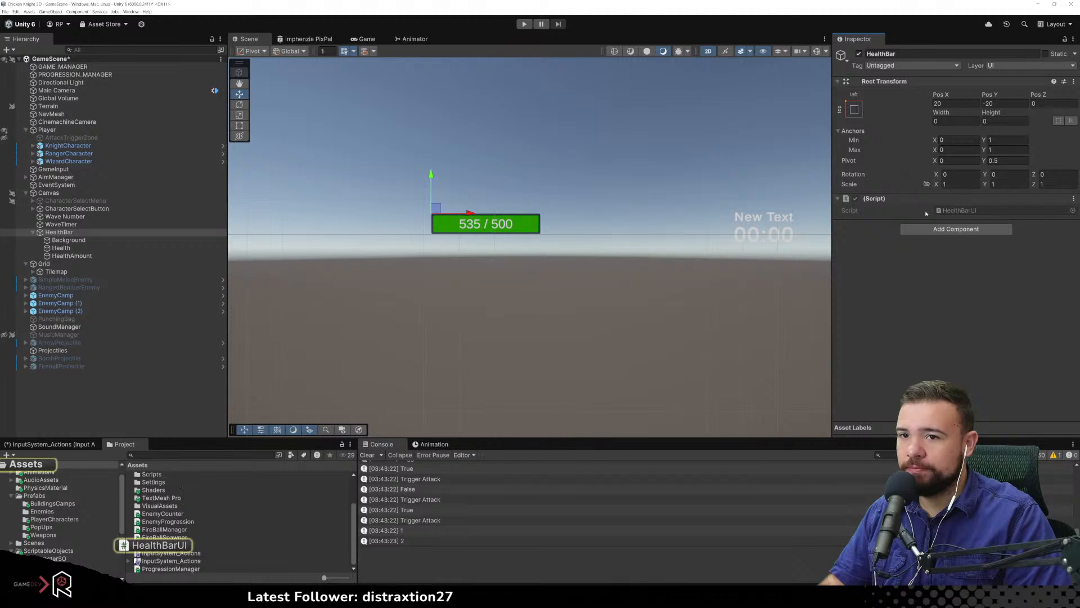
left_click(155, 230)
left_click_drag(155, 245, 109, 111)
key("BackSpace")
key("Return")
key("Return")
key("Return")
key("Up")
key("Up")
key("Up")
key("Return")
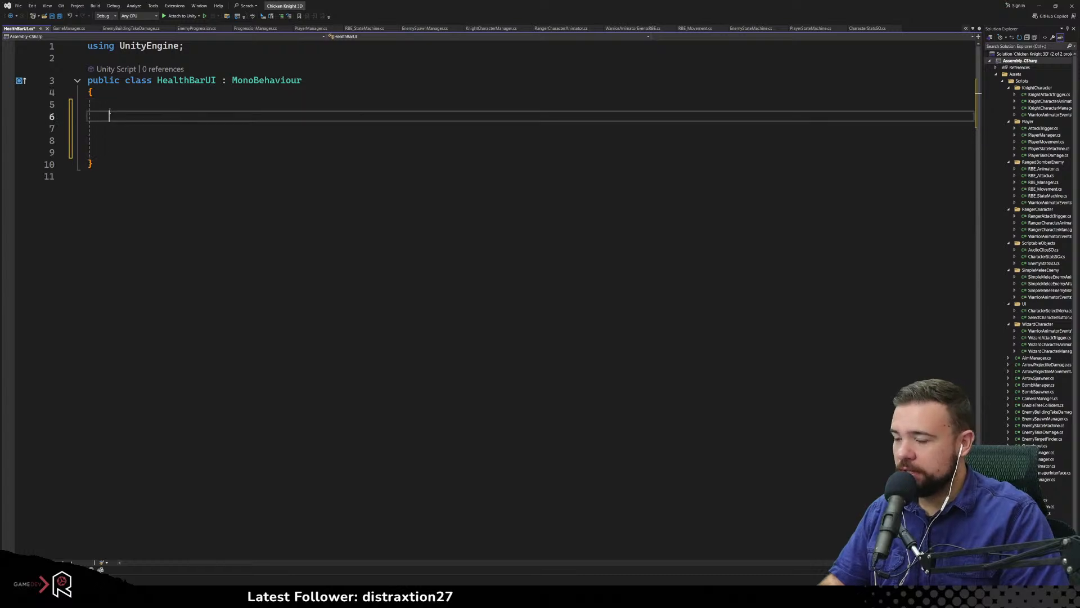
Add a [SerializeField] attribute on line 6 inside the HealthBarUI class
type("s")
key("BackSpace")
type("[Ser")
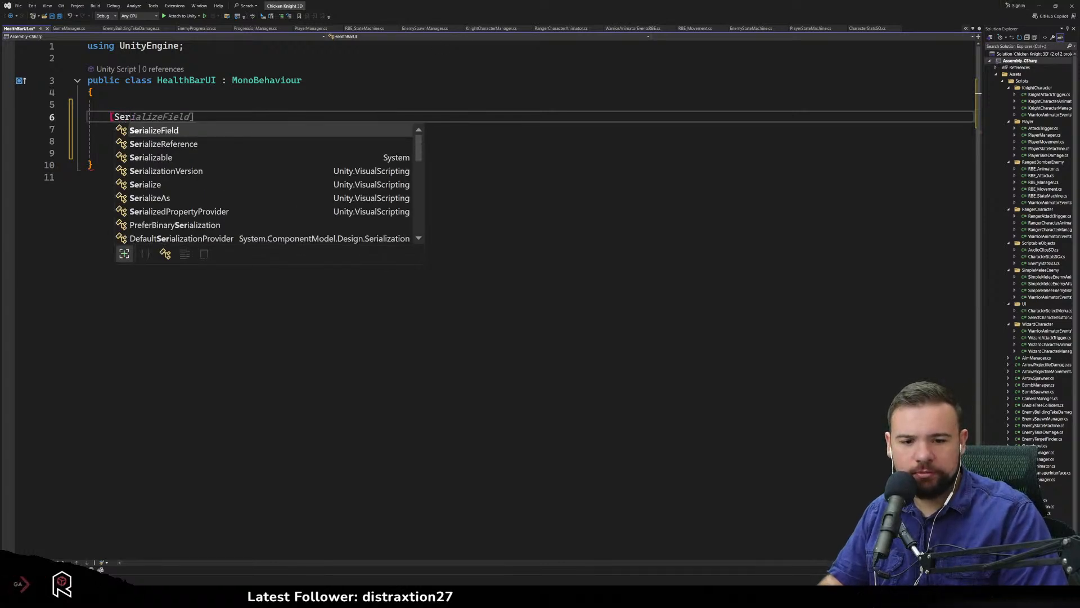
key("Escape")
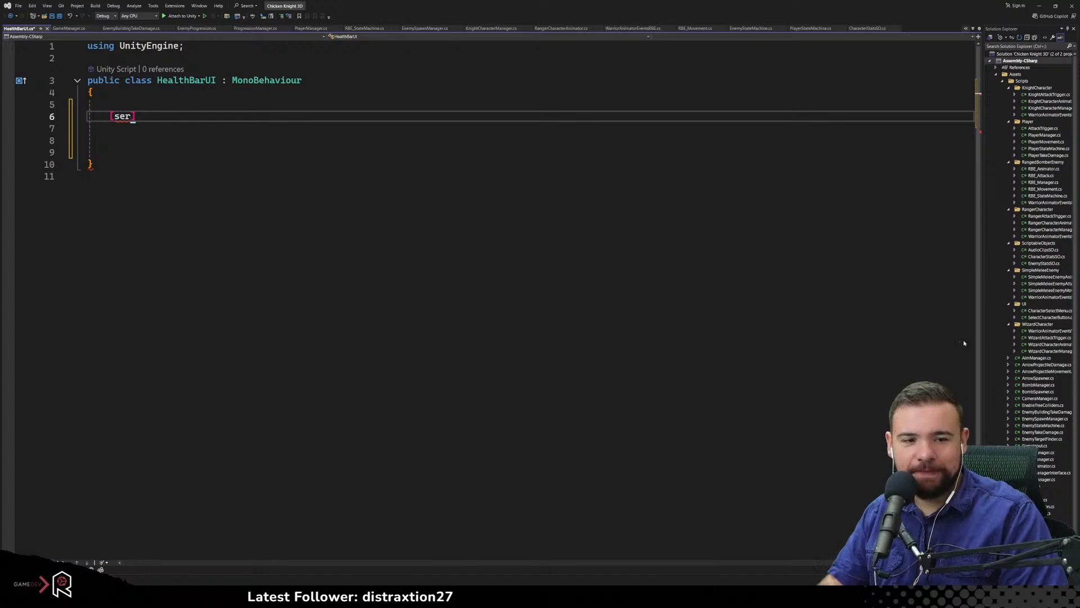
type("ia")
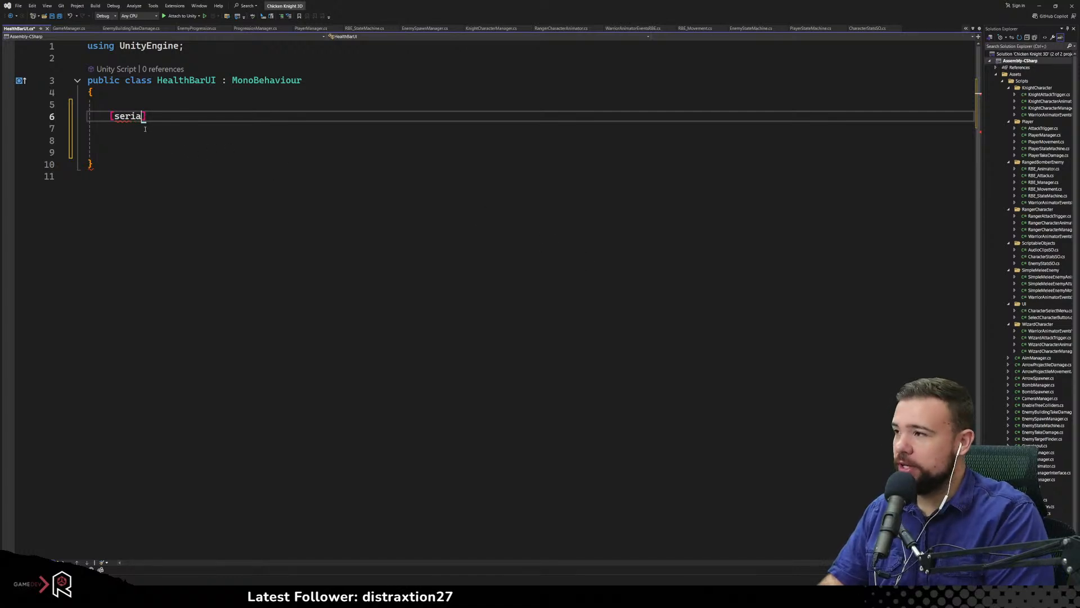
key("BackSpace")
key("BackSpace")
key("BackSpace")
key("BackSpace")
type("re")
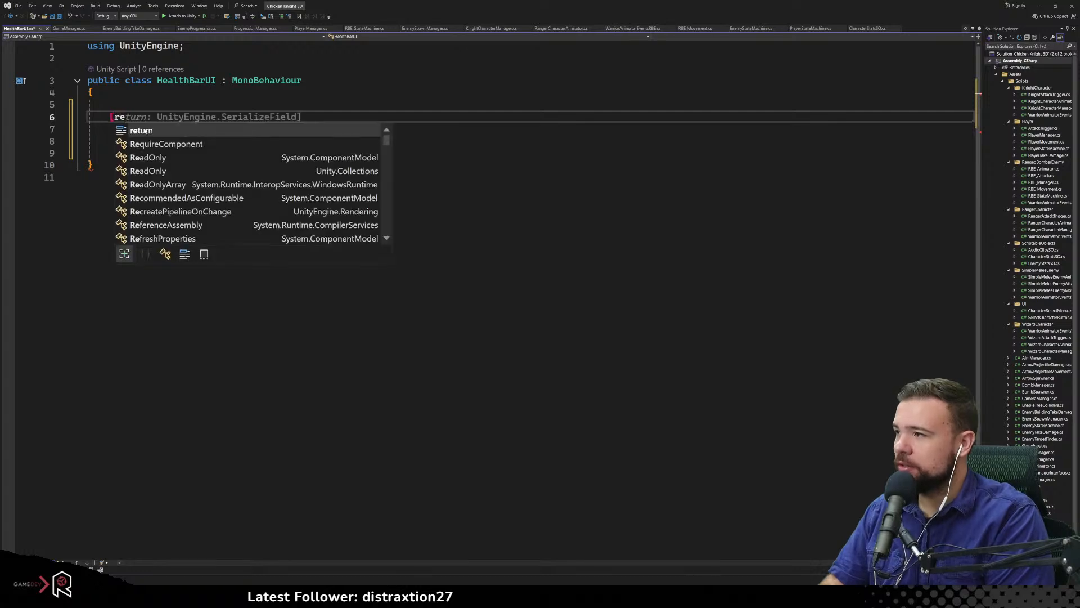
key("BackSpace")
key("BackSpace")
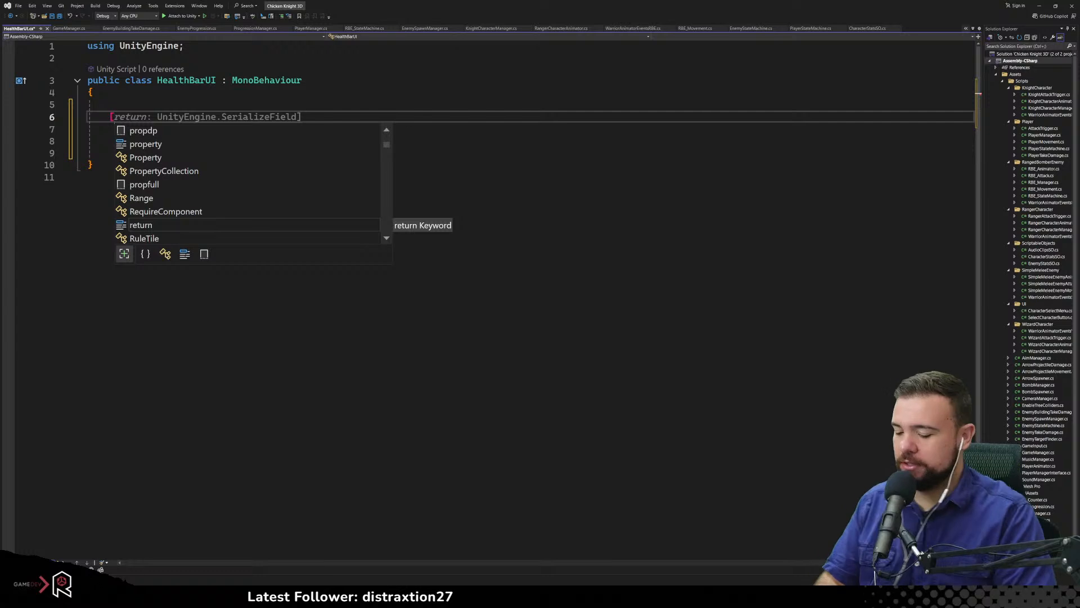
type("seri")
key("Tab")
type("]")
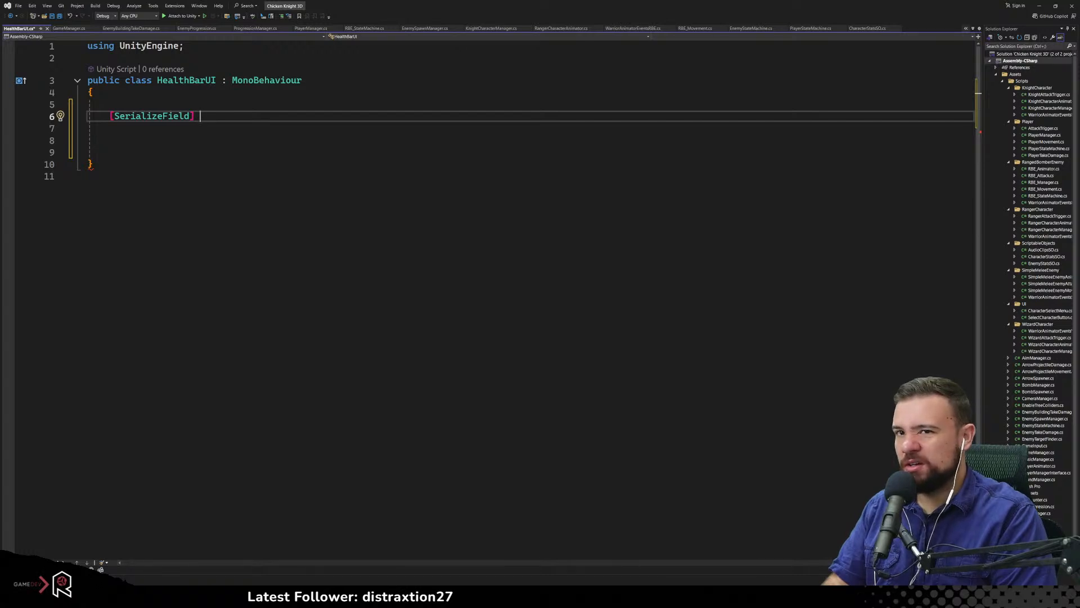
type("ui")
key("BackSpace")
key("BackSpace")
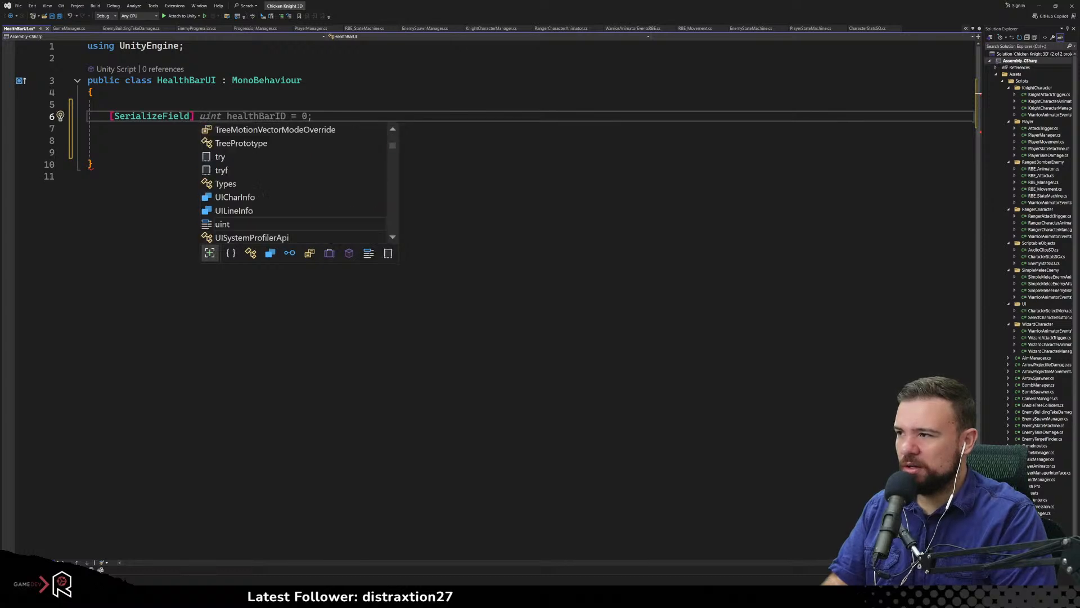
type("Un")
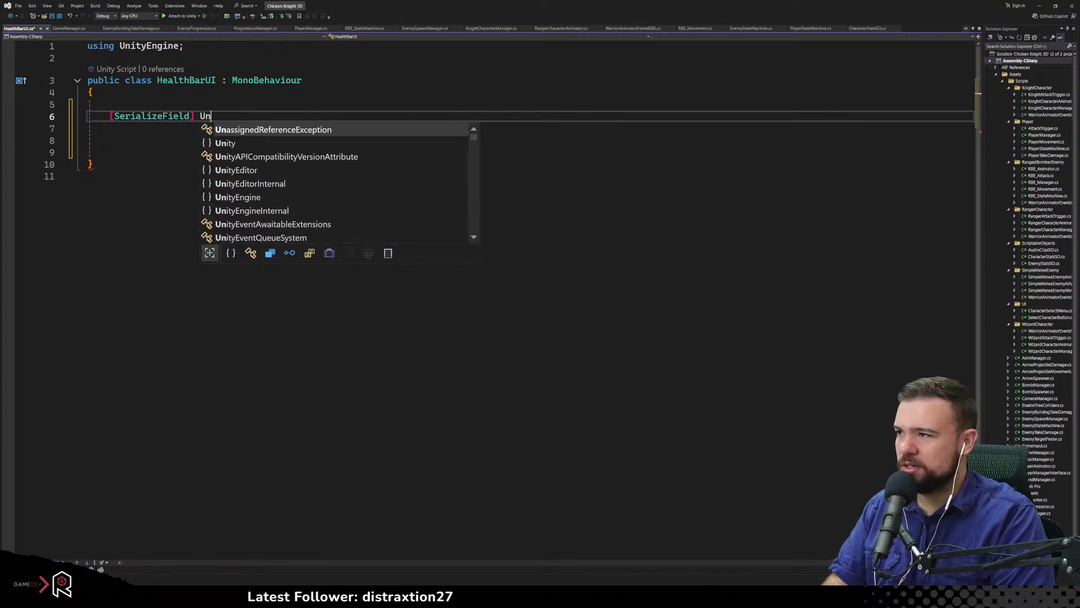
type("ityU")
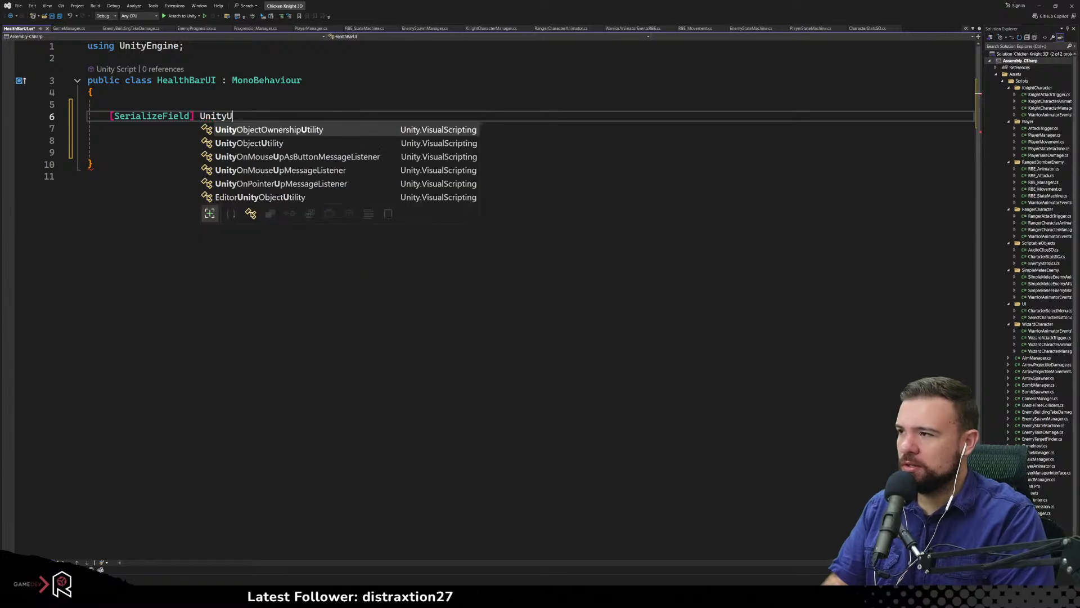
key("BackSpace")
key("BackSpace")
key("BackSpace")
key("BackSpace")
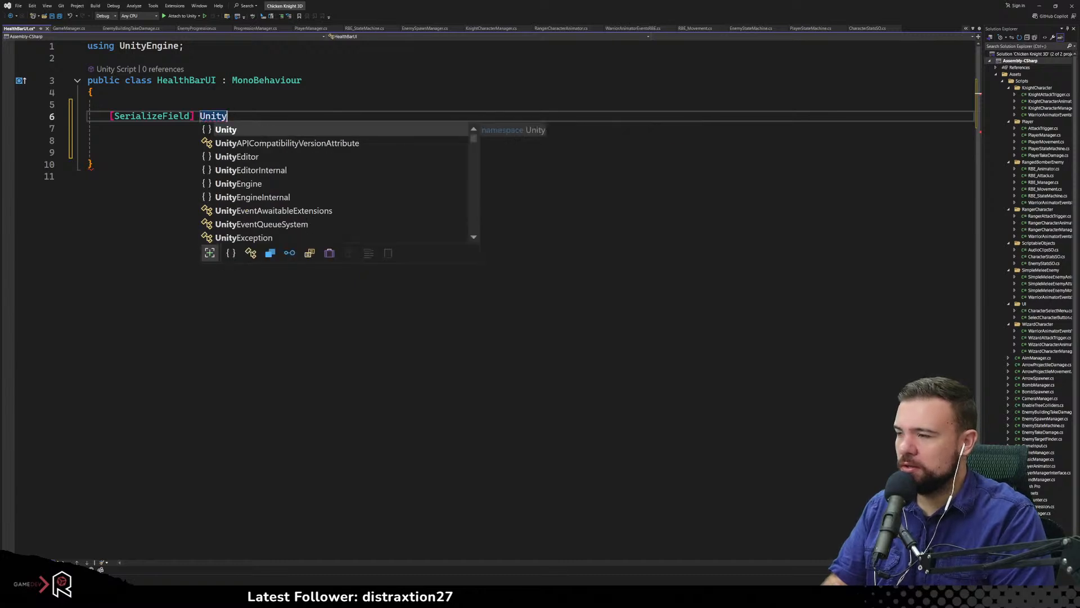
key("BackSpace")
key("BackSpace")
type("Im")
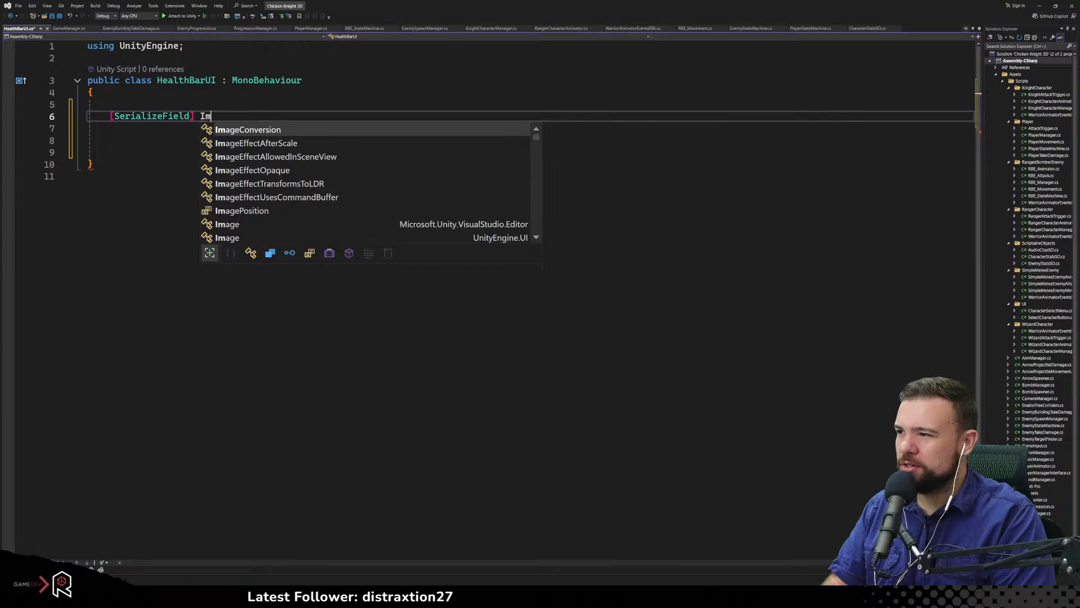
type("age")
key("BackSpace")
key("BackSpace")
key("BackSpace")
key("BackSpace")
key("BackSpace")
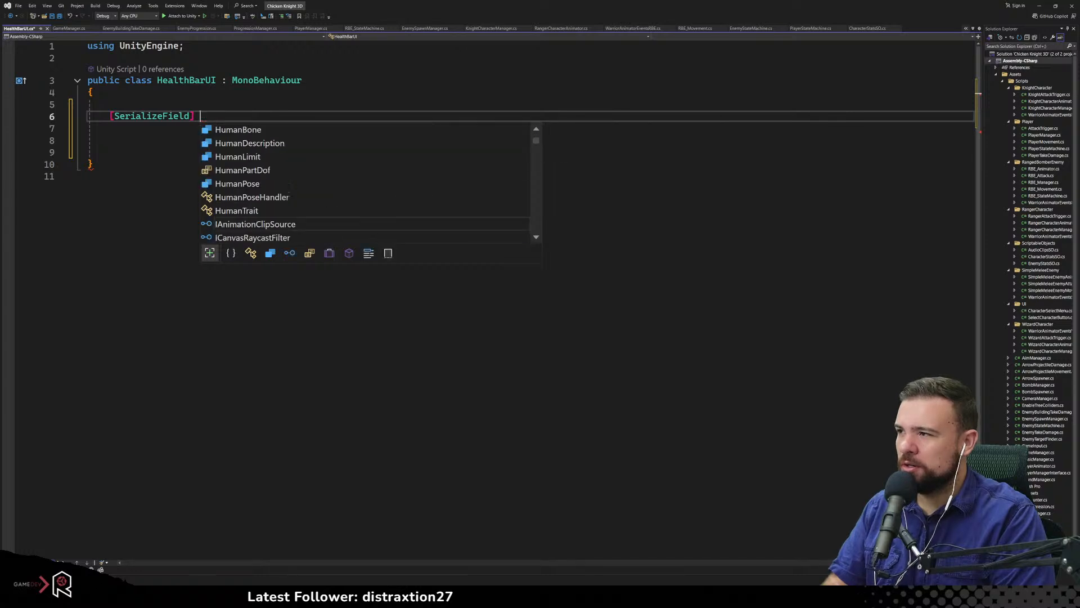
type("Panel")
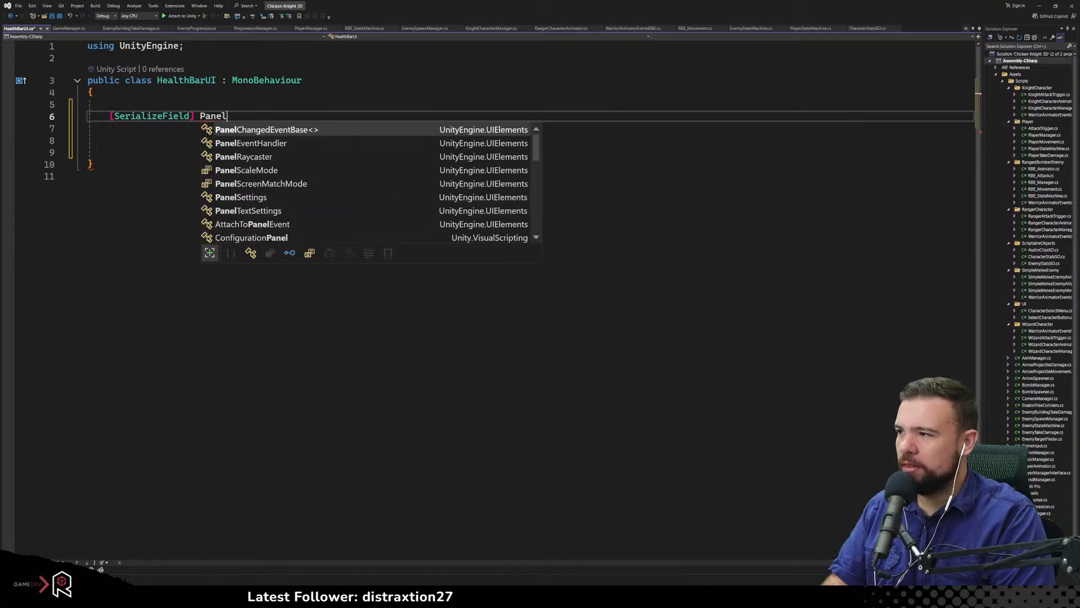
key("BackSpace")
key("BackSpace")
key("BackSpace")
key("BackSpace")
key("BackSpace")
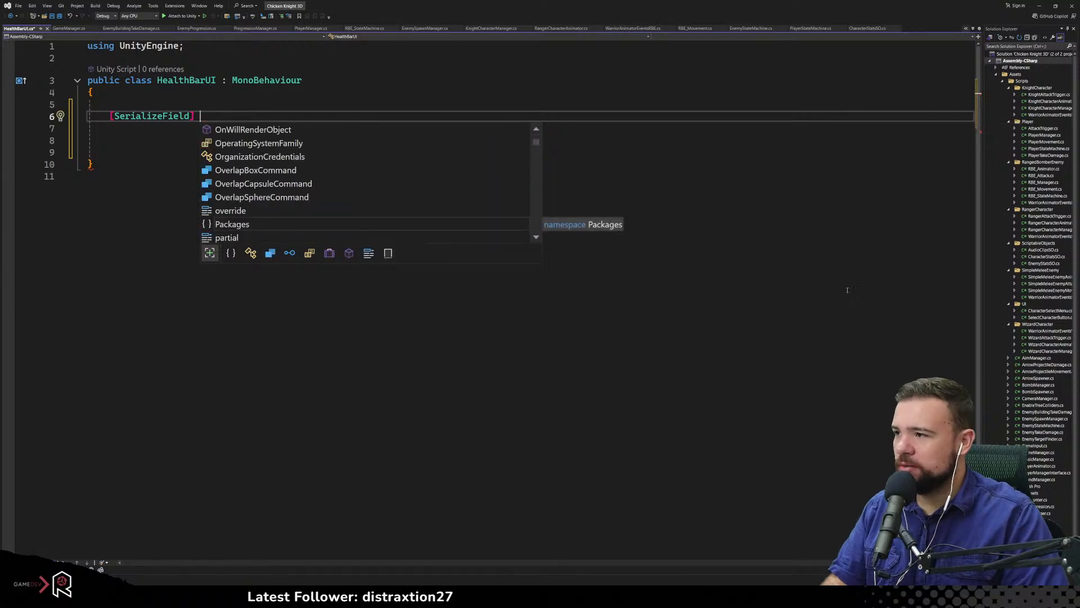
left_click(820, 273)
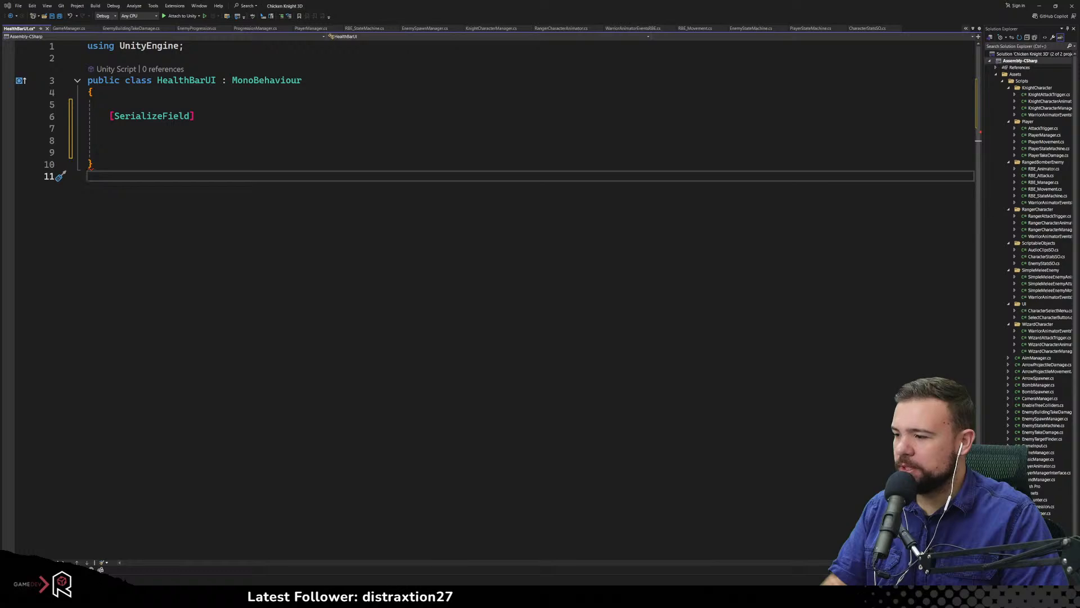
Switch to Unity and check the component types on the Health and Background objects
key("alt+Tab")
key("alt+Tab")
key("alt+Tab")
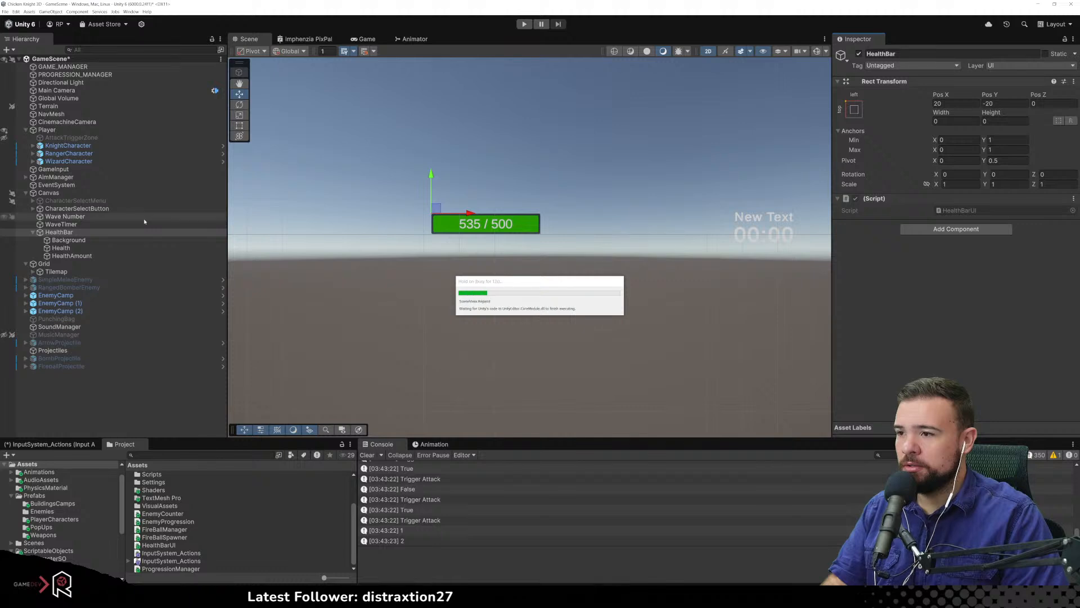
left_click(109, 247)
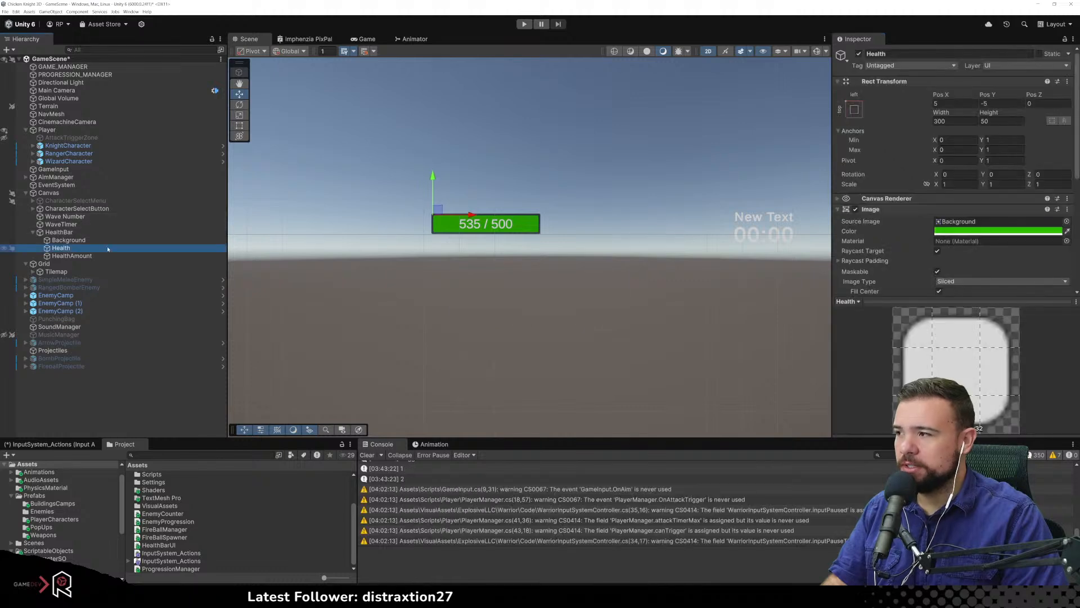
left_click(78, 240)
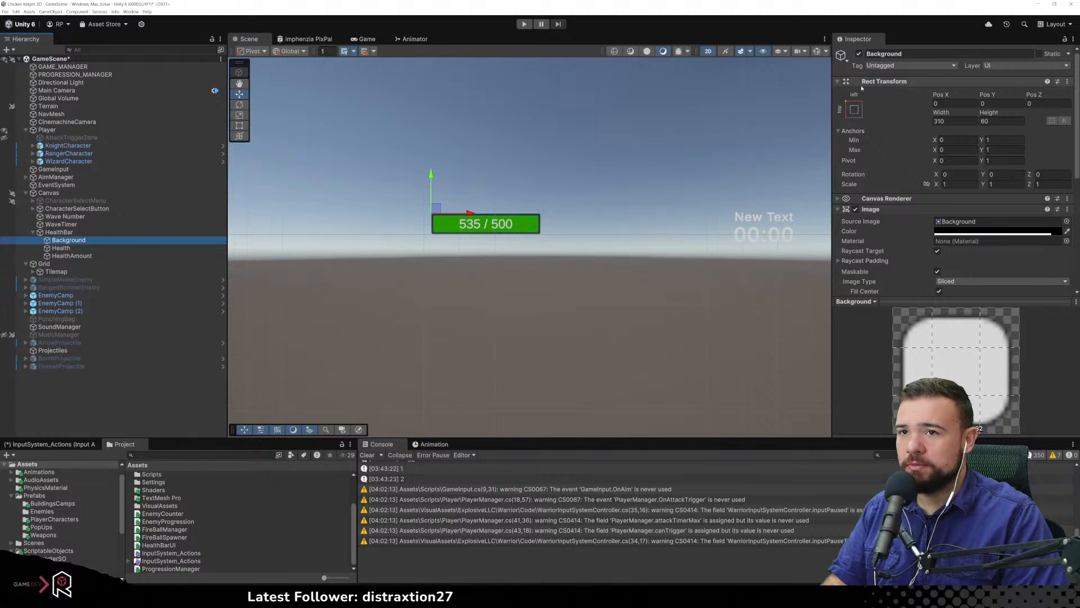
Switch back to Visual Studio and declare two serialized RectTransform fields, healthBar and healthBarRect, in the HealthBarUI class
left_click(1037, 5)
left_click(200, 116)
type("Re")
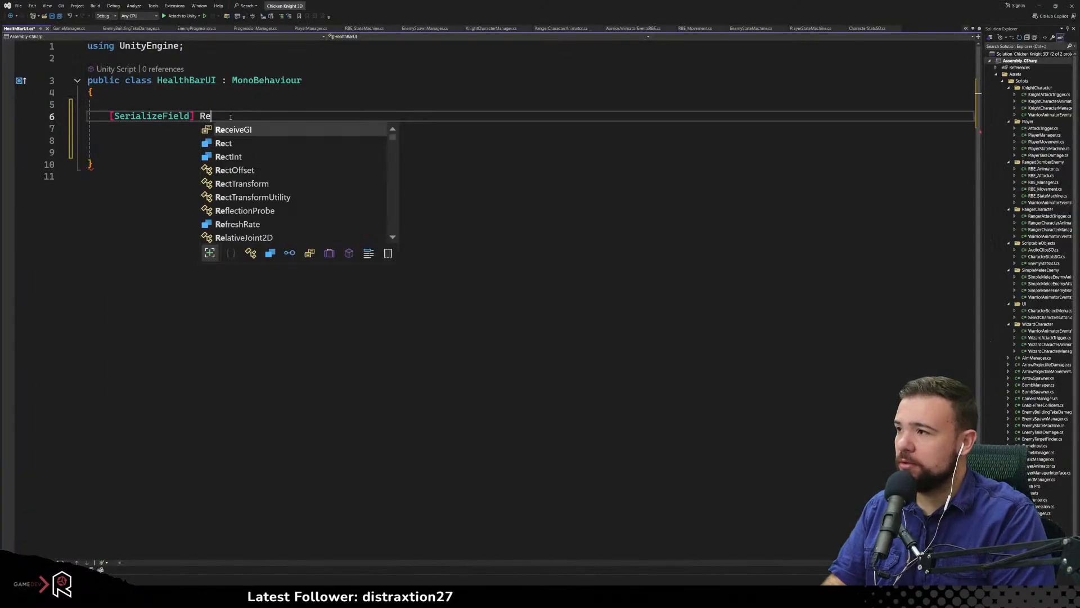
type("ctT")
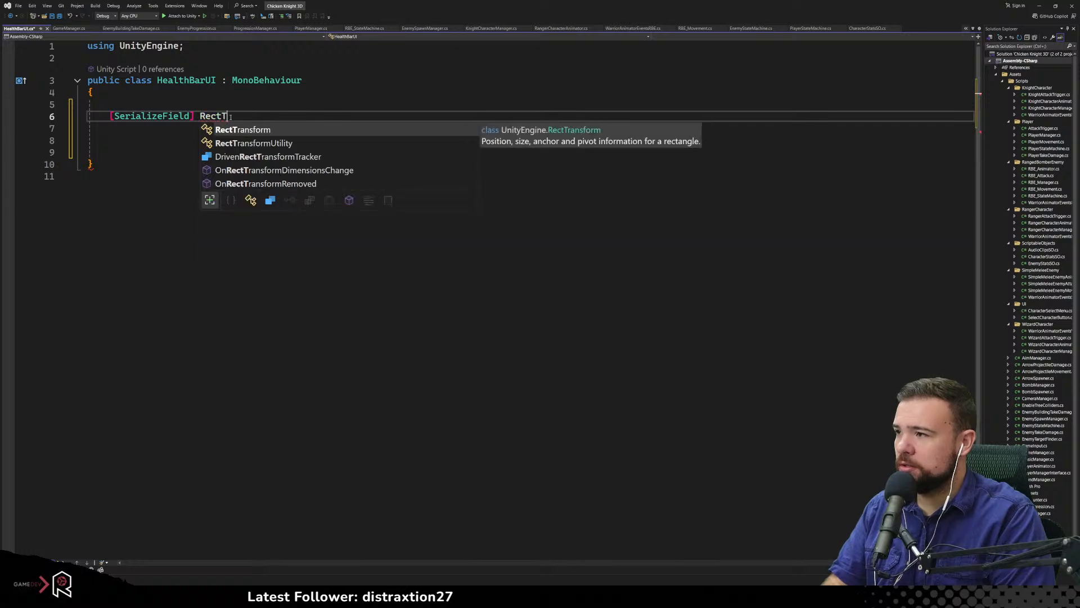
type("ransform")
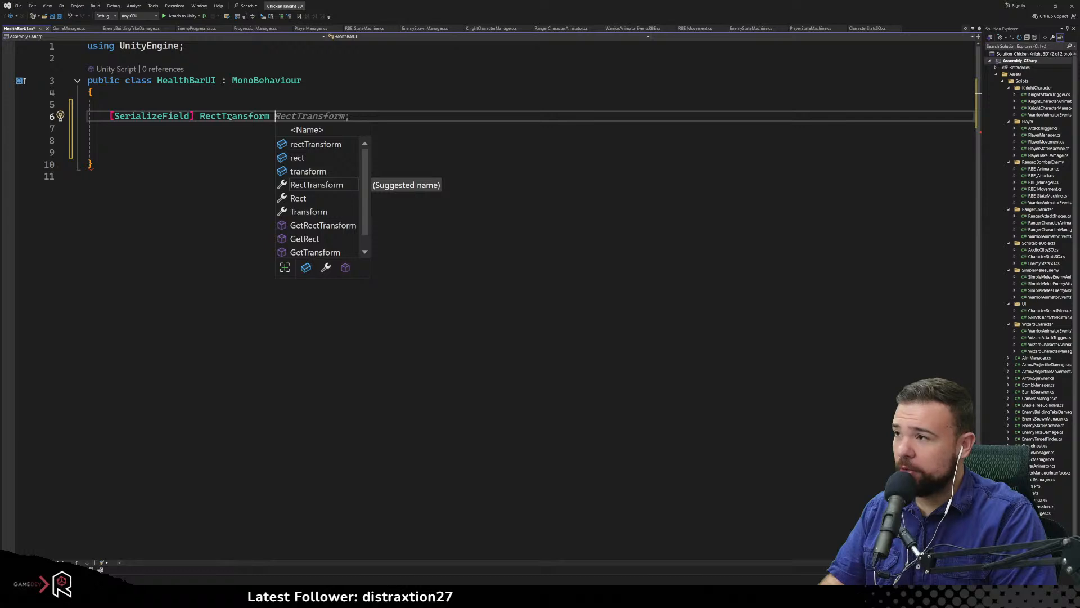
type("healthBad")
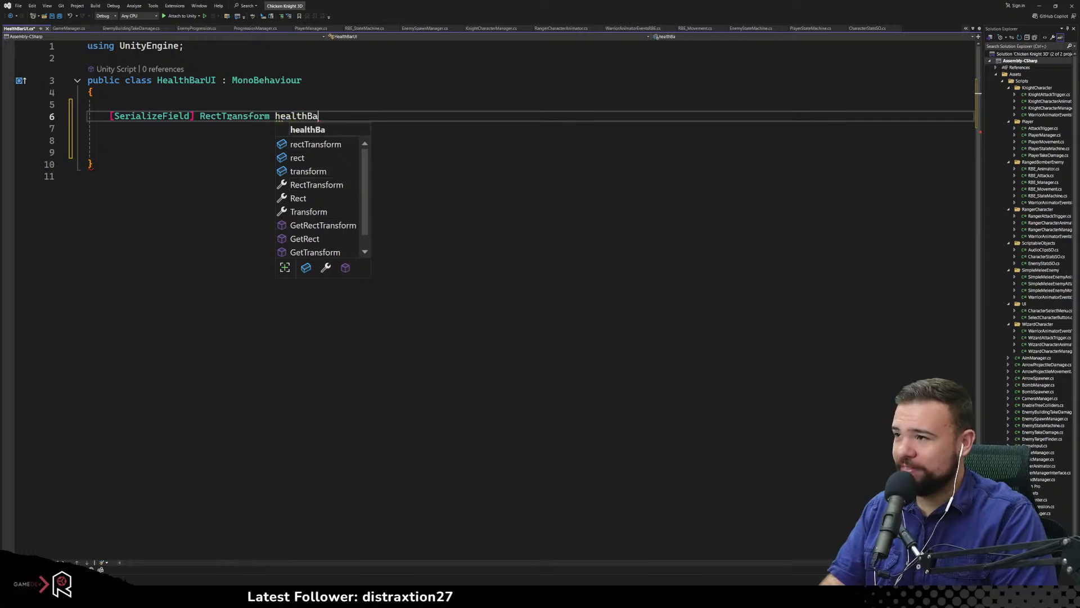
key("Escape")
key("BackSpace")
type("r;")
key("Return")
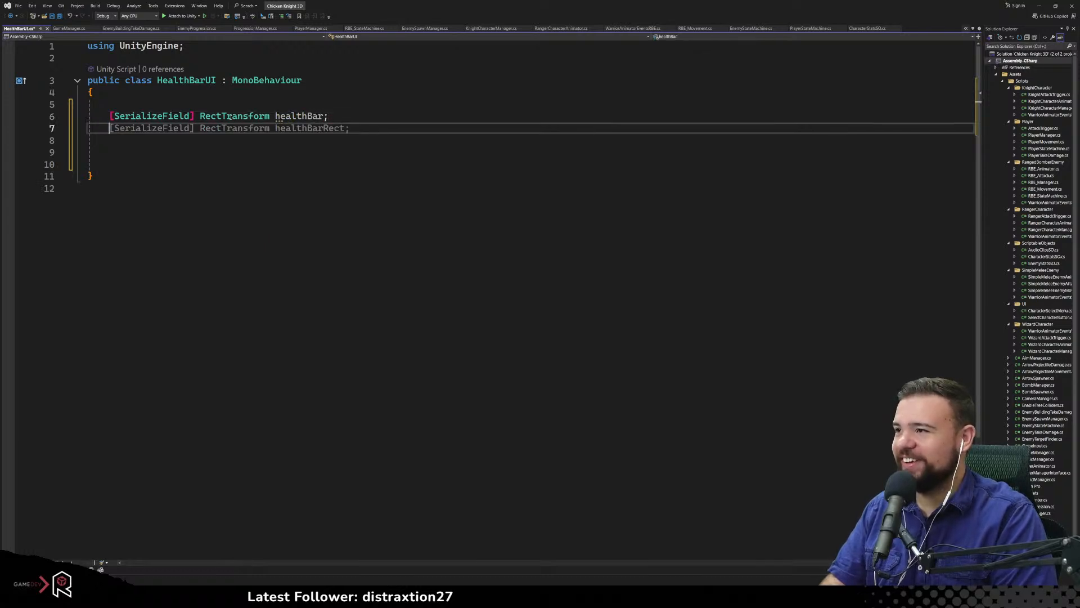
key("Tab")
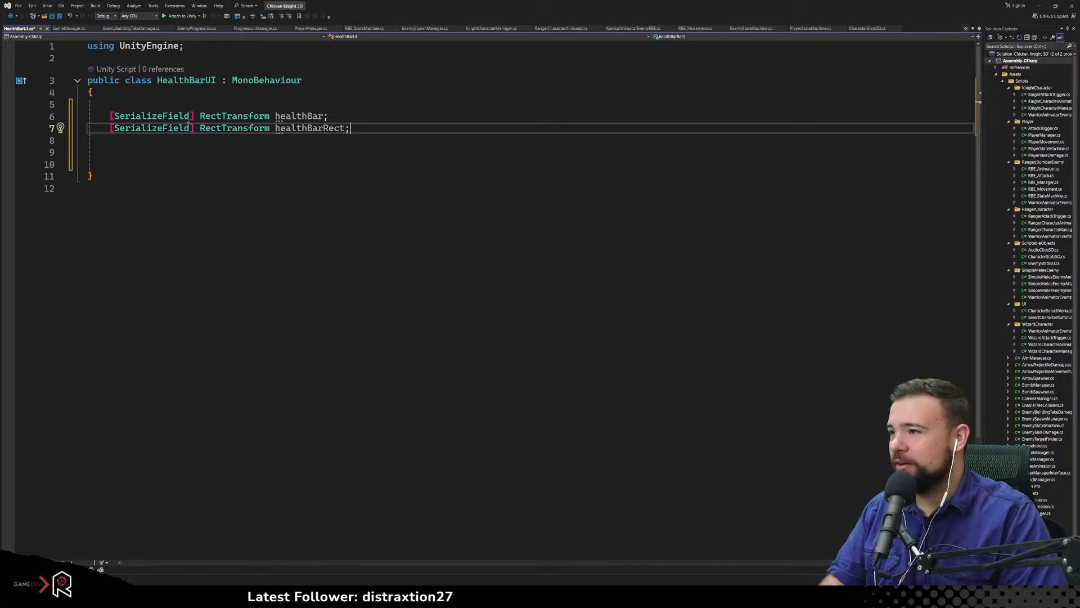
Switch to Unity, check the component types on the HealthAmount object, and return to the HealthBarUI script
double_click(207, 129)
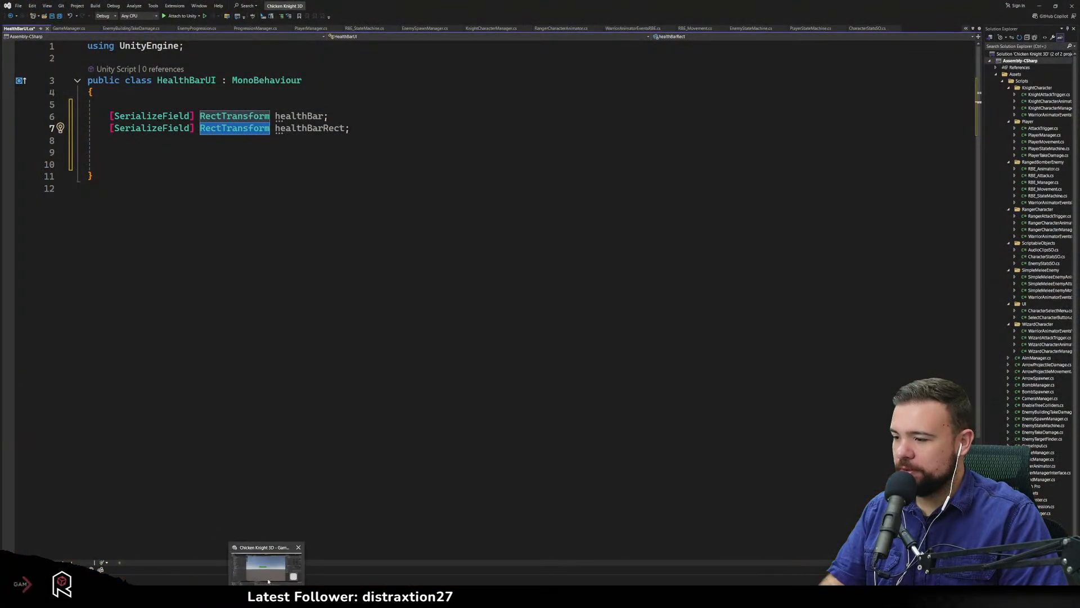
left_click(252, 565)
left_click(151, 257)
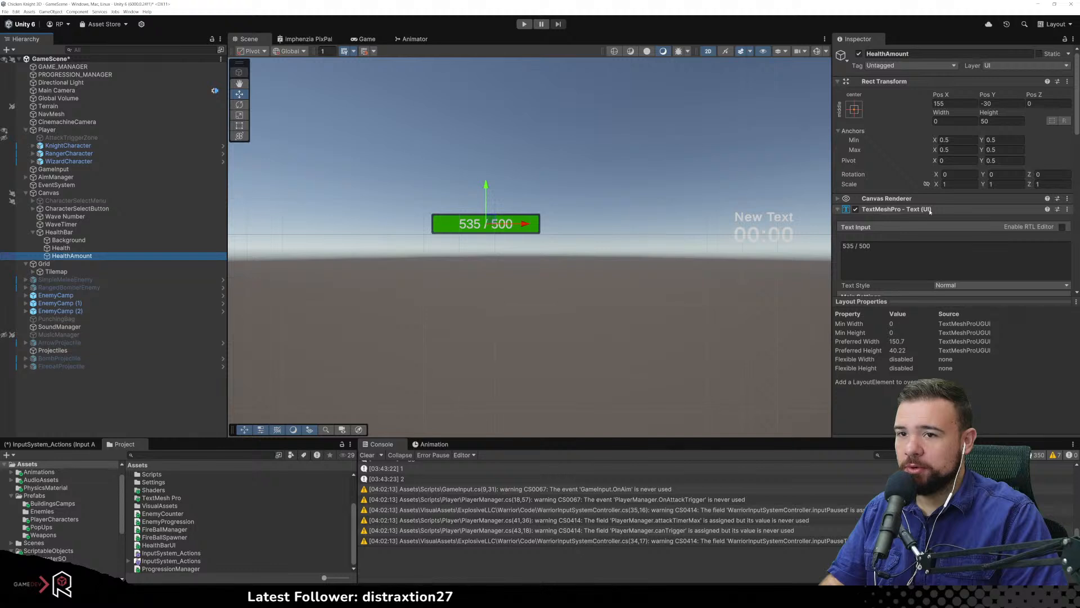
scroll(913, 276, "down", 3)
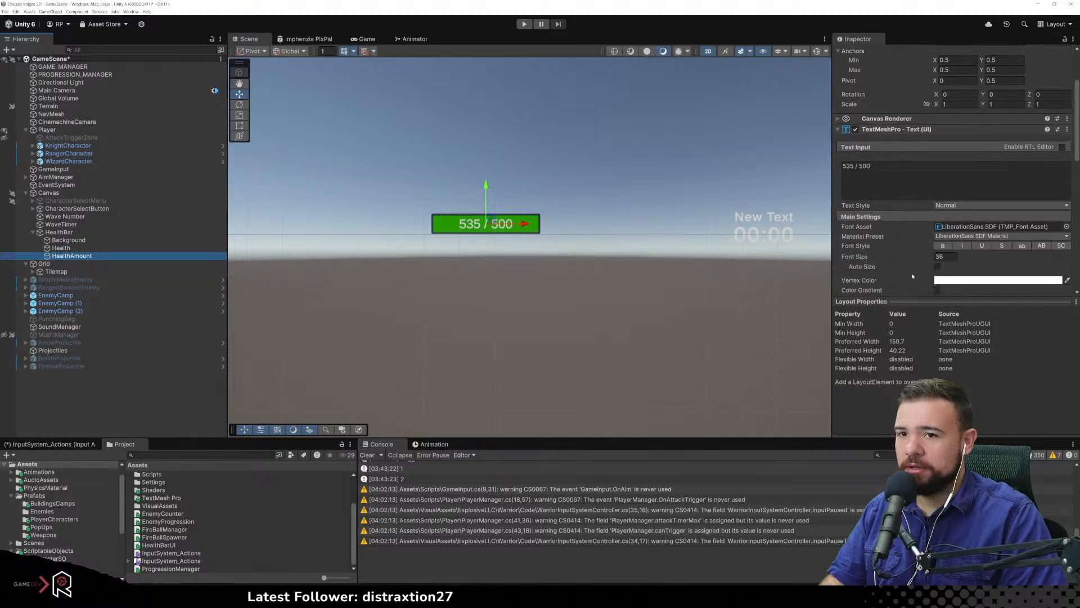
scroll(909, 265, "up", 3)
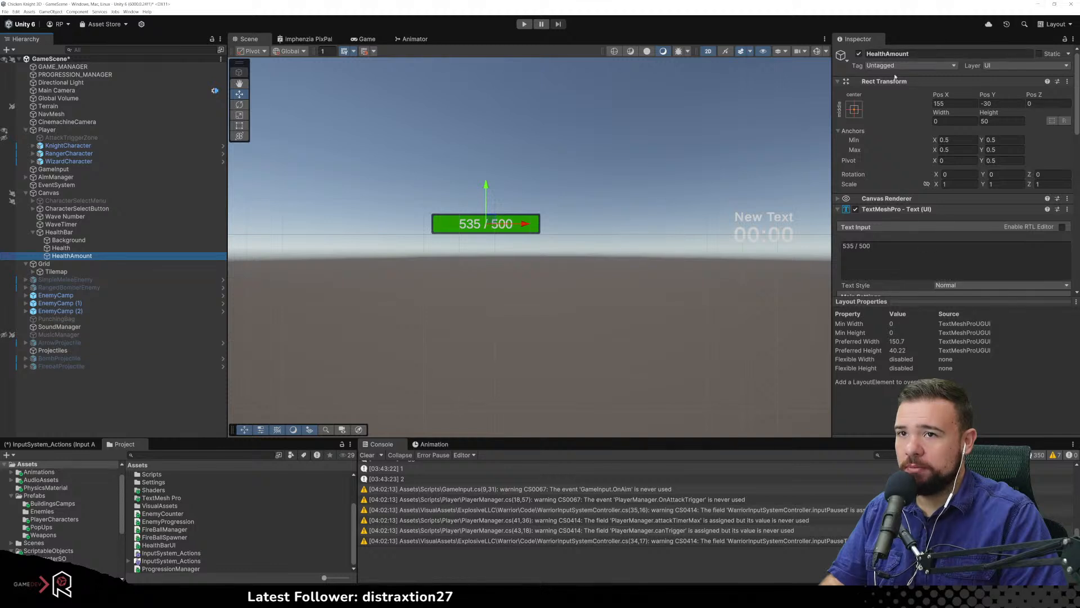
left_click(1044, 4)
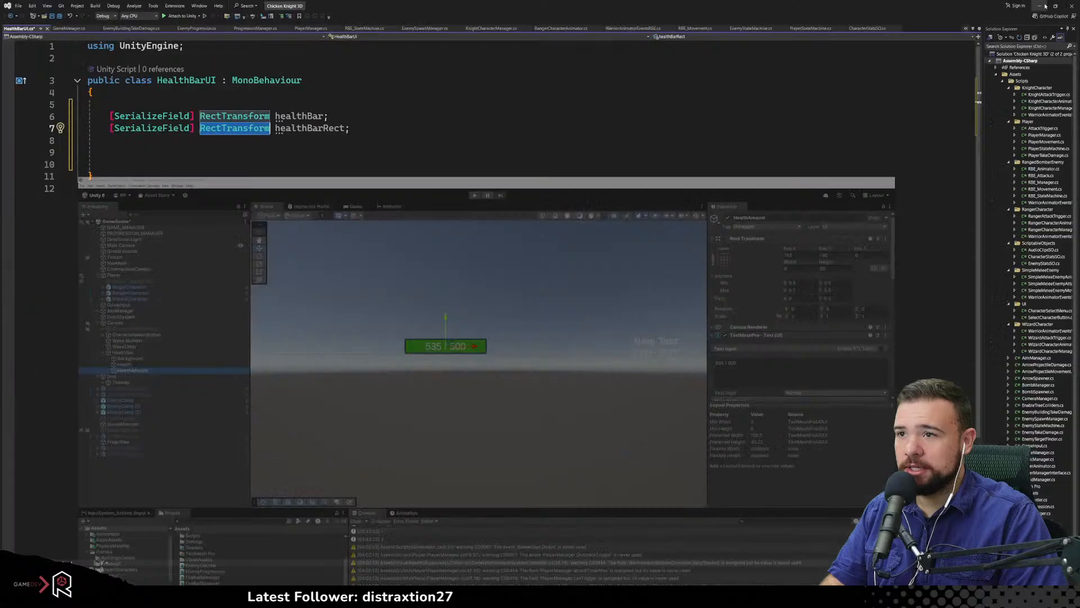
type("TM")
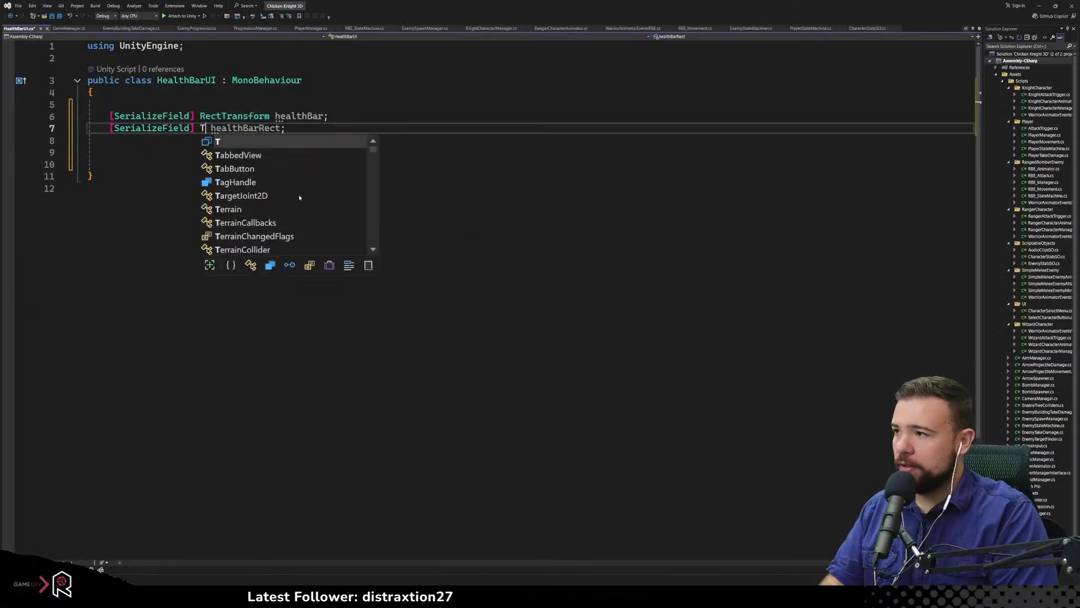
key("Tab")
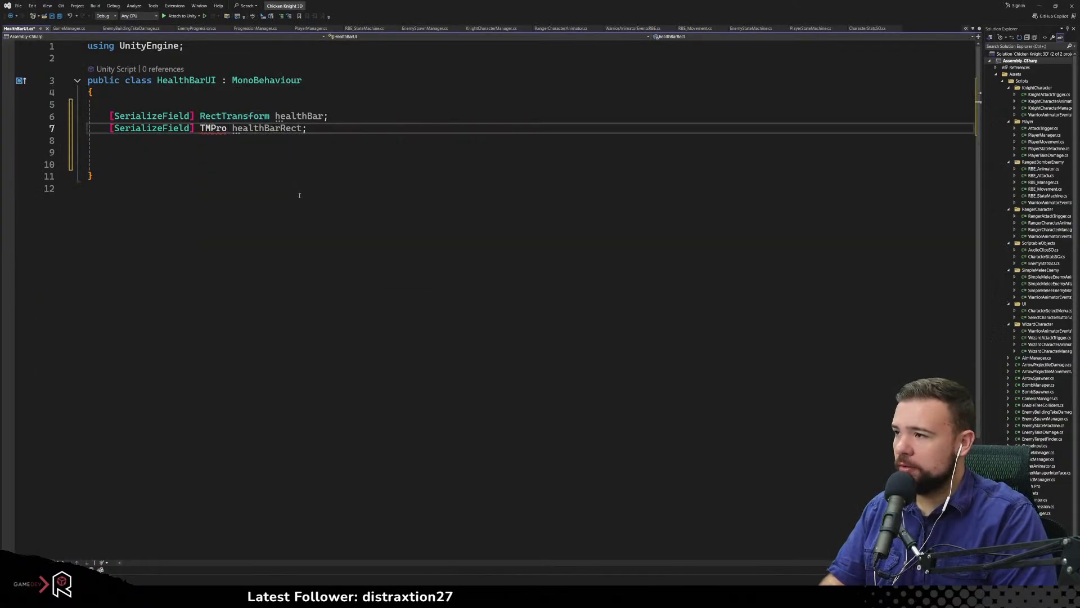
type("_T")
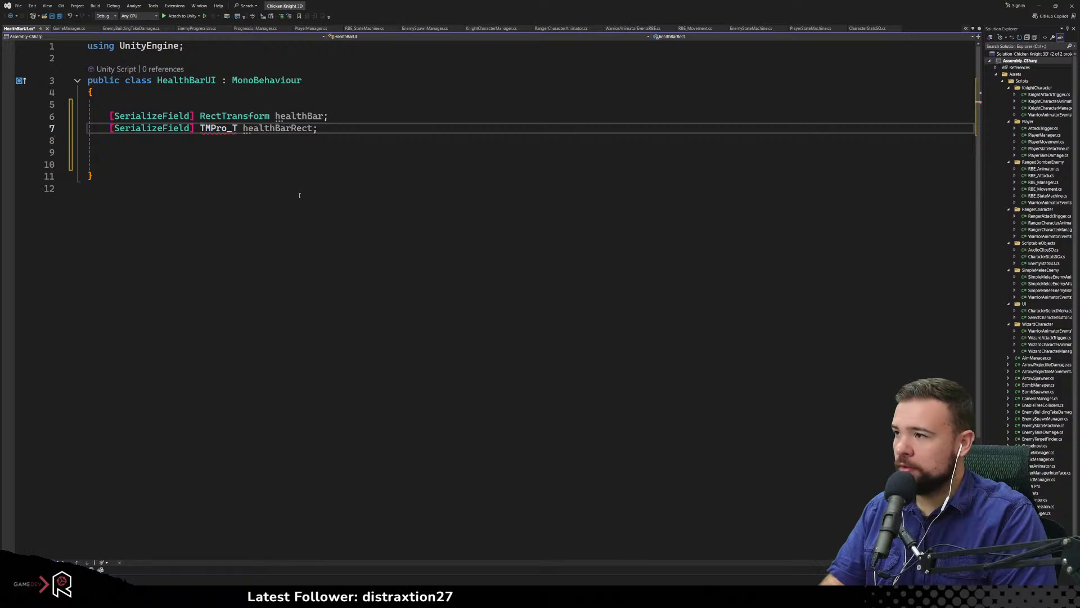
key("BackSpace")
key("BackSpace")
key("BackSpace")
key("BackSpace")
key("BackSpace")
key("BackSpace")
key("BackSpace")
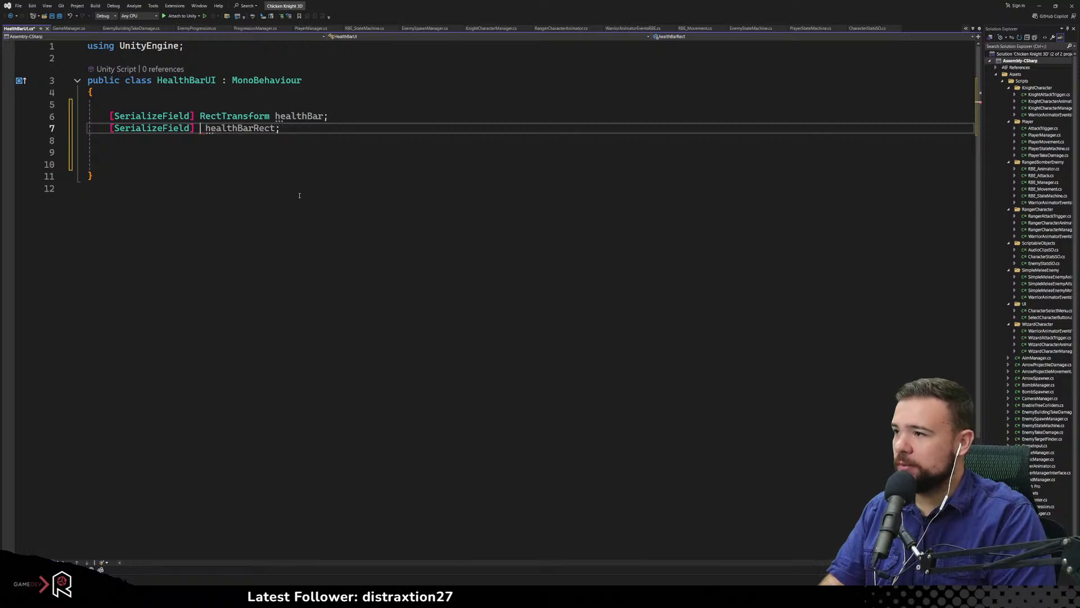
Change the second serialized field on line 7 to type GameObject and rename it healthAmountUI
type("Game")
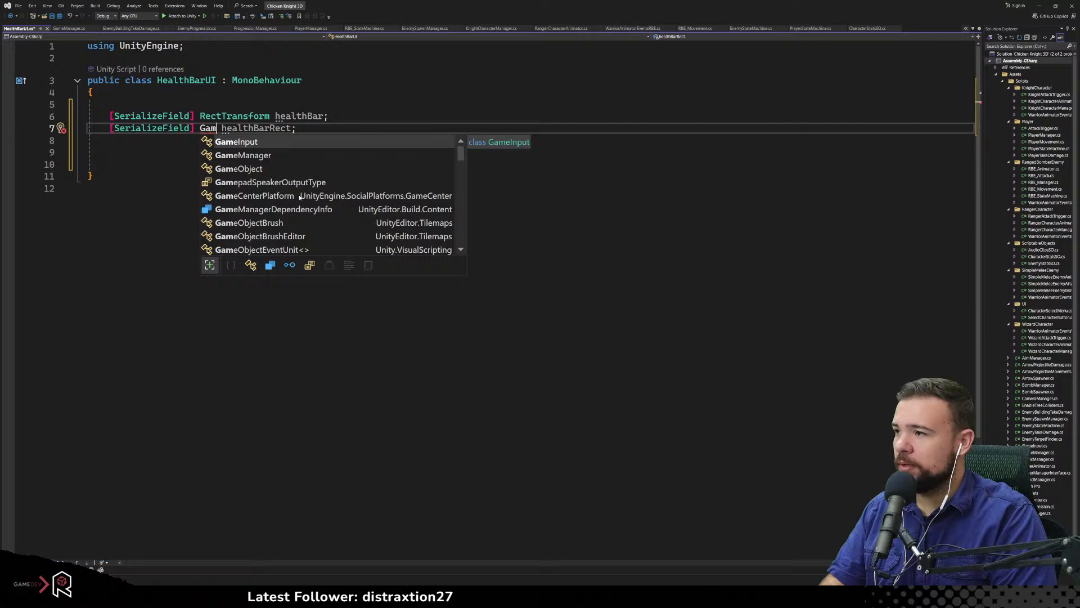
type("O")
key("Tab")
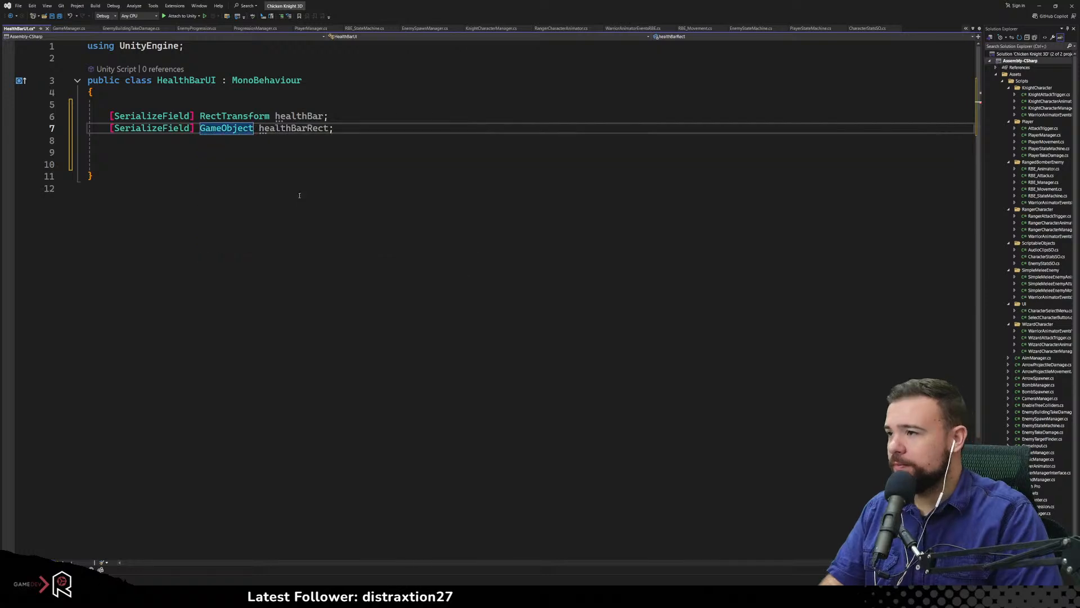
key("Right")
key("Right")
key("Right")
key("Right")
key("Right")
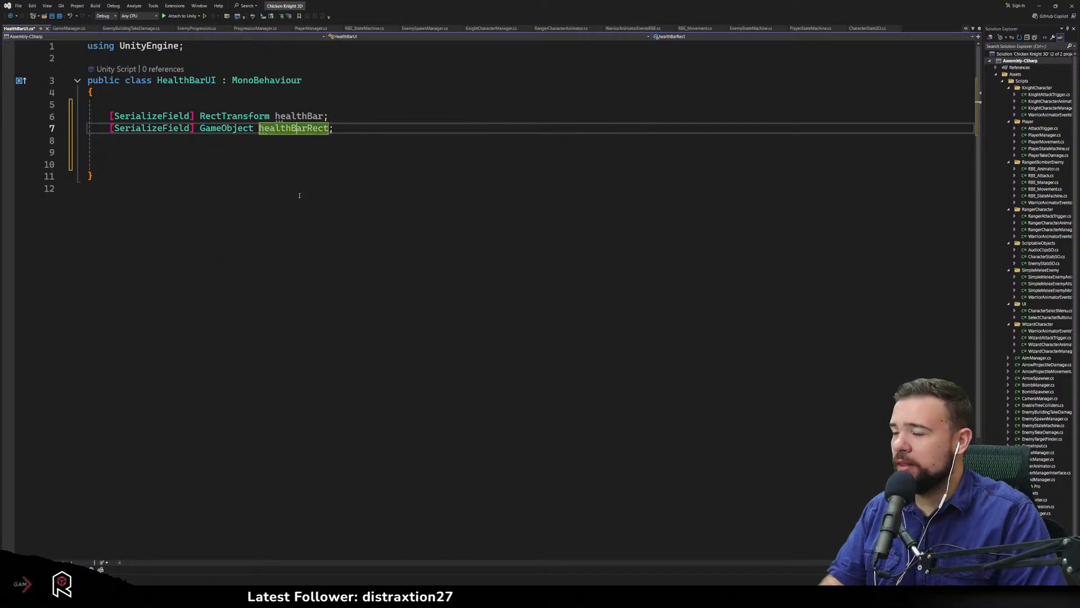
key("Delete")
key("Delete")
key("Delete")
key("Delete")
key("Delete")
key("Delete")
key("Delete")
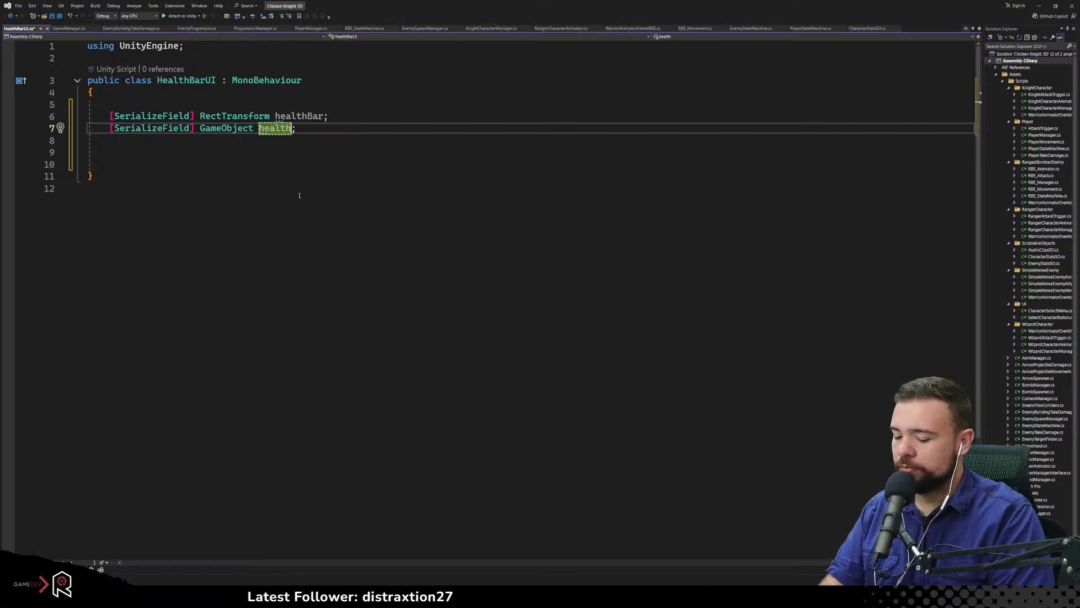
type("AmountUI")
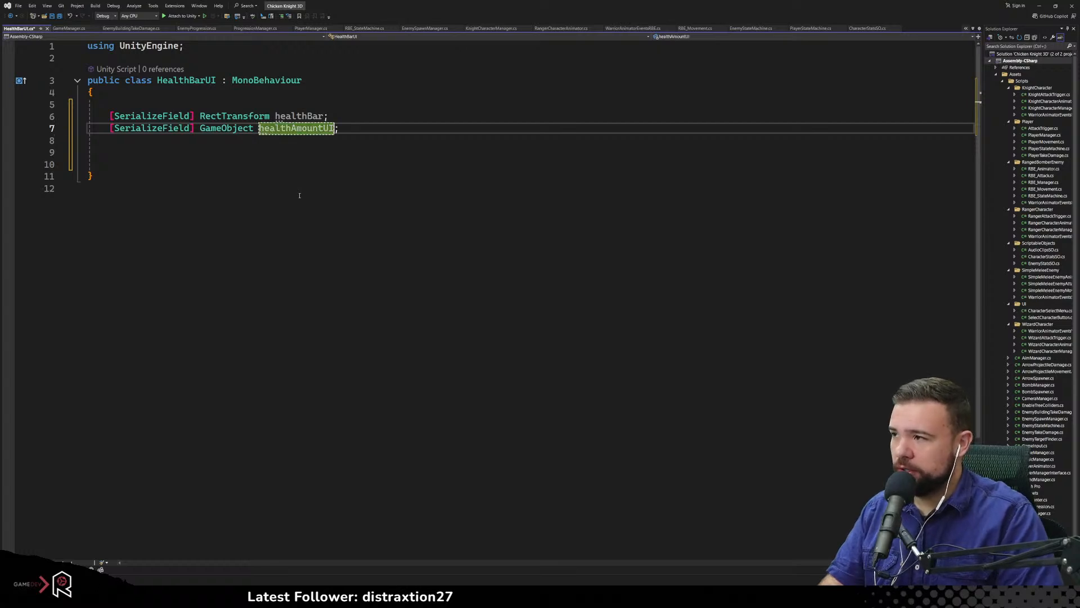
Add a public void method named updateHealthBar with an empty body below the serialized fields
key("Return")
key("Return")
key("Return")
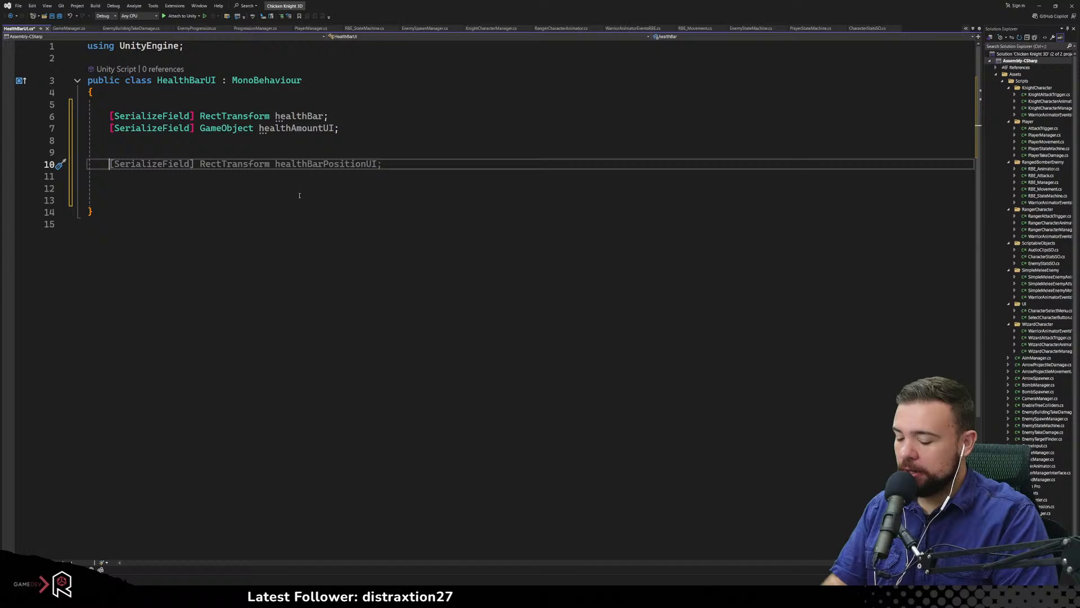
type("public void")
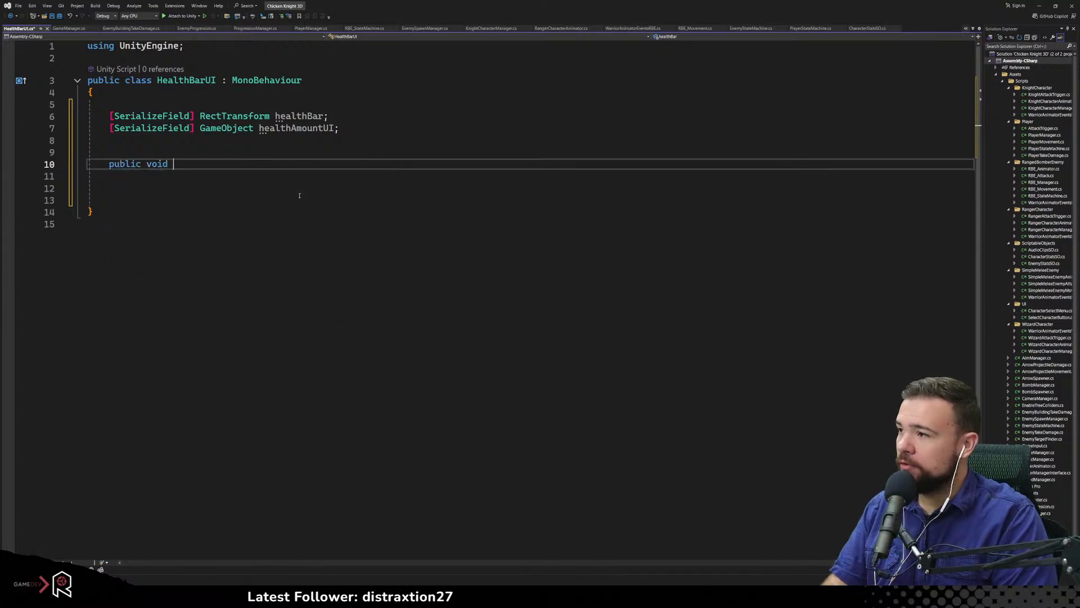
type(" upda")
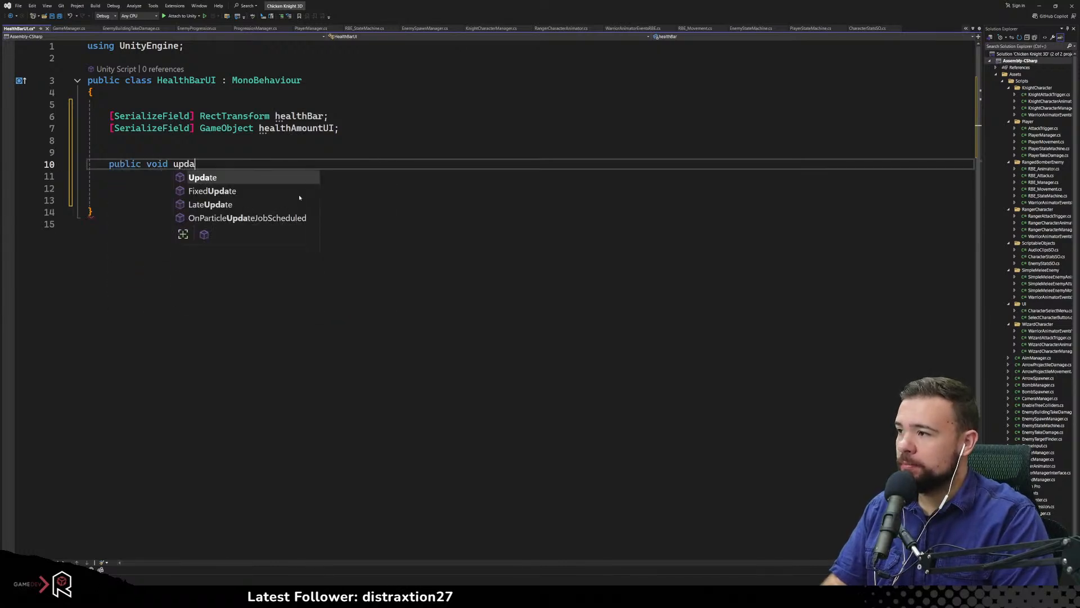
type("teHealthBar")
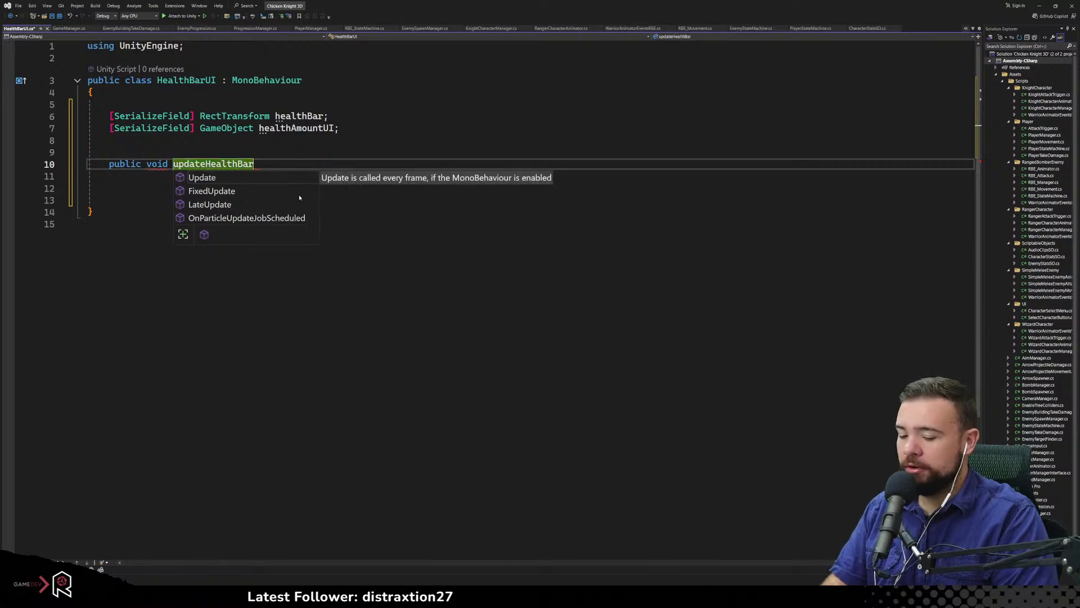
type("()")
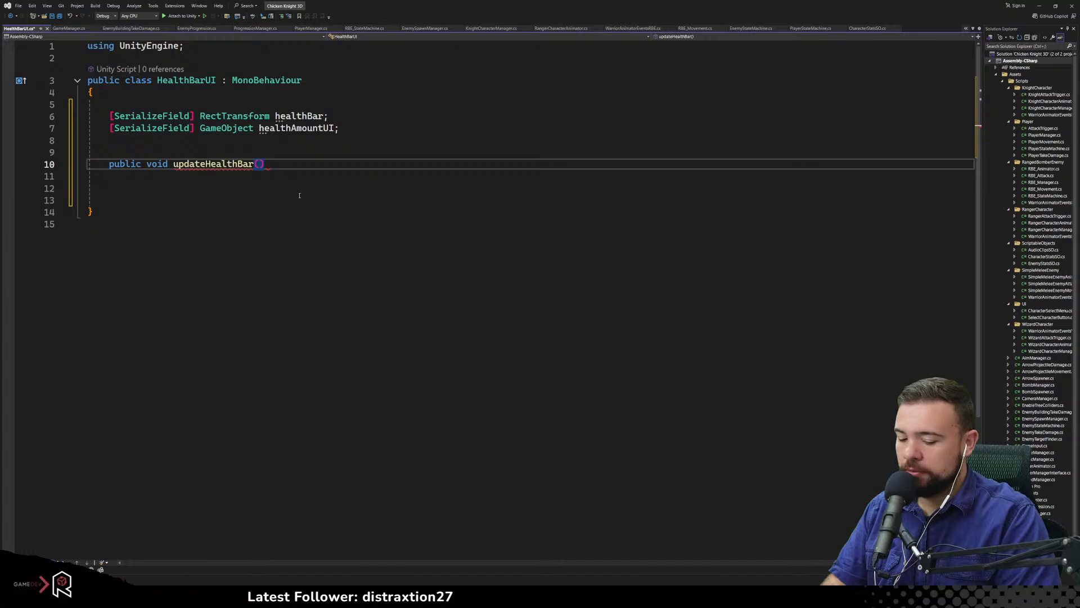
type(":")
key("Return")
key("BackSpace")
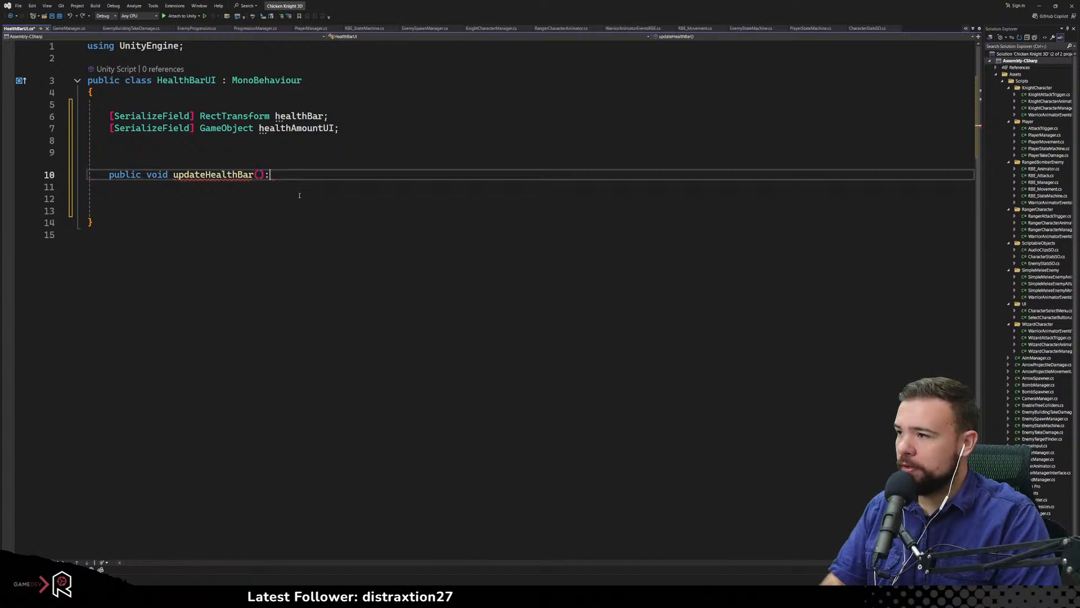
type("{")
key("Return")
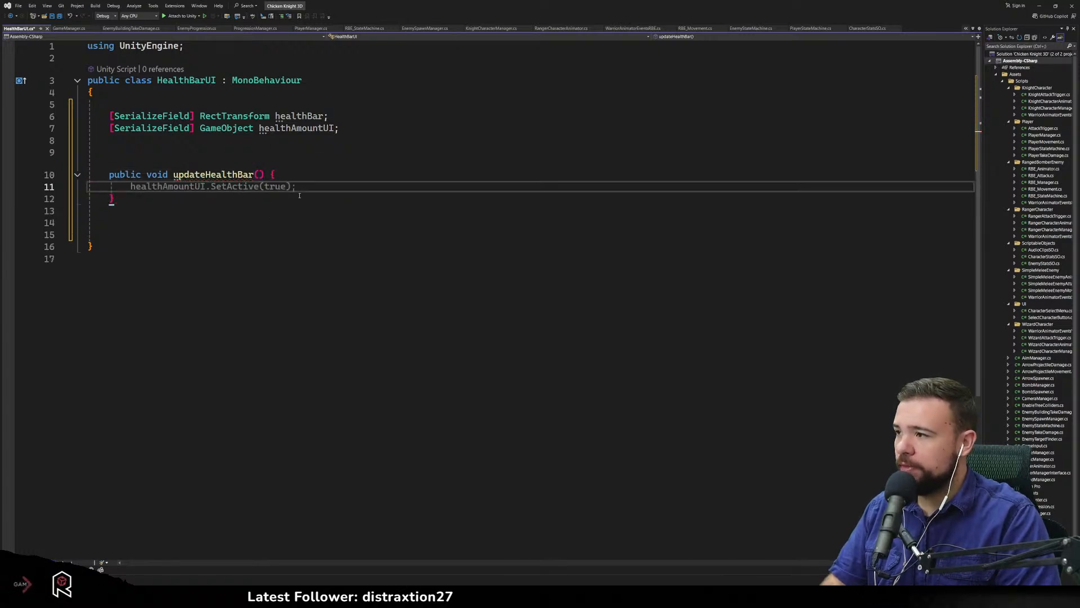
Give updateHealthBar the parameters int currentHealth and int maxHealth, and add blank lines inside its body
left_click(260, 175)
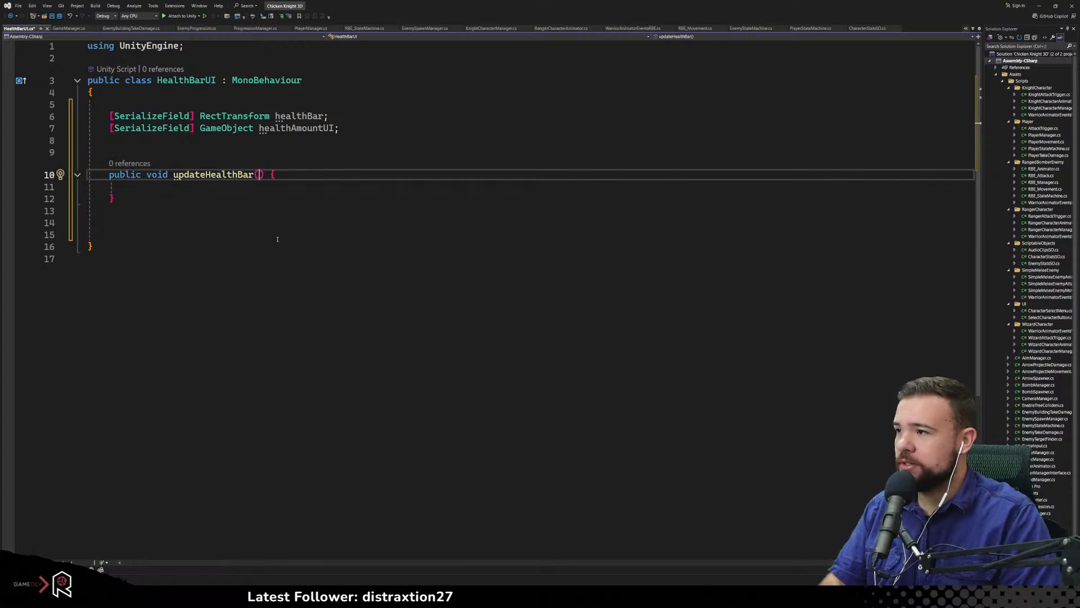
type("int")
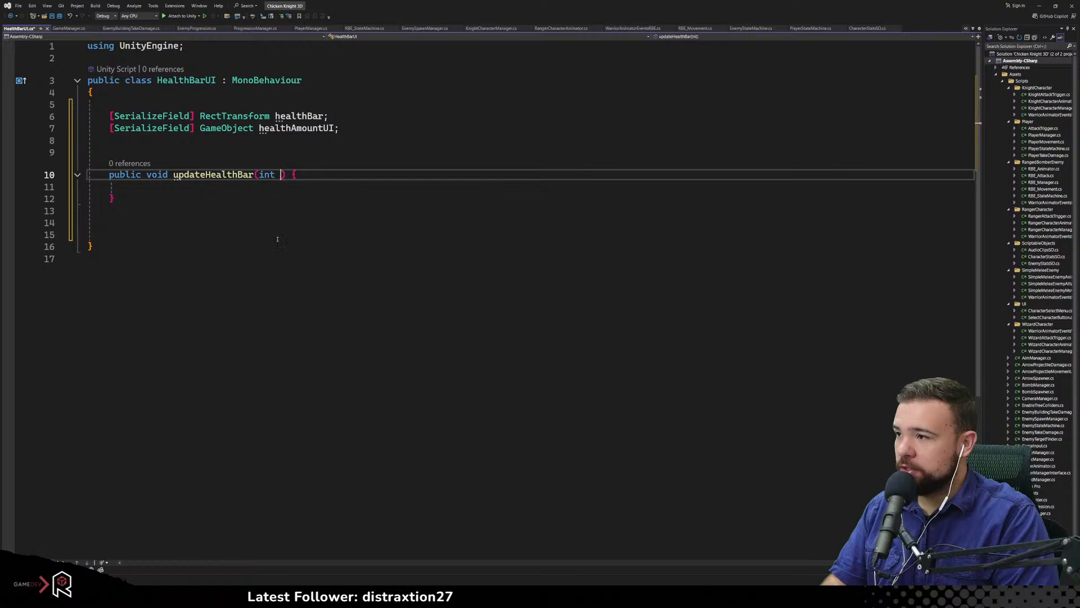
type(" currentHealth,")
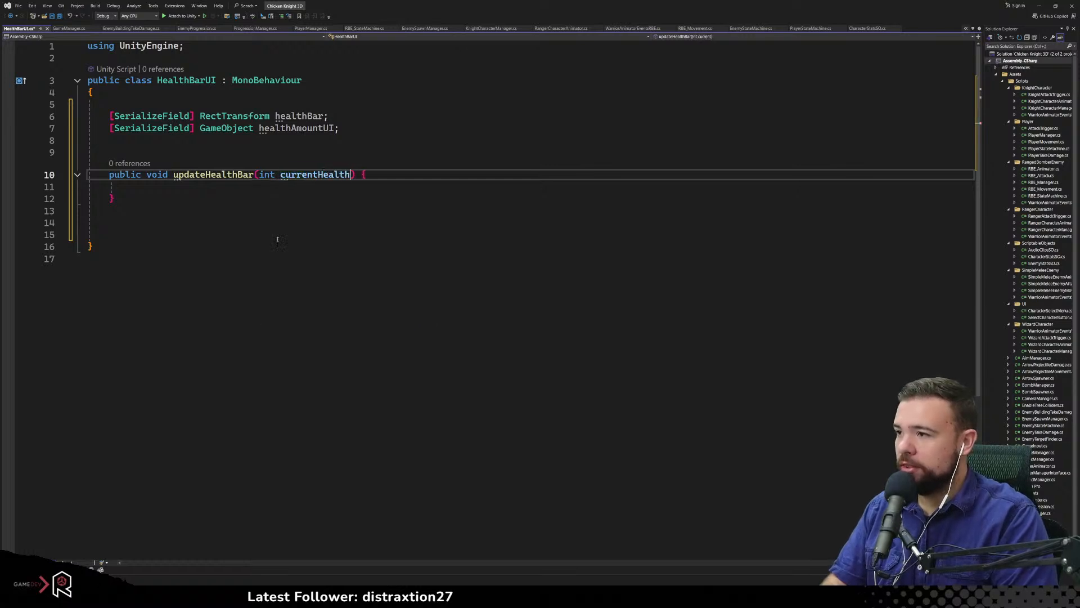
type(" int Max")
key("BackSpace")
key("BackSpace")
key("BackSpace")
type("maxHealth")
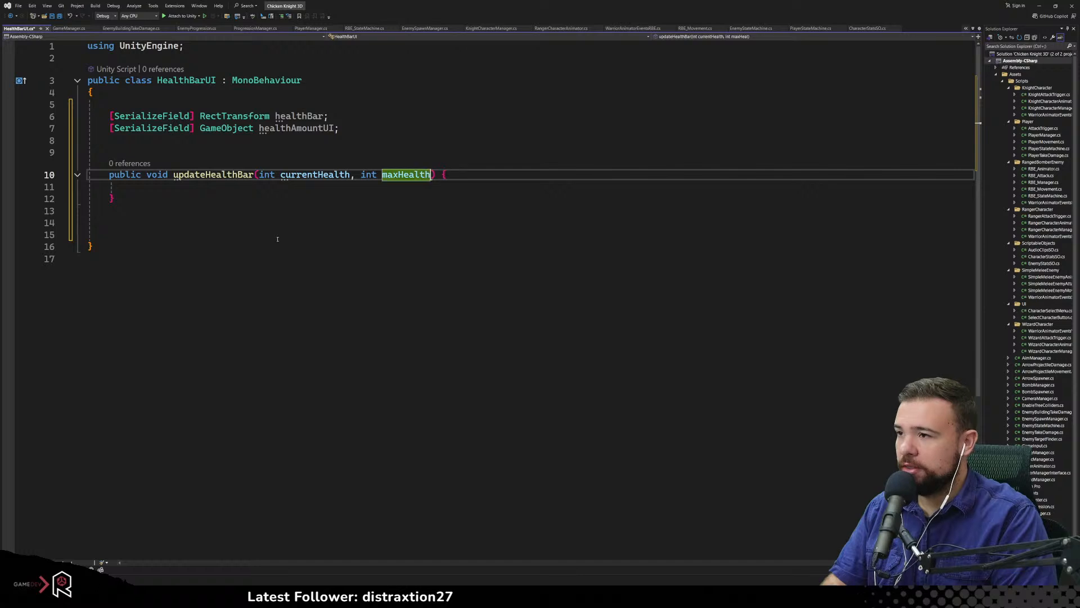
key("Right")
key("Right")
key("Right")
key("Return")
key("Return")
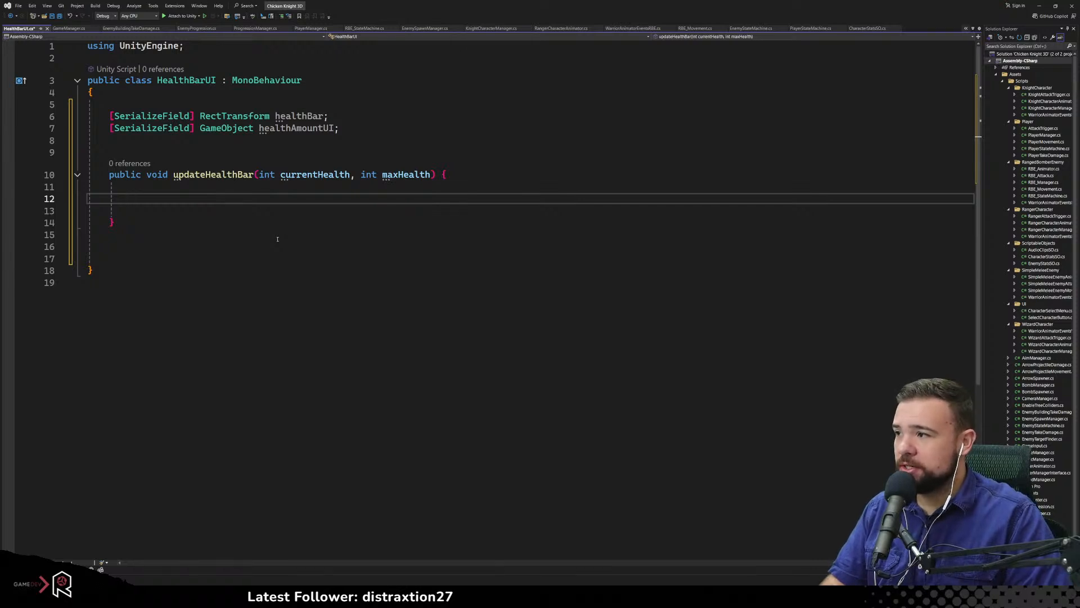
type("gameObject.")
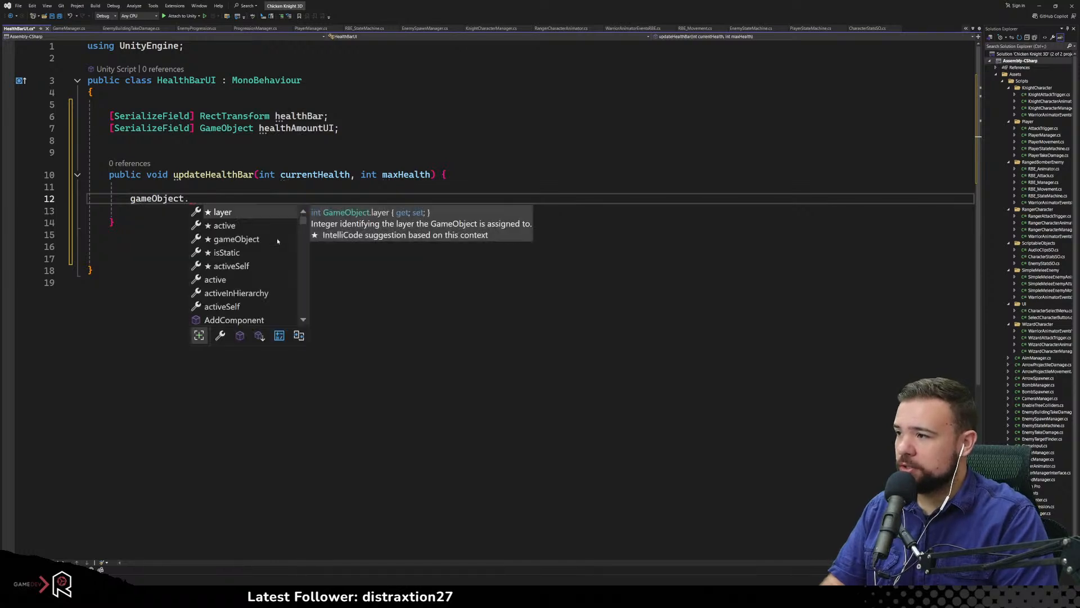
key("BackSpace")
key("BackSpace")
key("BackSpace")
key("BackSpace")
key("BackSpace")
key("BackSpace")
key("BackSpace")
key("BackSpace")
key("BackSpace")
key("BackSpace")
key("BackSpace")
Replace the start of line 12 in updateHealthBar with a GetComponent call on healthAmountUI
type("heal")
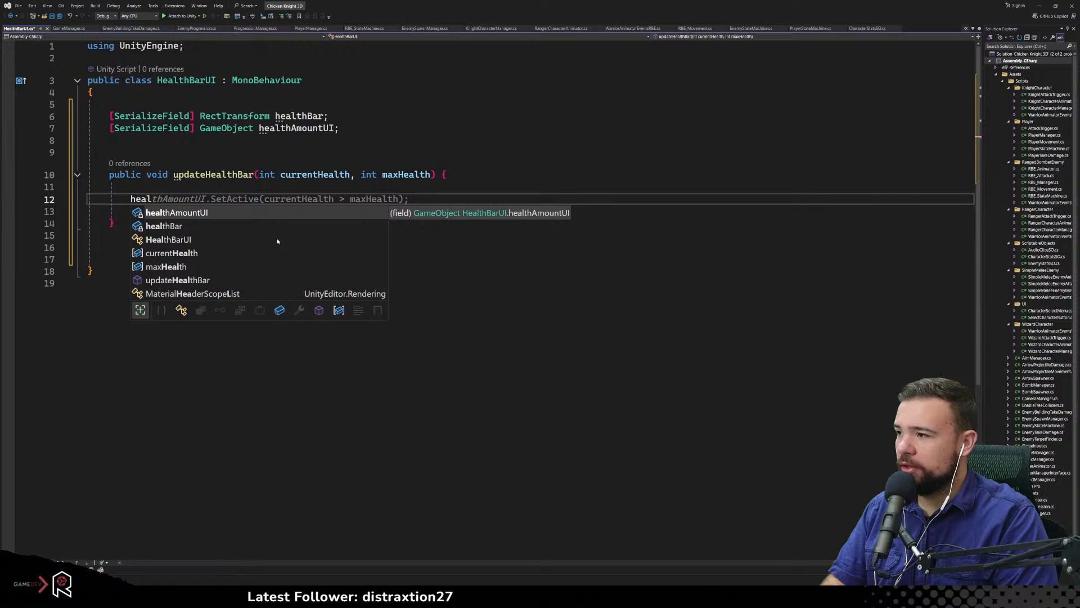
key("Tab")
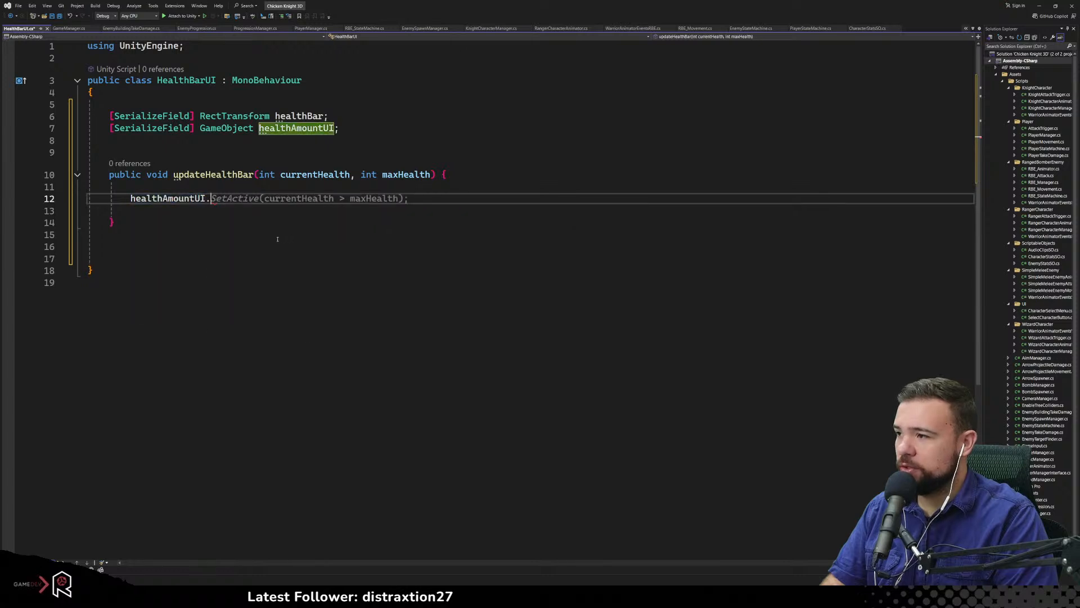
type(".")
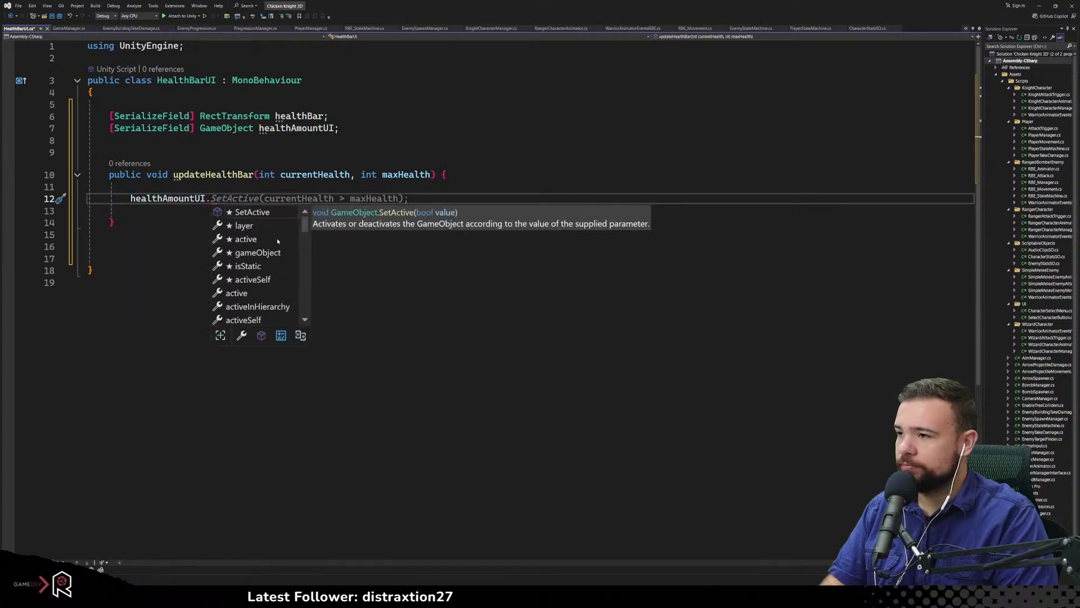
type("T")
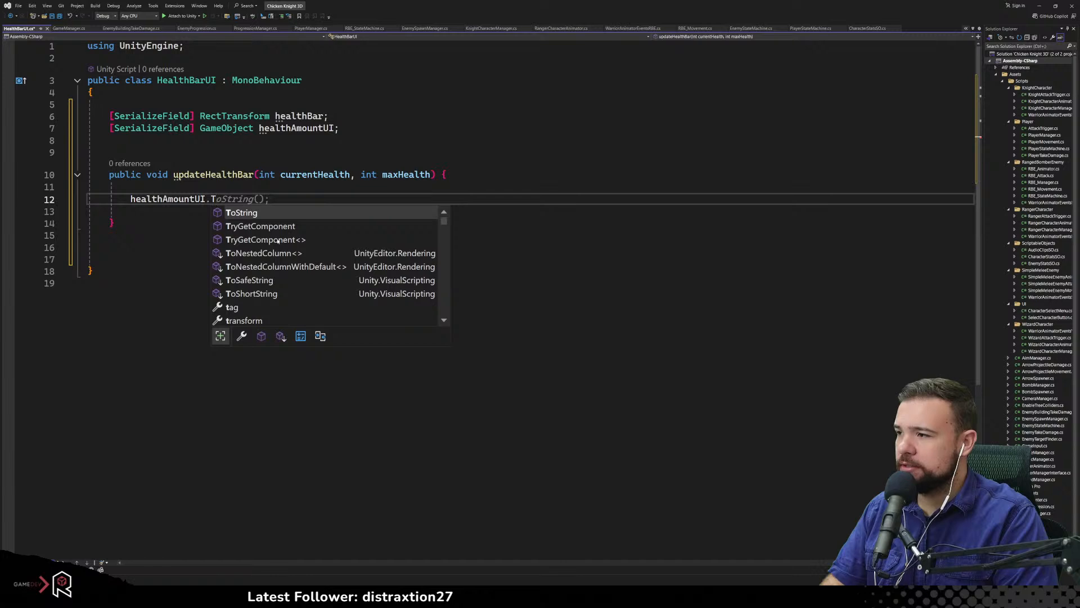
key("BackSpace")
type("get")
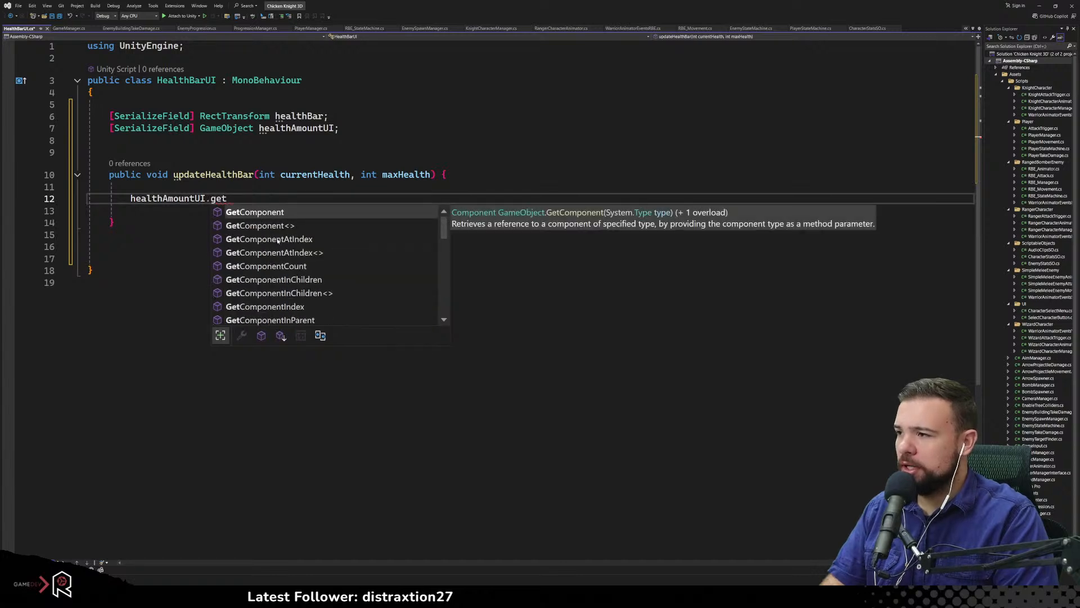
key("Tab")
Try to enter a TMPro text type as the type argument of the GetComponent call on line 12
type("<T")
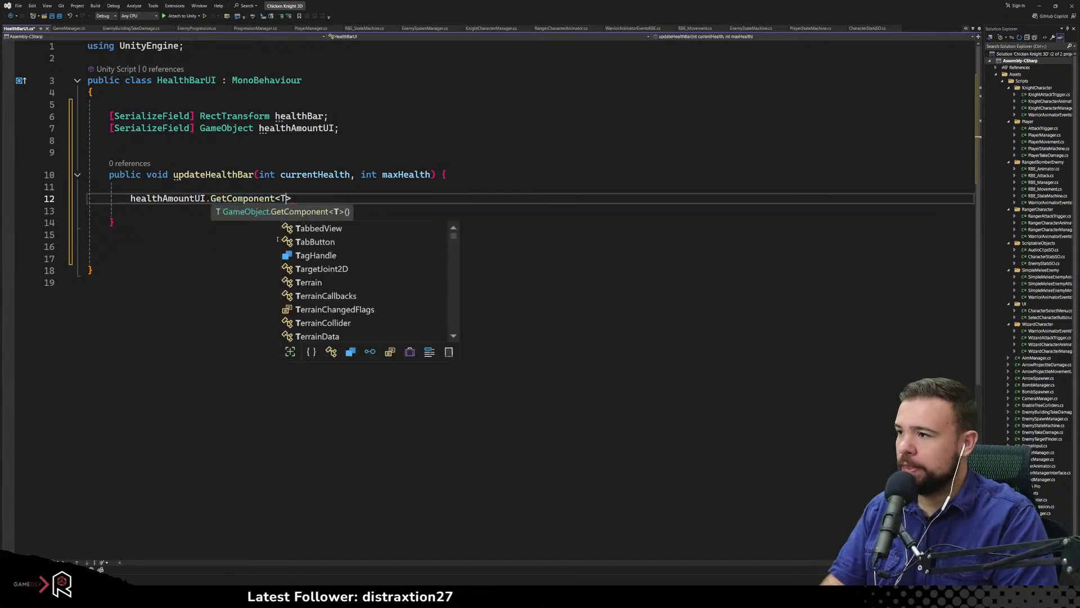
type("M")
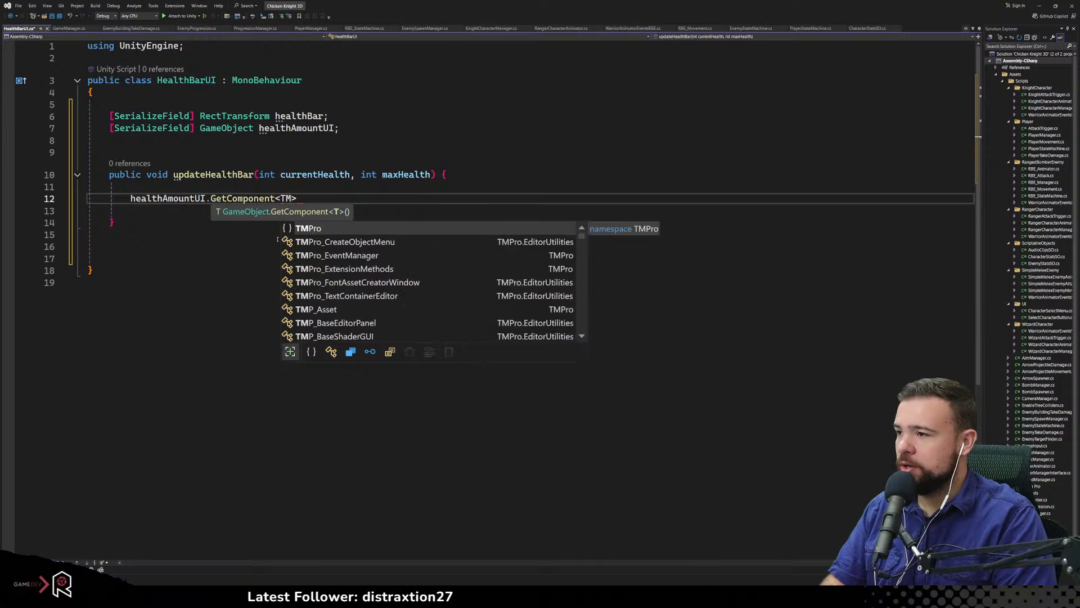
key("Tab")
type(".")
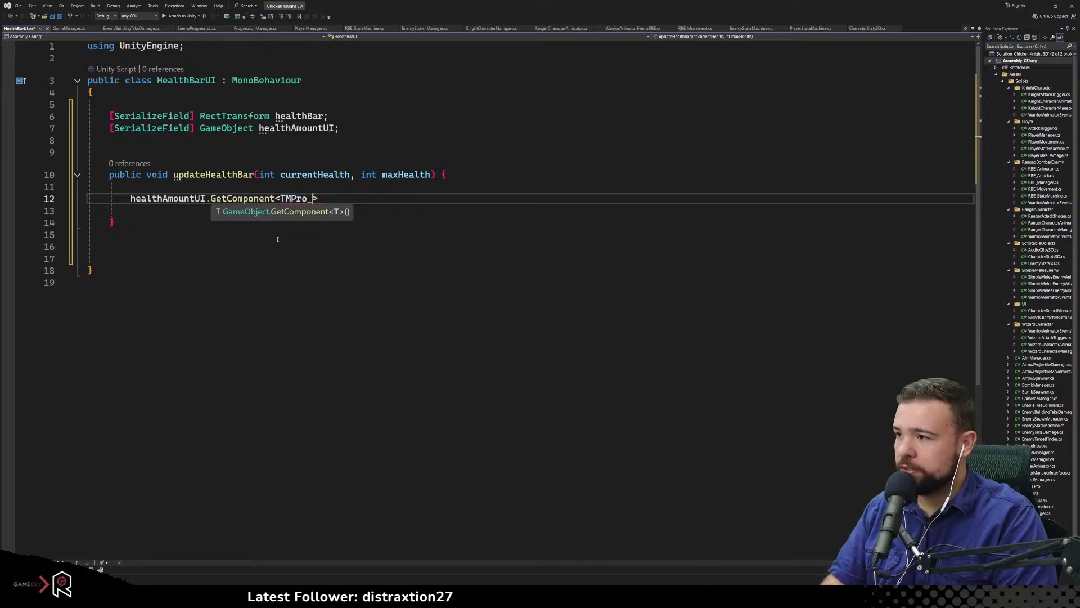
type(".,")
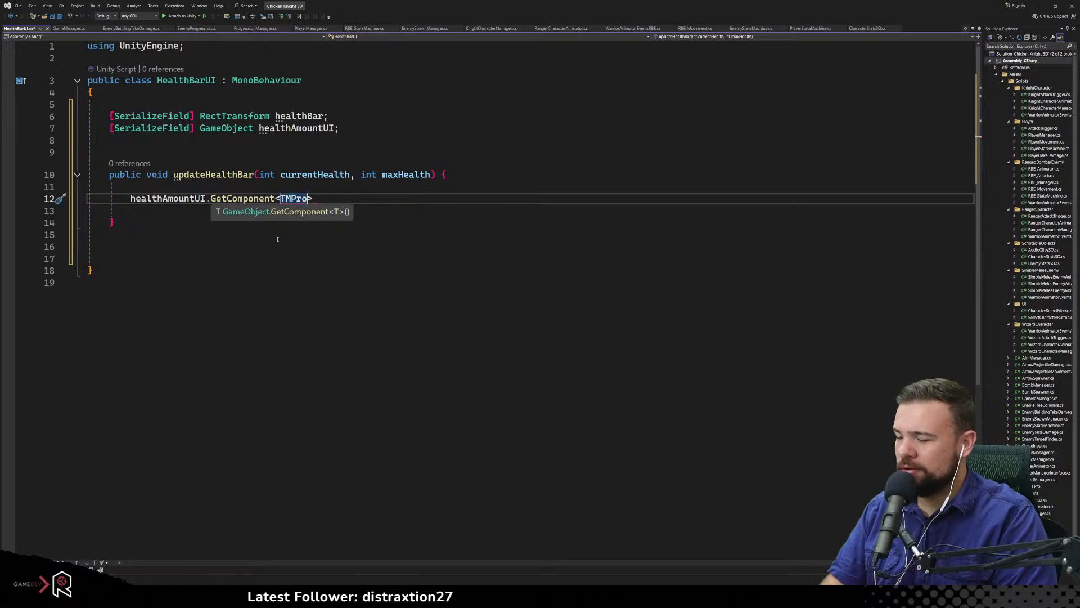
type("_TMP")
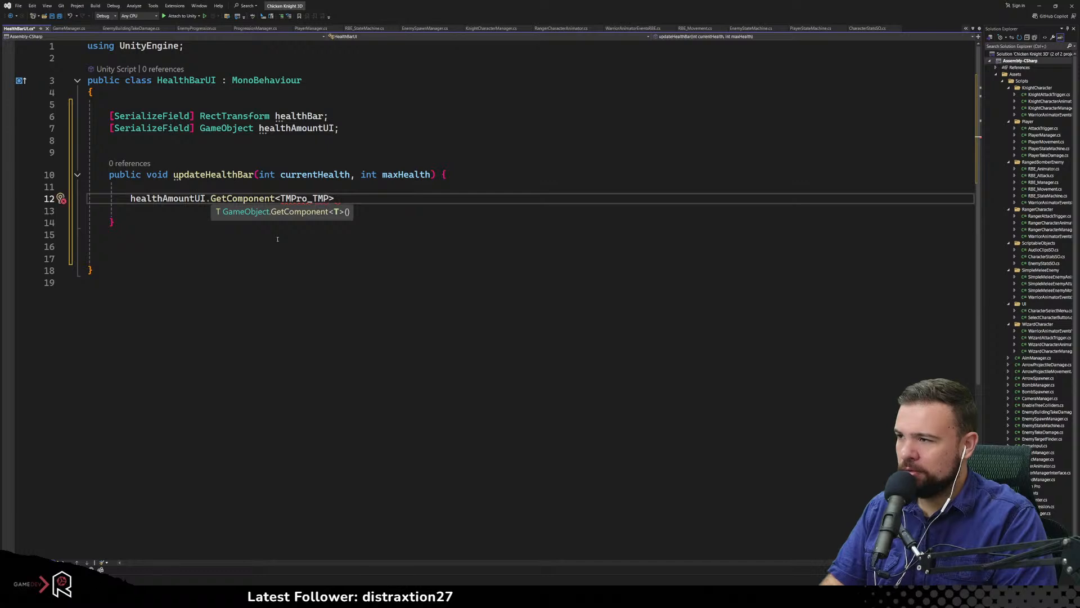
type("te")
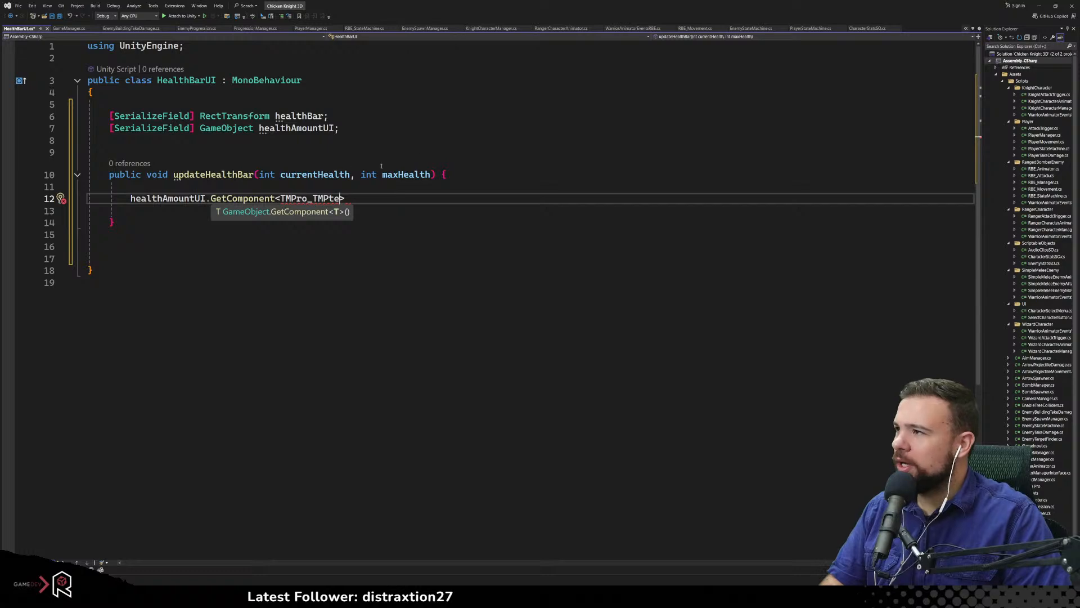
left_click(420, 156)
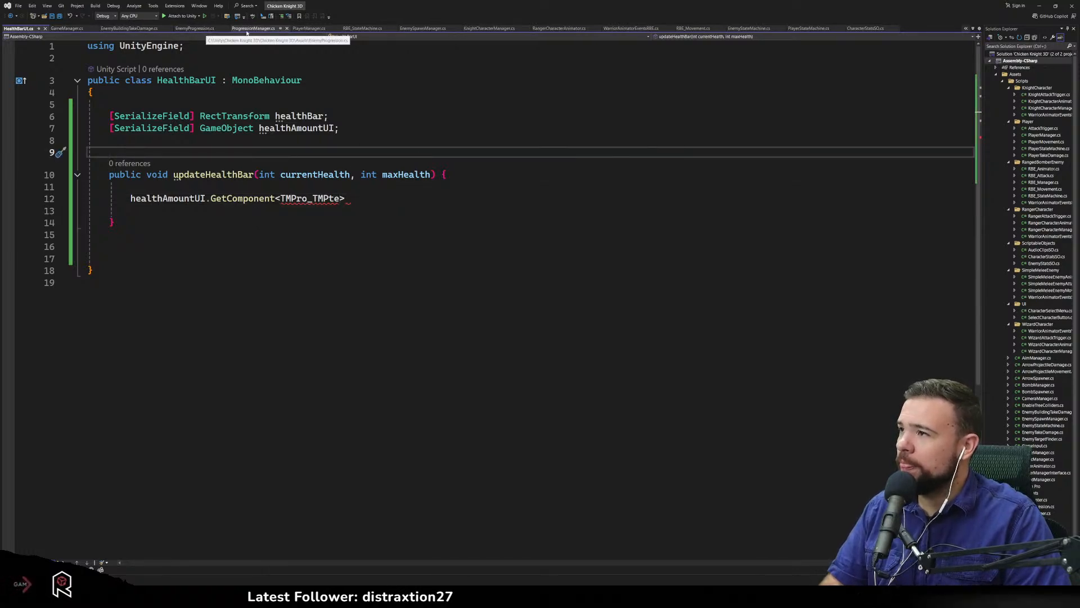
Open the ProgressionManager script and look up the component type that updateRangerStatsUI passes to GetComponent for its text
left_click(253, 28)
scroll(303, 241, "down", 3)
scroll(300, 270, "down", 15)
scroll(299, 274, "up", 20)
scroll(298, 274, "up", 20)
scroll(298, 274, "up", 20)
scroll(298, 276, "down", 3)
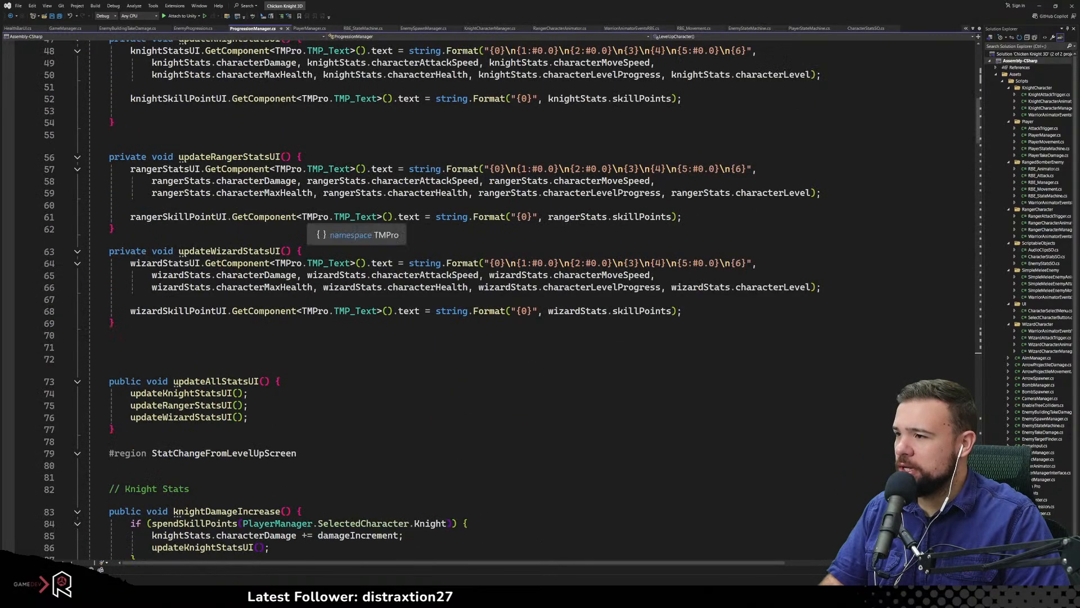
left_click_drag(302, 217, 376, 216)
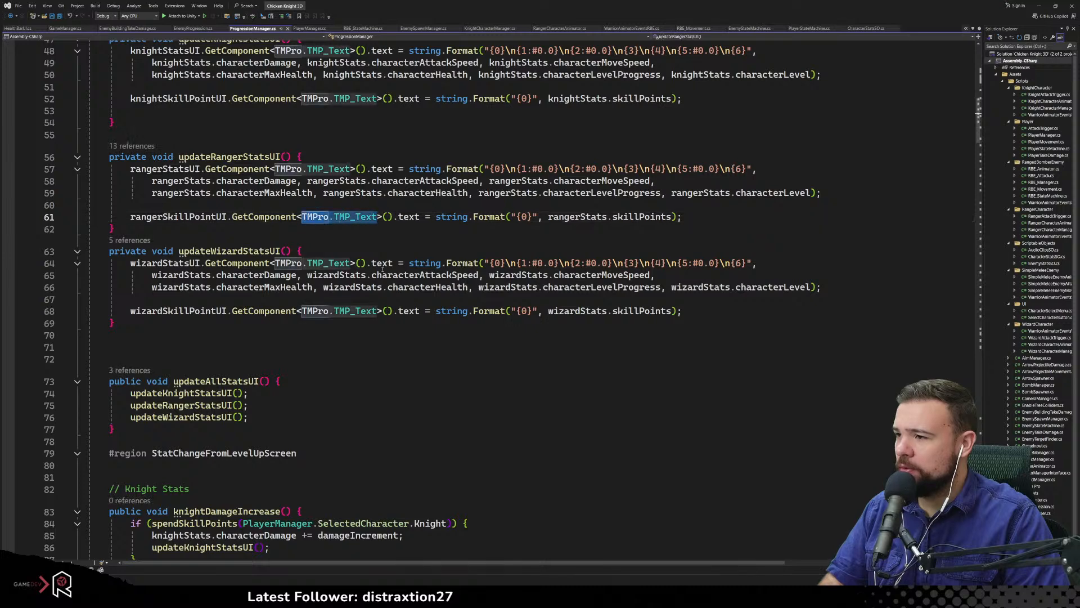
Return to the HealthBarUI script and correct the GetComponent type argument on line 12 to TMPro.TMP_Text
left_click(17, 28)
left_click(313, 198)
key("BackSpace")
key("BackSpace")
type(".te>")
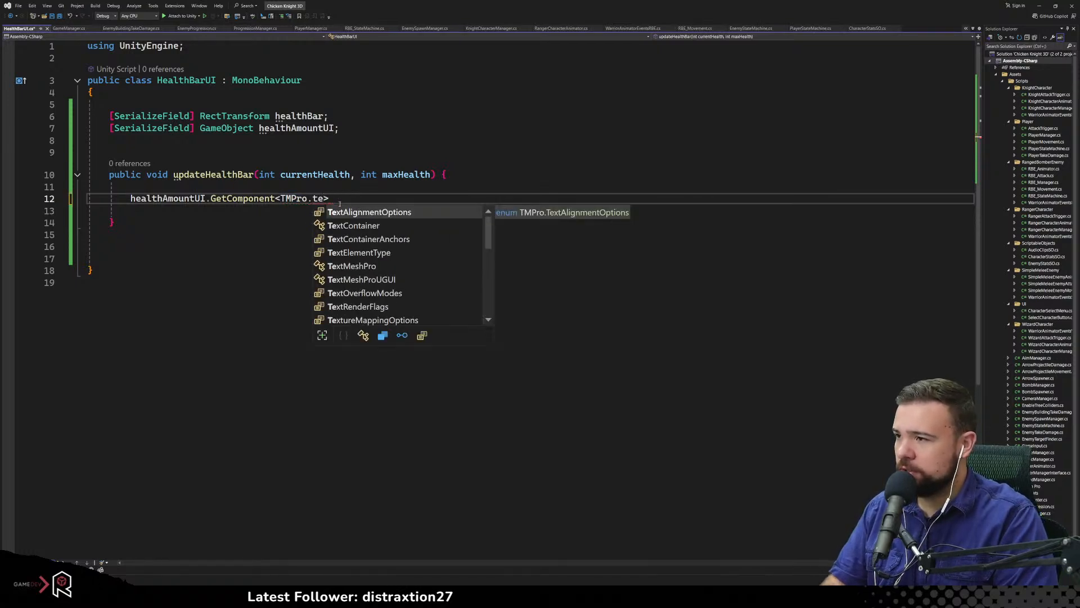
key("BackSpace")
key("BackSpace")
type("Tm")
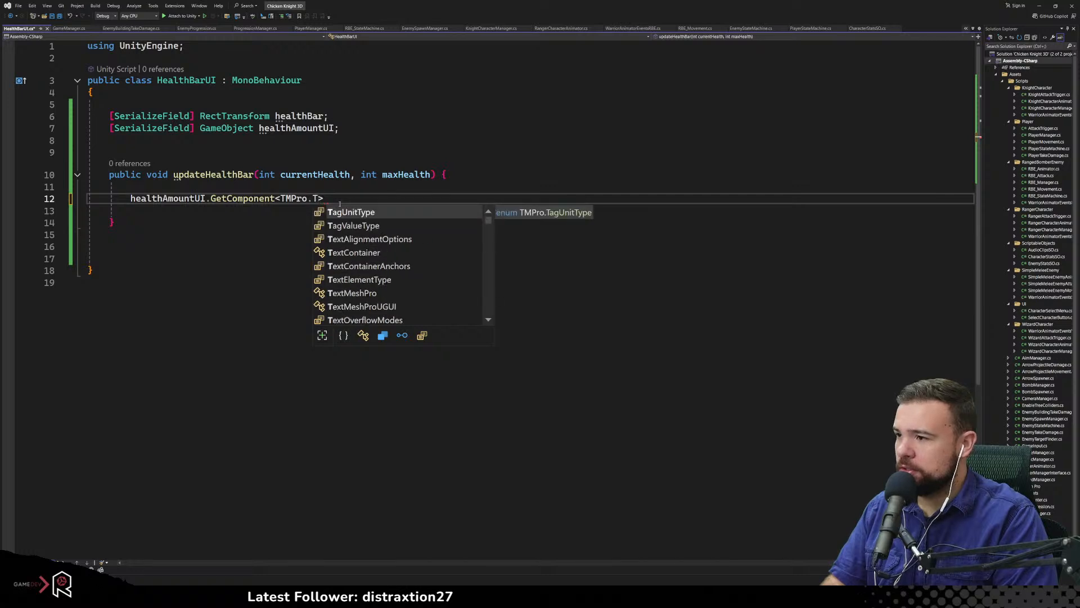
type("p_")
type("Te")
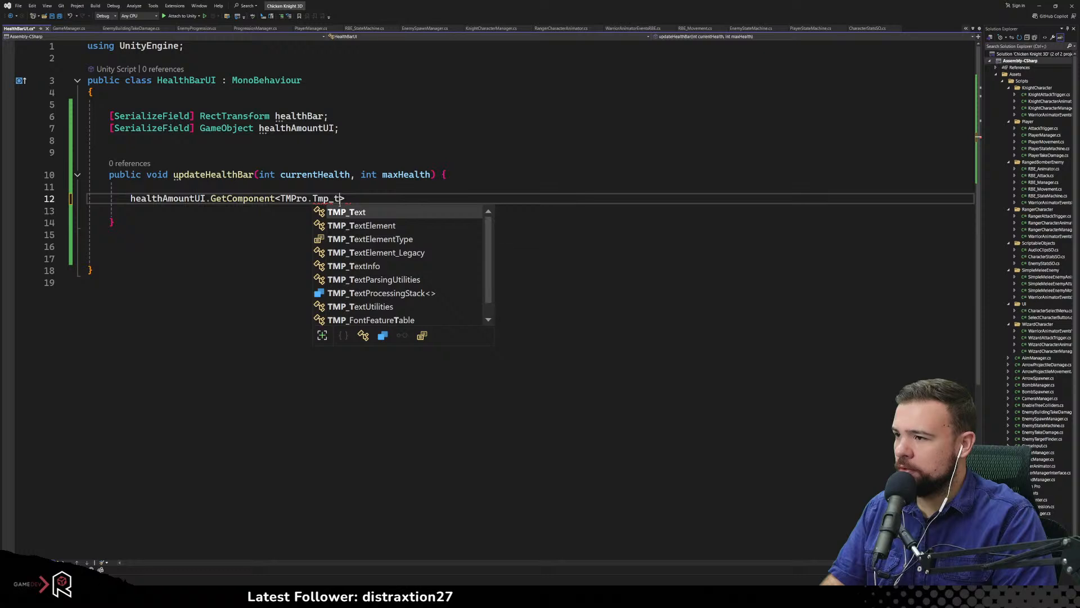
key("BackSpace")
key("Right")
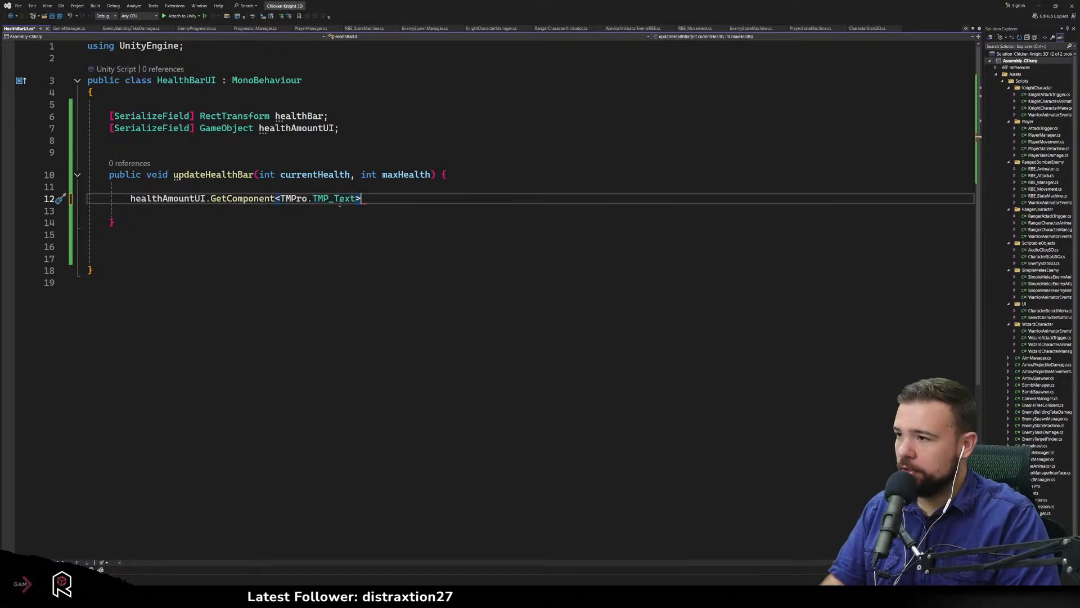
Complete the GetComponent call and start assigning its text property from a string.Format call
type("().text.")
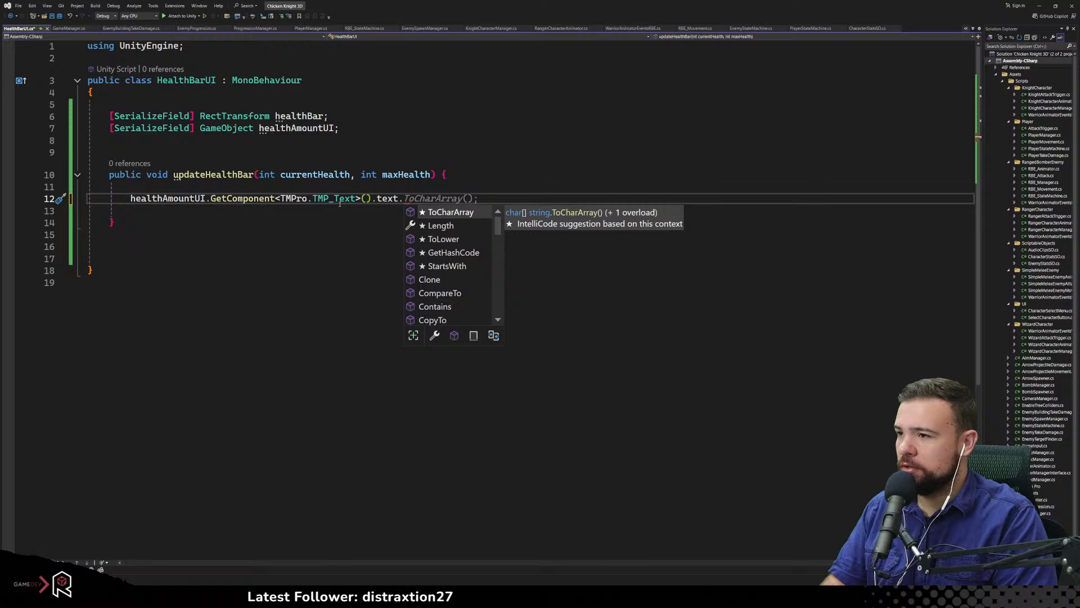
key("BackSpace")
type("= ")
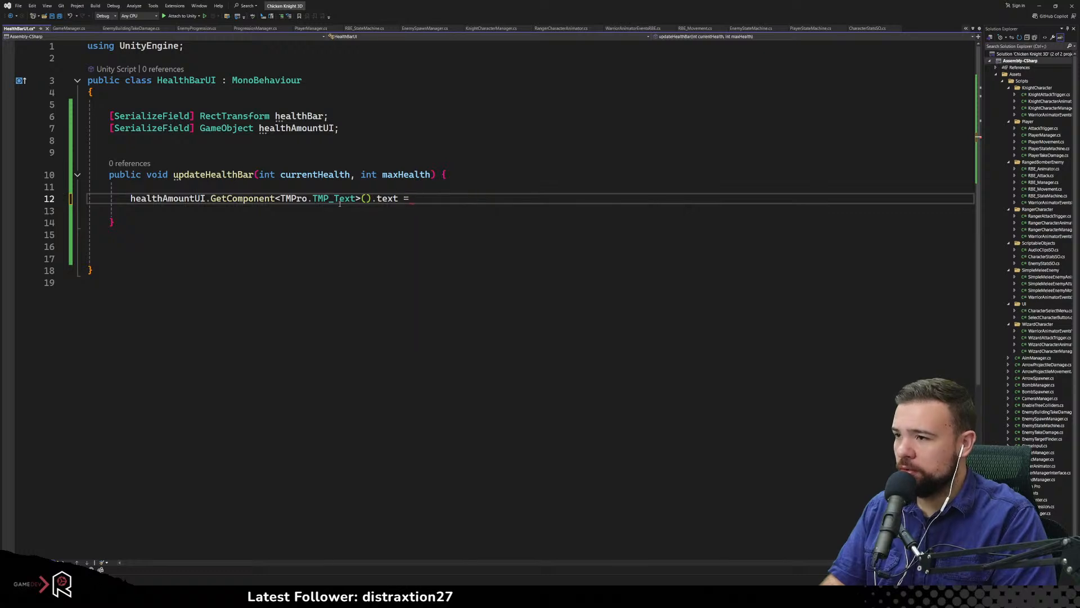
type("string.fo")
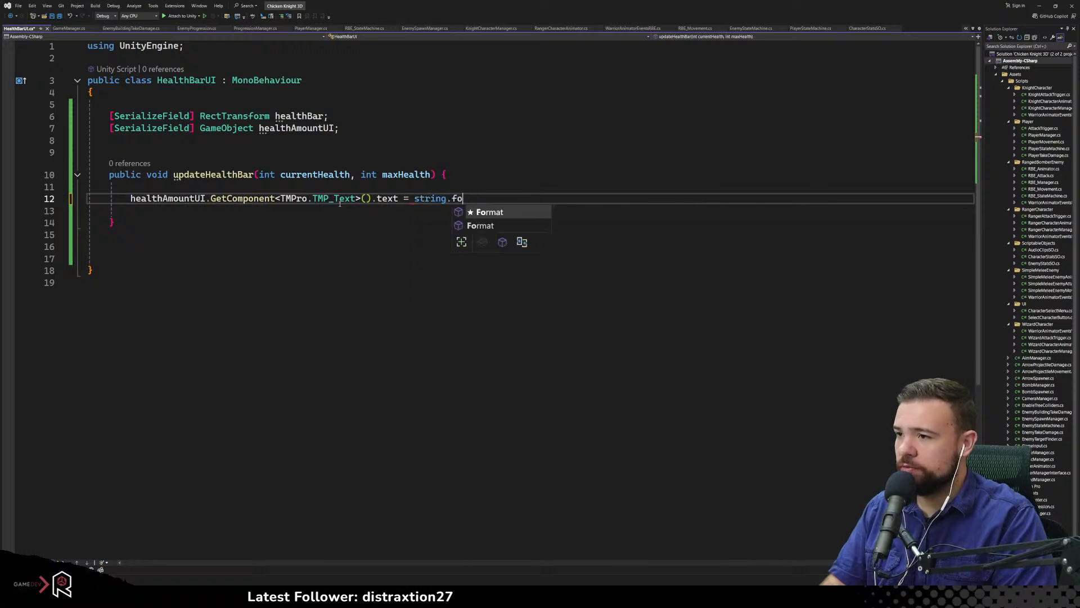
key("Tab")
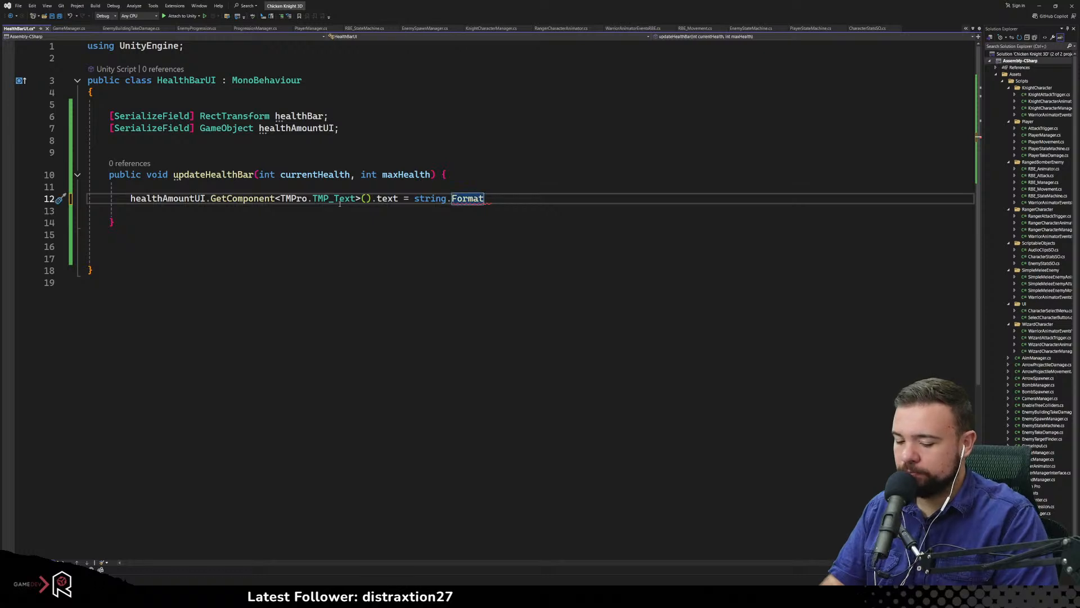
type("(")
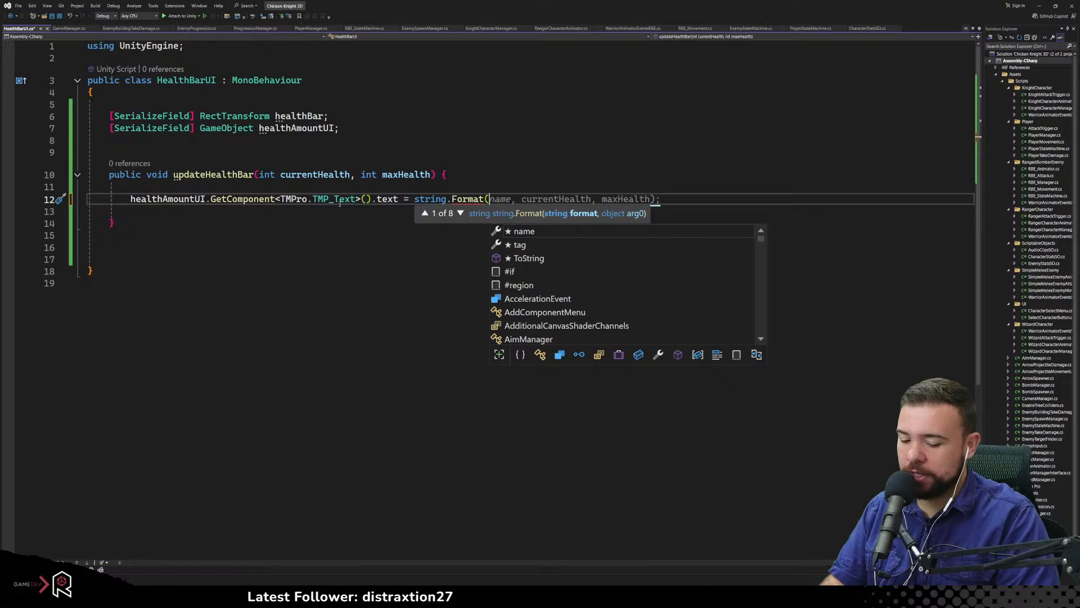
Enter "{0} / {1}" as the format string of the string.Format call
type("\"")
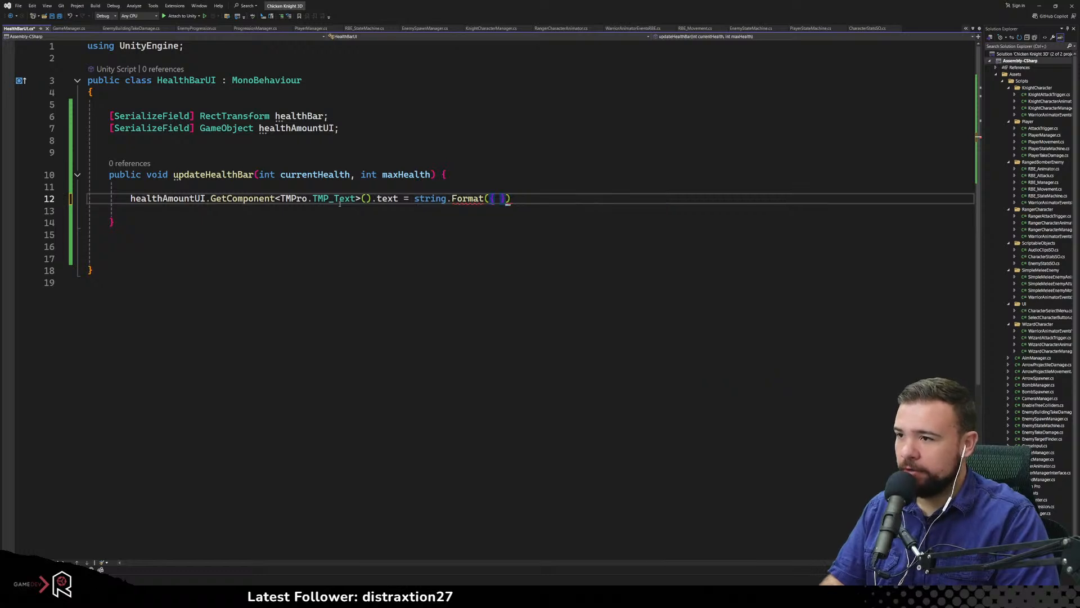
key("BackSpace")
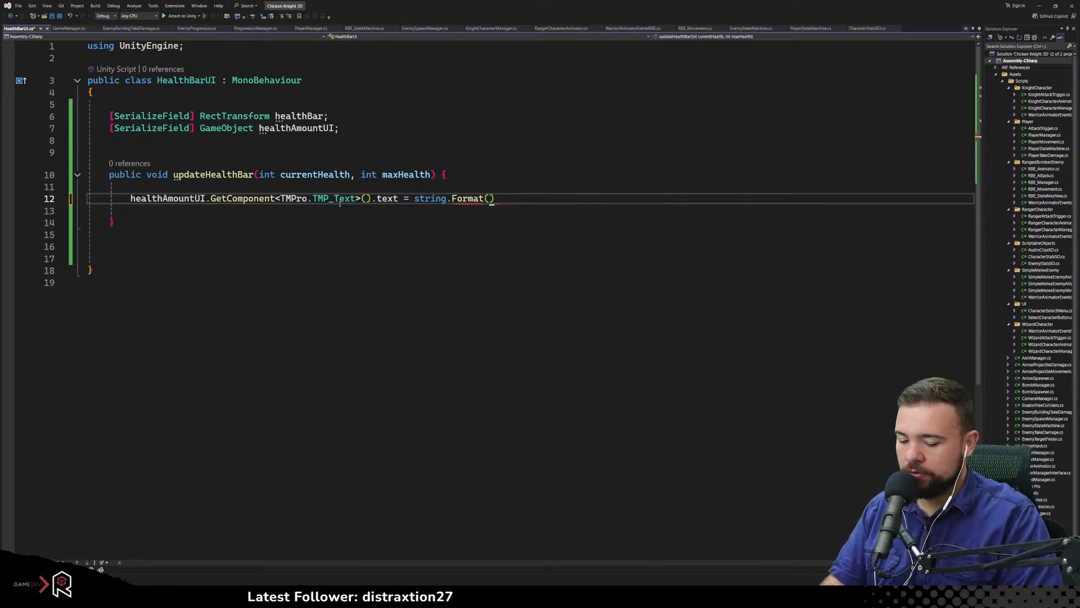
type("\"{}")
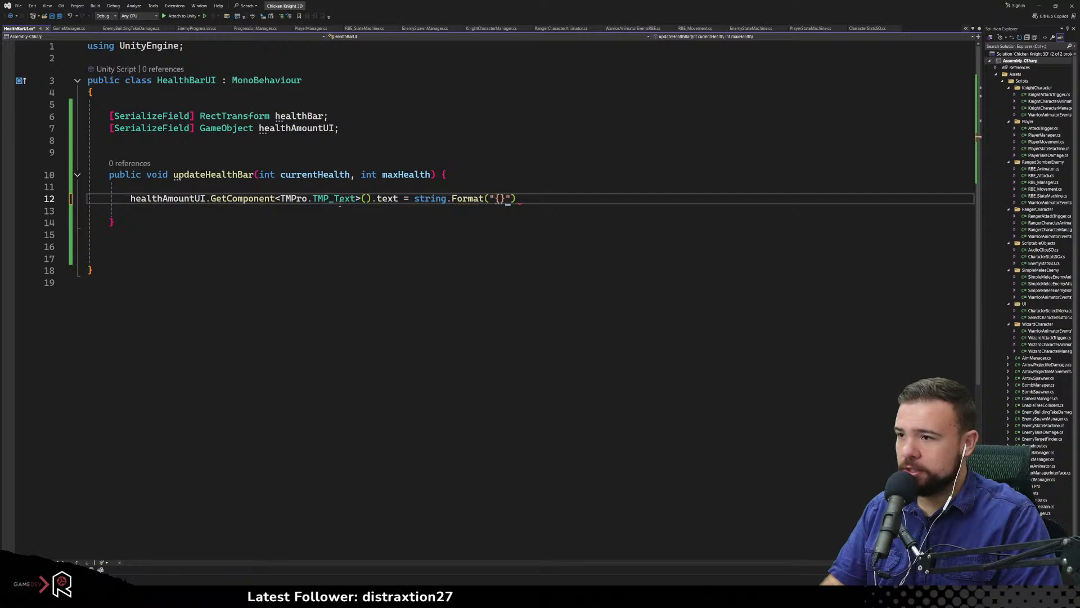
type(" / {}")
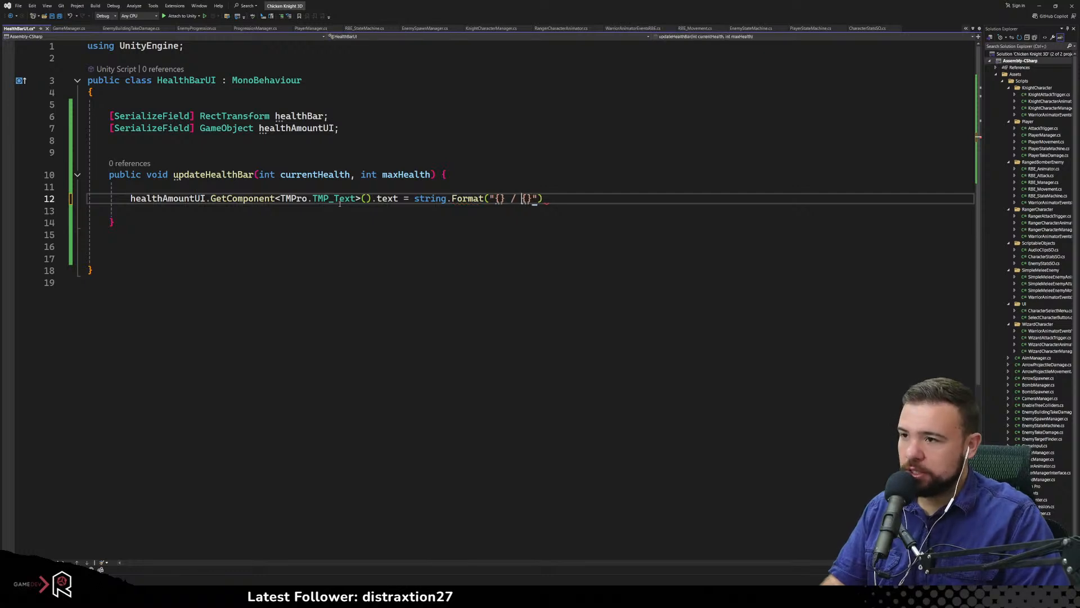
key("Left")
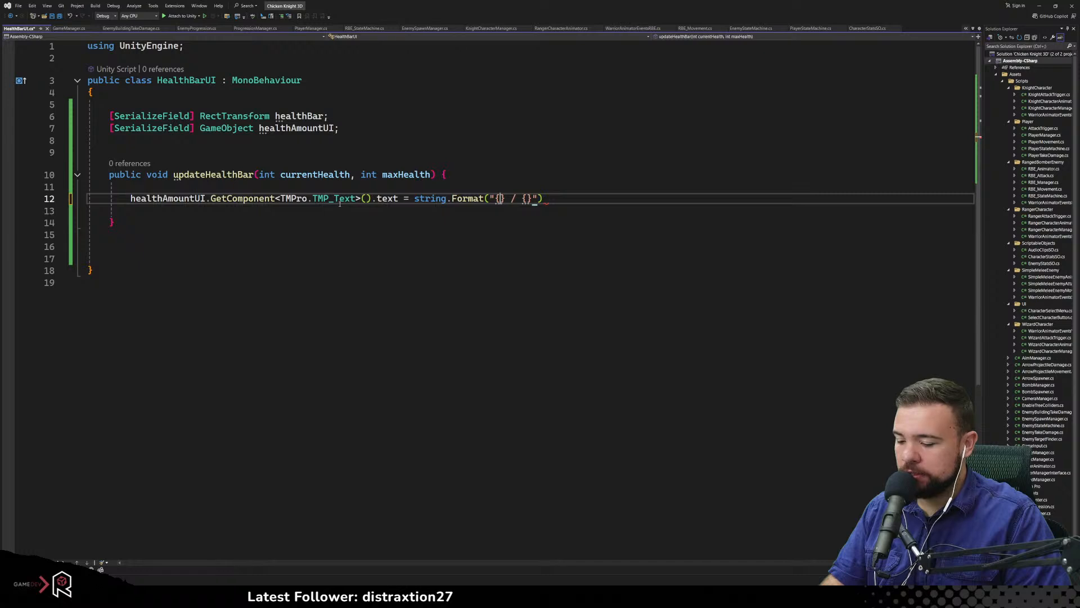
type("0")
type("1")
Pass currentHealth and maxHealth as the format arguments, end the statement, and save the script
key("Right")
key("Right")
type(",  ")
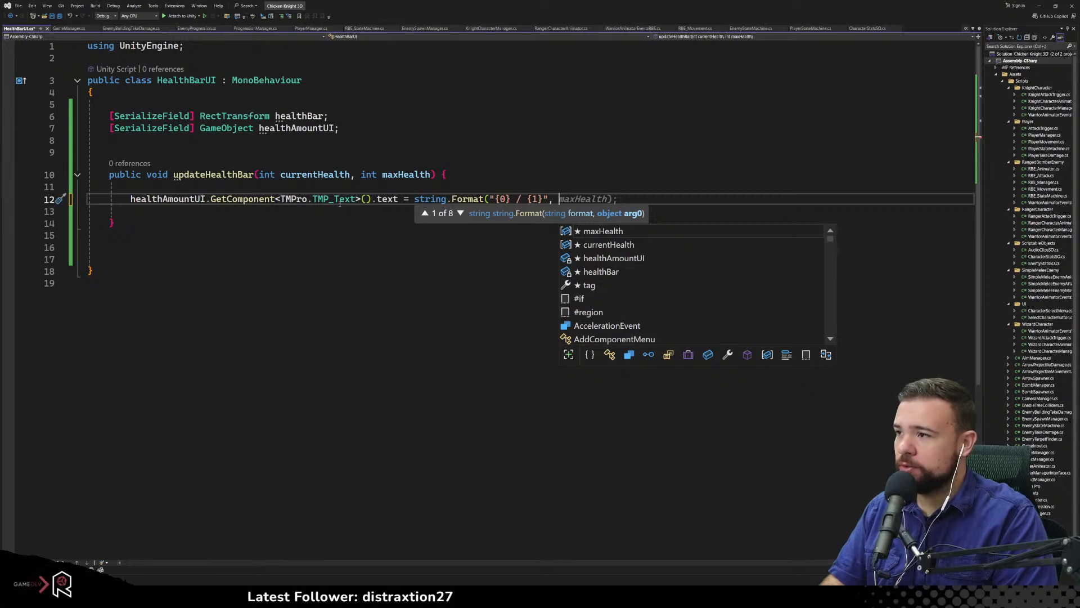
type("currentHealth")
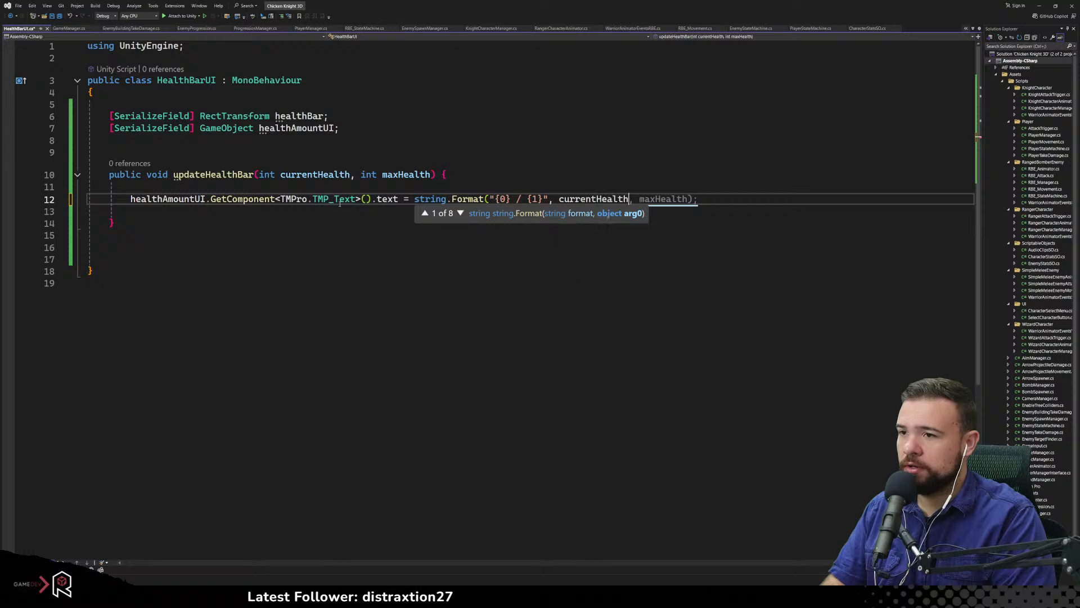
key("Tab")
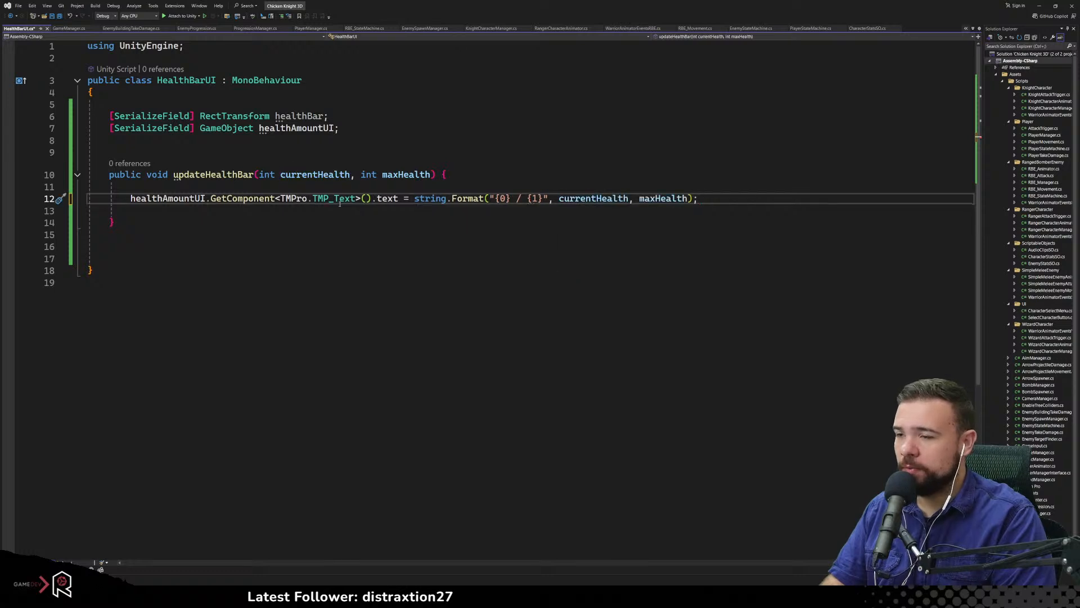
key("ctrl+s")
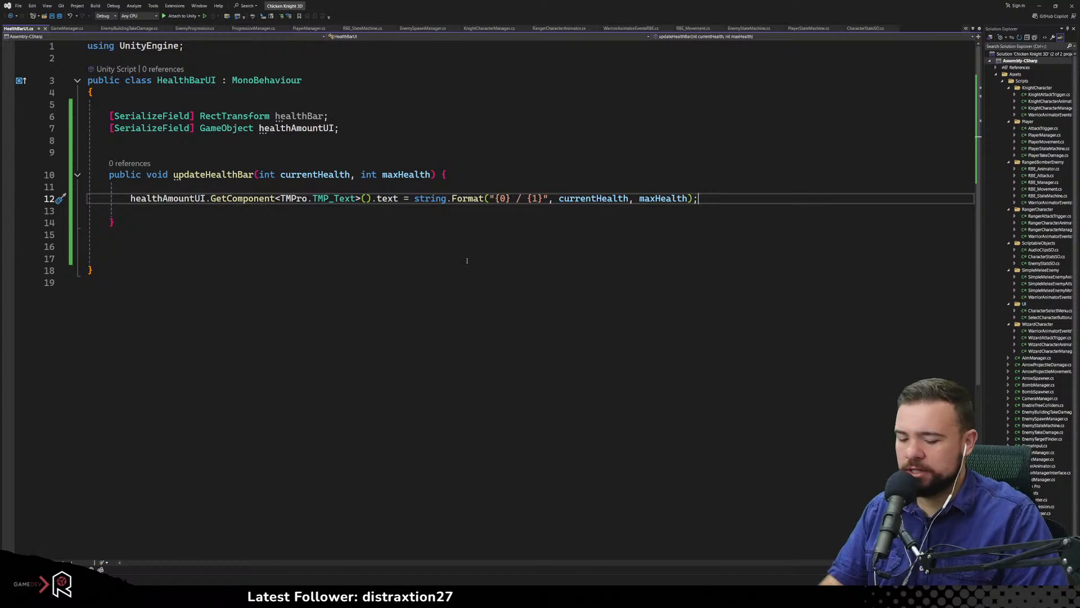
Make room for another statement below the health text assignment inside updateHealthBar
key("Return")
key("Return")
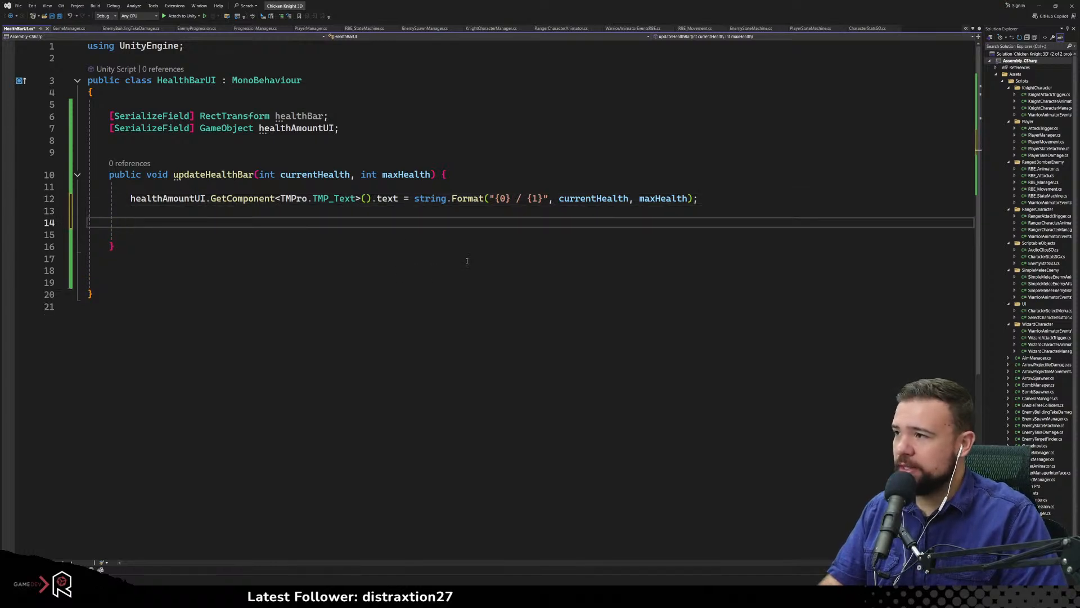
type("rec")
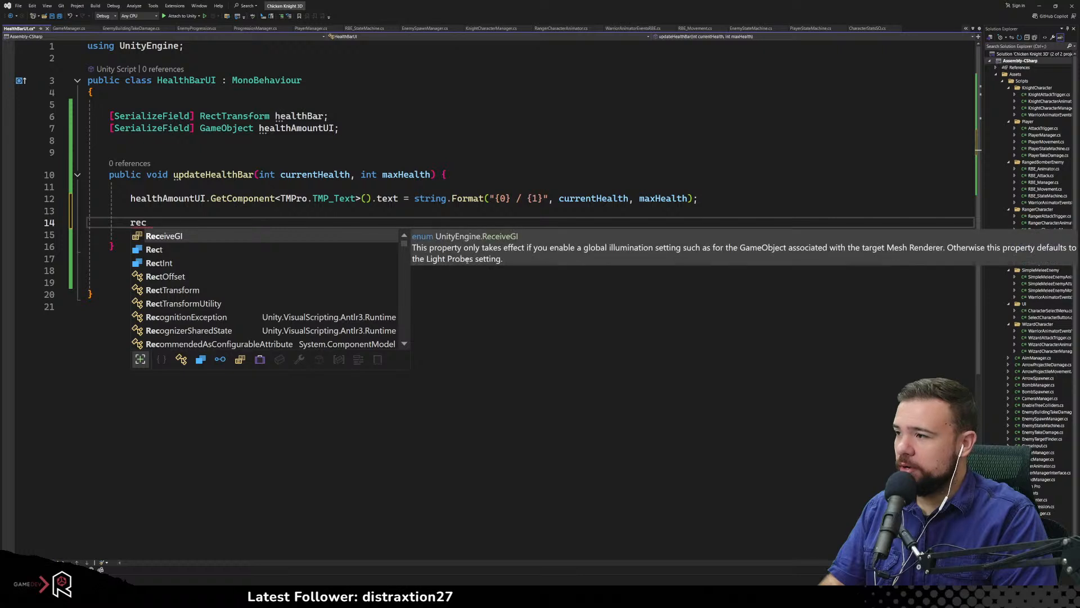
key("BackSpace")
key("BackSpace")
key("BackSpace")
Reference healthBar on line 14 and try to find a width property among its members
type("heal")
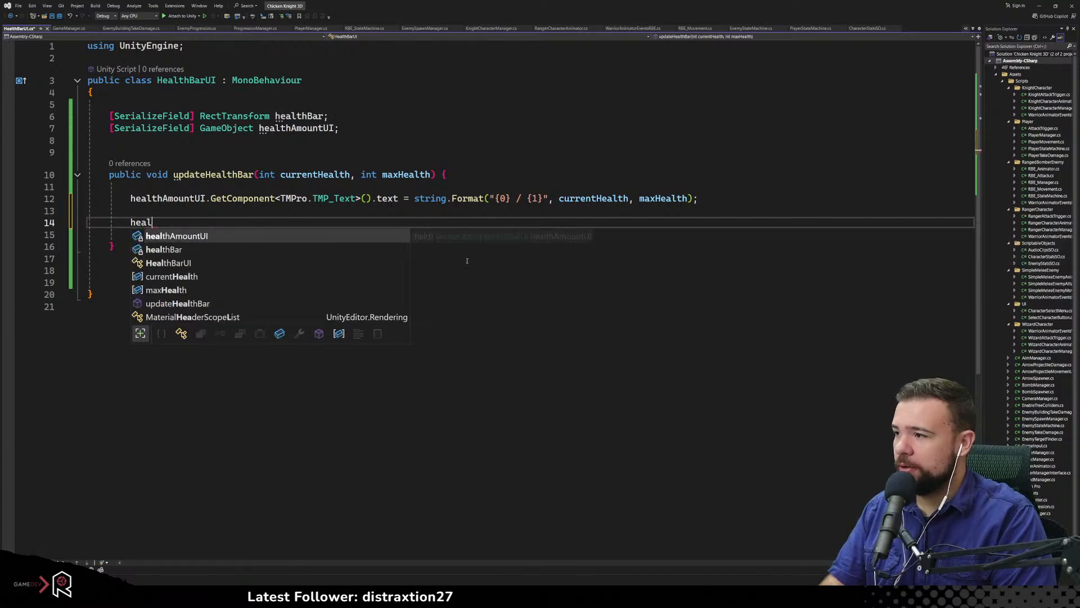
key("Down")
key("Tab")
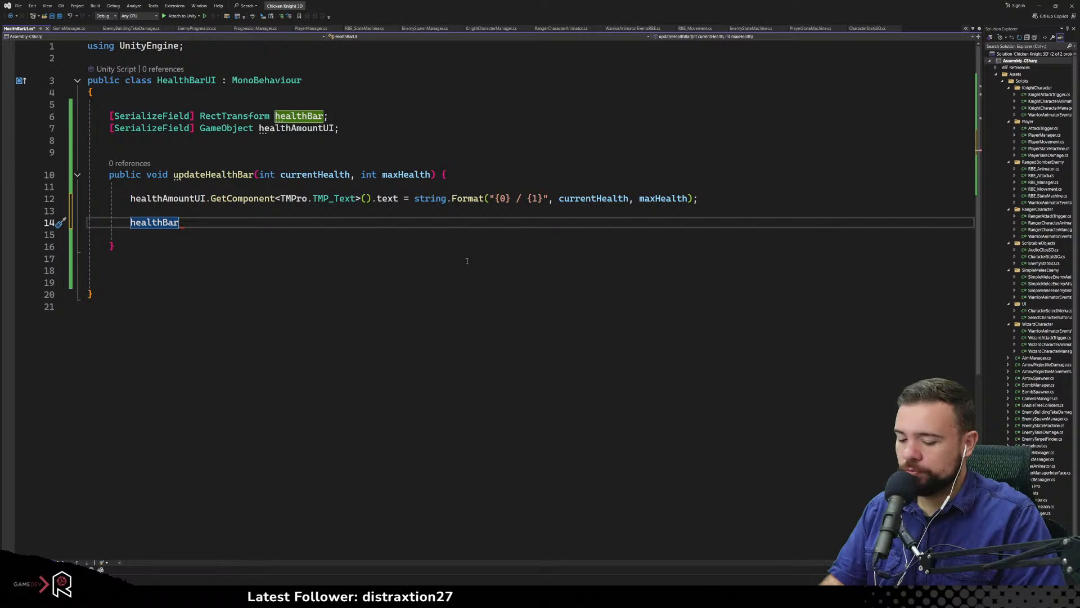
type(".")
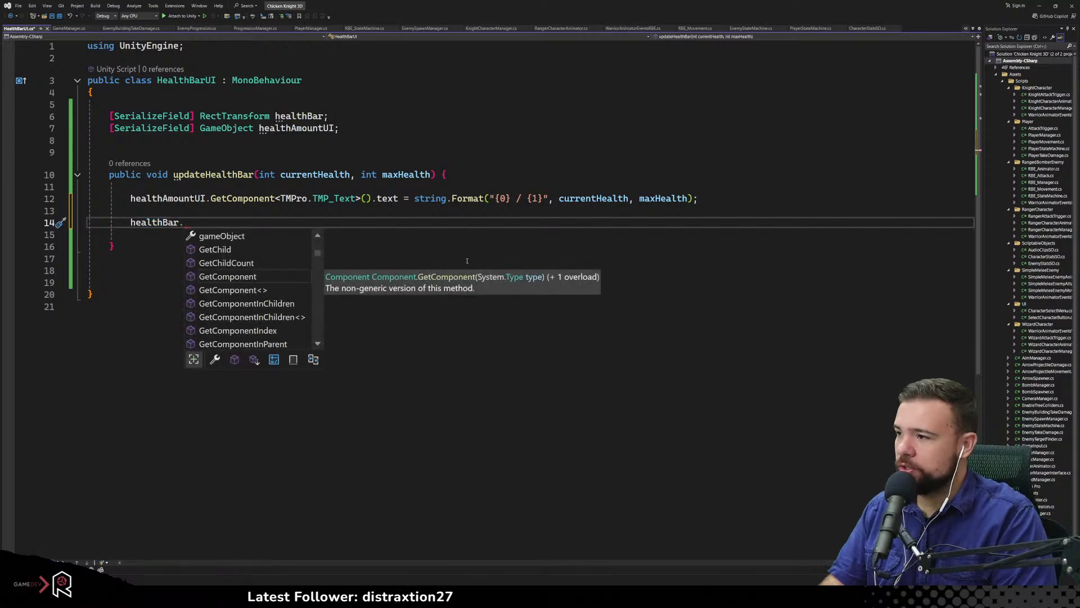
type("wid")
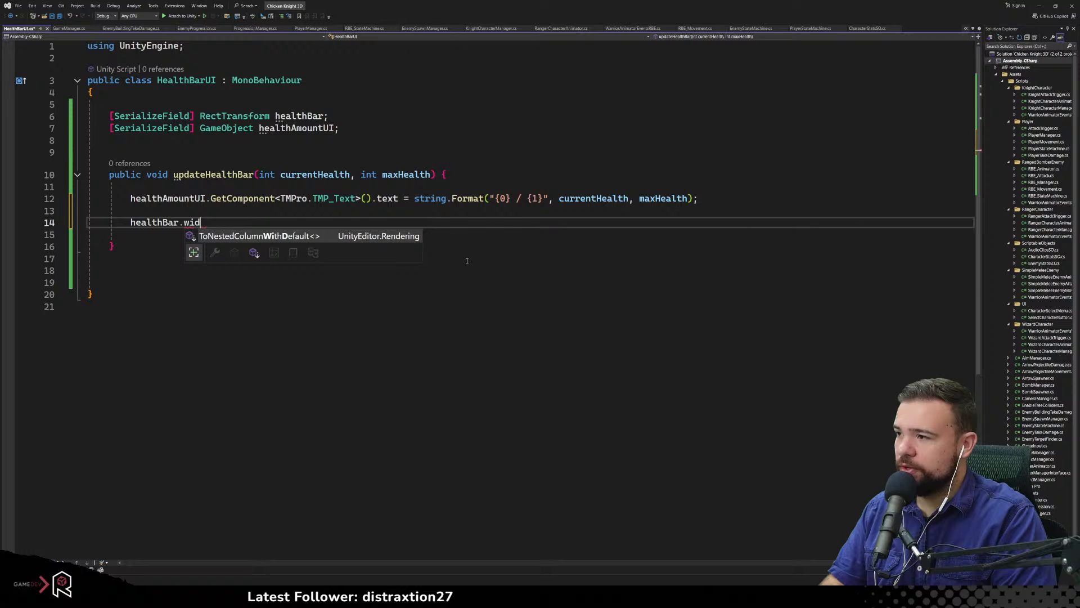
key("BackSpace")
key("BackSpace")
key("BackSpace")
Try to reach a width property through healthBar.transform, and remove the transform reference again
type("transform.")
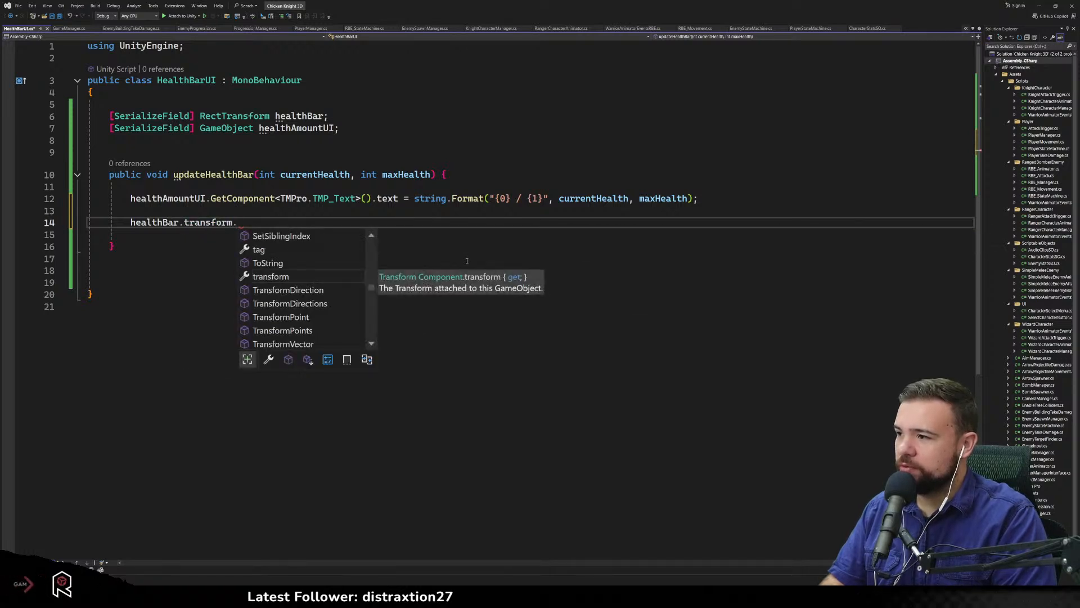
type("wit")
key("BackSpace")
key("BackSpace")
key("BackSpace")
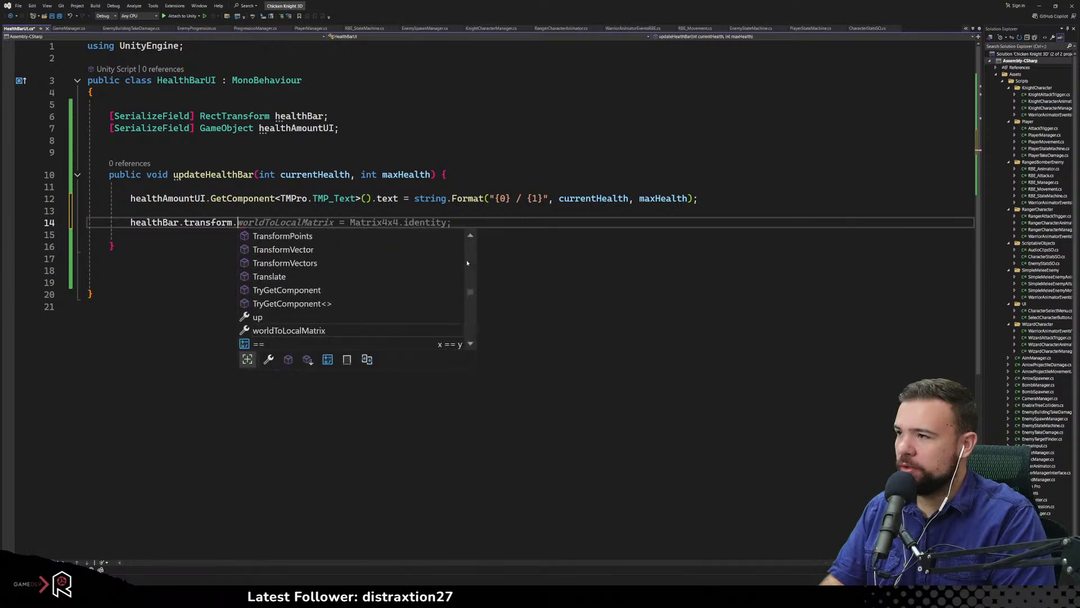
key("BackSpace")
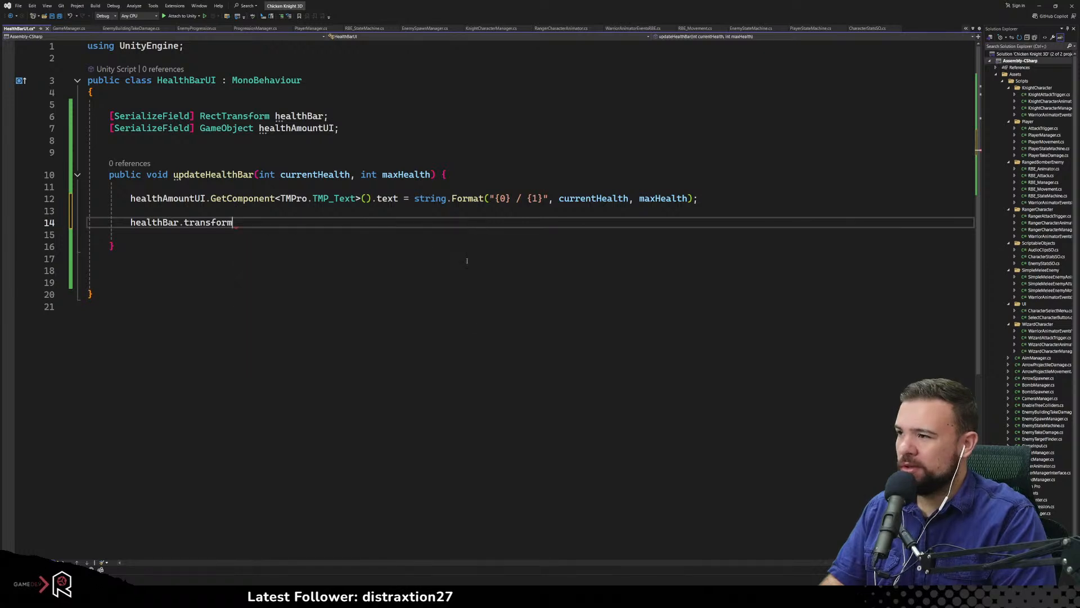
key("BackSpace")
key("BackSpace")
key("BackSpace")
key("BackSpace")
key("BackSpace")
key("BackSpace")
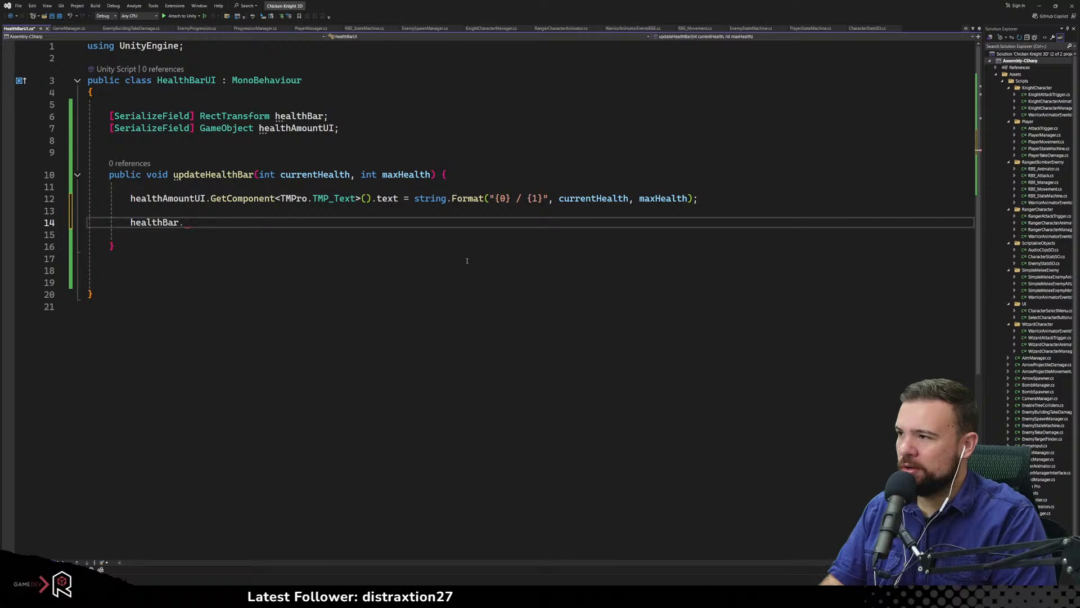
Check healthBar's members for names starting with "wi" and "si", and clear the unfinished reference from line 14
type("w")
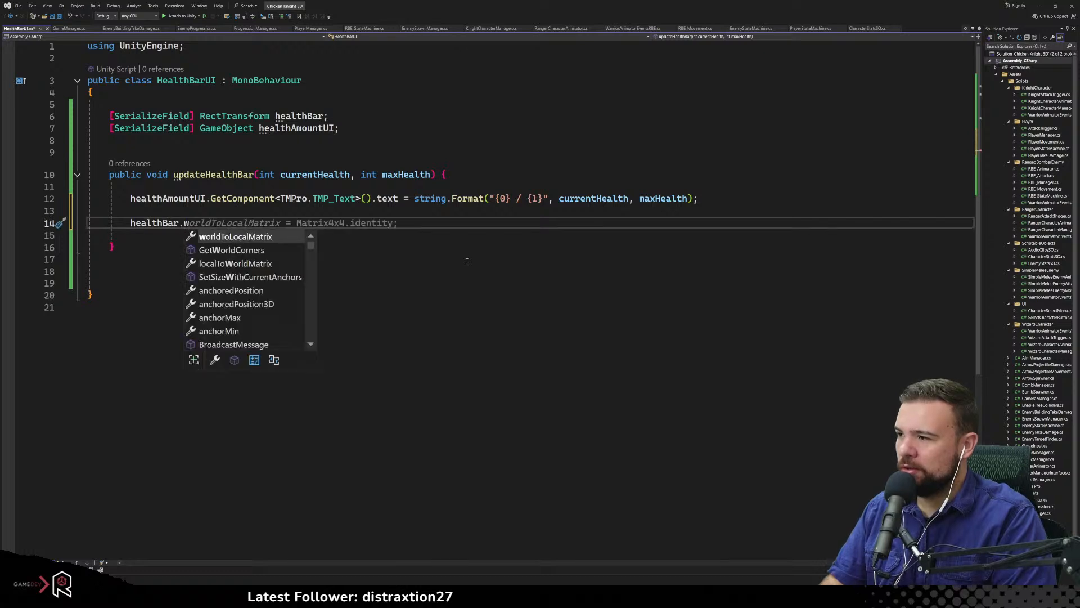
type("i")
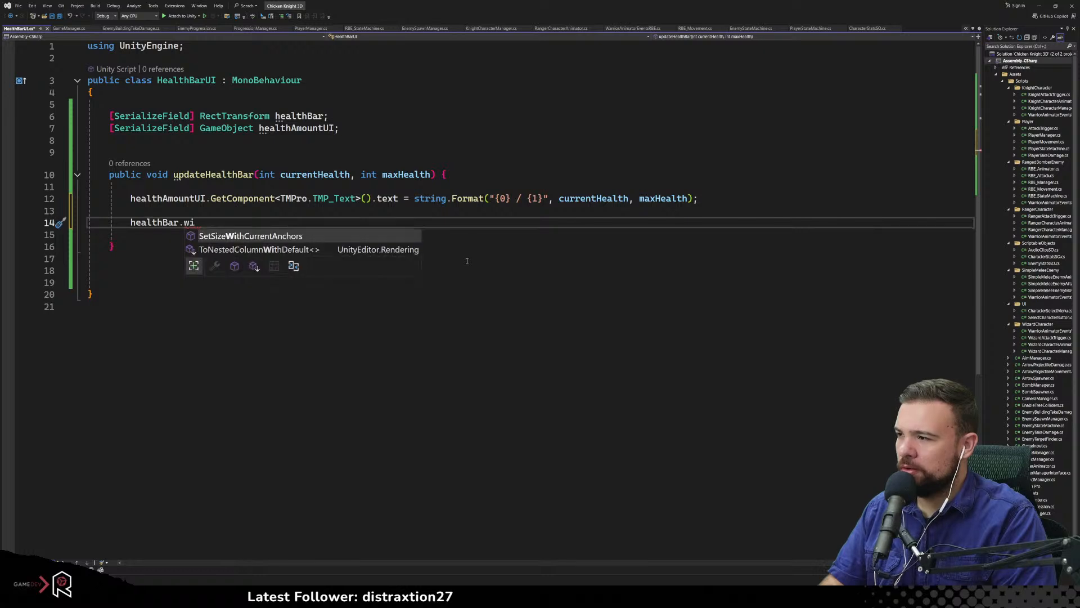
key("BackSpace")
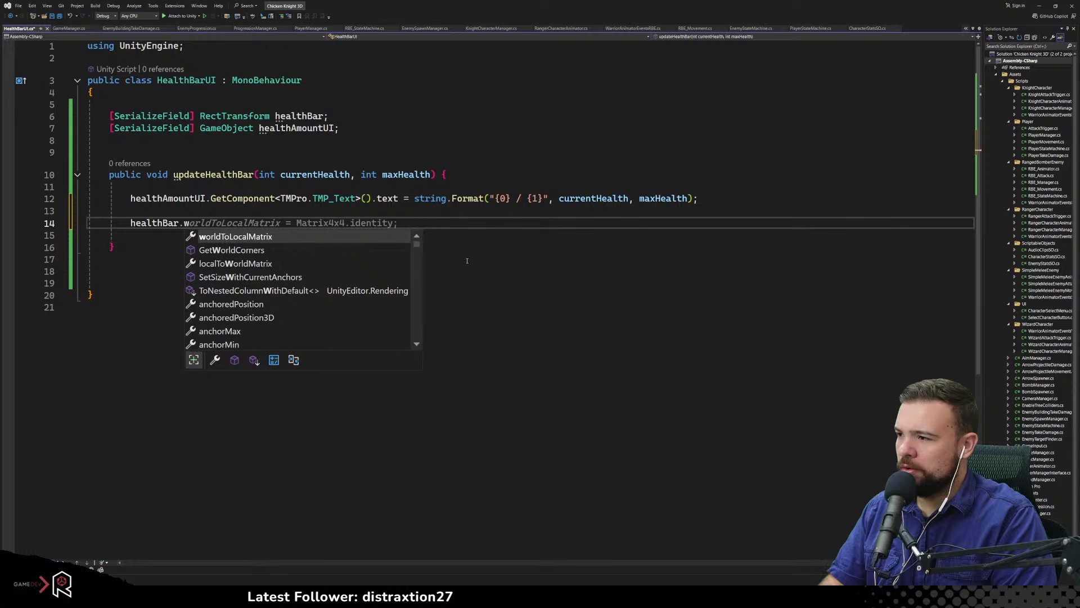
key("BackSpace")
type("si")
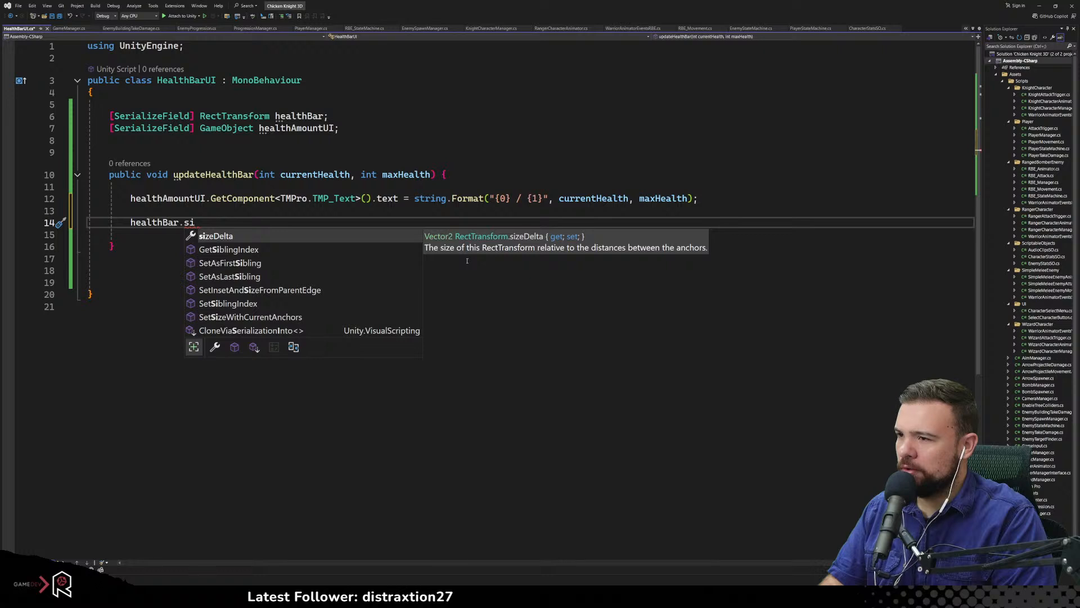
key("BackSpace")
key("BackSpace")
key("BackSpace")
key("BackSpace")
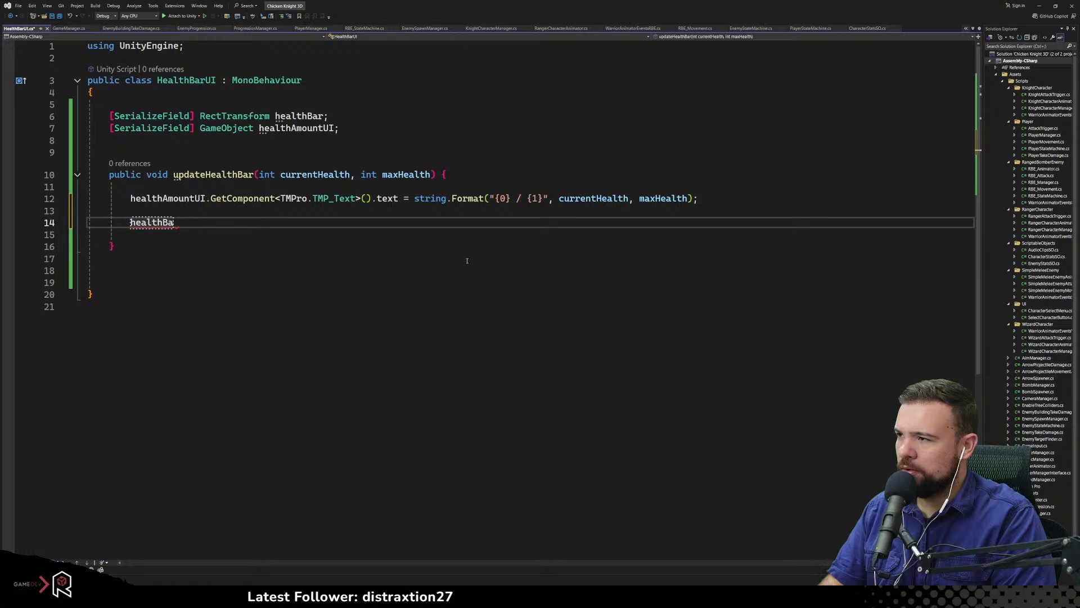
key("BackSpace")
key("BackSpace")
key("BackSpace")
key("BackSpace")
key("BackSpace")
key("BackSpace")
key("BackSpace")
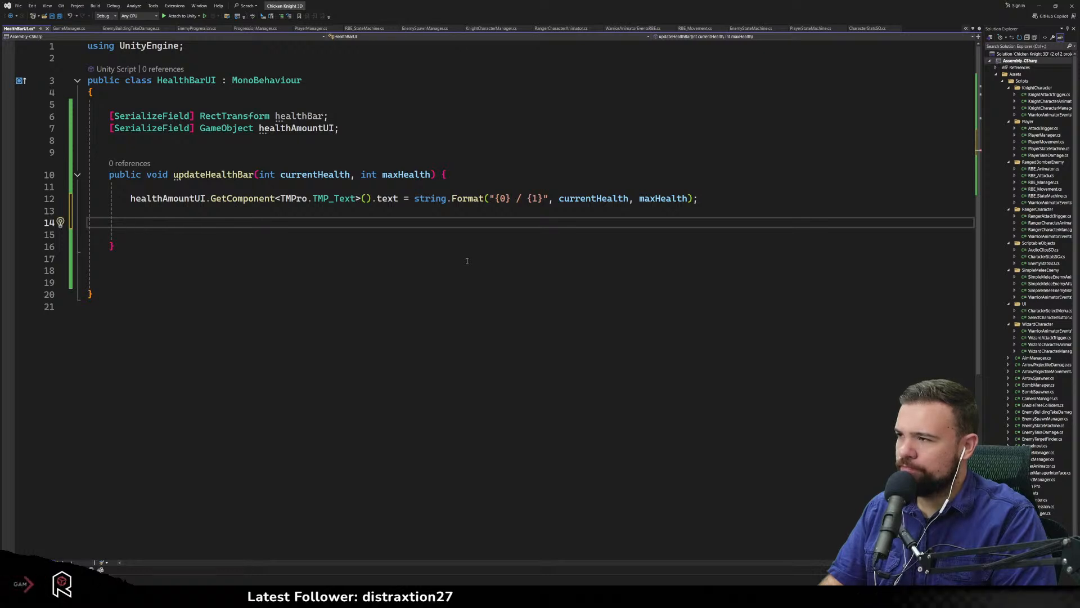
Re-enter healthBar on line 14, check its members starting with "p" and "w", and delete the reference
type("heal")
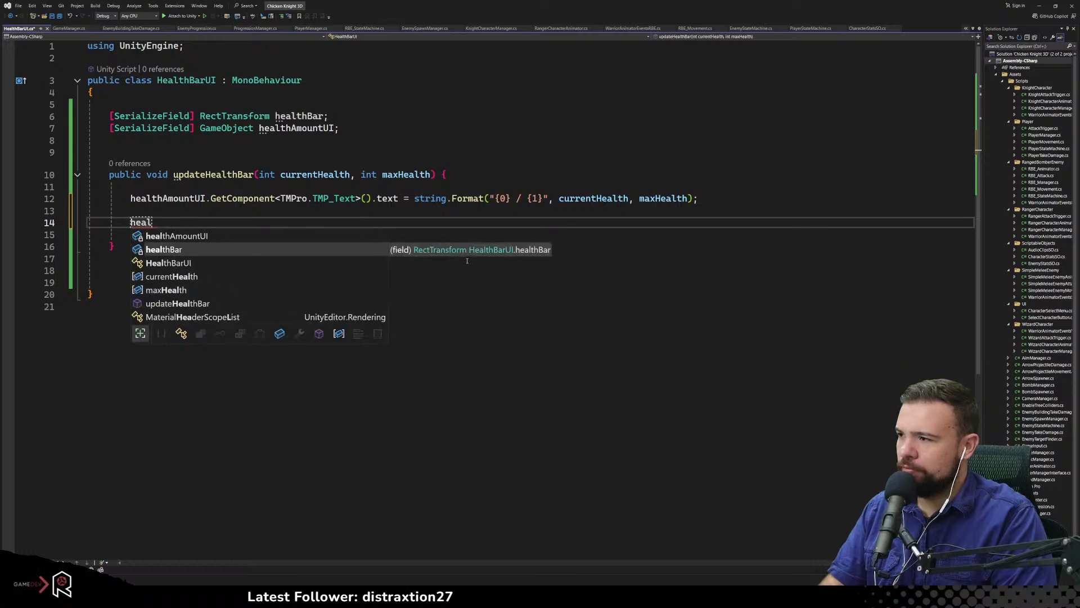
type("thBar.p")
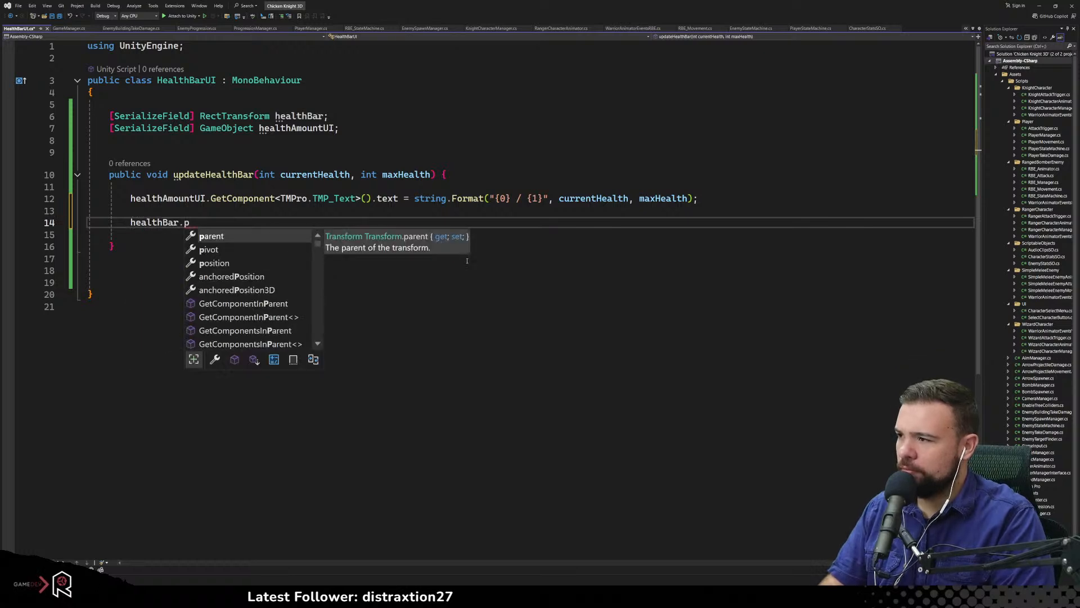
key("BackSpace")
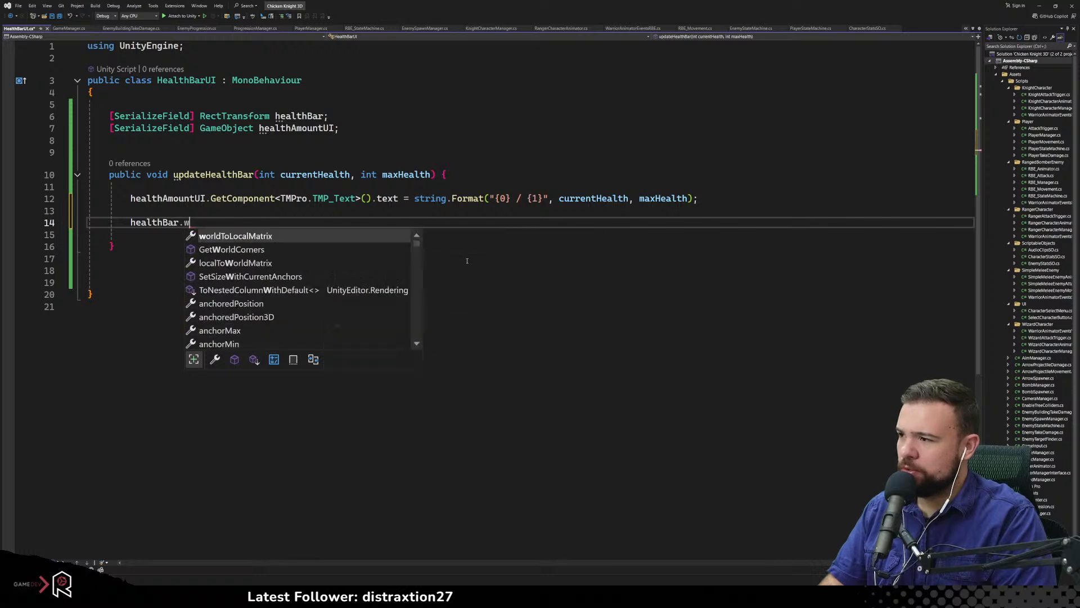
type("wi")
key("BackSpace")
key("BackSpace")
key("BackSpace")
left_click(452, 260)
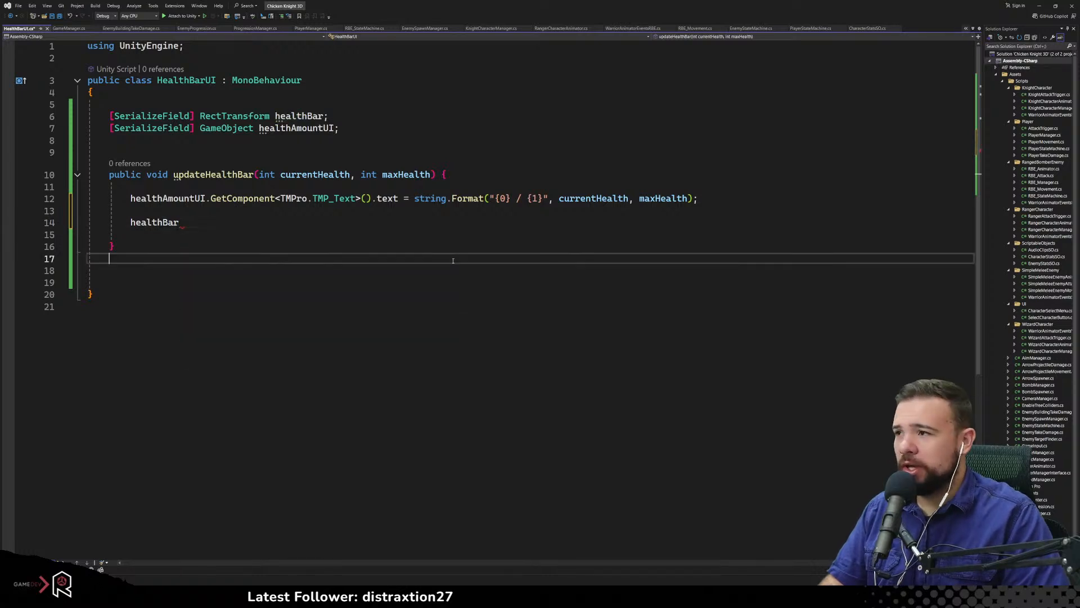
double_click(155, 222)
key("BackSpace")
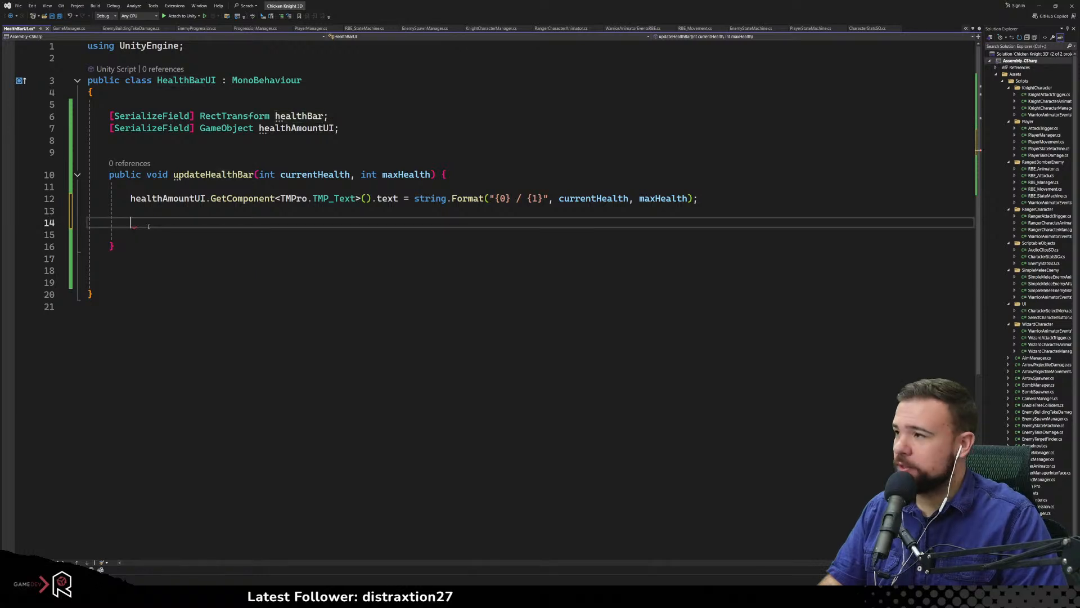
Pick up the RectTransform type name, switch to the web browser, search for "unity docs" and open Unity's scripting reference
double_click(235, 116)
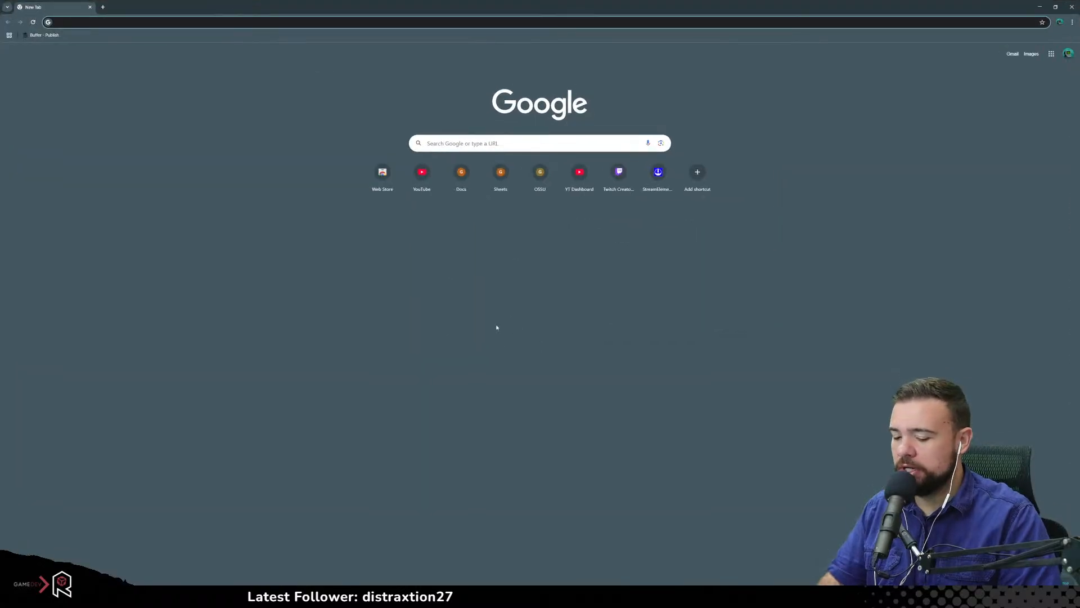
type("unity docs")
key("Return")
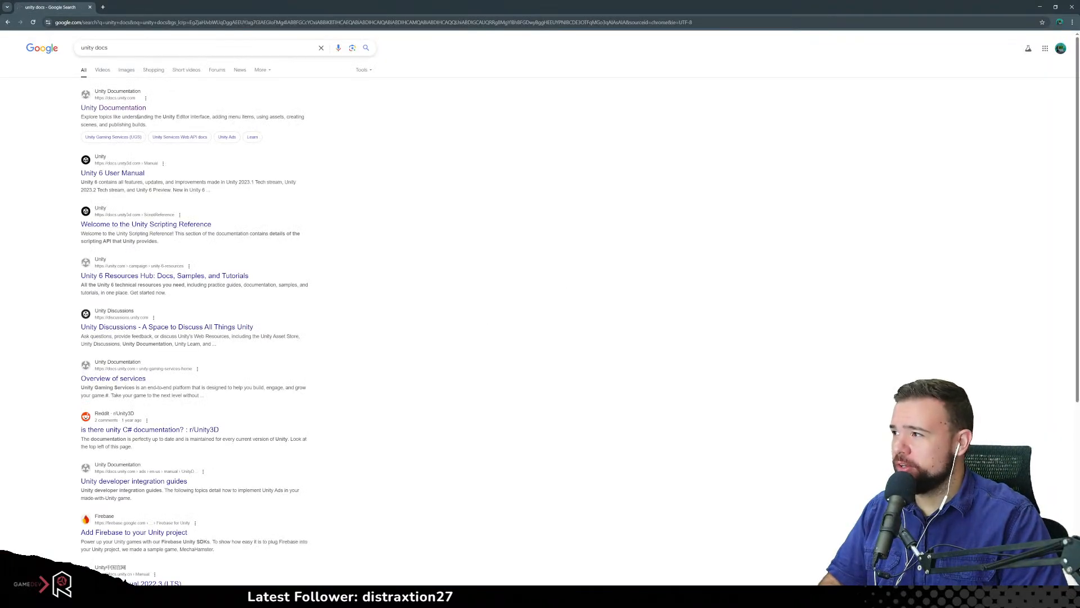
left_click(134, 110)
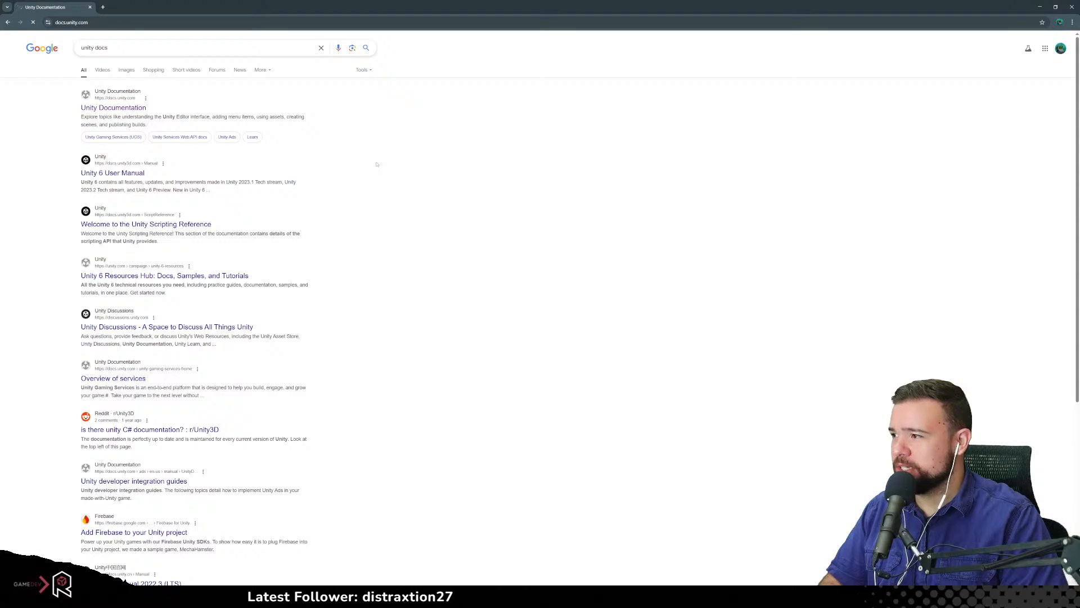
left_click(497, 264)
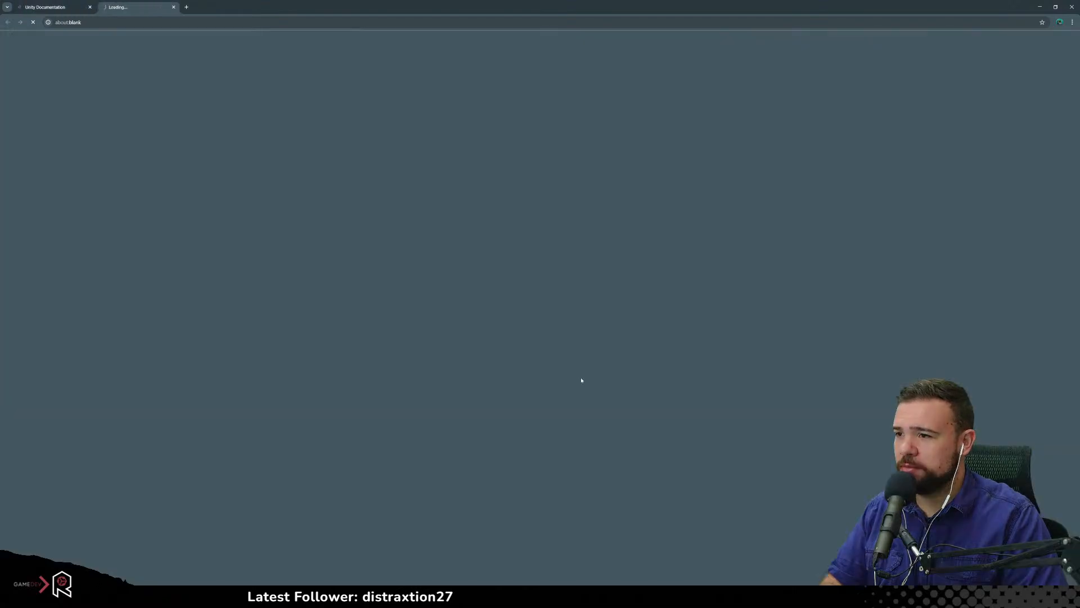
Search the Unity scripting reference for RectTransform and open its class page
left_click(948, 42)
type("RectTransform")
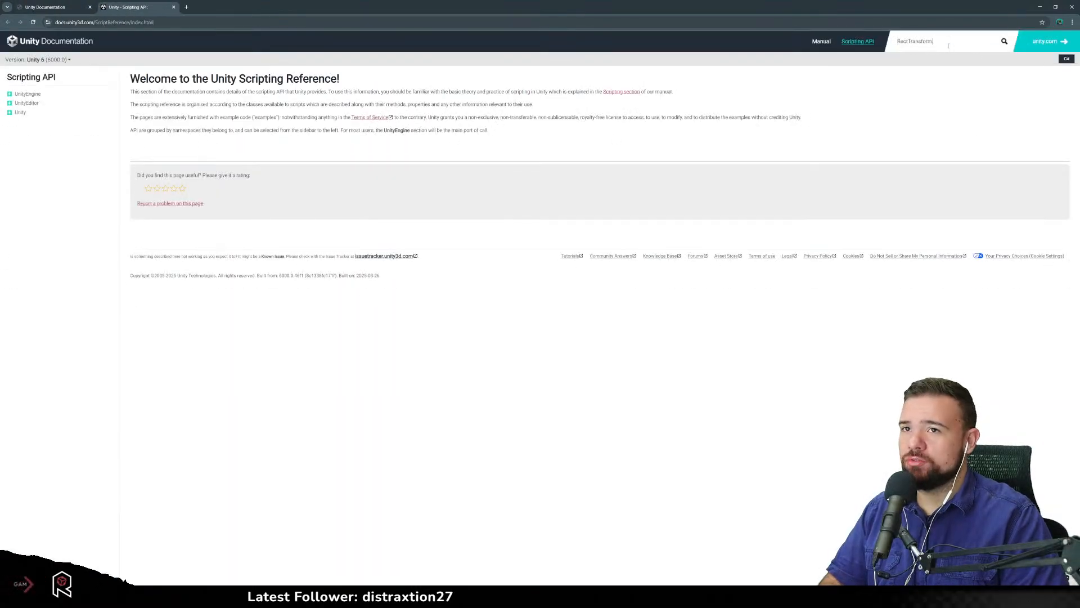
key("Return")
left_click(162, 97)
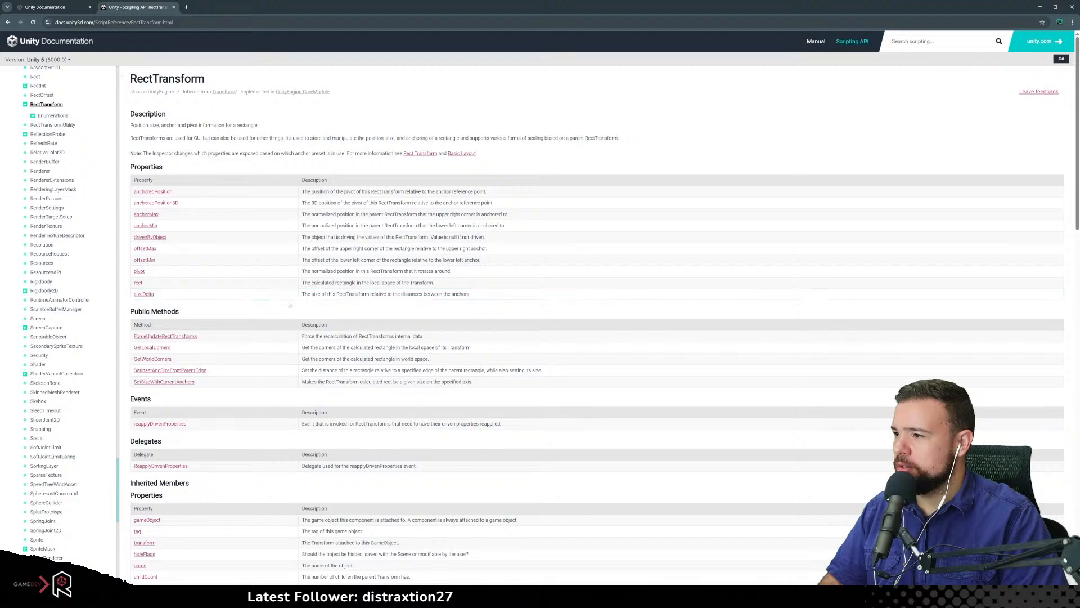
Examine the sizeDelta description and the other RectTransform properties and methods for a way to set the width
left_click_drag(305, 294, 463, 294)
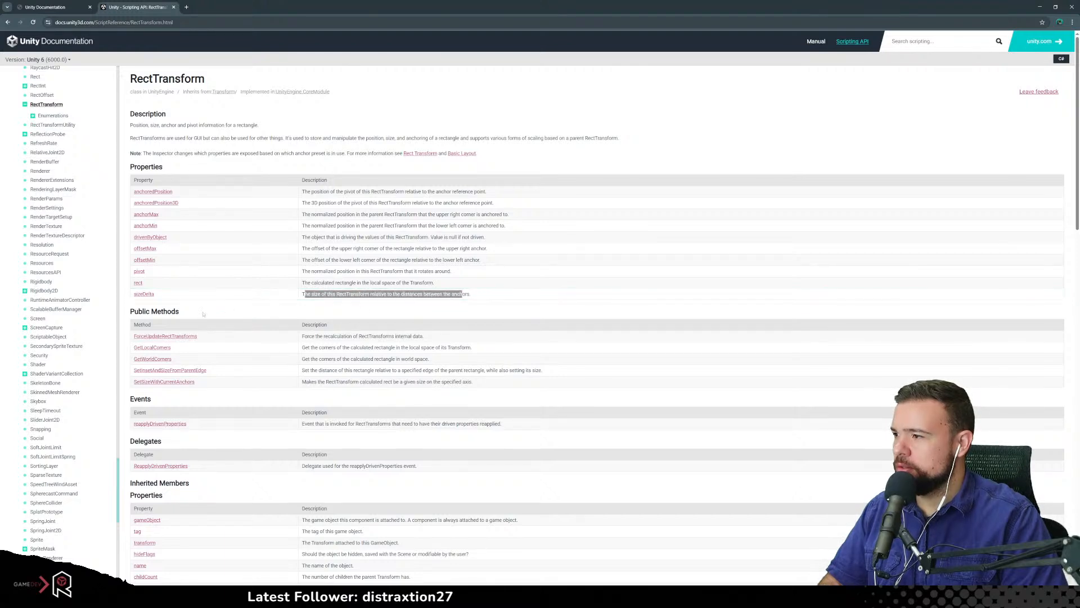
scroll(237, 313, "down", 2)
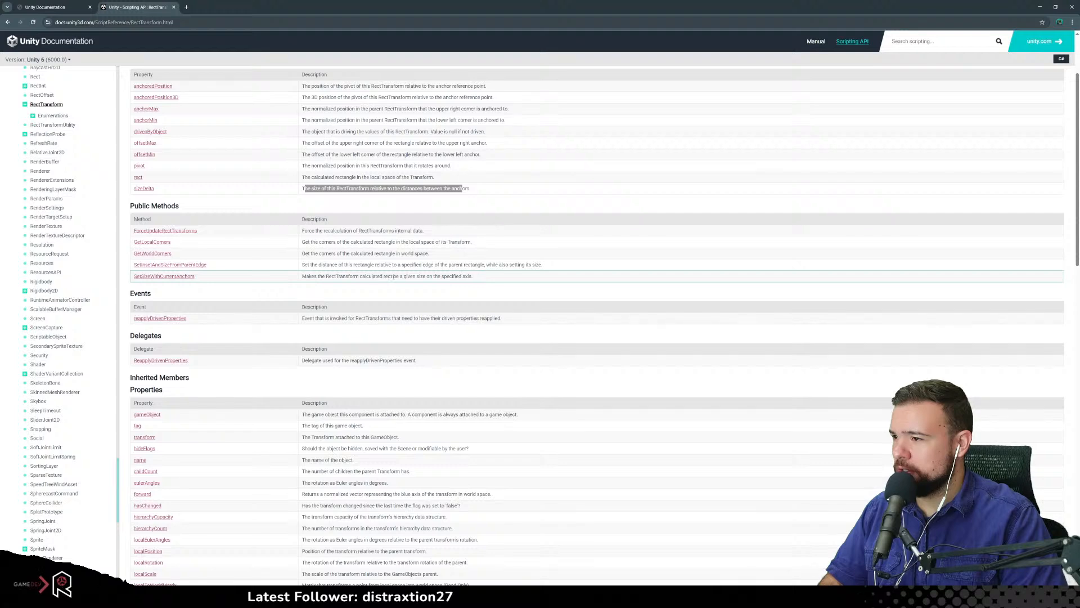
scroll(157, 315, "down", 2)
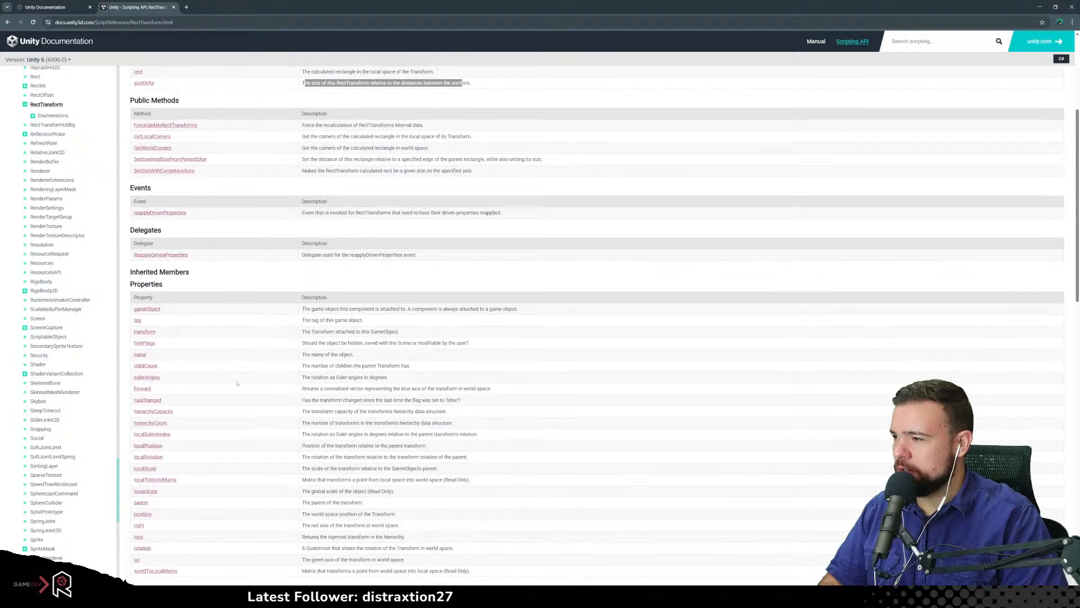
scroll(157, 315, "down", 2)
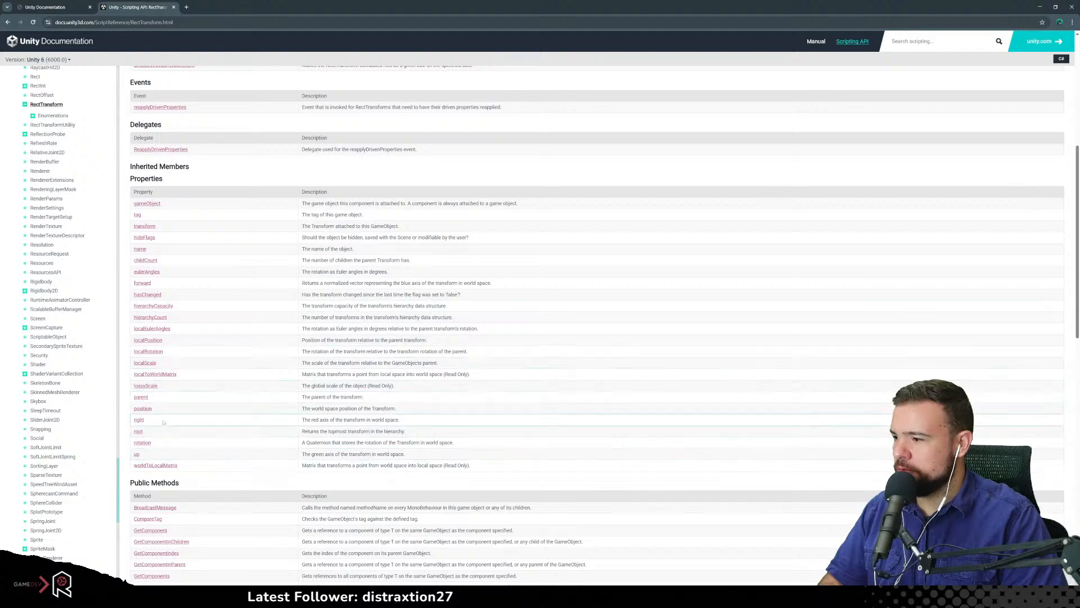
scroll(156, 394, "down", 4)
scroll(163, 423, "down", 4)
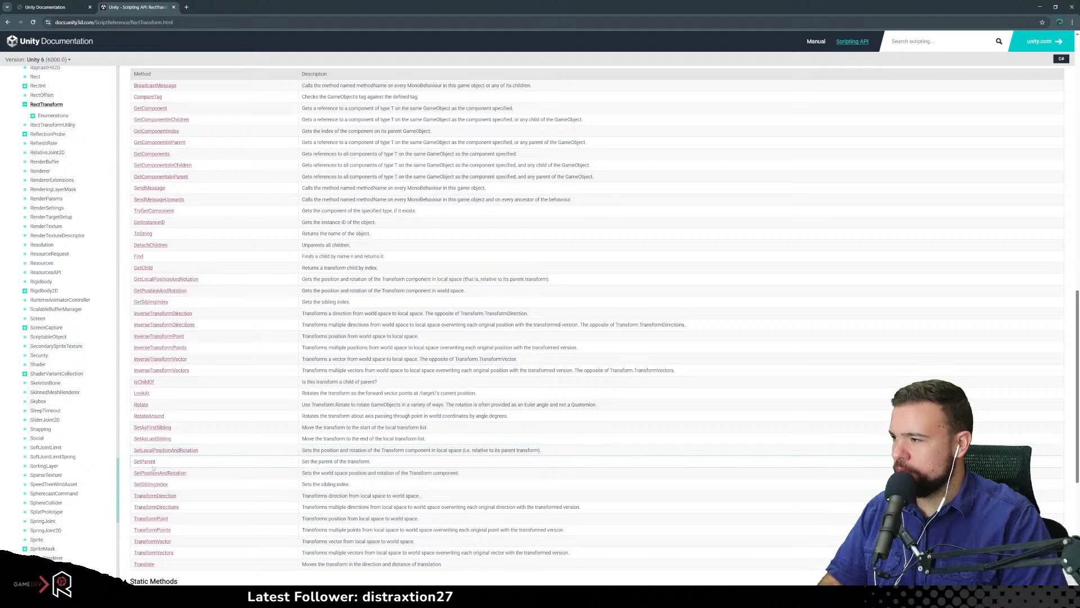
scroll(165, 459, "down", 4)
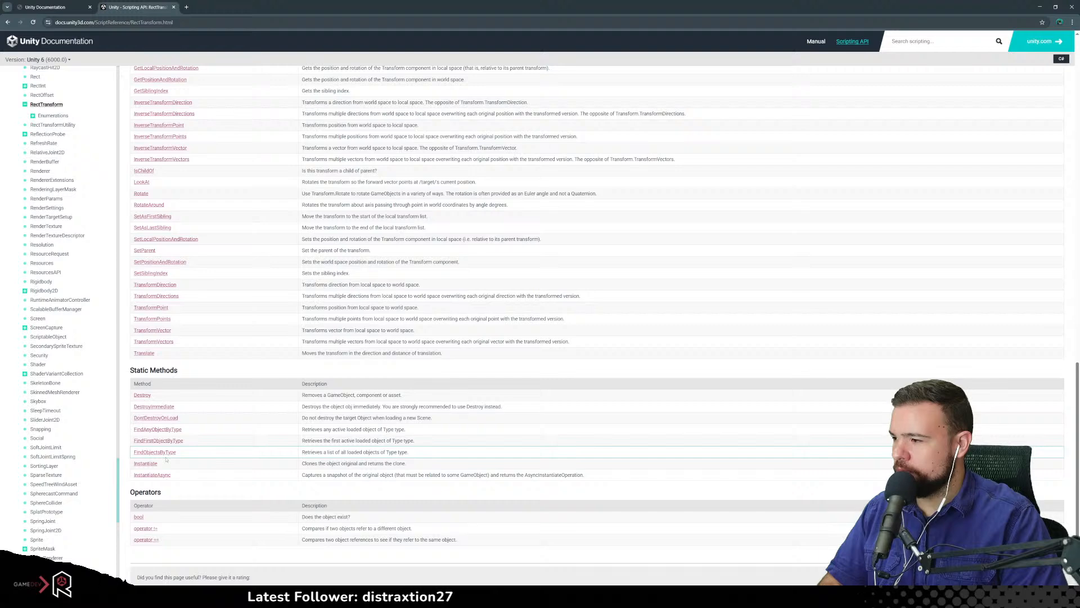
scroll(166, 459, "up", 15)
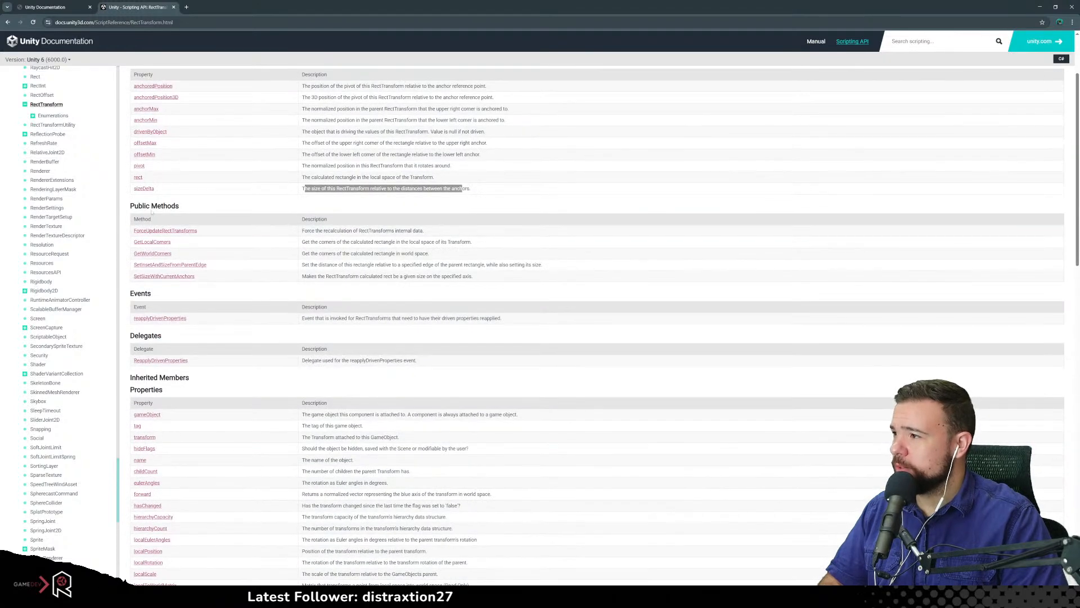
scroll(150, 192, "up", 2)
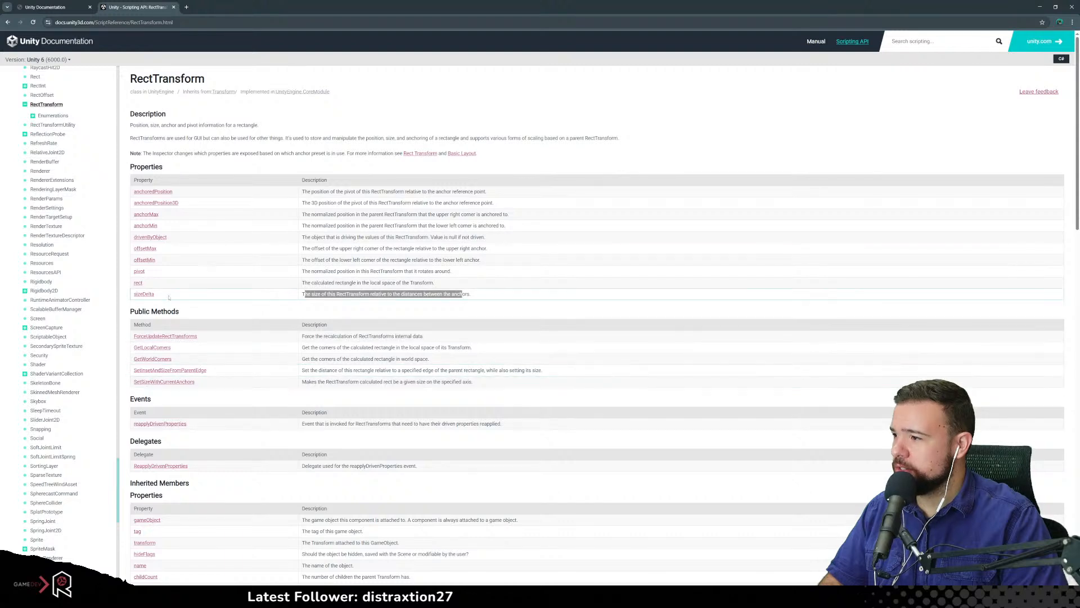
Read the SetSizeWithCurrentAnchors method page and its Axis enumeration in the Unity scripting reference, and return to the code editor
left_click(164, 387)
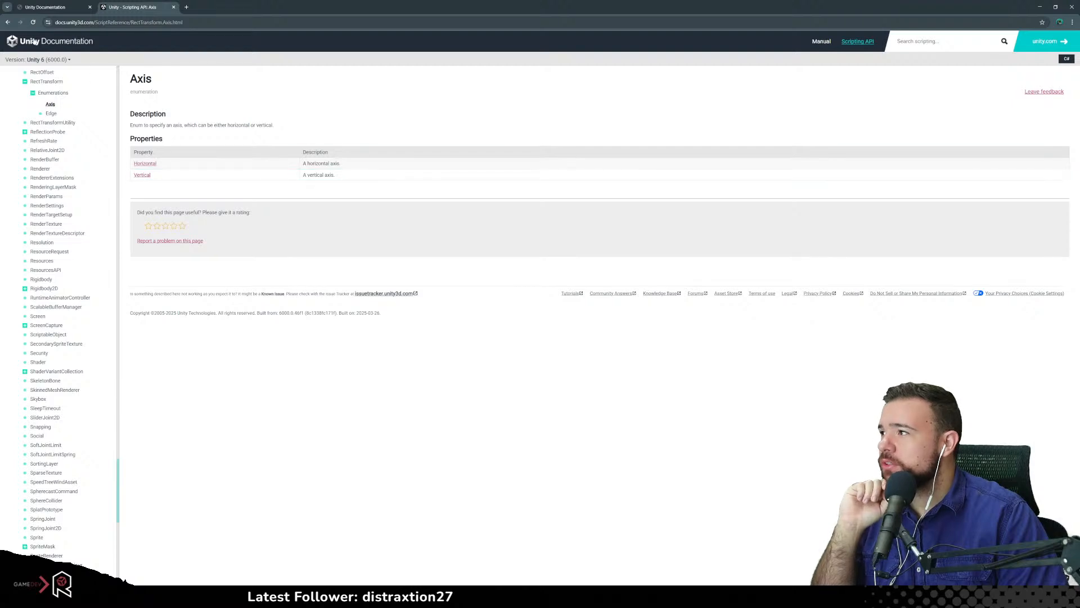
left_click(9, 22)
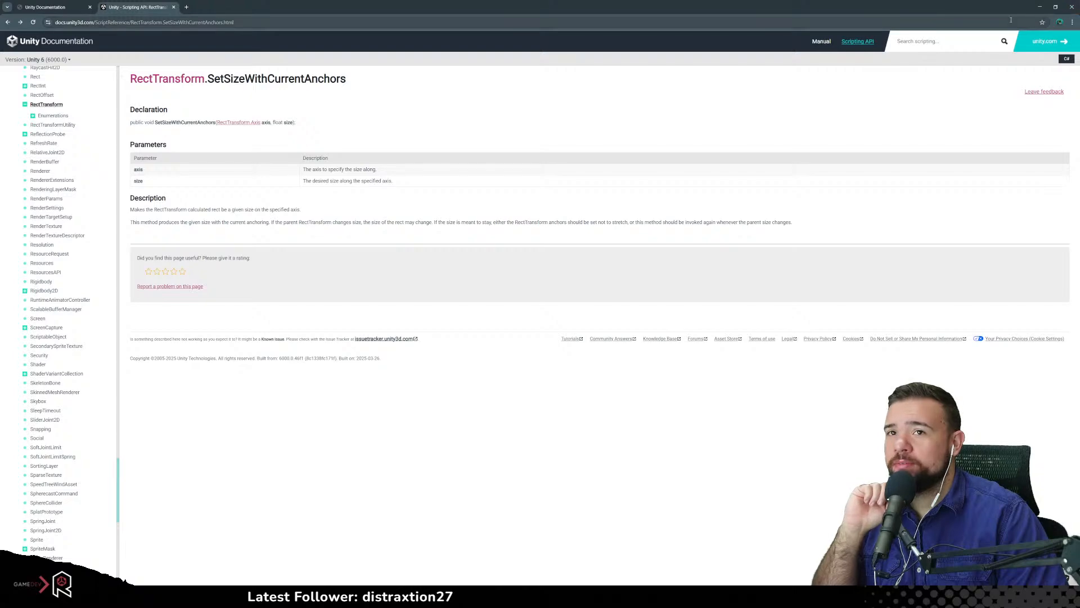
left_click(1040, 7)
Start a healthBar.SetSizeWithCurrentAnchors() call on line 15 inside updateHealthBar
left_click(279, 236)
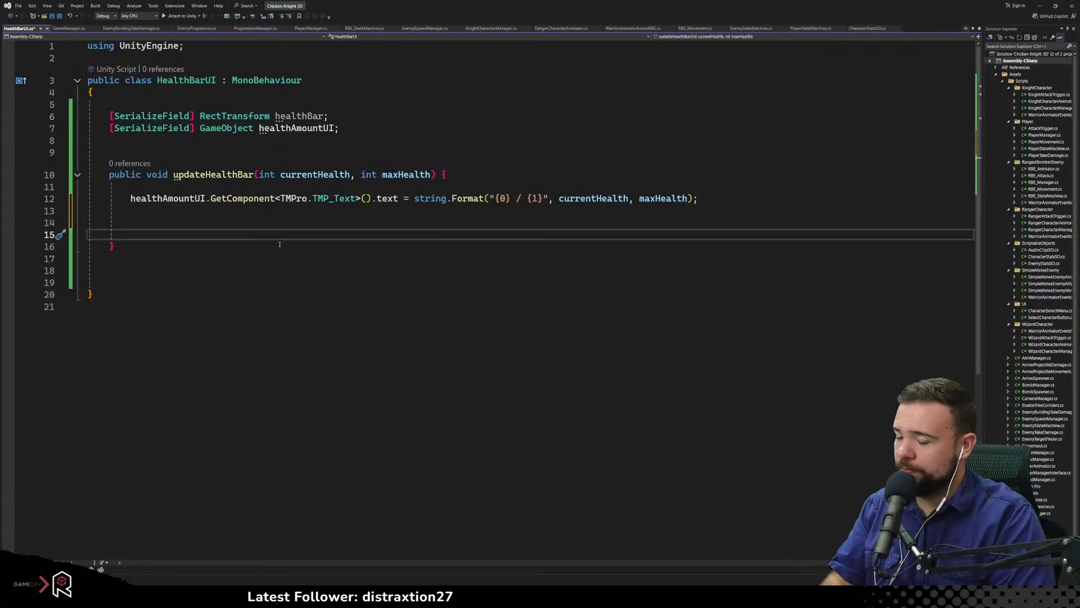
type("heal")
key("Tab")
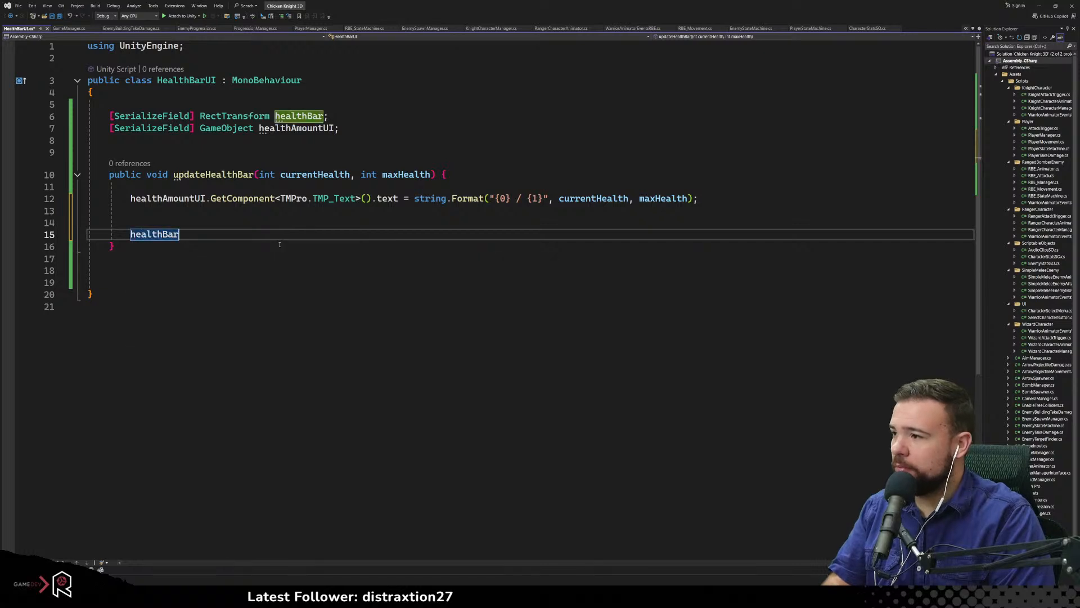
type(".SetSi")
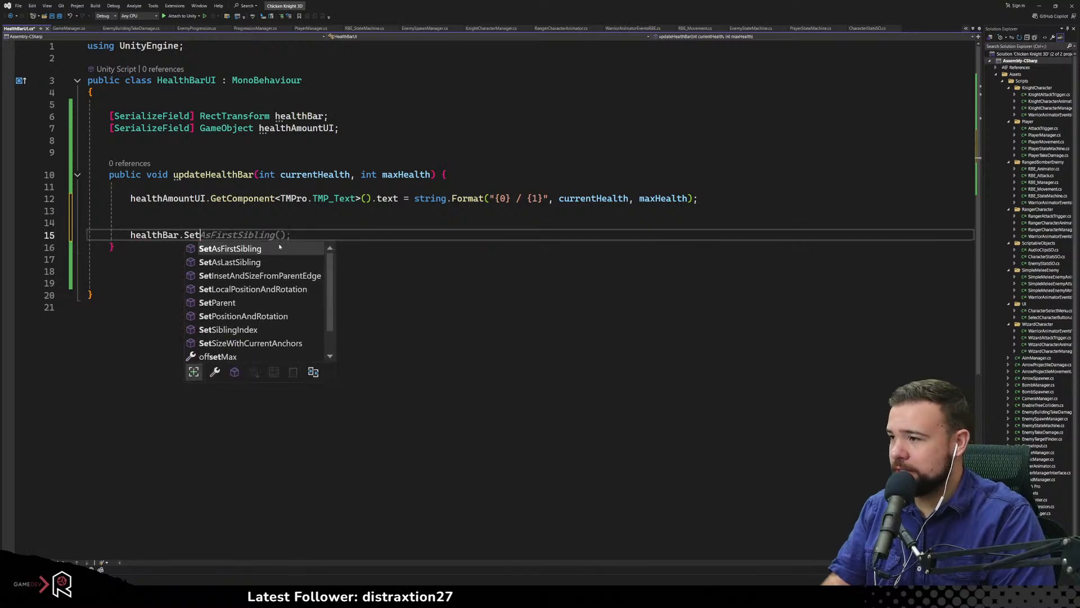
key("Down")
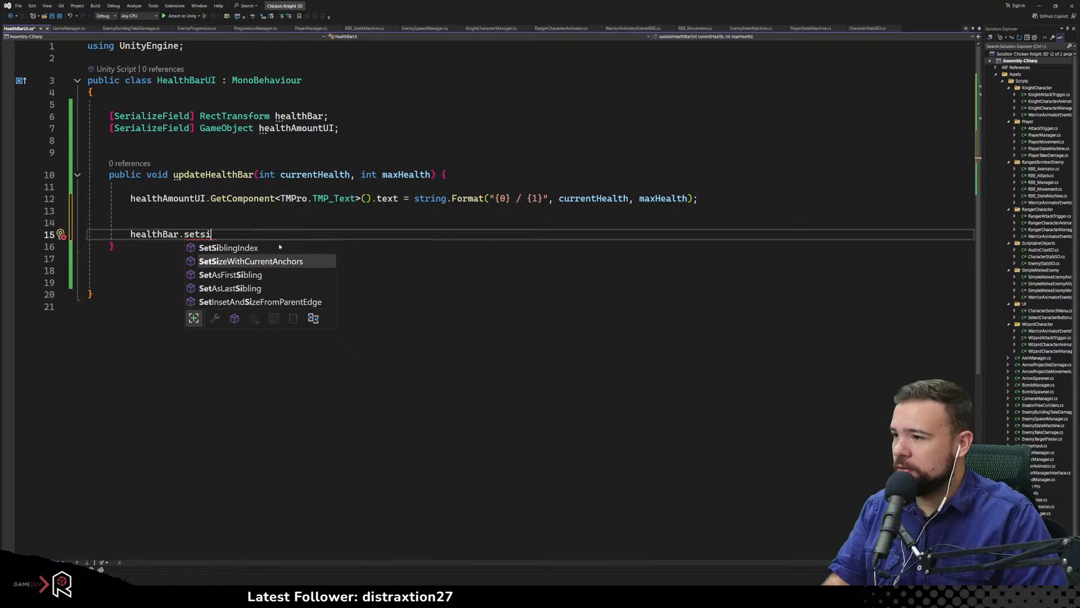
key("Tab")
type("(")
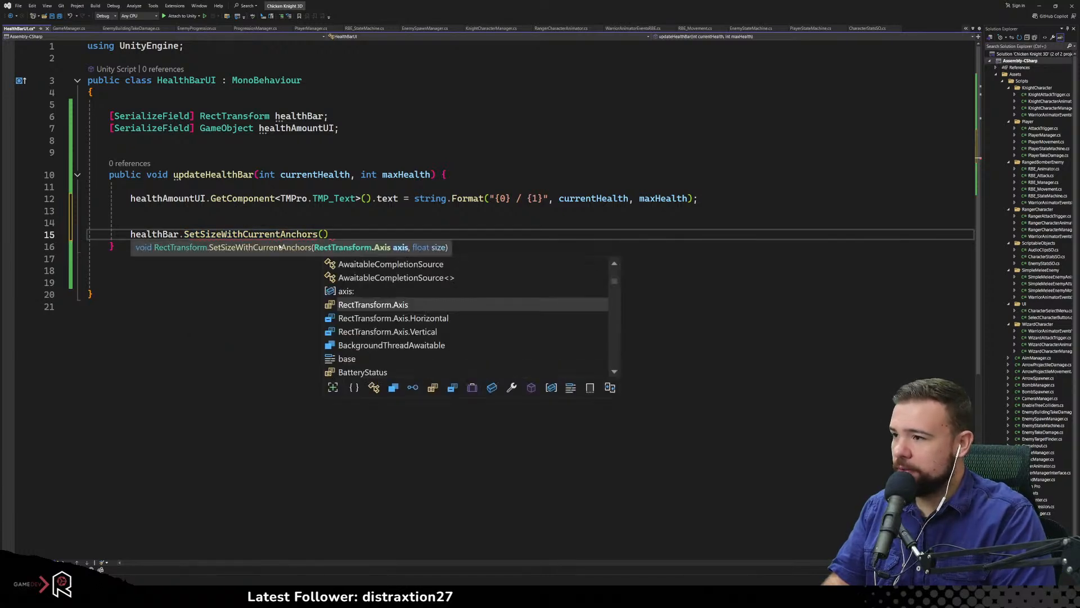
Pass RectTransform.Axis.Horizontal as the first argument of the SetSizeWithCurrentAnchors call
key("Tab")
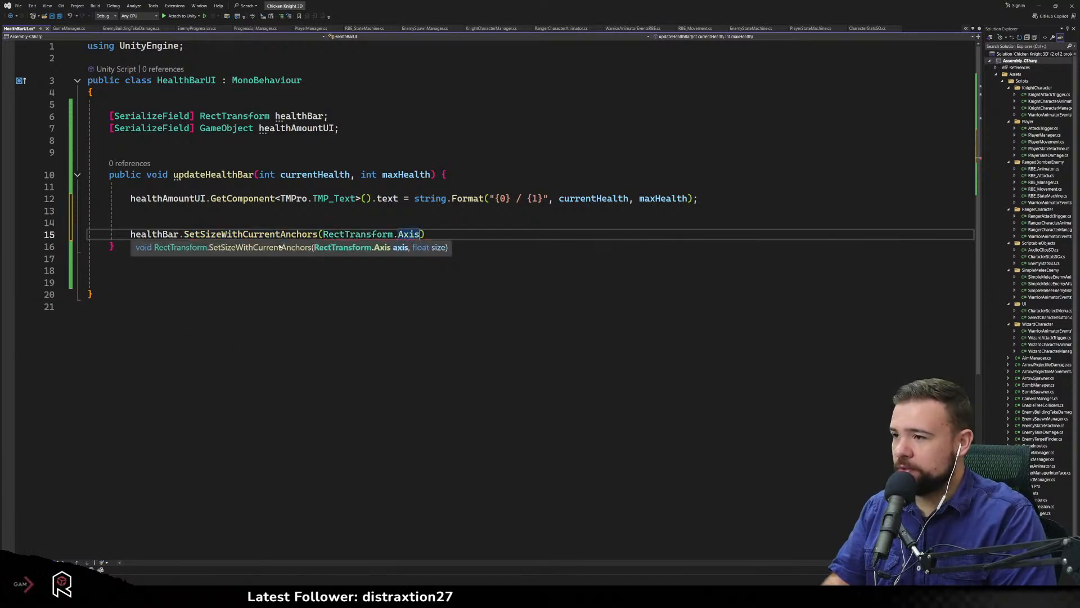
type("ho")
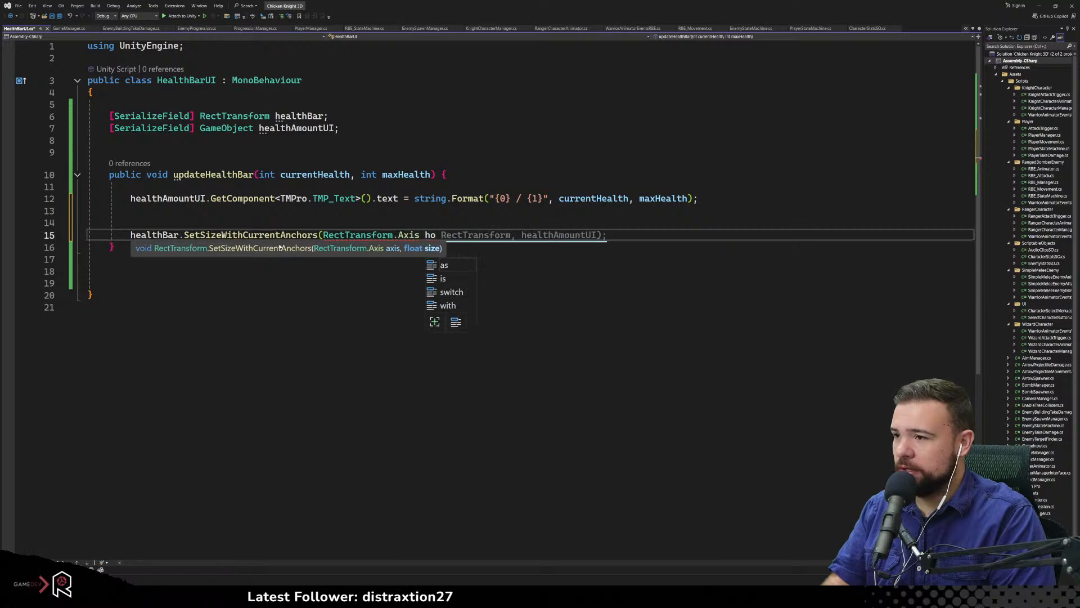
key("BackSpace")
key("BackSpace")
type("Ho")
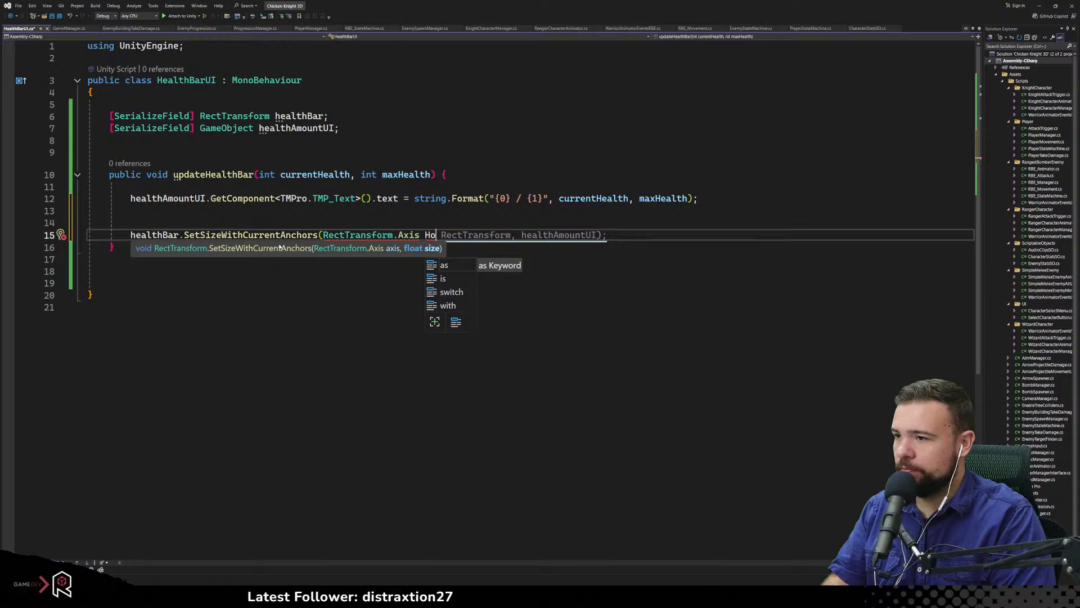
key("BackSpace")
key("BackSpace")
key("BackSpace")
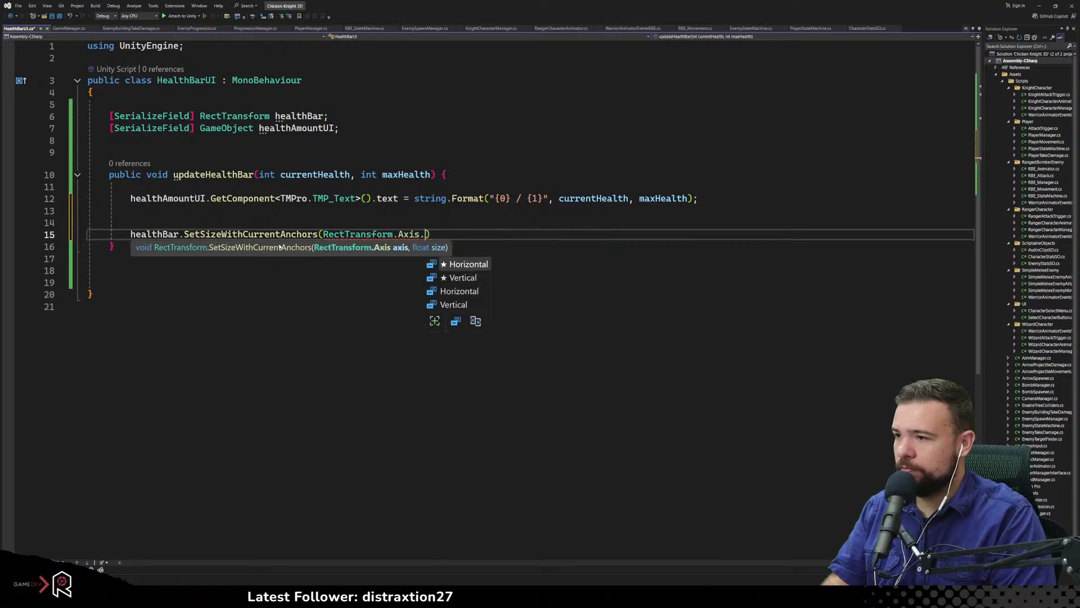
type(".")
key("Tab")
type(",")
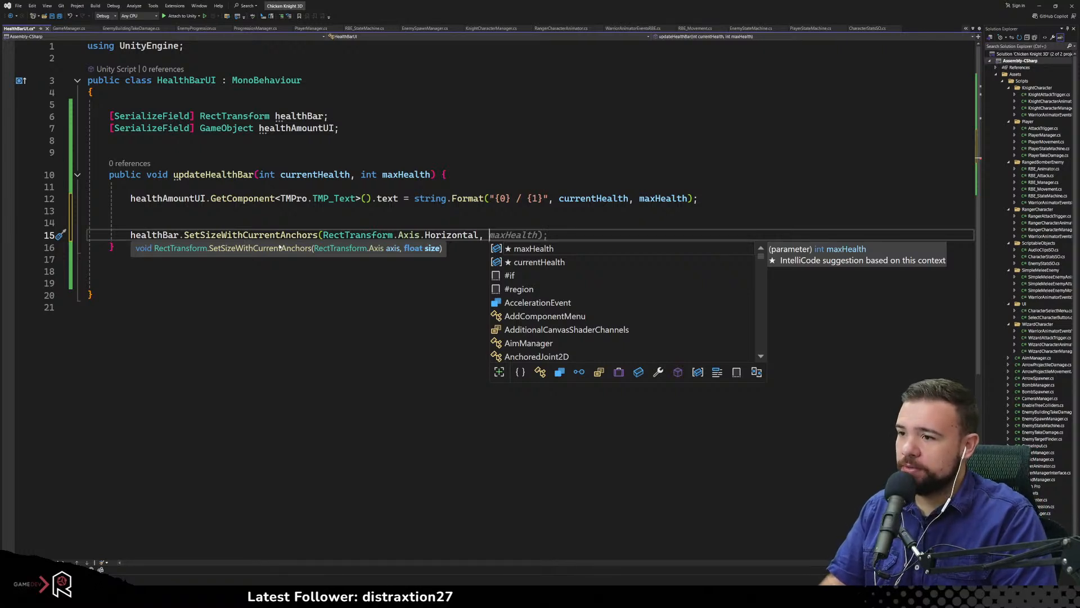
Enter currentHealth/maxHealth * 300 as the size argument and end the statement with a semicolon
type("cu")
key("Tab")
type(".")
key("BackSpace")
type("/max")
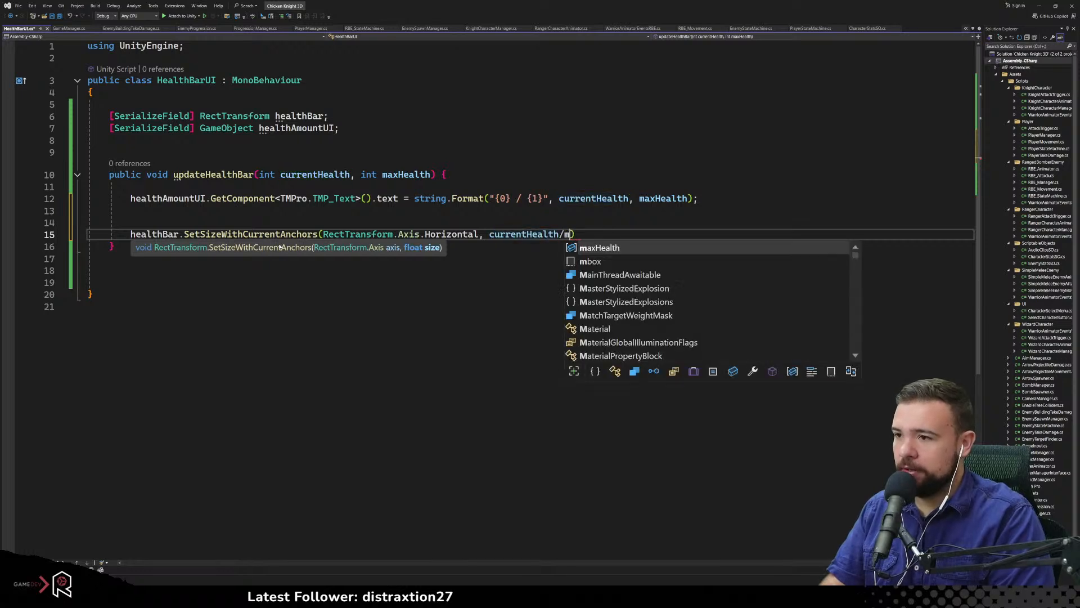
key("Tab")
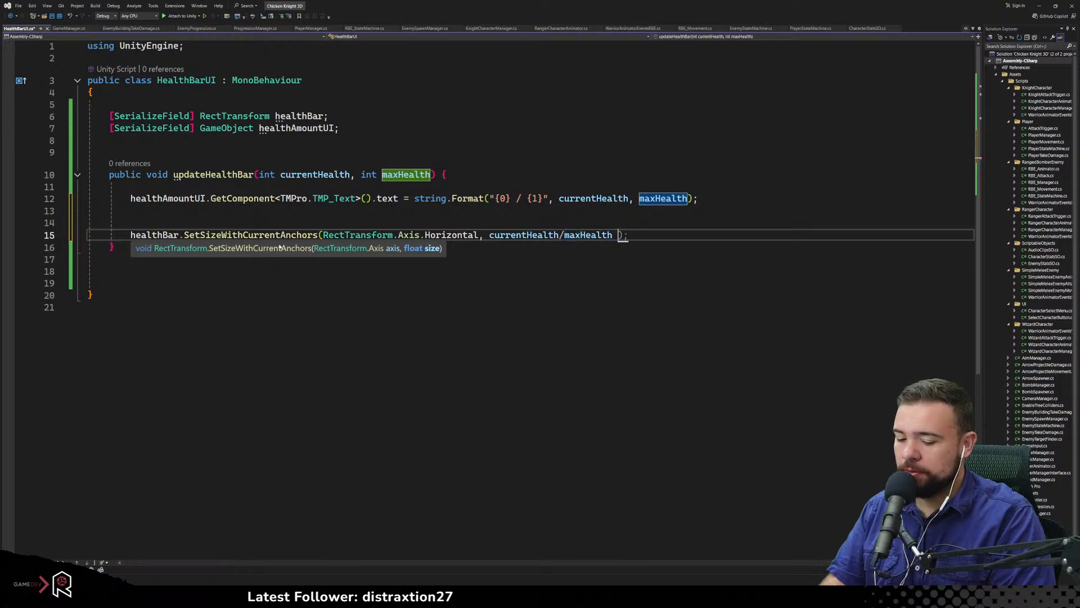
type("* 300")
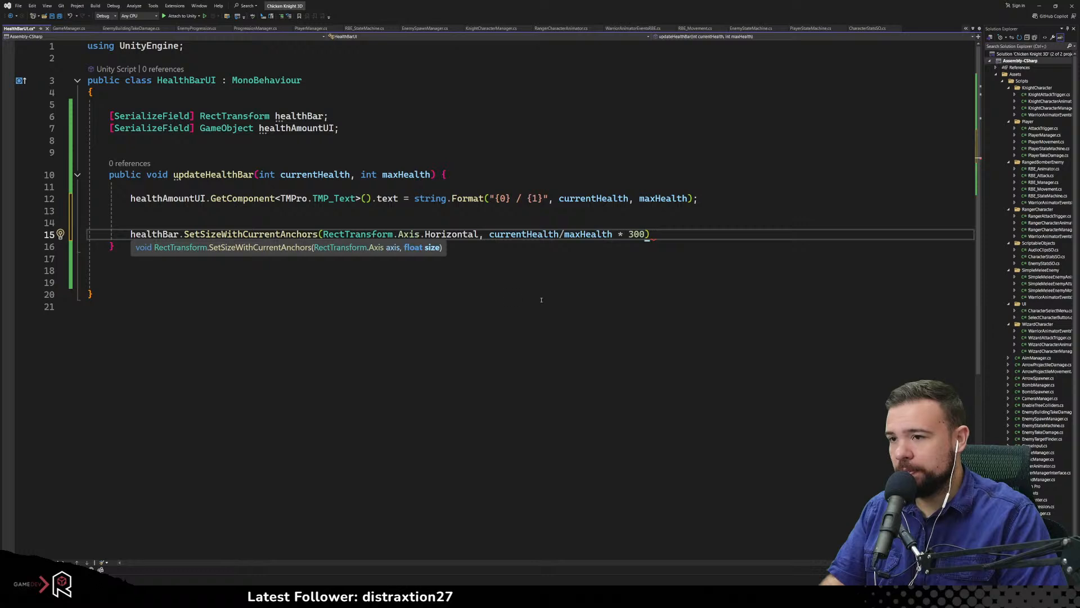
left_click(657, 234)
type(";")
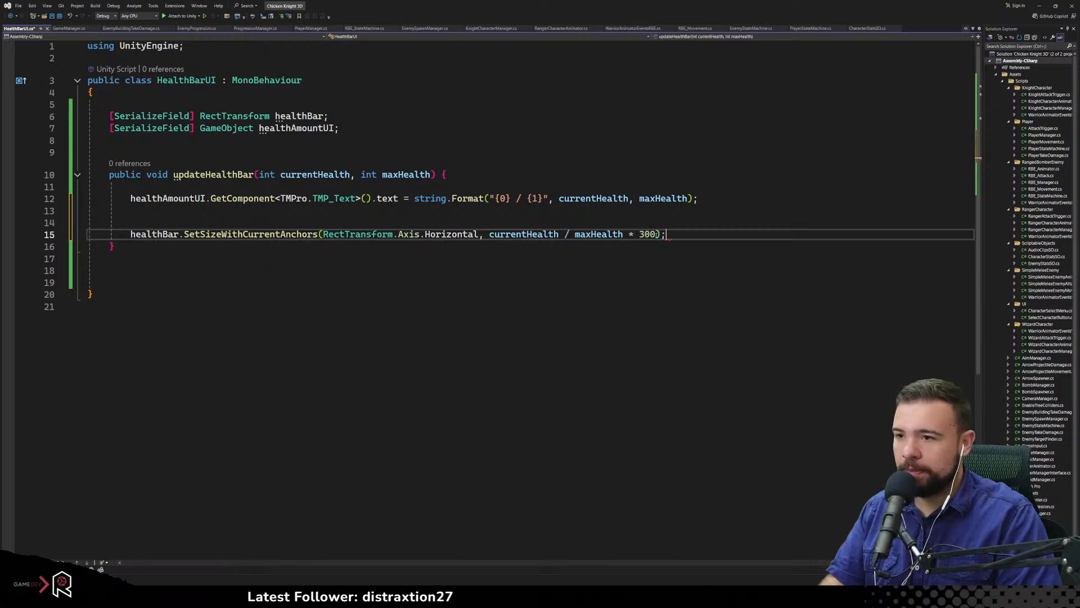
left_click(548, 301)
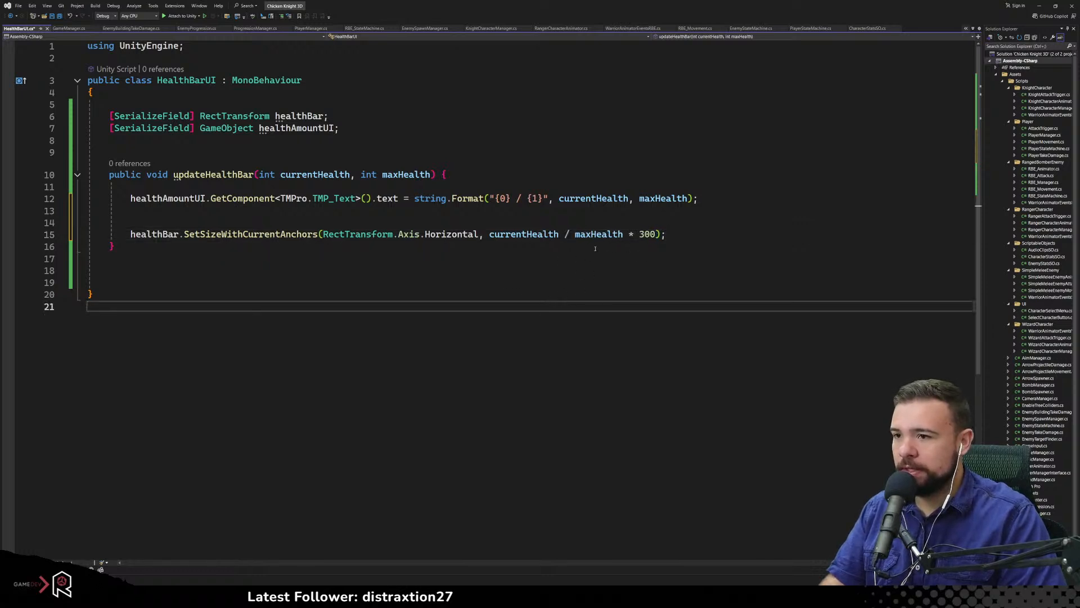
Wrap currentHealth / maxHealth in parentheses so that the ratio is multiplied by 300
left_click(488, 234)
type("(")
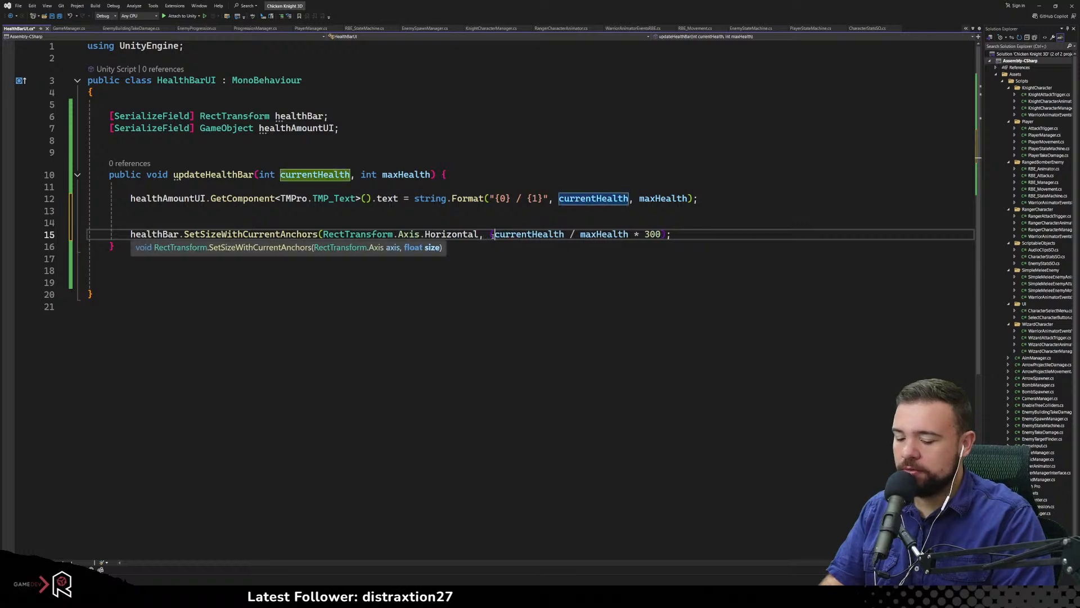
key("Right")
key("Right")
key("Right")
key("Right")
key("Right")
key("Right")
key("Right")
key("Right")
key("Right")
key("Right")
key("Right")
key("Right")
key("Right")
key("Right")
key("Right")
key("Right")
key("Right")
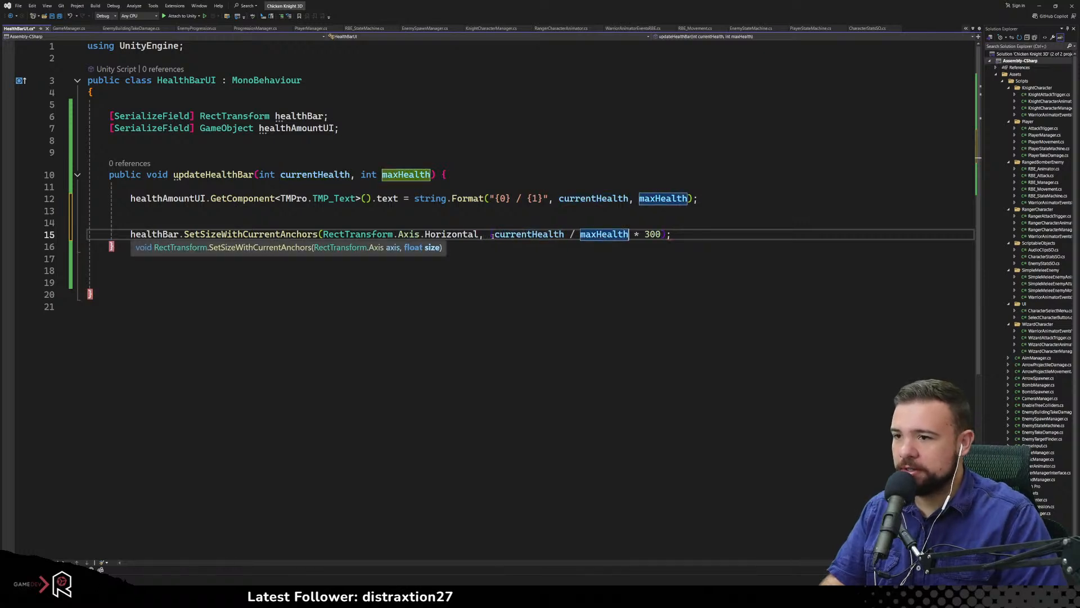
key("Right")
type(")")
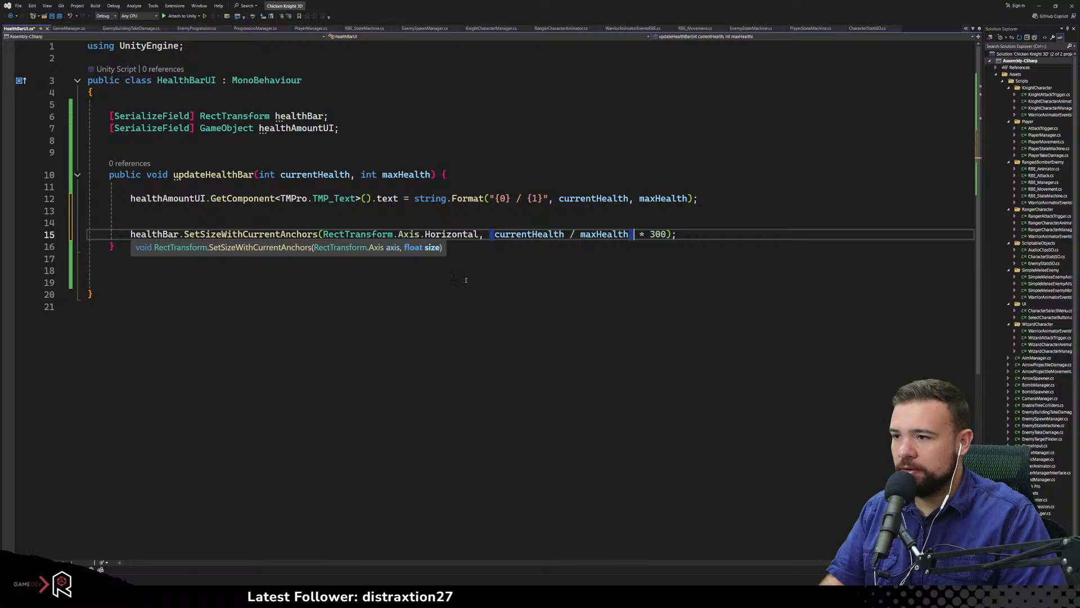
left_click(466, 280)
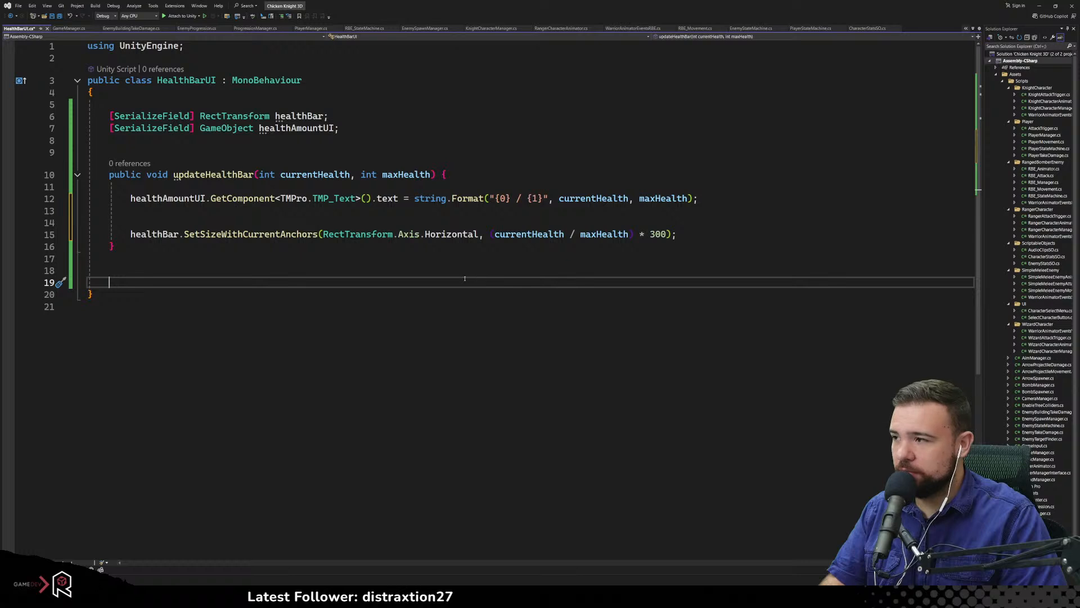
Remove the blank lines above the SetSizeWithCurrentAnchors statement, align it with the health text line, and save the script
left_click(360, 212)
key("Delete")
key("Delete")
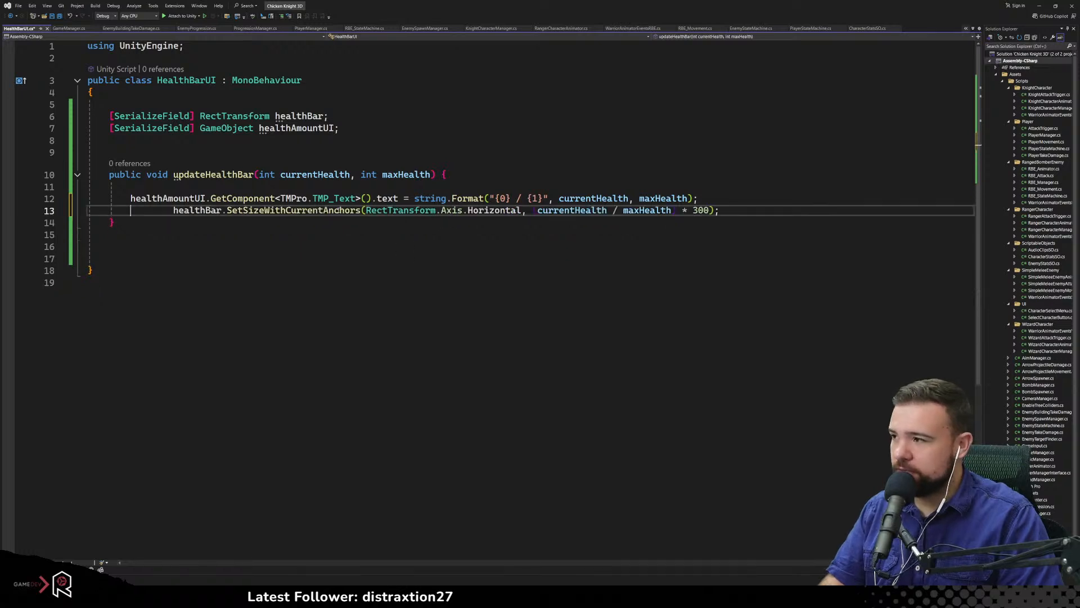
key("BackSpace")
key("BackSpace")
key("BackSpace")
key("BackSpace")
key("BackSpace")
key("BackSpace")
key("BackSpace")
key("BackSpace")
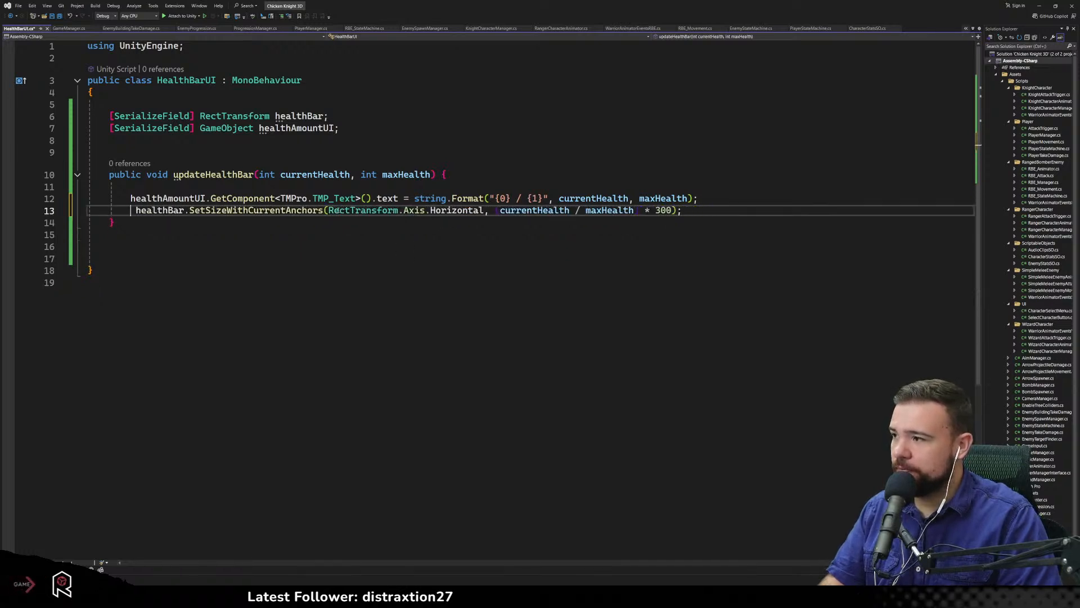
left_click(351, 259)
key("ctrl+s")
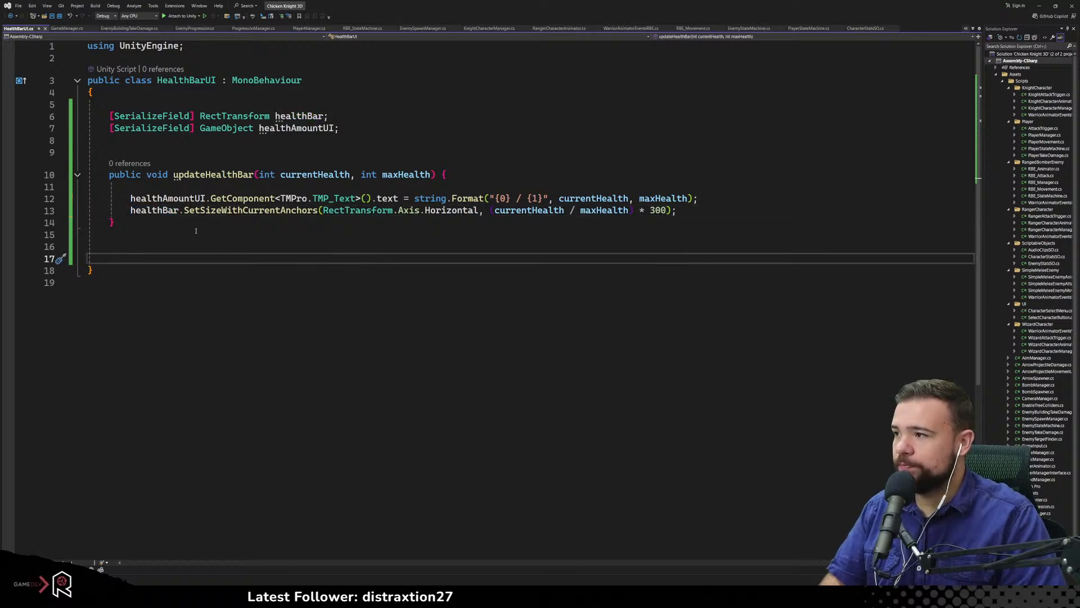
Add a blank line after the SetSizeWithCurrentAnchors statement and save the HealthBarUI script
left_click(689, 216)
key("Return")
left_click(517, 287)
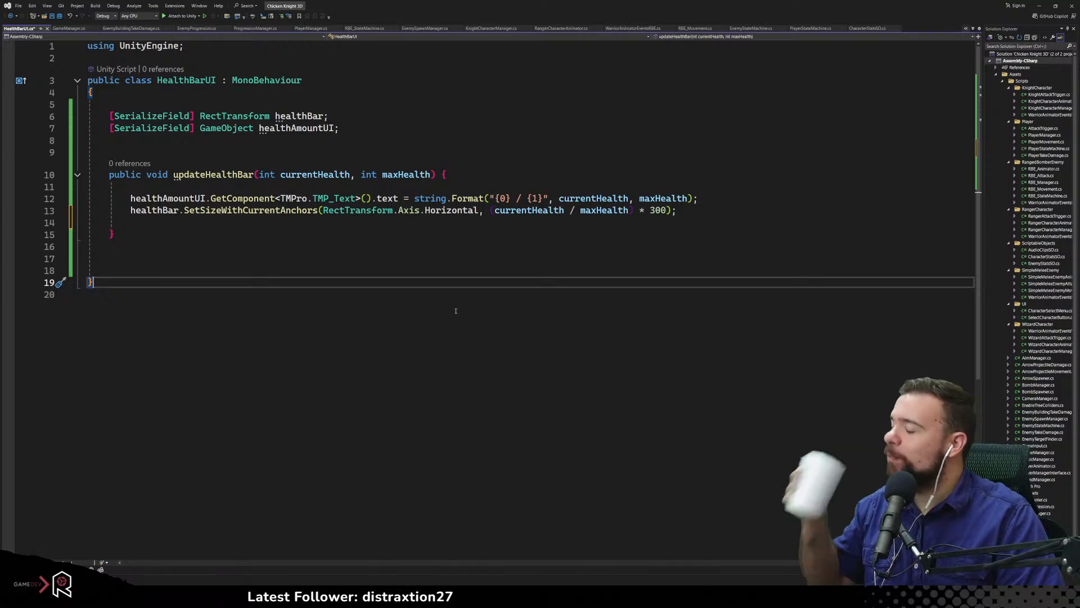
key("ctrl+s")
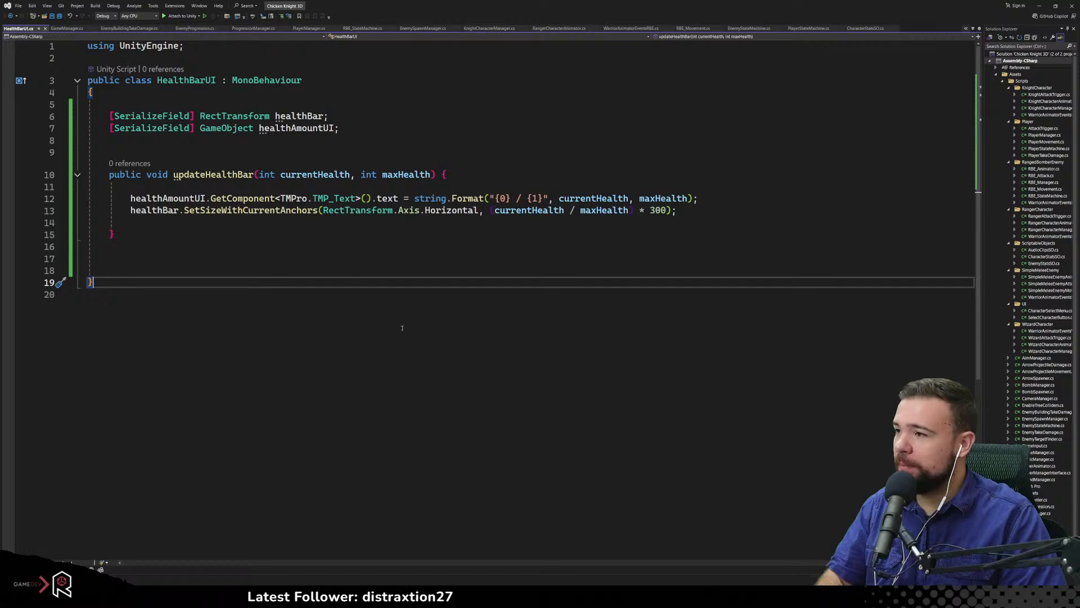
key("Up")
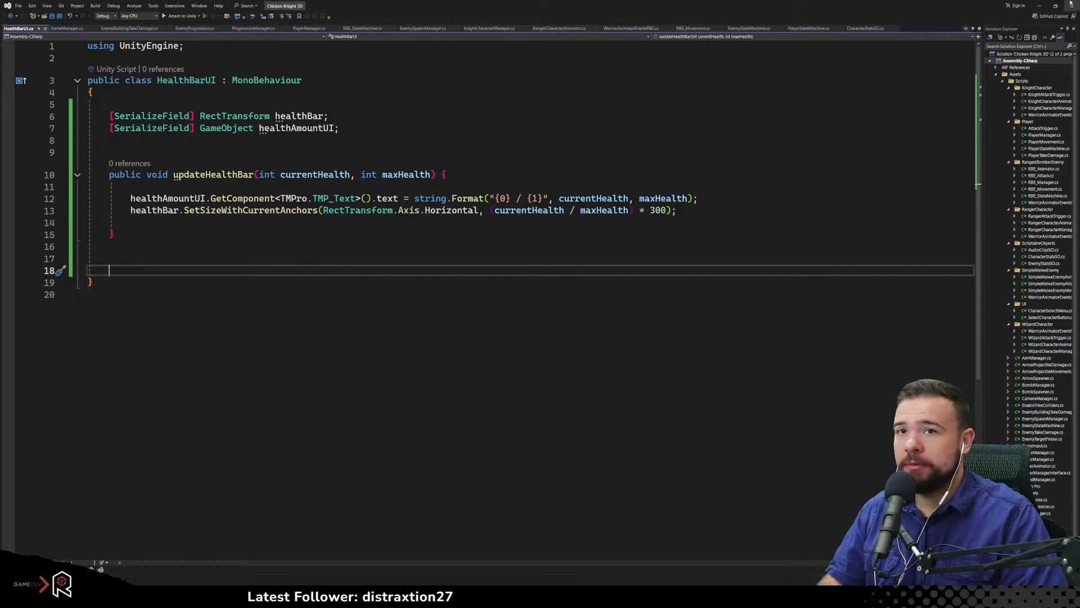
Switch to the Unity editor, collapse the HealthBar object's children in the scene hierarchy and select HealthBar
left_click(1039, 10)
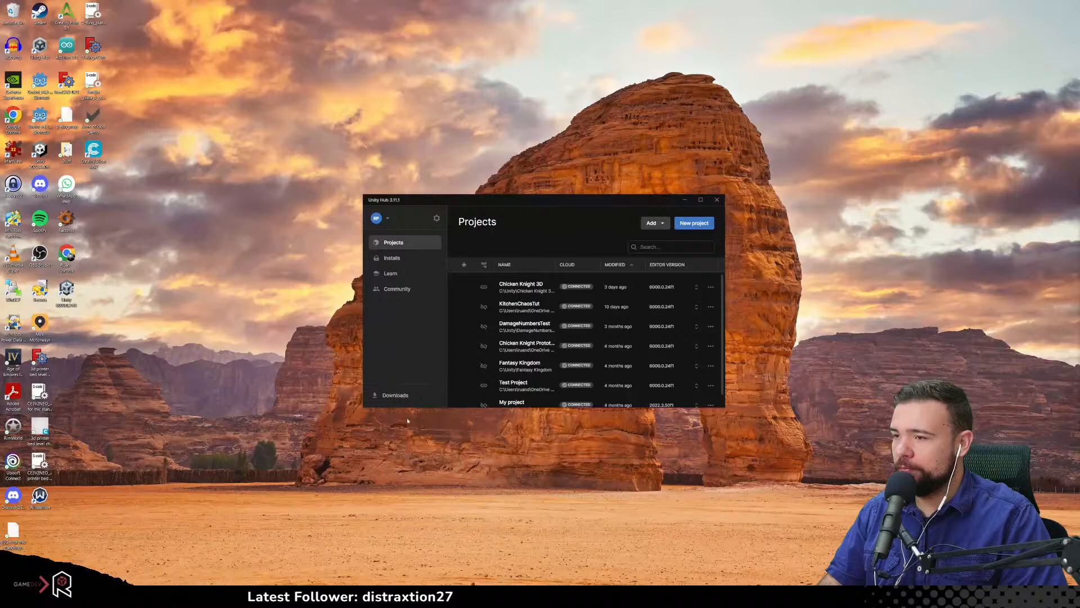
mouse_move(255, 569)
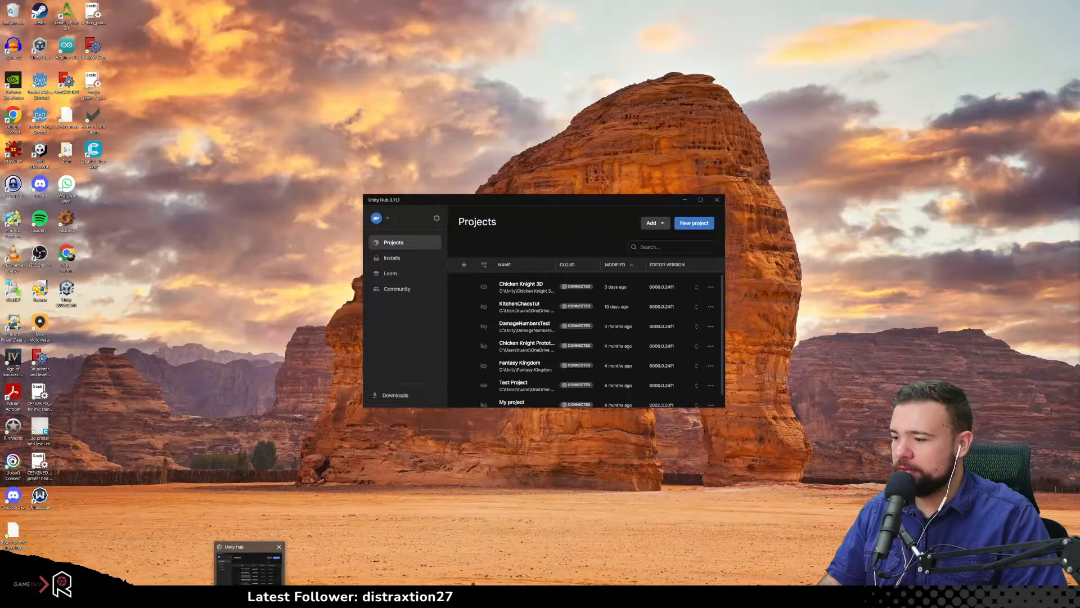
left_click(276, 597)
left_click(506, 292)
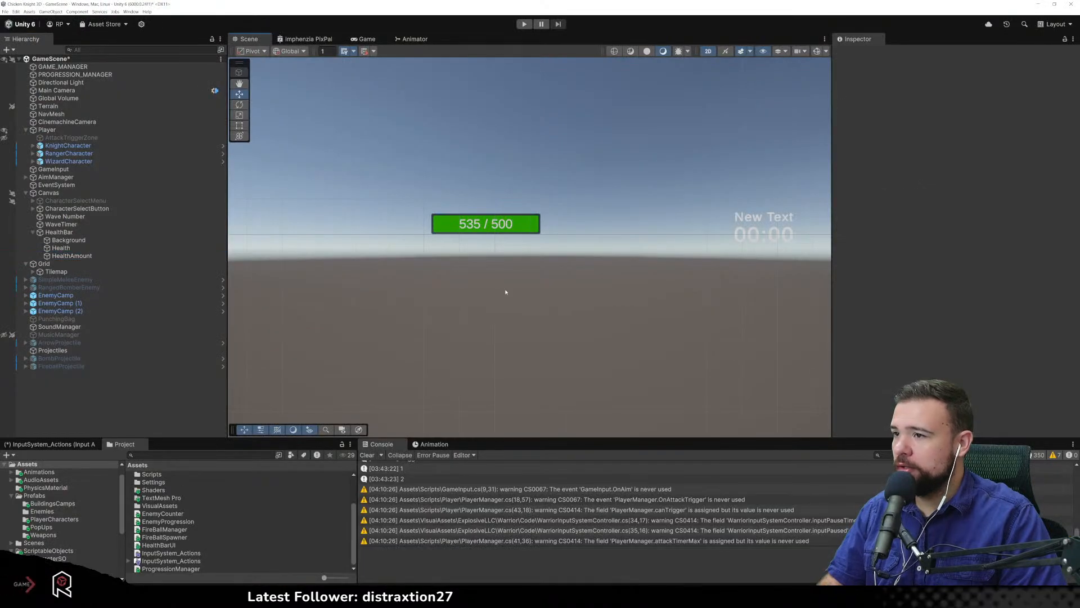
scroll(505, 292, "down", 3)
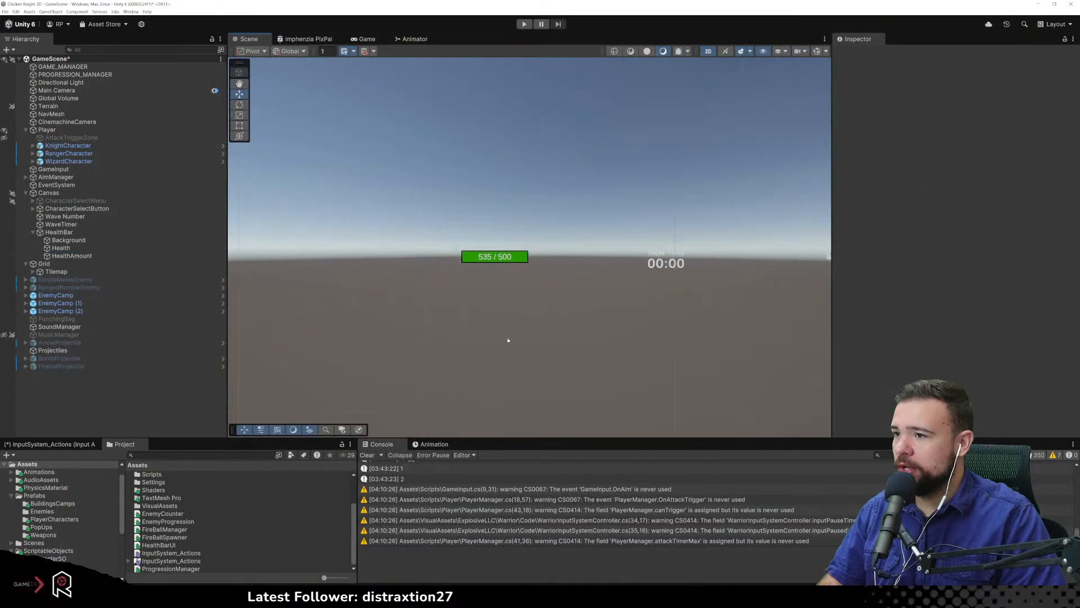
left_click(33, 233)
left_click(80, 233)
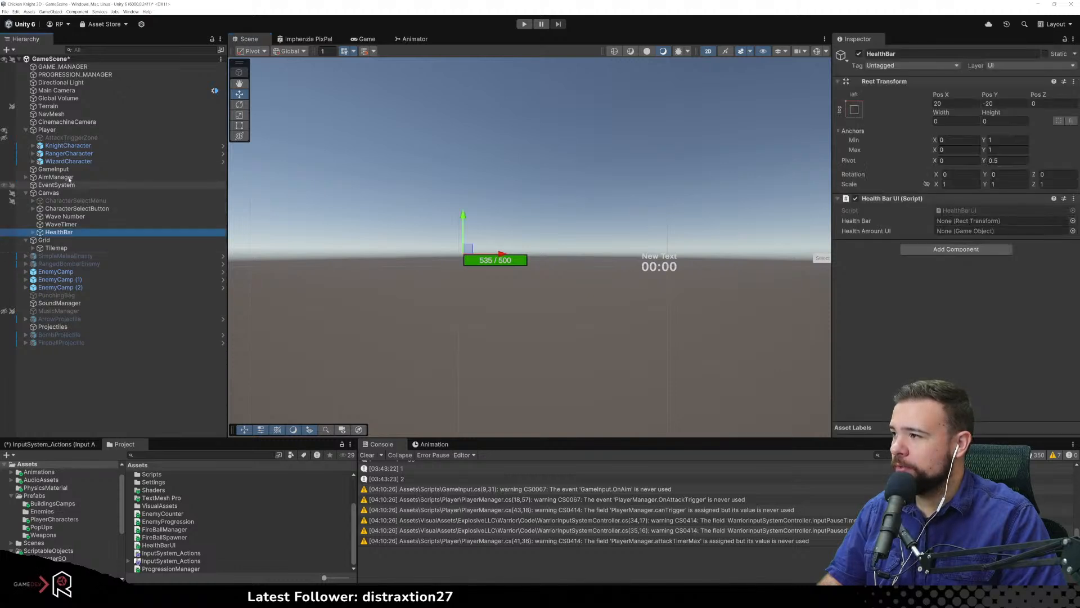
Select the Player object and collapse its Player Movement, Player State Machine and Player Take Damage components
left_click(49, 130)
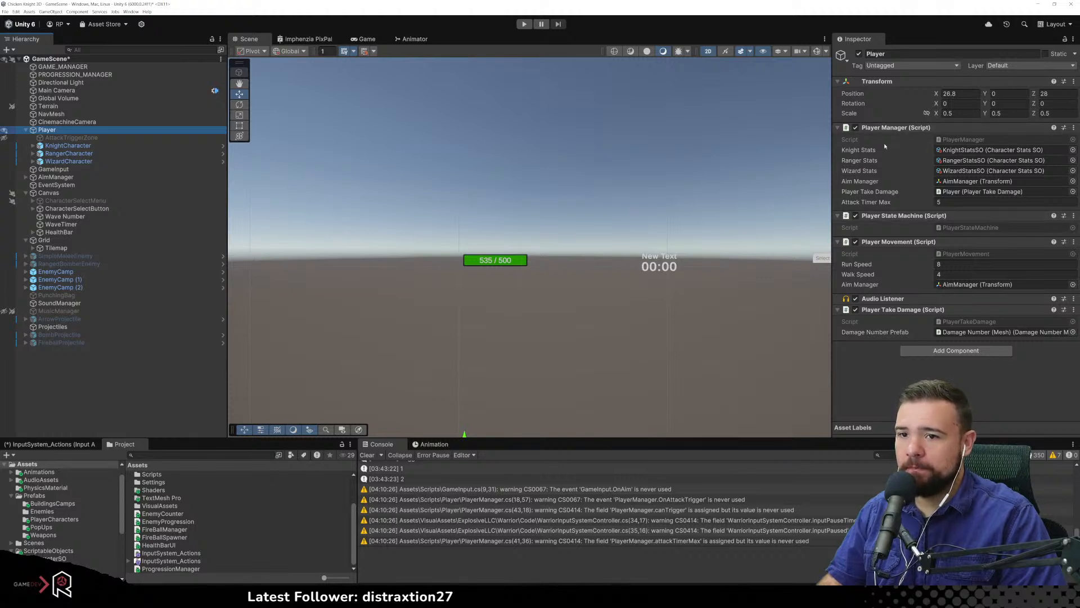
left_click(839, 241)
left_click(838, 216)
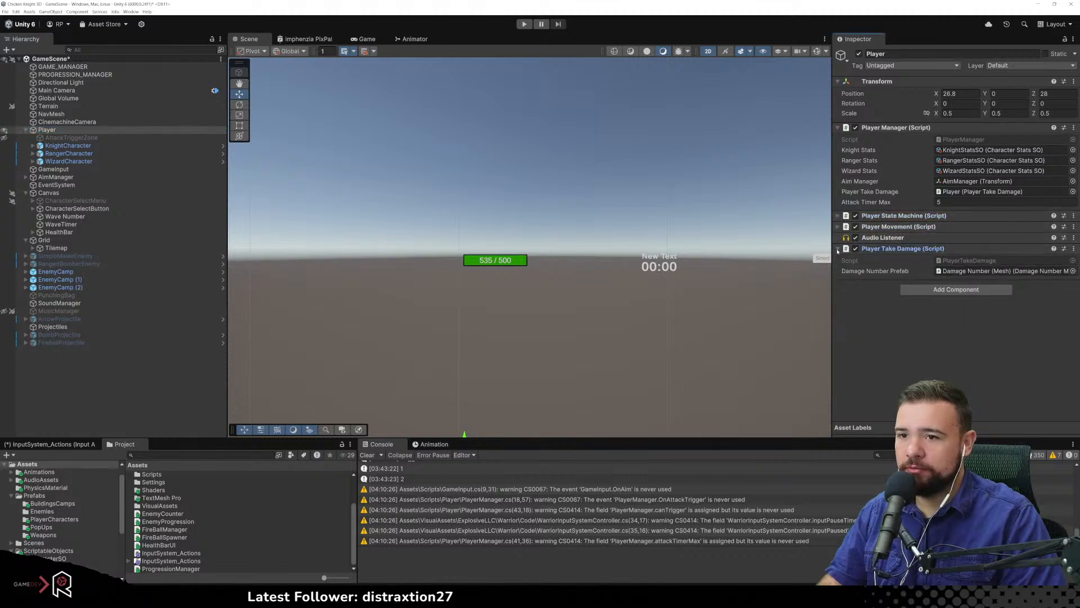
left_click(837, 249)
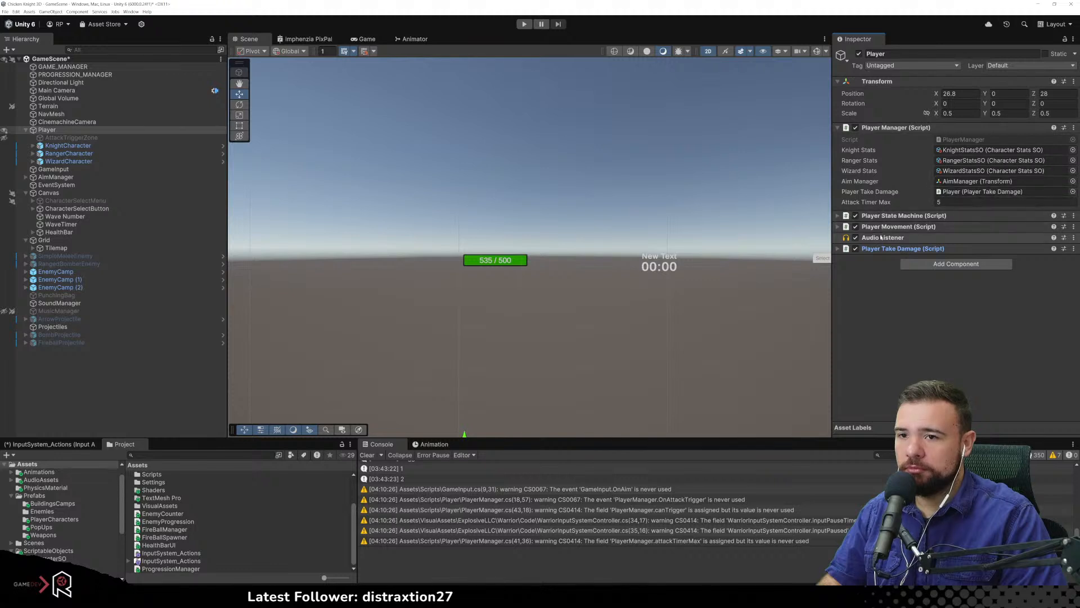
Expand the Player Take Damage component on the Player object and open its PlayerTakeDamage script in the code editor
left_click(900, 248)
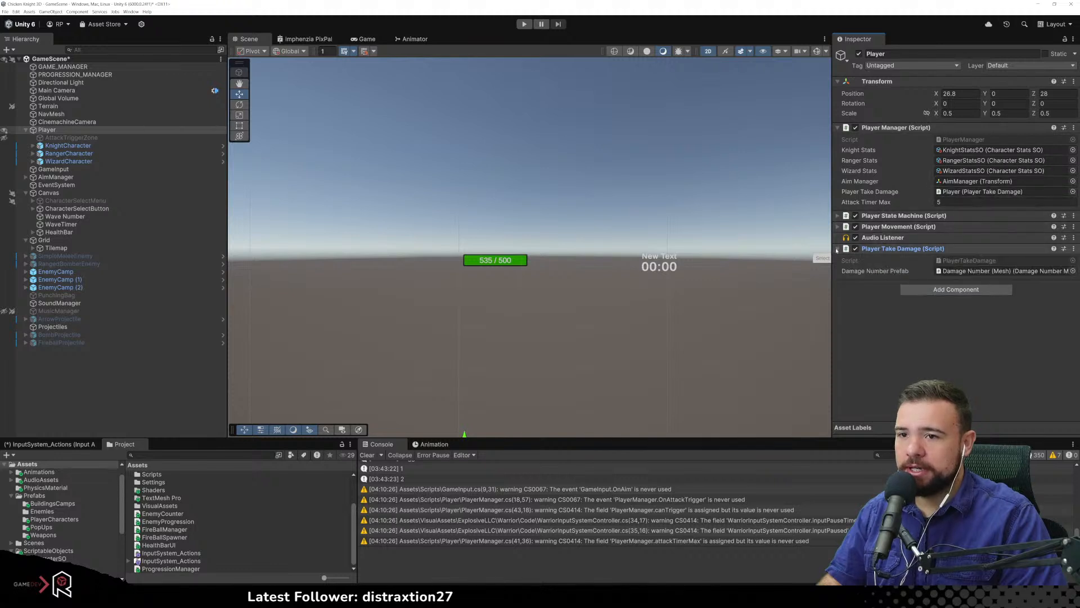
double_click(958, 262)
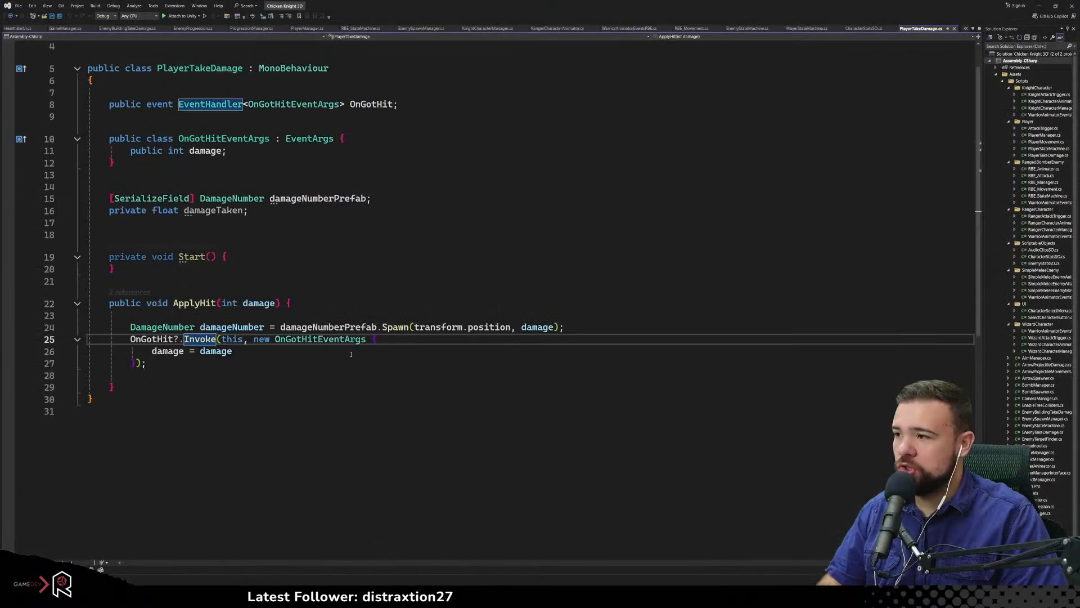
scroll(308, 378, "up", 1)
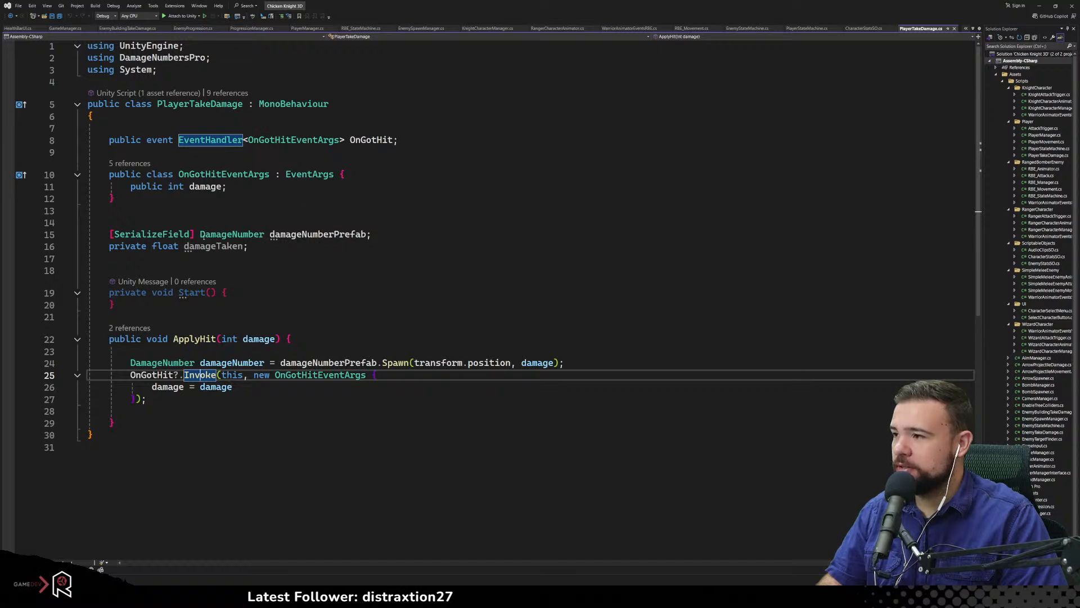
Examine where the OnGotHitEventArgs class is referenced across the player and character manager scripts
mouse_move(235, 253)
left_click(131, 164)
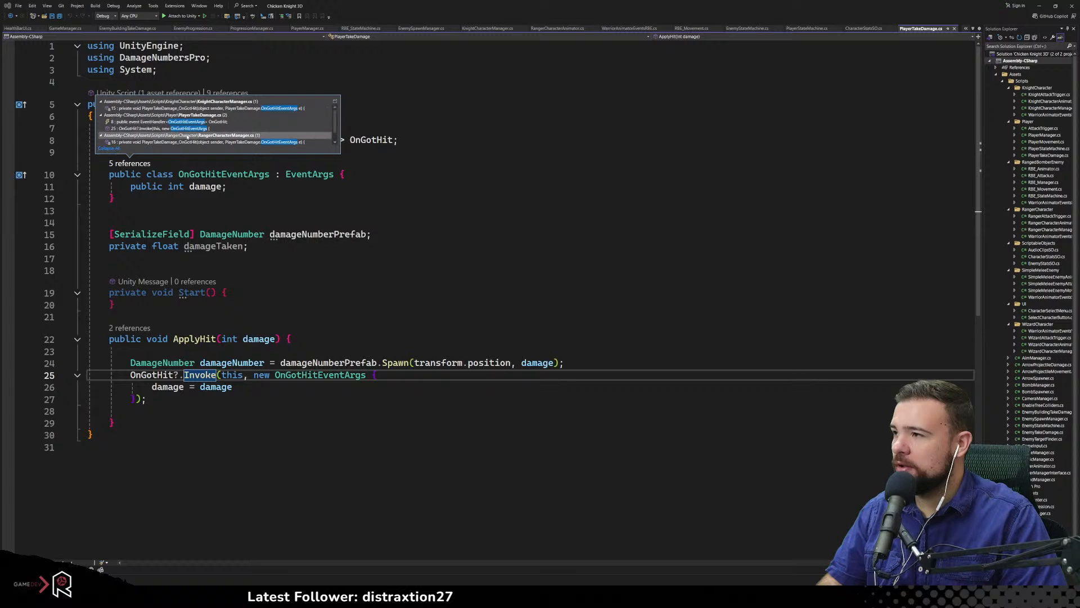
left_click(171, 117)
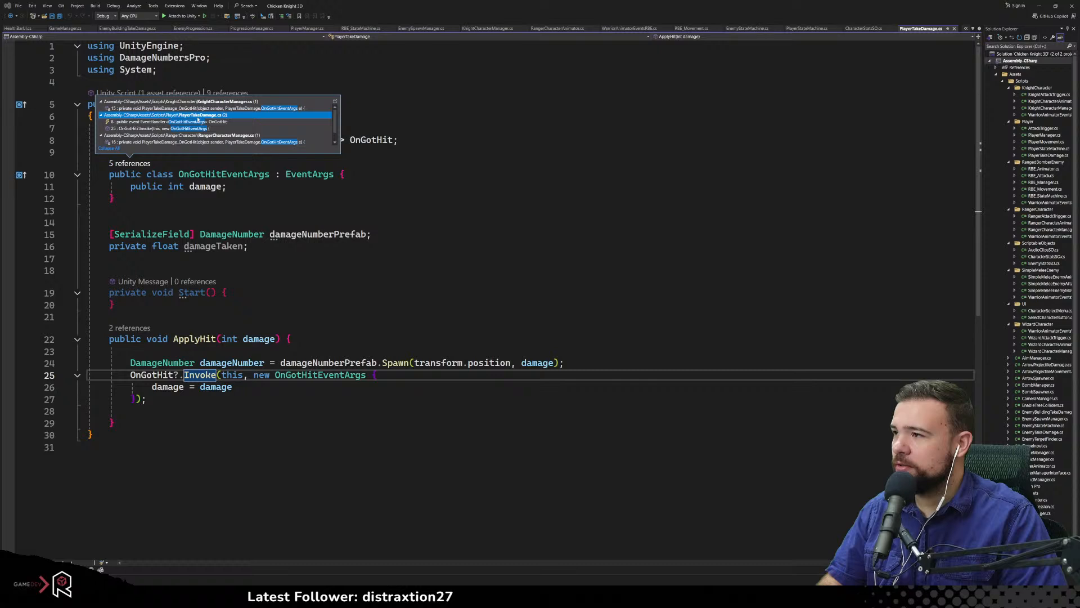
double_click(193, 122)
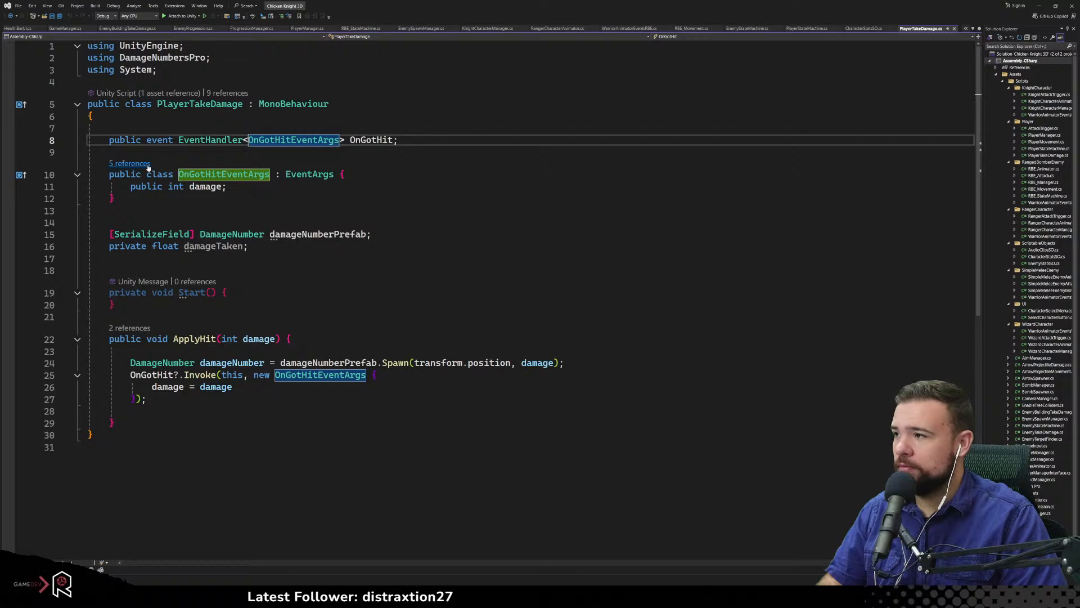
left_click(130, 163)
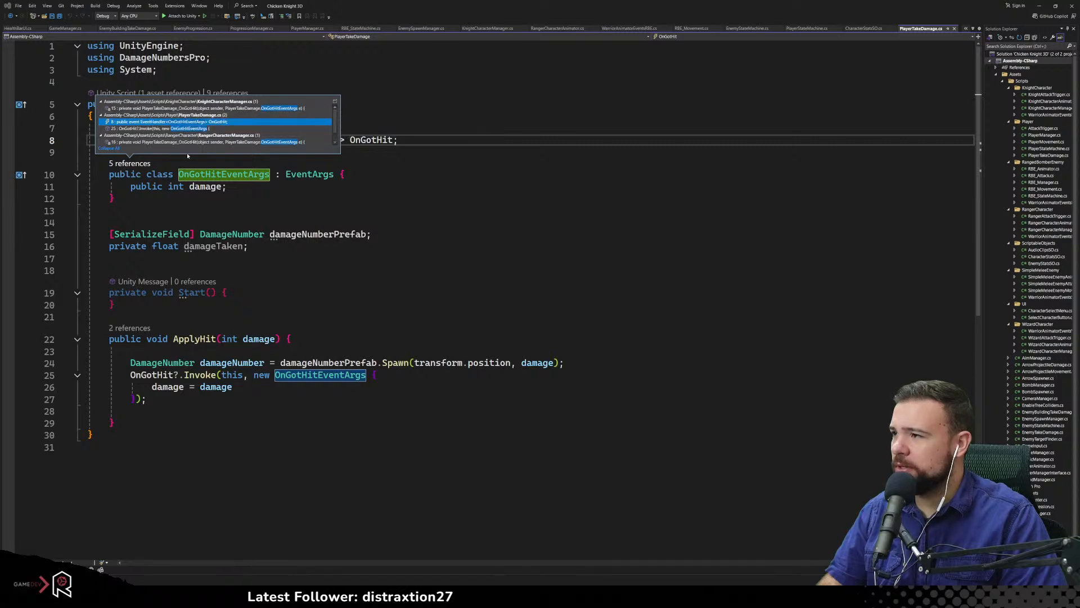
scroll(265, 136, "down", 1)
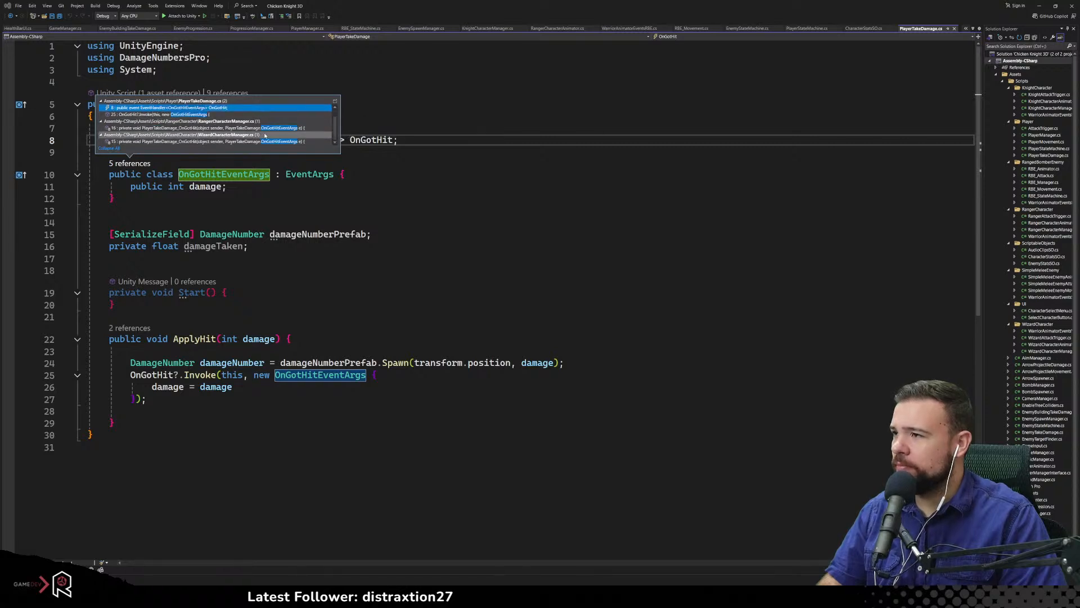
scroll(217, 144, "up", 1)
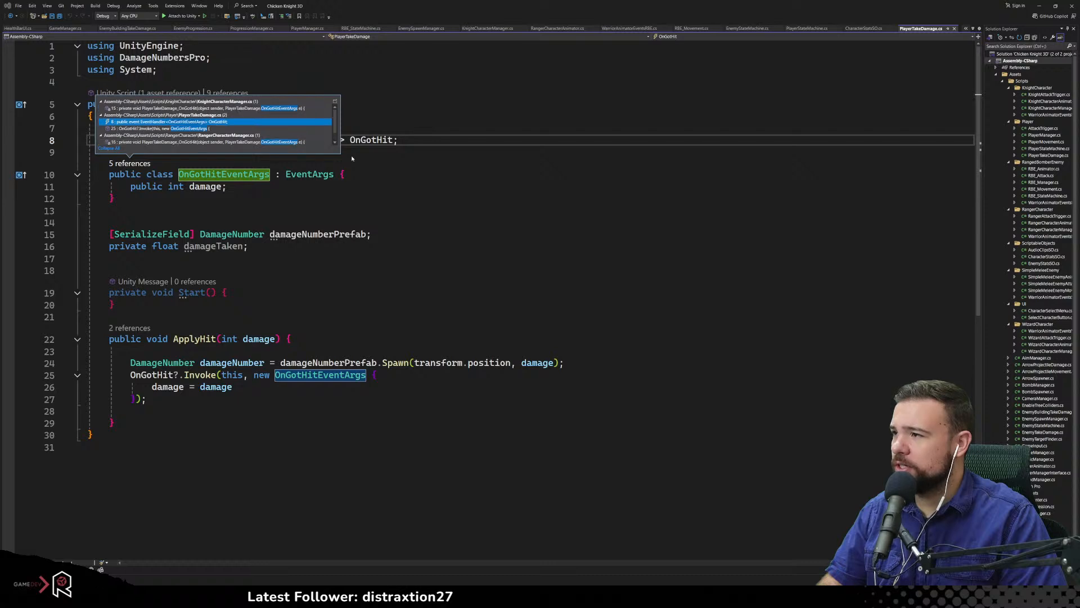
left_click(347, 178)
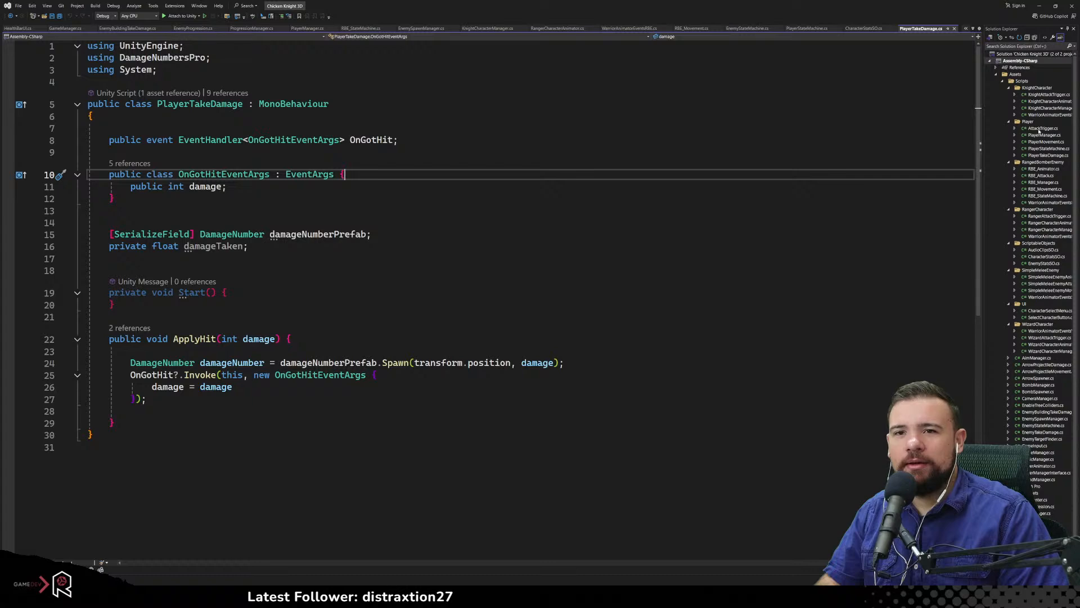
Open the KnightCharacterManager script and examine how PlayerTakeDamage_OnGotHit reduces knightStats.characterHealth
double_click(1041, 108)
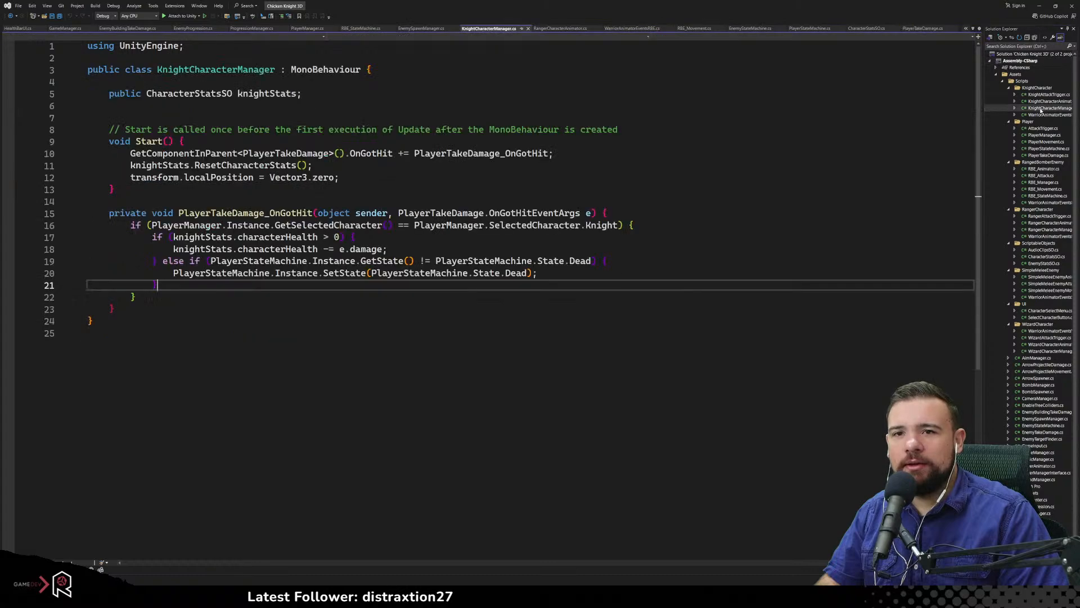
left_click(216, 362)
left_click_drag(200, 245, 285, 246)
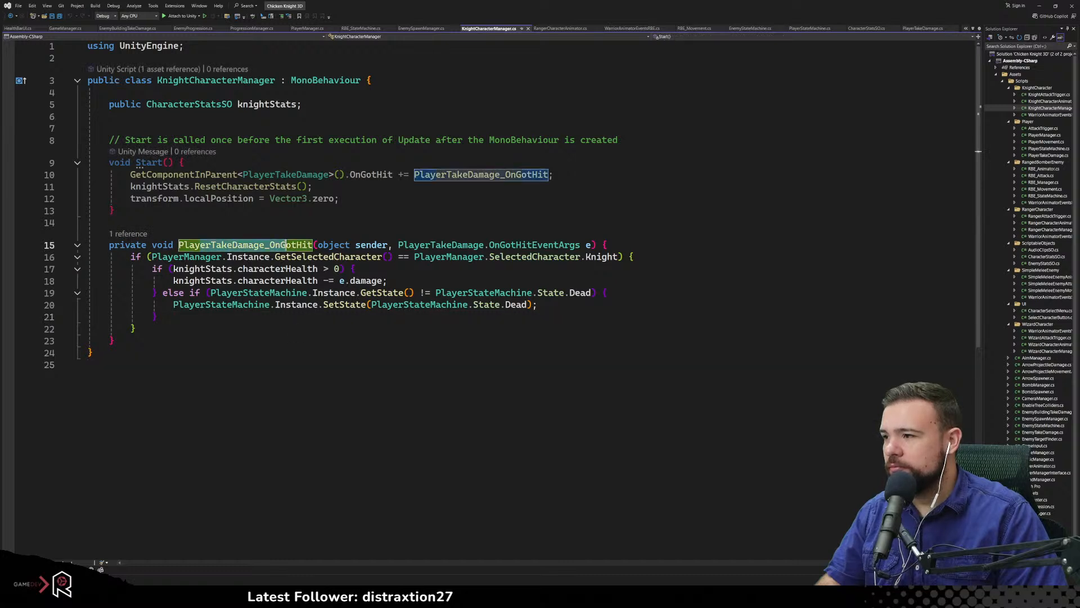
left_click(261, 366)
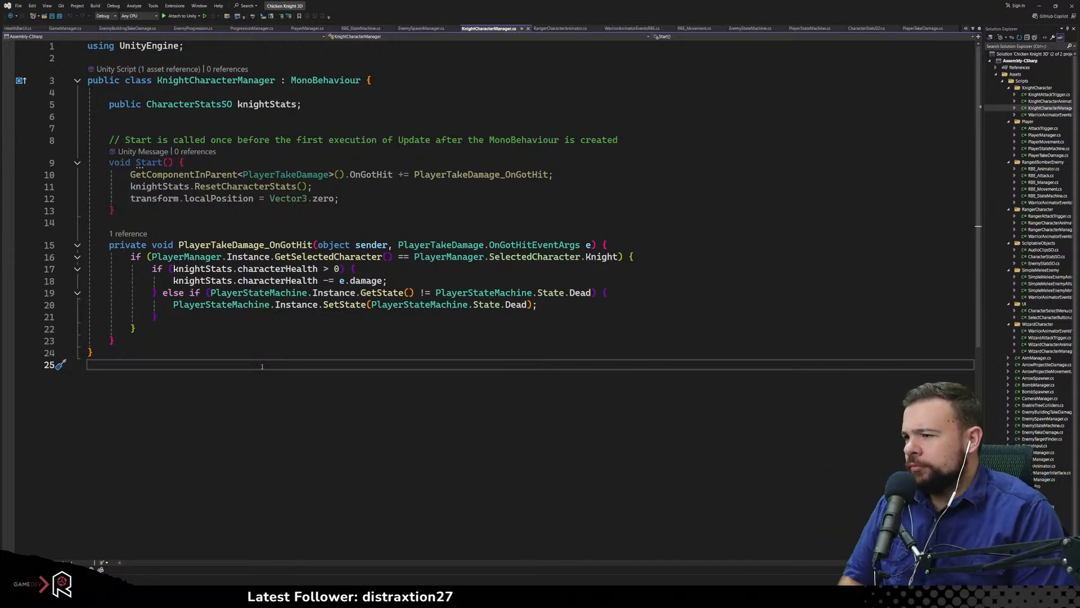
left_click(221, 281)
left_click_drag(221, 286, 248, 286)
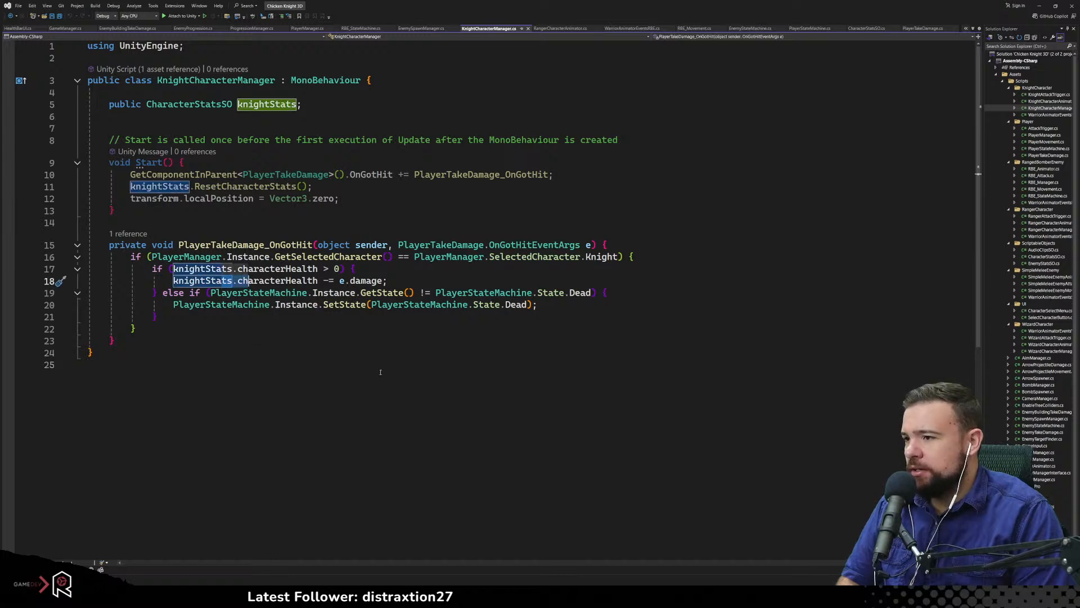
left_click(340, 364)
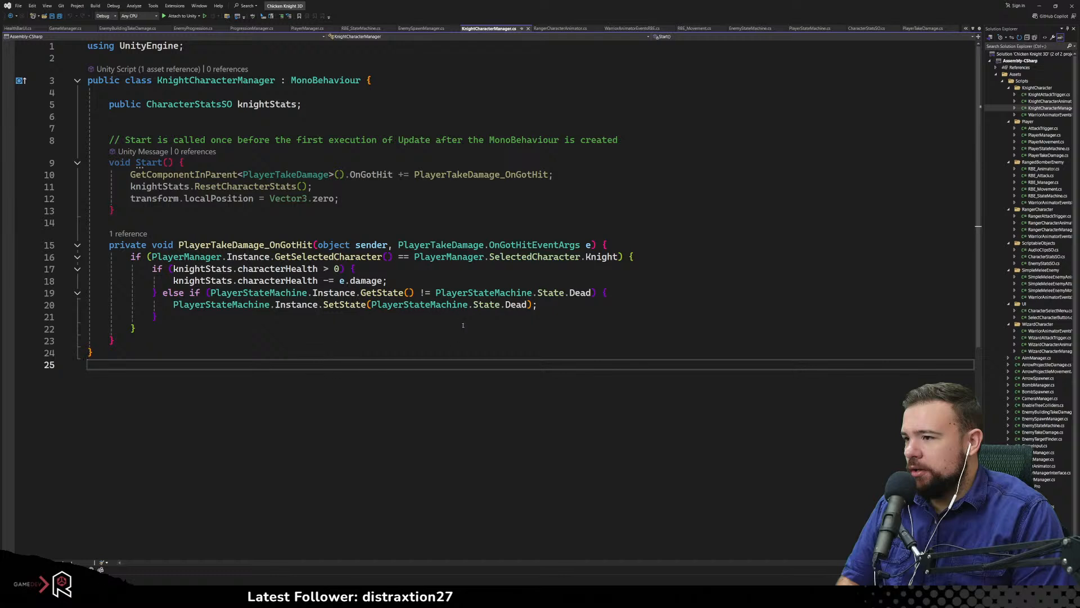
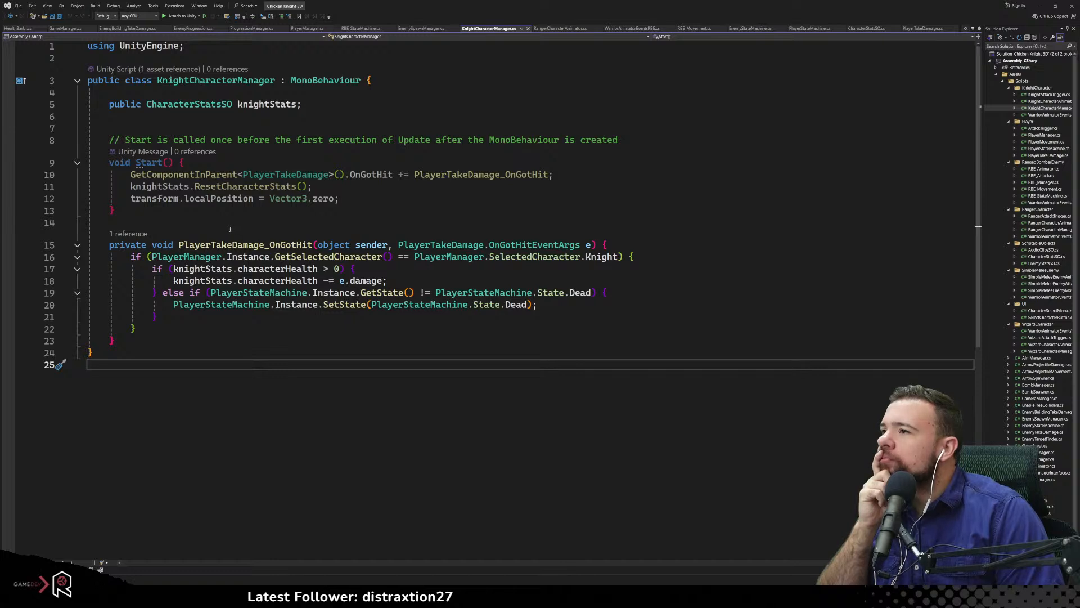
Switch to the PlayerManager script and examine the SetSelectedCharacter and ApplyStats methods
left_click(307, 28)
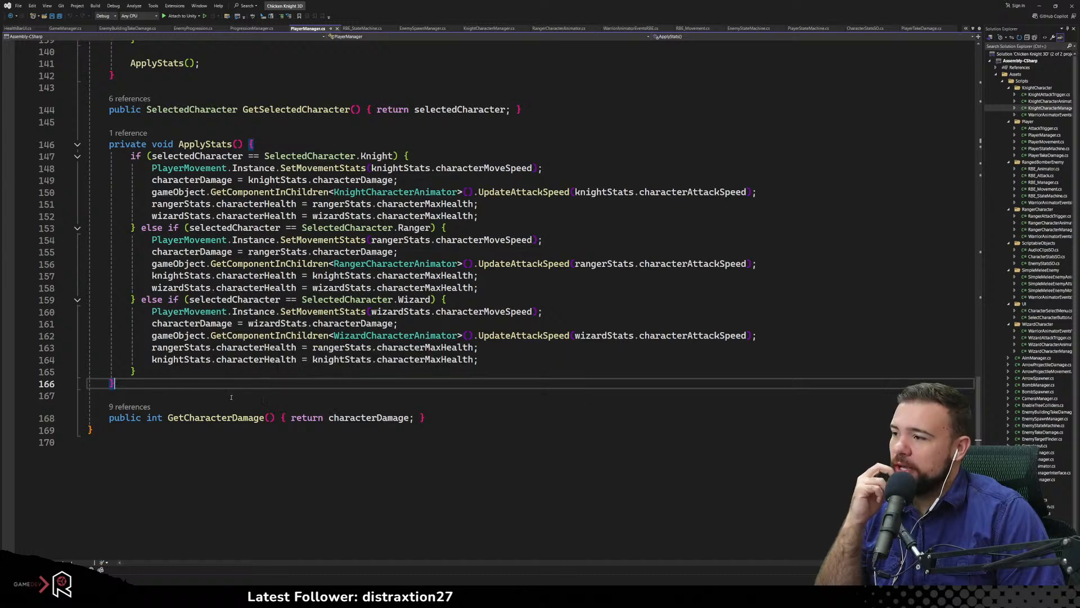
scroll(241, 357, "up", 2)
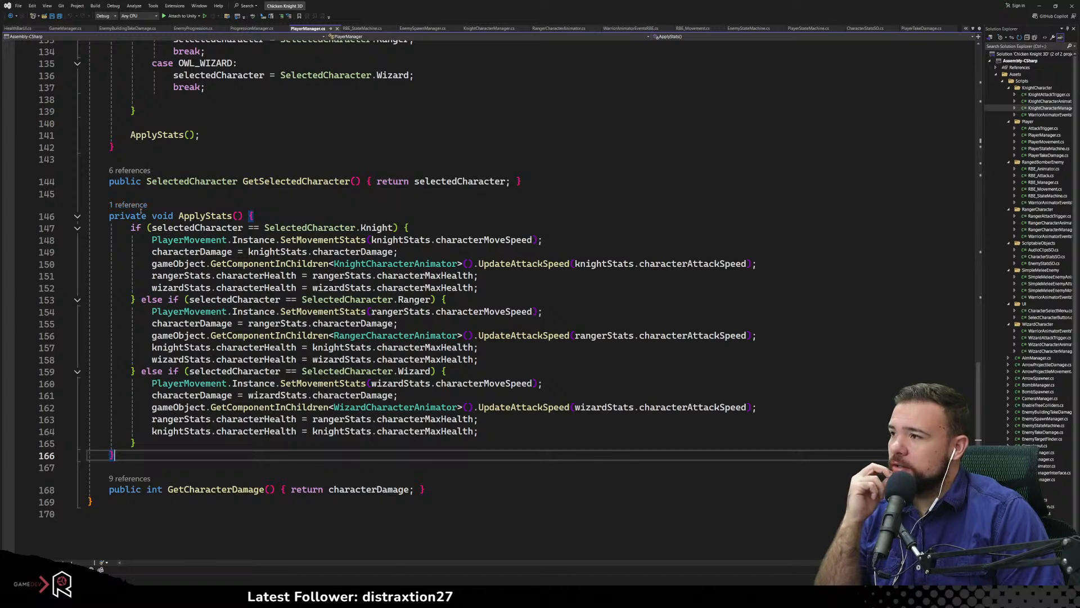
scroll(237, 269, "up", 4)
left_click_drag(212, 99, 253, 100)
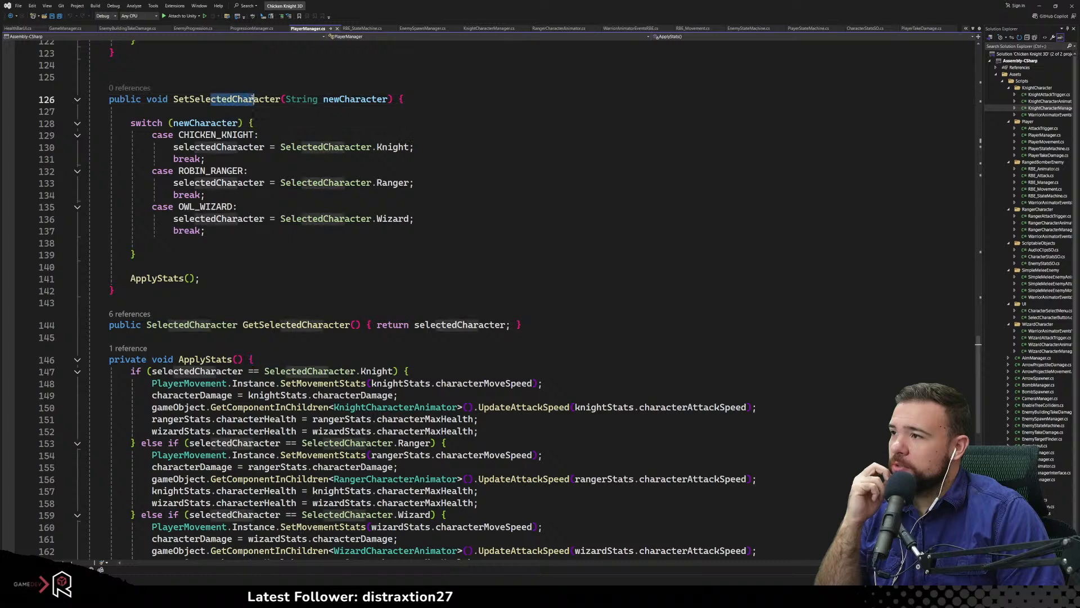
left_click(286, 253)
left_click(238, 274)
scroll(313, 340, "down", 4)
left_click(163, 439)
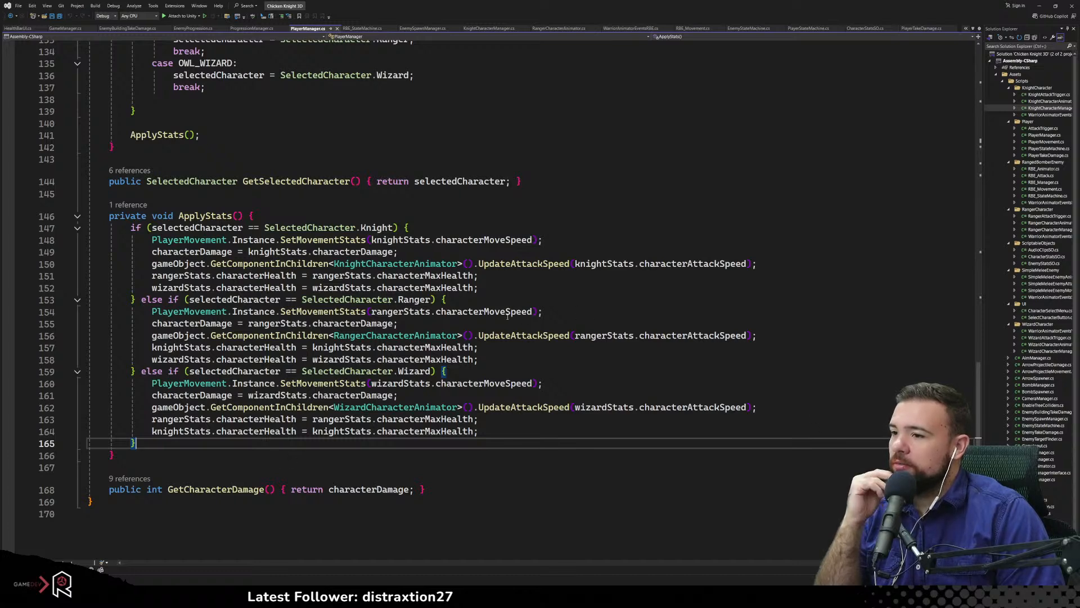
Remove the blank line above the attackNum declaration in the PlayerManager fields so it directly follows canTrigger
scroll(324, 339, "up", 20)
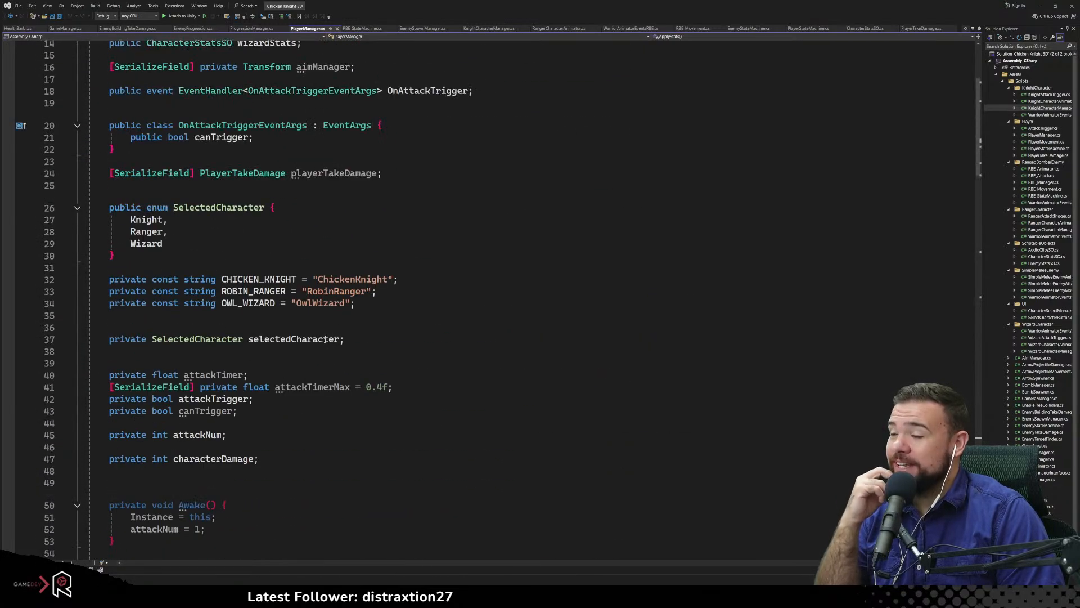
scroll(324, 340, "up", 5)
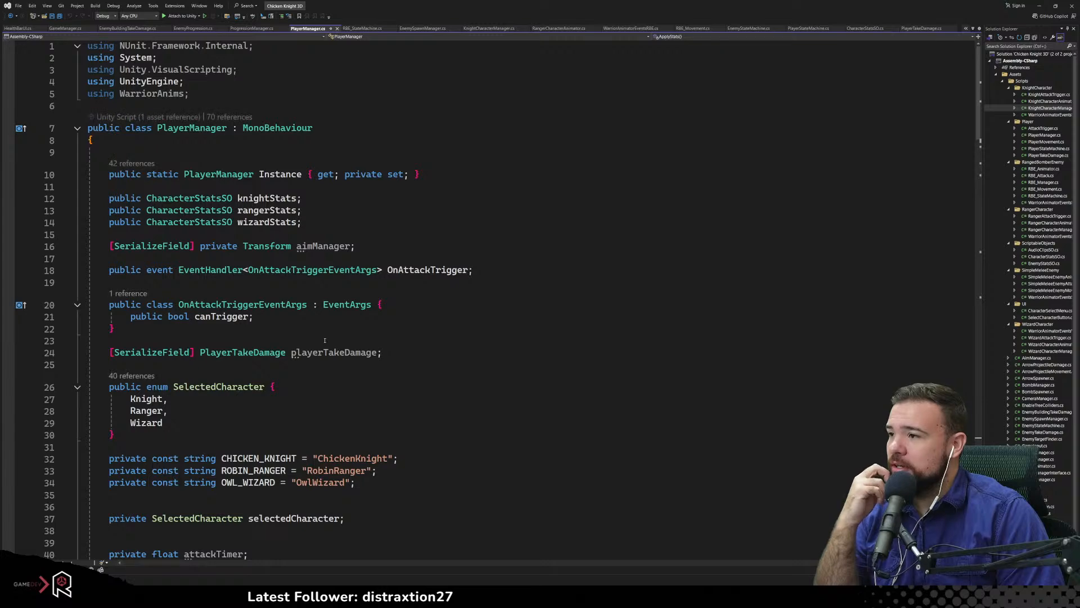
scroll(325, 340, "down", 8)
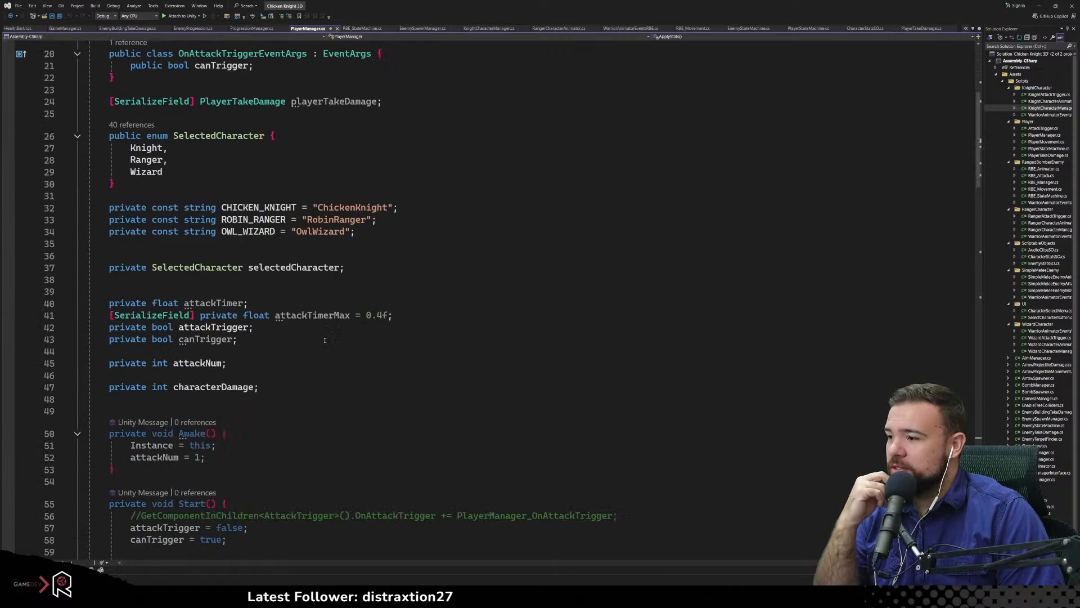
left_click(322, 340)
key("Up")
key("Up")
key("Up")
key("Up")
key("Up")
key("Delete")
key("BackSpace")
key("BackSpace")
key("BackSpace")
key("BackSpace")
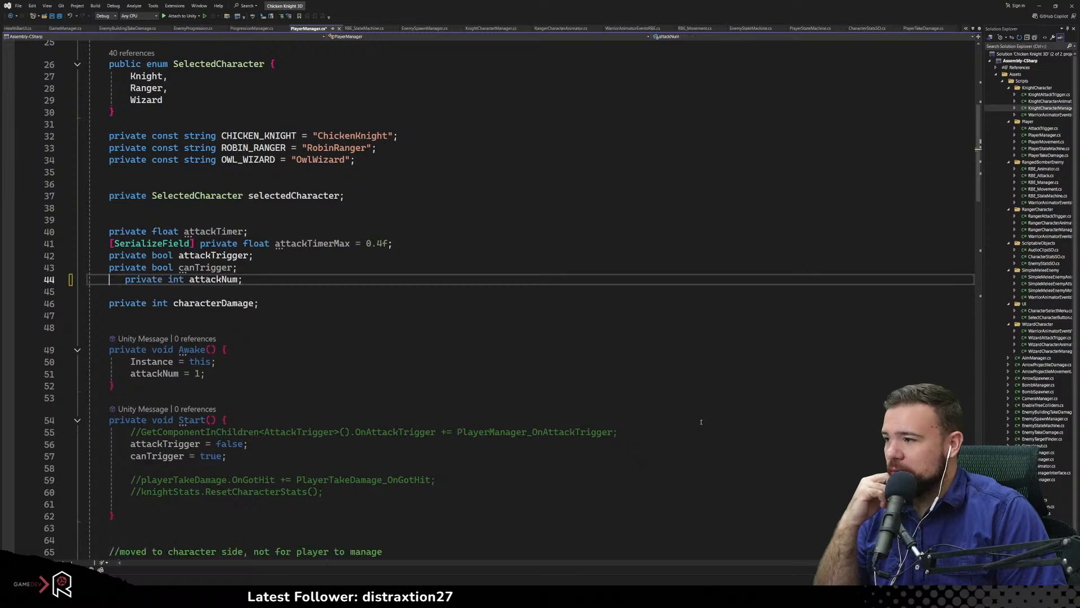
Remove the blank line above the characterDamage declaration and align it with the attackNum field
key("Down")
key("Delete")
key("BackSpace")
key("BackSpace")
key("BackSpace")
key("BackSpace")
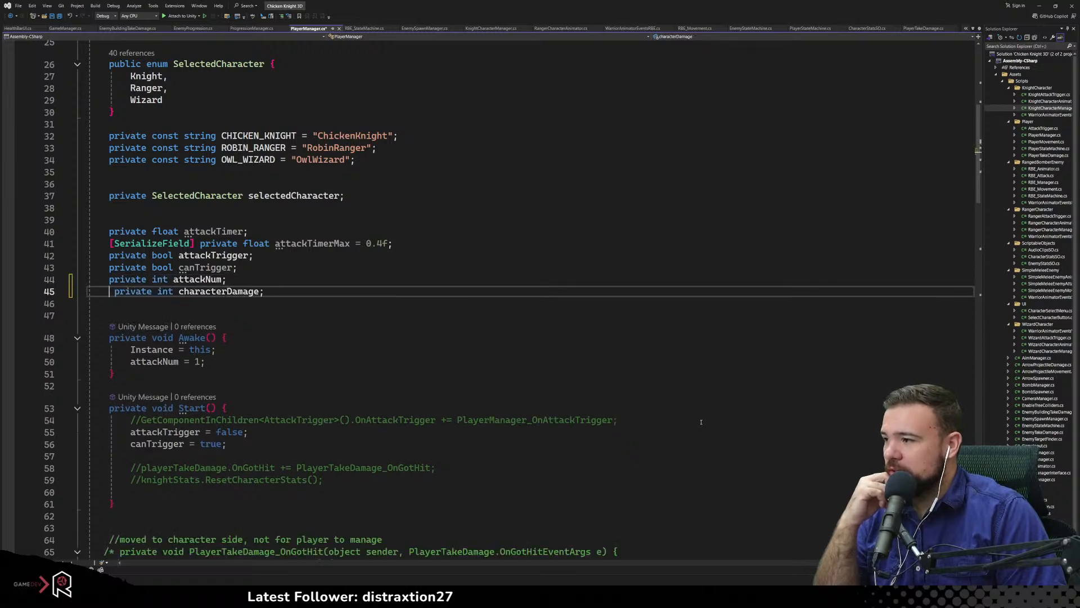
Insert four blank lines between the characterDamage declaration and the Awake method, and return to the second line below characterDamage
key("Down")
key("Return")
key("Return")
key("Return")
key("Return")
key("Up")
key("Up")
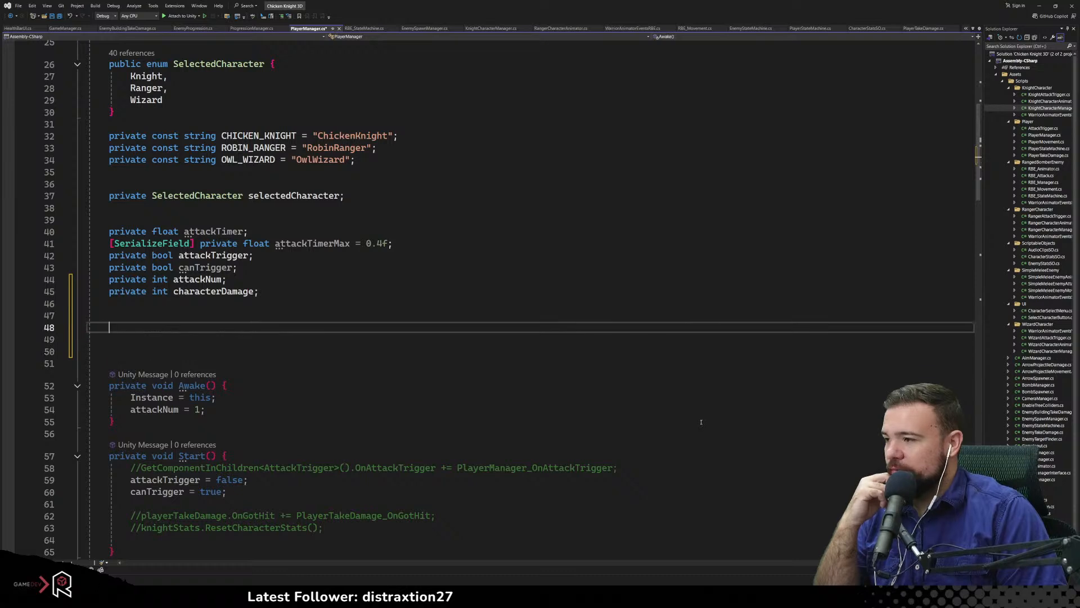
key("Up")
Declare the field "[SerializeField] HealthBarUI healthBarUI;" below the characterDamage declaration in PlayerManager
type("[ser")
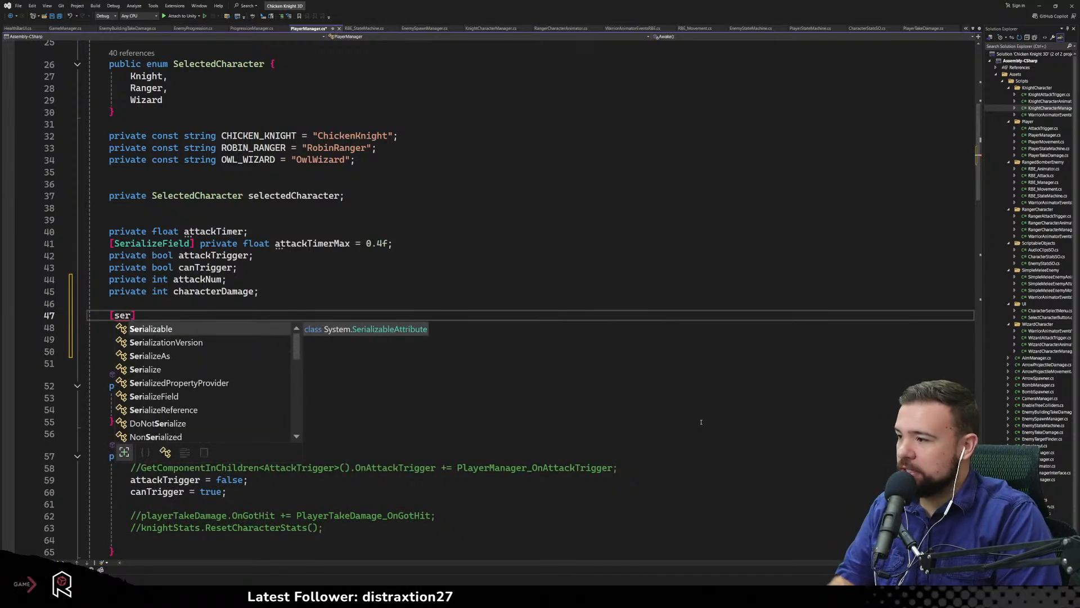
type("ializ")
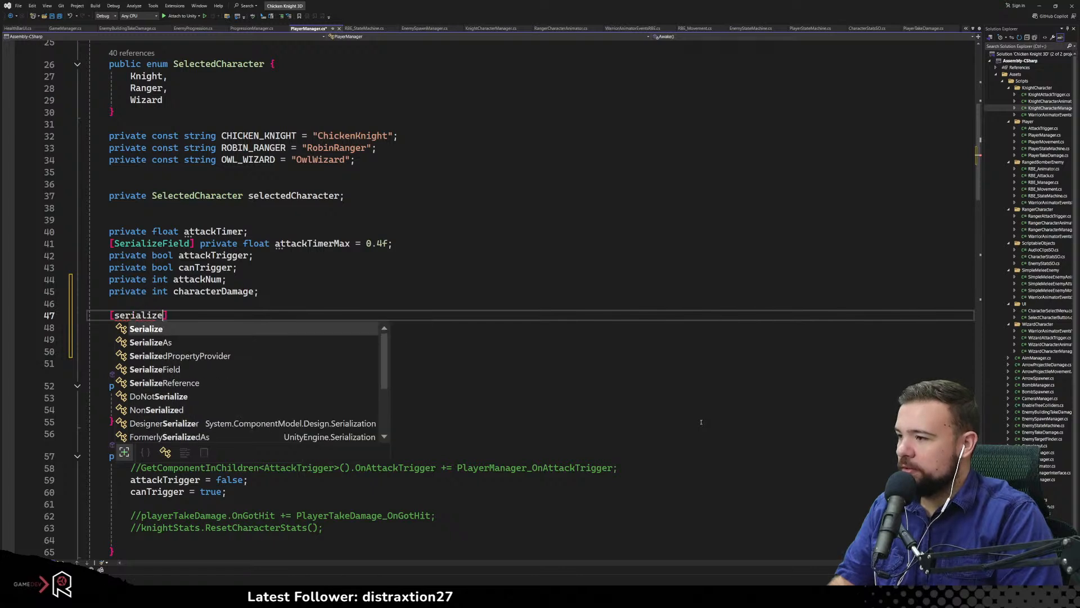
type("e")
key("Down")
key("Down")
key("Down")
key("Tab")
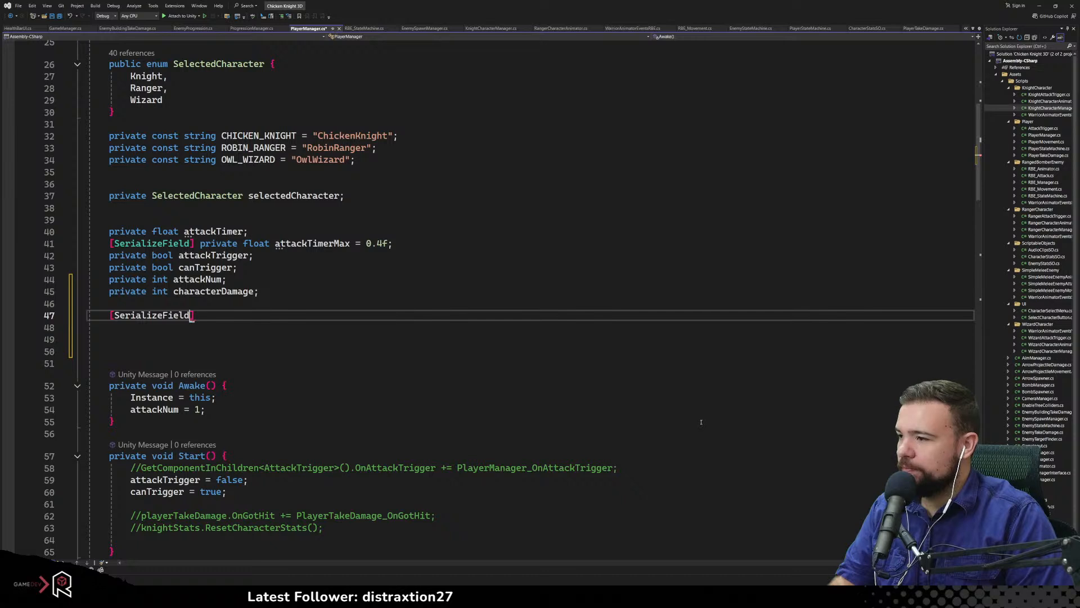
type("Gam")
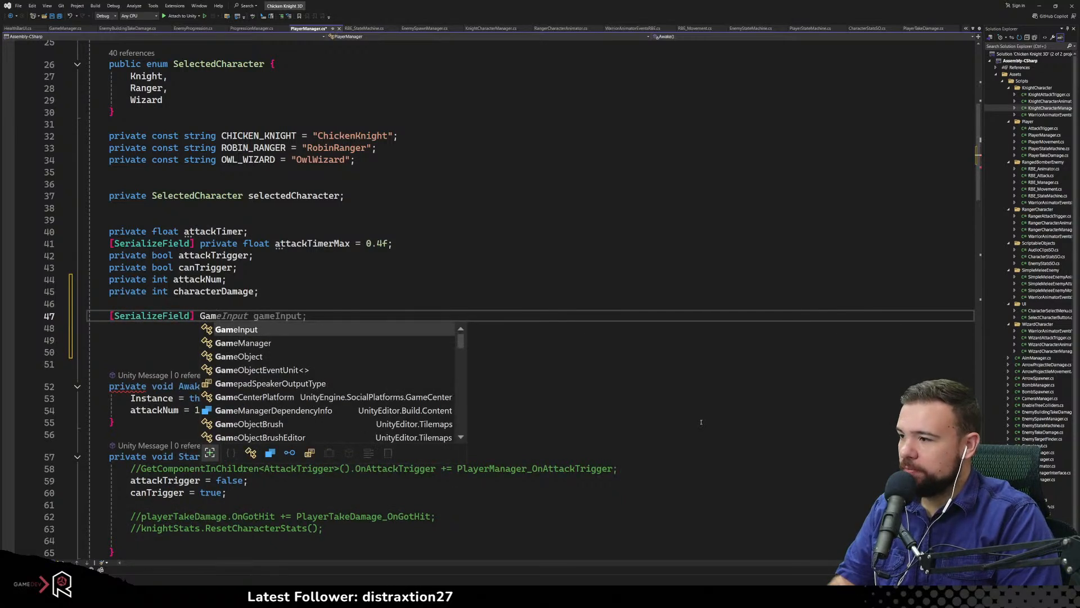
key("BackSpace")
key("BackSpace")
key("BackSpace")
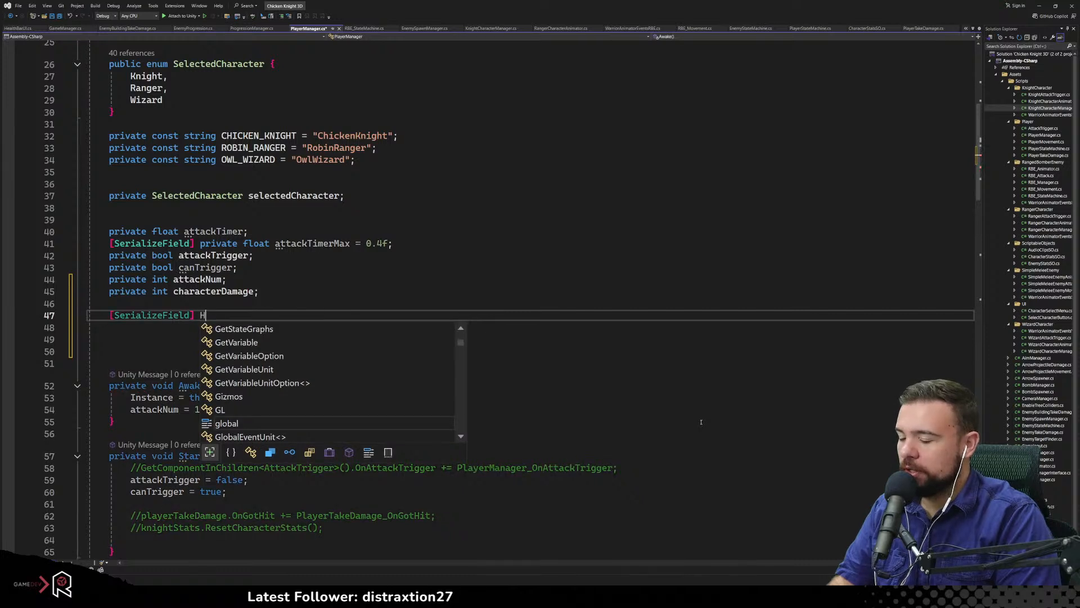
type("HealthBarUI")
key("Tab")
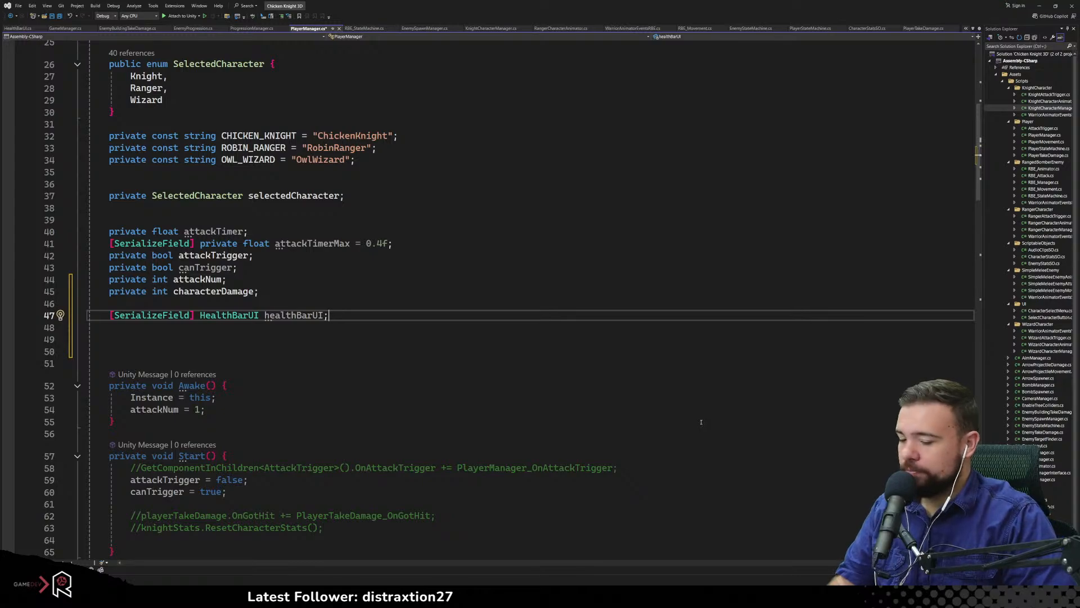
Add a "healthBarUI.updateHealthBar();" call at the end of the Knight branch in the ApplyStats method
scroll(297, 391, "down", 13)
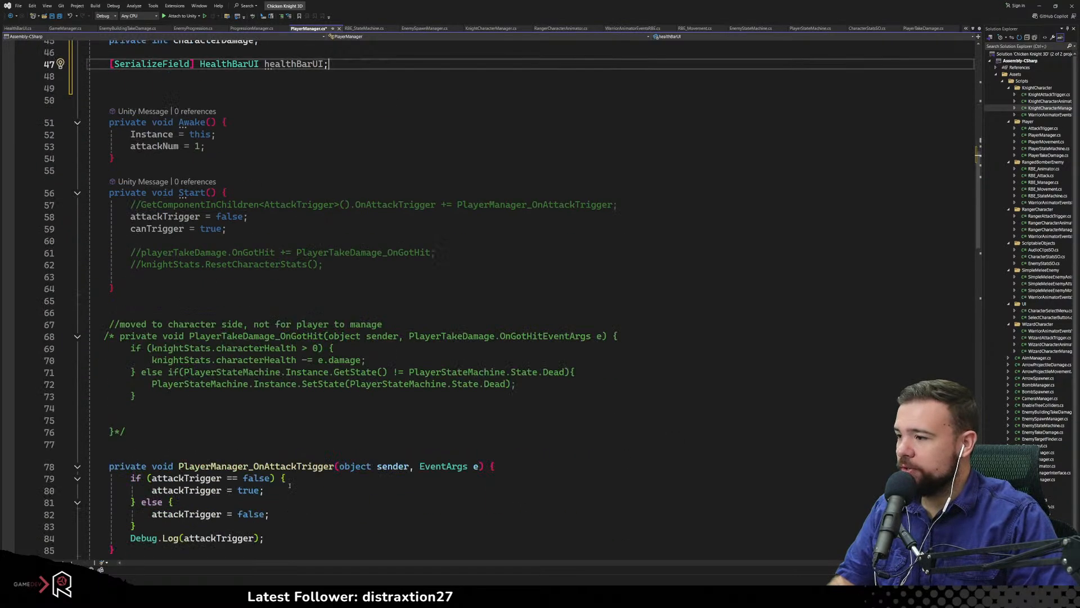
scroll(297, 392, "down", 20)
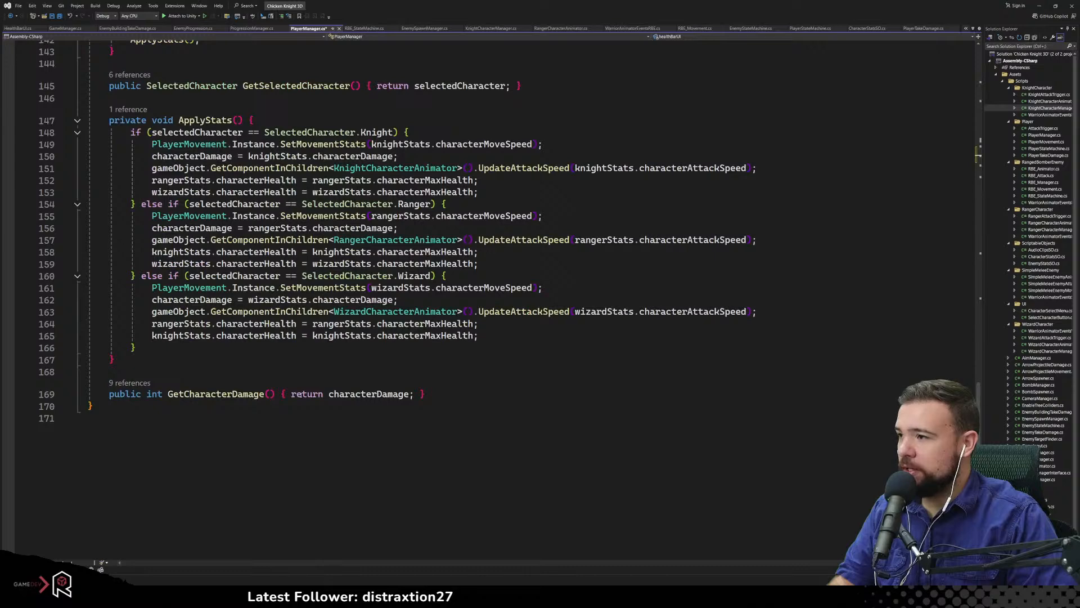
left_click(500, 232)
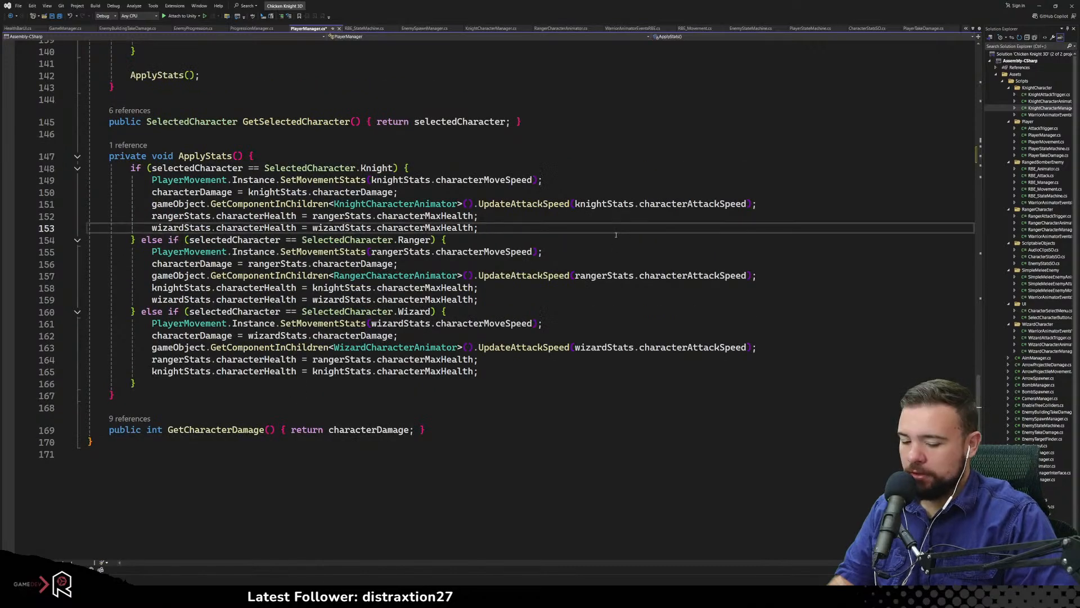
key("Return")
type("health")
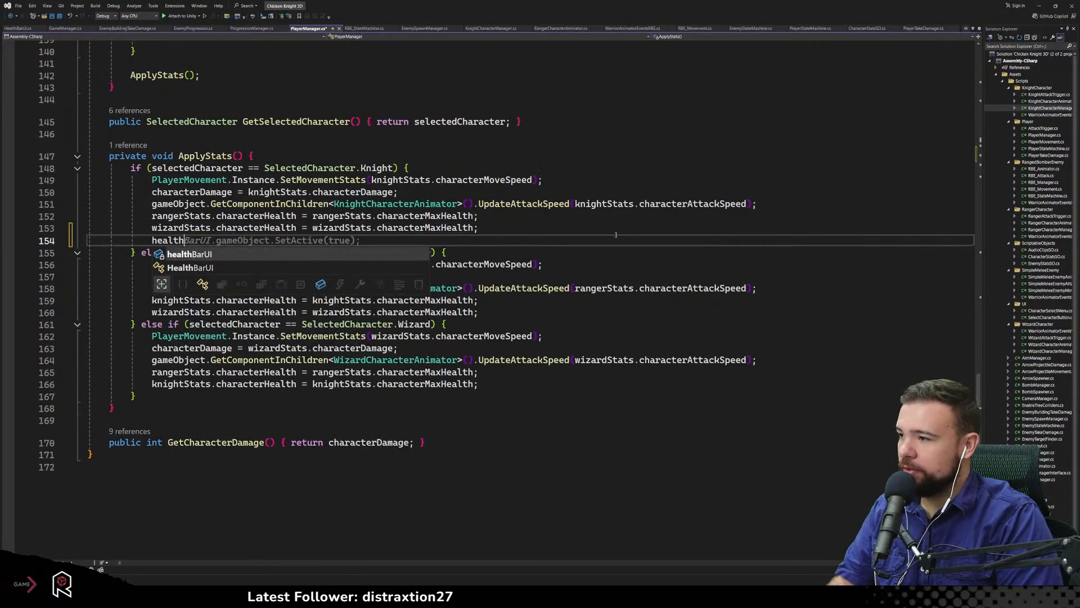
type("BarUI.")
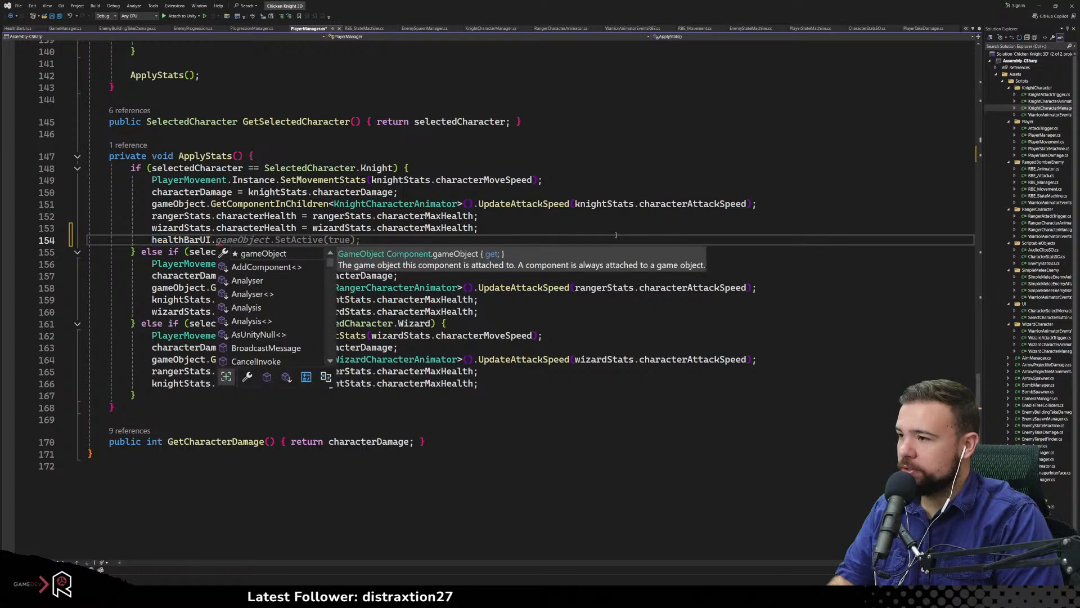
type("g")
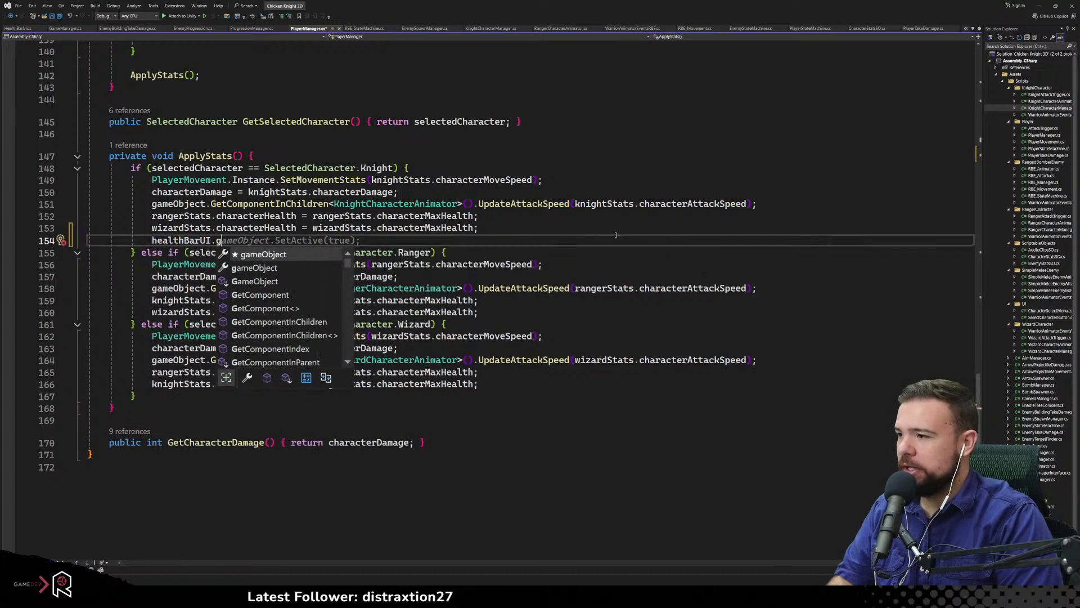
key("BackSpace")
type("updateHealthBarUI();")
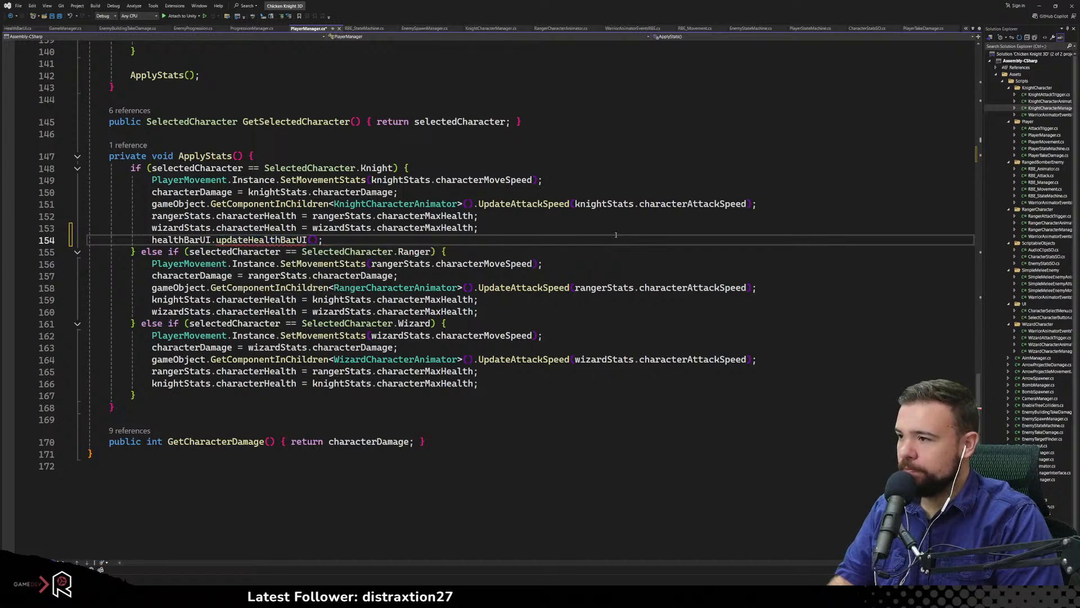
key("Left")
key("Left")
key("BackSpace")
key("BackSpace")
key("Right")
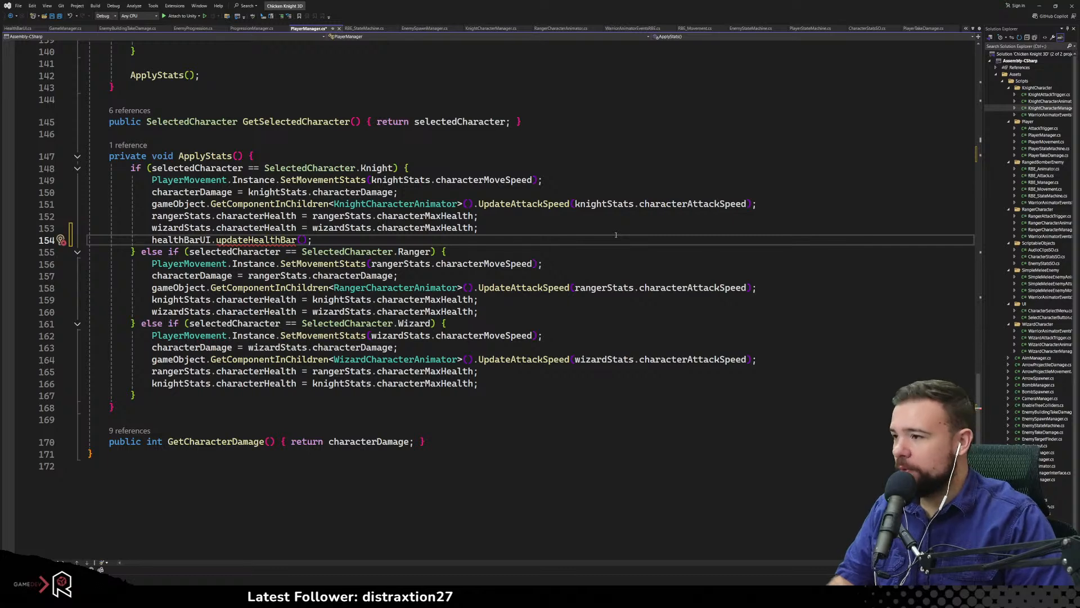
Pass knightStats.characterHealth and knightStats.characterMaxHealth as the arguments of the Knight branch's updateHealthBar call
type("knightstats")
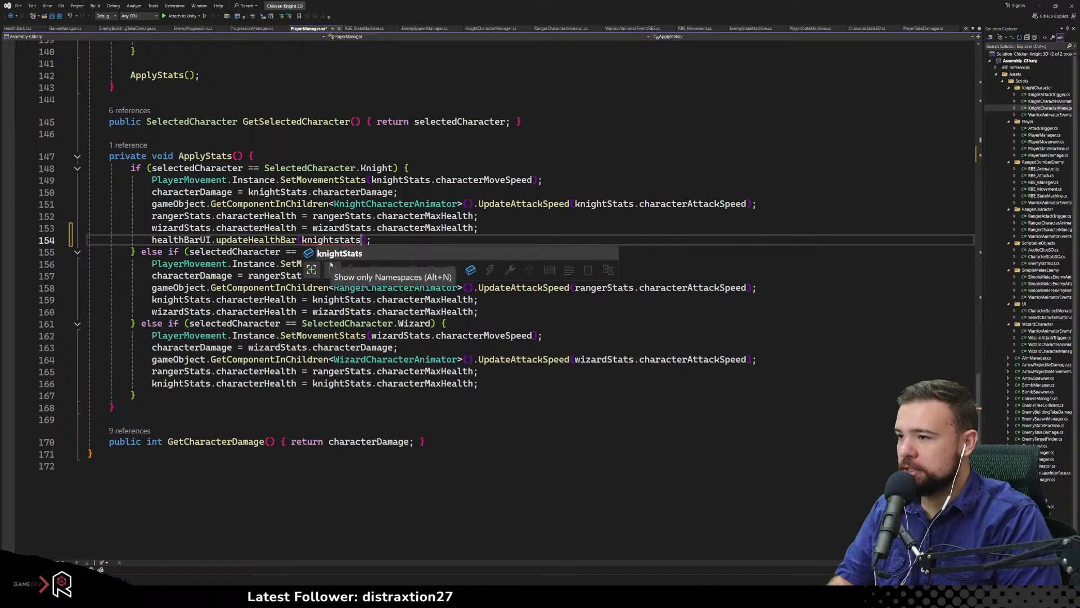
key("Tab")
type(".")
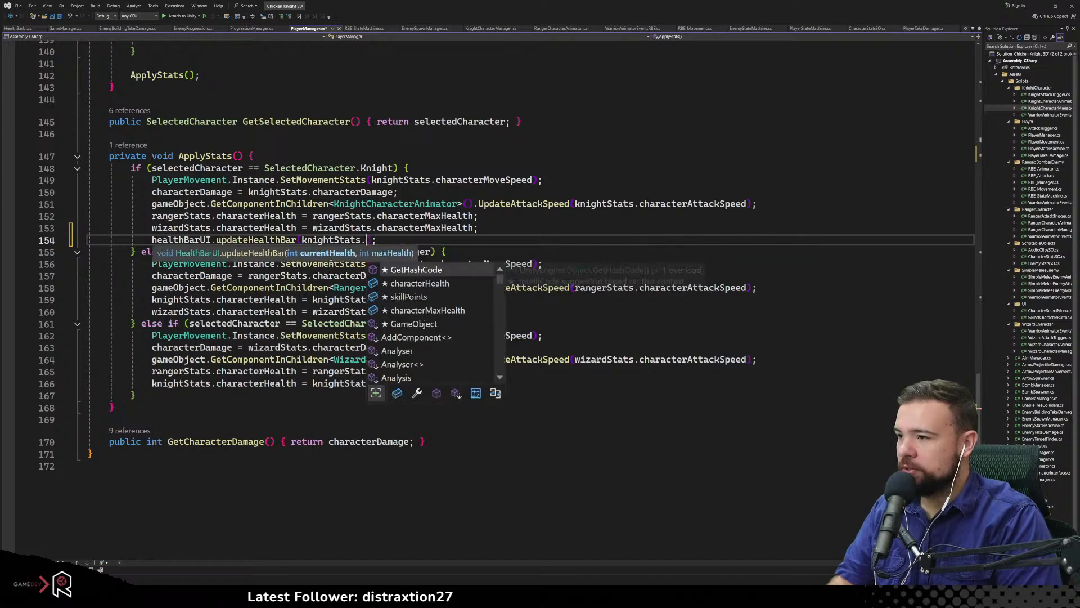
type("curr")
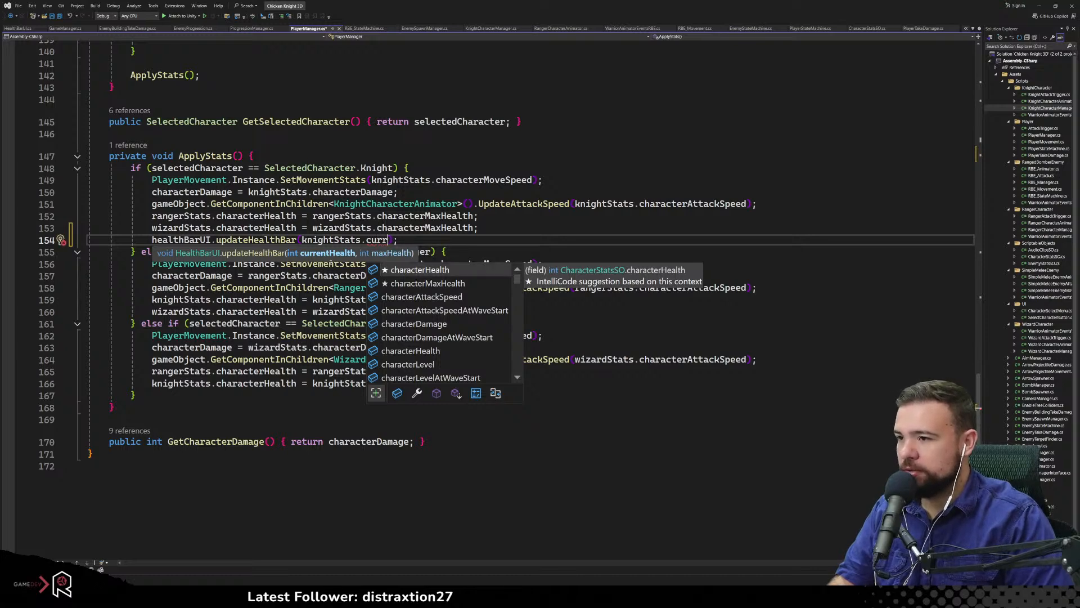
key("Tab")
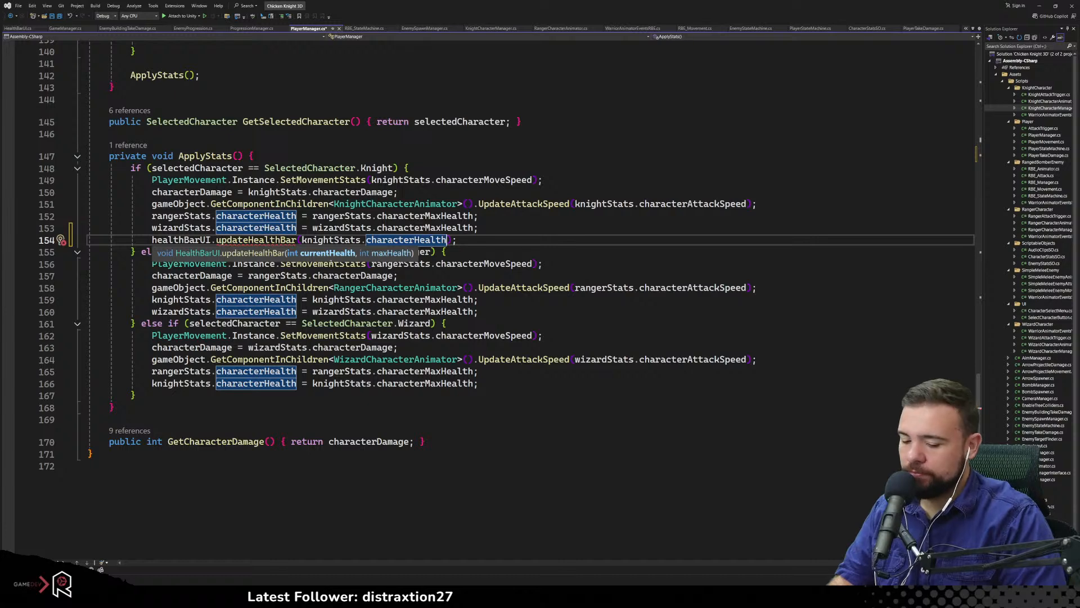
type(",")
key("BackSpace")
key("BackSpace")
type(", knightStats")
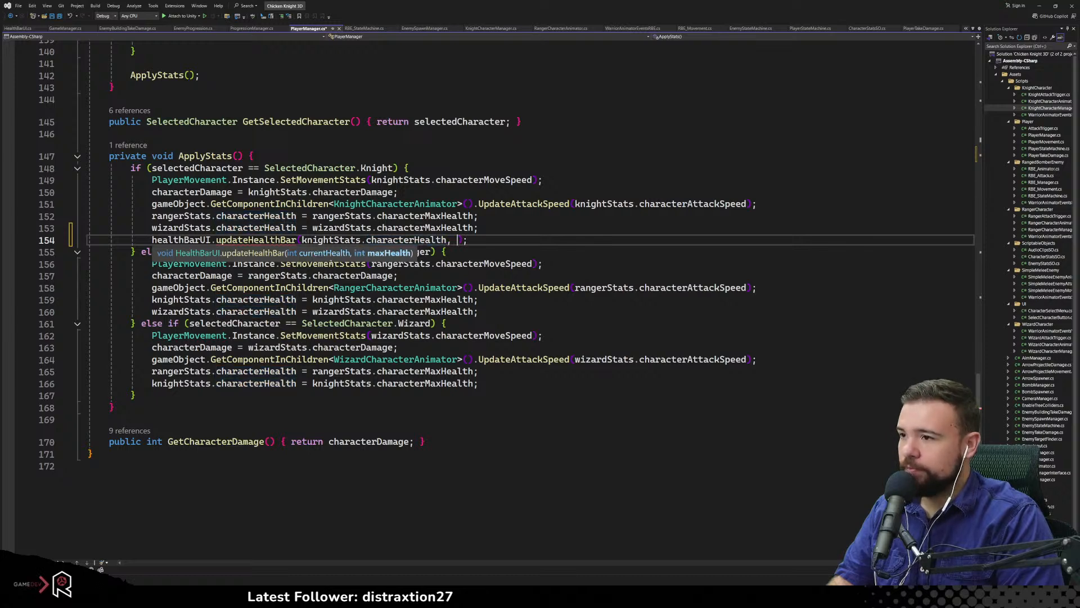
type(".ma")
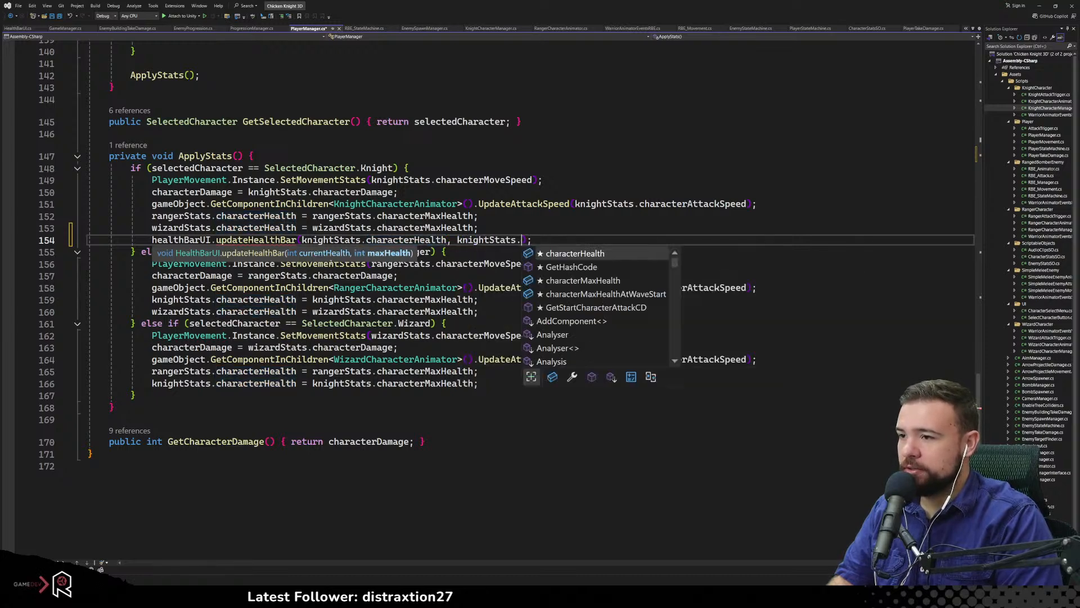
type("x")
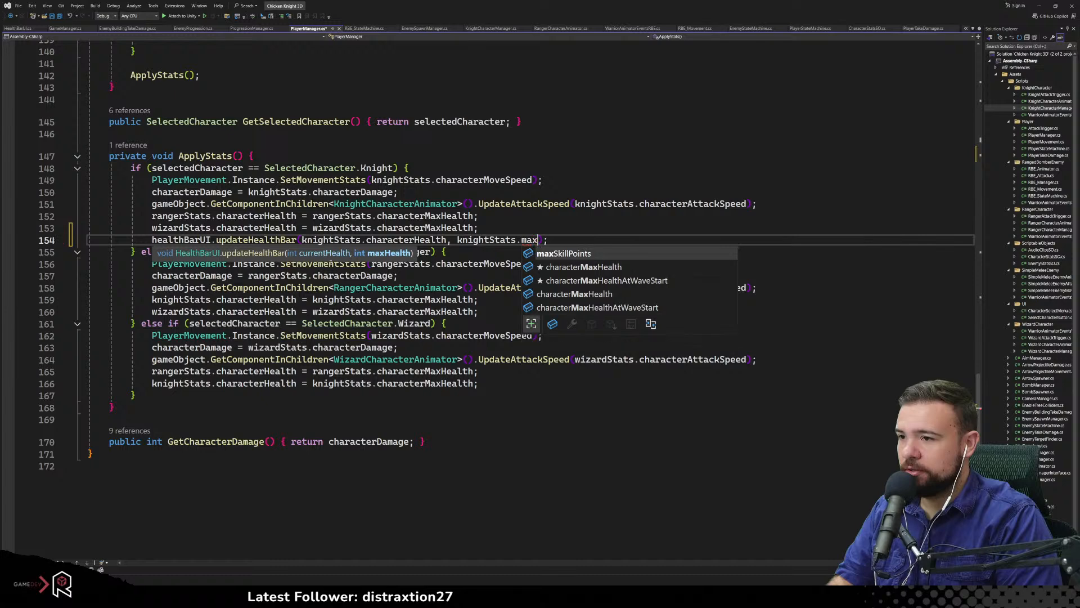
key("Down")
key("Tab")
Copy the Knight branch's updateHealthBar line to the end of the Ranger and Wizard branches in ApplyStats
left_click_drag(152, 240, 630, 240)
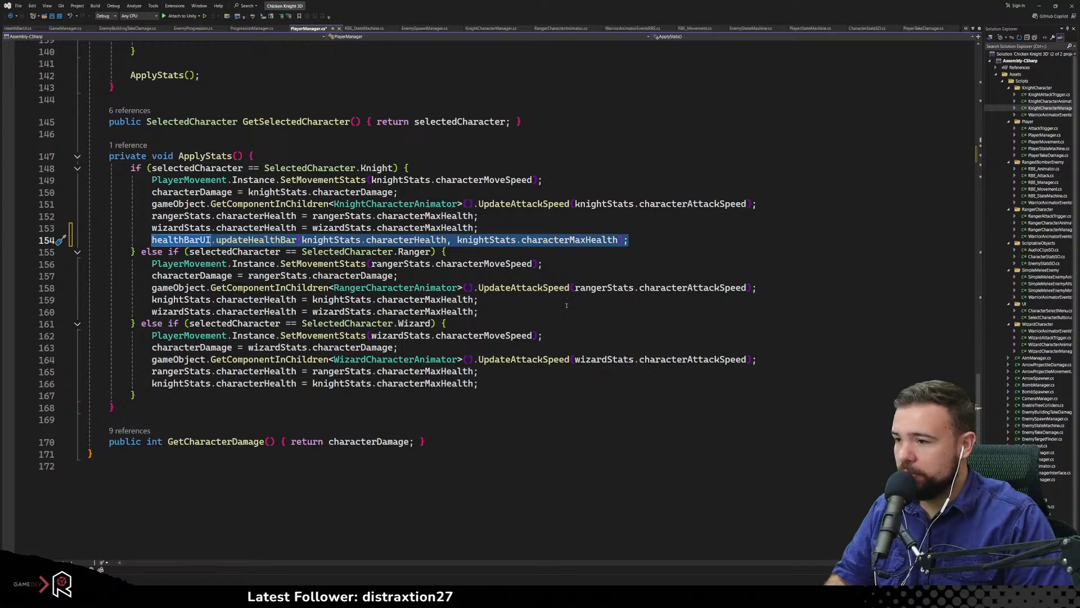
key("ctrl+c")
left_click(544, 324)
key("Up")
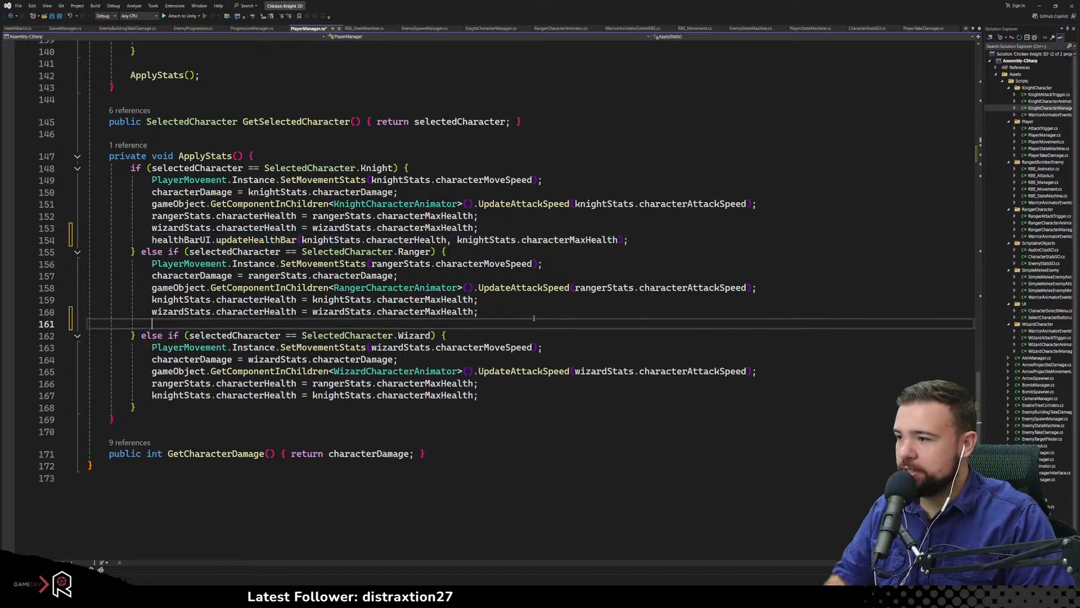
key("Return")
key("ctrl+v")
left_click(482, 396)
key("Return")
key("ctrl+v")
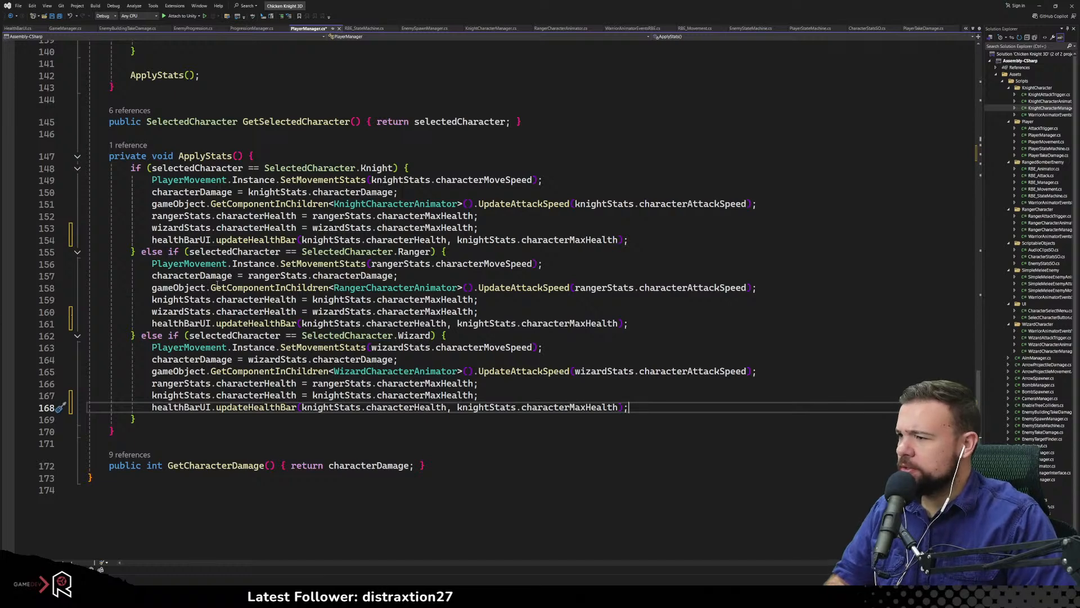
Replace both knightStats references in the Ranger branch's updateHealthBar call with rangerStats
double_click(277, 276)
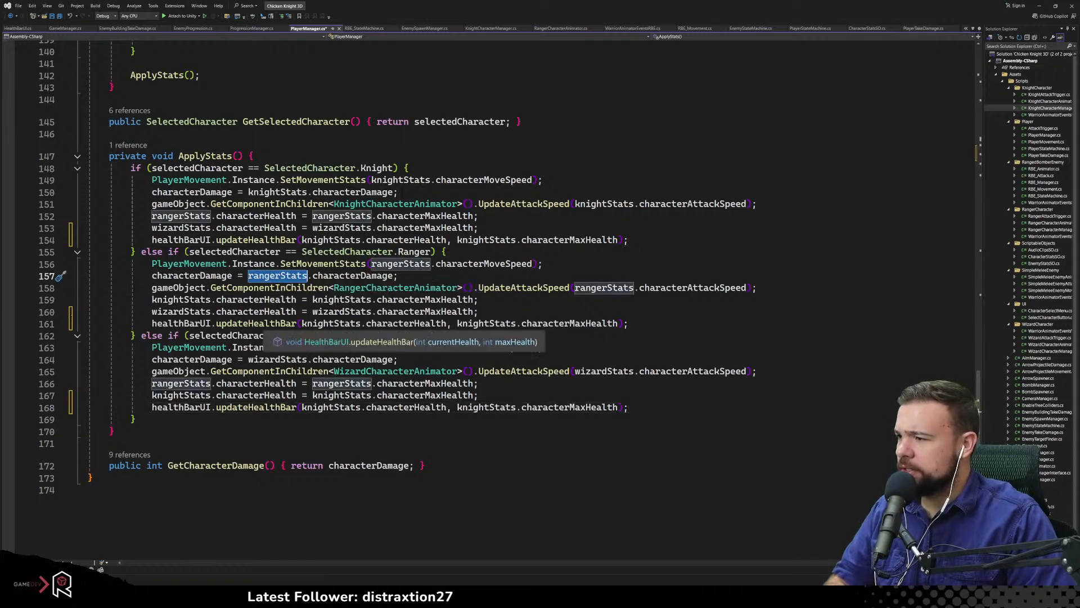
key("ctrl+c")
double_click(331, 323)
key("ctrl+v")
double_click(459, 325)
key("ctrl+v")
Replace both knightStats references in the Wizard branch's updateHealthBar call with wizardStats
double_click(400, 347)
key("ctrl+c")
double_click(331, 406)
key("ctrl+v")
double_click(468, 407)
key("ctrl+v")
left_click(487, 443)
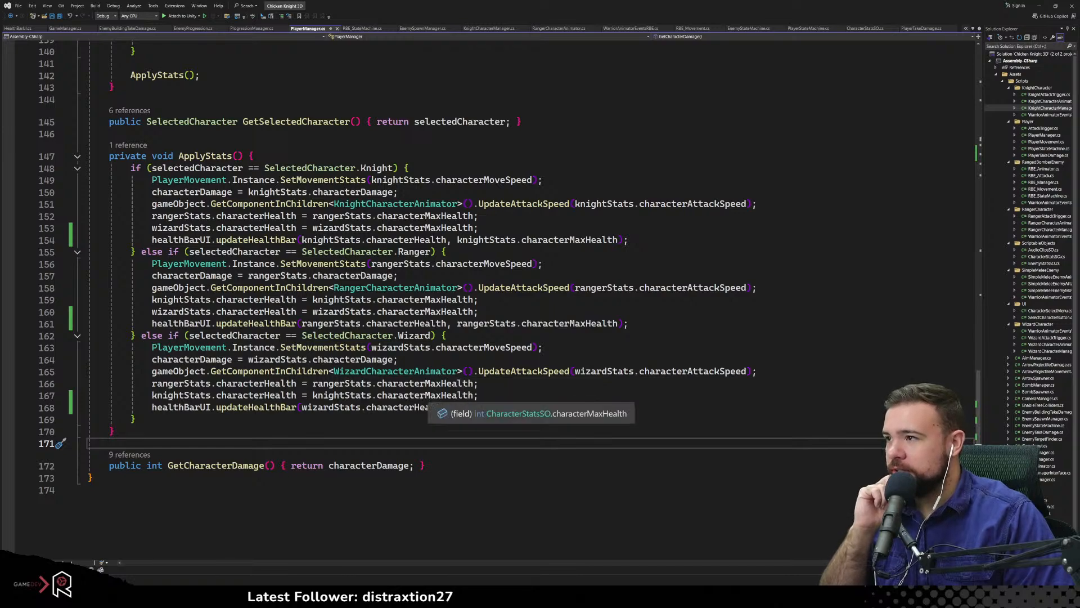
Switch to Unity, play-test the game with Robin Ranger by moving and attacking, and stop play mode
scroll(406, 395, "up", 8)
scroll(406, 395, "up", 6)
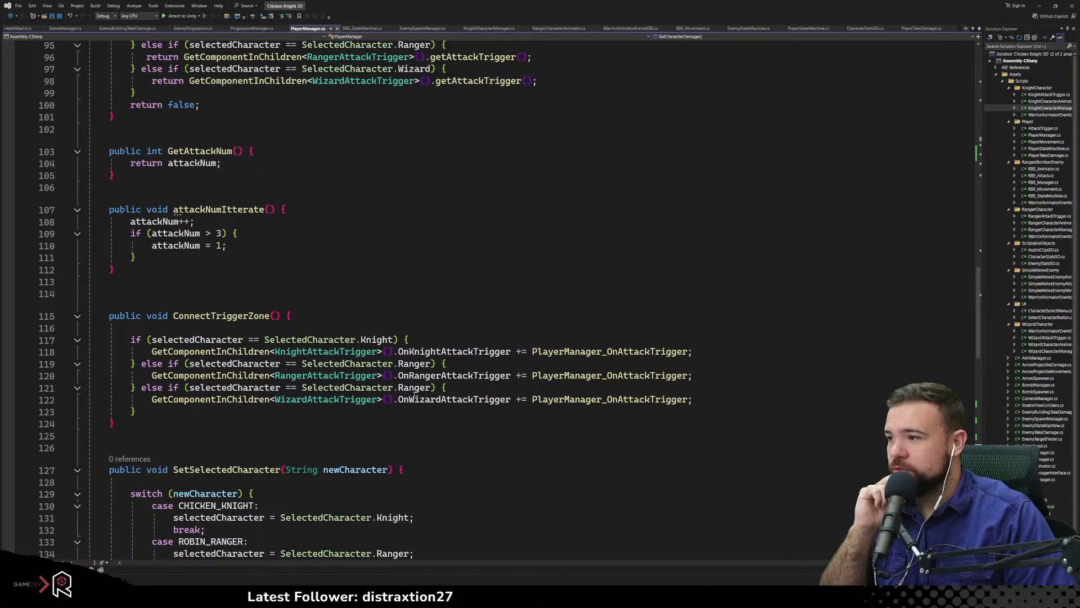
scroll(414, 395, "up", 2)
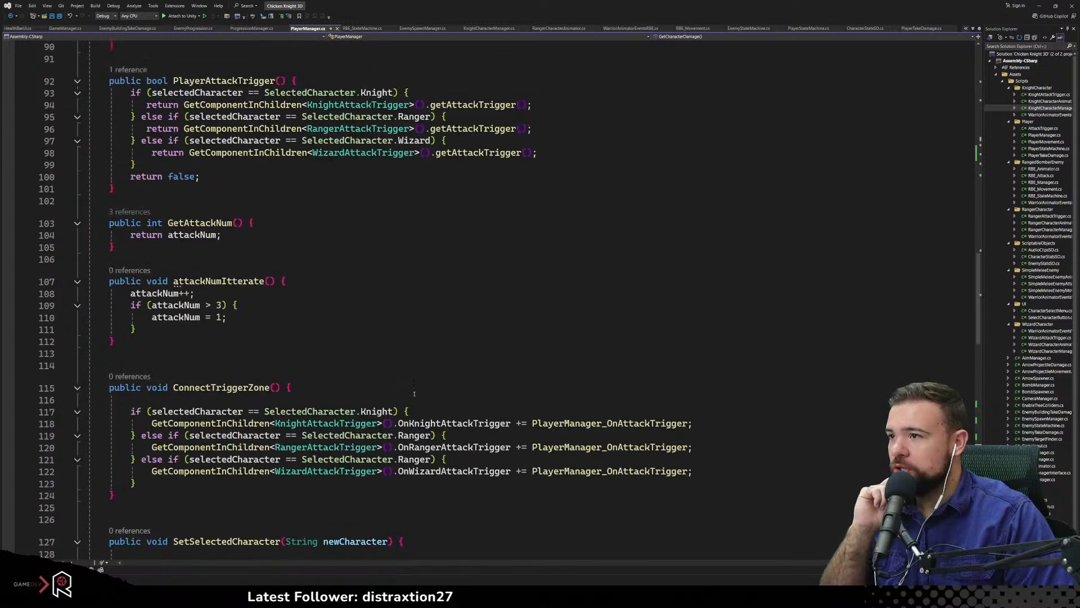
scroll(414, 394, "up", 4)
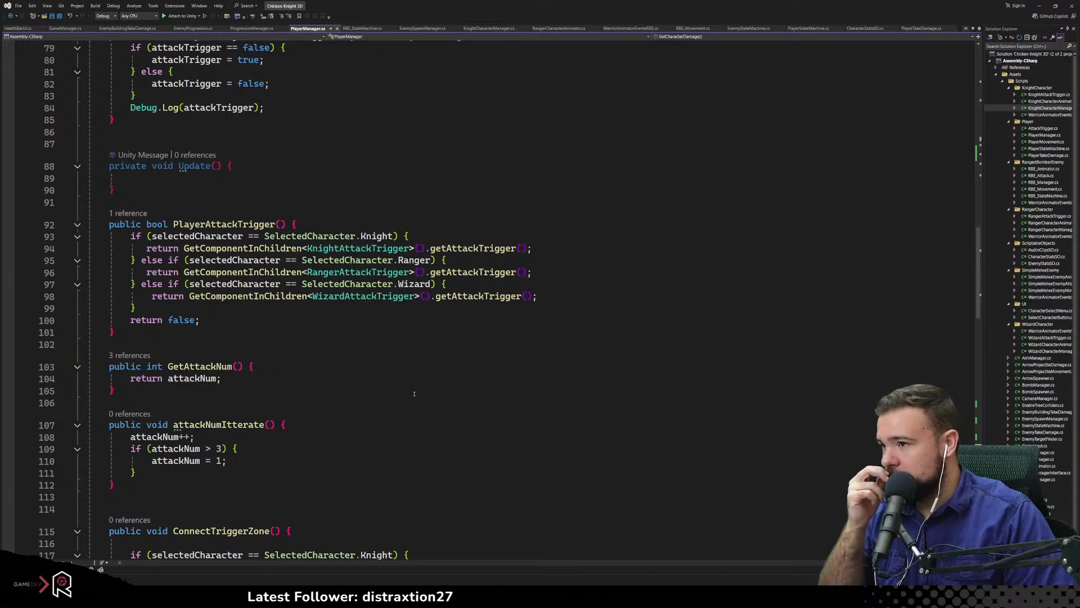
key("alt+Tab")
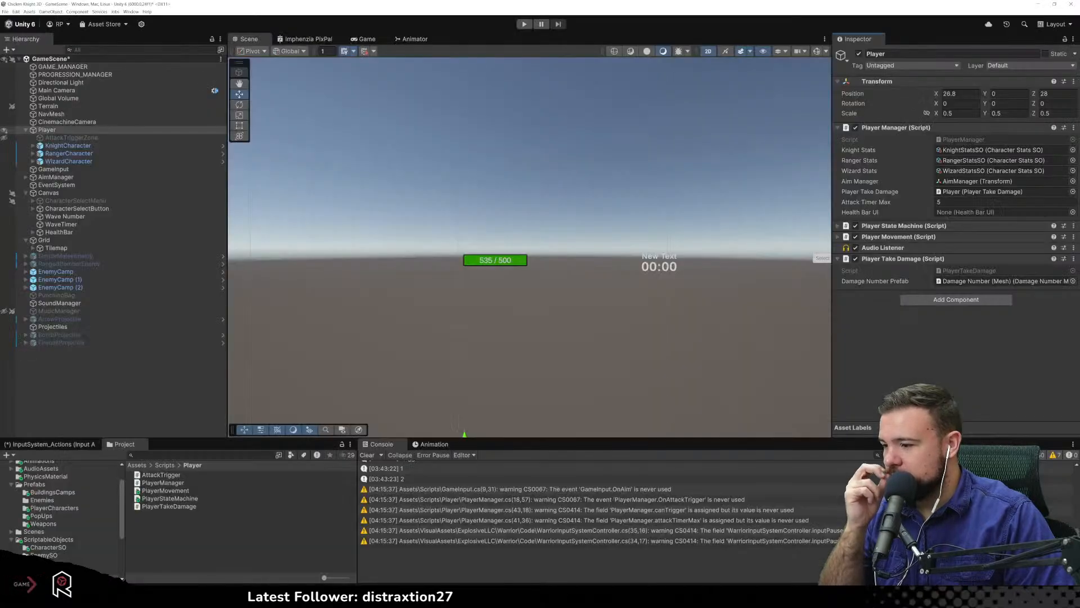
left_click(524, 24)
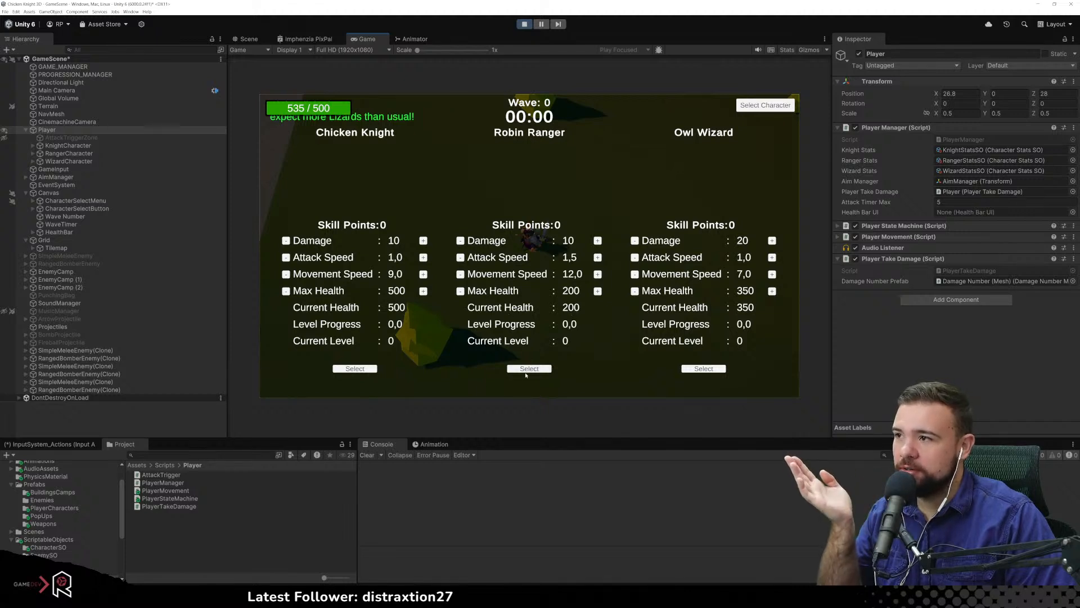
left_click(530, 369)
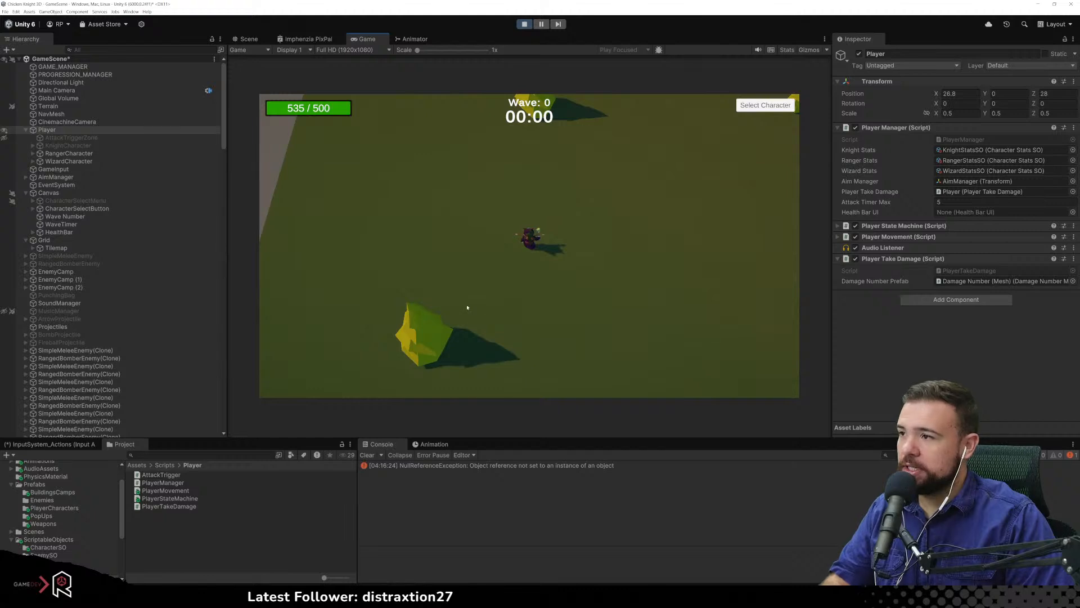
left_click(465, 307)
key("s")
key("d")
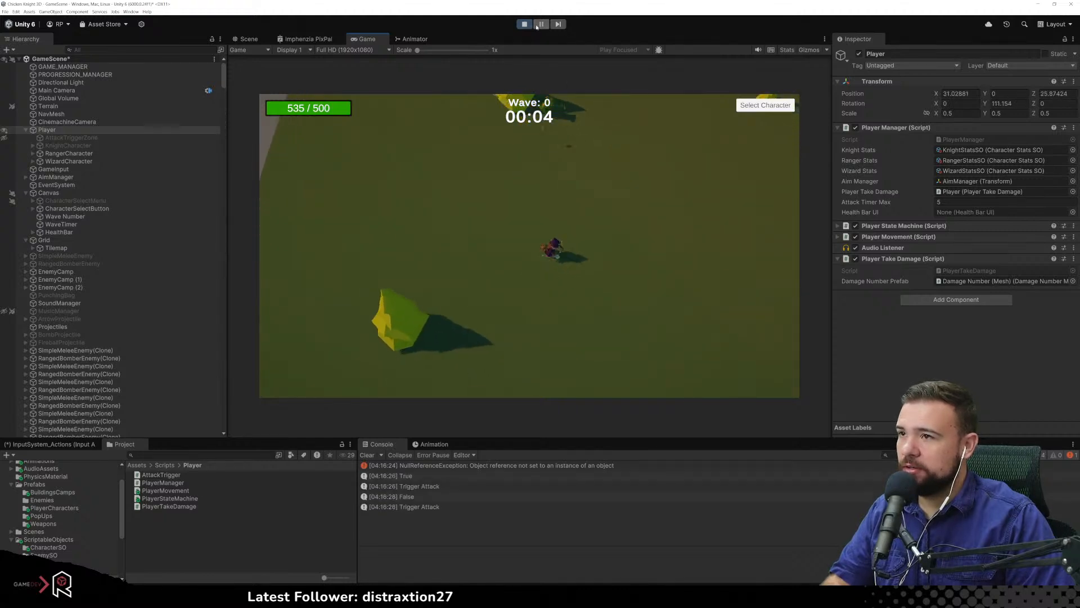
left_click(523, 24)
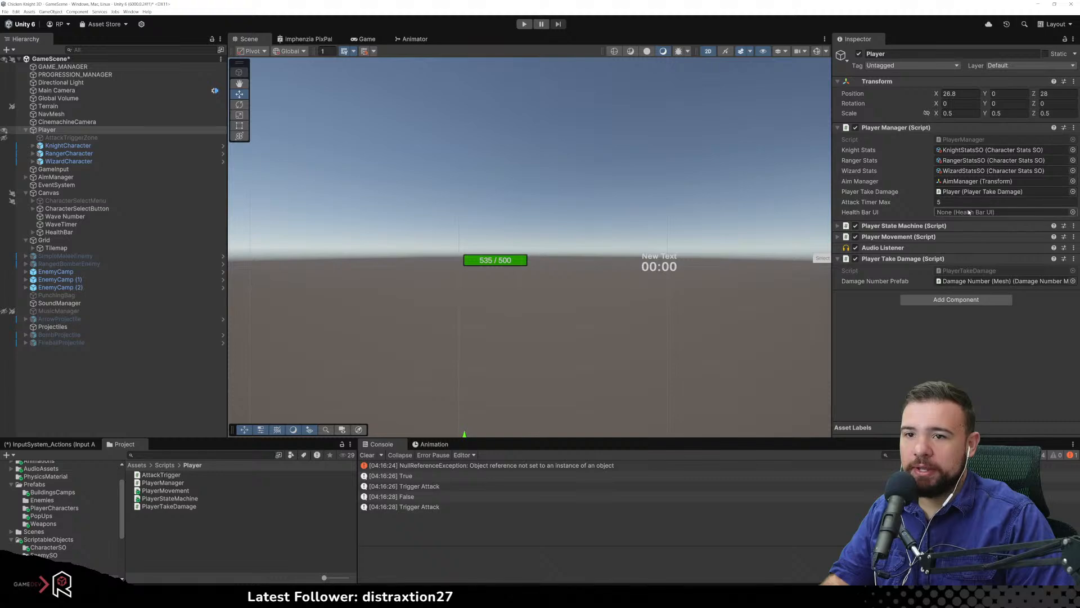
Assign the HealthBar object to the Player Manager's Health Bar UI reference and play-test with Robin Ranger
left_click_drag(59, 232, 967, 212)
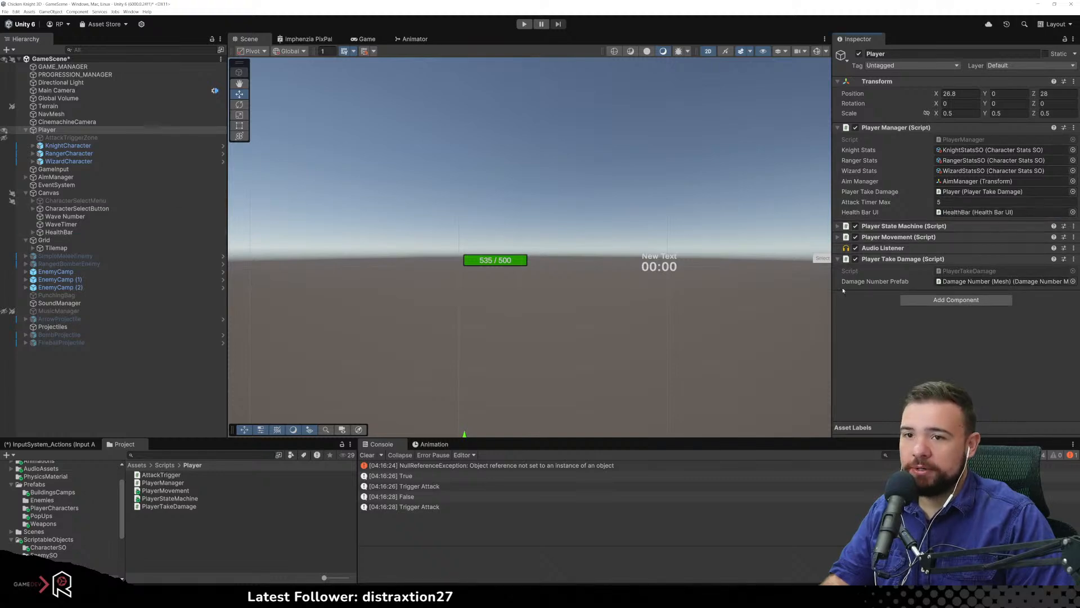
left_click(524, 24)
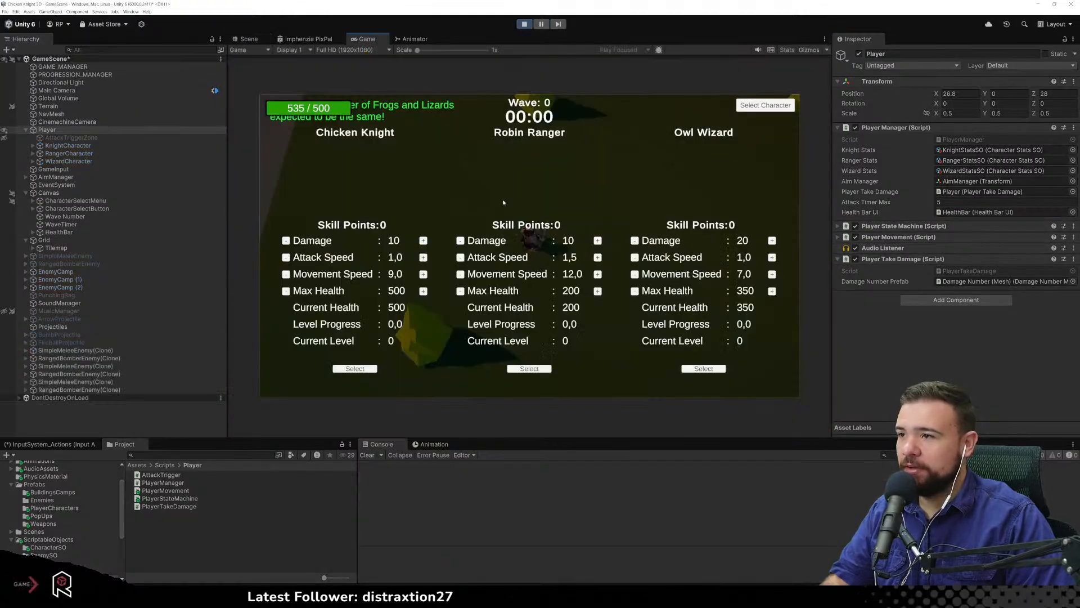
left_click(537, 368)
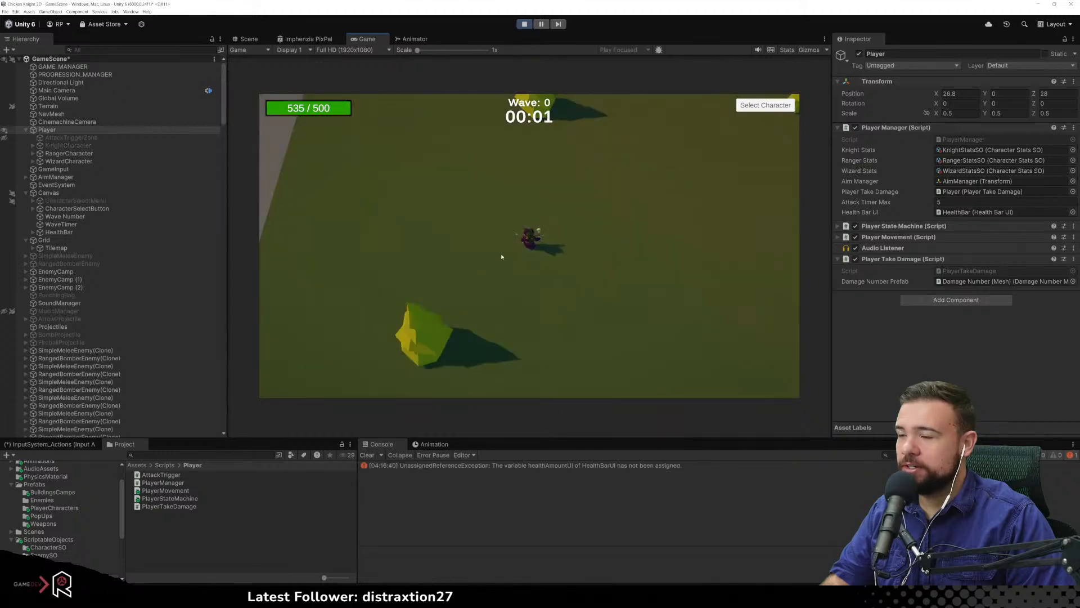
Stop play mode and examine the stack trace of the HealthBarUI exception in the Console
left_click(471, 467)
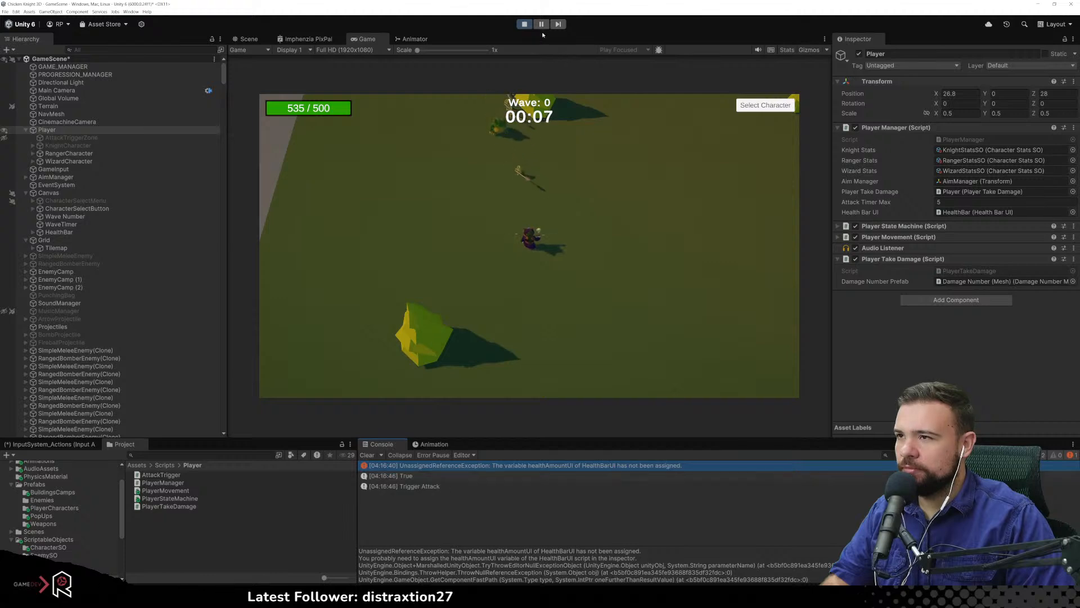
left_click(526, 25)
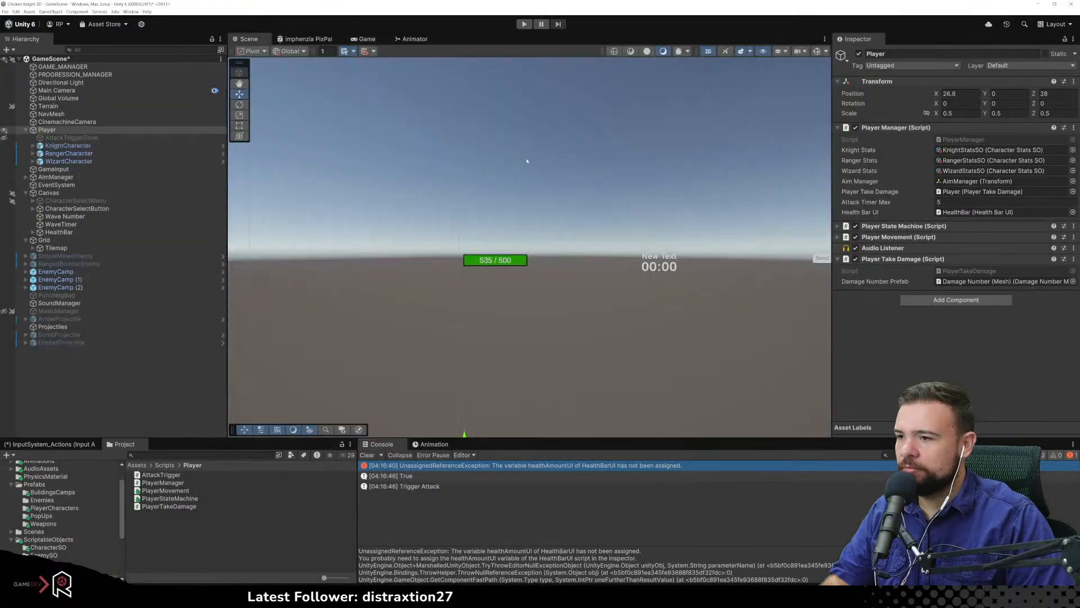
left_click(427, 475)
left_click(428, 486)
left_click(484, 468)
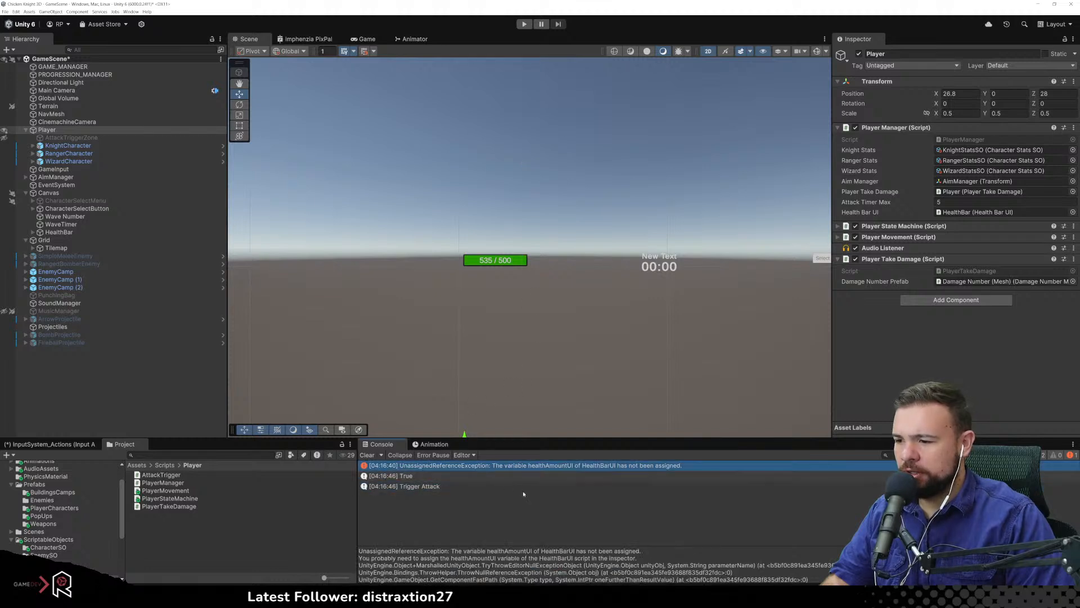
scroll(533, 566, "down", 5)
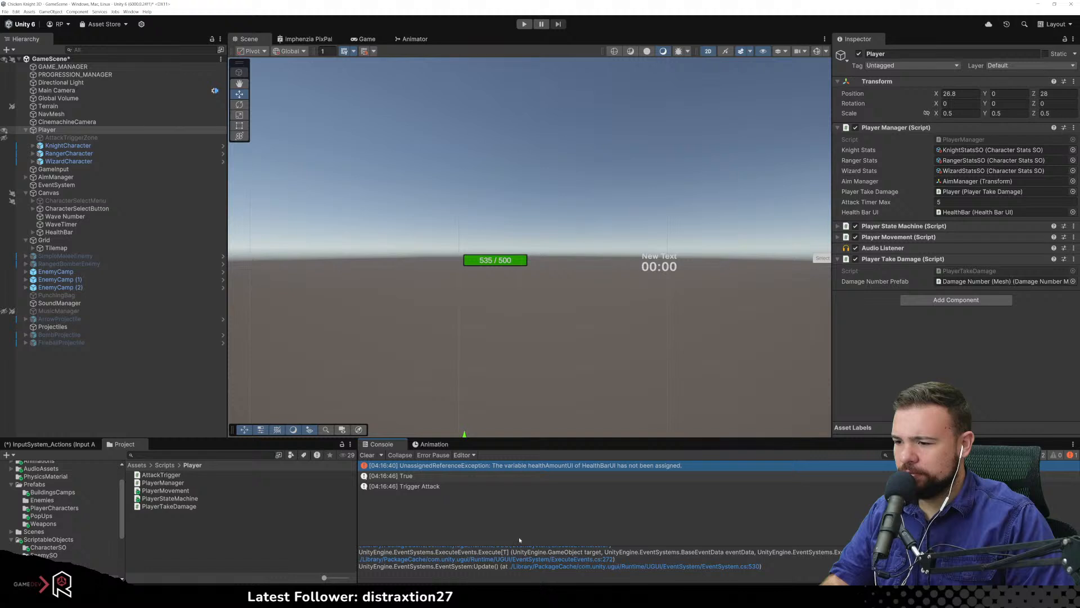
Assign the Health object to the HealthBar script's Health Bar reference and HealthAmount to its Health Amount UI reference
scroll(516, 544, "up", 5)
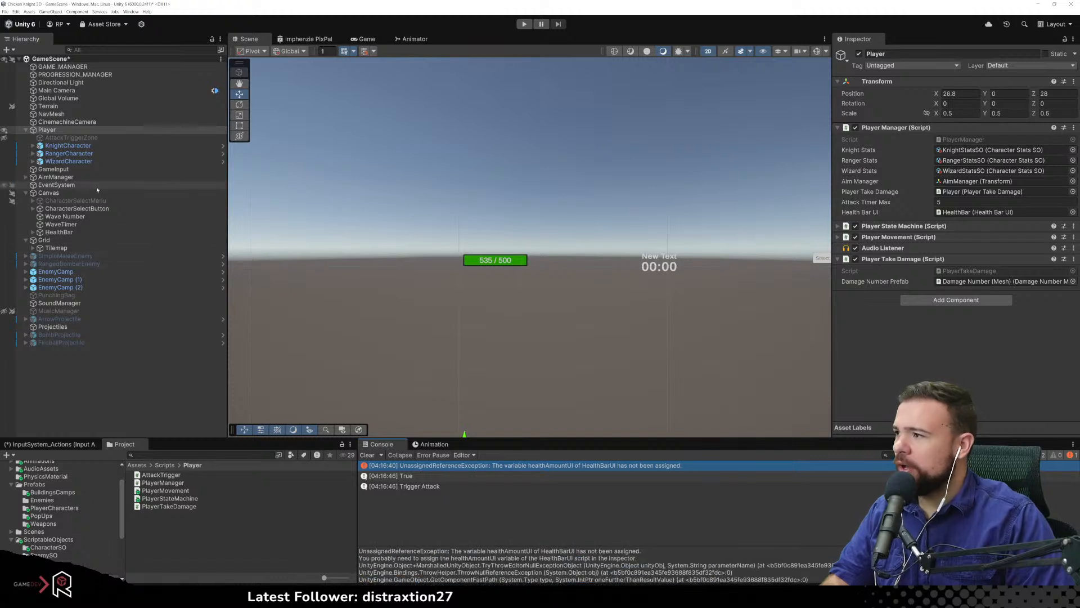
left_click(59, 232)
left_click(32, 232)
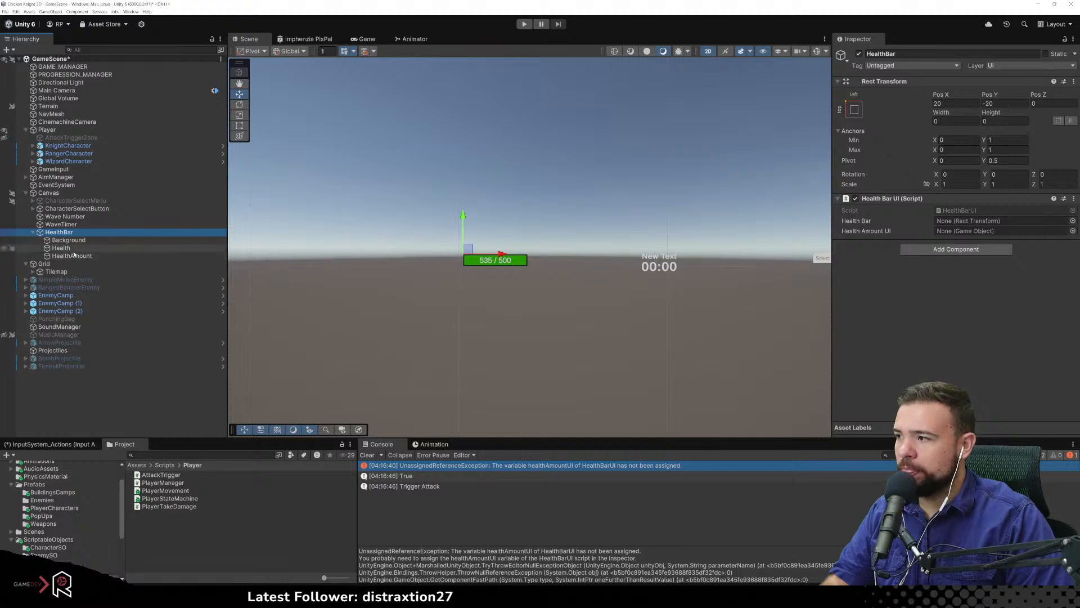
left_click(974, 223)
left_click_drag(974, 225, 975, 222)
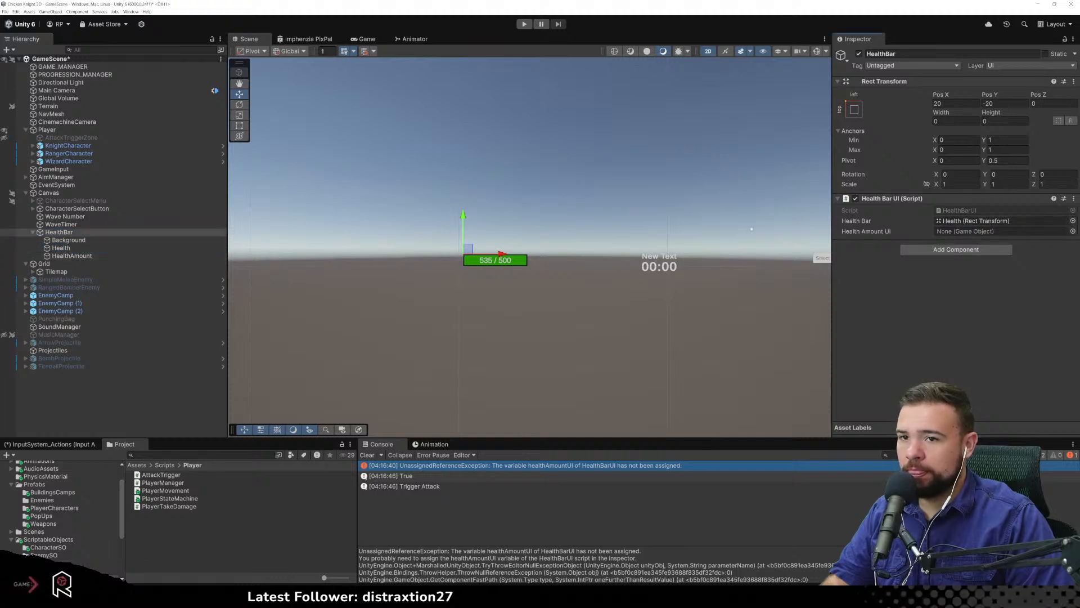
left_click_drag(152, 258, 955, 228)
left_click_drag(956, 232, 957, 231)
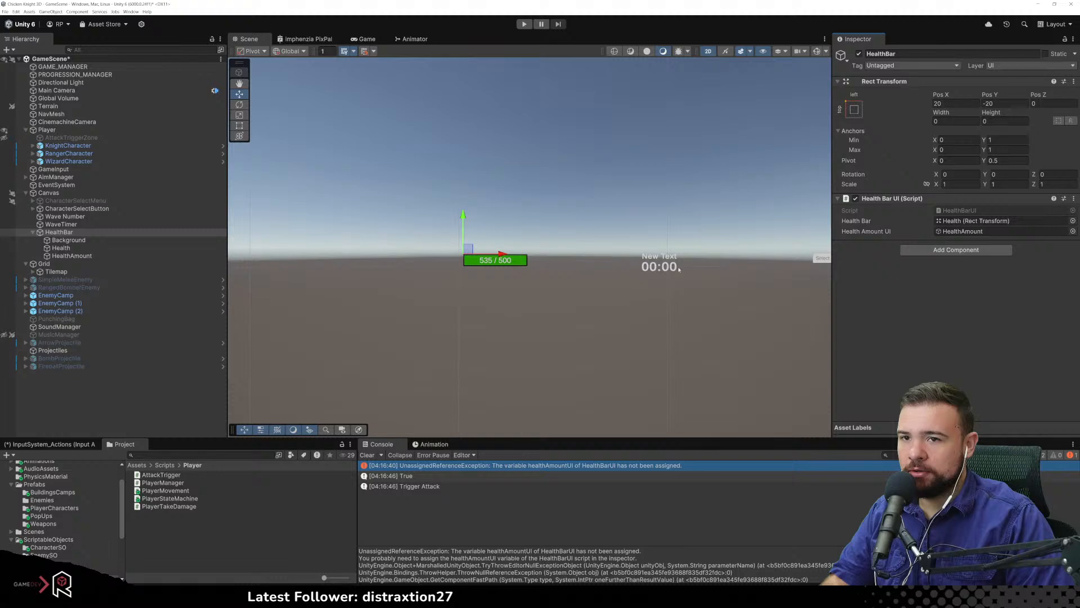
Play-test the game with Robin Ranger by moving around and attacking enemies, and stop play mode
left_click(524, 24)
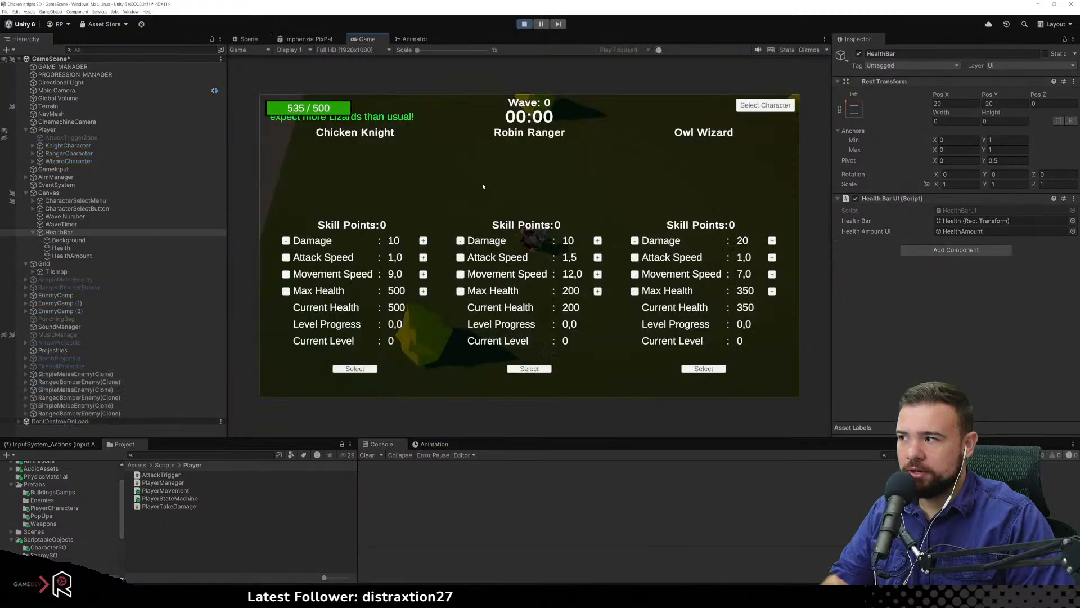
left_click(529, 369)
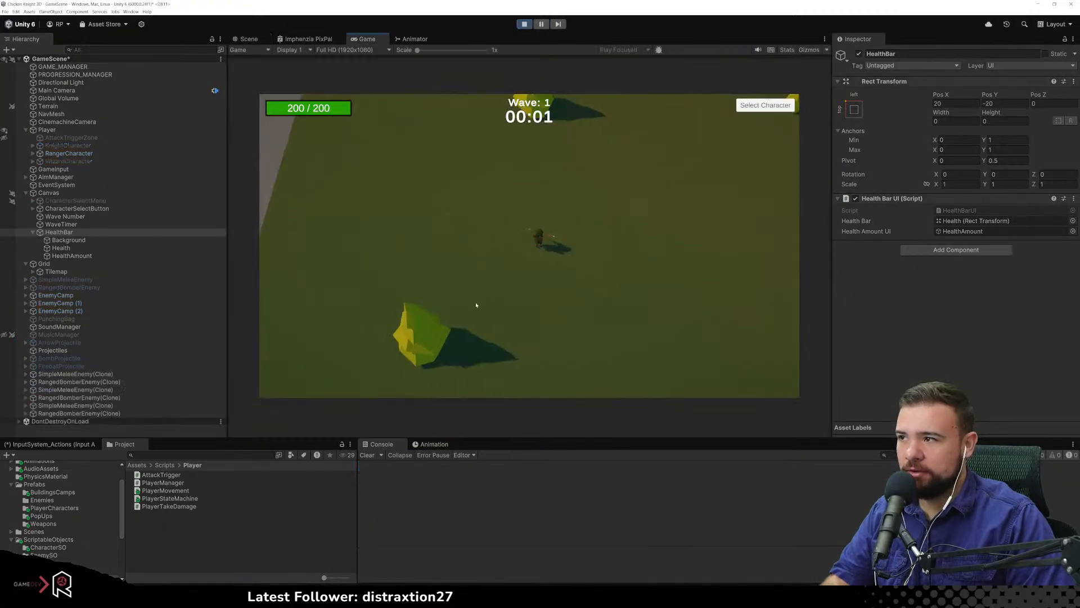
key("w")
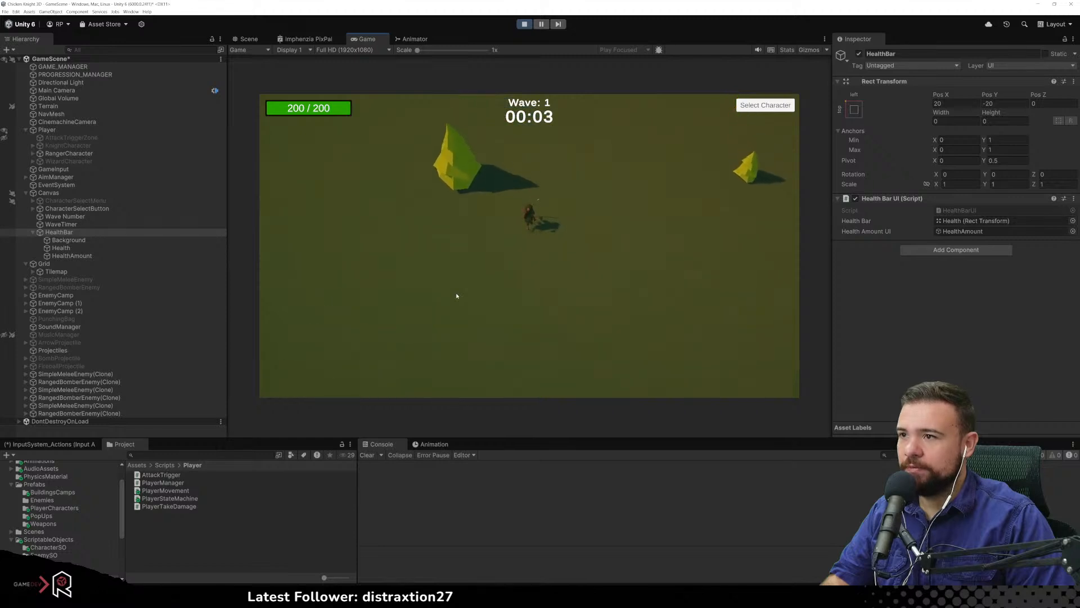
key("w")
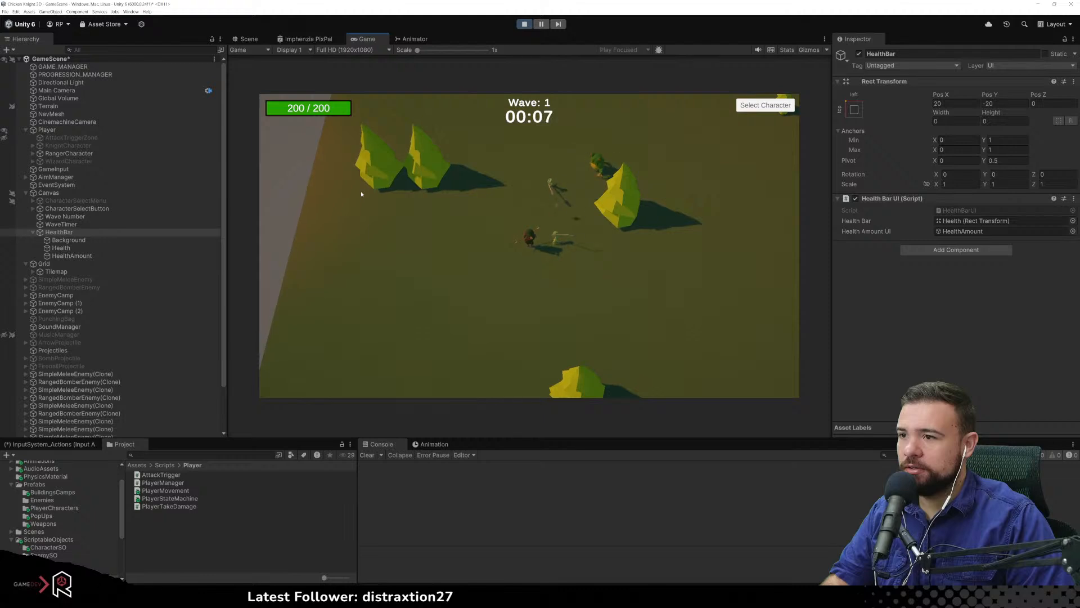
key("s")
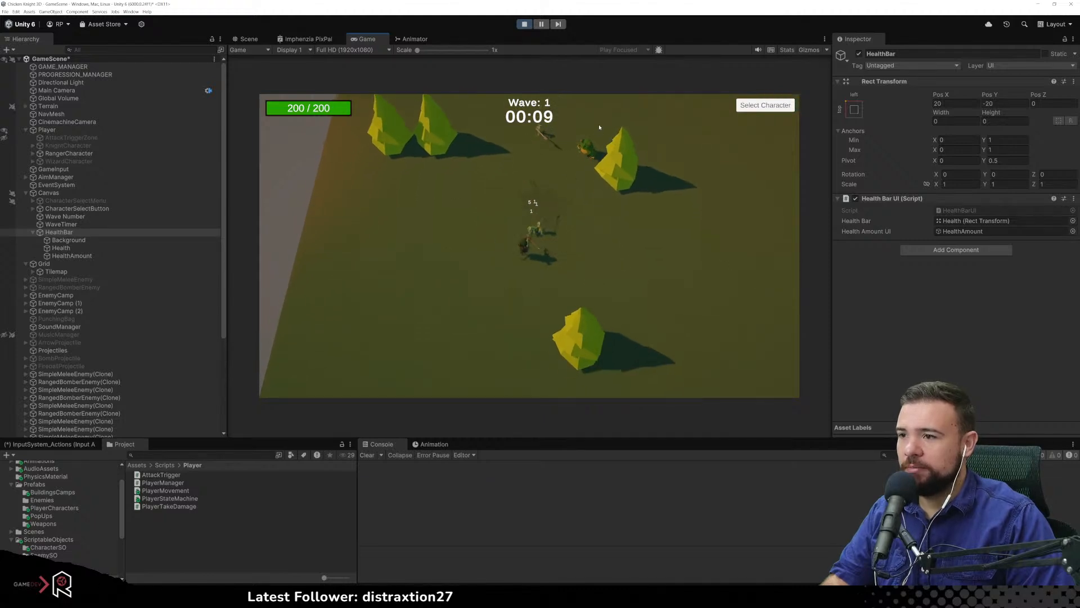
key("a")
key("a")
key("w")
key("s")
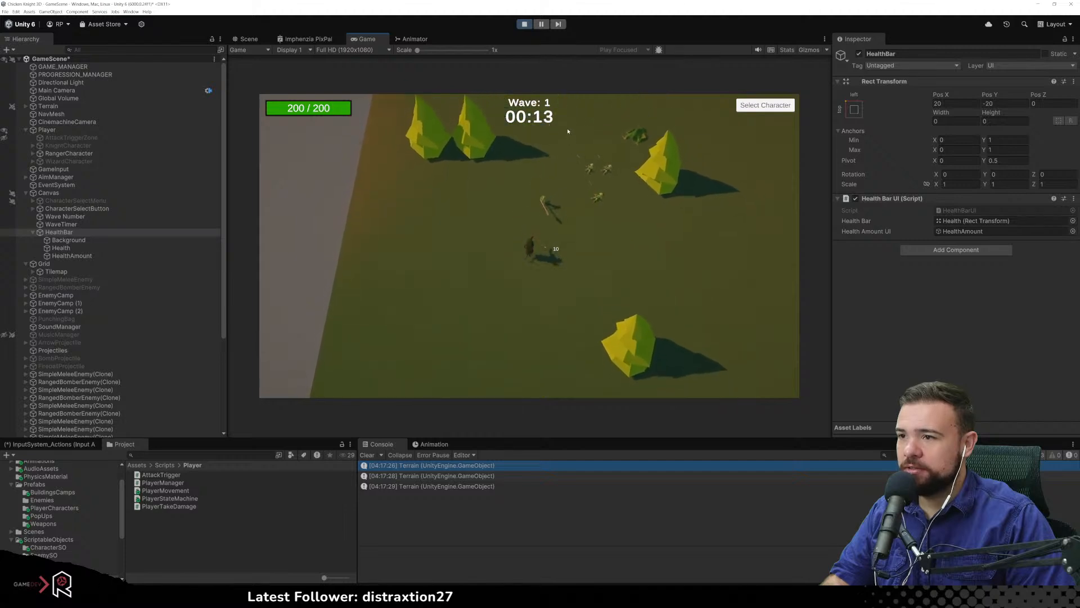
left_click(565, 130)
key("a")
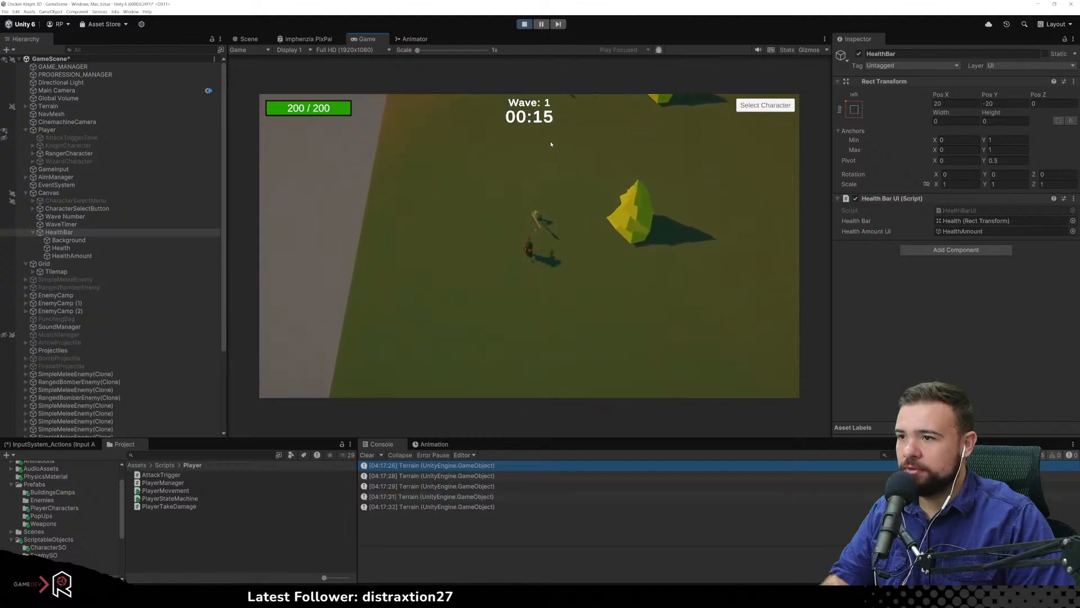
key("d")
key("s")
key("a")
key("w")
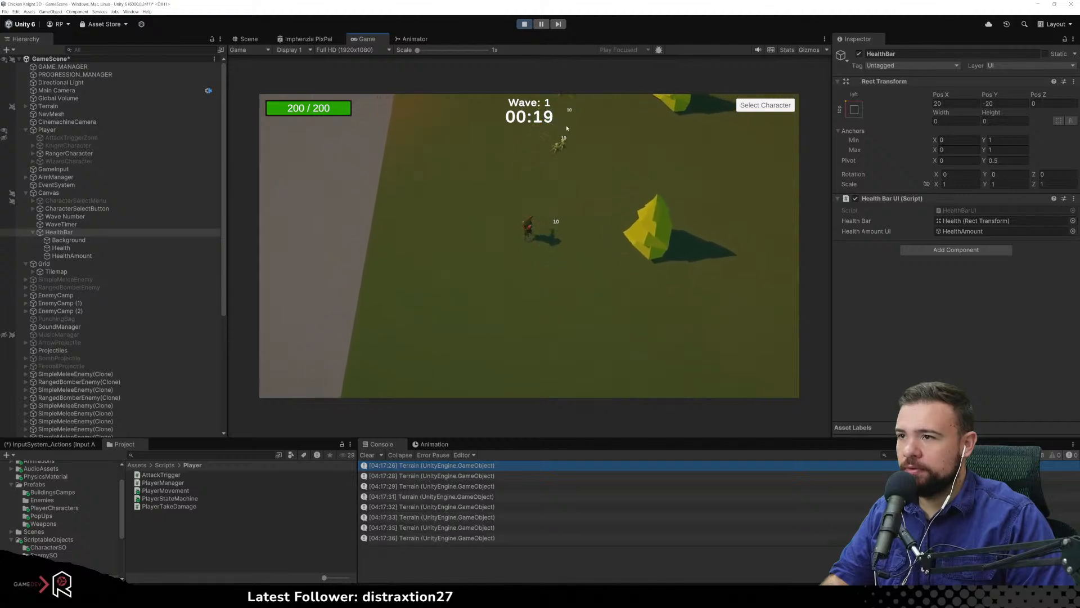
key("s")
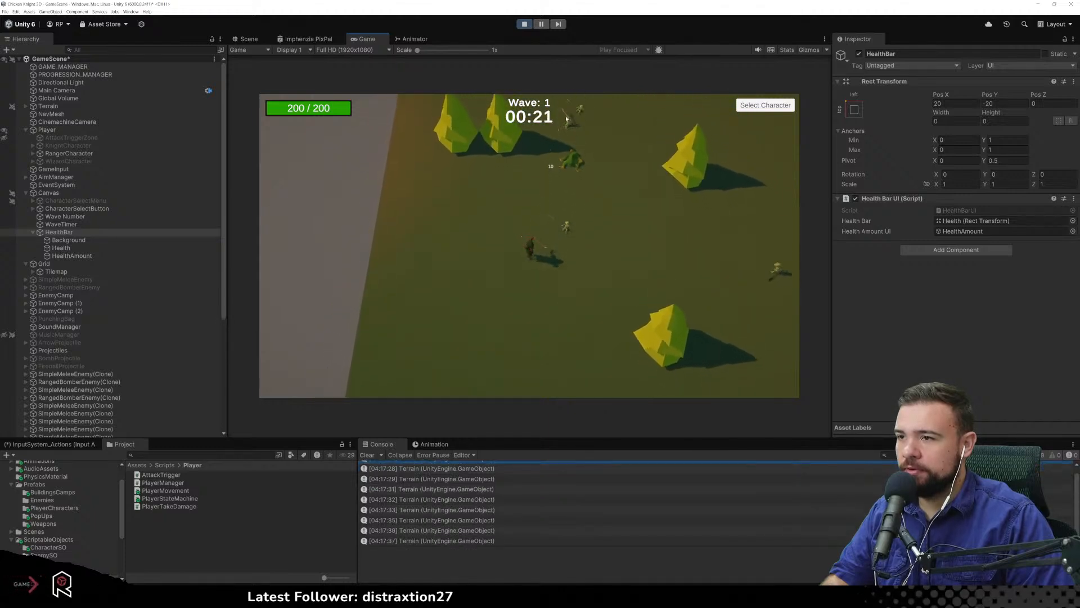
key("d")
key("a")
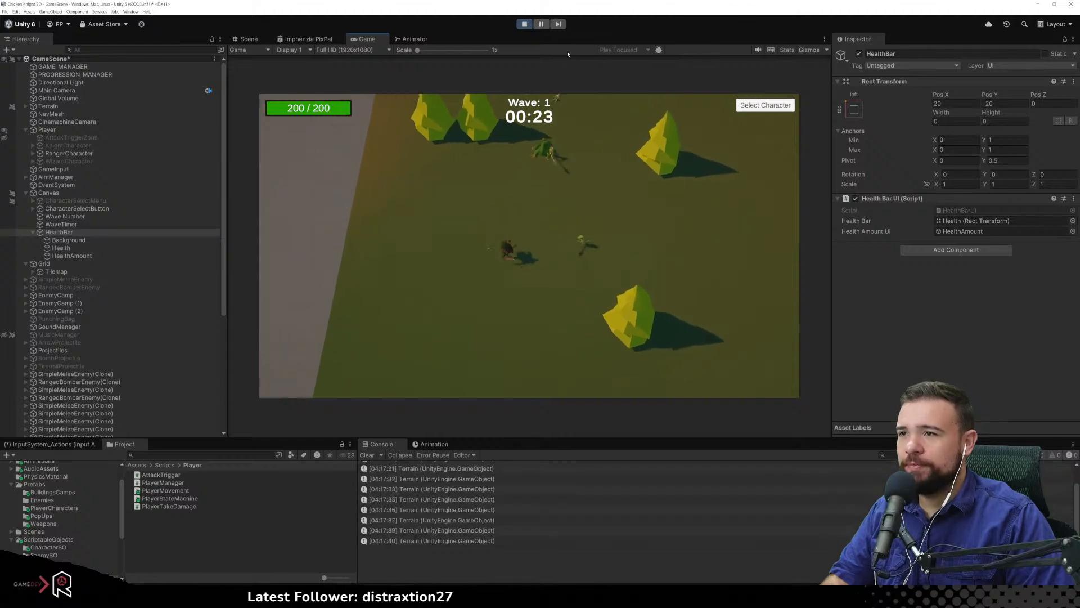
key("ctrl+p")
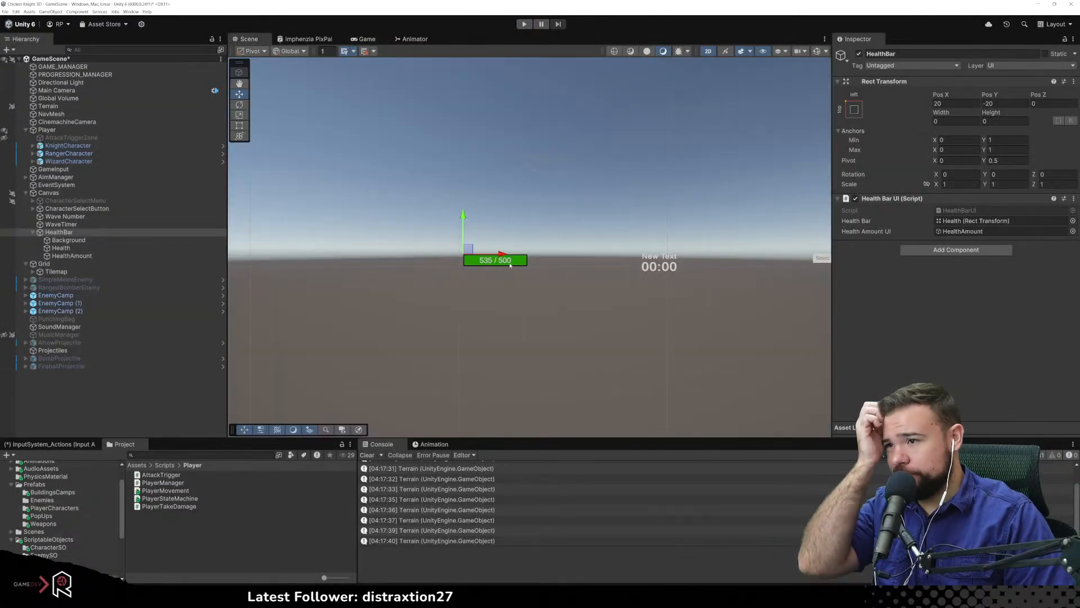
Collapse HealthBar and examine the GAME_MANAGER's UI references, the Canvas and its child UI objects
left_click(33, 232)
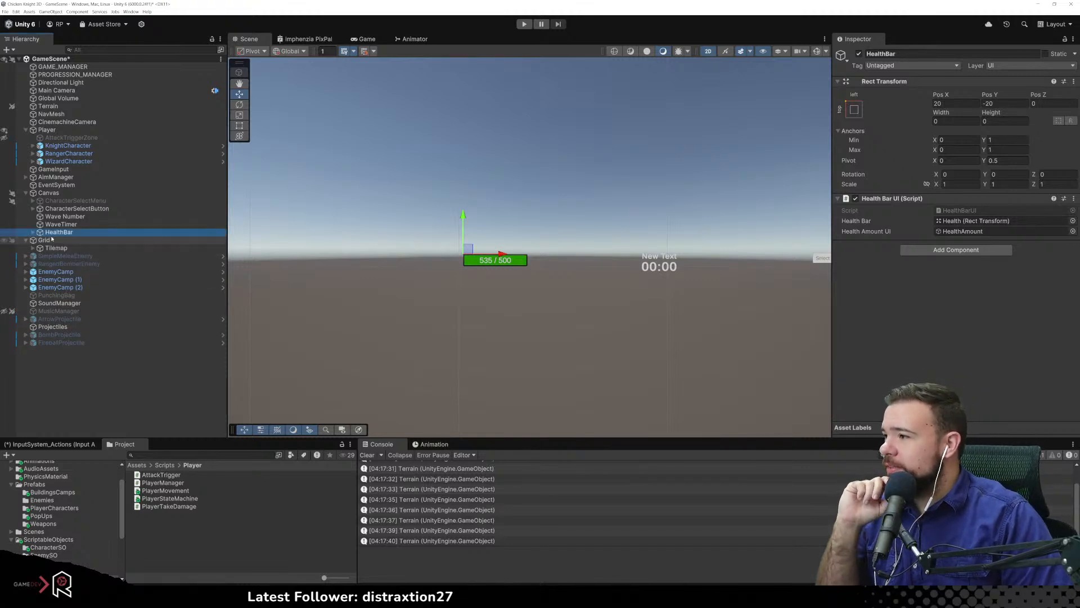
left_click(84, 225)
left_click(88, 201)
left_click(80, 232)
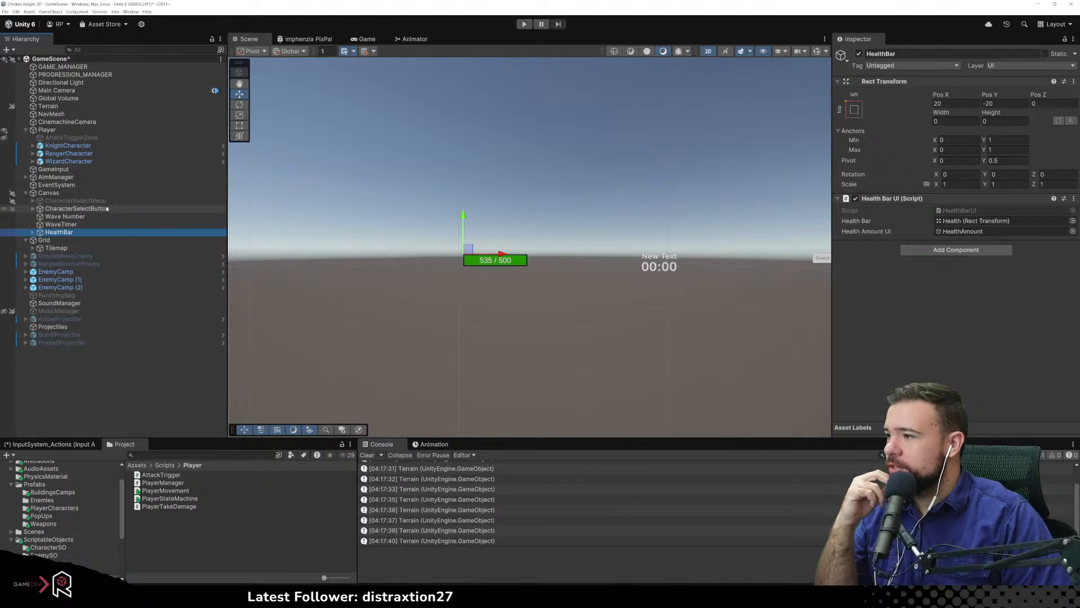
left_click(63, 67)
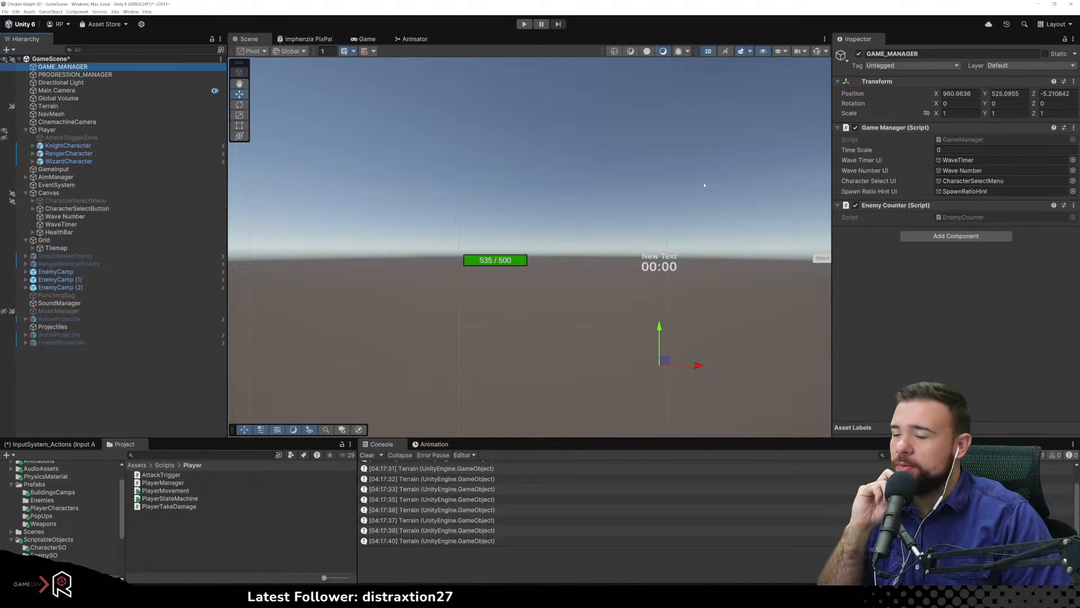
left_click(65, 209)
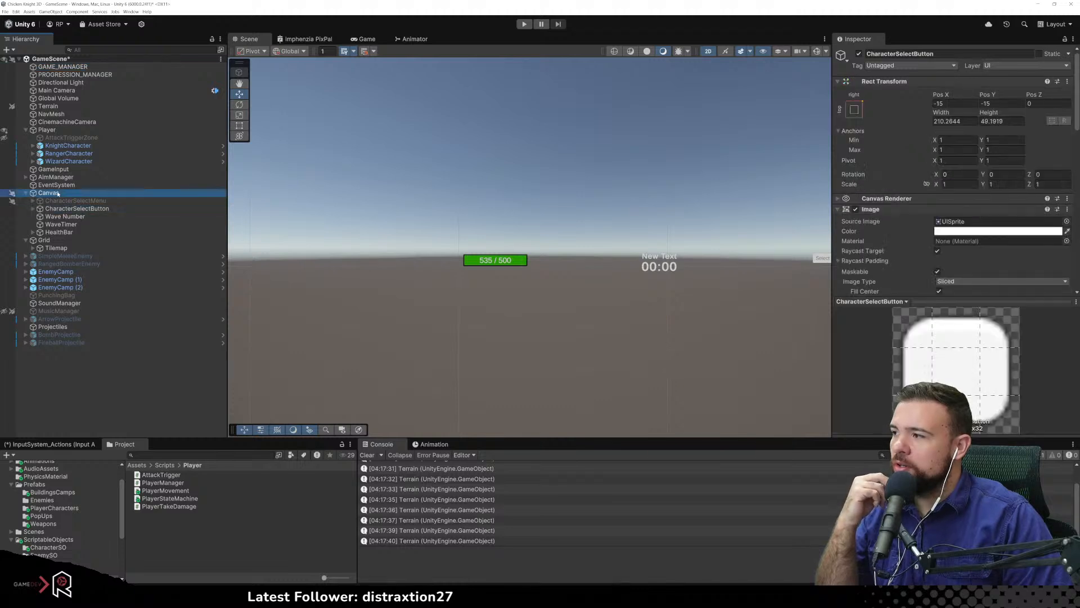
left_click(48, 193)
left_click(71, 209)
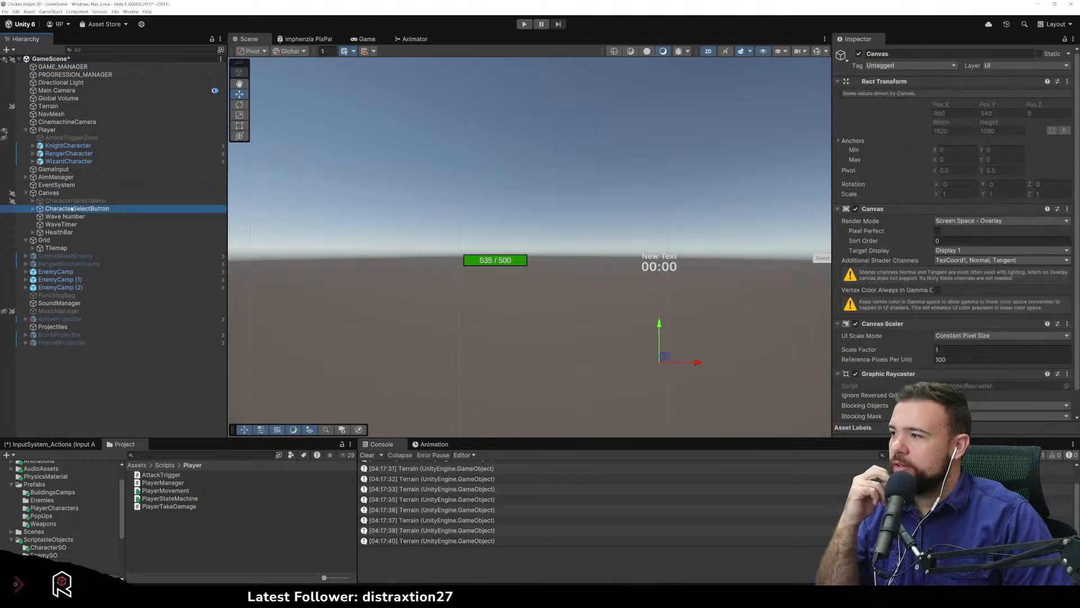
left_click(62, 217)
left_click(60, 224)
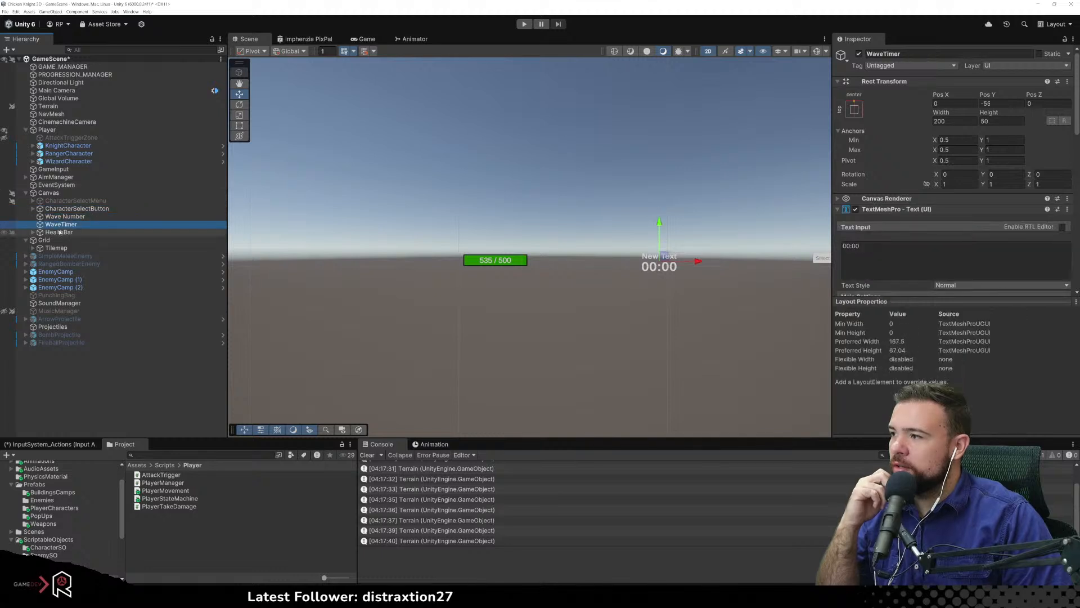
Create an empty child object under the Canvas and name it GameUI
left_click(69, 193)
right_click(68, 193)
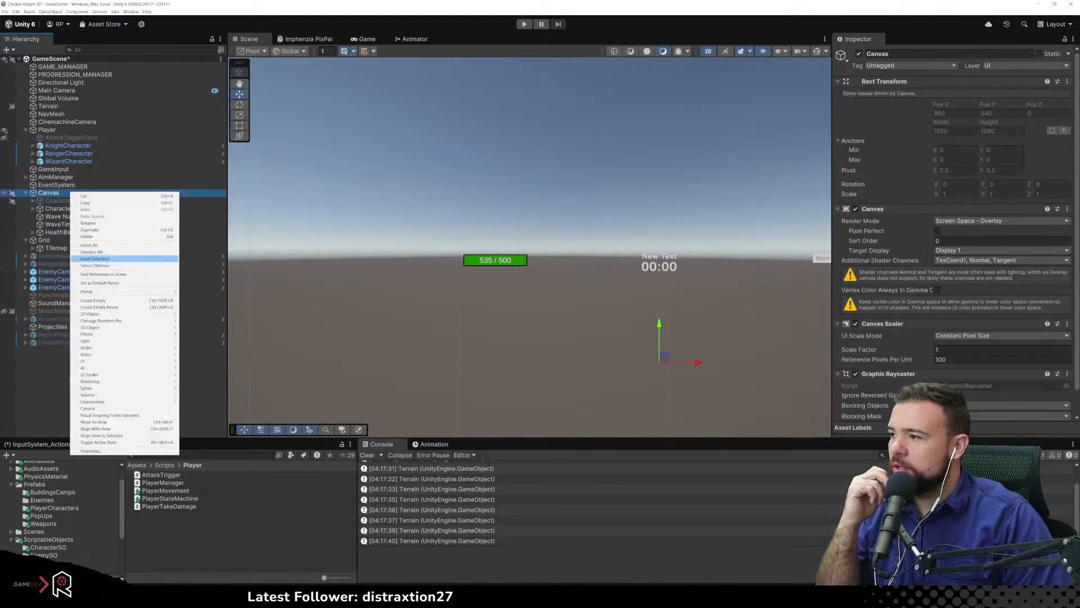
left_click(124, 302)
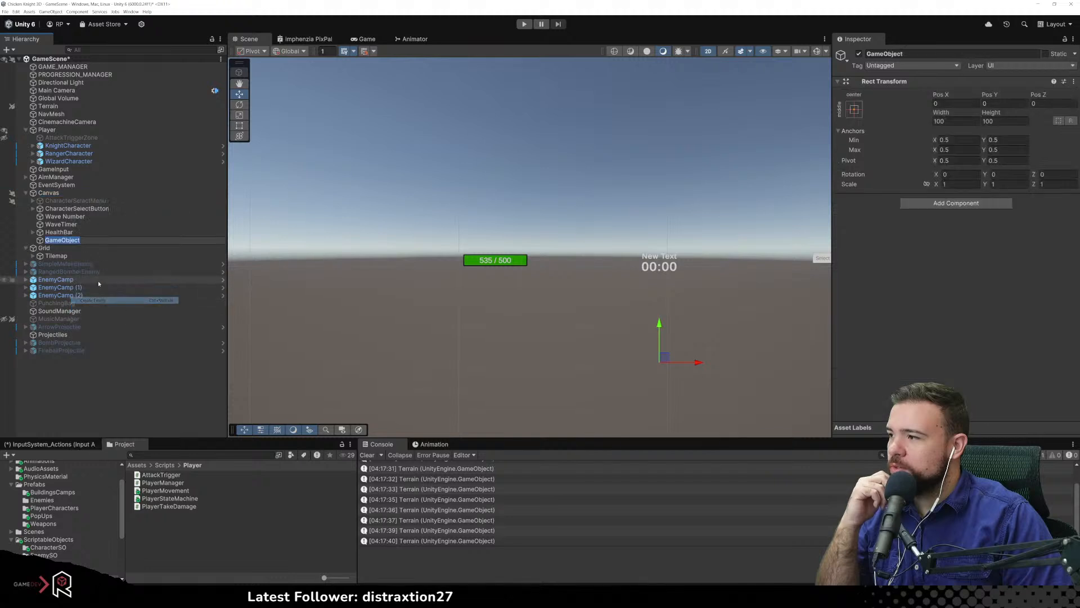
type("Game")
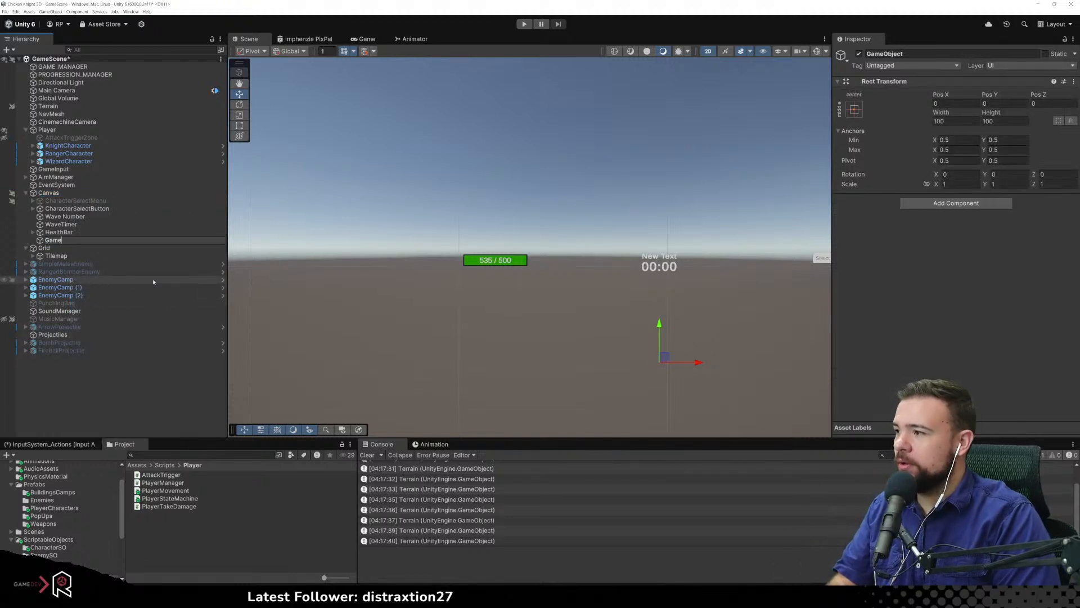
type("UI")
key("Return")
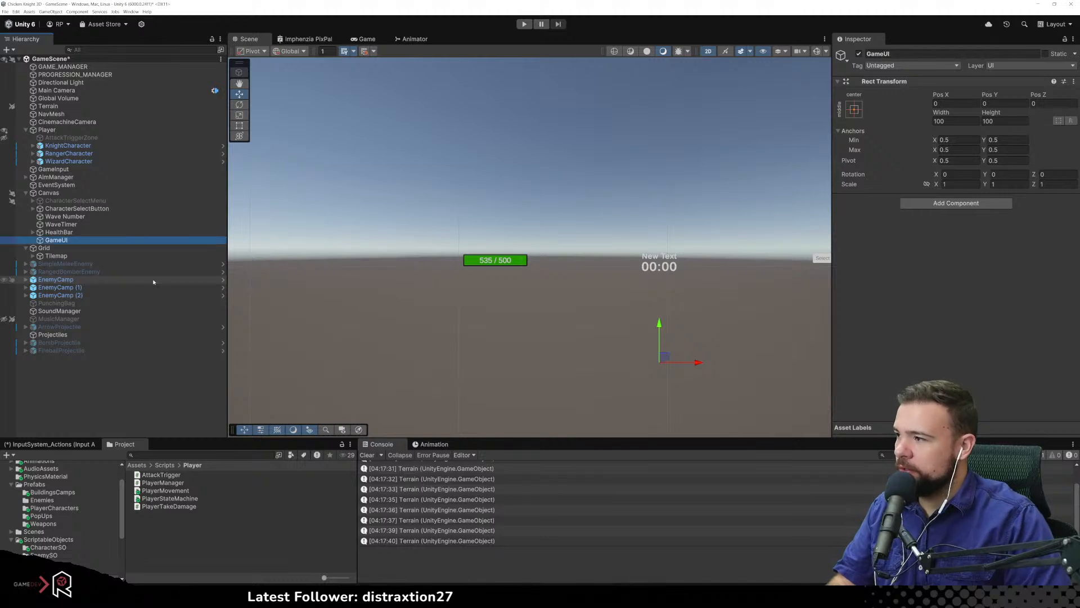
Rename the GameUI object as GamePlayingUI
left_click(871, 53)
left_click(890, 55)
key("Left")
key("Left")
type("P")
type("layeing")
type("ing")
key("Return")
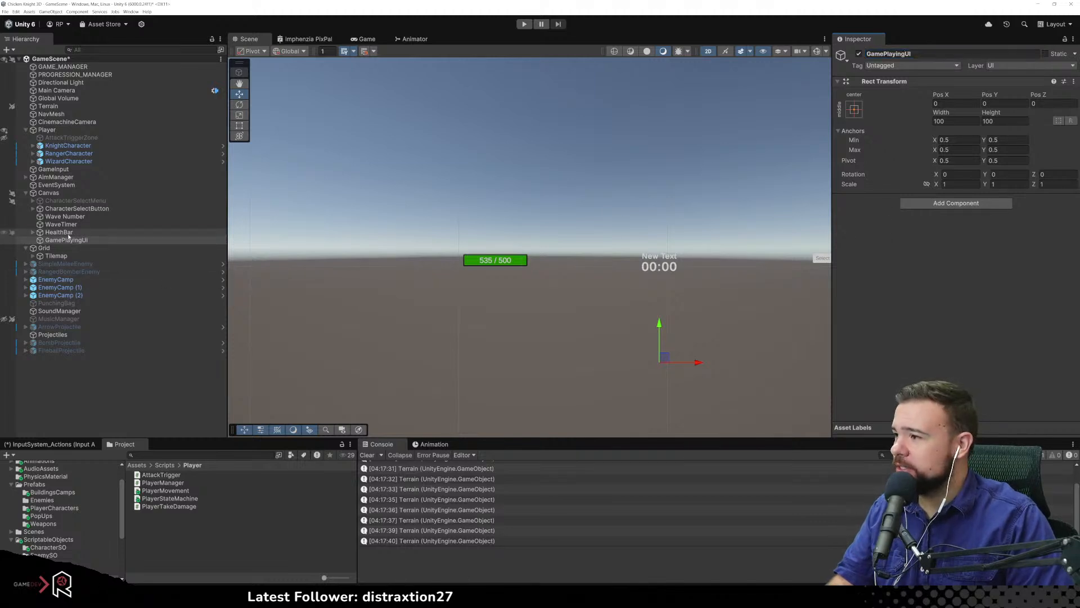
Make Wave Number, WaveTimer and HealthBar children of GamePlayingUI and collapse the group
left_click(59, 232)
left_click(78, 217, "shift")
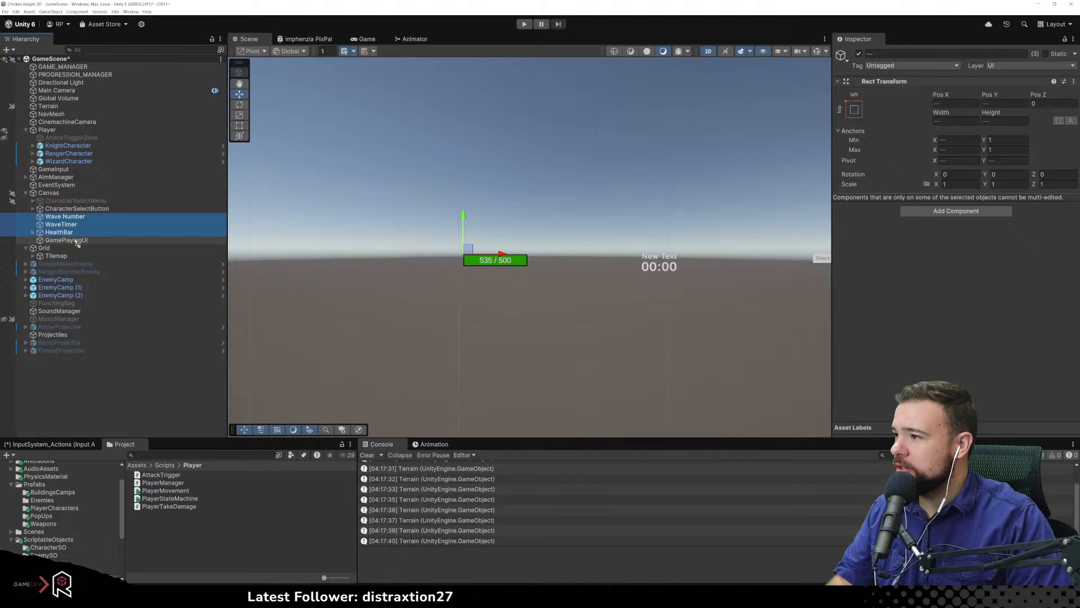
left_click_drag(78, 243, 76, 241)
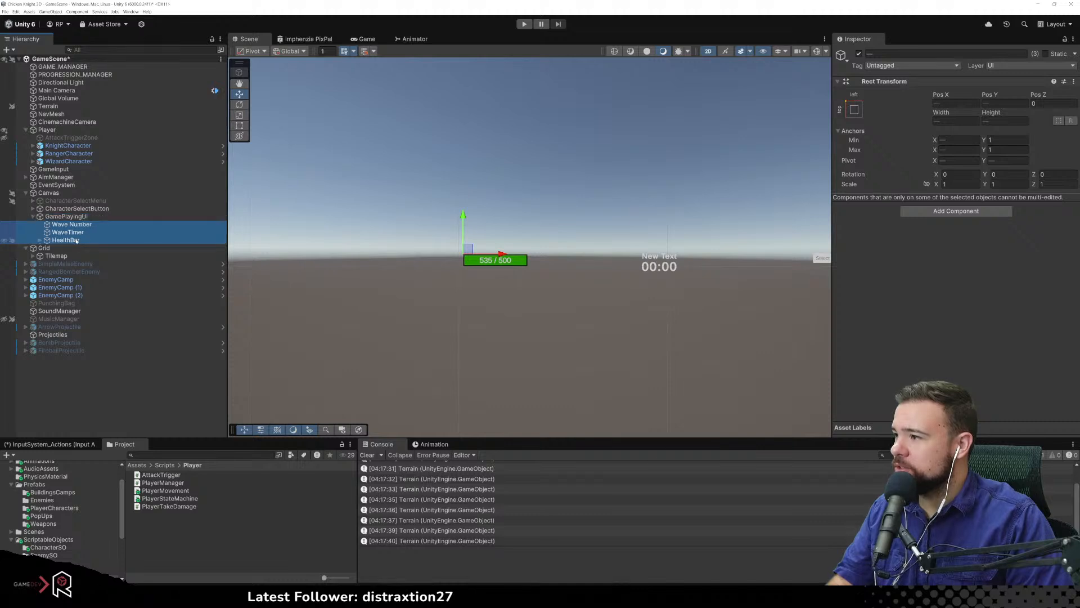
left_click(33, 217)
left_click(103, 216)
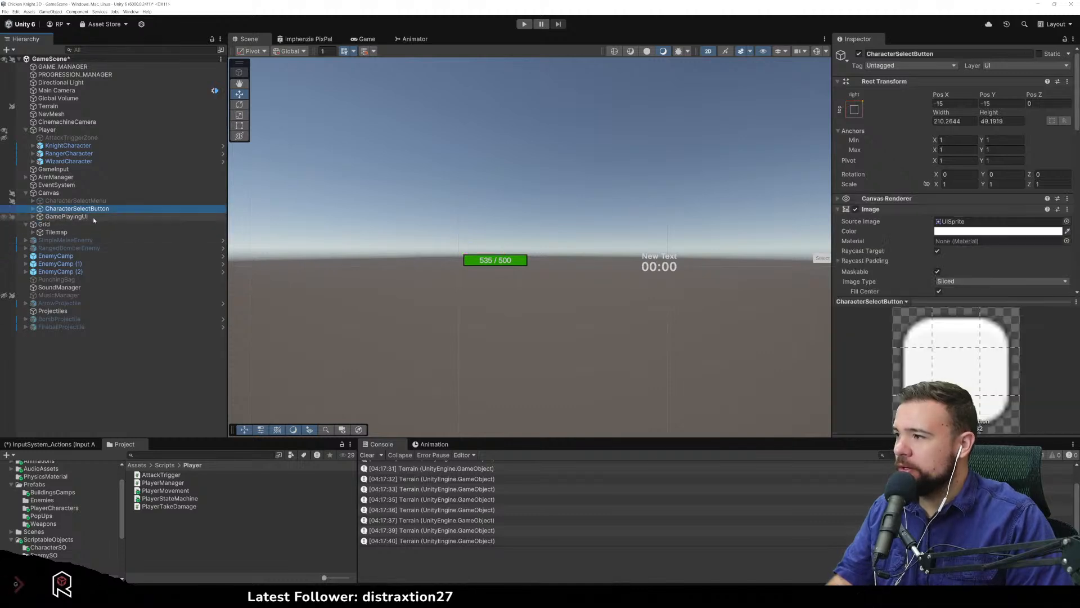
Select GamePlayingUI, run the game briefly to check the UI over the character selection menu, and stop play mode
left_click(126, 209)
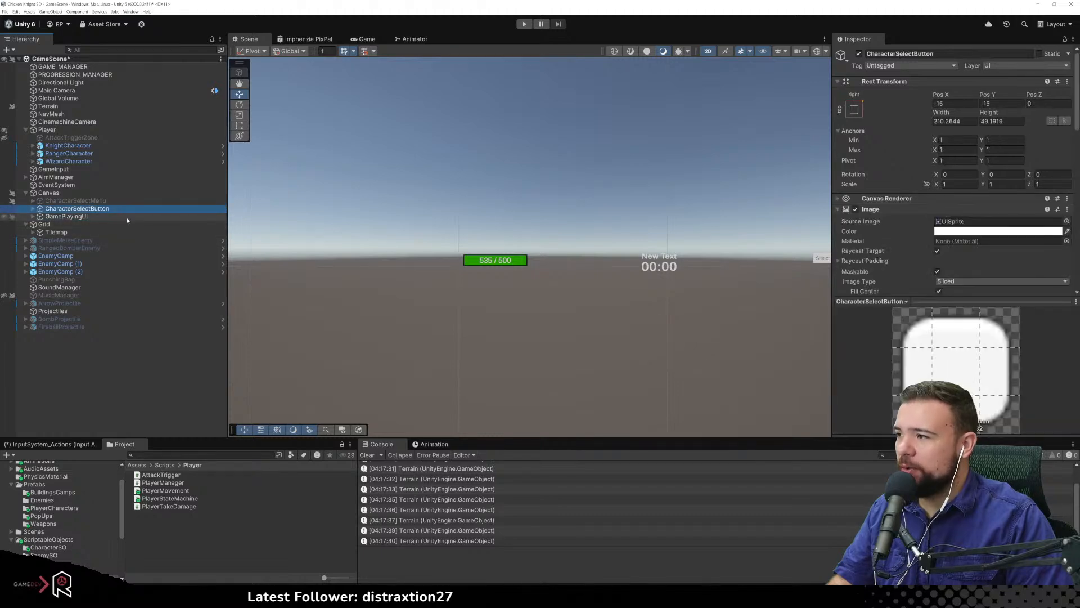
left_click(126, 217)
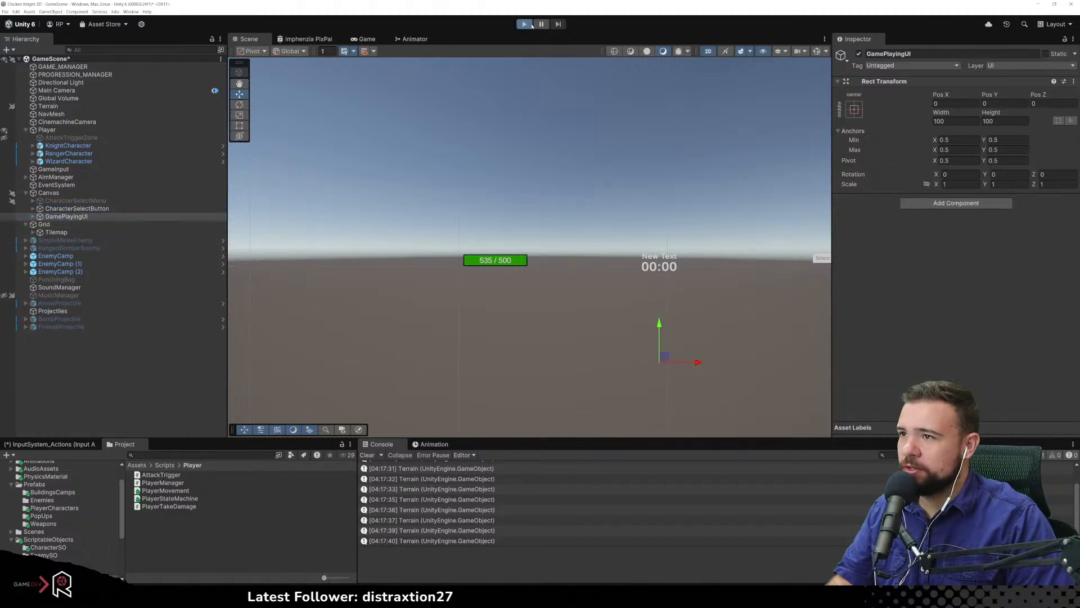
left_click(529, 25)
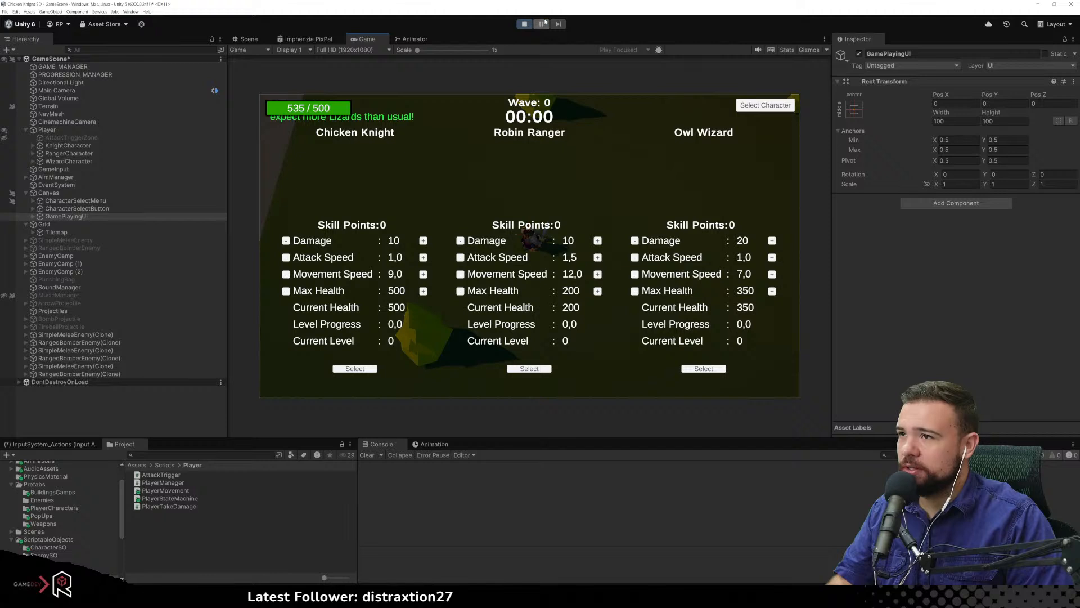
left_click(524, 25)
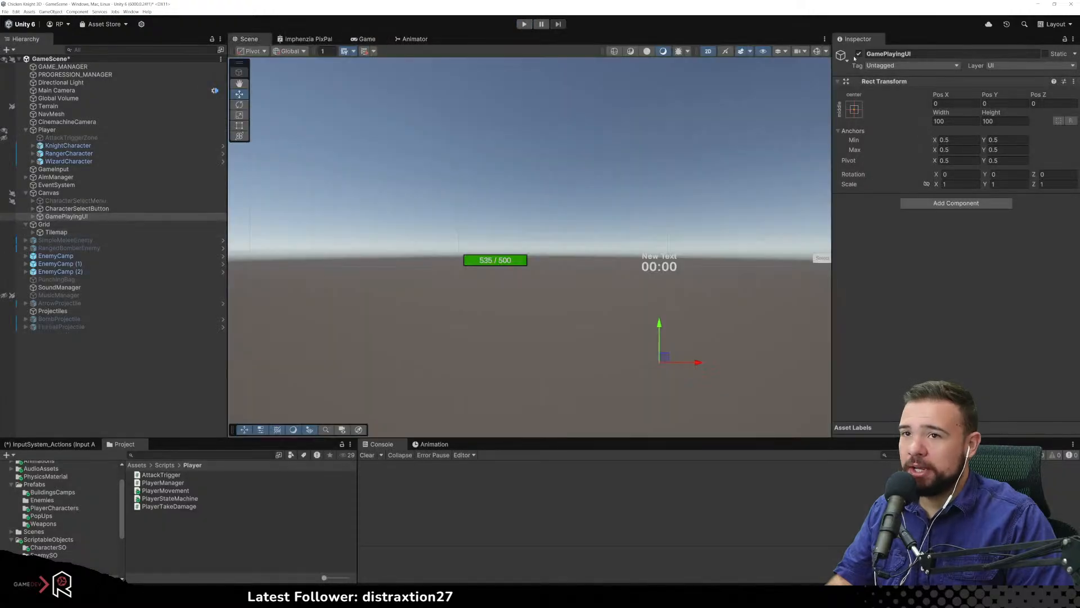
Deactivate the GamePlayingUI object and start play mode to check the character selection menu
left_click(860, 53)
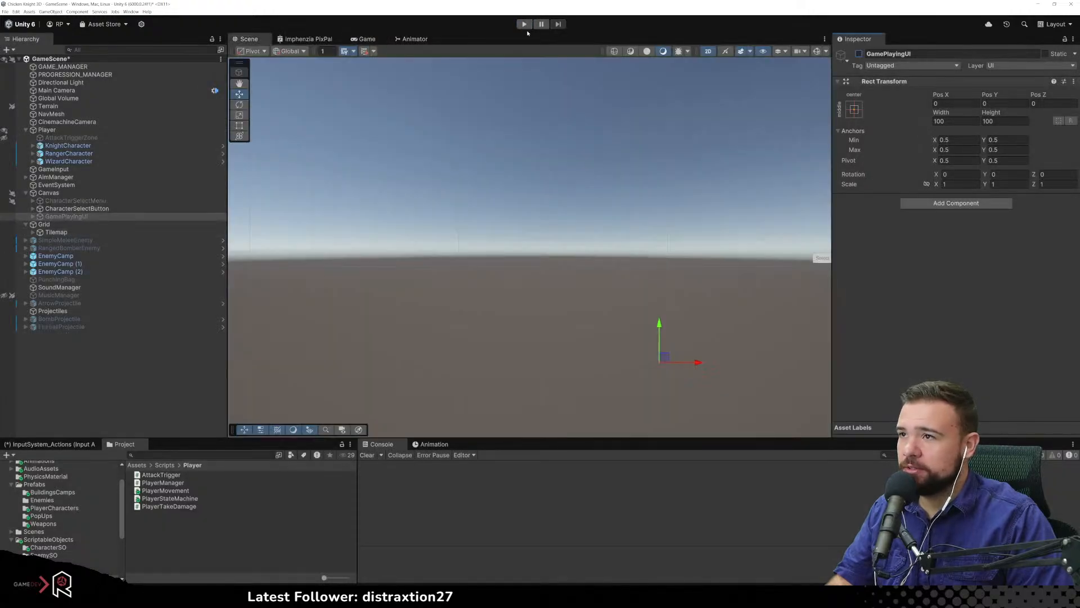
left_click(524, 24)
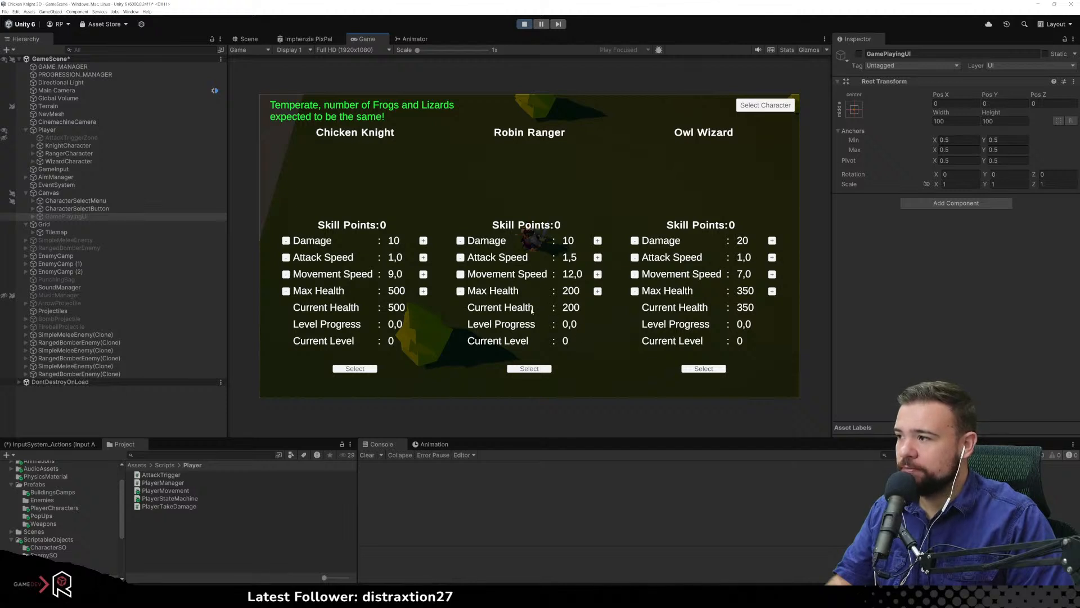
Stop play mode, make CharacterSelectButton a child of GamePlayingUI, and select GamePlayingUI
left_click(523, 23)
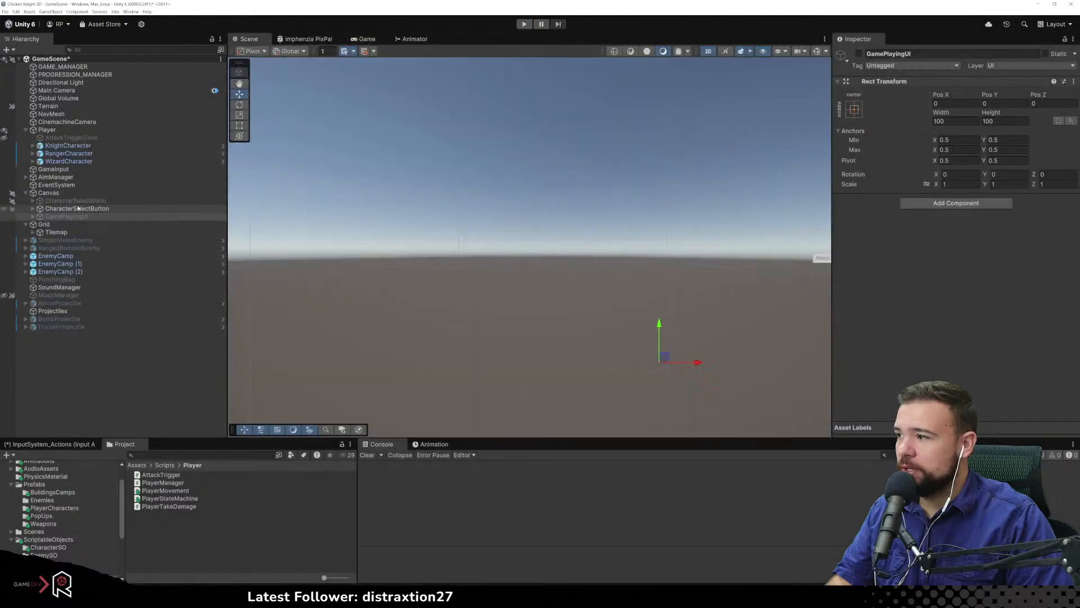
left_click_drag(77, 209, 77, 216)
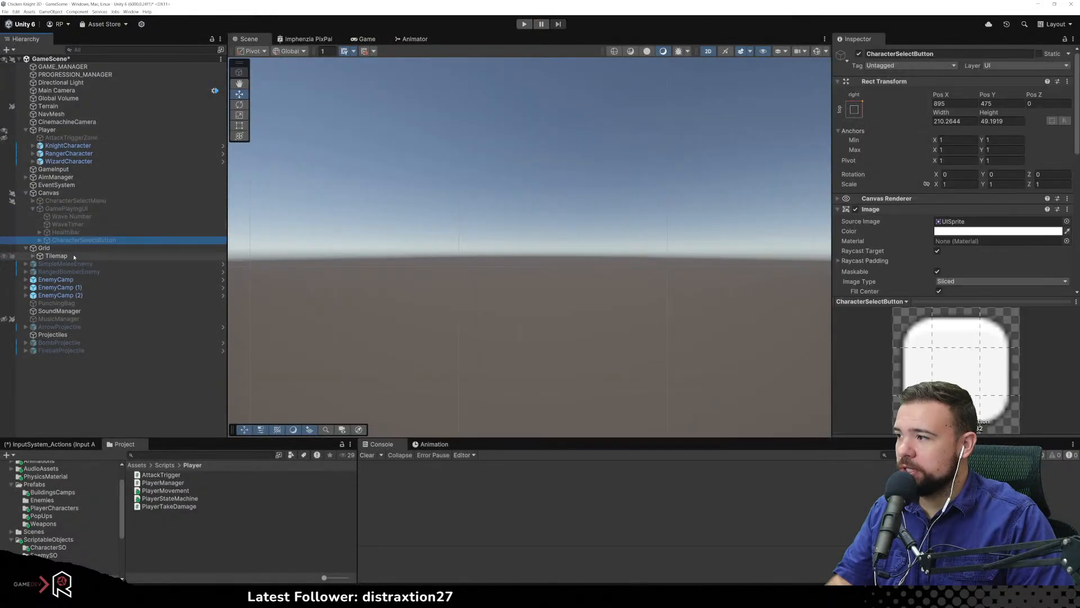
left_click(101, 209)
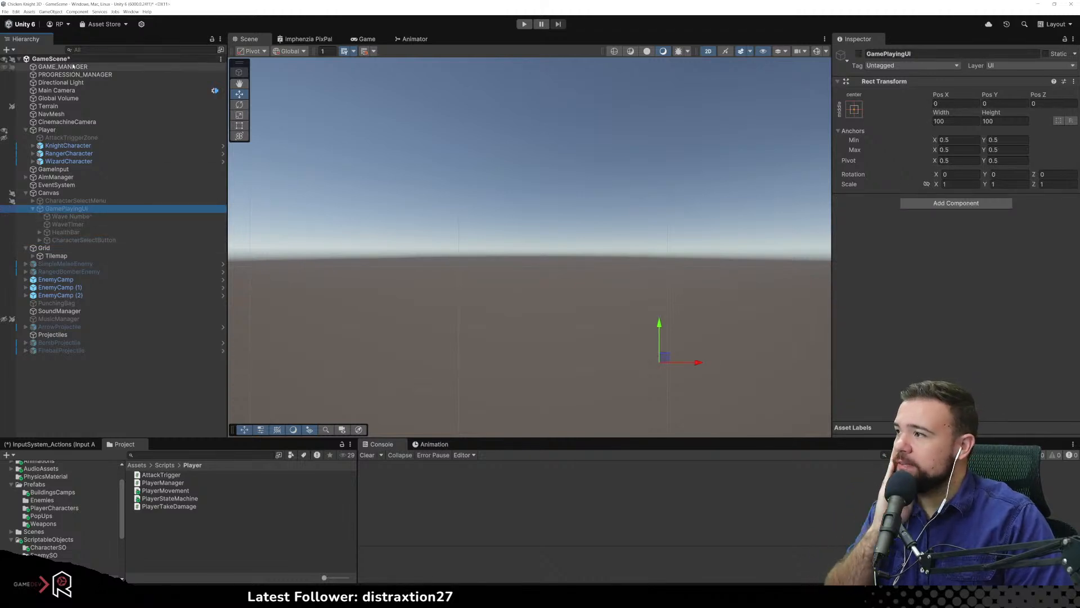
Open the GameManager script attached to the GAME_MANAGER object in the code editor
left_click(74, 67)
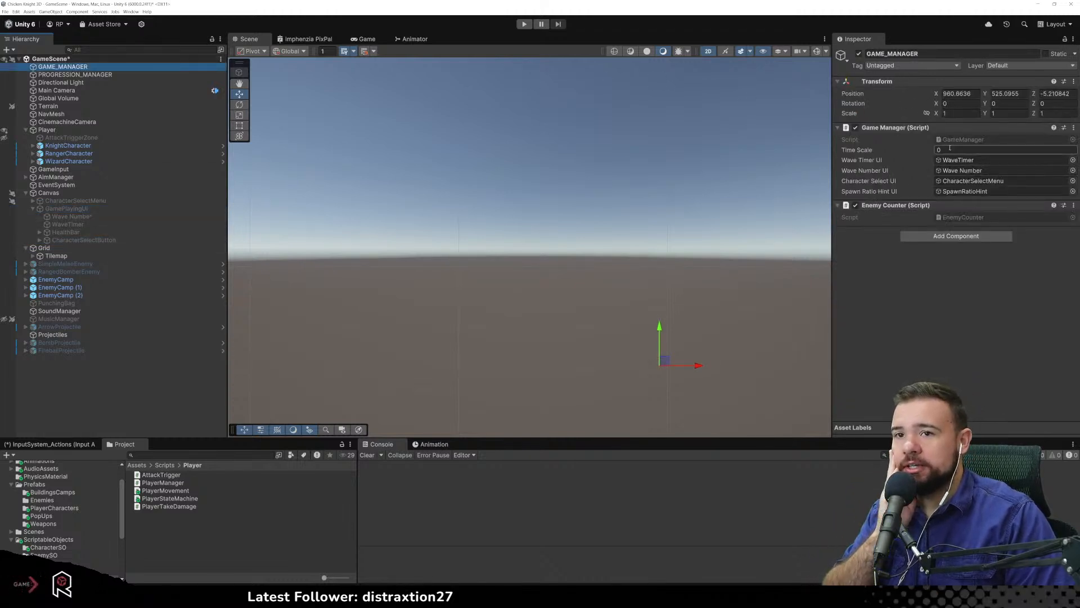
double_click(961, 140)
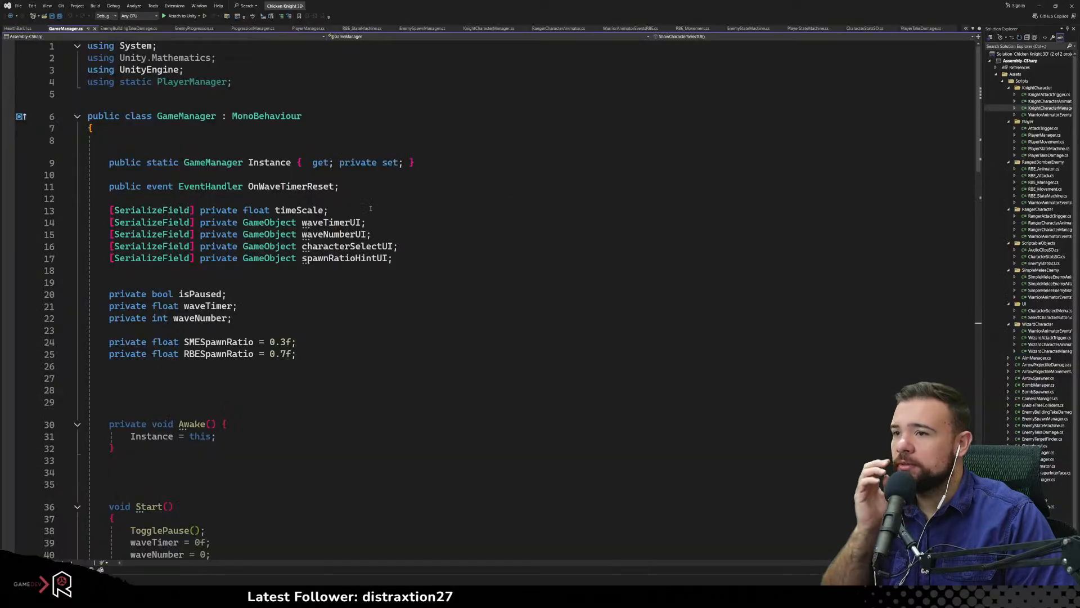
scroll(348, 285, "down", 2)
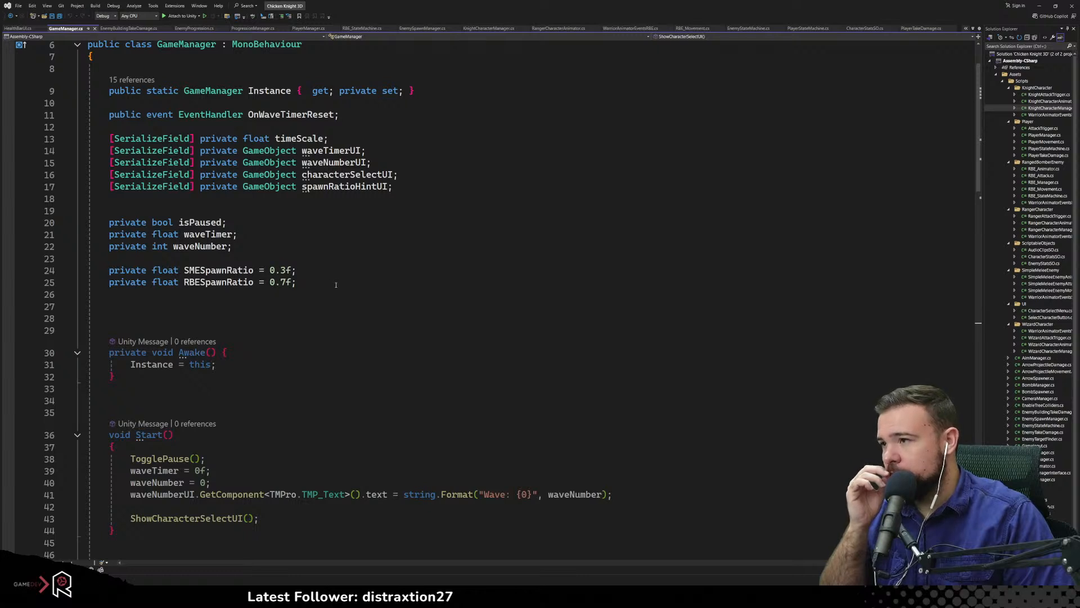
Duplicate the spawnRatioHintUI field declaration and rename the copy gamePlayeingUI, keeping it a serialized private GameObject
left_click(403, 201)
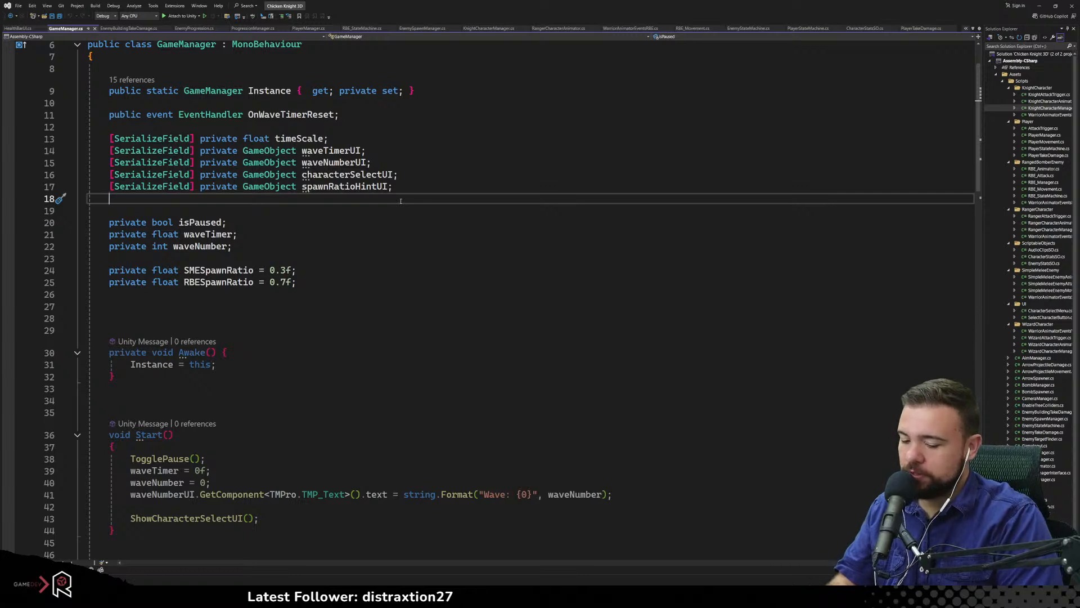
key("shift+Up")
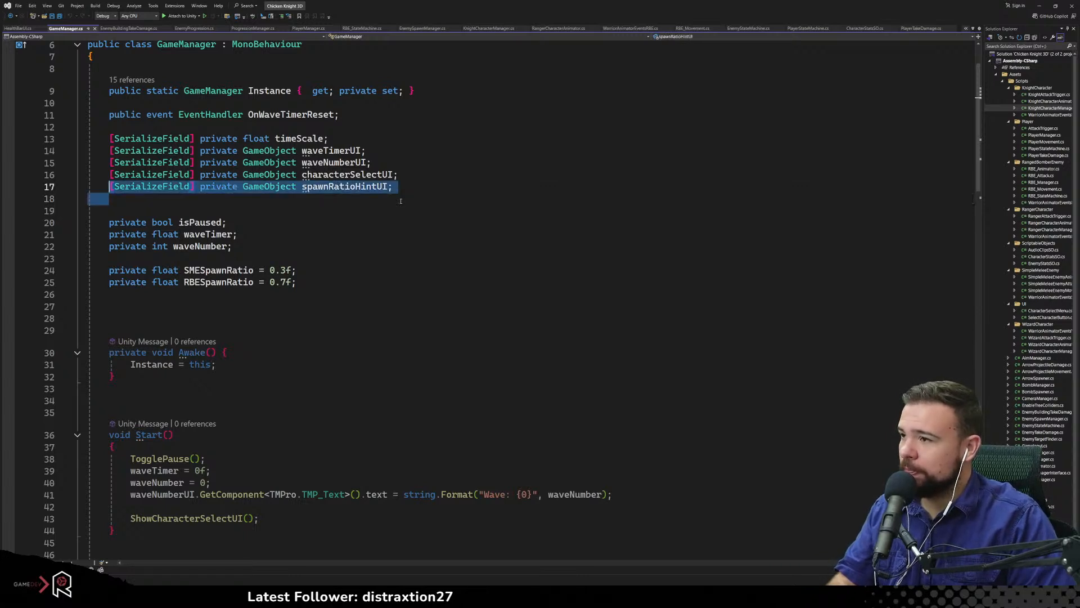
key("ctrl+c")
key("Right")
key("ctrl+v")
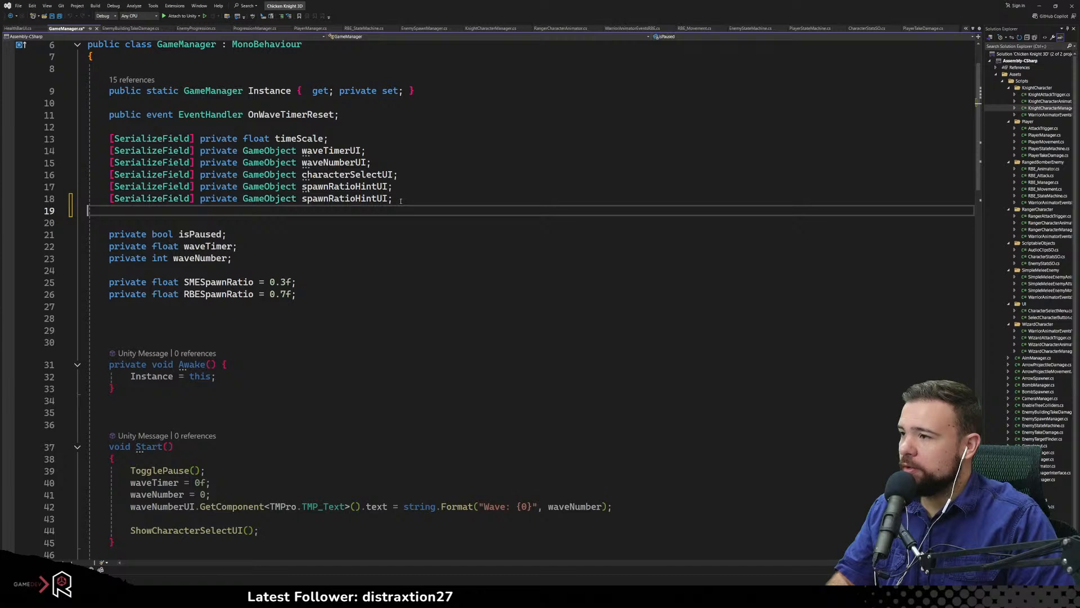
double_click(370, 200)
type("game")
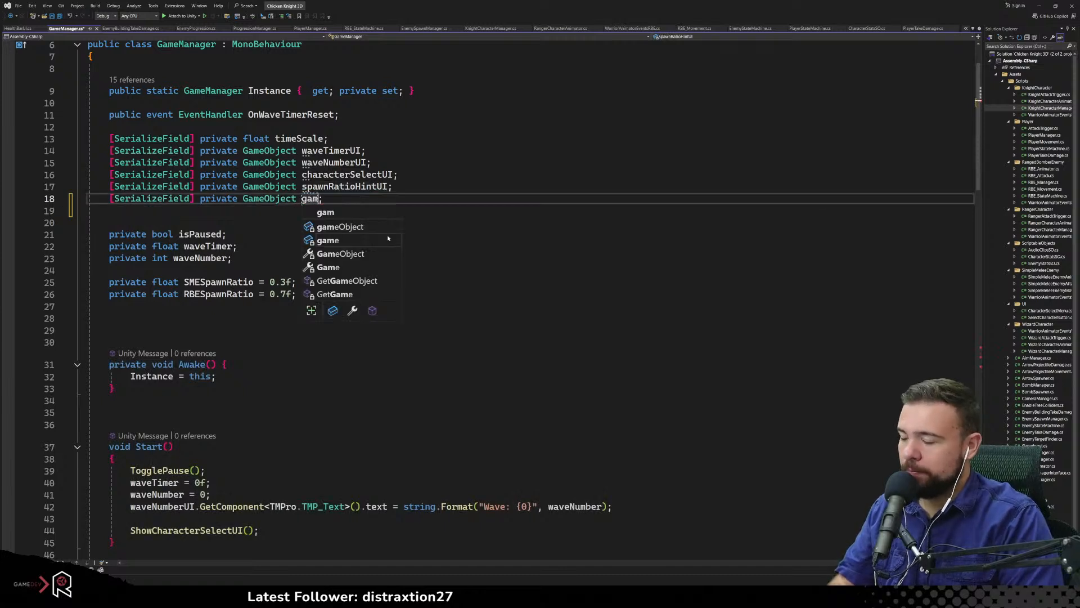
type("Playe")
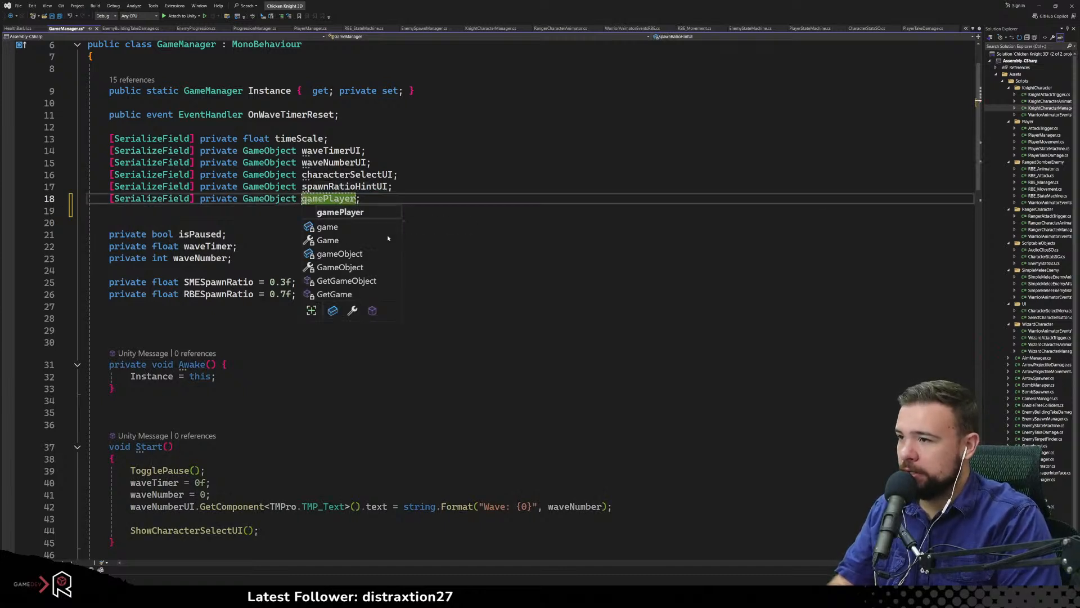
type("ingUI")
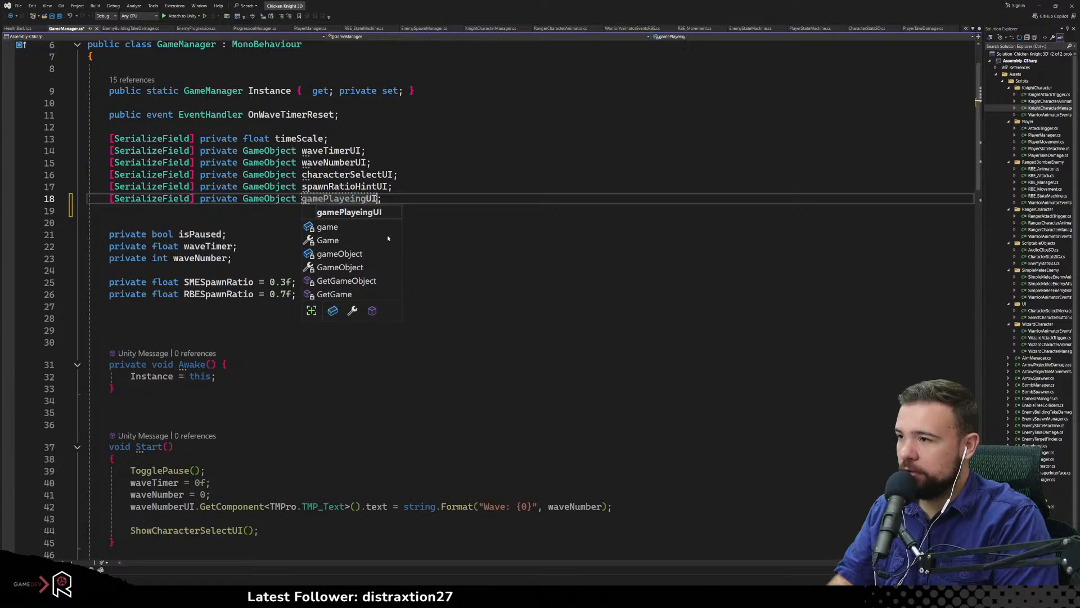
left_click(487, 341)
scroll(440, 362, "down", 6)
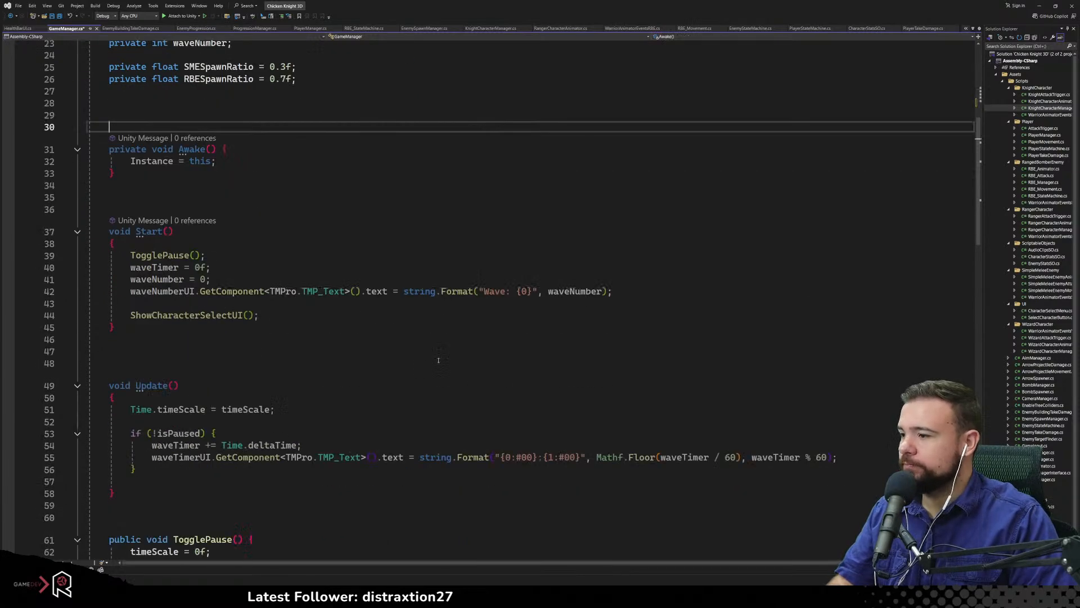
left_click(298, 326)
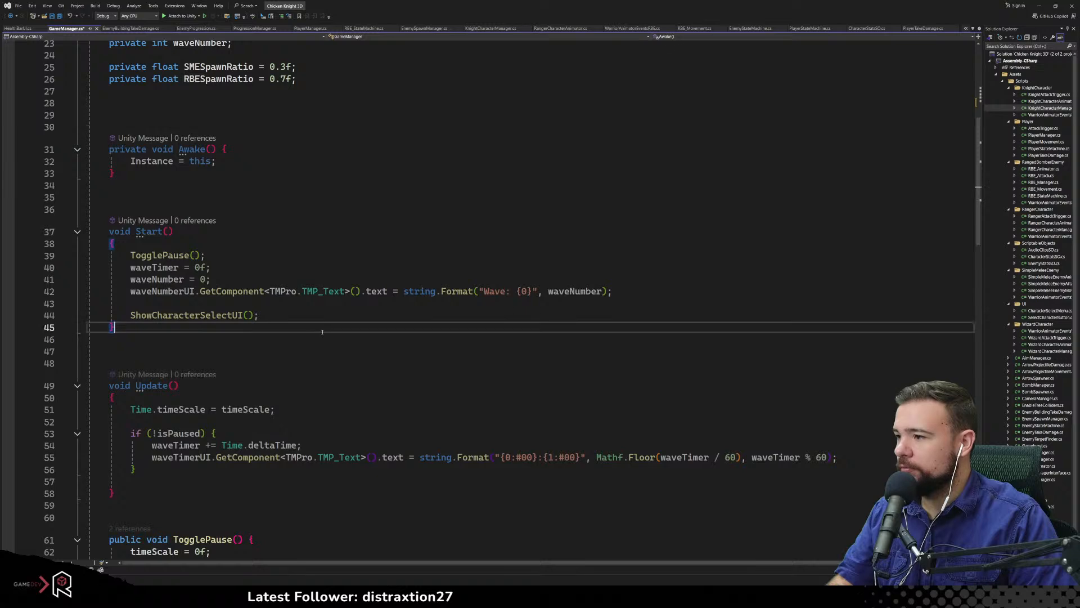
left_click(264, 320)
key("Return")
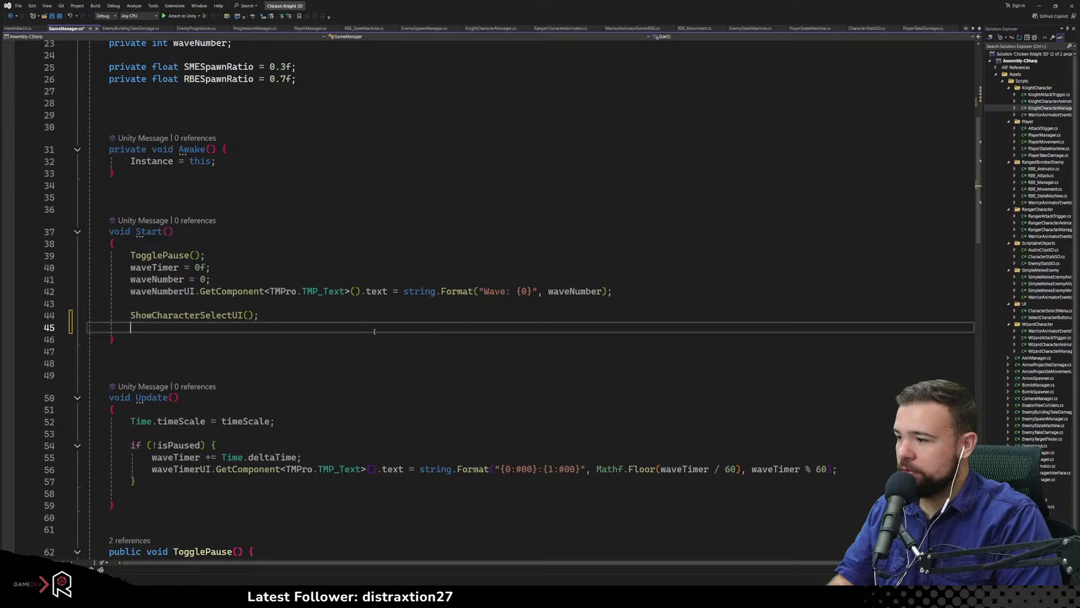
type("game")
key("Tab")
key("BackSpace")
key("BackSpace")
key("BackSpace")
key("BackSpace")
key("BackSpace")
key("BackSpace")
key("BackSpace")
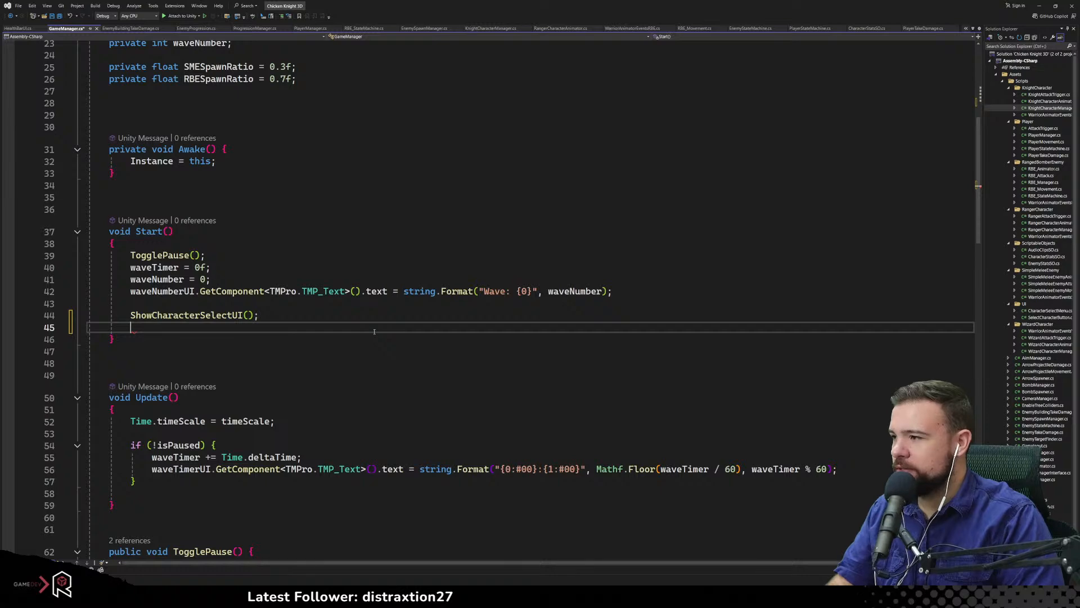
Add gamePlayeingUI.SetActive(false); after characterSelectUI.SetActive(true); in ShowCharacterSelectUI and save the script
scroll(366, 326, "down", 5)
scroll(362, 323, "down", 16)
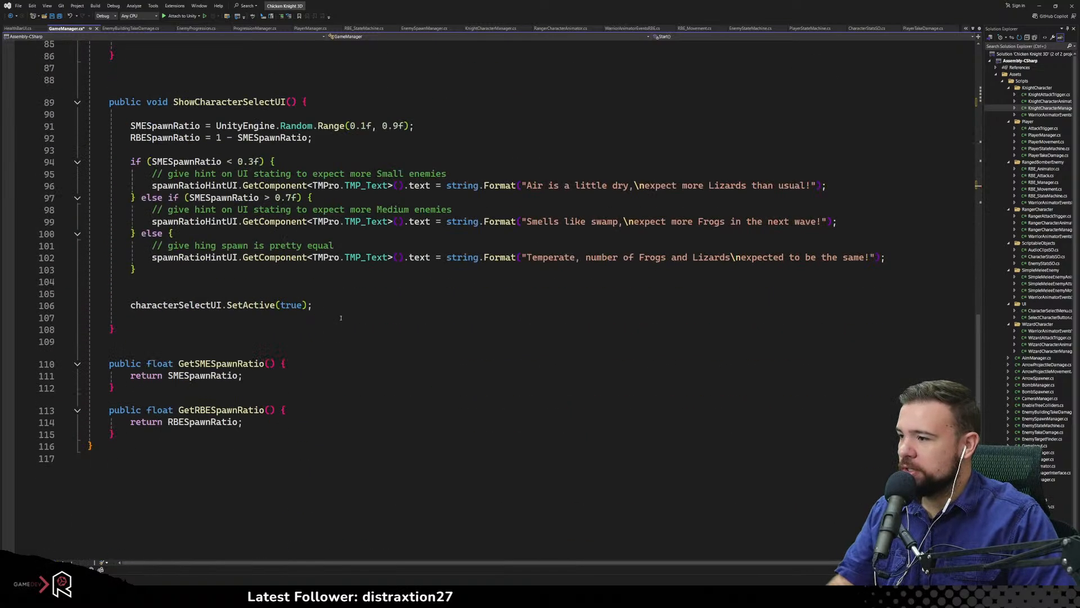
scroll(199, 151, "up", 1)
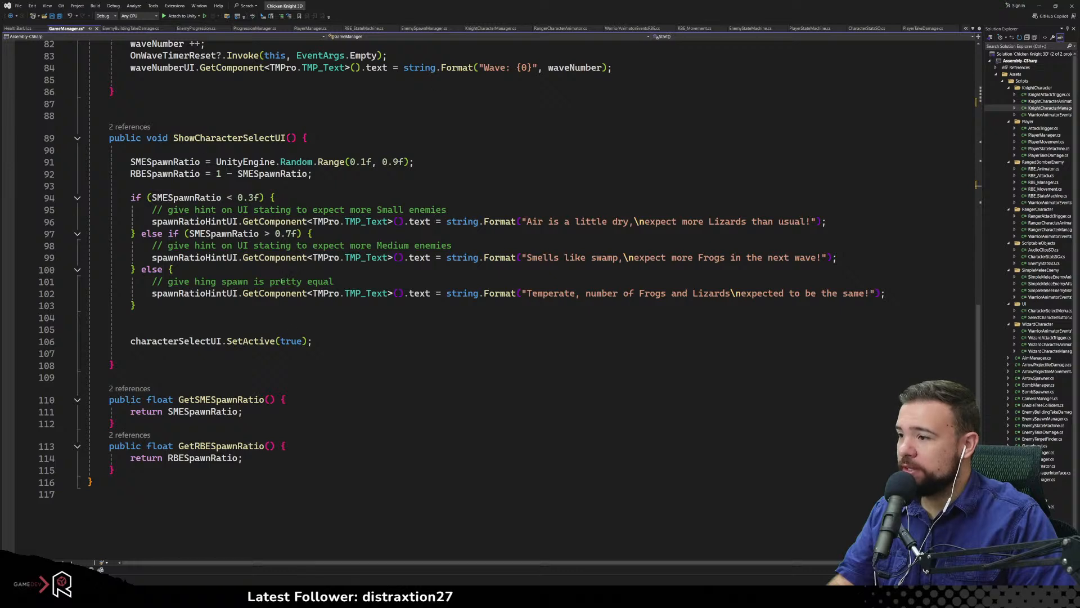
left_click(333, 345)
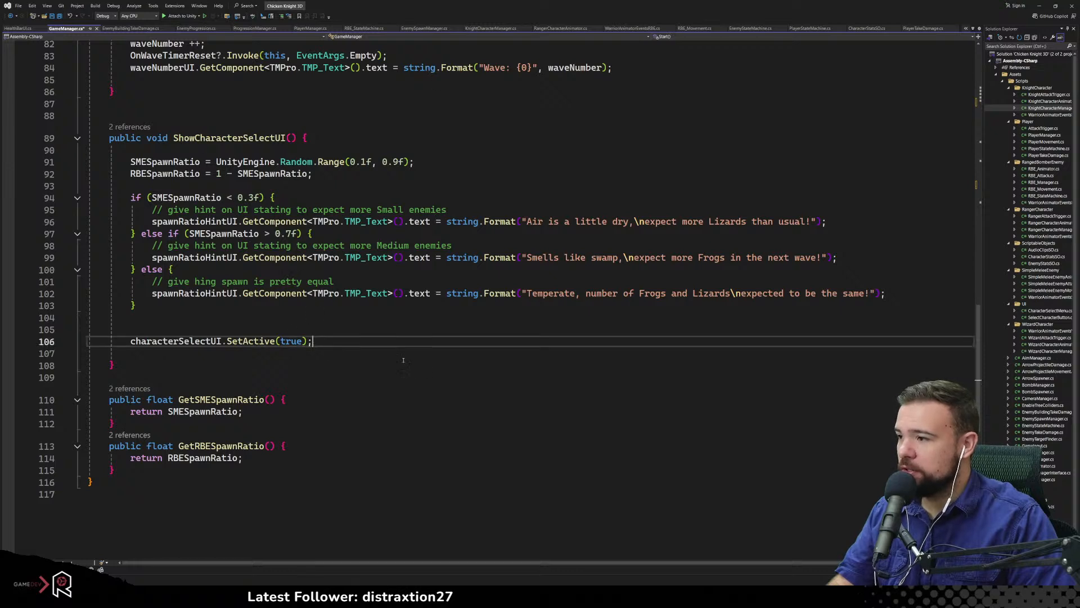
key("Return")
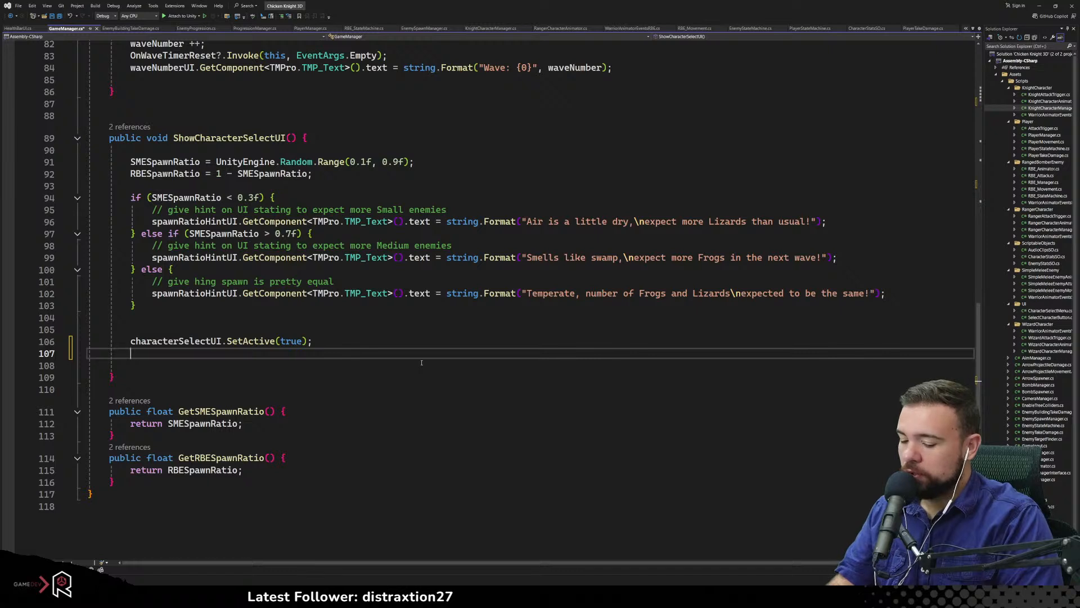
type("game")
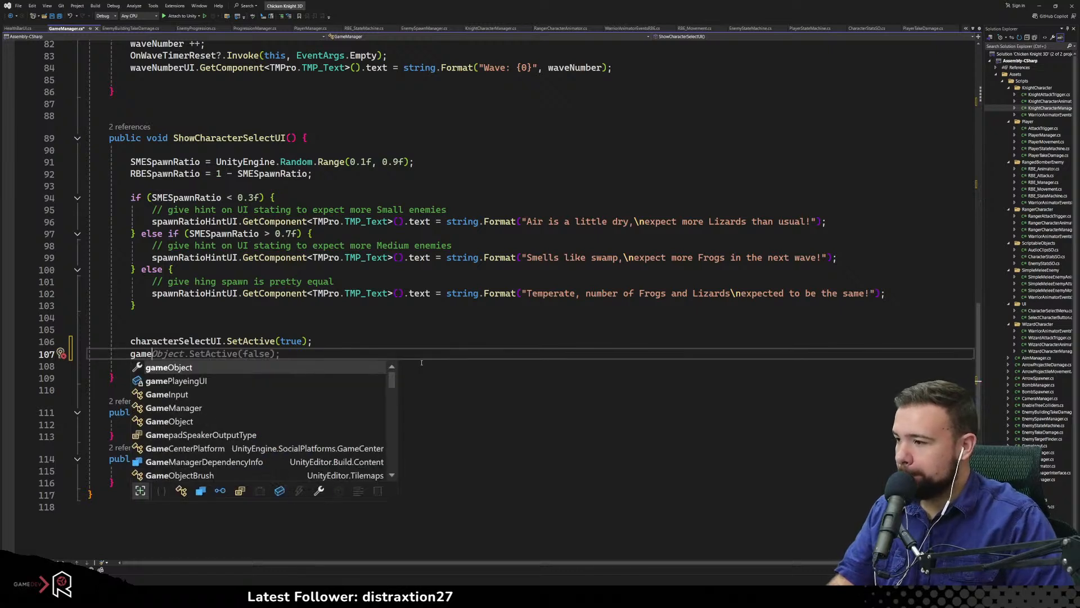
type("PlayeingUI")
key("Left")
key("BackSpace")
key("BackSpace")
key("BackSpace")
key("BackSpace")
type("false")
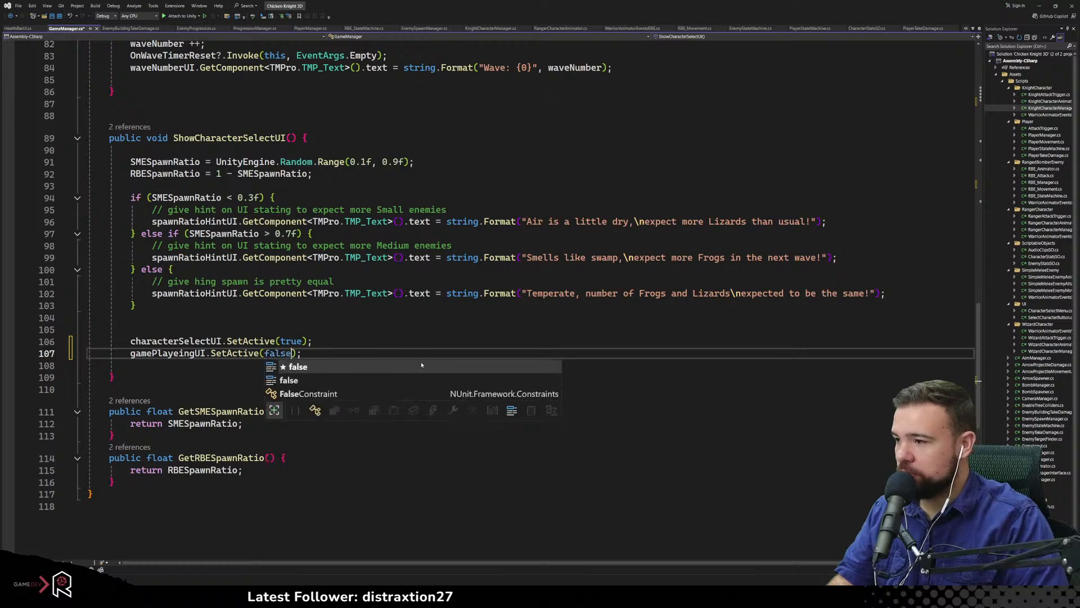
left_click(417, 330)
key("ctrl+s")
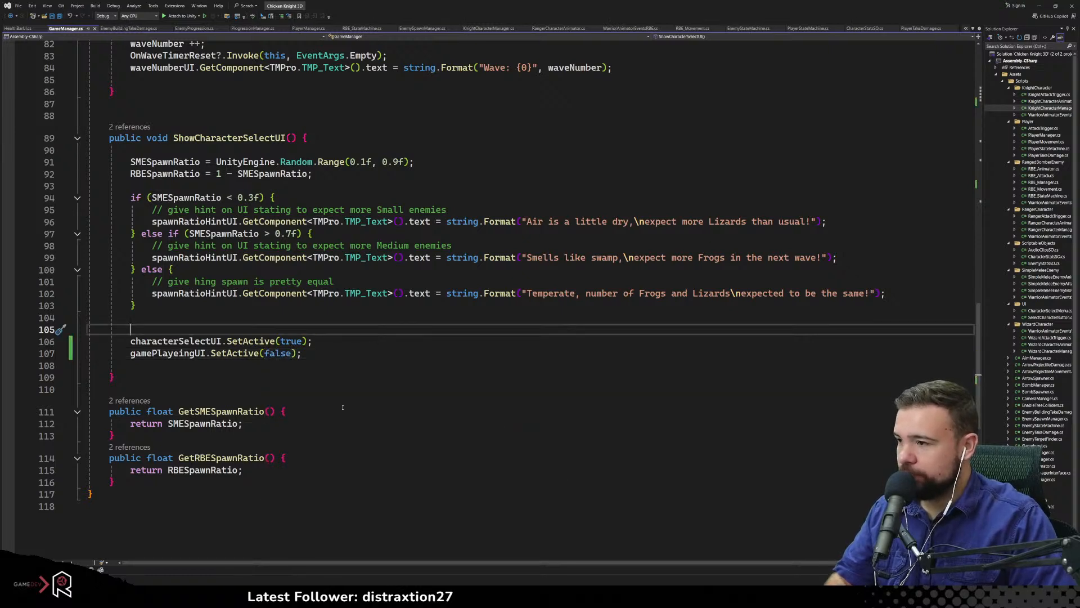
left_click(219, 140)
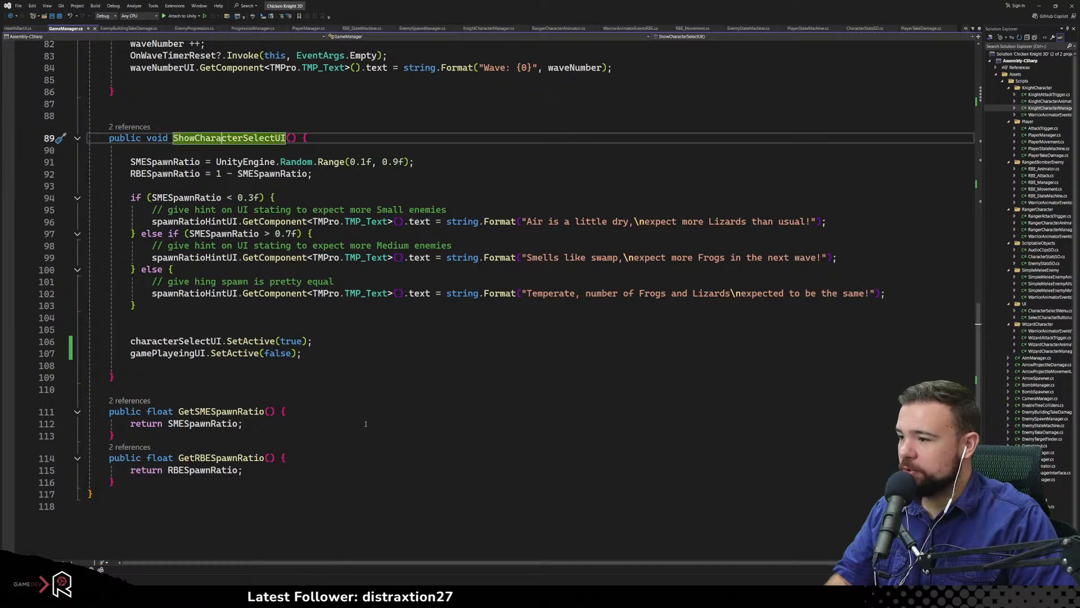
scroll(366, 423, "up", 3)
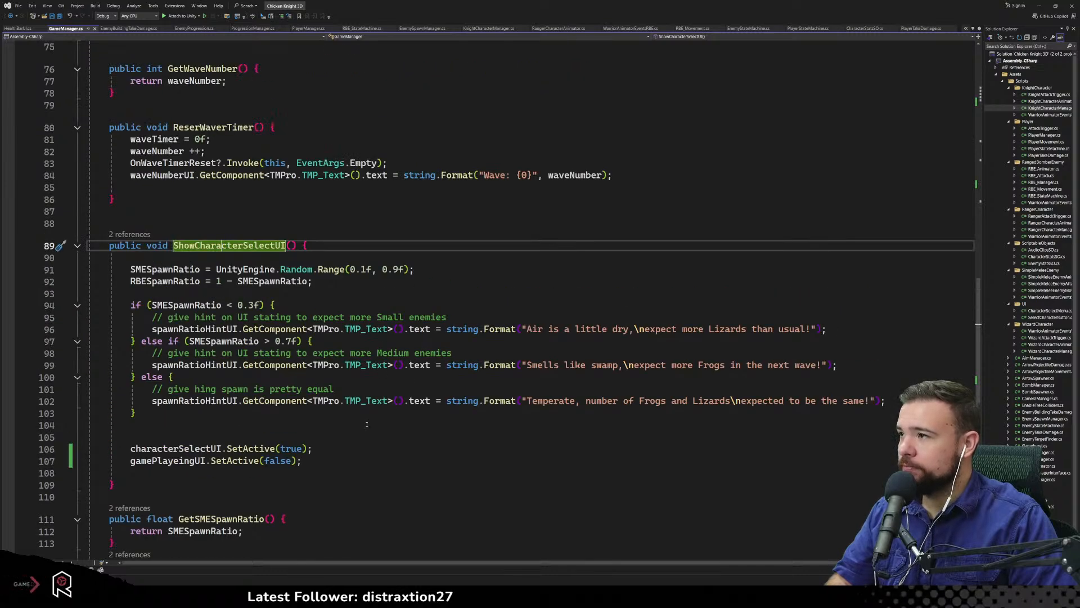
scroll(359, 437, "up", 1)
left_click_drag(302, 460, 318, 453)
key("ctrl+c")
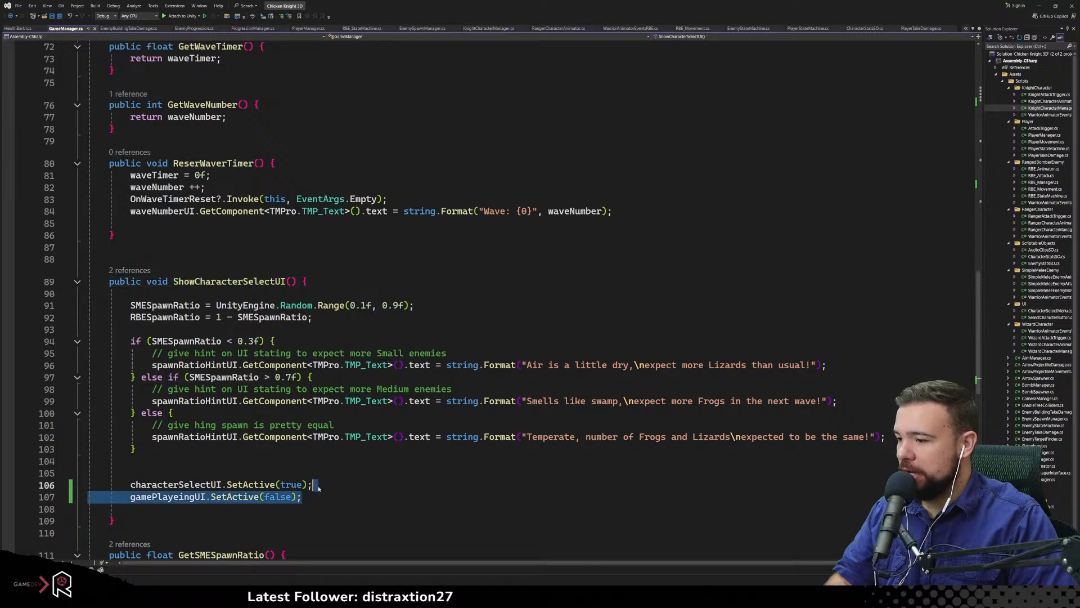
scroll(318, 488, "up", 15)
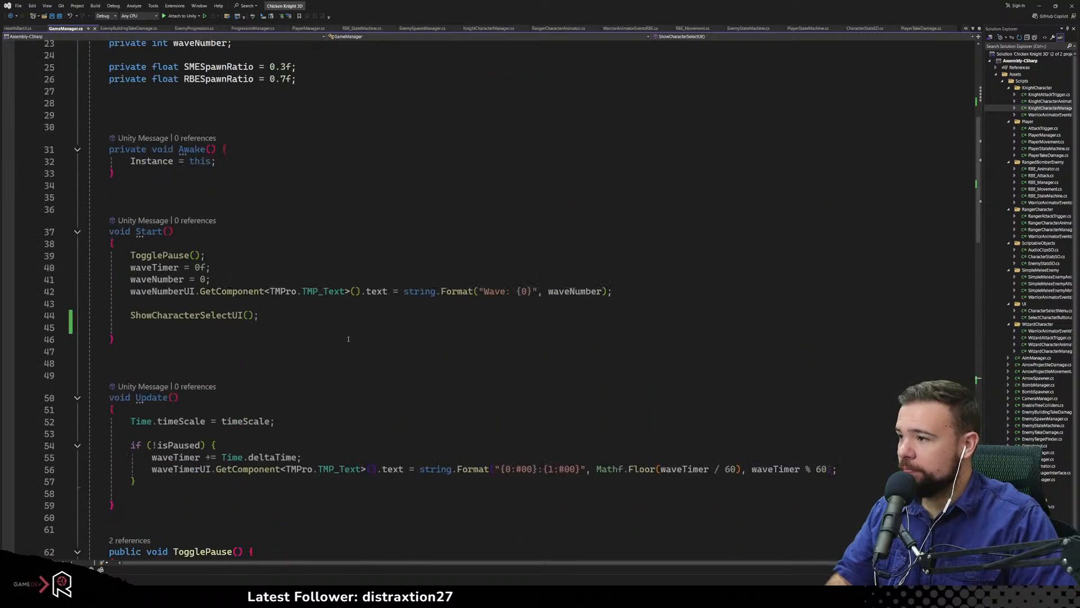
left_click(275, 292)
key("ctrl+v")
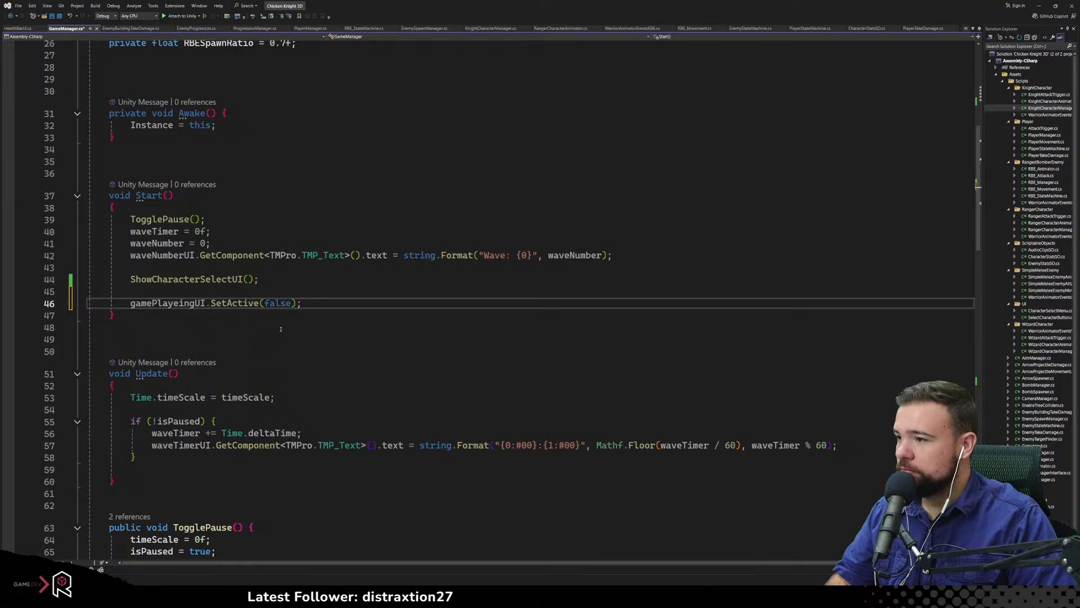
key("ctrl+z")
left_click(435, 338)
scroll(382, 328, "down", 20)
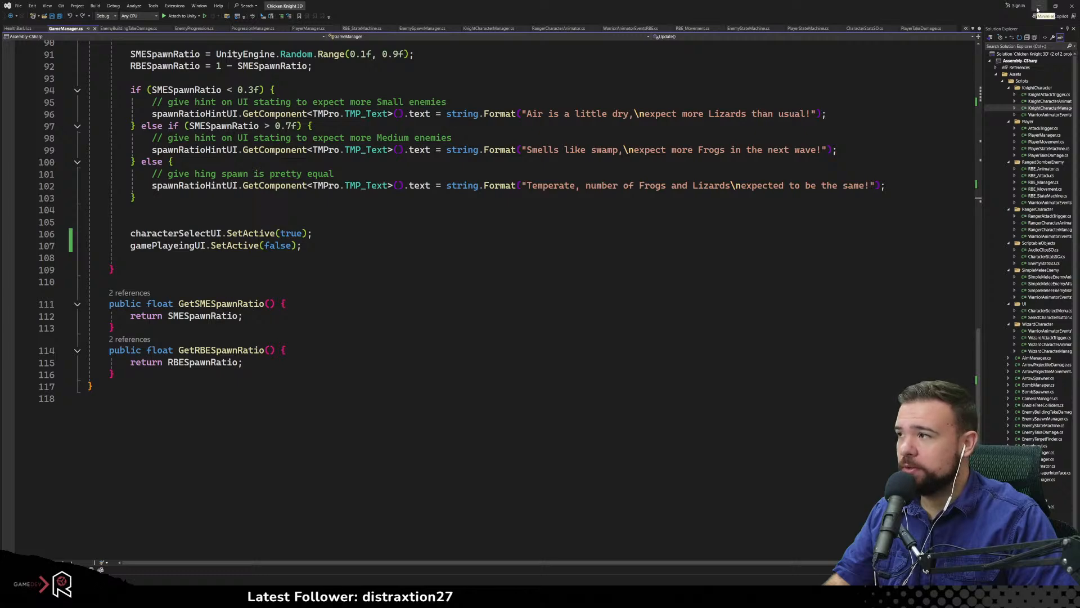
Switch to Unity, activate the CharacterSelectMenu object and frame it in the scene
left_click(1038, 7)
left_click(66, 209)
left_click(75, 200)
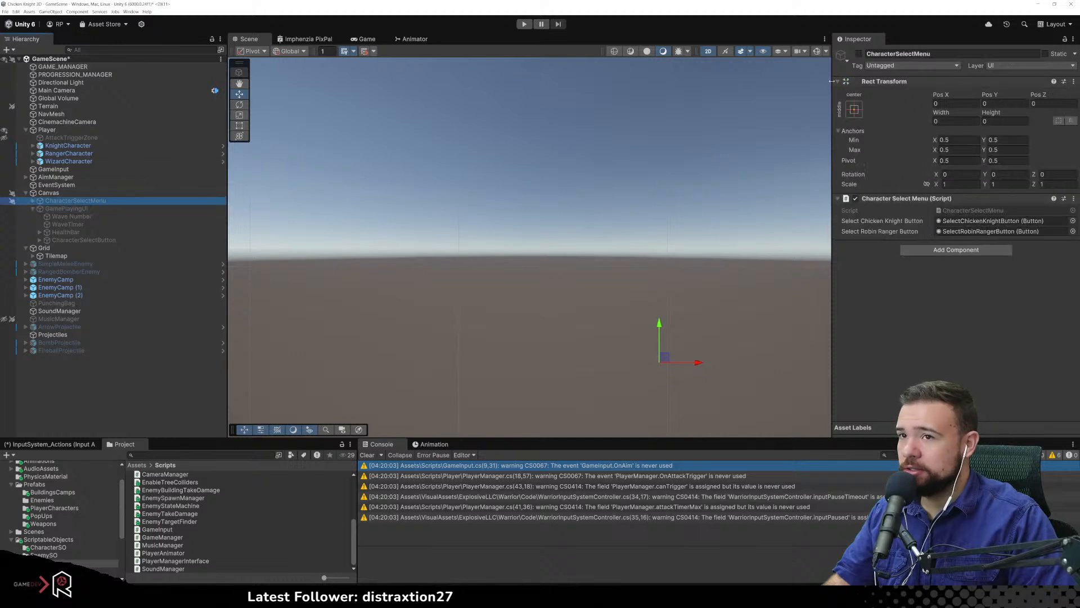
left_click(860, 56)
key("f")
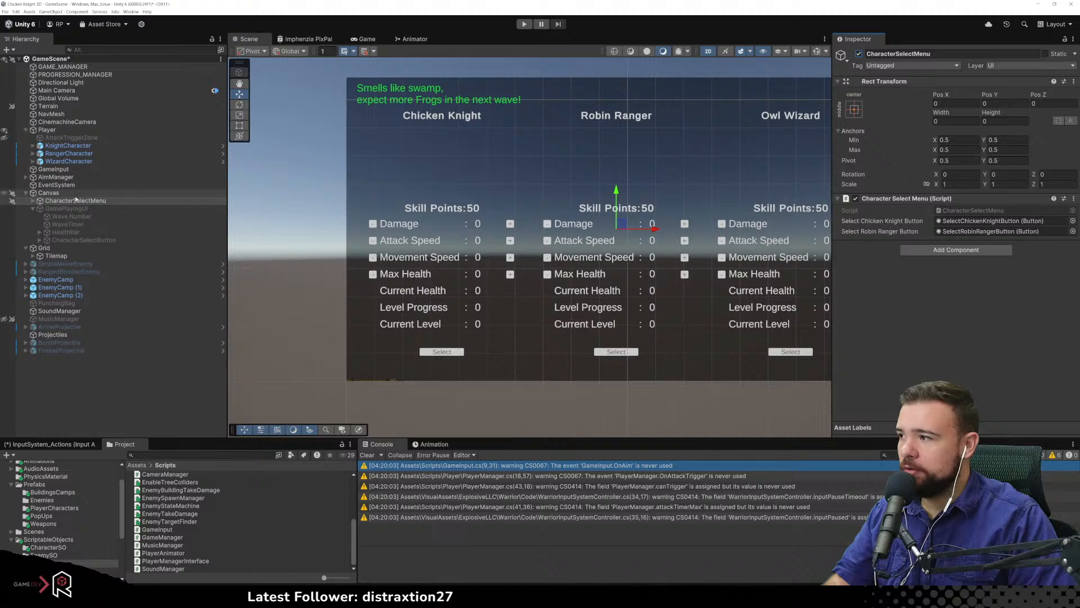
Expand CharacterSelectMenu and ChickenKnightUI, and examine the On Click events of SelectChickenKnightButton
left_click(33, 200)
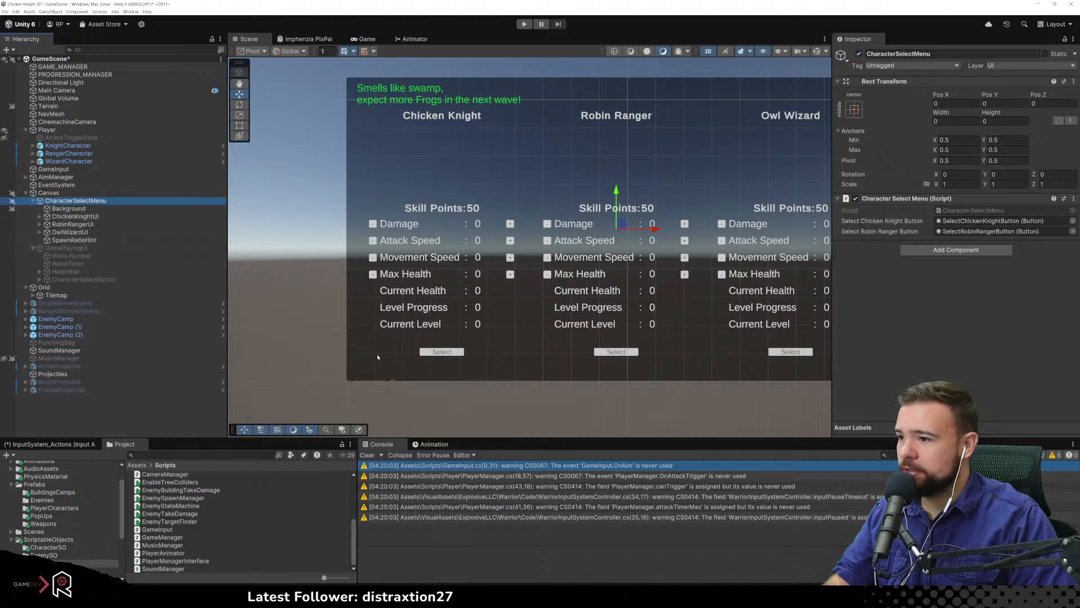
left_click(425, 353)
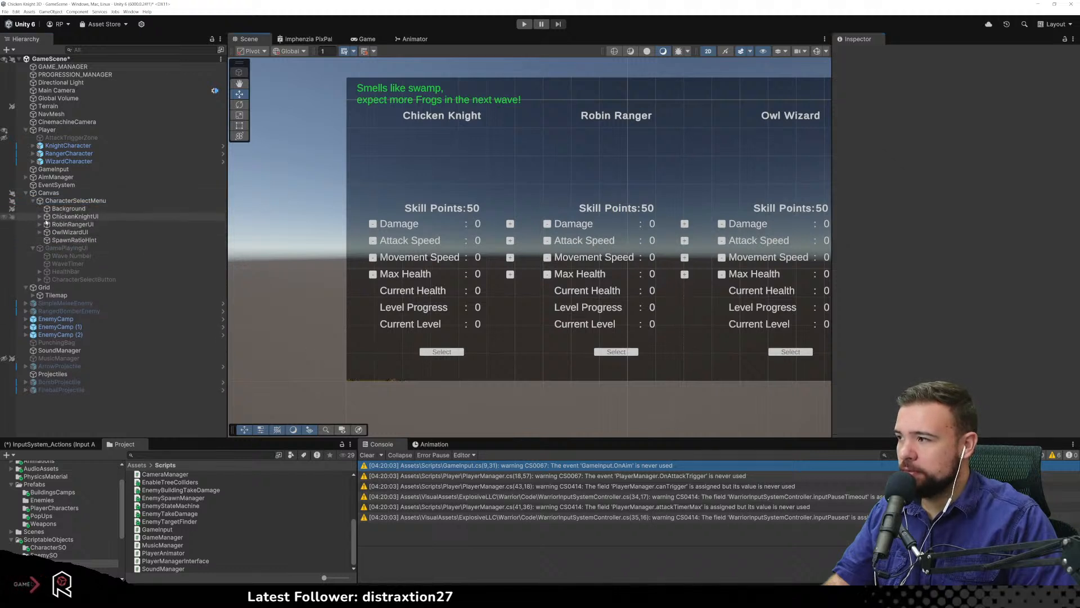
left_click(39, 216)
left_click(90, 247)
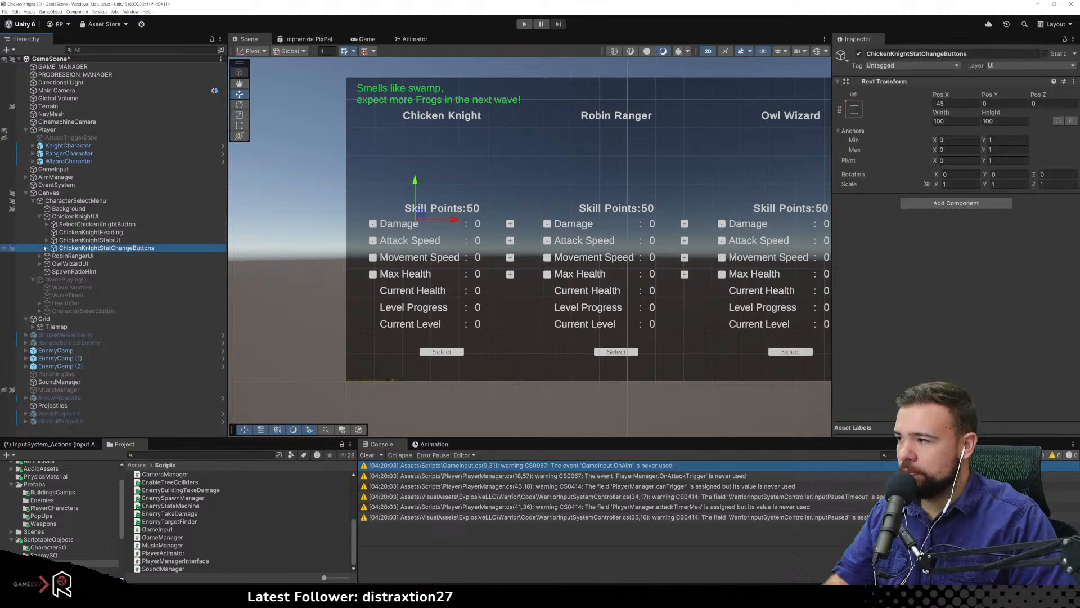
left_click(79, 232)
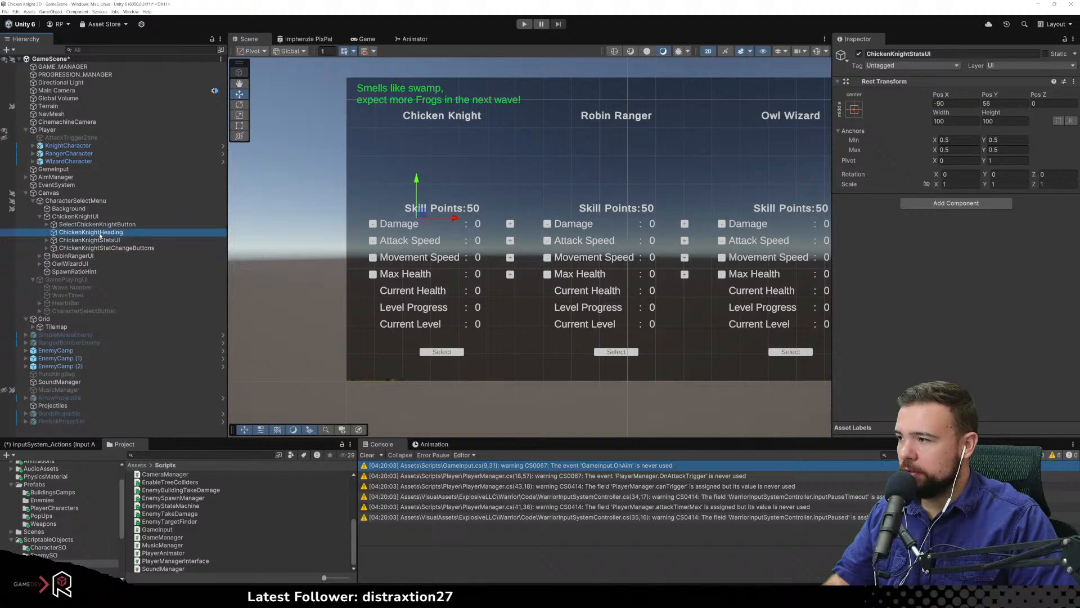
left_click(456, 365)
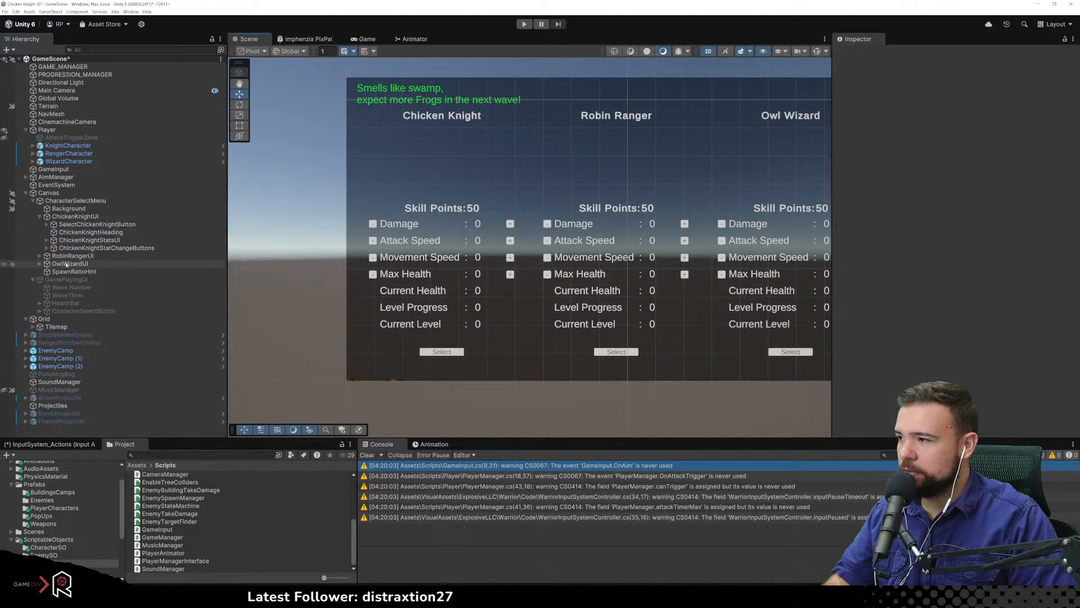
left_click(115, 225)
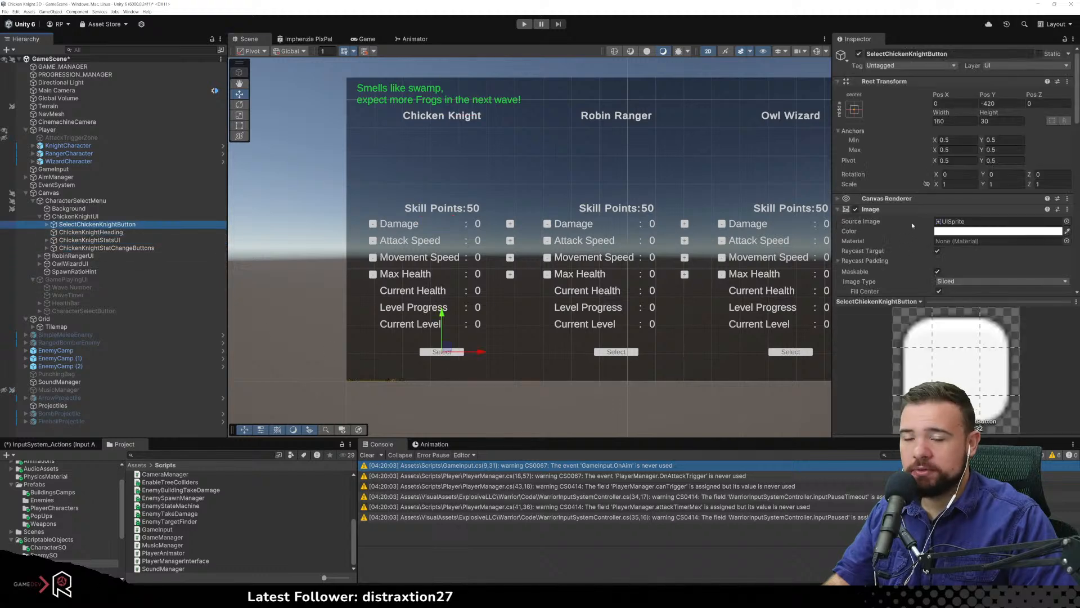
scroll(910, 232, "down", 15)
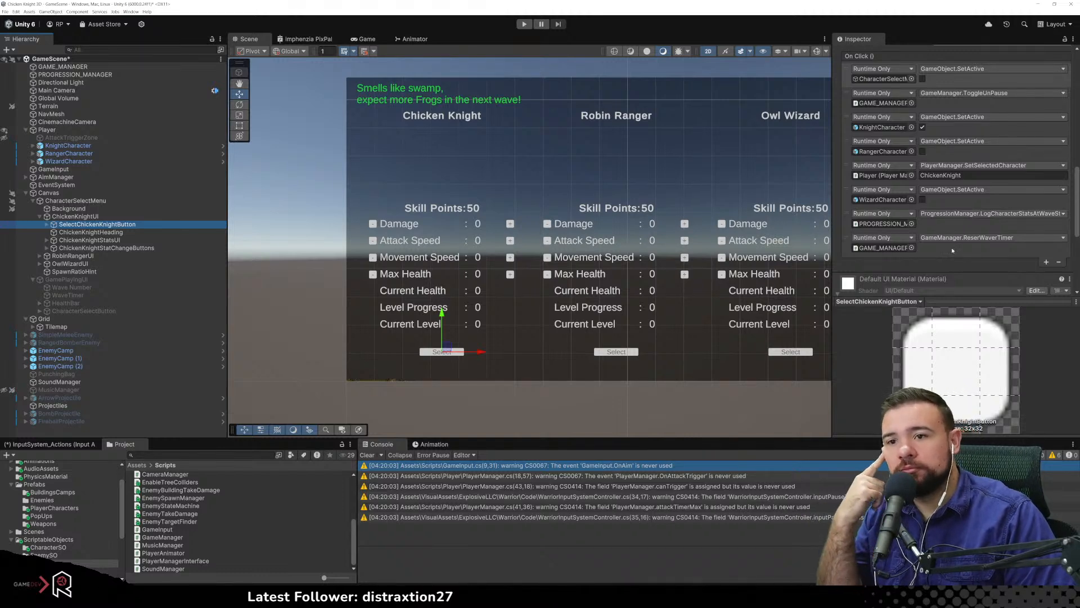
scroll(952, 250, "up", 1)
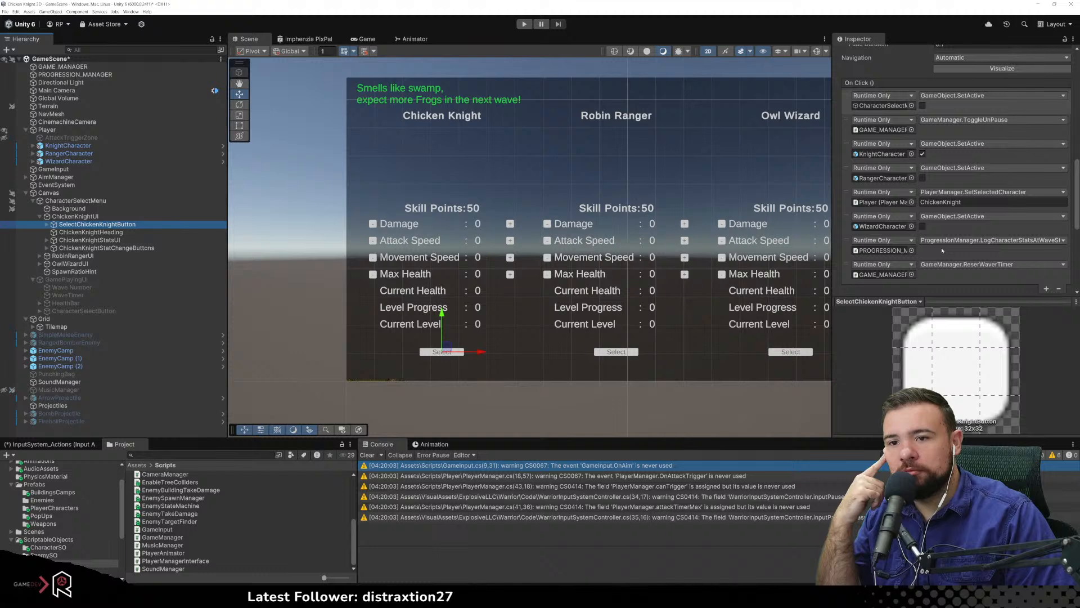
scroll(942, 250, "down", 1)
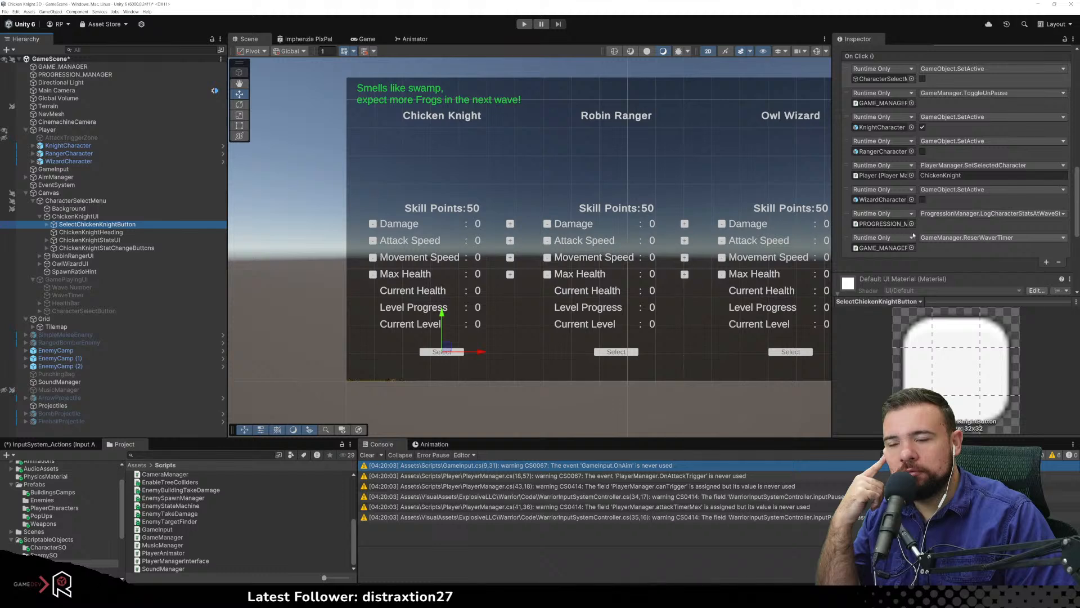
Open the GameManager script and correct the spelling of the gamePlayeingUI field declaration to gamePlayingUI
left_click(144, 67)
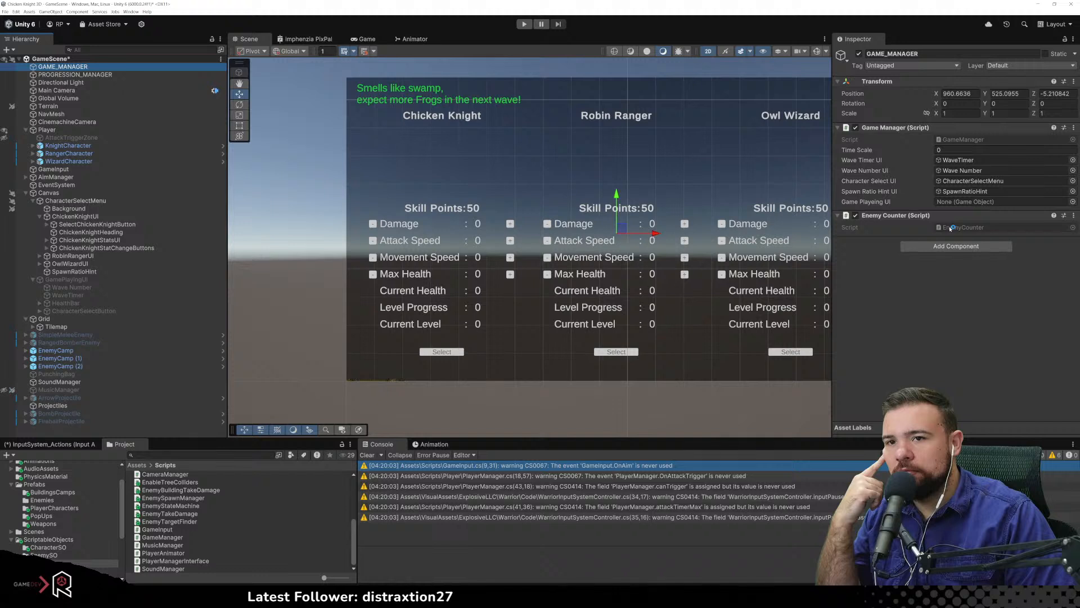
left_click(888, 202)
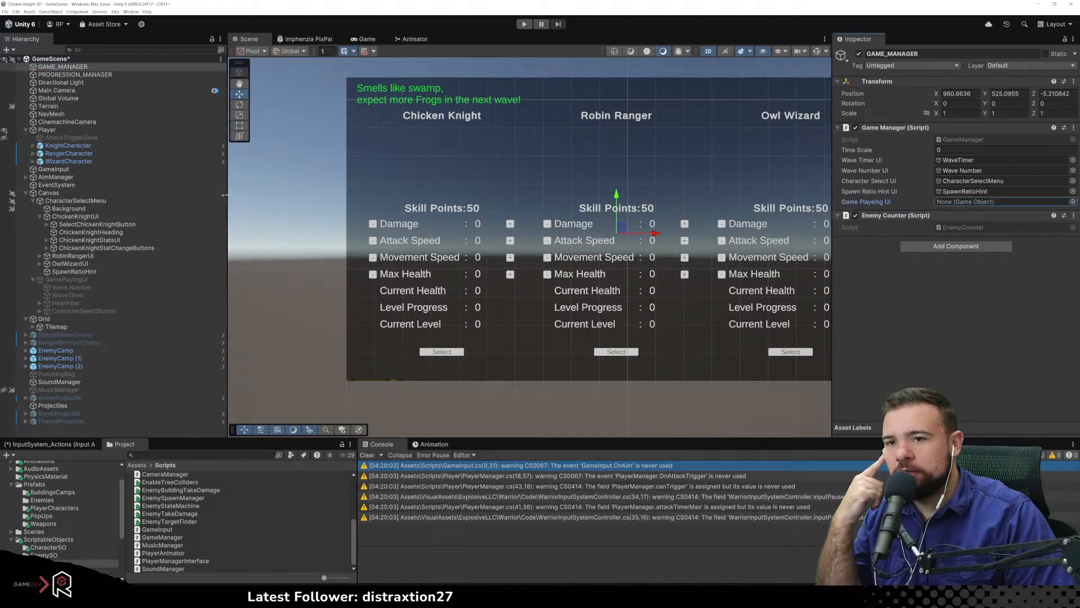
double_click(162, 537)
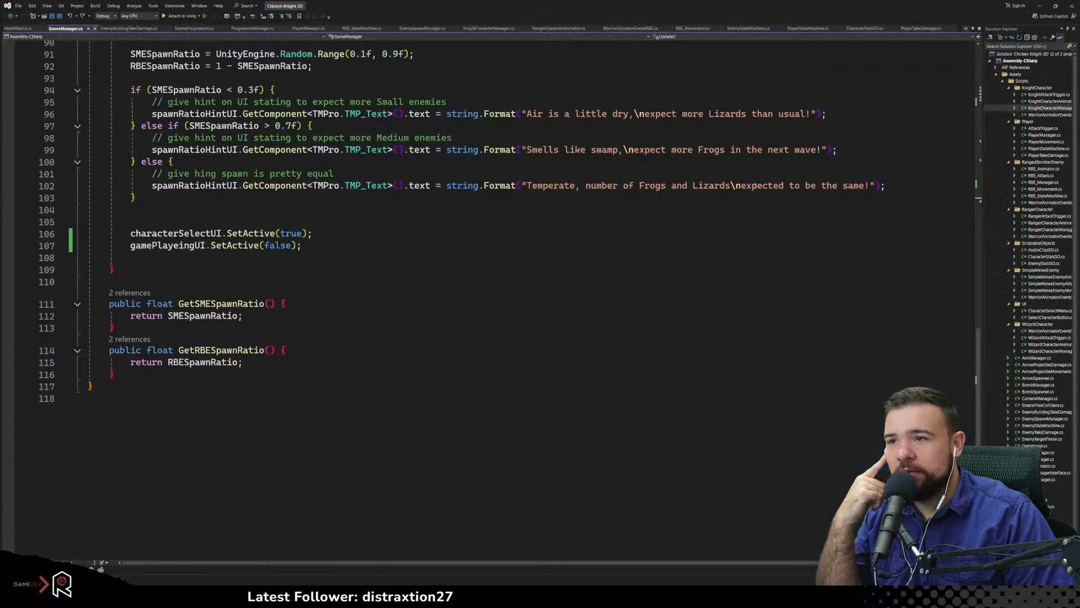
scroll(311, 232, "up", 20)
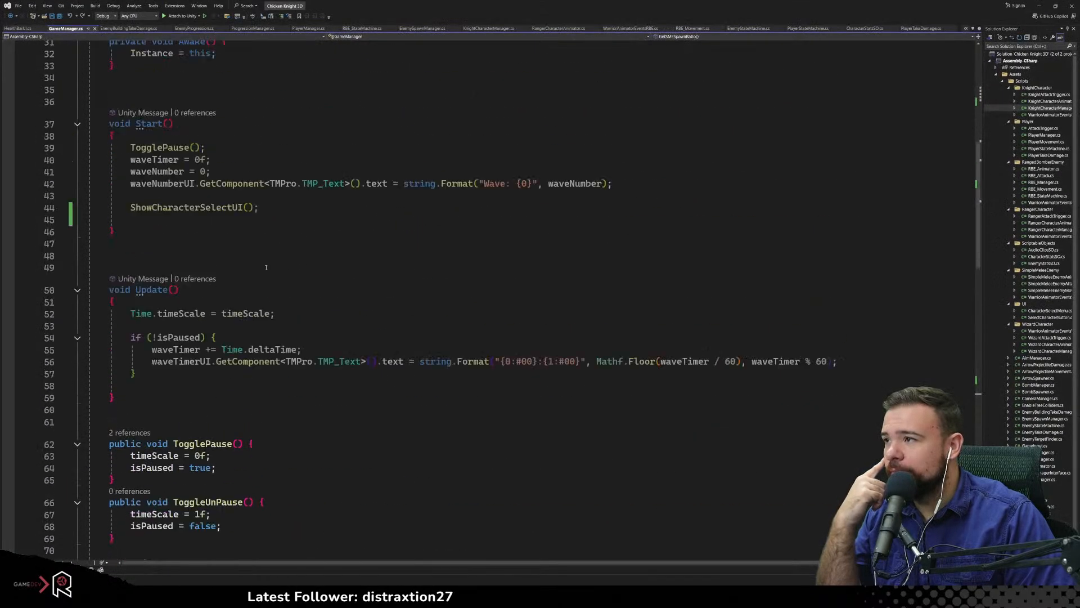
left_click(325, 184)
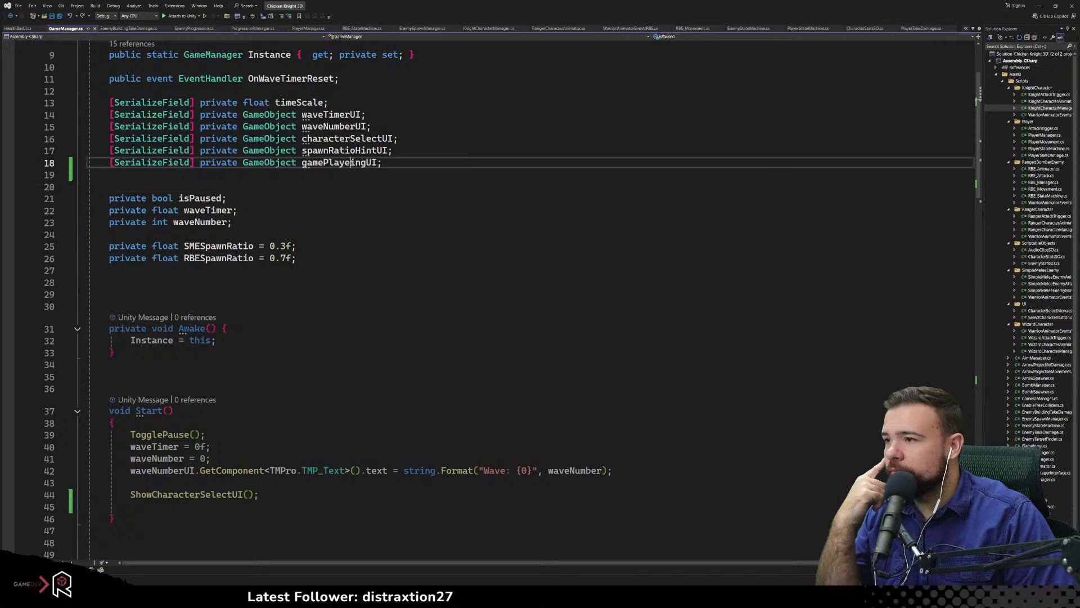
left_click(345, 162)
key("Delete")
left_click(349, 221)
Correct the misspelled gamePlayeingUI reference in ShowCharacterSelectUI to gamePlayingUI
scroll(349, 212, "down", 12)
scroll(321, 212, "down", 4)
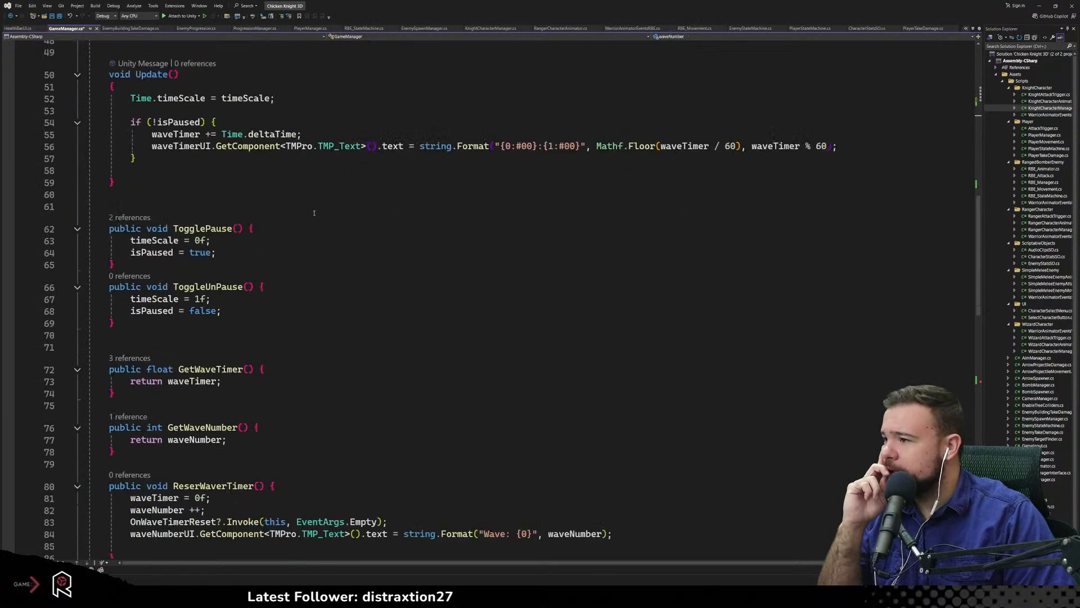
scroll(310, 213, "down", 5)
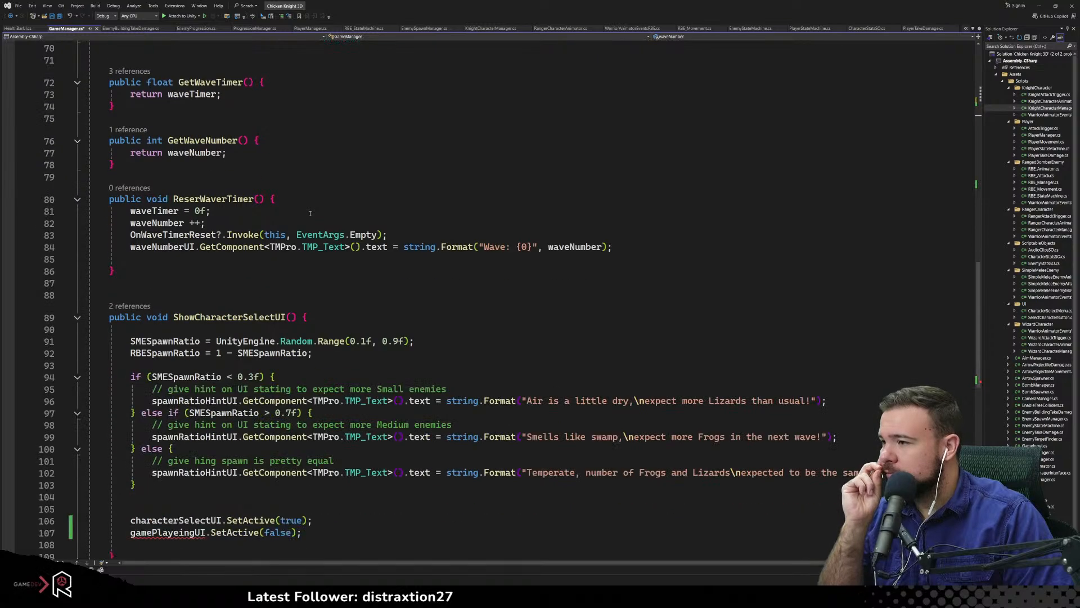
left_click(169, 259)
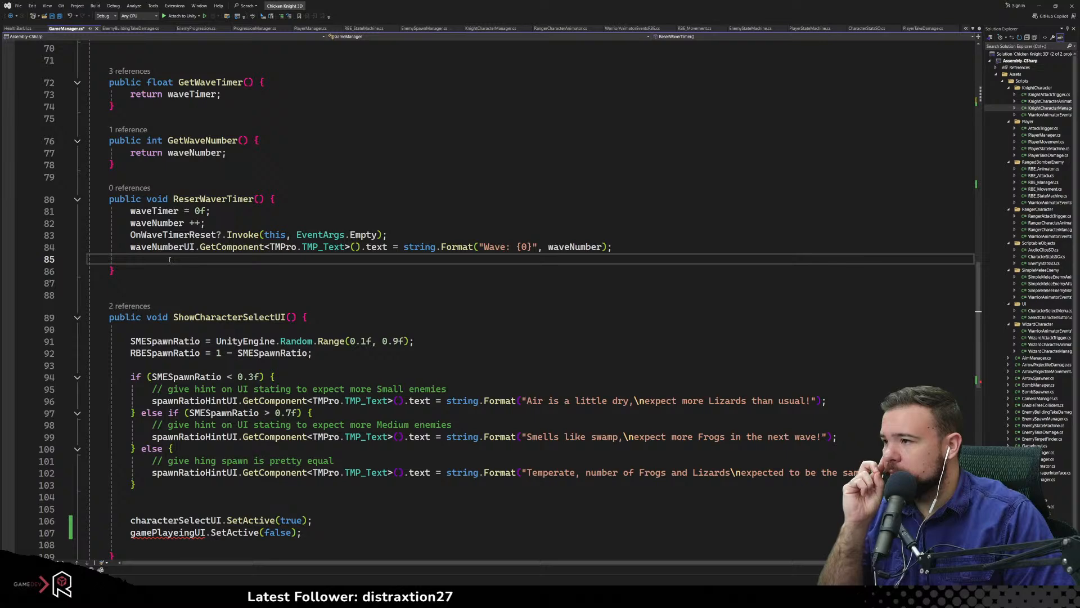
scroll(208, 271, "down", 2)
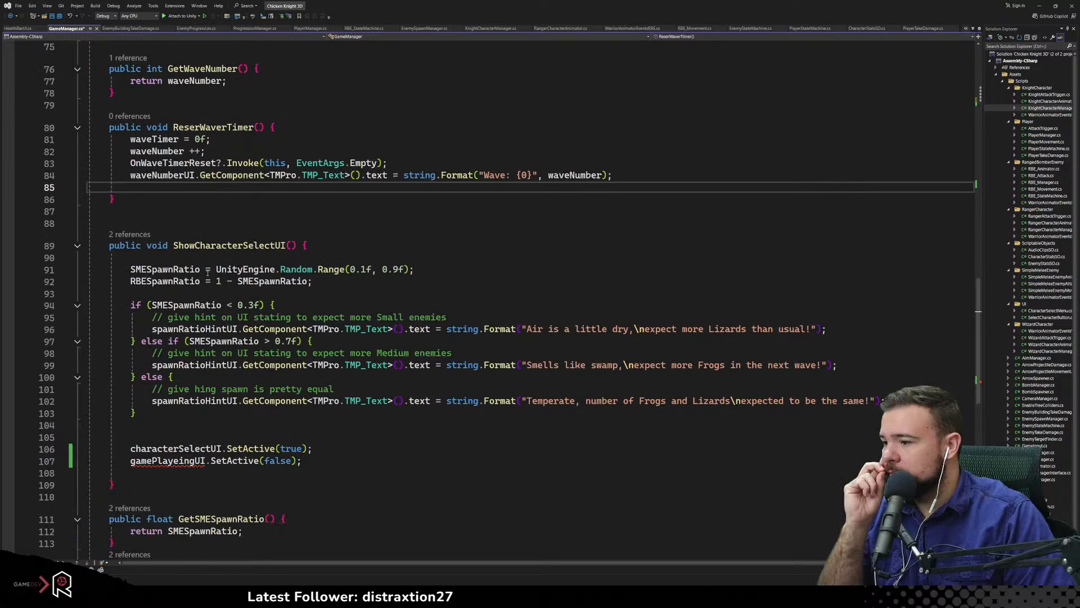
left_click(173, 460)
key("Delete")
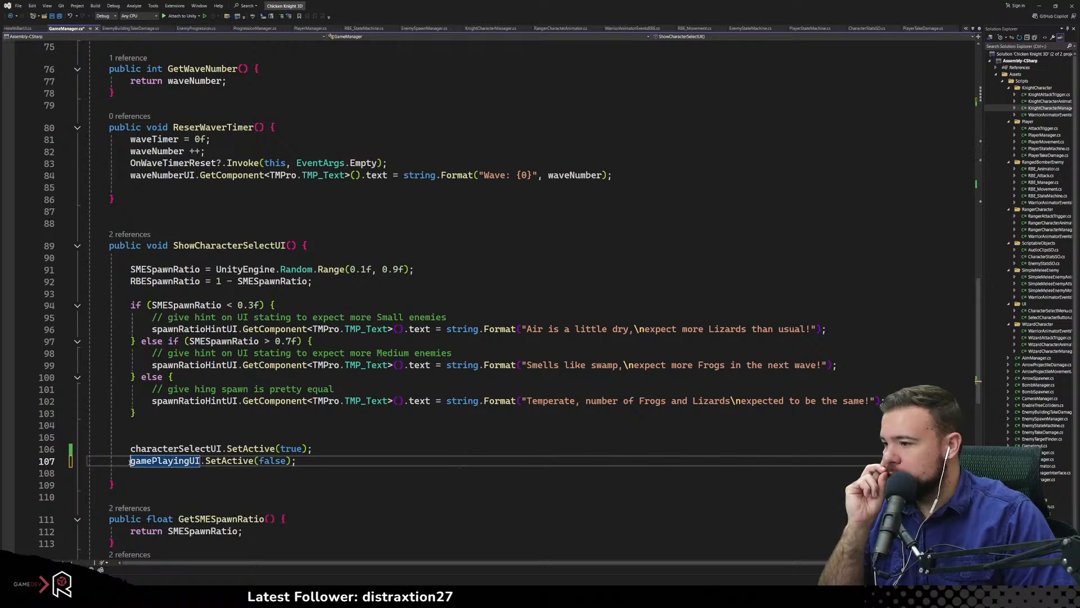
Copy the gamePlayingUI.SetActive line to the end of ReserWaverTimer, change its argument to true, and save the script
key("shift+End")
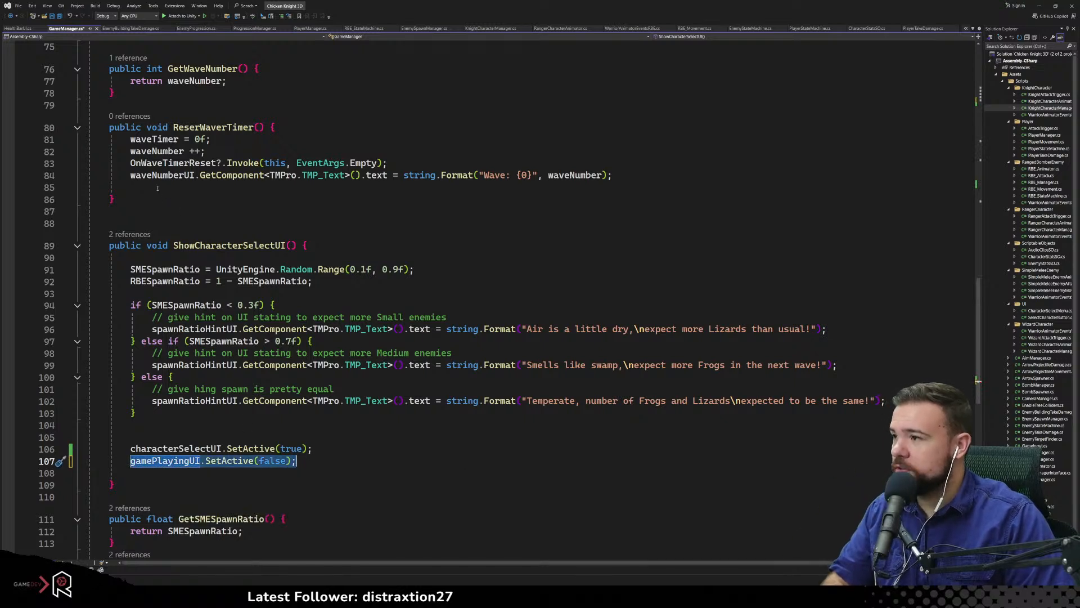
key("ctrl+c")
left_click(159, 191)
key("ctrl+v")
double_click(263, 187)
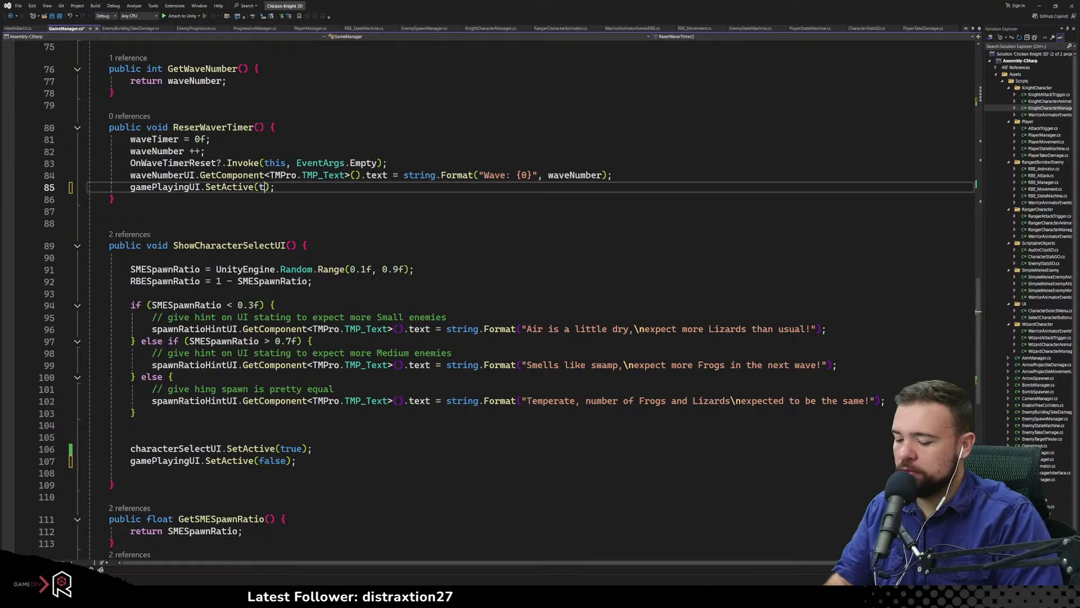
type("true")
key("Escape")
left_click(293, 148)
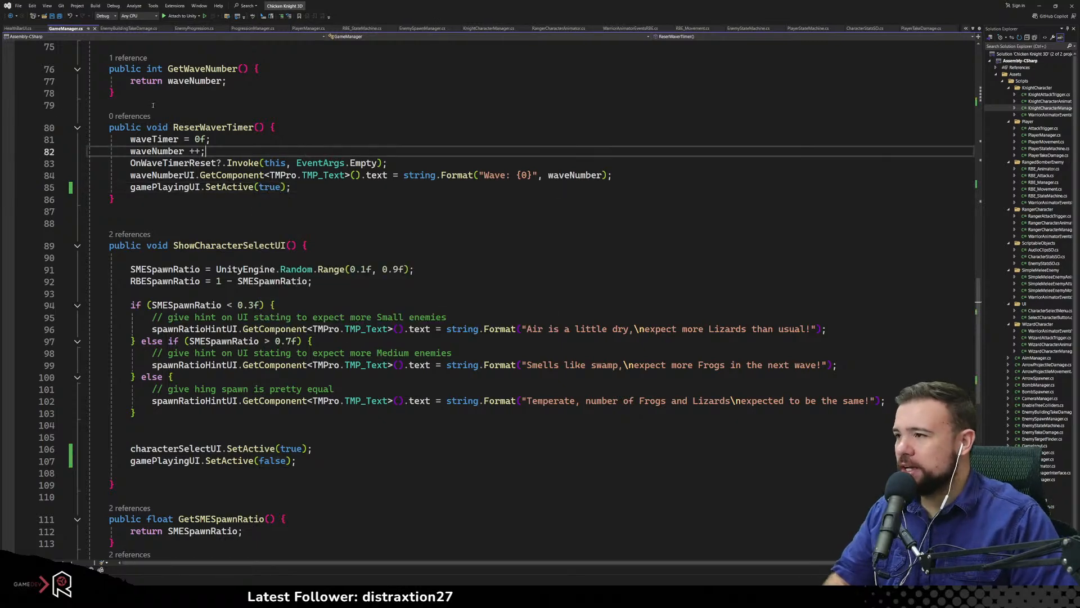
scroll(226, 135, "down", 5)
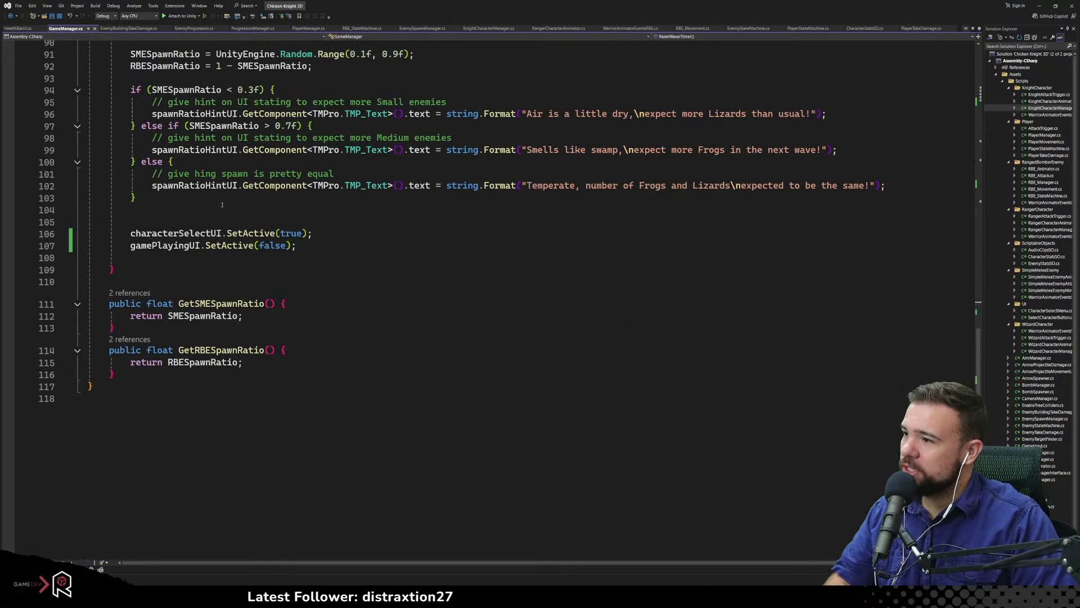
scroll(220, 273, "up", 18)
scroll(219, 272, "up", 5)
left_click(434, 256)
scroll(434, 255, "up", 7)
left_click(469, 218)
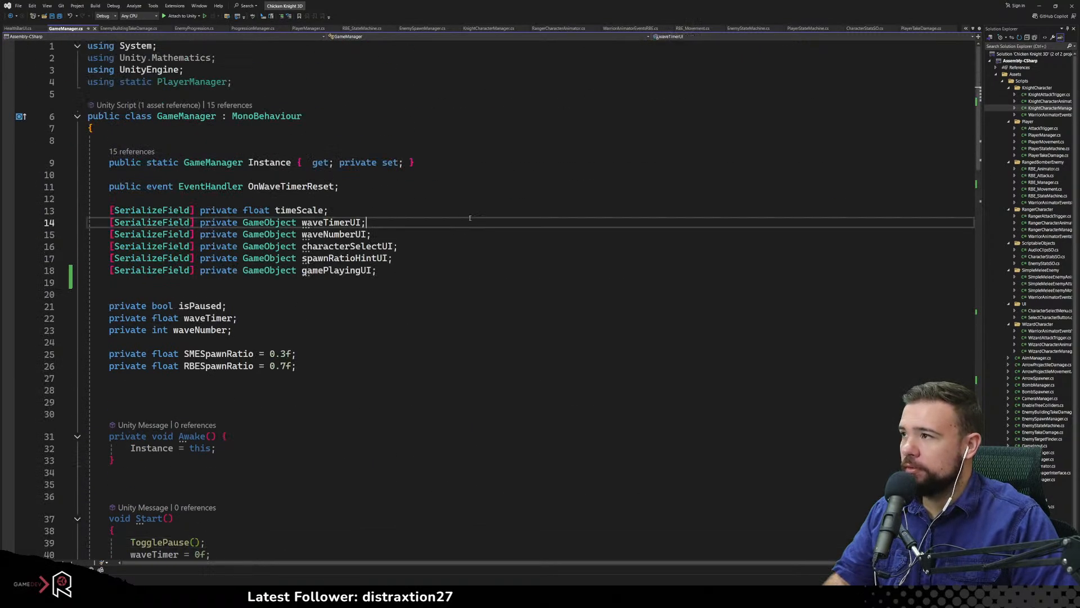
Switch to Unity, run the game to check the character selection screen and stop it
left_click(1040, 6)
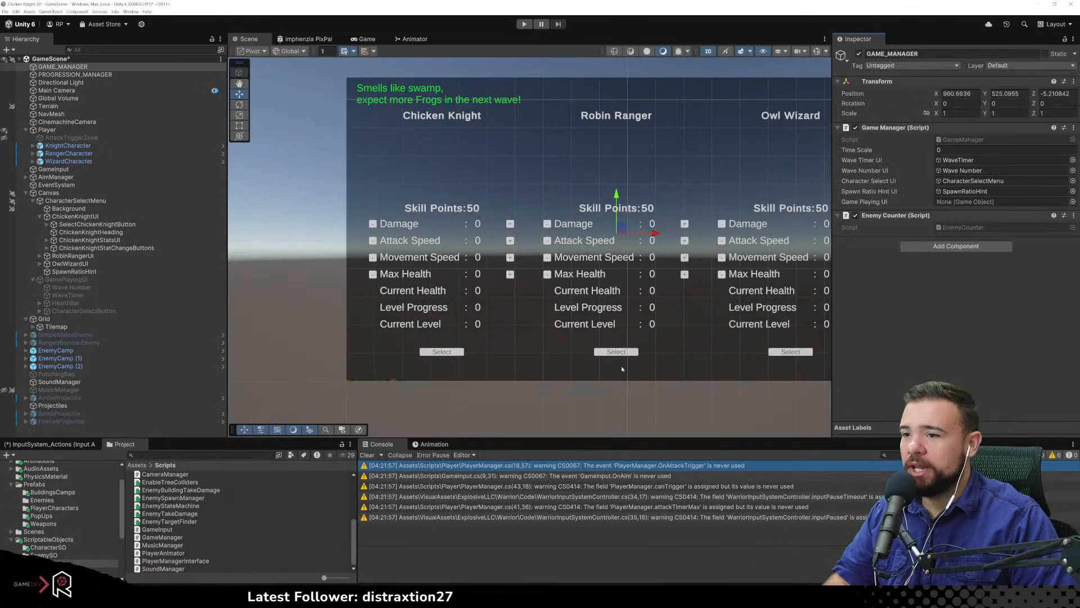
key("ctrl+p")
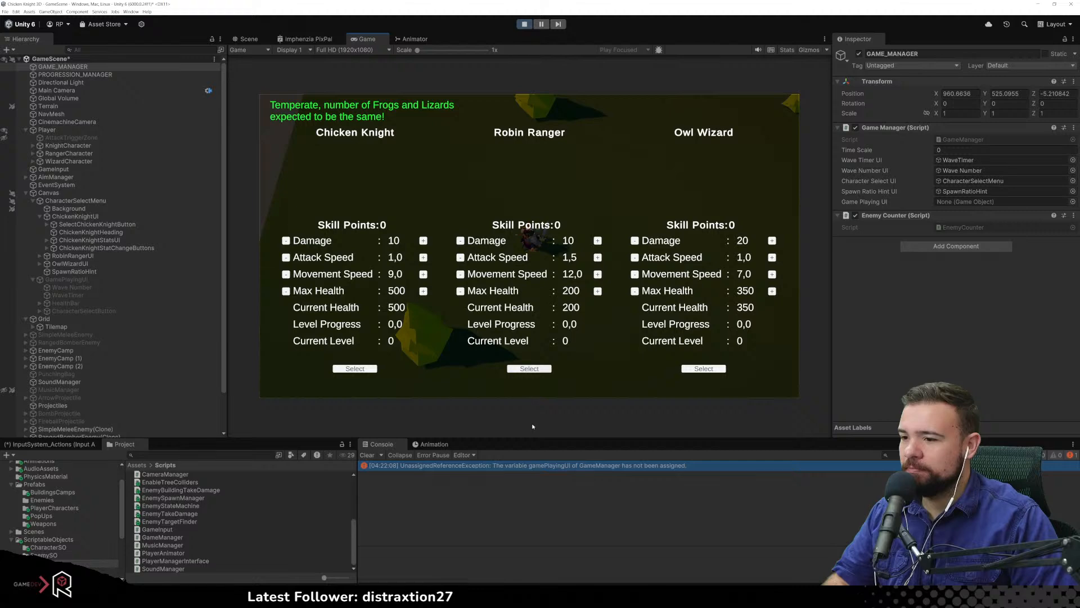
key("ctrl+p")
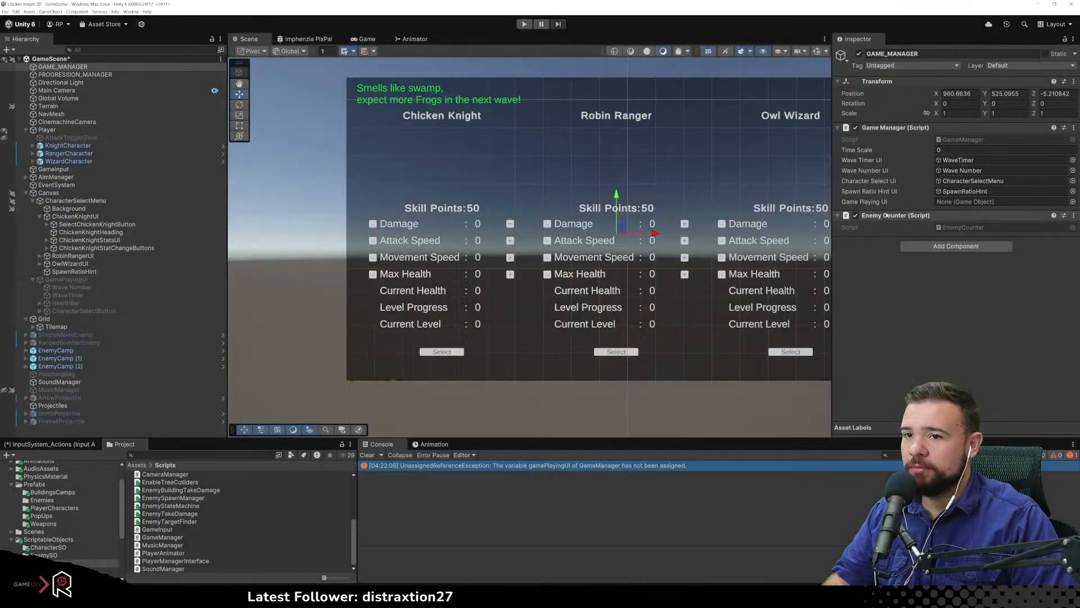
Assign the GamePlayingUI object to the Game Playing UI field of GAME_MANAGER and start the game
left_click_drag(62, 280, 962, 201)
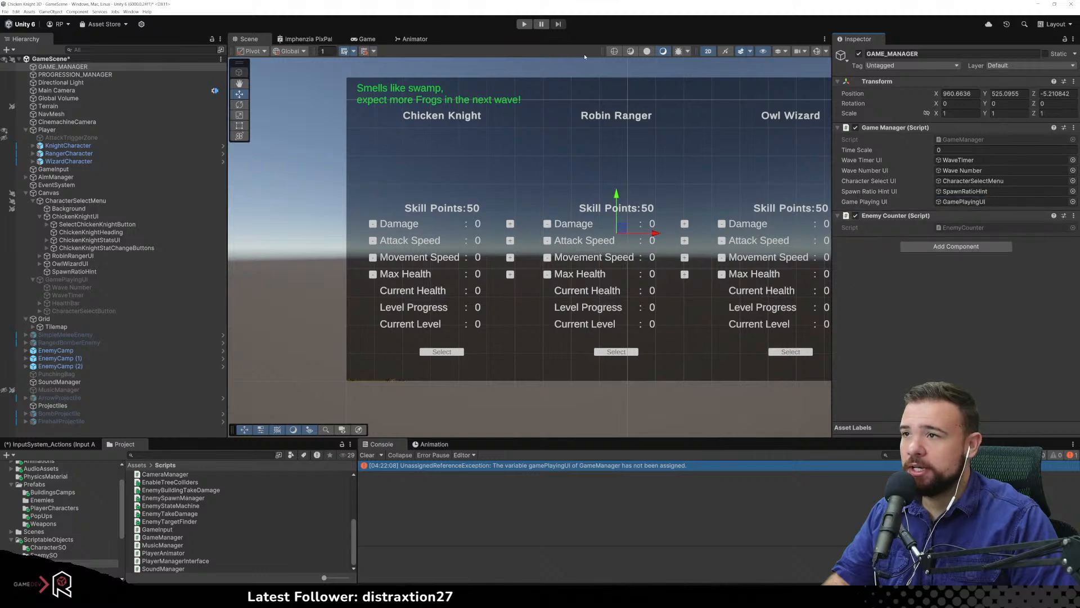
left_click(524, 25)
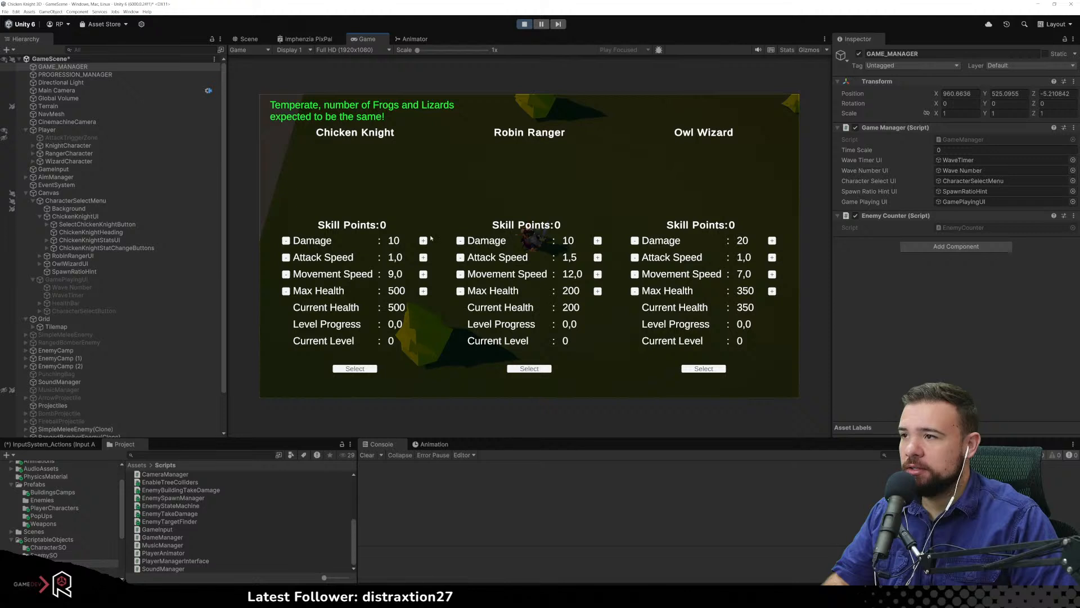
Select Robin Ranger and move the character across the terrain to the enemies to check the in-game UI and health bar
left_click(529, 369)
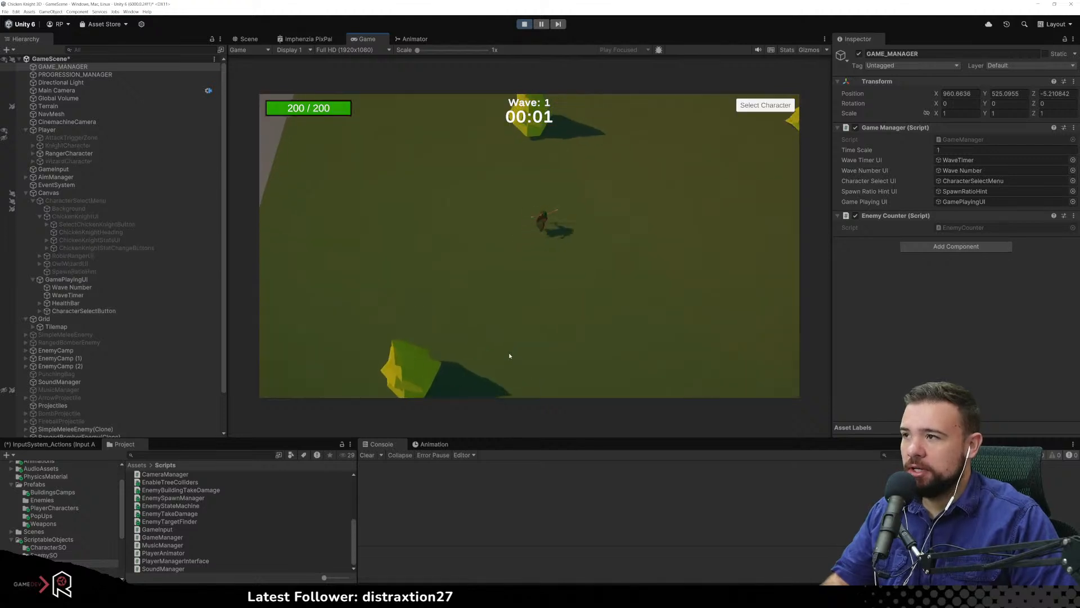
key("w")
key("d")
key("w")
key("a")
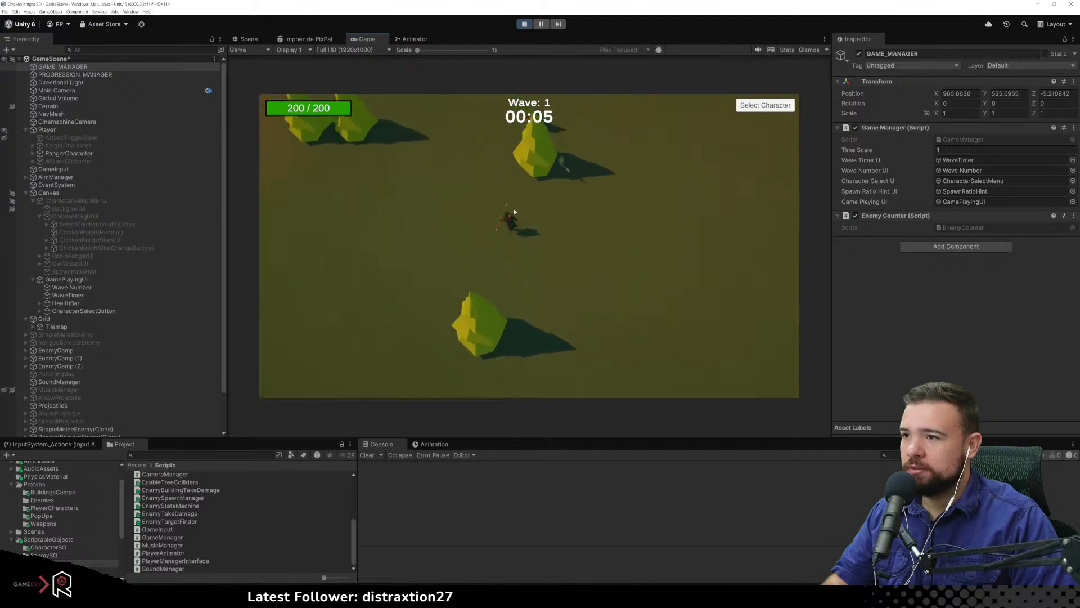
key("d")
key("s")
key("w")
key("a")
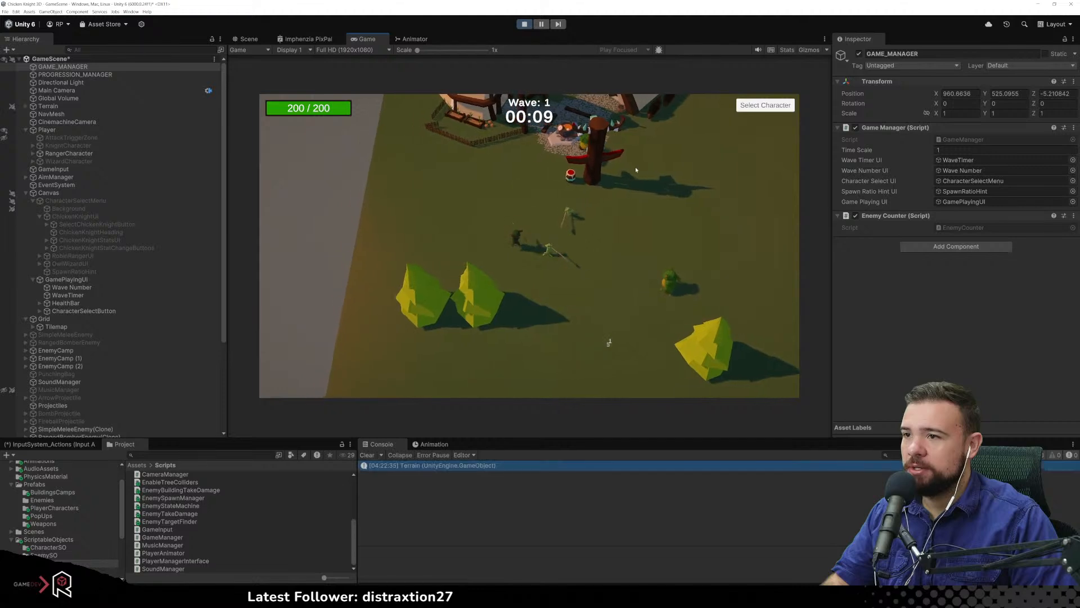
Playtest the Robin Ranger by moving around the enemy camp and its totem while fighting enemies, and stop play mode
key("w")
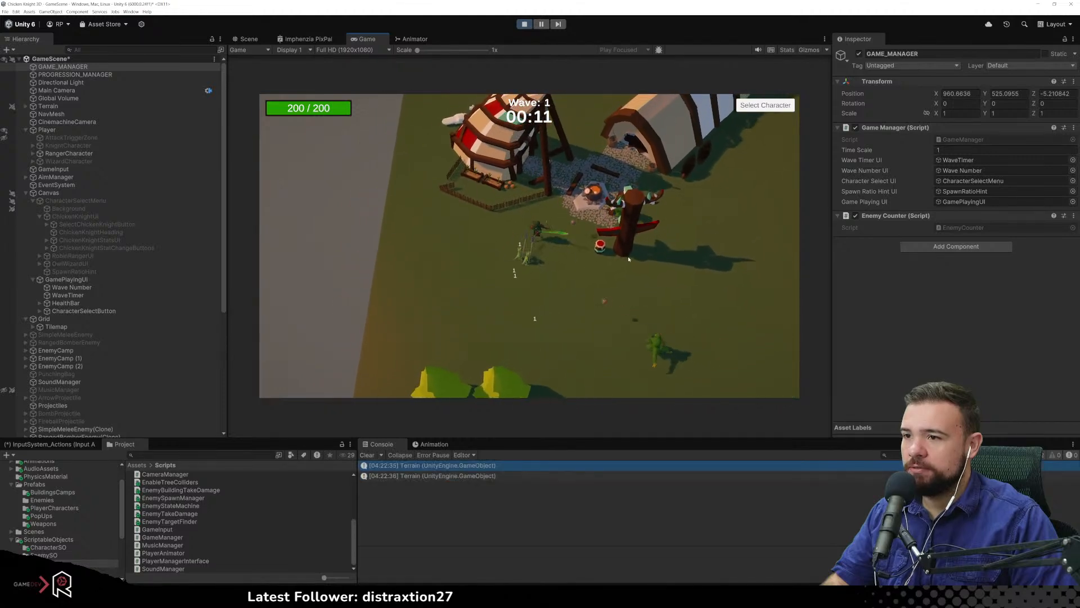
key("d")
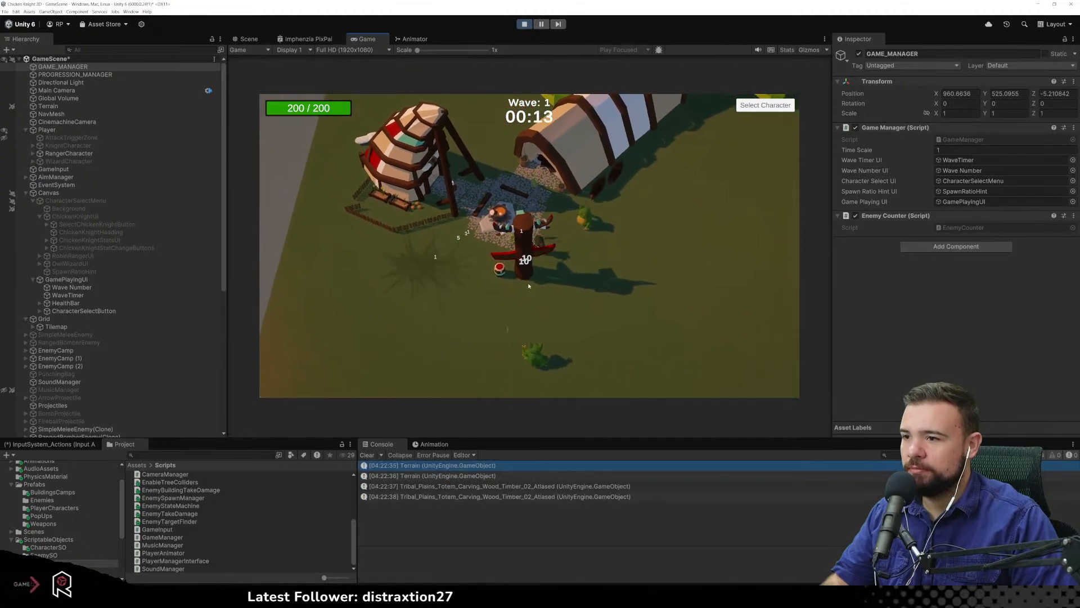
key("s")
key("d")
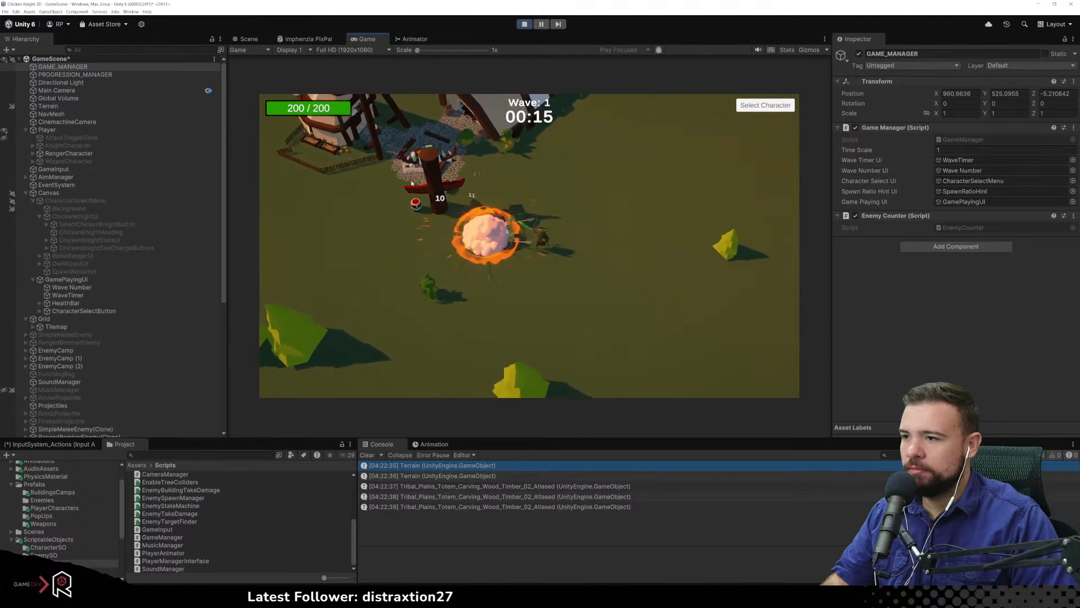
key("s")
key("d")
key("w")
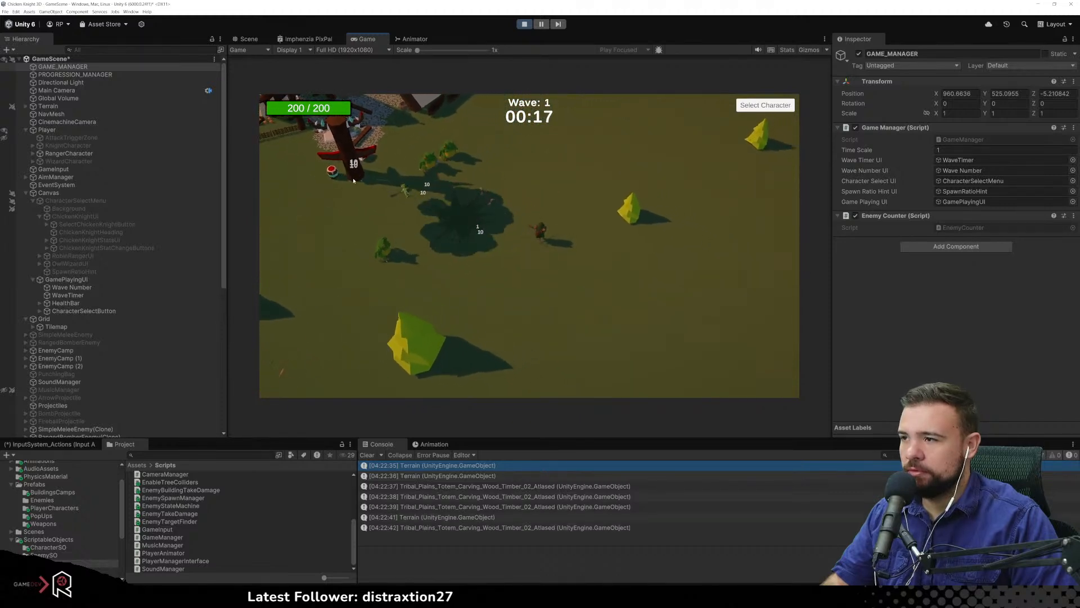
key("w")
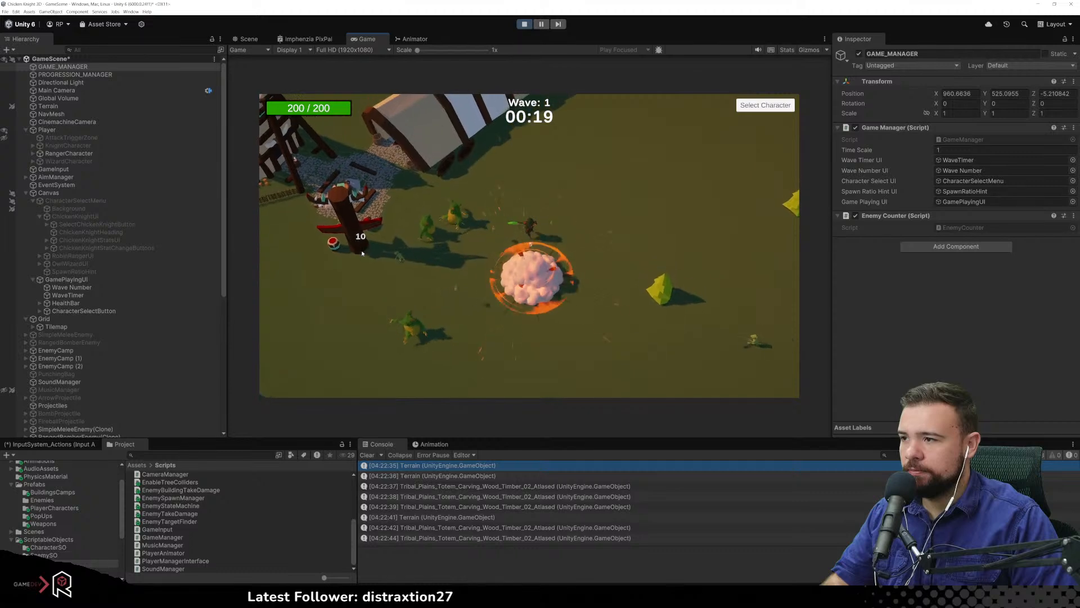
key("w")
key("d")
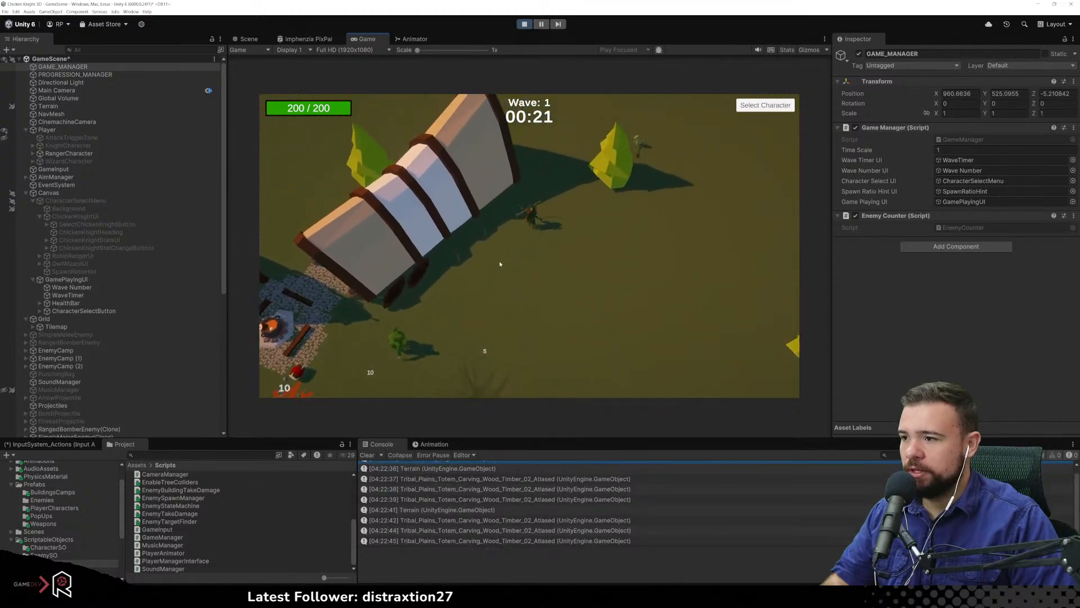
key("w")
key("w")
key("ctrl+p")
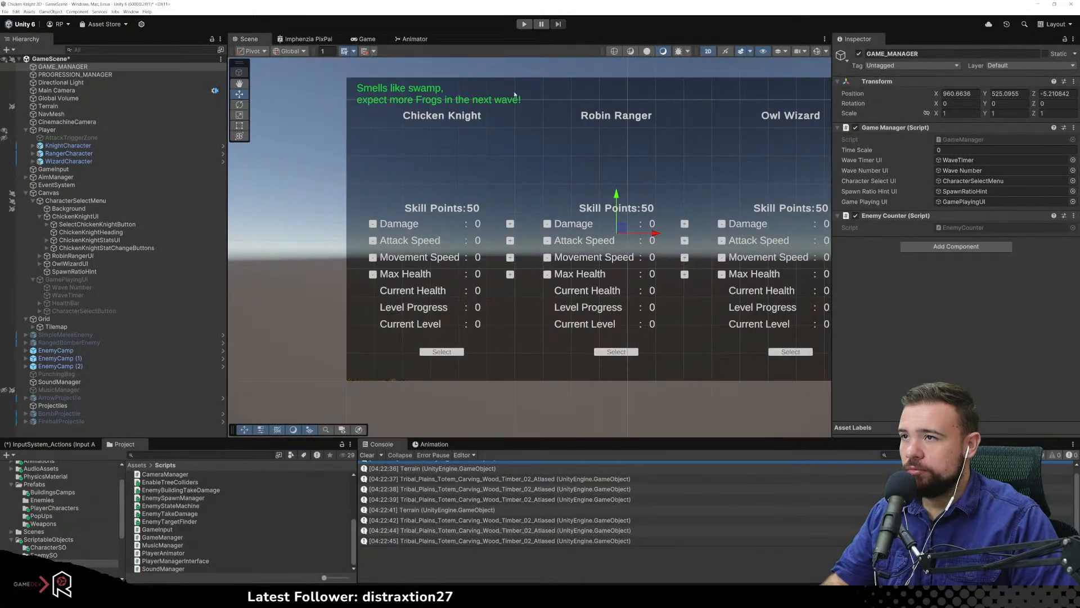
Start a new play session with the Chicken Knight and walk across the terrain toward the enemies
left_click(523, 25)
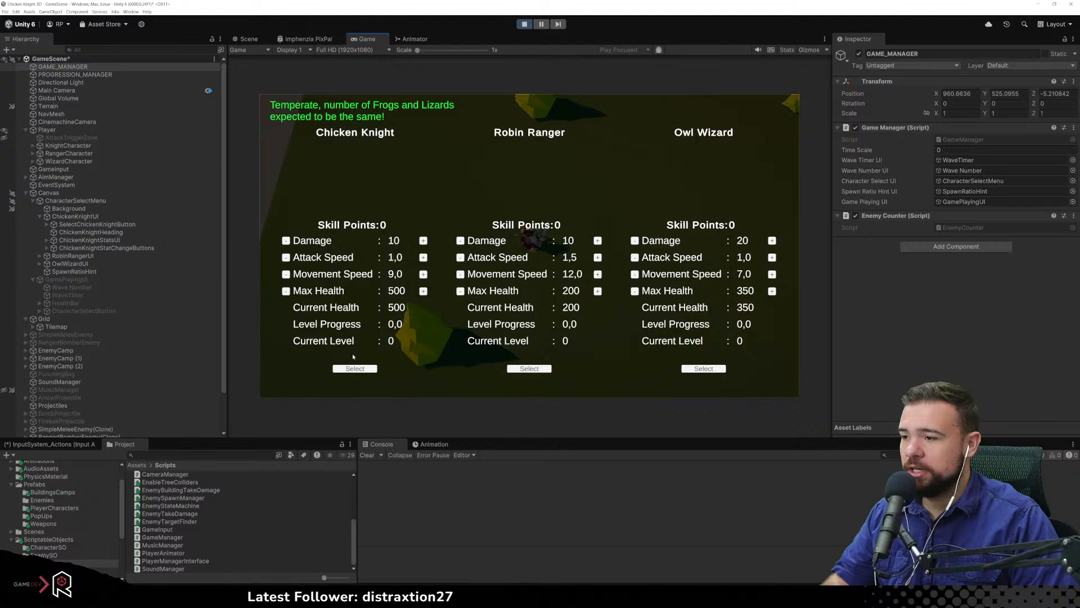
left_click(355, 369)
key("w")
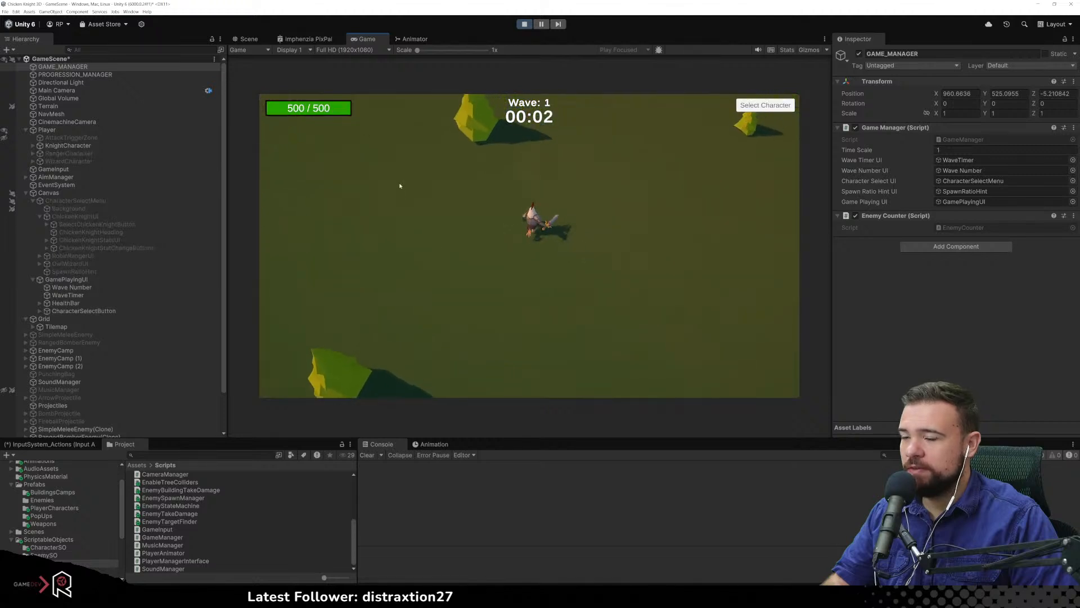
key("a")
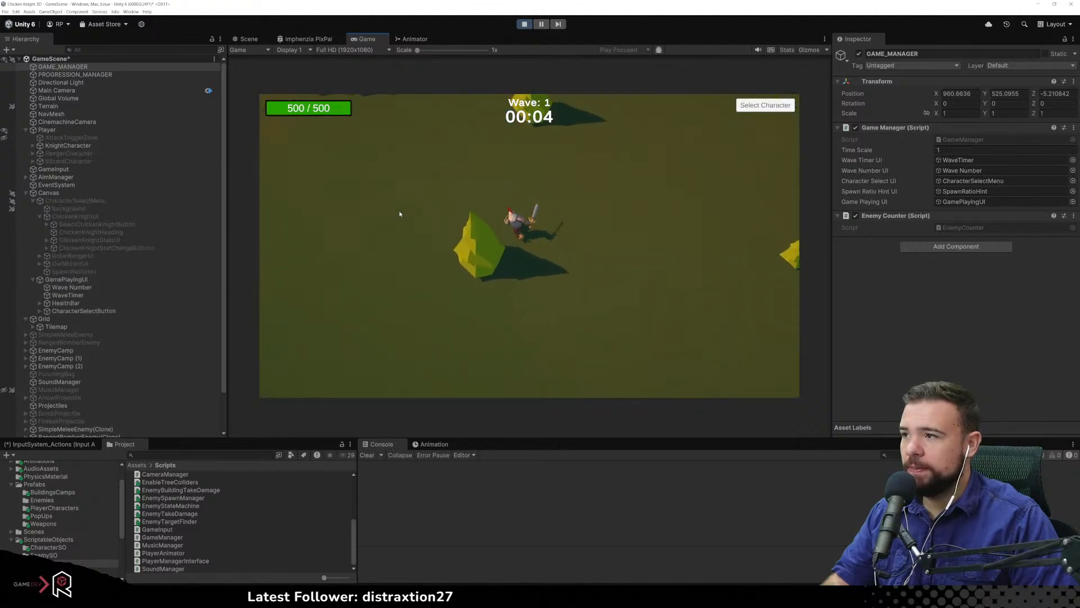
Test the Chicken Knight's sword attack on the enemies between the trees while advancing to the camp's totem
left_click(417, 167)
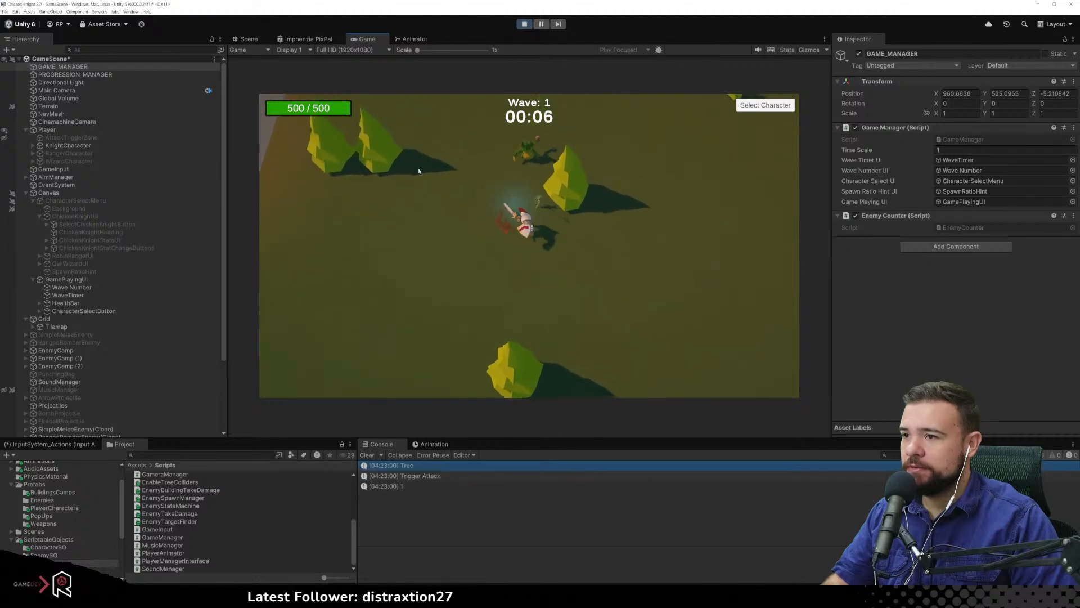
left_click(419, 169)
left_click(490, 176)
left_click(542, 203)
left_click(582, 220)
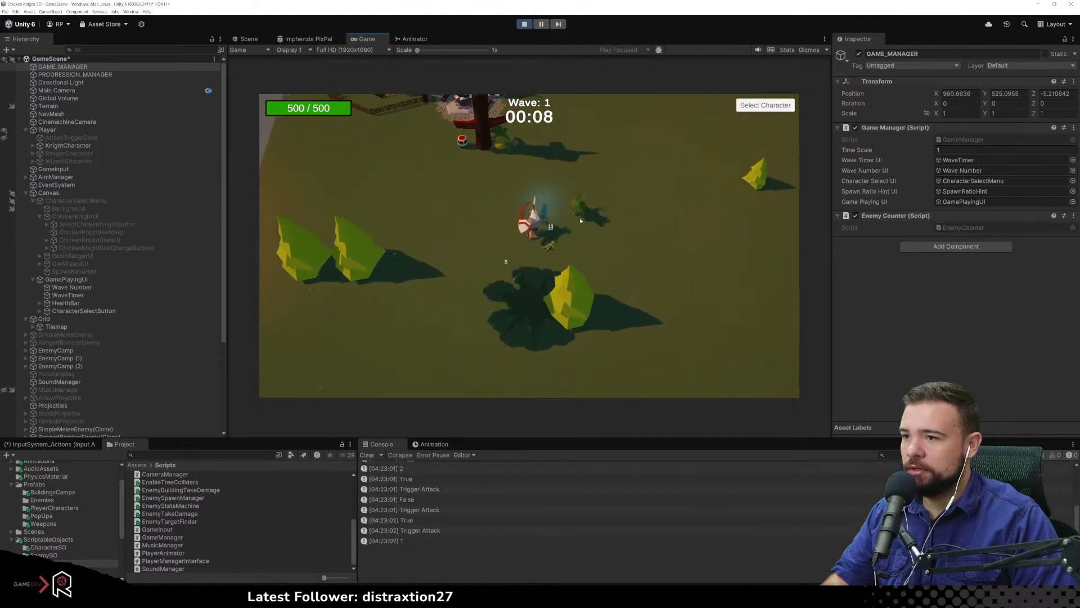
left_click(490, 217)
key("a")
left_click(471, 203)
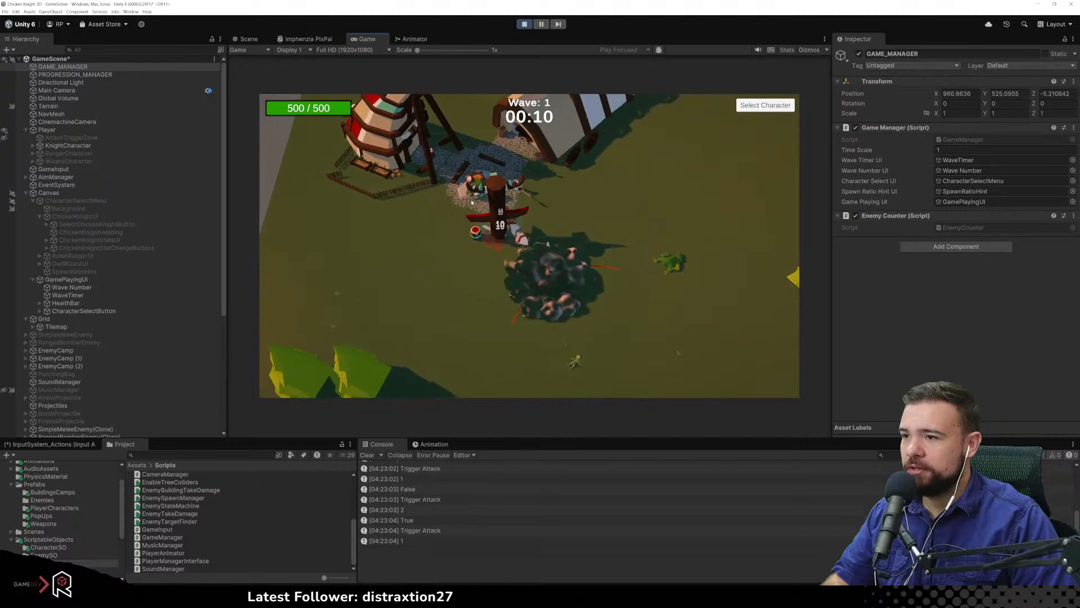
Test the knight's movement and attacks in all directions around the camp's totem, and stop play mode
key("s")
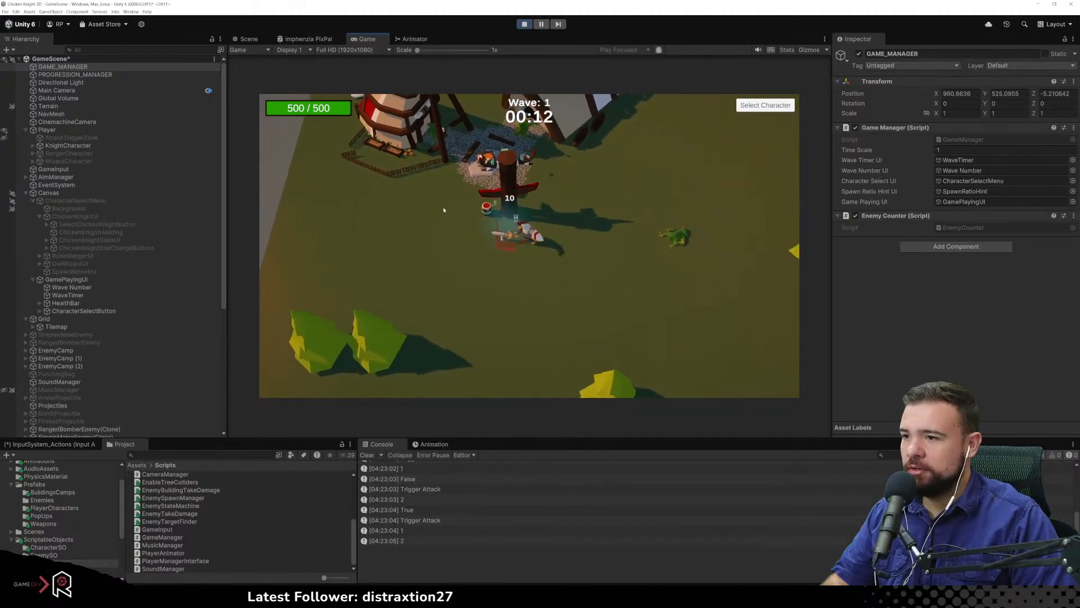
key("w")
key("a")
key("d")
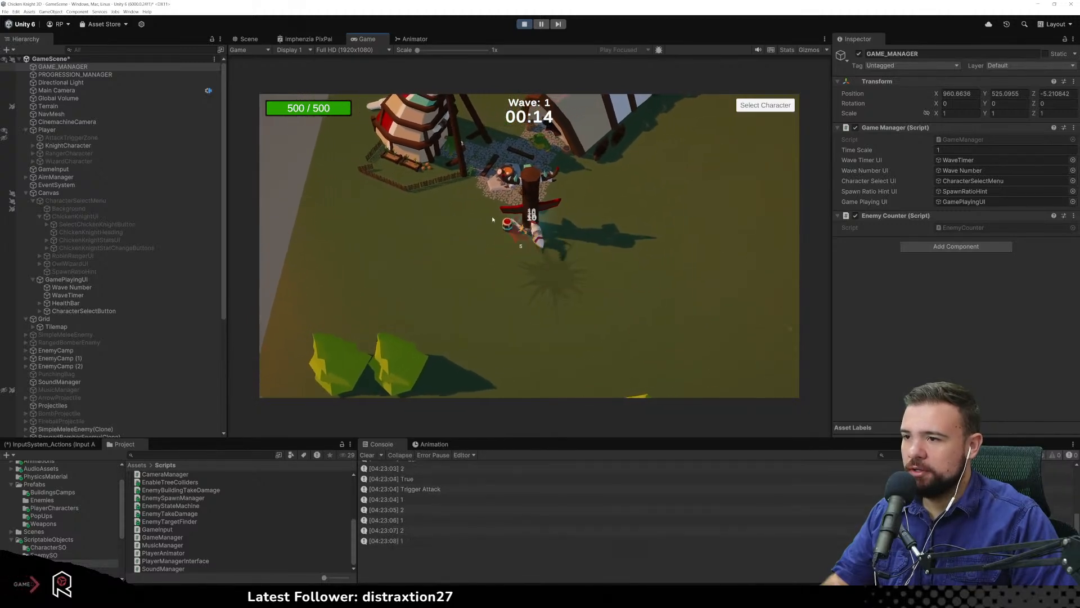
key("w")
key("a")
key("s")
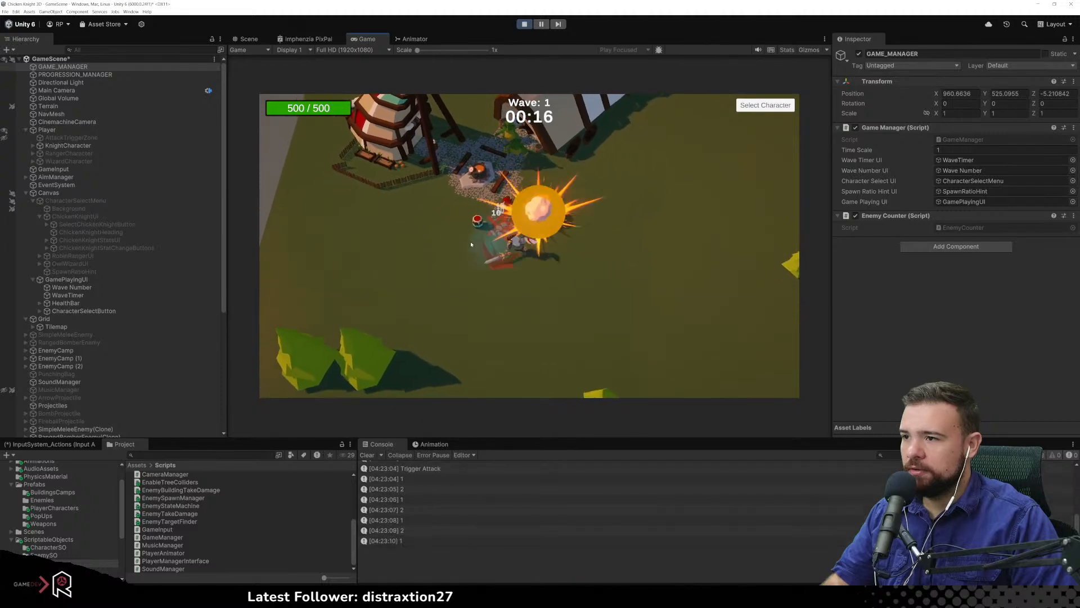
key("ctrl+p")
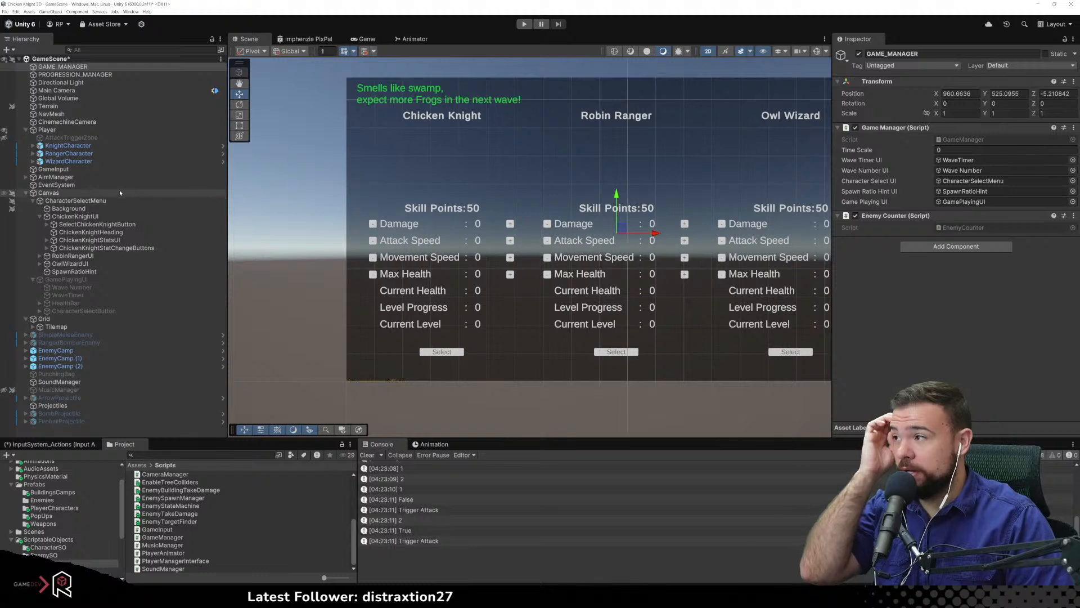
Examine the components of the Terrain, Global Volume, Player, GamePlayingUI and KnightCharacter objects, including KnightCharacter's child objects
left_click(128, 107)
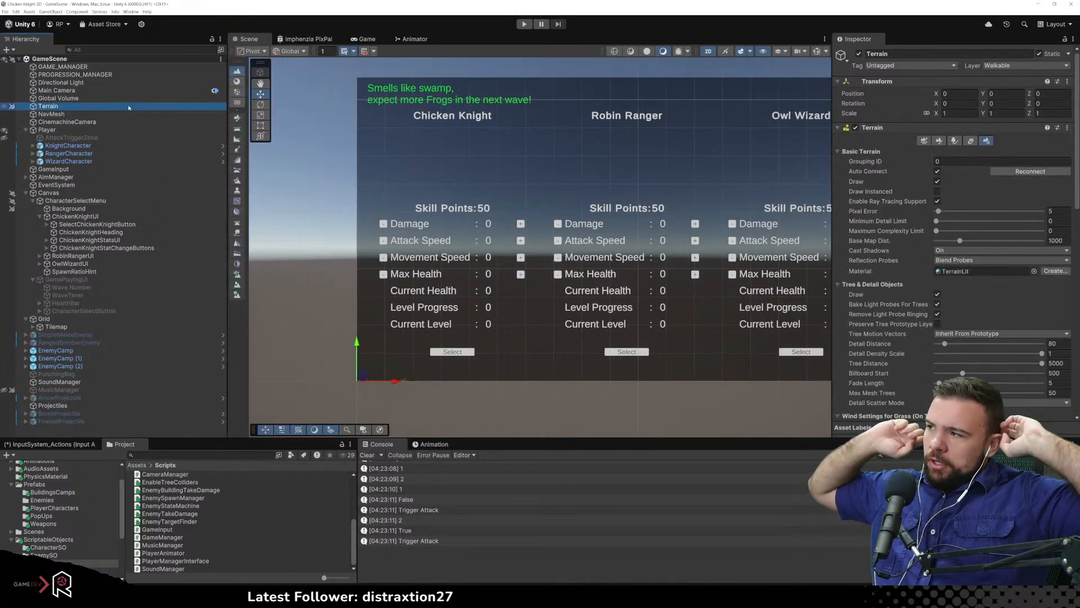
left_click(102, 99)
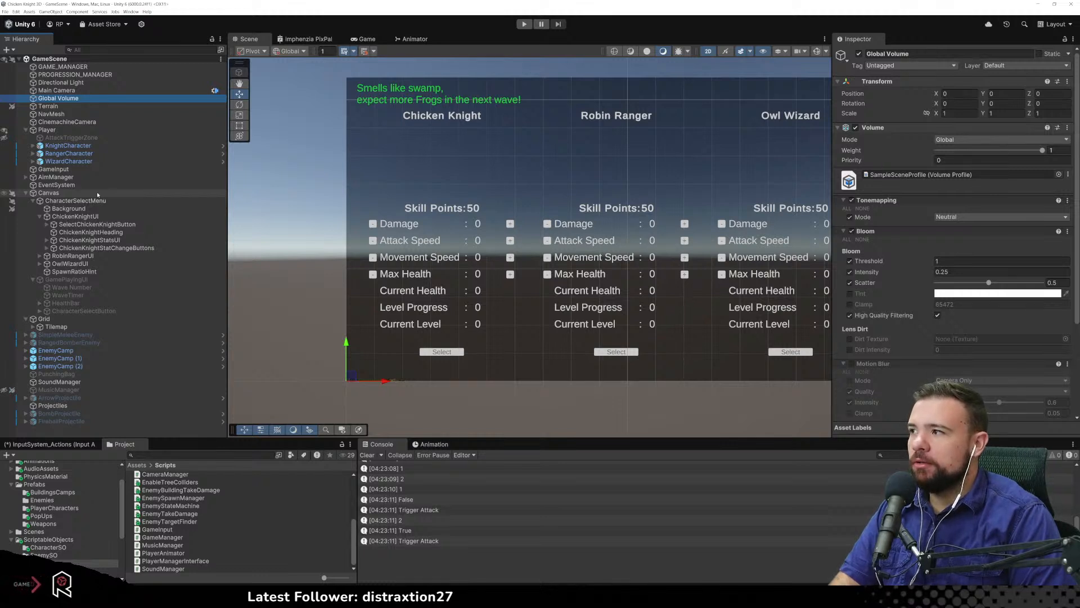
left_click(85, 131)
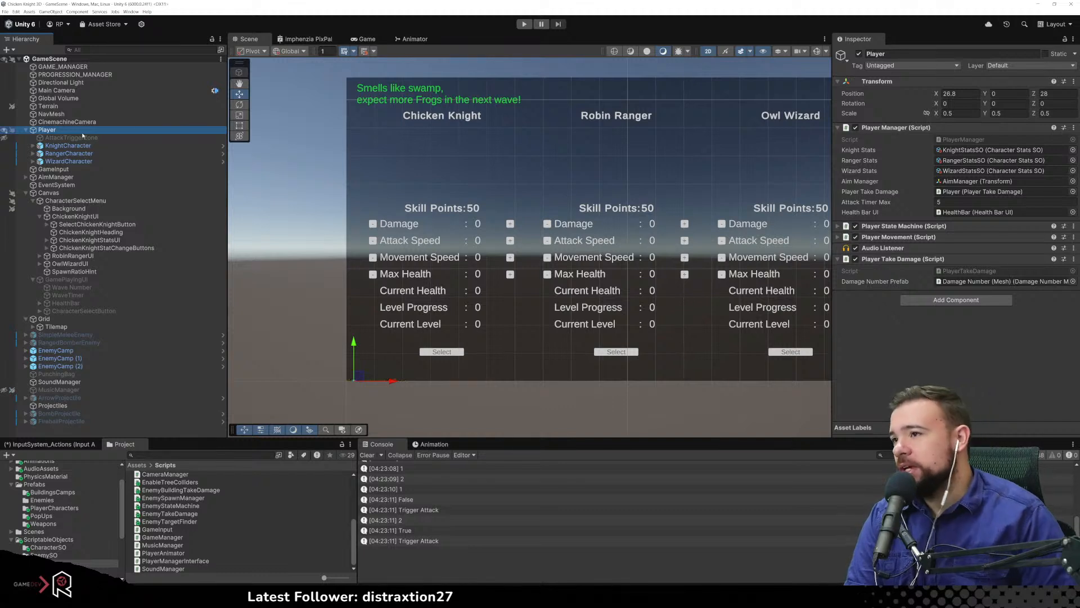
left_click(75, 279)
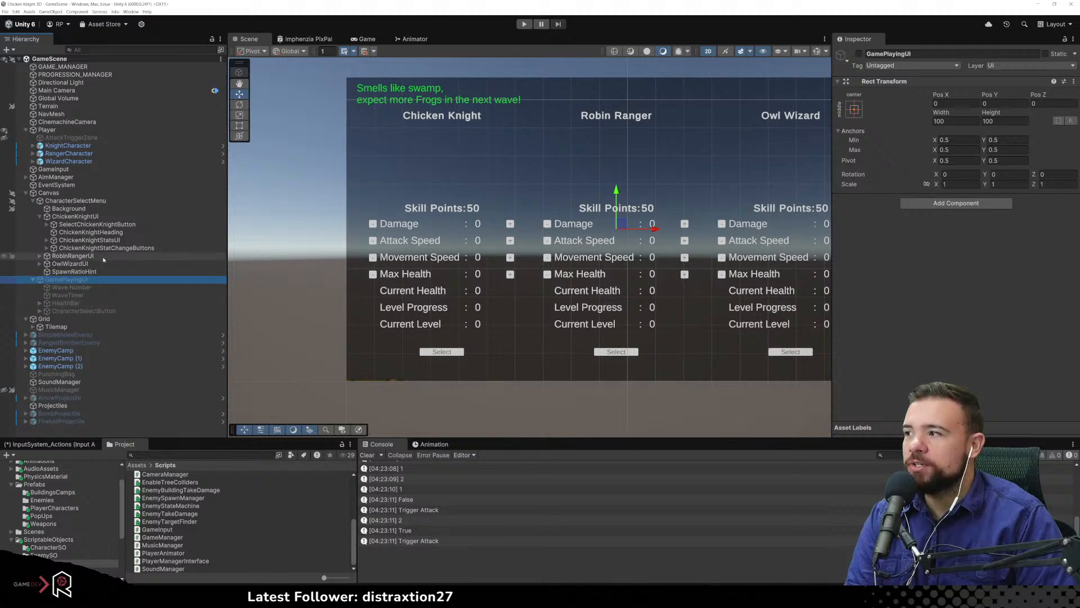
left_click(131, 146)
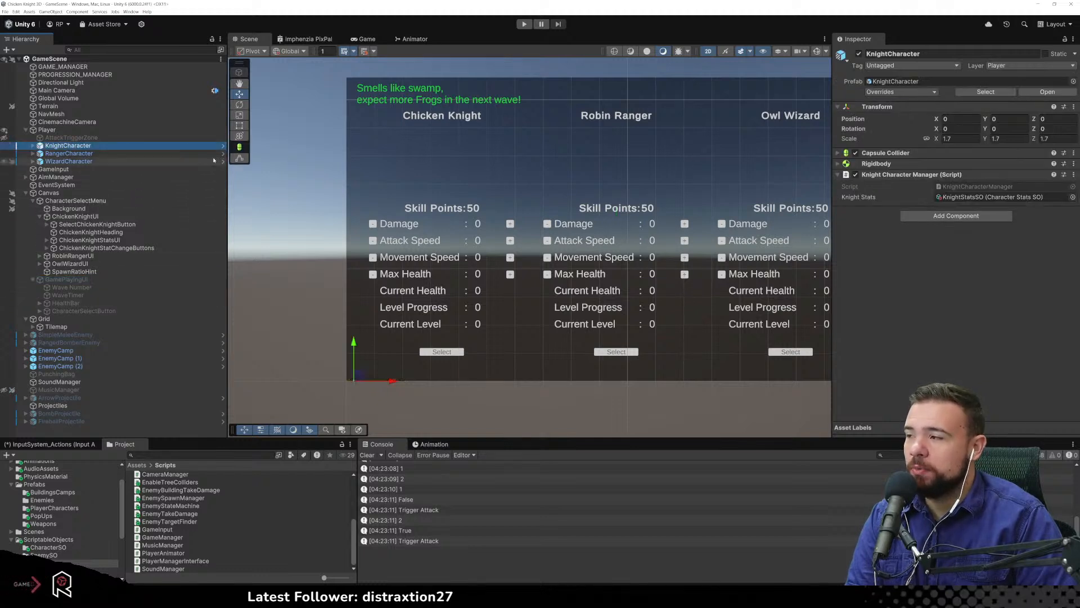
left_click(32, 146)
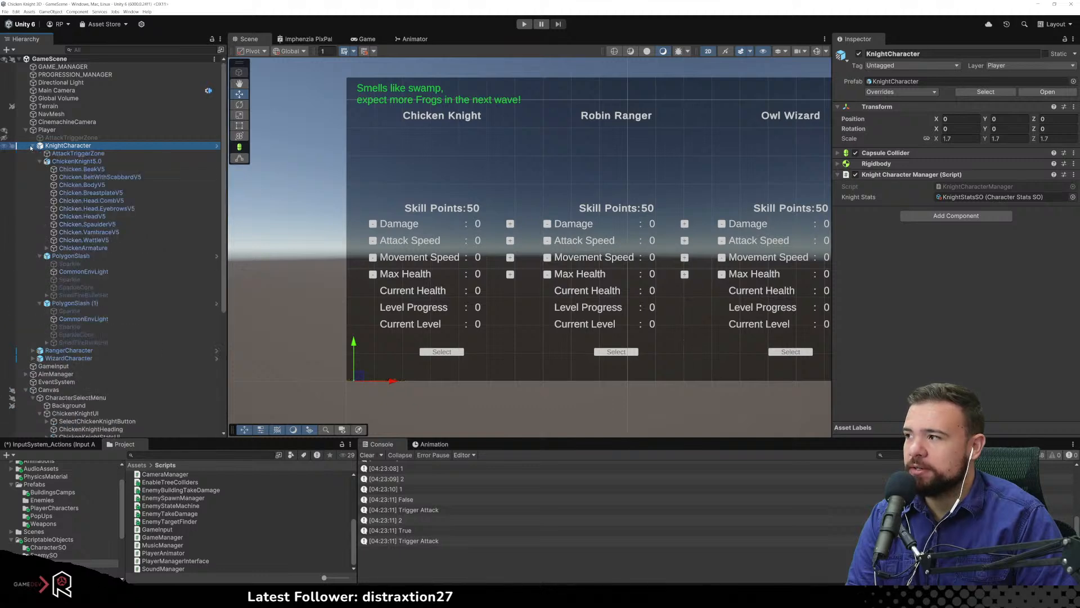
left_click(39, 162)
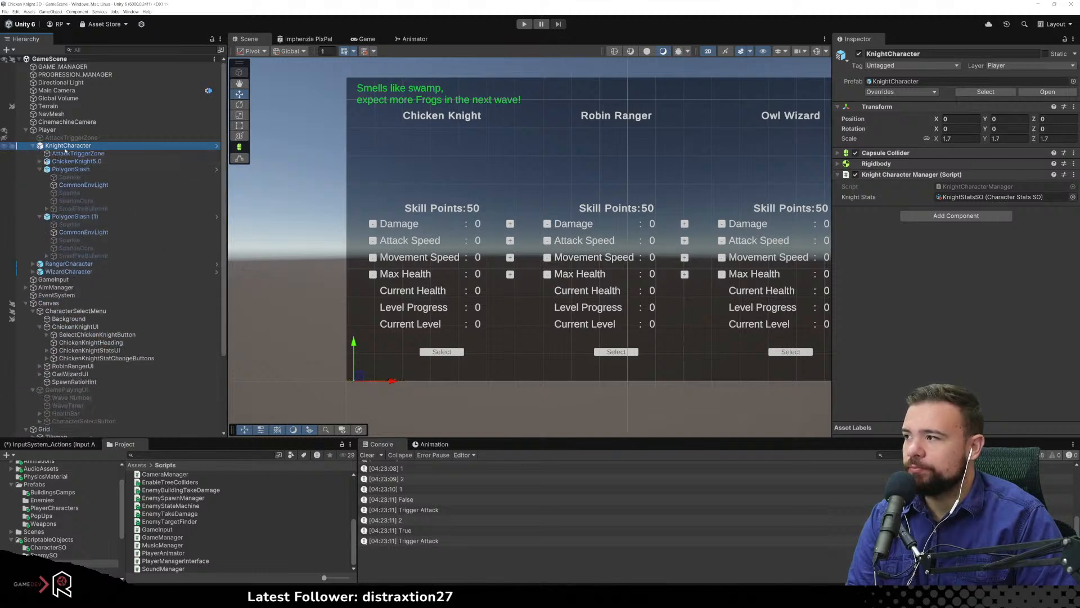
left_click(32, 146)
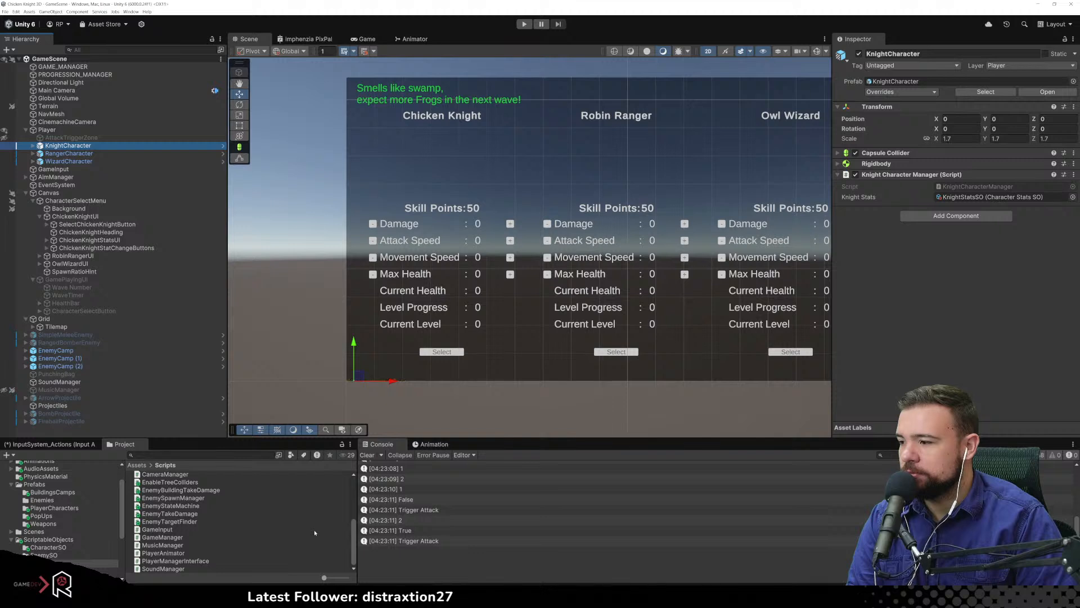
Find the CharacterStatsSO script in the ScriptableObjects folder under Scripts and open it in Visual Studio
left_click(88, 547)
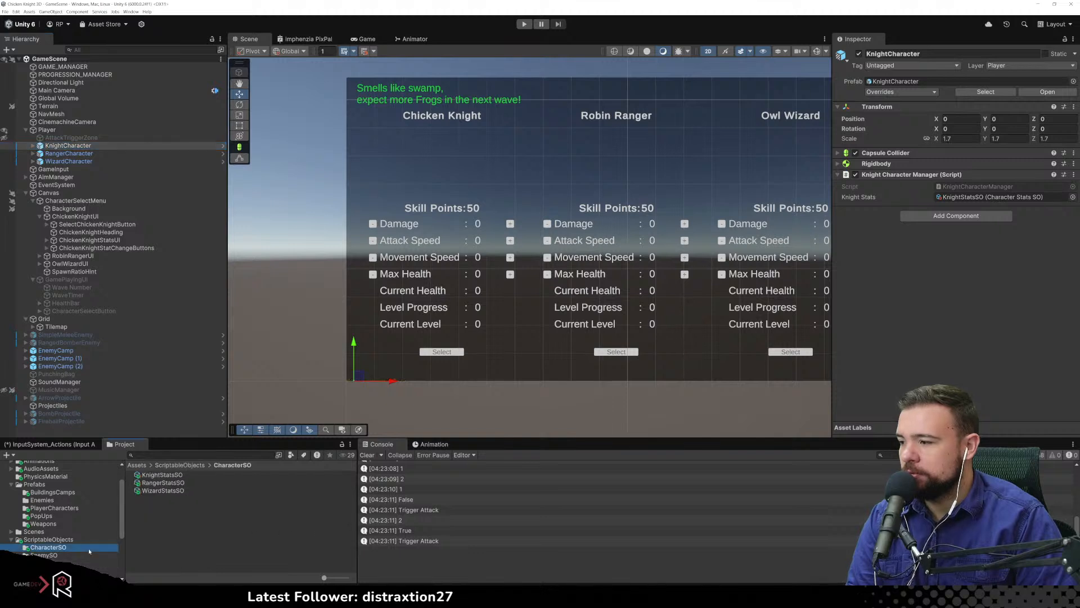
left_click(48, 539)
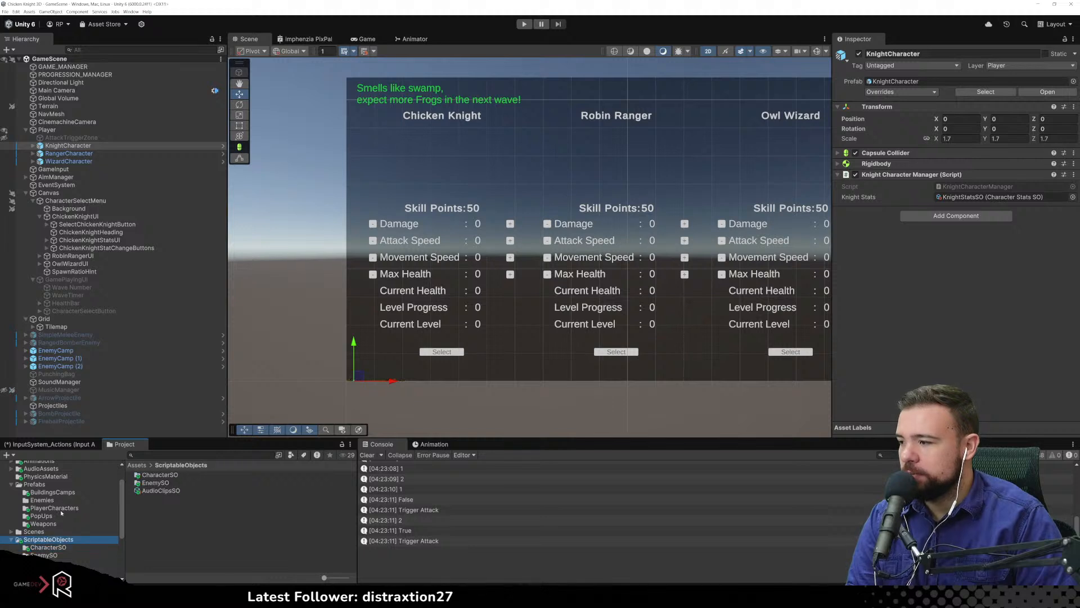
scroll(60, 513, "down", 2)
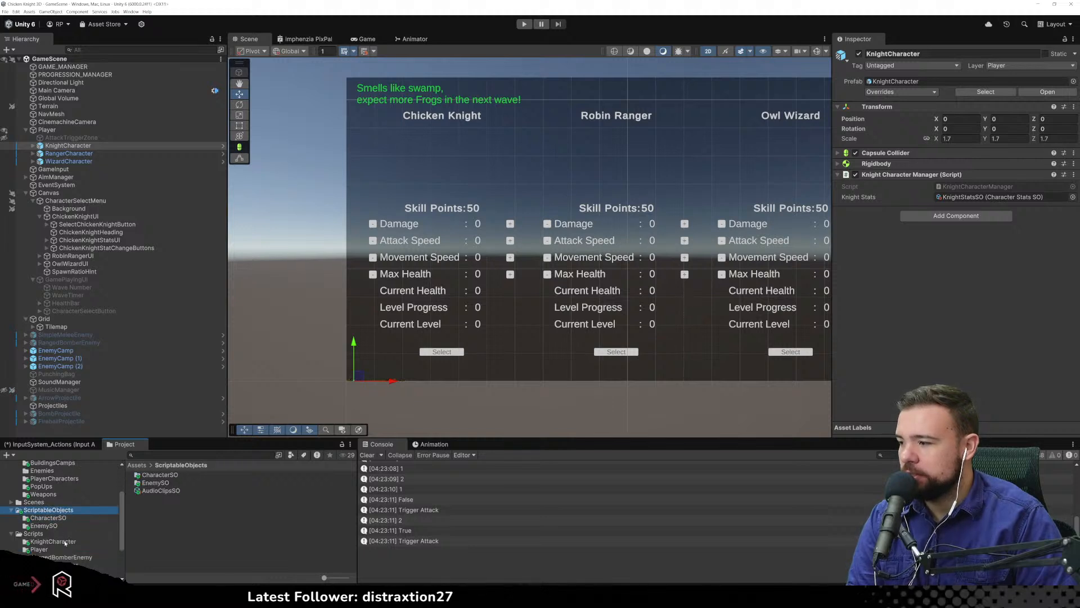
scroll(62, 538, "down", 4)
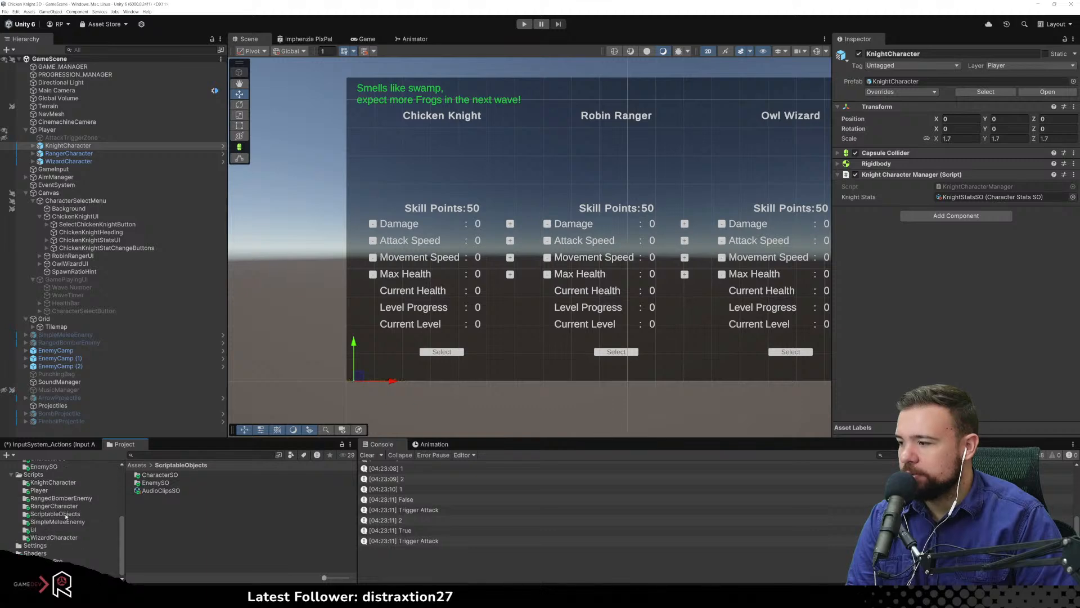
left_click(66, 514)
double_click(175, 483)
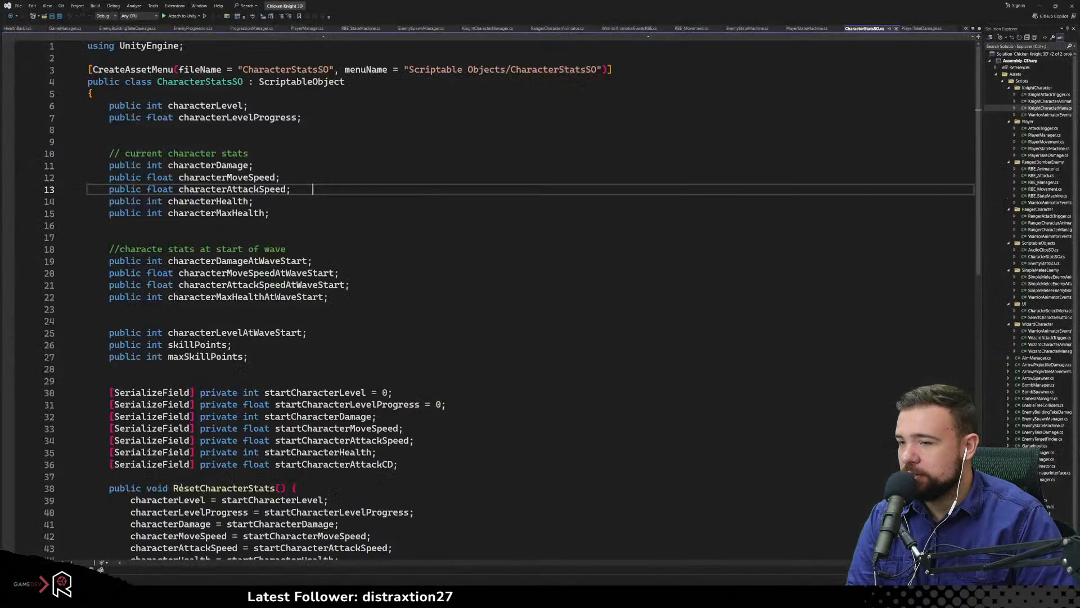
Insert three empty lines below the GetStartCharacterAttackCD method at the end of the CharacterStatsSO class
left_click(460, 270)
scroll(394, 293, "down", 4)
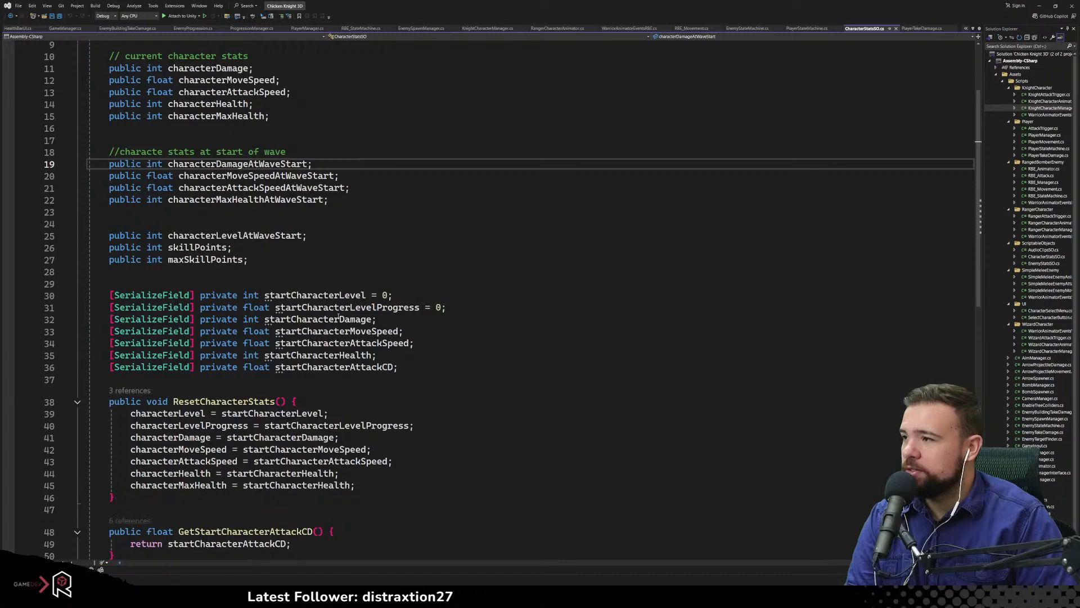
scroll(338, 315, "up", 2)
scroll(144, 119, "down", 6)
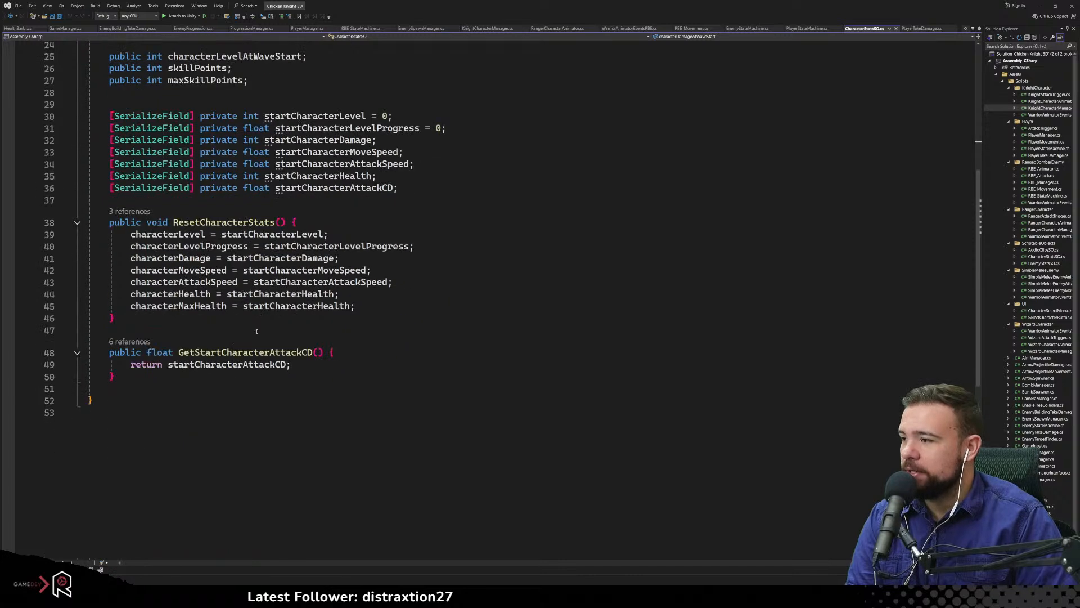
scroll(256, 331, "up", 4)
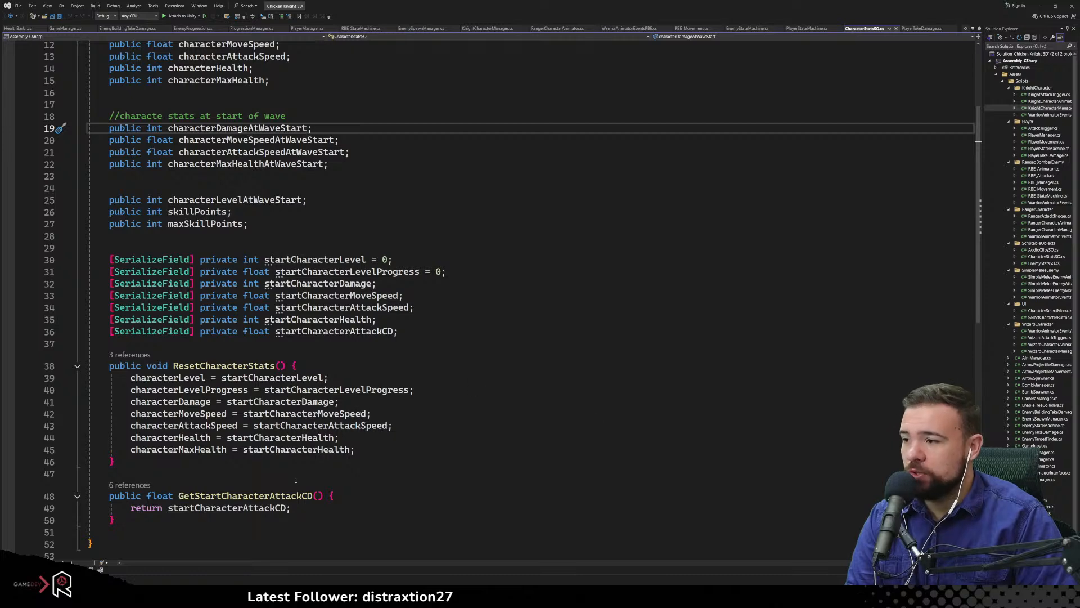
scroll(292, 484, "down", 3)
left_click(265, 424)
key("Return")
key("Return")
key("Return")
key("Up")
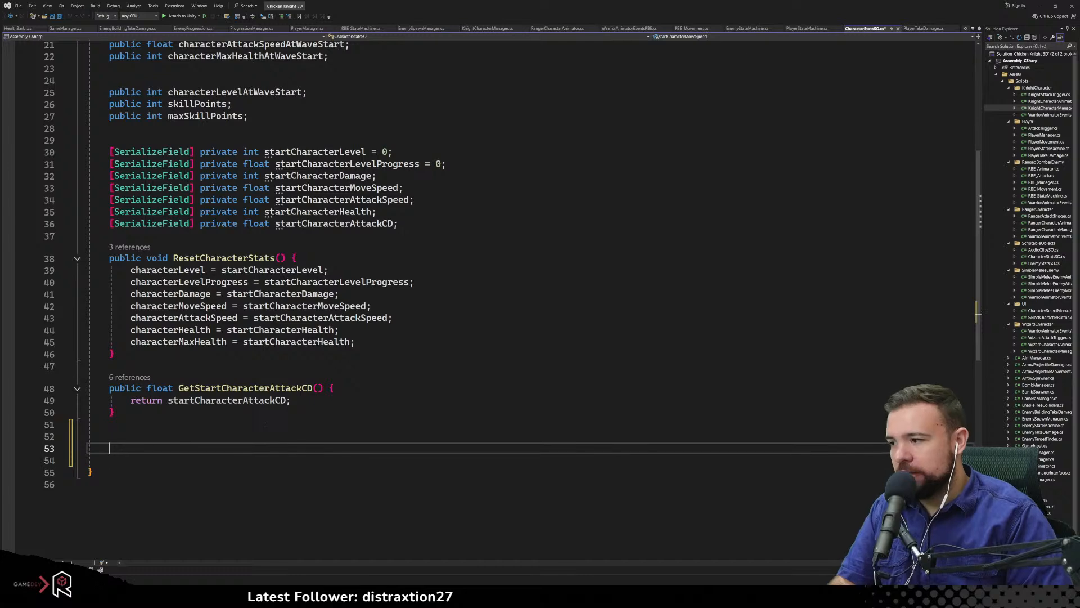
type("pu")
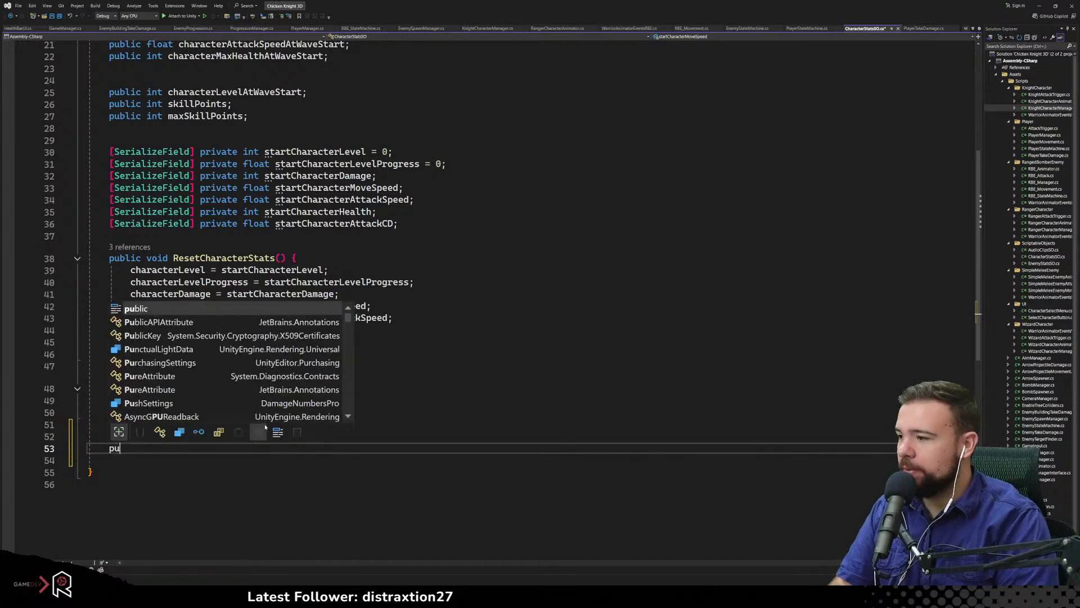
key("BackSpace")
key("BackSpace")
type("pu")
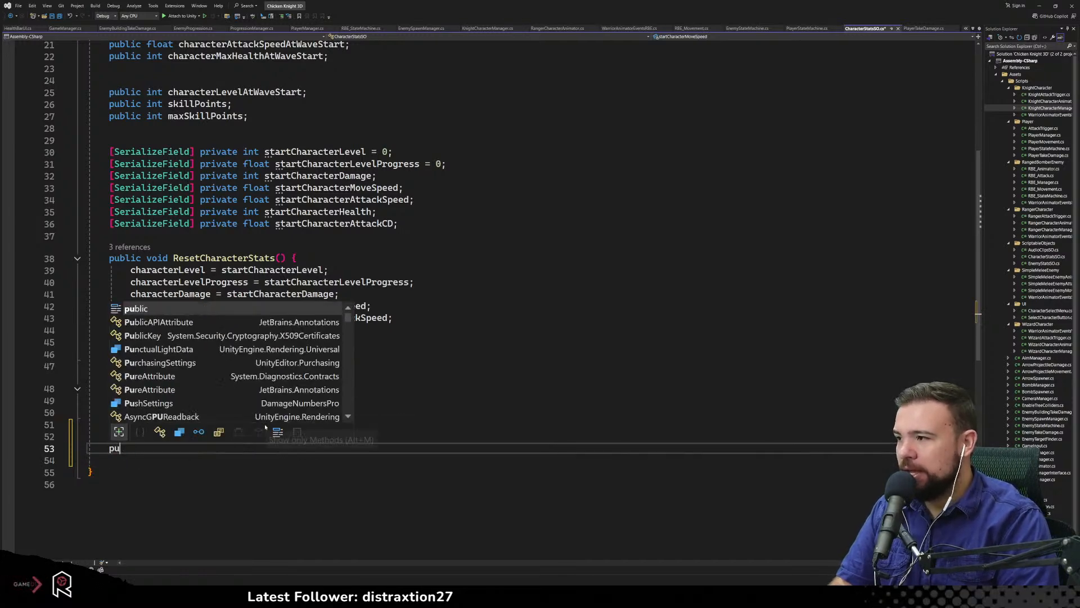
key("BackSpace")
key("BackSpace")
left_click(531, 271)
scroll(345, 361, "up", 7)
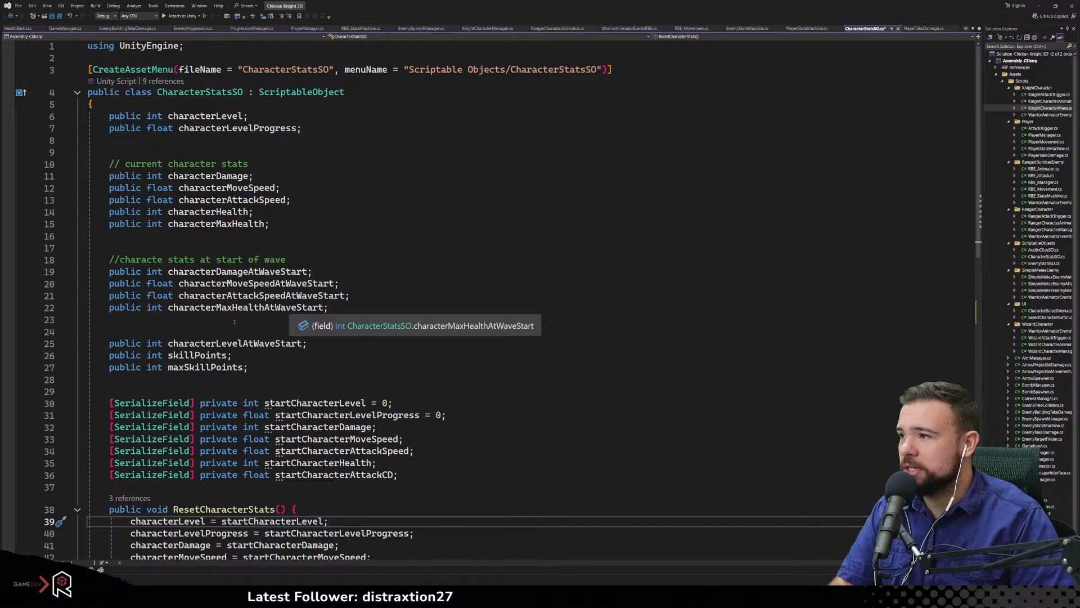
Switch to the Chrome browser and search in a new tab for "can i have events on scriptable objects unity"
left_click(302, 596)
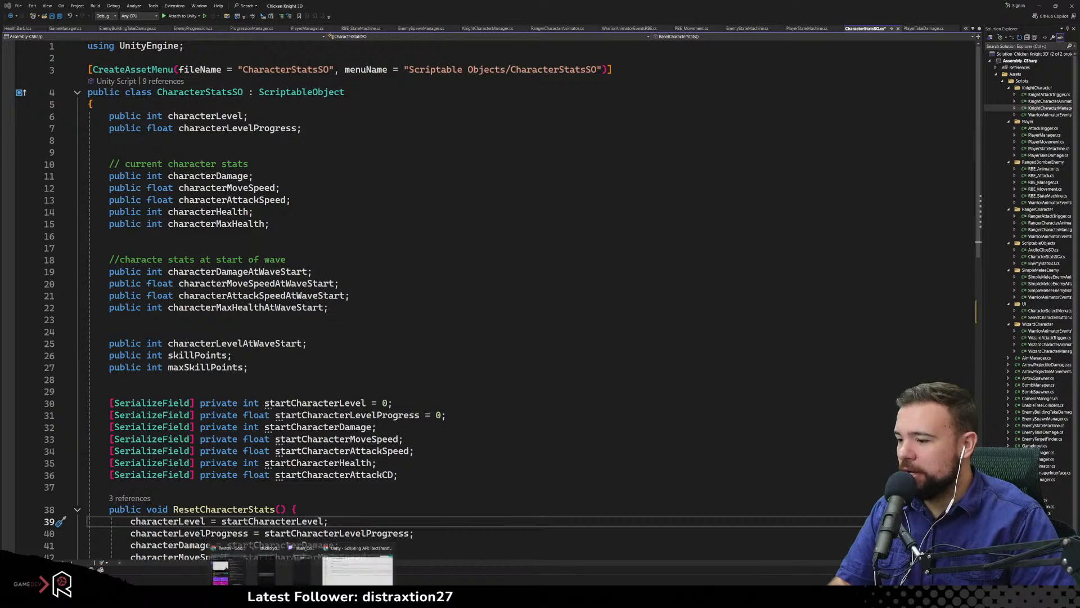
left_click(357, 571)
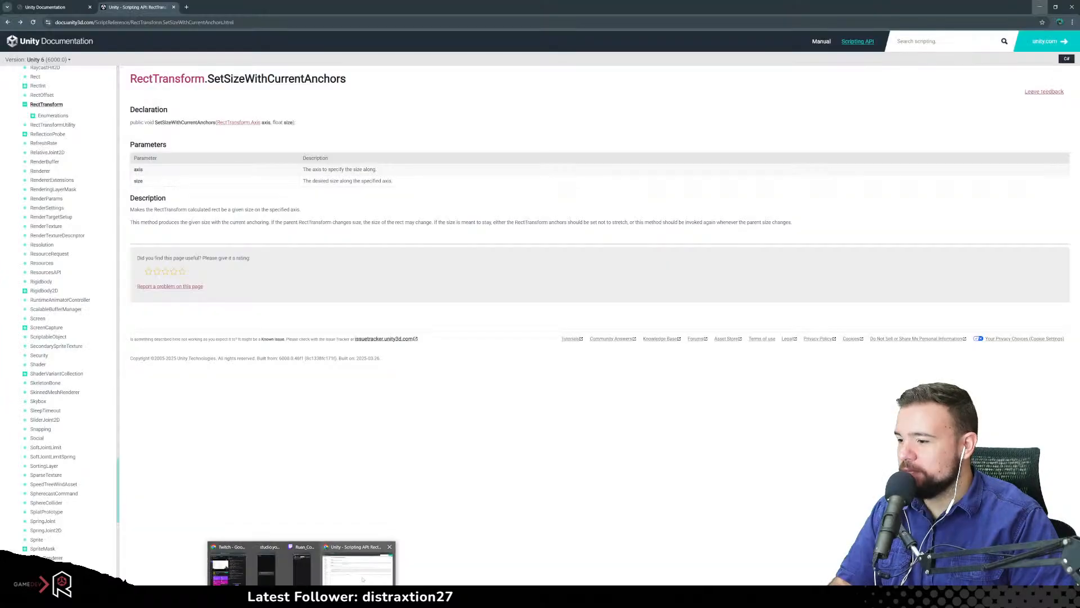
left_click(185, 7)
type("ca")
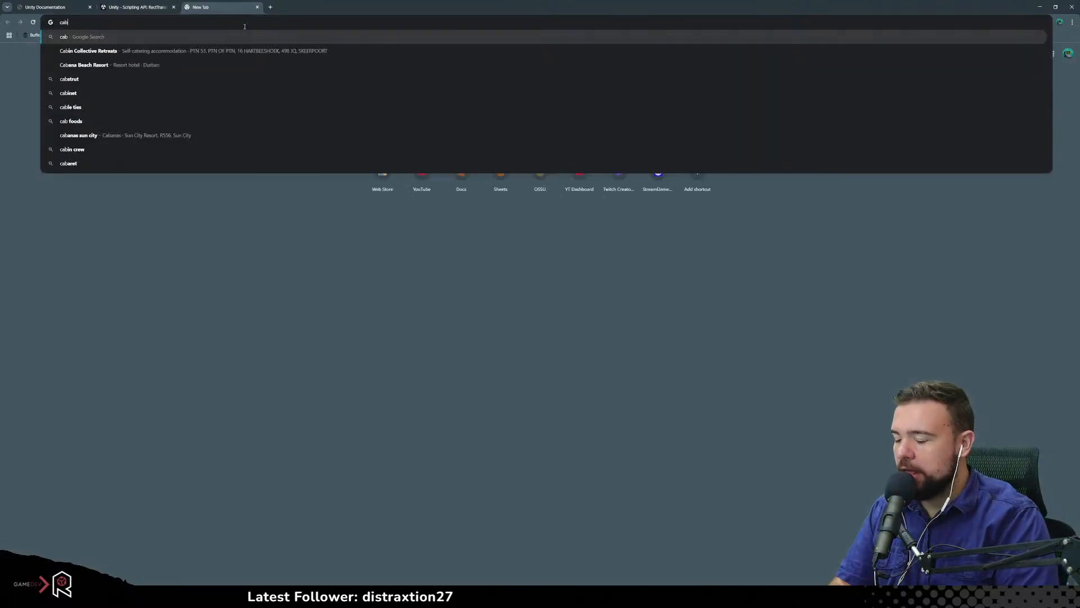
type("n i ha")
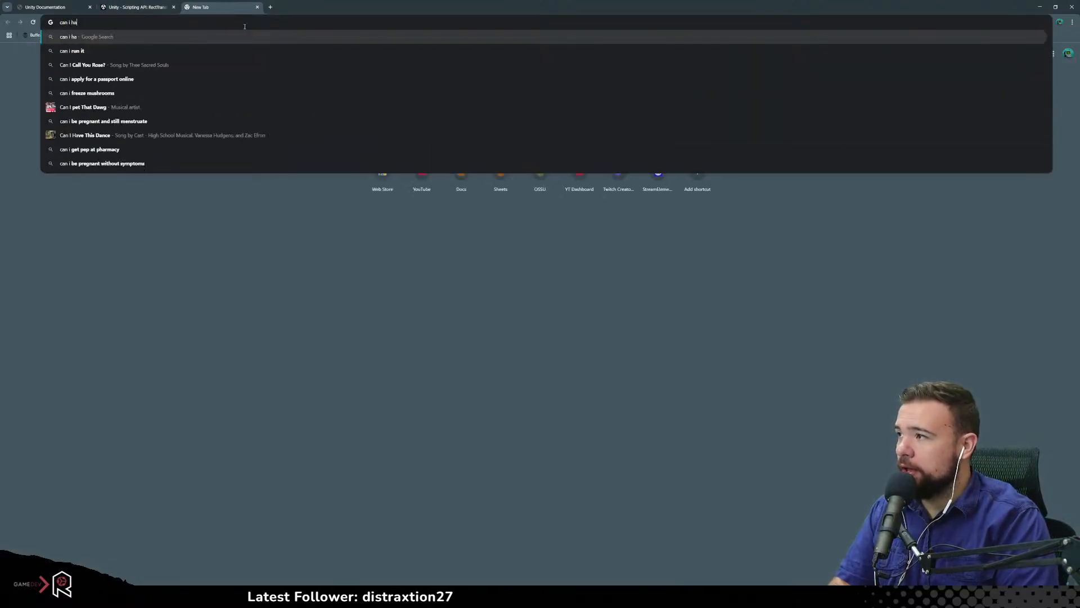
type("ve evenets")
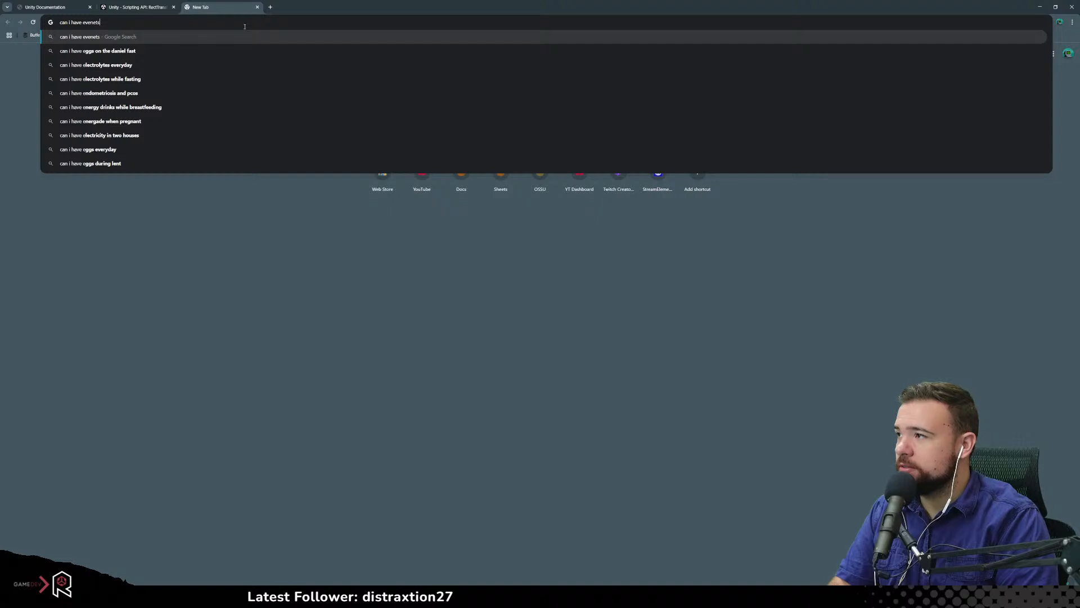
key("BackSpace")
key("BackSpace")
key("BackSpace")
type("ts on sc")
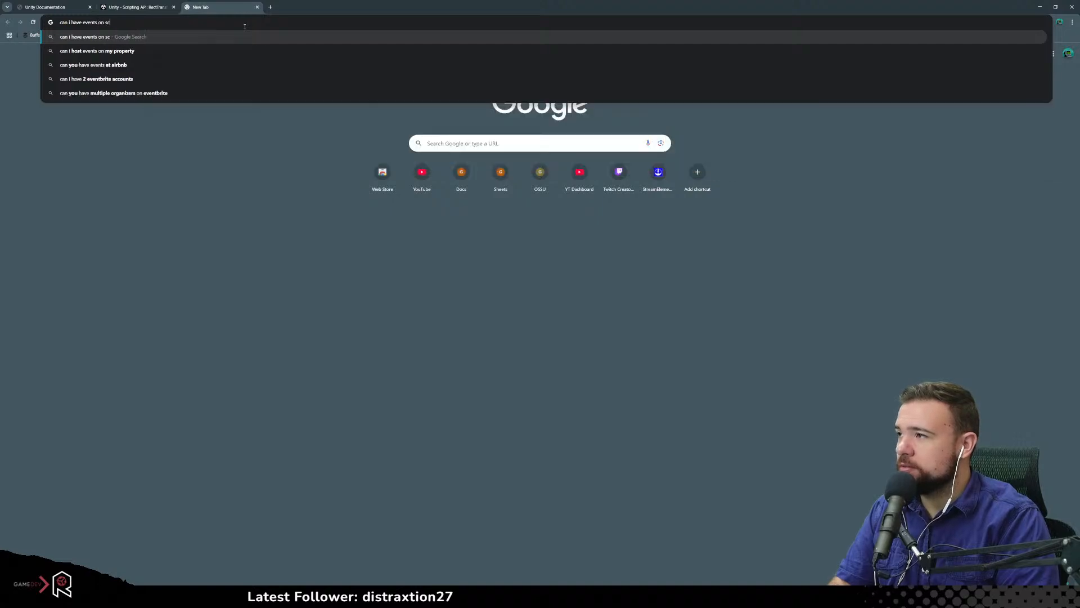
type("ripta")
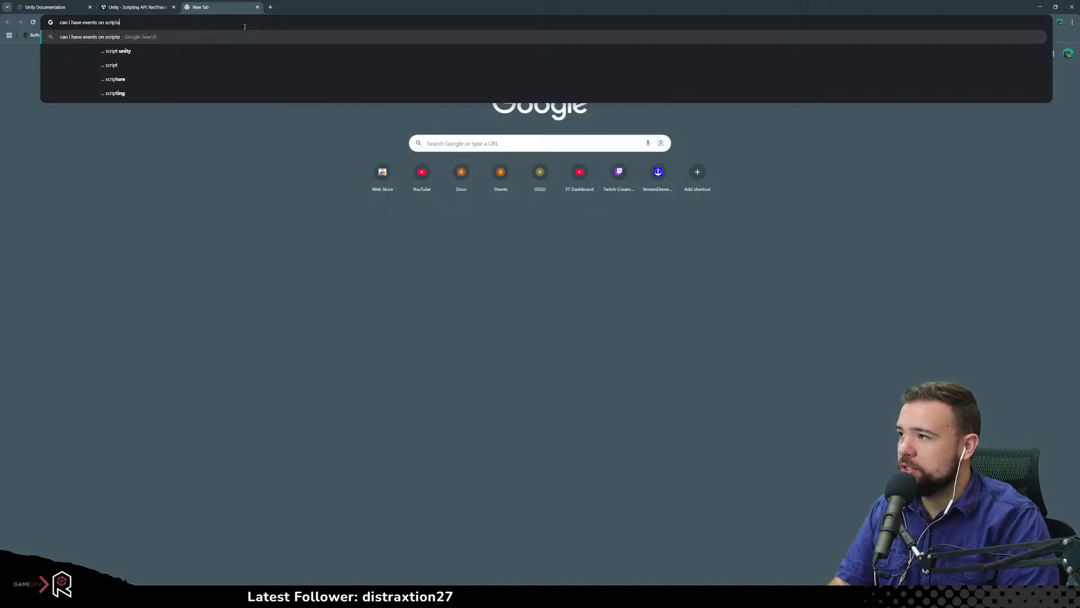
type("ble")
key("Down")
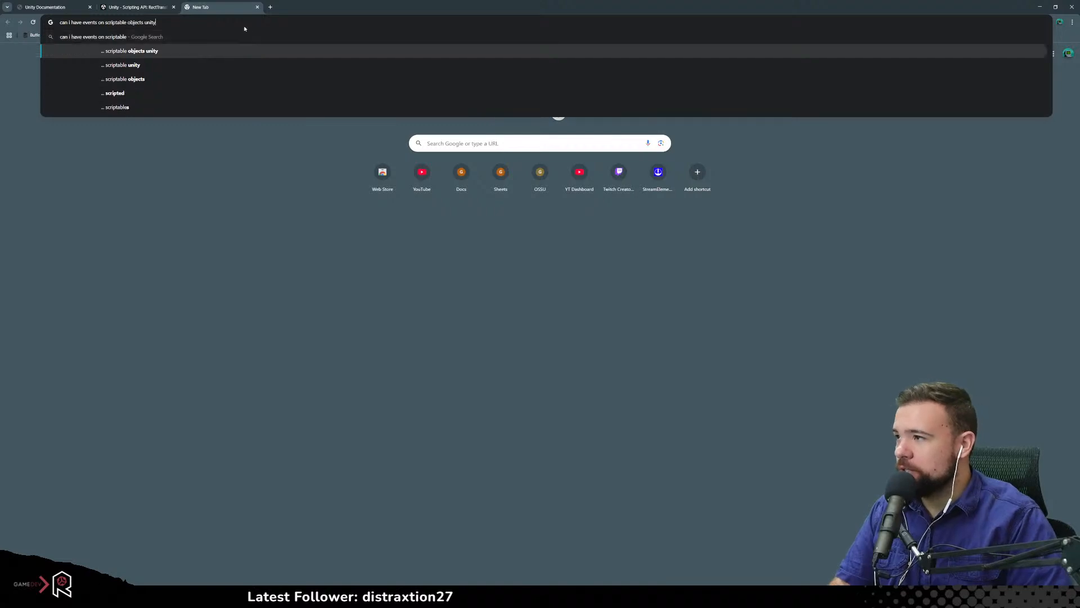
key("Return")
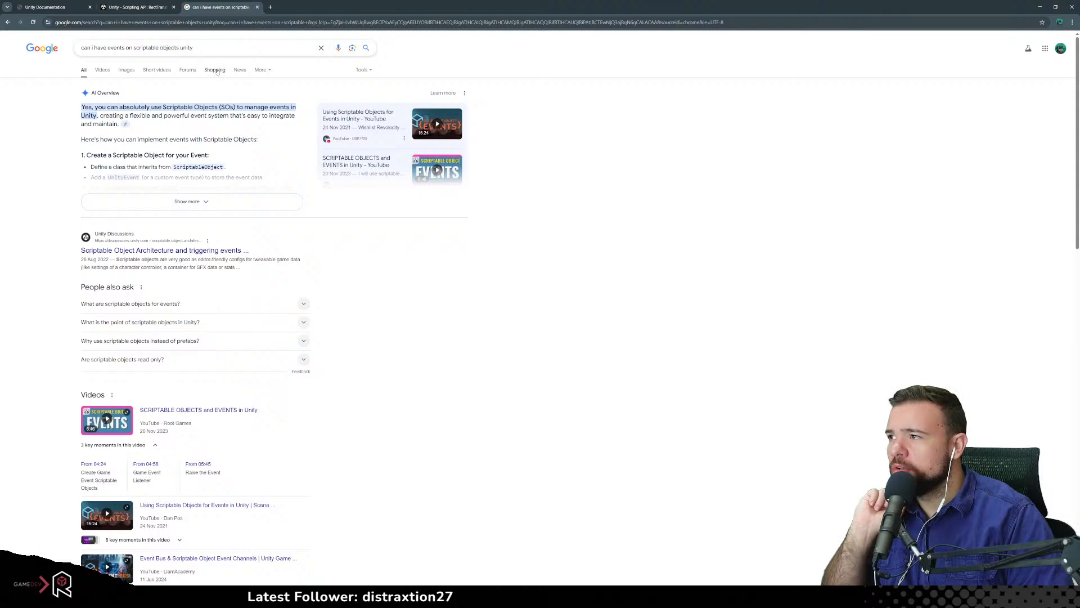
Expand the AI overview and read its explanation and code samples for creating, listening to and raising Scriptable Object events
left_click(179, 198)
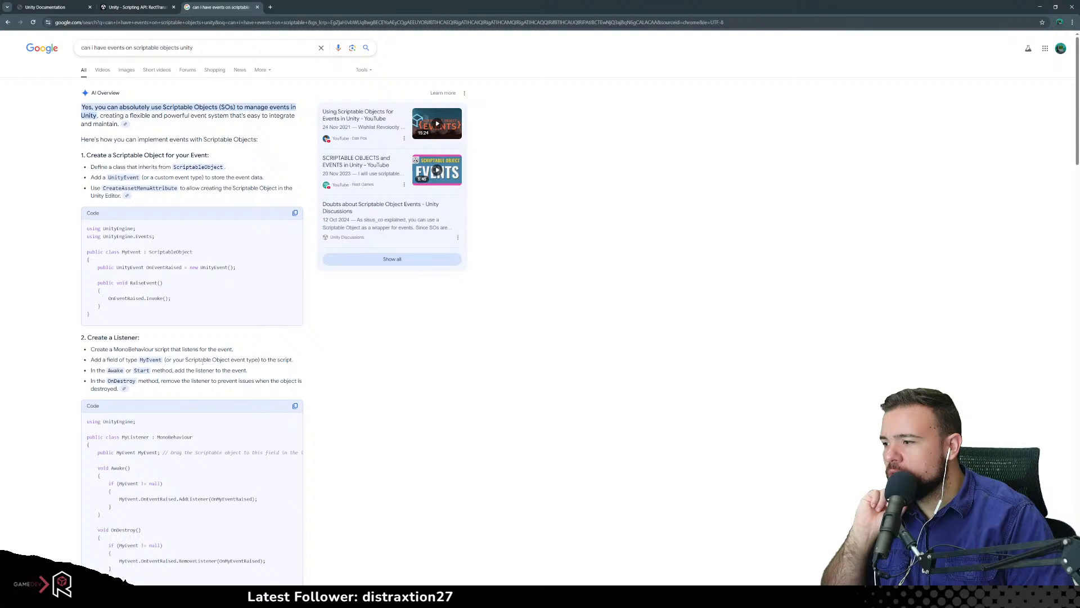
scroll(203, 362, "down", 5)
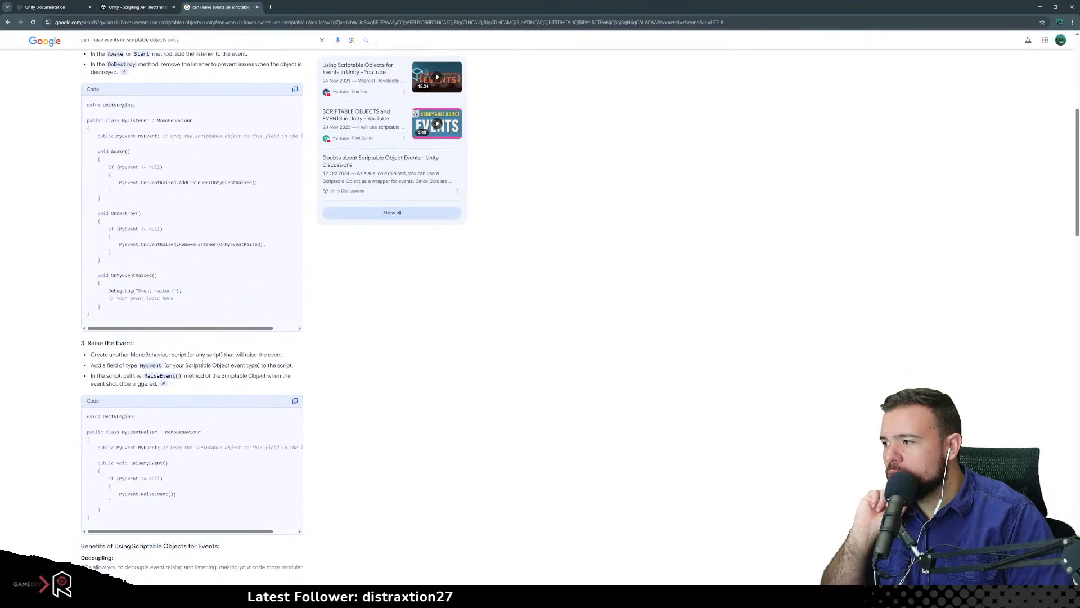
scroll(202, 363, "down", 5)
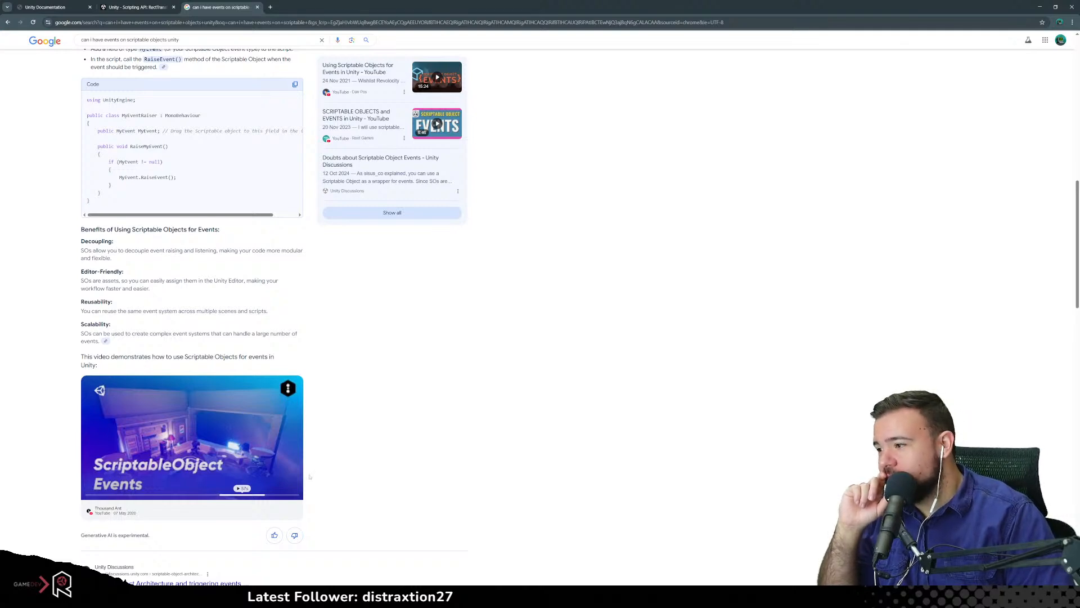
scroll(259, 471, "down", 5)
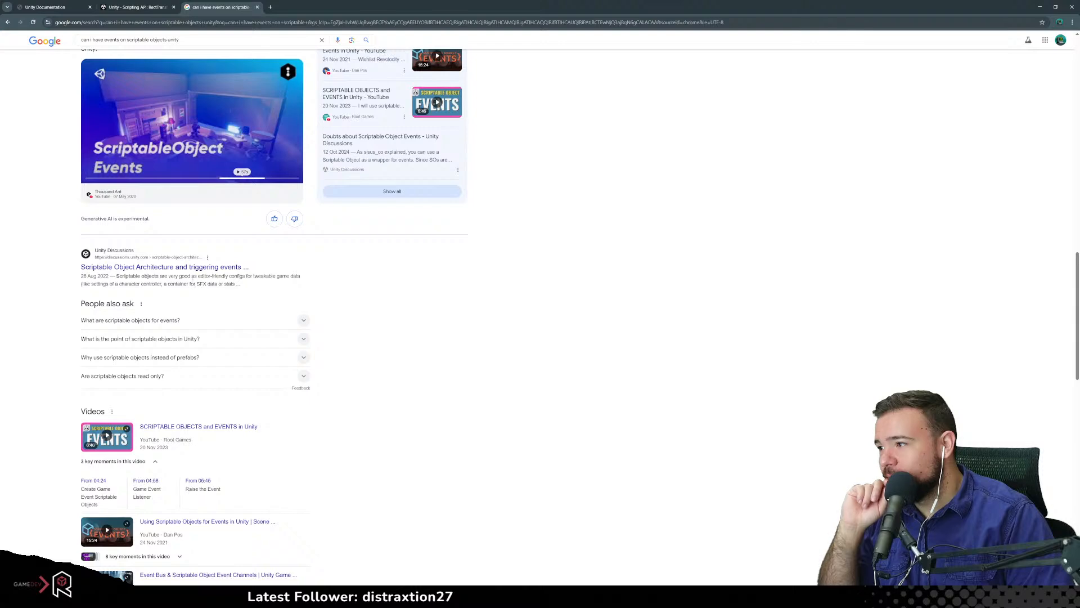
Open the Unity Discussions thread on Scriptable Object Architecture and triggering events in a separate tab and read the first replies
middle_click(192, 268)
left_click(306, 7)
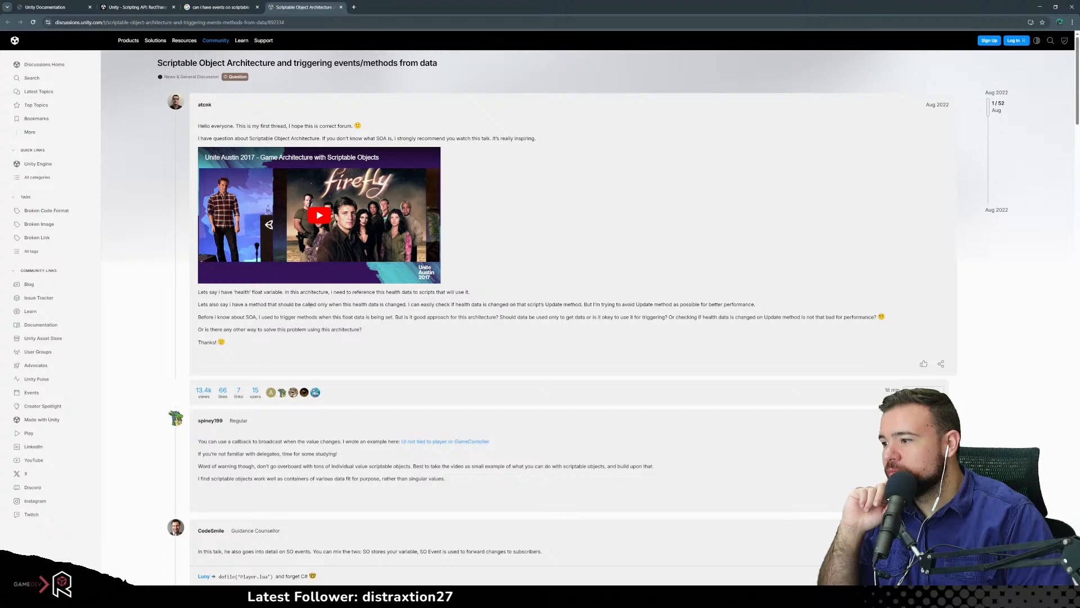
scroll(267, 329, "down", 2)
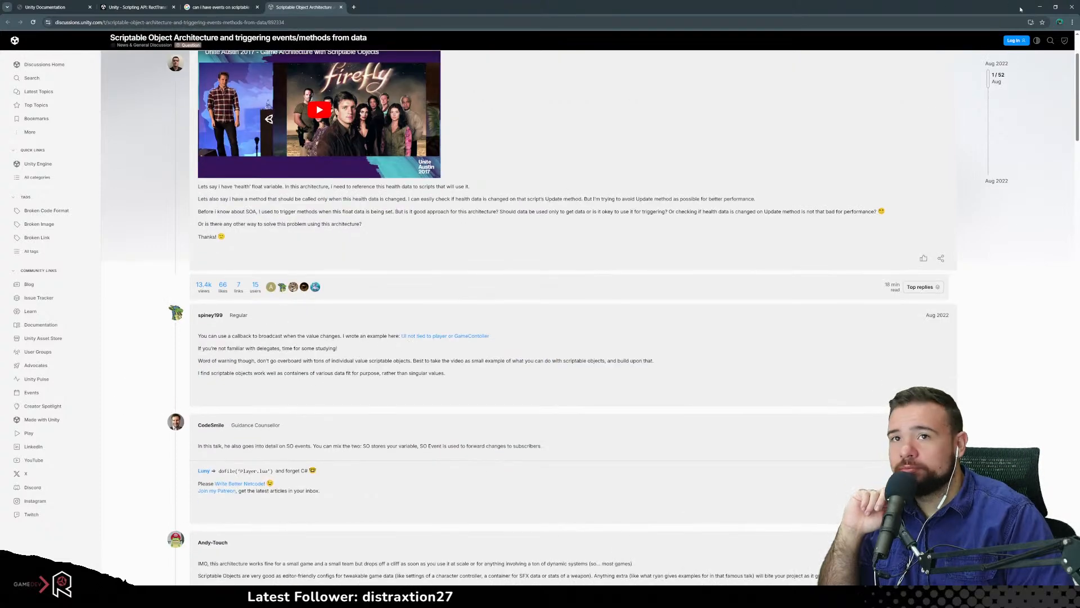
Switch back to Visual Studio and go to the end of the CharacterStatsSO script
left_click(1040, 6)
scroll(384, 305, "down", 4)
scroll(484, 303, "down", 3)
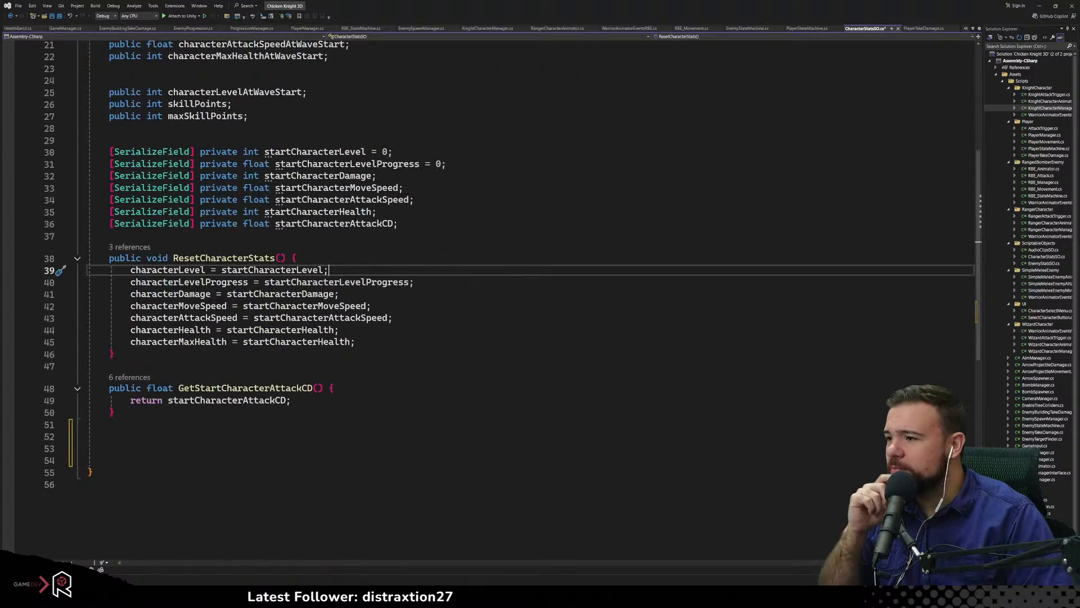
left_click(182, 448)
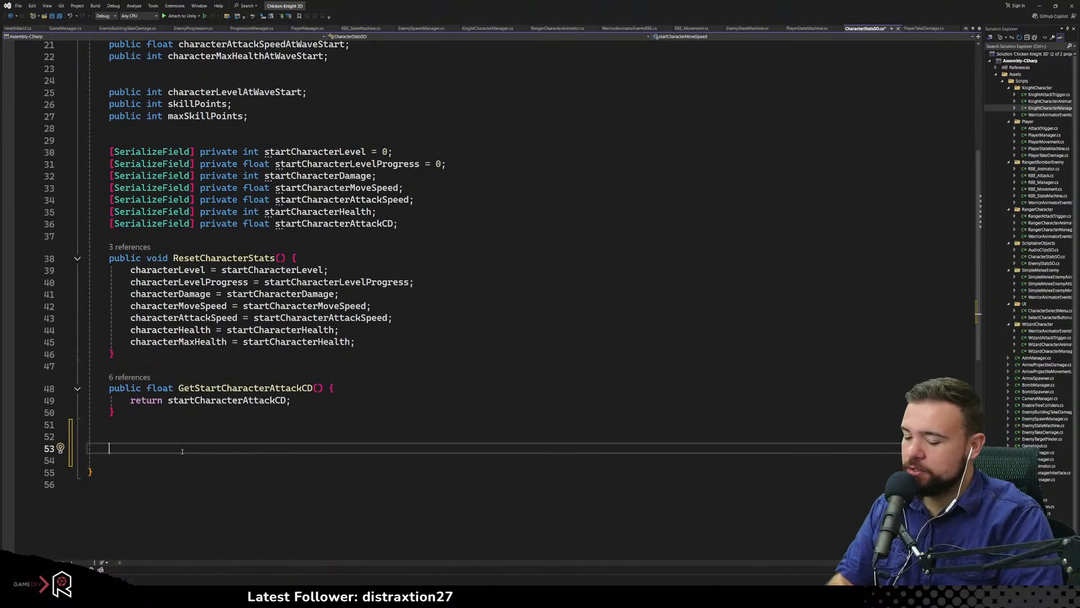
type("public ")
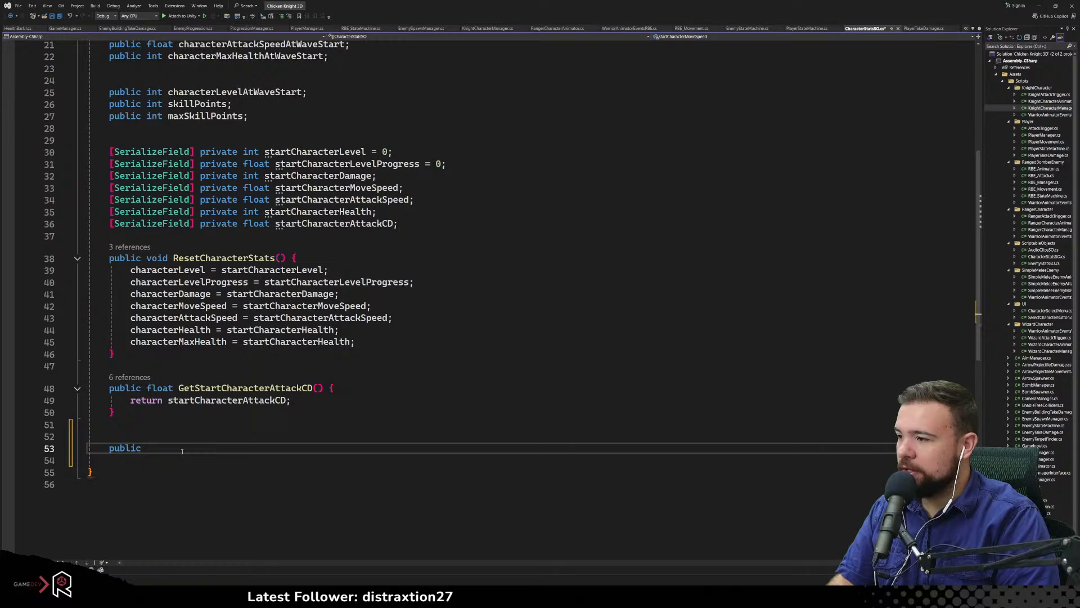
type("setCha")
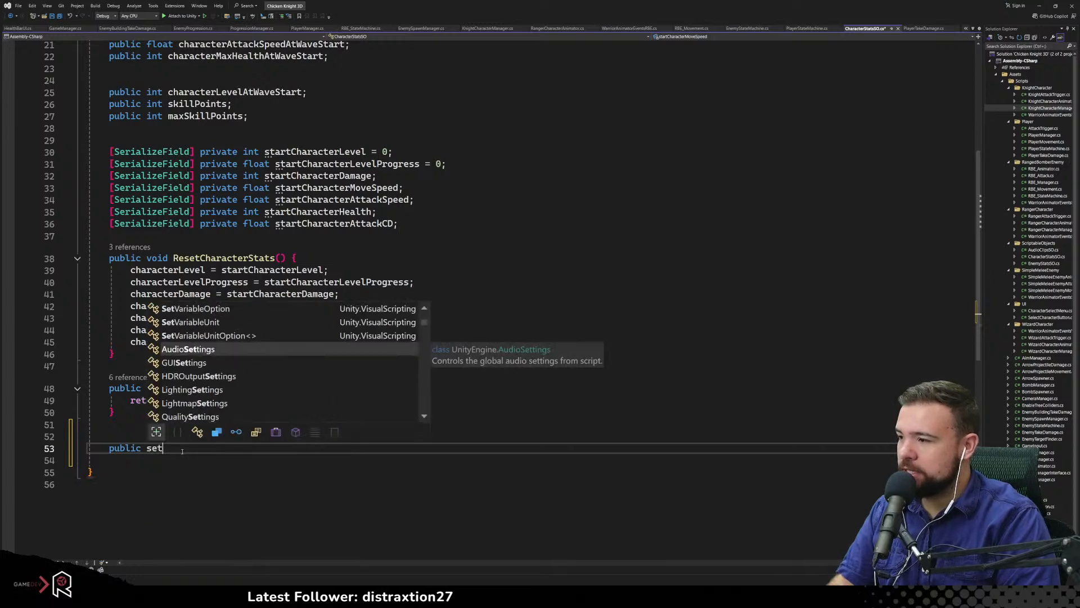
key("BackSpace")
key("BackSpace")
key("BackSpace")
key("BackSpace")
key("BackSpace")
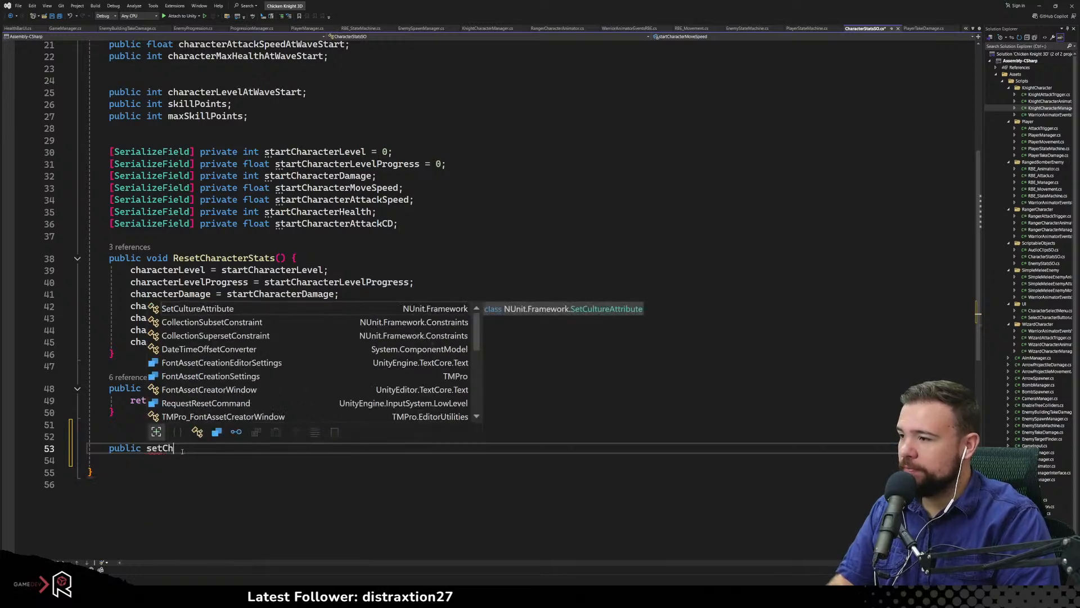
key("BackSpace")
type("Set")
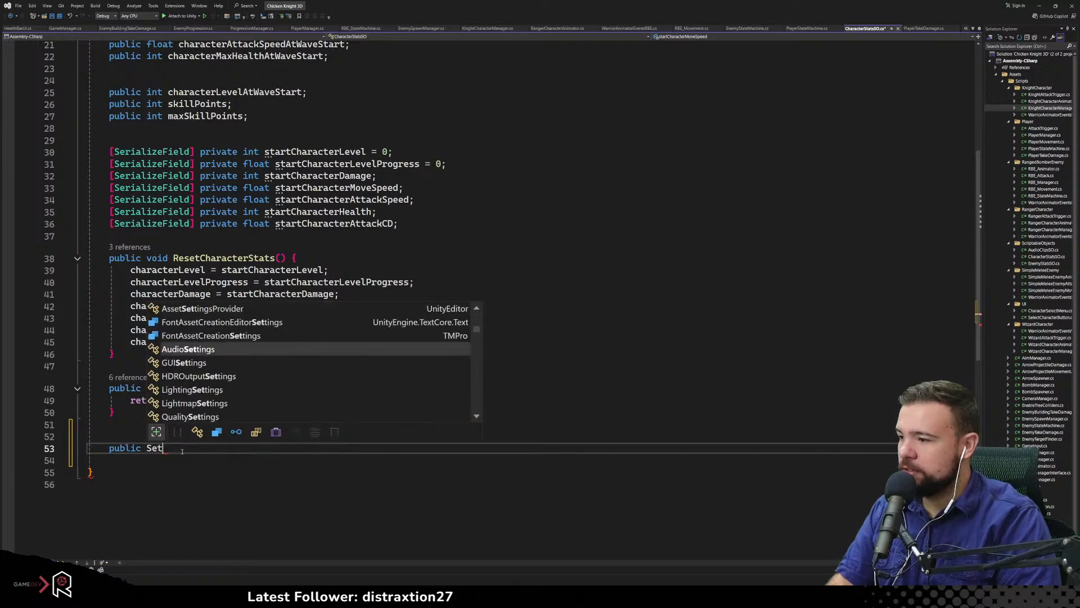
type("CharacterHealth")
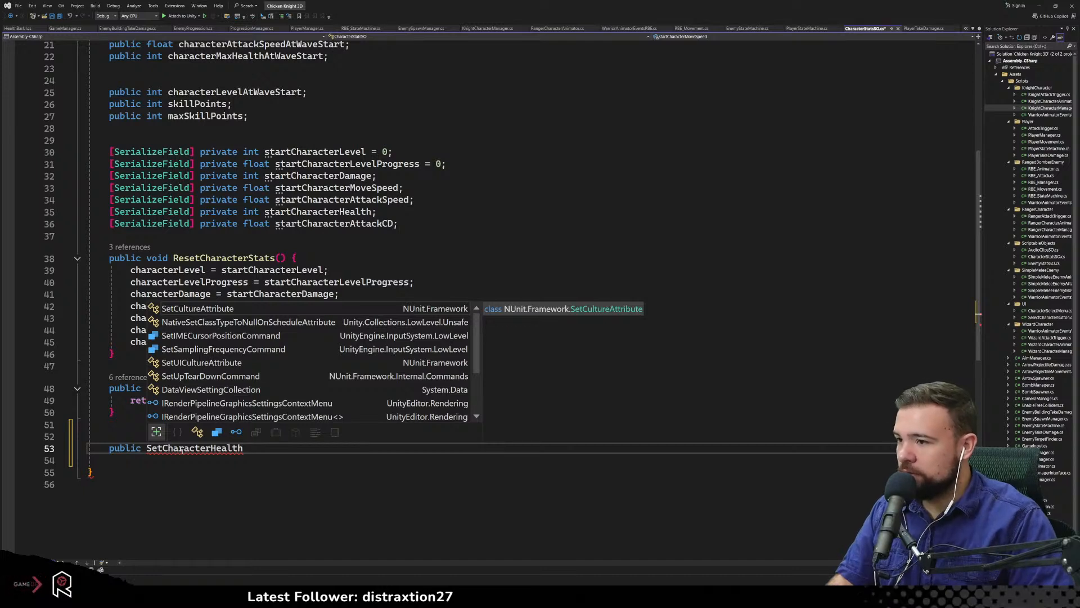
left_click_drag(130, 460, 123, 448)
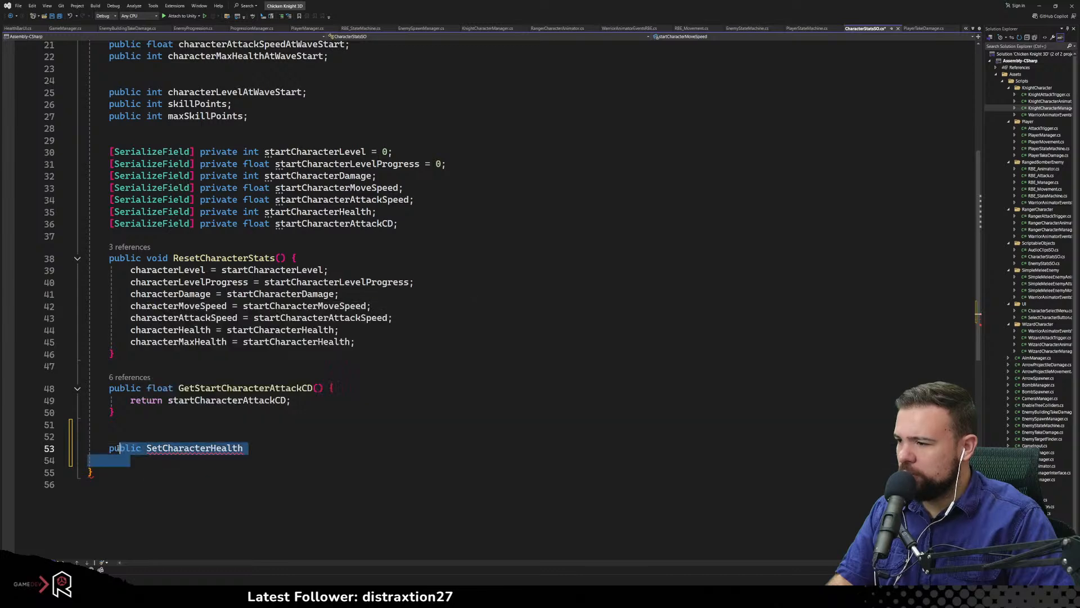
key("BackSpace")
In CharacterStatsSO, start turning the public characterHealth field into a property with get and set accessors
scroll(118, 444, "up", 7)
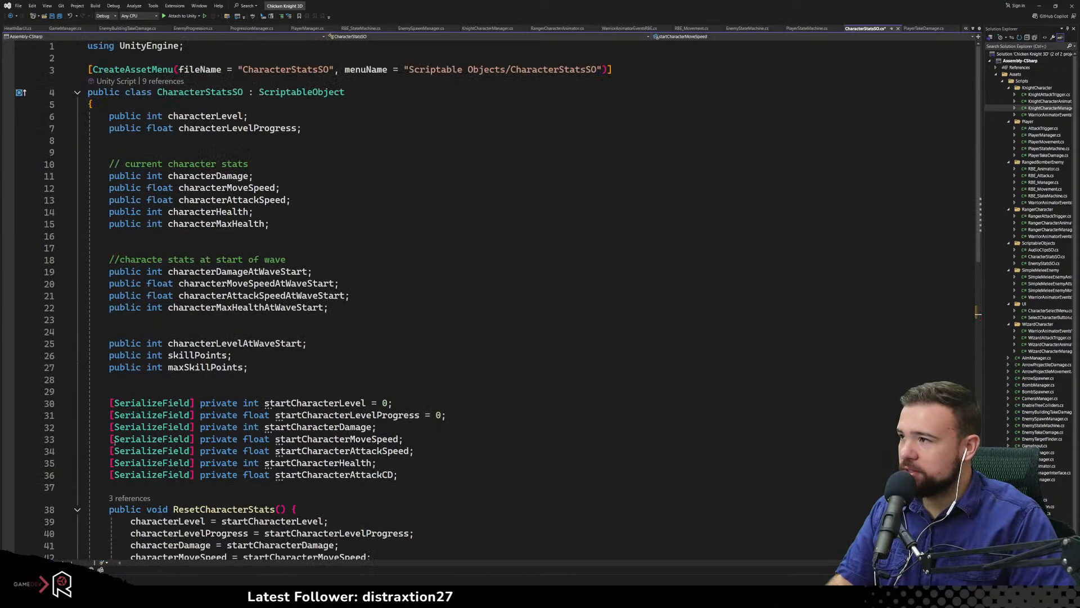
left_click(293, 285)
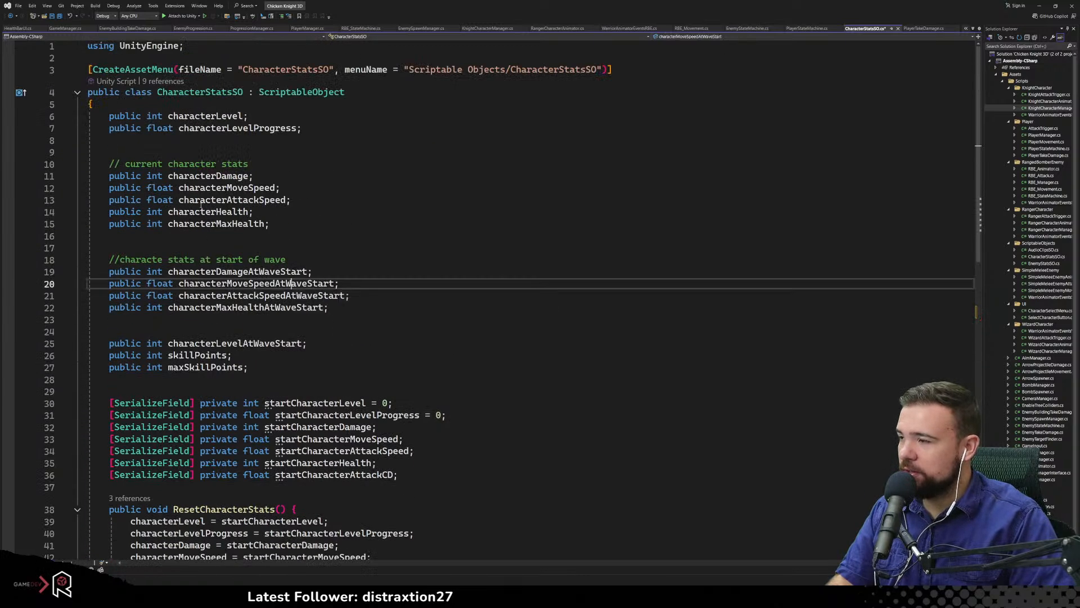
left_click(150, 163)
left_click(206, 188)
left_click(328, 225)
left_click(255, 212)
key("BackSpace")
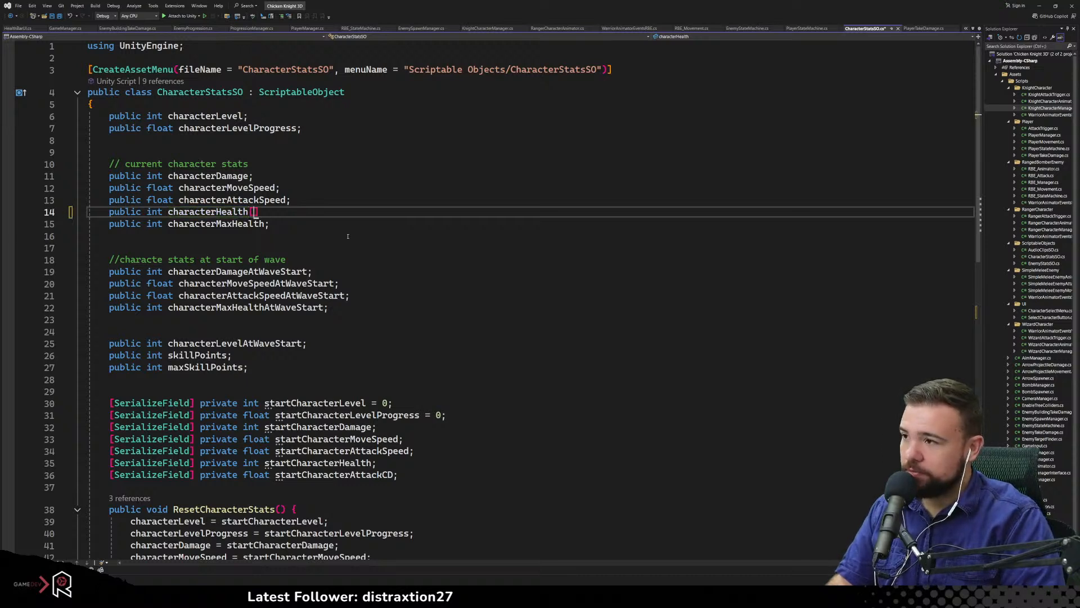
type("{ get,")
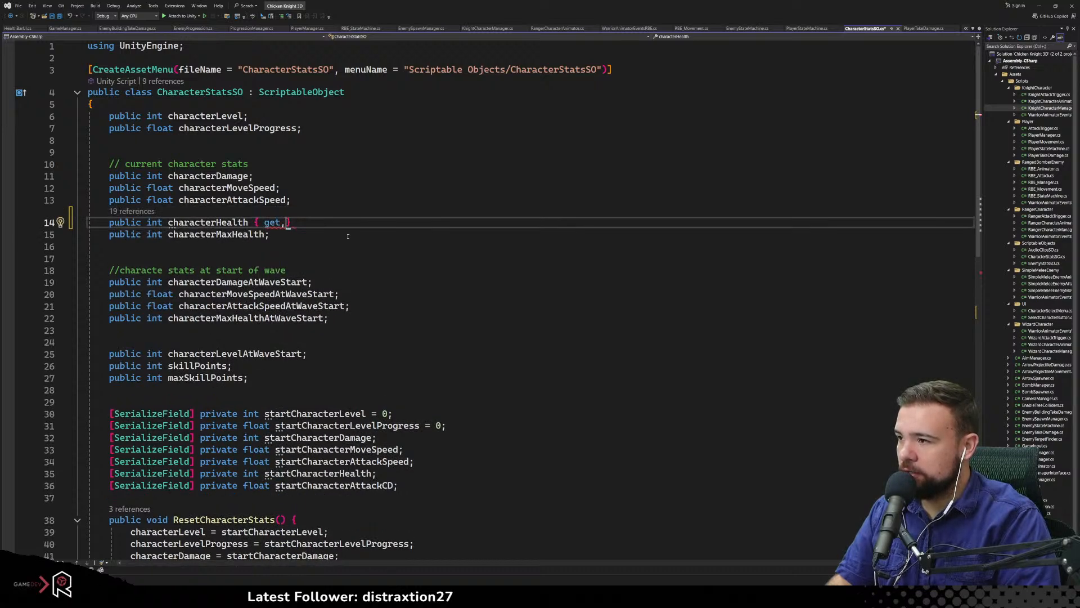
type(" set")
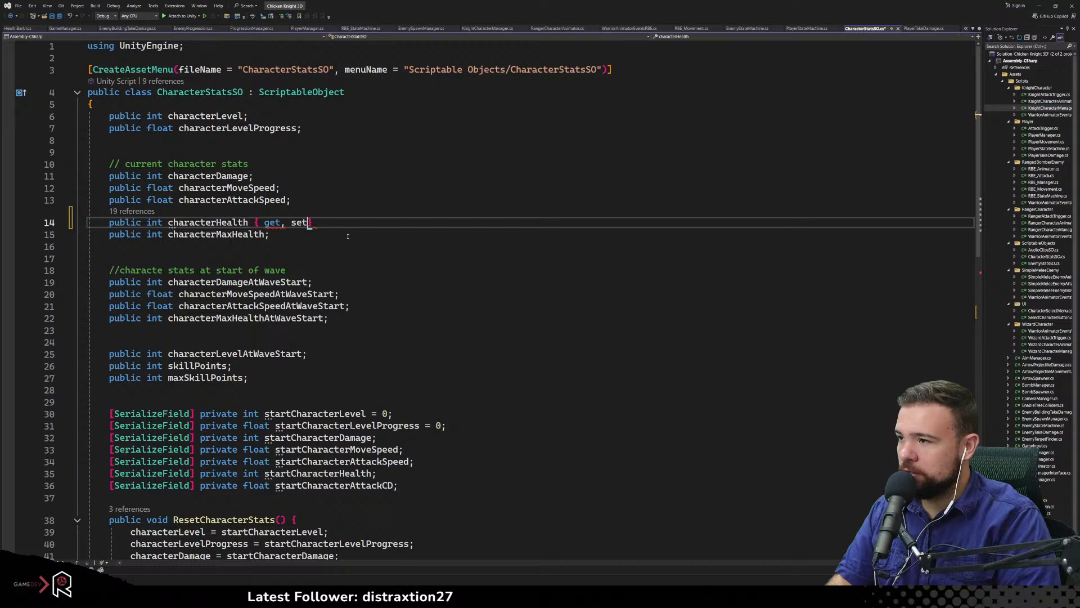
Make the set accessor of the characterHealth property private
key("BackSpace")
key("BackSpace")
key("BackSpace")
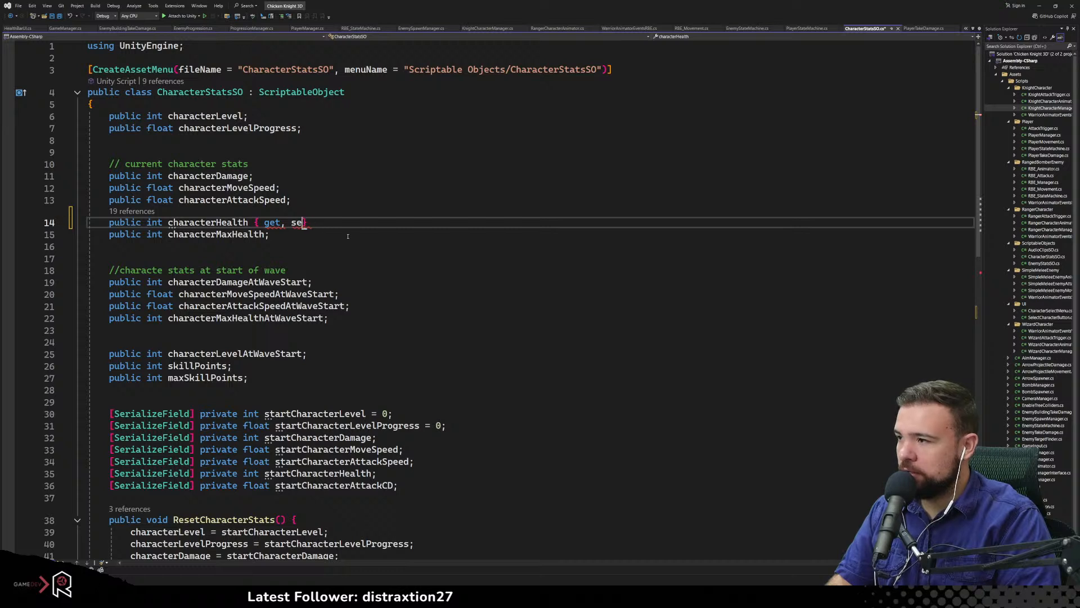
type("pricat")
key("BackSpace")
key("BackSpace")
key("BackSpace")
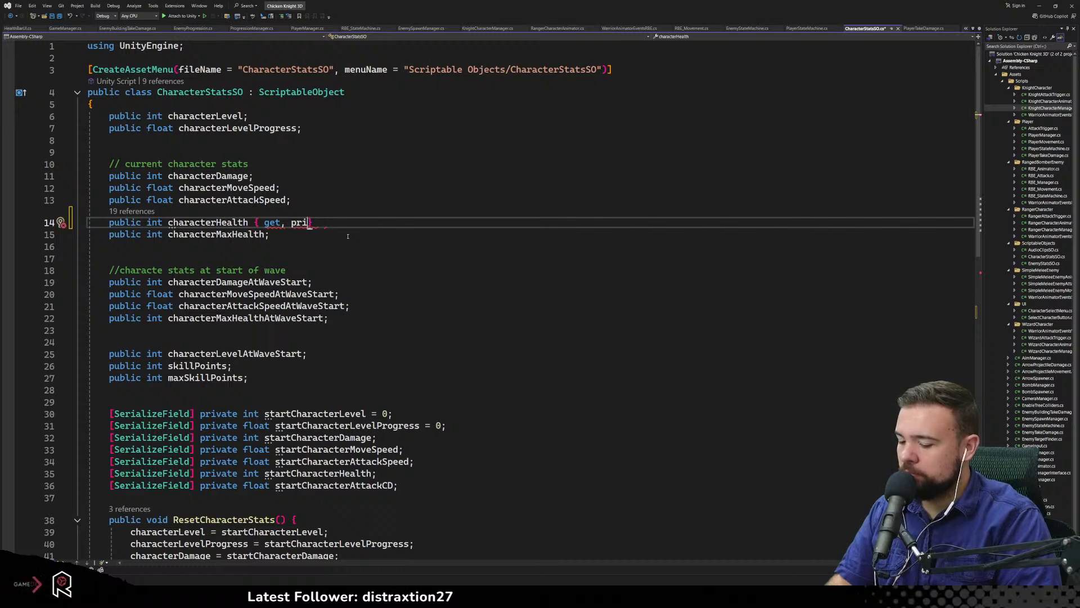
type("cate")
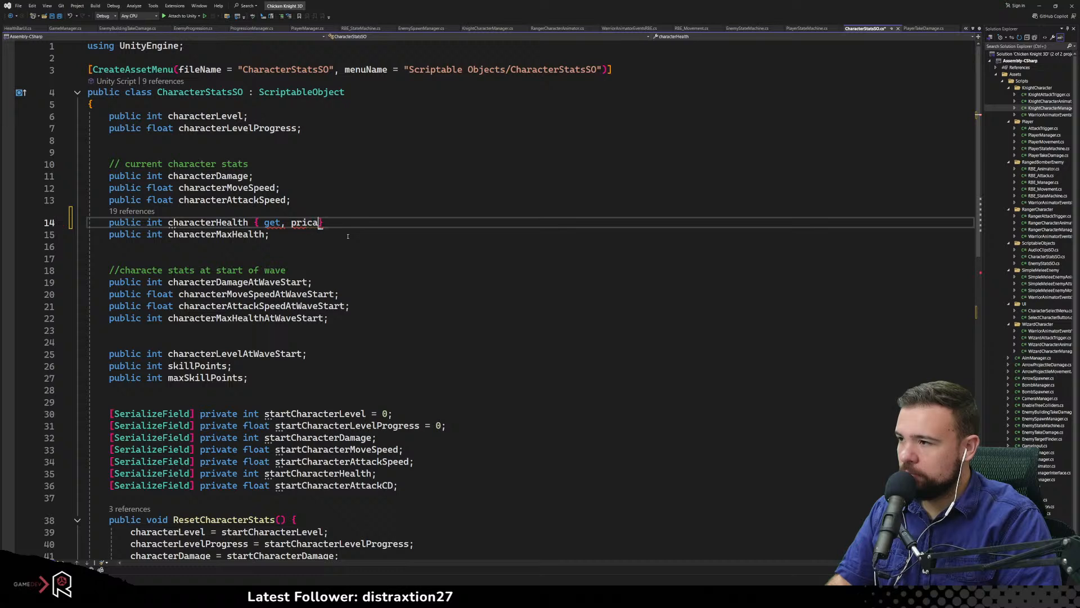
key("BackSpace")
key("BackSpace")
key("BackSpace")
key("BackSpace")
type("vate ")
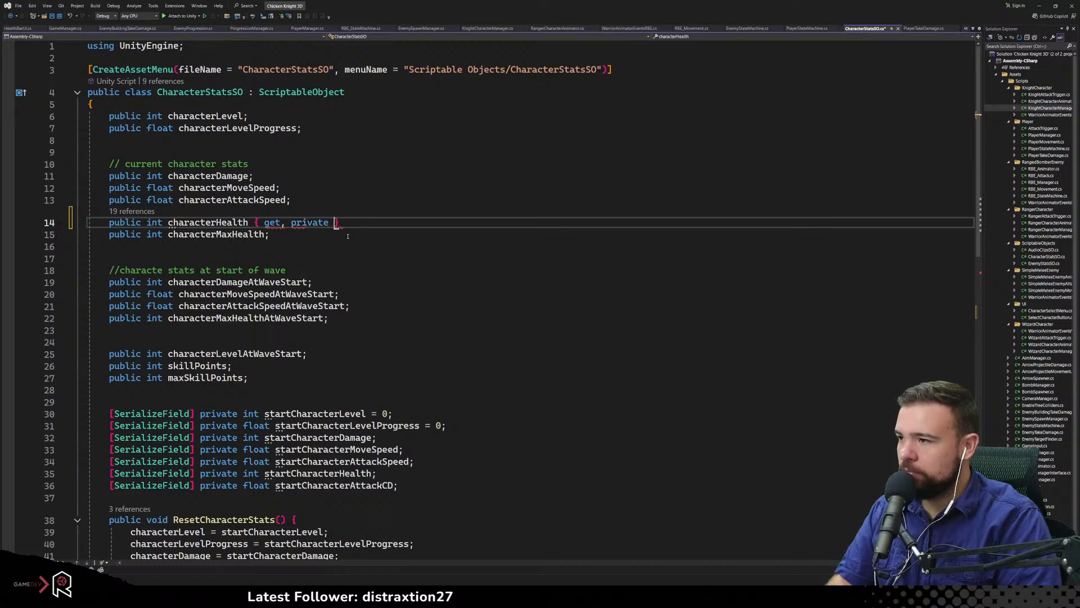
type("set")
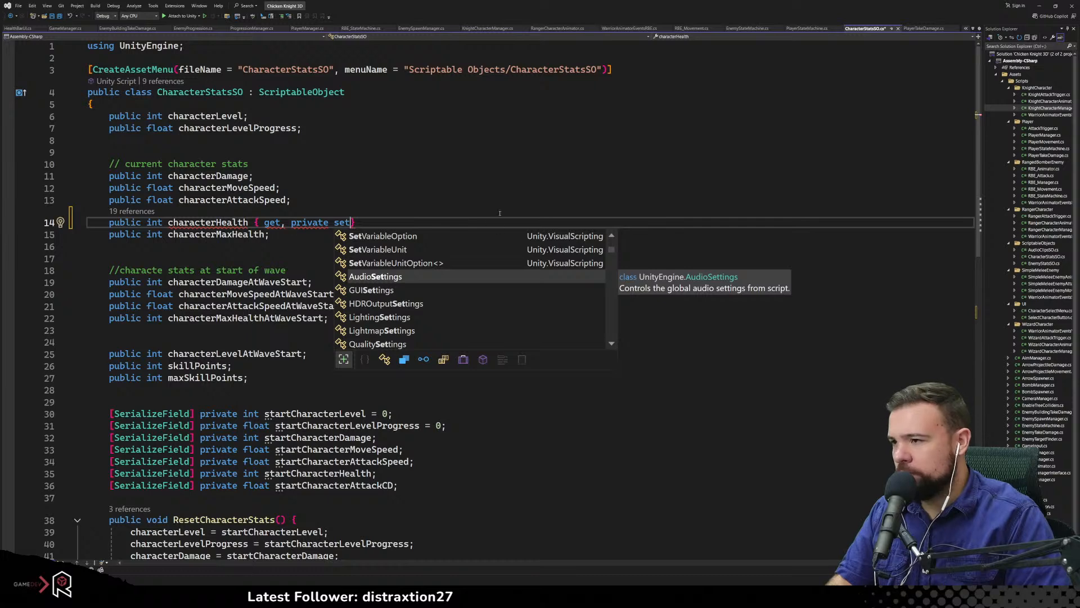
Separate the get and private set accessors of characterHealth with a semicolon instead of a comma
left_click(412, 189)
left_click(286, 223)
key("BackSpace")
type(";")
left_click(343, 262)
left_click(311, 225)
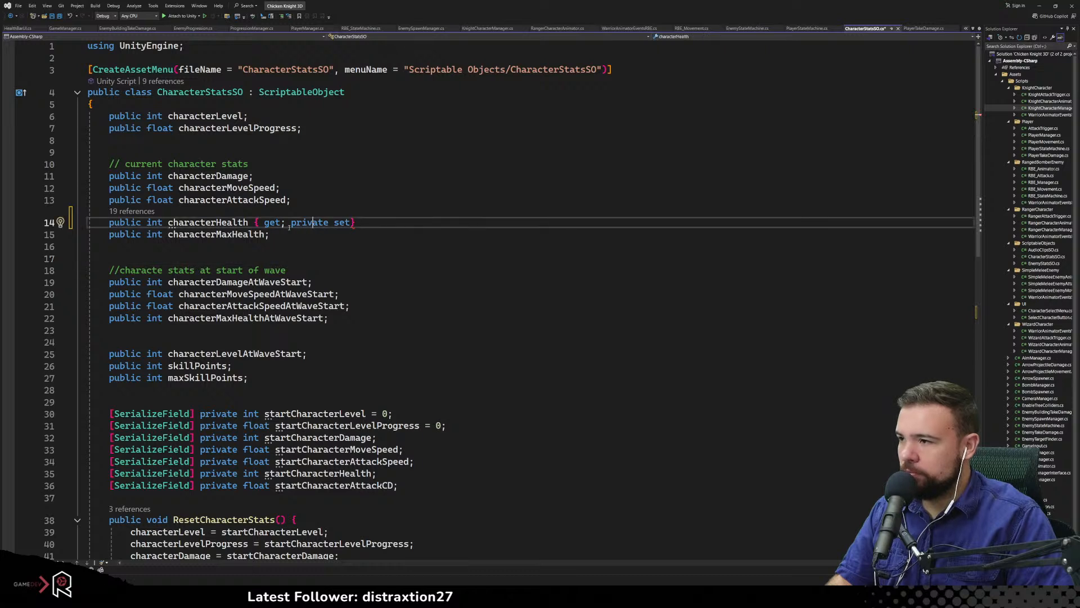
key("Delete")
left_click(432, 278)
left_click(283, 224)
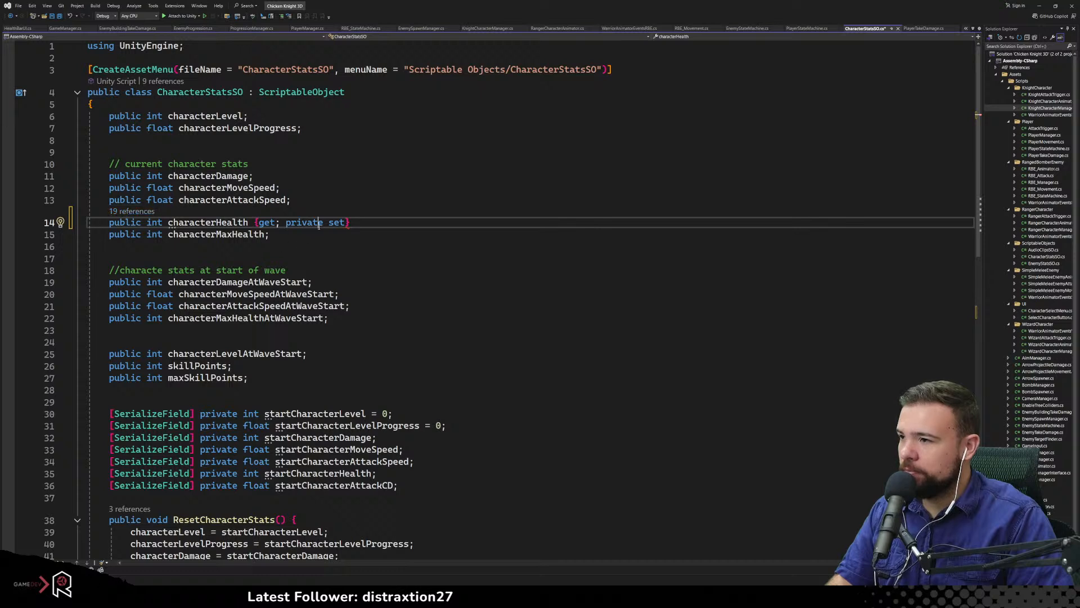
left_click(356, 225)
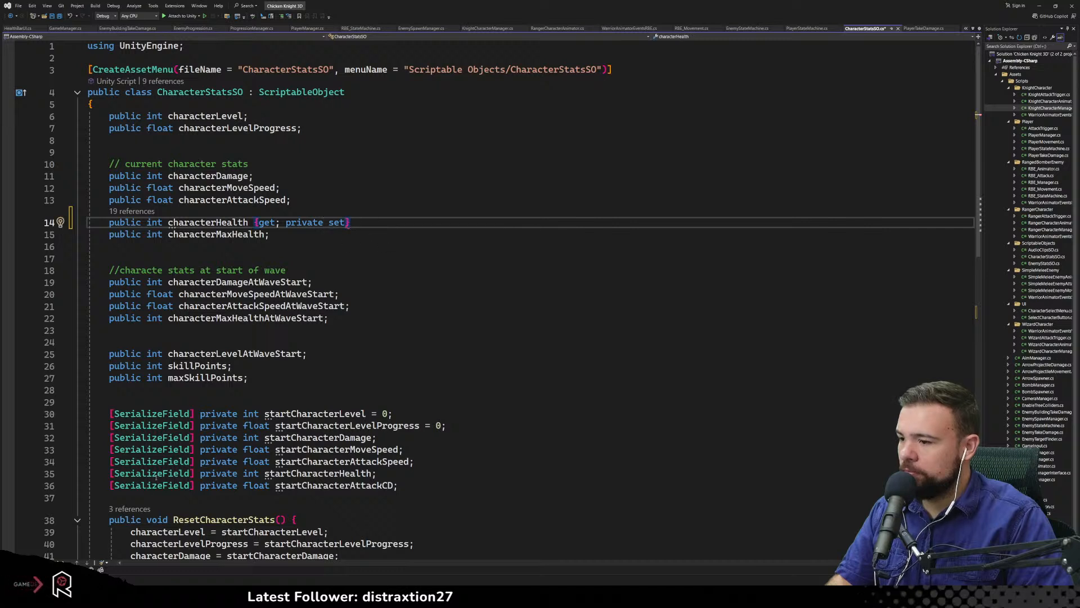
Open the Error List and look through the entries for the characterHealth property, and return to the script
left_click(45, 562)
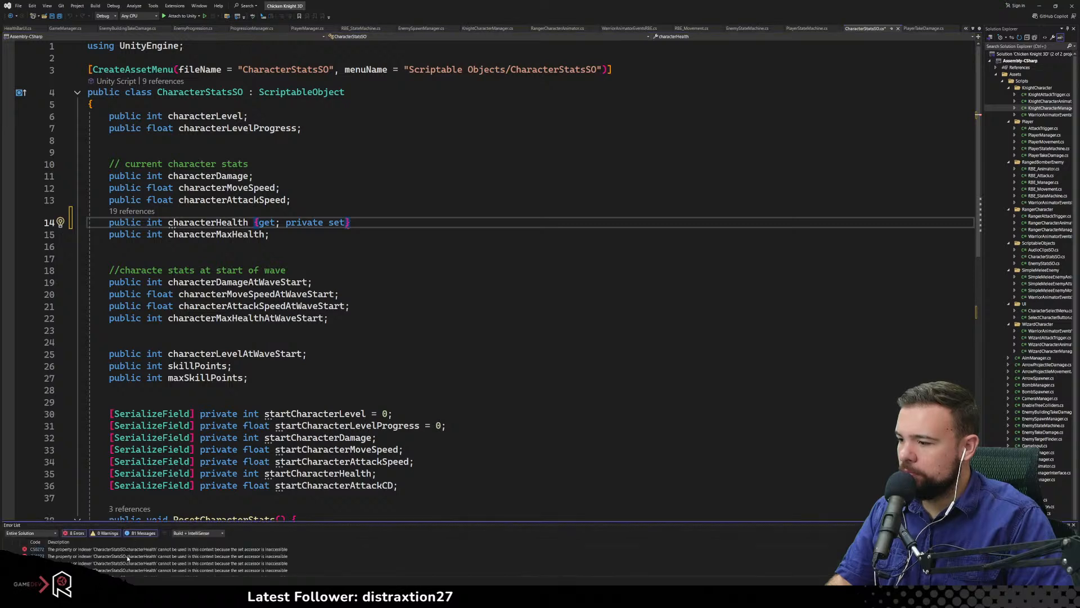
scroll(128, 559, "down", 5)
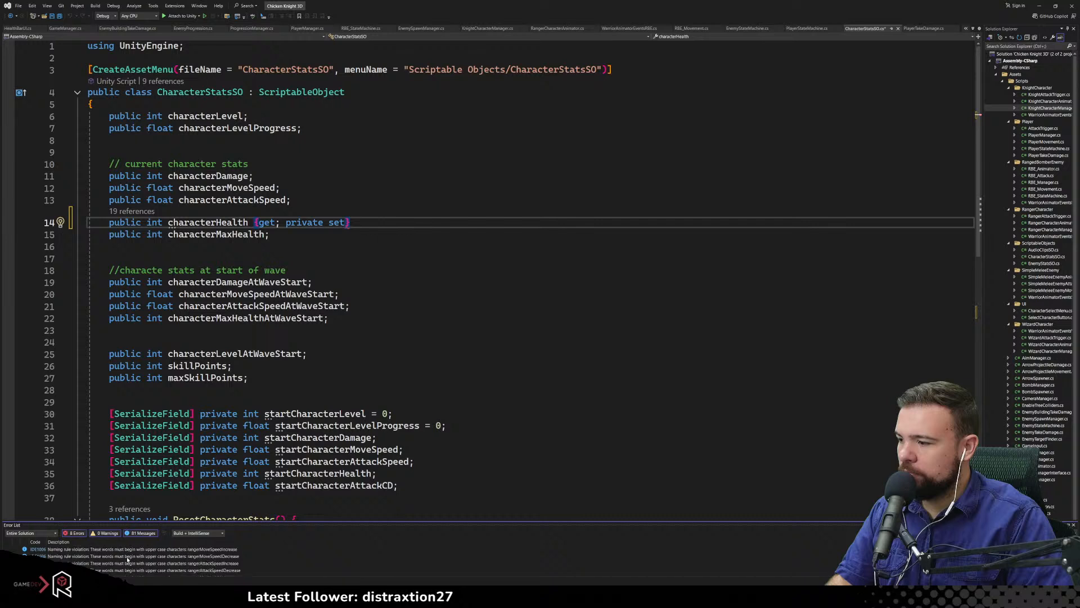
scroll(127, 558, "down", 3)
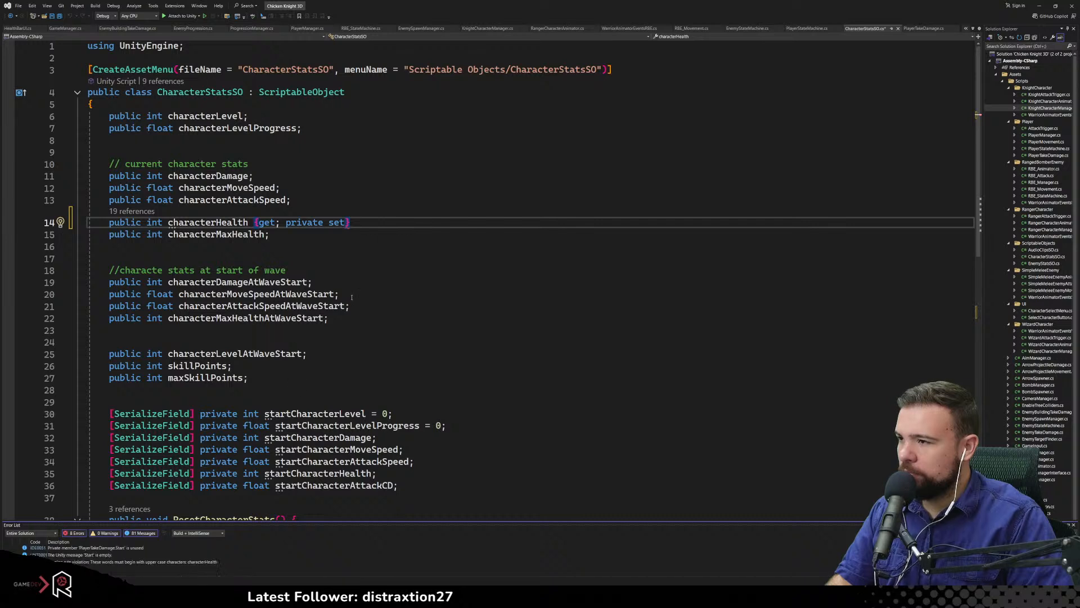
left_click(398, 265)
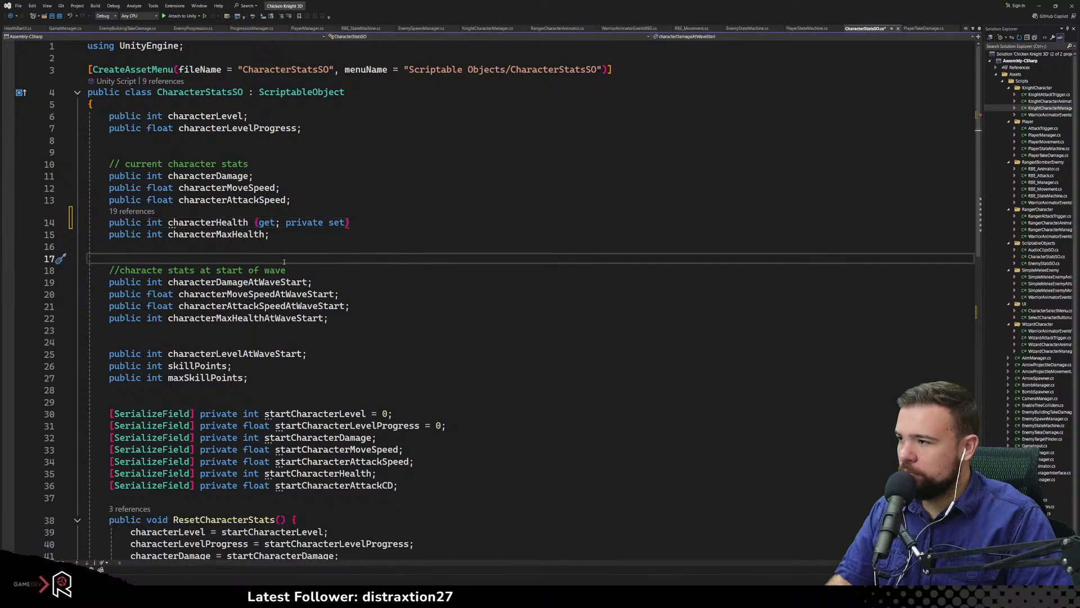
Give the private set accessor of characterHealth an empty body in braces and inspect the error flagged on the property name
left_click(336, 221)
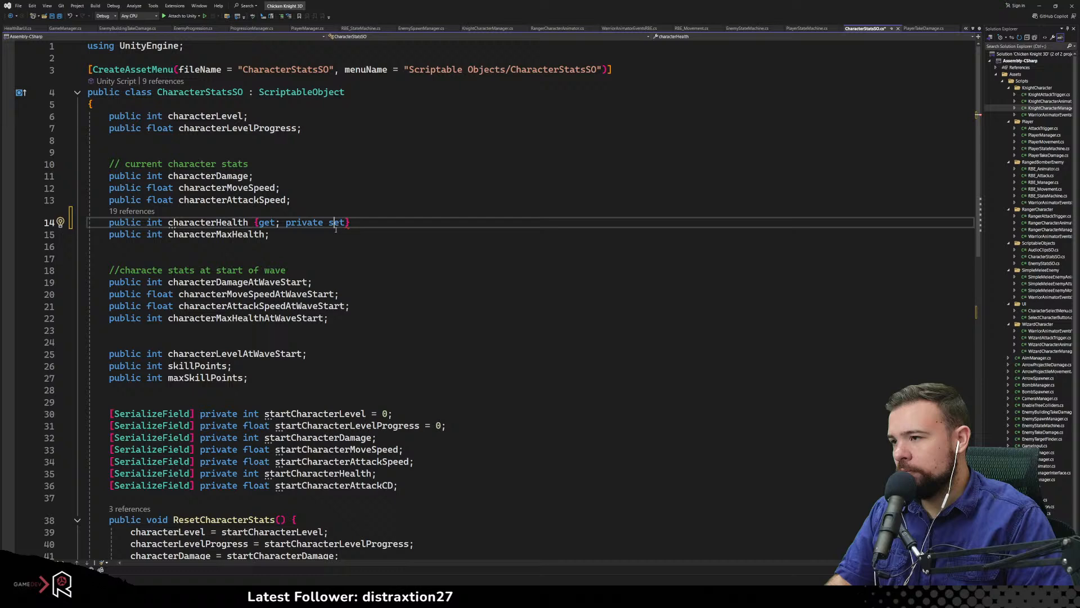
type("{ ")
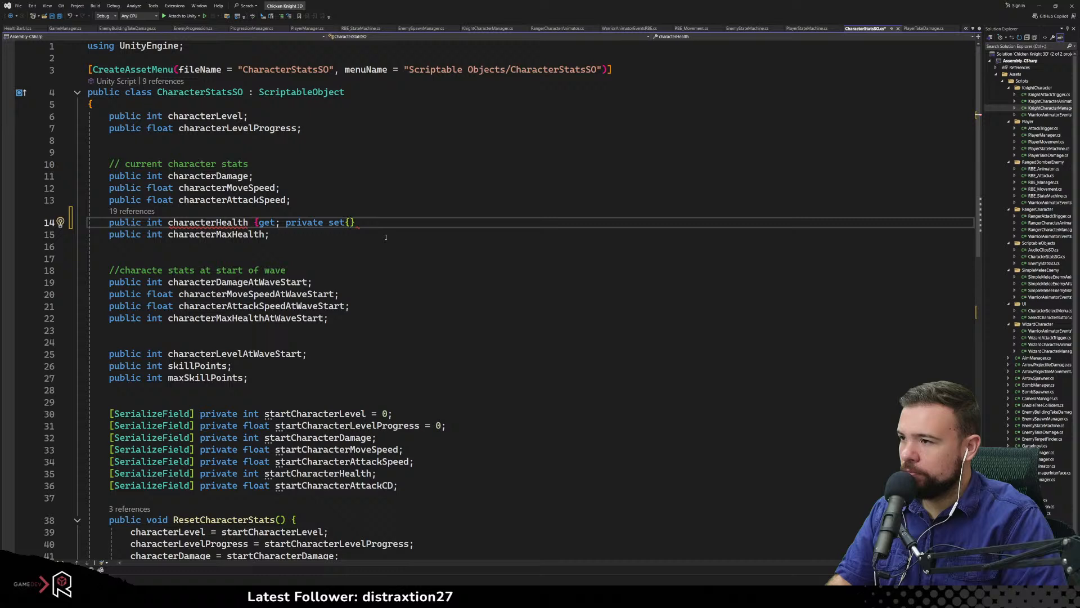
type("} }")
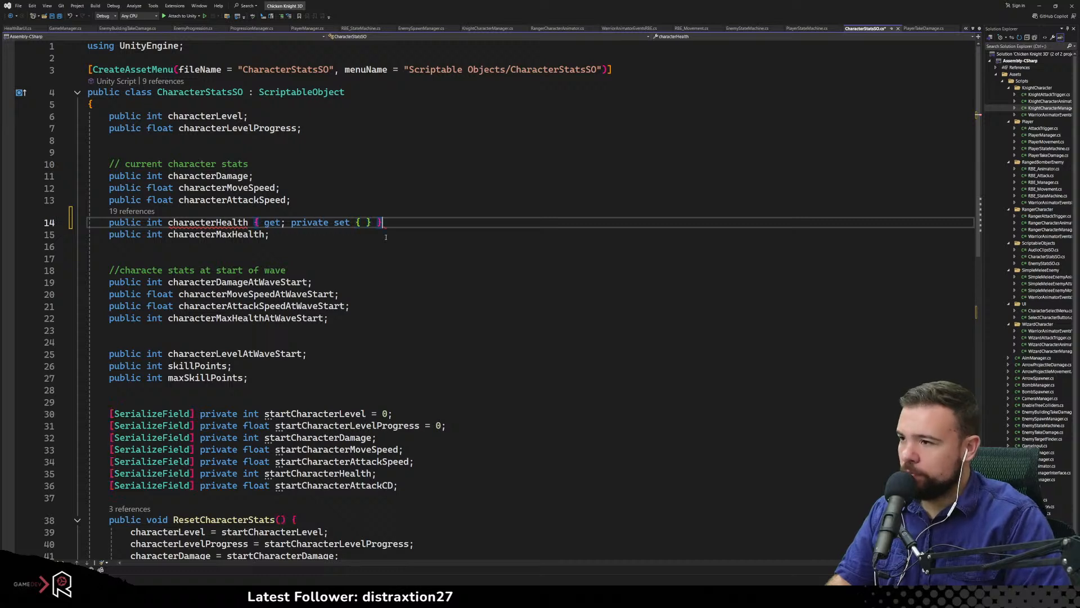
key("Down")
key("Down")
mouse_move(218, 222)
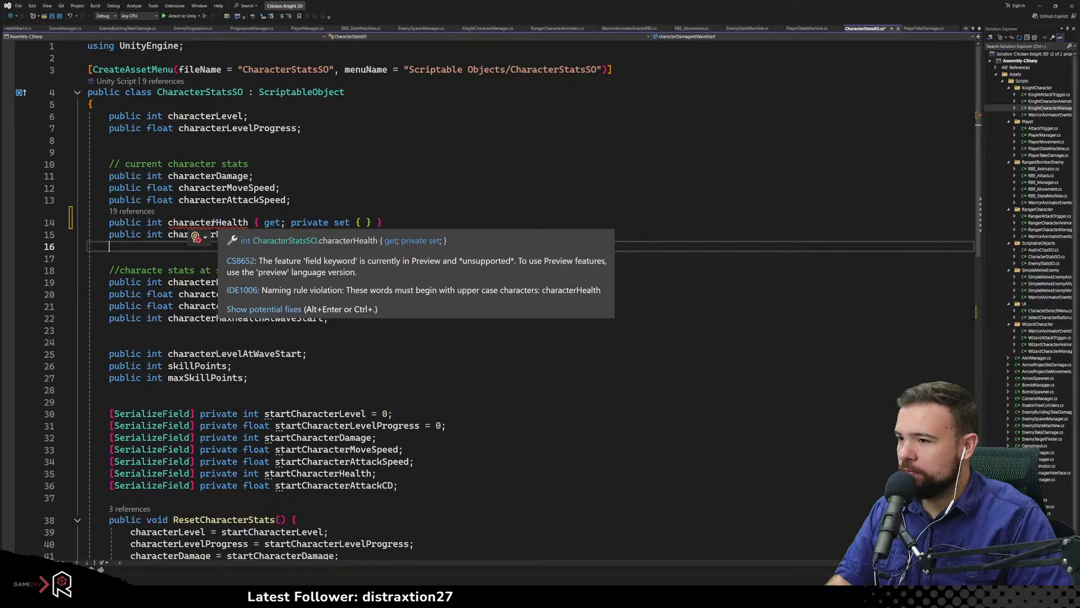
left_click(250, 378)
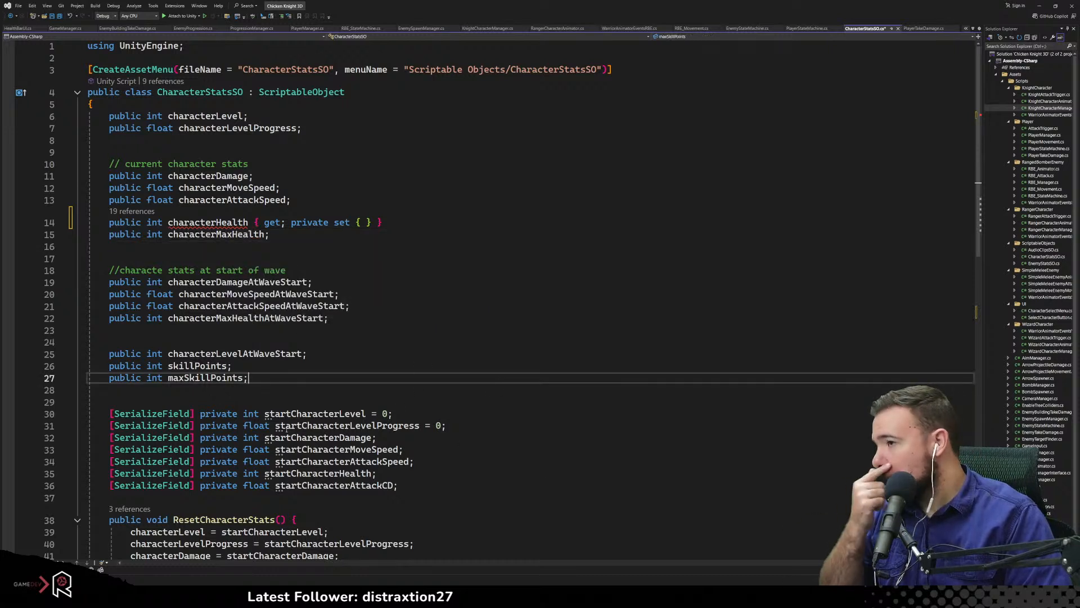
Switch to Chrome, search in a new tab for "get set functions for variable unity" and read the Unity Discussions thread's get/set code sample
mouse_move(179, 597)
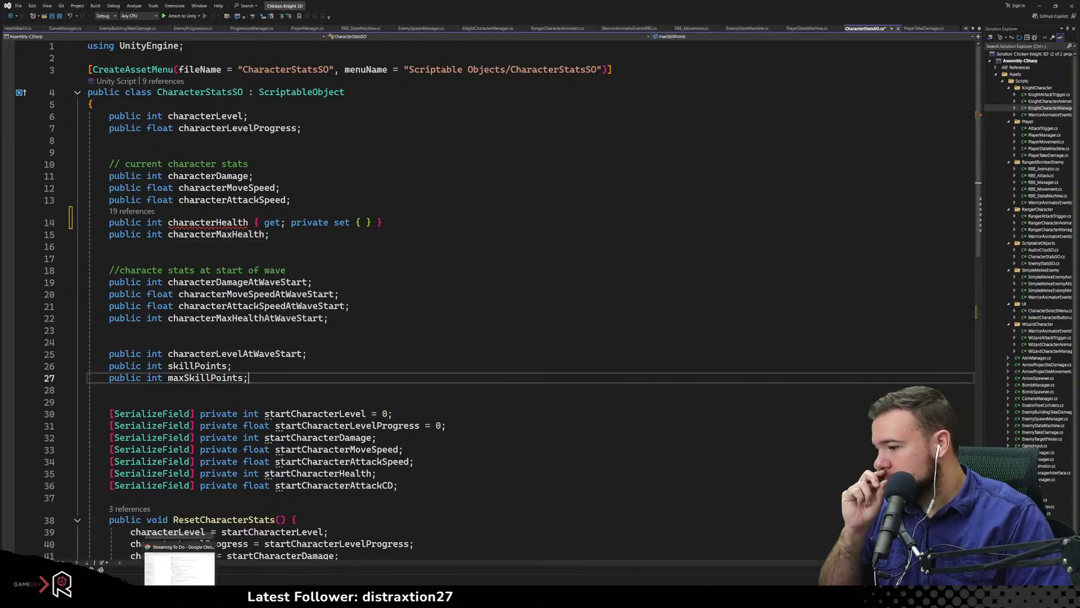
mouse_move(302, 598)
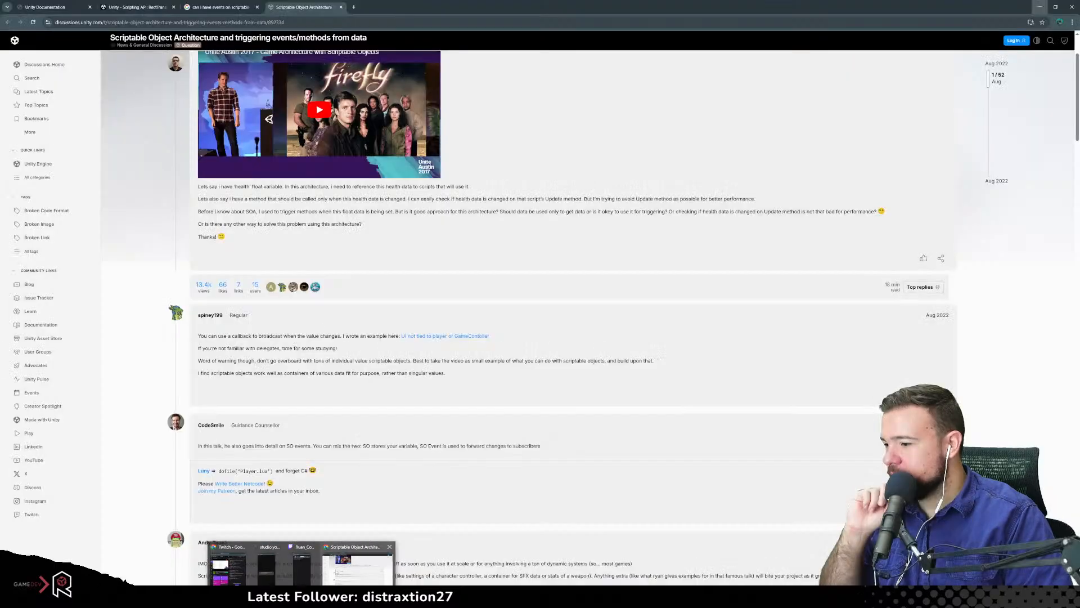
left_click(336, 572)
left_click(353, 7)
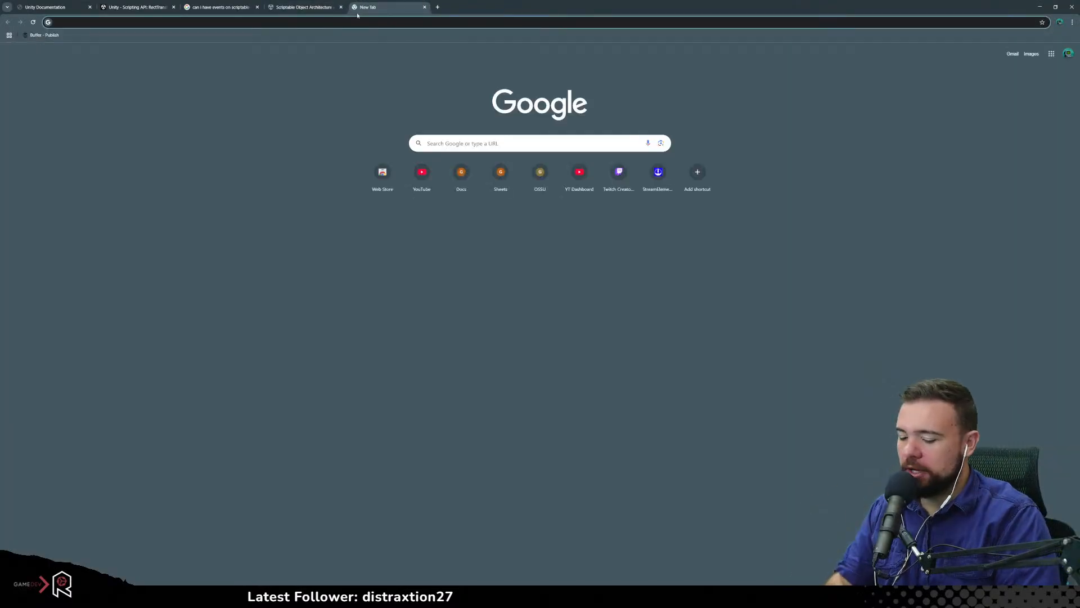
type("get set")
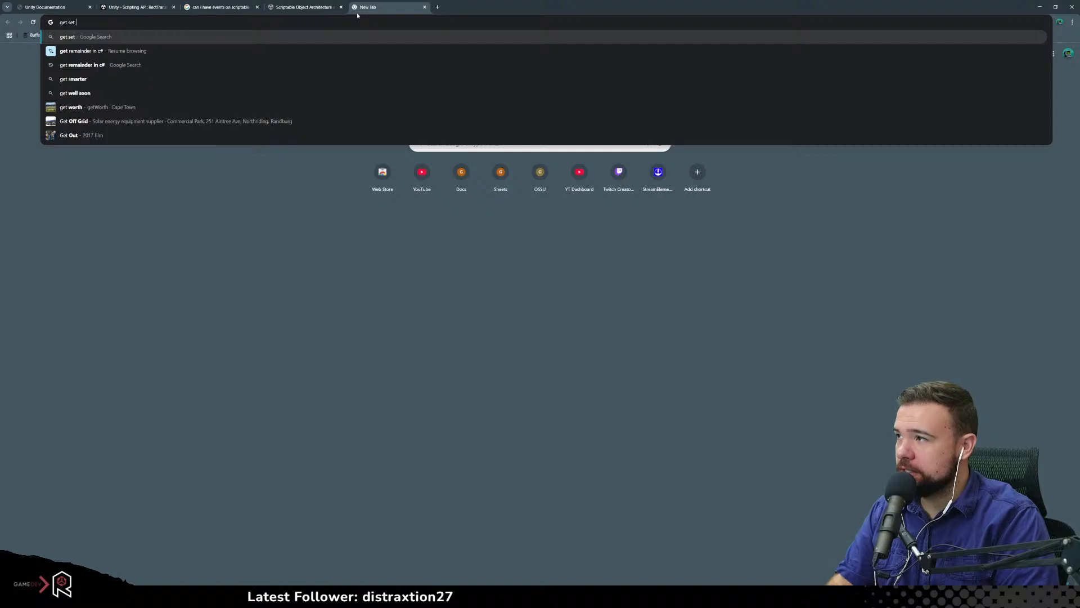
type(" functions for variable unity")
key("Return")
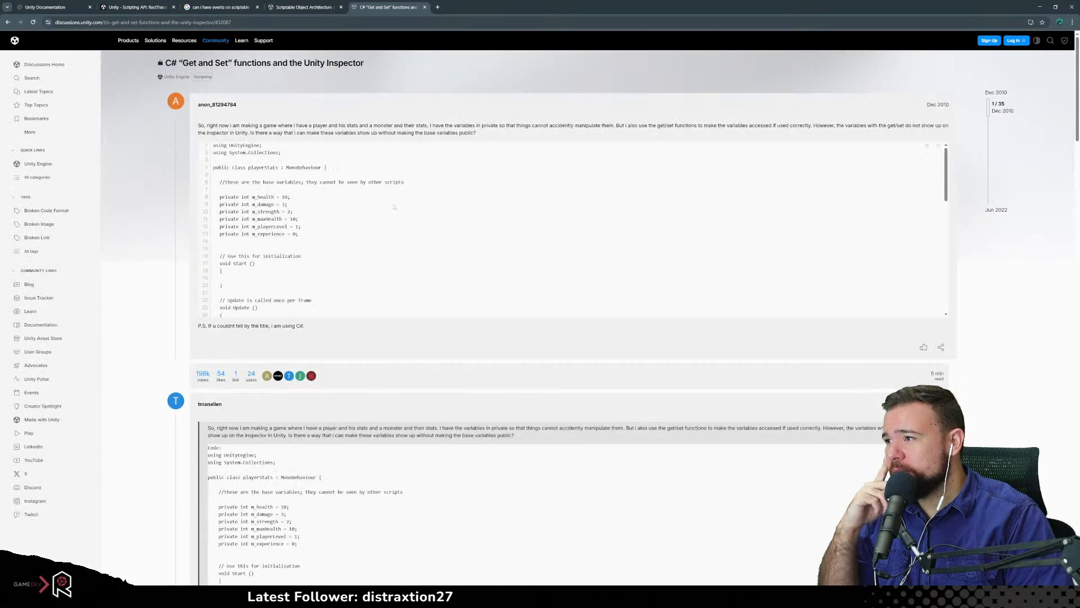
scroll(373, 209, "down", 1)
scroll(373, 209, "down", 3)
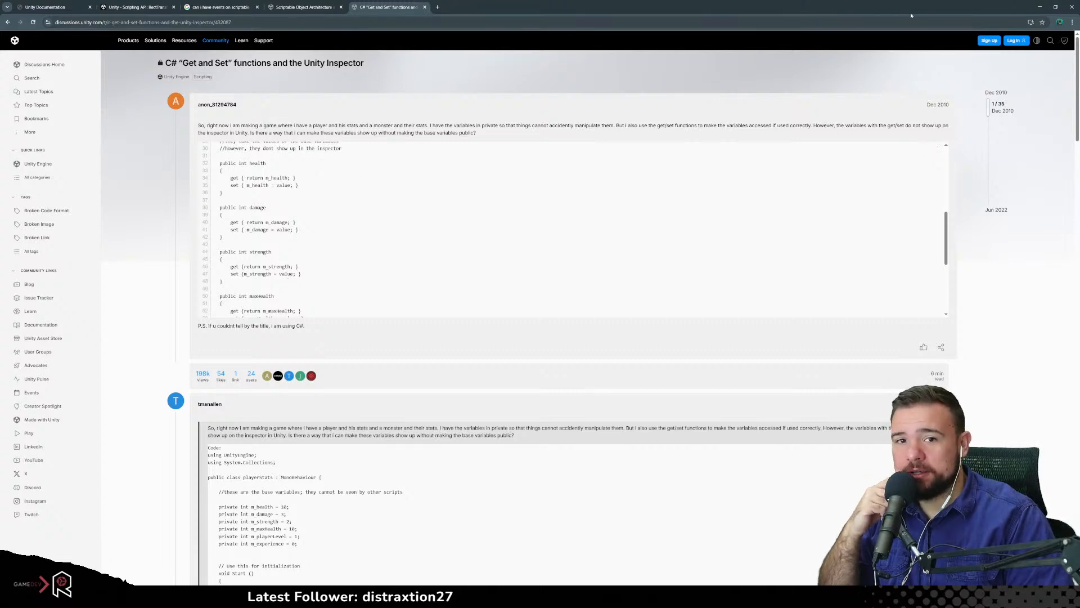
Switch back to Visual Studio and try a semicolon after the empty set body of characterHealth
left_click(1039, 7)
left_click(239, 247)
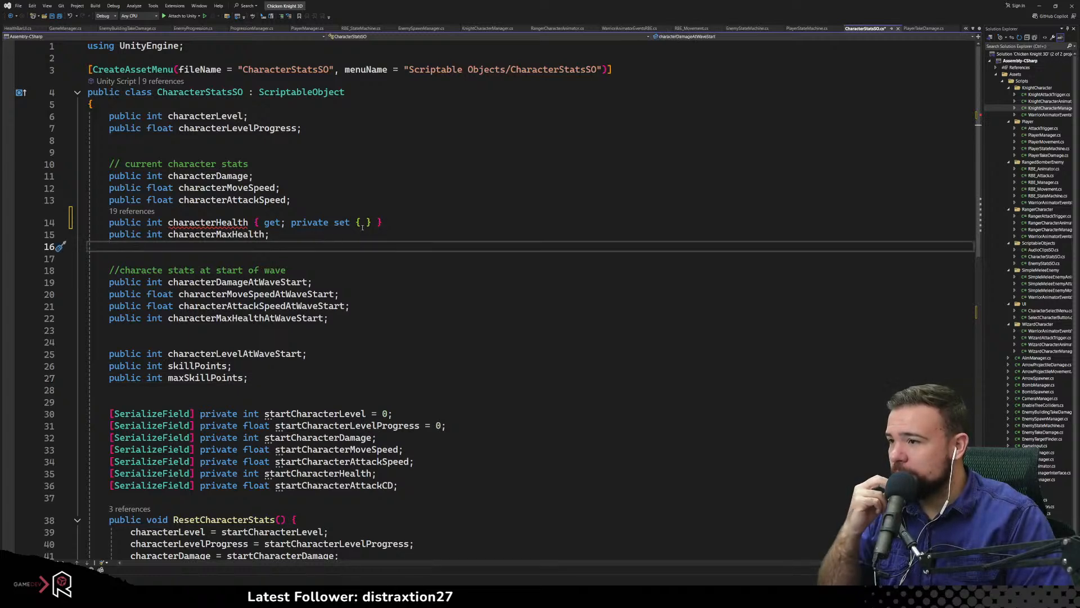
left_click(372, 222)
type(";")
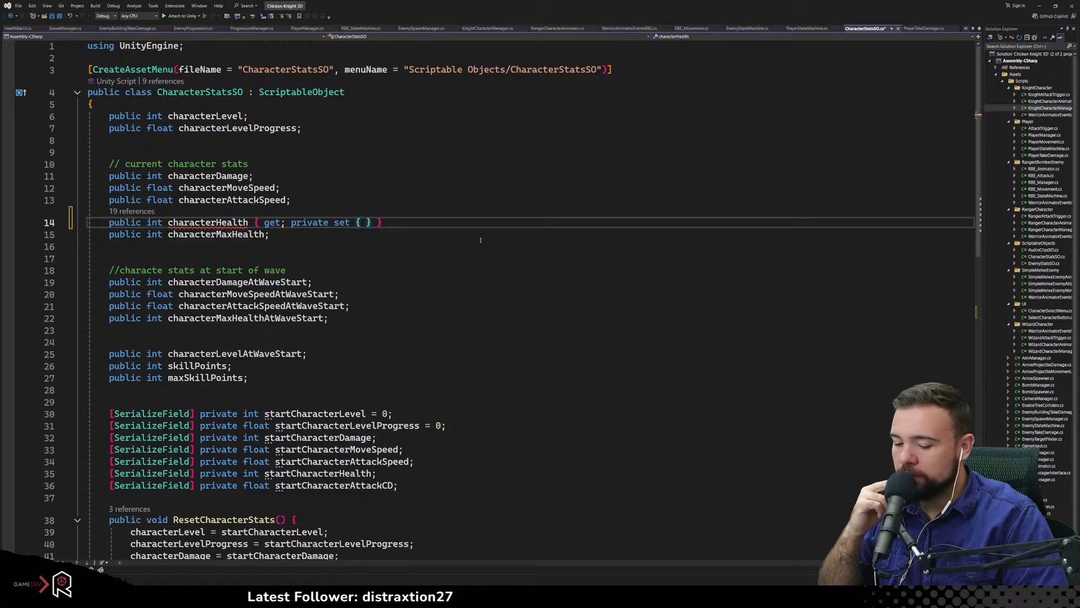
key("BackSpace")
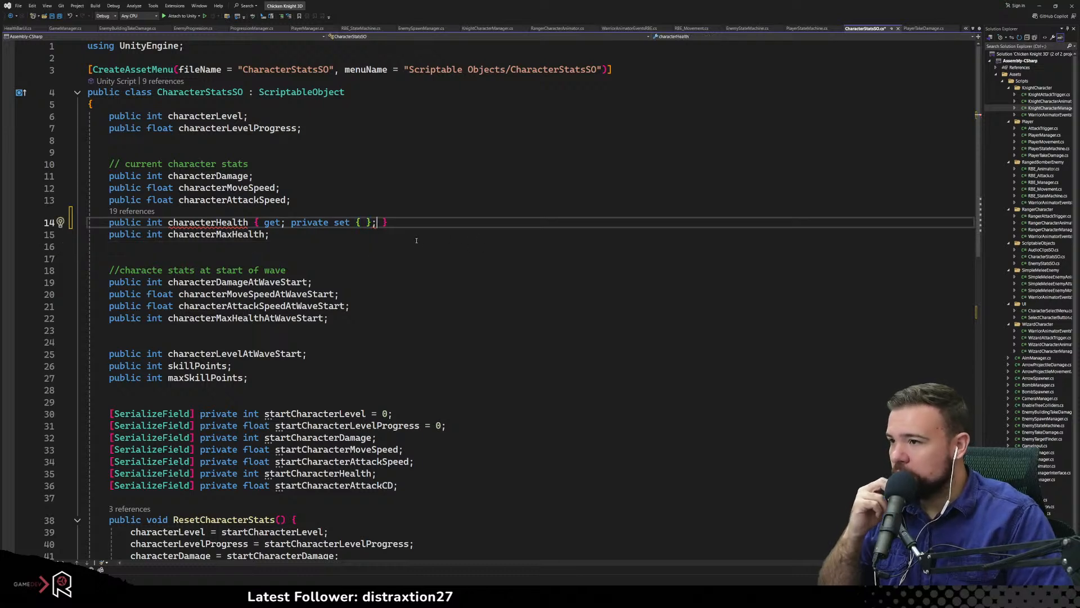
left_click(320, 246)
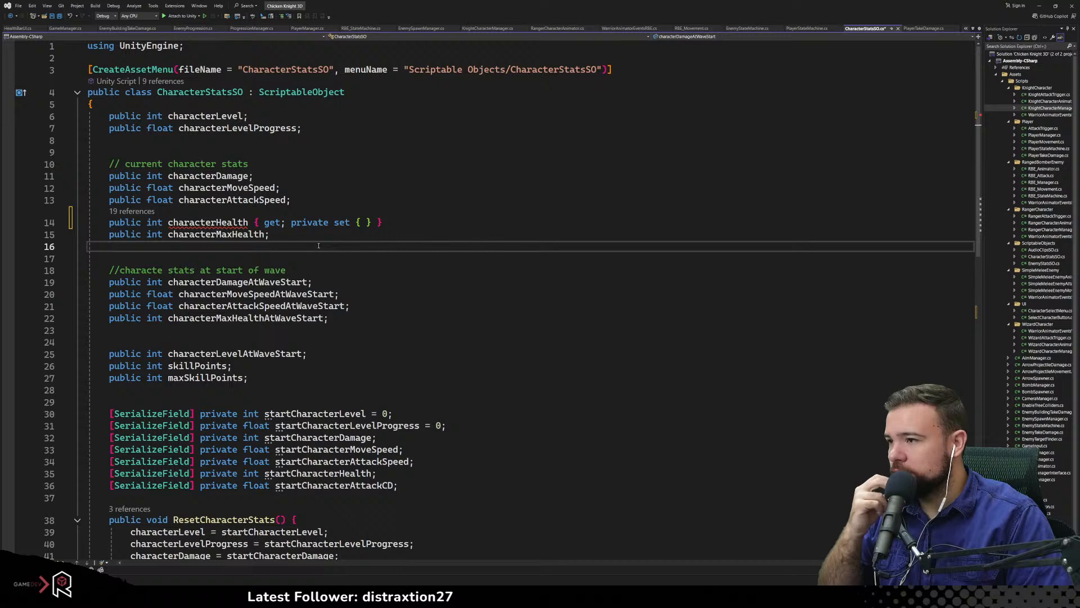
Recheck the get and set example in the Chrome thread and return to the characterHealth line in Visual Studio
left_click(360, 222)
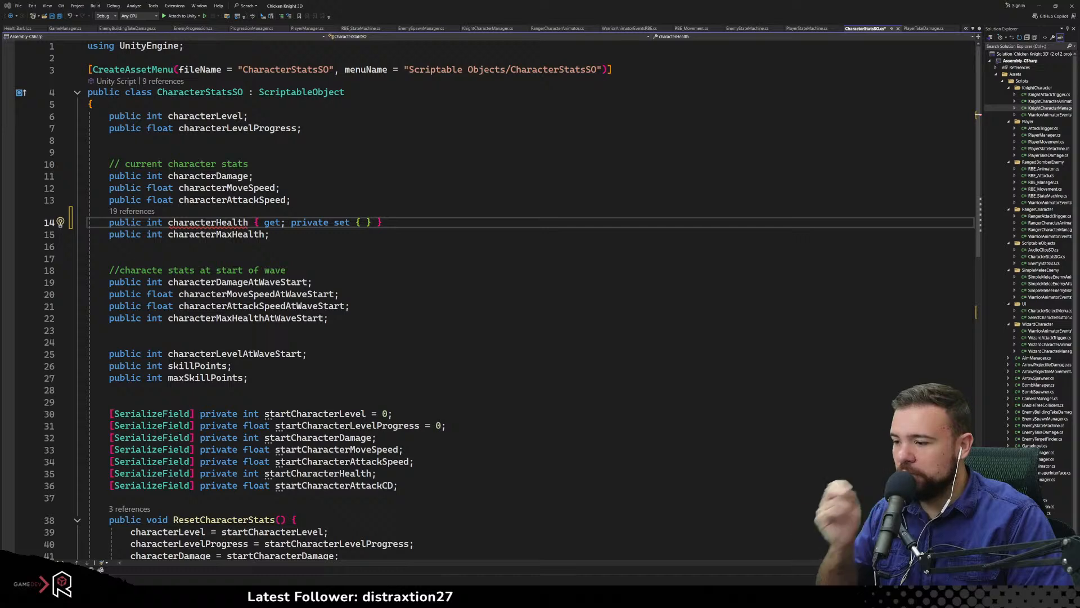
left_click(323, 593)
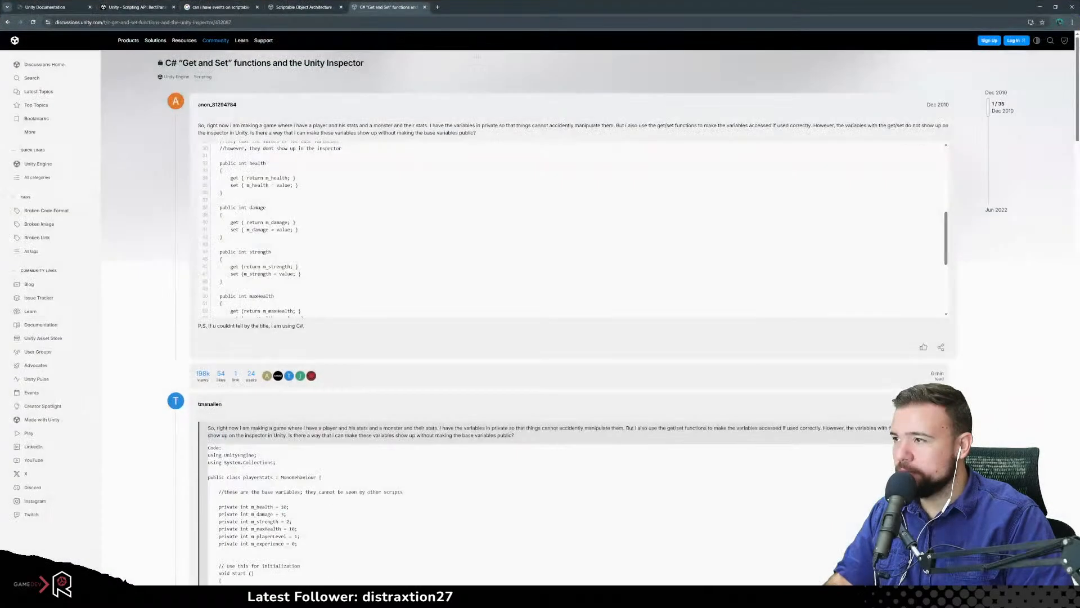
left_click(322, 593)
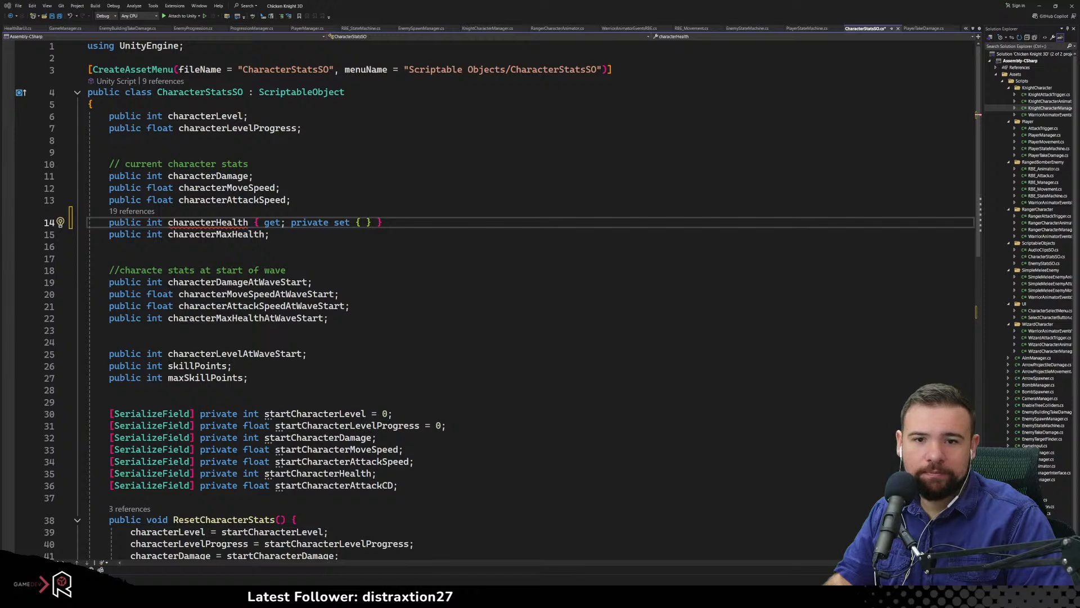
Replace the semicolon after get in the characterHealth property with an empty body in braces
left_click_drag(568, 606, 1079, 270)
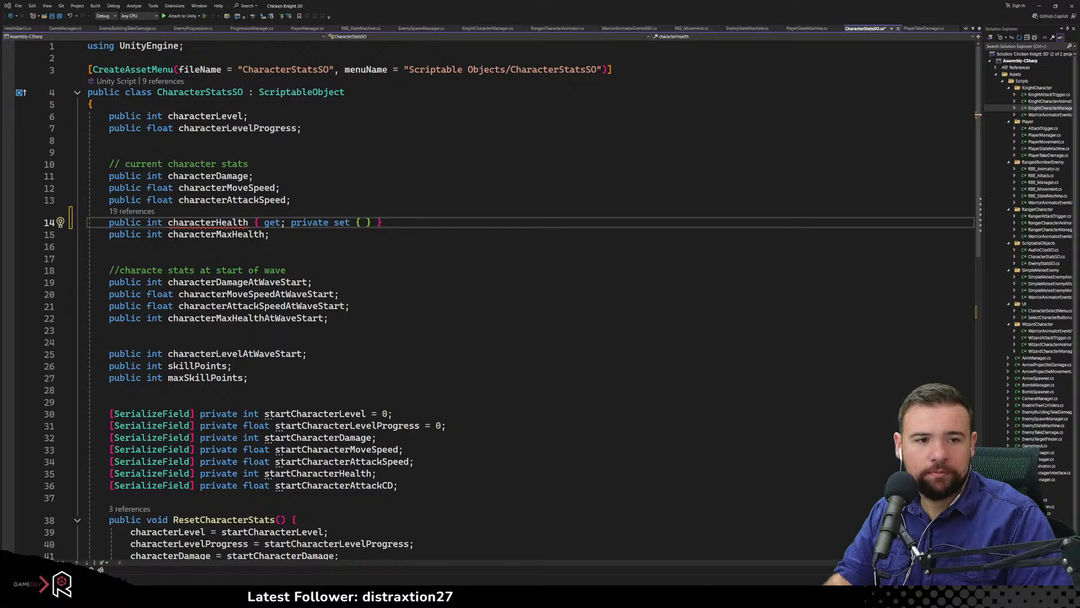
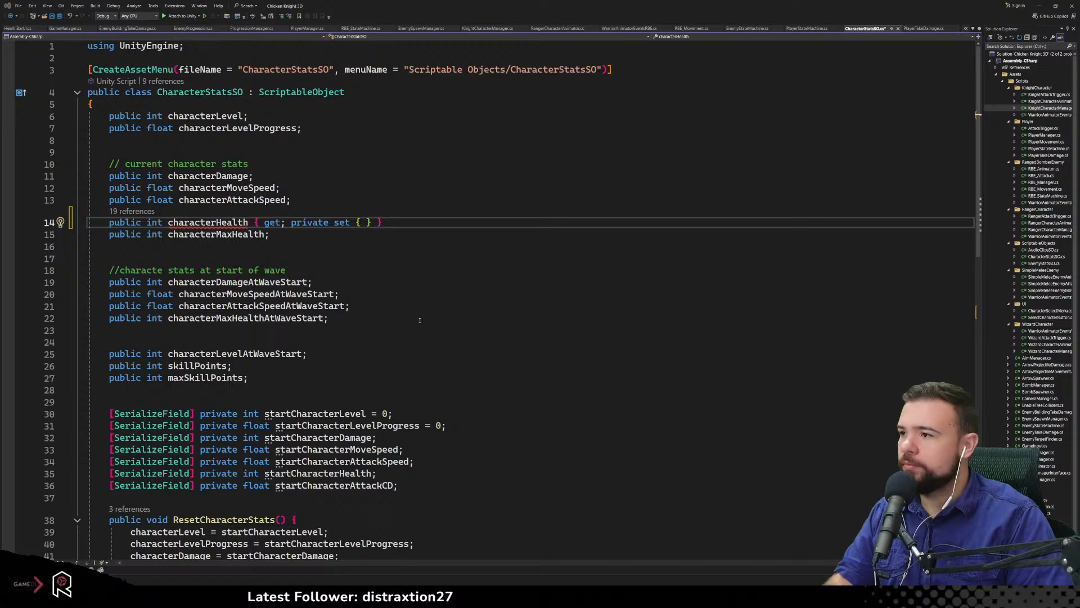
left_click(285, 270)
left_click(282, 222)
type("{ }")
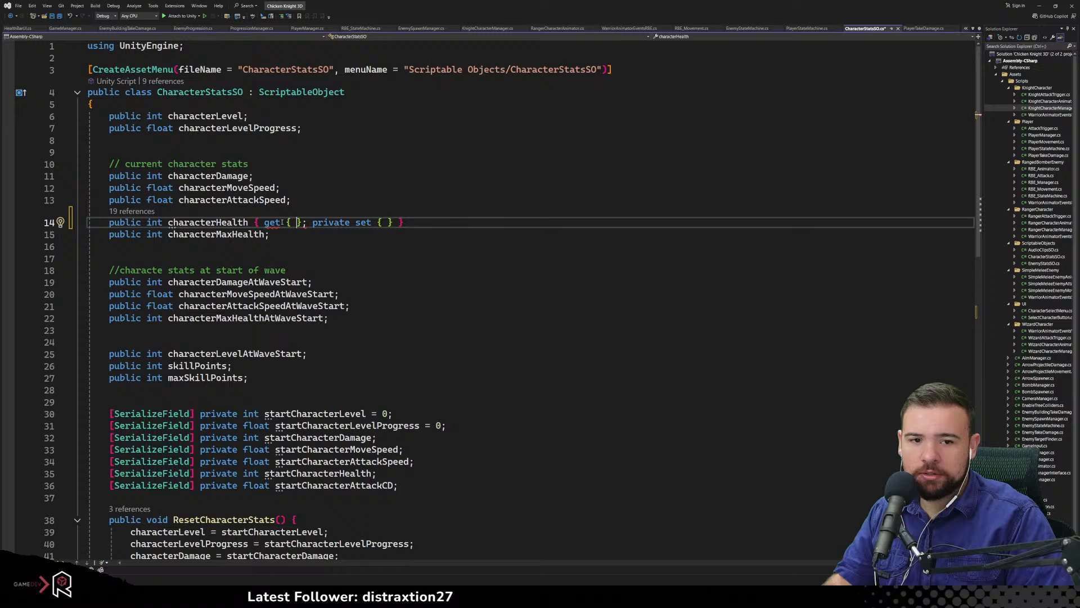
key("Right")
key("Delete")
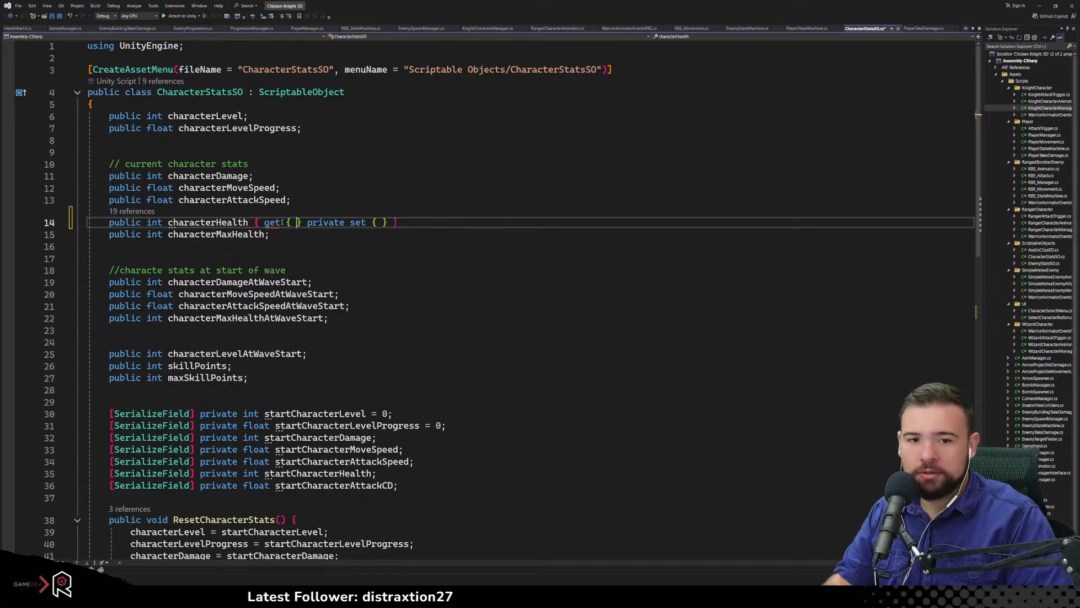
Begin a return statement inside the get body of characterHealth, with the keyword spelled correctly
type("retru")
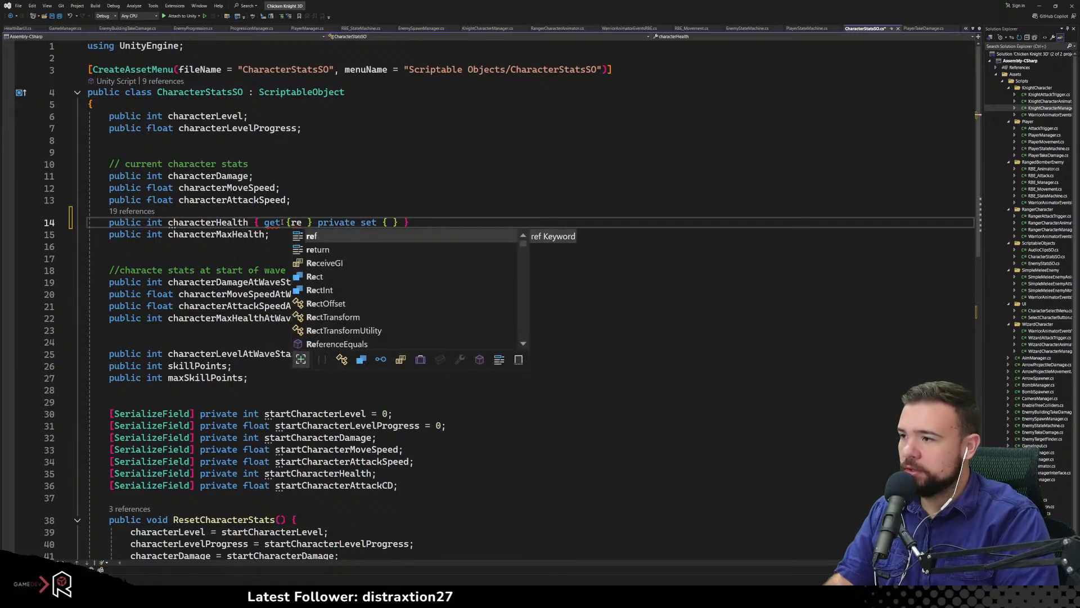
type("n")
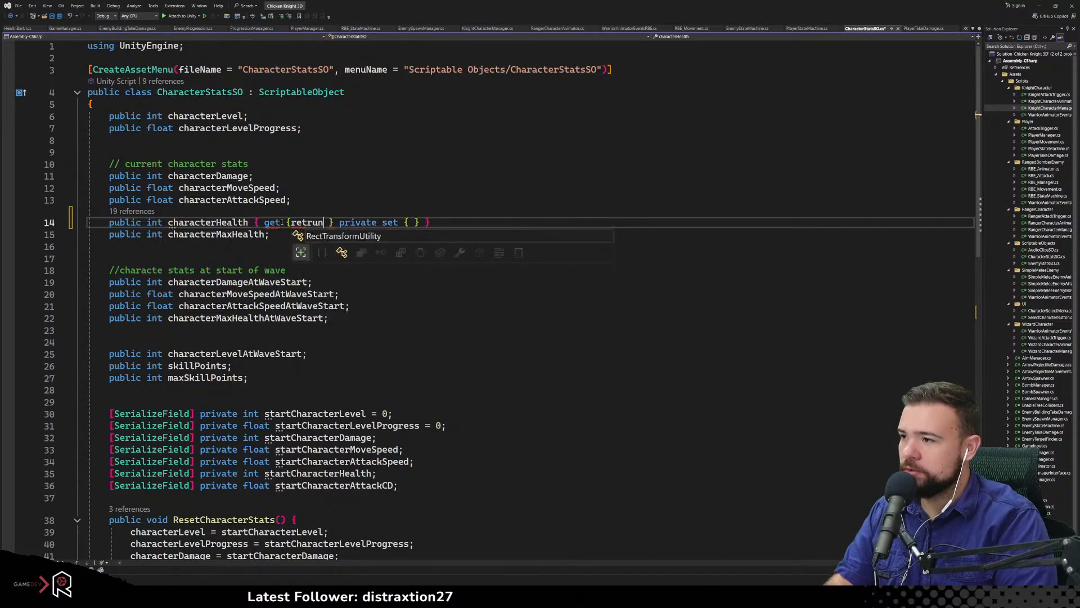
key("BackSpace")
key("BackSpace")
key("BackSpace")
key("BackSpace")
type("urn")
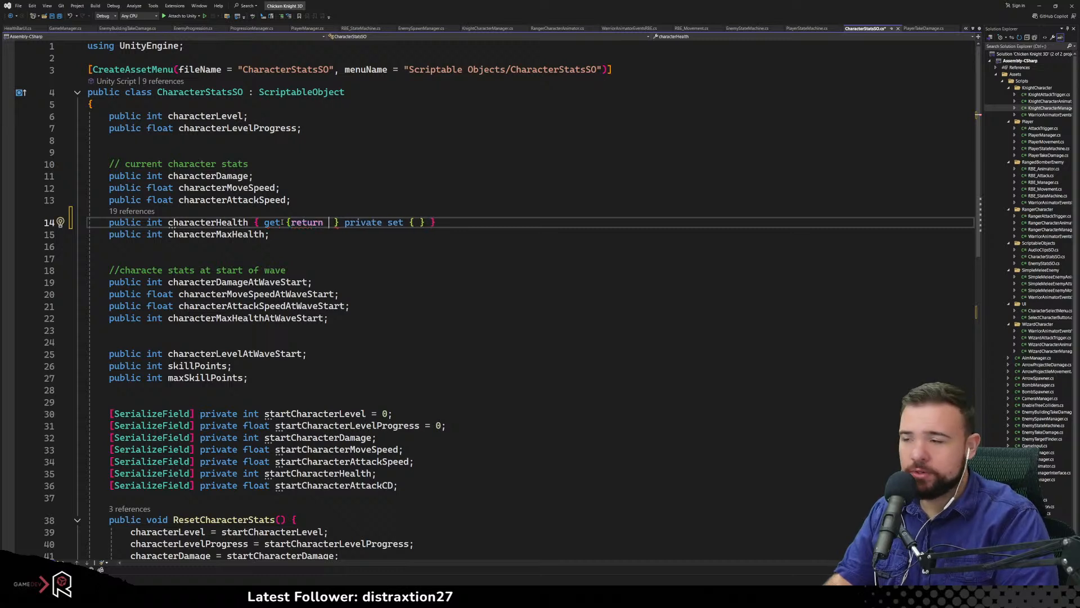
type(" m_")
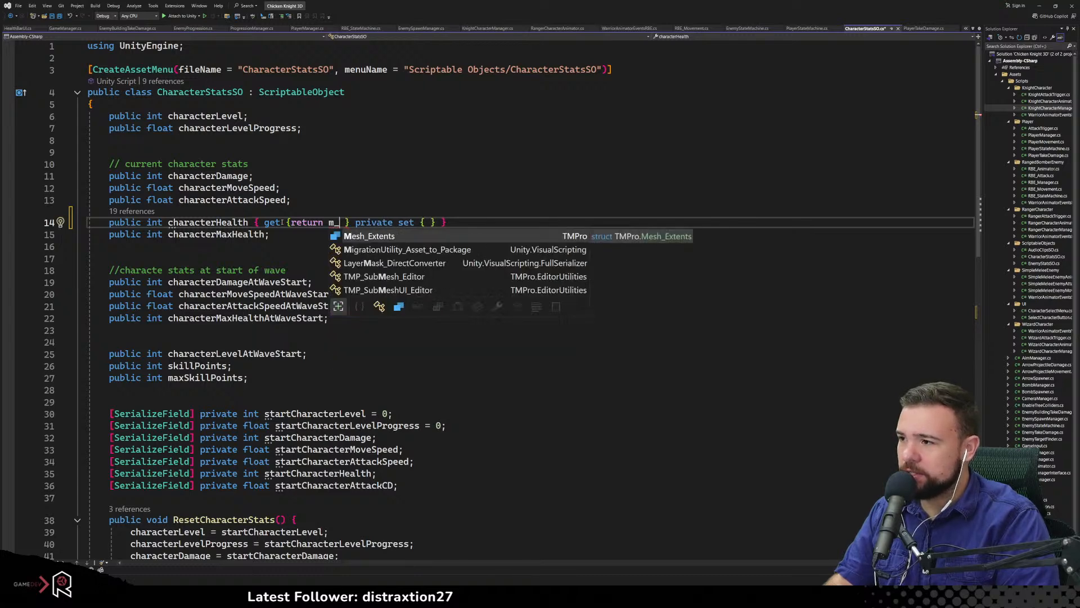
type("chara")
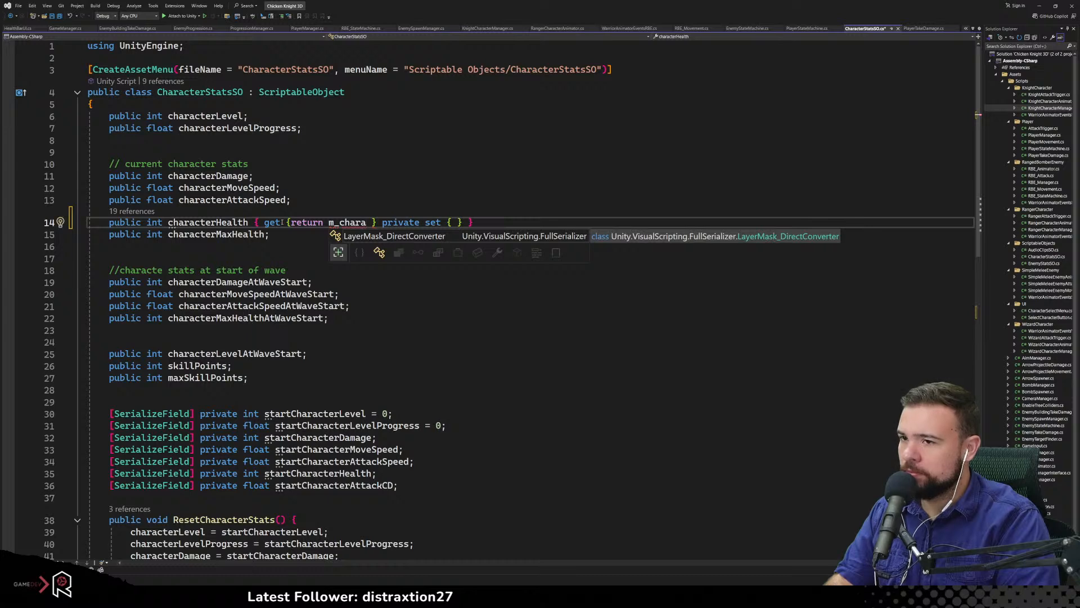
key("BackSpace")
key("BackSpace")
key("BackSpace")
key("BackSpace")
key("BackSpace")
key("BackSpace")
key("BackSpace")
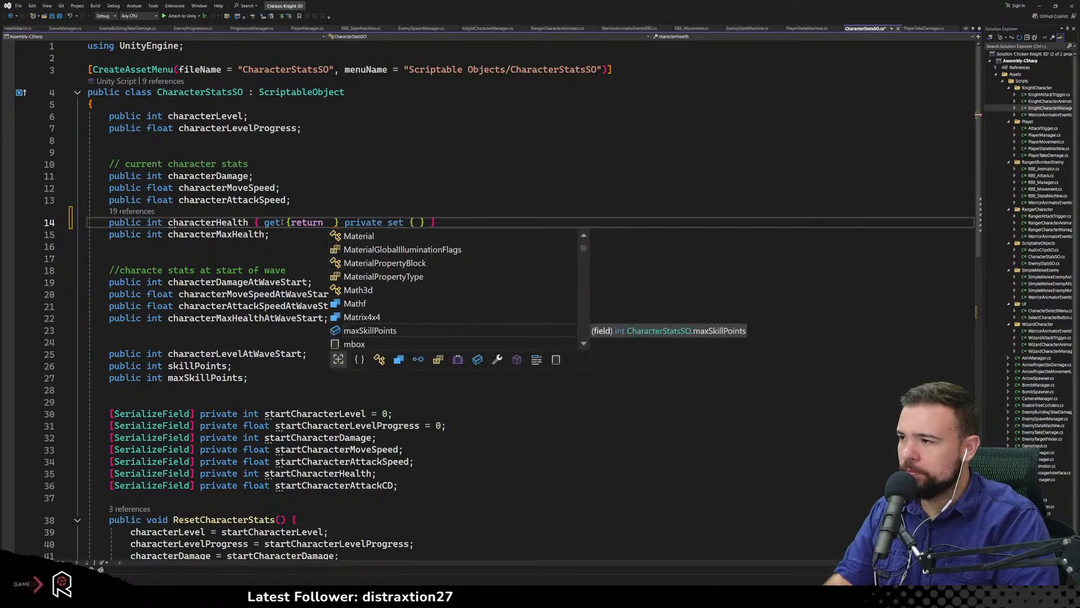
type("charac")
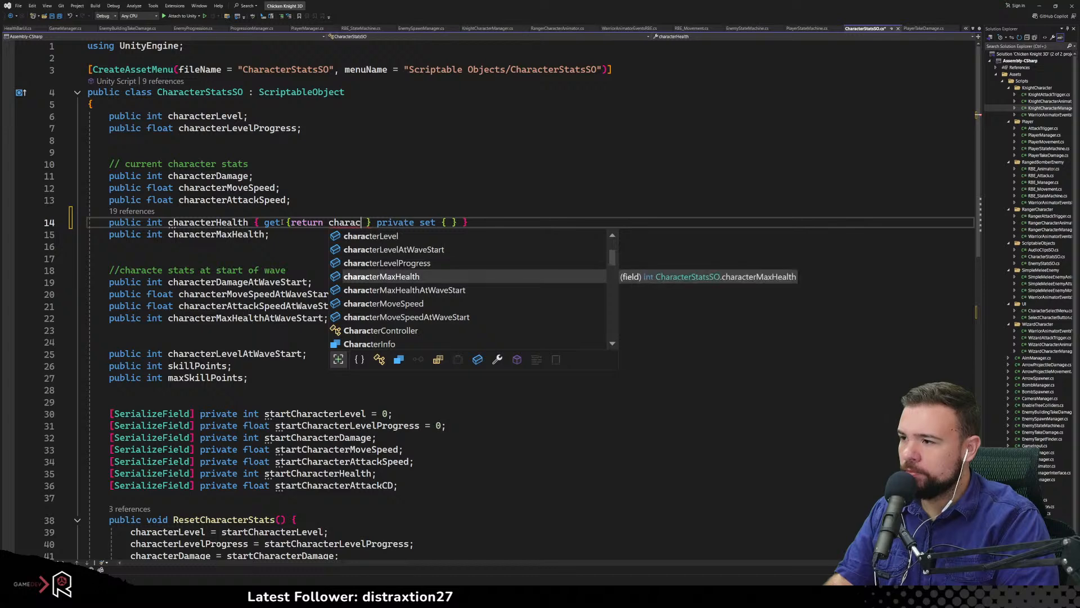
key("BackSpace")
key("BackSpace")
key("BackSpace")
key("BackSpace")
key("BackSpace")
key("BackSpace")
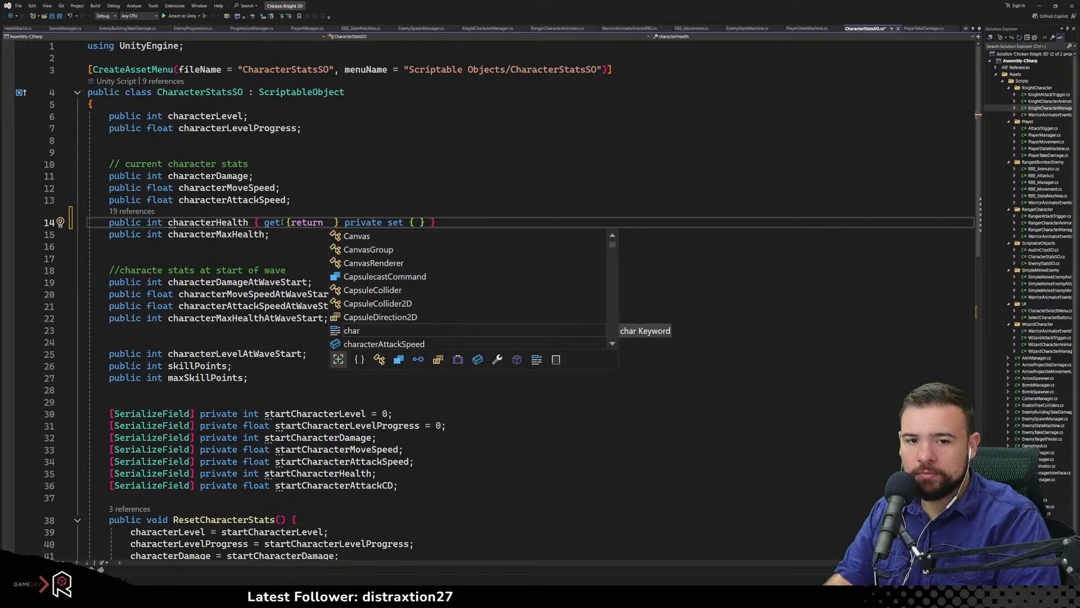
Complete the get body's return statement with m_characterHealth and a closing semicolon
type("m_ch")
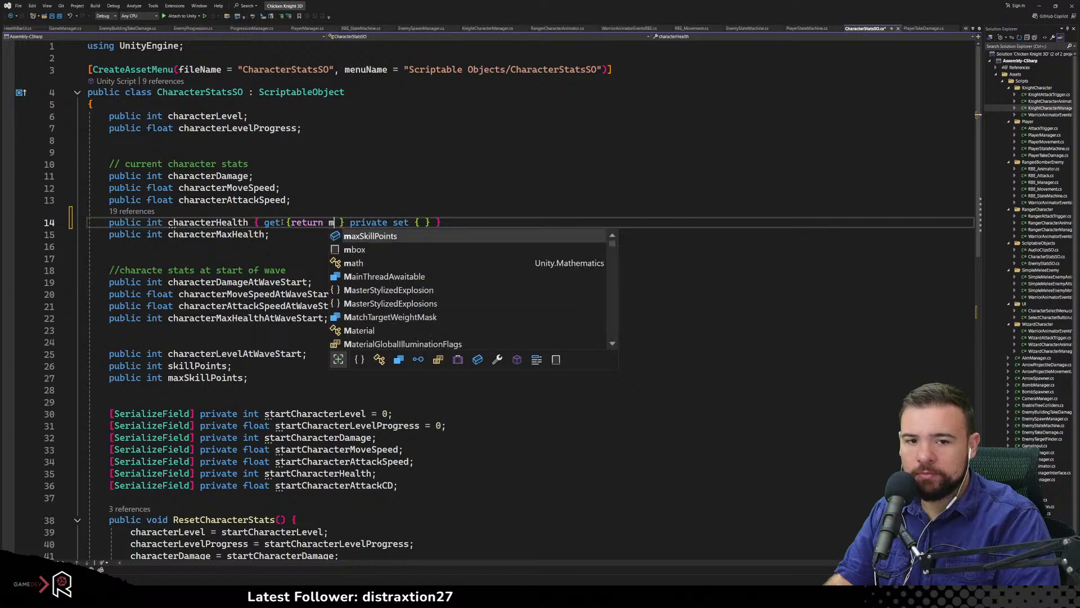
type("aract")
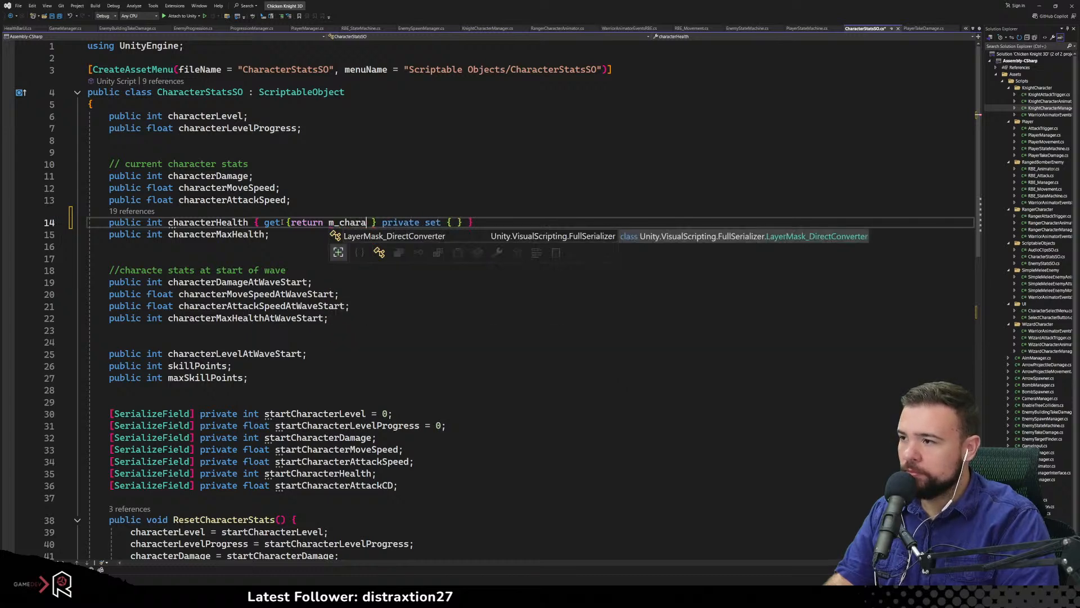
type("er")
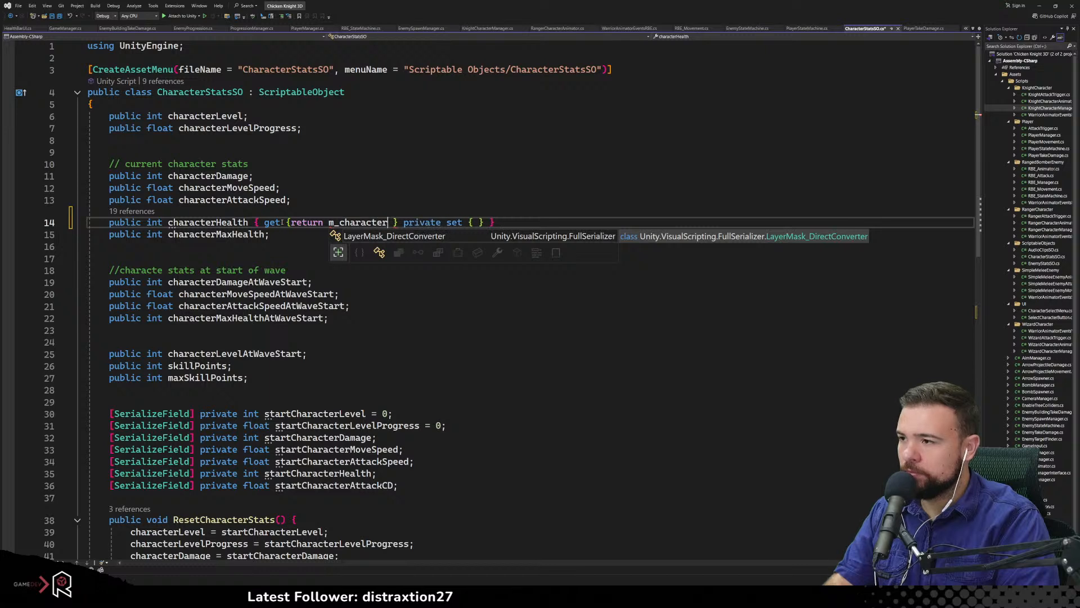
type("Hea")
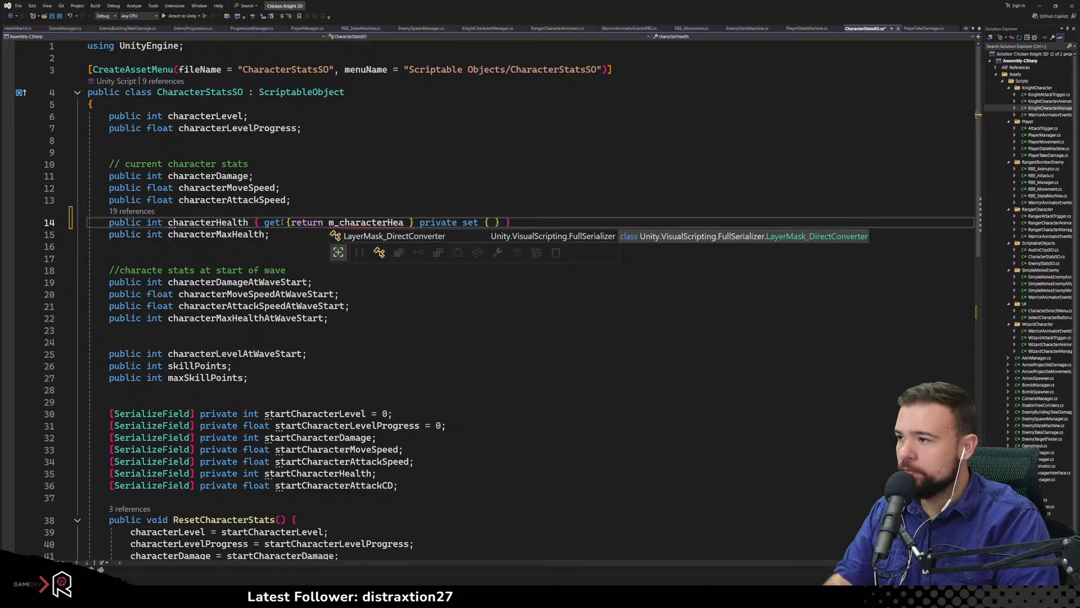
type("lth")
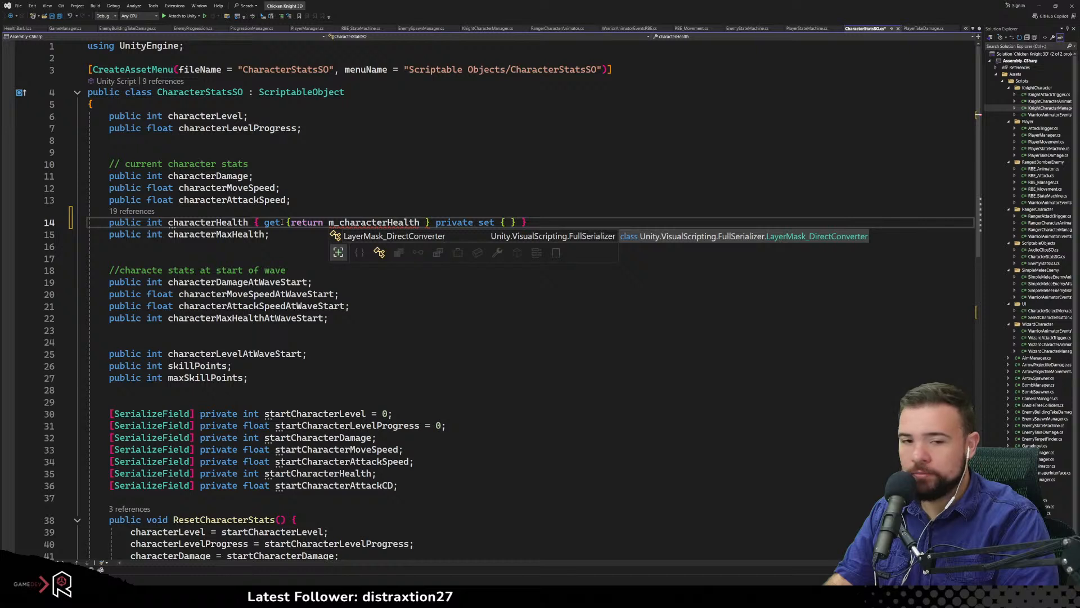
type(";")
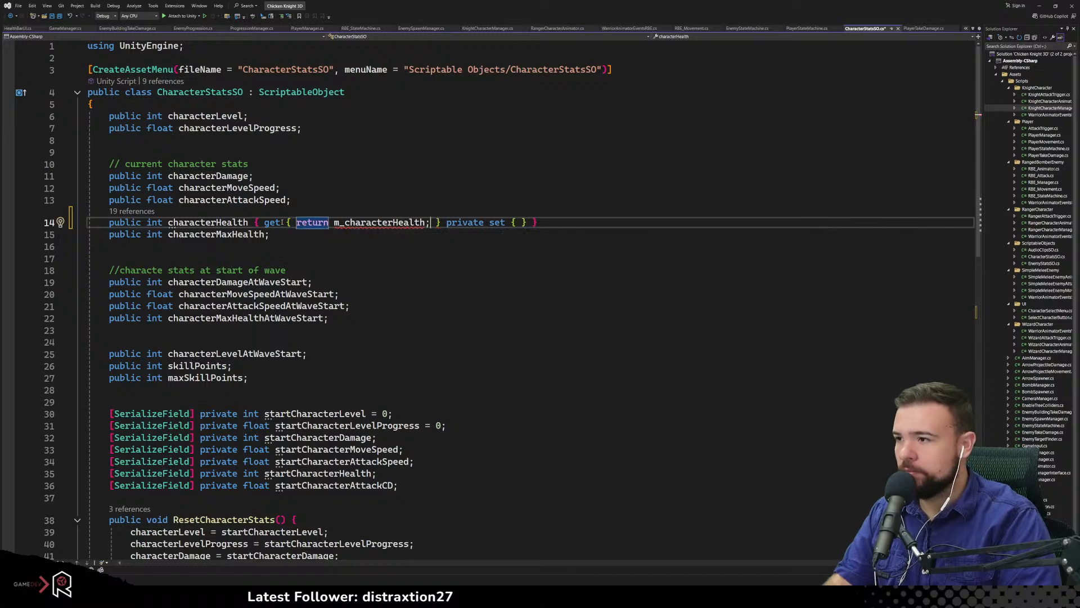
key("Down")
key("Down")
key("Down")
key("Down")
Inspect the error on m_characterHealth and remove its m_ prefix so the get accessor returns characterHealth
left_click(347, 223)
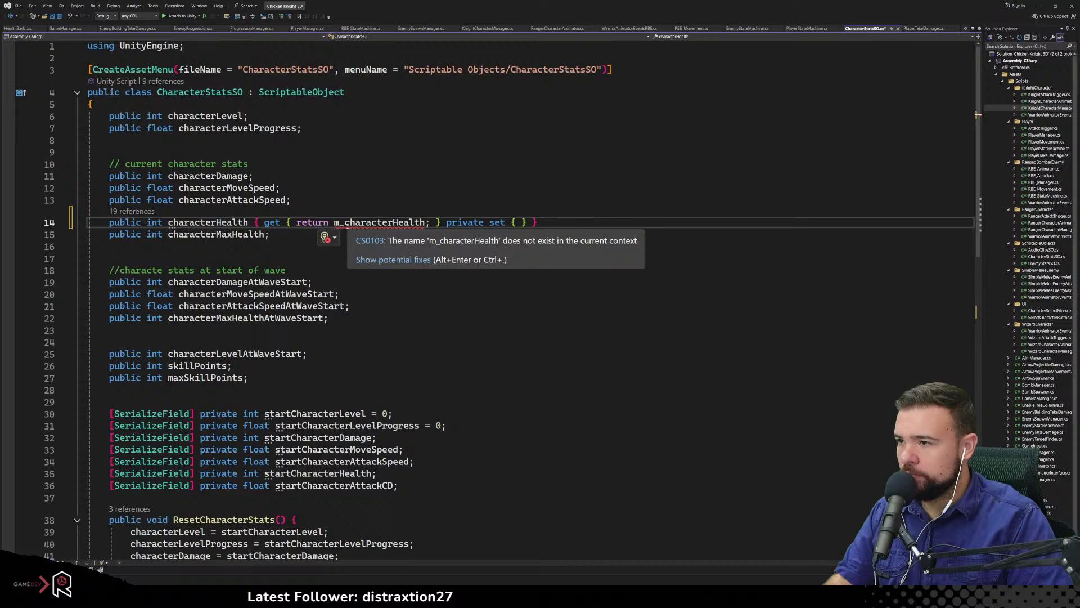
left_click(347, 224)
key("BackSpace")
key("BackSpace")
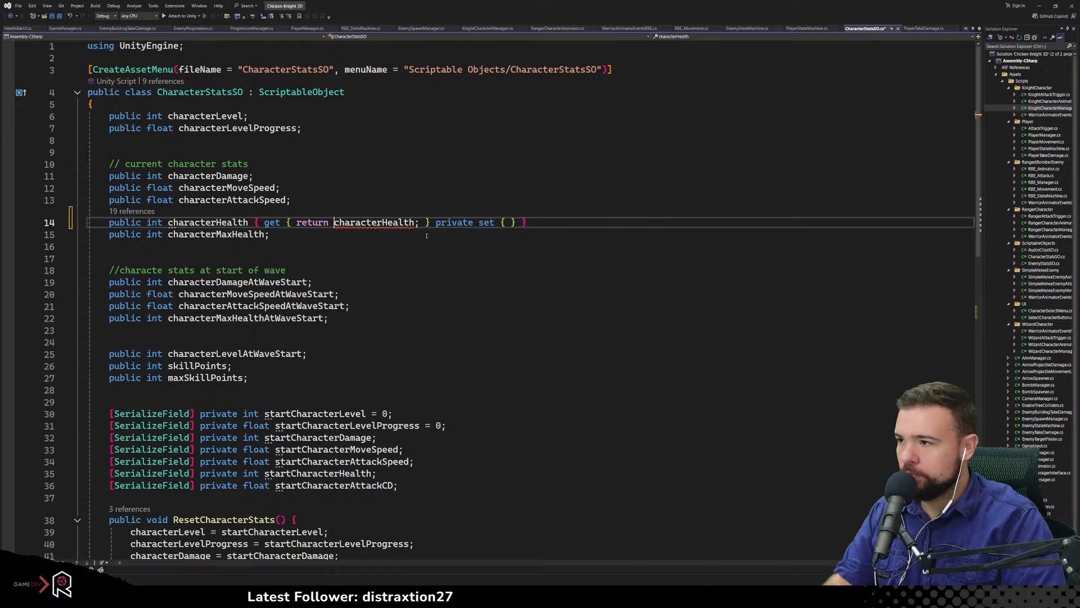
key("Down")
key("Down")
key("Down")
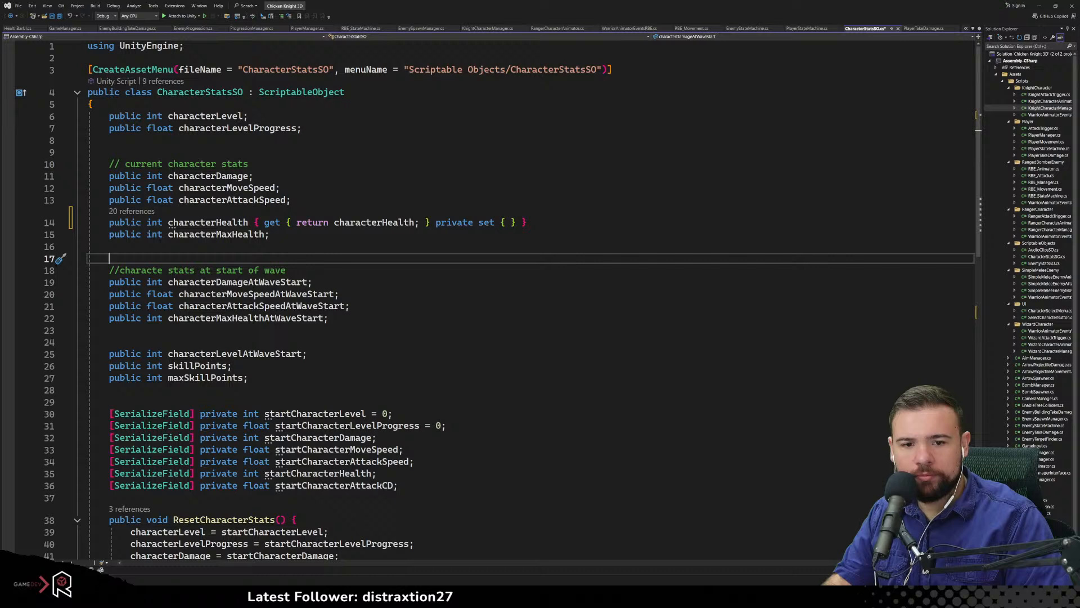
Fill the private set body of characterHealth with the statement characterHealth = value;
left_click(529, 234)
left_click(507, 222)
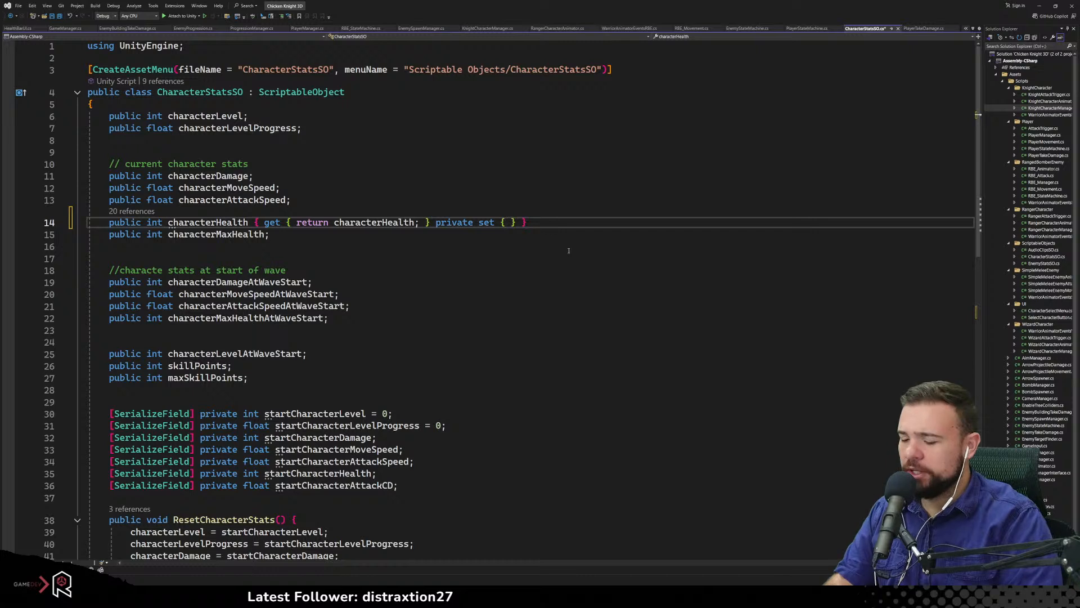
type("chara")
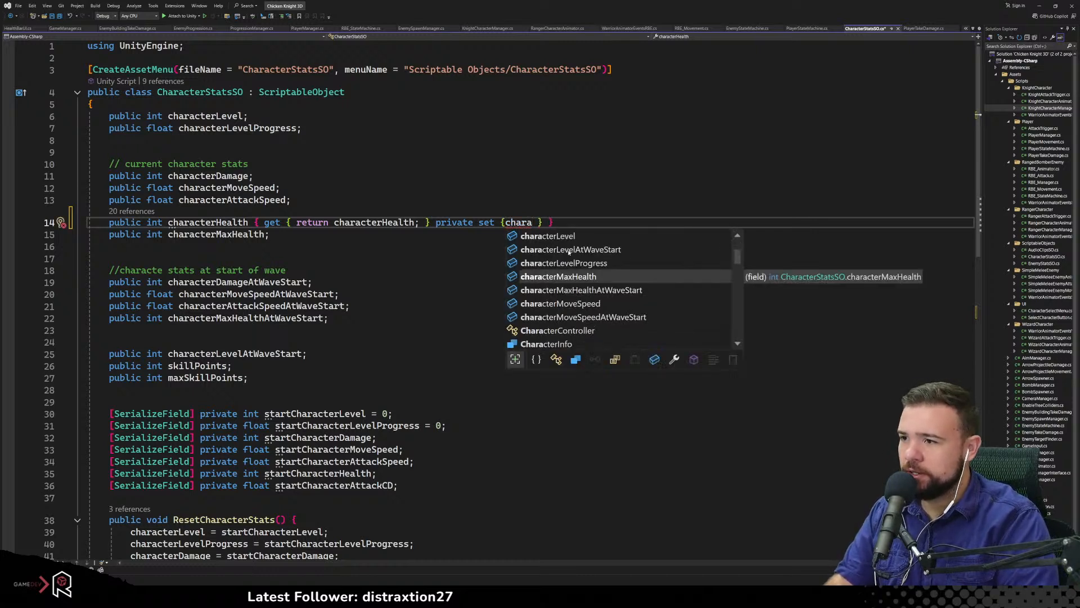
type("cter")
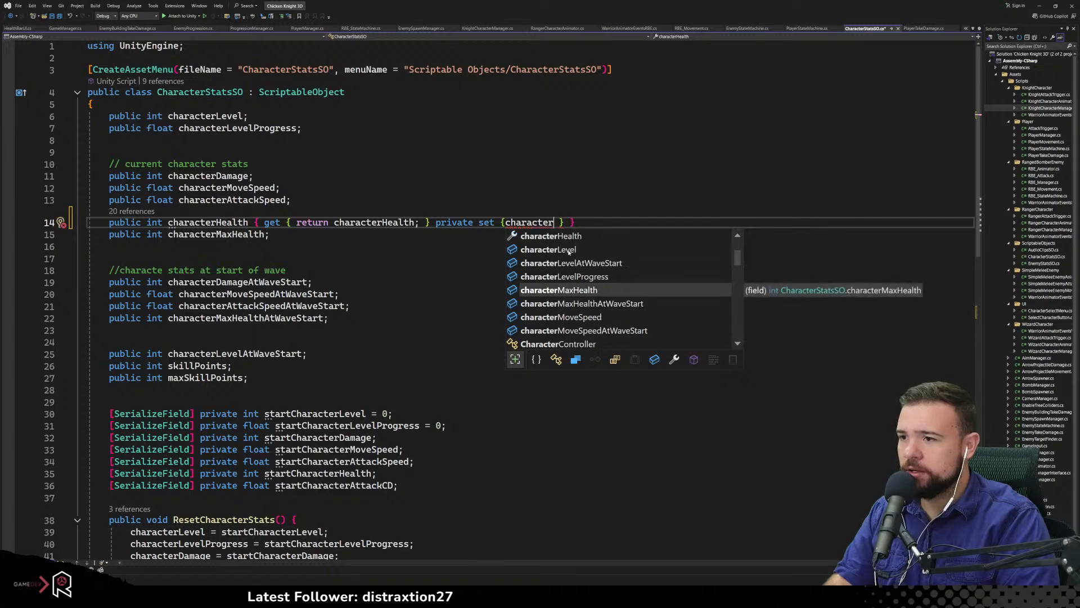
key("Down")
key("Tab")
key("ctrl+z")
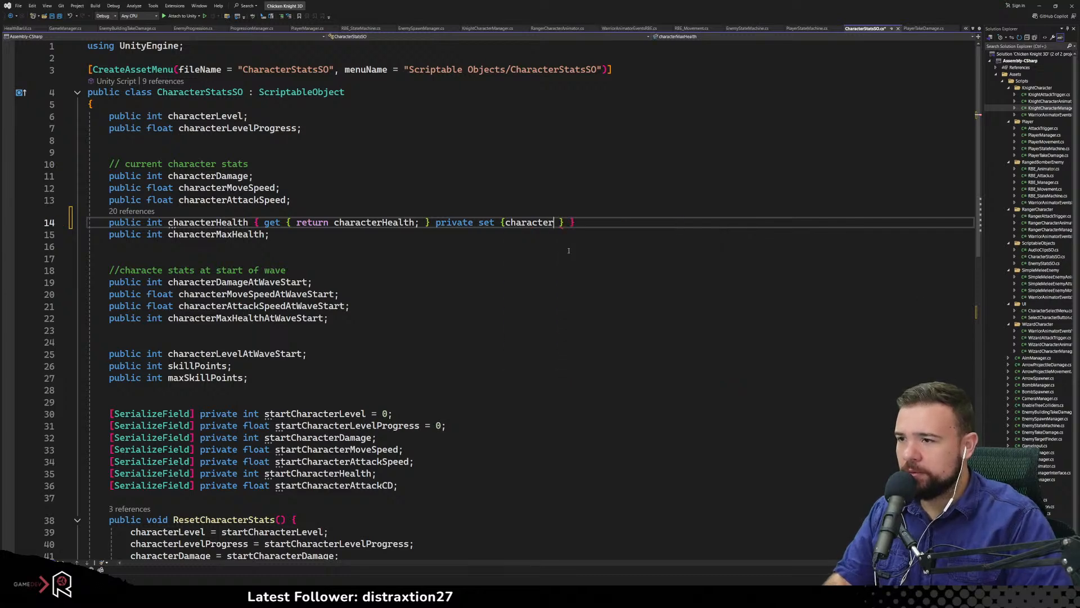
type("Heal")
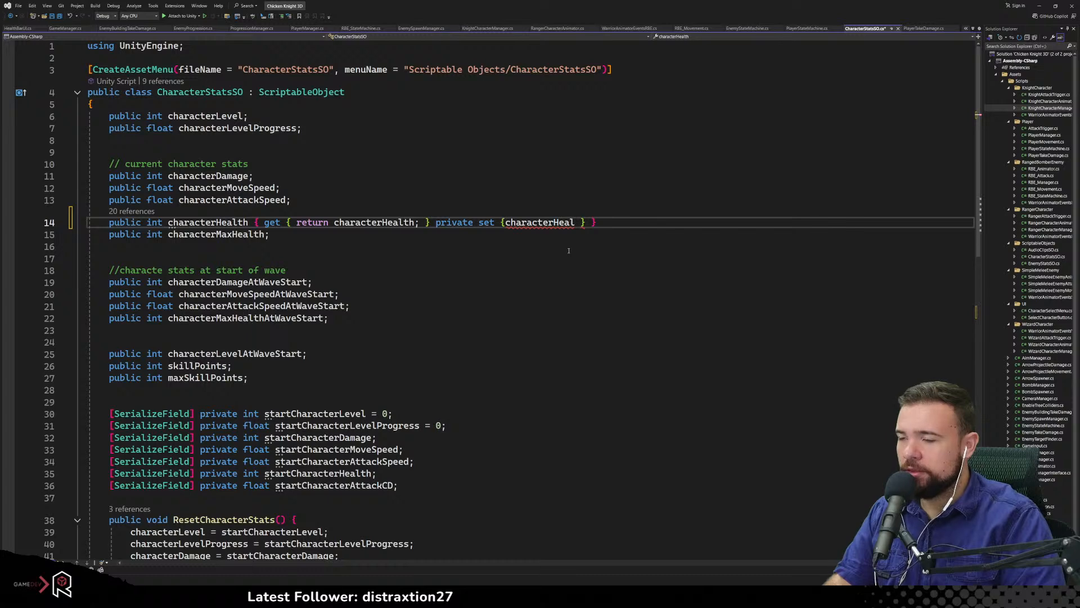
type("th ")
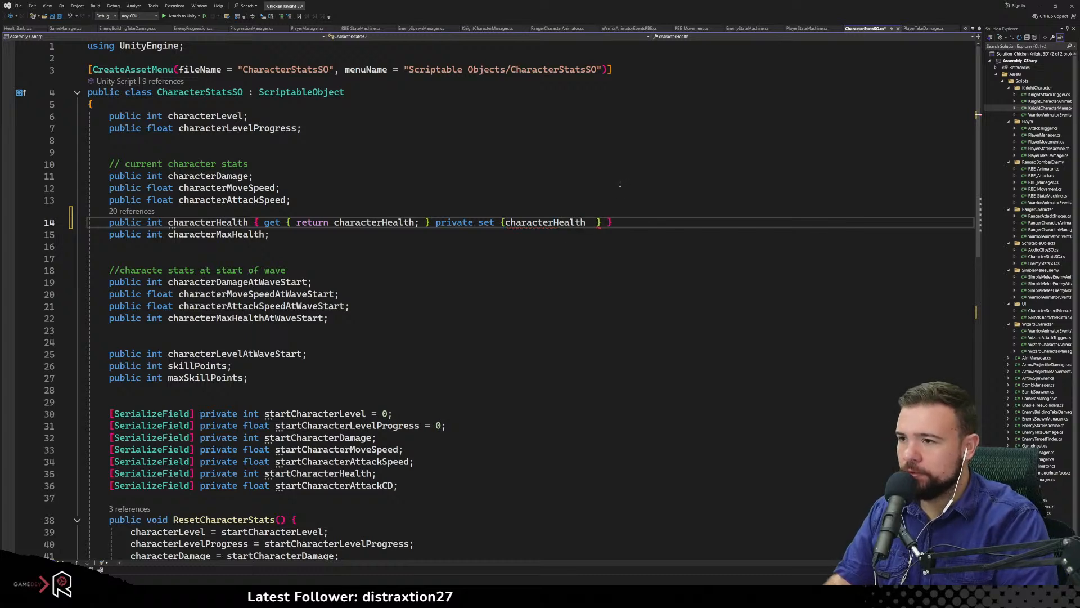
type("= val")
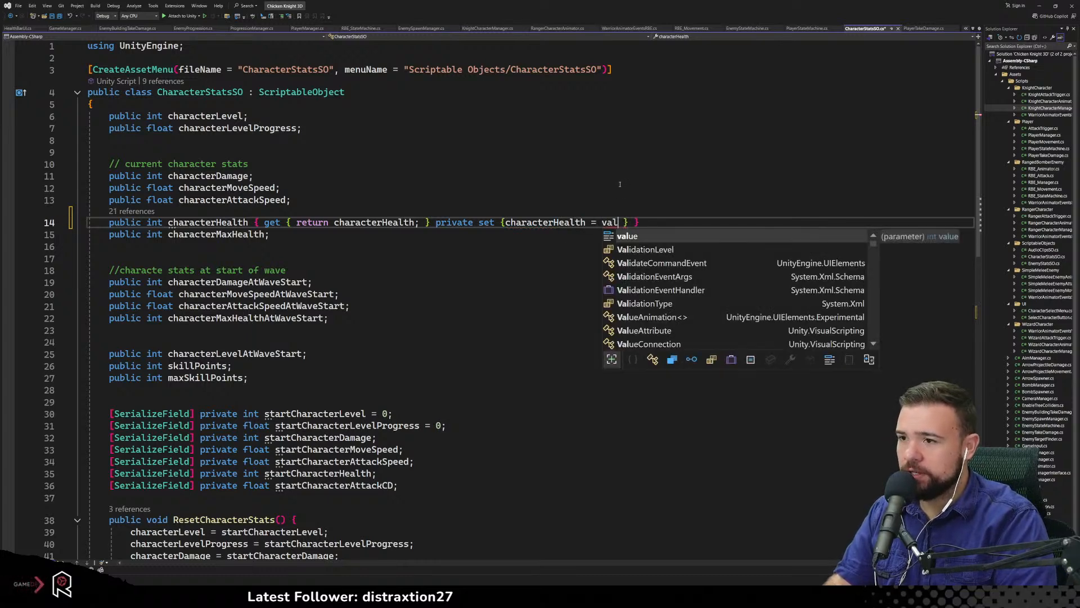
key("Tab")
left_click(622, 185)
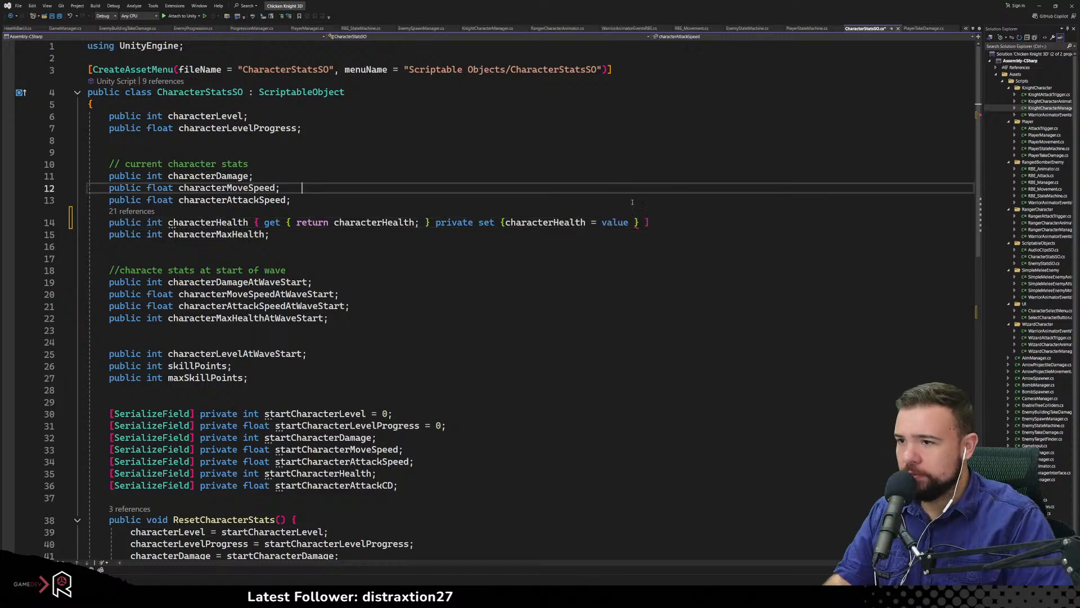
left_click(634, 223)
type(";")
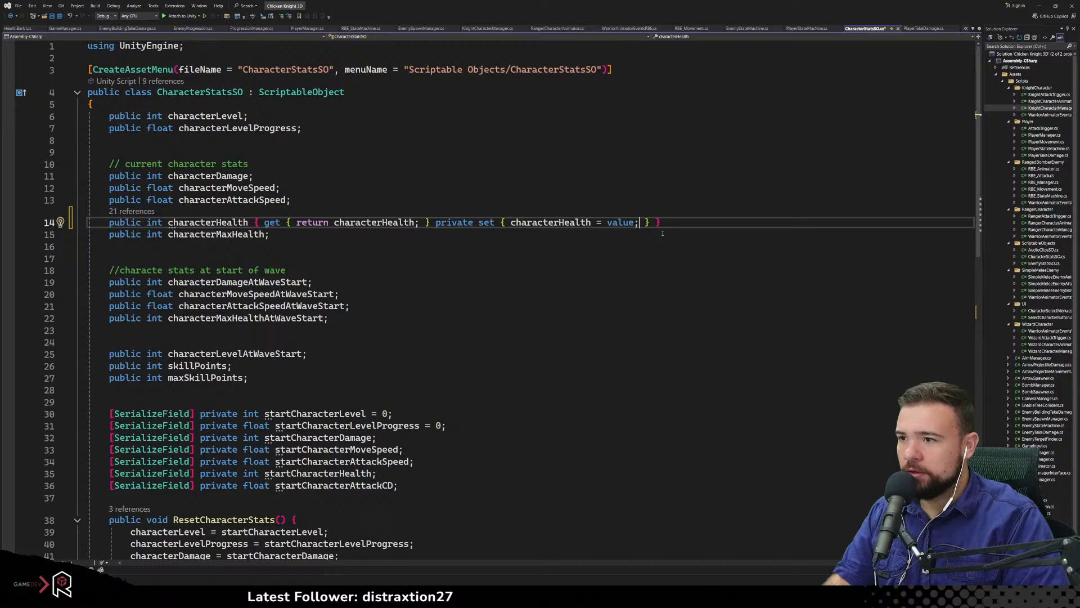
Split the characterHealth property so the get and private set accessors each sit on their own line below the declaration
left_click(260, 223)
key("Return")
key("ctrl+Right")
key("ctrl+Right")
key("ctrl+Right")
key("ctrl+Right")
key("ctrl+Right")
key("ctrl+Right")
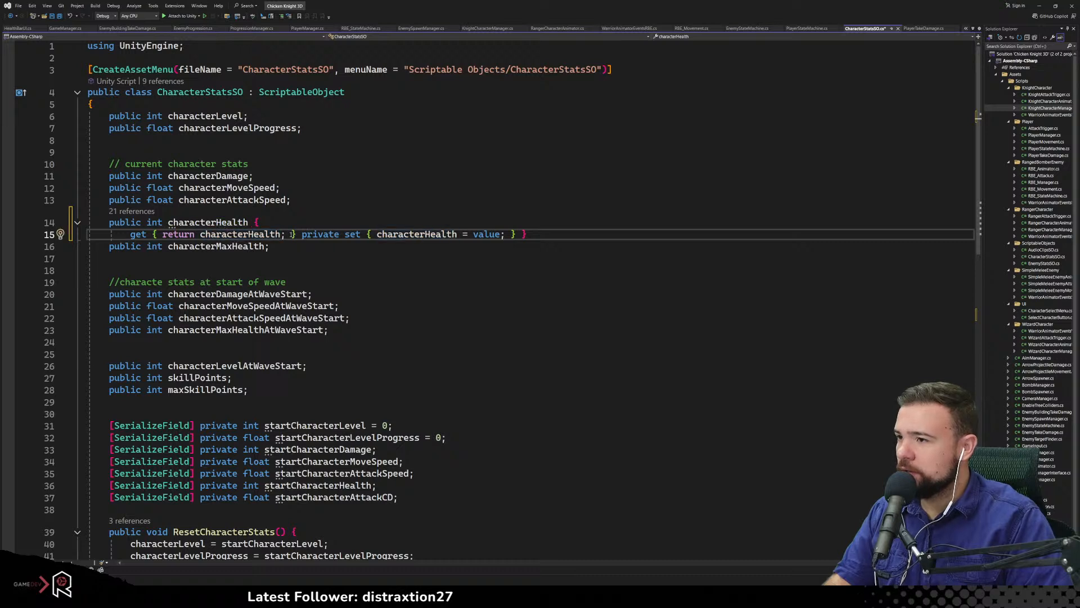
key("Return")
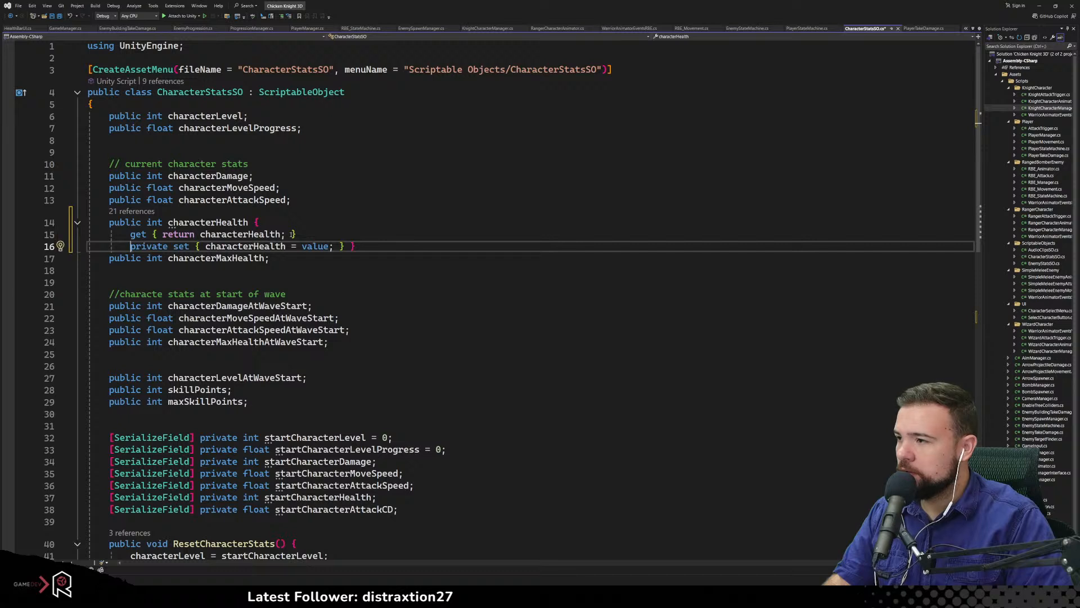
Remove the private modifier from the set accessor of characterHealth and place the caret at the end of its body
key("ctrl+Delete")
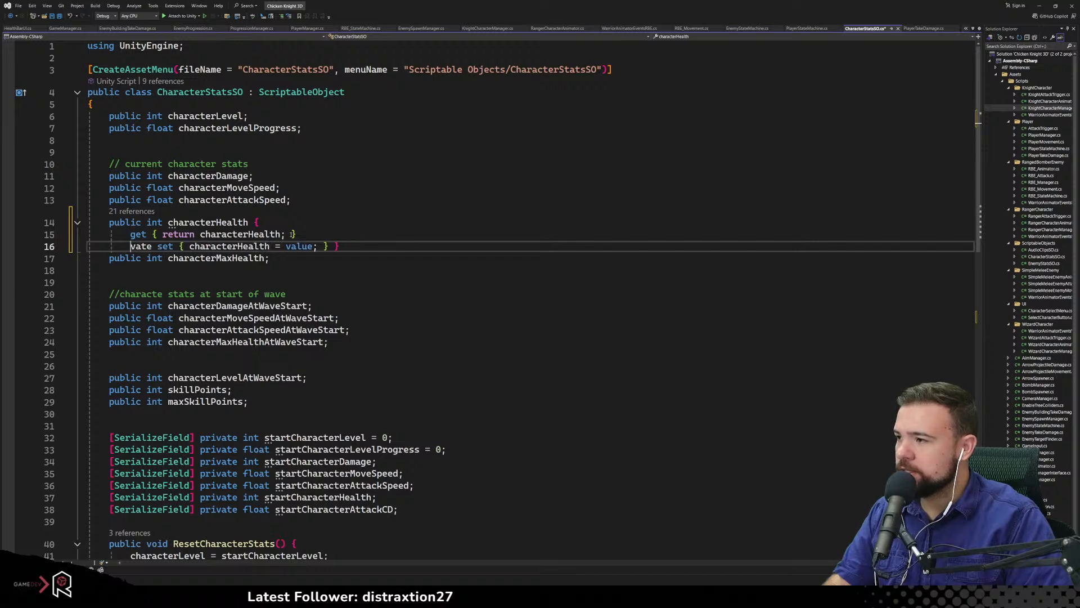
left_click(279, 277)
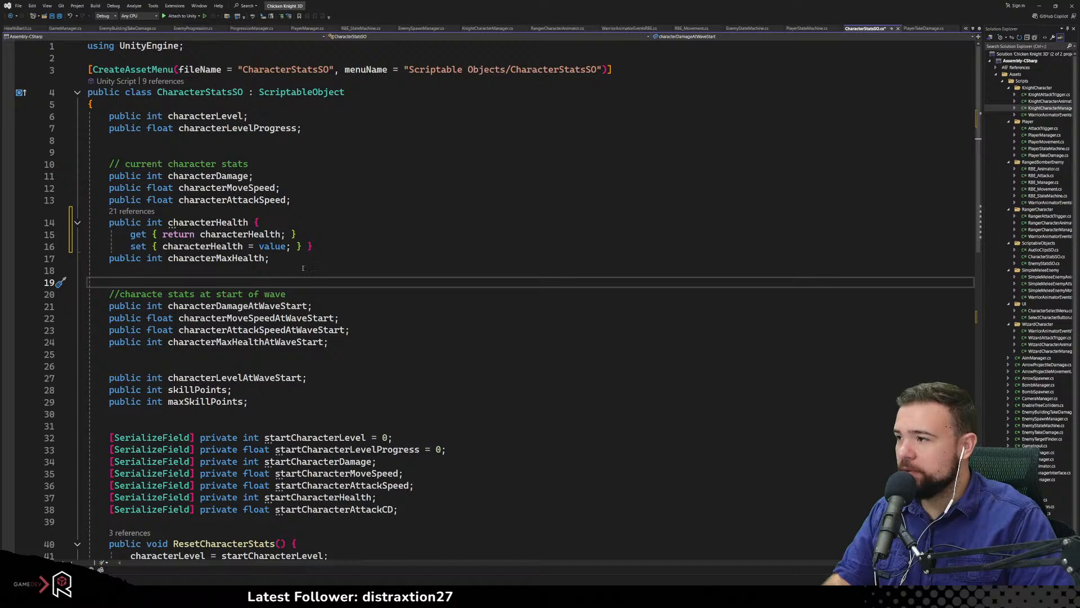
left_click(303, 248)
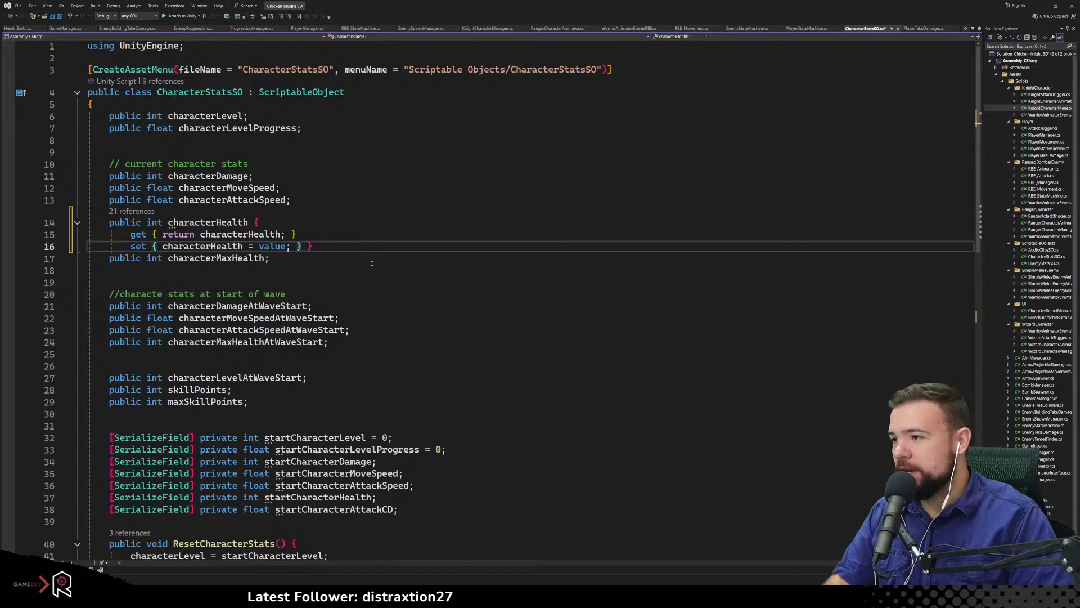
Move the closing braces of characterHealth's set accessor down, leaving an empty line below characterHealth = value;
key("Return")
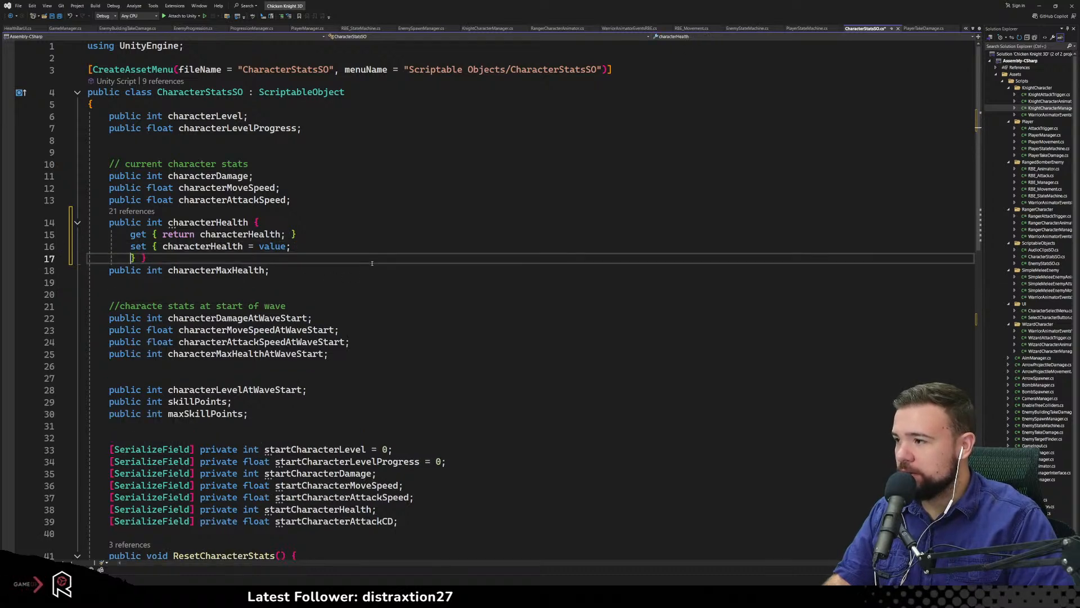
key("Return")
key("Up")
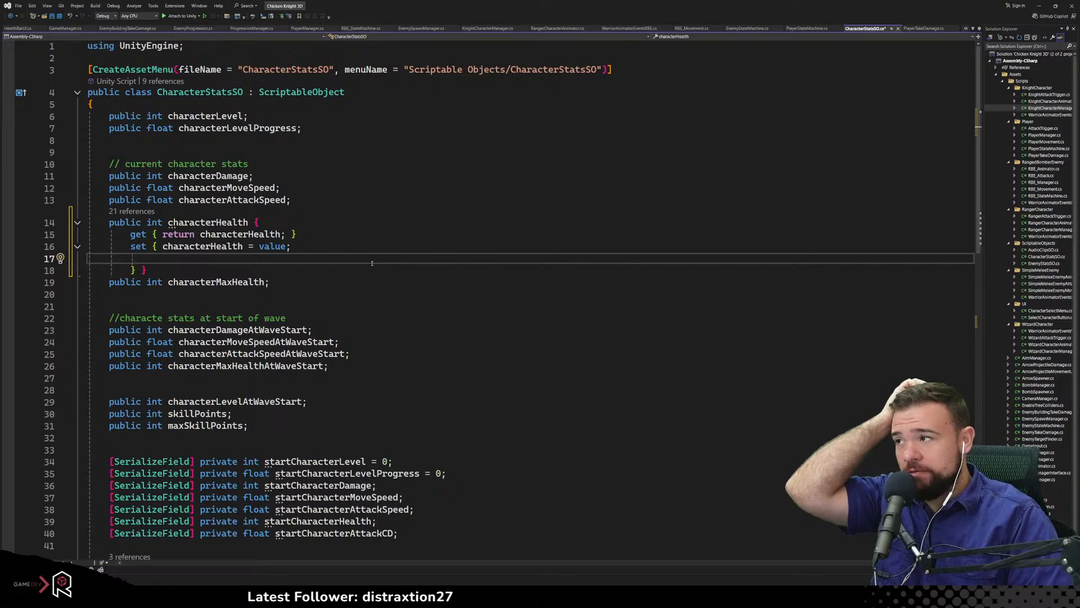
Insert two extra blank lines between the characterLevelProgress field and the current character stats comment
left_click(147, 140)
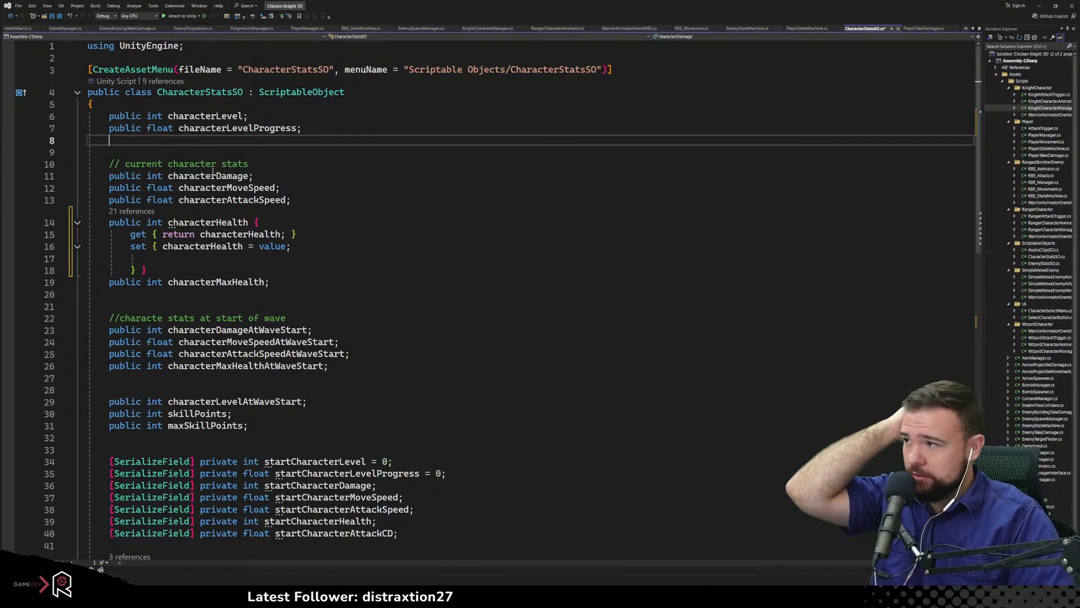
key("Return")
key("Return")
key("Up")
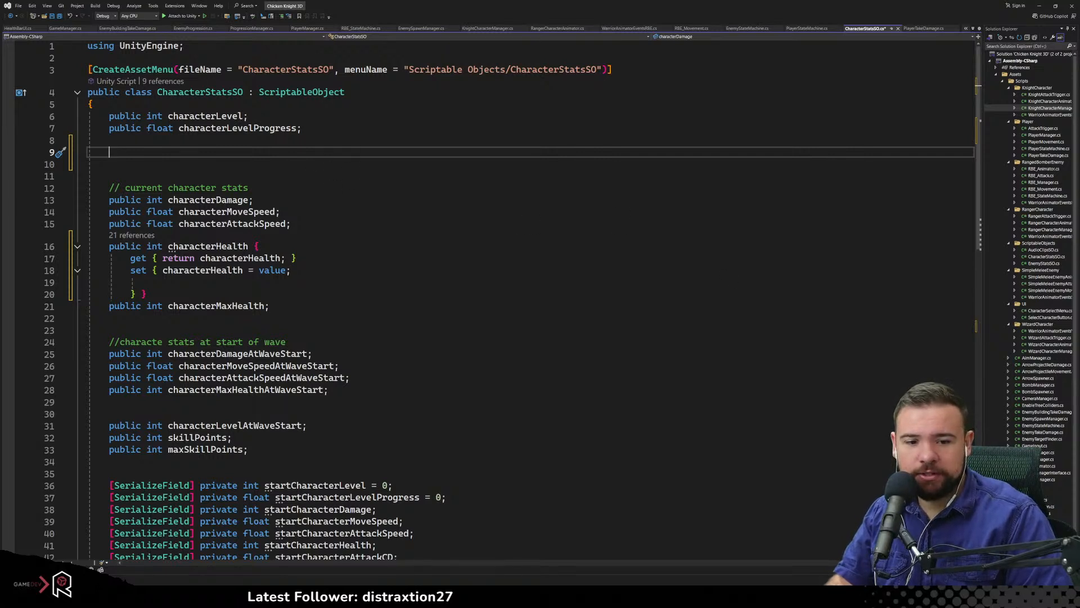
key("super+d")
key("super+d")
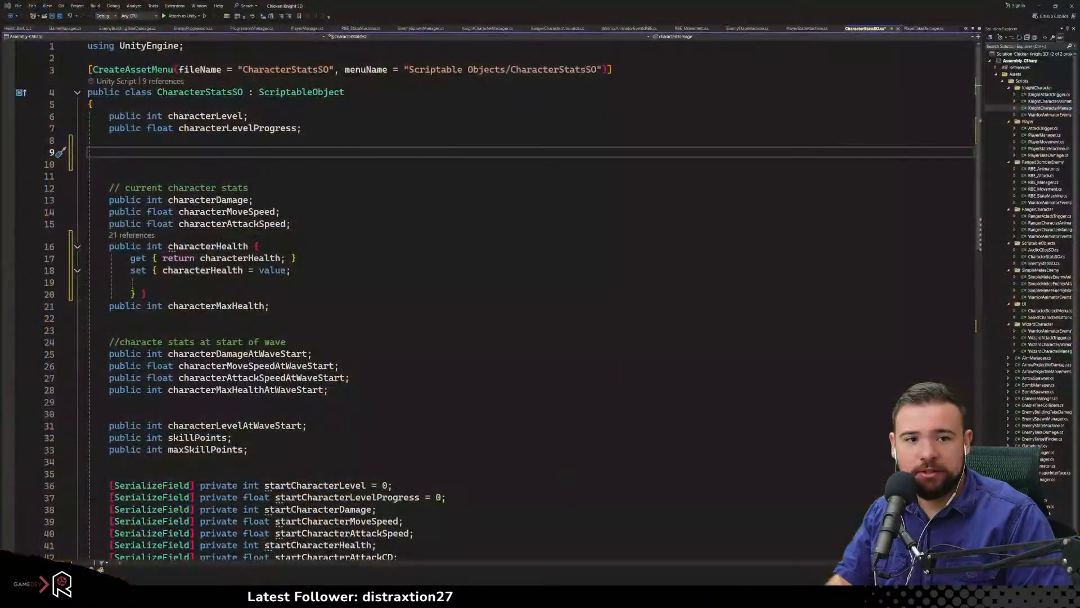
left_click(194, 157)
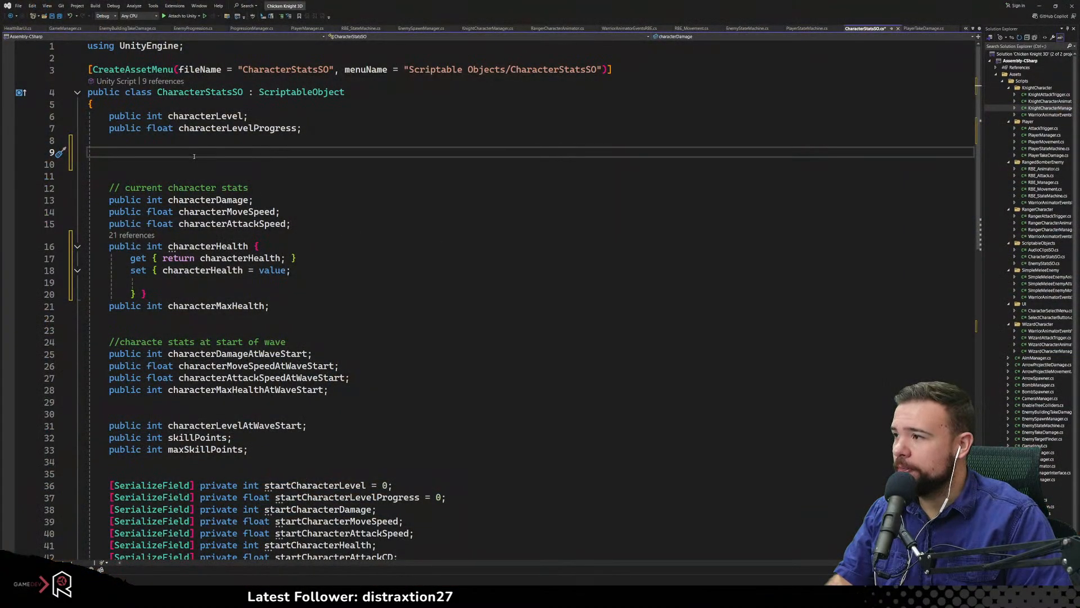
Review the event declaration in GameManager and the HealthBarUI script, then reopen CharacterStatsSO
left_click(65, 28)
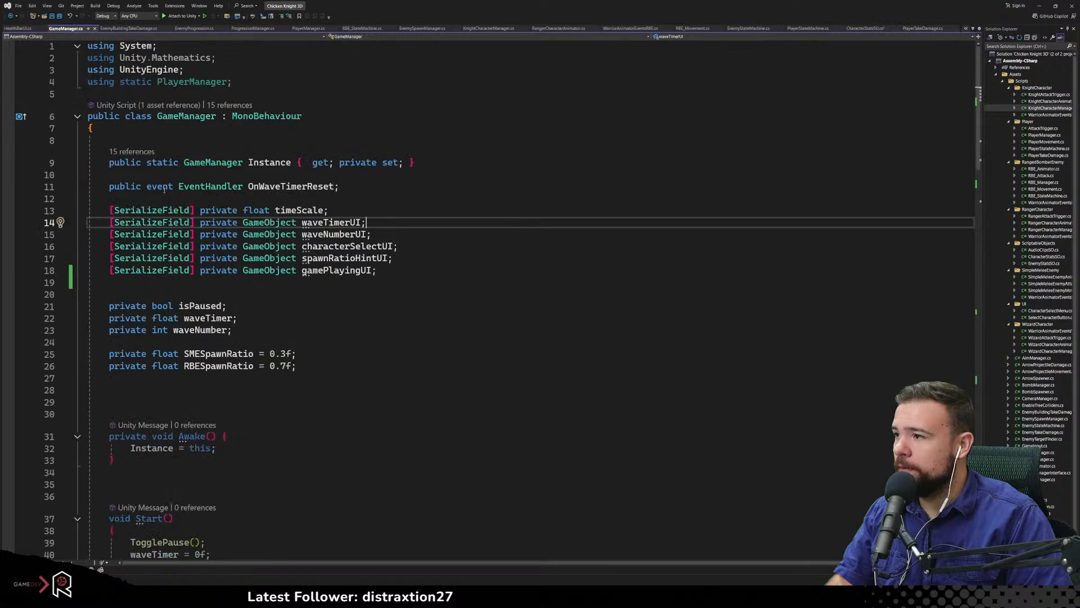
left_click(20, 28)
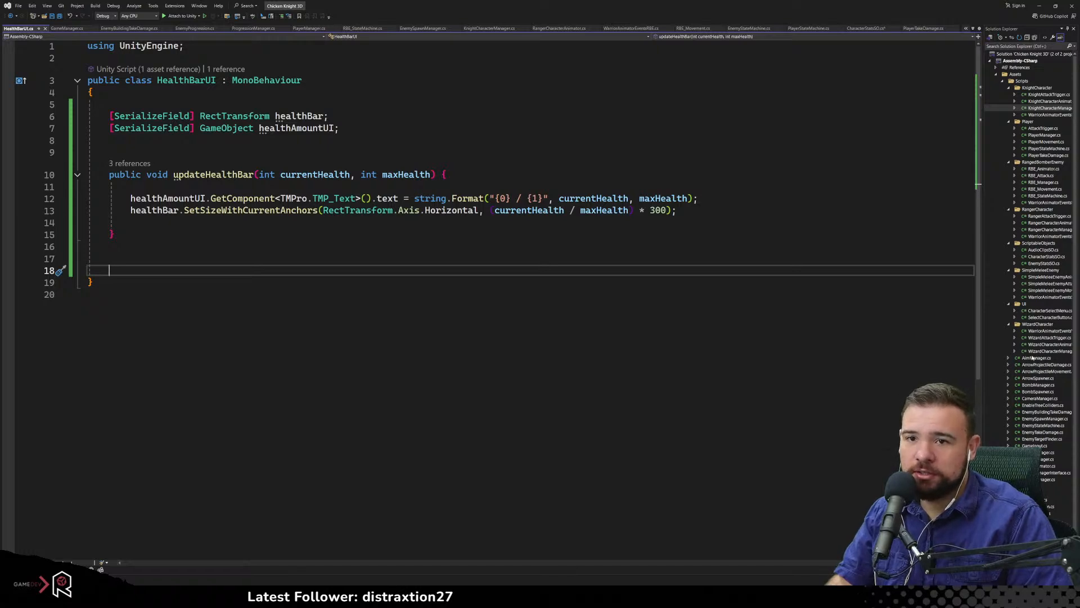
double_click(1043, 257)
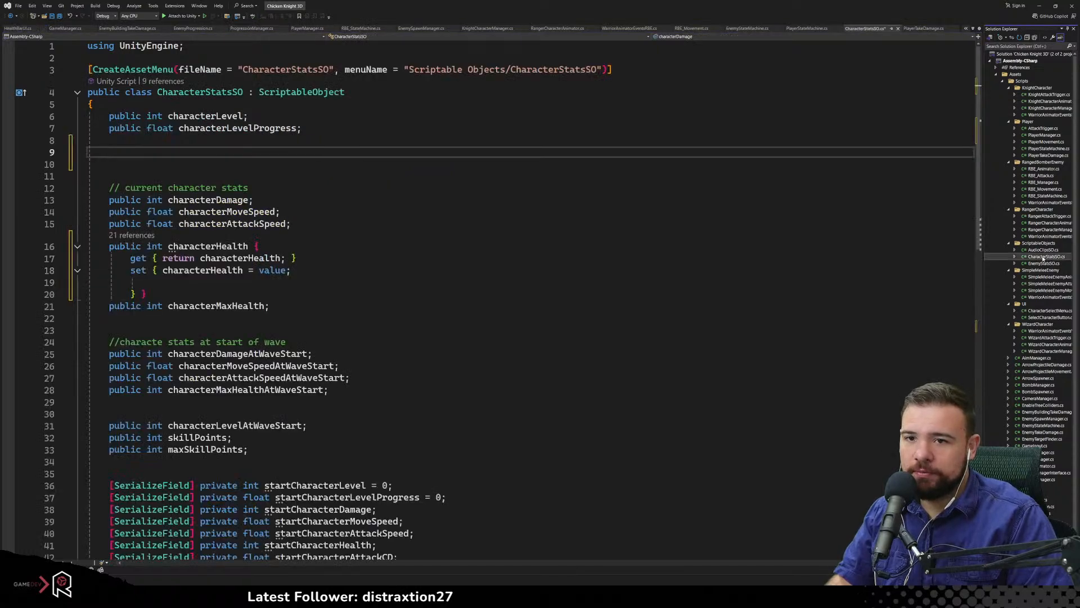
Start a public event declaration of type EventHandler on the blank line below characterLevelProgress, importing the System namespace
left_click(201, 163)
left_click(193, 153)
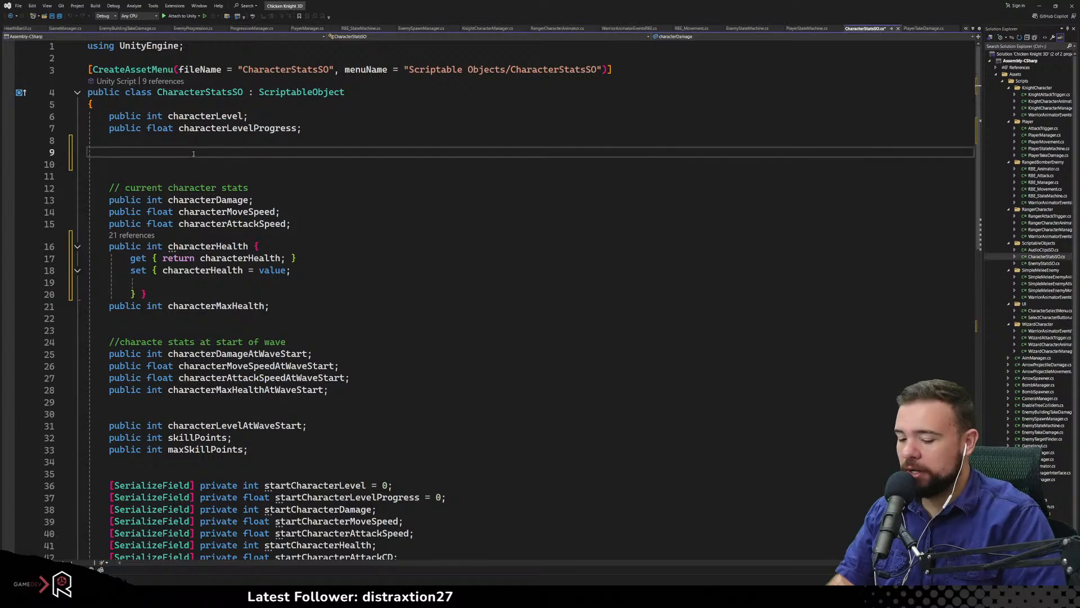
type("public event")
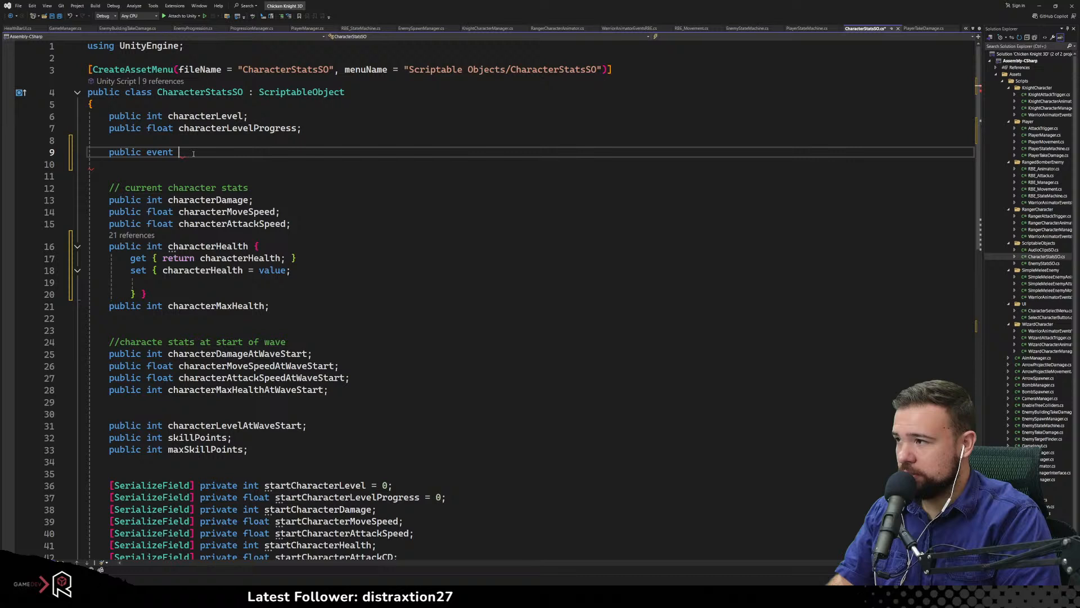
key("BackSpace")
key("BackSpace")
key("BackSpace")
key("BackSpace")
key("BackSpace")
key("BackSpace")
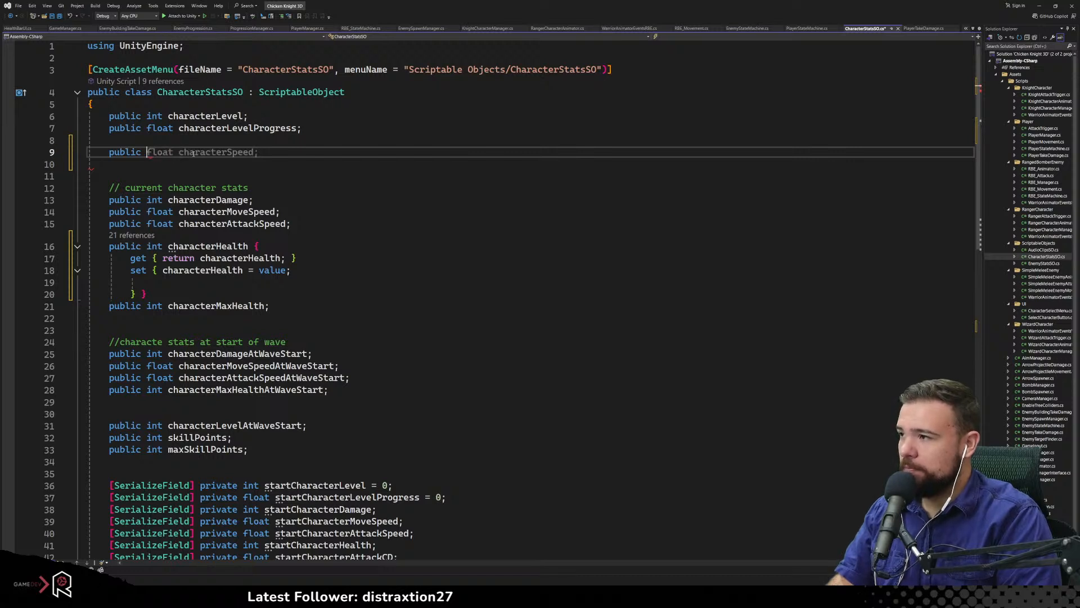
type("e")
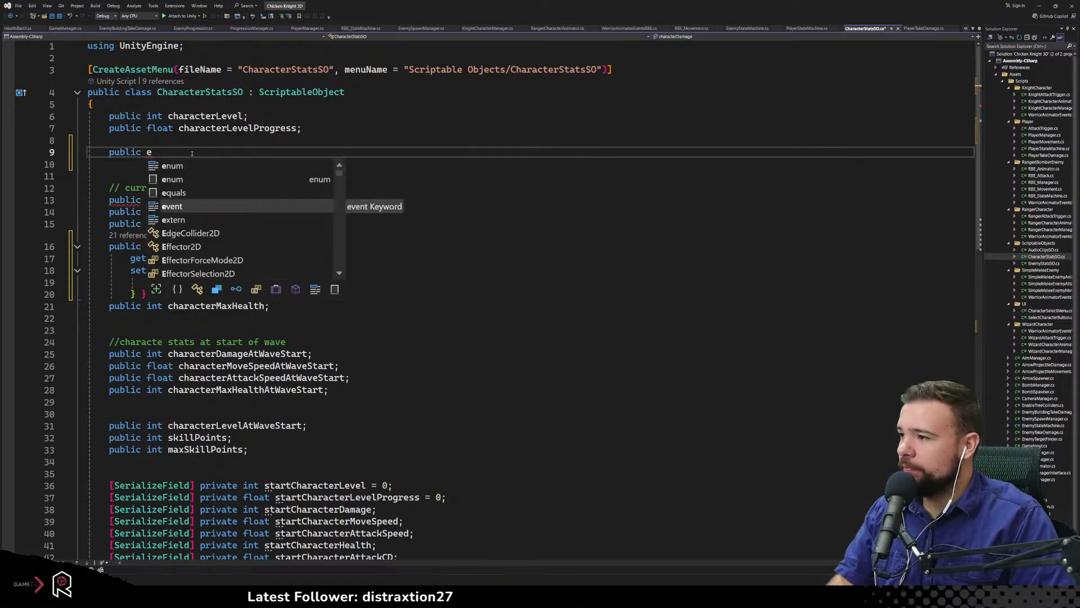
type("vent E")
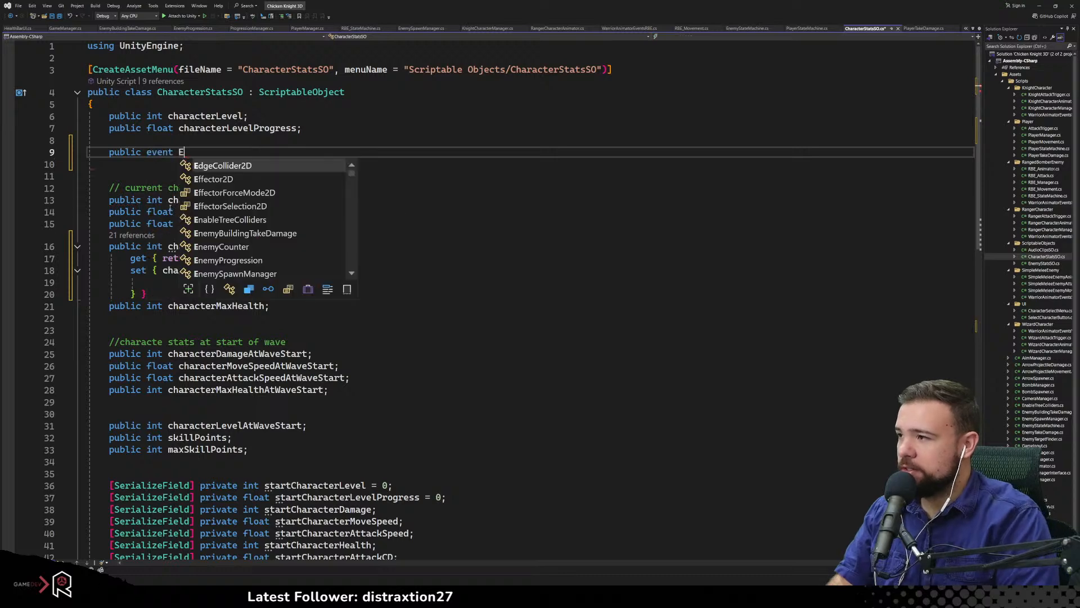
type("ven")
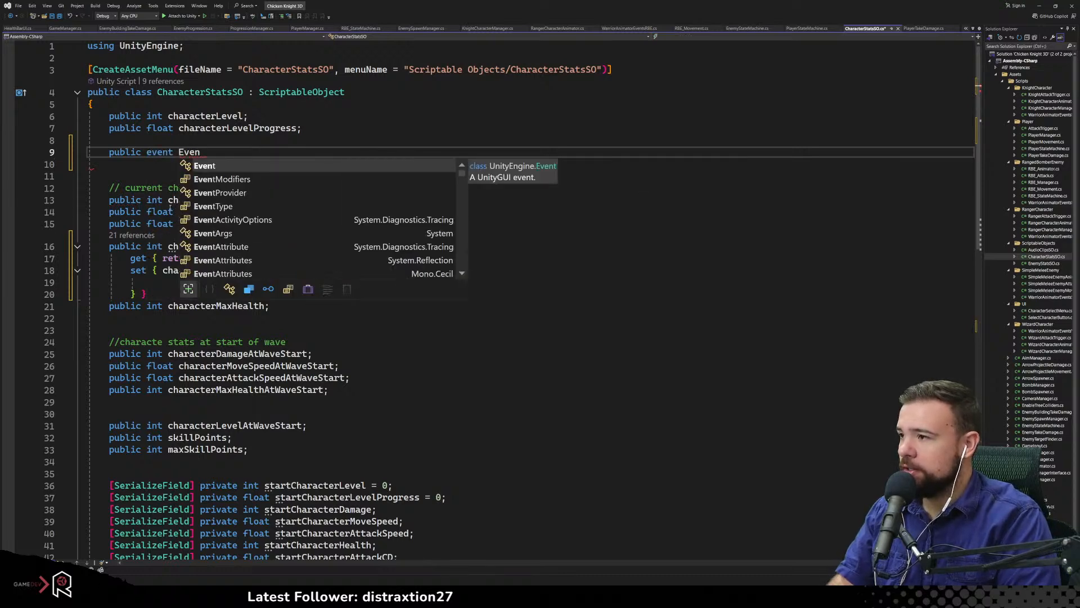
type("tHan")
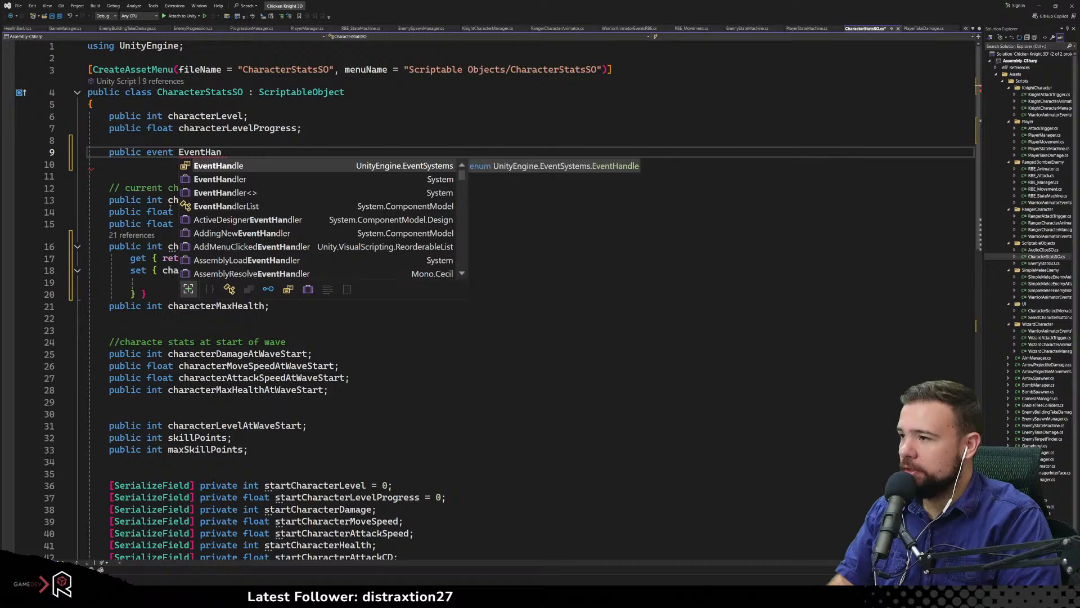
key("Tab")
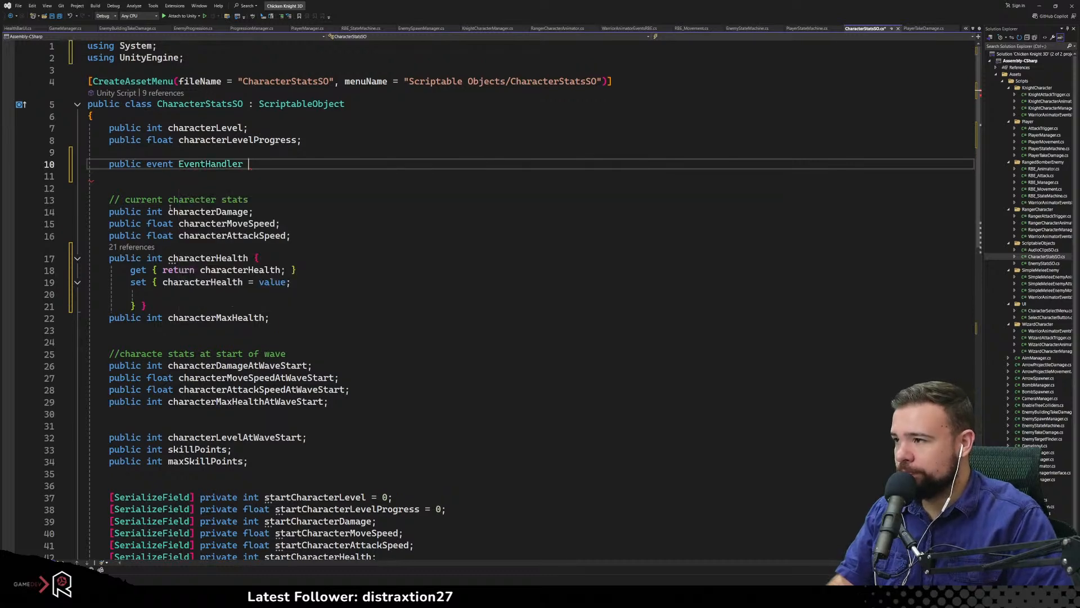
Name the EventHandler event onCharacterHealthChange and end its declaration with a semicolon
type("on")
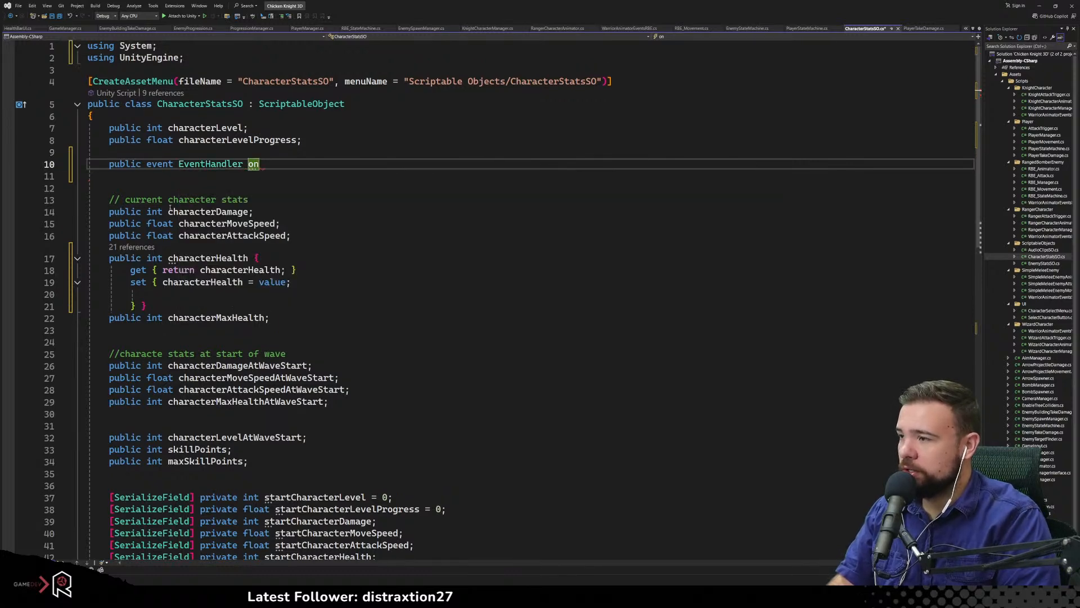
type("CharacterHealth")
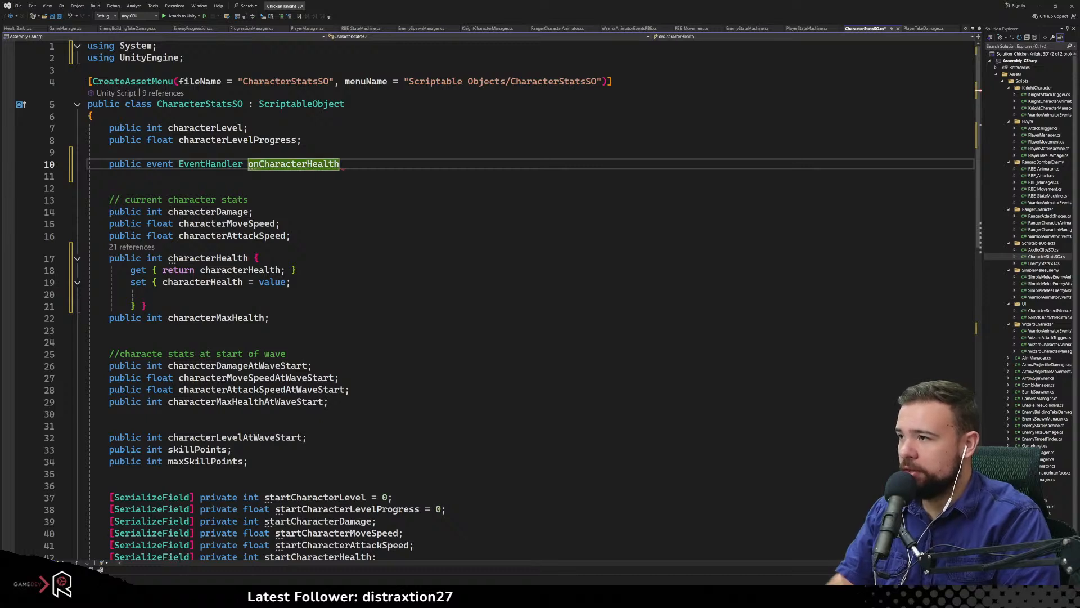
type("C")
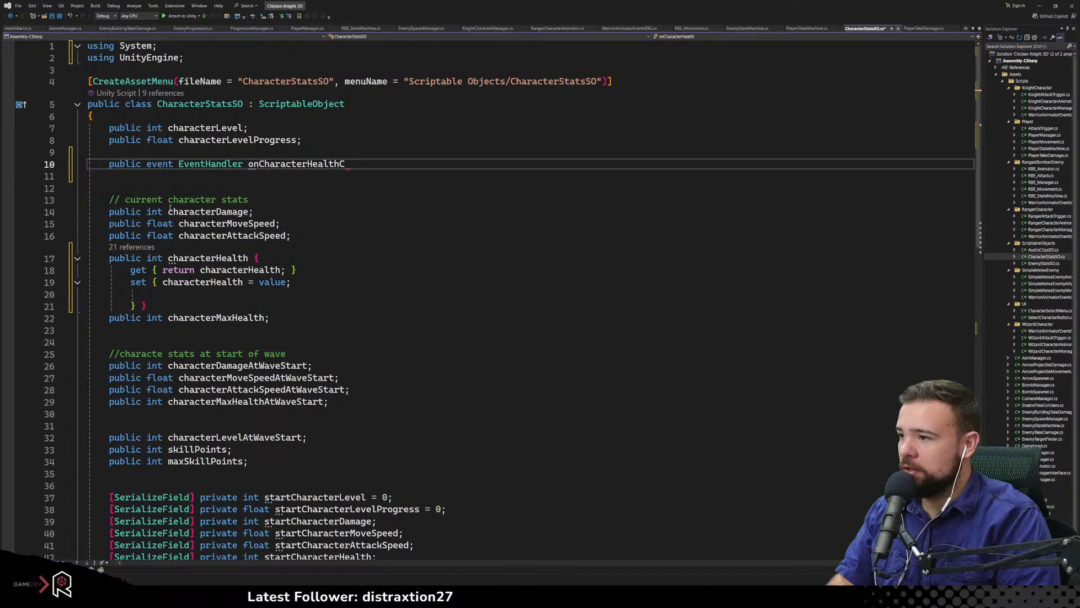
type("ha")
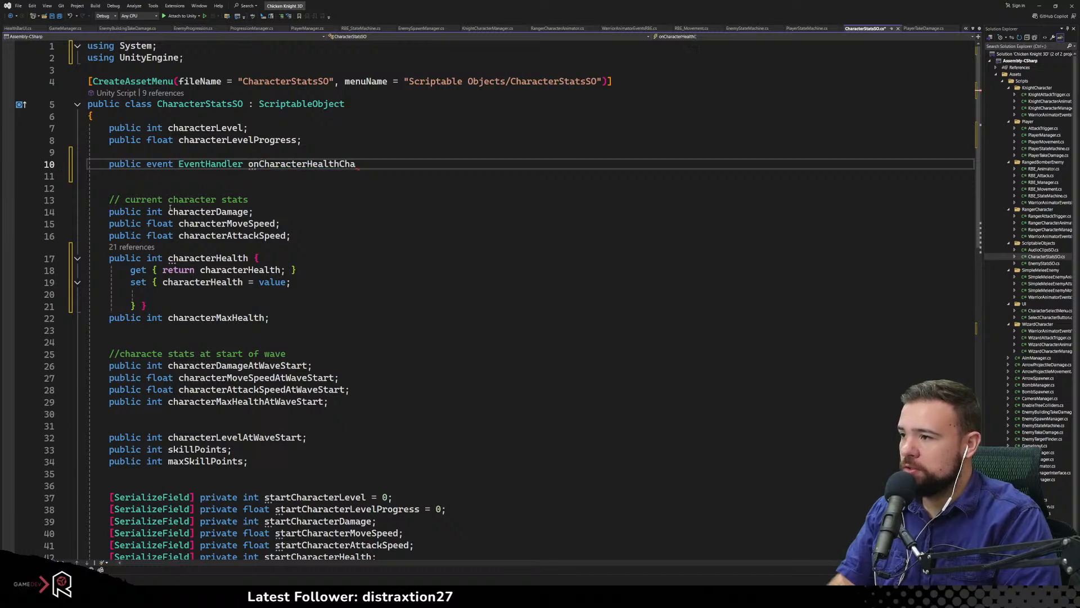
type("nge")
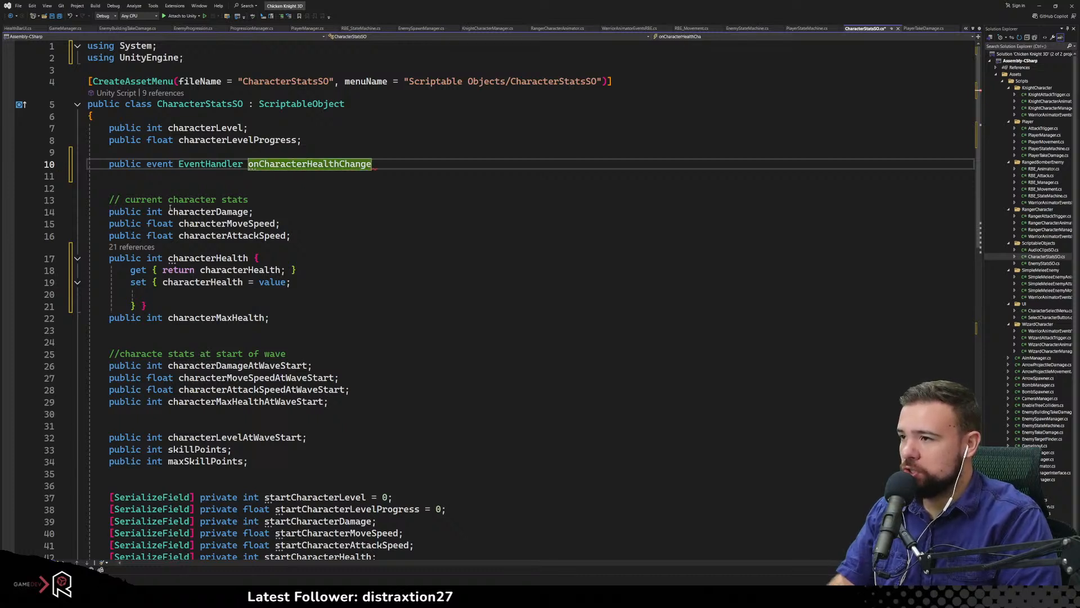
type(";")
Add a null-conditional Invoke call on onCharacterHealthChange to the empty line in characterHealth's set body
left_click(374, 237)
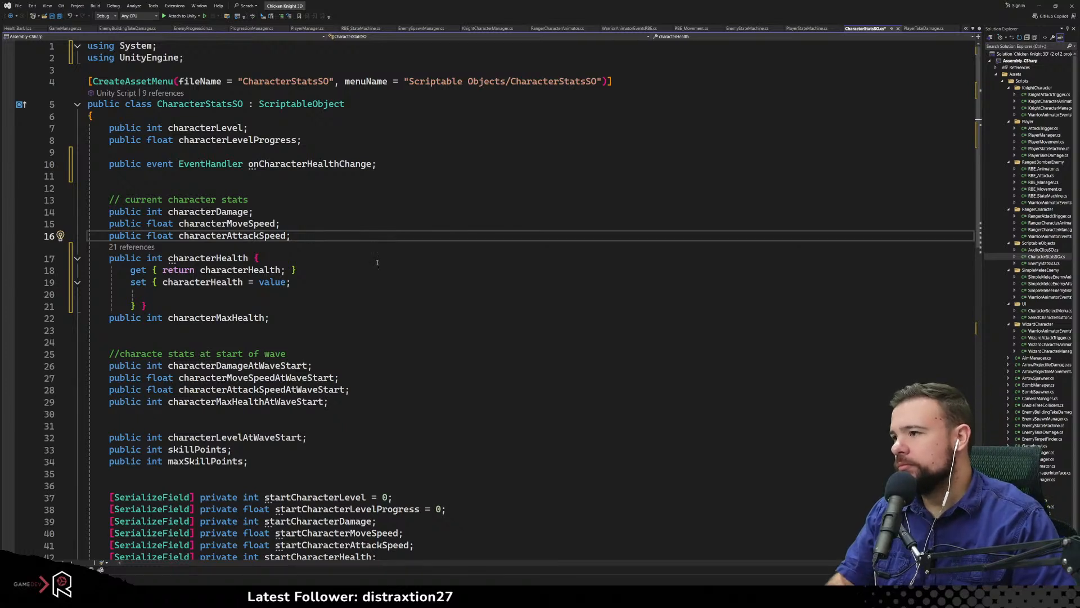
left_click(378, 258)
key("Down")
key("Down")
key("Down")
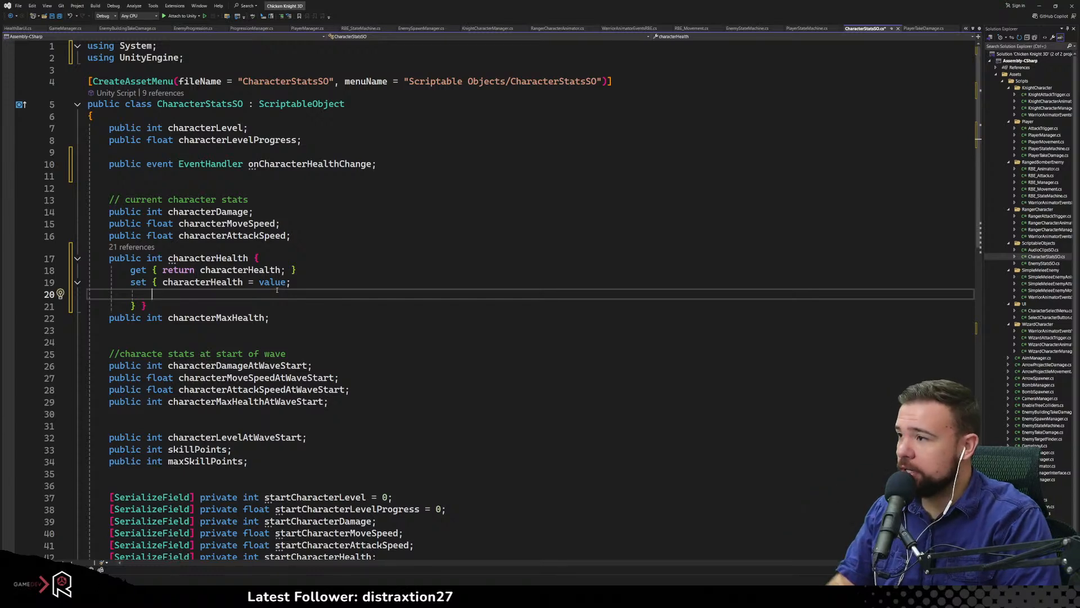
type("on")
key("Tab")
type("?.Inv")
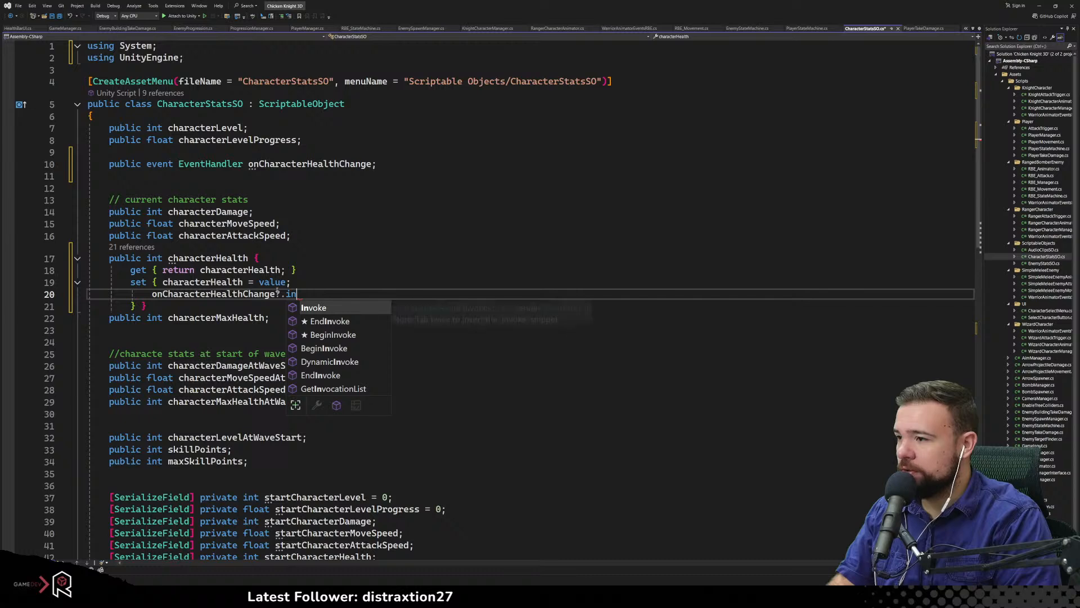
key("Tab")
Pass this and EventArgs.Empty to the Invoke call, finish the statement with a semicolon, and save the script
type("(thic")
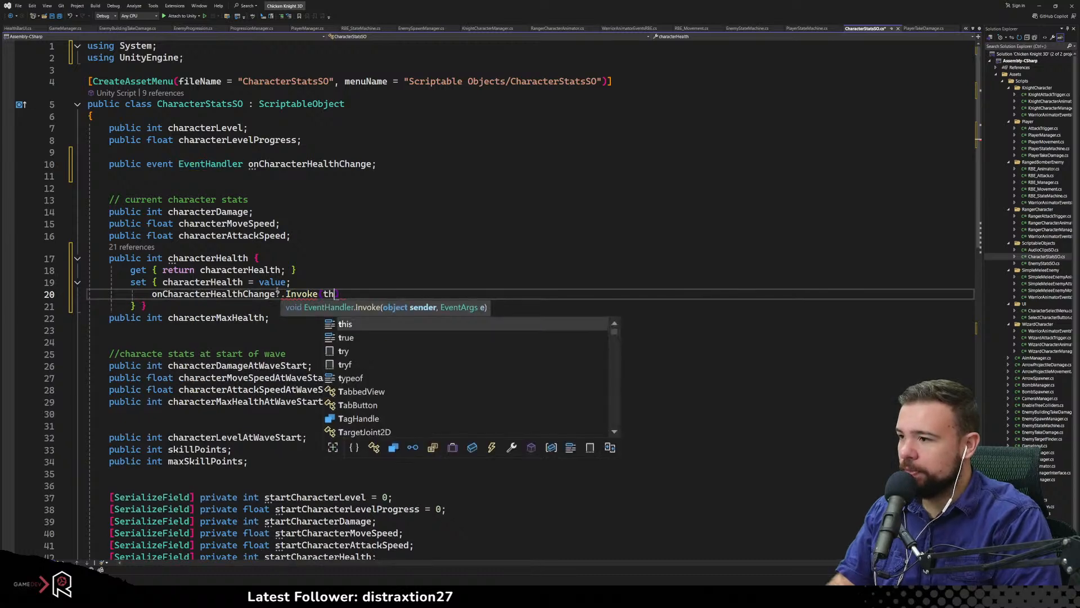
key("BackSpace")
type("s")
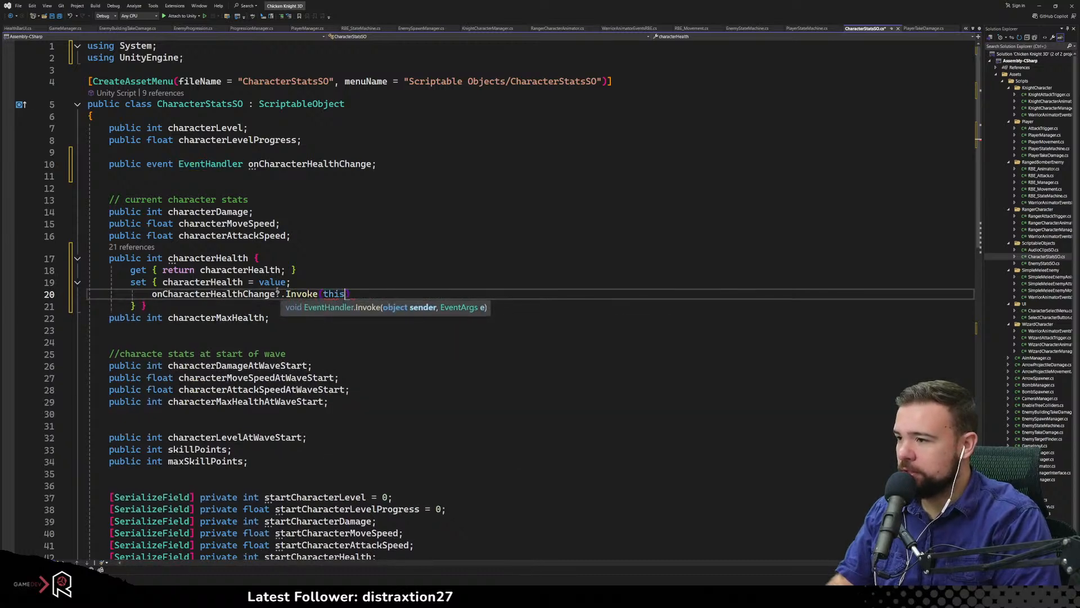
type(",")
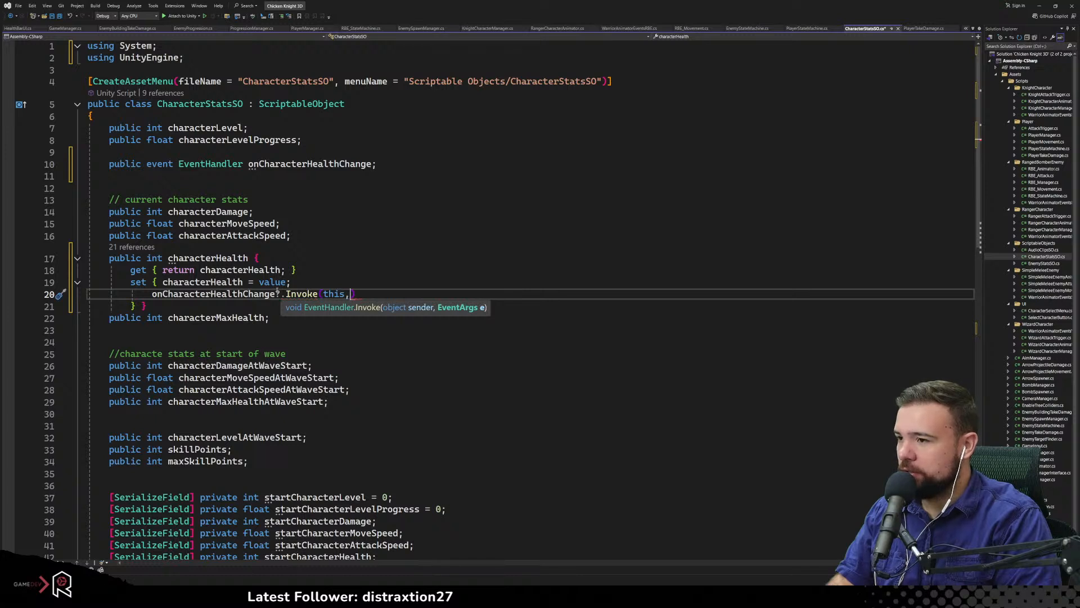
type("even")
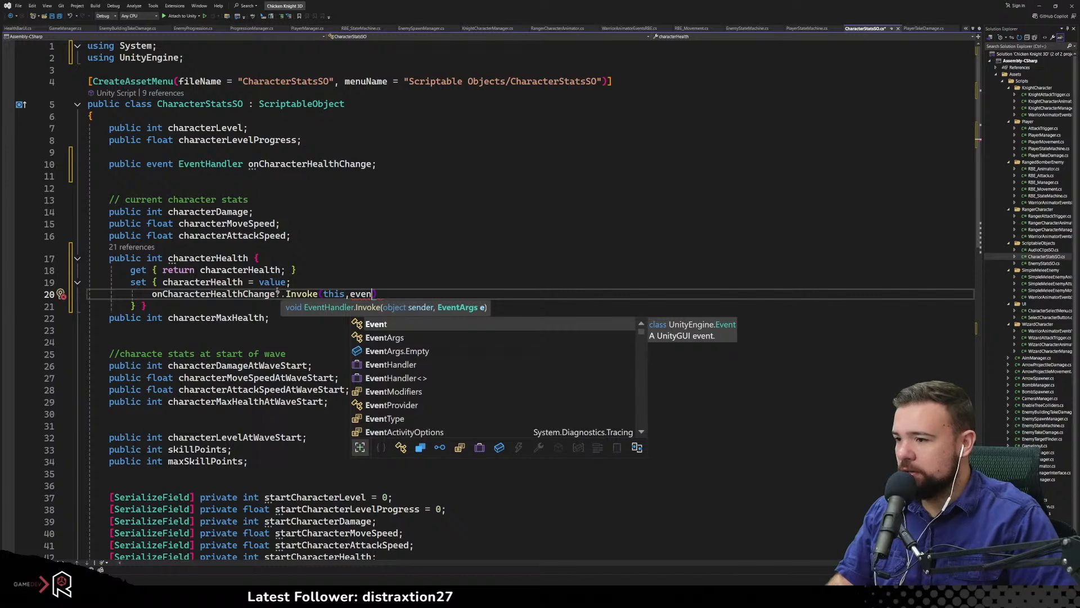
key("Down")
key("Down")
key("Tab")
type(";")
left_click(452, 344)
key("ctrl+s")
Insert a blank line above and below the characterHealth property to separate it from the neighbouring fields
left_click(379, 266)
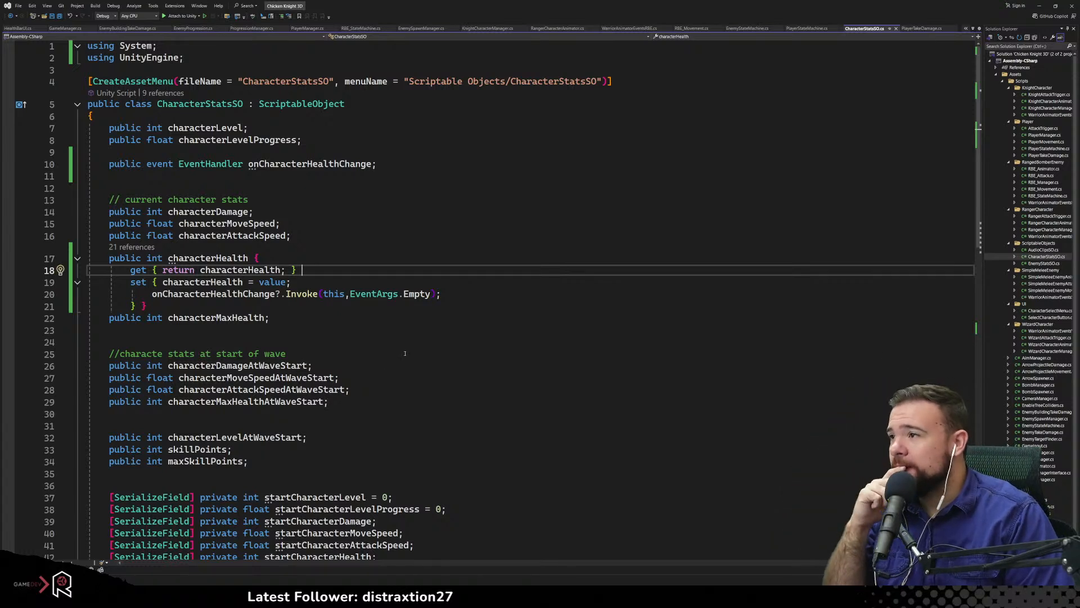
left_click(388, 342)
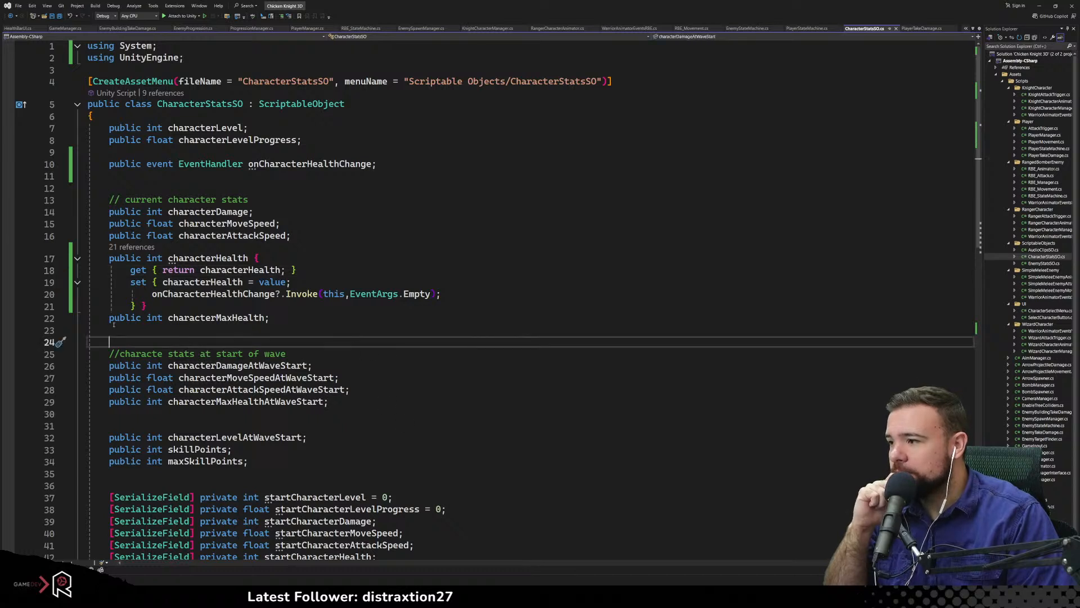
left_click(109, 318)
key("Return")
left_click(110, 258)
key("Return")
key("Up")
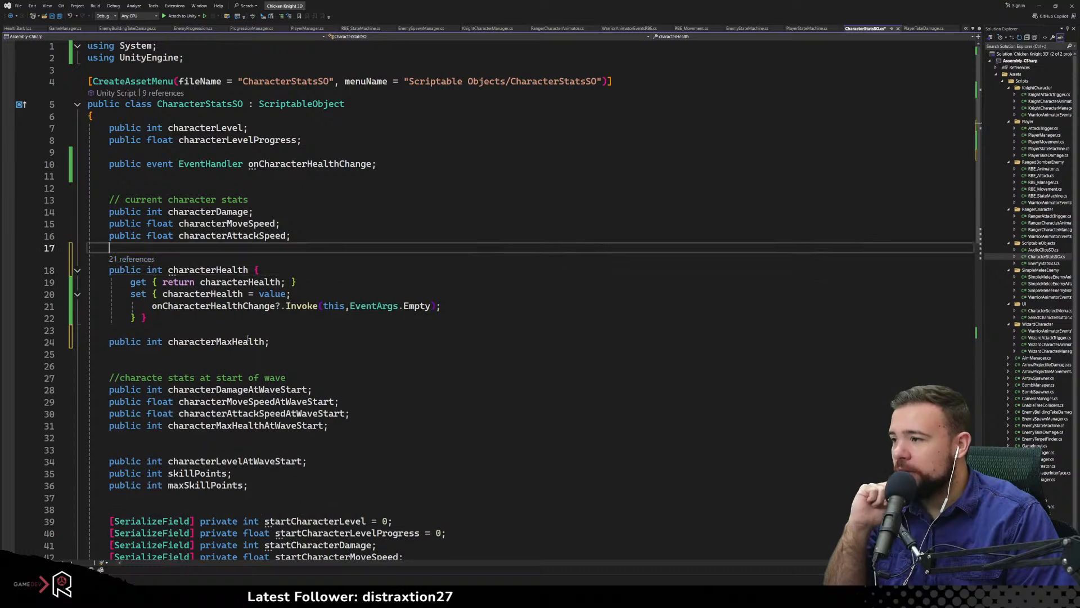
left_click(225, 283)
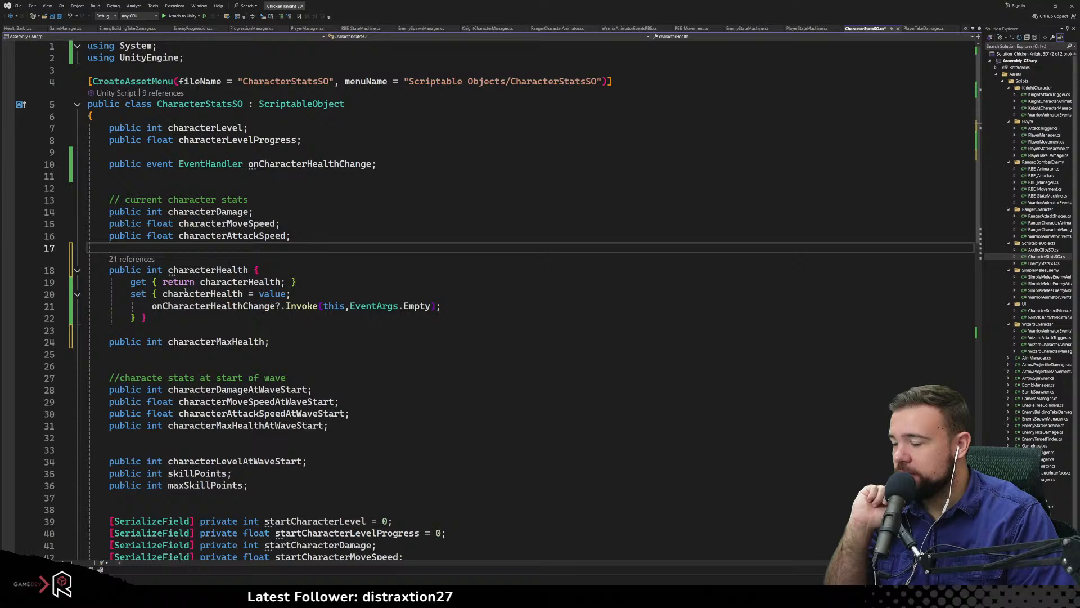
left_click(140, 293)
left_click(210, 294)
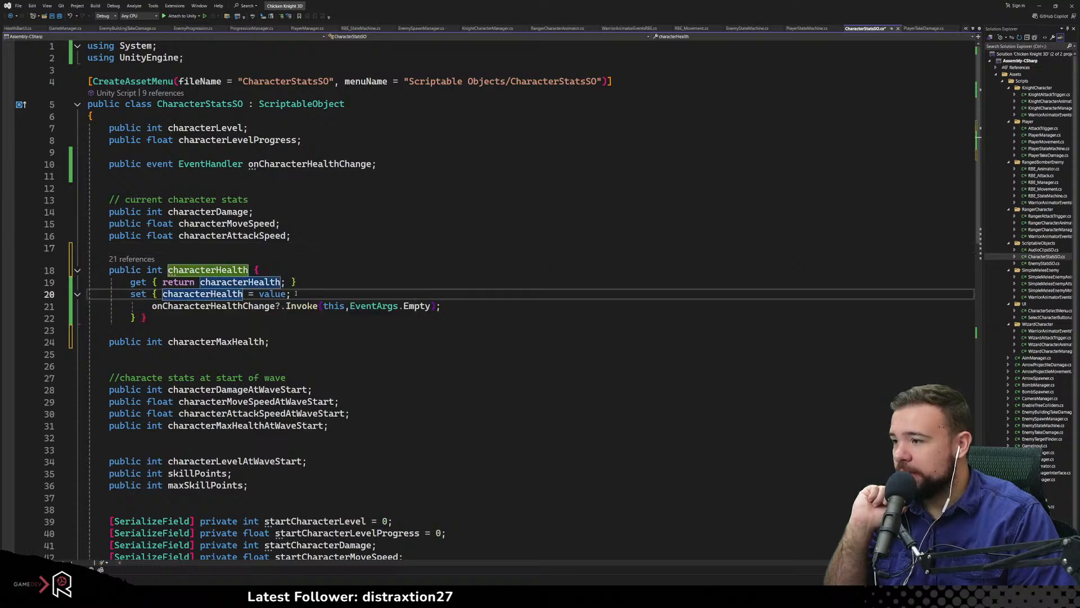
left_click(241, 322)
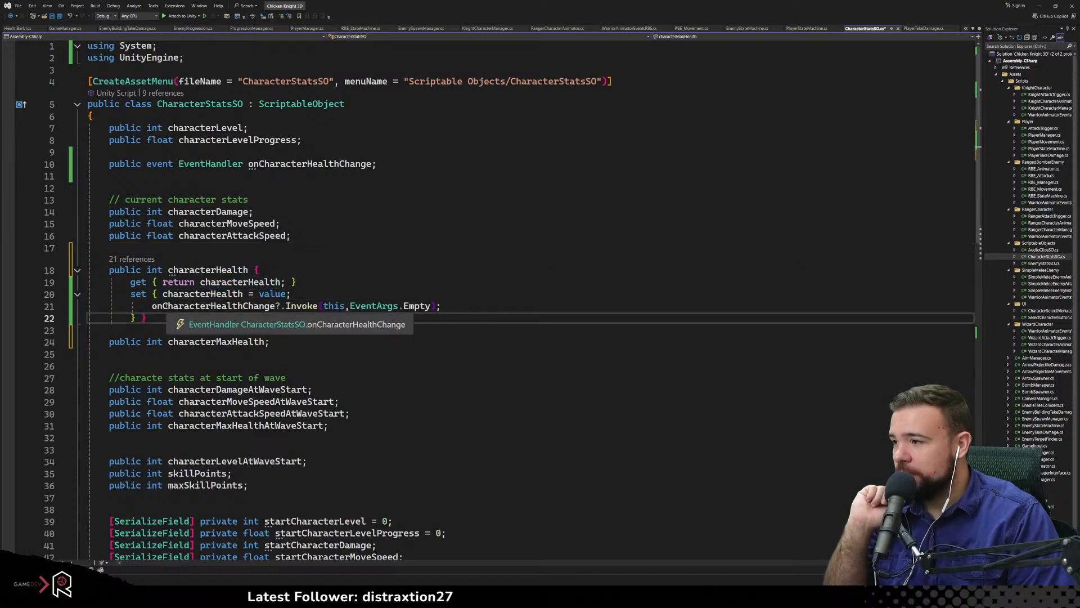
Save the CharacterStatsSO script with the onCharacterHealthChange event and the updated characterHealth property
left_click(259, 305)
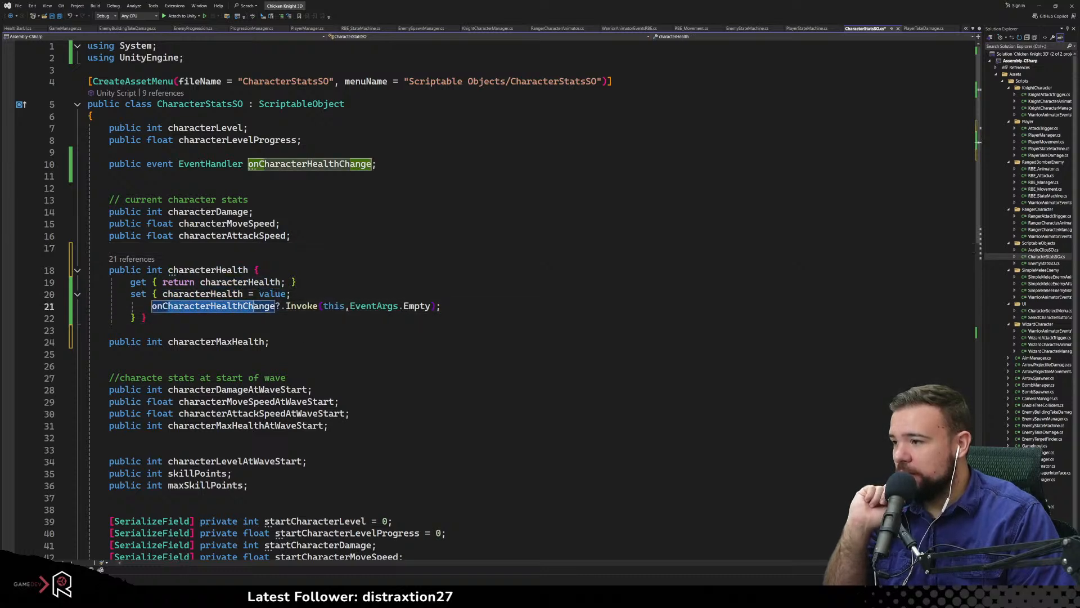
left_click(461, 309)
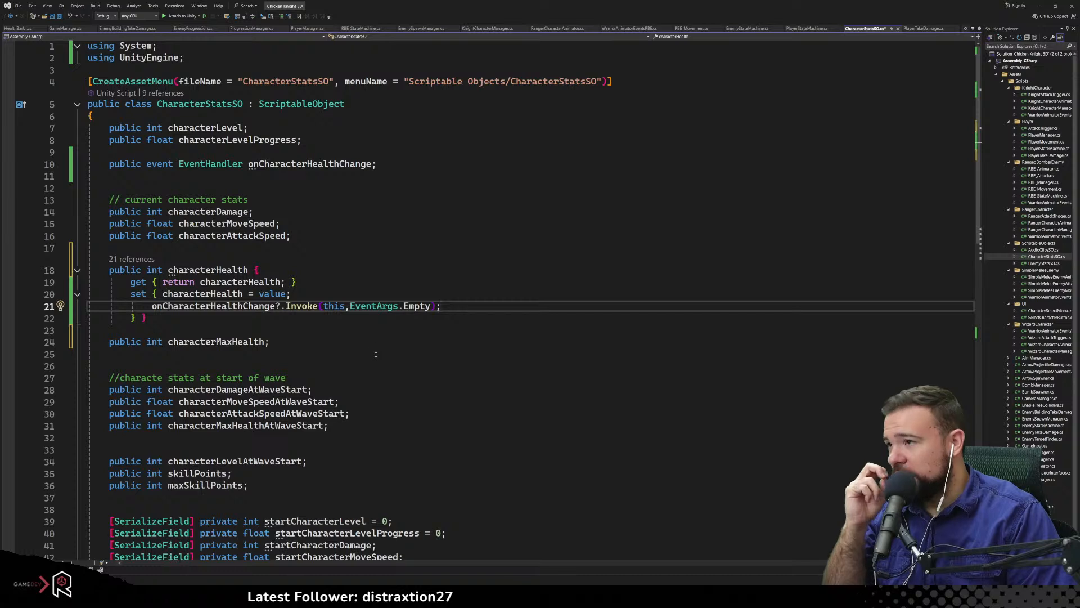
left_click(323, 354)
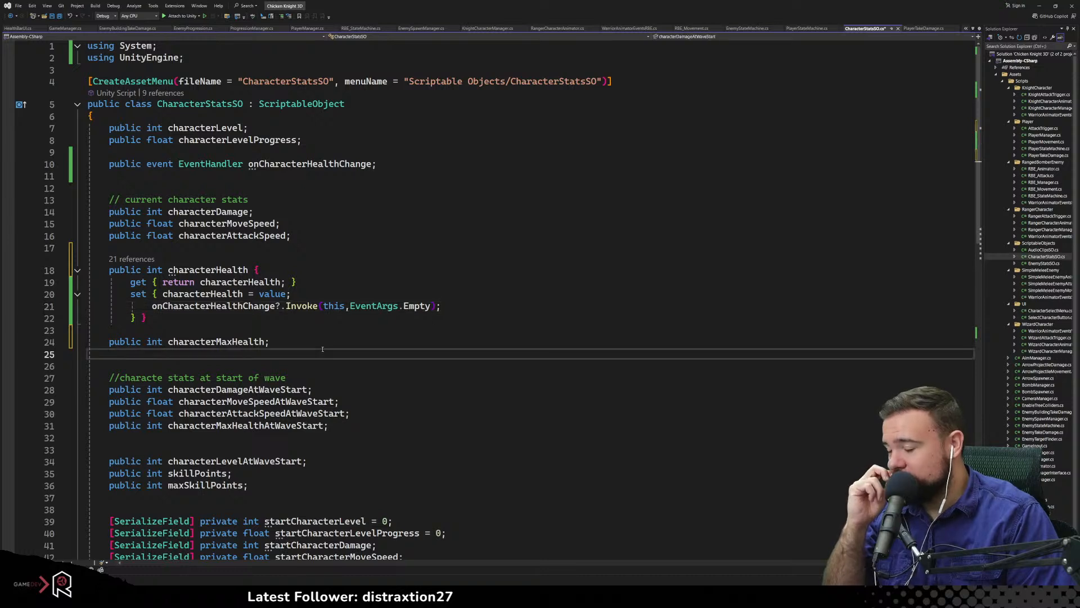
key("ctrl+s")
left_click(264, 270)
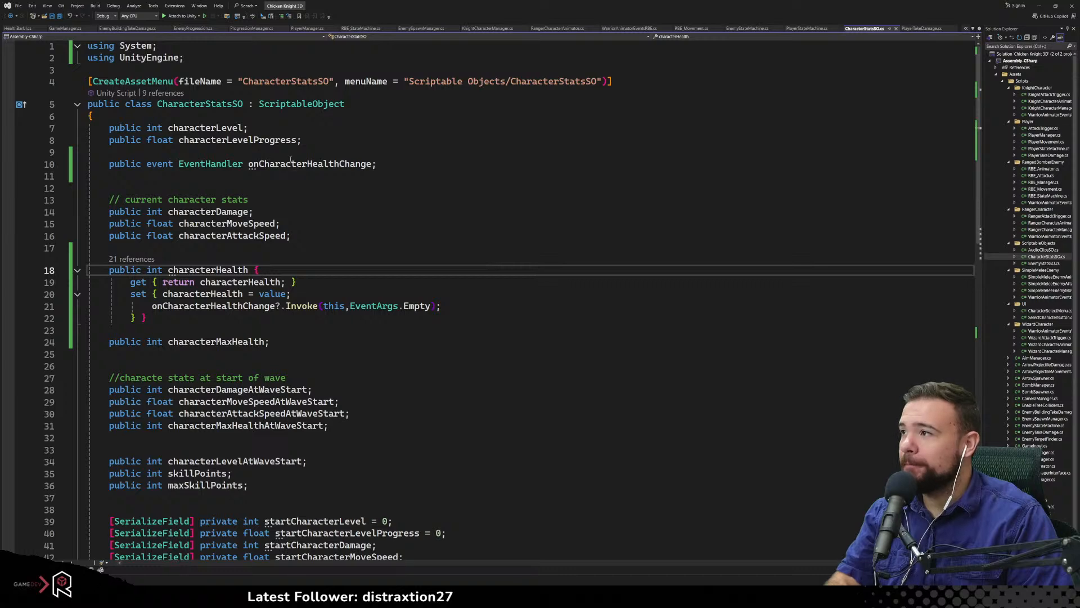
Switch to Unity, open the PlayerManager script from the Player object's component, and look through its fields and Start method
key("alt+Tab")
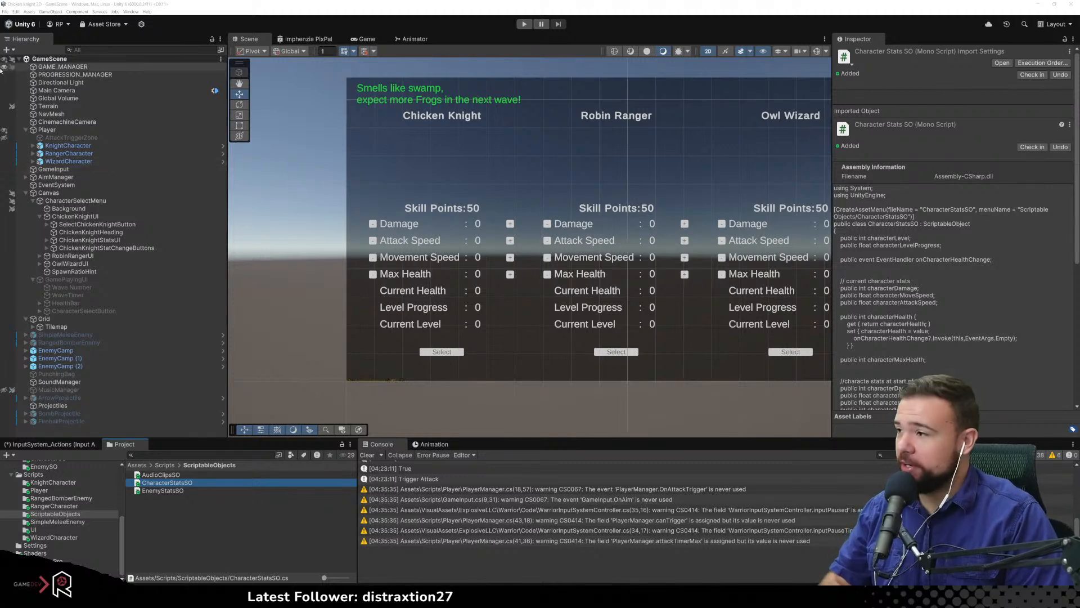
left_click(47, 130)
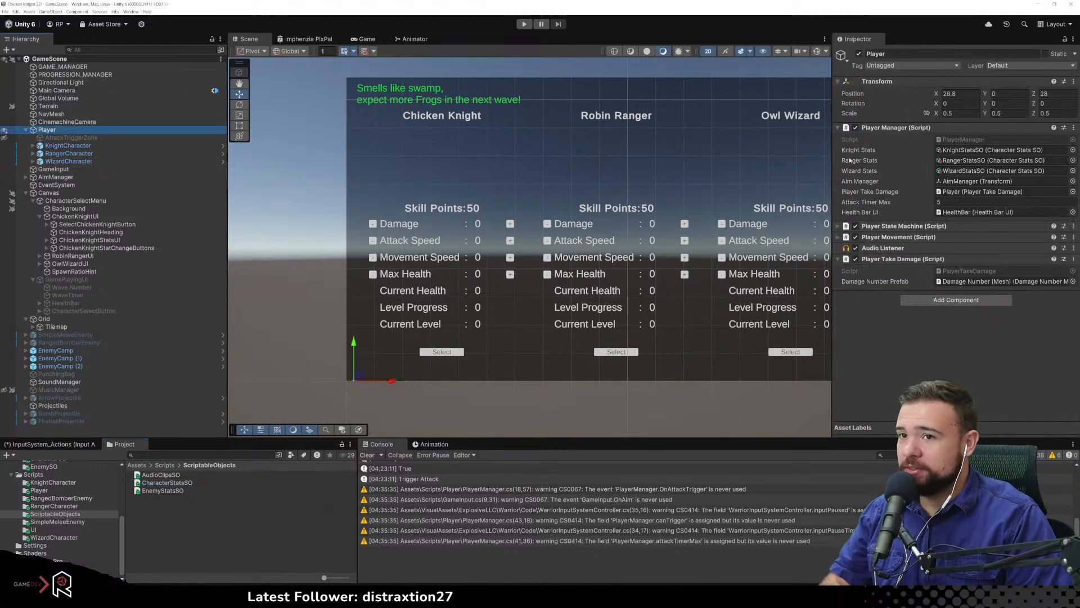
double_click(955, 140)
scroll(342, 257, "up", 20)
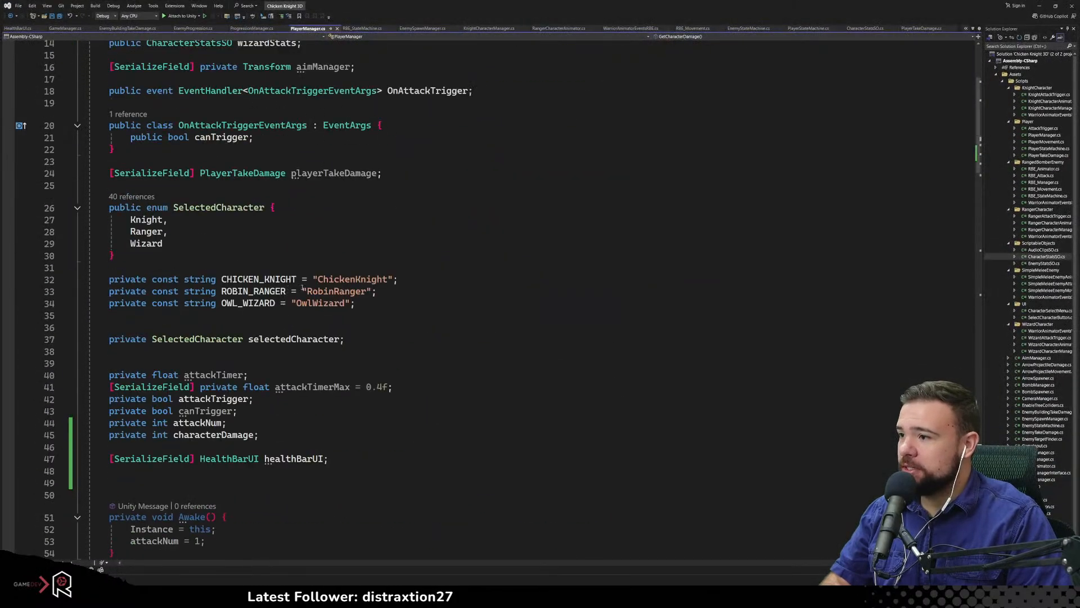
scroll(218, 207, "up", 5)
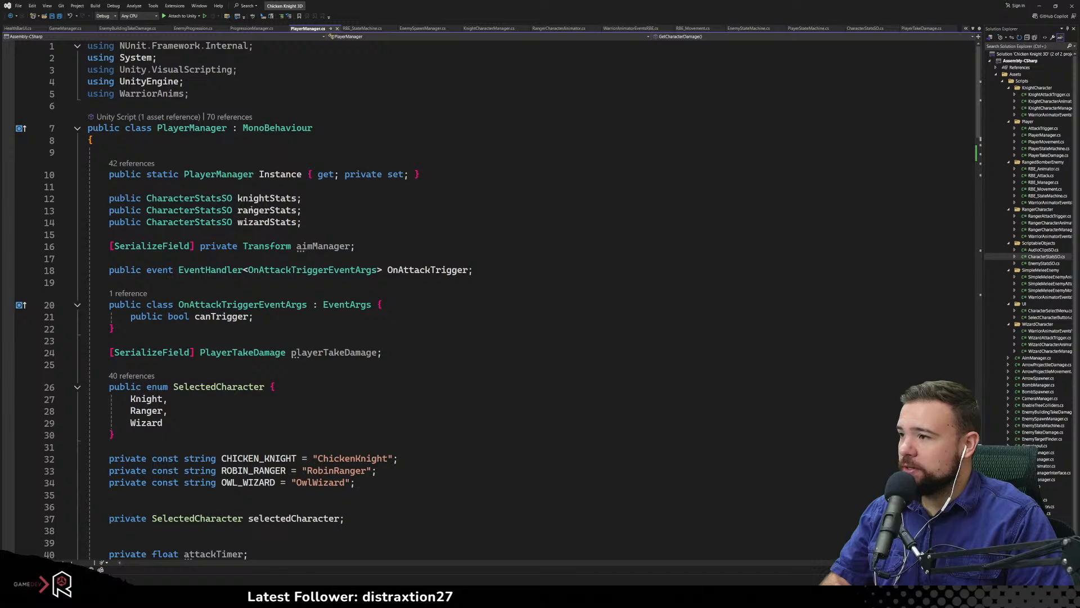
scroll(250, 210, "down", 11)
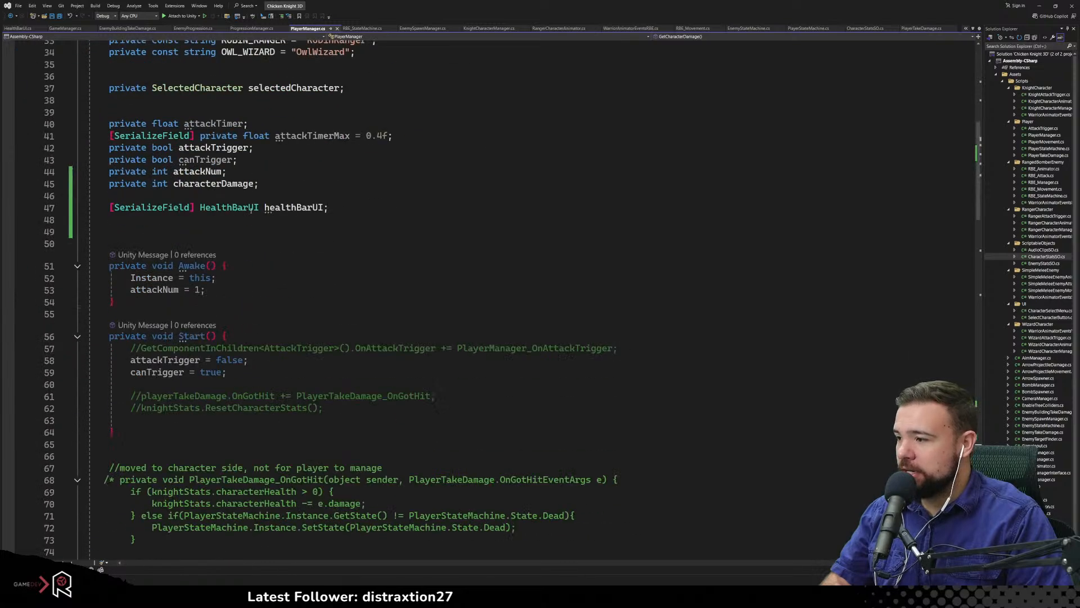
Begin a knightStats statement on a new line below canTrigger = true in PlayerManager's Start method, and check the field's definition
scroll(251, 209, "down", 2)
left_click(251, 286)
left_click(265, 308)
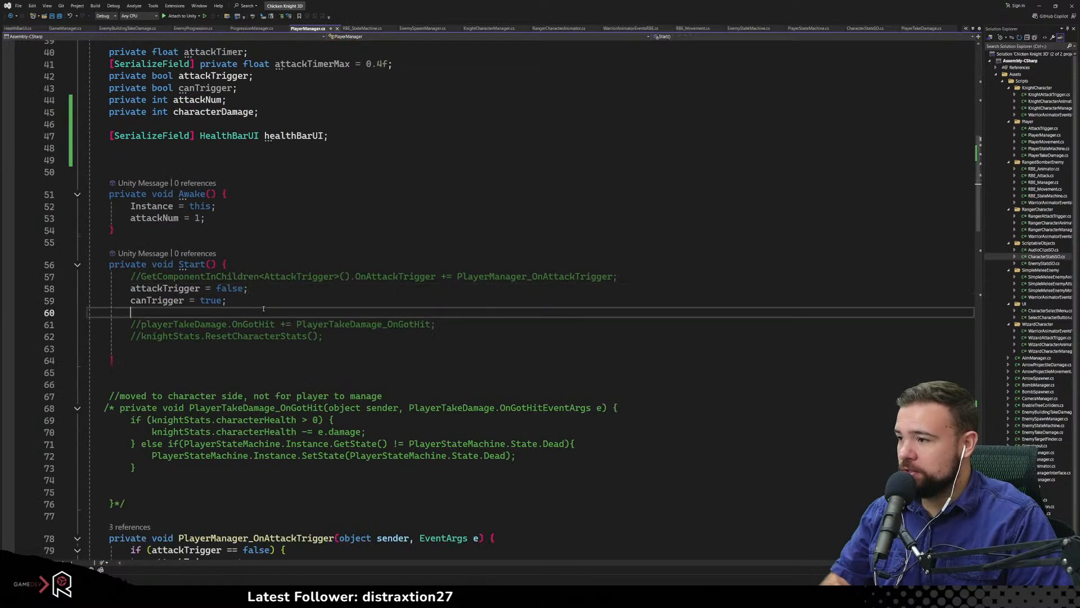
key("Return")
key("Up")
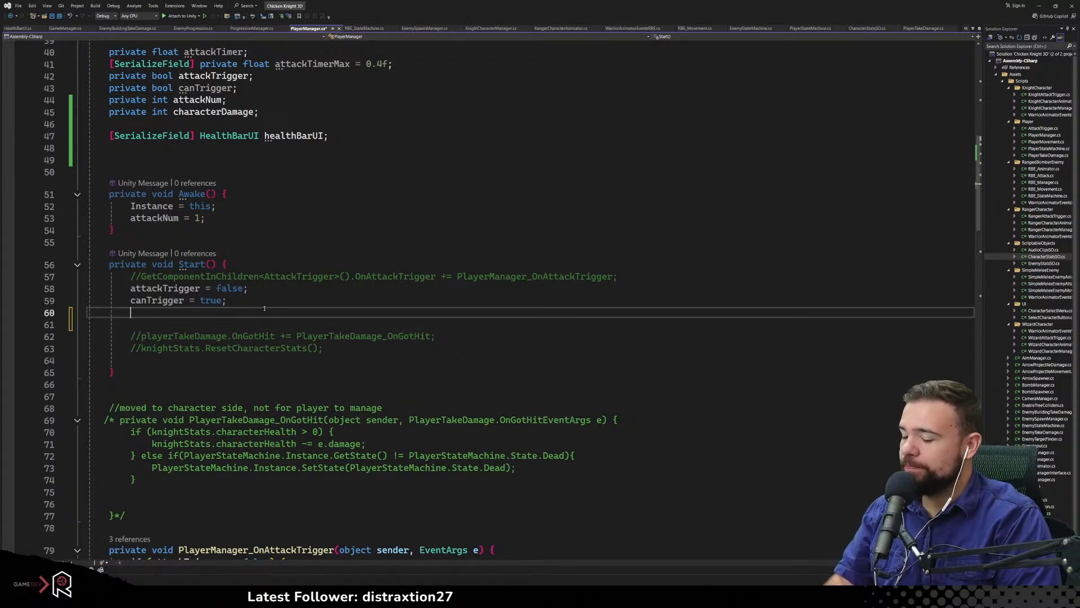
type("k")
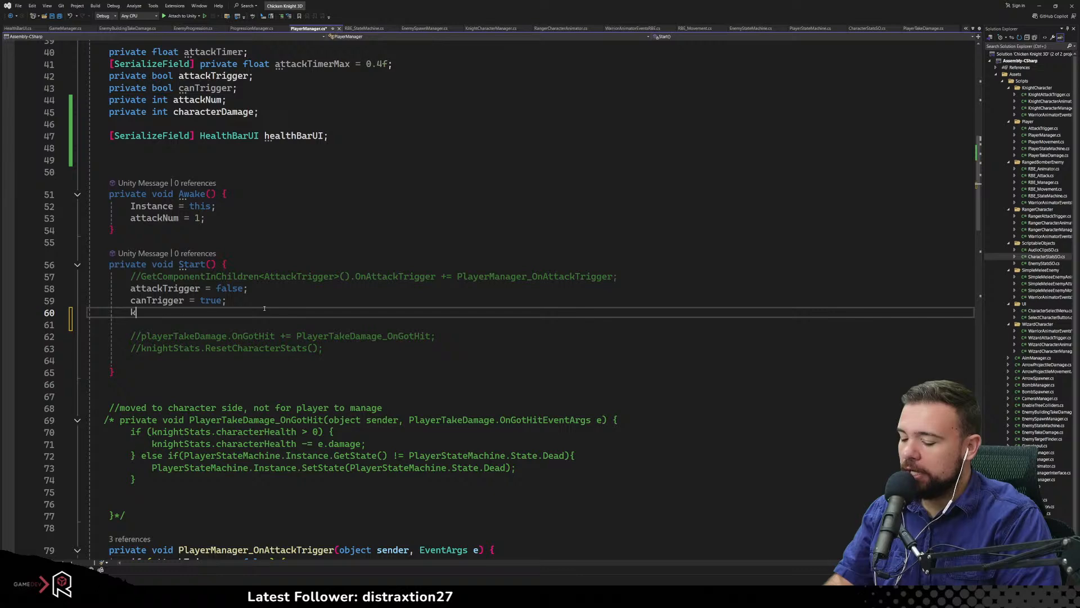
type("nigh")
key("Tab")
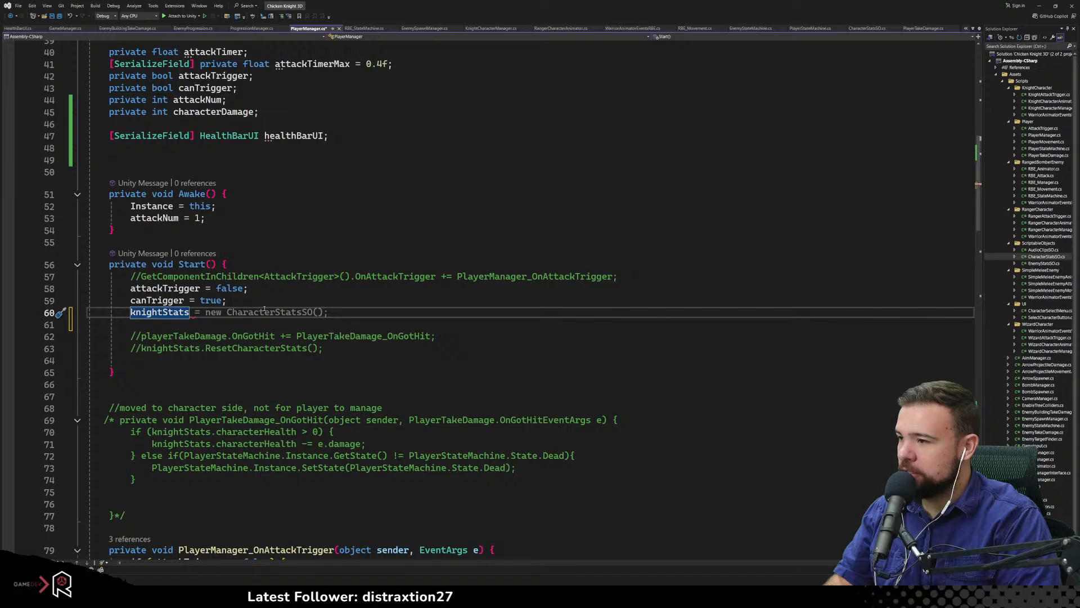
key("F12")
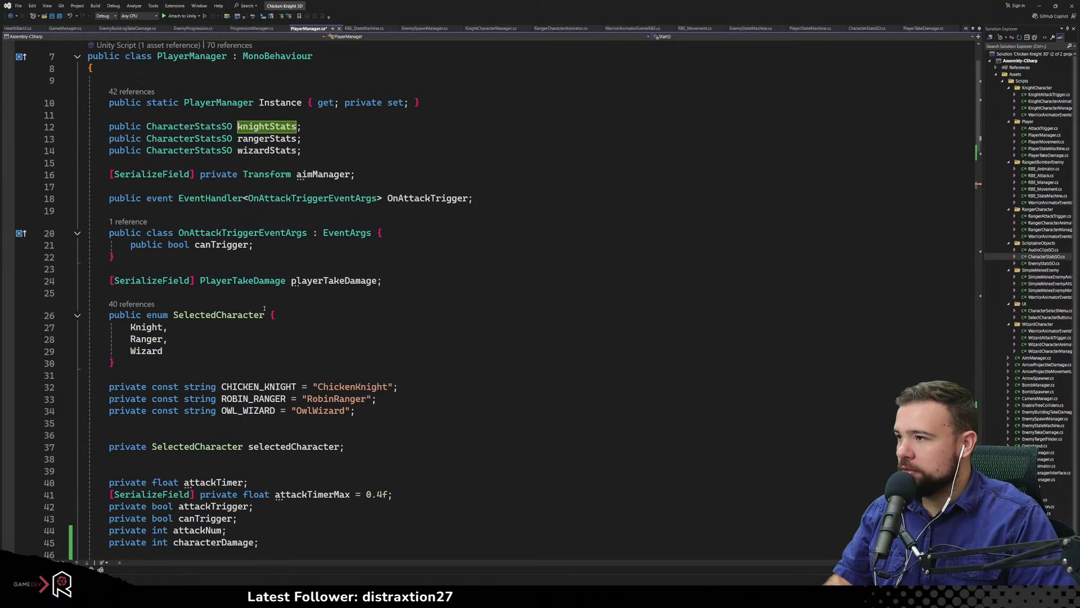
key("ctrl+minus")
Subscribe a generated handler named KnightStats_onCharacterHealthChange to knightStats.onCharacterHealthChange in Start, keeping the suggested method name
type(",")
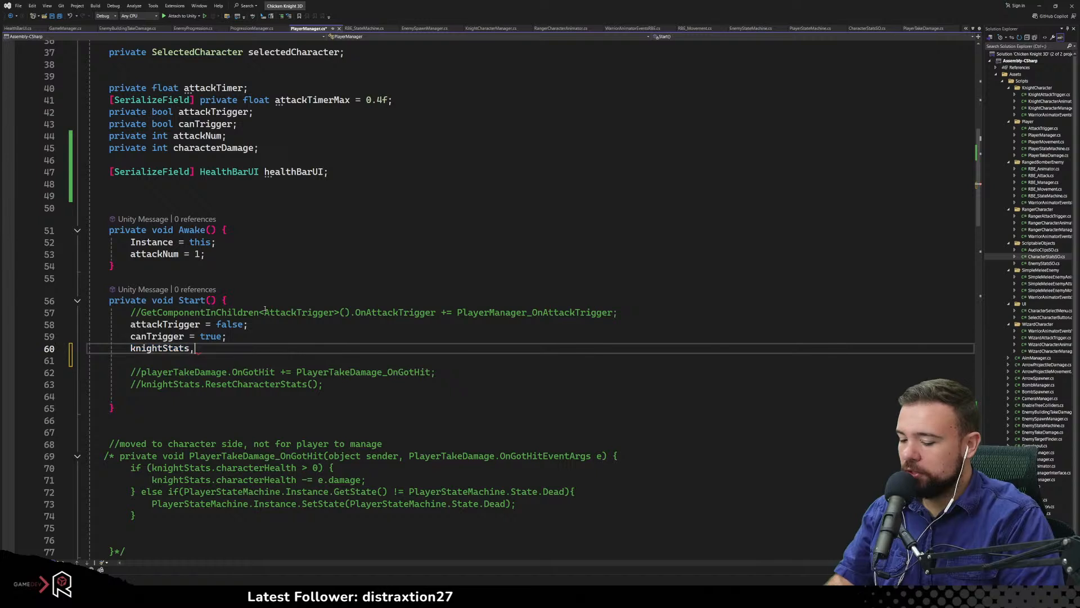
key("BackSpace")
type(".on")
key("Escape")
key("ctrl+space")
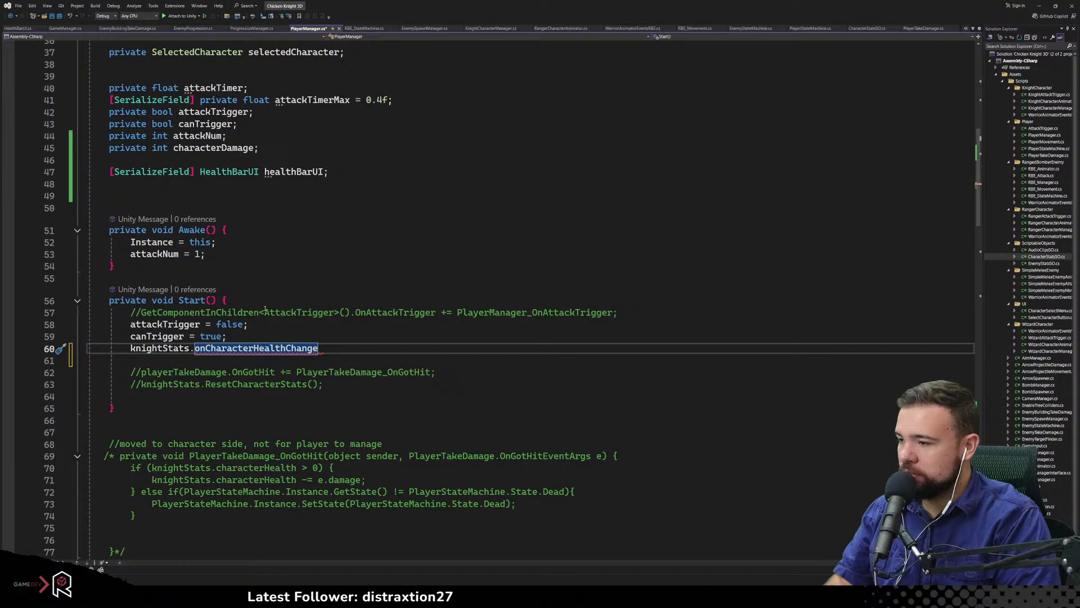
type("=")
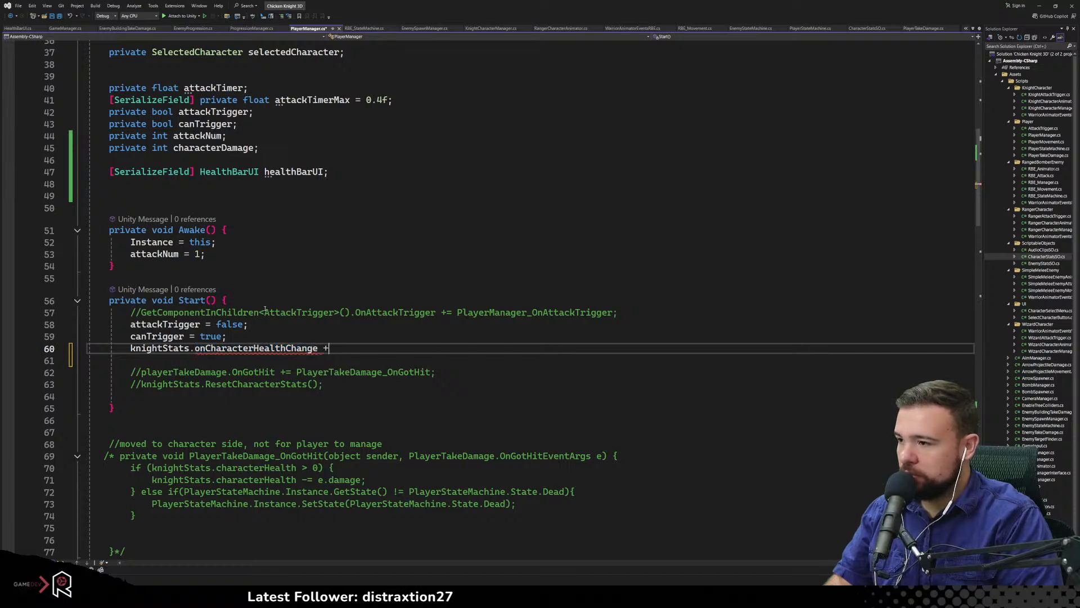
type("=")
key("Tab")
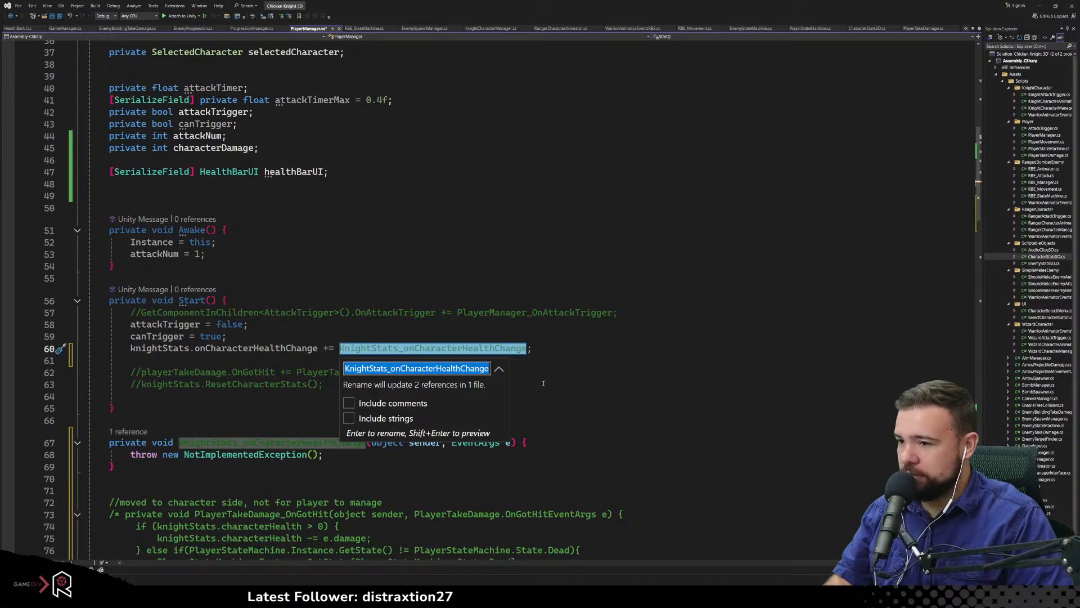
left_click(544, 383)
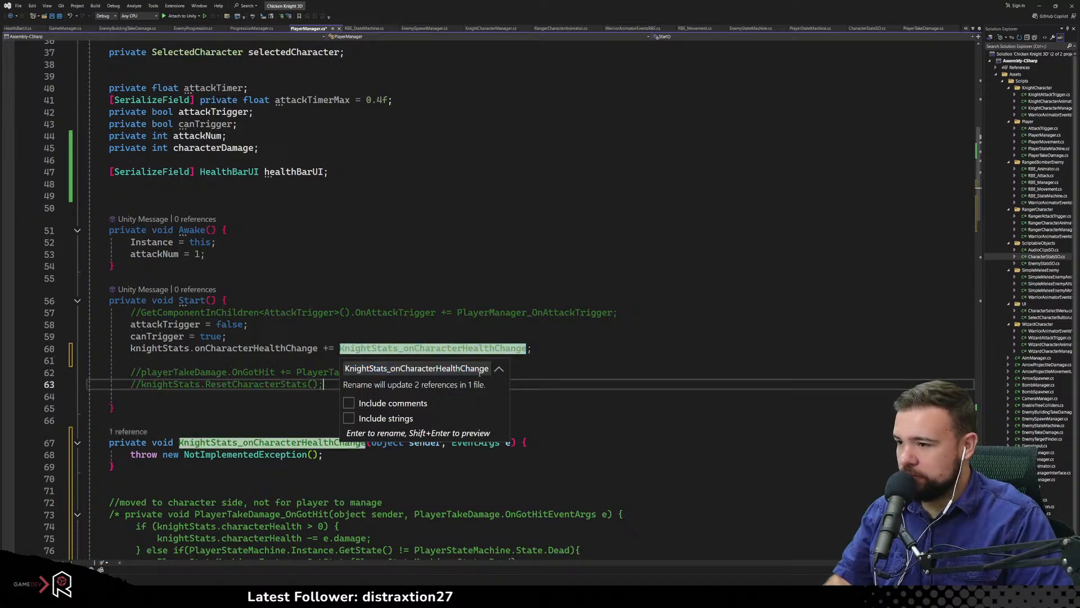
left_click(487, 422)
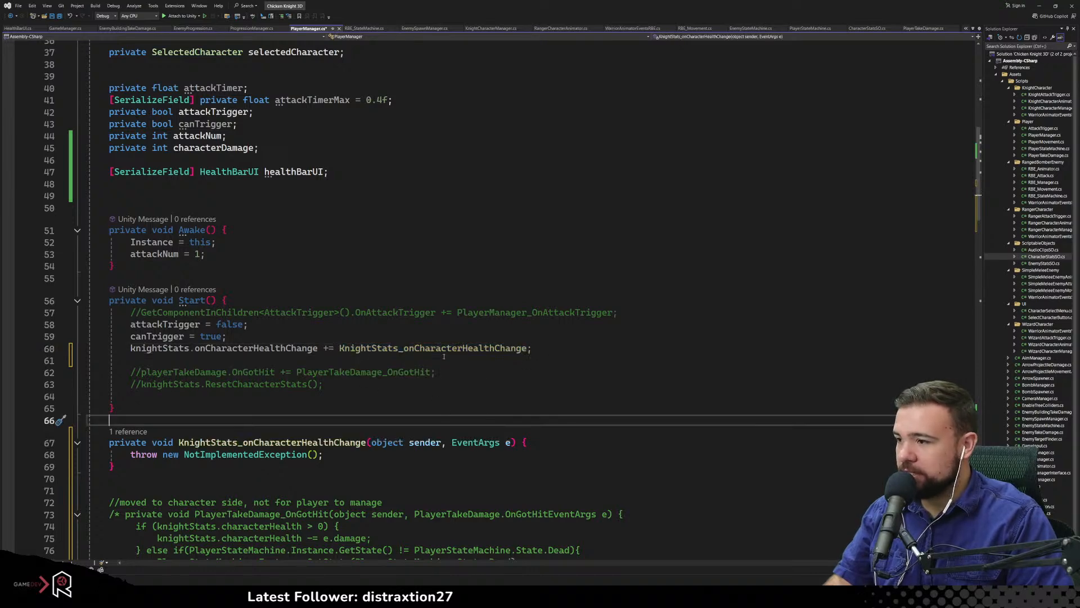
Delete the KnightStats_onCharacterHealthChange method and its subscription line from PlayerManager, and save the script
scroll(283, 330, "down", 3)
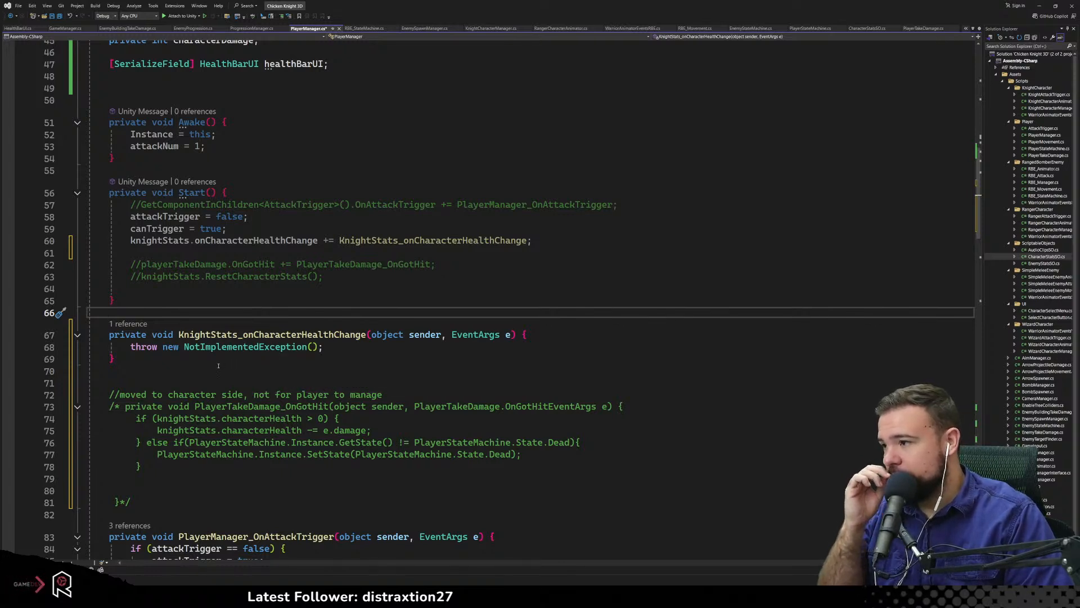
scroll(218, 375, "down", 3)
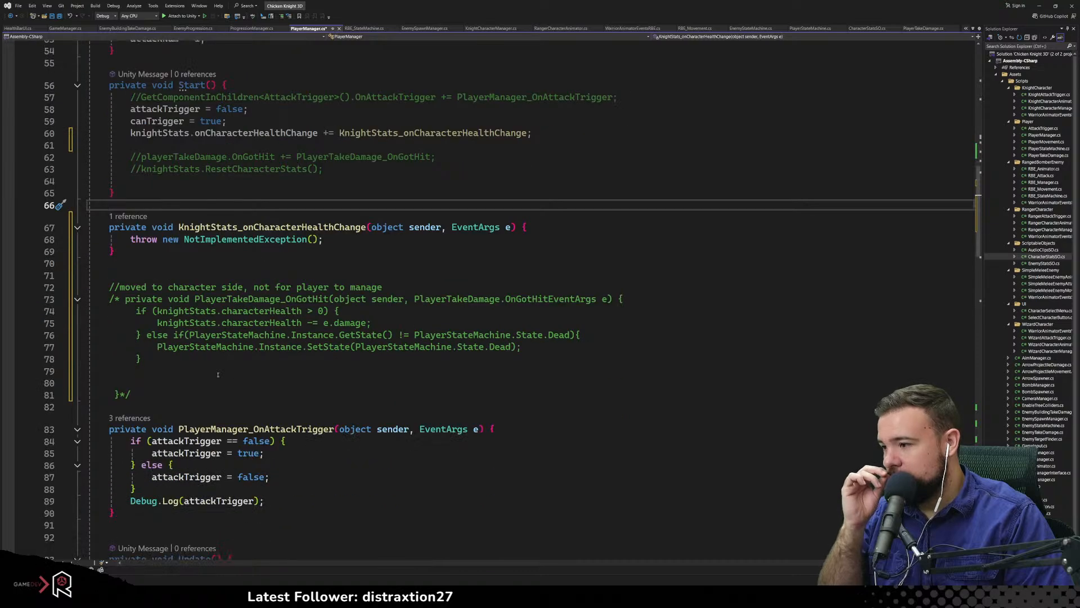
scroll(217, 374, "up", 1)
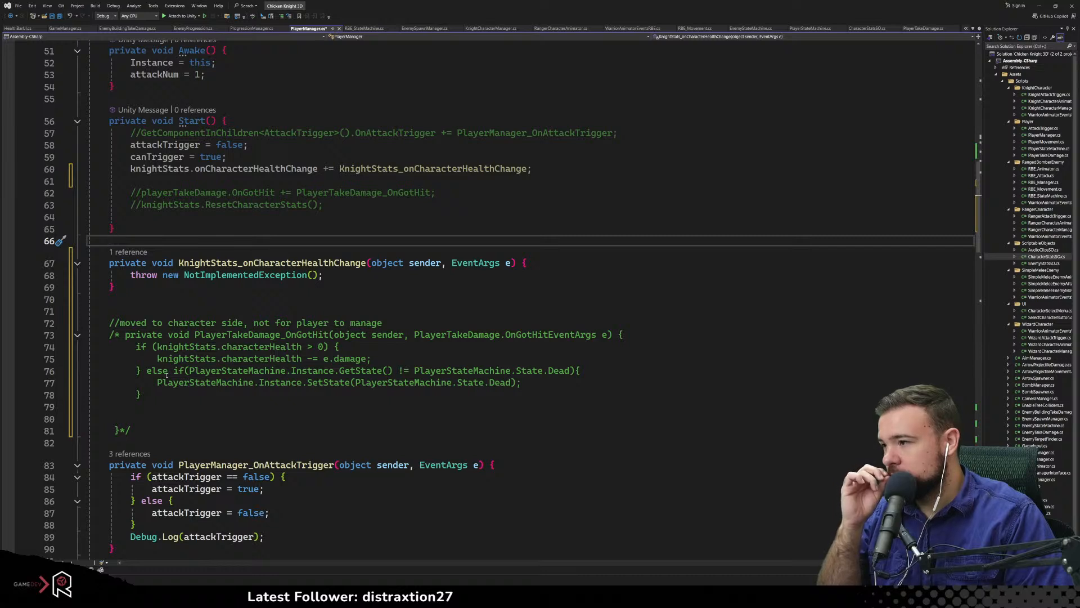
mouse_move(115, 287)
left_mouse_down()
mouse_move(131, 276)
mouse_move(111, 270)
left_mouse_up()
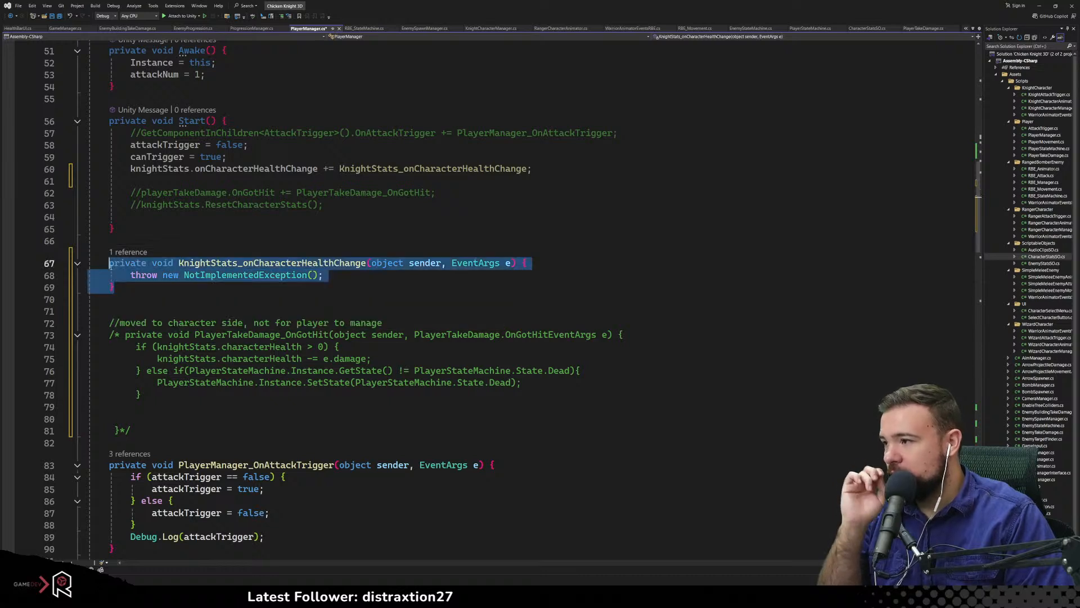
key("BackSpace")
left_click(130, 168)
key("shift+End")
key("BackSpace")
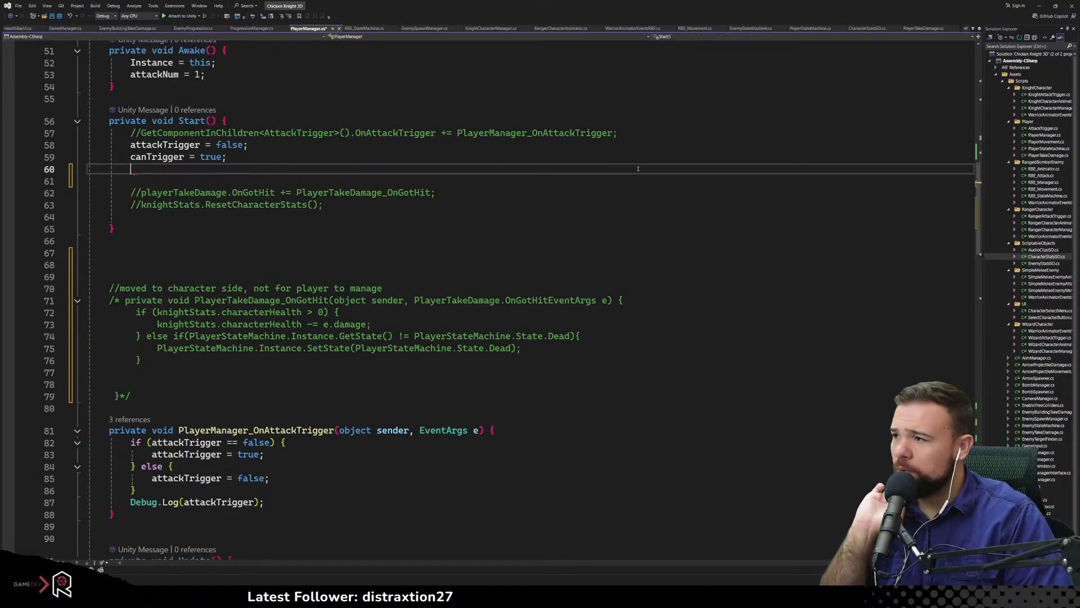
left_click(623, 227)
scroll(196, 229, "up", 4)
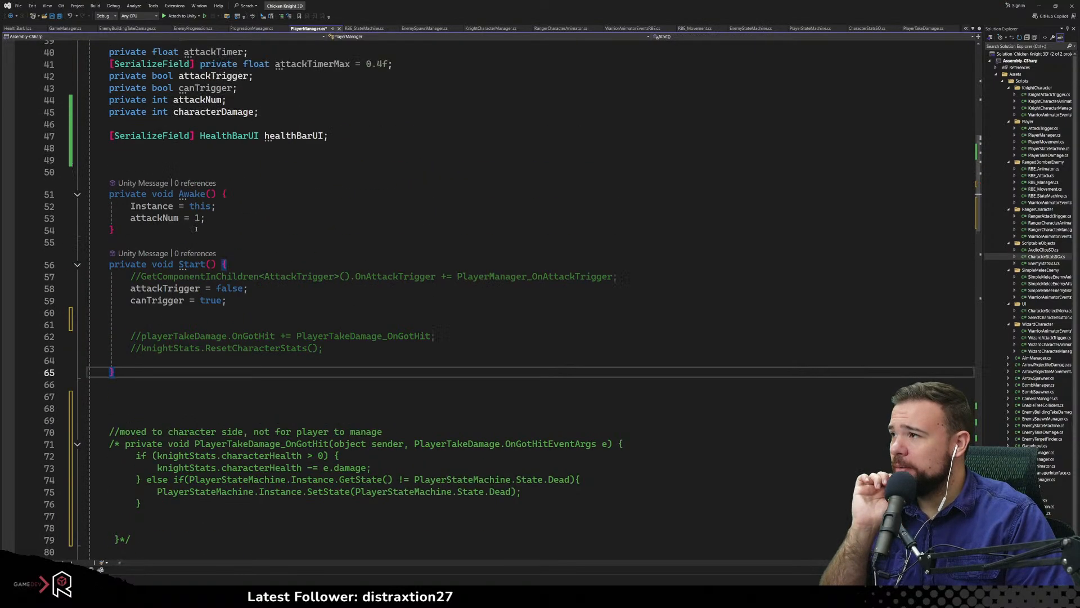
left_click(347, 205)
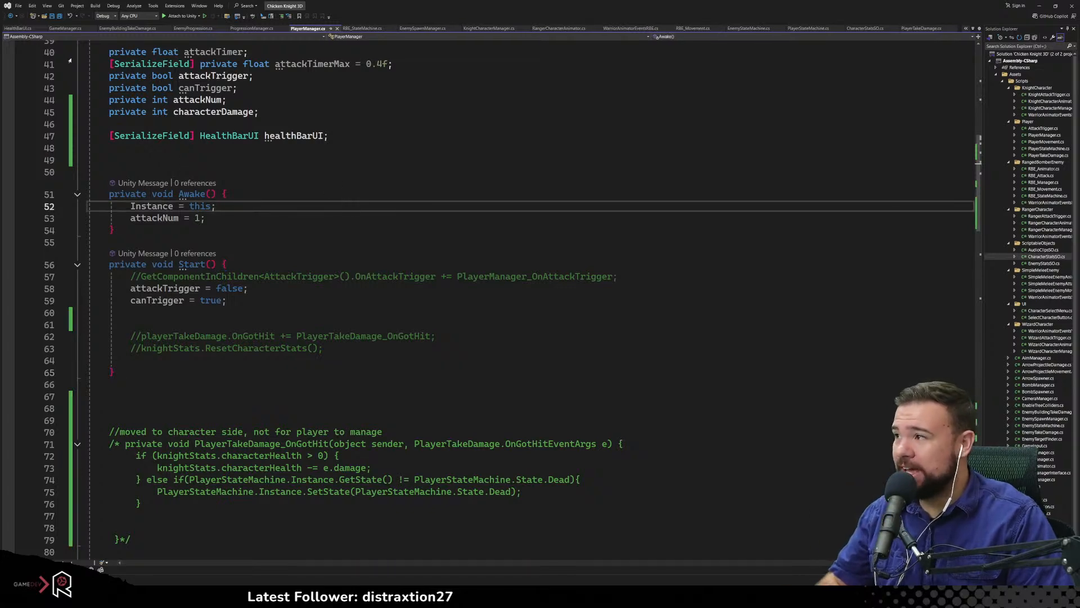
Add a private void Start method to the HealthBarUI script between the serialized fields and updateHealthBar
left_click(17, 28)
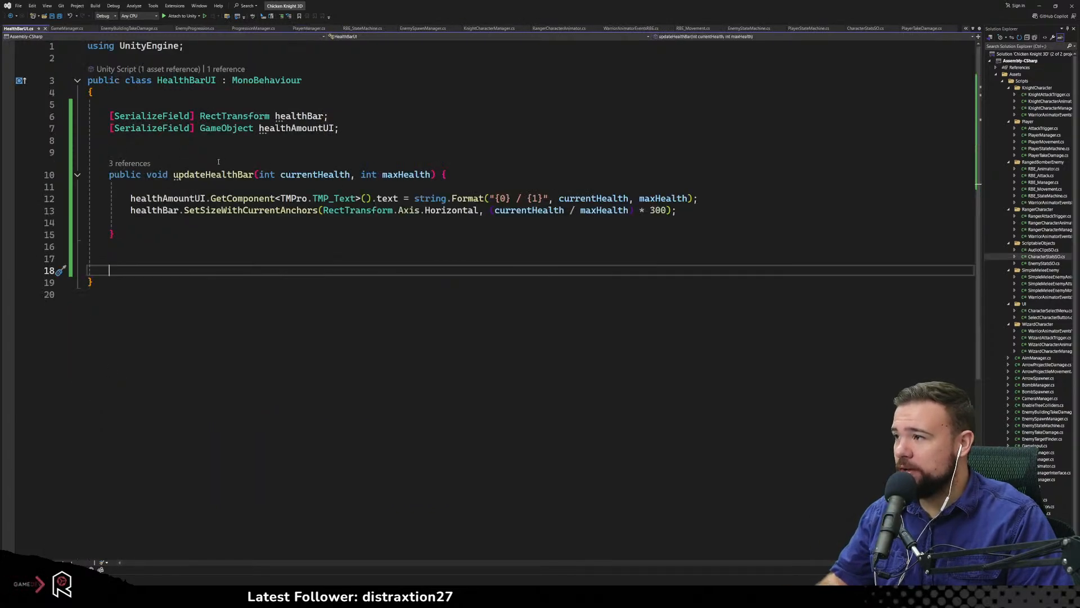
left_click(250, 151)
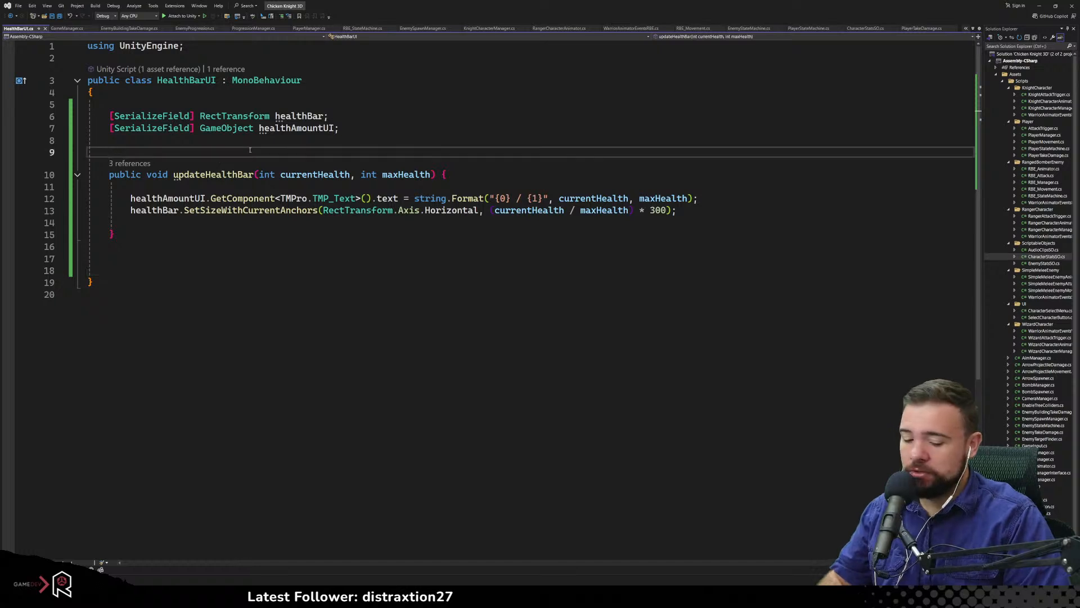
key("Return")
key("Return")
key("Return")
key("Up")
key("Up")
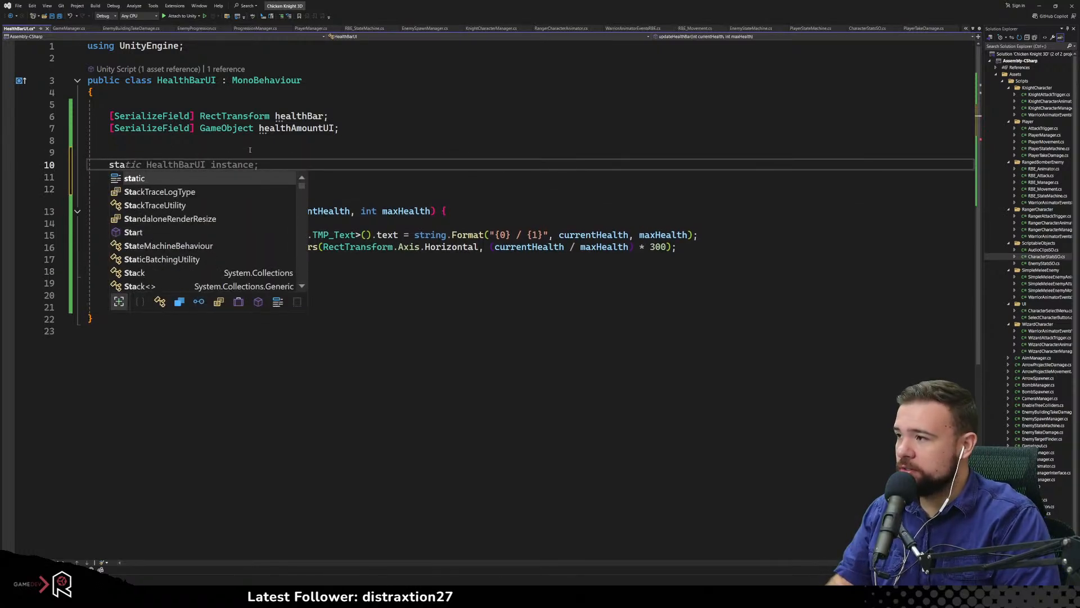
type("rt")
key("Tab")
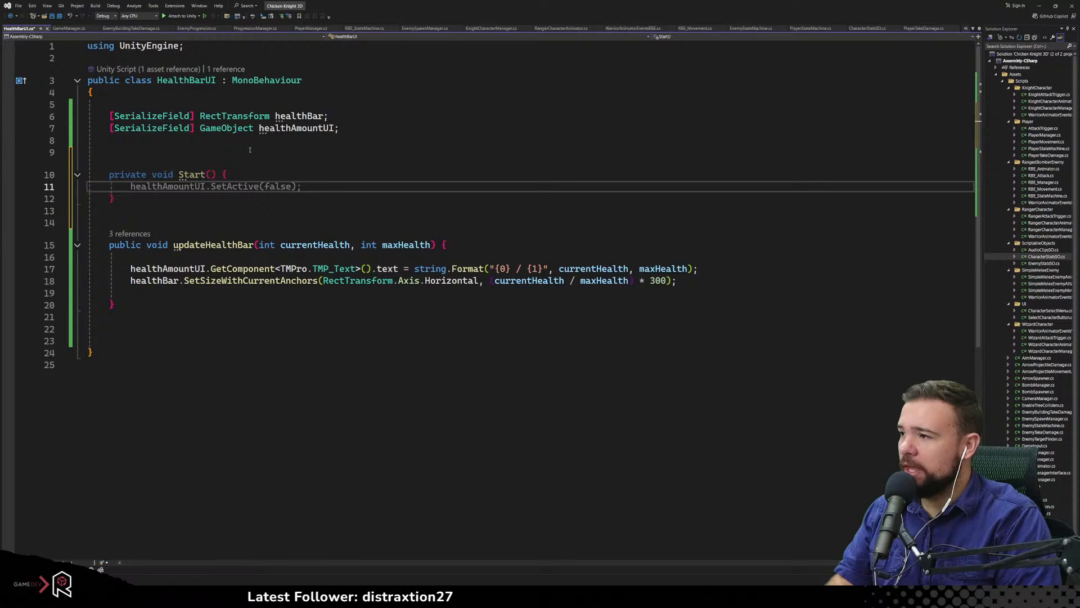
In HealthBarUI's Start method, subscribe a generated KnightStats_onCharacterHealthChange handler to PlayerManager.Instance.knightStats.onCharacterHealthChange
type("playermana")
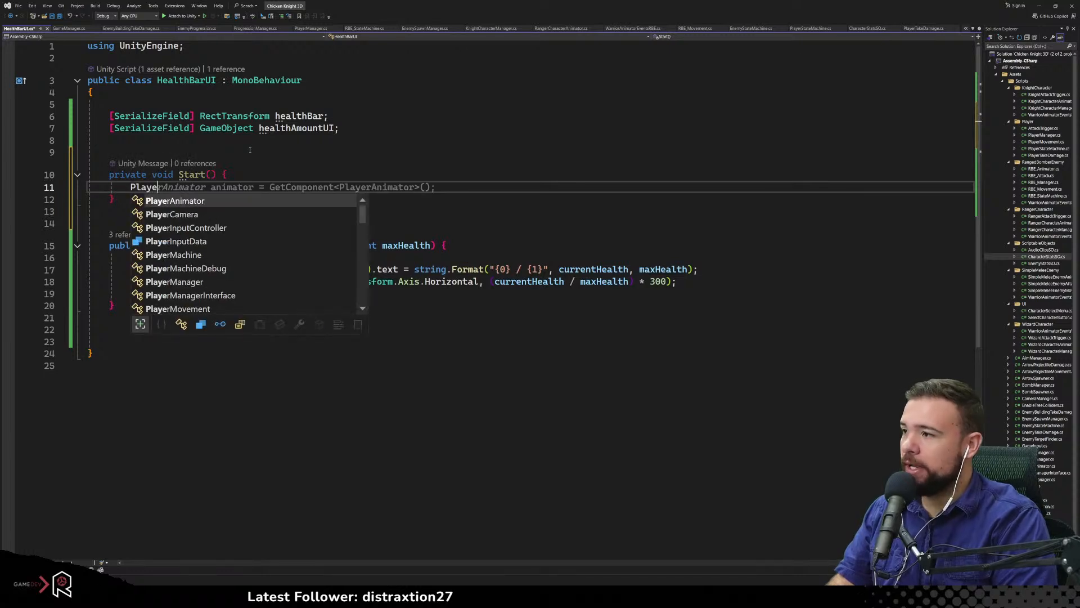
type(".")
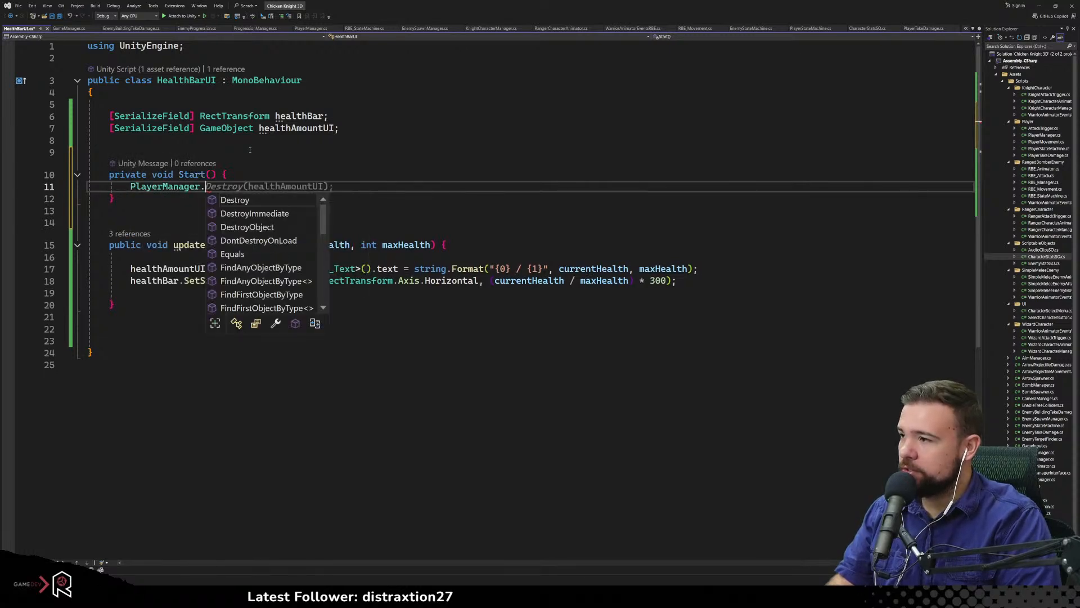
type("Ins")
key("Tab")
type(".")
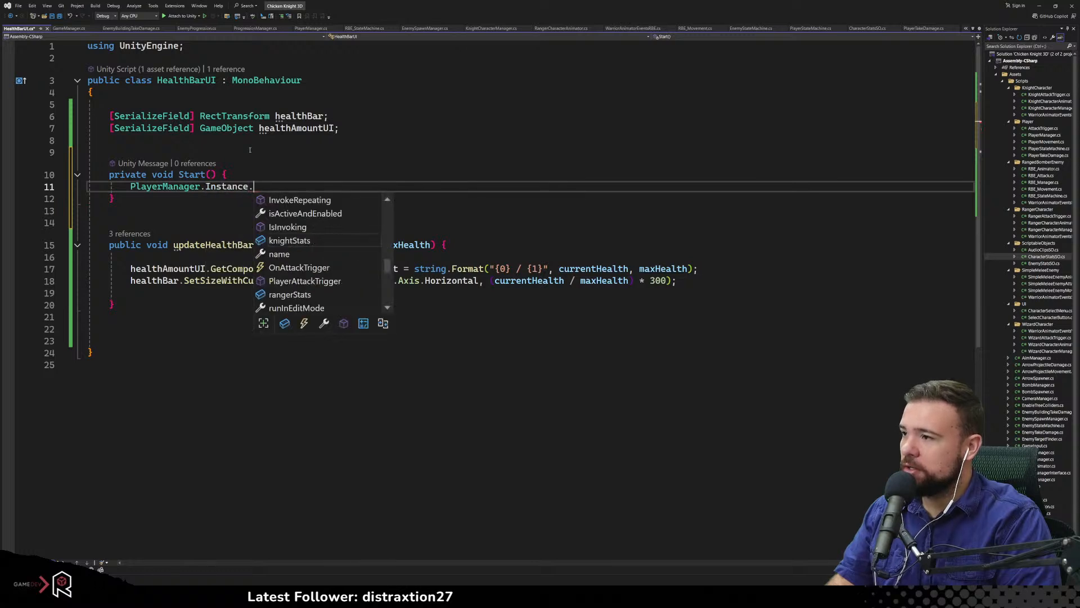
key("Tab")
type(".on")
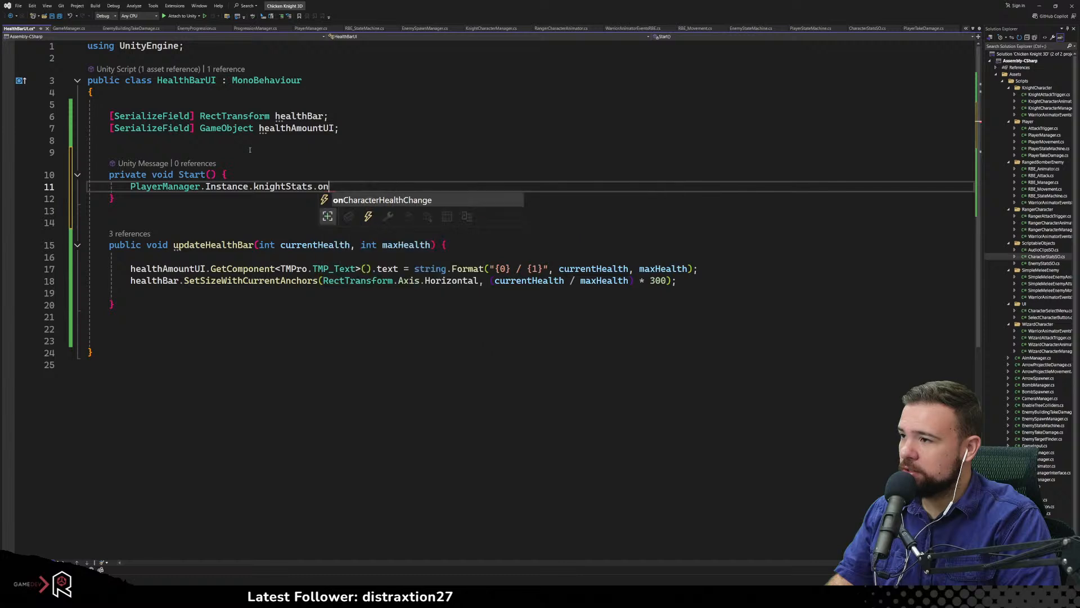
key("Tab")
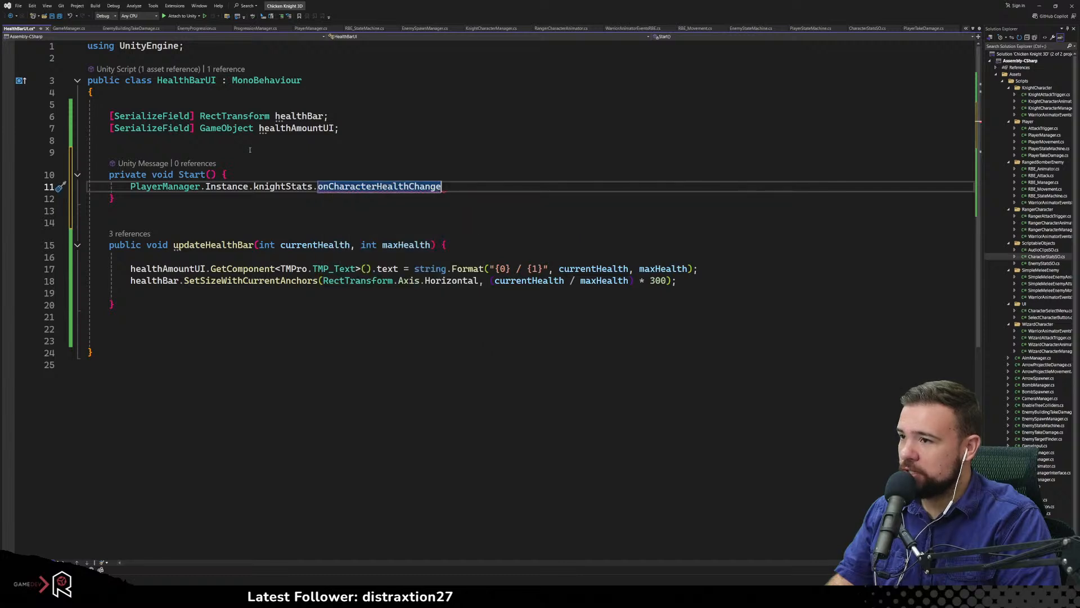
type("+=")
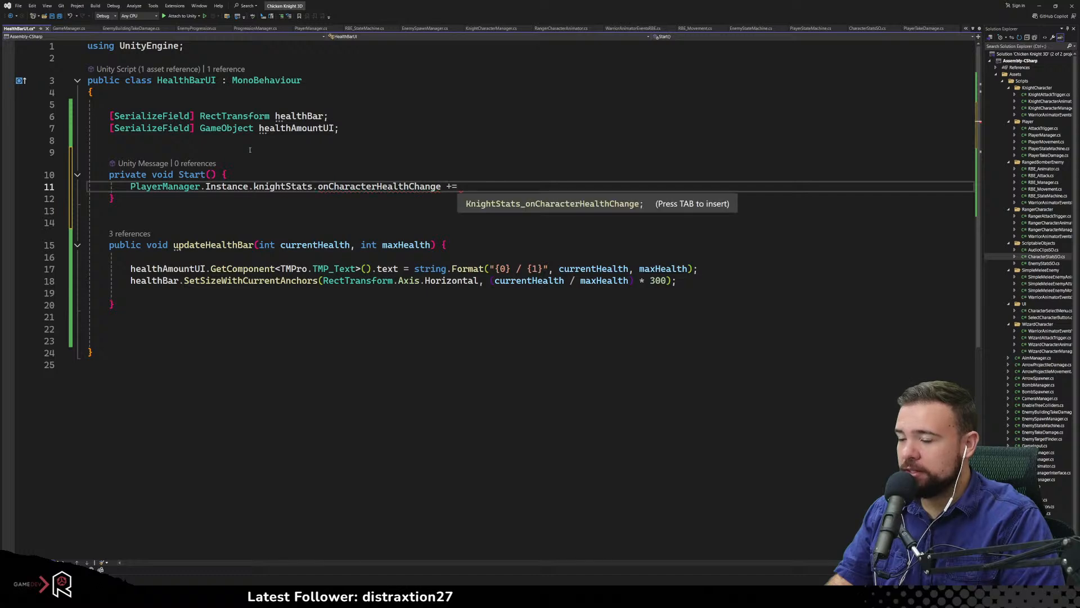
key("Tab")
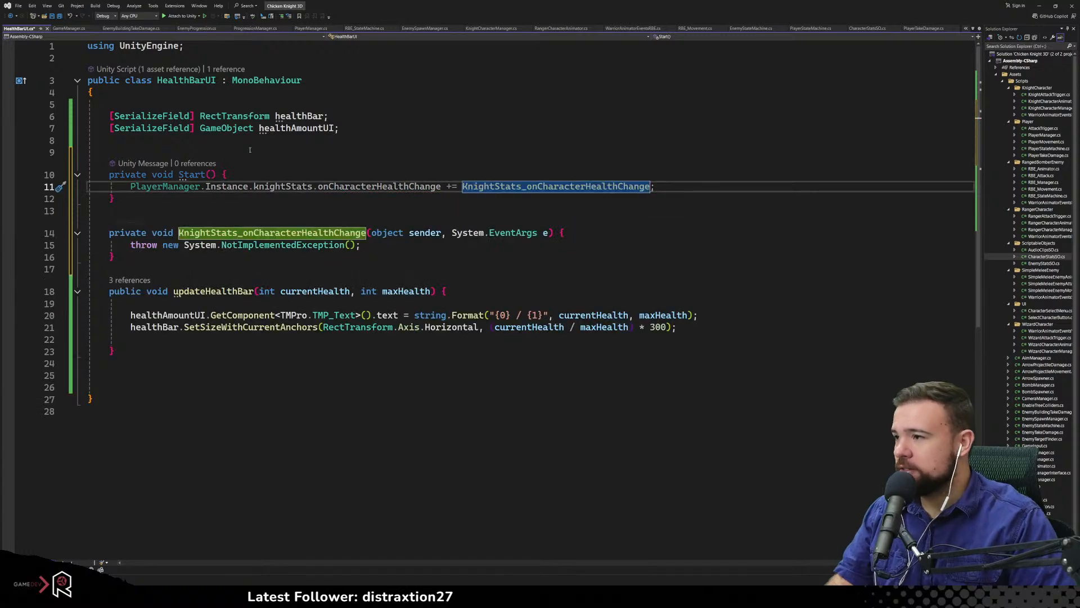
Replace the NotImplementedException throw in HealthBarUI's KnightStats_onCharacterHealthChange handler with an updateHealthBar() call without arguments
left_click(338, 257)
left_click(374, 189)
left_click(475, 186)
left_click(463, 248)
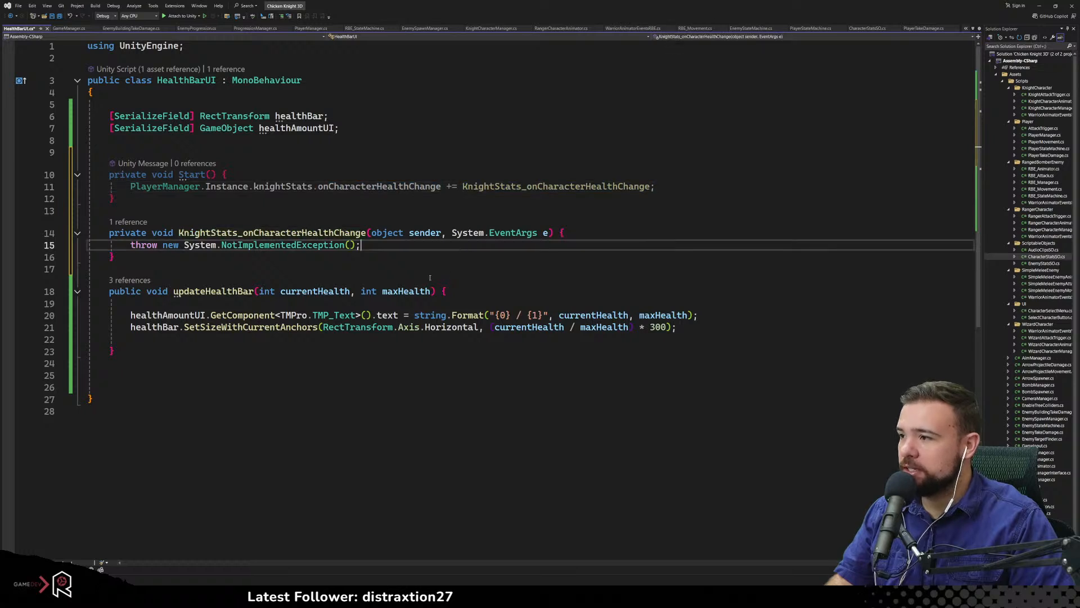
double_click(213, 290)
left_click_drag(131, 245, 356, 246)
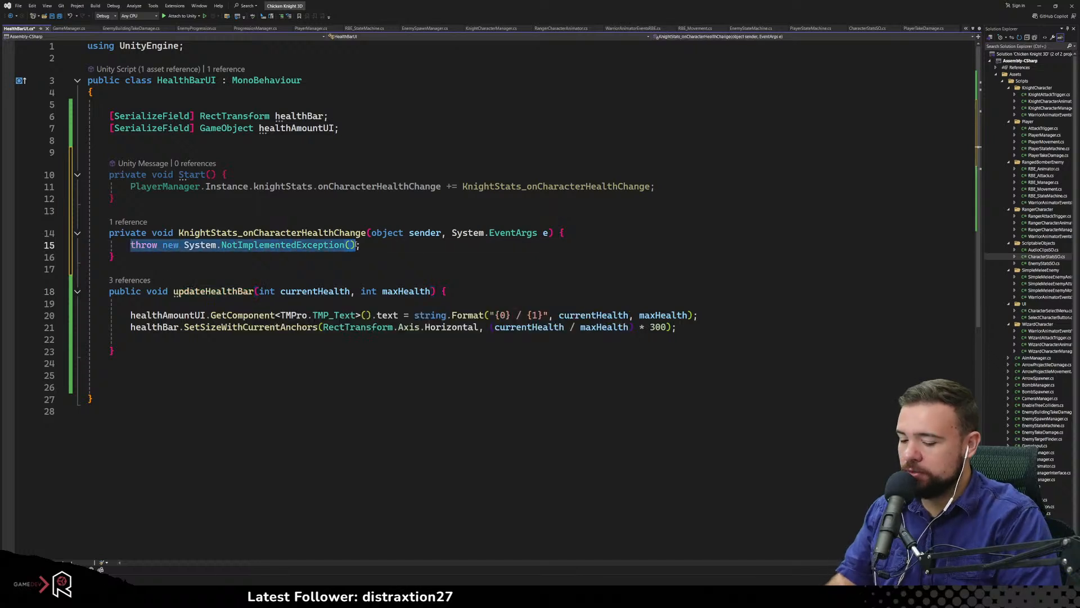
type("updateHealthBar")
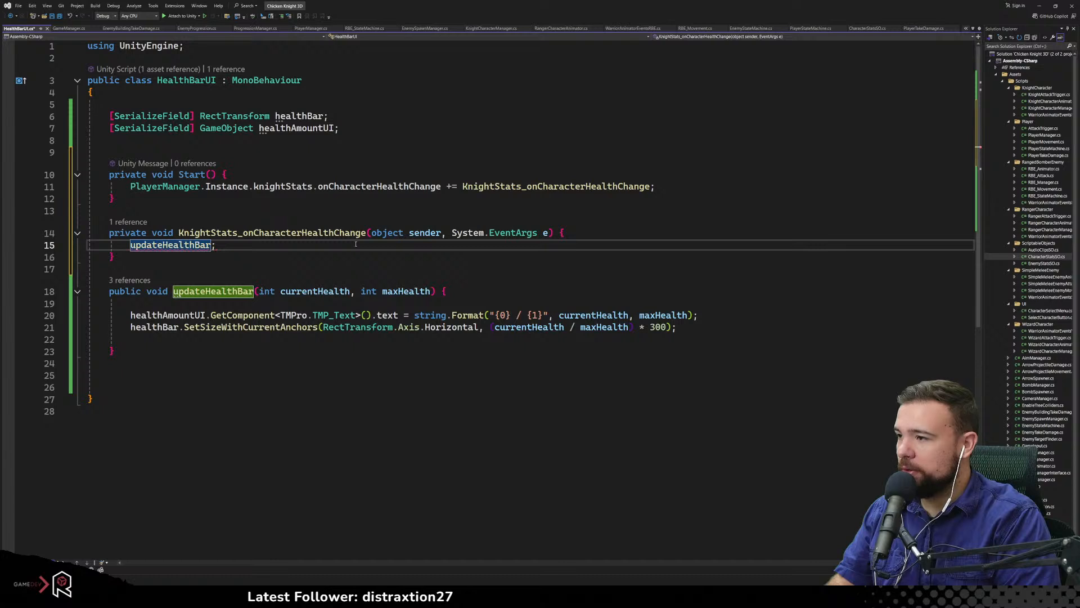
type("()")
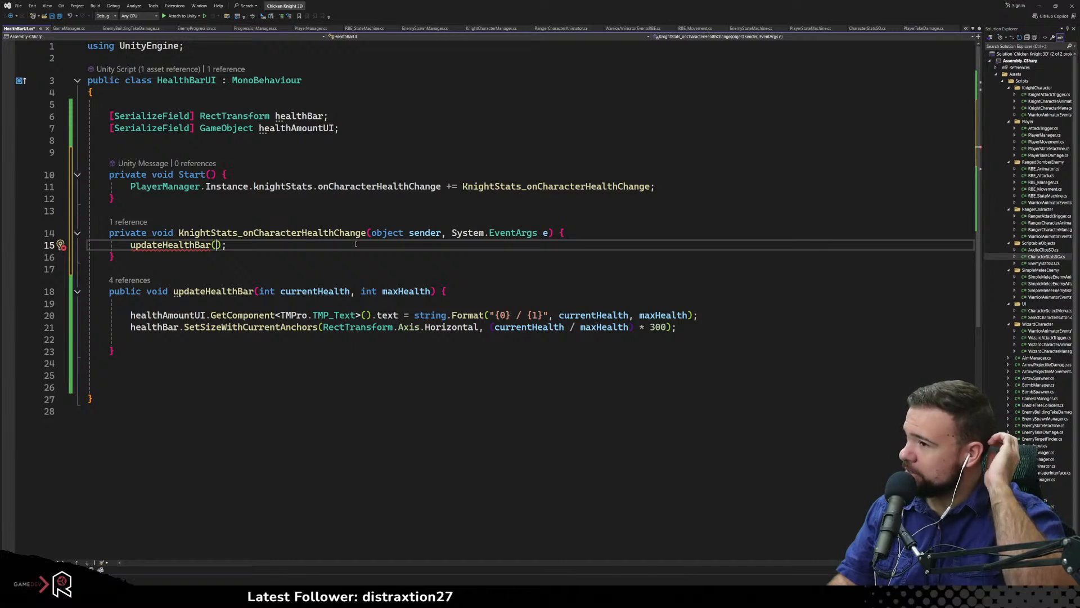
Delete the Start method and the KnightStats_onCharacterHealthChange handler from HealthBarUI, and save the script
left_click(253, 201)
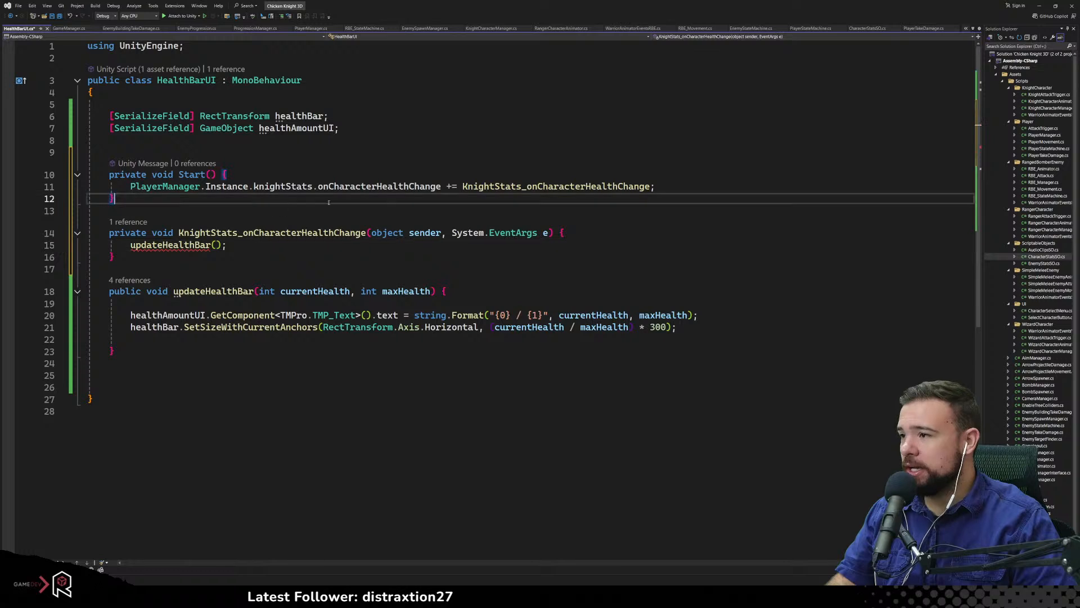
left_click_drag(185, 258, 112, 163)
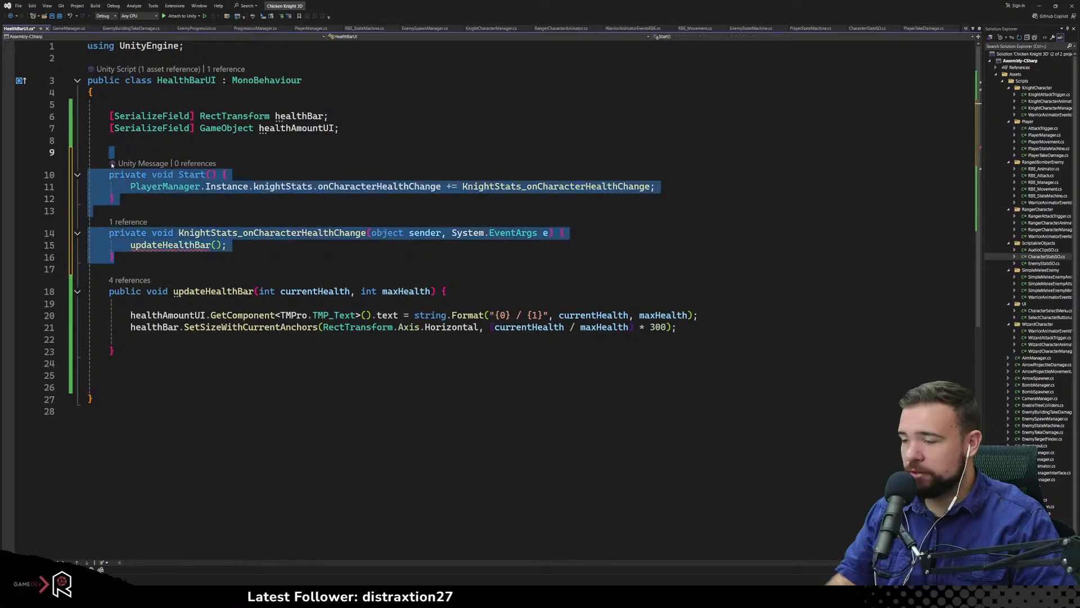
key("Delete")
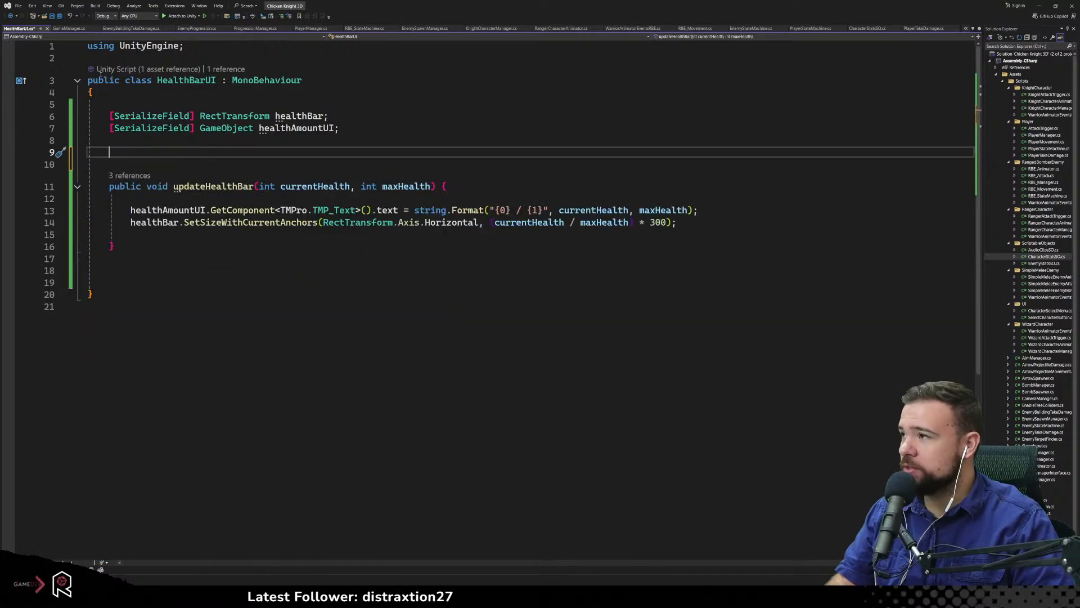
key("ctrl+s")
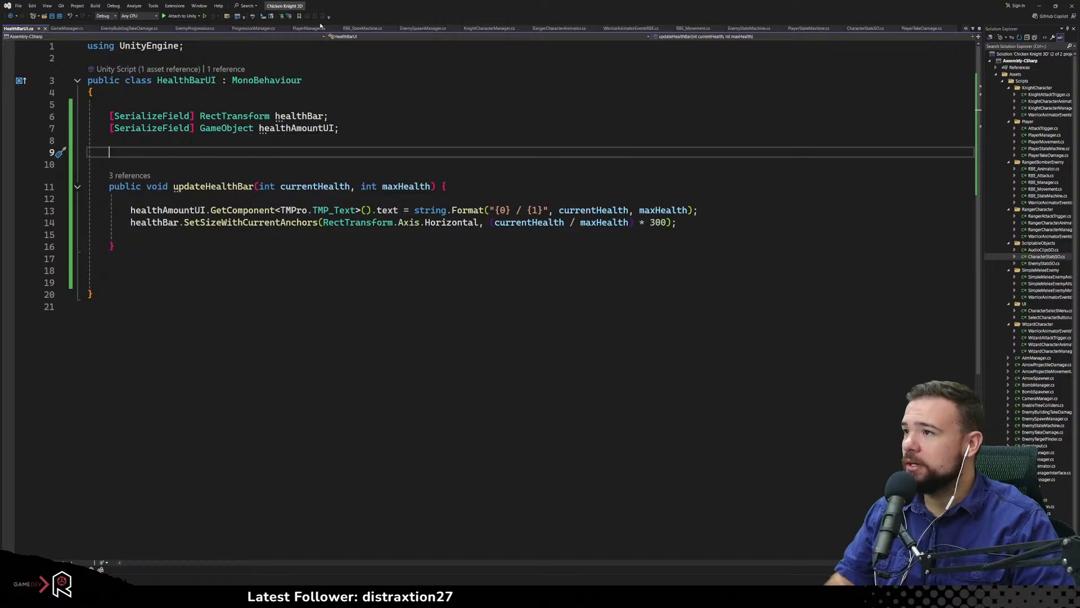
Review the PlayerManager script, examining how ApplyStats calls healthBarUI.updateHealthBar for the Knight, Ranger and Wizard
left_click(309, 28)
scroll(274, 381, "down", 10)
scroll(274, 380, "down", 11)
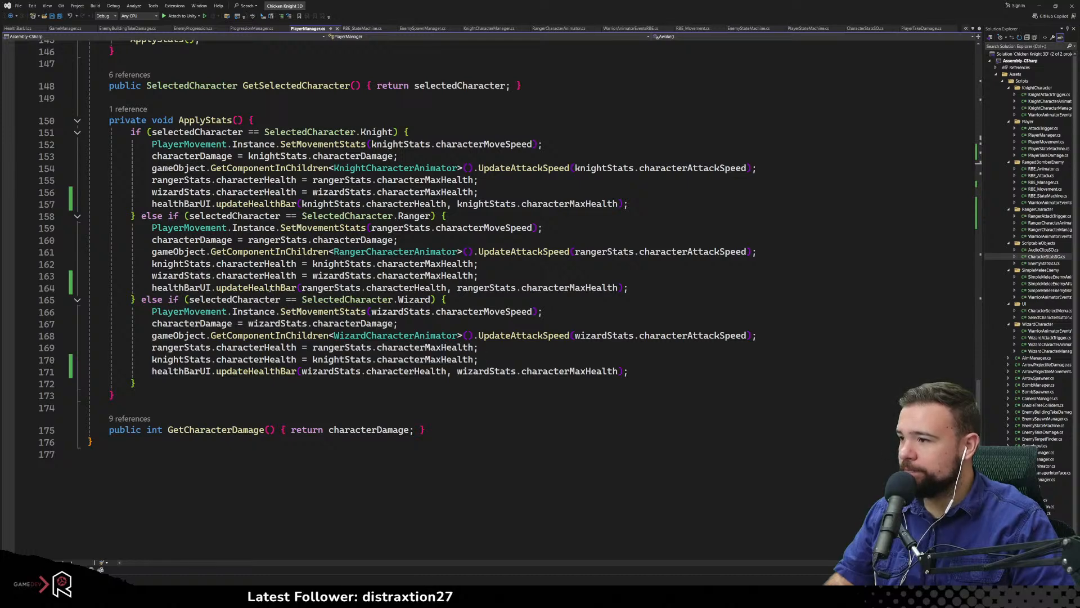
scroll(406, 359, "up", 4)
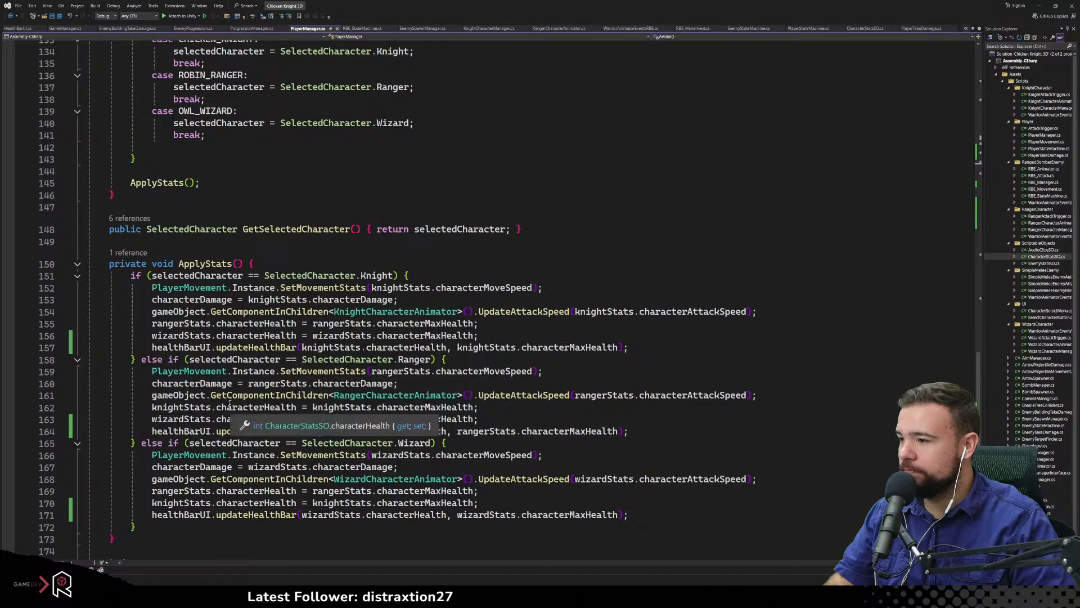
scroll(224, 401, "down", 2)
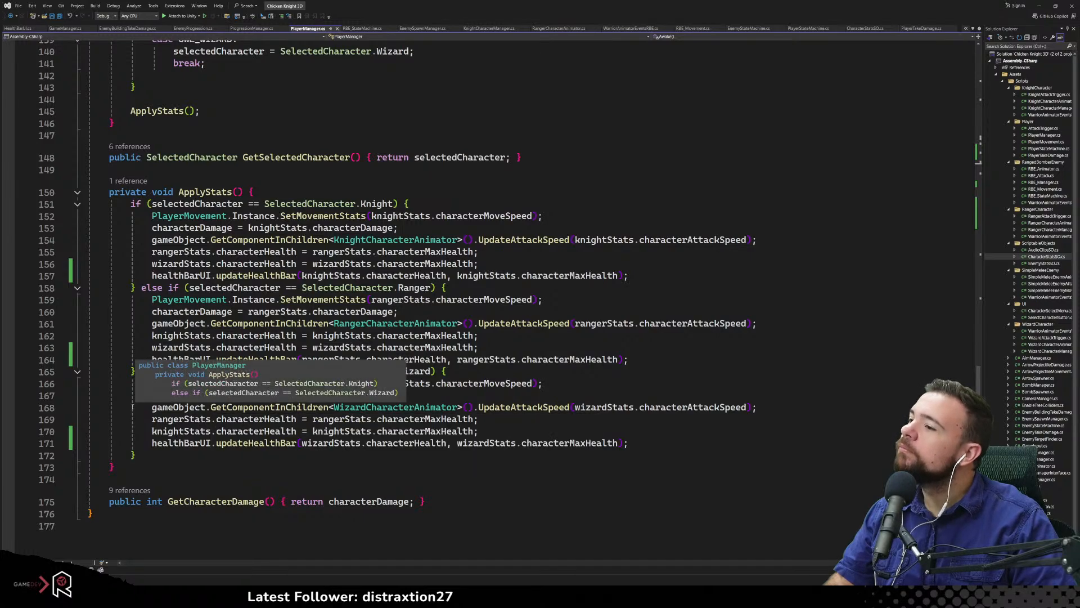
scroll(133, 406, "up", 8)
scroll(133, 406, "down", 6)
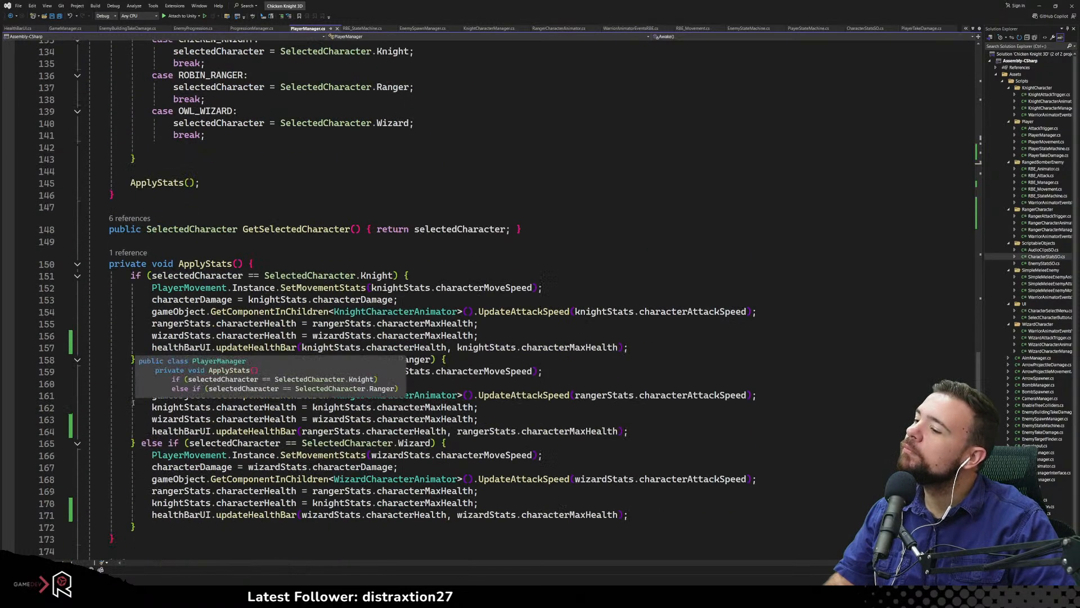
scroll(328, 399, "up", 20)
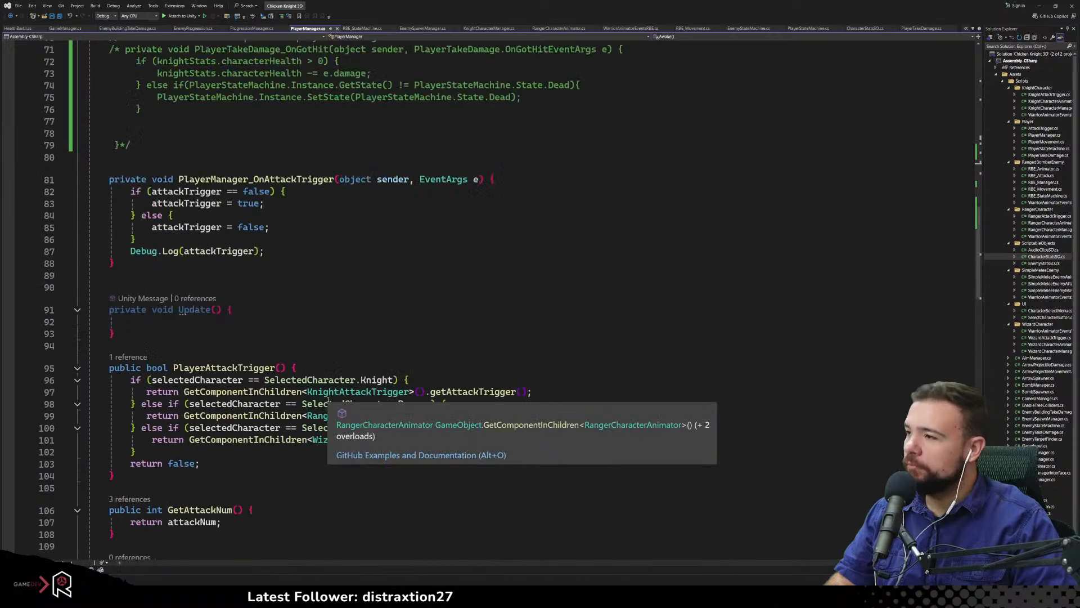
scroll(328, 399, "down", 3)
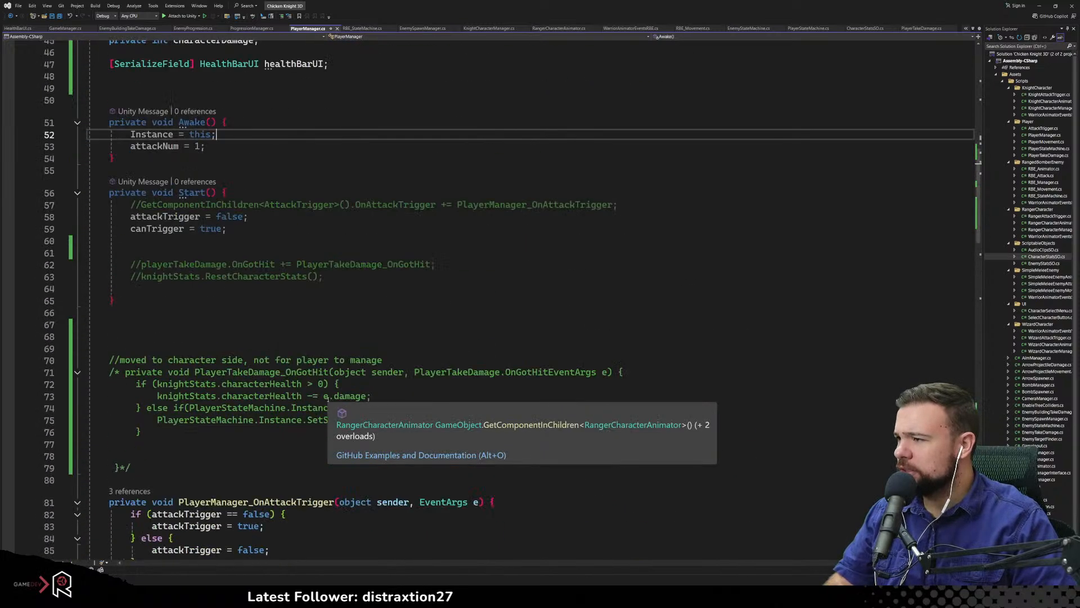
Delete the commented-out playerTakeDamage.OnGotHit subscription and knightStats.ResetCharacterStats() lines from PlayerManager's Start method
left_click(275, 235)
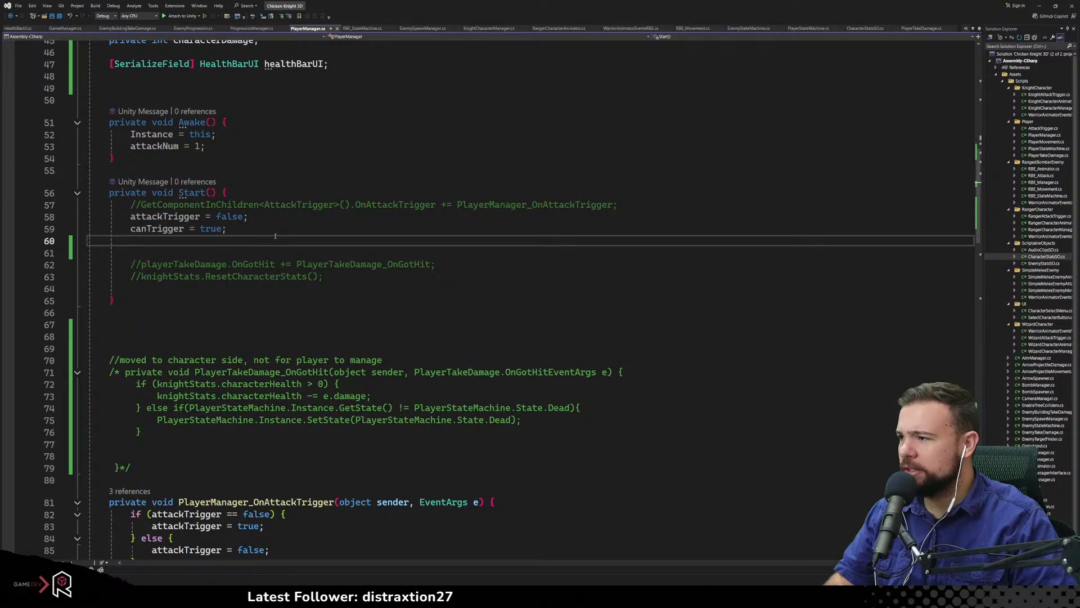
left_click_drag(324, 276, 177, 248)
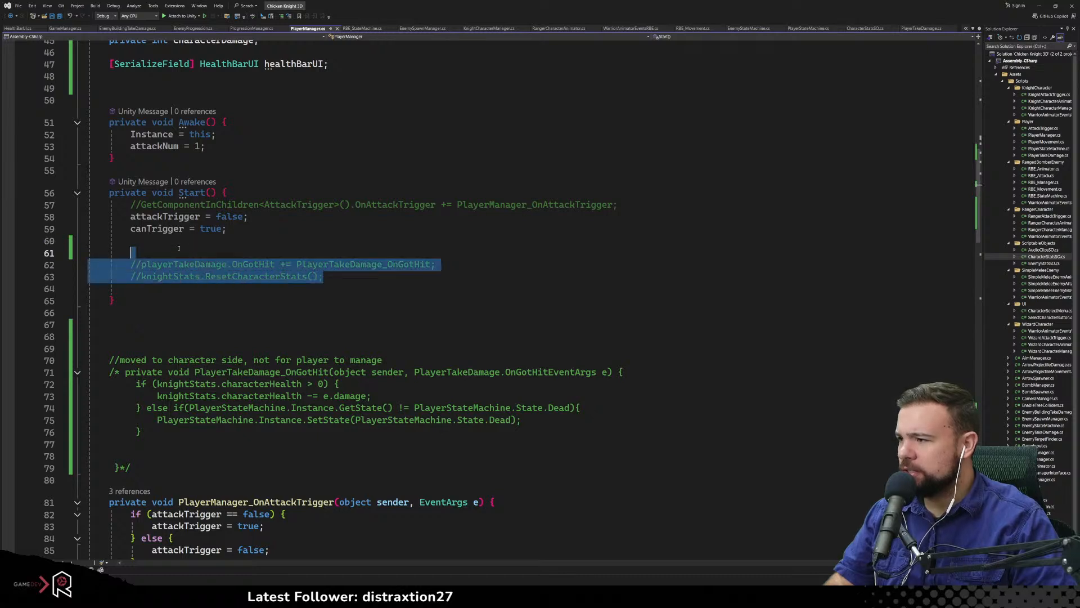
key("Delete")
Try removing the commented-out OnAttackTrigger subscription from PlayerManager's Start method, and undo the deletion
left_click_drag(132, 444, 124, 321)
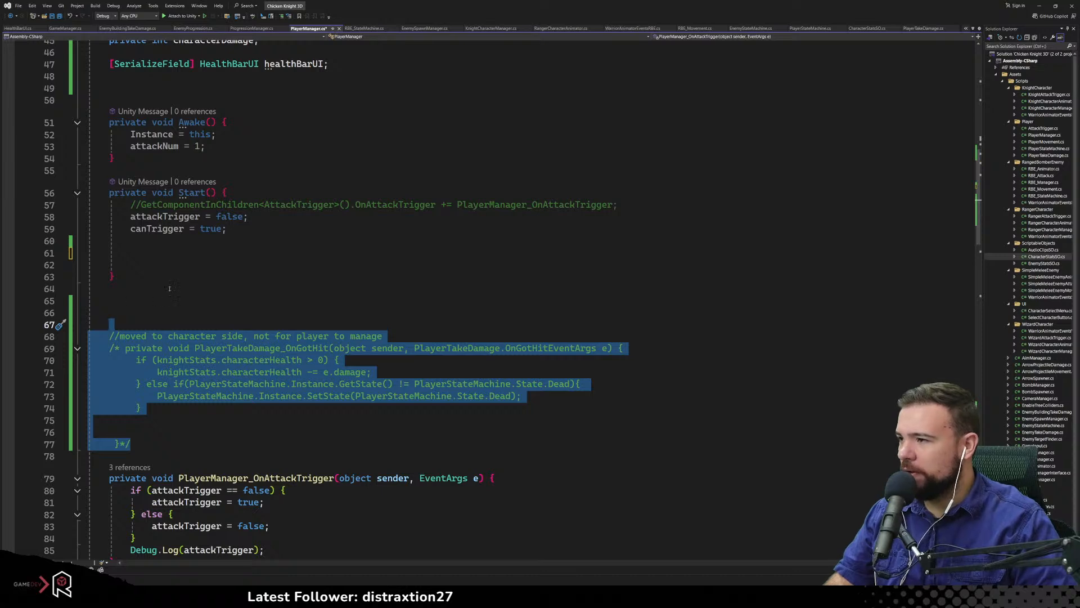
left_click(125, 288)
left_click(130, 253)
left_click_drag(136, 204, 708, 204)
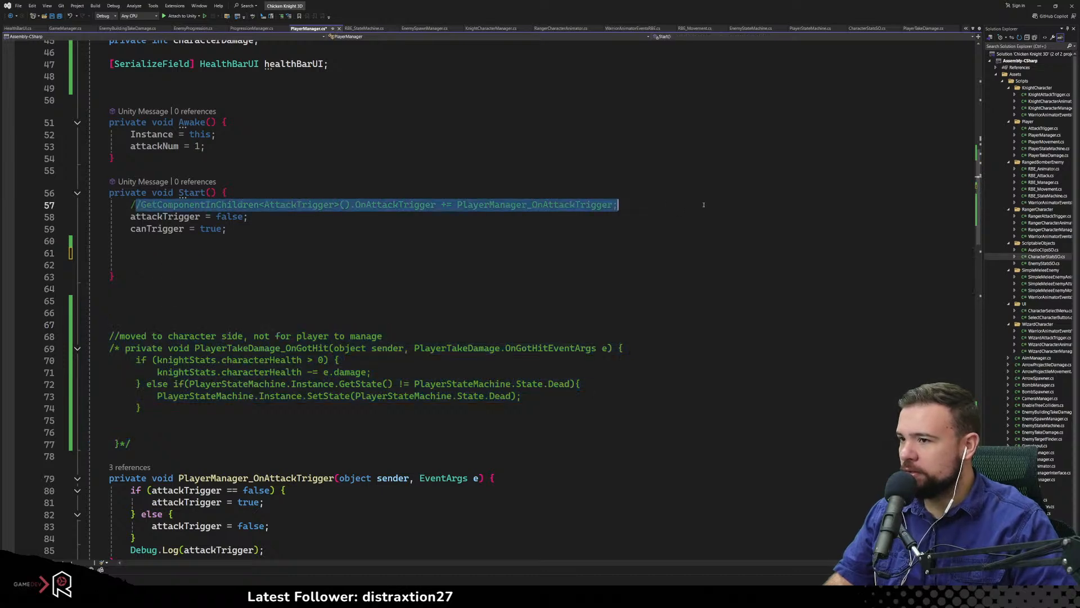
key("BackSpace")
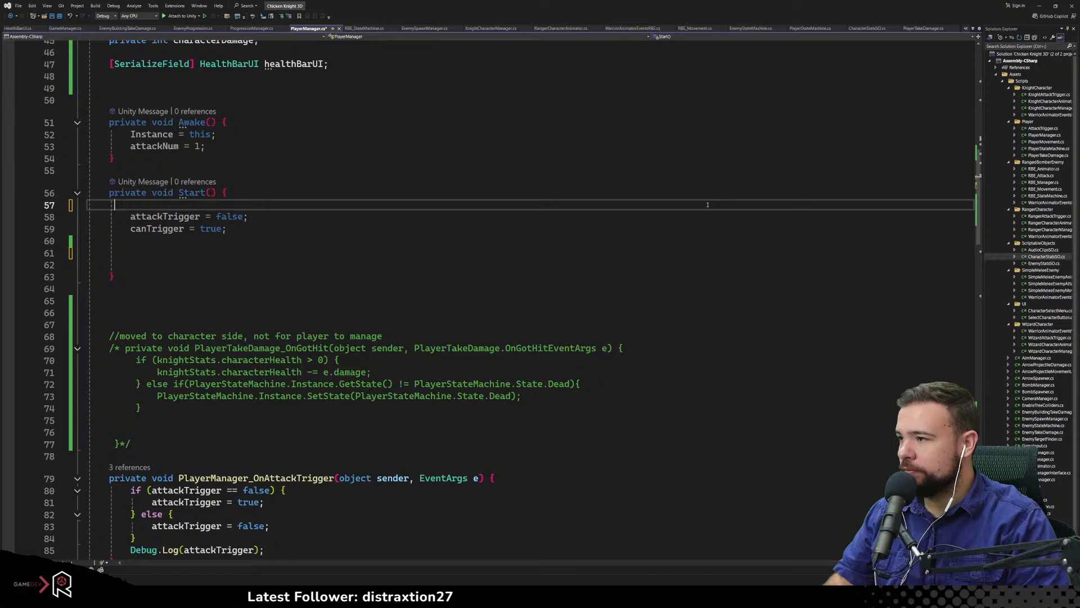
key("ctrl+z")
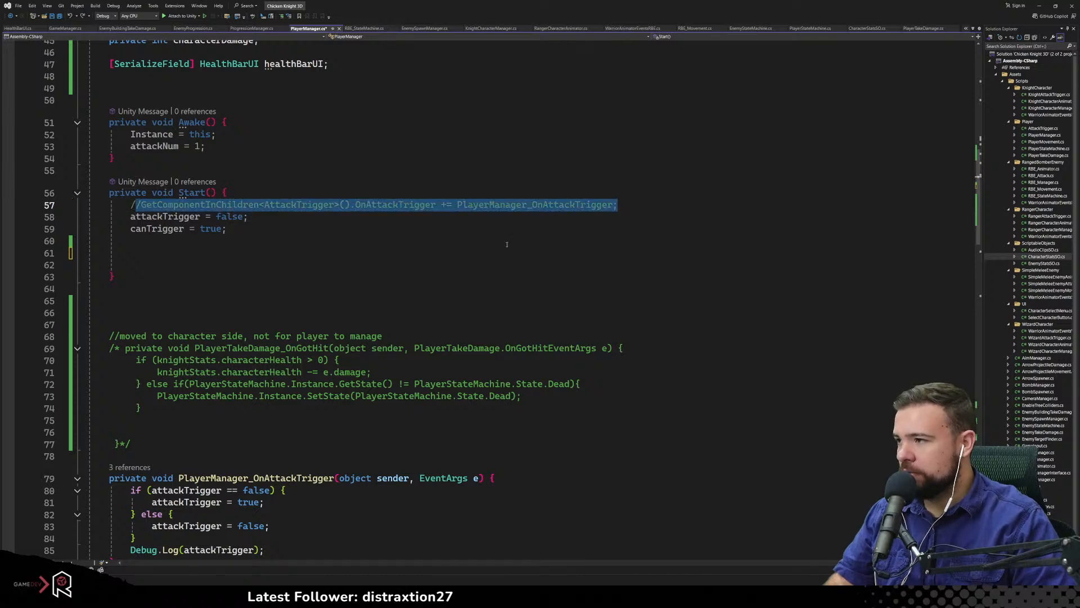
Below canTrigger = true in PlayerManager's Start, subscribe a generated KnightStats_onCharacterHealthChange handler to knightStats.onCharacterHealthChange
left_click(314, 240)
key("Return")
key("Return")
key("Return")
key("Up")
key("Up")
type("knightStats.")
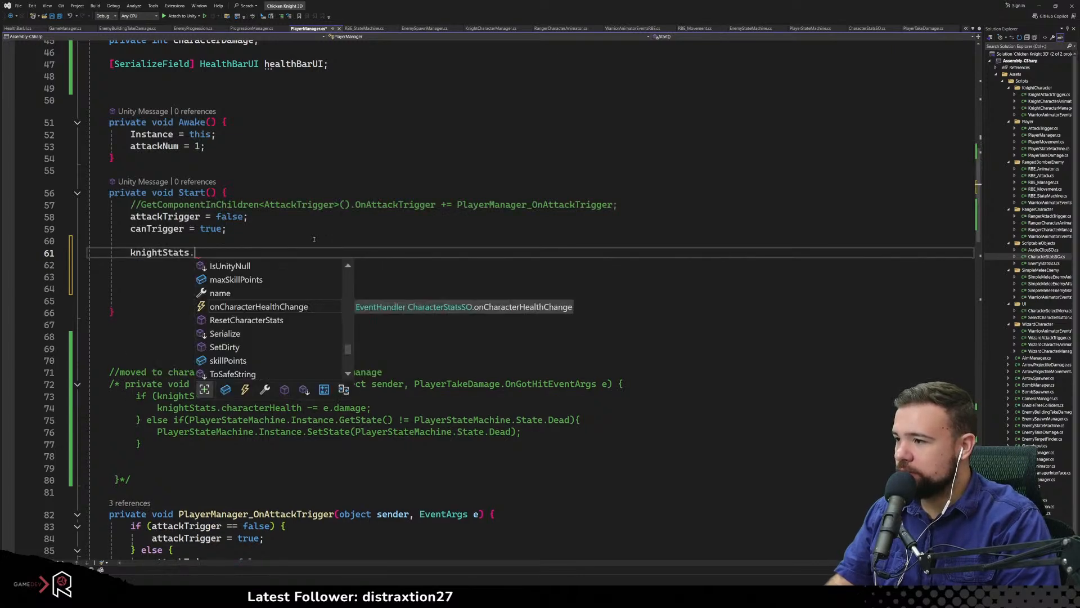
key("Tab")
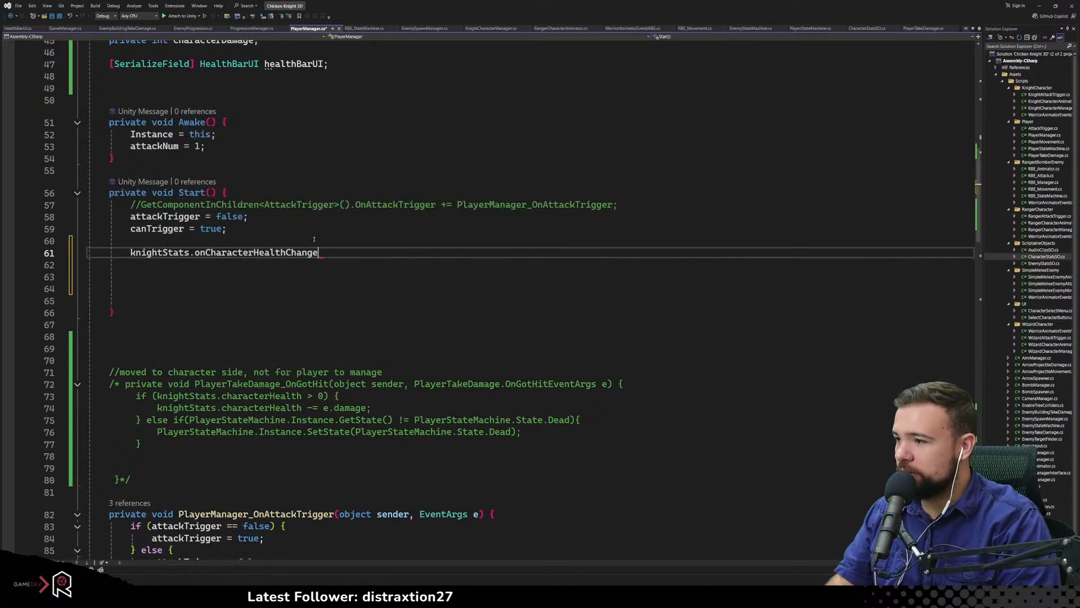
type("=")
key("BackSpace")
type("+=")
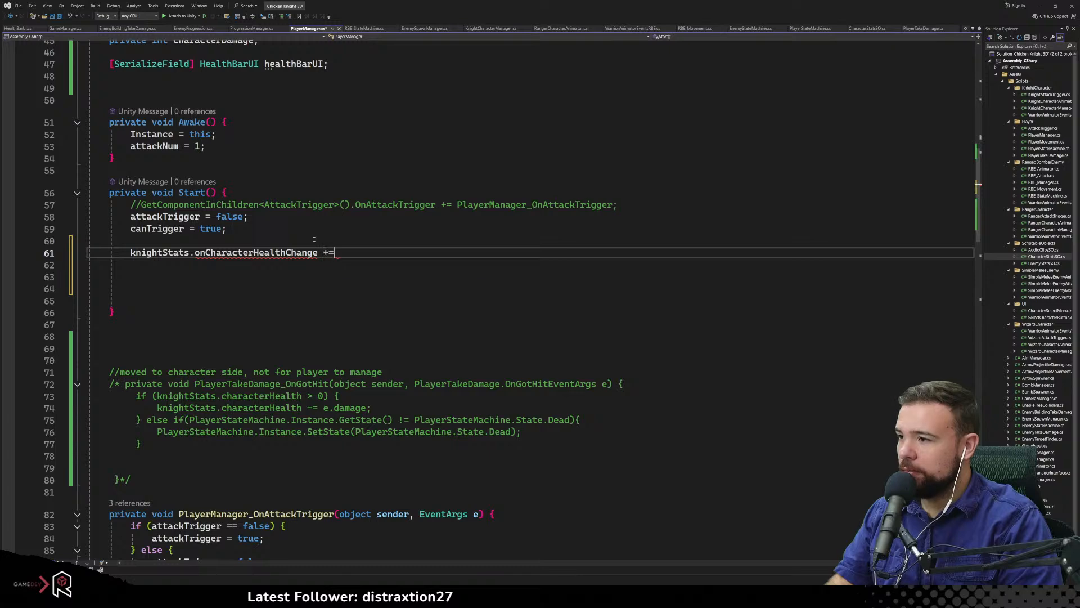
key("Tab")
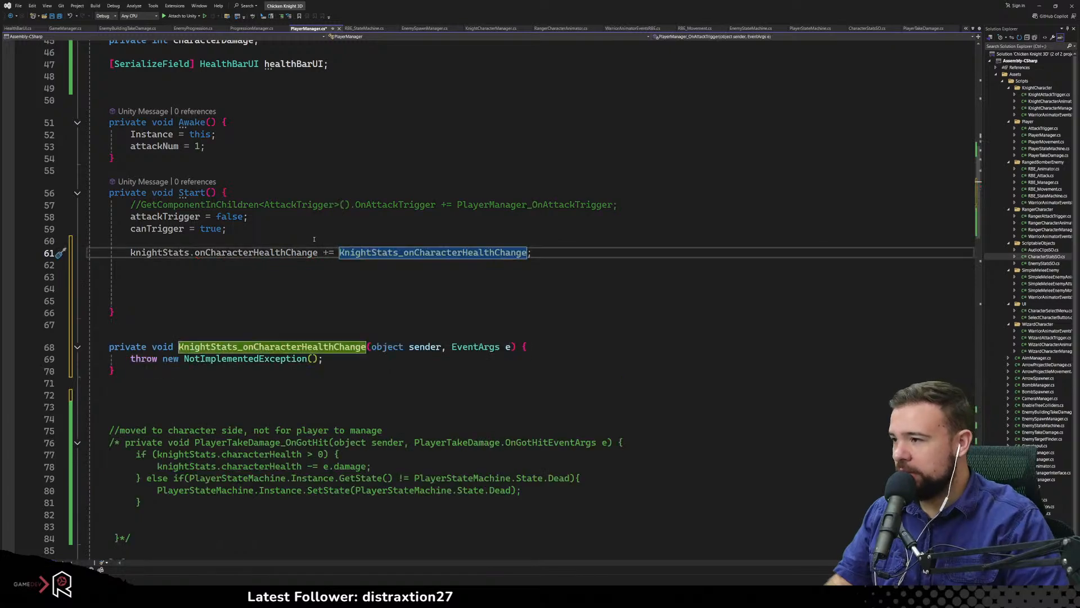
In PlayerManager's Start, subscribe a generated RangerStats_onCharacterHealthChange handler to rangerStats.onCharacterHealthChange below the knightStats subscription
left_click(234, 268)
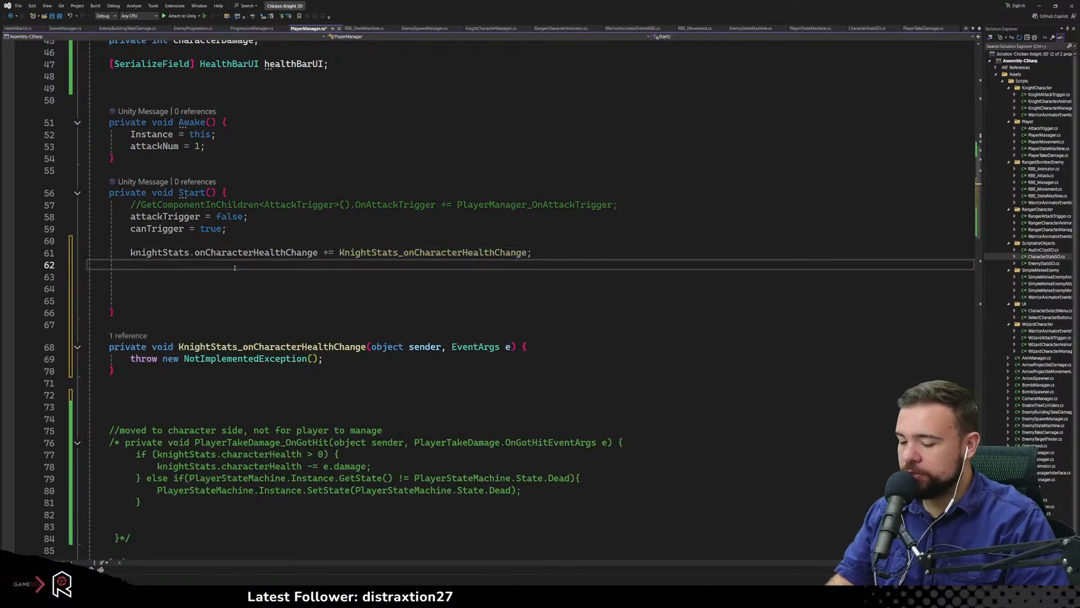
type("rangerStats.")
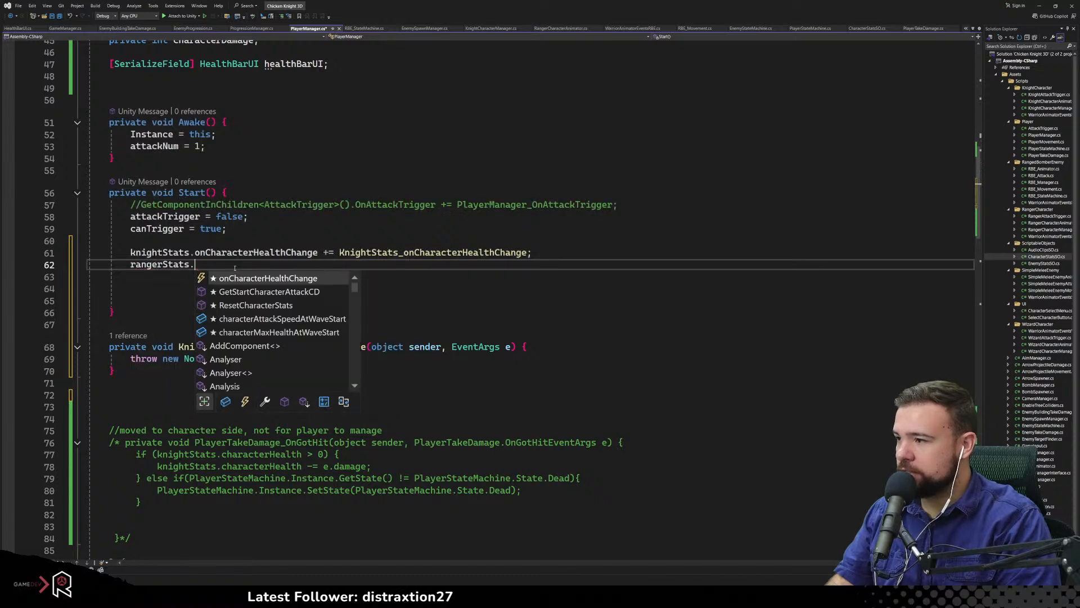
type("onCharacterHealthChange +=")
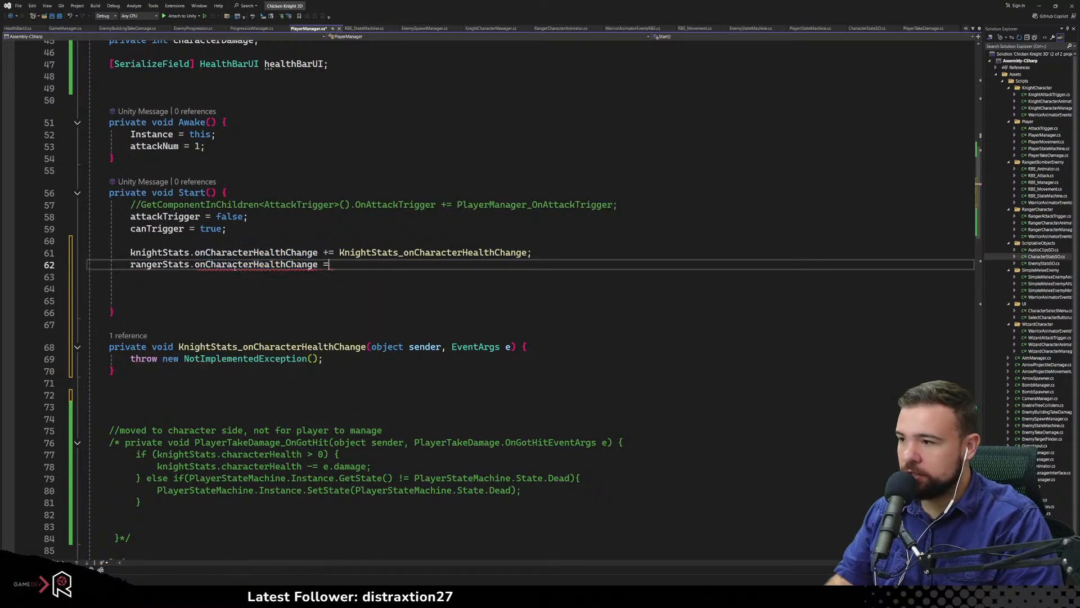
key("Tab")
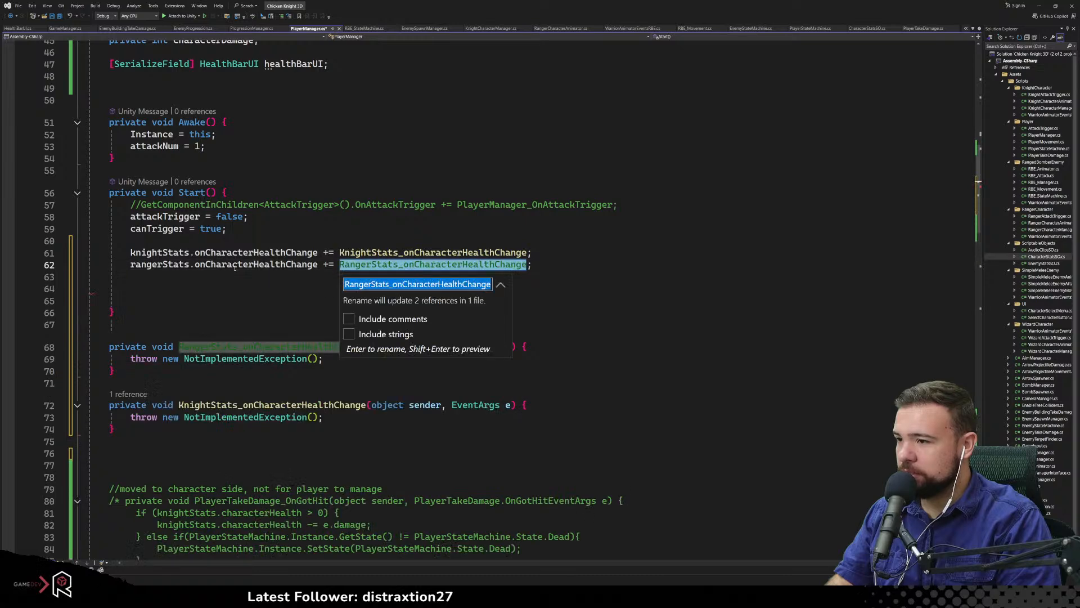
key("Return")
Below the rangerStats line, subscribe a generated WizardStats_onCharacterHealthChange handler to wizardStats.onCharacterHealthChange
key("Return")
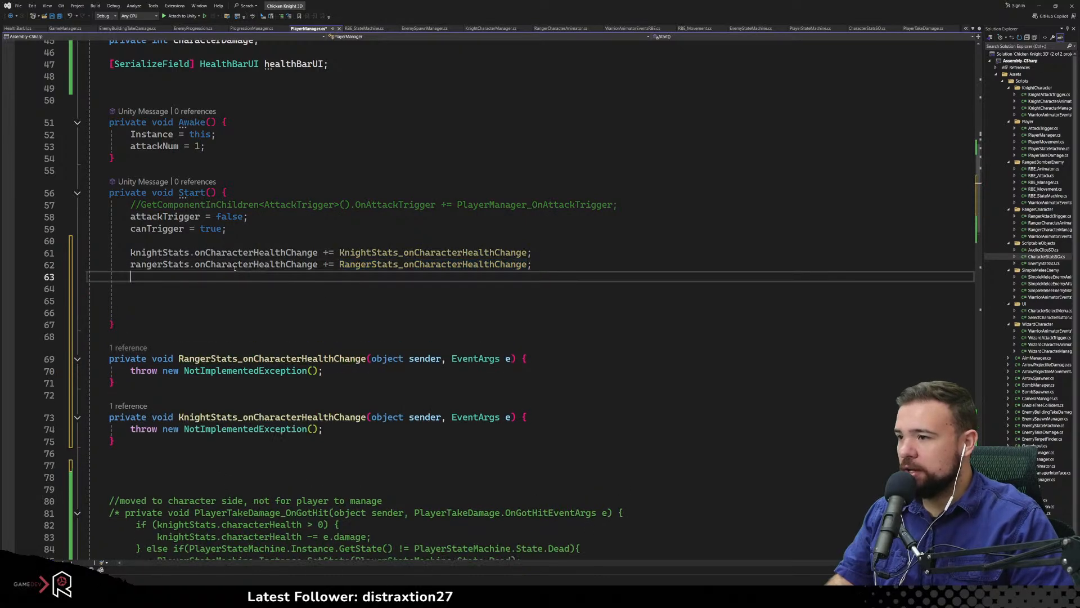
type("wizardStats.onch")
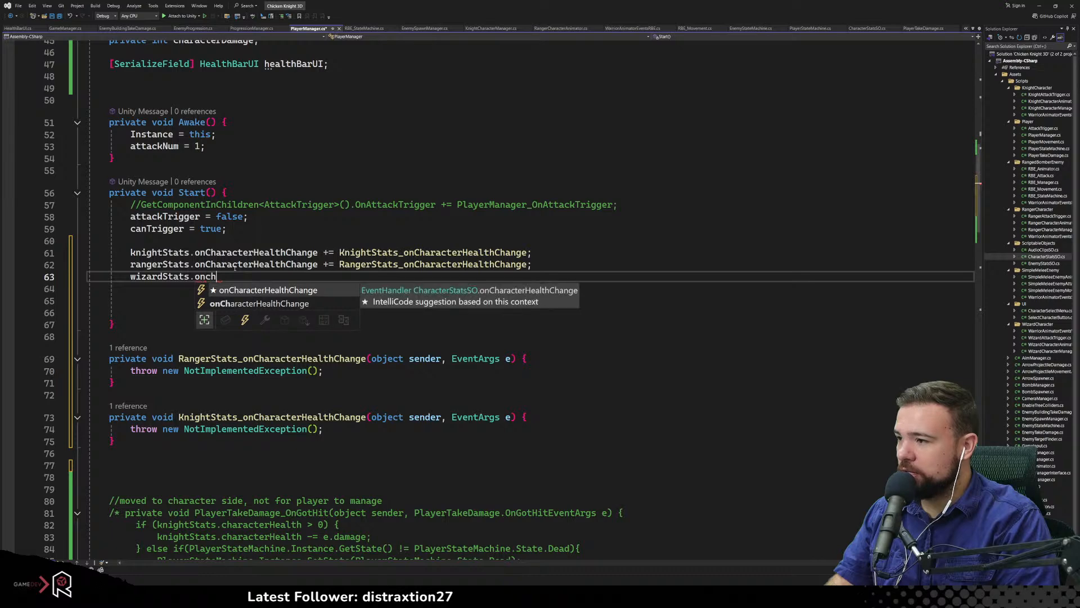
key("Tab")
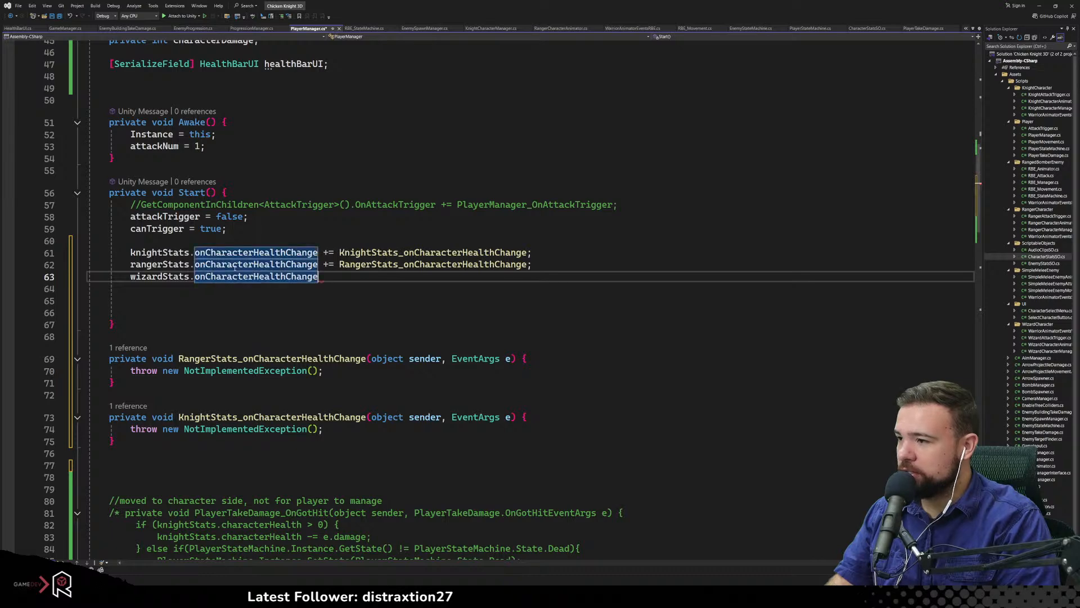
type("=")
type("=")
key("Tab")
key("Return")
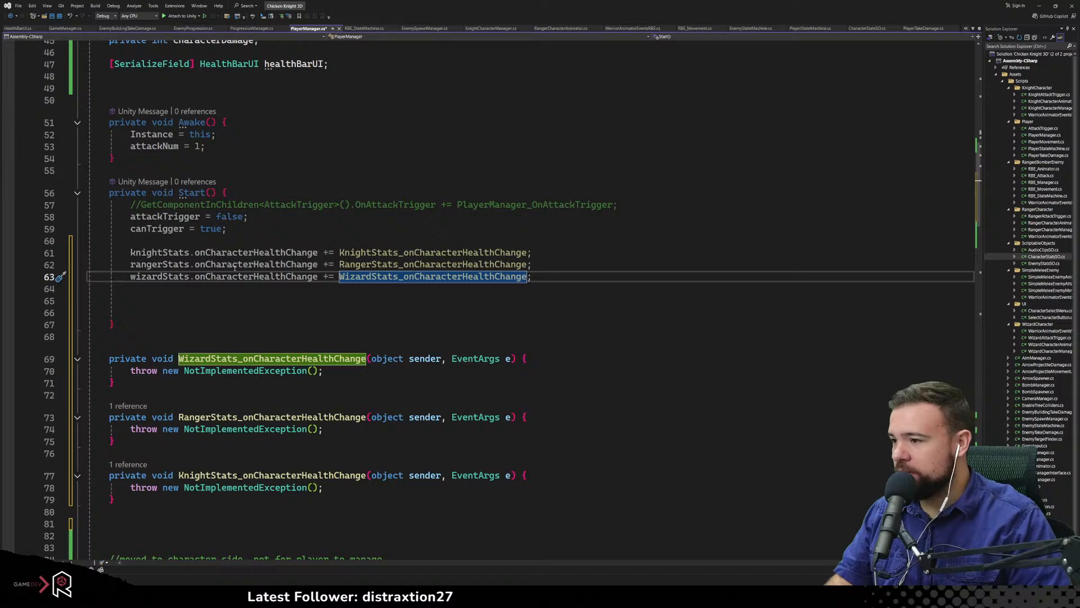
Review the generated health-change handlers and the rest of PlayerManager down to the healthBarUI.updateHealthBar calls in ApplyStats
scroll(536, 345, "down", 2)
left_click(537, 323)
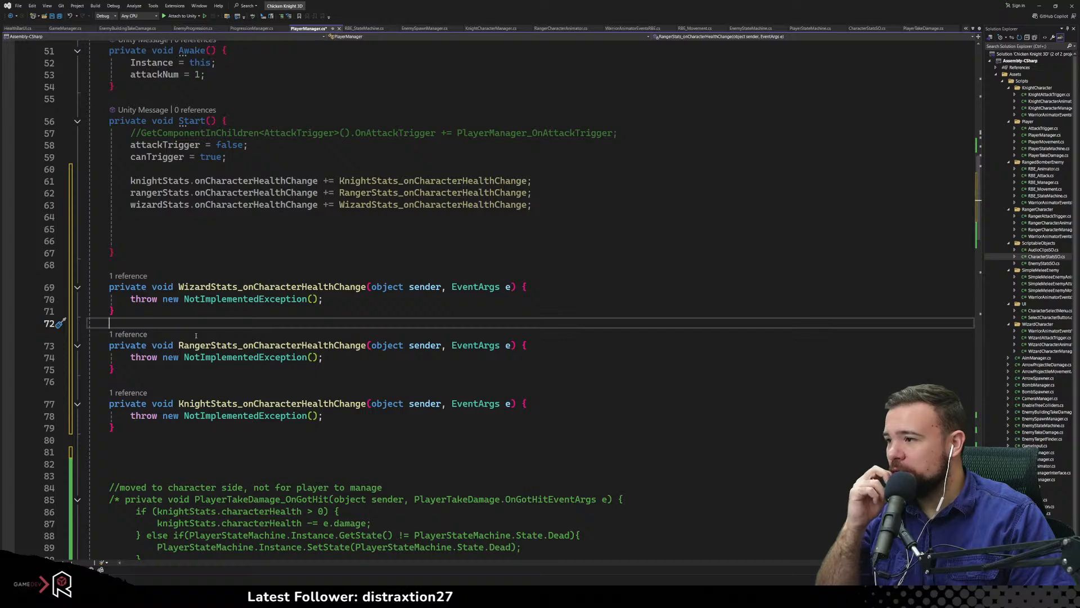
scroll(172, 308, "up", 5)
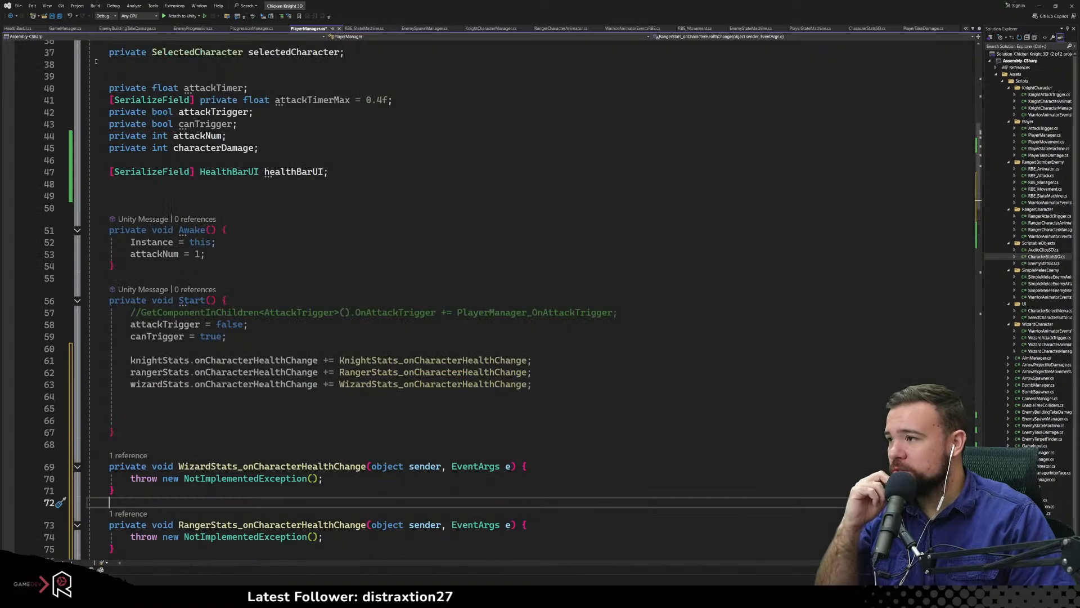
scroll(242, 349, "down", 3)
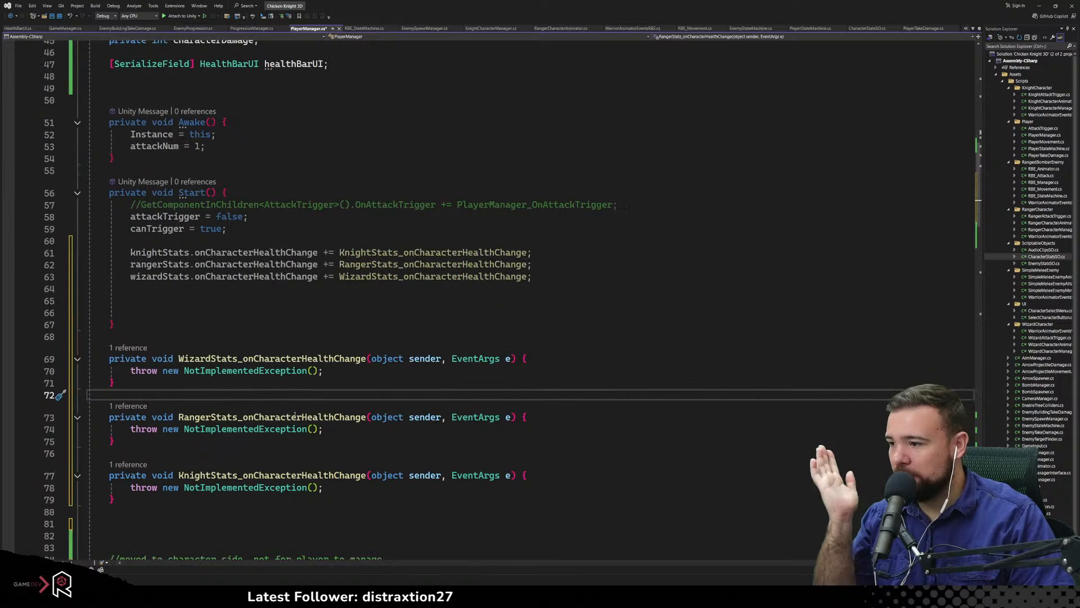
scroll(295, 415, "down", 3)
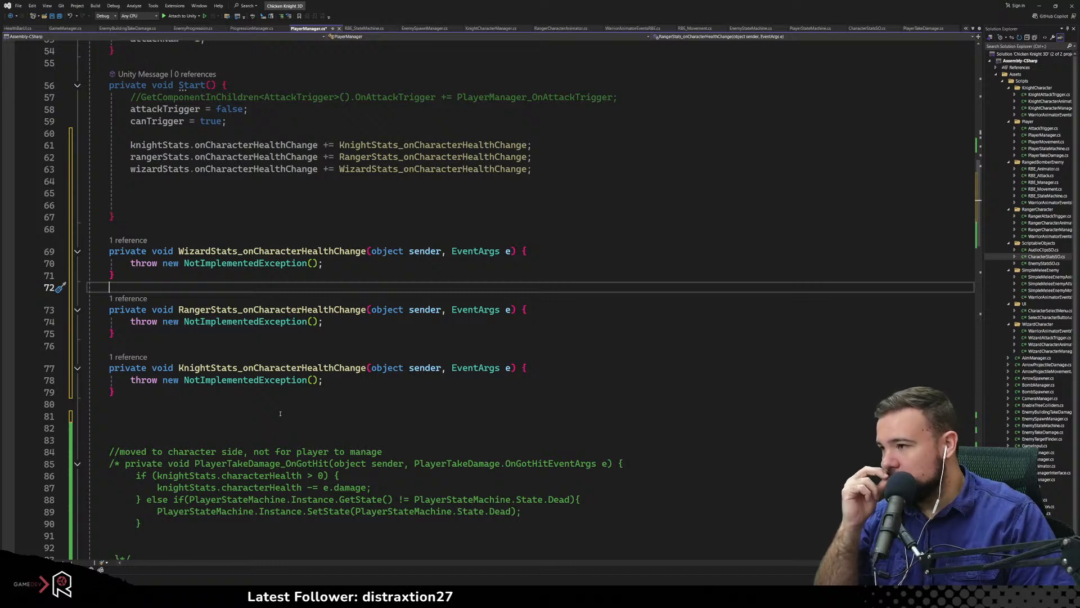
scroll(280, 414, "down", 10)
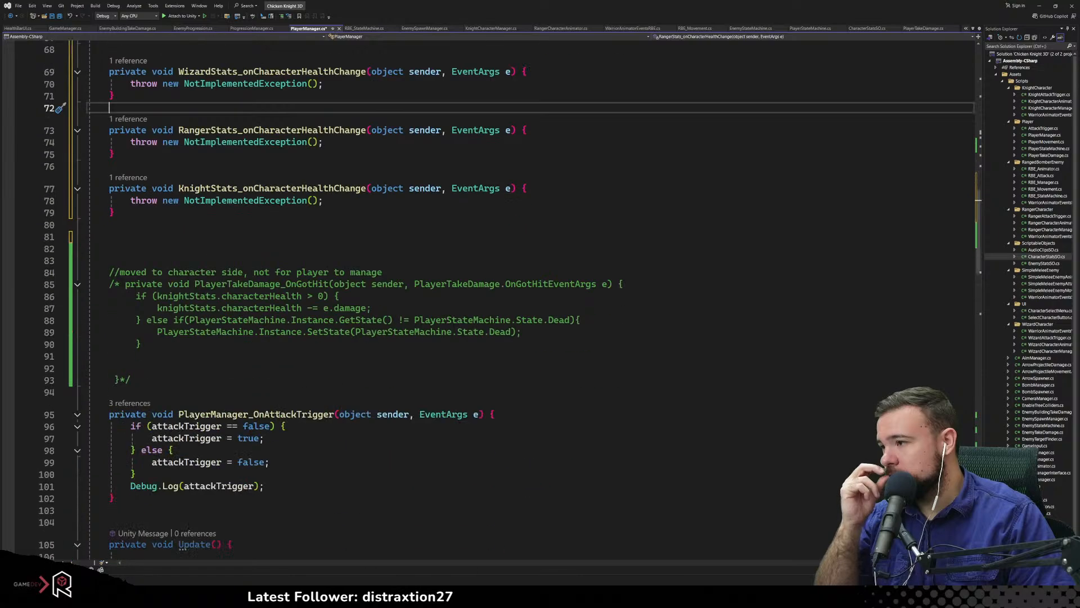
scroll(276, 415, "down", 4)
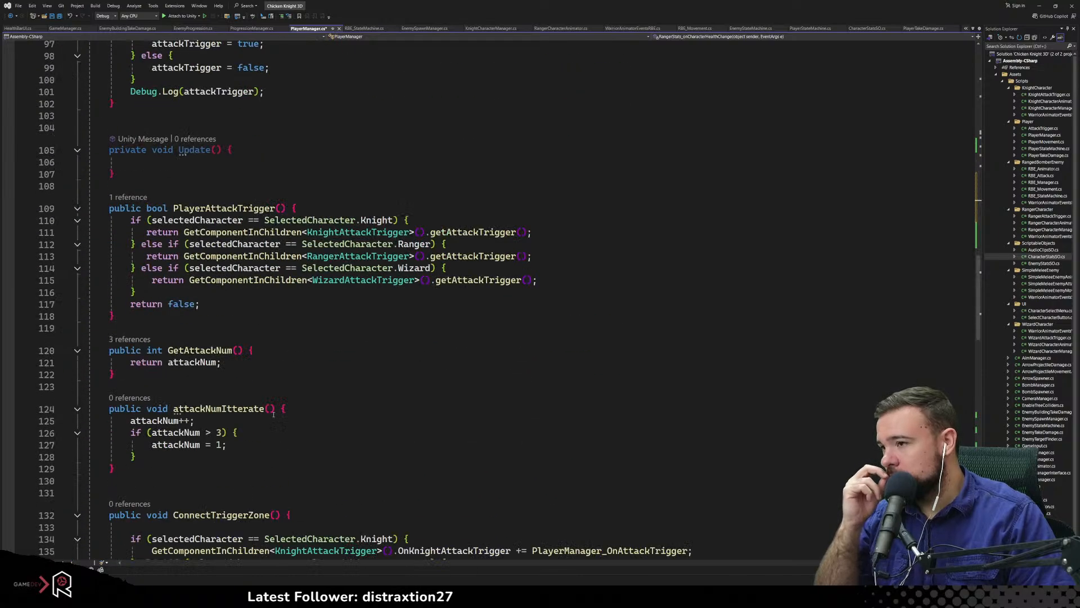
scroll(262, 413, "down", 17)
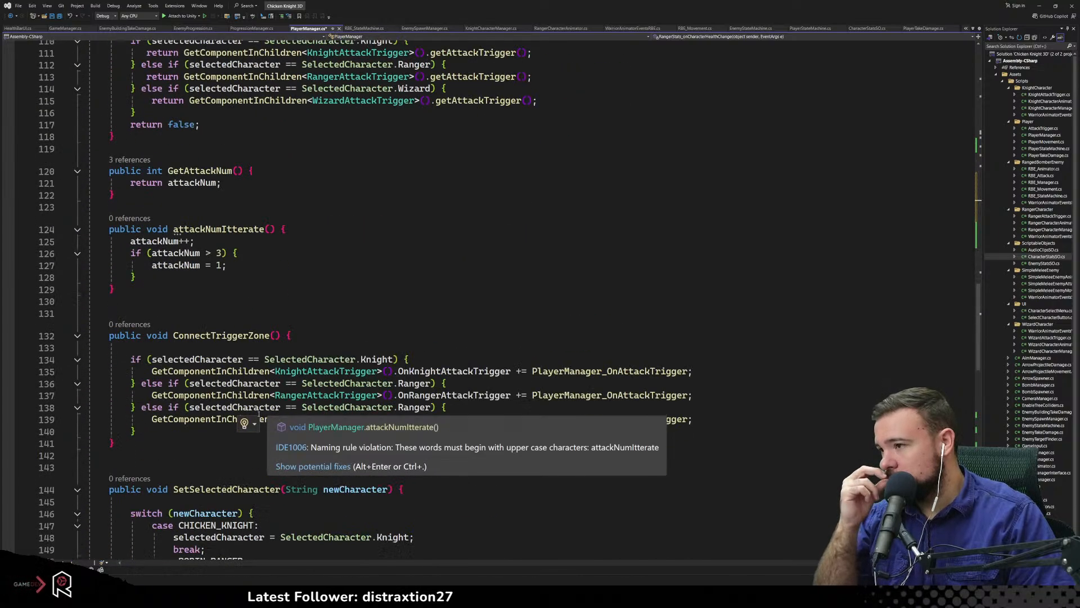
scroll(259, 414, "down", 5)
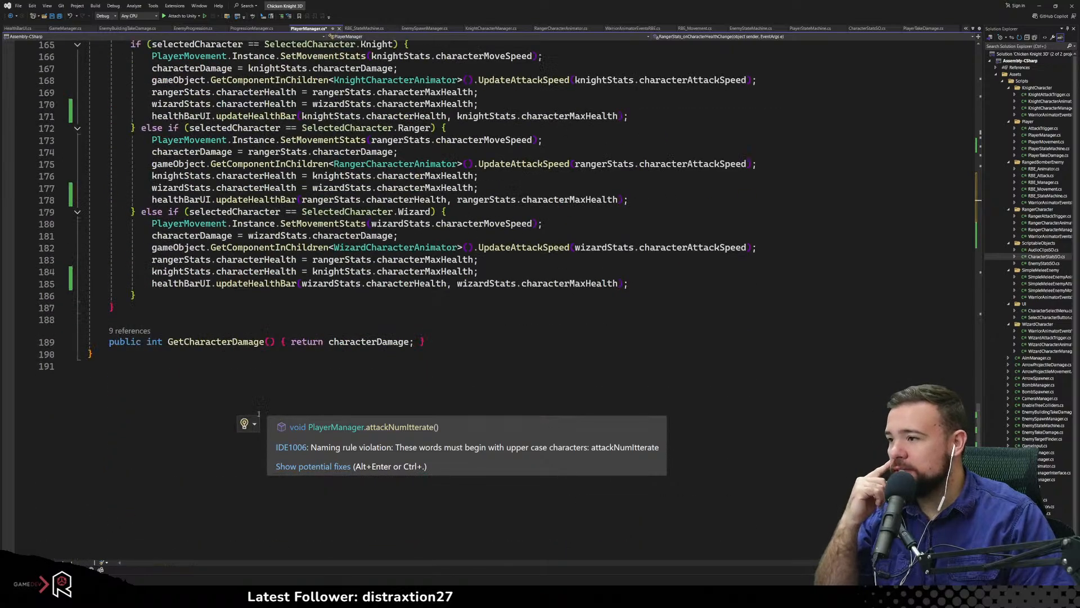
scroll(258, 414, "up", 1)
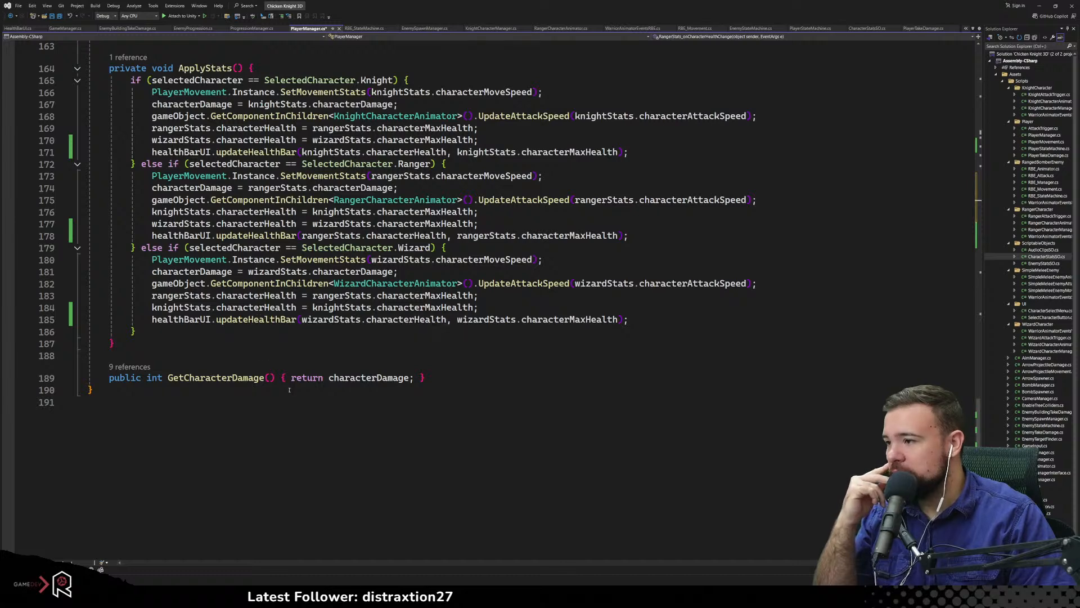
left_click_drag(152, 319, 271, 318)
left_click(286, 346)
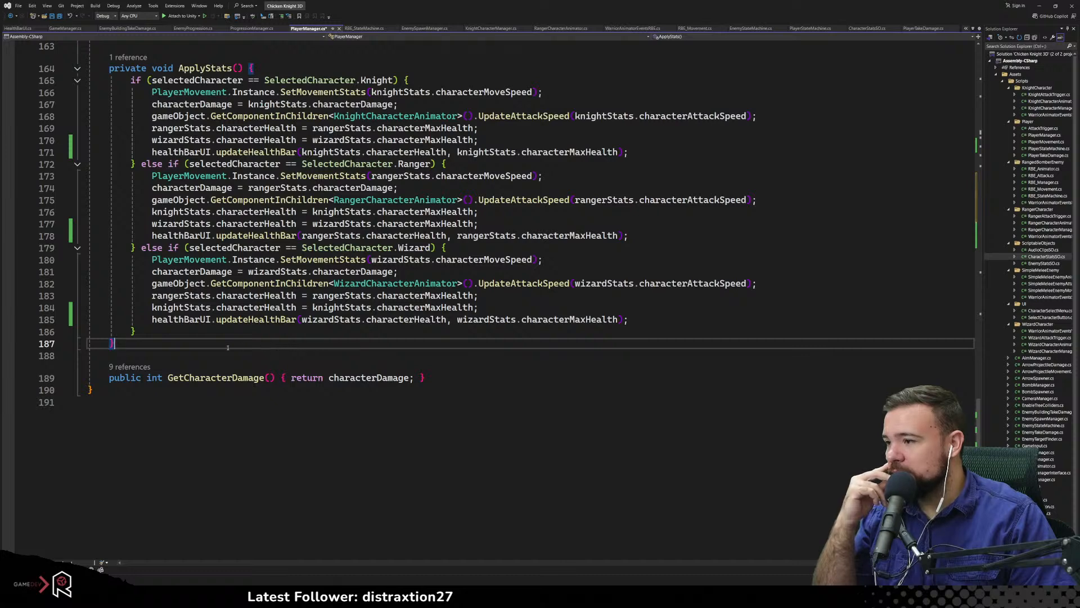
Examine how SetSelectedCharacter and ApplyStats handle the selected character, and compare them with the health-change subscriptions in Start
scroll(241, 347, "up", 7)
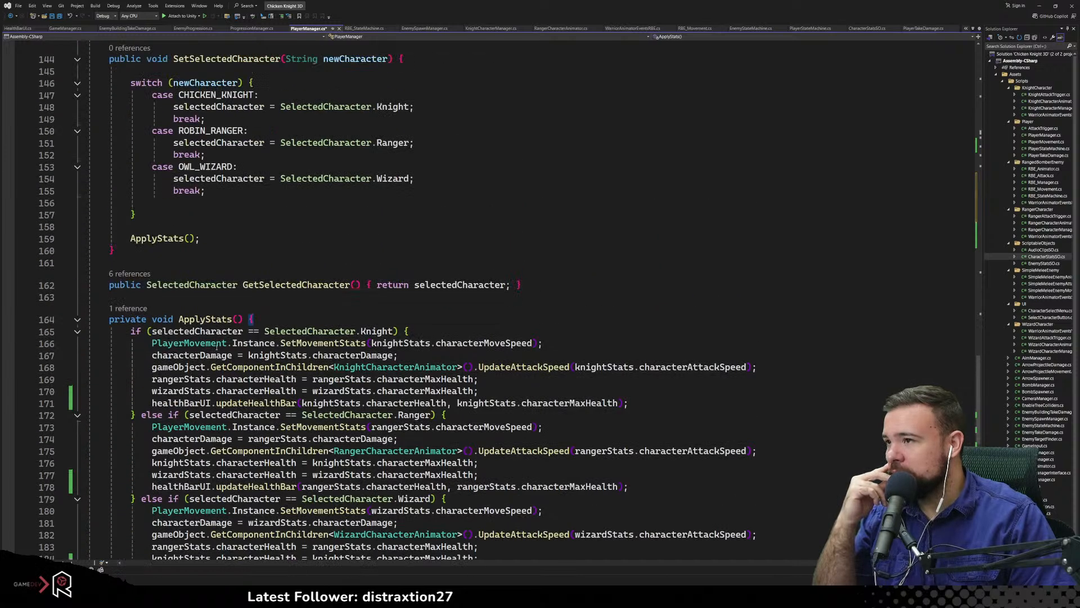
scroll(405, 261, "down", 4)
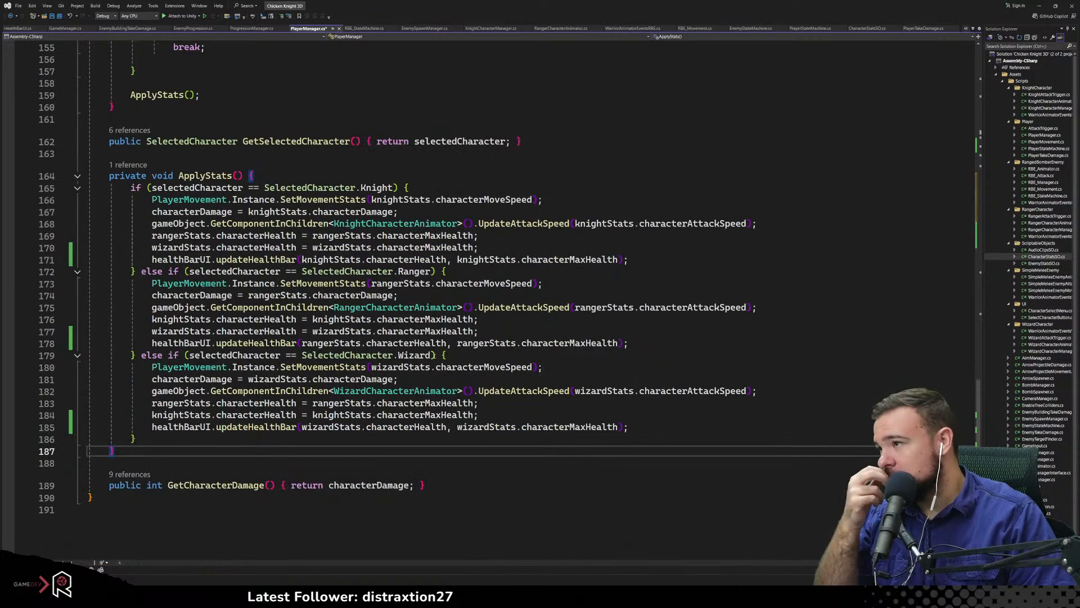
scroll(223, 319, "up", 5)
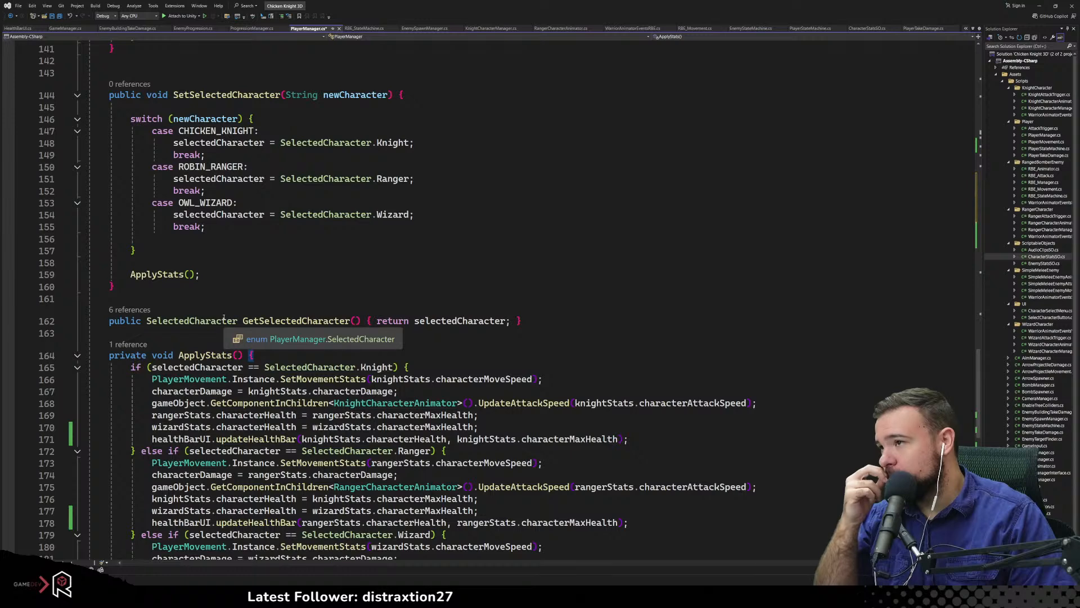
left_click(255, 278)
left_click(235, 299)
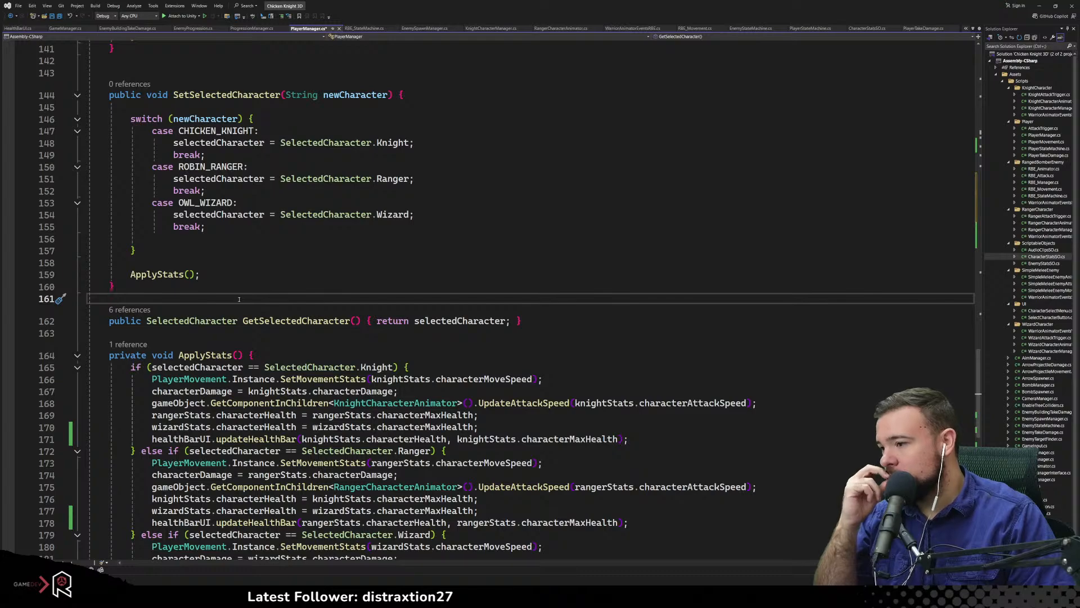
scroll(239, 299, "down", 5)
scroll(237, 315, "up", 11)
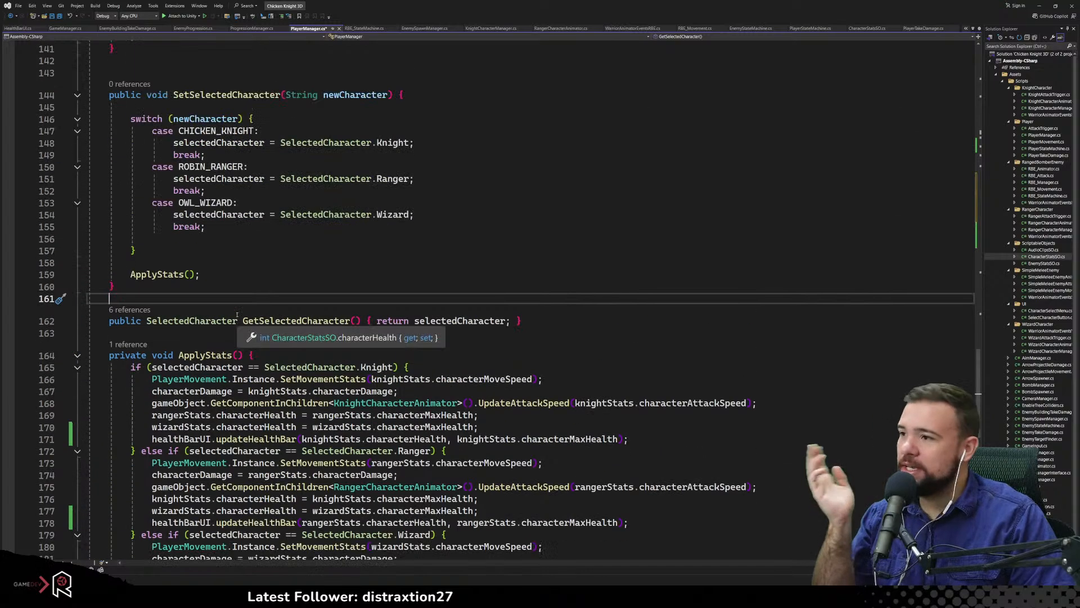
scroll(237, 314, "up", 12)
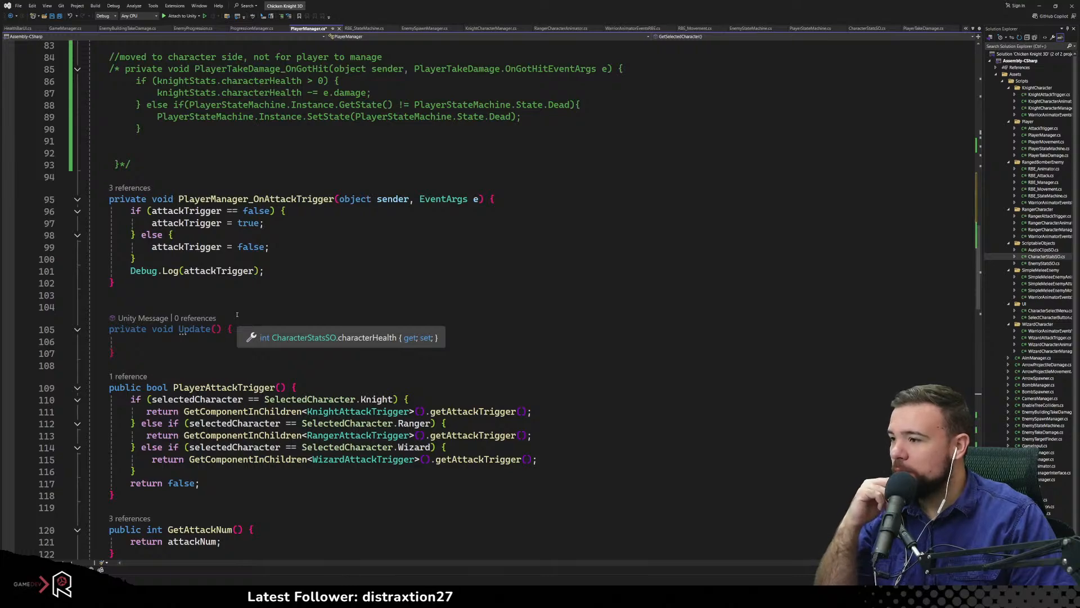
scroll(236, 314, "down", 7)
scroll(237, 315, "up", 17)
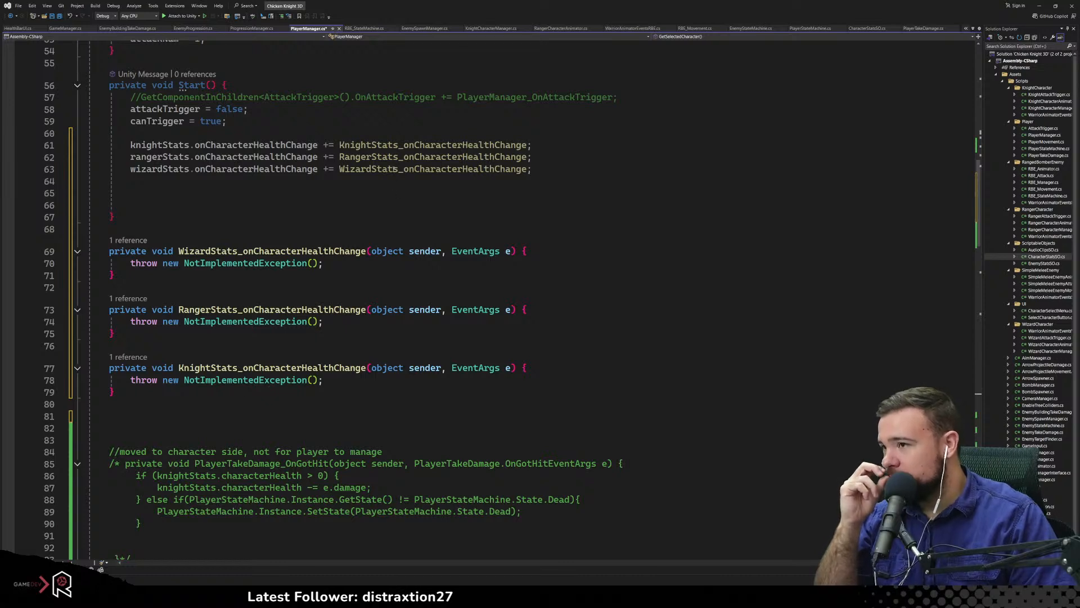
Rename the KnightStats_onCharacterHealthChange handler and its reference in Start to onCharacterHealthChange
left_click(400, 145)
left_click_drag(400, 145, 335, 145)
double_click(338, 145)
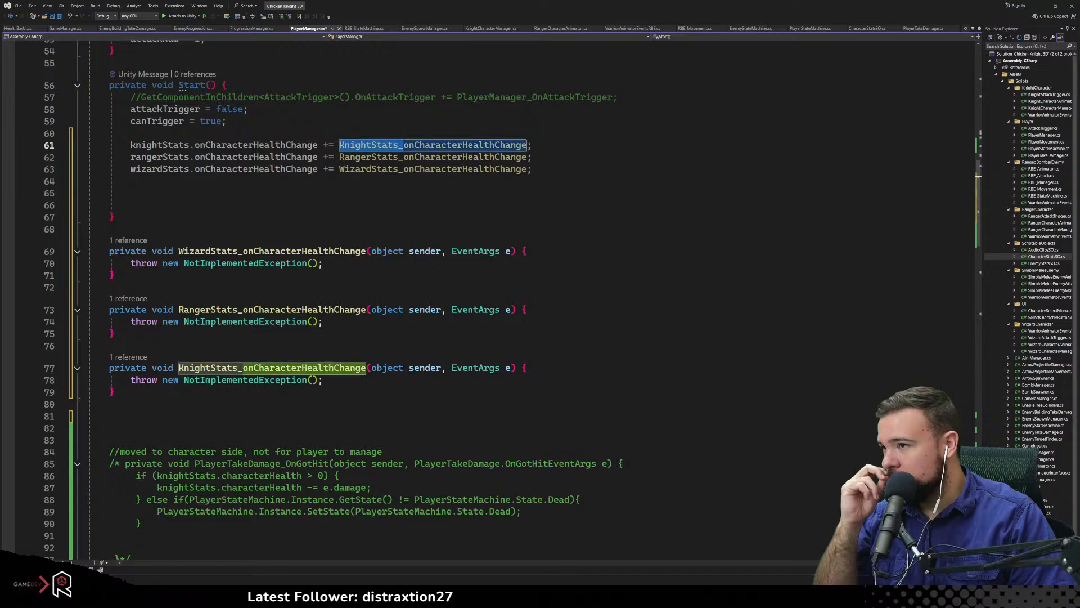
left_click(372, 145)
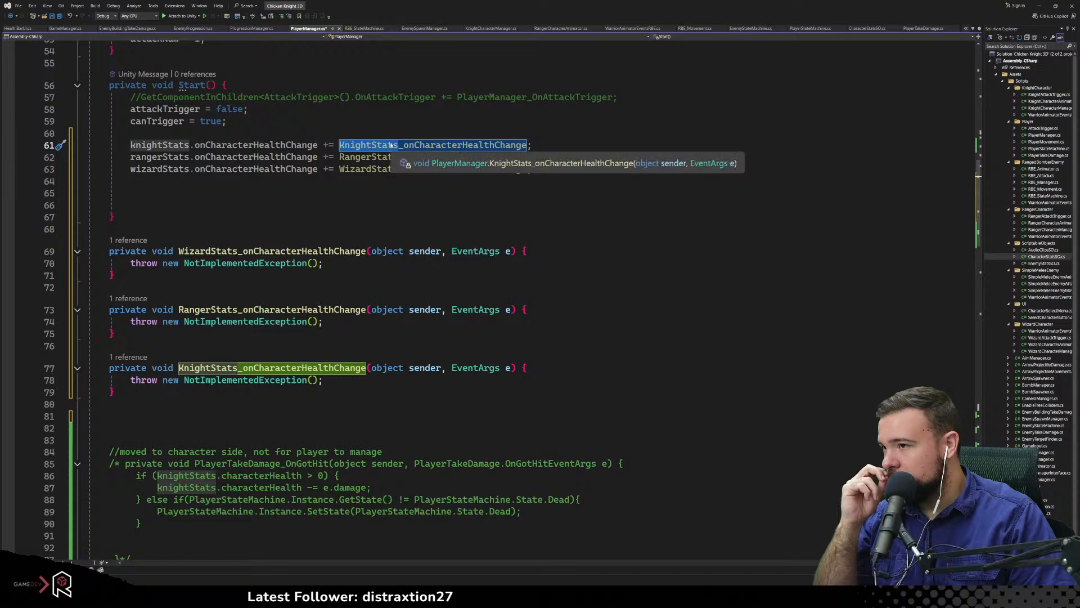
key("ctrl+r")
key("ctrl+r")
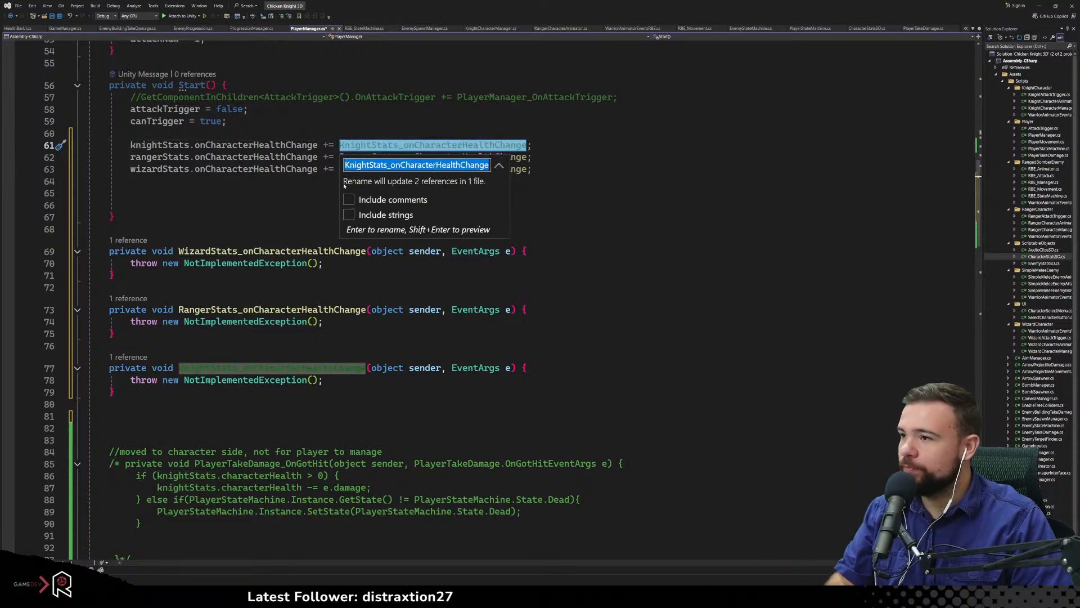
left_click(393, 169)
key("BackSpace")
key("BackSpace")
key("BackSpace")
key("BackSpace")
key("BackSpace")
key("BackSpace")
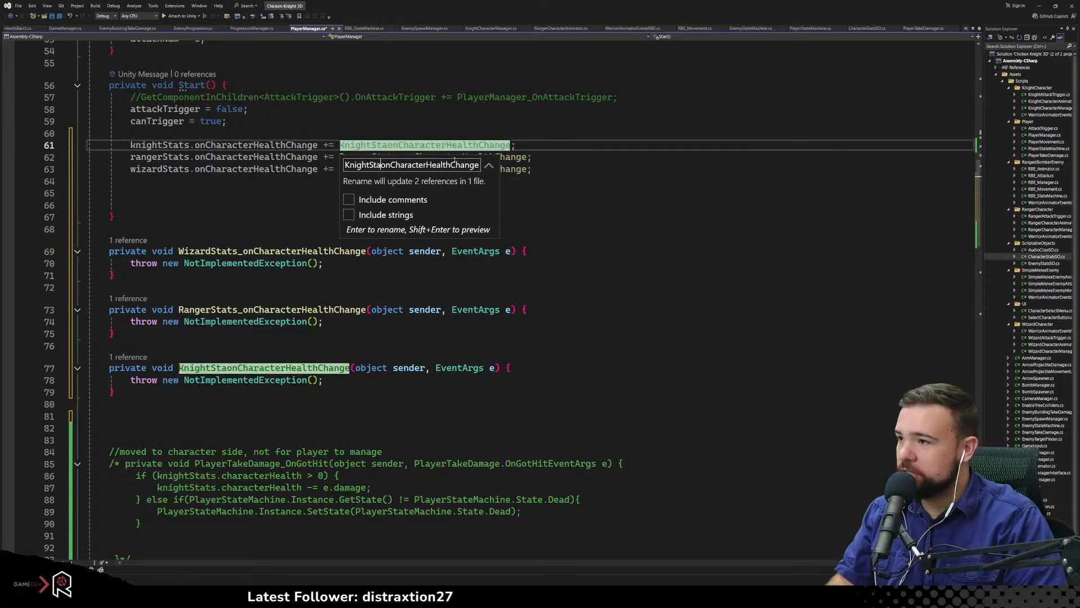
key("BackSpace")
key("BackSpace")
key("BackSpace")
key("BackSpace")
key("BackSpace")
key("BackSpace")
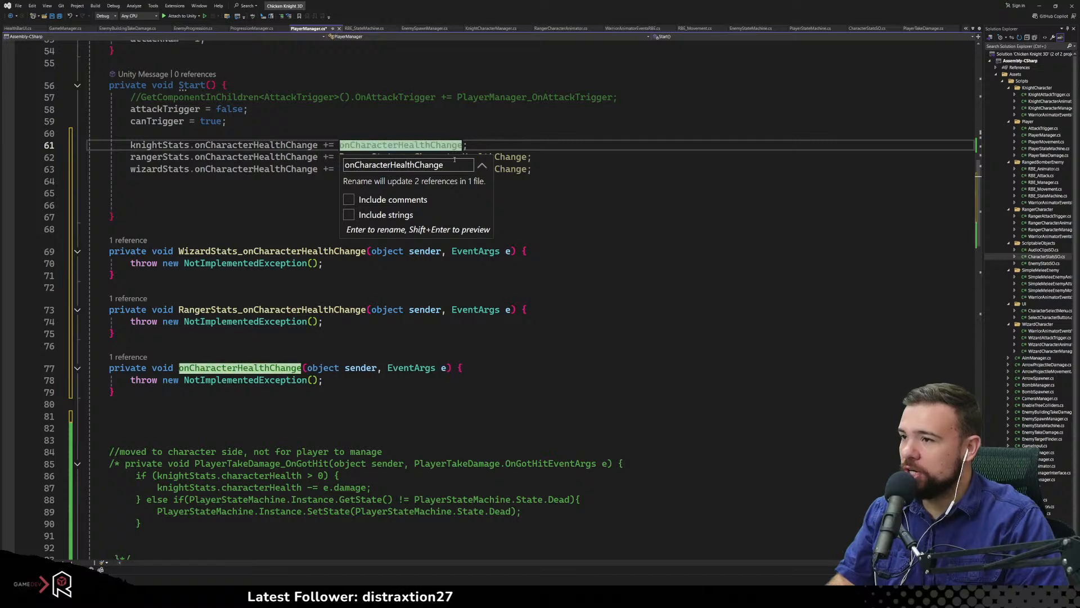
key("Return")
left_click(370, 351)
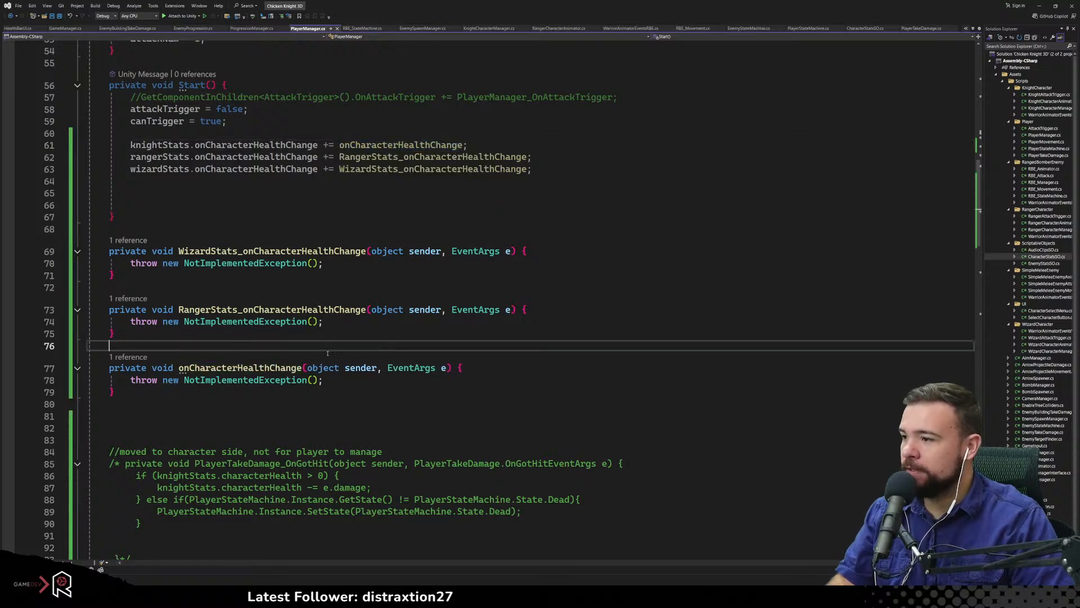
Point the rangerStats and wizardStats subscriptions in Start at the shared onCharacterHealthChange handler
left_click(415, 146)
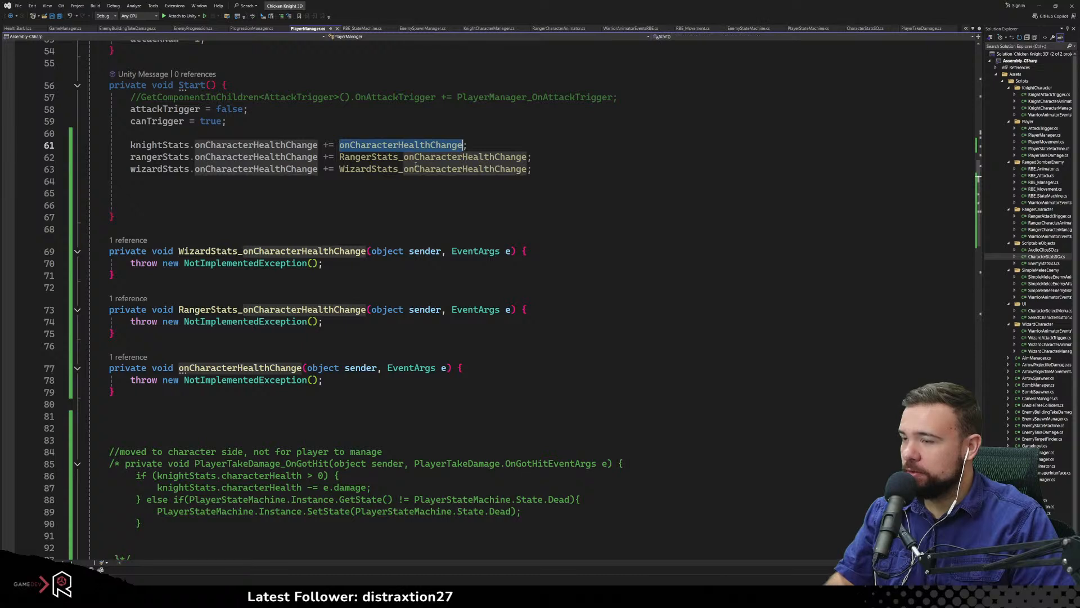
left_click(382, 157)
double_click(394, 157)
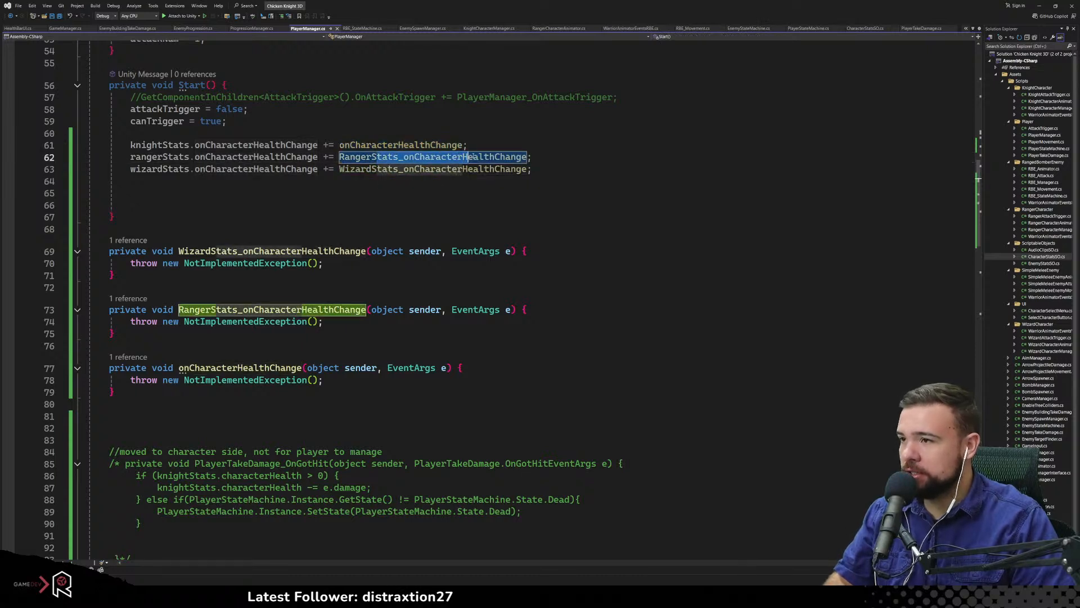
type("onCharacterHealthChange")
double_click(417, 168)
key("ctrl+v")
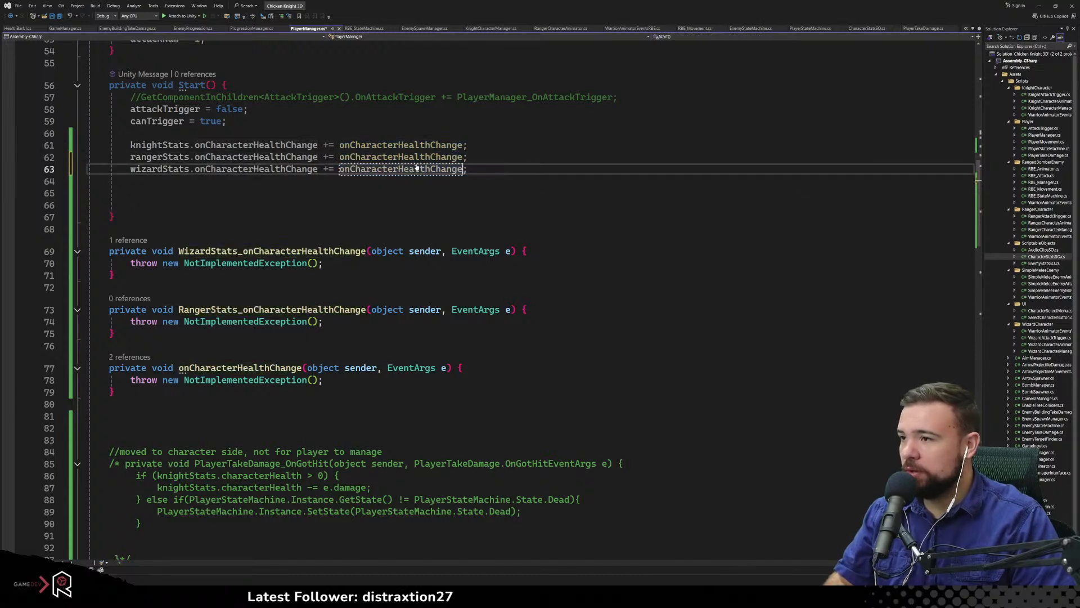
left_click_drag(324, 321, 211, 233)
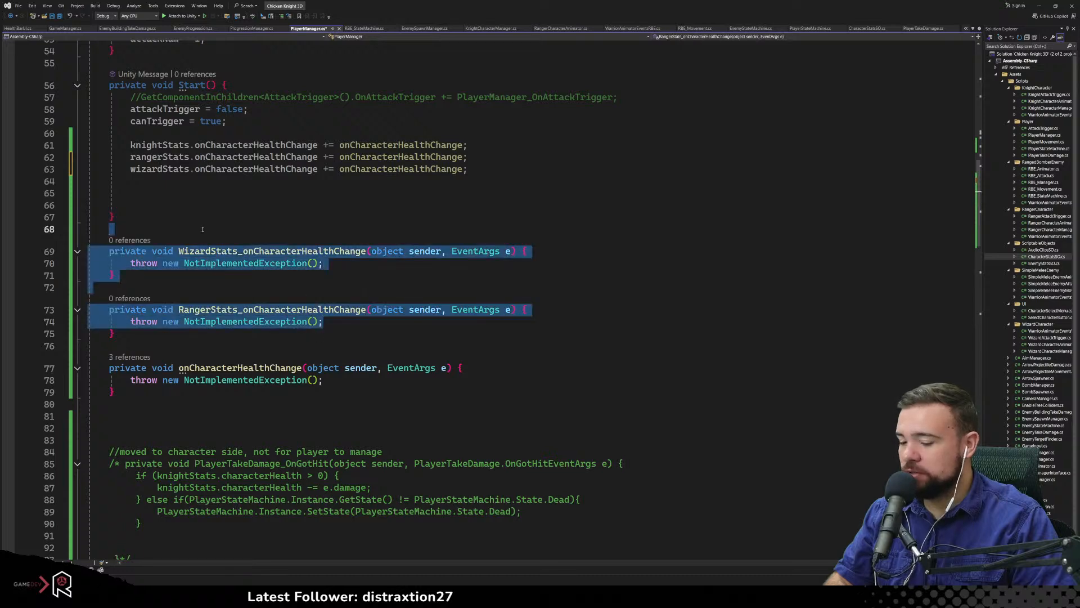
key("Delete")
key("ctrl+z")
key("ctrl+z")
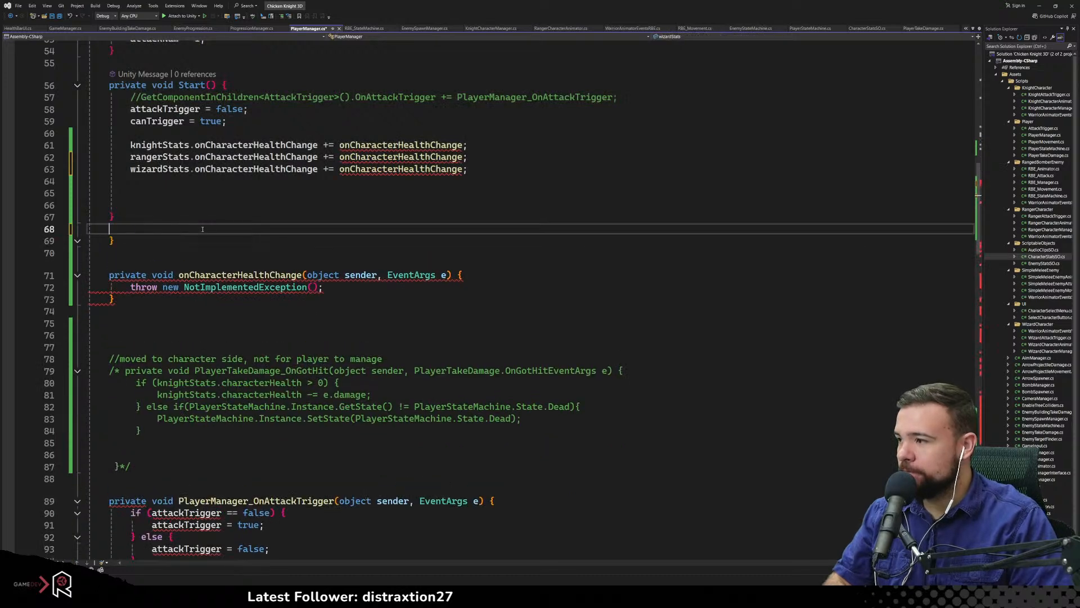
Delete the unused WizardStats_onCharacterHealthChange and RangerStats_onCharacterHealthChange handlers below Start
left_click_drag(116, 333, 103, 251)
key("Delete")
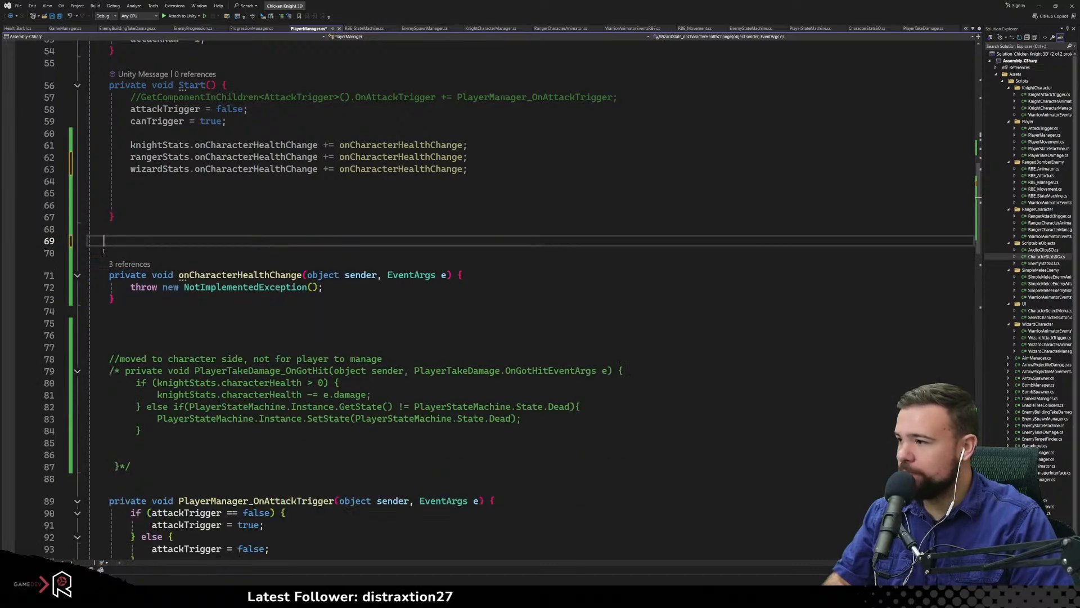
key("Delete")
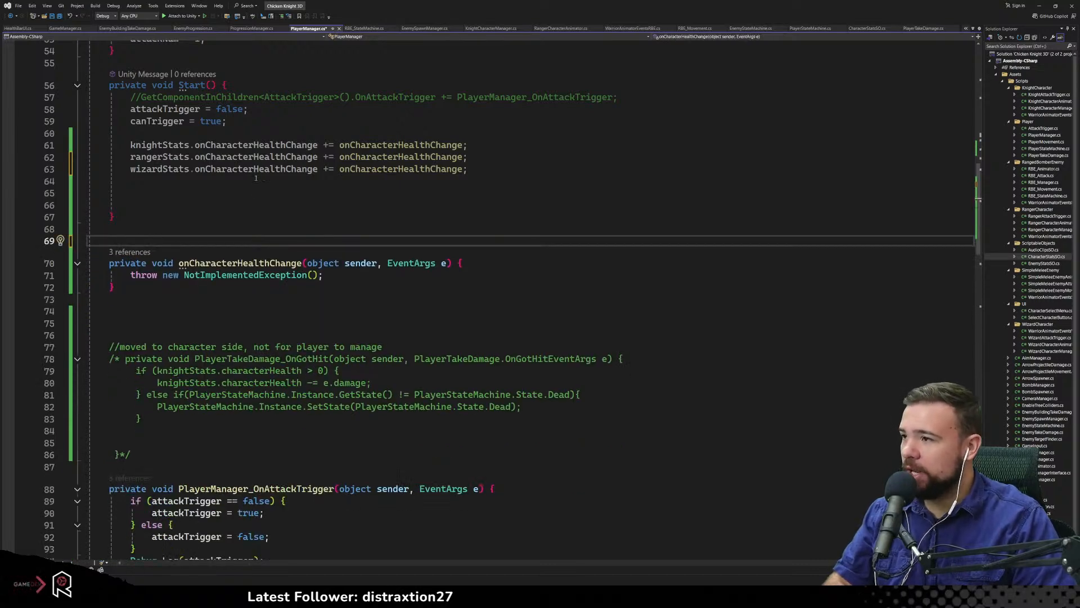
Replace the NotImplementedException line in onCharacterHealthChange with a copy of the selectedCharacter if/else chain from ConnectTriggerZone
left_click_drag(324, 275, 128, 274)
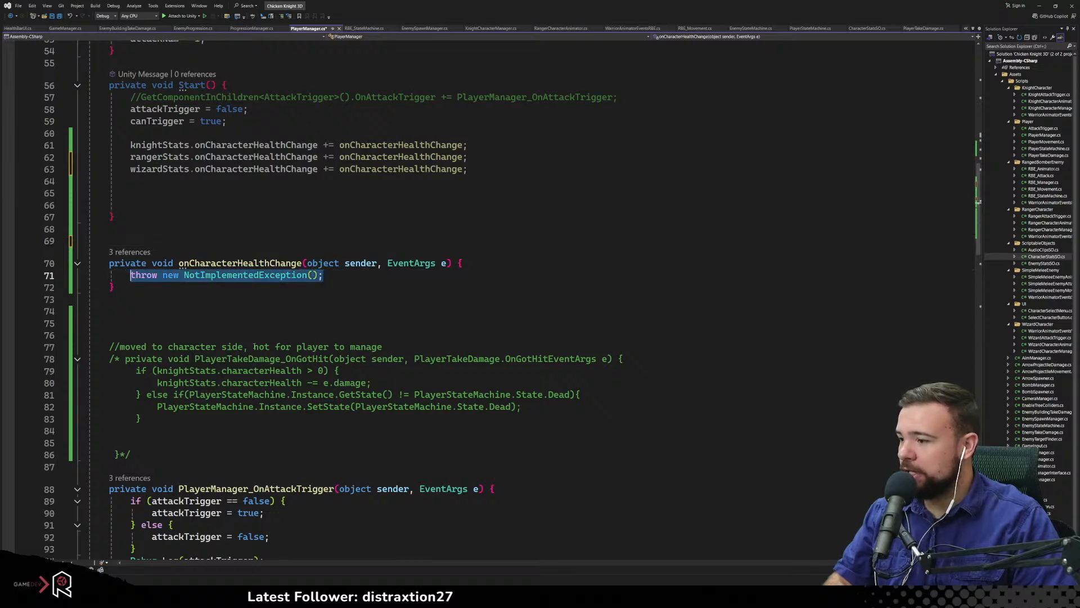
scroll(192, 316, "down", 12)
scroll(336, 343, "down", 9)
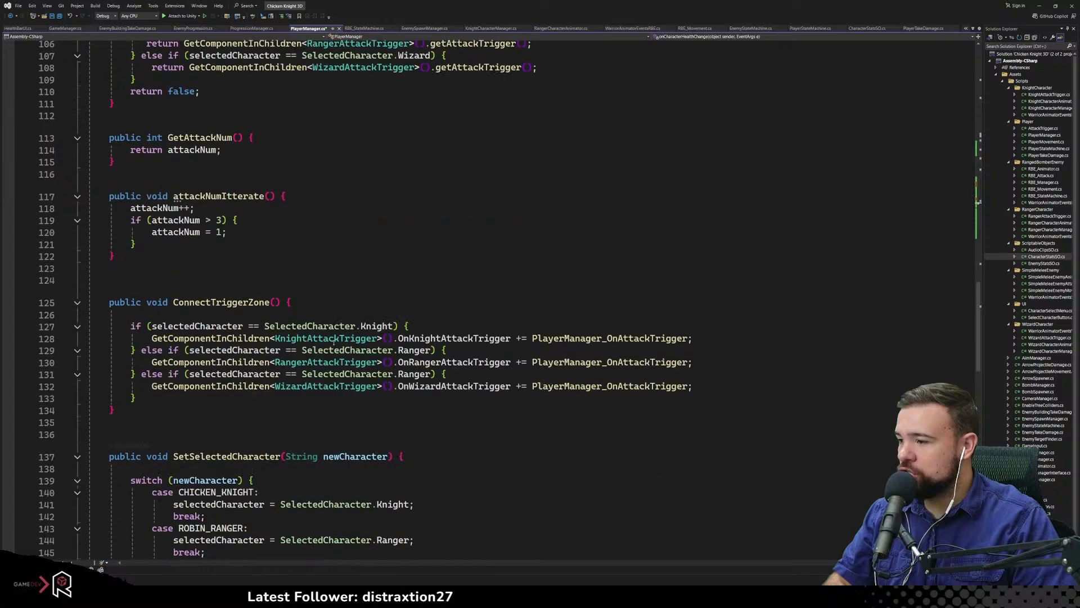
left_click(315, 275)
left_click(214, 172)
left_click_drag(135, 255, 131, 182)
key("ctrl+c")
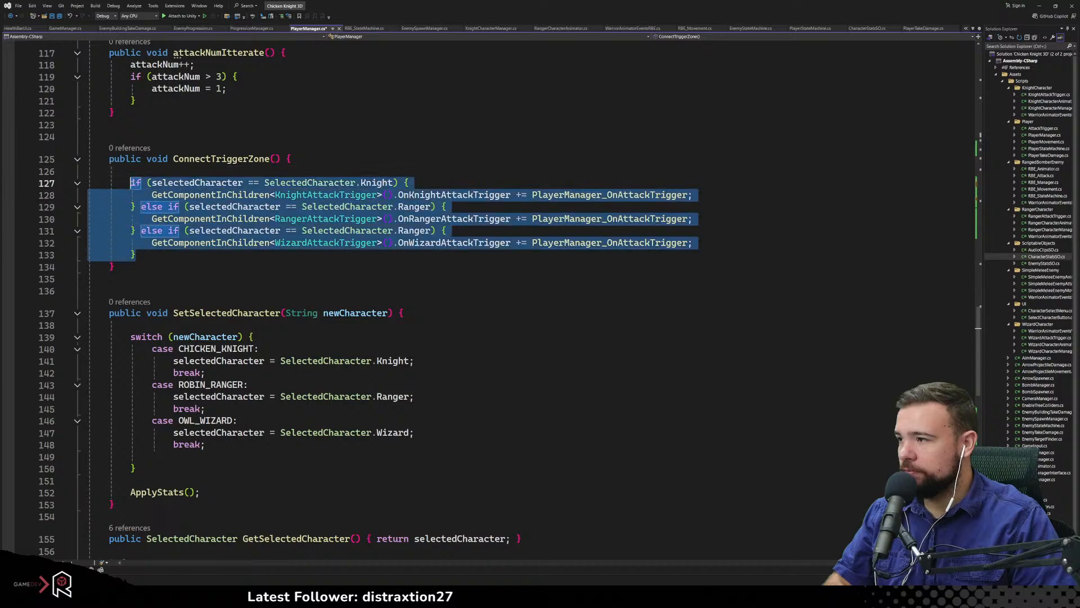
scroll(270, 269, "up", 10)
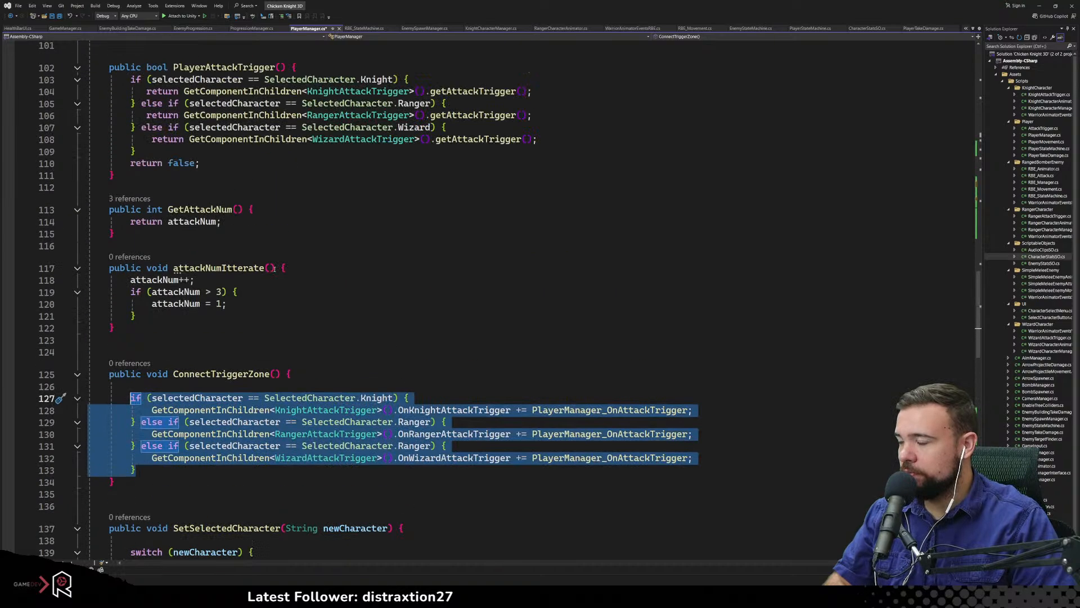
scroll(269, 269, "up", 4)
scroll(255, 269, "up", 7)
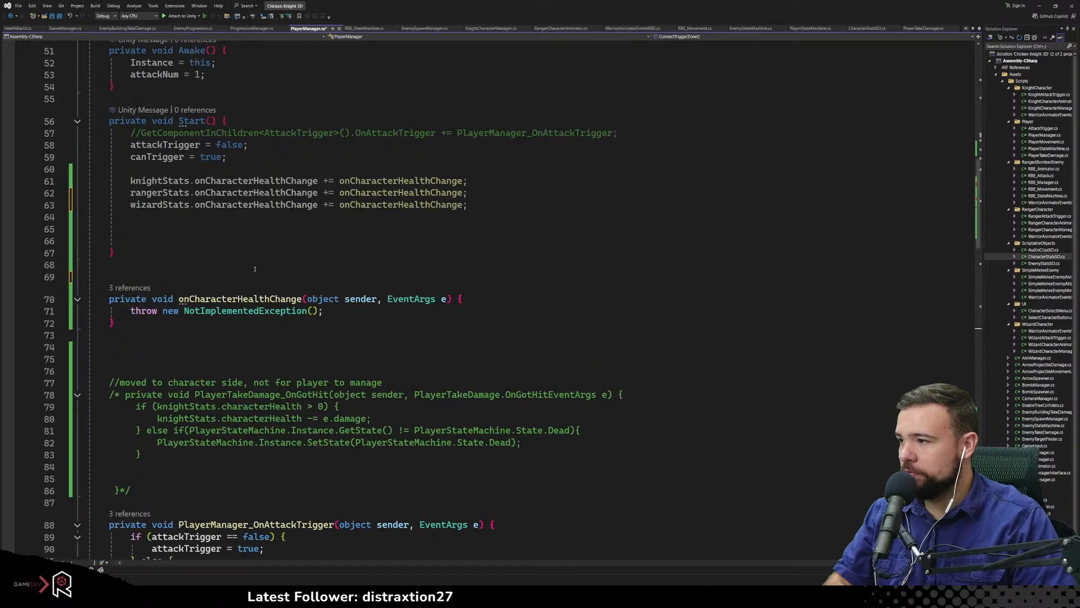
left_click_drag(332, 306, 135, 310)
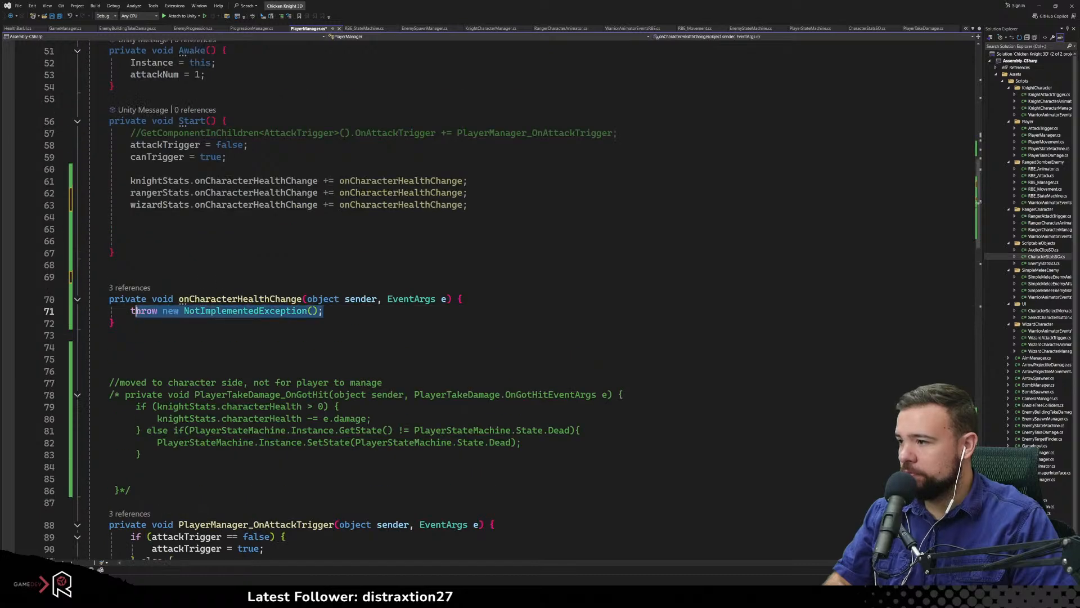
key("ctrl+v")
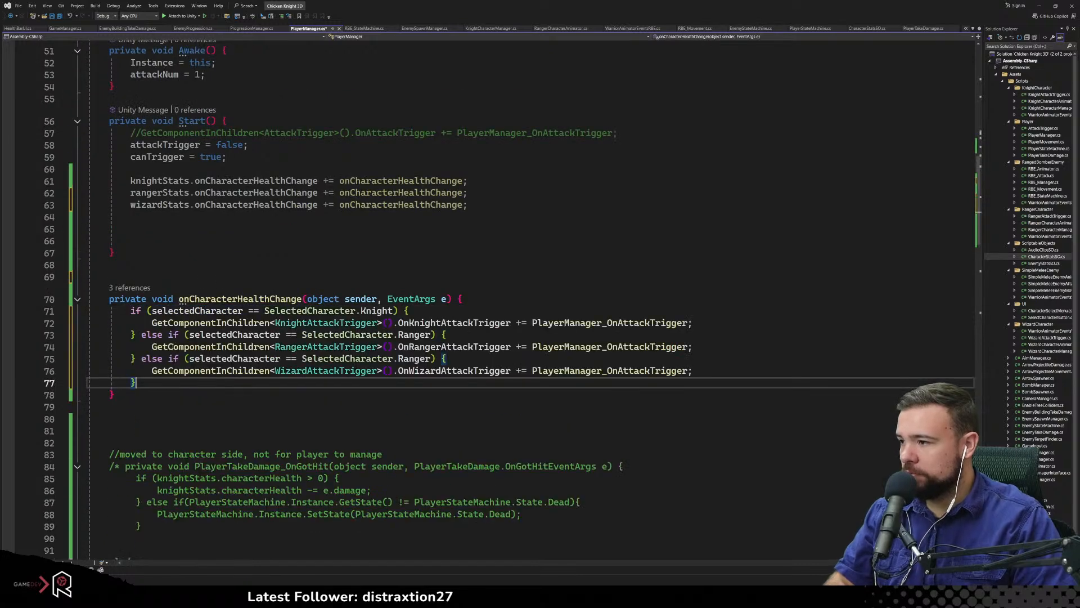
Remove the three GetComponentInChildren attack-trigger lines from the branches of the if/else chain in onCharacterHealthChange
left_click_drag(151, 322, 693, 322)
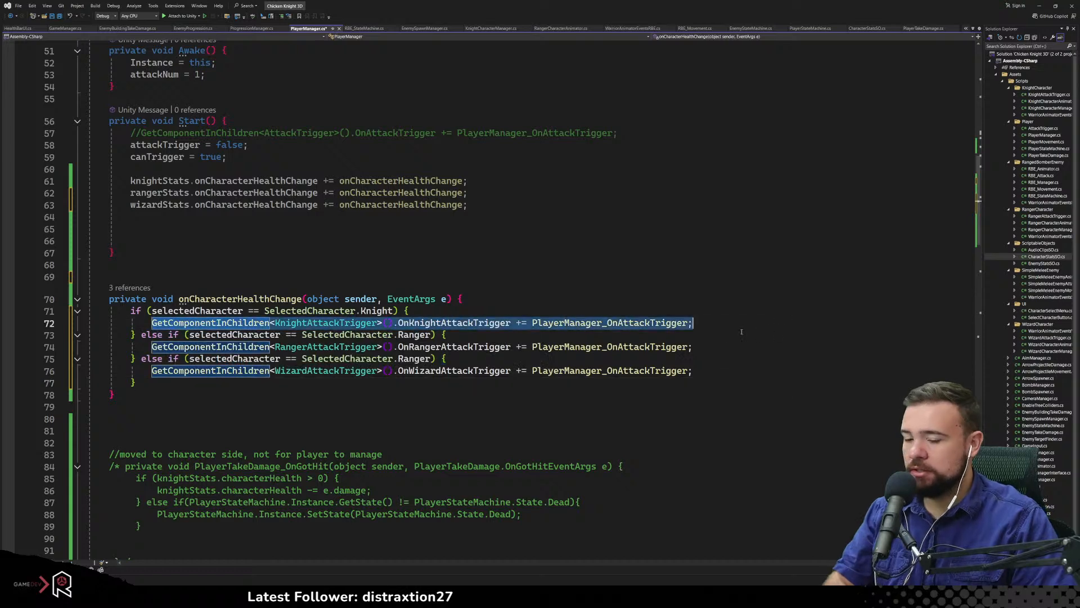
key("ctrl+x")
left_click_drag(151, 347, 698, 348)
key("ctrl+x")
left_click_drag(151, 371, 693, 371)
key("ctrl+x")
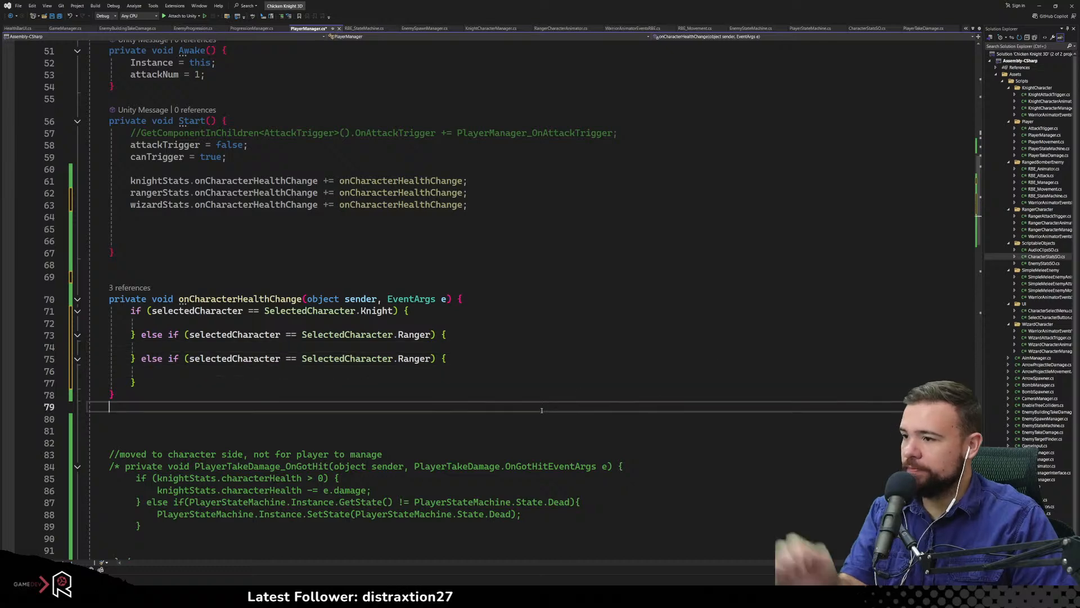
Correct the last else-if condition in ConnectTriggerZone to SelectedCharacter.Wizard
scroll(546, 409, "down", 19)
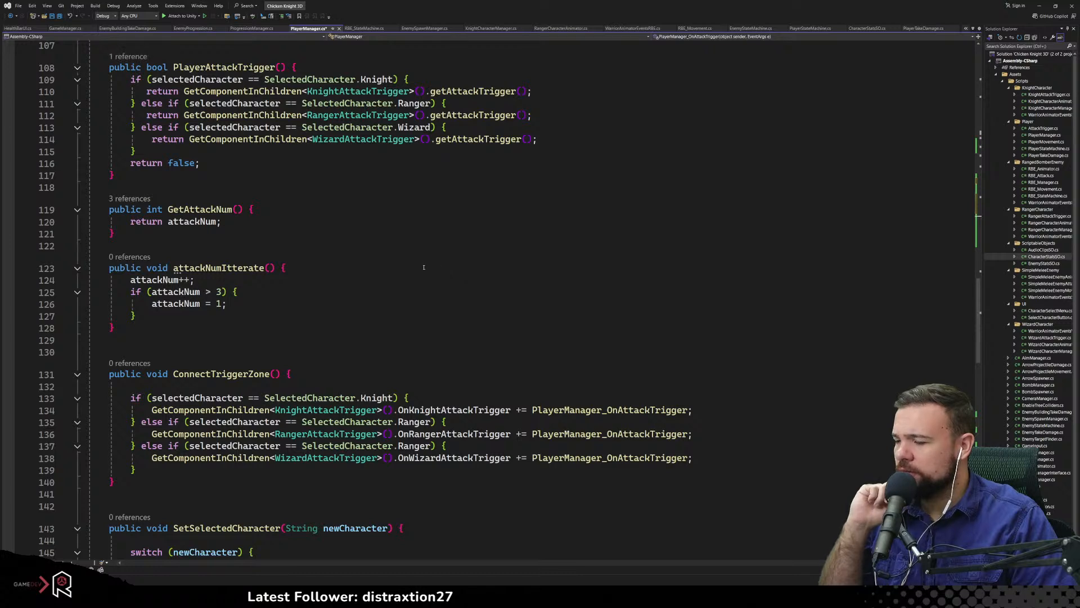
double_click(415, 128)
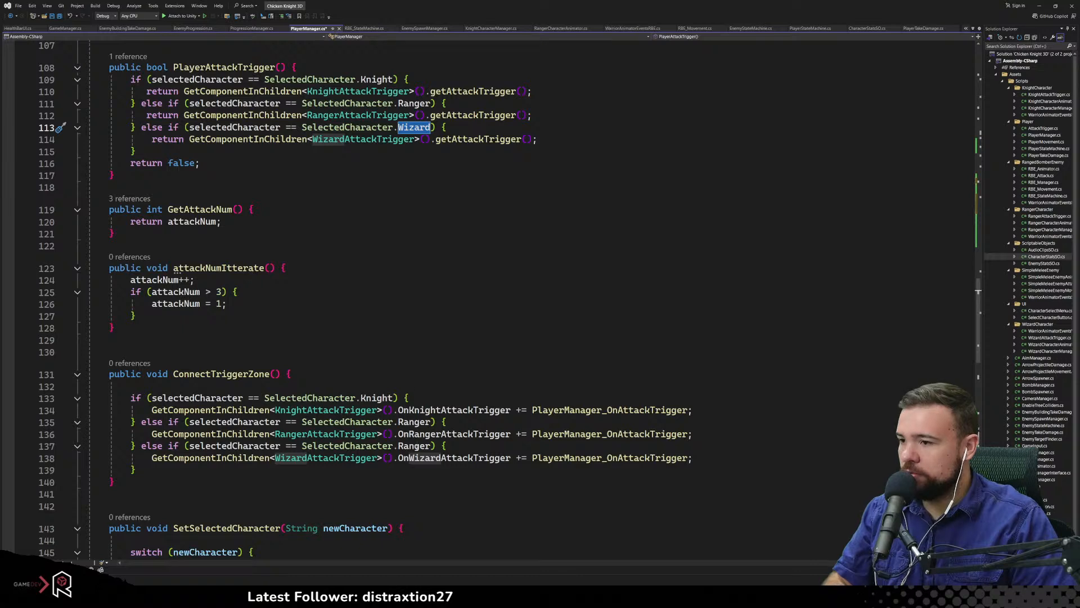
double_click(416, 445)
key("ctrl+v")
left_click(477, 343)
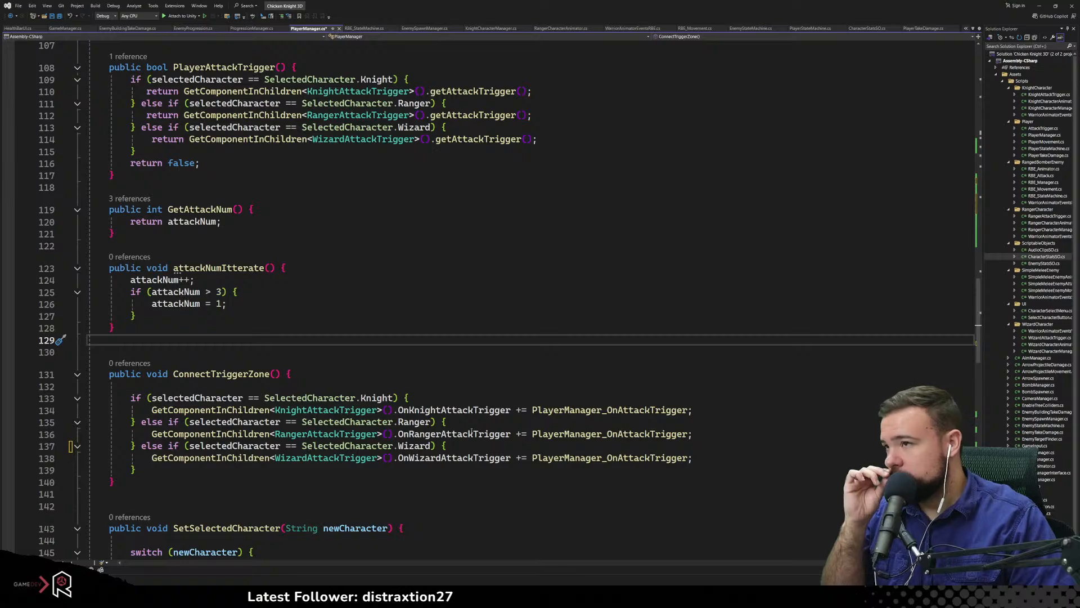
Change the last else-if condition in onCharacterHealthChange to SelectedCharacter.Wizard
scroll(336, 407, "up", 10)
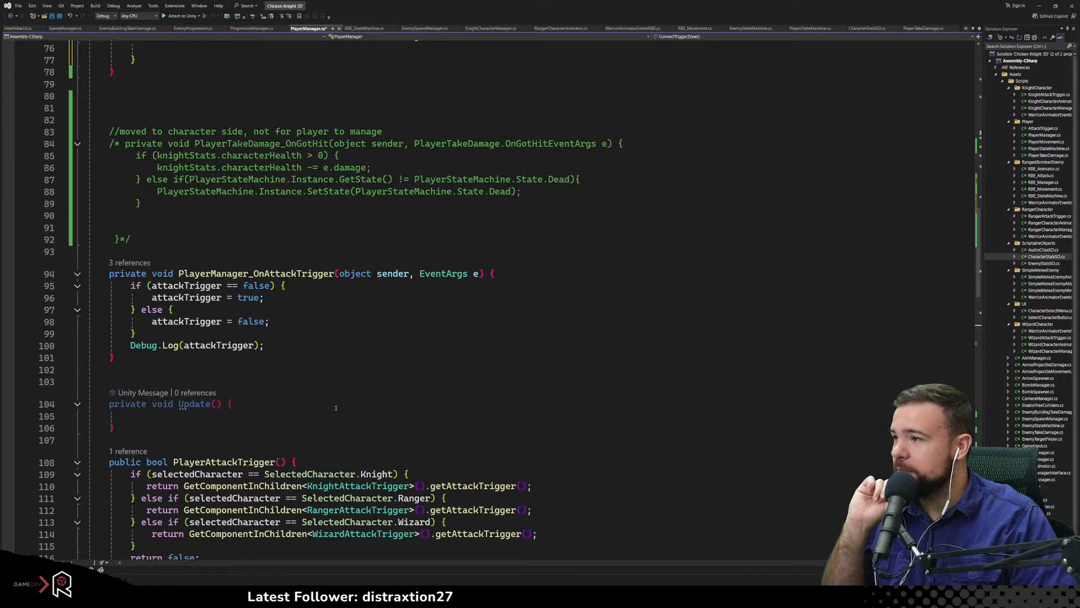
scroll(336, 407, "up", 7)
scroll(336, 408, "up", 6)
scroll(336, 407, "down", 4)
double_click(415, 359)
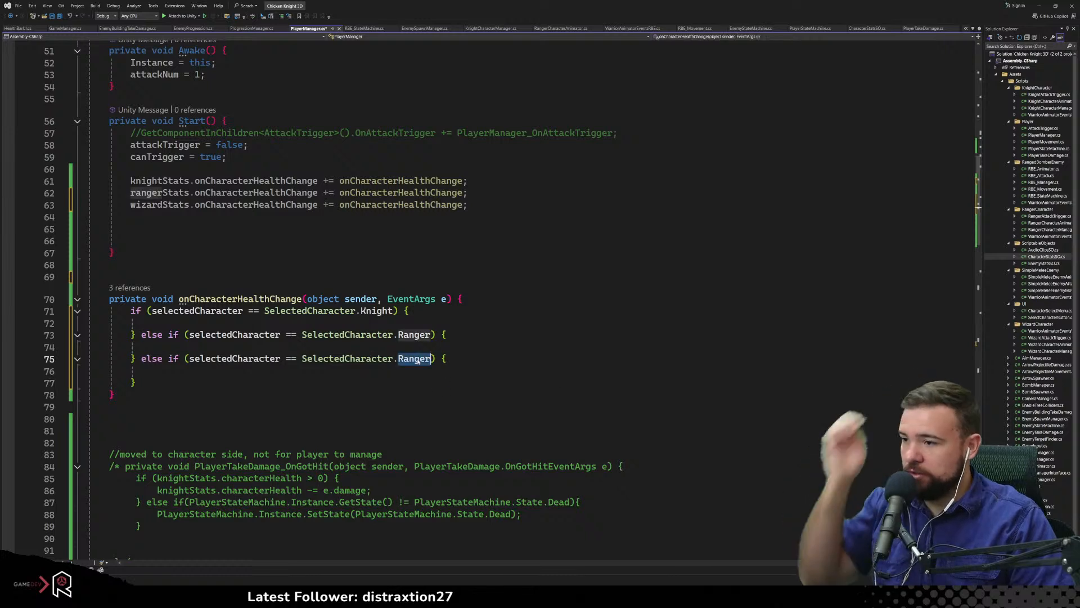
type("Wizard")
key("Down")
key("Down")
key("Down")
key("Down")
key("Down")
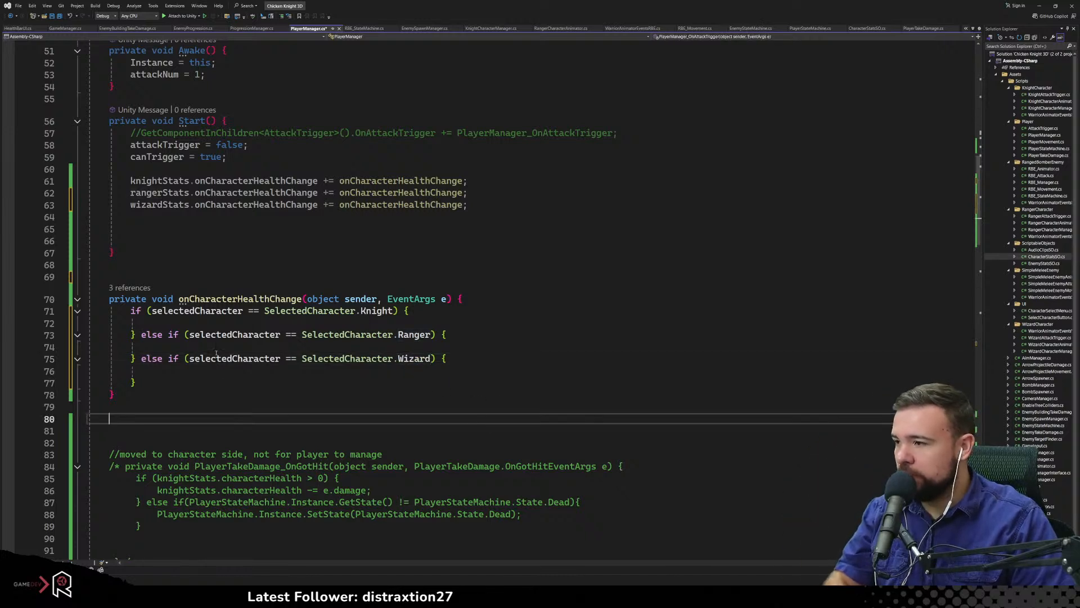
Copy the knight's healthBarUI.updateHealthBar call from ApplyStats into the Knight branch of onCharacterHealthChange
left_click(338, 323)
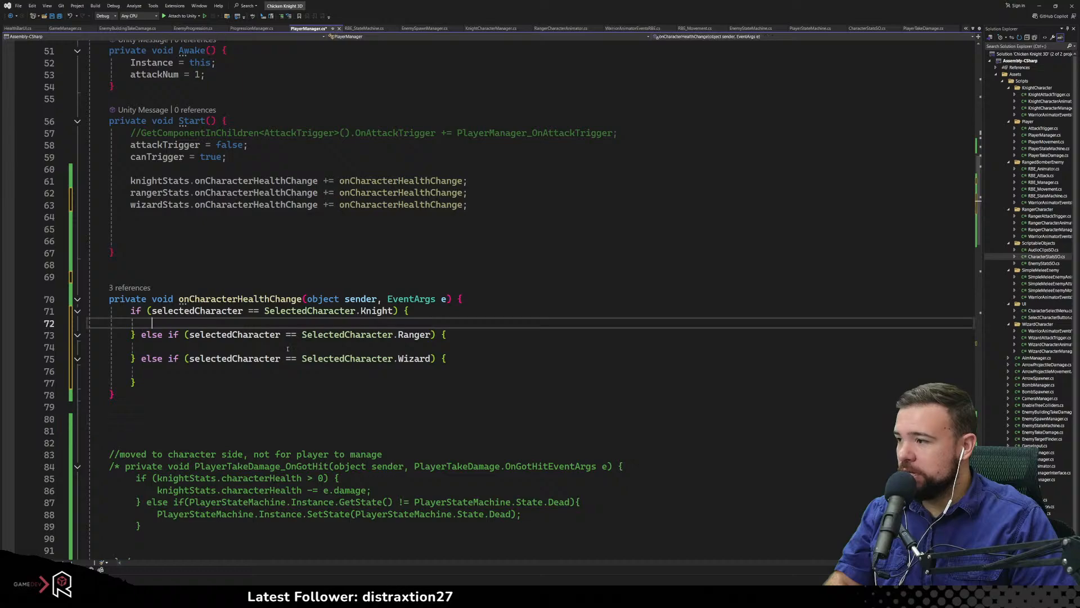
scroll(341, 372, "down", 17)
scroll(341, 372, "down", 18)
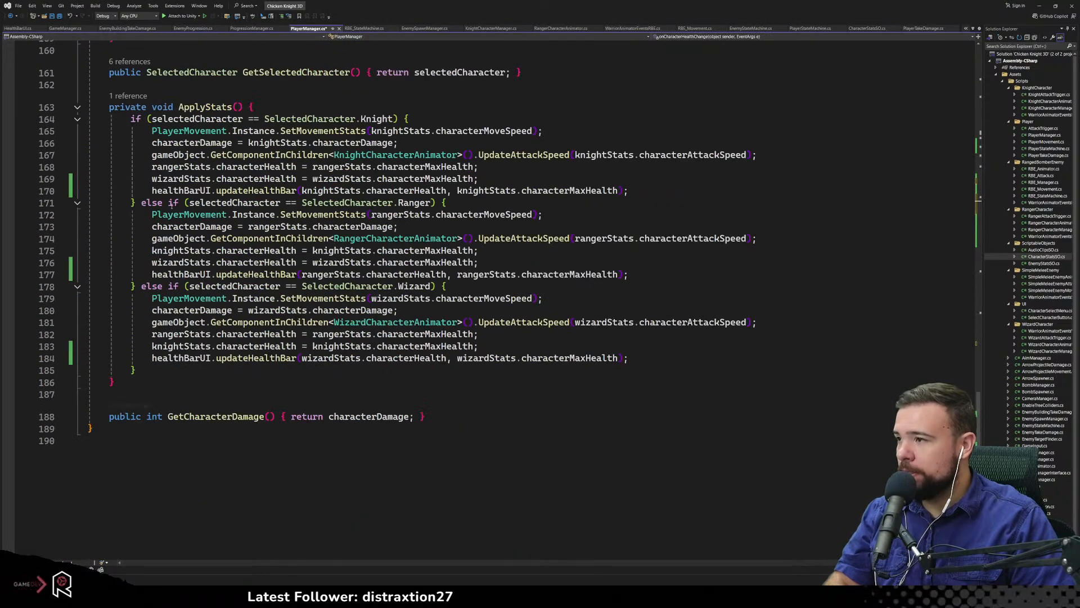
left_click(153, 190)
left_click_drag(153, 191, 629, 191)
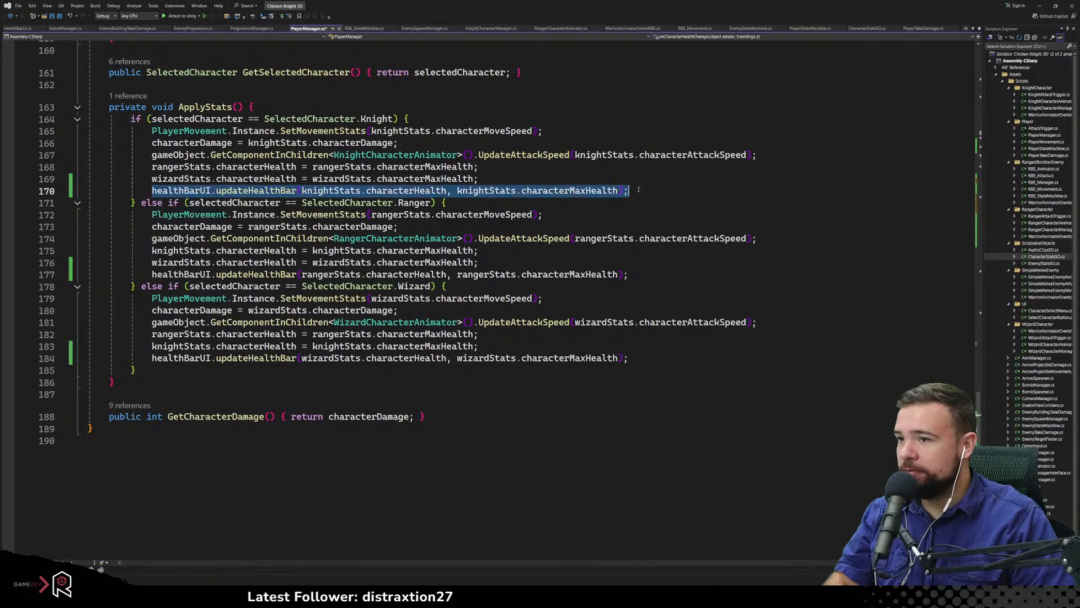
type("Wizard")
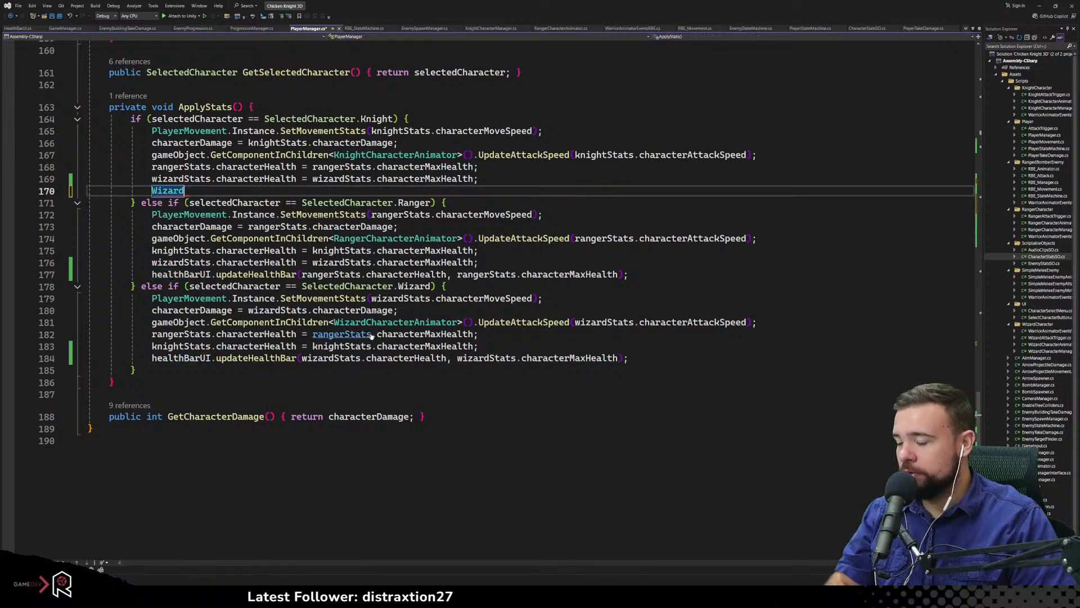
key("ctrl+z")
key("ctrl+c")
scroll(371, 333, "up", 20)
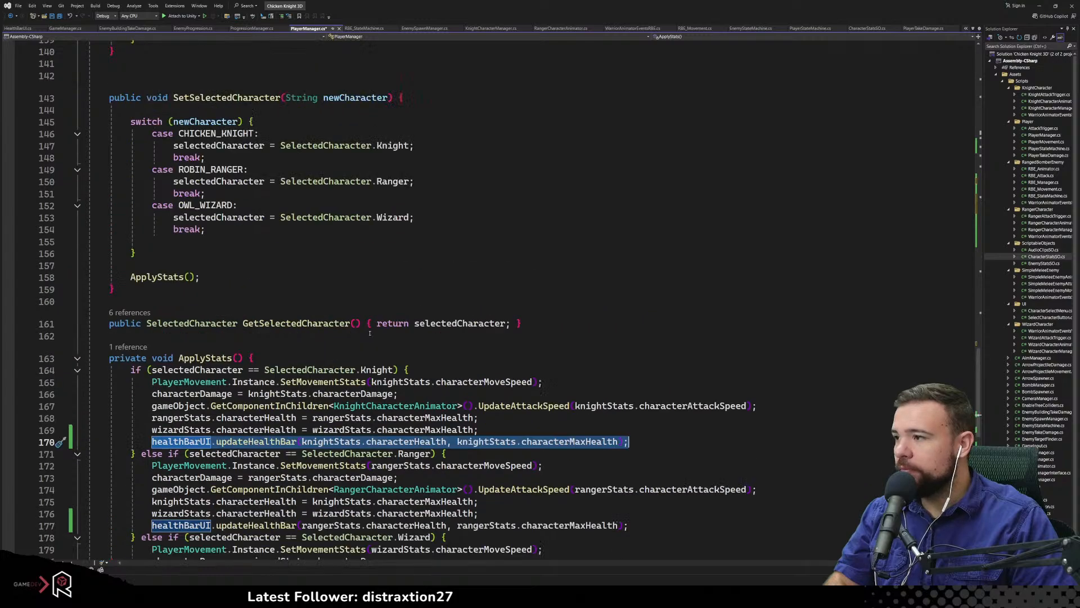
scroll(369, 333, "up", 9)
left_click(165, 299)
key("Up")
key("ctrl+v")
Insert the same healthBarUI.updateHealthBar call into the Ranger and Wizard branches of onCharacterHealthChange
left_click(167, 311)
key("ctrl+v")
left_click(168, 334)
key("ctrl+v")
key("Down")
key("Down")
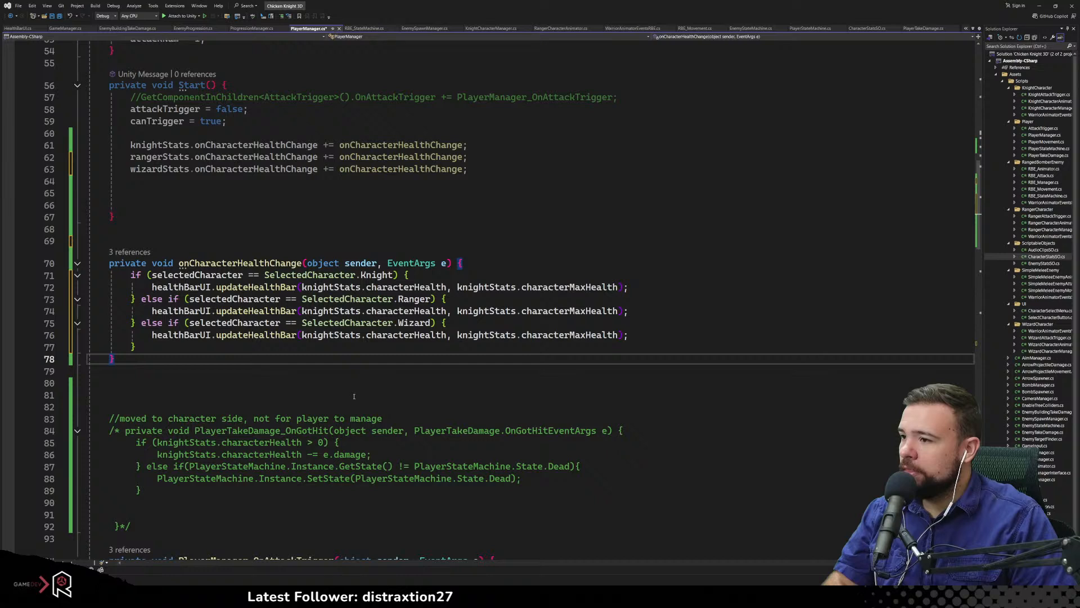
Replace both knightStats arguments in the Ranger branch's updateHealthBar call with rangerStats
double_click(160, 159)
key("ctrl+c")
double_click(331, 311)
key("ctrl+v")
double_click(484, 311)
key("ctrl+v")
left_click(304, 240)
Replace both knightStats arguments in the Wizard branch's updateHealthBar call with wizardStats
double_click(160, 169)
key("ctrl+c")
double_click(331, 334)
key("ctrl+v")
double_click(483, 335)
key("ctrl+v")
left_click(461, 370)
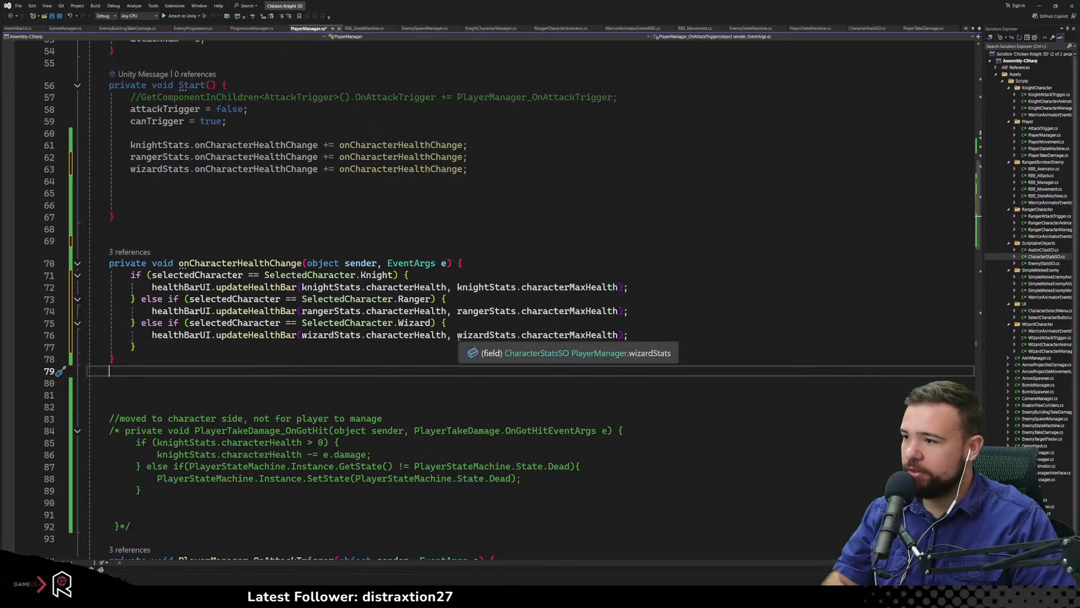
Review SetSelectedCharacter and the health assignments in ApplyStats, and compare them with the branches of onCharacterHealthChange
scroll(387, 391, "down", 15)
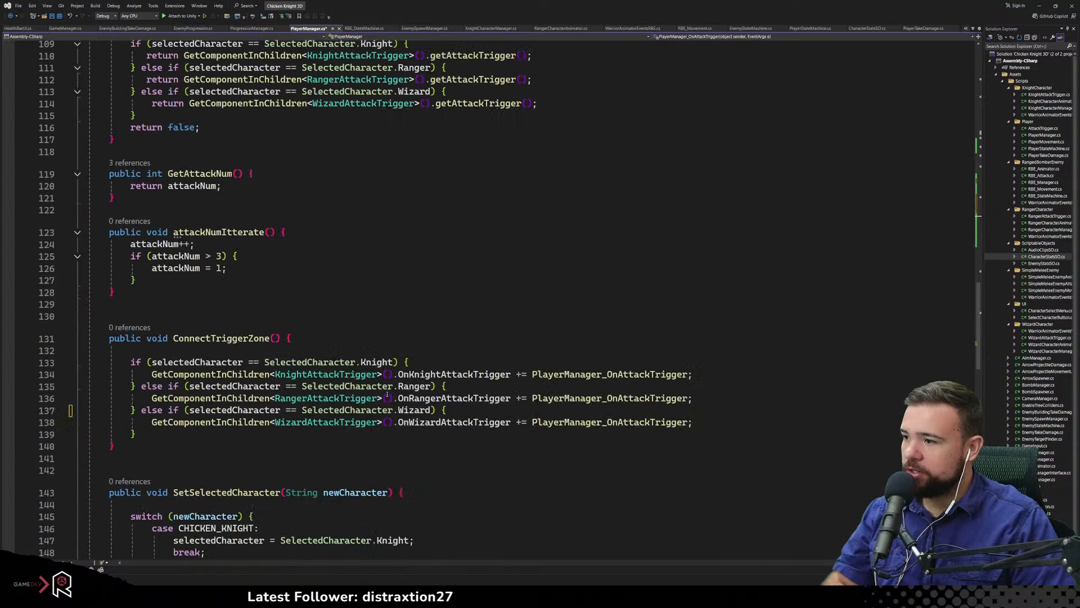
scroll(388, 391, "down", 7)
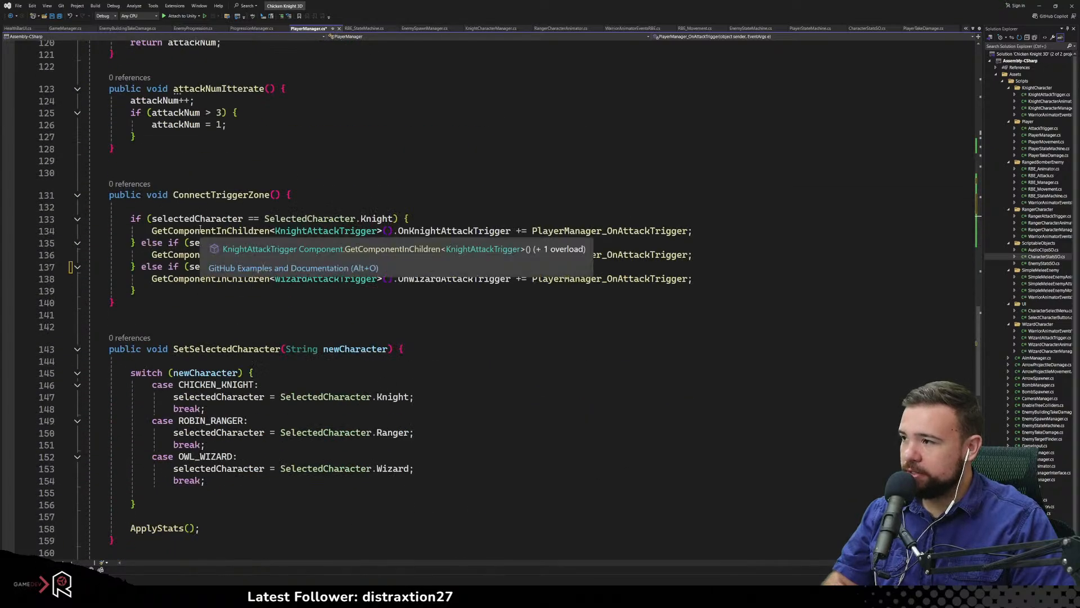
scroll(240, 274, "down", 5)
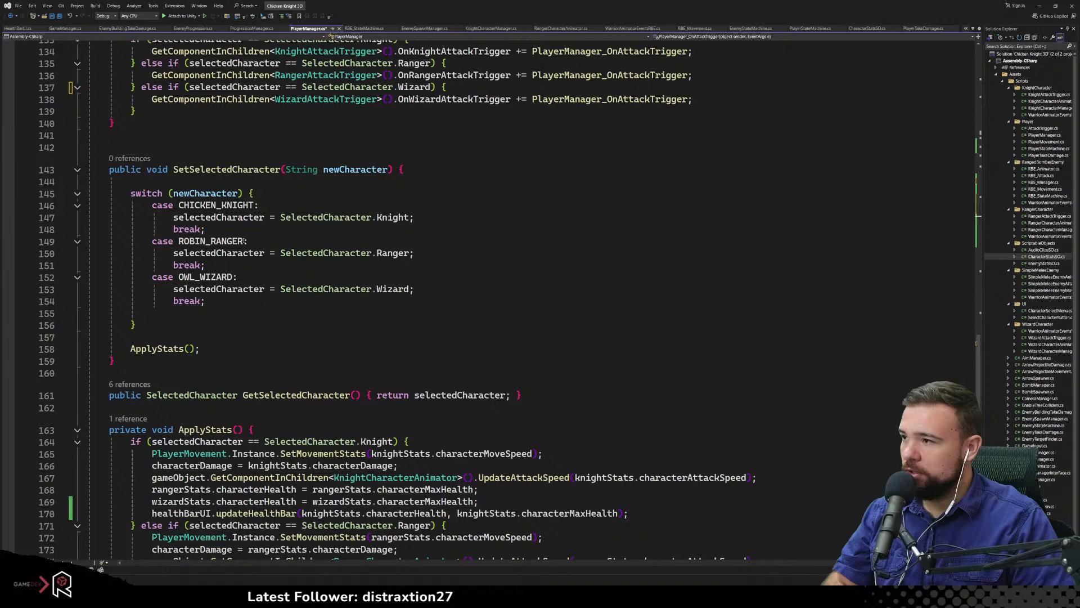
scroll(283, 226, "down", 7)
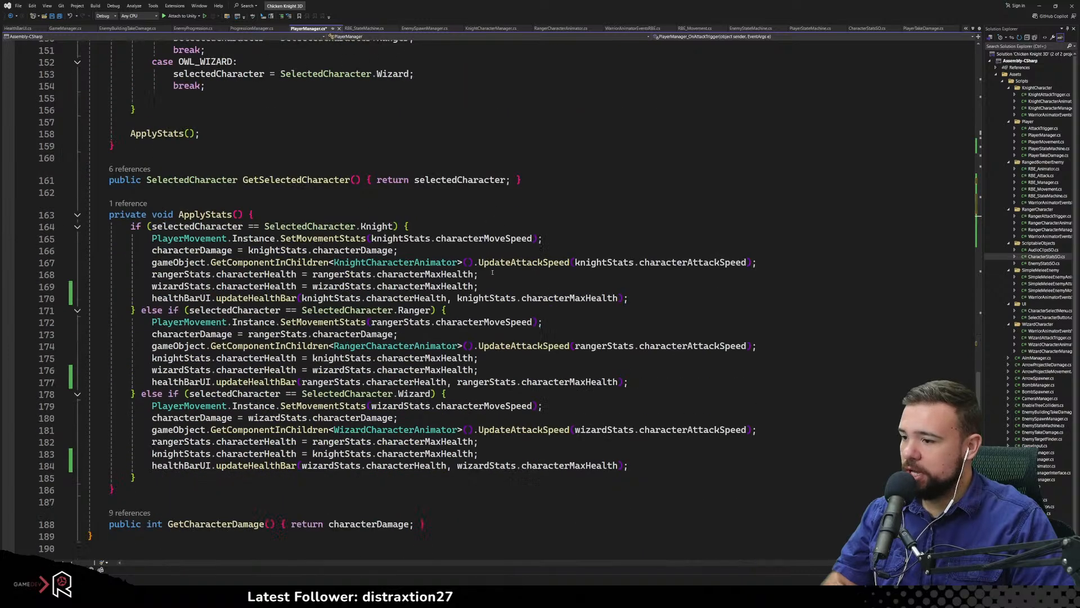
left_click(191, 239)
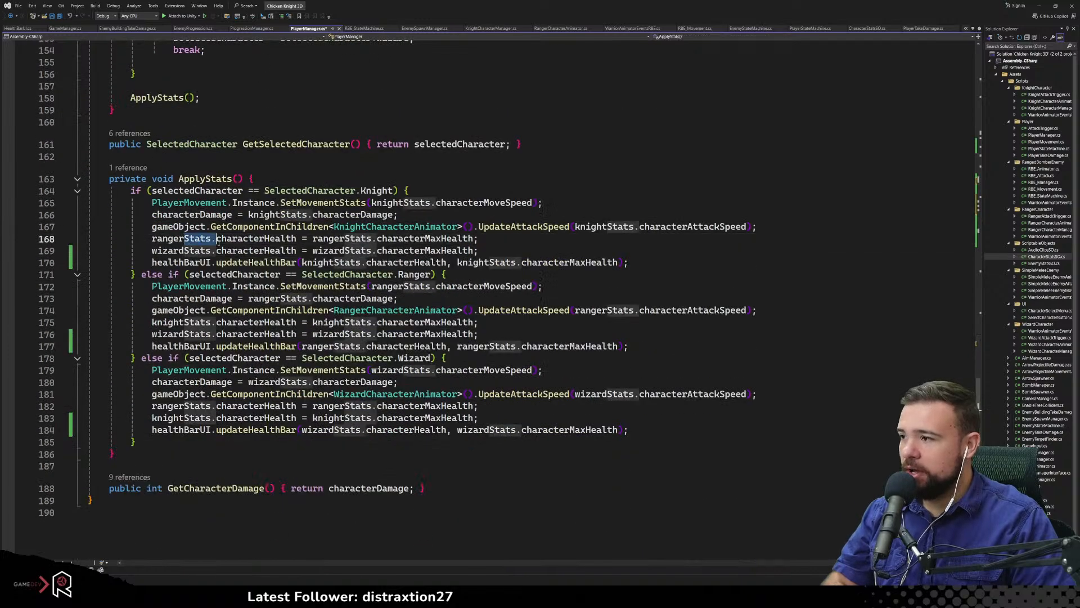
key("Down")
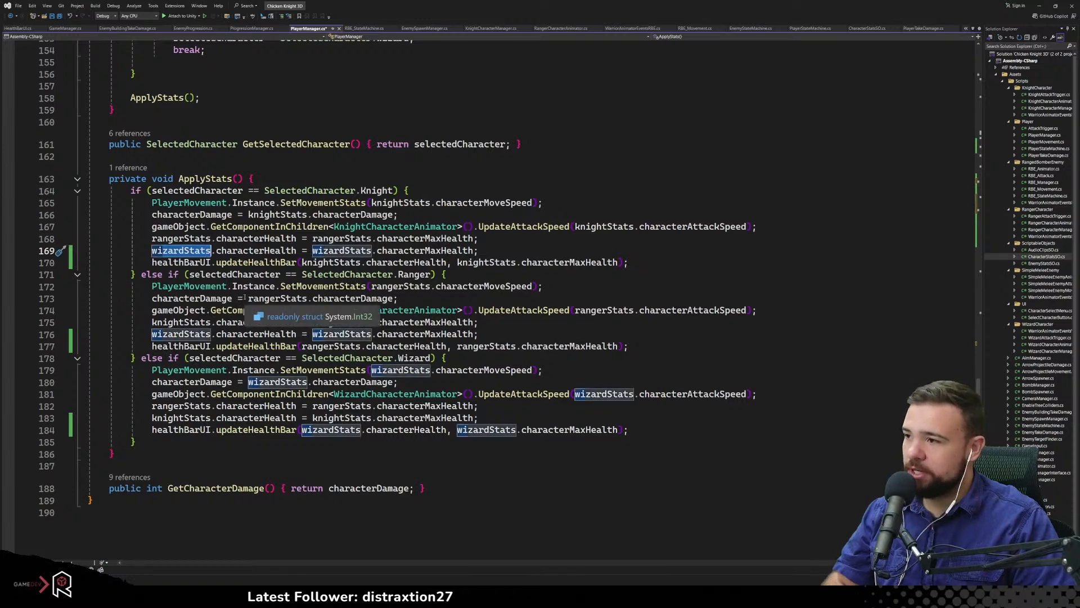
scroll(239, 299, "up", 20)
scroll(246, 297, "up", 7)
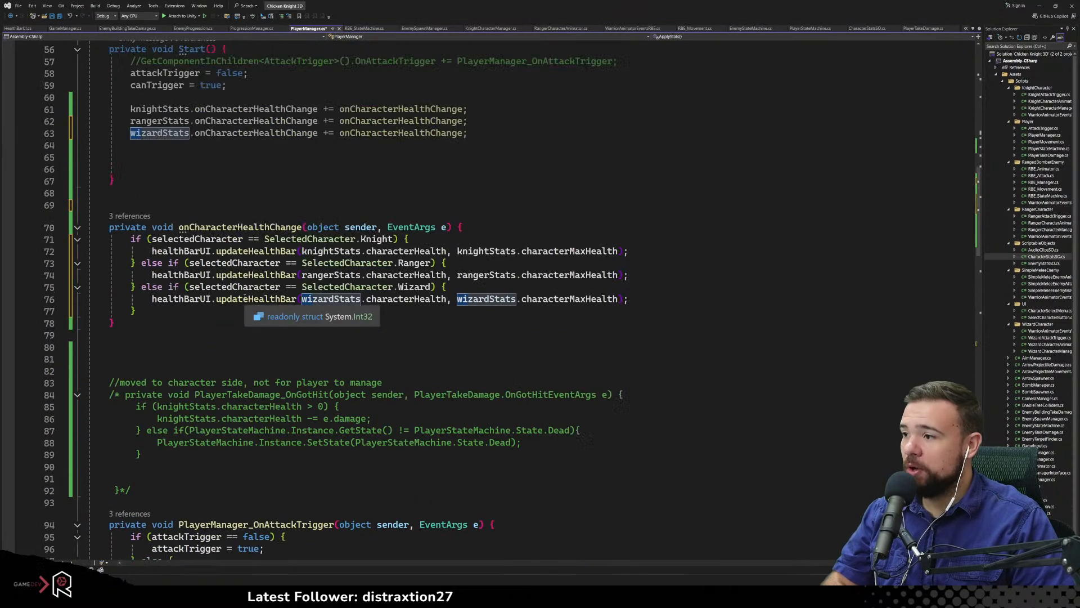
left_click(428, 326)
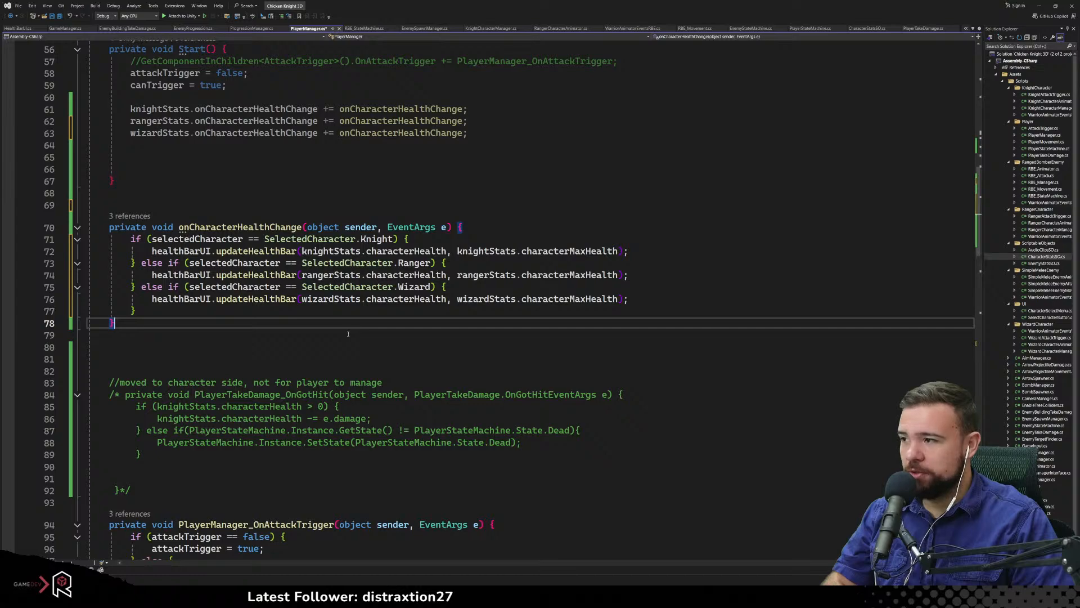
scroll(349, 334, "down", 20)
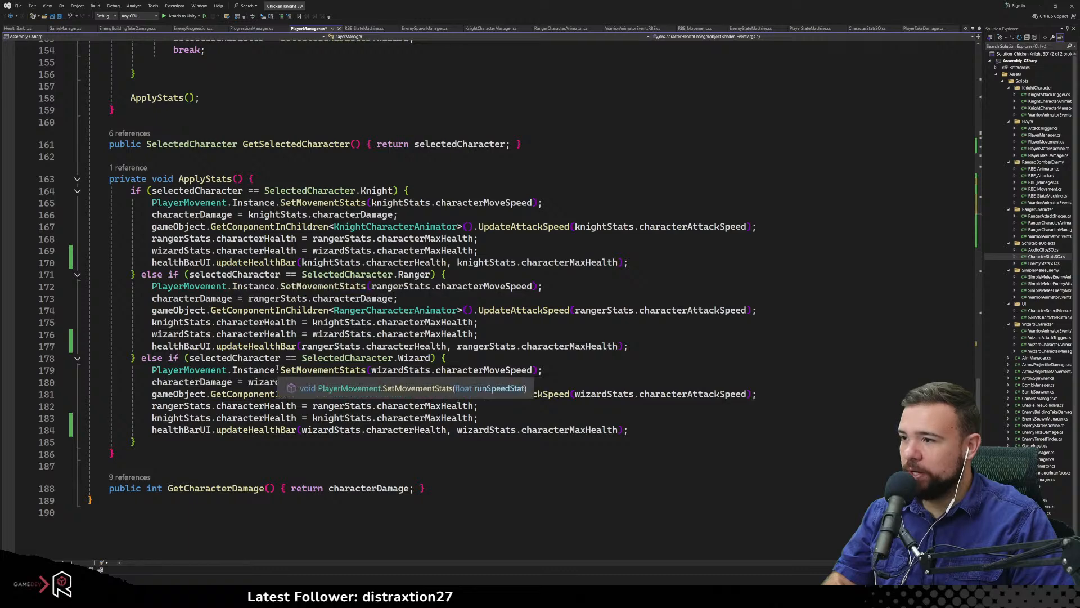
Review the onCharacterHealthChange handler and its three event subscriptions in Start of PlayerManager
left_click(248, 382)
scroll(228, 470, "up", 13)
scroll(228, 470, "up", 20)
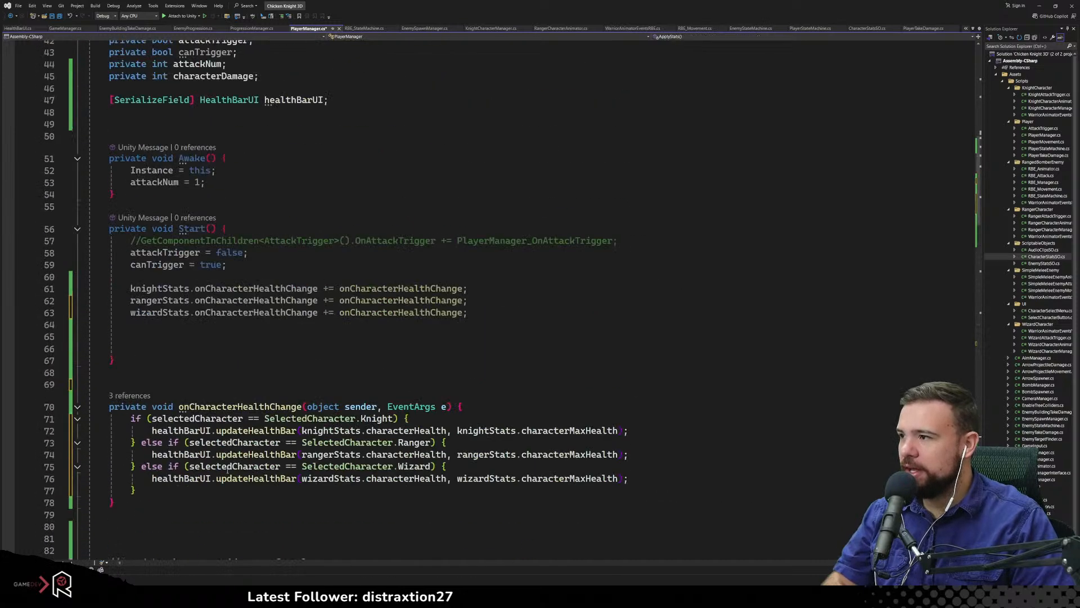
left_click(541, 385)
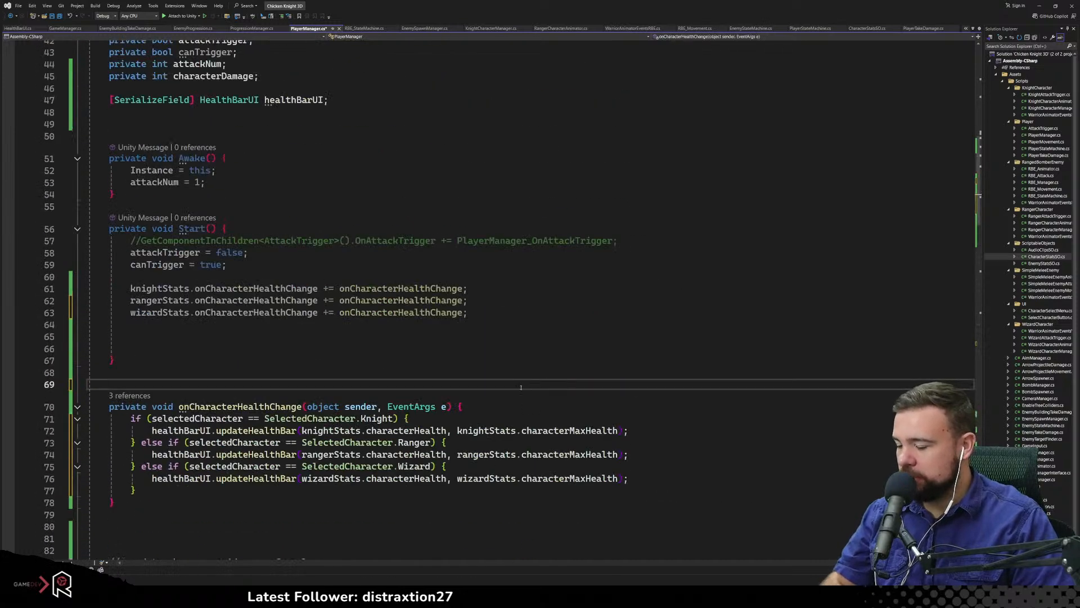
scroll(335, 392, "up", 2)
scroll(336, 392, "down", 9)
left_click(350, 273)
scroll(350, 329, "up", 3)
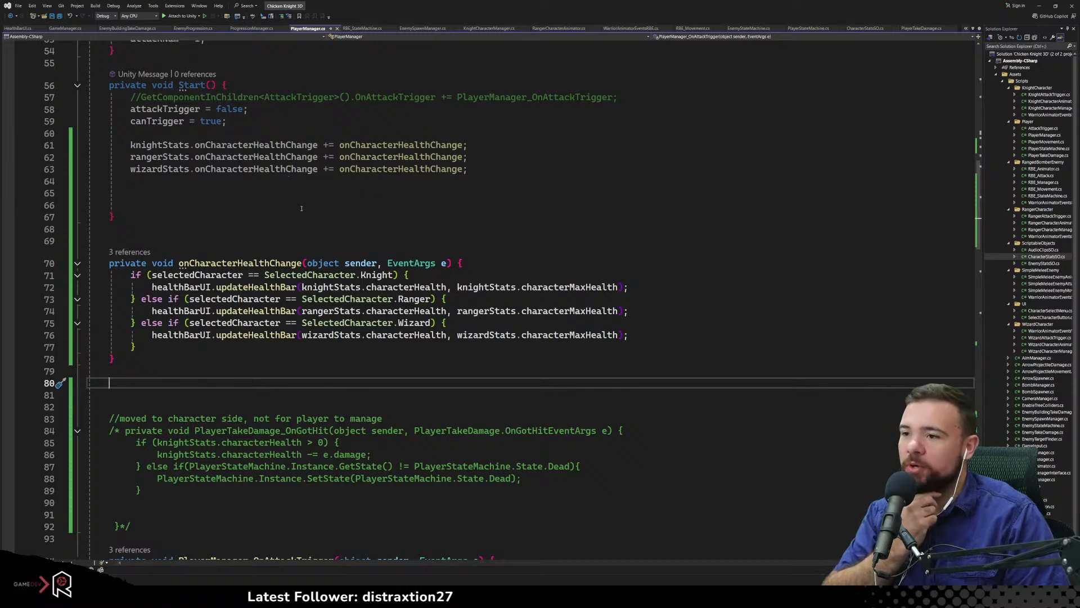
scroll(290, 313, "down", 9)
scroll(289, 313, "down", 6)
scroll(295, 317, "up", 17)
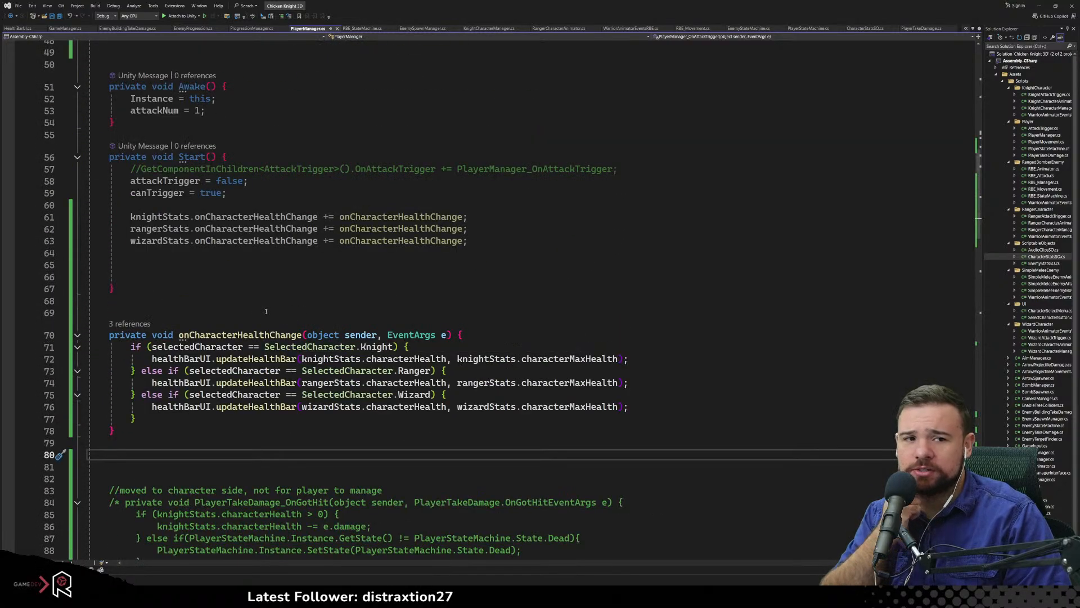
left_click(289, 308)
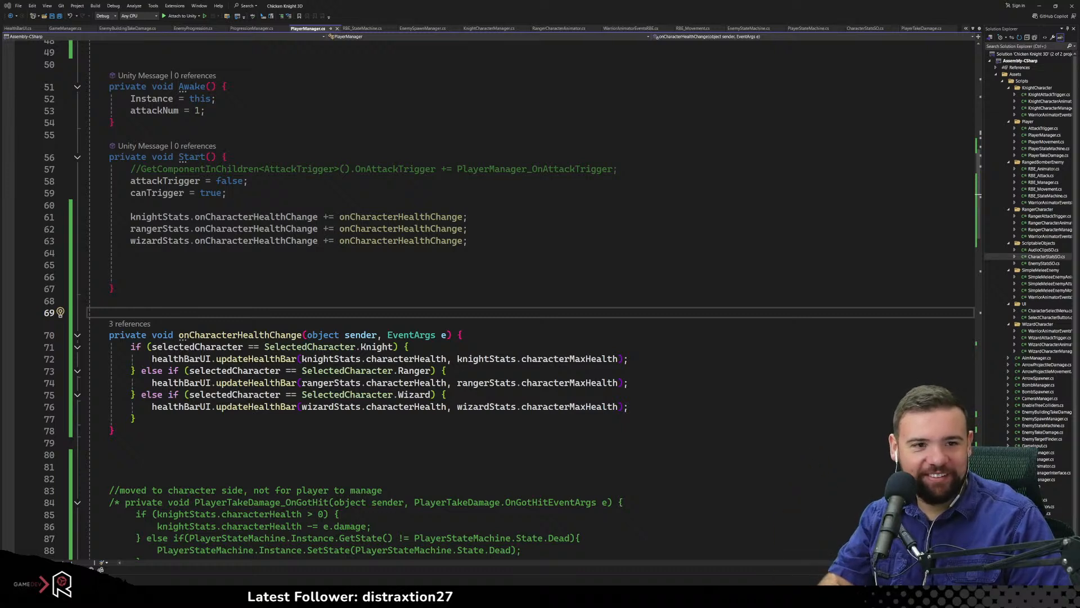
Check the serialized healthBarUI field in PlayerManager against the updateHealthBar calls in each character branch of the handler
left_click(600, 268)
left_click(520, 206)
scroll(410, 365, "up", 6)
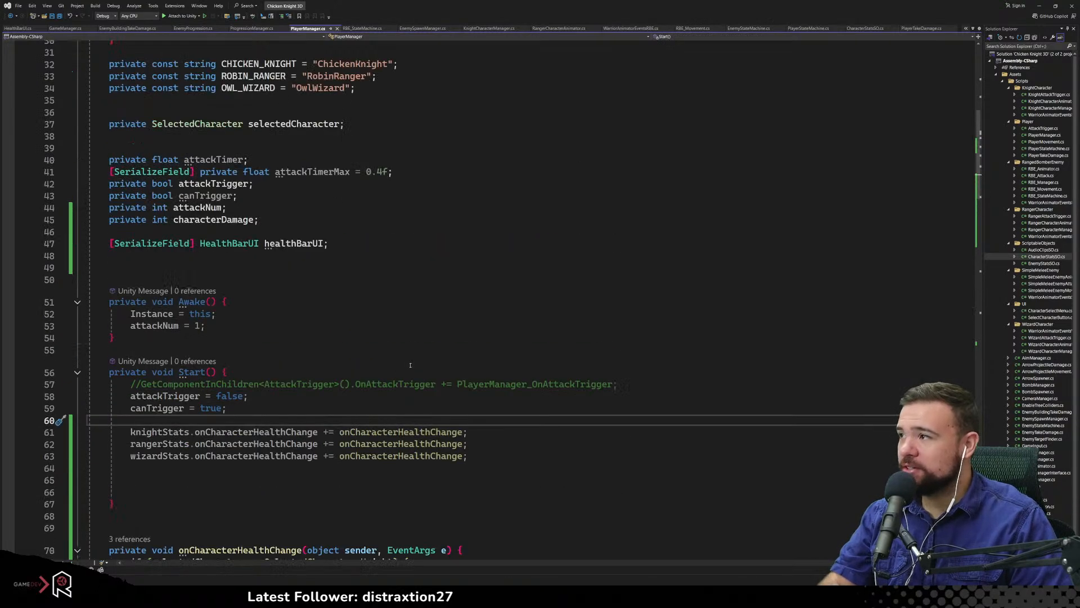
left_click(336, 233)
scroll(332, 245, "down", 4)
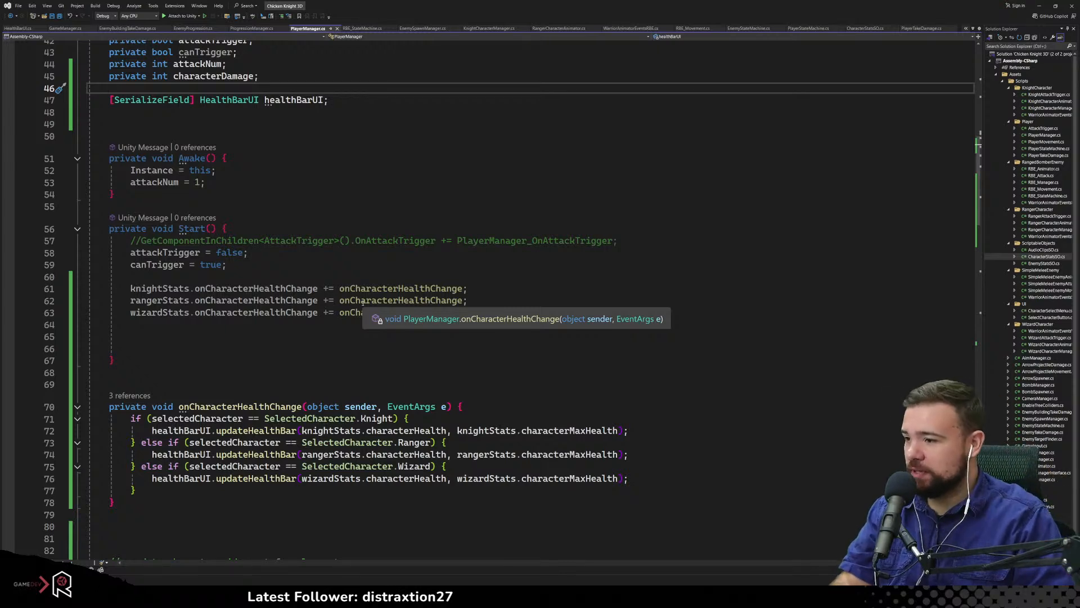
scroll(401, 370, "down", 4)
left_click(402, 372)
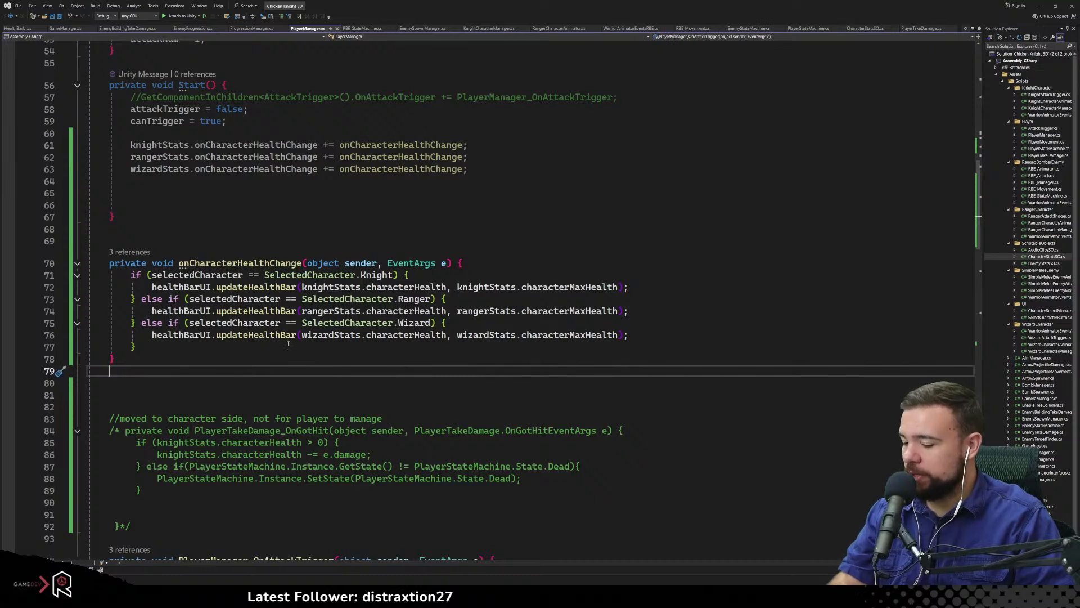
left_click(544, 230)
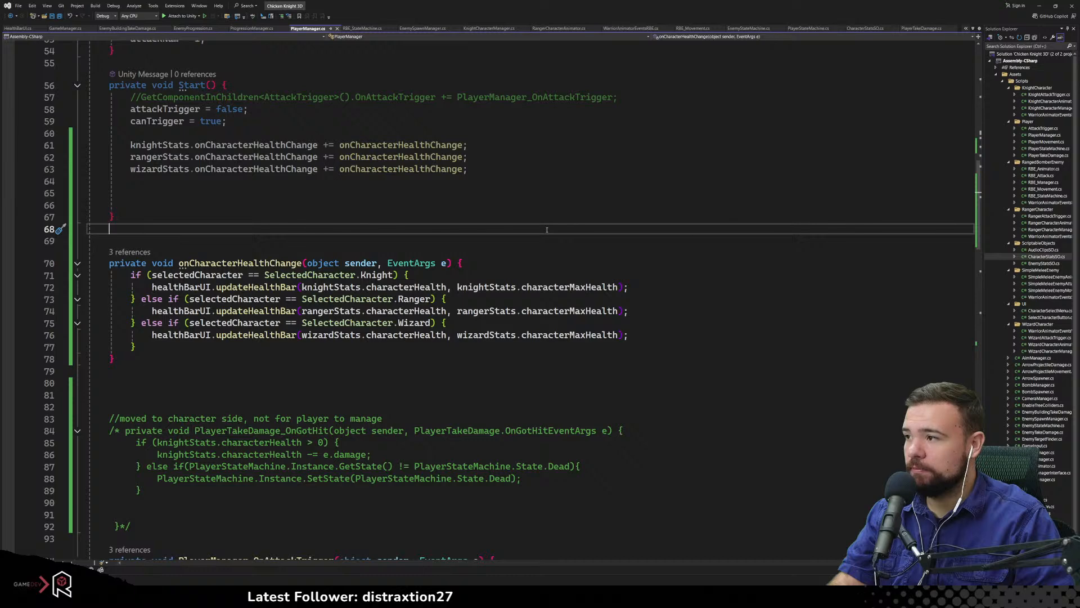
Switch to Unity, play the scene, and open the CharacterStatsSO.cs source line referenced by the second console error
left_click(1042, 7)
left_click(524, 24)
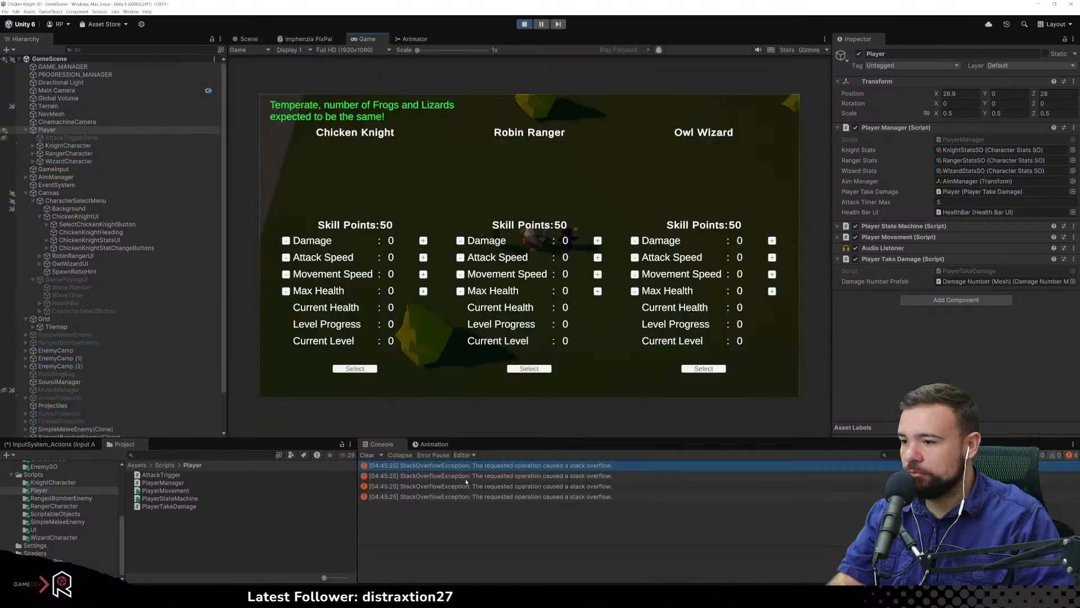
left_click(465, 479)
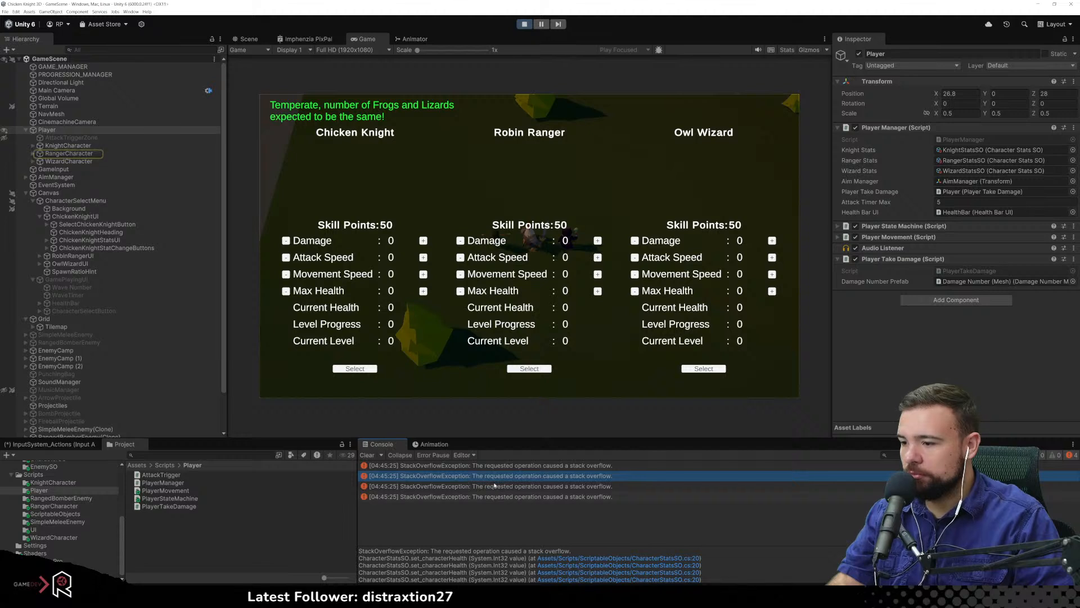
left_click(630, 559)
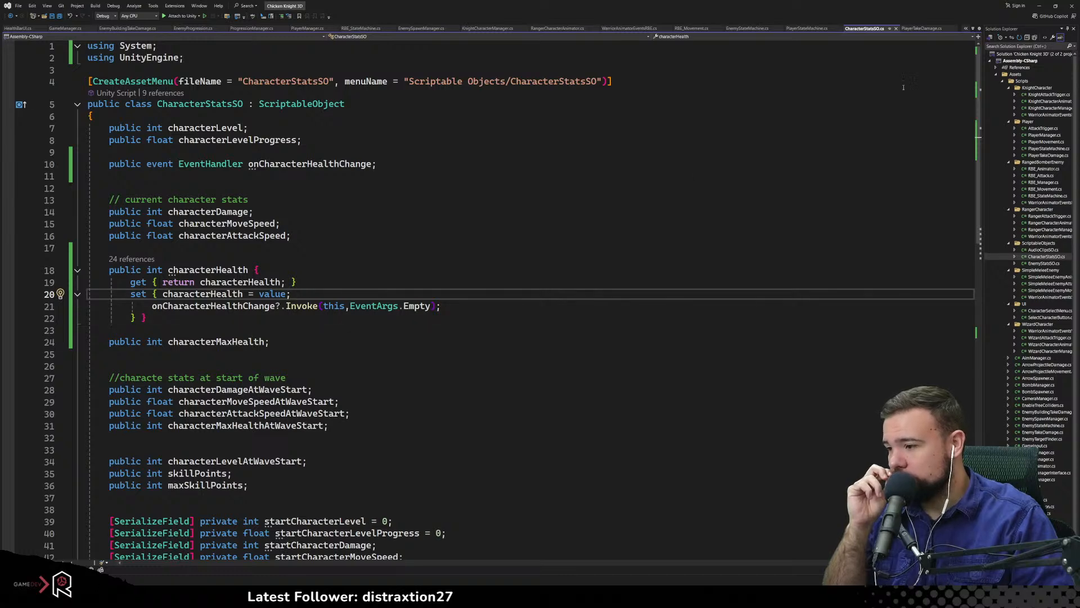
Return to Unity and read through the selected console error's full stack trace
left_click(1039, 5)
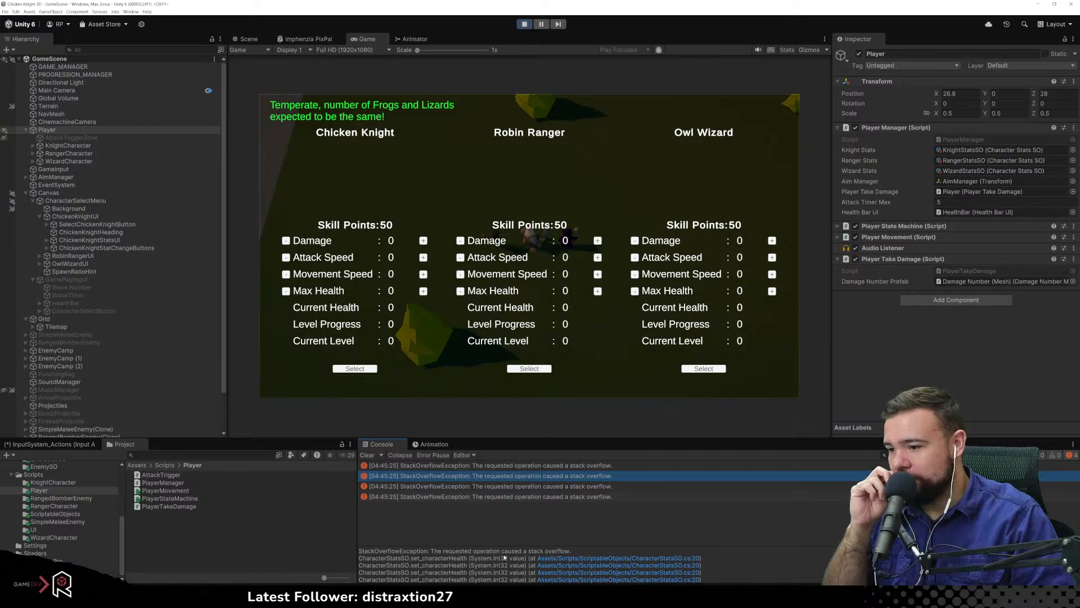
scroll(458, 564, "down", 1)
scroll(450, 564, "down", 5)
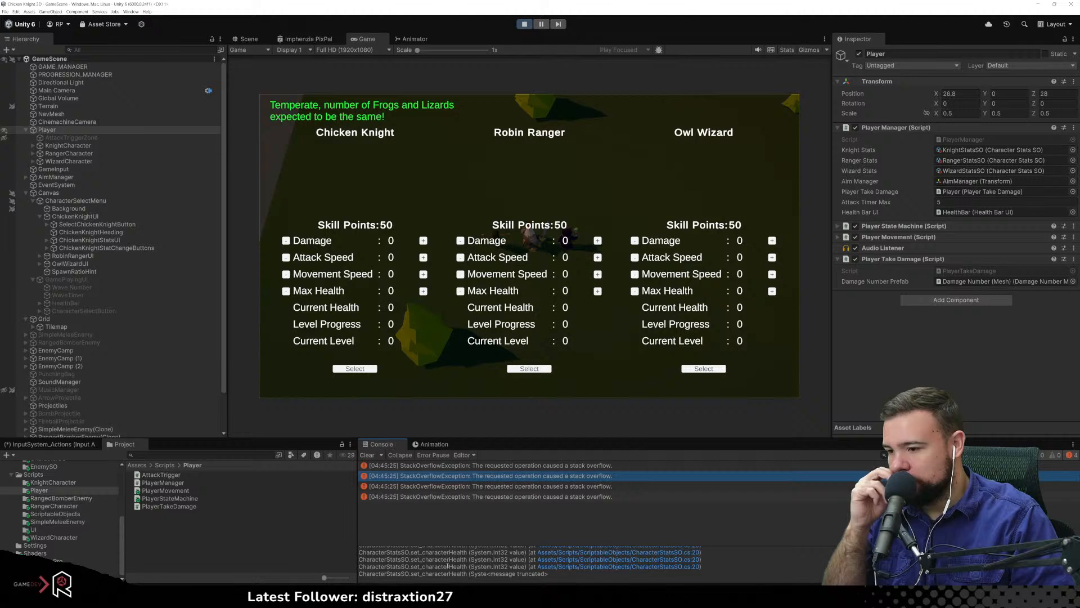
scroll(443, 565, "up", 5)
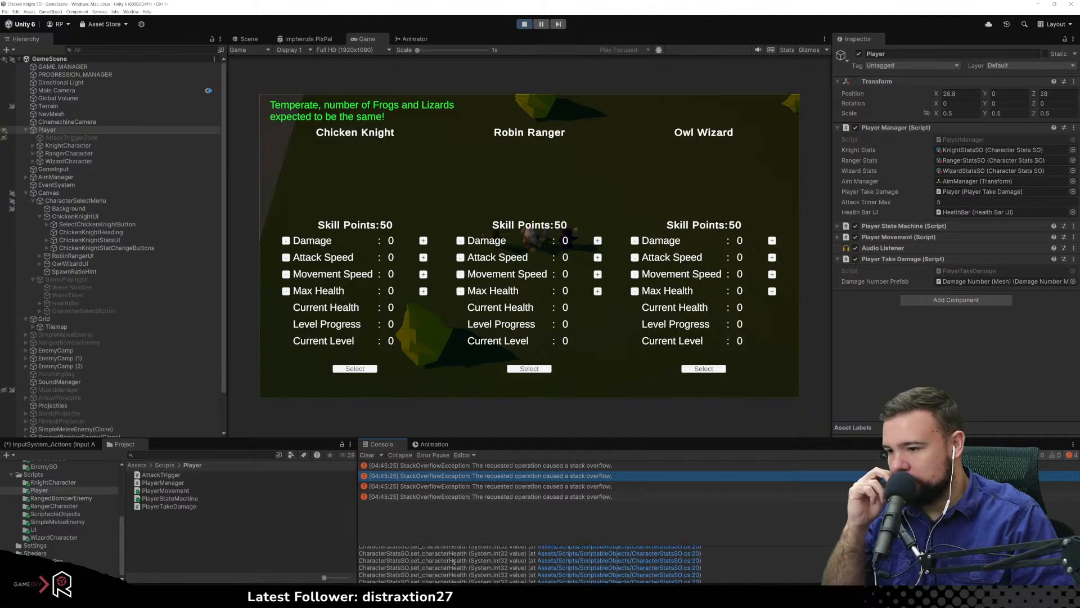
scroll(454, 561, "up", 2)
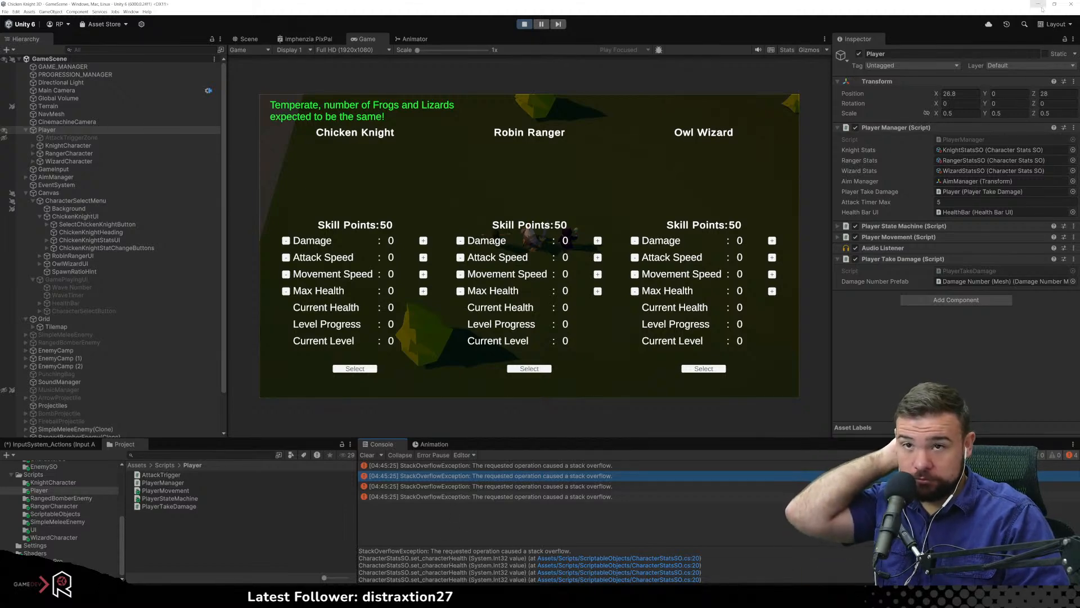
Return to Visual Studio and examine how characterHealth is assigned inside its own setter in CharacterStatsSO
left_click(1039, 4)
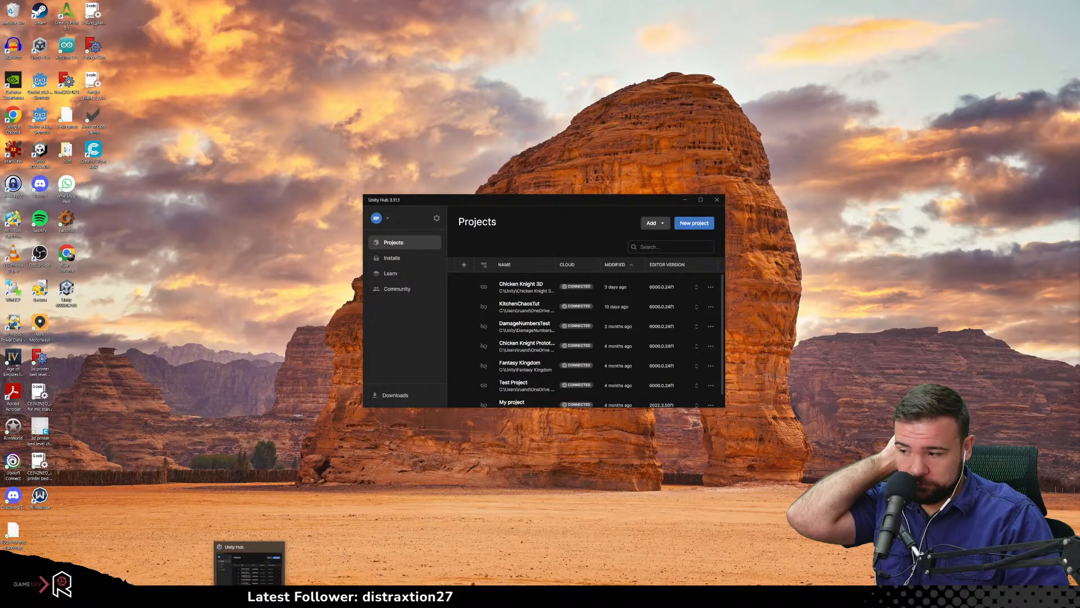
left_click(268, 597)
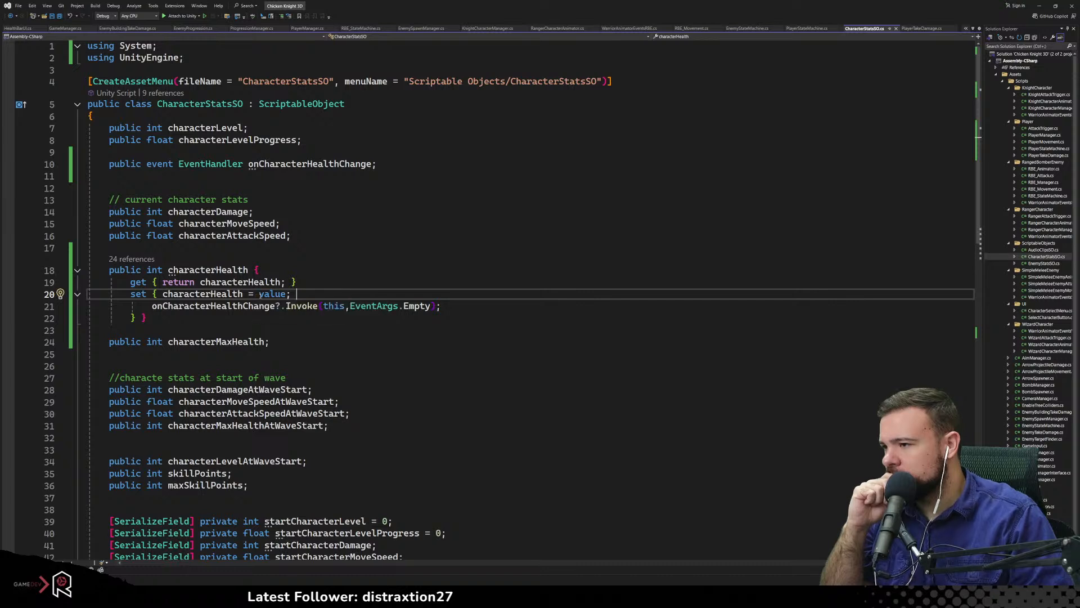
double_click(217, 294)
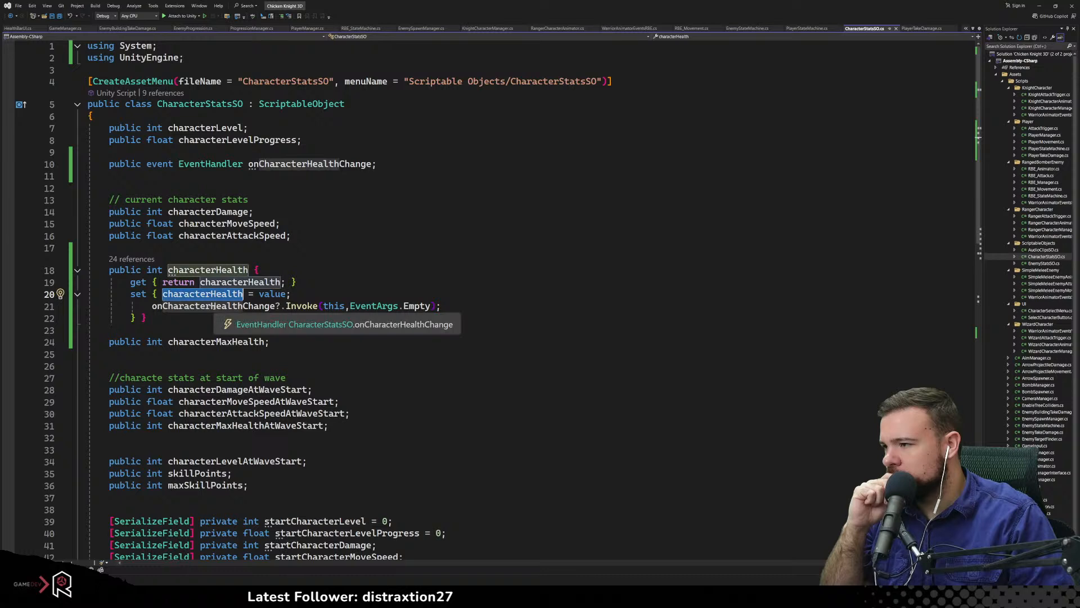
left_click(341, 363)
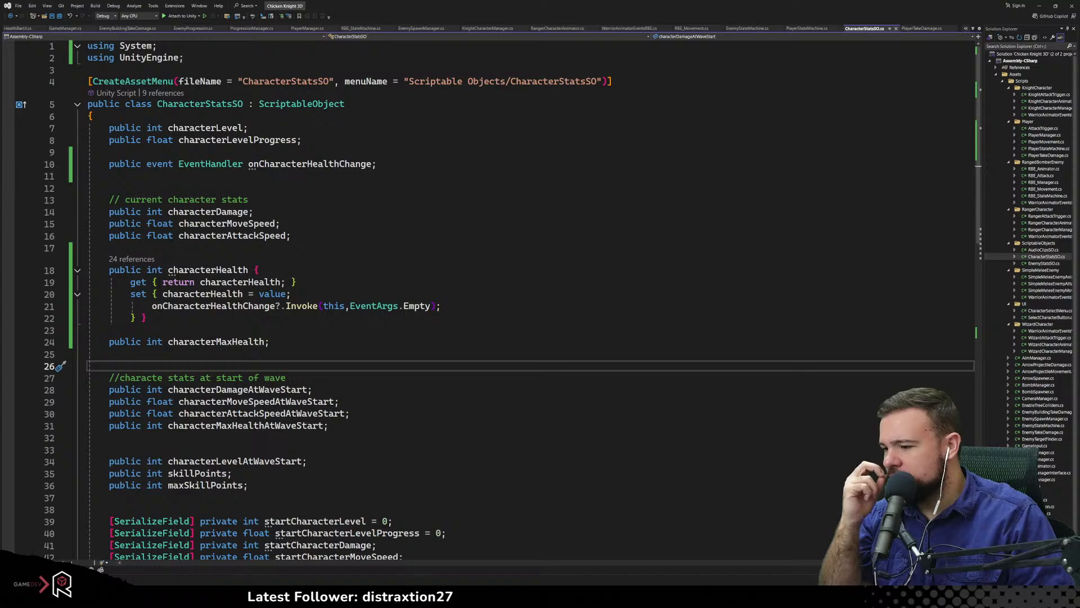
Switch to the browser and examine the get/set PlayerHealth example in the Unity Discussions thread on getters and setters
left_click(302, 596)
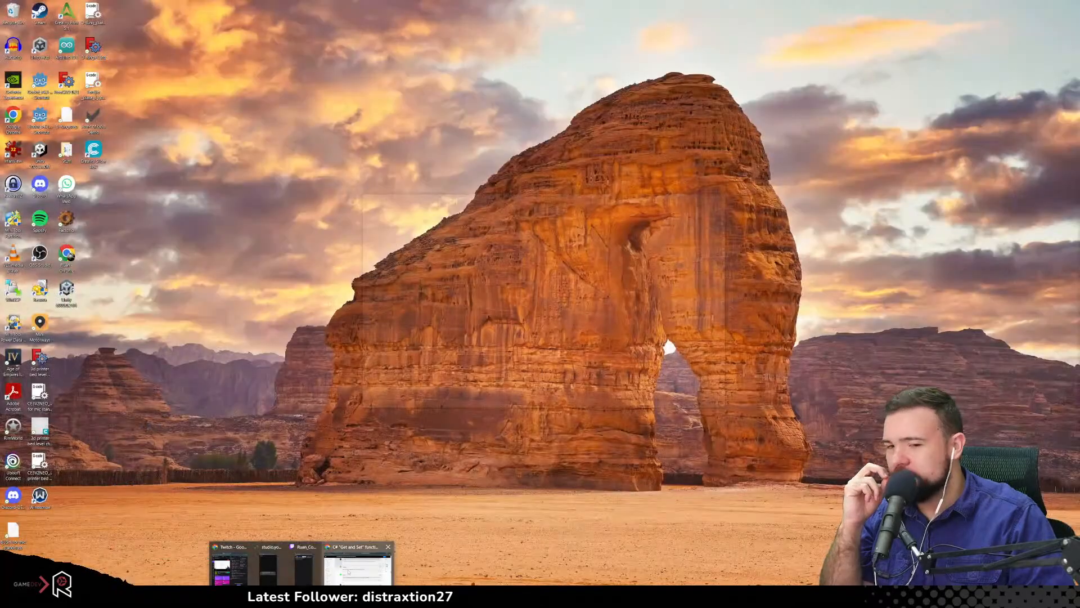
left_click(358, 569)
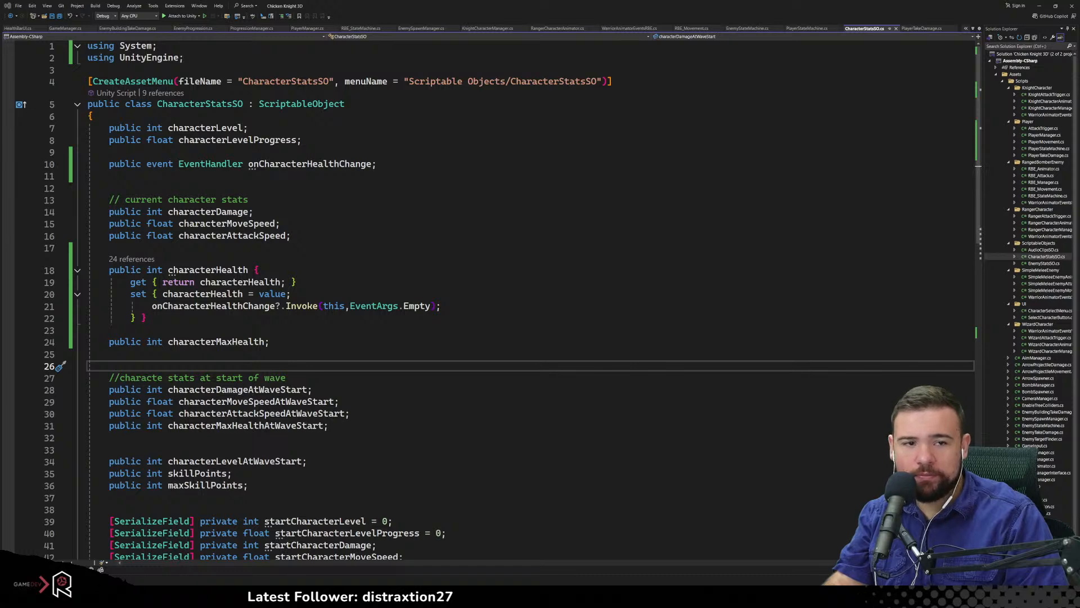
mouse_move(845, 8)
left_mouse_down()
mouse_move(854, 32)
mouse_move(844, 1)
left_mouse_up()
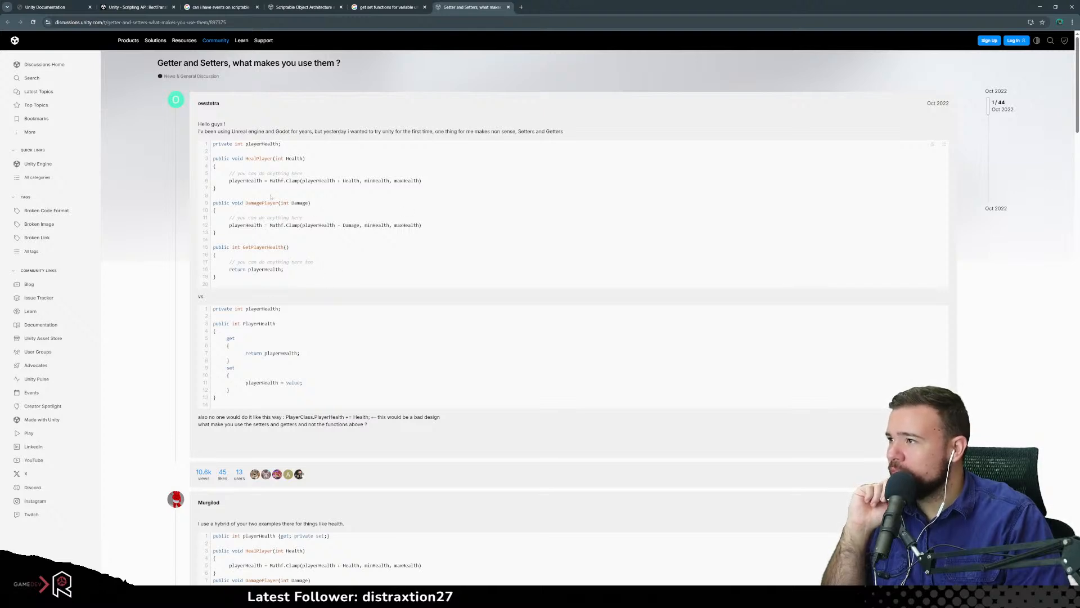
scroll(264, 176, "down", 2)
left_click_drag(251, 248, 301, 277)
left_click(227, 262)
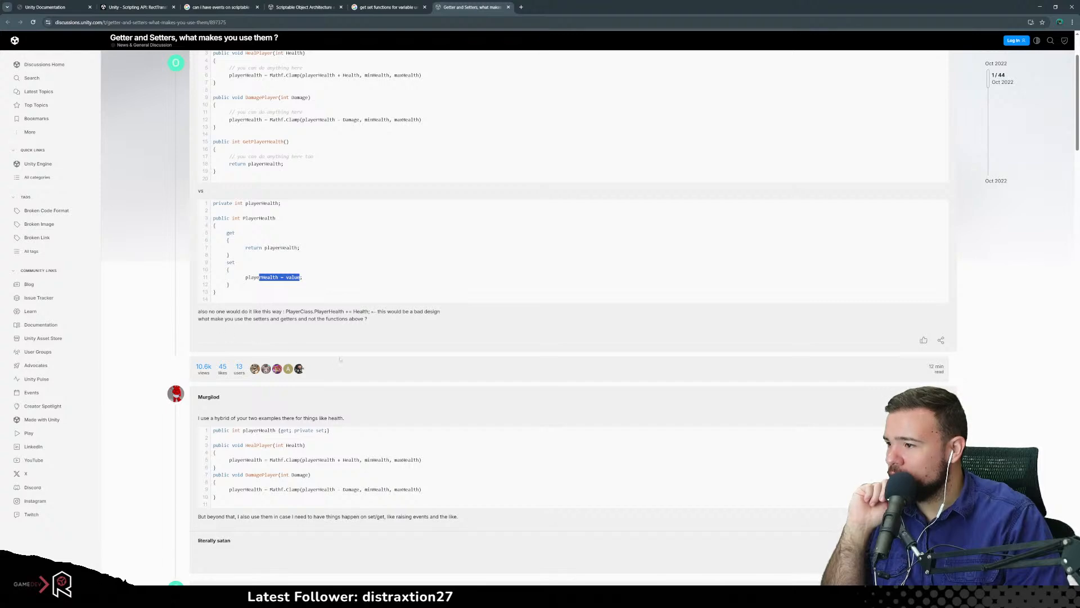
Read through the thread's replies for guidance on property backing fields and raising events in setters
scroll(332, 359, "down", 4)
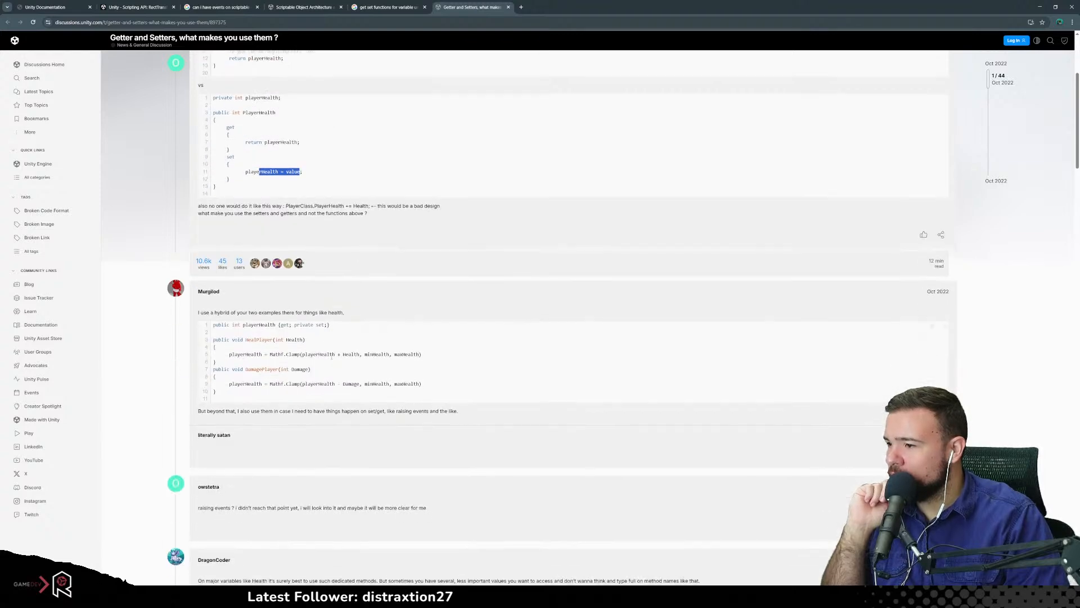
scroll(216, 406, "down", 2)
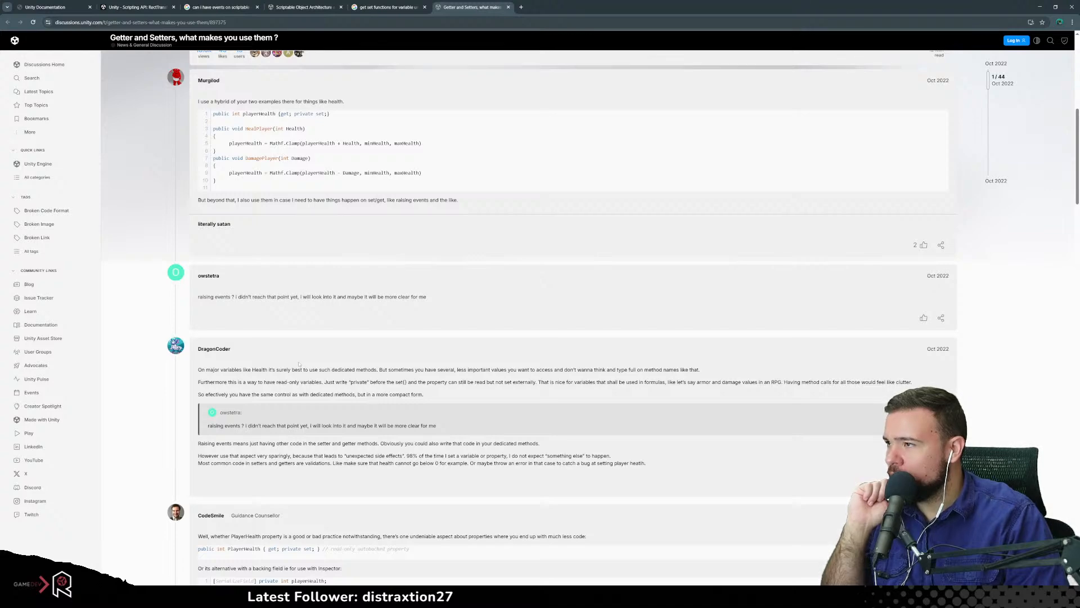
scroll(299, 363, "down", 2)
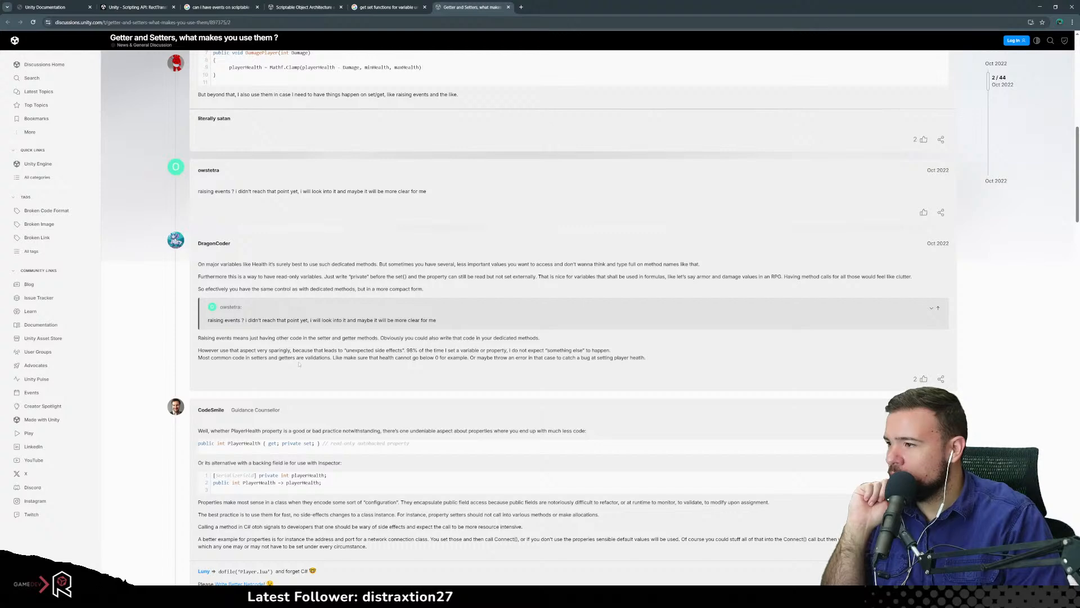
scroll(299, 364, "down", 2)
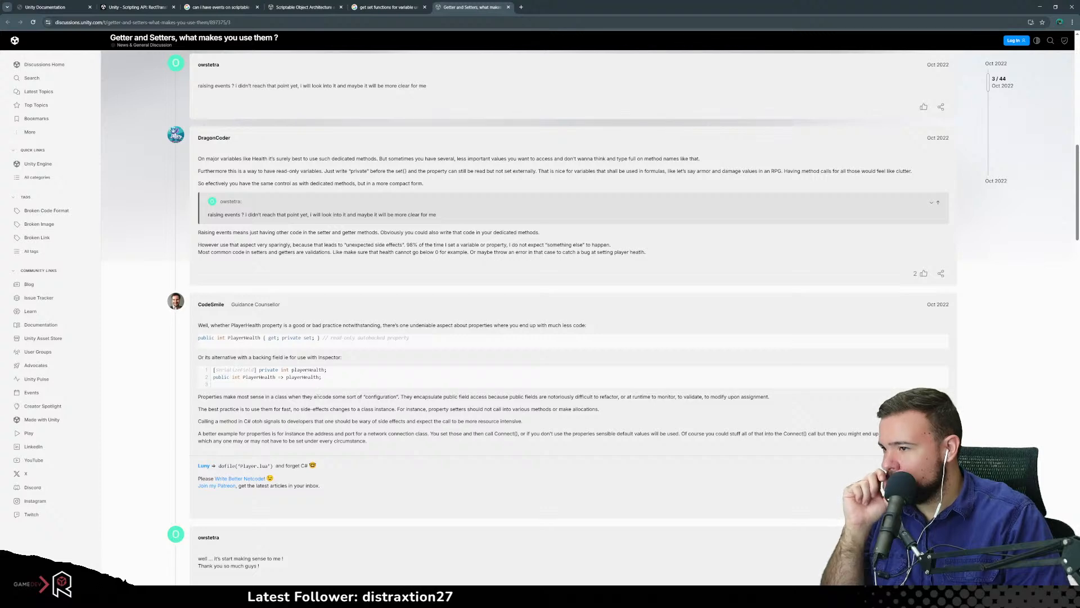
scroll(316, 398, "down", 15)
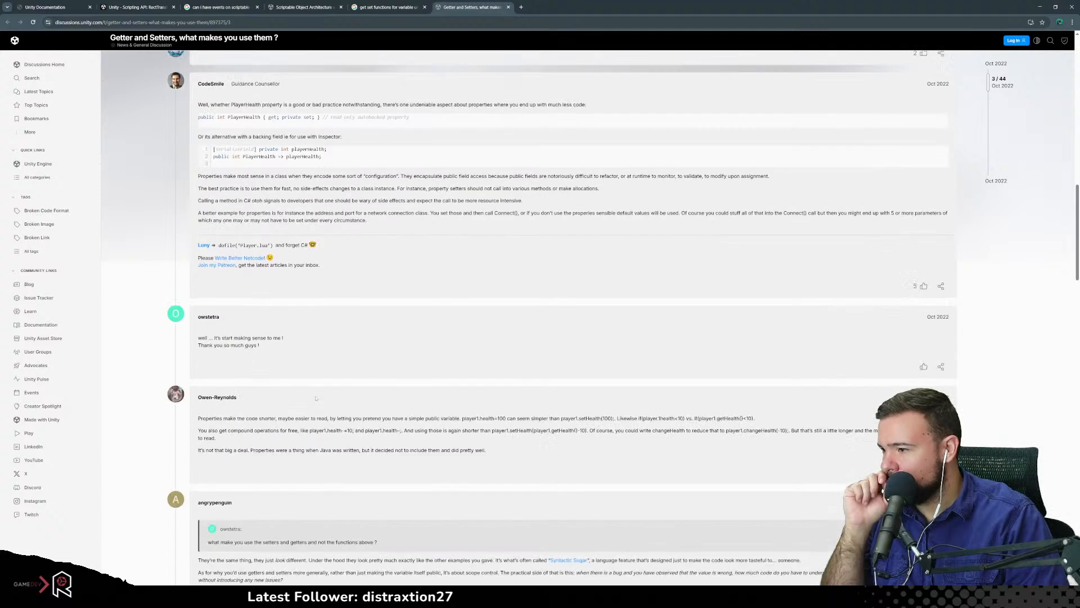
scroll(315, 398, "down", 20)
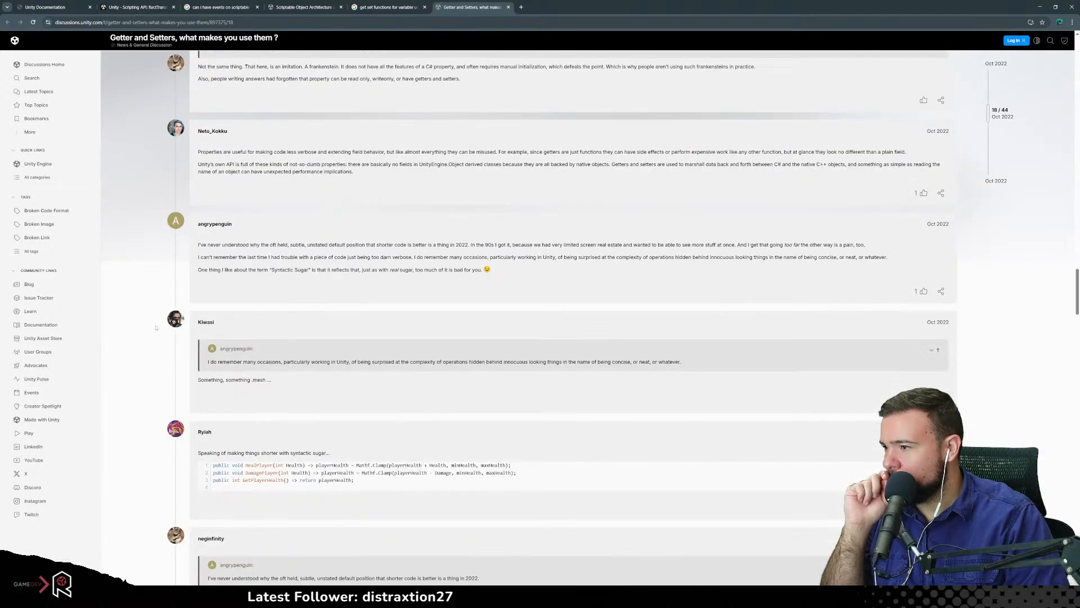
scroll(170, 326, "down", 20)
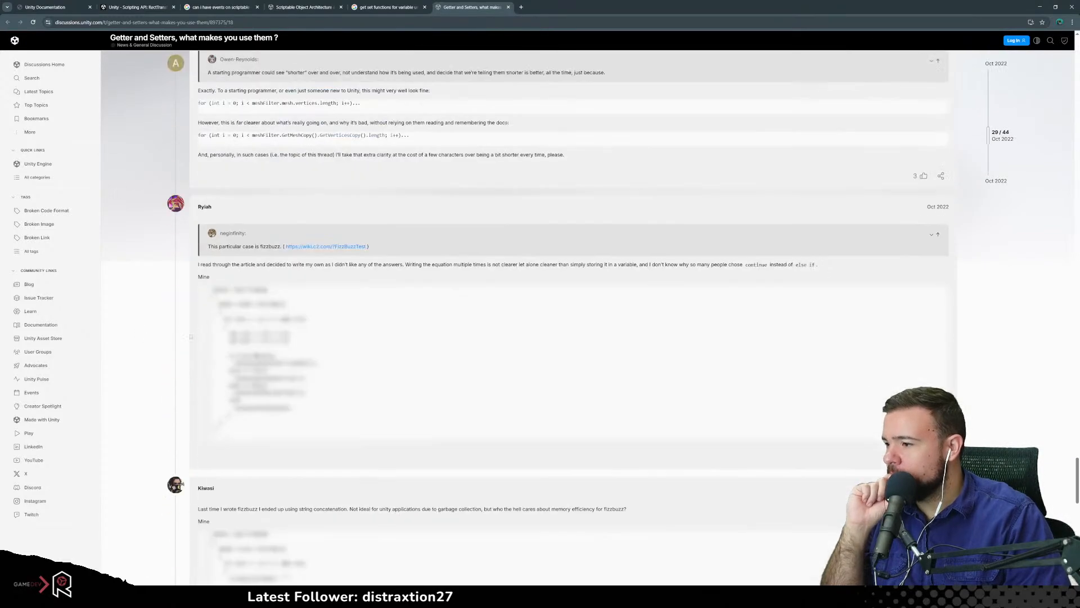
scroll(329, 241, "up", 20)
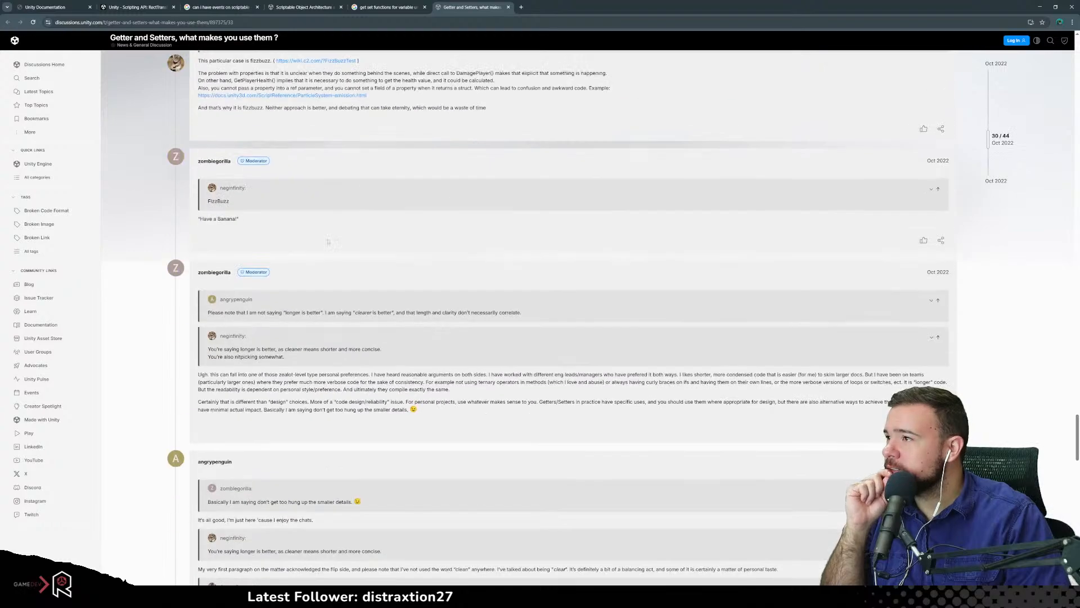
scroll(330, 241, "up", 10)
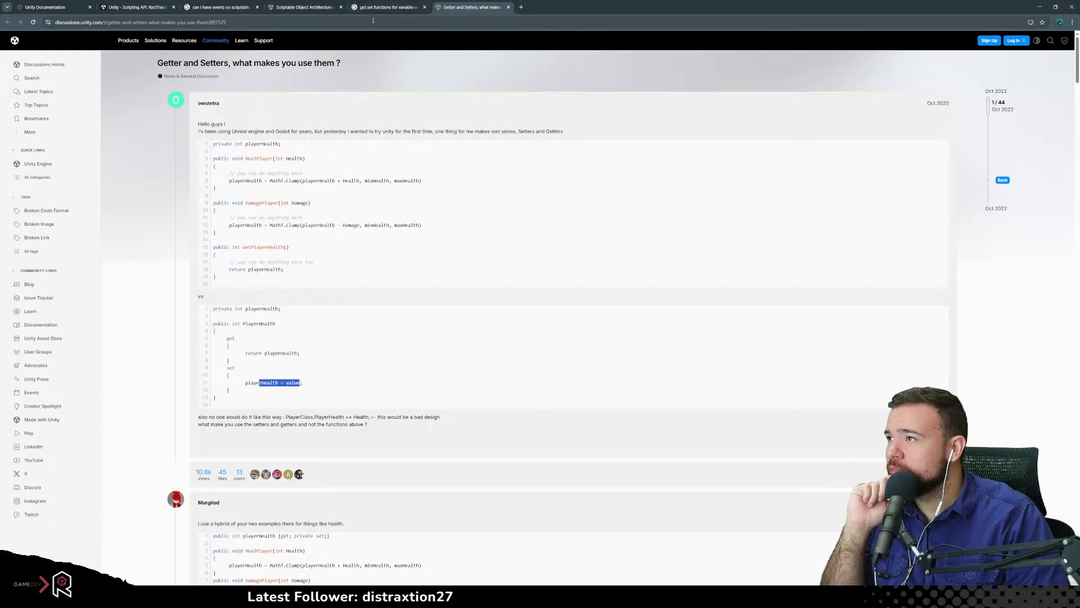
Search Google for "get set functions for variable c#", replacing the word unity in the earlier query
left_click(388, 6)
double_click(162, 48)
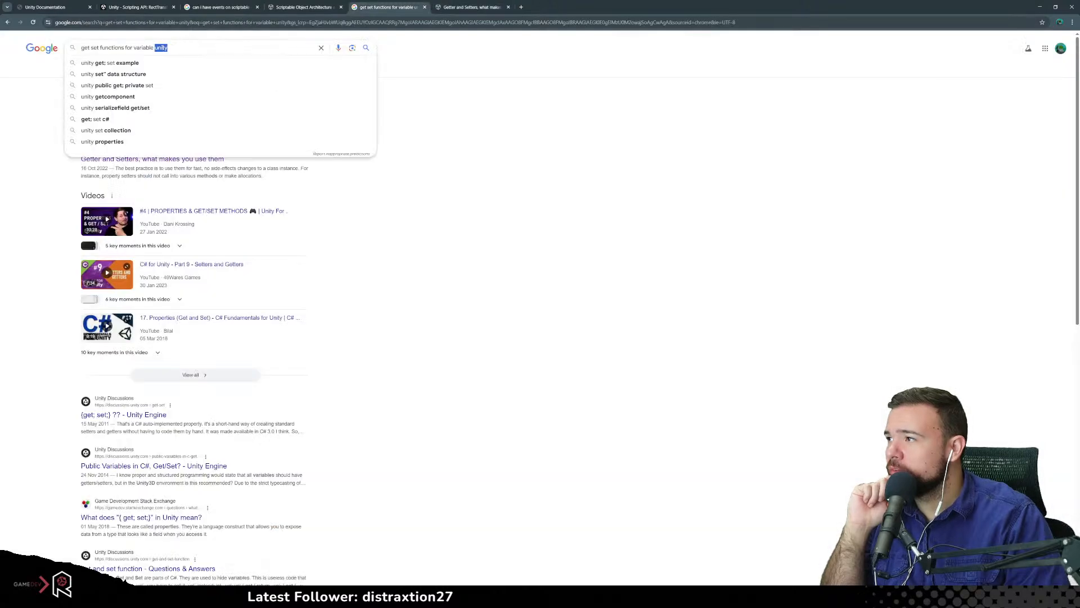
type("c#")
key("Return")
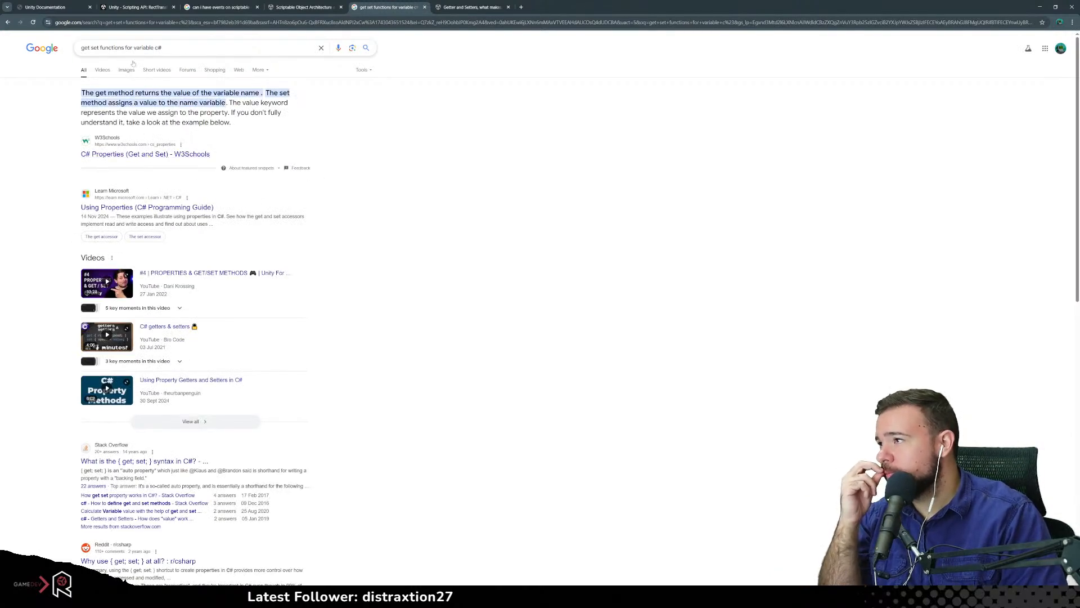
Open the W3Schools C# Properties (Get and Set) result and read how its get and set examples use a private field
middle_click(146, 154)
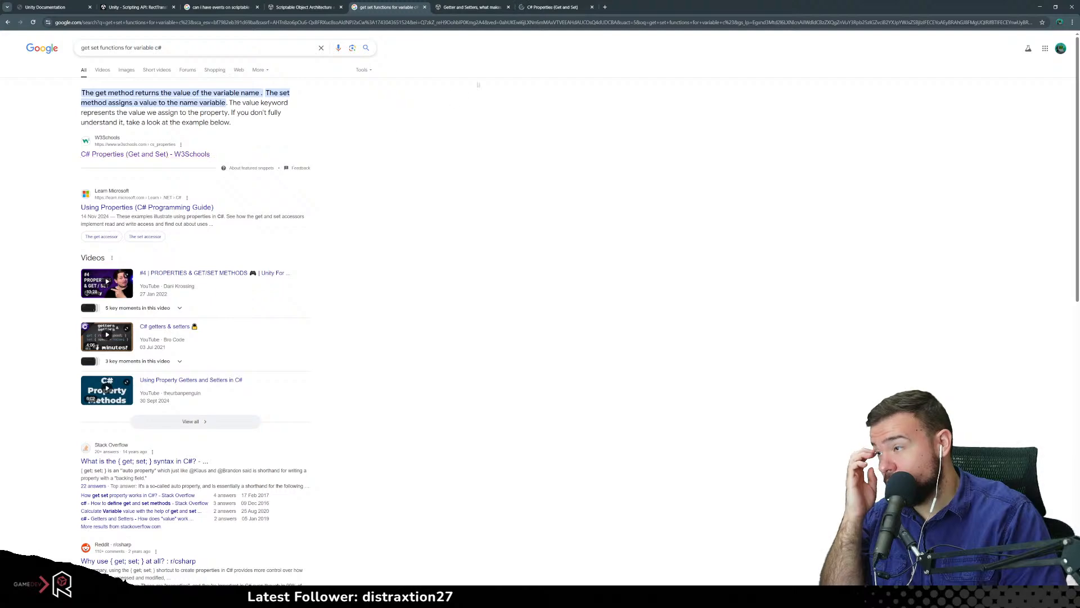
left_click(544, 7)
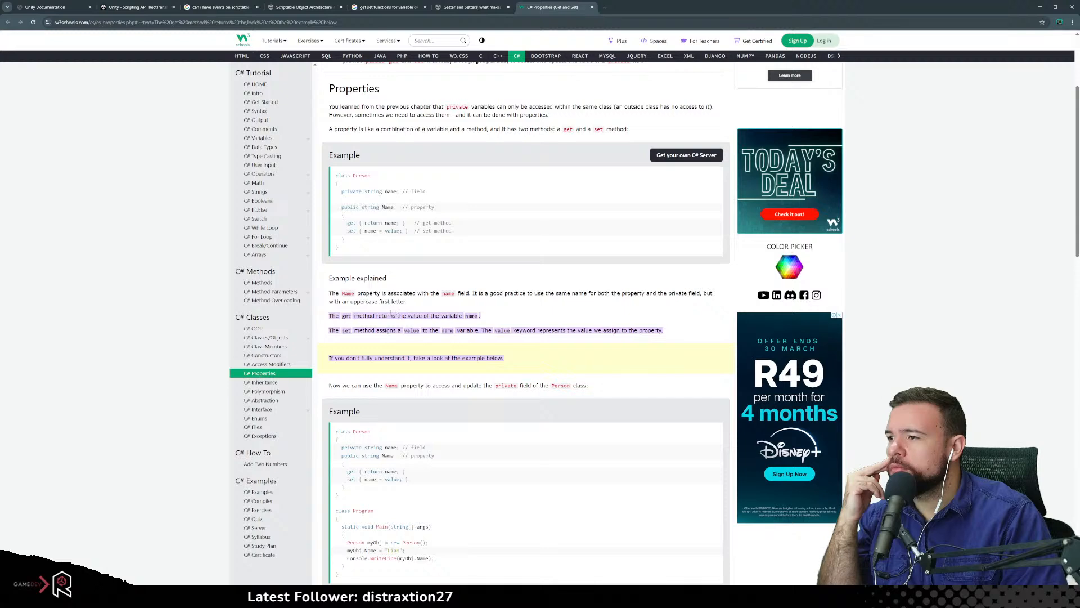
scroll(391, 313, "down", 2)
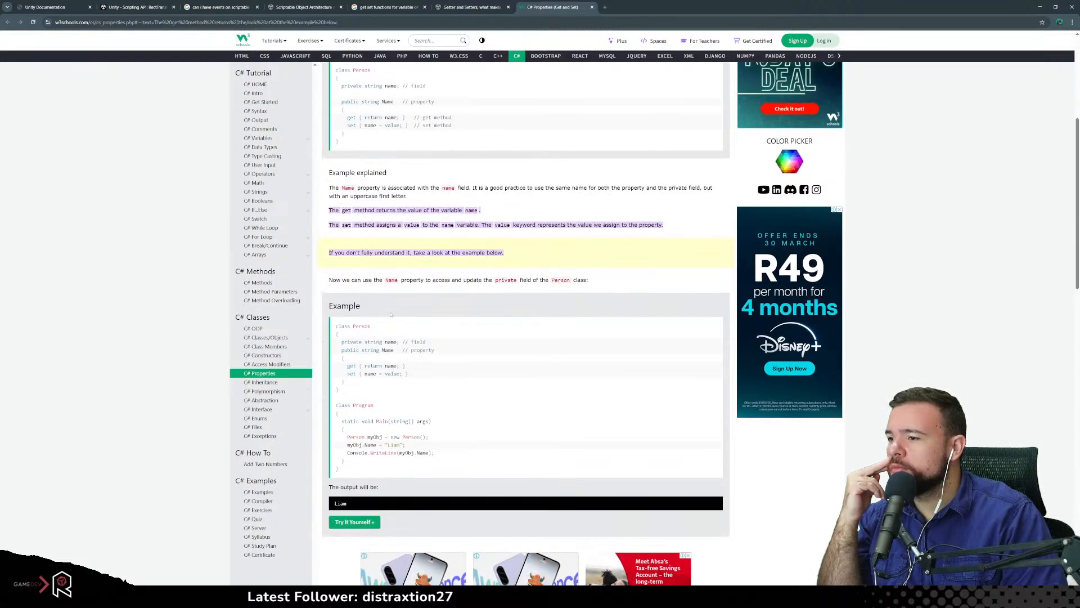
scroll(391, 316, "down", 2)
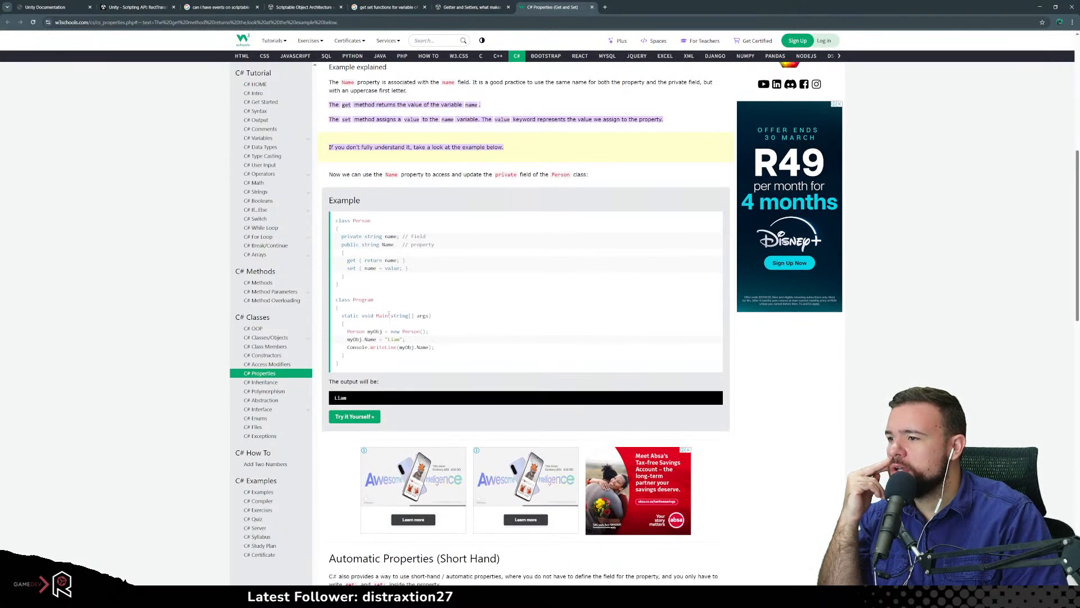
scroll(390, 315, "down", 6)
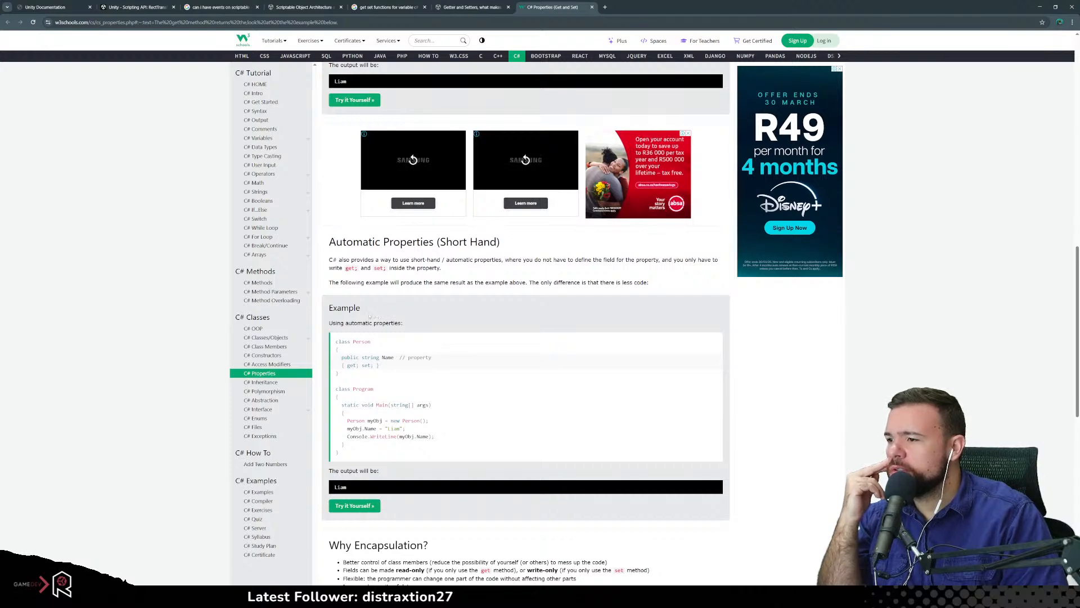
scroll(366, 318, "down", 5)
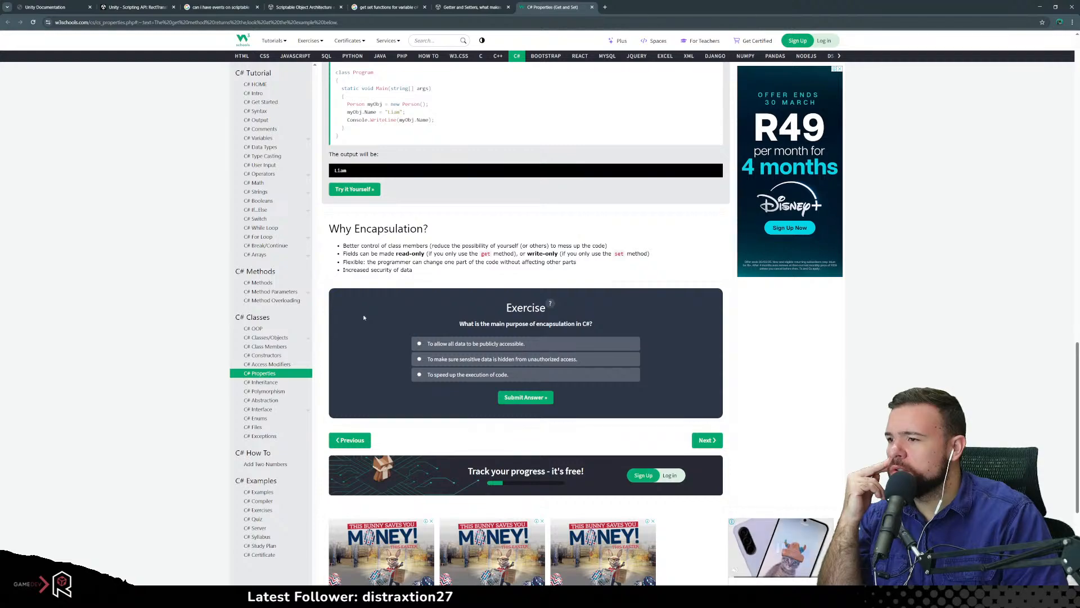
scroll(363, 318, "down", 4)
scroll(364, 318, "up", 5)
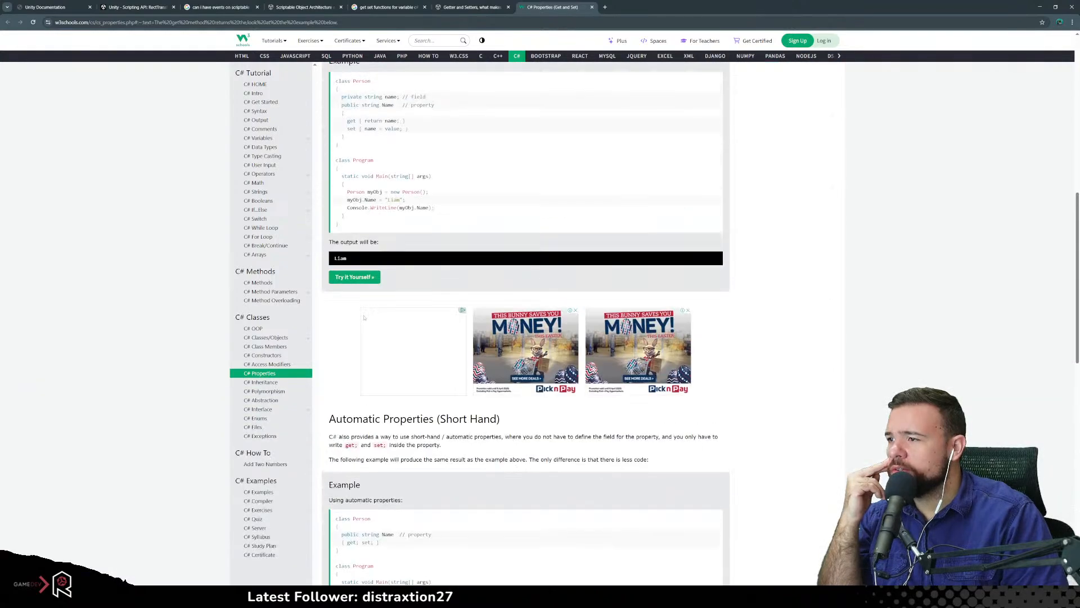
scroll(363, 317, "up", 7)
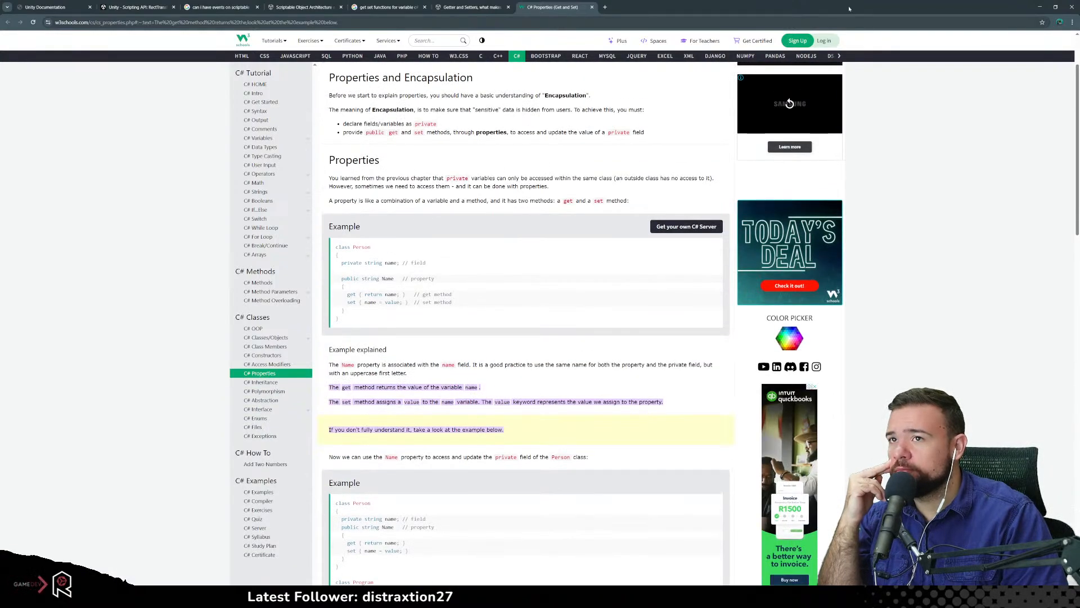
Return to Visual Studio and insert three blank lines above the characterHealth property in CharacterStatsSO
left_click_drag(847, 14, 1079, 242)
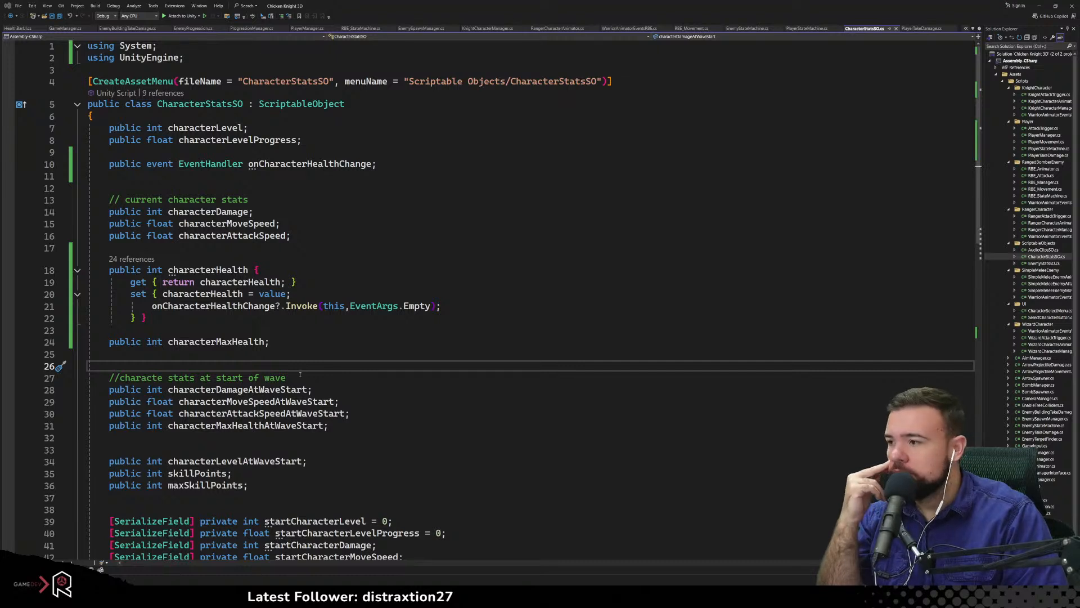
left_click(271, 336)
key("Tab")
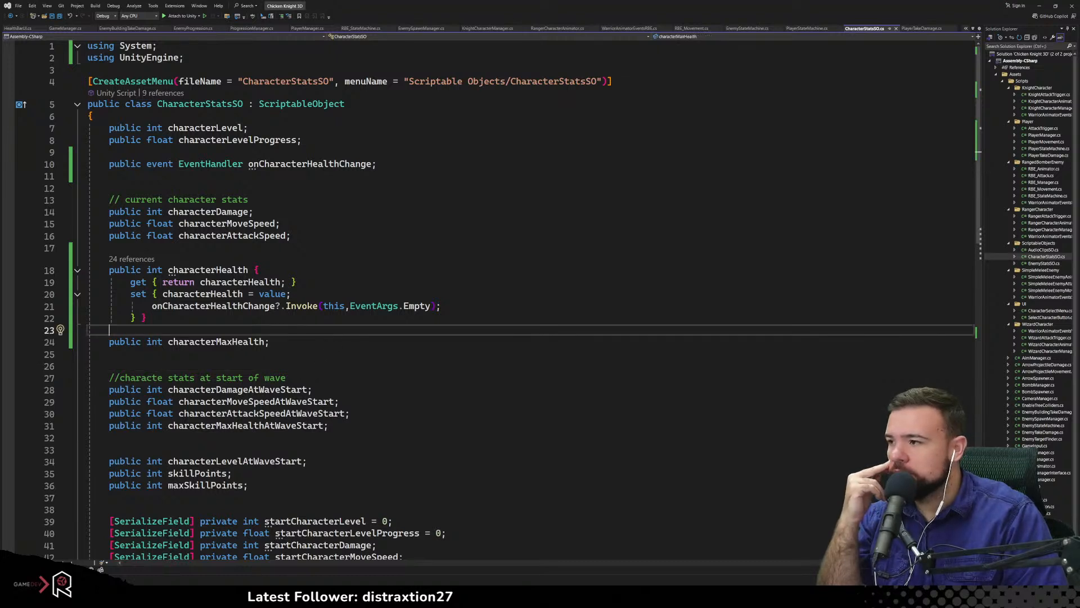
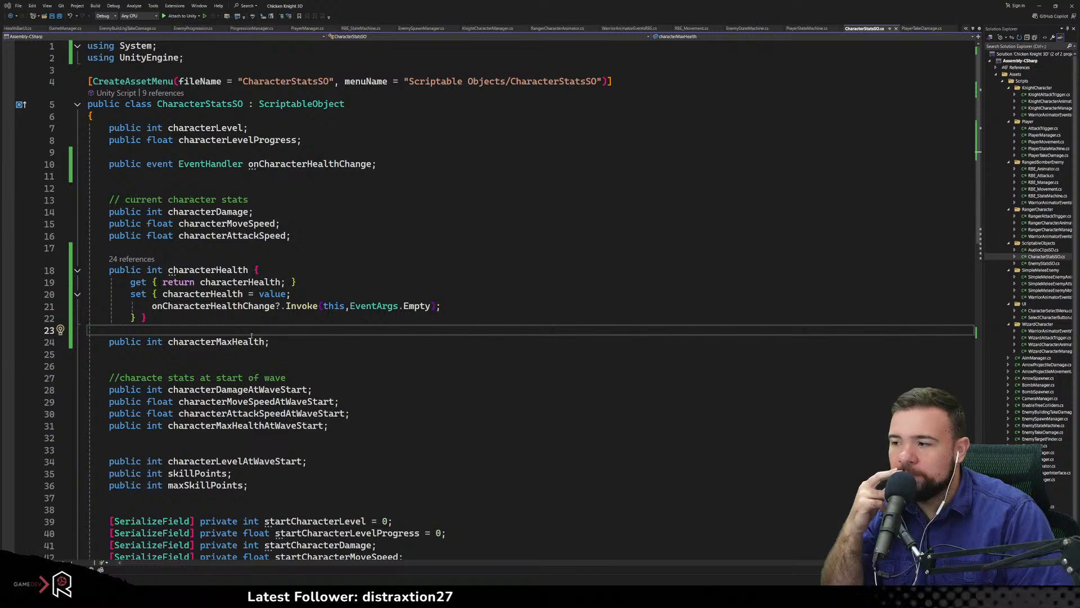
left_click(194, 248)
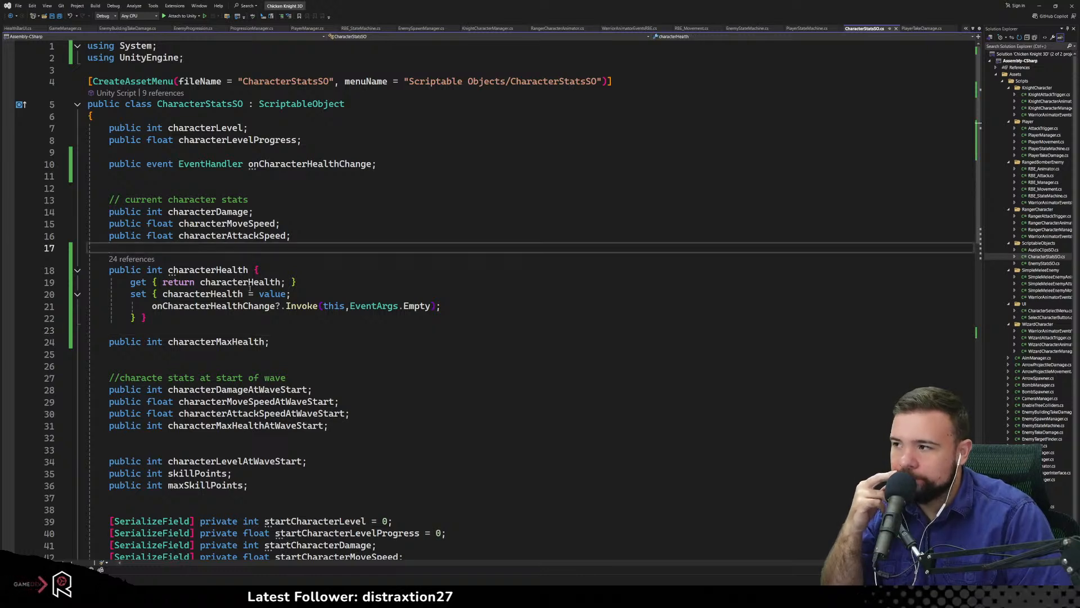
key("Return")
key("Return")
key("Return")
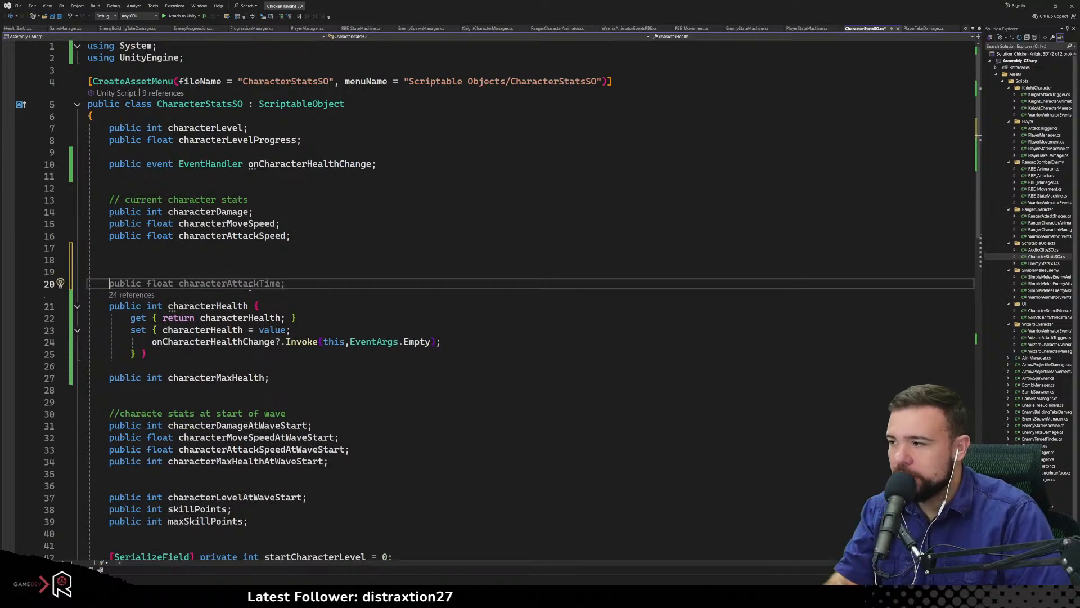
key("Escape")
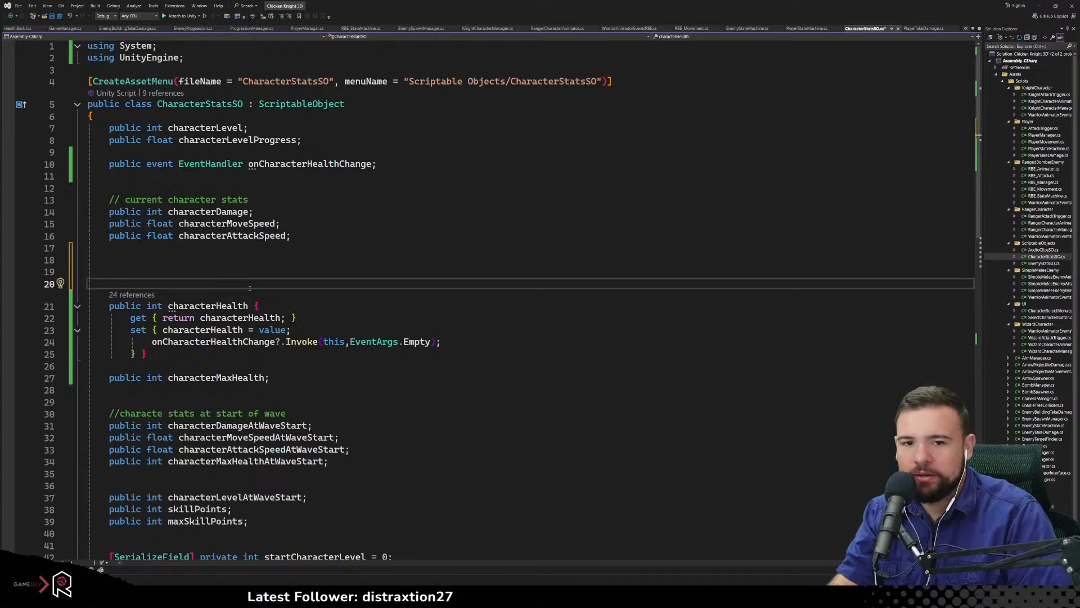
Add four blank lines between the characterHealth property and the characterMaxHealth declaration
key("Down")
key("Down")
key("Down")
key("Down")
key("Down")
key("Down")
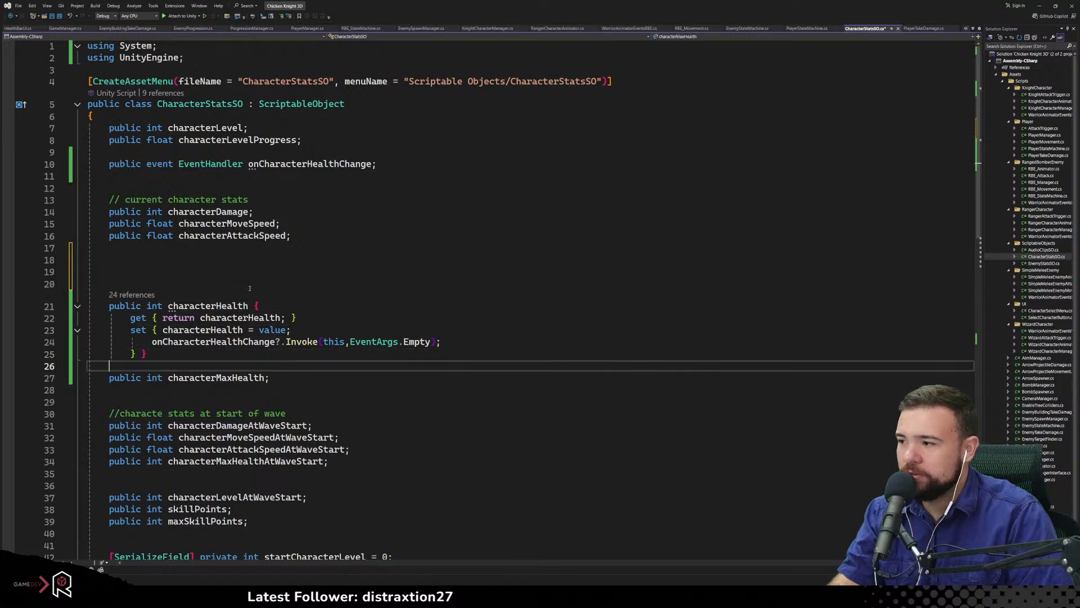
key("Return")
key("Return")
key("Return")
key("Return")
key("Up")
key("Up")
key("Up")
key("Up")
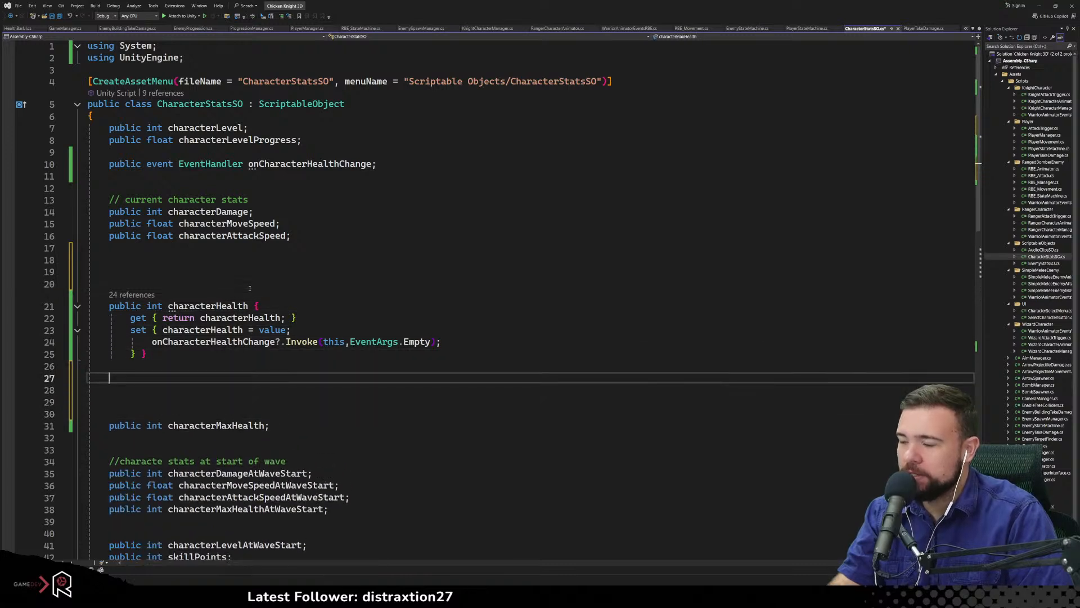
Declare a public int backing field named m_characterHealth in the blank space above the characterHealth property
key("Up")
key("Up")
key("Up")
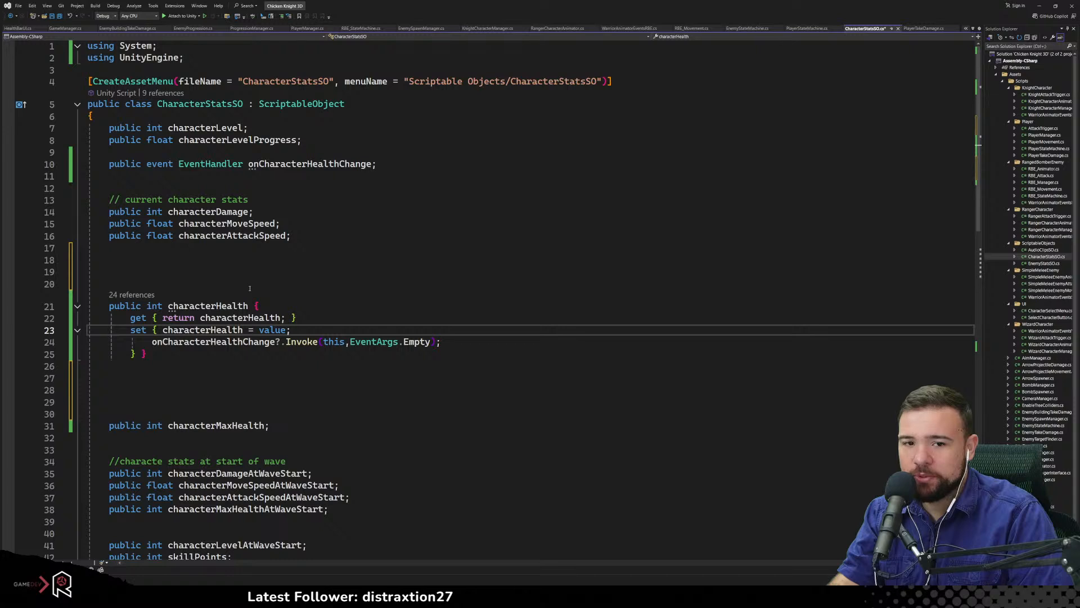
key("Up")
key("Up")
key("Up")
key("Up")
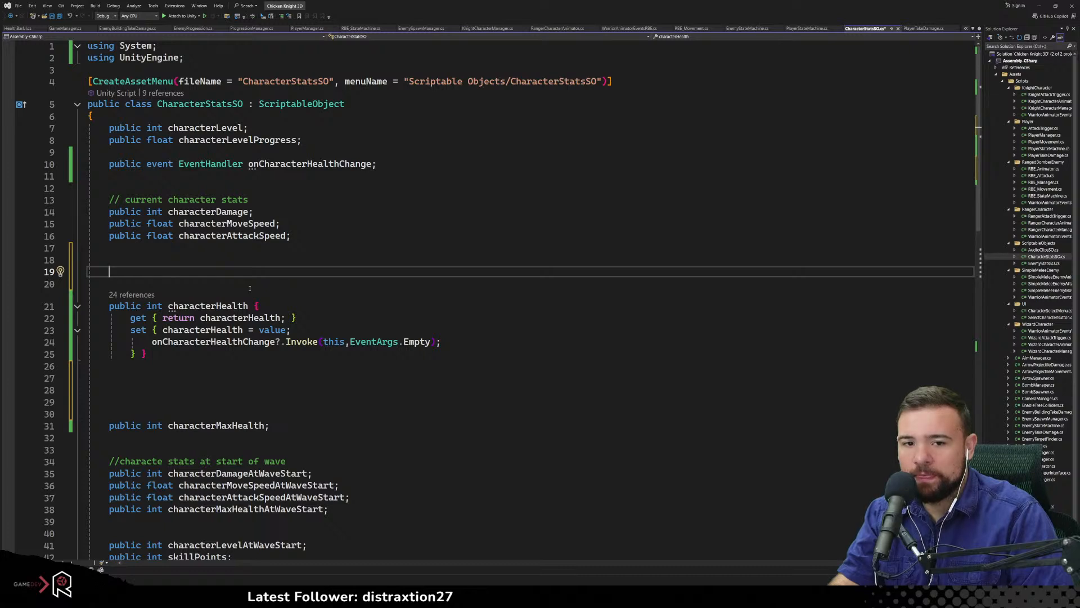
type("pu")
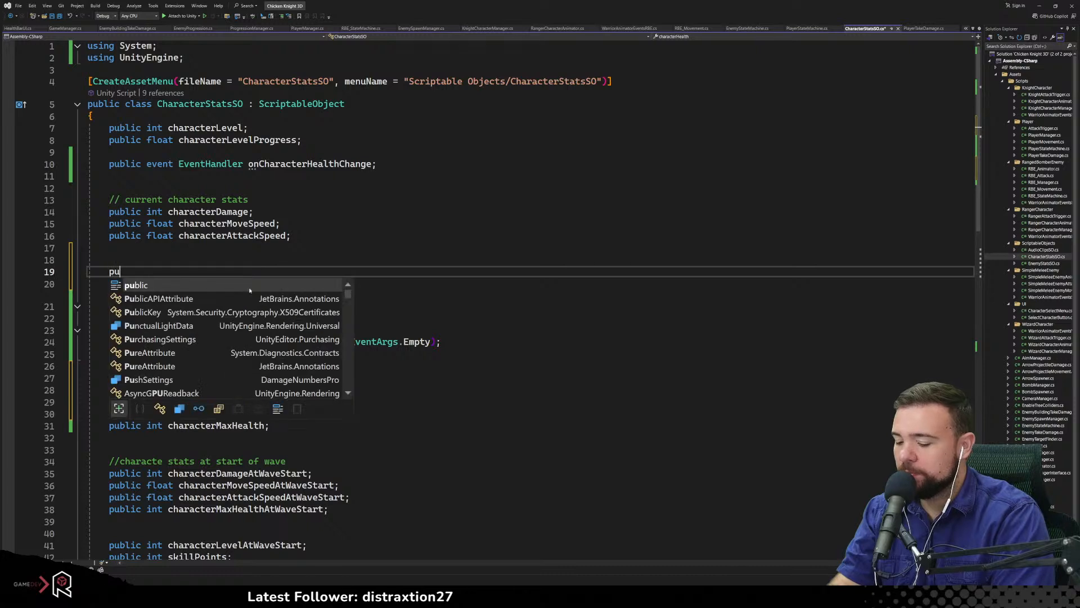
type("blic indexer")
key("BackSpace")
key("BackSpace")
key("BackSpace")
key("BackSpace")
key("BackSpace")
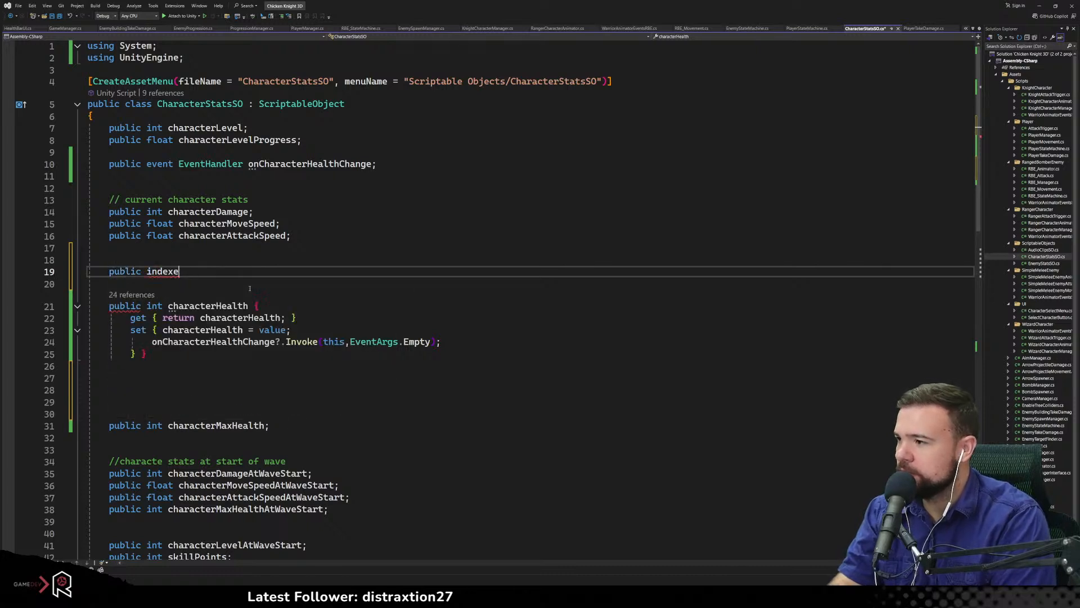
type("t")
key("BackSpace")
key("BackSpace")
type("t stre")
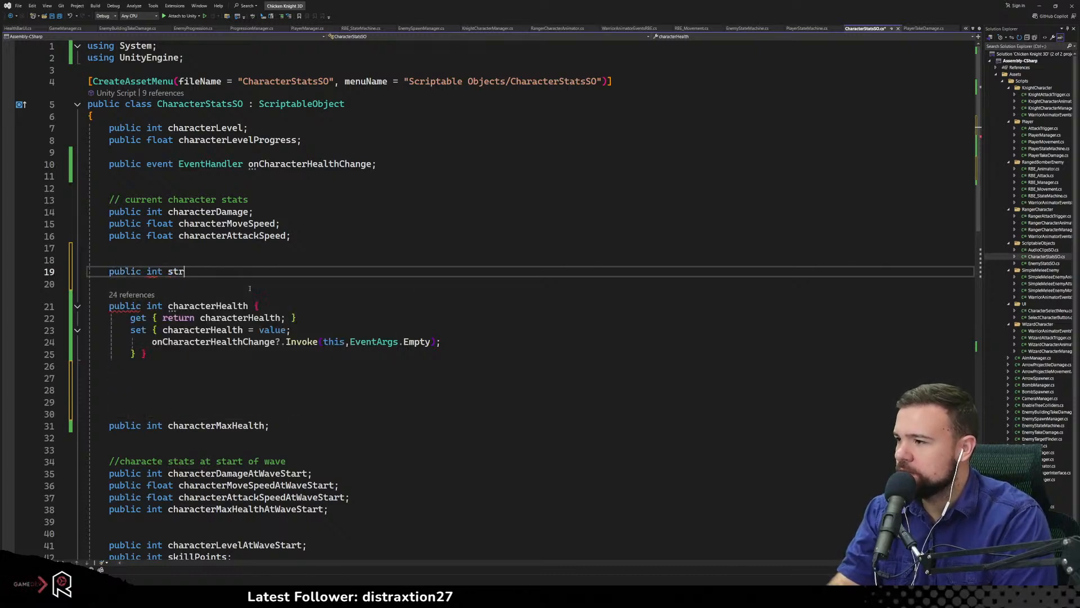
key("BackSpace")
key("BackSpace")
key("BackSpace")
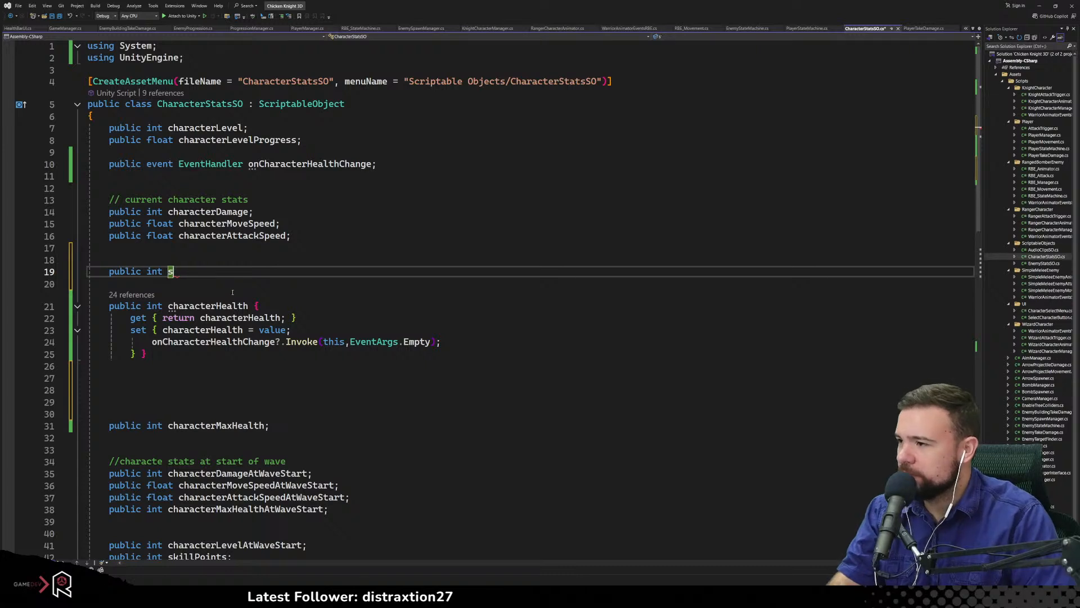
left_click(212, 306)
double_click(175, 273)
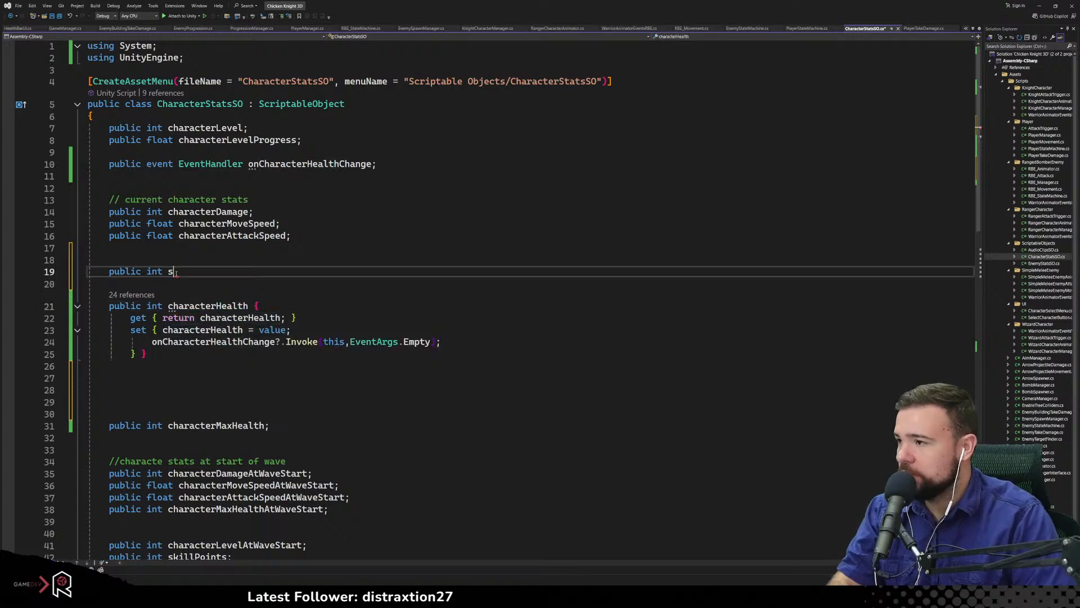
type("characterHealth")
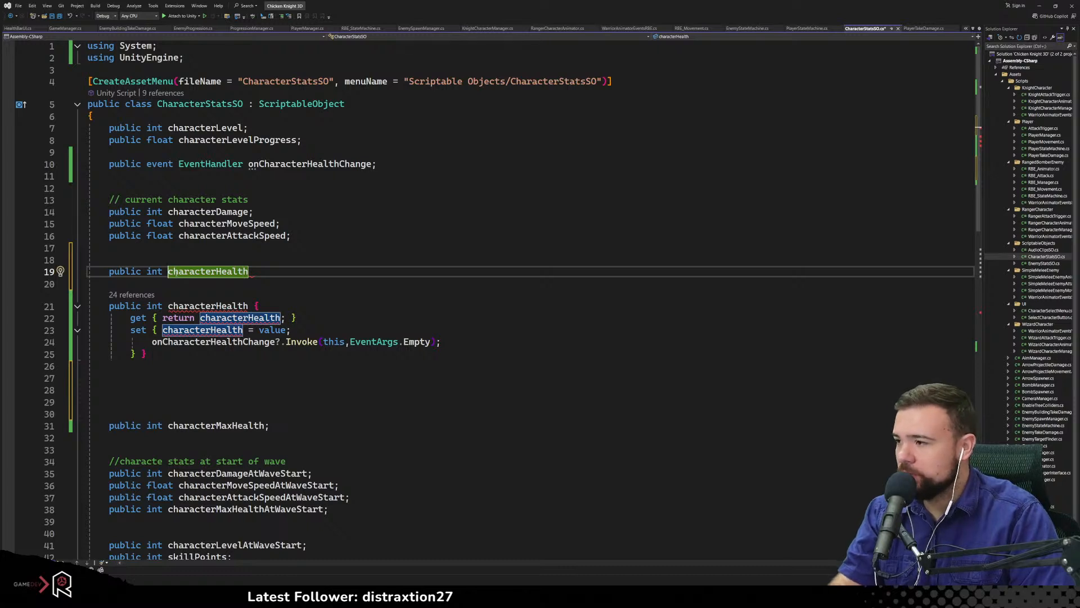
type("m_")
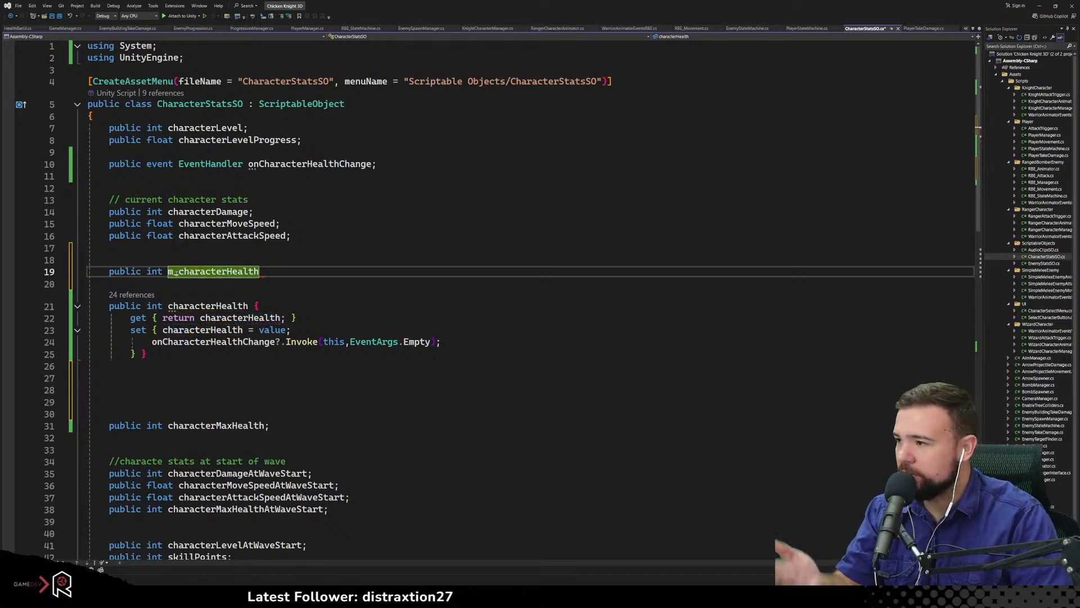
Complete the m_characterHealth field declaration in CharacterStatsSO with a semicolon
left_click(310, 269)
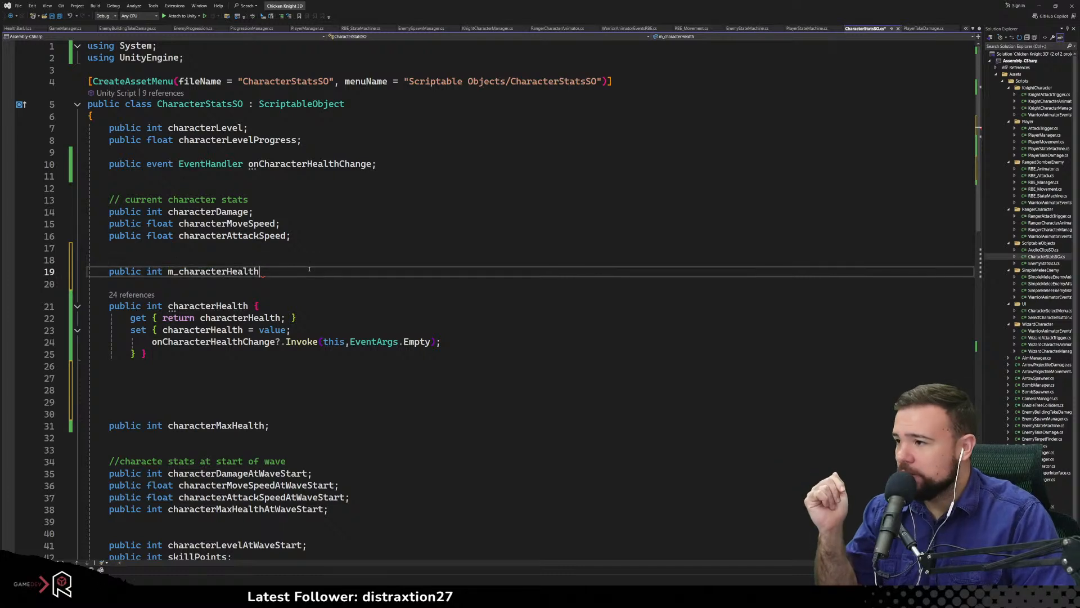
type(";")
key("Down")
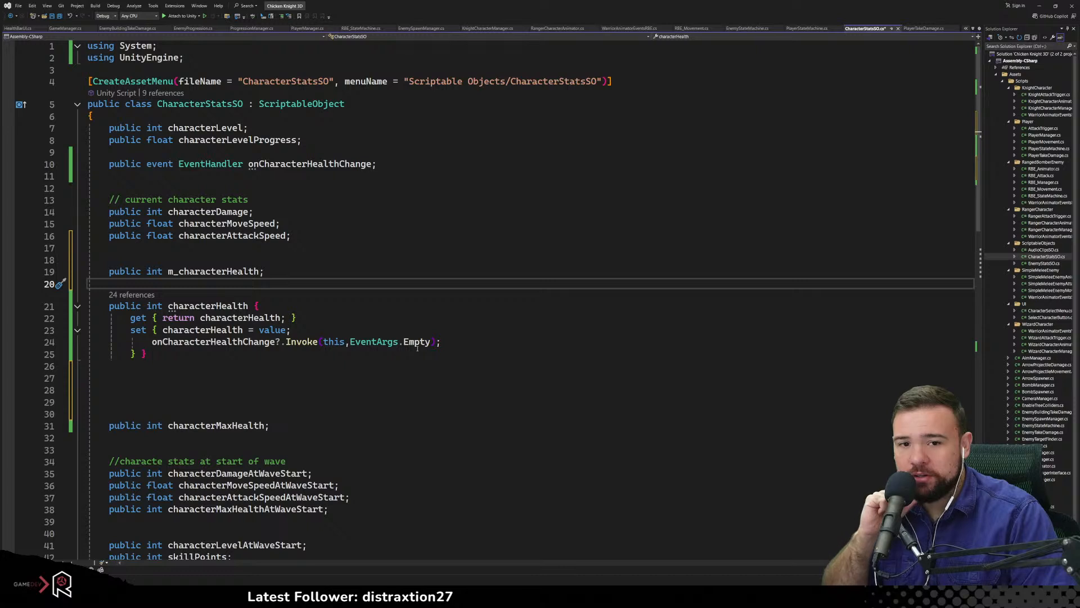
Make the characterHealth property's getter return m_characterHealth
double_click(230, 271)
key("ctrl+c")
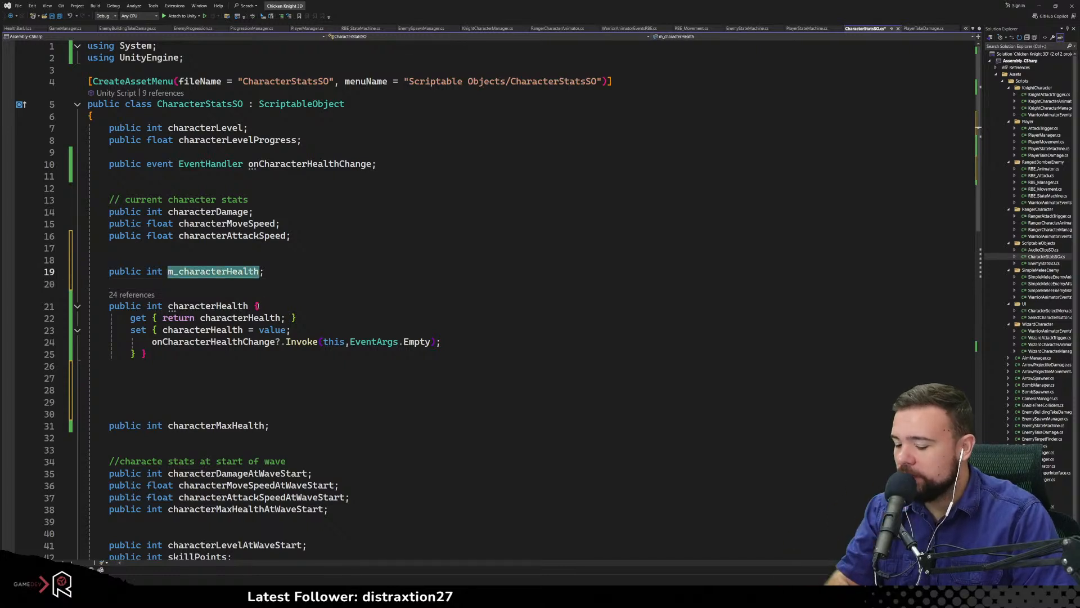
double_click(246, 318)
key("ctrl+v")
left_click(299, 306)
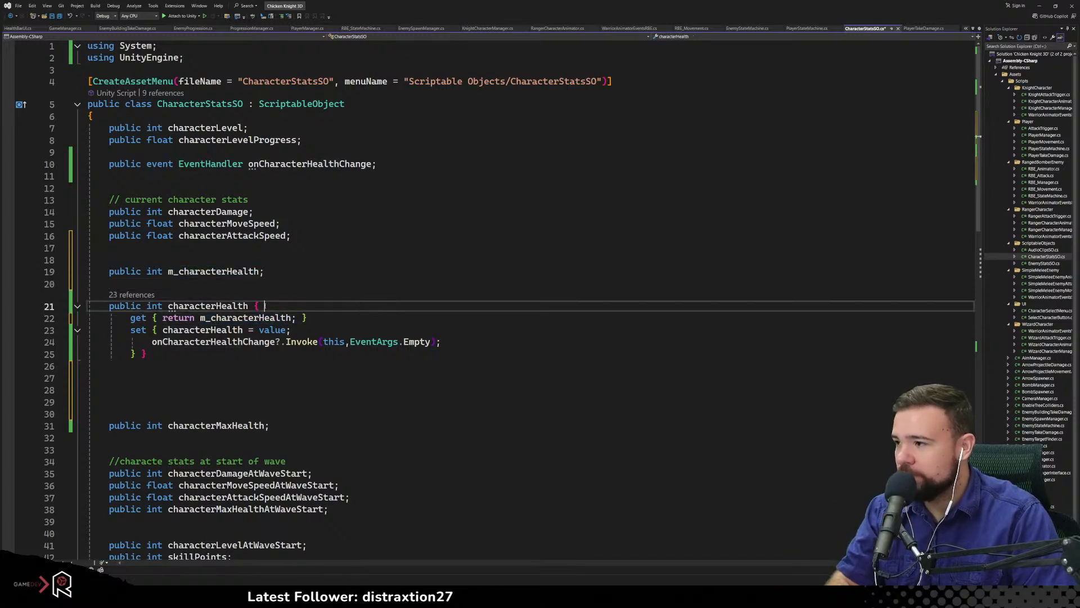
Make the characterHealth setter assign value to m_characterHealth, with the assignment placed on its own line
double_click(218, 271)
double_click(202, 330)
key("Return")
key("ctrl+v")
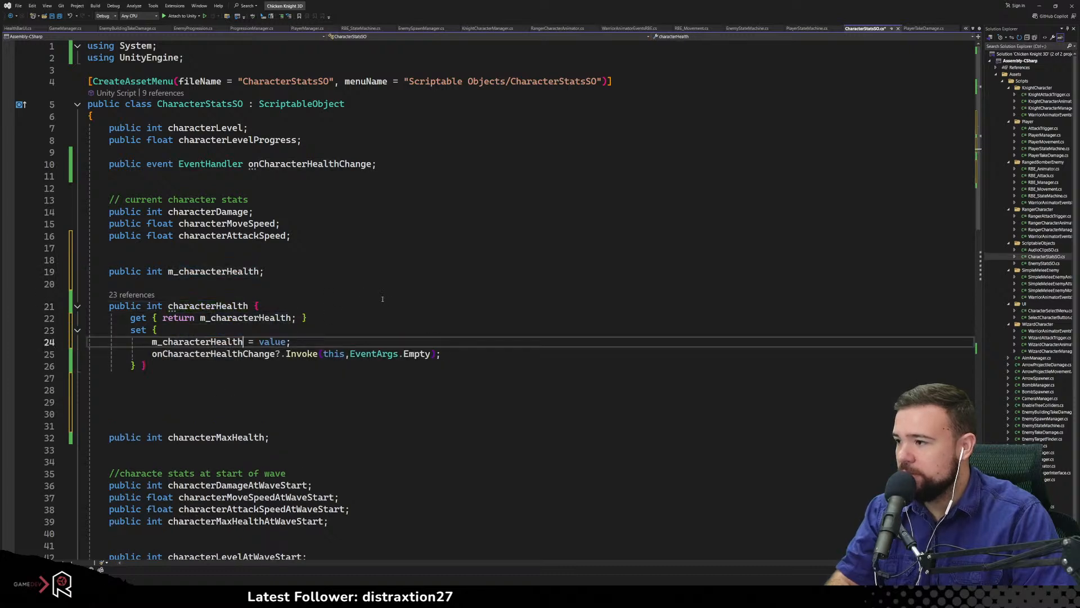
left_click(275, 330)
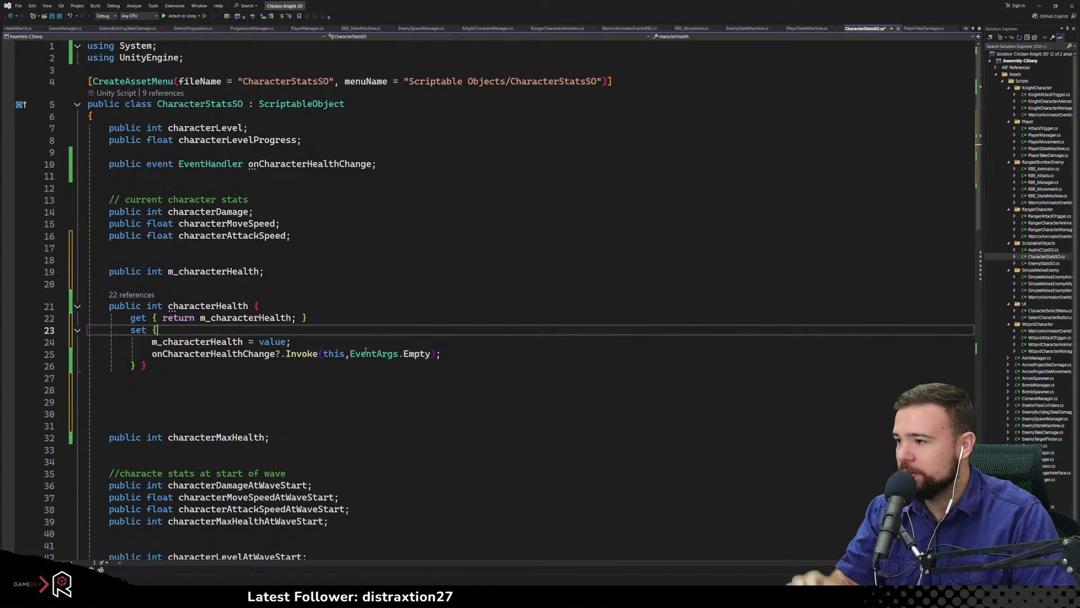
left_click(379, 307)
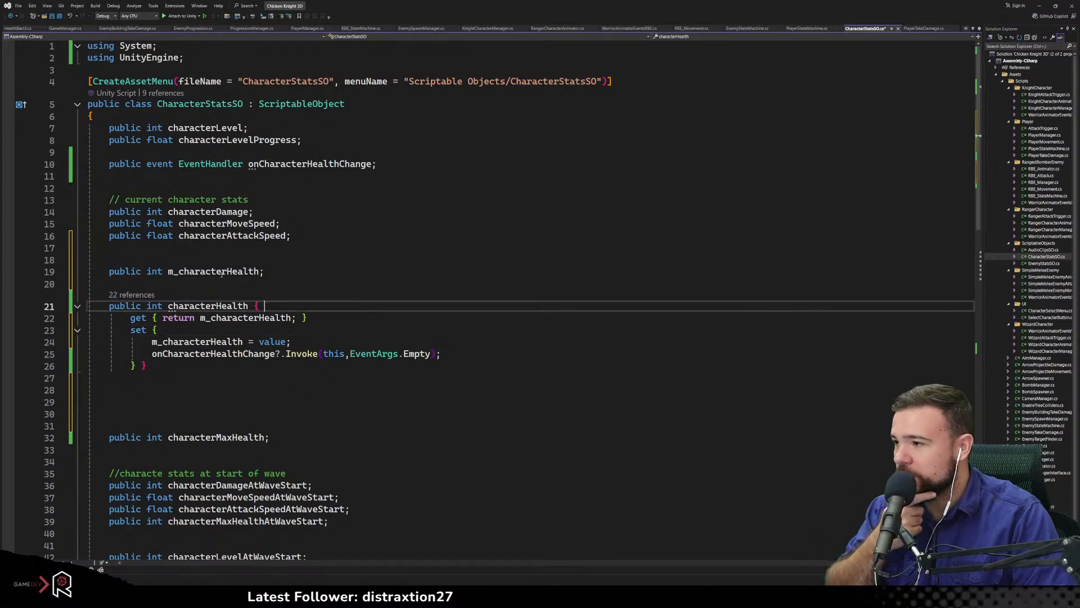
left_click_drag(109, 271, 271, 270)
left_click(272, 270)
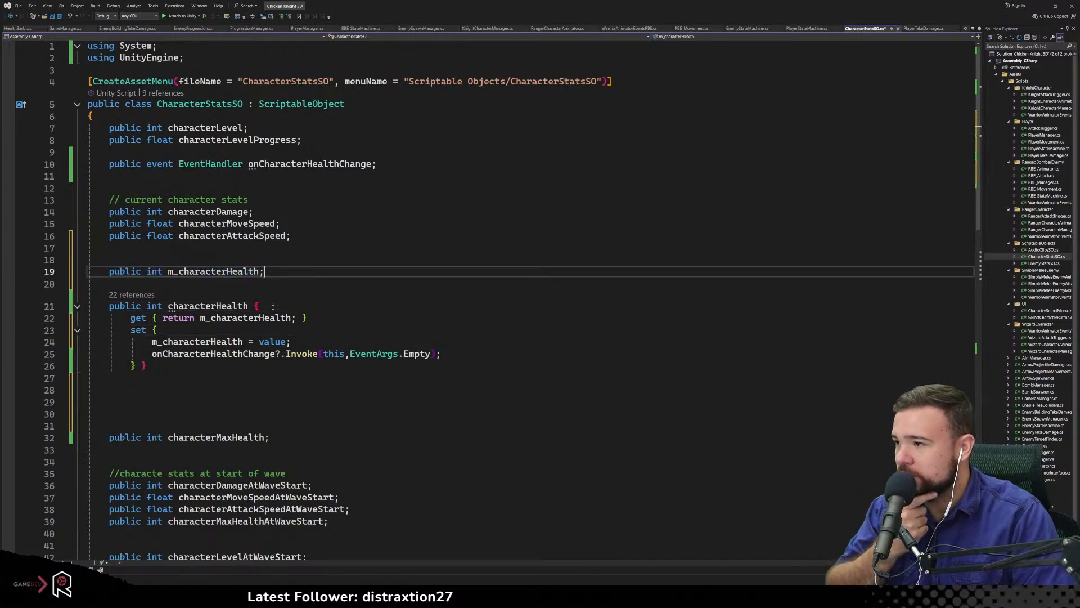
left_click(231, 308)
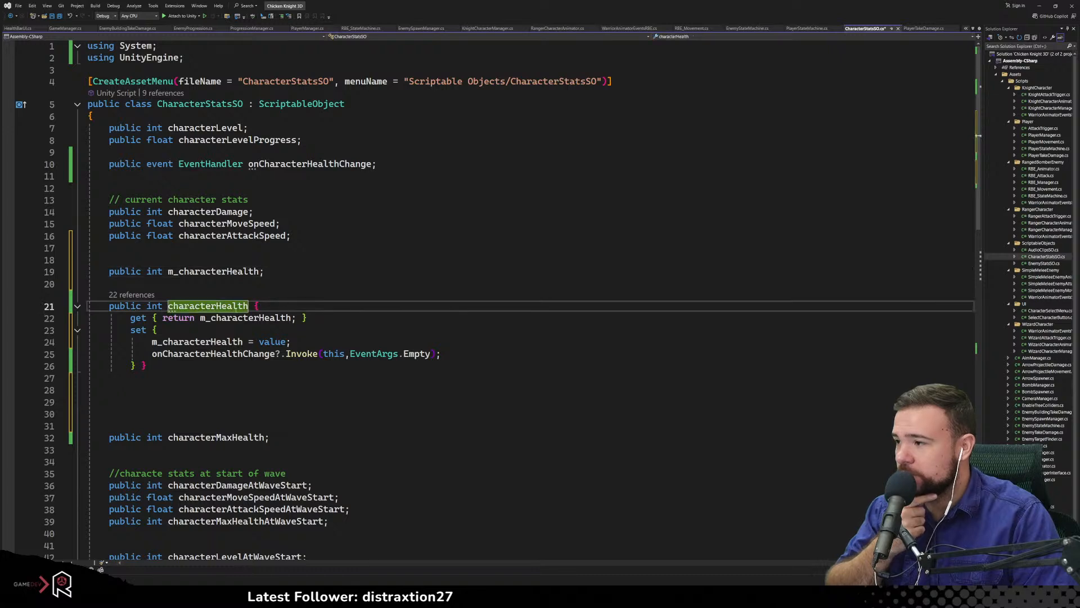
left_click(247, 369)
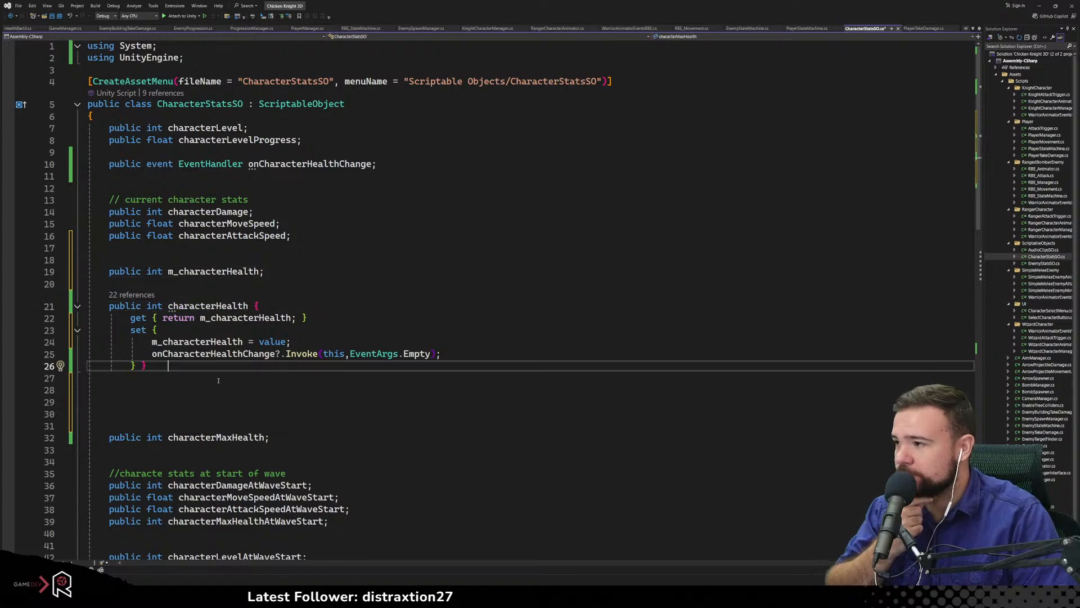
Change the access modifier of the m_characterHealth field to private
double_click(119, 271)
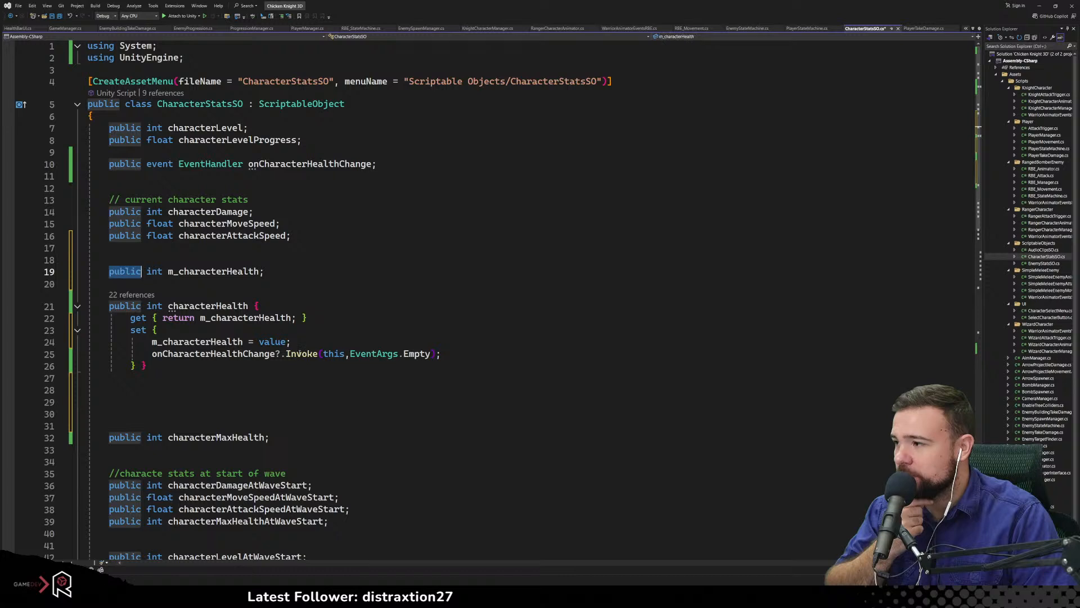
type("private")
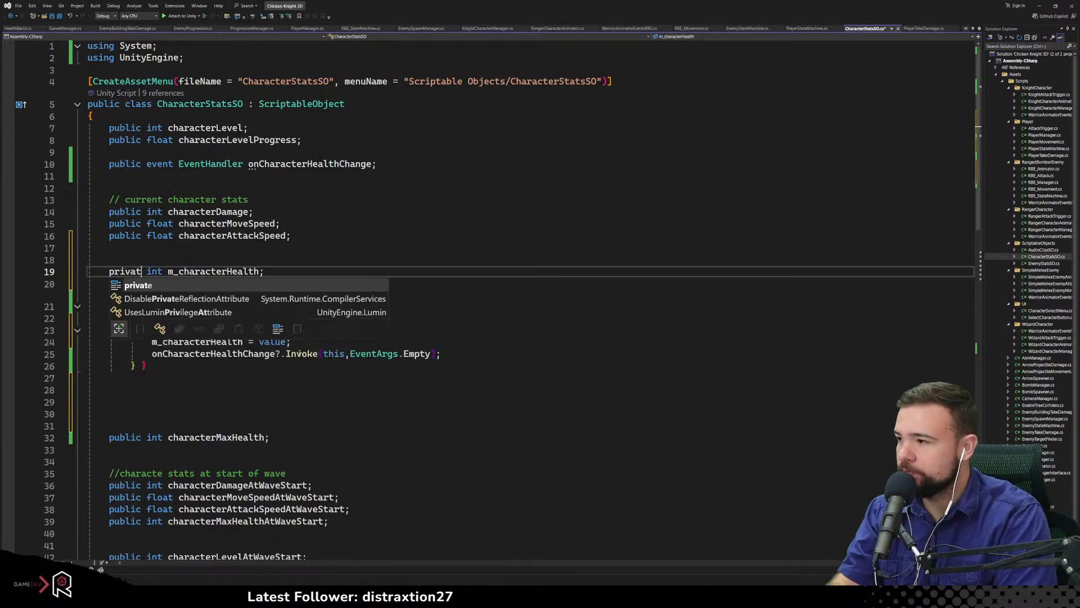
left_click(434, 263)
left_click(341, 377)
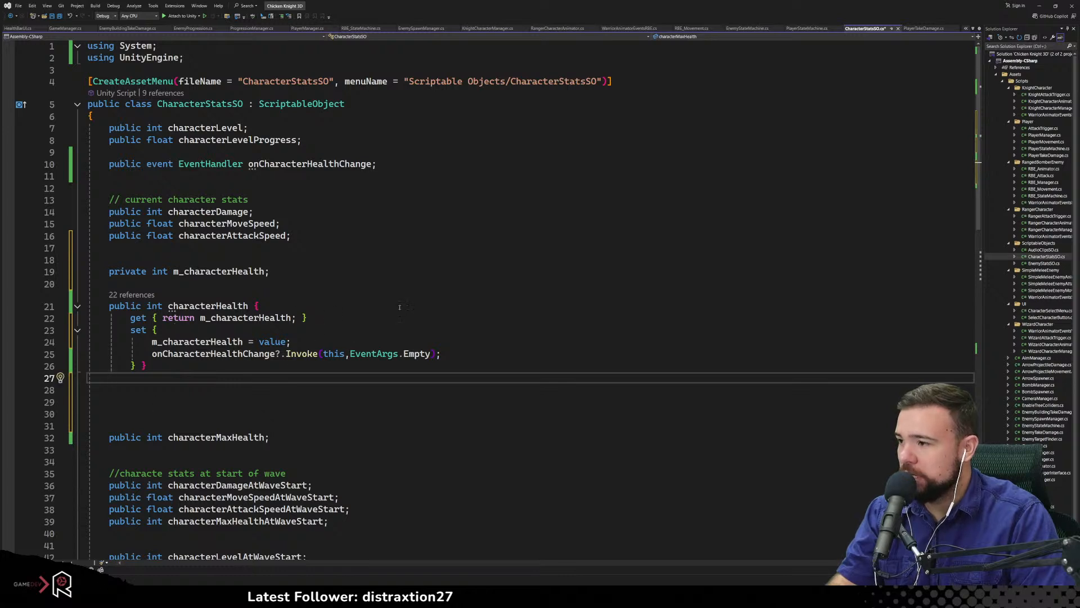
Remove two blank lines between the characterHealth property and characterMaxHealth, and save the script
left_click(423, 285)
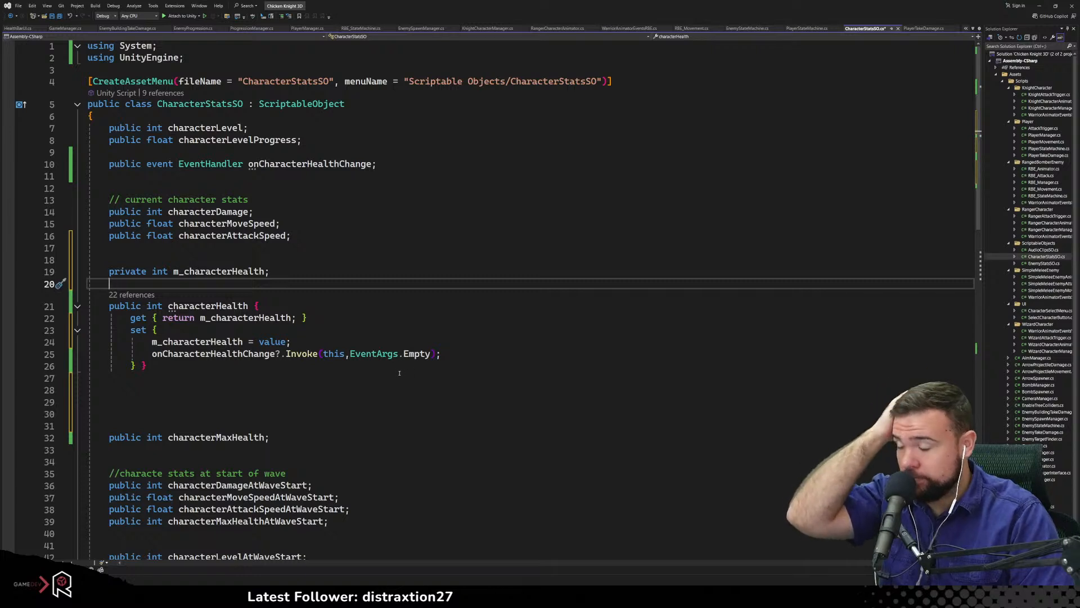
left_click(339, 376)
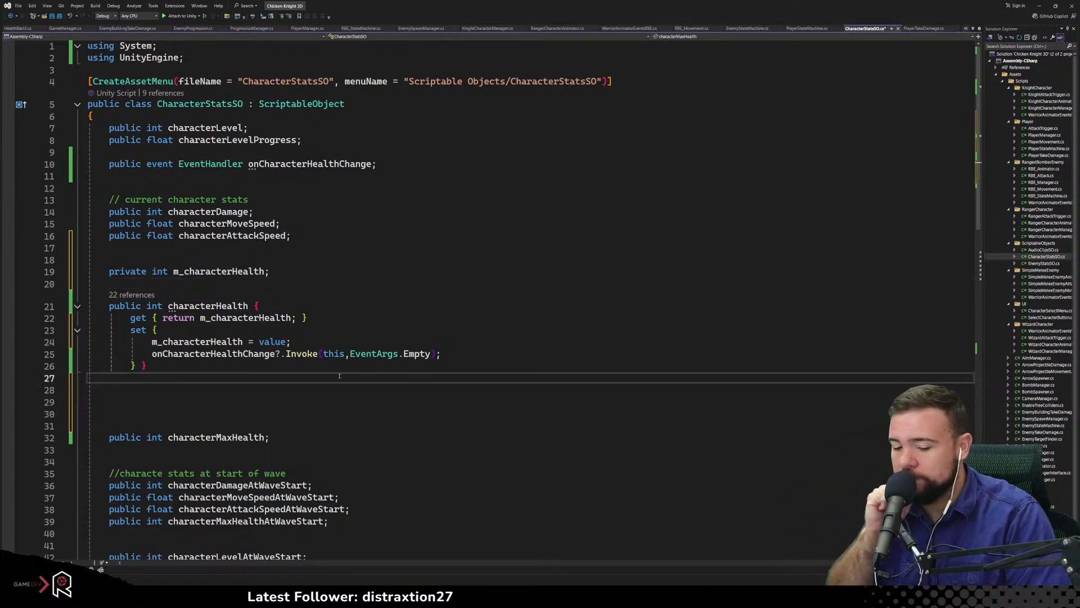
key("Delete")
key("Delete")
left_click(302, 390)
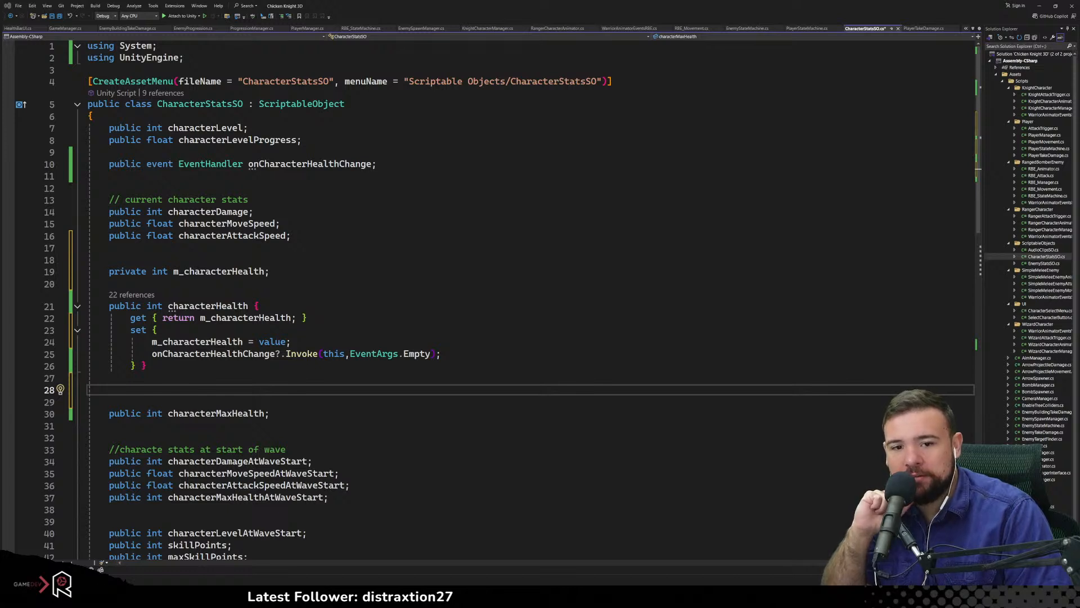
left_click(501, 271)
key("ctrl+s")
left_click(500, 200)
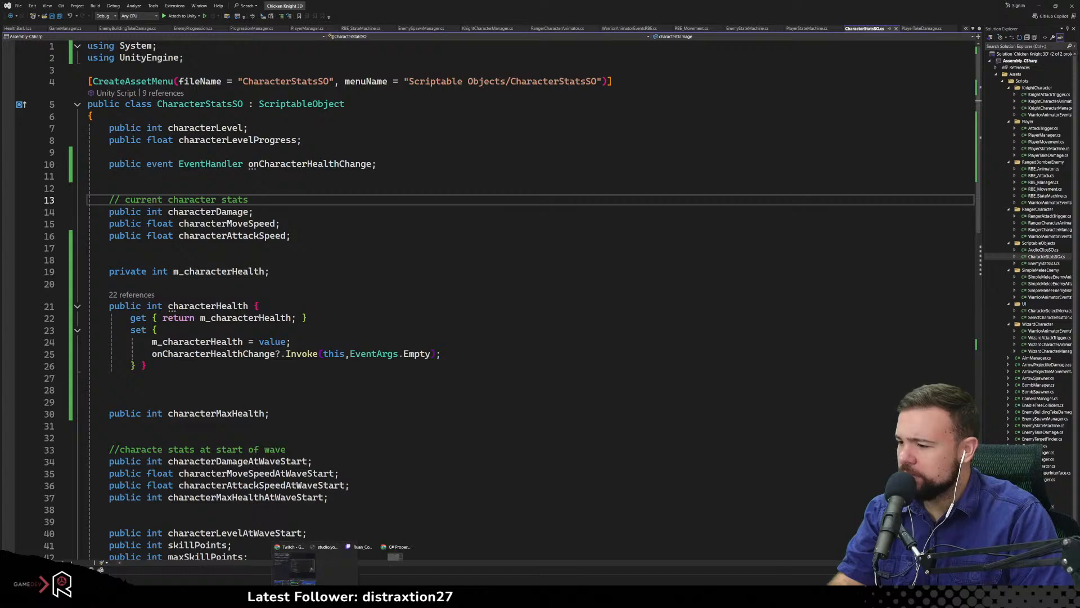
Switch to the Unity editor, stop the running game and clear the console
mouse_move(267, 597)
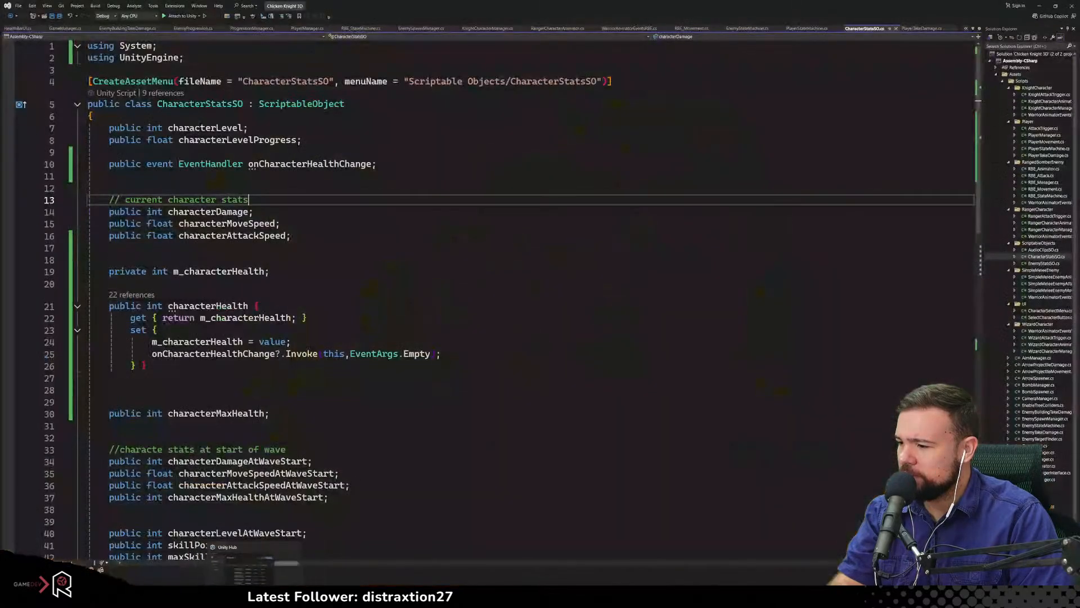
mouse_move(284, 572)
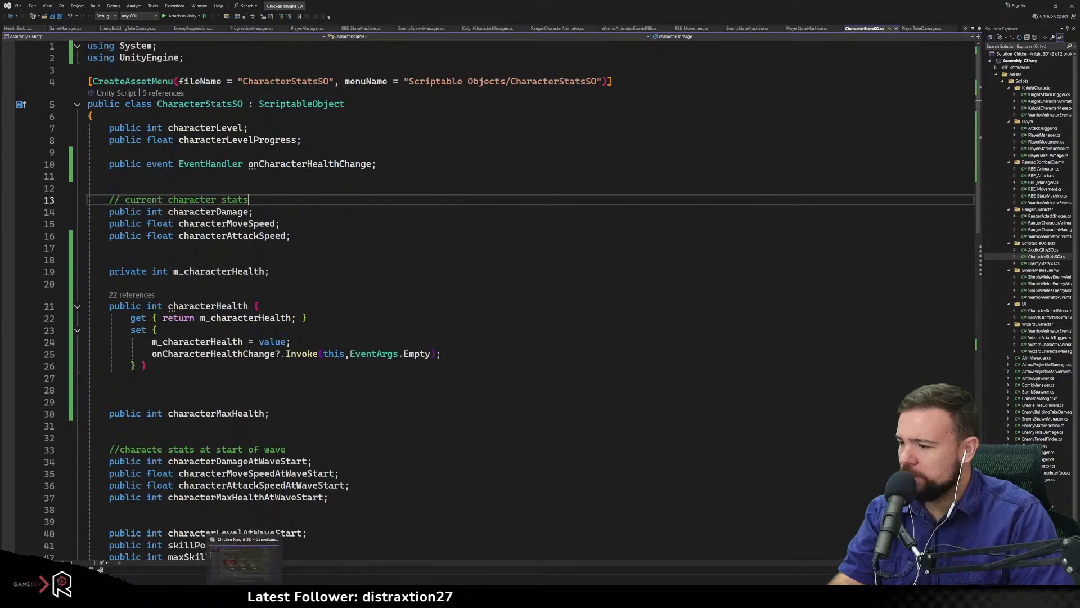
left_click(266, 568)
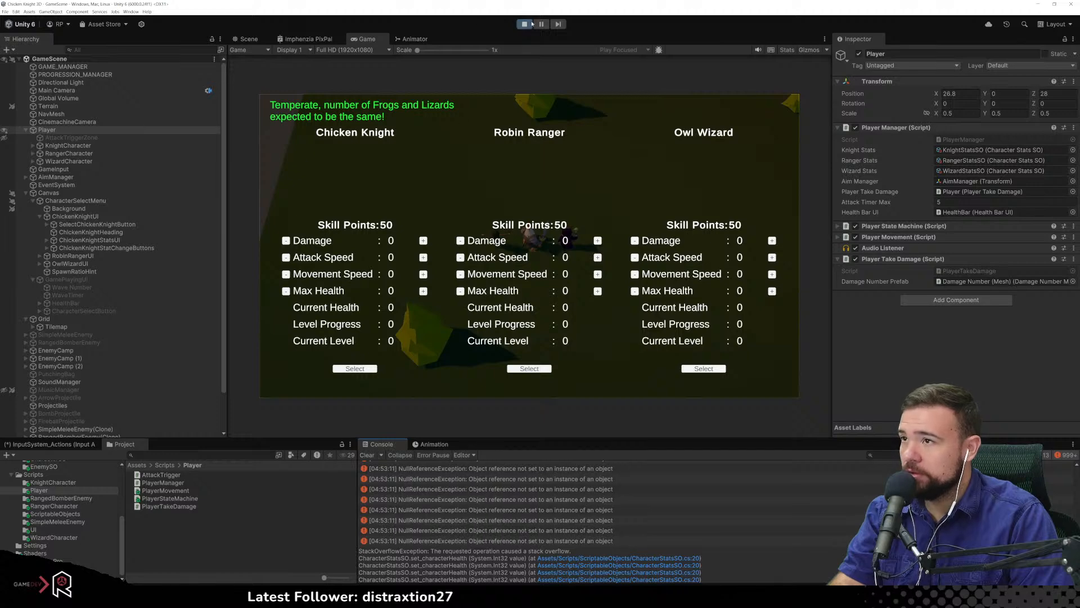
left_click(524, 24)
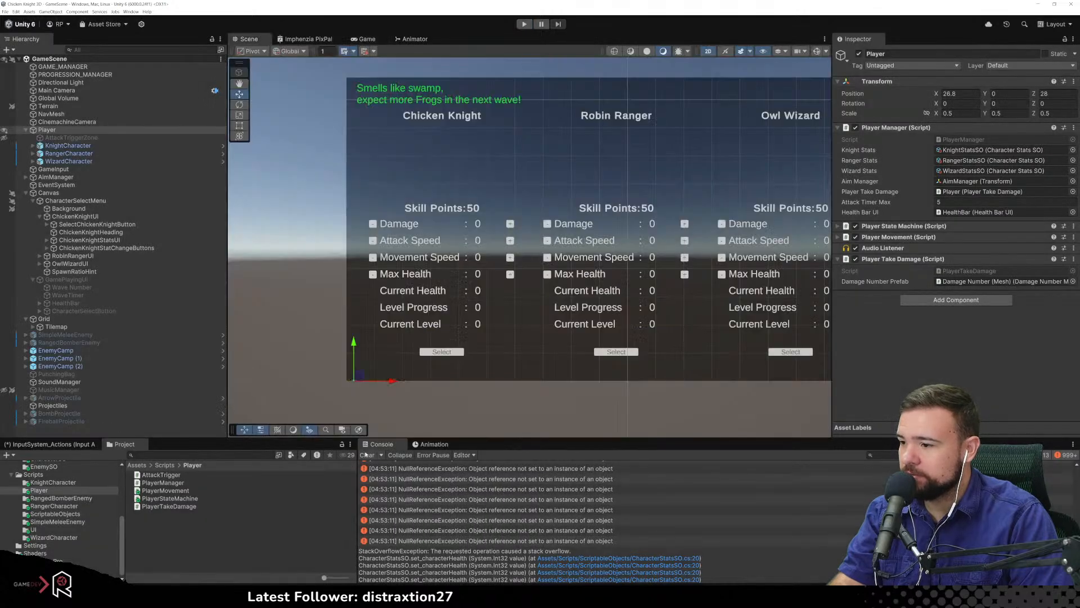
left_click(366, 454)
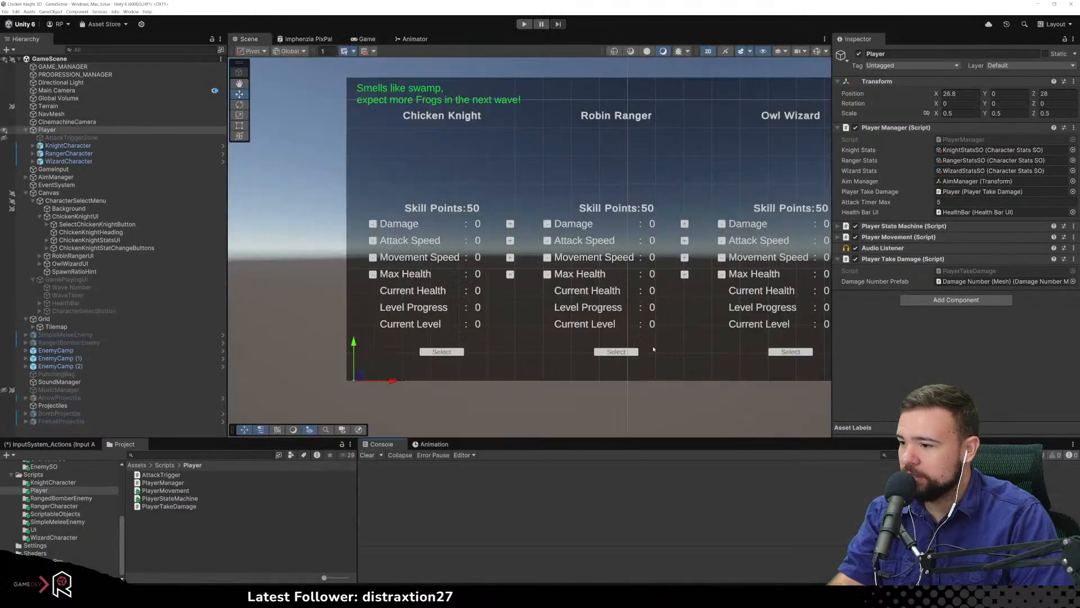
Run the game with Robin Ranger as the character and walk towards the enemies
left_click(525, 25)
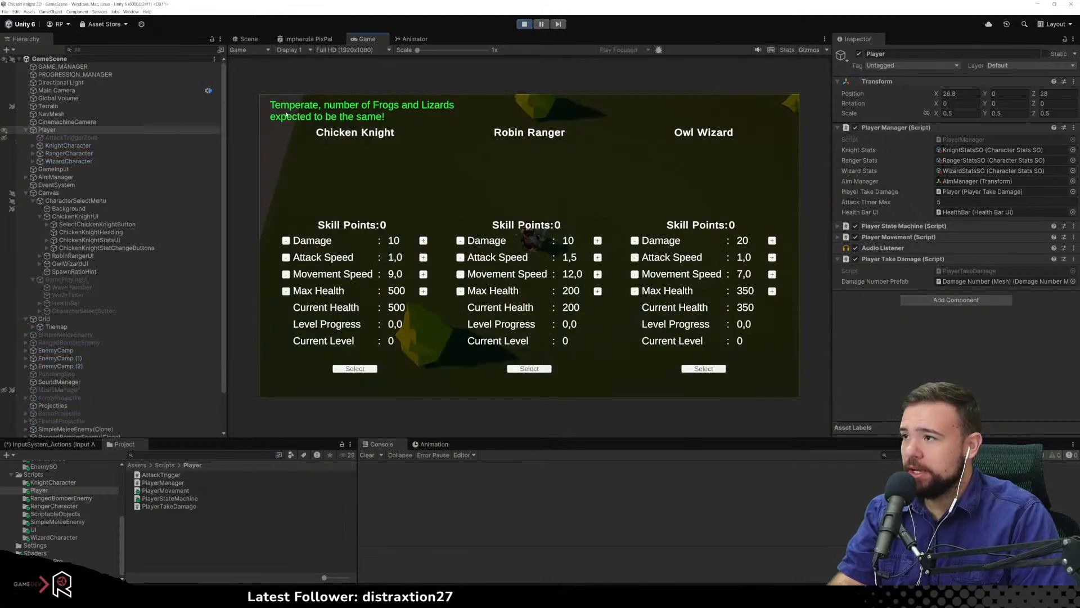
left_click(527, 369)
key("w+d")
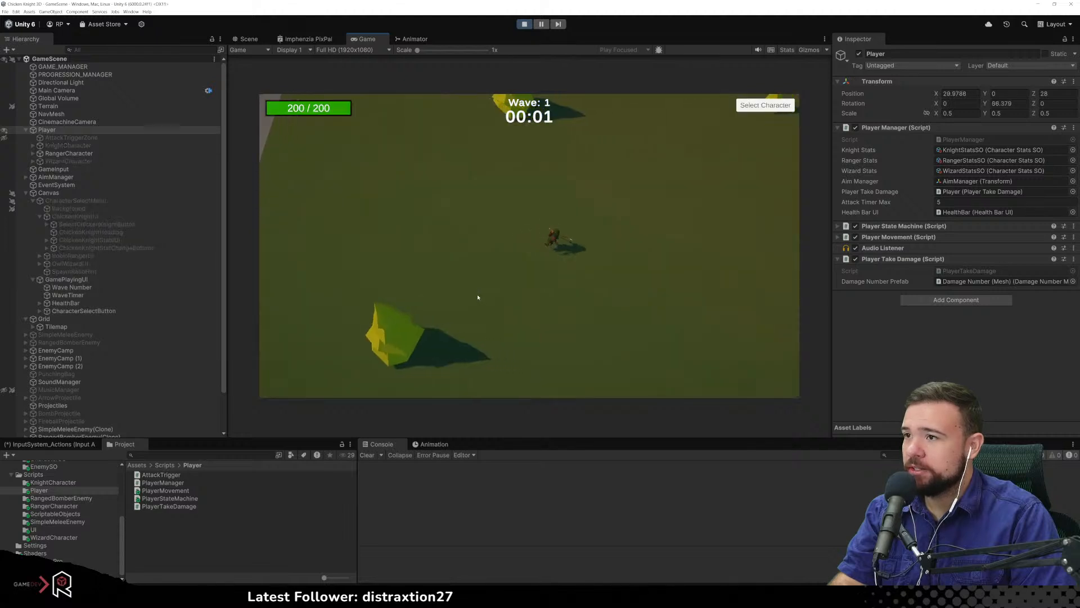
key("w")
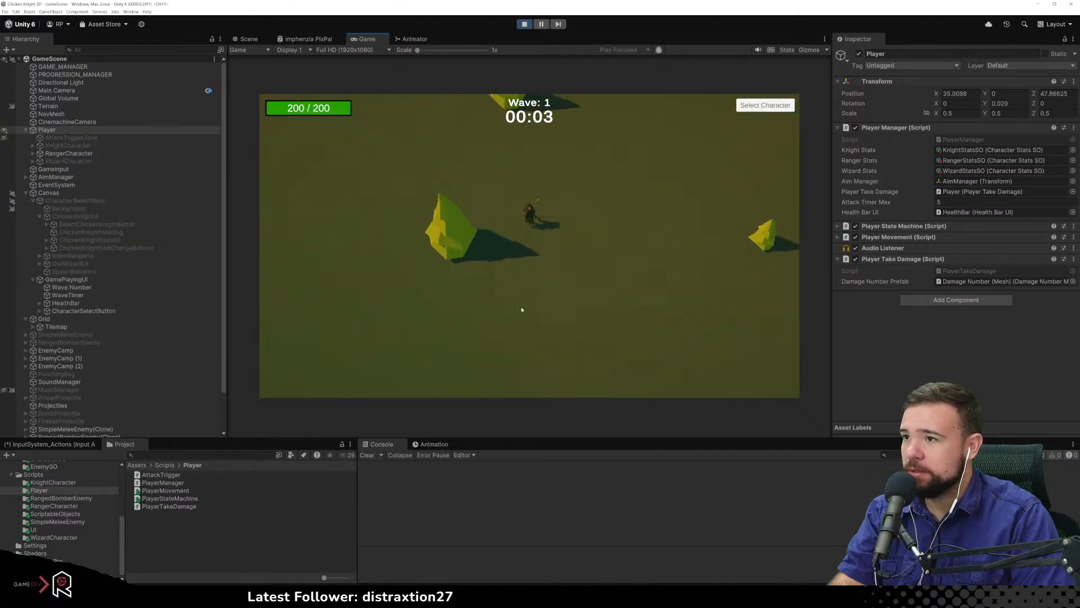
key("w+d")
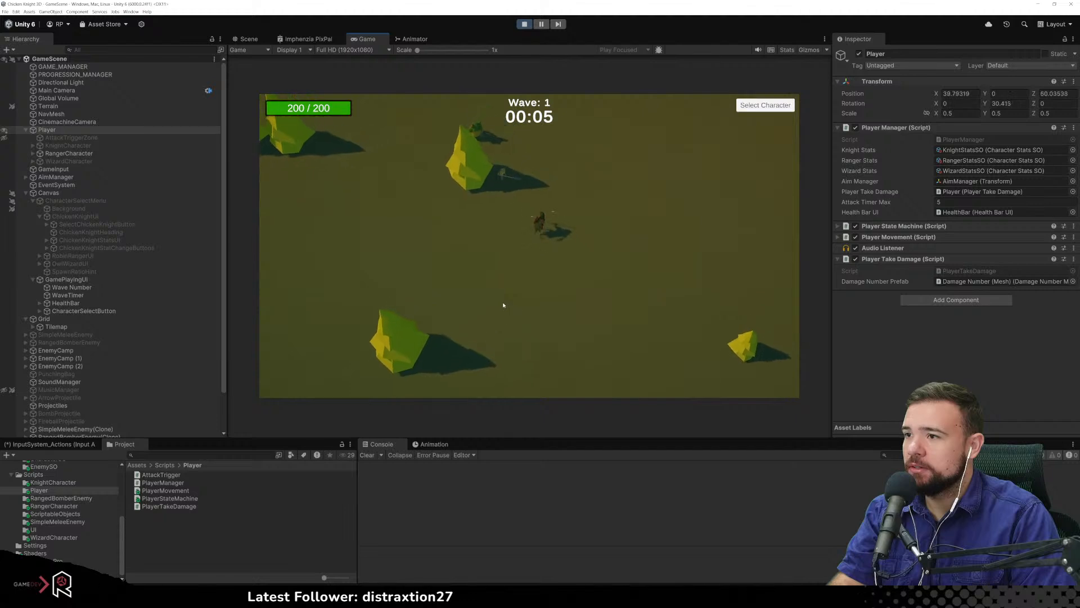
key("s+d")
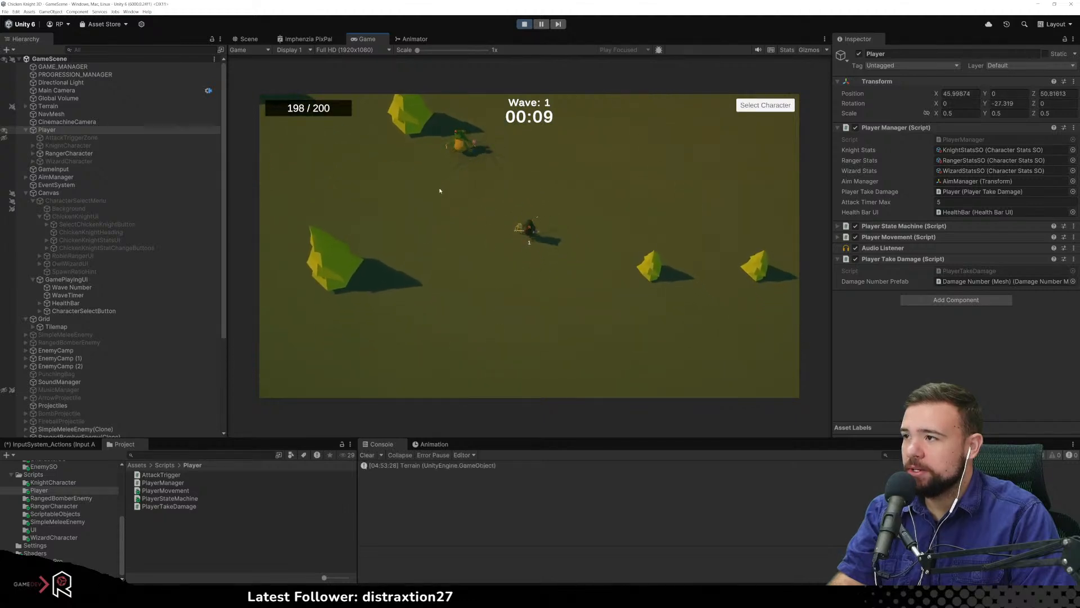
Move Robin Ranger around among the enemies to take damage and test how the health bar updates
key("w")
key("a")
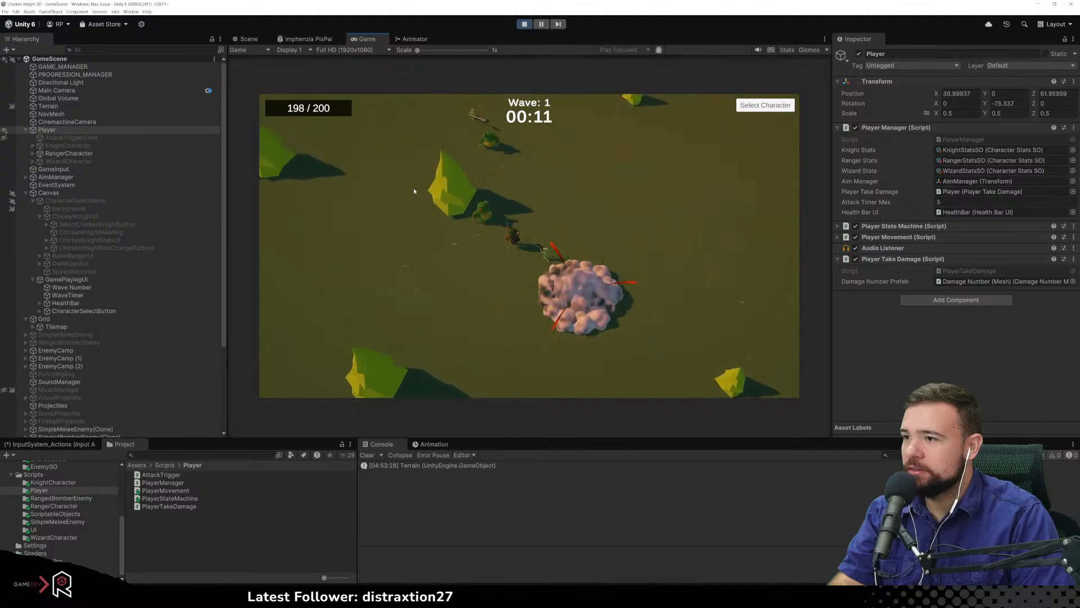
key("s")
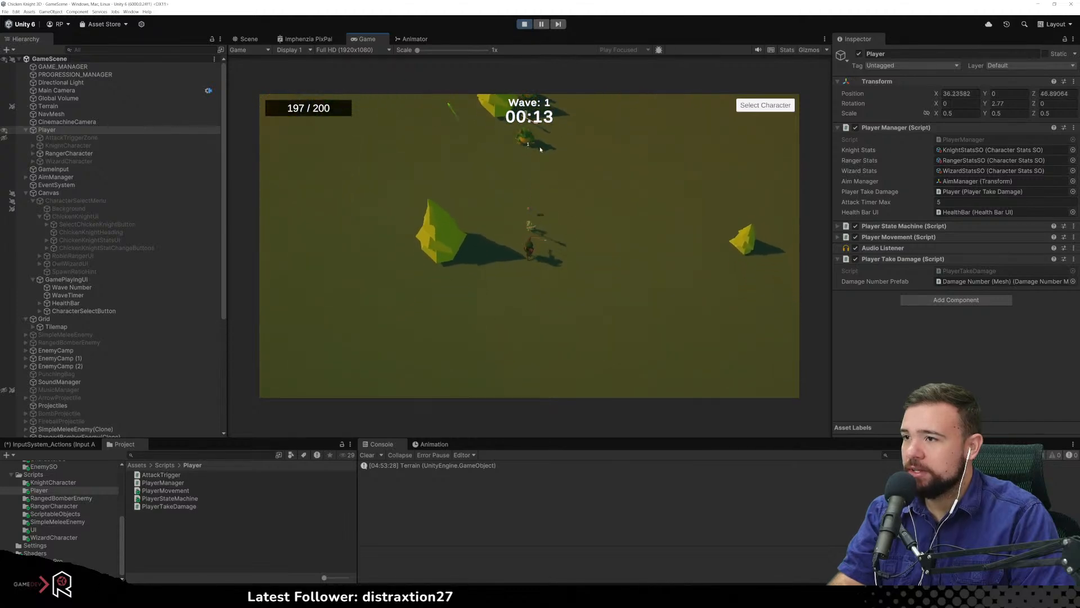
key("w")
key("a")
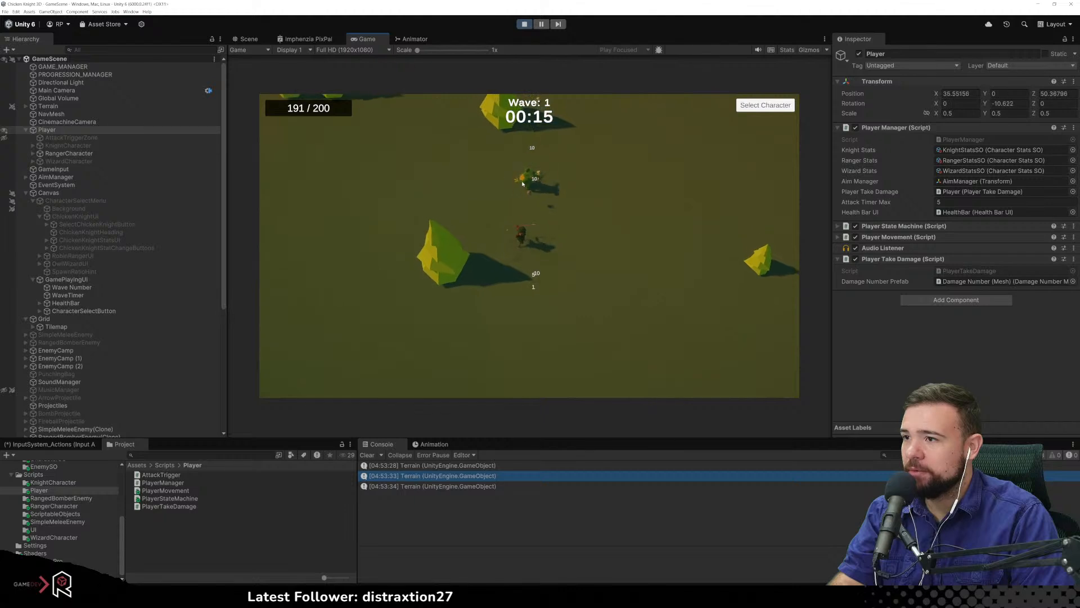
key("s")
key("w")
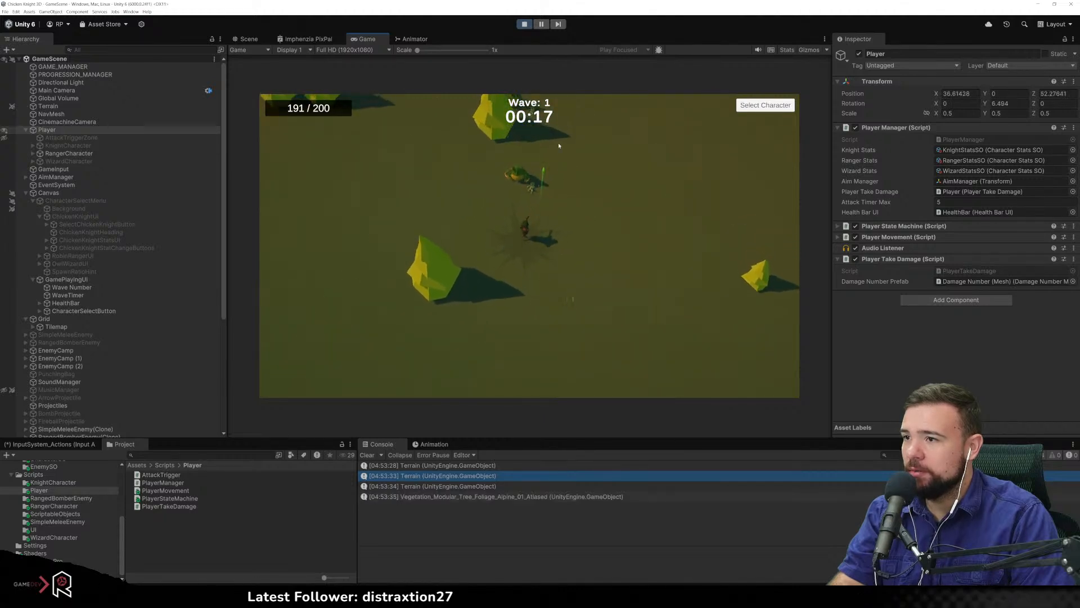
key("d")
key("s")
Pause the game and inspect the HealthBar object under GamePlayingUI, including its Background and Health children
left_click(541, 24)
left_click(84, 280)
left_click(98, 295)
left_click(83, 304)
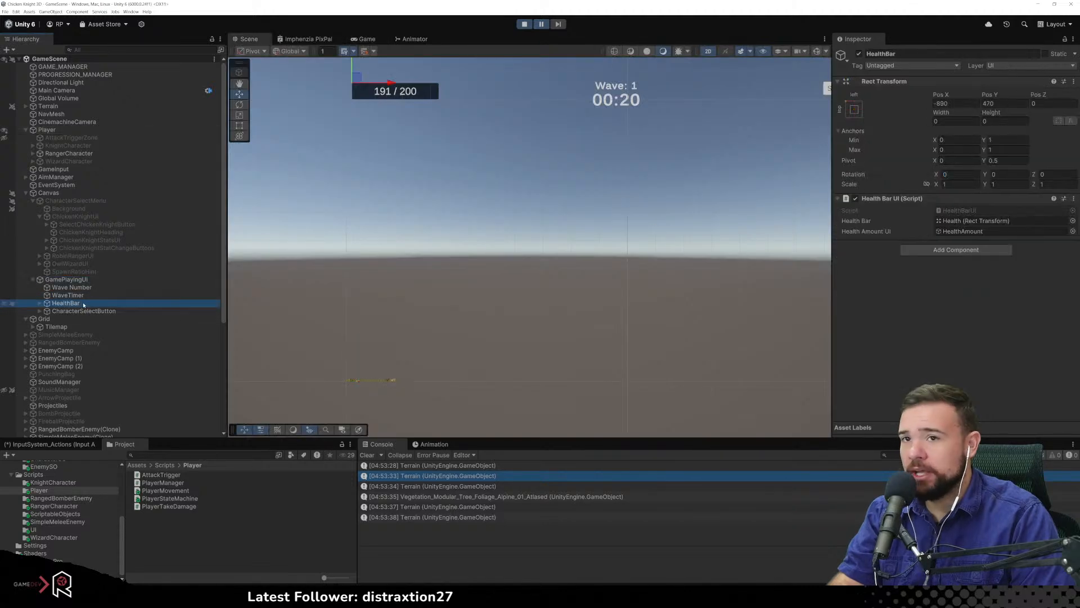
left_click(67, 311)
left_click(67, 304)
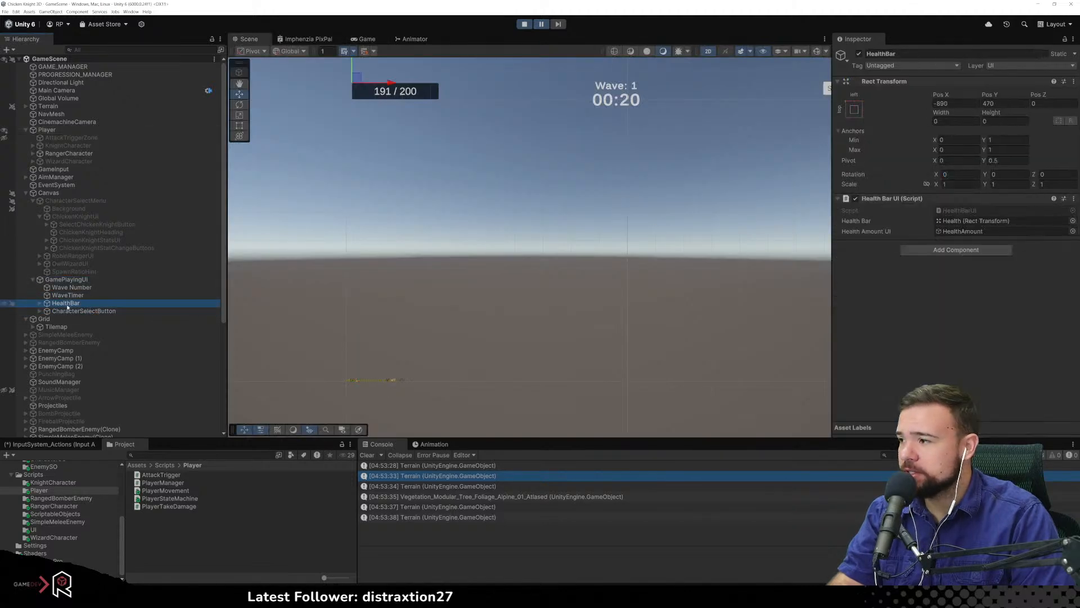
left_click(39, 304)
left_click(77, 311)
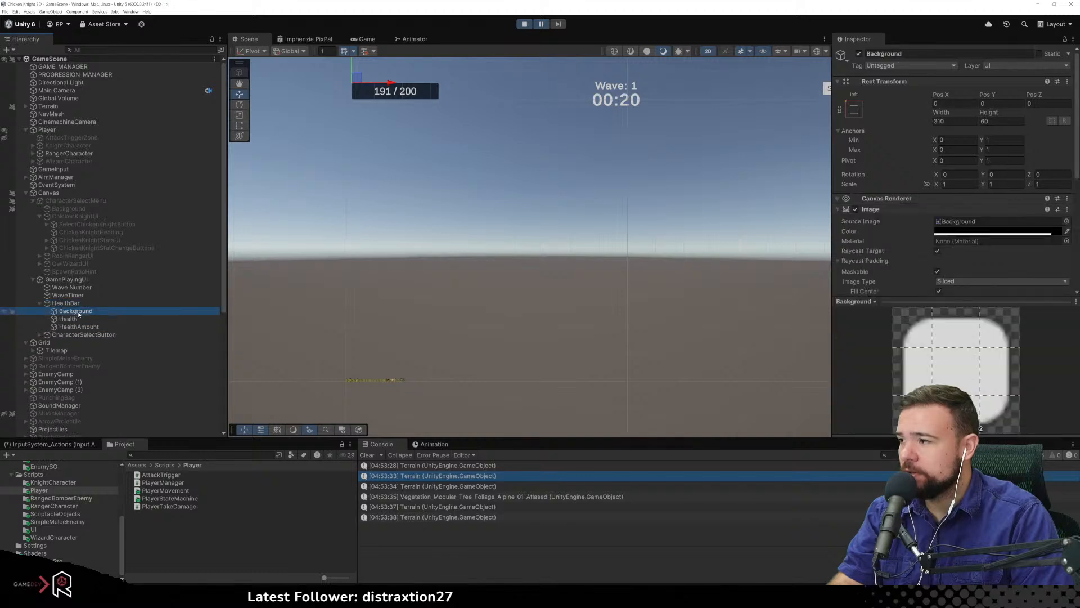
left_click(72, 319)
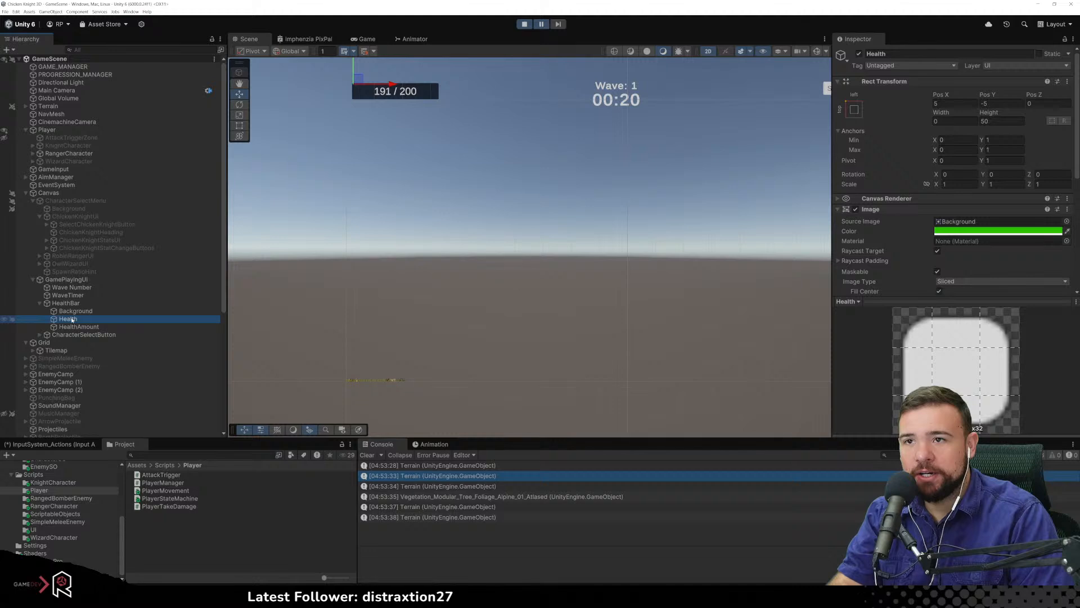
Stop the running game and open the HealthBarUI script attached to the HealthBar object
left_click(71, 328)
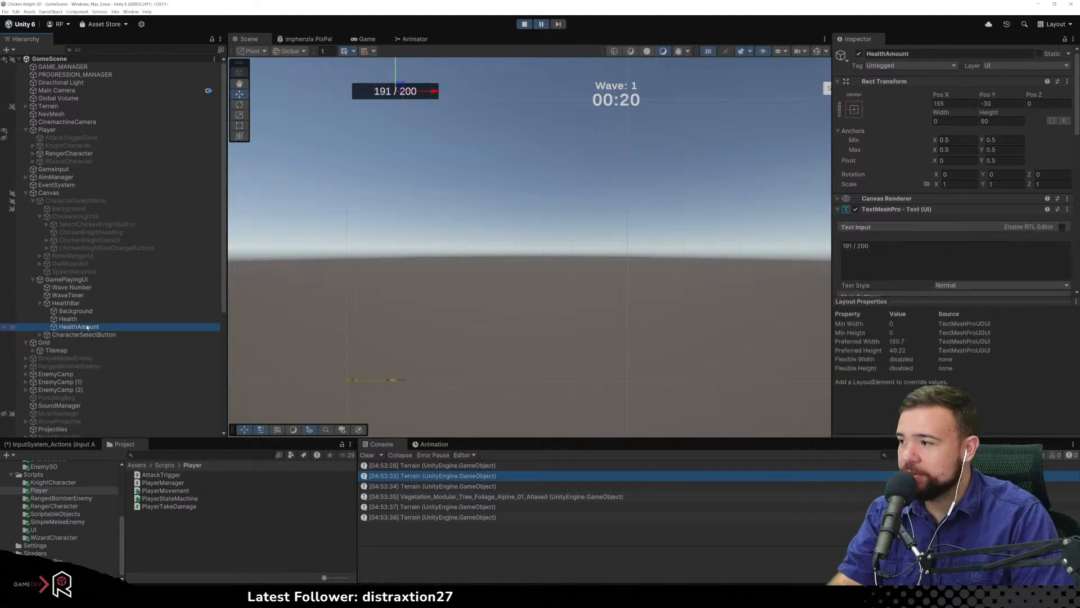
left_click(99, 320)
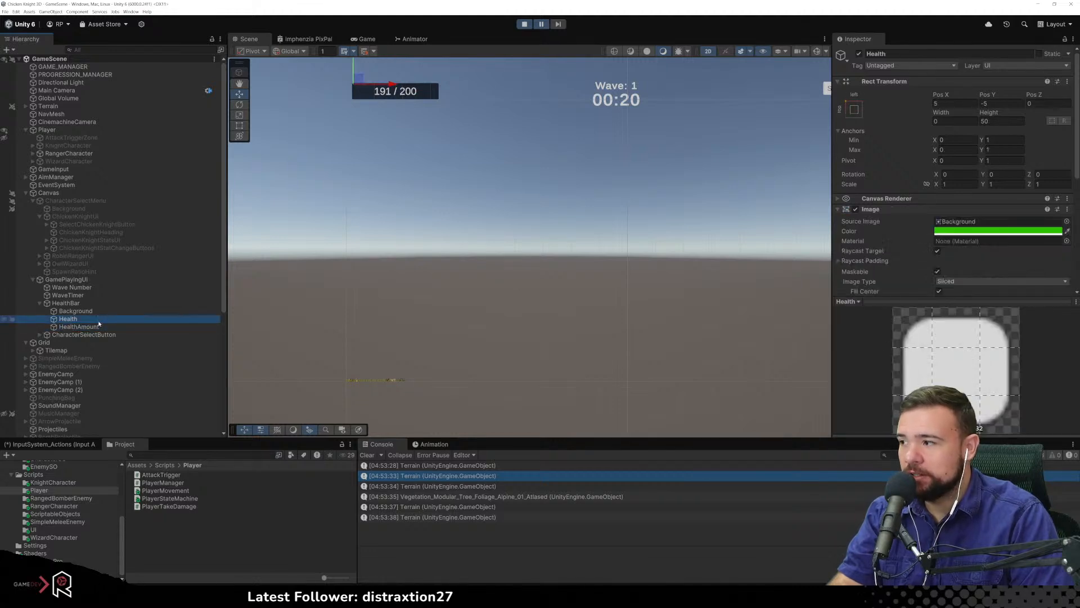
left_click(524, 25)
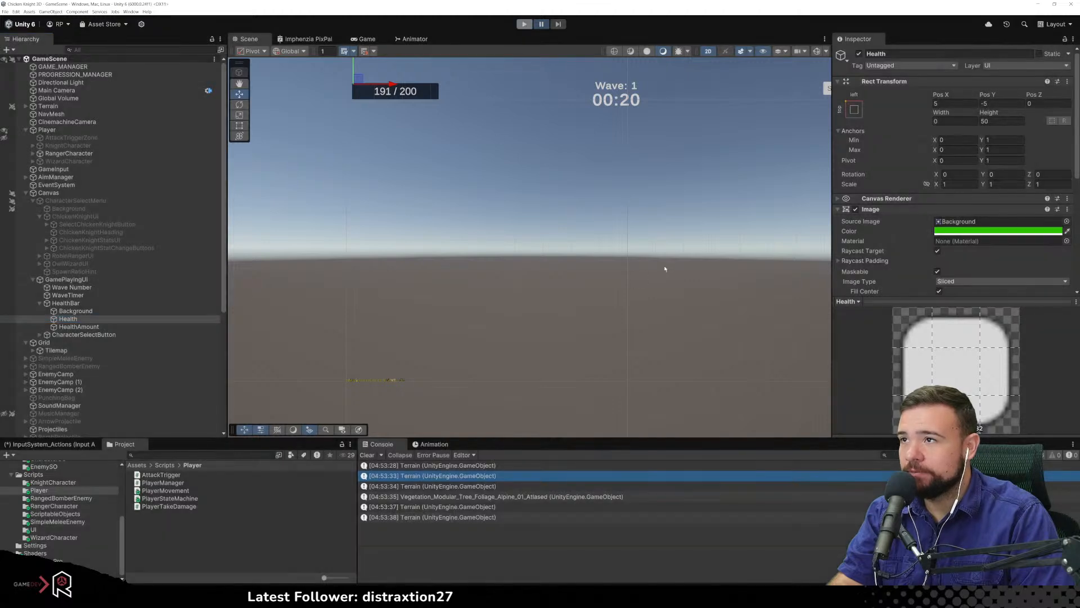
left_click(93, 303)
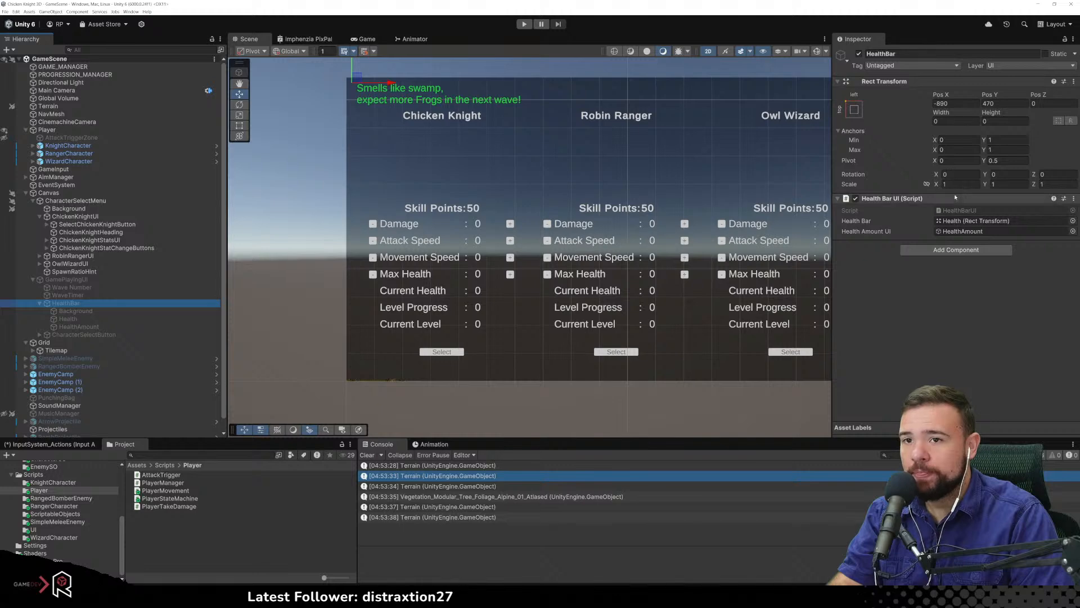
double_click(959, 210)
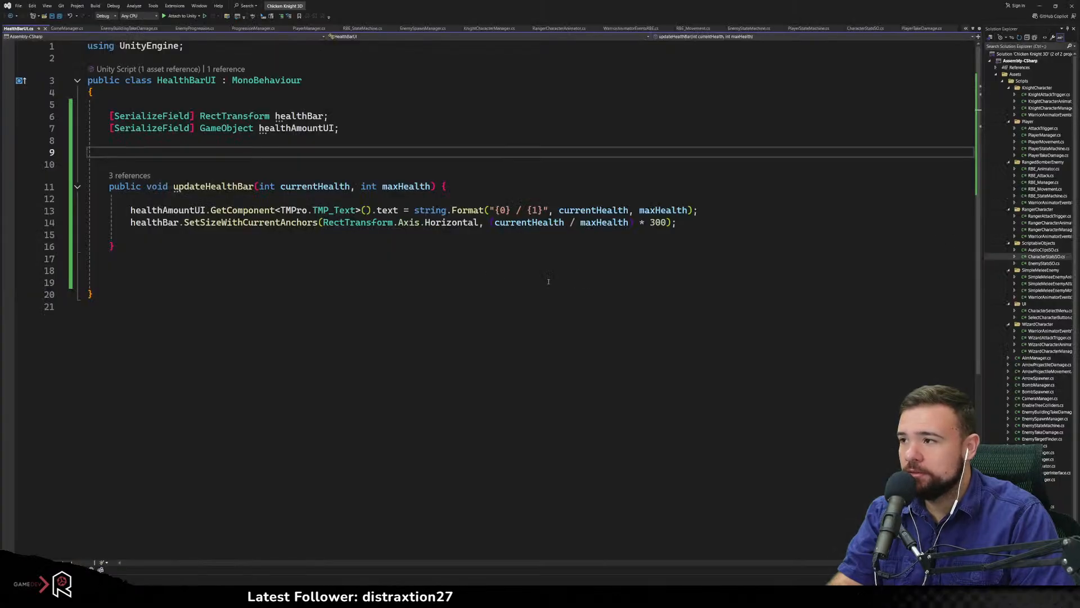
left_click(542, 261)
left_click(495, 222)
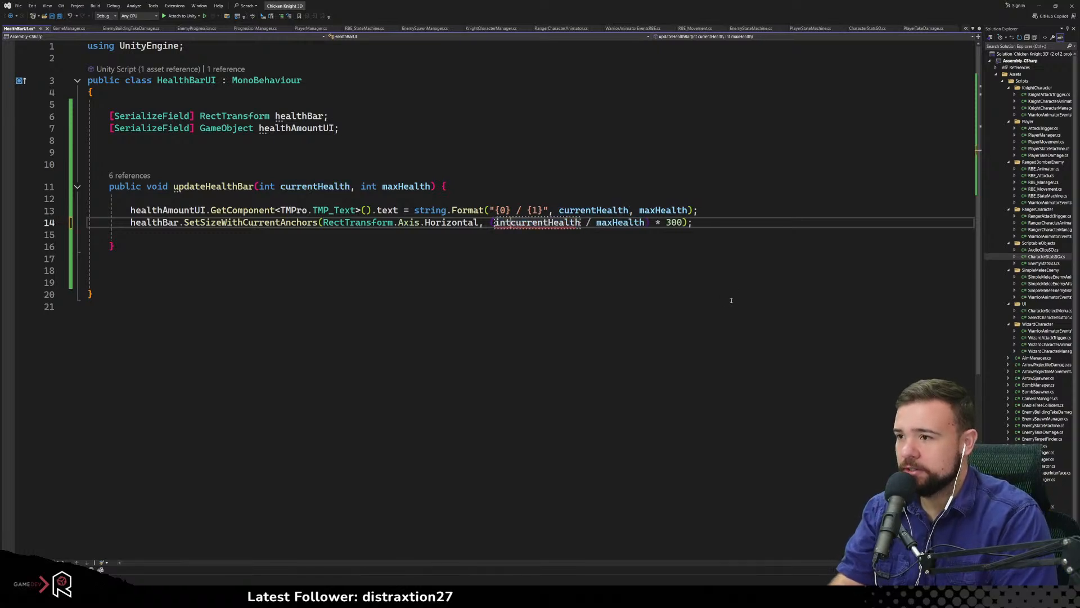
left_click(634, 290)
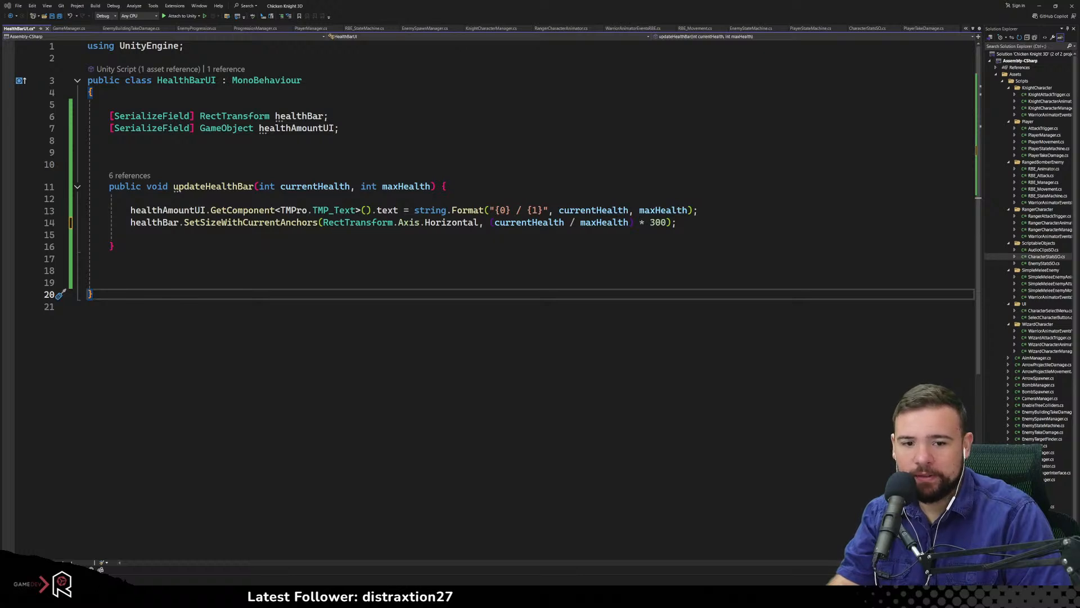
Cast currentHealth to float in the SetSizeWithCurrentAnchors call of updateHealthBar
left_click(495, 222)
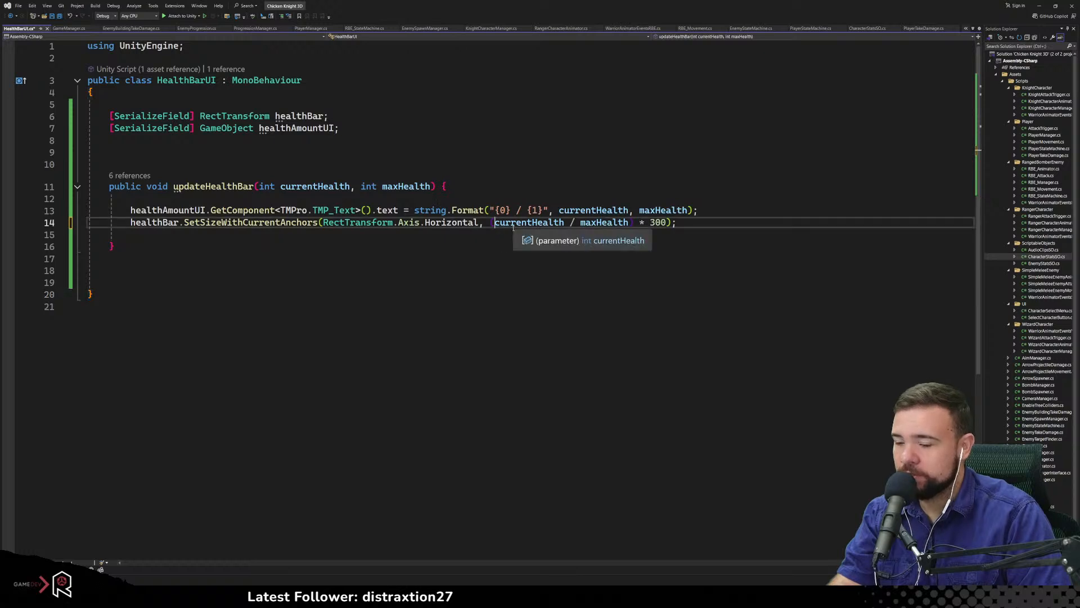
type("(f")
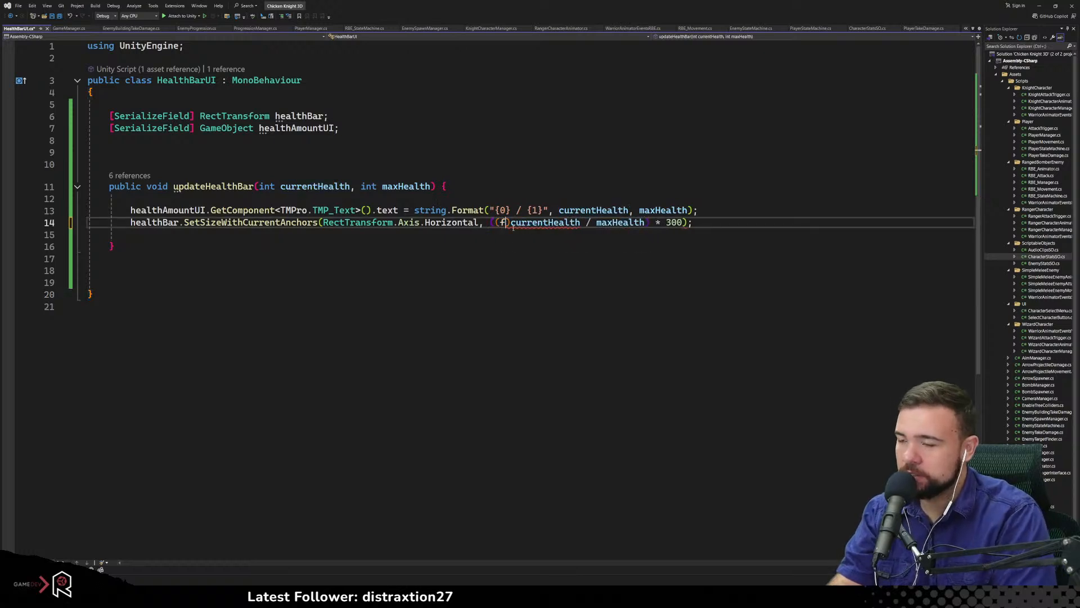
type("loat")
key("Escape")
key("Down")
key("Down")
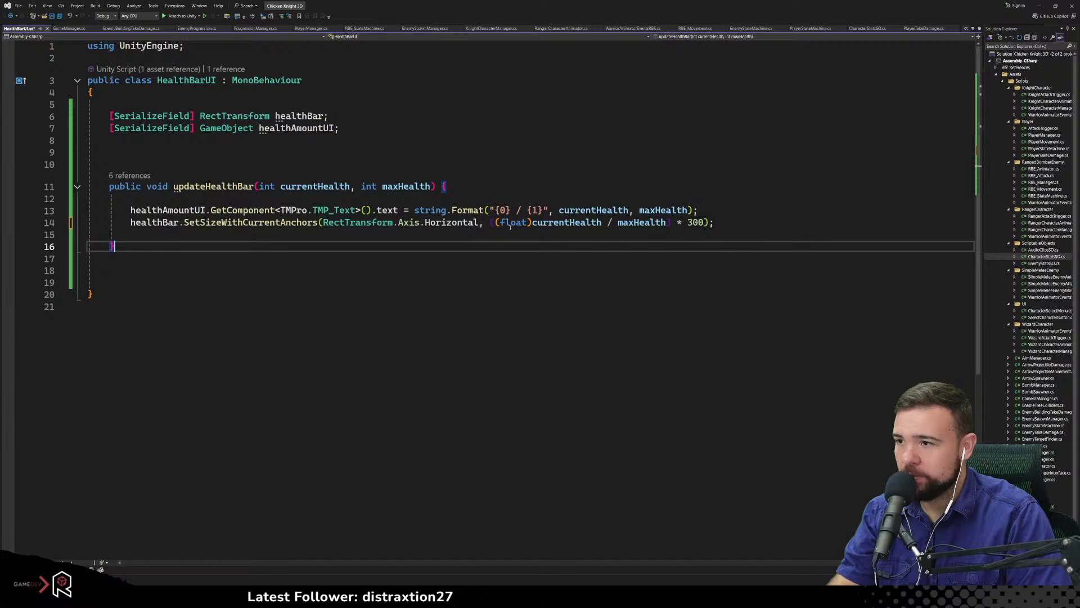
Copy the (float) cast in front of maxHealth in the same health bar width calculation
left_click_drag(495, 222, 525, 222)
left_click(611, 260)
left_click(617, 223)
left_click(624, 302)
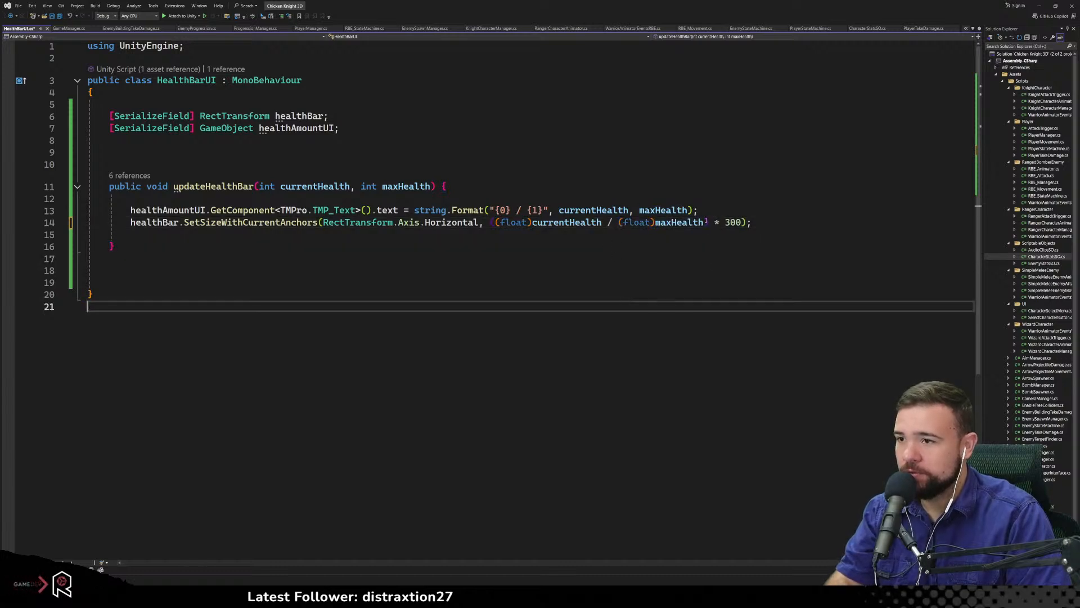
left_click(514, 263)
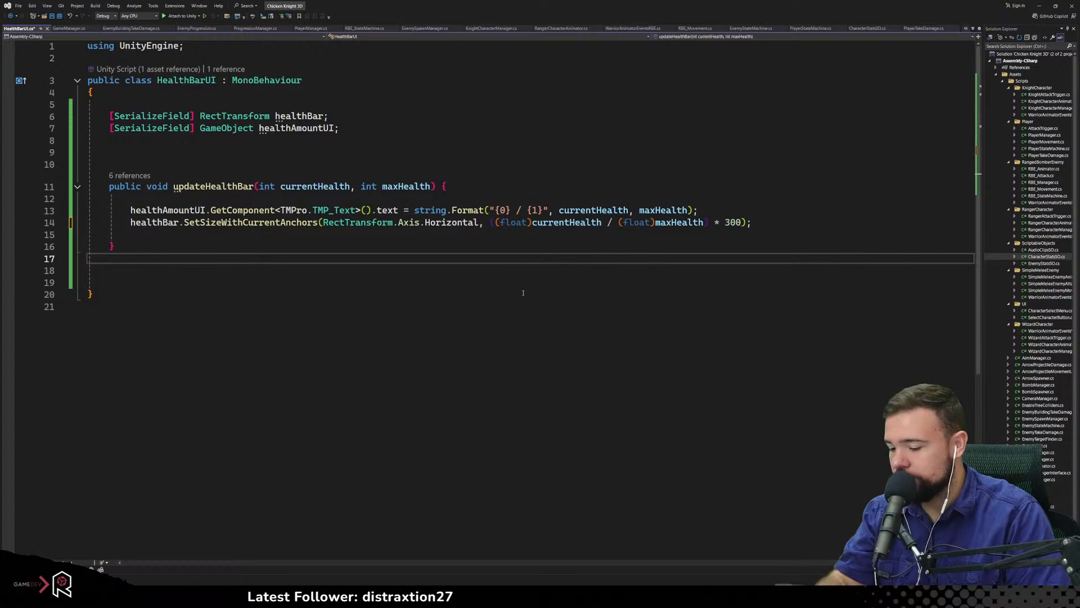
Switch back to the Unity editor and run the game with Robin Ranger as the character
left_click(1039, 5)
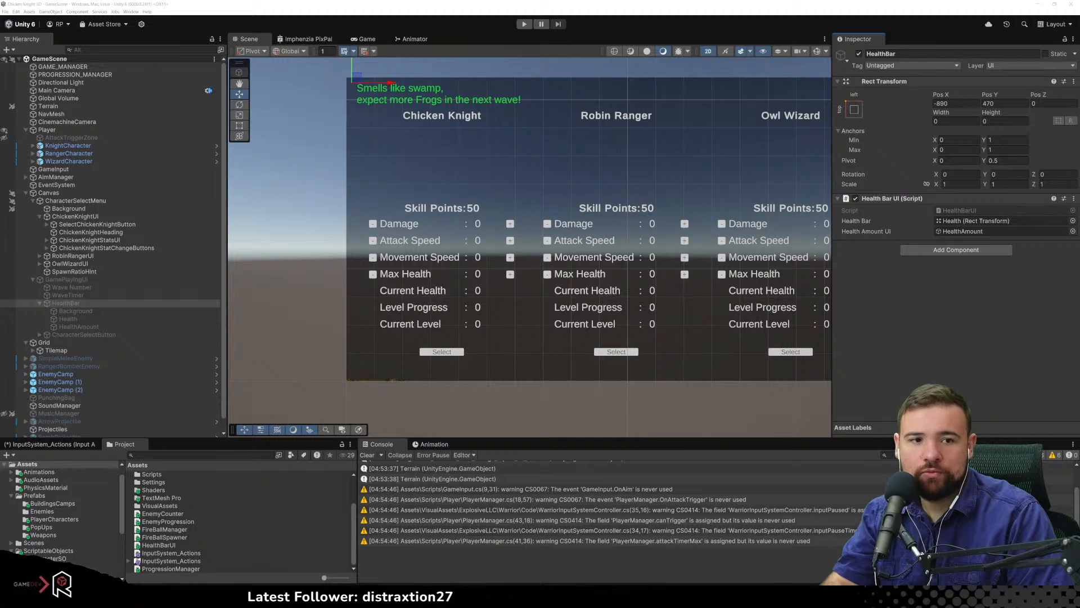
left_click(576, 395)
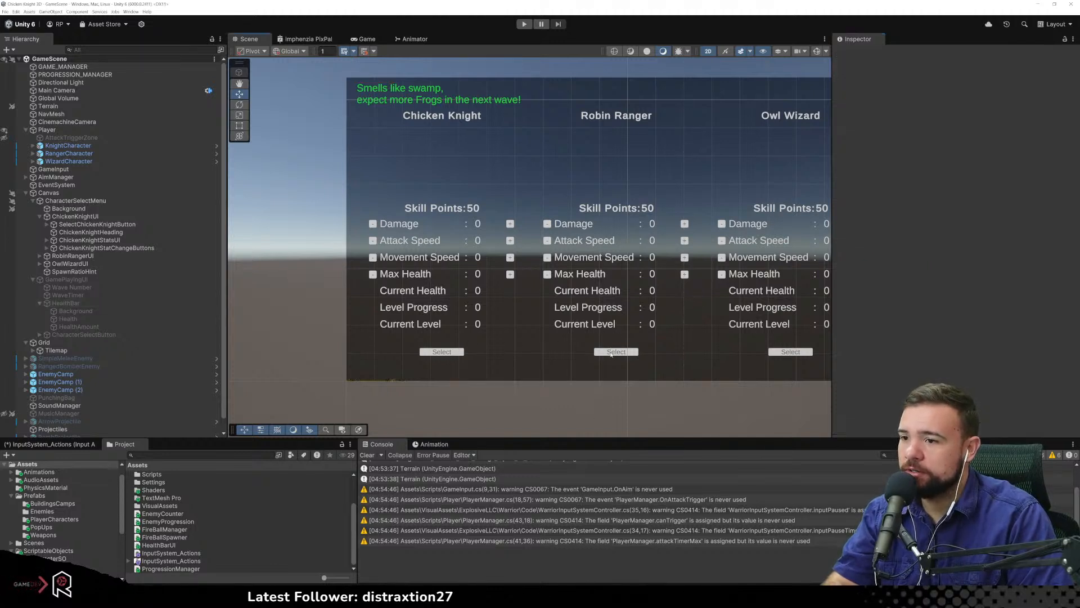
left_click(524, 24)
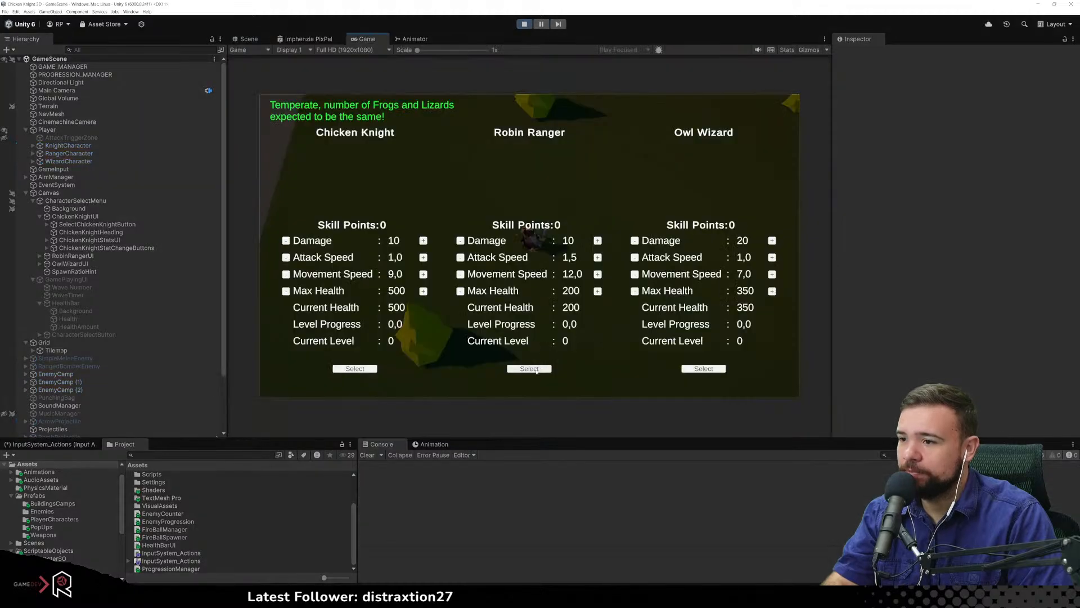
left_click(529, 369)
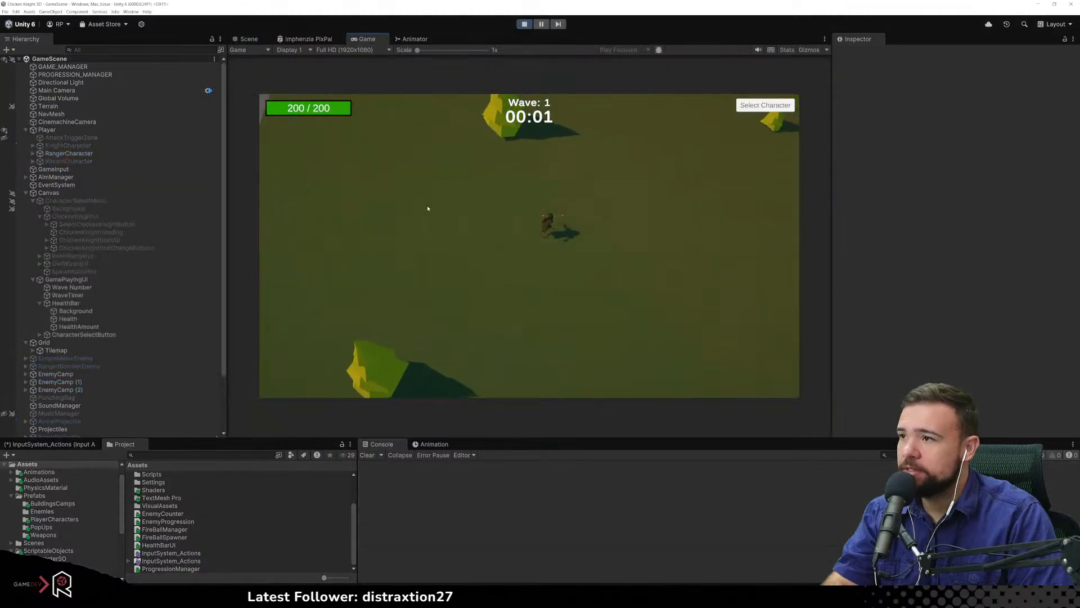
Move Robin Ranger into the first group of enemies to take damage and check that the health bar shrinks
key("w")
key("a")
key("s")
key("d")
key("w")
key("a")
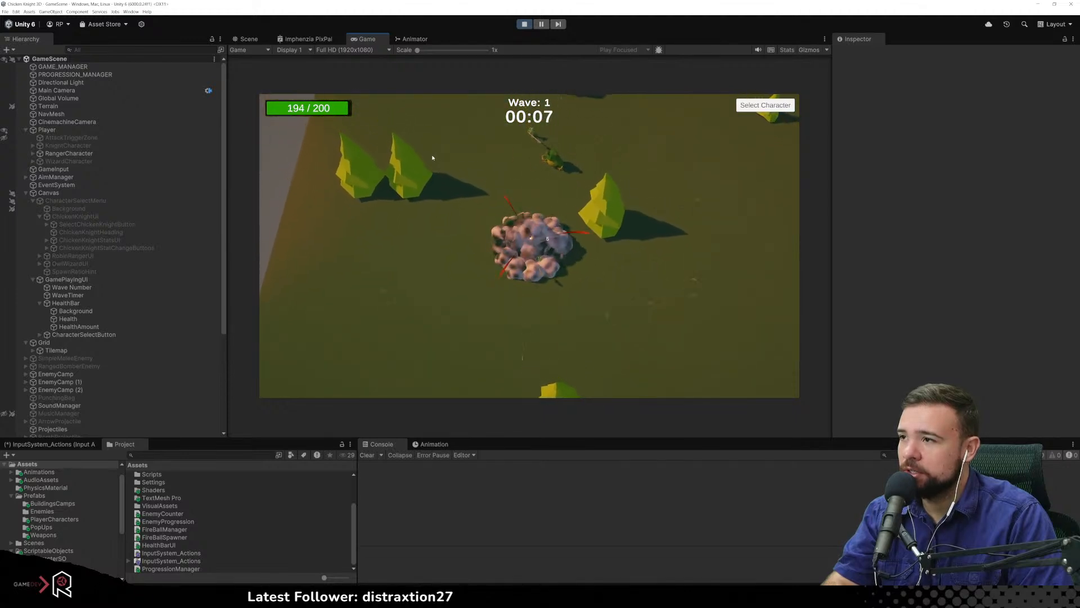
key("w")
key("s")
key("s")
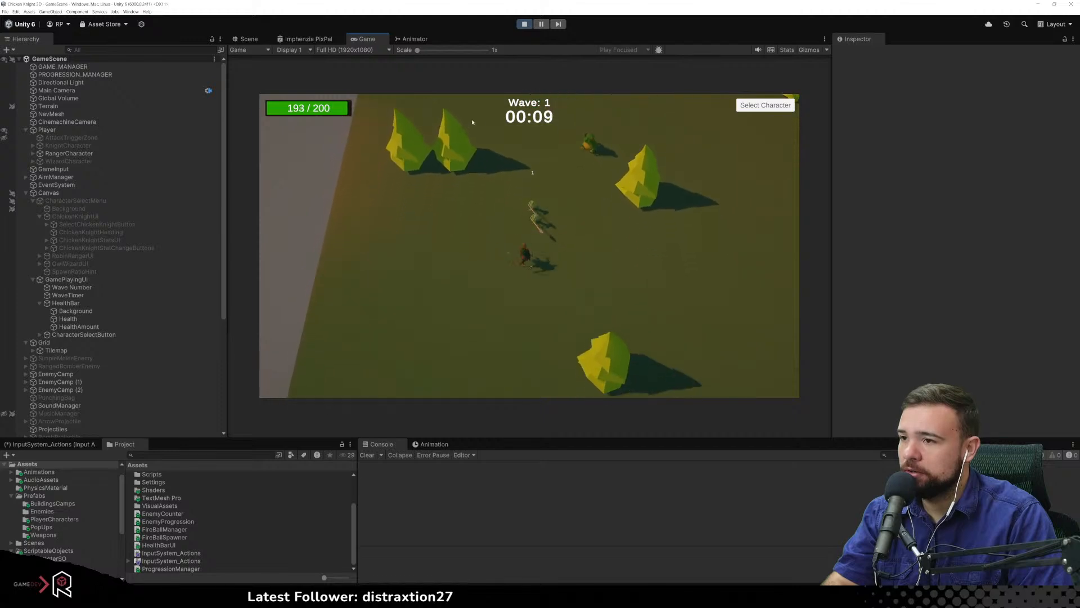
key("s")
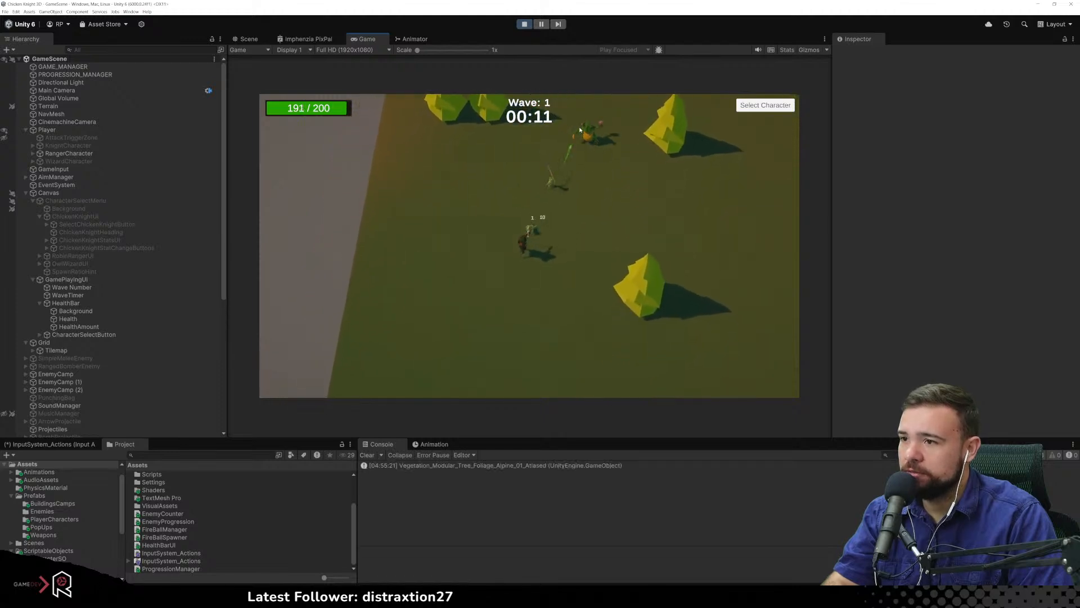
key("w")
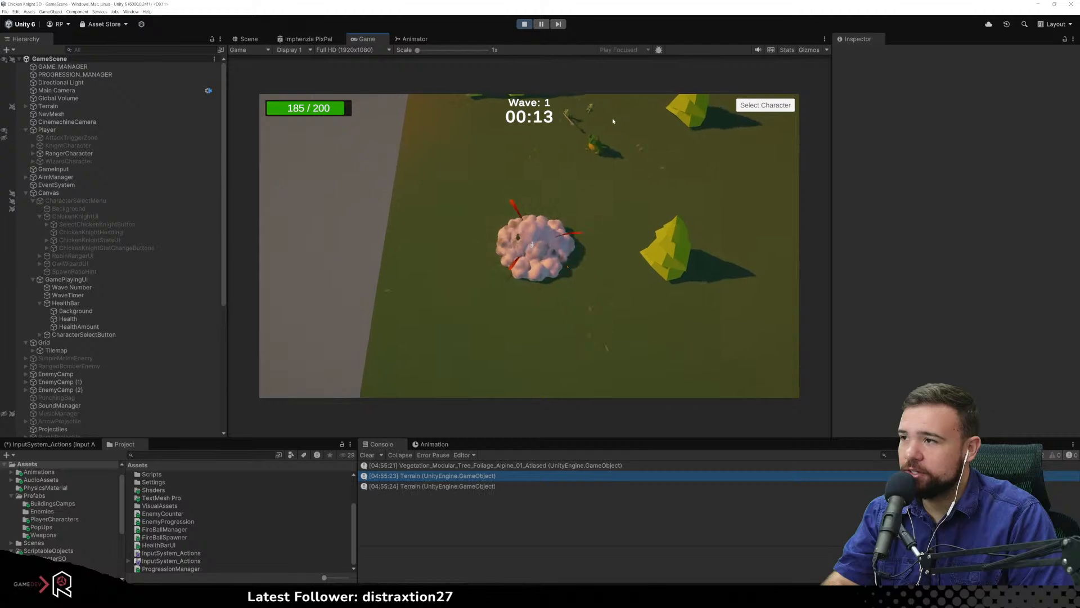
key("s")
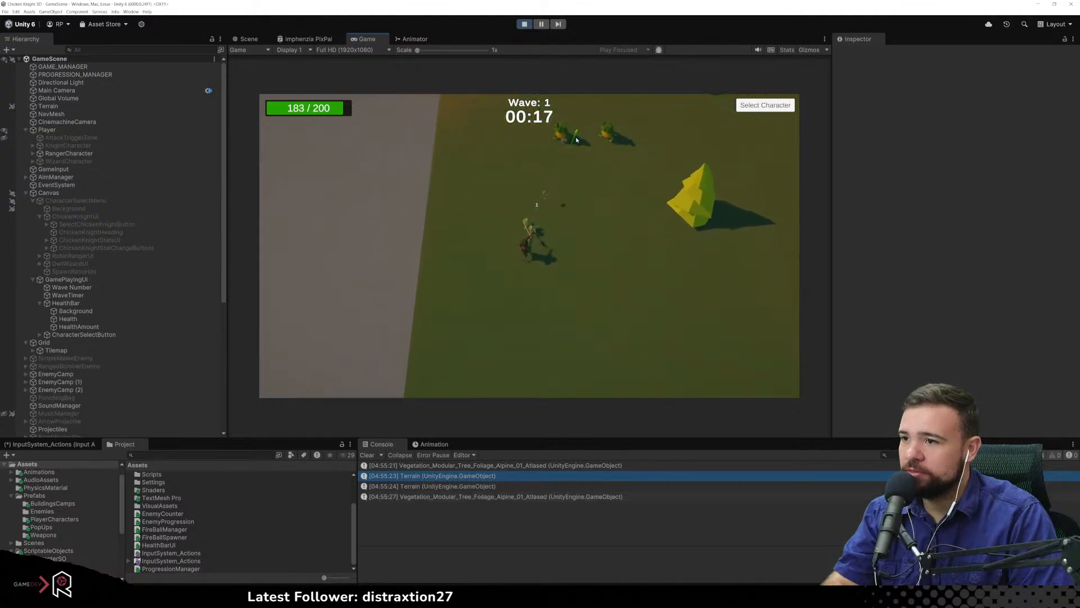
key("w")
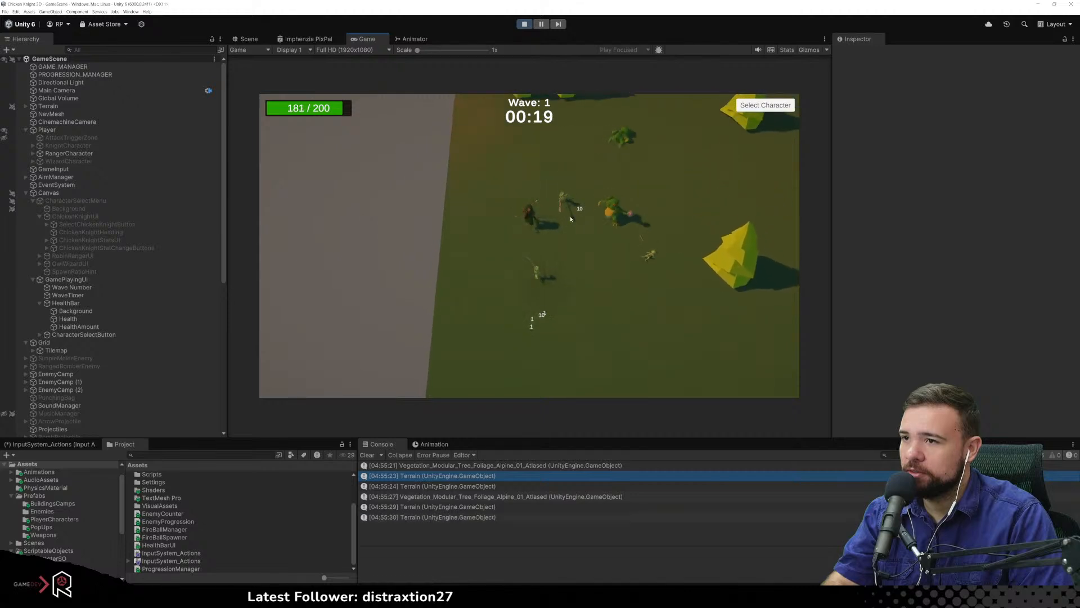
Lead Robin Ranger to the enemy camp with the totem and fight there while watching the health bar
key("w")
key("d")
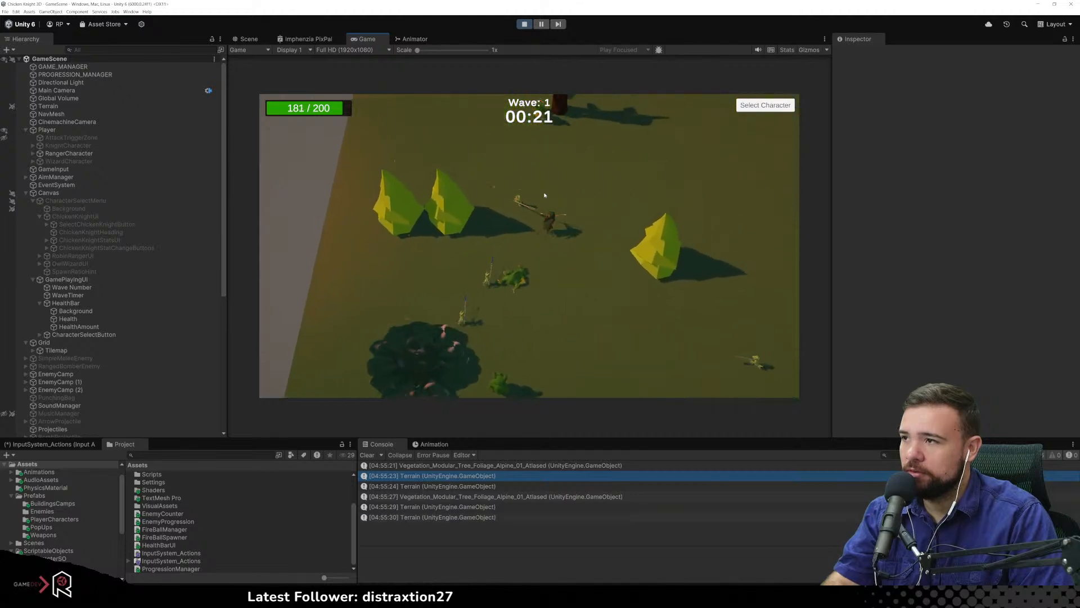
key("d")
key("s")
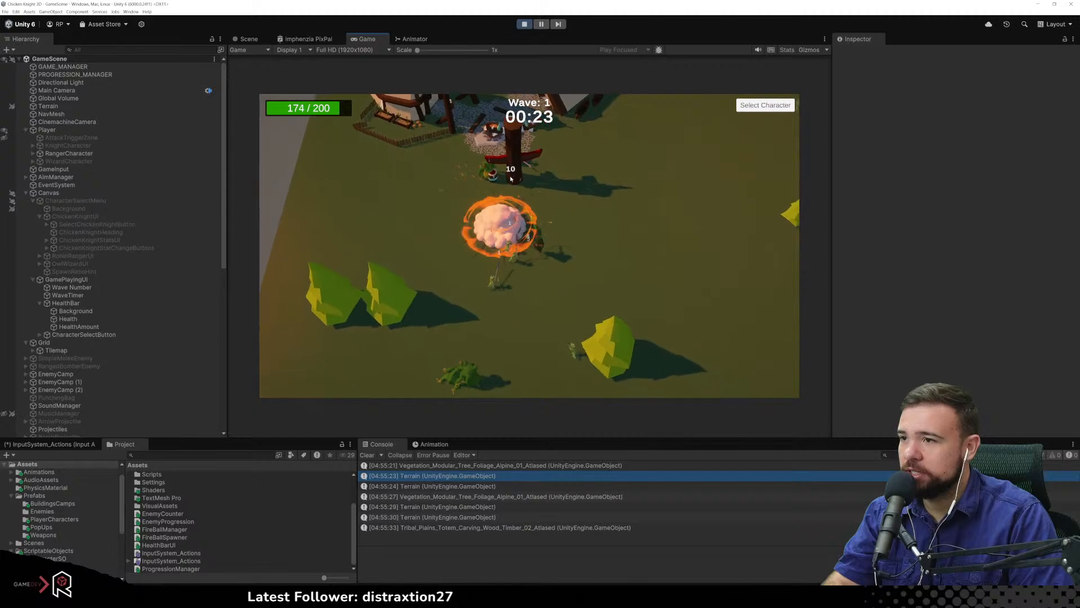
key("w")
key("a")
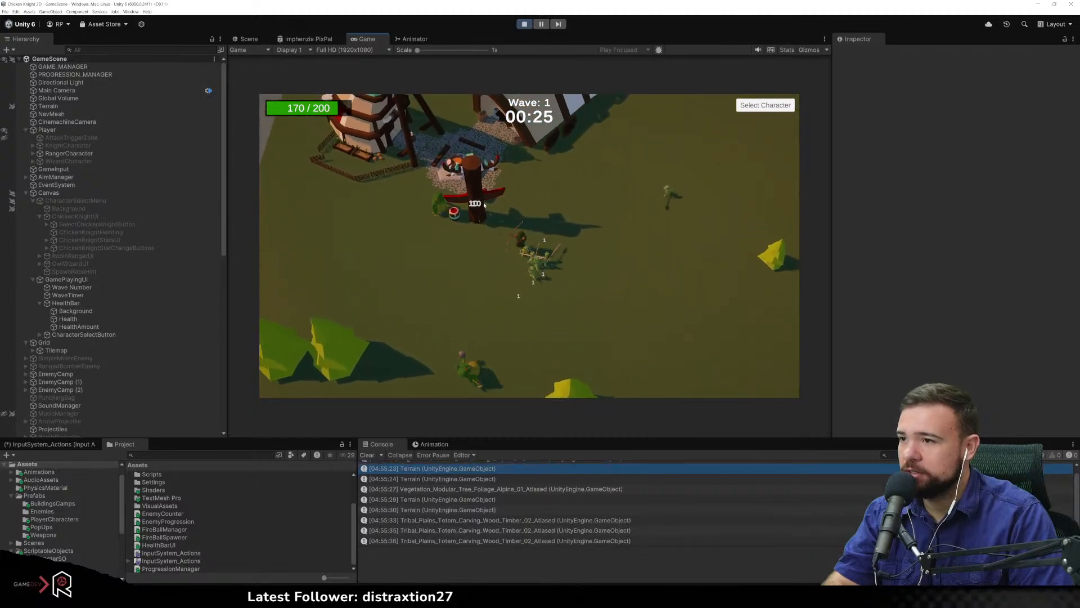
key("s")
key("a")
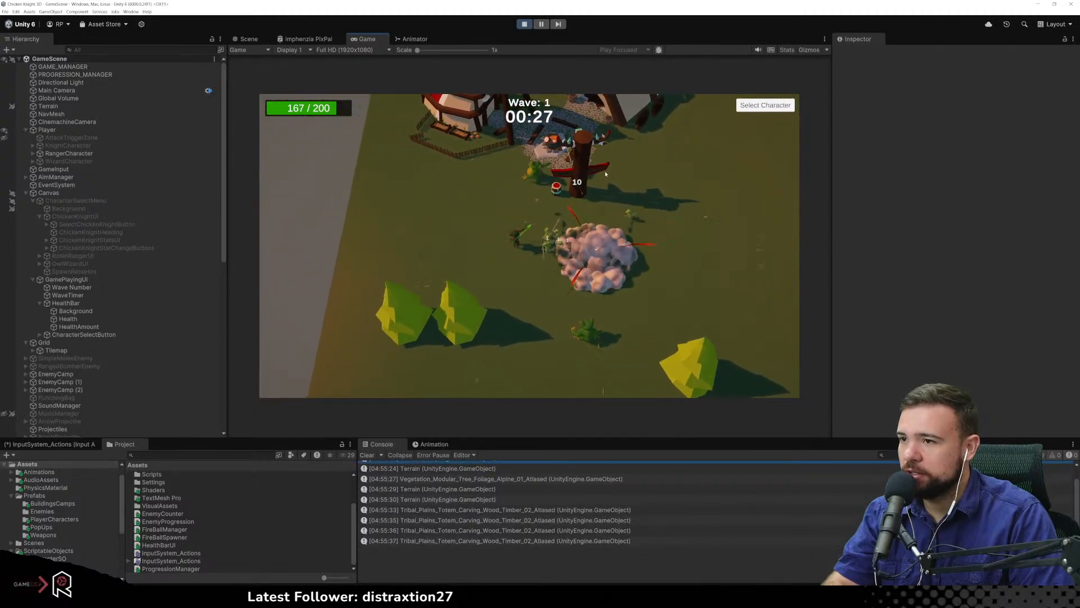
key("w")
key("a")
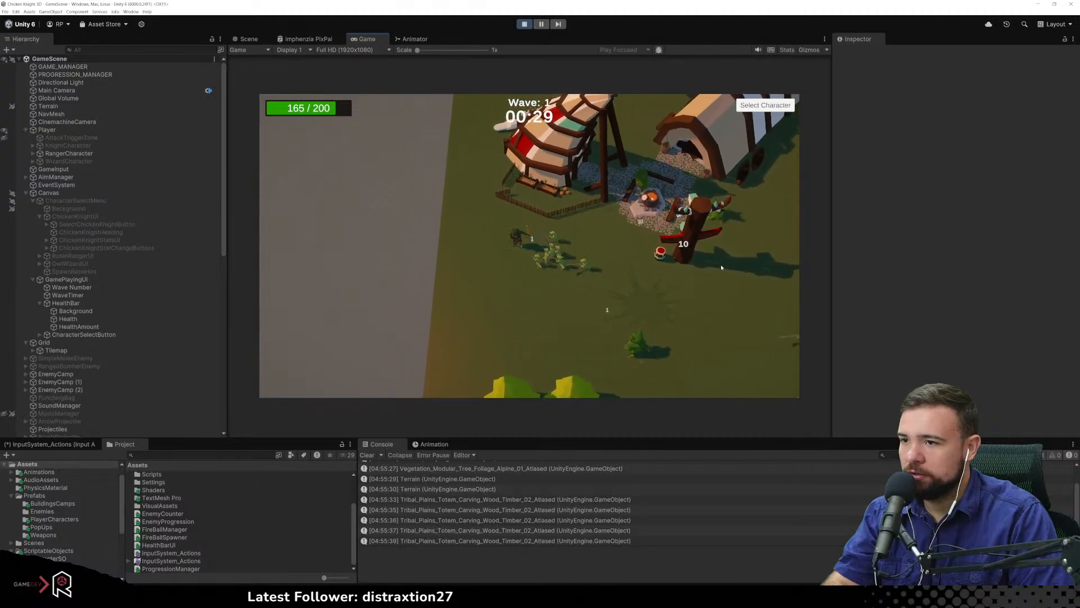
key("w")
key("a")
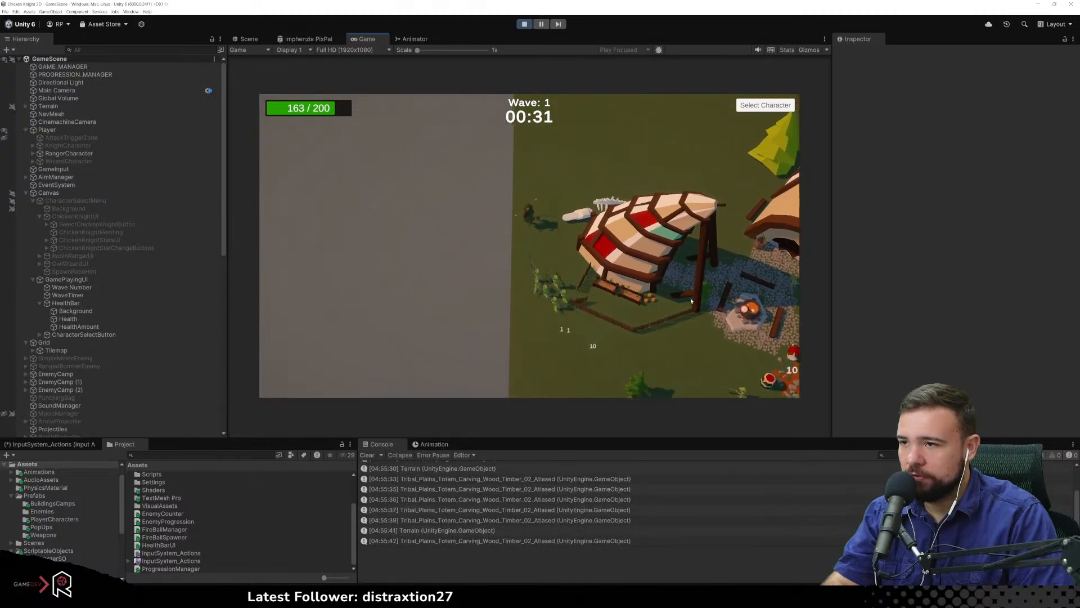
Move Robin Ranger away from the camp across the open terrain with the enemies in pursuit
key("w")
key("d")
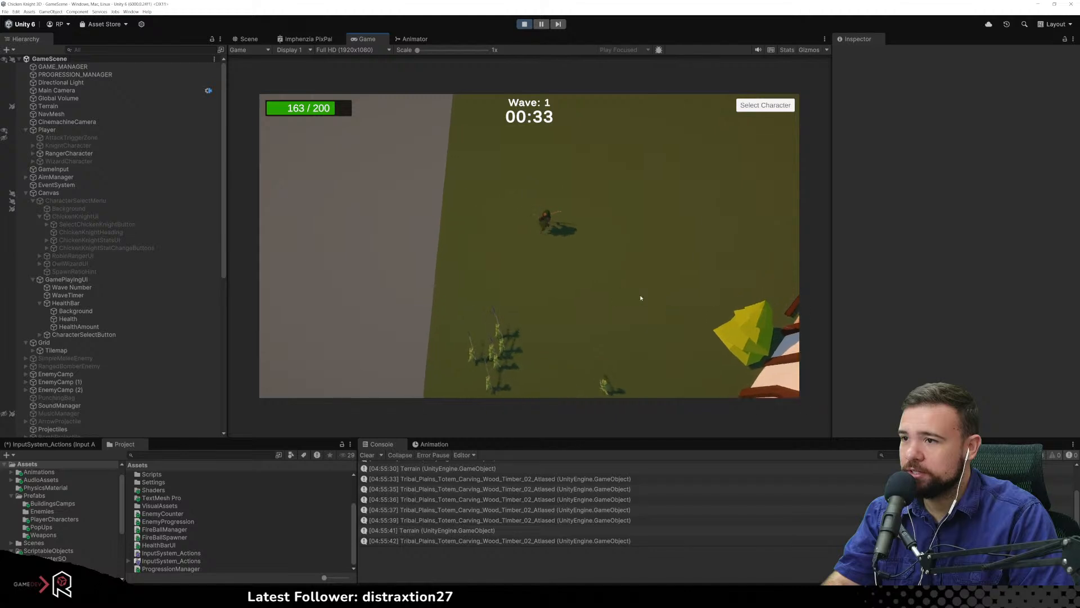
key("w")
key("d")
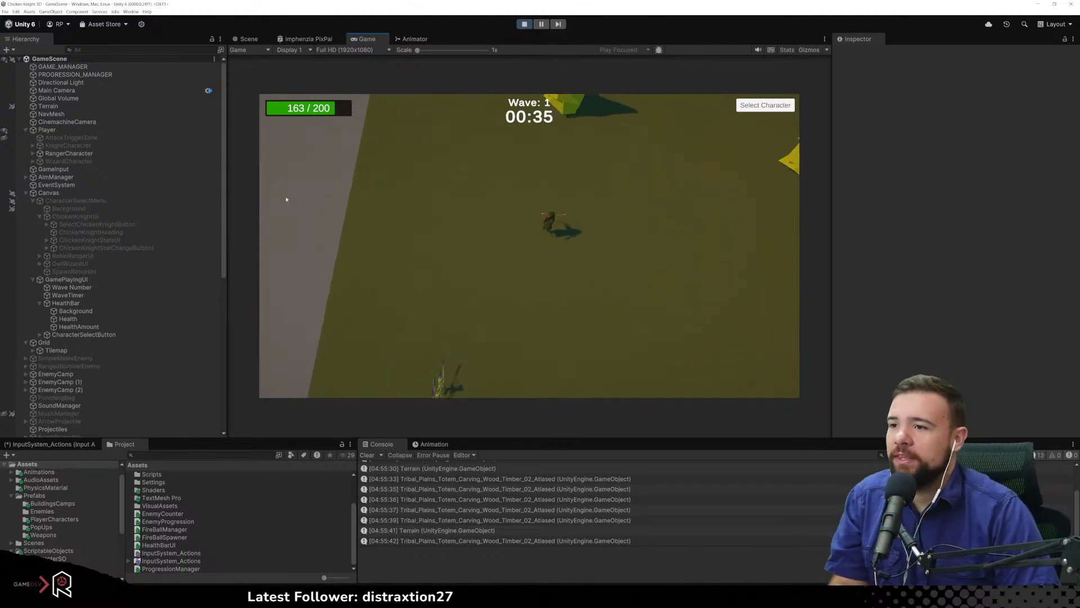
key("w")
key("d")
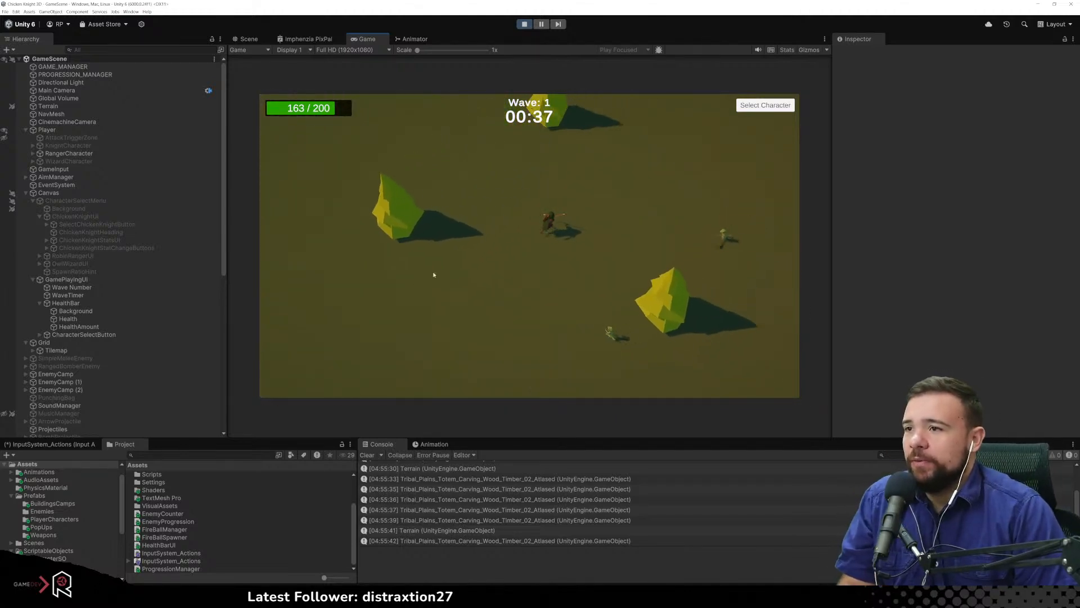
key("w")
key("d")
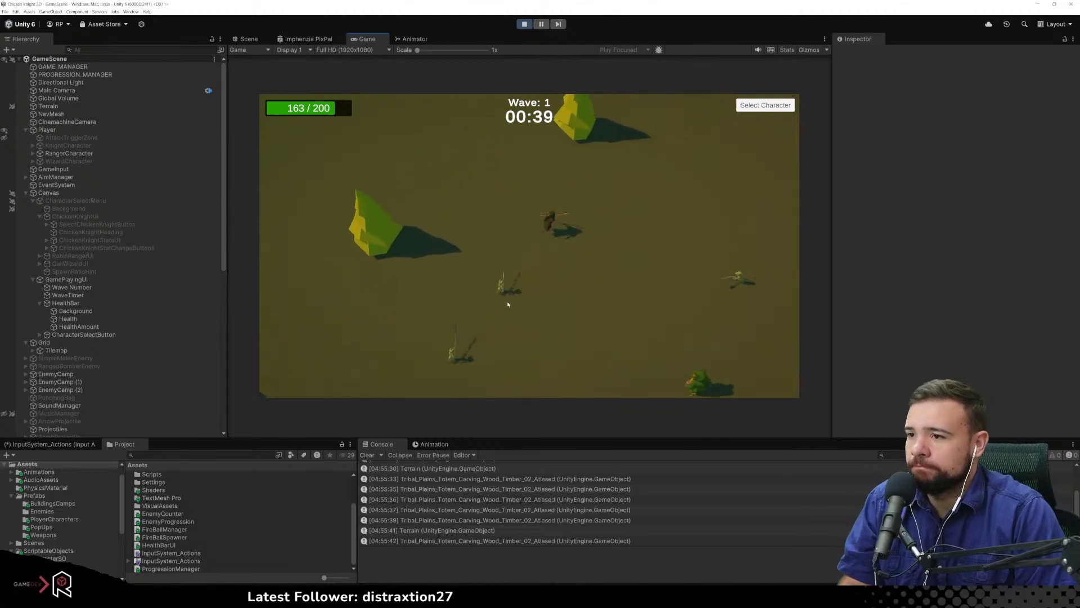
key("w")
key("d")
key("w")
key("d")
key("w")
key("d")
Approach the next enemy camp and attack its totem while taking damage to test the health bar further
key("d")
key("s")
key("d")
key("s")
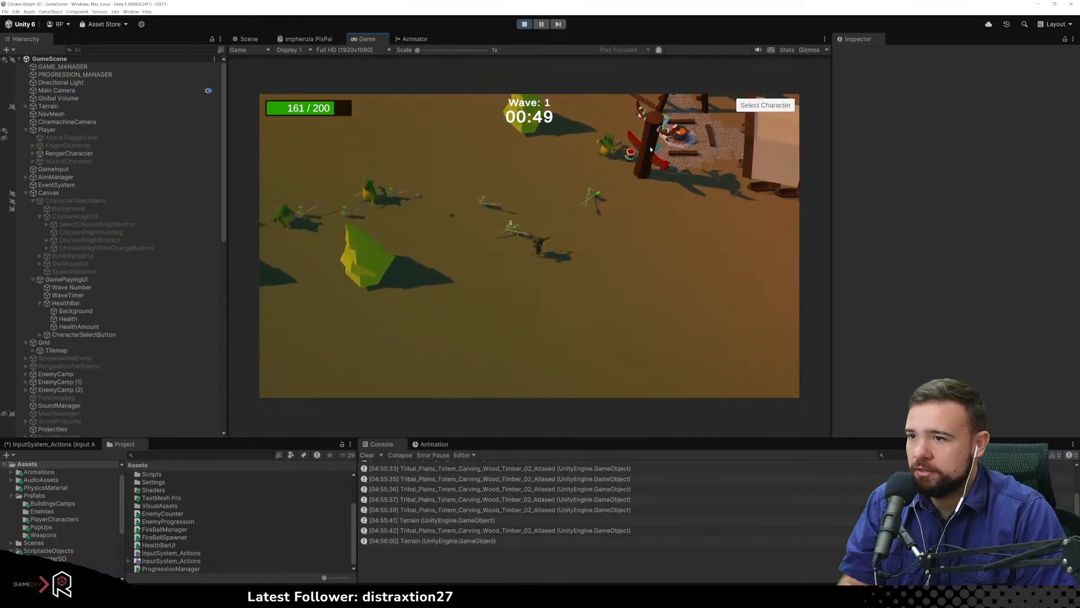
key("d")
key("s")
left_click(607, 135)
left_click(554, 130)
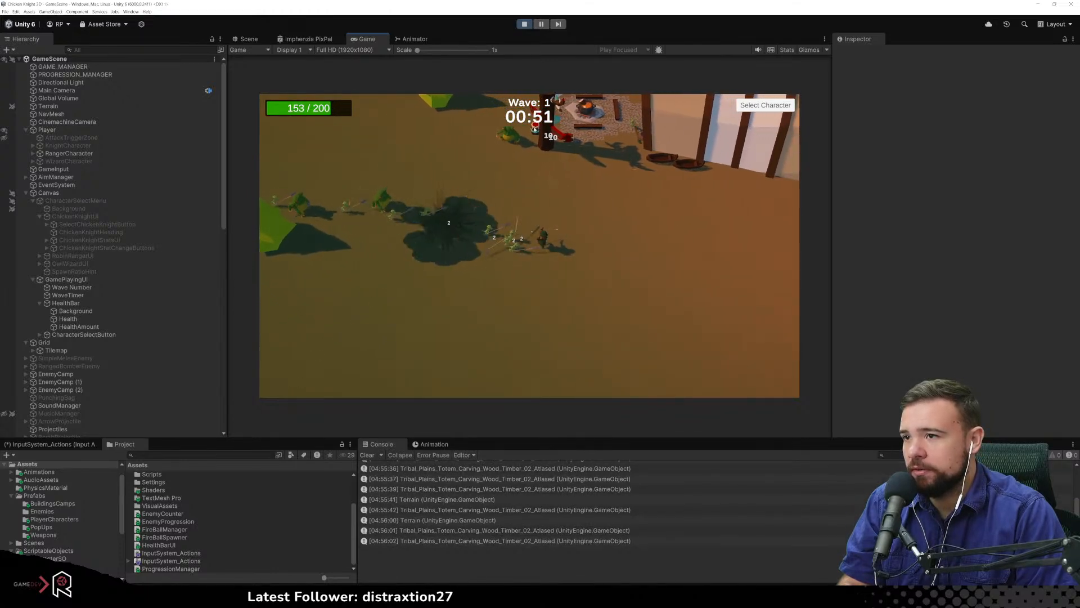
key("d")
key("w")
left_click(477, 151)
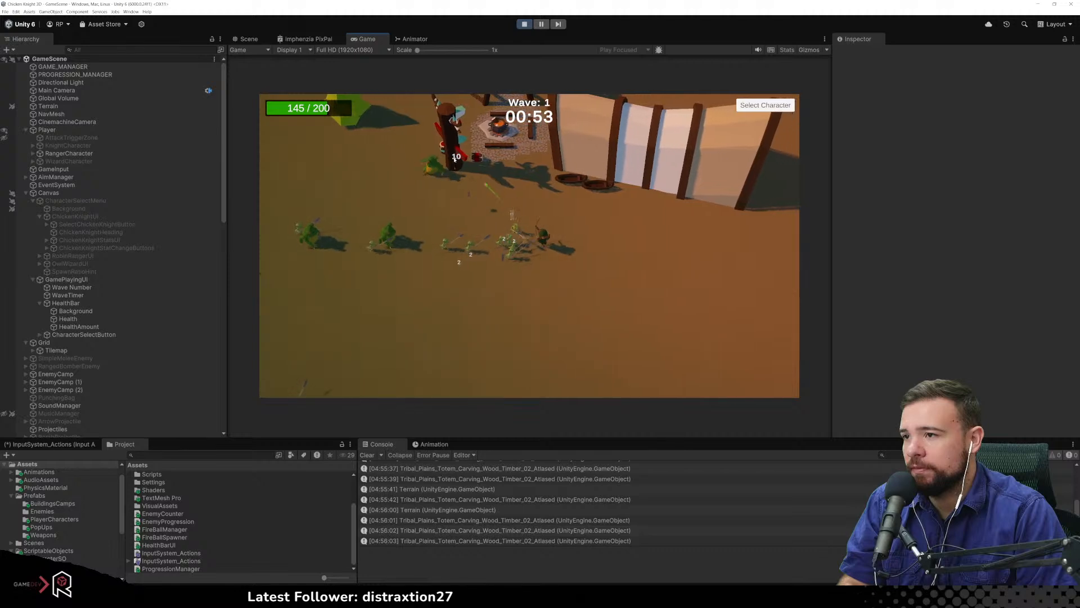
Advance Robin Ranger toward the campfire and shoot the camp's totem while taking damage to test the health bar
key("w")
left_click(453, 163)
left_click(445, 199)
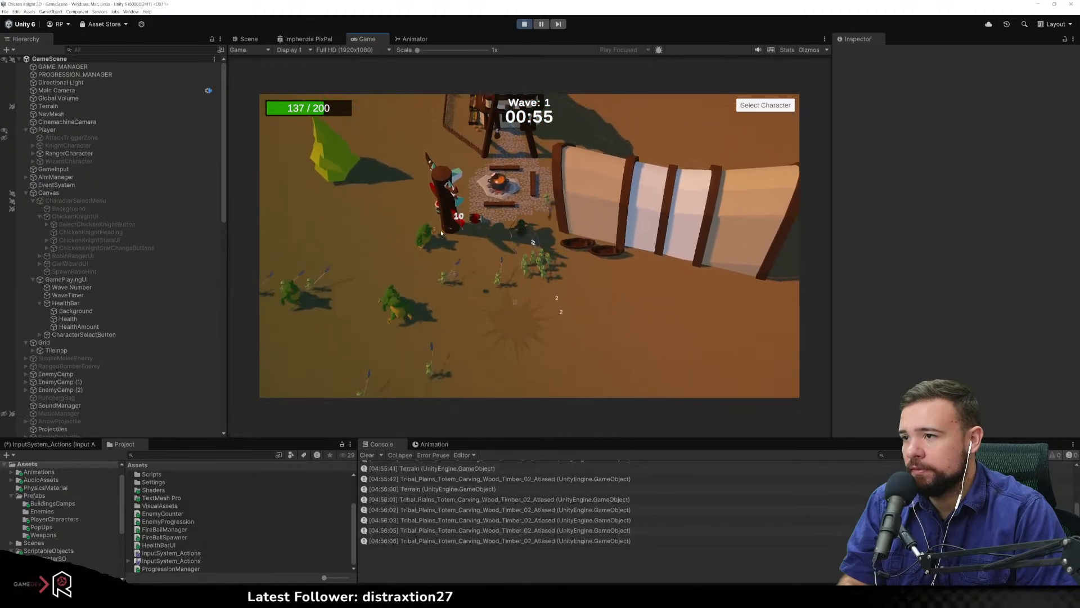
key("w")
left_click(450, 234)
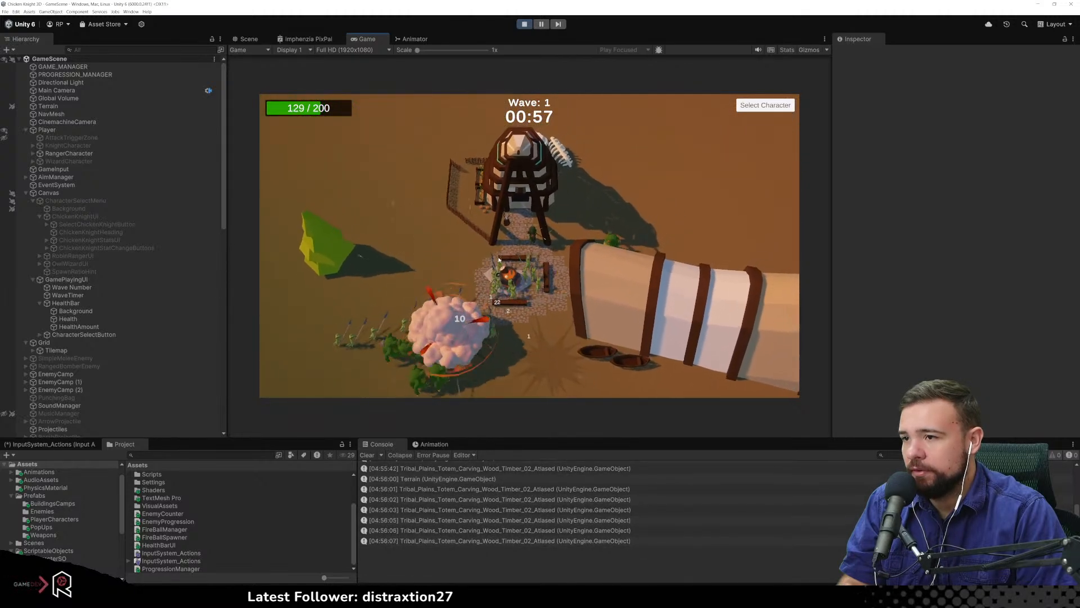
Lead Robin Ranger past the campfire and around the far end of the long tent, away from the enemies
key("w")
key("d")
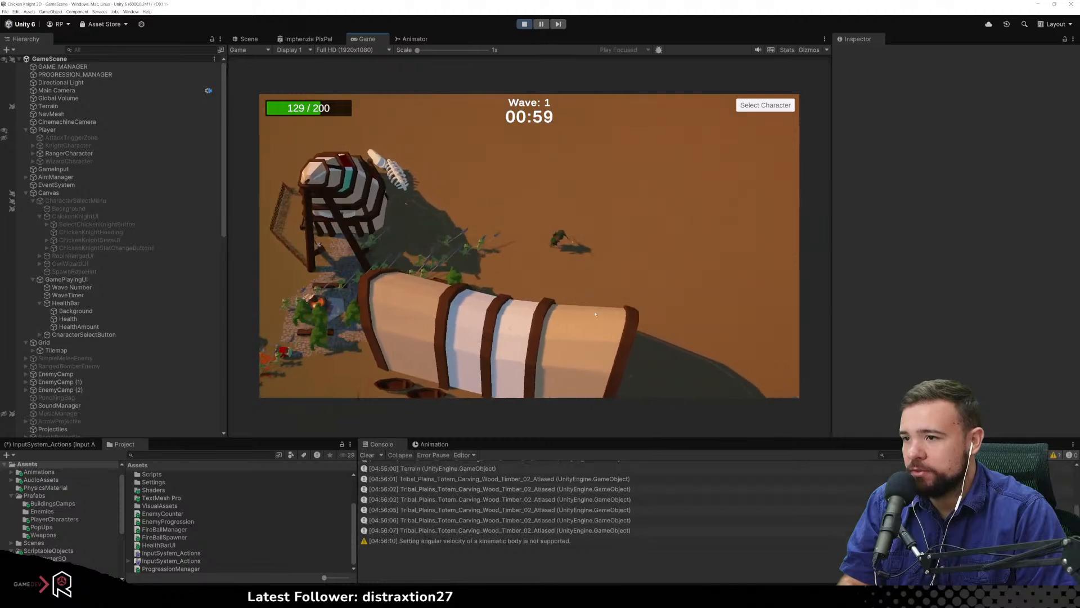
key("s")
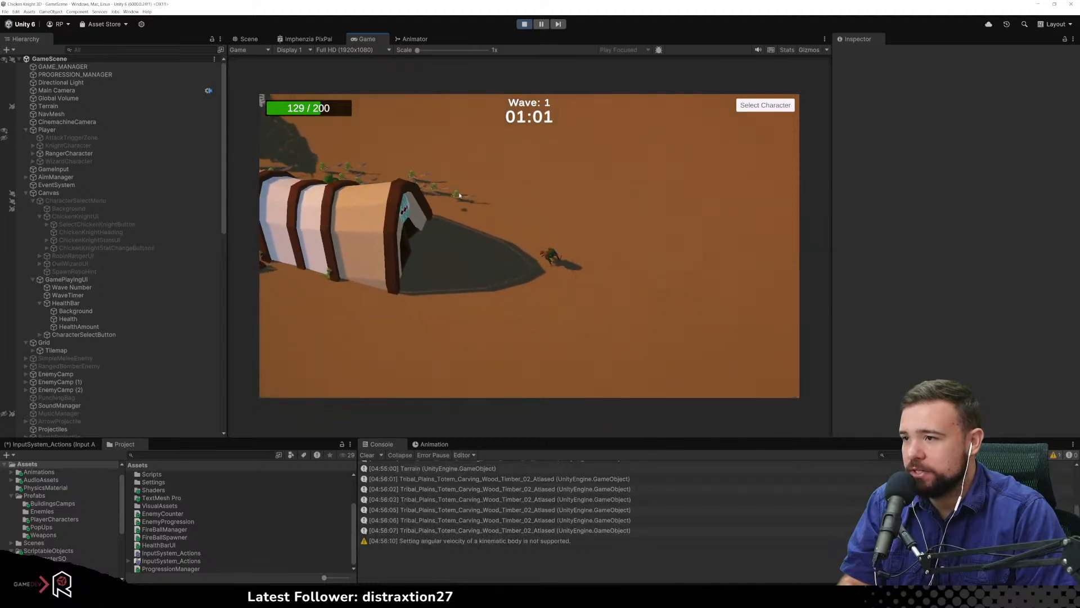
Retreat across the open orange terrain while shooting the pursuing enemies and watching the health bar
key("s")
left_click(466, 178)
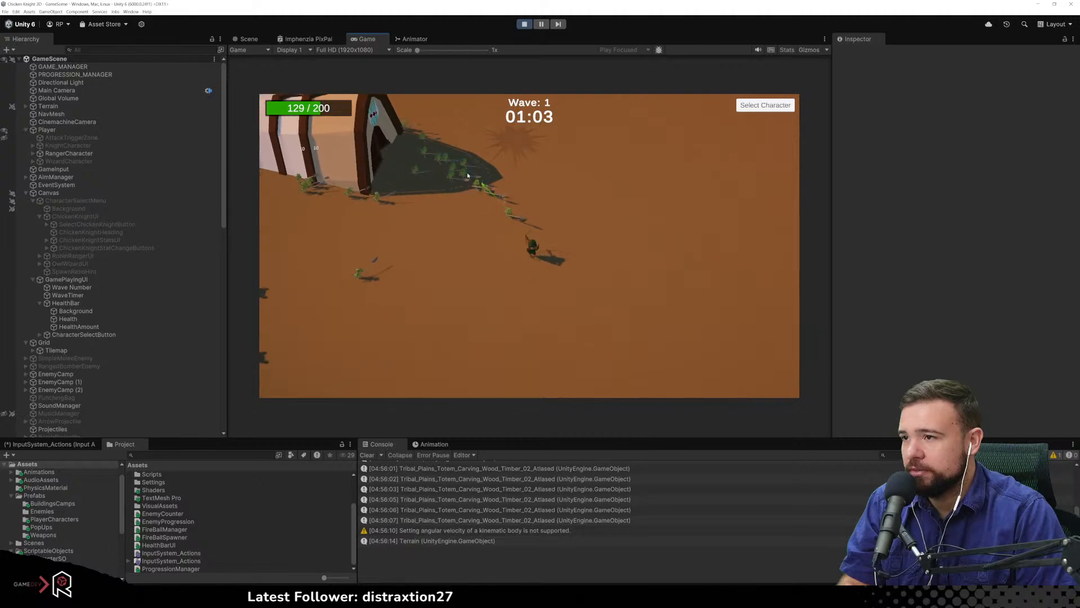
key("s")
left_click(467, 172)
left_click(477, 175)
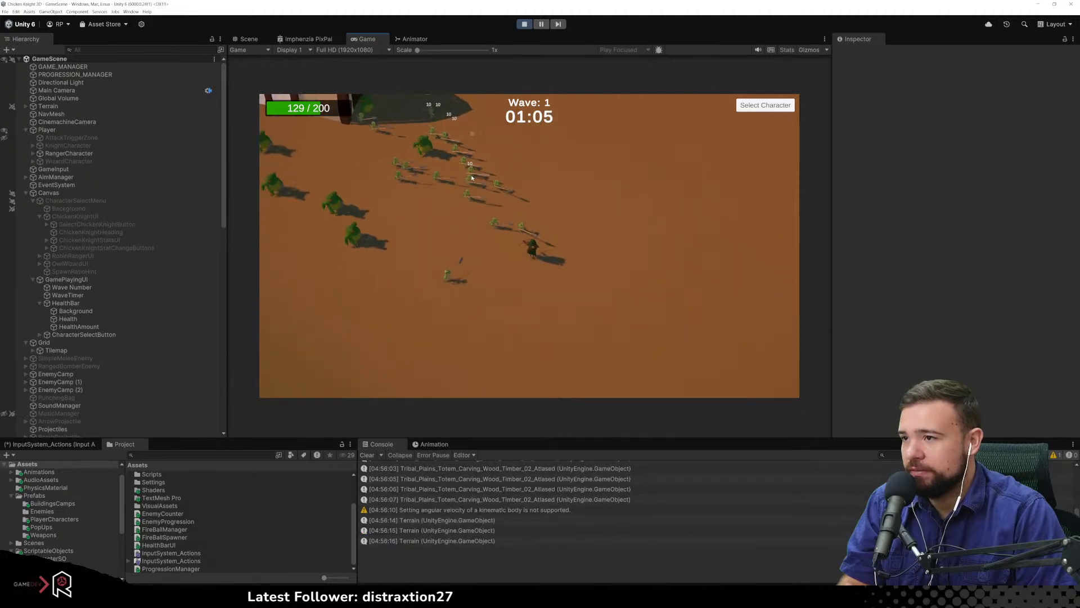
key("s")
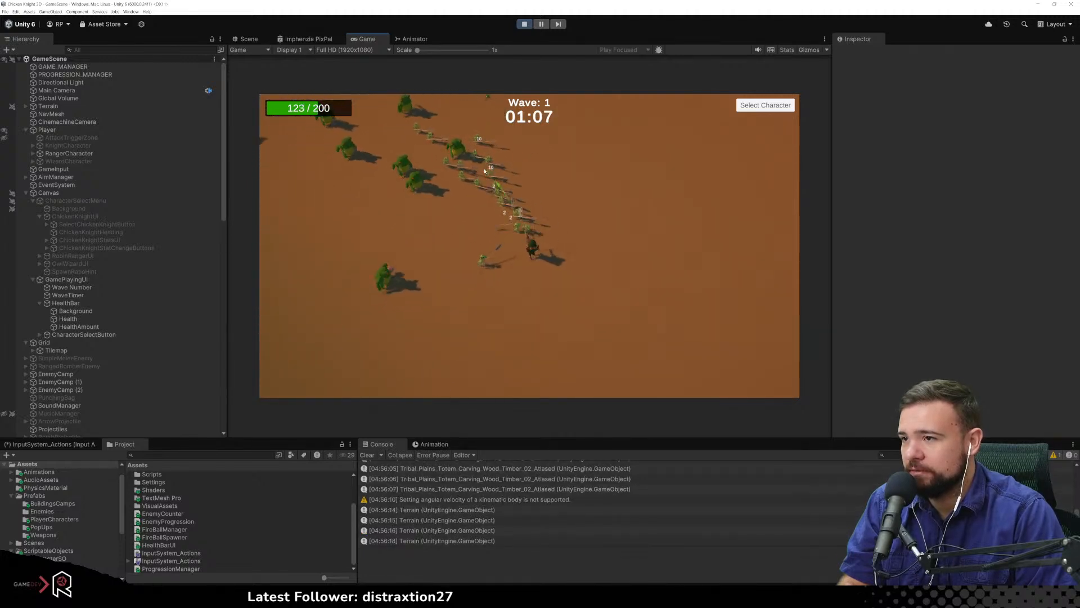
key("s")
left_click(479, 171)
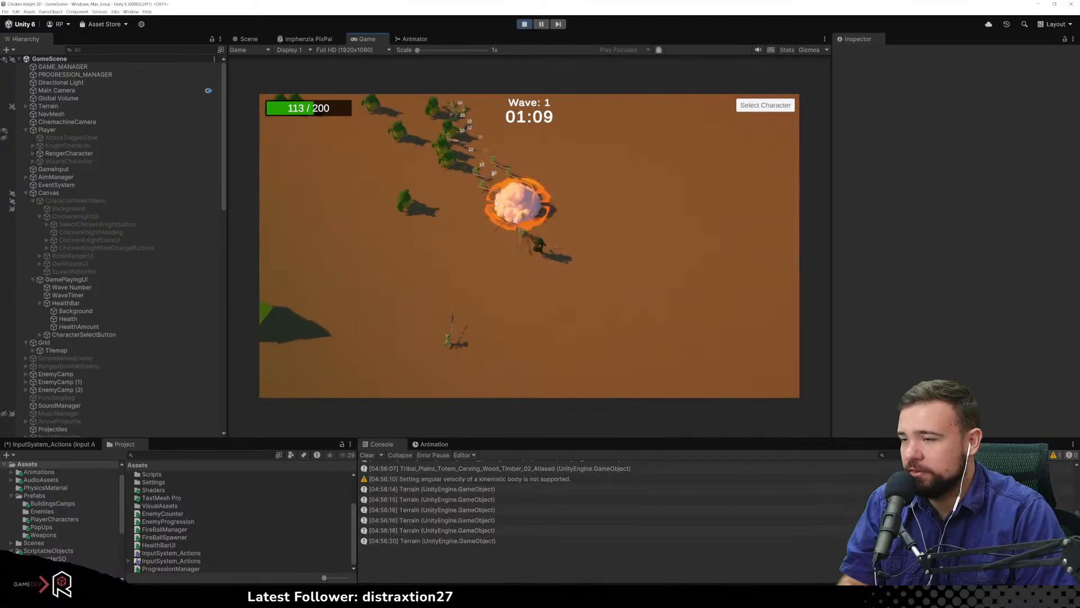
key("s")
left_click(472, 175)
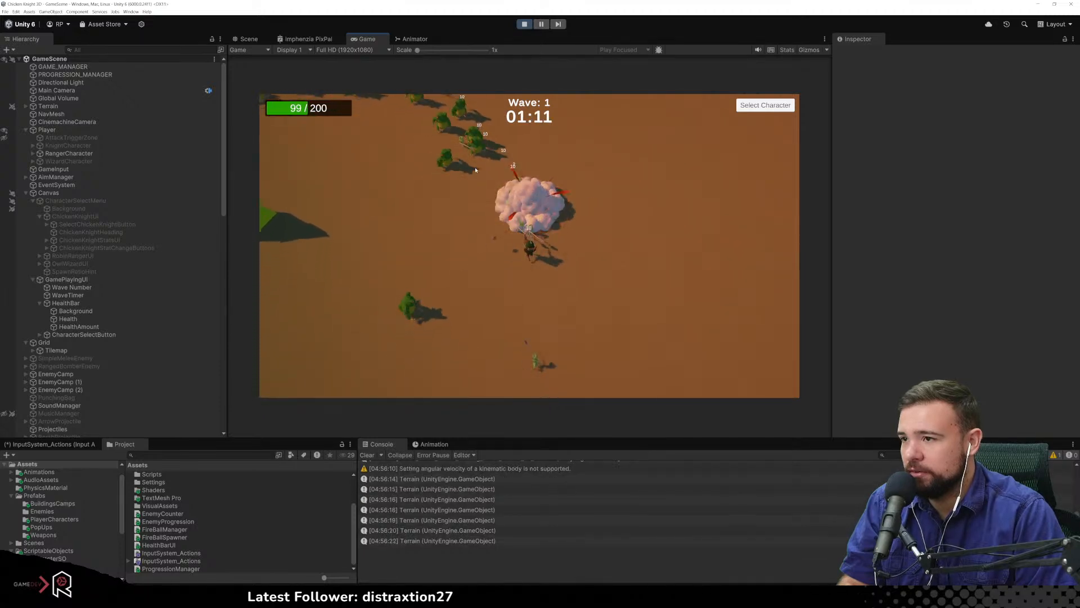
Steer Robin Ranger clear of the explosion and dodge the approaching enemies on the open terrain
key("d")
left_click(477, 253)
key("s")
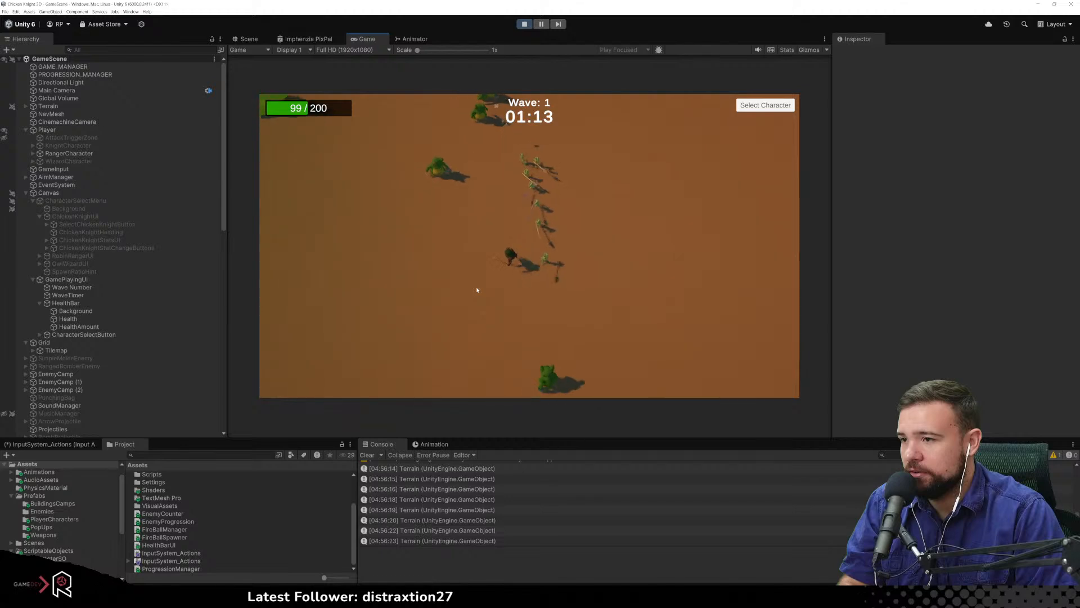
key("s")
key("d")
key("s")
key("d")
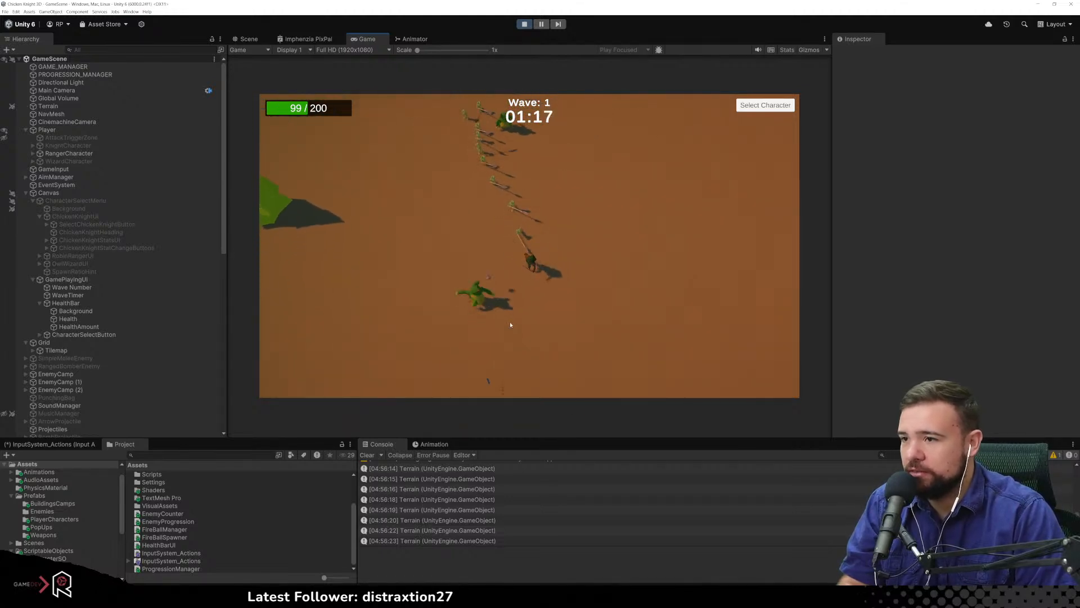
Lead the enemies to another camp and run behind its tents toward the totem
key("s")
key("a")
key("d")
key("s")
key("a")
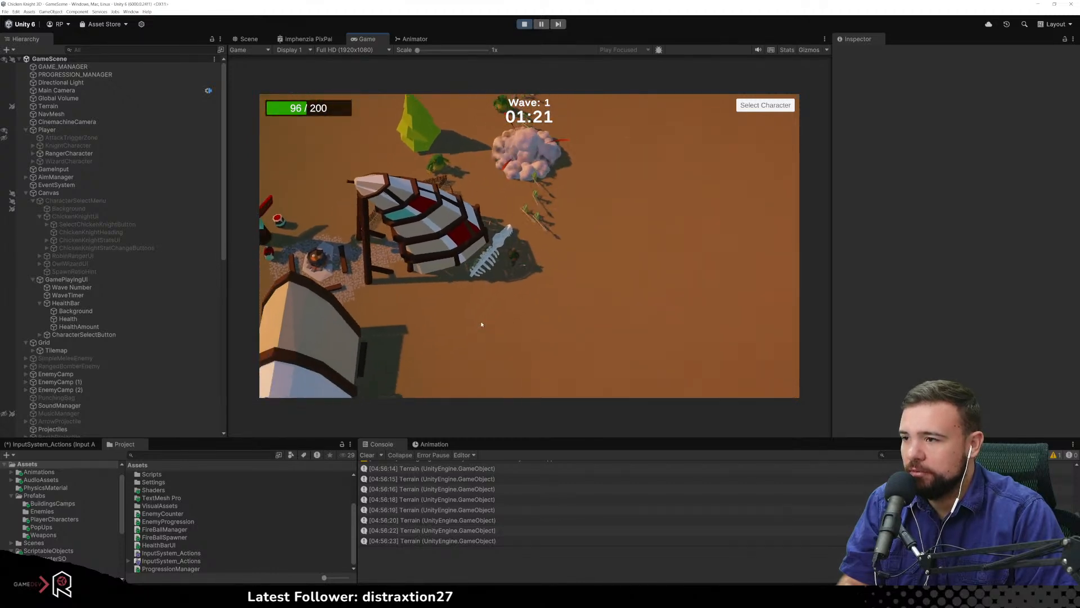
key("a")
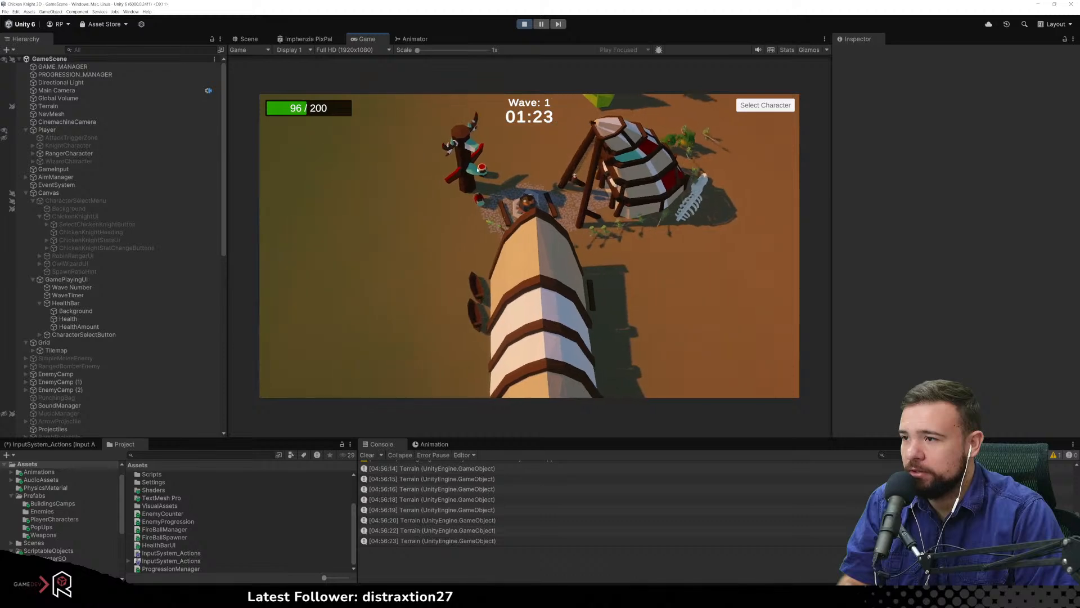
Run past the camp's totem and shoot back at it while retreating onto the green terrain
key("a")
key("w")
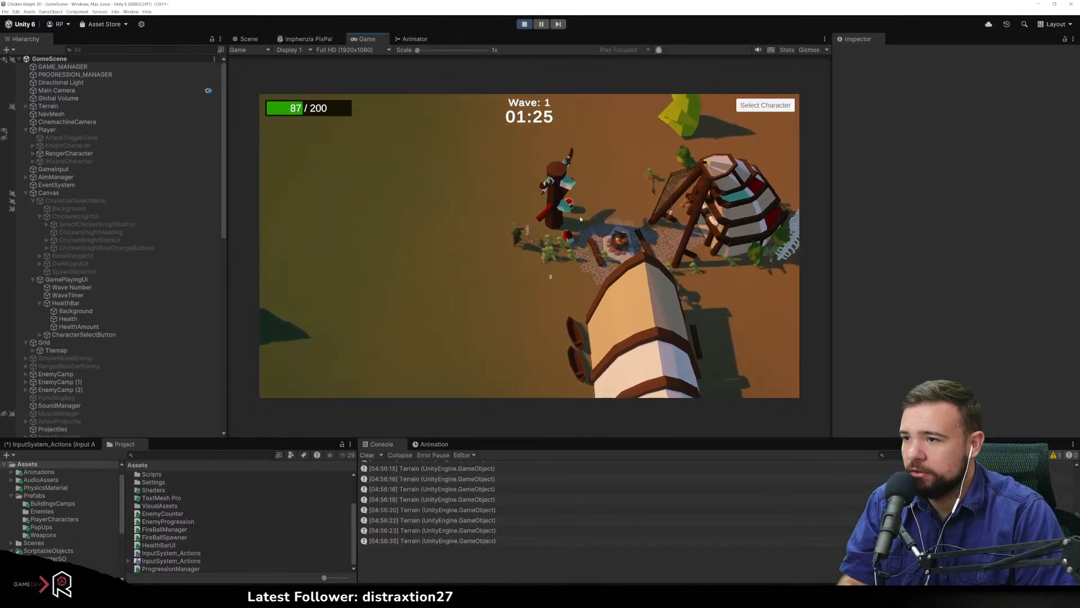
key("a")
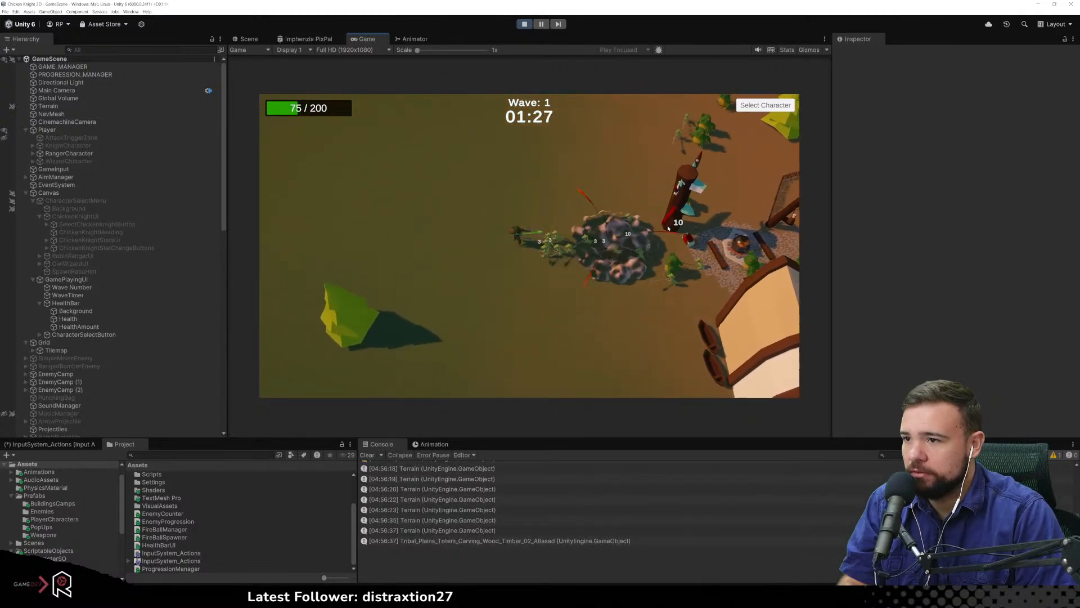
key("a")
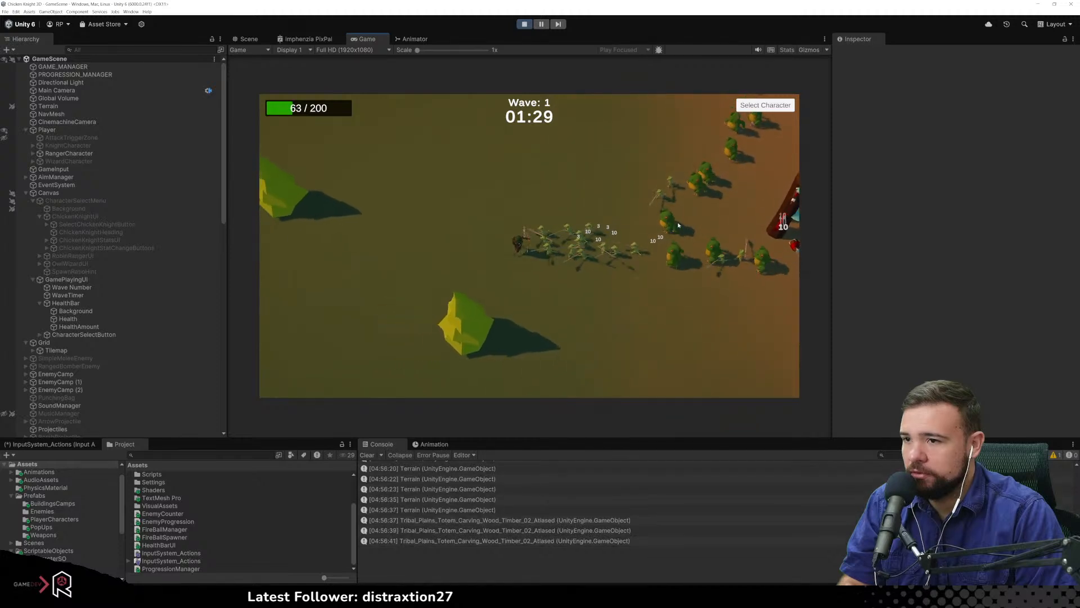
Retreat between the yellow-green trees to the map's edge while firing at the pursuing horde
key("s")
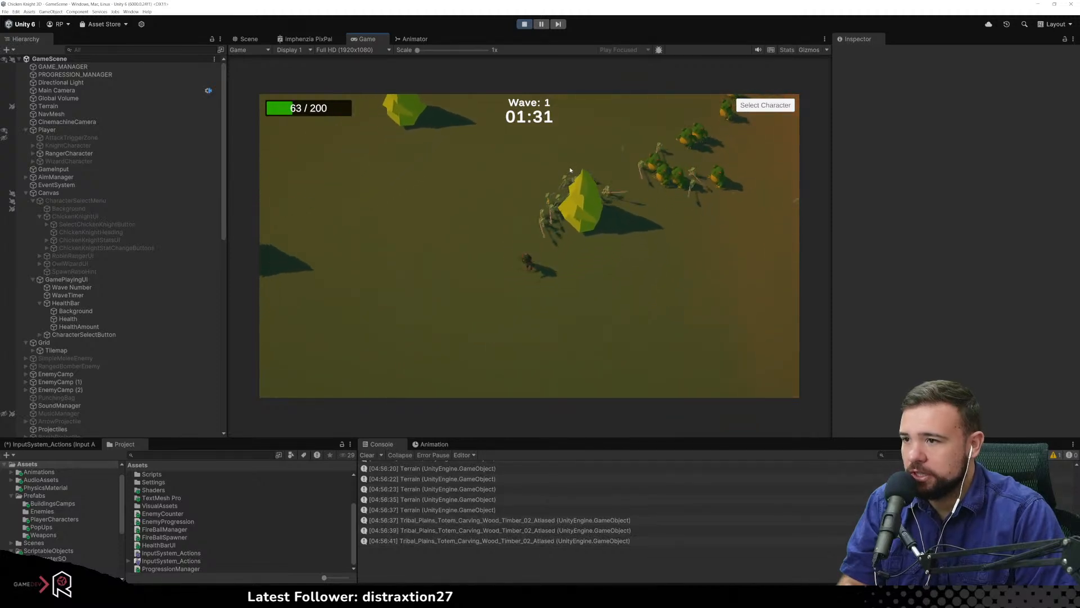
key("s")
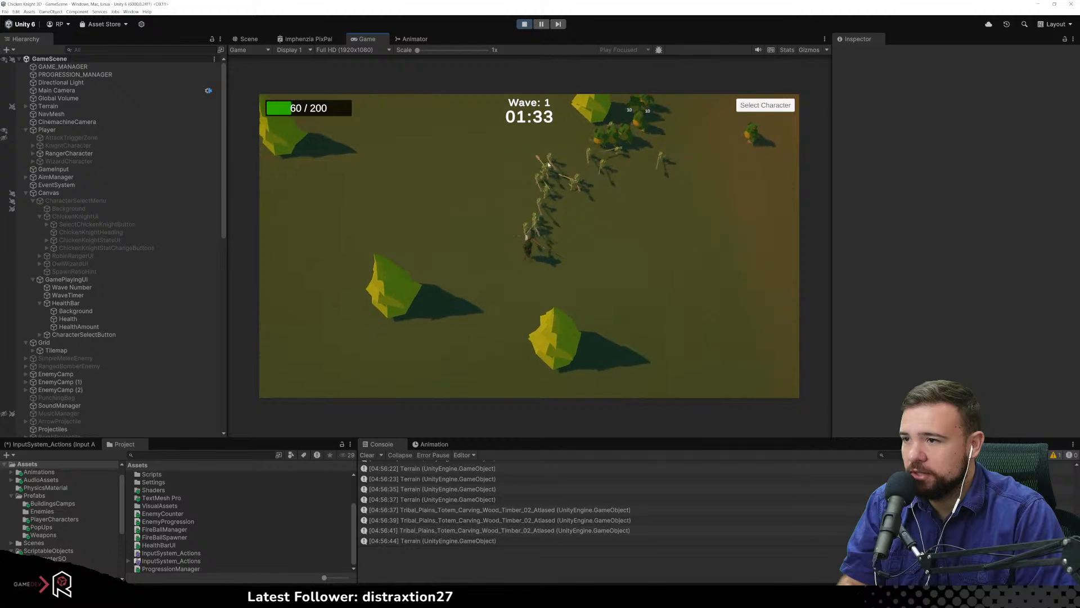
key("a")
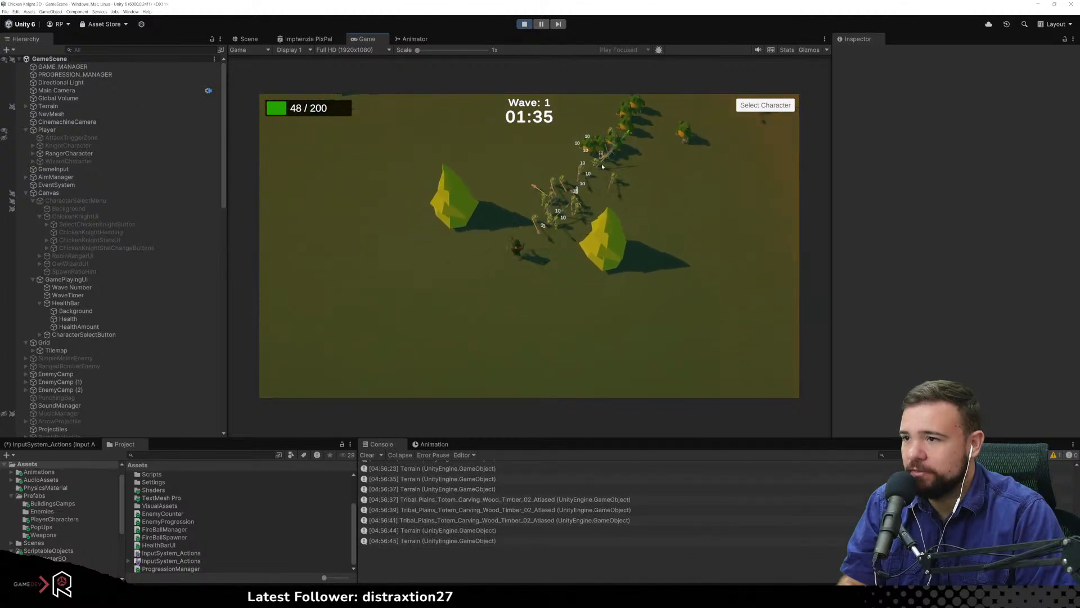
key("a")
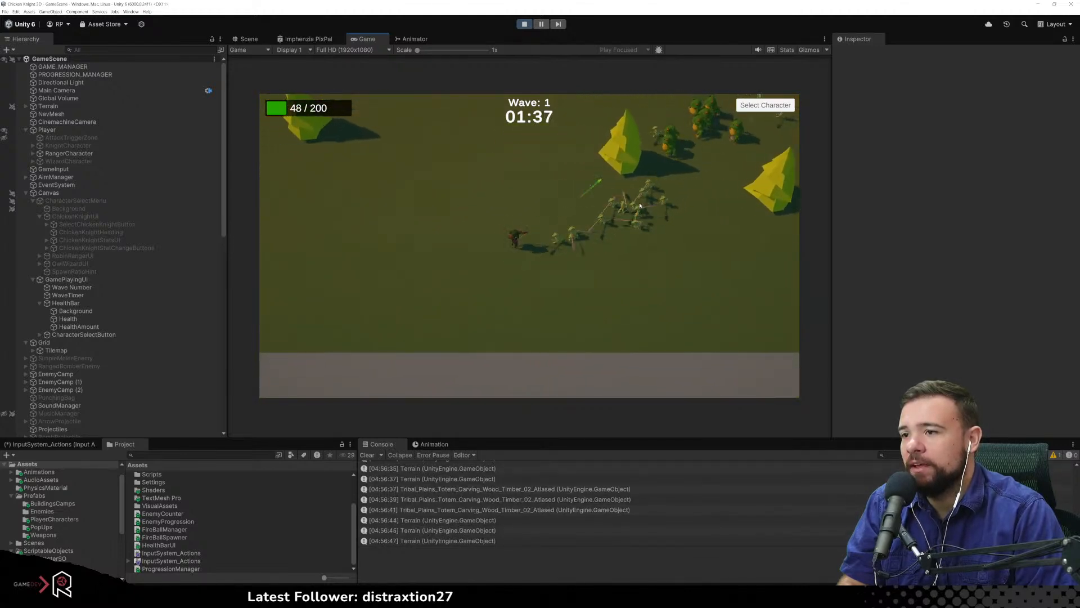
key("a")
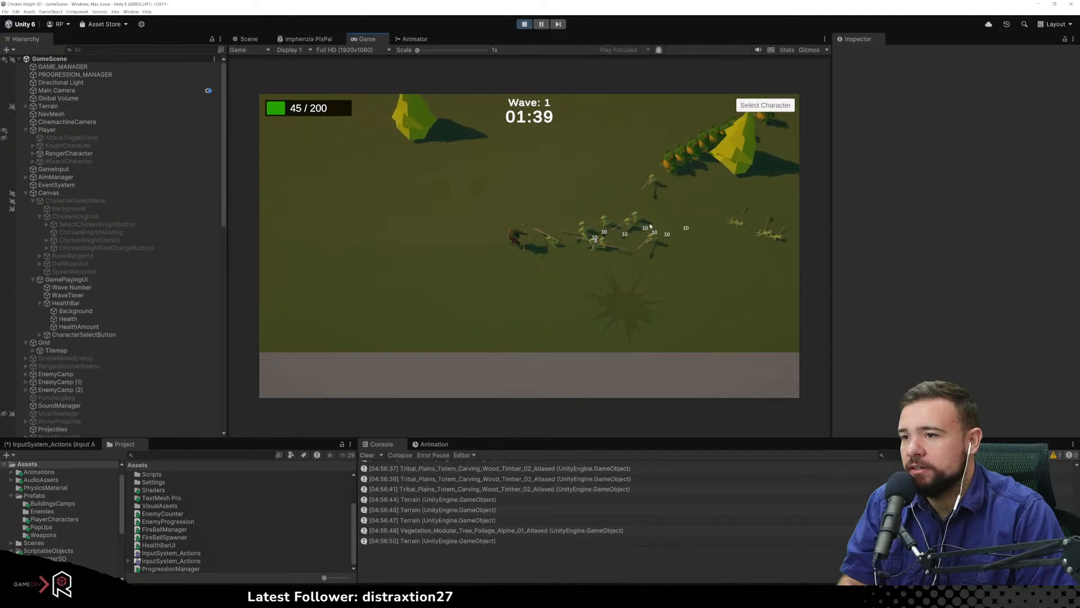
Run Robin Ranger along the map's edge, shooting the enemies behind and watching the health bar get low
key("a")
key("s")
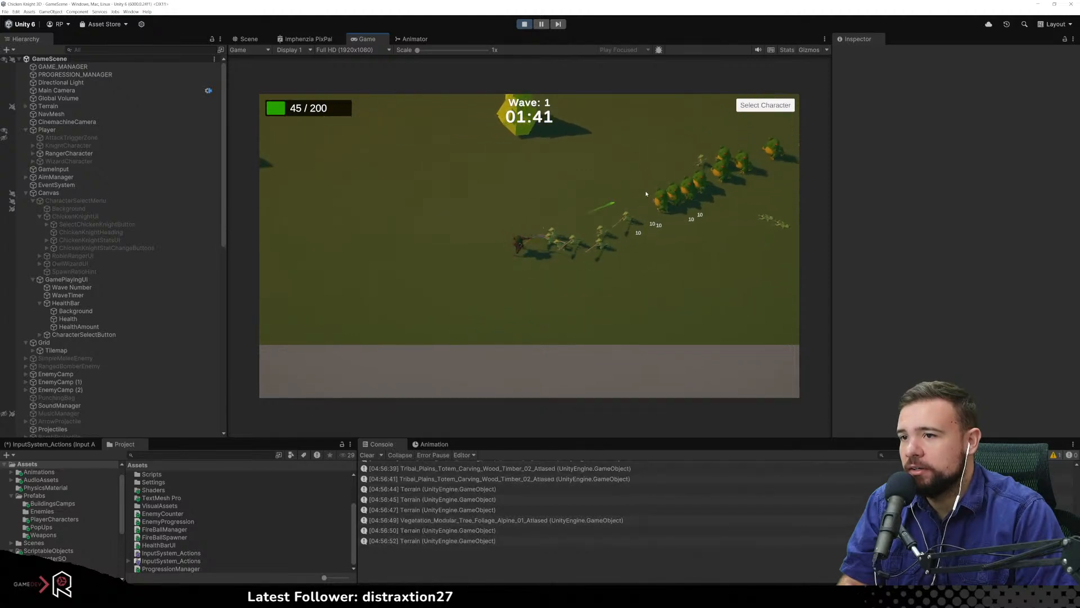
key("a")
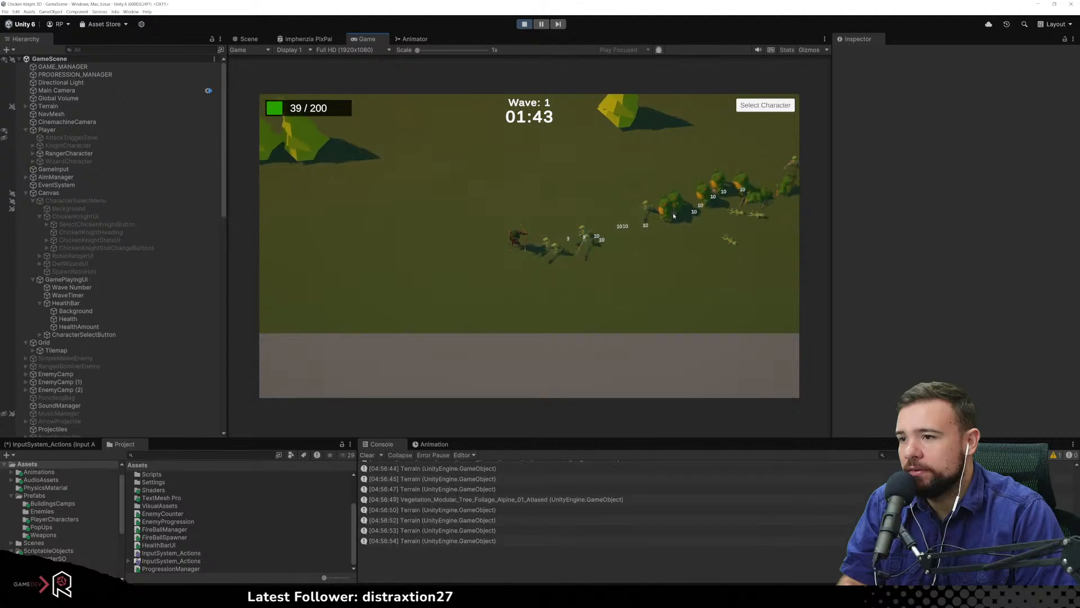
key("a")
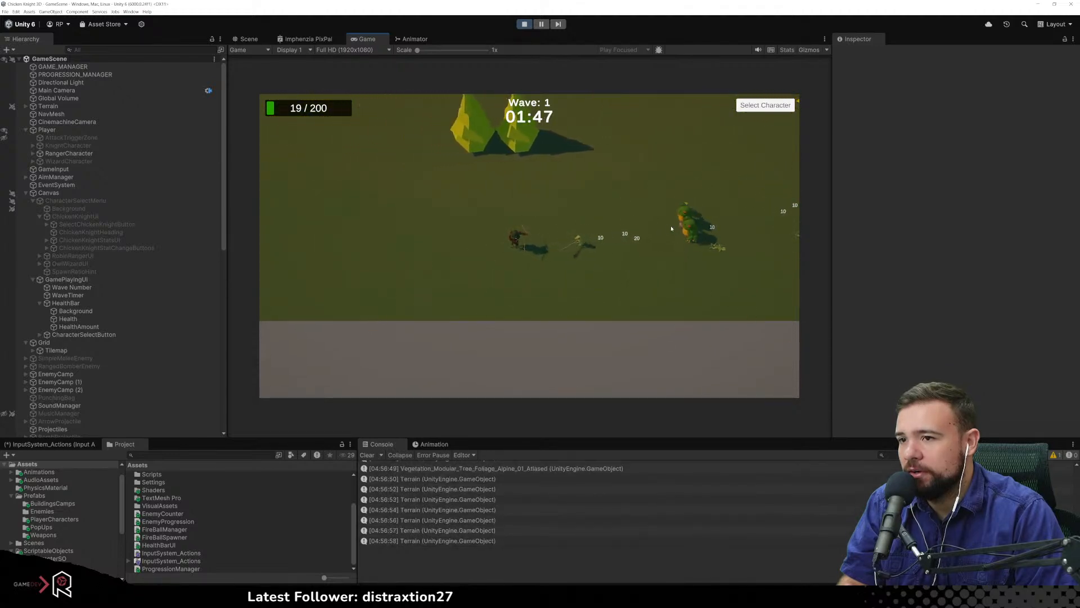
key("a")
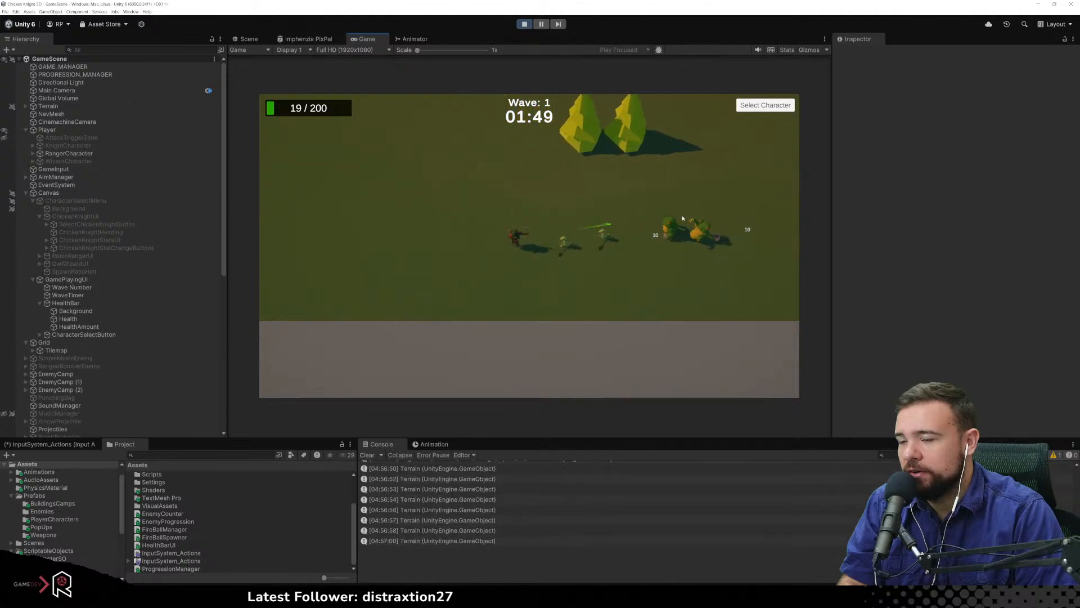
key("a")
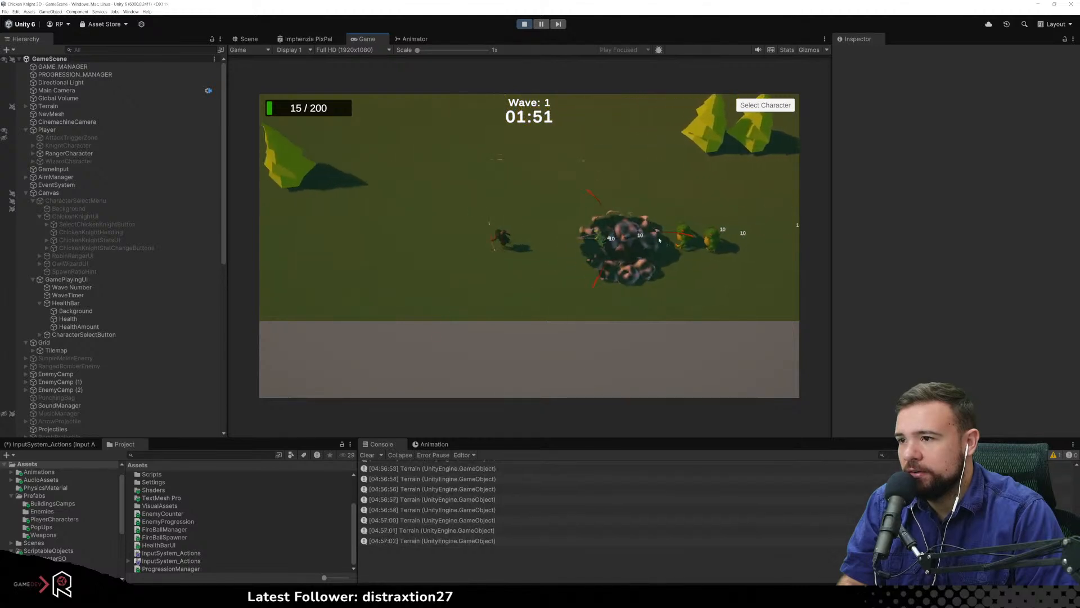
Loop Robin Ranger around the paired trees and let the enemies surround him until his health is depleted
key("w")
key("d")
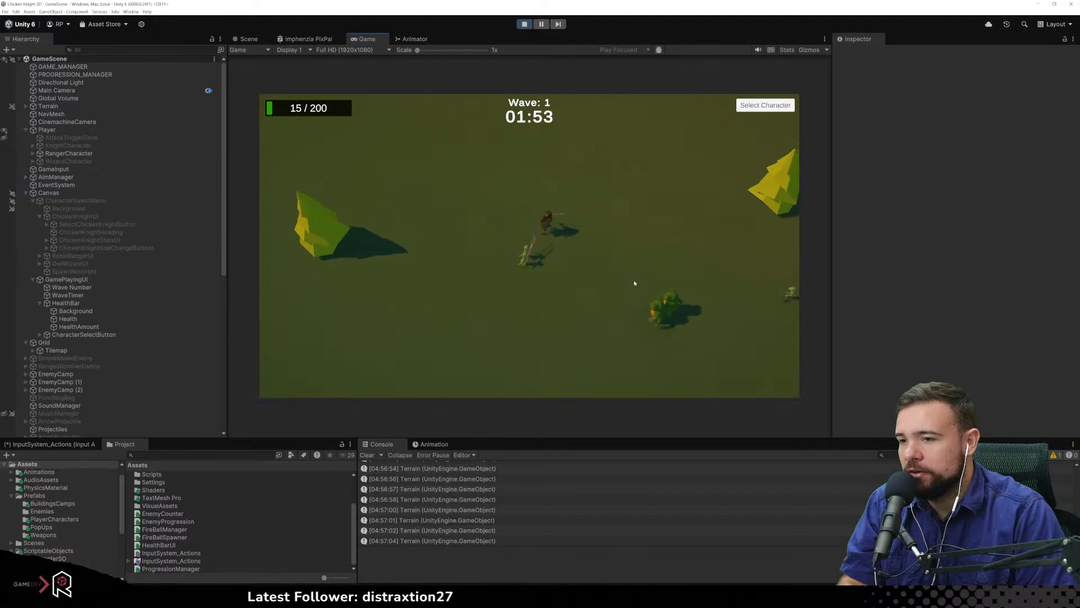
key("d")
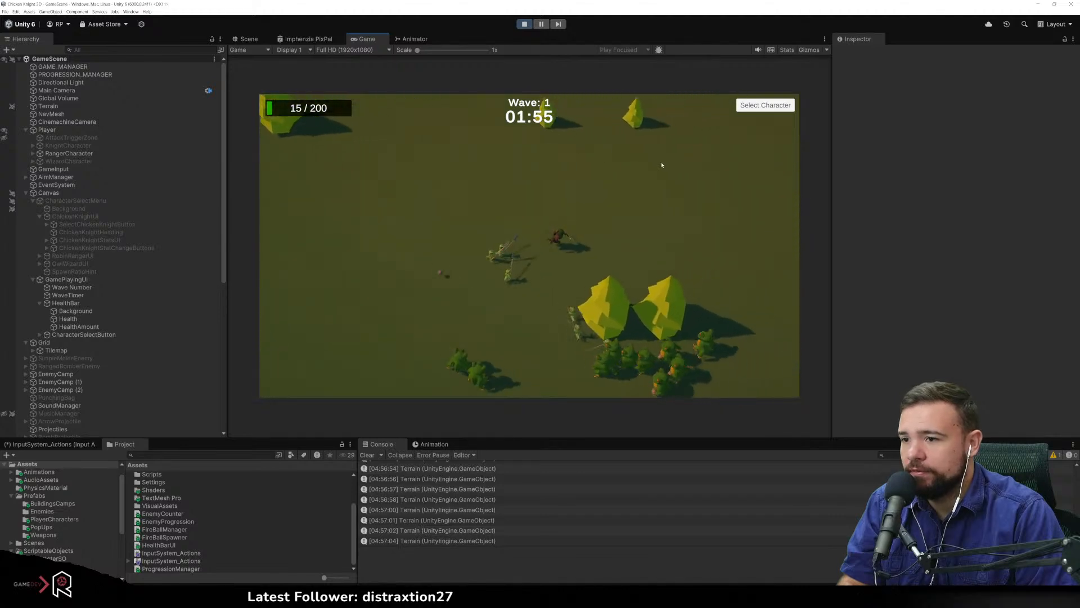
key("s")
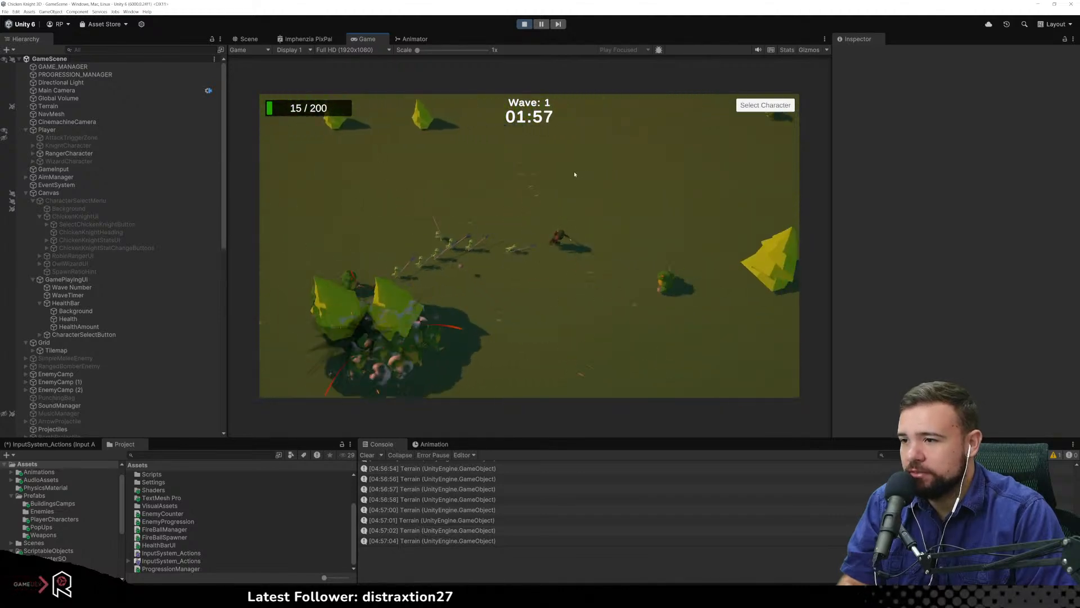
key("d")
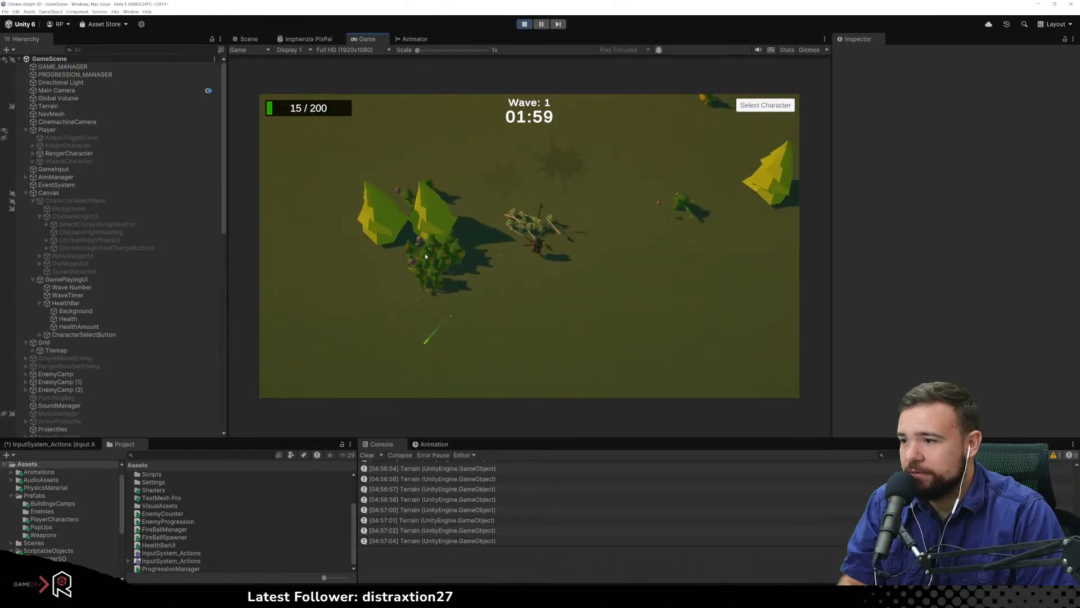
left_click(390, 220)
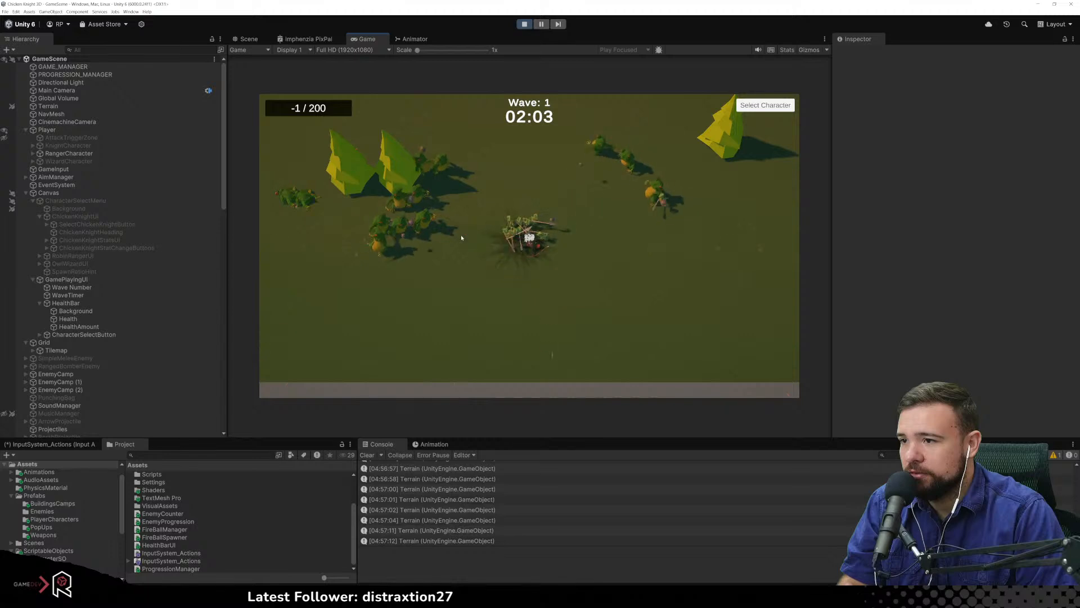
Stop the playtest and switch to the Streaming To Do page in Notion
key("ctrl+p")
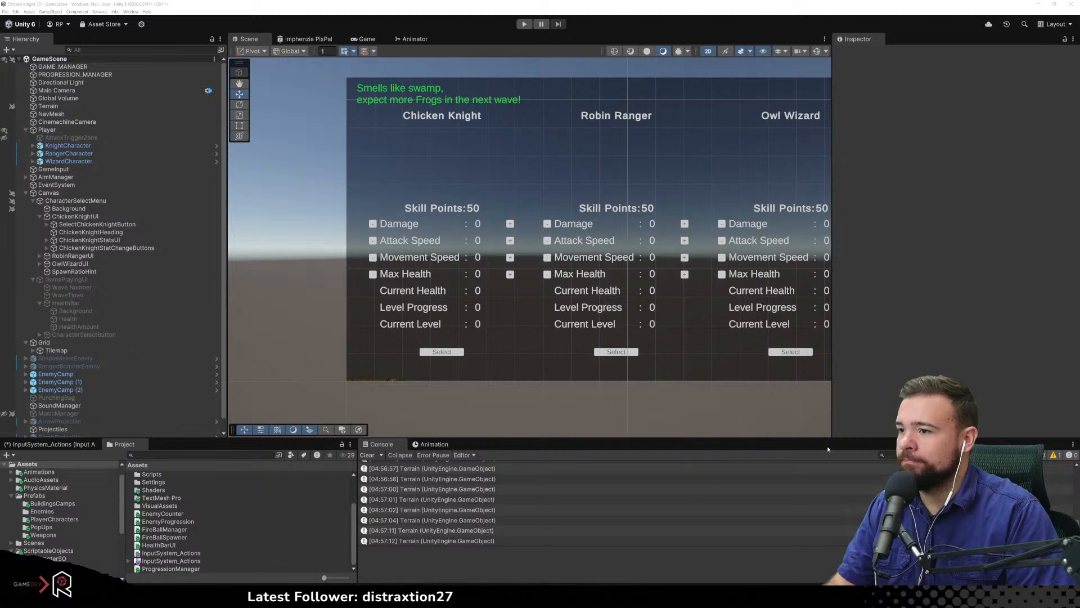
scroll(456, 522, "down", 1)
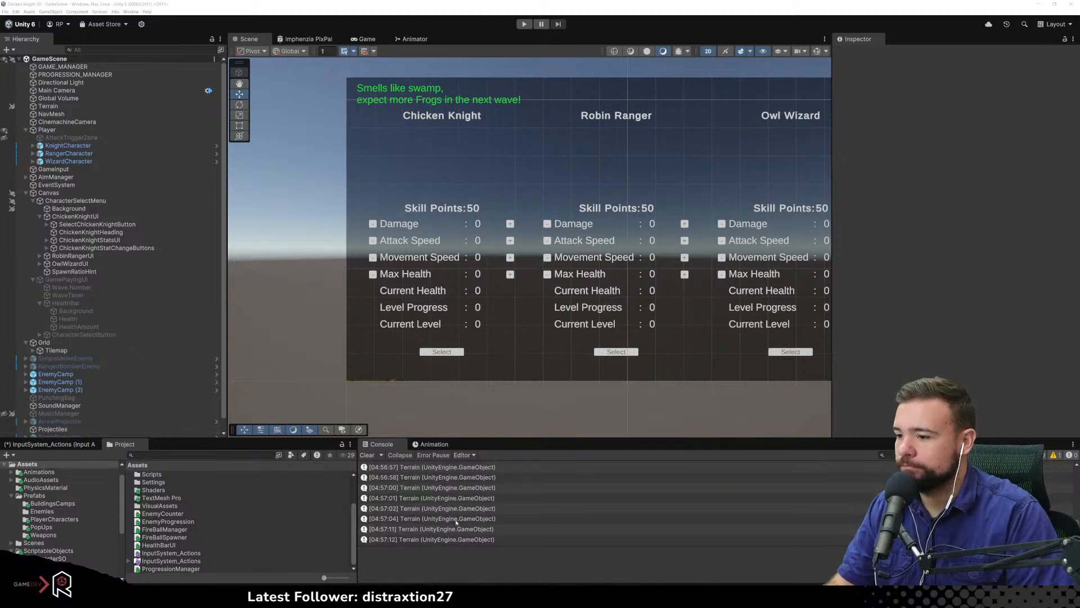
scroll(456, 522, "up", 4)
scroll(456, 522, "down", 3)
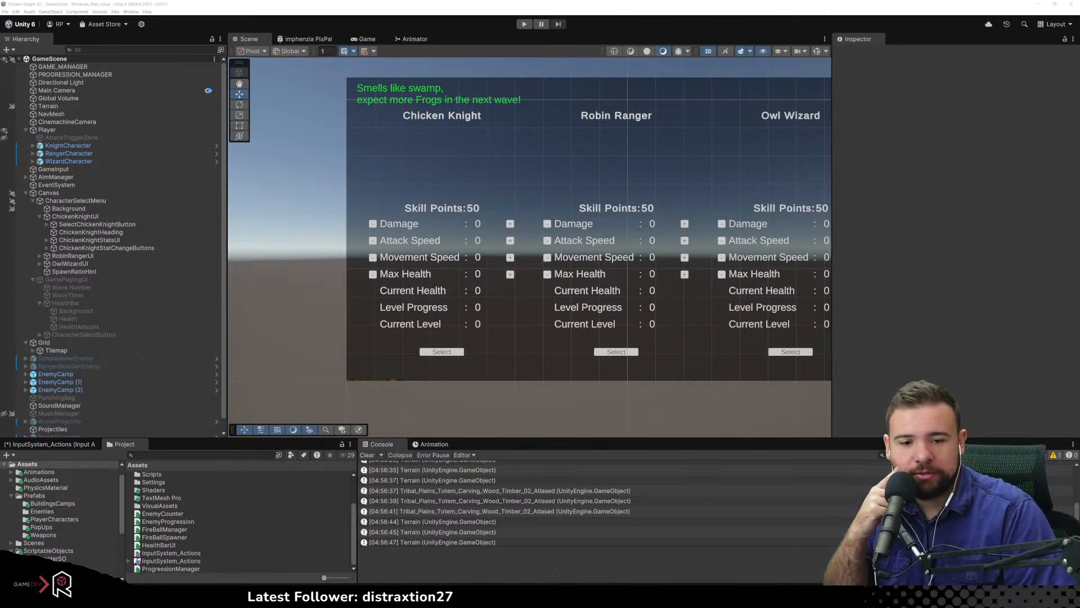
key("alt+Tab")
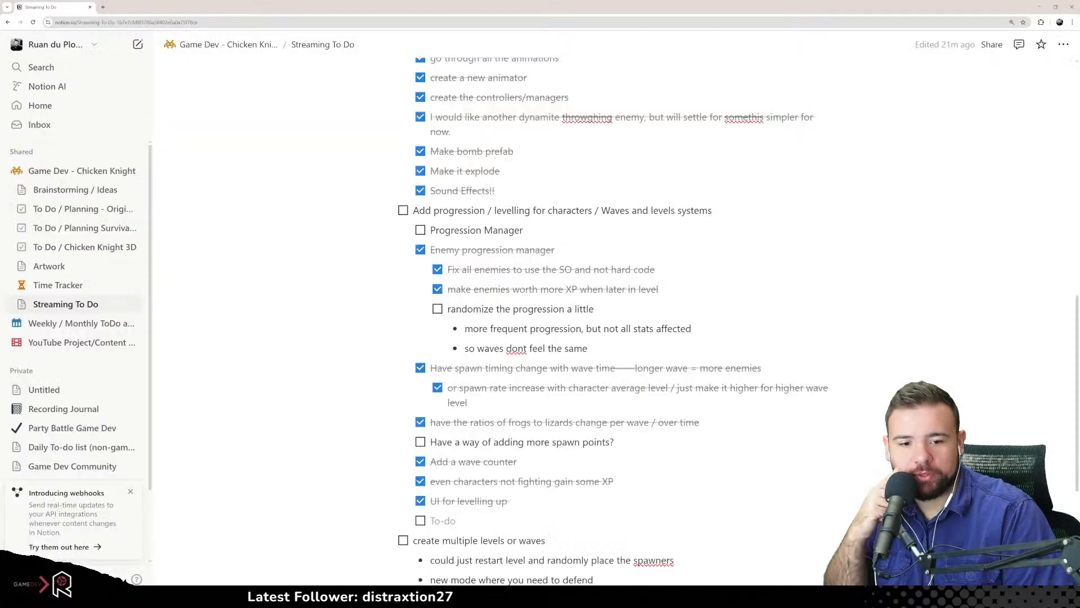
Switch back to the Unity editor and inspect the KnightStatsSO asset in the CharacterSO folder
key("alt+Tab")
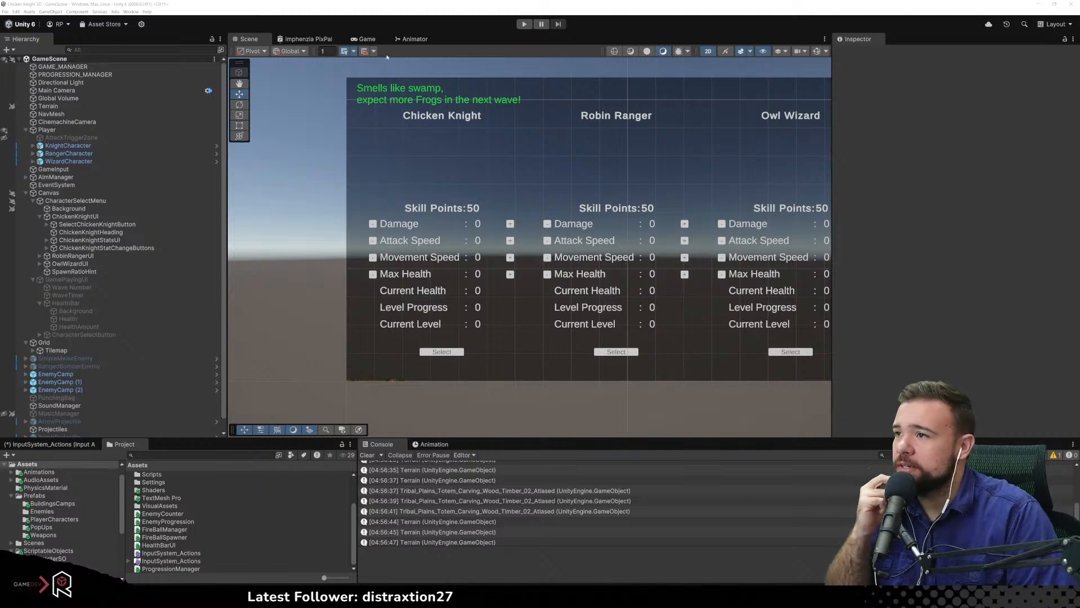
scroll(563, 194, "down", 3)
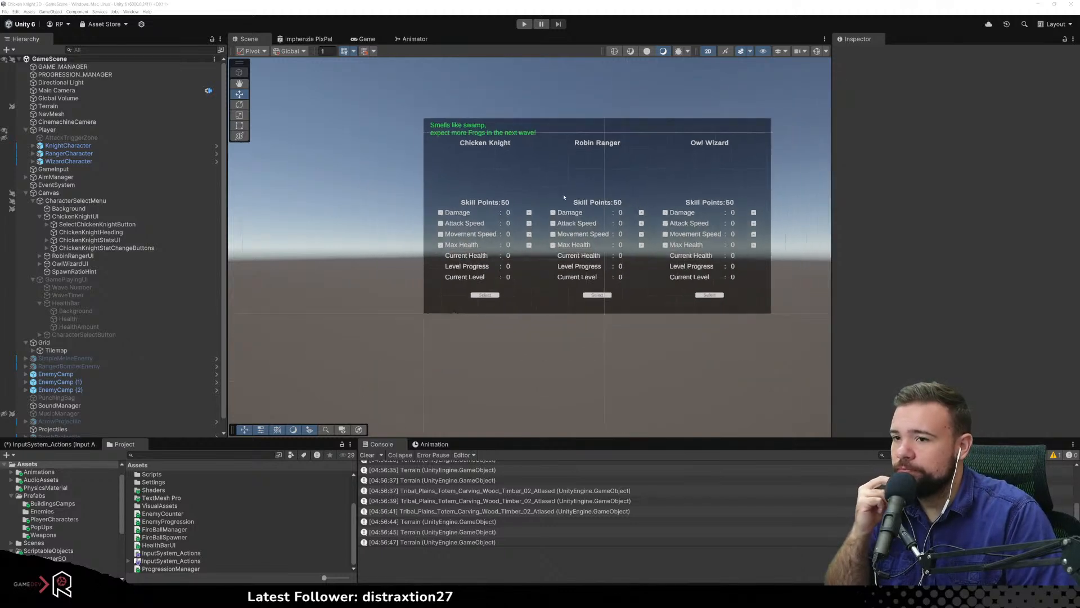
scroll(540, 129, "up", 2)
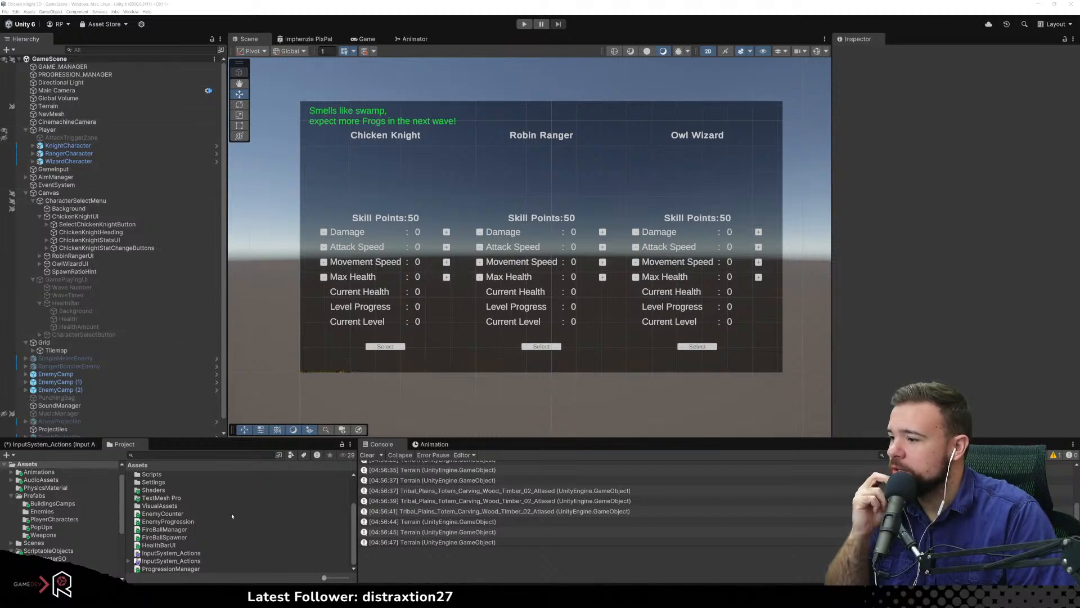
scroll(62, 526, "down", 5)
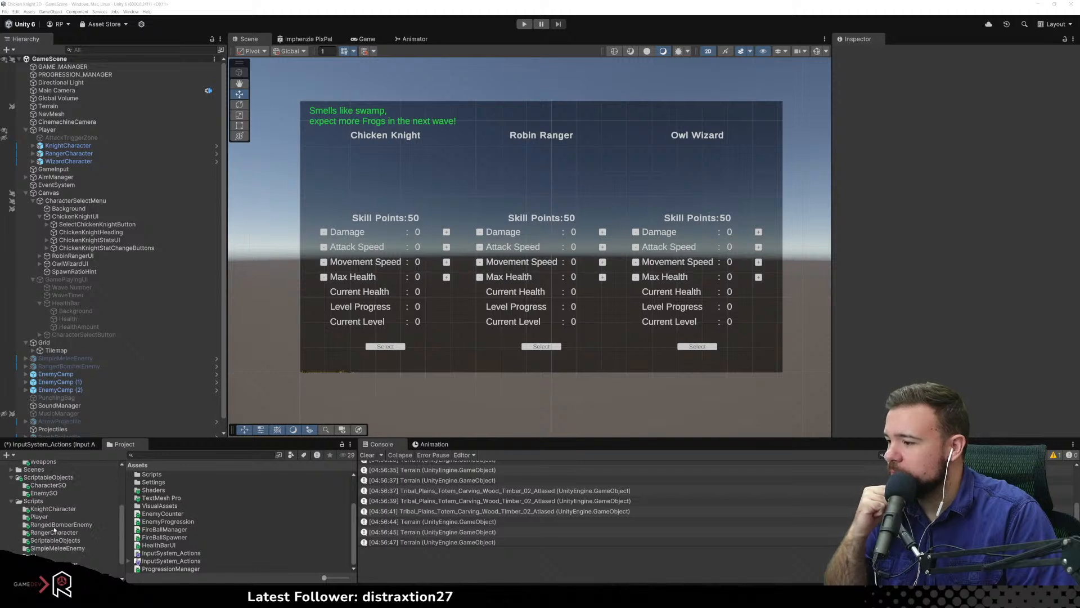
left_click(58, 487)
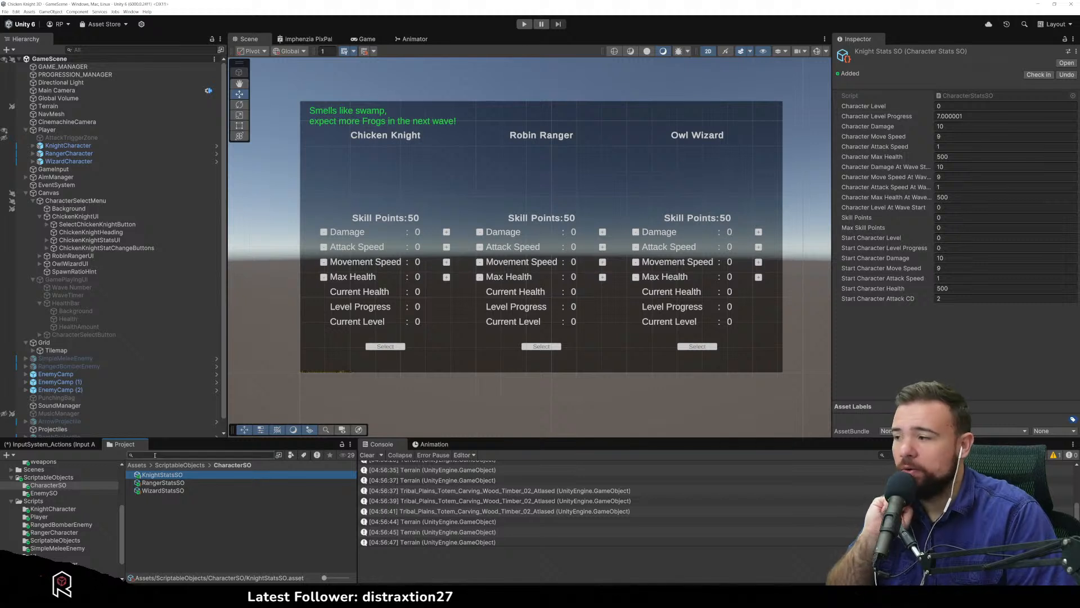
Deactivate the EnemyCamp and EnemyCamp (1) objects in the scene, keeping EnemyCamp (2) active
left_click(56, 374)
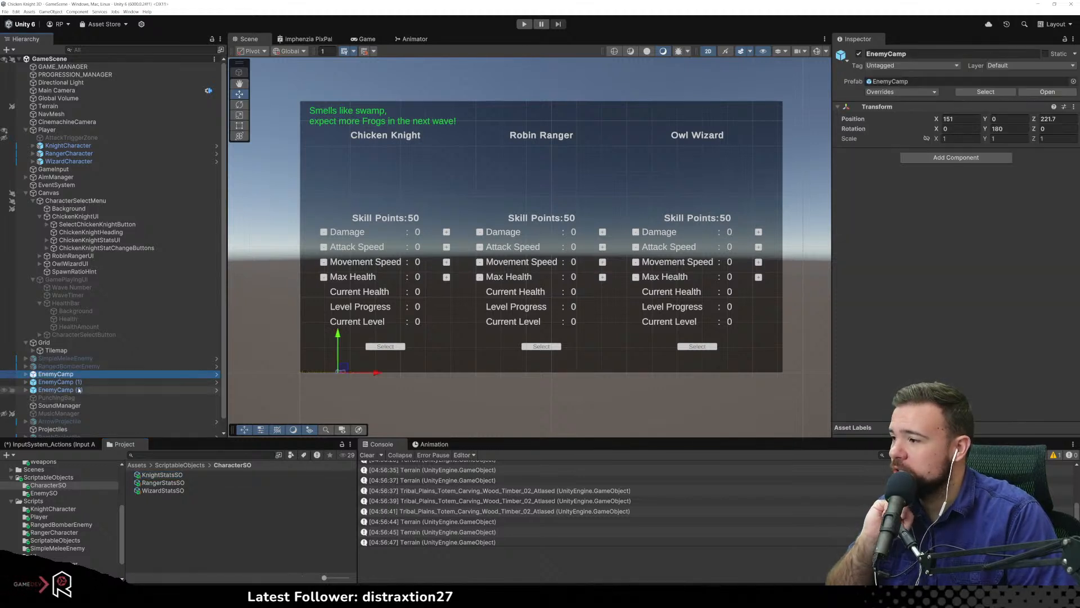
left_click(79, 390)
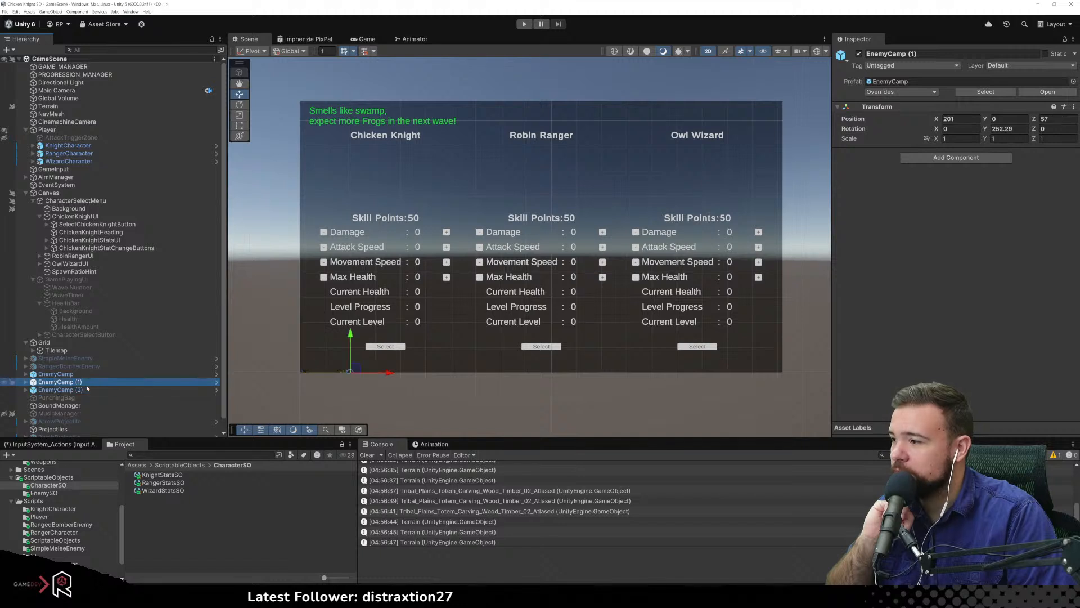
left_click(57, 374)
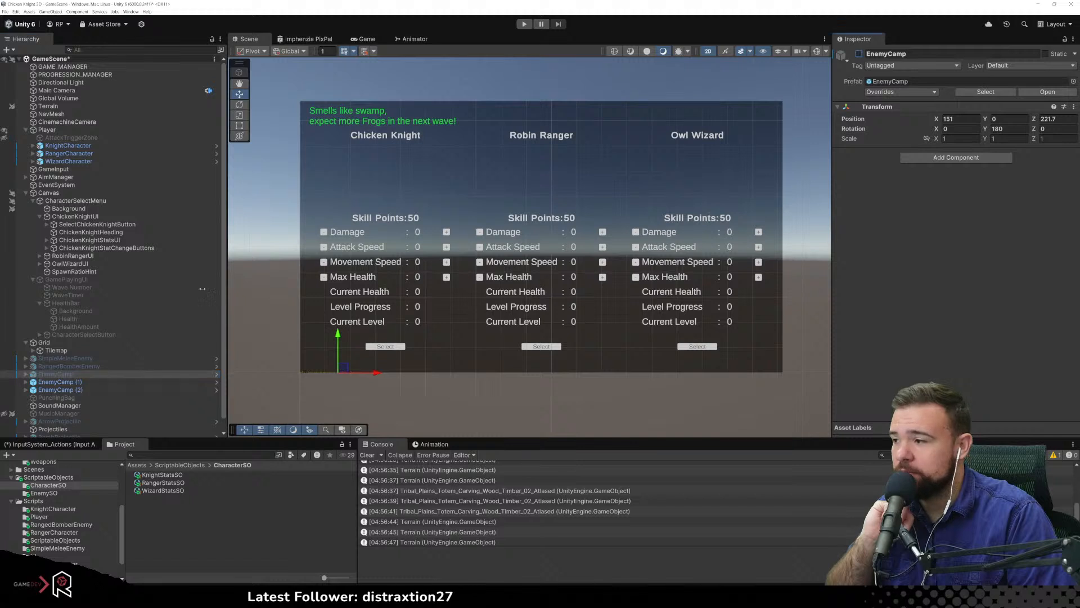
left_click(64, 383)
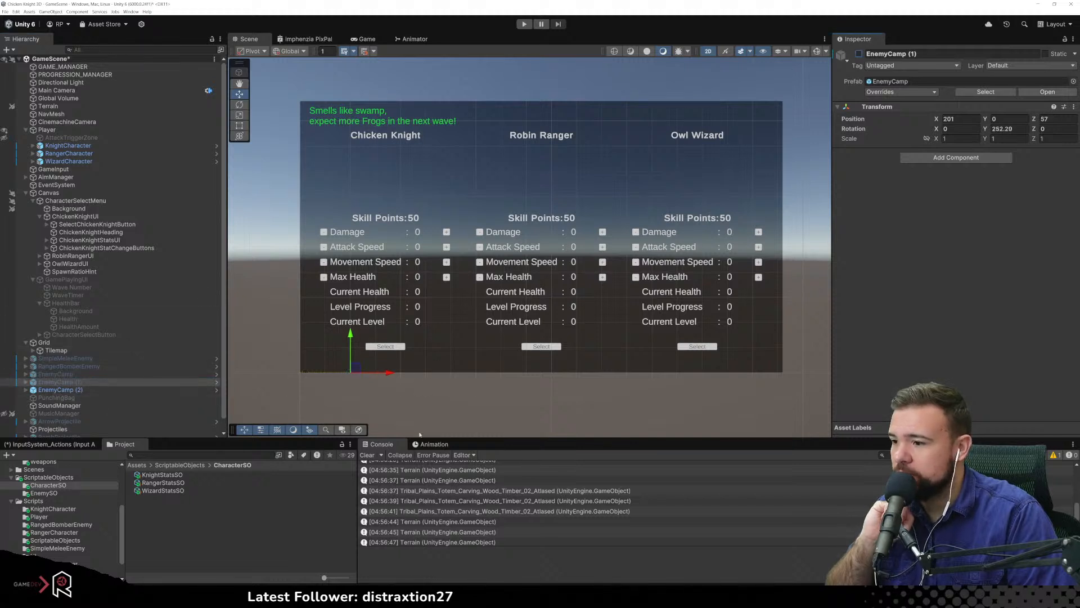
left_click(565, 368)
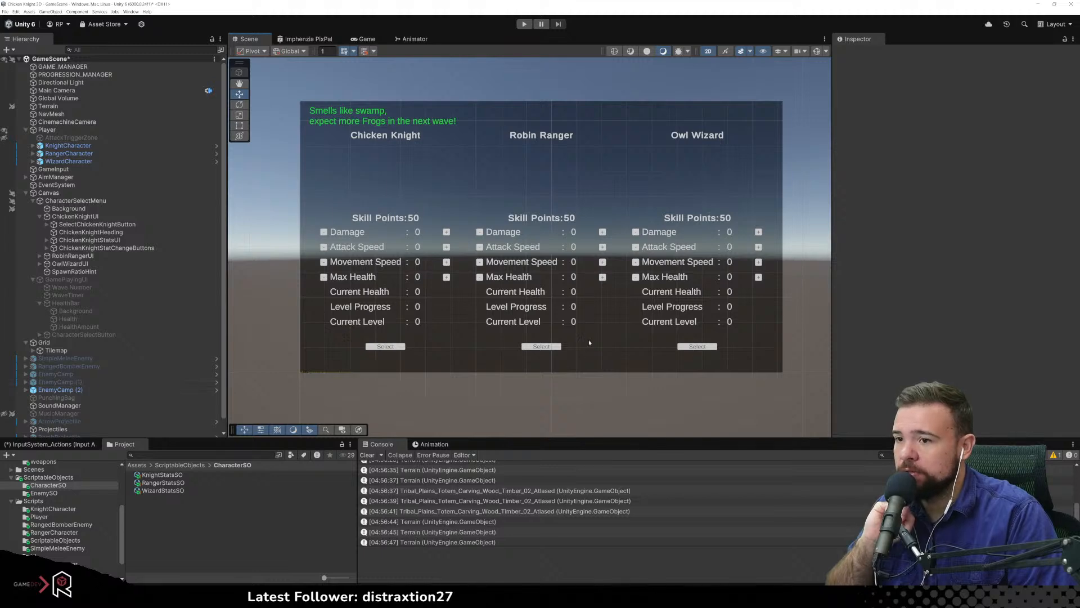
Start a playtest as Chicken Knight, run up to the approaching frogs and strike the first ones beside the yellow-green tree
left_click(523, 24)
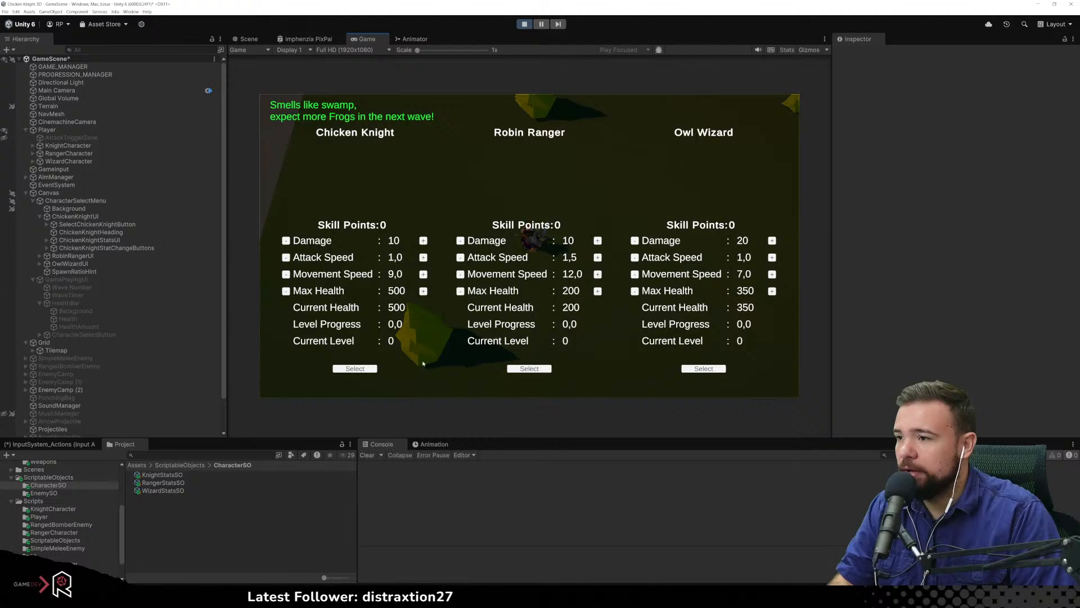
left_click(343, 369)
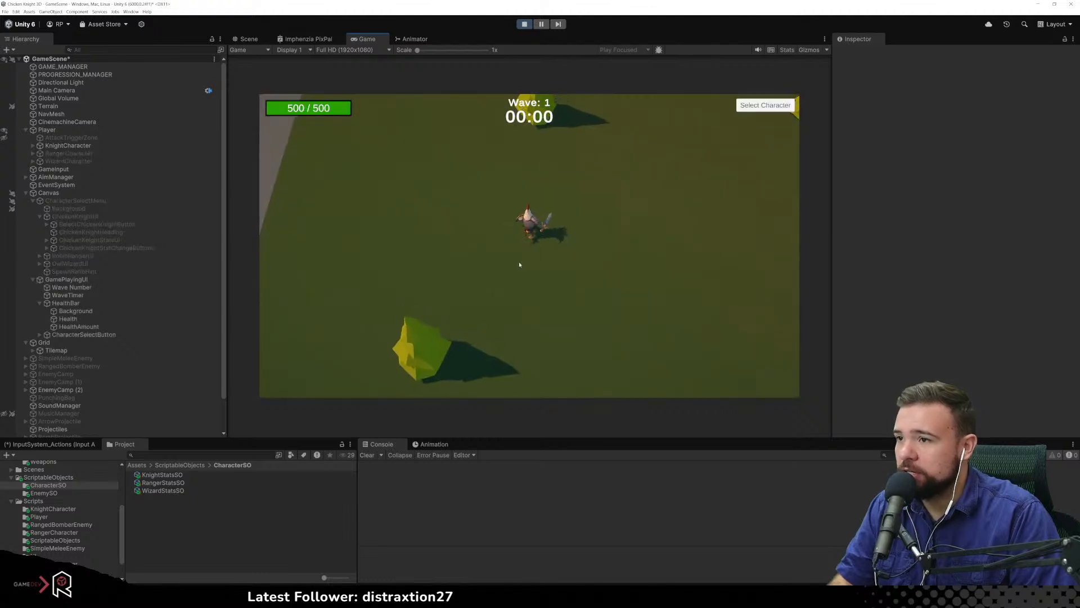
key("w")
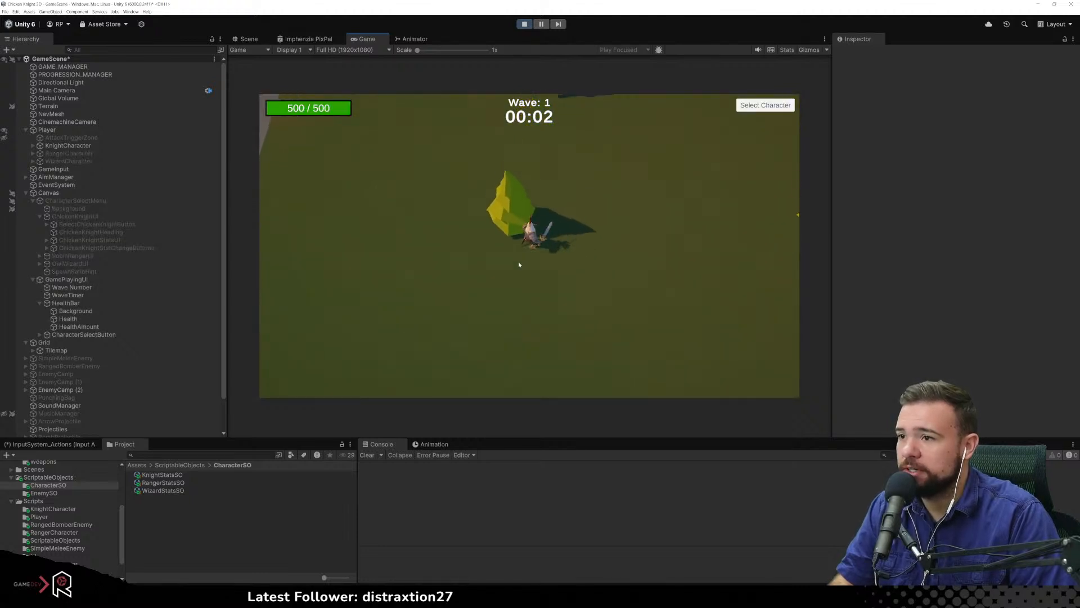
key("a")
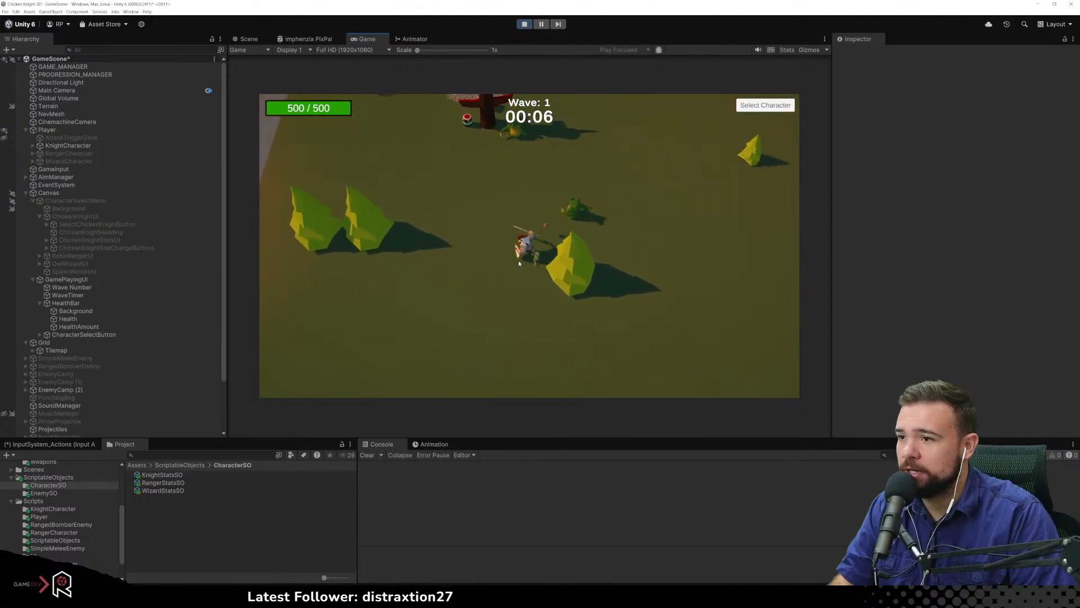
left_click(518, 263)
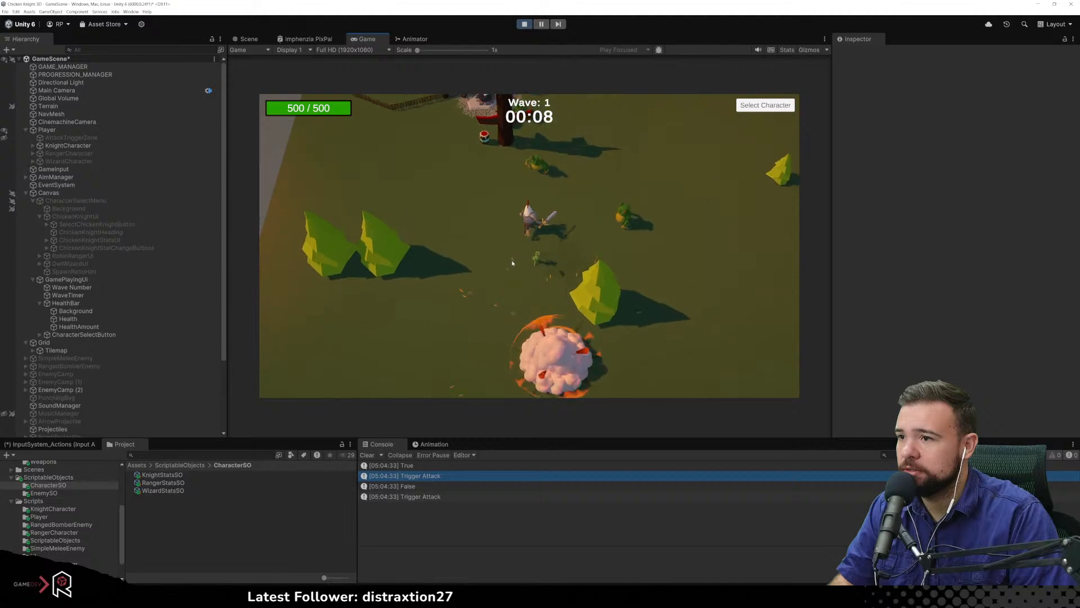
key("d")
key("d")
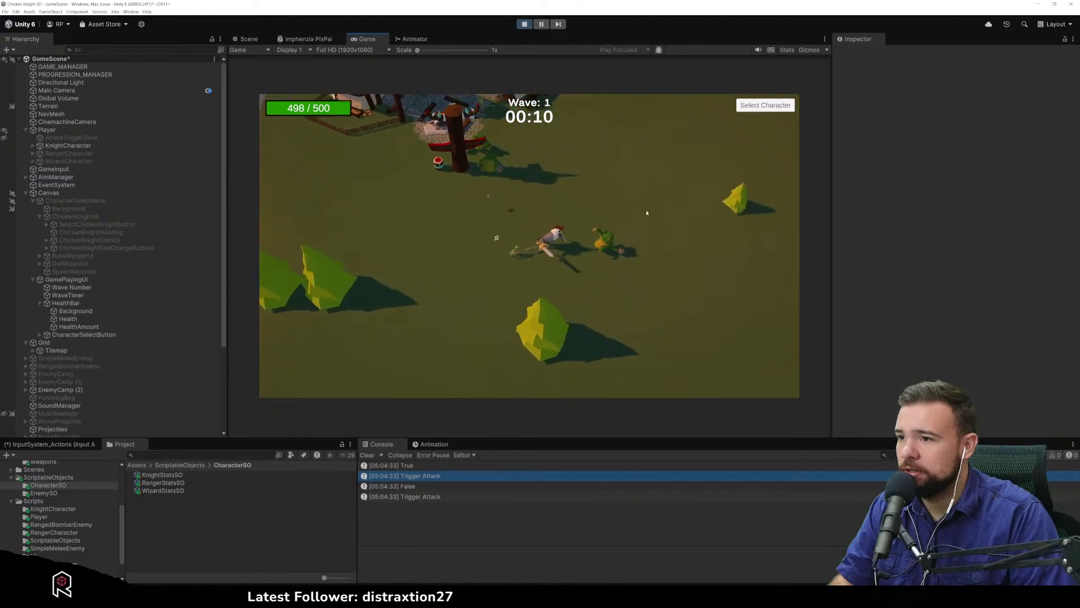
Fight Chicken Knight through the nearby enemies toward the camp's totem pole
left_click(626, 245)
key("w")
key("w")
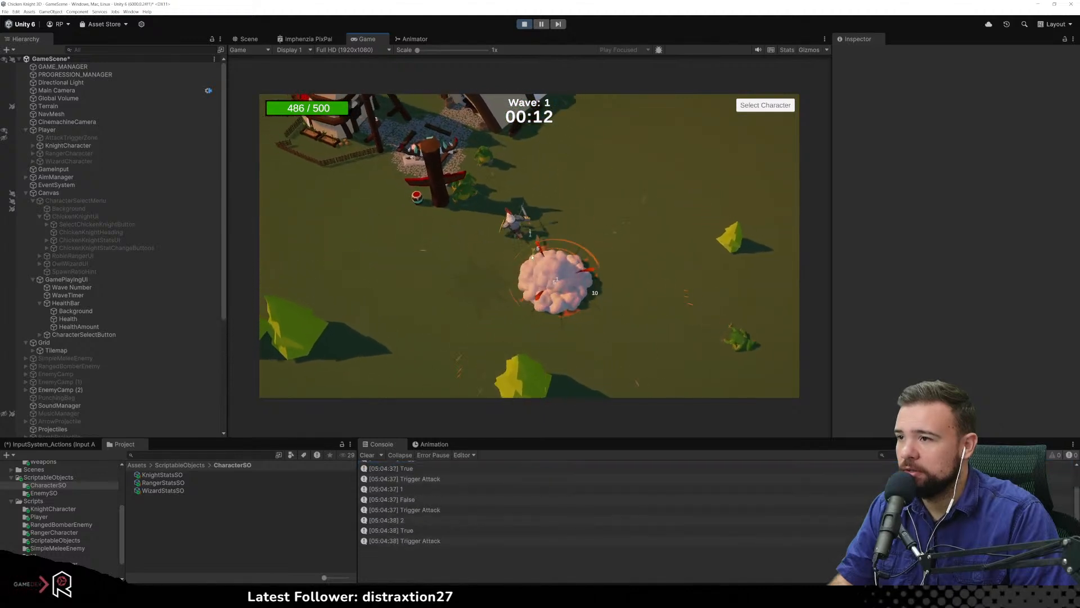
key("a")
left_click(563, 234)
left_click(559, 216)
key("s")
key("a")
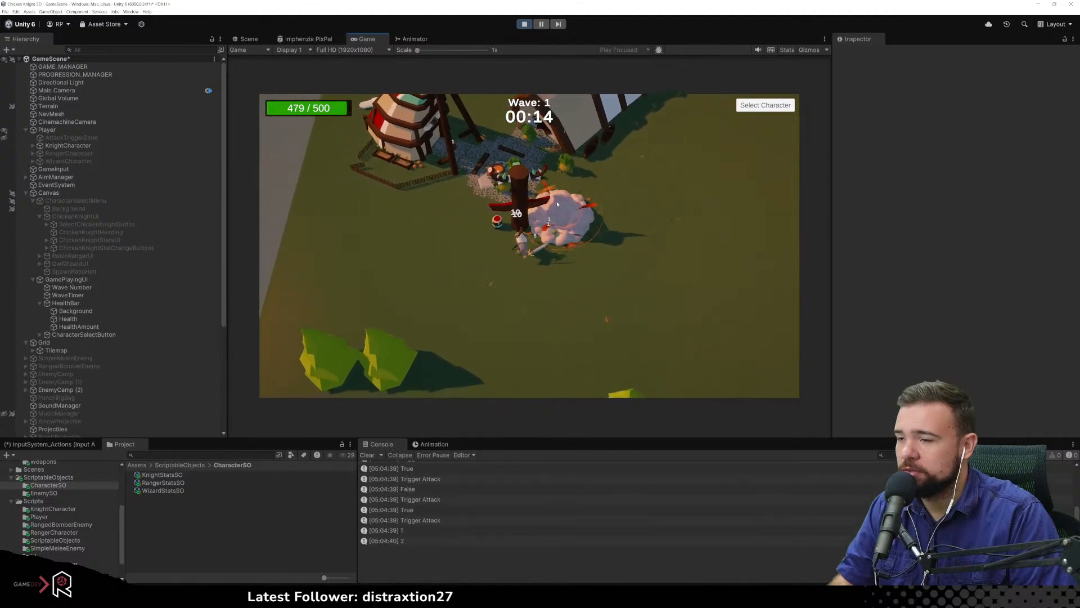
Hold Chicken Knight beside the totem pole and keep attacking the enemies coming out of the camp
left_click(547, 204)
left_click(539, 204)
key("d")
left_click(538, 204)
key("a")
left_click(537, 204)
key("s")
left_click(536, 204)
key("w")
left_click(536, 205)
key("d")
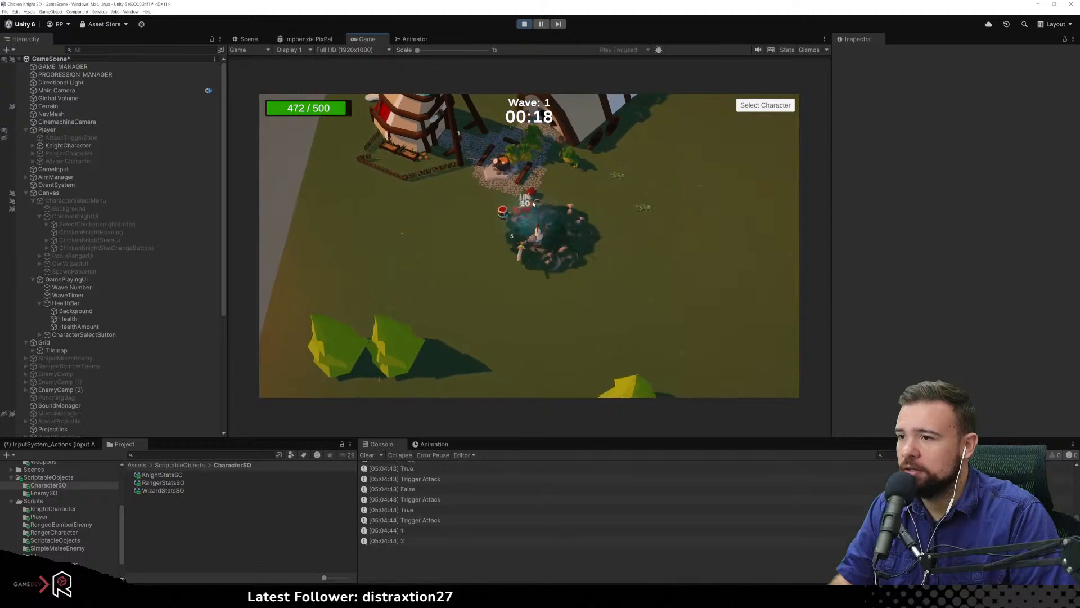
Advance Chicken Knight past the campfire to the long tent's entrance, striking the enemies inside the camp
left_click(531, 204)
key("w")
key("w")
left_click(523, 205)
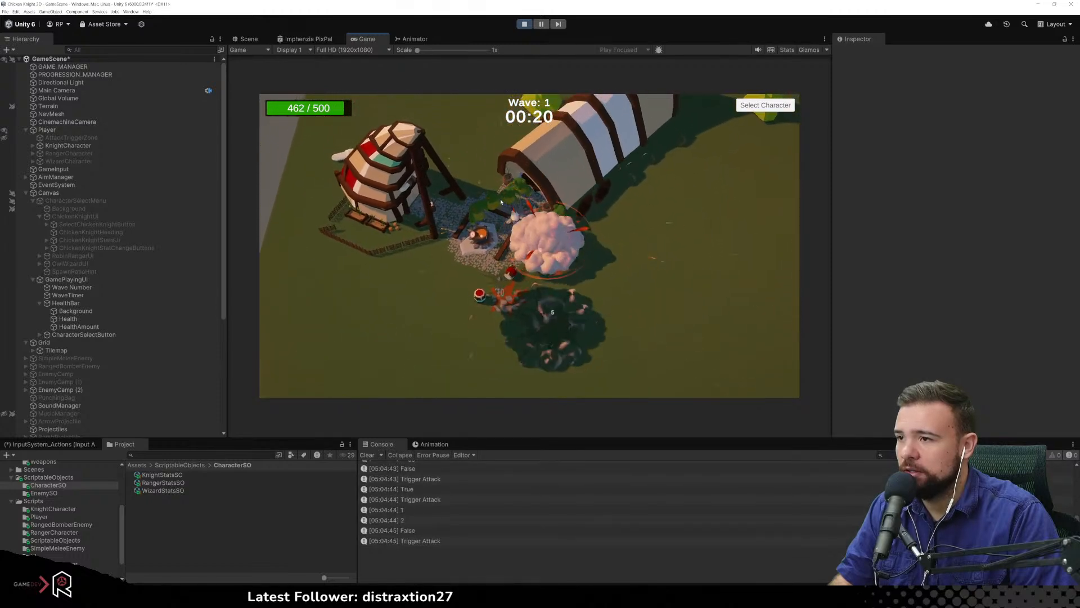
key("a")
left_click(535, 206)
left_click(551, 208)
left_click(567, 210)
left_click(569, 210)
Move Chicken Knight out along the long tent's open side and attack the frog on the grass
key("d")
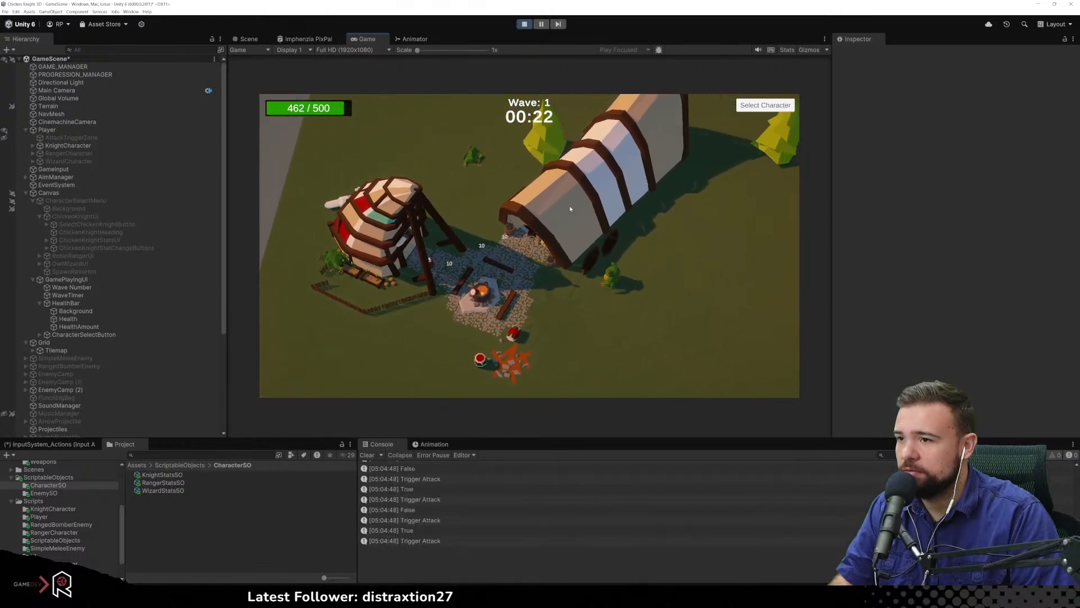
left_click(569, 210)
left_click(565, 210)
key("s")
left_click(561, 209)
key("d")
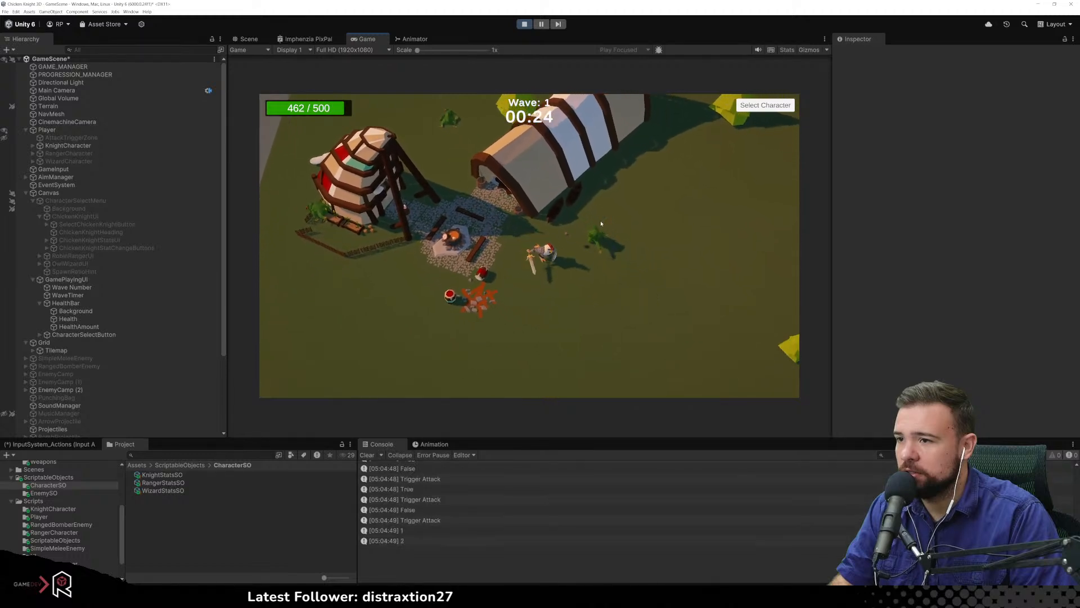
left_click(543, 186)
key("w")
left_click(525, 160)
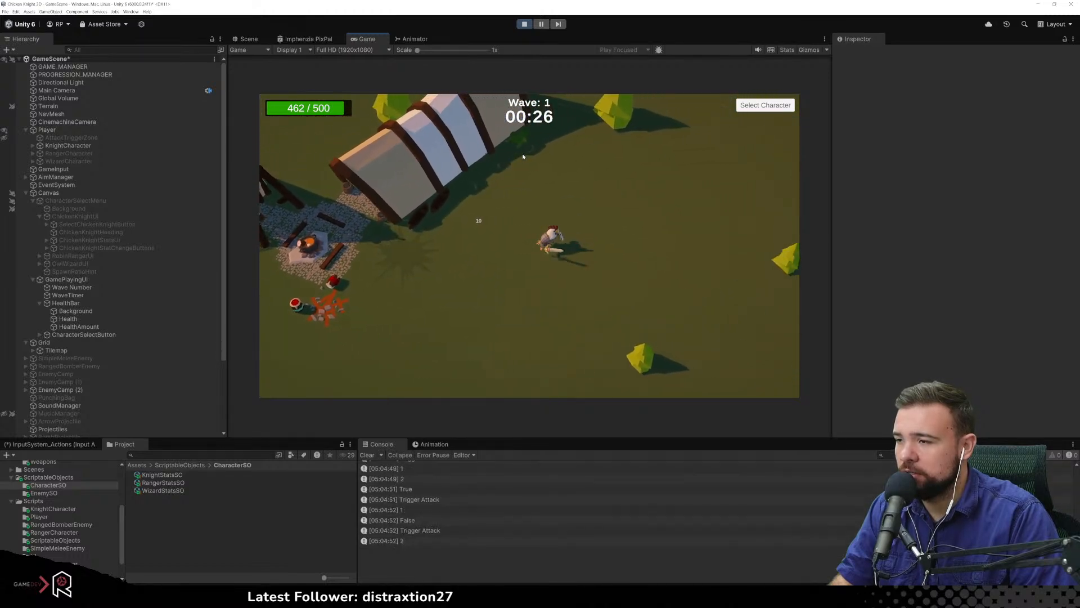
Bring Chicken Knight back to the long tent to finish wave 1 and choose Owl Wizard for wave 2
key("a")
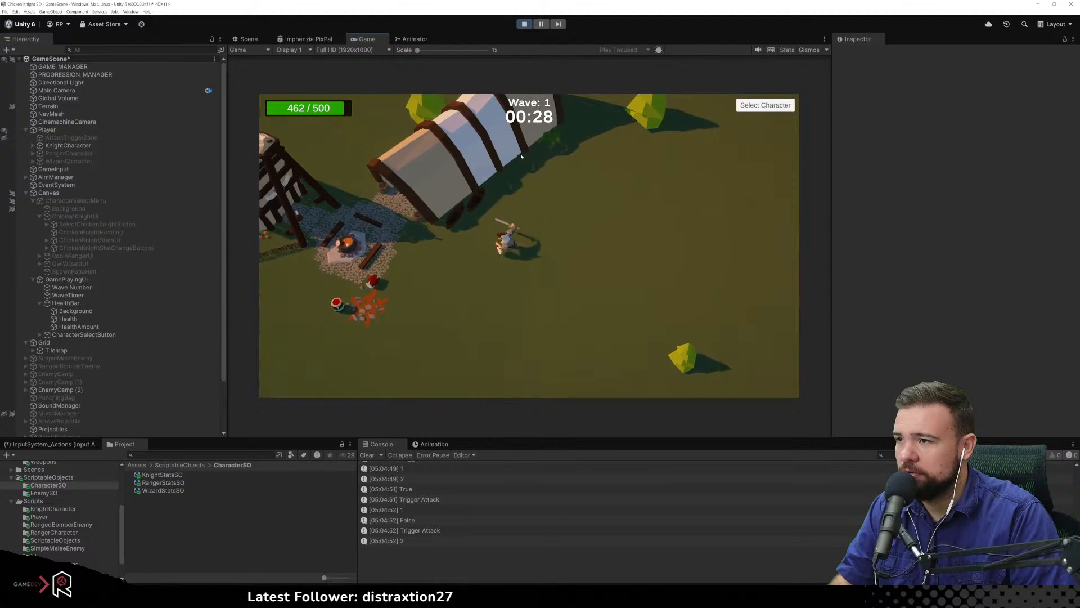
key("w")
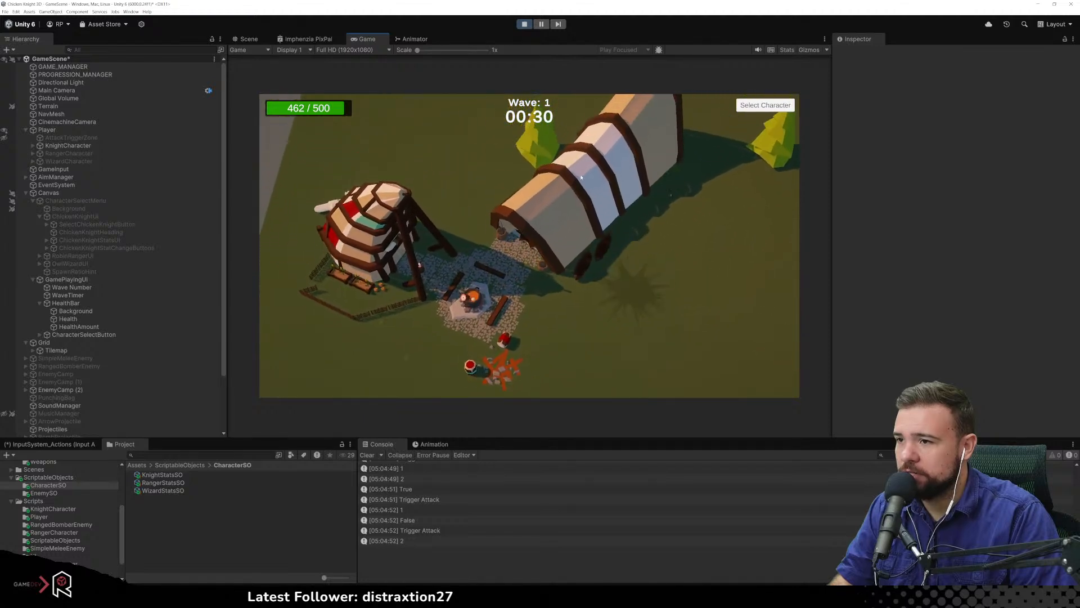
key("d")
key("Tab")
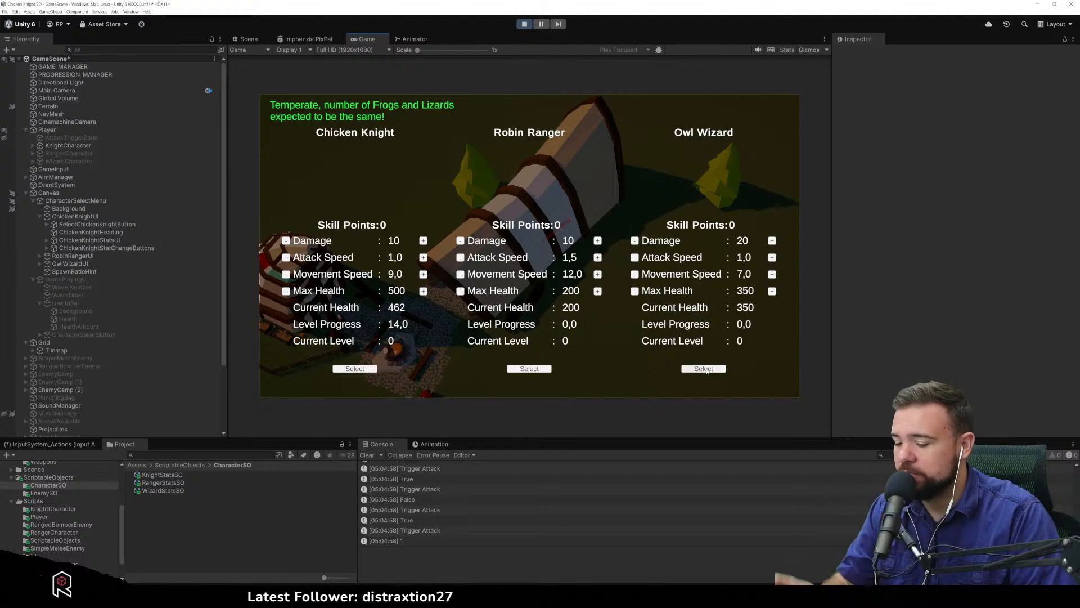
left_click(704, 369)
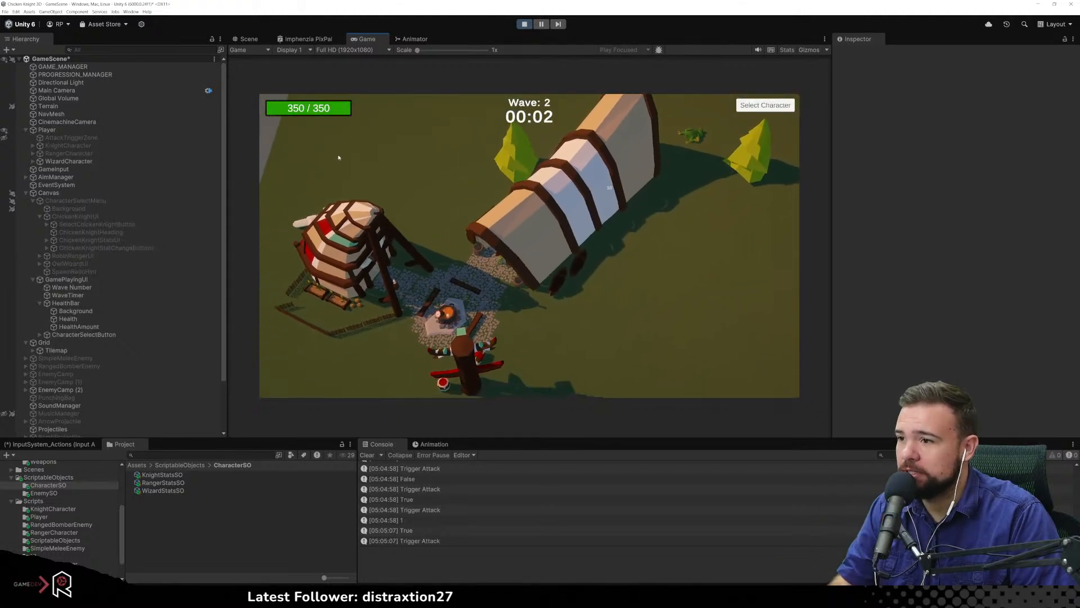
Run Owl Wizard through the camp and past the totem pole to the lone tree, drawing the enemies after him
key("a")
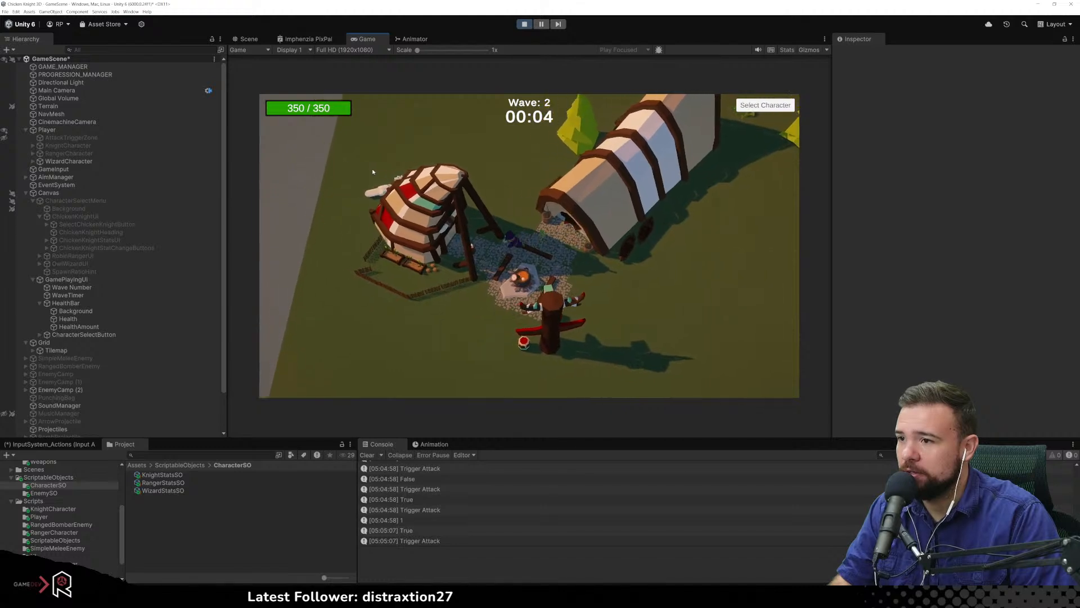
key("s")
key("d")
key("s")
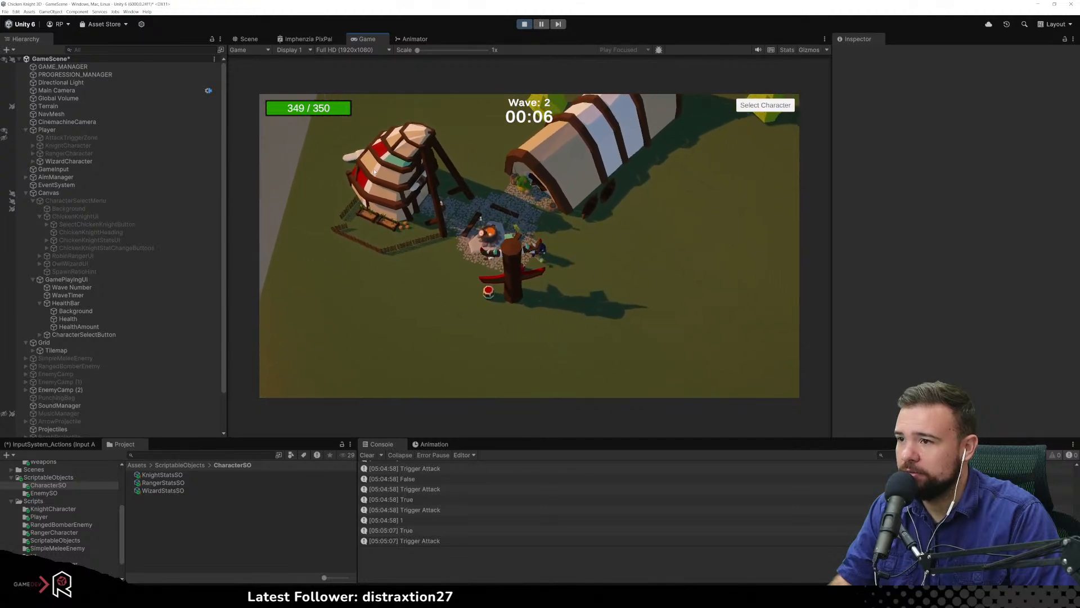
key("s")
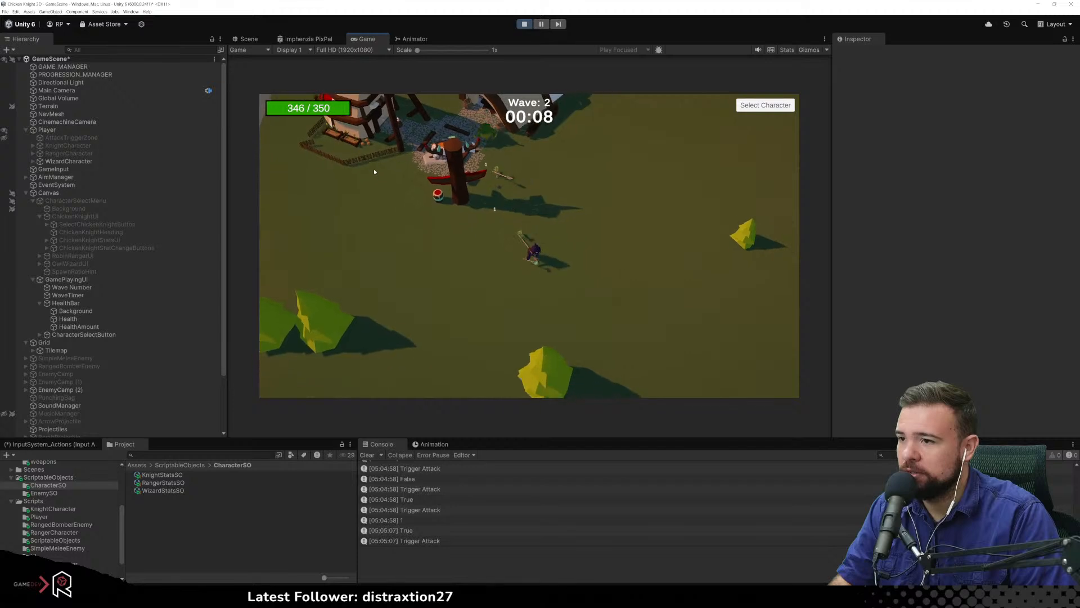
key("d")
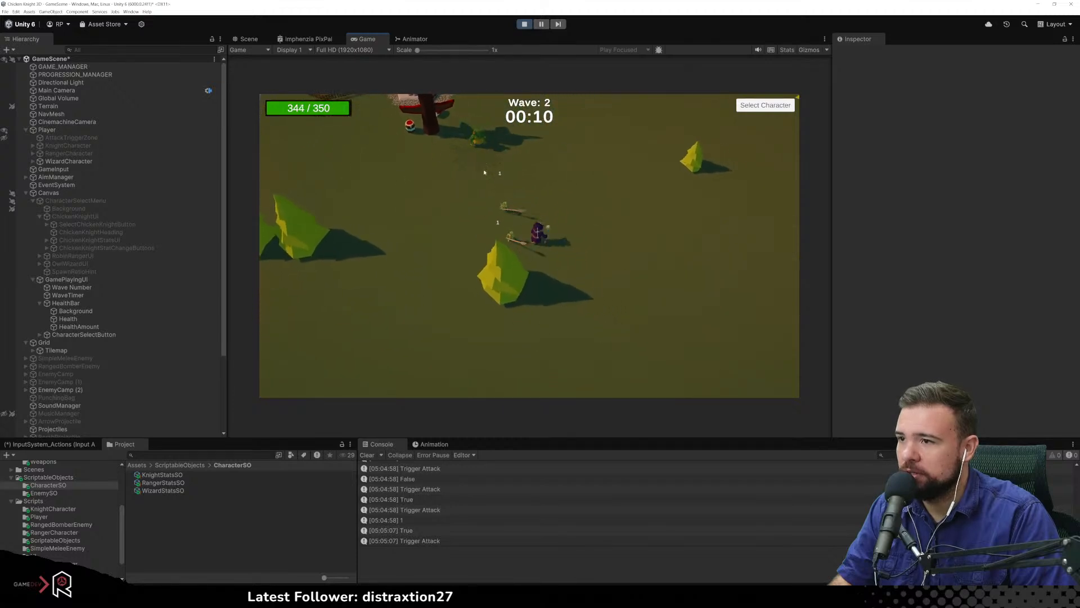
Cast a fireball toward the totem pole while moving Owl Wizard around the lone tree to evade the pursuing enemies
key("w")
left_click(470, 187)
key("s")
key("d")
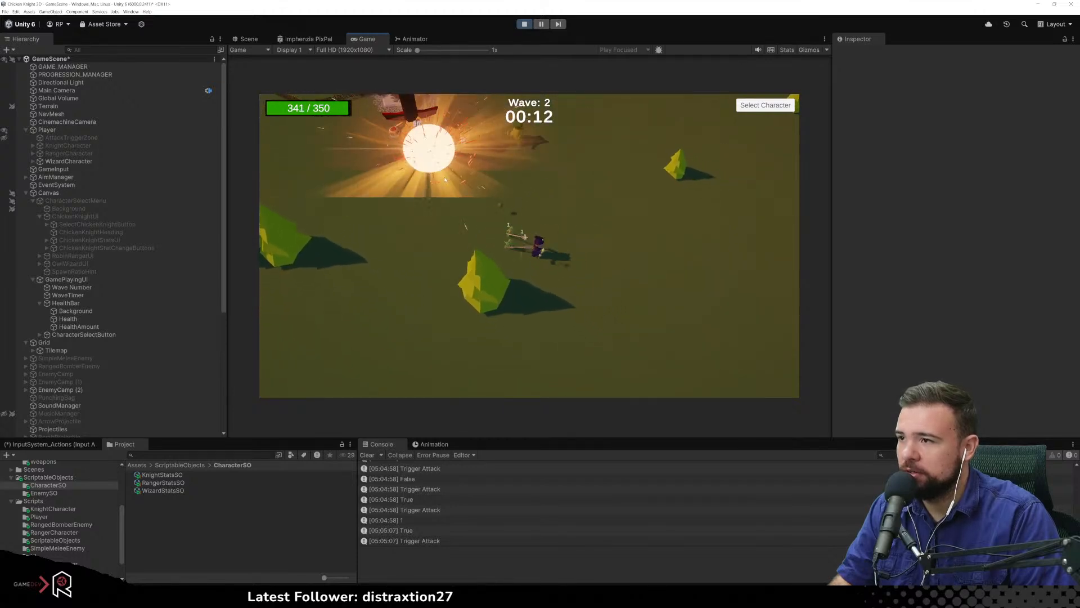
key("a")
key("w")
key("a")
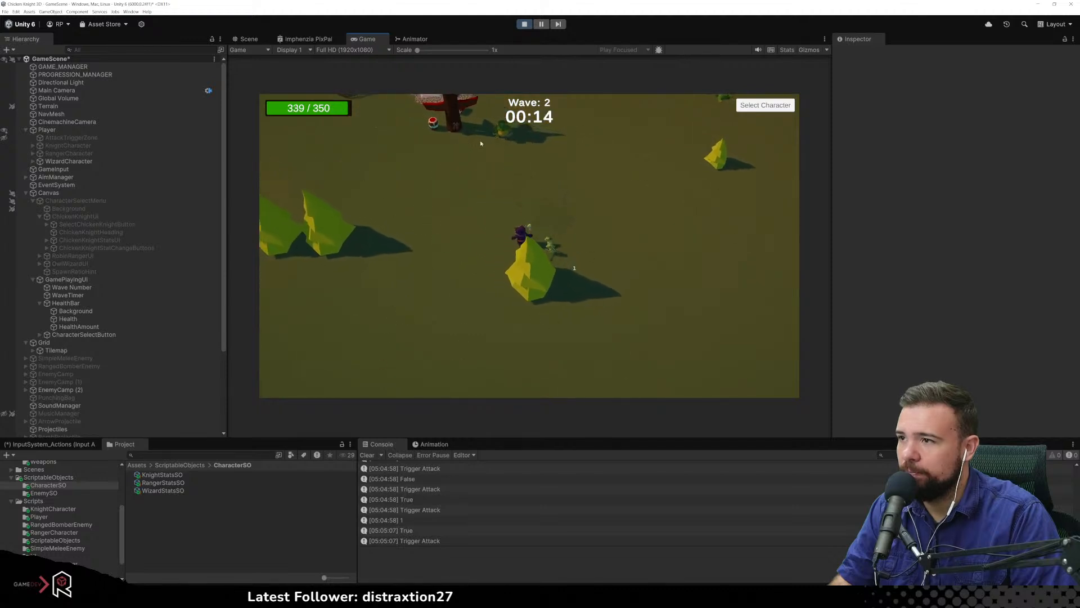
Move Owl Wizard past the paired trees back toward the camp while casting fireballs at the totem pole area
left_click(529, 133)
key("a")
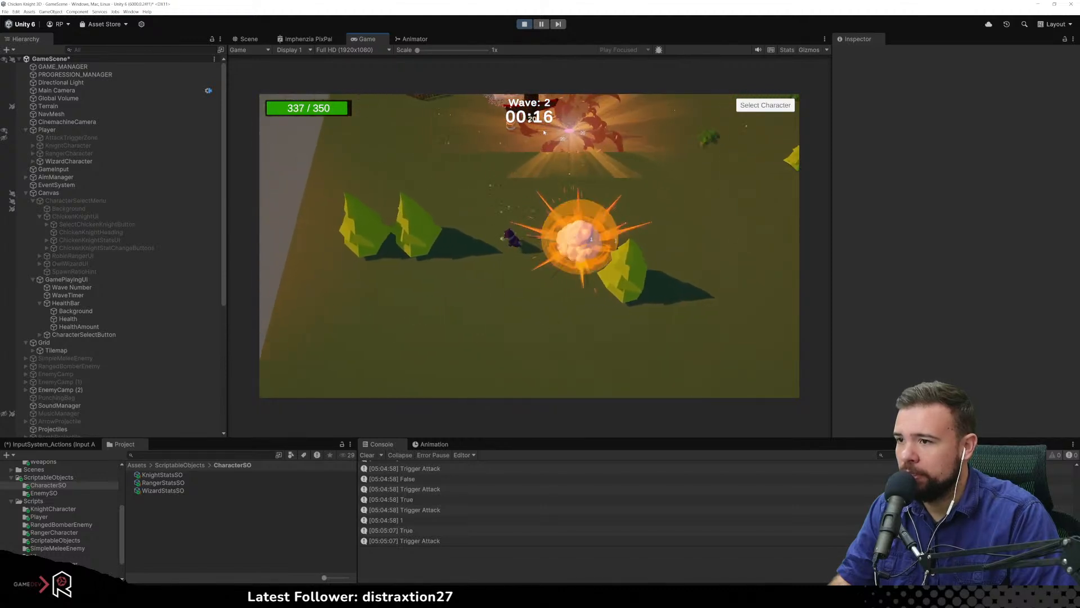
key("w")
left_click(606, 144)
key("w")
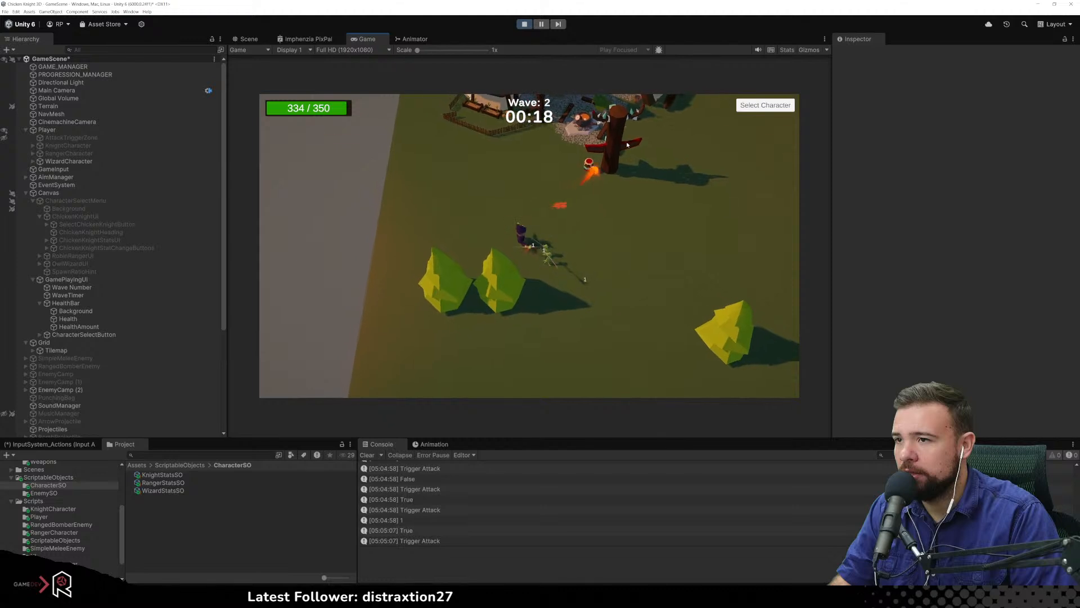
key("d")
left_click(591, 173)
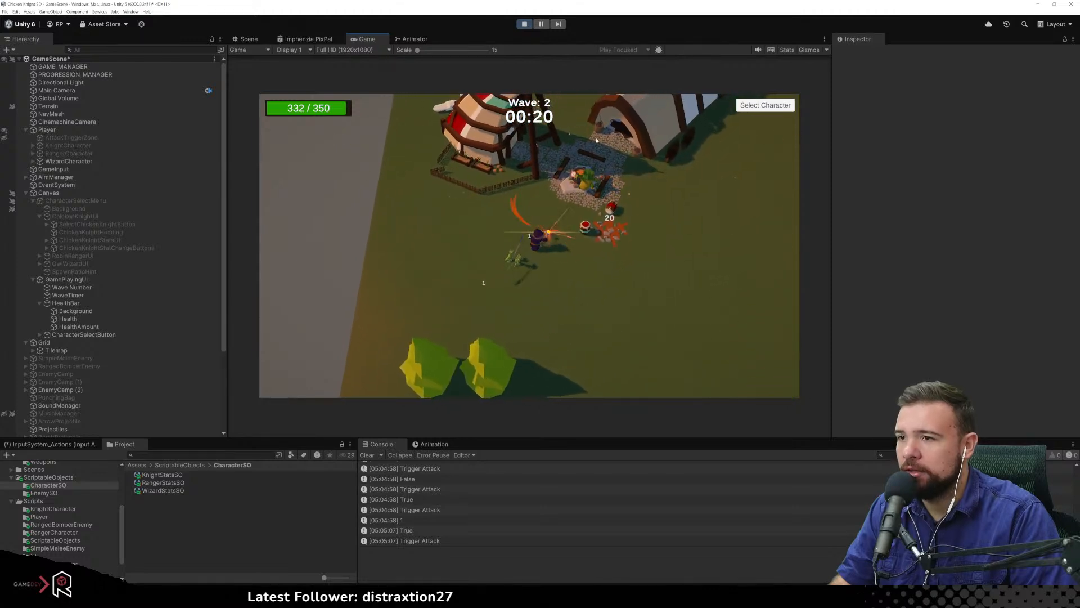
Retreat Owl Wizard from the camp toward the lone tree, casting fireballs back at the pursuing enemies to finish wave 2
key("s")
key("s")
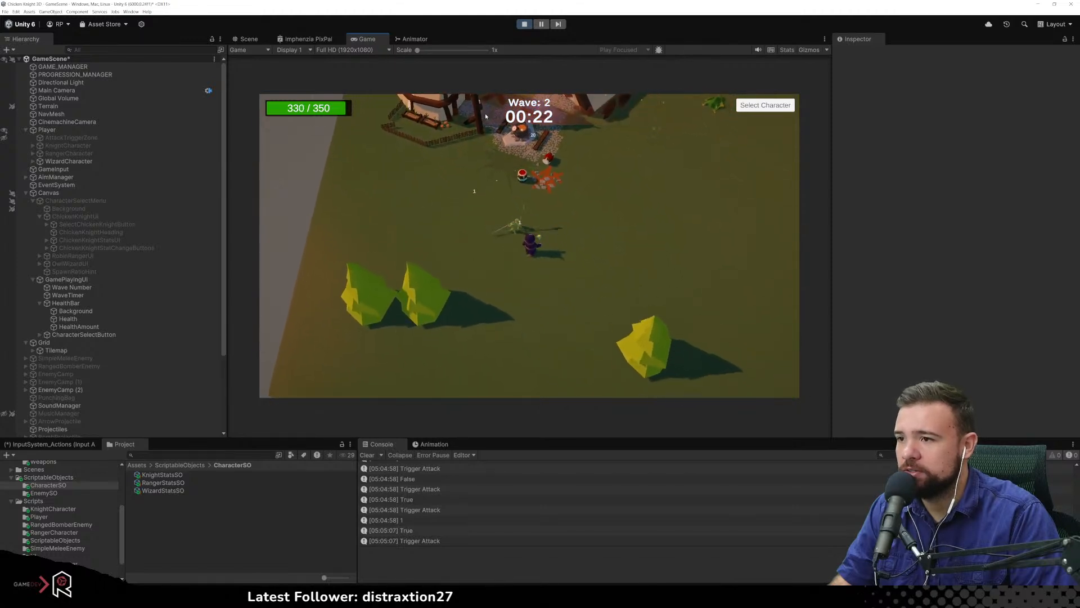
left_click(466, 117)
key("s")
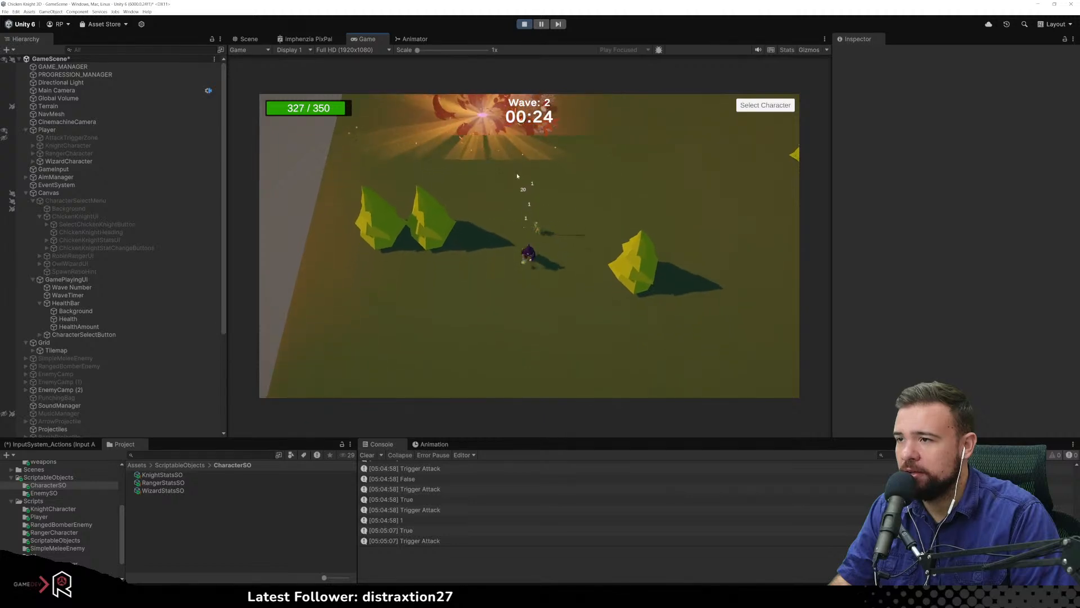
left_click(530, 180)
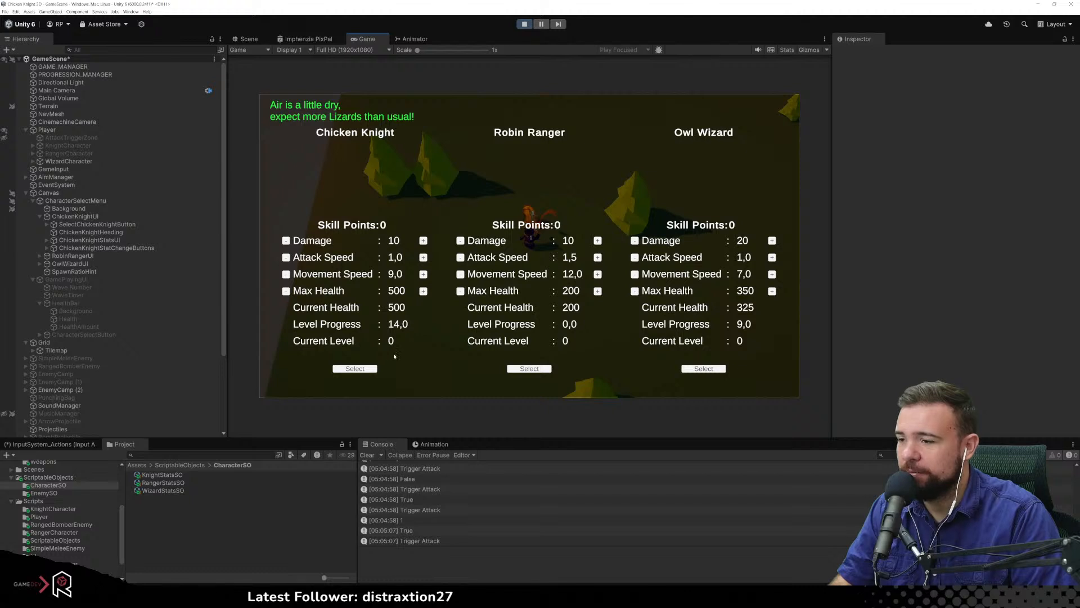
Choose Chicken Knight for wave 3 and attack the enemies gathering around the totem pole
left_click(373, 368)
key("w")
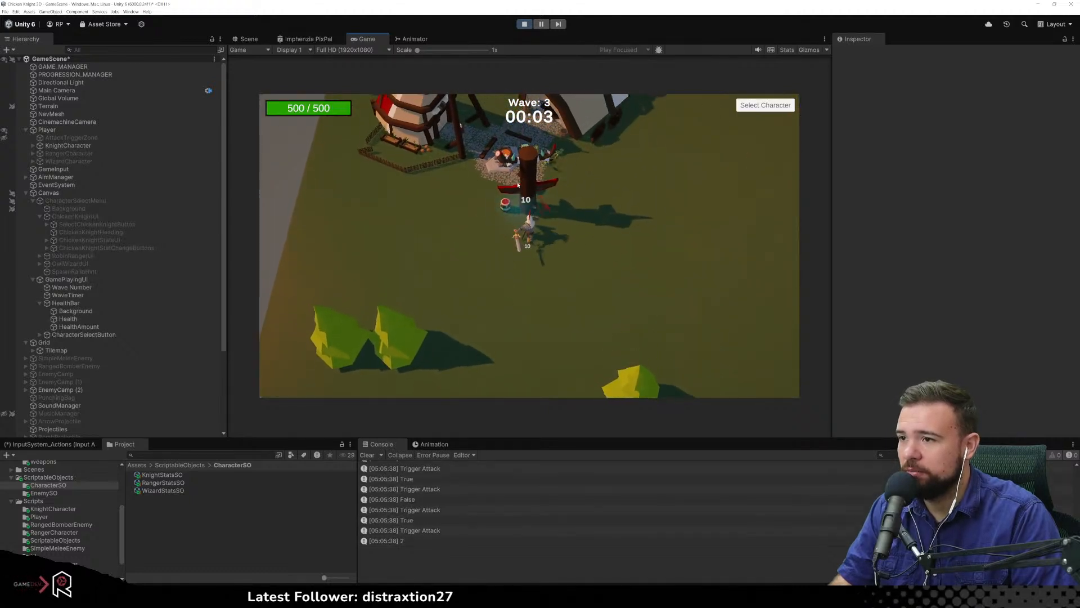
left_click(513, 188)
key("s")
key("d")
key("w")
key("a")
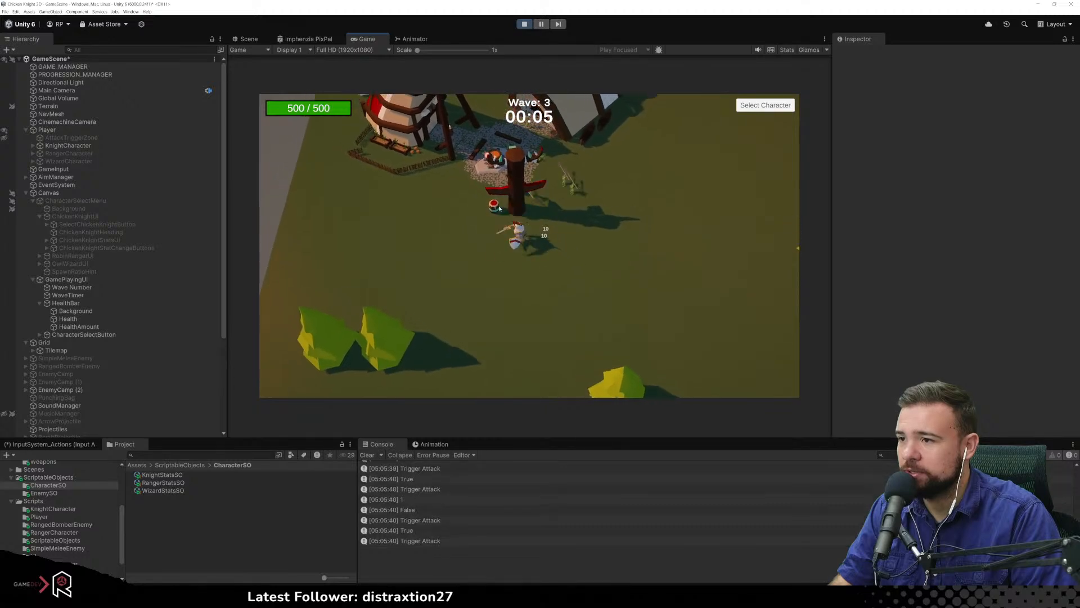
left_click(499, 209)
key("d")
key("w")
left_click(484, 207)
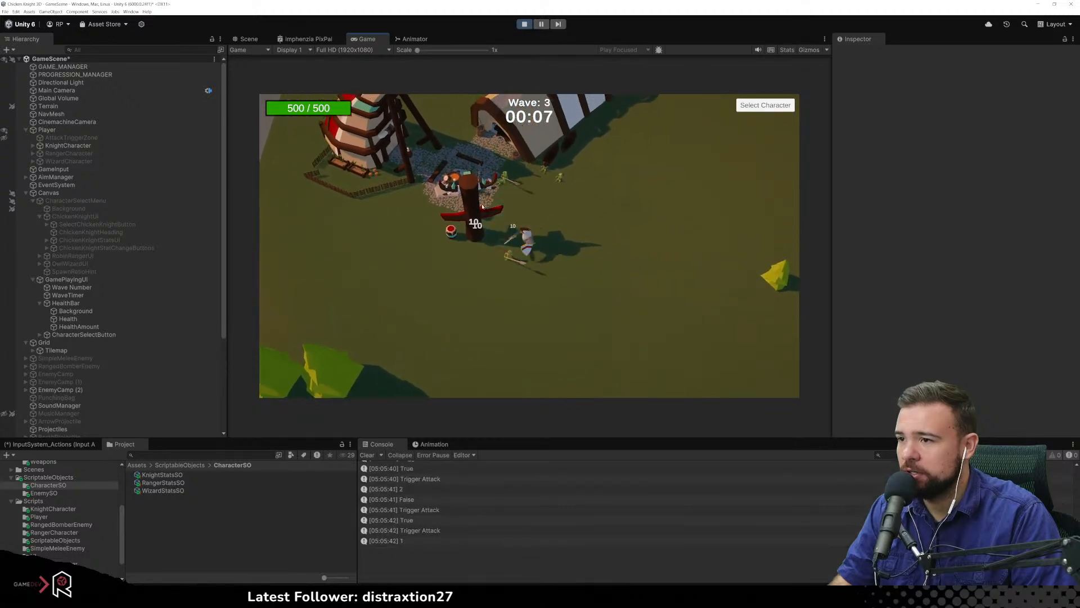
Circle Chicken Knight back in front of the totem pole while striking the enemies that close in
key("a")
key("s")
left_click(437, 205)
key("w")
left_click(434, 205)
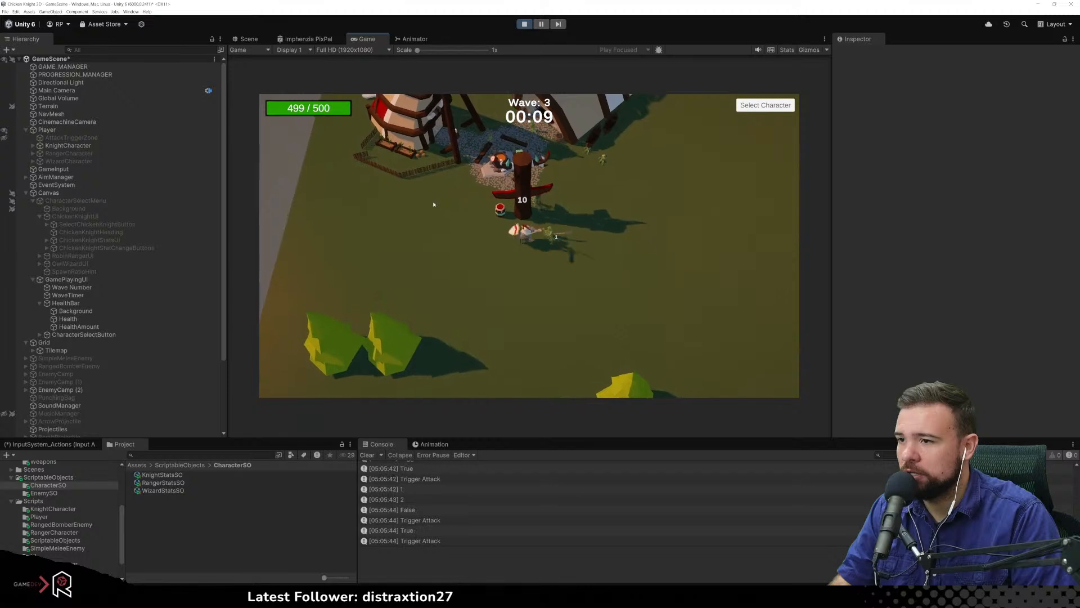
key("w")
left_click(609, 274)
Keep attacking around the totem pole with Chicken Knight while backing away toward the paired trees
key("a")
left_click(499, 202)
key("s")
left_click(515, 193)
key("d")
left_click(498, 196)
key("w")
key("a")
left_click(487, 197)
key("s")
left_click(473, 196)
left_click(468, 196)
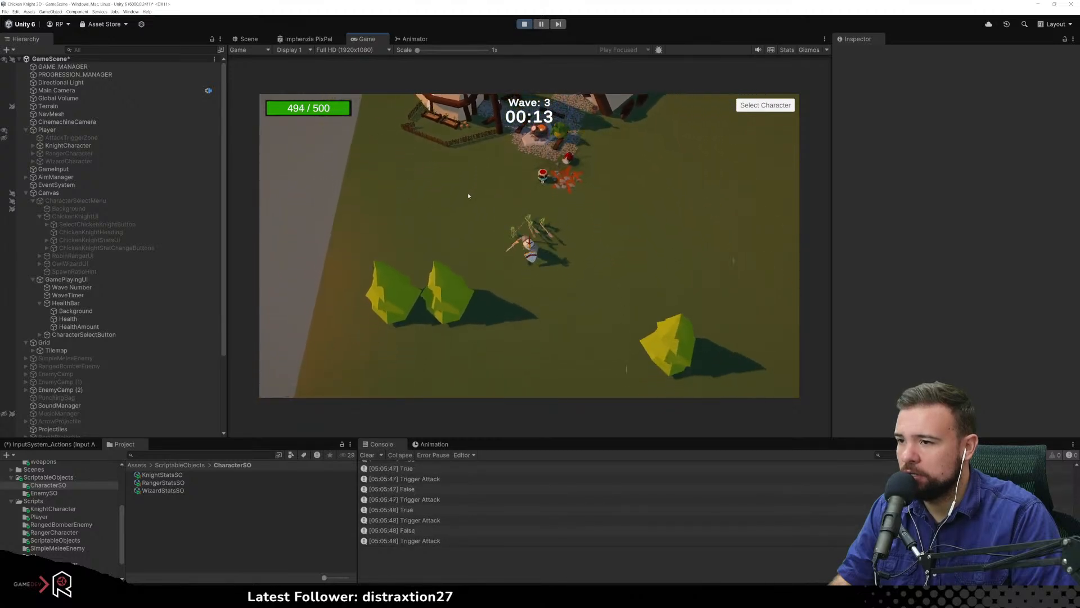
Lead the pursuing enemies between the paired trees and the lone tree, and turn Chicken Knight back toward the camp
key("s")
key("d")
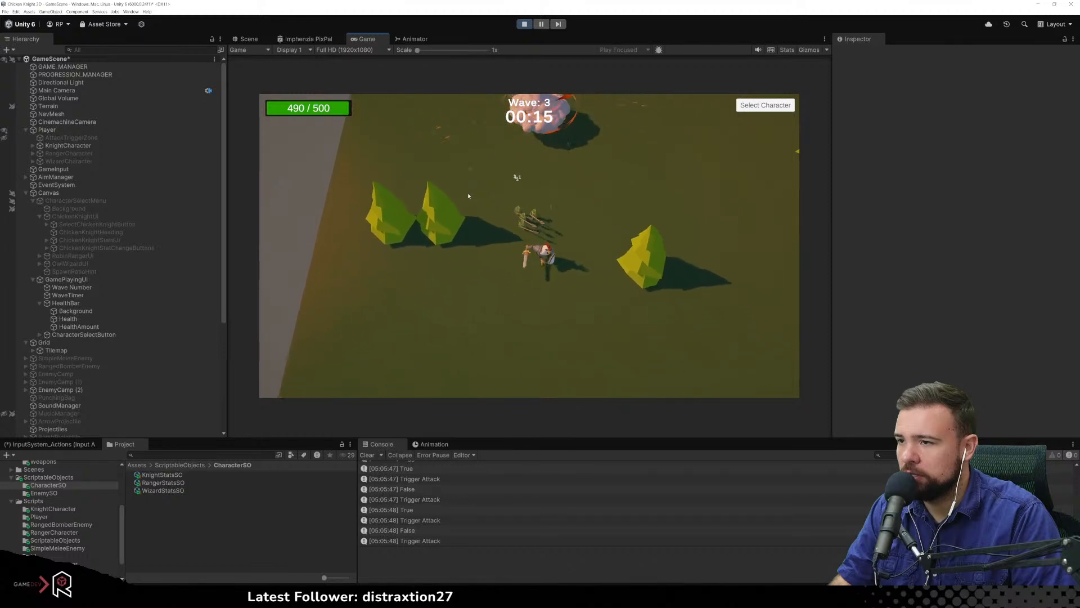
key("w")
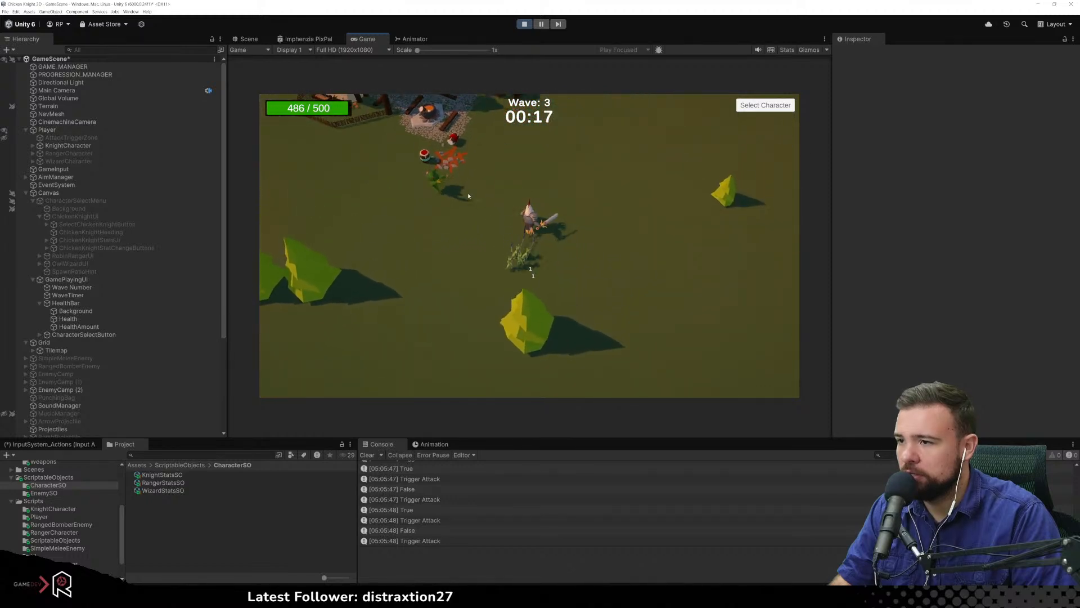
key("a")
key("s")
key("d")
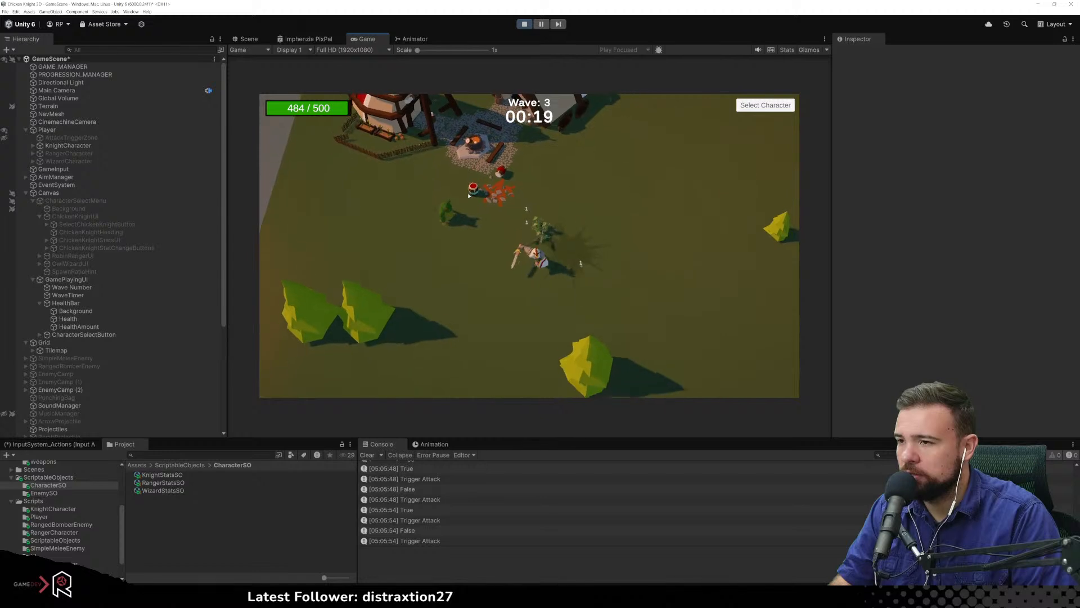
Attack the pursuing group on the open grass and advance Chicken Knight on the frog near the camp to finish wave 3
left_click(503, 163)
left_click(504, 161)
left_click(504, 162)
key("s")
key("a")
key("w")
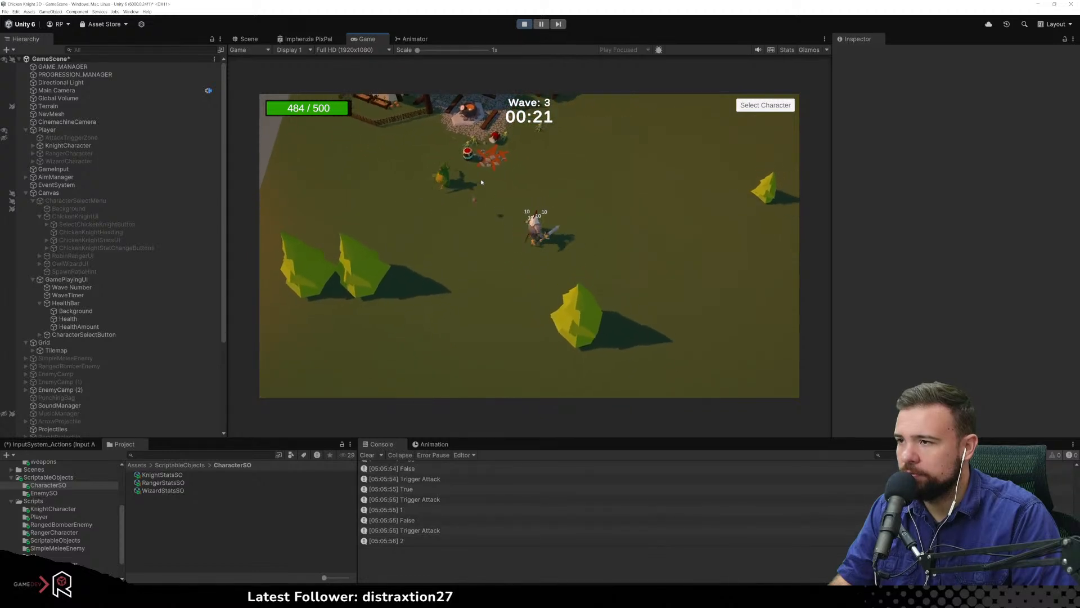
key("w")
key("a")
left_click(454, 188)
left_click(451, 188)
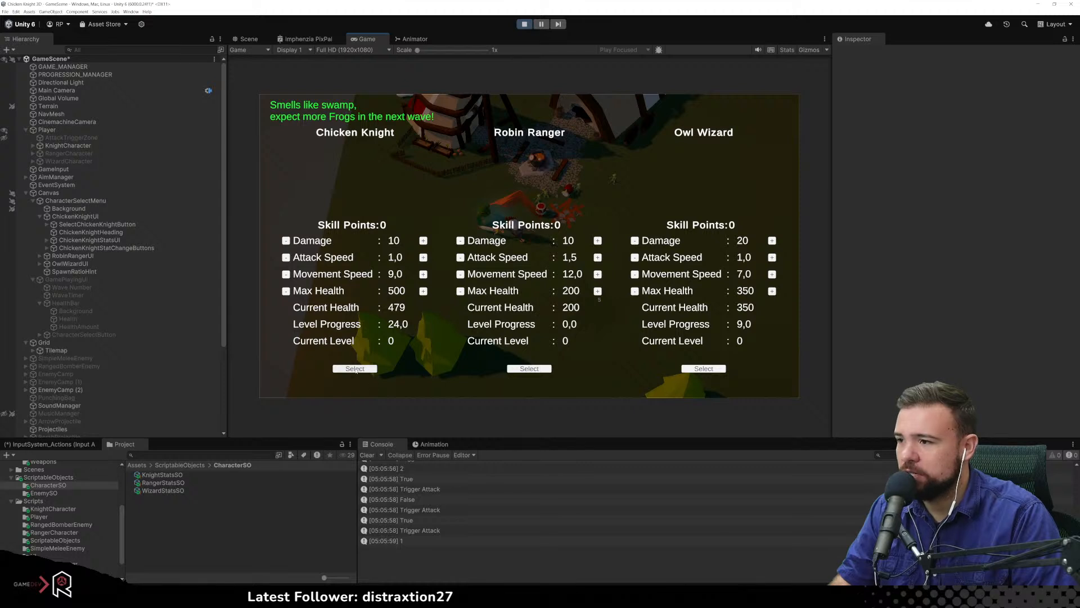
Choose Chicken Knight for wave 4 and fight the enemies around the totem pole in front of the campfire
left_click(355, 369)
key("w")
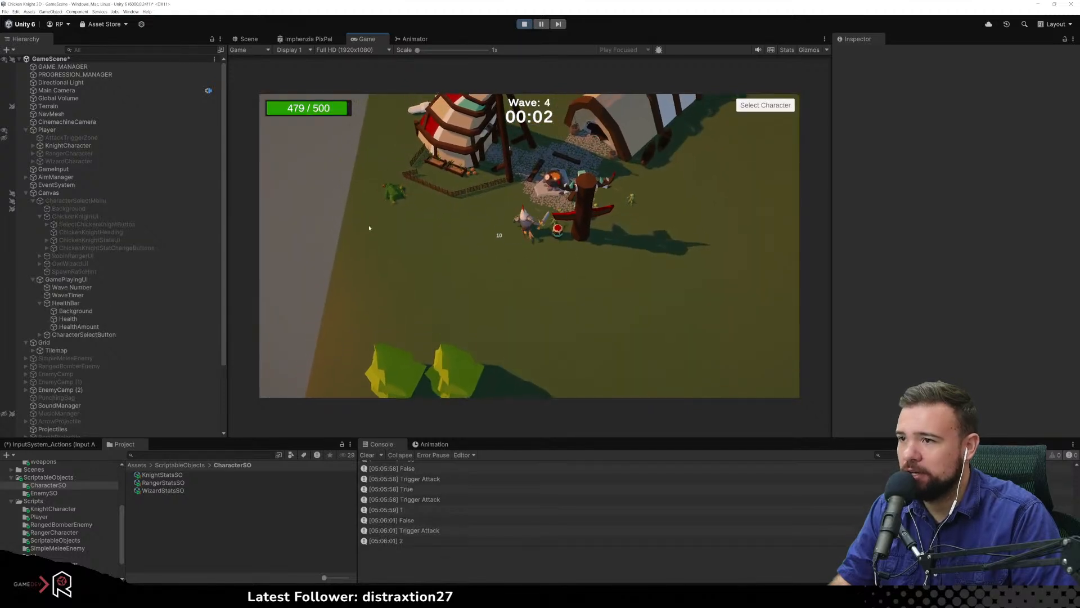
key("d")
key("s")
left_click(590, 266)
key("s")
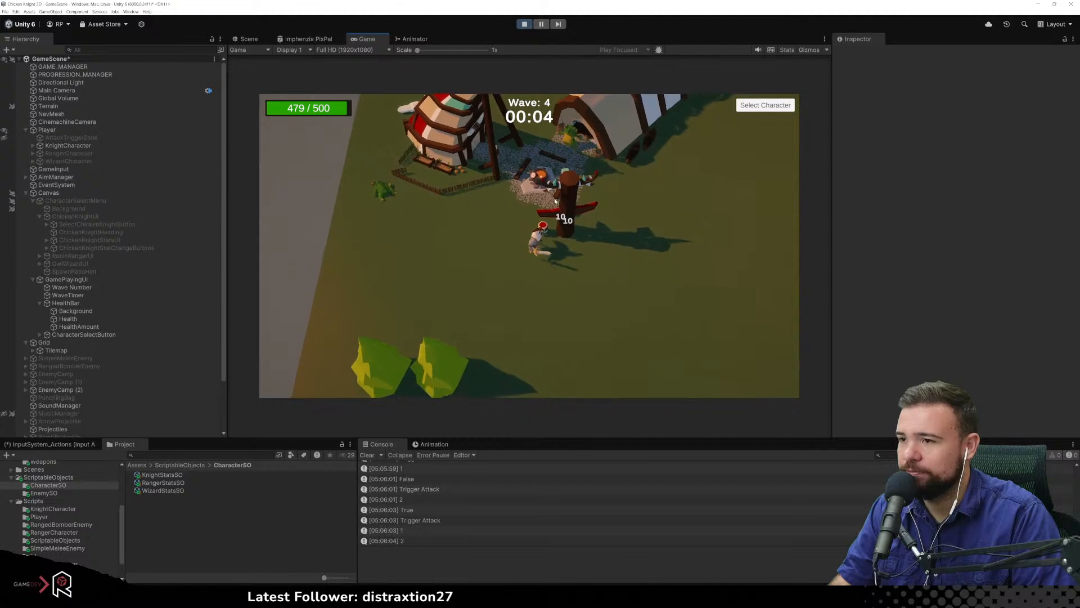
key("d")
left_click(547, 194)
key("s")
key("a")
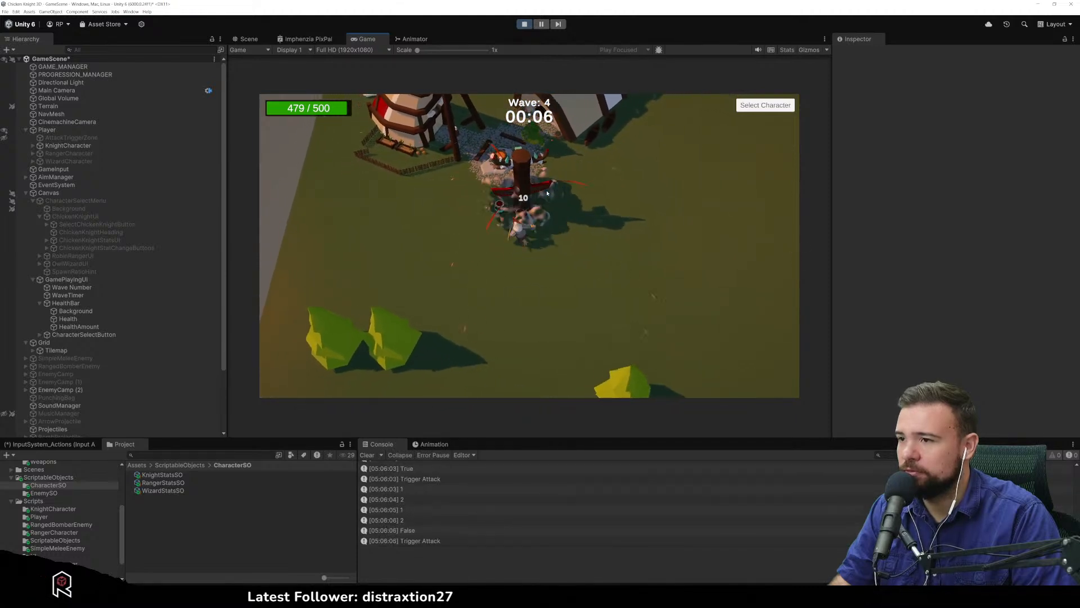
Attack beside the totem pole and advance Chicken Knight to the long tent's entrance to end wave 4 in character selection
key("w")
left_click(495, 204)
key("d")
left_click(422, 216)
key("w")
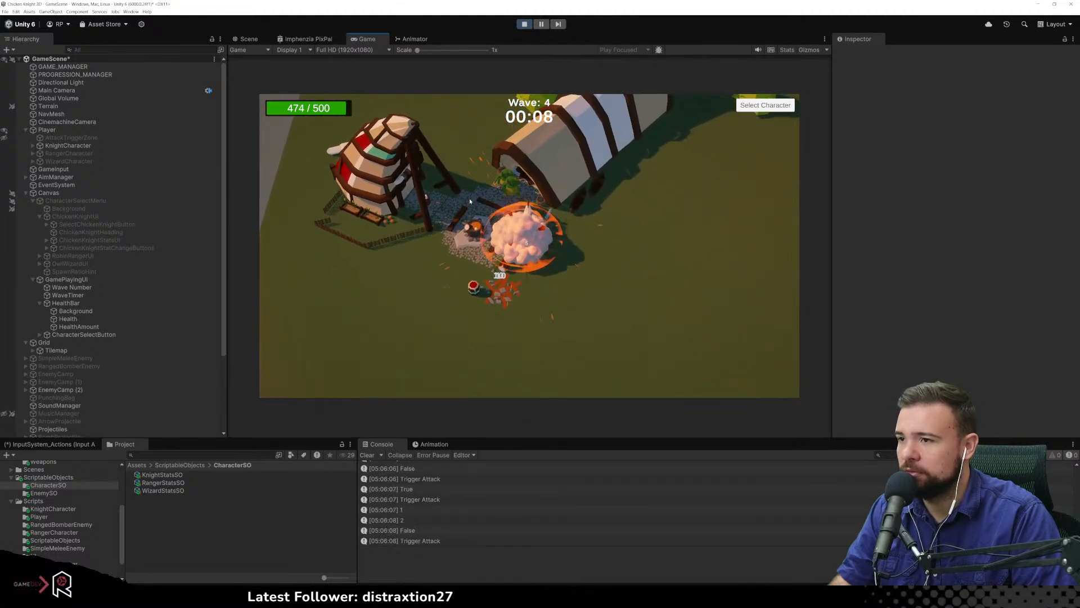
left_click(469, 198)
key("Tab")
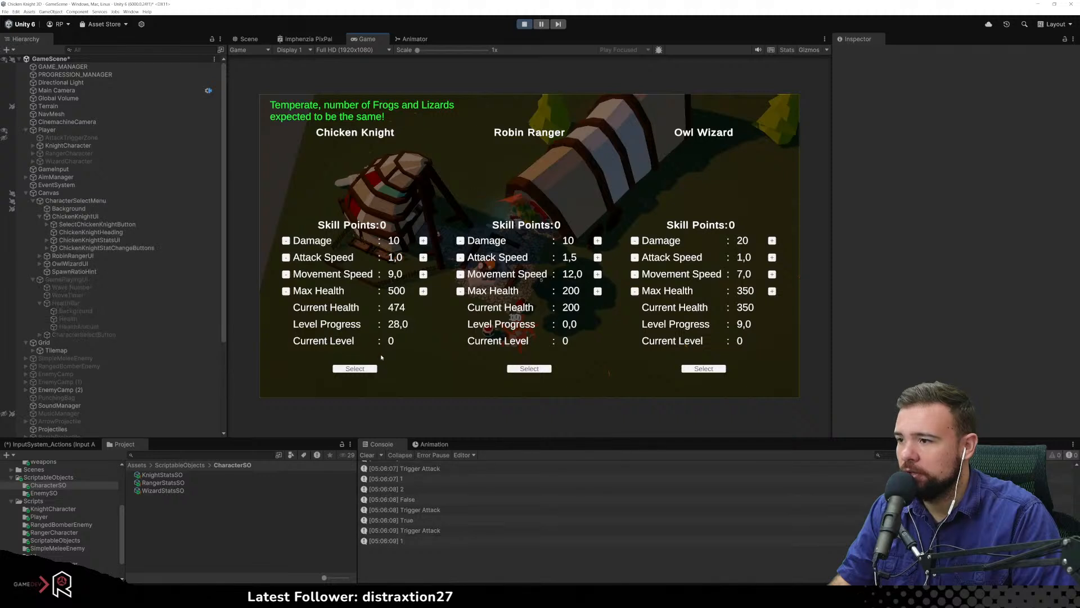
Play wave 5 as Chicken Knight near the long tent, start wave 6 with him, and stop the playtest
left_click(355, 369)
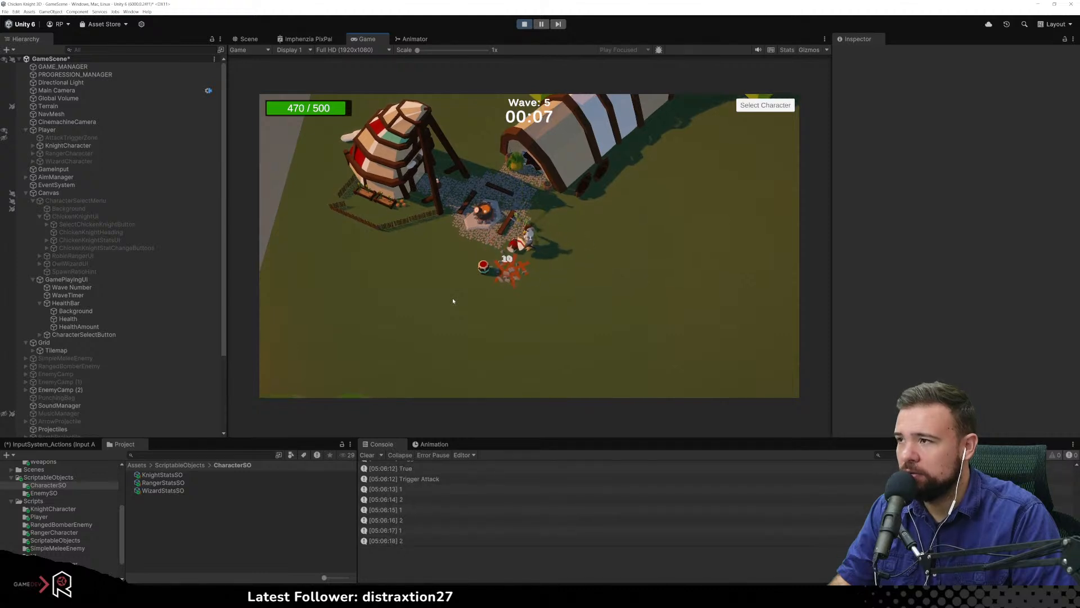
key("w")
left_click(478, 180)
left_click(470, 194)
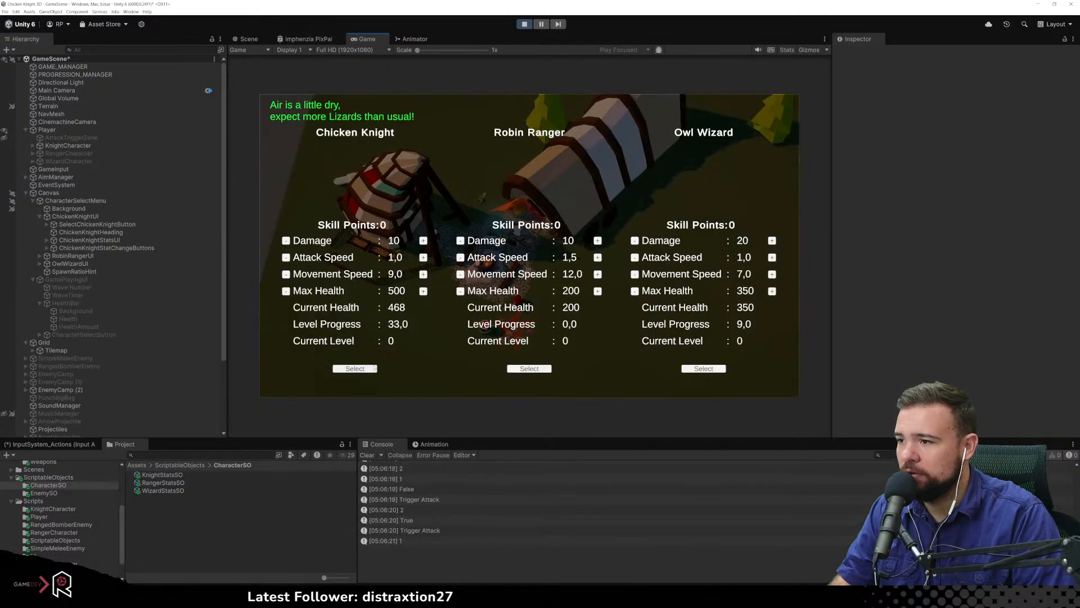
left_click(355, 368)
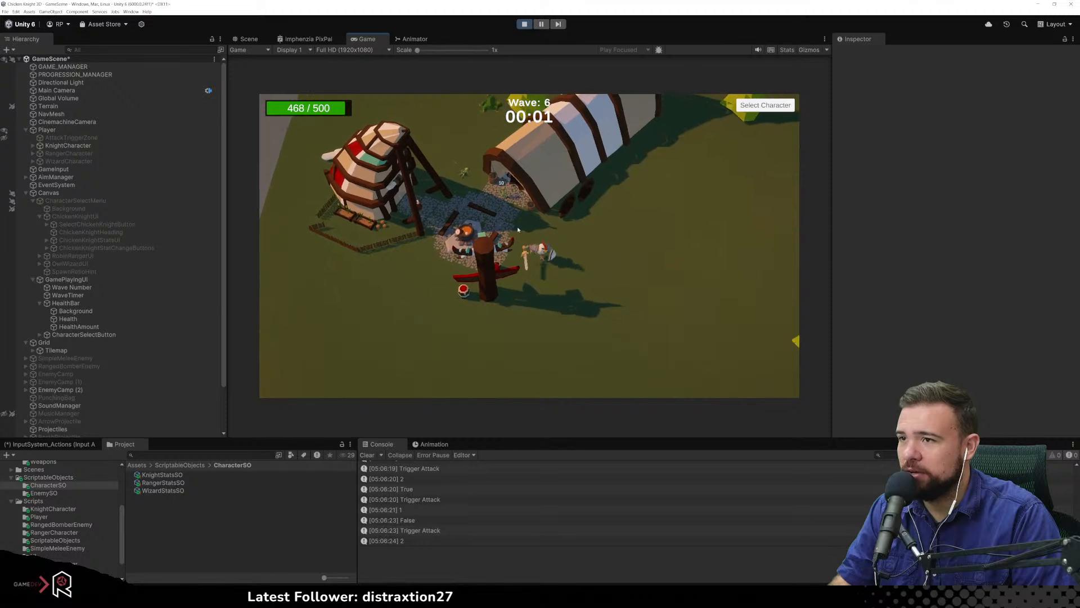
key("ctrl+p")
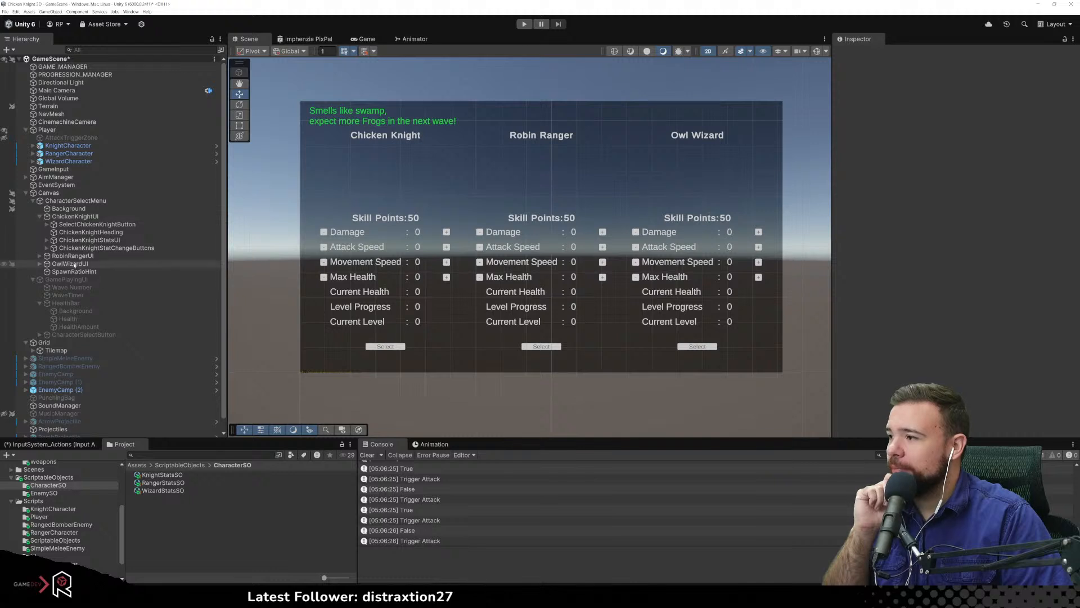
Collapse the HealthBar group and inspect the GamePlayingUI and PROGRESSION_MANAGER objects
left_click(39, 303)
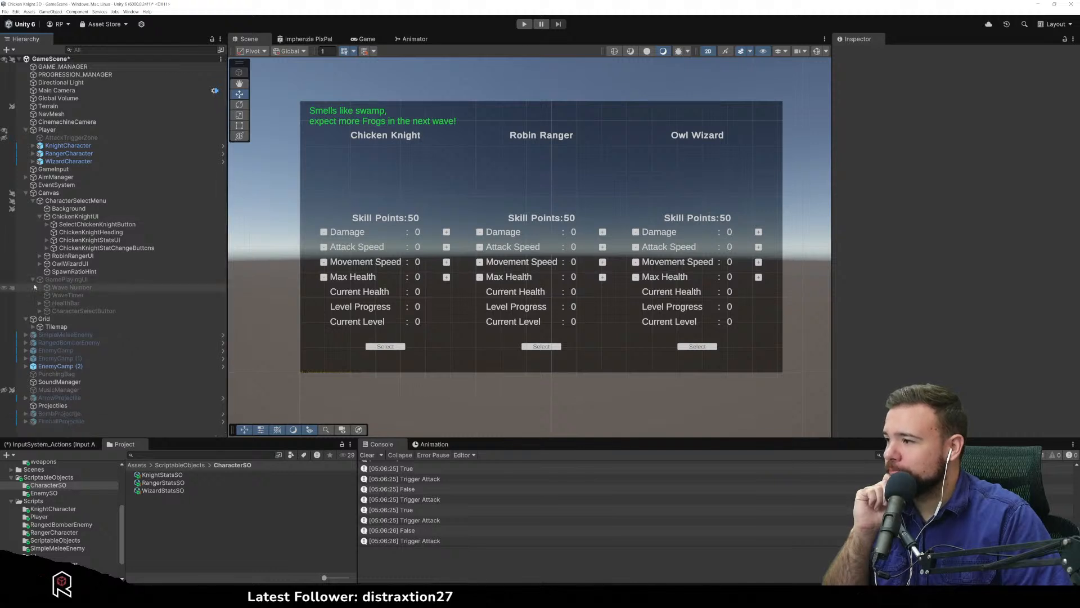
left_click(62, 280)
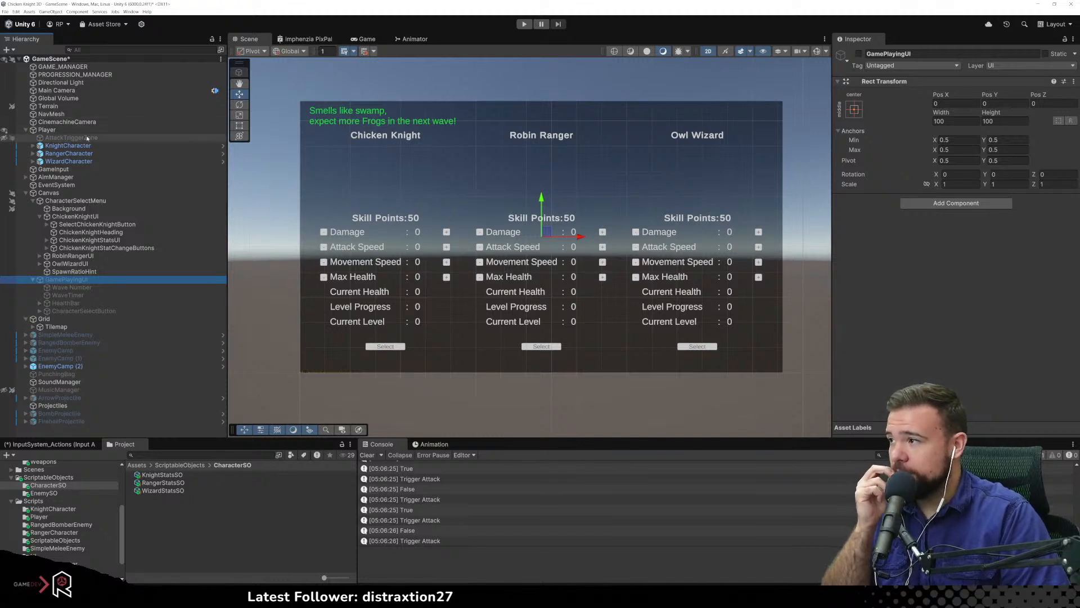
left_click(85, 74)
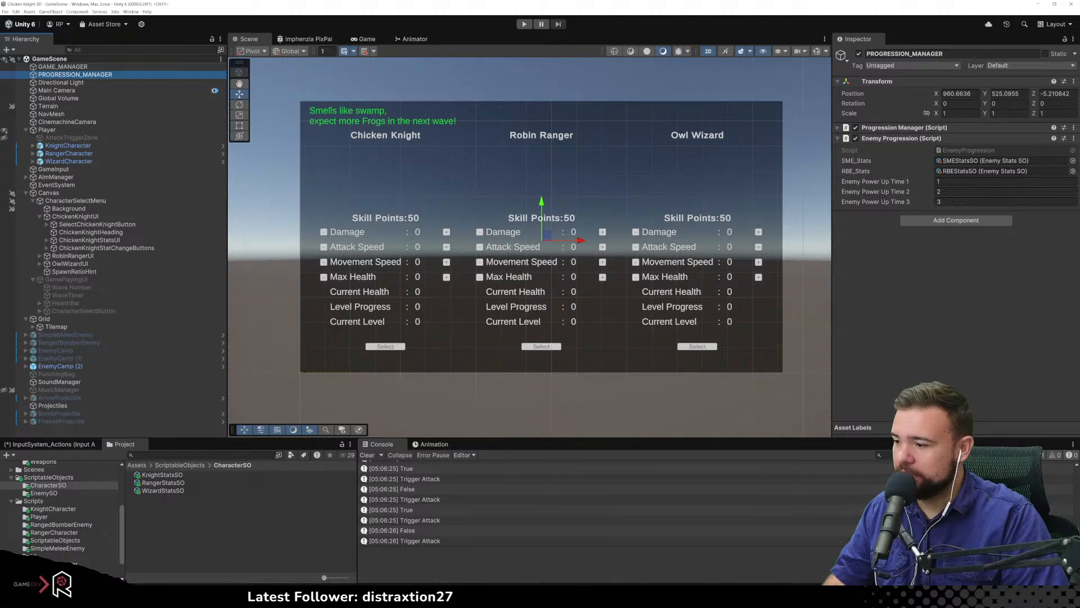
Switch to Notion, review the UI Stuff tasks on the Streaming To Do page, and return to Unity
key("alt+Tab")
scroll(491, 358, "down", 5)
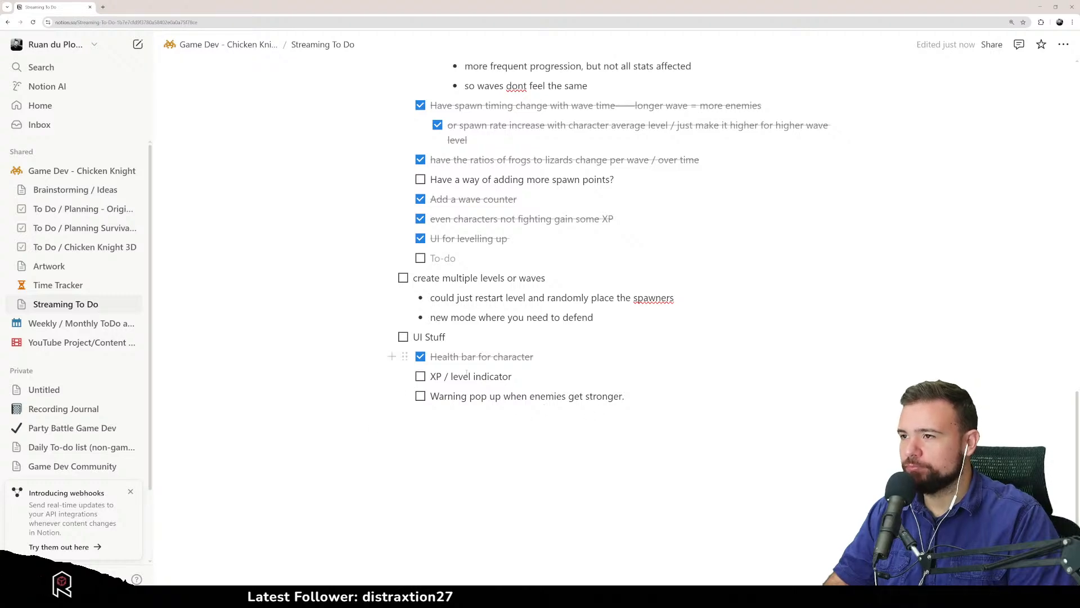
left_click(1038, 7)
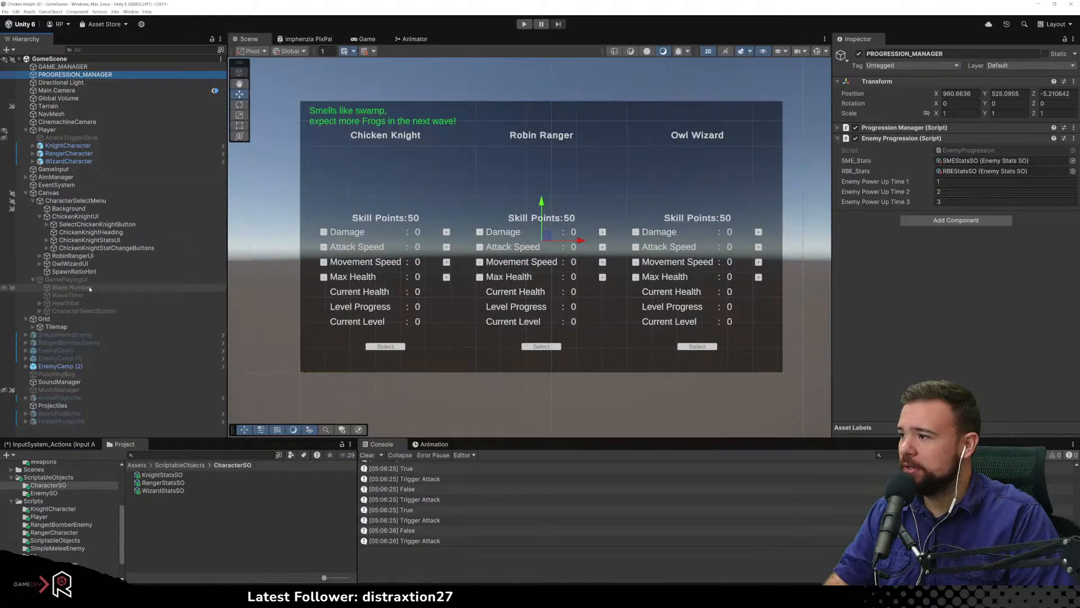
Collapse ChickenKnightUI, deactivate CharacterSelectMenu, and activate GamePlayingUI to show the gameplay HUD in the scene
left_click(93, 280)
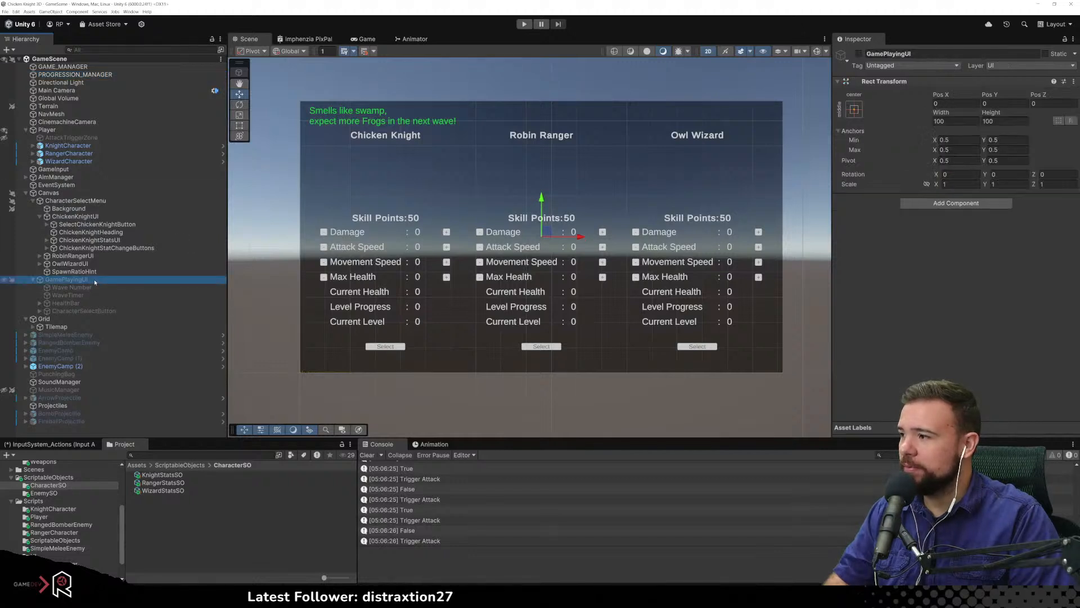
left_click(39, 216)
left_click(67, 200)
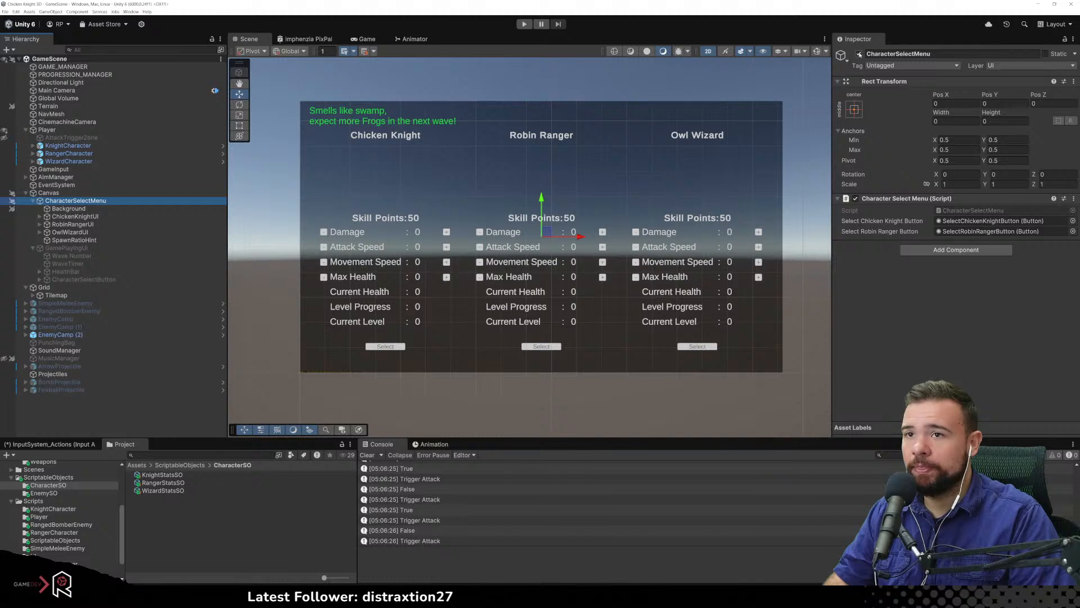
left_click(859, 54)
left_click(104, 249)
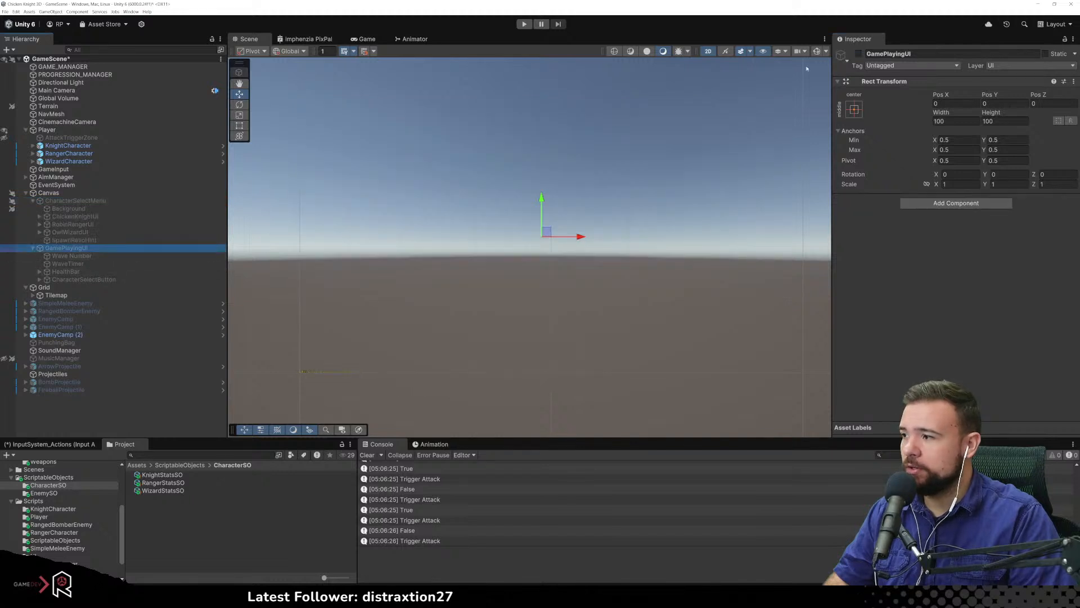
left_click(859, 55)
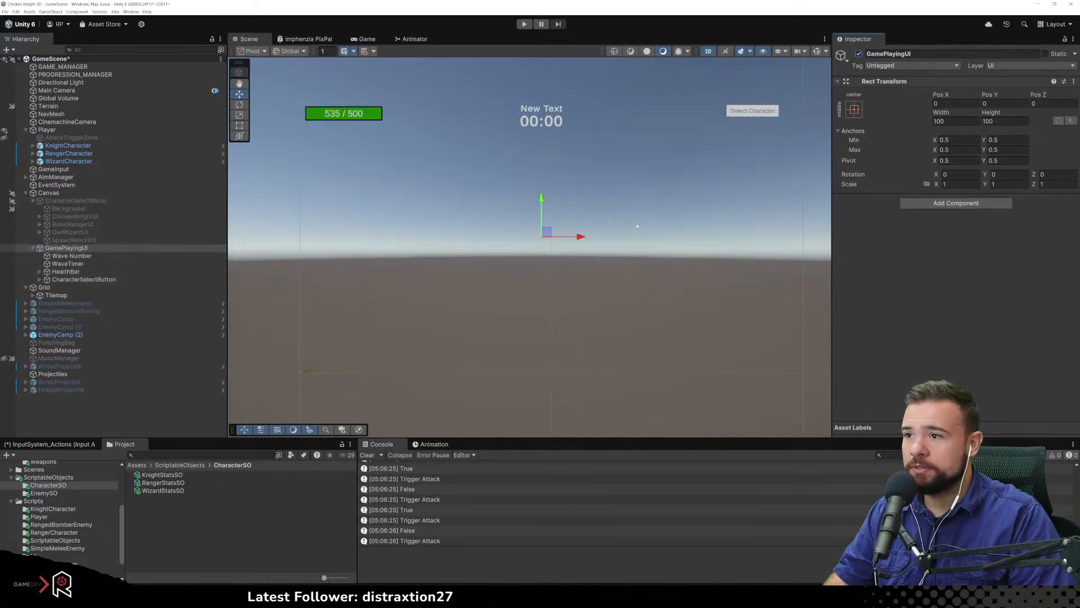
left_click(536, 292)
scroll(528, 304, "down", 9)
scroll(369, 117, "up", 11)
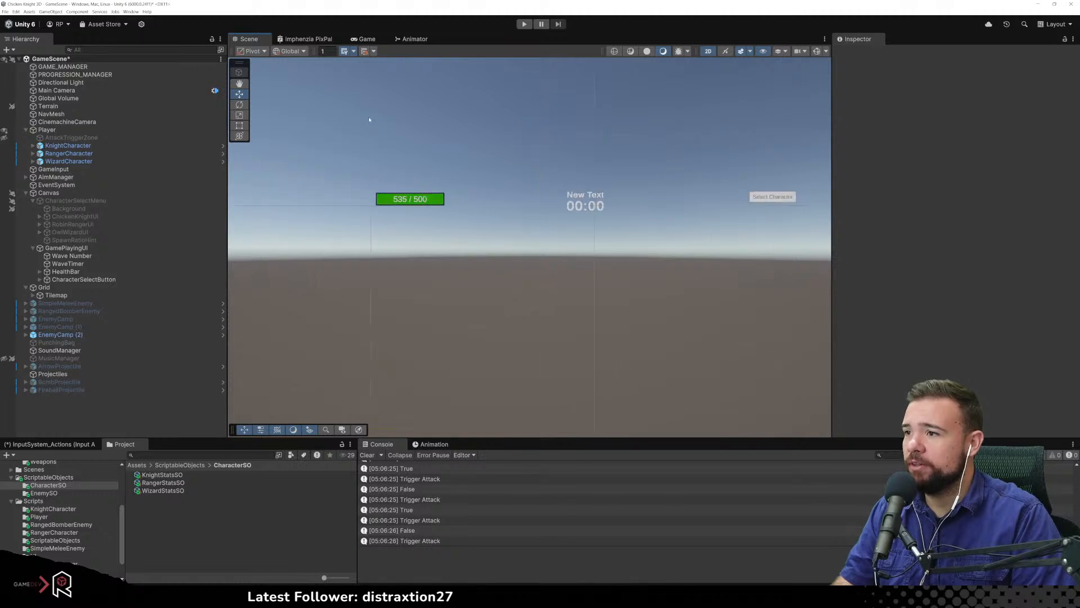
Create an empty child object named LevelXP under GamePlayingUI
scroll(473, 307, "up", 4)
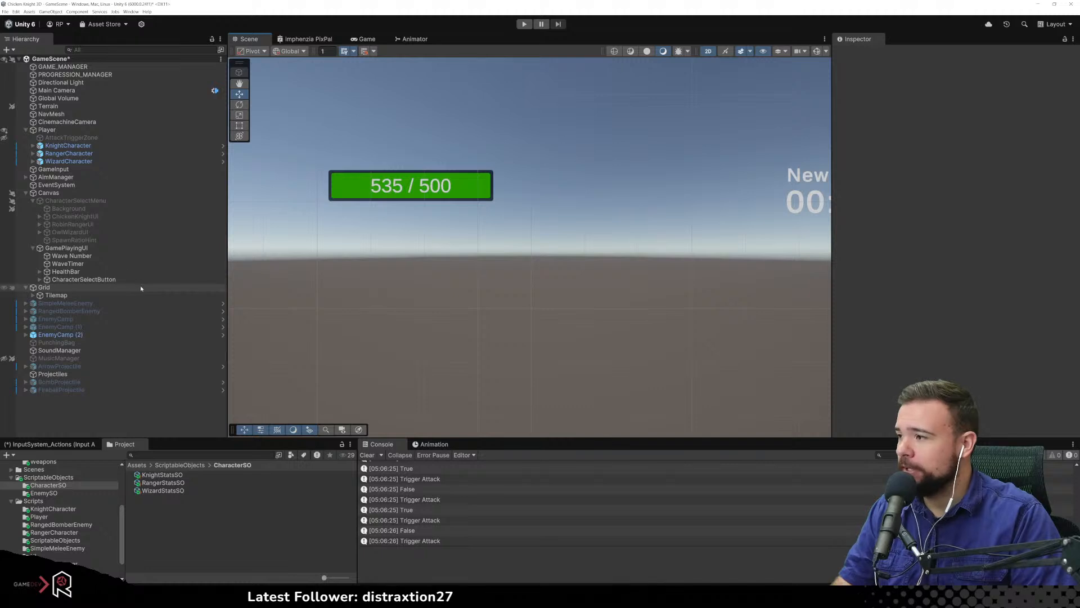
left_click(76, 241)
left_click(76, 248)
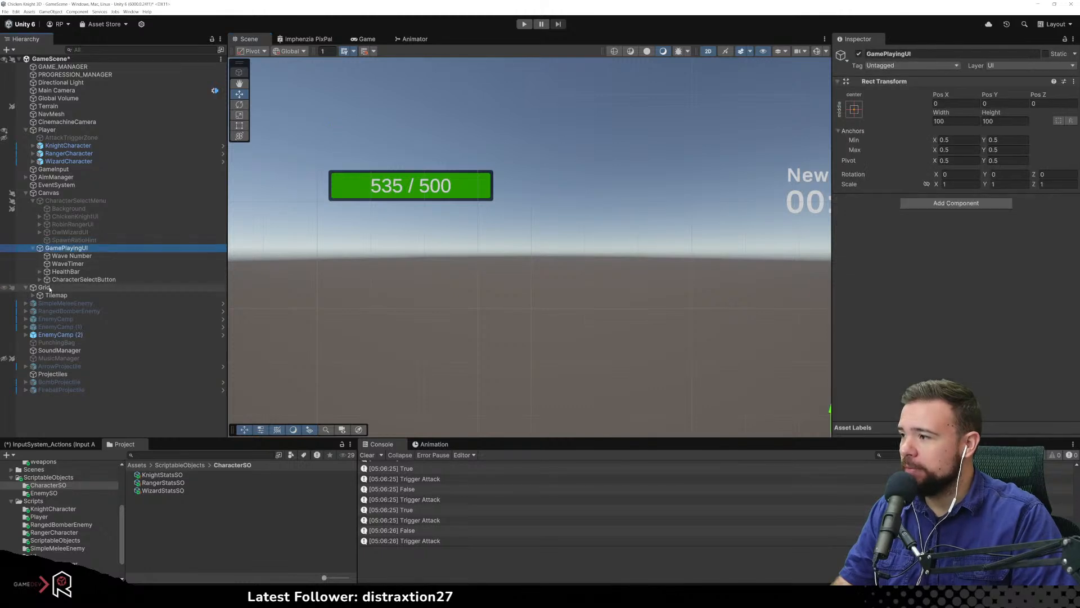
left_click(84, 279)
left_click(66, 271)
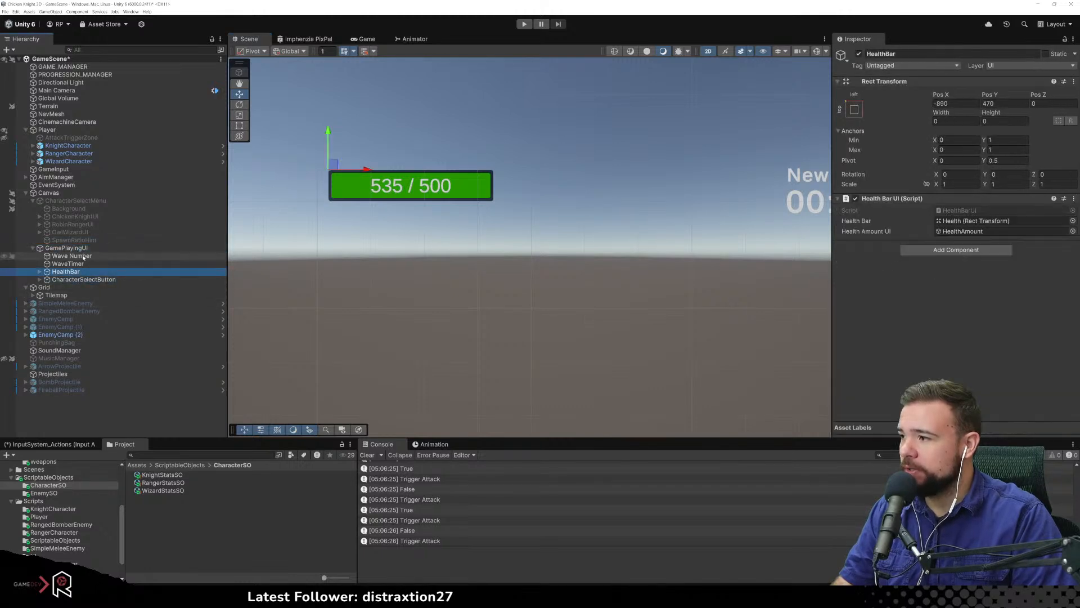
right_click(117, 249)
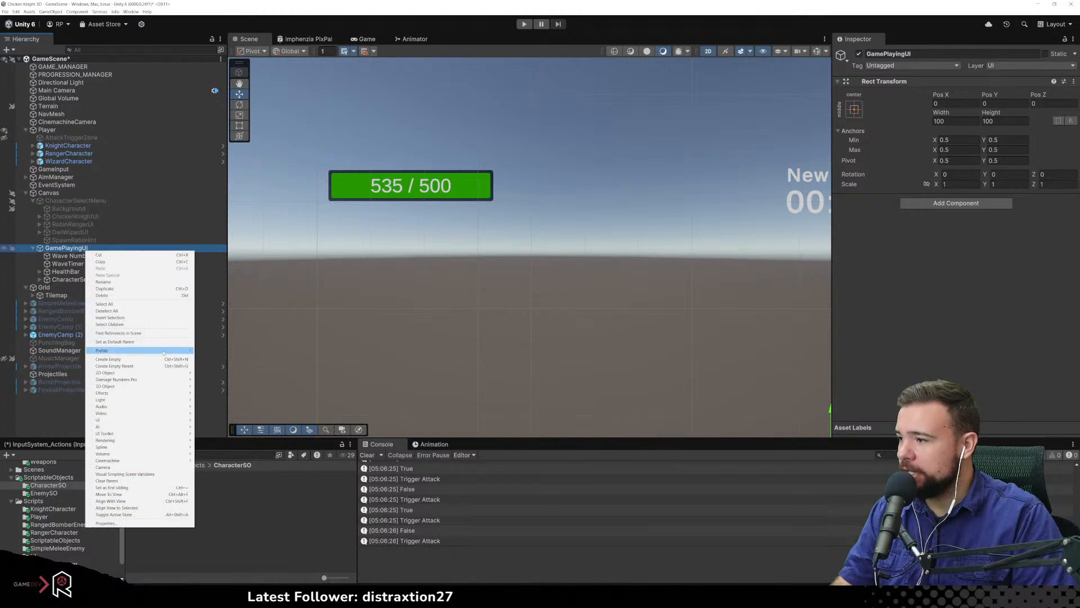
left_click(113, 359)
type("Pla")
key("BackSpace")
key("BackSpace")
key("BackSpace")
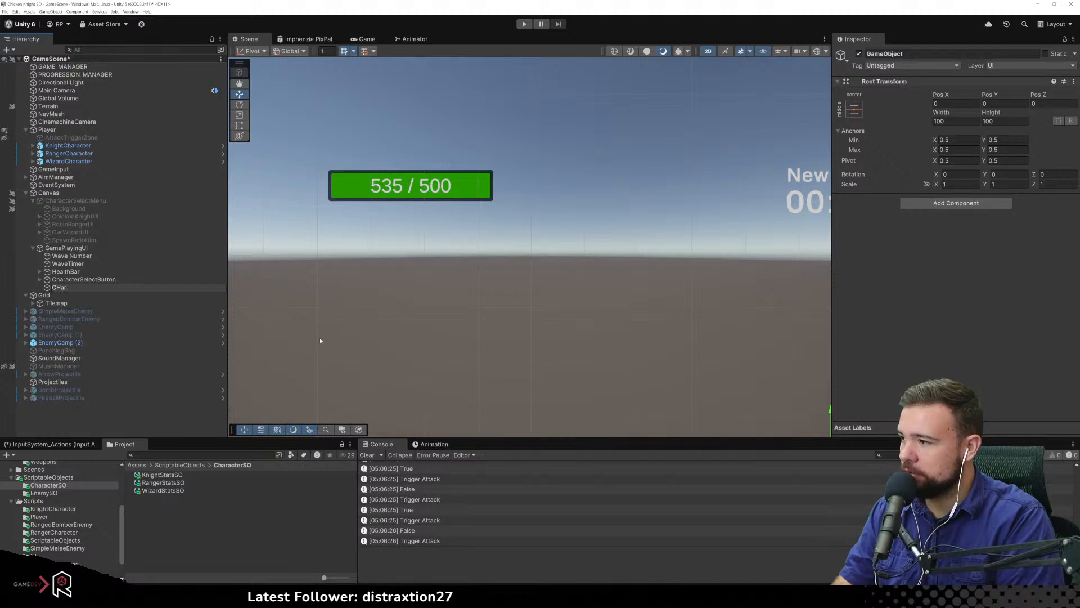
type("Lev")
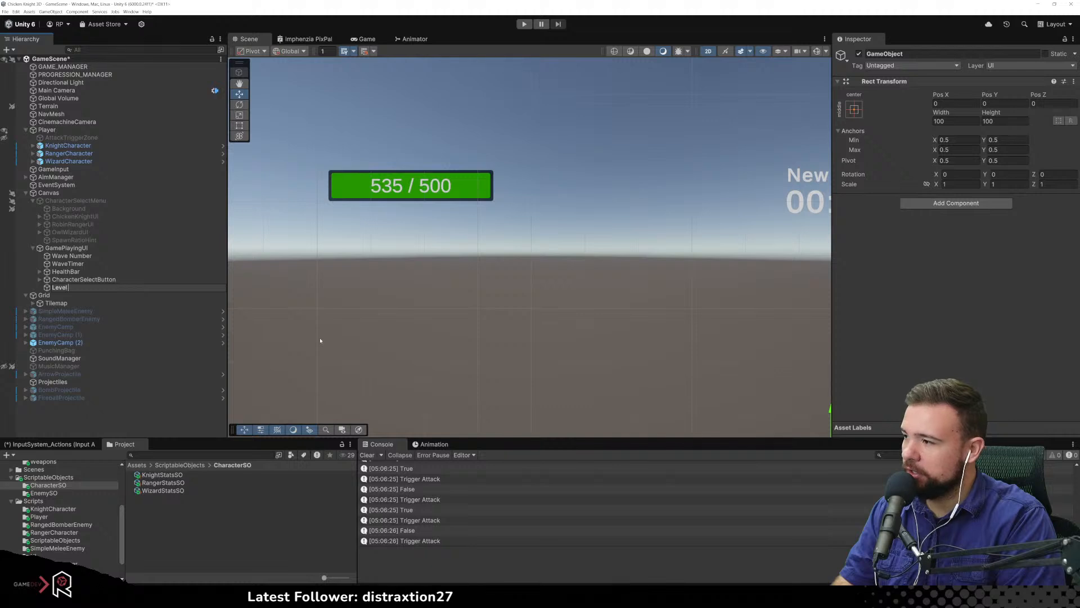
type("elXP")
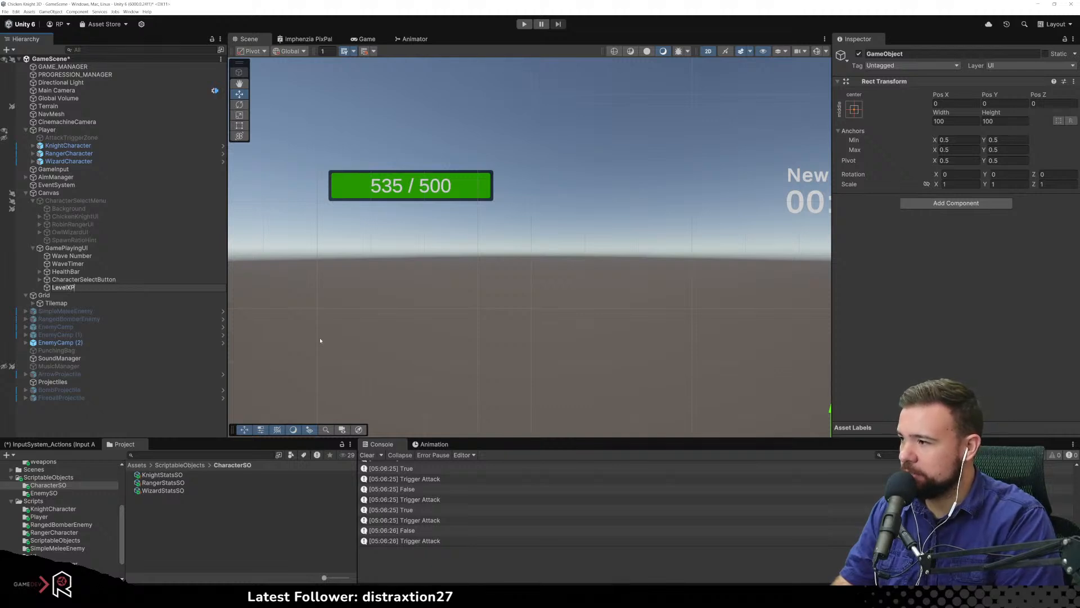
key("Return")
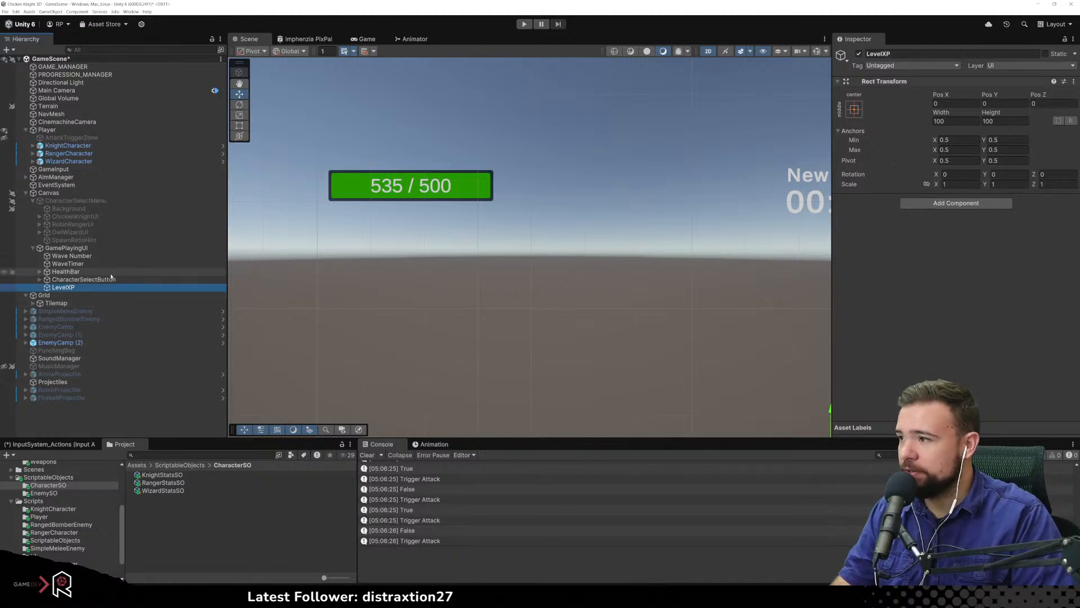
Compare the HealthBar and LevelXP objects' transforms and delete the empty LevelXP object
left_click(81, 272)
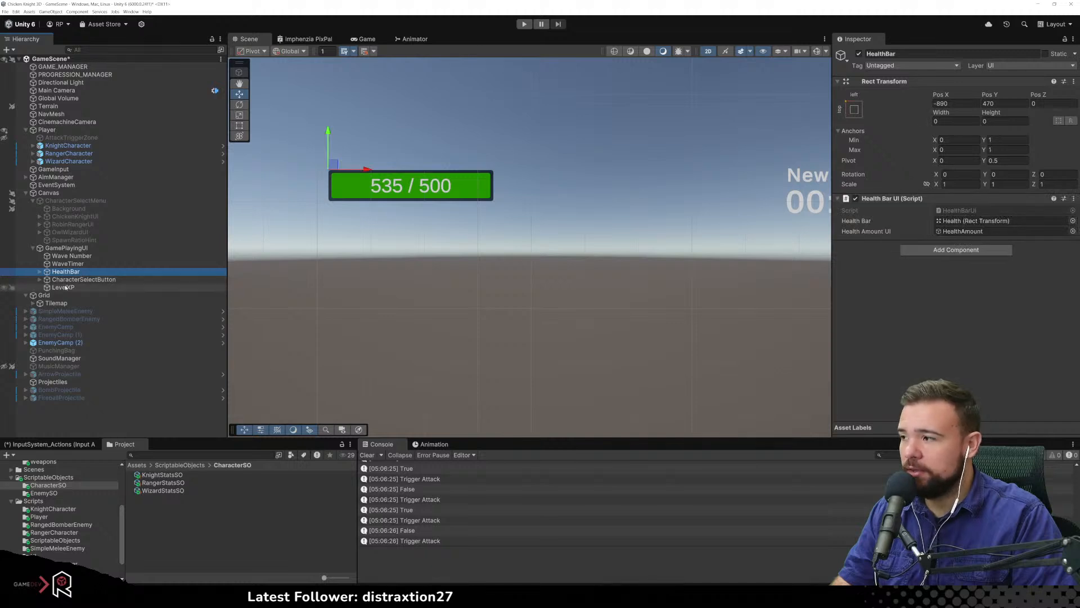
left_click(64, 288)
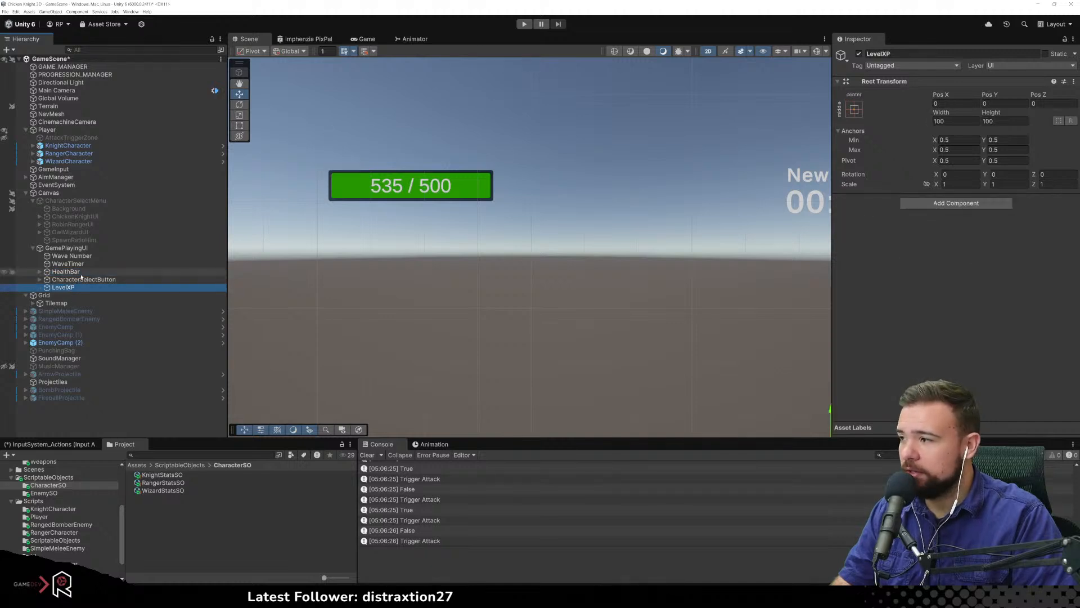
left_click(65, 271)
right_click(905, 89)
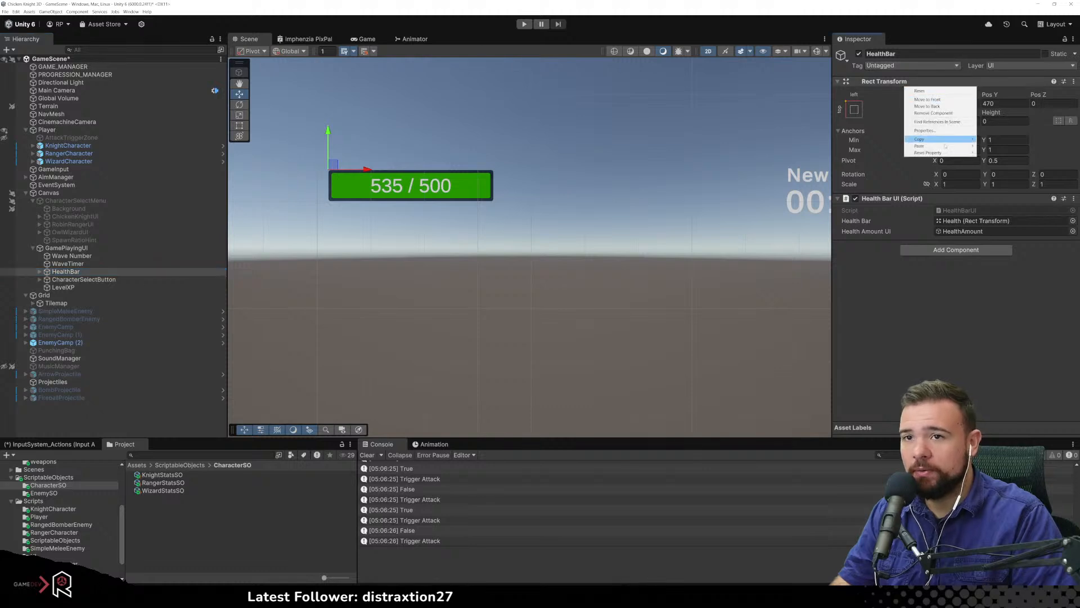
mouse_move(965, 142)
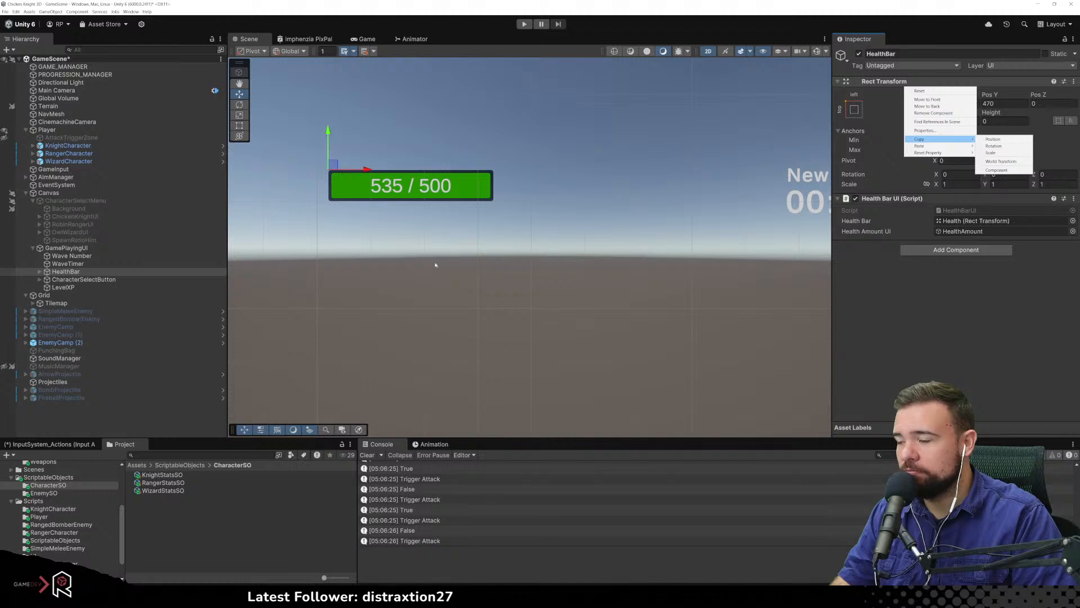
left_click(141, 288)
key("Delete")
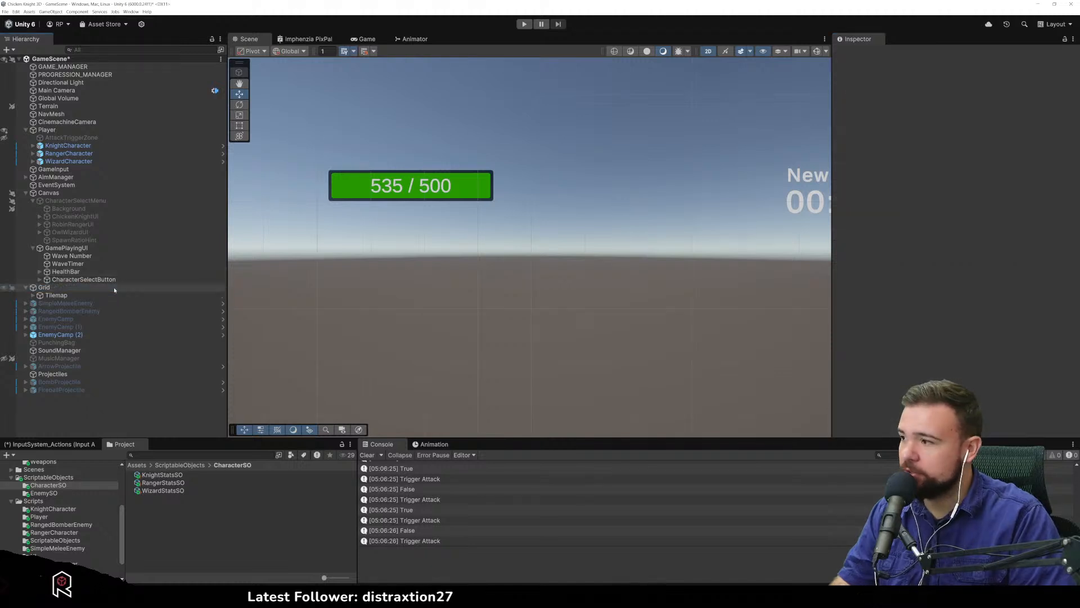
Duplicate HealthBar within GamePlayingUI and move the copy straight down below the original, to a Pos Y of about 372
left_click(73, 271)
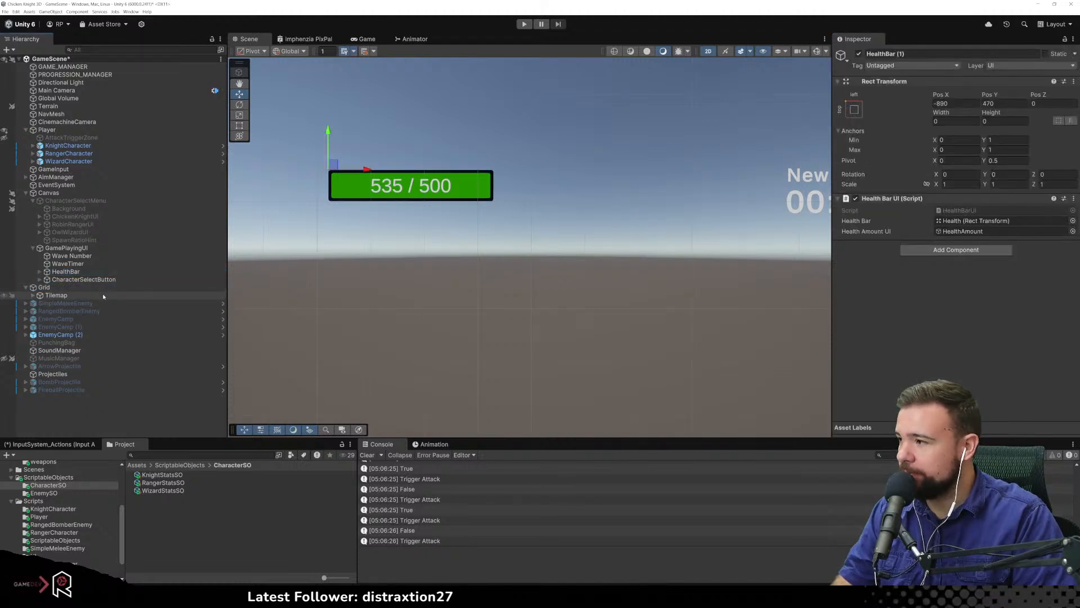
key("ctrl+d")
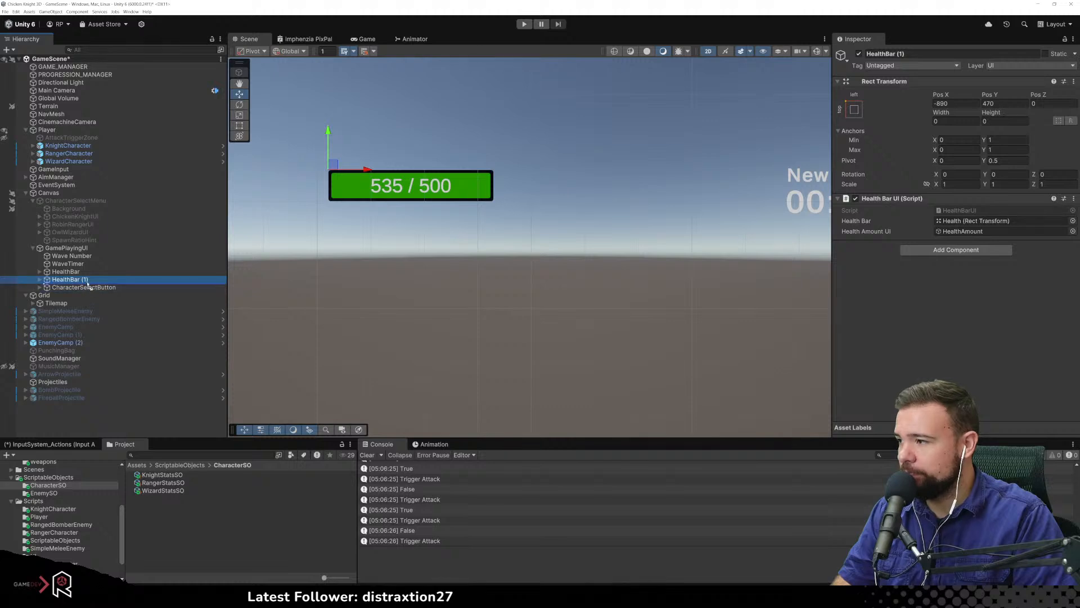
left_click_drag(328, 130, 327, 163)
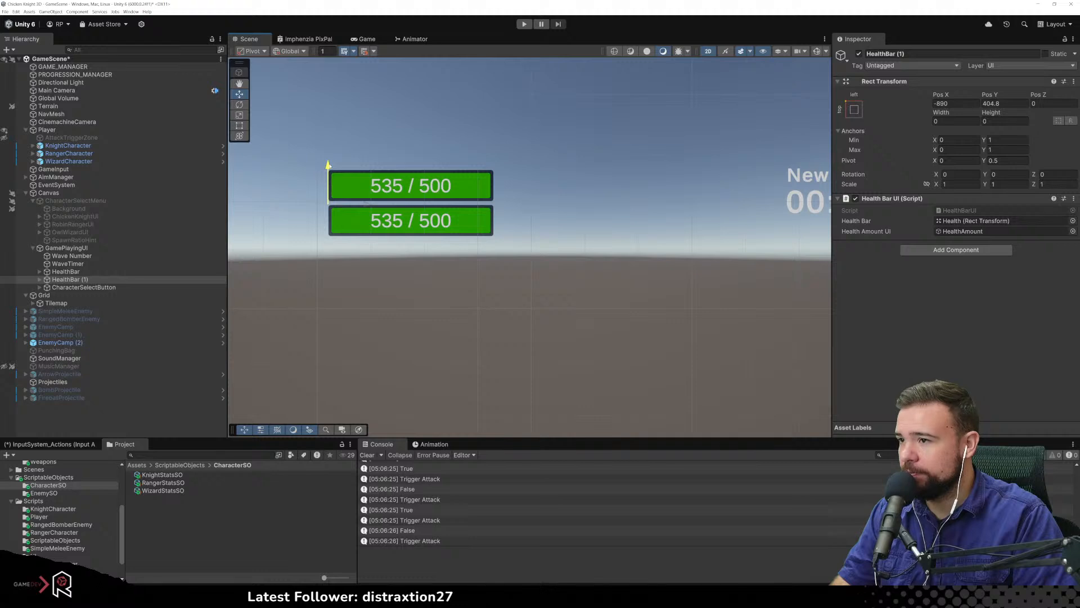
left_click(97, 288)
left_click(97, 282)
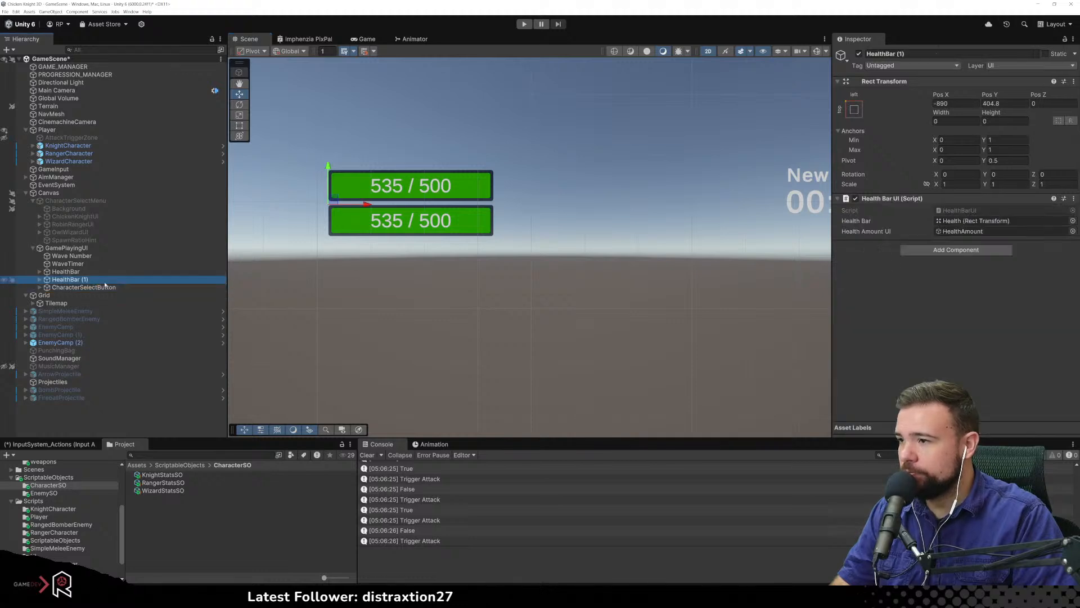
left_click_drag(328, 165, 327, 185)
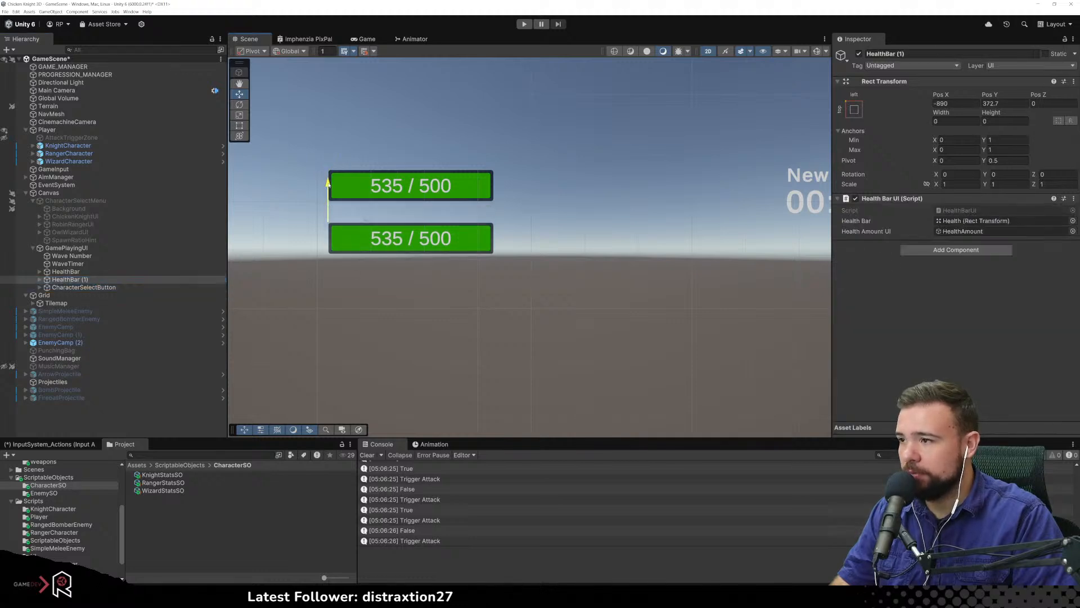
Rename the duplicated health bar LevelProgressBar
left_click(916, 55)
type("Le")
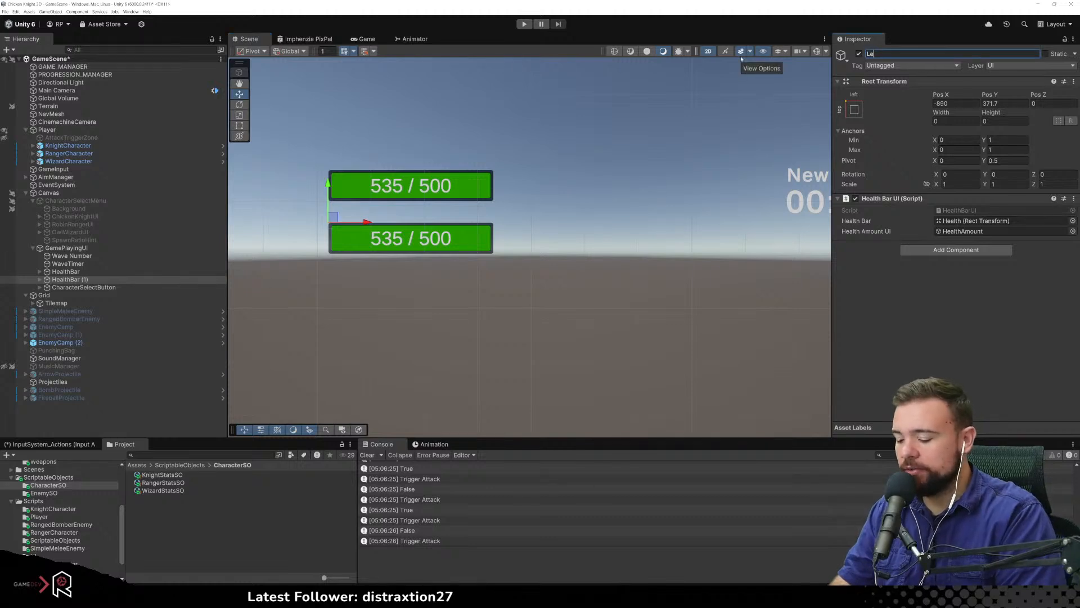
type("velProgress")
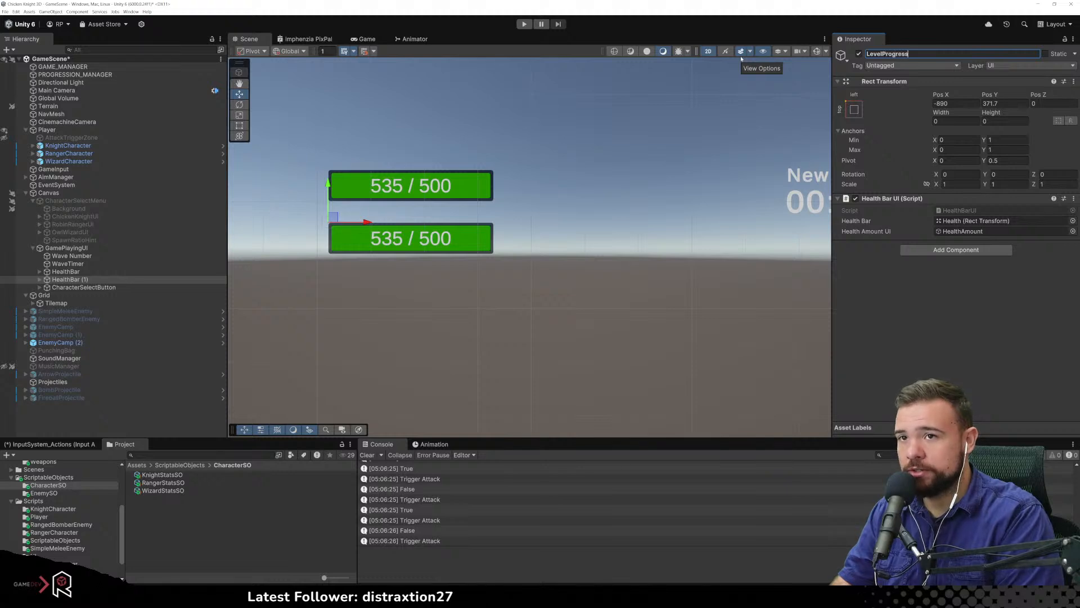
type("Bar")
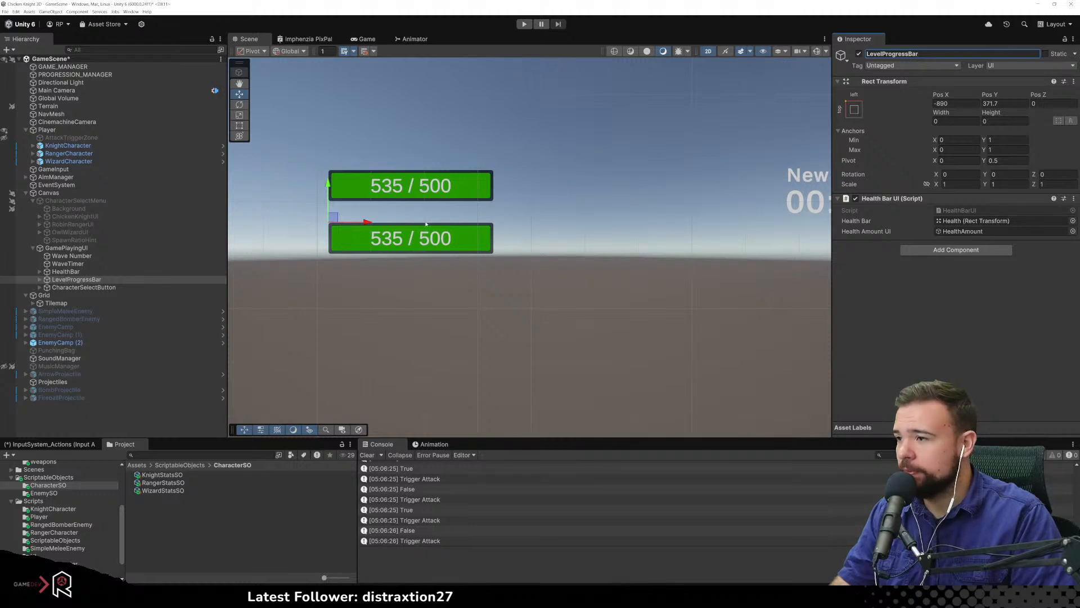
Expand LevelProgressBar and rename its Health child object XP
left_click(75, 279)
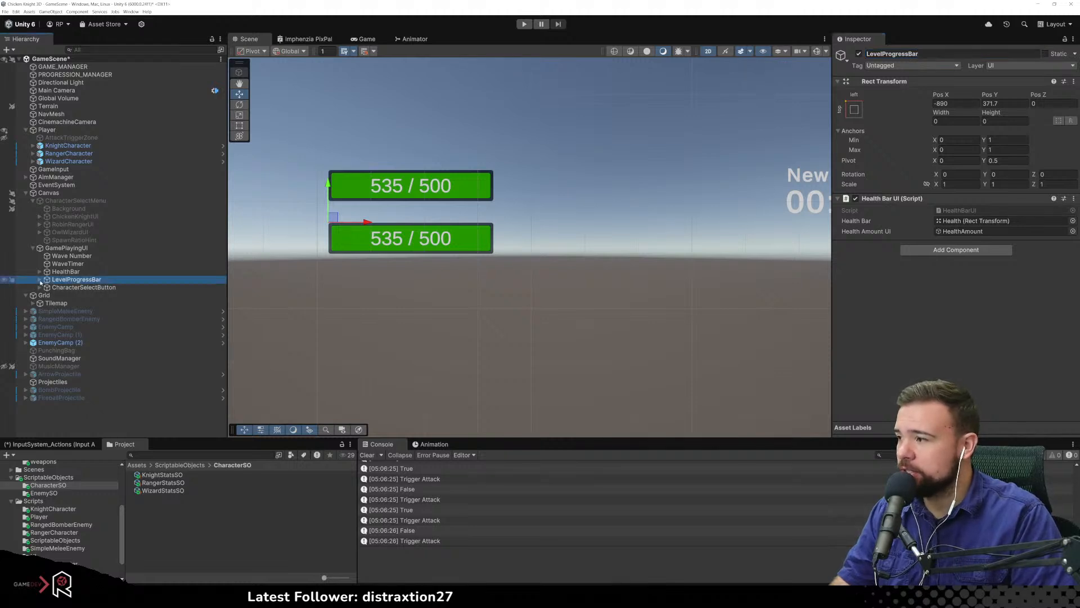
key("Right")
left_click(75, 287)
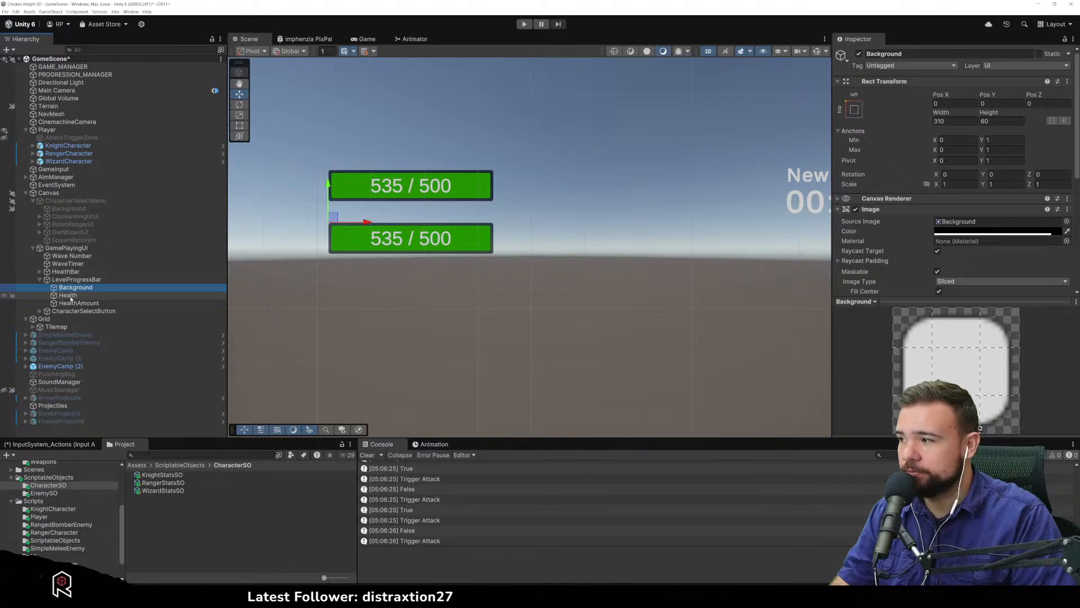
left_click(69, 296)
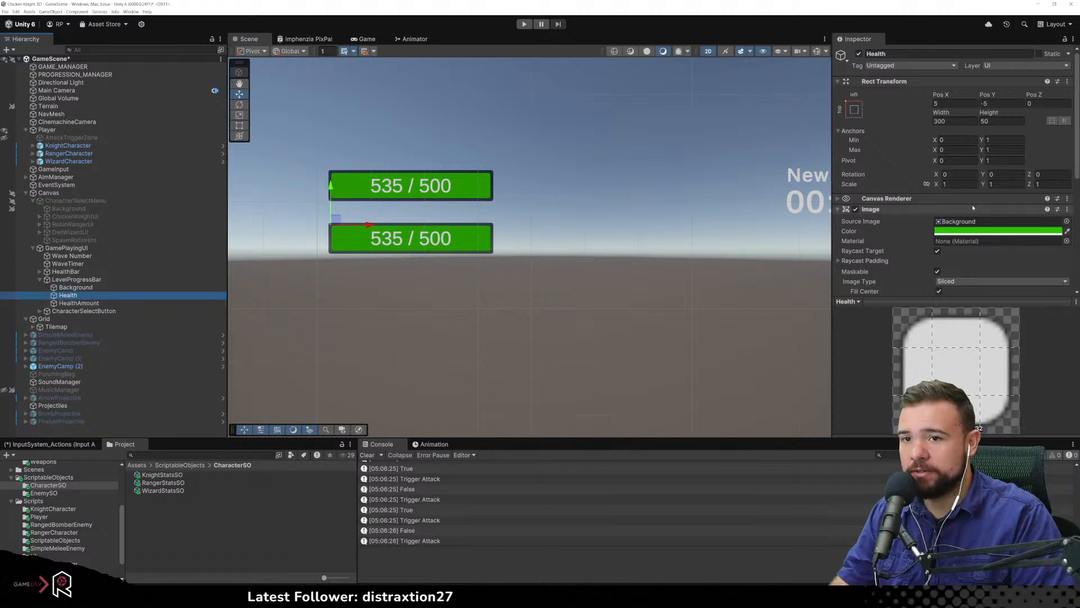
left_click(891, 55)
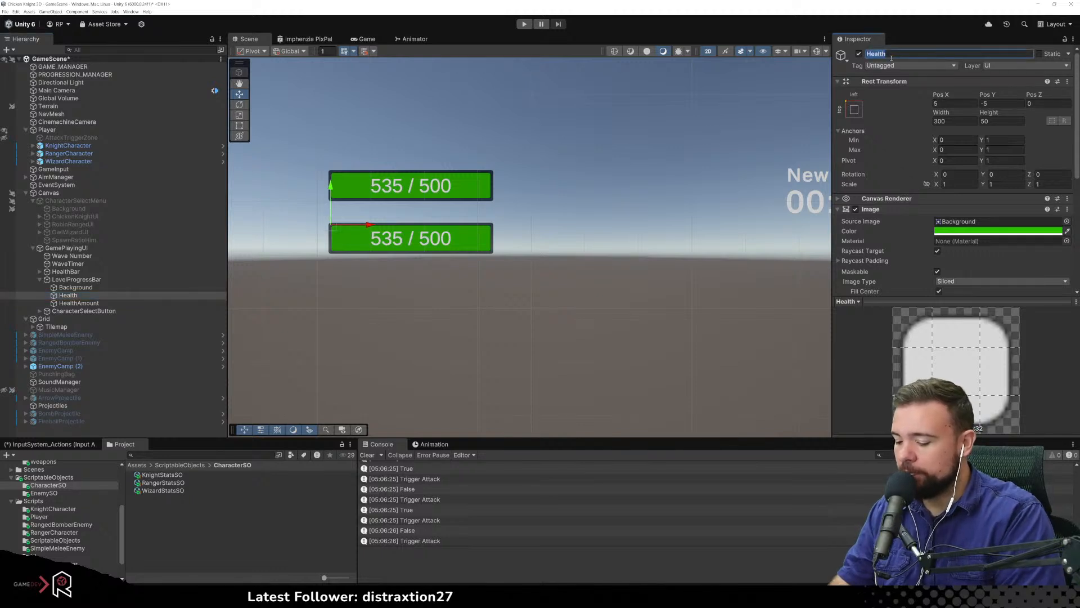
type("XP")
key("Return")
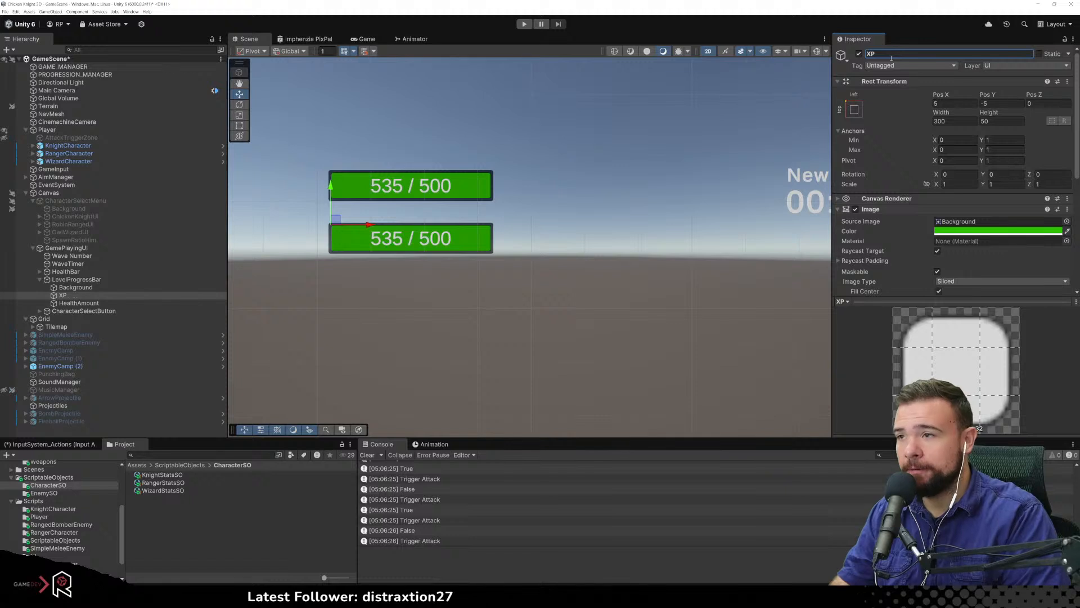
Rename the HealthAmount text object inside LevelProgressBar XPAmount
left_click(79, 302)
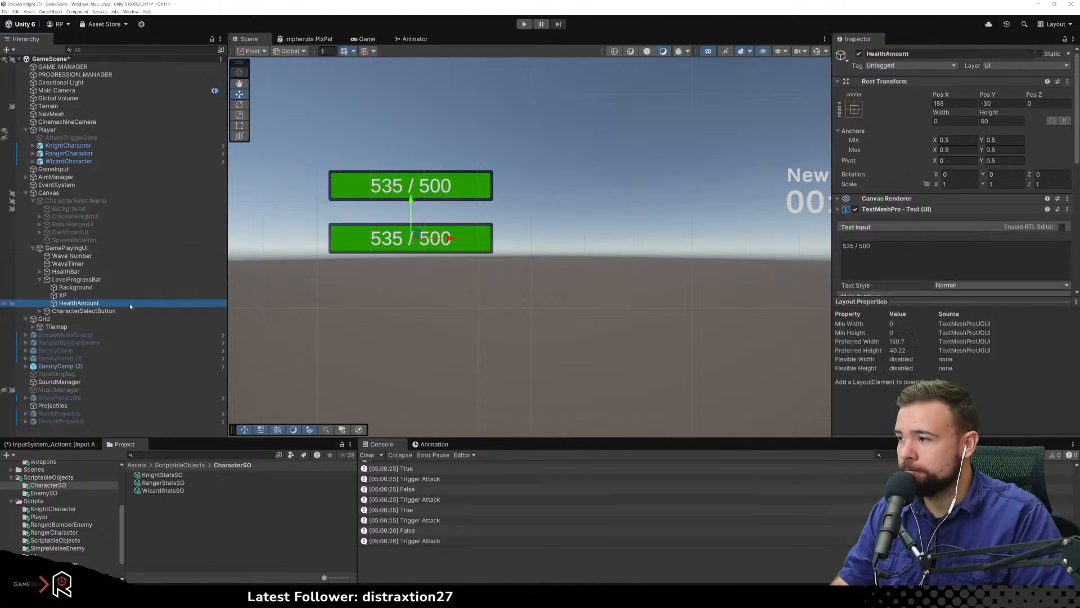
left_click(885, 54)
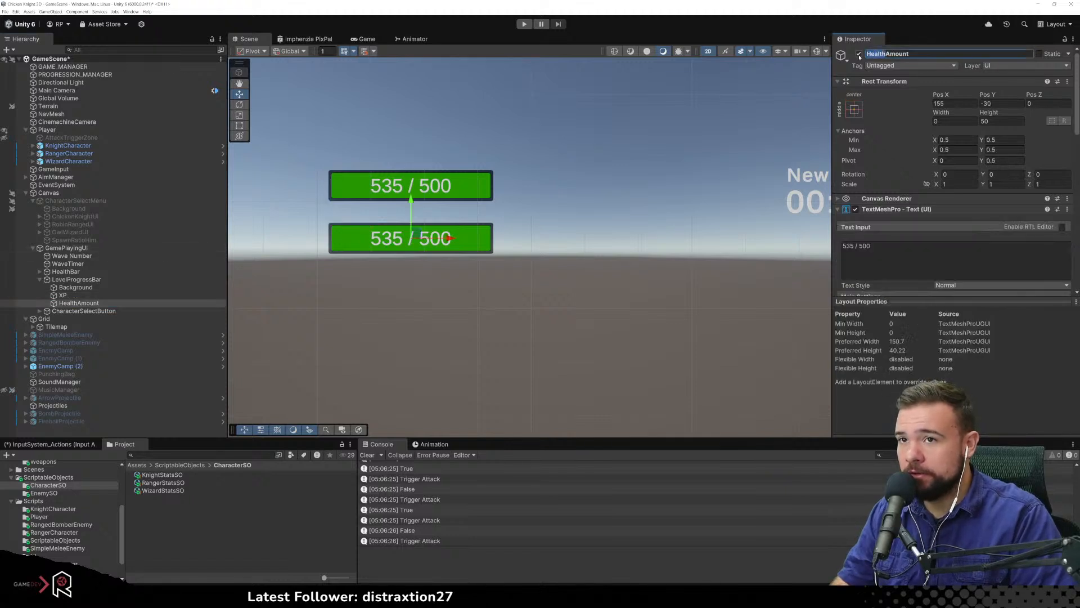
type("XP A")
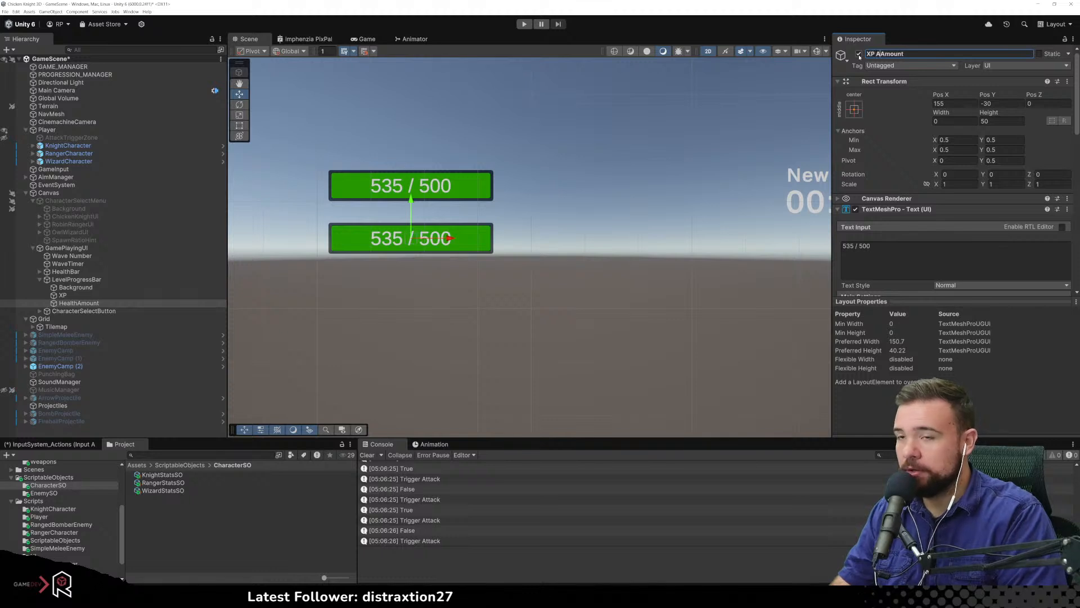
key("Return")
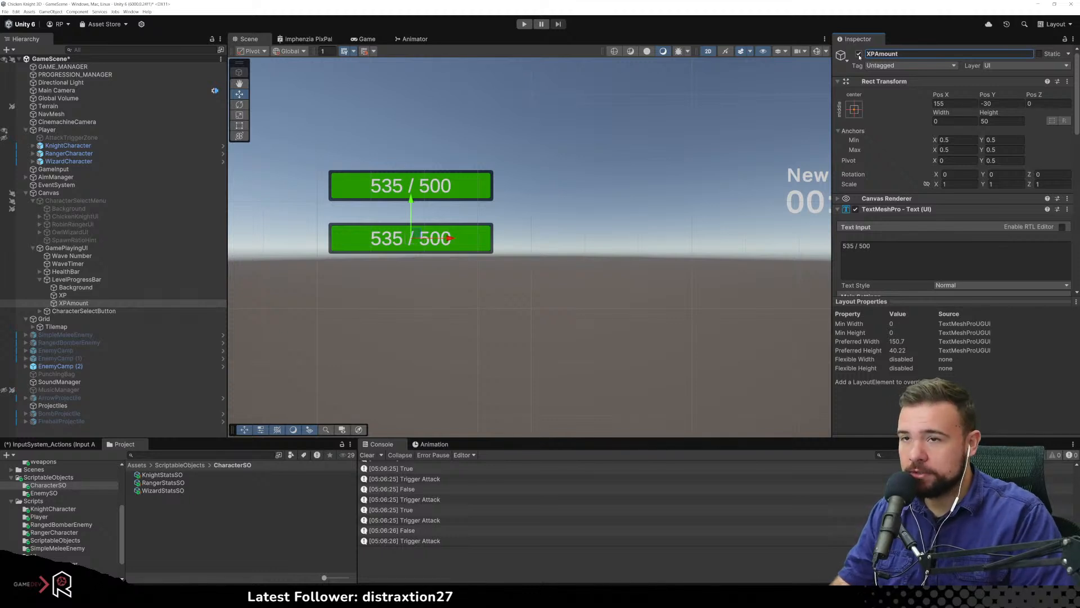
Change the XP bar's image color to light blue, about 2C9DFF, and select the XPAmount text object
left_click(101, 294)
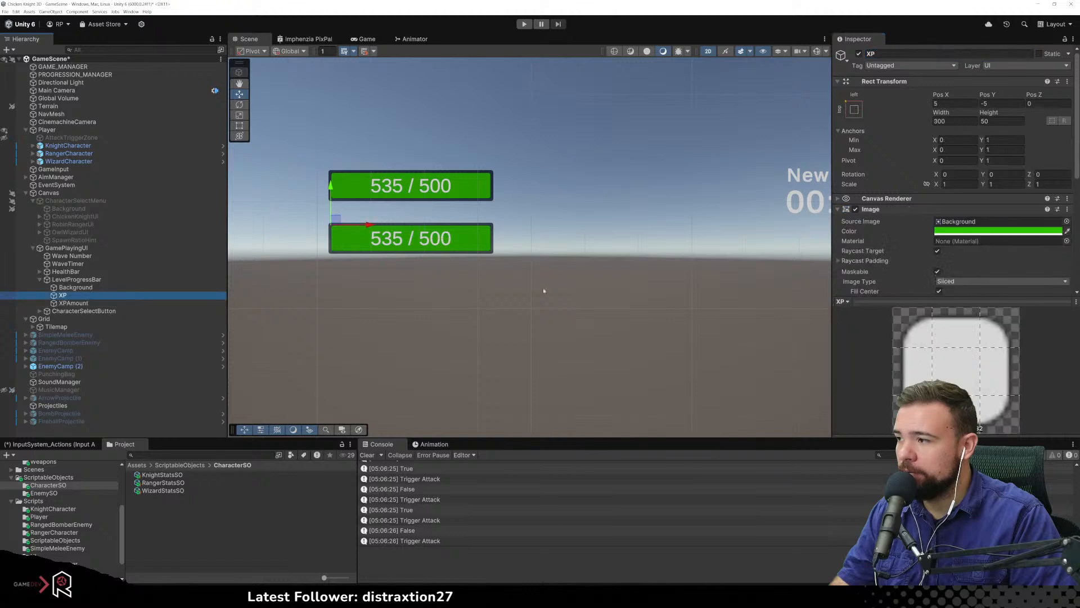
left_click(947, 232)
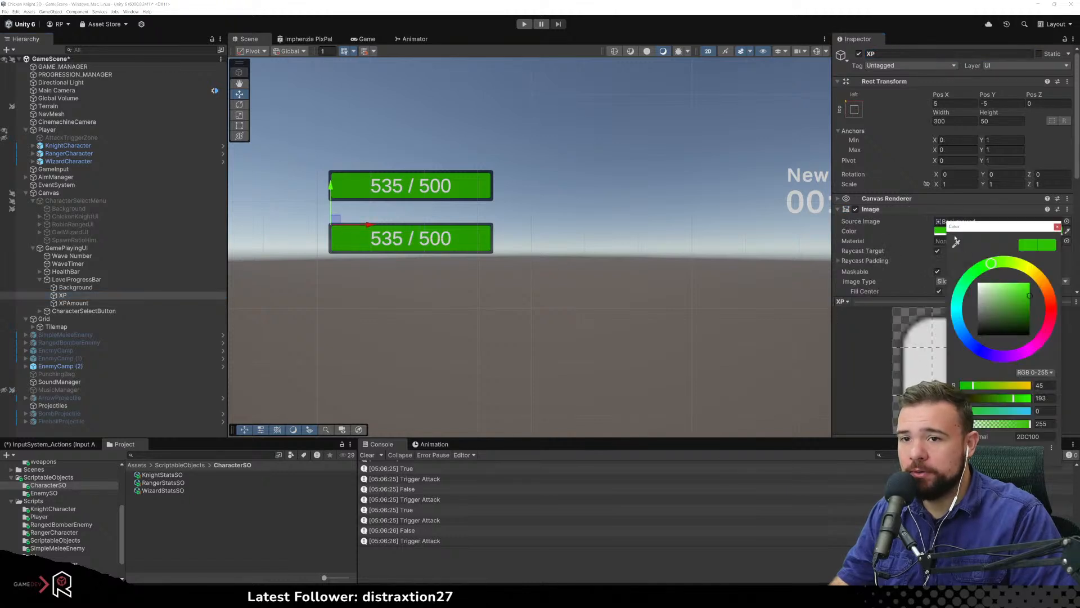
left_click_drag(970, 341, 956, 336)
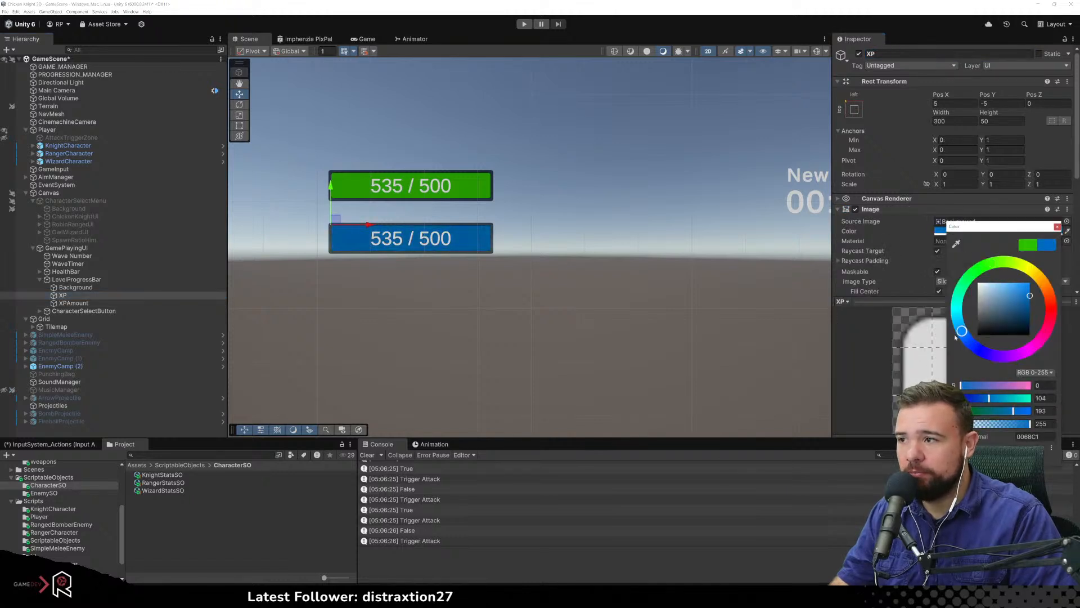
mouse_move(1001, 308)
left_mouse_down()
mouse_move(1006, 281)
mouse_move(1023, 280)
left_mouse_up()
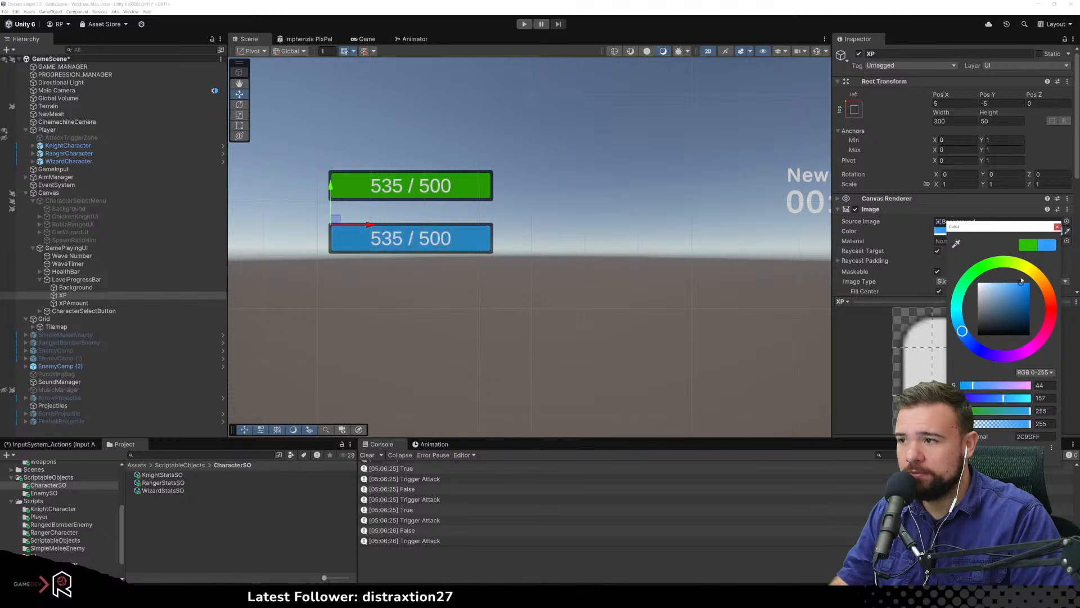
left_click(112, 303)
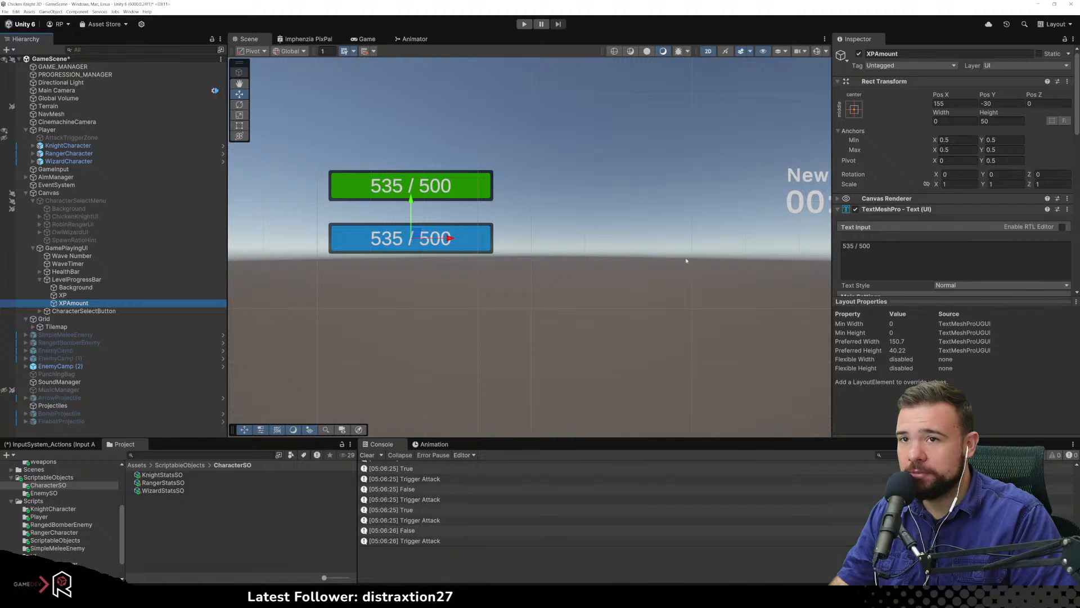
Set the height of LevelProgressBar's Background image to 40
left_click(165, 287)
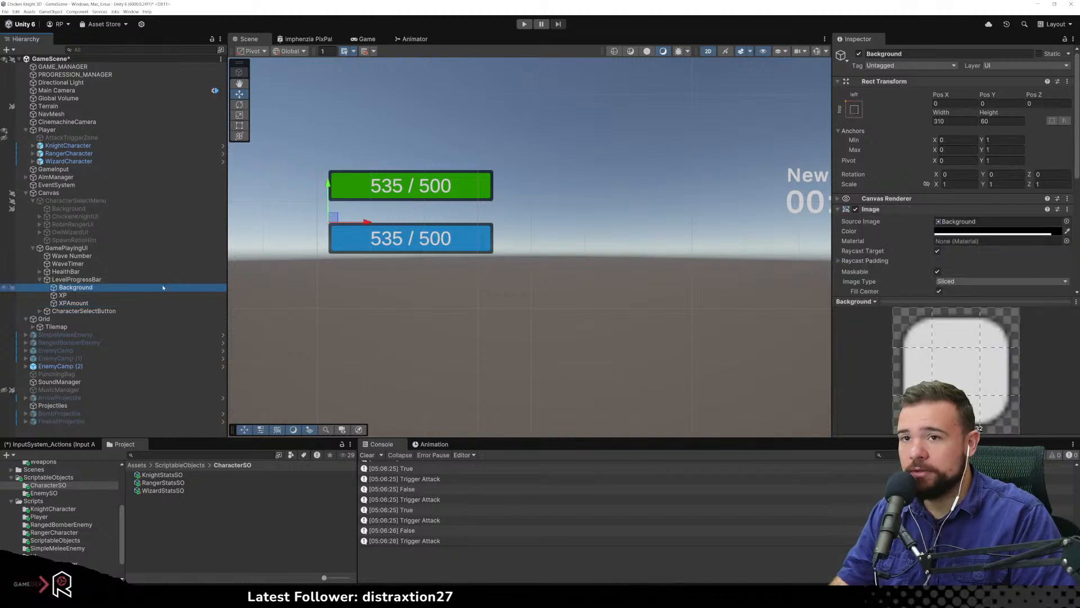
left_click(1004, 121)
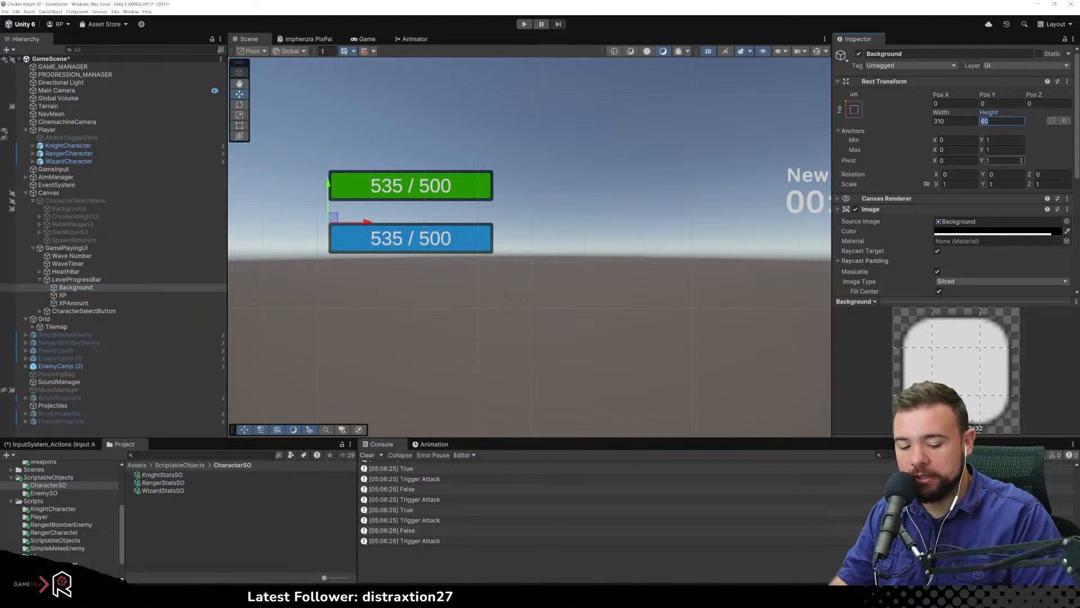
type("5")
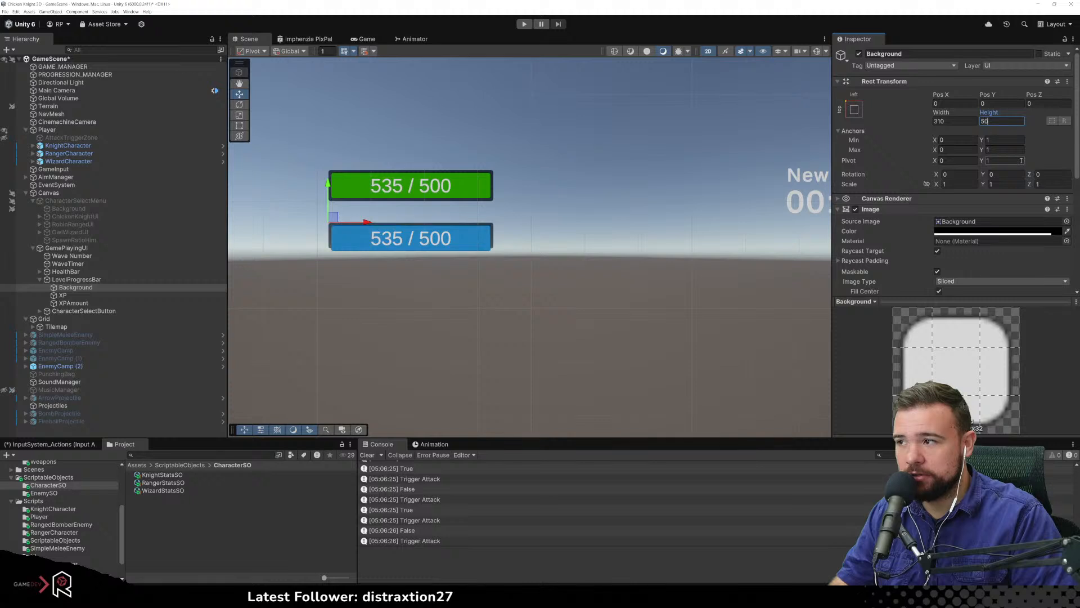
type("0")
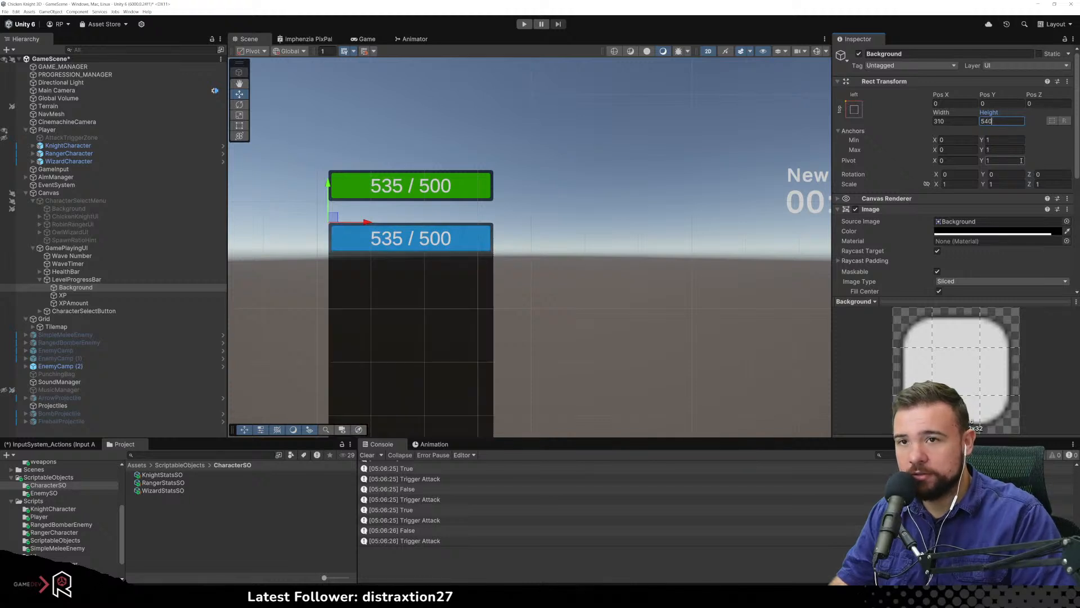
key("BackSpace")
key("BackSpace")
type("40")
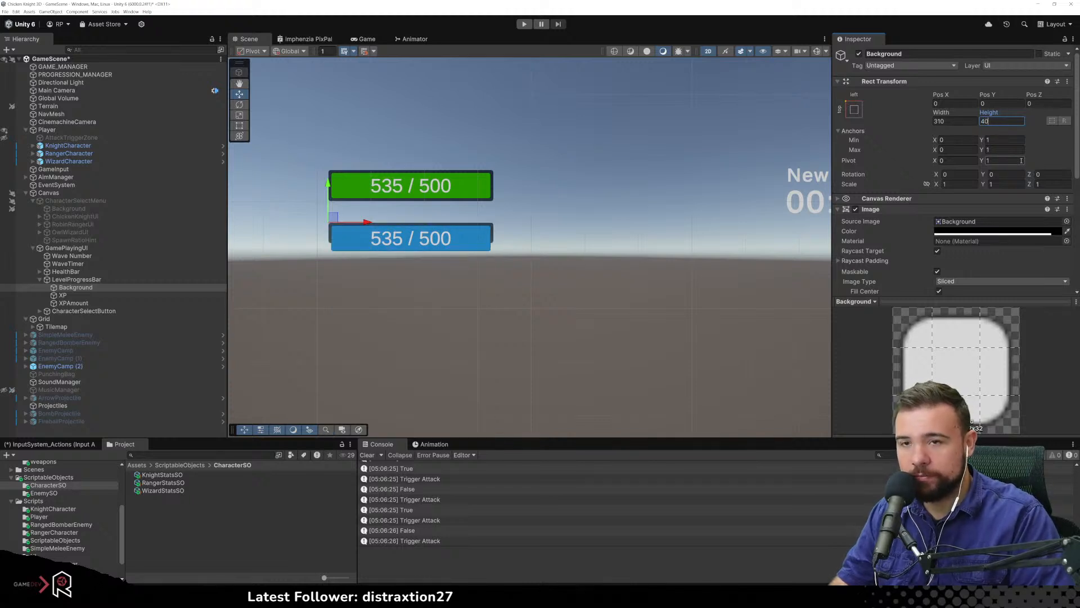
Set the height of the XP fill image inside LevelProgressBar to 30
left_click(82, 296)
left_click(1000, 121)
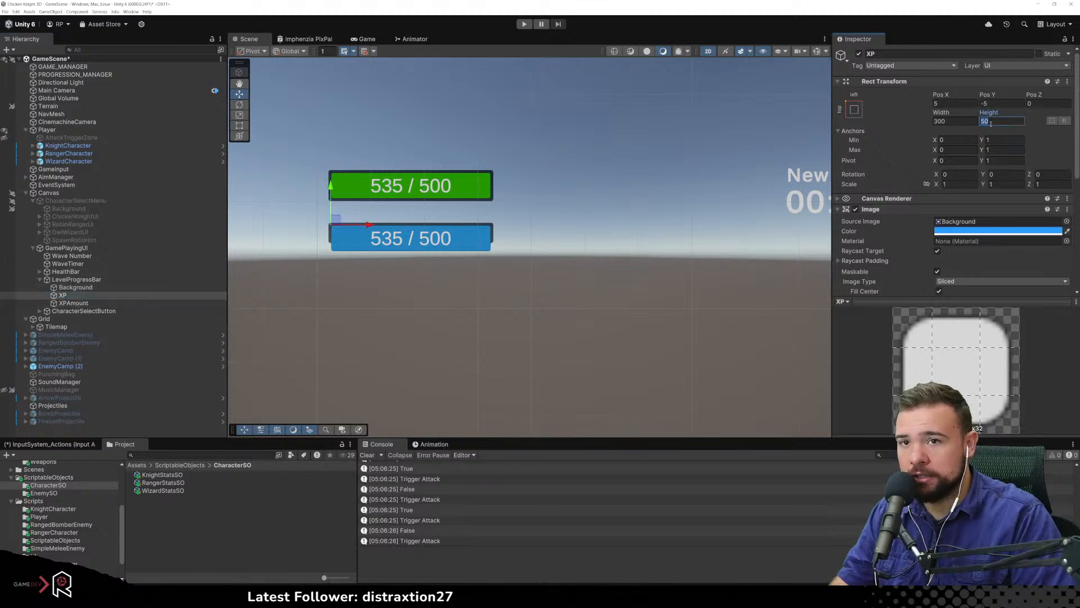
type("3")
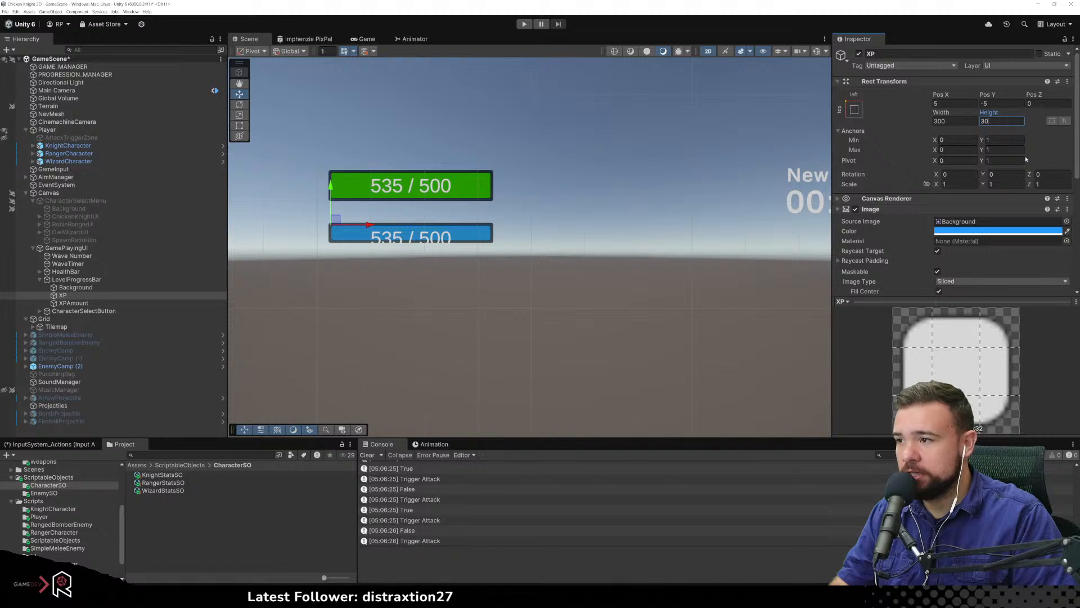
Set the XPAmount text's Pos Y to -20 to center it vertically in the blue bar
left_click(74, 303)
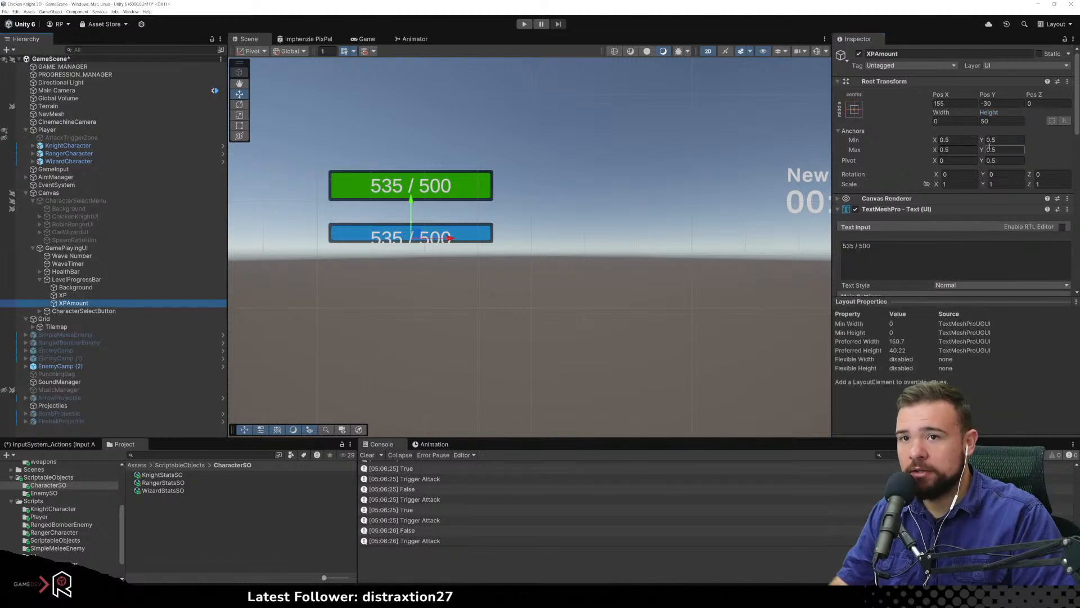
left_click(1002, 121)
type("20")
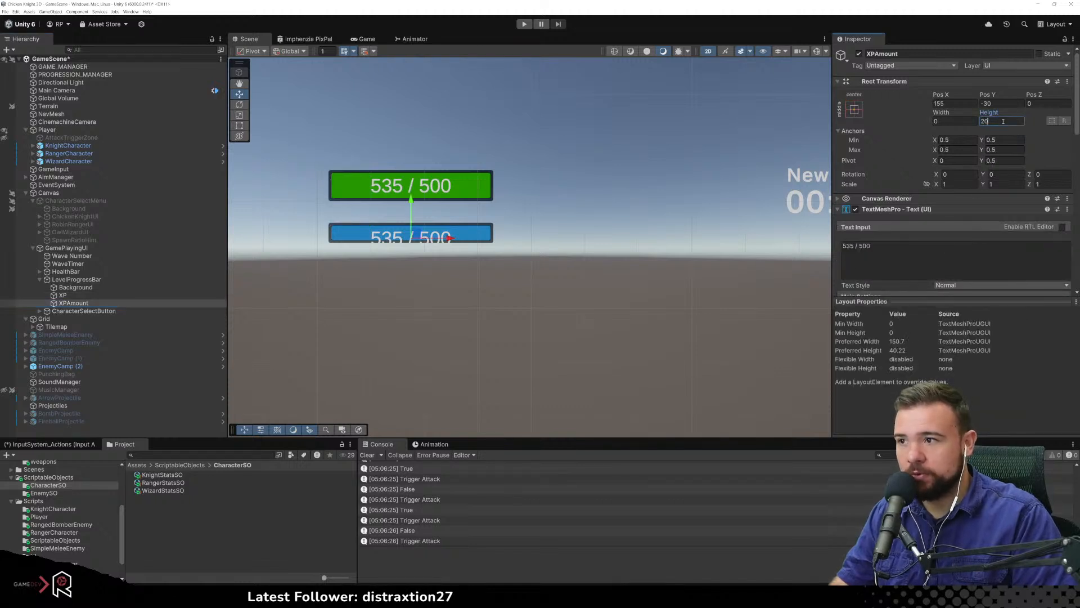
left_click(985, 133)
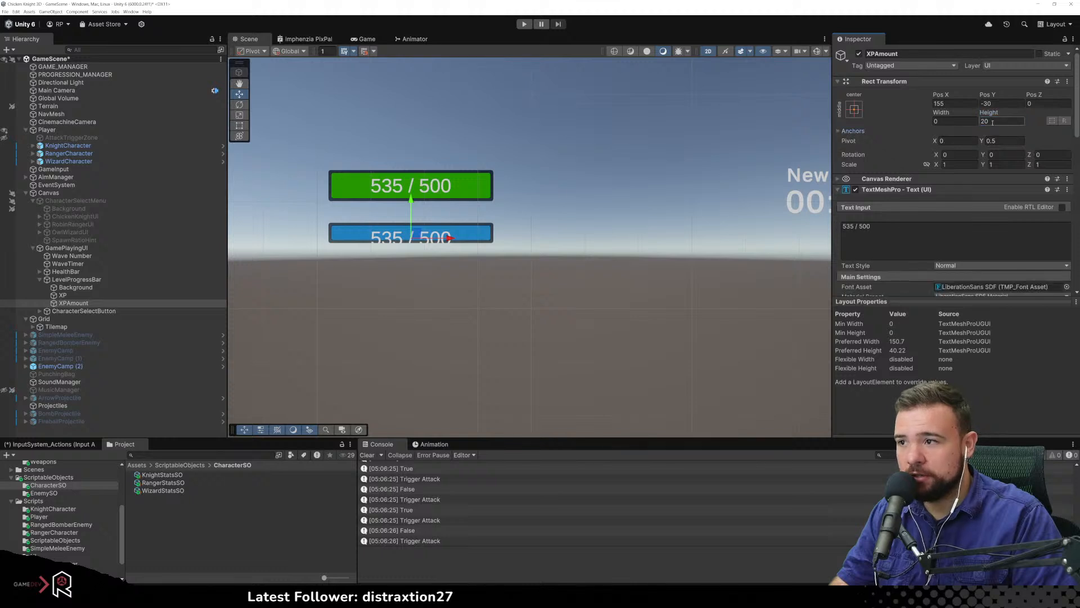
left_click(996, 103)
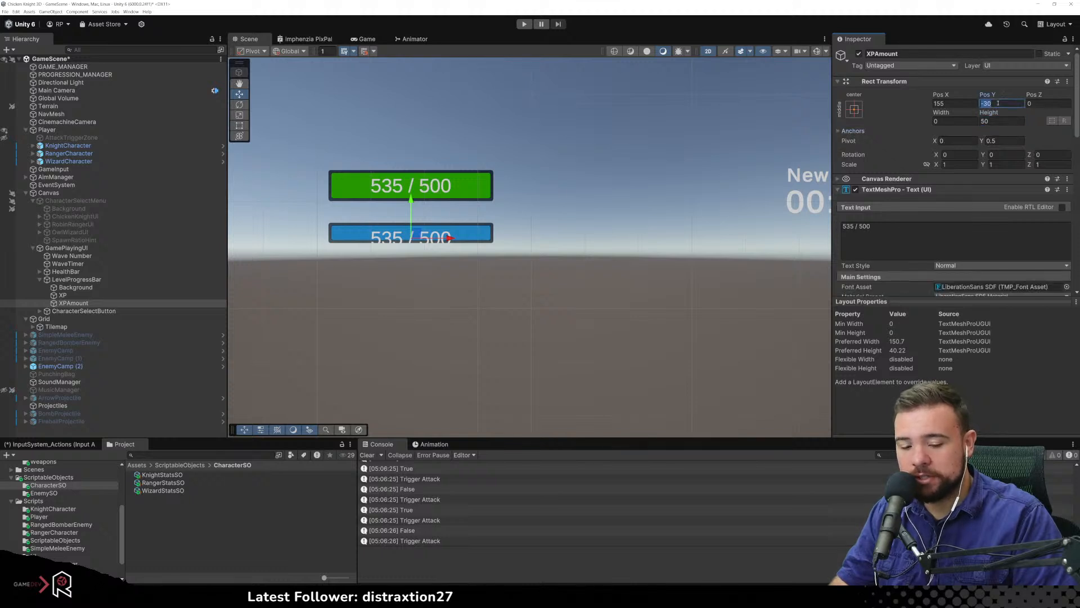
type("-20")
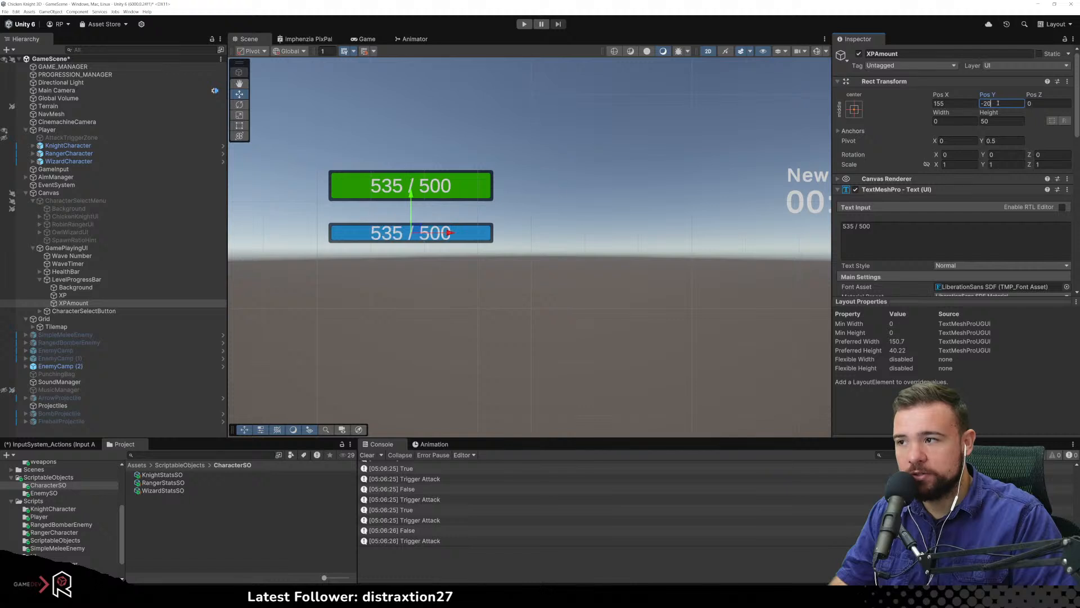
Reduce the XPAmount text's font size to 24 and deselect the object
scroll(959, 173, "down", 5)
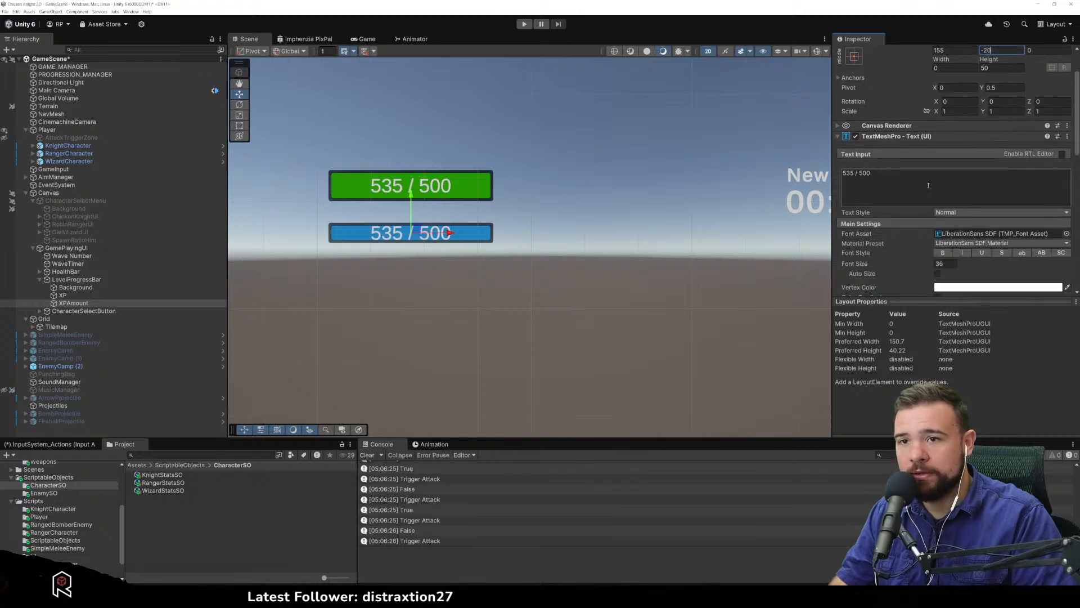
left_click_drag(881, 185, 684, 187)
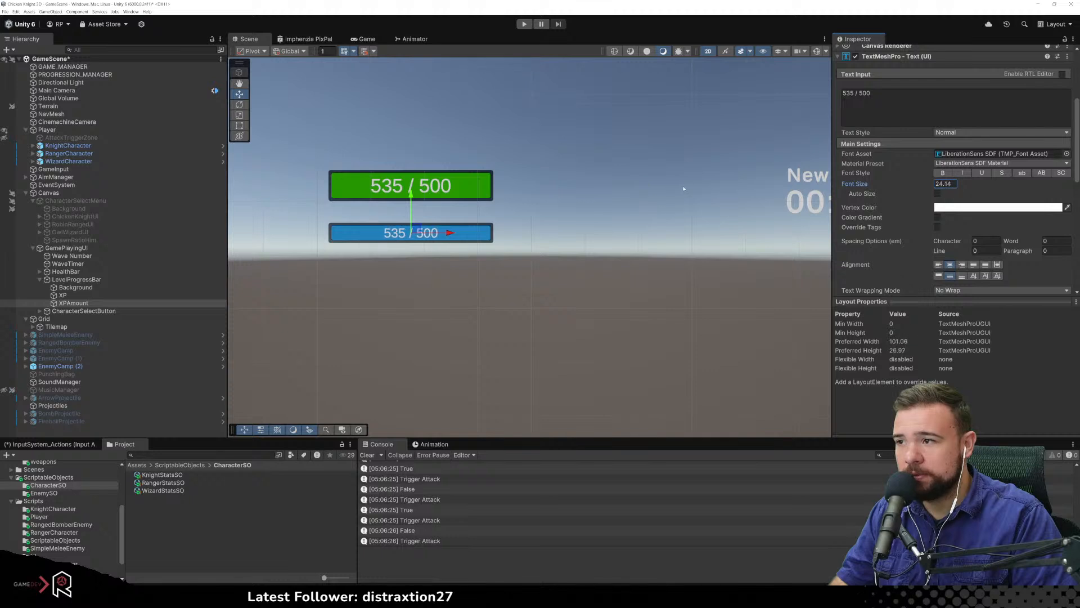
type("24")
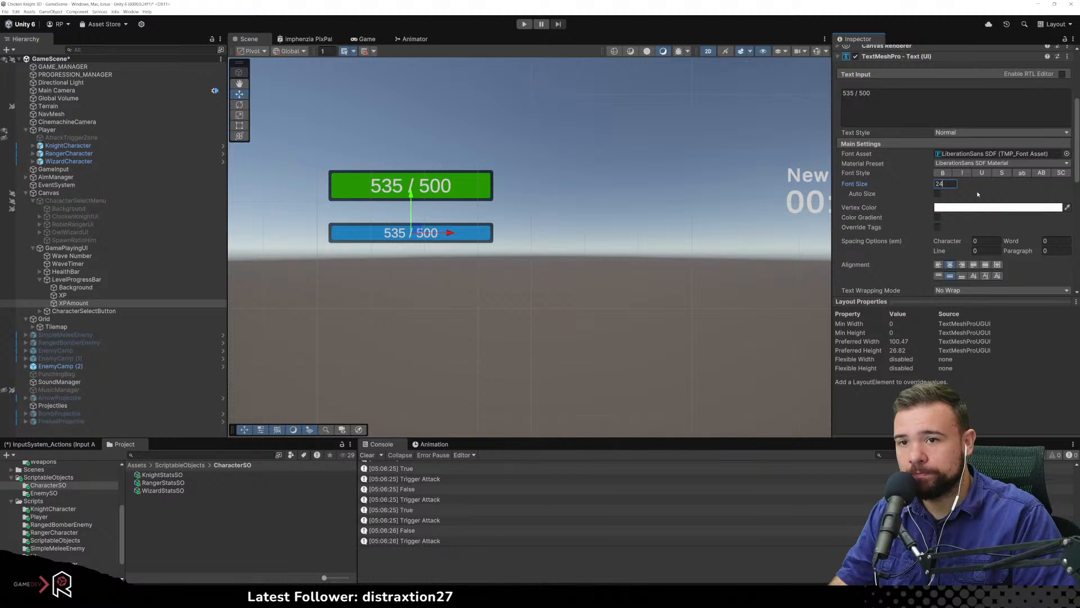
scroll(926, 201, "up", 3)
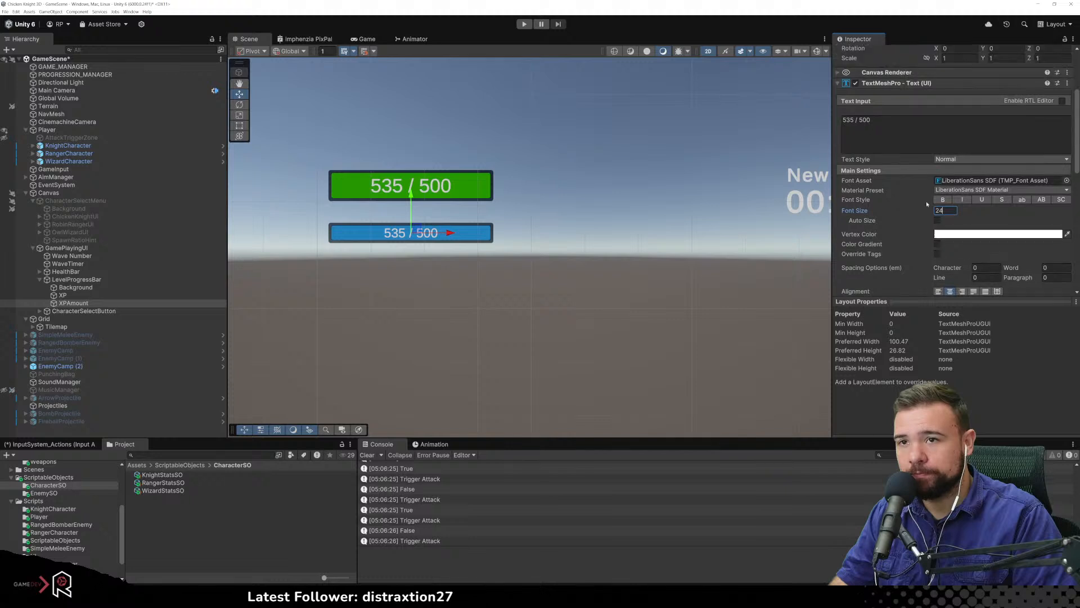
left_click(456, 299)
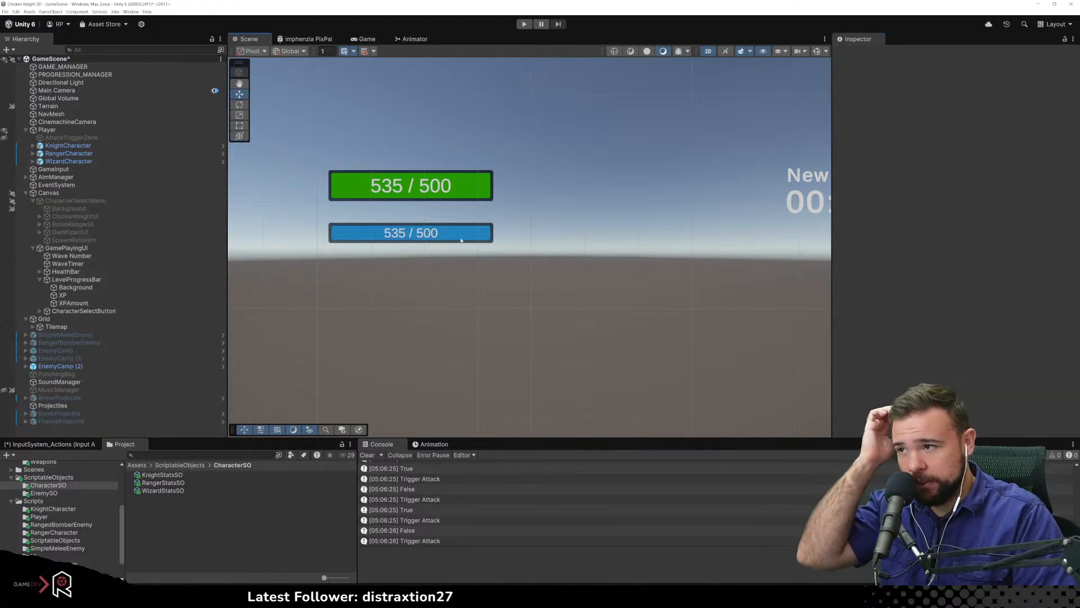
Move LevelProgressBar down in the scene to Pos Y about 338.5, leaving more space below the health bar
scroll(483, 254, "down", 2)
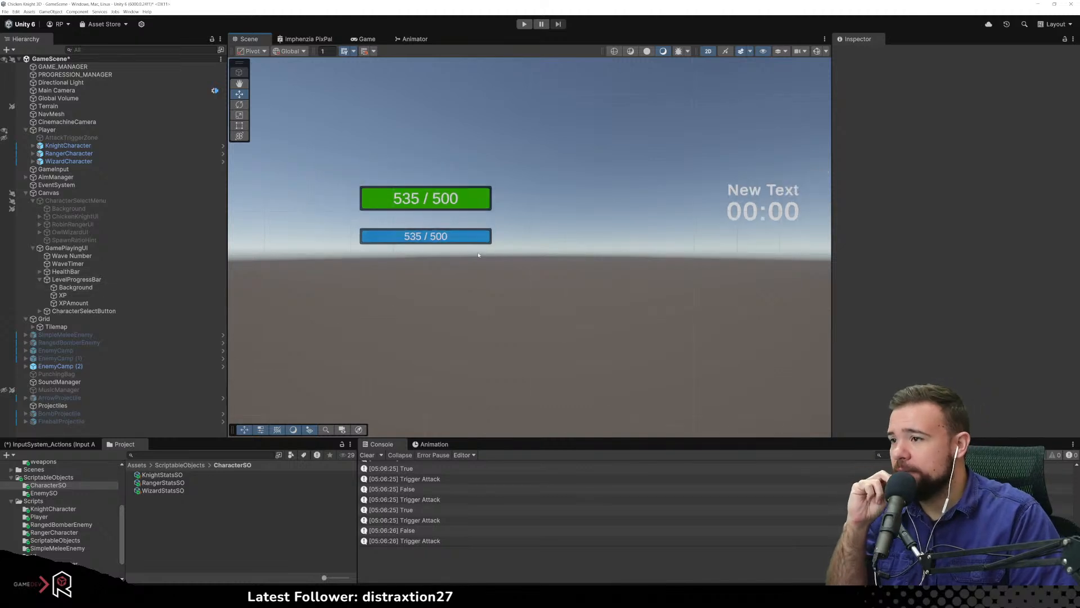
scroll(482, 255, "up", 1)
left_click(62, 295)
left_click(69, 280)
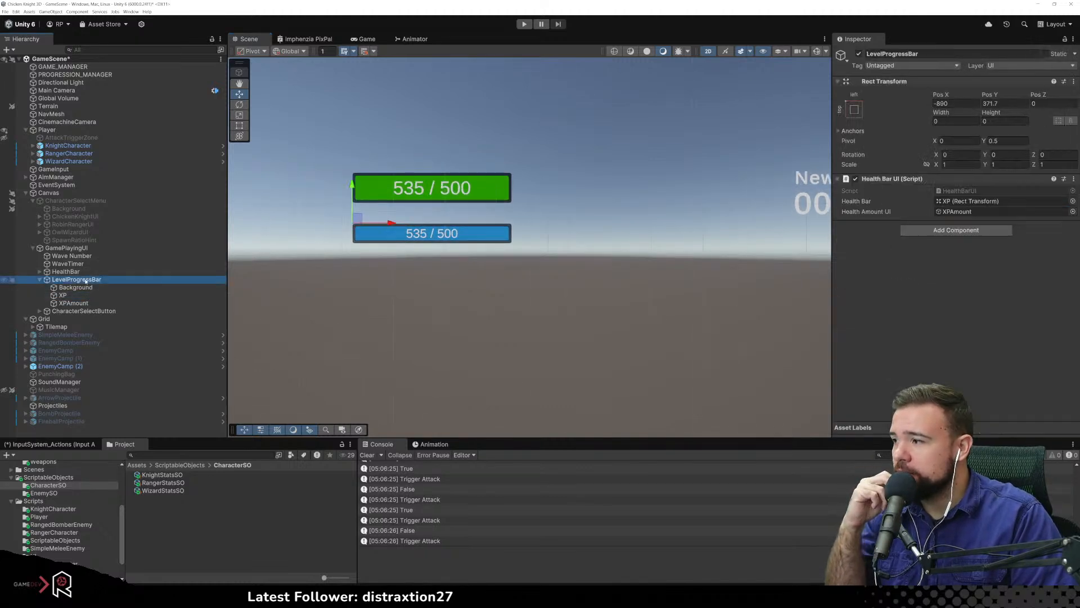
left_click_drag(352, 182, 352, 199)
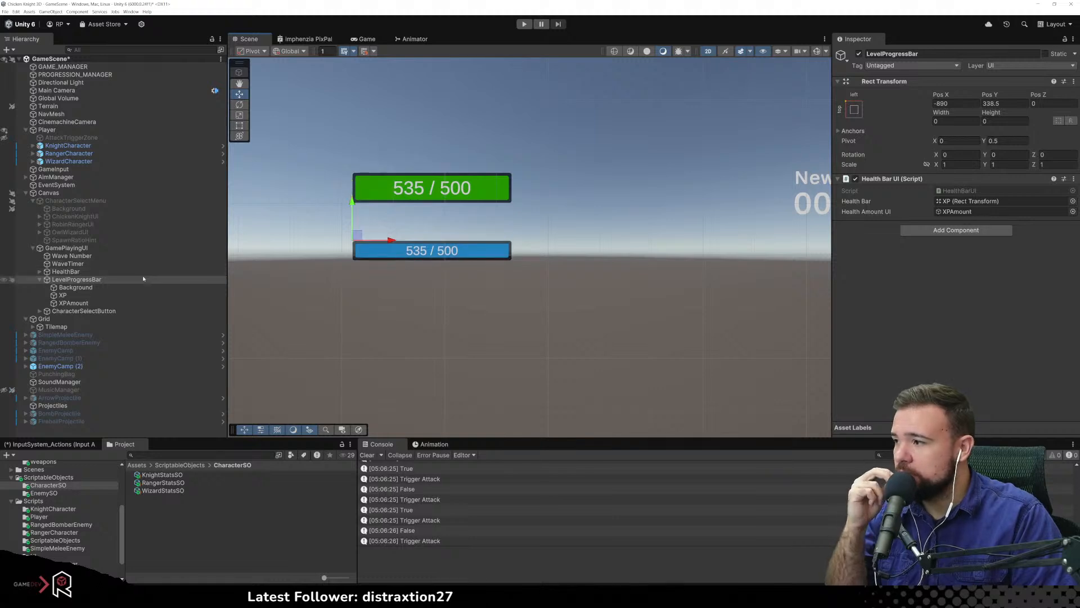
Add a TextMeshPro text child named CurrentLevel to LevelProgressBar and place it above Background in the hierarchy
right_click(128, 278)
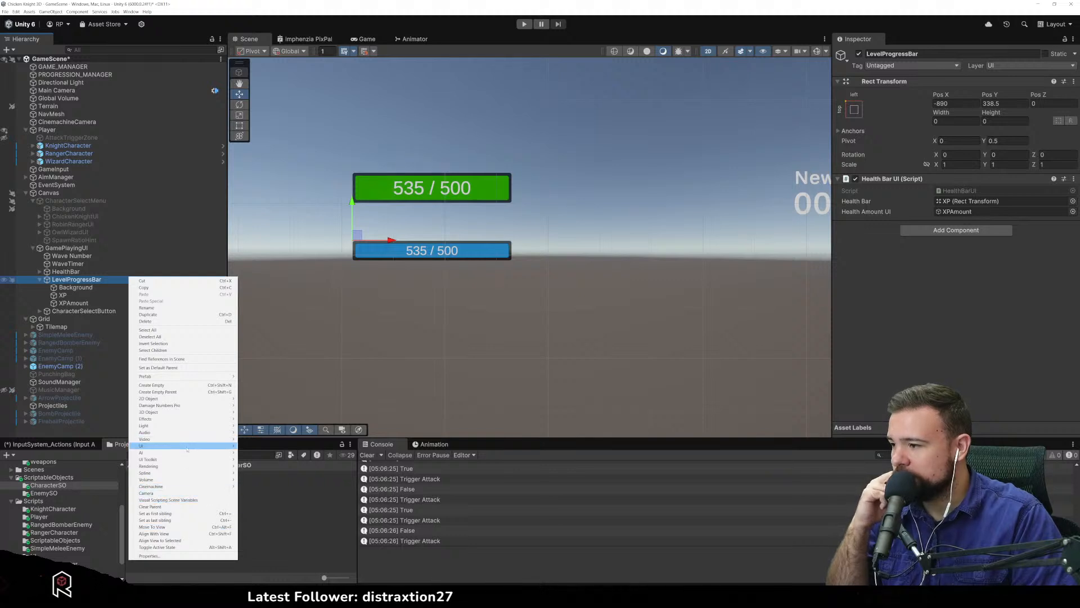
mouse_move(187, 448)
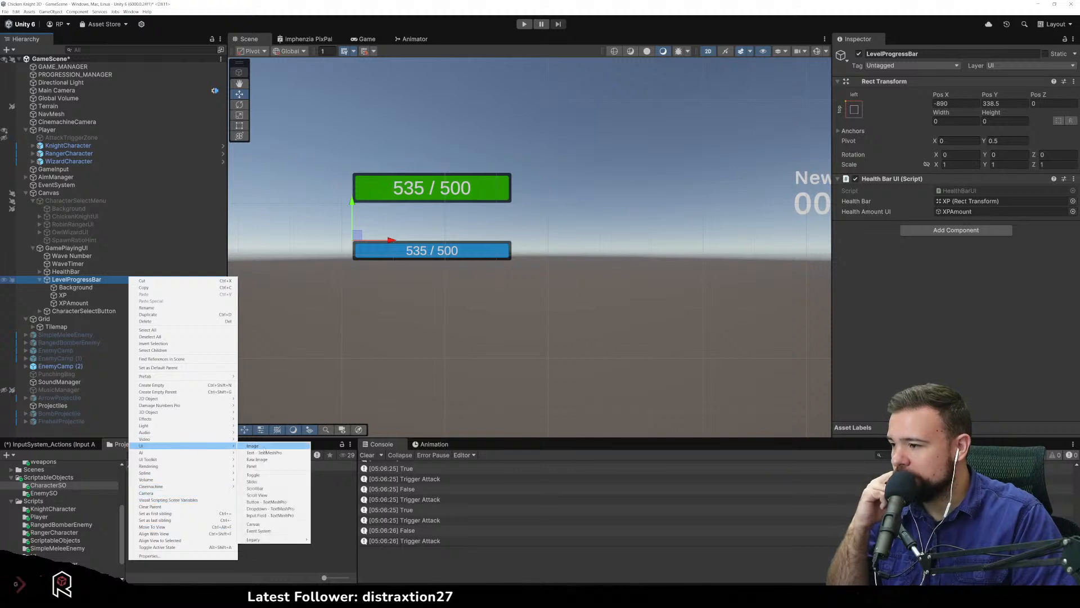
left_click(275, 451)
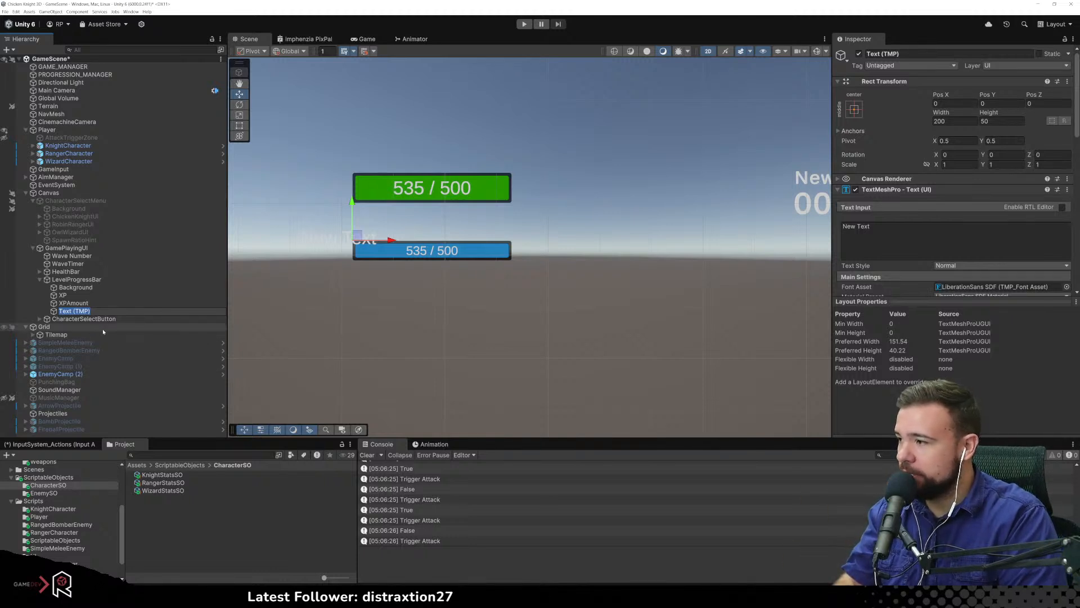
type("Cu")
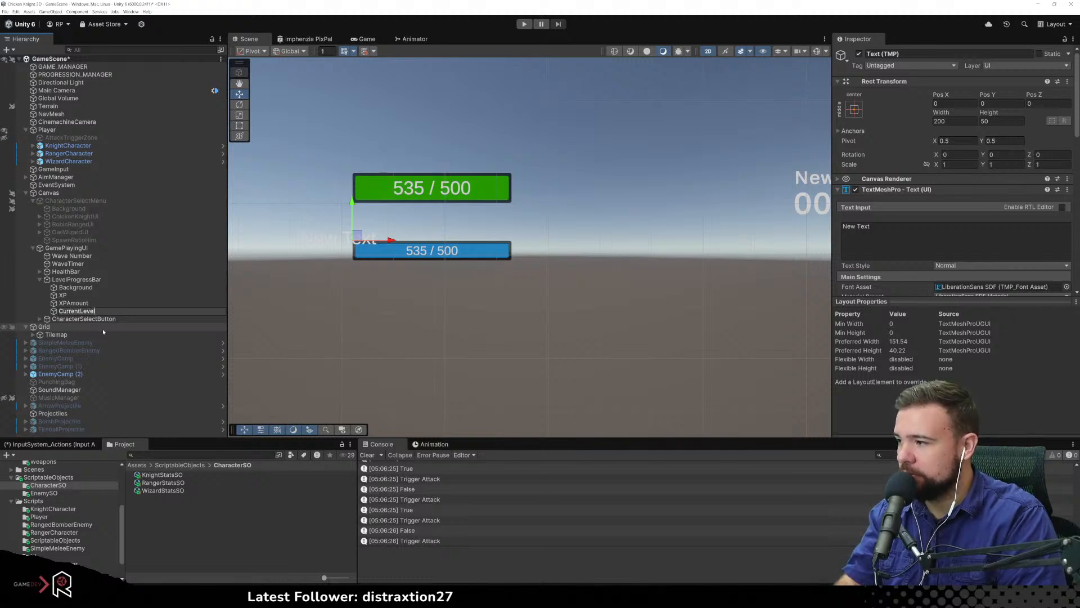
type("rrentLevel")
key("Return")
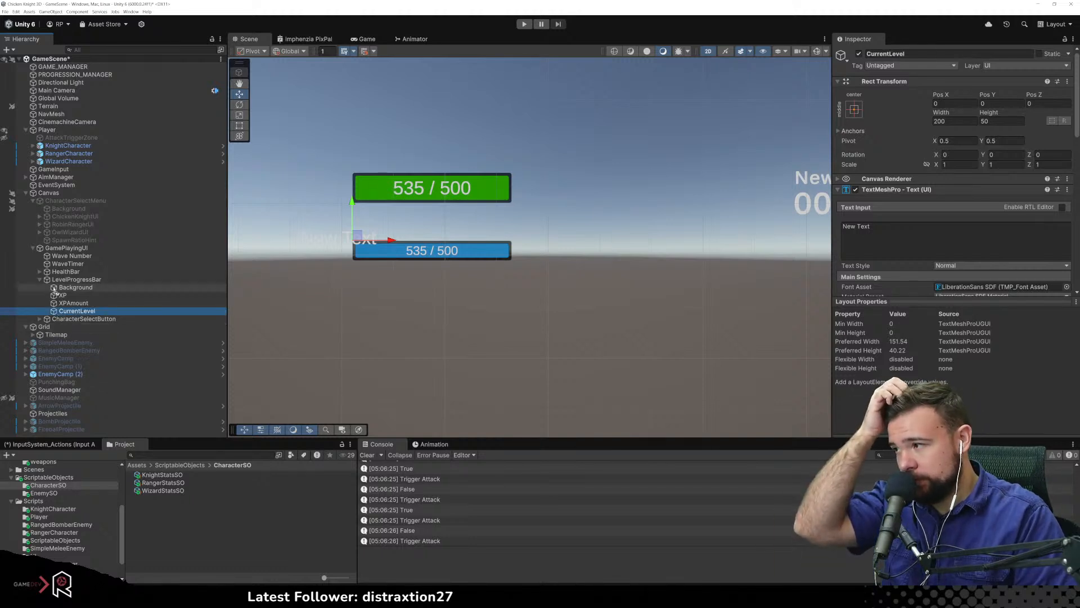
left_click_drag(56, 292, 56, 284)
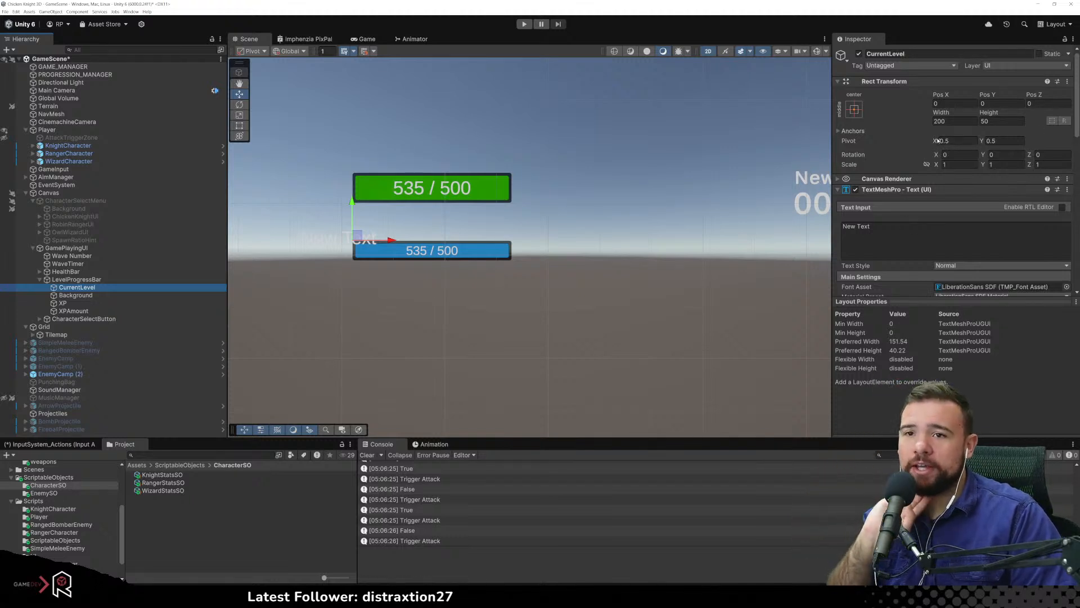
Set CurrentLevel's anchor and pivot to middle left and its Pos X to 0
left_click(851, 107)
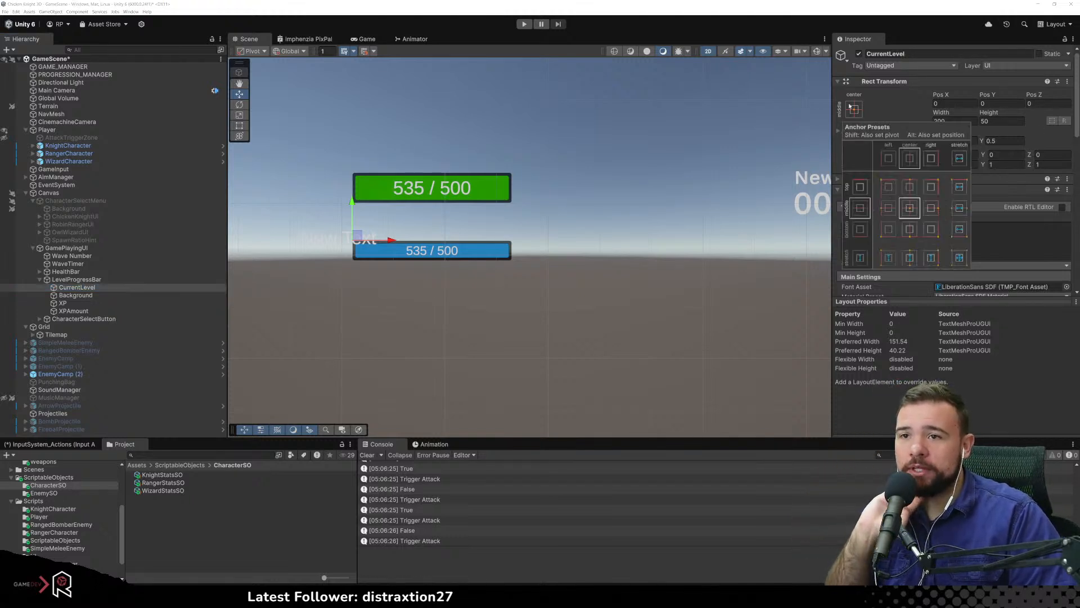
left_click(888, 207)
left_click(854, 108)
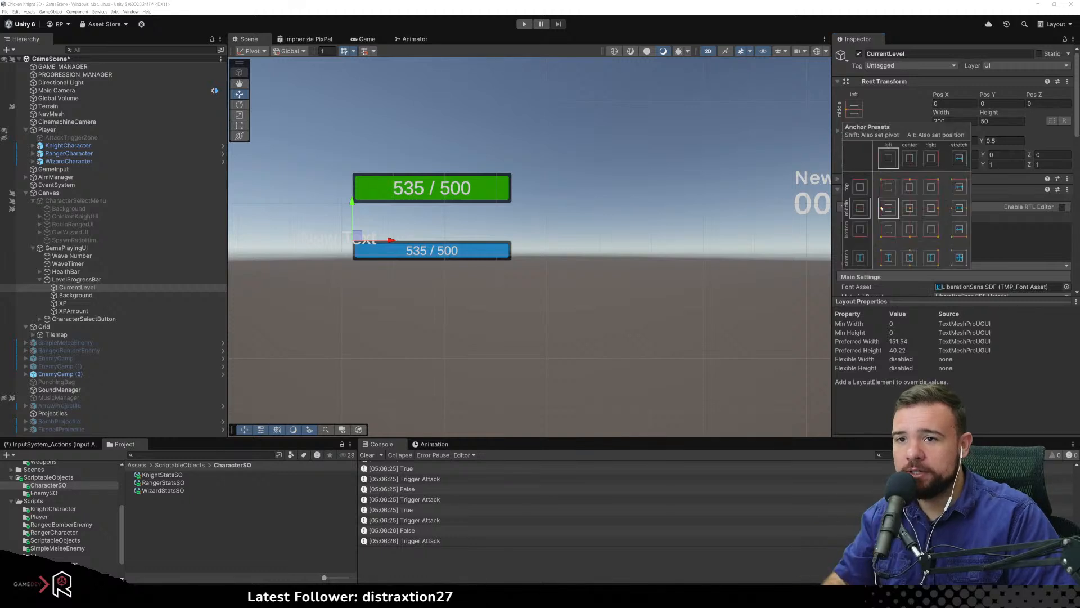
left_click(887, 209, "shift")
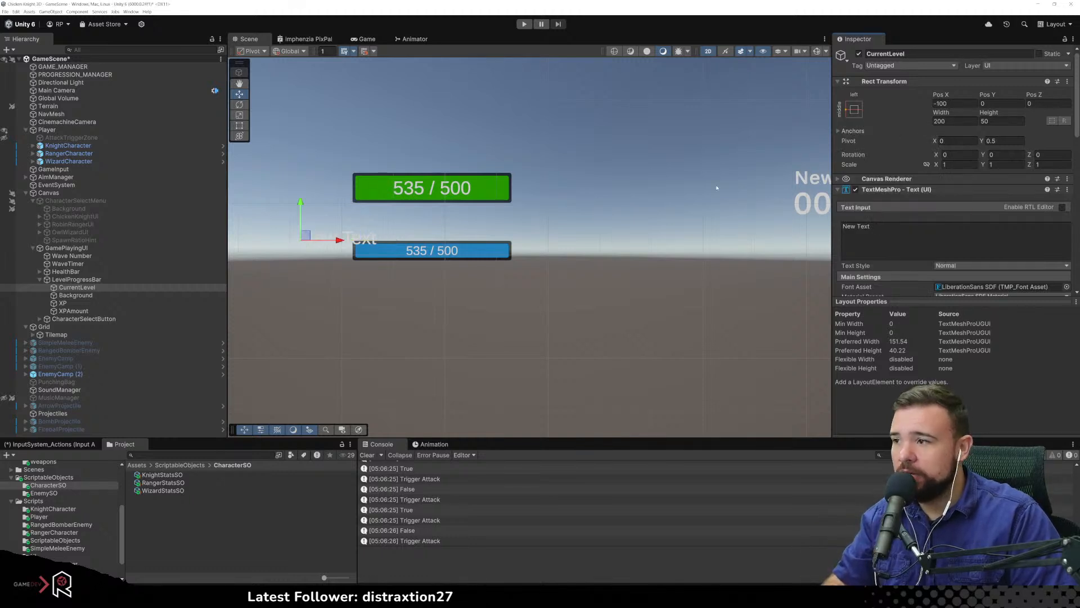
left_click(951, 104)
type("0")
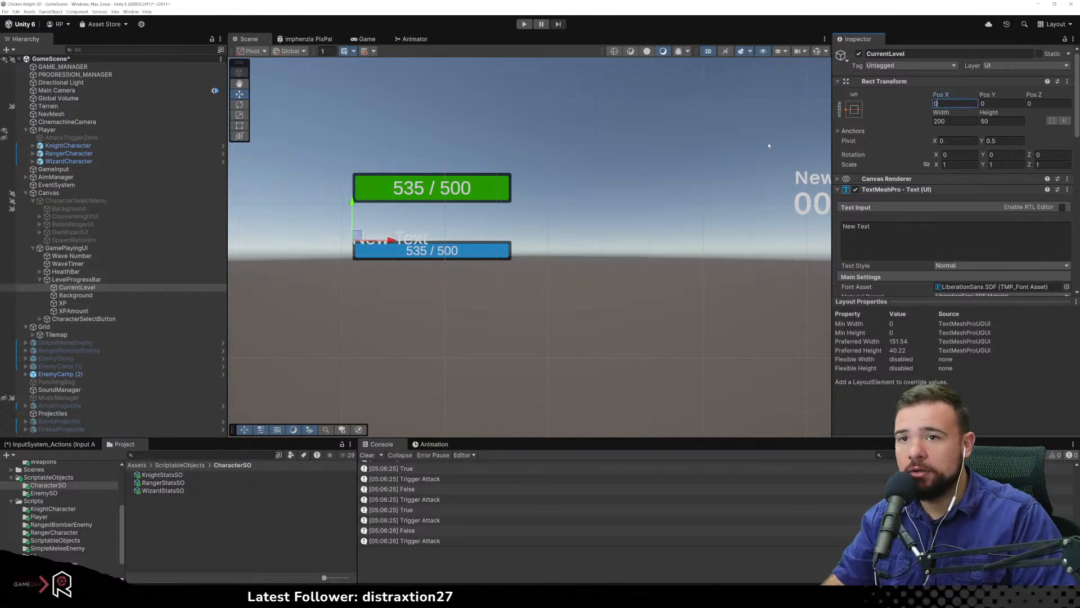
Lower LevelProgressBar to Pos Y about 298 and raise the CurrentLevel text above the blue bar to Pos Y about 24.5
left_click(99, 280)
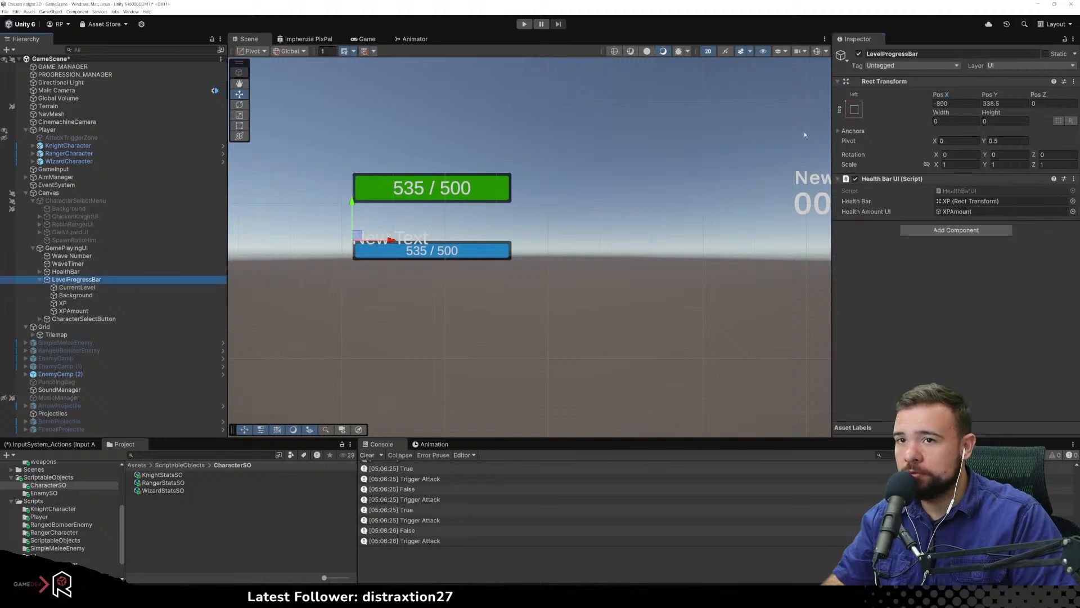
left_click_drag(354, 216, 354, 238)
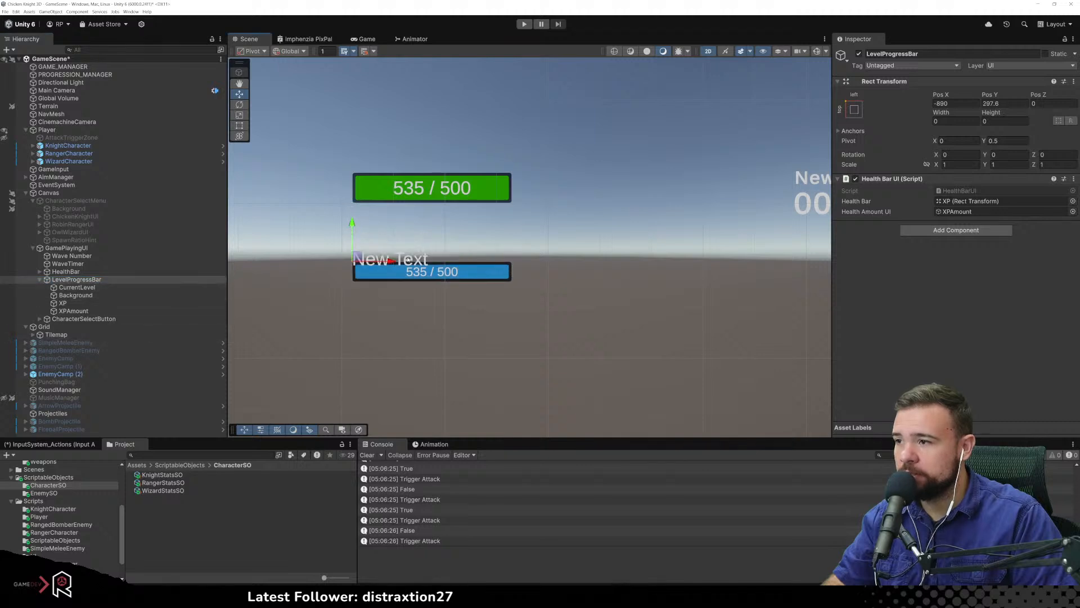
left_click(107, 287)
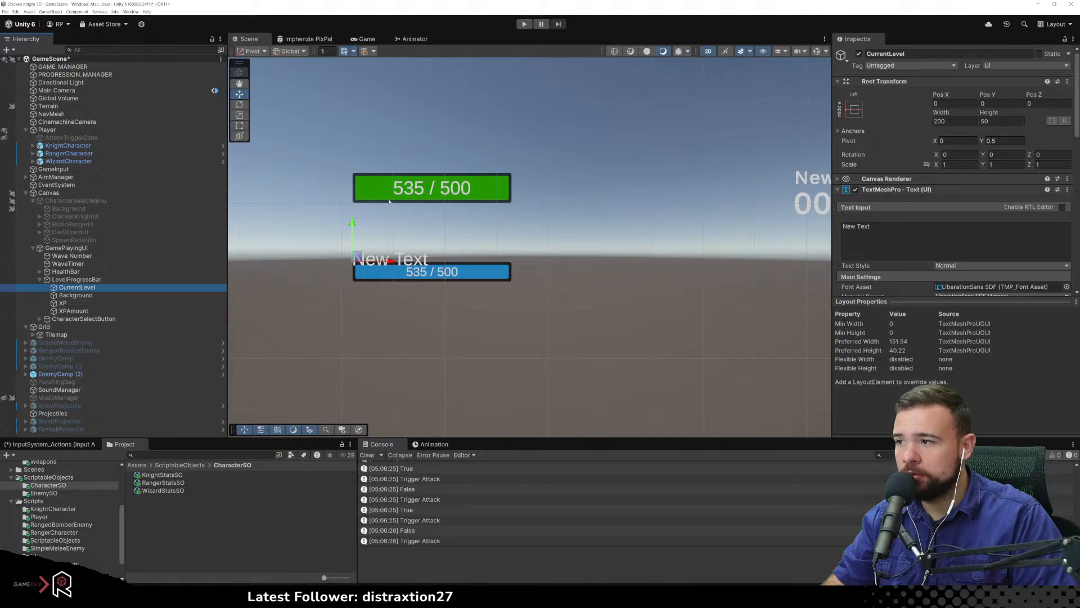
left_click_drag(352, 224, 352, 216)
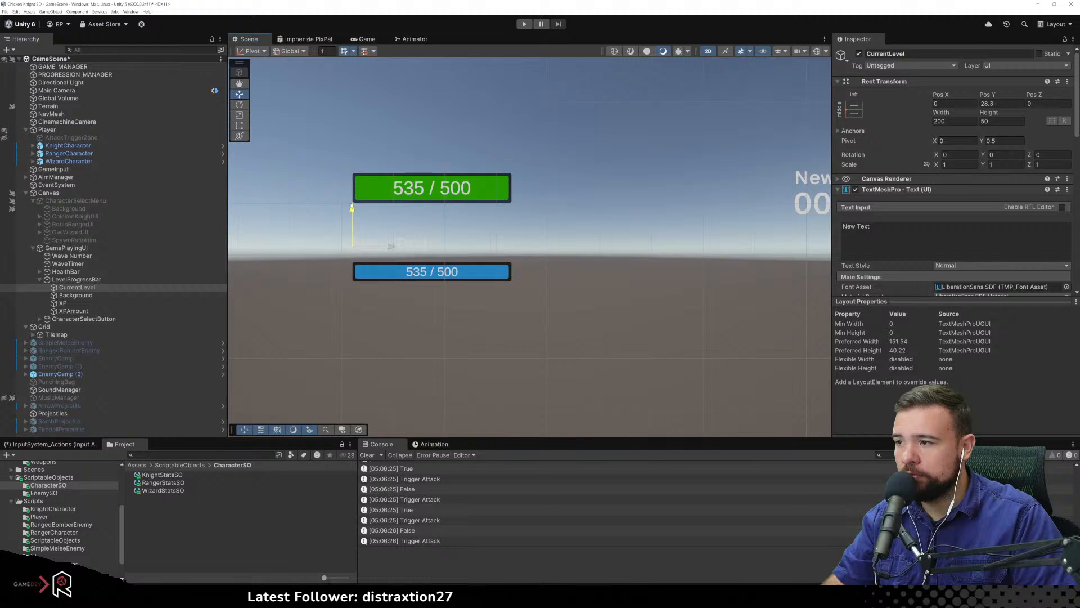
left_click_drag(353, 207, 352, 207)
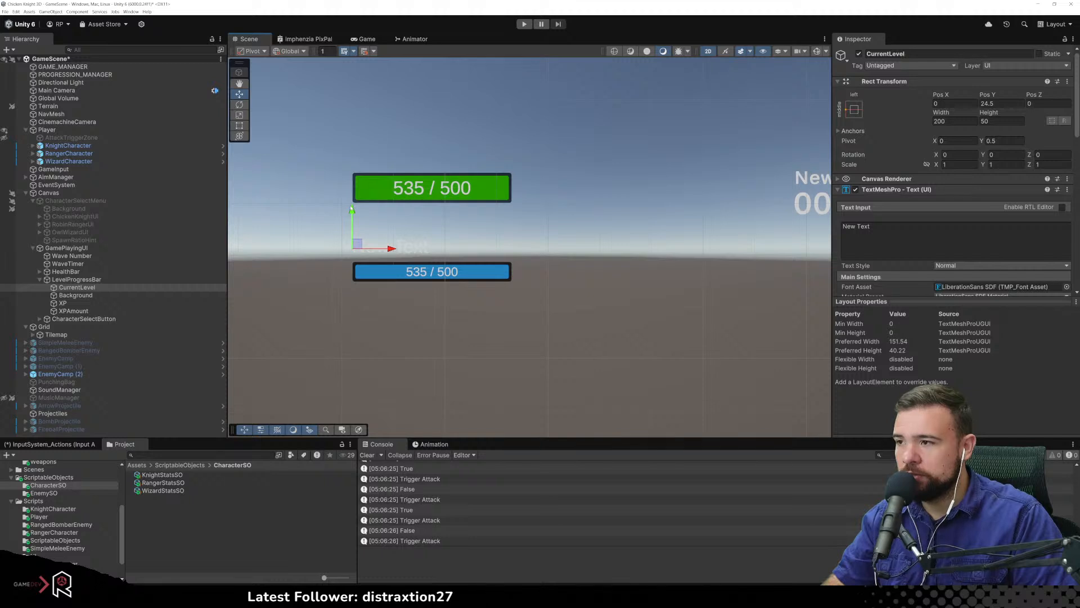
Set the CurrentLevel text to "LEVEL : 5"
left_click(894, 234)
type("LEVEL ")
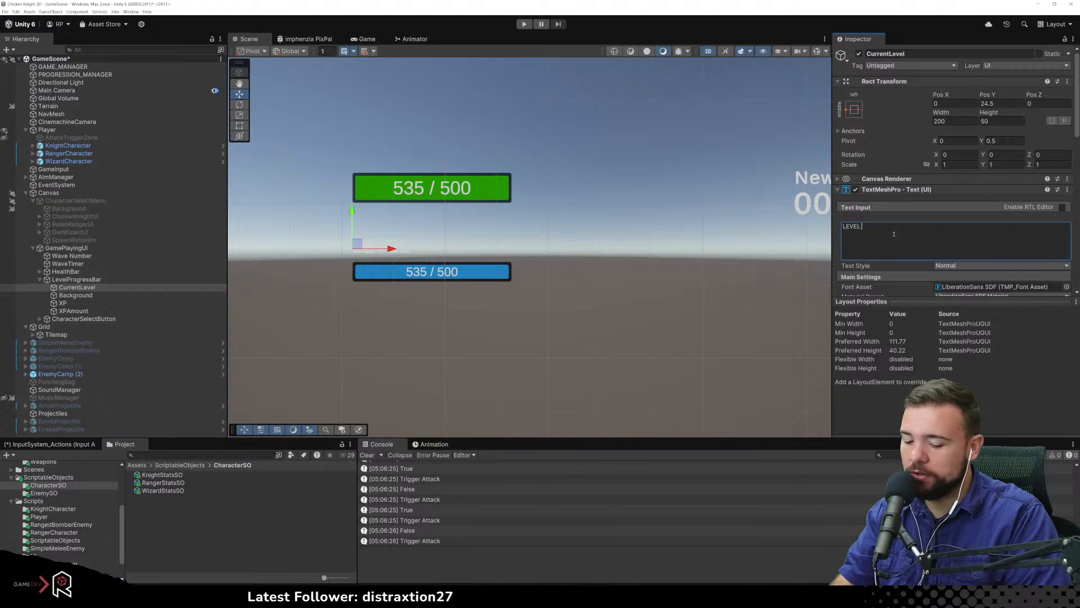
type(": 5")
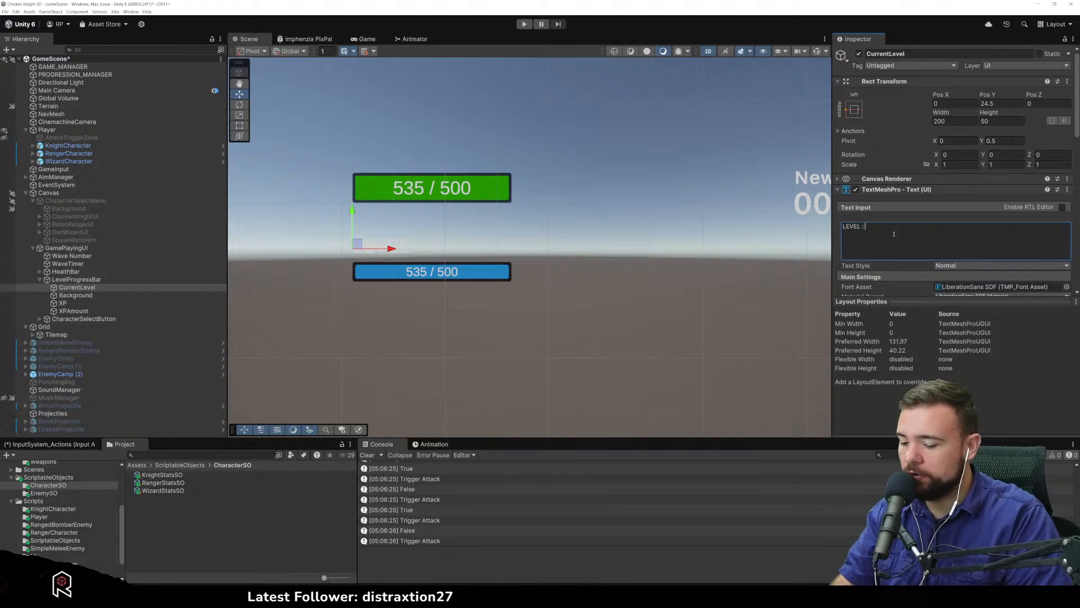
left_click(643, 255)
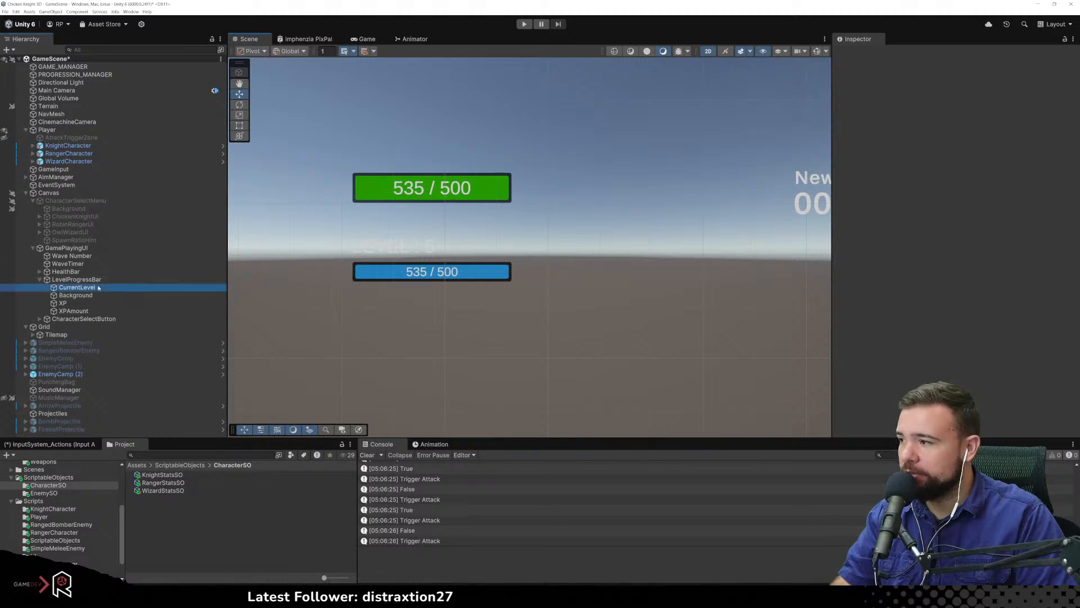
Set the width of the CurrentLevel text to 310
left_click(98, 288)
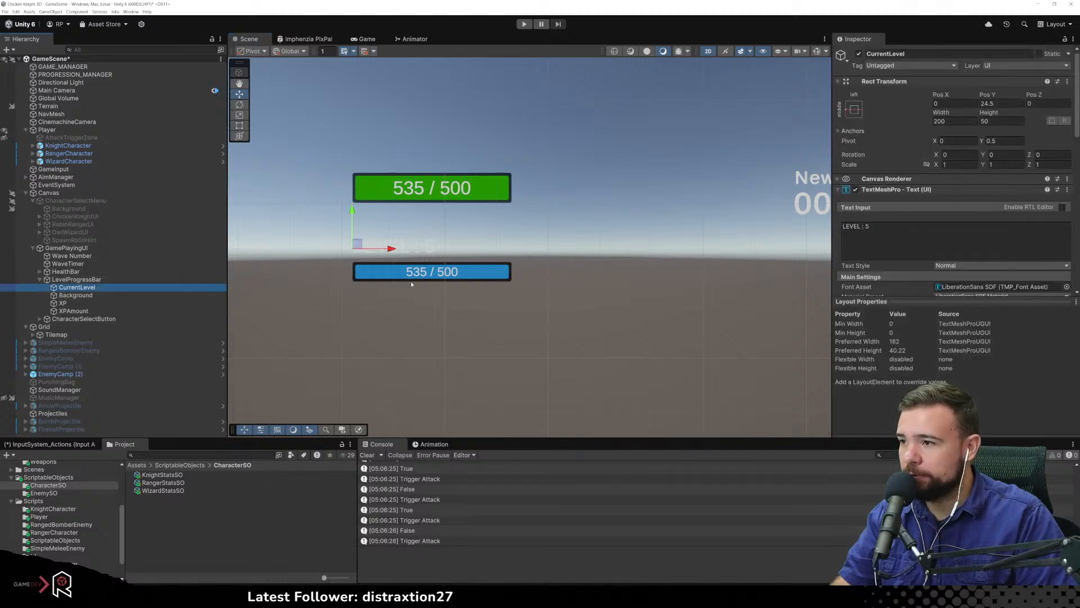
left_click(946, 120)
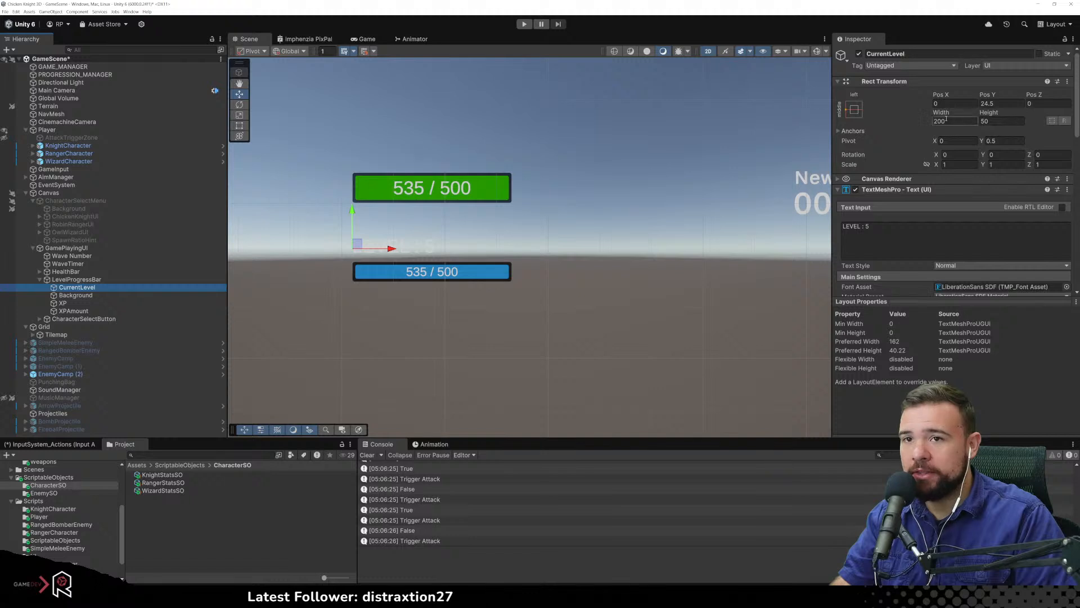
left_click(96, 295)
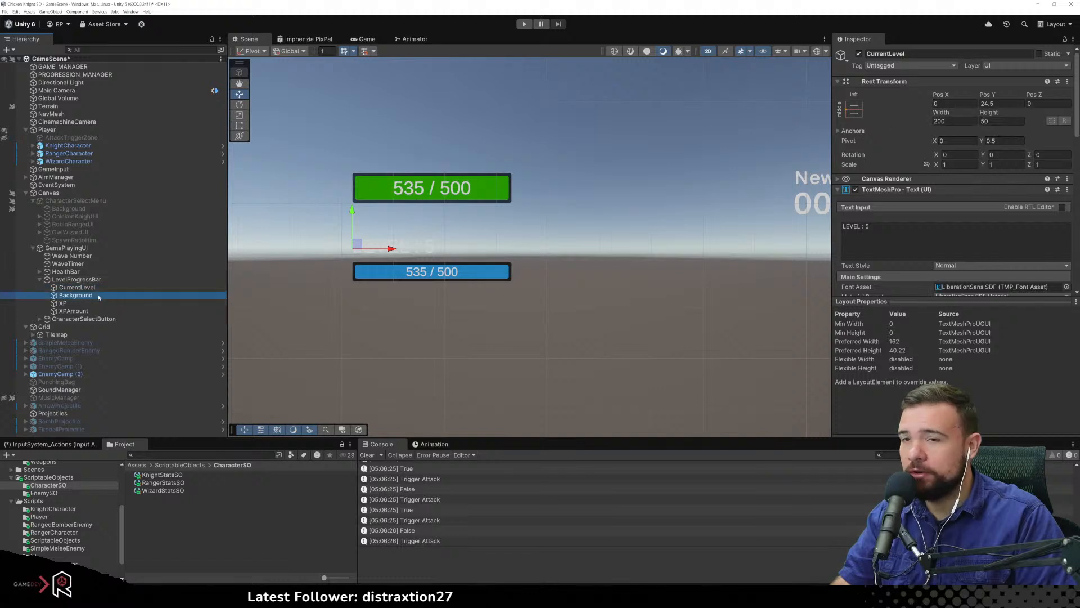
left_click(95, 287)
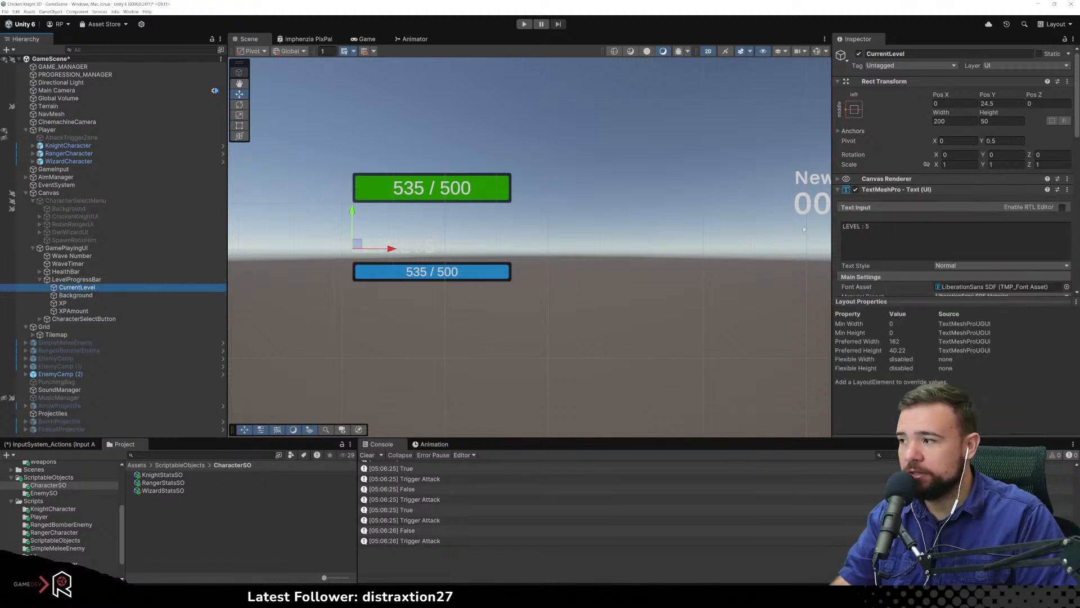
left_click(951, 121)
type("310")
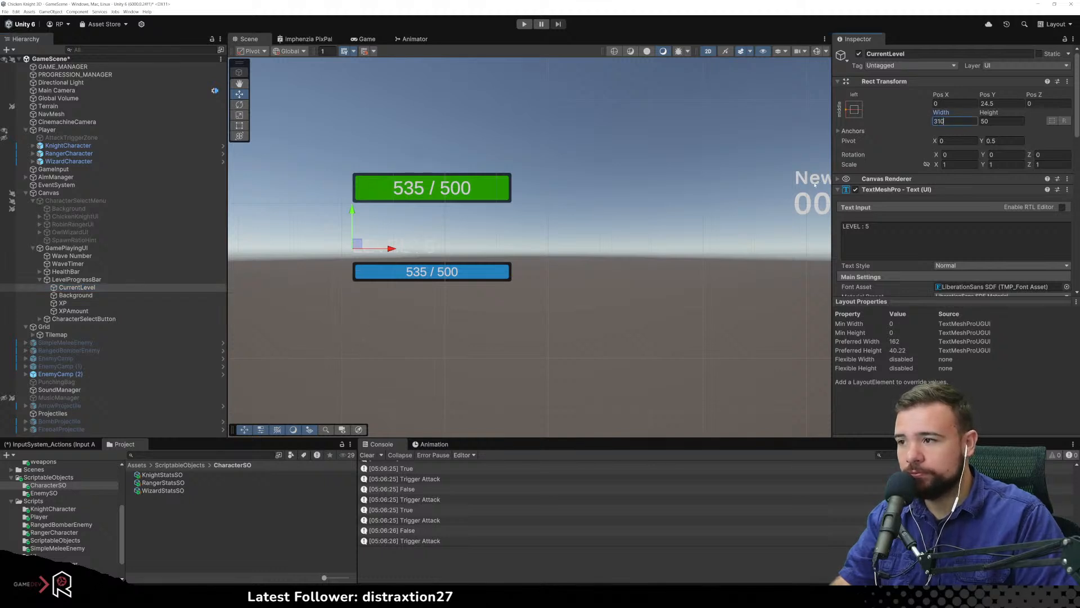
Lower CurrentLevel to Pos Y about 12.5, just above the blue bar, and raise LevelProgressBar to Pos Y about 353.2
left_click_drag(350, 211, 353, 215)
left_click(546, 240)
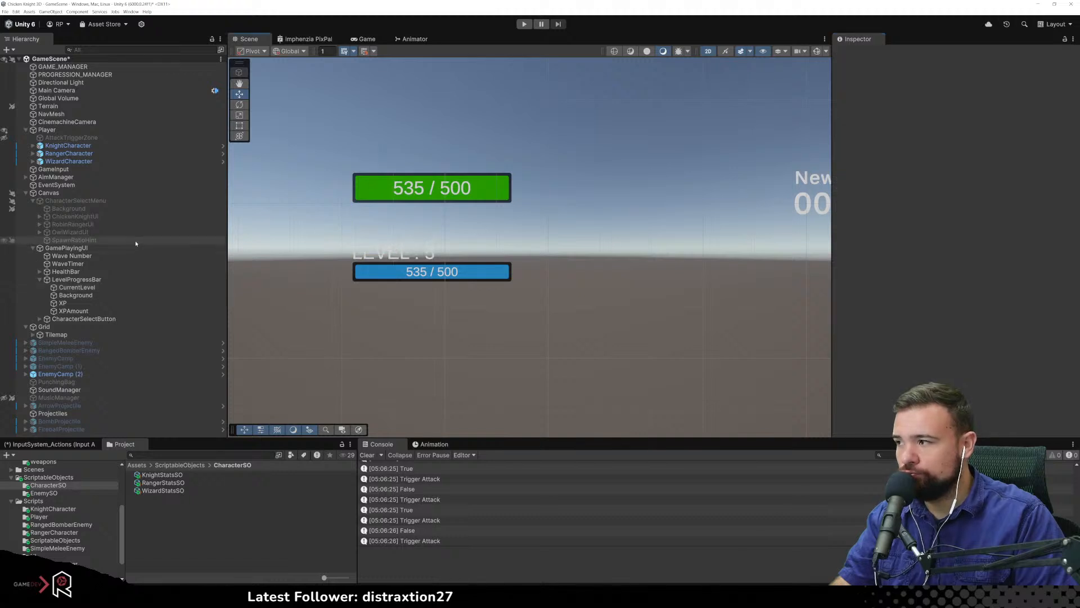
left_click(93, 281)
left_click_drag(352, 239, 362, 209)
left_click(601, 273)
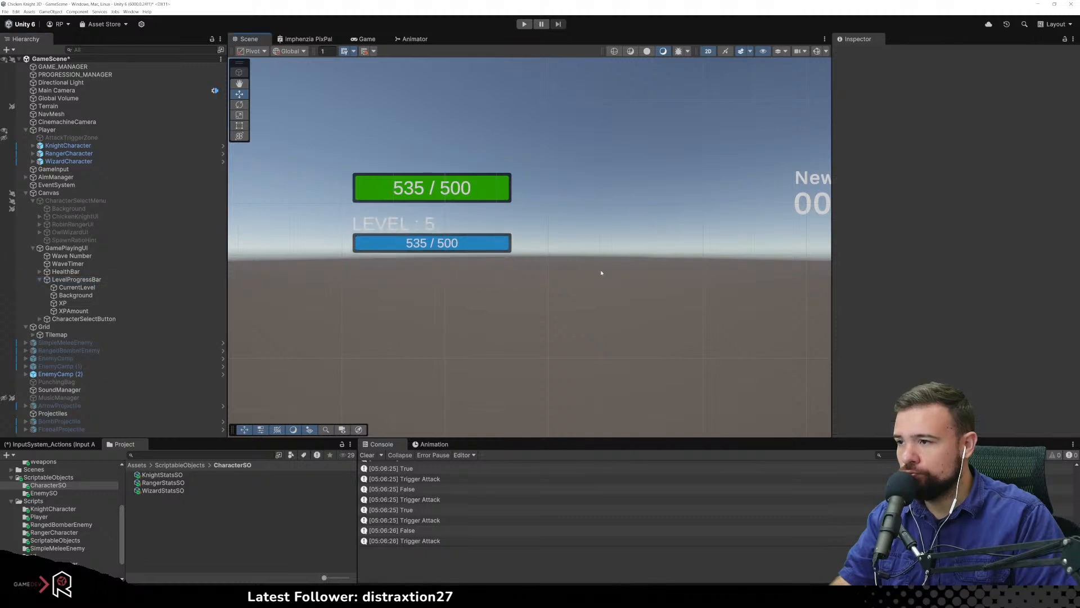
Play-test the game as Chicken Knight, moving and attacking to check the level label and XP bar in the HUD, and stop it
left_click(521, 24)
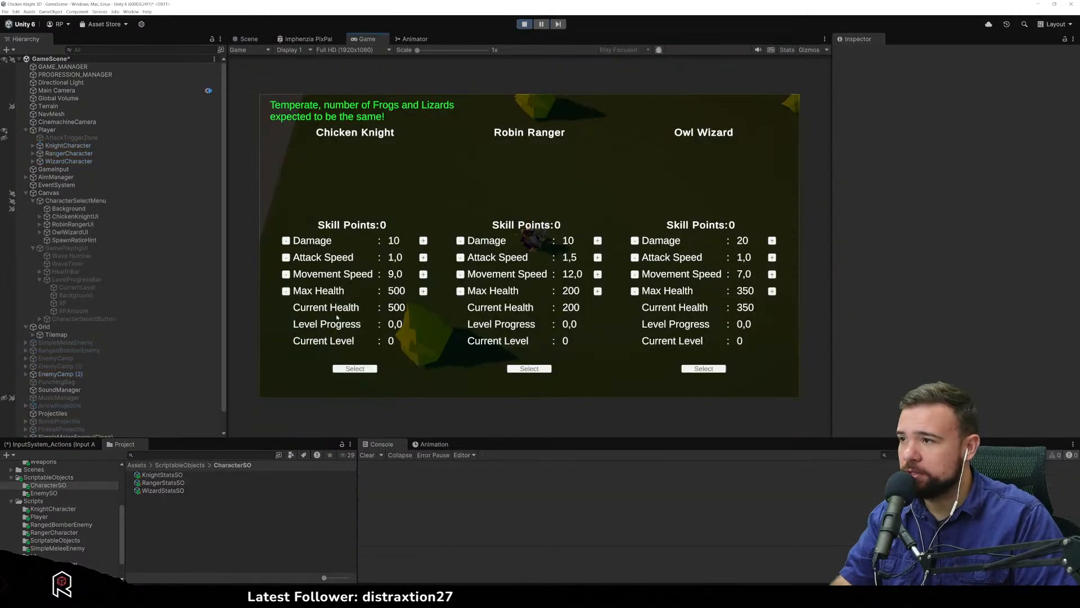
left_click(355, 368)
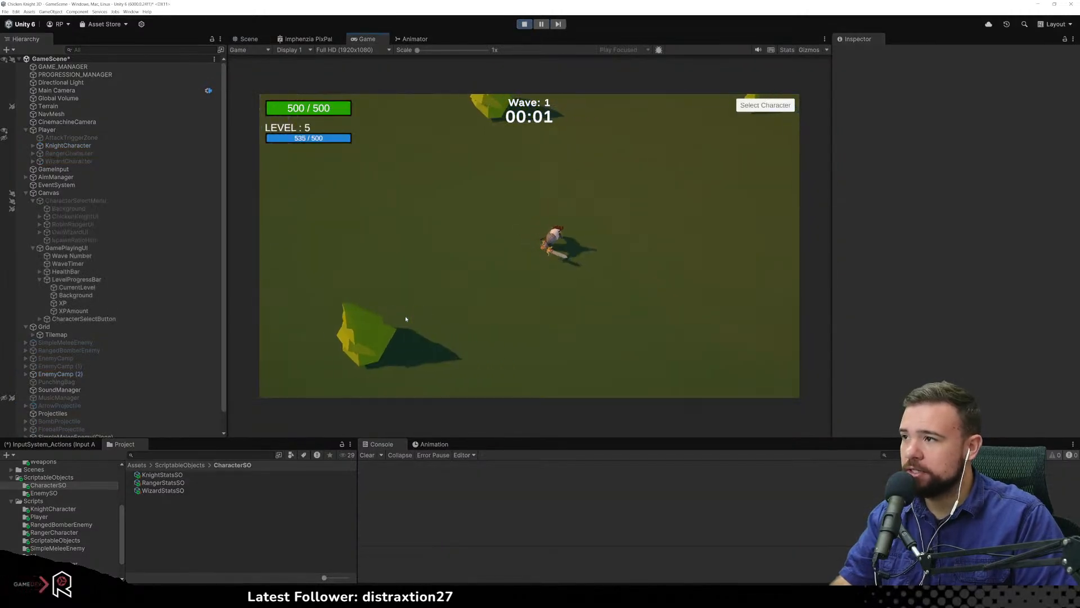
key("w")
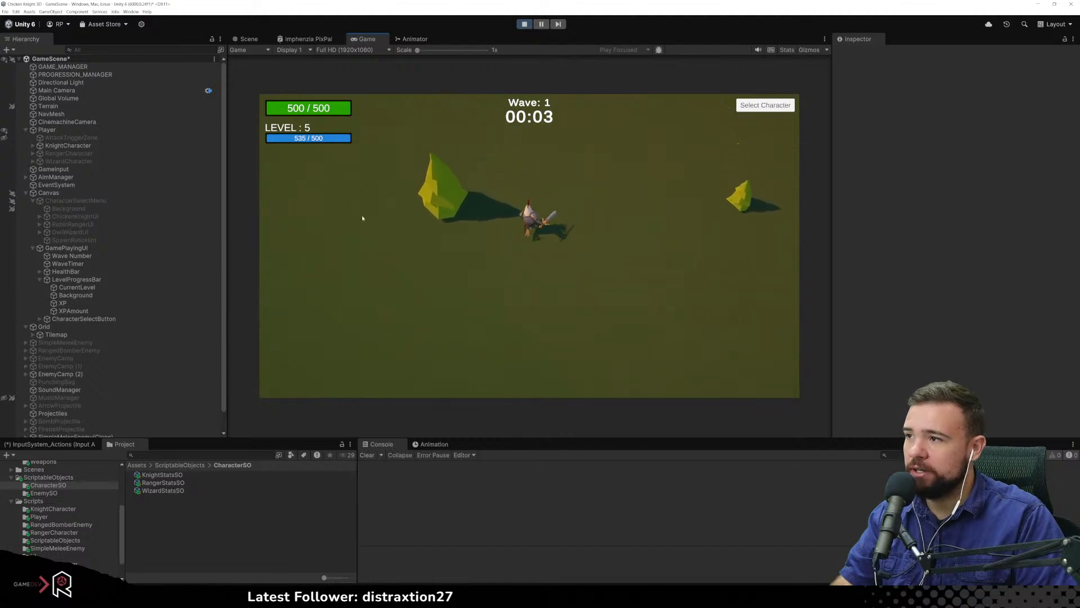
key("w")
left_click(363, 184)
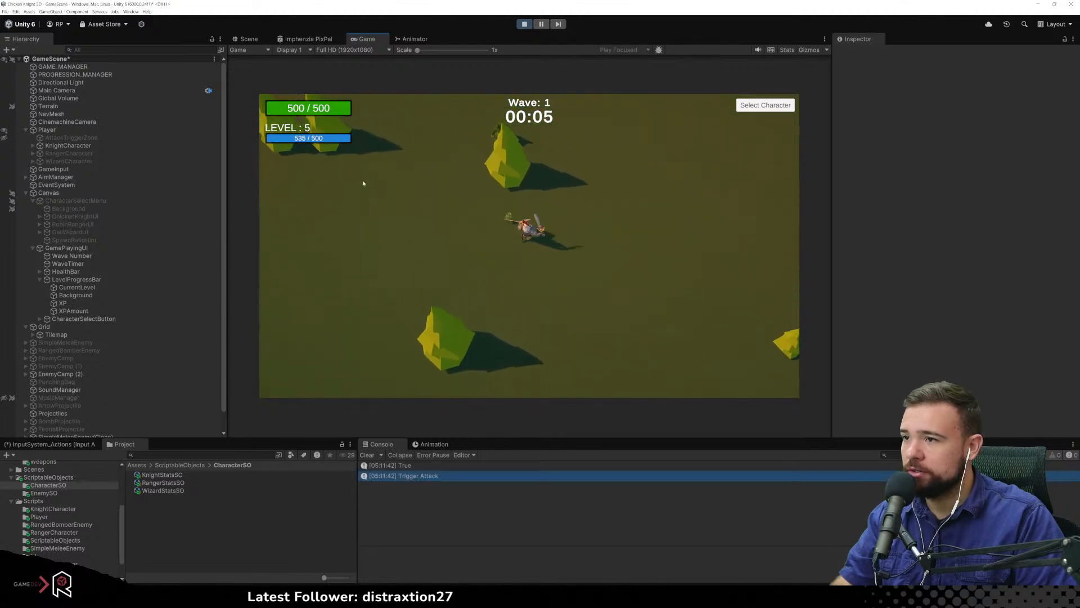
left_click(363, 184)
key("d")
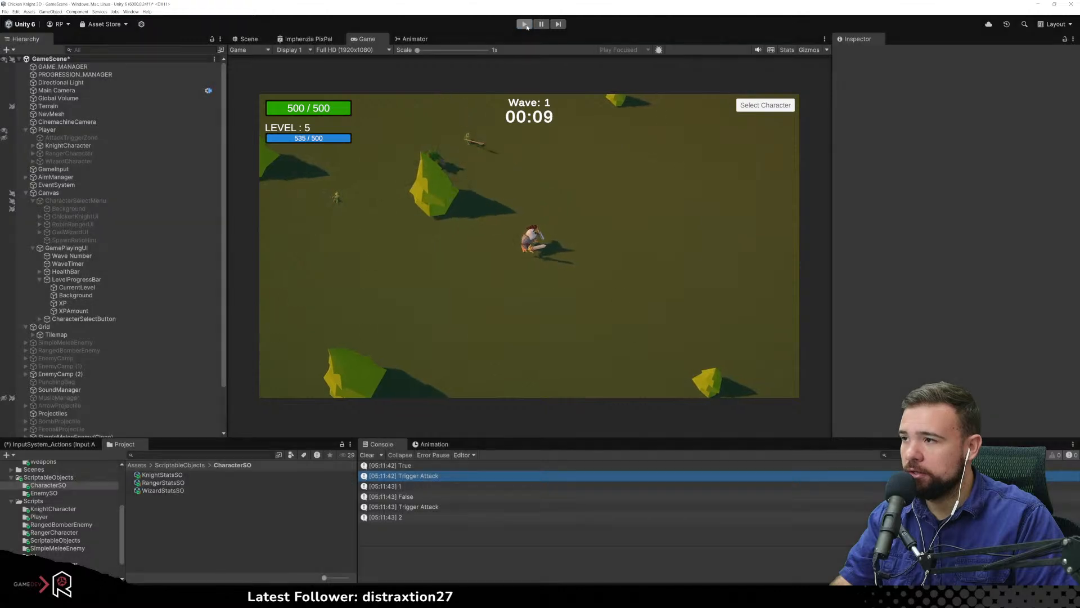
left_click(525, 23)
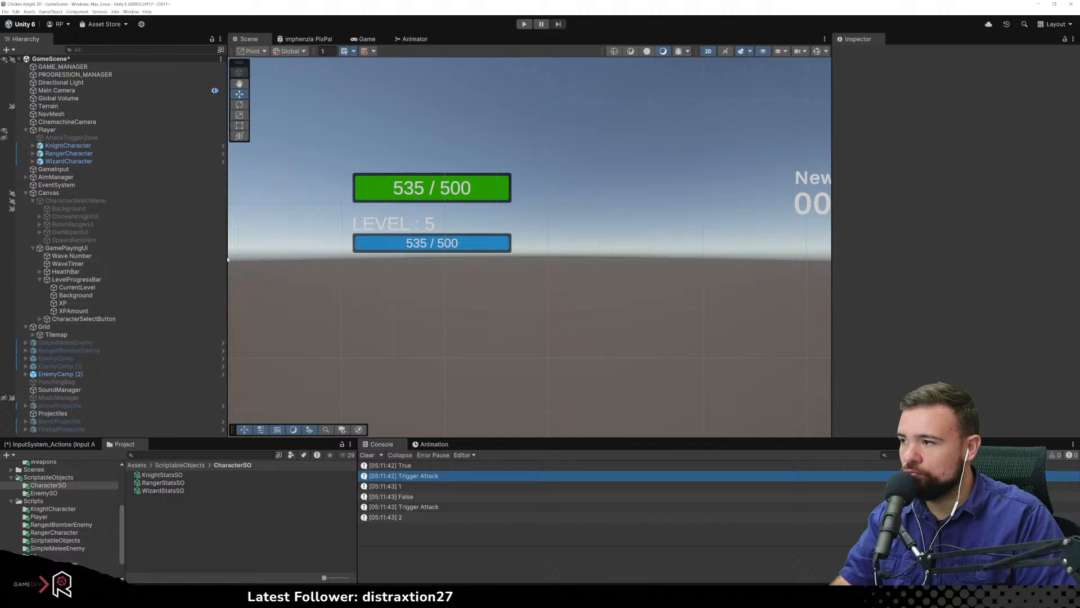
Remove the Health Bar UI script component from LevelProgressBar
left_click(89, 288)
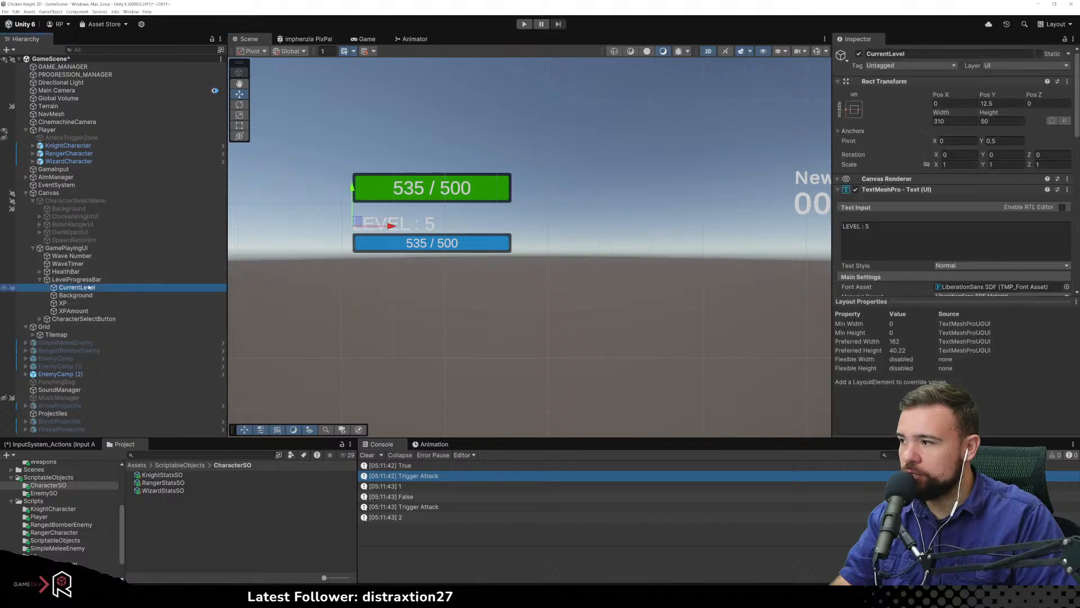
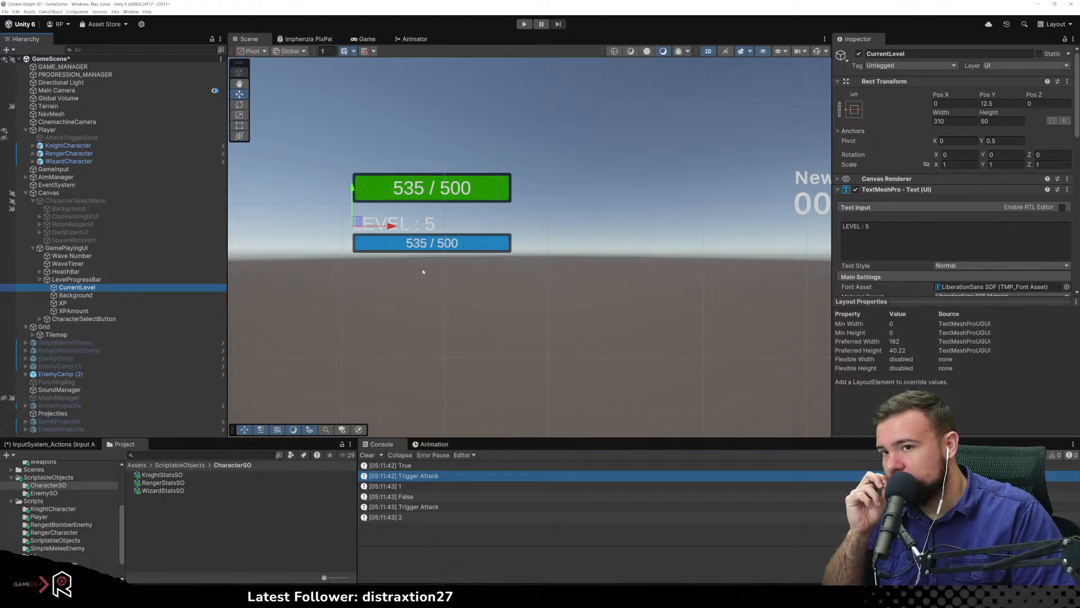
left_click(405, 257)
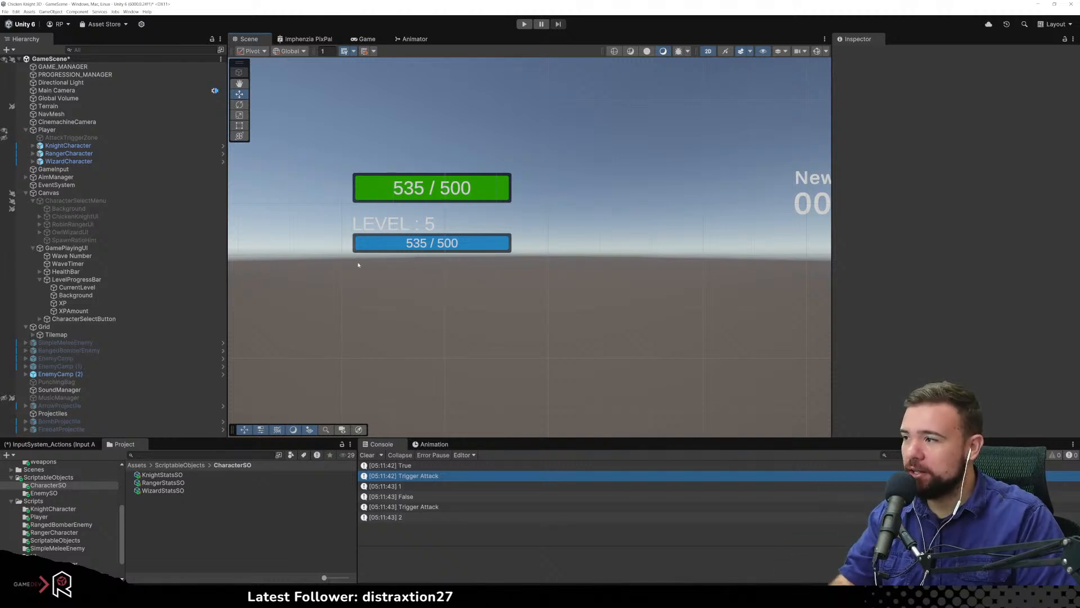
left_click(40, 279)
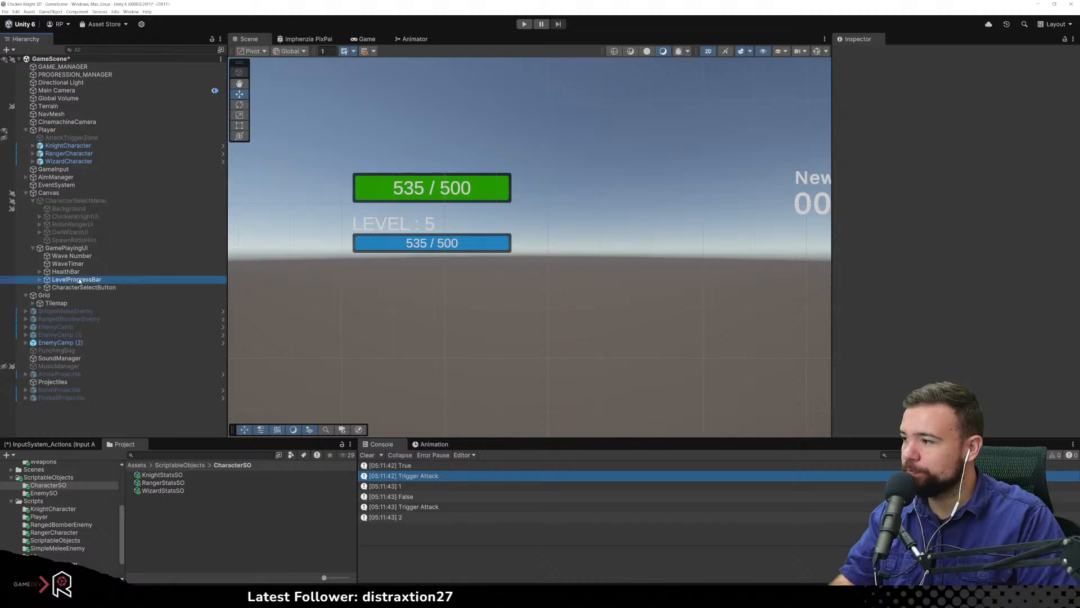
left_click(35, 282)
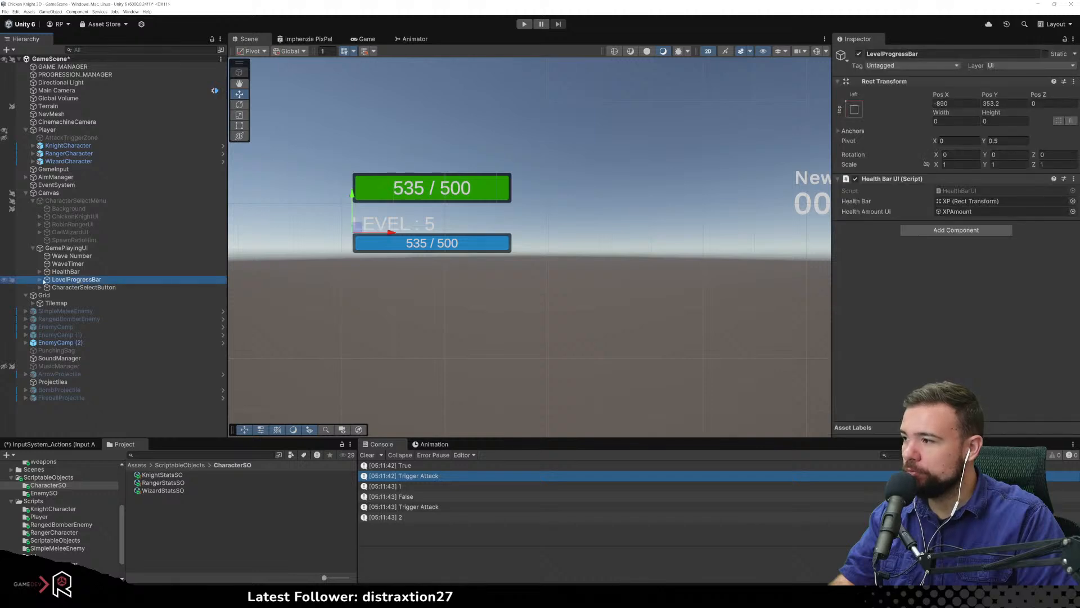
left_click(40, 280)
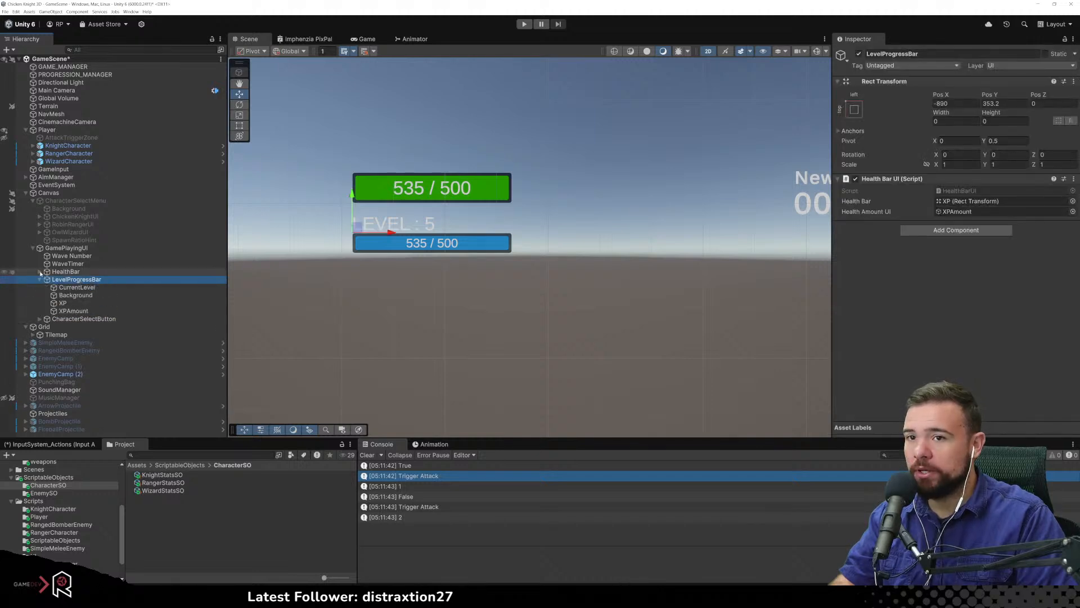
left_click(40, 272)
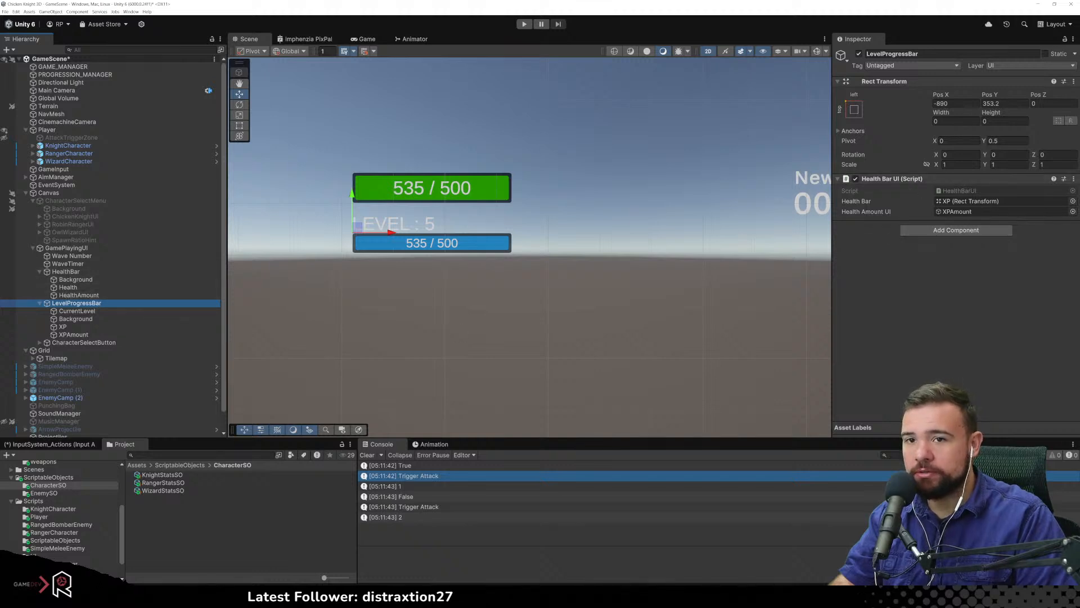
left_click(1072, 179)
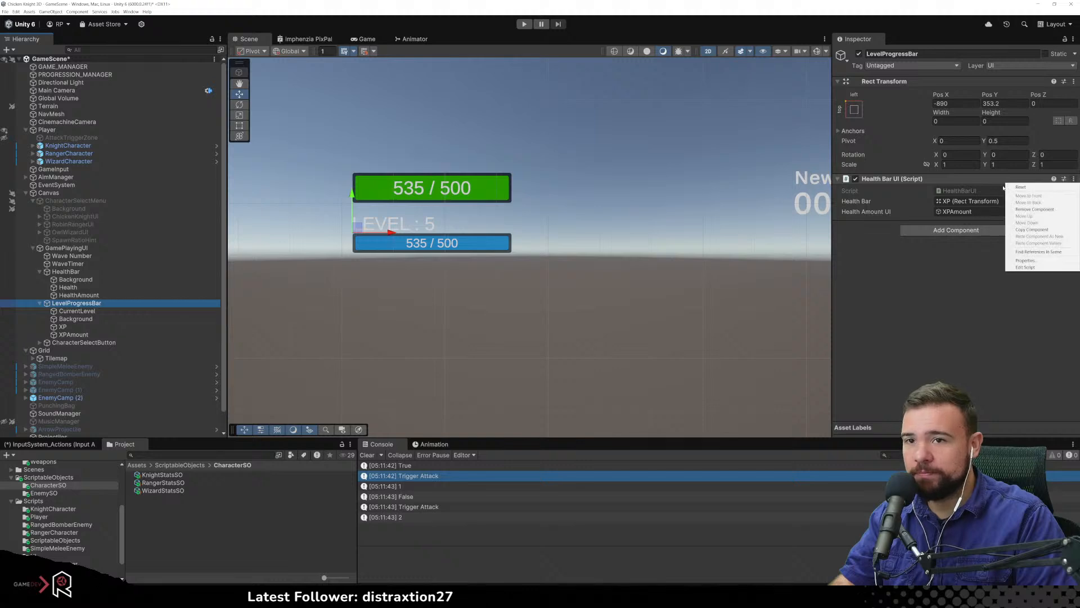
left_click(1035, 209)
Create a new script named LevelProgressBarUI and attach it to LevelProgressBar
left_click(956, 183)
type("Level")
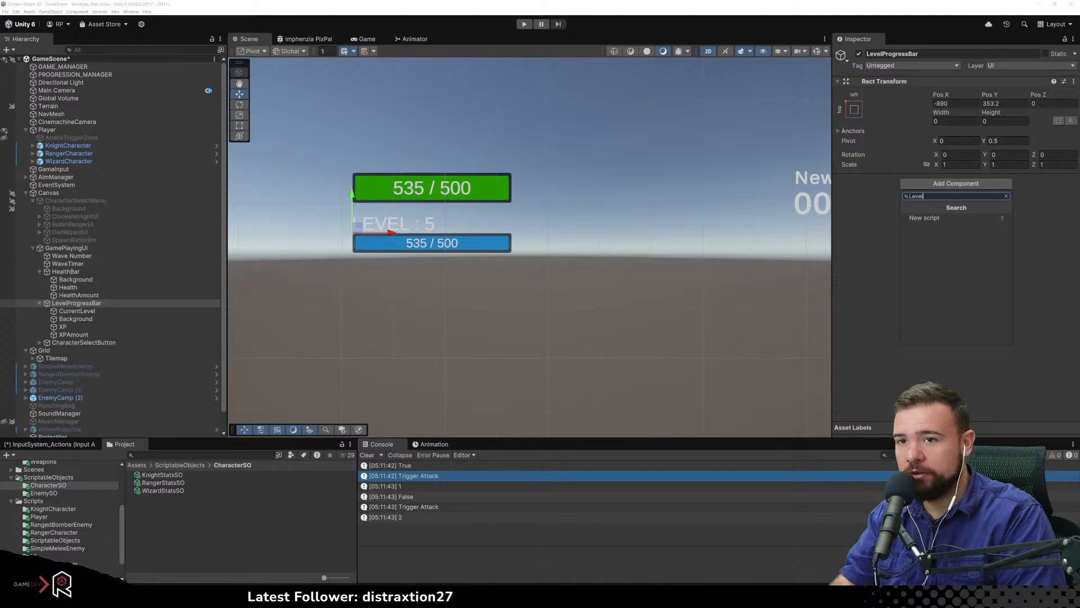
type("Progres")
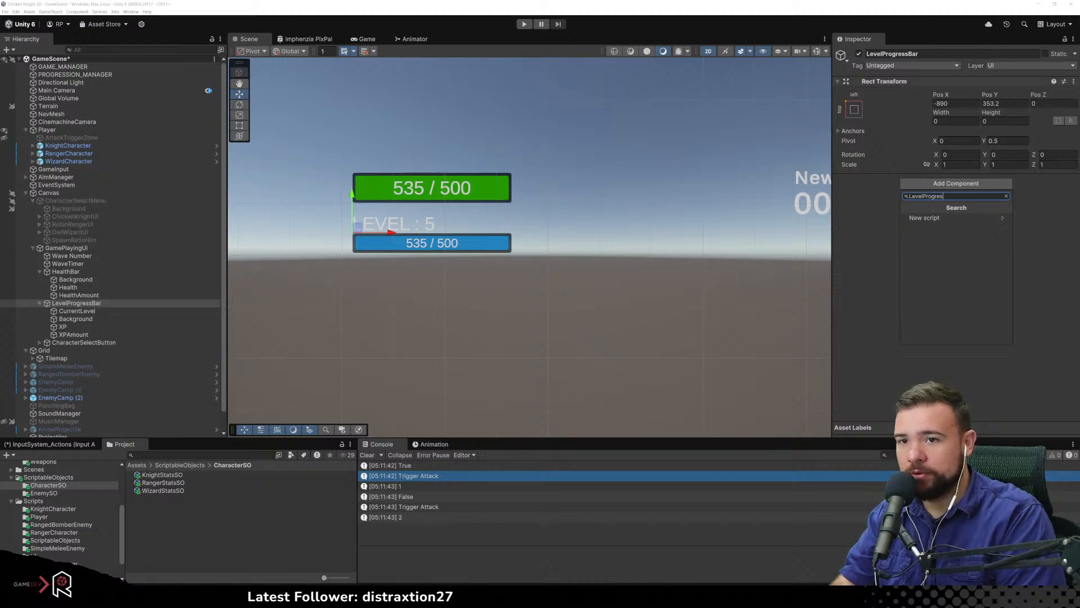
type("sBarUI")
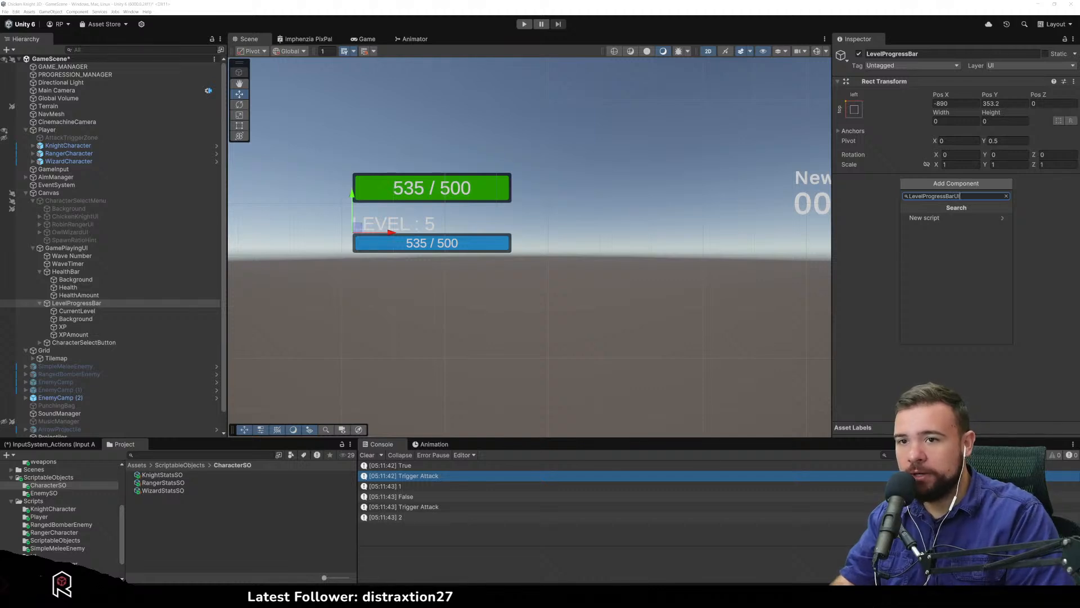
key("Down")
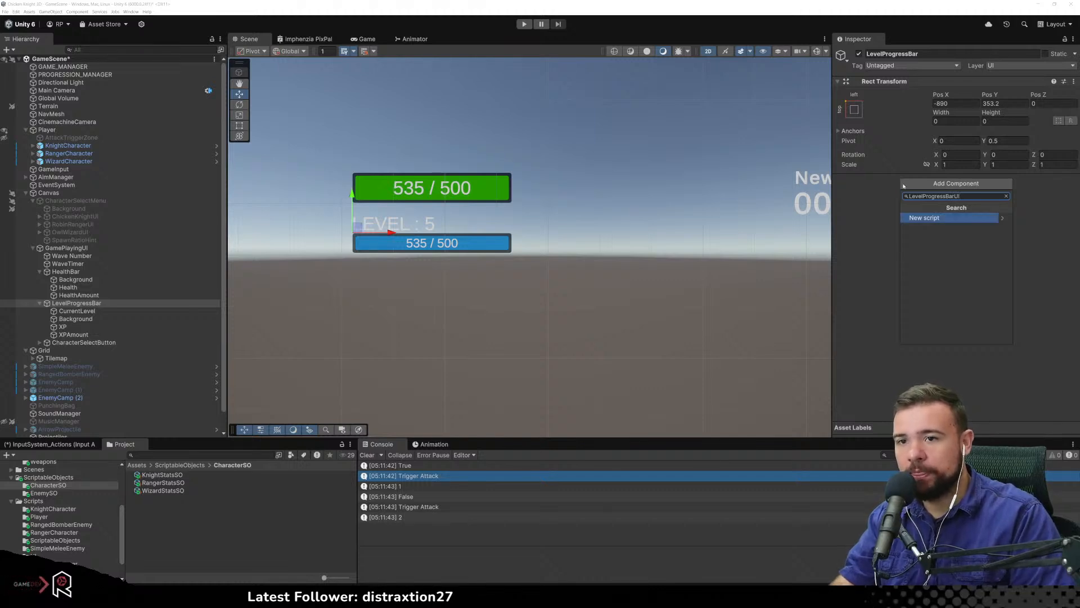
left_click(925, 221)
left_click(956, 335)
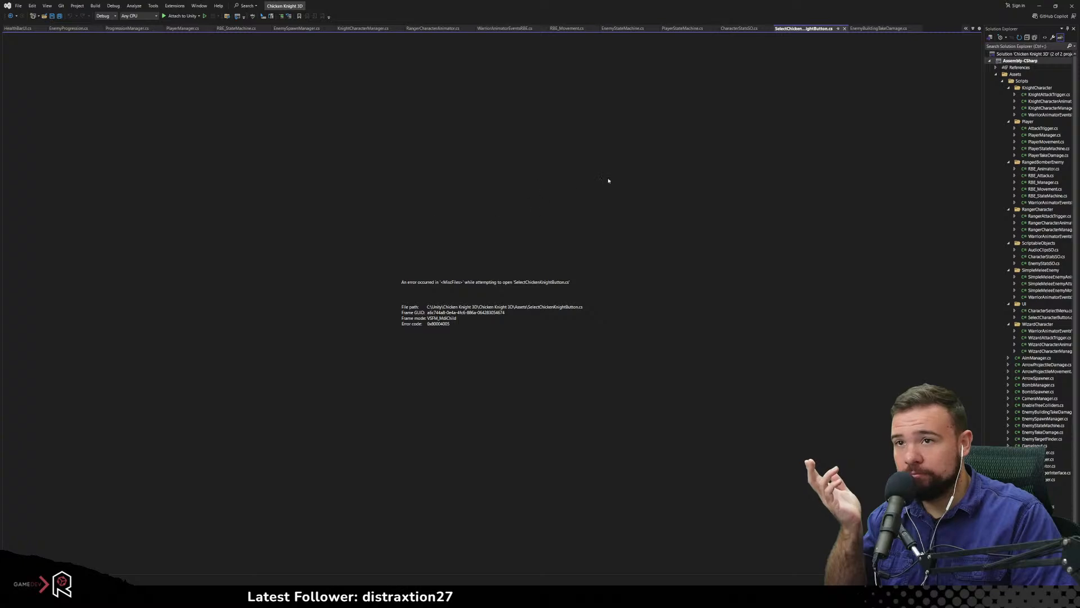
Close the missing SelectChickenKnightButton.cs file in Visual Studio and open LevelProgressBar's LevelProgressBarUI script for editing
left_click(845, 29)
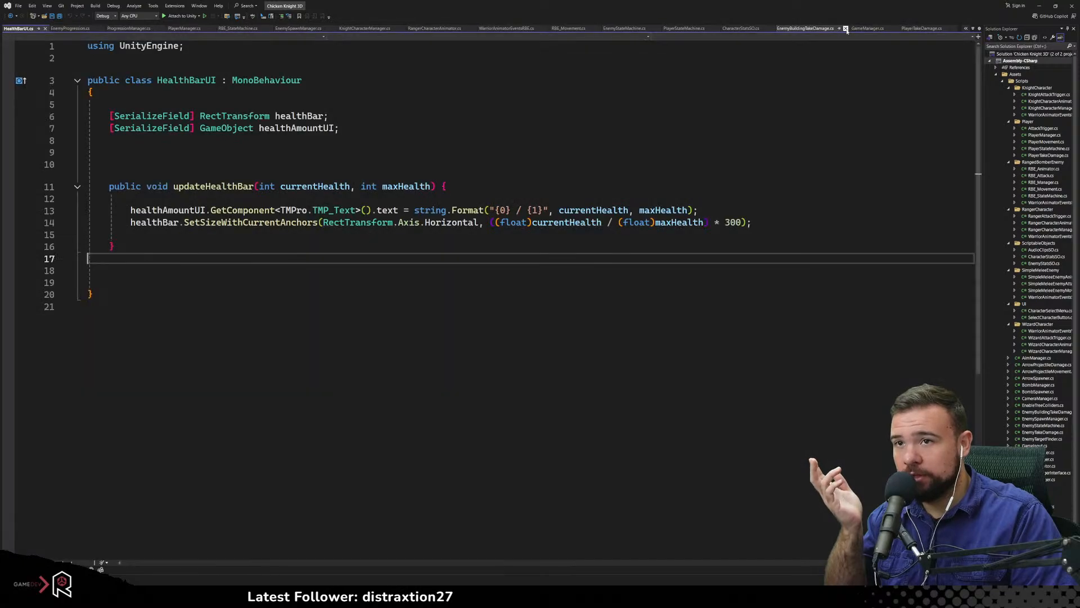
key("alt+Tab")
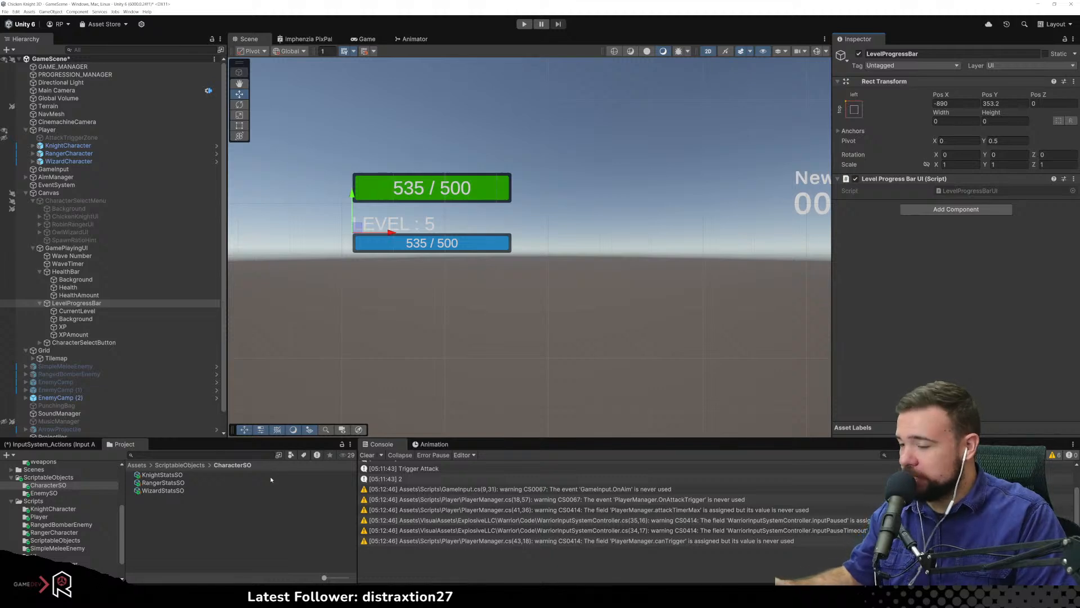
double_click(985, 192)
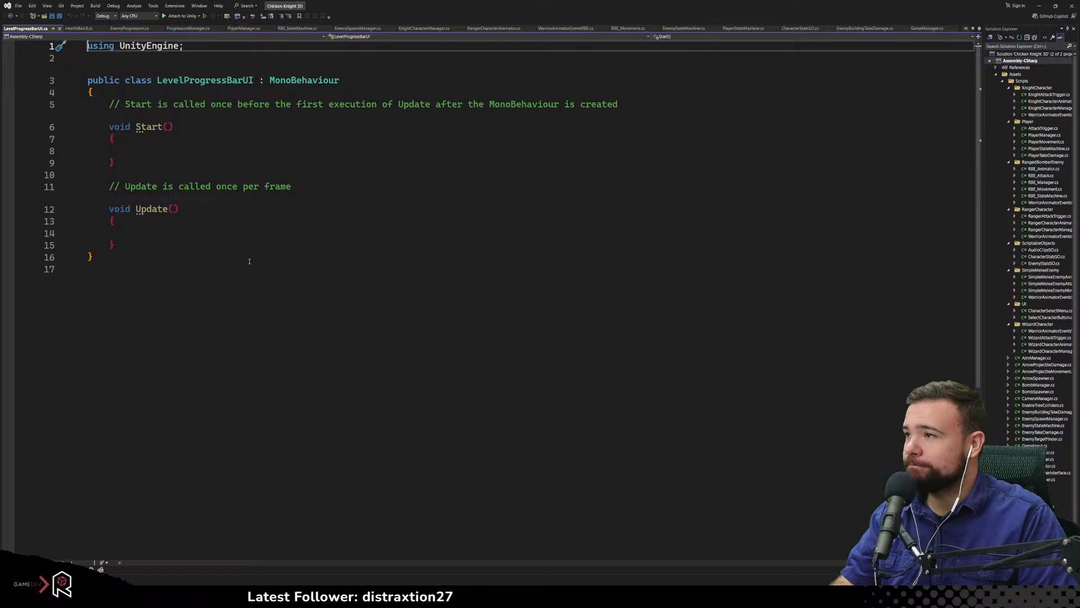
Replace the Start and Update methods in LevelProgressBarUI with the serialized fields and updateHealthBar method copied from HealthBarUI
left_click(79, 28)
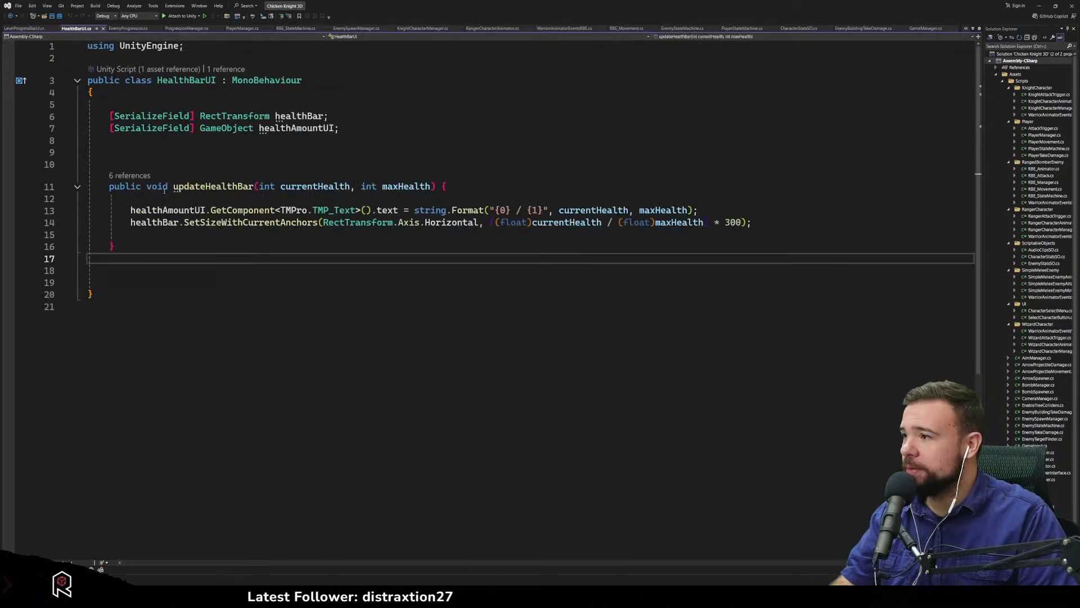
left_click_drag(116, 247, 109, 116)
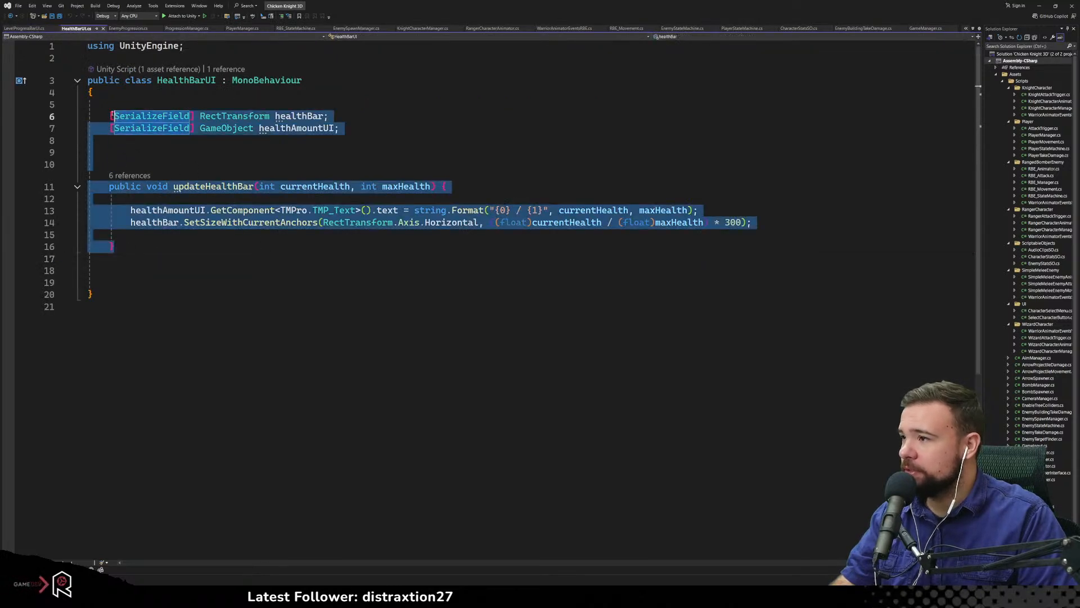
left_click(39, 29)
left_click_drag(116, 245, 114, 106)
type("[SerializeField] RectTransform healthBar;     [SerializeField] GameObject healthAmountUI;        public void updateHealthBar(int currentHealth, int maxHealth) {          healthAmountUI.GetComponent<TMPro.TMP_Text>().text = string.Format(\"{0} / {1}\", currentHealth, maxHealth);         healthBar.SetSizeWithCurrentAnchors(RectTransform.Axis.Horizontal, ((float)currentHealth / (float)maxHealth) * 300);      }")
left_click(298, 104)
type("level")
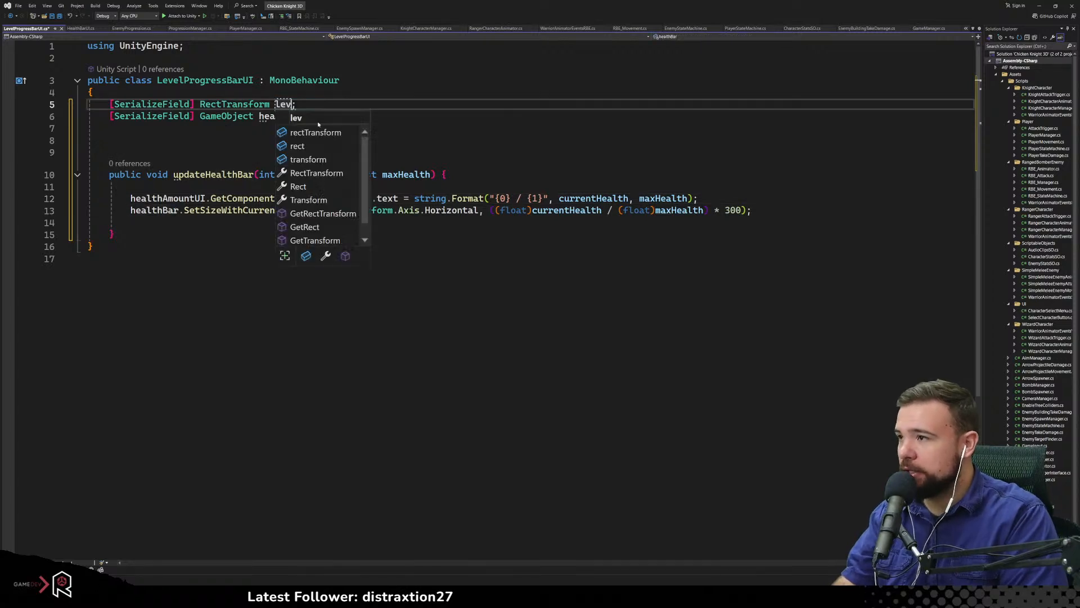
type("Progress")
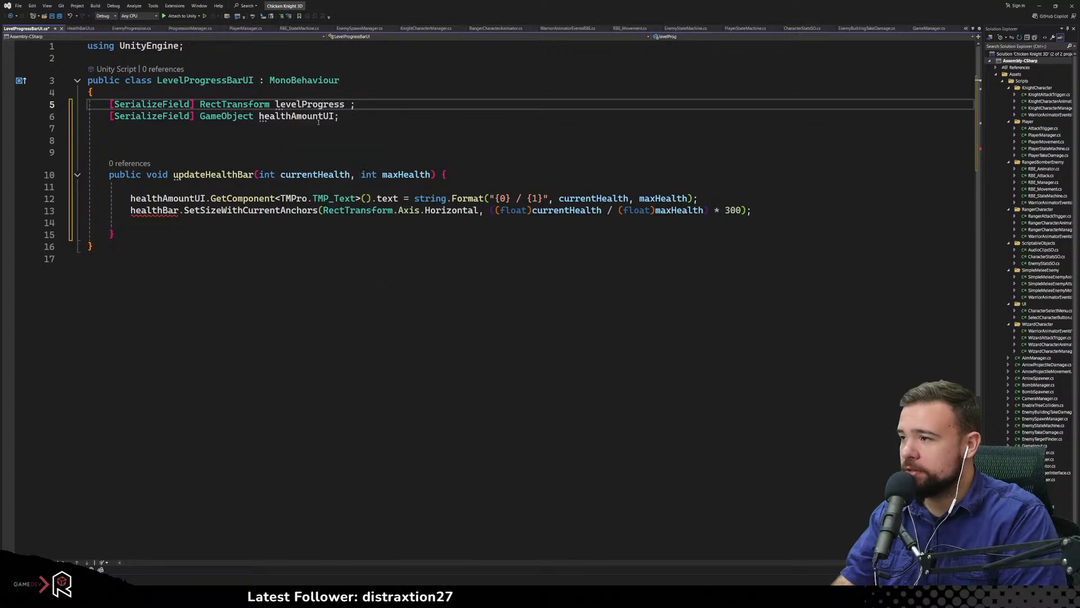
key("ctrl+z")
key("ctrl+z")
key("ctrl+z")
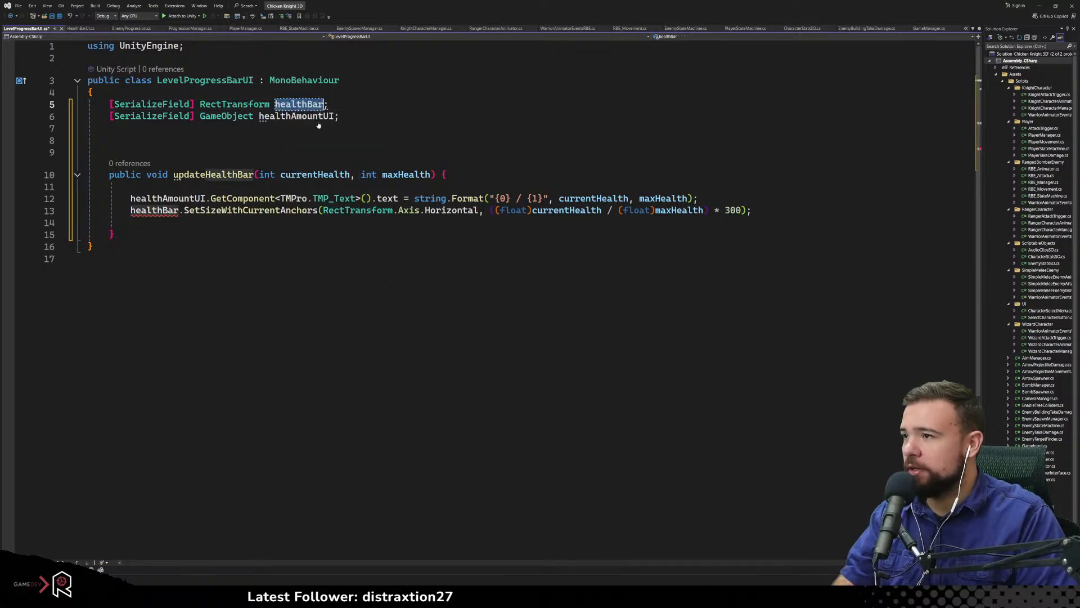
Rename the healthBar field to levelProgressBar together with all its references in the LevelProgressBarUI script
key("ctrl+r")
key("ctrl+r")
type("l")
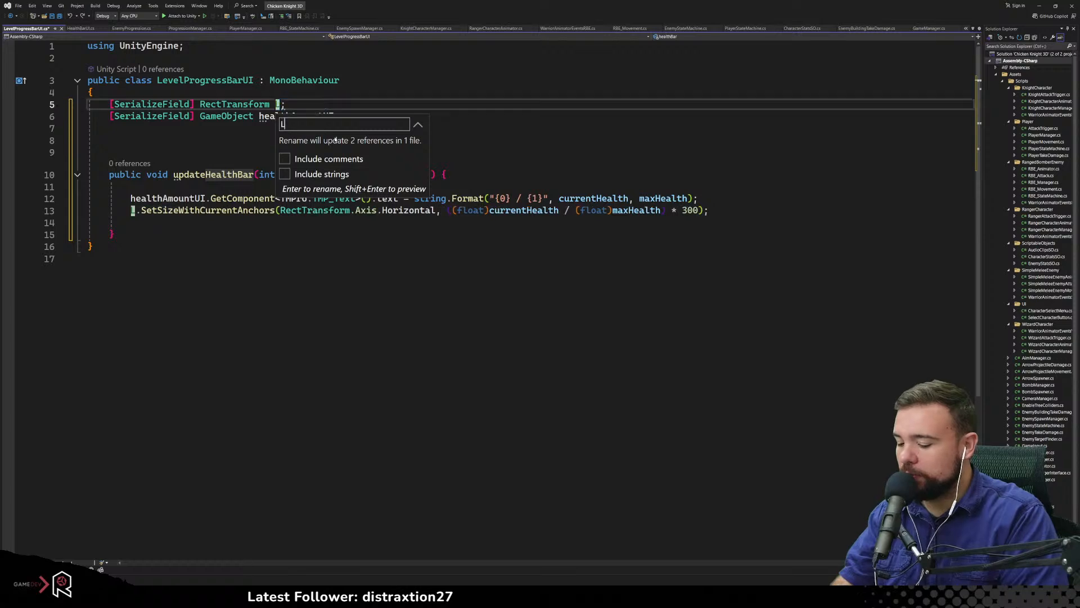
type("eve")
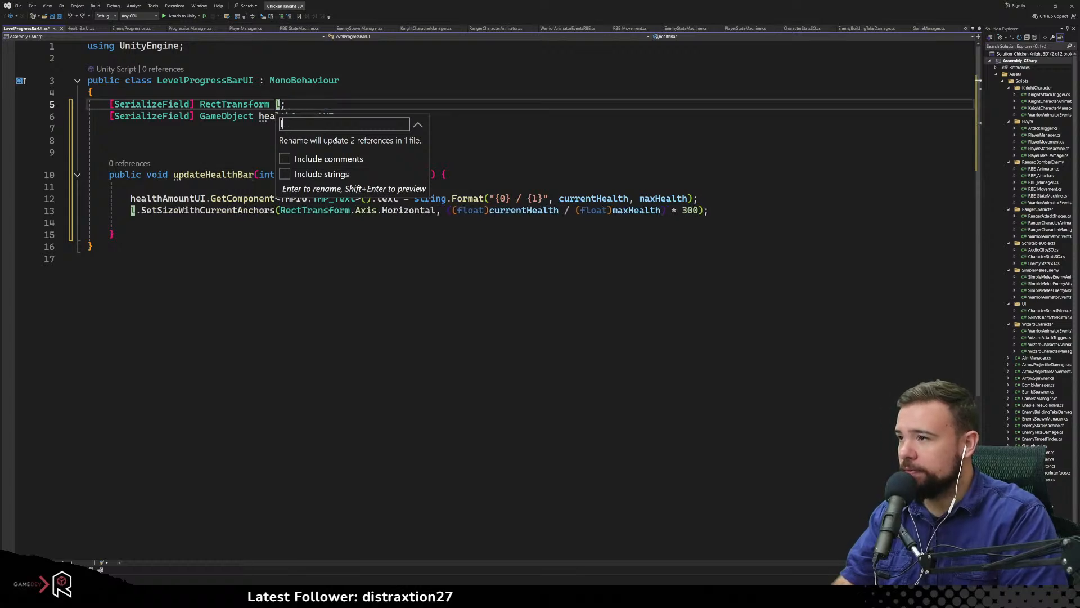
type("lProgres")
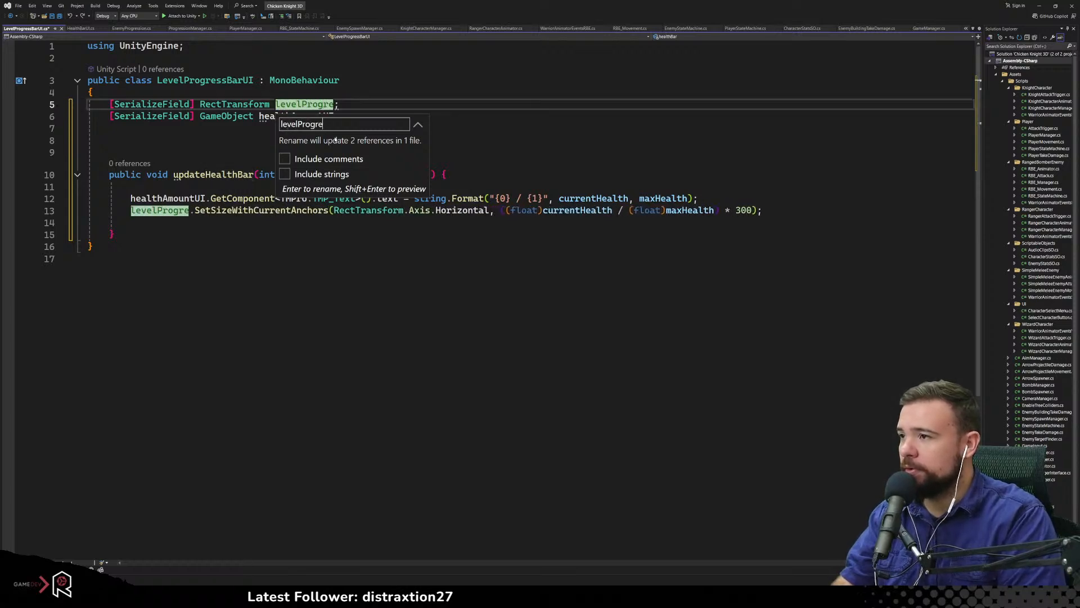
type("sBar")
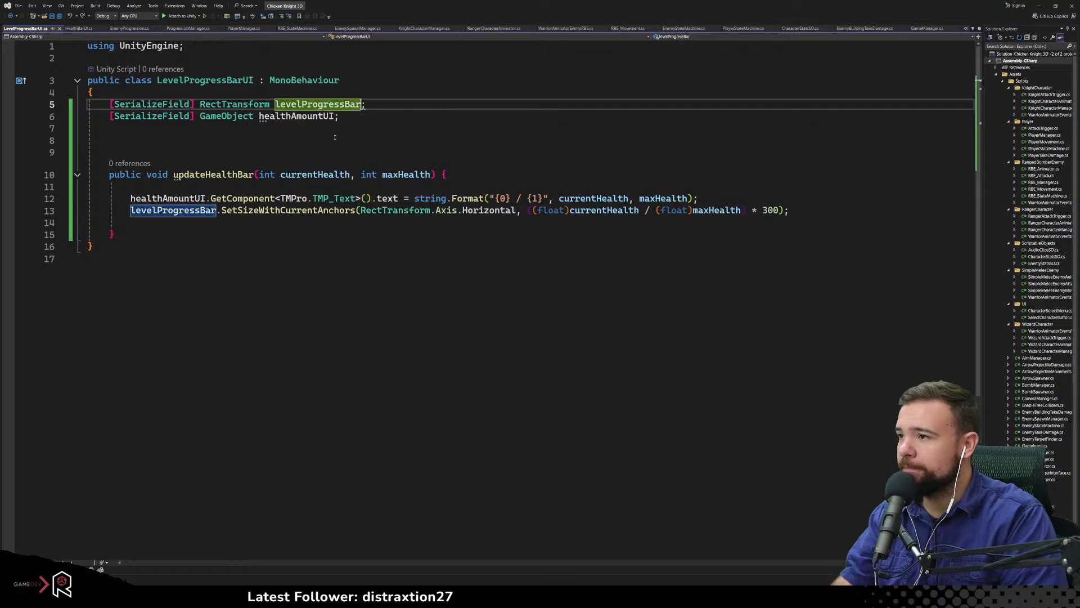
key("Return")
Rename the healthAmountUI field to xpAmount together with all its references
left_click(299, 116)
key("ctrl+r")
key("ctrl+r")
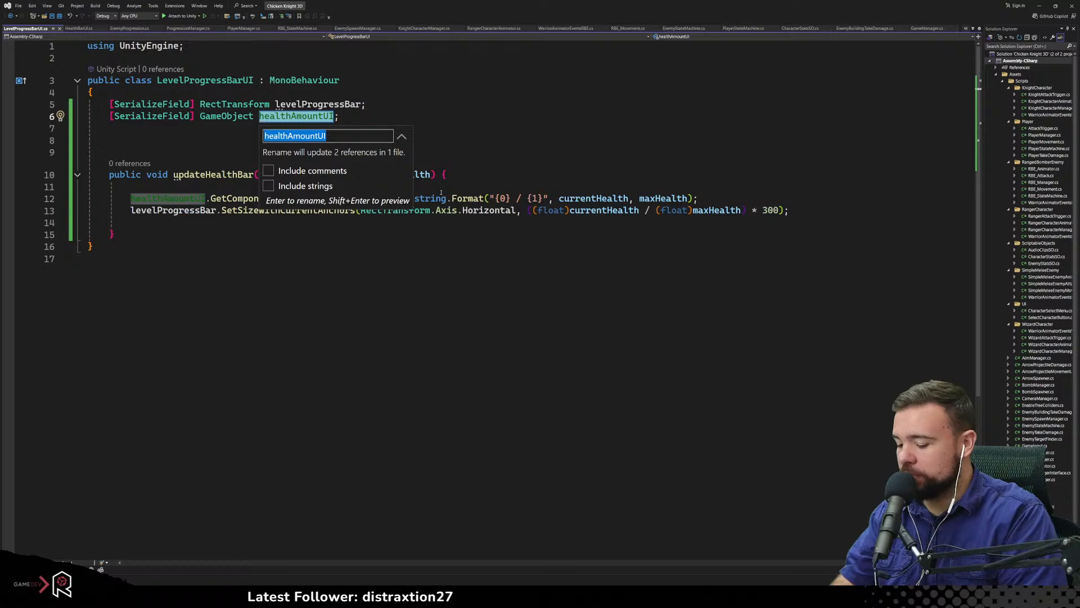
type("xpAmou")
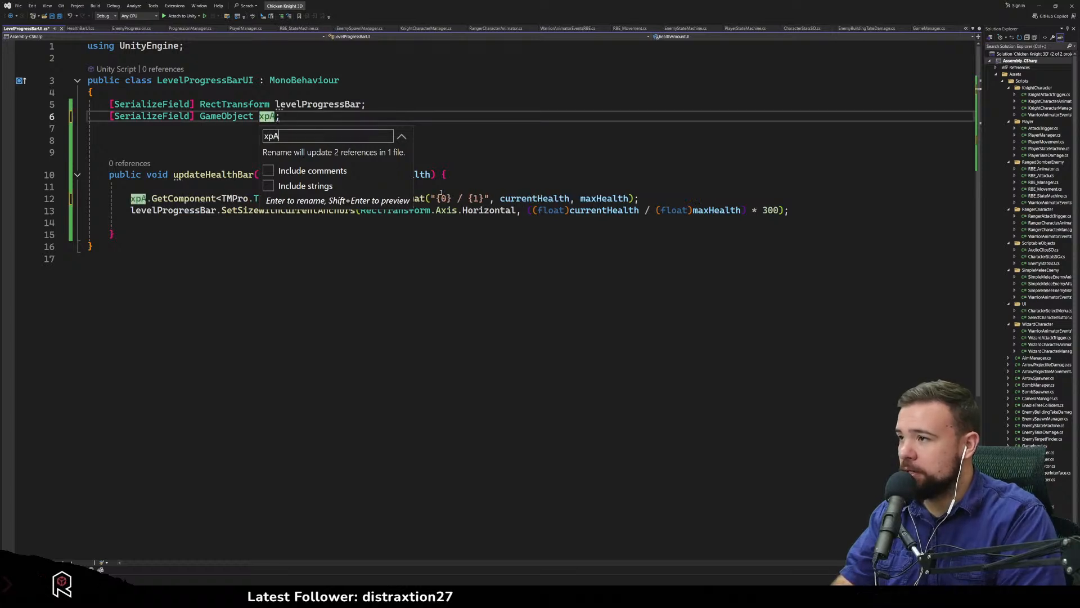
type("nt")
key("Return")
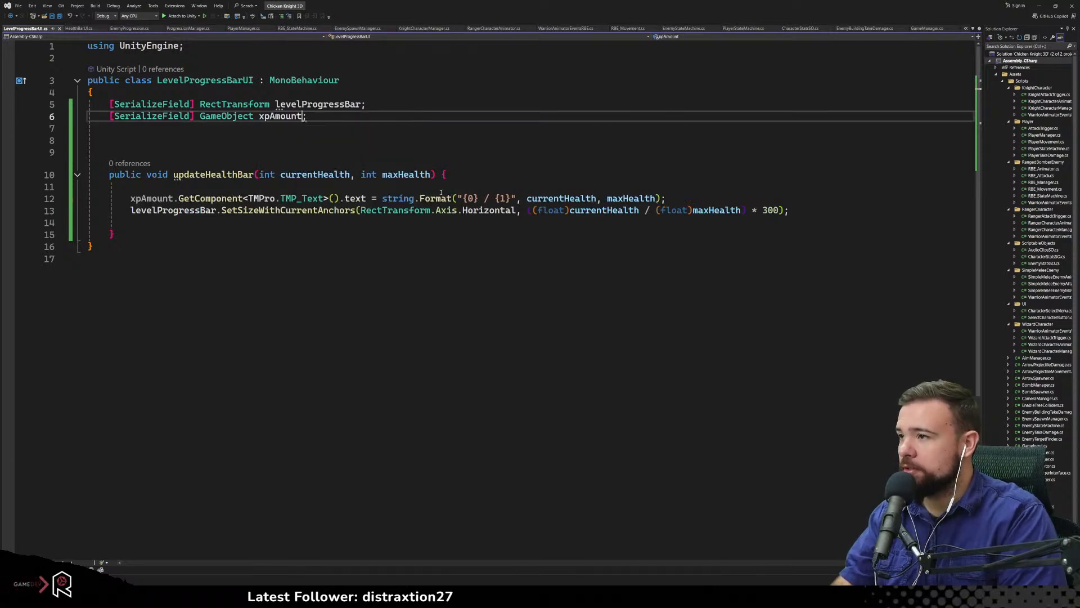
left_click(436, 187)
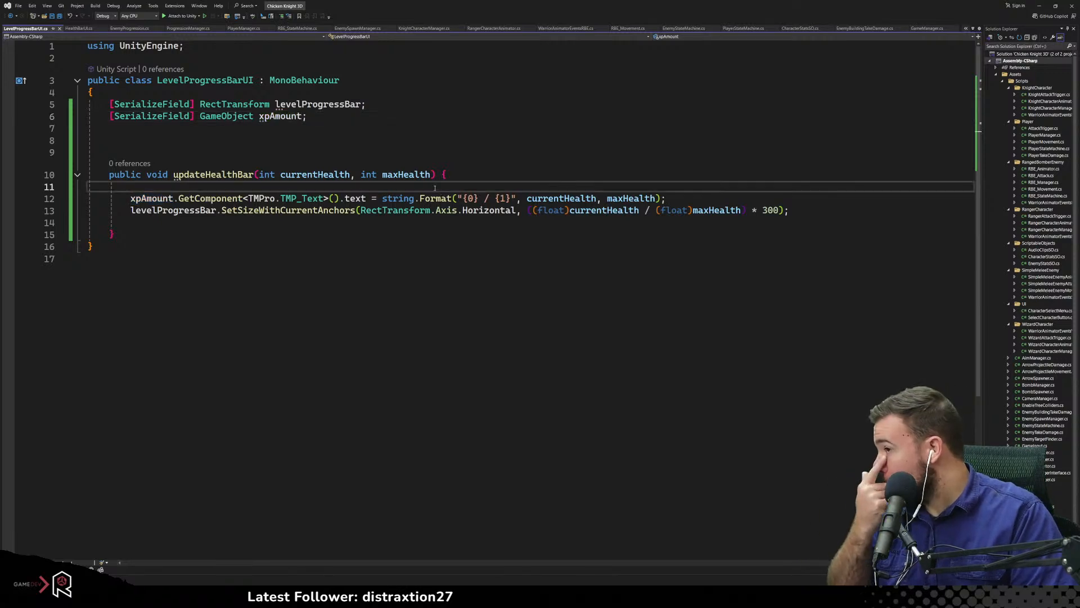
Remove the int maxHealth parameter from the updateHealthBar method's signature
left_click(276, 117)
left_click(423, 143)
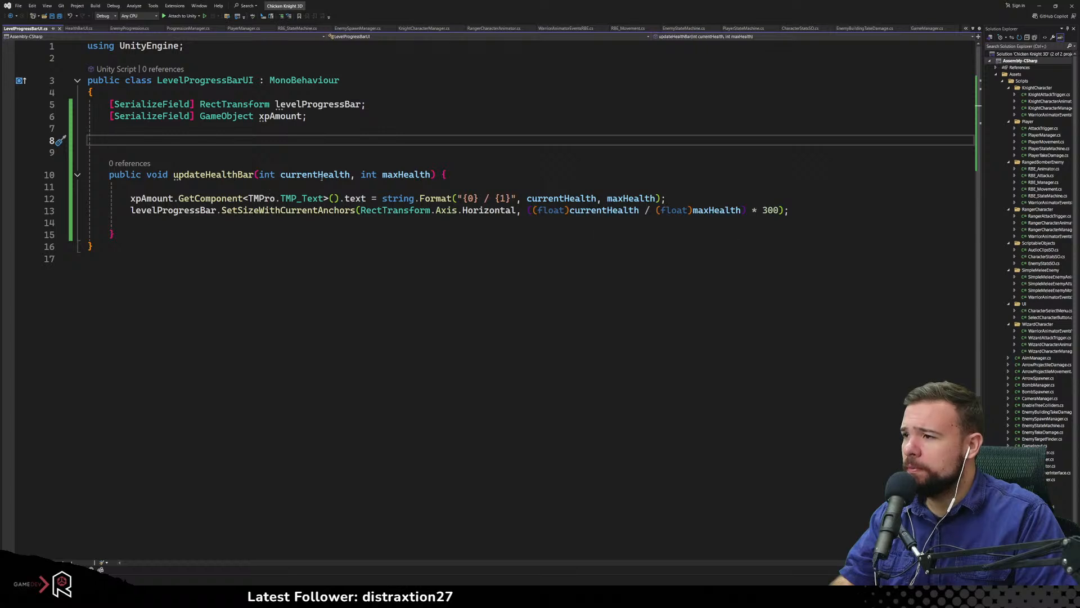
left_click(322, 176)
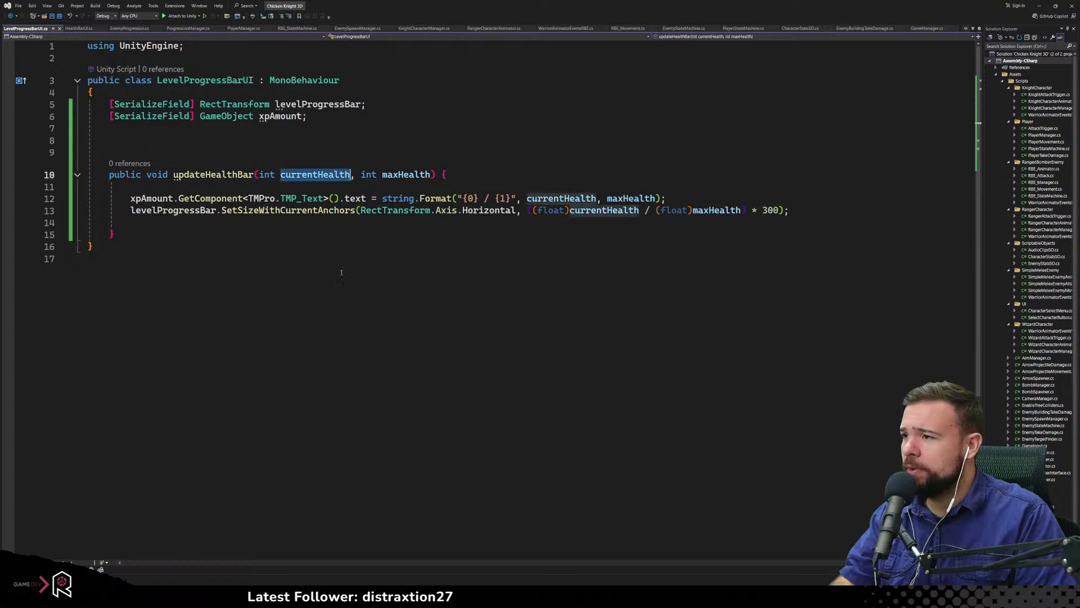
left_click(399, 177)
left_click(362, 176)
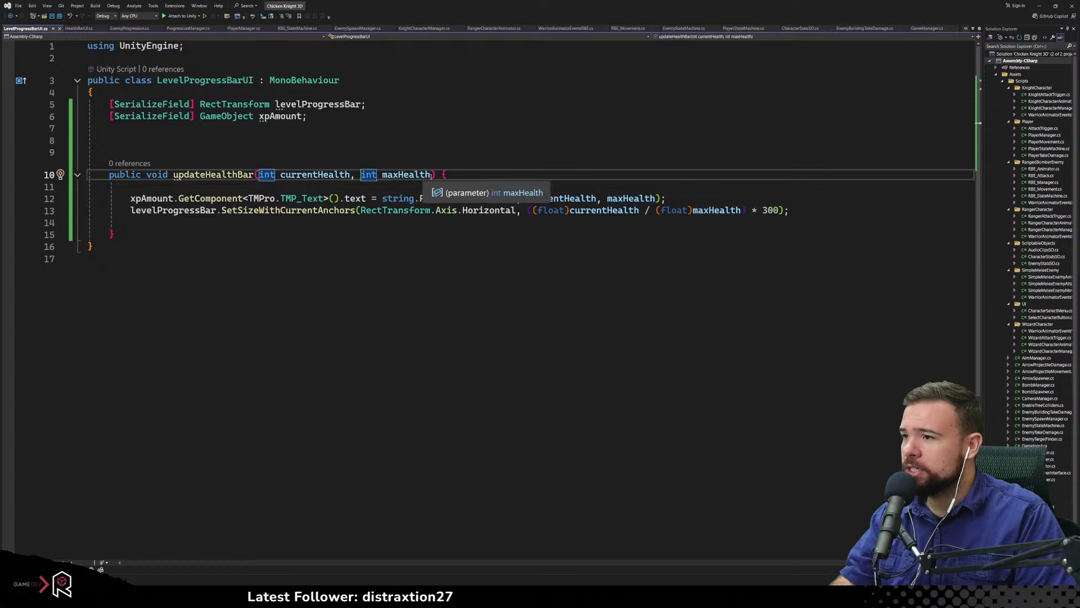
left_click_drag(431, 176, 361, 176)
key("BackSpace")
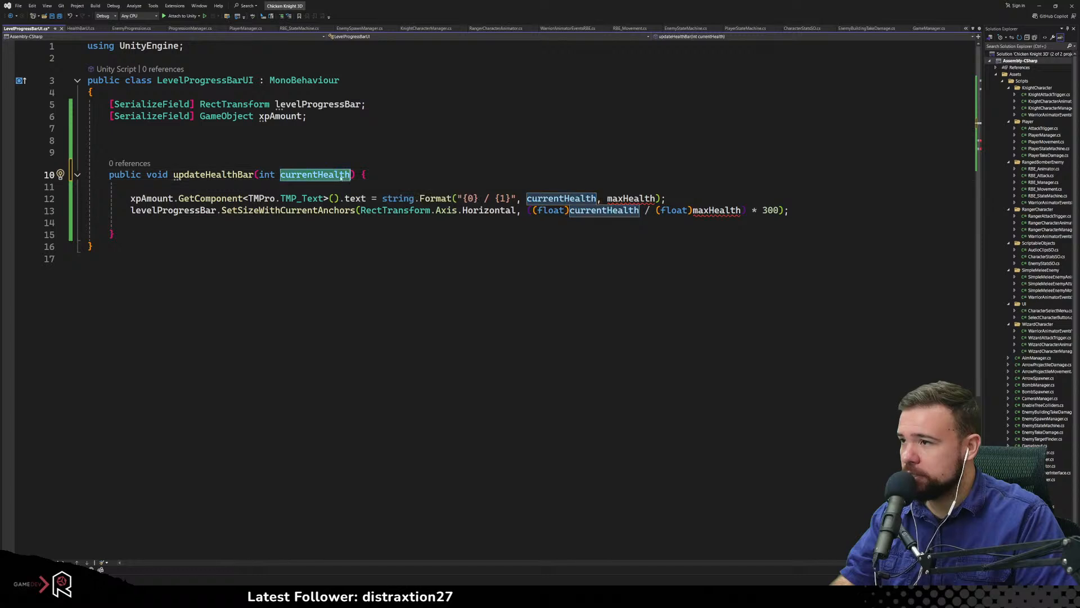
type("Cu")
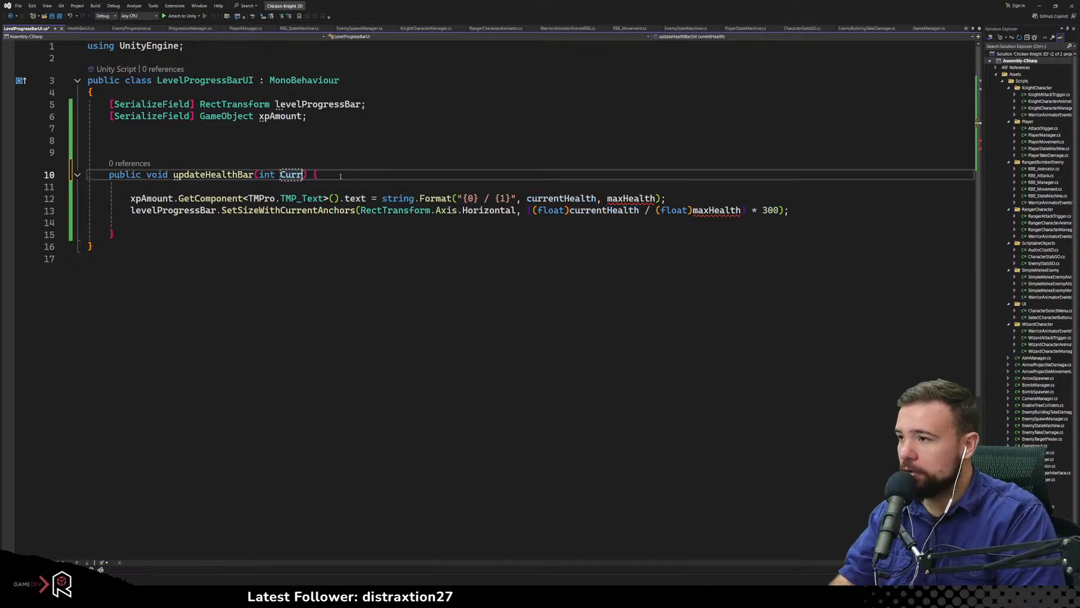
key("BackSpace")
key("BackSpace")
key("BackSpace")
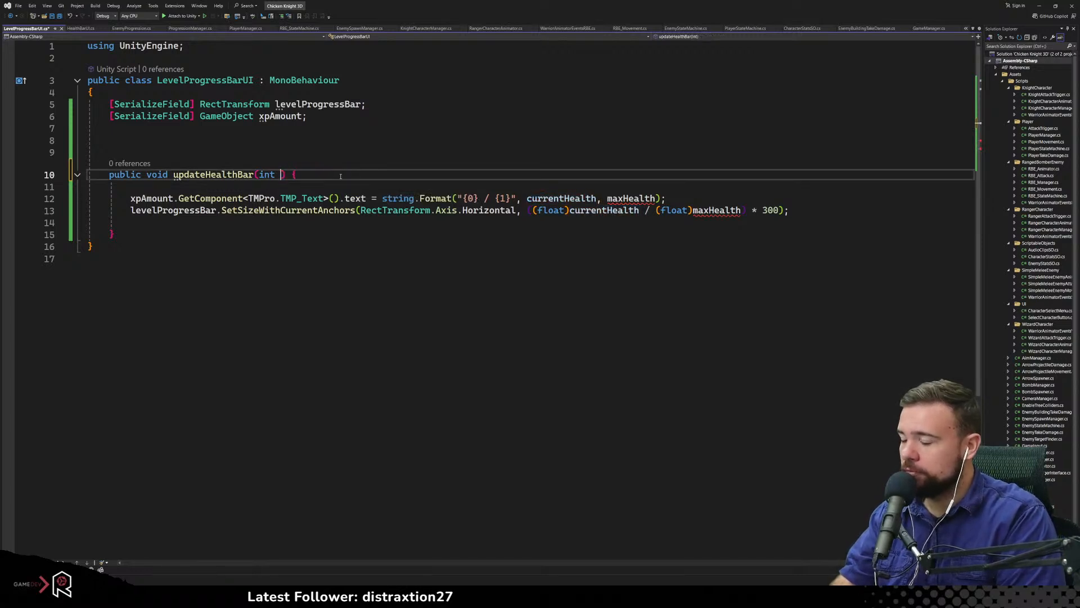
type("Current")
key("Tab")
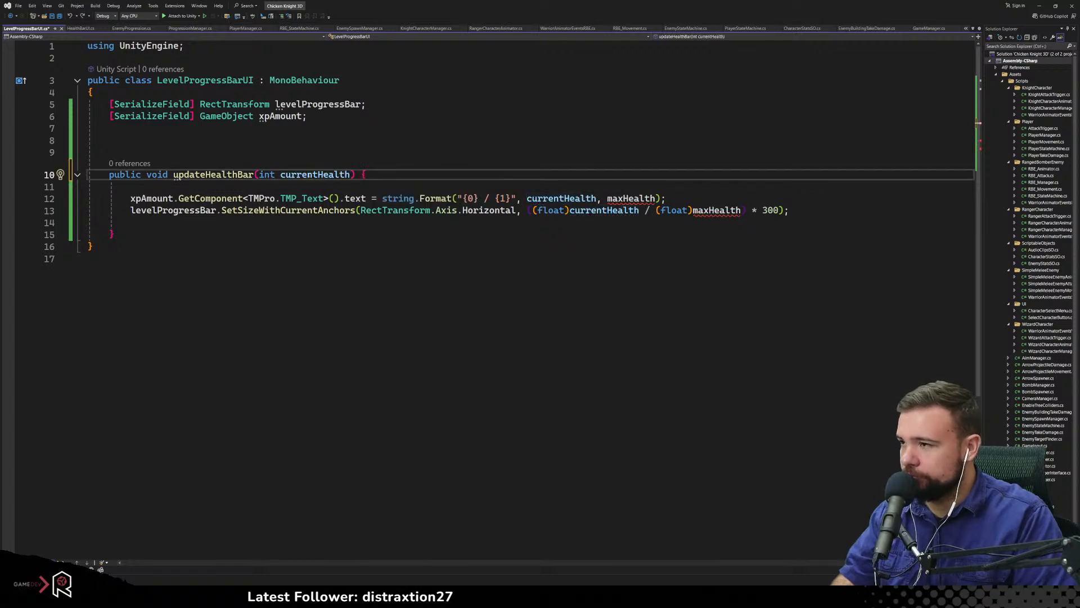
Rename updateHealthBar's currentHealth parameter to currentXP together with all its references
key("ctrl+r")
key("ctrl+r")
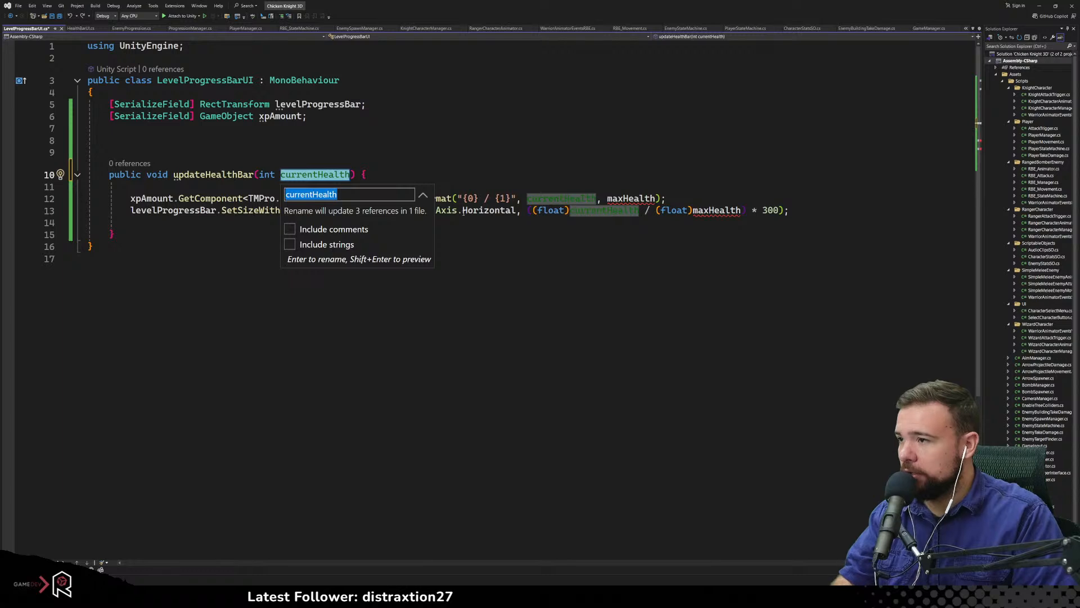
type("currentXP")
key("Return")
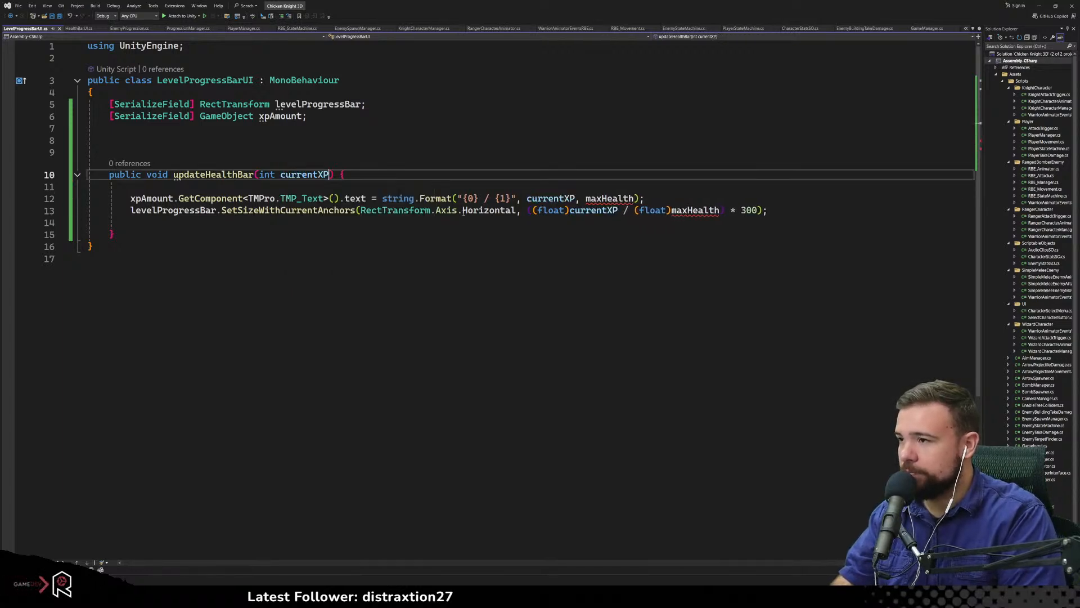
Replace maxHealth with 100 in the string.Format call that sets the xpAmount text
left_click(613, 260)
double_click(610, 200)
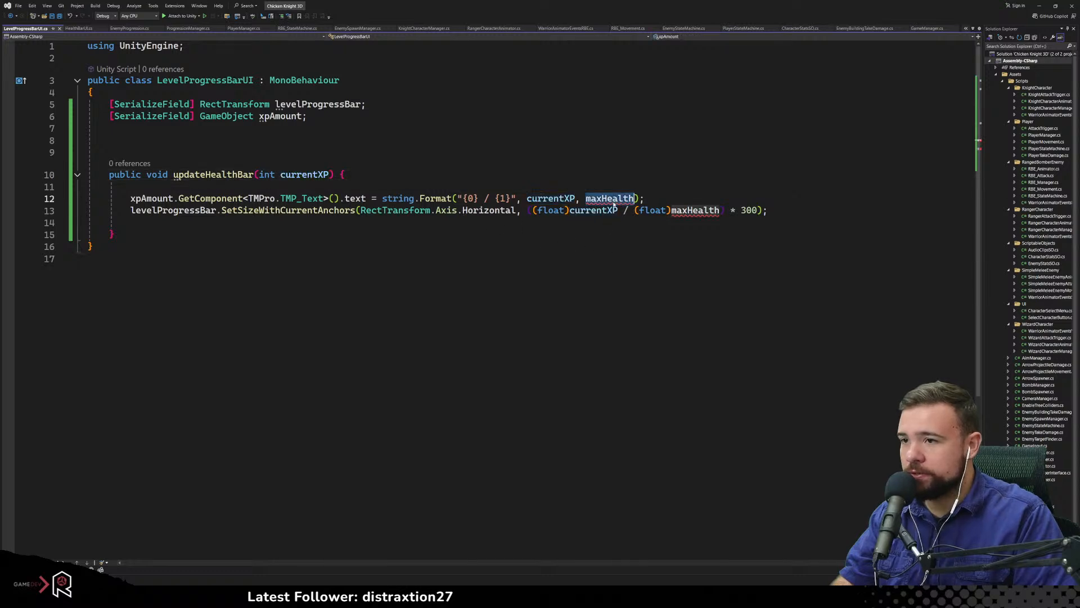
type("100")
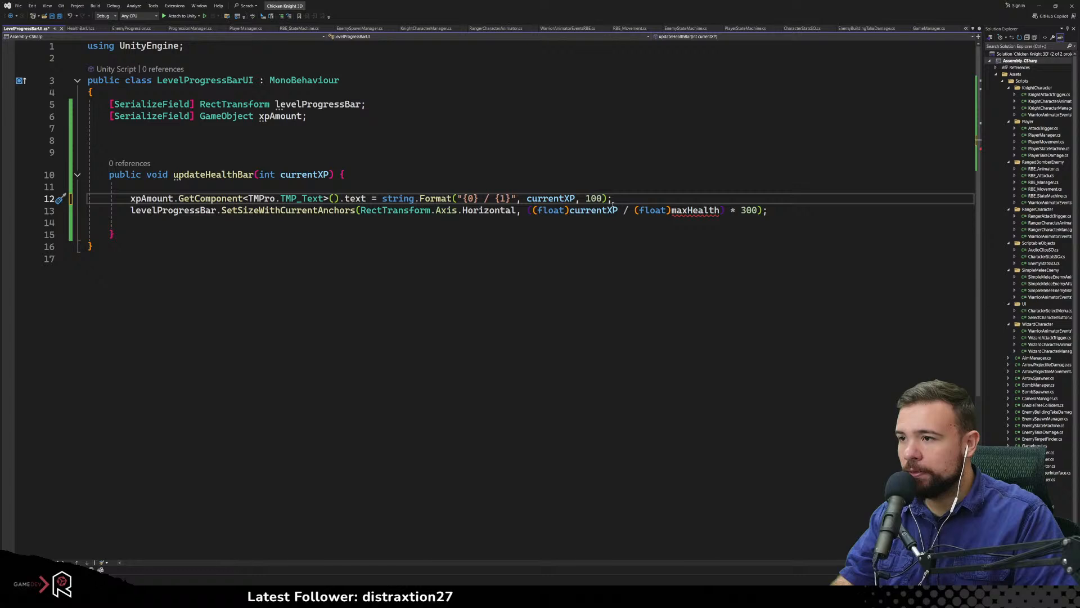
left_click(611, 247)
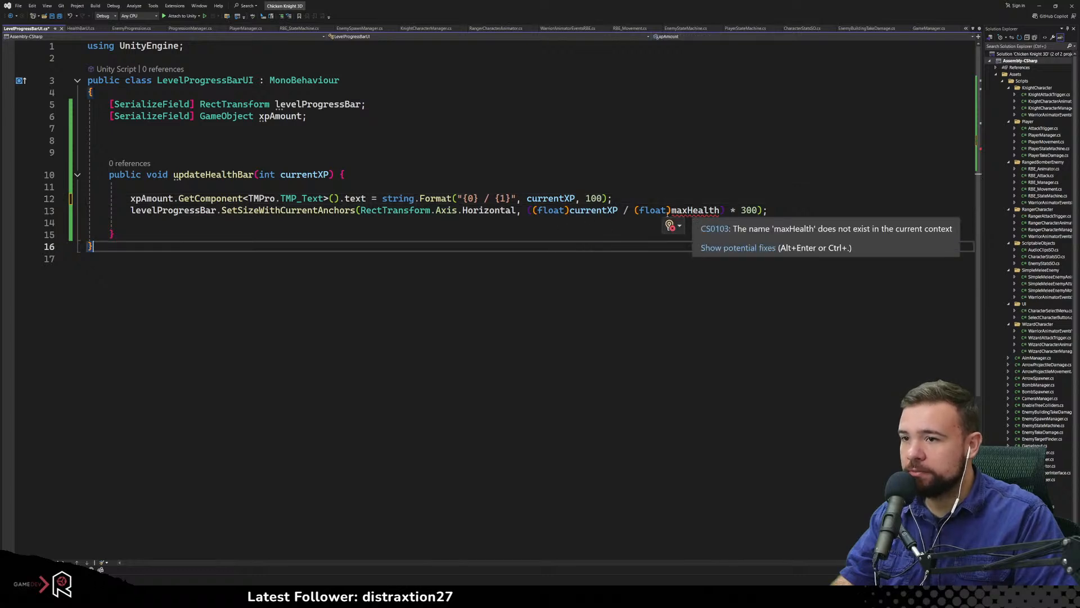
Replace (float)maxHealth with 100f in the levelProgressBar width calculation and save the script
left_click_drag(633, 209, 719, 210)
type("100f")
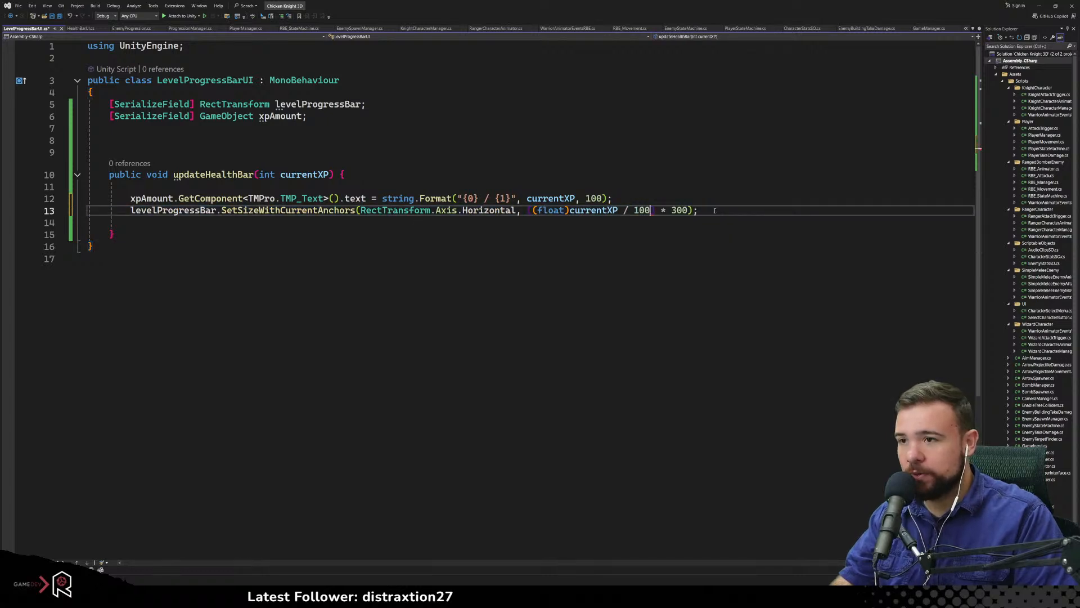
type(")")
left_click(588, 238)
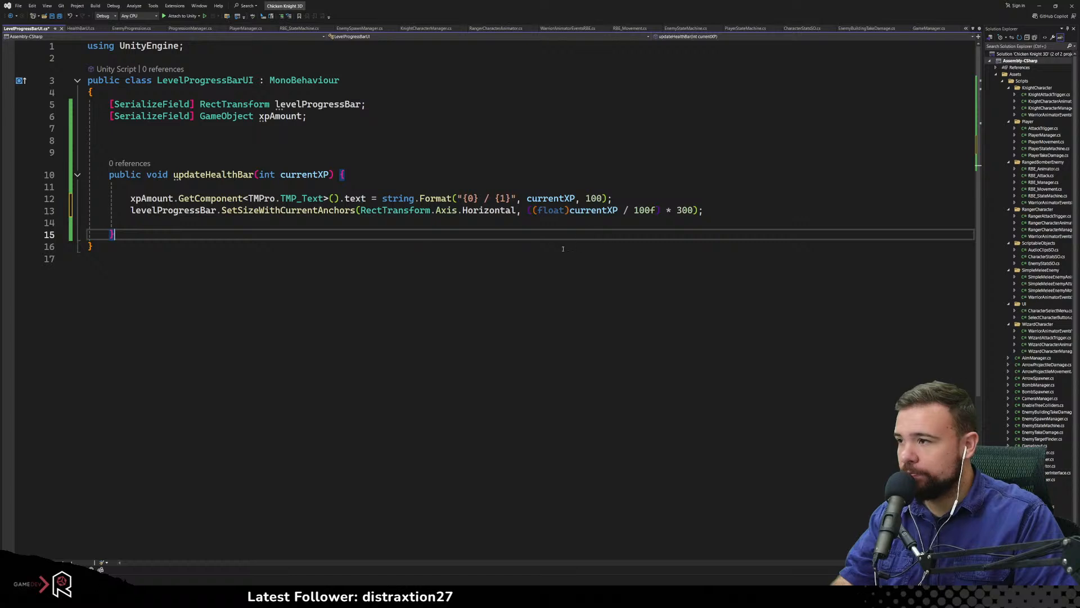
key("ctrl+s")
left_click(463, 267)
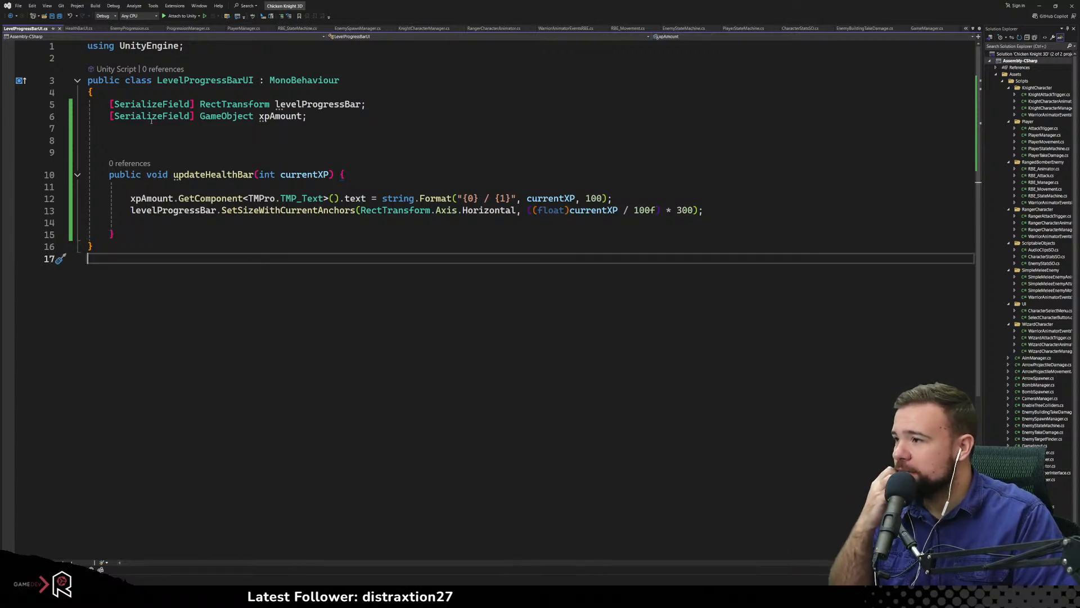
Open the CharacterStatsSO script and remove the blank line between the m_characterHealth field and the characterHealth property
left_click(262, 143)
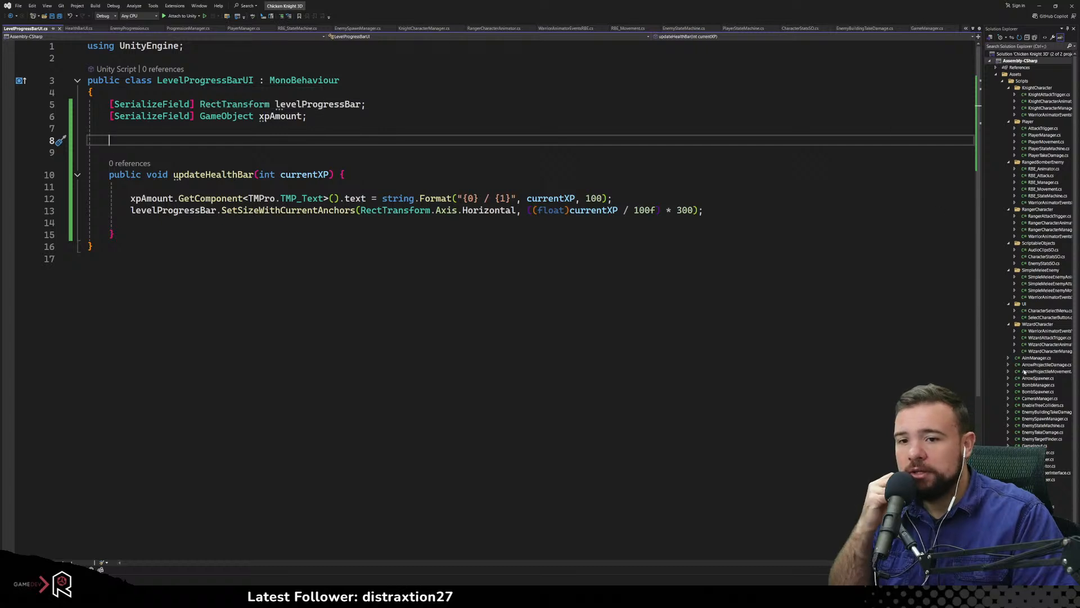
left_click(1045, 263)
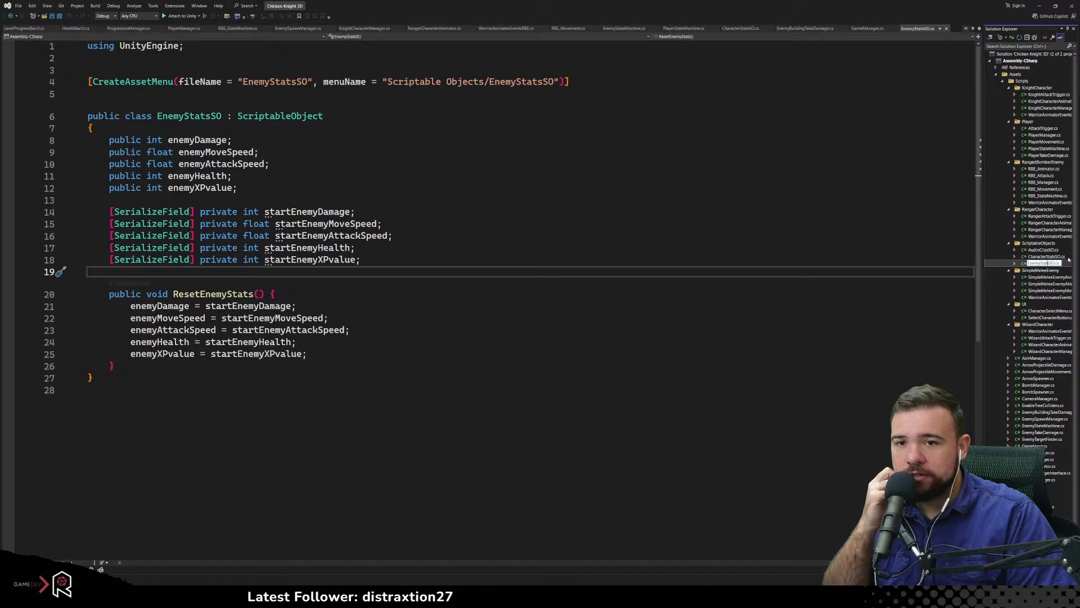
left_click(1045, 257)
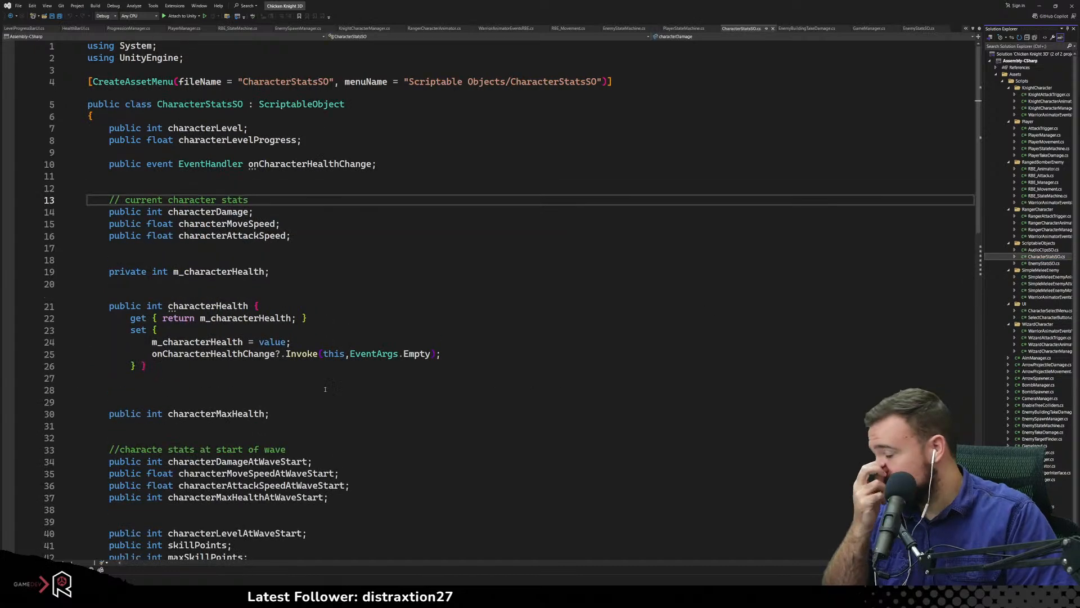
left_click(275, 300)
left_click(281, 281)
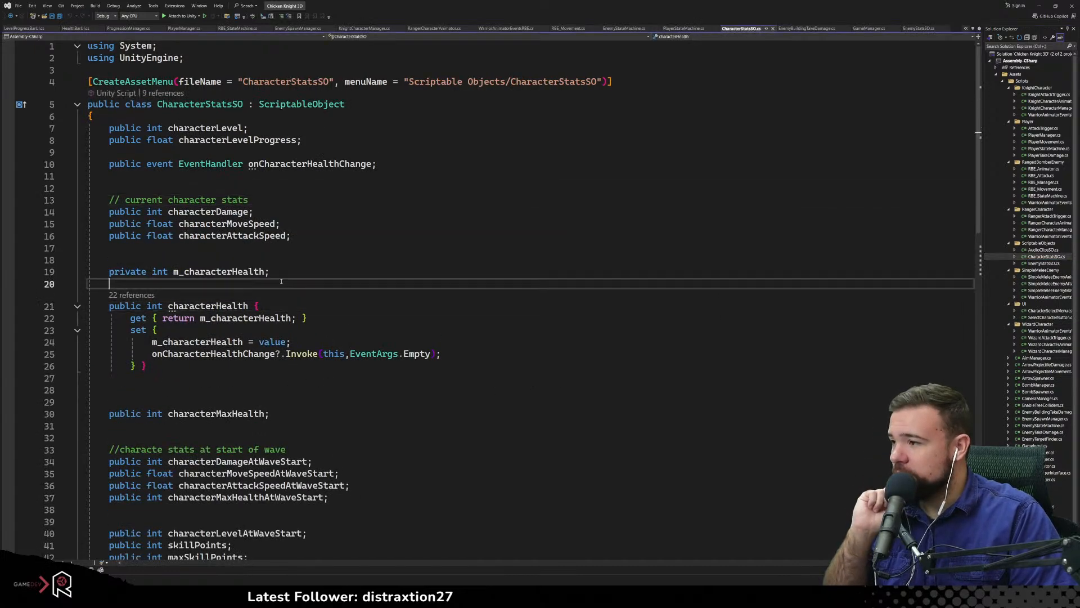
key("BackSpace")
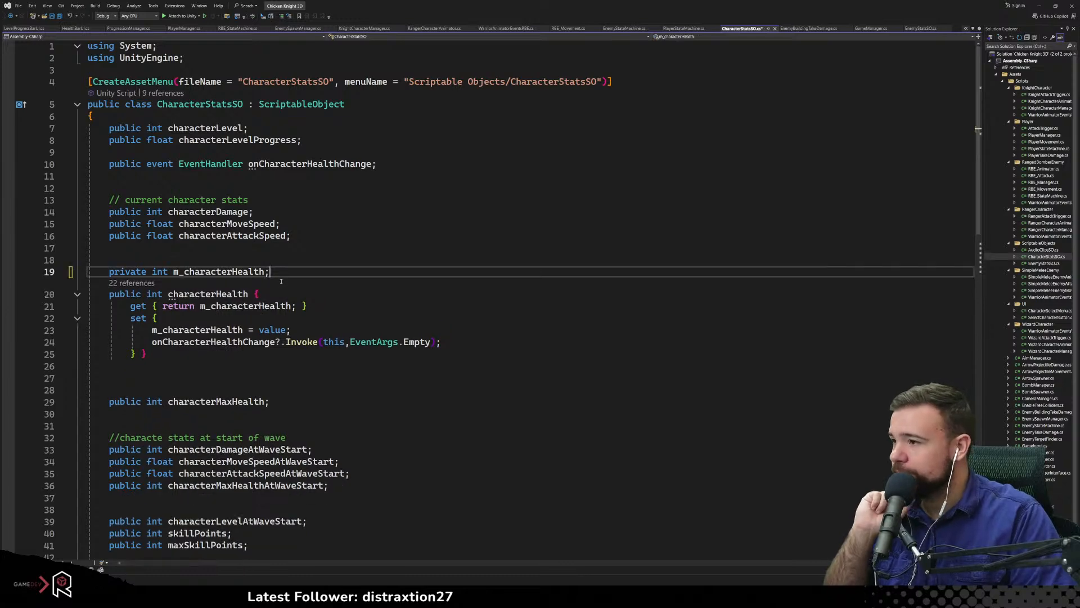
Examine the stat fields and ResetCharacterStats in CharacterStatsSO, and go to the declaration of characterLevelProgress
scroll(281, 281, "down", 2)
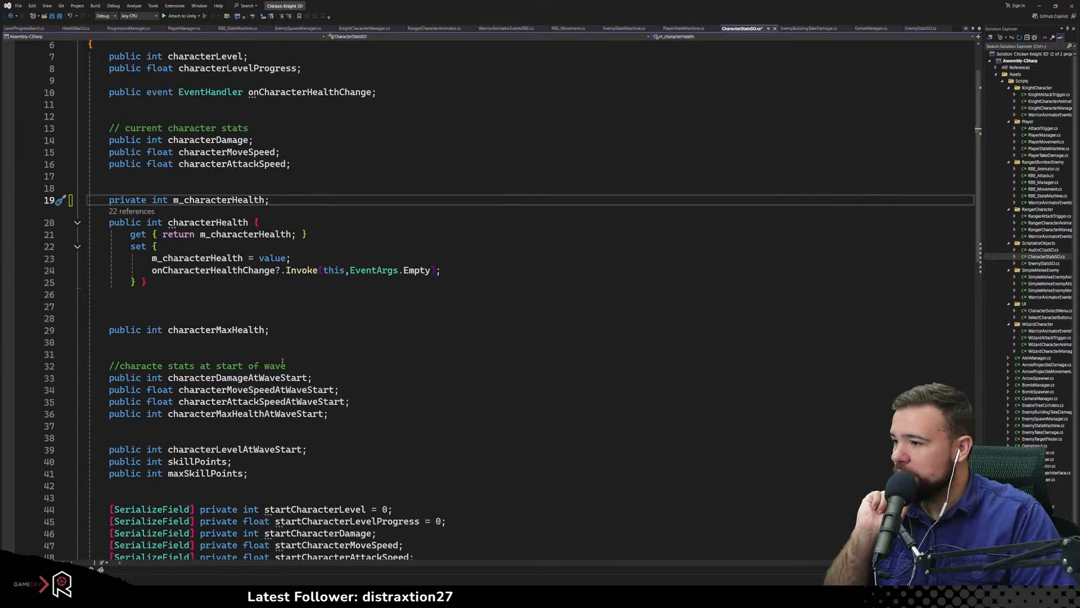
scroll(282, 359, "down", 2)
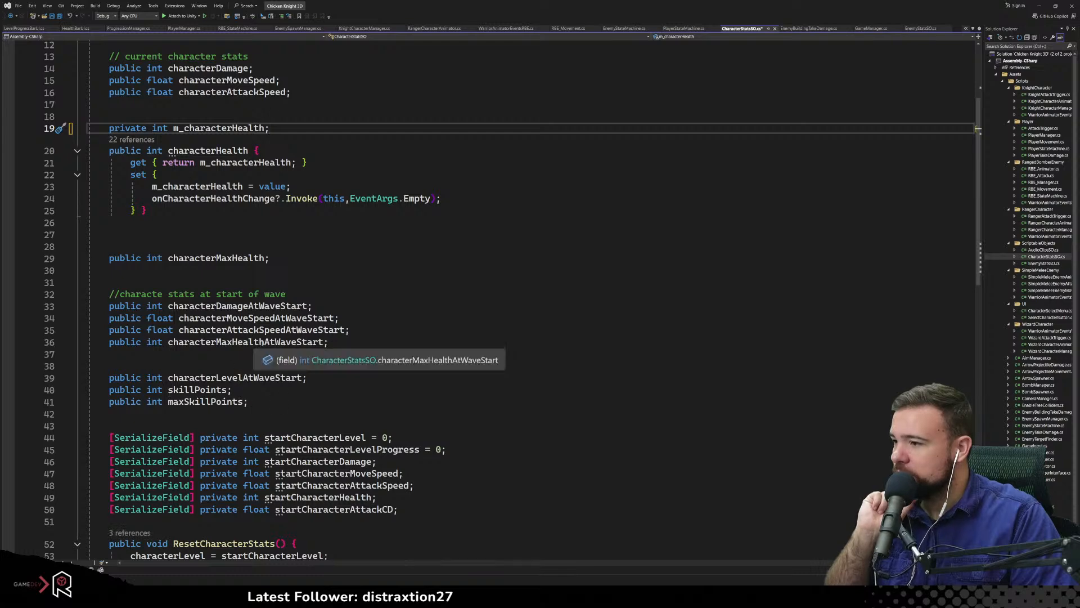
scroll(349, 304, "up", 1)
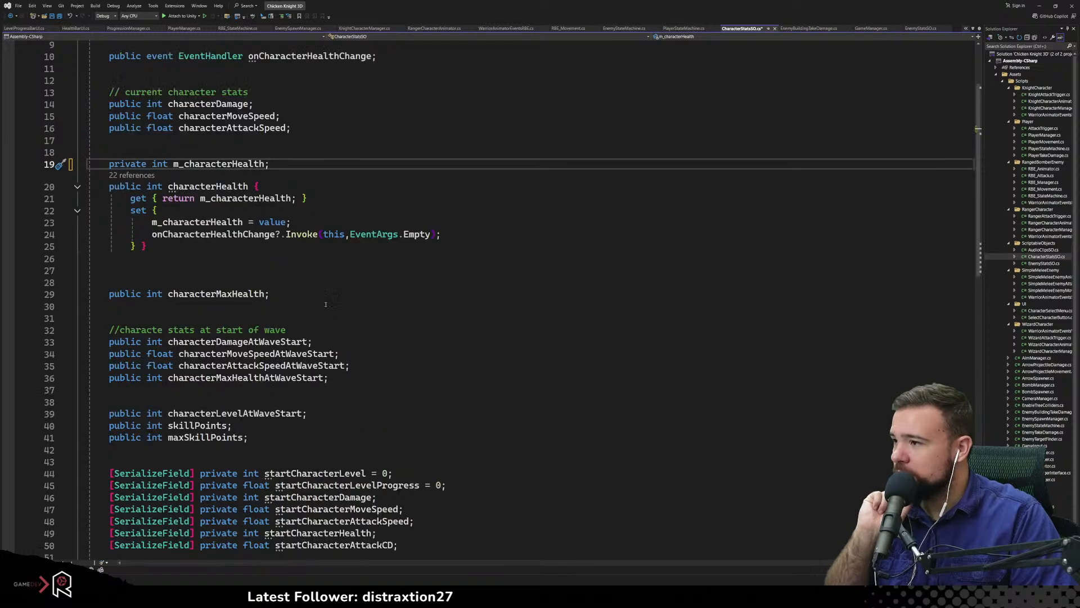
scroll(269, 309, "down", 4)
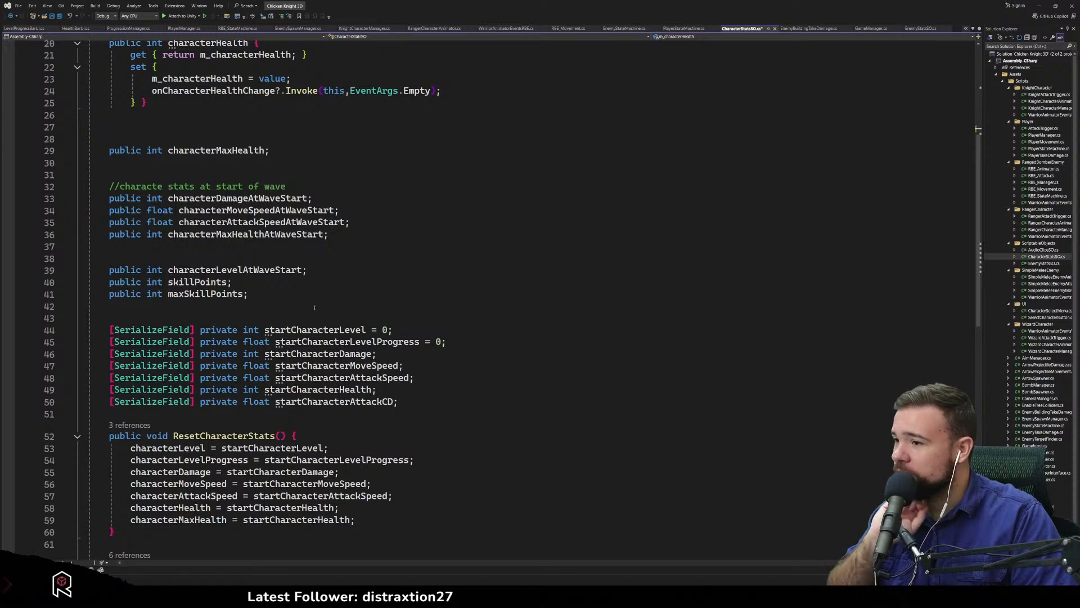
scroll(307, 307, "up", 3)
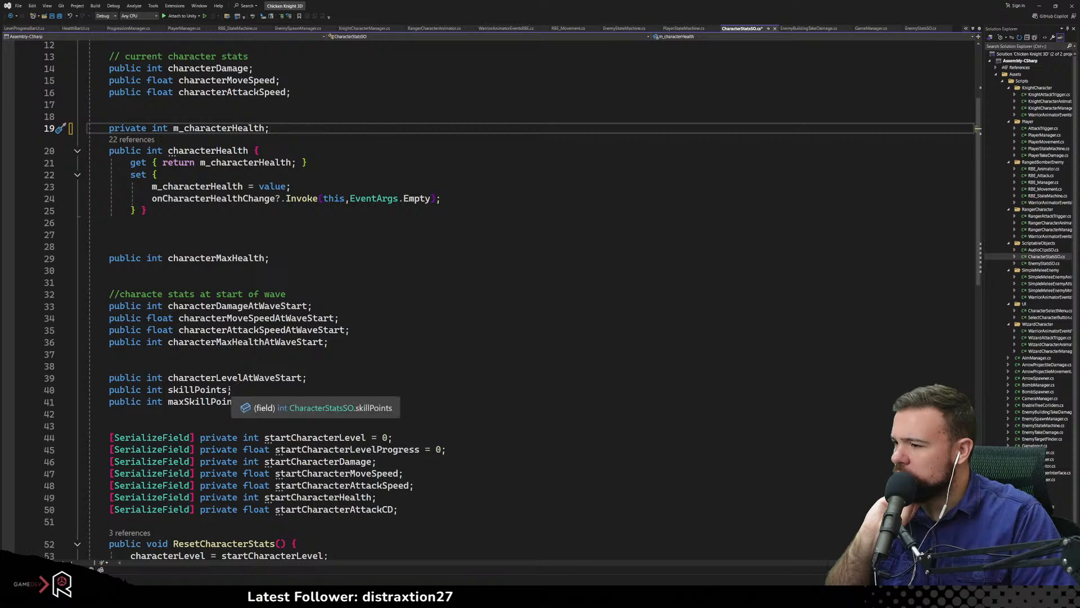
left_click(303, 437)
key("Up")
key("Up")
key("Up")
key("Up")
scroll(304, 433, "down", 4)
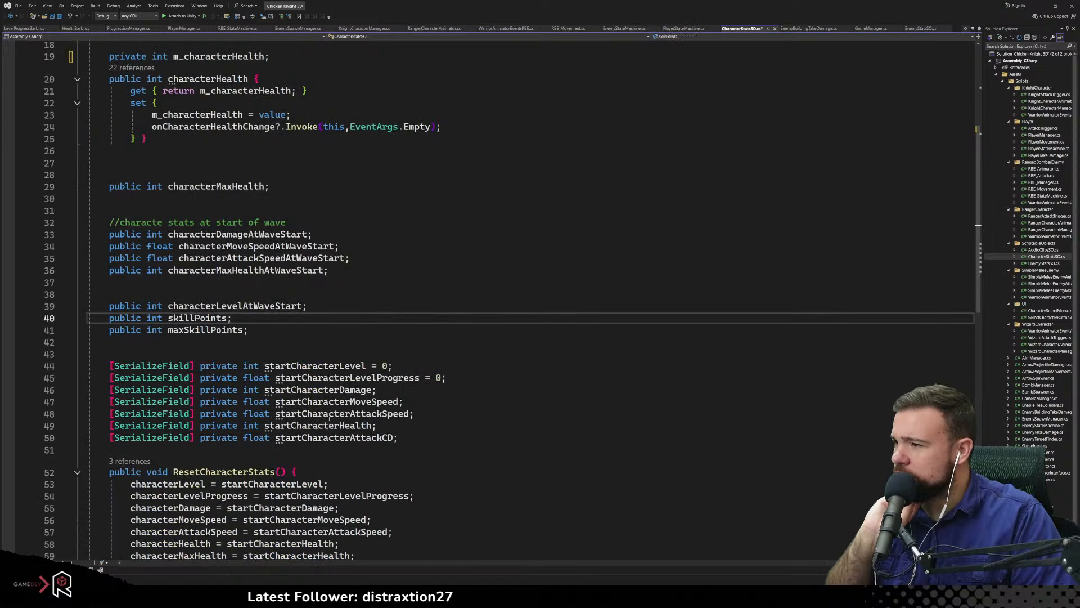
left_click(308, 294)
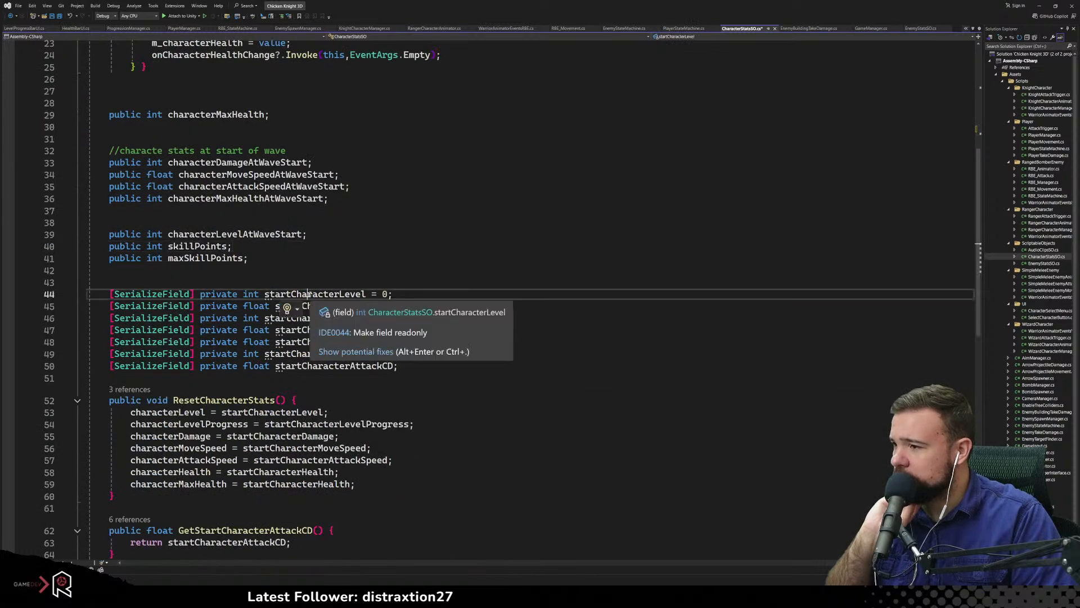
key("Up")
key("Up")
key("Up")
left_click(379, 306)
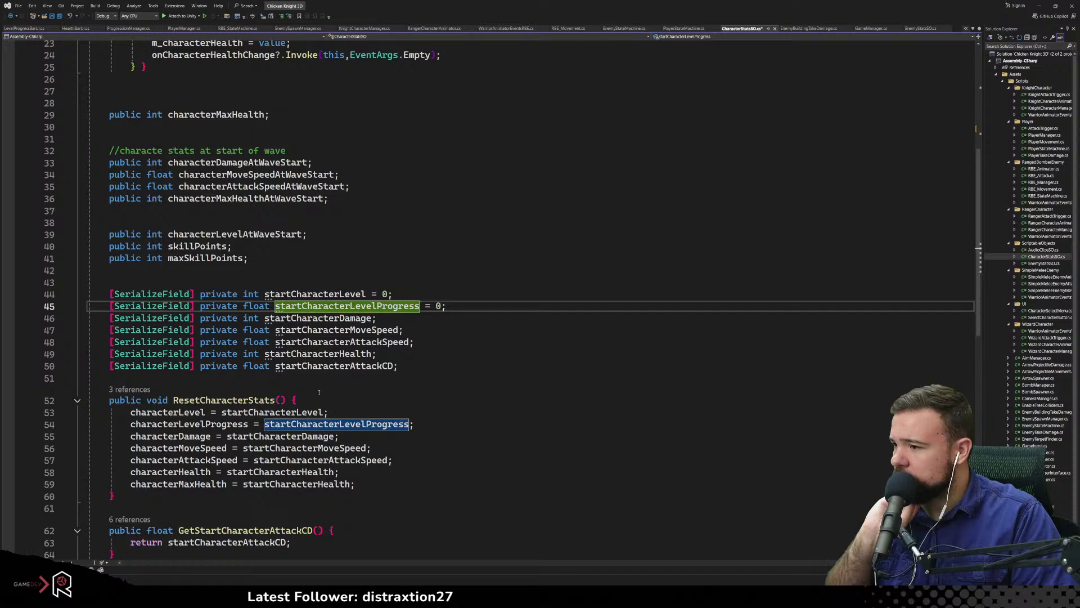
left_click(206, 424)
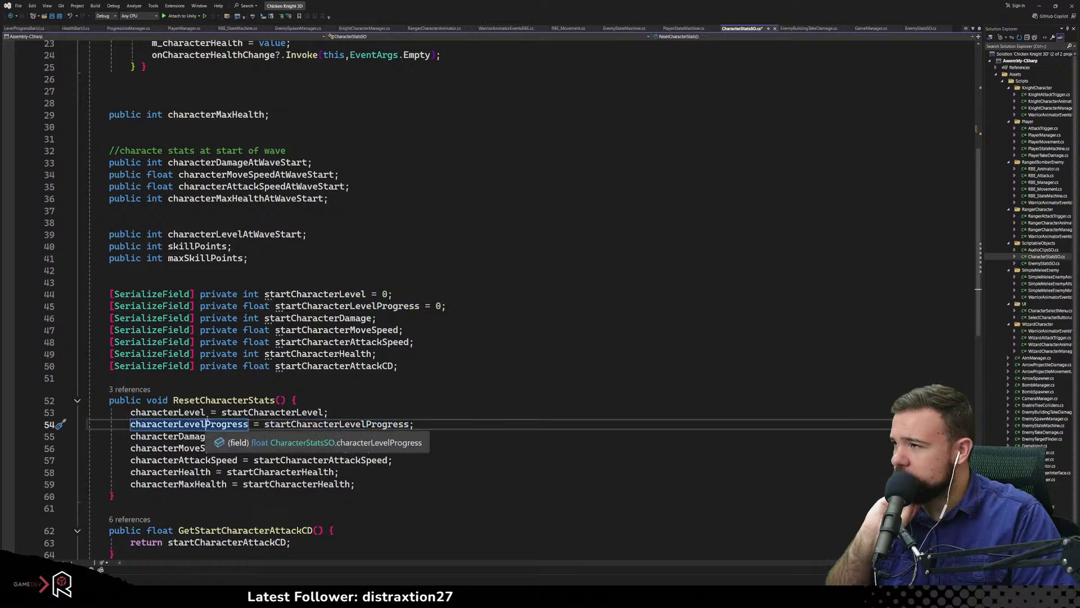
key("F12")
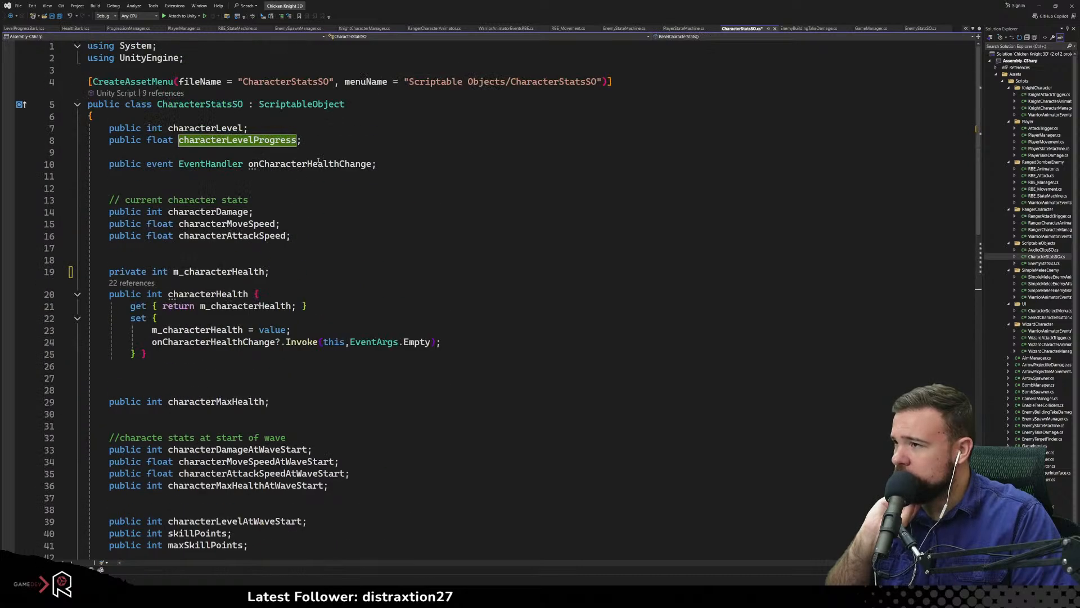
Move the onCharacterHealthChange event declaration to the start of the CharacterStatsSO class, above characterLevel and separated from it by blank lines
left_click(332, 145)
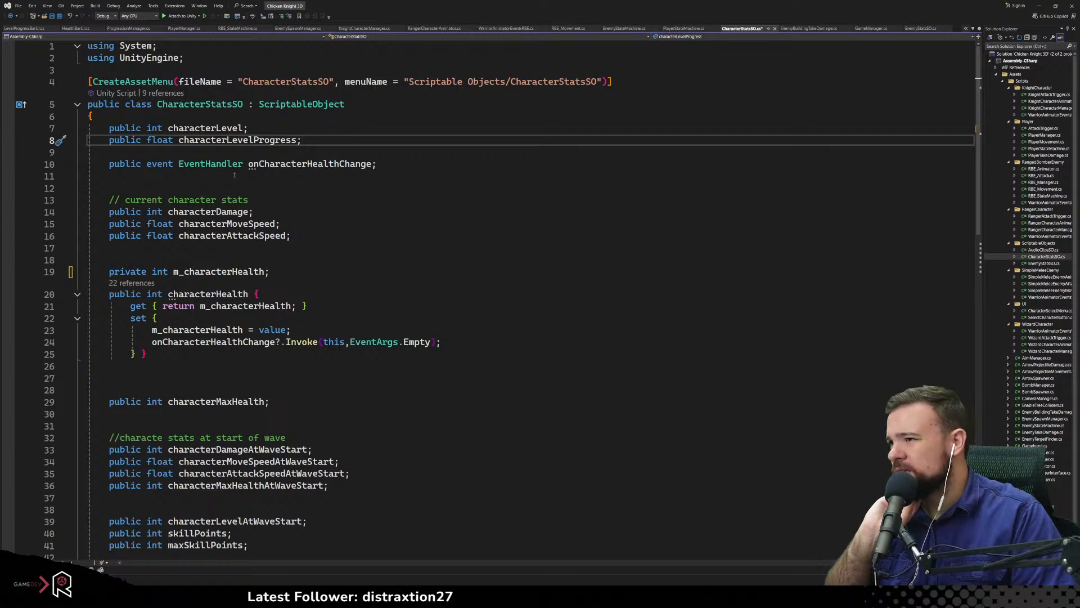
left_click(110, 164)
key("shift+End")
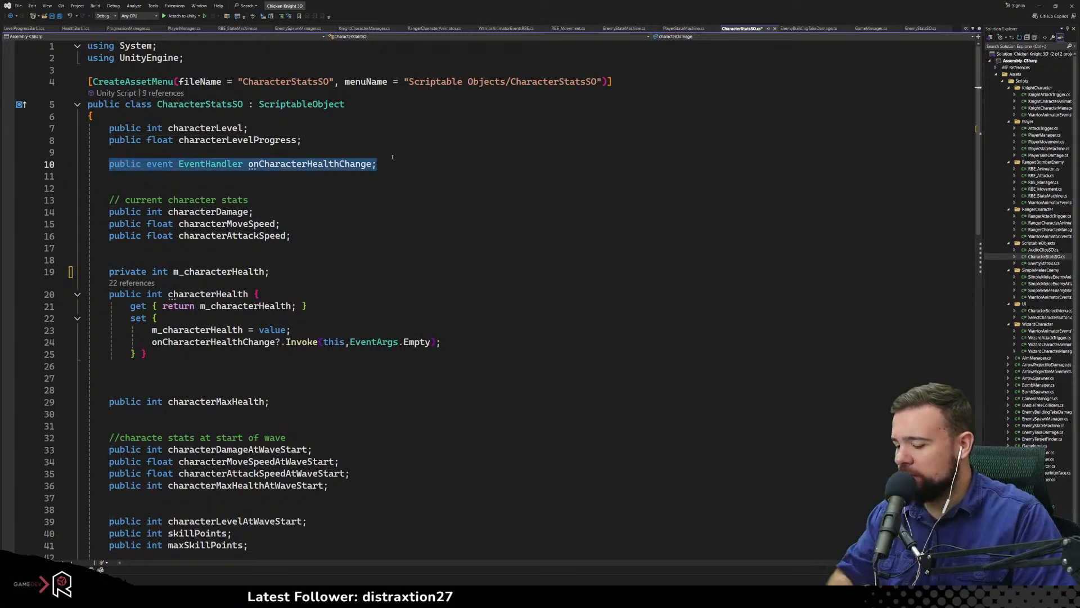
key("ctrl+x")
left_click(108, 129)
key("Return")
key("Return")
key("Return")
key("Return")
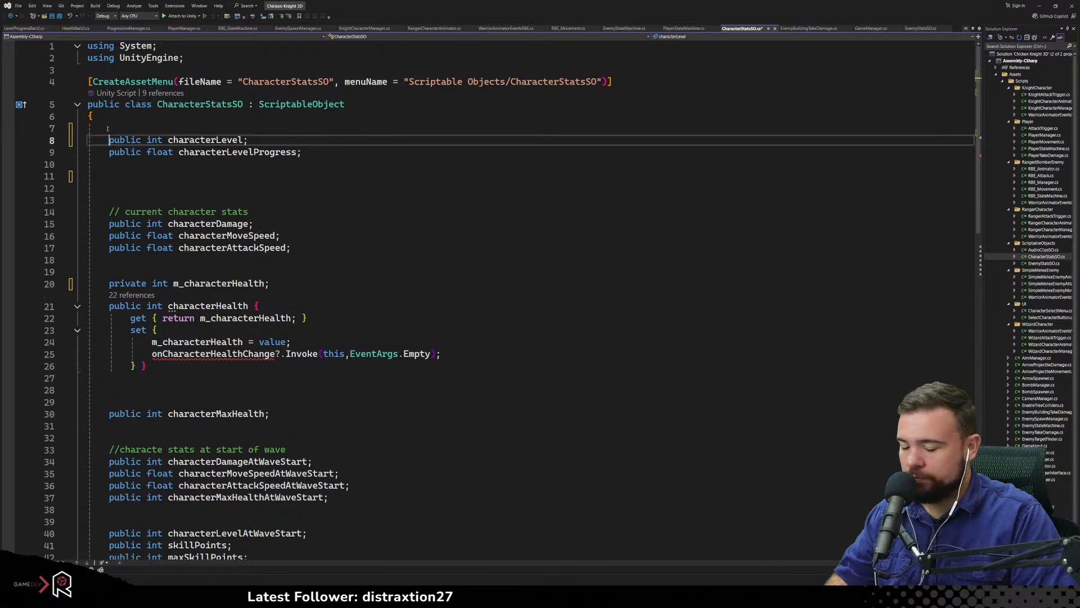
key("Up")
key("Up")
key("Up")
key("ctrl+v")
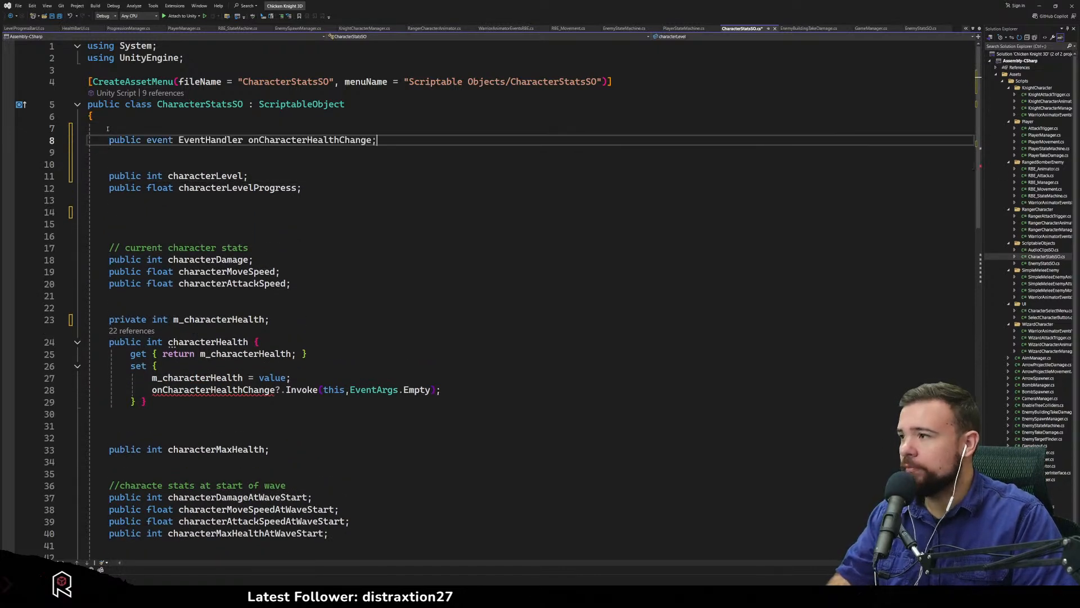
Duplicate the onCharacterHealthChange event declaration and rename the copy onCharacterXPChange
key("ctrl+d")
left_click(259, 159)
left_click(308, 152)
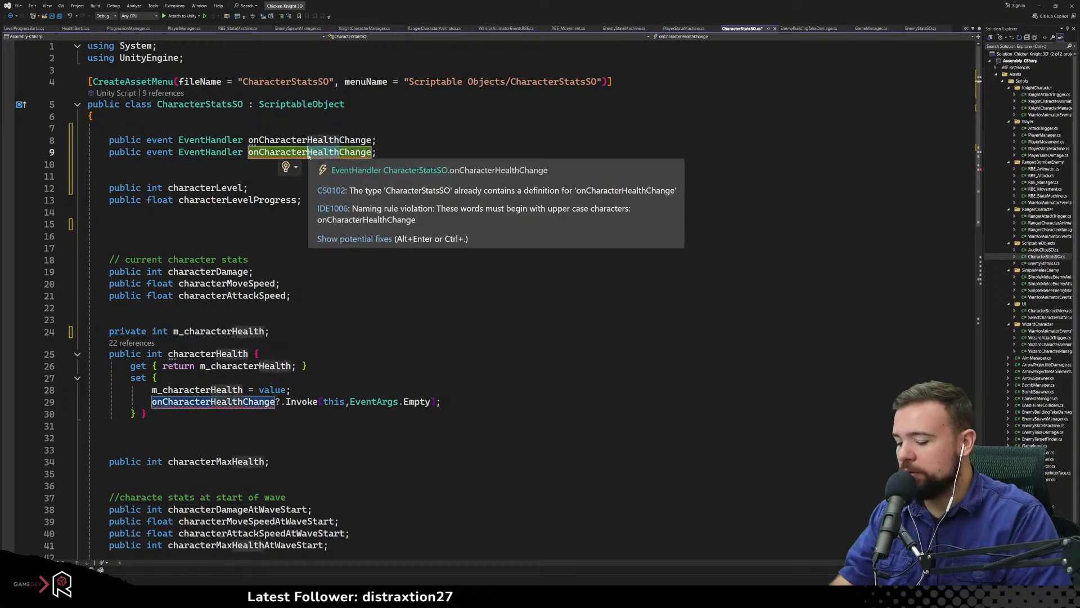
type("XP")
left_click(358, 234)
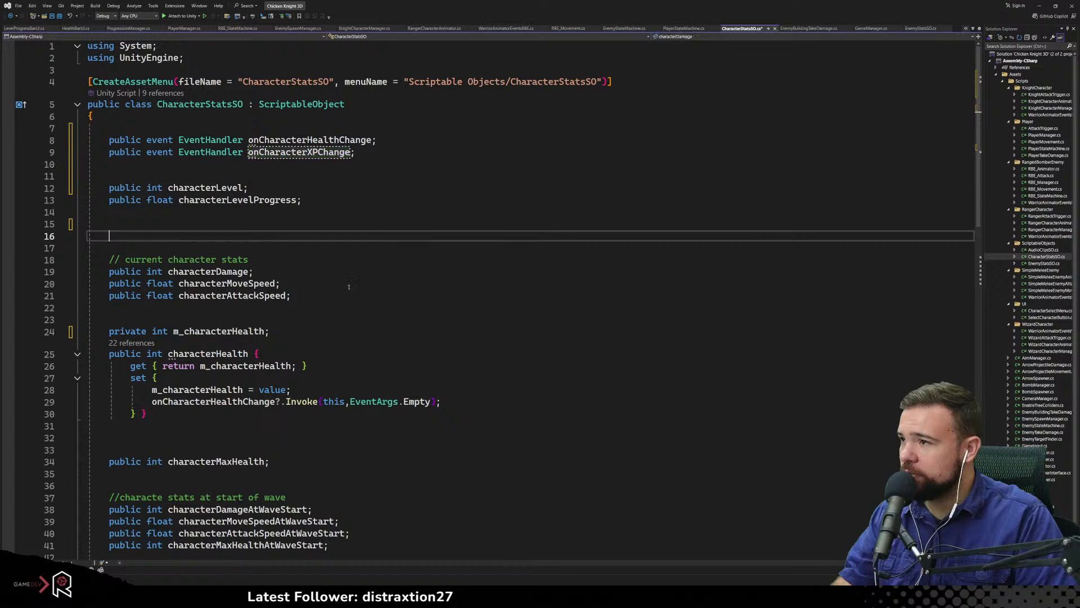
Duplicate the public float characterLevelProgress field and add a blank line between characterLevel and the two copies
left_click(186, 200)
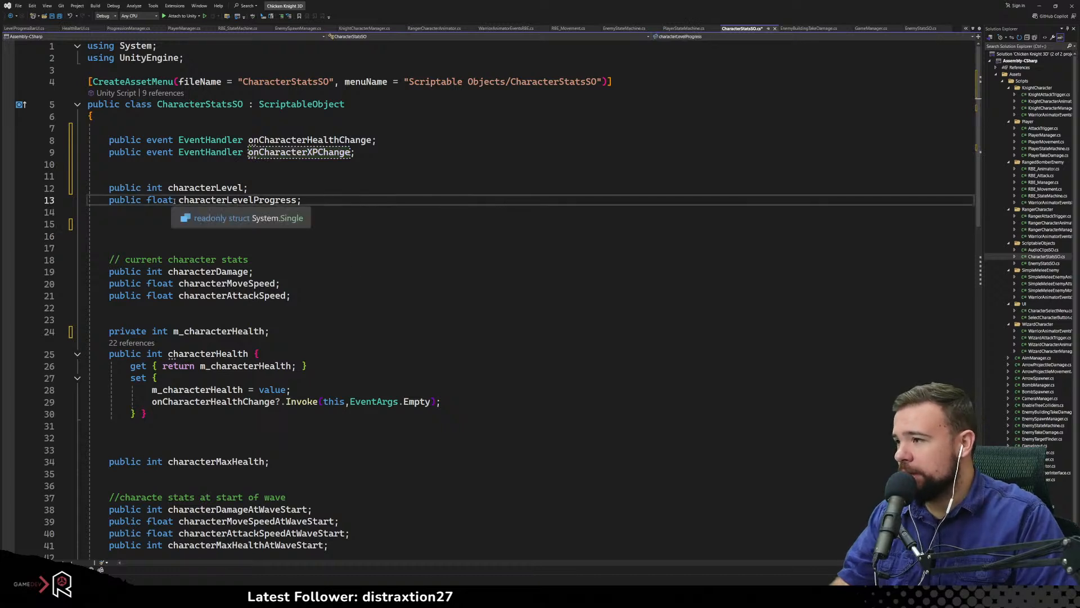
left_click(160, 224)
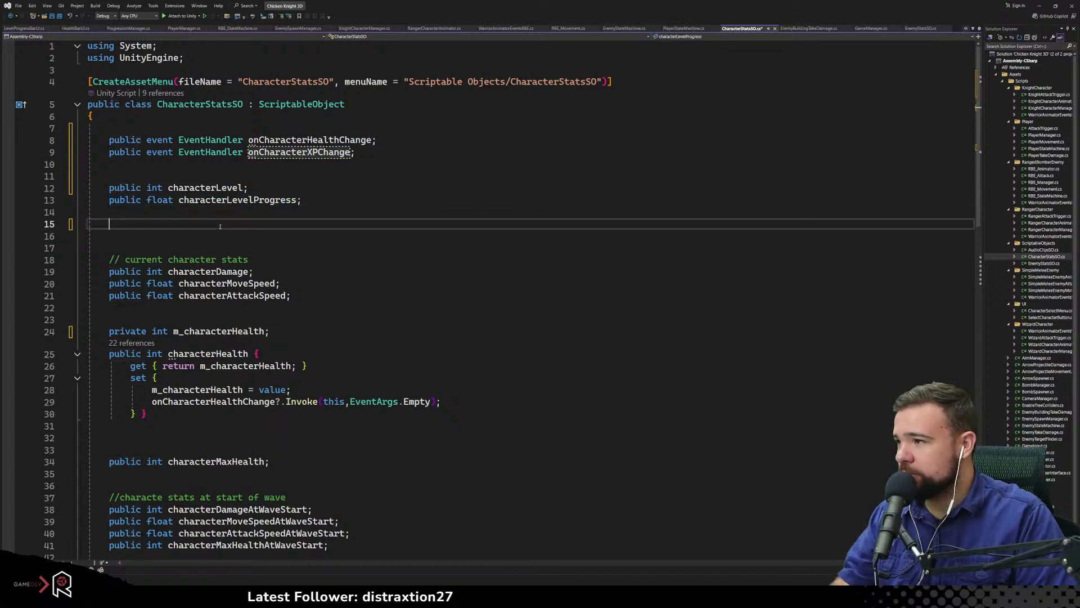
left_click(303, 209)
left_click(294, 189)
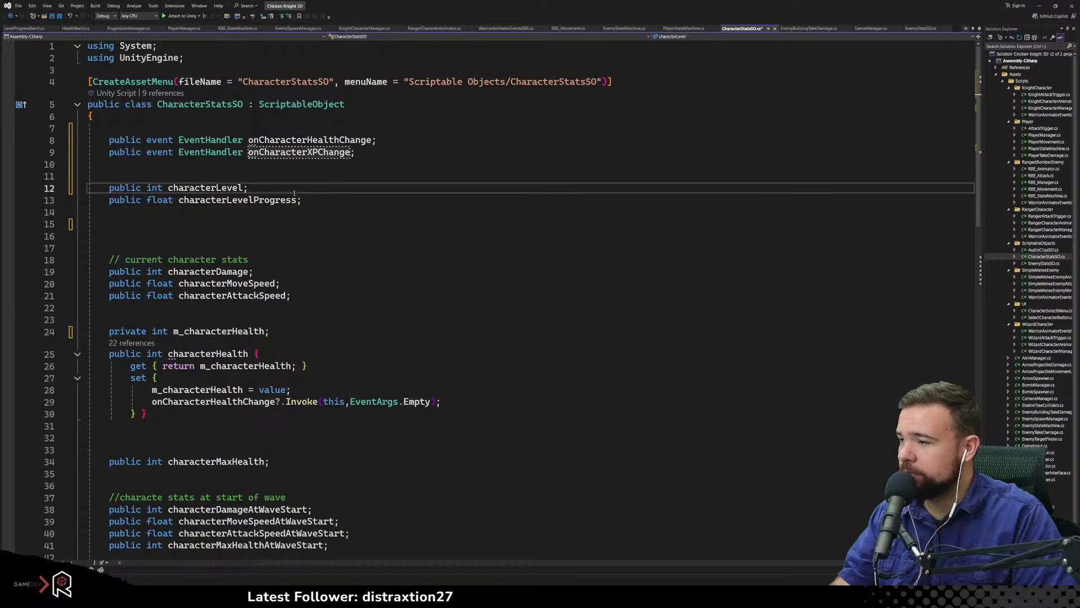
key("shift+Down")
key("shift+Right")
key("shift+Right")
key("ctrl+c")
key("Up")
key("Down")
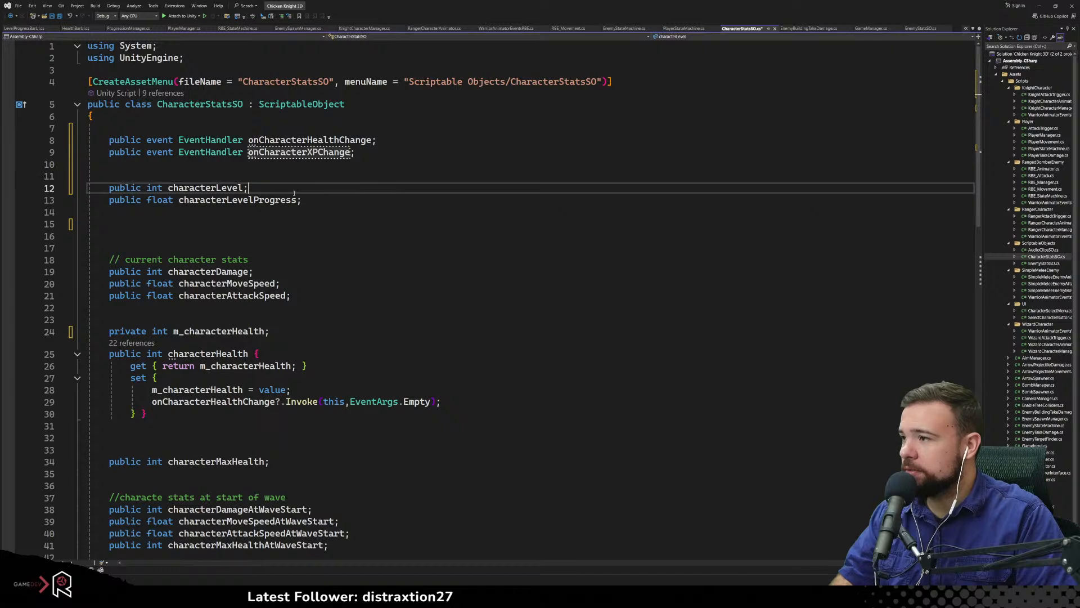
key("ctrl+v")
key("Up")
key("Return")
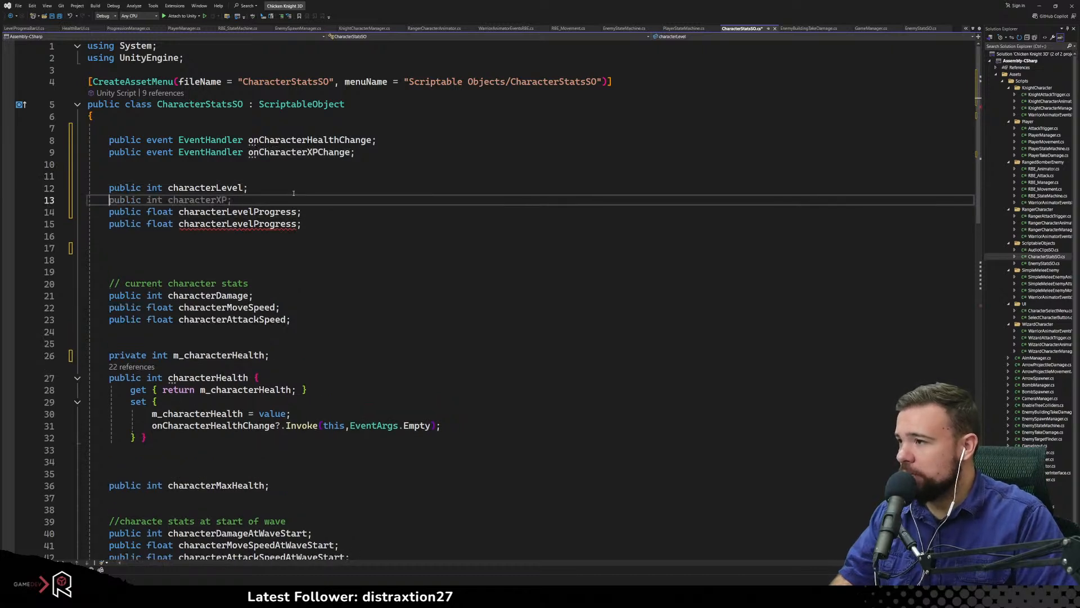
Turn the first characterLevelProgress copy into a private float backing field named m_characterLevelProgress
left_click(179, 211)
type("m_")
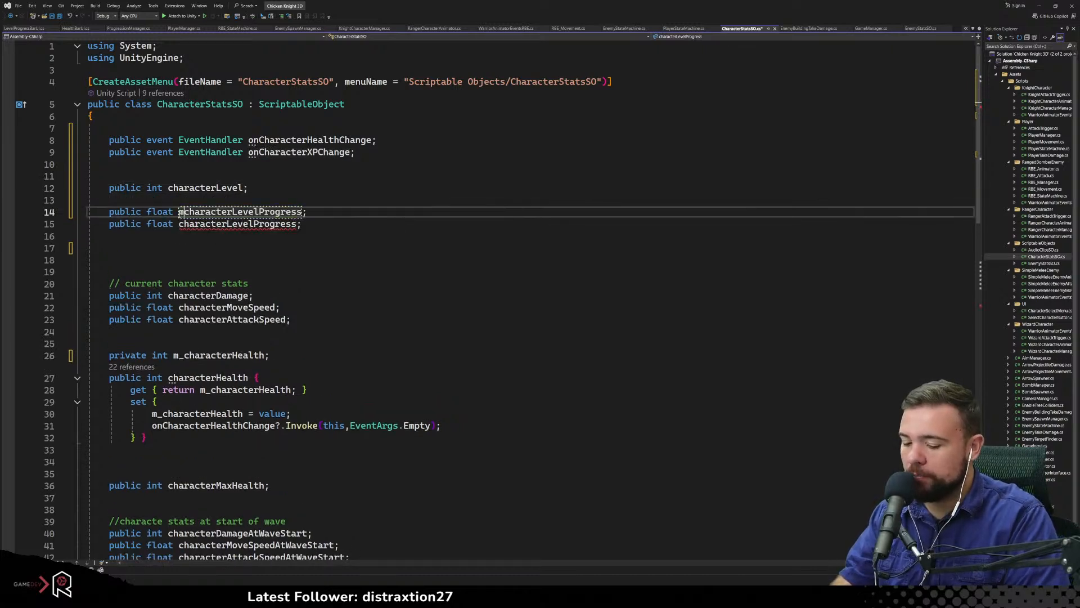
double_click(126, 212)
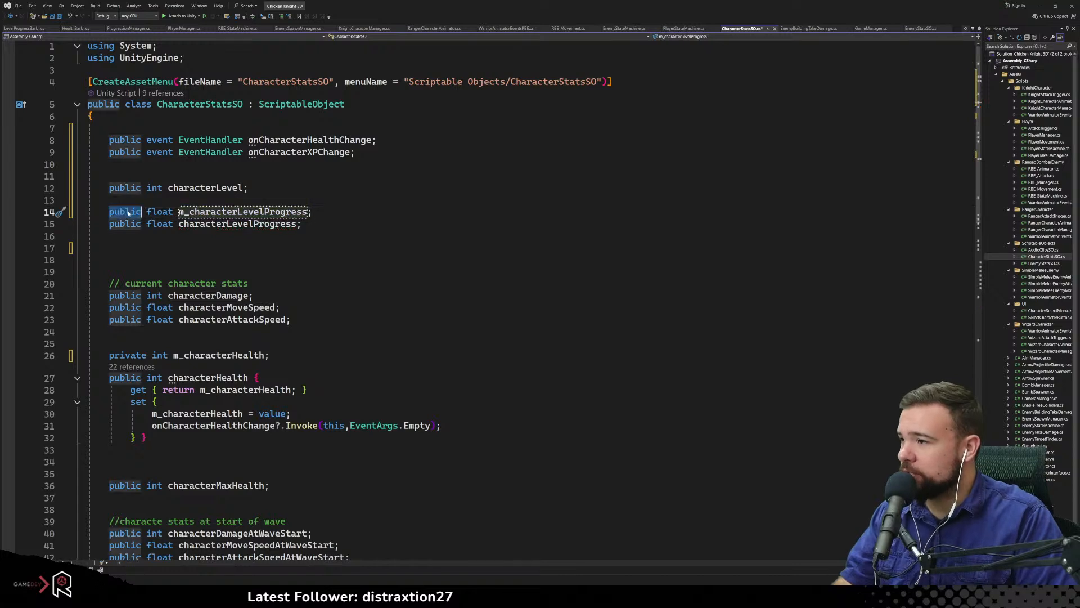
type("private")
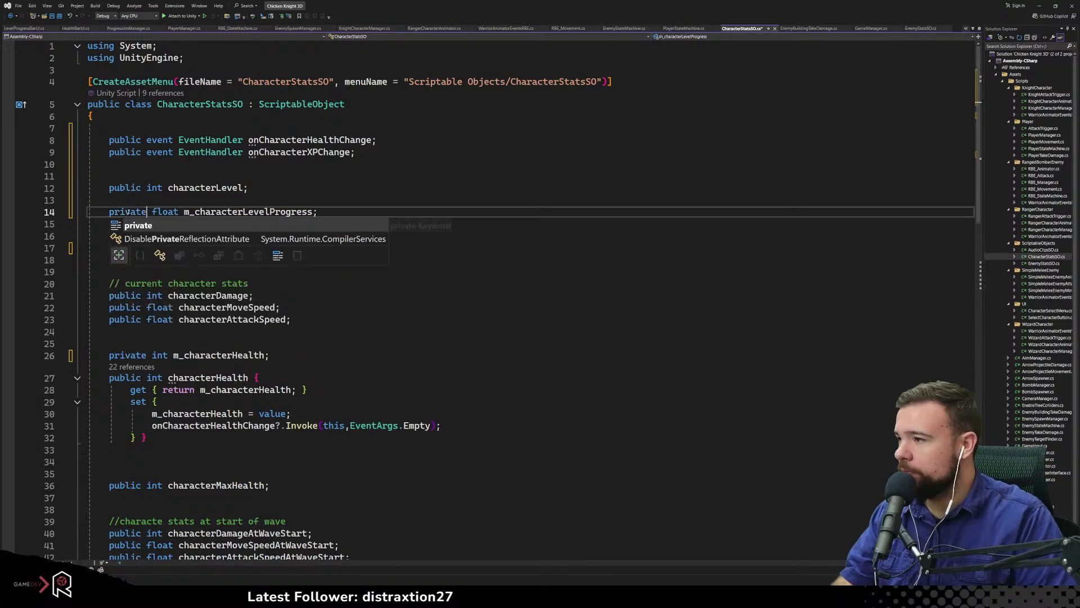
left_click(353, 186)
Convert the public characterLevelProgress field into a property with a get and set block modelled on the characterHealth property
left_click(177, 224)
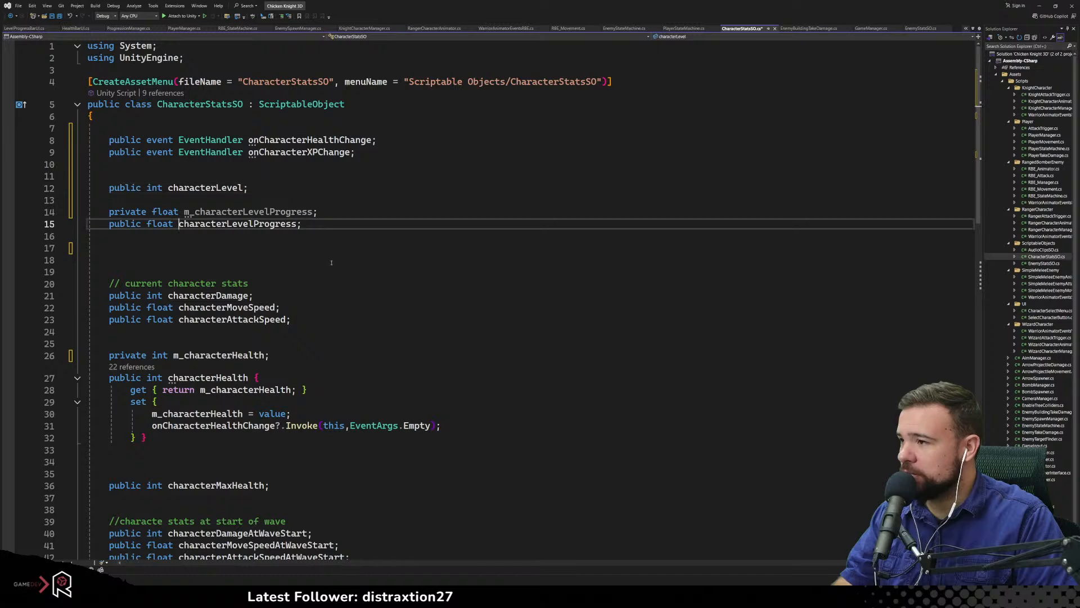
left_click_drag(152, 439, 255, 378)
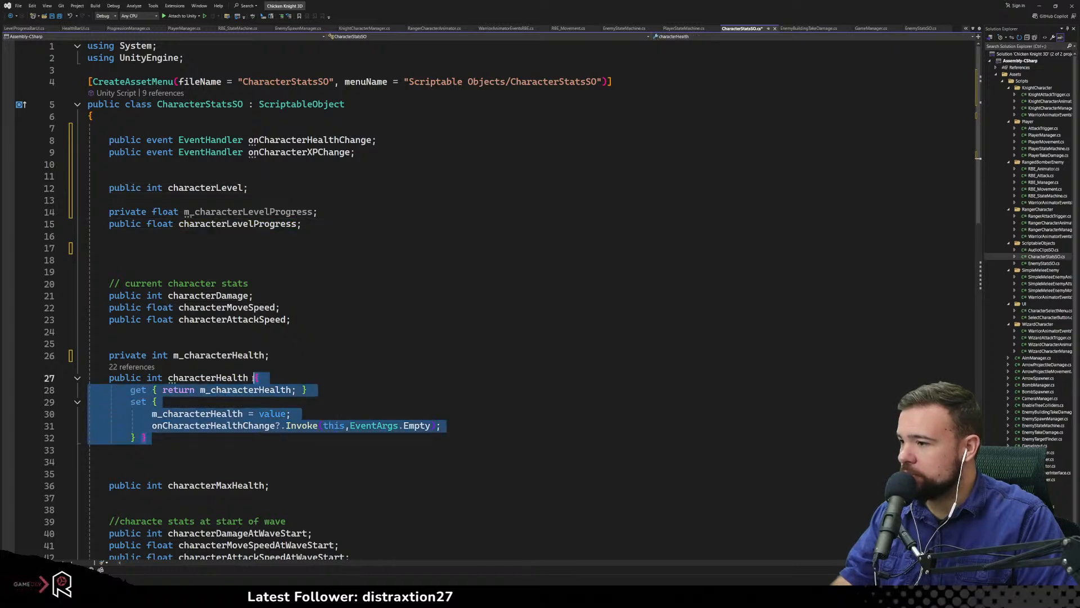
left_click(330, 246)
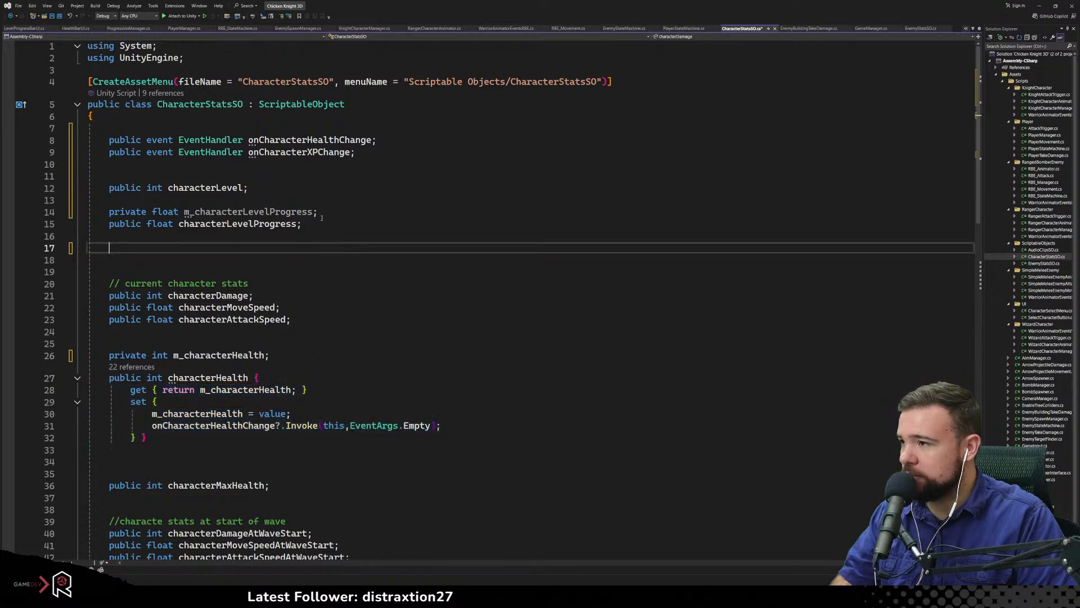
left_click(305, 225)
key("BackSpace")
type("{ get { return m_characterHealth; } set { m_characterHealth = value; onCharacterHealthChange?.Invoke(this, EventArgs.Empty); } }")
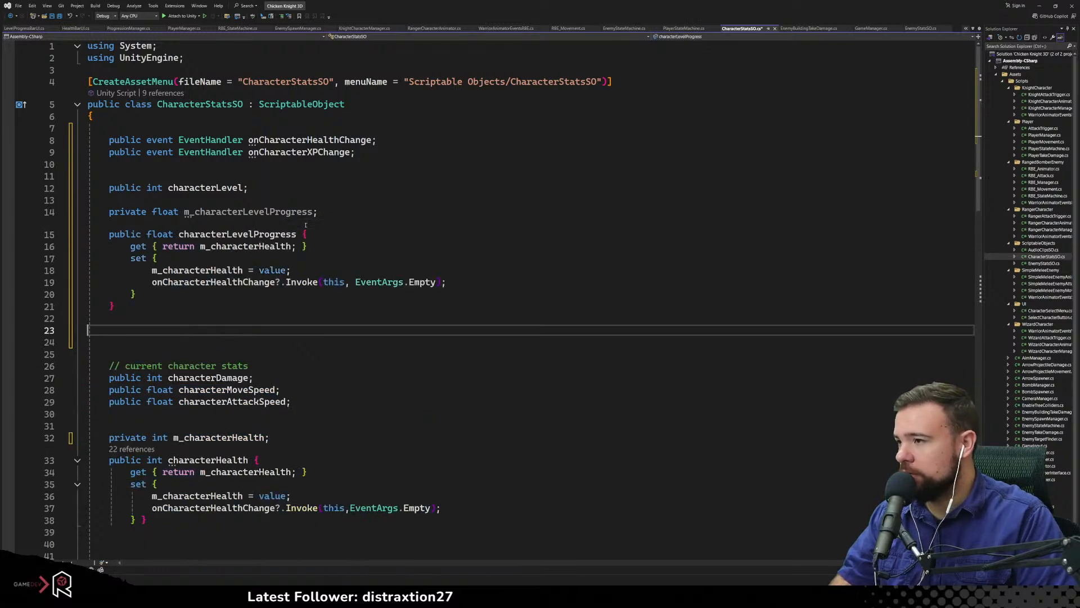
Replace m_characterHealth with m_characterLevelProgress in the getter and setter of the characterLevelProgress property
left_click(229, 233)
double_click(228, 245)
type("m_characterLevelProgress")
double_click(202, 270)
type("m_characterLevelProgress")
left_click(366, 328)
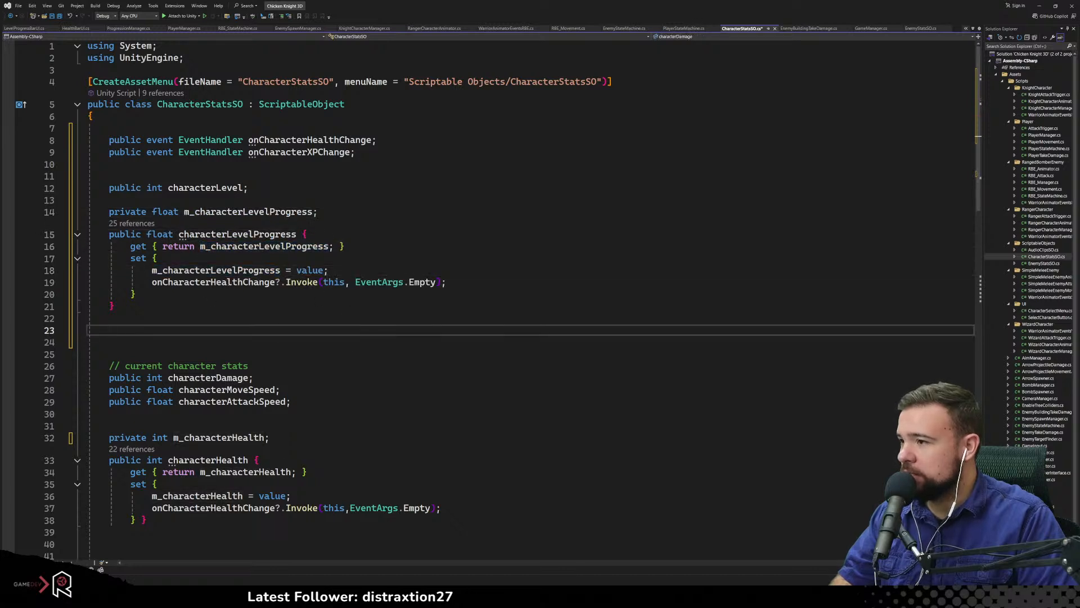
Make the characterLevelProgress setter invoke onCharacterXPChange instead of onCharacterHealthChange
double_click(281, 152)
key("ctrl+c")
double_click(214, 282)
key("ctrl+v")
left_click(435, 352)
left_click(332, 259)
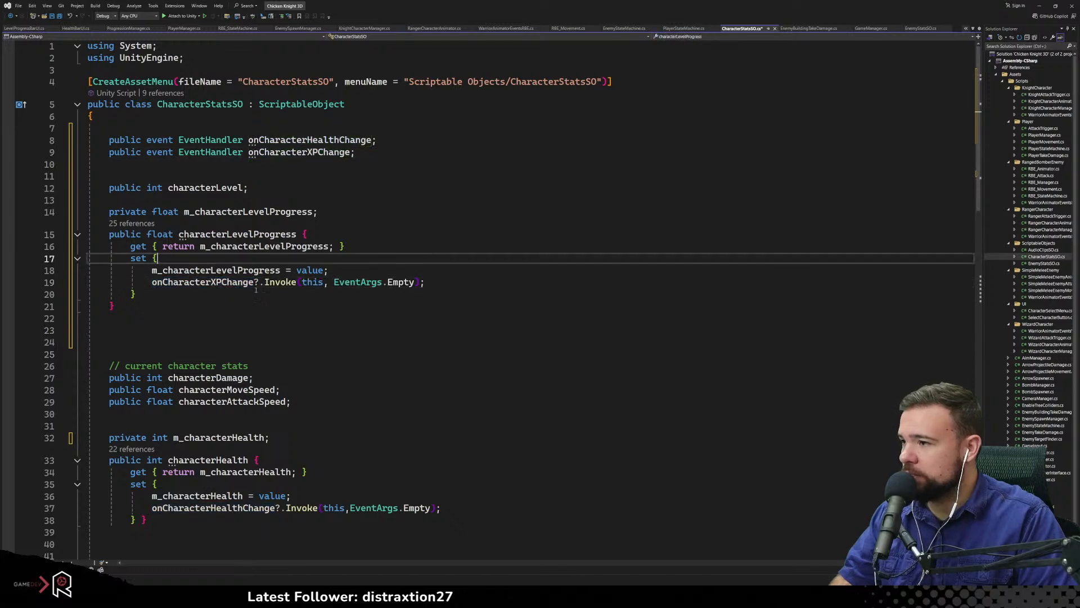
Review the characterLevelProgress property and save the CharacterStatsSO script
left_click(398, 245)
left_click(206, 270)
left_click(379, 332)
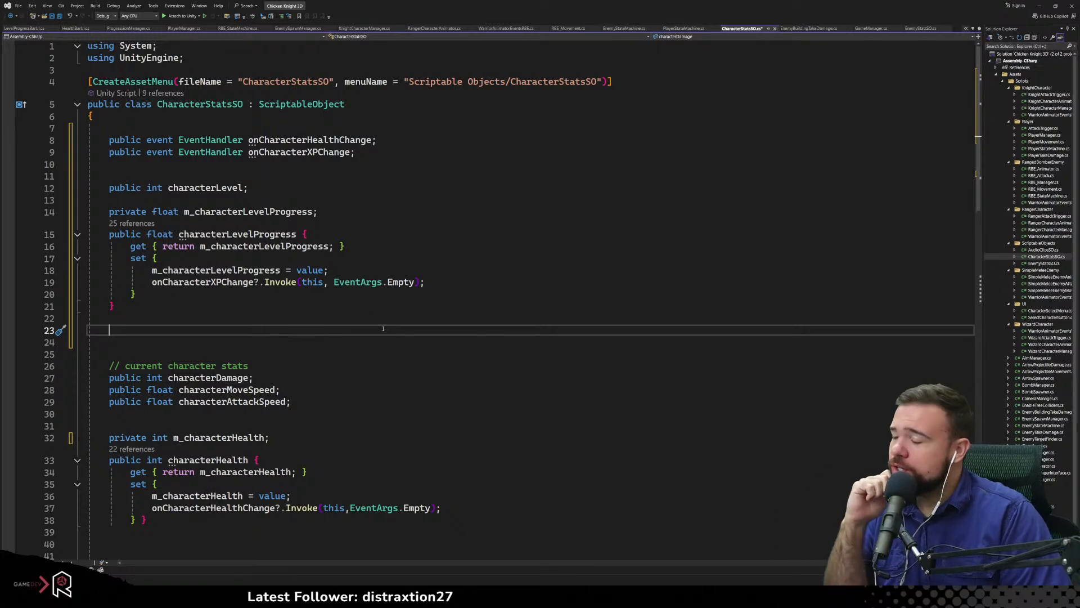
left_click(273, 306)
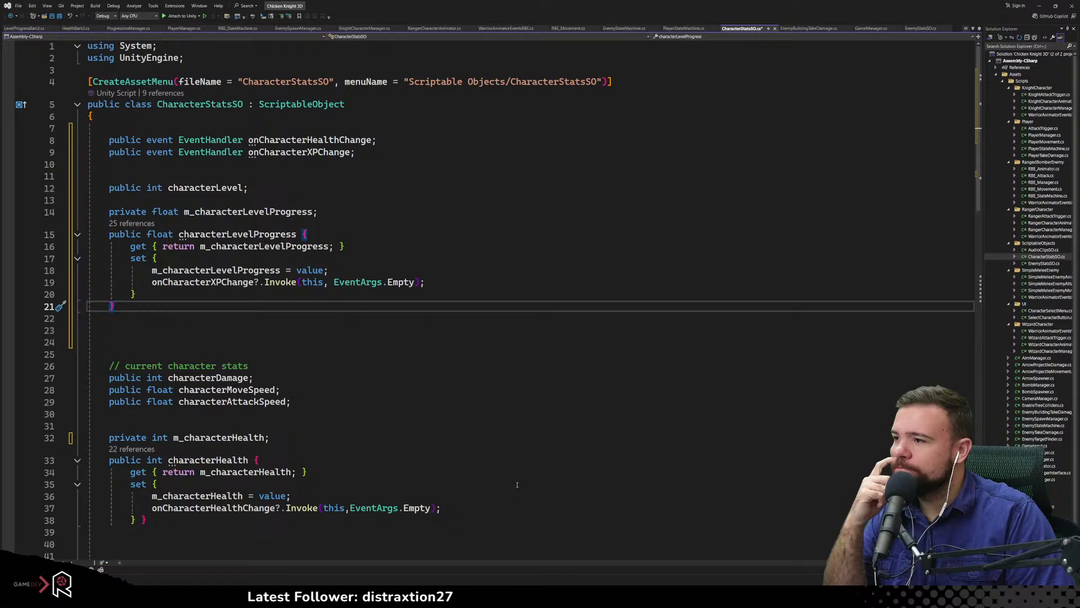
left_click(449, 400)
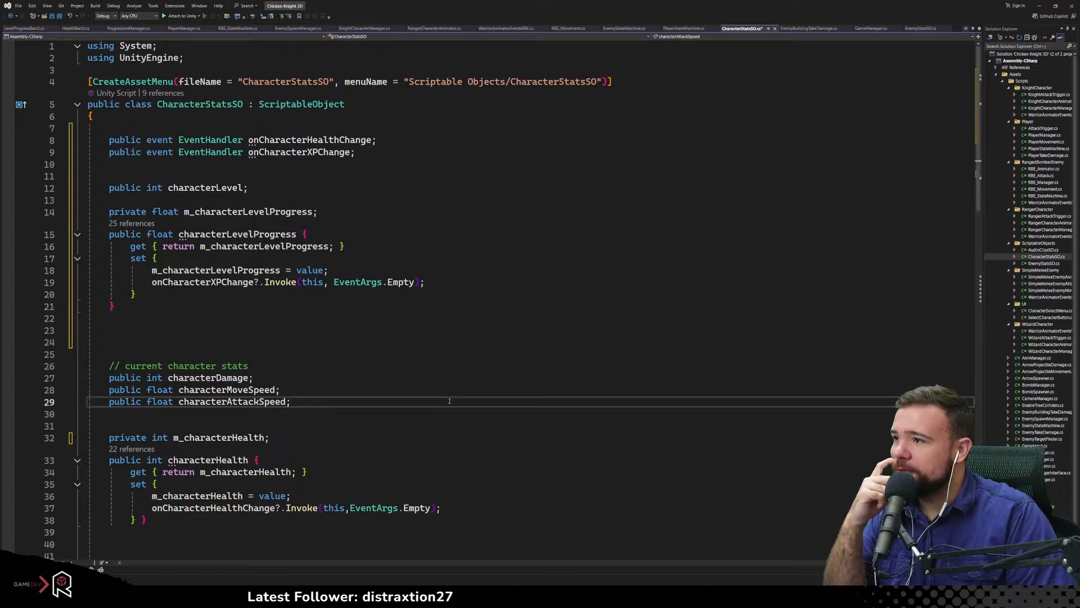
left_click(415, 356)
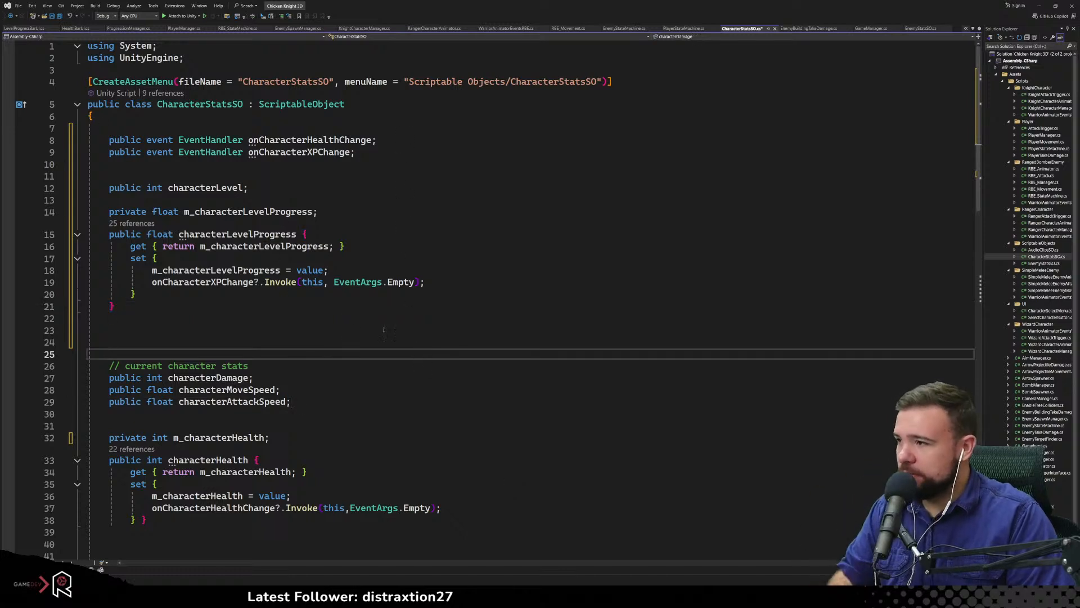
key("ctrl+s")
left_click(346, 315)
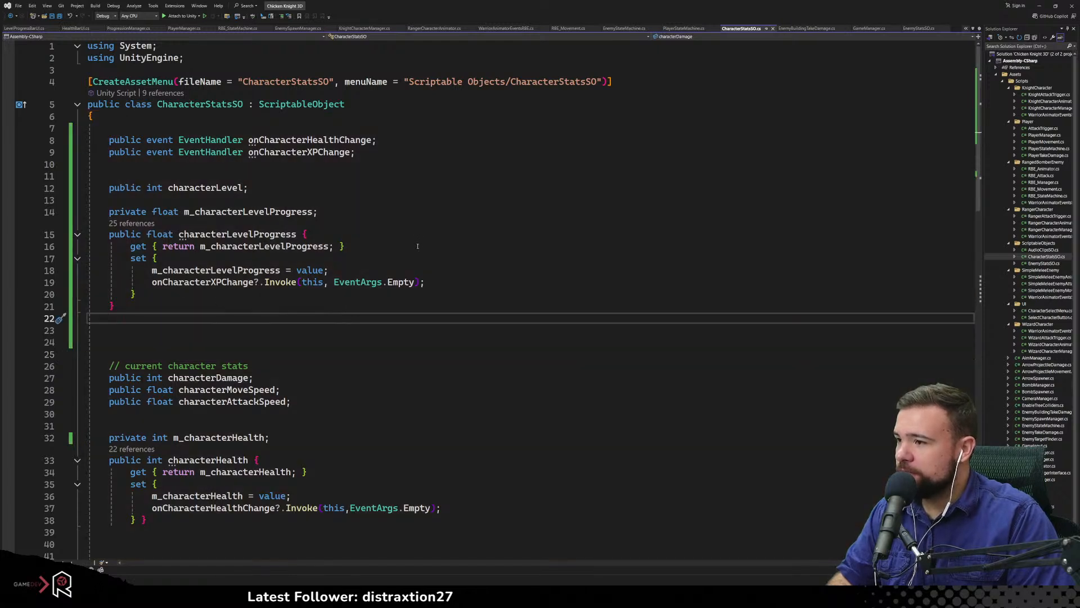
Switch to Unity and open the PlayerManager script referenced by the Player object's Player Manager component
key("alt+Tab")
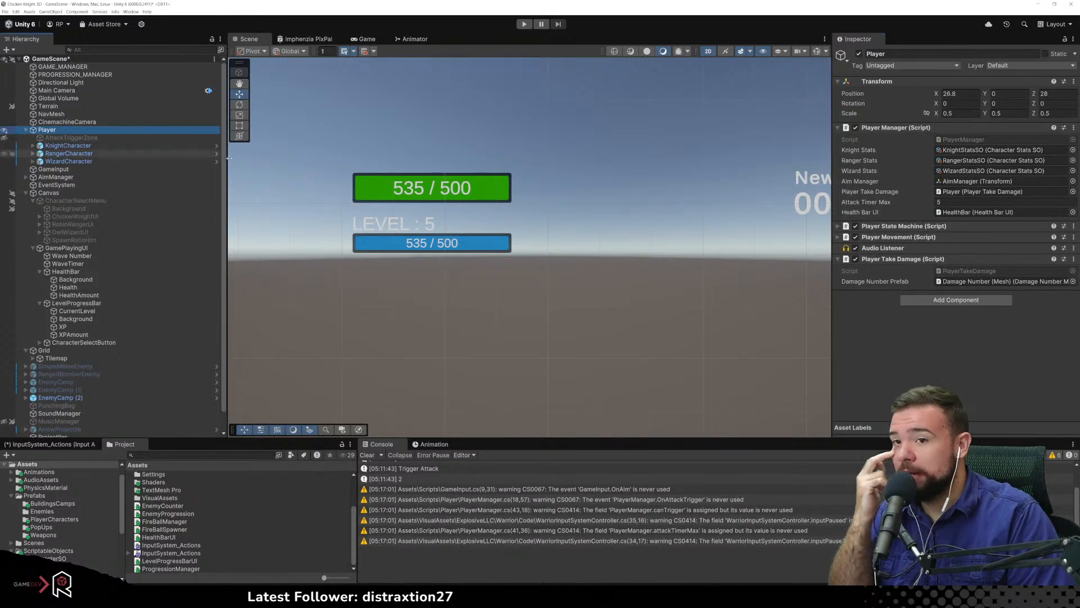
left_click(959, 140)
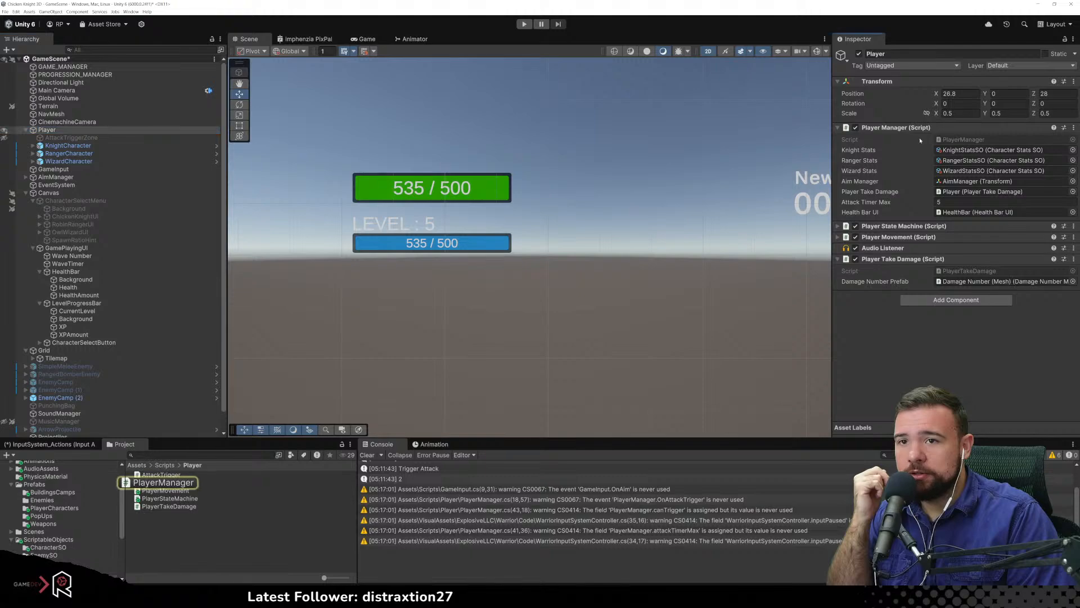
double_click(959, 140)
Duplicate the serialized HealthBarUI healthBarUI field declaration onto the line below it in the PlayerManager script
scroll(350, 245, "up", 5)
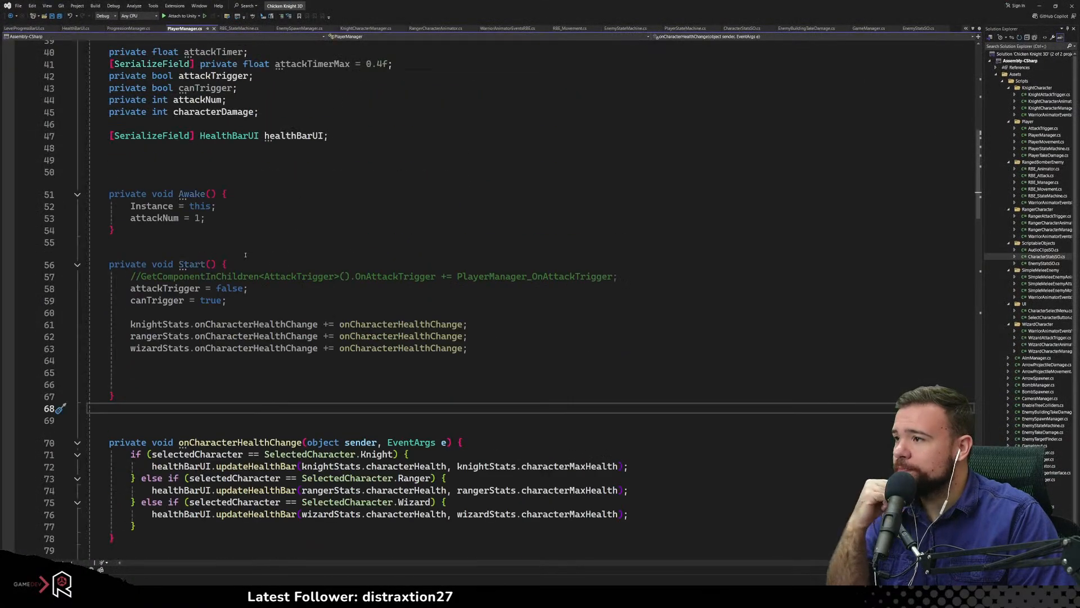
scroll(245, 254, "up", 1)
left_click_drag(336, 175, 109, 172)
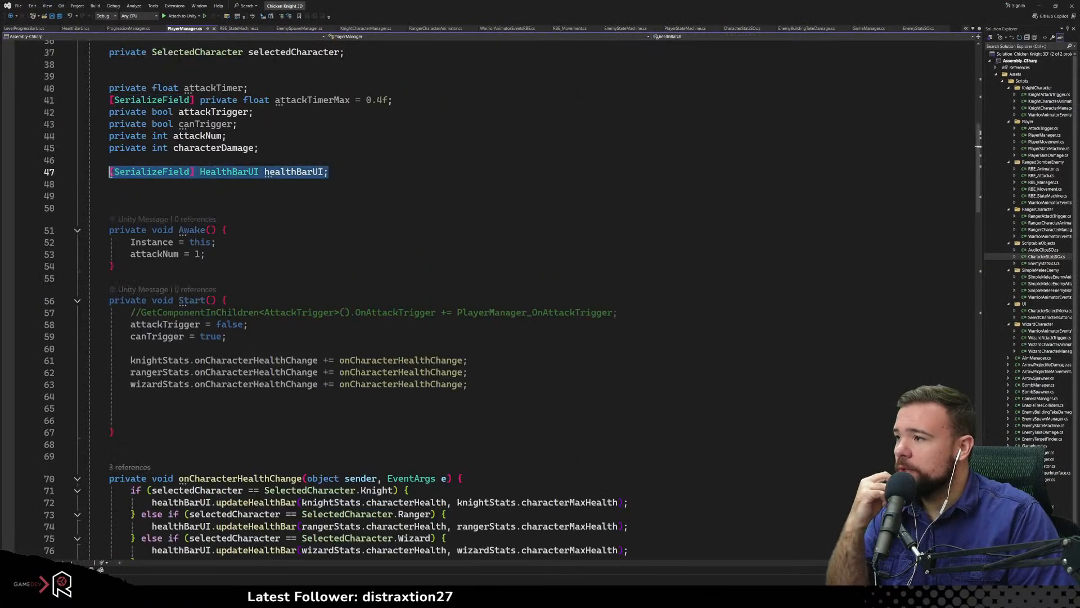
key("ctrl+c")
key("Down")
key("ctrl+v")
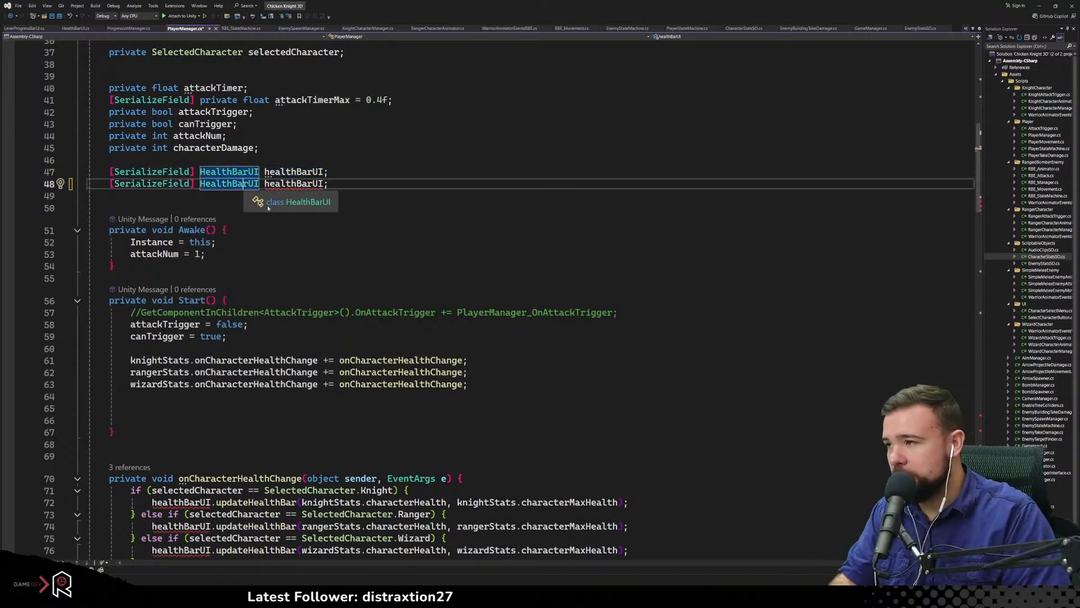
Delete the HealthBarUI type name from the duplicated serialized field declaration
key("BackSpace")
key("BackSpace")
key("BackSpace")
key("BackSpace")
key("BackSpace")
key("BackSpace")
key("BackSpace")
key("BackSpace")
key("BackSpace")
key("BackSpace")
key("BackSpace")
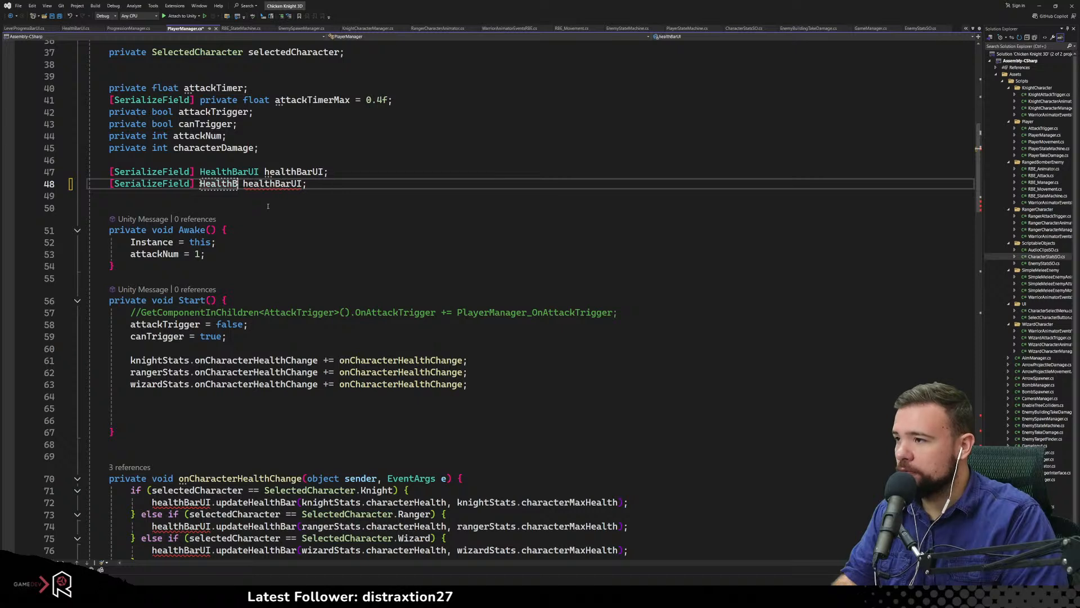
type("Progr")
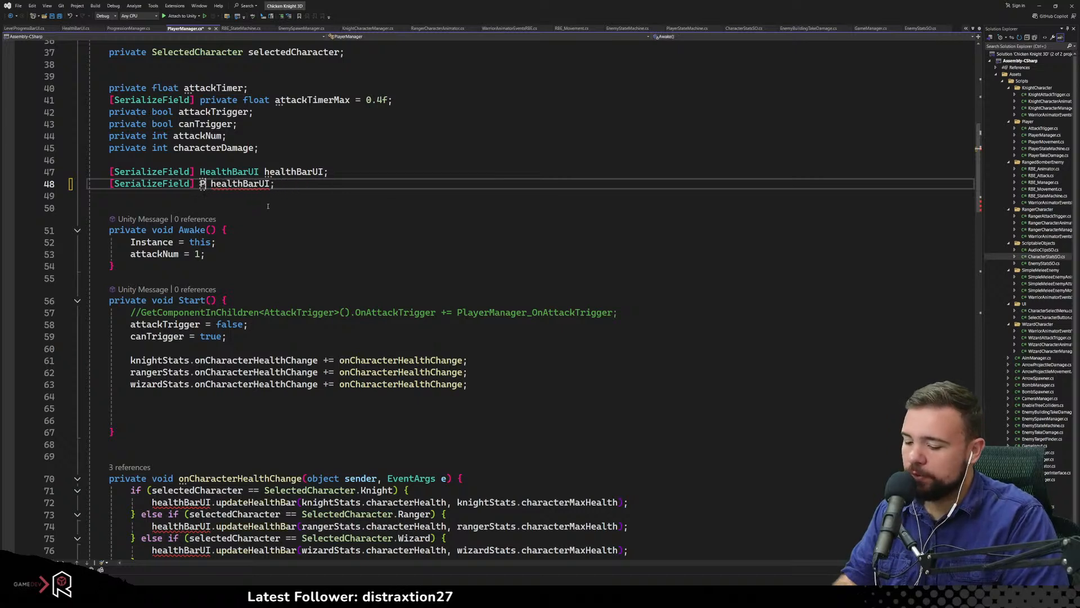
type("eess")
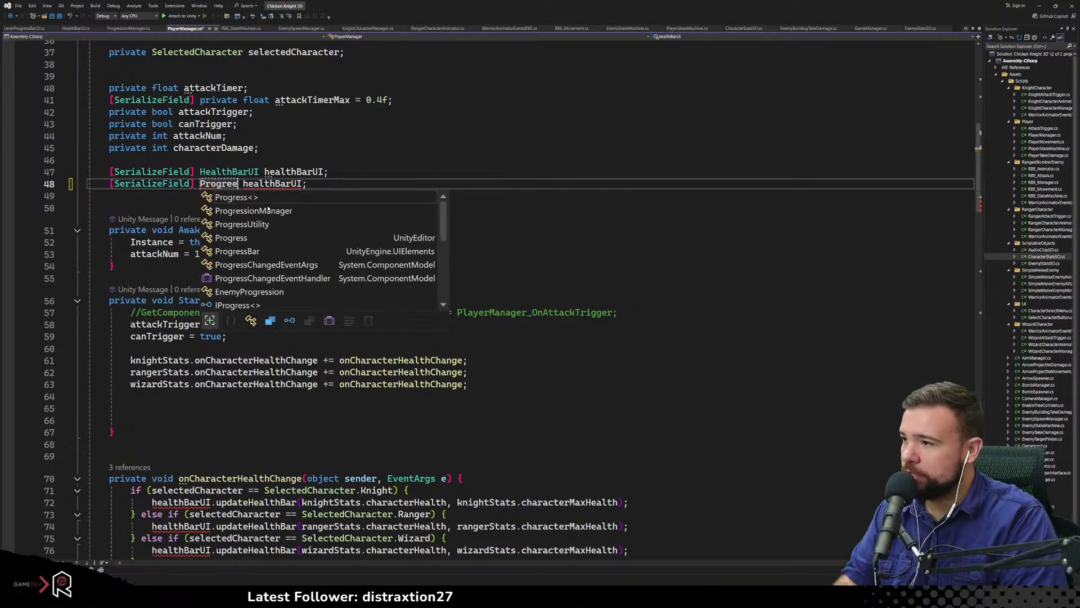
key("BackSpace")
key("BackSpace")
key("BackSpace")
key("BackSpace")
key("BackSpace")
key("BackSpace")
key("BackSpace")
key("BackSpace")
key("BackSpace")
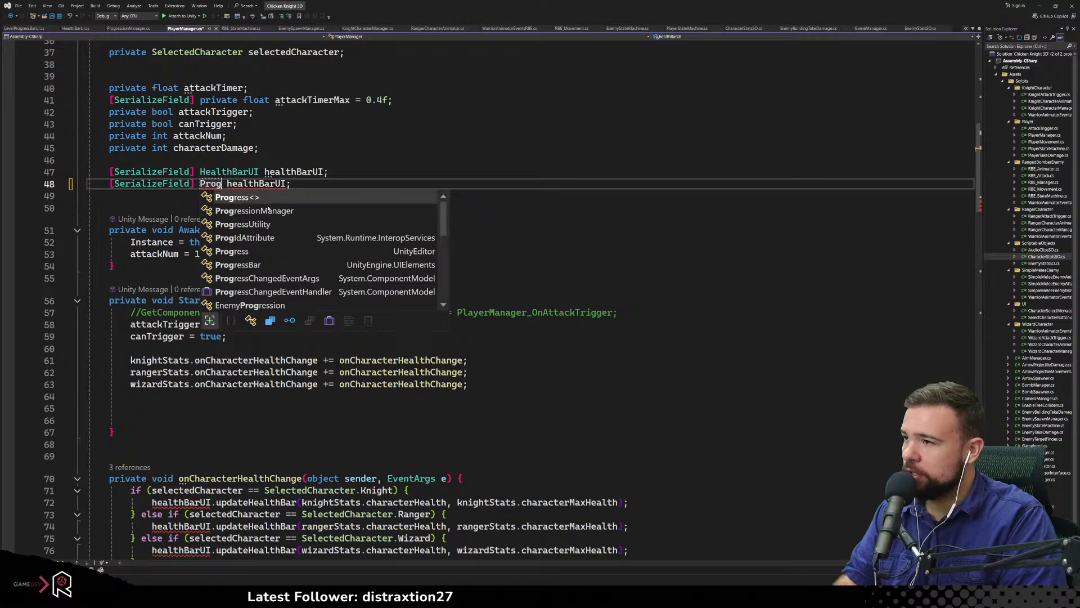
Set the duplicated serialized field's type to LevelProgressBarUI using the code completion suggestion
type("Levle")
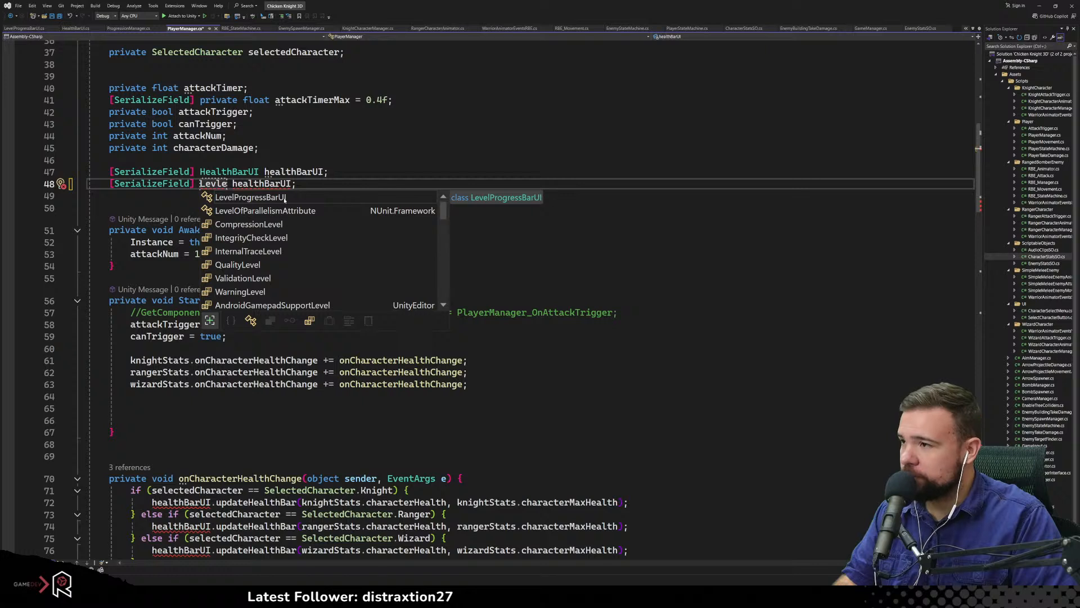
double_click(284, 200)
Select the healthBarUI variable name in the LevelProgressBarUI field declaration for renaming
left_click(345, 203)
left_click(318, 184)
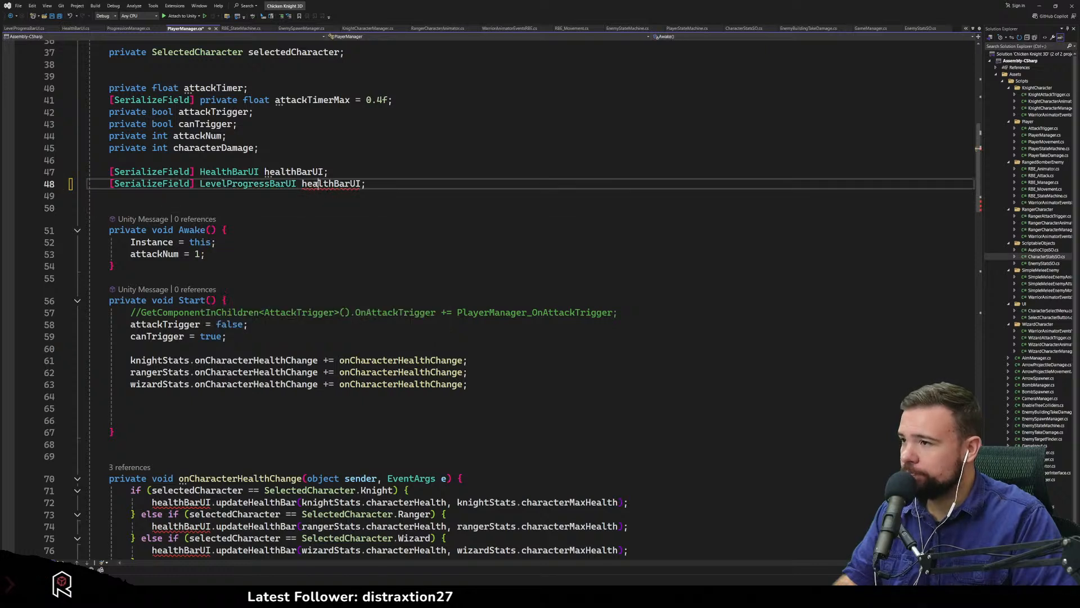
double_click(318, 184)
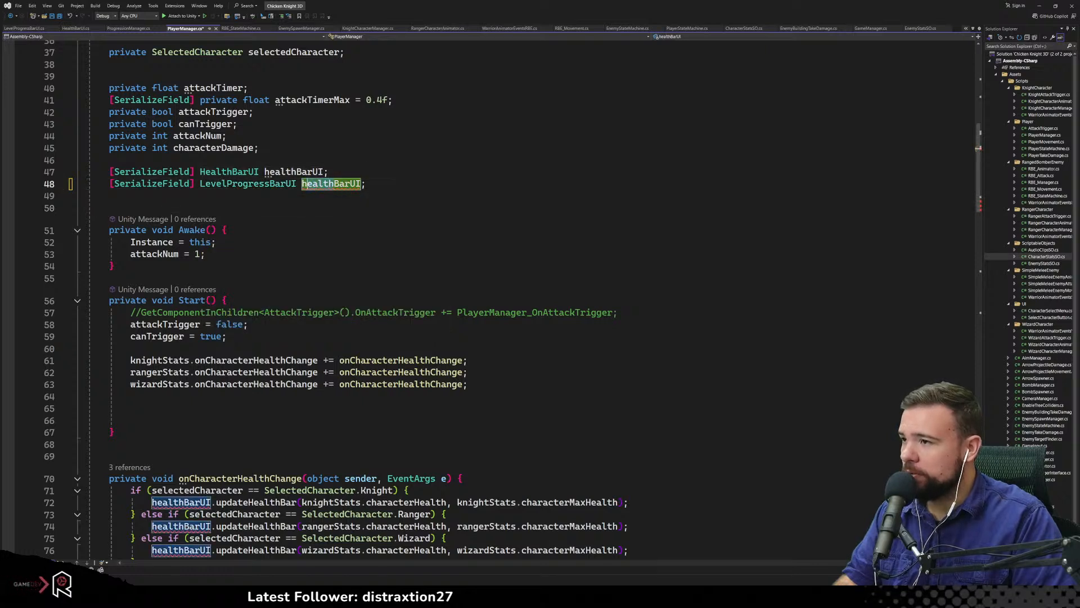
Name the serialized LevelProgressBarUI field levelProgressBarUI and save PlayerManager.cs
left_click_drag(318, 184, 304, 184)
type("lev")
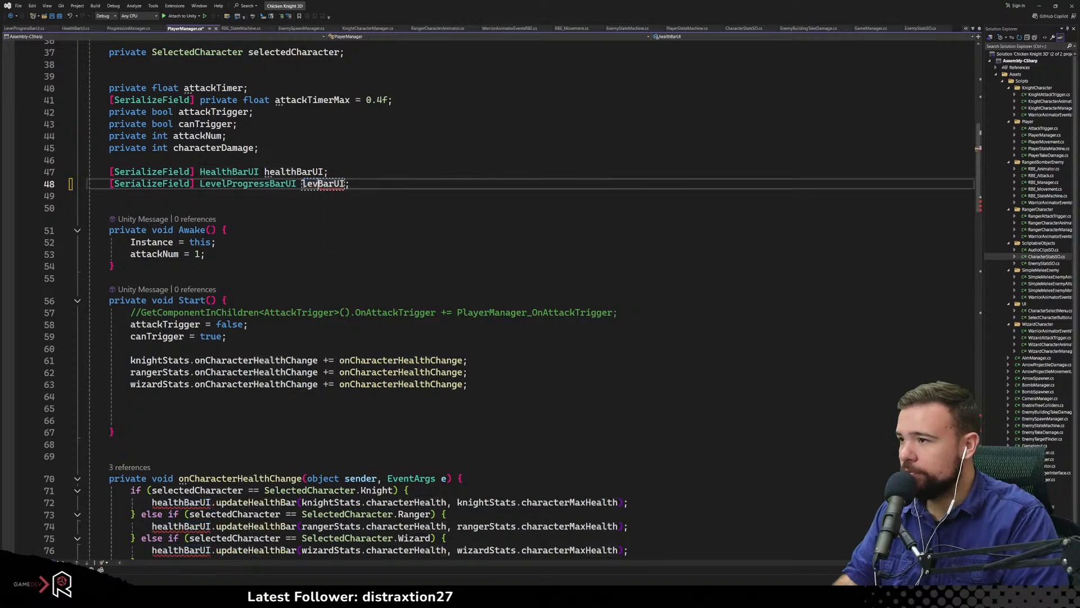
type("elProgress")
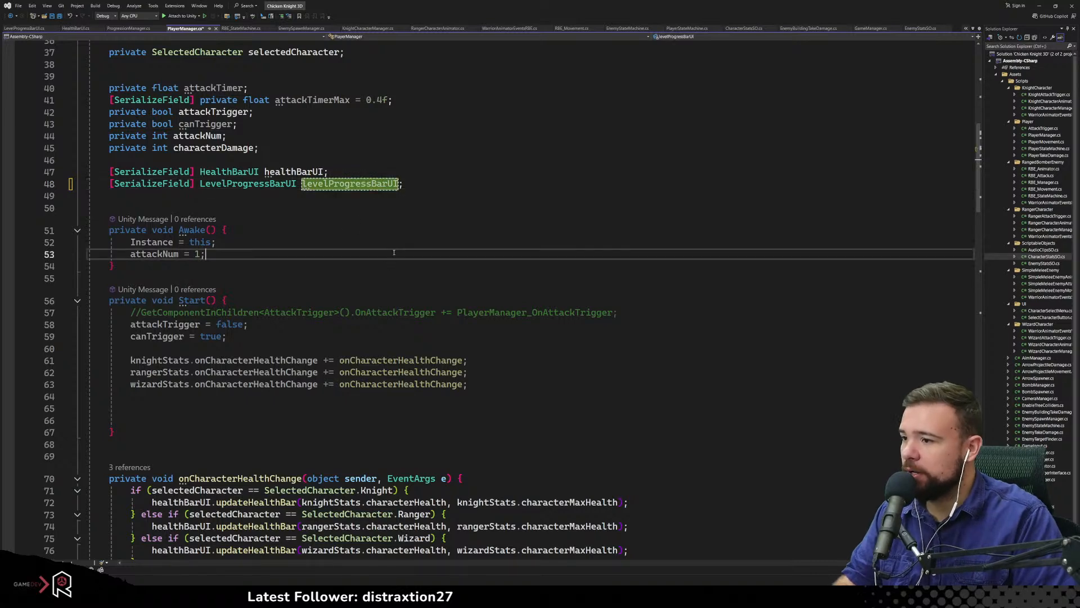
left_click(394, 253)
scroll(374, 281, "down", 2)
left_click(507, 312)
left_click(444, 348)
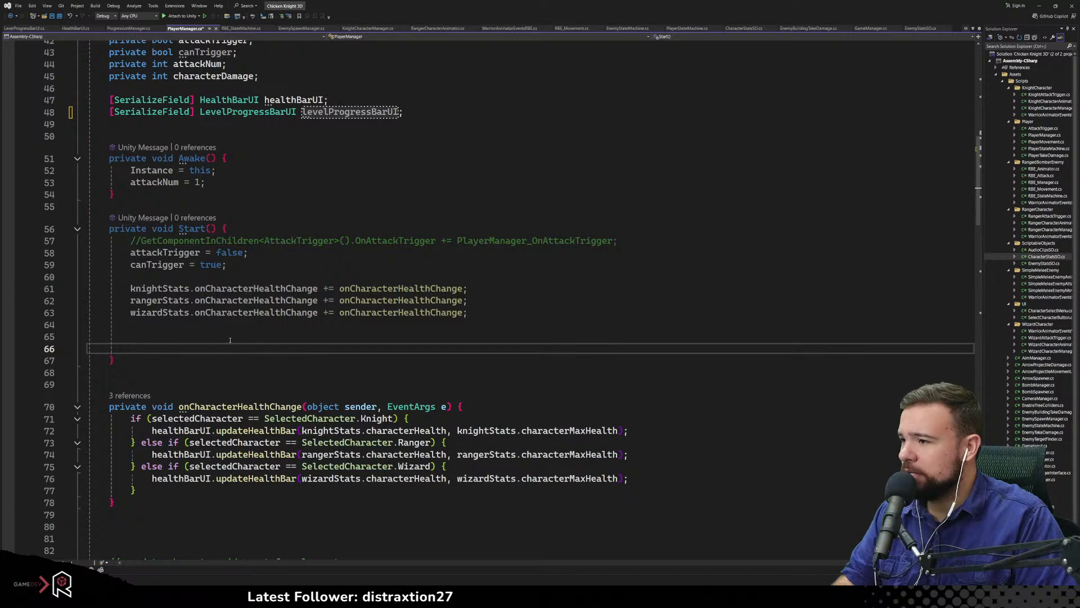
scroll(368, 345, "down", 3)
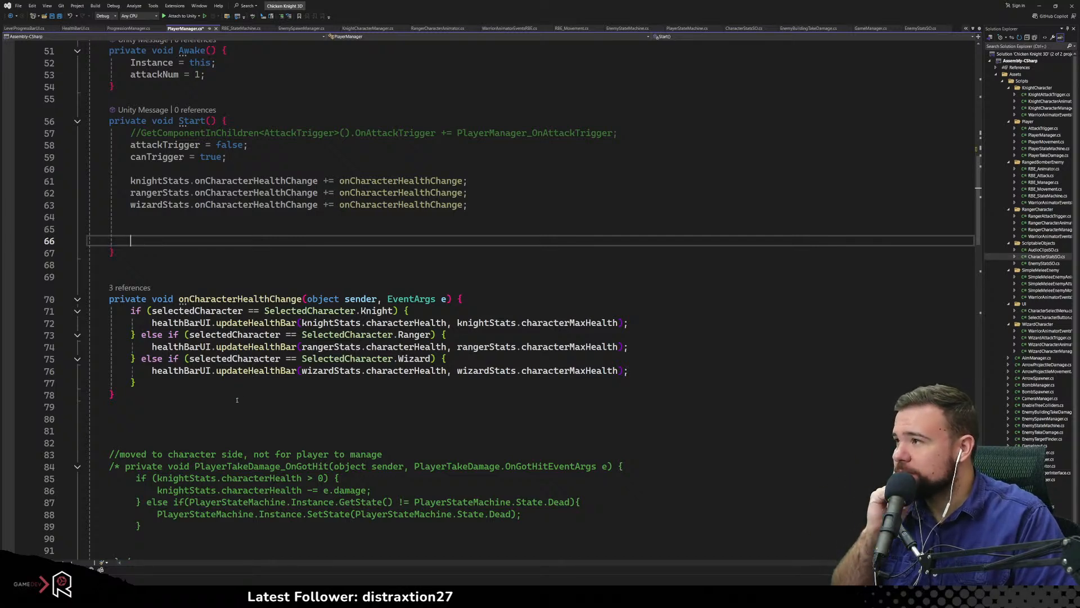
key("ctrl+s")
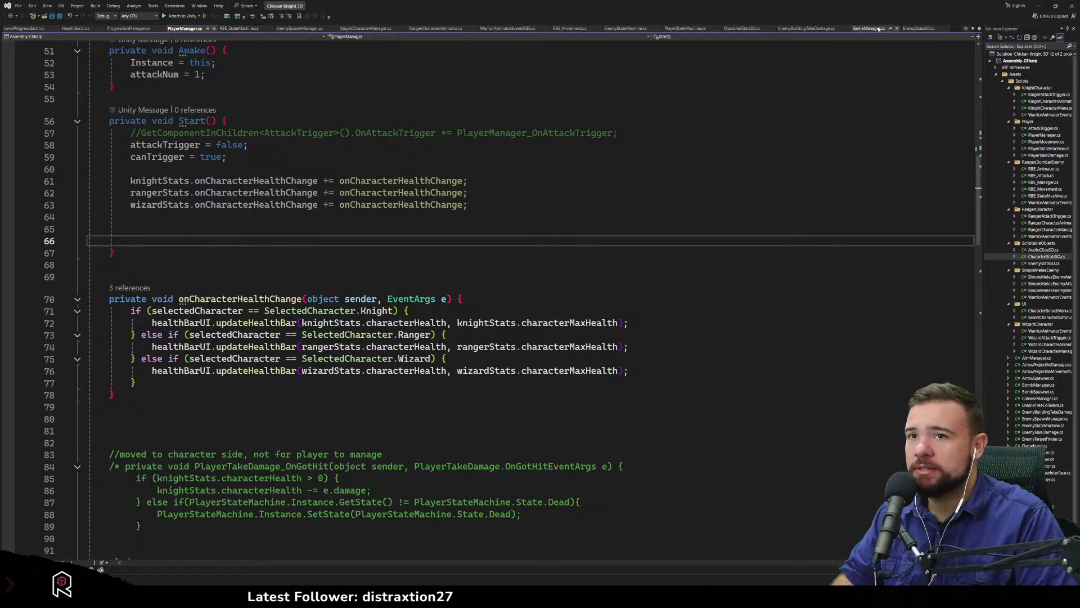
In CharacterStatsSO.cs, rename the onCharacterHealthChange event to onCharacterStatChange across all its references
left_click(741, 28)
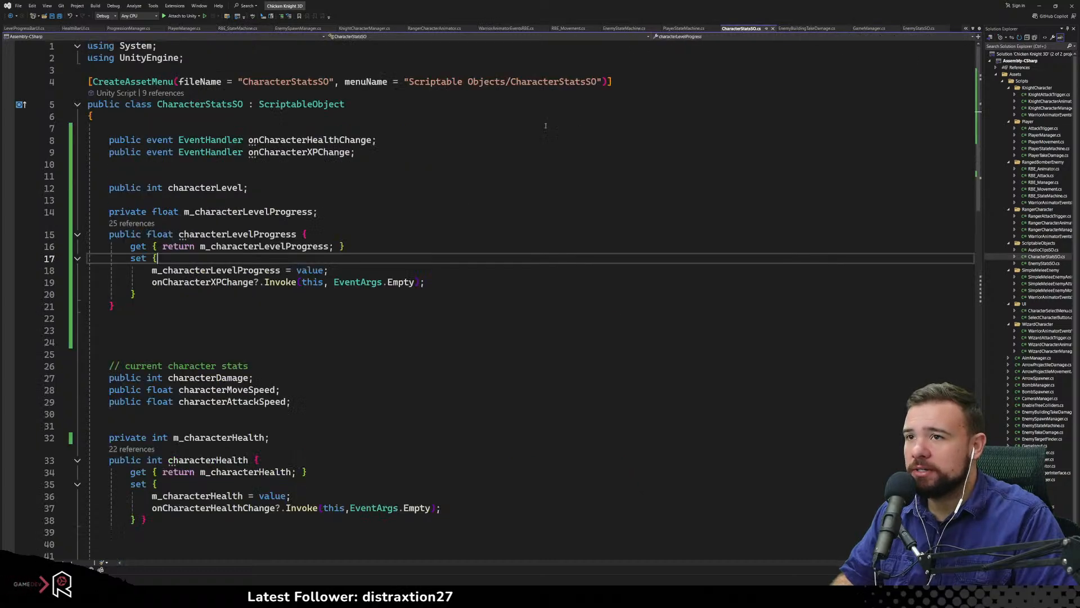
left_click(500, 205)
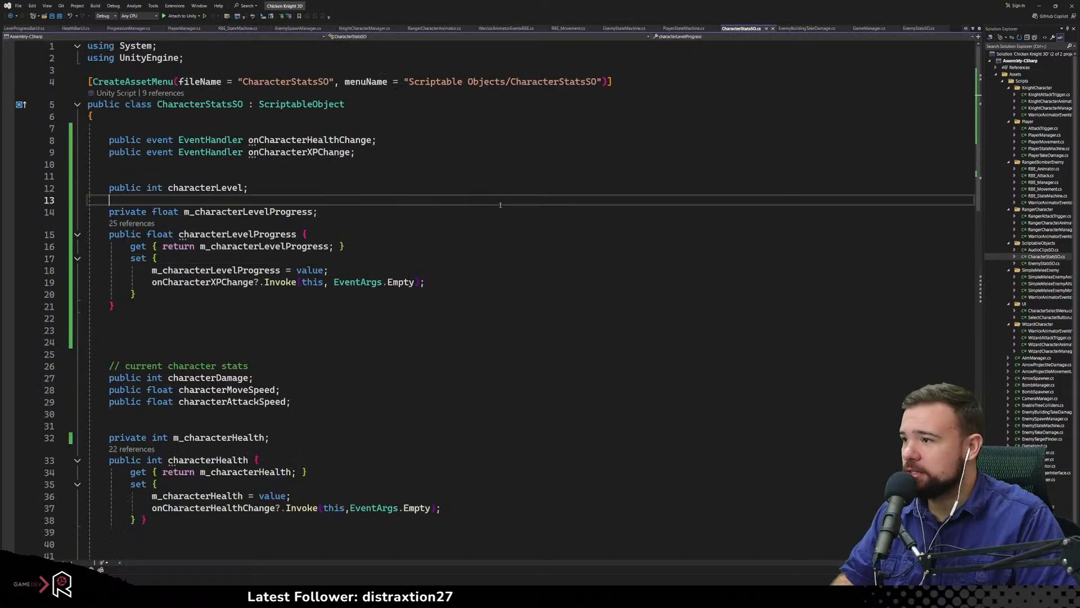
left_click(309, 140)
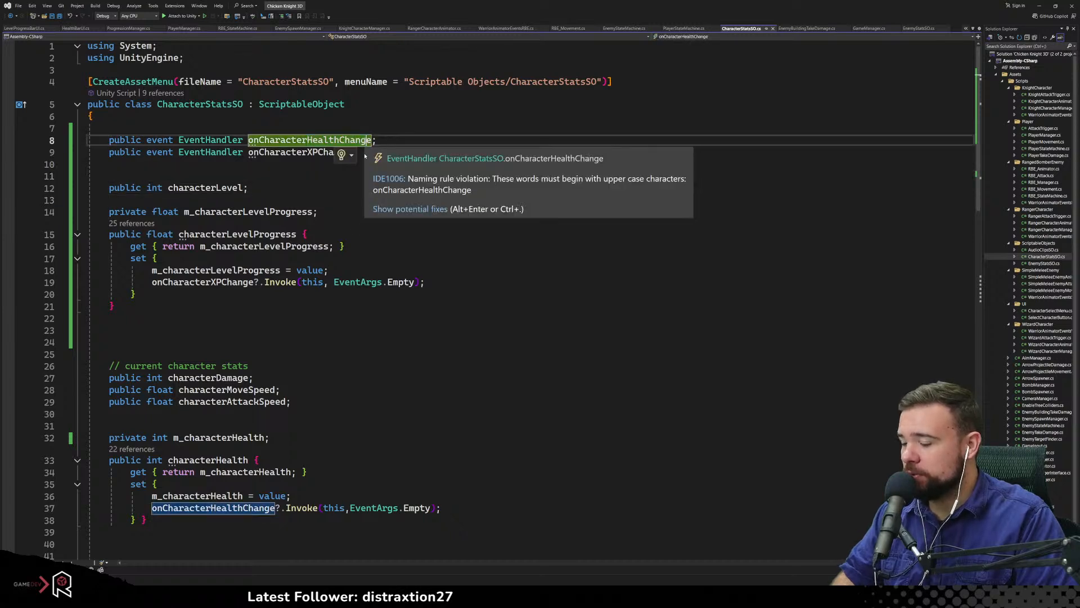
key("ctrl+r")
key("ctrl+r")
key("End")
key("BackSpace")
key("BackSpace")
key("BackSpace")
key("BackSpace")
key("BackSpace")
key("BackSpace")
key("BackSpace")
key("BackSpace")
key("BackSpace")
key("BackSpace")
key("BackSpace")
key("BackSpace")
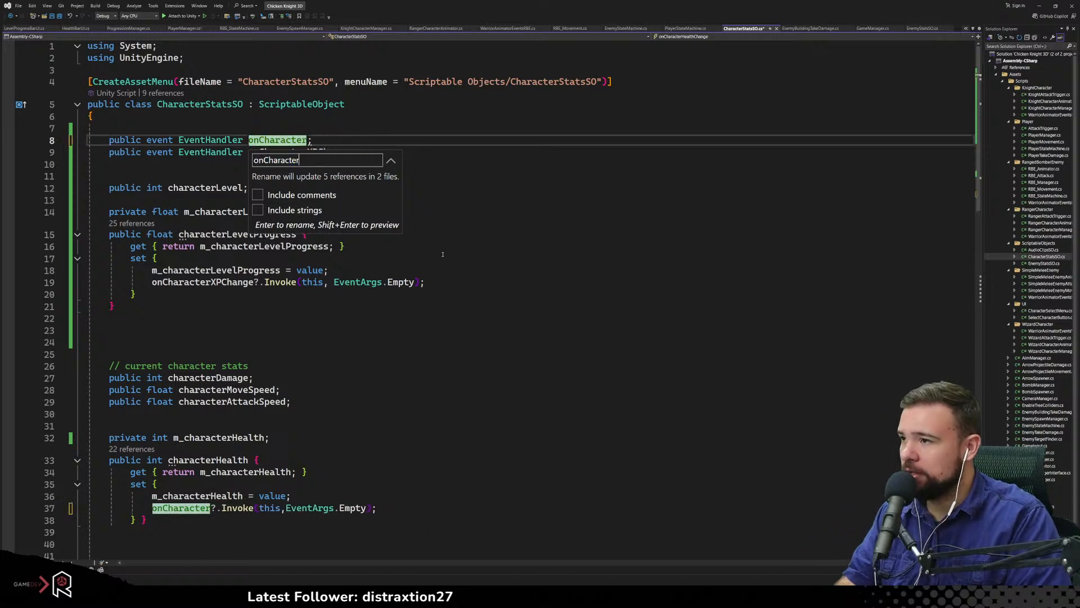
type("statCH")
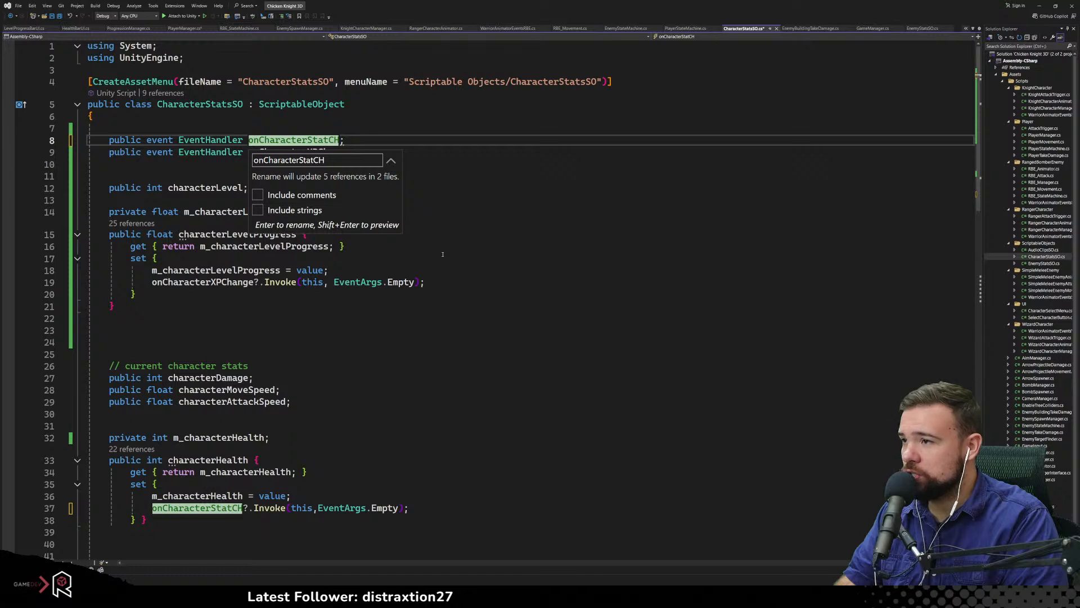
key("BackSpace")
type("har")
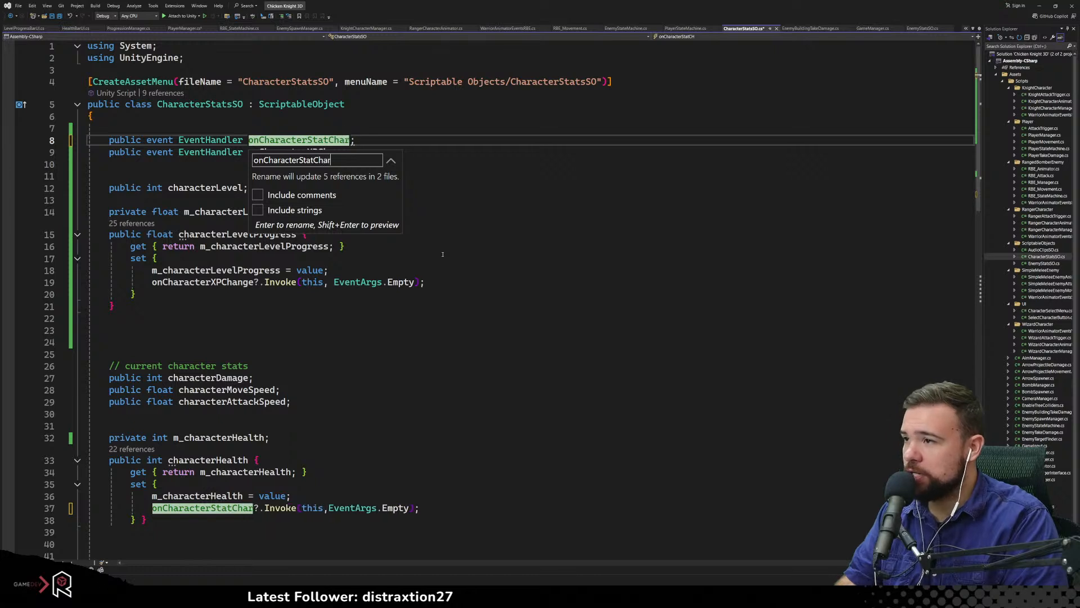
key("BackSpace")
type("nge")
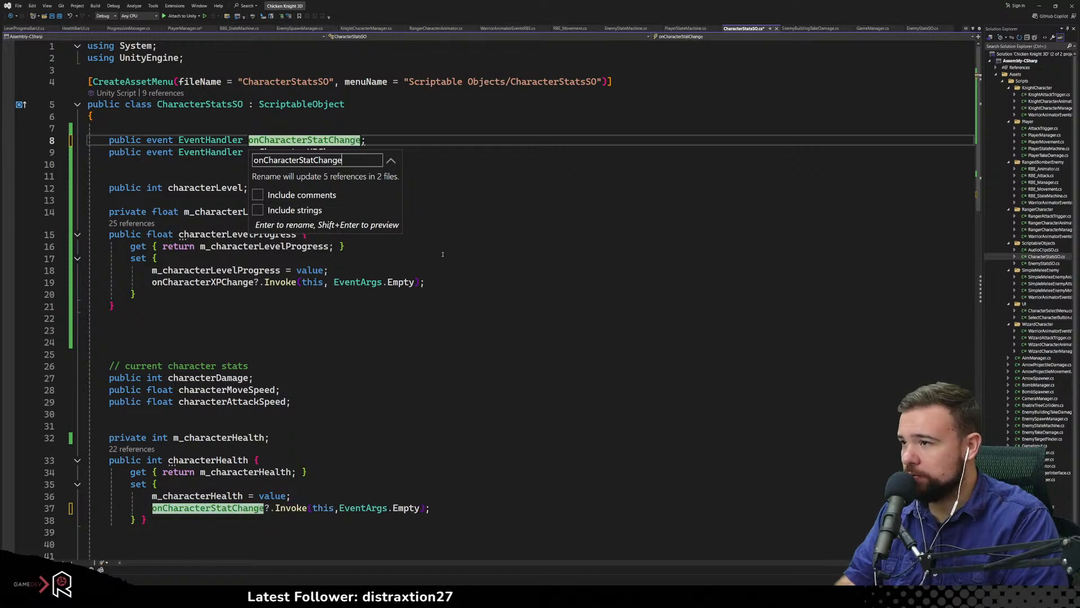
key("Return")
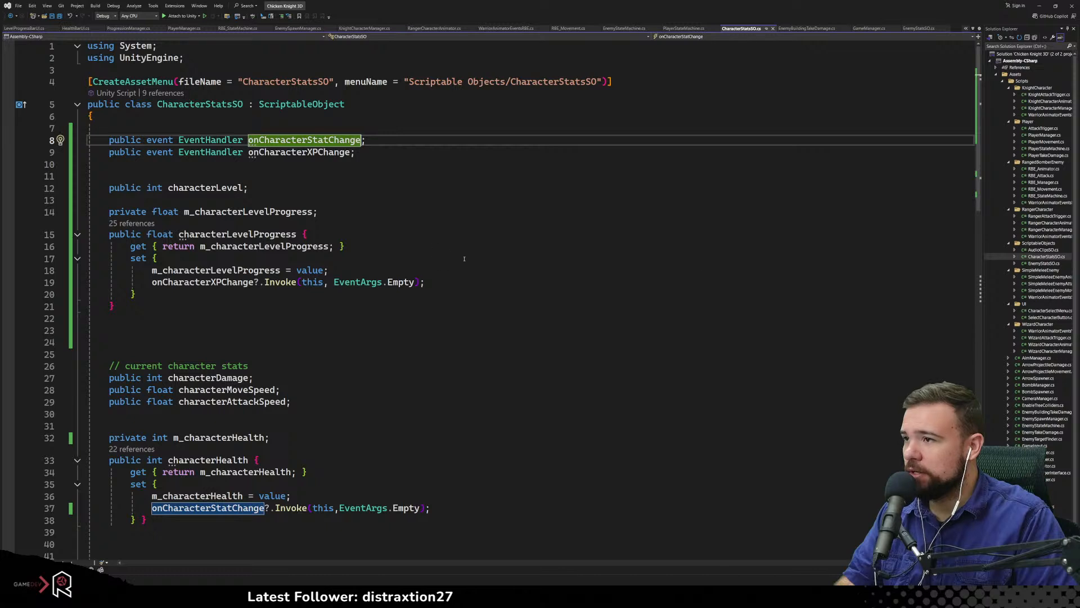
Delete the onCharacterXPChange event declaration and make the characterLevelProgress setter invoke onCharacterStatChange instead
left_click_drag(394, 153, 385, 144)
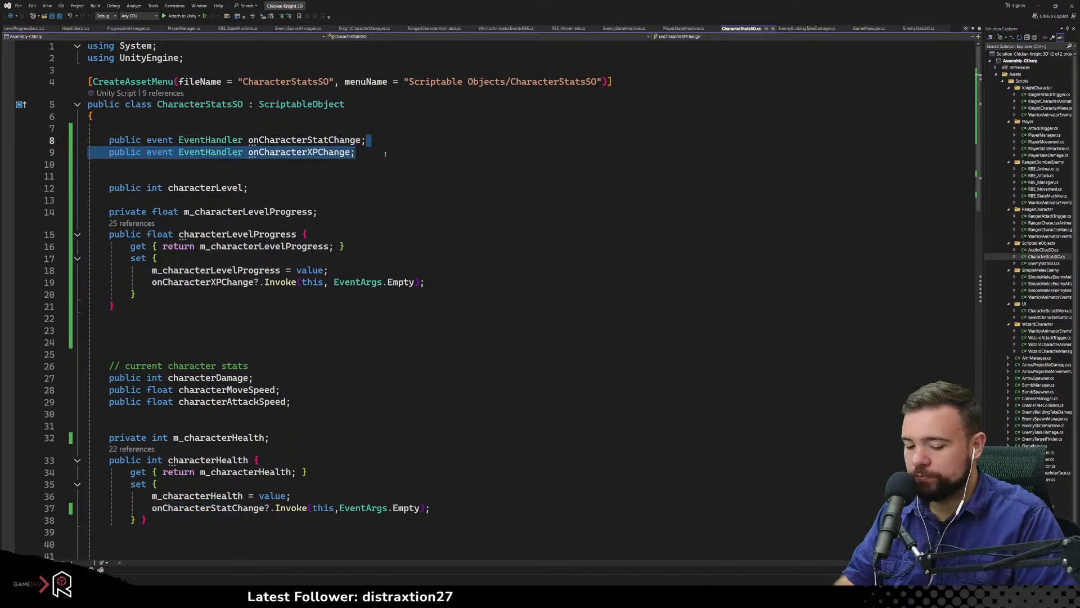
key("Delete")
double_click(307, 140)
key("ctrl+c")
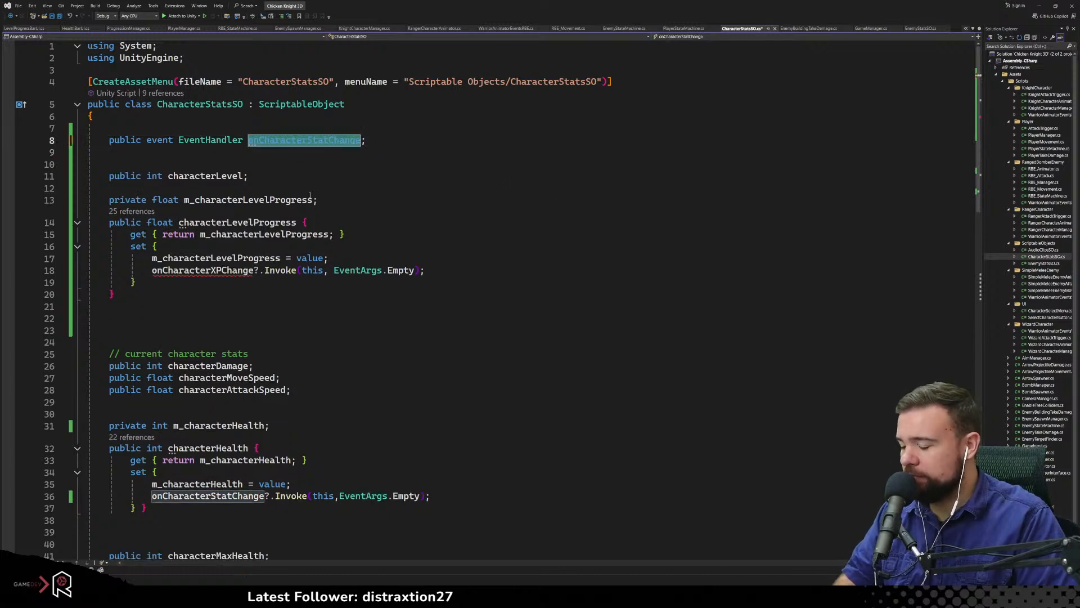
double_click(209, 271)
key("ctrl+v")
left_click(365, 342)
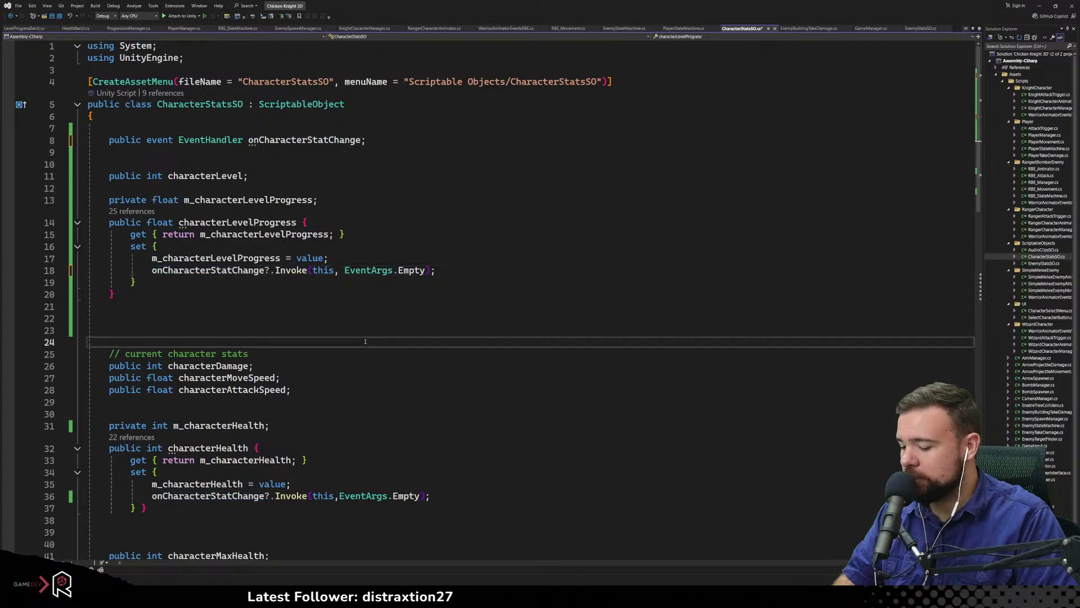
Remove the three extra blank lines between the characterLevelProgress property and the "current character stats" comment
left_click(538, 400)
left_click(269, 321)
left_click(288, 304)
key("Delete")
key("Delete")
key("Delete")
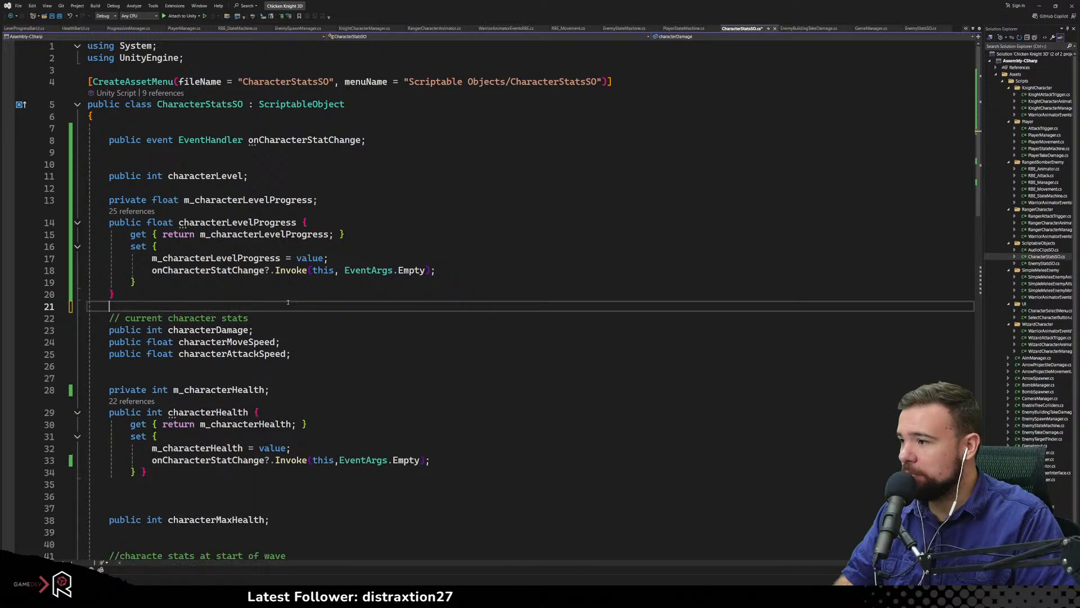
left_click(340, 329)
left_click(340, 319)
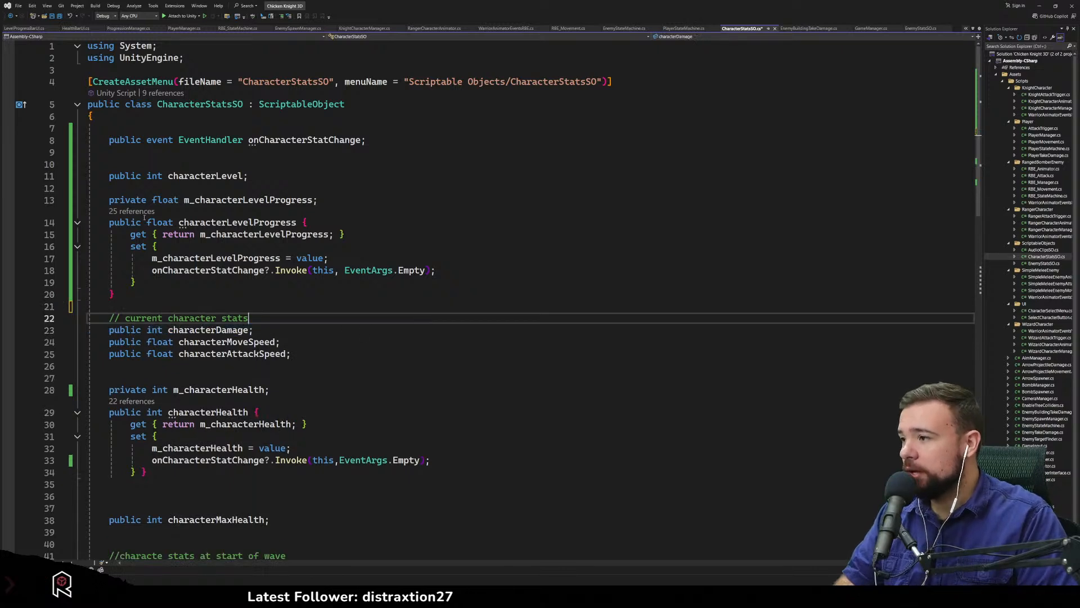
left_click(372, 248)
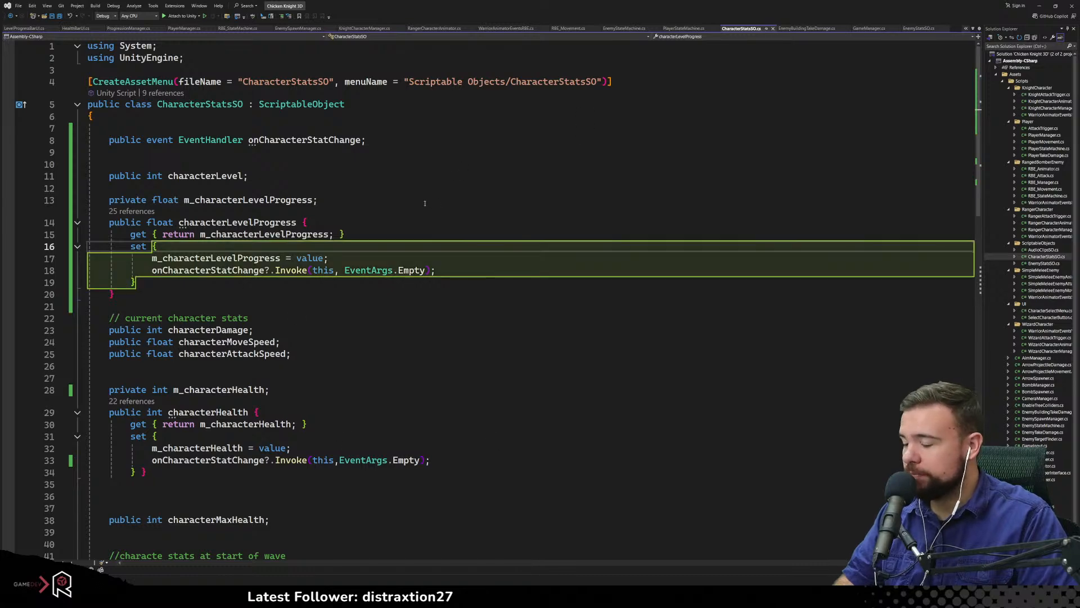
In PlayerManager.cs, rename the onCharacterHealthChange handler method to onCharacterStatChange across all its references
left_click(184, 28)
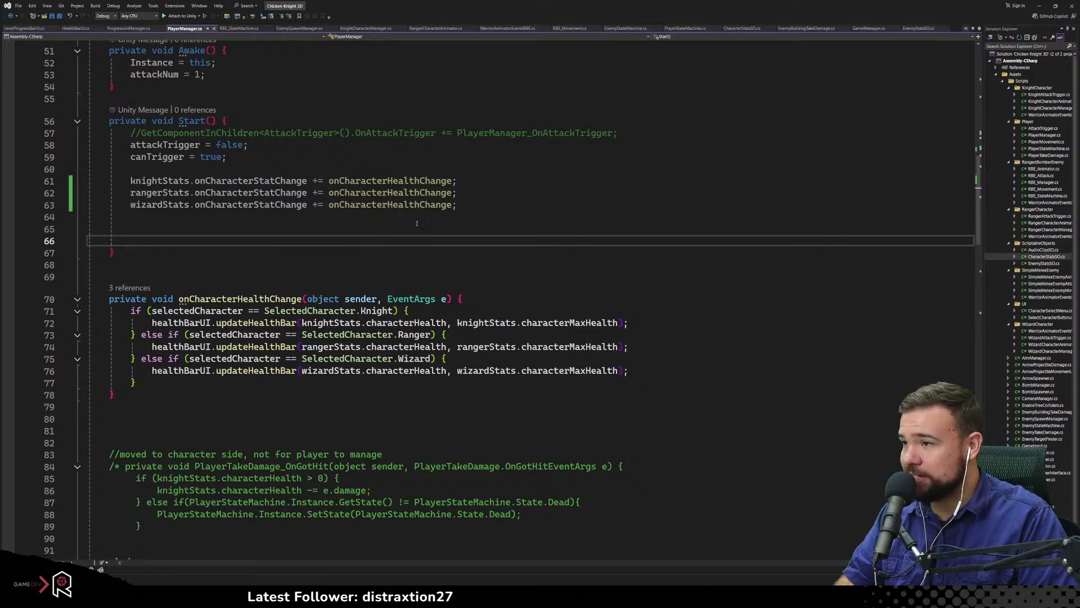
left_click(424, 204)
left_click(378, 181)
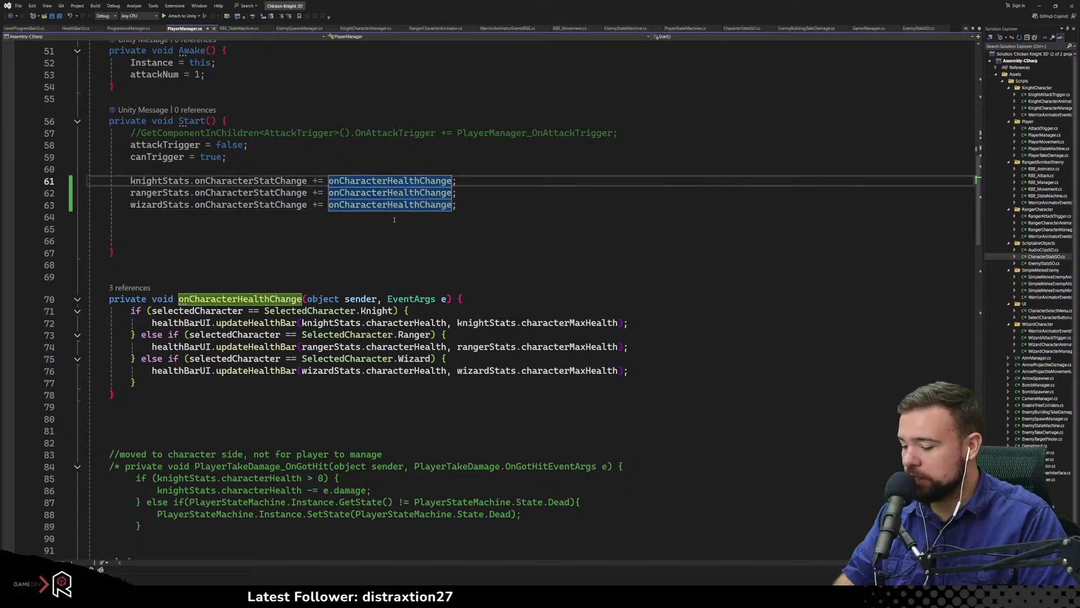
key("ctrl+r")
key("ctrl+r")
left_click(408, 200)
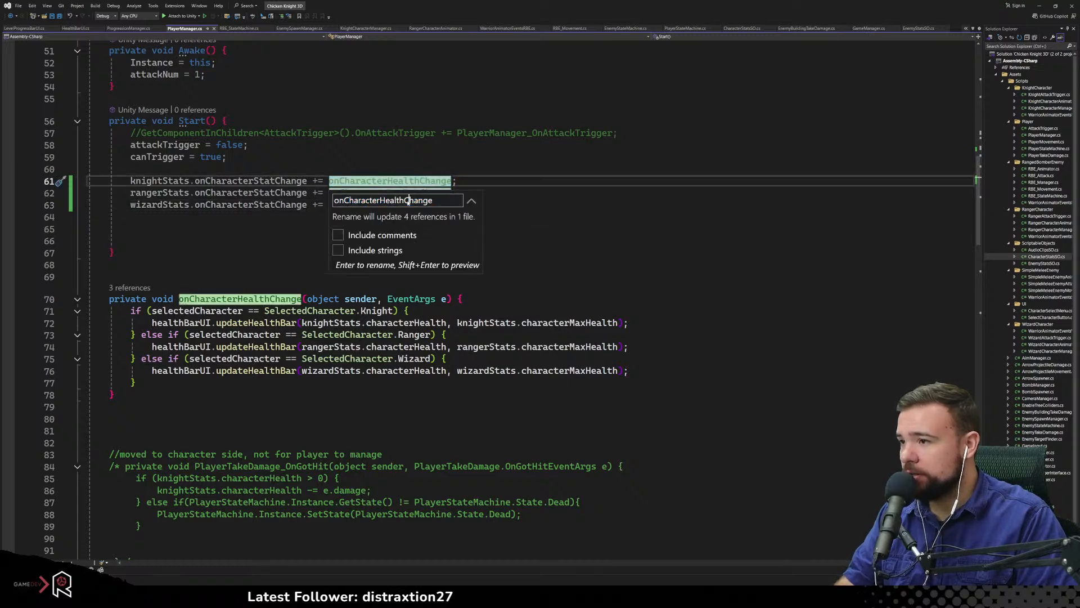
key("BackSpace")
key("BackSpace")
key("BackSpace")
key("BackSpace")
key("BackSpace")
key("BackSpace")
type("St")
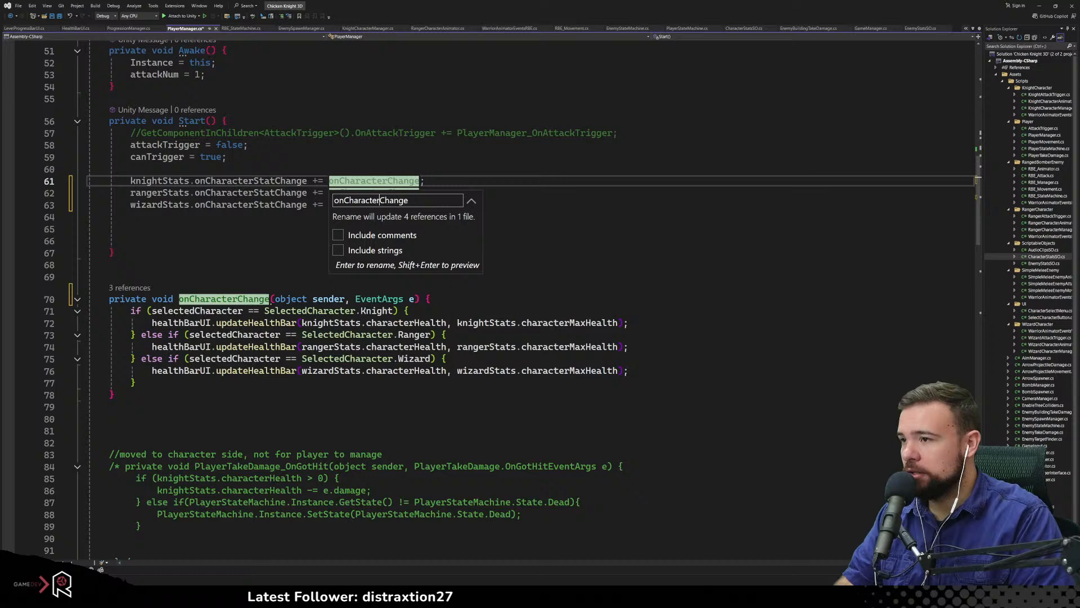
type("at")
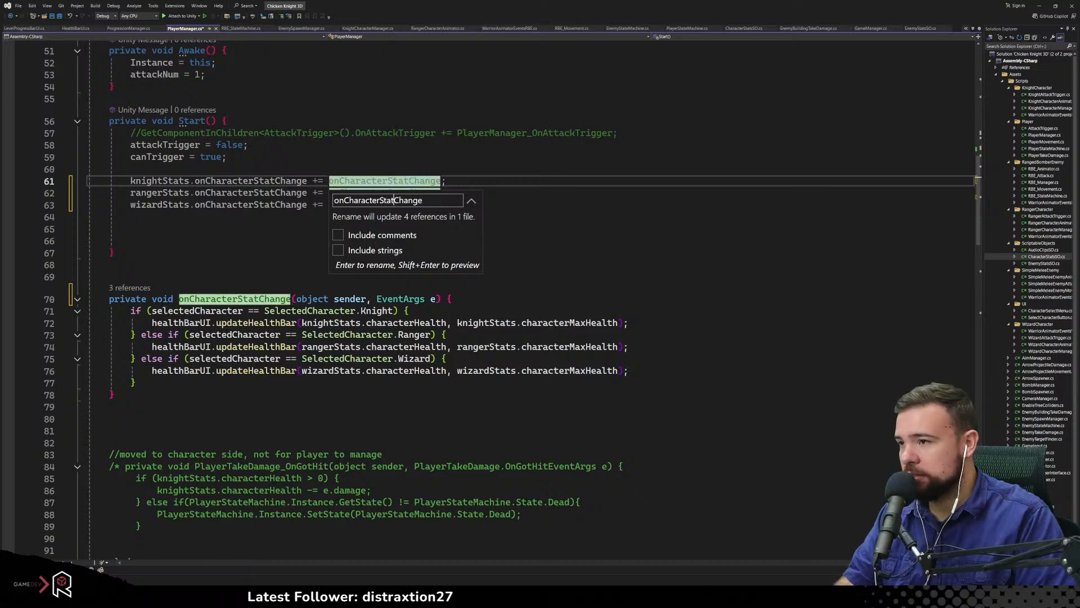
key("Return")
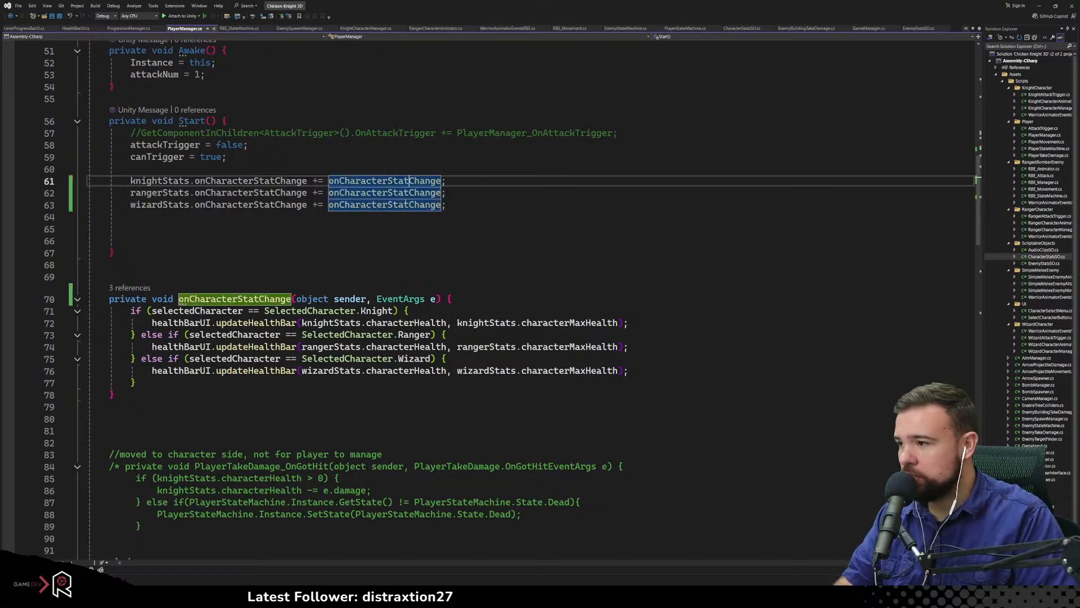
left_click(473, 240)
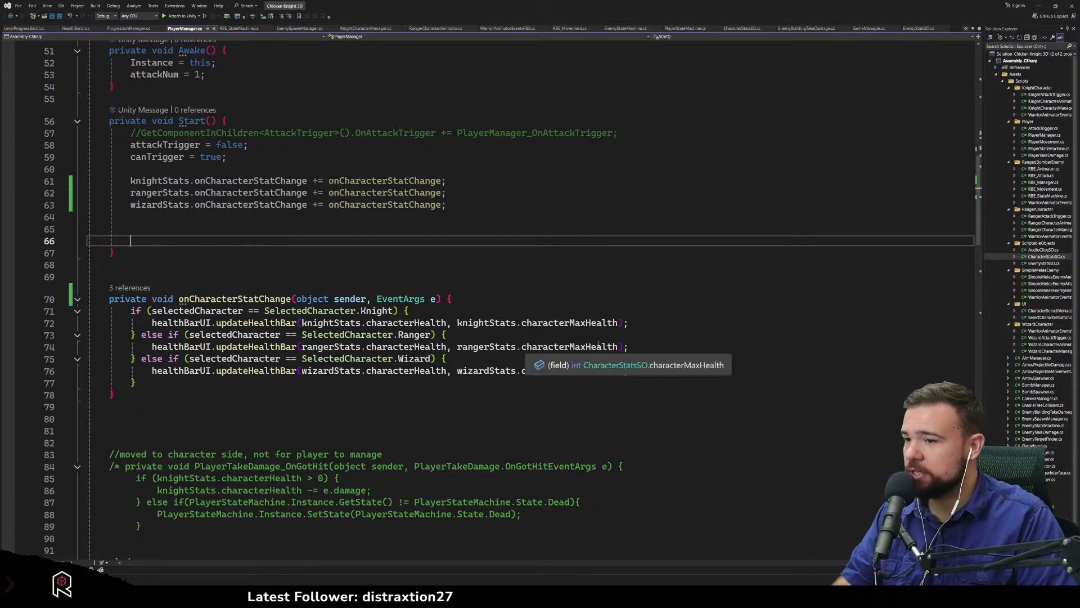
Below the Knight branch's health bar update in onCharacterStatChange, add a line referencing levelProgressBarUI.updateHealthBar
left_click(629, 323)
scroll(368, 293, "up", 3)
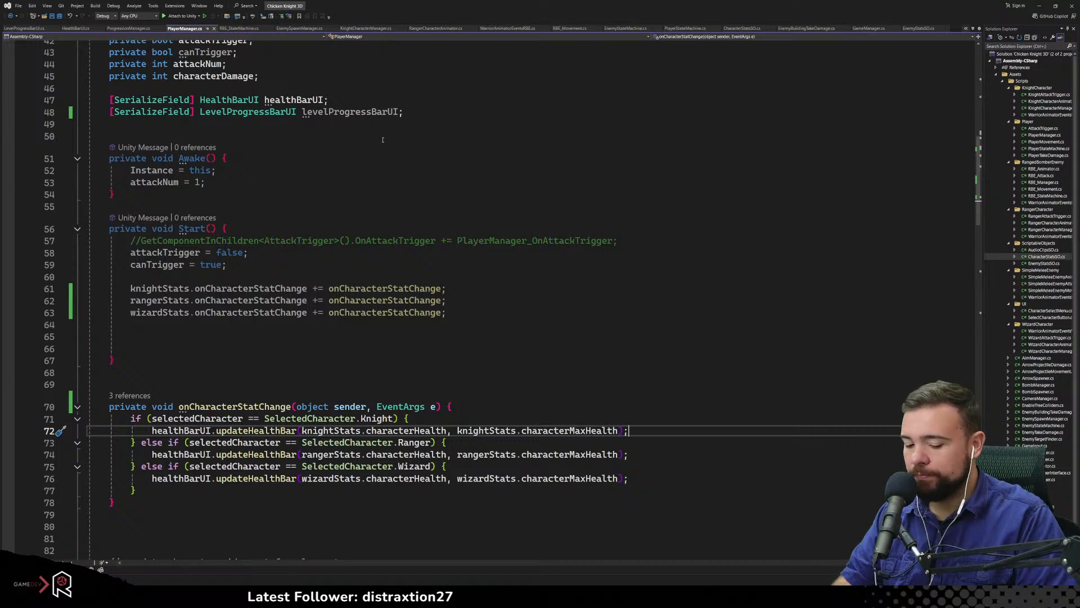
key("Return")
type("leve")
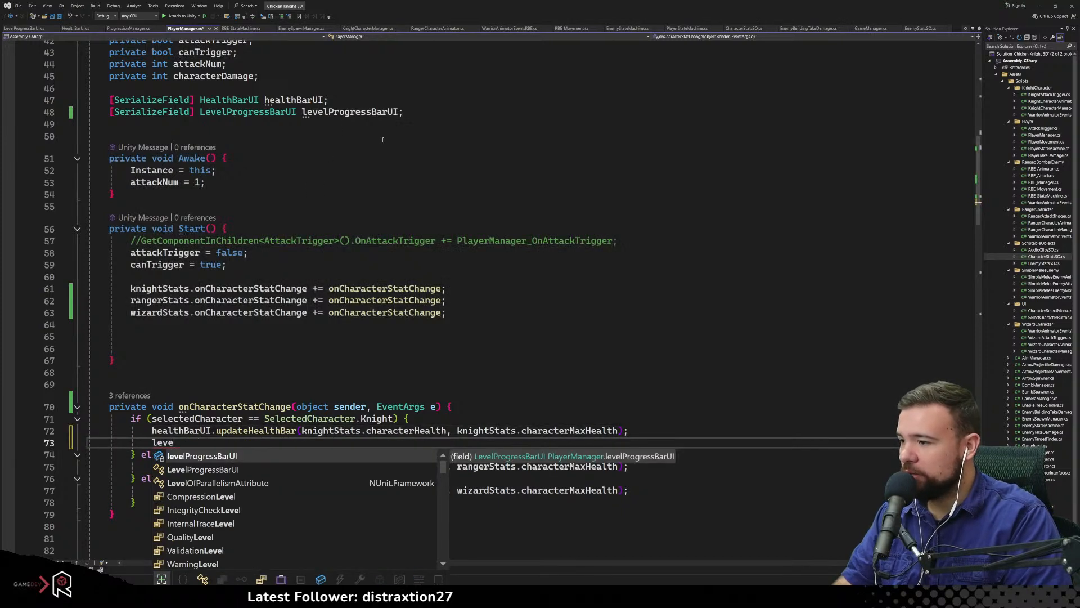
key("Tab")
type(".")
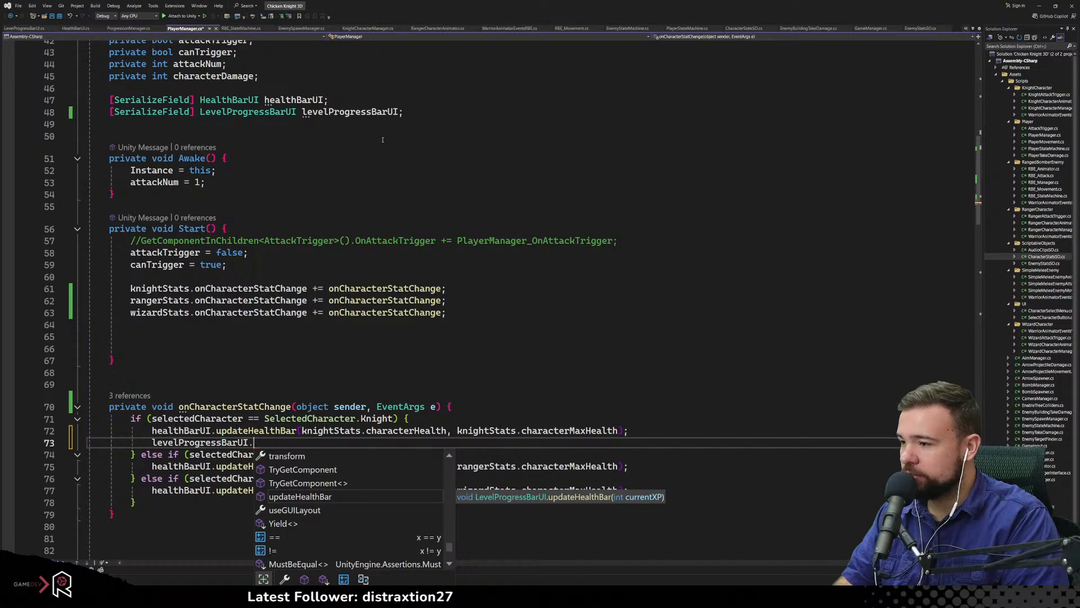
type("up")
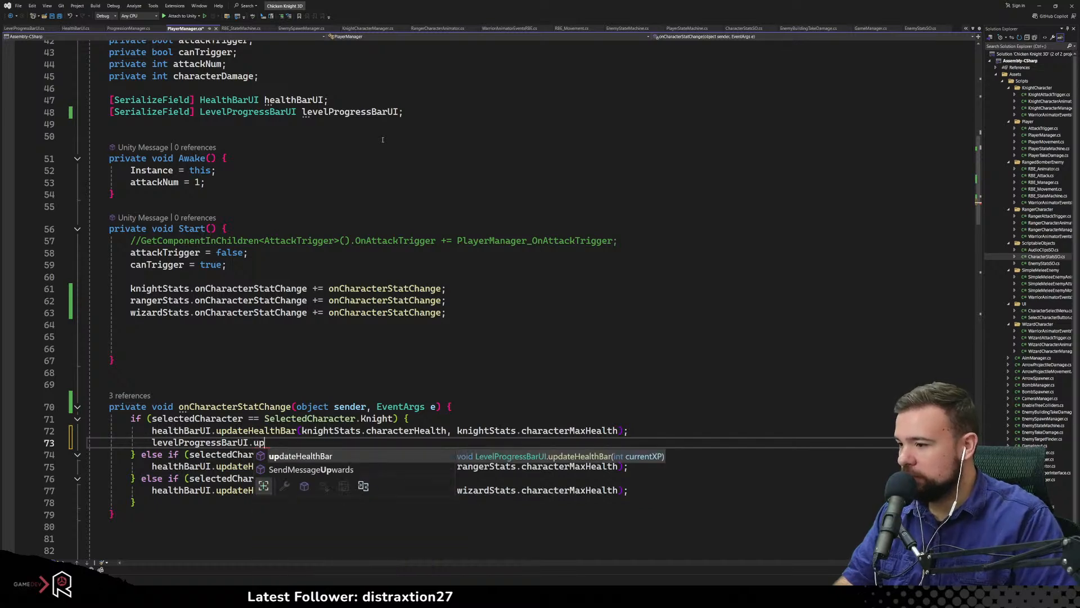
key("Tab")
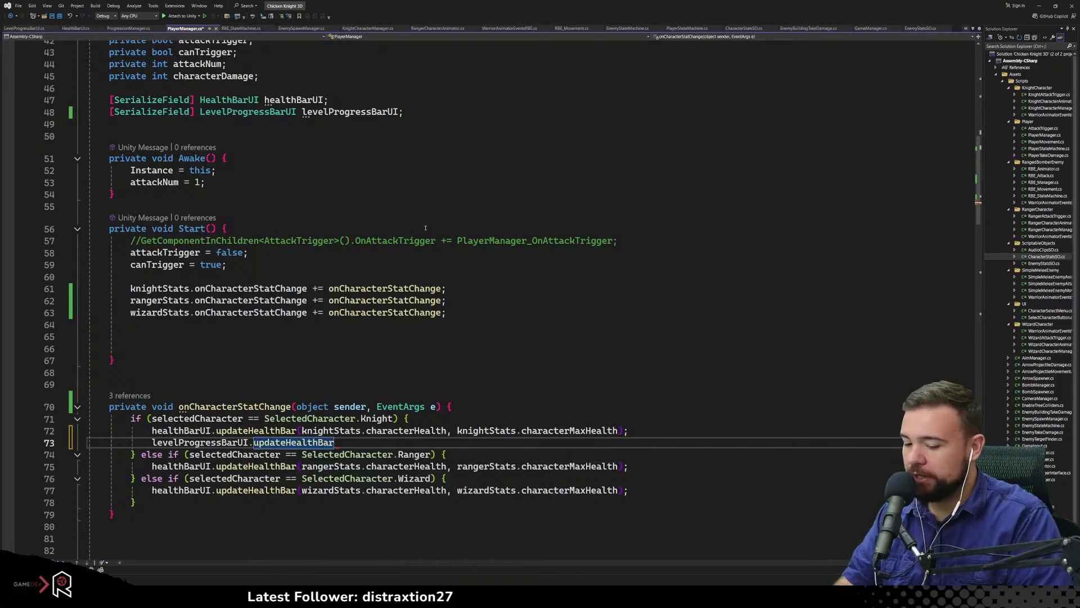
Complete the Knight branch's levelProgressBarUI.updateHealthBar call with the argument knightStats.characterLevelProgress and a closing semicolon
type("(")
type("knightStats.")
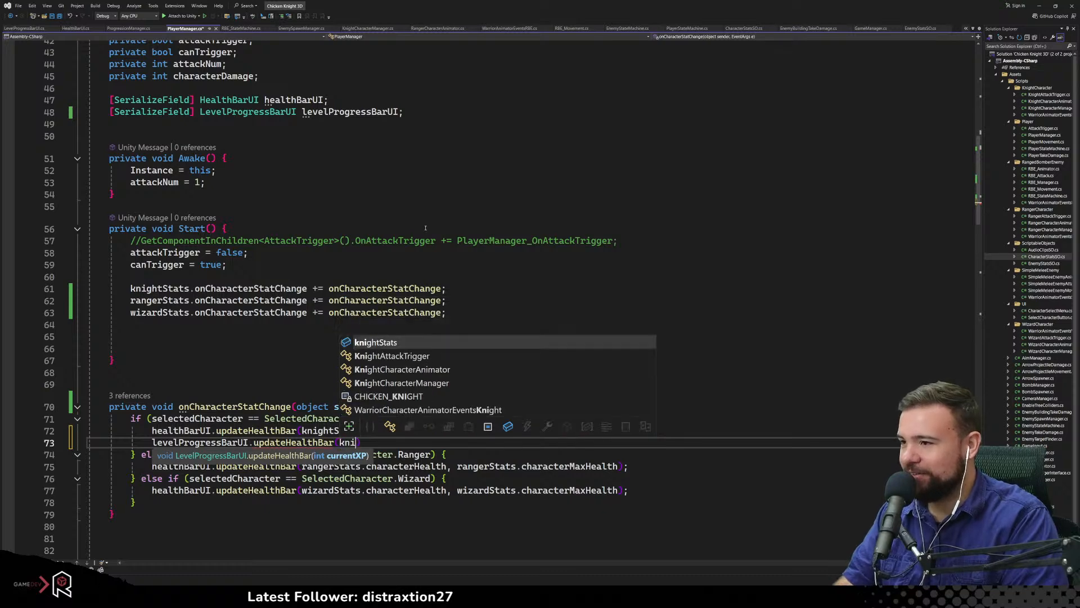
type("ch")
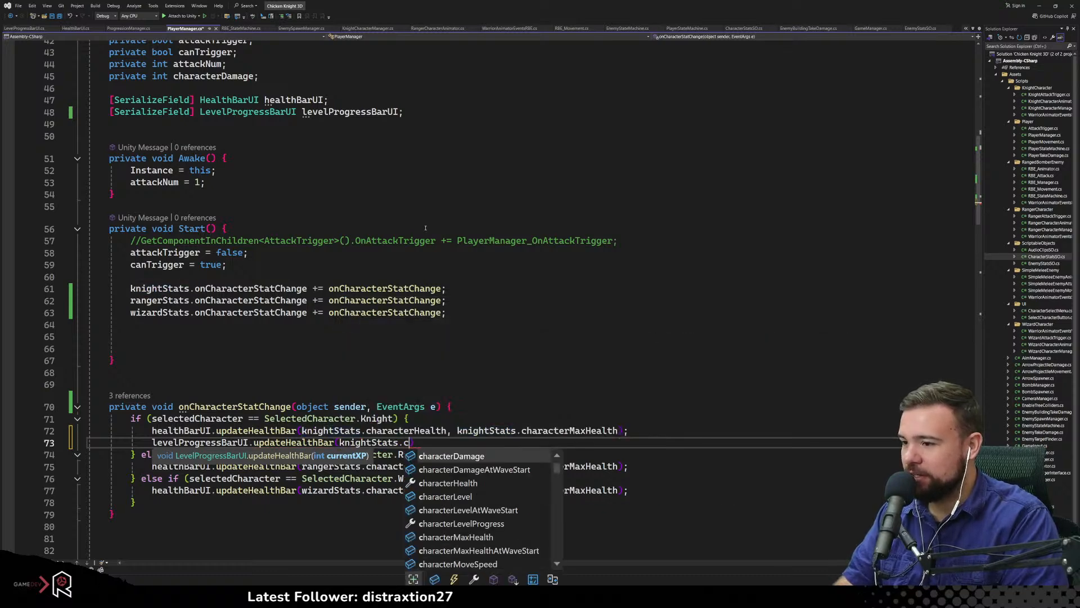
key("Down")
key("Down")
key("Down")
key("Down")
key("Down")
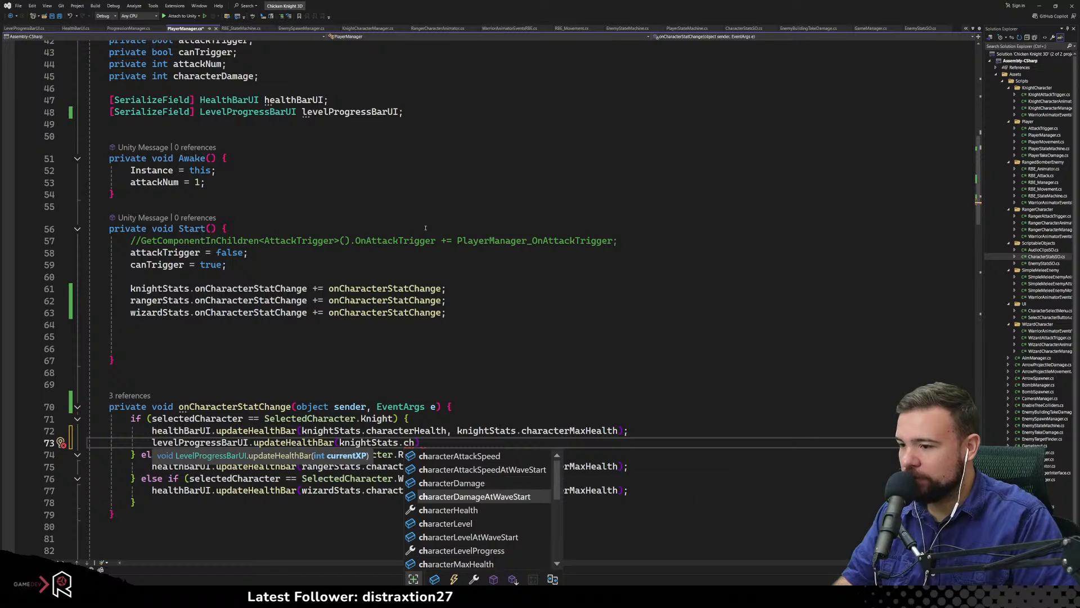
key("Tab")
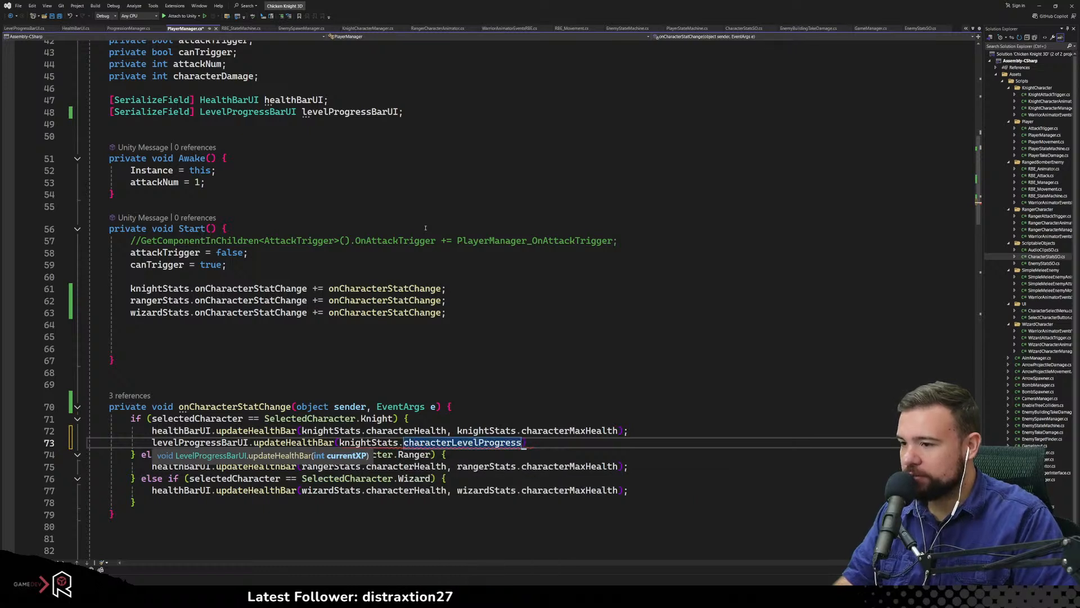
type(";")
left_click(539, 380)
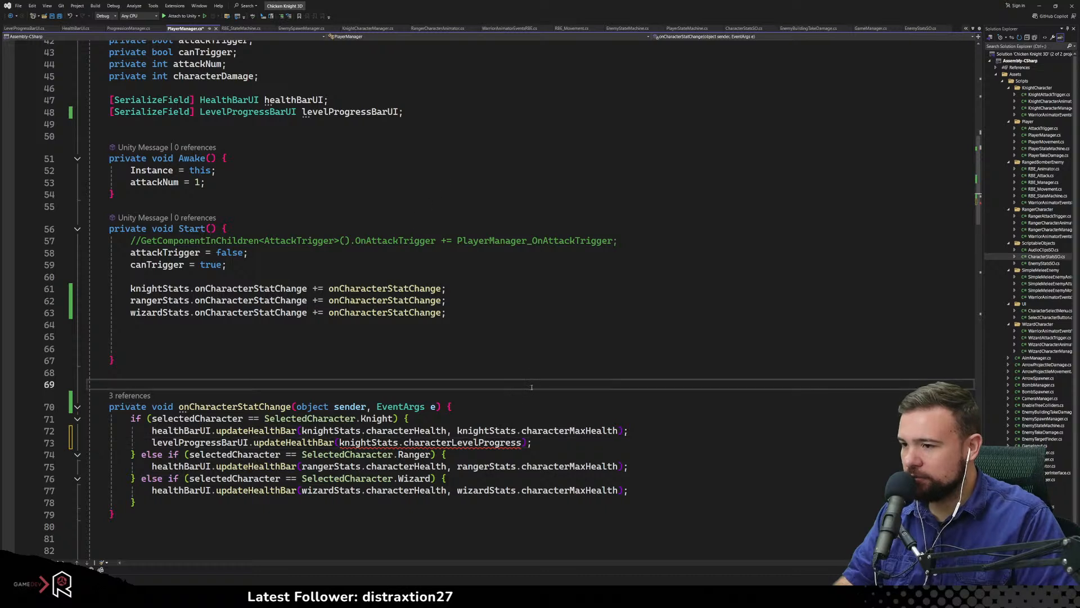
Check the type error on the Knight call's argument and change the currentXP parameter type to float in LevelProgressBarUI.cs
mouse_move(498, 443)
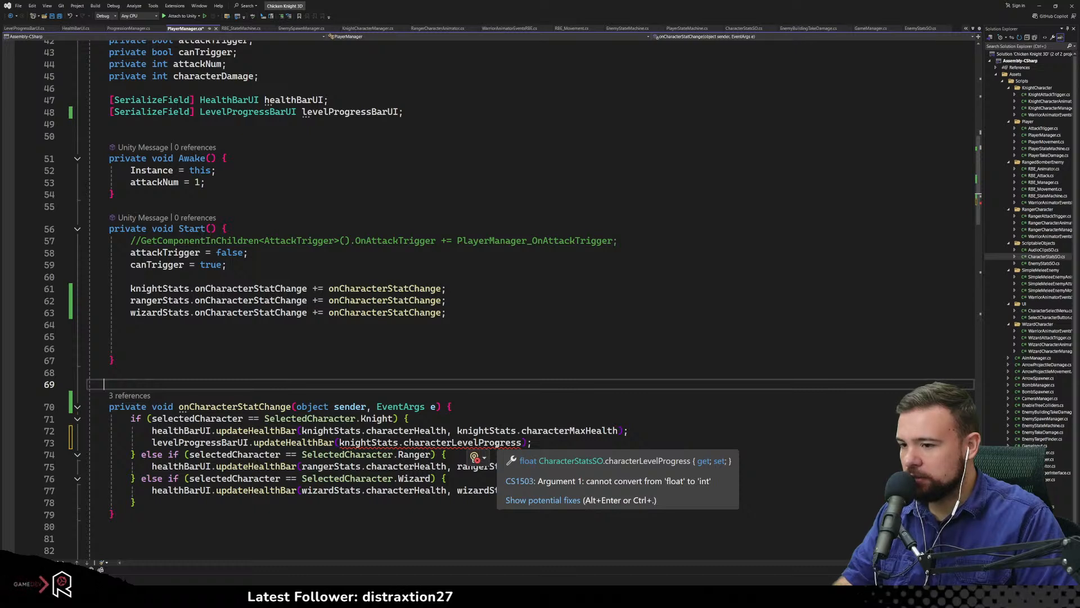
key("Up")
key("Up")
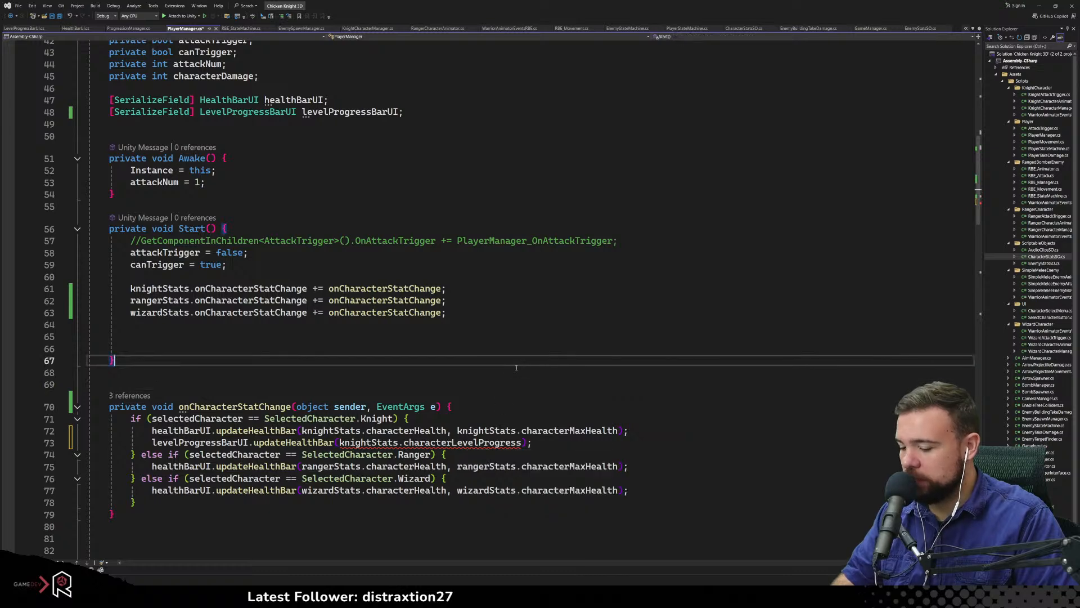
scroll(317, 454, "down", 2)
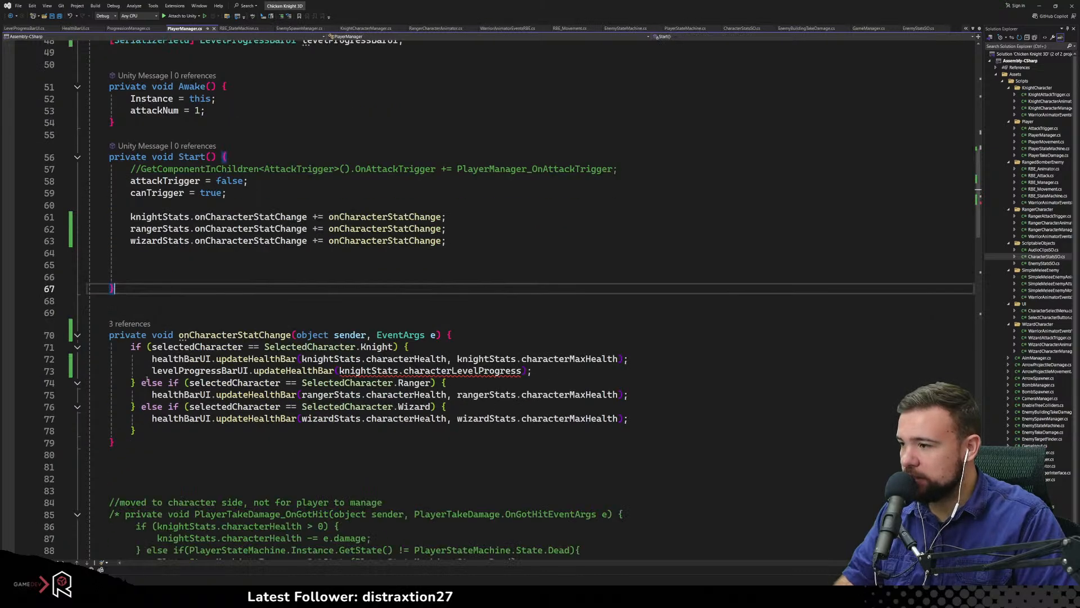
left_click_drag(153, 372, 582, 375)
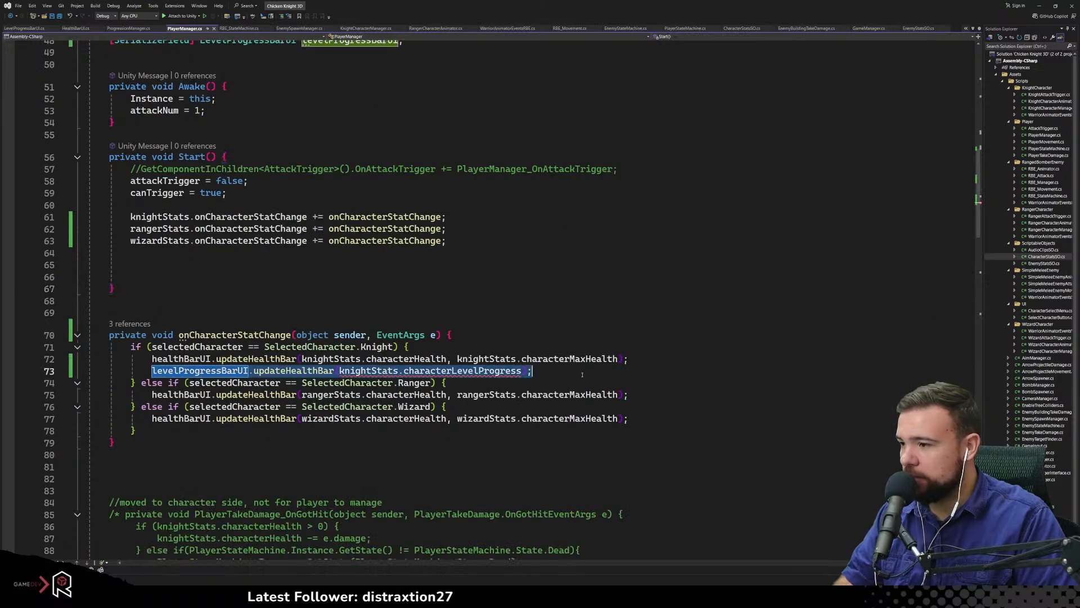
left_click(539, 328)
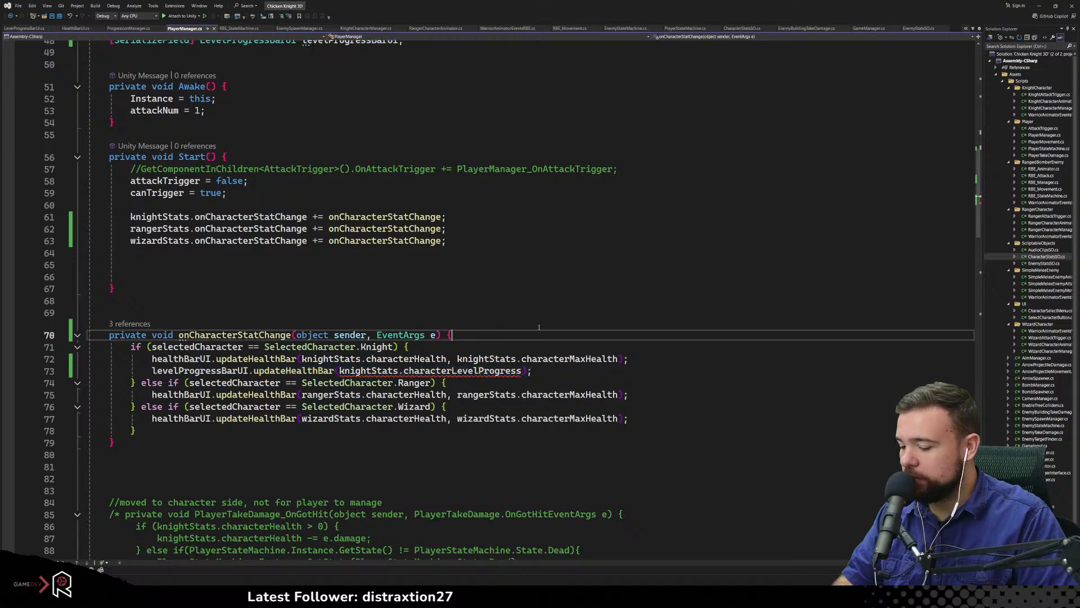
left_click(24, 28)
left_click(324, 254)
double_click(266, 174)
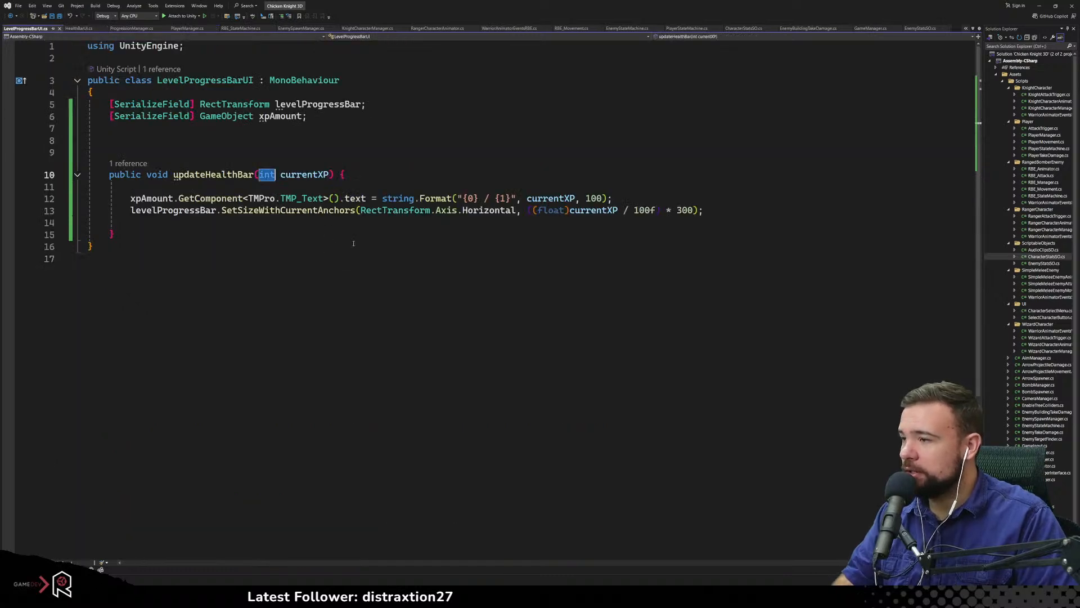
type("float")
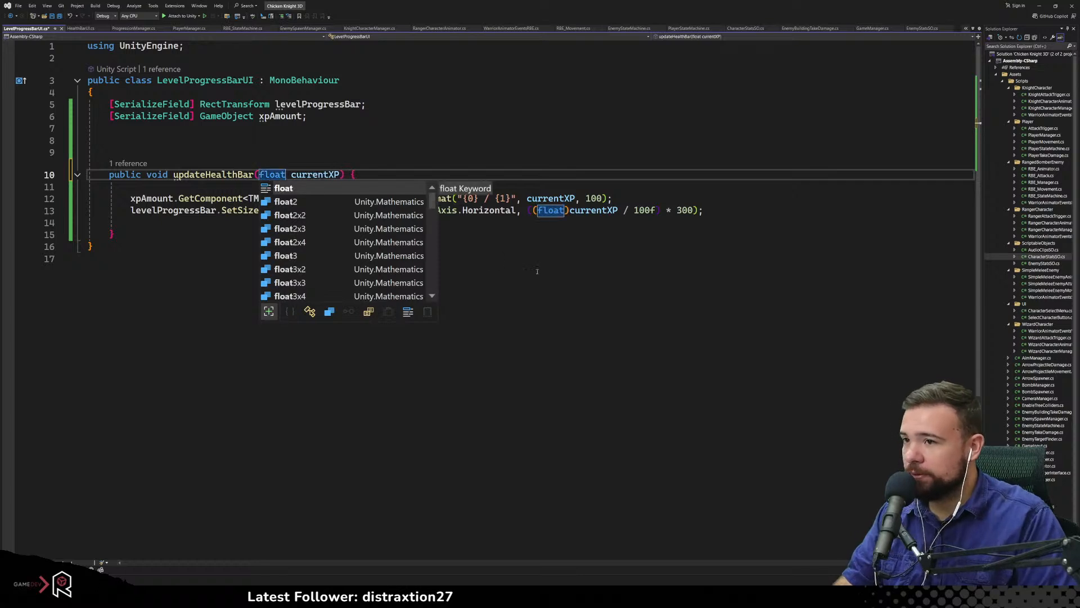
key("Escape")
Remove the (float) cast before currentXP in the SetSizeWithCurrentAnchors line
left_click(565, 210)
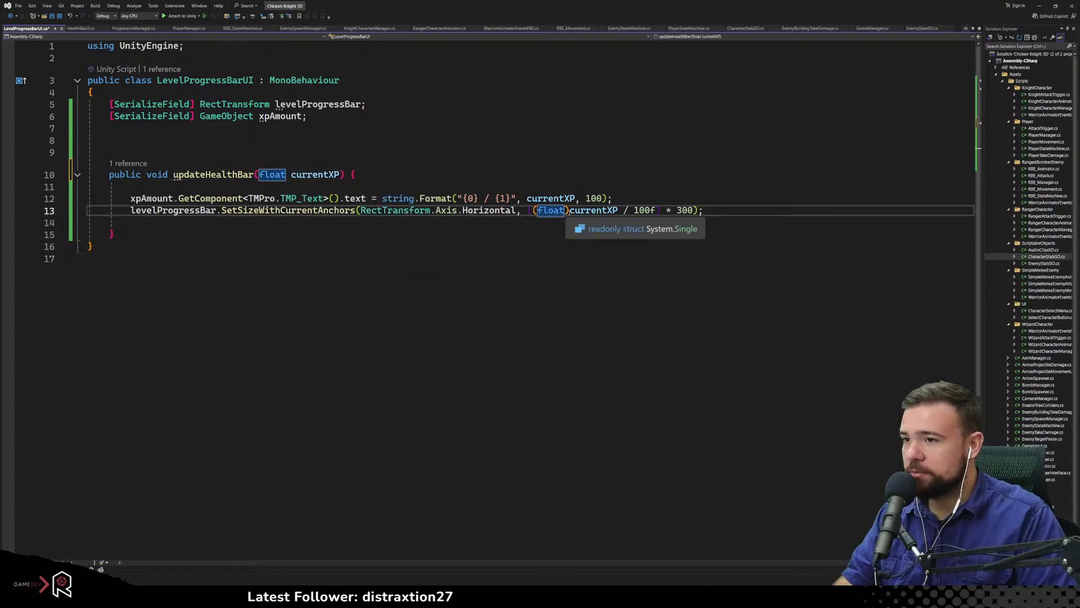
key("Delete")
key("BackSpace")
key("BackSpace")
key("BackSpace")
key("BackSpace")
key("BackSpace")
key("BackSpace")
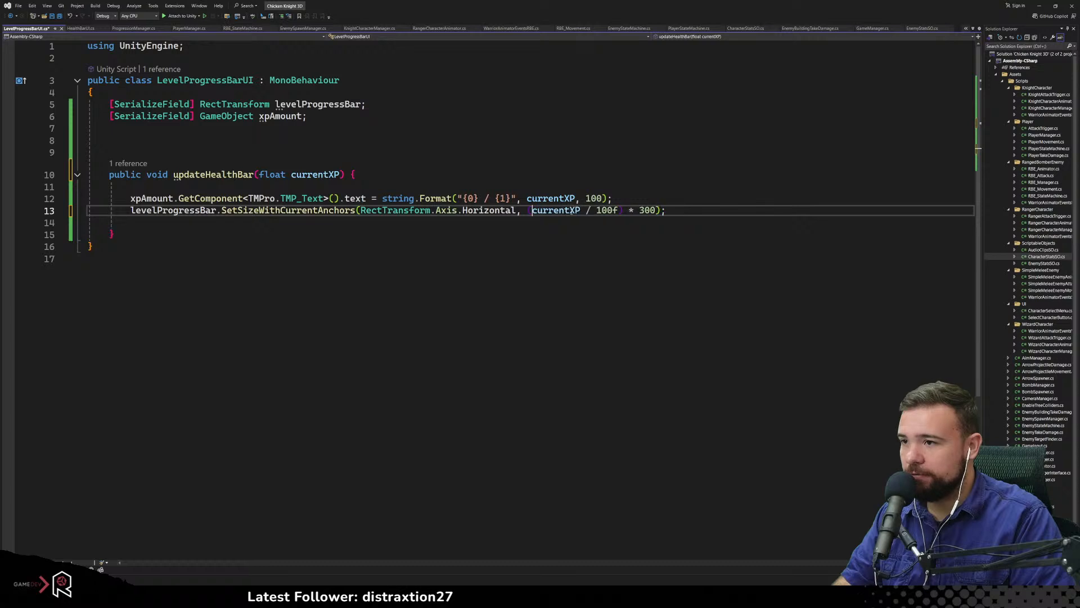
left_click(241, 257)
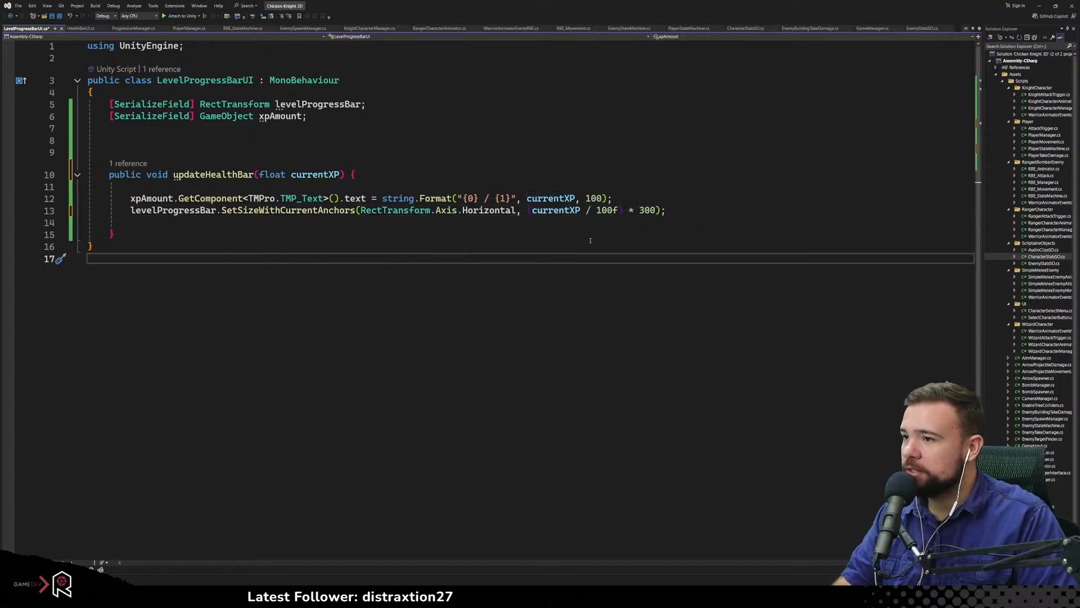
Rename LevelProgressBarUI's updateHealthBar method to updateLevelProgressBar across all its references
left_click(177, 175)
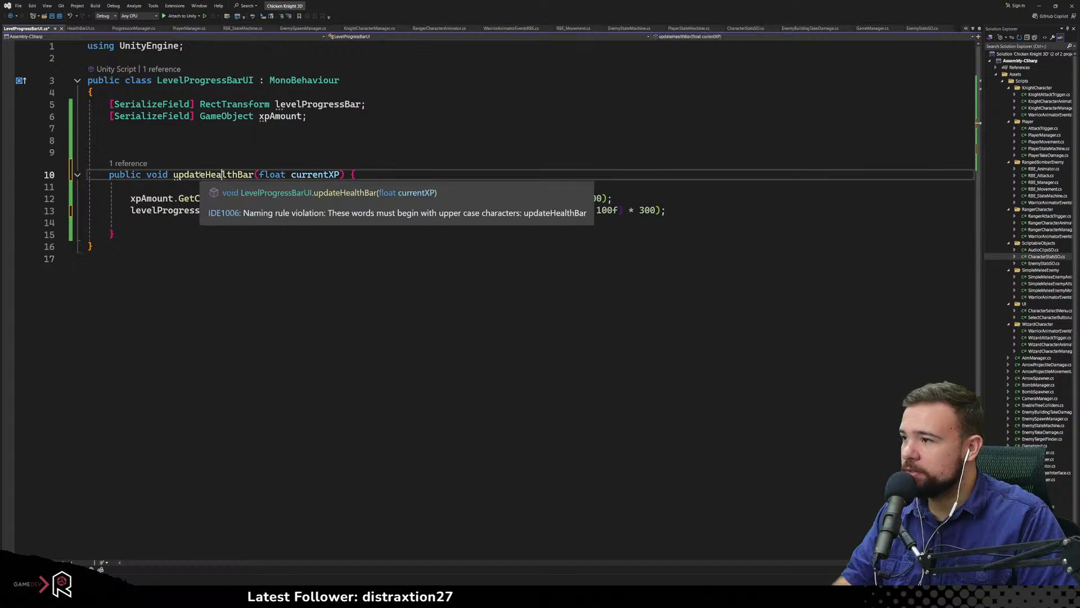
left_click_drag(253, 175, 222, 175)
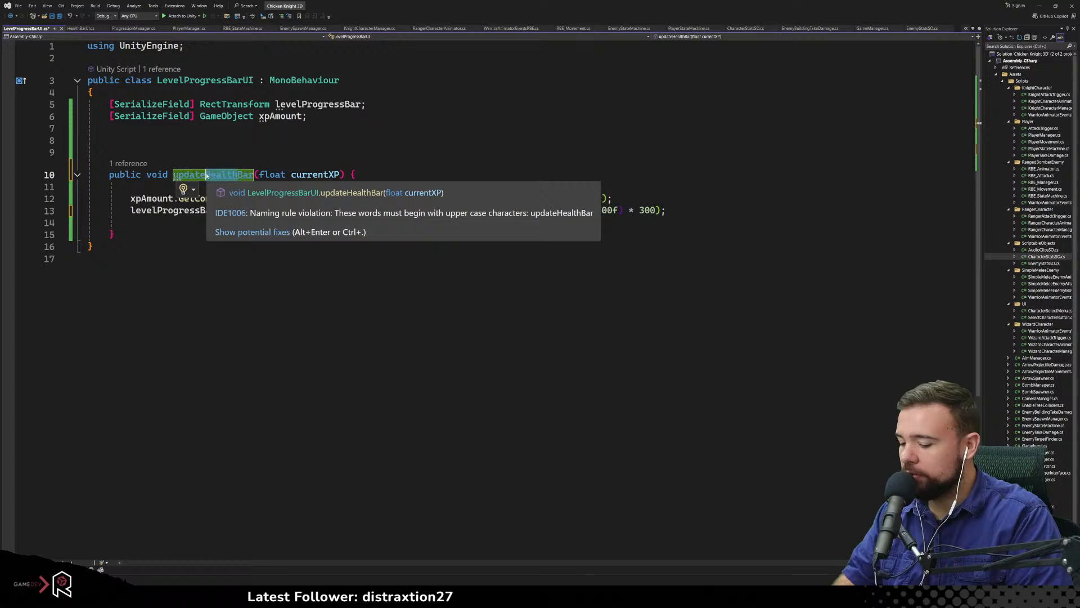
key("ctrl+r")
key("ctrl+r")
type("Level")
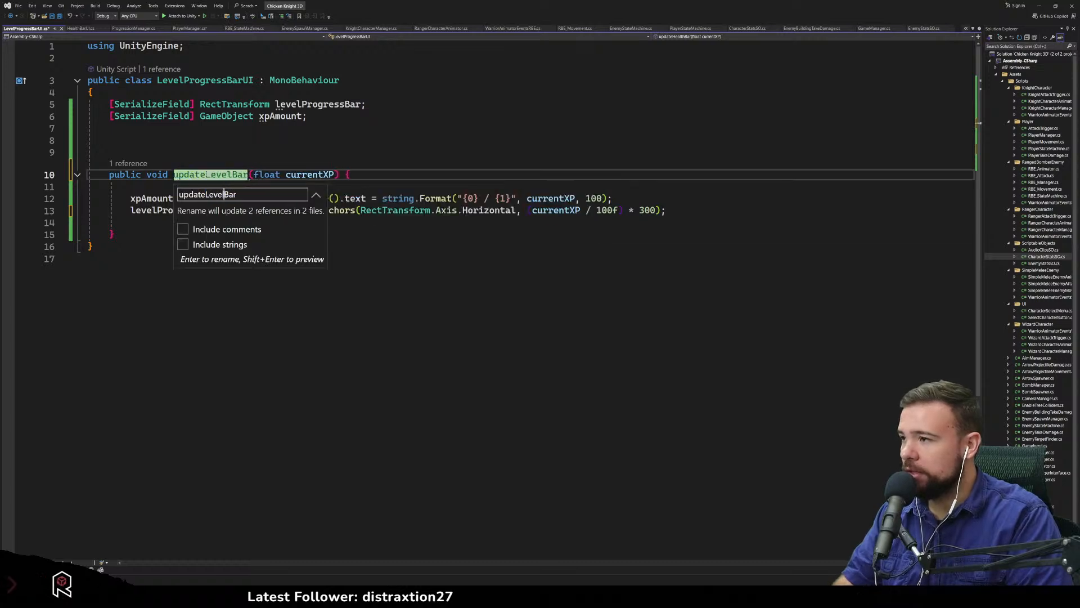
type("Progress")
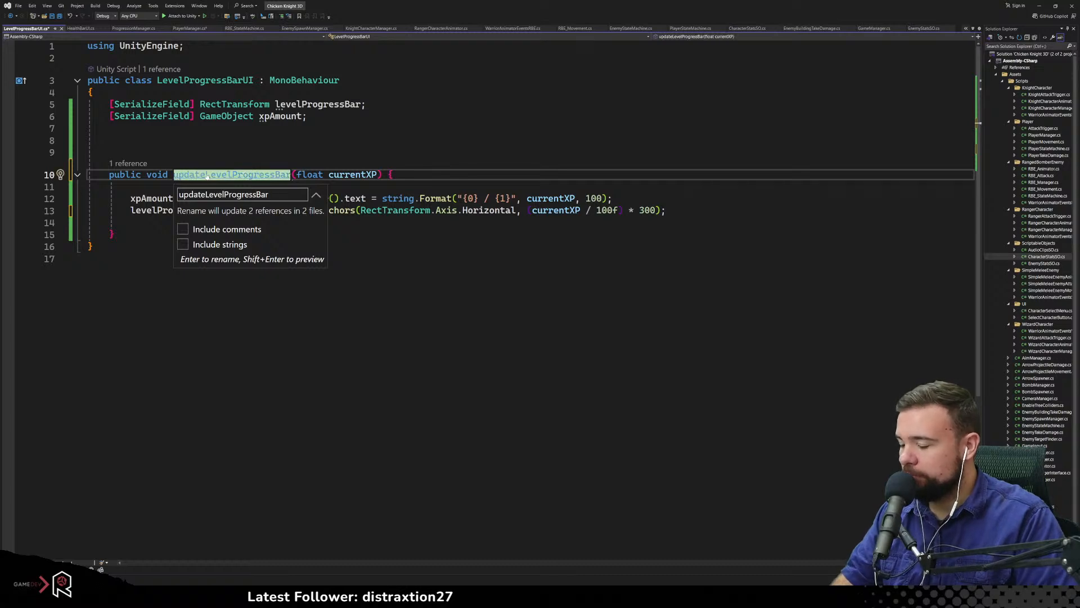
key("Return")
left_click(411, 152)
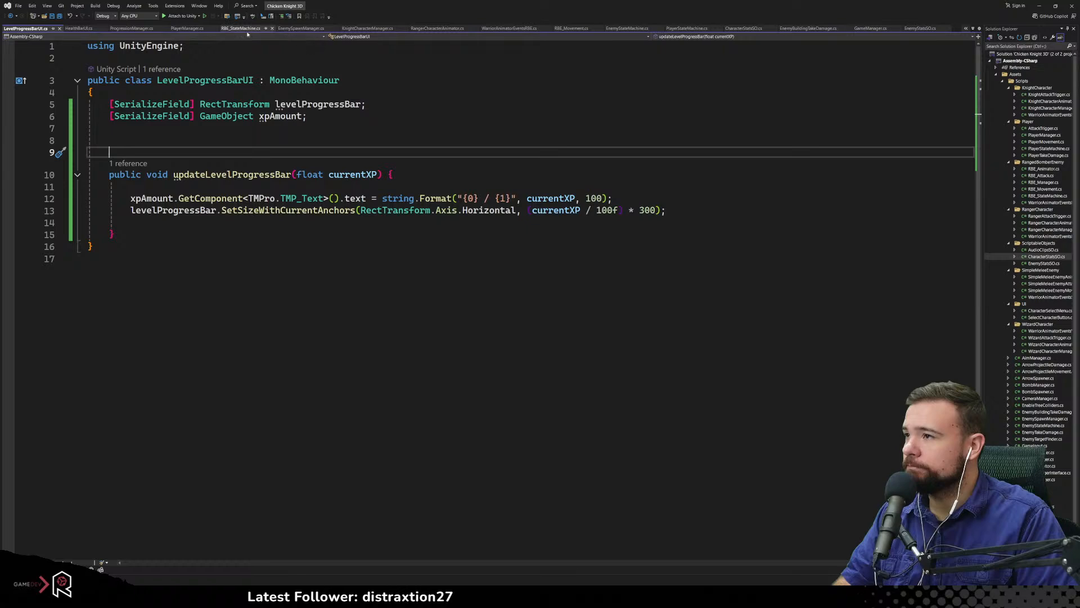
In PlayerManager.cs, copy the Knight branch's updateLevelProgressBar line below the health bar updates in the Ranger and Wizard branches
left_click(187, 28)
key("Up")
key("Up")
key("Up")
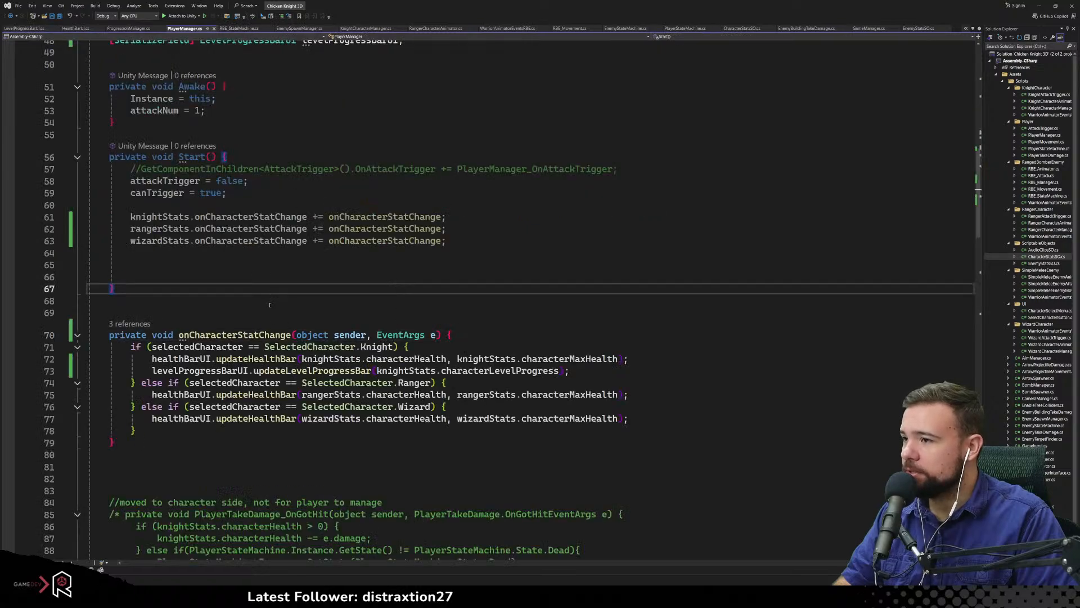
scroll(280, 309, "down", 1)
left_click_drag(153, 335, 580, 335)
key("ctrl+c")
left_click(649, 358)
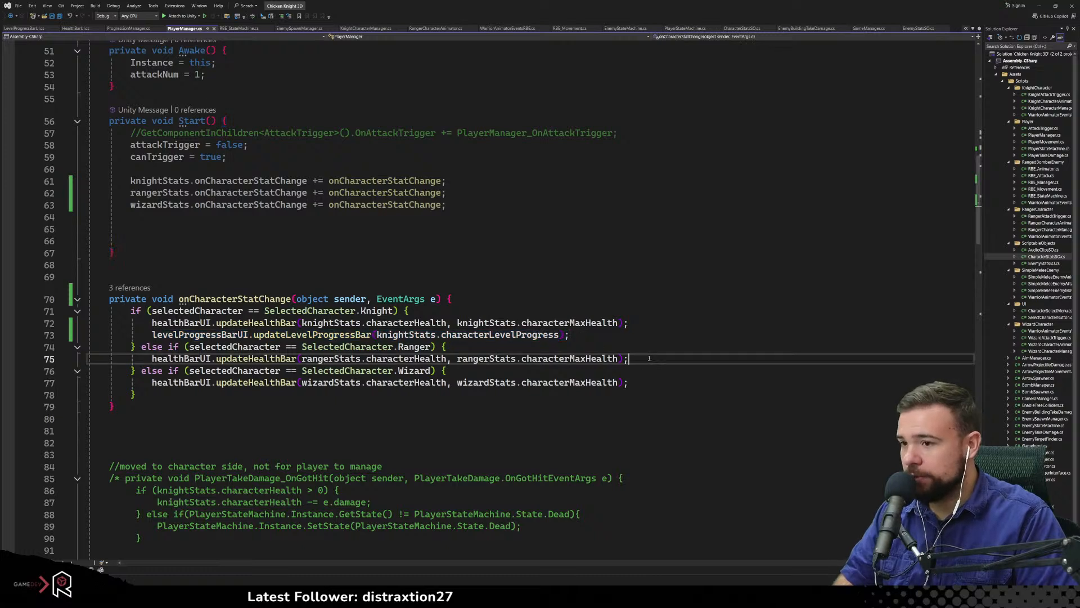
key("Return")
key("ctrl+v")
left_click(641, 400)
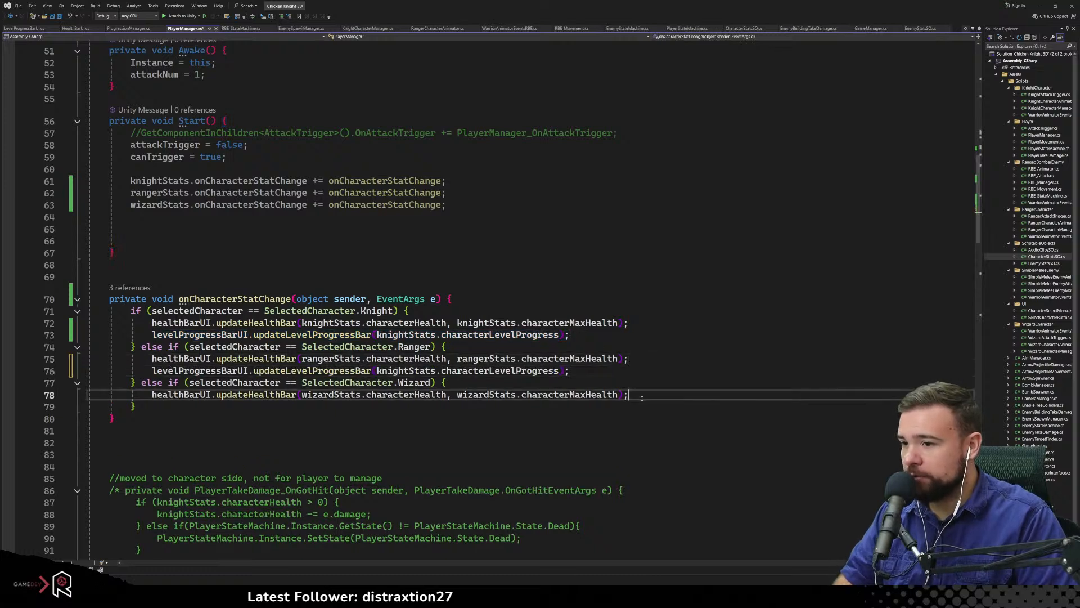
key("Return")
key("ctrl+v")
left_click(373, 450)
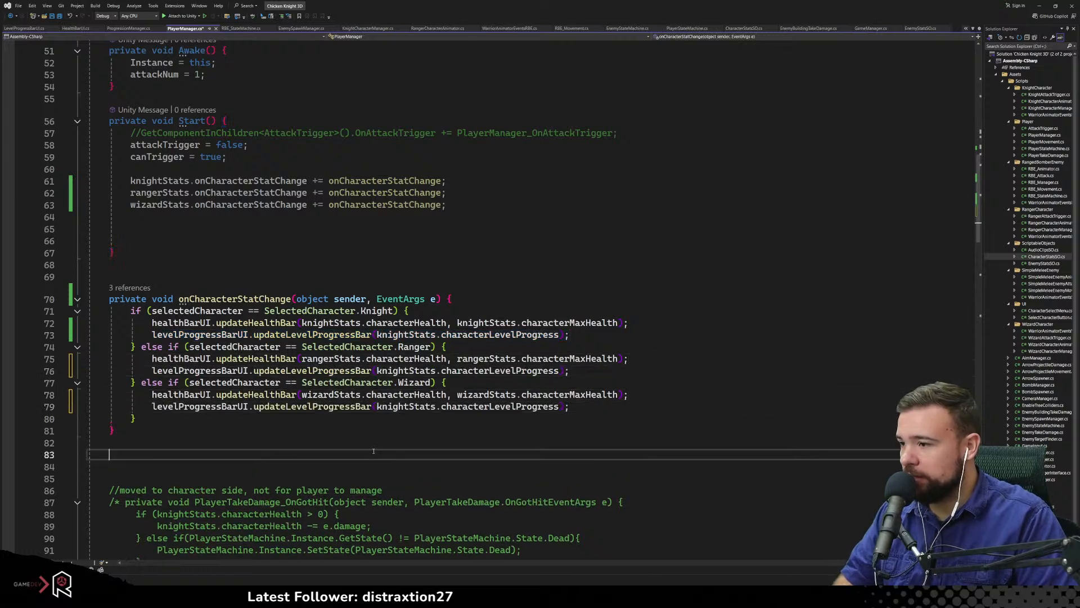
Replace knightStats with rangerStats and wizardStats in the Ranger and Wizard updateLevelProgressBar calls, and save the script
left_click(398, 370)
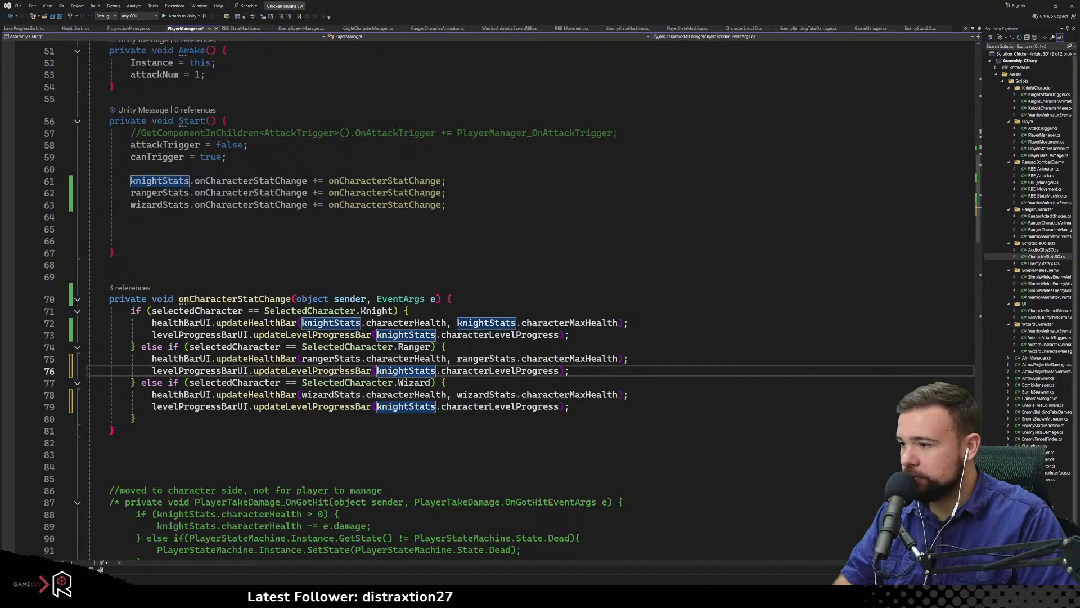
double_click(332, 358)
key("ctrl+c")
double_click(405, 370)
key("ctrl+v")
left_click(329, 394)
double_click(329, 394)
left_click(388, 406)
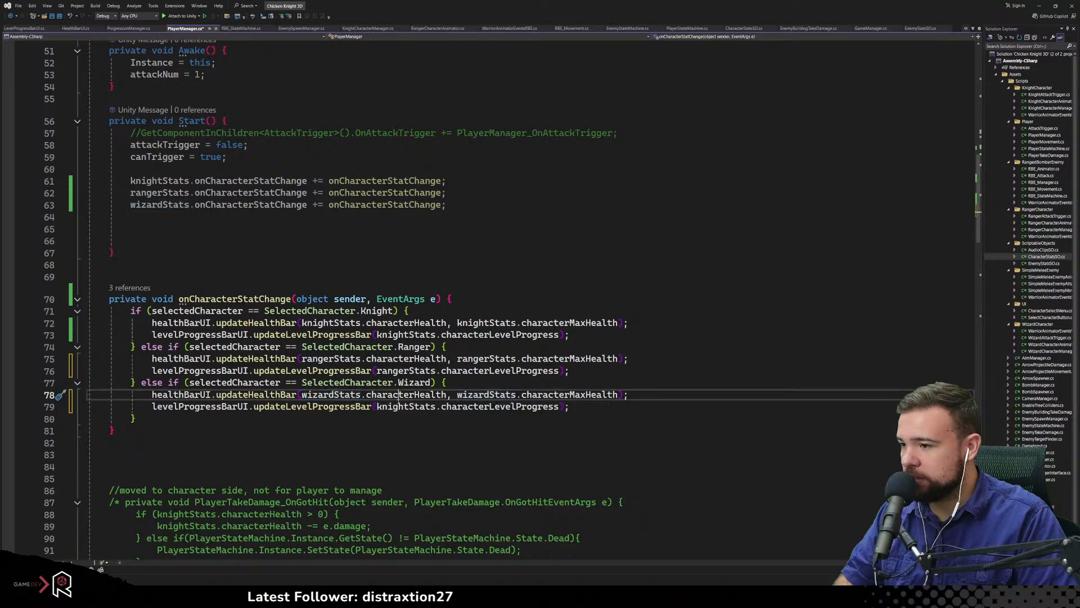
double_click(389, 406)
key("ctrl+v")
key("ctrl+s")
left_click(545, 323)
left_click(672, 266)
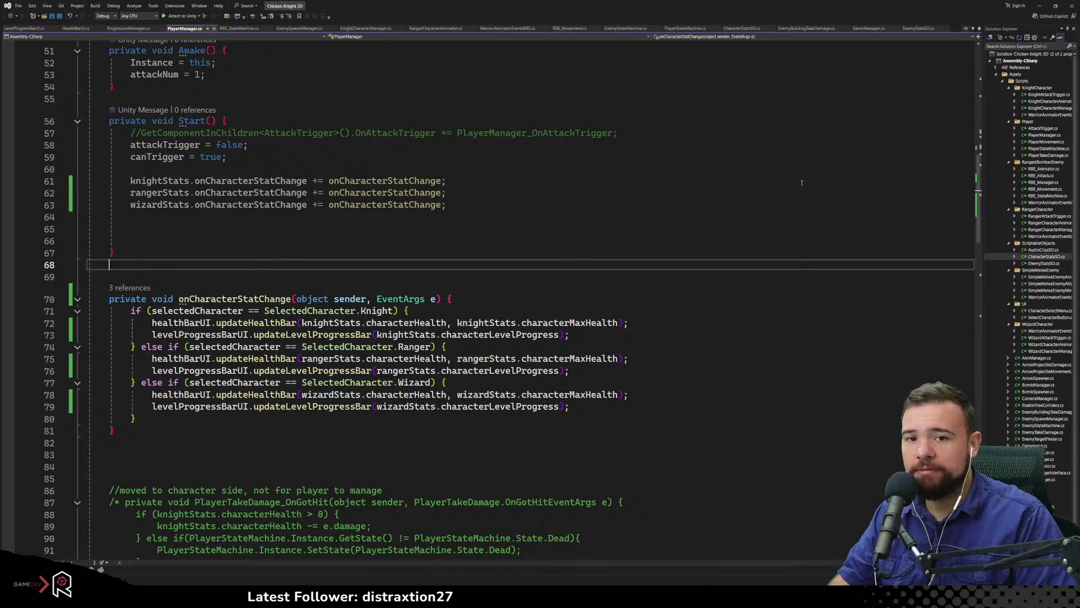
Switch to Unity, play-test the game by selecting Robin Ranger and moving the character around, and stop play mode
key("alt+Tab")
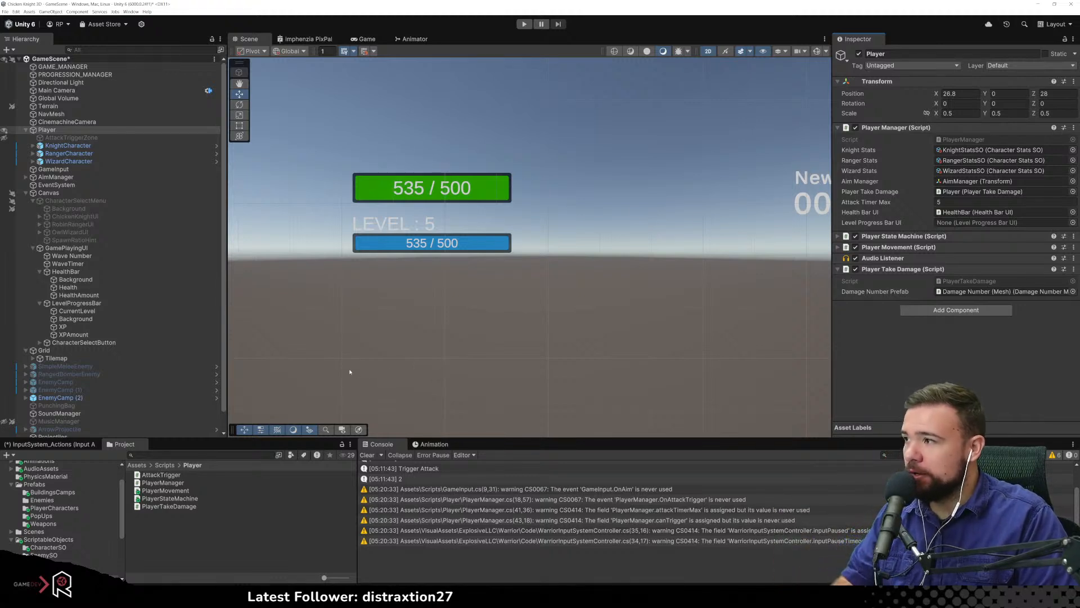
left_click(523, 23)
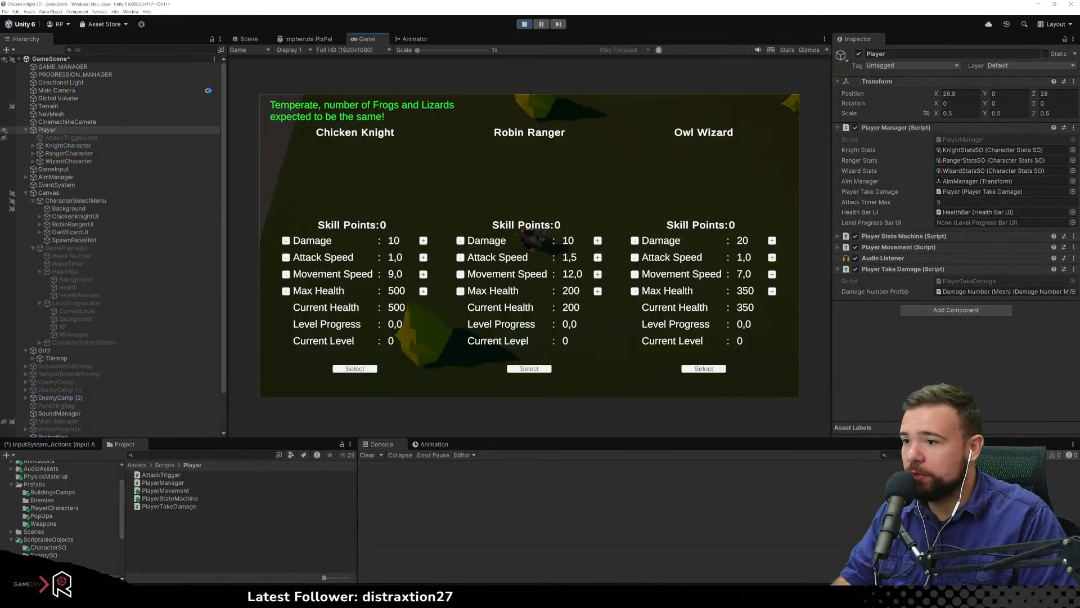
left_click(528, 368)
key("w")
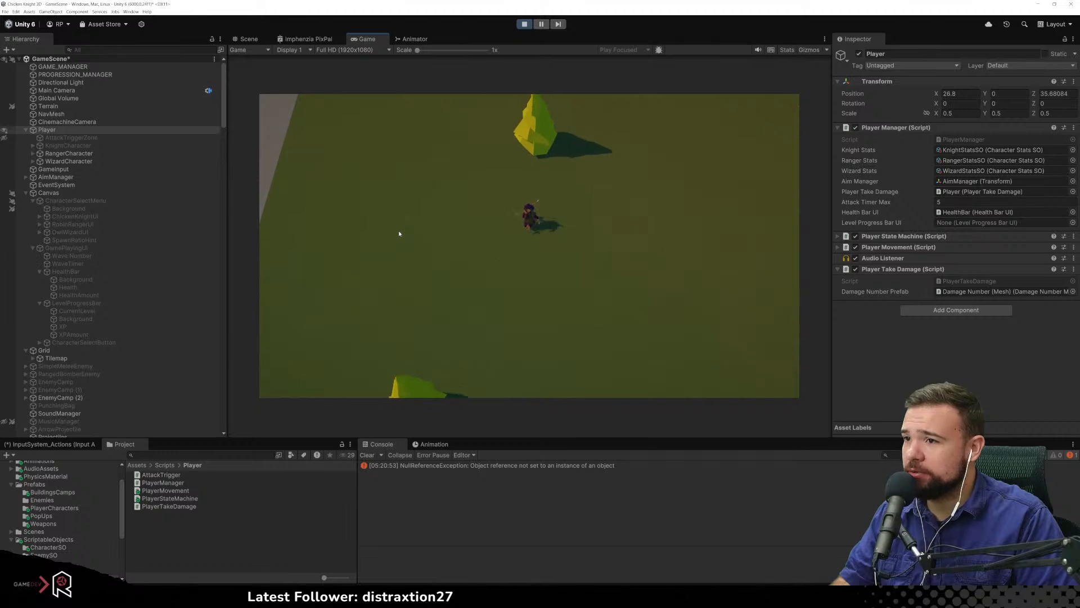
key("s")
key("d")
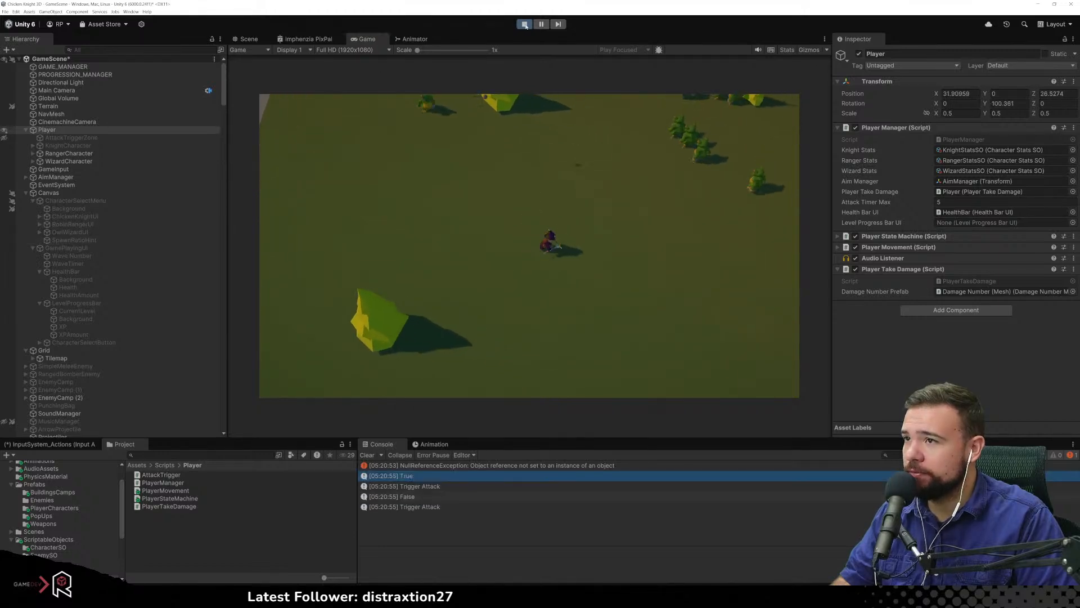
left_click(525, 24)
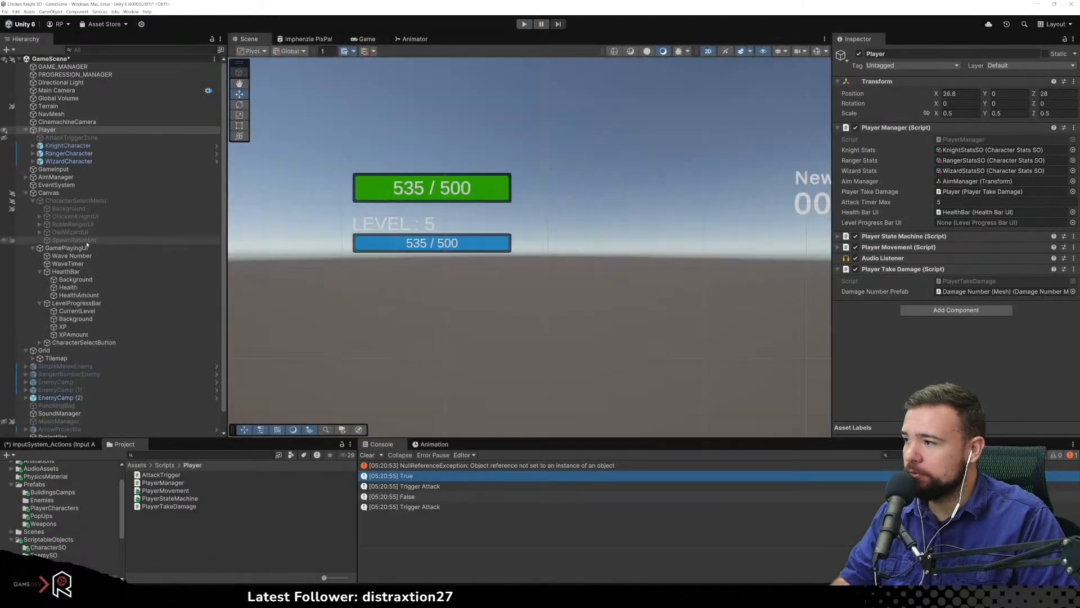
Deactivate the GamePlayingUI object and start play mode again
left_click(82, 248)
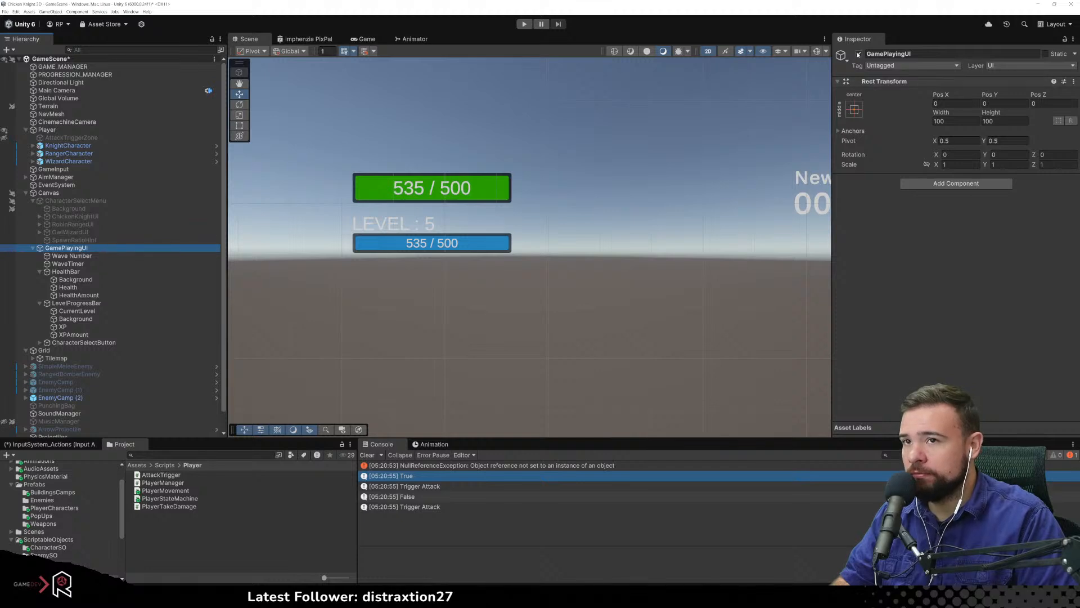
left_click(858, 54)
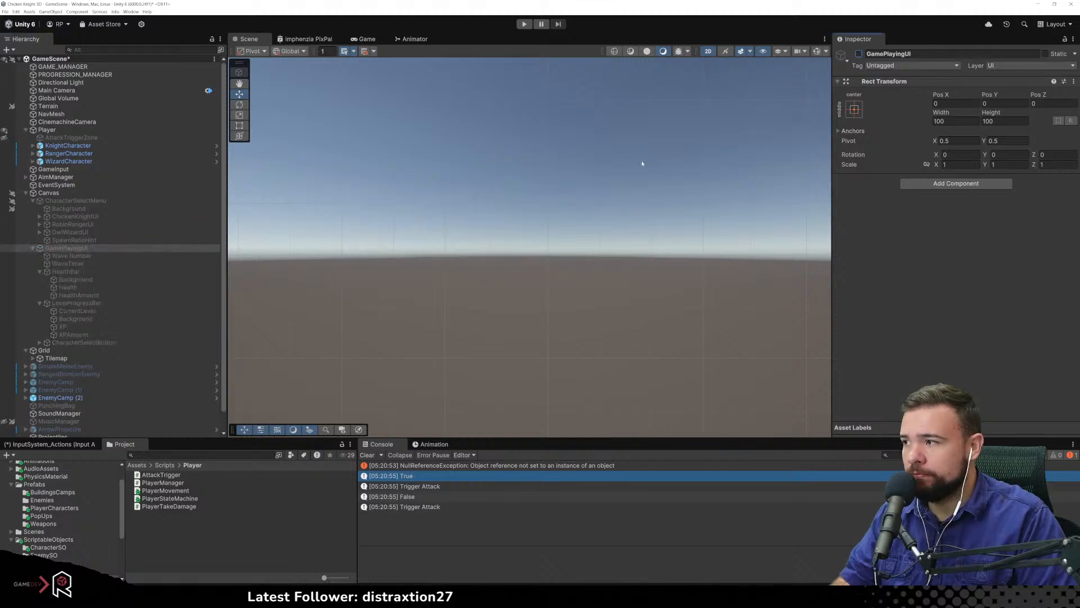
key("ctrl+p")
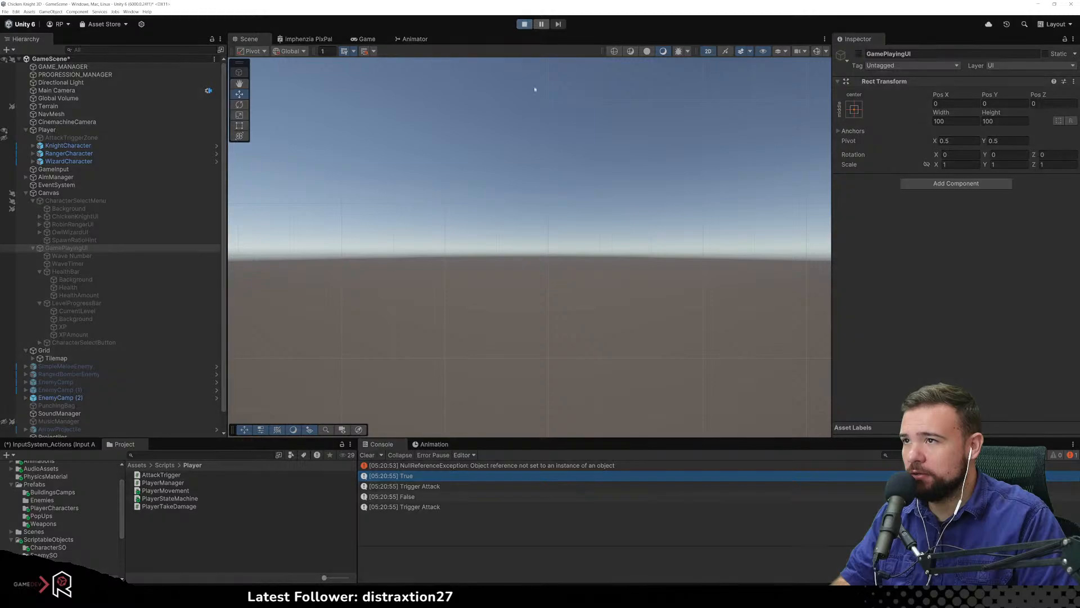
Select Robin Ranger in the running game and stop play mode
left_click(532, 369)
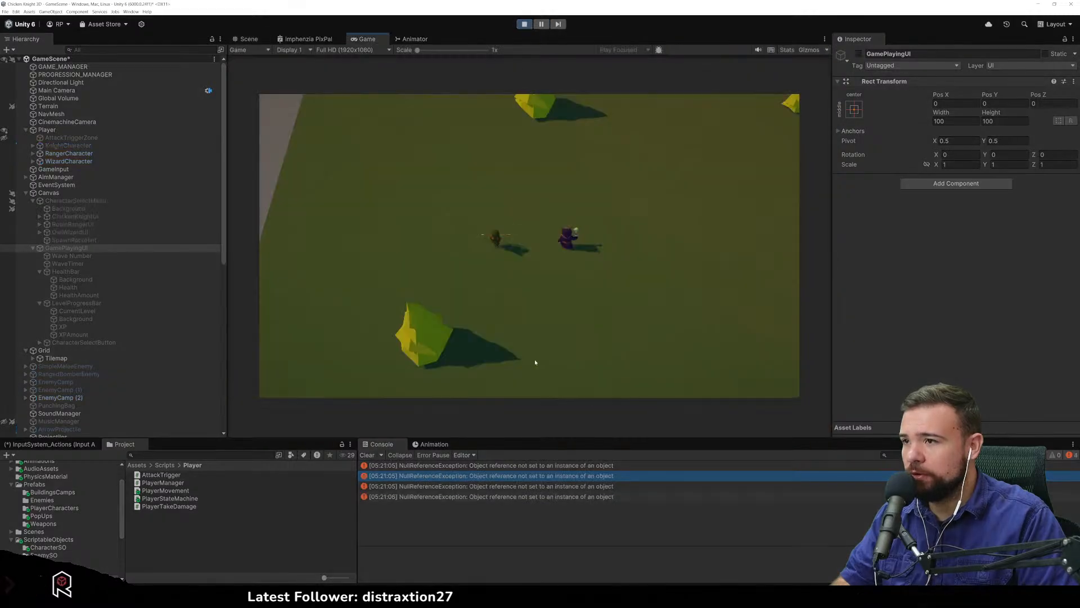
left_click(524, 24)
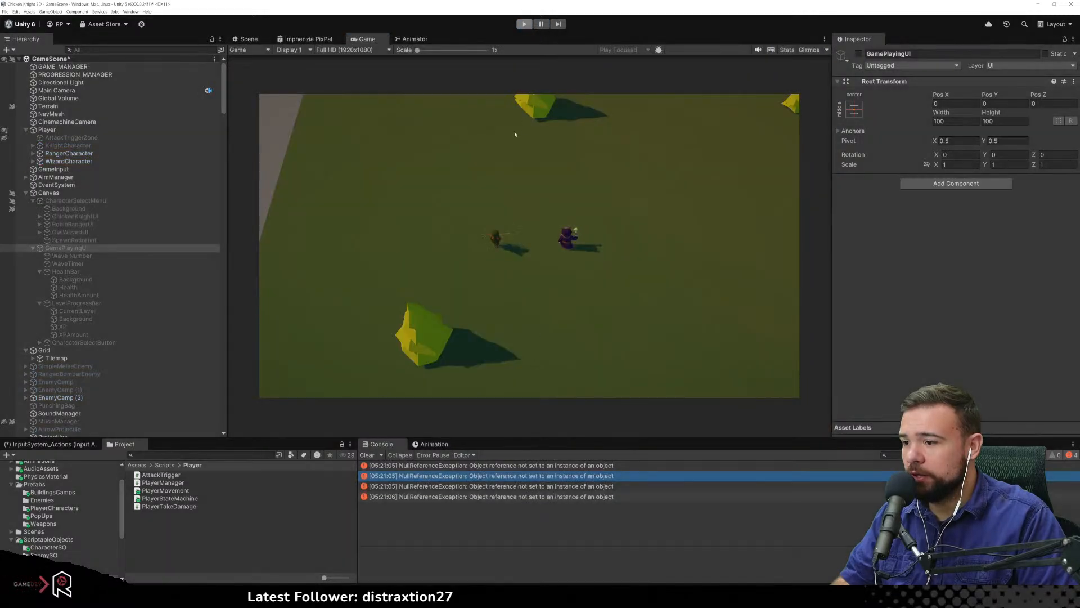
Examine the stack traces of the NullReferenceException errors in the console and open the referenced PlayerManager.cs line 76
left_click(521, 476)
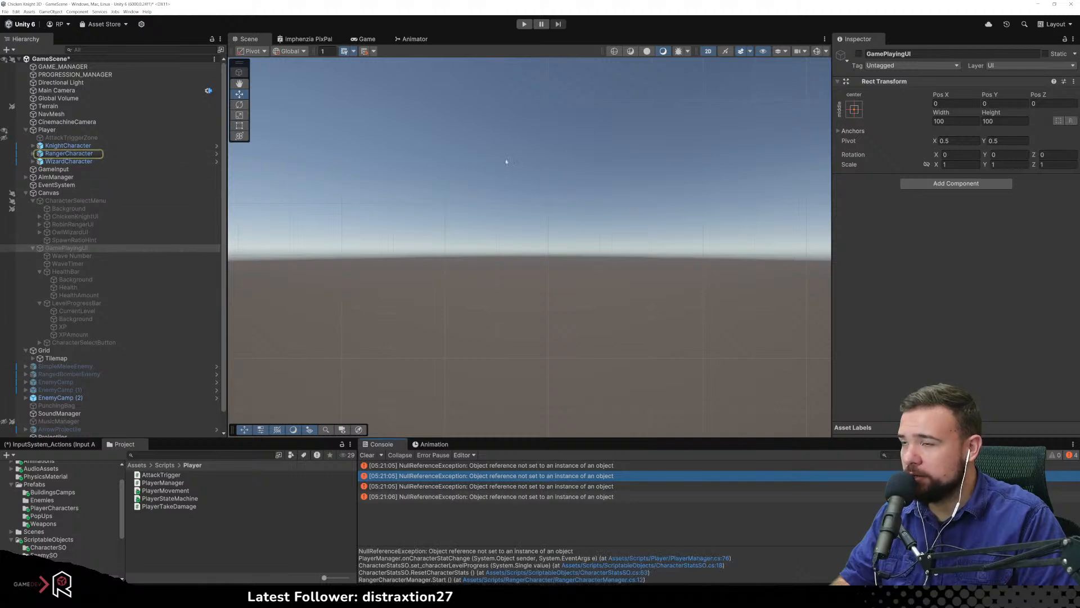
left_click(472, 486)
left_click(472, 497)
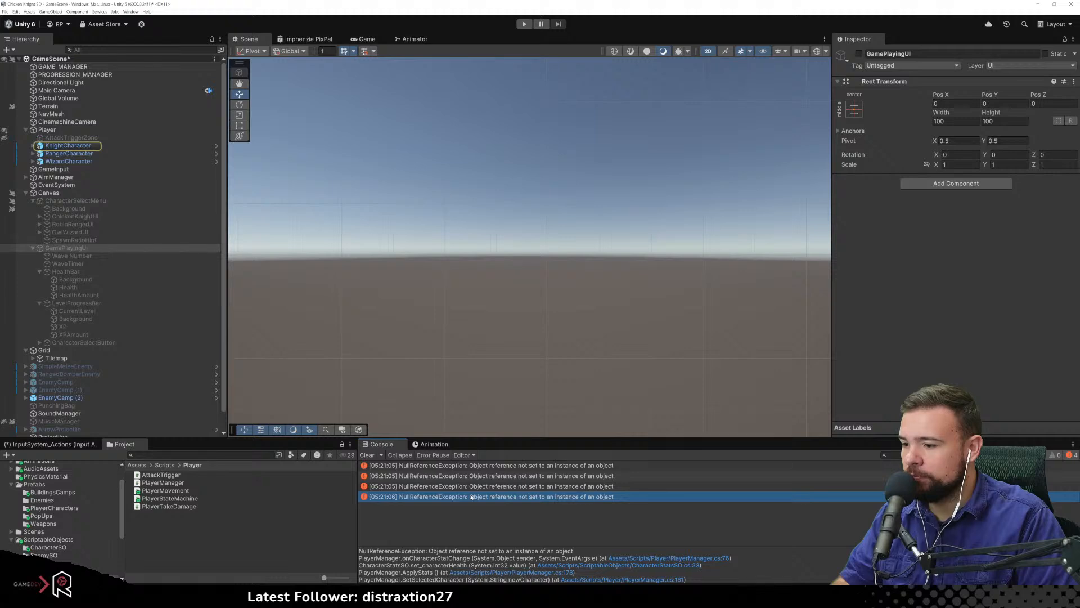
scroll(559, 568, "down", 3)
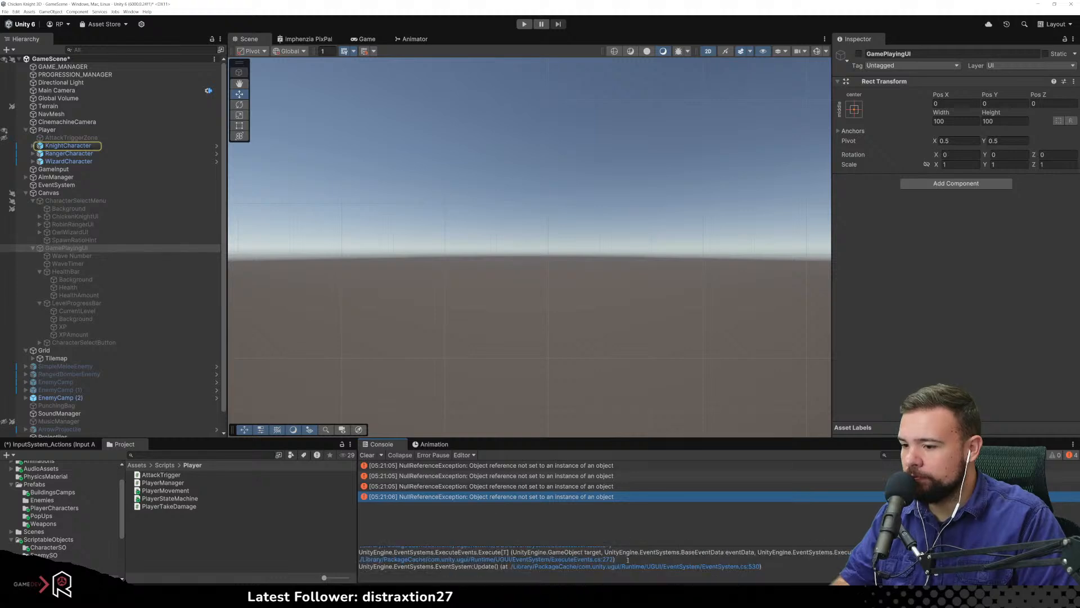
scroll(558, 571, "up", 2)
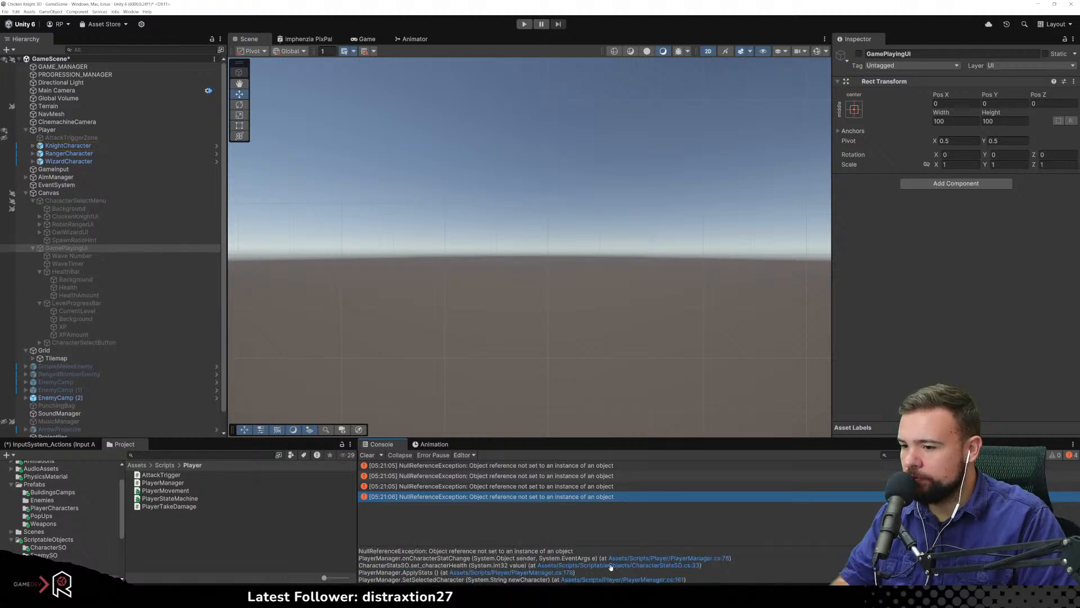
left_click(671, 558)
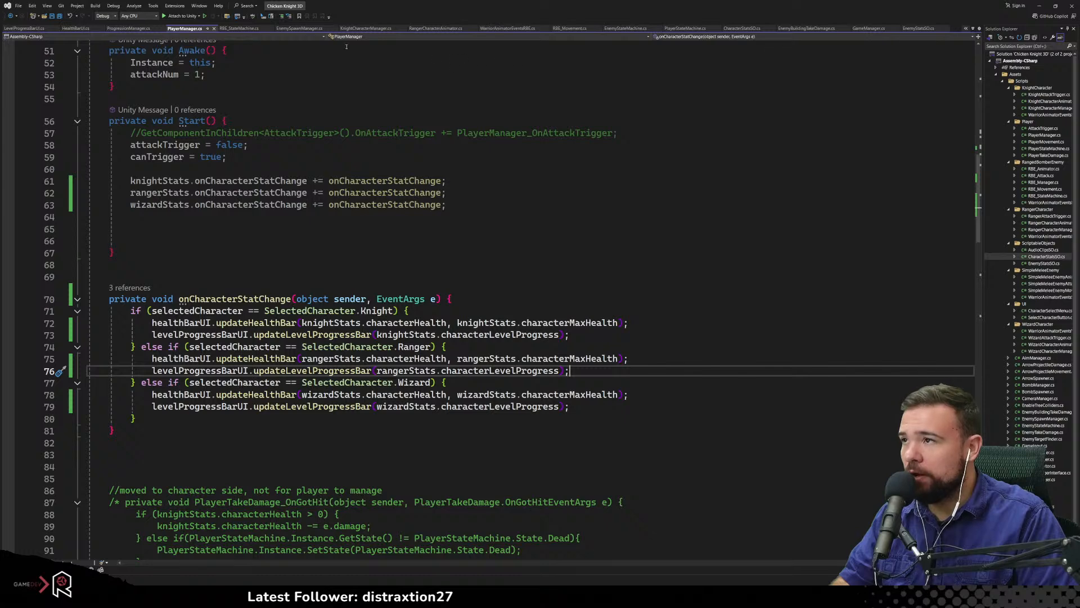
left_click(571, 252)
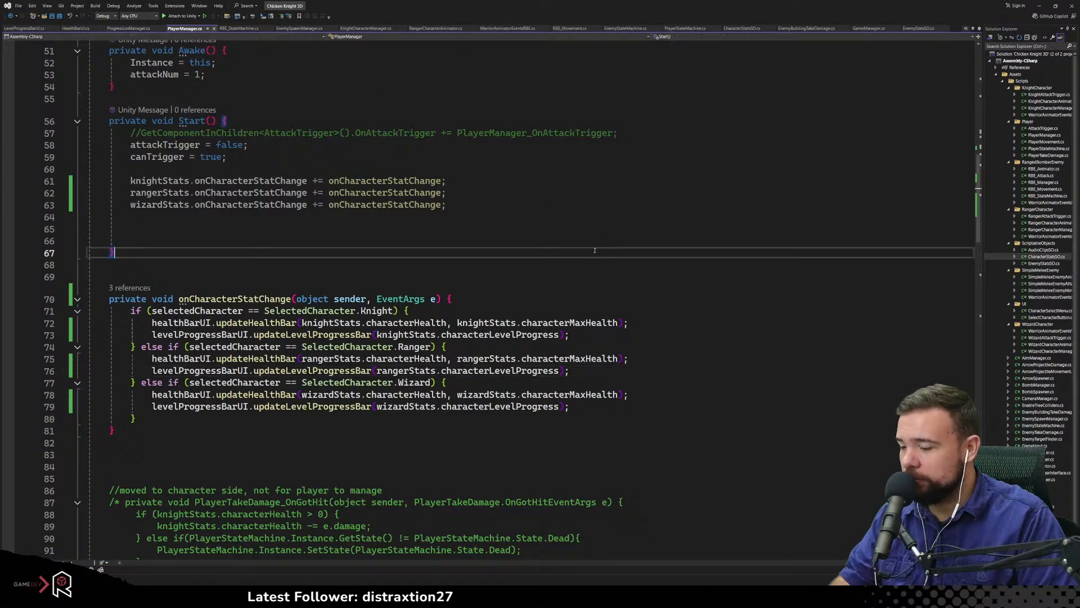
Return to Unity and assign the LevelProgressBar object to the Level Progress Bar UI reference of the Player's Player Manager script
left_click(1039, 5)
left_click(71, 75)
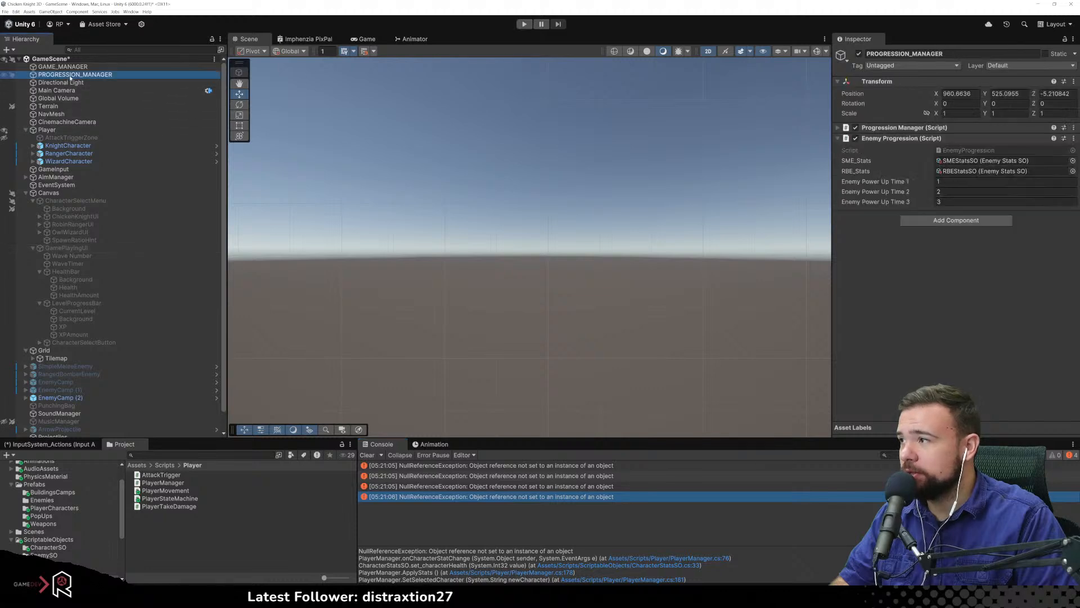
left_click(67, 66)
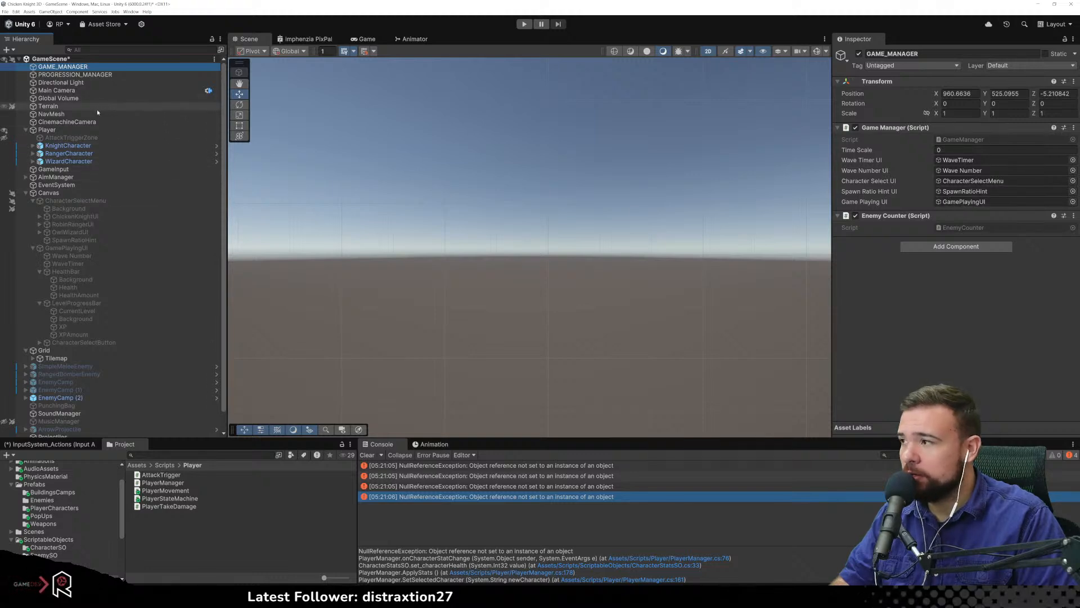
left_click(50, 130)
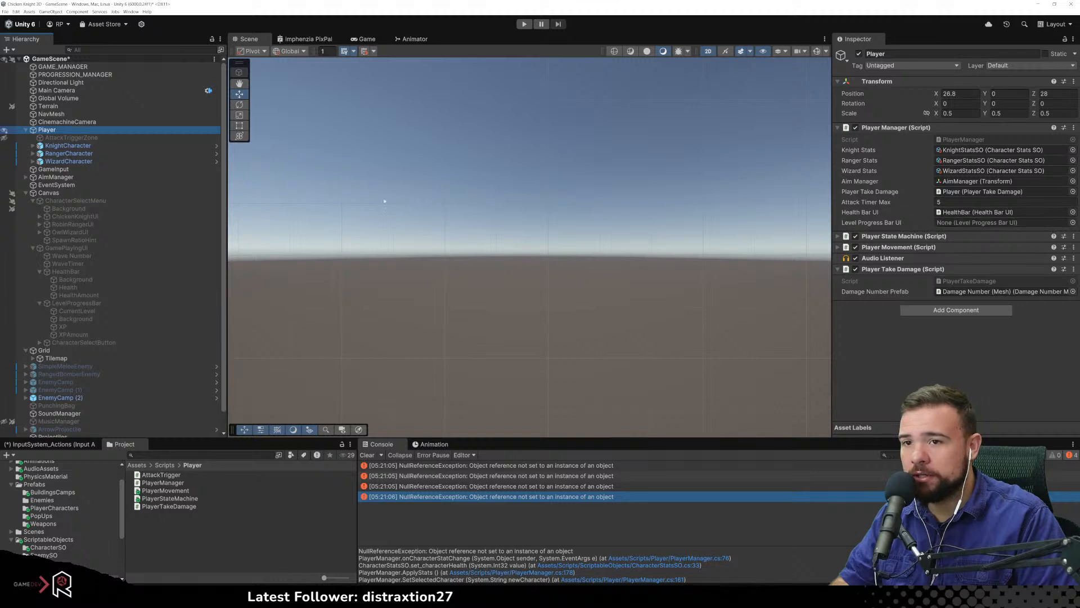
left_click_drag(76, 303, 956, 224)
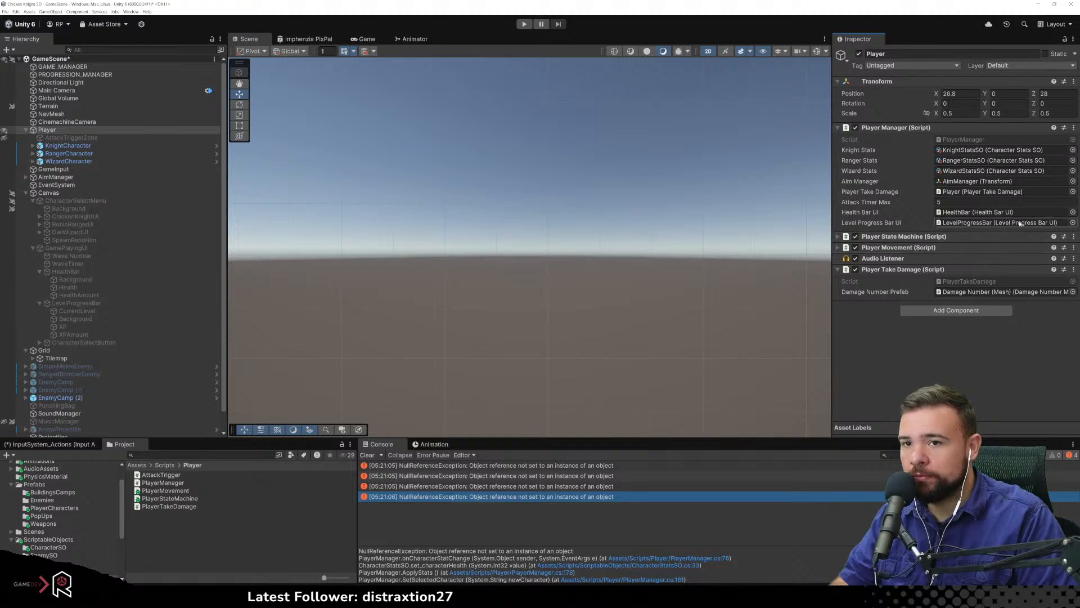
Save the scene and play-test it with Robin Ranger, clearing the console before selecting the character
left_click(540, 66)
key("ctrl+s")
key("ctrl+p")
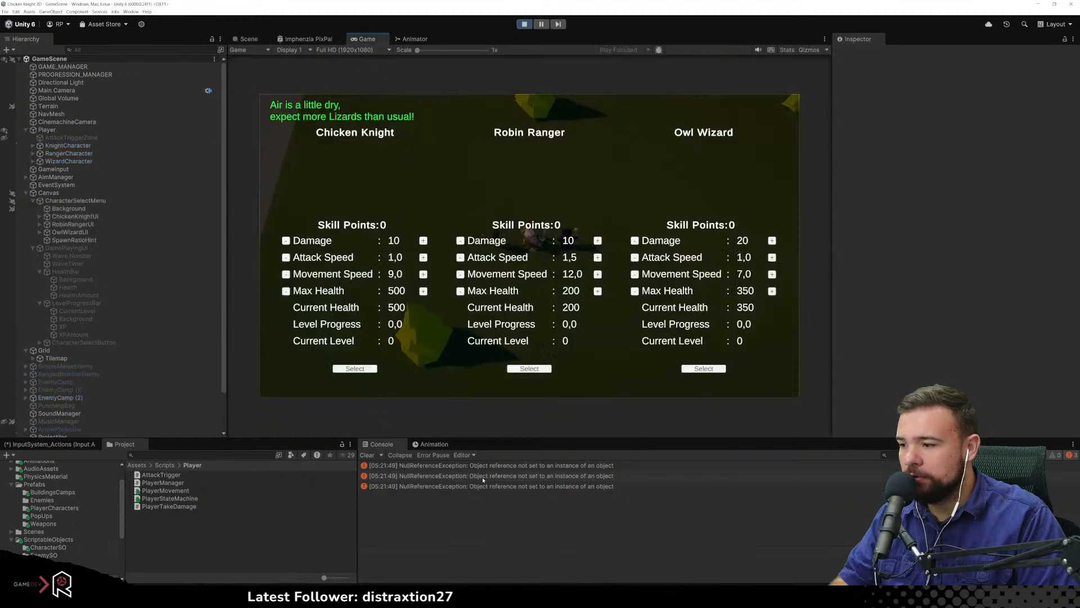
left_click(367, 455)
left_click(521, 369)
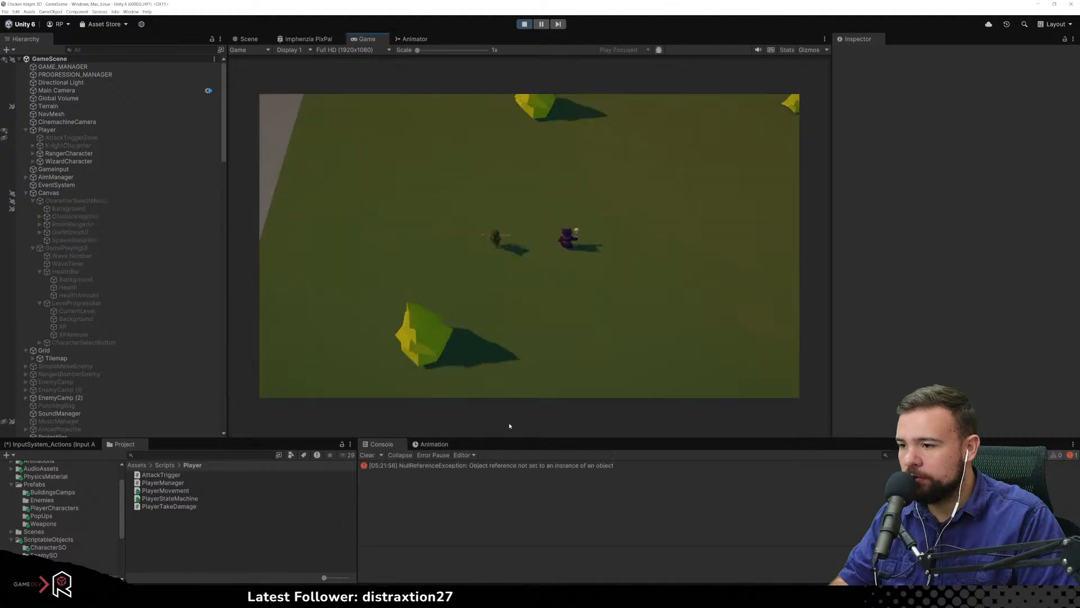
Open PlayerManager.cs at the line named in the error and examine the onCharacterStatChange method, its subscriptions and the serialized bar references
left_click(643, 559)
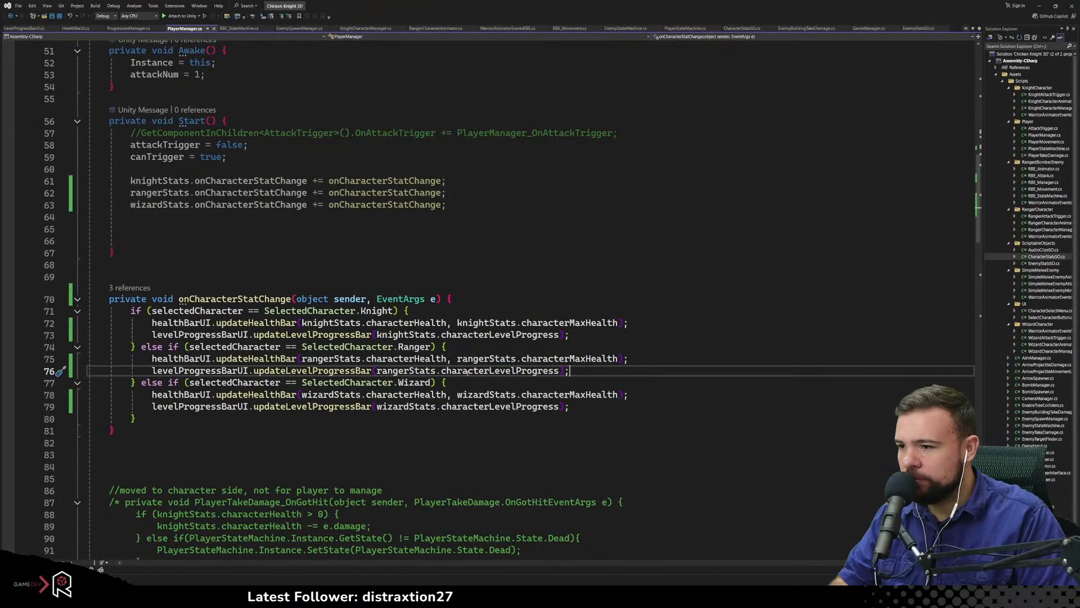
mouse_move(468, 372)
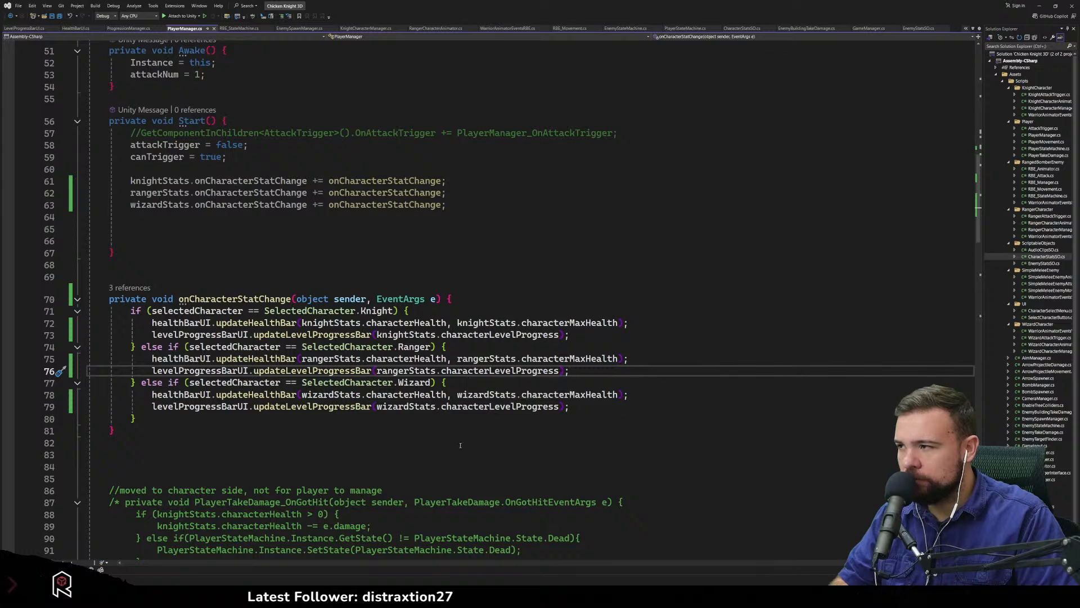
scroll(171, 167, "up", 4)
scroll(197, 338, "down", 4)
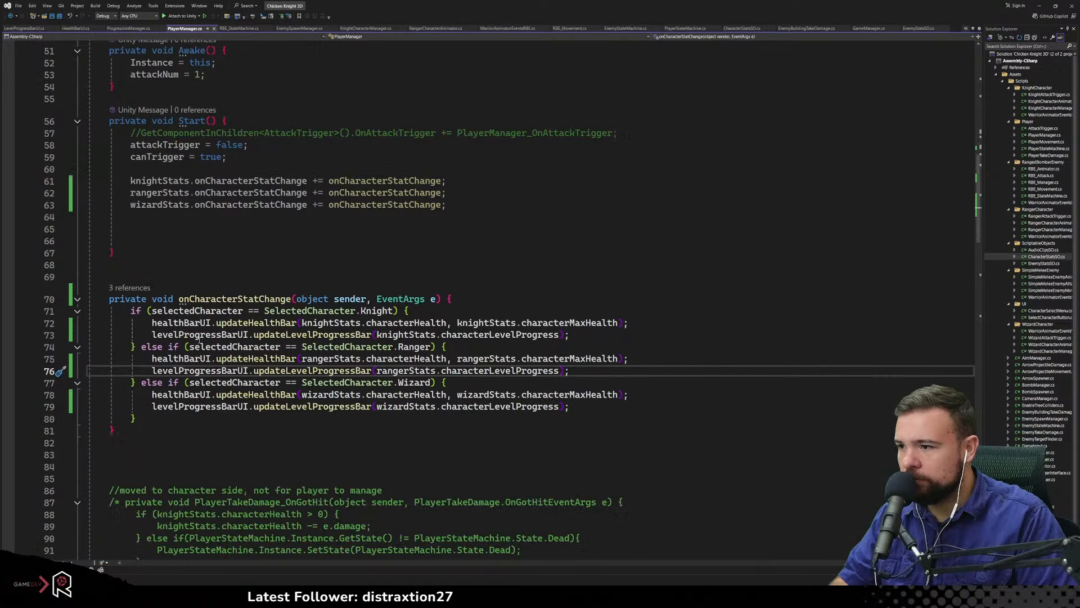
left_click(370, 383)
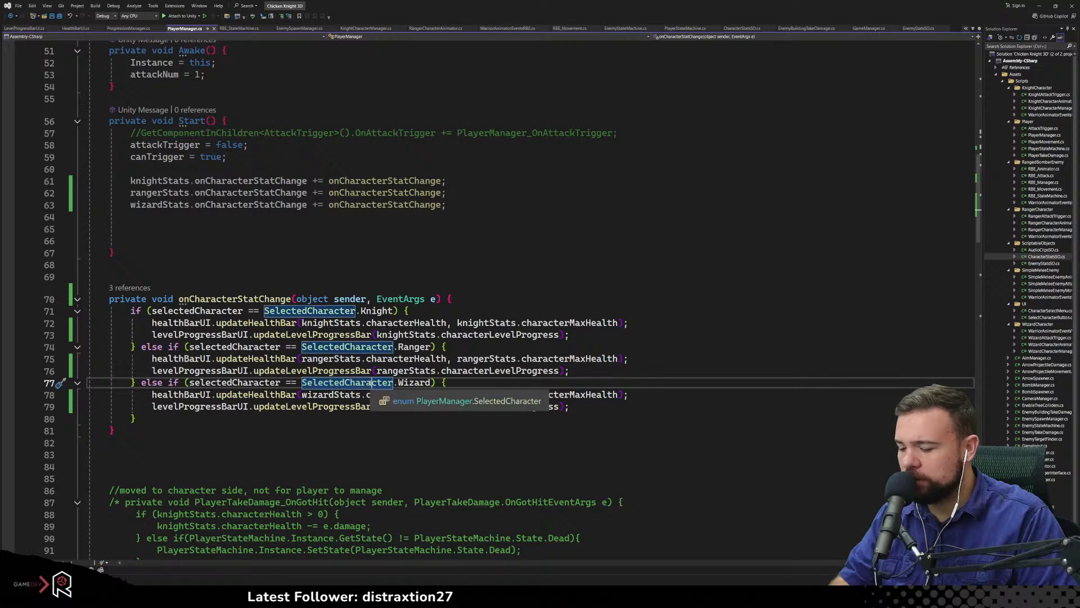
left_click(436, 346)
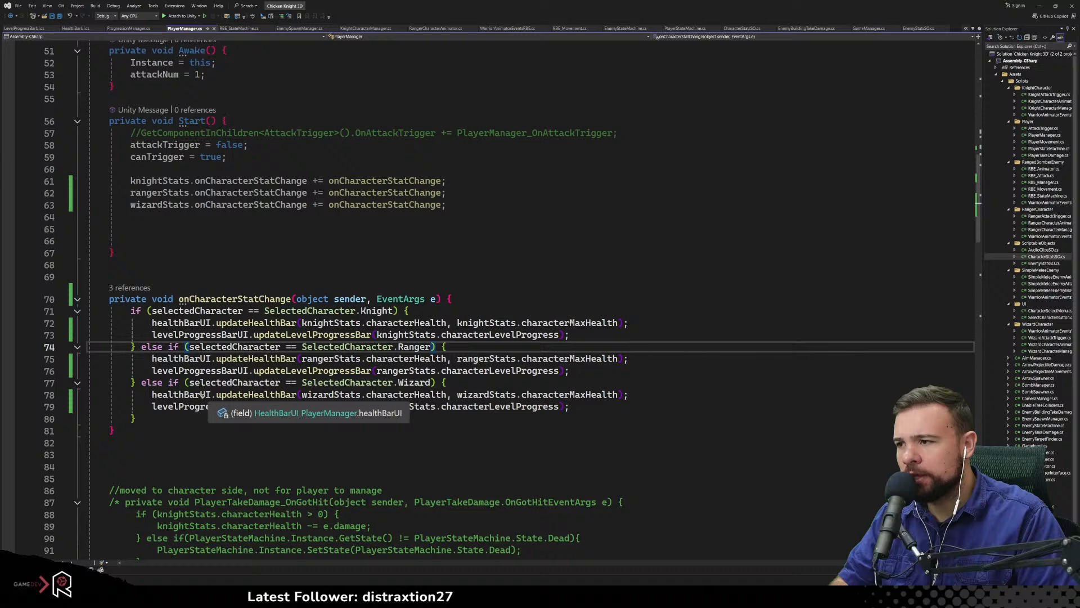
scroll(202, 396, "up", 3)
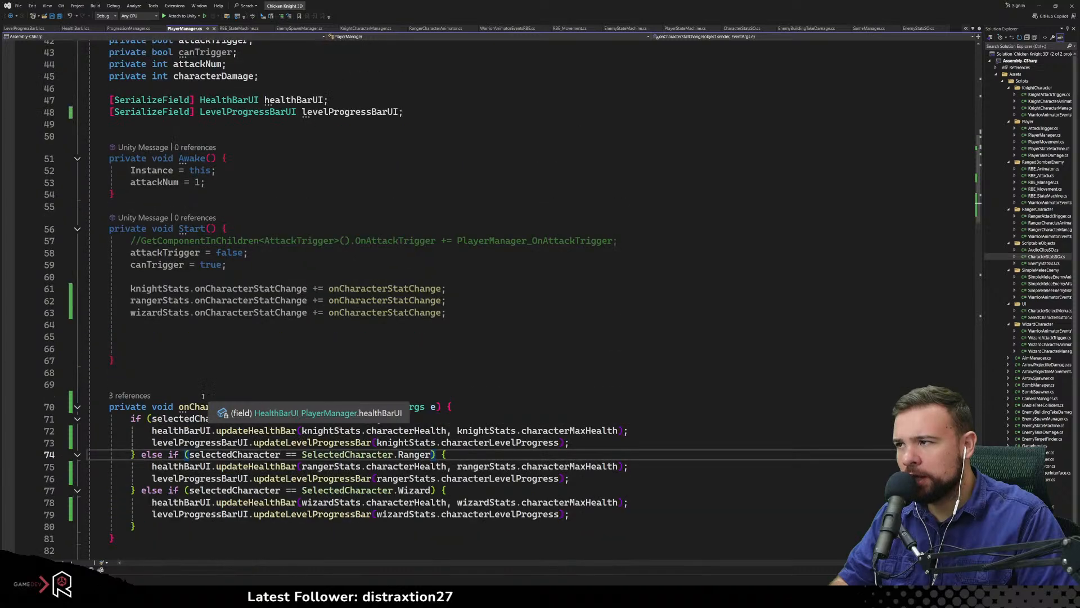
left_click(349, 382)
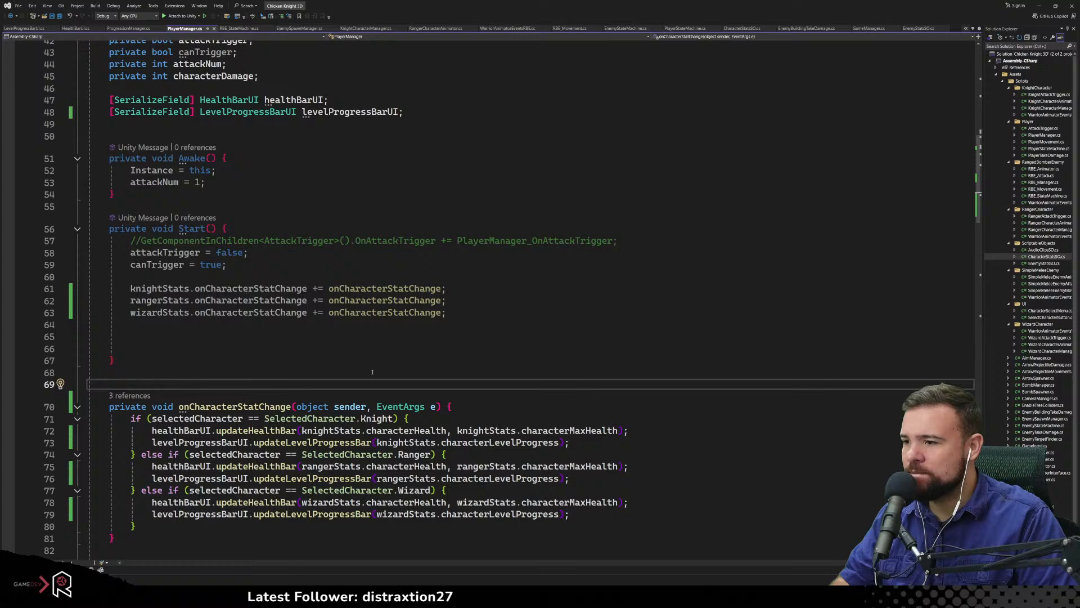
scroll(372, 371, "down", 3)
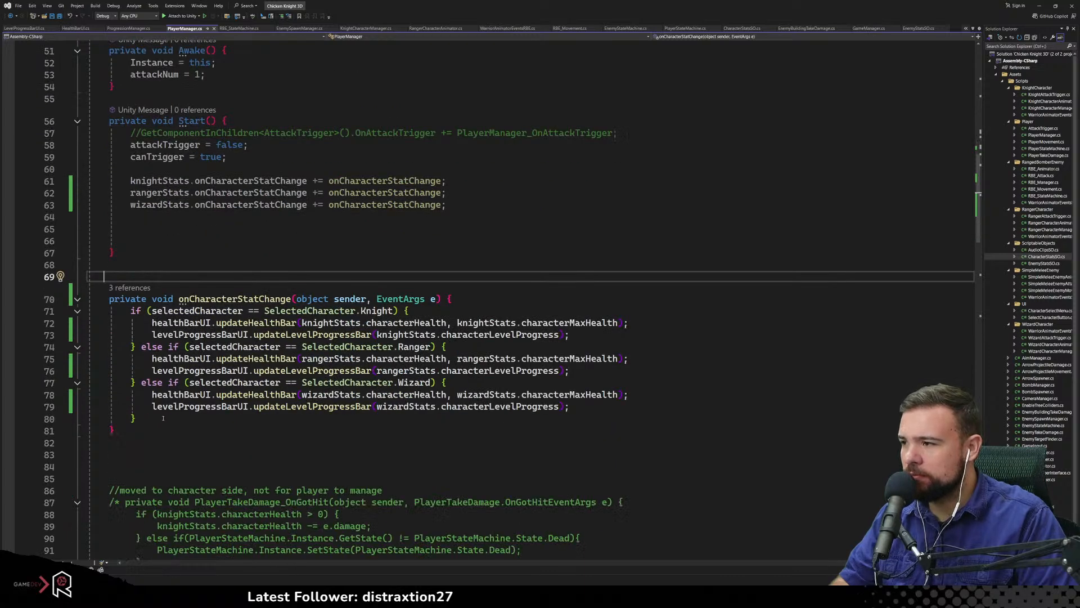
left_click(163, 418)
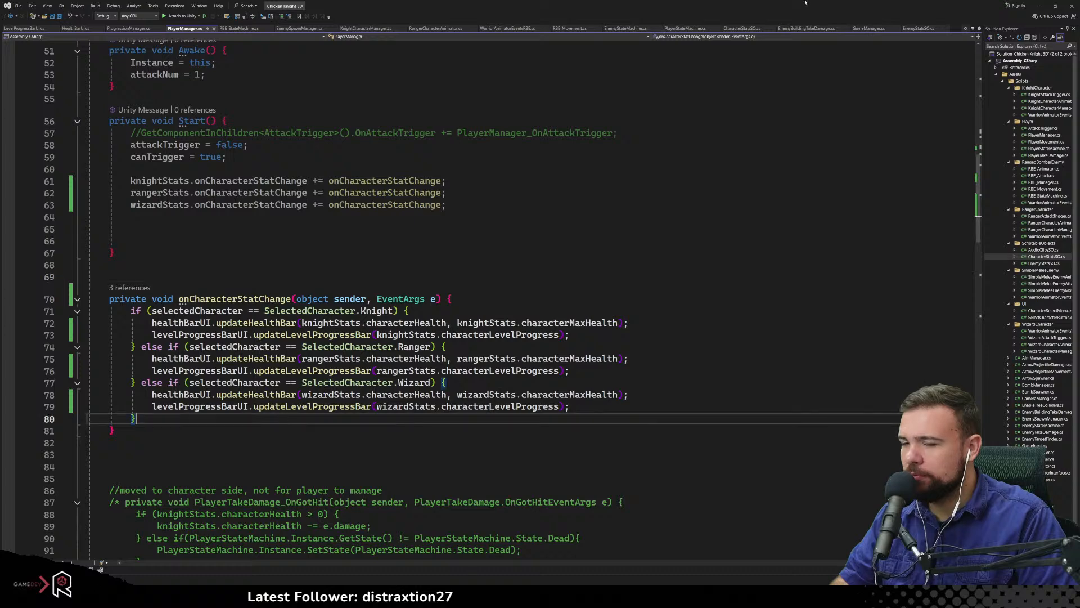
Switch back to Unity and restart play mode
key("alt+Tab")
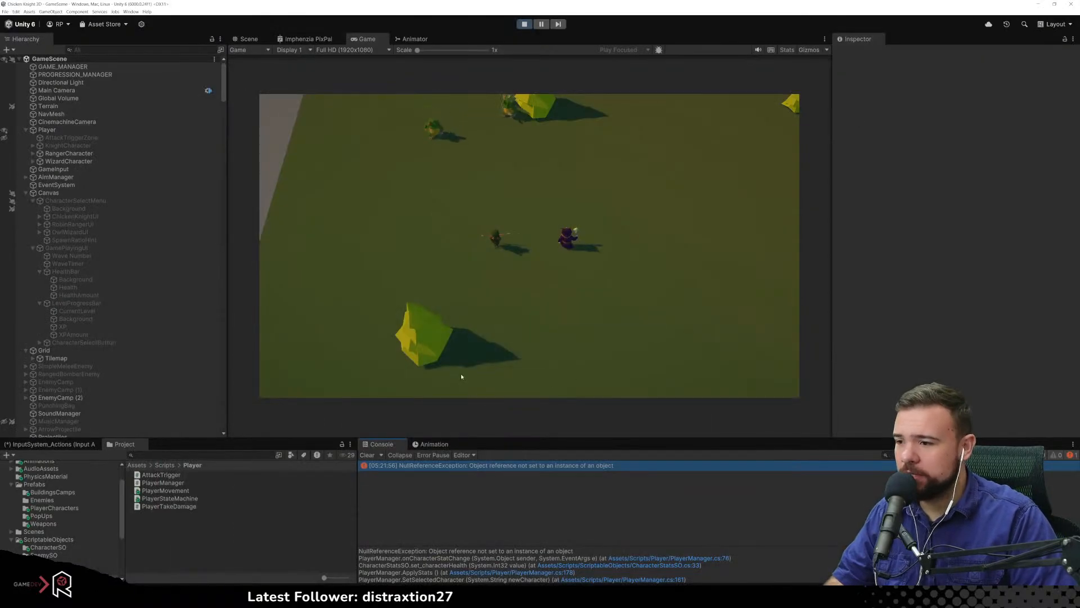
left_click(540, 159)
key("ctrl+p")
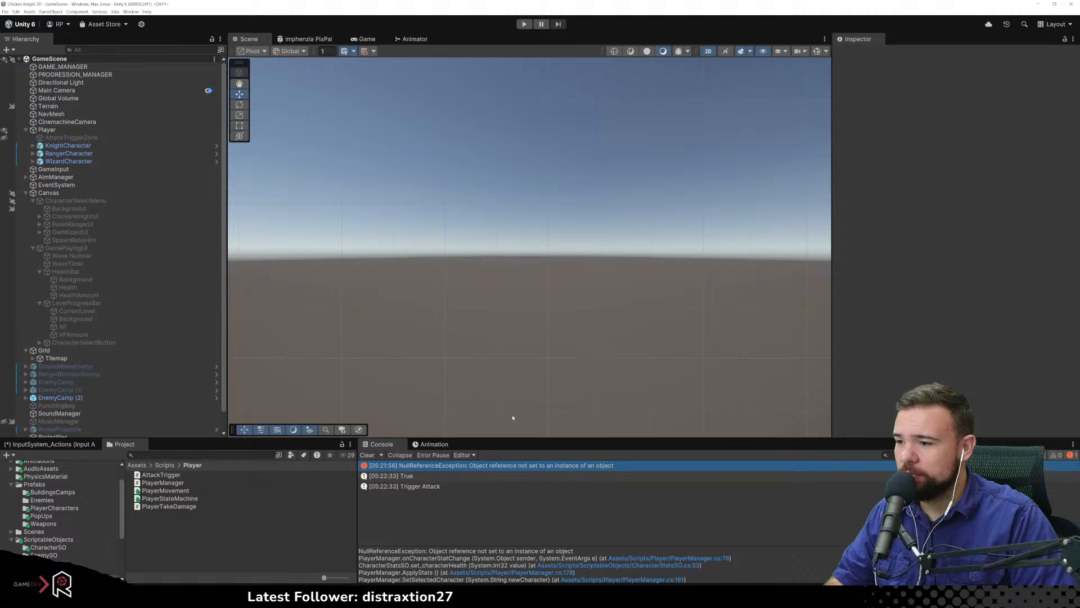
left_click(523, 24)
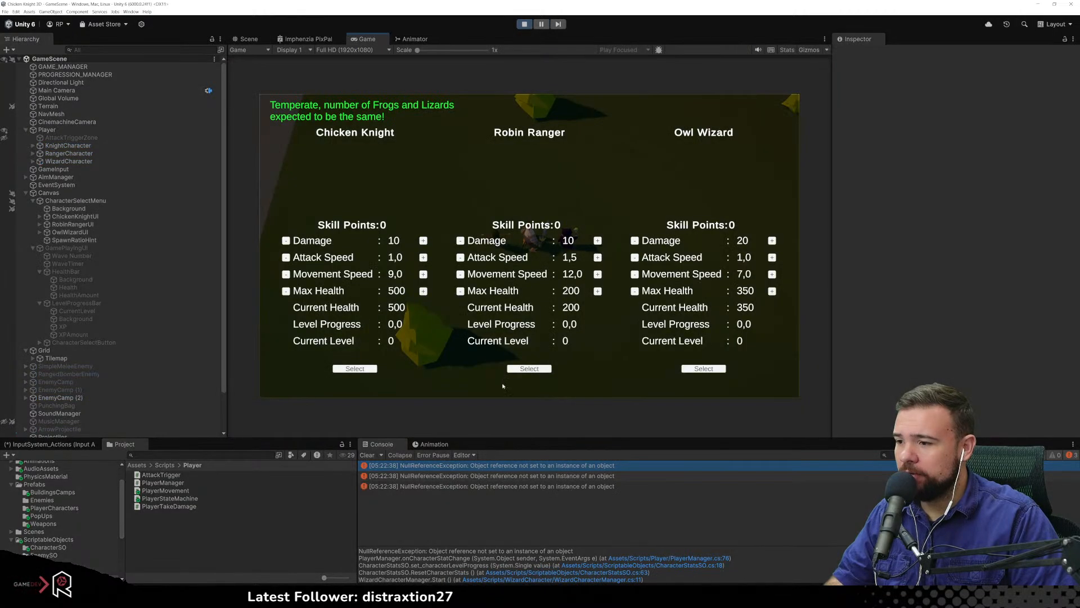
Compare the stack traces of the three startup NullReferenceException errors in the console for the Wizard, Ranger and Knight characters
left_click(507, 475)
left_click(548, 486)
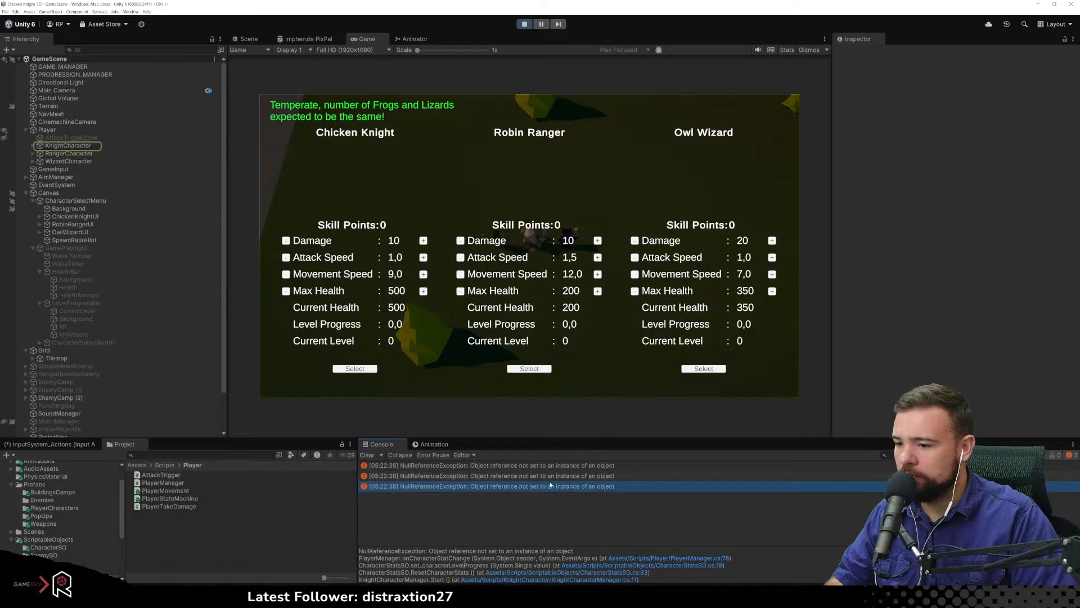
key("Up")
key("Up")
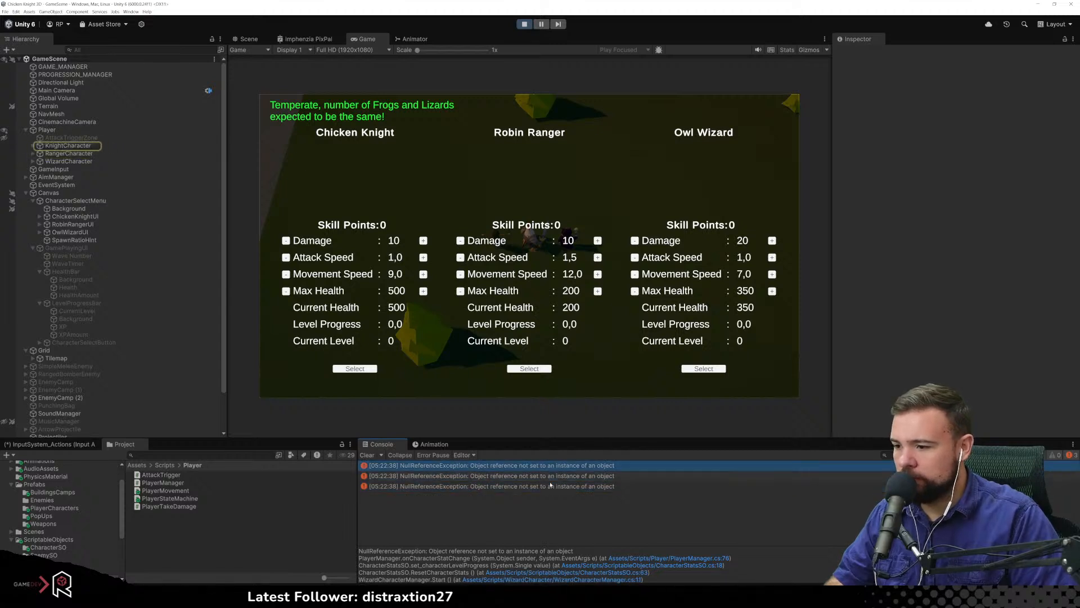
key("Down")
key("Down")
key("Up")
key("Up")
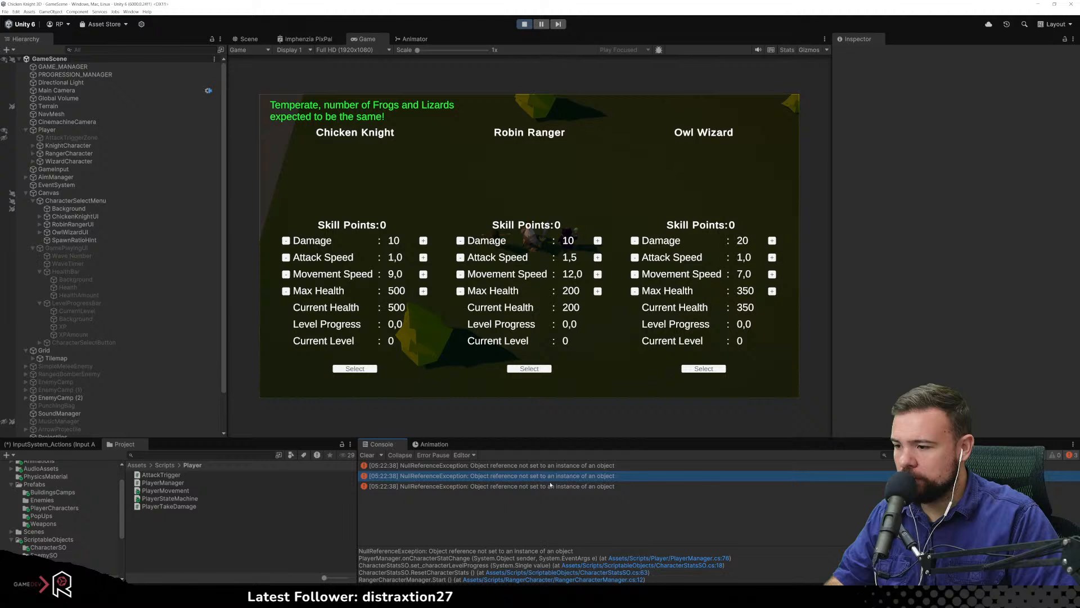
key("Down")
key("Down")
key("Up")
key("Up")
key("Down")
key("Down")
key("Up")
key("Down")
key("Up")
key("Up")
key("Down")
key("Down")
key("Up")
key("Up")
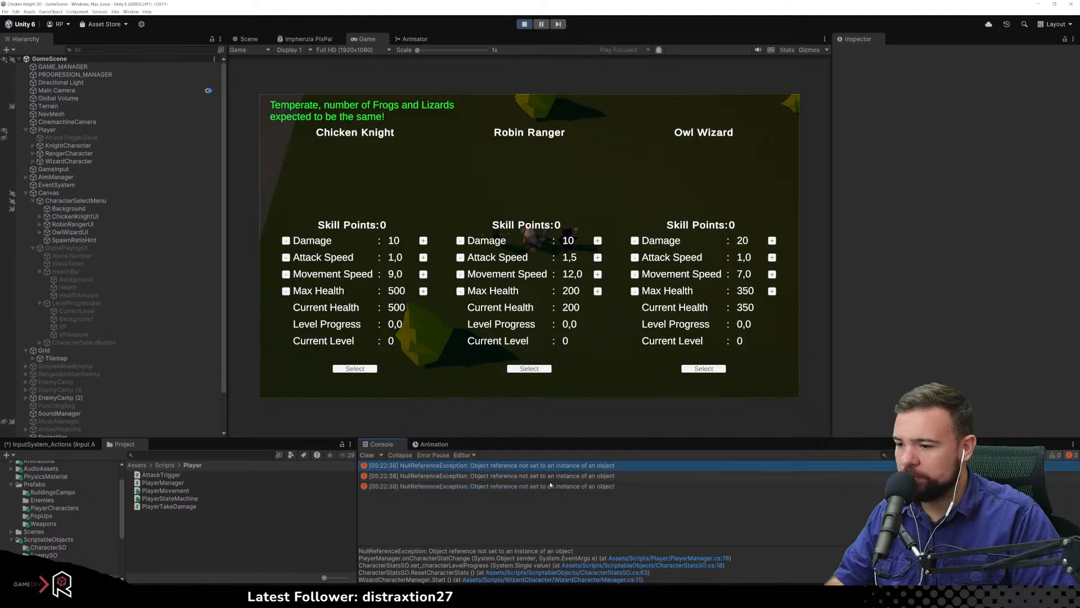
scroll(543, 554, "down", 1)
scroll(542, 554, "up", 1)
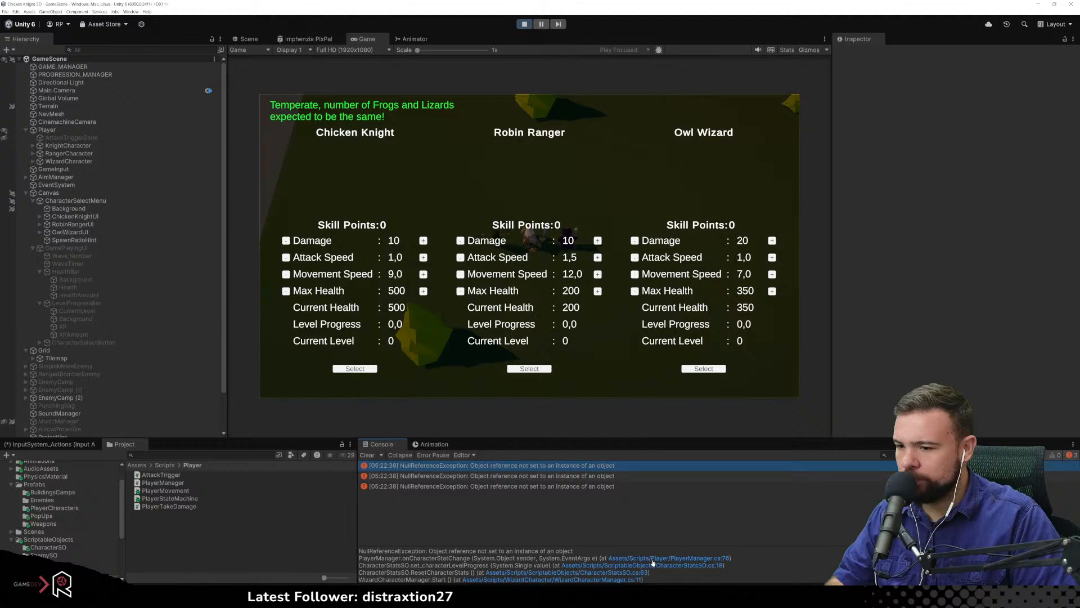
Trace the Wizard error through WizardCharacterManager.cs to the setters and ResetCharacterStats in CharacterStatsSO.cs, and return to Unity
left_click(580, 579)
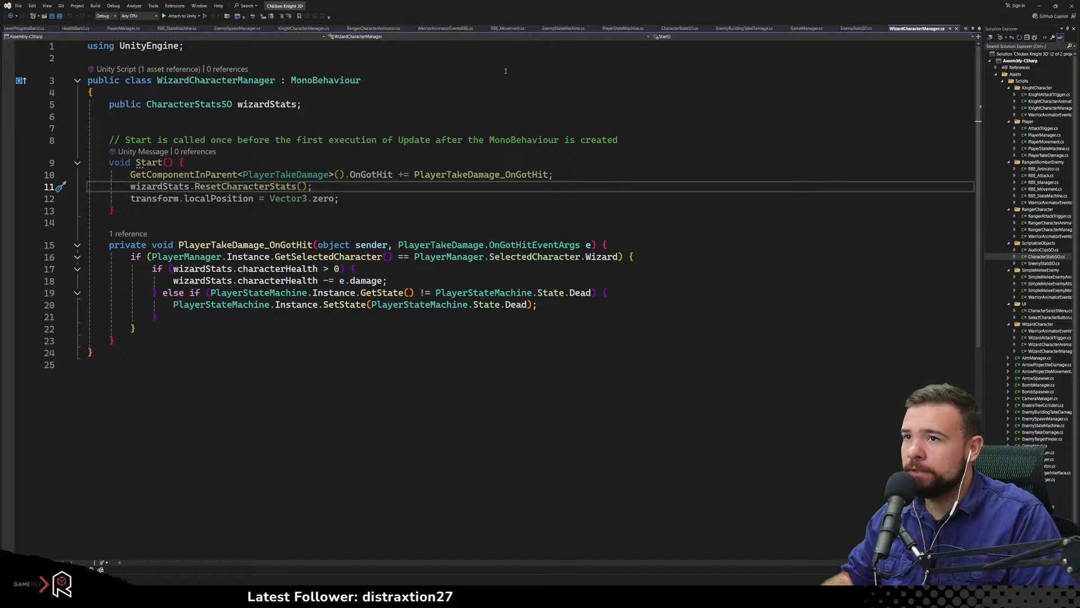
left_click(680, 28)
left_click(526, 164)
left_click(472, 242)
scroll(380, 303, "down", 9)
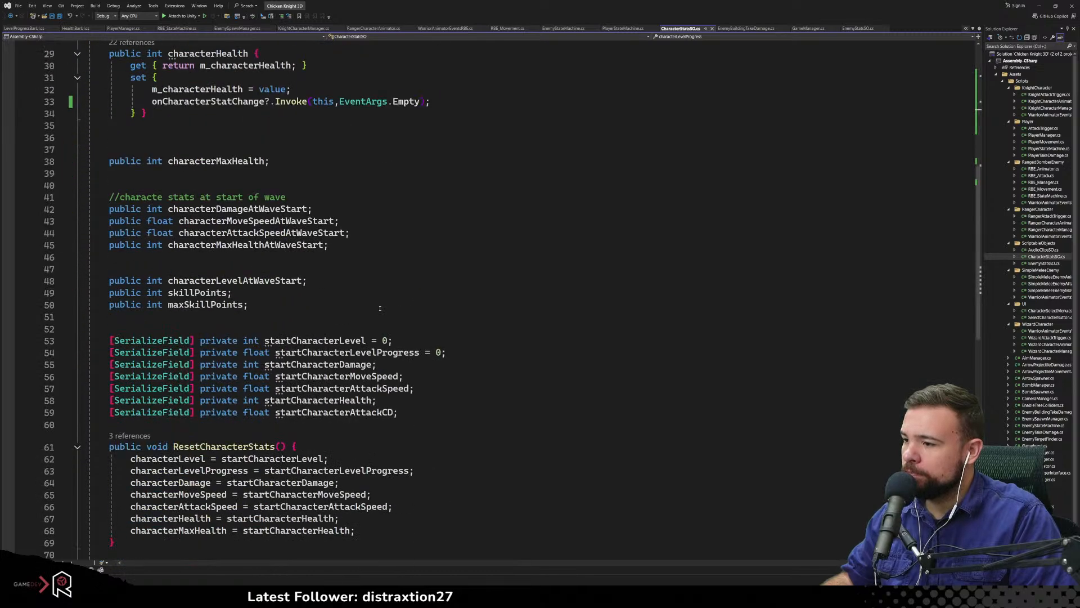
scroll(380, 308, "up", 6)
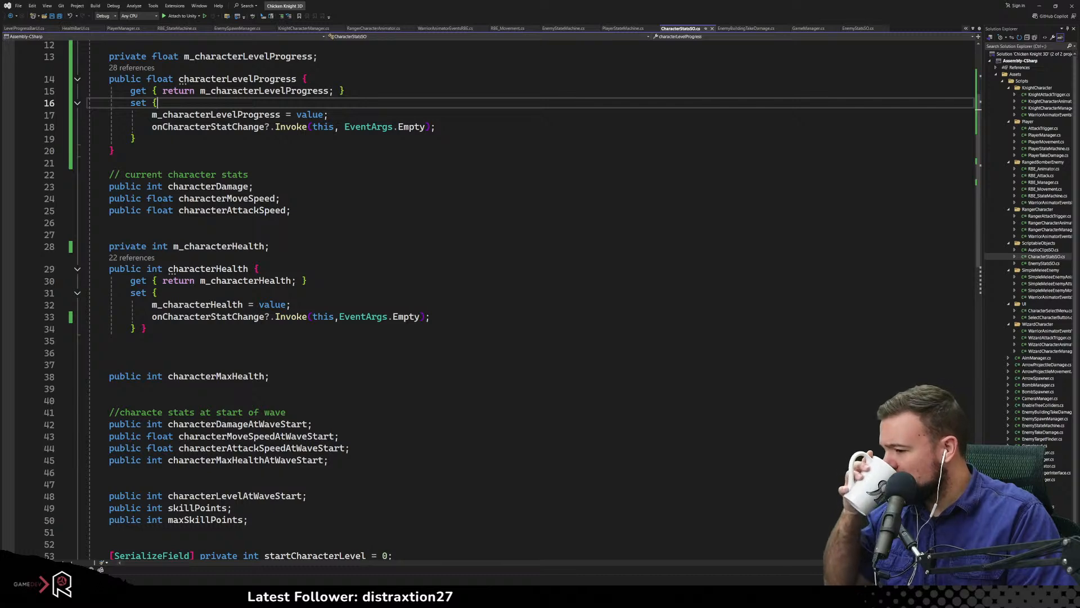
left_click(308, 596)
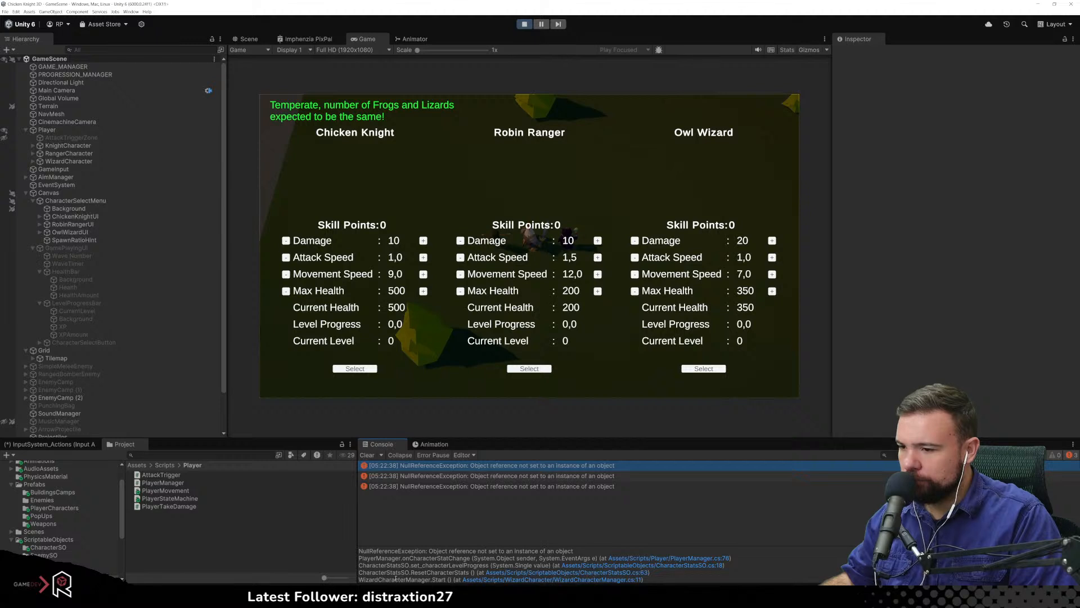
Trace the Wizard error from its stack trace to the characterLevelProgress setter in CharacterStatsSO.cs and to PlayerManager.cs, and return to Unity
scroll(458, 575, "down", 1)
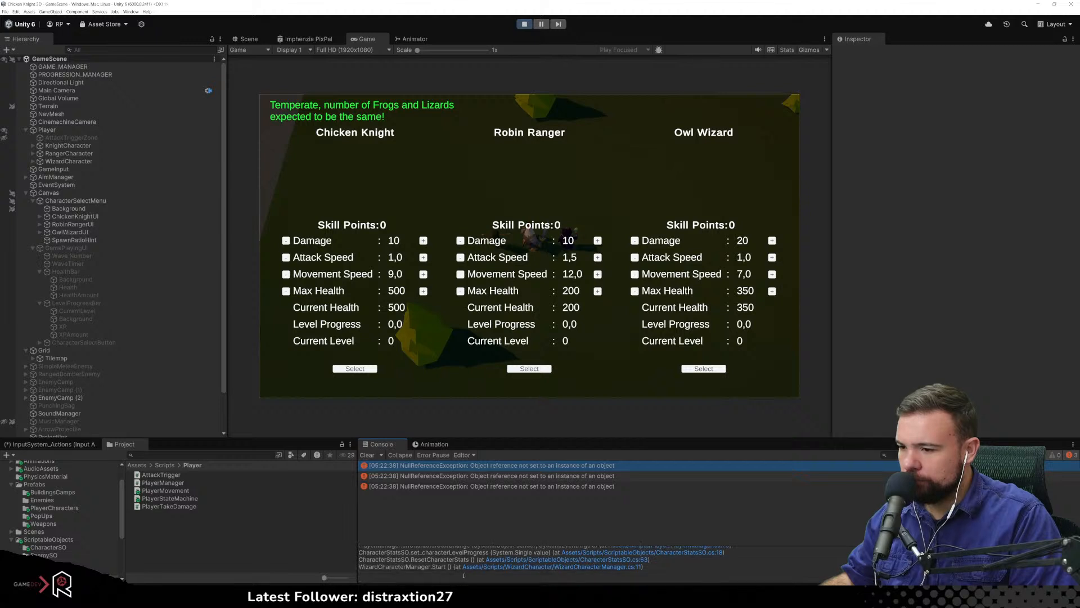
scroll(470, 575, "up", 1)
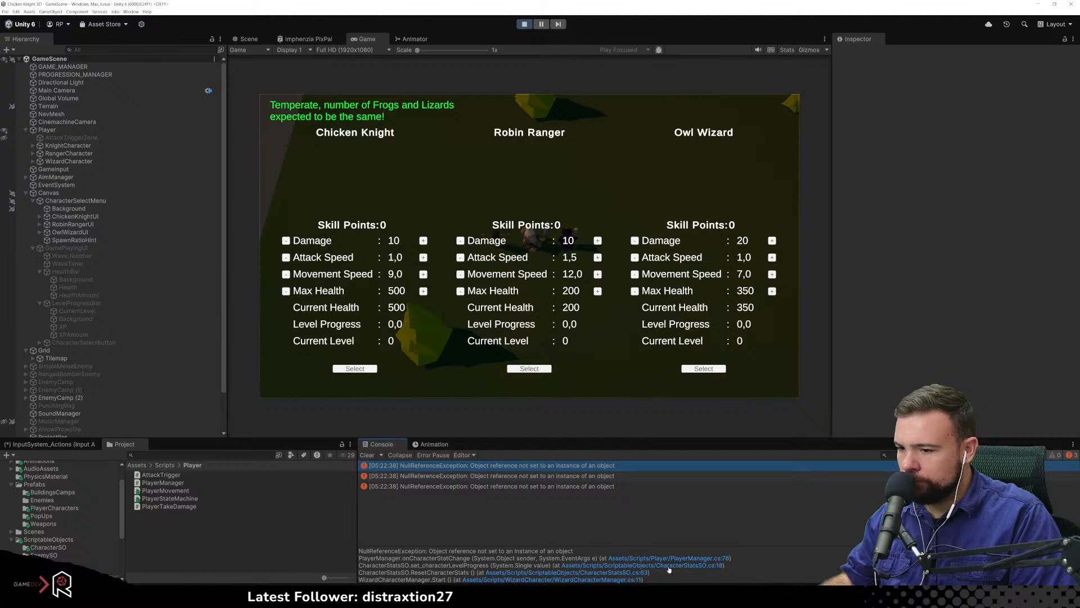
left_click(690, 566)
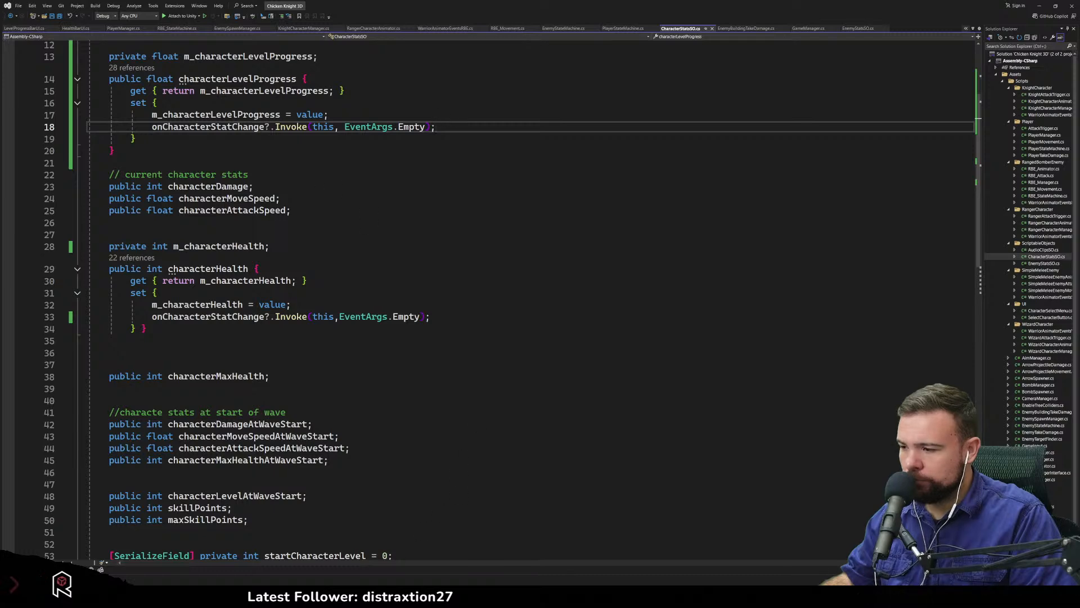
key("alt+Tab")
left_click(652, 557)
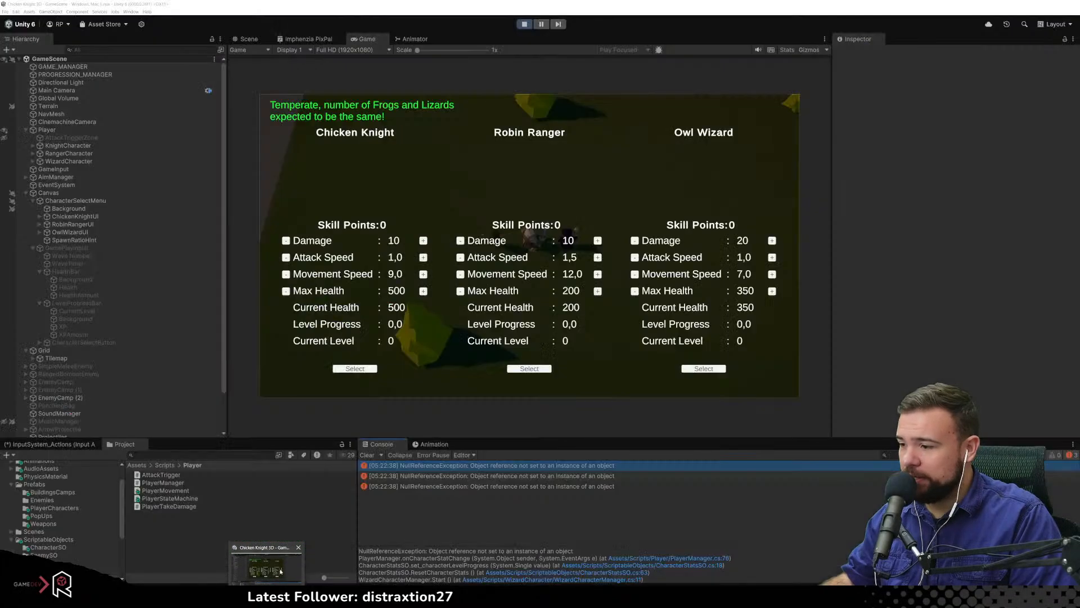
left_click(281, 571)
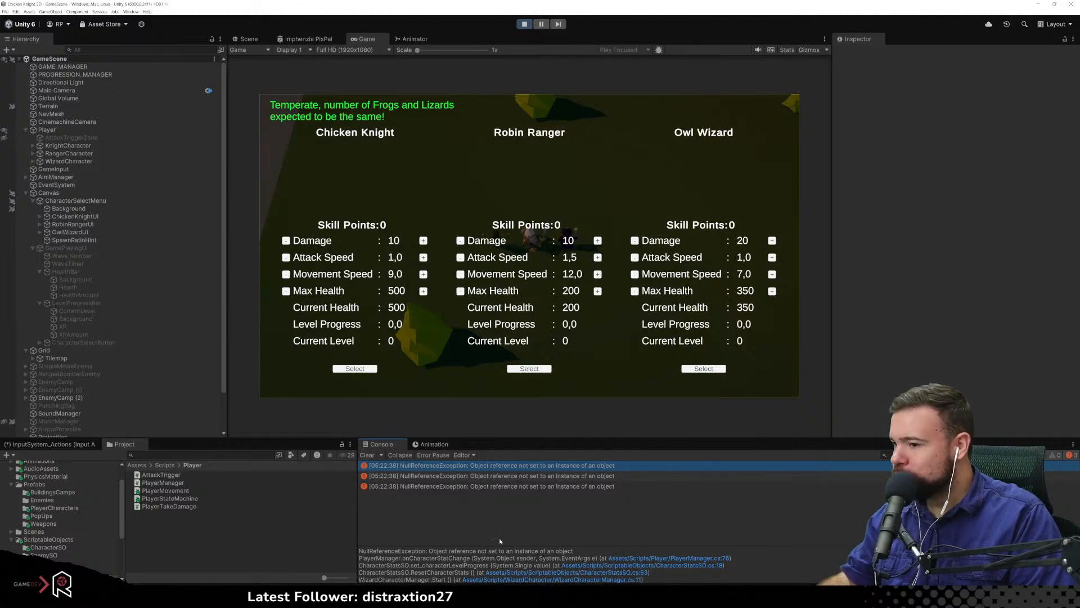
Inspect the KnightCharacter object and trace the Knight error to the ResetCharacterStats call in KnightCharacterManager.cs, and return to Unity
left_click(506, 486)
left_click(66, 146)
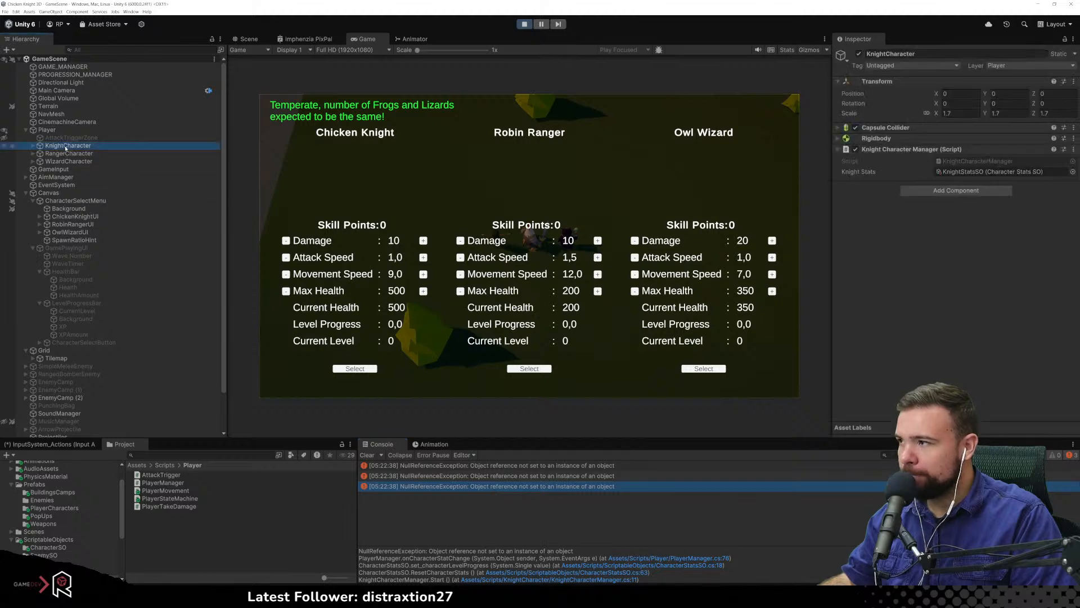
left_click(619, 579)
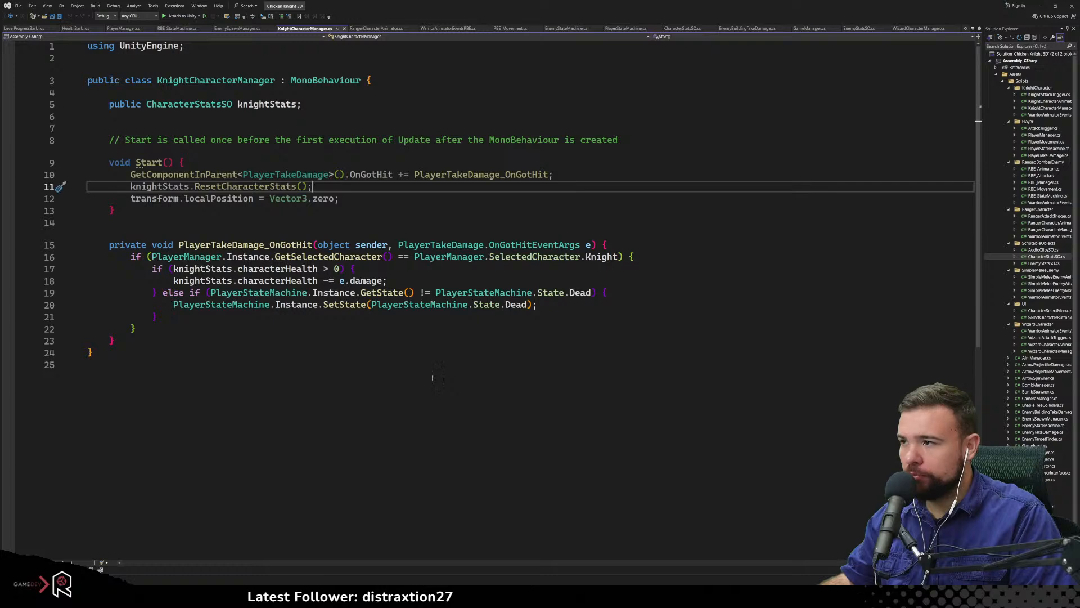
double_click(234, 188)
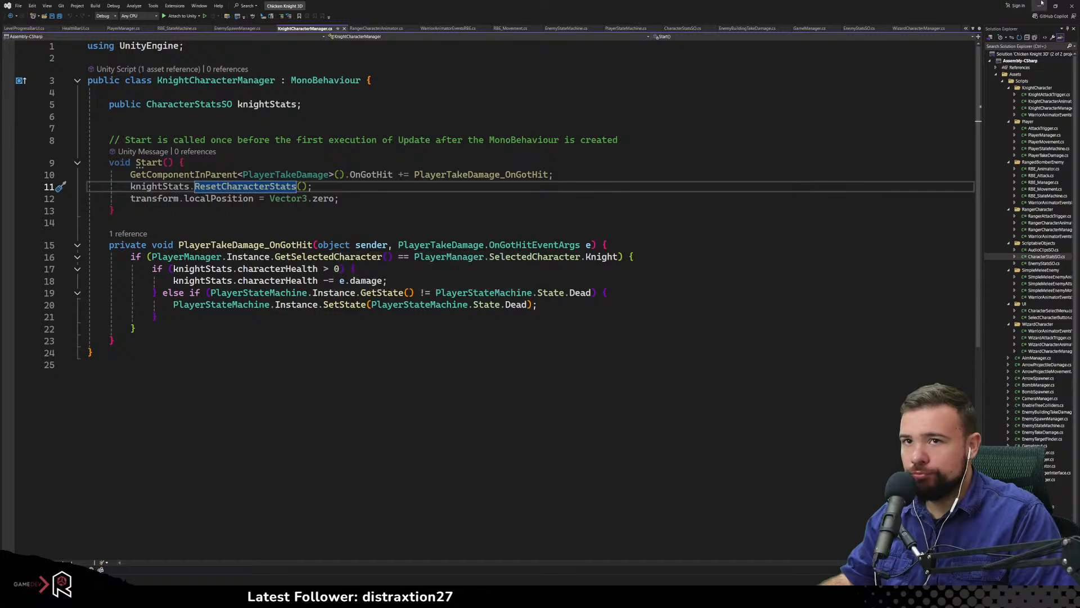
key("alt+Tab")
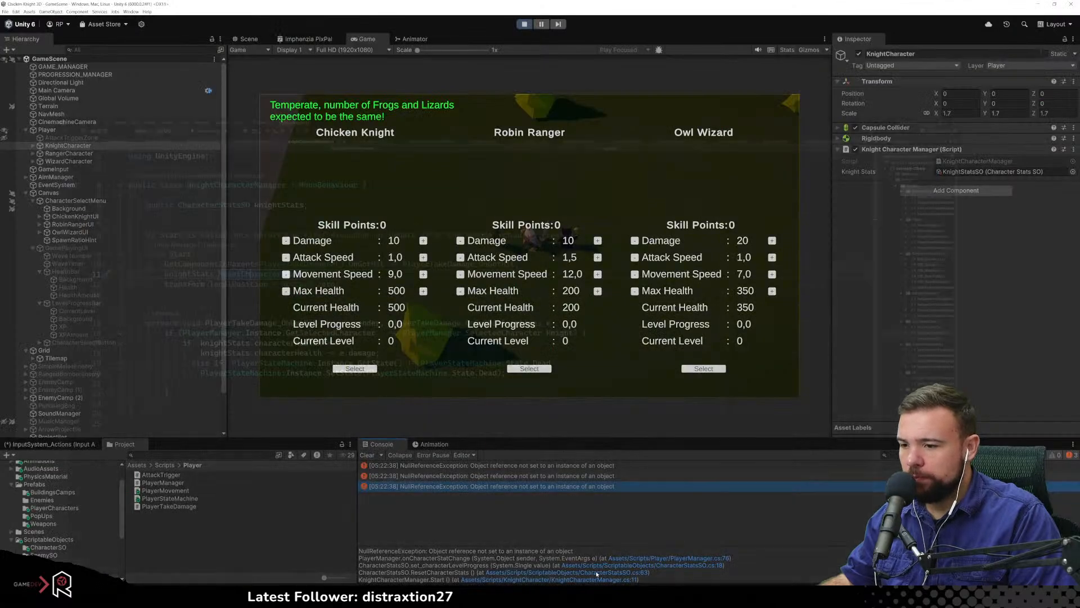
Open CharacterStatsSO.cs from the Knight error and examine ResetCharacterStats and the level progress and health setters, and return to Unity
left_click(597, 572)
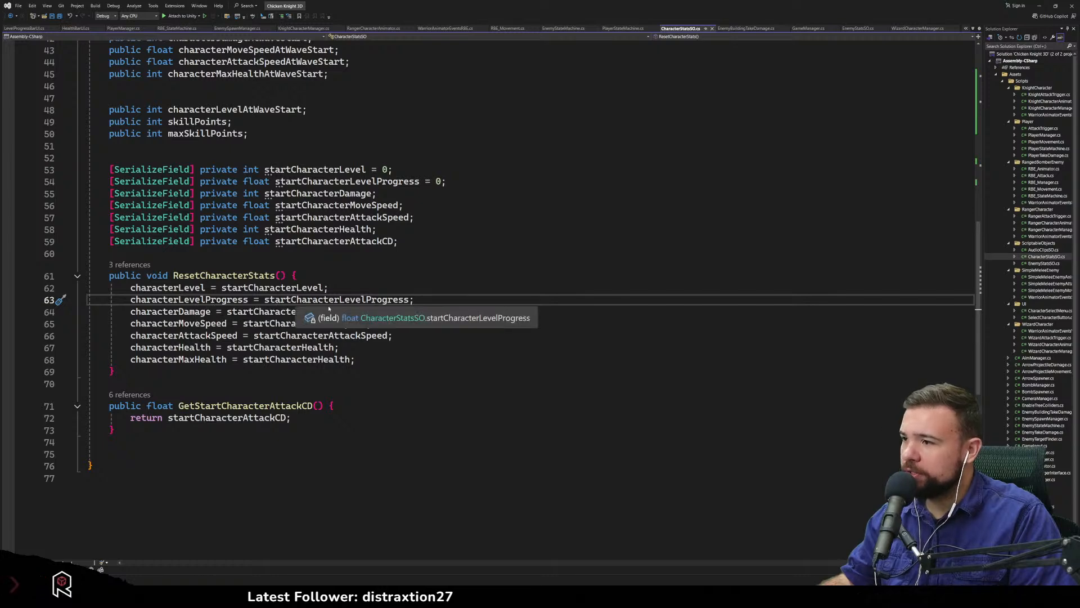
scroll(418, 387, "up", 2)
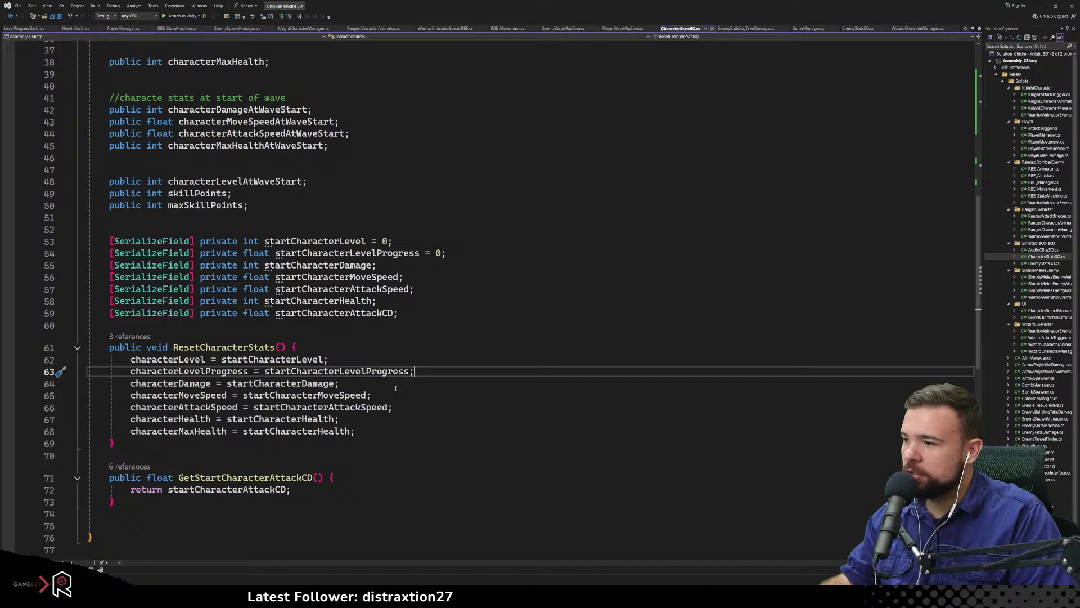
scroll(396, 388, "up", 6)
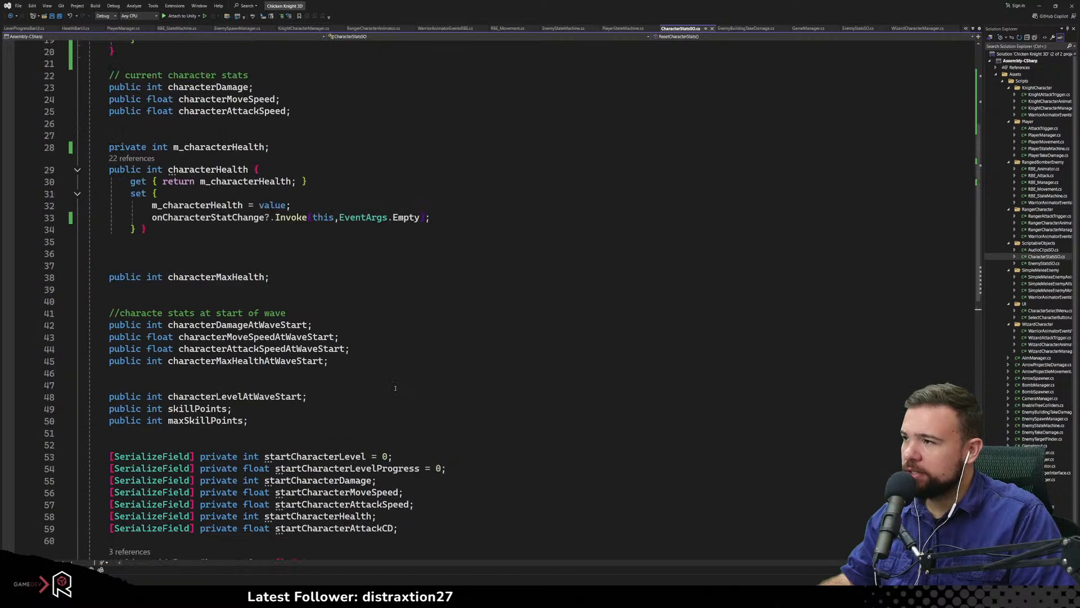
scroll(391, 388, "up", 4)
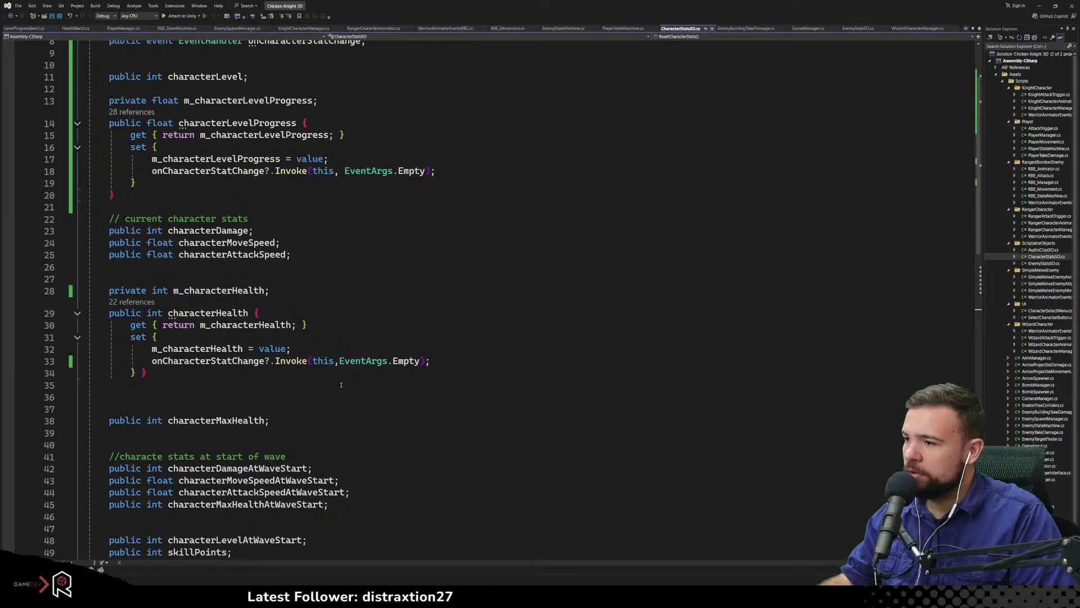
scroll(341, 385, "down", 4)
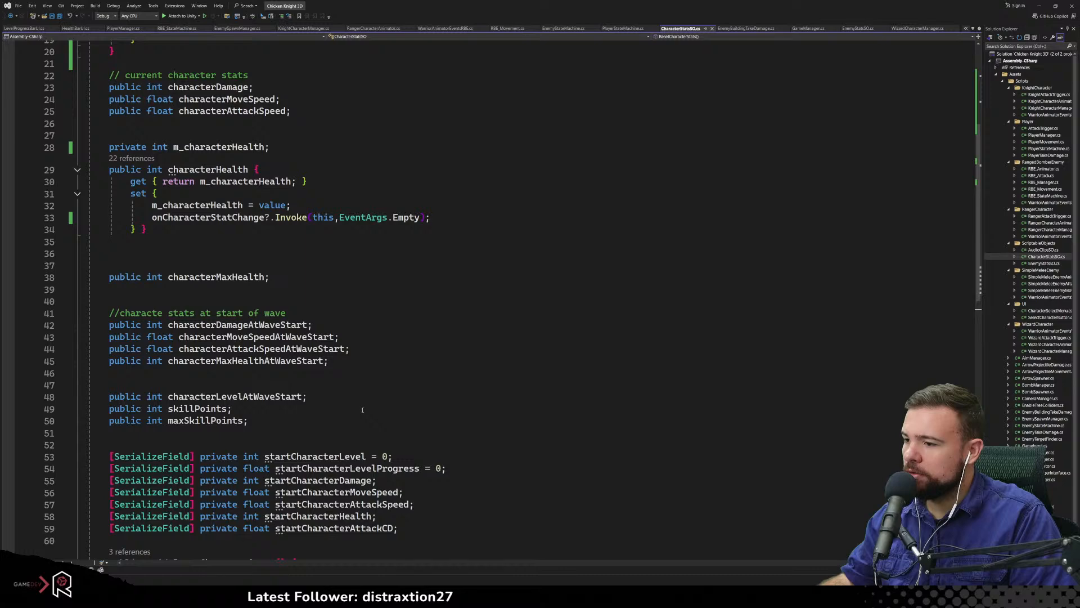
scroll(362, 409, "down", 9)
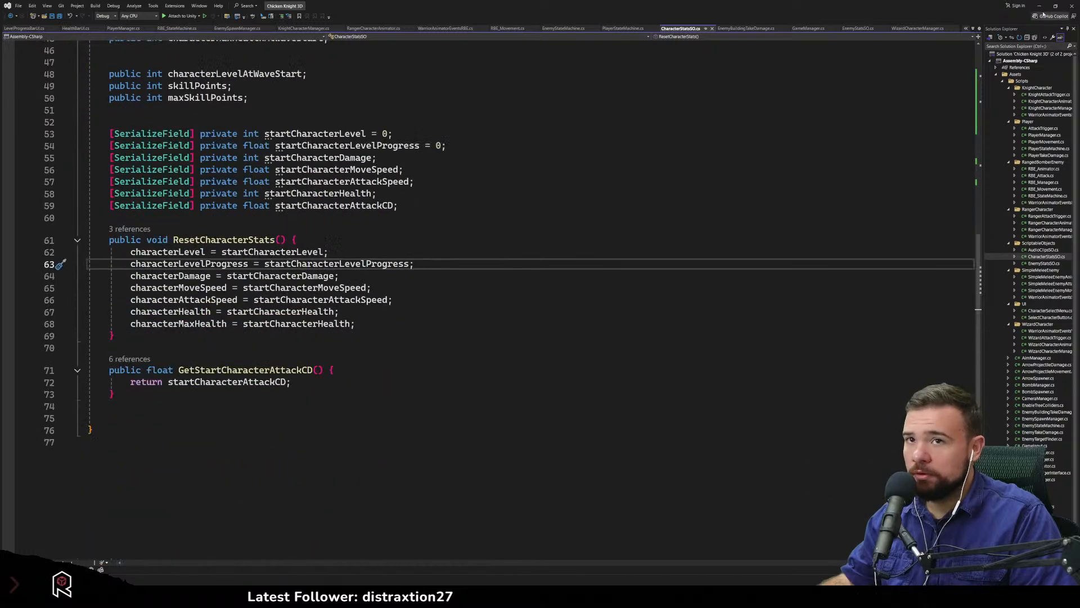
key("alt+Tab")
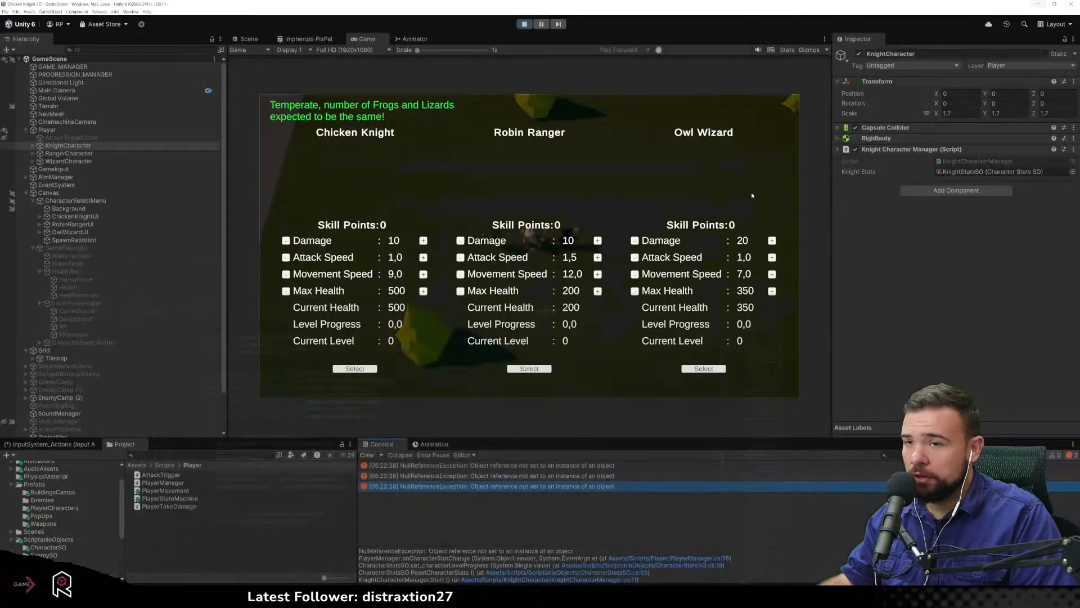
left_click(631, 572)
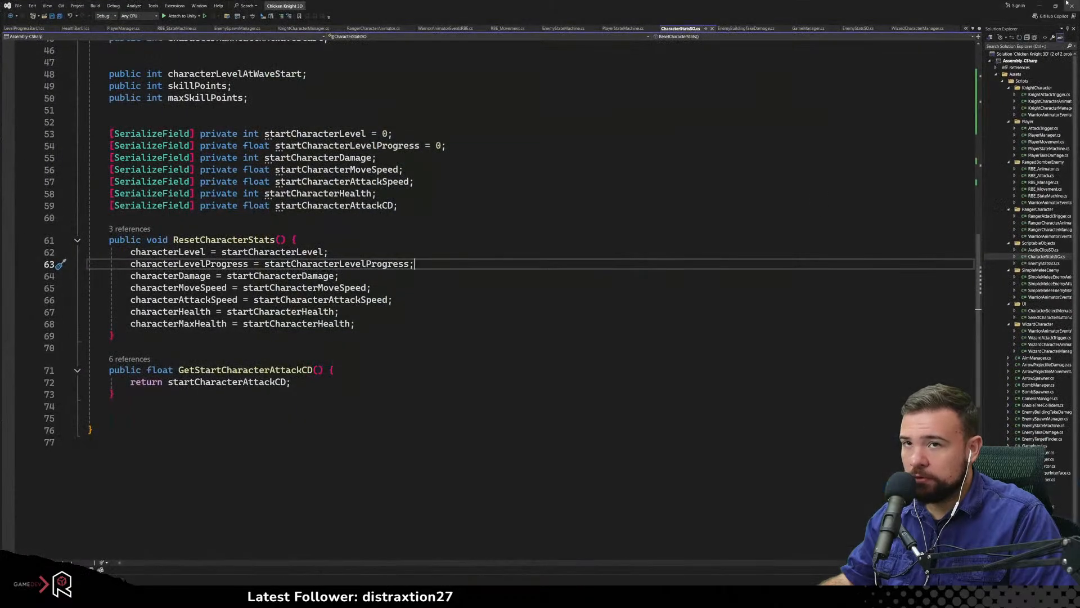
key("alt+Tab")
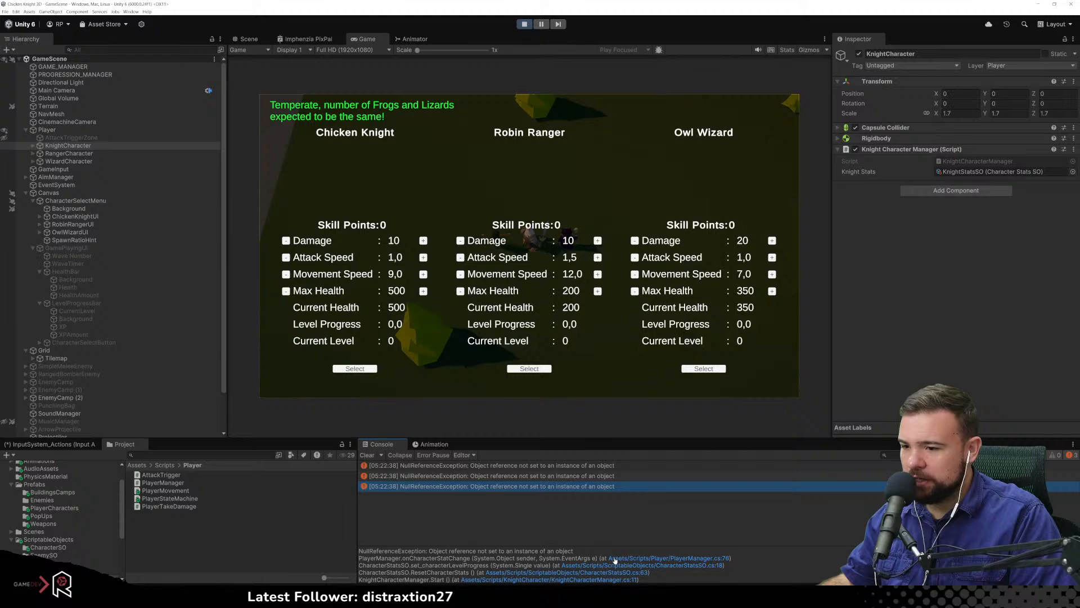
Compare the Wizard and Knight errors, stop play mode, and check the Player object's stats and bar references in its Player Manager component
left_click(549, 469)
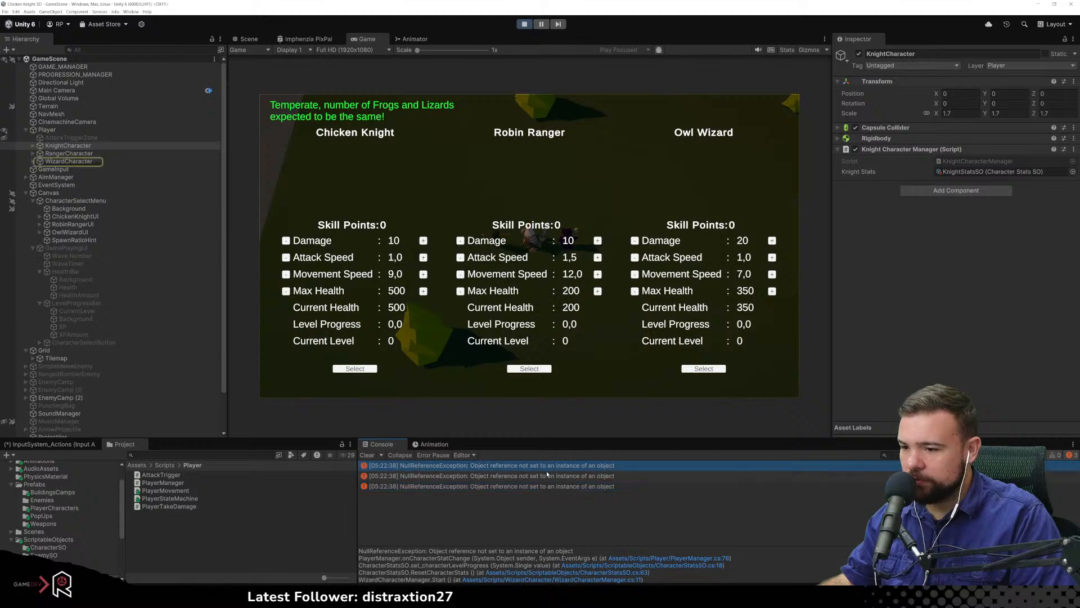
left_click(524, 486)
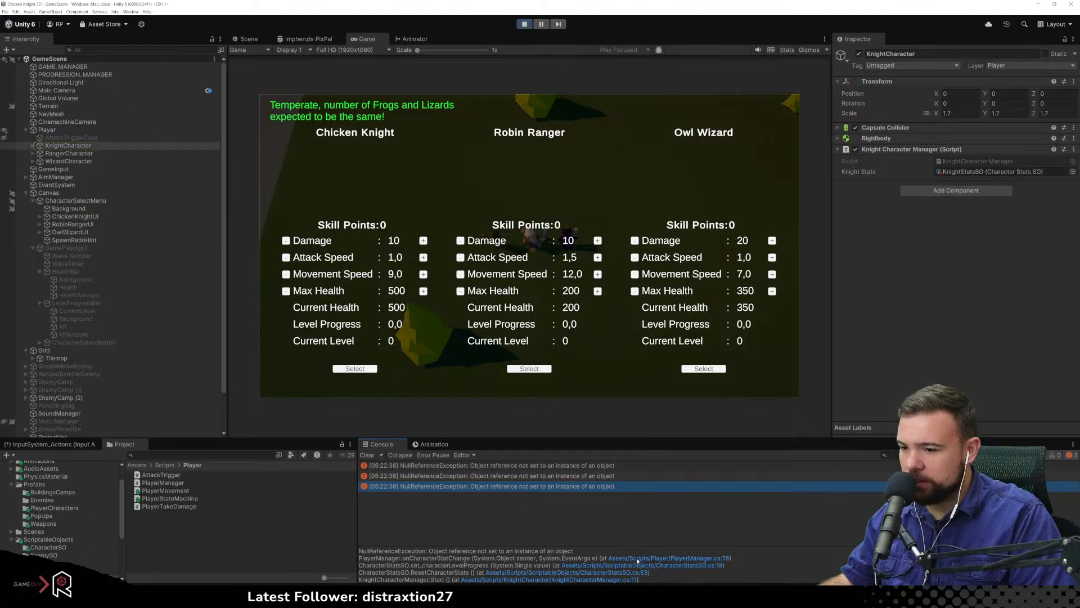
left_click(524, 23)
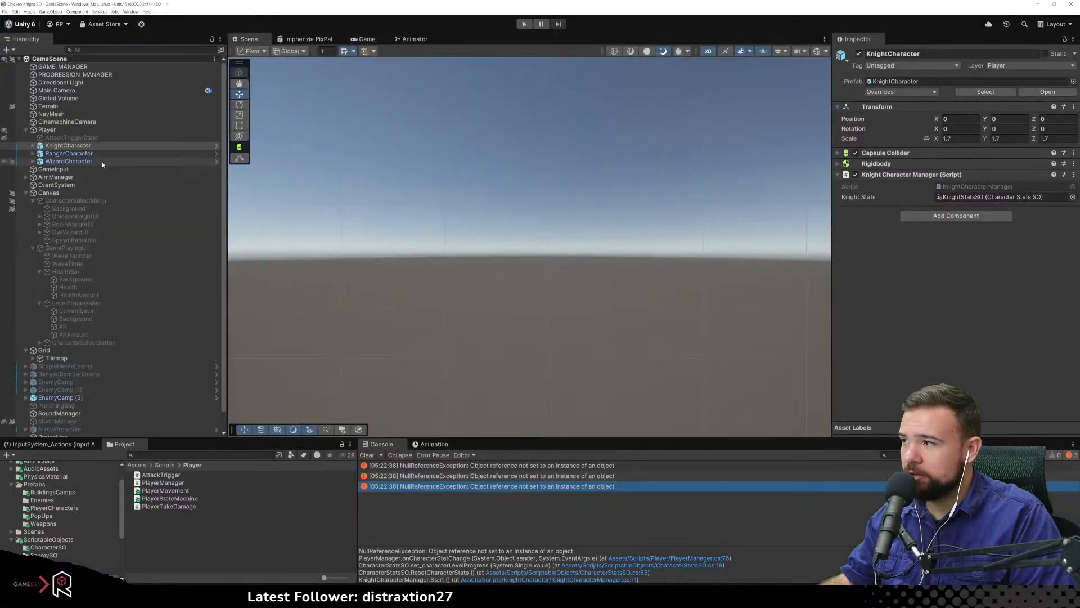
left_click(85, 130)
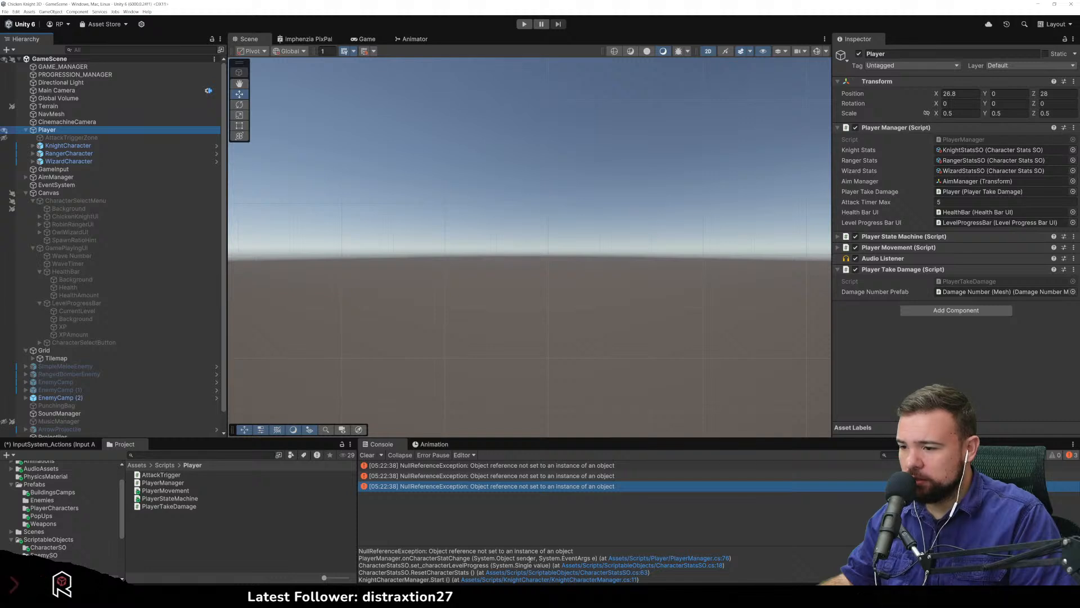
Open PlayerManager.cs from the Knight error and examine the Start subscriptions and onCharacterStatChange branches for all three characters, and return to Unity
left_click(657, 558)
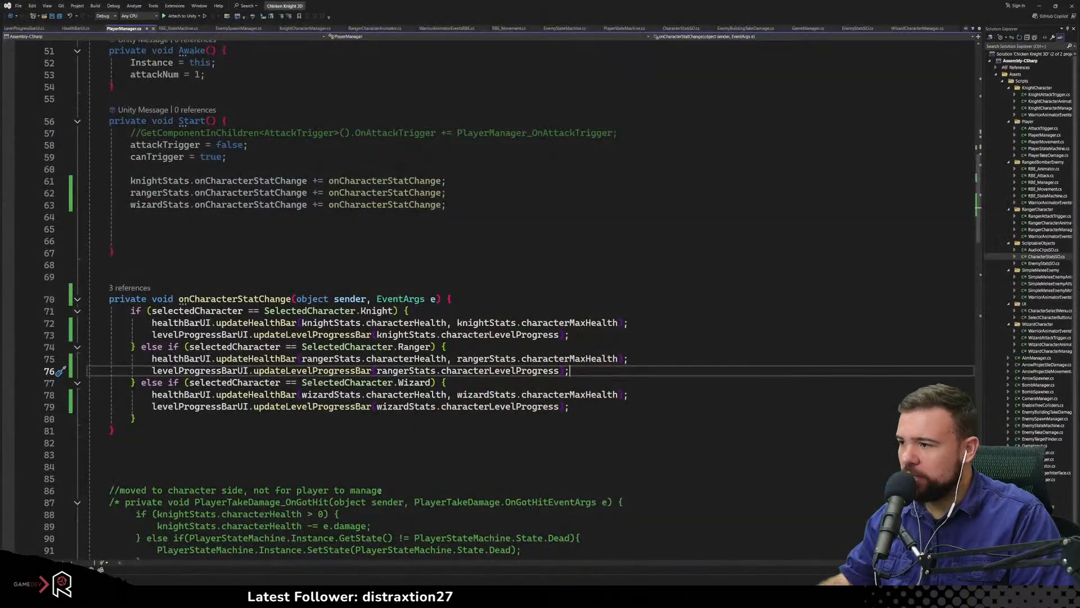
scroll(399, 494, "up", 4)
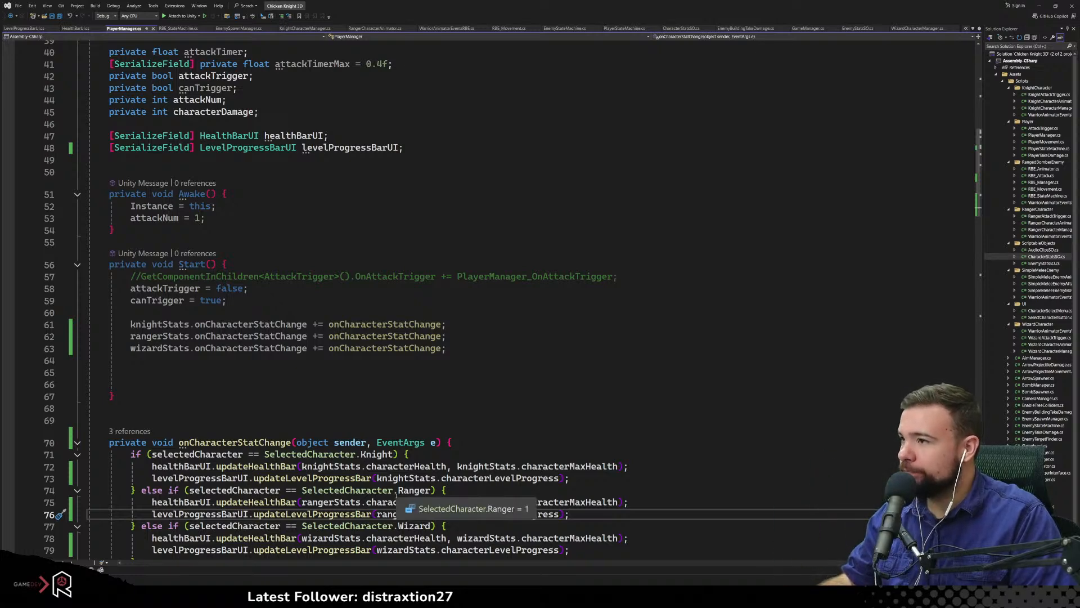
scroll(338, 467, "down", 2)
left_click(276, 431)
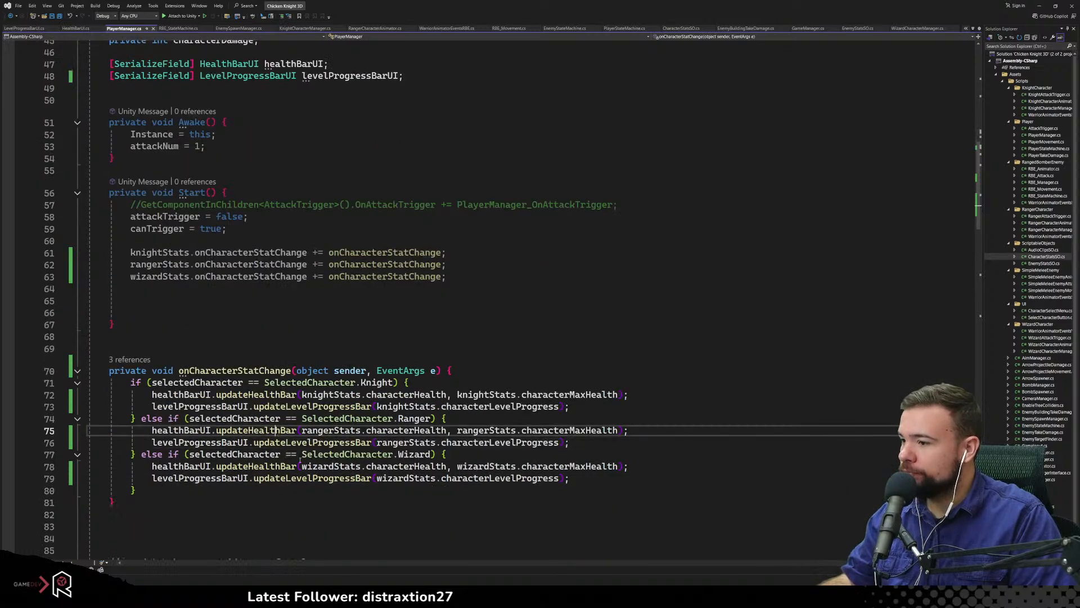
left_click(328, 491)
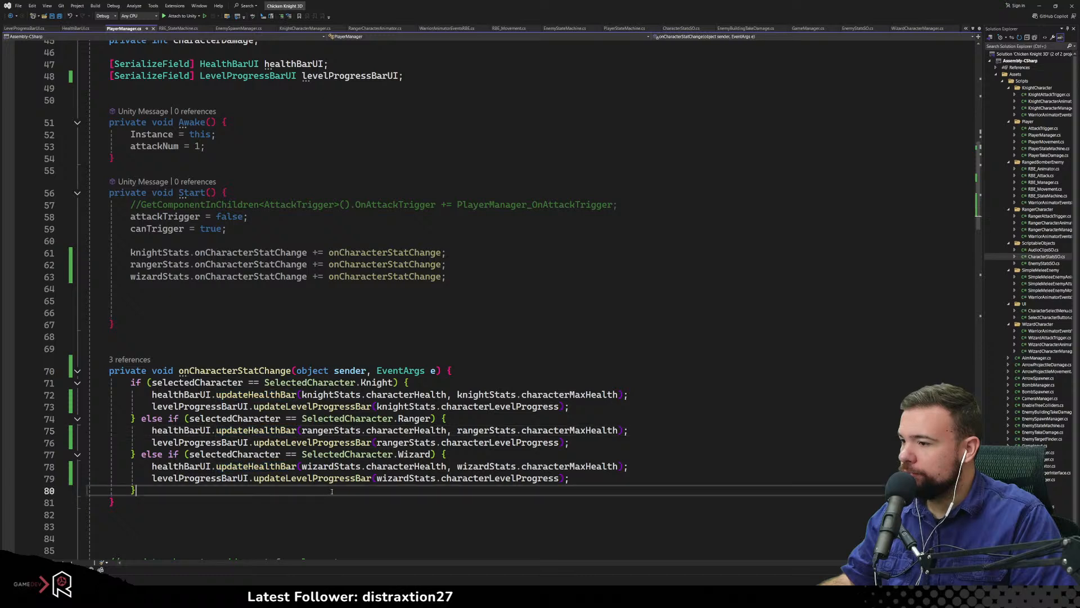
left_click(484, 442)
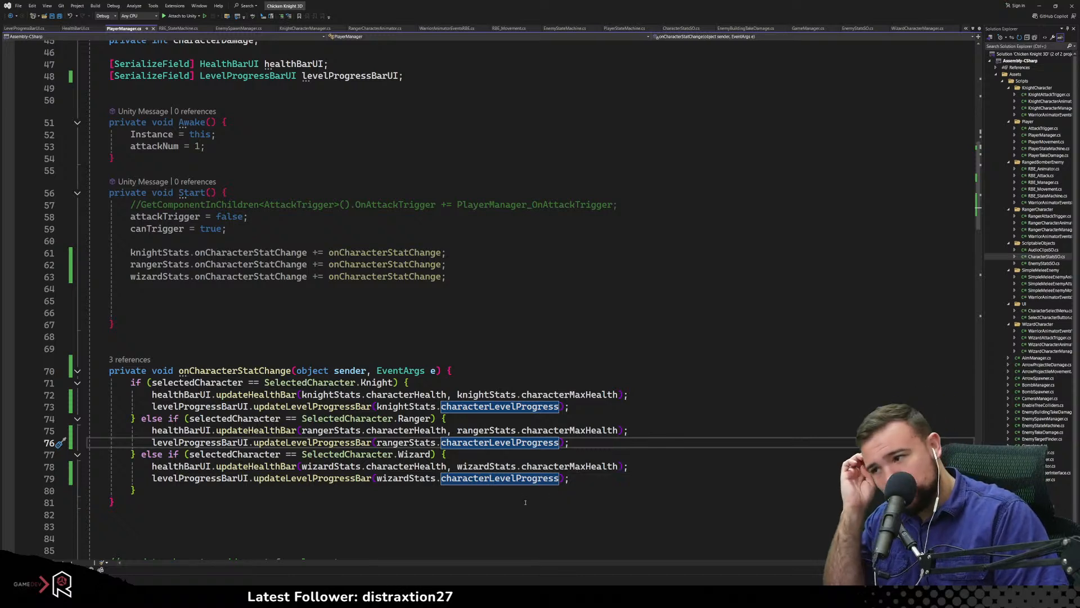
left_click(273, 328)
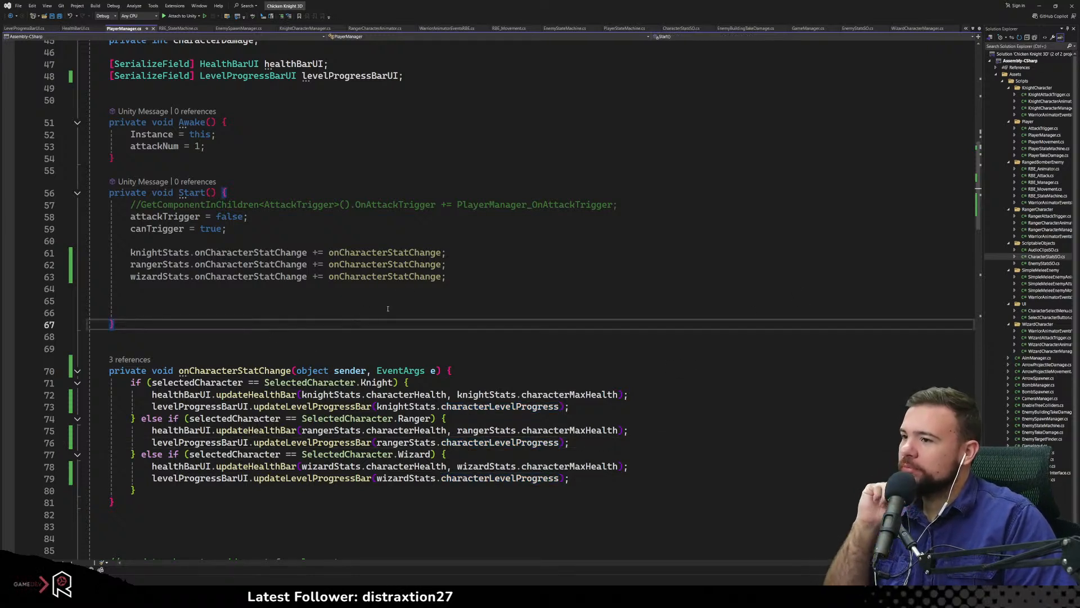
left_click(1041, 6)
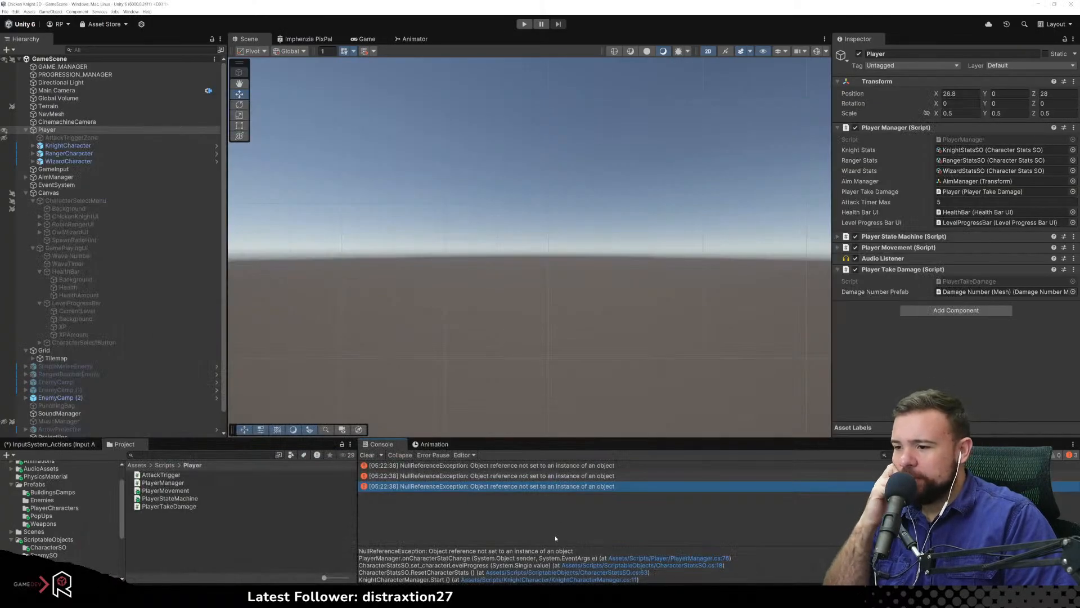
Open KnightCharacterManager.cs from the Knight error's stack trace and review the ResetCharacterStats call in Start
scroll(486, 568, "down", 1)
left_click_drag(419, 567, 613, 574)
left_click(613, 572)
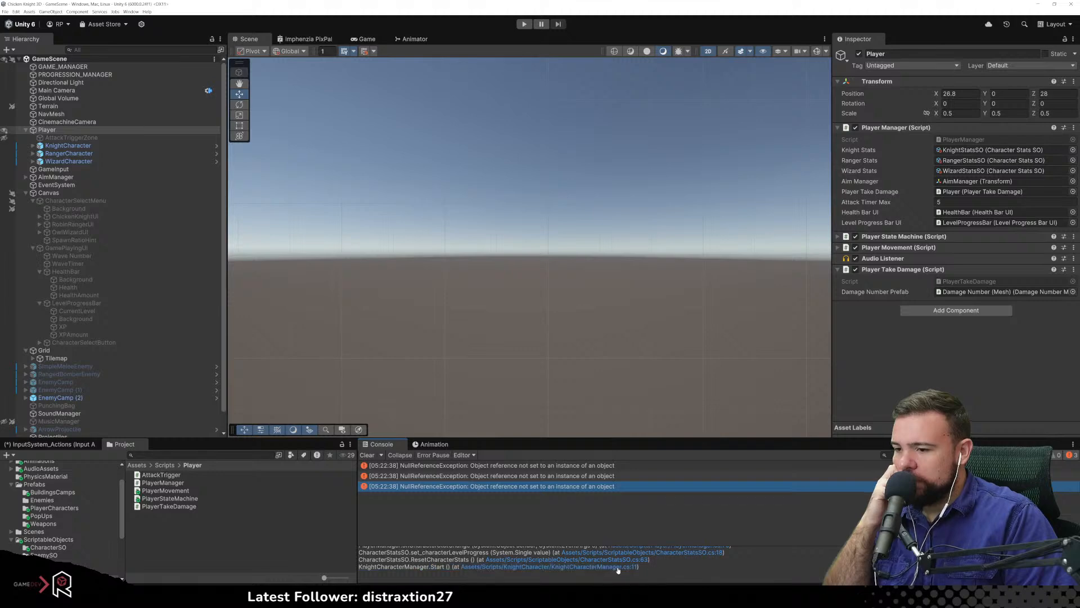
left_click(618, 568)
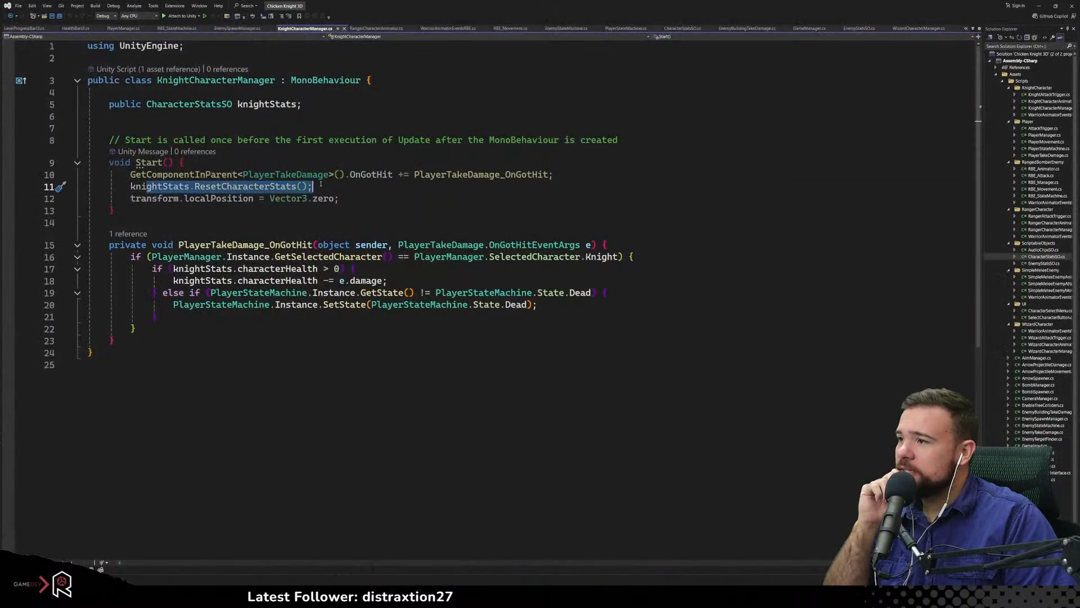
left_click(345, 218)
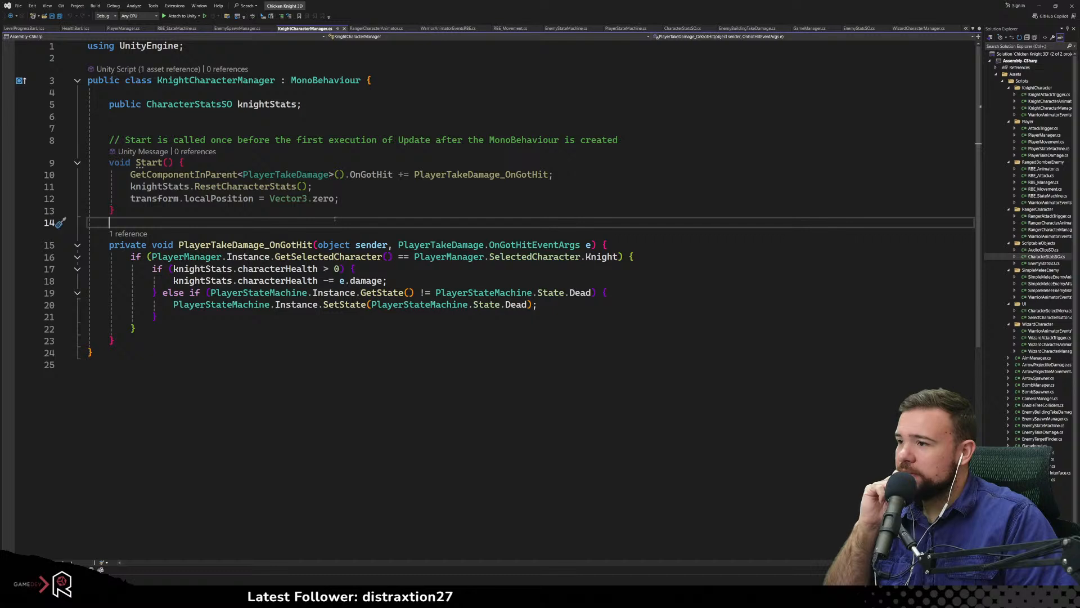
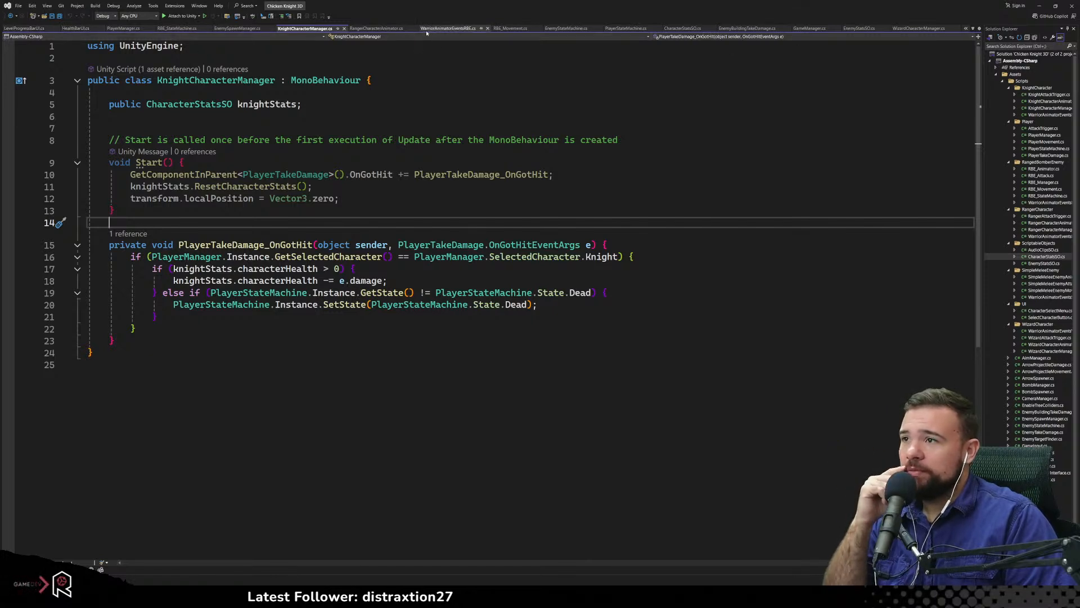
Switch to CharacterStatsSO.cs and review the ResetCharacterStats method and the stat fields above it
left_click(681, 28)
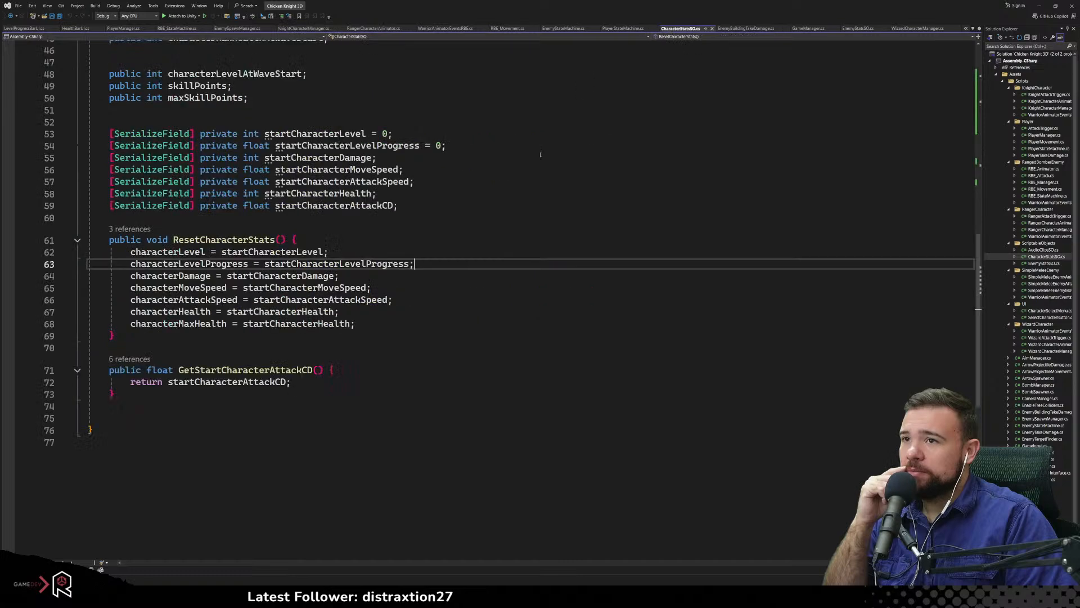
left_click(213, 336)
scroll(213, 337, "up", 3)
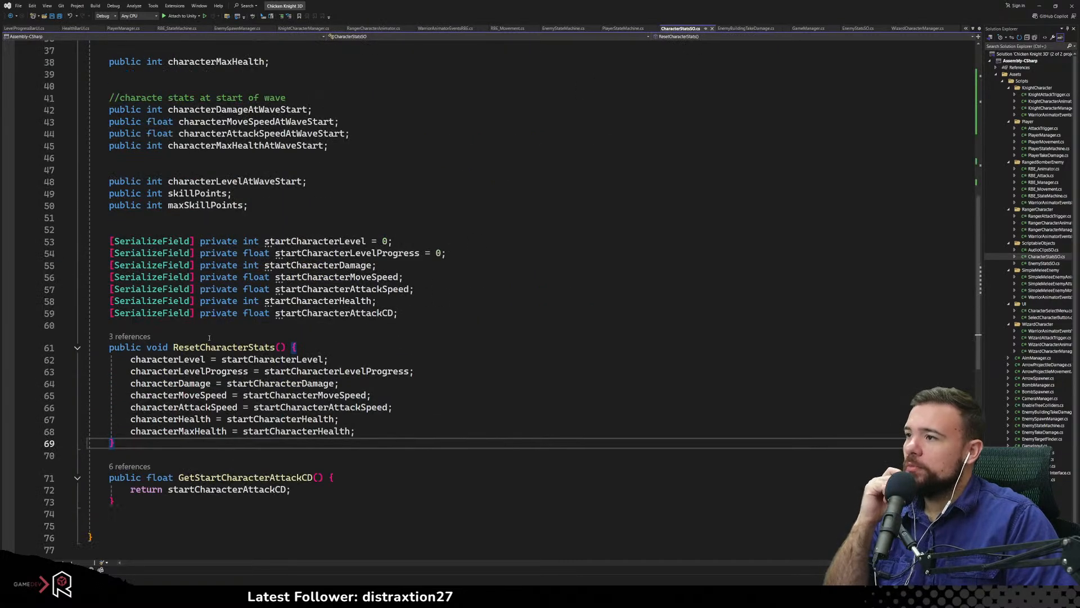
Make ResetCharacterStats in CharacterStatsSO.cs assign the starting level progress to the private m_characterLevelProgress field instead of the characterLevelProgress property
scroll(209, 338, "up", 6)
left_click(230, 152)
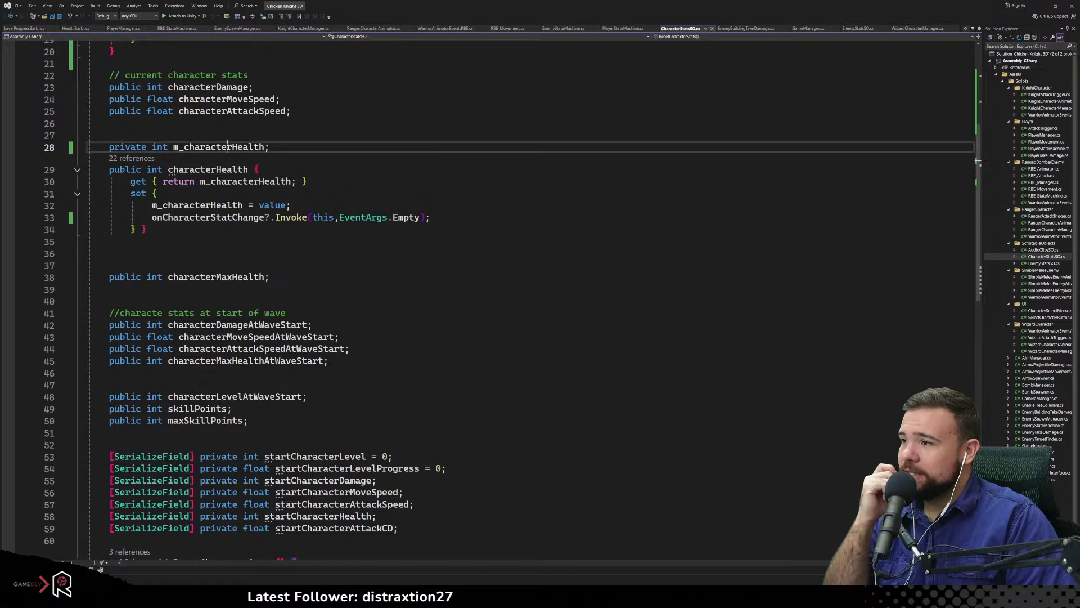
scroll(229, 152, "up", 4)
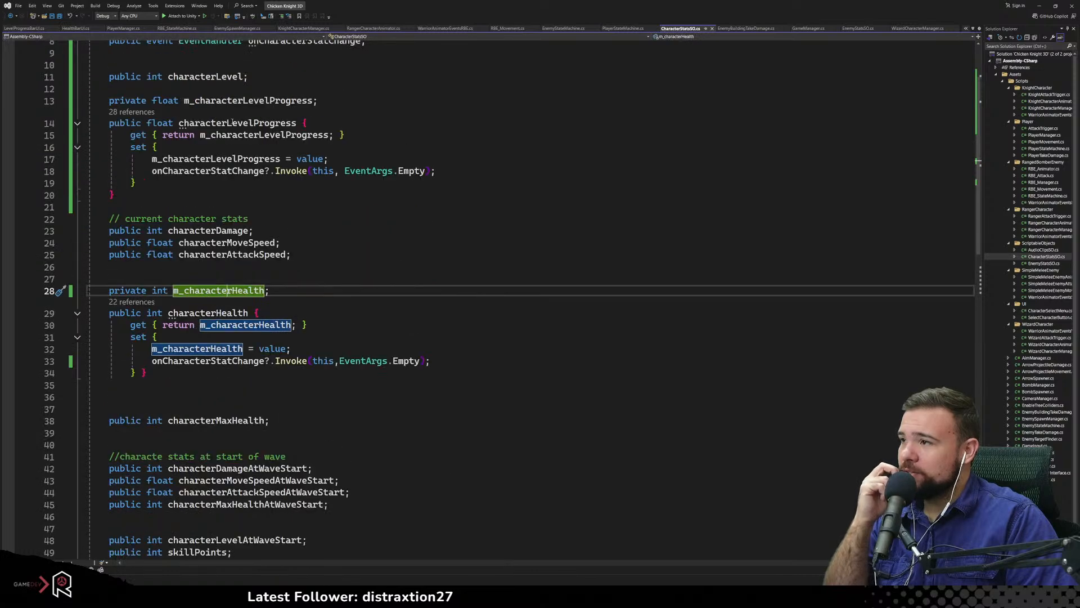
double_click(247, 100)
key("ctrl+c")
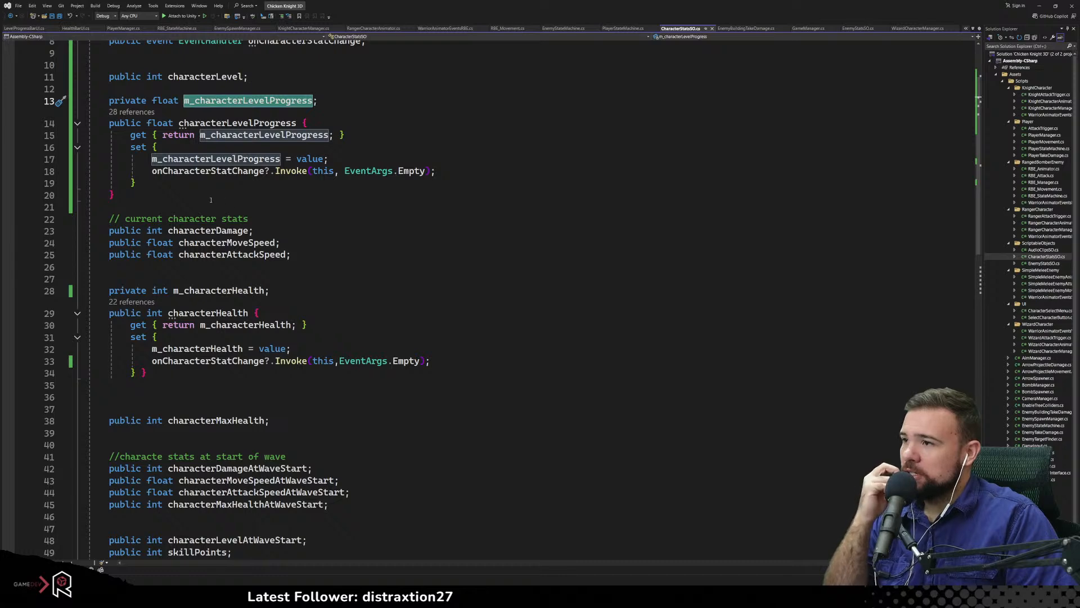
scroll(334, 281, "down", 10)
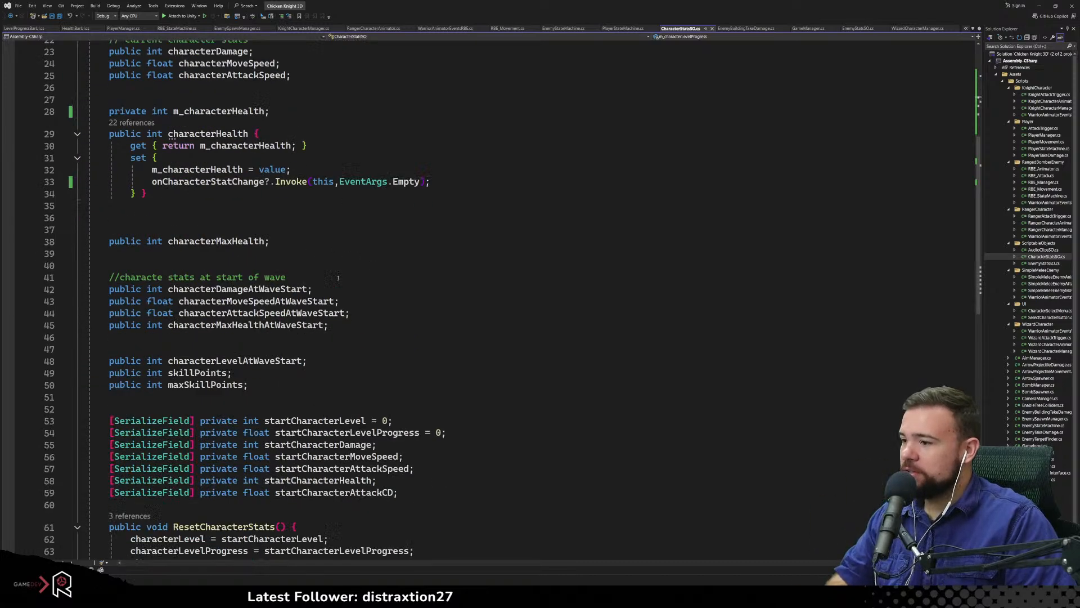
scroll(334, 281, "down", 1)
left_click(186, 311)
double_click(189, 299)
key("ctrl+v")
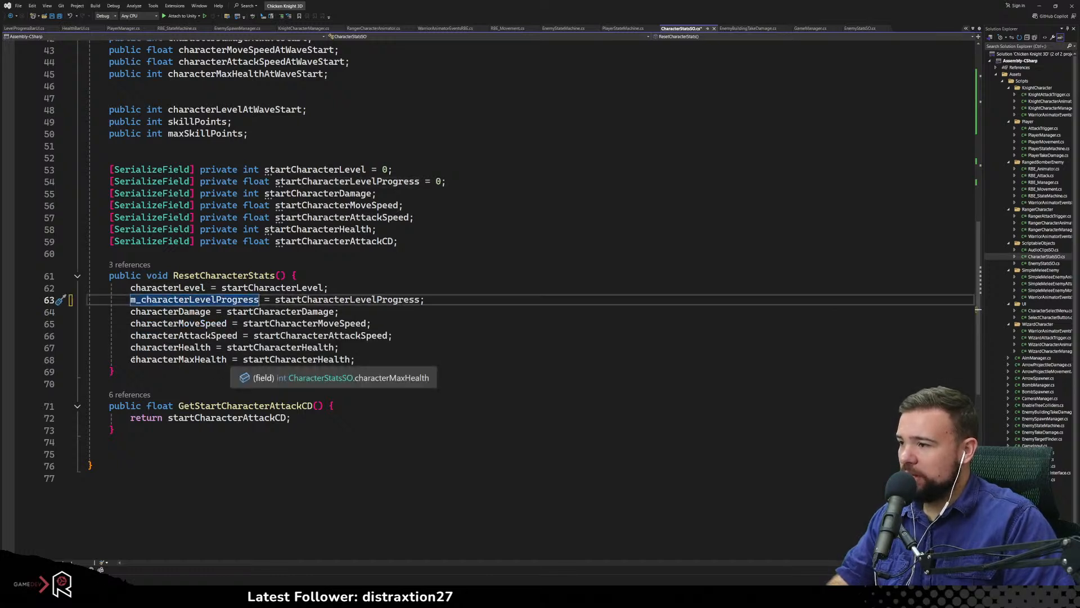
Change the characterHealth assignment in ResetCharacterStats to m_characterHealth and save the script
left_click(131, 347)
type("m_")
key("ctrl+s")
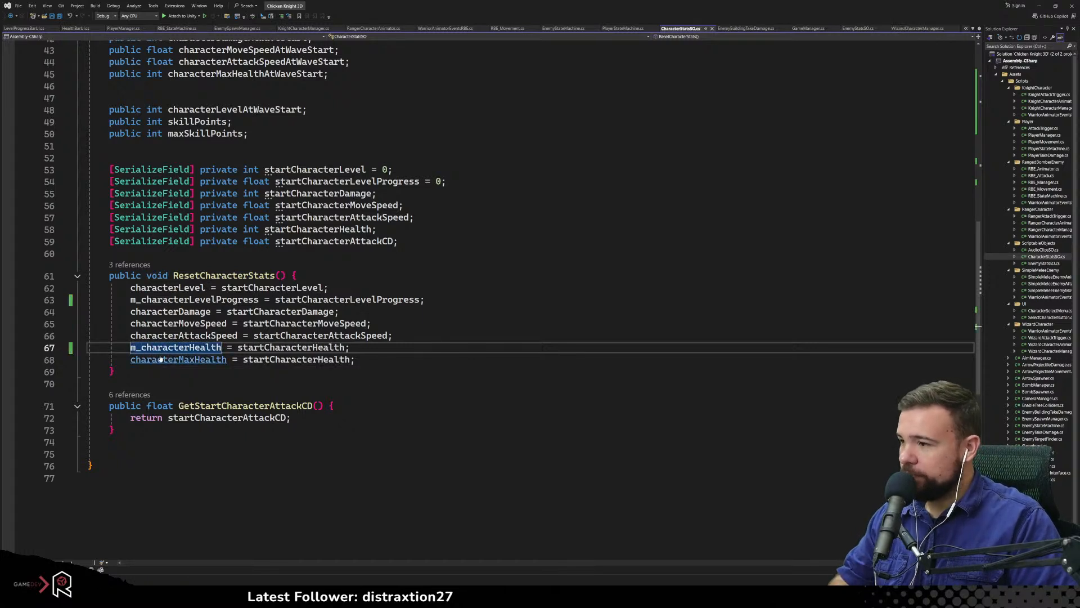
left_click(480, 349)
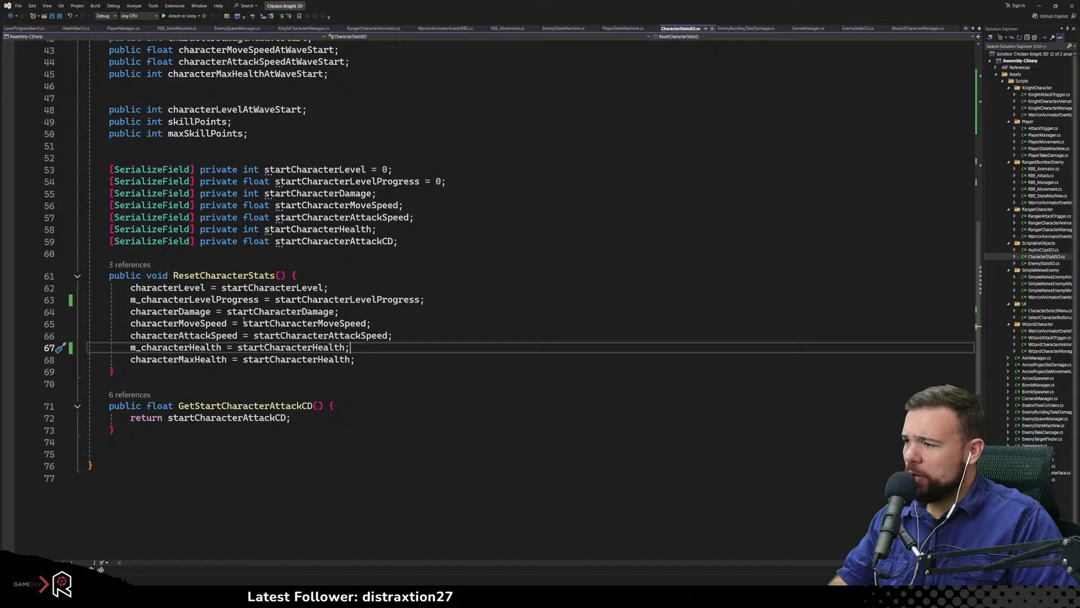
scroll(281, 401, "up", 14)
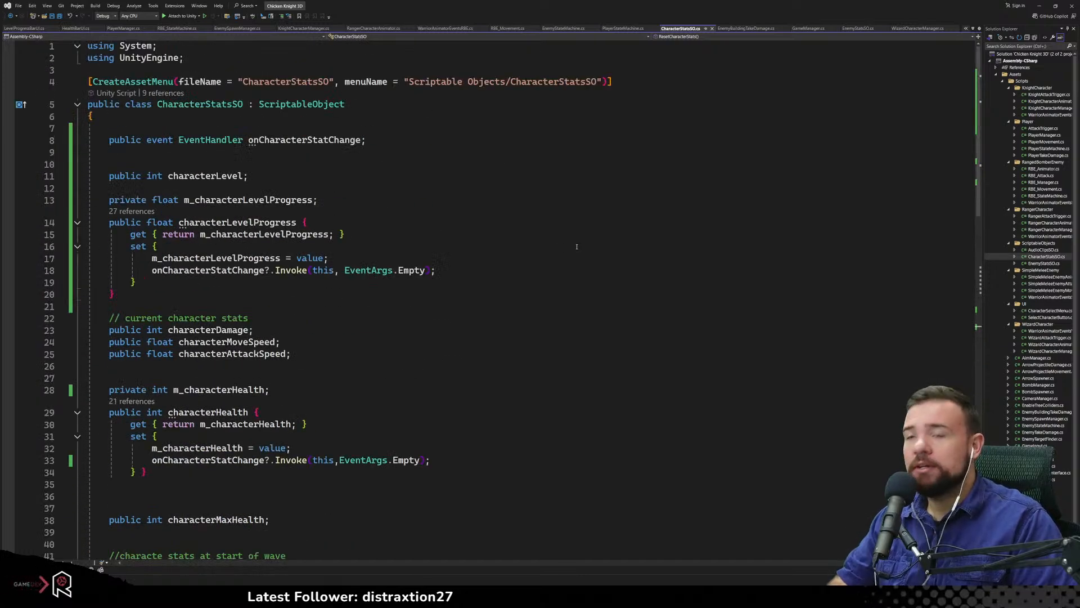
Switch to Unity, clear the console, run the game with Robin Ranger selected, and pause it
left_click(1039, 6)
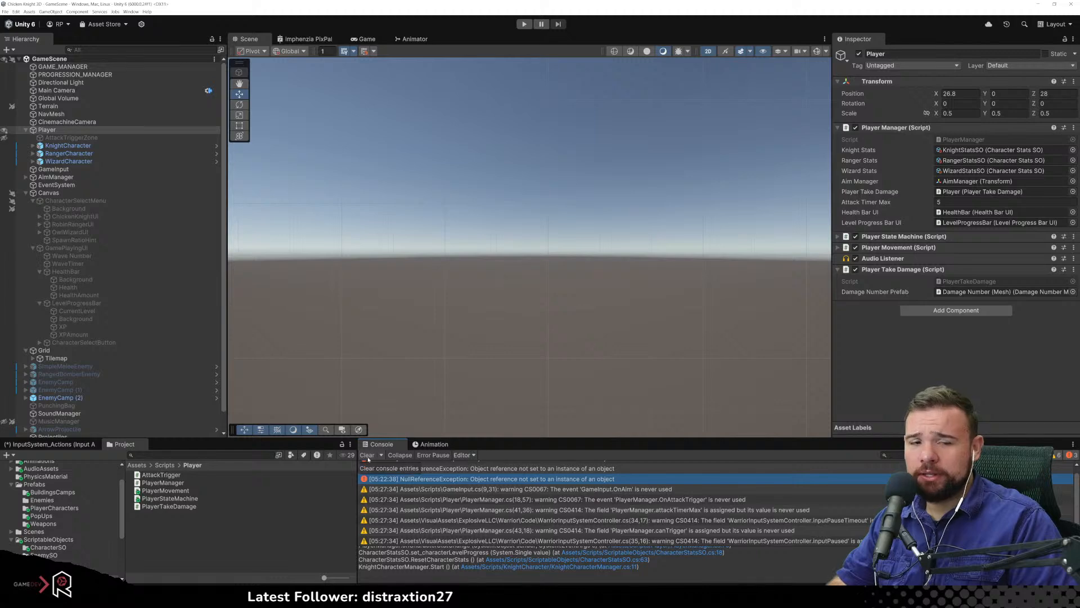
left_click(367, 455)
left_click(524, 25)
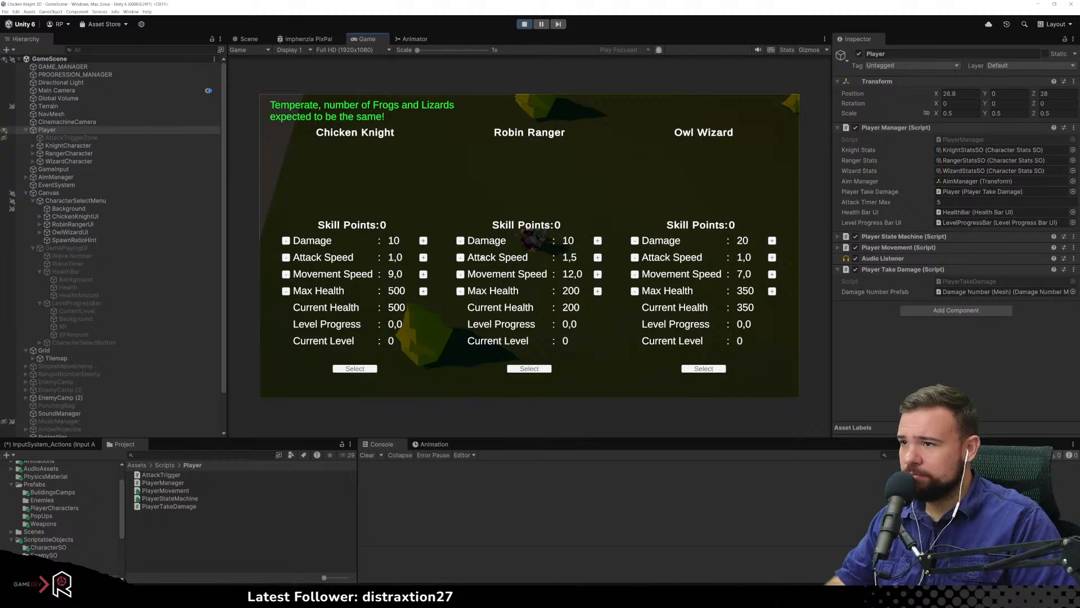
left_click(533, 370)
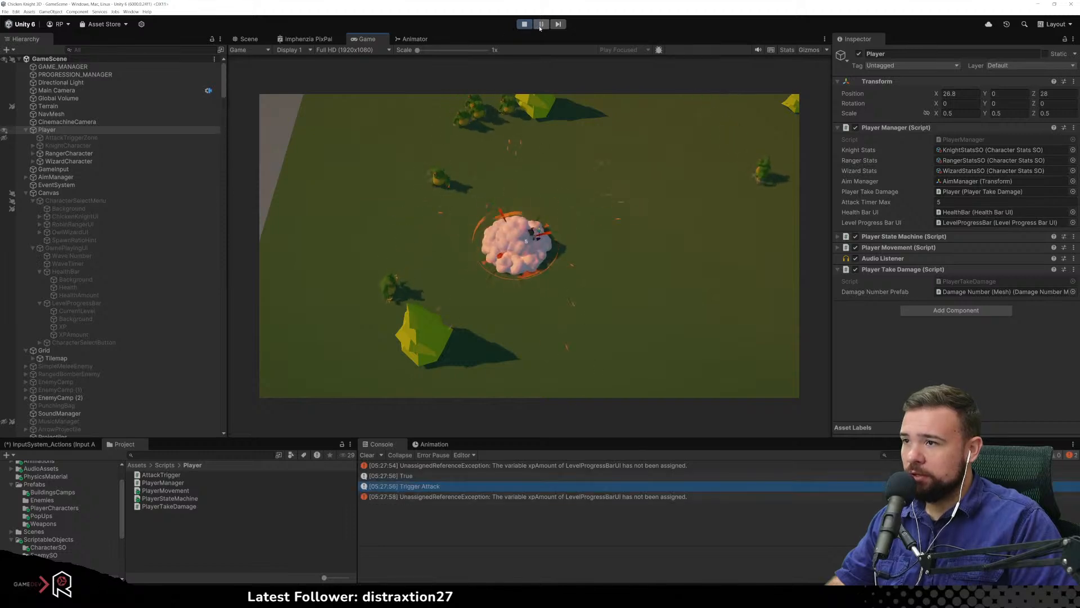
left_click(540, 25)
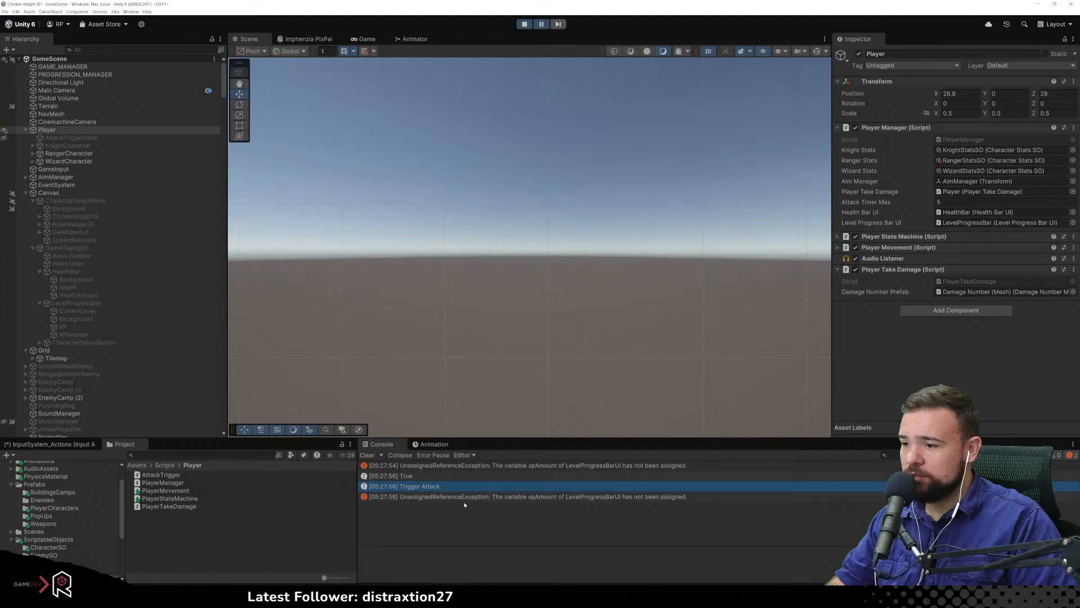
Examine both UnassignedReferenceException entries in the console and stop play mode
left_click(479, 497)
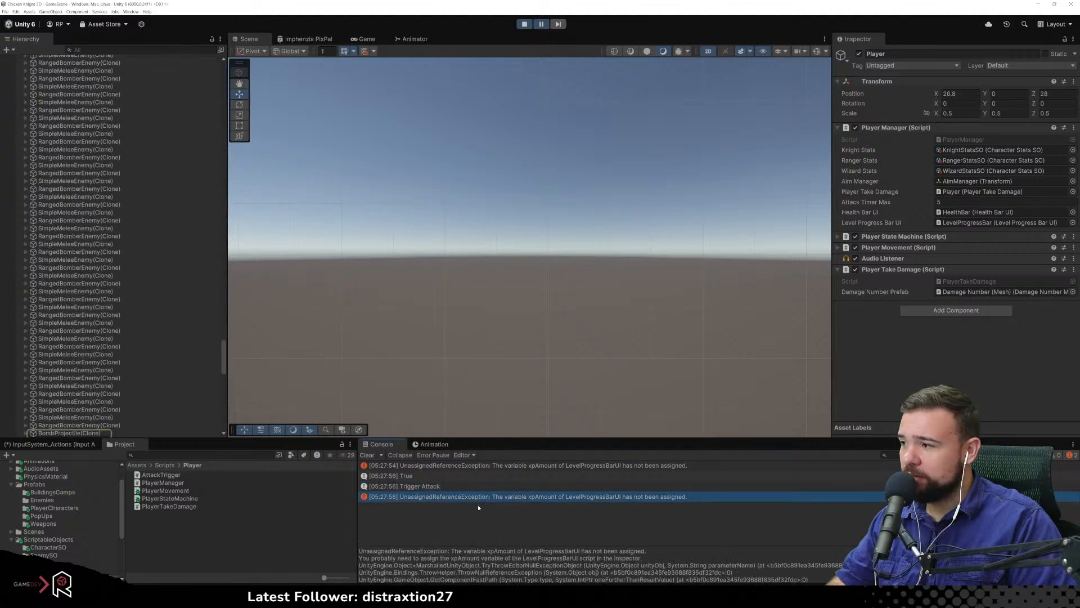
scroll(127, 377, "down", 1)
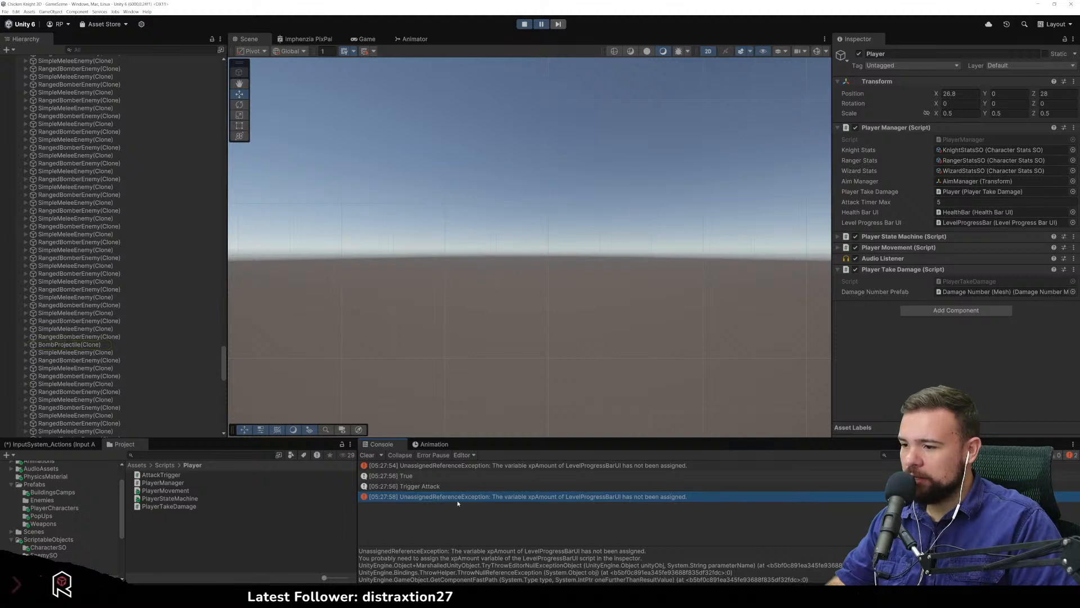
scroll(87, 392, "down", 5)
scroll(86, 392, "down", 5)
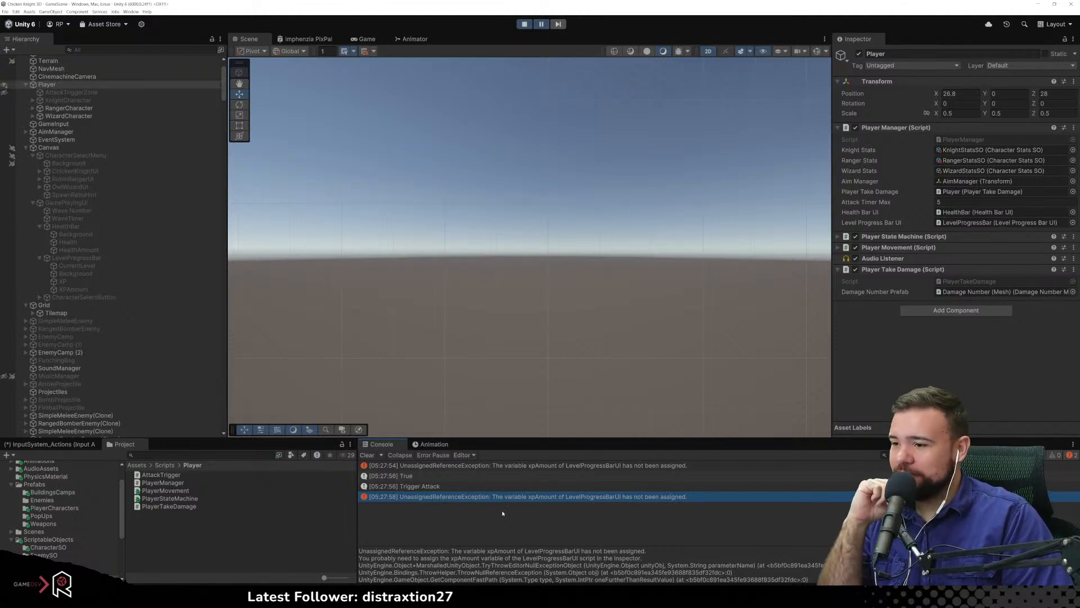
left_click(537, 466)
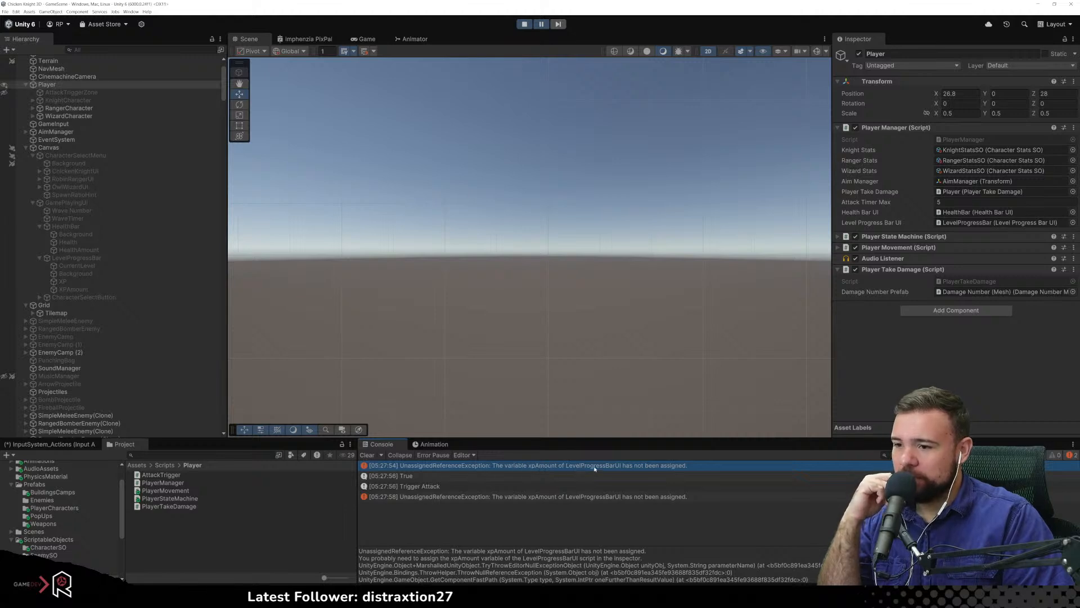
left_click(524, 23)
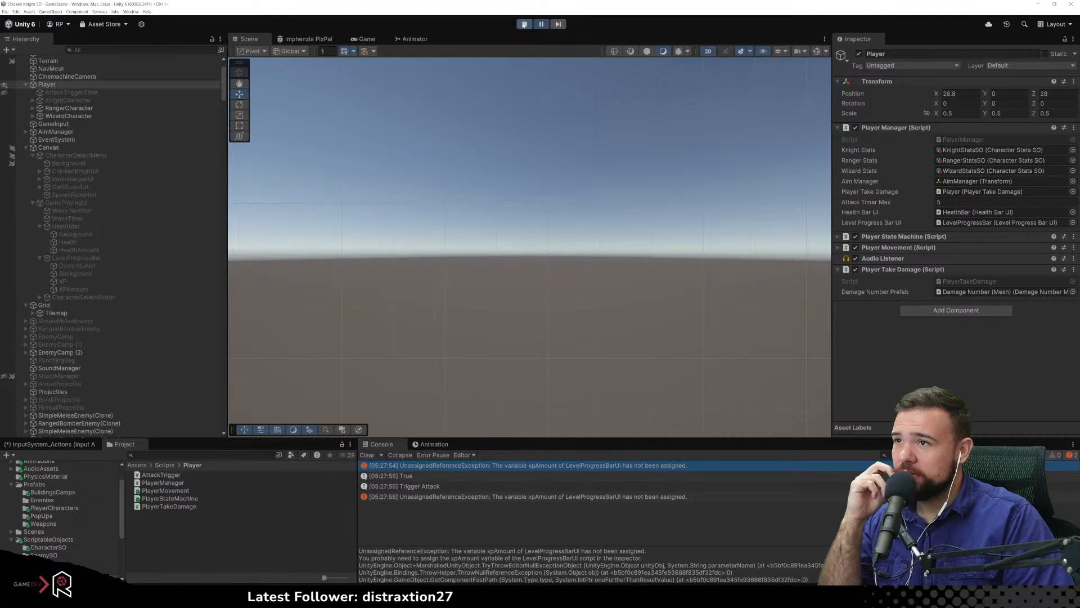
Assign XP as the Level Progress Bar and XPAmount as the Xp Amount in the LevelProgressBar object's Level Progress Bar UI component
left_click(88, 308)
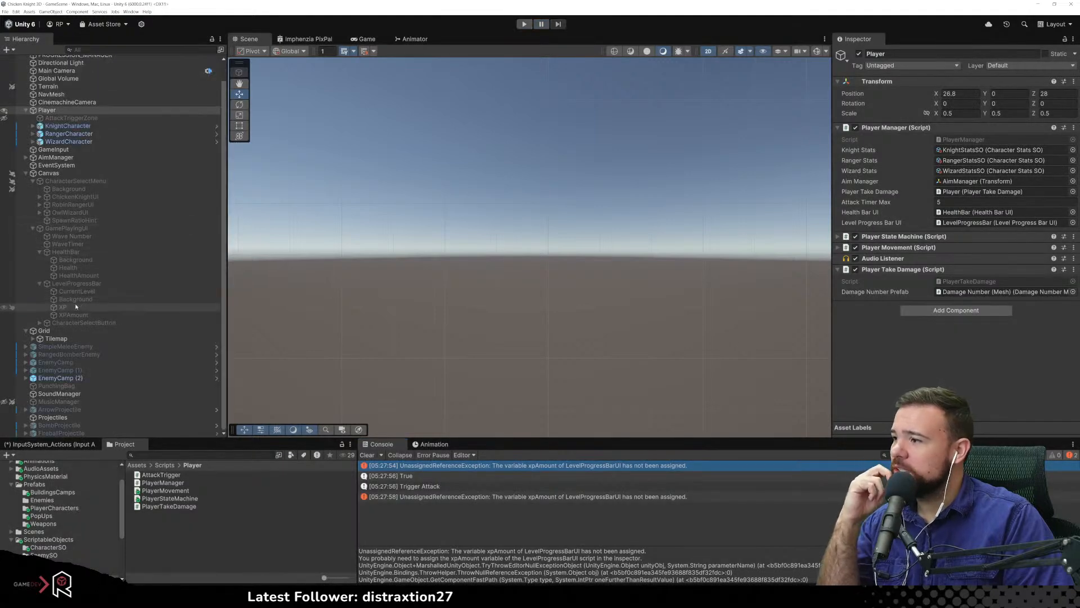
left_click(91, 315)
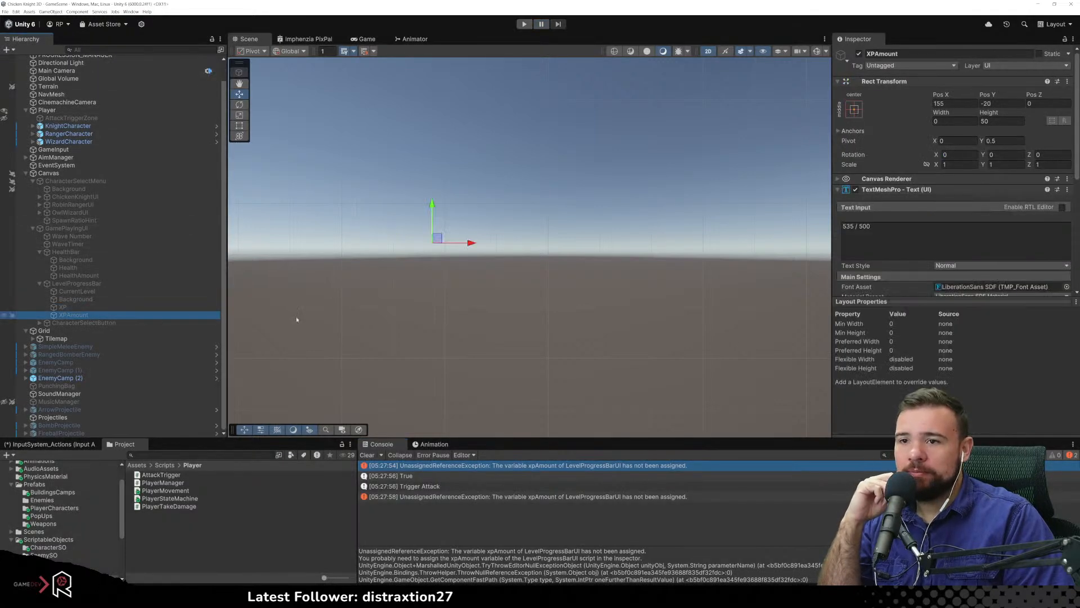
scroll(920, 237, "down", 4)
scroll(920, 236, "up", 4)
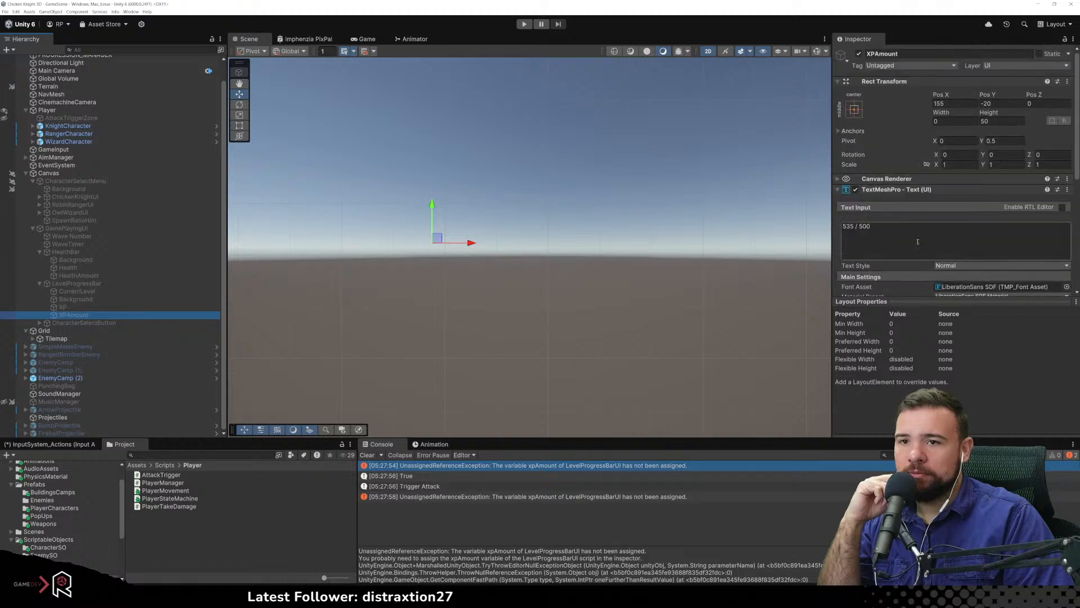
left_click(81, 284)
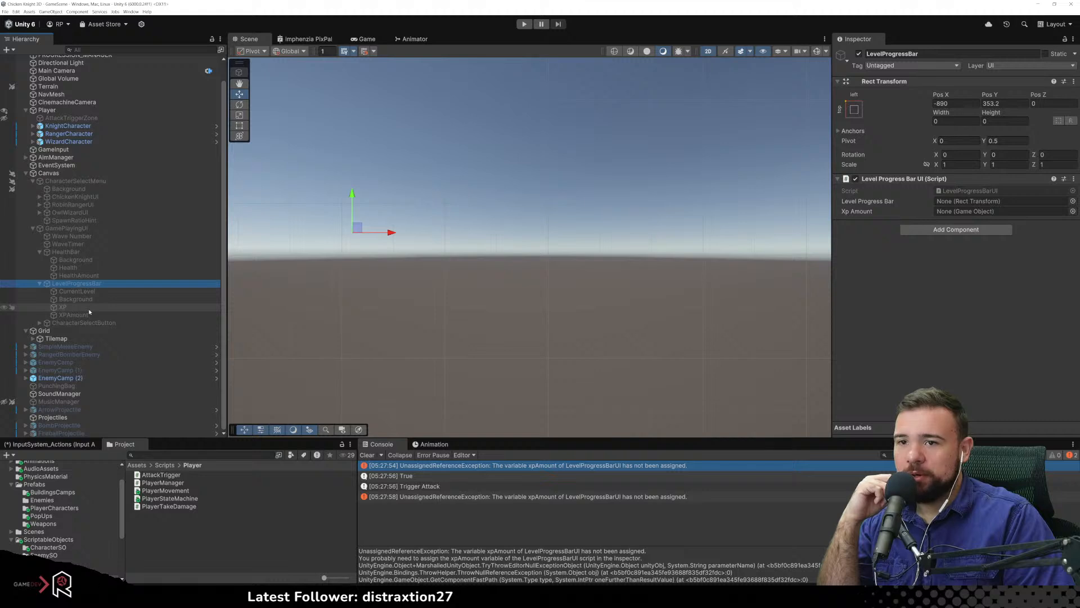
left_click_drag(89, 311, 990, 202)
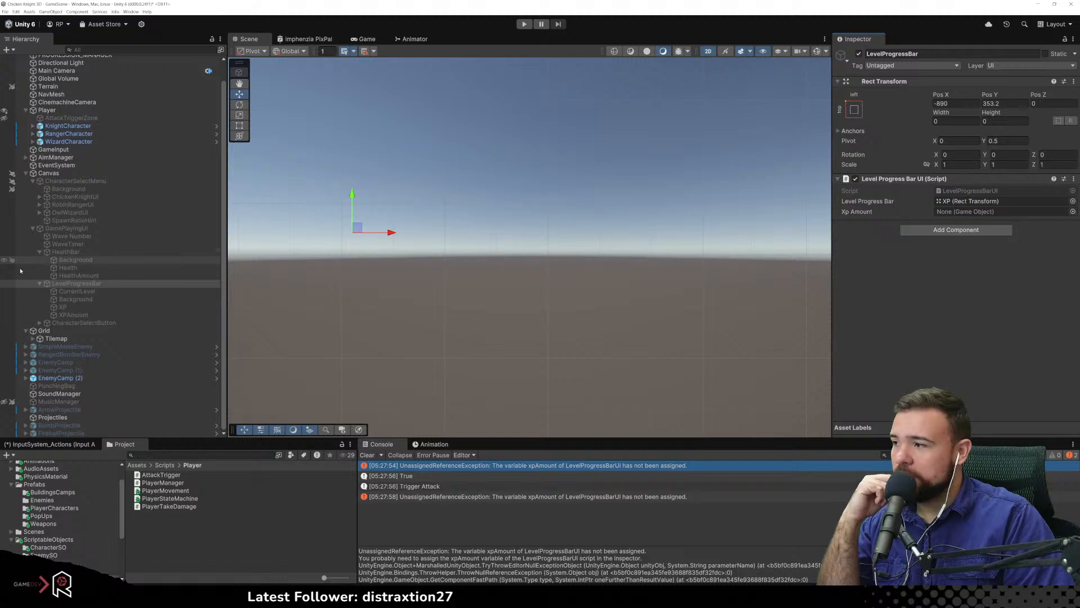
left_click_drag(74, 314, 990, 212)
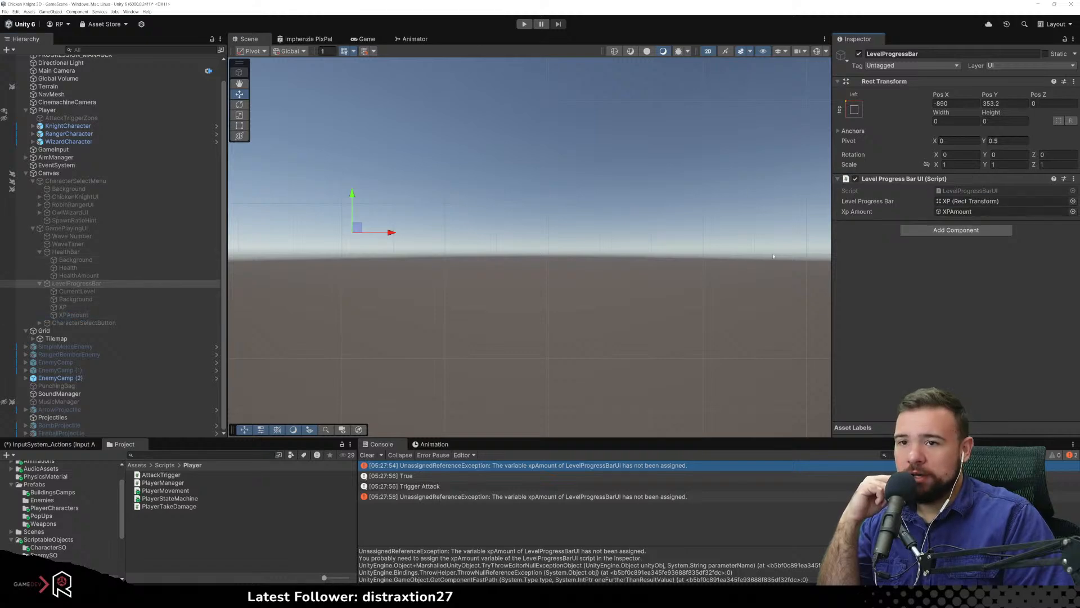
Run the game with Chicken Knight selected, pause it to examine the console error's stack trace, and stop play mode
left_click(524, 24)
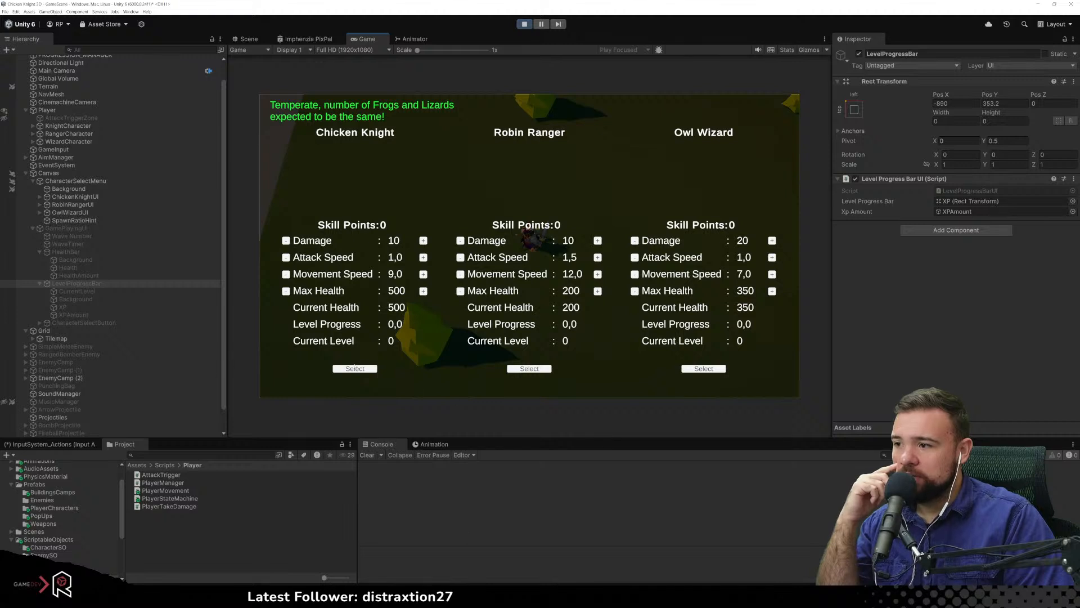
left_click(355, 367)
left_click(534, 26)
left_click(567, 464)
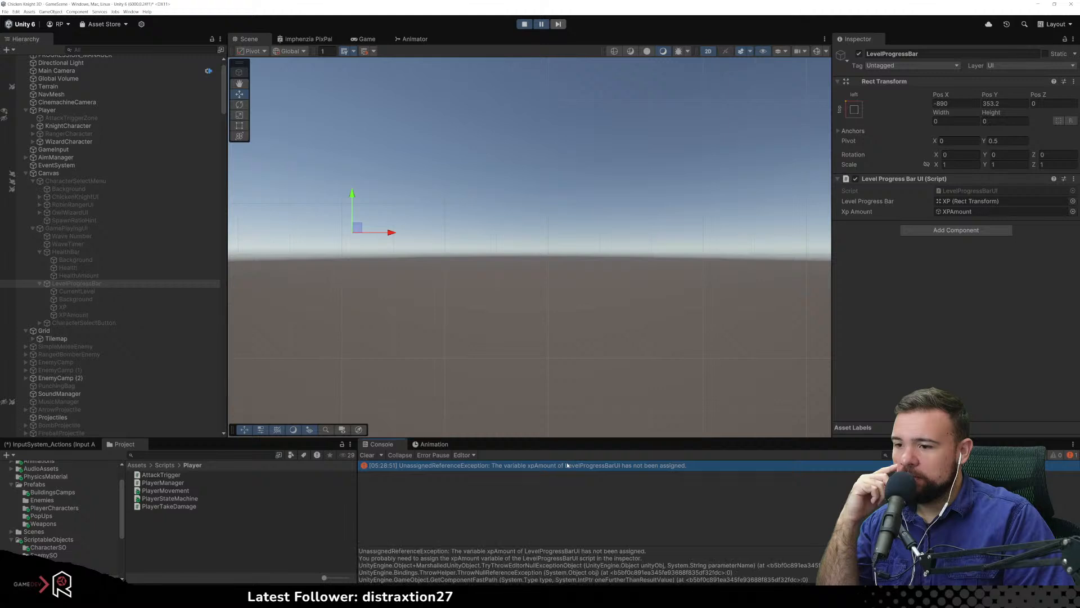
scroll(590, 558, "down", 5)
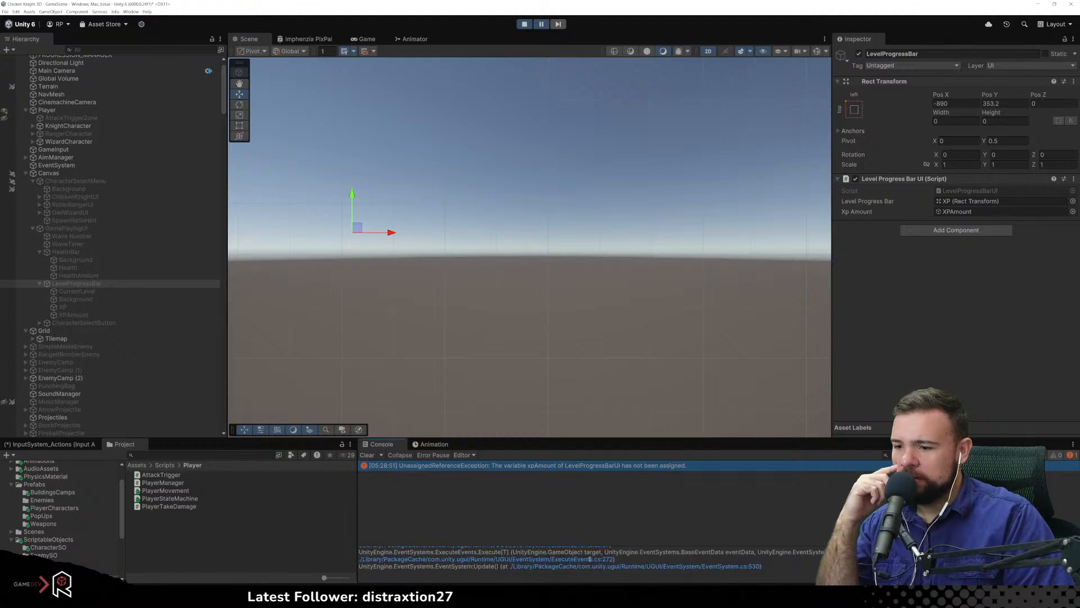
scroll(490, 563, "up", 5)
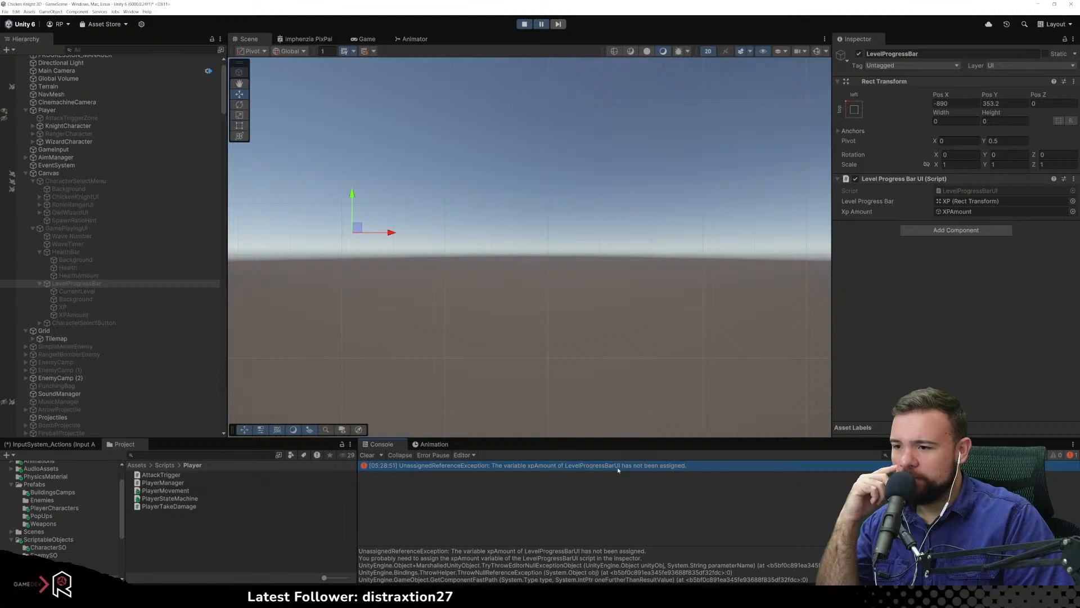
left_click(525, 24)
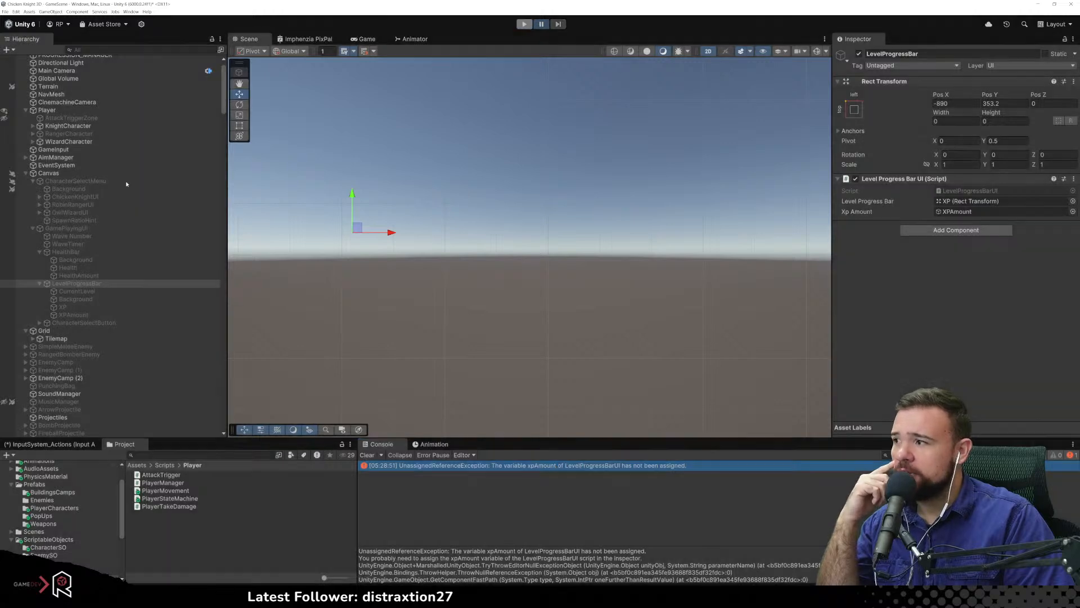
Activate the GamePlayingUI object in the Canvas
left_click(106, 299)
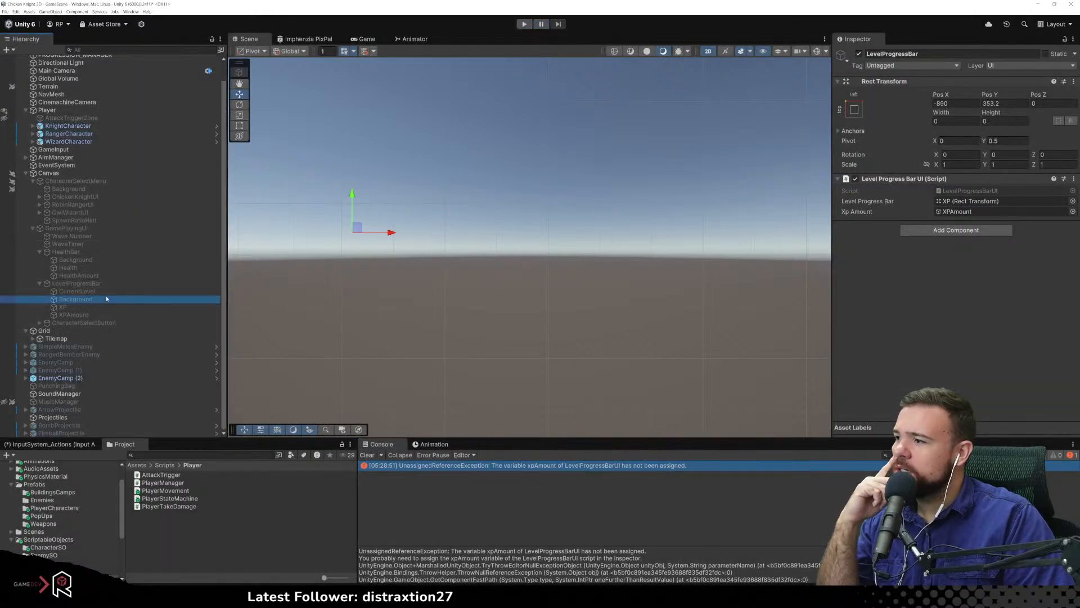
left_click(82, 315)
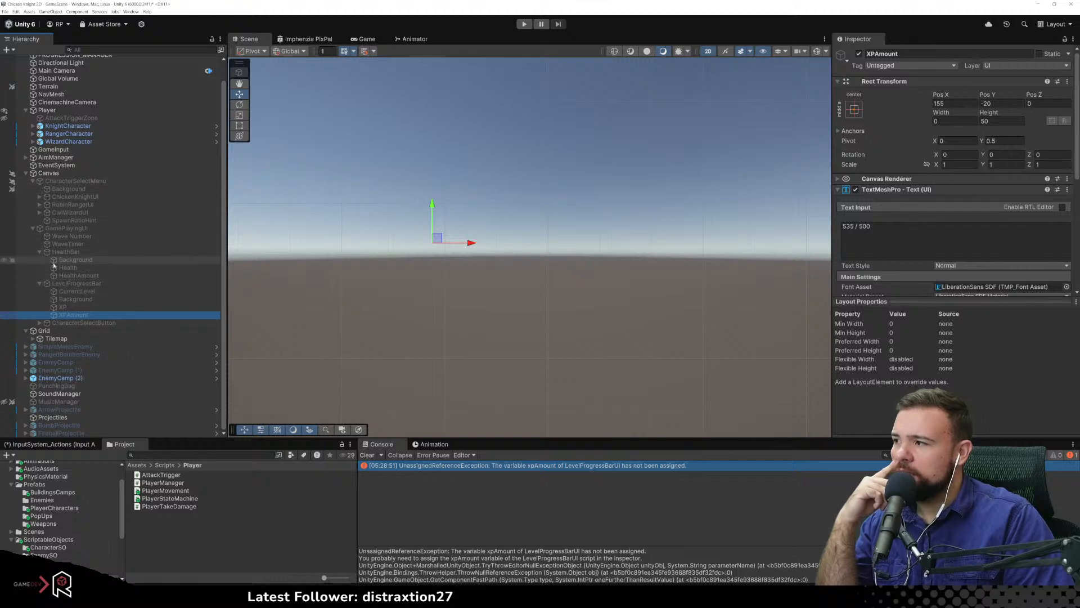
left_click(66, 228)
left_click(858, 54)
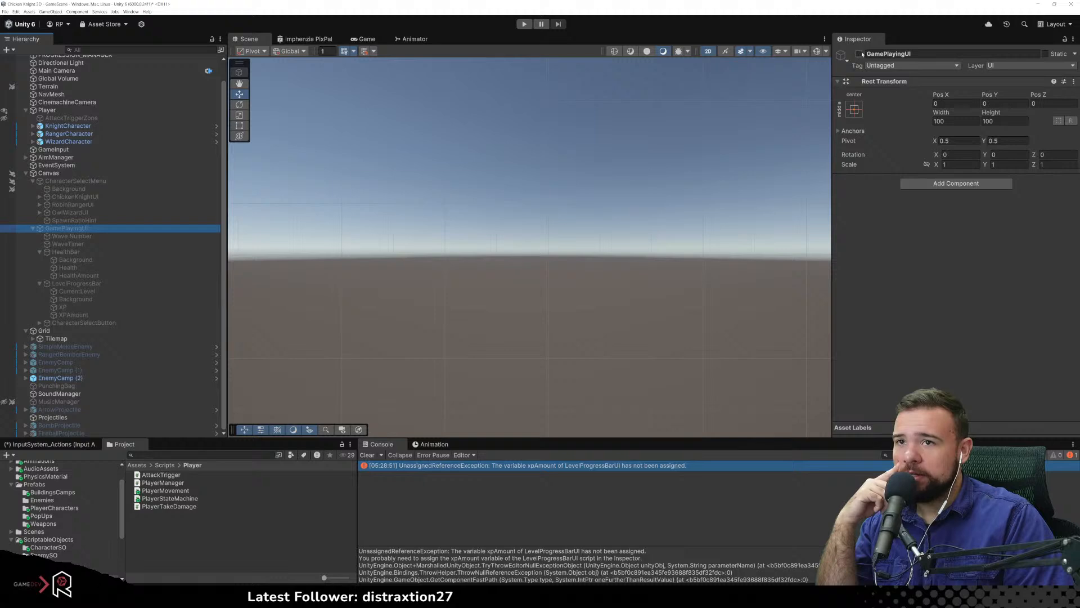
Check the LevelProgressBar object and its children in the scene, and open its LevelProgressBarUI script to review updateLevelProgressBar
left_click(89, 315)
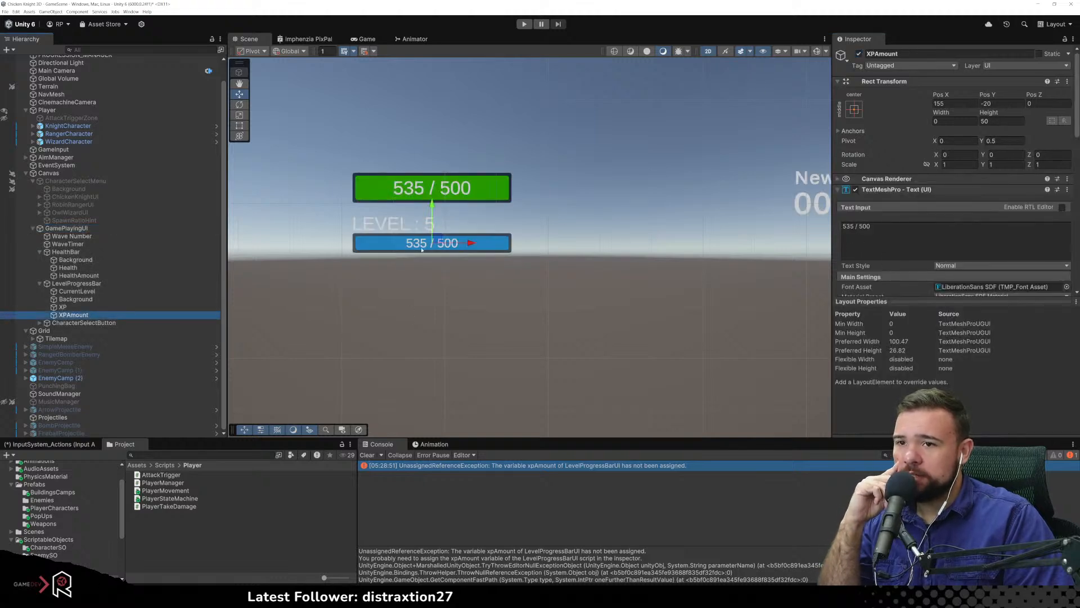
left_click(107, 299)
left_click(79, 308)
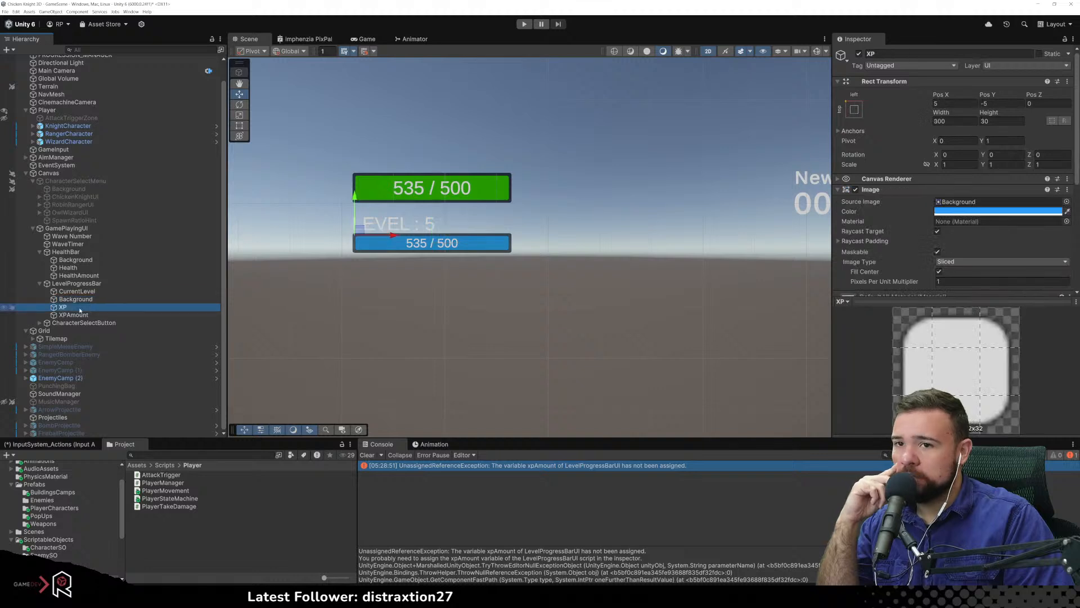
left_click(77, 291)
left_click(85, 284)
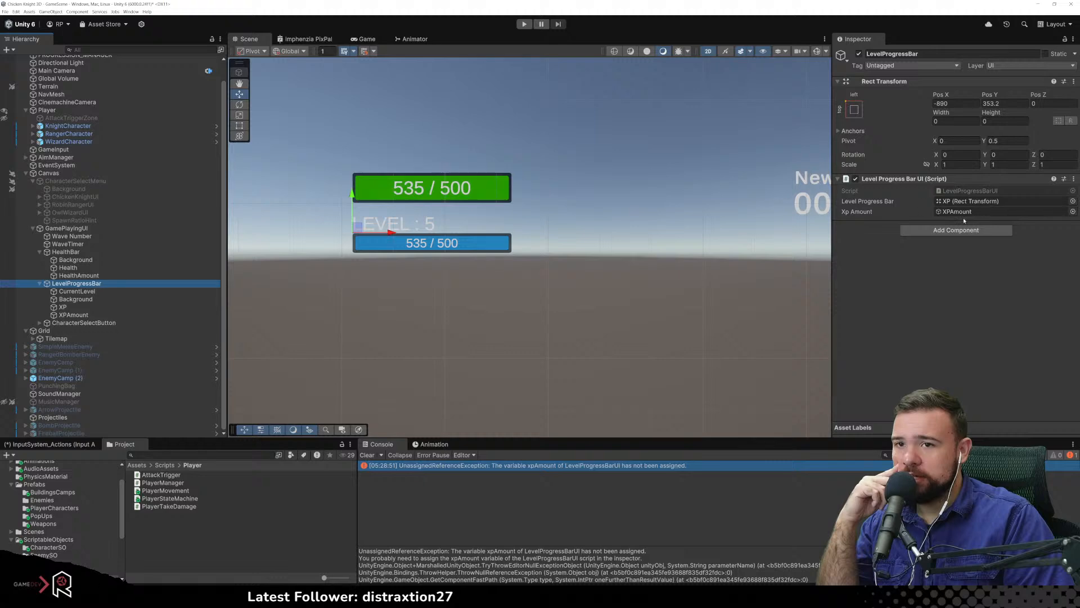
double_click(968, 191)
left_click(354, 246)
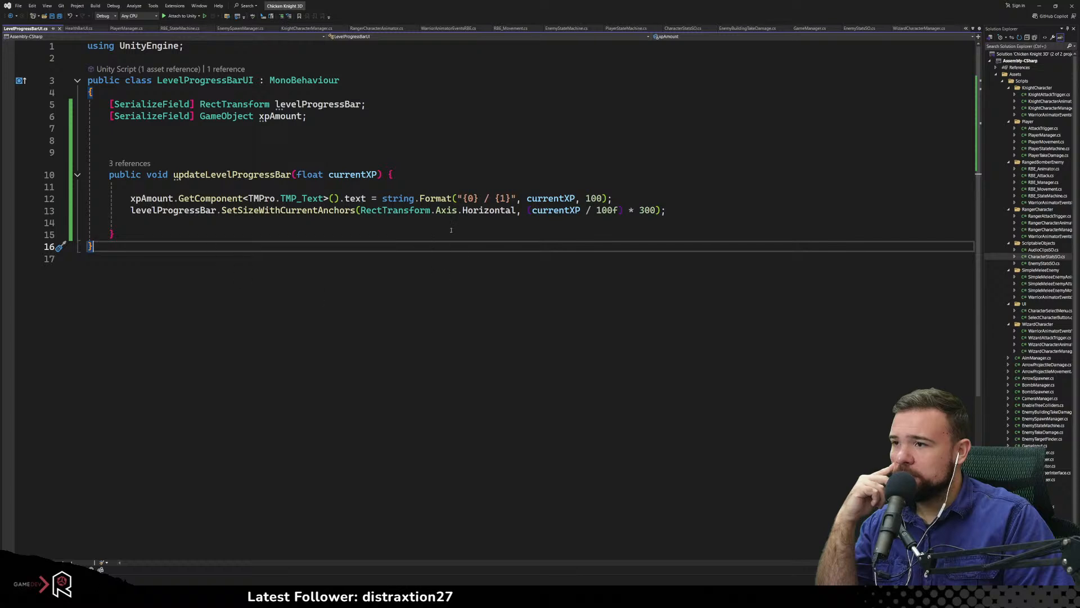
Switch back to Unity and read the console's unassigned xpAmount error message for LevelProgressBarUI
left_click(413, 282)
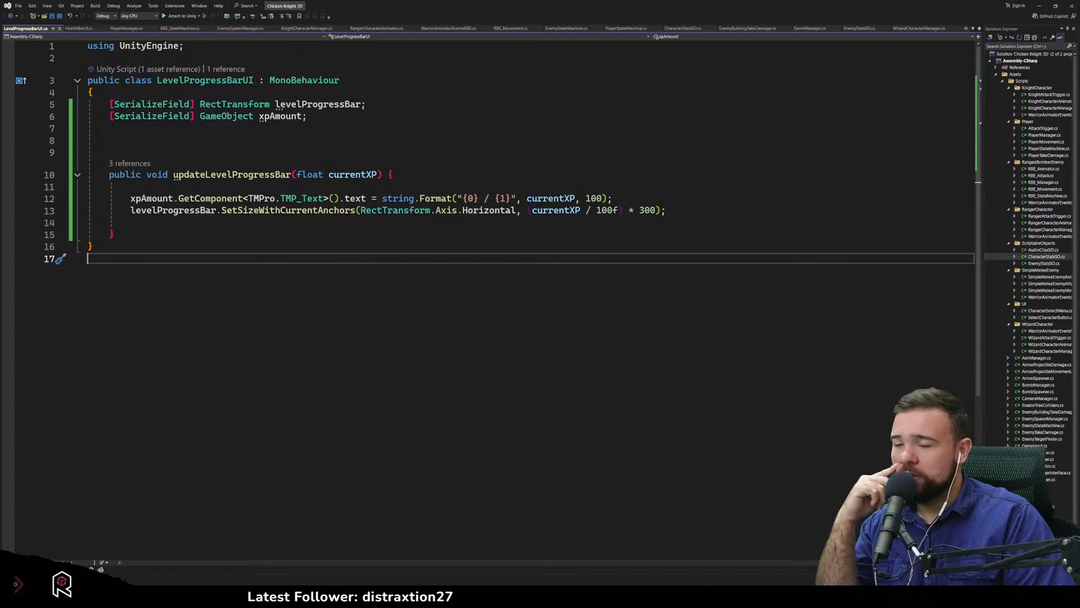
left_click(1039, 8)
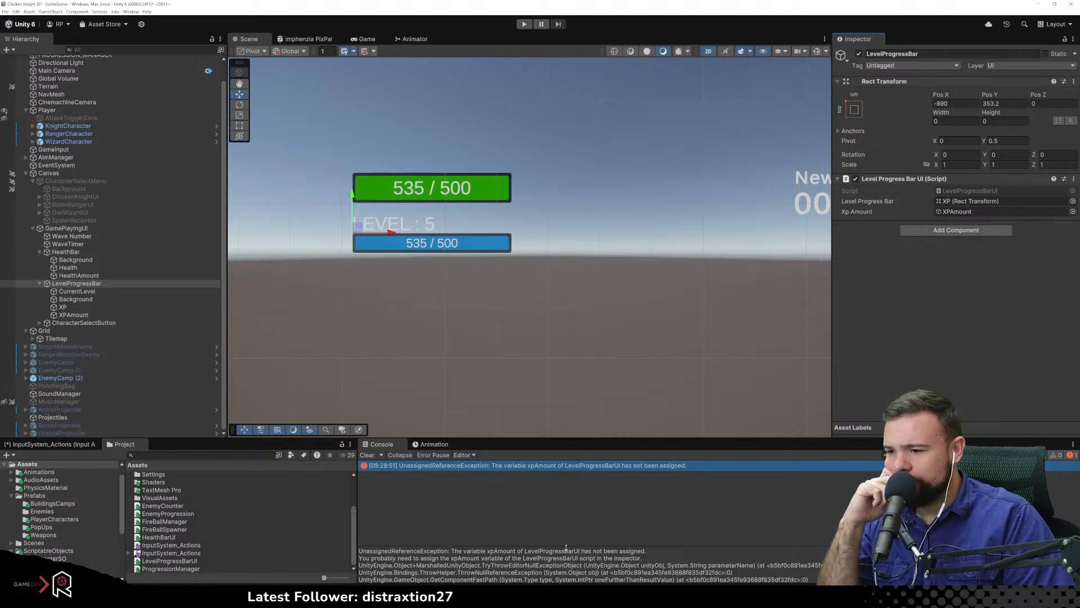
left_click_drag(380, 558, 627, 561)
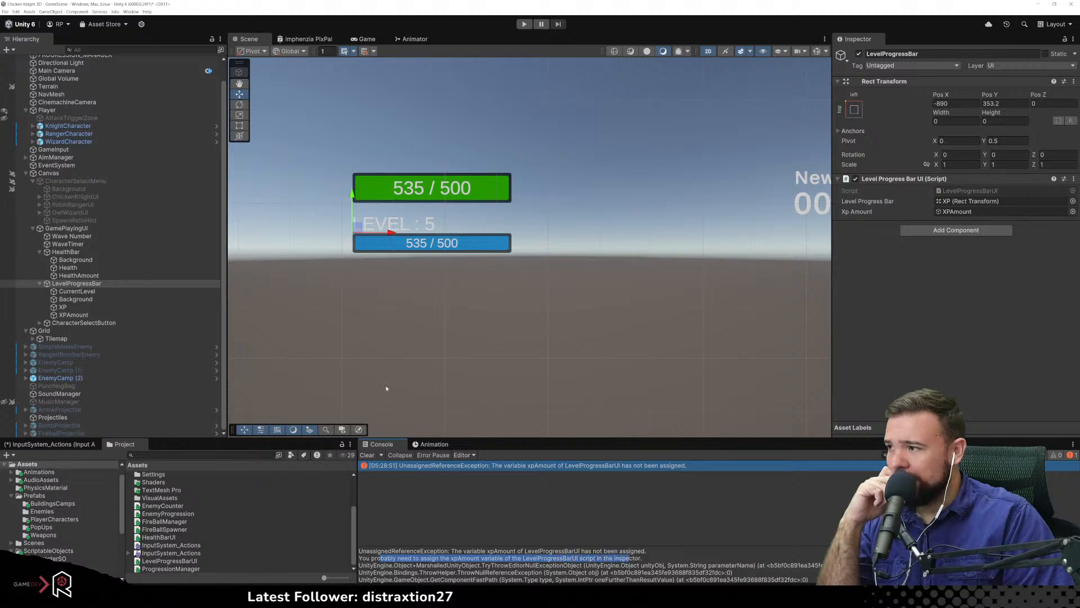
left_click(386, 386)
Inspect the LevelProgressBar object's script references and the components of its XP and XPAmount children
left_click(122, 284)
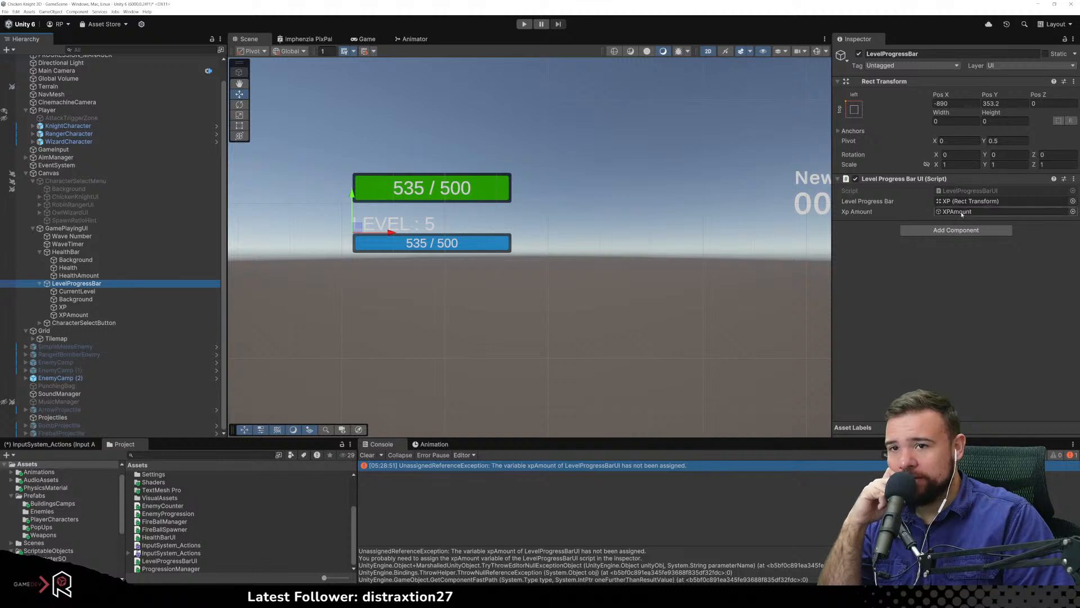
left_click(97, 307)
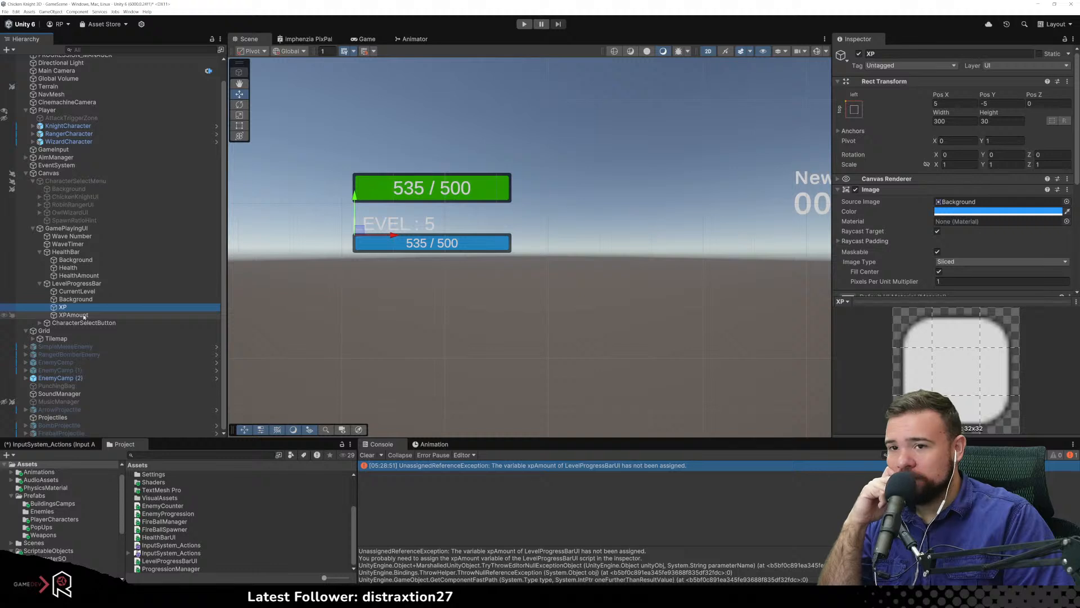
left_click(83, 315)
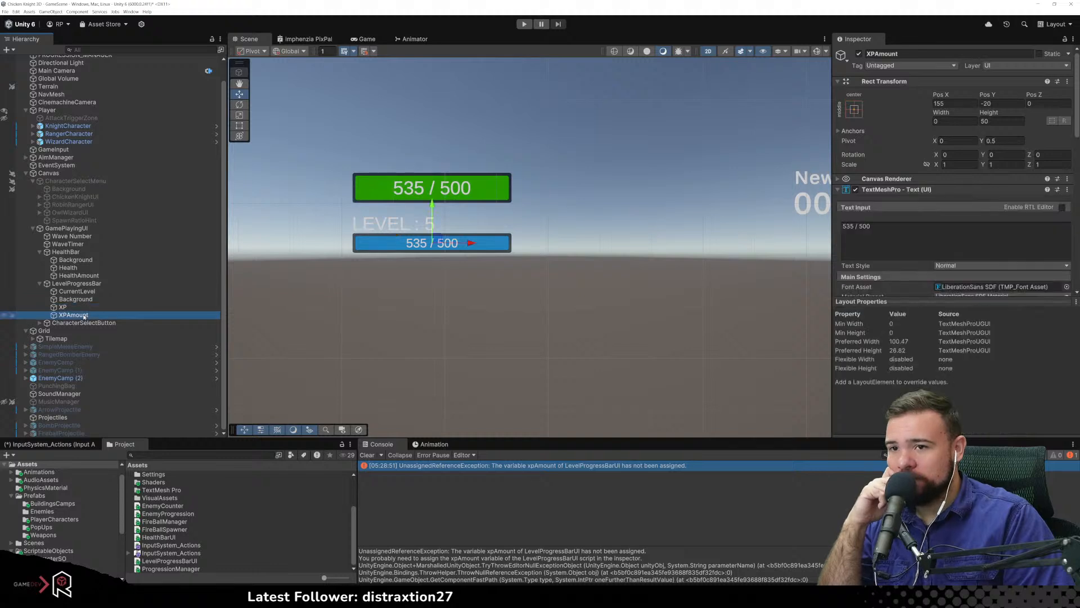
scroll(893, 221, "down", 5)
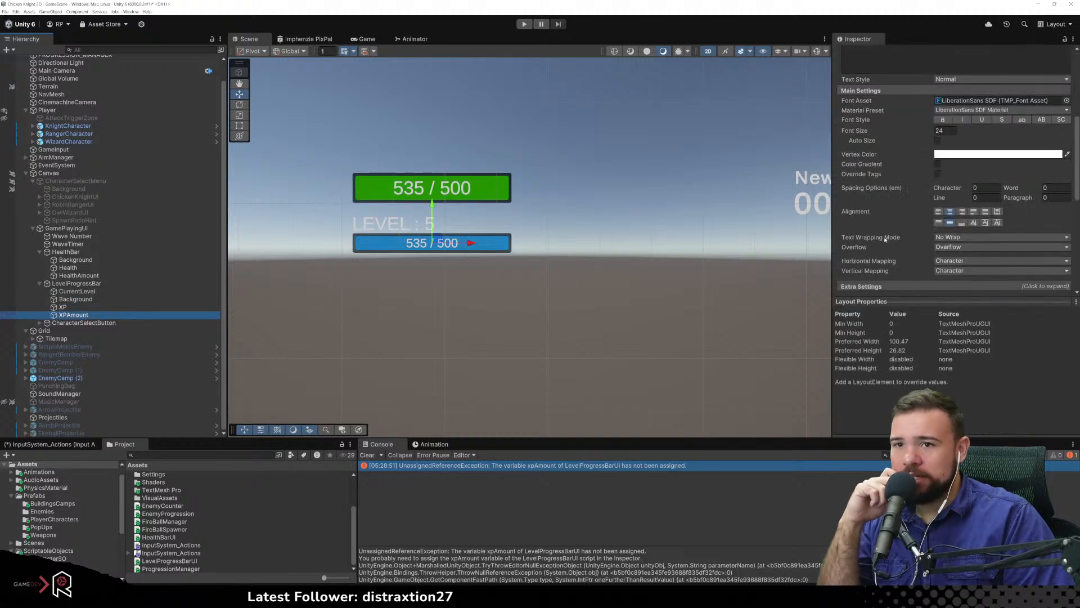
scroll(884, 239, "up", 4)
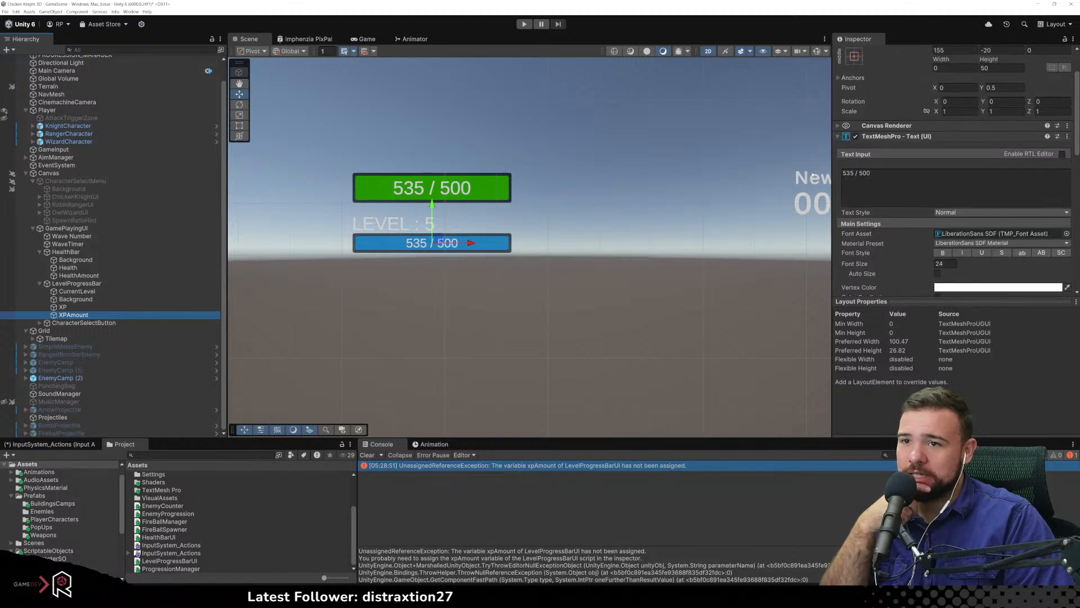
left_click(126, 307)
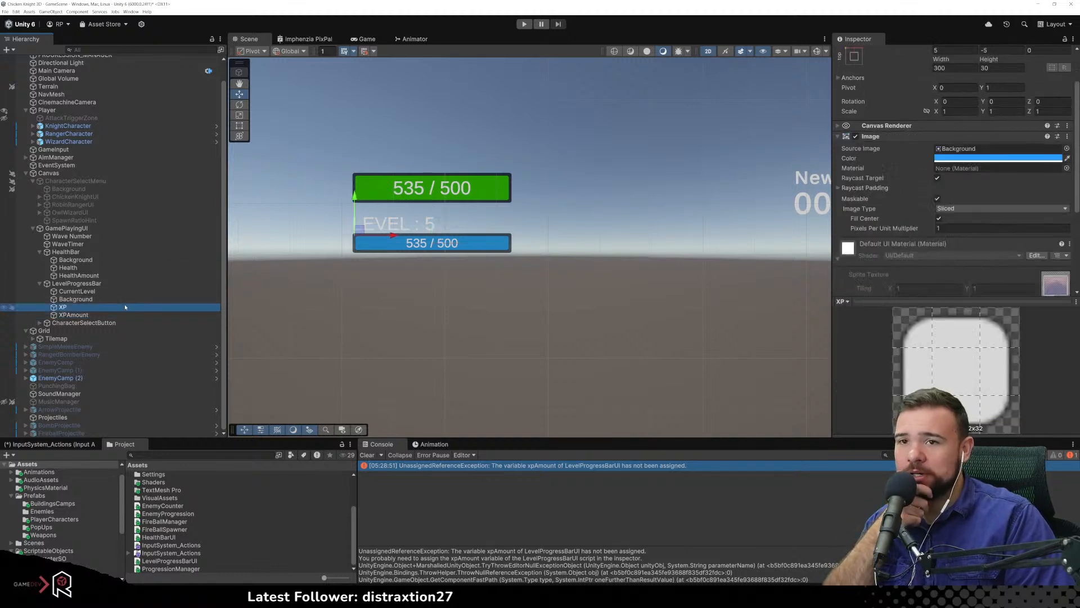
left_click(77, 283)
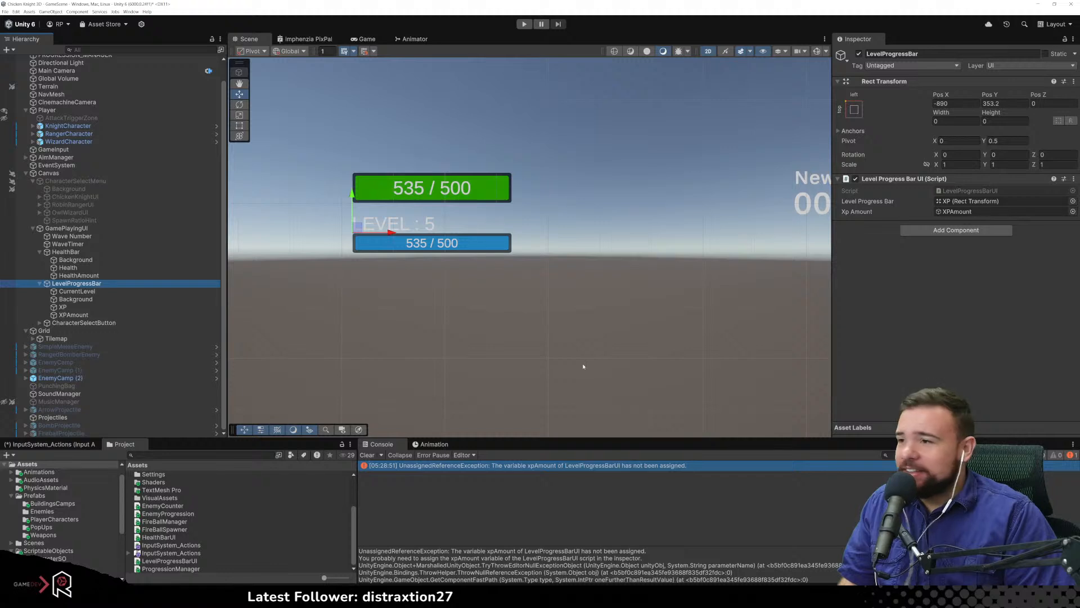
Open LevelProgressBarUI.cs line 12 from the error's stack trace, review the xpAmount field, and return to Unity
scroll(593, 545, "down", 5)
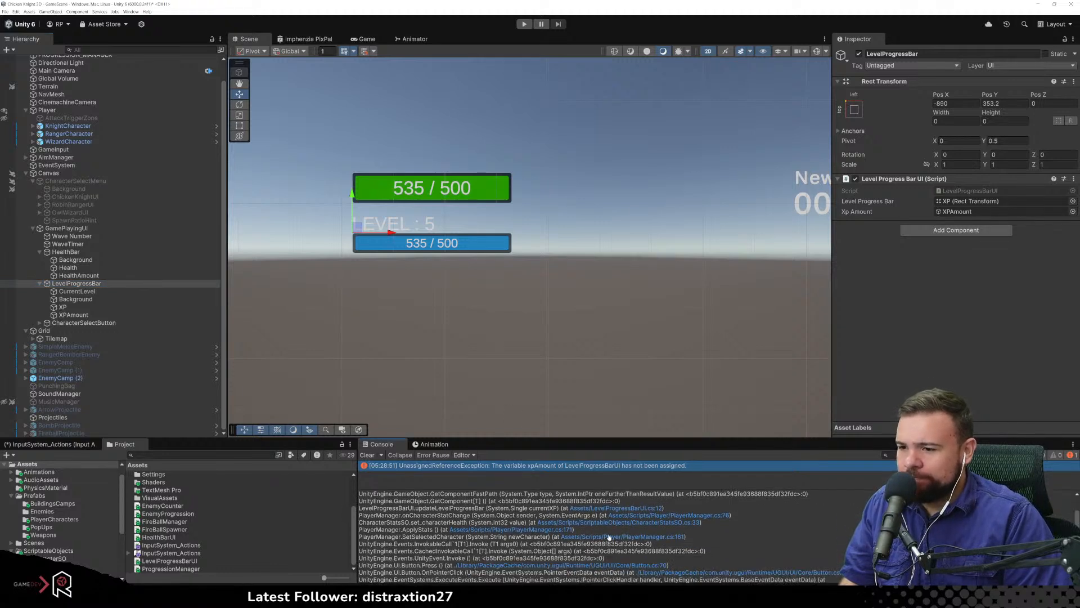
left_click(627, 509)
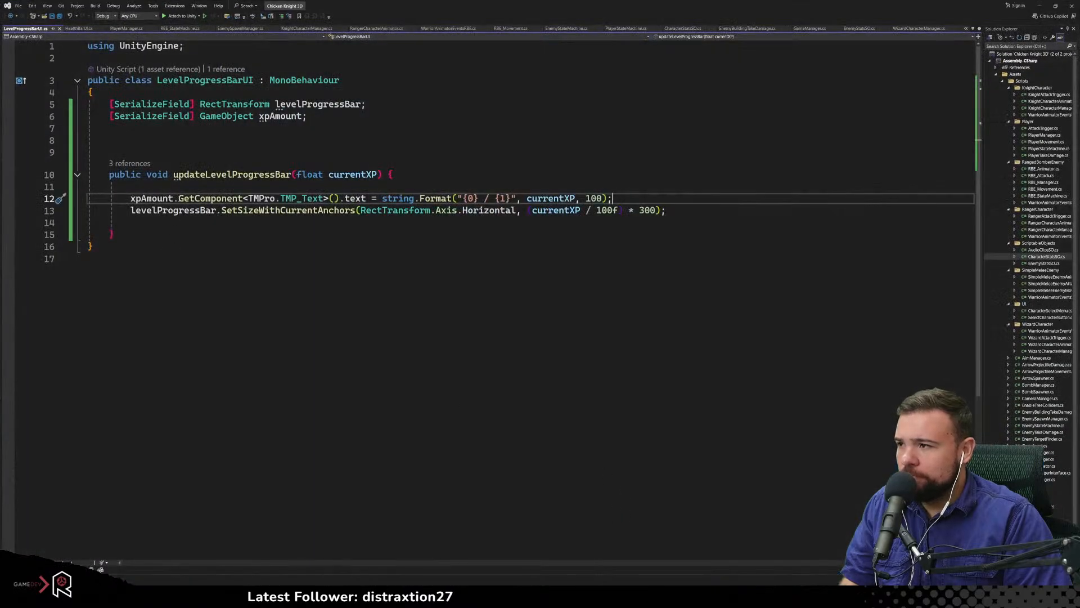
left_click(253, 120)
left_click(236, 144)
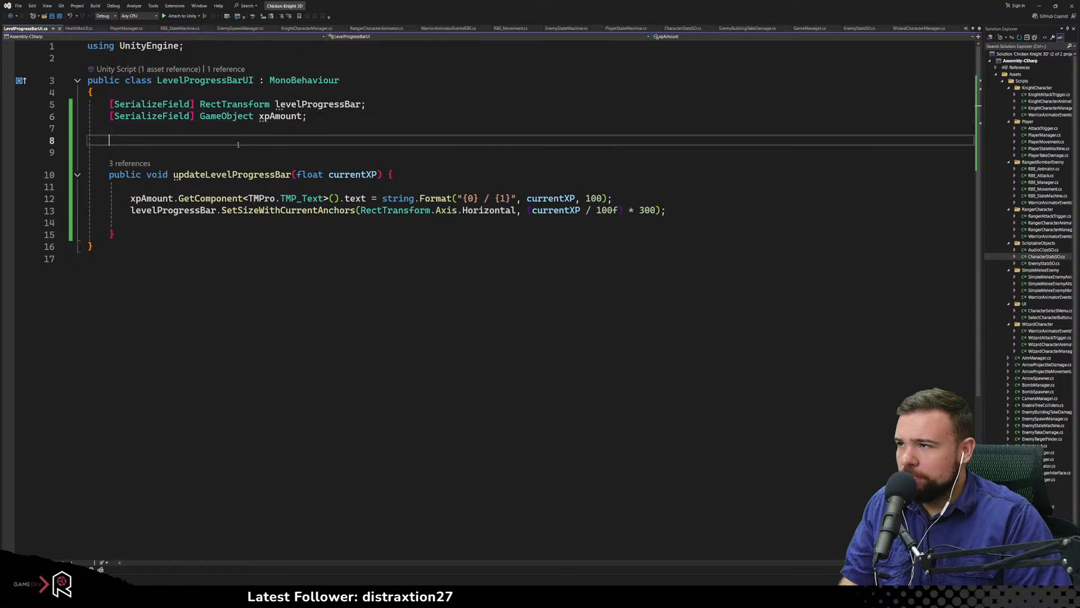
left_click(743, 129)
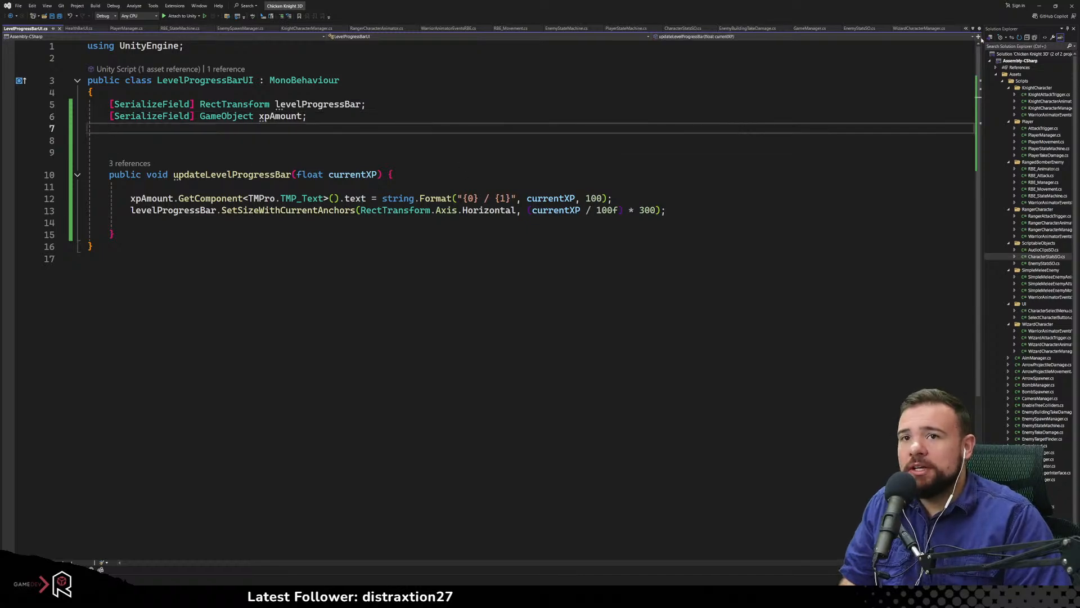
left_click(1039, 6)
Look through the Editor, Physics 2D and Player pages of the Project Settings, and close the window
left_click(476, 341)
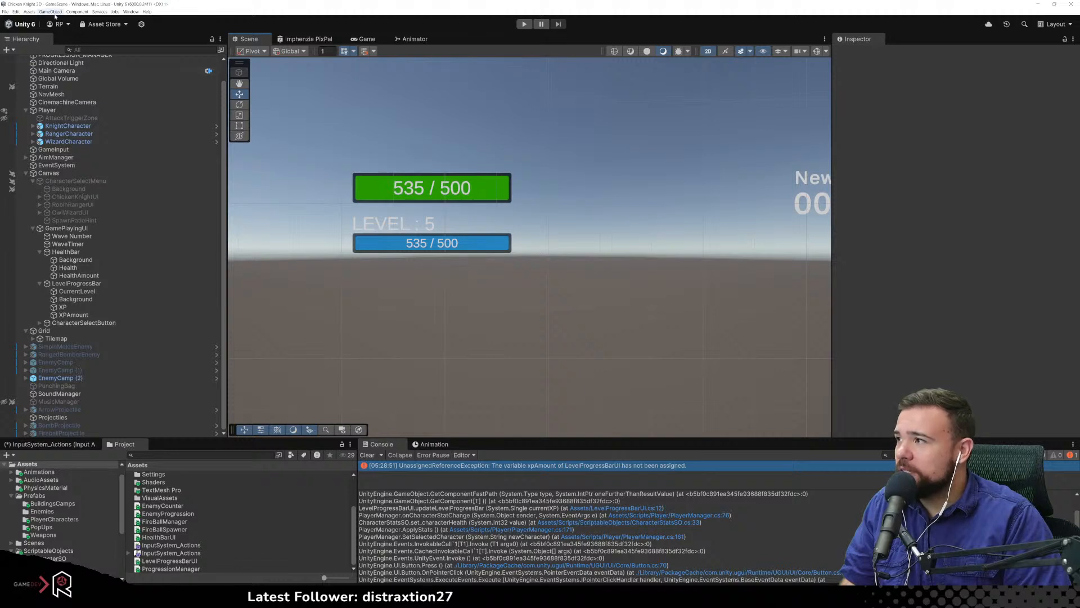
left_click(15, 11)
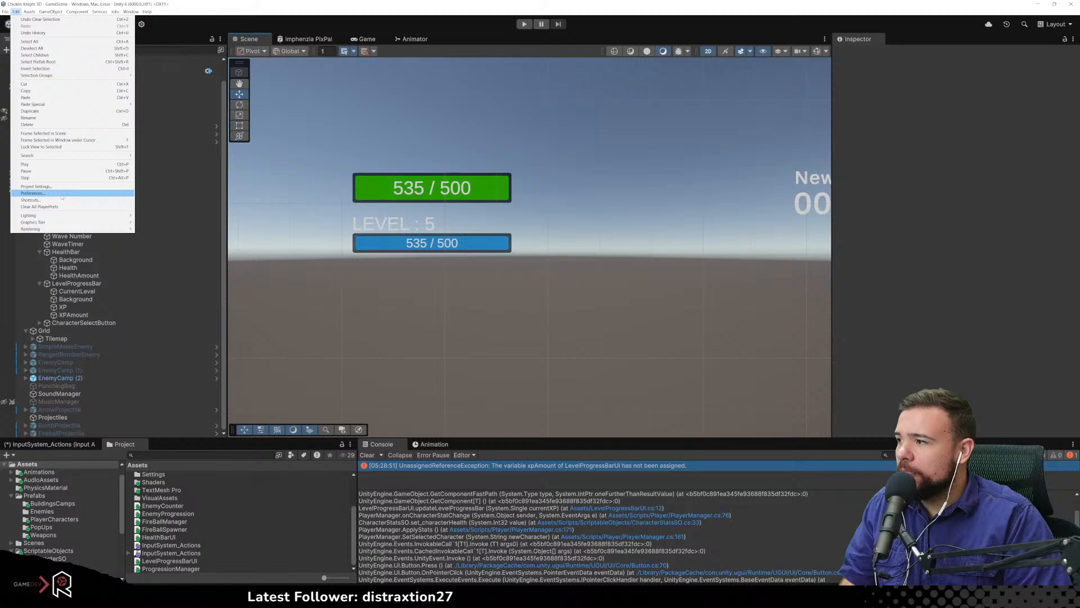
left_click(36, 187)
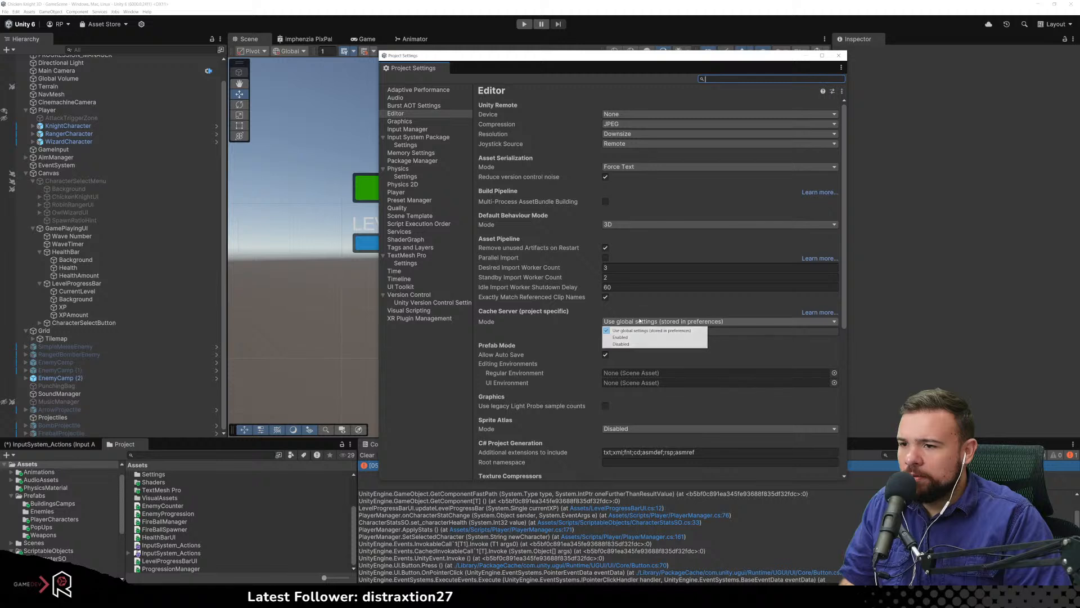
scroll(556, 335, "down", 3)
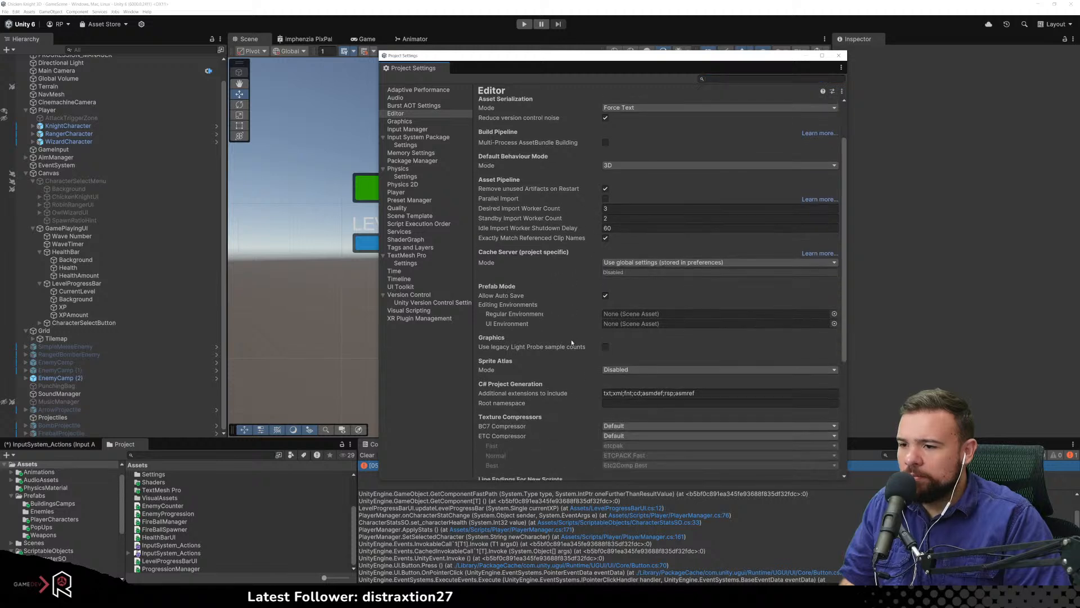
scroll(569, 342, "up", 3)
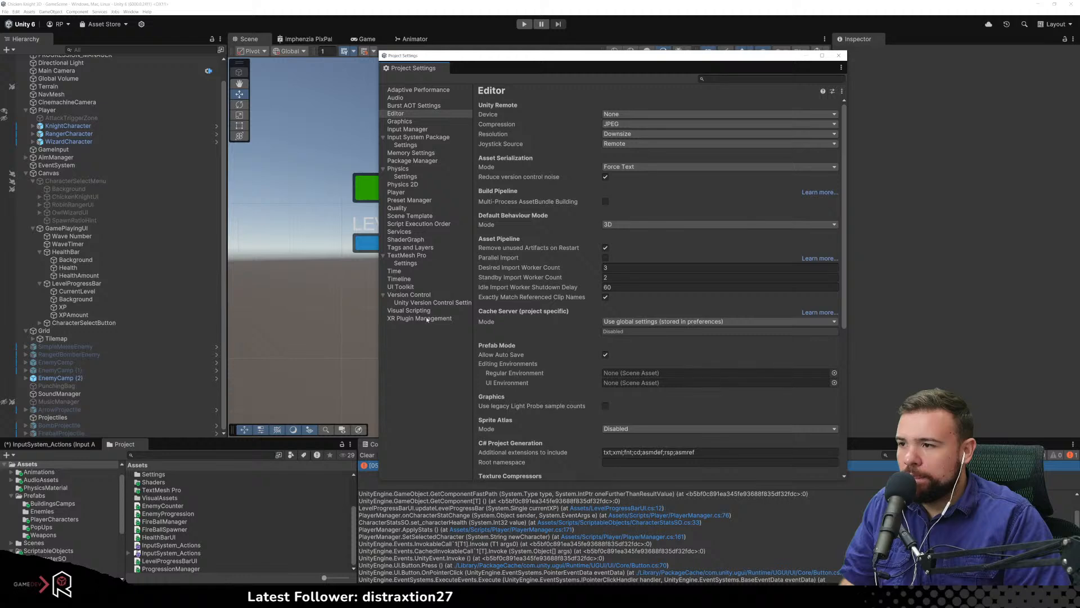
left_click(408, 185)
left_click(401, 194)
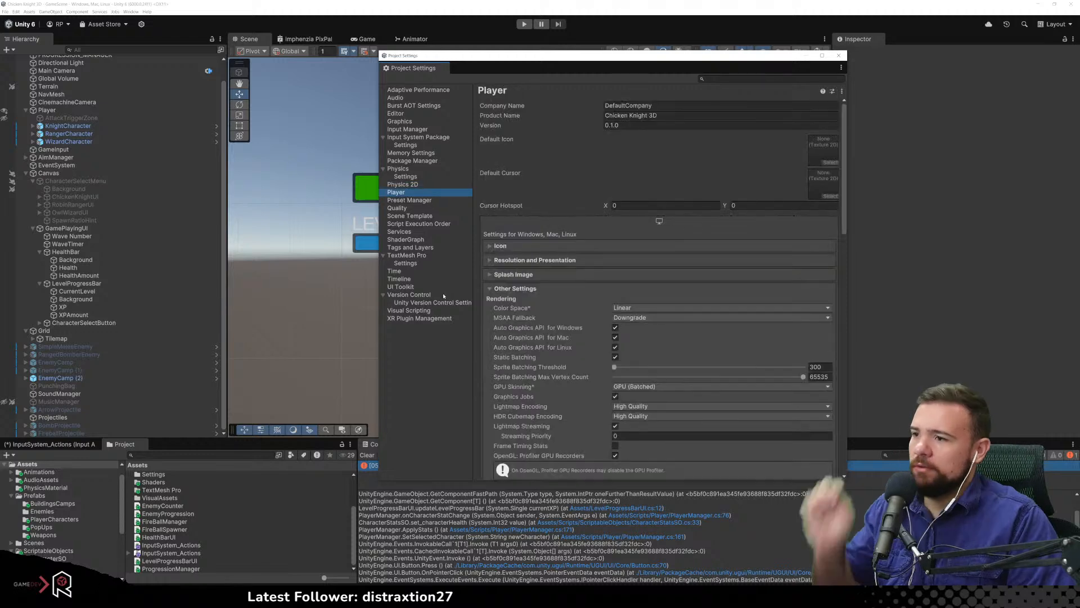
left_click(838, 55)
Look through the Preferences categories, including Asset Pipeline, Search, Shader Graph and Visual Scripting, and close the window
left_click(16, 11)
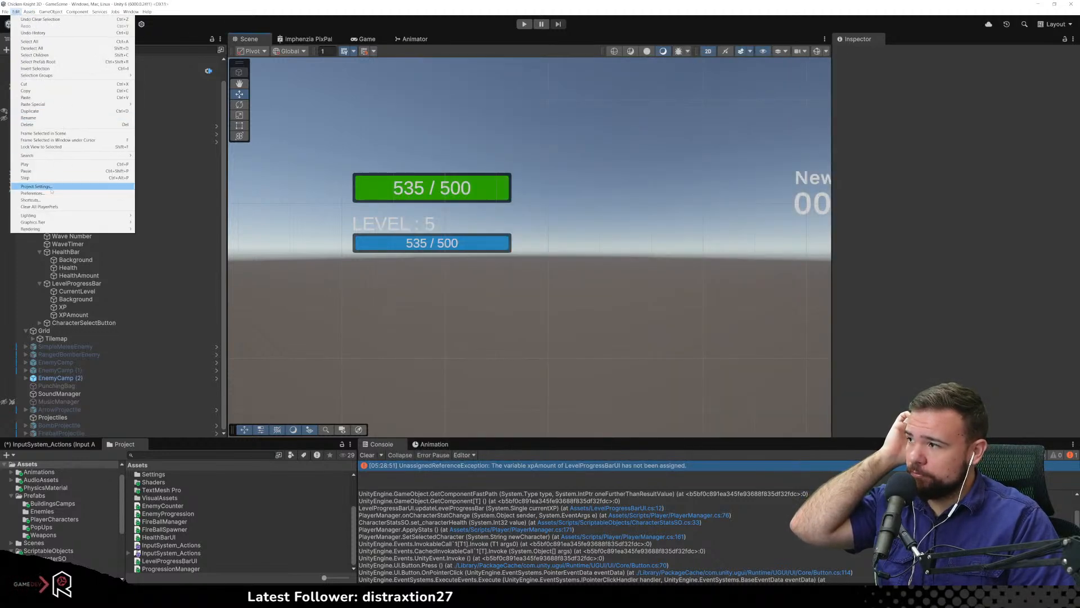
left_click(33, 193)
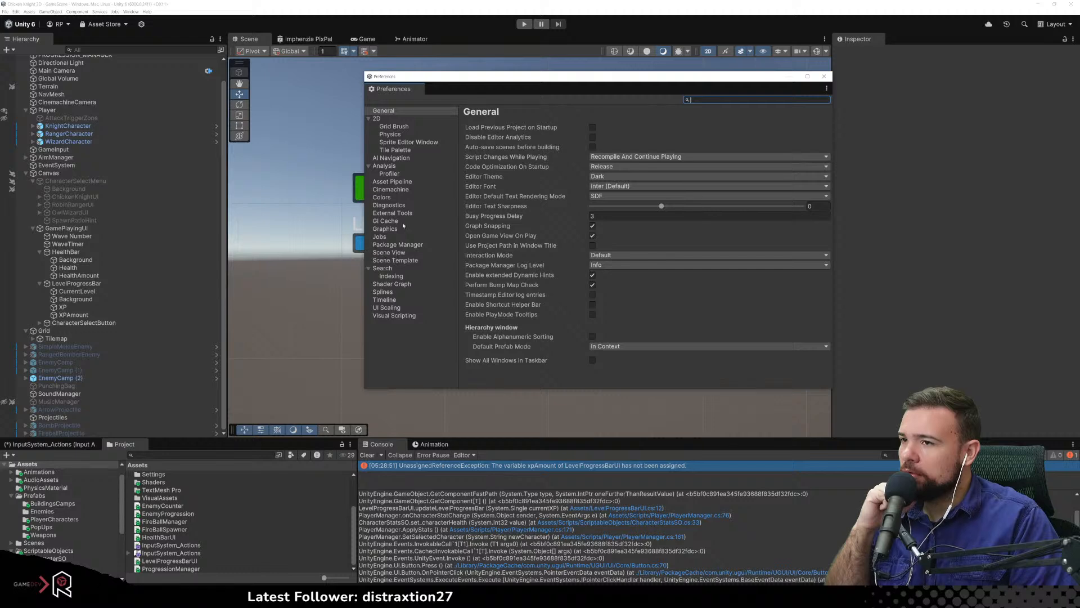
left_click(394, 181)
left_click(392, 253)
left_click(383, 269)
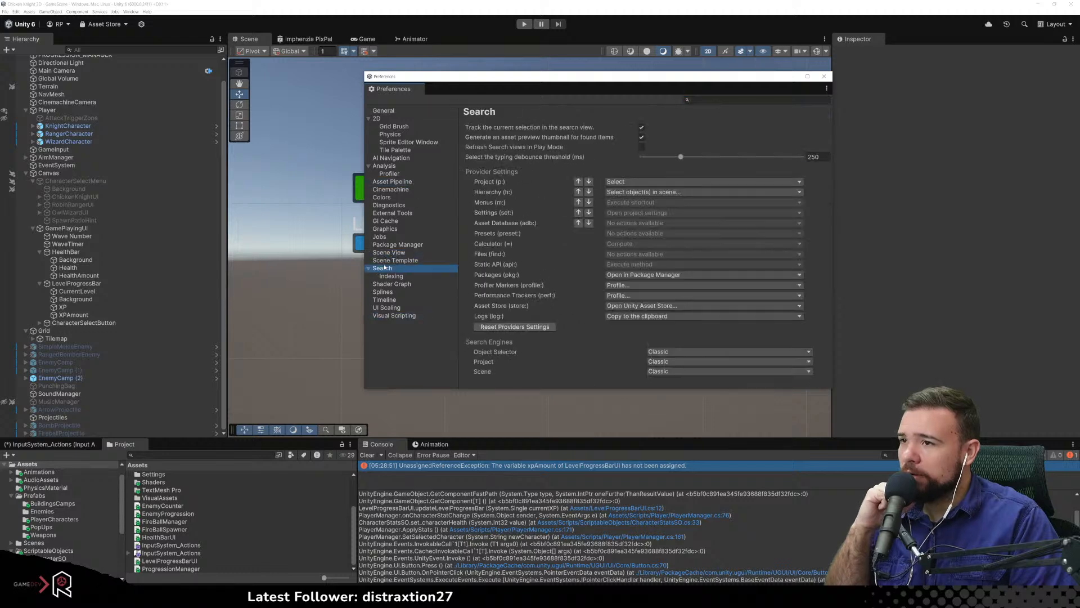
key("Down")
key("Down")
key("Down")
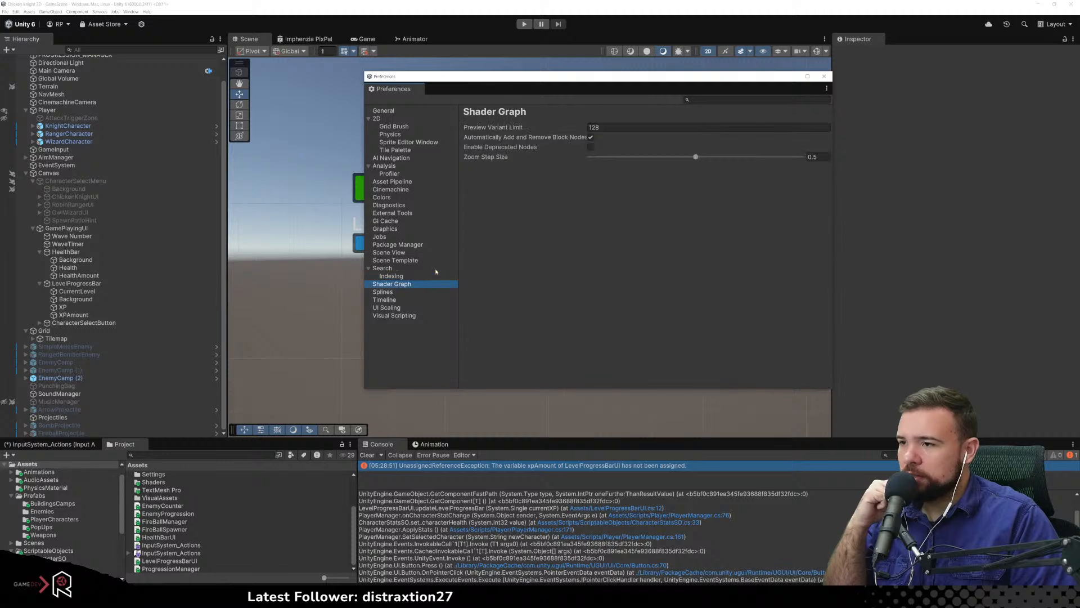
key("Down")
key("Down")
key("Up")
key("Down")
key("Down")
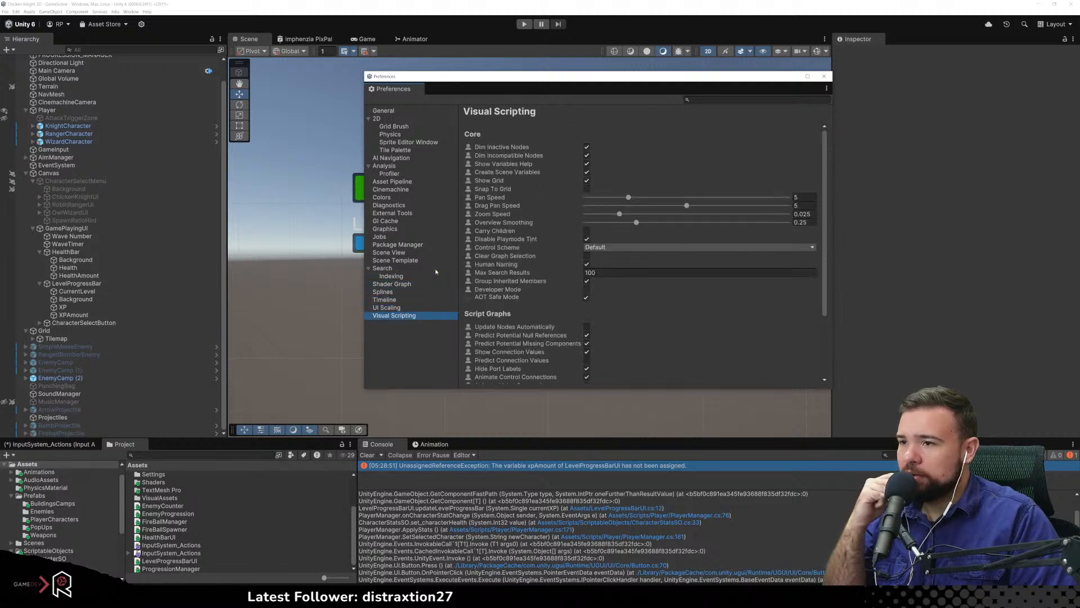
key("Up")
key("Up")
key("Up")
key("Up")
key("Up")
key("Up")
key("Up")
key("Up")
key("Up")
key("Up")
key("Up")
key("Up")
key("Up")
key("Up")
key("Up")
key("Up")
key("Up")
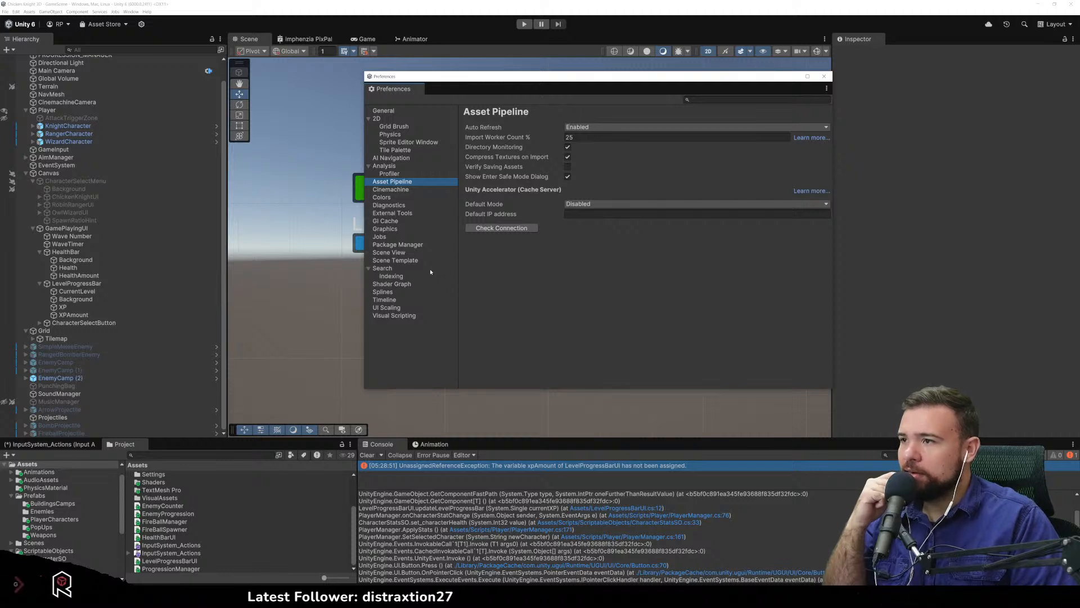
left_click(824, 76)
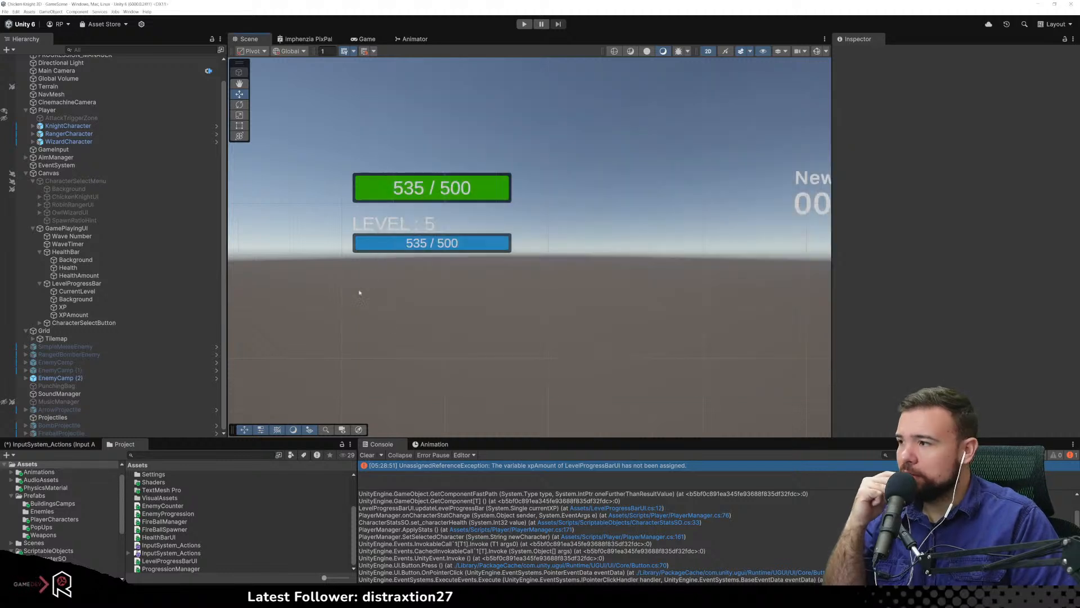
Compare the script references of LevelProgressBar and HealthBar, and check LevelProgressBar's CurrentLevel, Background and XP children
left_click(111, 283)
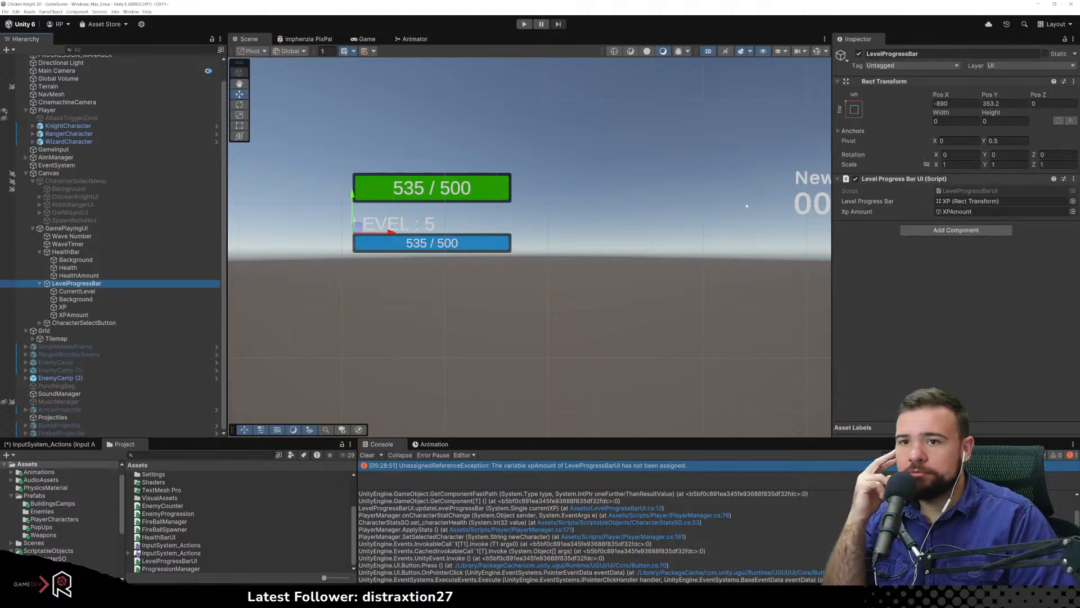
left_click(80, 252)
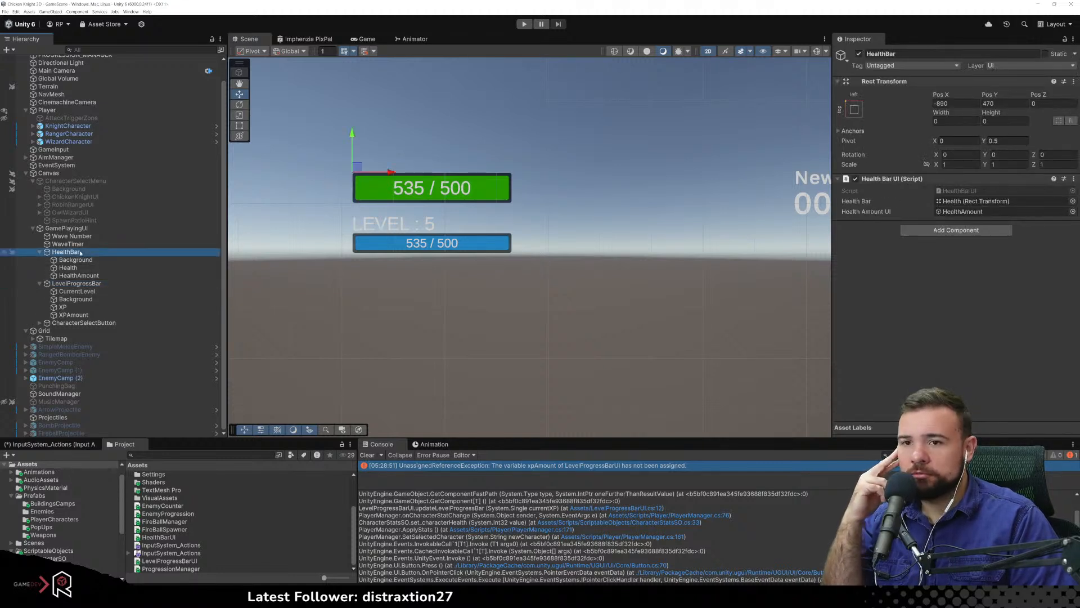
left_click(78, 283)
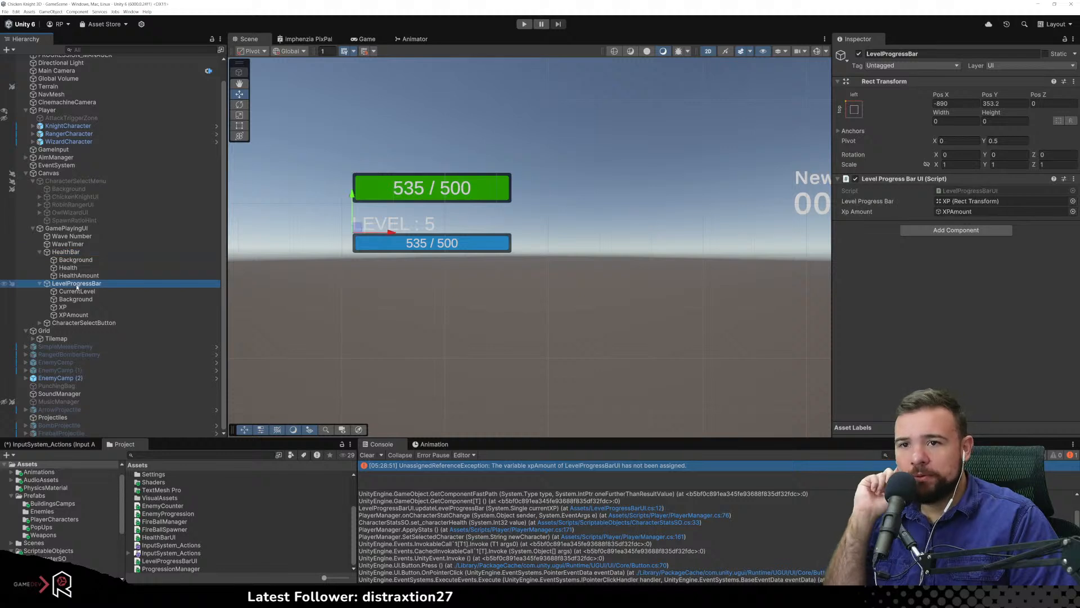
left_click(77, 291)
left_click(80, 299)
left_click(70, 308)
left_click(97, 283)
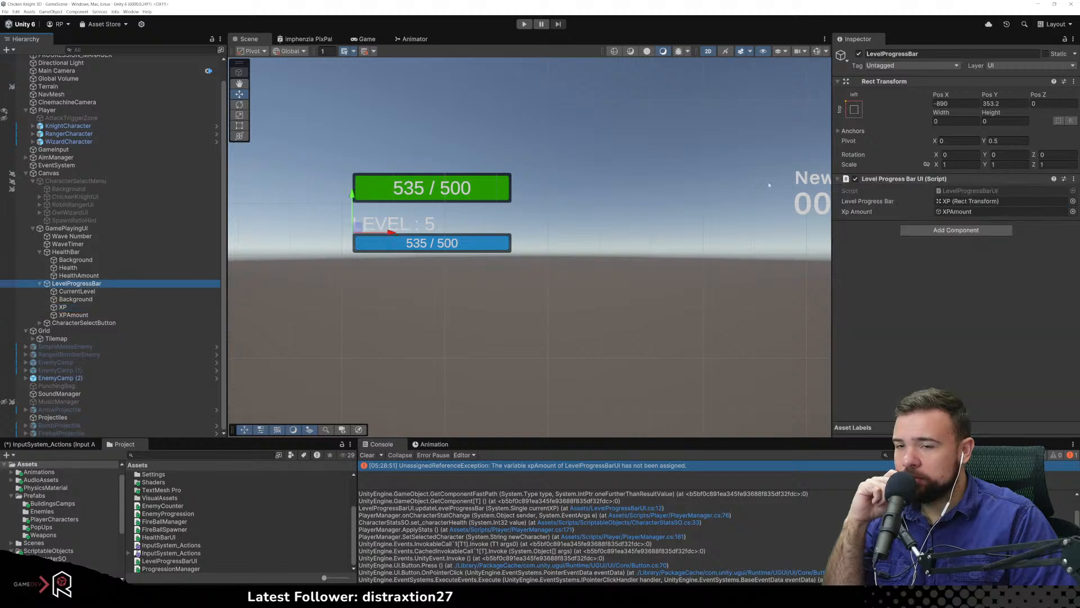
Deactivate the LevelProgressBar object, test the game with Chicken Knight selected, and stop play mode
left_click(857, 54)
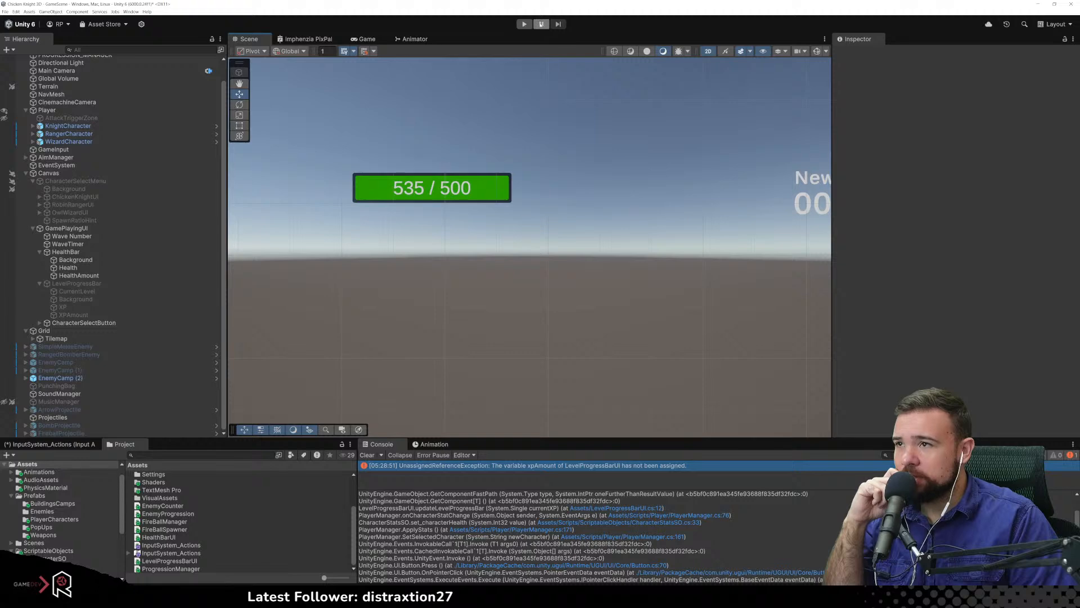
left_click(524, 23)
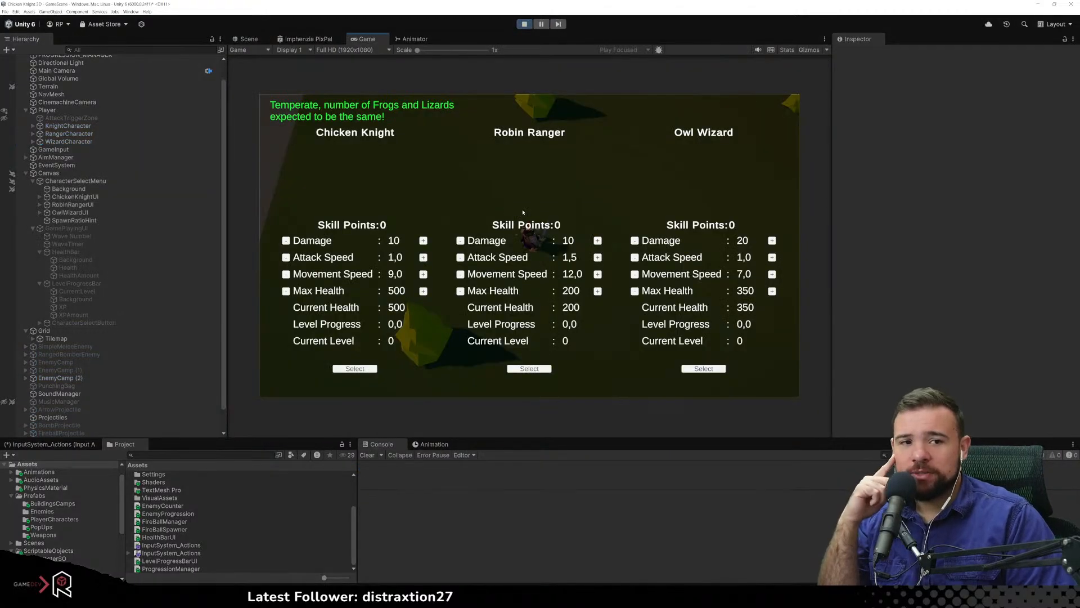
left_click(374, 369)
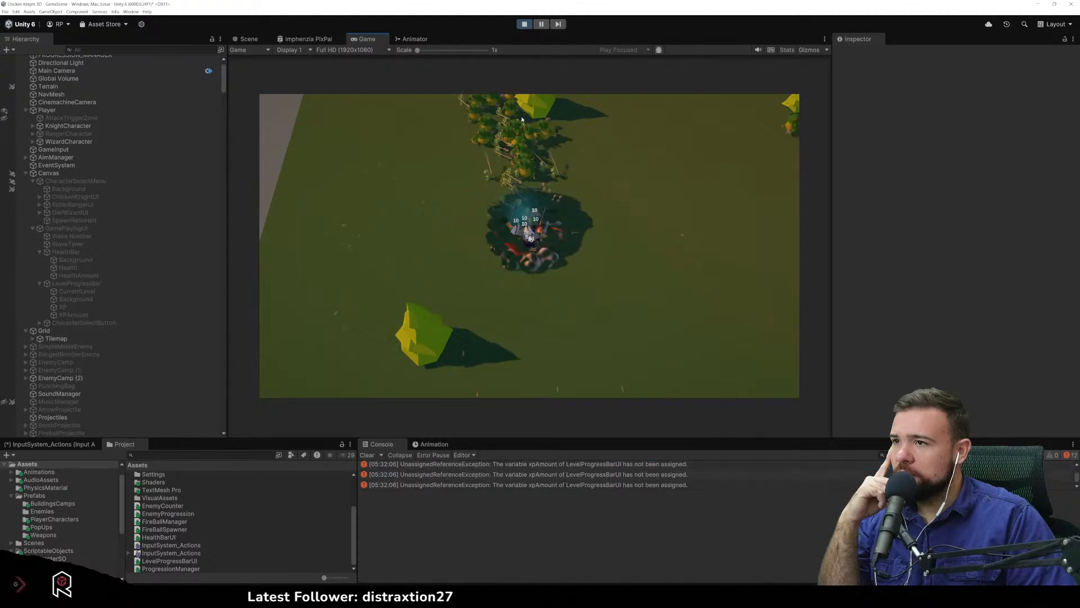
key("ctrl+p")
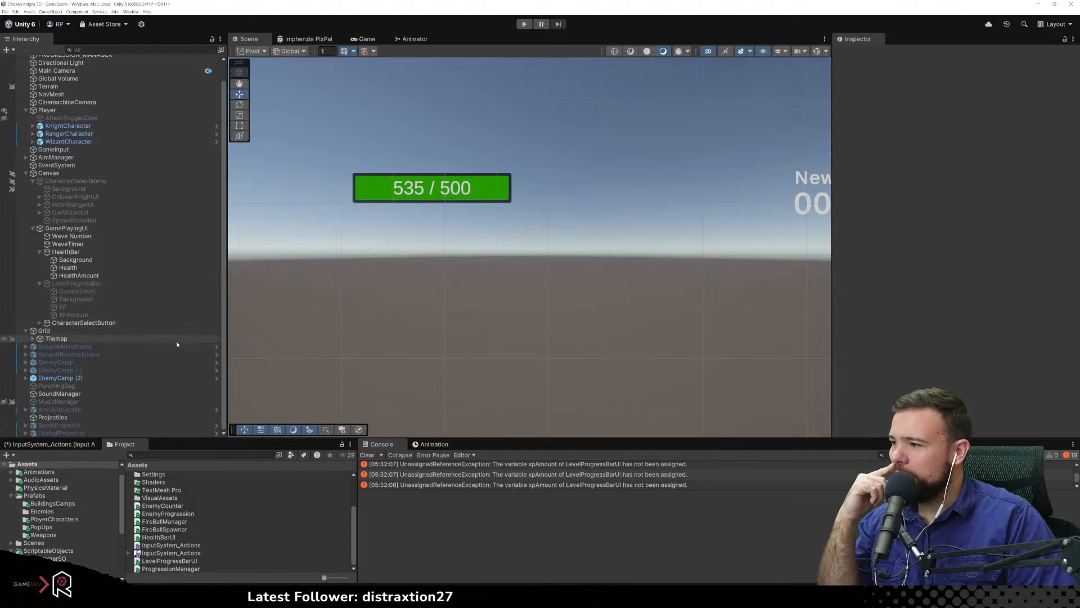
Inspect the XPAmount text object under LevelProgressBar and glance at the Streaming To Do list in Notion before returning to Unity
left_click(137, 315)
scroll(133, 360, "up", 1)
scroll(133, 362, "down", 1)
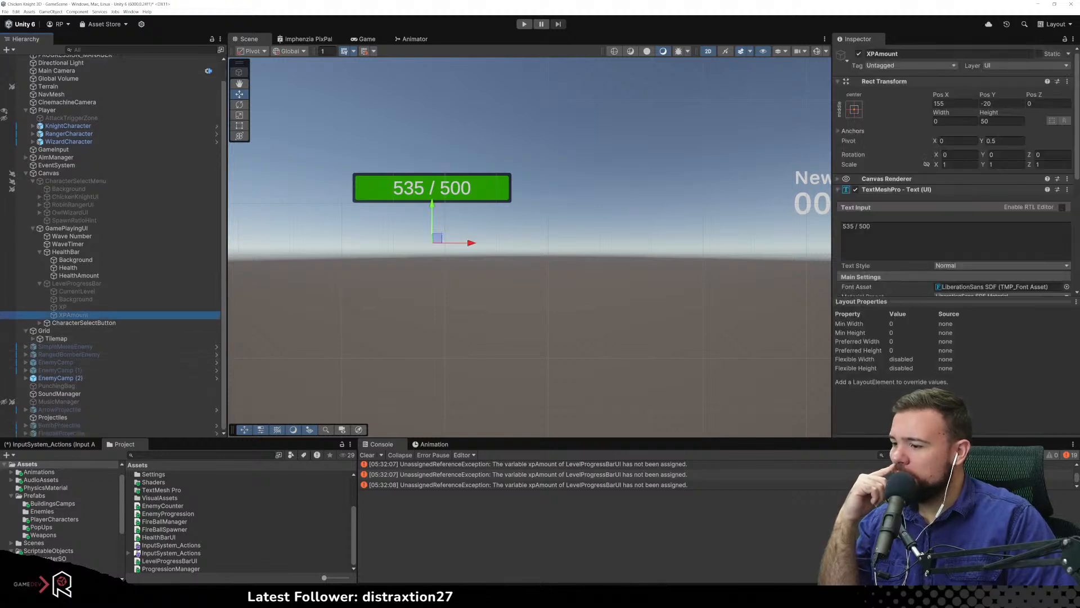
key("alt+Tab")
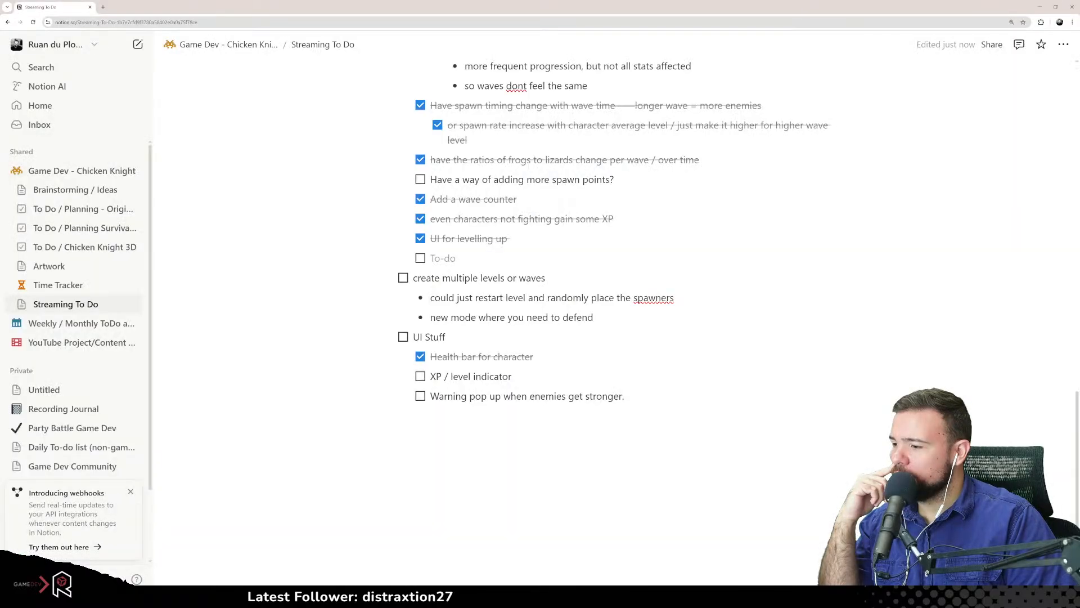
key("alt+Tab")
mouse_move(302, 596)
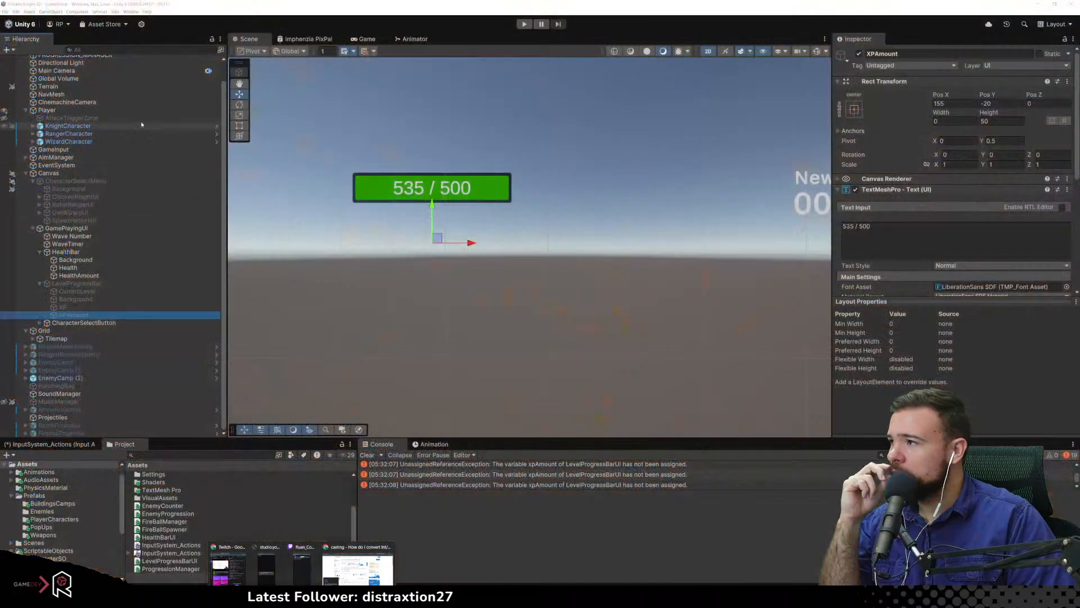
Check the KnightCharacter components and the EnemySpawnPoint settings inside the EnemyCamp prefab, and return to the main scene
left_click(152, 126)
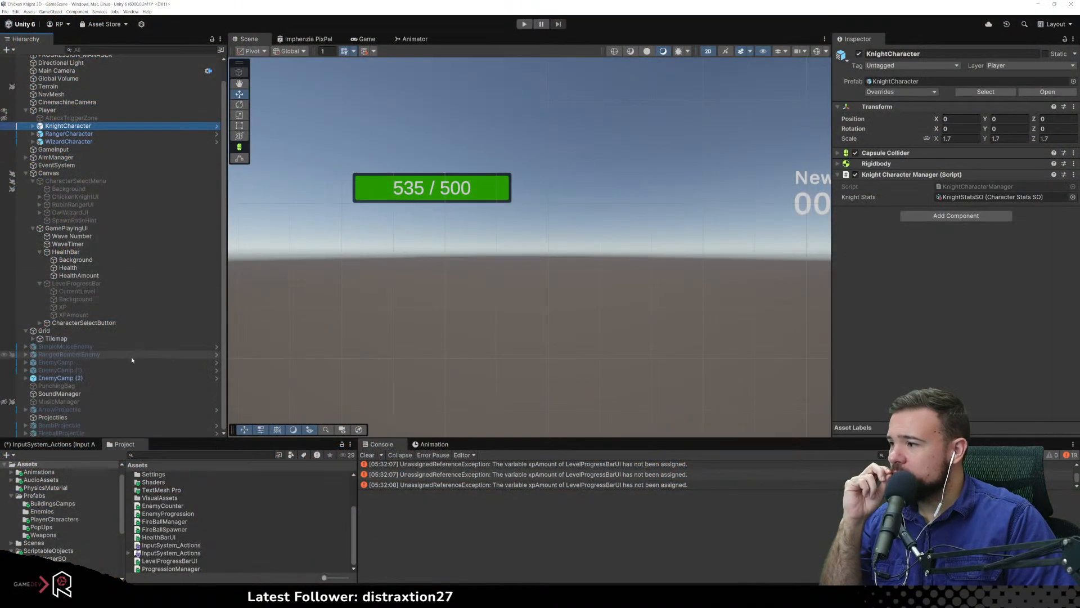
left_click(165, 370)
left_click(216, 370)
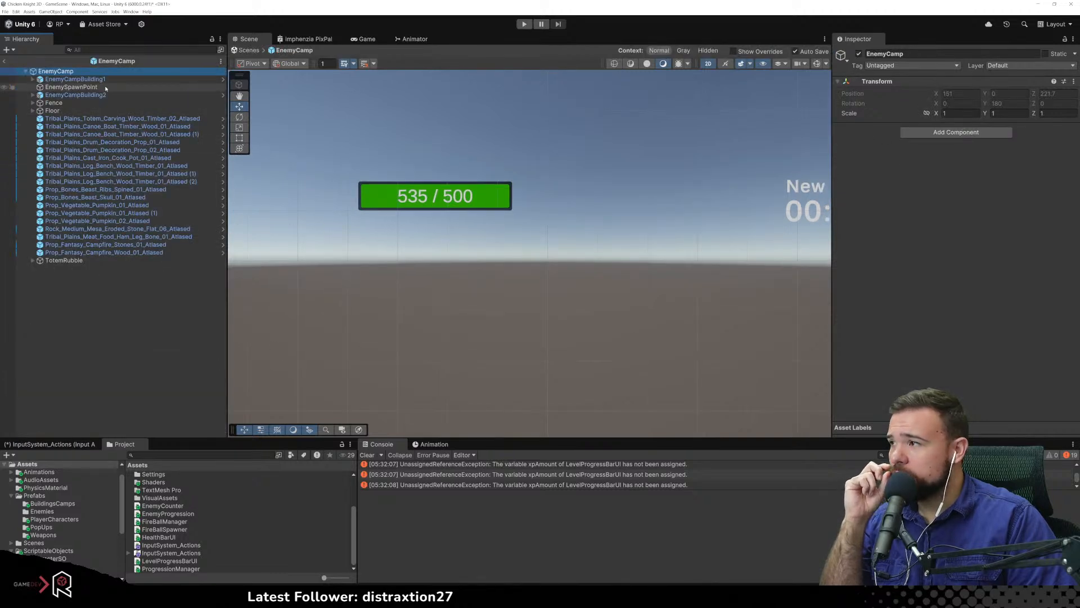
left_click(71, 87)
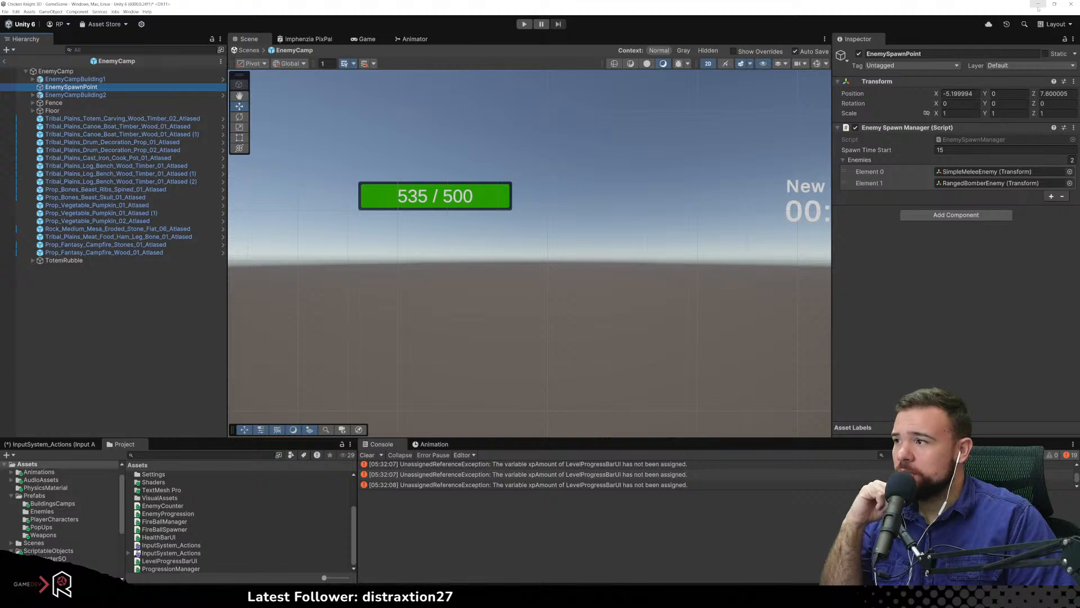
left_click(600, 133)
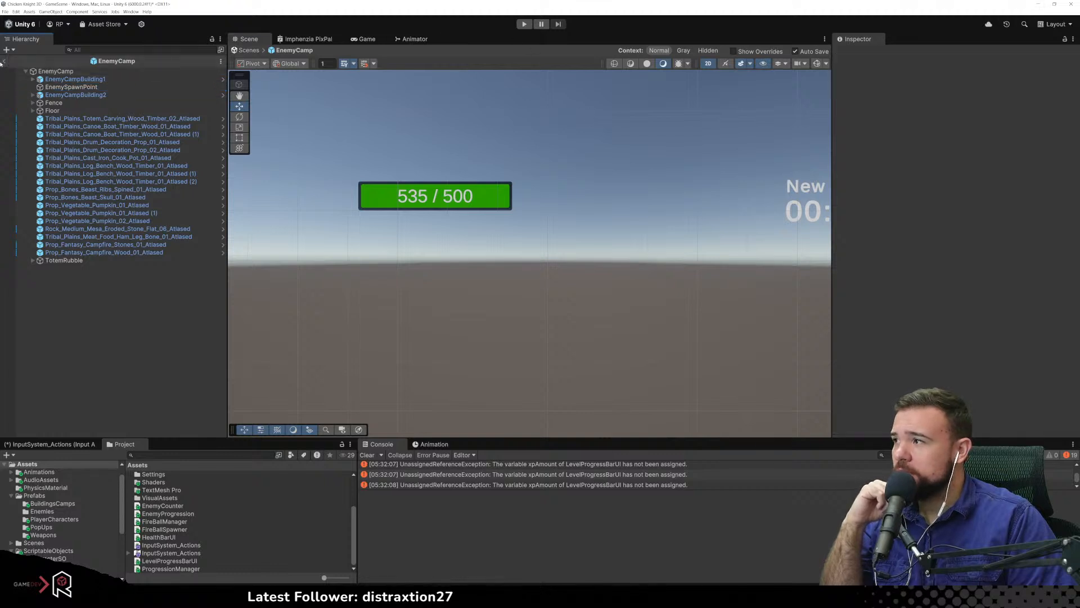
left_click(3, 62)
Run the game with Robin Ranger selected, pause it, and check the GAME_MANAGER and PROGRESSION_MANAGER components
left_click(524, 23)
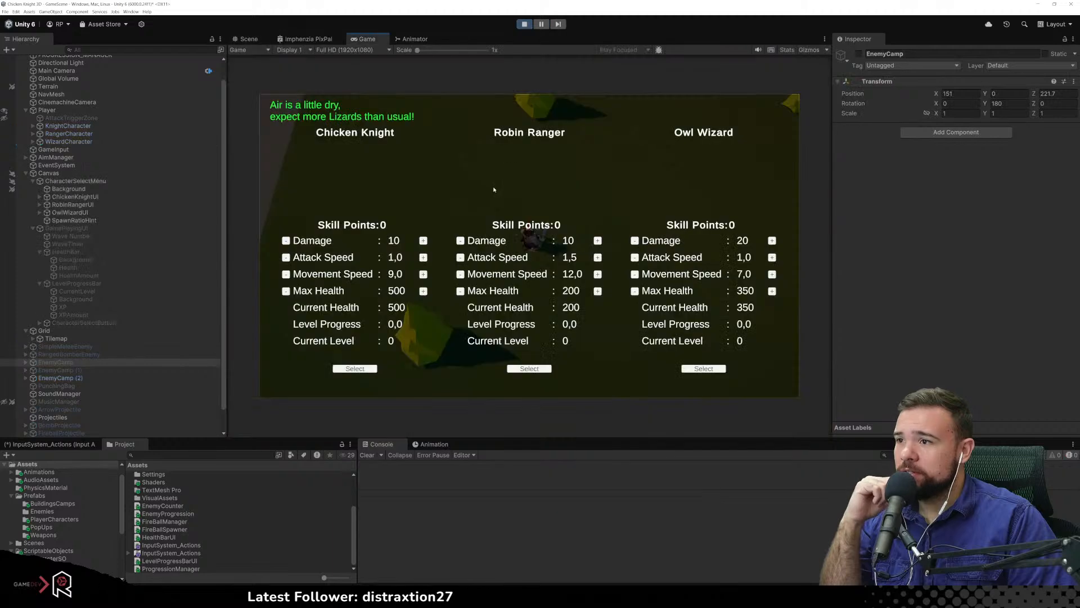
left_click(529, 368)
left_click(541, 24)
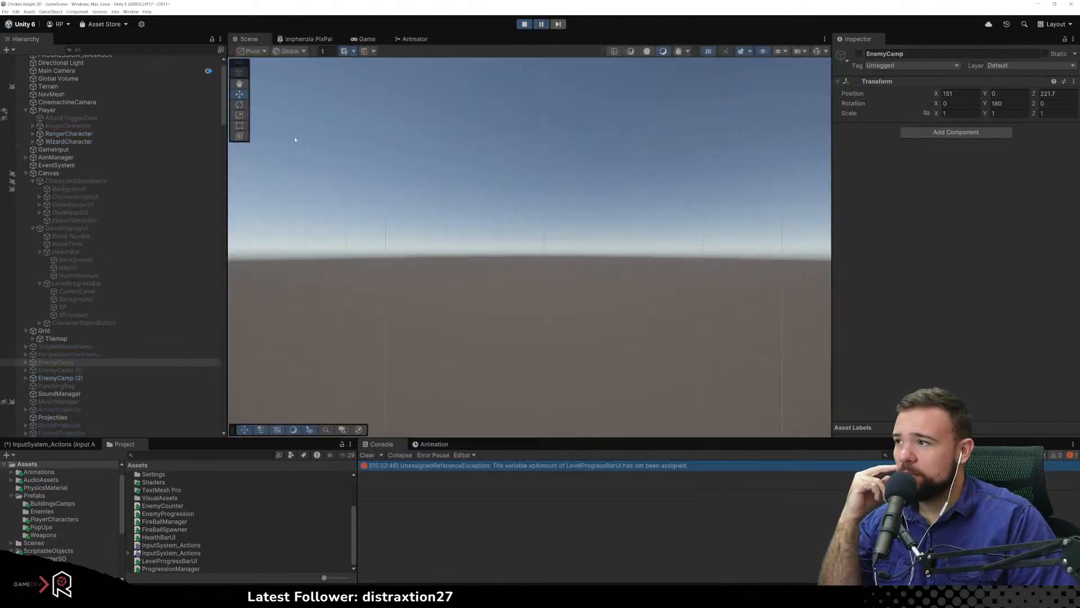
scroll(90, 140, "up", 2)
left_click(87, 69)
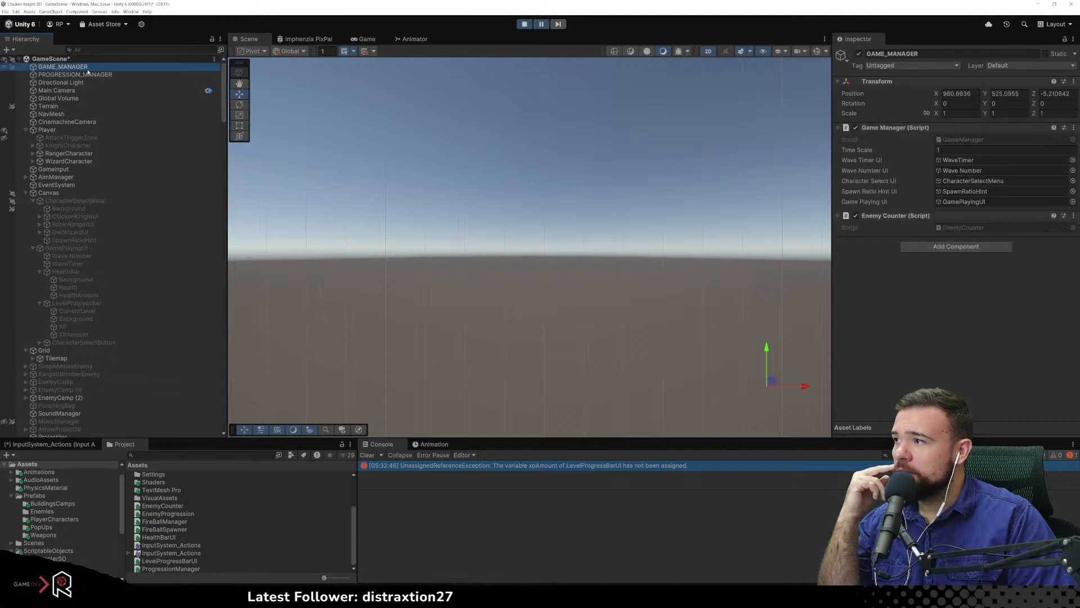
left_click(99, 76)
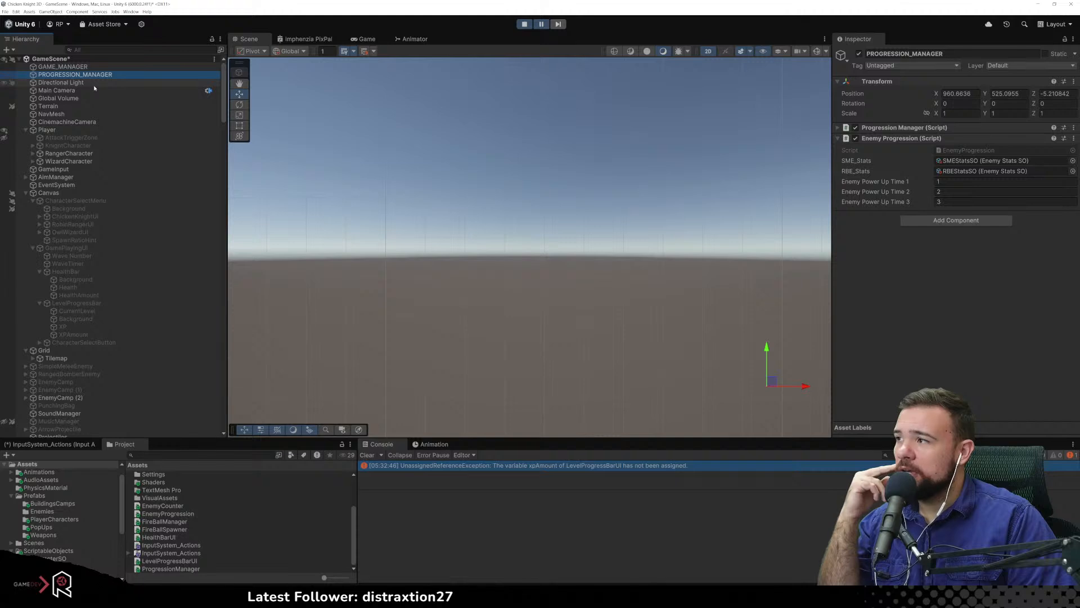
left_click(102, 68)
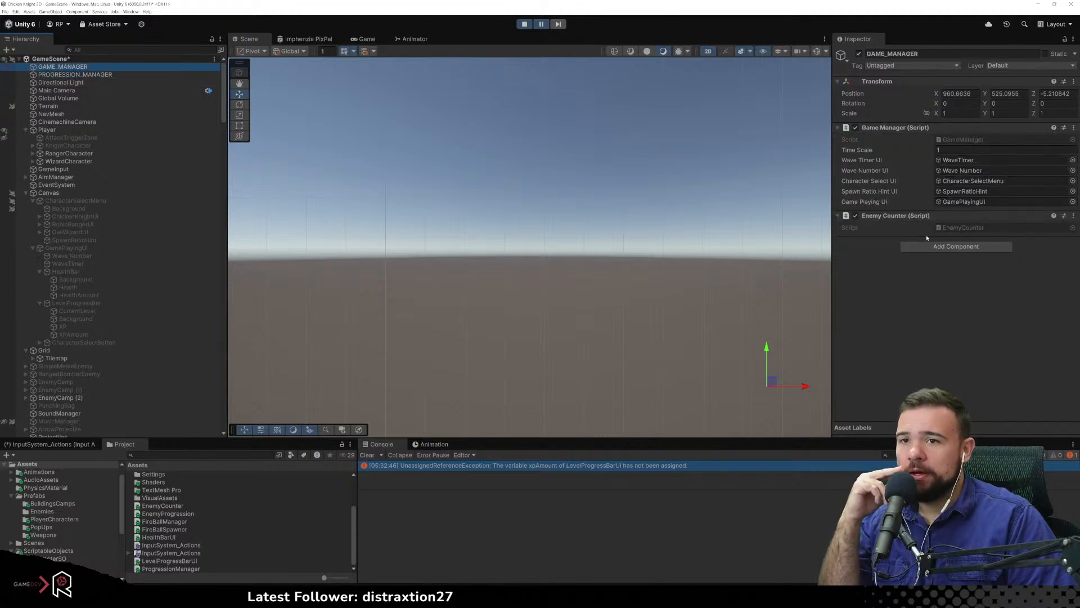
Switch the Inspector to Debug mode and examine the Game Manager and Enemy Counter values on GAME_MANAGER
left_click(1073, 38)
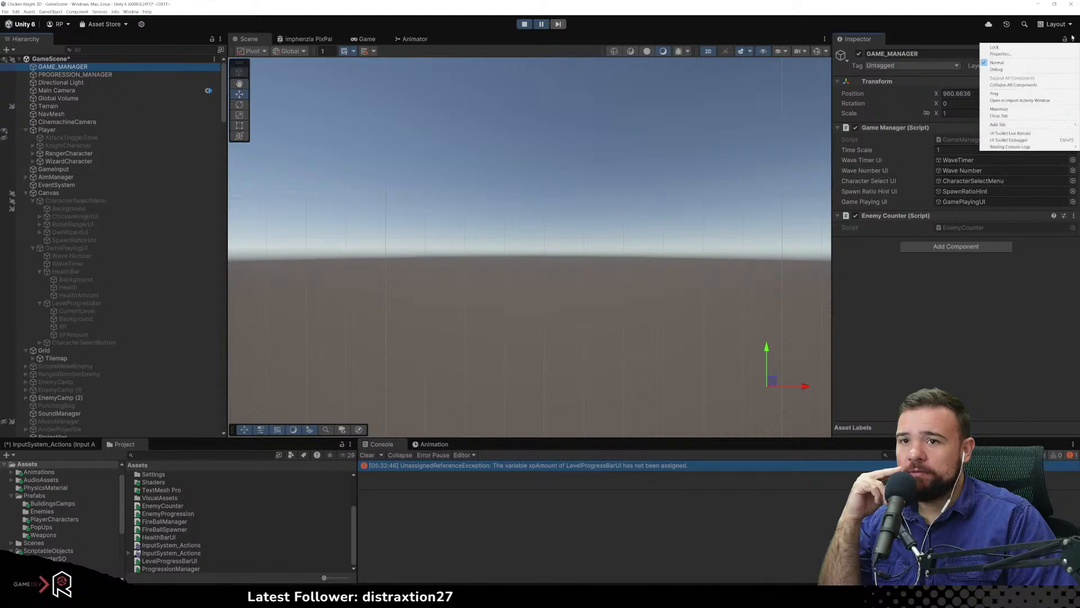
left_click(1004, 71)
scroll(918, 251, "down", 3)
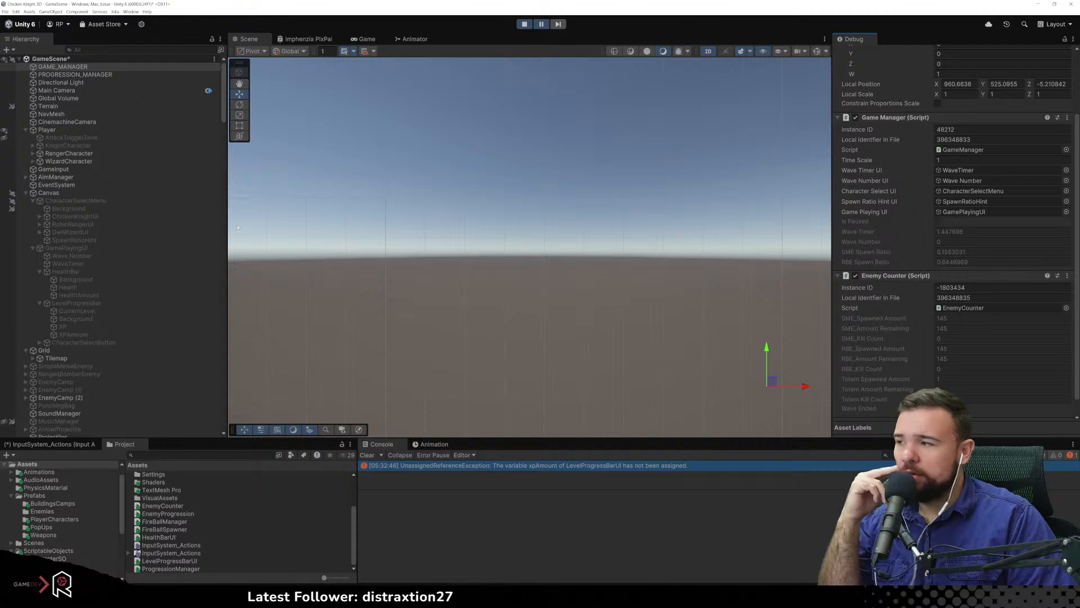
Check the Enemy Spawn Manager debug values on EnemyCamp (2)'s EnemySpawnPoint, and stop play mode
scroll(67, 219, "down", 8)
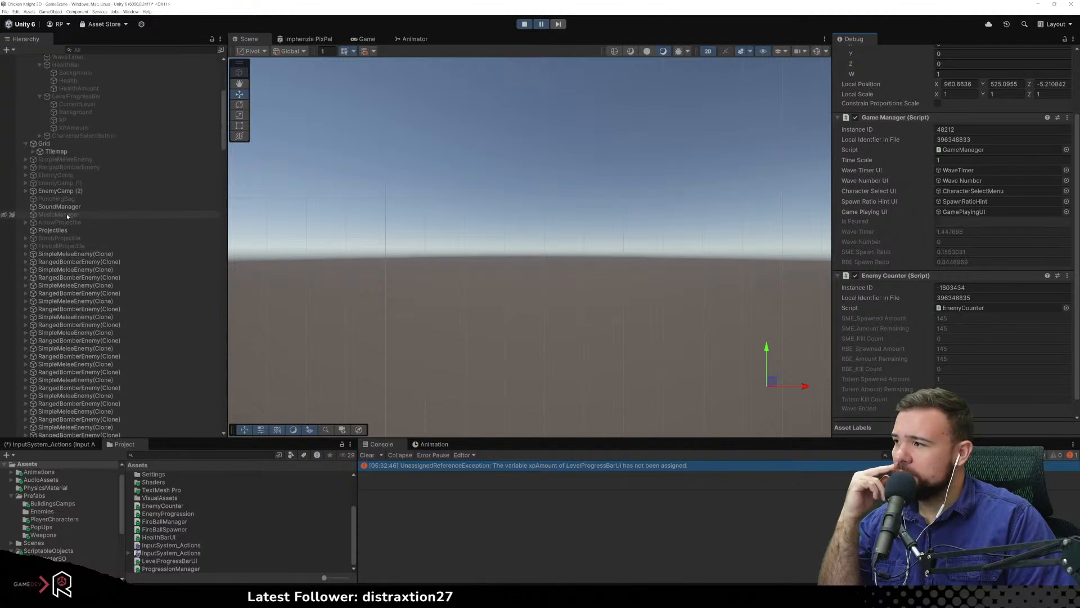
left_click(56, 191)
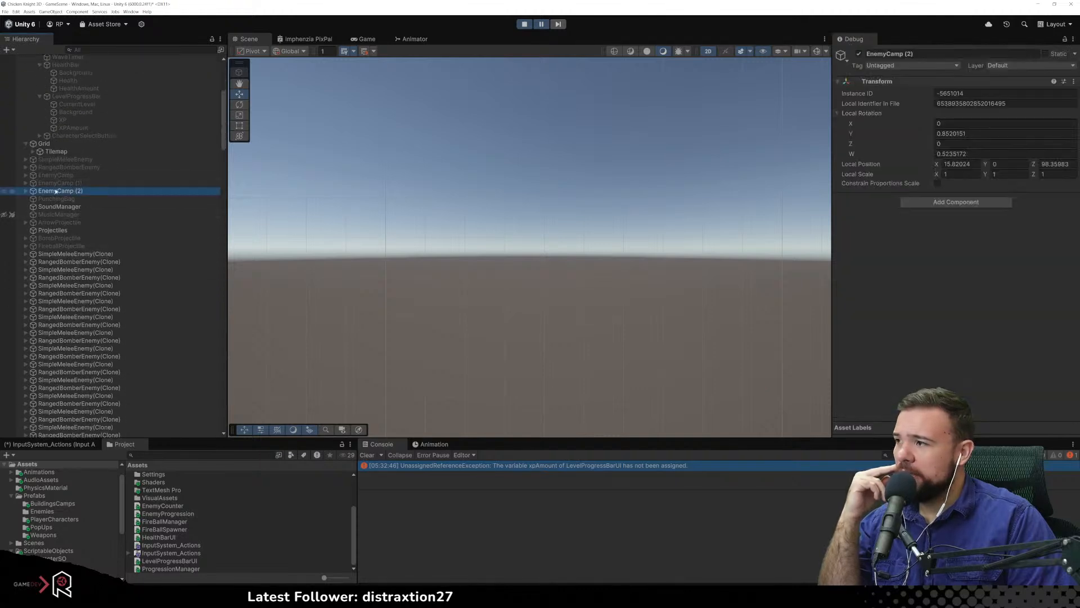
left_click(25, 192)
left_click(100, 207)
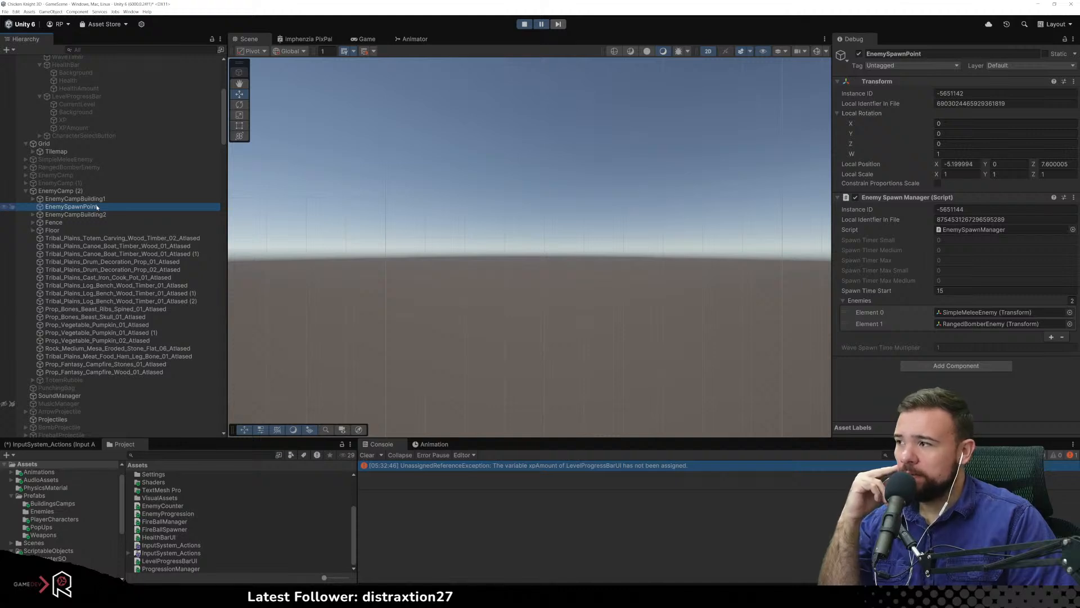
left_click(522, 25)
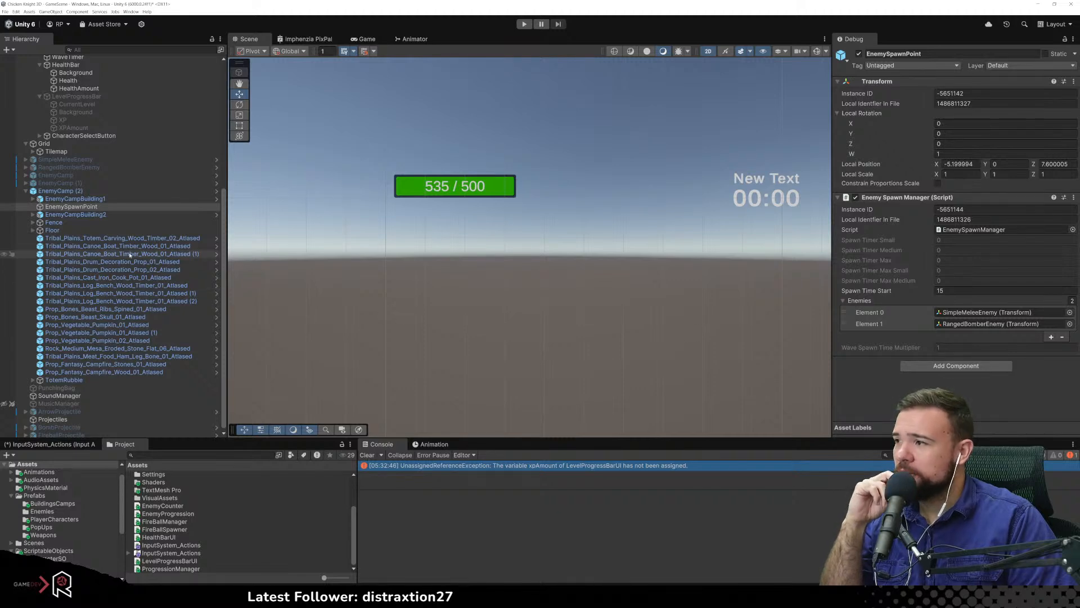
Run the game with Chicken Knight selected, pause it, and frame the Player object in the Scene view
key("ctrl+p")
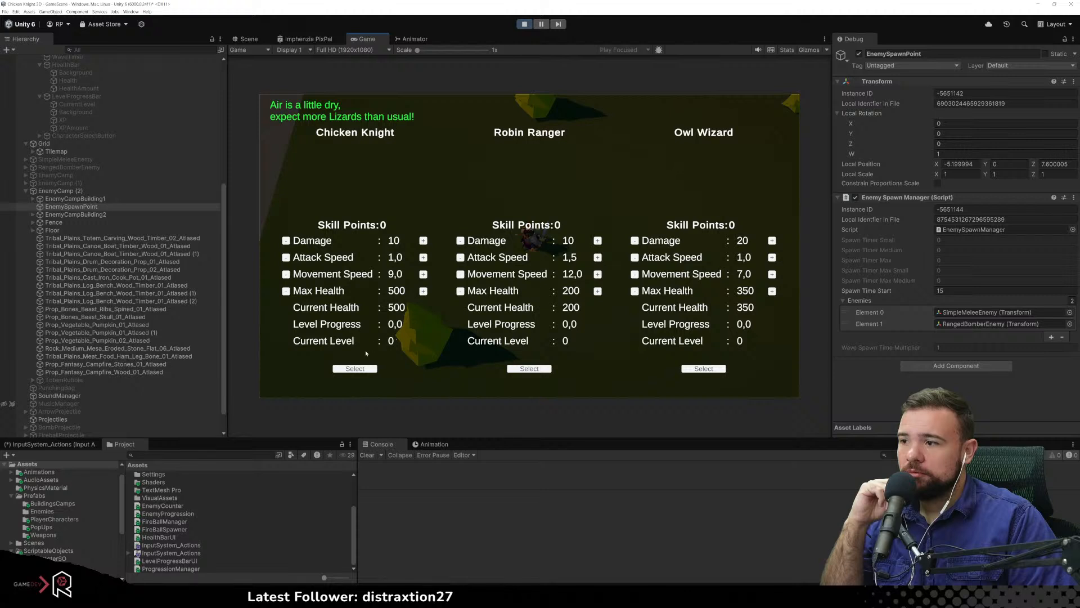
left_click(356, 369)
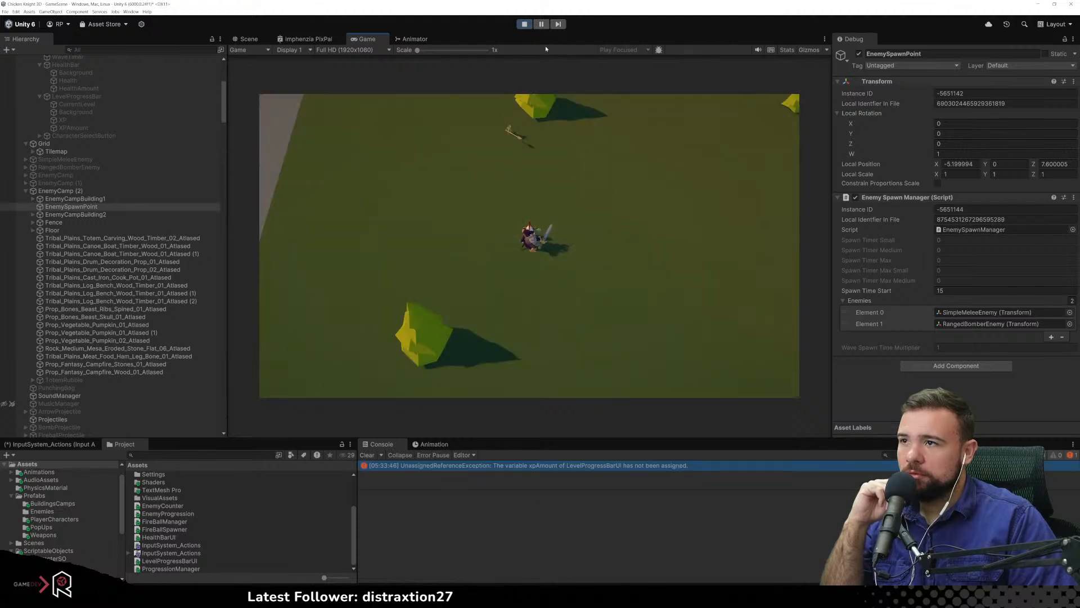
left_click(542, 24)
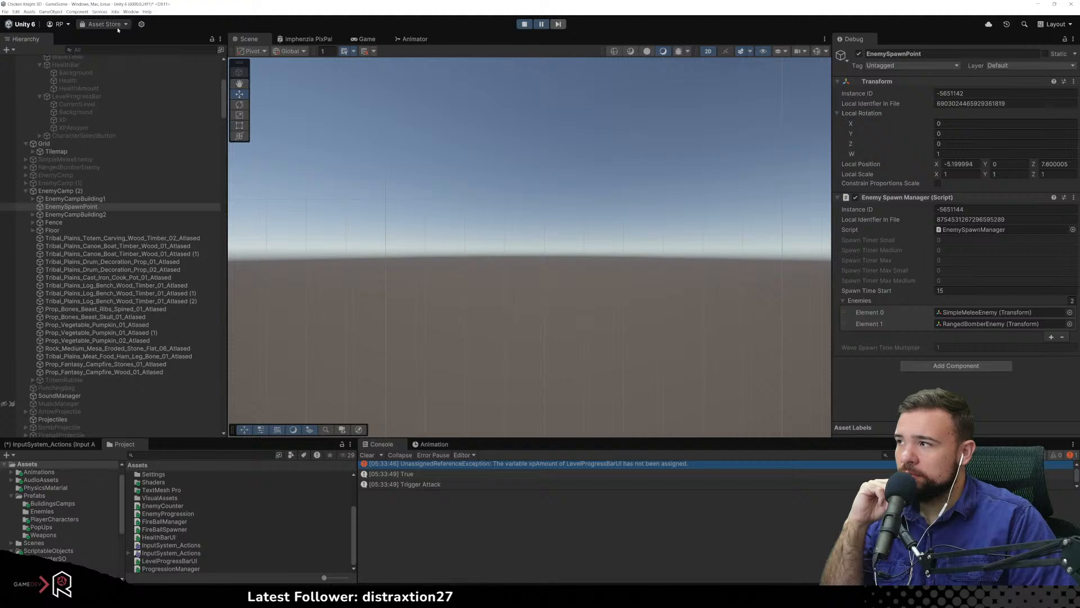
scroll(86, 147, "up", 4)
scroll(85, 116, "up", 3)
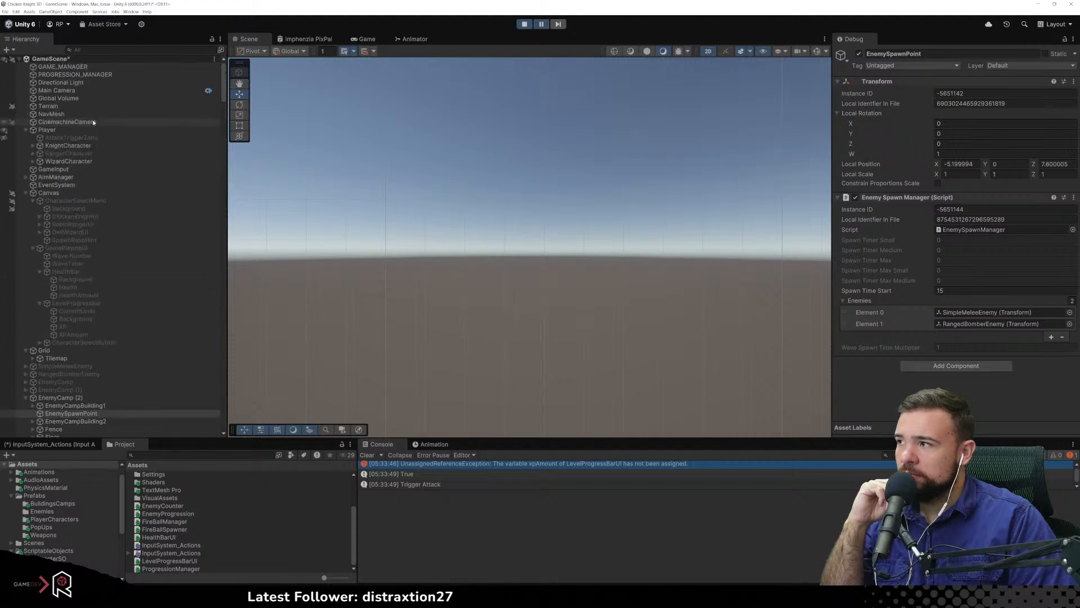
double_click(77, 133)
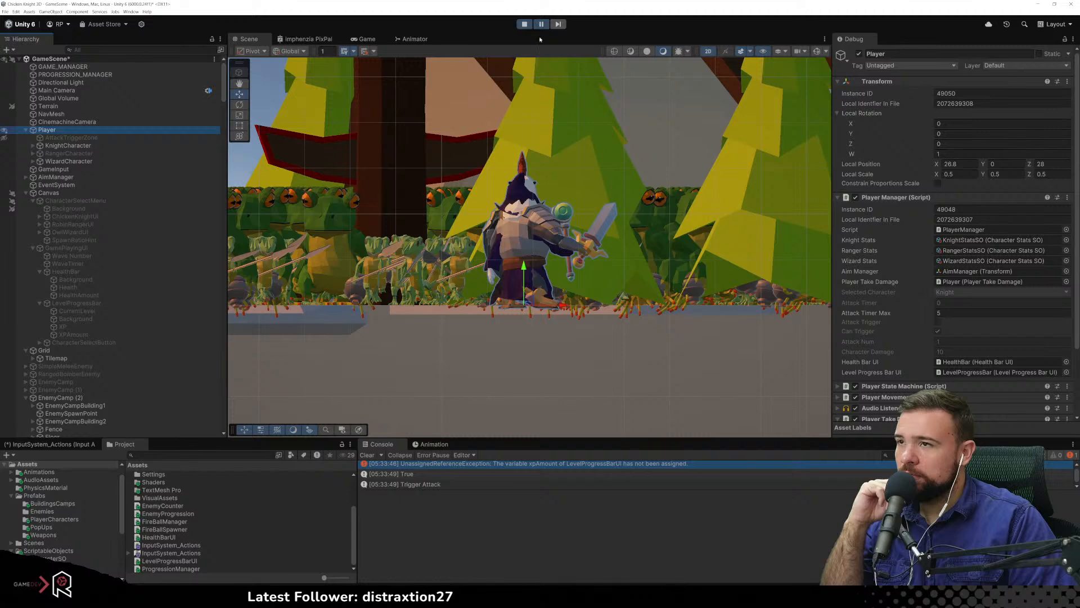
Switch the Scene view from 2D to 3D, survey the enemies around the player, and stop play mode
left_click(708, 51)
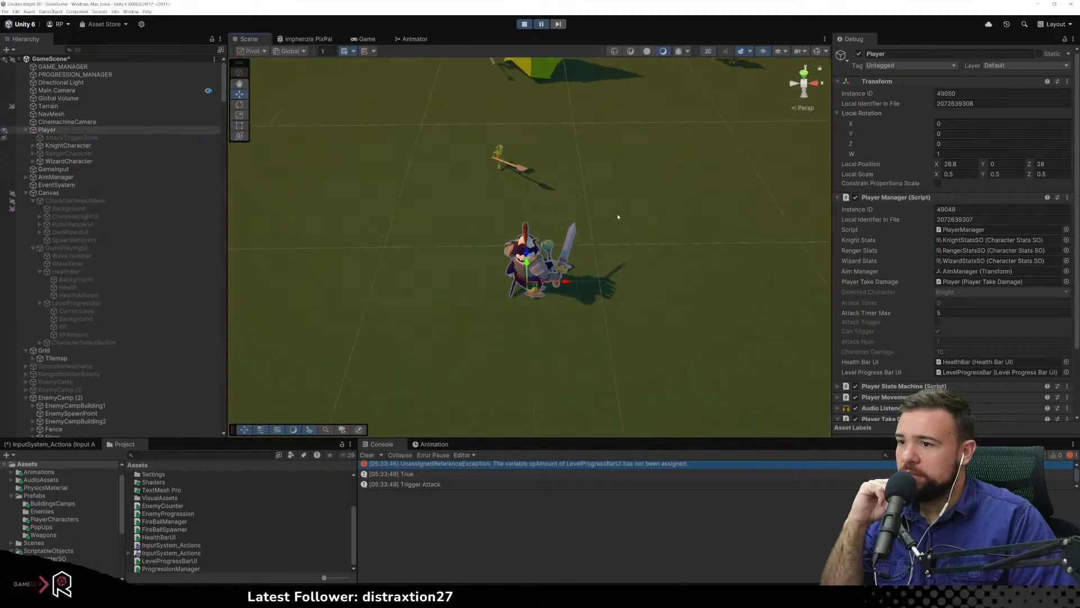
scroll(617, 216, "down", 10)
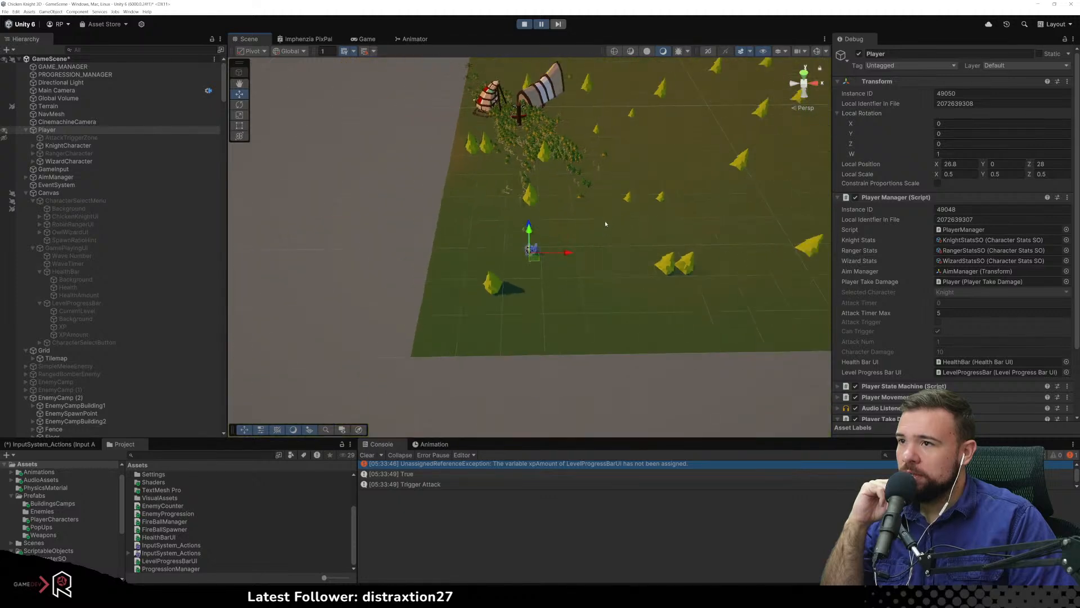
scroll(605, 228, "down", 6)
scroll(536, 221, "up", 4)
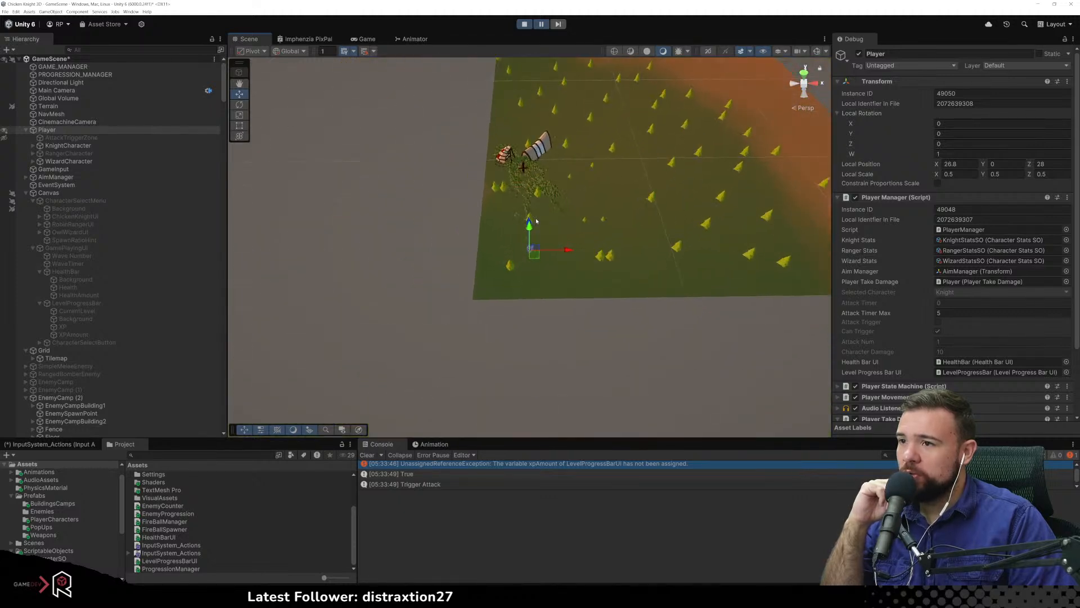
scroll(536, 221, "up", 8)
scroll(535, 218, "up", 2)
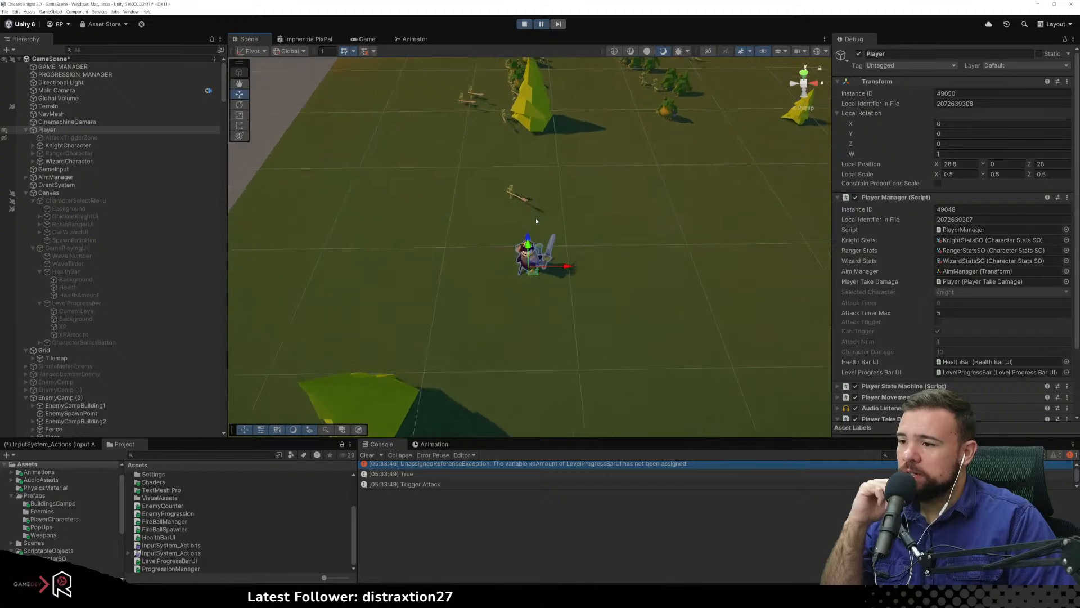
left_click(529, 24)
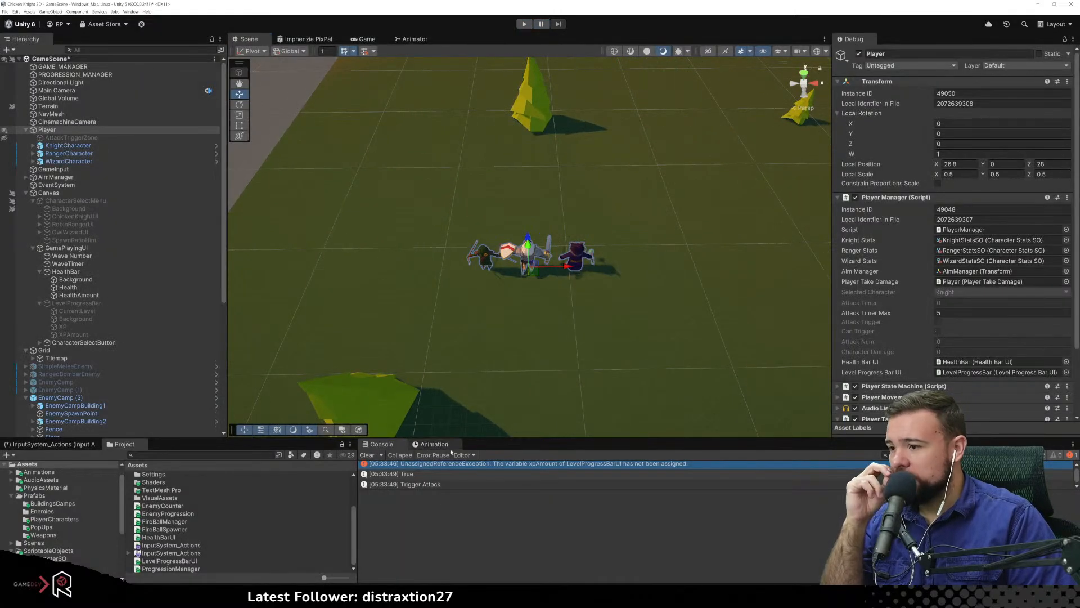
Read the stack trace of the unassigned xpAmount exception in LevelProgressBarUI, and clear the object selection
left_click(444, 465)
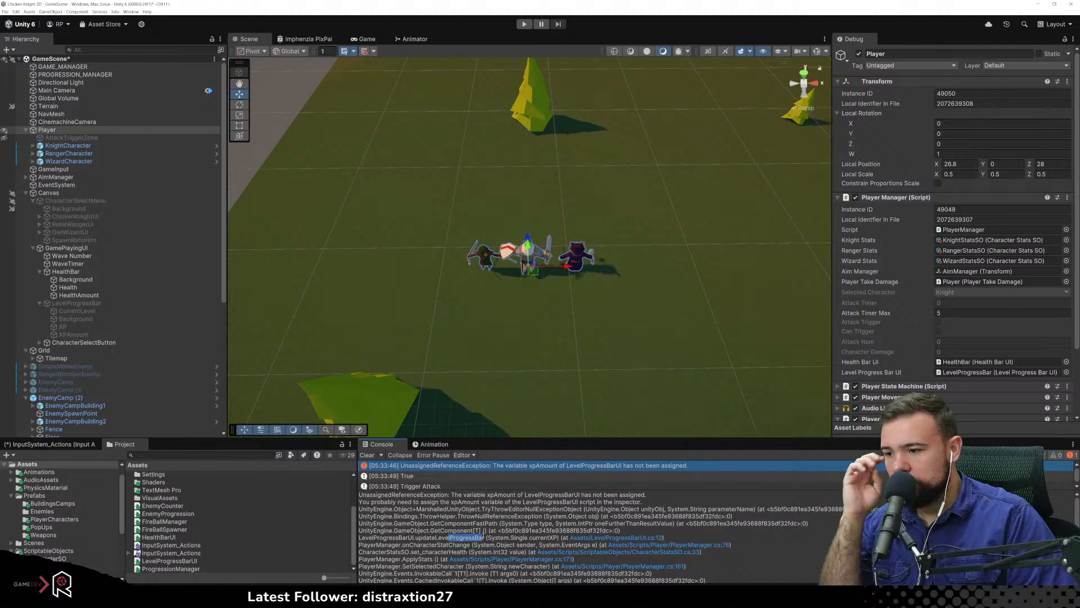
scroll(465, 544, "down", 2)
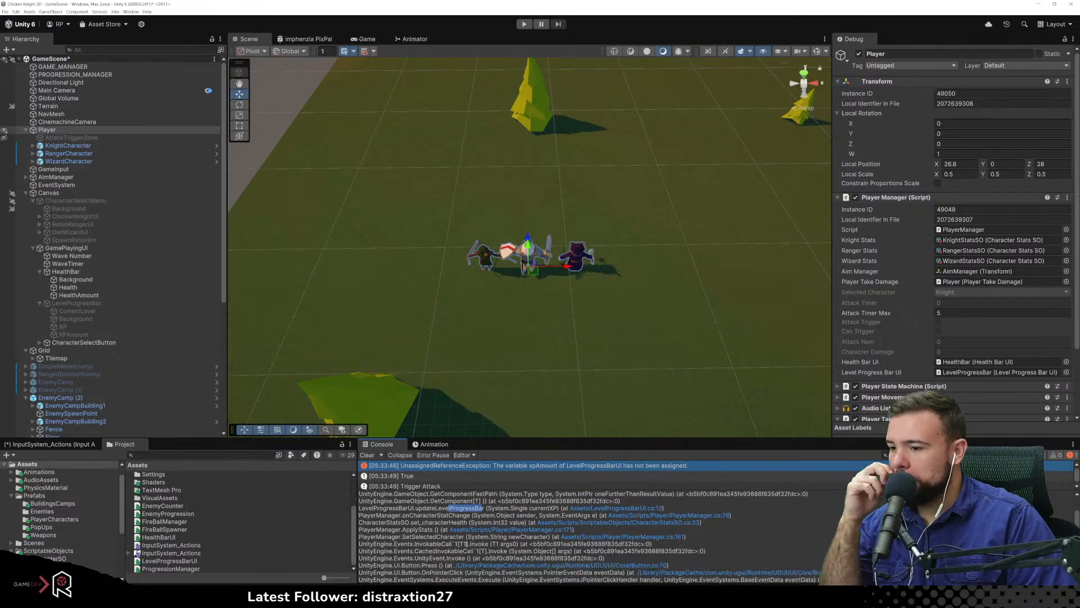
left_click(477, 207)
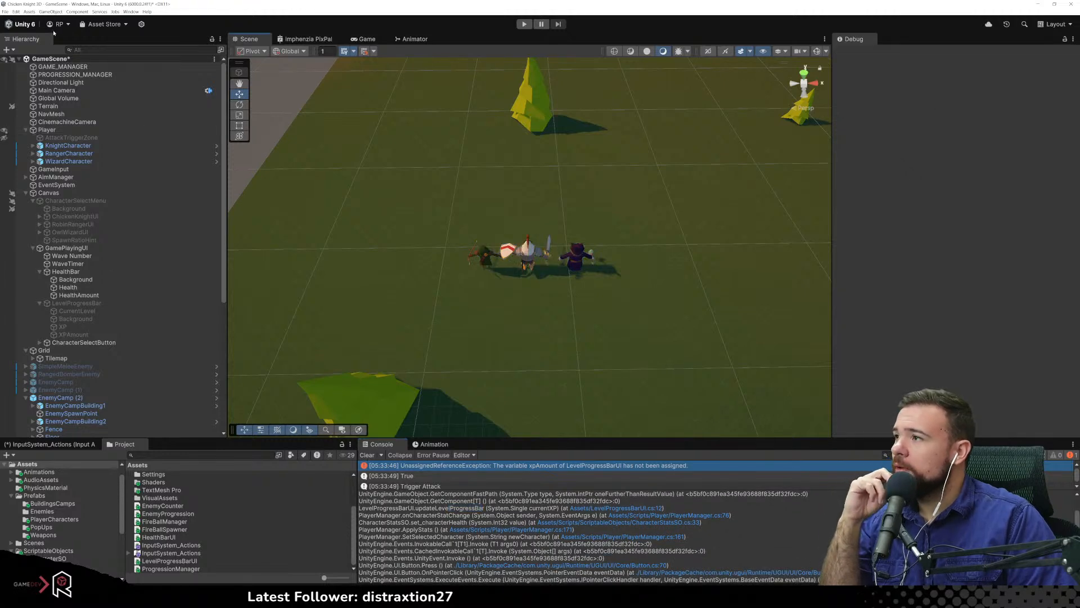
Reactivate the LevelProgressBar object, locate its Xp Amount reference, and inspect the XPAmount and XP children
left_click(77, 303)
left_click(858, 54)
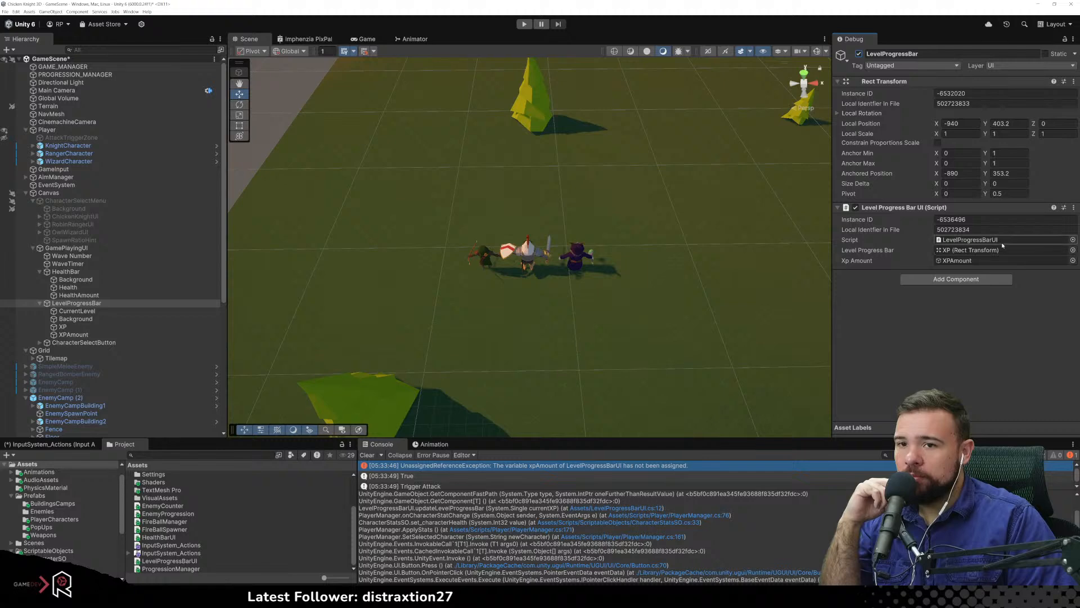
left_click(995, 260)
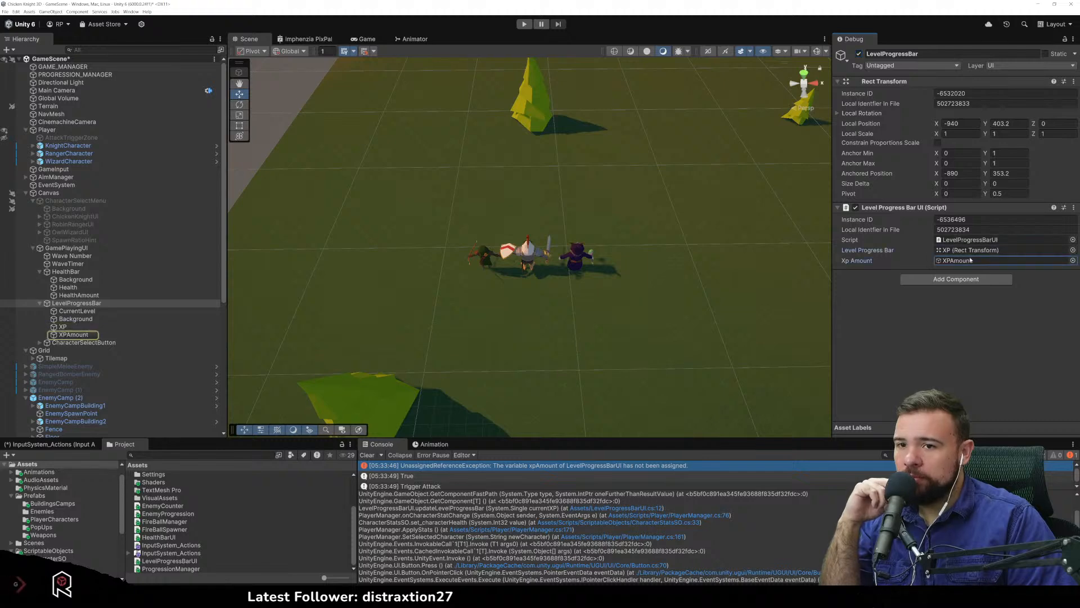
left_click(89, 335)
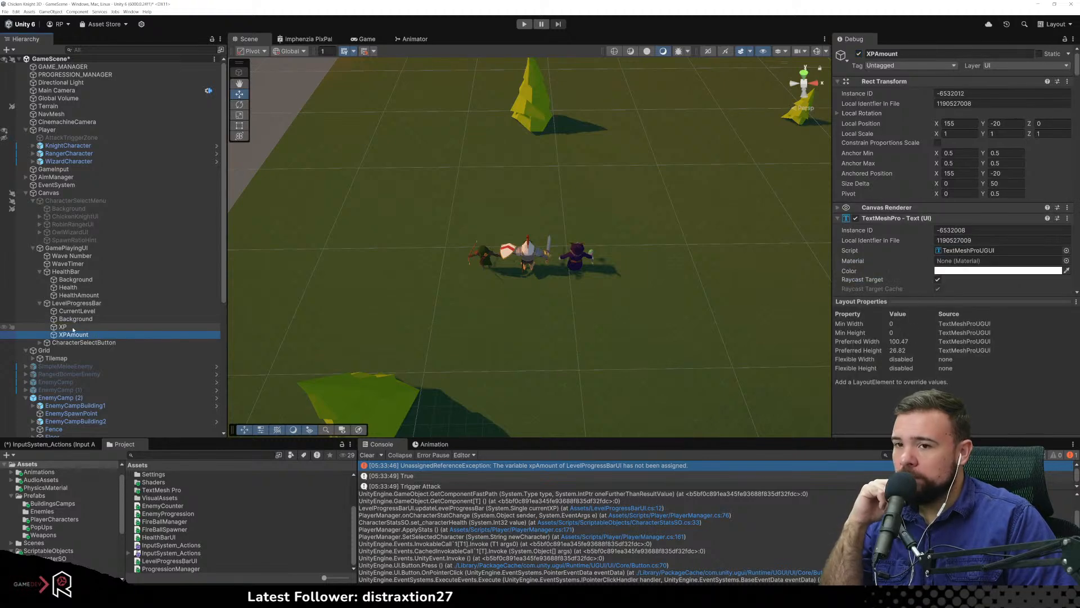
left_click(73, 329)
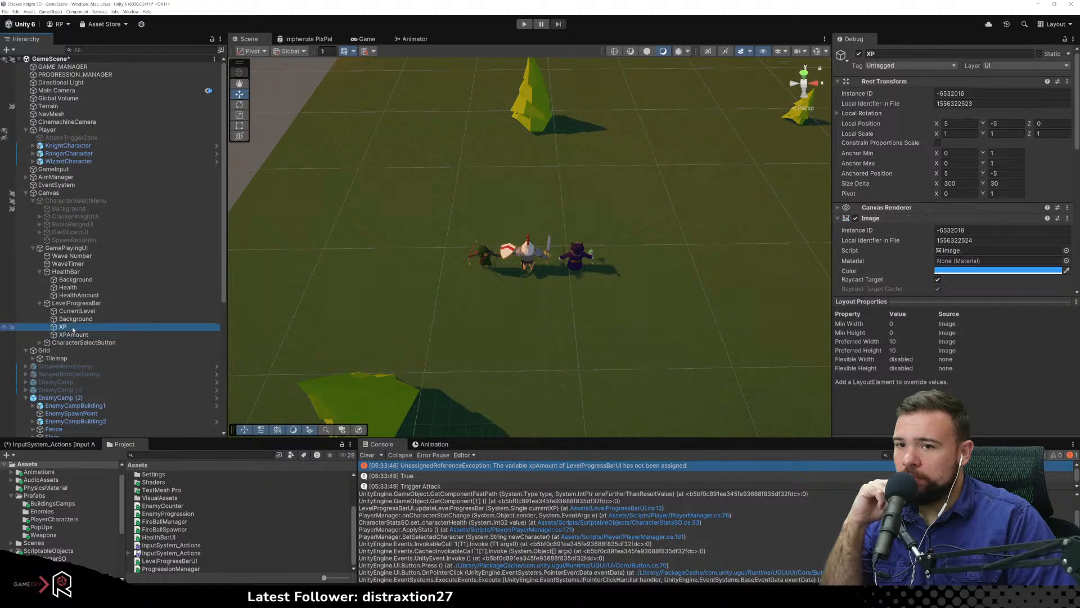
Check the script references on the LevelProgressBar object and save the scene
left_click(75, 320)
left_click(85, 304)
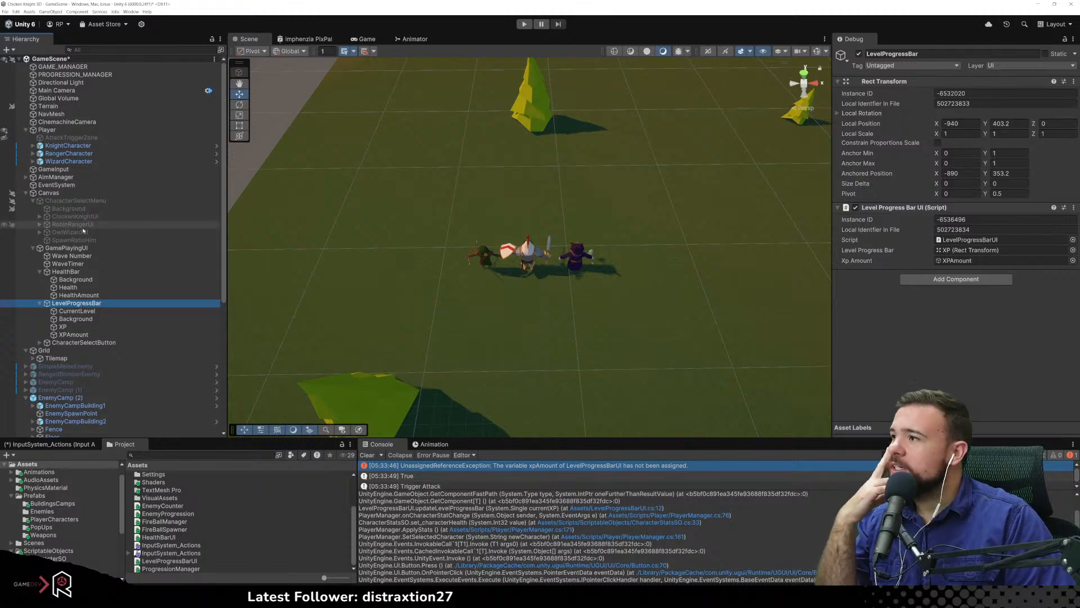
left_click(65, 115)
key("ctrl+s")
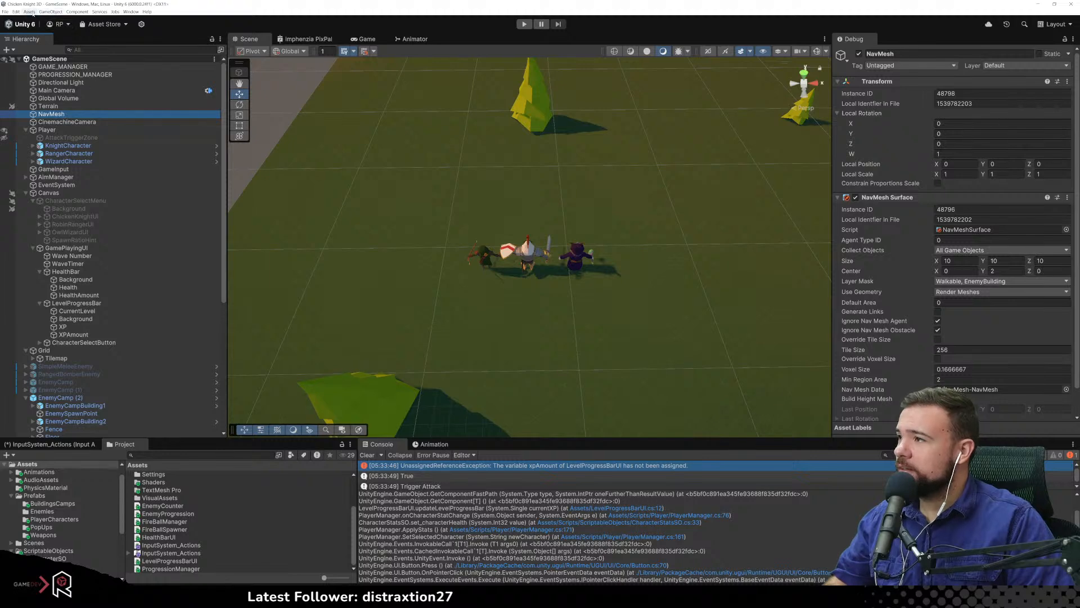
Look through the Visual Scripting, UI Scaling, Timeline and Scene View preferences for a play mode setting, and close the preferences
left_click(16, 12)
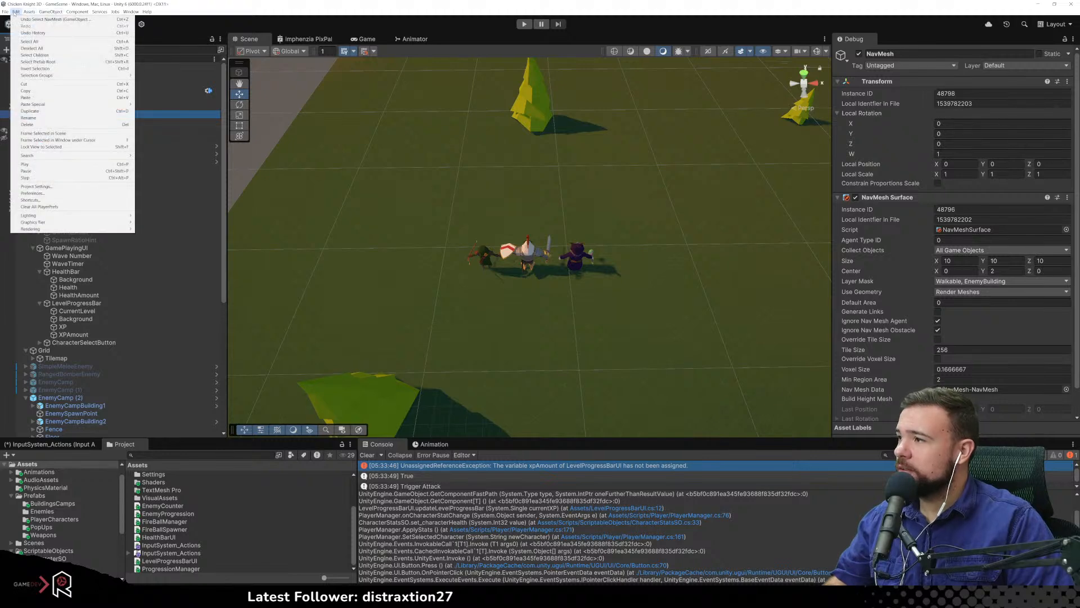
left_click(77, 193)
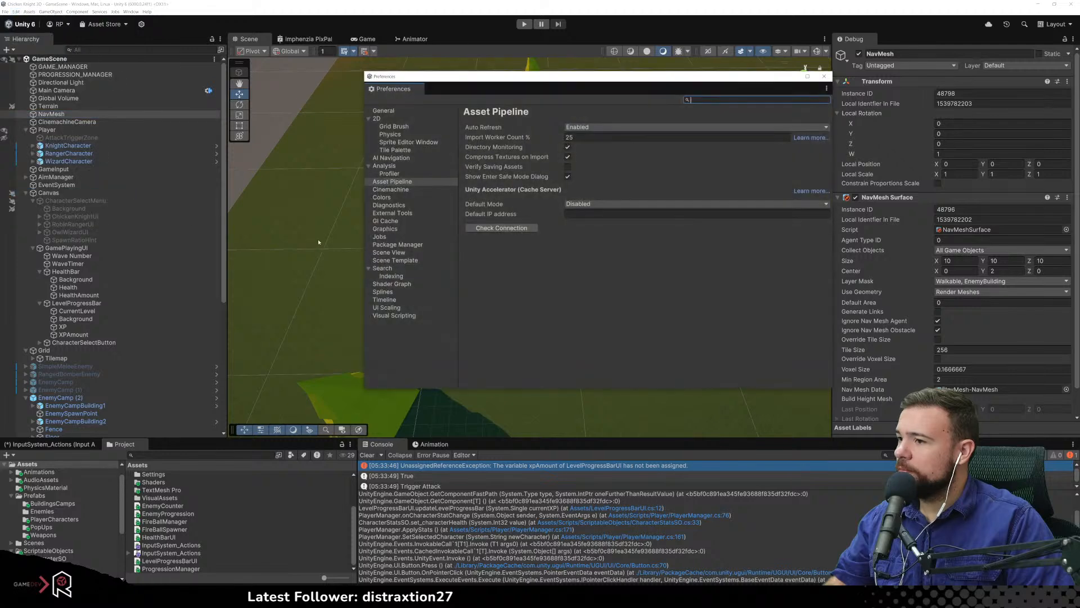
left_click(400, 316)
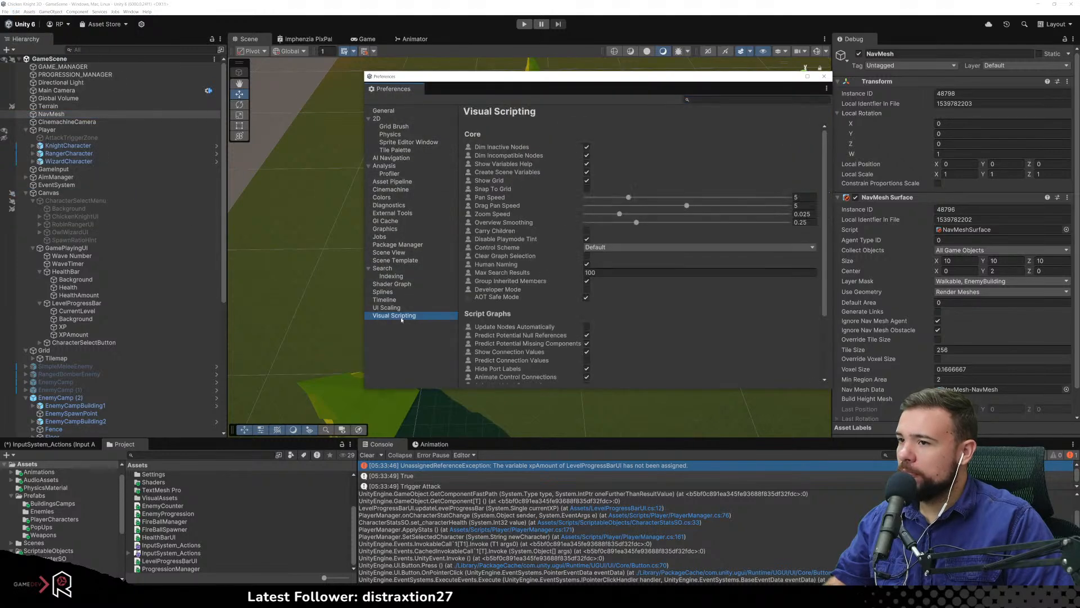
left_click(389, 308)
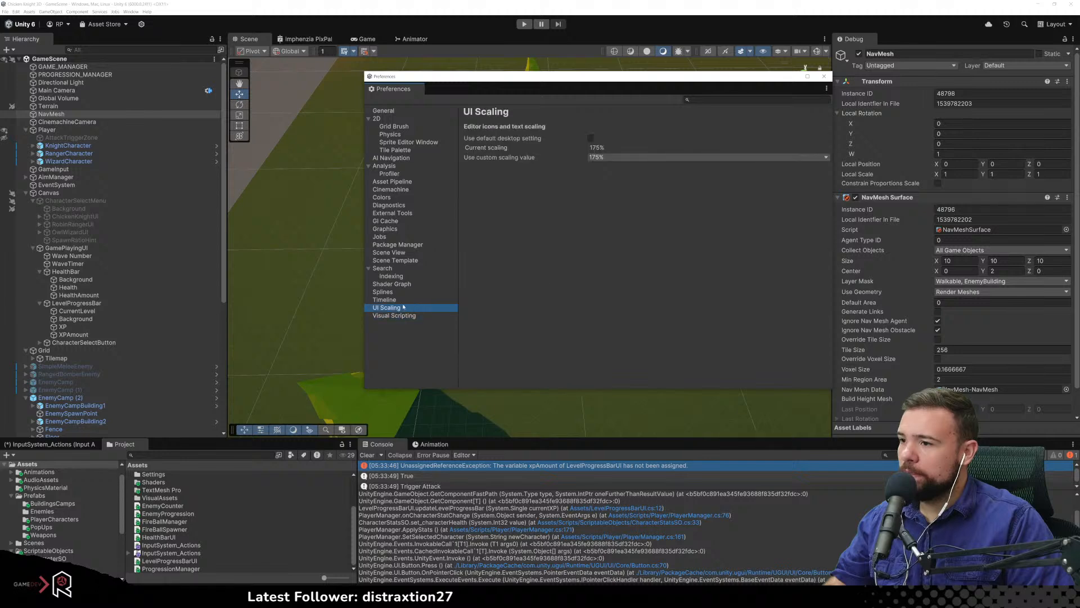
left_click(394, 300)
left_click(401, 253)
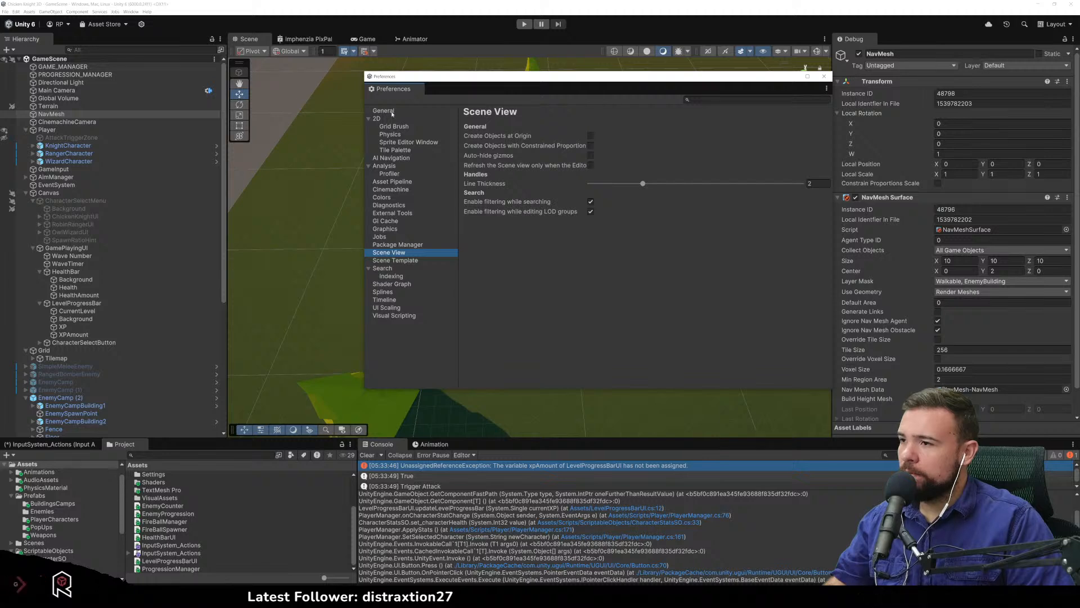
left_click(824, 76)
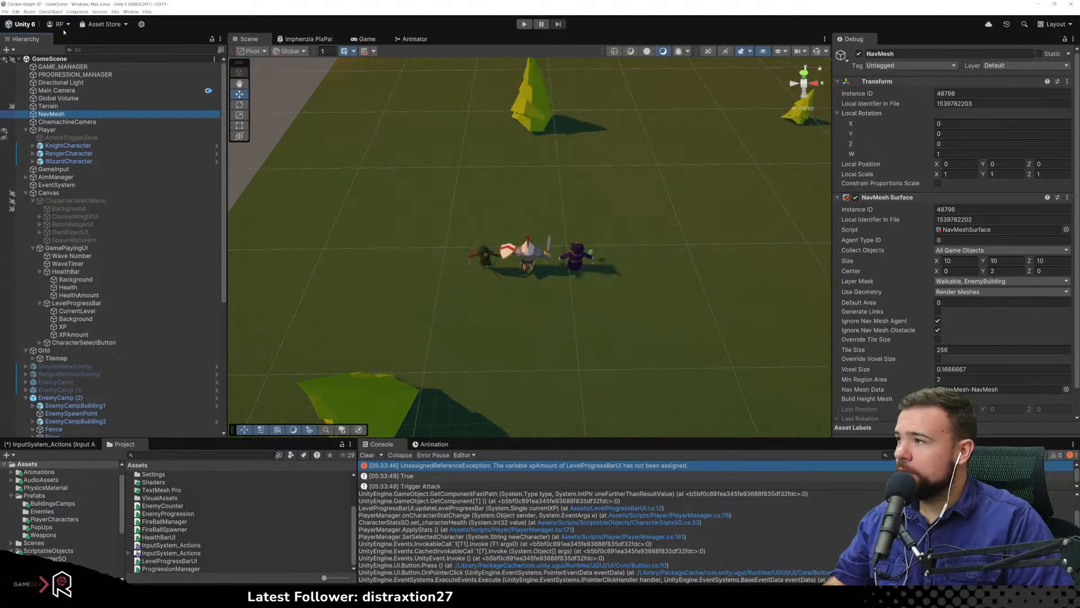
Look through the project settings pages from Memory Settings down to XR Plugin Management for the play mode options
left_click(16, 11)
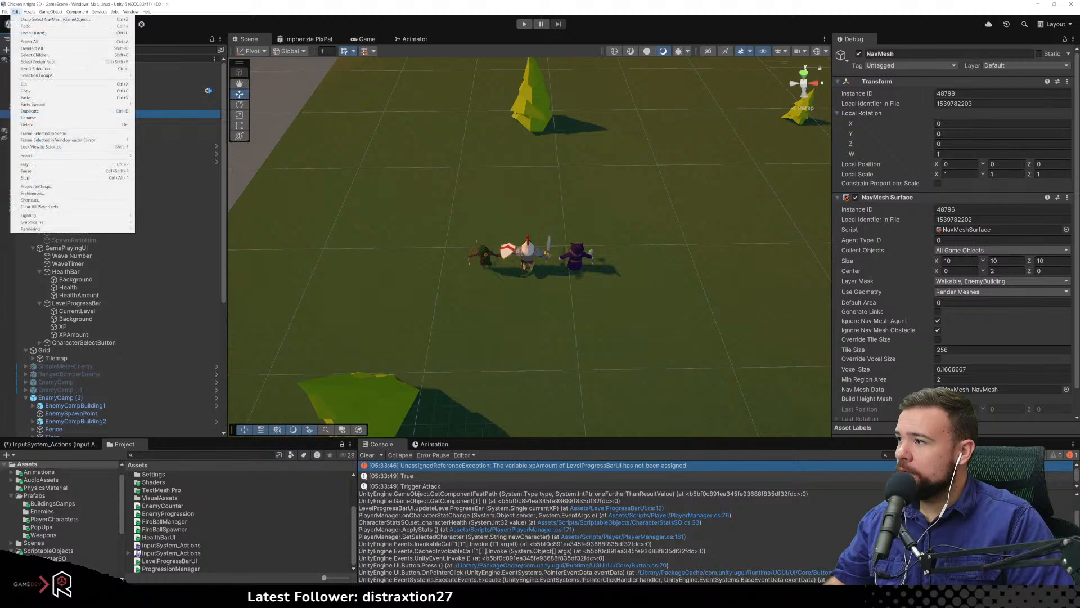
left_click(36, 186)
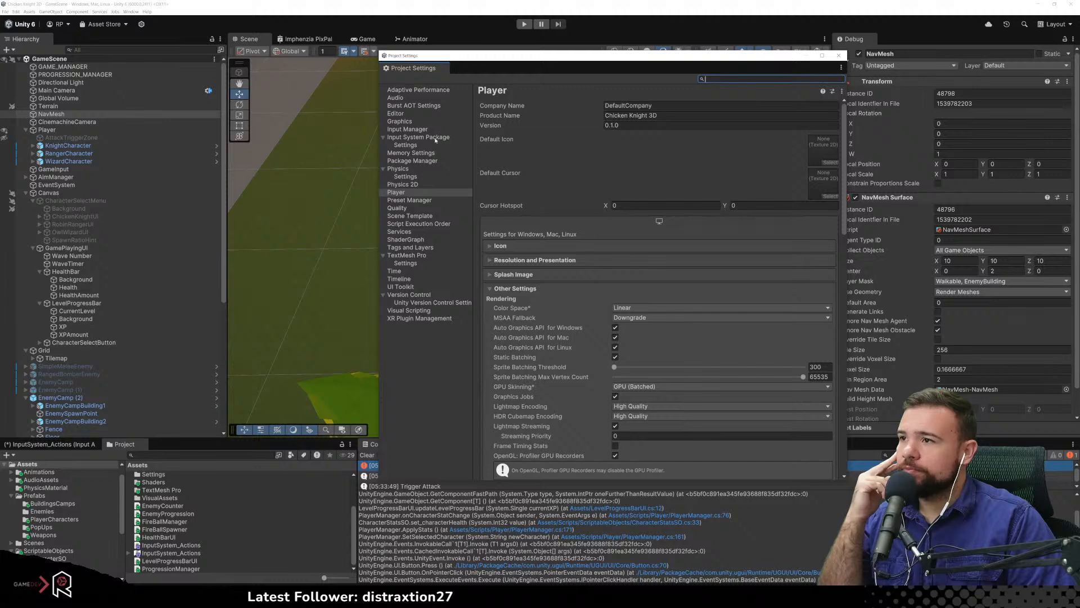
left_click(411, 153)
left_click(402, 168)
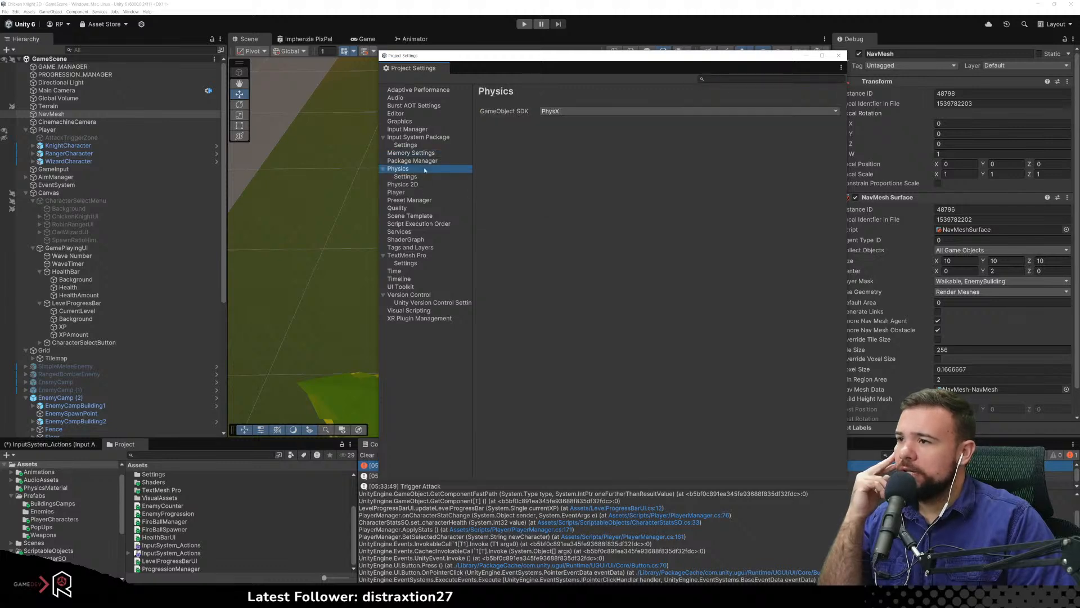
left_click(419, 185)
key("Down")
key("Down")
key("Down")
key("Down")
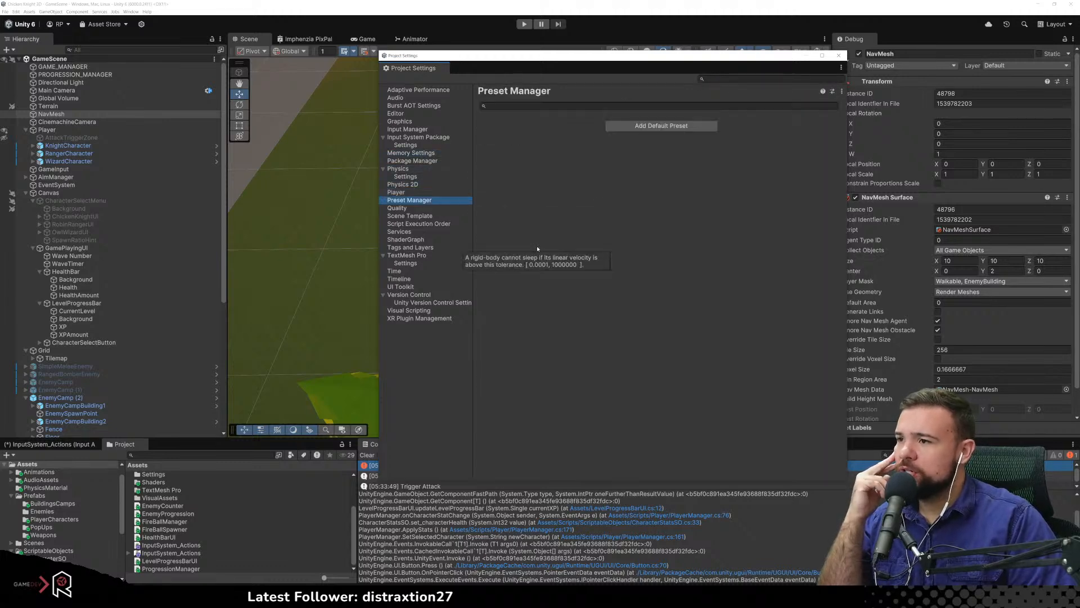
key("Down")
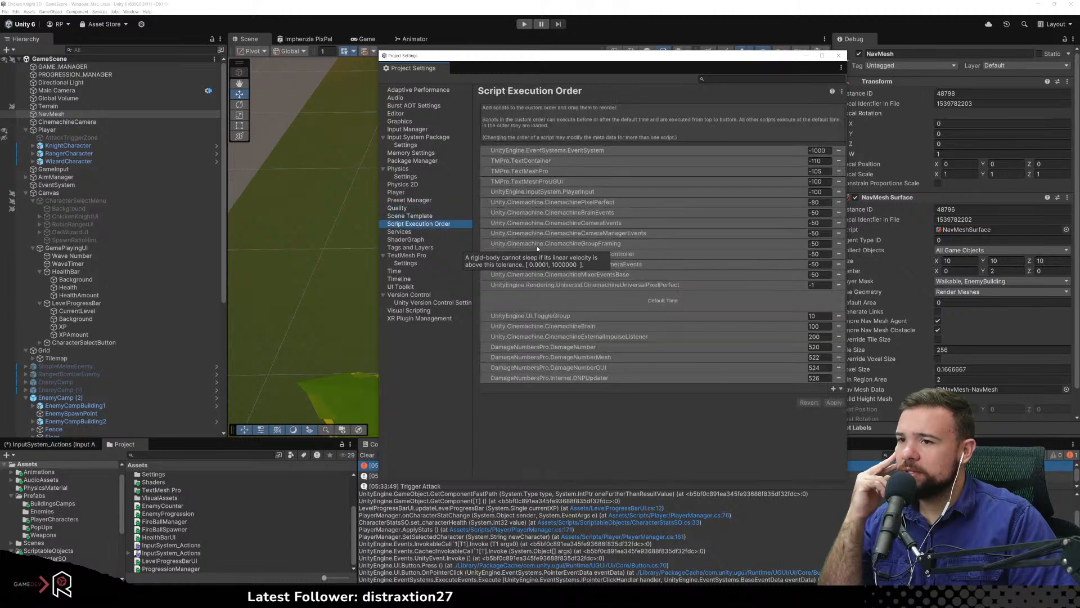
key("Down")
key("Down")
key("Down")
key("Down")
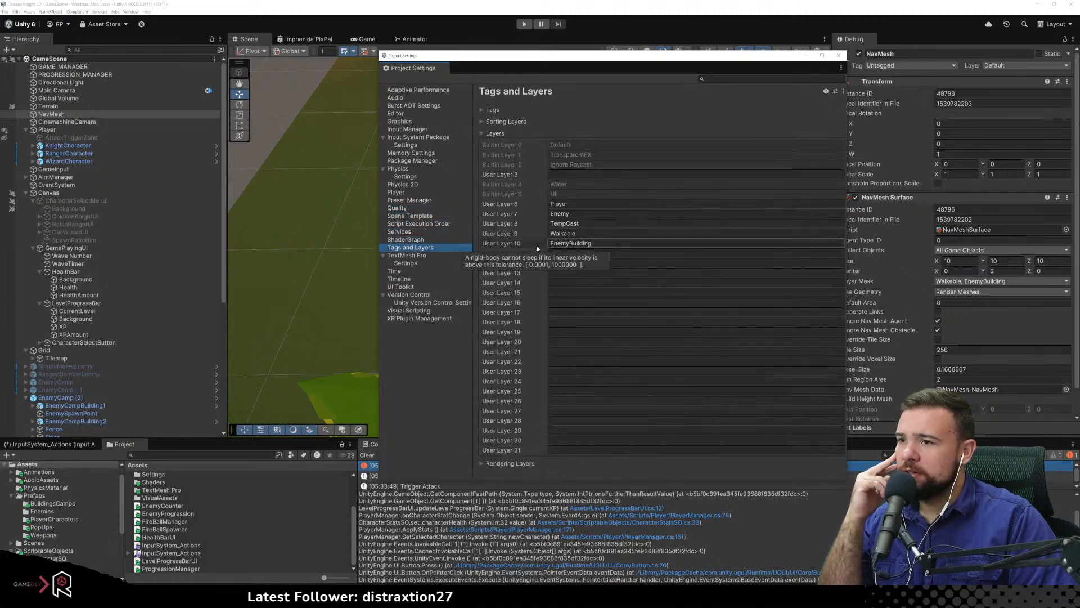
key("Down")
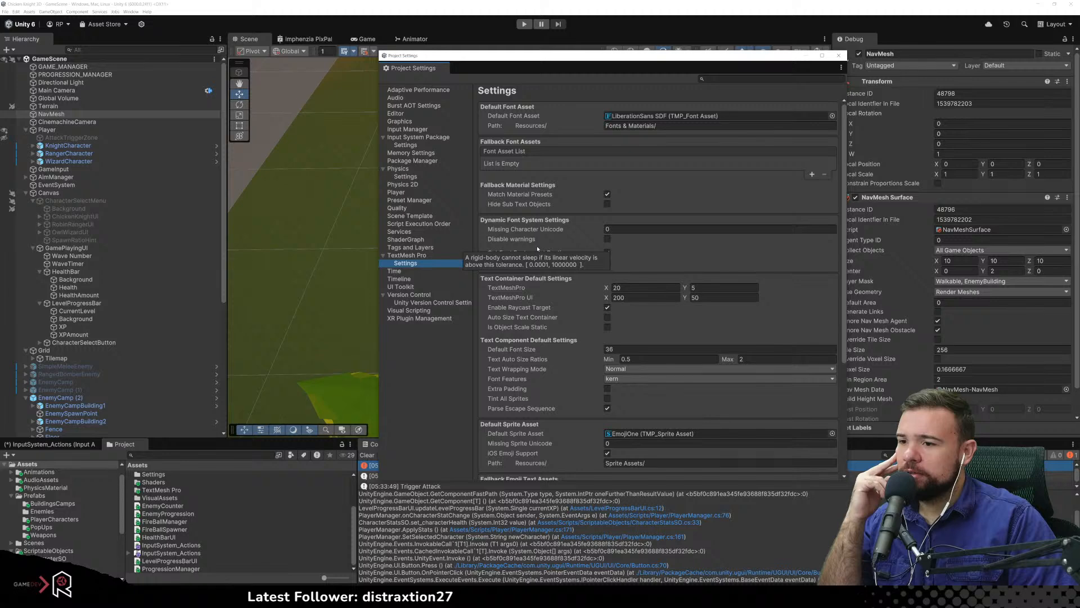
key("Down")
key("Down")
key("Down")
key("Down")
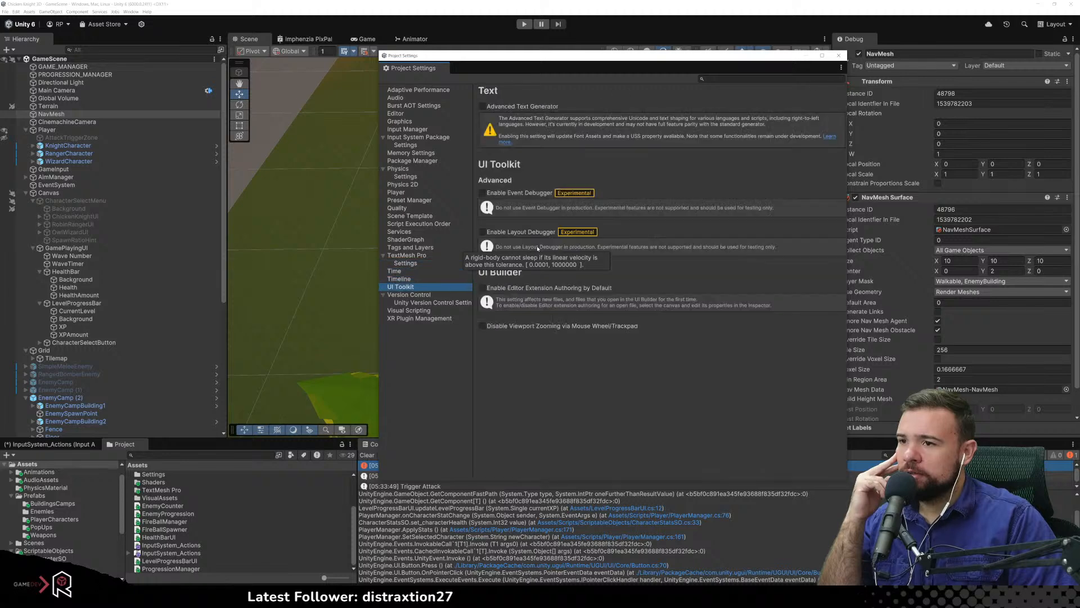
key("Down")
key("Down")
key("Down")
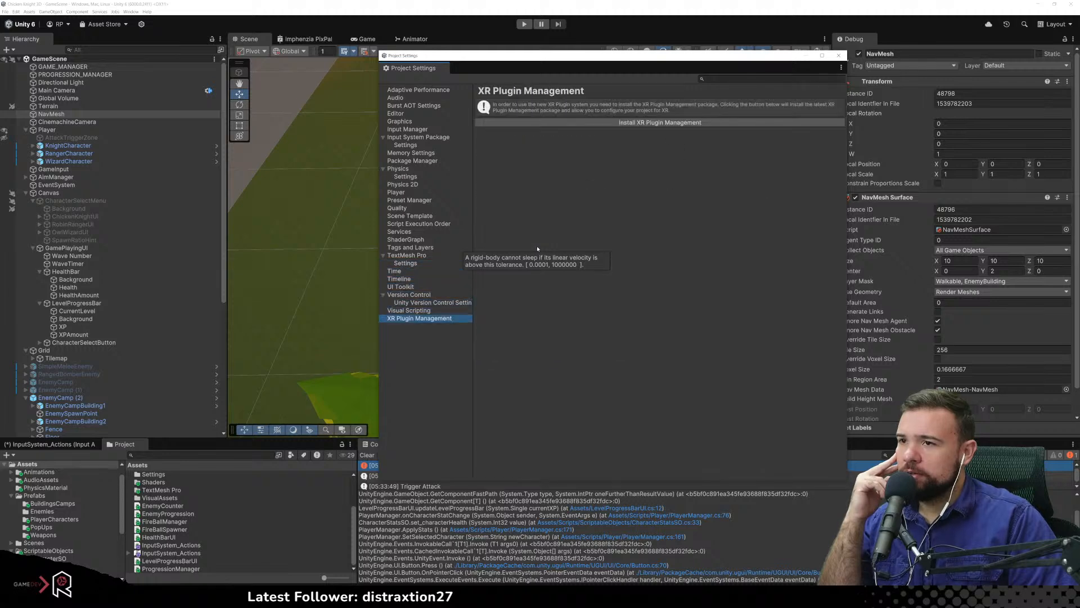
In the project's Editor settings, set When entering Play Mode to Reload Domain and Scene, and close the project settings
left_click(410, 89)
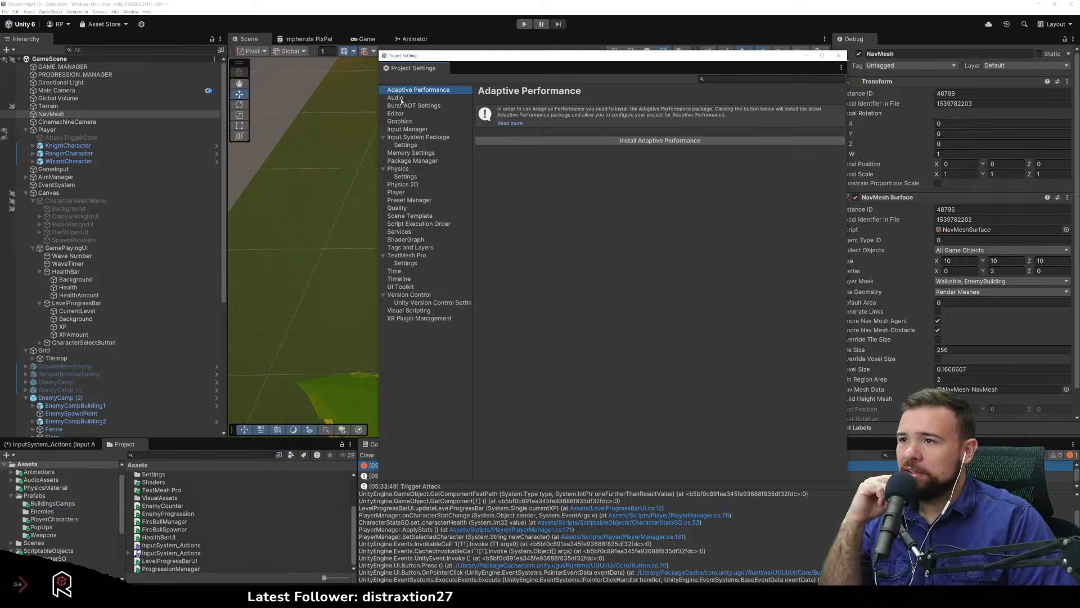
left_click(401, 99)
left_click(403, 106)
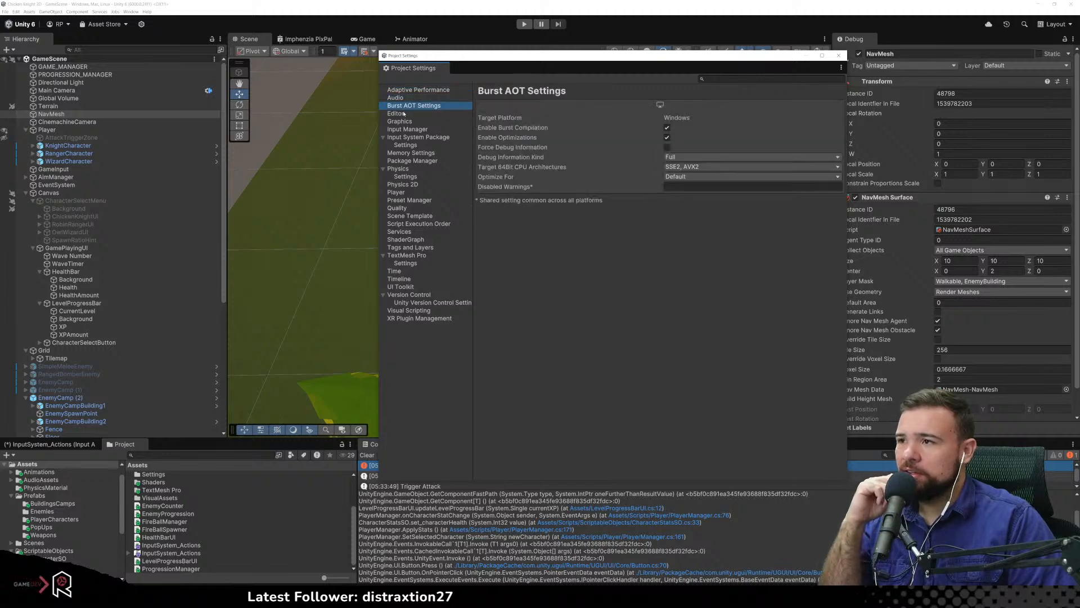
left_click(403, 114)
scroll(661, 326, "down", 1)
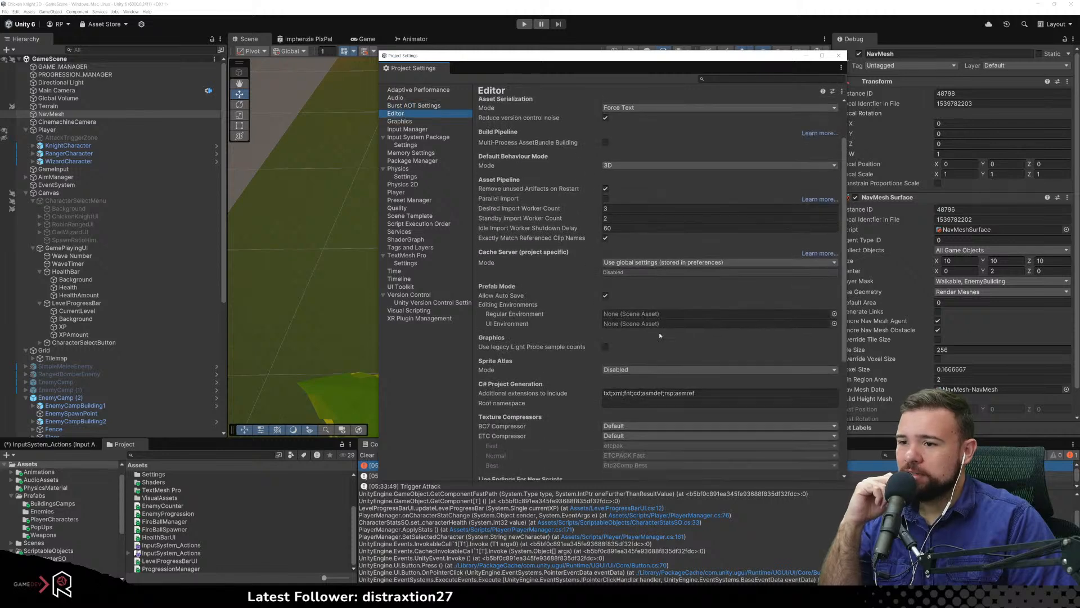
scroll(660, 335, "down", 3)
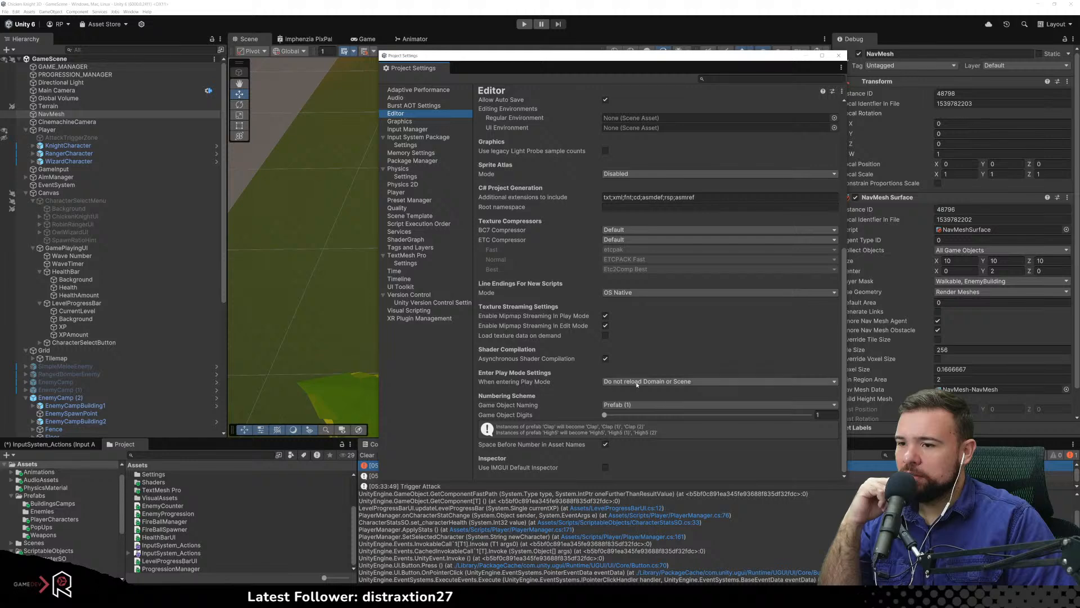
left_click(636, 382)
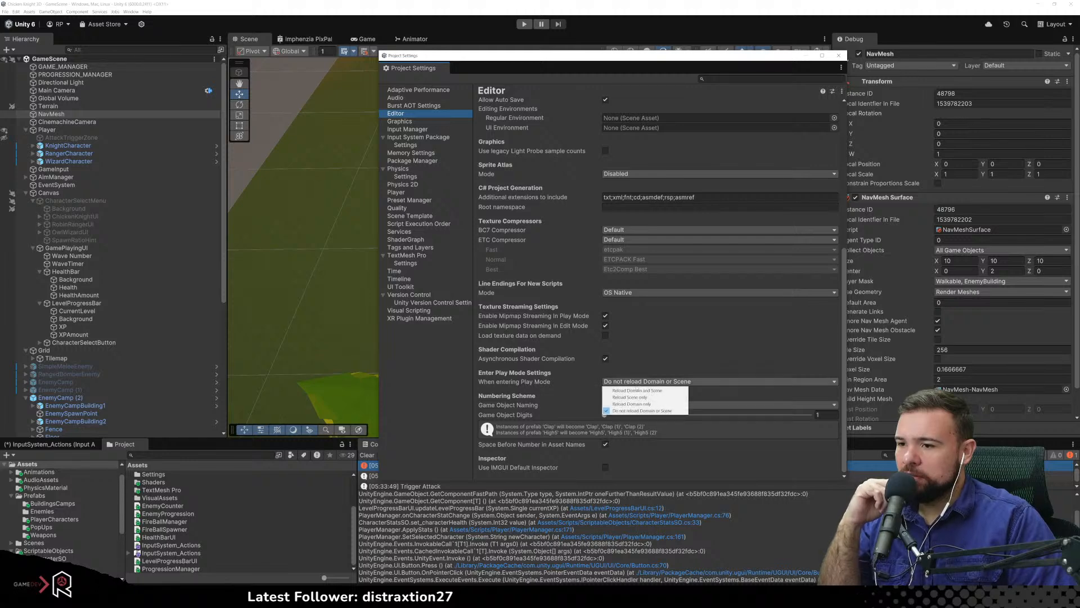
left_click(640, 390)
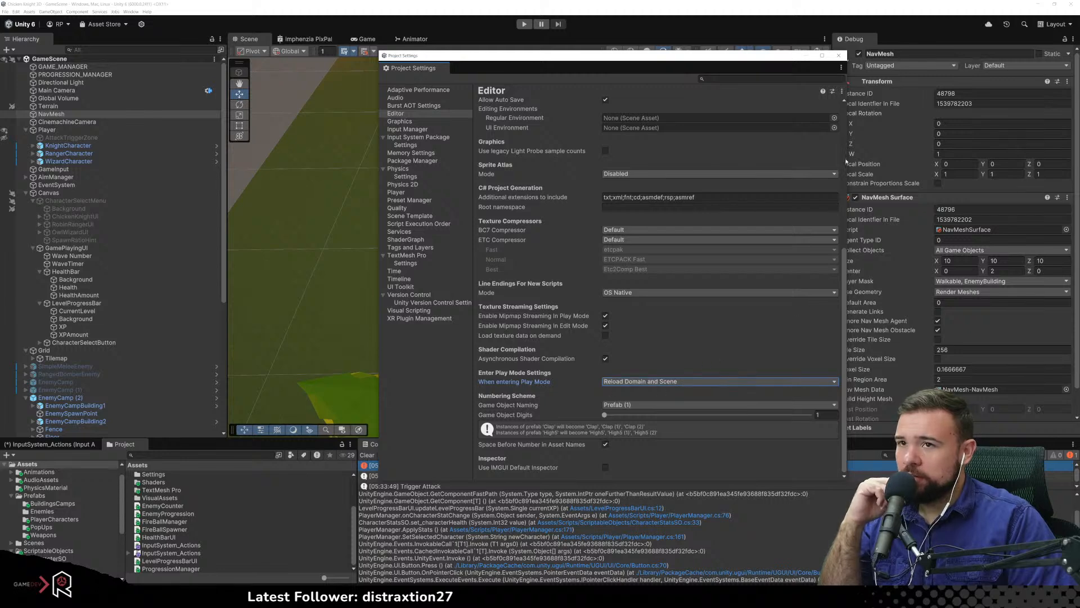
left_click(837, 56)
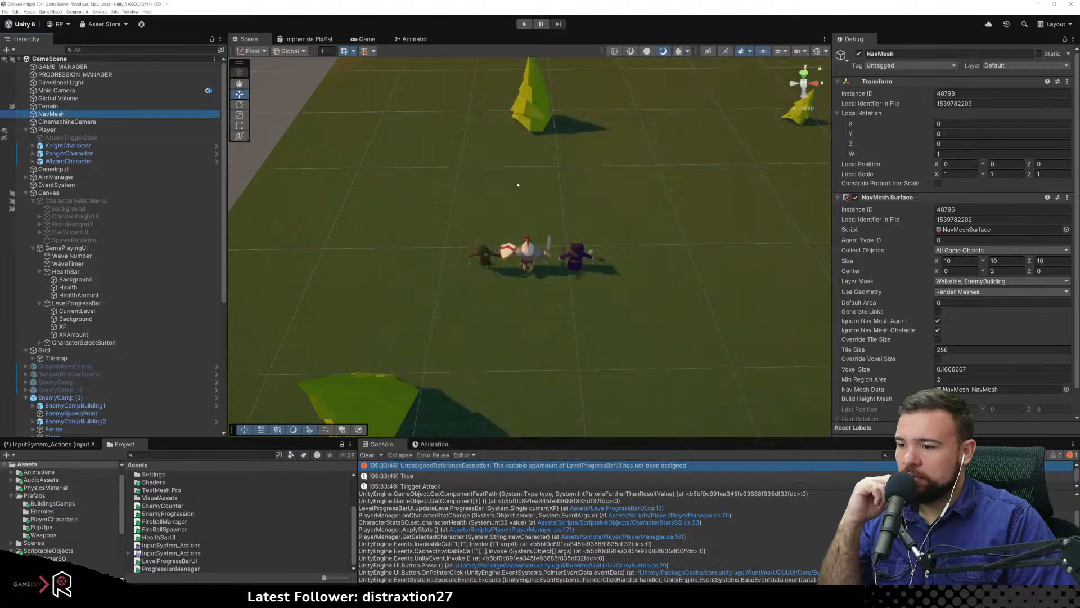
Run the game with Chicken Knight selected and attack the first approaching enemies to test the XP bar
left_click(522, 23)
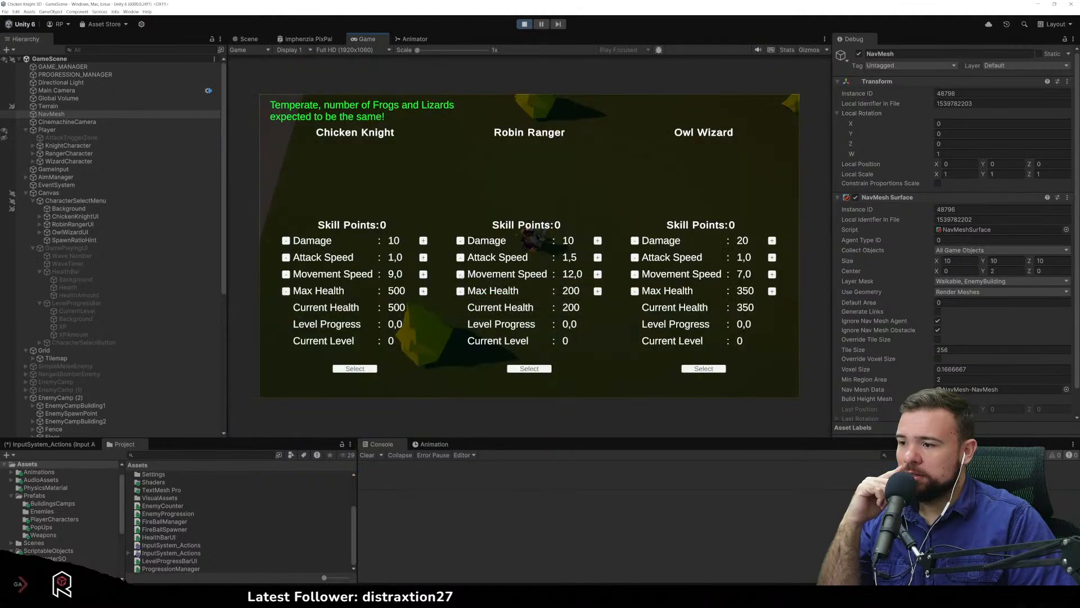
left_click(355, 369)
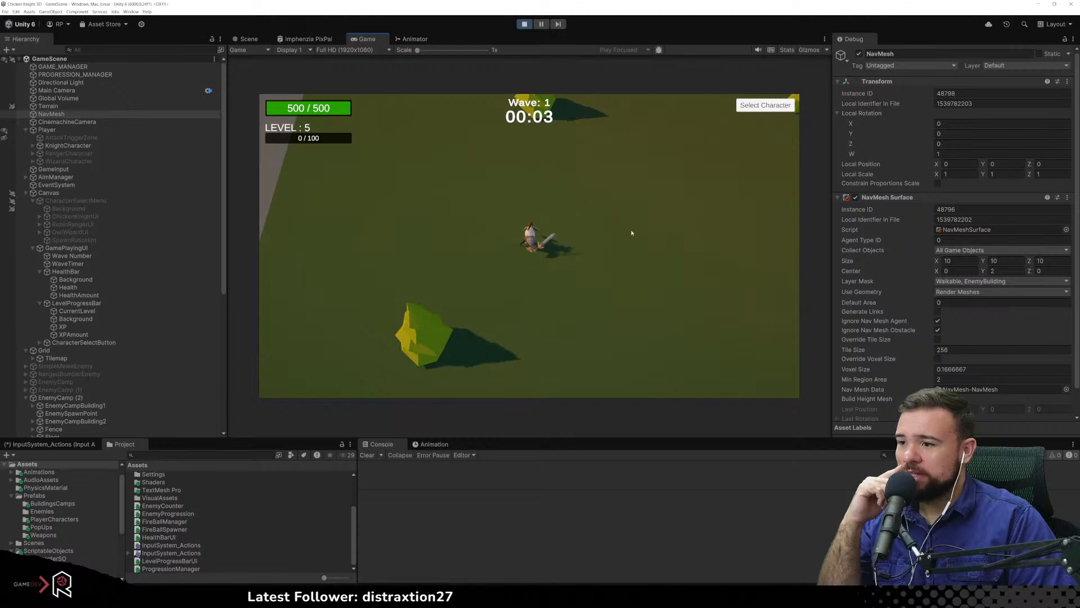
key("w")
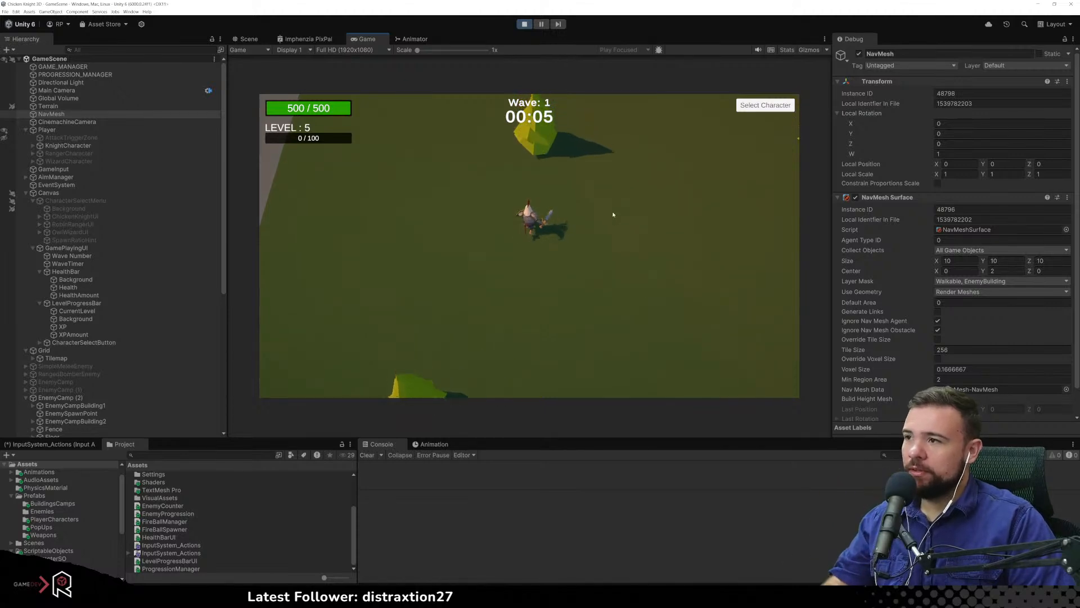
key("w")
key("a")
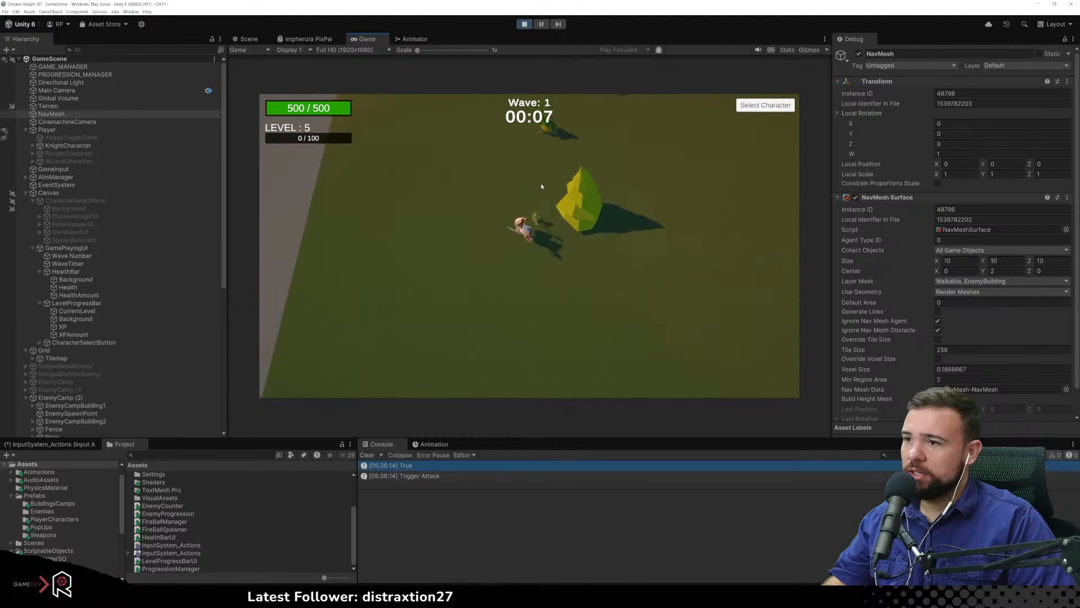
left_click(542, 186)
key("d")
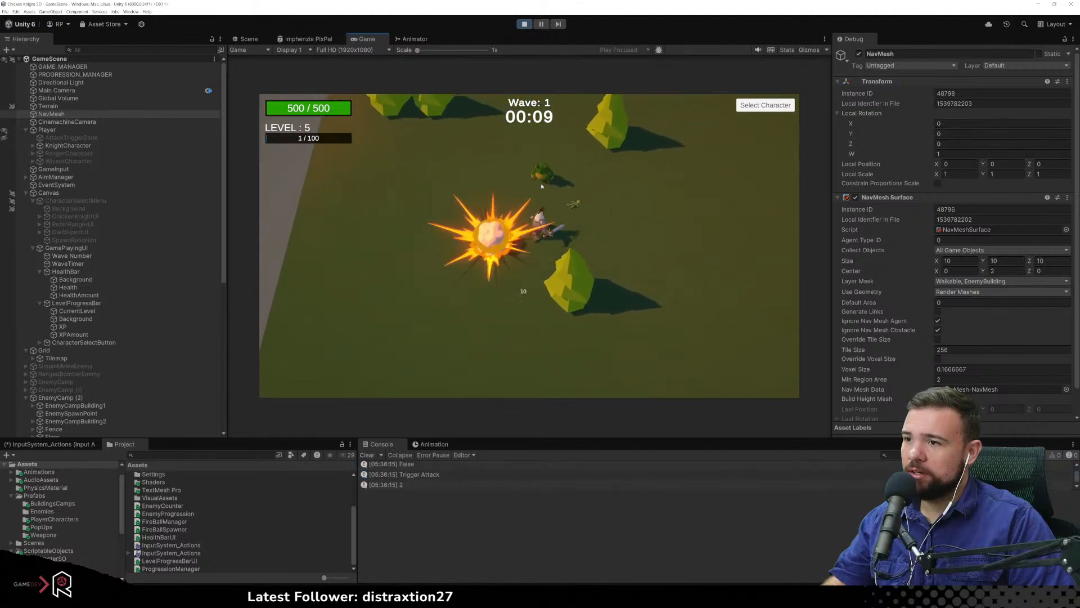
key("w")
left_click(538, 186)
left_click(540, 186)
left_click(579, 188)
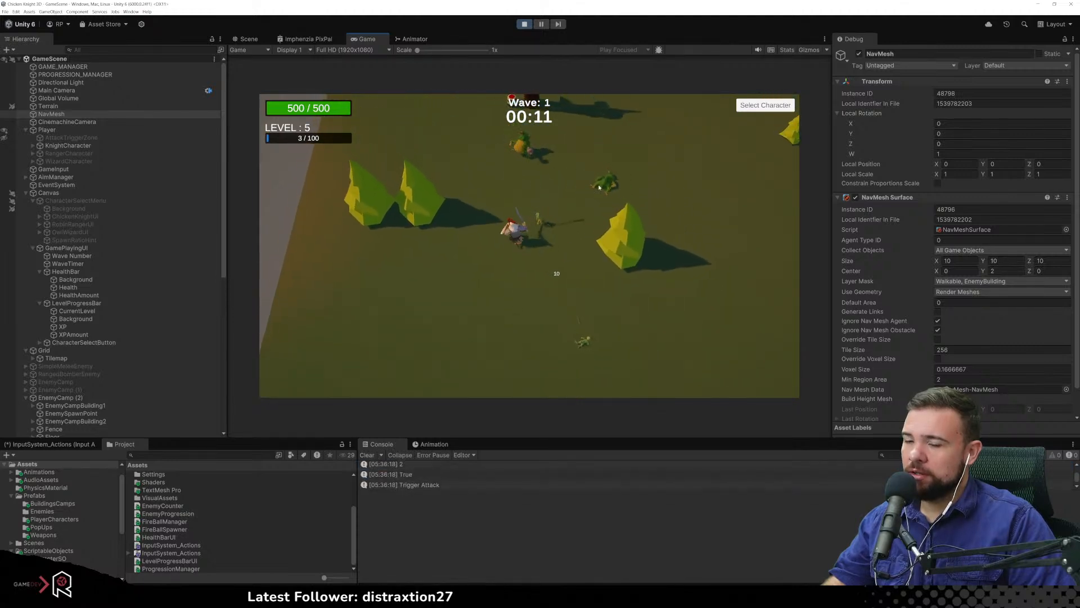
Move the knight past the yellow rocks toward the enemy camp, attacking enemies to test the health and XP bars
key("a")
left_click(578, 188)
key("d")
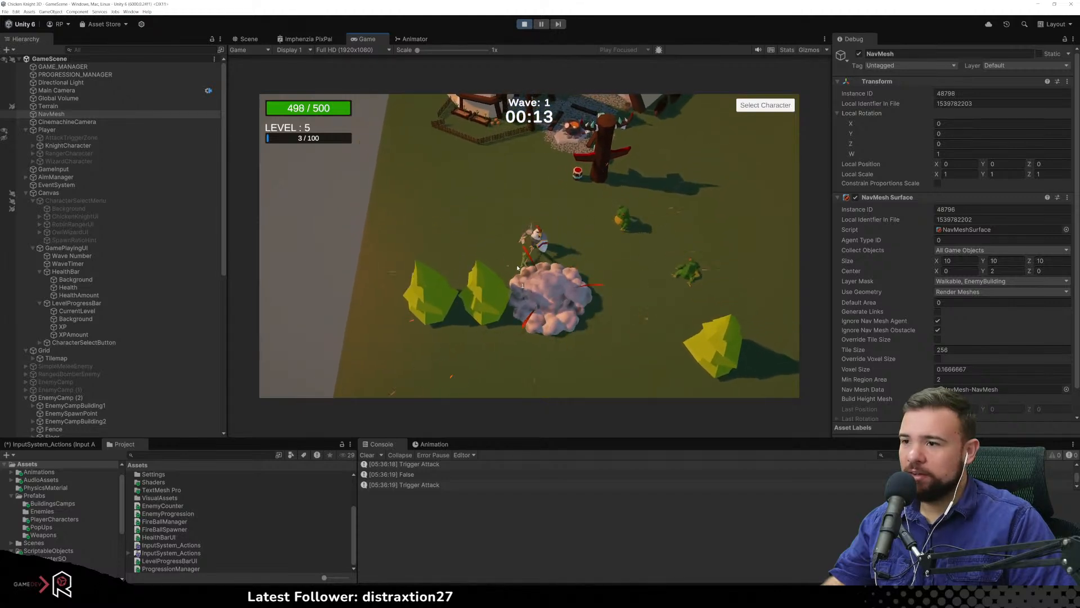
left_click(519, 268)
key("d")
left_click(537, 225)
key("w")
left_click(552, 194)
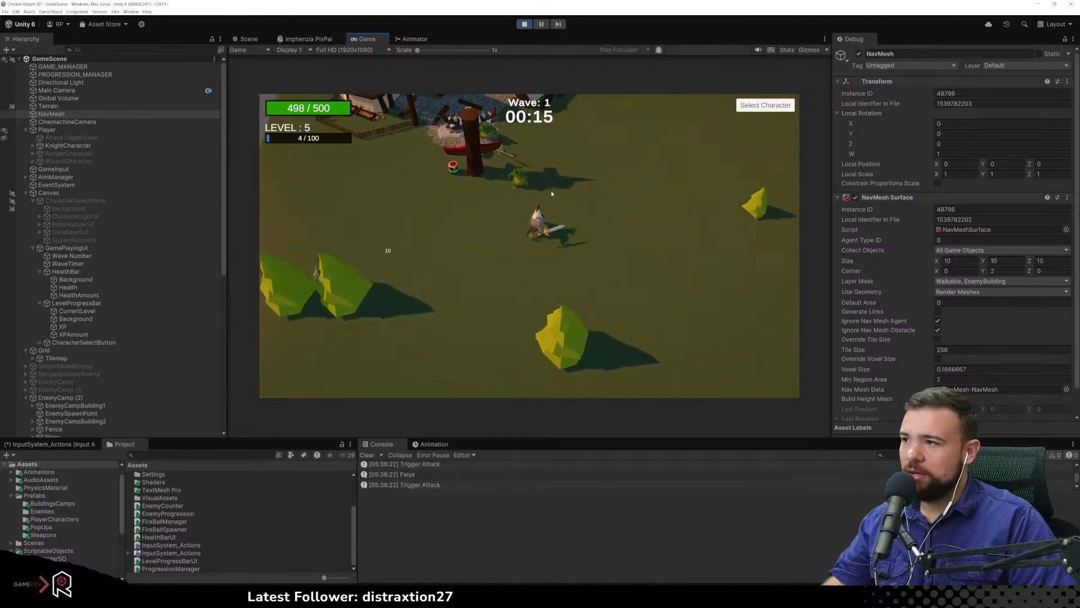
key("w")
left_click(529, 193)
key("a")
left_click(482, 190)
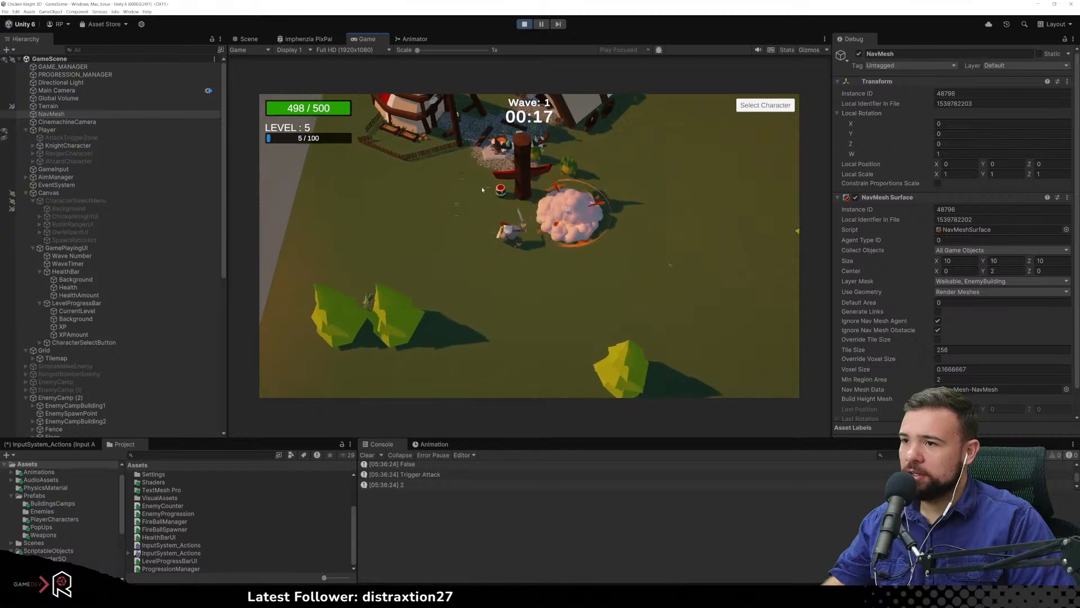
Fight the enemies around the camp's wooden totem and advance the knight between the camp buildings
key("w")
left_click(507, 186)
key("d")
left_click(551, 175)
left_click(529, 189)
key("a")
key("s")
left_click(518, 192)
left_click(516, 198)
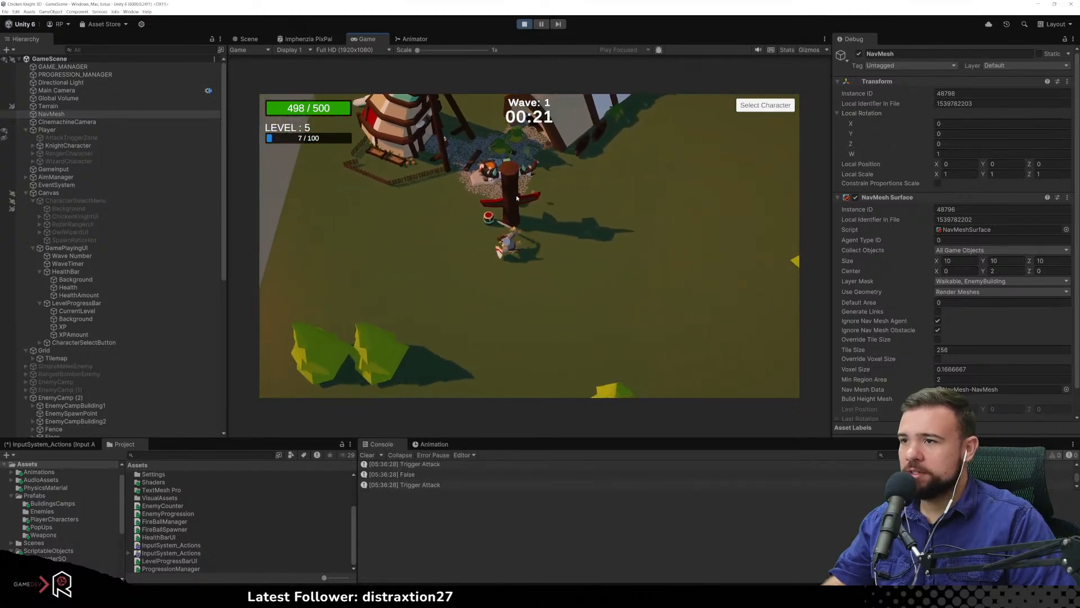
key("a")
key("w")
left_click(520, 196)
left_click(532, 191)
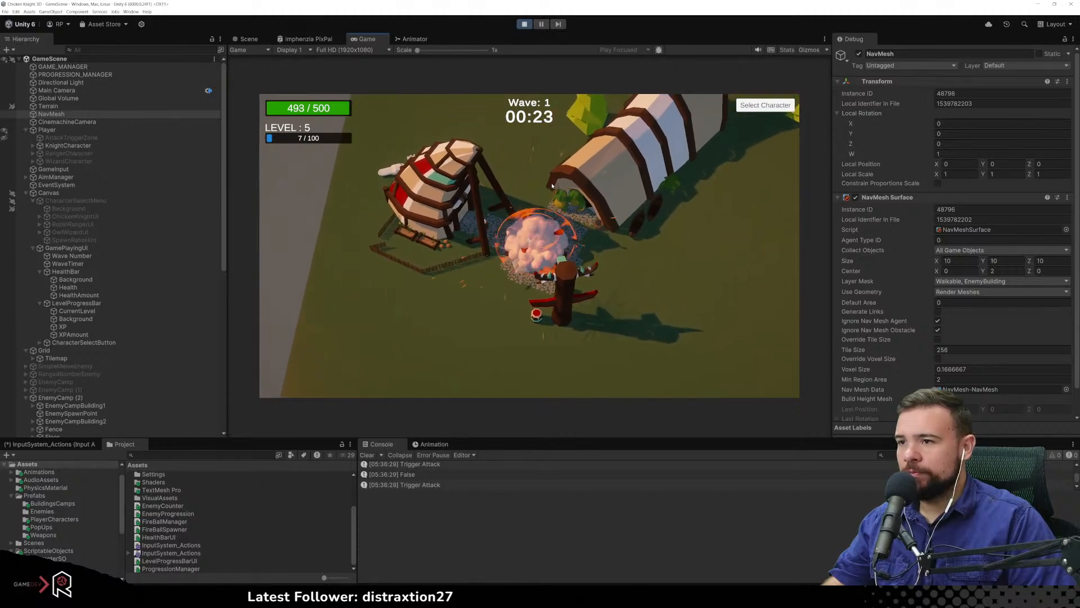
Attack the enemies at the long tent's entrance and retreat the knight past the wooden totem to test the bars
key("w")
key("d")
left_click(563, 190)
left_click(521, 228)
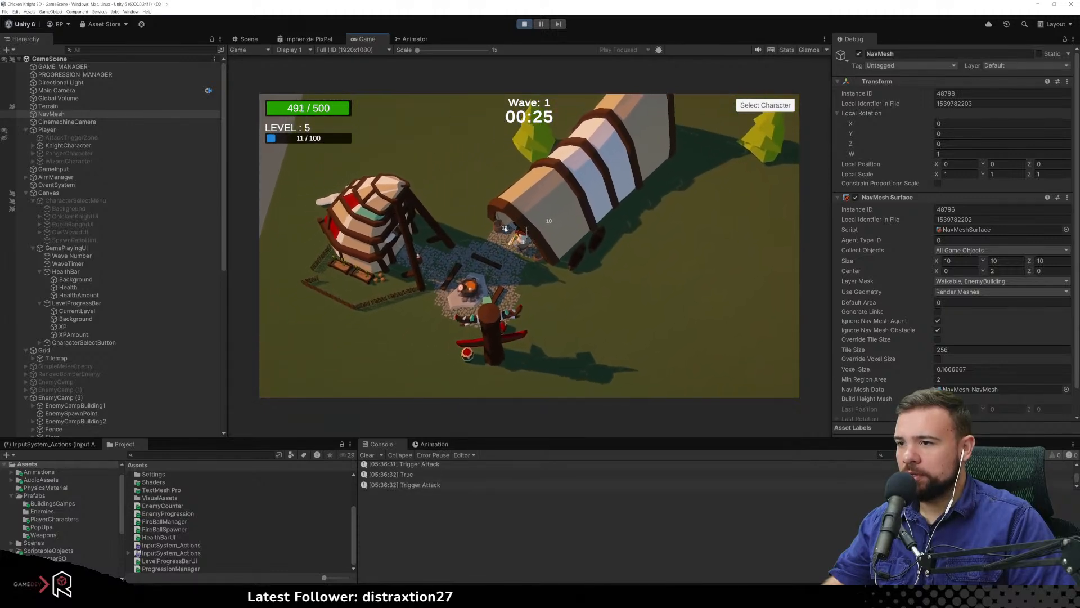
left_click(505, 229)
key("s")
key("d")
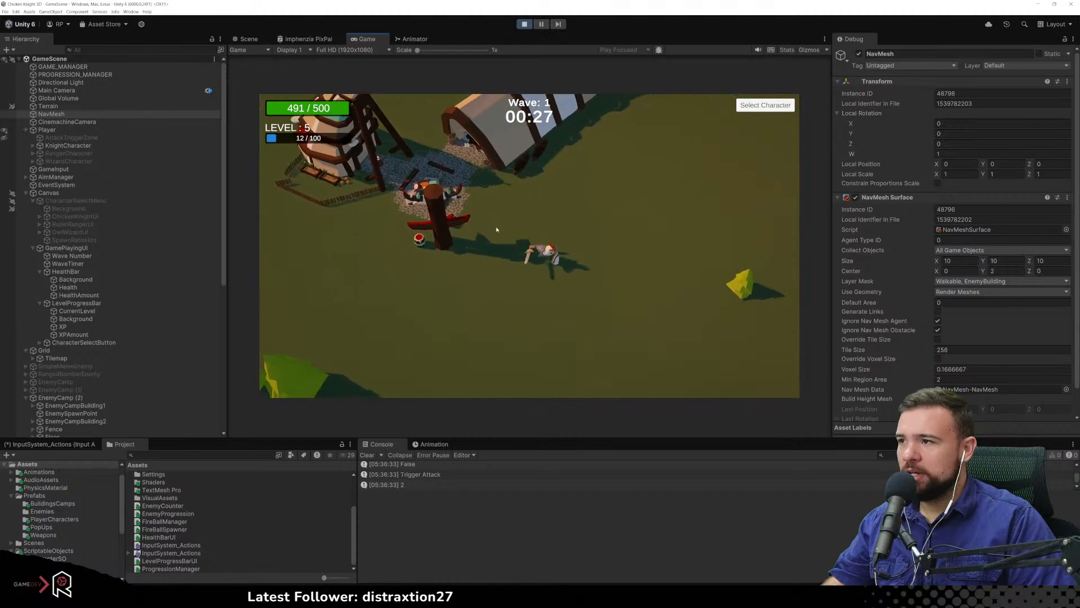
Lead the chasing enemies past the small yellow rocks into the open field and strike them with the knight
key("w")
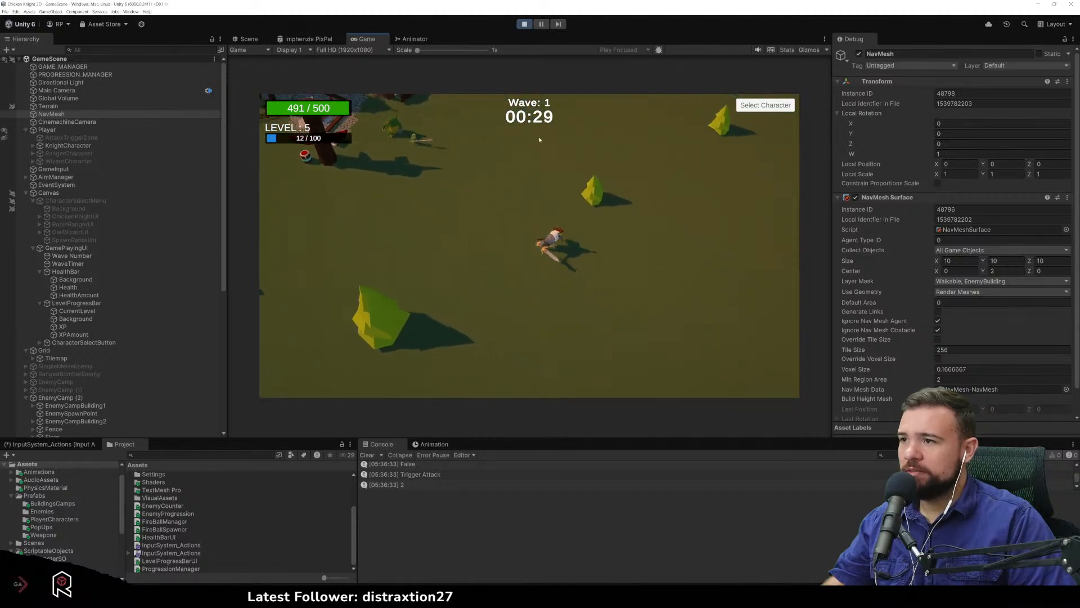
key("w")
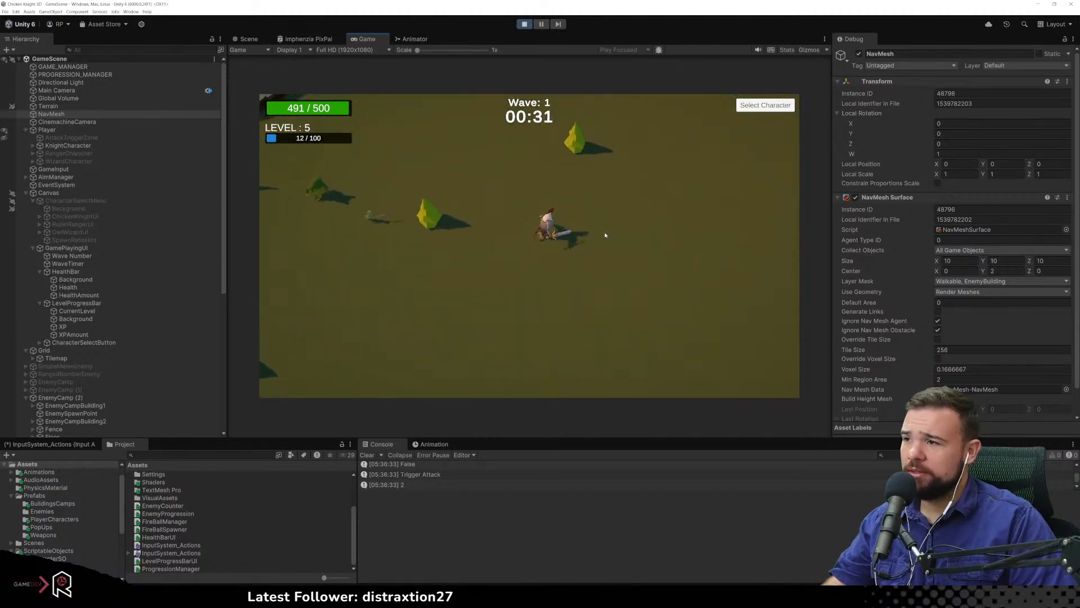
key("s")
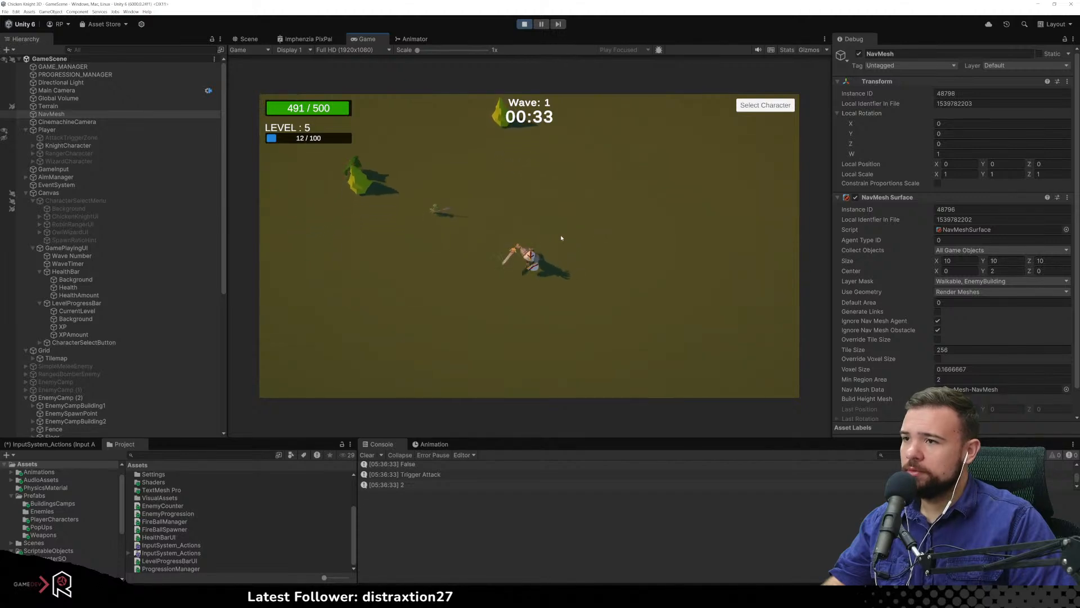
key("d")
key("w")
left_click(475, 255)
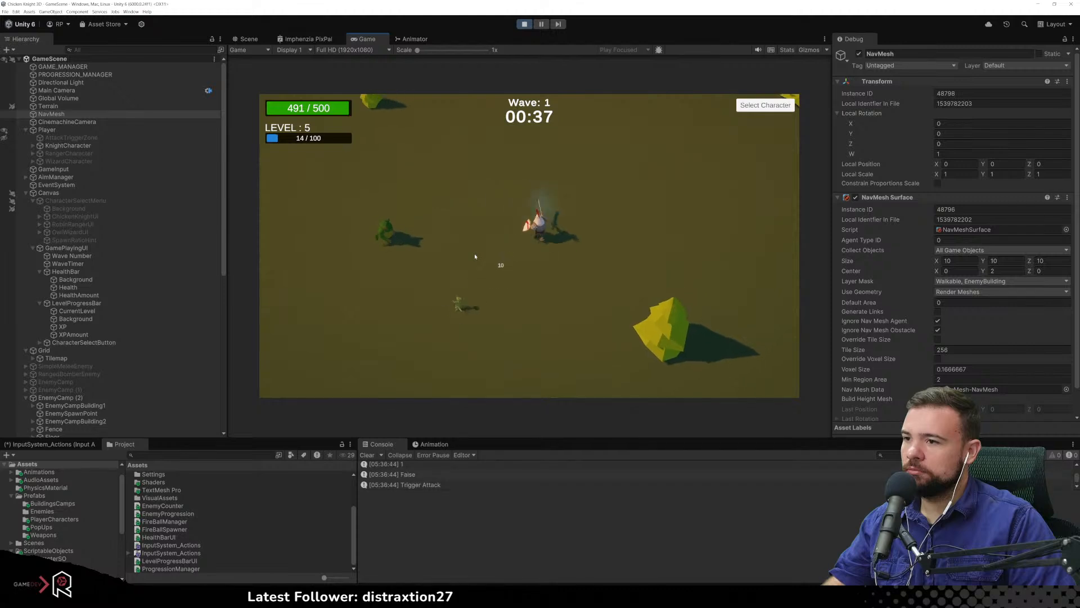
Circle the knight near the large yellow rock, dodging explosions and attacking the pursuing enemies
key("d")
key("s")
key("a")
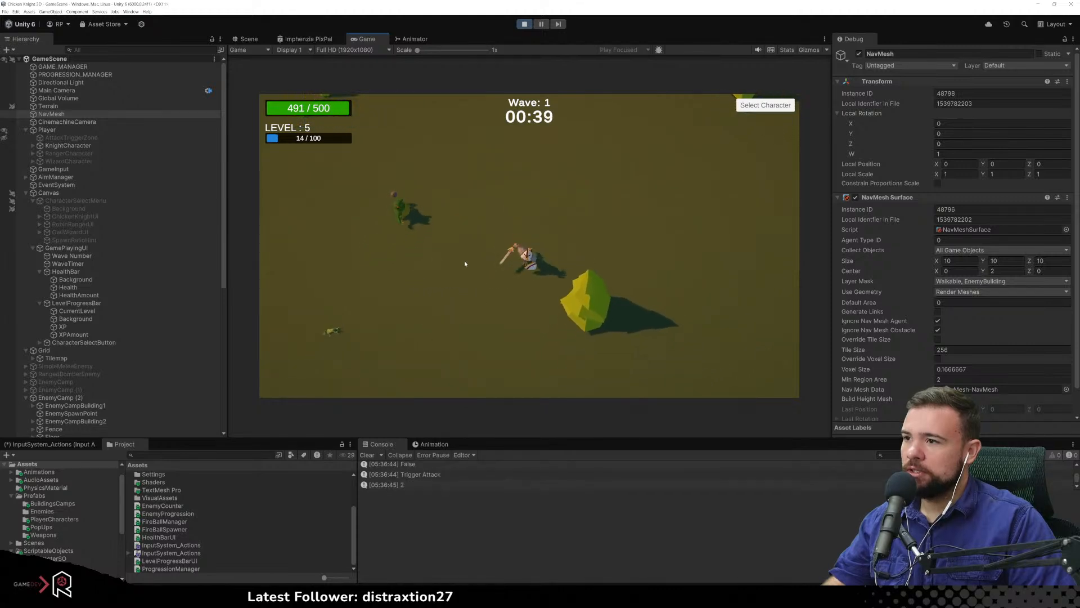
key("a")
key("w")
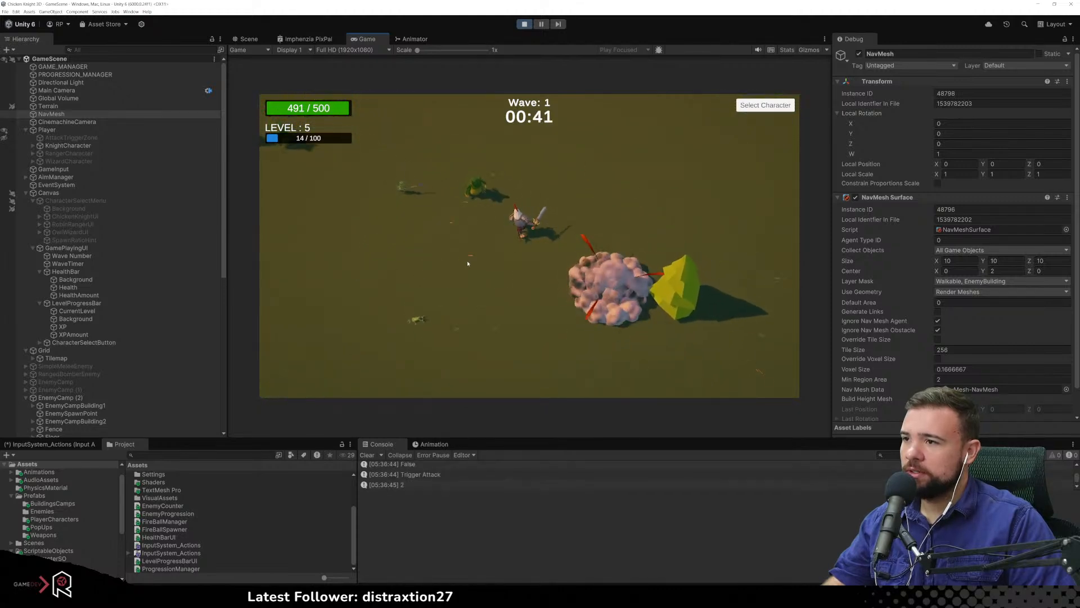
left_click(468, 256)
key("s")
left_click(468, 256)
key("a")
key("w")
left_click(474, 247)
left_click(456, 248)
Move the knight back and forth across the open field, attacking the surrounding enemies to test XP gain
key("s")
key("a")
left_click(416, 212)
left_click(371, 221)
key("s")
left_click(333, 228)
key("d")
key("a")
left_click(410, 217)
key("w")
key("d")
left_click(571, 186)
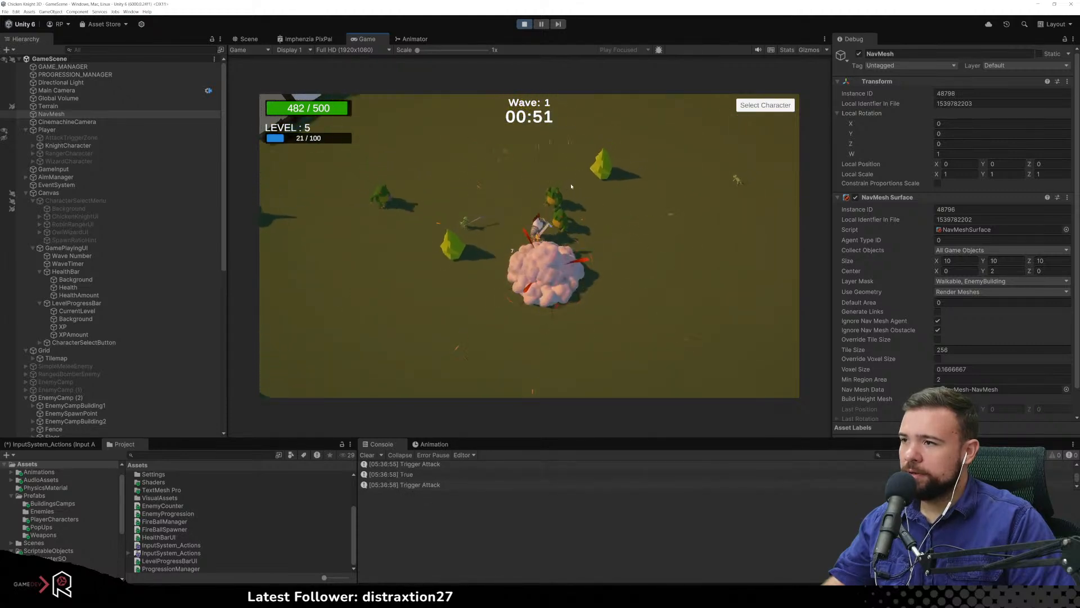
left_click(563, 191)
Fight the remaining field enemies while working the knight back toward the enemy camp's long tent
key("s")
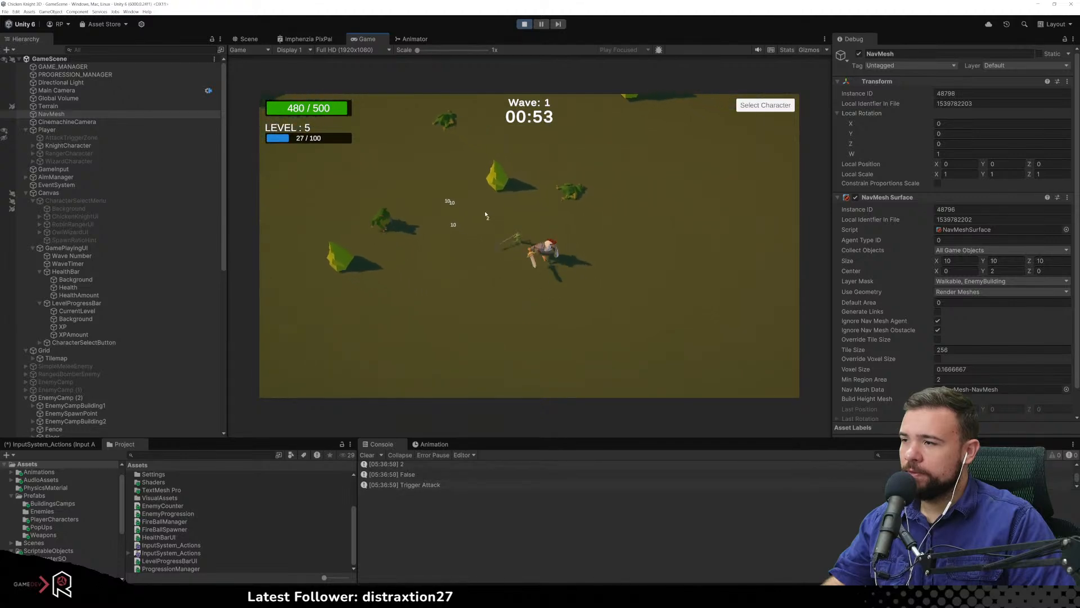
left_click(482, 212)
left_click(443, 216)
key("a")
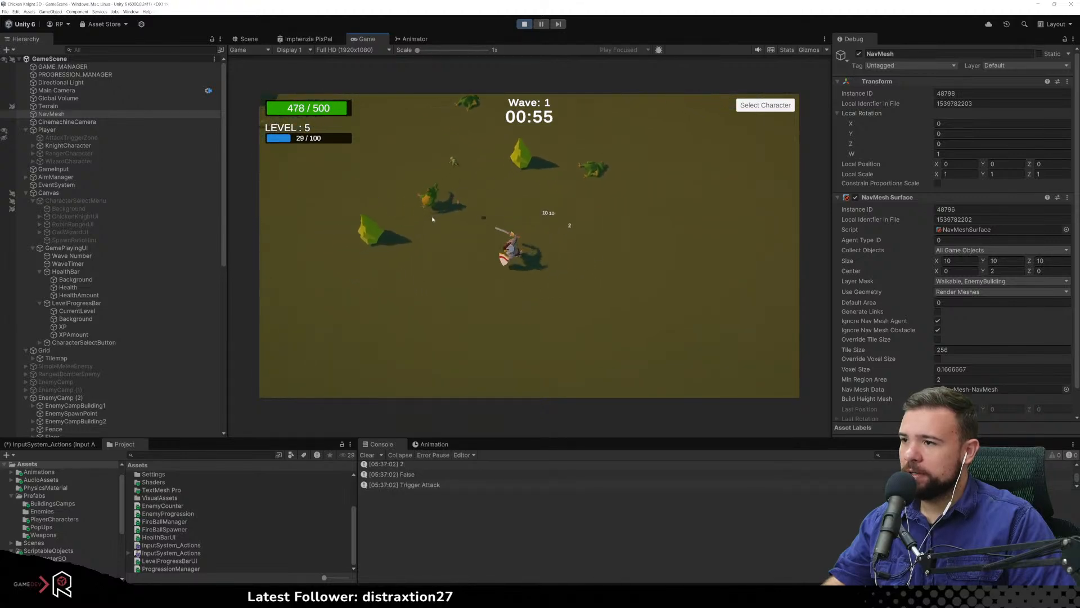
key("w")
left_click(458, 201)
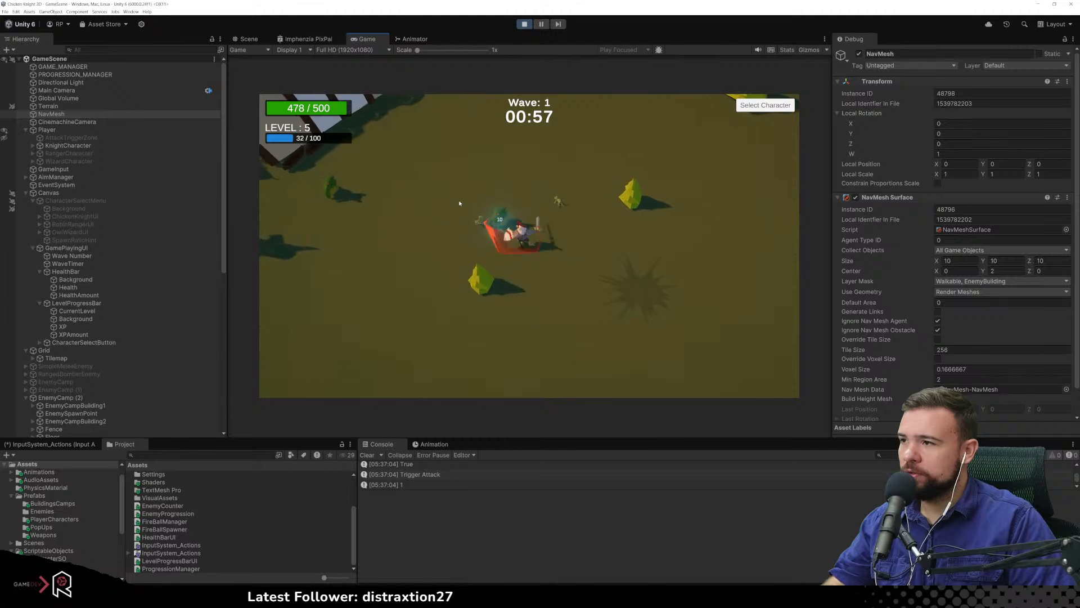
key("w")
left_click(444, 200)
key("a")
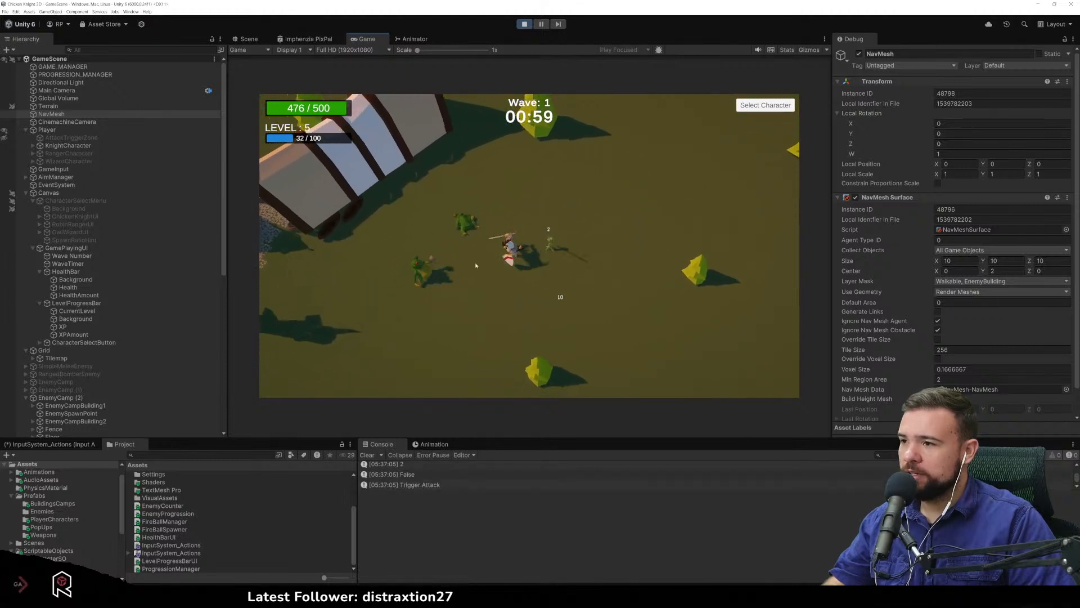
key("s")
left_click(448, 253)
left_click(602, 235)
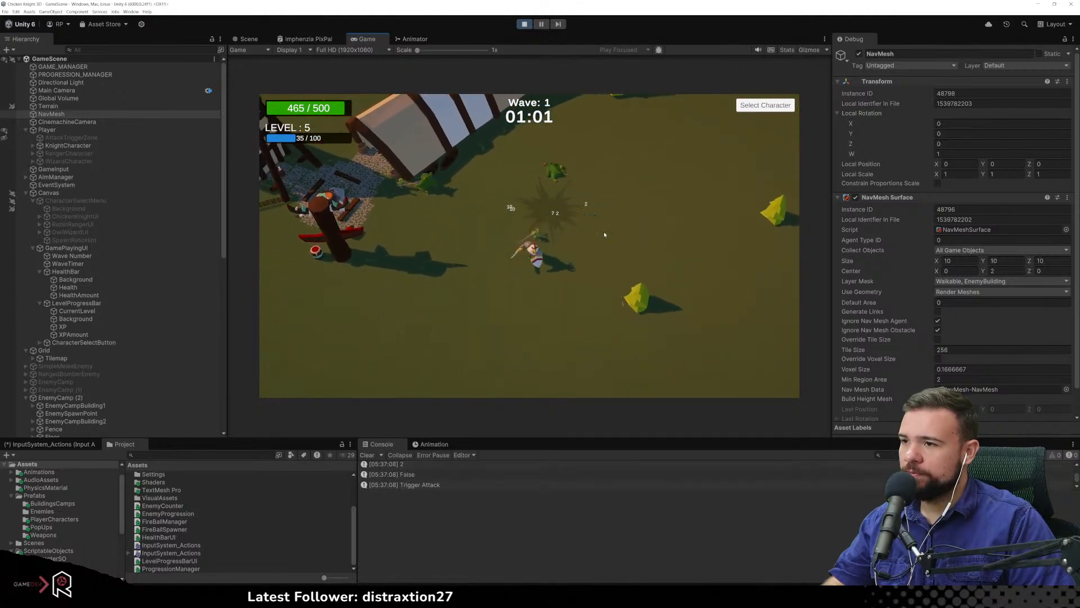
Attack the enemies in the clearing between the wooden totem and the long tent
key("d")
key("w")
left_click(480, 215)
key("a")
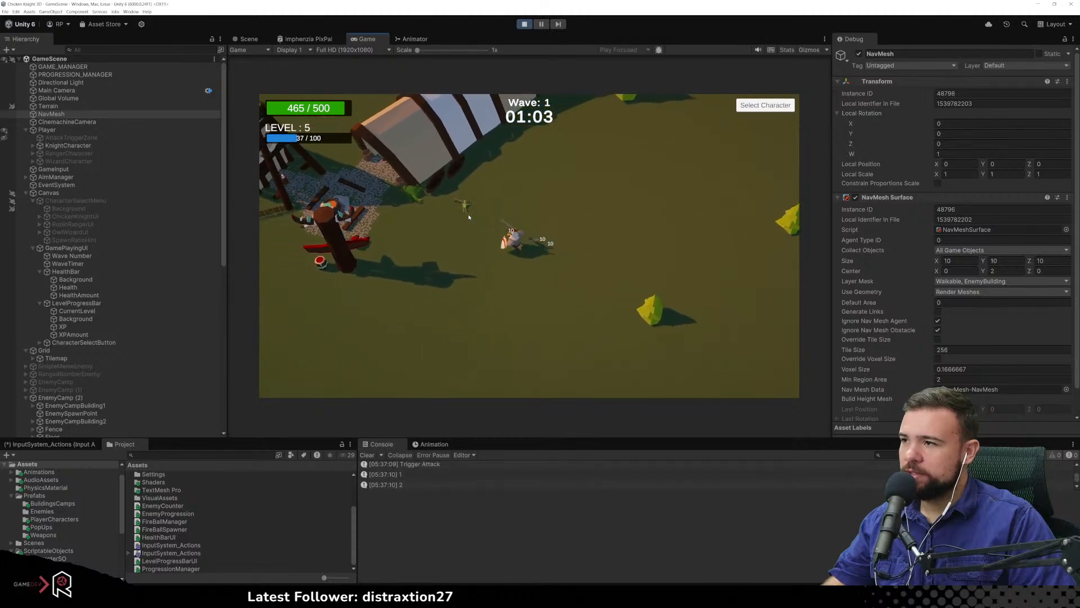
key("s")
left_click(498, 209)
left_click(464, 210)
key("w")
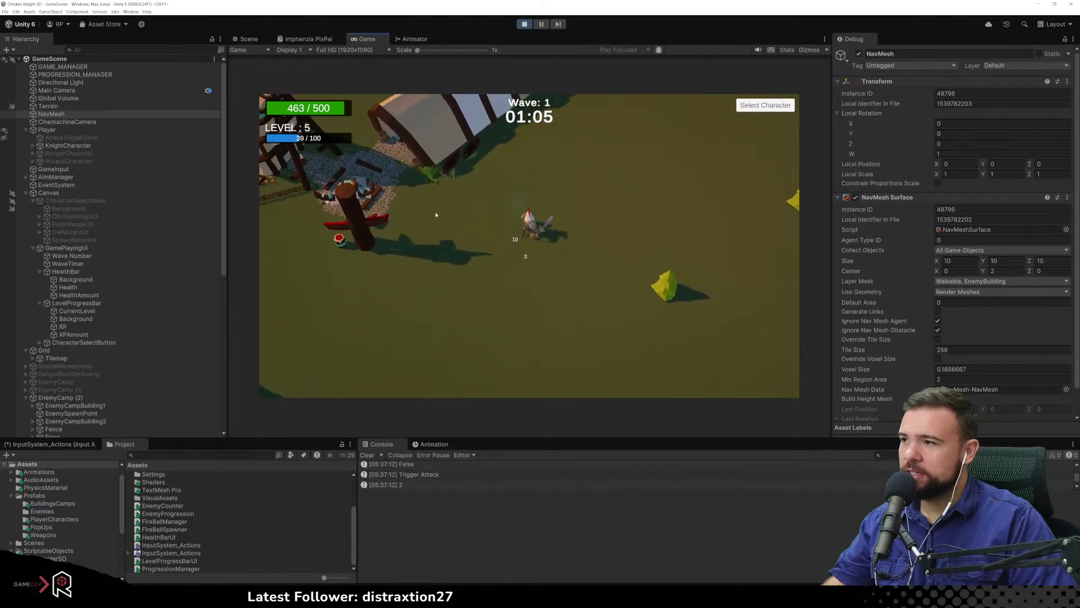
key("a")
key("s")
left_click(449, 210)
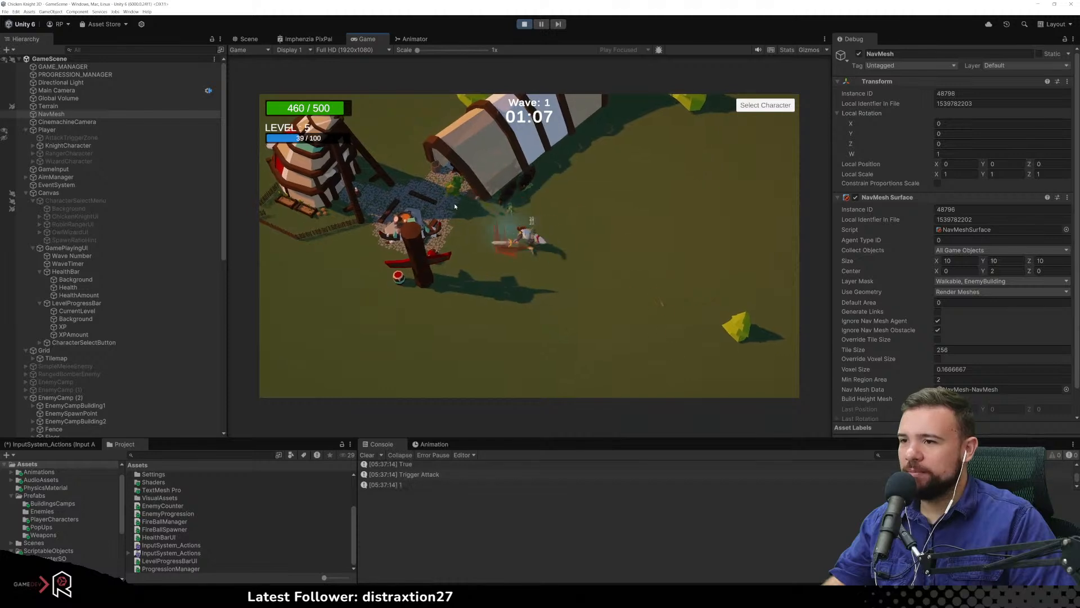
Move the knight around to the front of the wooden totem and attack the totem and nearby enemies
key("s")
key("d")
left_click(433, 215)
key("a")
left_click(407, 221)
key("a")
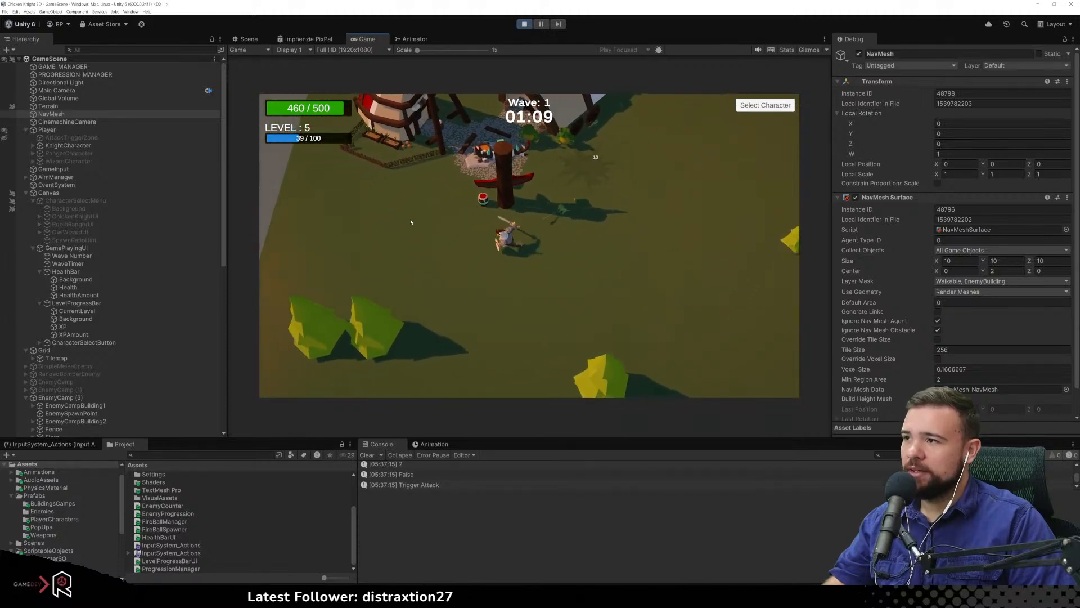
key("w")
left_click(500, 219)
left_click(508, 220)
key("s")
key("d")
left_click(508, 218)
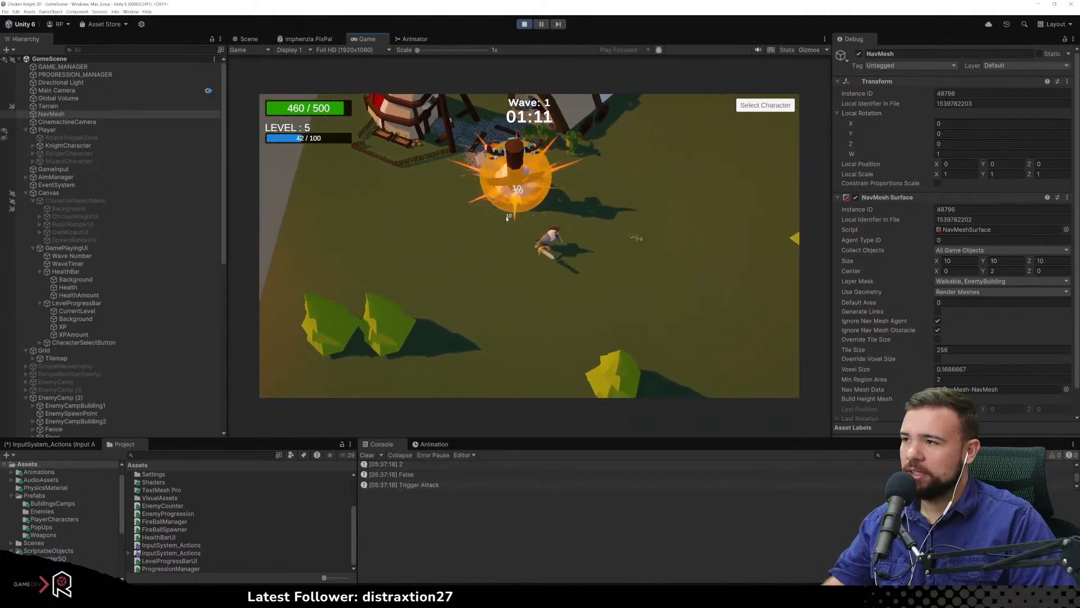
Keep striking the wooden totem until it is destroyed, sidestepping explosions and the enemies around it
key("w")
left_click(499, 204)
key("a")
left_click(495, 197)
key("s")
key("a")
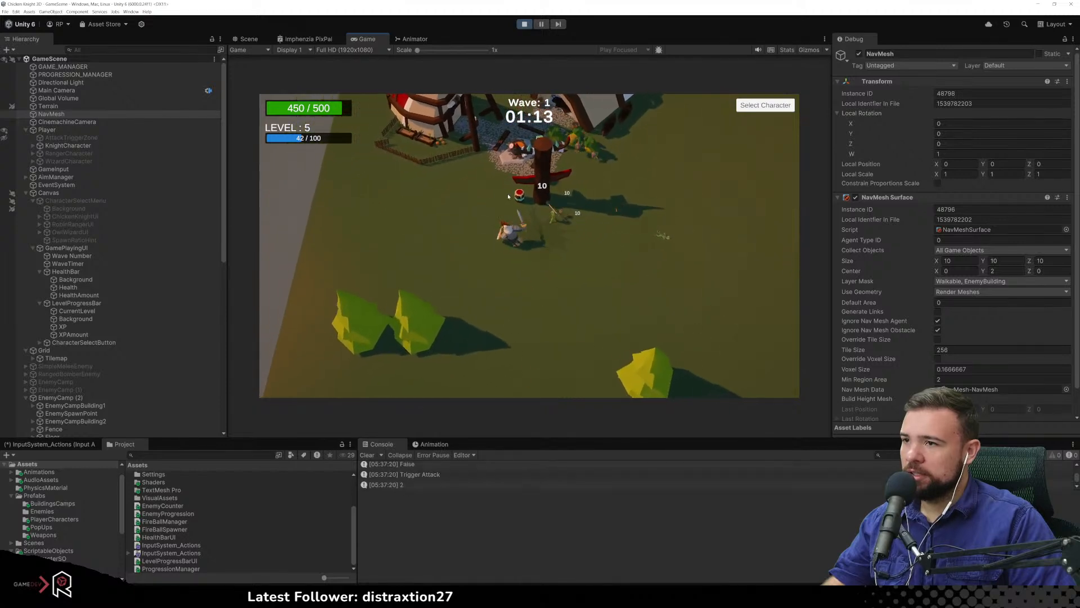
key("w")
left_click(494, 188)
key("d")
key("s")
left_click(488, 179)
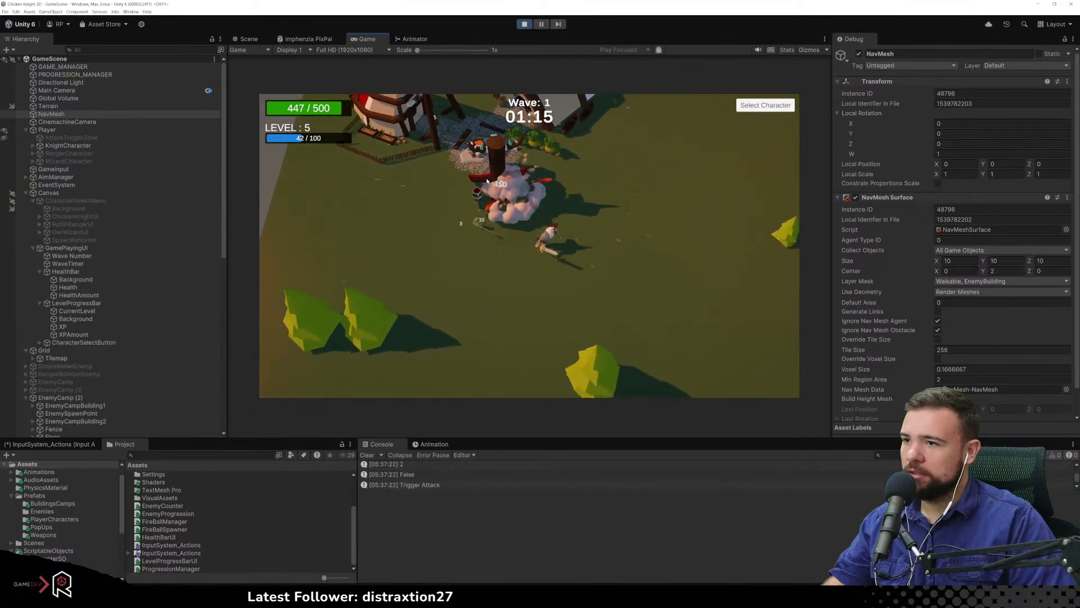
key("w")
key("a")
left_click(485, 180)
key("s")
key("d")
key("w")
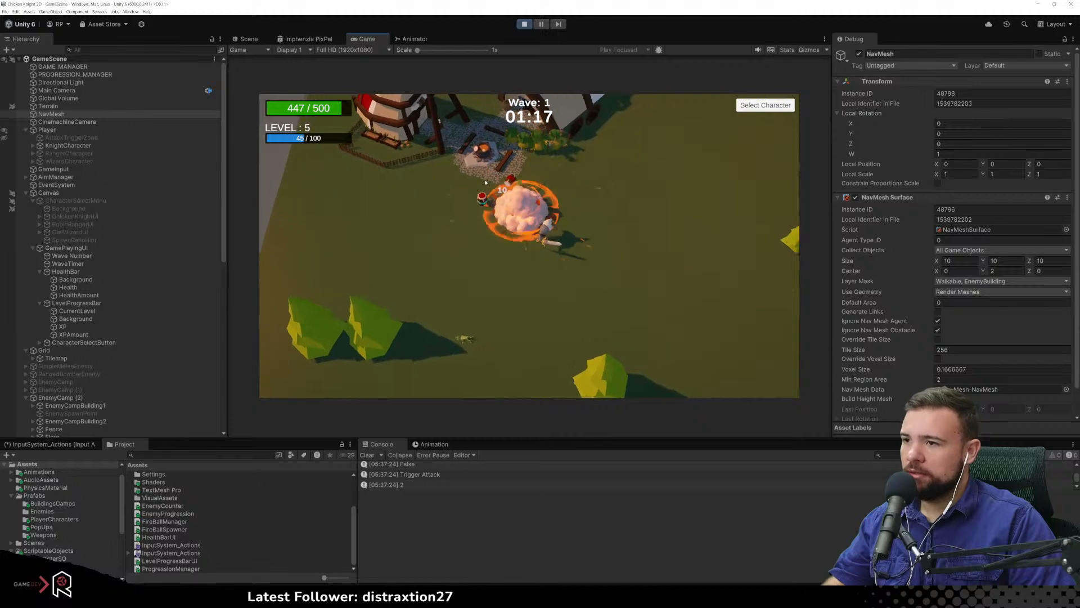
Advance the knight past the campfire between the two camp buildings and fight the enemies there to test the health and XP bars
left_click(461, 179)
left_click(442, 175)
key("a")
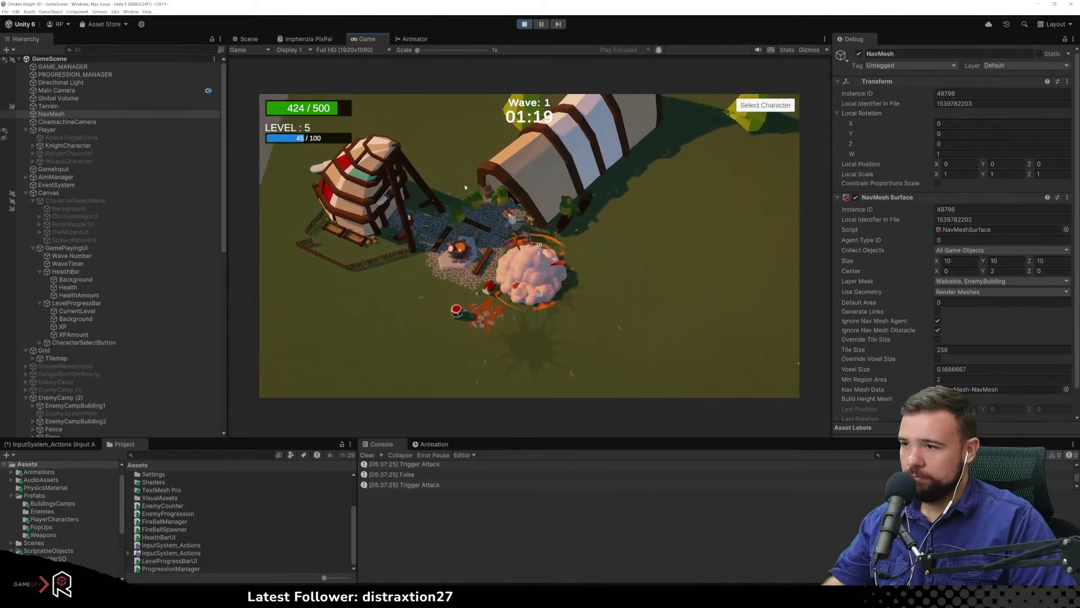
left_click(436, 179)
left_click(476, 198)
left_click(476, 198)
key("d")
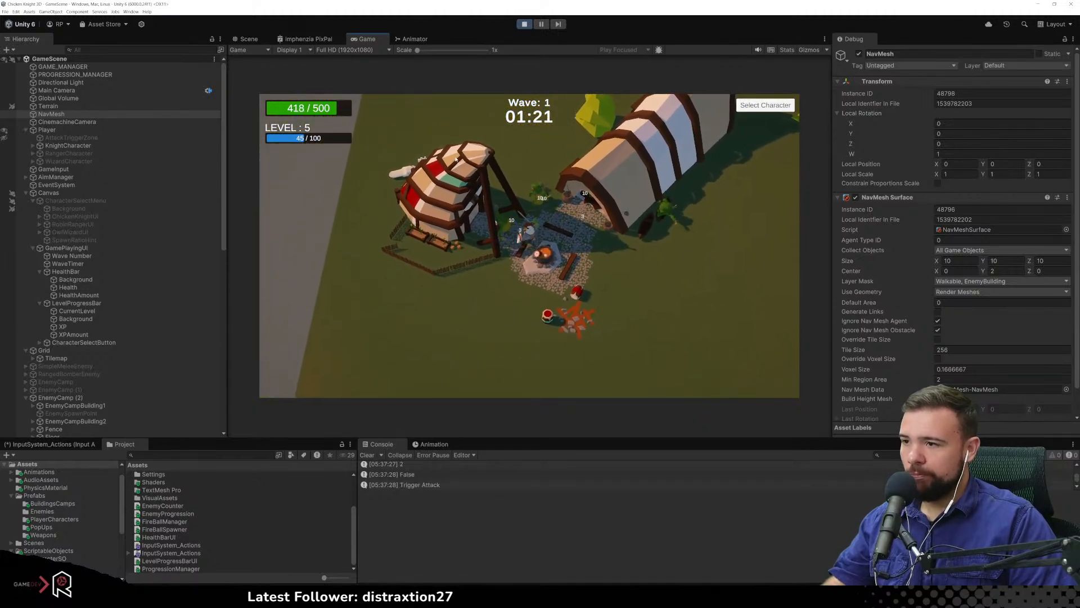
left_click(461, 193)
key("w")
left_click(441, 187)
key("w")
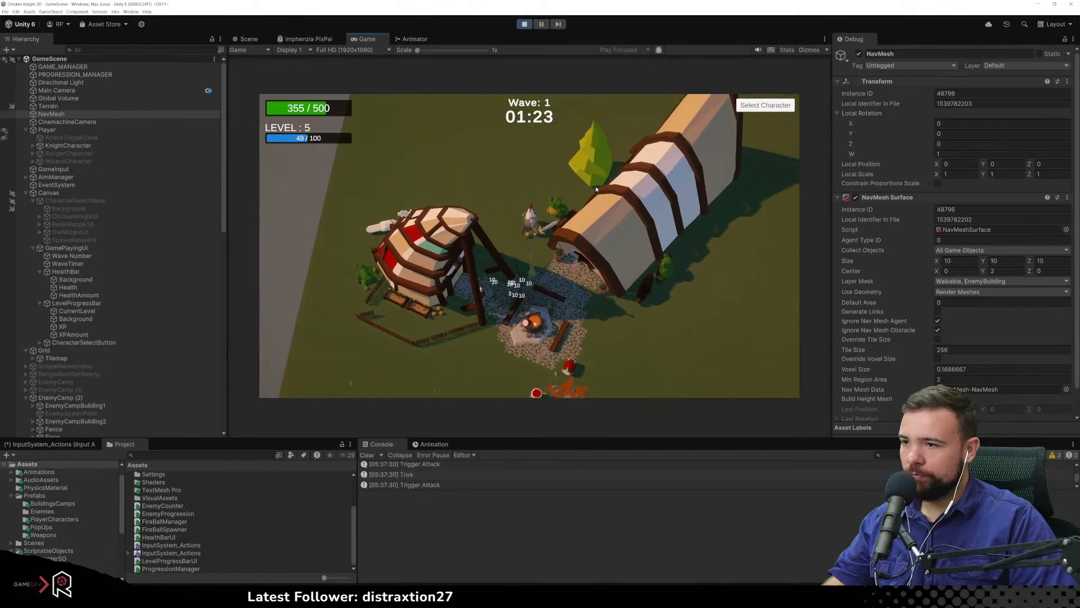
key("a")
left_click(512, 301)
key("s")
key("d")
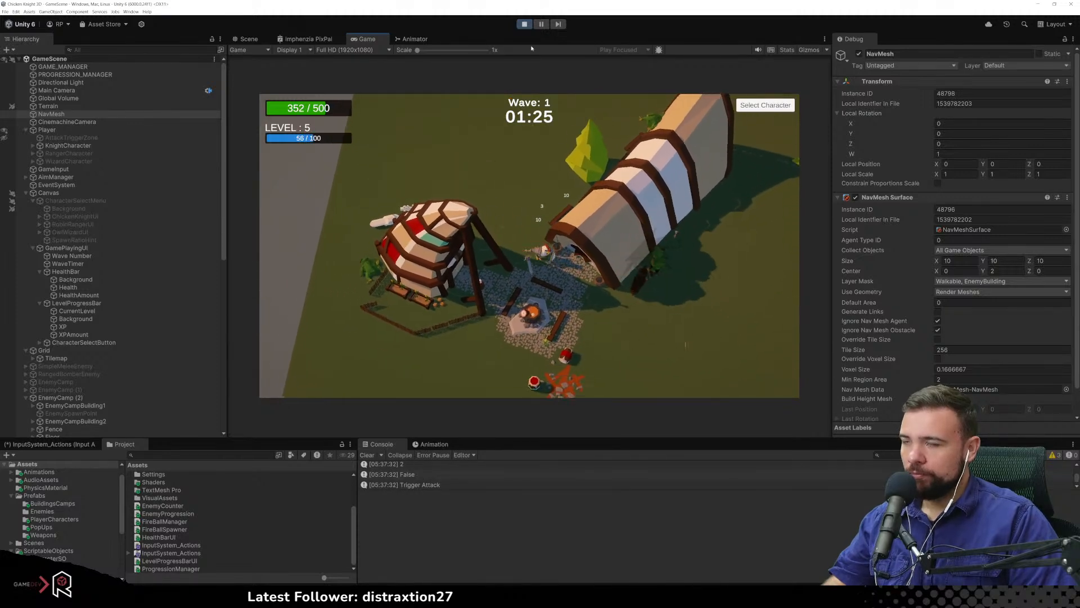
Stop the game and review the When entering Play Mode options in the project's Editor settings
left_click(525, 27)
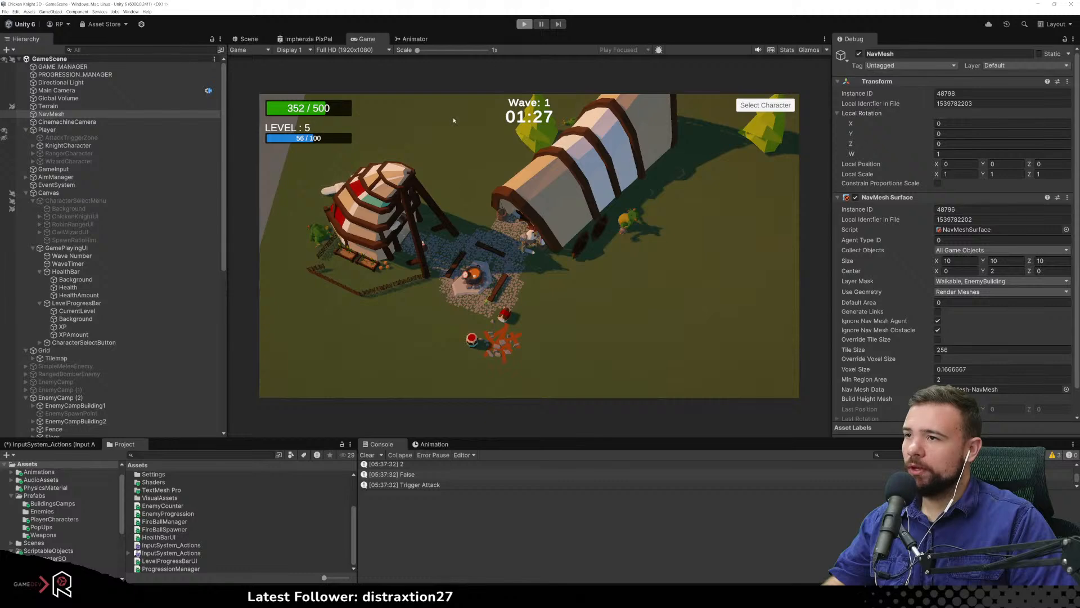
left_click(16, 12)
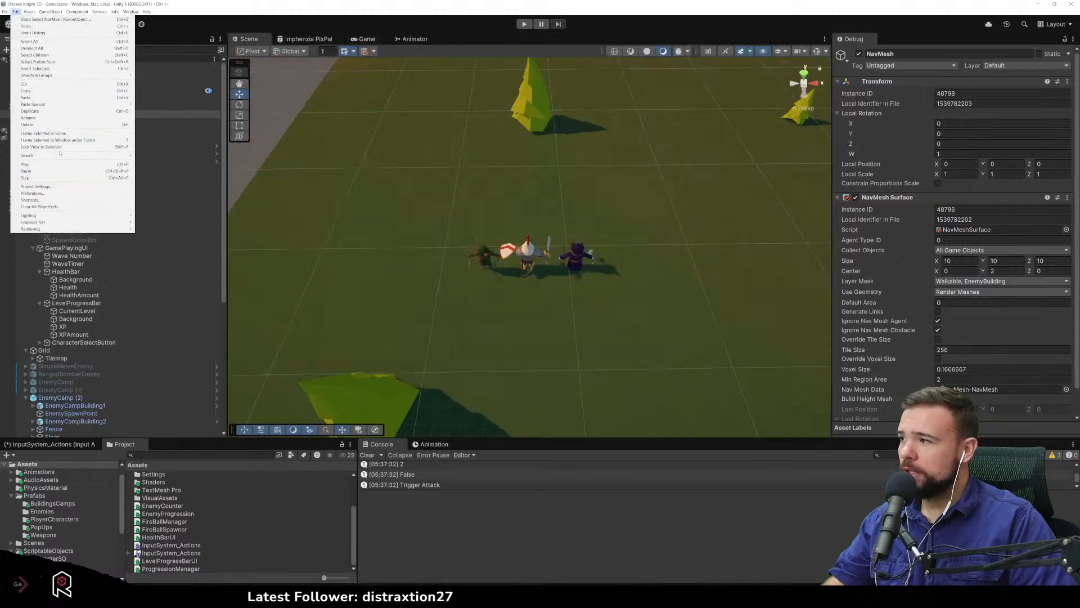
left_click(61, 188)
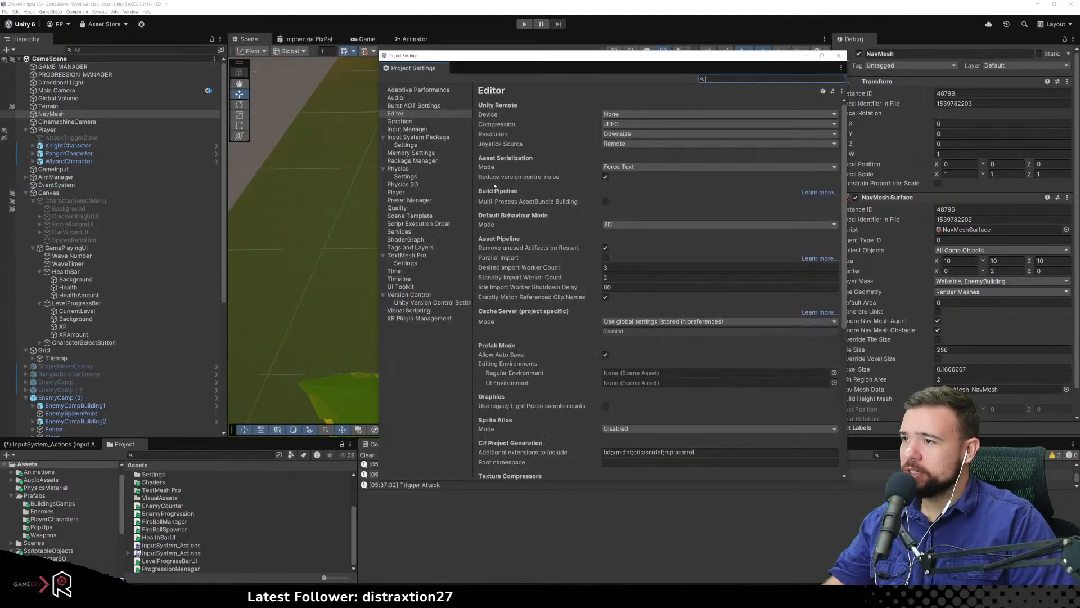
scroll(709, 369, "down", 10)
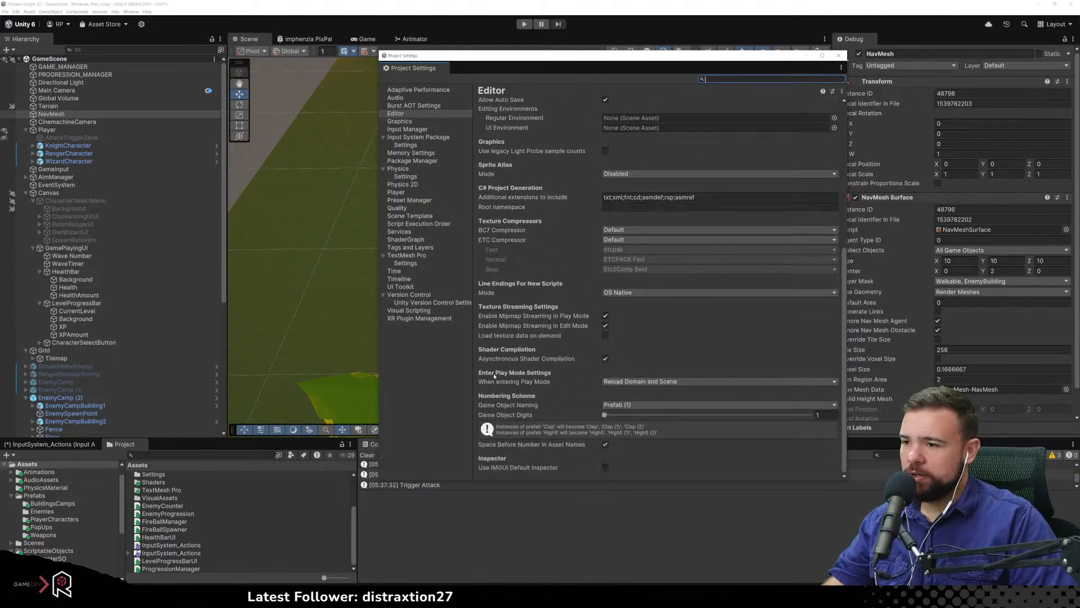
left_click(641, 382)
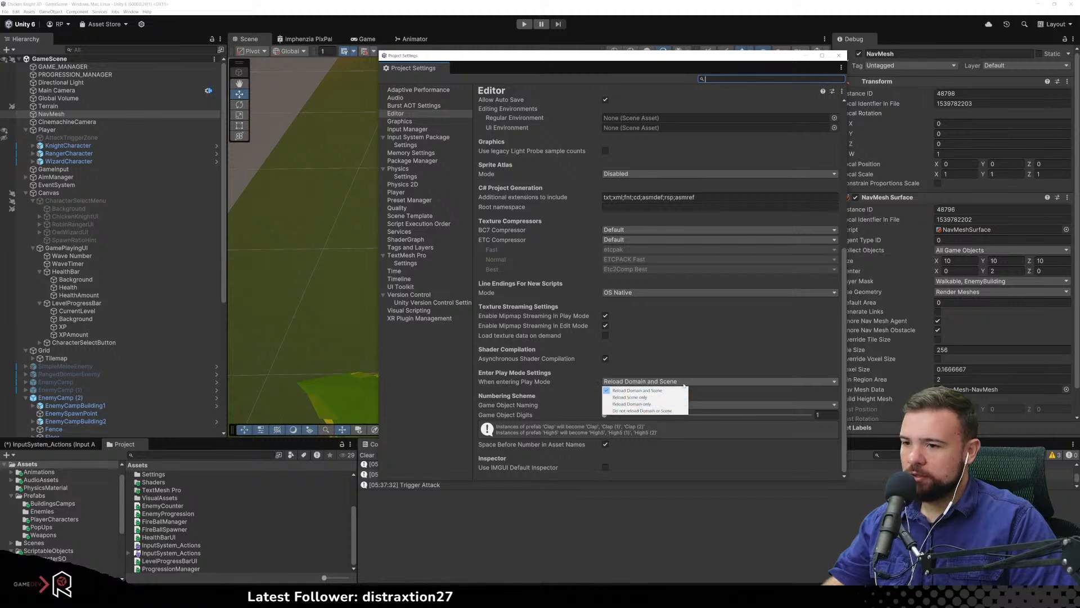
left_click(684, 383)
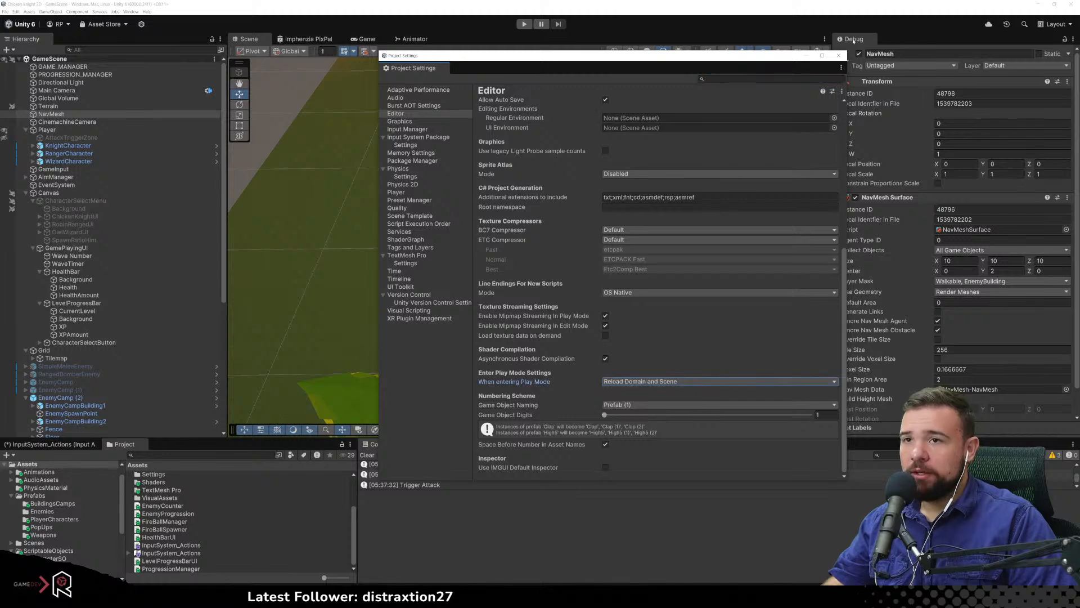
Switch to the web browser and search in a new tab for "enter play mode settings unity"
mouse_move(343, 580)
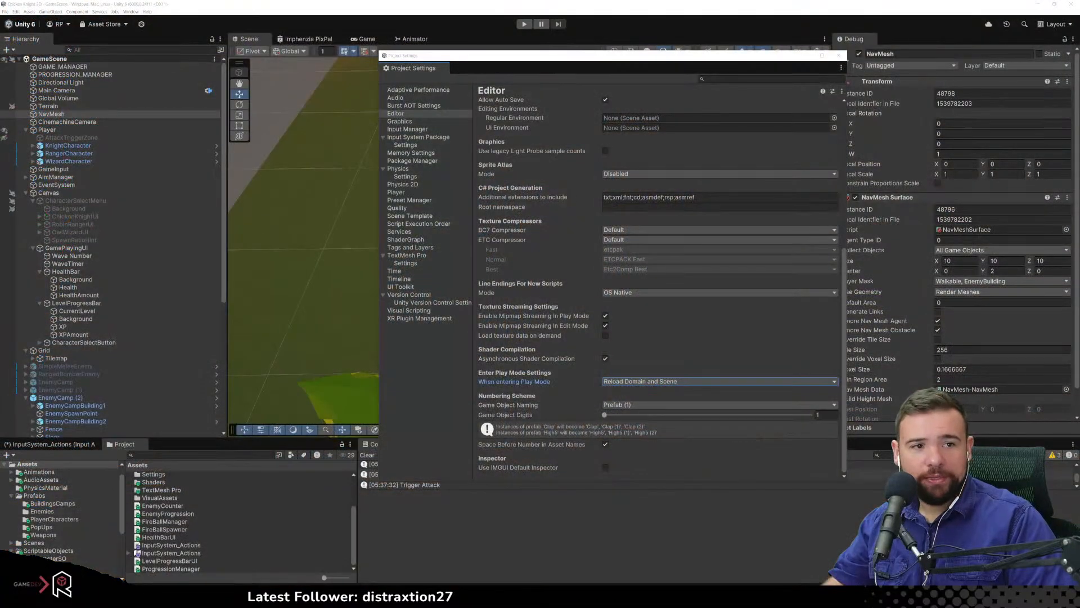
mouse_move(608, 1)
left_mouse_down()
mouse_move(607, 69)
mouse_move(607, 1)
left_mouse_up()
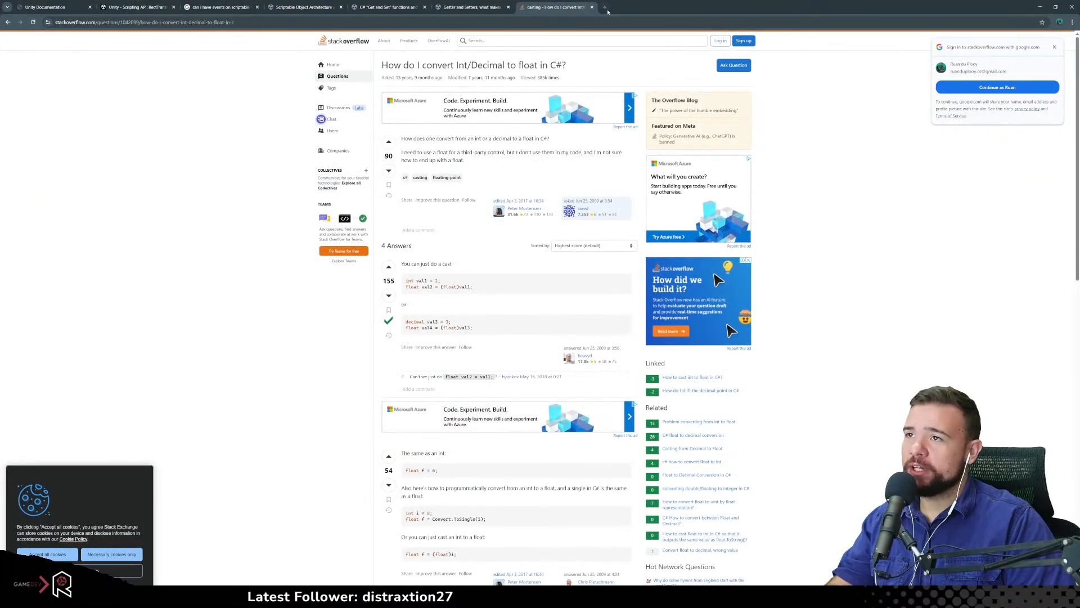
left_click(606, 9)
type("enterp")
key("BackSpace")
type("play m")
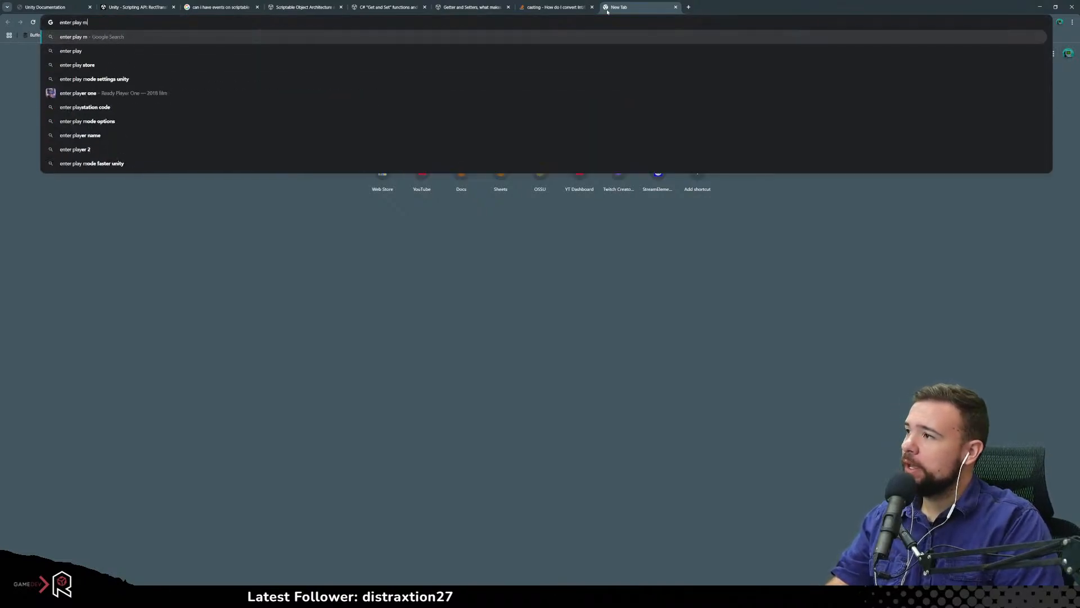
type("ode se")
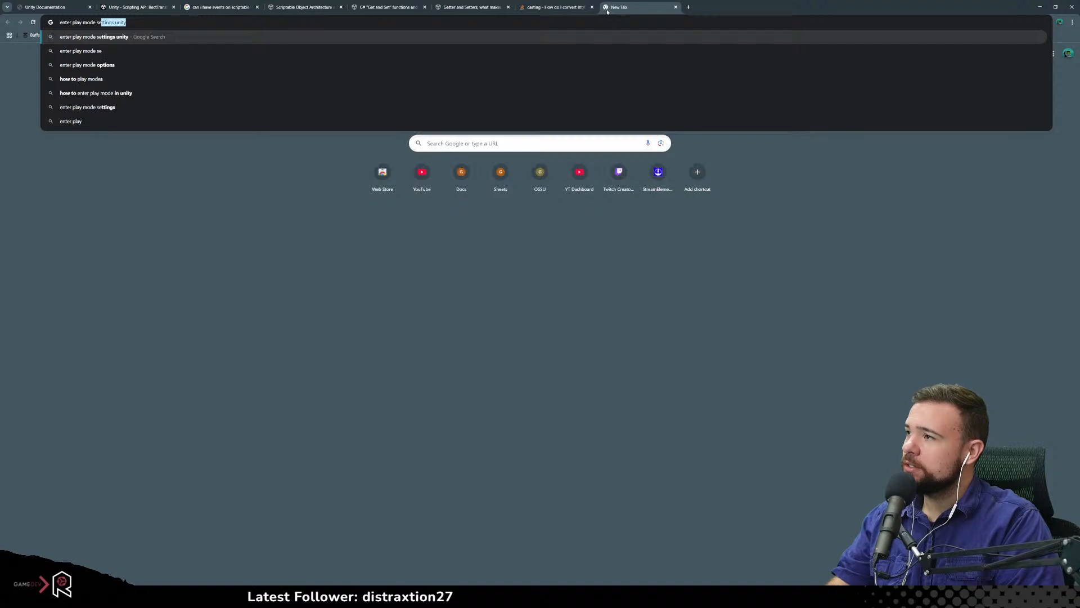
key("Return")
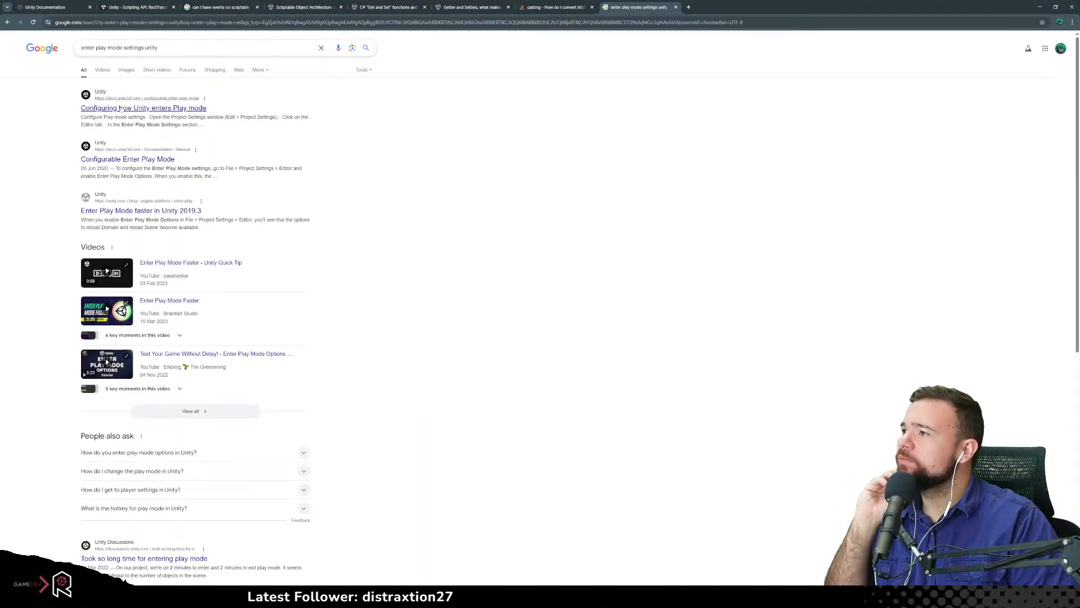
Read the Unity manual page on configuring how Unity enters Play mode, and return to the search results to look through the others
left_click(120, 108)
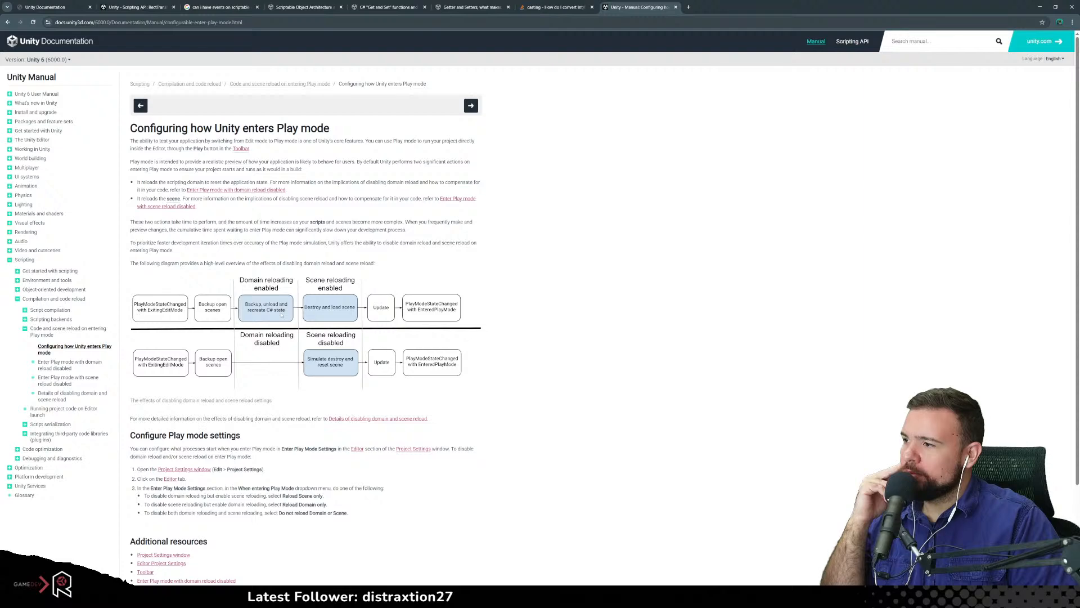
scroll(231, 299, "down", 3)
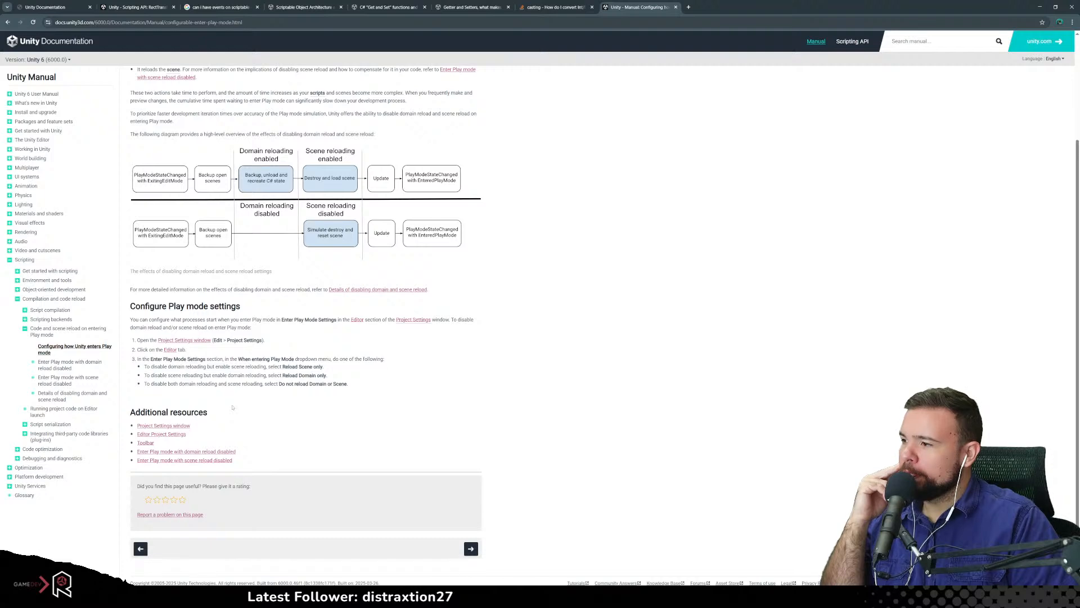
scroll(253, 412, "up", 2)
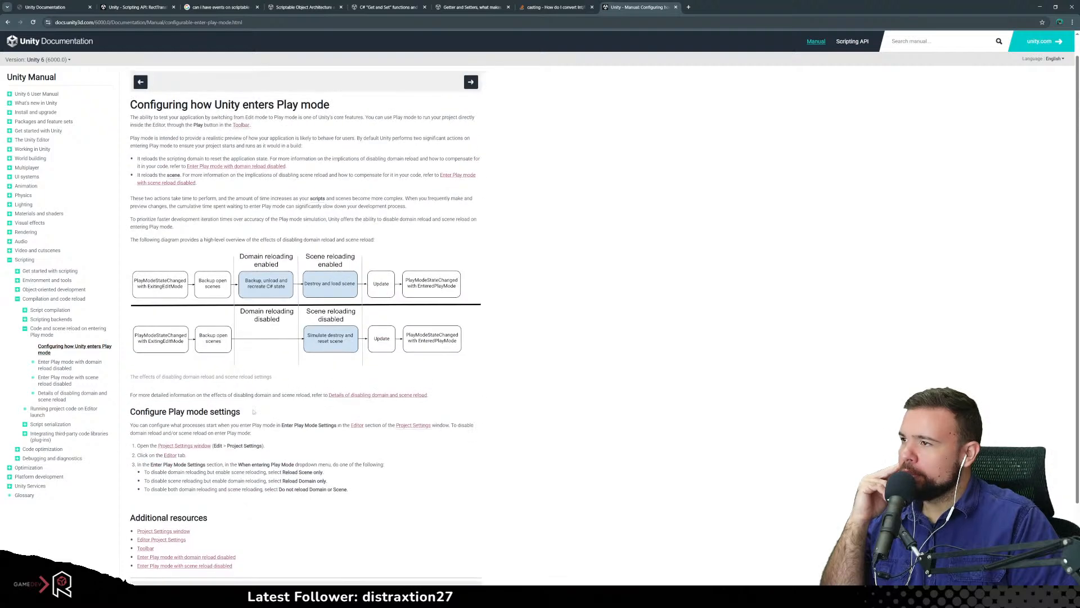
scroll(253, 412, "up", 1)
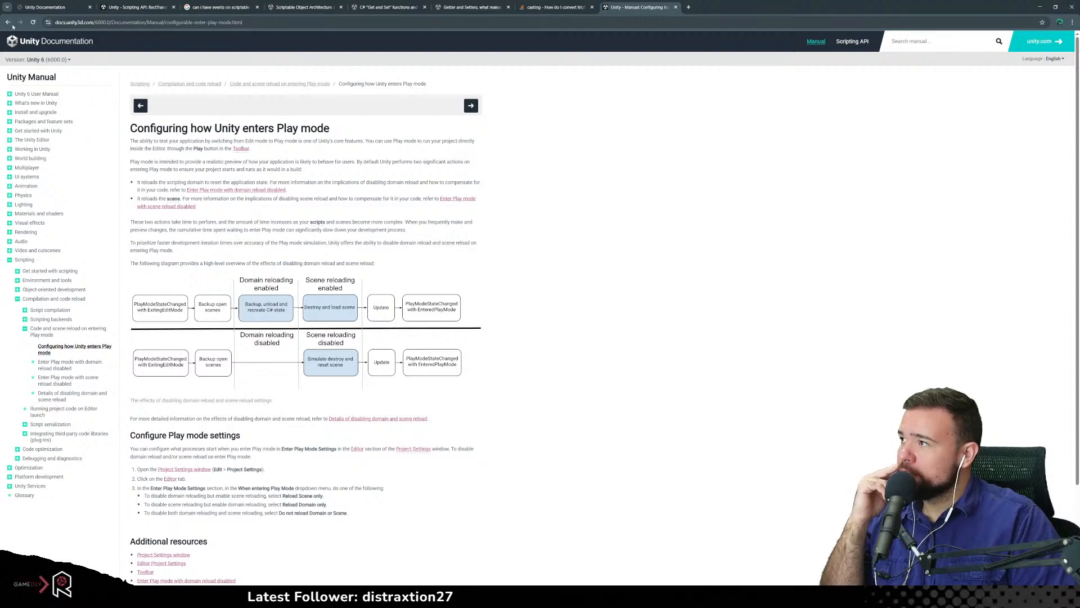
left_click(7, 23)
left_click(169, 52)
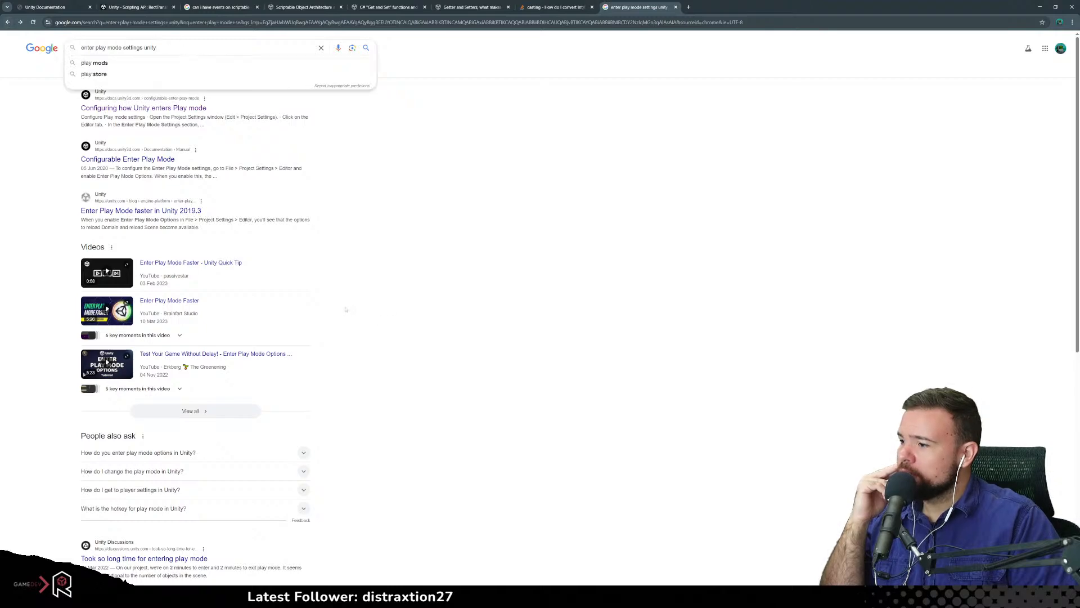
scroll(340, 310, "down", 2)
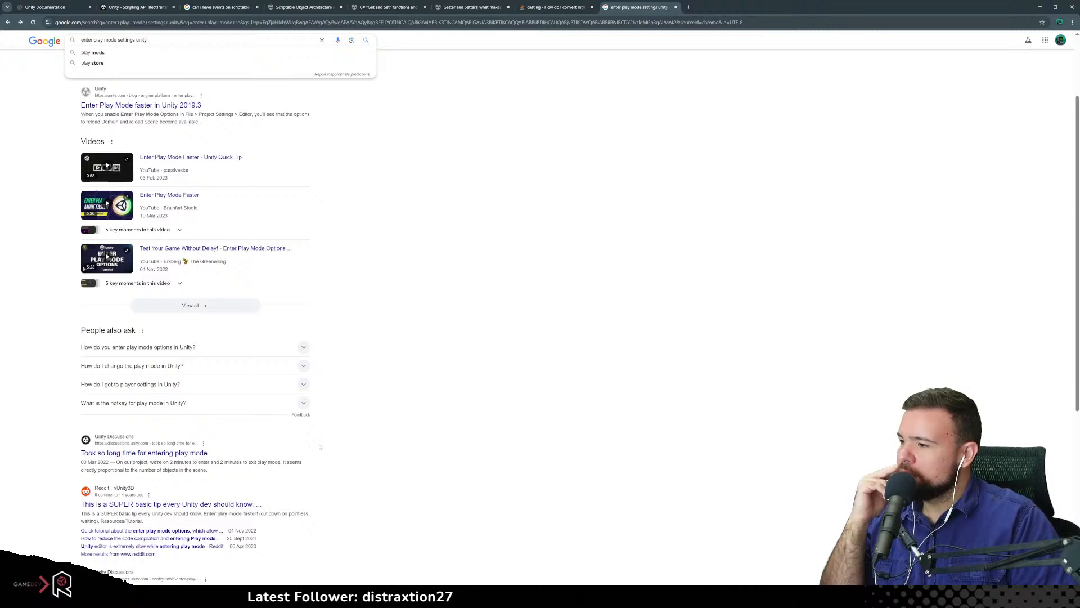
scroll(320, 446, "down", 2)
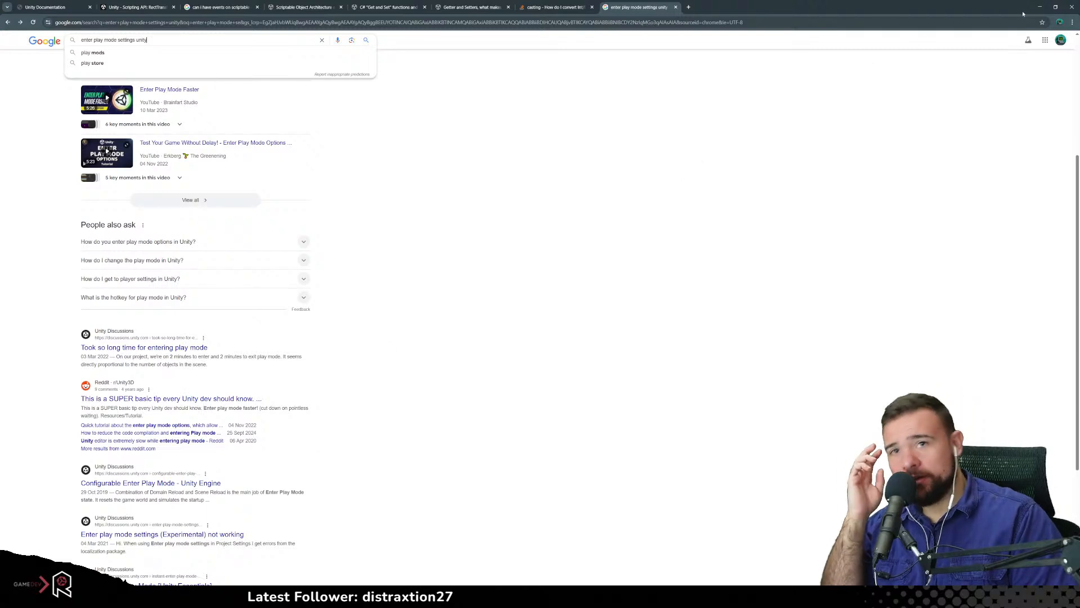
Return to Unity, set When entering Play Mode to Do not reload Domain or Scene, and close the Project Settings
left_click(1040, 7)
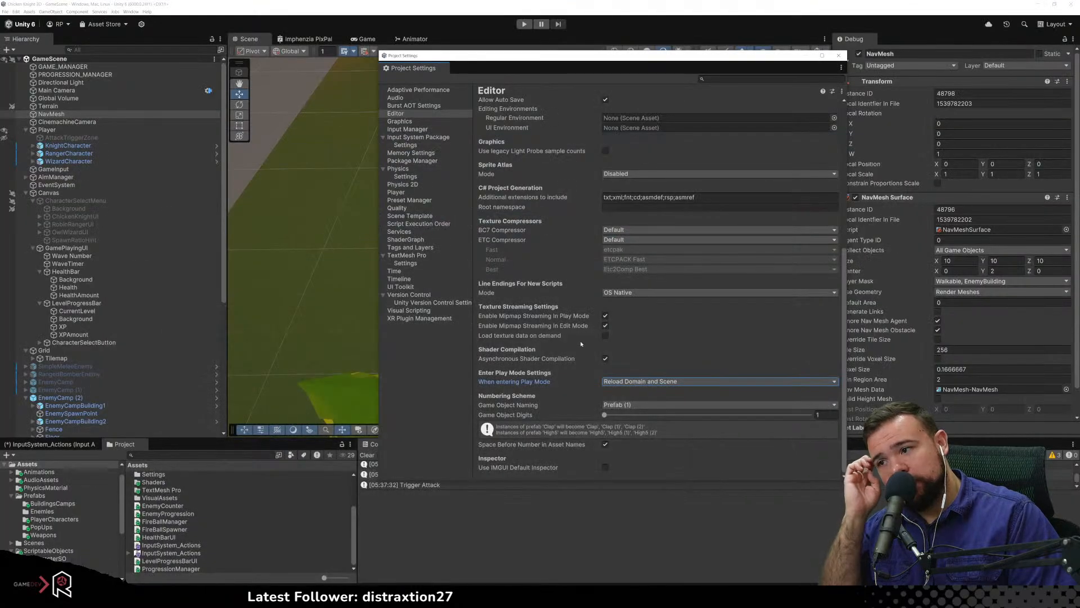
left_click(658, 381)
left_click(653, 411)
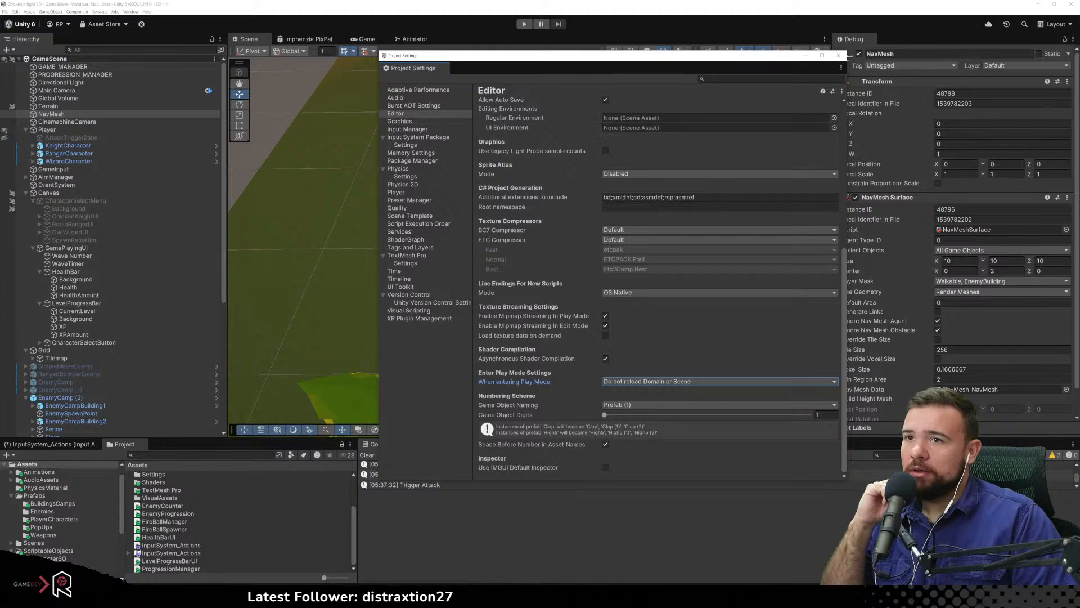
left_click(839, 55)
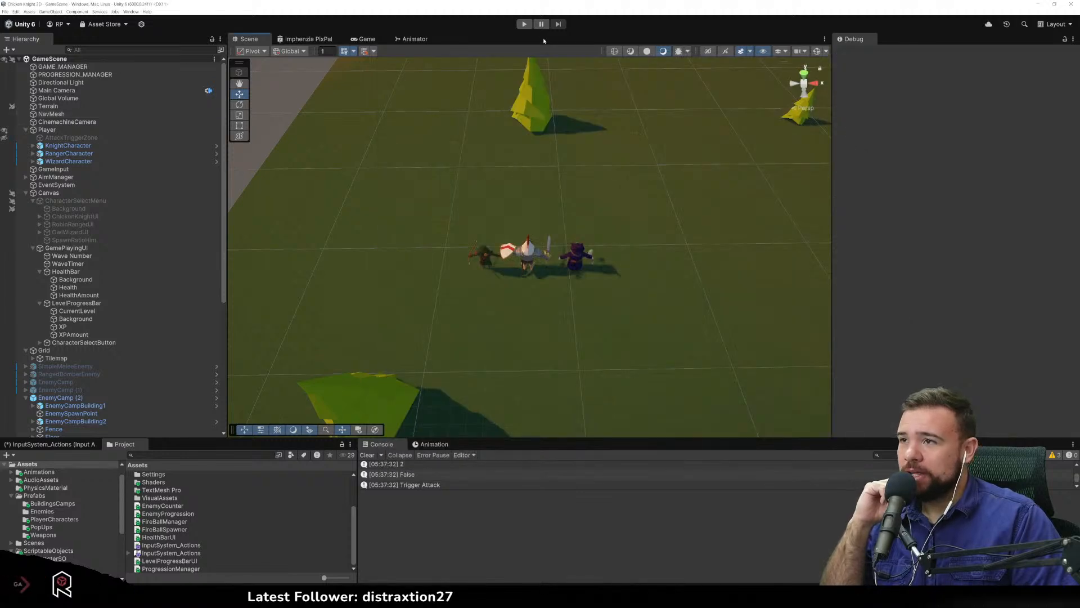
Run the game with Robin Ranger selected and shoot arrows at the first small enemies near the yellow tree
left_click(524, 24)
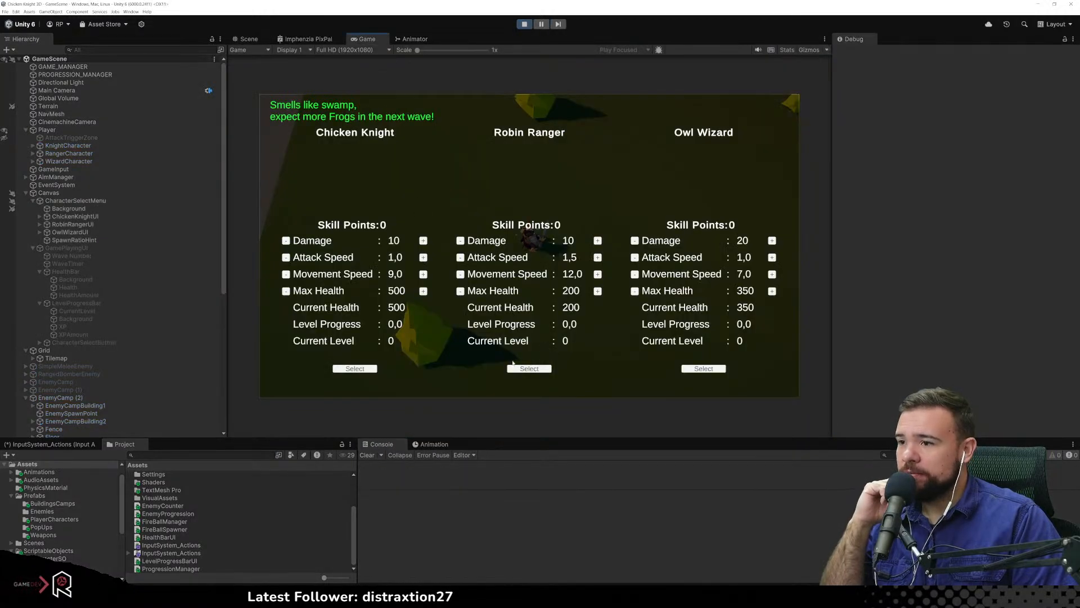
left_click(515, 369)
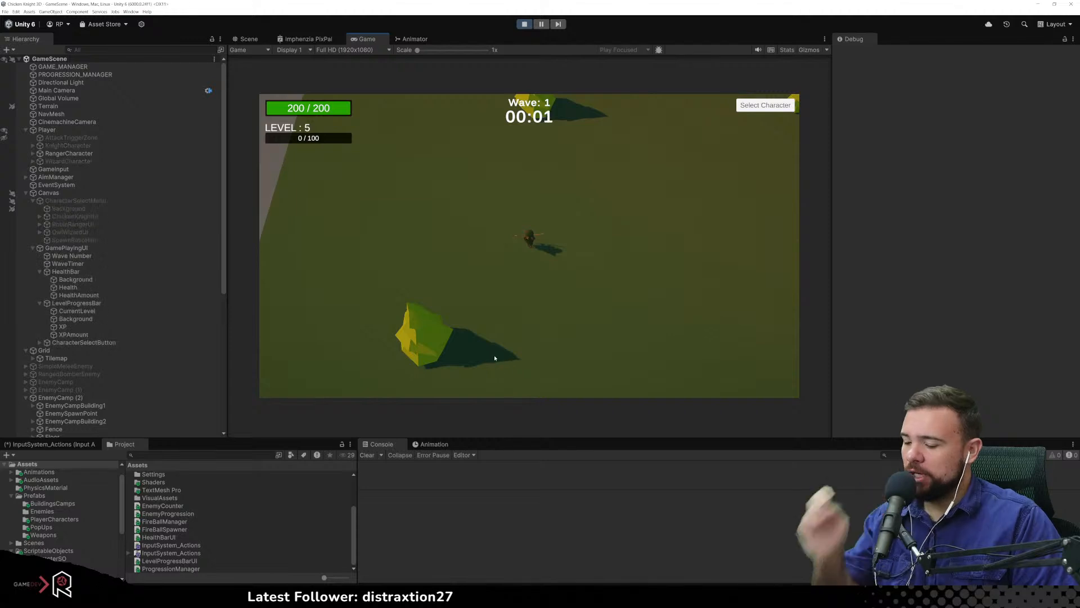
key("w")
key("d")
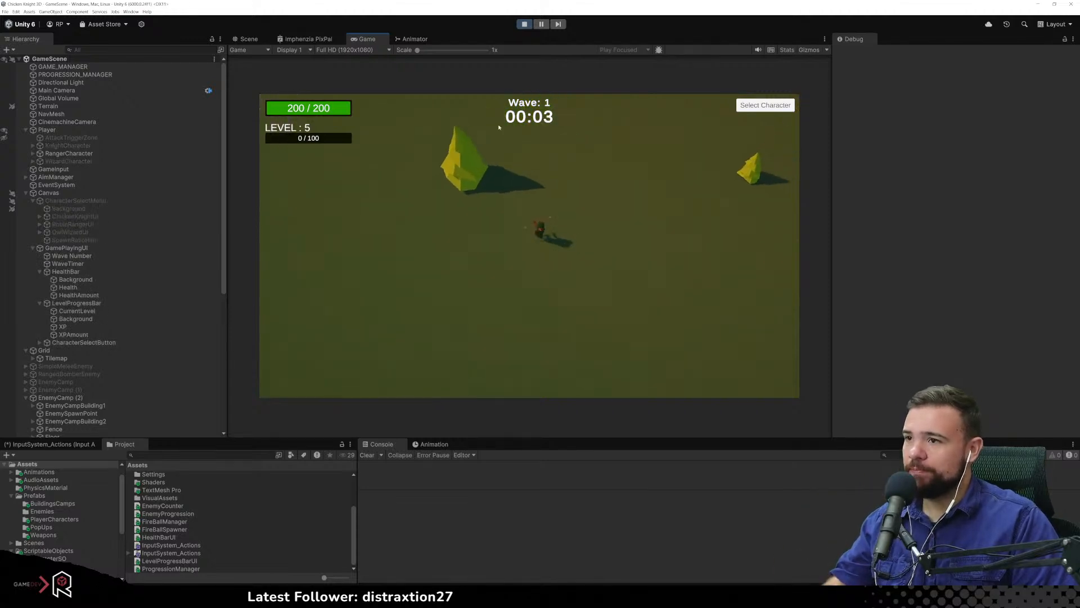
left_click(496, 144)
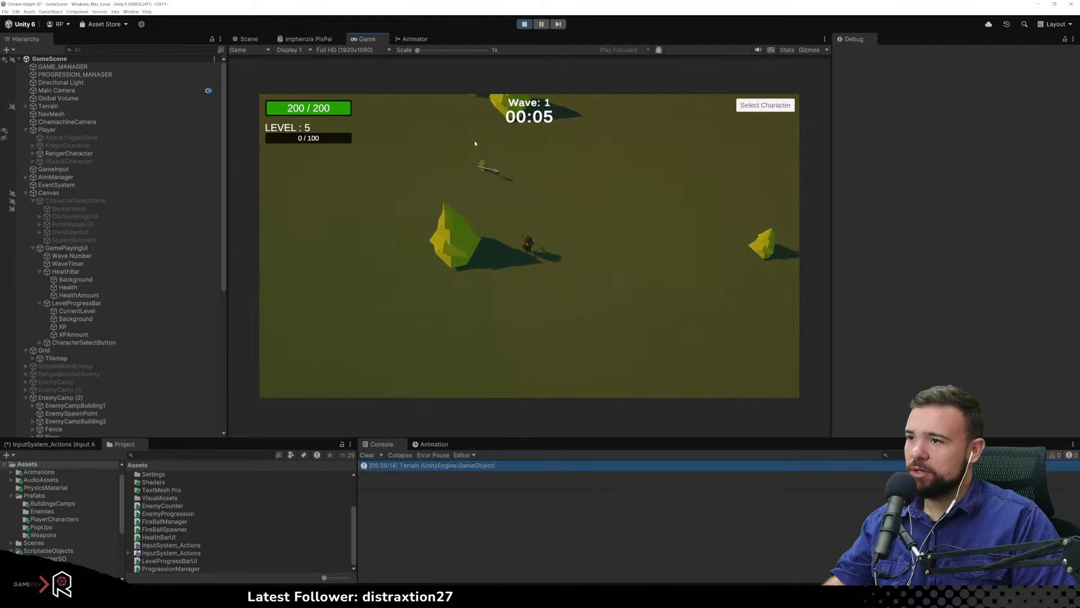
key("s")
left_click(475, 144)
key("w")
key("a")
left_click(491, 136)
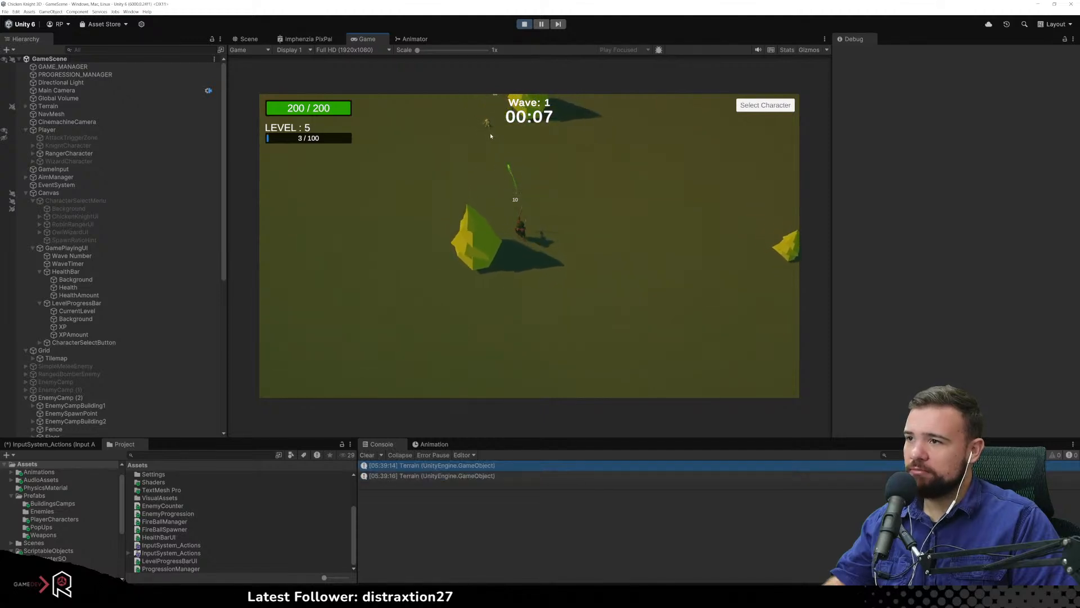
Move the ranger up between the yellow trees and shoot the frogs and small enemies approaching from the camp
left_click(608, 140)
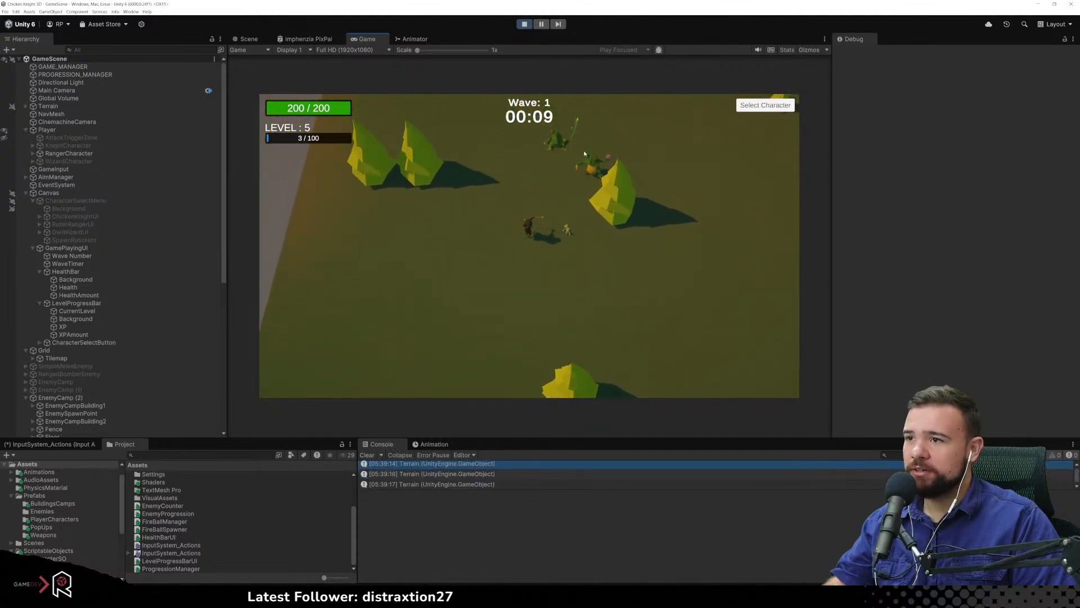
left_click(611, 177)
key("w")
left_click(592, 172)
key("w")
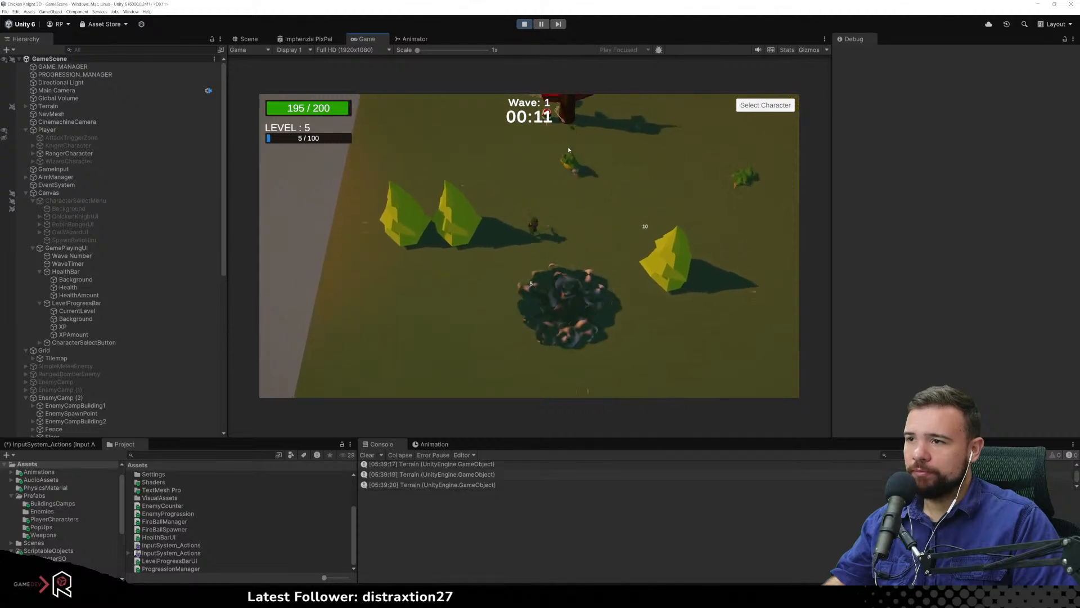
left_click(562, 149)
key("d")
key("s")
left_click(538, 126)
key("w")
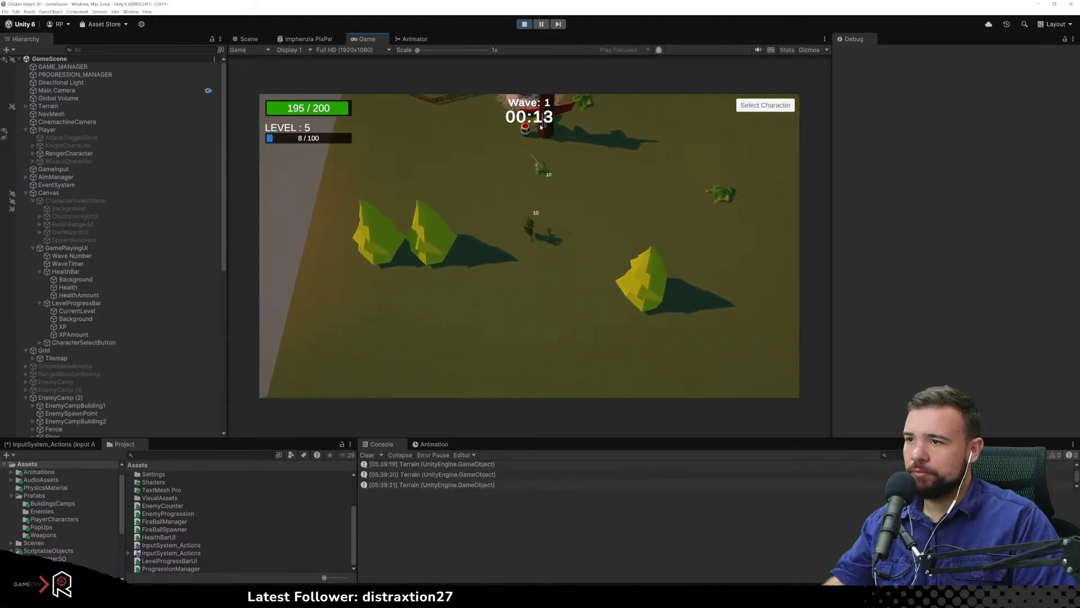
Shoot arrows at the wooden totem from a distance while circling around it and avoiding the explosions
left_click(531, 132)
key("d")
left_click(517, 150)
key("s")
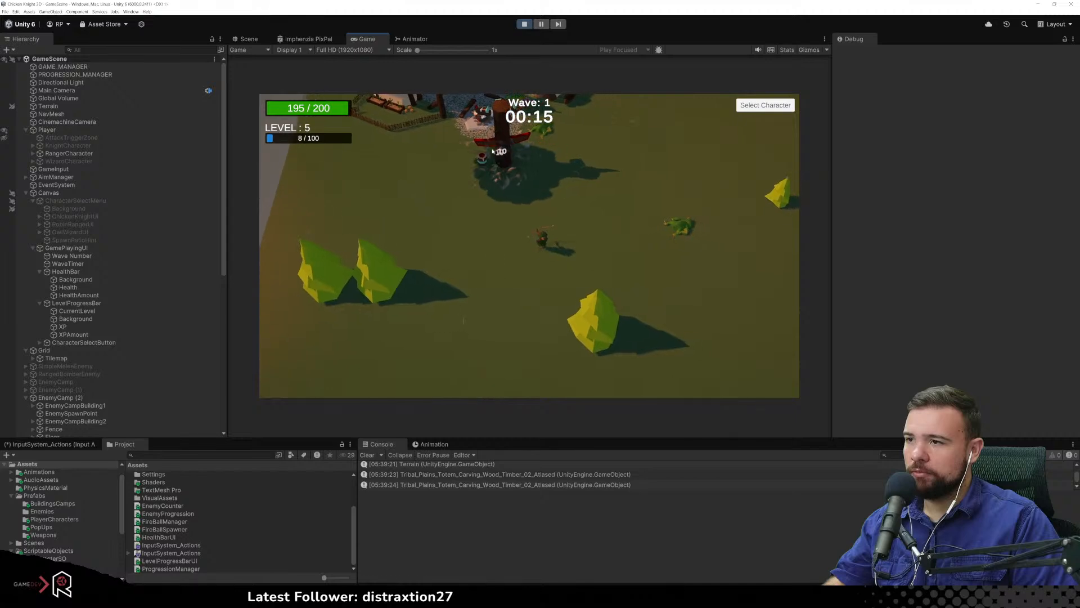
left_click(463, 158)
key("w")
left_click(426, 170)
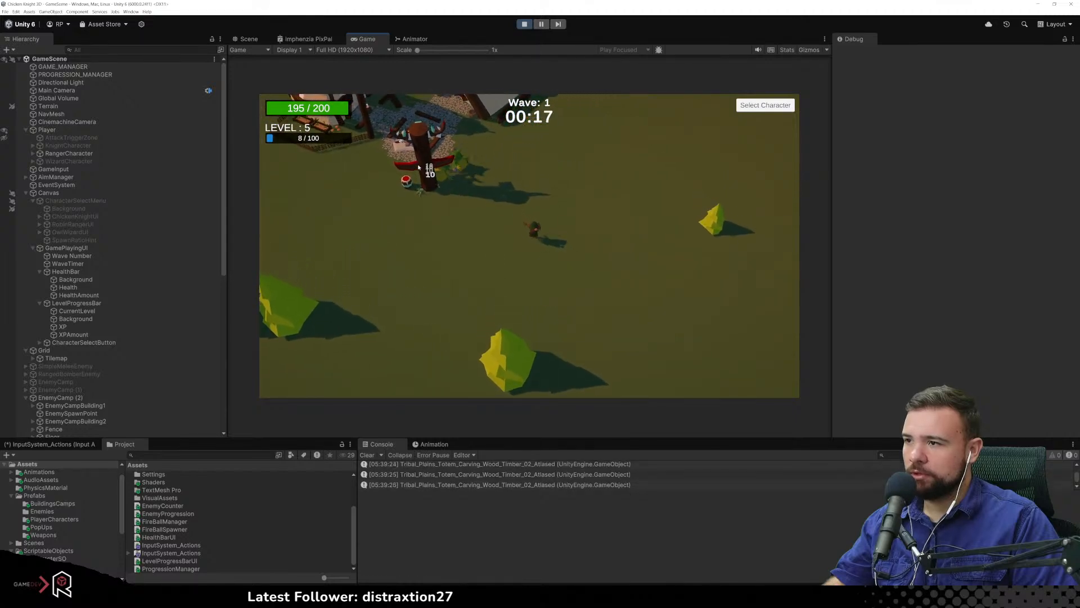
key("d")
left_click(376, 207)
key("w")
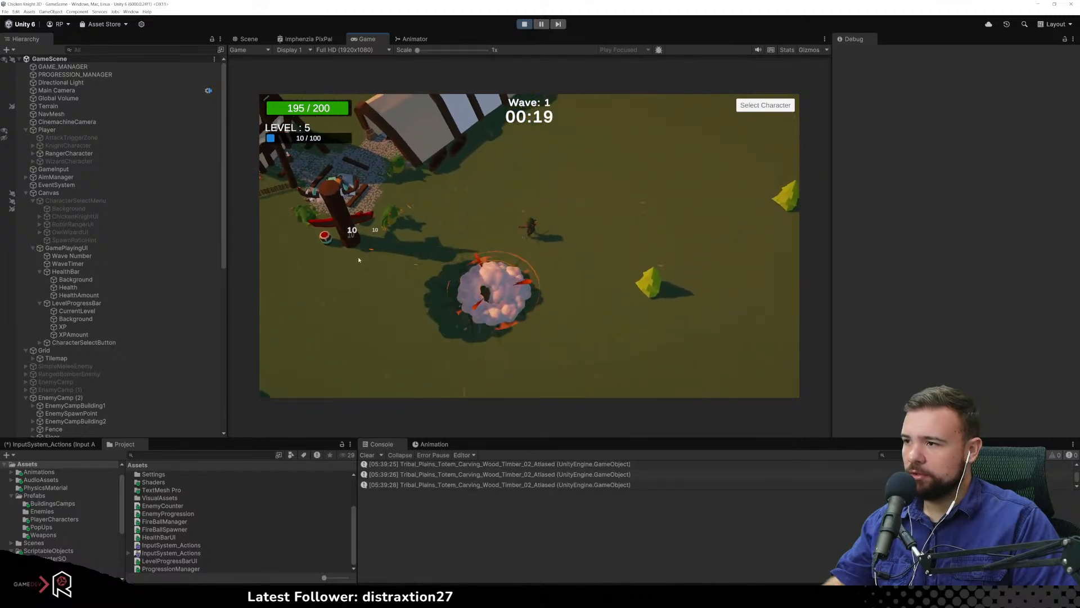
Keep shooting the totem until it is destroyed, and fire at the enemies by the campfire until the wave ends
left_click(362, 253)
key("s")
key("s")
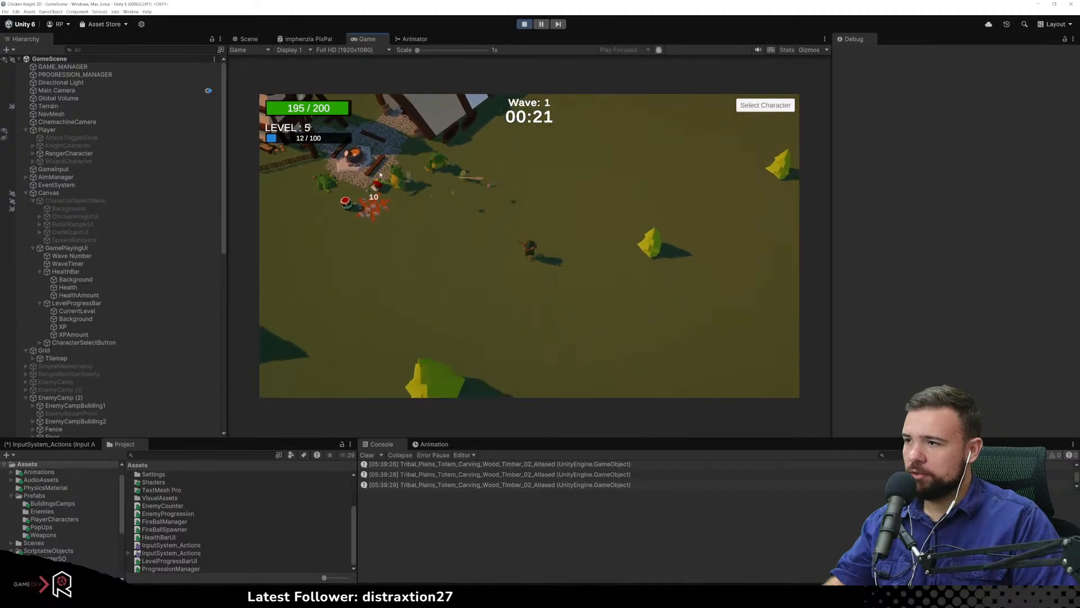
left_click(380, 194)
key("d")
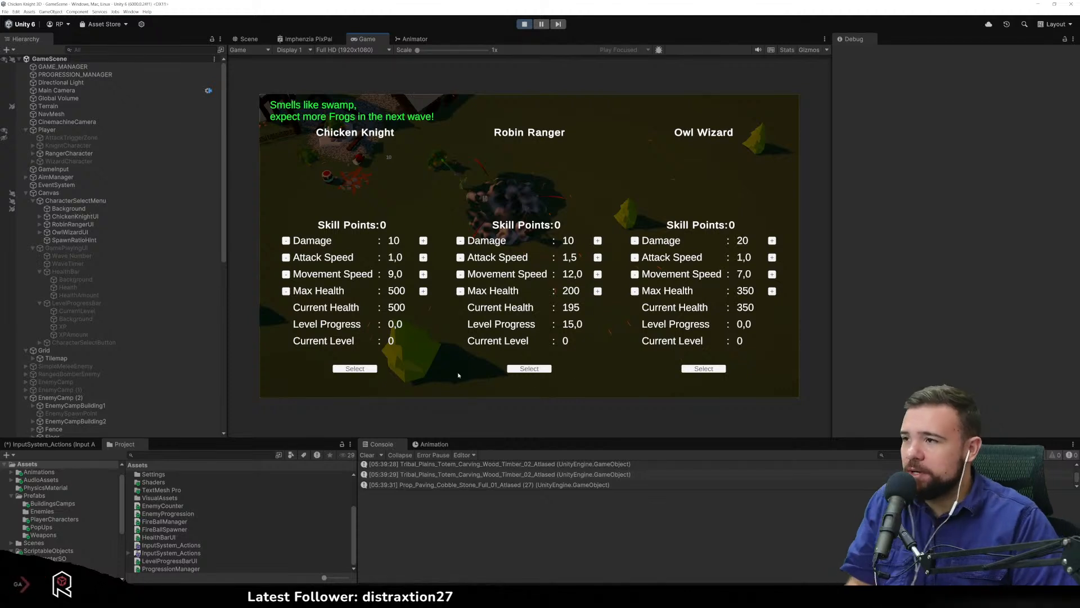
Play the next wave as Chicken Knight, fight the enemies past the totem near the camp buildings, and stop the game
left_click(371, 370)
left_click(545, 215)
key("a")
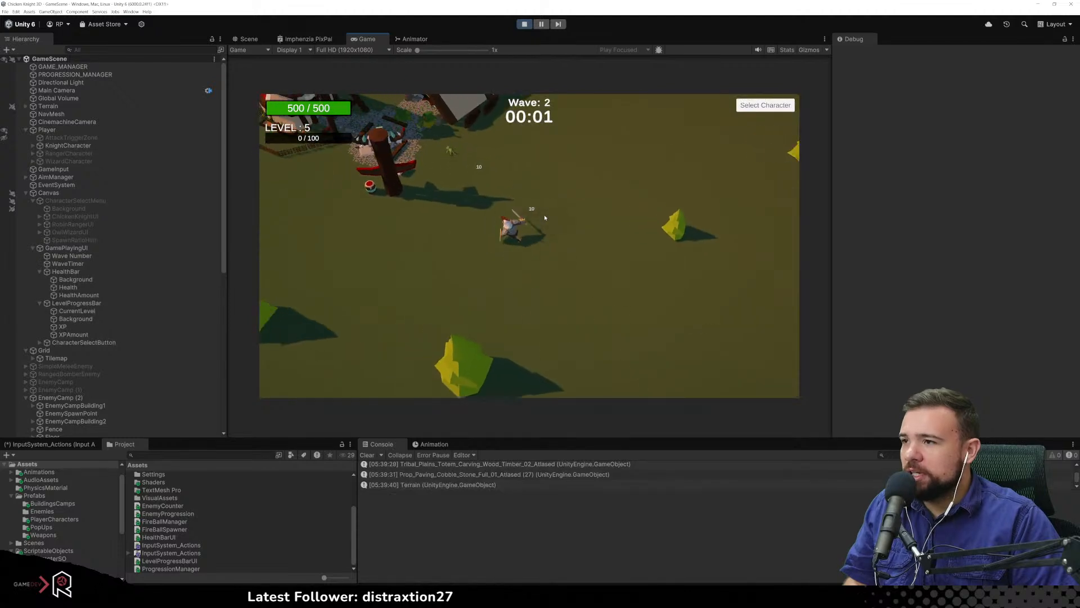
key("w")
key("w")
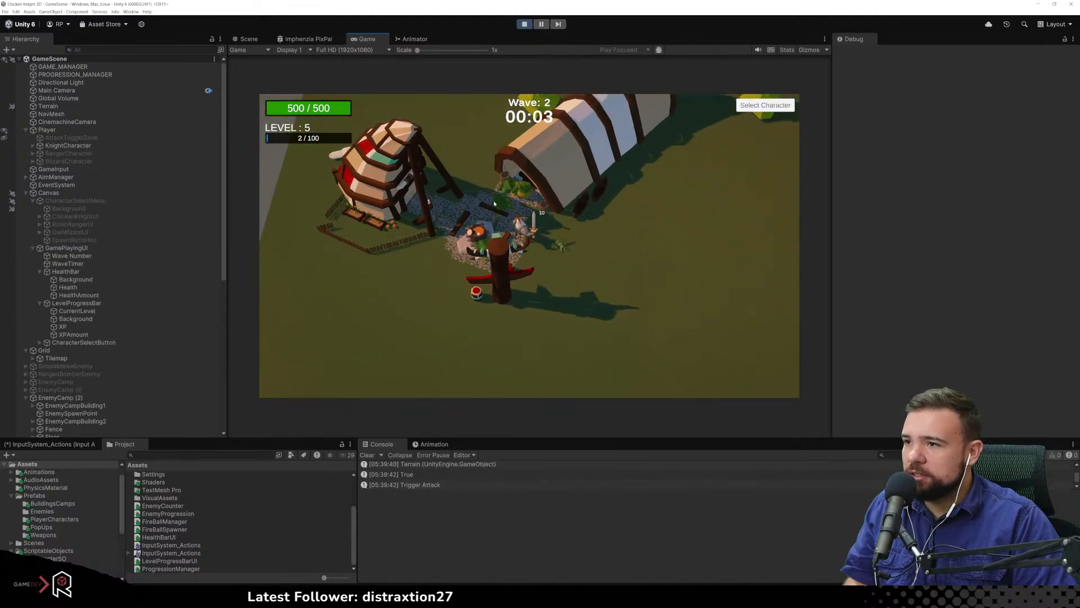
left_click(550, 146)
key("ctrl+p")
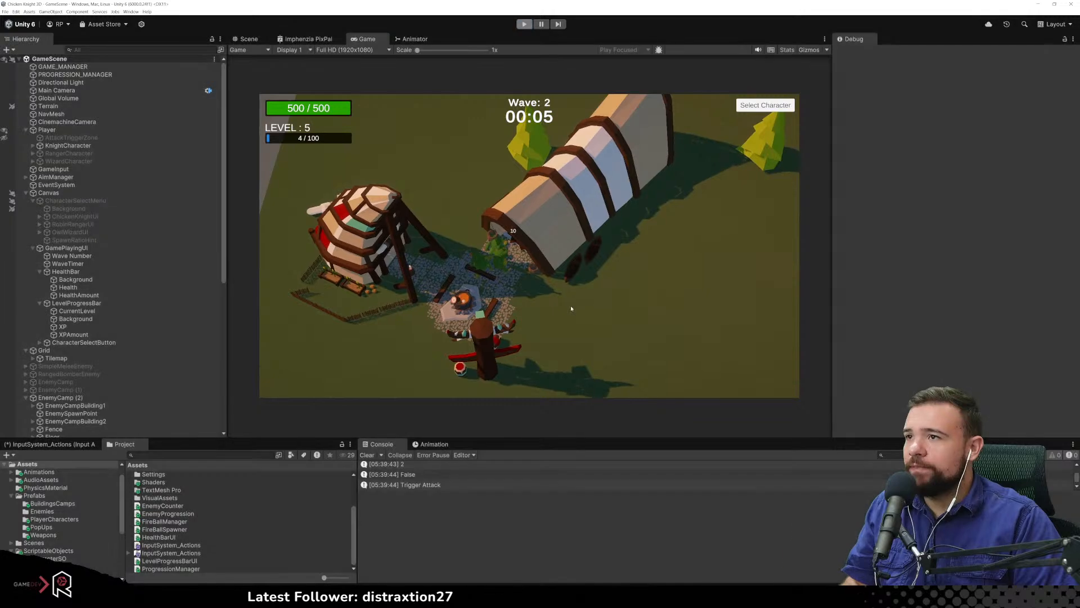
Inspect the XP, XPAmount, Background and CurrentLevel objects, and open the LevelProgressBarUI script of the LevelProgressBar object
left_click(101, 319)
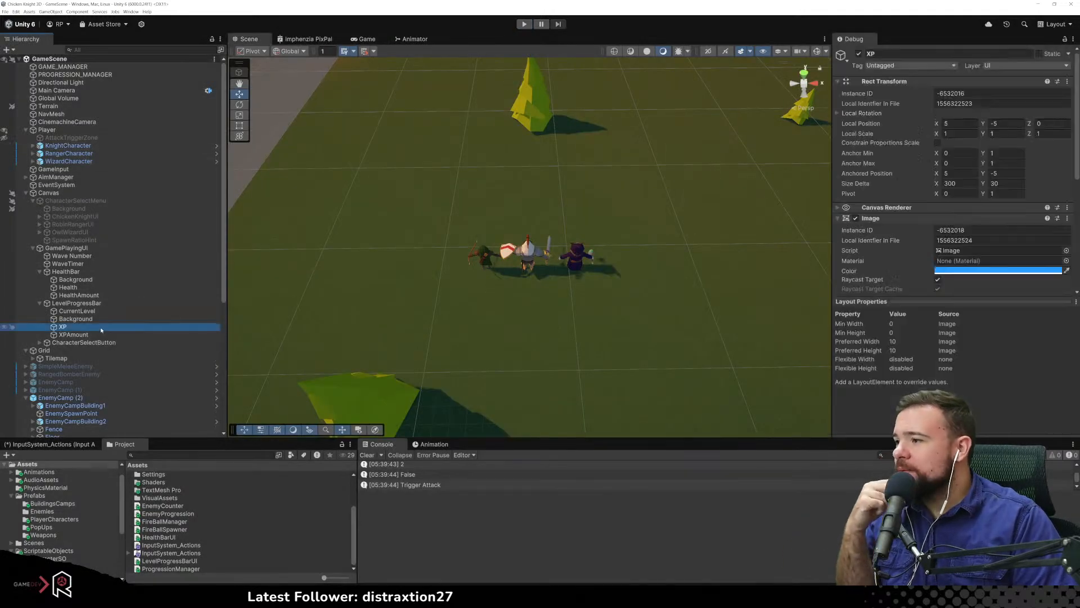
left_click(84, 334)
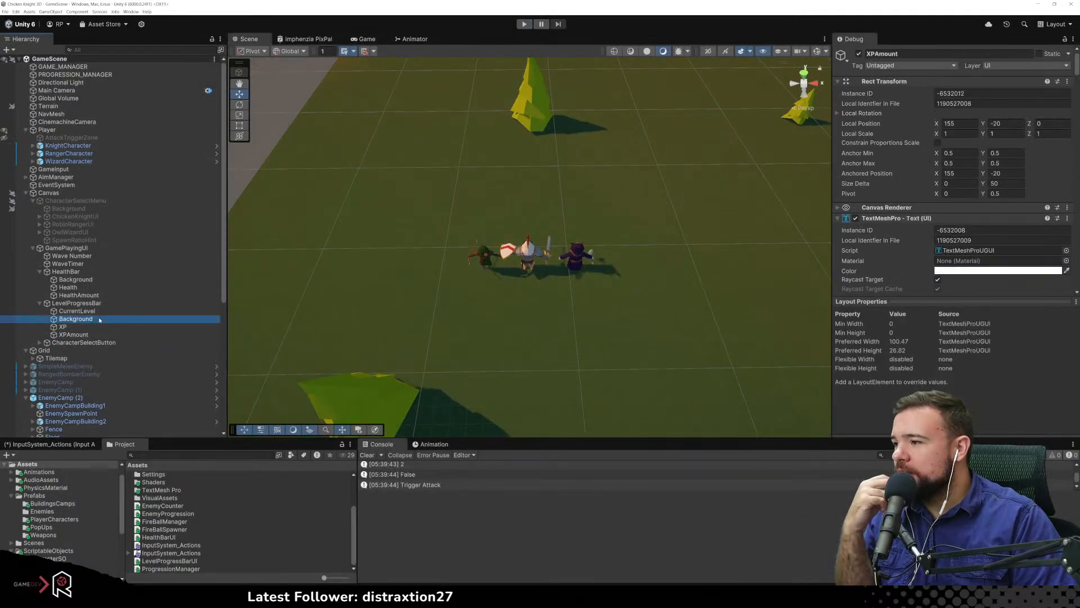
left_click(95, 318)
left_click(91, 311)
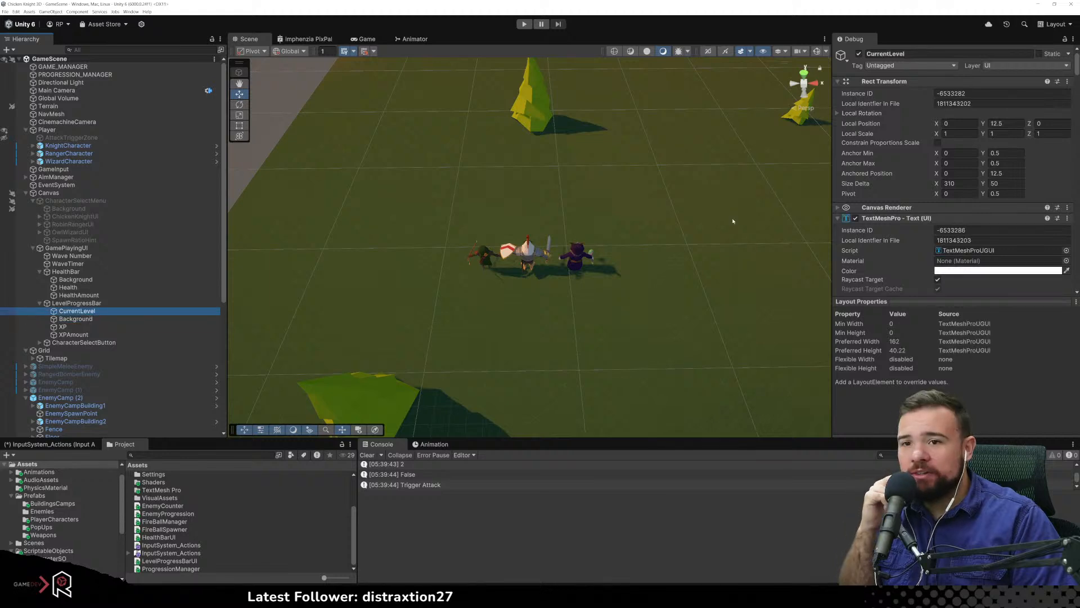
left_click(110, 303)
left_click(948, 240)
double_click(948, 241)
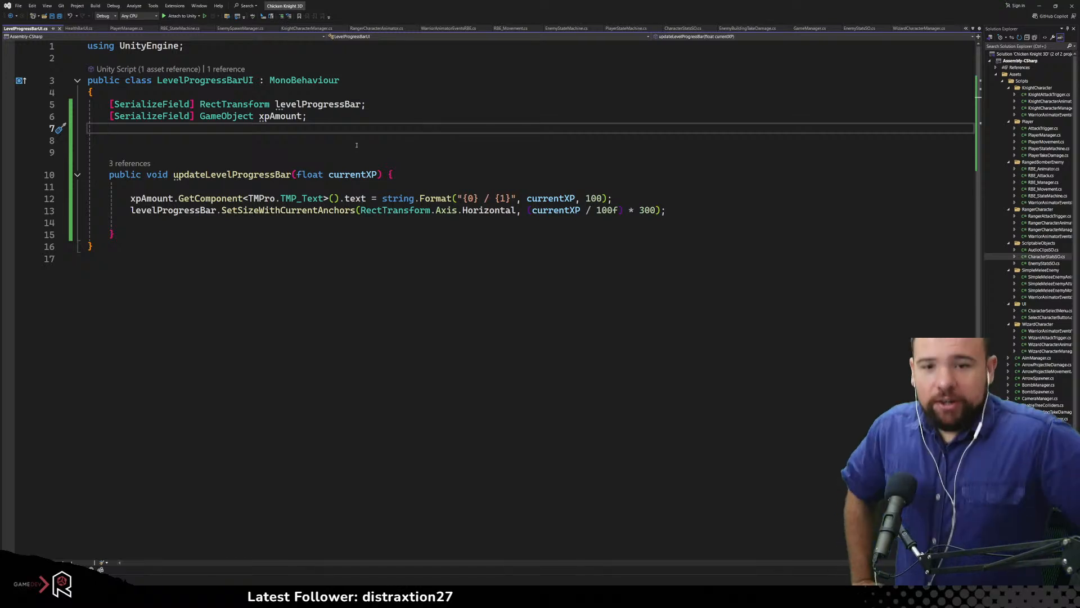
Declare a serialized GameObject field named currentLevelText below the xpAmount field
type("[")
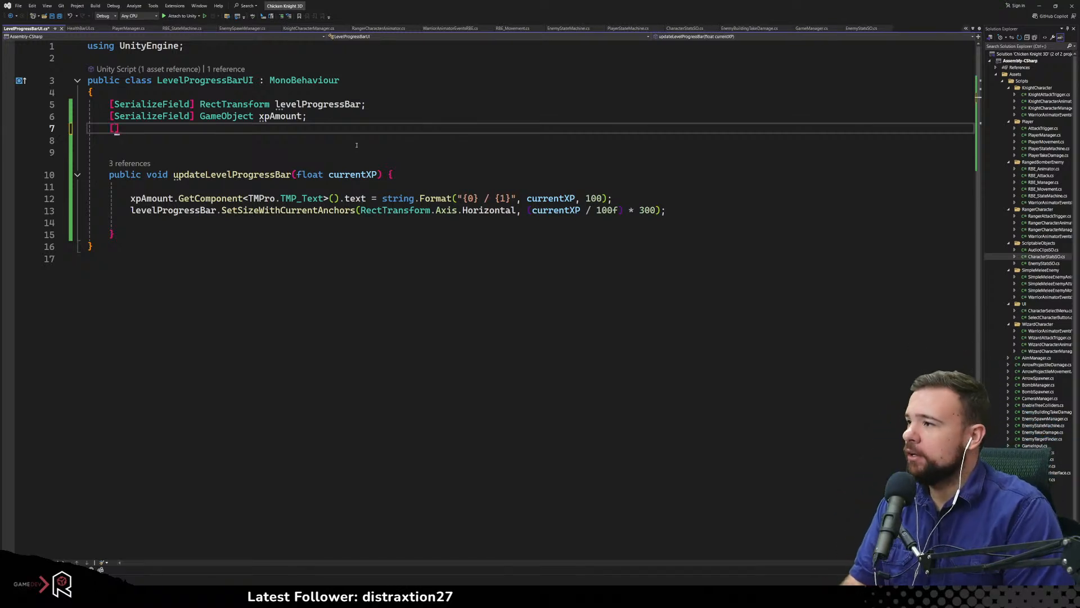
type("SerializeField")
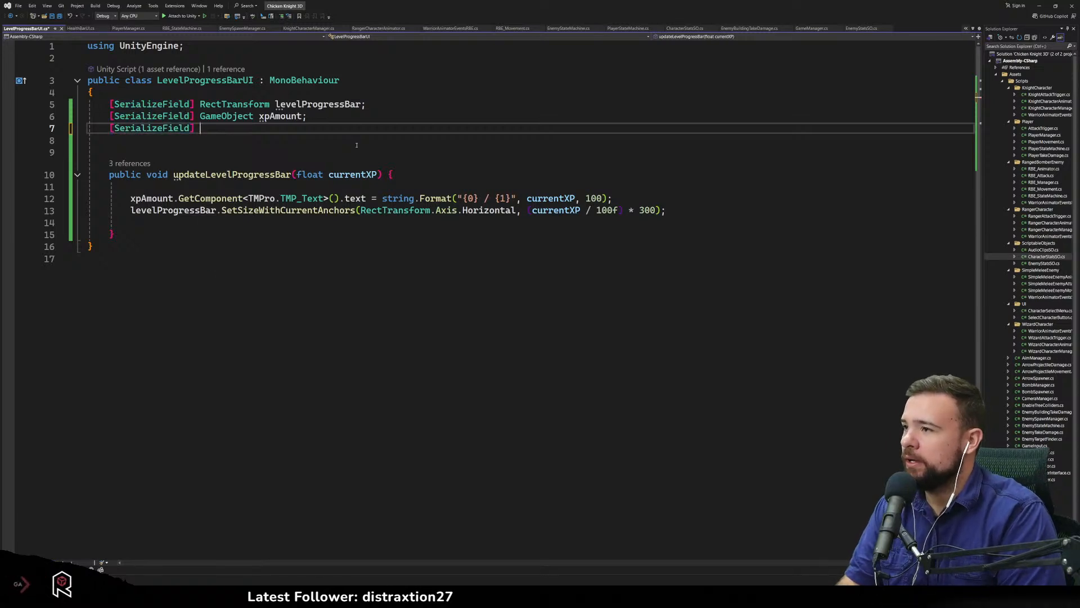
type("GameManag")
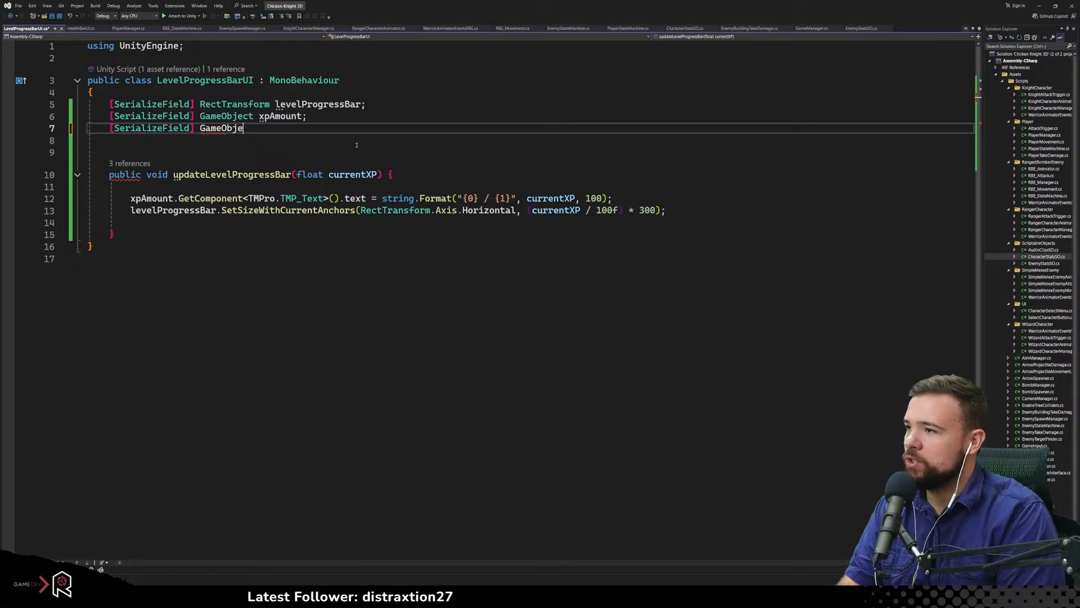
type("ct currentLev")
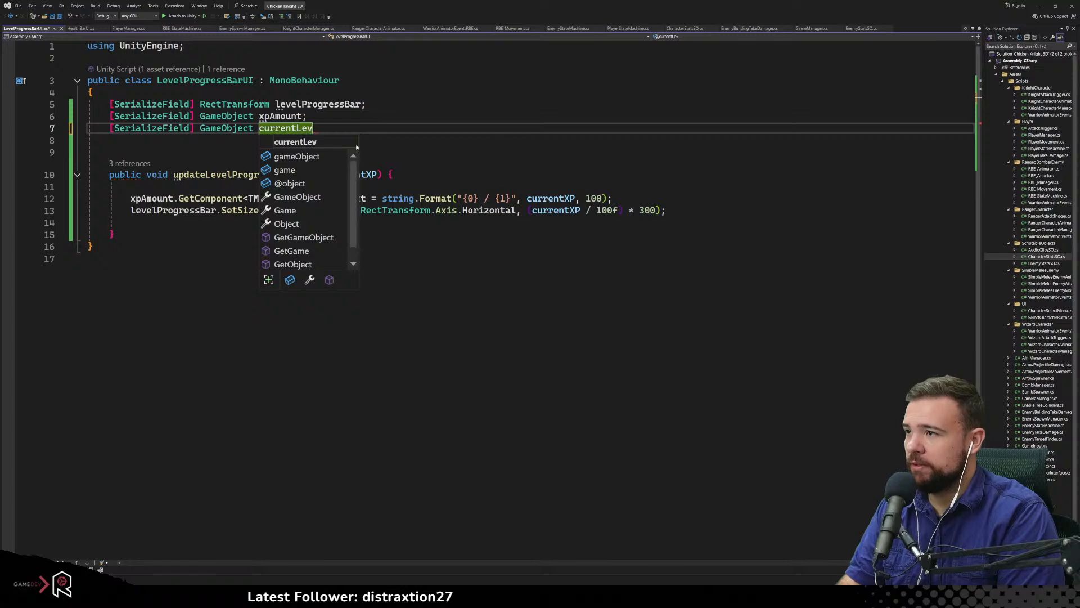
type("elText;")
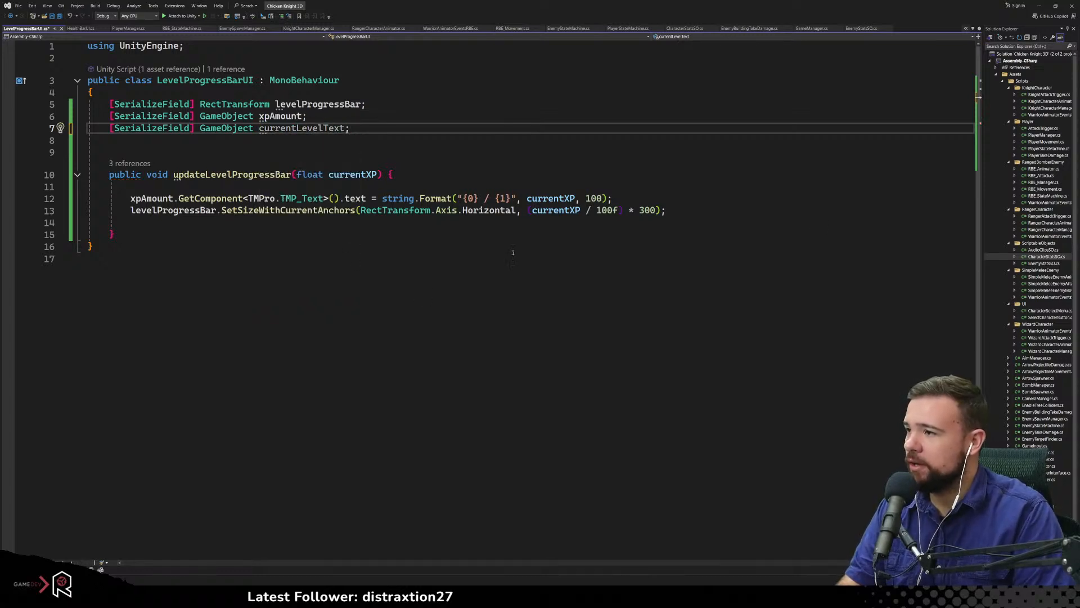
Add a blank line after the SetSizeWithCurrentAnchors statement and give updateLevelProgressBar a second parameter, int currentLevel
left_click(719, 217)
left_click(682, 217)
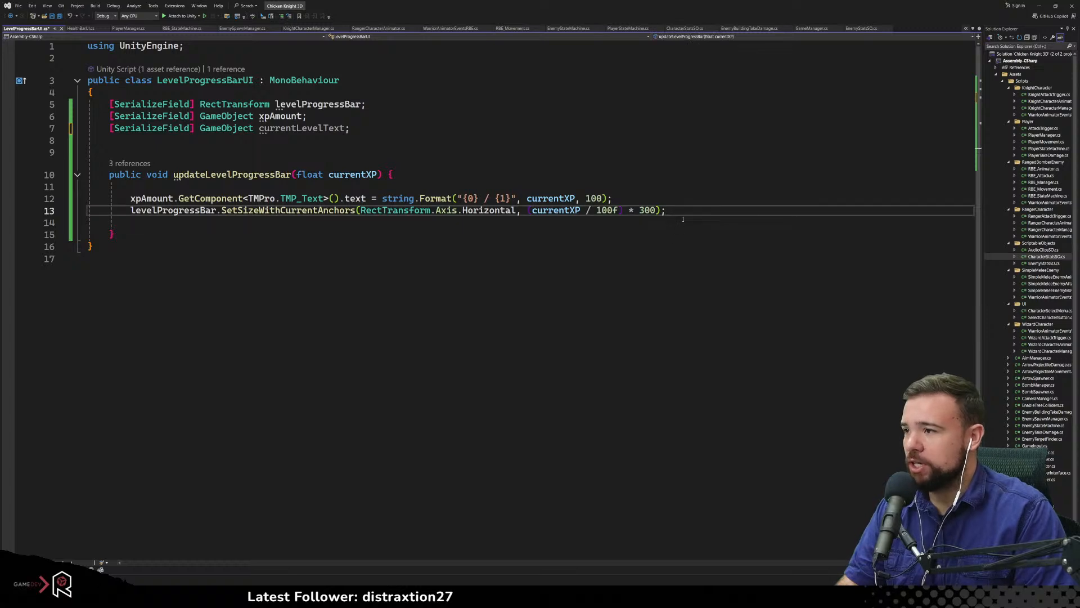
key("Return")
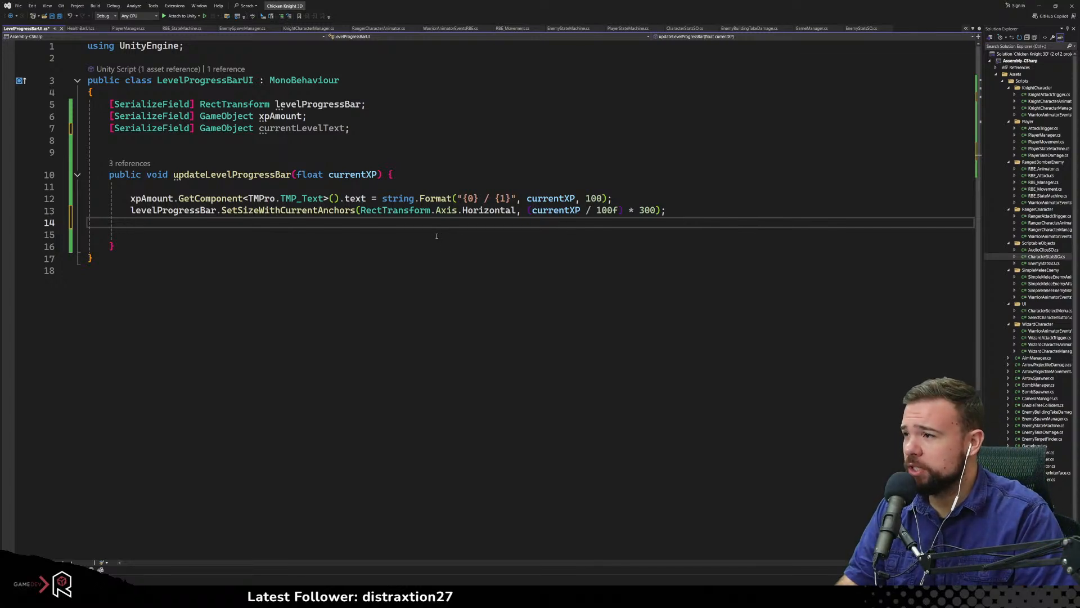
left_click(377, 175)
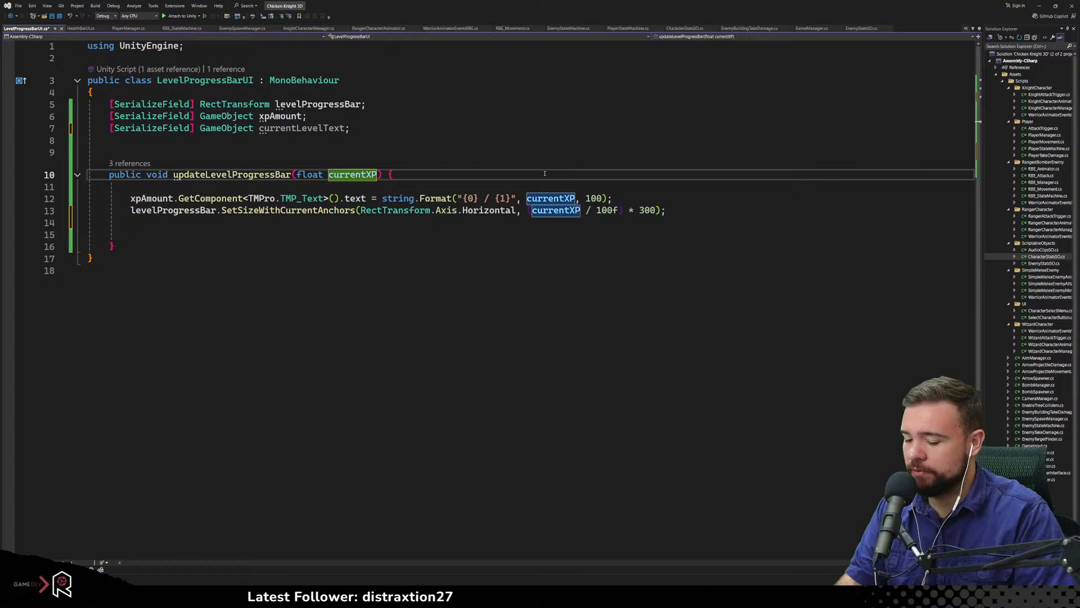
type(", int")
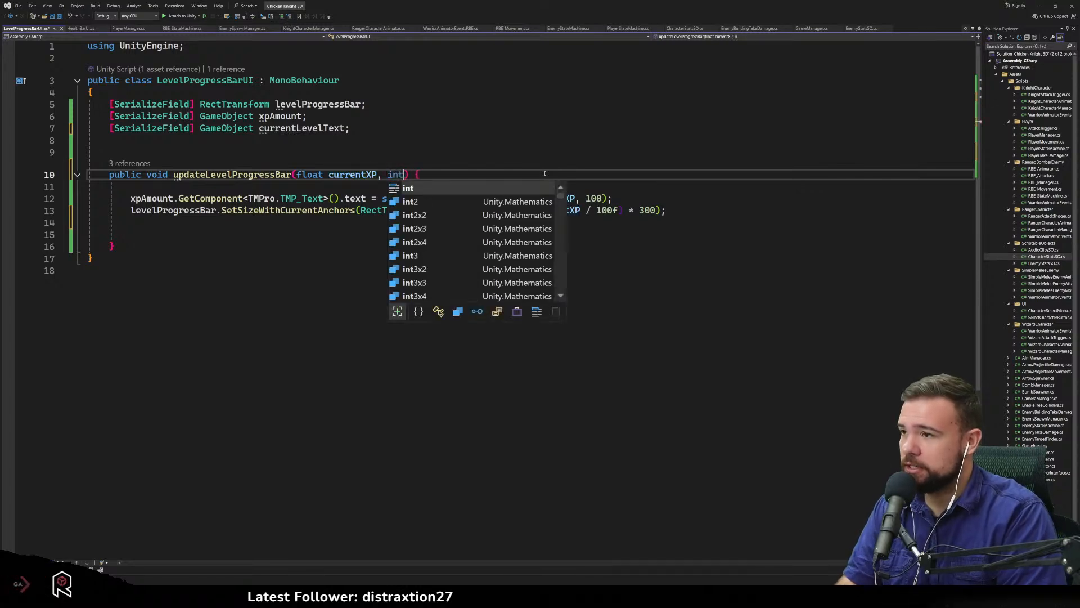
type(" currentLevel")
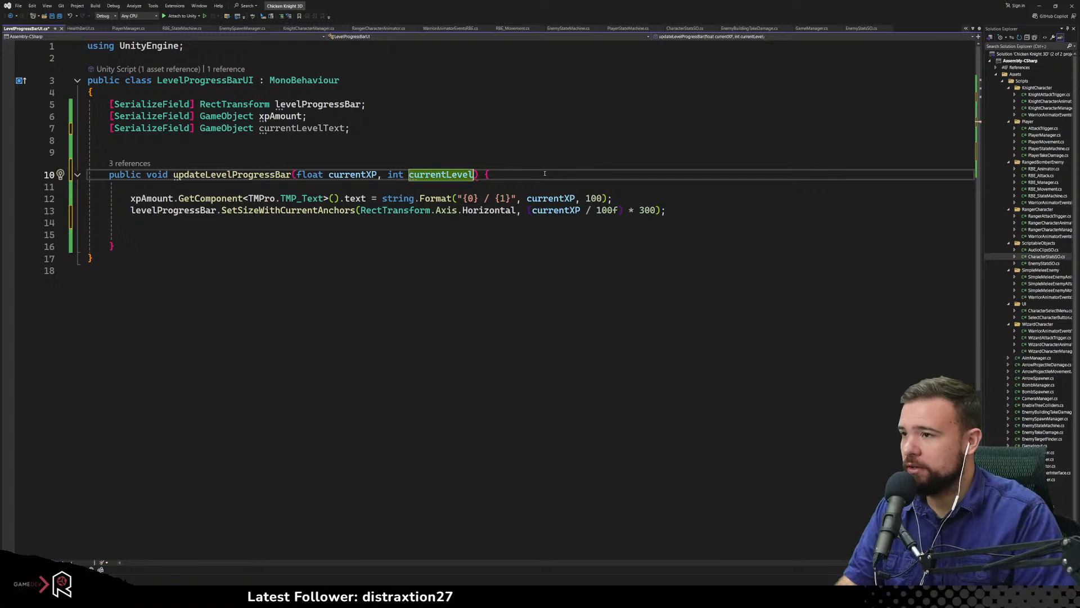
Copy the xpAmount text-formatting statement onto the blank line below the SetSizeWithCurrentAnchors statement
left_click(473, 220)
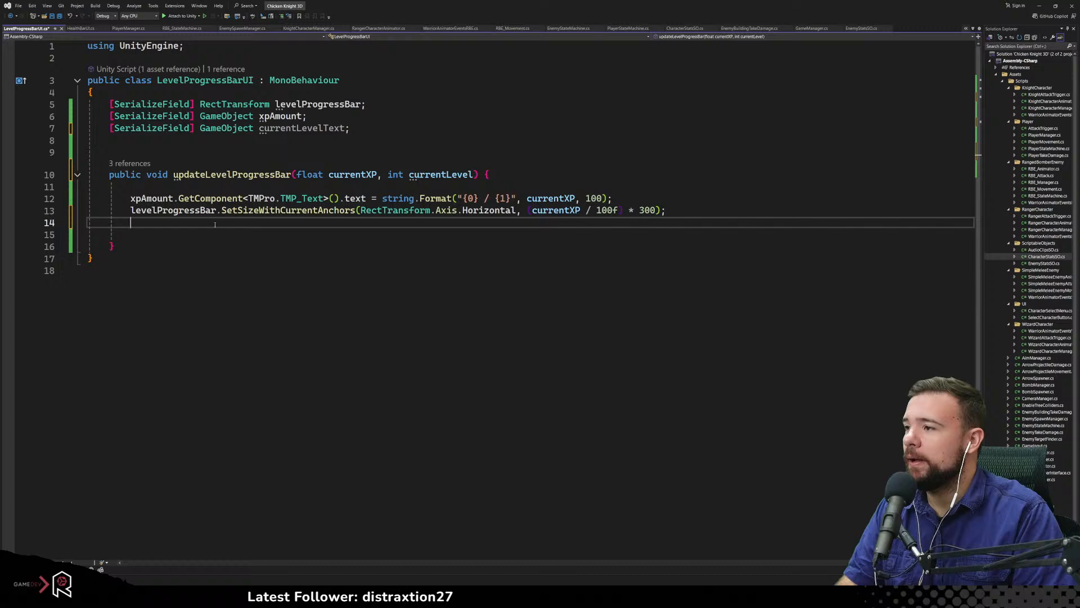
left_click_drag(130, 199, 613, 200)
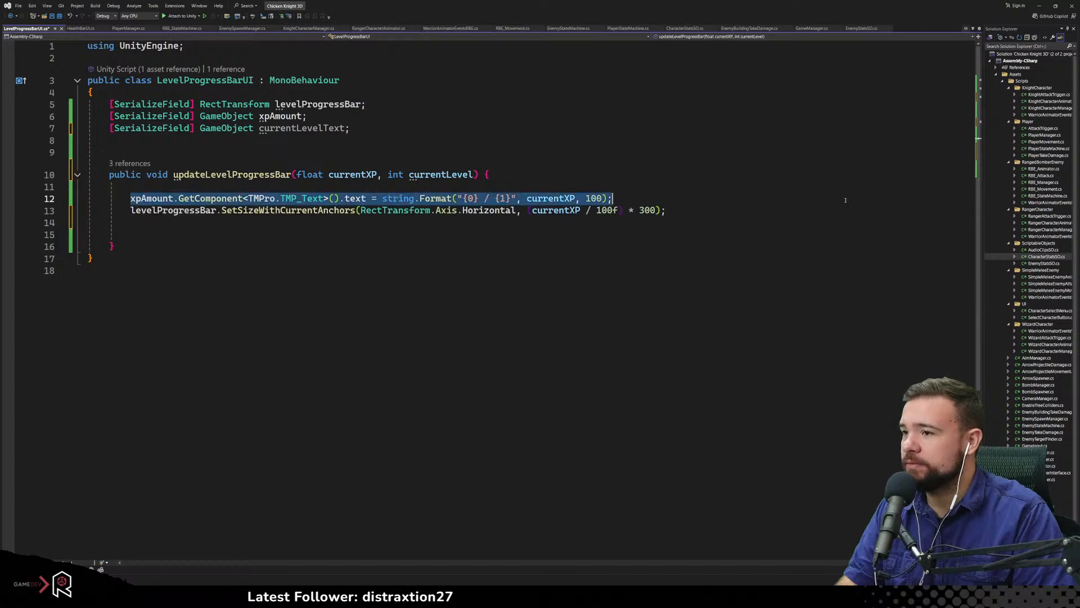
key("ctrl+c")
left_click(680, 224)
key("ctrl+v")
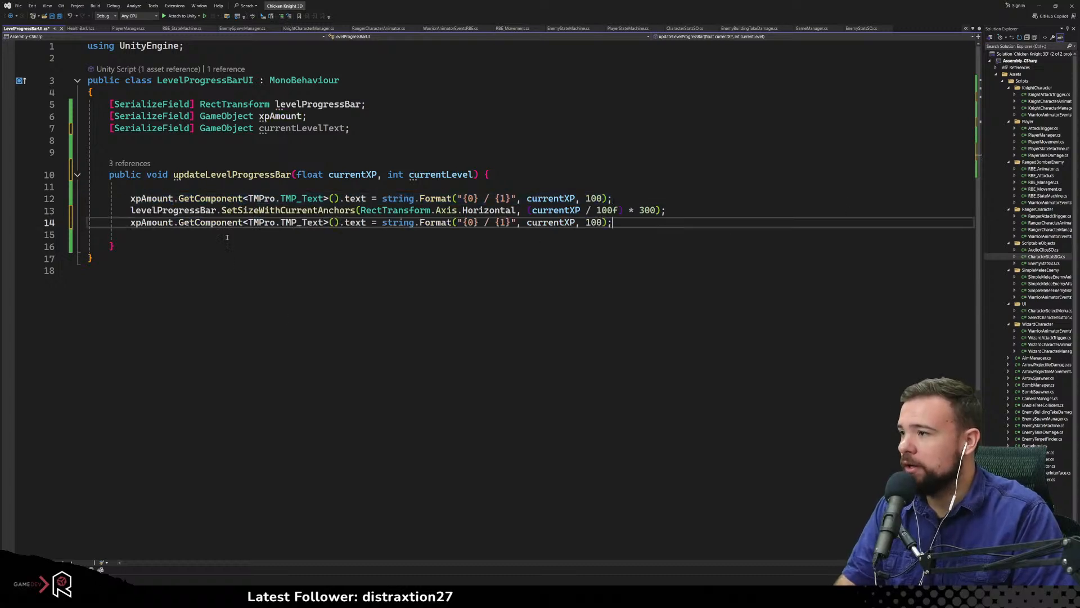
Replace xpAmount with currentLevelText in the duplicated text-setting line at the end of updateLevelProgressBar
left_click(259, 175)
double_click(298, 129)
key("ctrl+c")
left_click(210, 271)
double_click(152, 223)
key("ctrl+v")
left_click(316, 271)
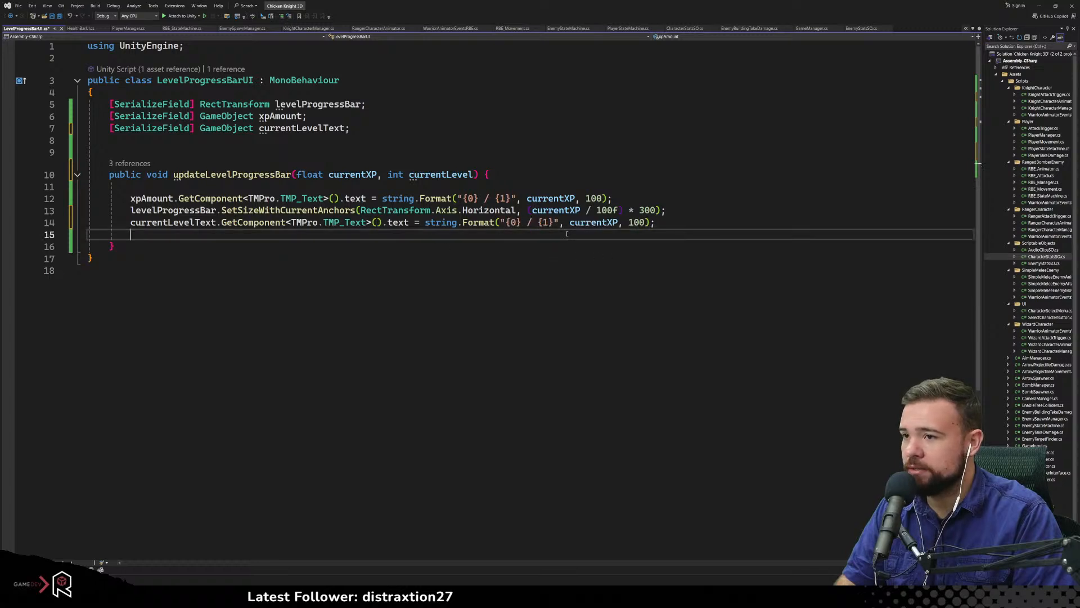
Change the format string of the currentLevelText line to "Level: {0}"
left_click(562, 224)
key("Left")
key("BackSpace")
key("BackSpace")
key("BackSpace")
key("BackSpace")
key("BackSpace")
key("BackSpace")
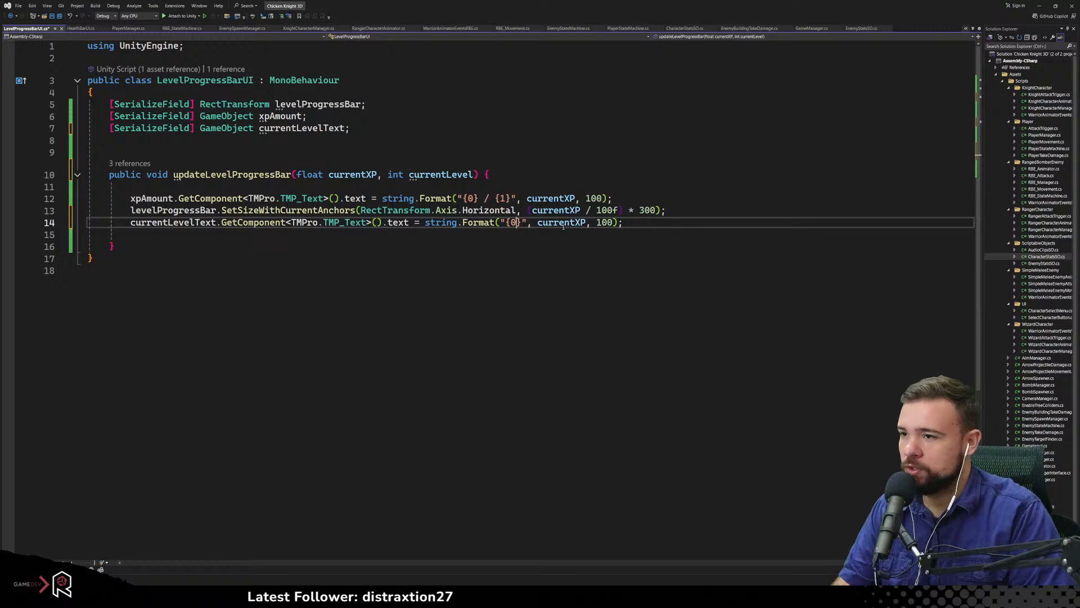
type("Lev")
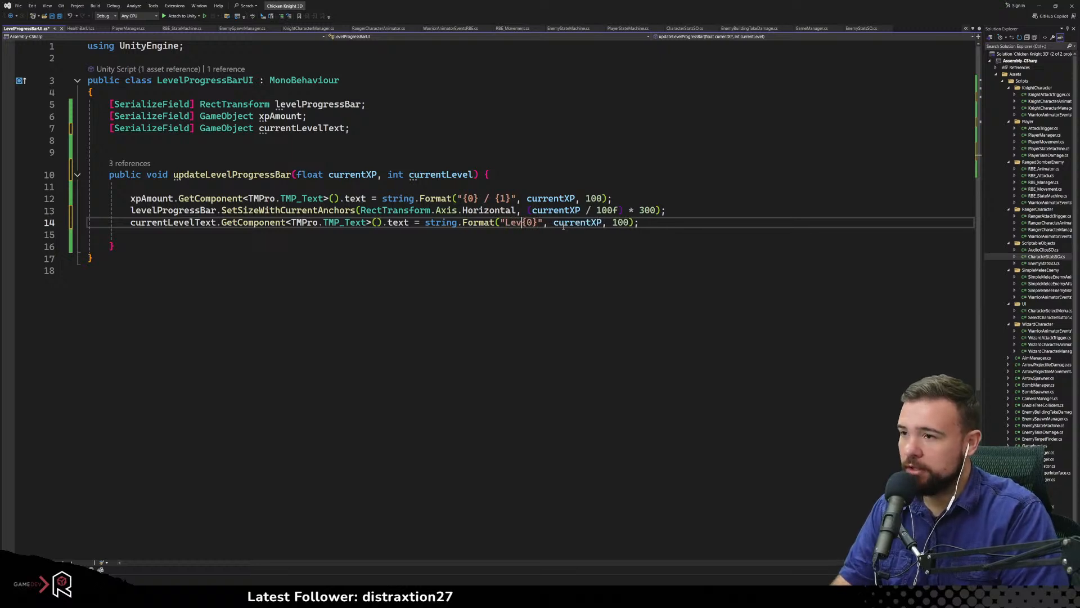
type("el:")
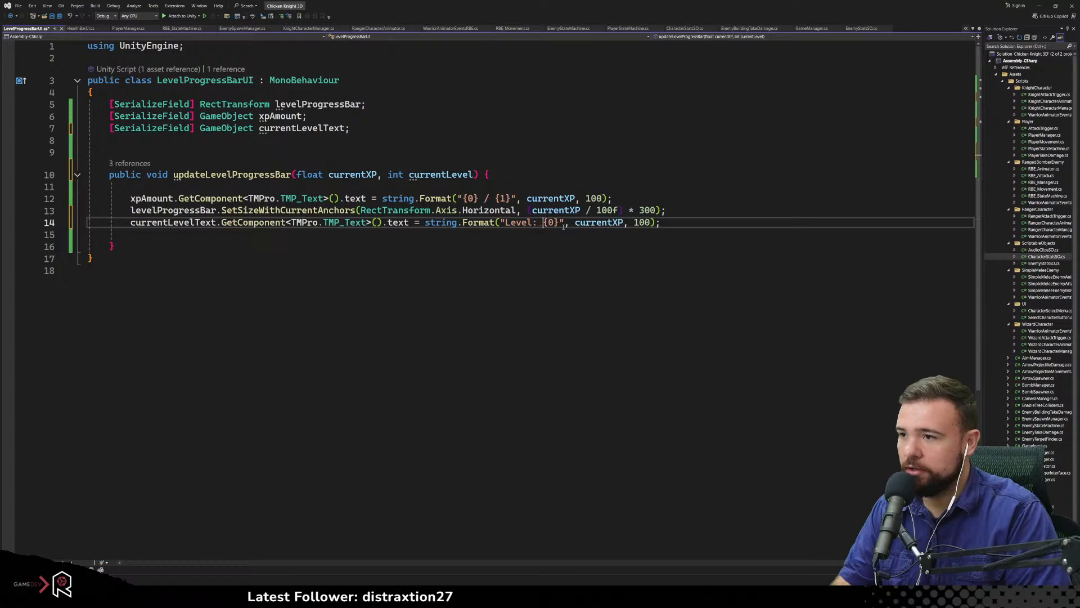
Make currentLevel the only value passed to the "Level: {0}" format call, removing the 100 argument, and save the script
left_click(580, 224)
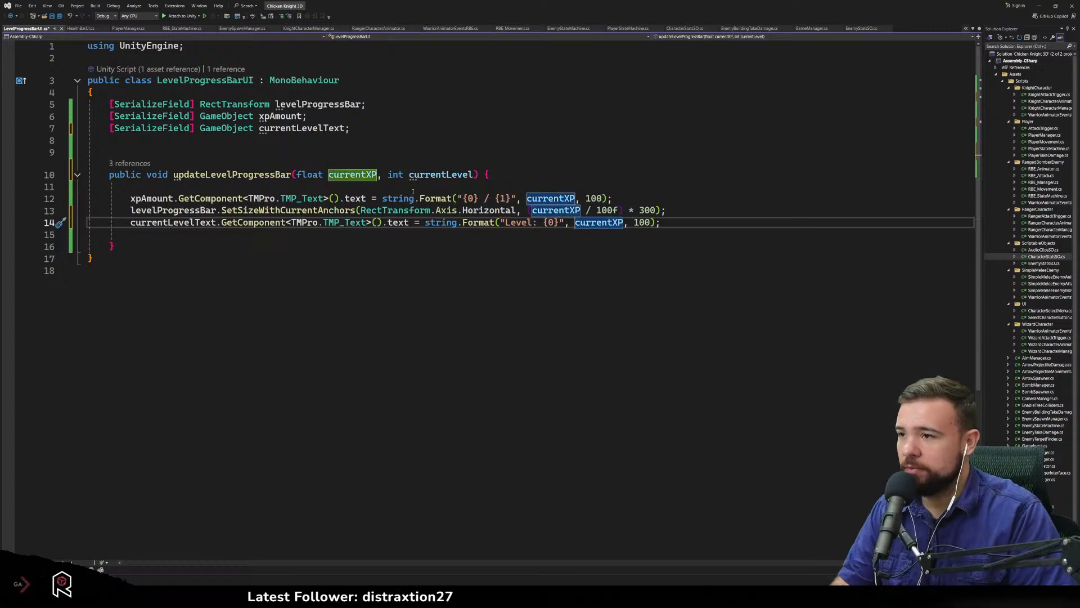
left_click(472, 175)
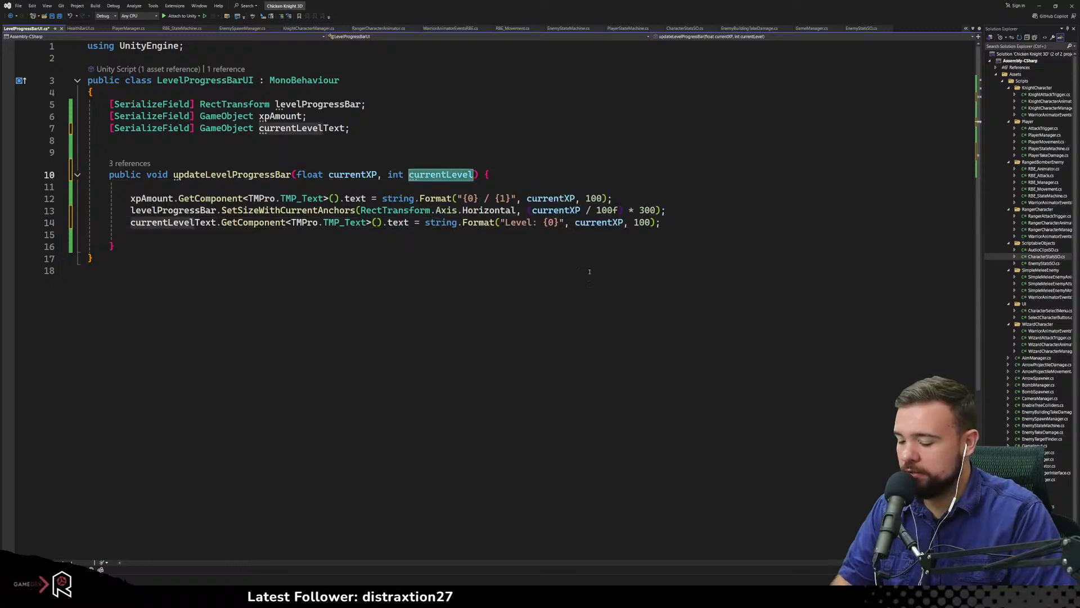
double_click(597, 223)
type("currentLevel")
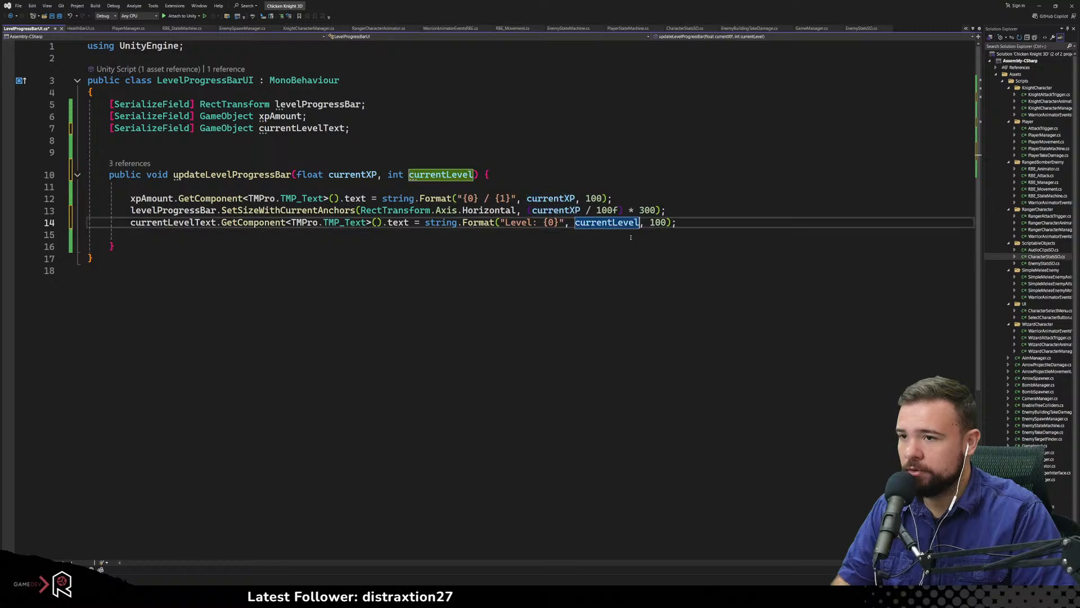
key("Delete")
key("Delete")
key("Delete")
key("Delete")
key("Delete")
key("ctrl+s")
left_click(246, 356)
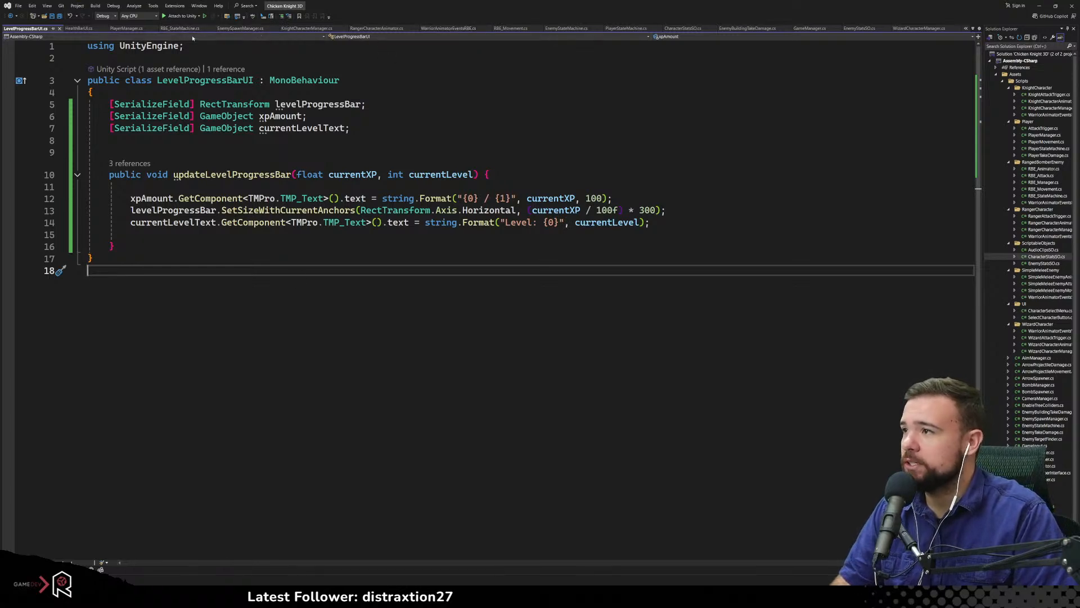
In PlayerManager.cs, add knightStats.characterLevel as the second argument of the Knight branch's updateLevelProgressBar call
left_click(126, 28)
left_click(498, 369)
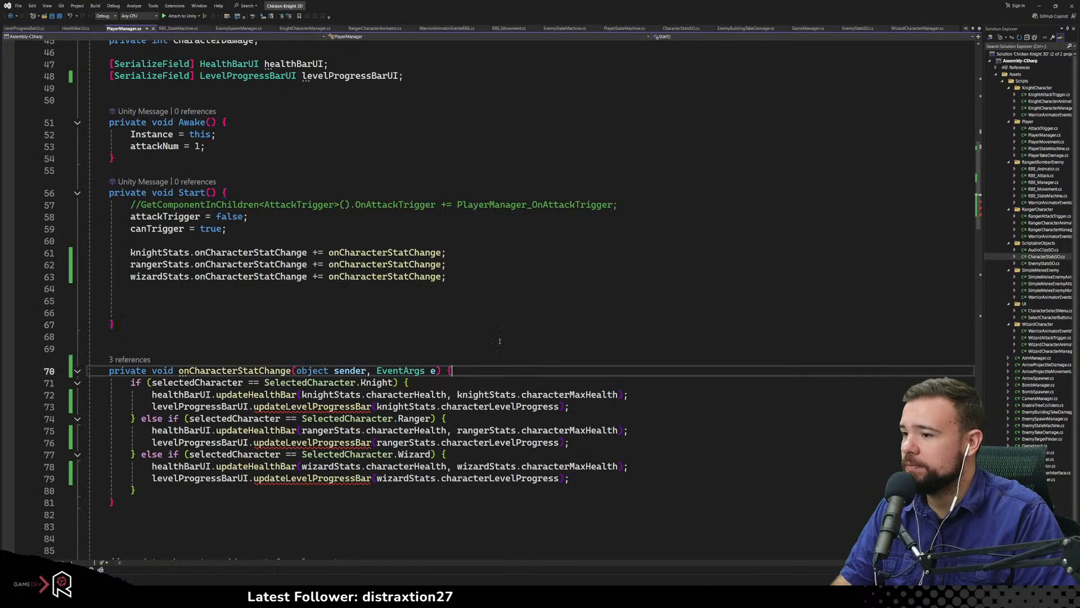
scroll(478, 436, "down", 2)
left_click(559, 334)
type(", knight")
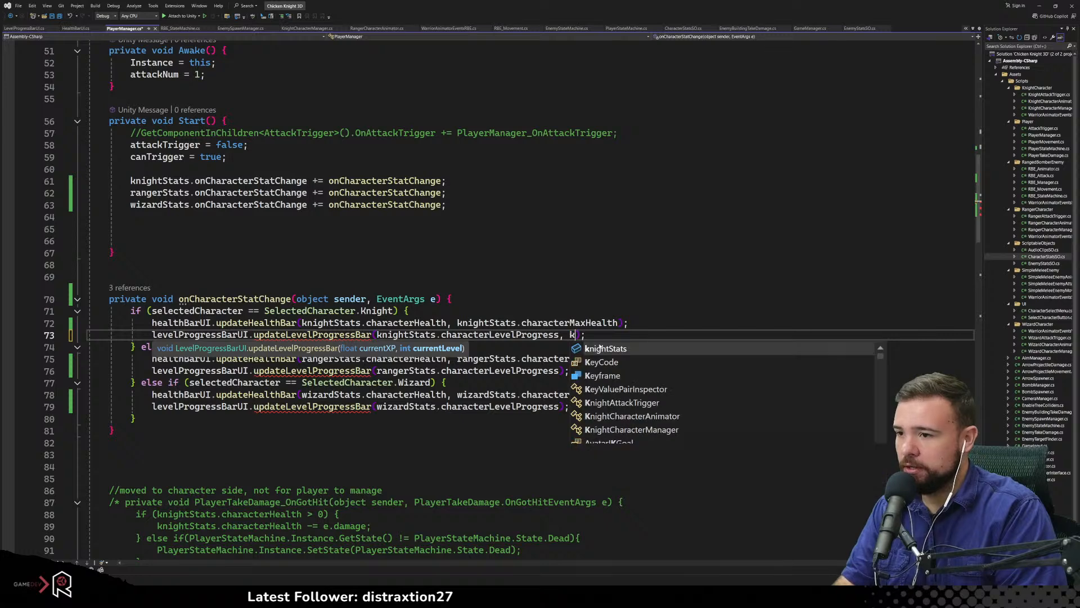
type("Stats.cu")
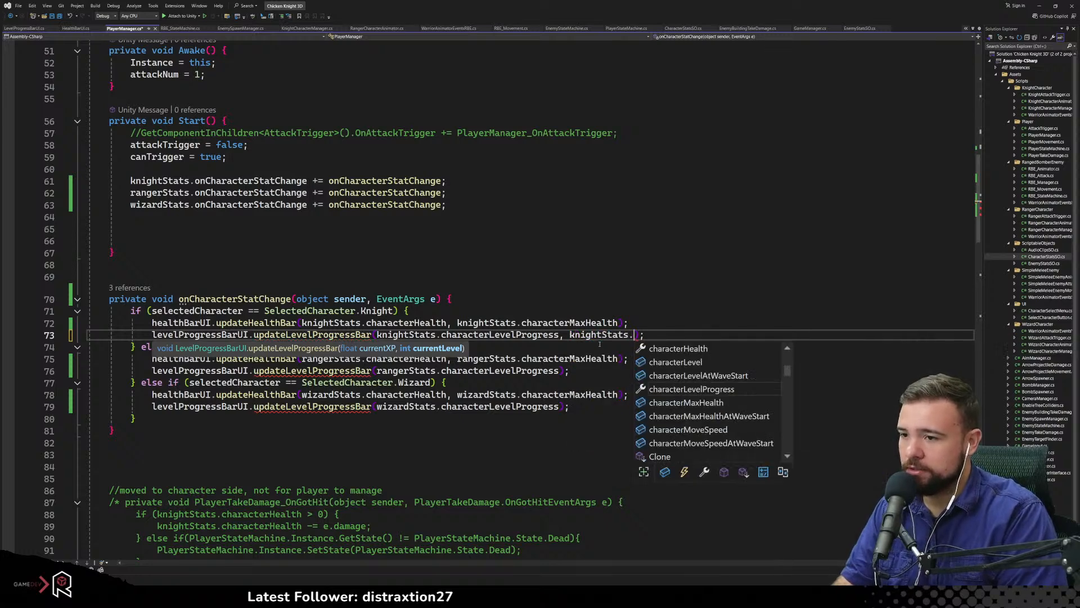
key("BackSpace")
key("BackSpace")
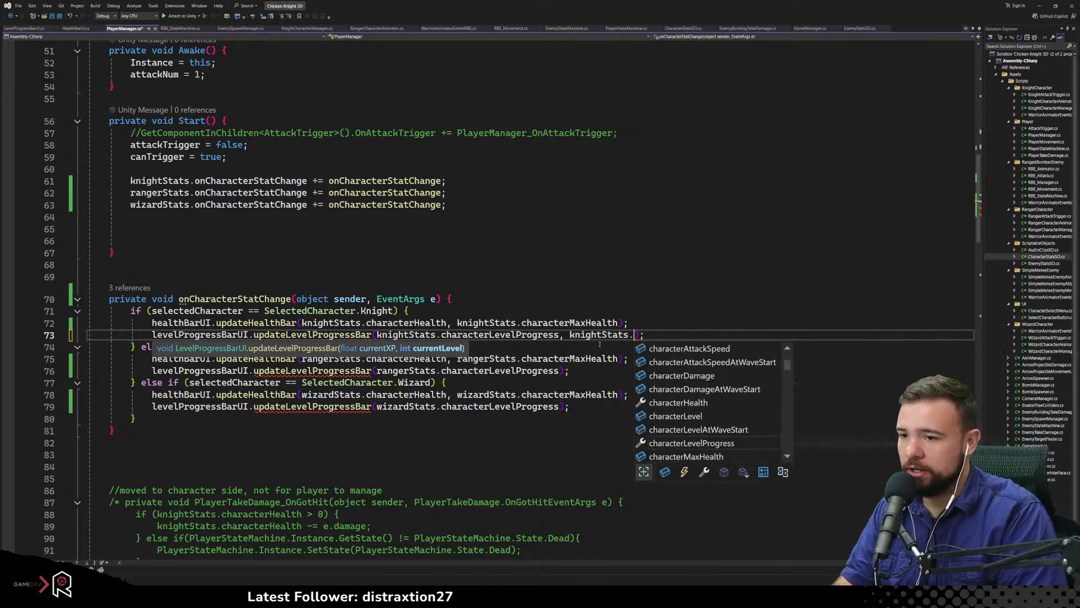
type("characterLevel")
key("Up")
key("Up")
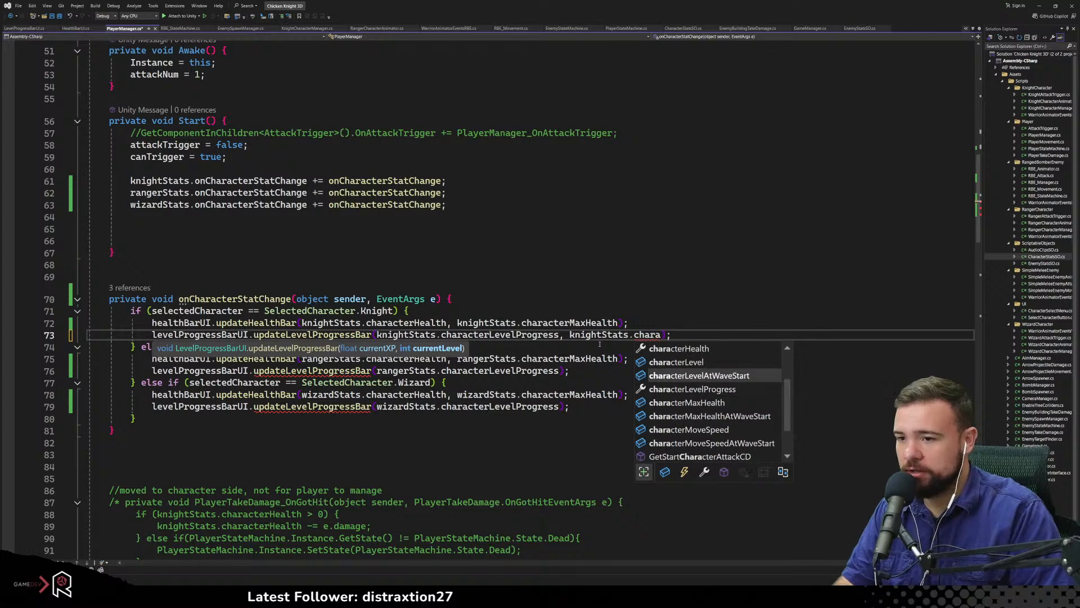
key("Tab")
Copy the Knight call's characterLevelProgress and characterLevel arguments into the Ranger and Wizard updateLevelProgressBar calls
left_click_drag(570, 334, 441, 334)
key("ctrl+c")
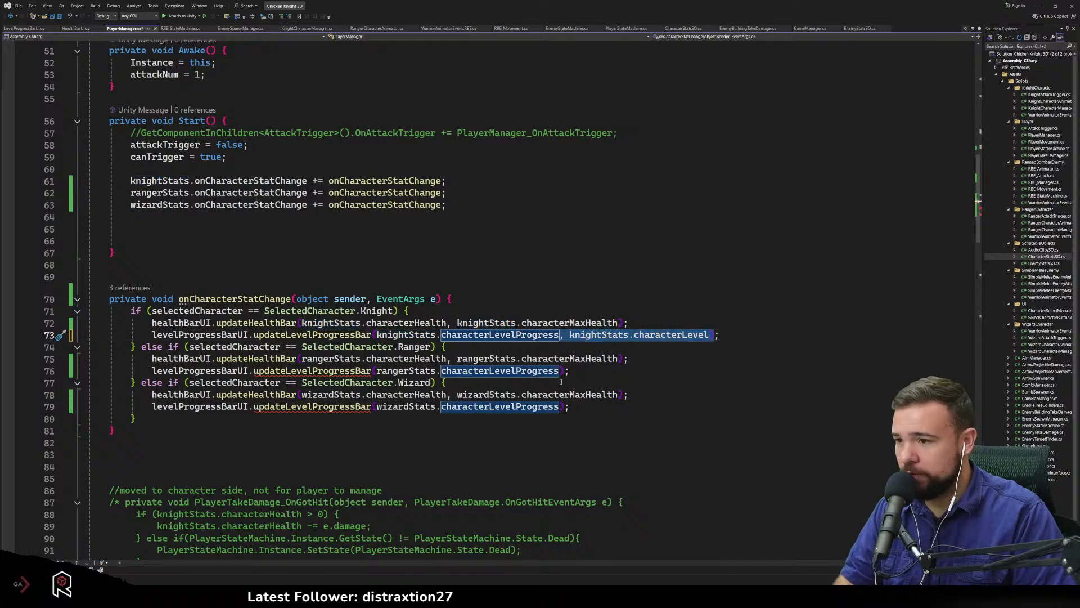
double_click(499, 371)
key("ctrl+v")
double_click(554, 407)
key("ctrl+v")
Change the pasted knightStats references to rangerStats in the Ranger call and wizardStats in the Wizard call
double_click(421, 370)
key("ctrl+c")
double_click(599, 370)
key("ctrl+v")
double_click(396, 406)
key("ctrl+c")
double_click(599, 407)
key("ctrl+v")
left_click(546, 443)
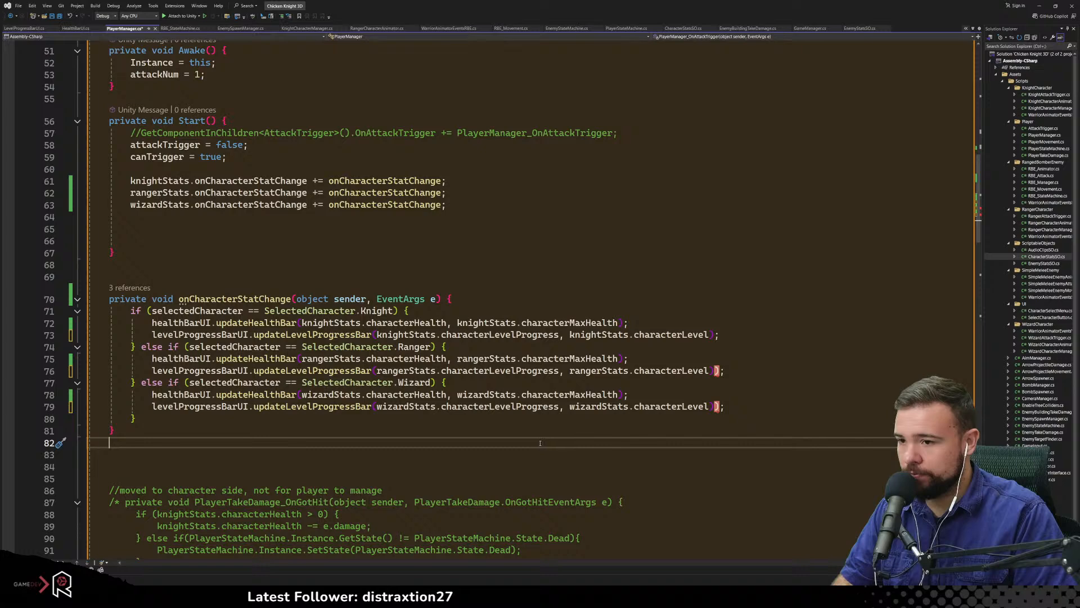
Remove the extra closing parenthesis from the Ranger and Wizard updateLevelProgressBar calls and save the script
left_click(649, 394)
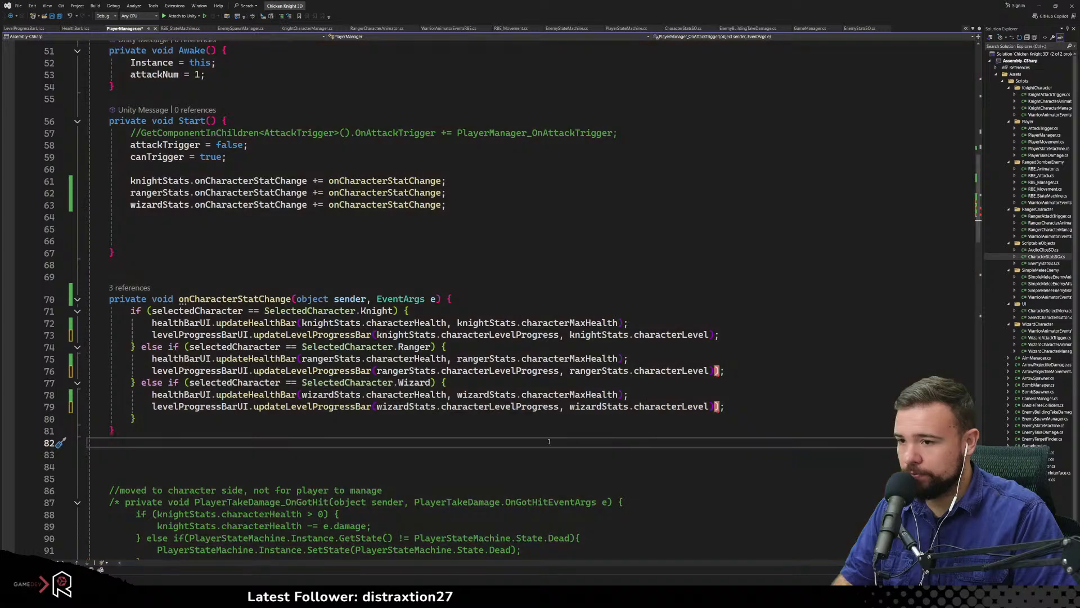
left_click(715, 374)
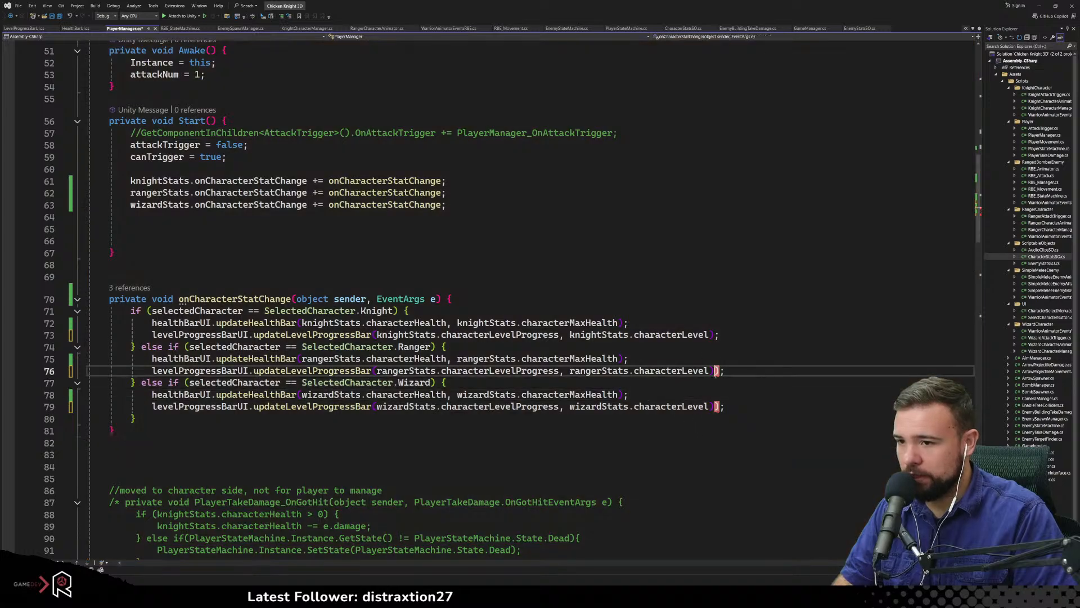
key("BackSpace")
key("Down")
key("Down")
key("Down")
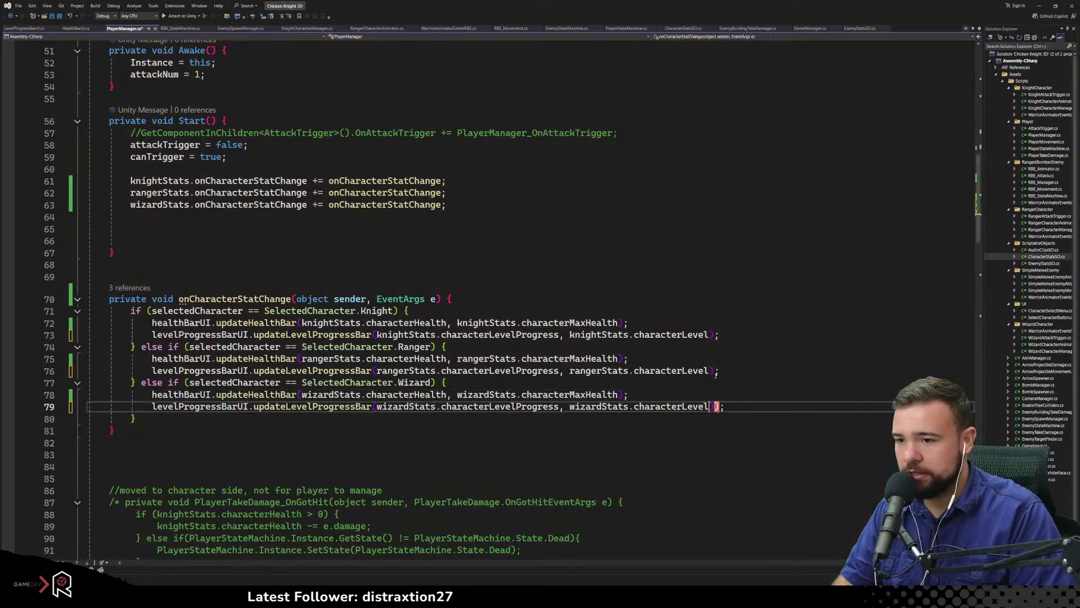
key("Delete")
left_click(644, 281)
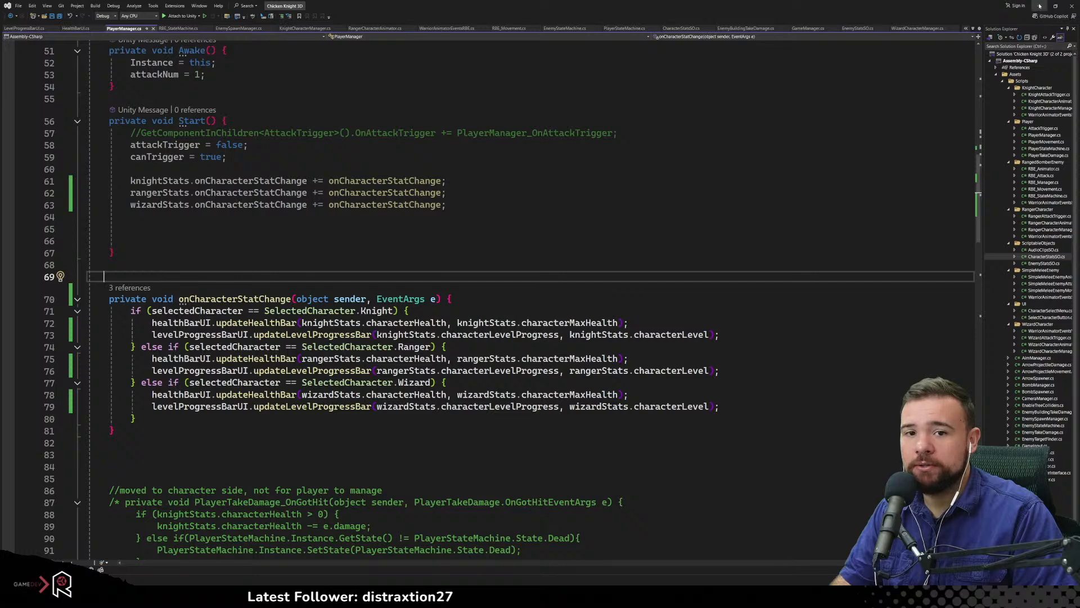
Switch to Unity and activate the EnemyCamp (1) and EnemyCamp objects in GameScene
key("alt+Tab")
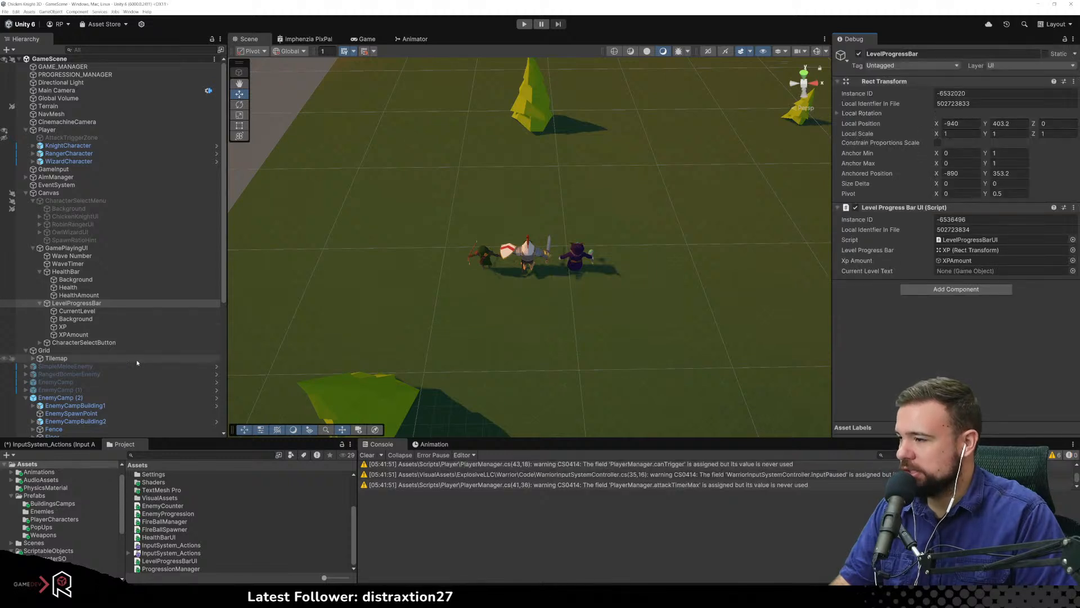
left_click(72, 390)
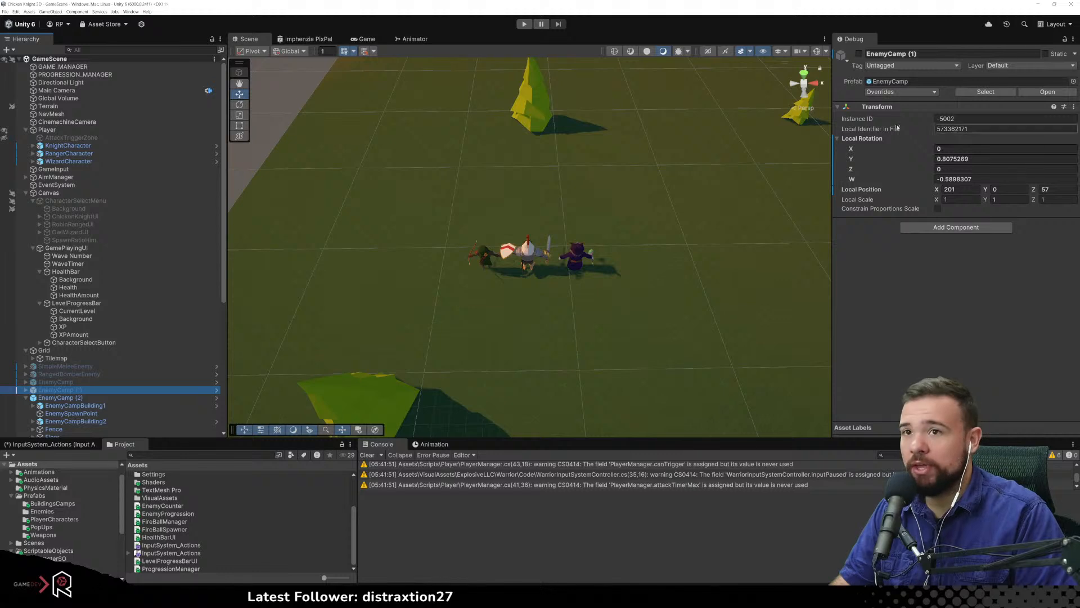
left_click(859, 54)
left_click(134, 383)
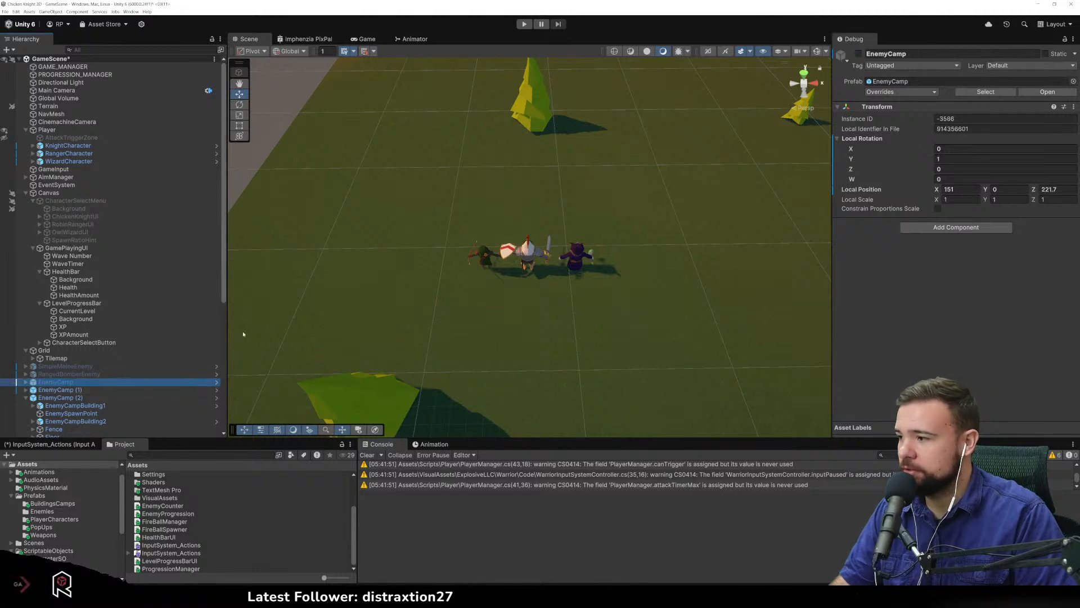
left_click(858, 54)
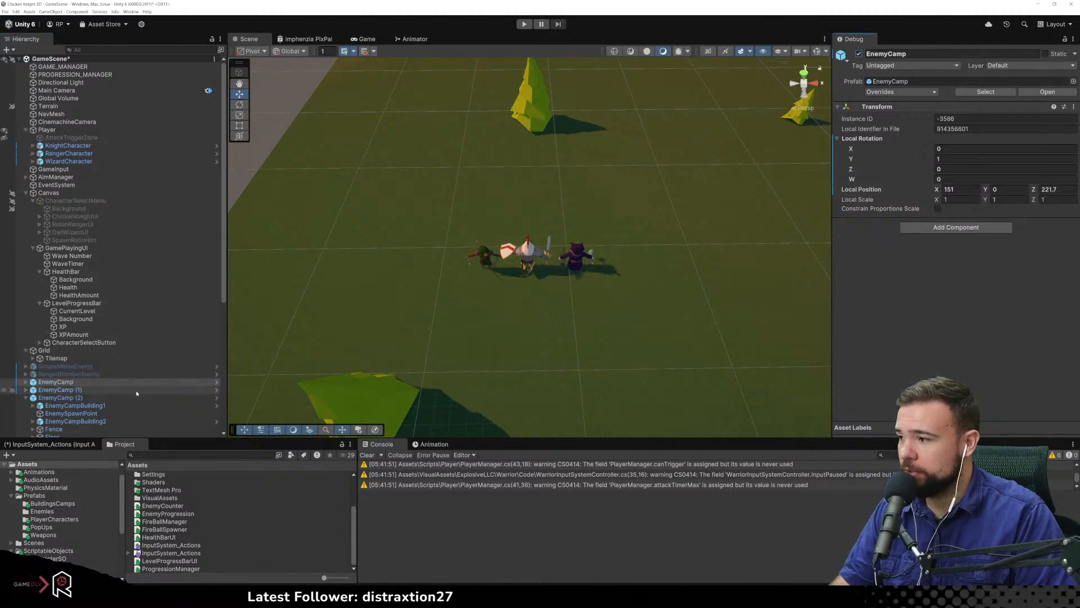
In the EnemyCamp prefab, set the EnemySpawnPoint's Spawn Time Start to 25 and return to the scene
left_click(217, 382)
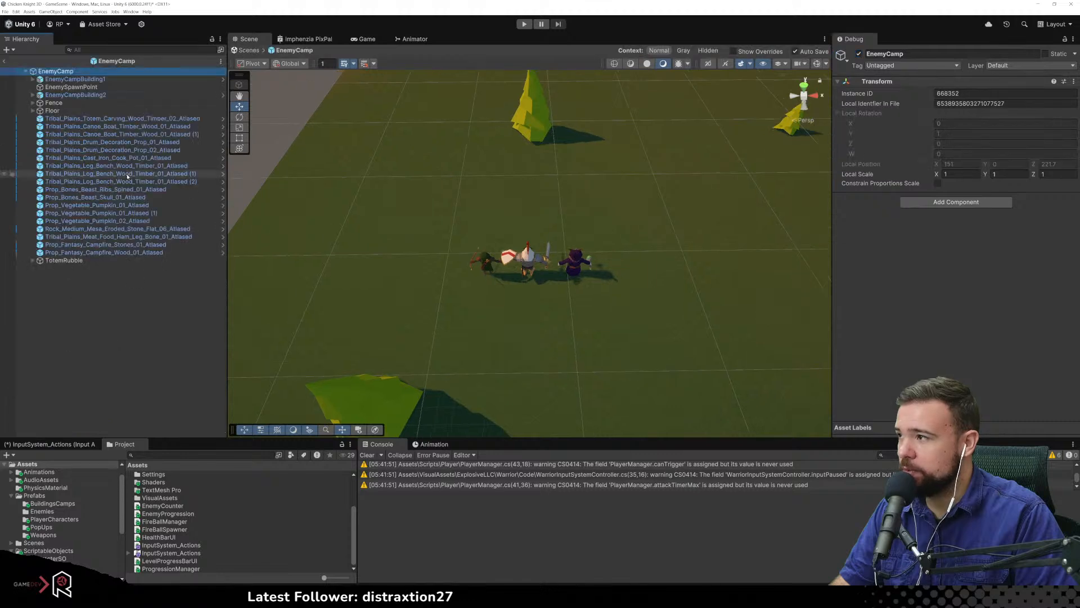
left_click(84, 87)
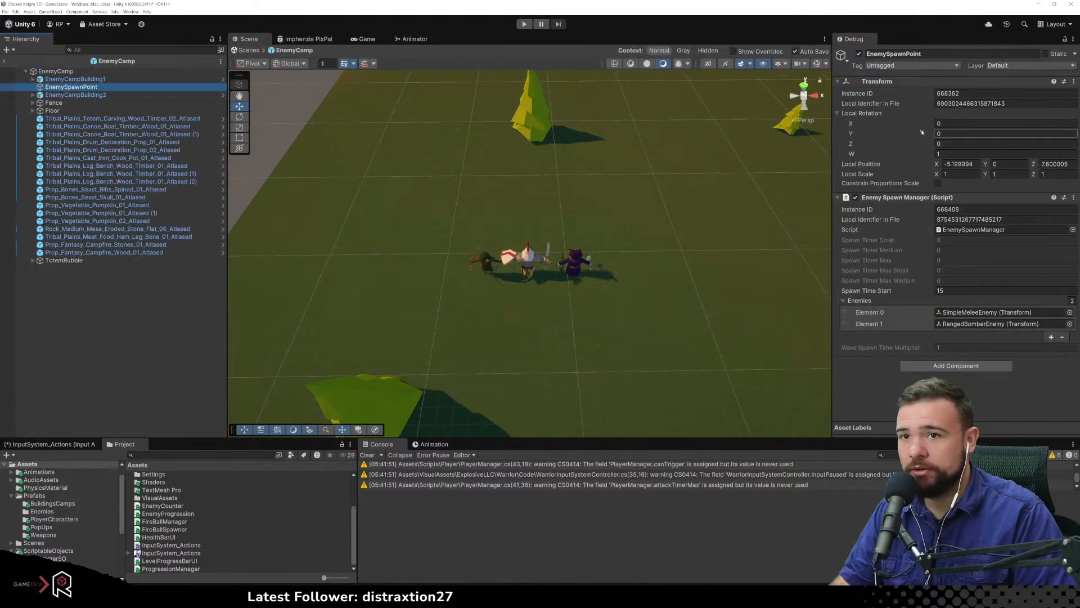
left_click(960, 290)
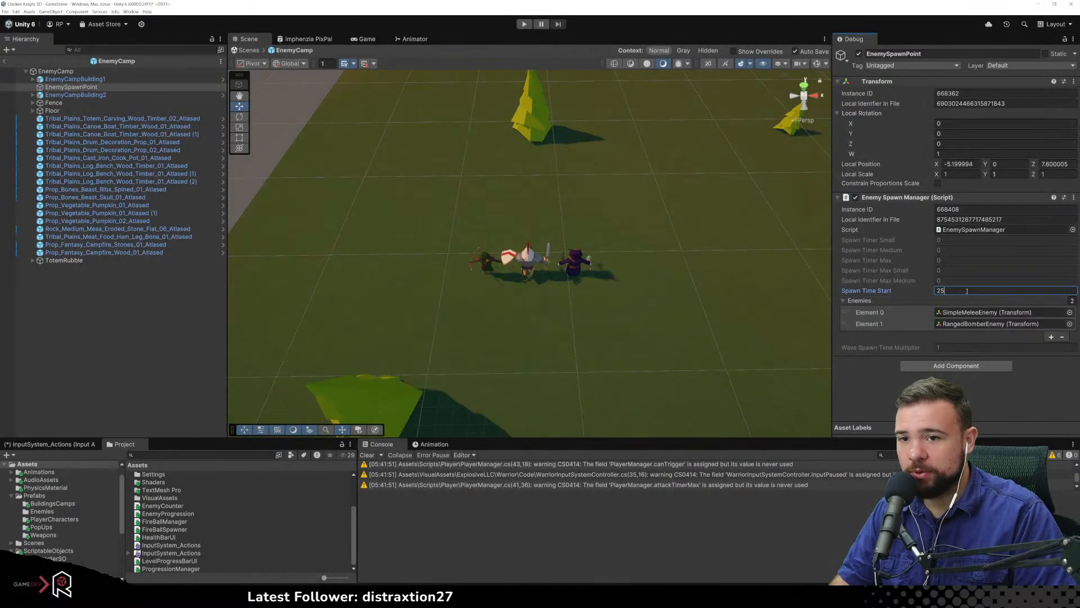
left_click(666, 340)
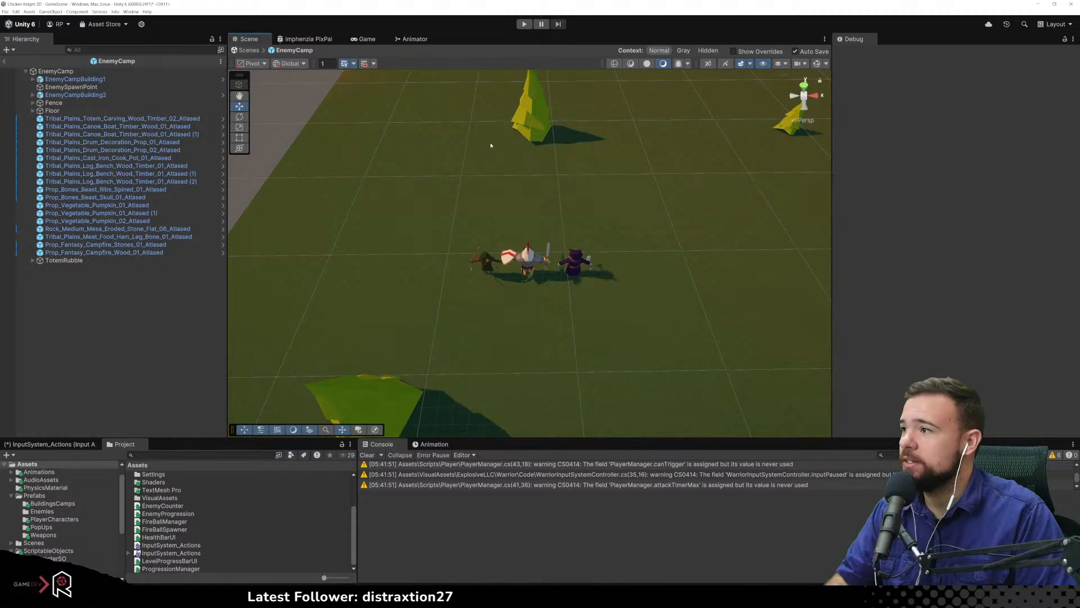
left_click(4, 61)
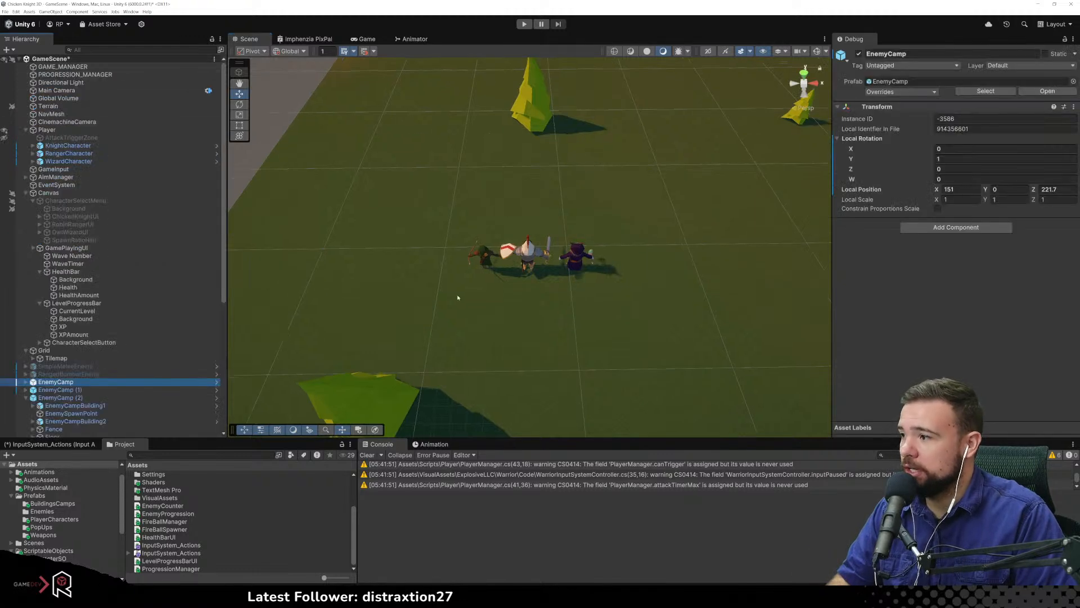
left_click(116, 388)
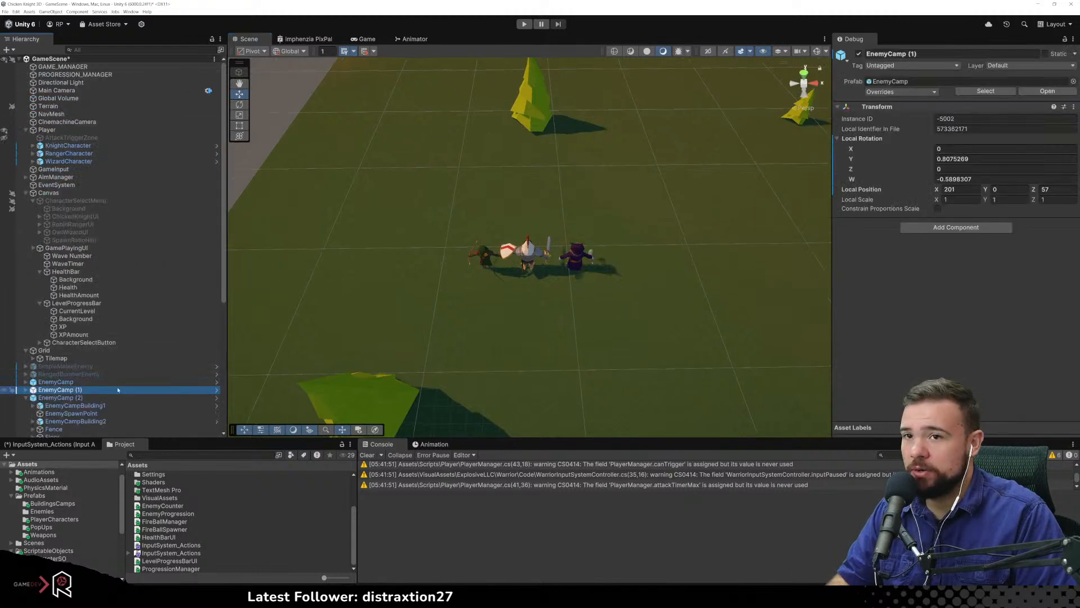
left_click(476, 169)
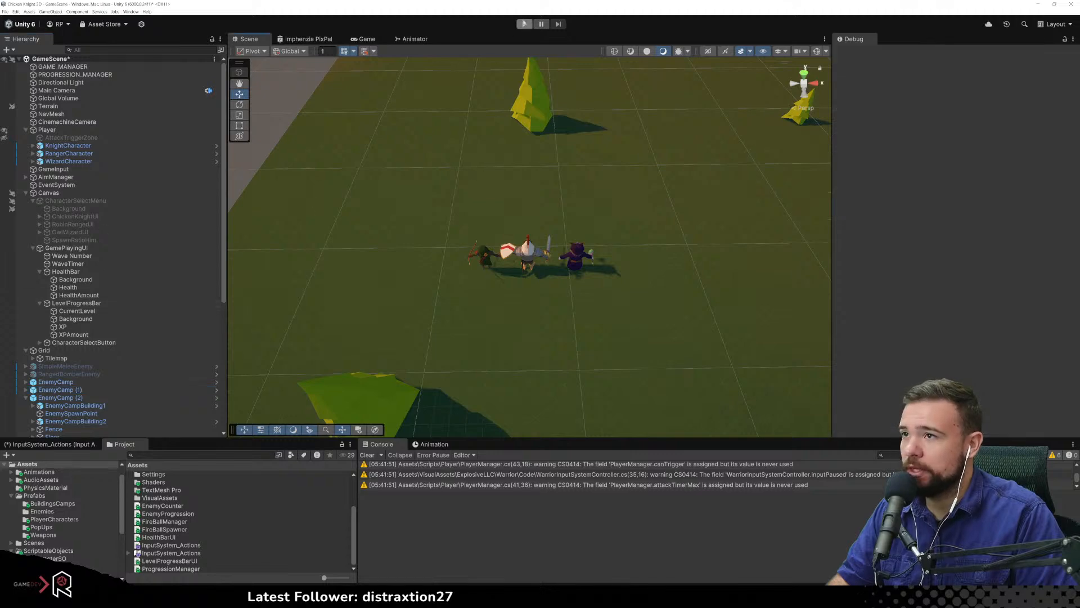
Play-test the scene with the Chicken Knight selected, attack in the game, and stop play mode
left_click(523, 25)
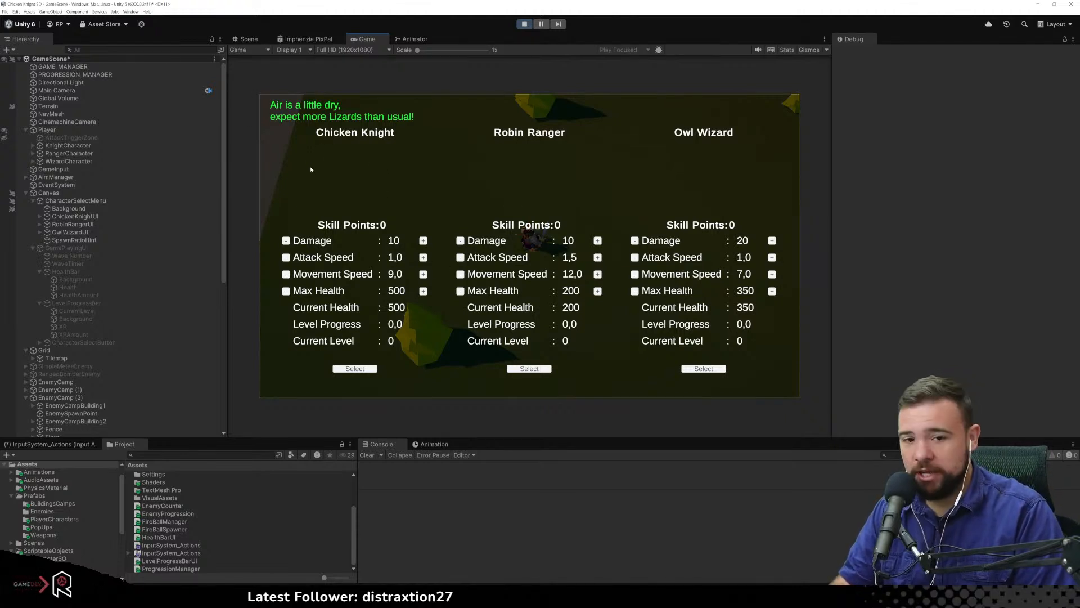
left_click(355, 369)
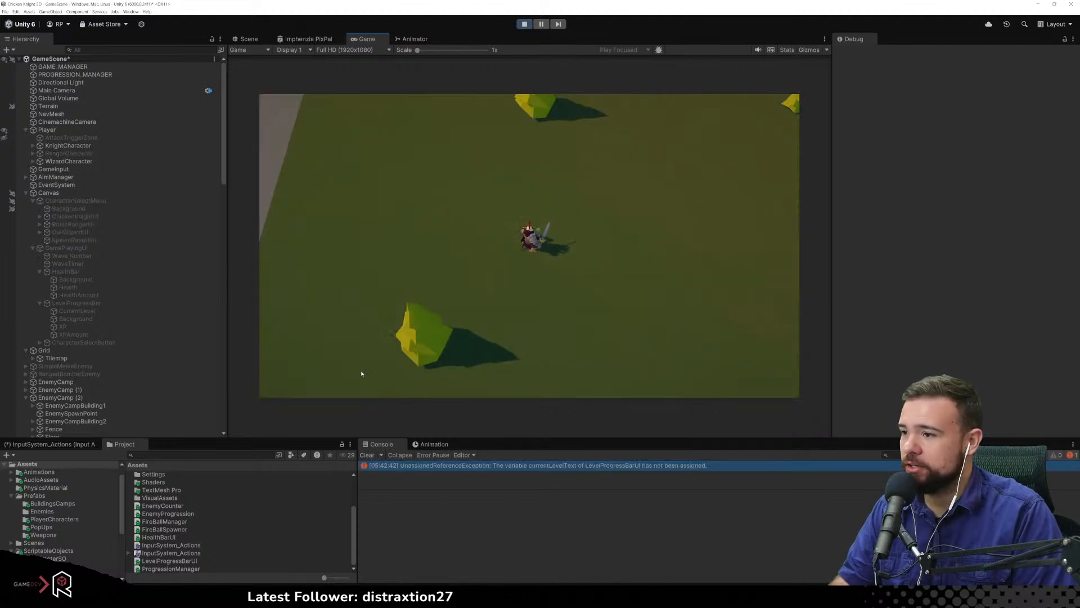
left_click(613, 411)
left_click(555, 95)
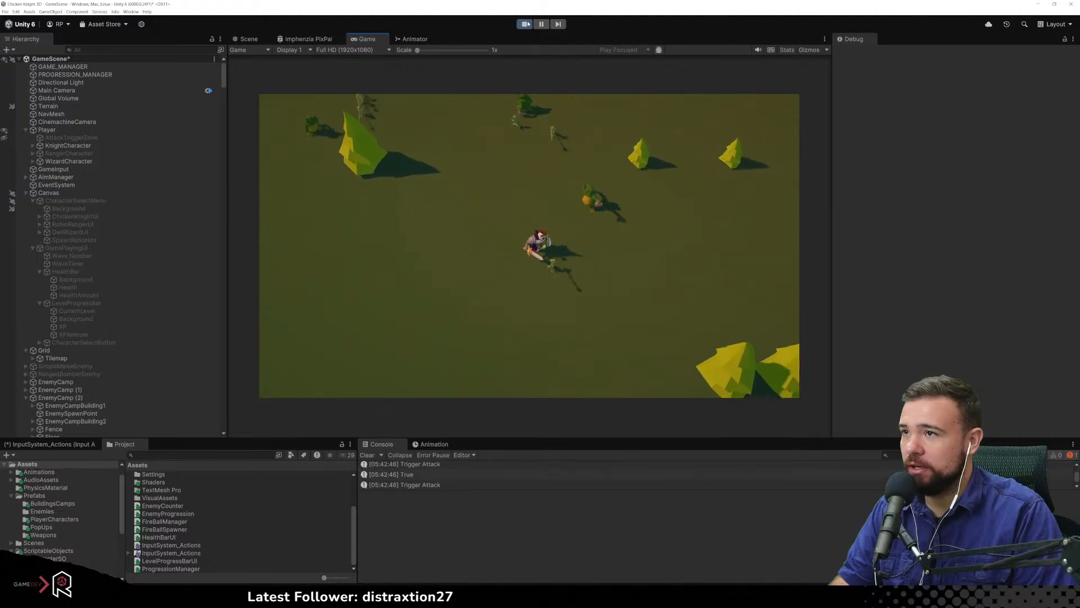
key("ctrl+p")
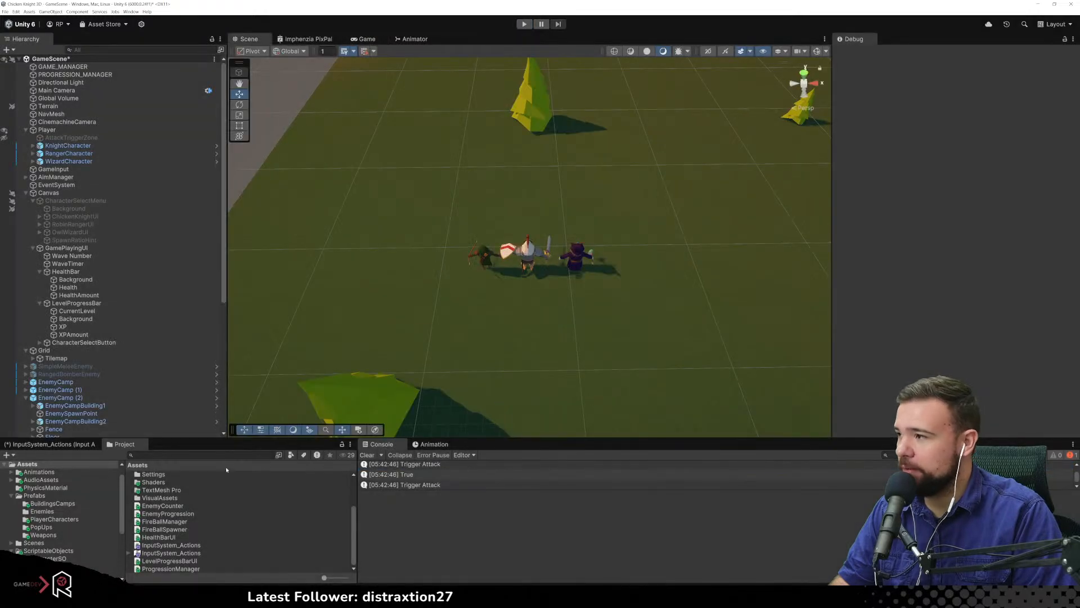
Assign the CurrentLevel text object to the LevelProgressBar script's Current Level Text reference and save the scene
left_click(90, 303)
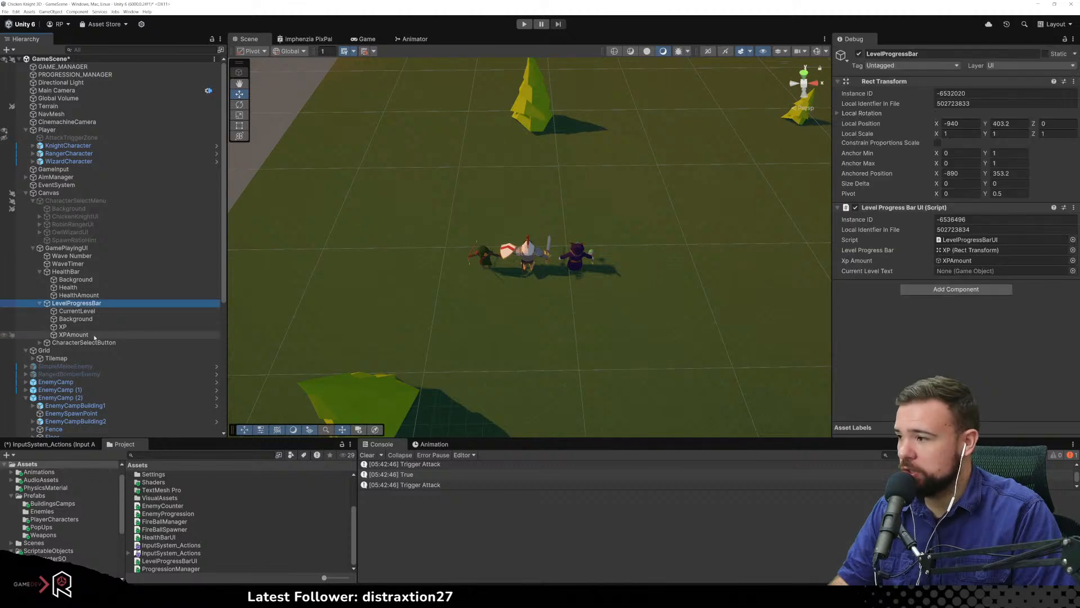
left_click_drag(77, 311, 956, 271)
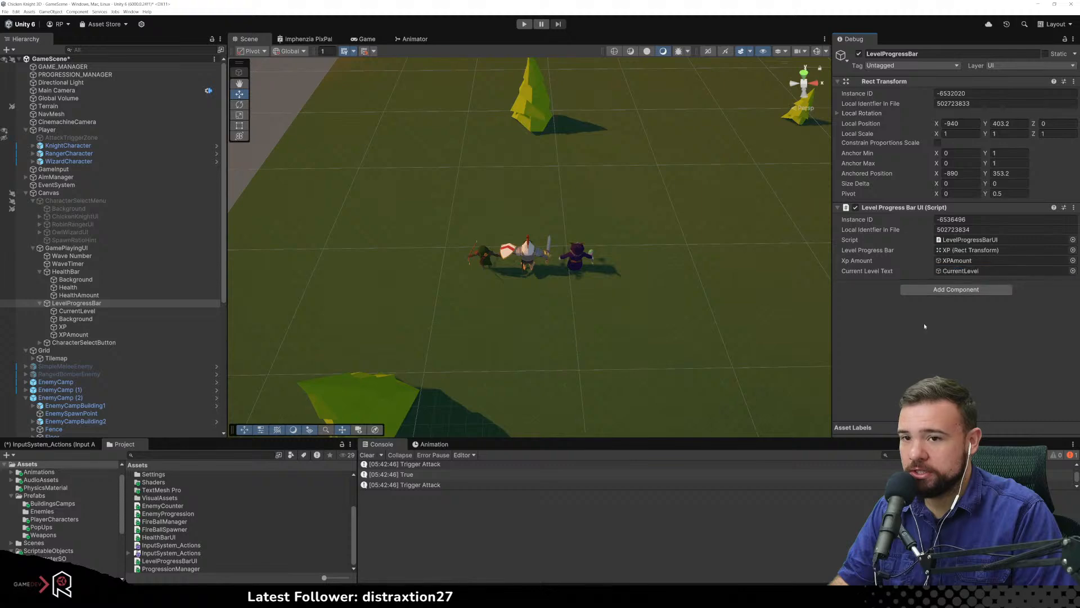
left_click(592, 295)
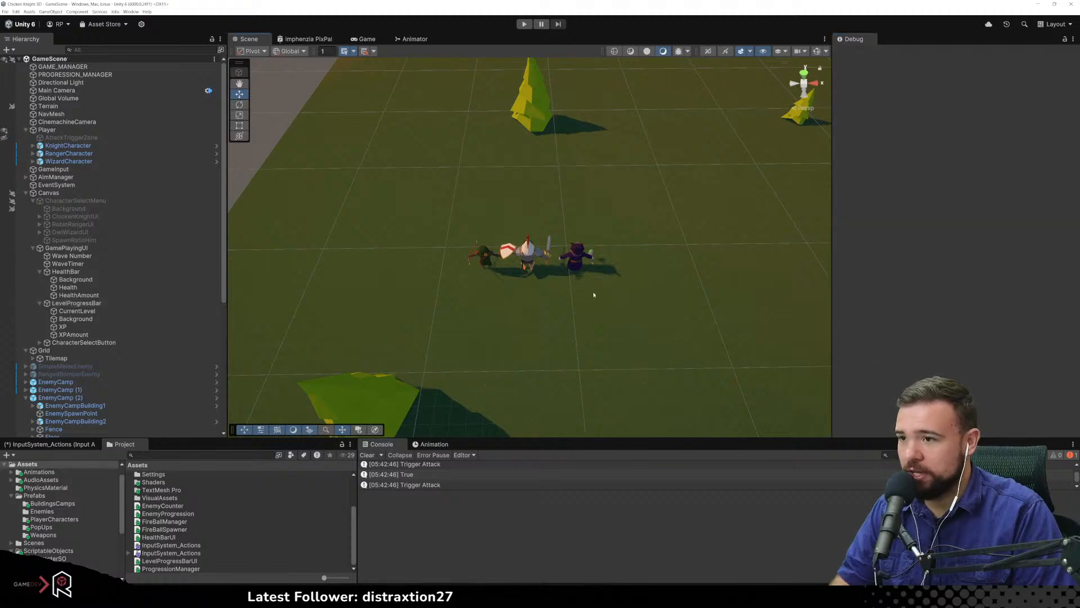
Play-test the scene by selecting the Chicken Knight, check the console for errors, and stop play mode
key("ctrl+p")
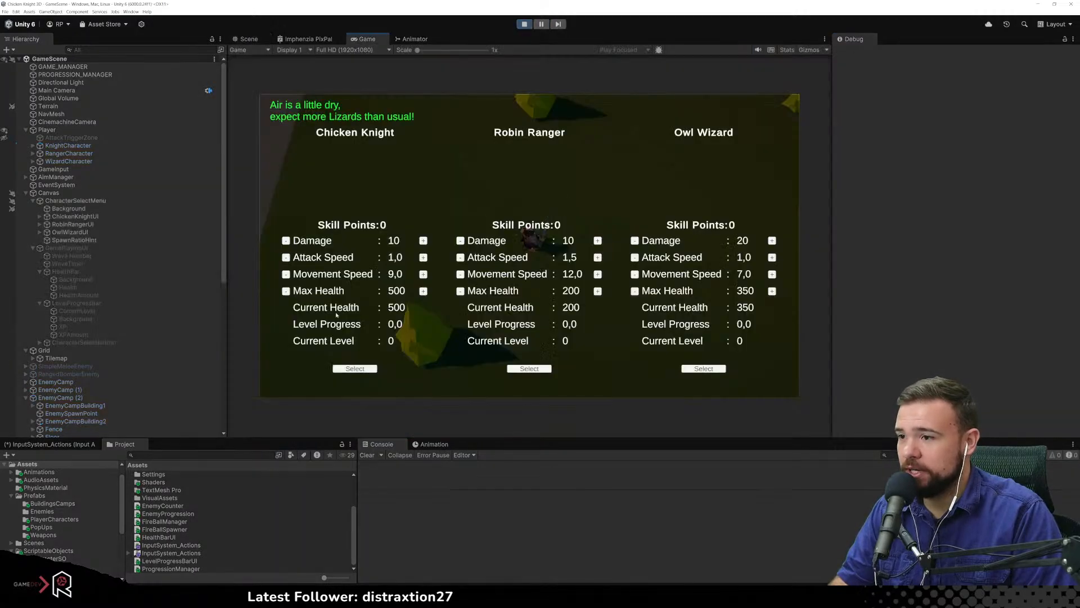
left_click(350, 368)
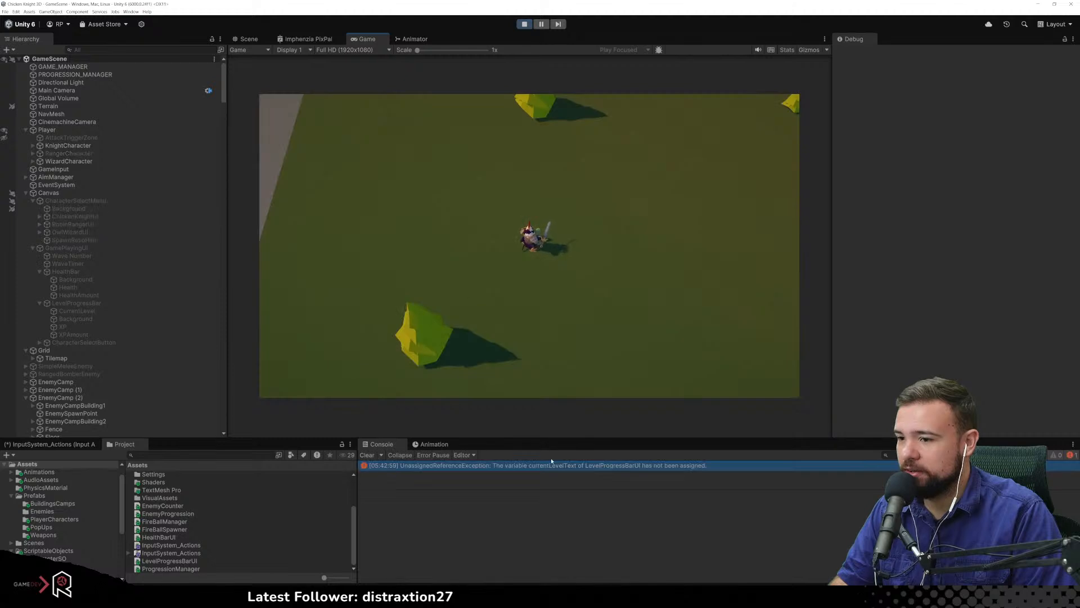
key("ctrl+p")
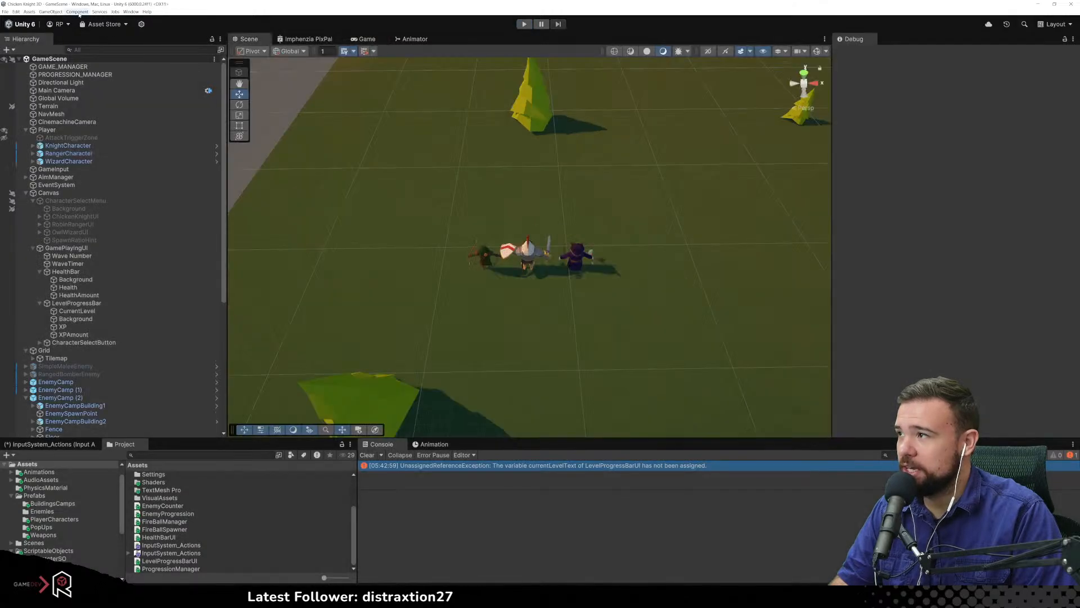
In the project's Editor settings, set When entering Play Mode to Reload Domain and Scene and close the settings
left_click(16, 12)
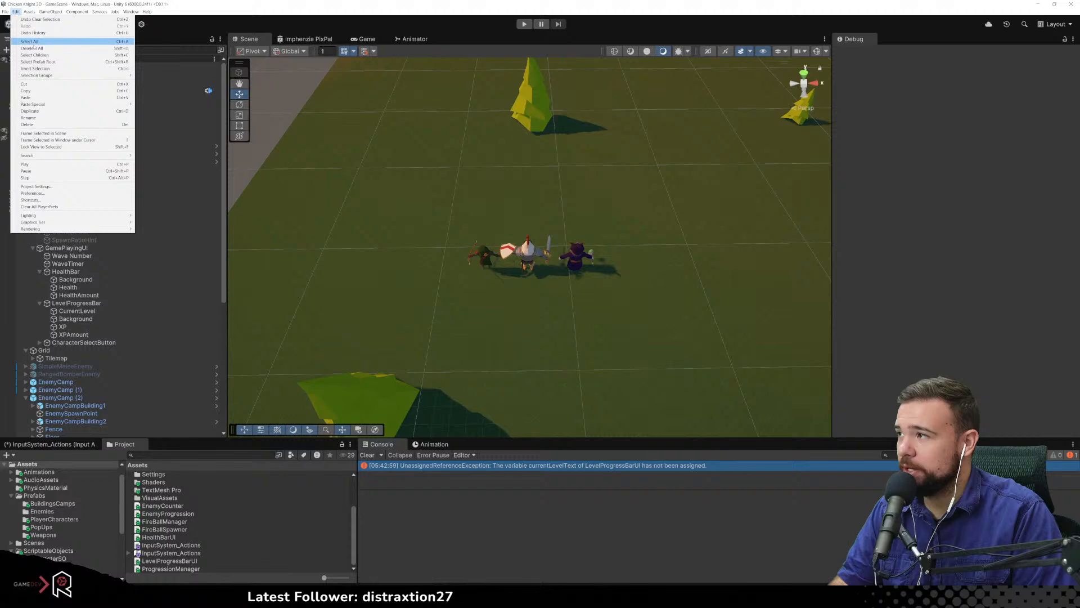
left_click(36, 186)
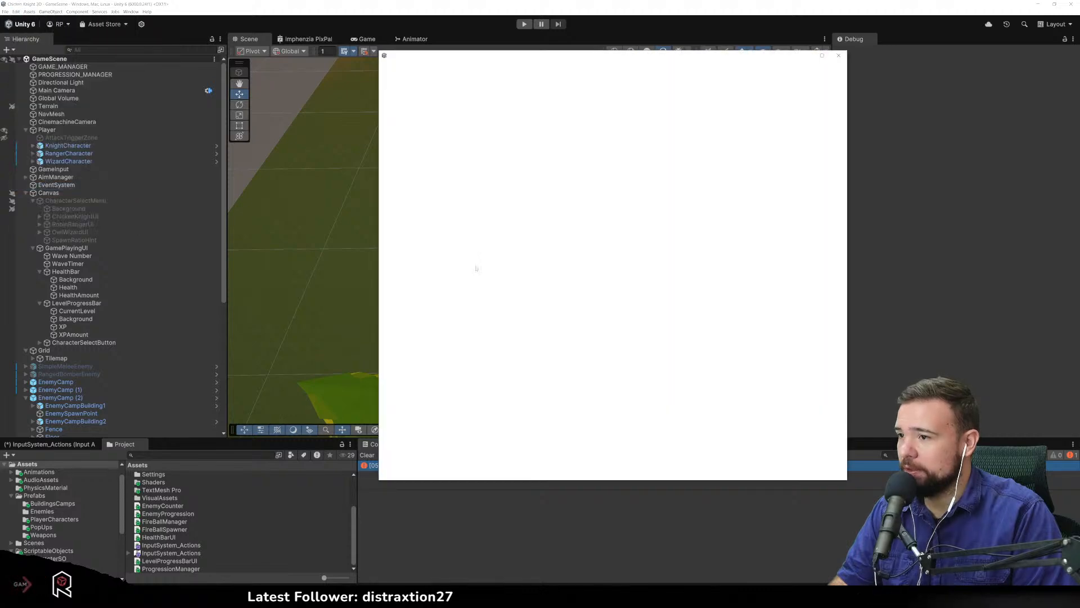
scroll(618, 358, "down", 6)
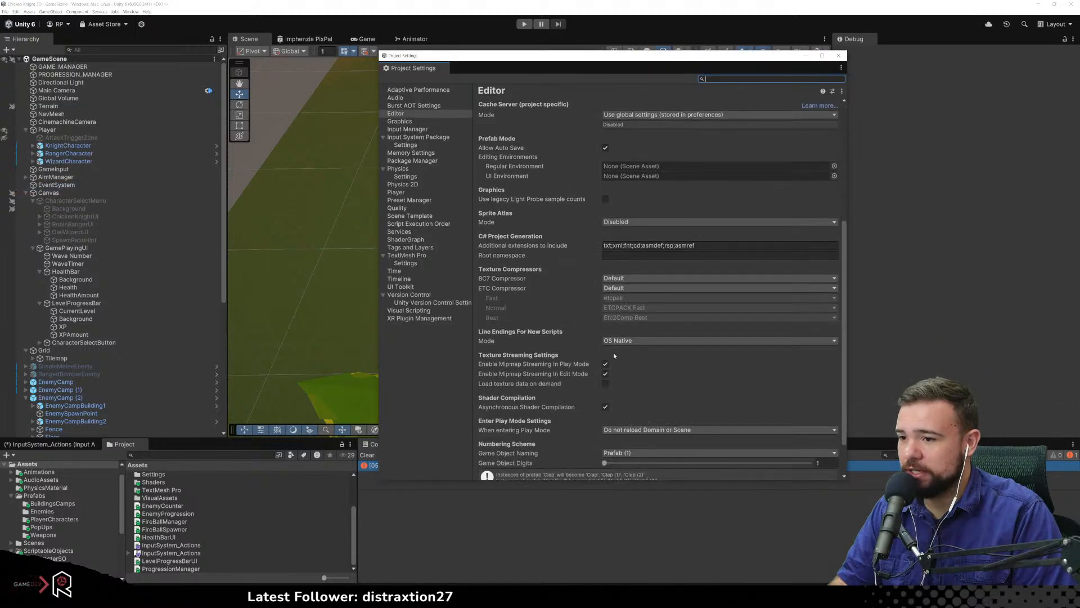
scroll(617, 360, "down", 2)
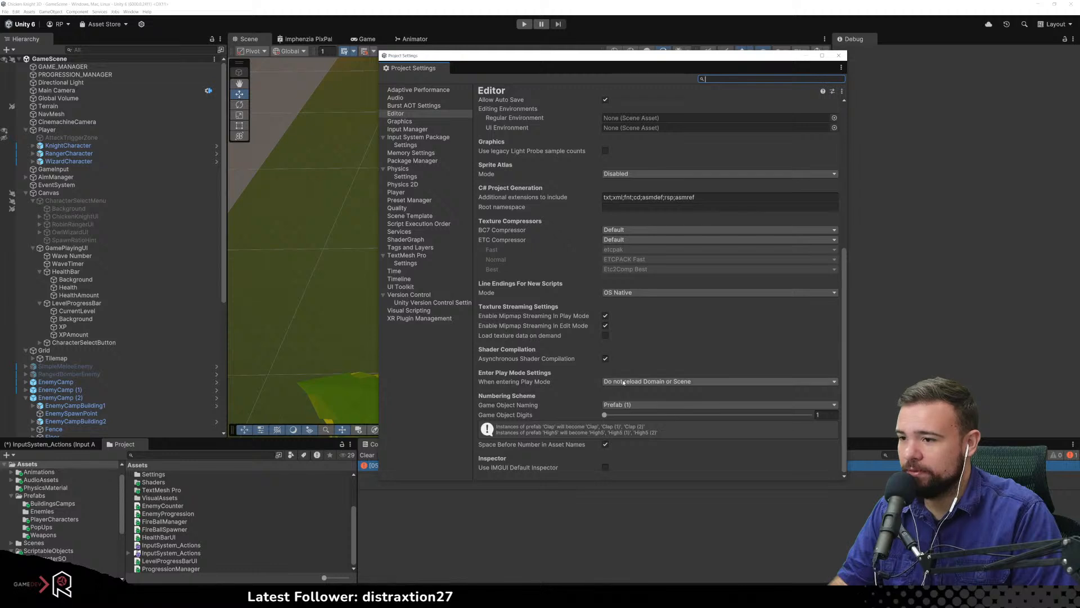
left_click(617, 382)
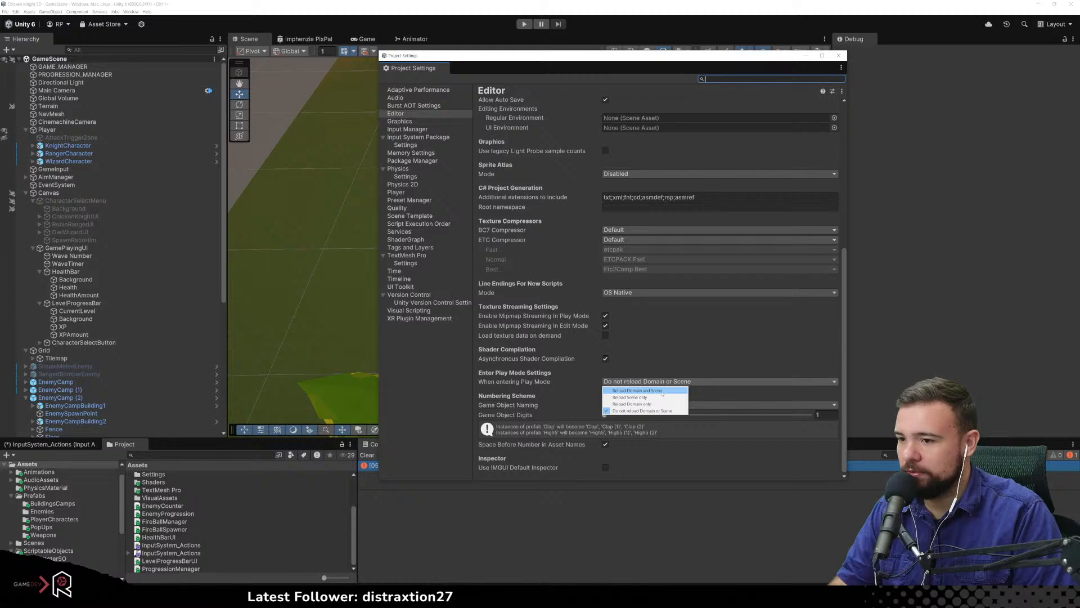
left_click(637, 391)
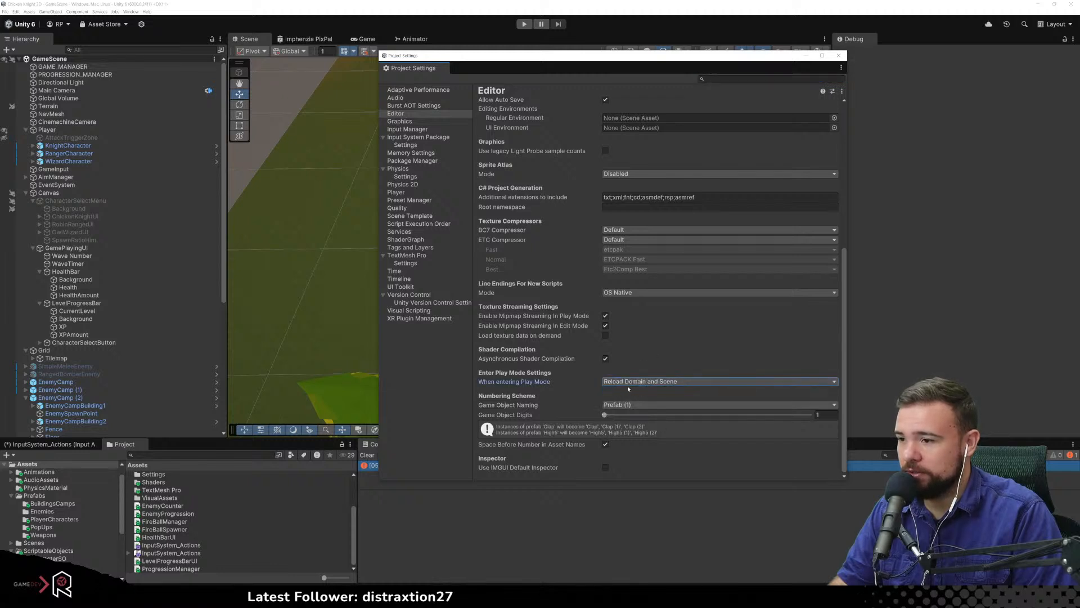
left_click(844, 59)
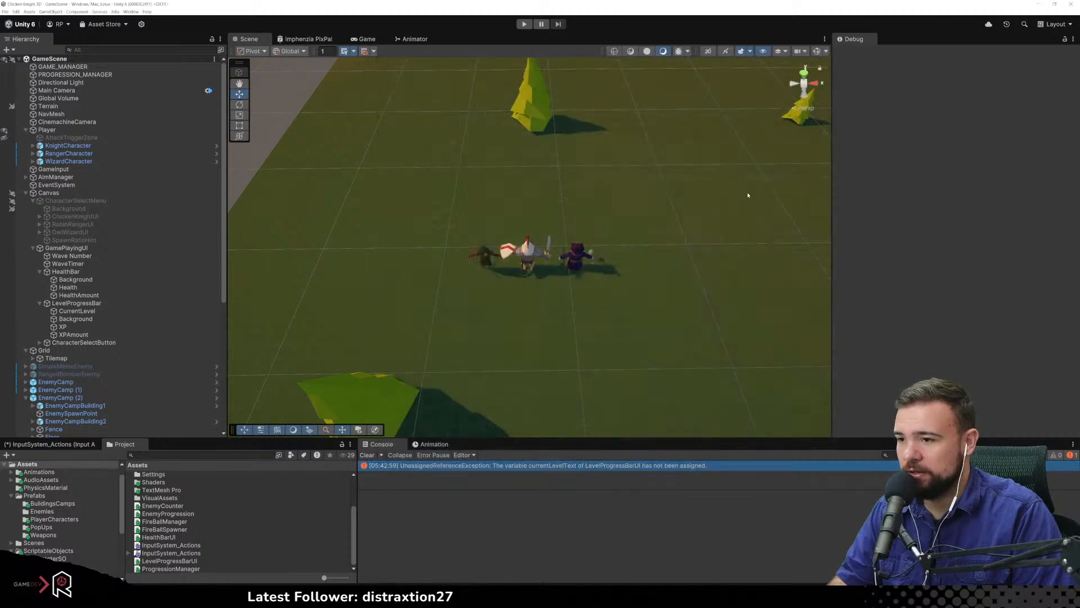
Start play mode, select the Chicken Knight, and walk it across the field in search of enemies
left_click(523, 24)
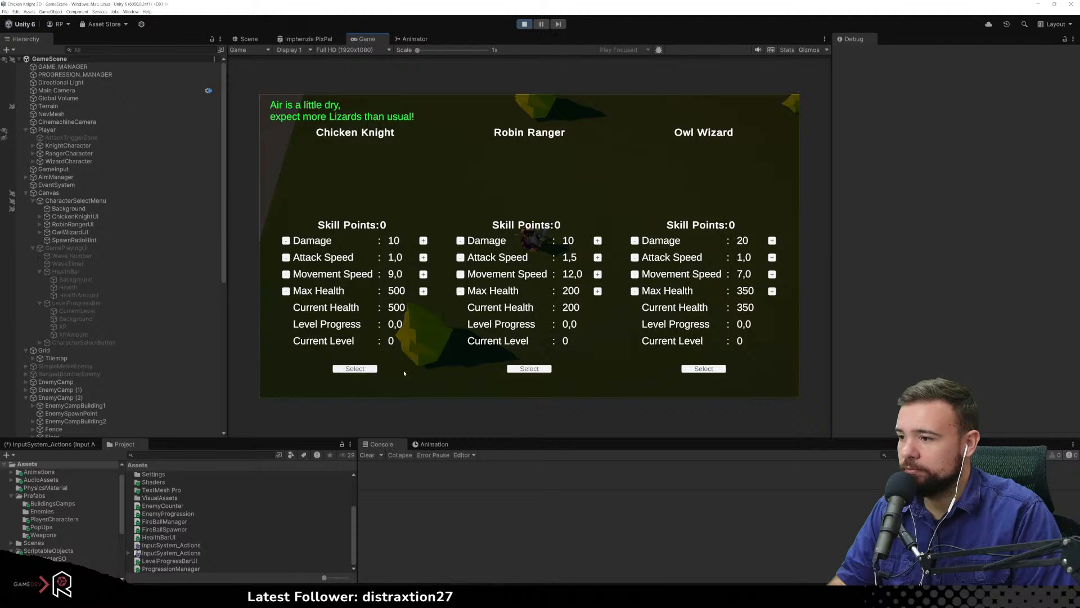
left_click(355, 368)
key("d")
key("w")
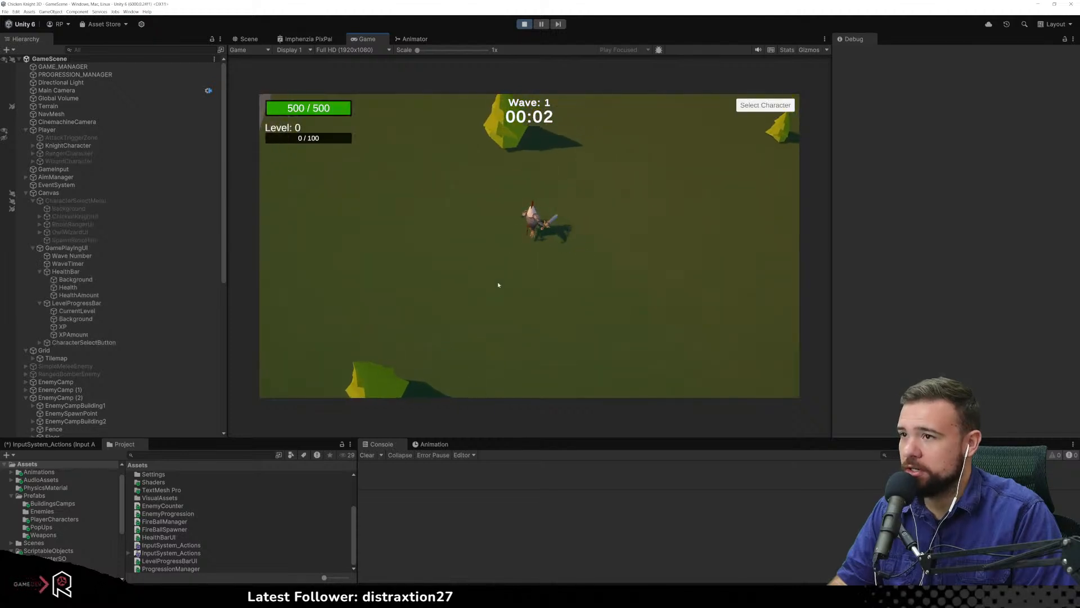
key("d")
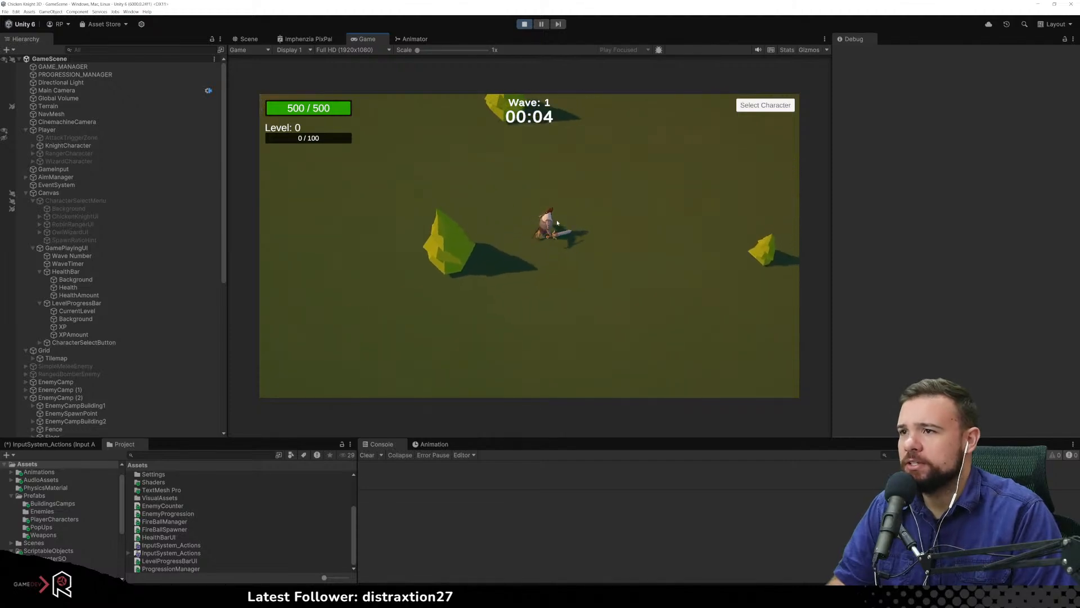
key("d")
Attack the enemies on the way to and around the enemy camp to gain XP with the Chicken Knight
left_click(517, 301)
key("a")
left_click(496, 234)
key("w")
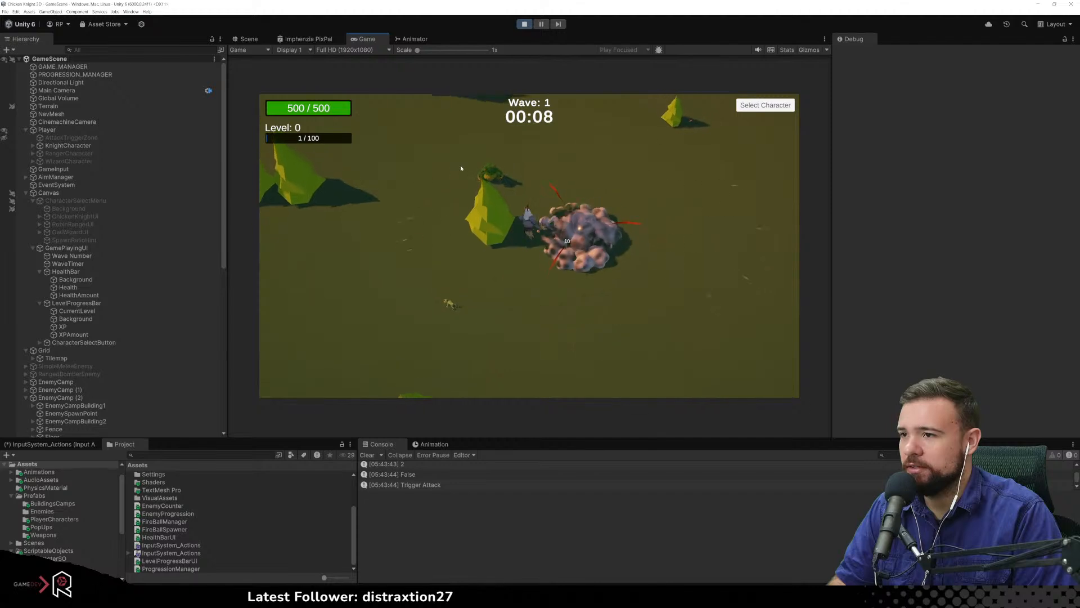
key("a")
left_click(505, 162)
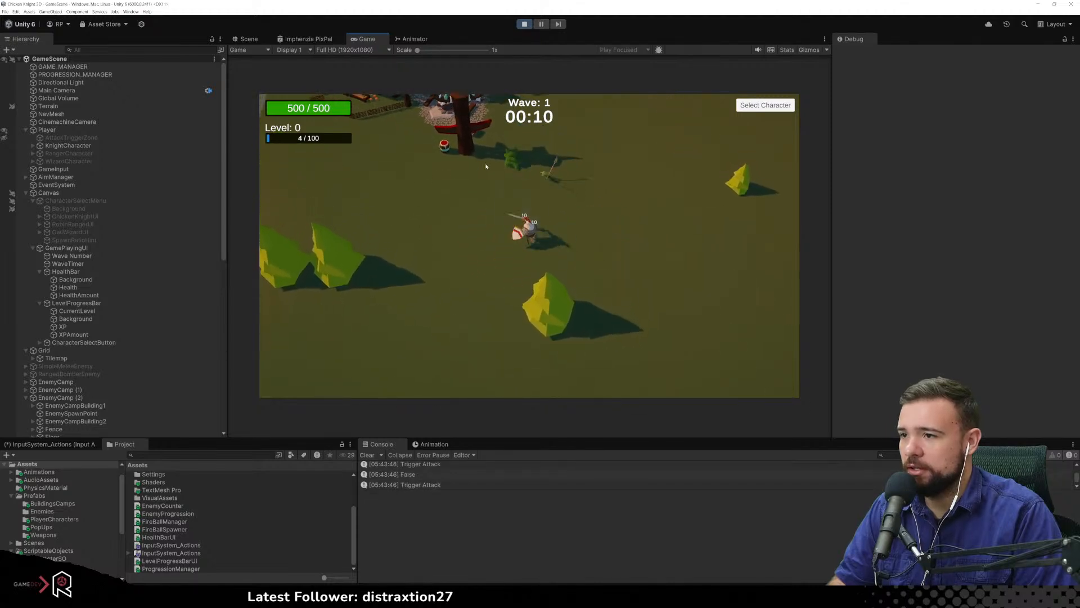
key("d")
key("a")
left_click(428, 200)
key("s")
left_click(426, 204)
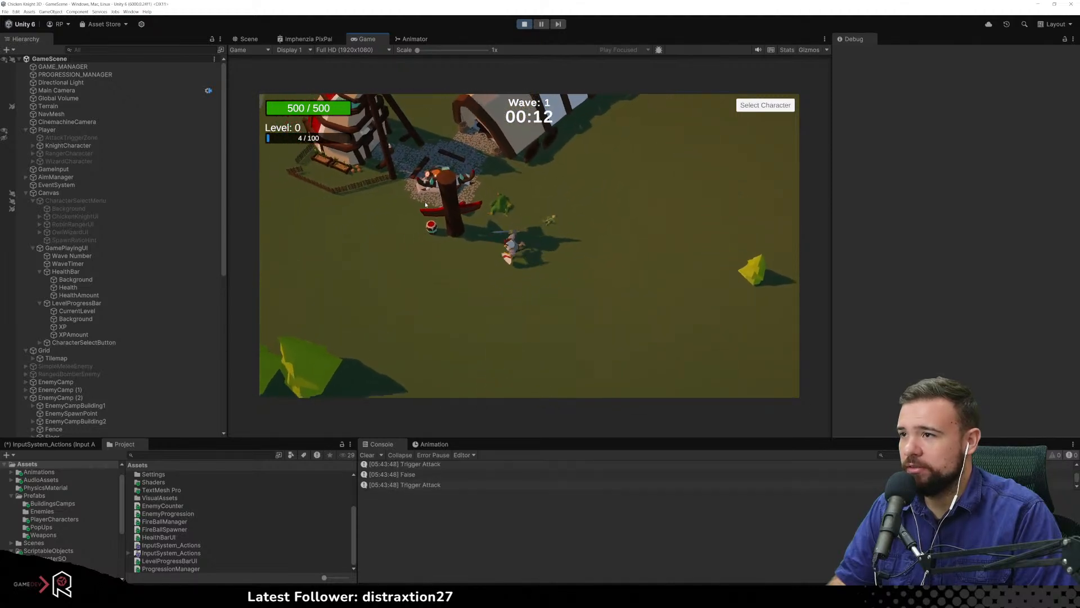
key("w")
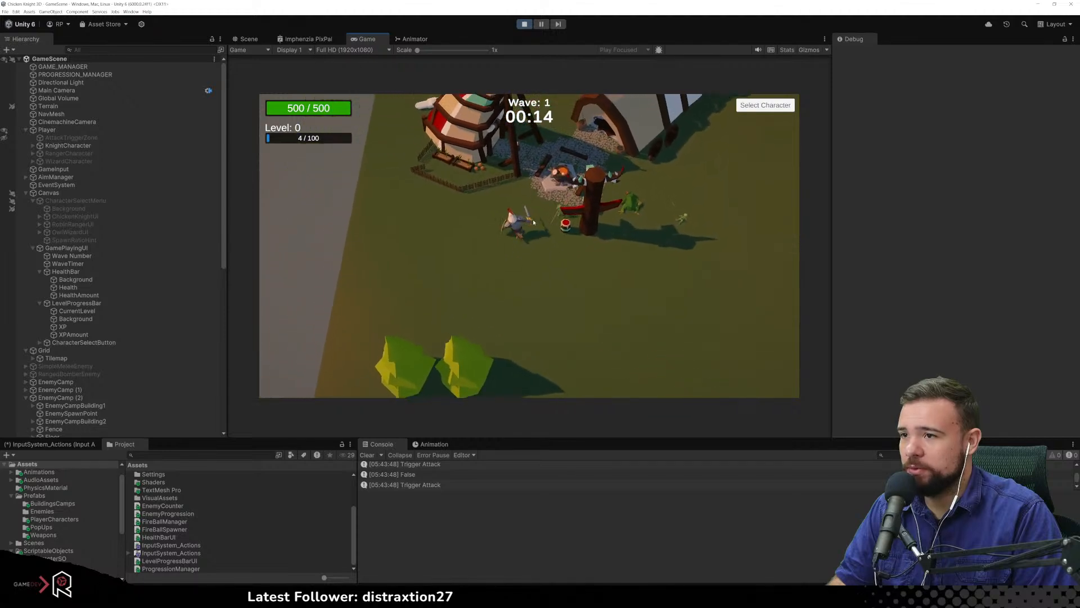
left_click(540, 254)
key("s")
left_click(539, 256)
key("d")
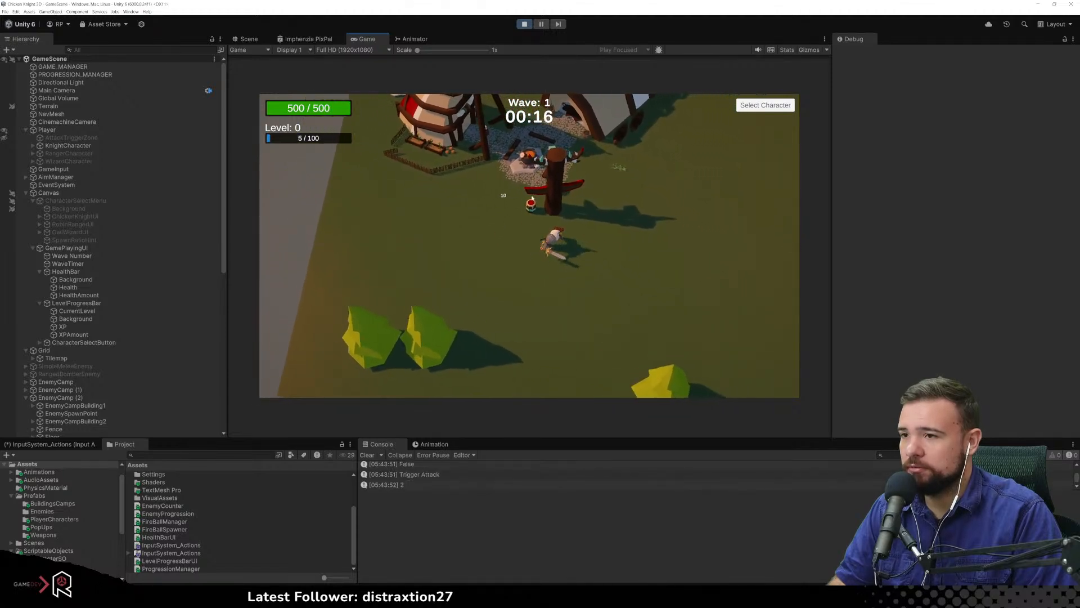
Lead the Chicken Knight away from the camp and keep fighting enemies until the level progress bar reaches Level 1
key("d")
key("w")
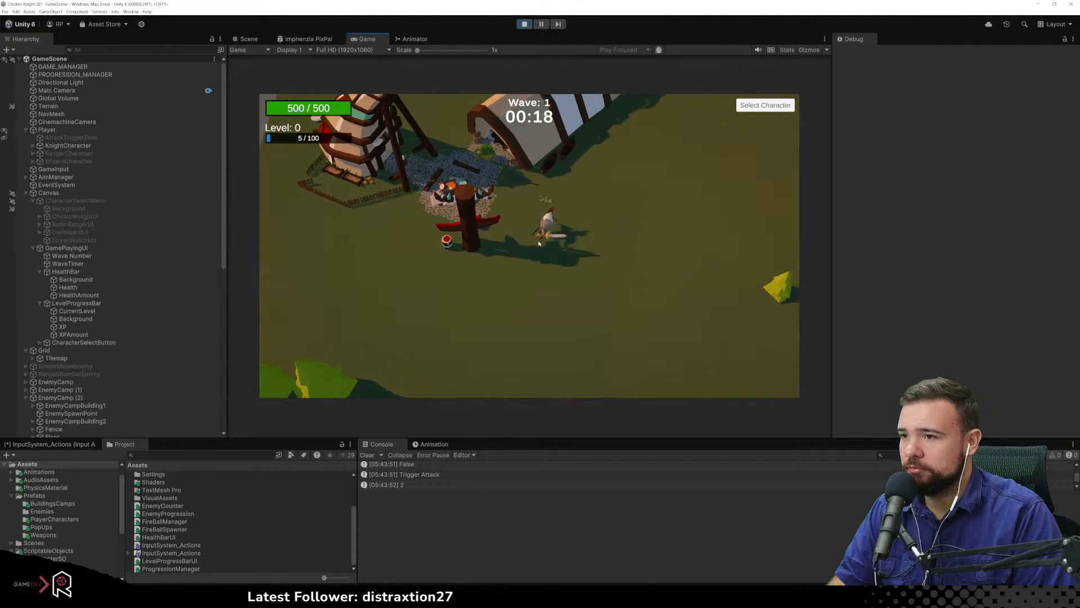
key("d")
key("w")
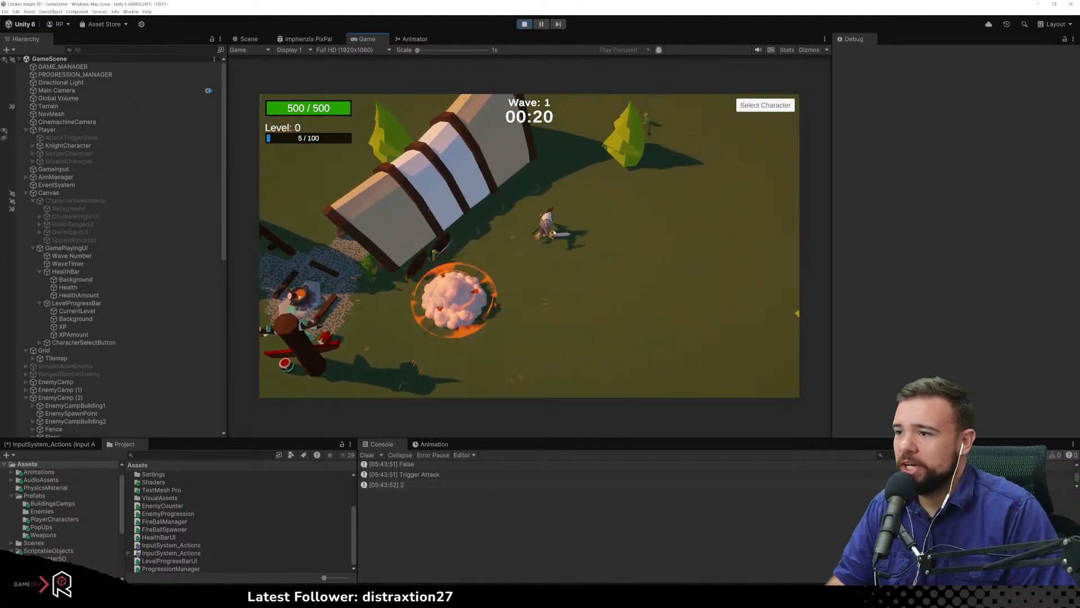
key("d")
key("w")
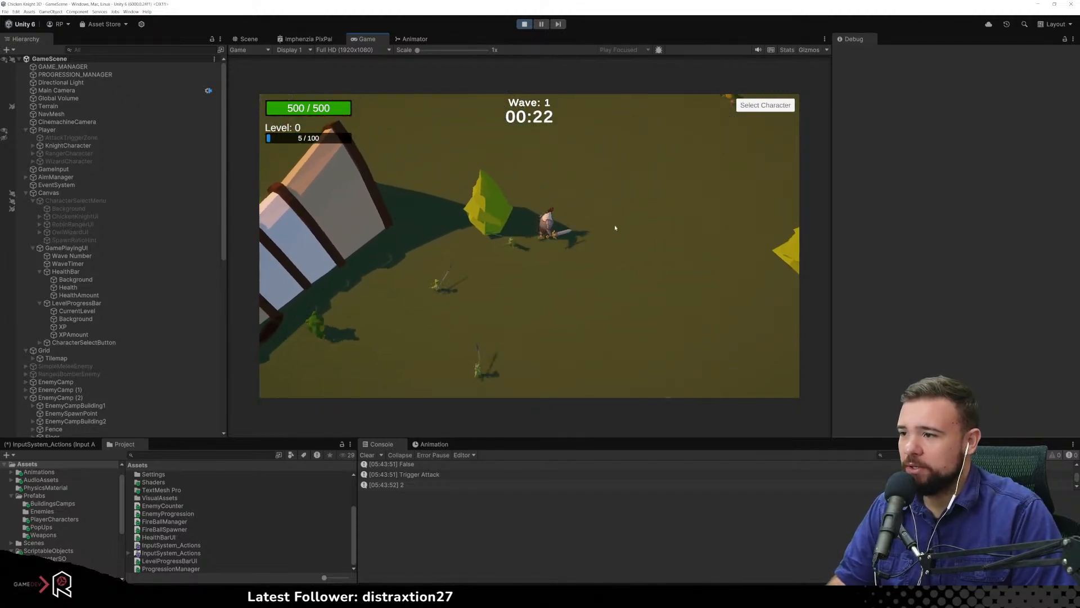
key("d")
key("w")
left_click(458, 212)
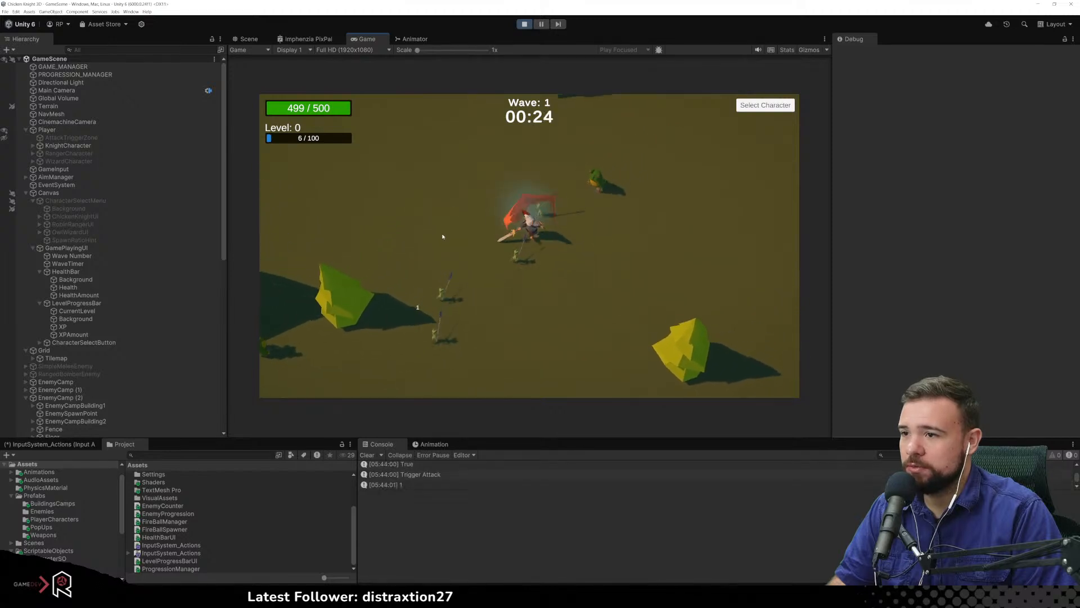
key("d")
key("s")
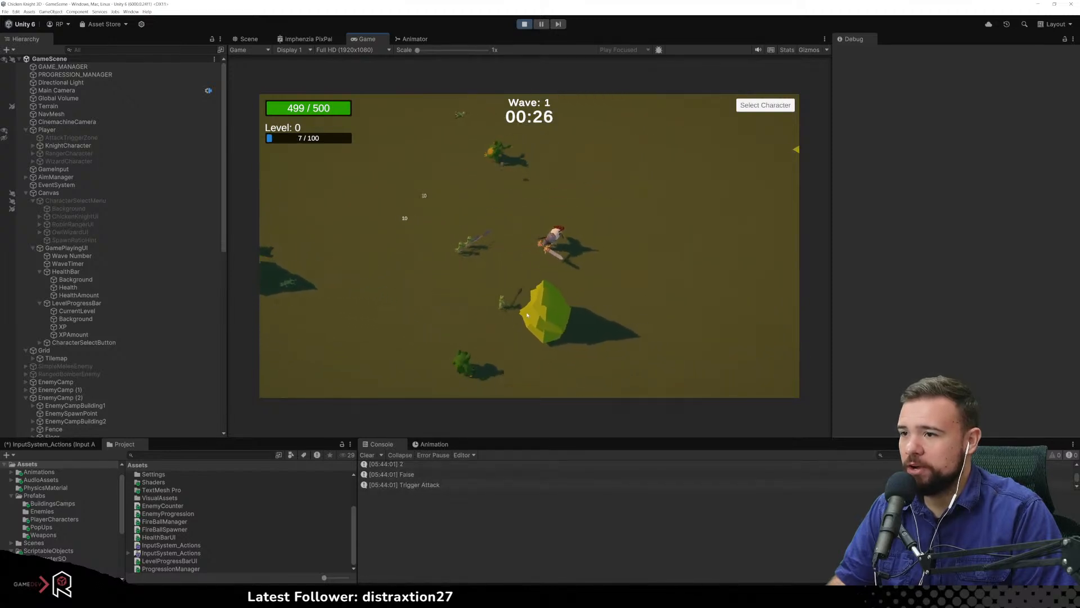
key("w")
key("a")
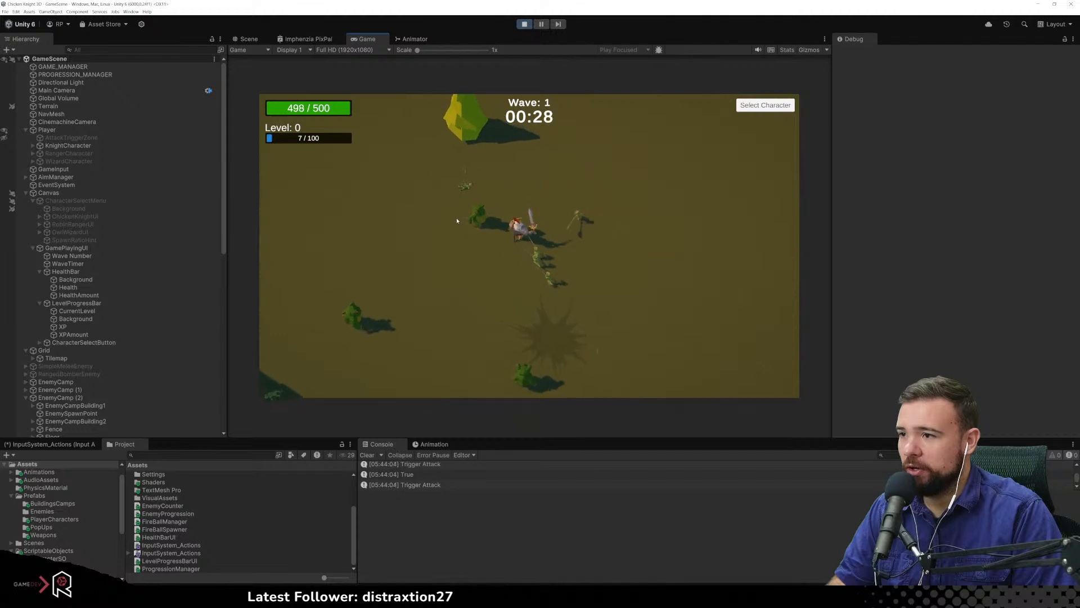
key("w")
key("d")
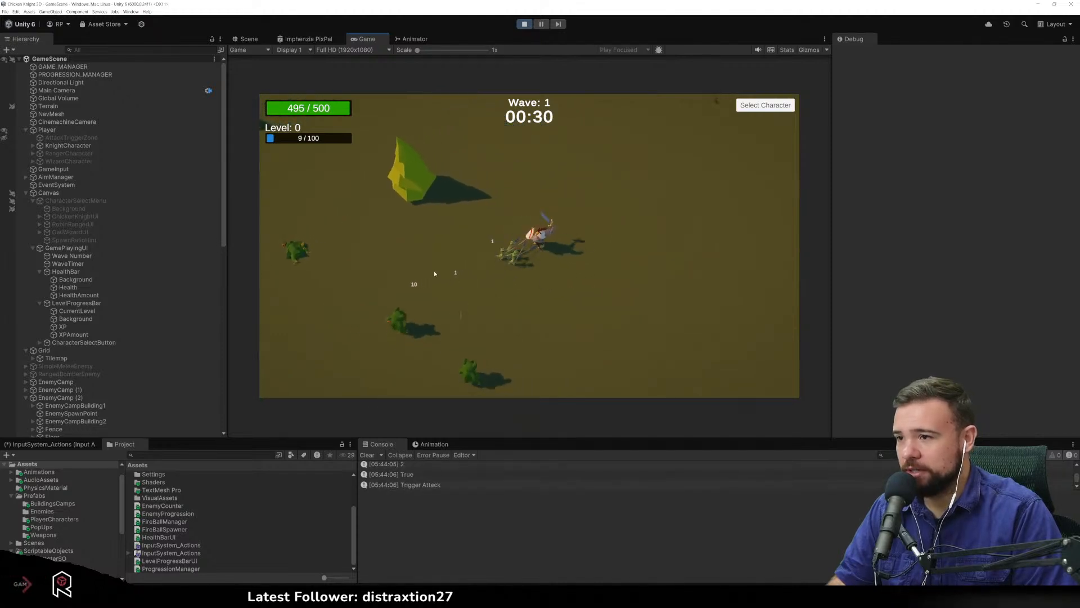
key("d")
key("w")
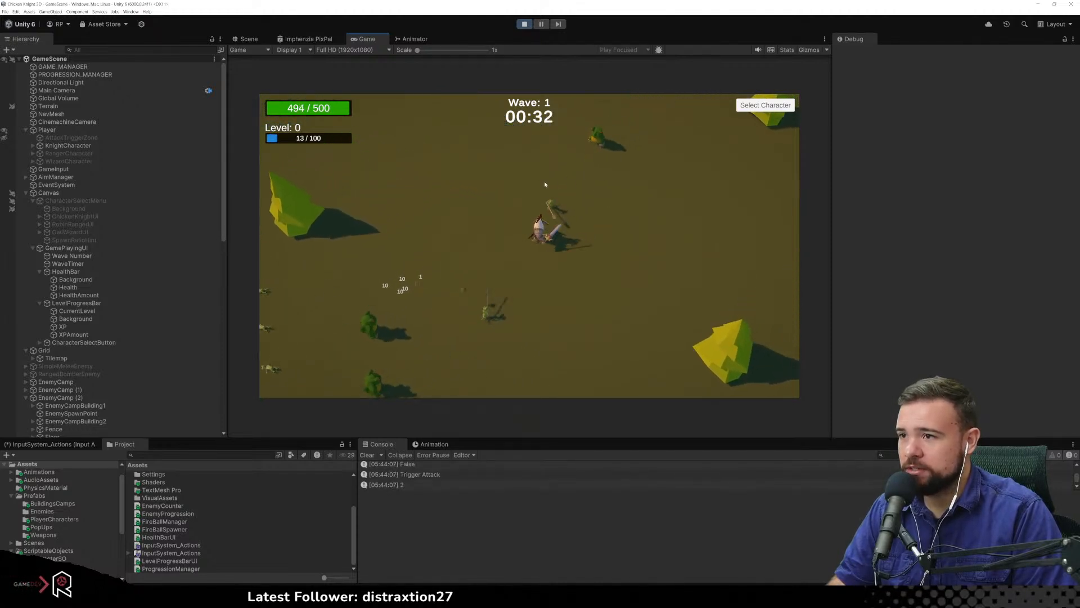
key("d")
key("w")
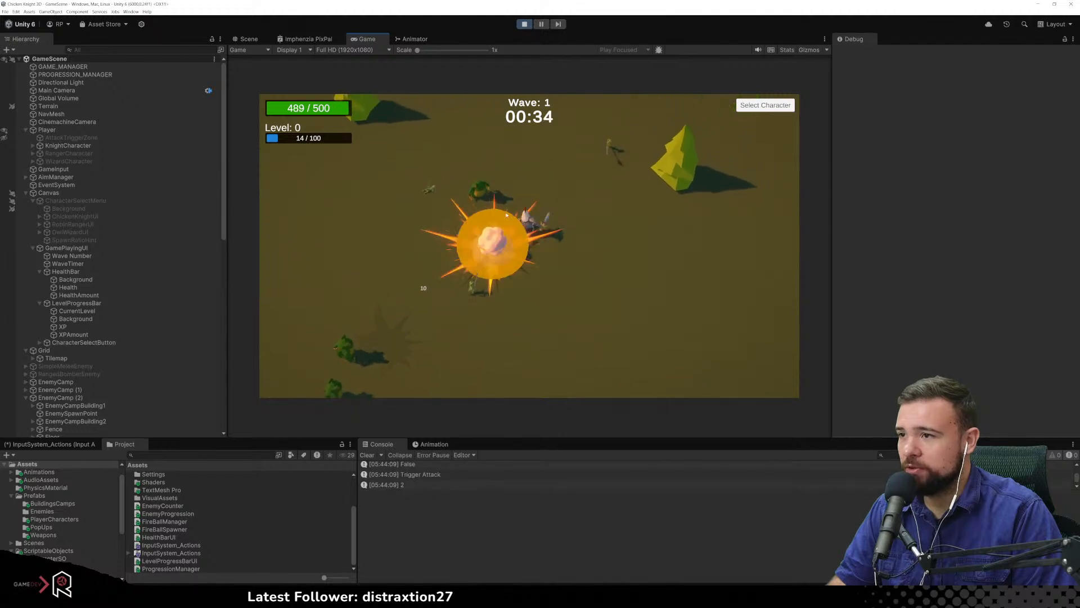
key("a")
key("a")
key("s")
key("d")
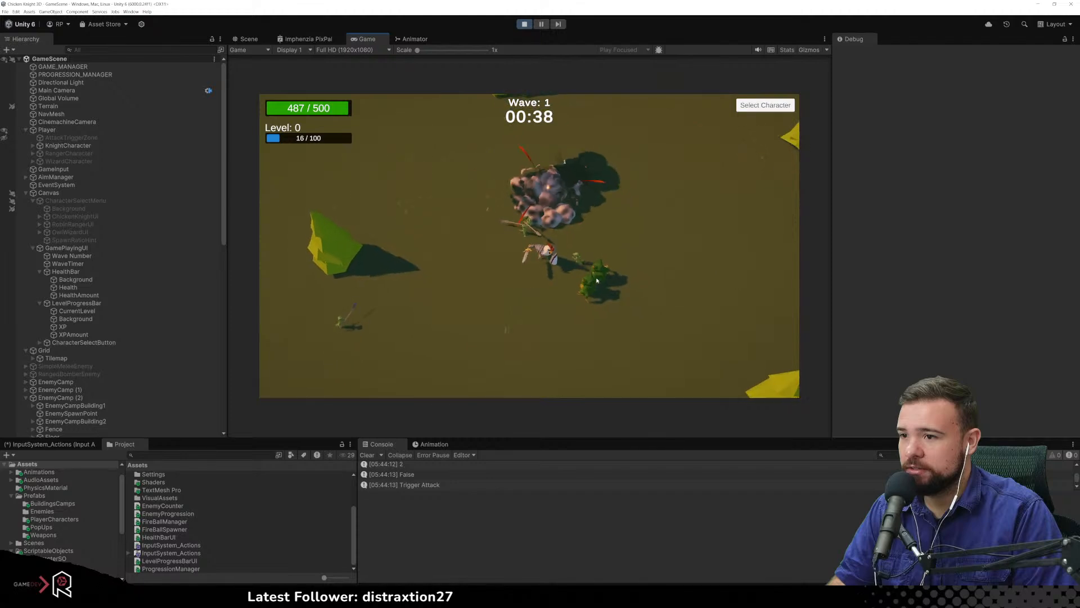
key("w")
key("a")
key("w")
key("d")
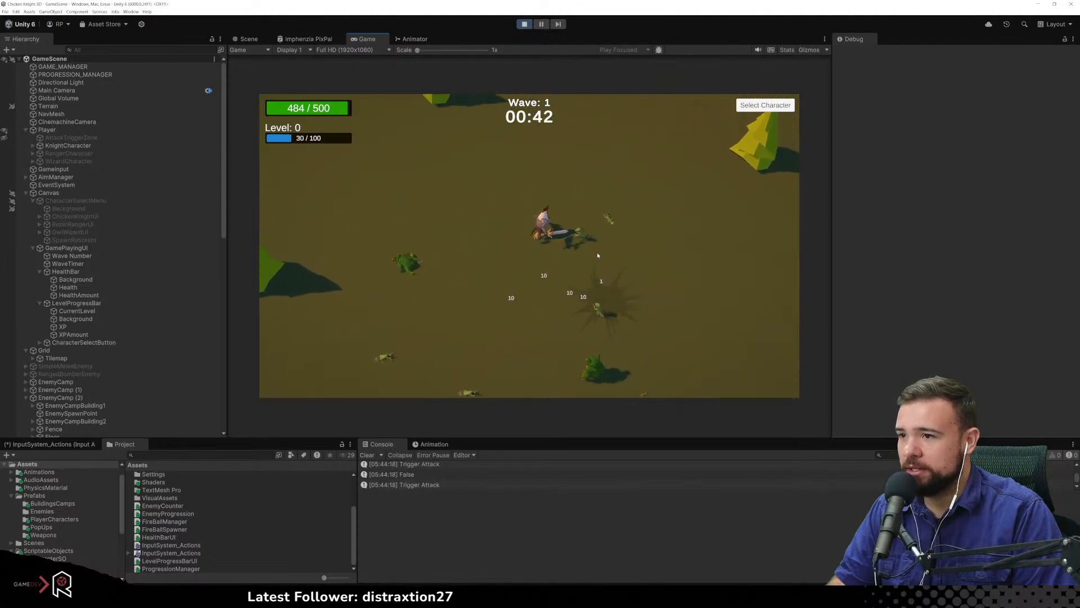
key("d")
key("s")
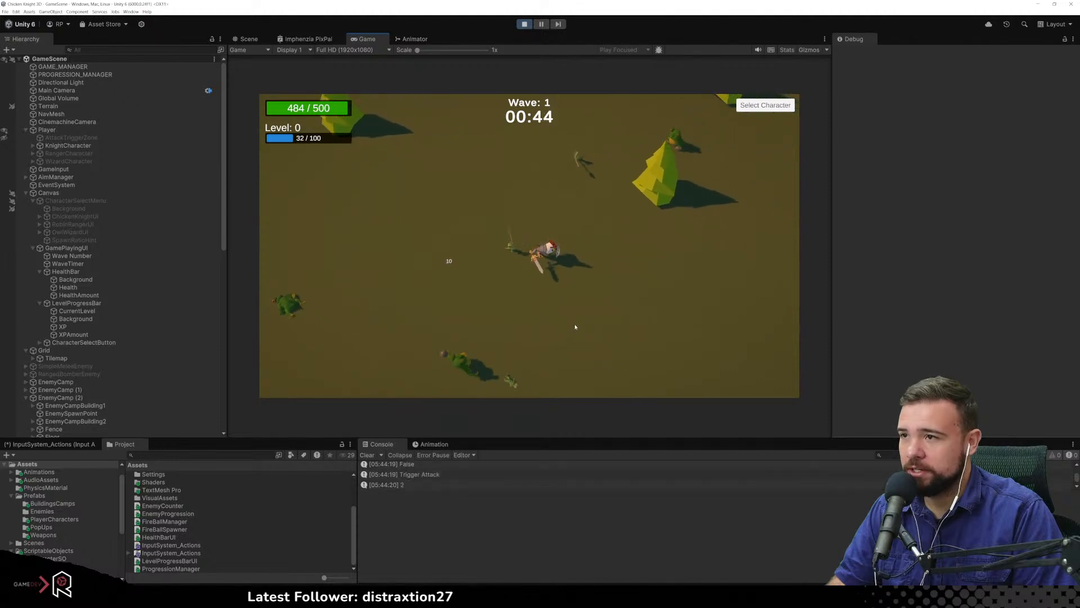
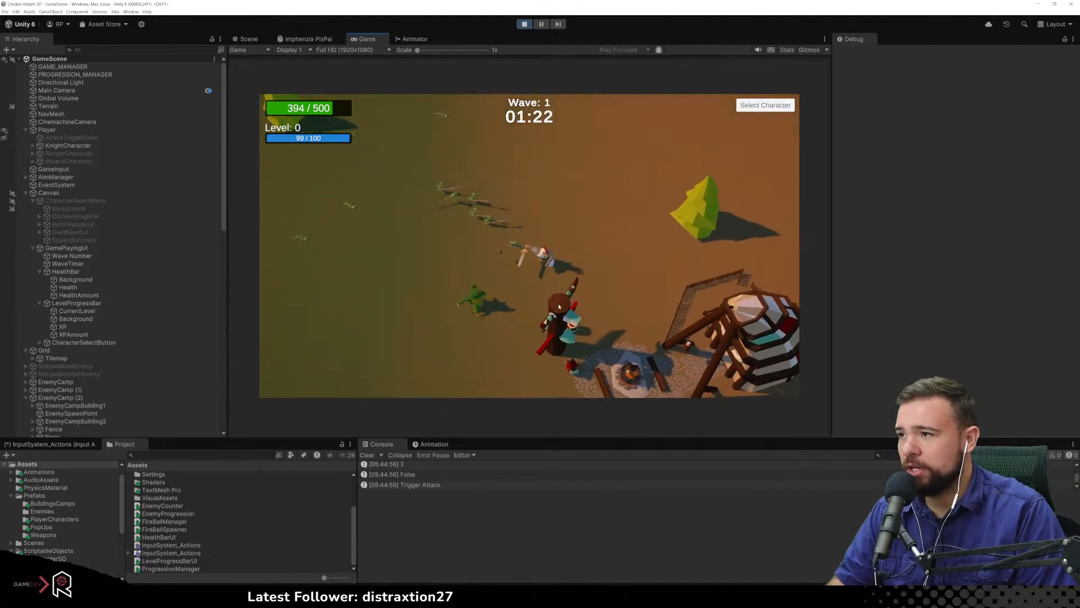
left_click(449, 201)
left_click(432, 231)
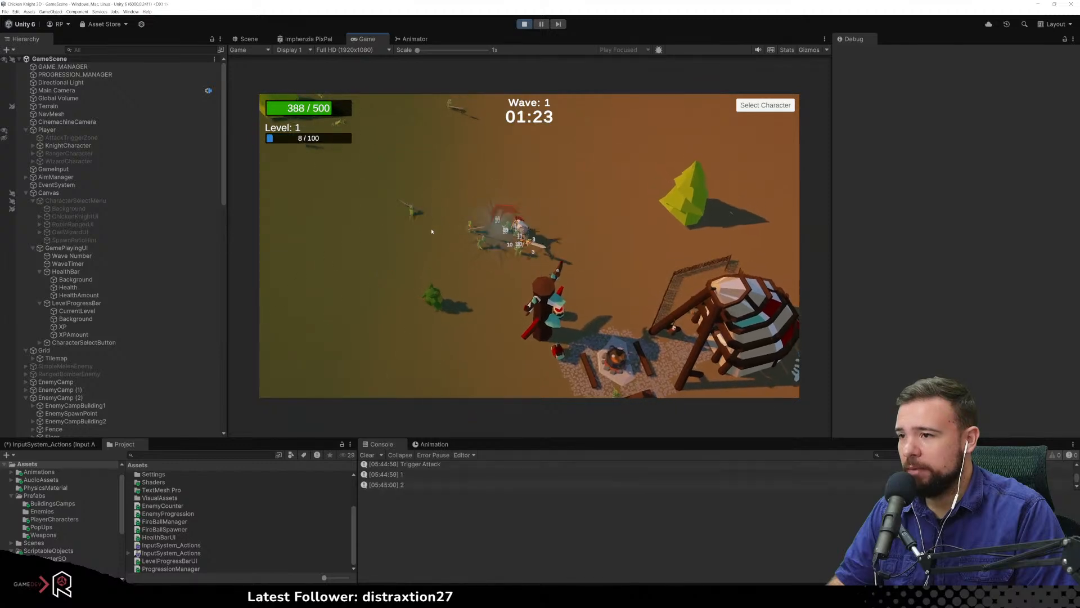
Fight the swarm around the enemy camp's totem and campfire with the Chicken Knight to gain XP
left_click(535, 306)
key("s")
left_click(533, 303)
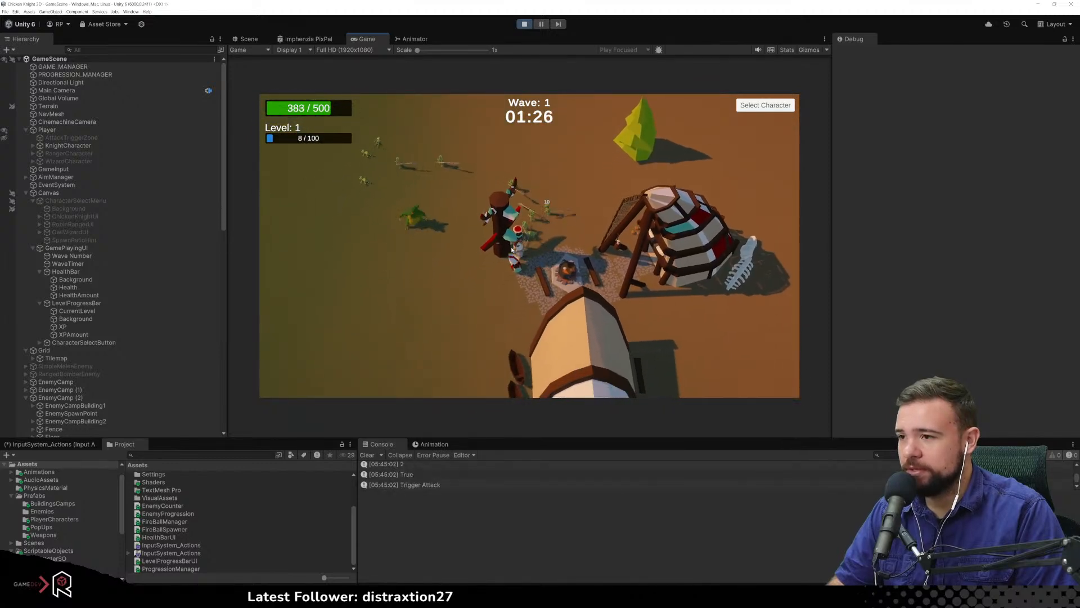
key("a")
left_click(535, 213)
key("a")
left_click(523, 225)
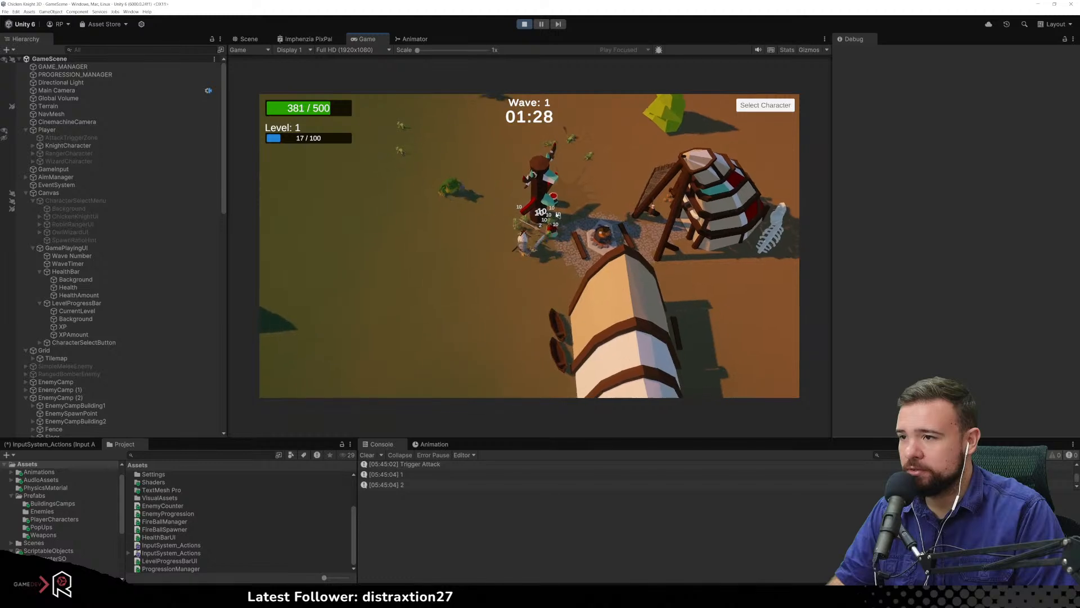
key("d")
left_click(483, 290)
key("w")
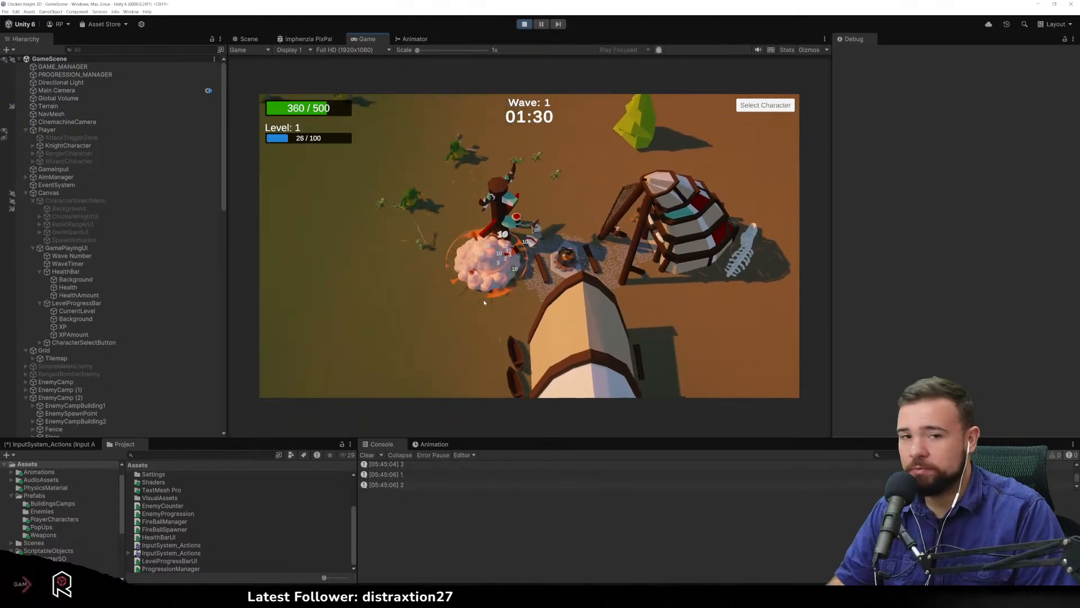
key("s")
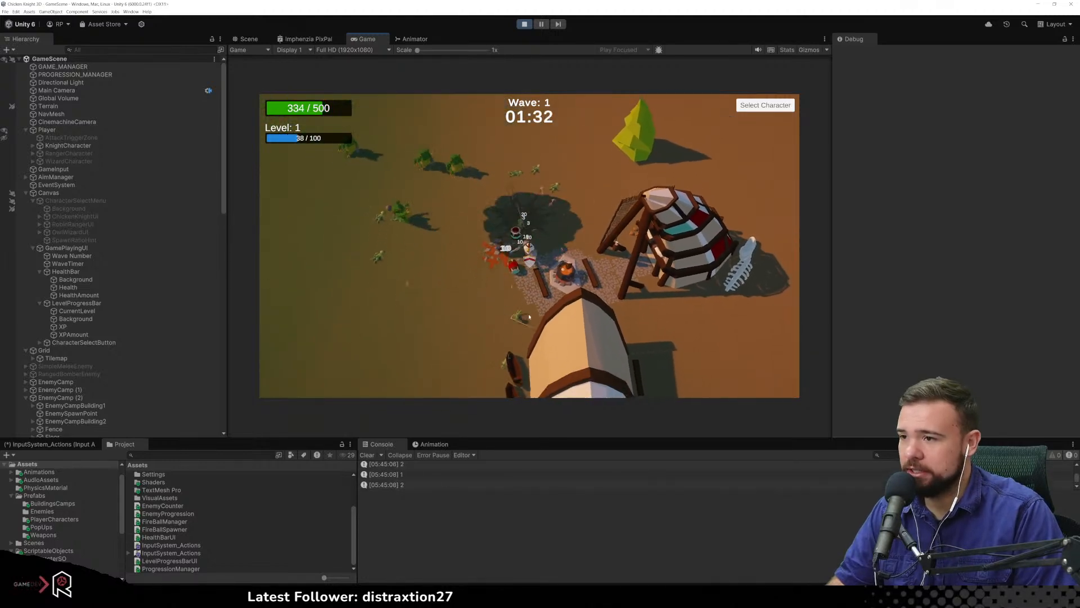
Lead the Chicken Knight out of the camp toward the nearby yellow rock and strike the pursuing enemies
left_click(520, 332)
key("a")
key("a")
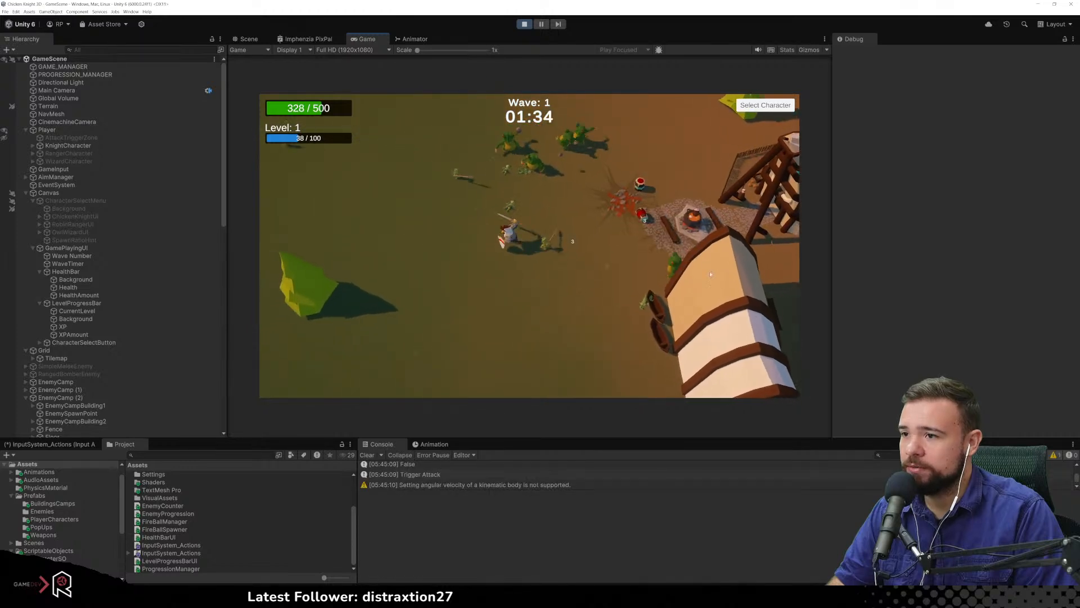
key("a")
key("s")
left_click(541, 202)
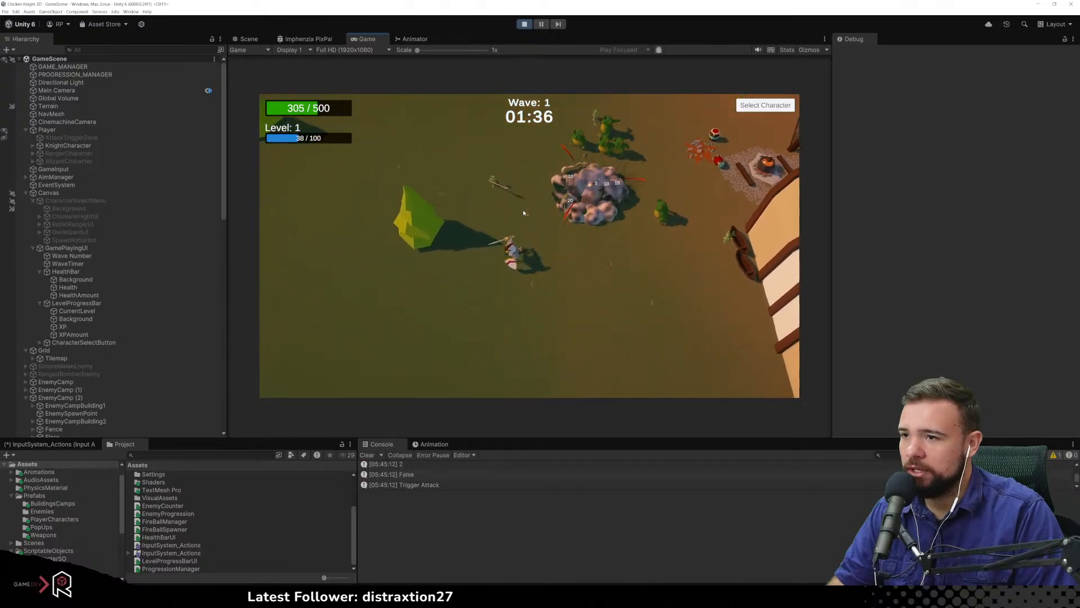
key("d")
key("w")
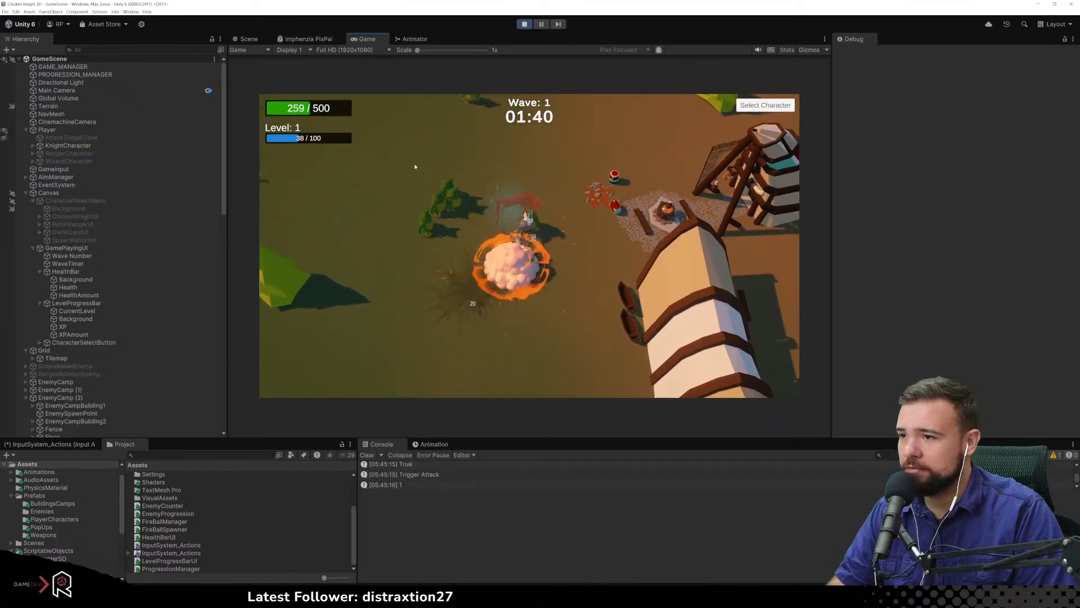
Attack the green bomber enemies in the open ground beside the camp while dodging their explosions
key("a")
left_click(343, 184)
key("s")
left_click(366, 176)
key("w")
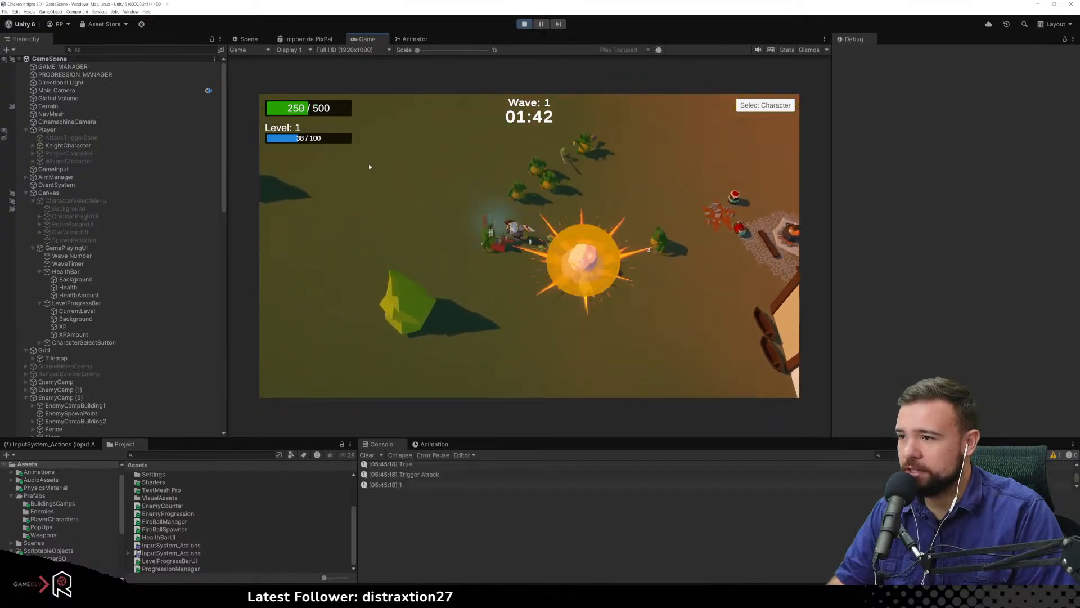
left_click(363, 174)
left_click(456, 175)
key("d")
left_click(596, 267)
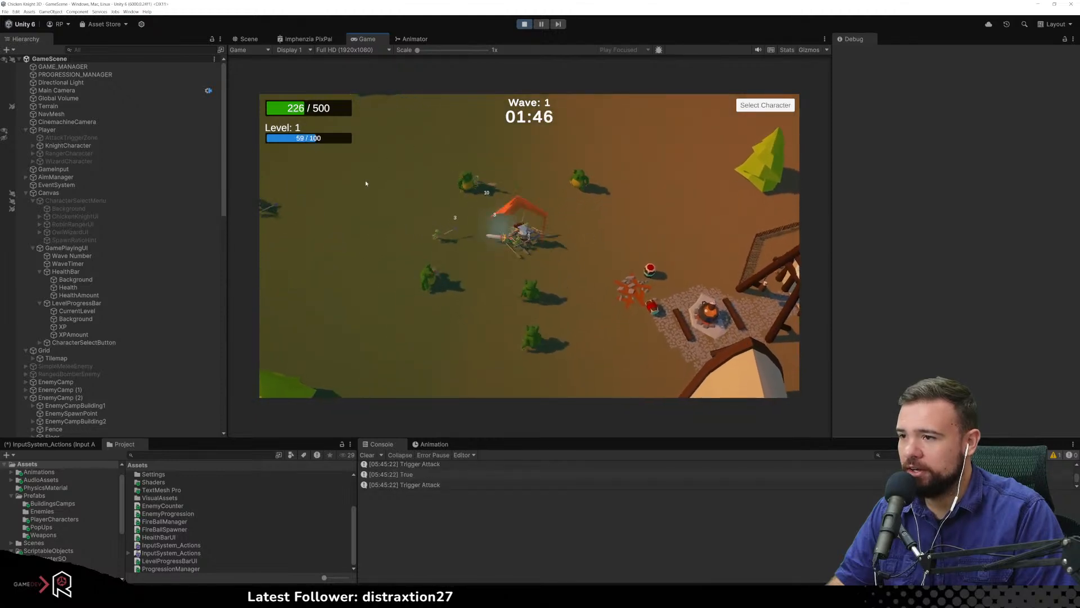
Circle the Chicken Knight around the open ground and back toward the camp, attacking the surrounding enemies for more XP
key("a")
left_click(343, 200)
key("w")
left_click(478, 166)
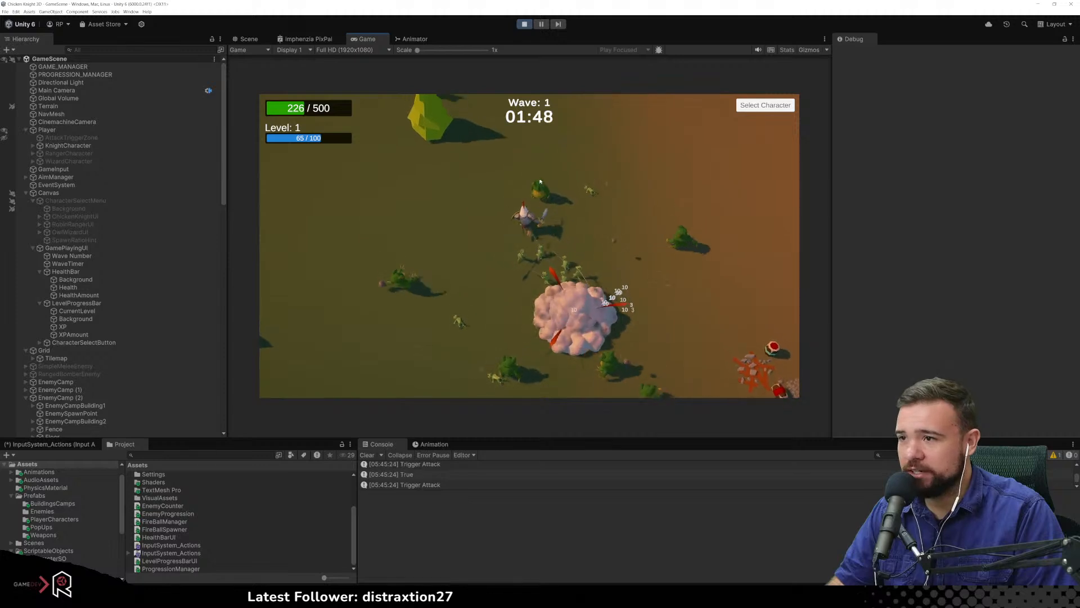
key("d")
left_click(535, 247)
key("s")
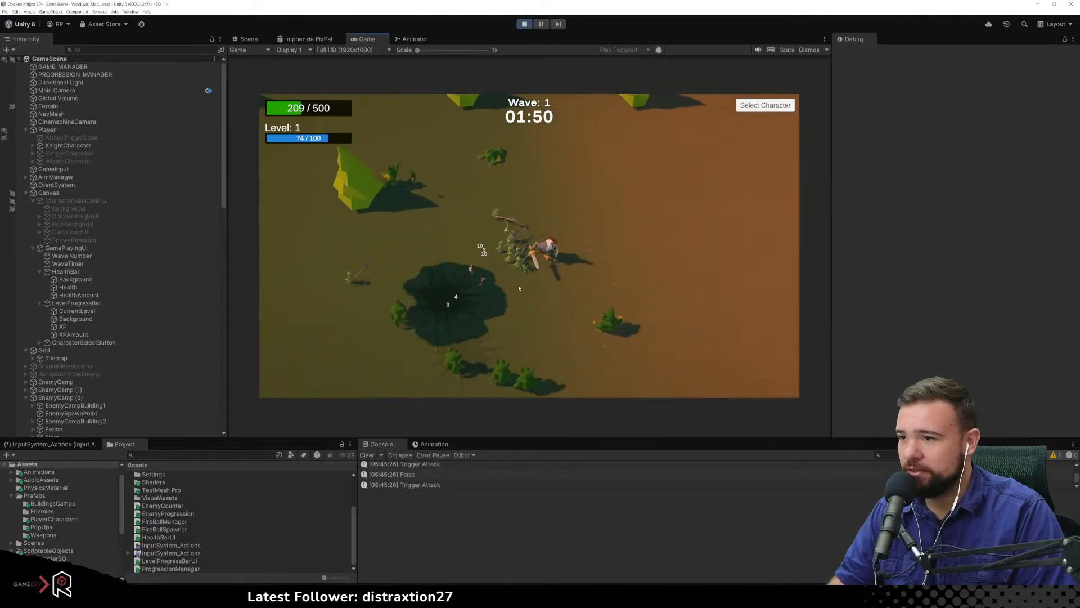
left_click(585, 312)
key("s")
key("a")
left_click(458, 312)
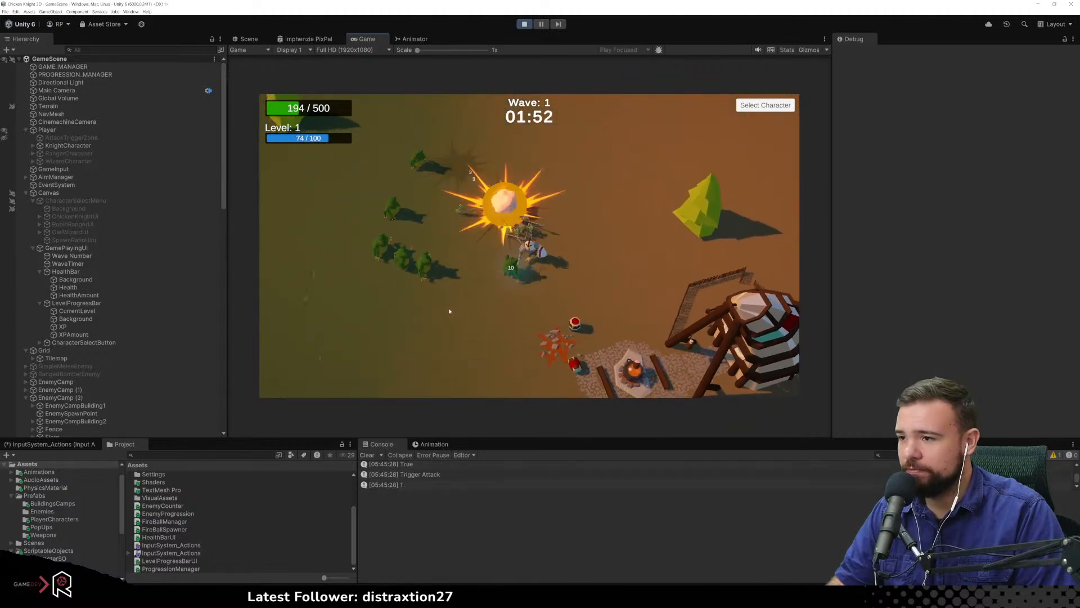
Retreat from the camp into the open field and attack the chasing swarm until the level progress bar reaches Level 2
left_click(402, 275)
key("w")
left_click(478, 160)
key("w")
left_click(433, 233)
key("a")
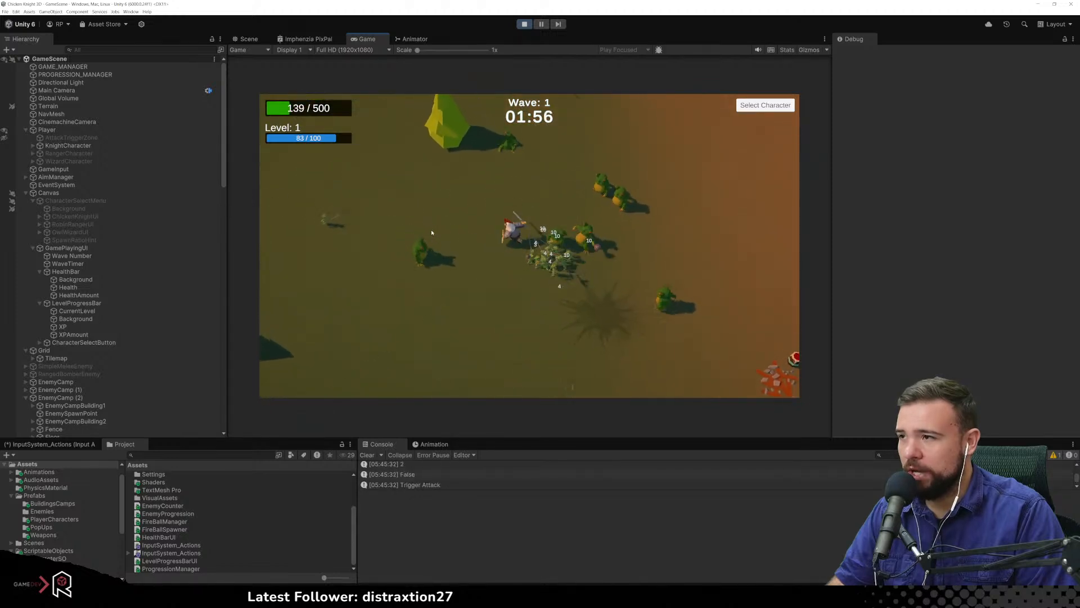
key("a")
key("w")
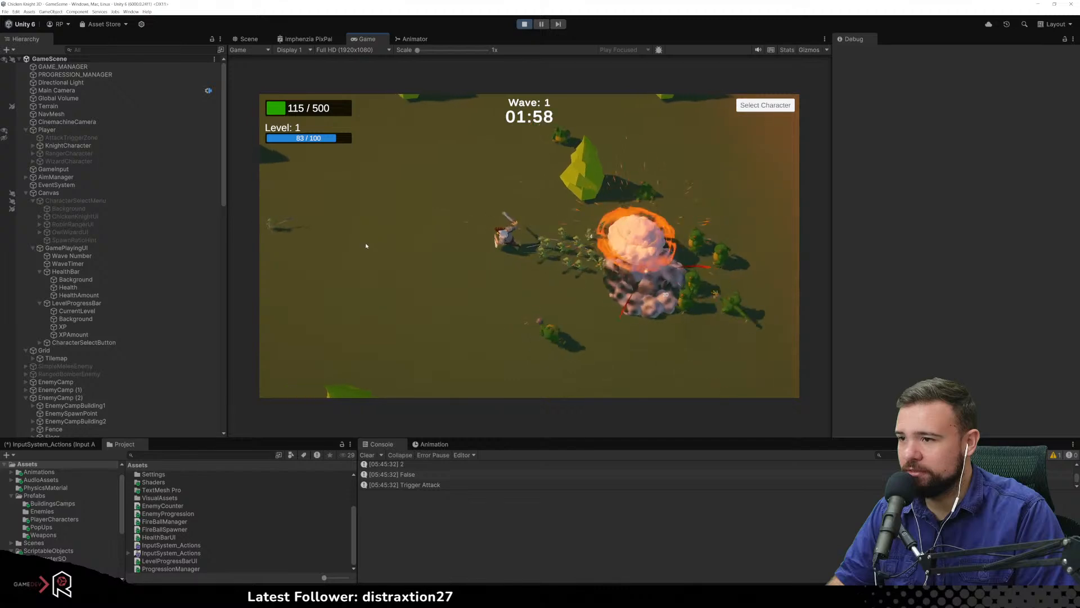
key("s")
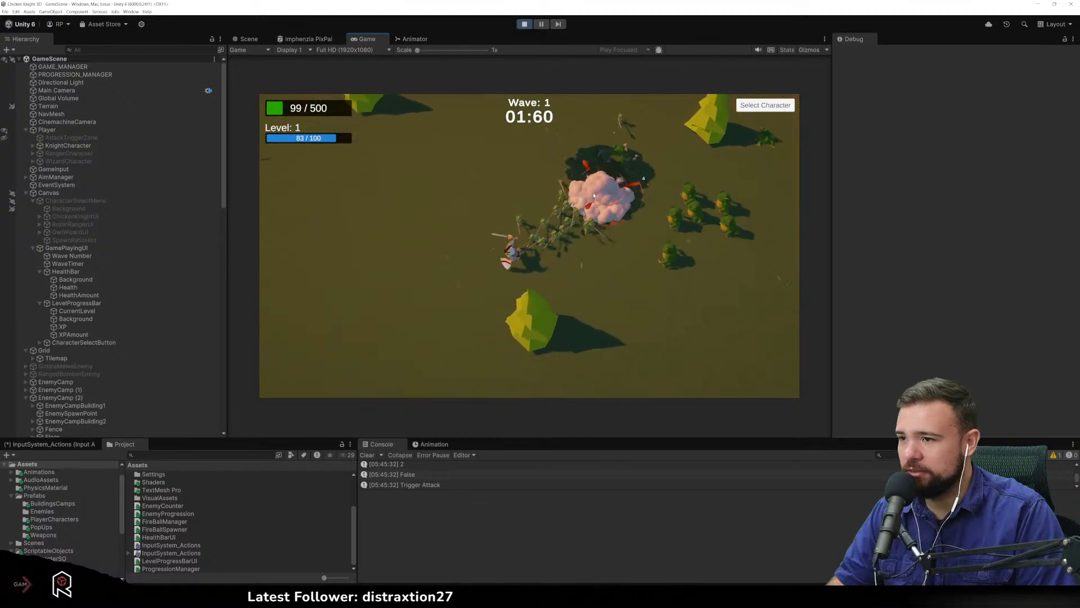
left_click(605, 216)
left_click(604, 217)
left_click(603, 220)
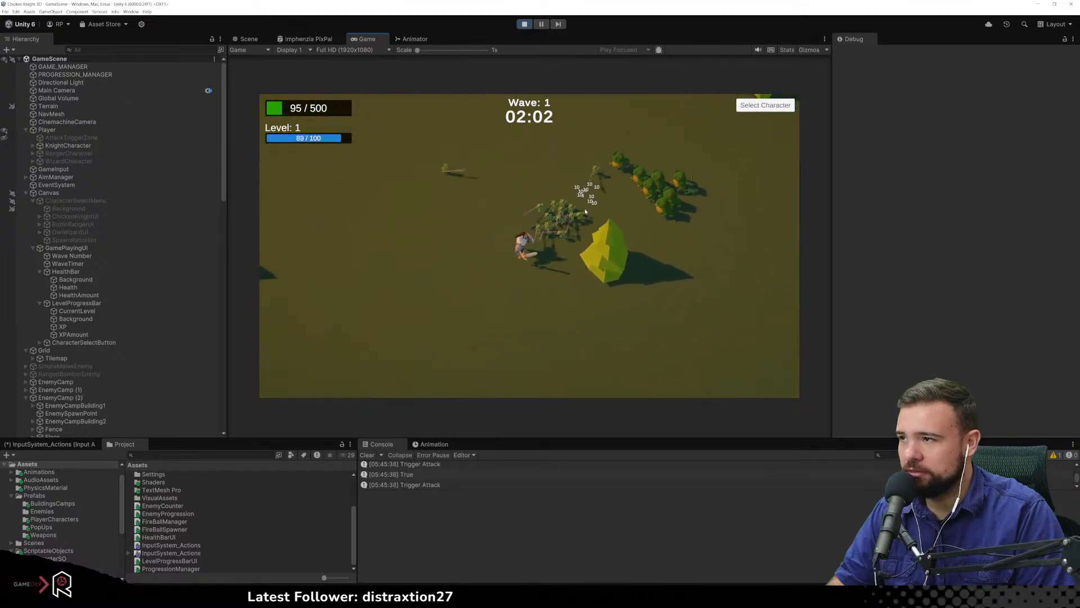
left_click(553, 208)
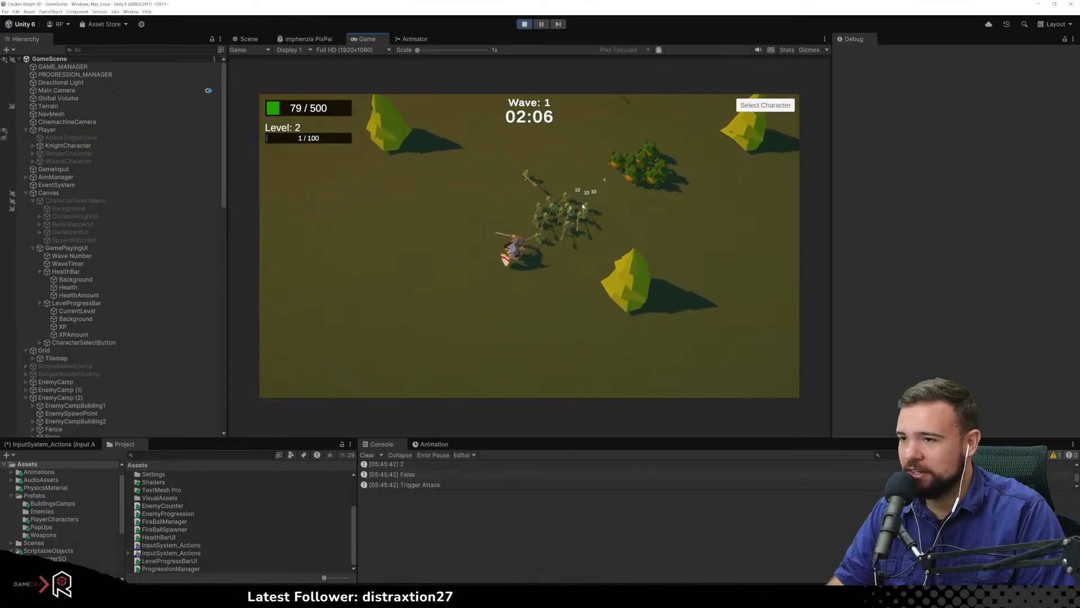
Keep striking the pursuing swarm among the field's rocks to fill the Level 2 XP bar
left_click(576, 197)
left_click(554, 201)
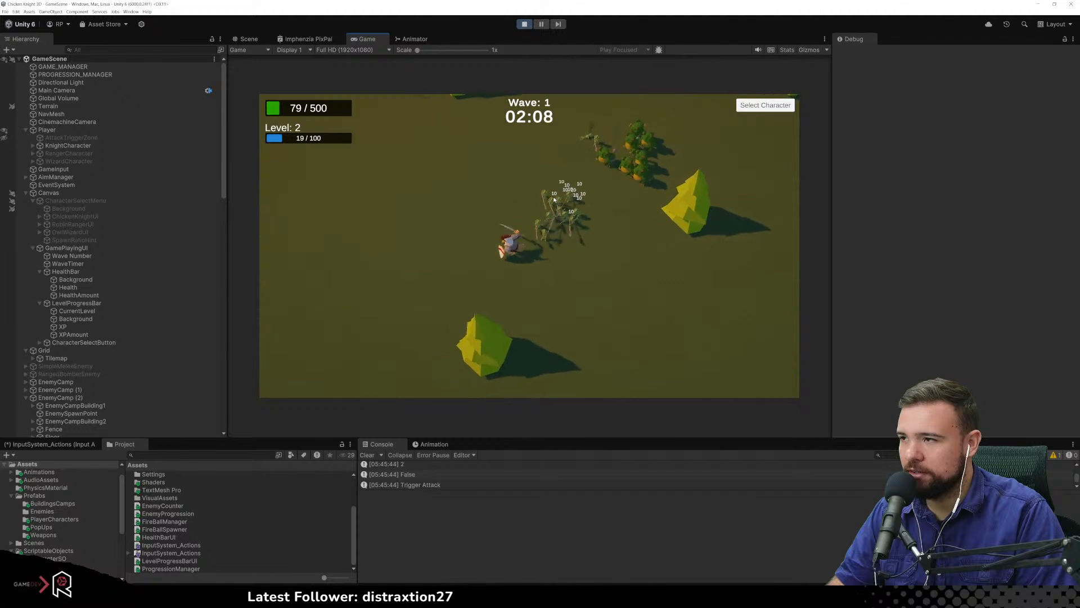
left_click(554, 217)
left_click(554, 224)
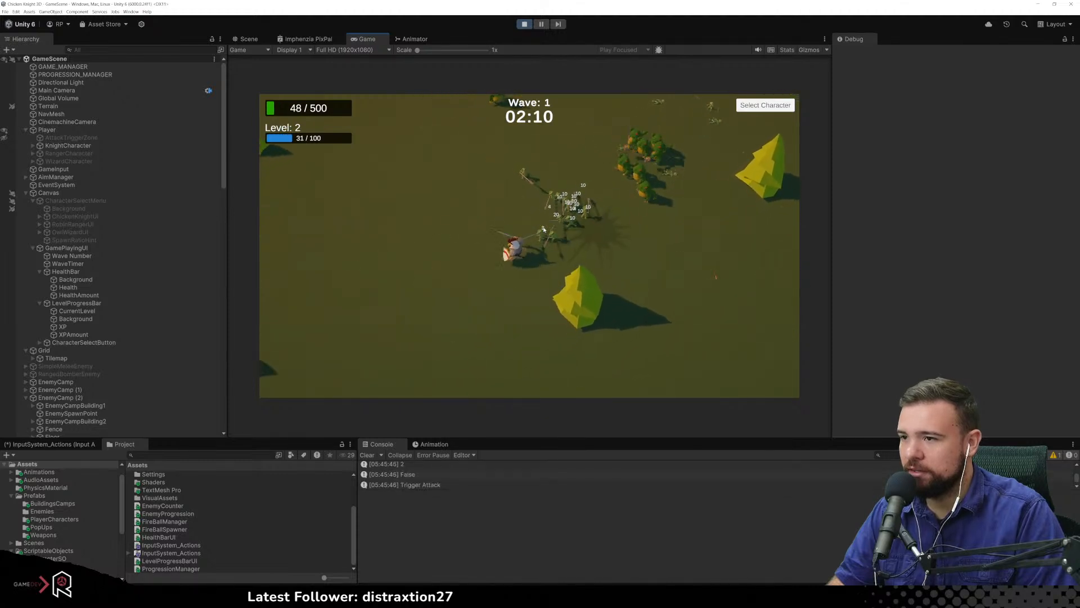
left_click(567, 209)
left_click(581, 187)
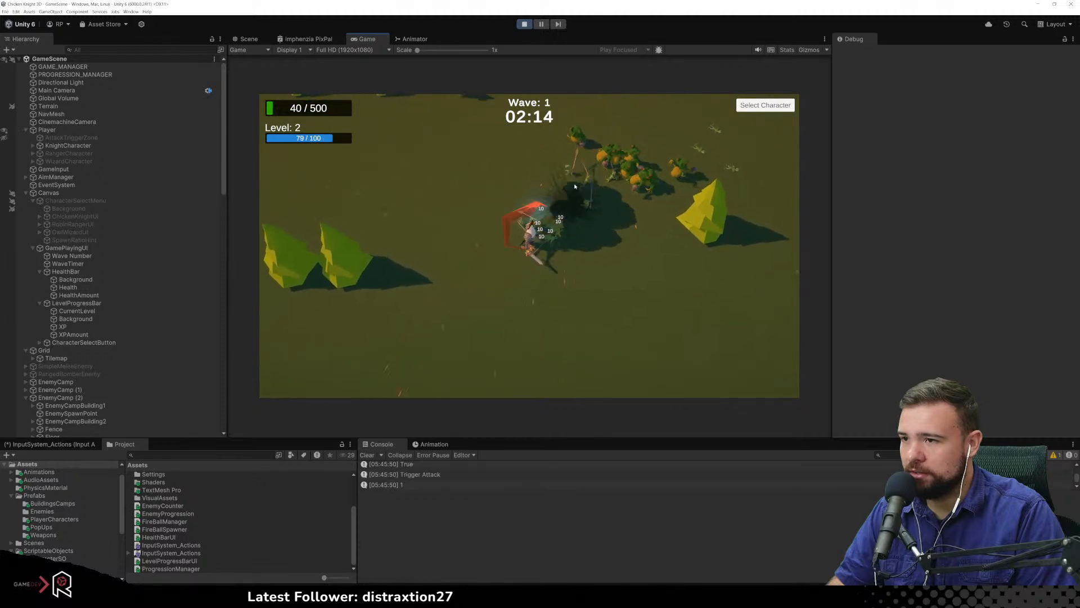
left_click(566, 192)
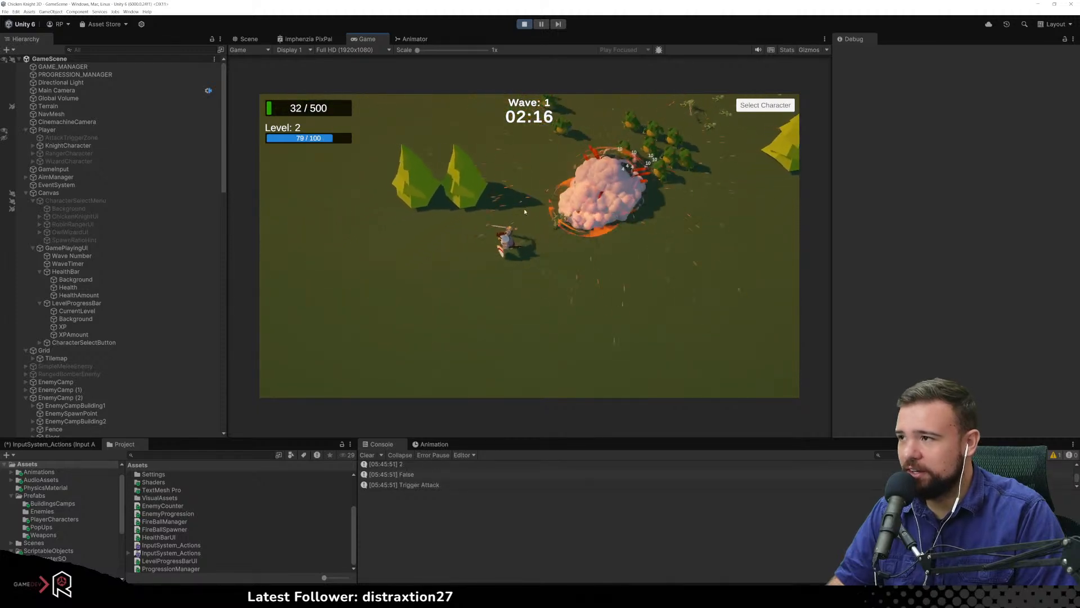
Lead the Chicken Knight along the map's edge, fight until the level progress bar reaches Level 3, and stop play mode
key("a")
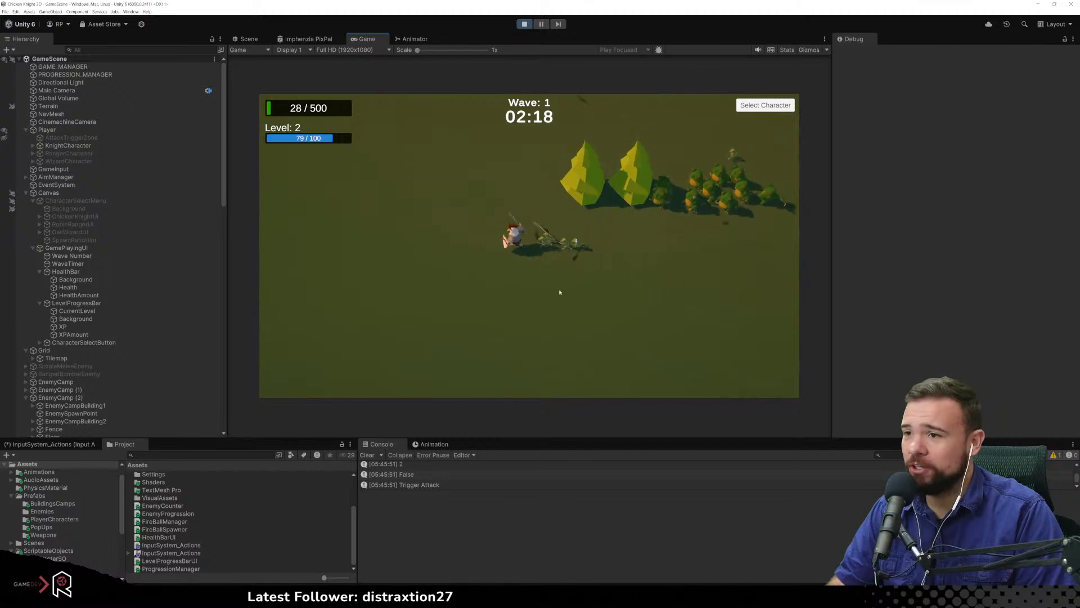
left_click(569, 260)
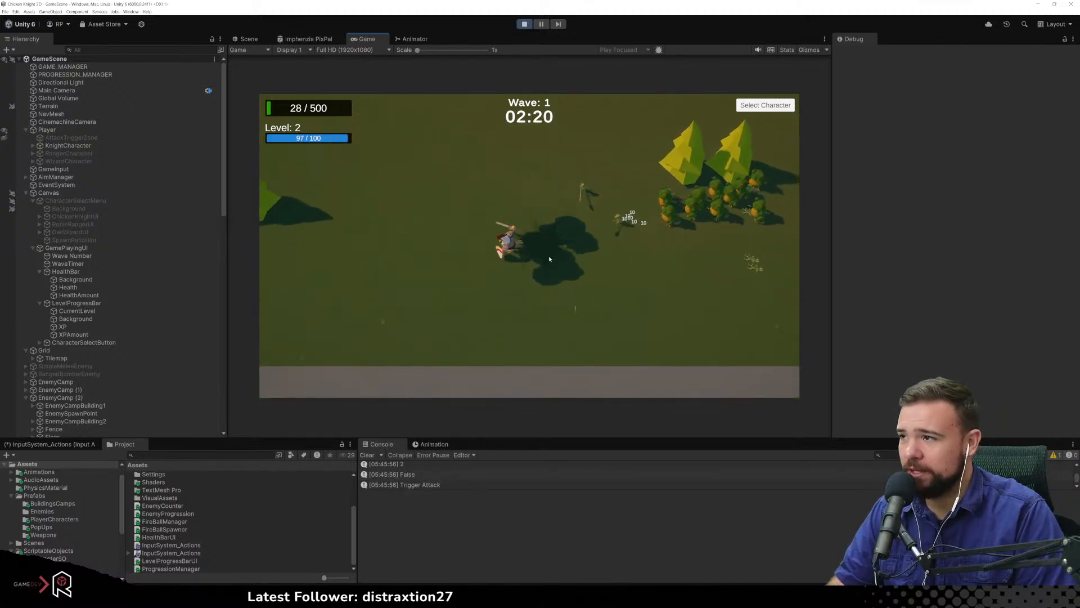
left_click(571, 237)
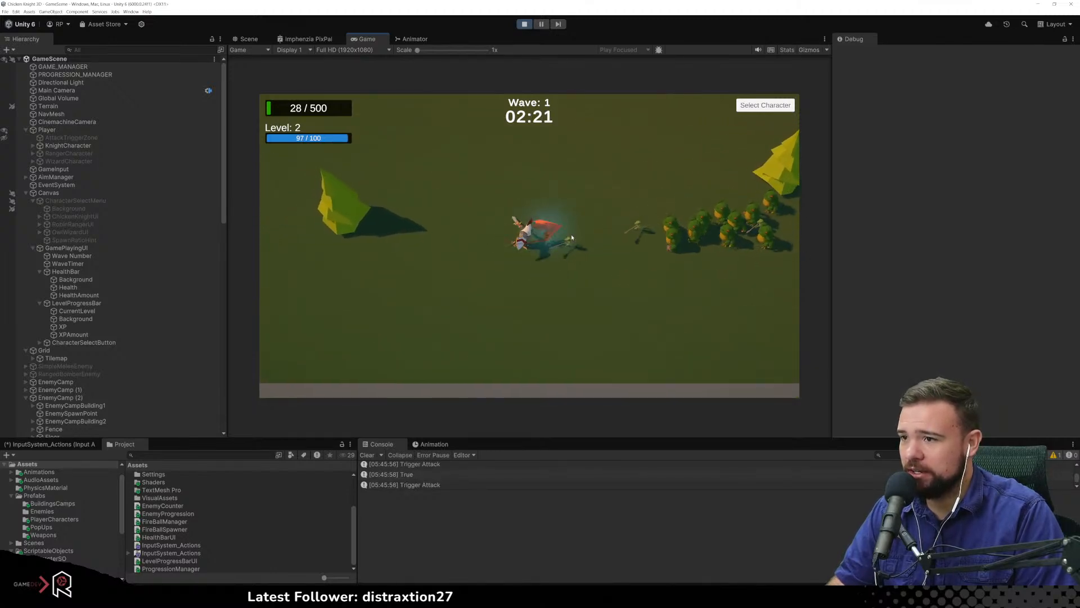
left_click(566, 264)
key("w")
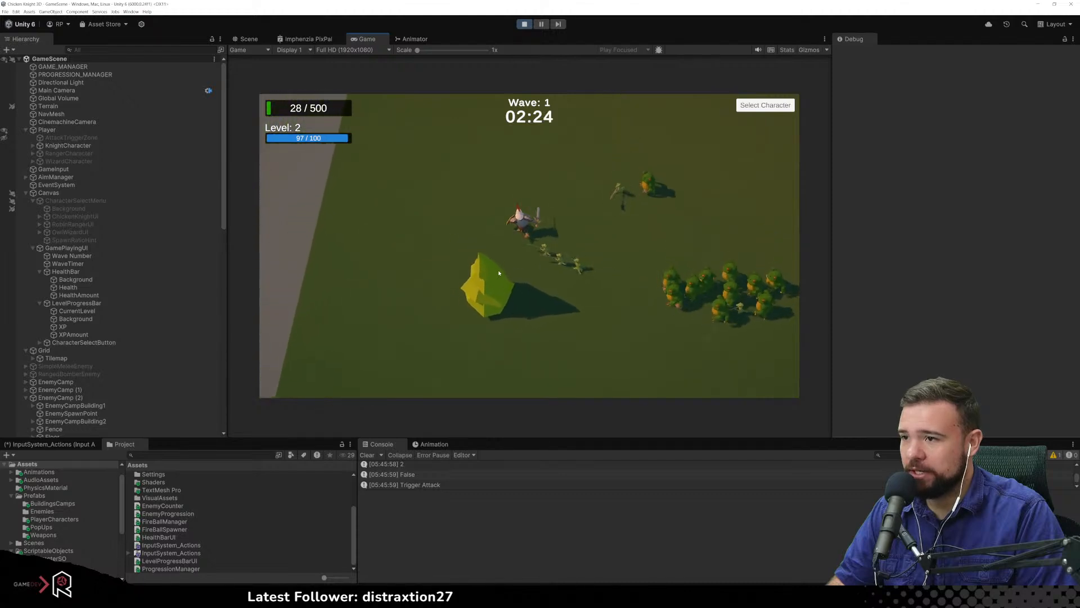
key("w")
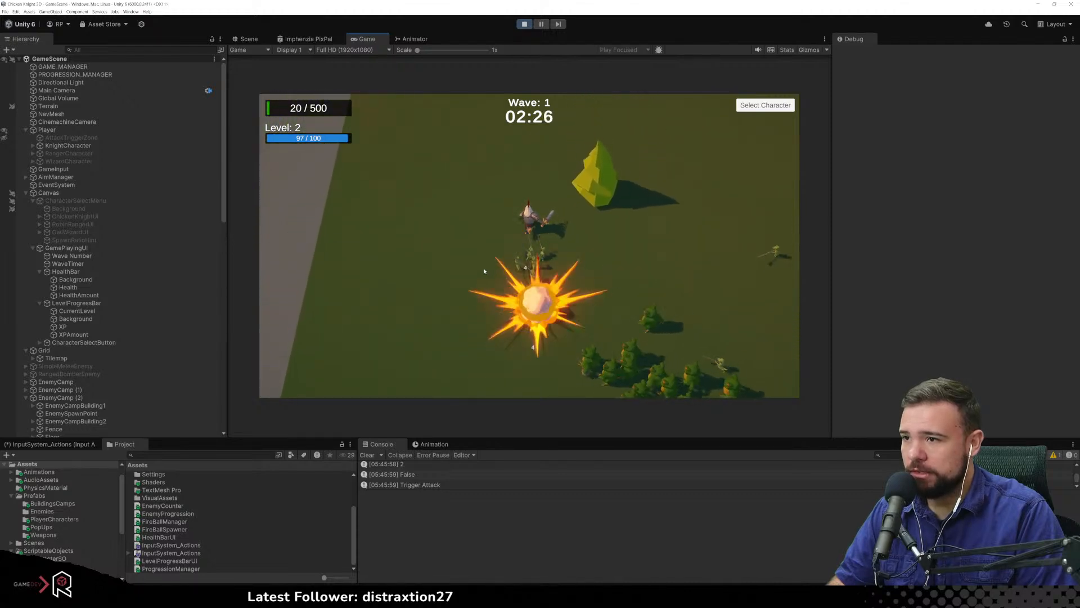
key("w")
left_click(542, 276)
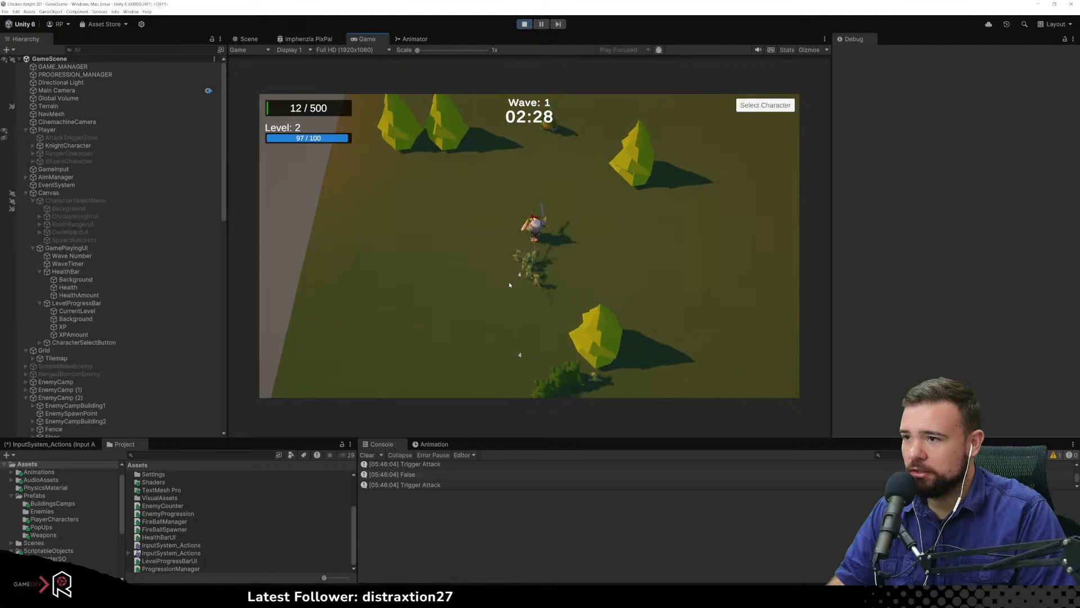
left_click(512, 291)
key("w")
left_click(580, 384)
key("a")
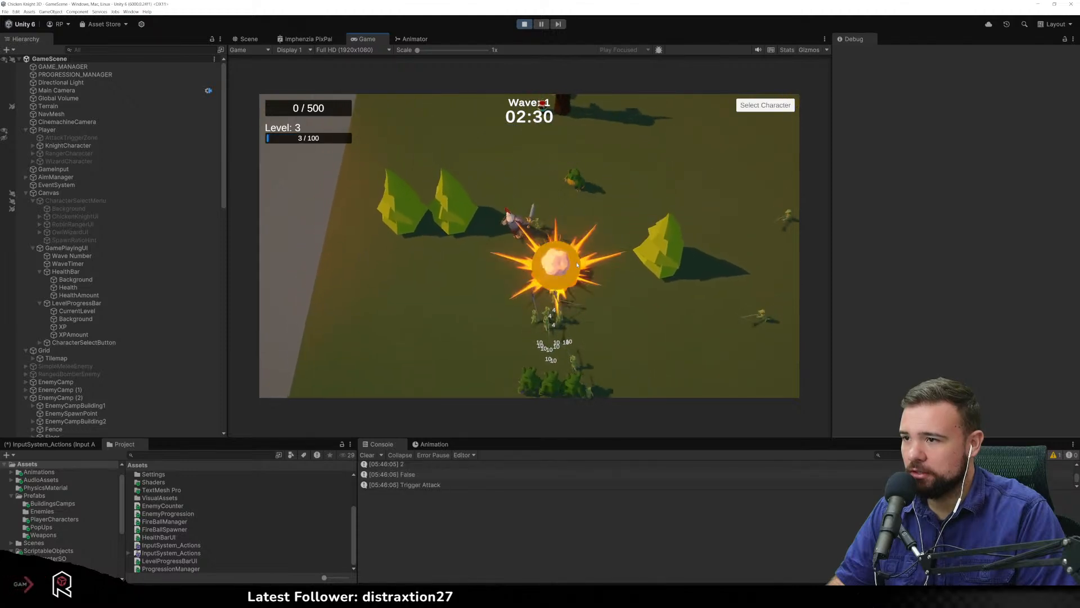
key("w")
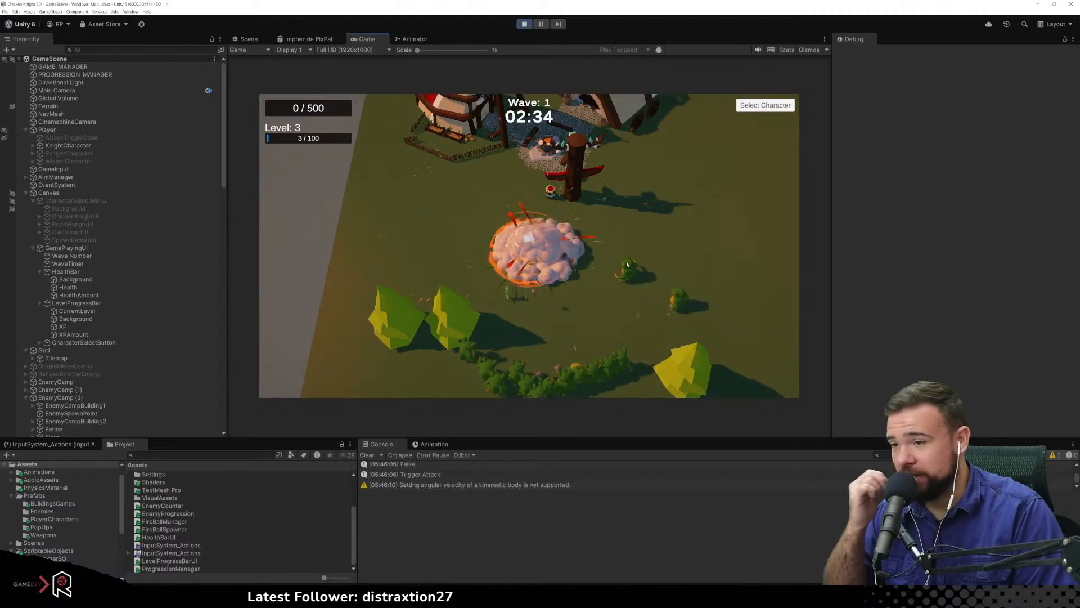
left_click(523, 24)
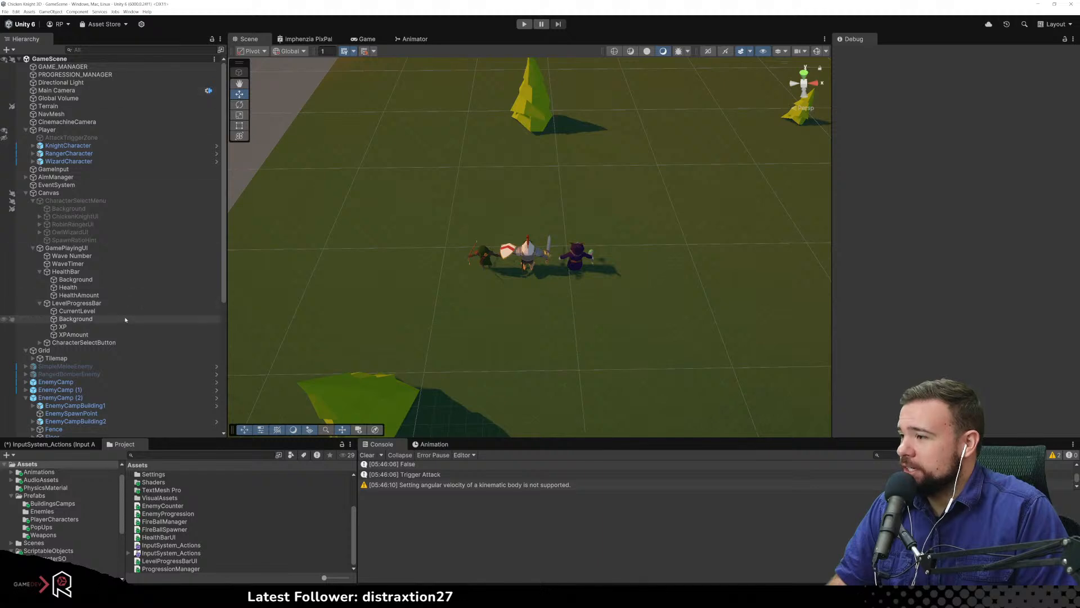
Open the EnemyCamp prefab, return the Inspector from Debug to normal mode, and inspect EnemySpawnPoint's spawn settings before going back to the scene
scroll(127, 346, "down", 2)
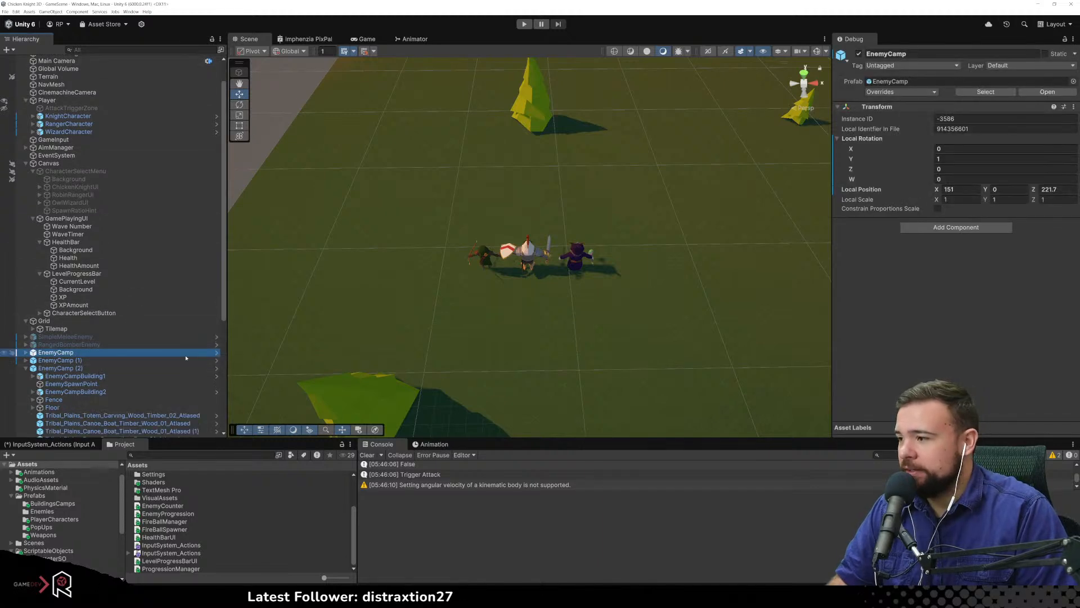
left_click(215, 352)
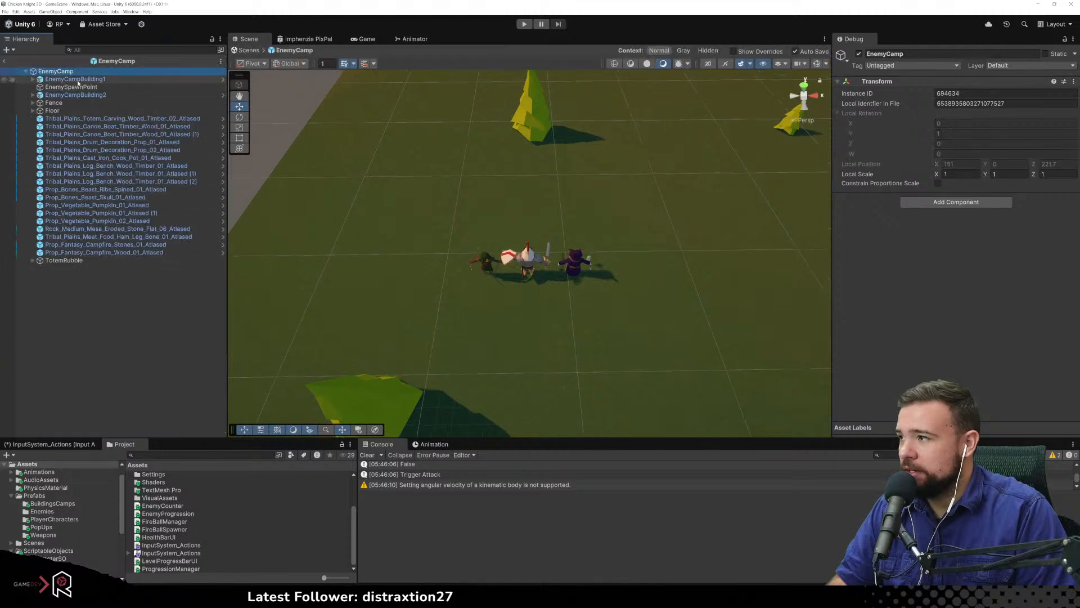
left_click(997, 62)
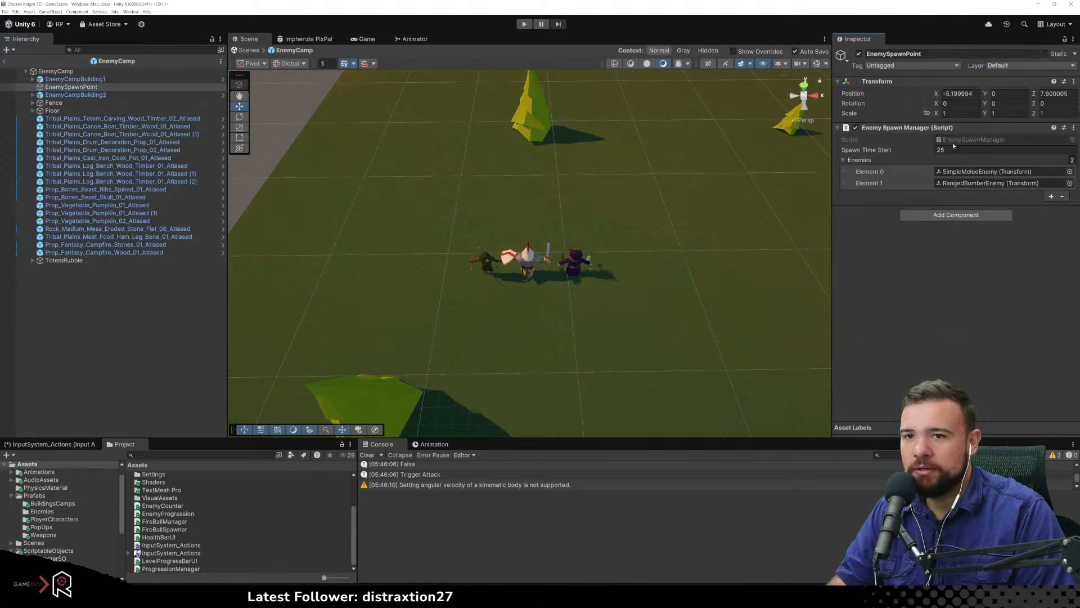
left_click(2, 61)
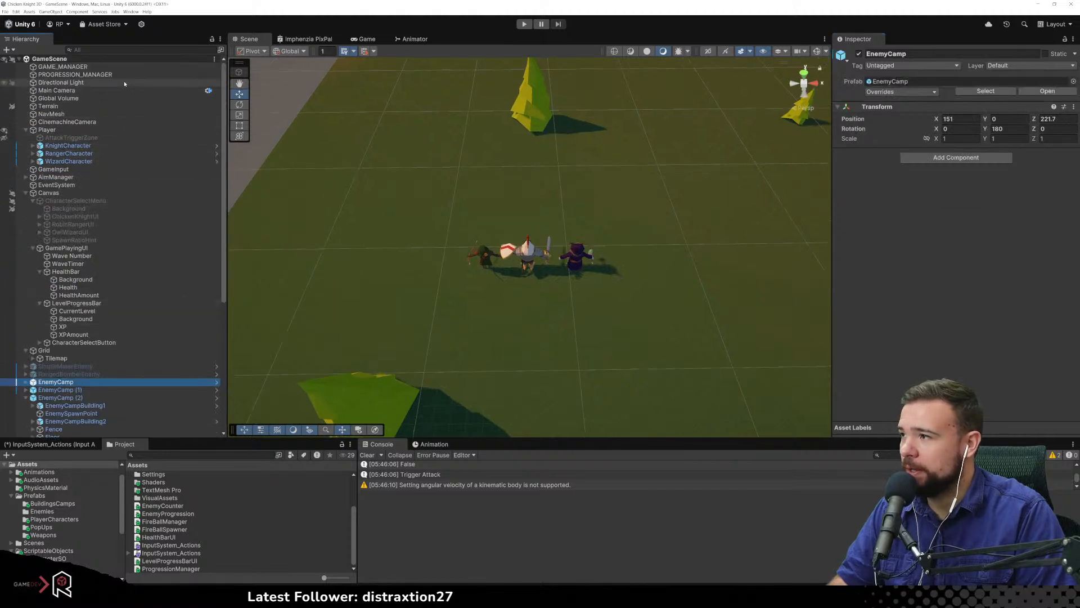
Inspect the Enemy Progression settings on PROGRESSION_MANAGER
left_click(120, 76)
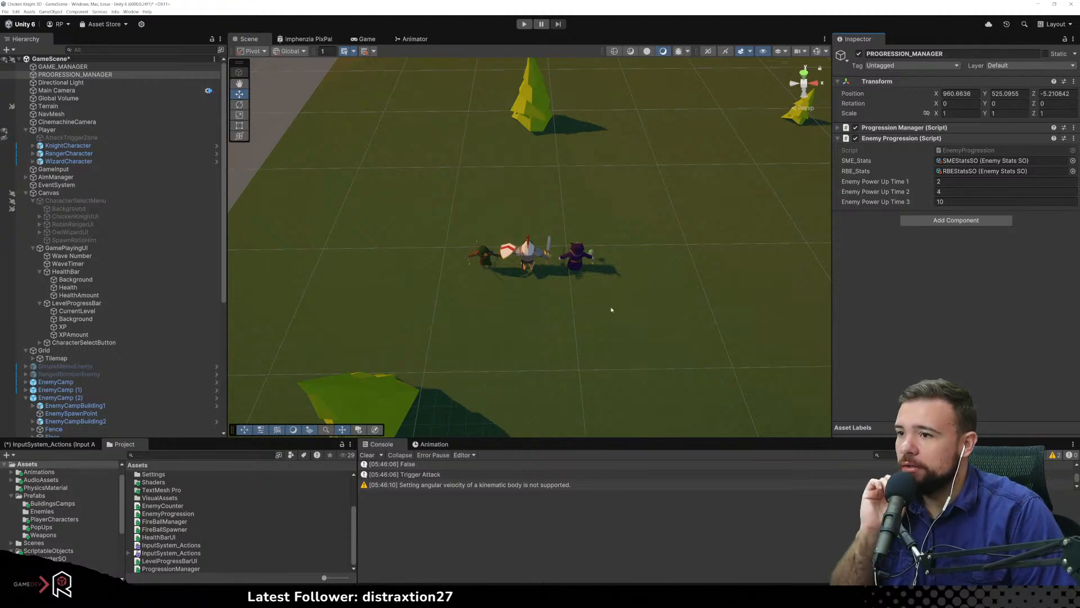
Start play mode, choose Robin Ranger, and run across the field to engage the first enemies among the rocks
left_click(524, 25)
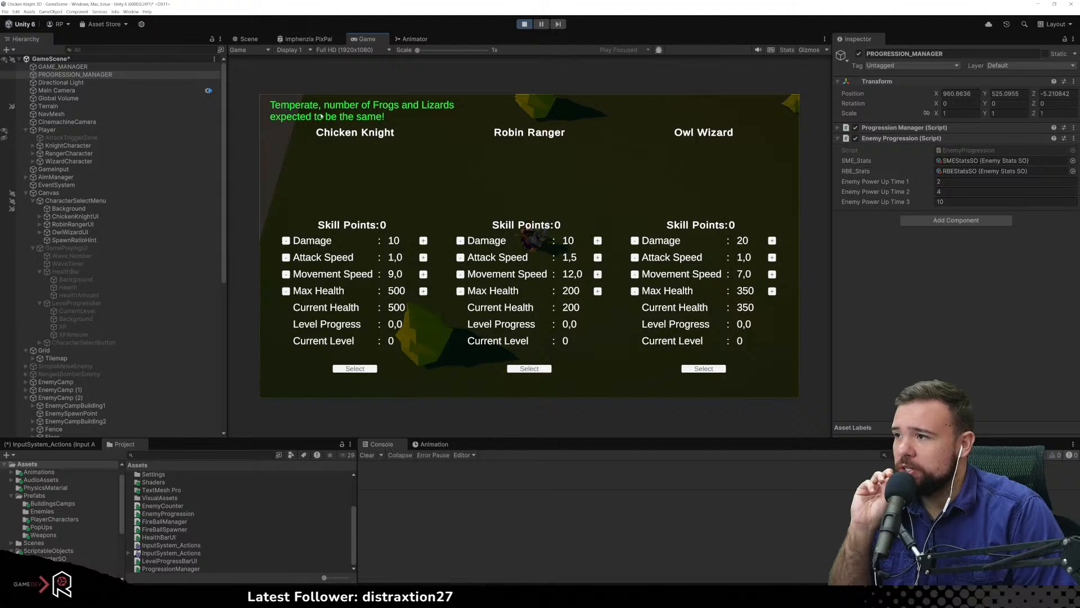
left_click(528, 368)
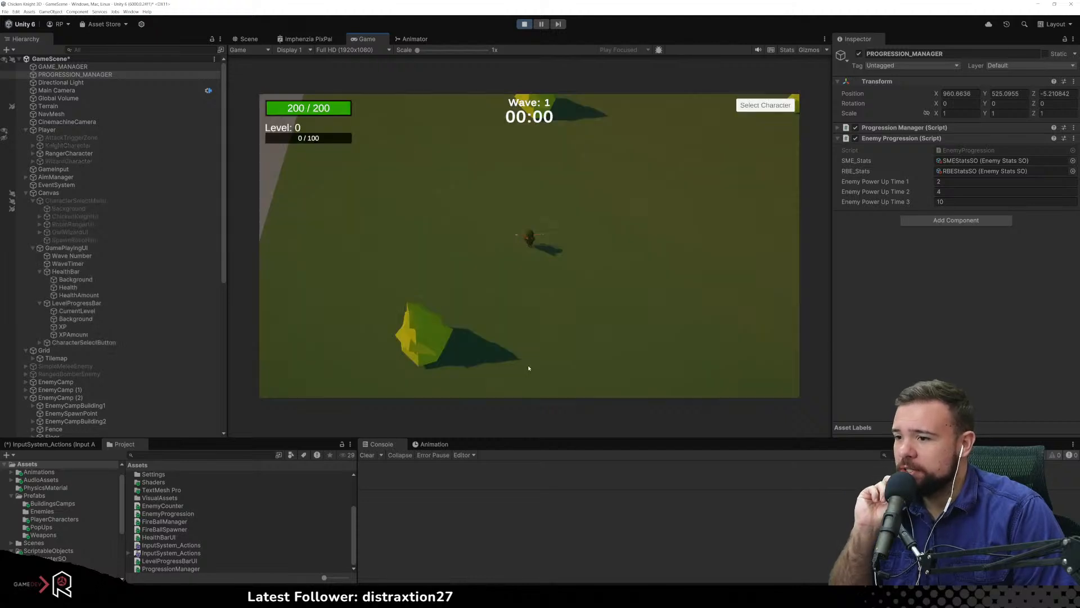
key("d")
key("w")
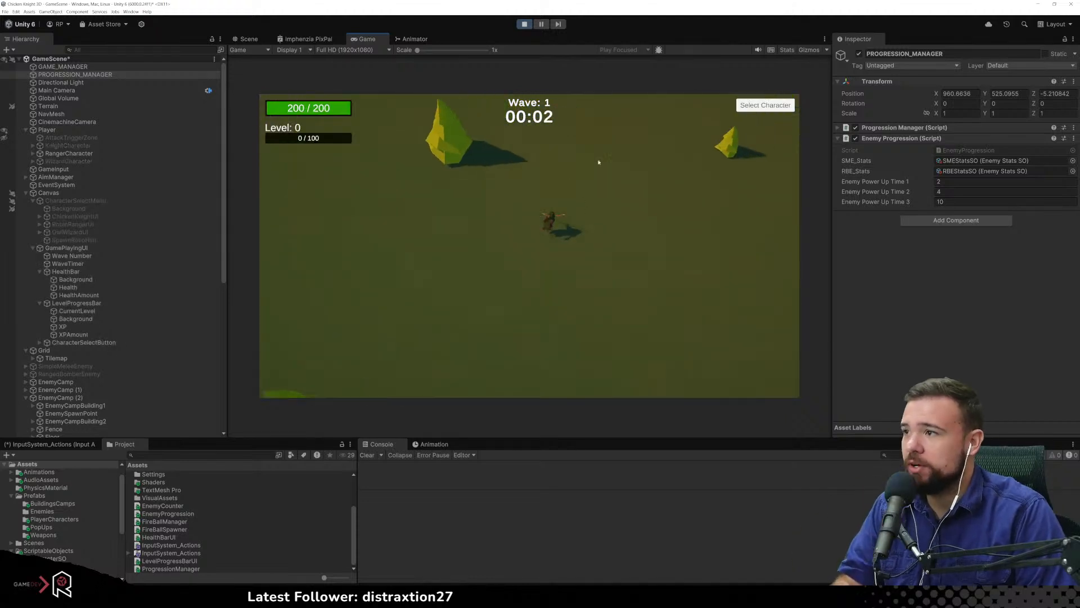
key("w")
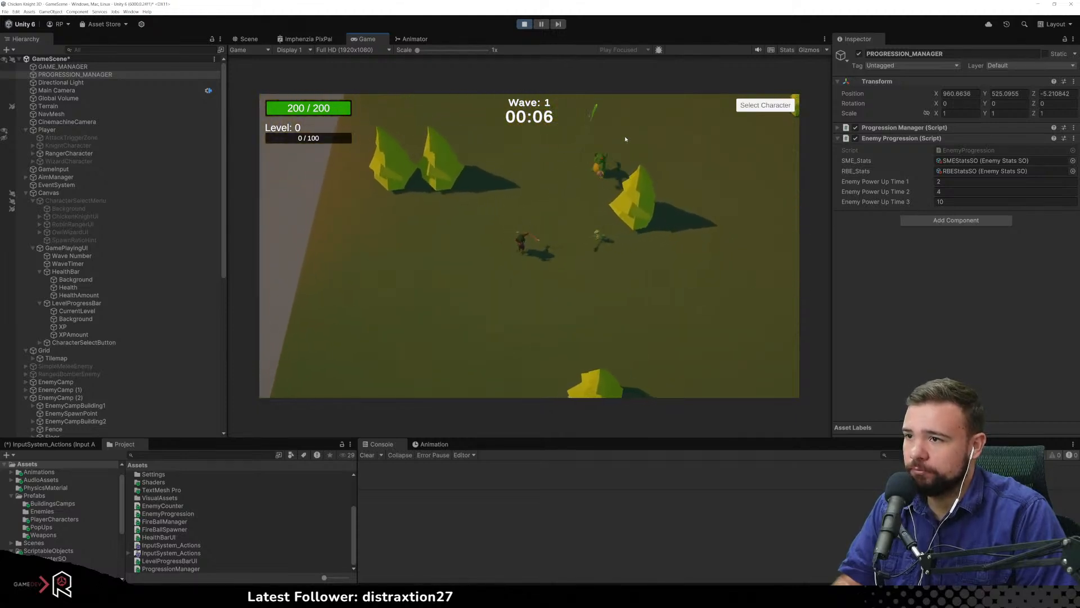
key("s")
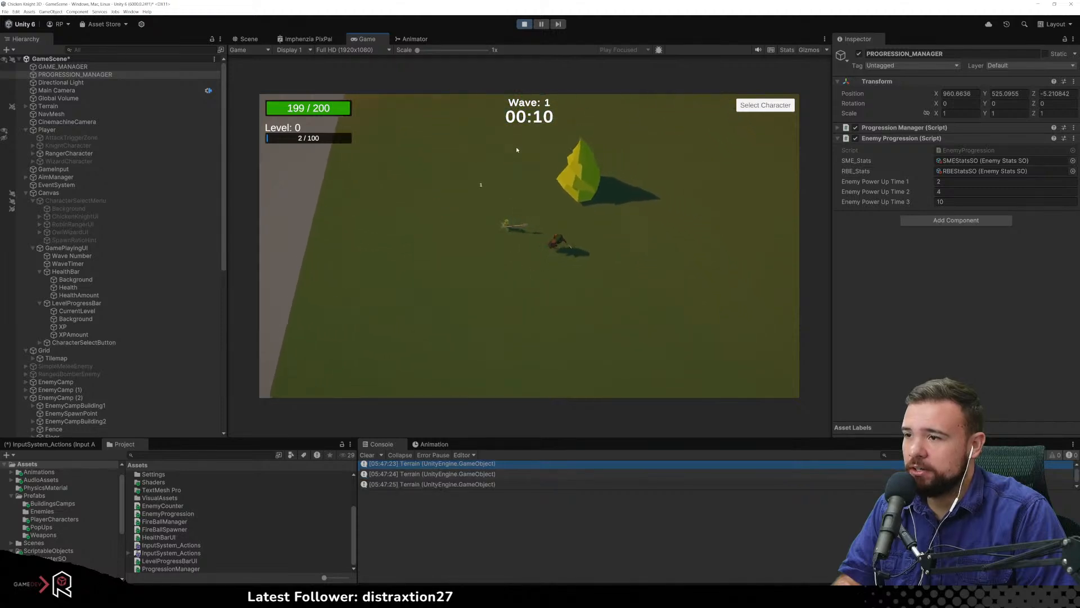
Lead the Ranger past the paired rocks to the enemy camp while shooting the pursuing enemies
key("w")
key("a")
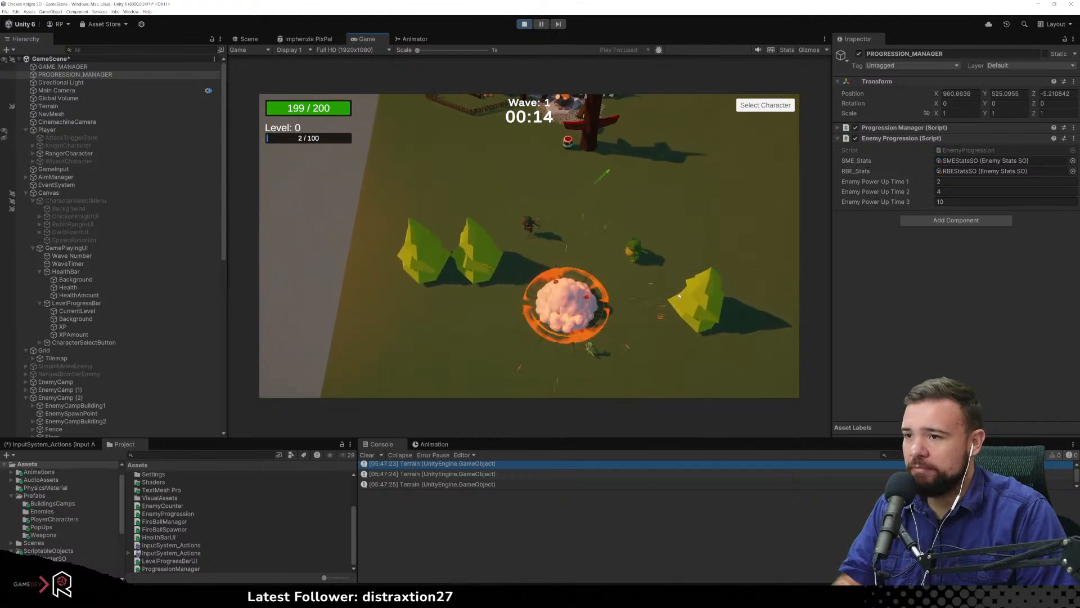
left_click(677, 310)
left_click(674, 334)
key("a")
key("d")
left_click(701, 376)
key("s")
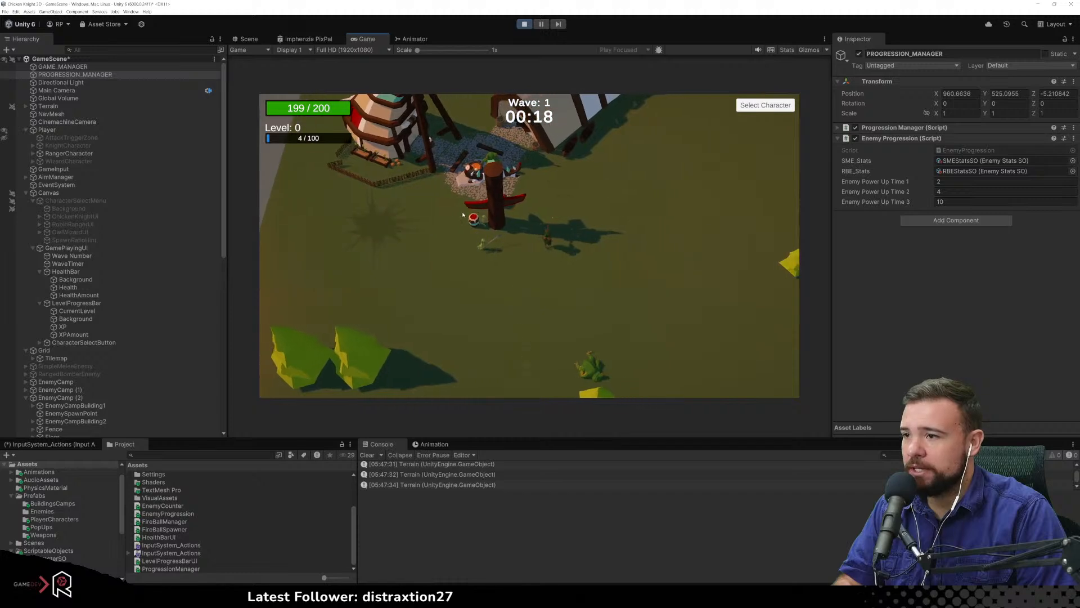
Circle between the camp's totem and the paired rocks, shooting the enemies that come out of the camp
key("s")
left_click(443, 227)
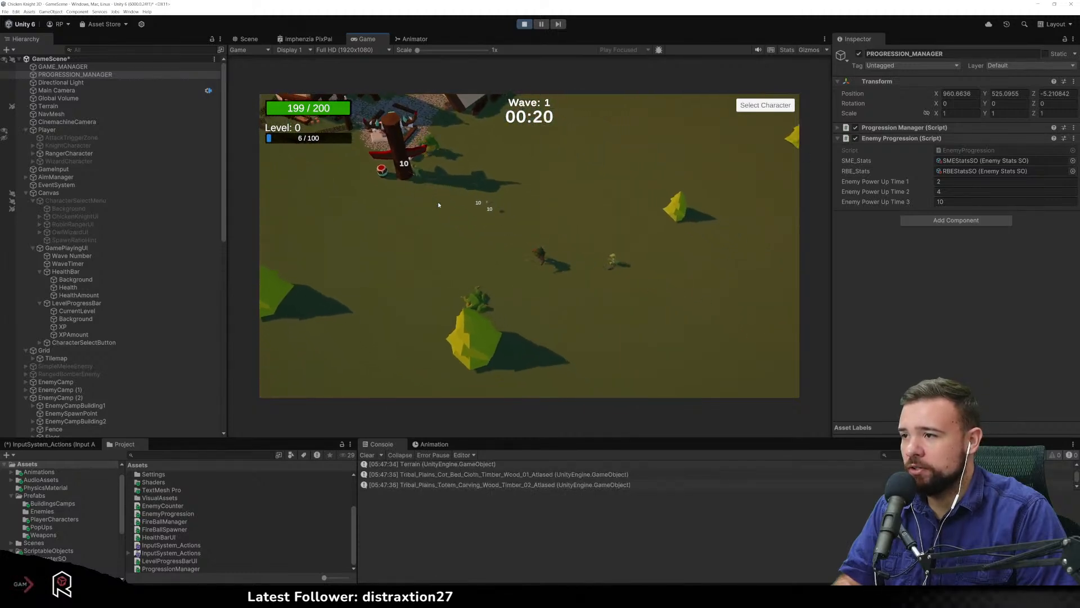
key("a")
left_click(482, 146)
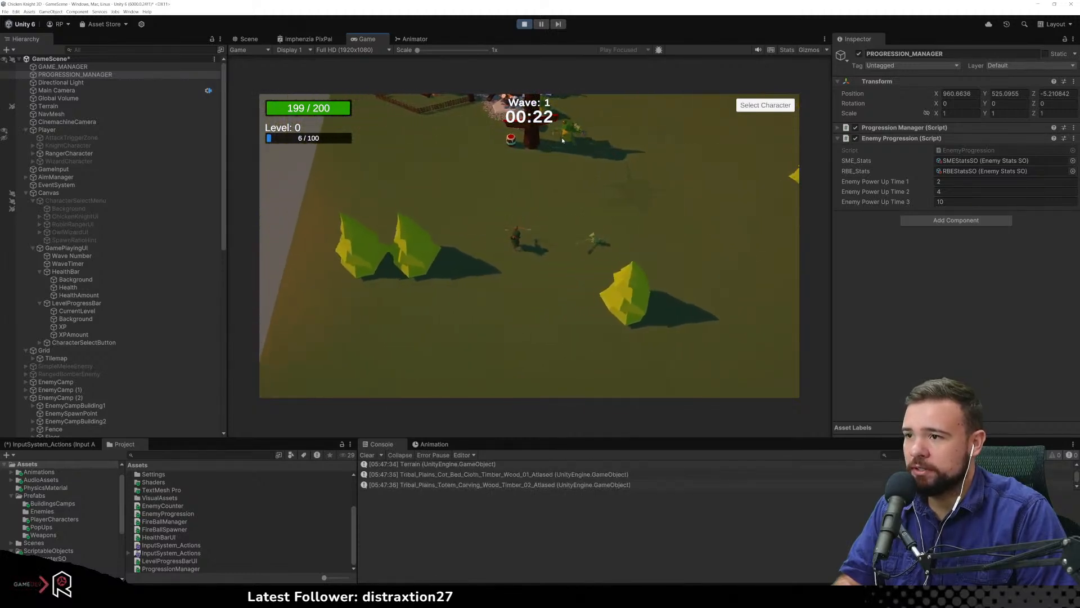
left_click(562, 139)
key("w")
left_click(626, 182)
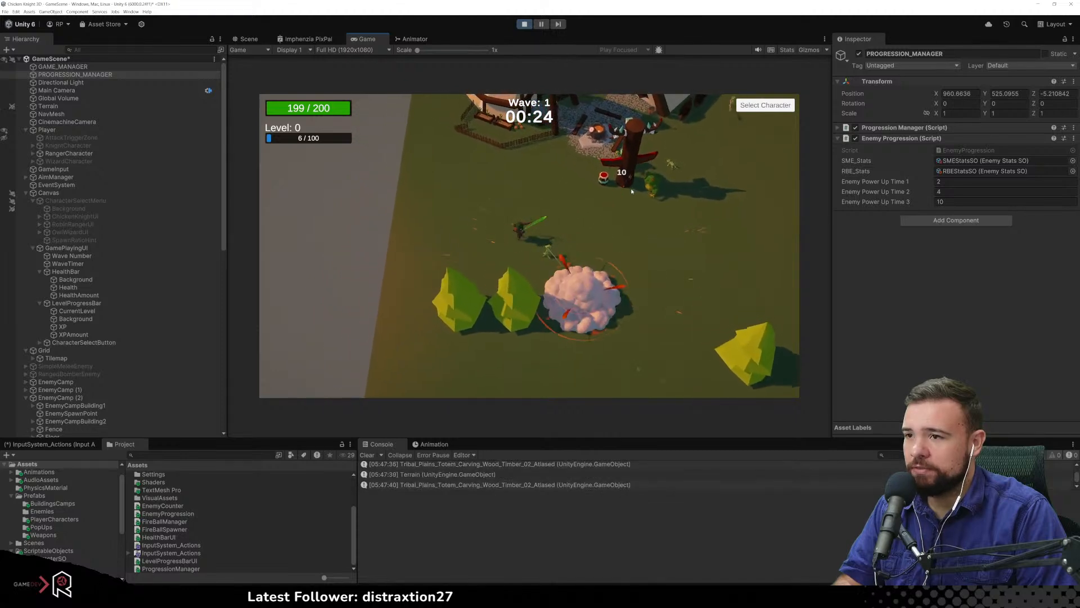
left_click(647, 232)
left_click(648, 239)
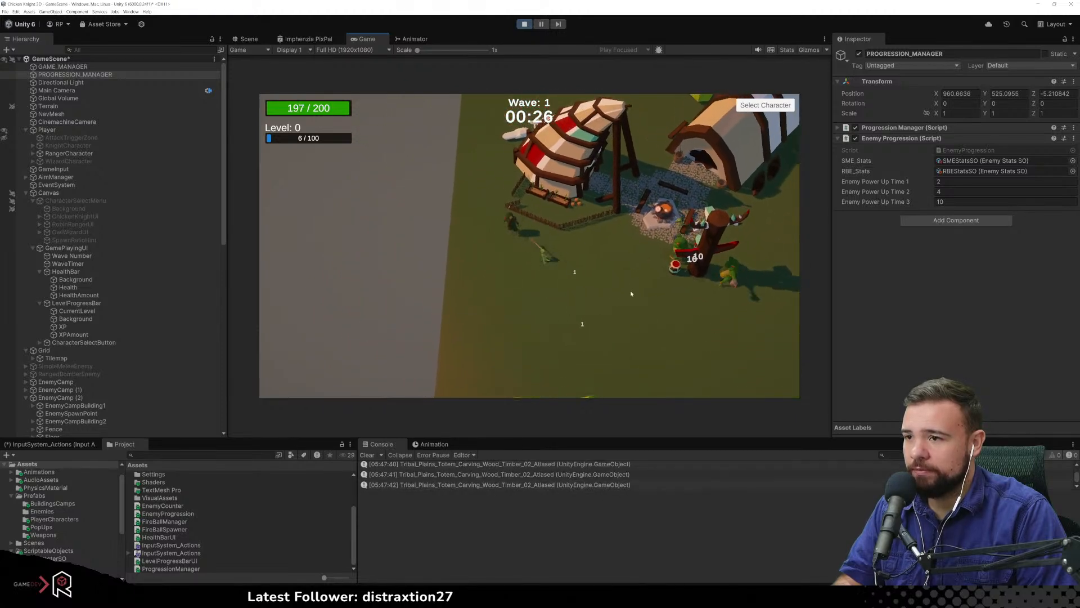
Run behind the camp's buildings and shoot the enemies following around the tent
left_click(548, 314)
left_click(545, 323)
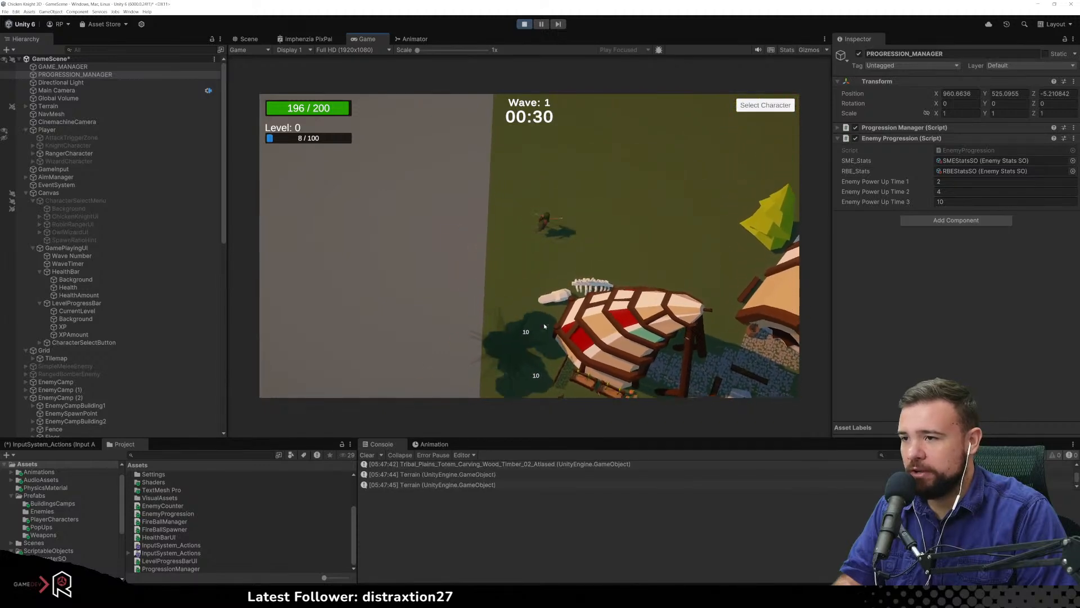
key("d")
left_click(582, 339)
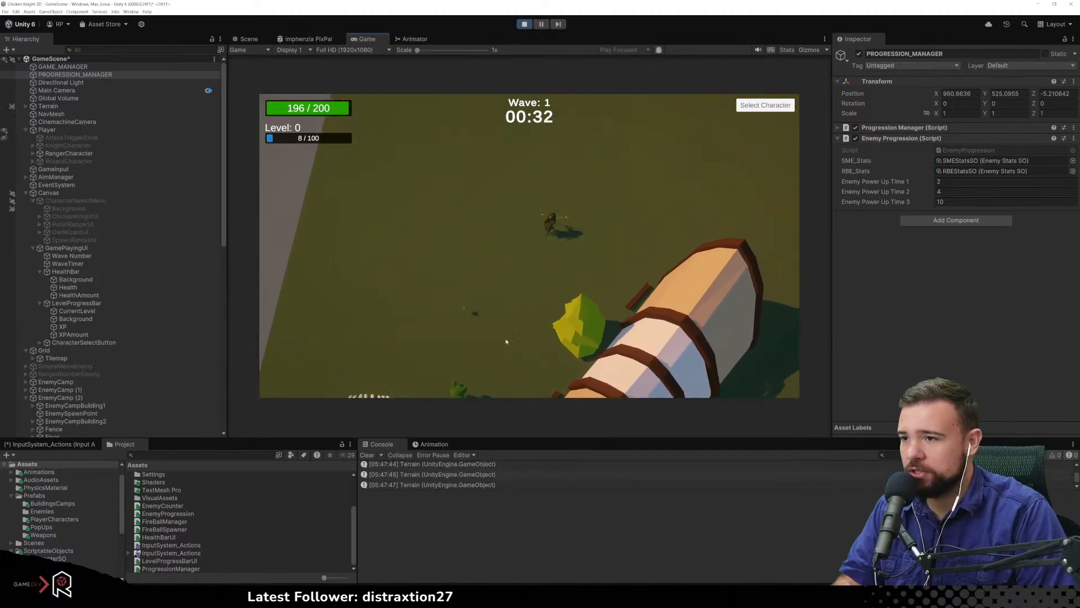
left_click(431, 360)
left_click(431, 360)
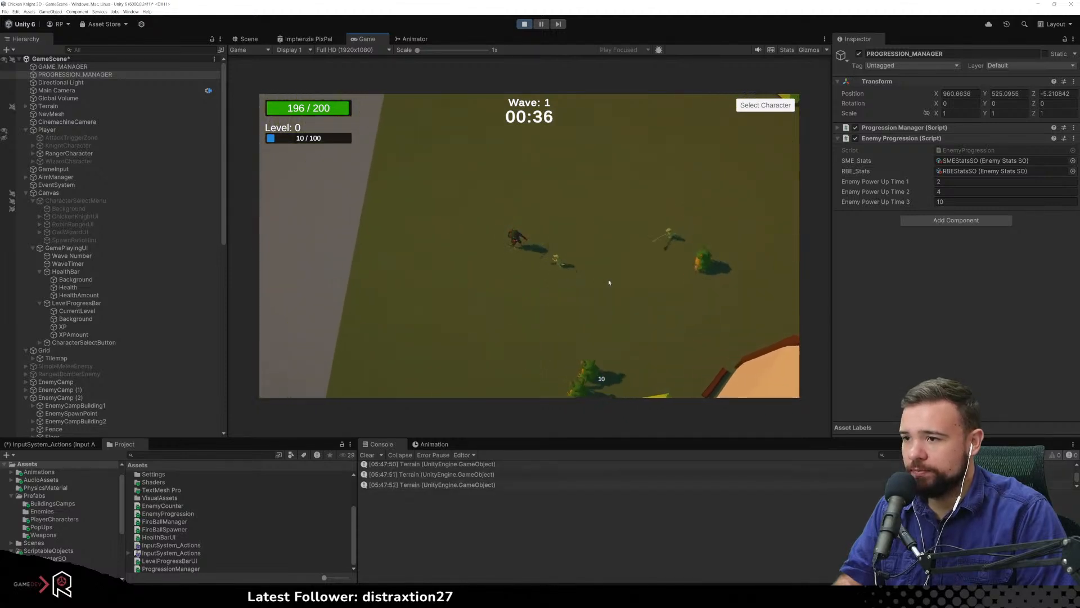
Bring the Ranger back along the map's edge to the camp's front and fire at the enemies by the totem
left_click(582, 254)
key("s")
key("s")
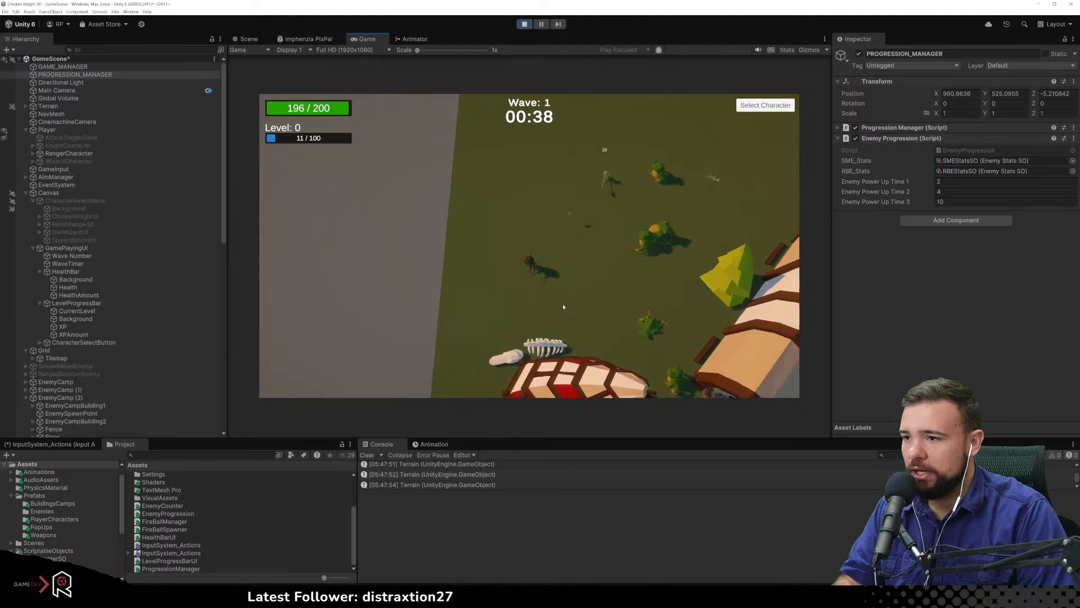
key("d")
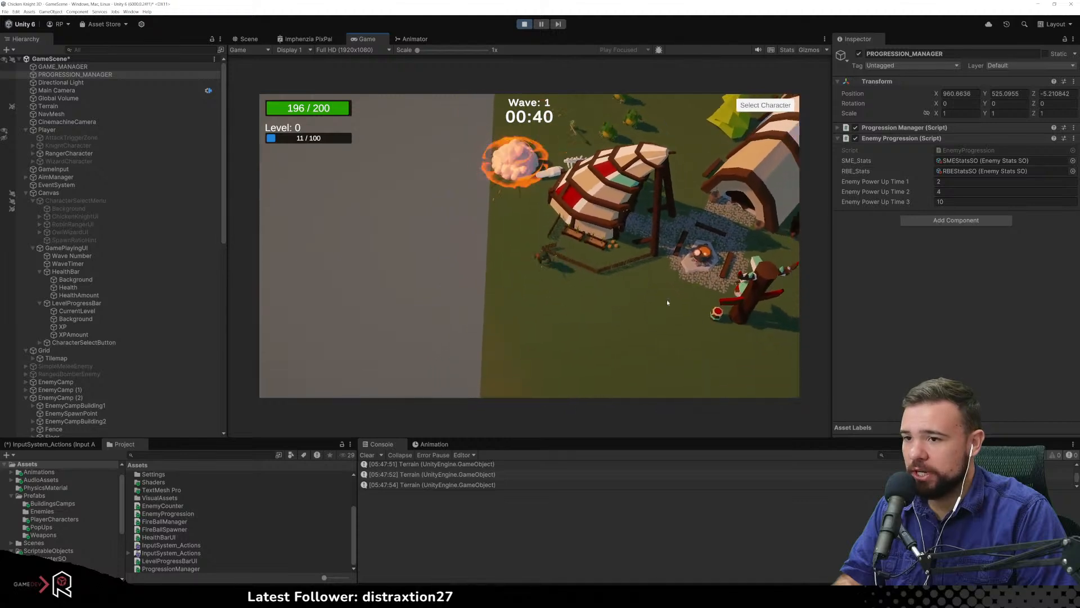
left_click(640, 241)
key("s")
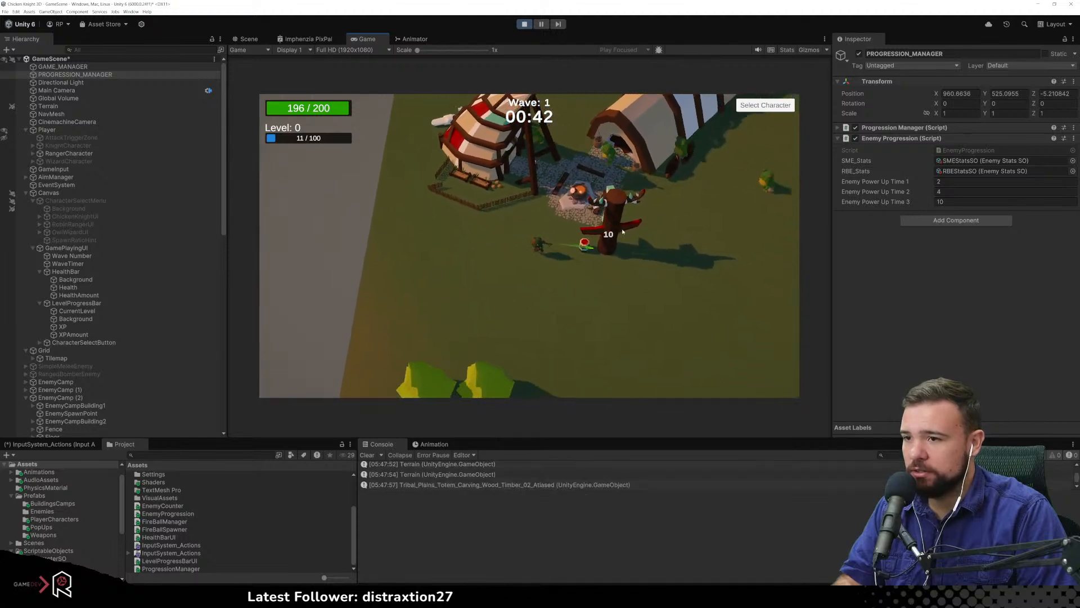
Retreat from the camp's totem past the paired rocks while shooting the enemies that give chase
left_click(569, 174)
key("s")
left_click(579, 163)
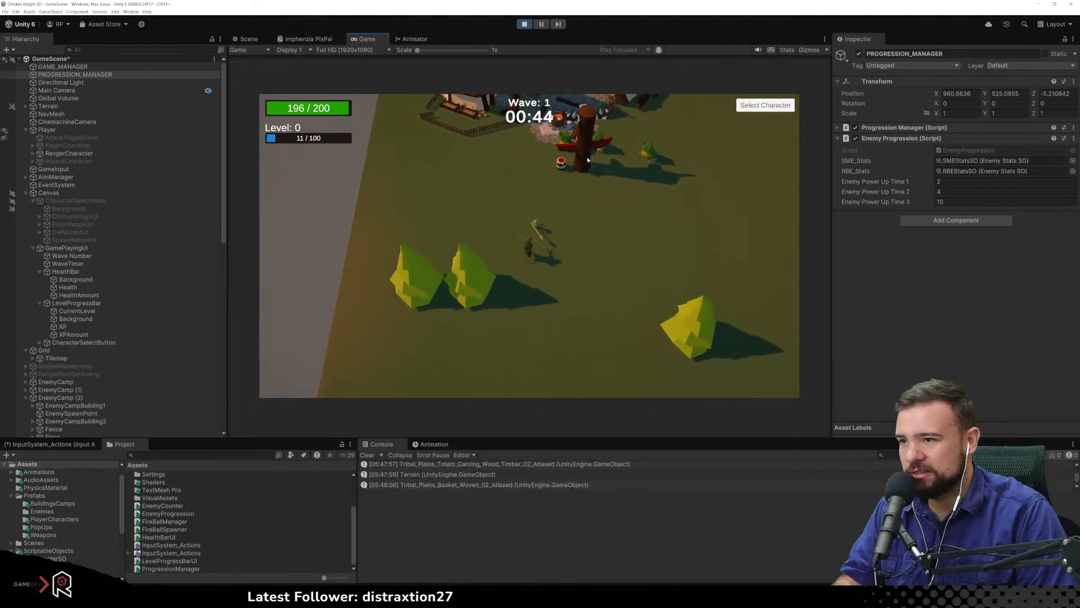
left_click(591, 133)
key("s")
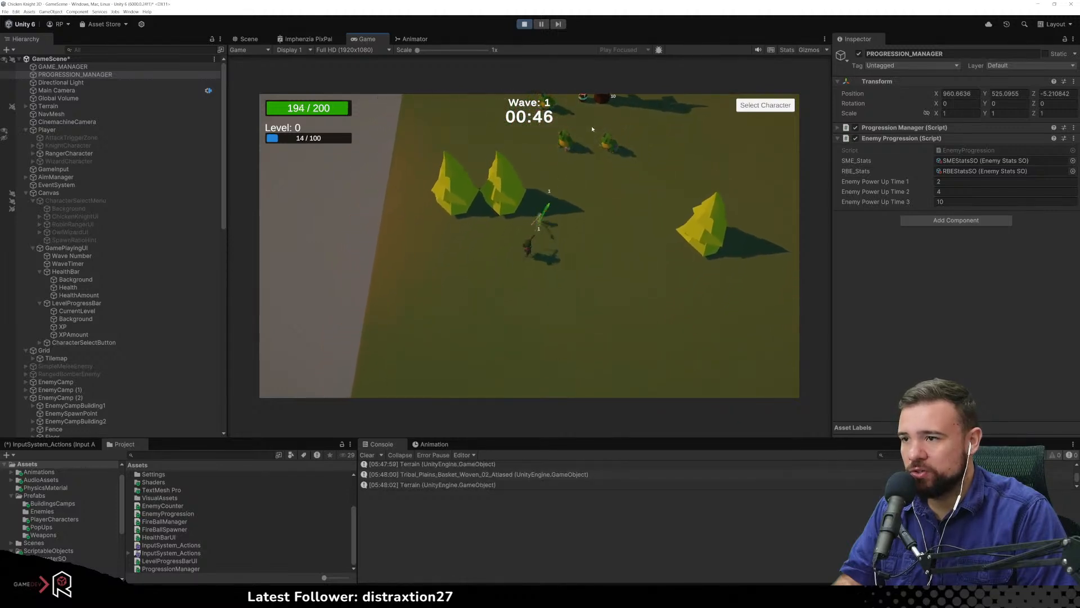
key("d")
left_click(549, 135)
key("w")
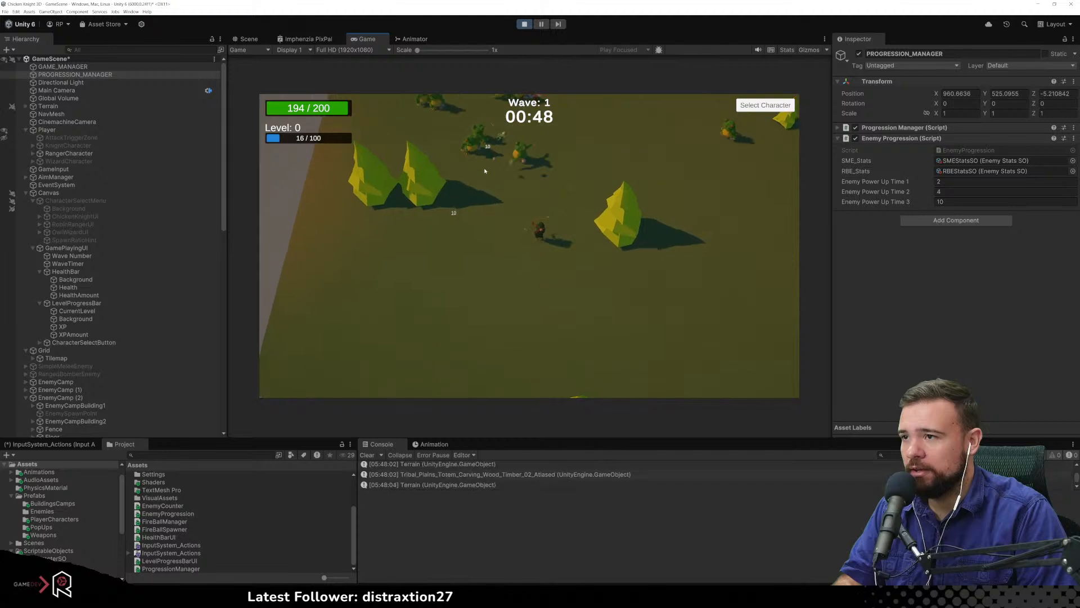
Dodge the explosions in the open field and shoot the growing swarm to raise the Level 0 XP
key("s")
left_click(483, 153)
key("a")
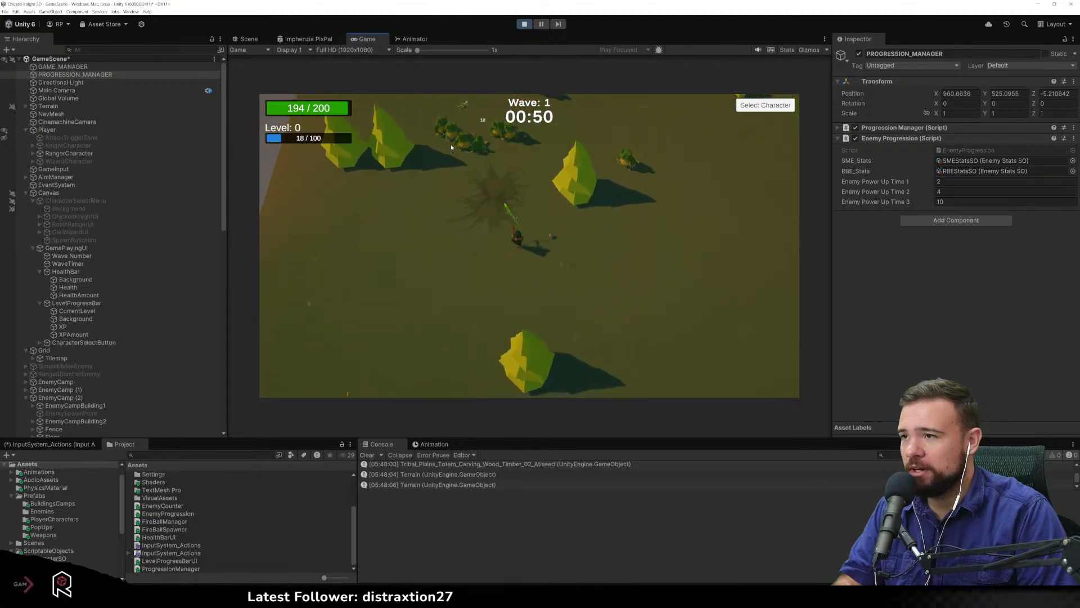
key("s")
left_click(565, 141)
key("d")
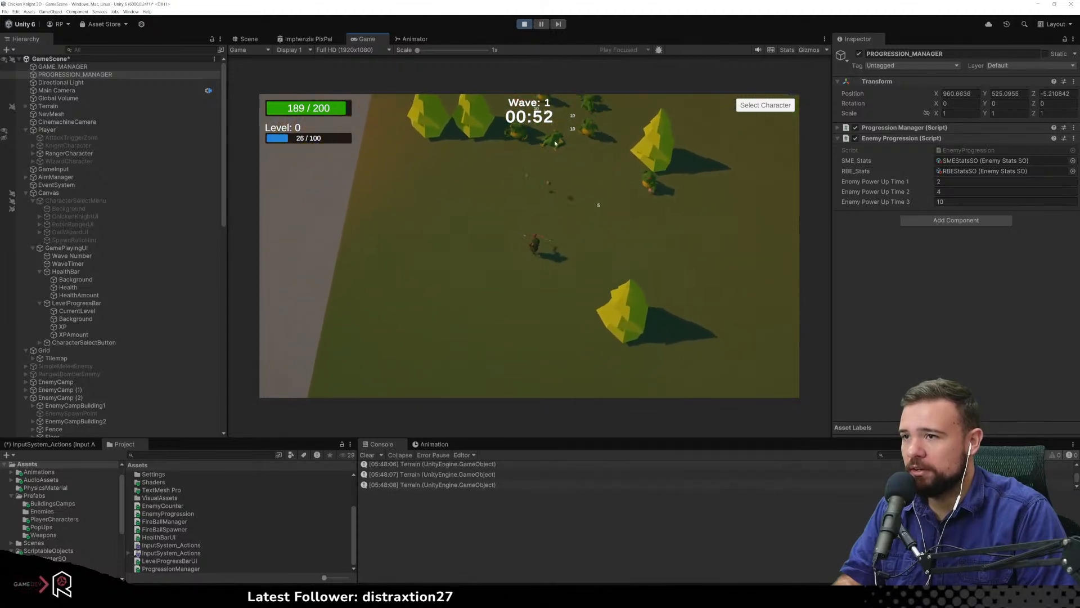
left_click(486, 140)
key("w")
key("d")
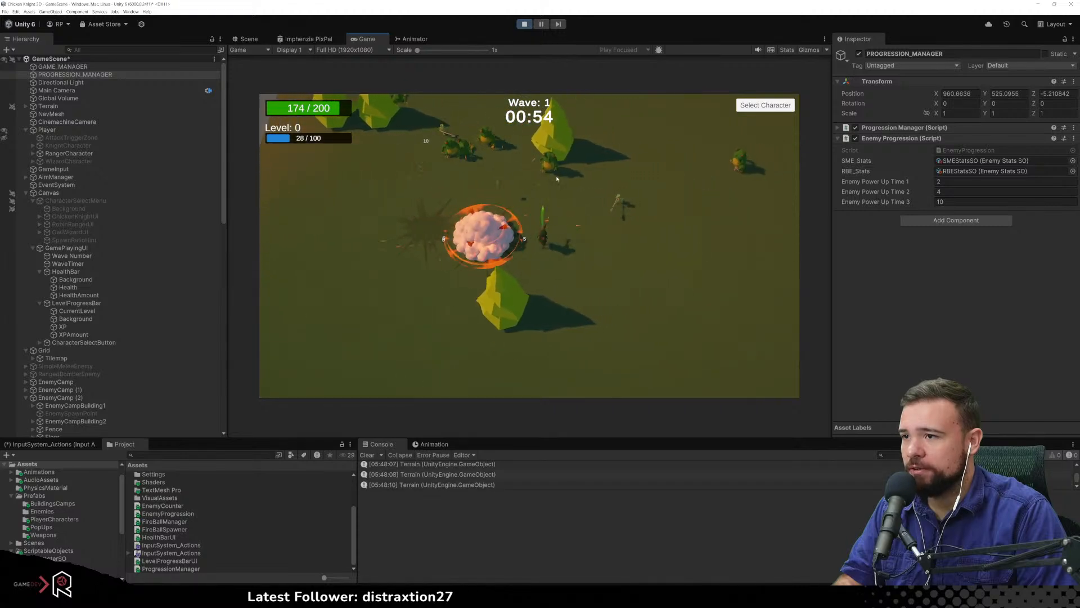
Draw the swarm across the field away from the first camp, firing back at the pursuers
left_click(529, 178)
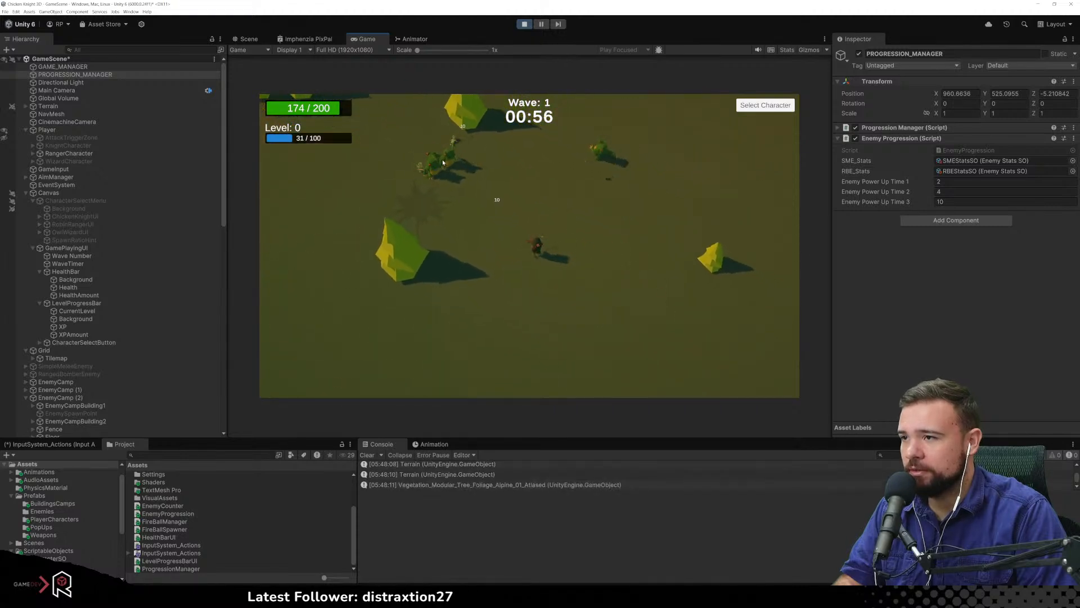
key("s")
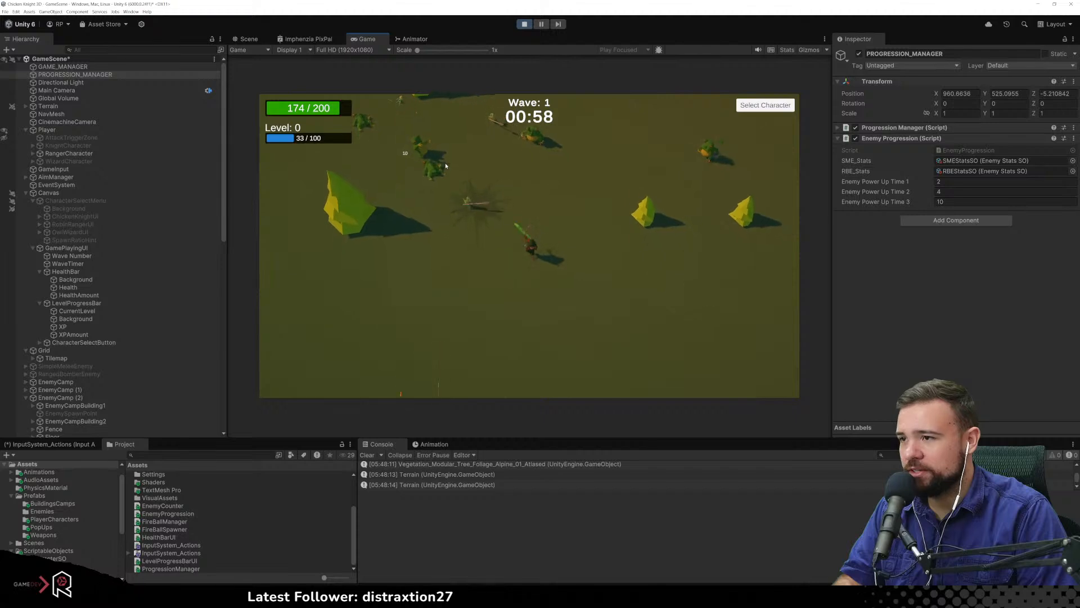
left_click(569, 179)
key("d")
key("w")
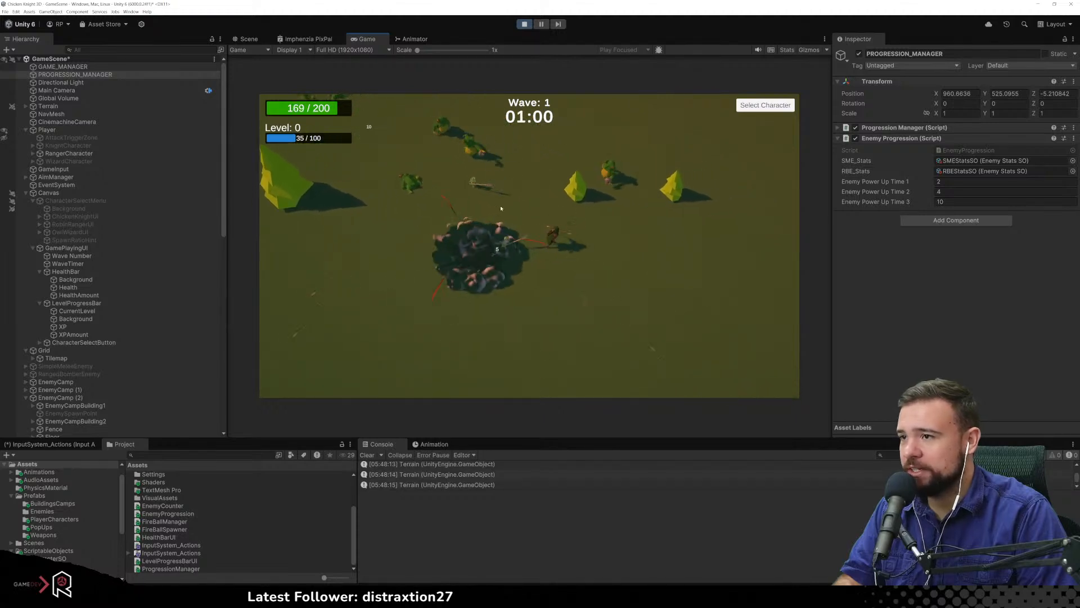
key("d")
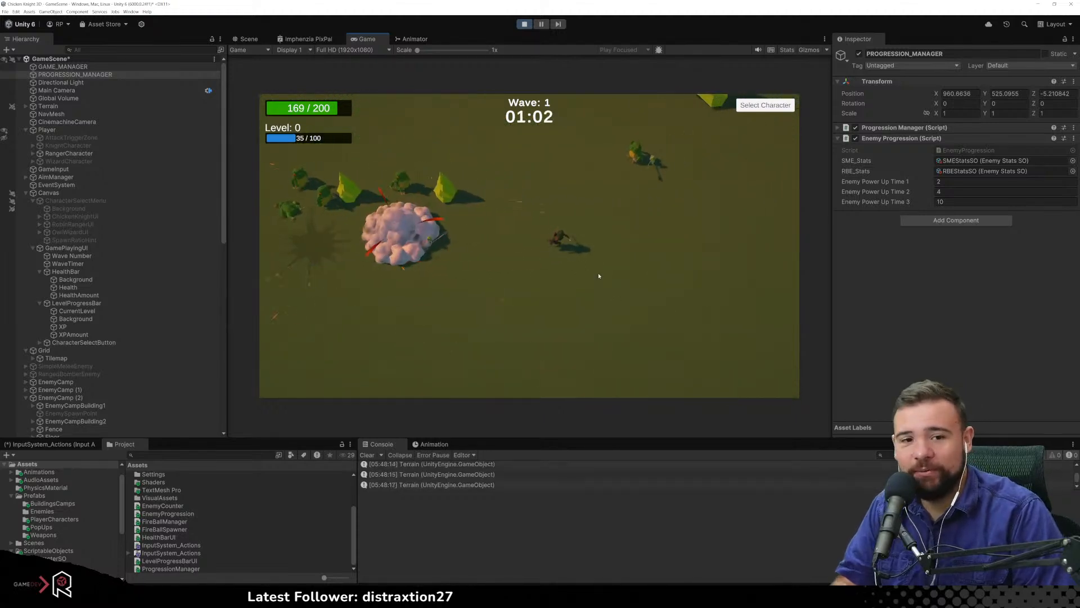
left_click(448, 247)
key("d")
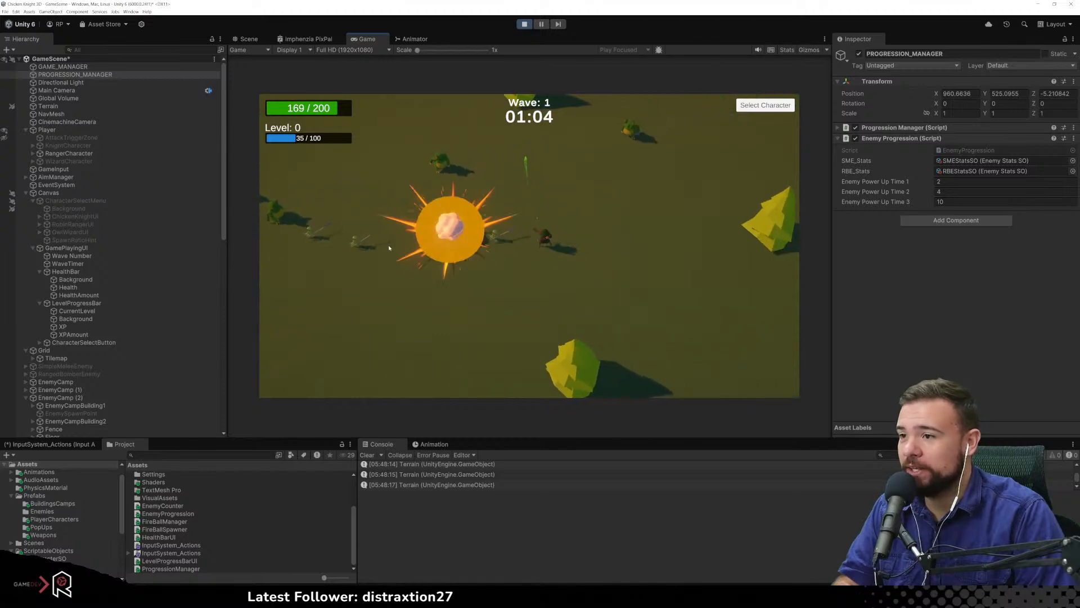
Weave the Ranger between the scattered rocks and thin out the chasing enemies until the XP bar reaches 50 / 100
key("d")
key("s")
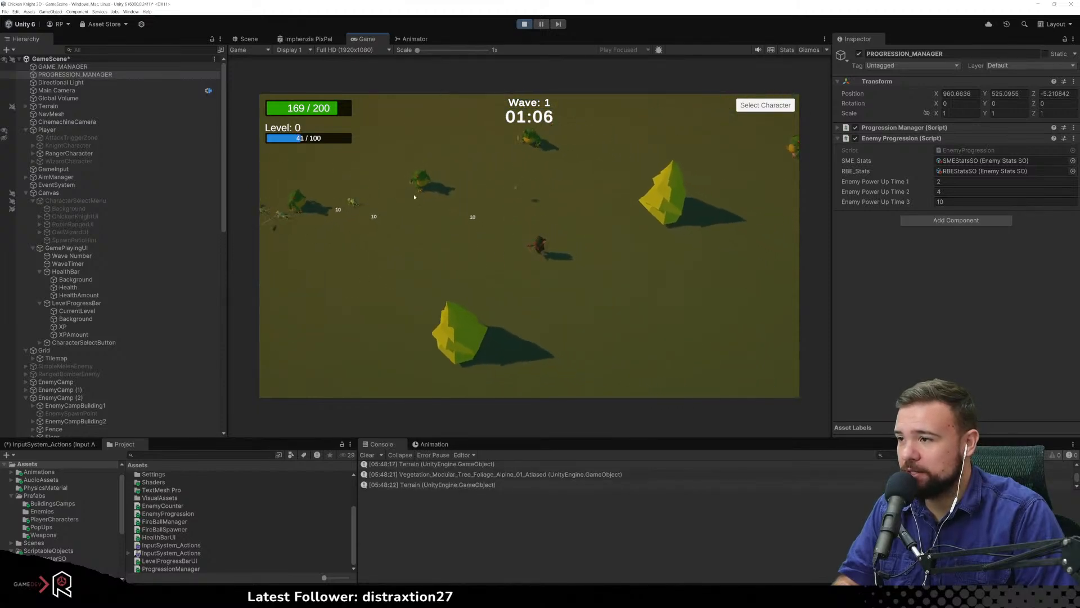
key("d")
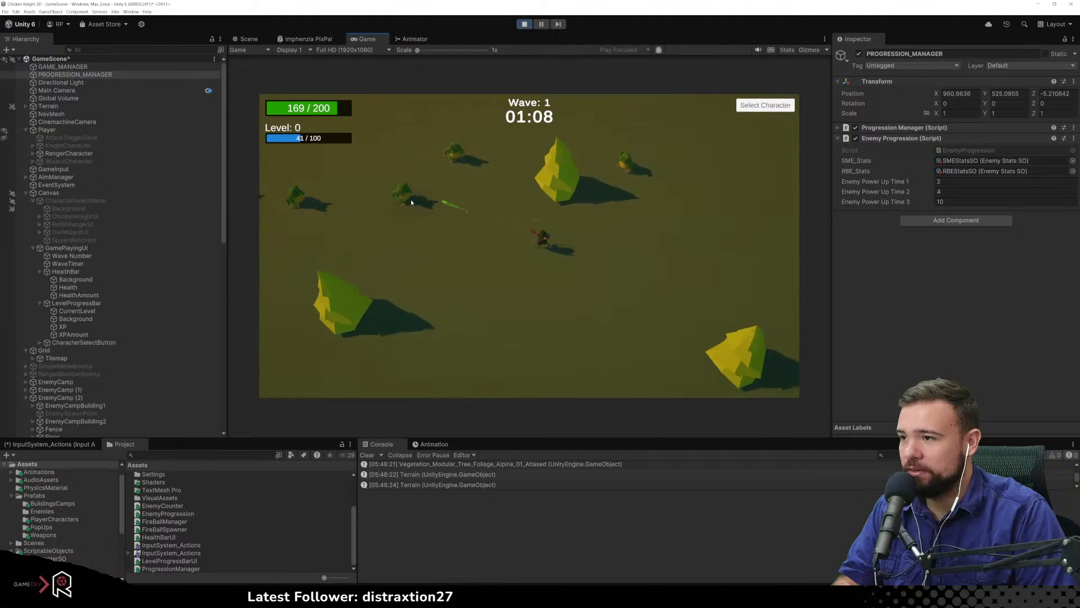
key("d")
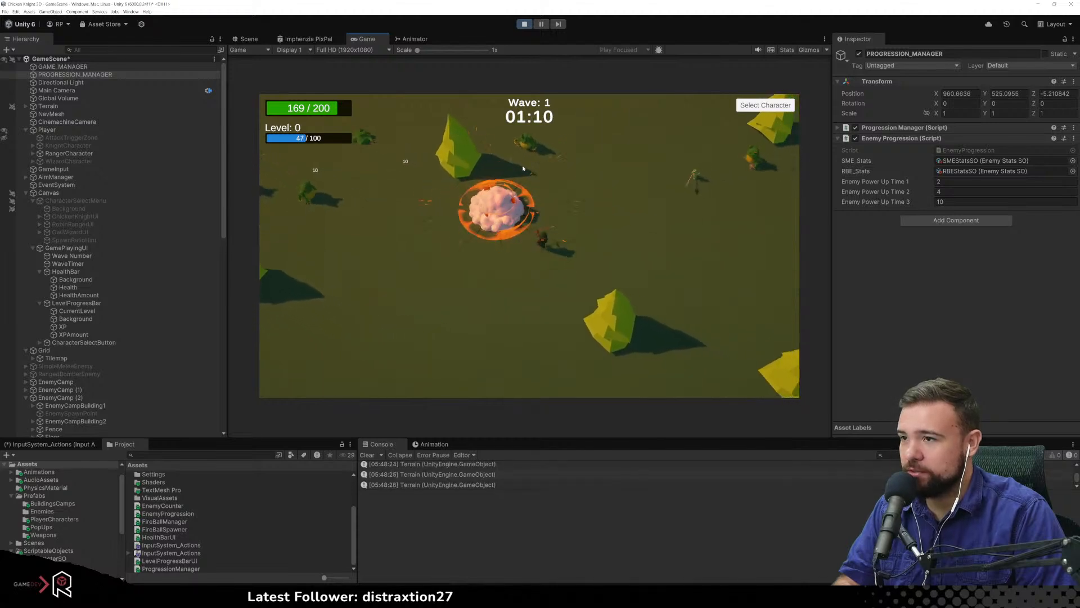
key("w")
key("w")
key("d")
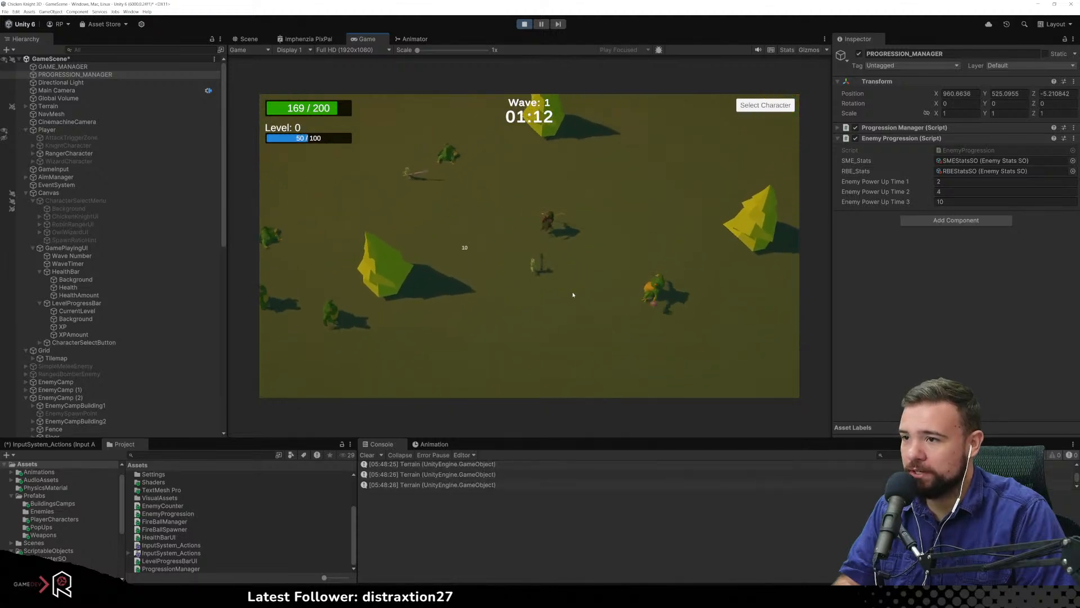
Run the Ranger past the rocks to the enemy camp's totem while shooting the nearby enemies
key("d")
key("w")
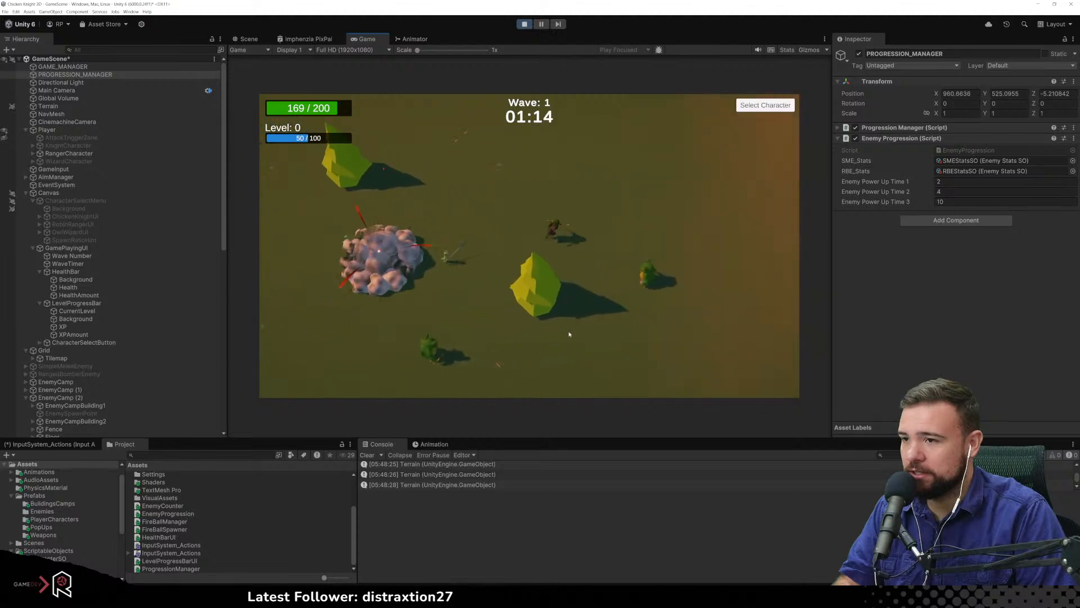
key("d")
key("w")
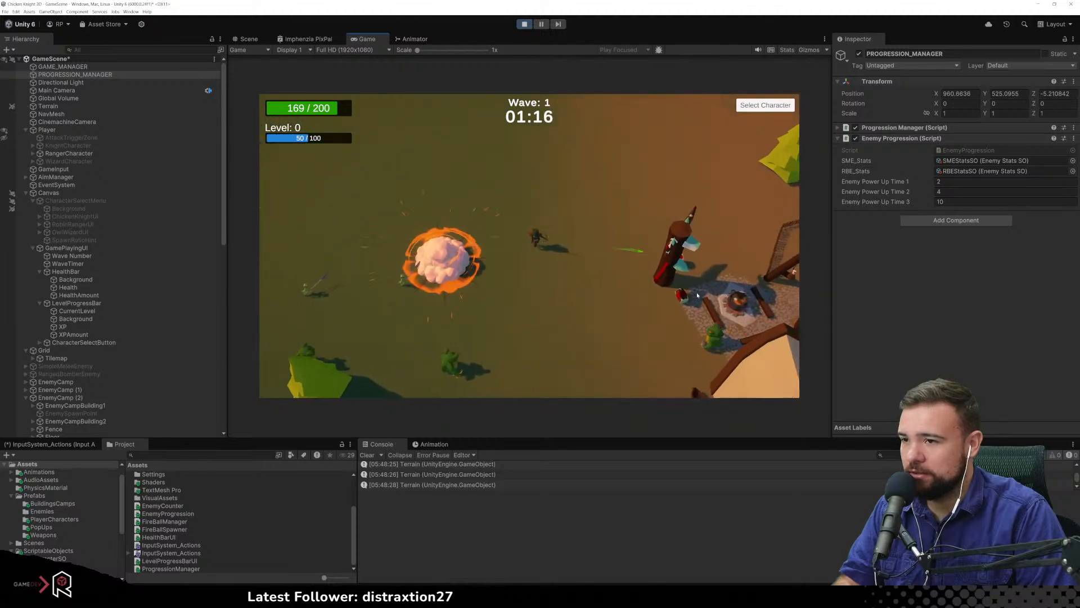
left_click(616, 340)
key("d")
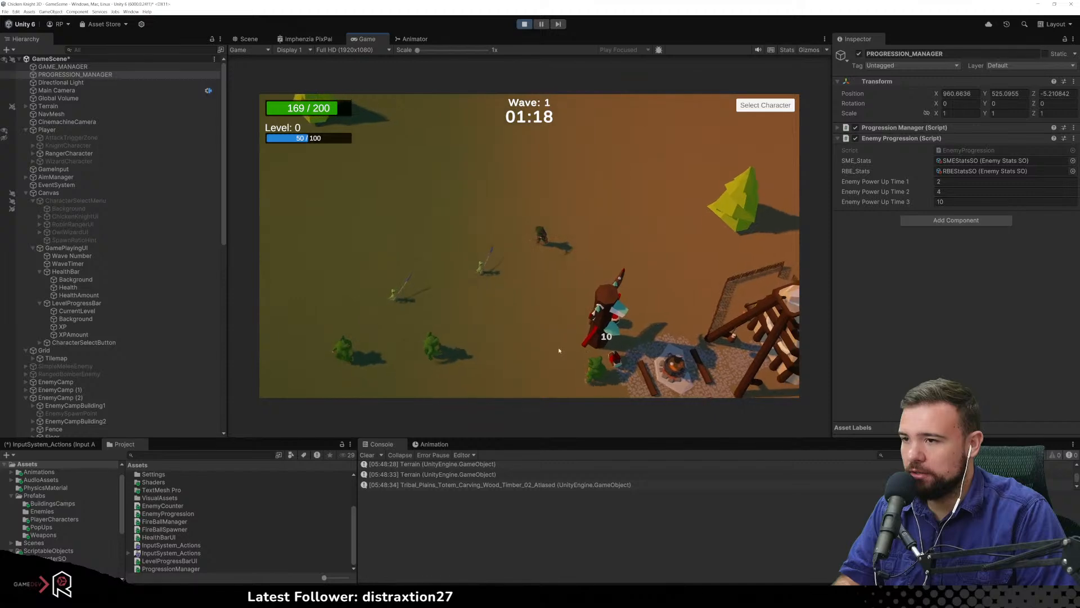
Fight the pursuers around the camp's totem and campfire while dodging the explosions
left_click(490, 324)
key("s")
left_click(483, 316)
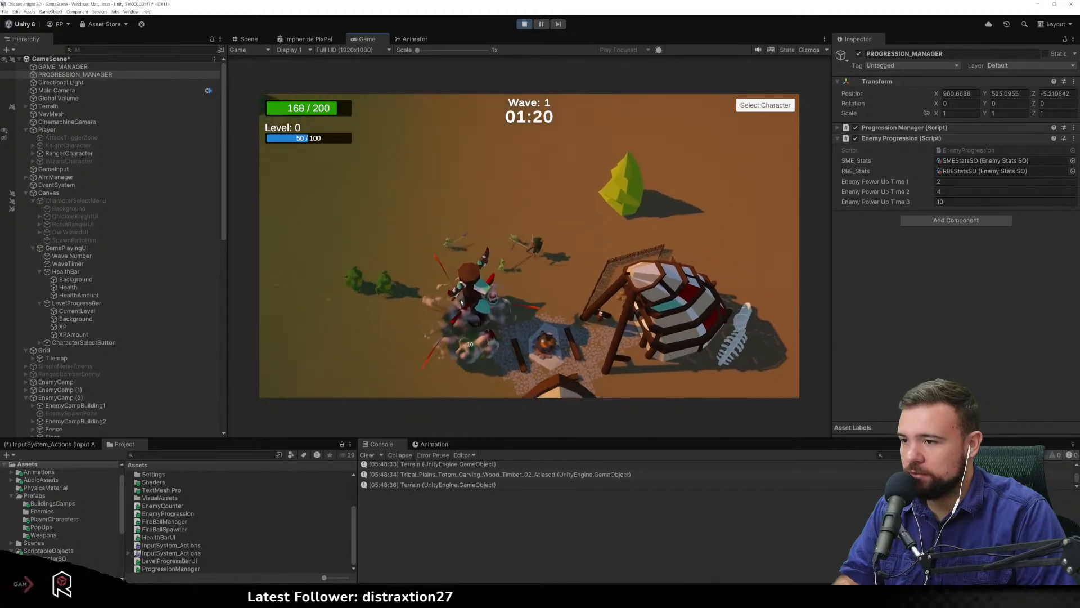
key("a")
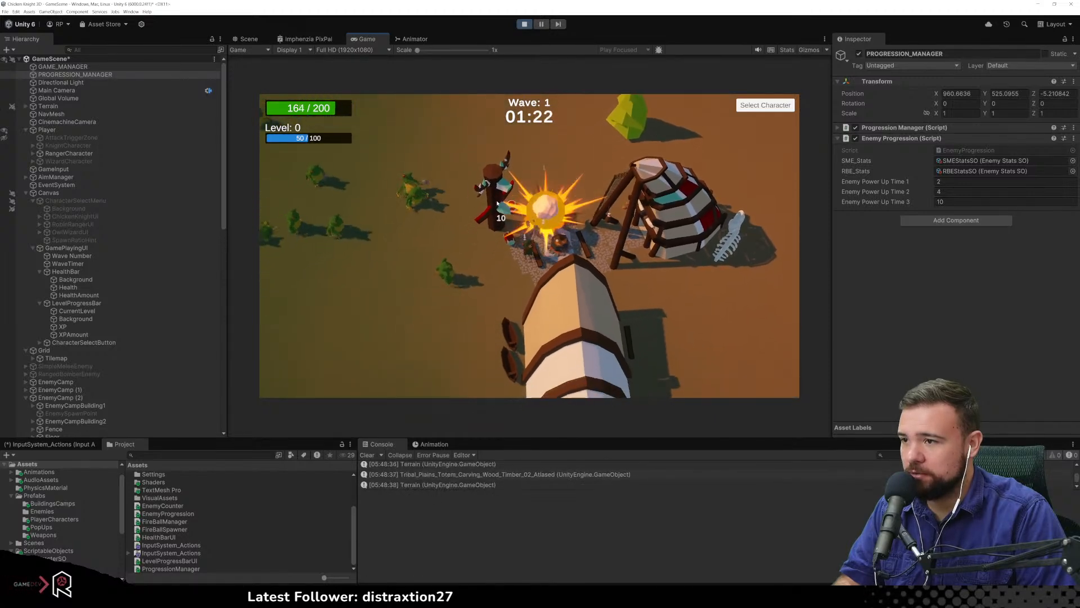
left_click(559, 157)
key("s")
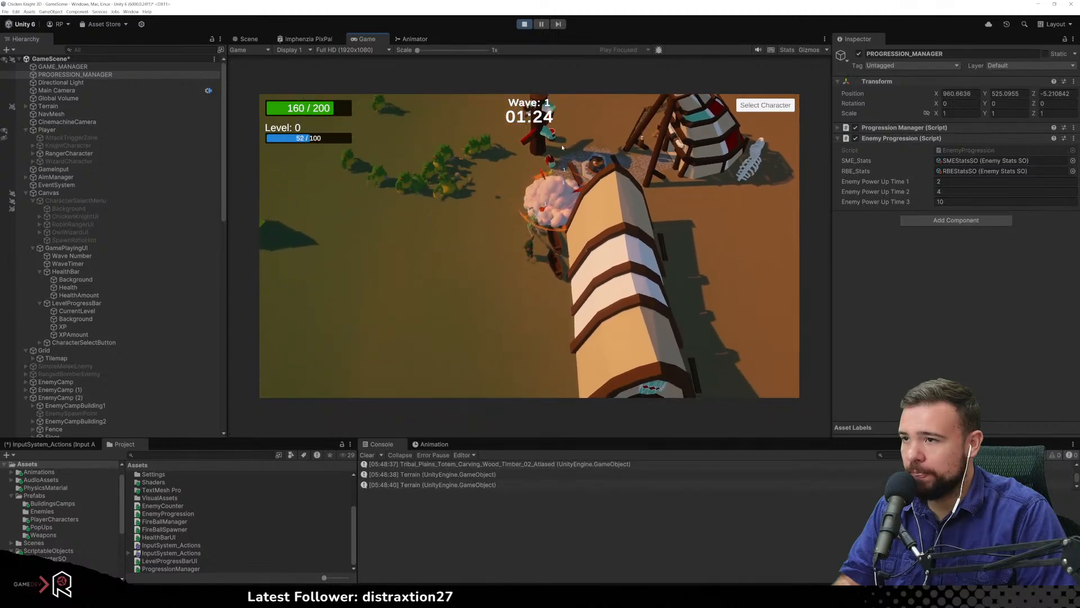
Retreat from the totem alongside the camp's longhouse, firing back at the enemies lined up behind
key("a")
left_click(450, 145)
key("a")
key("s")
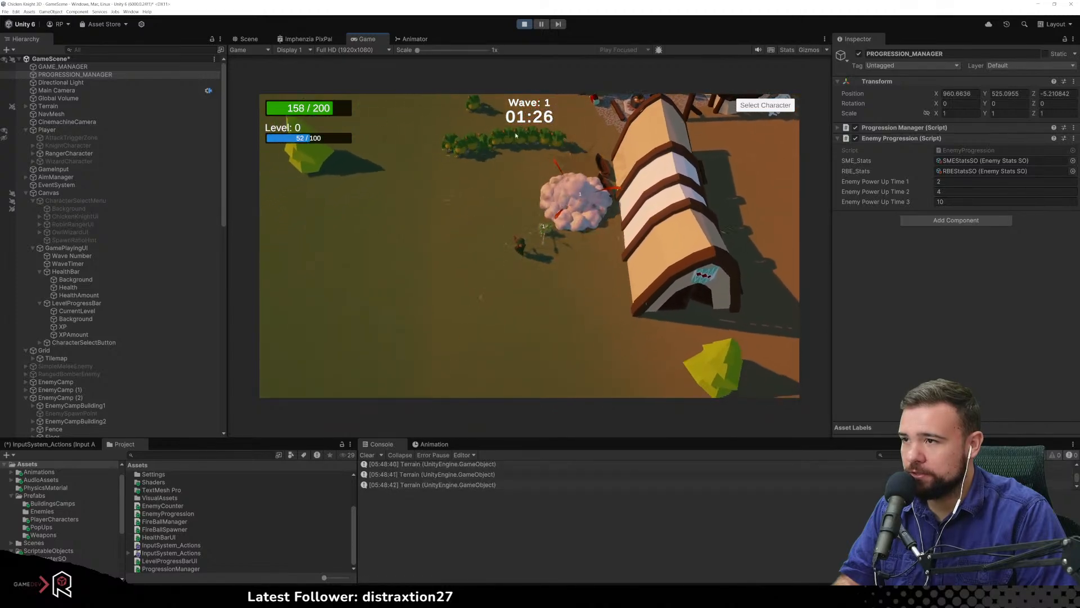
left_click(548, 140)
key("s")
left_click(554, 151)
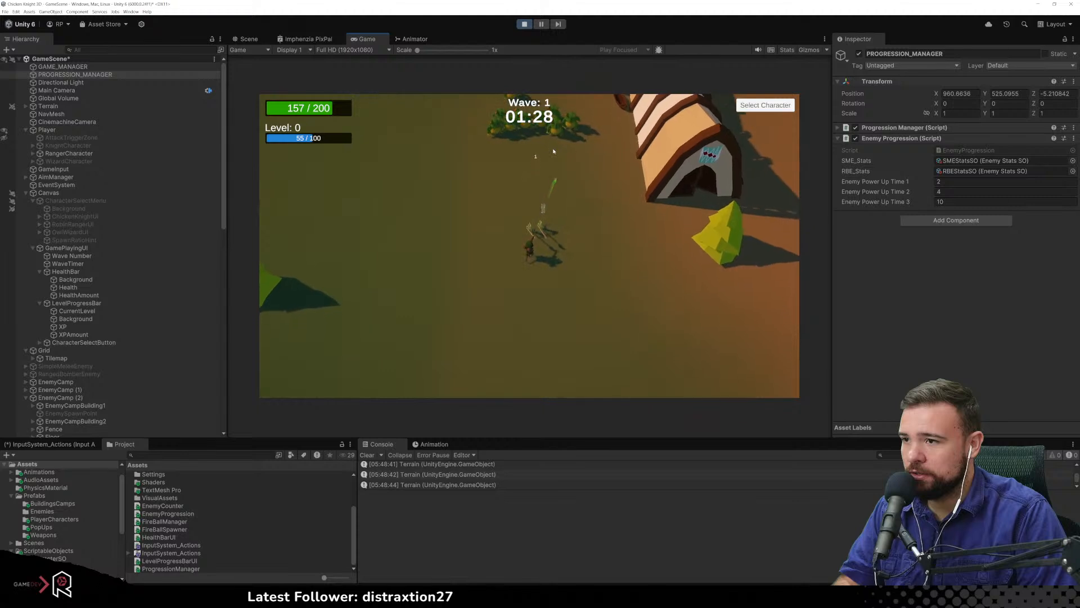
Draw the swarm from the longhouse entrance to the map's edge and shoot it to raise the Level 0 XP
key("s")
key("a")
left_click(547, 119)
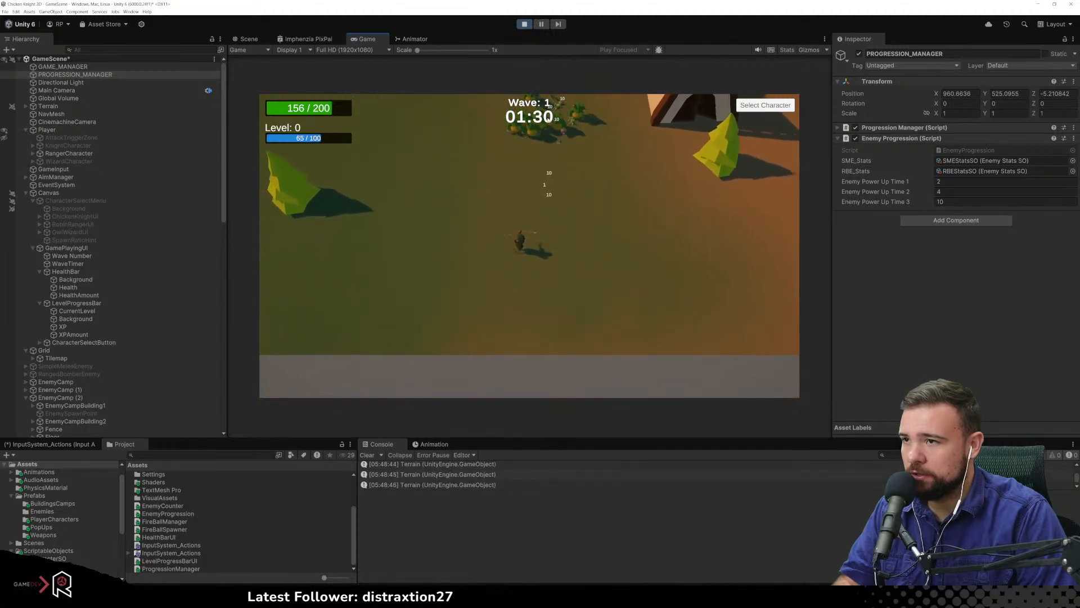
key("w")
key("a")
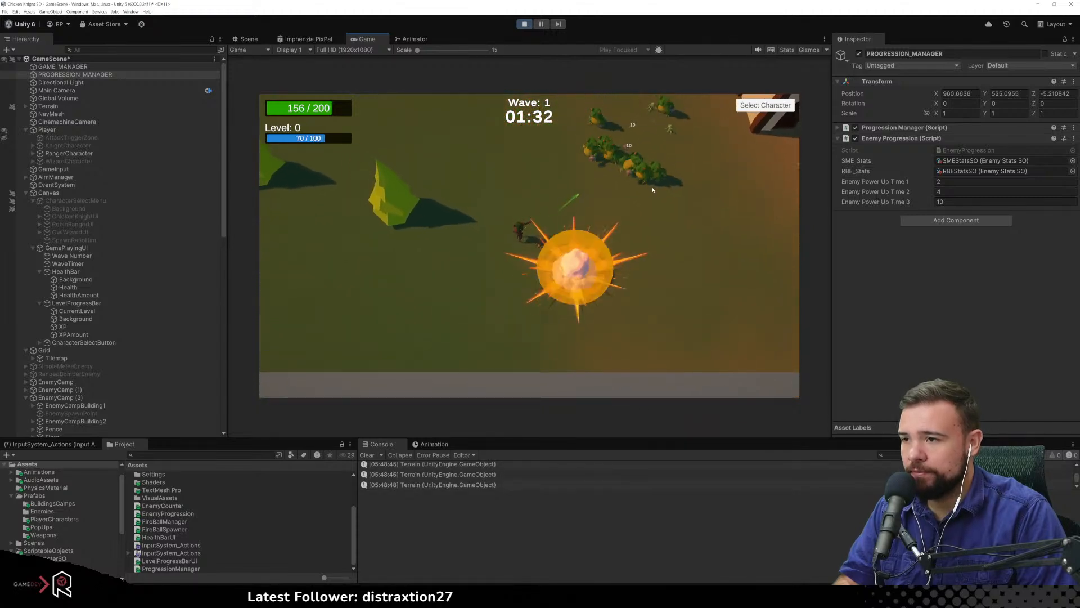
Circle back from the map's edge between the rocks, shooting the clustered swarm
left_click(669, 225)
key("w")
left_click(699, 278)
key("a")
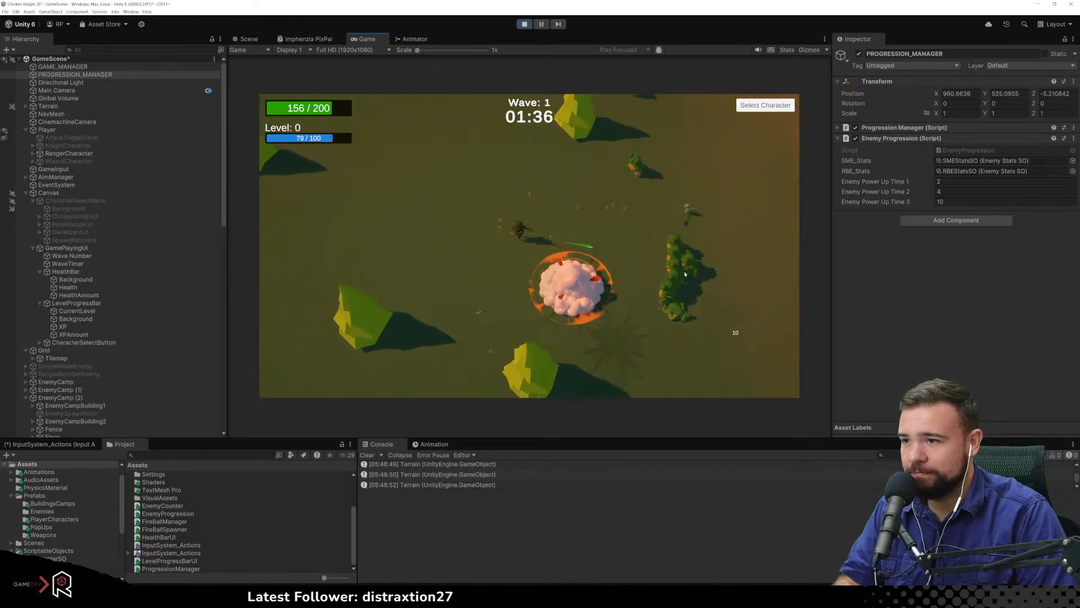
left_click(676, 301)
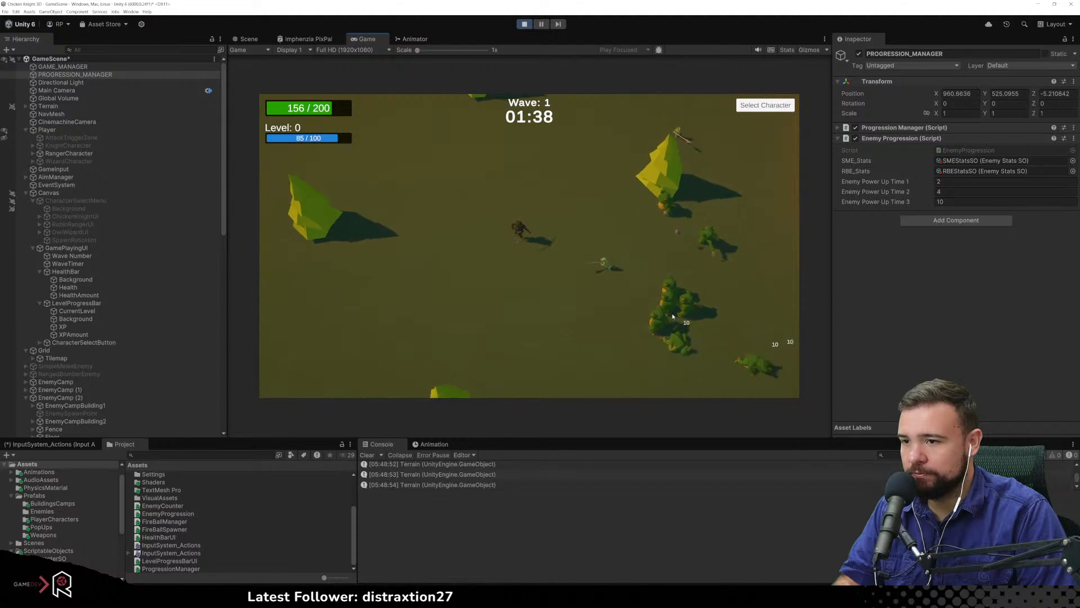
Keep firing at the clustered enemies in the open field until the Ranger reaches Level 1
left_click(673, 315)
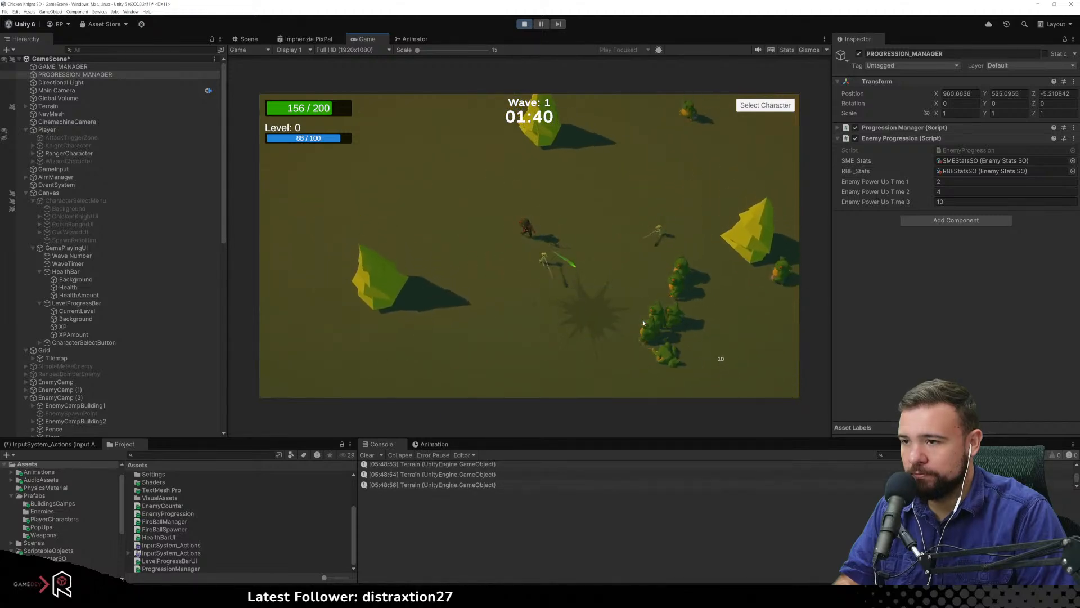
left_click(650, 323)
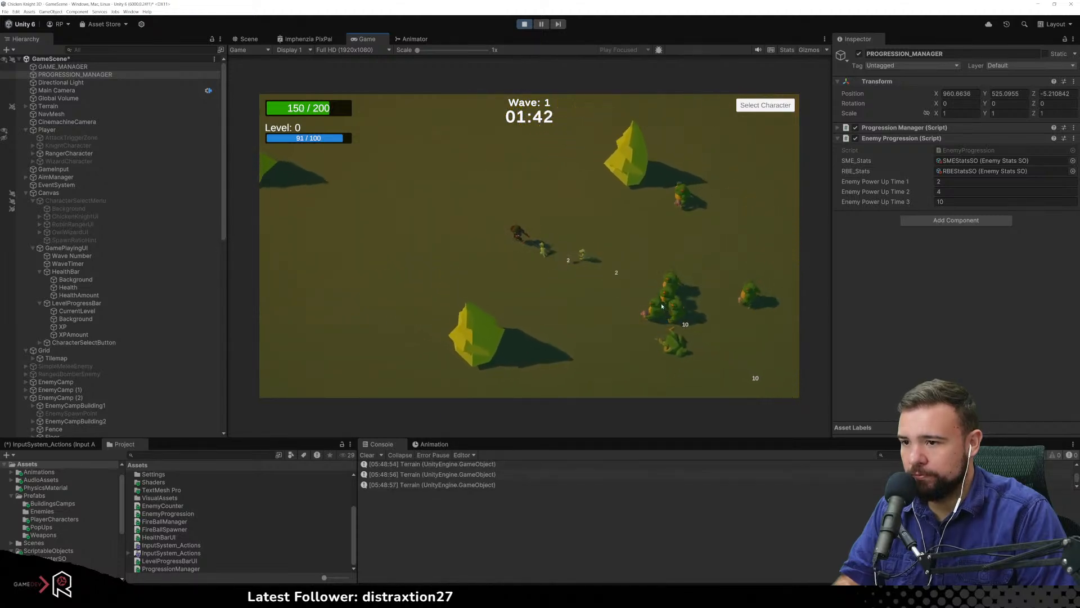
left_click(674, 297)
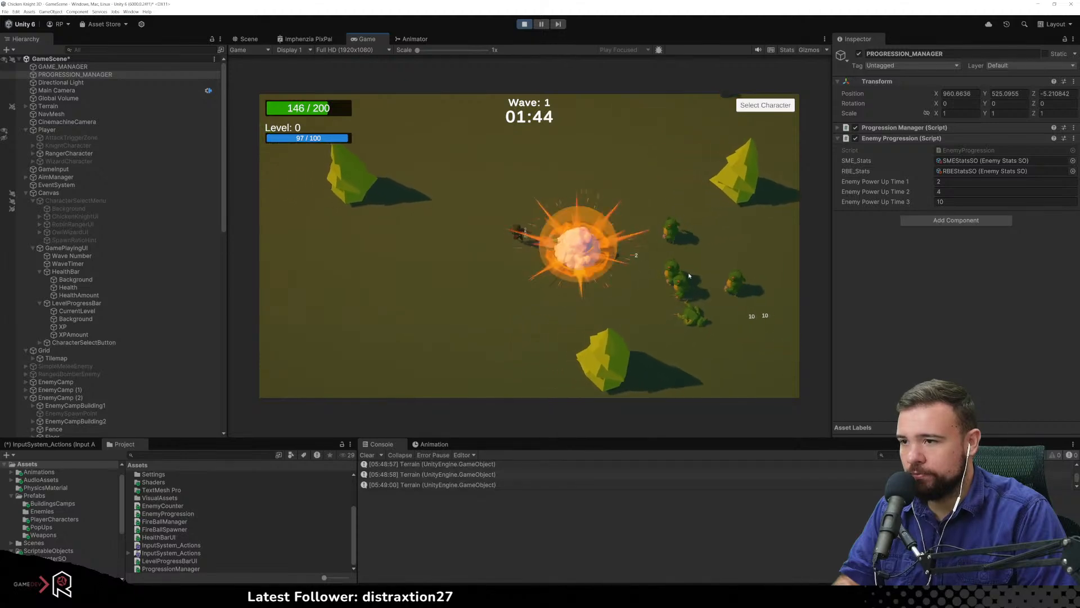
left_click(658, 310)
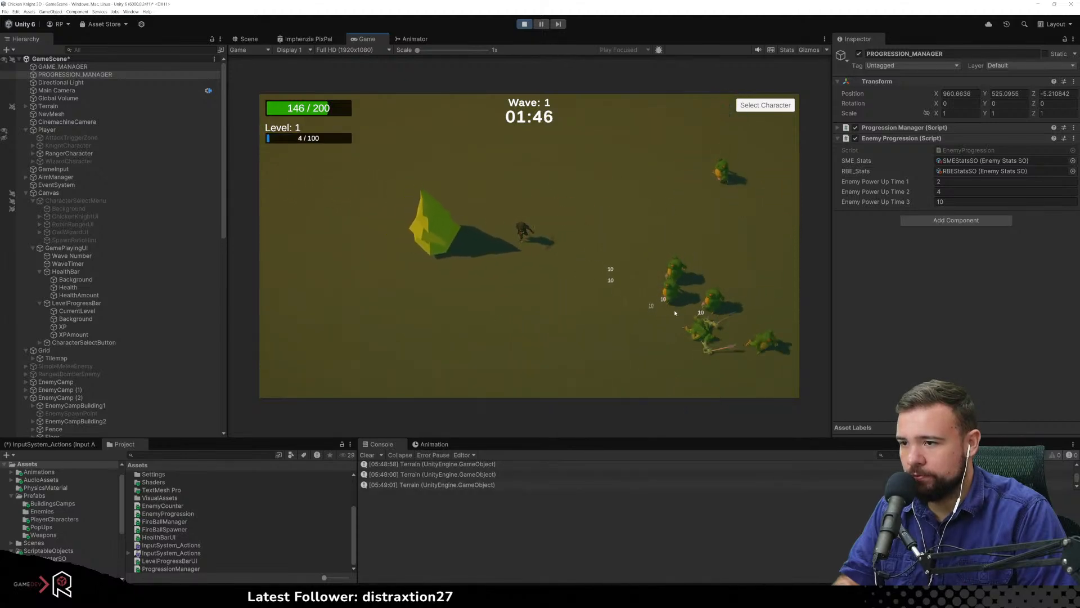
left_click(687, 318)
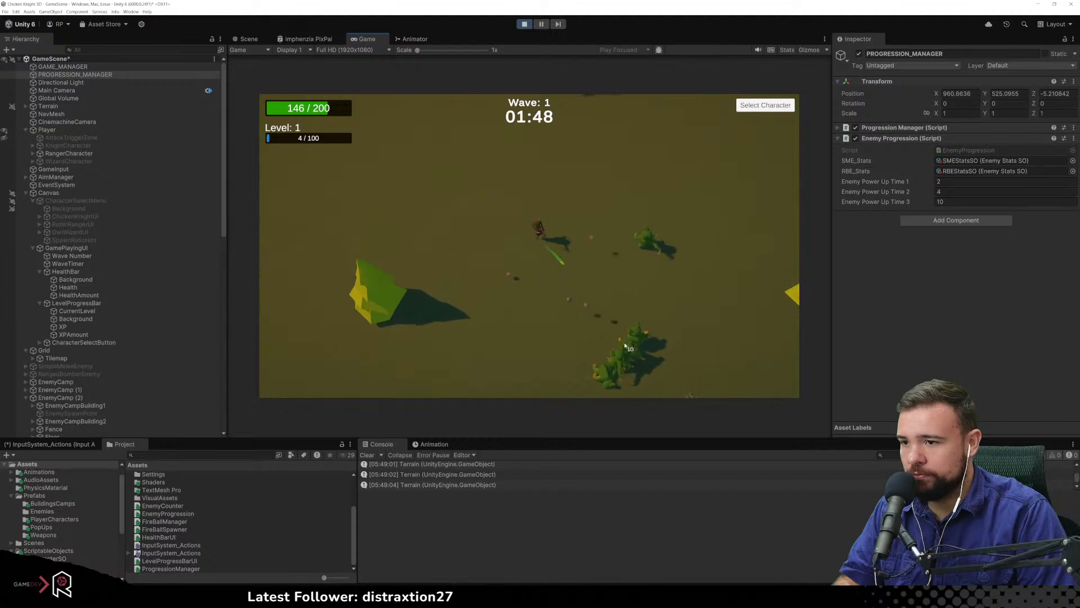
Run the Ranger past the swarm and across the field back to the camp's totem
key("d")
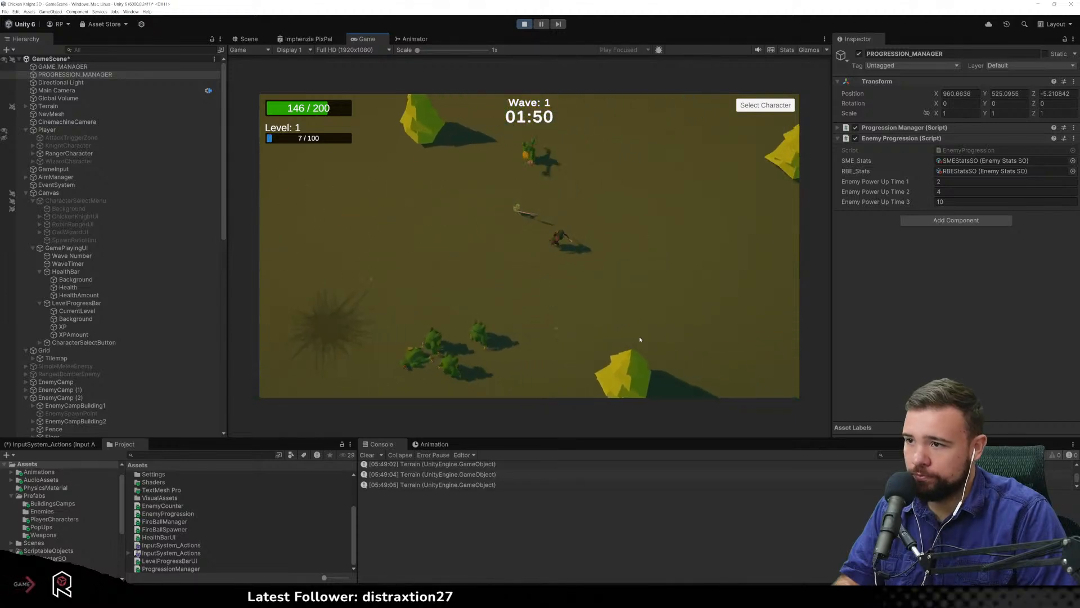
key("d")
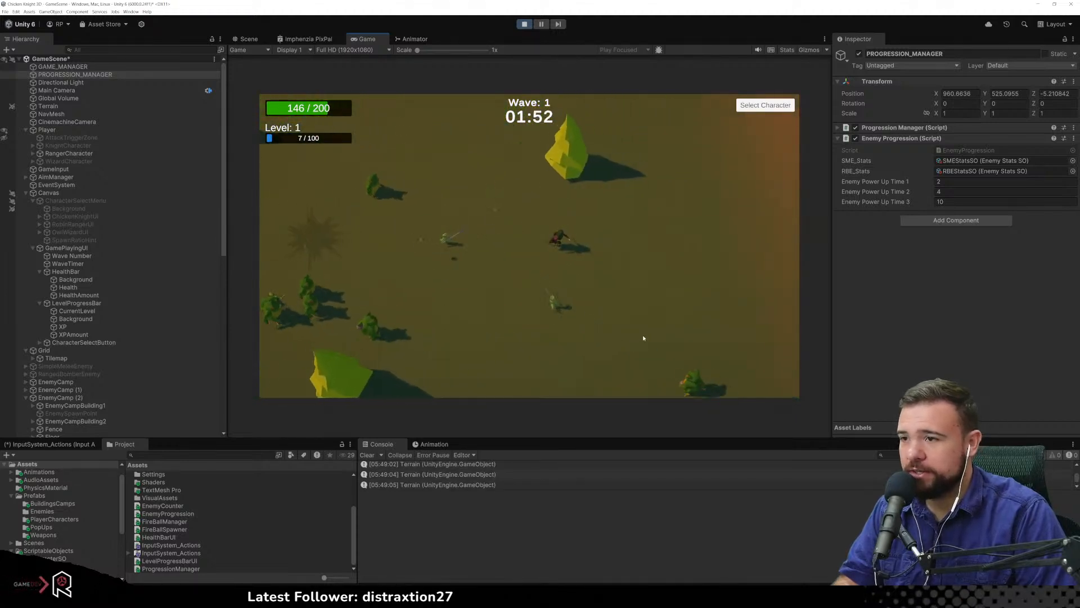
key("d")
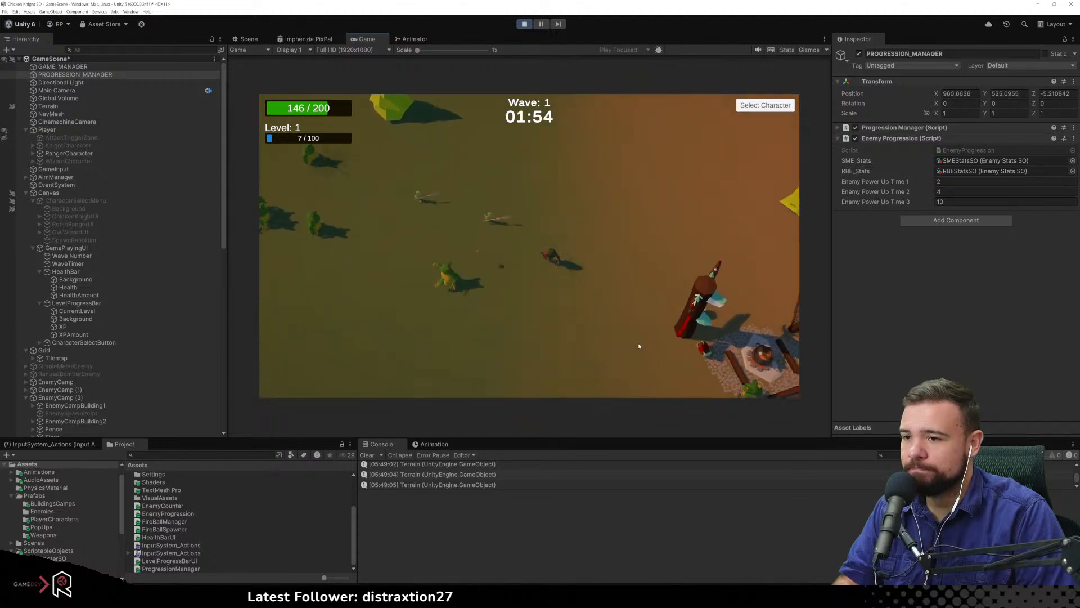
key("d")
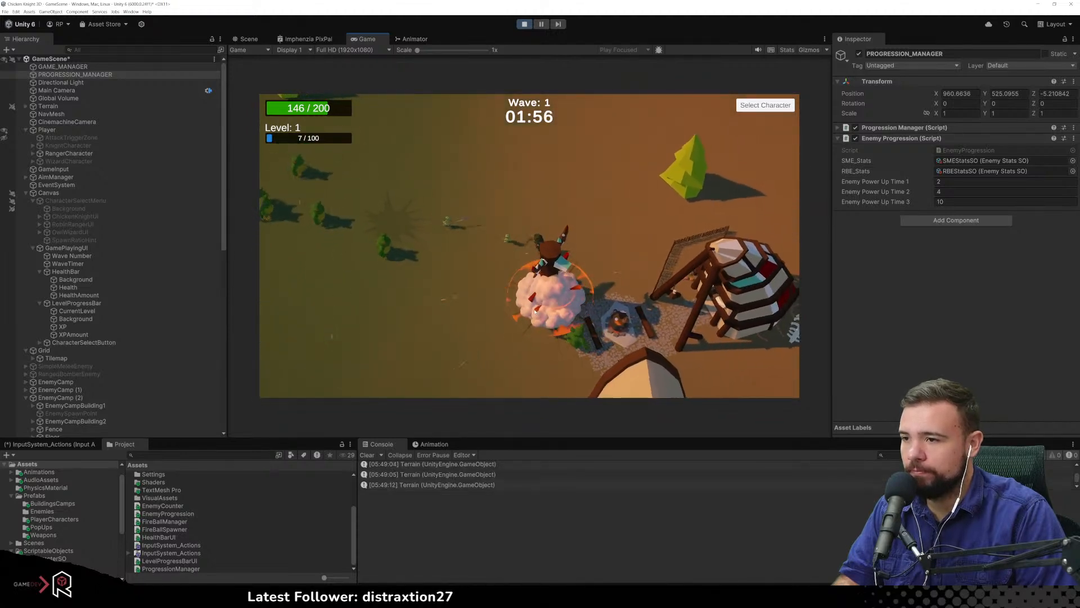
Attack the camp's totem and withdraw past the longhouse as the enemies close in
key("d")
key("s")
key("a")
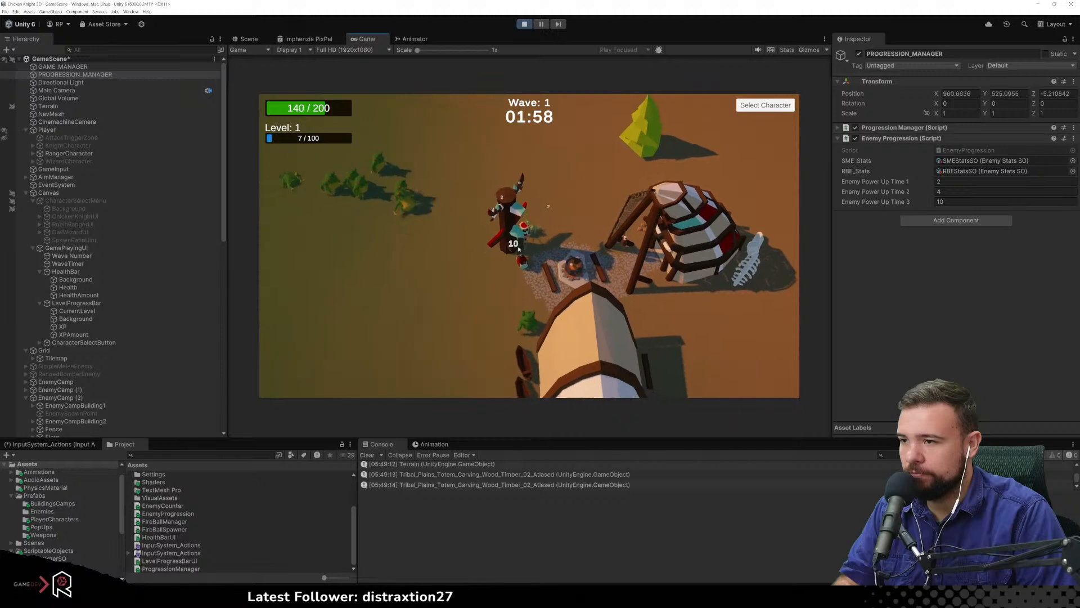
key("s")
key("a")
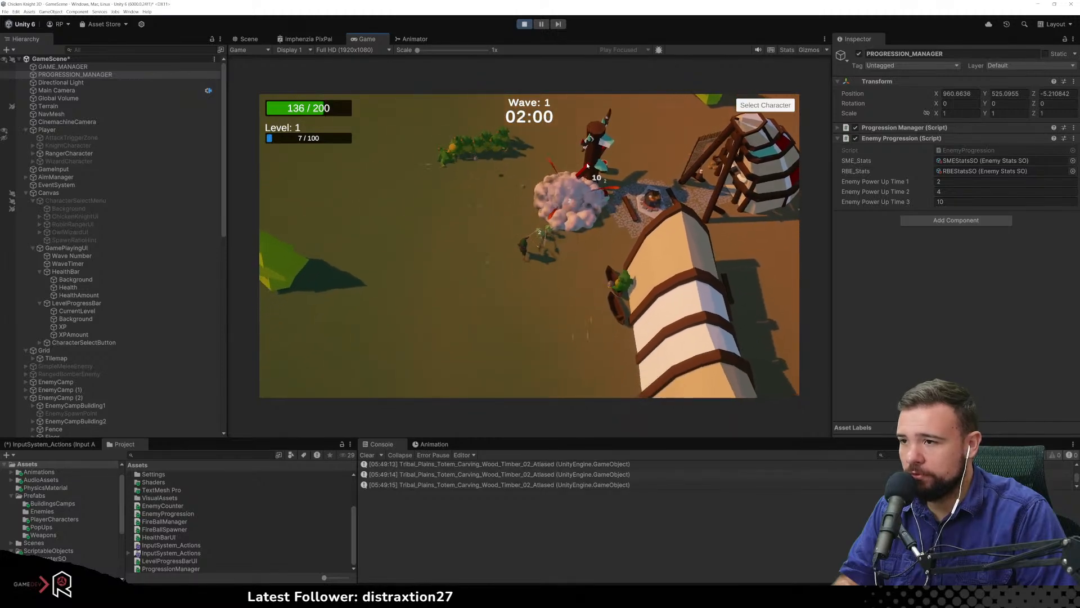
key("s")
key("a")
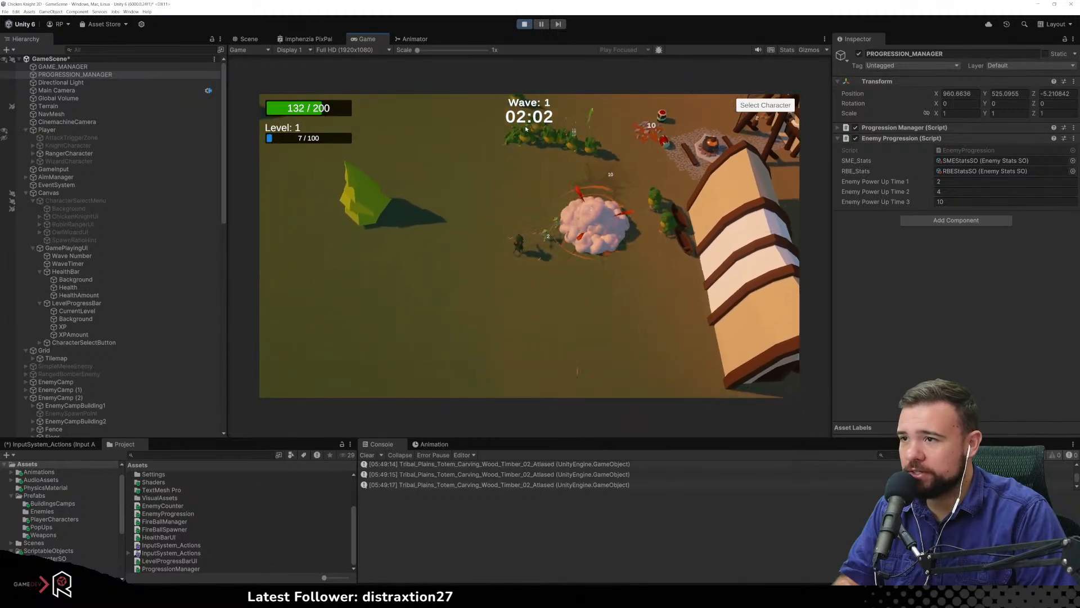
Lead the pursuing swarm away from the camp, across the rocky field and along the map's edge
key("a")
key("w")
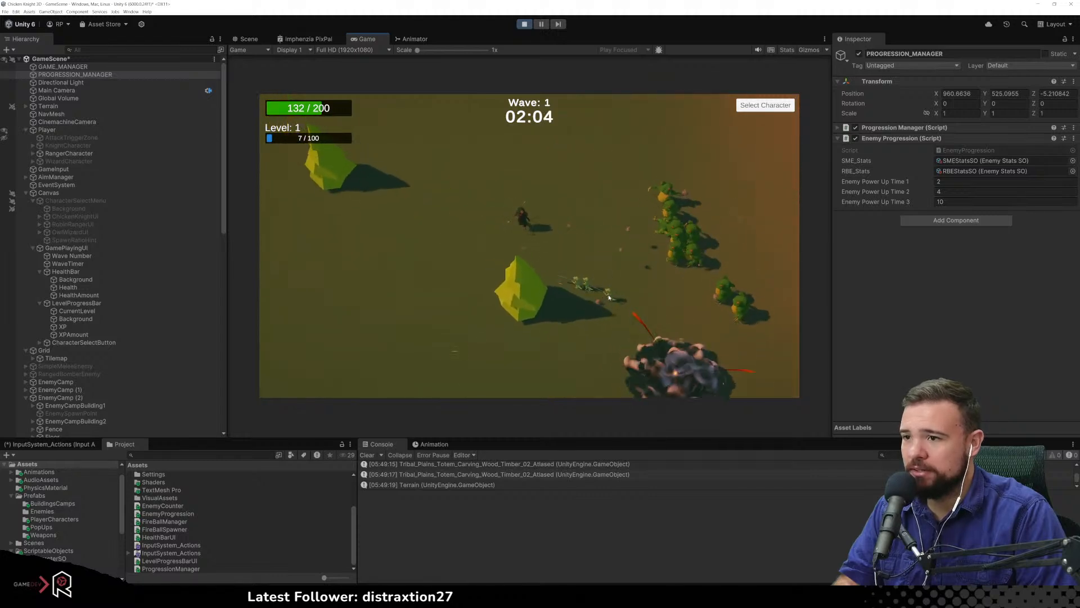
key("a")
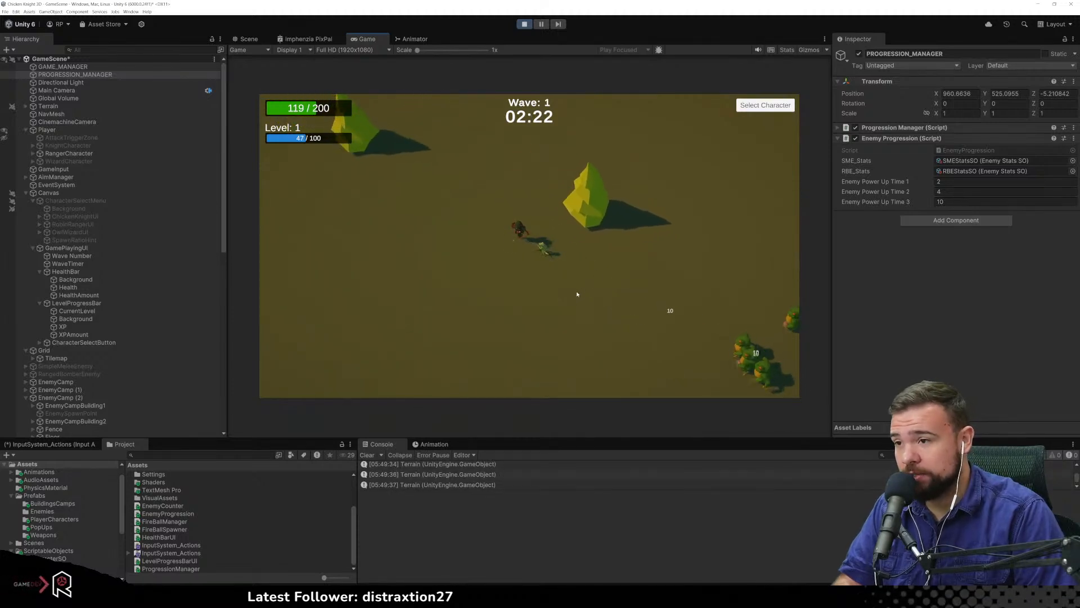
key("w")
key("d")
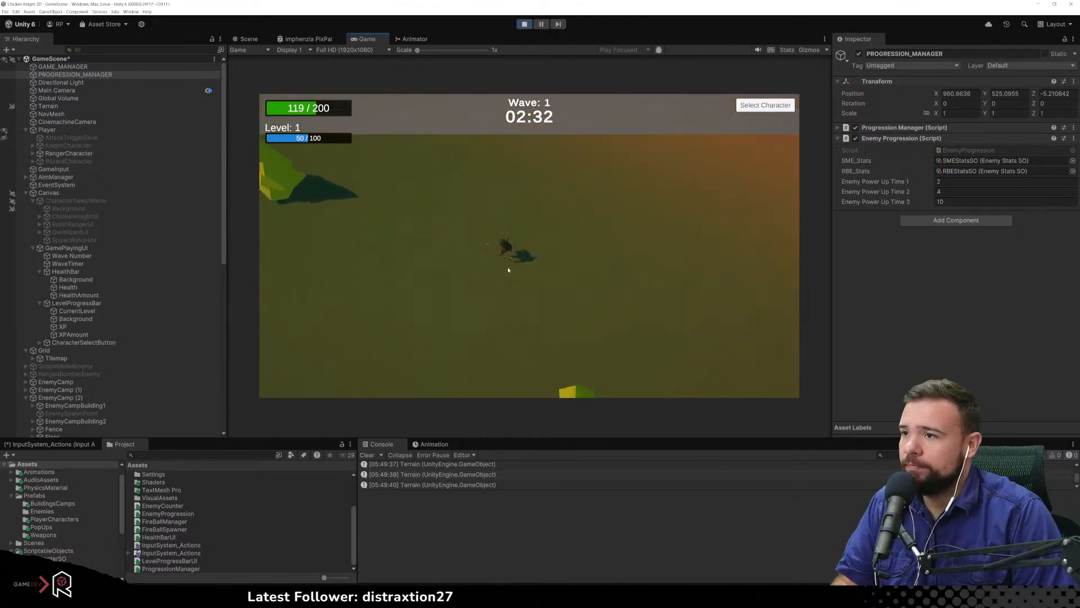
key("s")
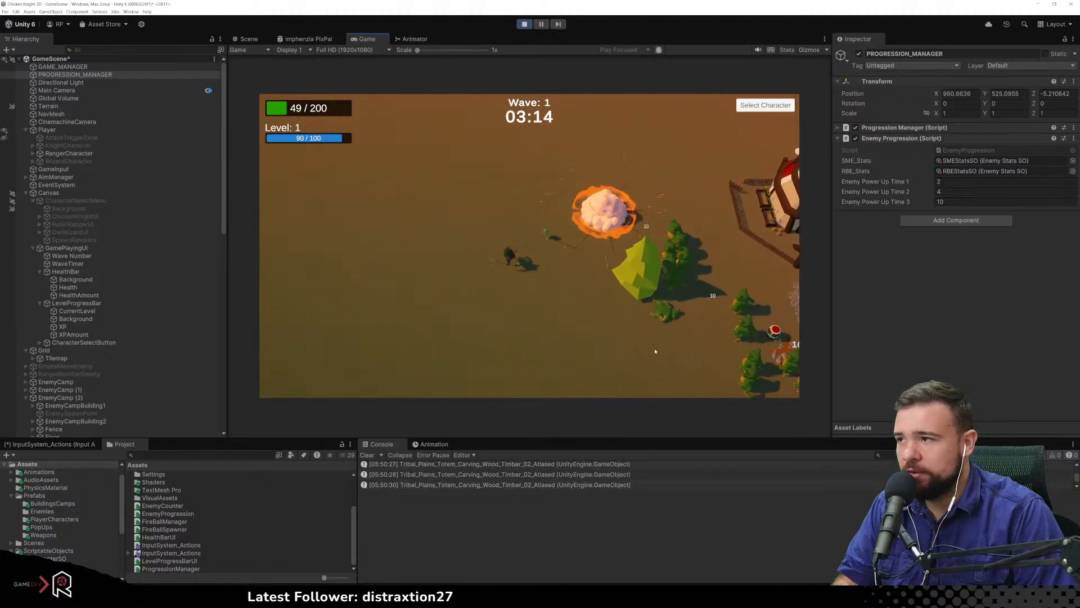
Back away from the dense swarm past the scattered rocks while shooting it until the Ranger reaches Level 2
key("a")
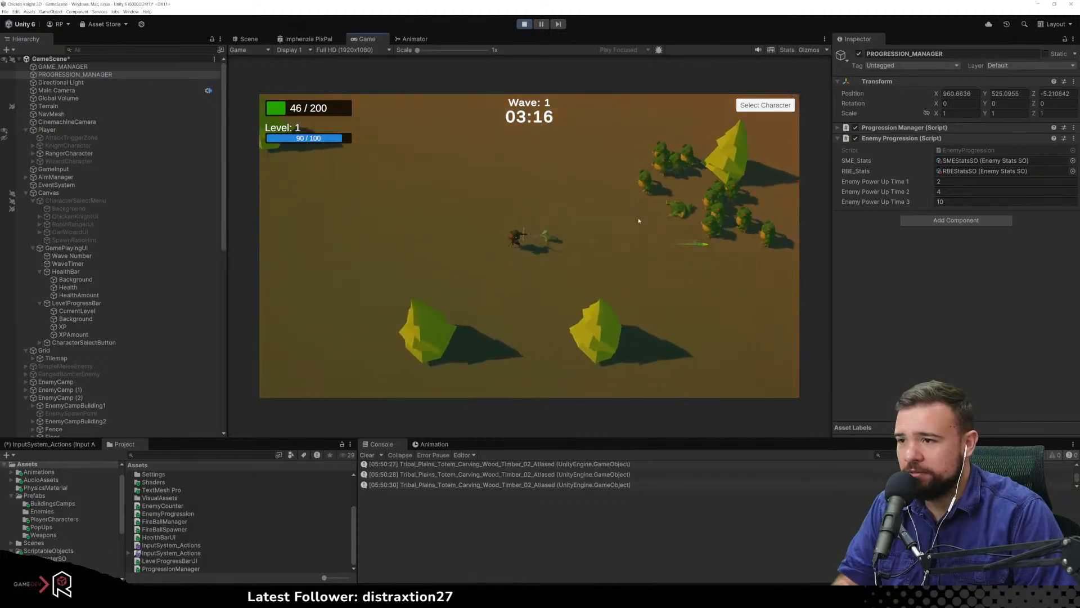
key("a")
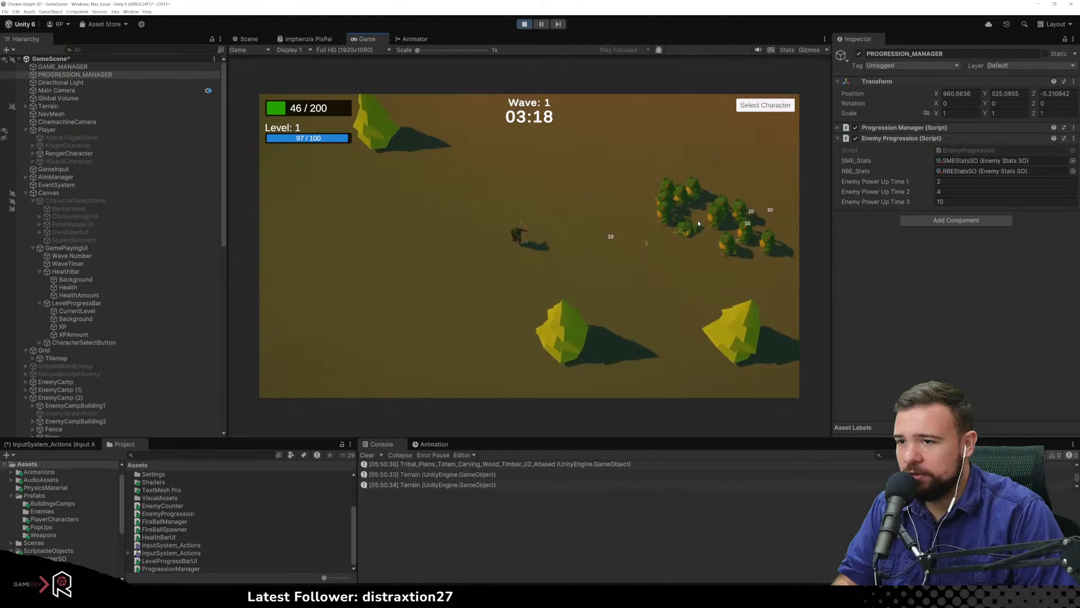
key("a")
key("w")
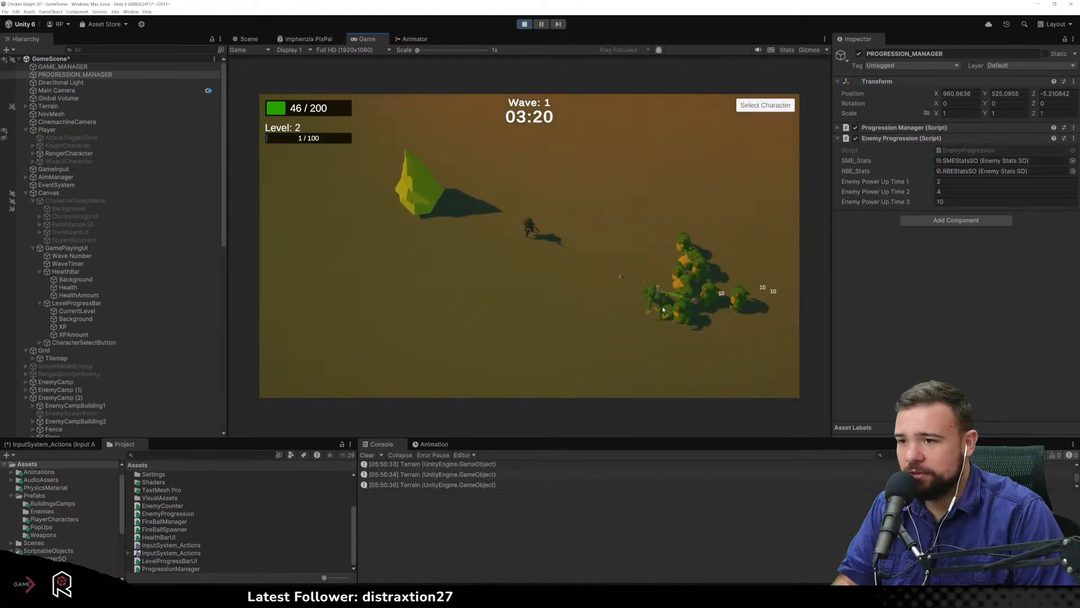
key("w")
key("d")
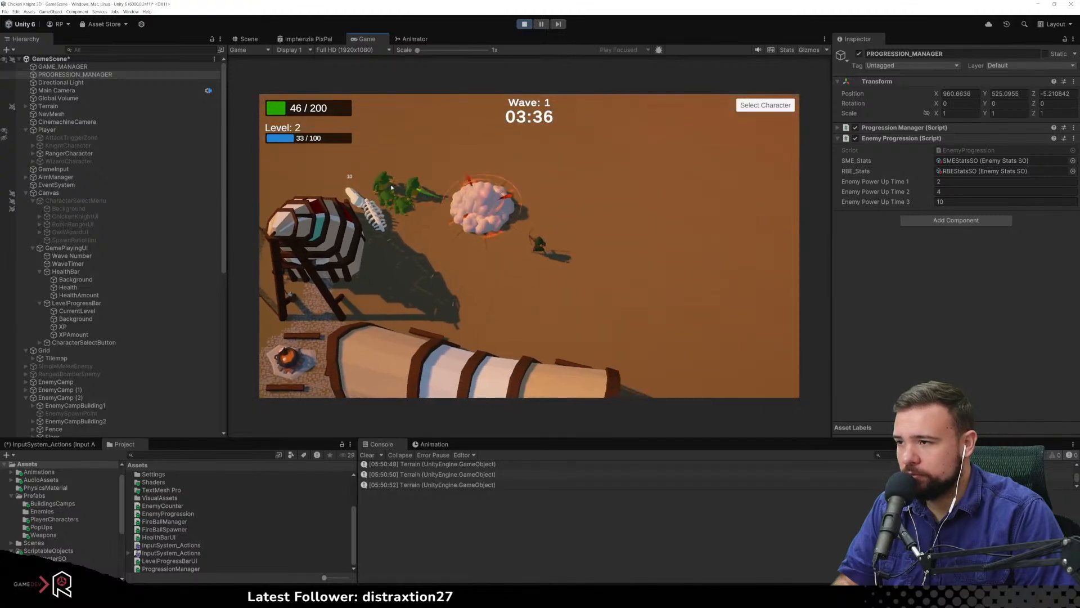
Switch the playable character to Owl Wizard and move the Wizard away from the frogs beside the camp
key("Tab")
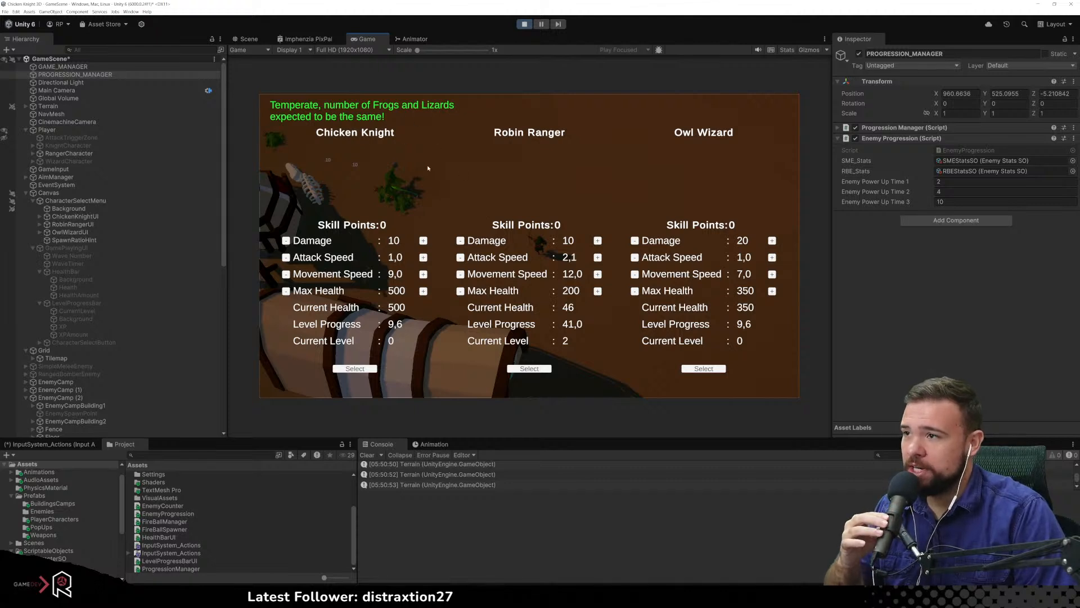
left_click(701, 368)
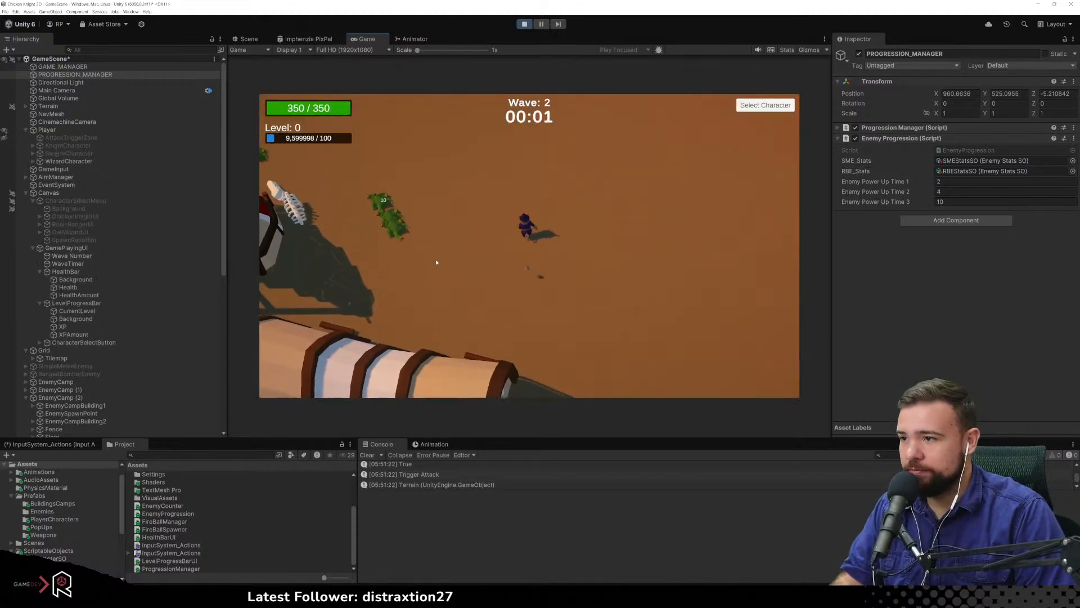
key("w")
key("a")
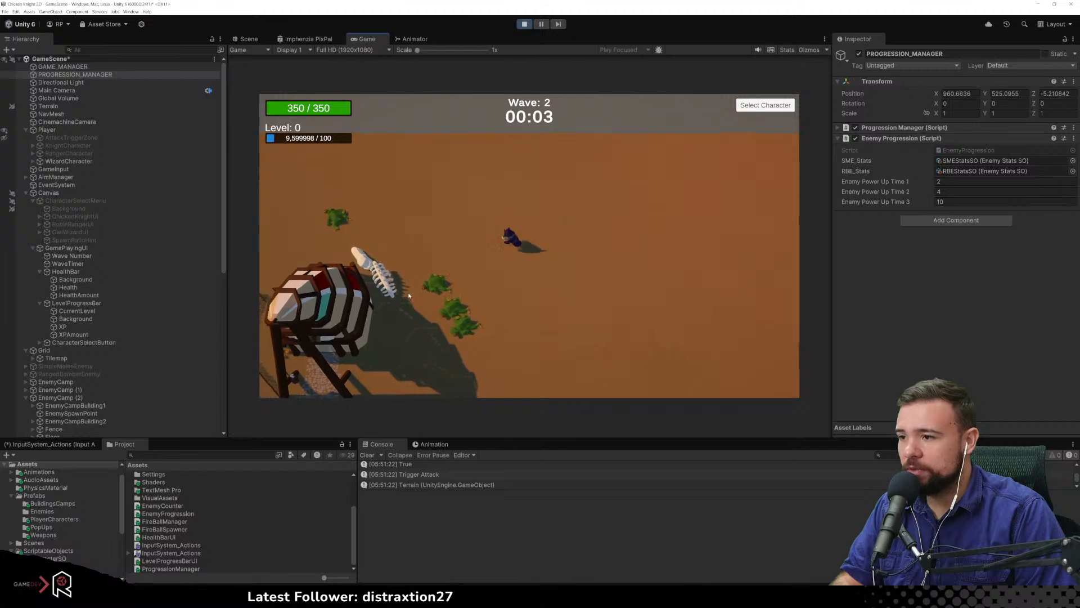
Circle the Wizard around the fenced hut at the camp's edge while casting a fireball at the nearby frogs
key("w")
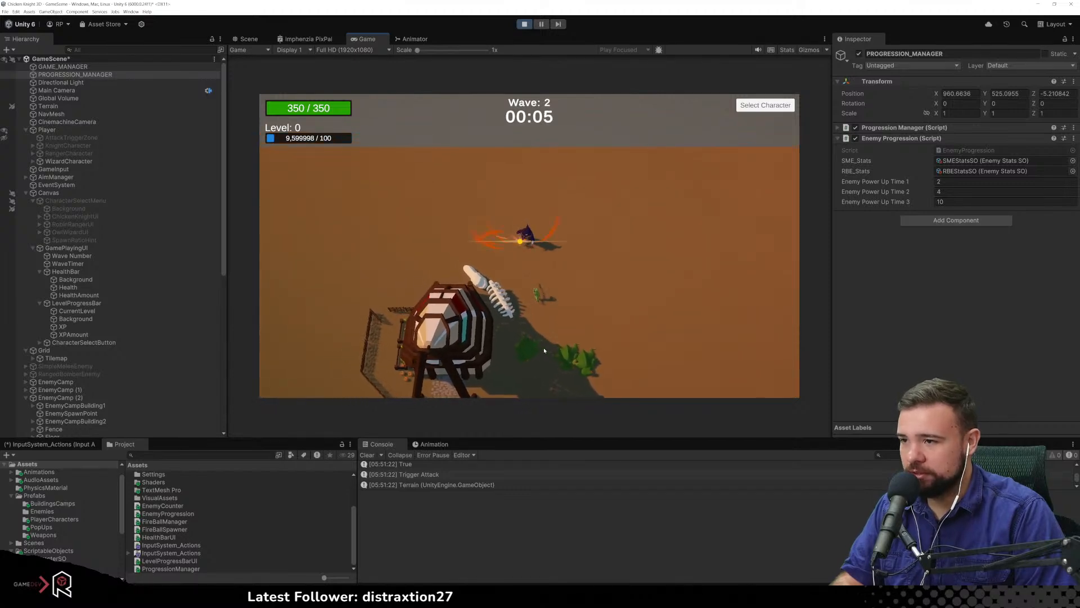
left_click(543, 350)
key("a")
key("s")
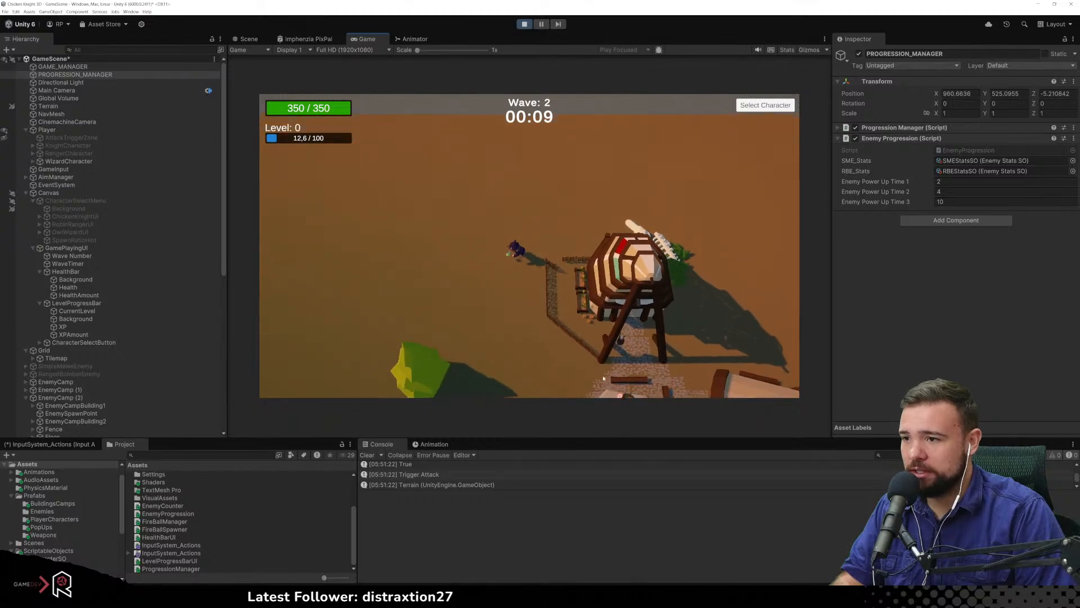
Bombard the camp's totem and campfire area with fireballs while moving the Wizard down past the green rock
left_click(601, 378)
key("a")
key("s")
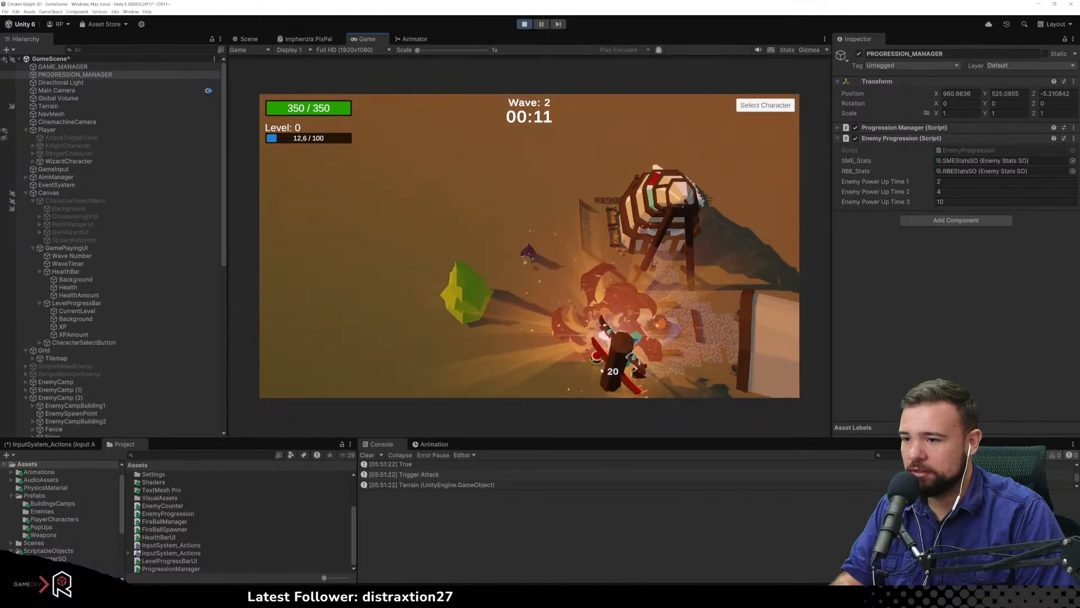
left_click(631, 312)
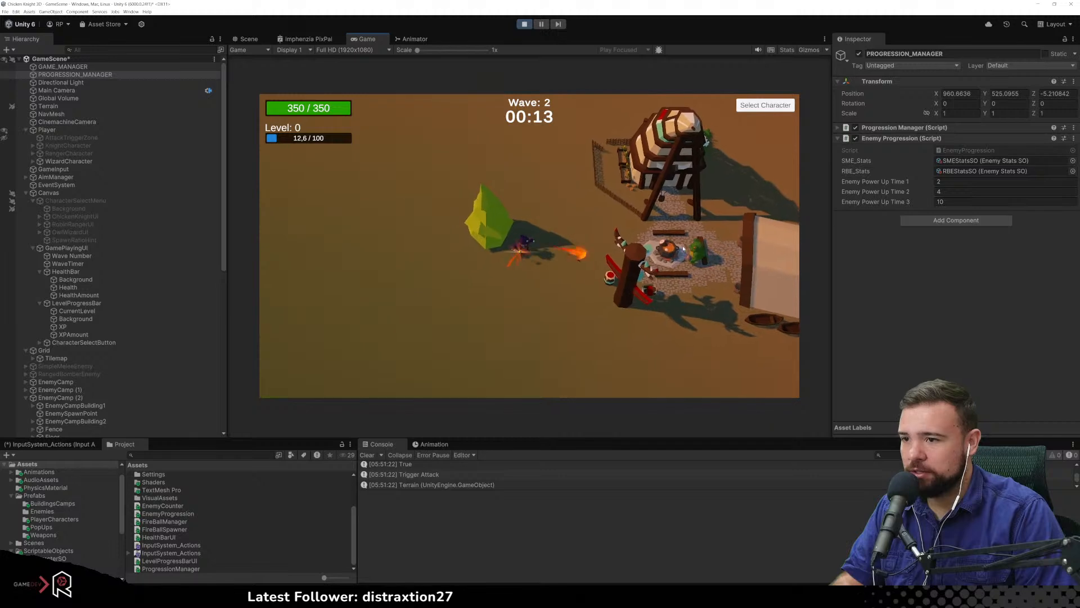
key("a")
left_click(686, 219)
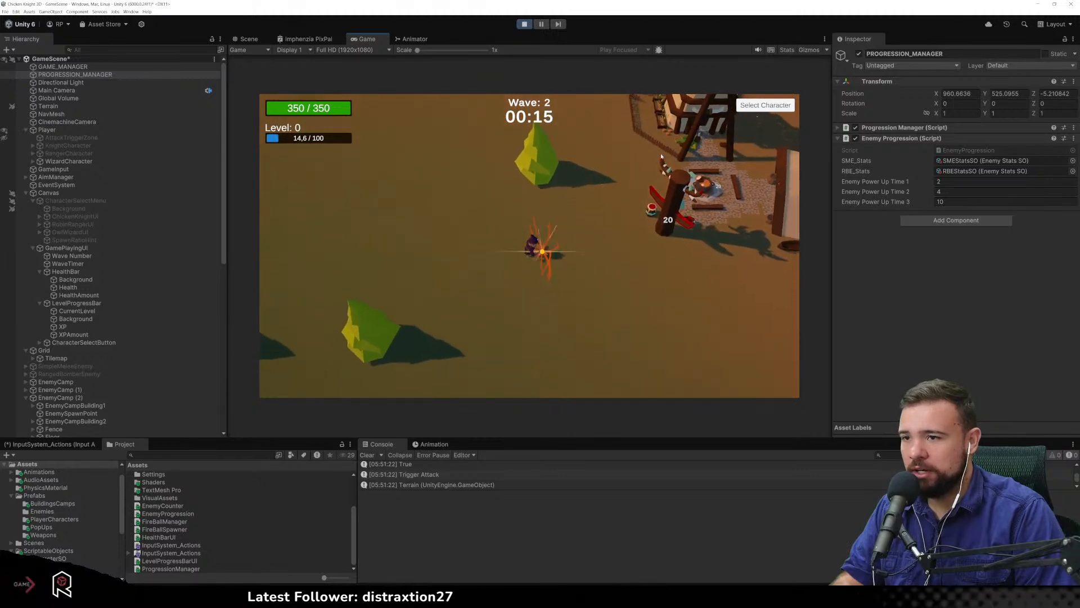
Withdraw the Wizard from the camp into the rocky field and cast fireballs at the approaching frogs
key("d")
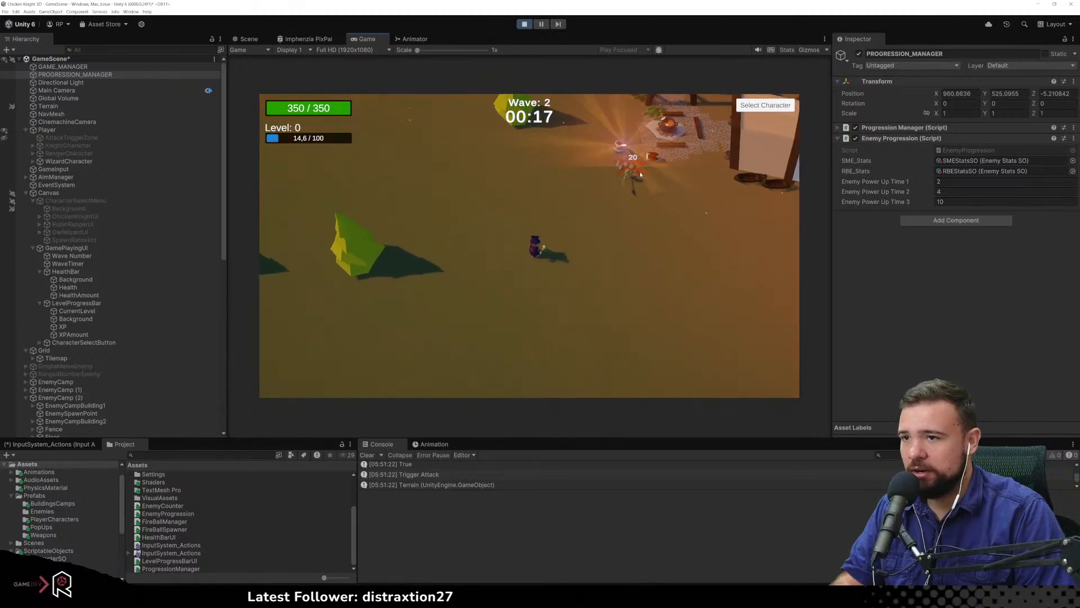
key("a")
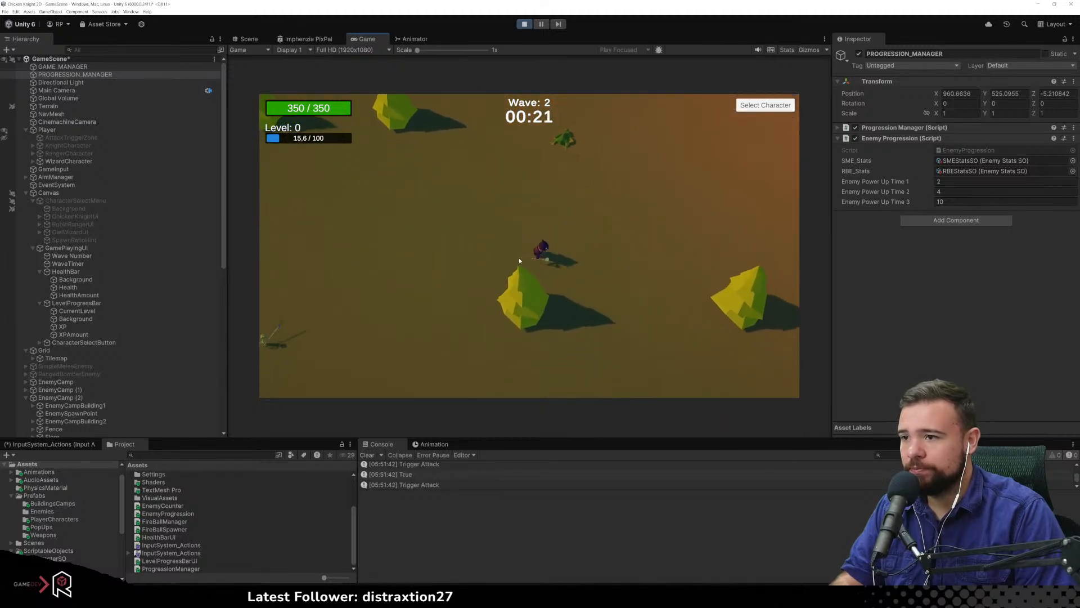
left_click(391, 161)
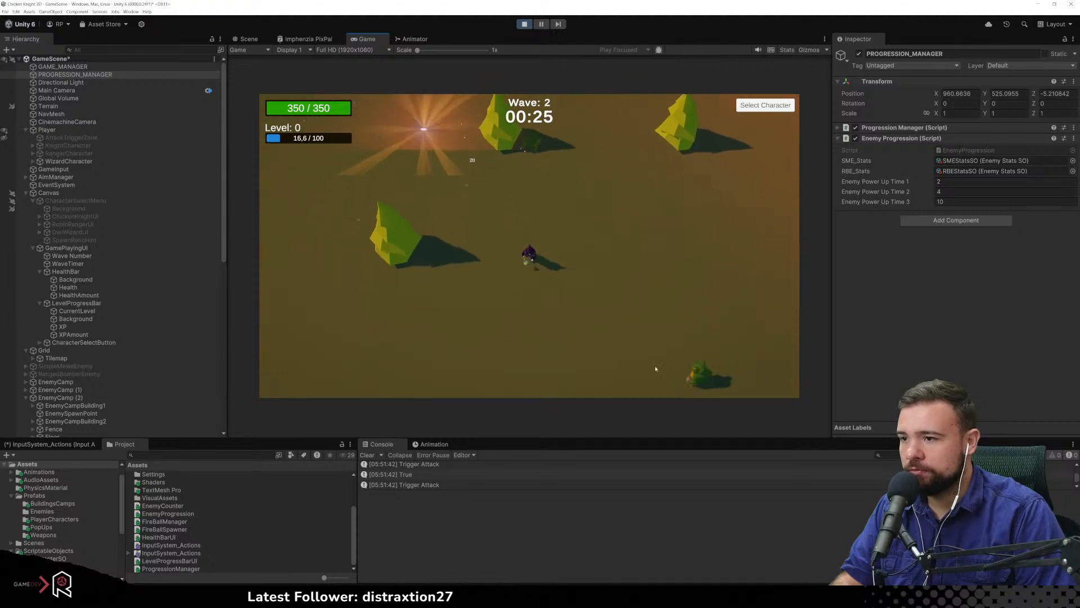
left_click(664, 296)
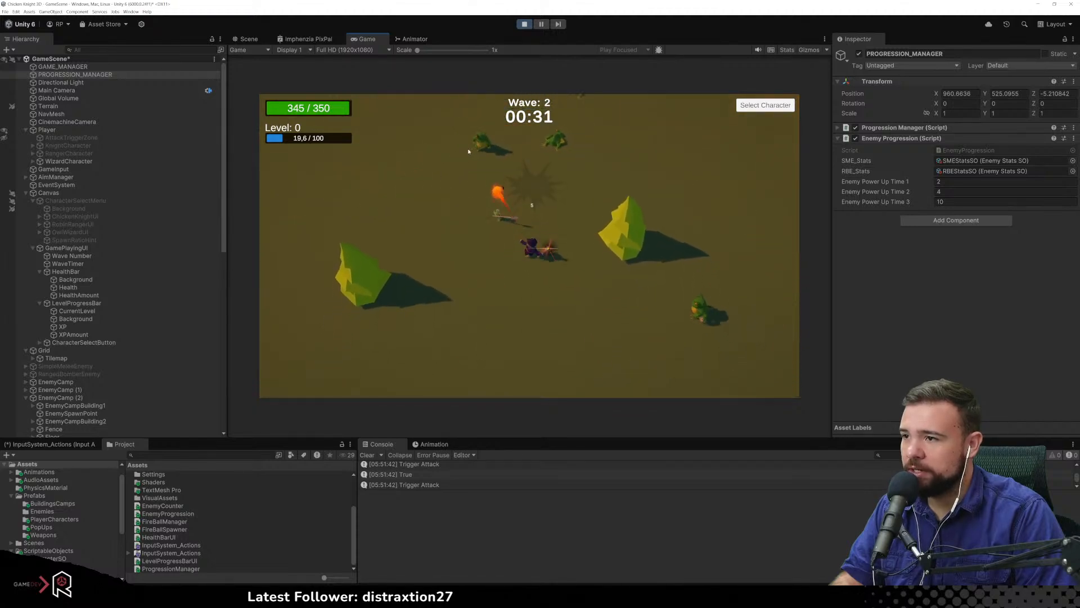
key("a")
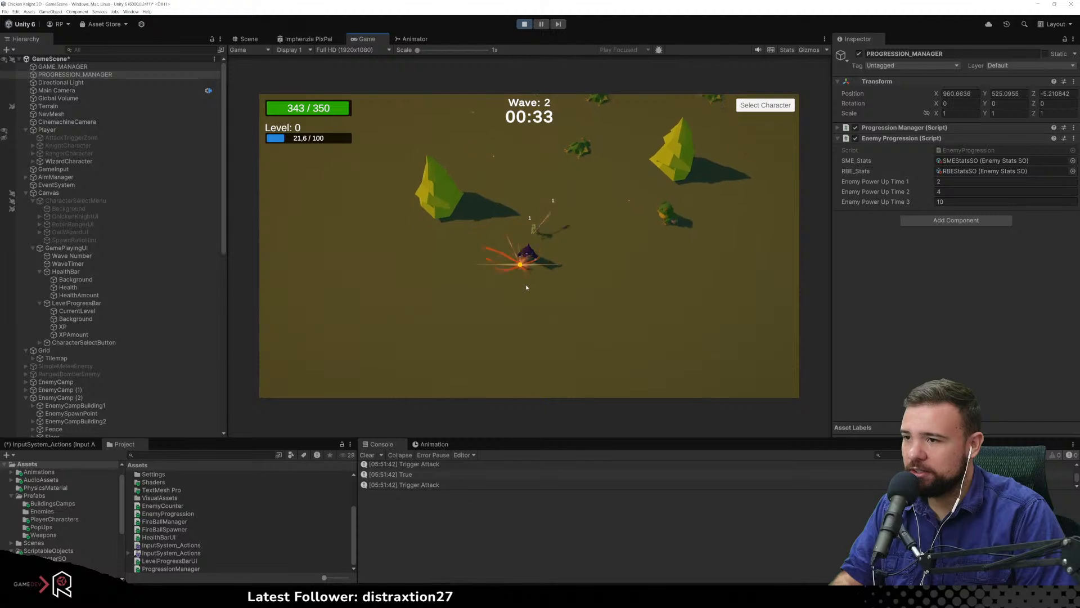
key("s")
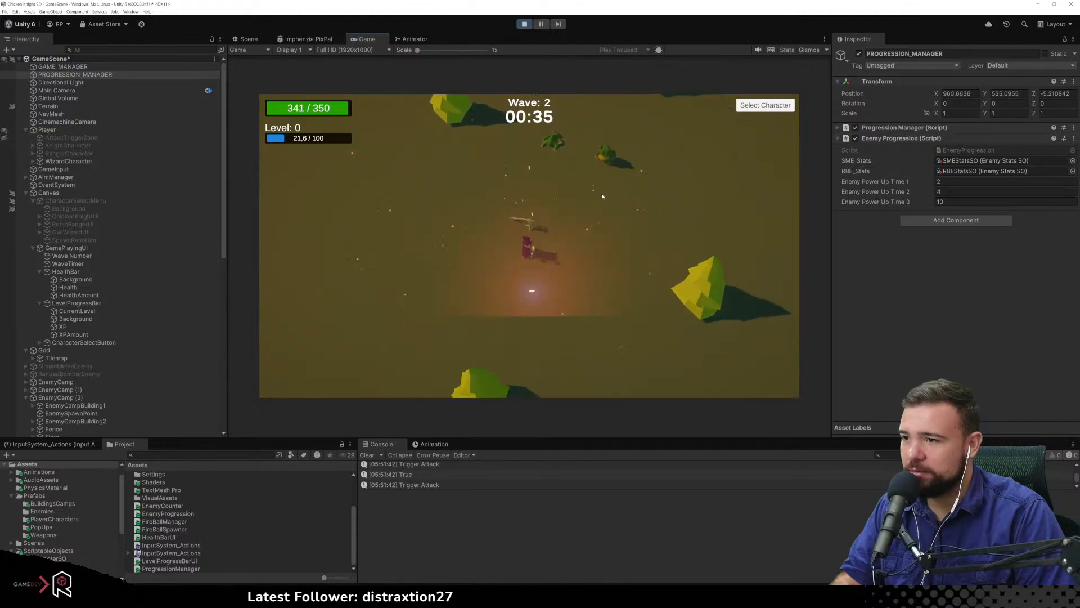
Weave the Wizard away from the chasing frogs across the open grass, blasting those that follow
key("s")
key("a")
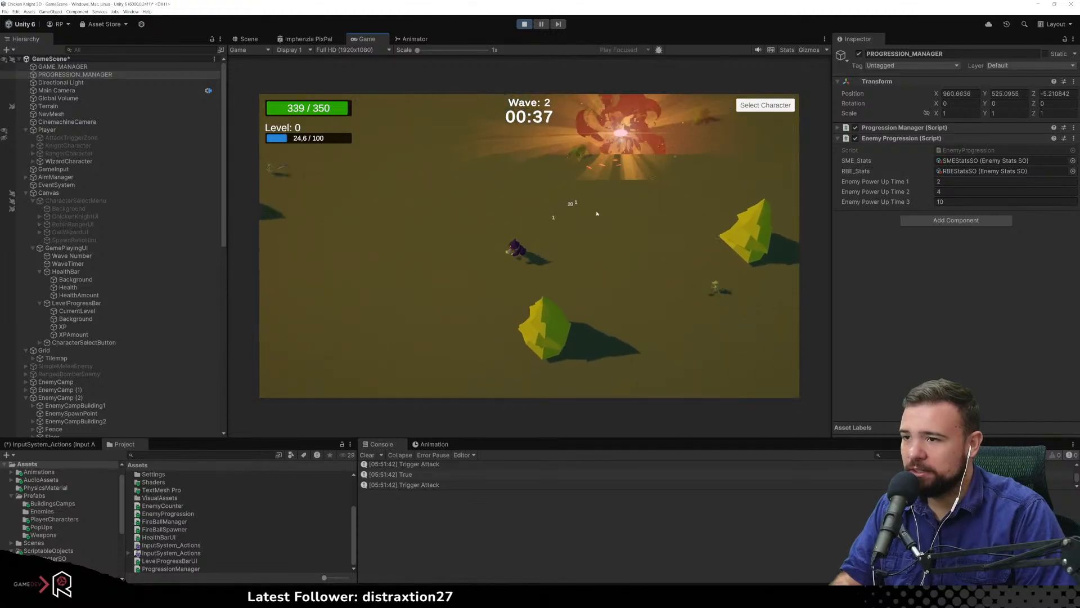
key("a")
key("s")
key("d")
key("s")
key("d")
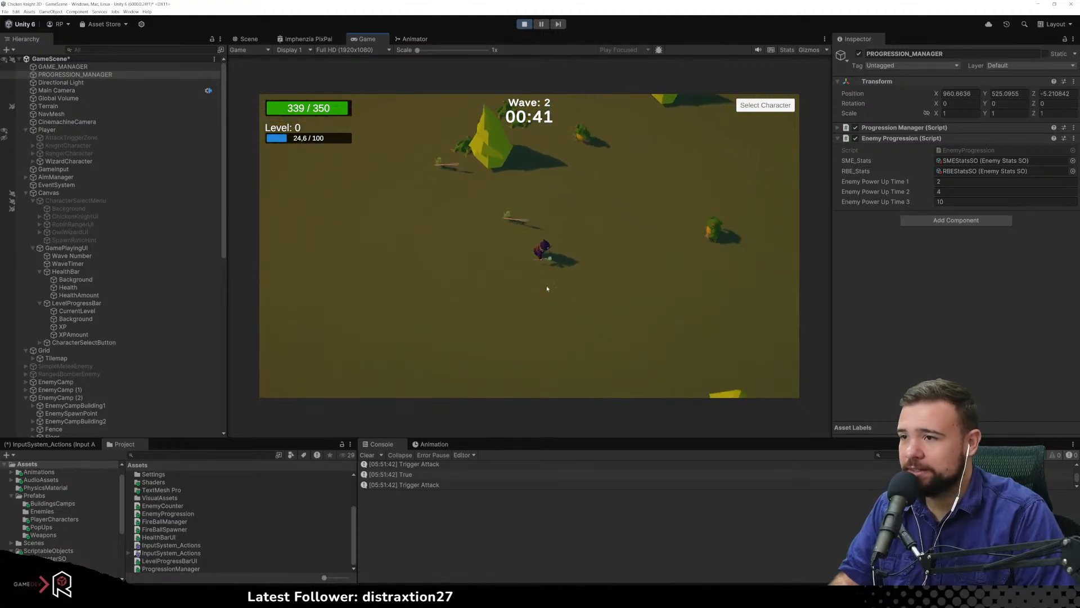
Kite the frog group diagonally past a lone rock while firing at the cluster behind the Wizard
key("s")
key("d")
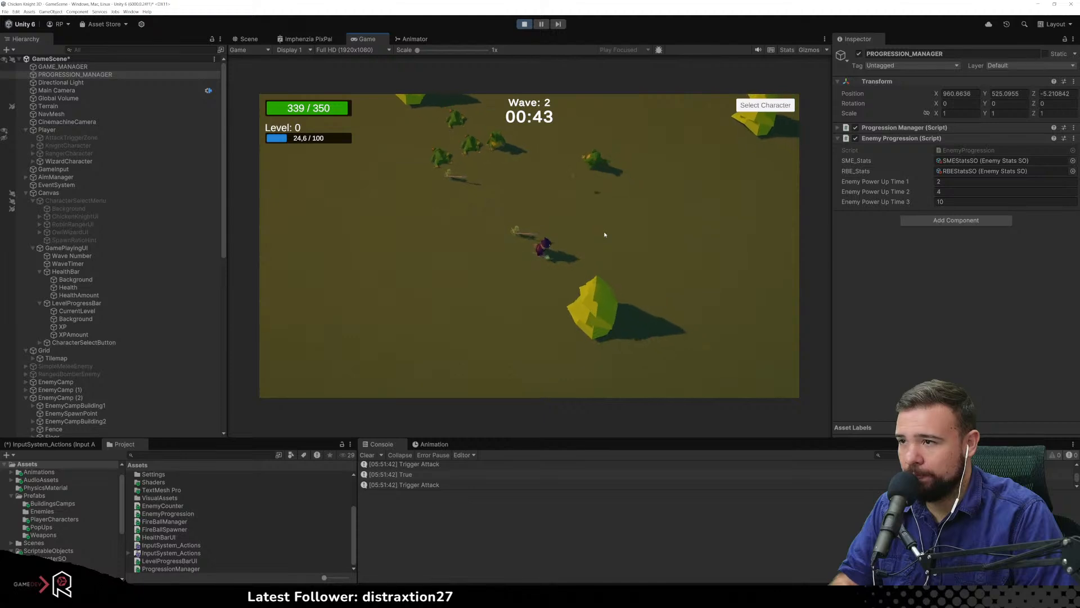
key("d")
key("s")
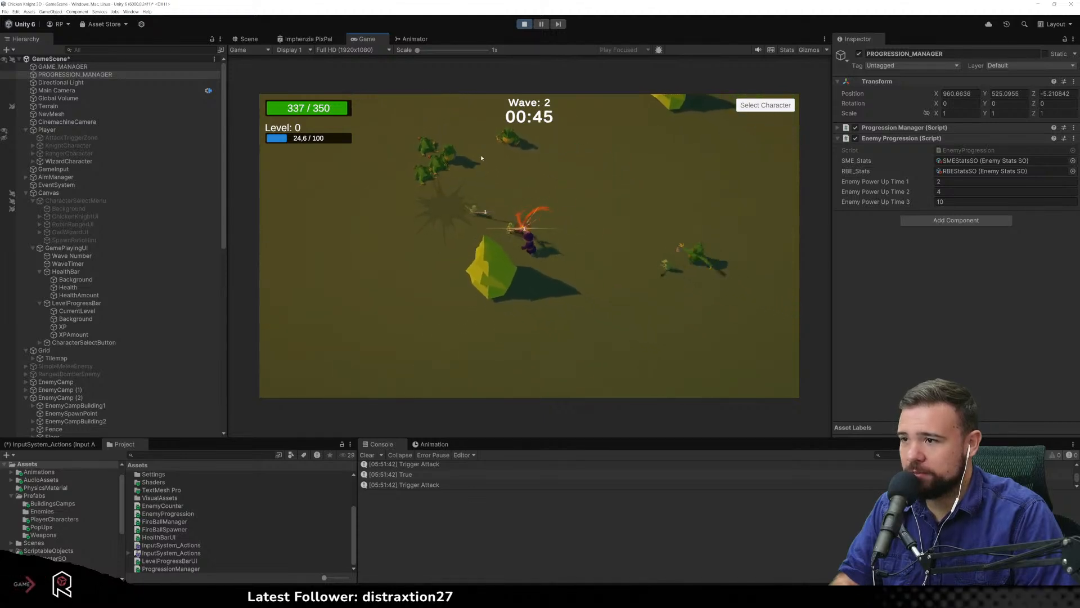
key("s")
key("d")
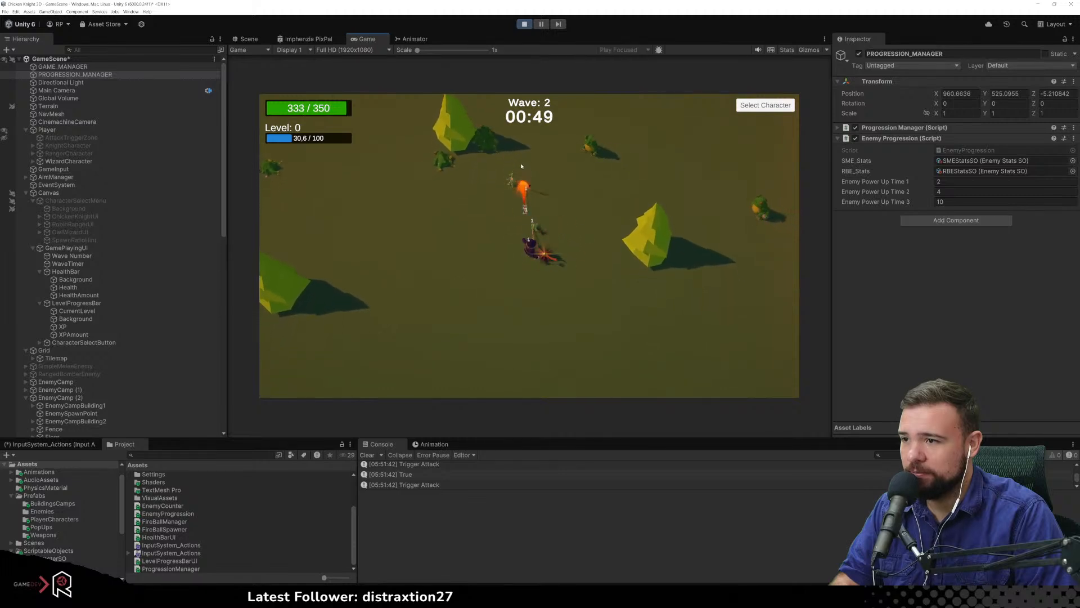
Keep retreating between the rocks and hit the bunched frogs with fireballs as they line up behind the Wizard
key("s")
key("a")
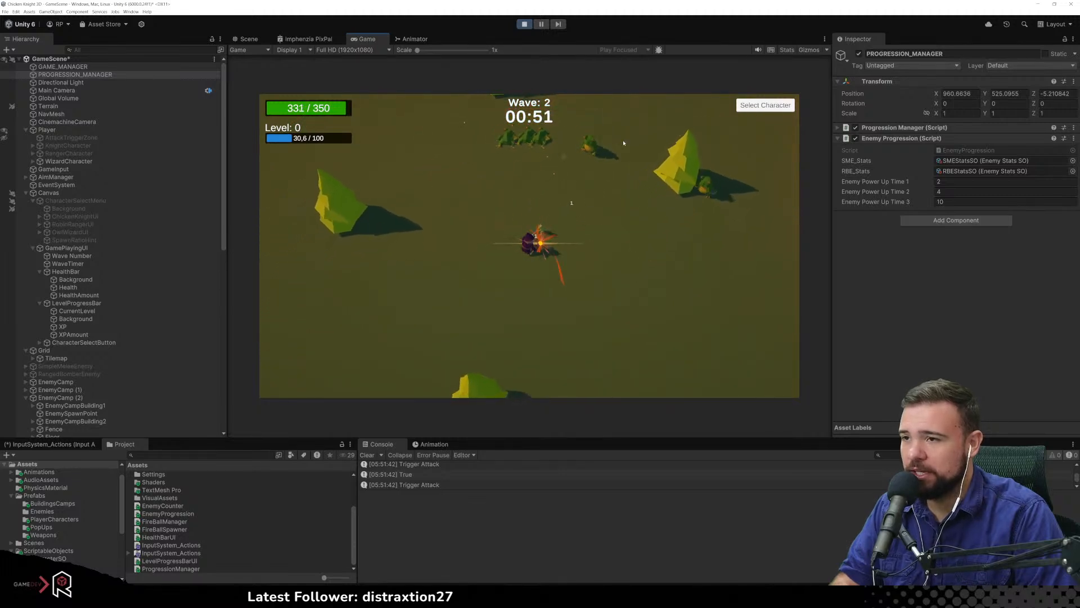
key("s")
key("d")
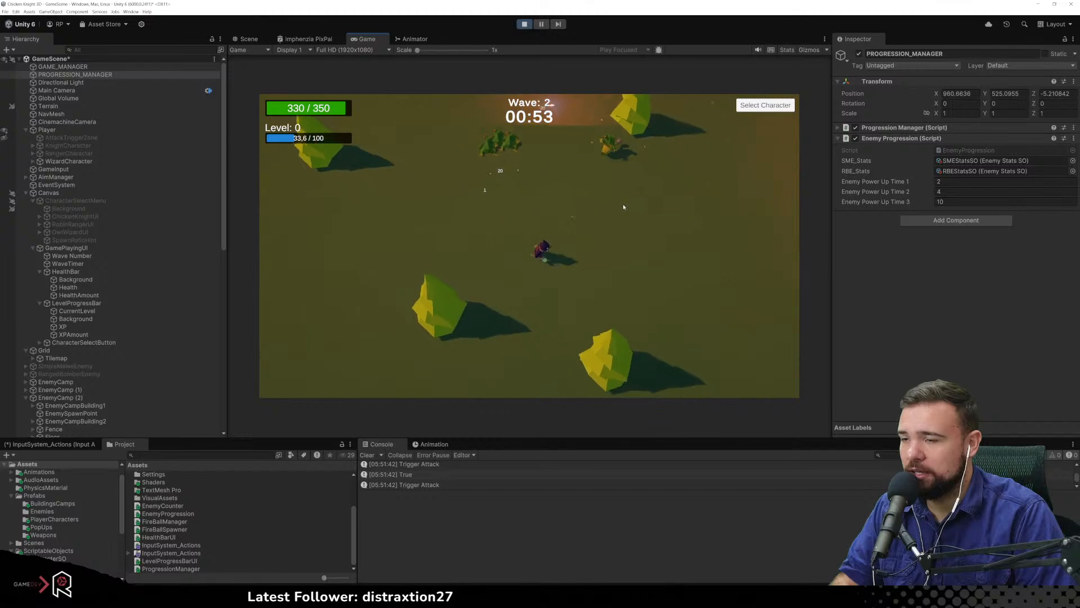
key("d")
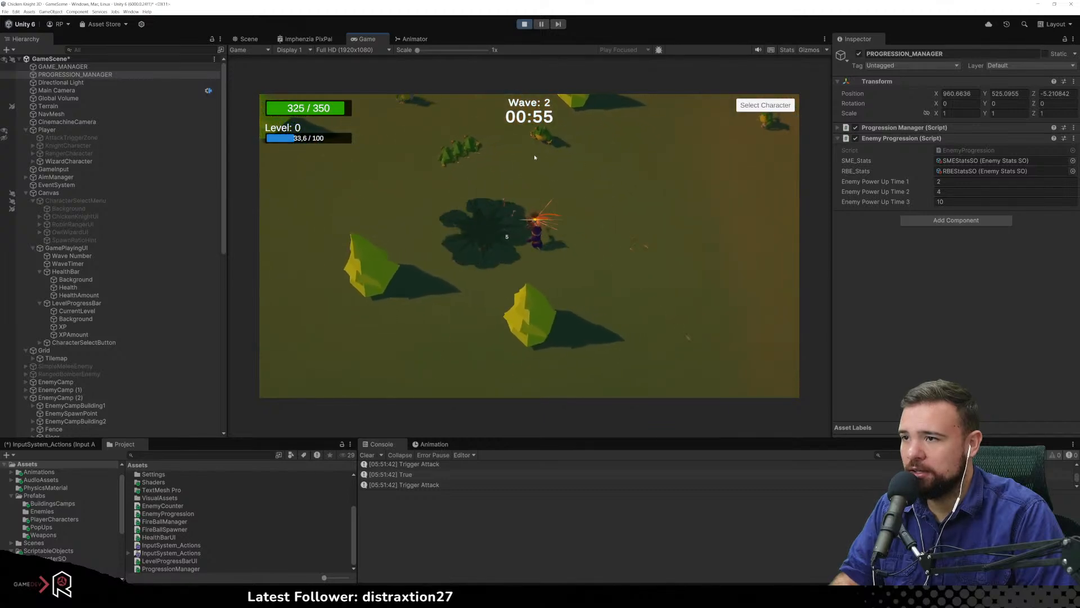
key("d")
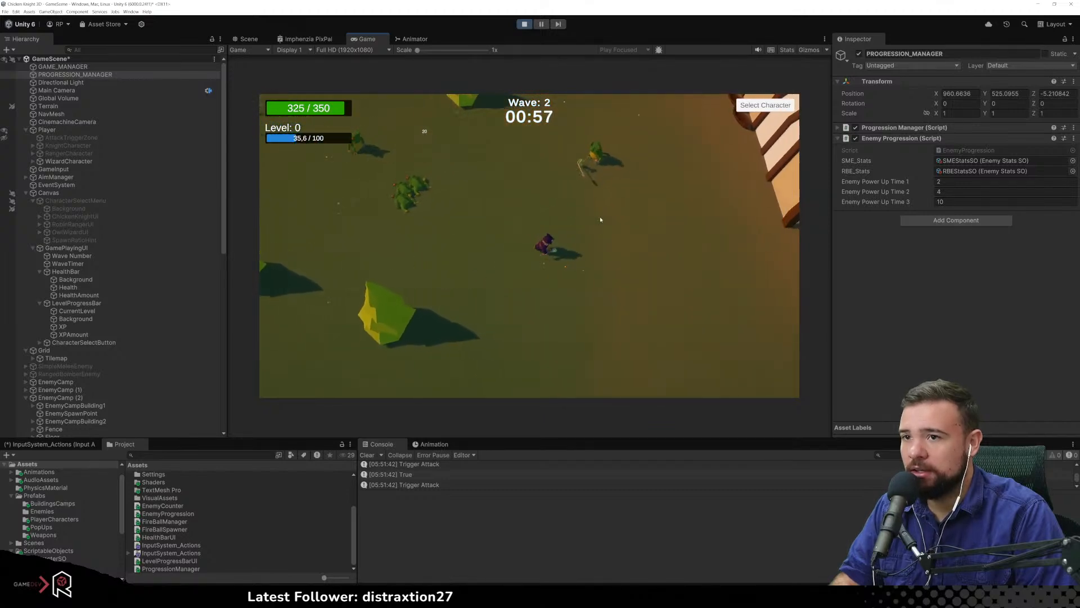
Lead the frogs toward the longhouse entrance while casting fireballs at the closest pursuers
key("d")
key("s")
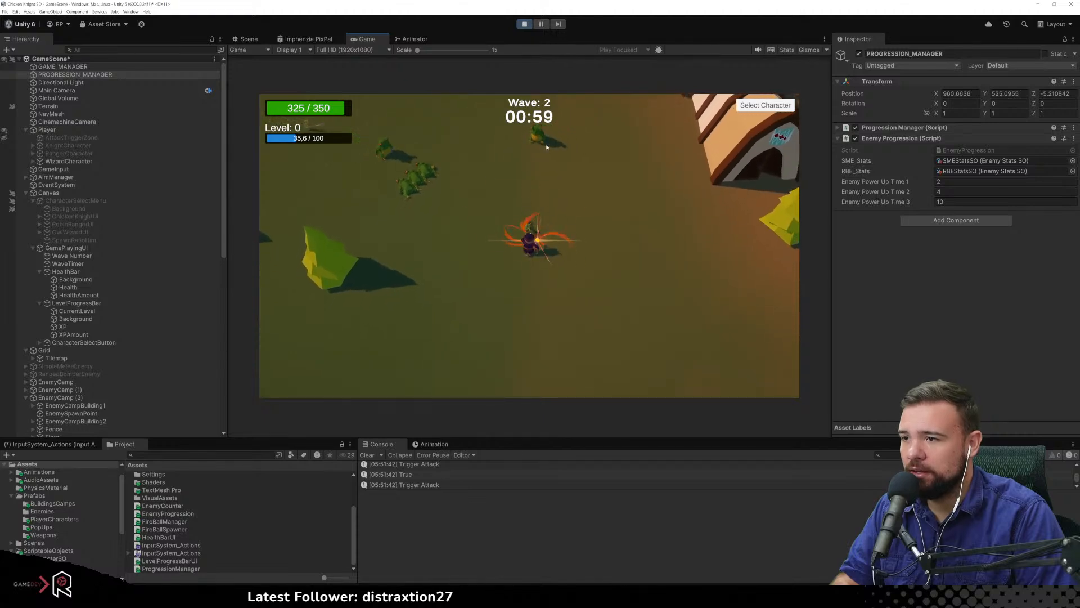
key("d")
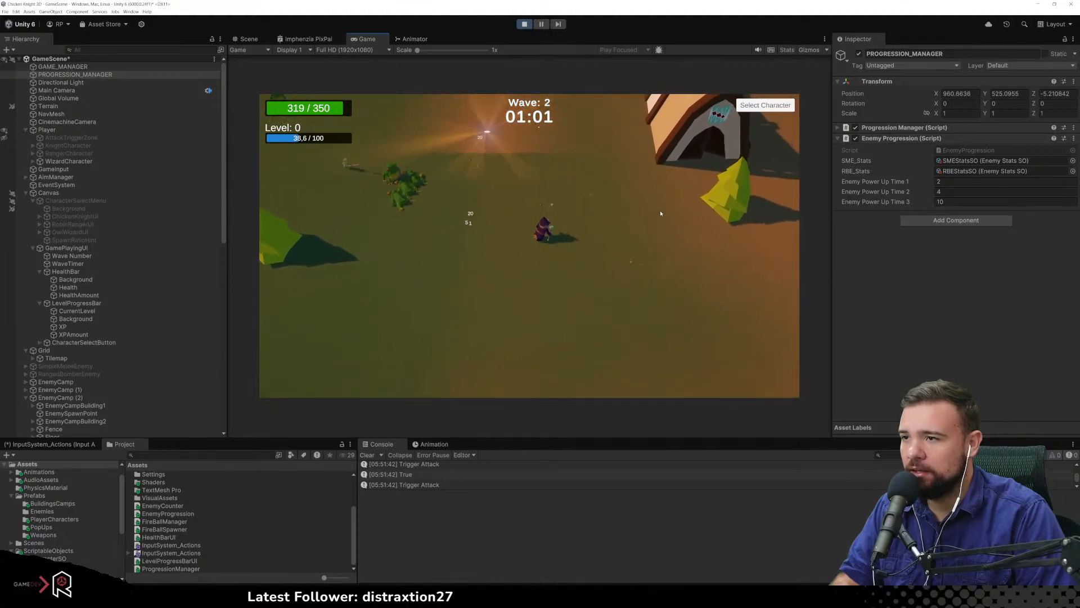
key("d")
key("w")
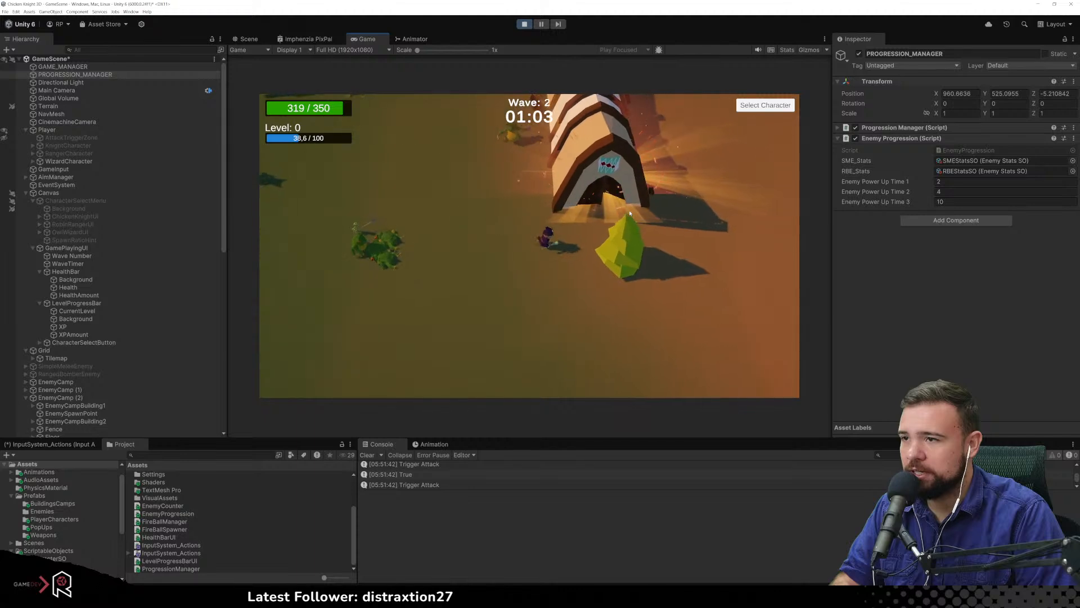
Run the Wizard around the longhouse entrance and along its far side to the hut with the skeleton, attacking pursuers
key("d")
key("w")
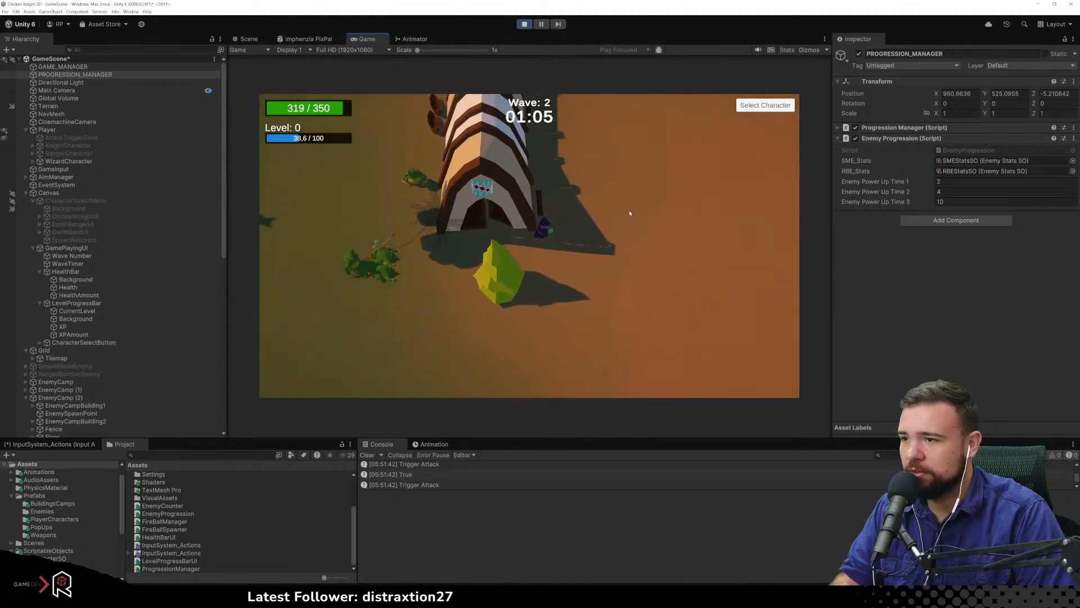
key("d")
key("w")
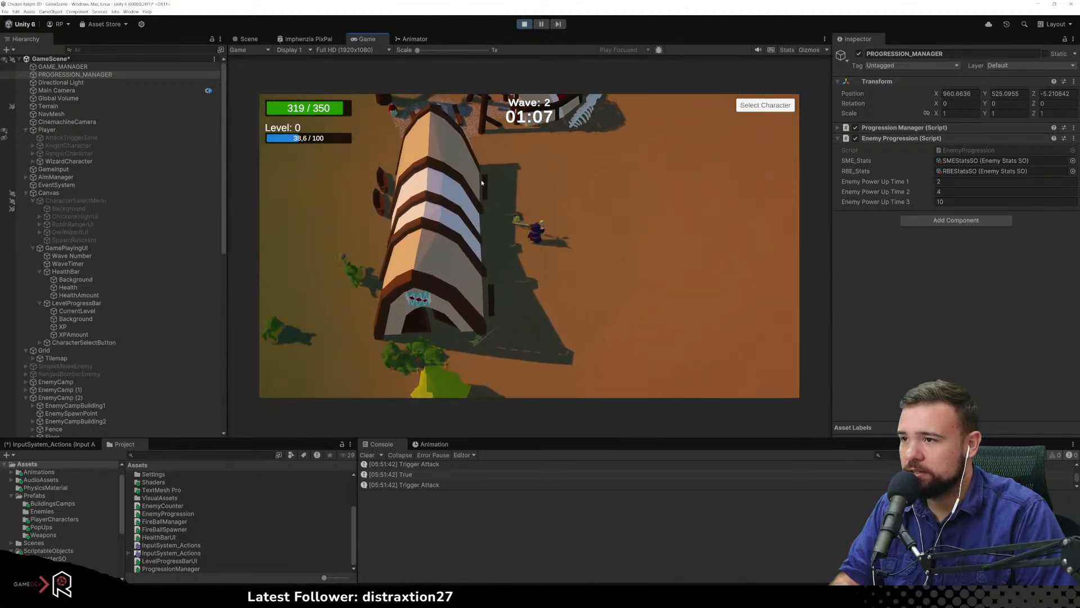
key("d")
key("w")
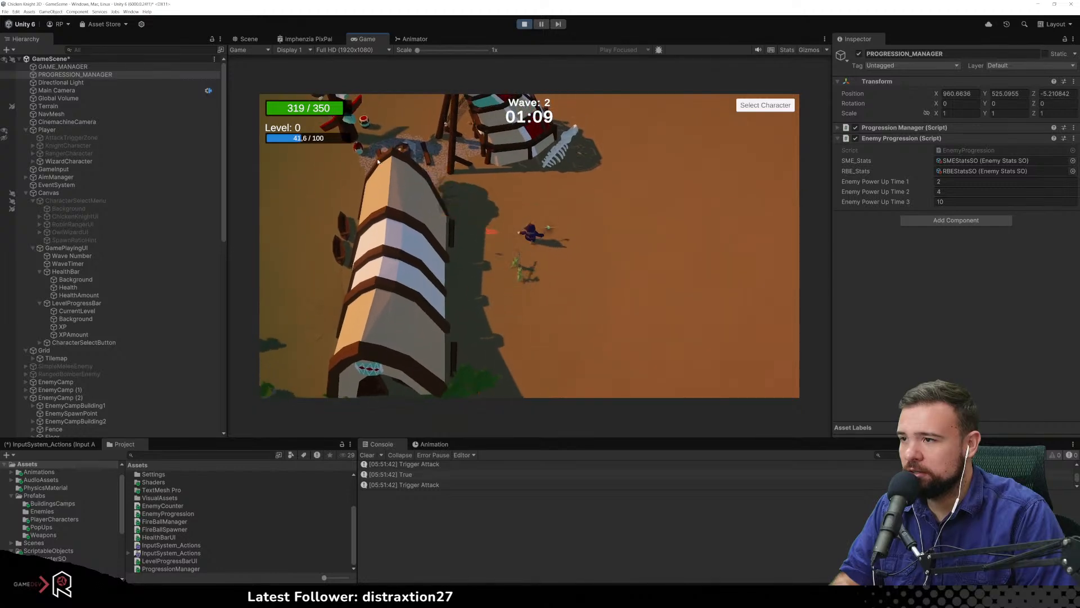
key("d")
key("w")
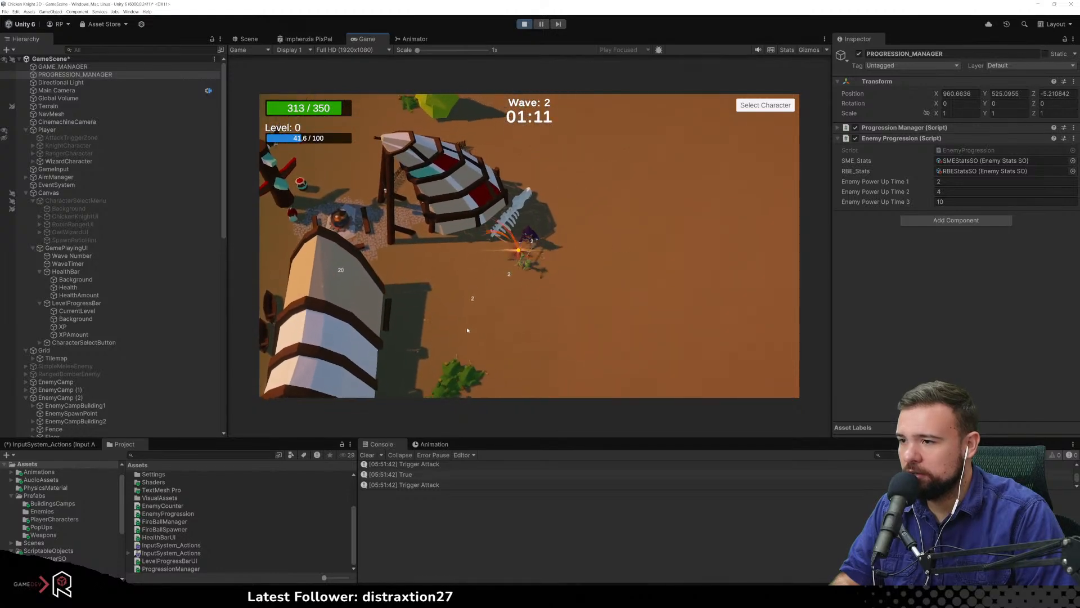
Circle behind the camp's hut and past the green rock while throwing fireballs at the totem area
key("w")
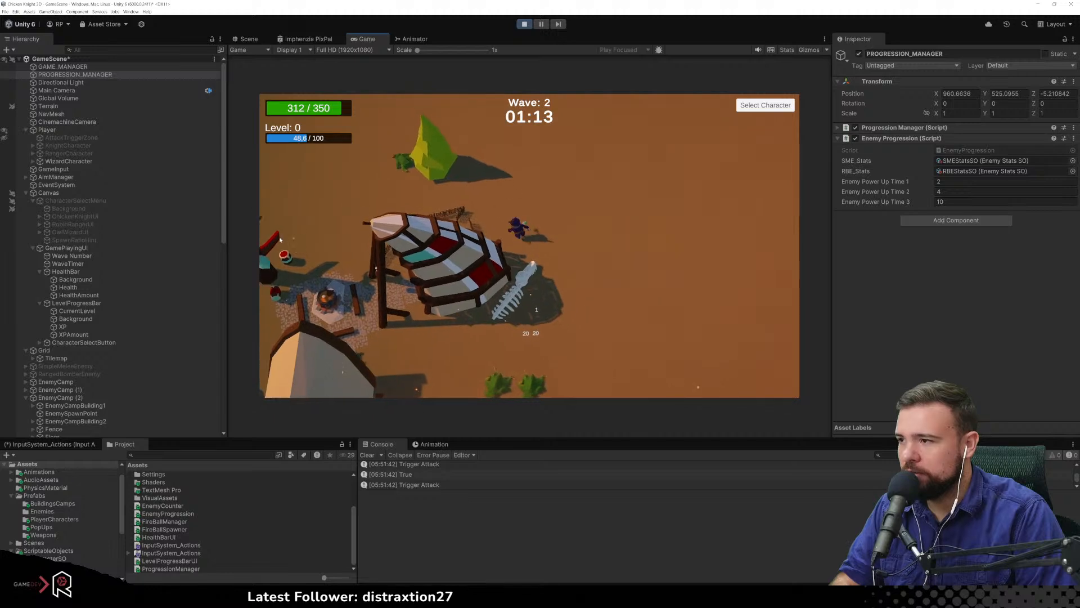
key("w")
key("a")
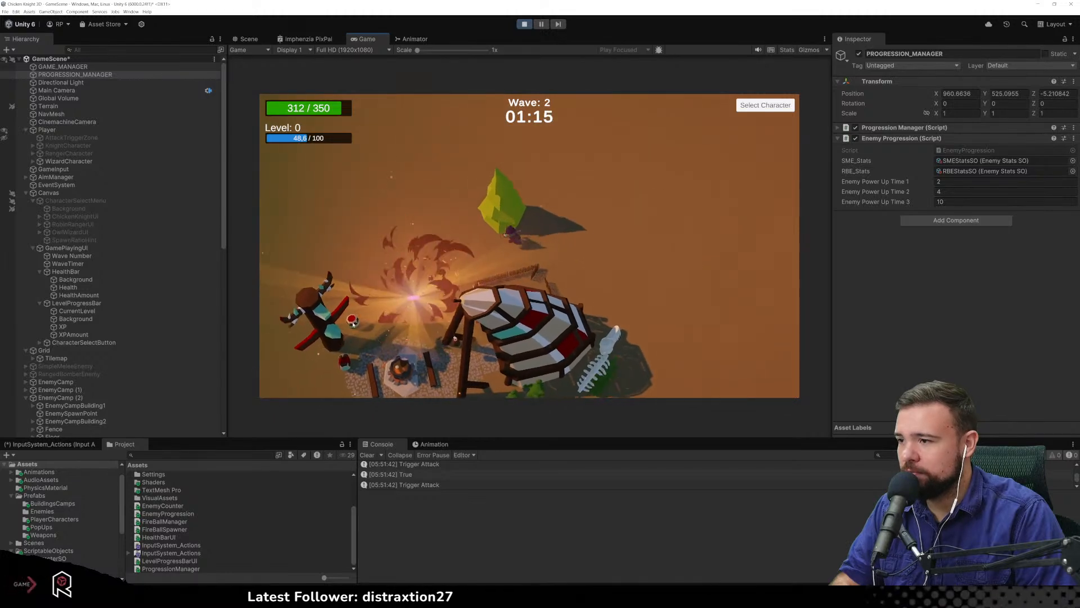
key("w")
key("a")
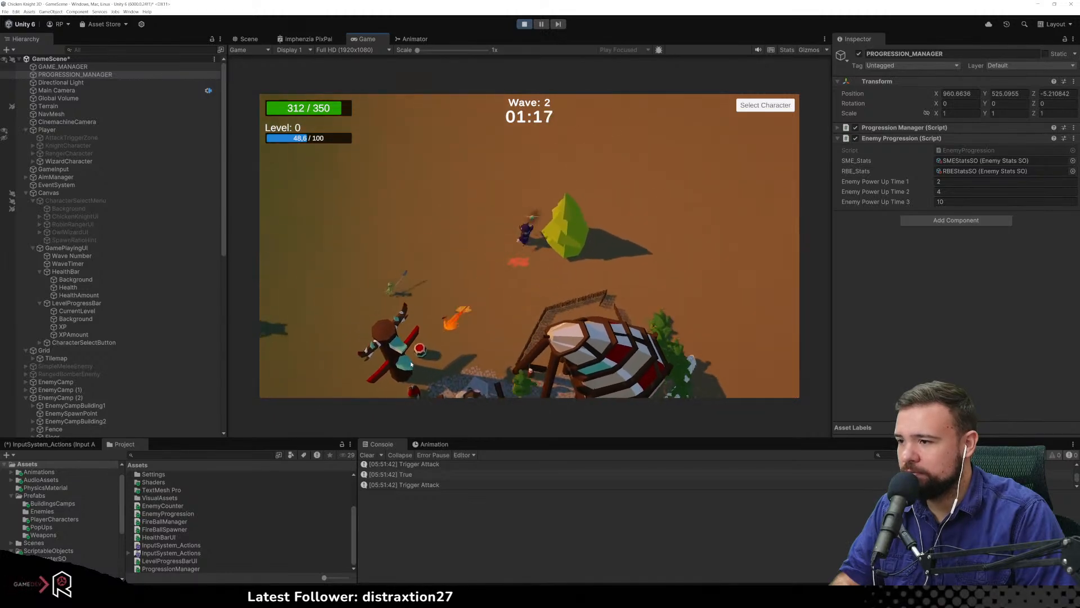
key("w")
key("a")
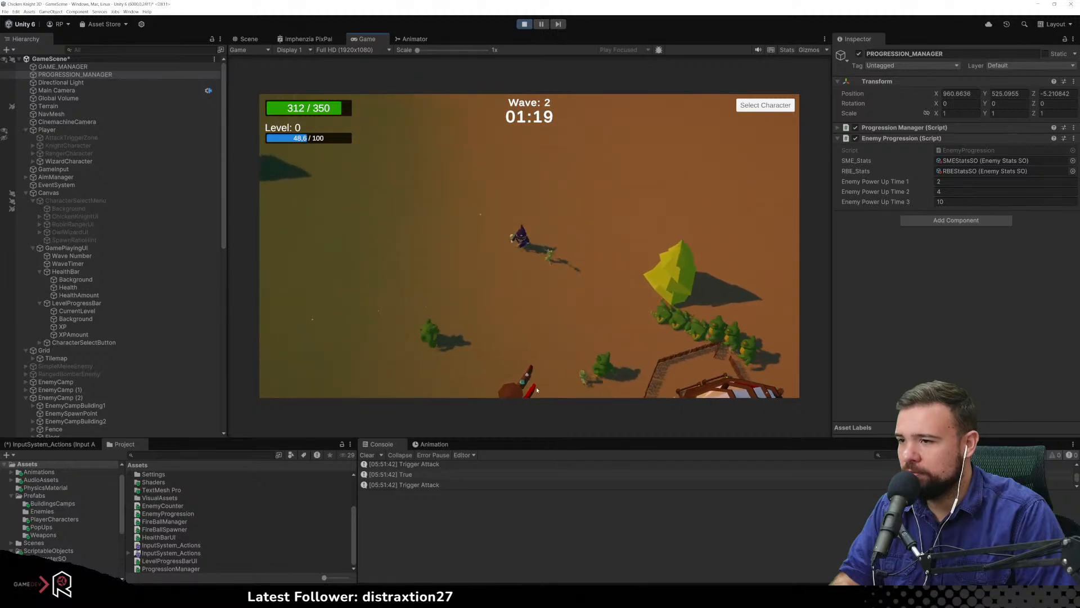
Run the Wizard away from the camp across the open ground while casting fireballs at the pursuing enemies and the totem area
key("a")
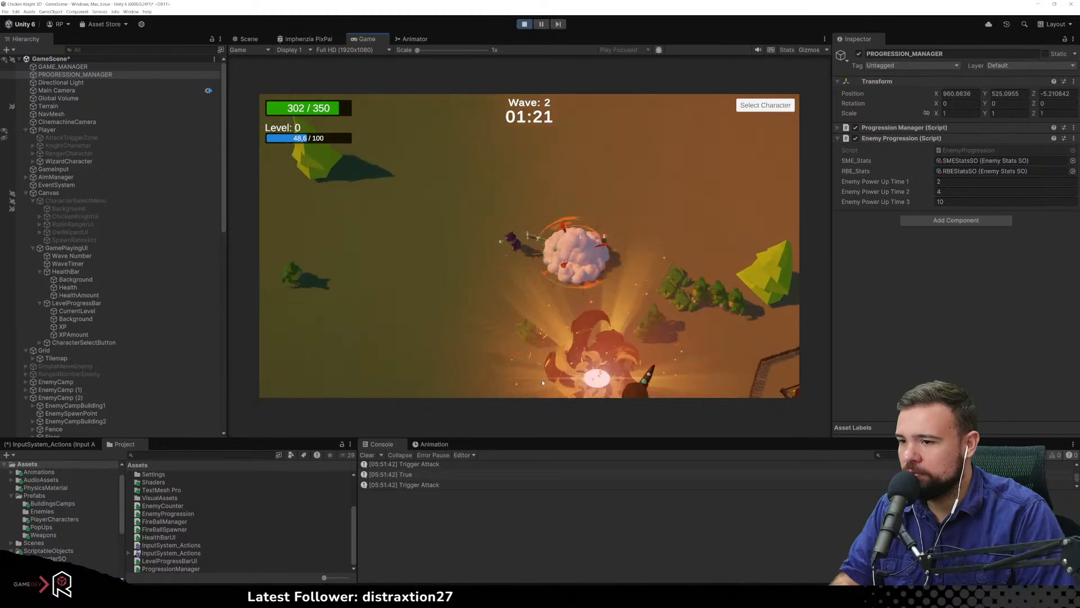
key("s")
key("a")
key("s")
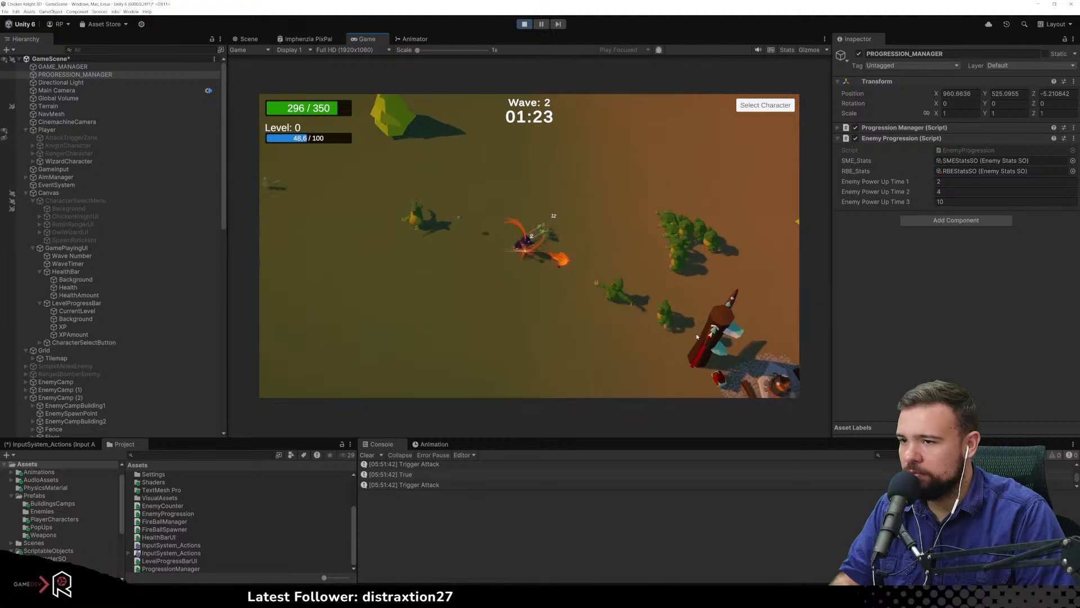
key("a")
key("s")
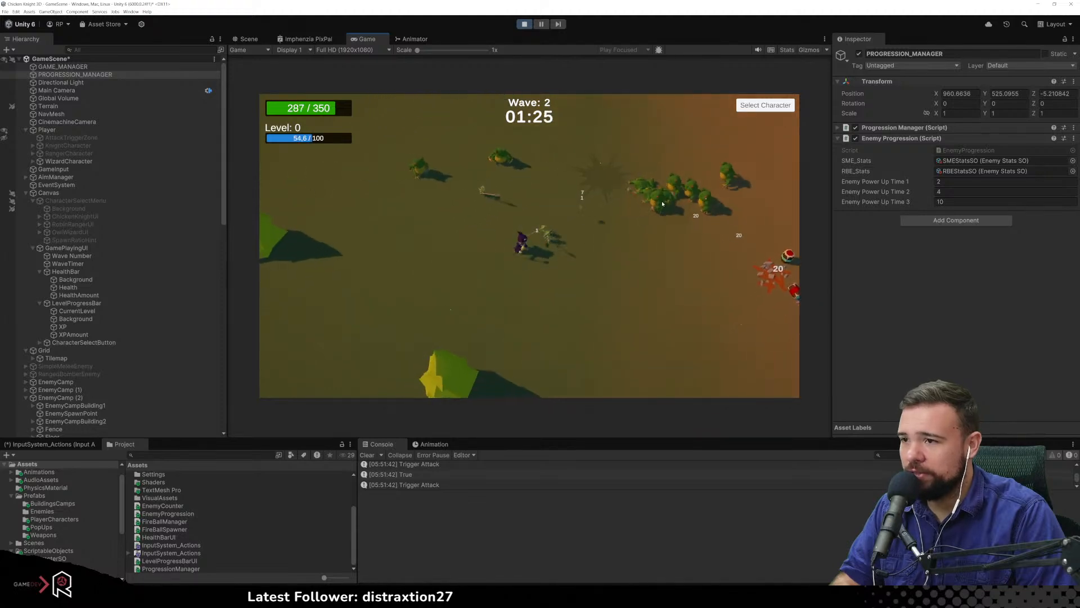
Retreat diagonally between the scattered rocks, fighting the closest pursuer and letting the frogs bunch up behind the Wizard
key("a")
key("s")
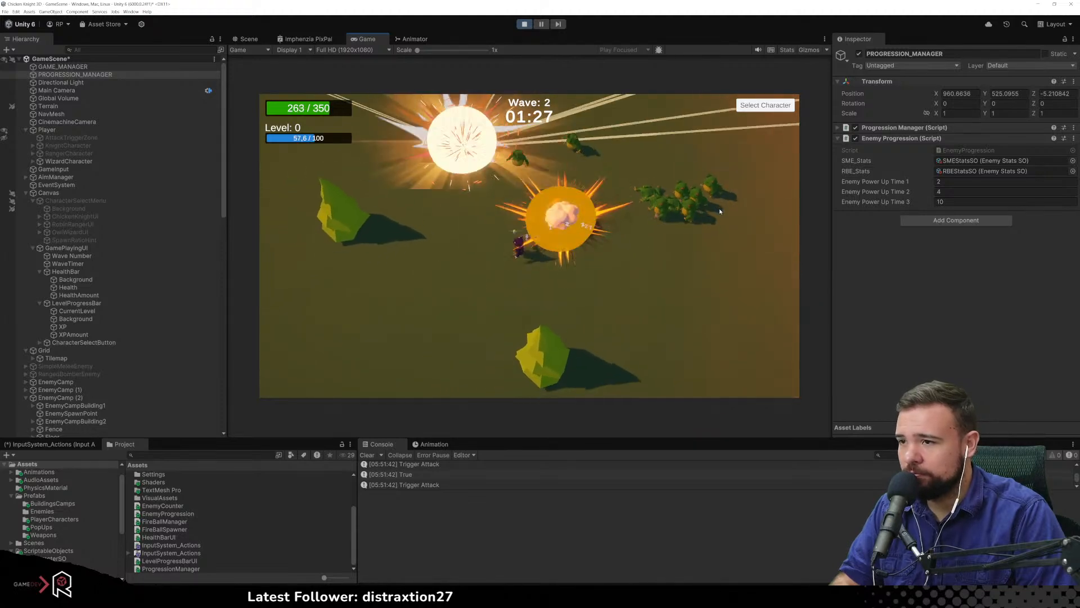
key("a")
key("s")
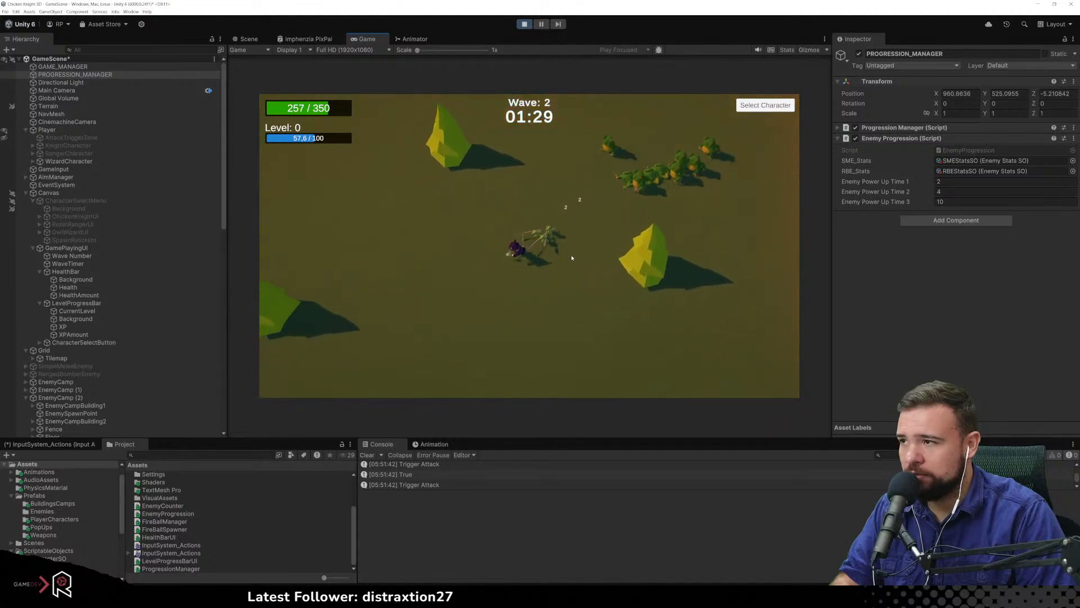
key("a")
key("s")
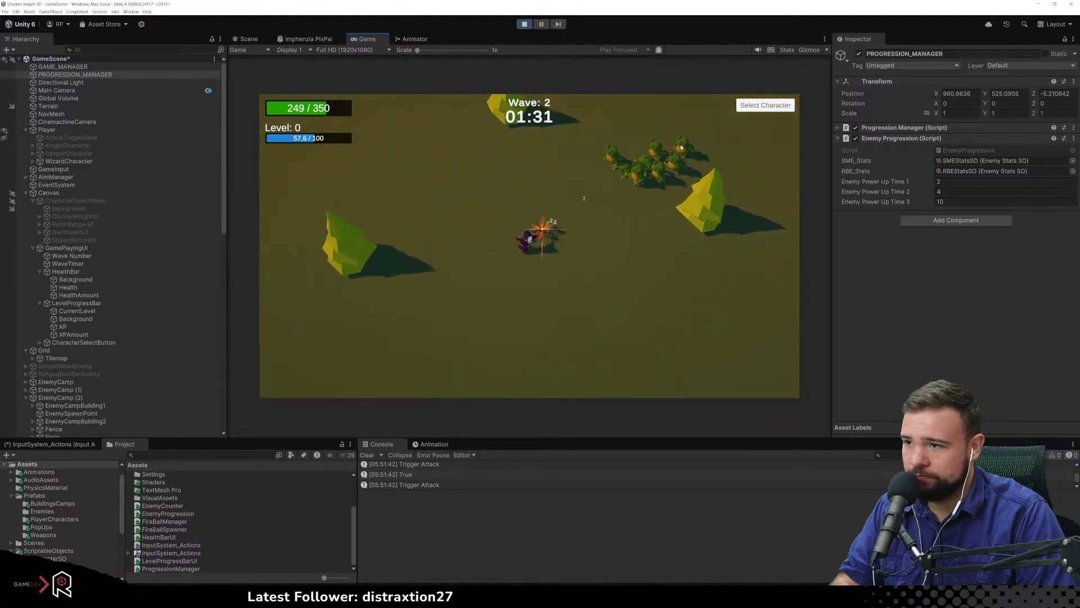
Throw fireballs into the bunched frogs while backing the Wizard away past the next rocks
key("a")
key("s")
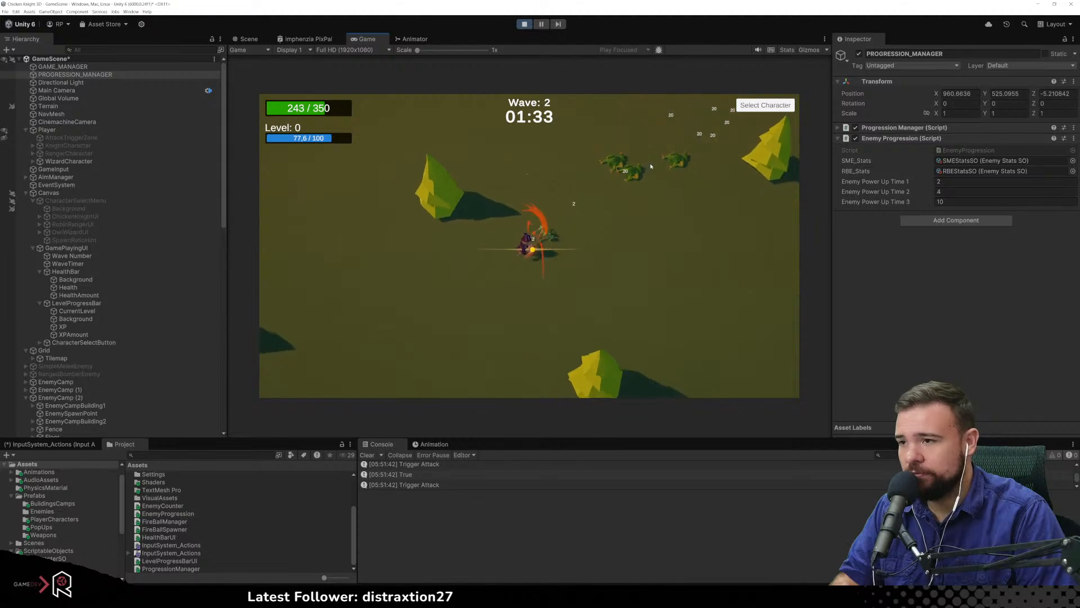
key("a")
key("s")
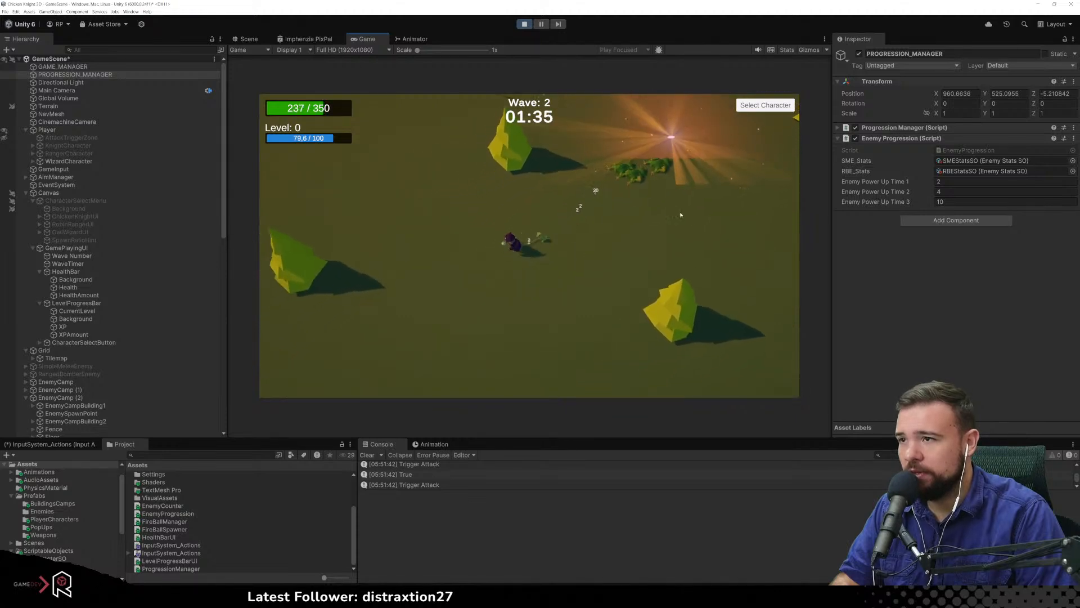
key("a")
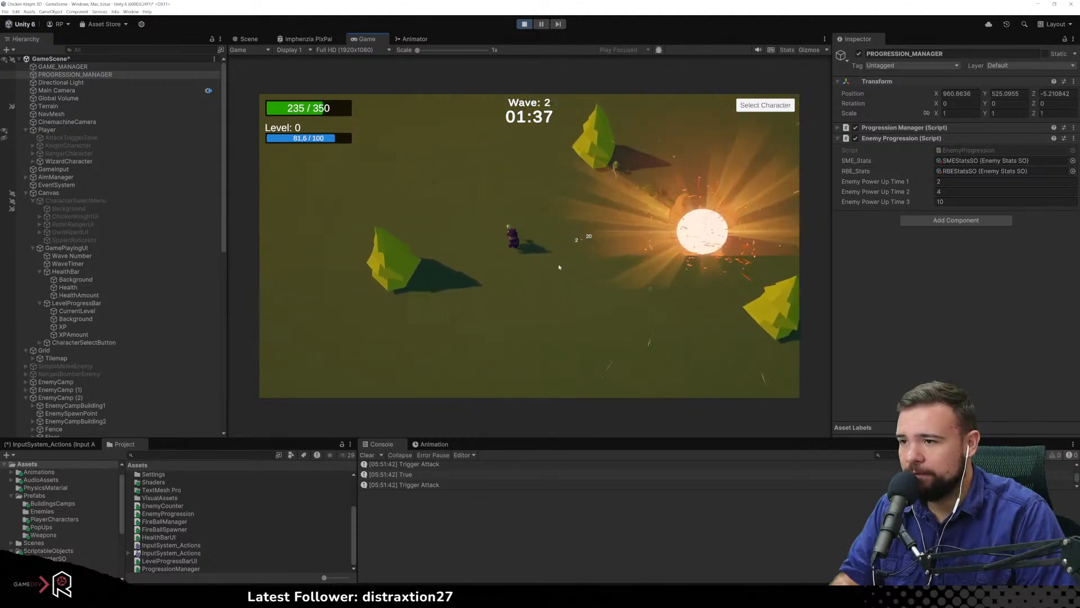
key("a")
Lead the remaining frogs around to the twin rocks while casting fireballs at the approaching groups
key("w")
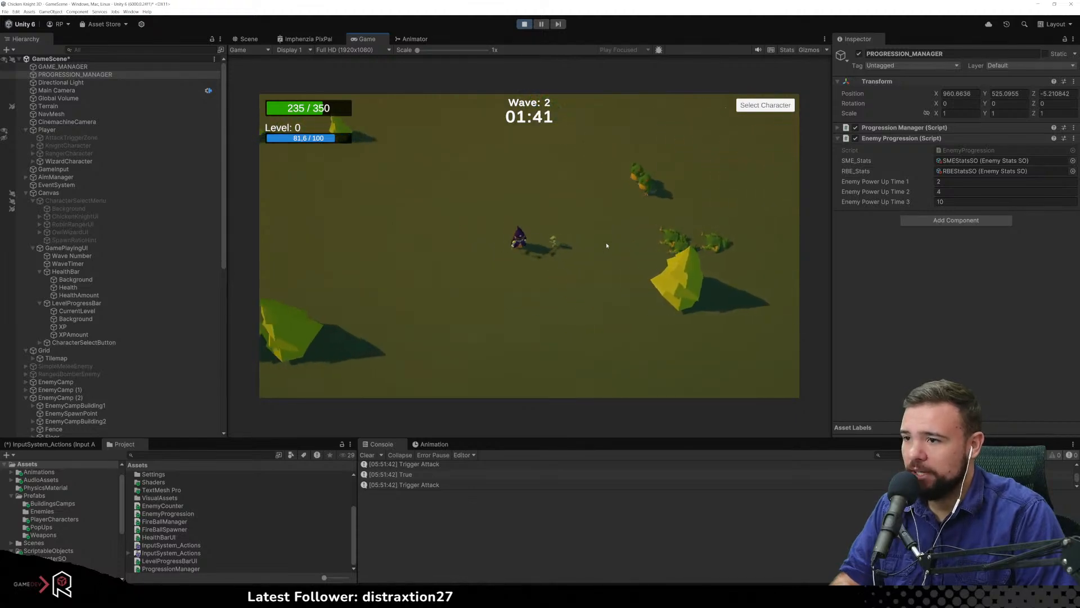
key("a")
key("s")
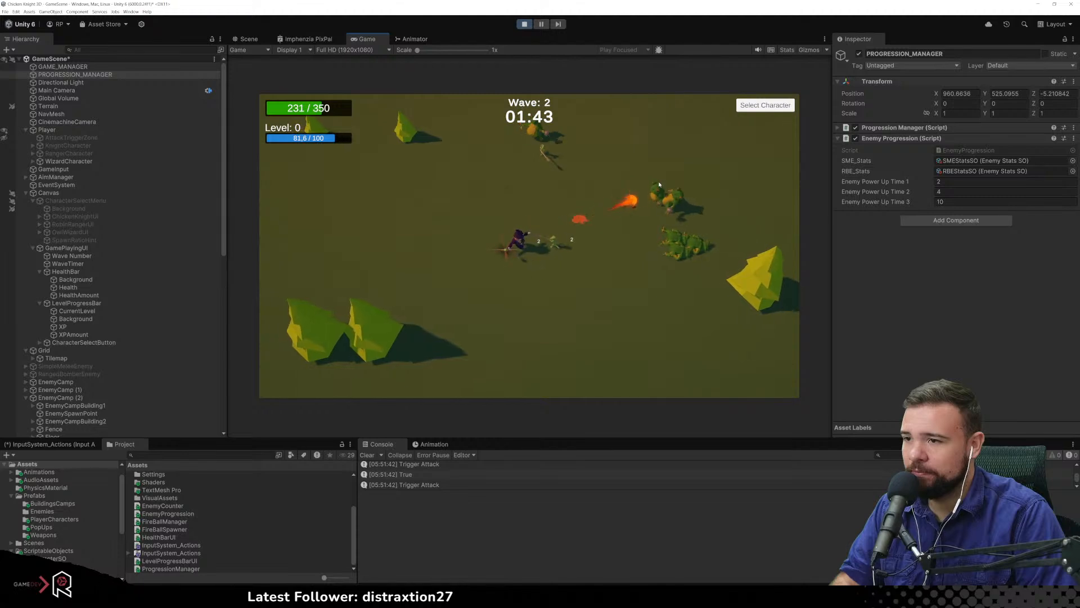
key("s")
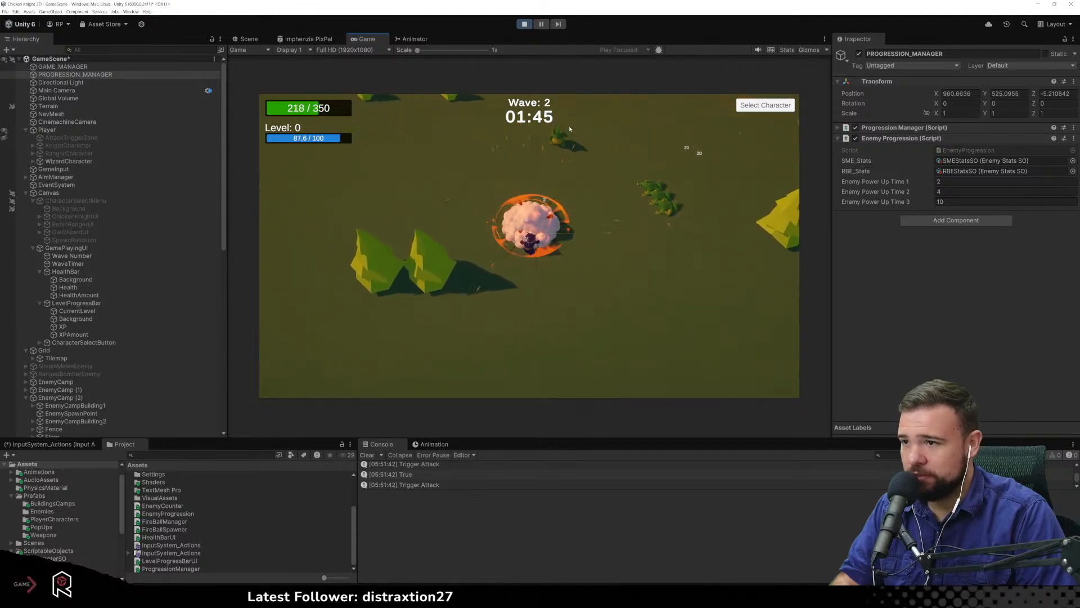
key("a")
key("a")
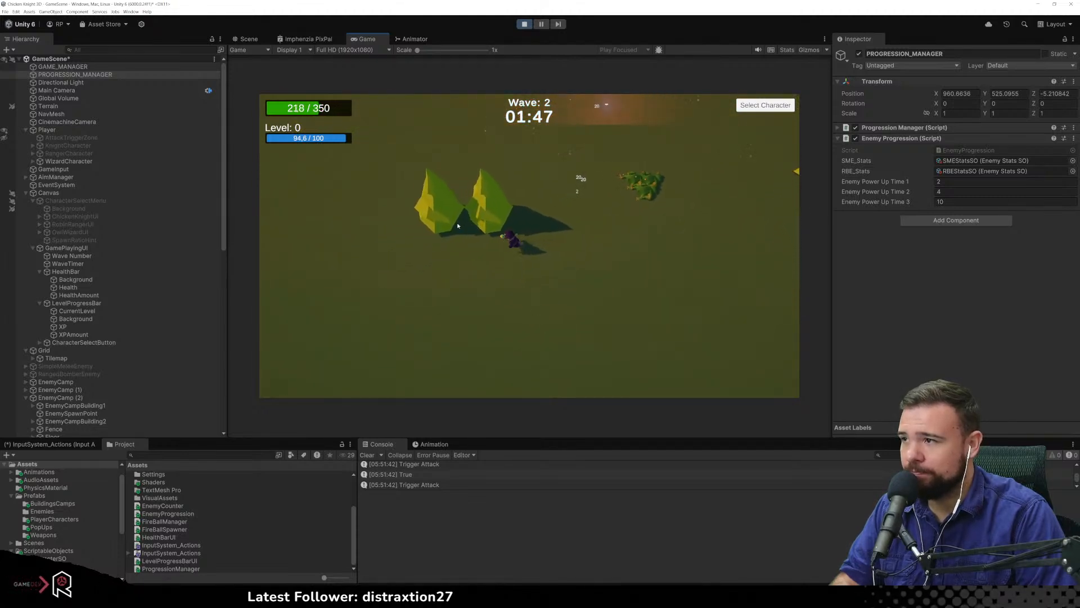
Circle past the far side of the twin rocks and hit the frogs beside them with a fireball
key("a")
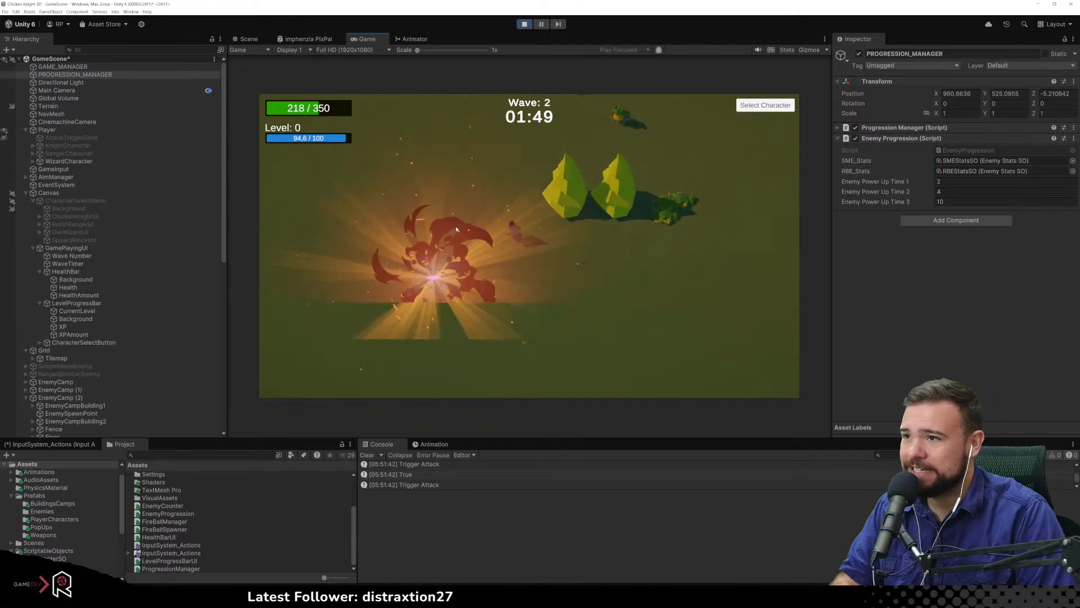
key("w")
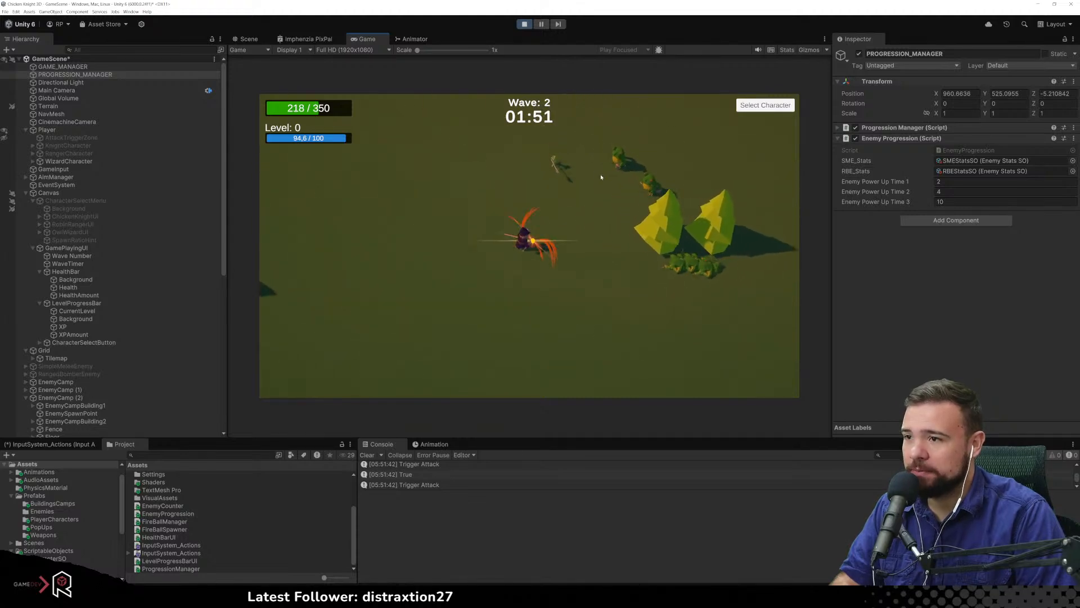
key("a")
key("s")
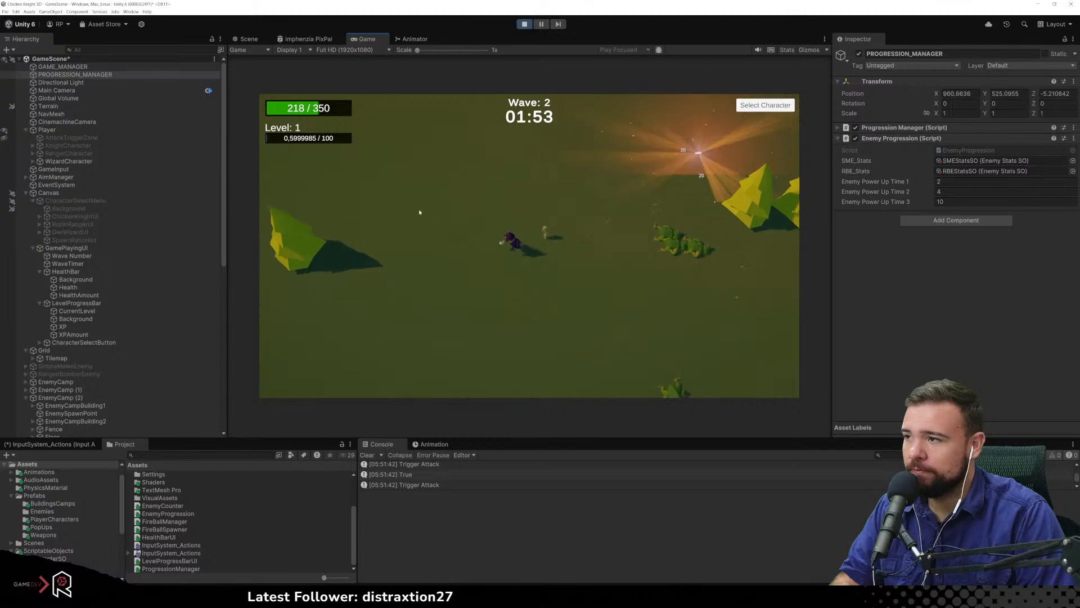
Run the Wizard past the lone rock and along the grey map edge, casting fireballs at the chasing frogs
key("a")
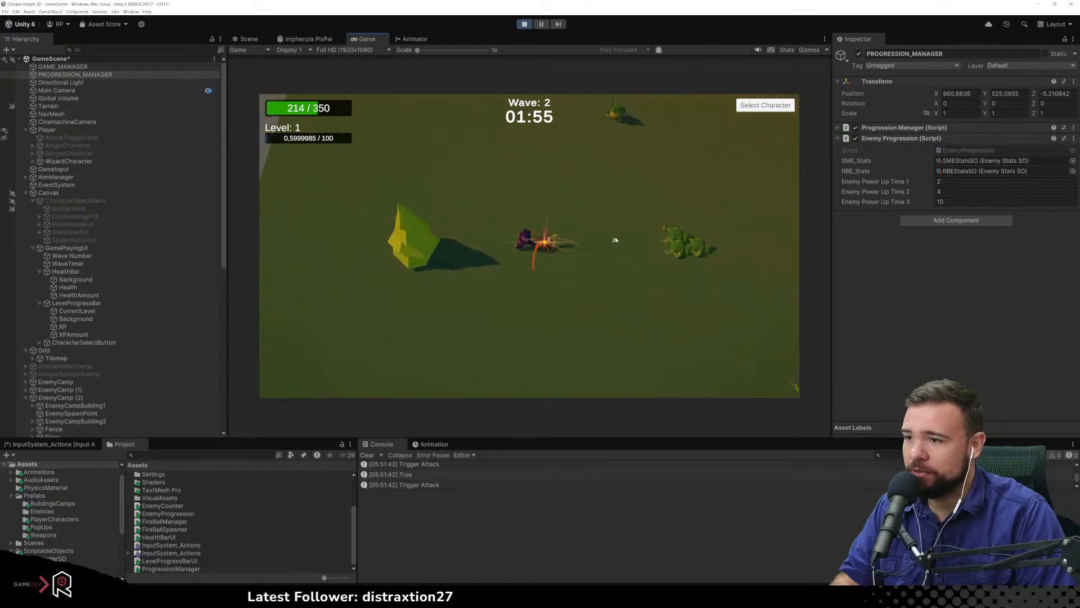
key("a")
key("w")
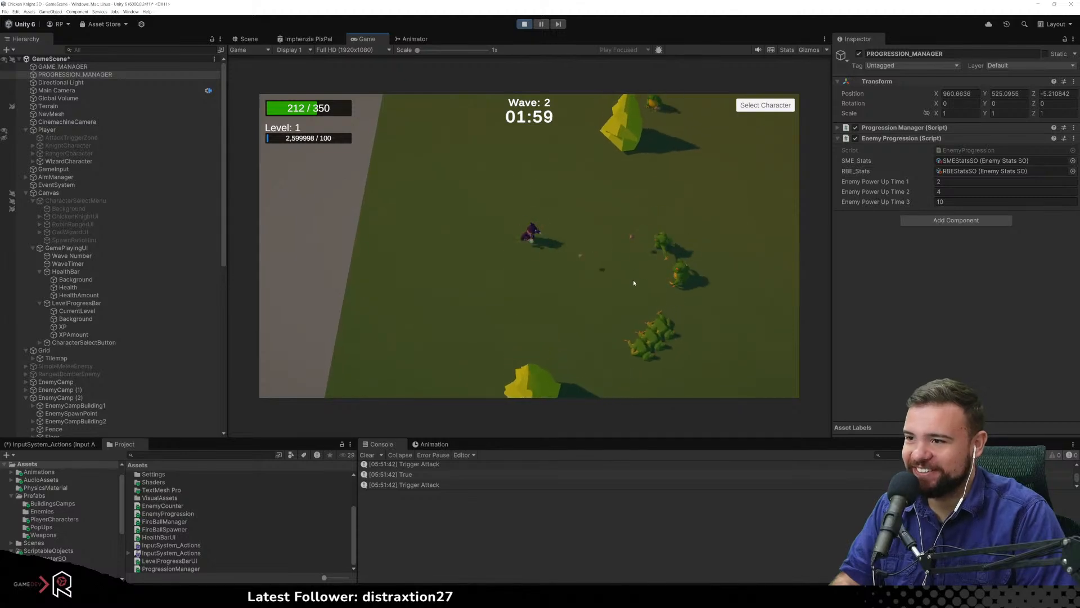
key("w")
key("a")
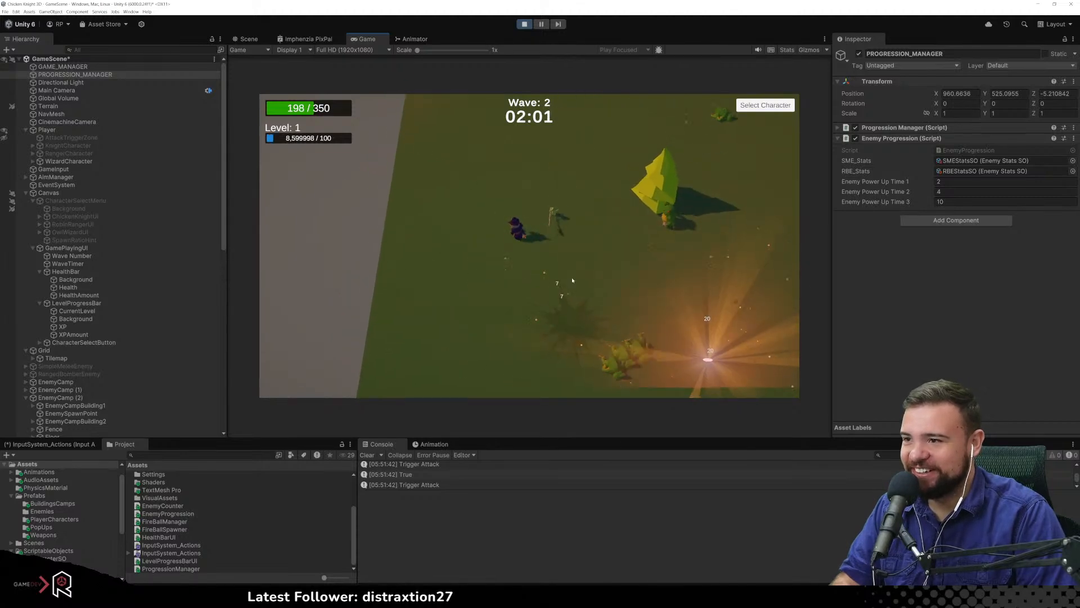
key("w")
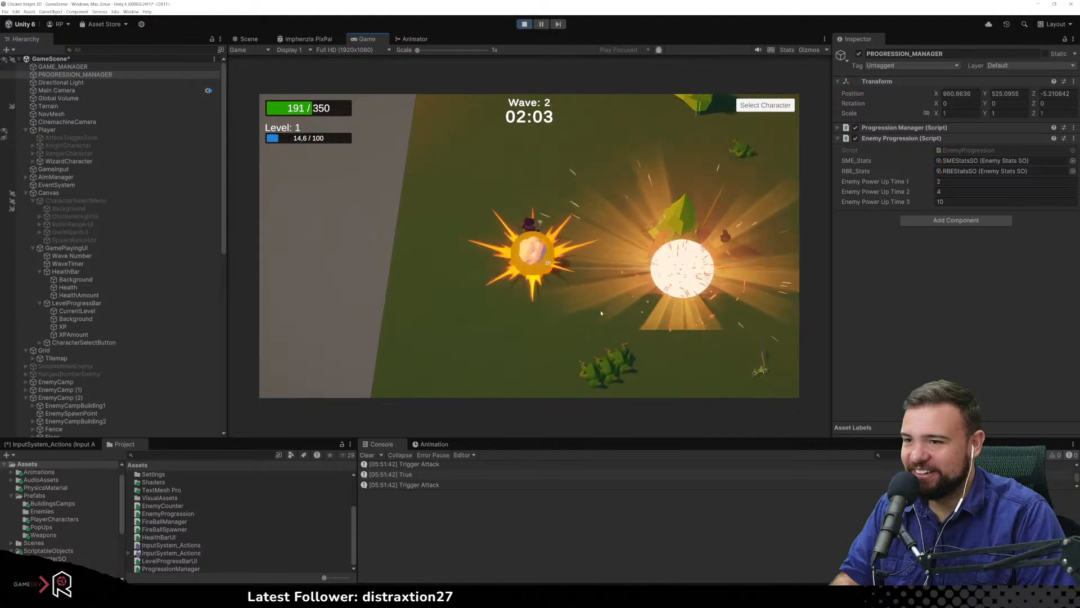
Attack the frog near the twin rocks and run the Wizard back toward the camp totem, casting fireballs along the way
key("d")
left_click(540, 174)
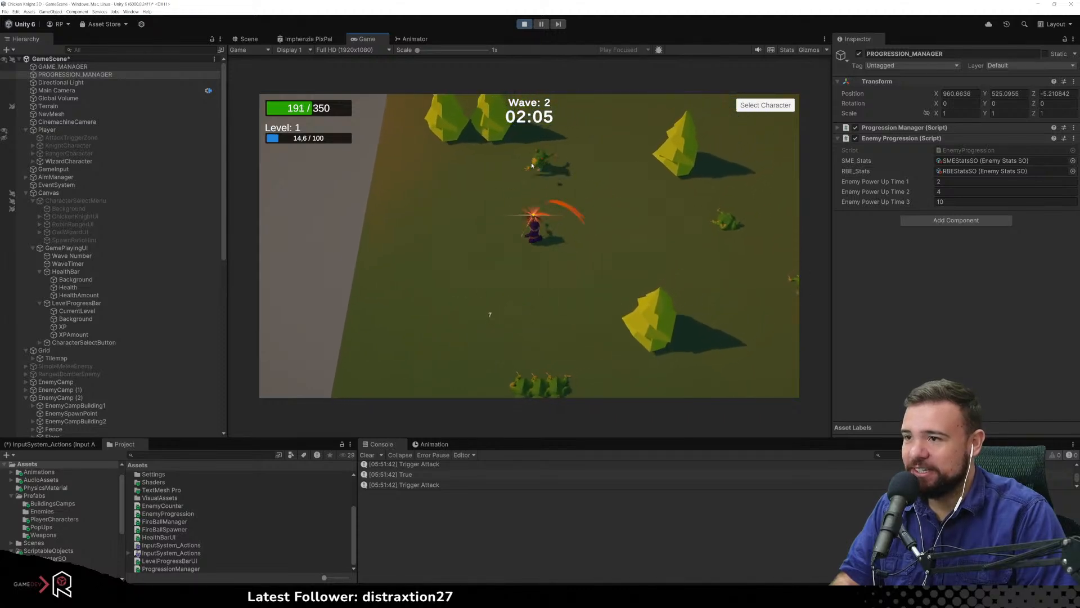
key("w")
key("d")
key("w")
key("d")
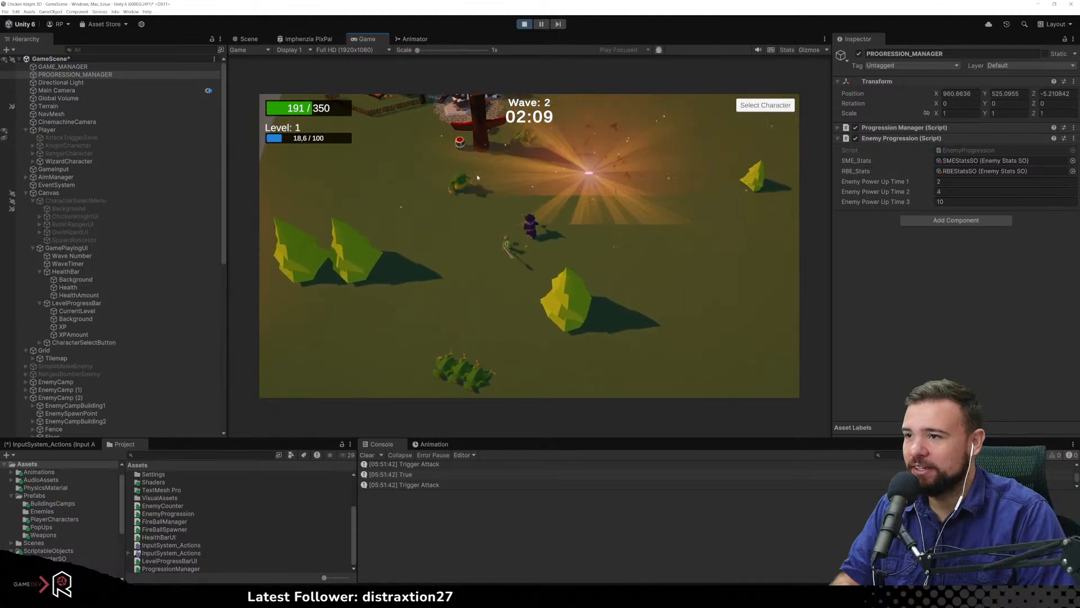
key("w")
left_click(465, 181)
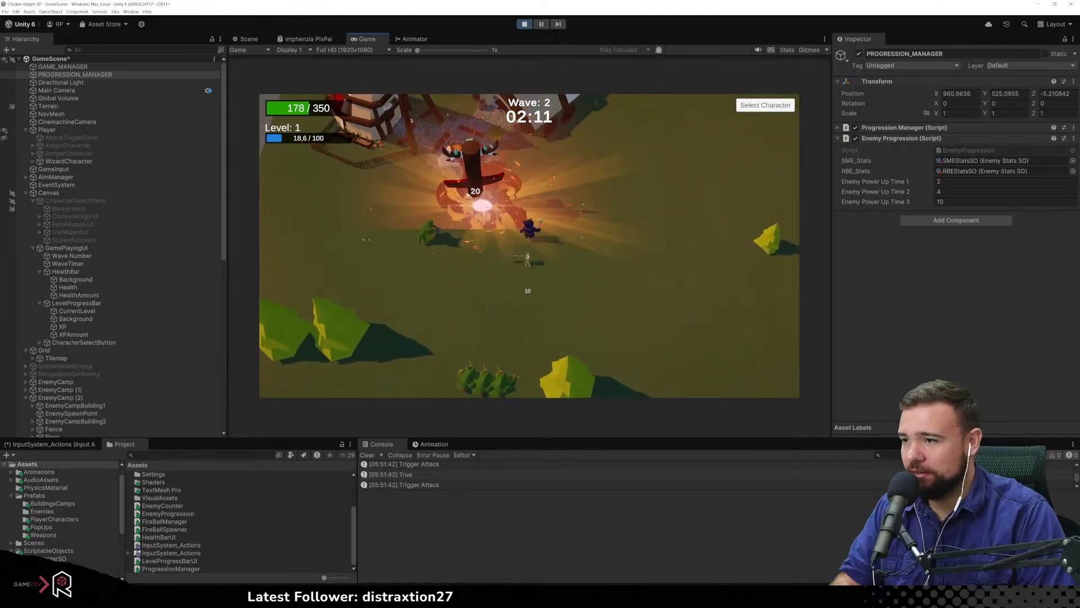
Circle the Wizard around the totem to the campfire beside the hut while throwing fireballs at the totem area
key("w")
key("a")
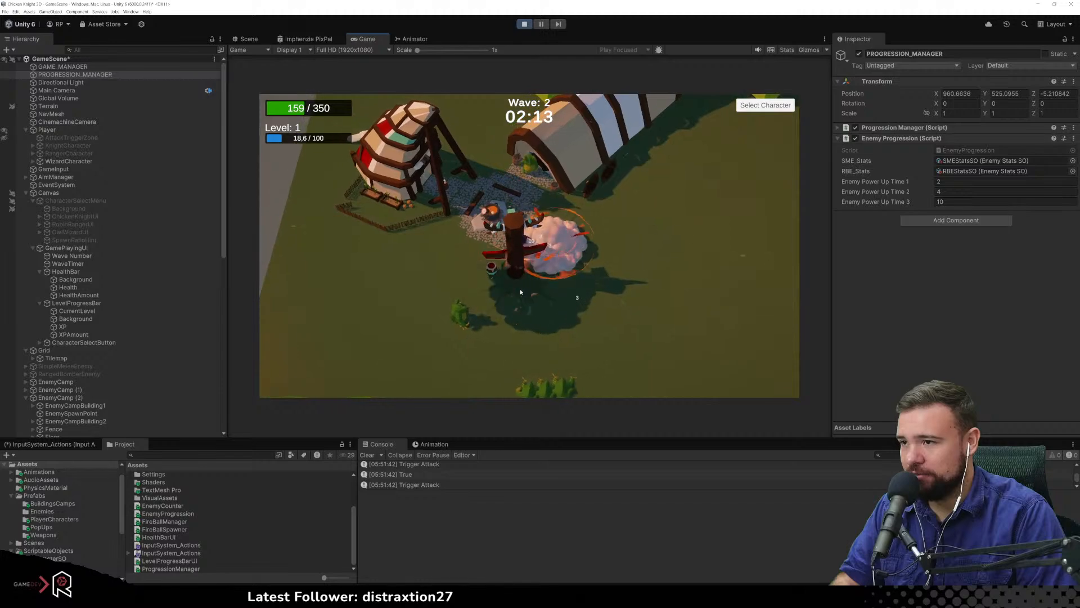
key("a")
left_click(520, 292)
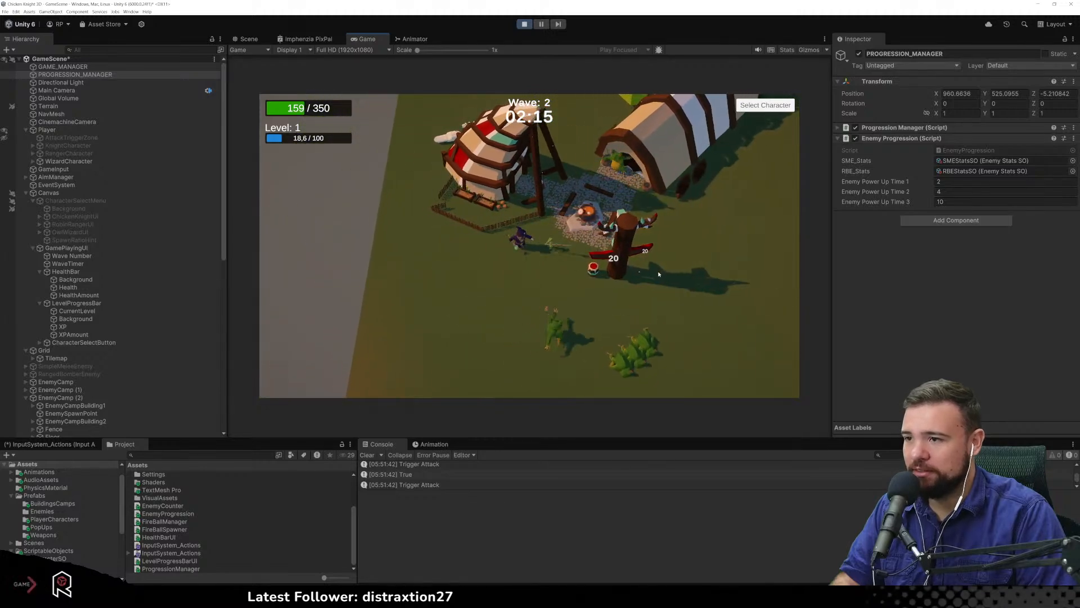
left_click(659, 274)
key("d")
key("w")
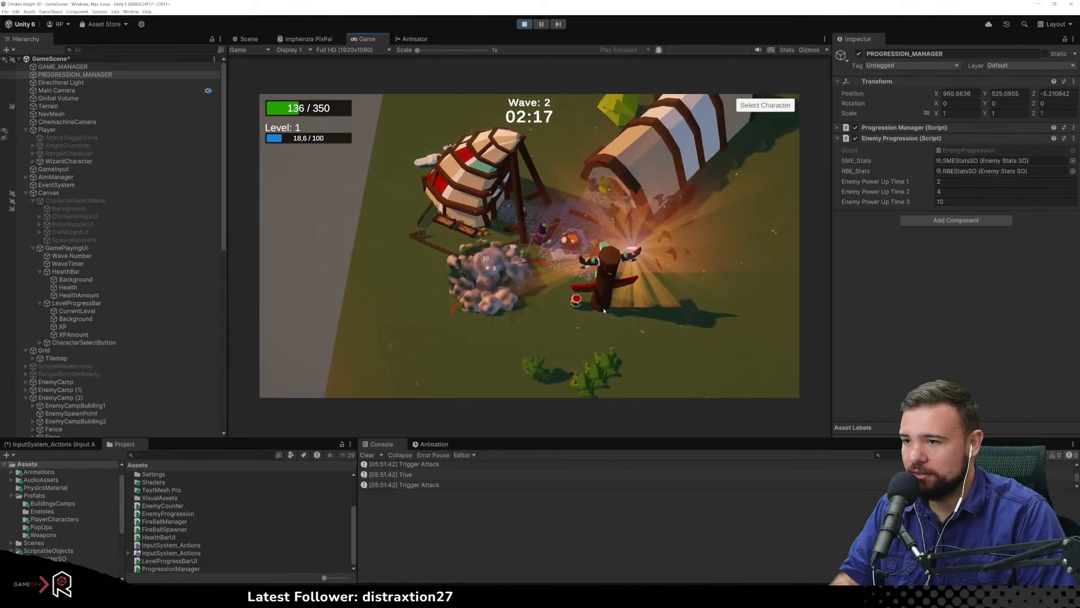
Run past the longhouse entrance and out of the camp, casting a fireball in front of the totem
key("d")
key("s")
left_click(538, 314)
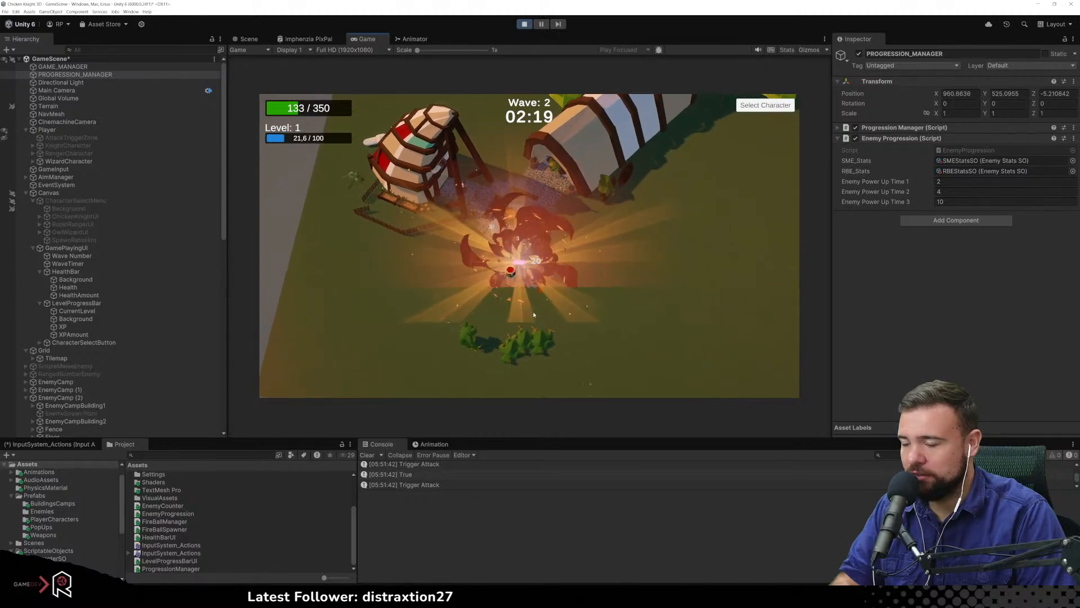
key("d")
key("s")
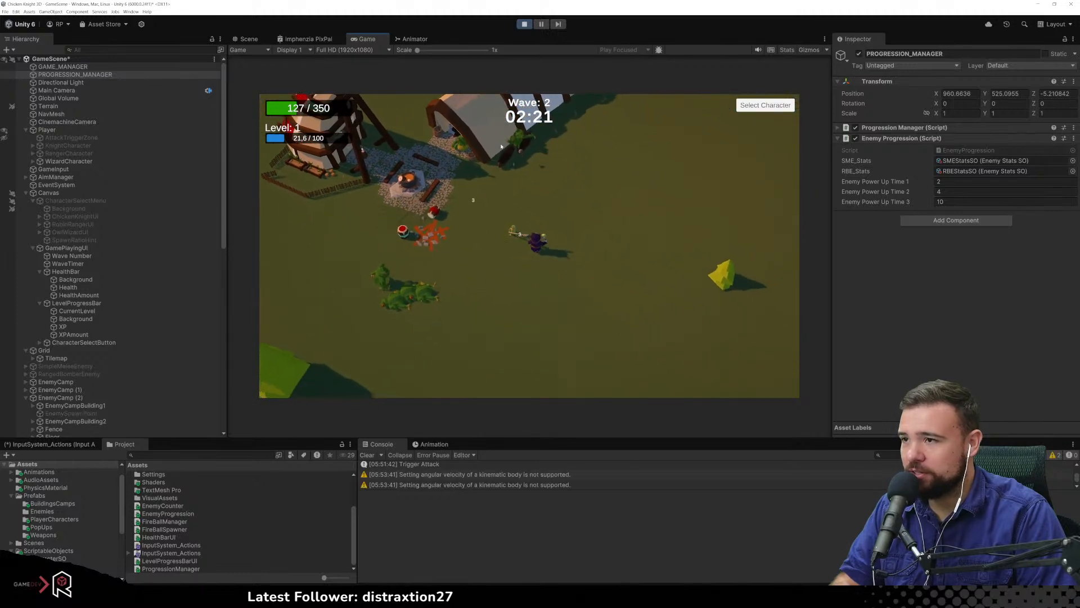
Retreat from the camp across the open field while casting fireballs at the frogs near the longhouse and the nearest pursuer
key("s")
key("d")
left_click(495, 149)
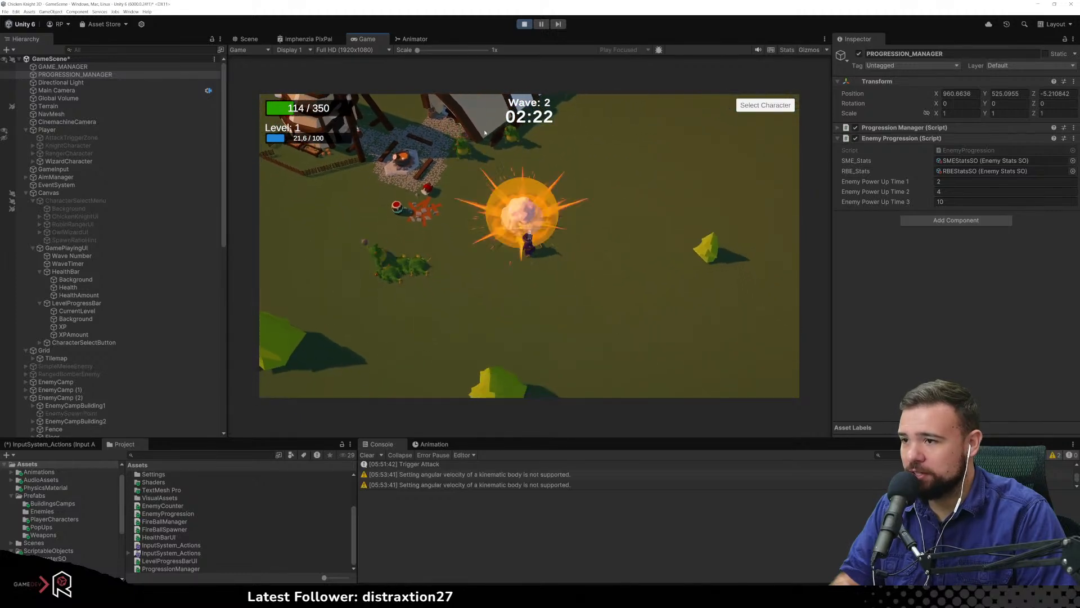
key("s")
key("d")
left_click(487, 236)
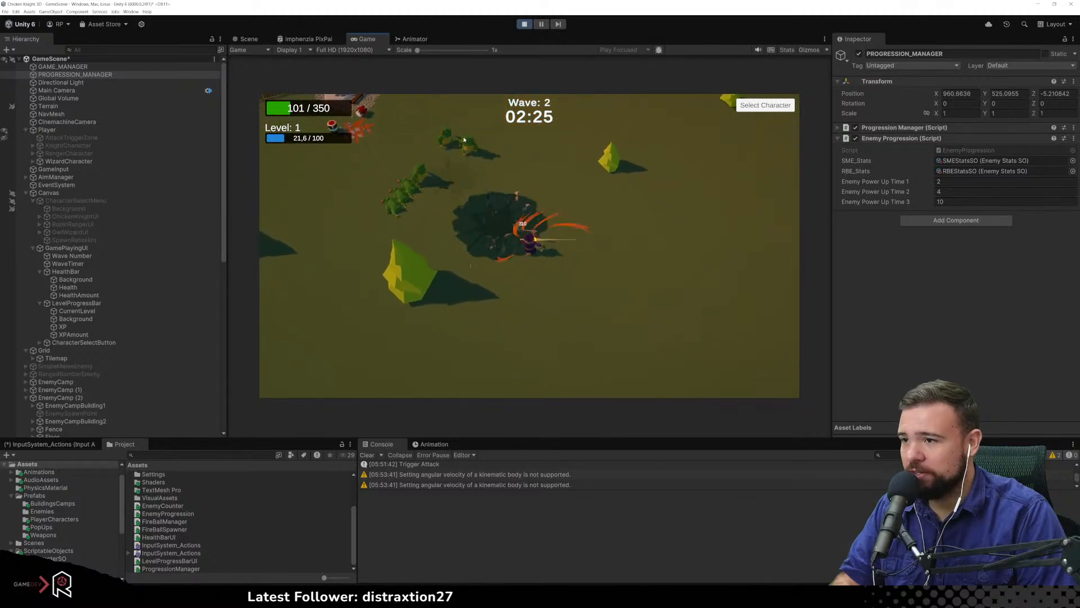
Keep backing the Wizard away past the large rock and throw fireballs into the line of frogs beside it
key("s")
key("d")
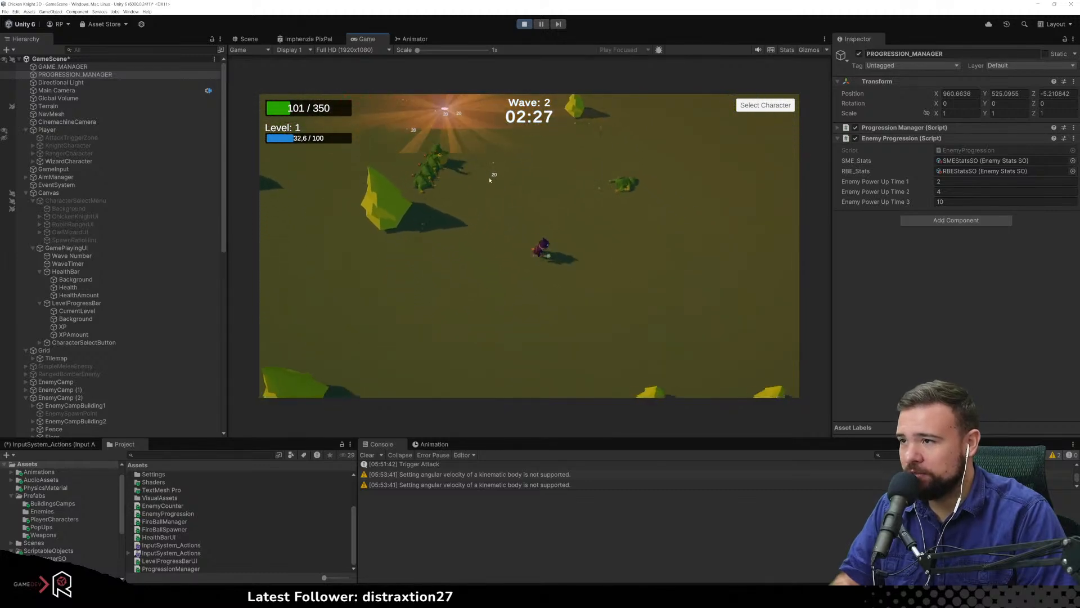
key("s")
key("d")
left_click(436, 163)
Switch the playable character to Robin Ranger for wave 3, run back toward the camp and shoot toward the totem area
key("Tab")
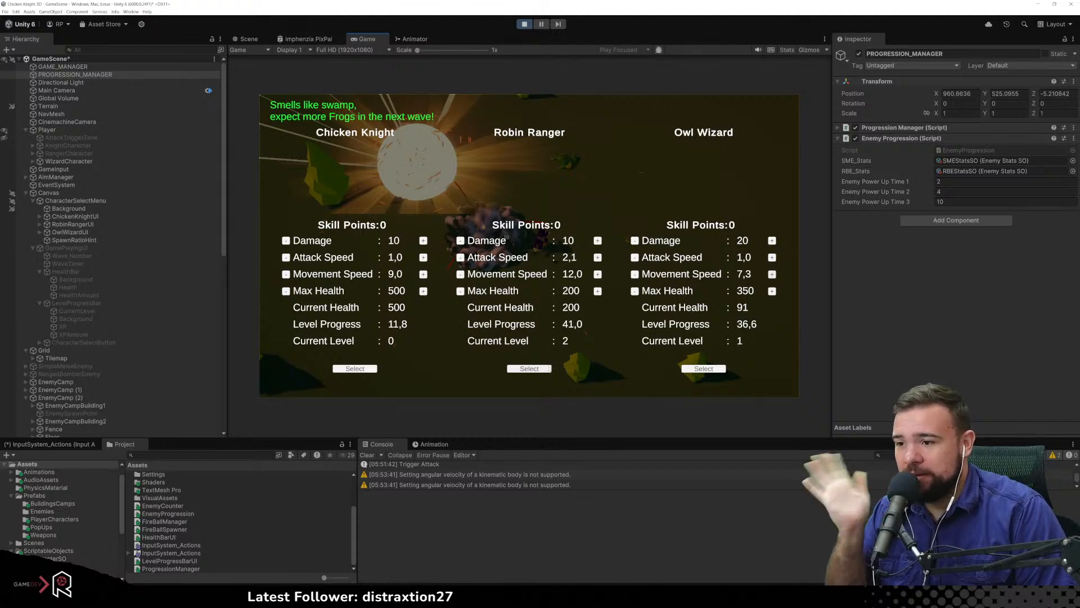
left_click(546, 370)
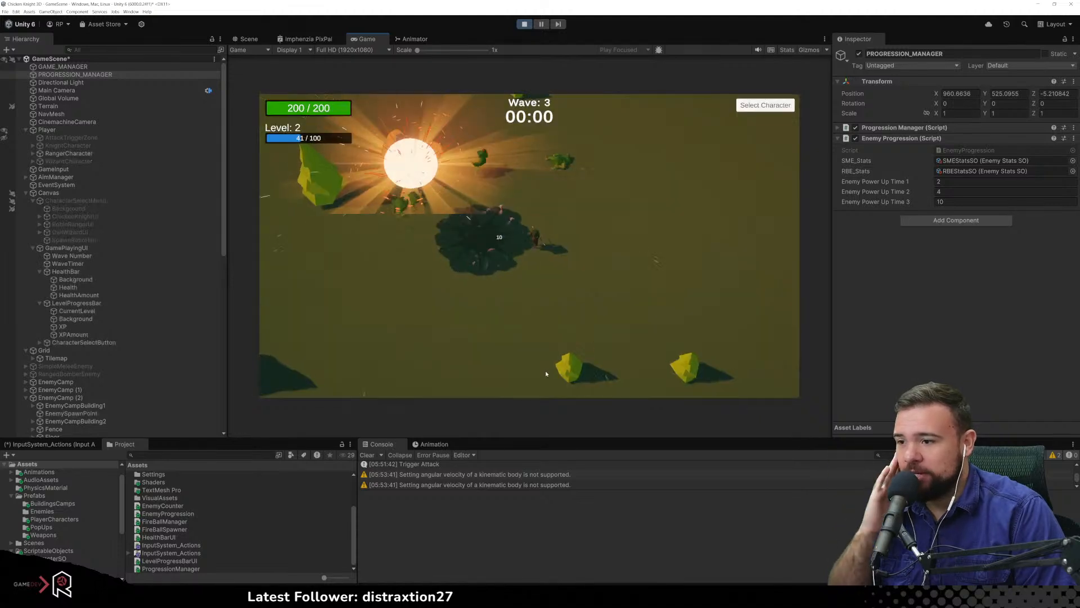
key("w")
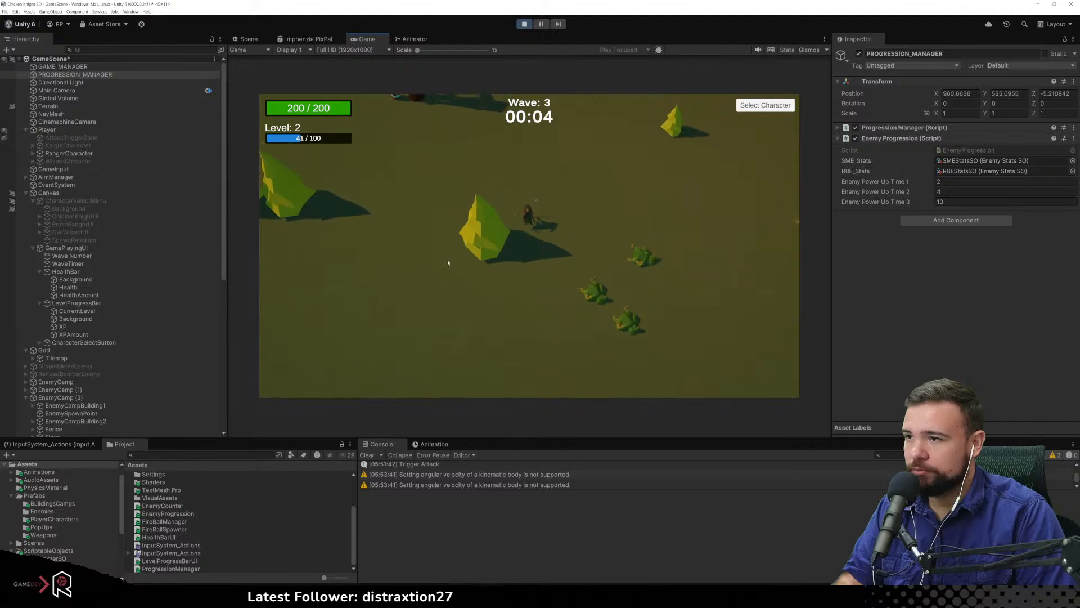
left_click(465, 127)
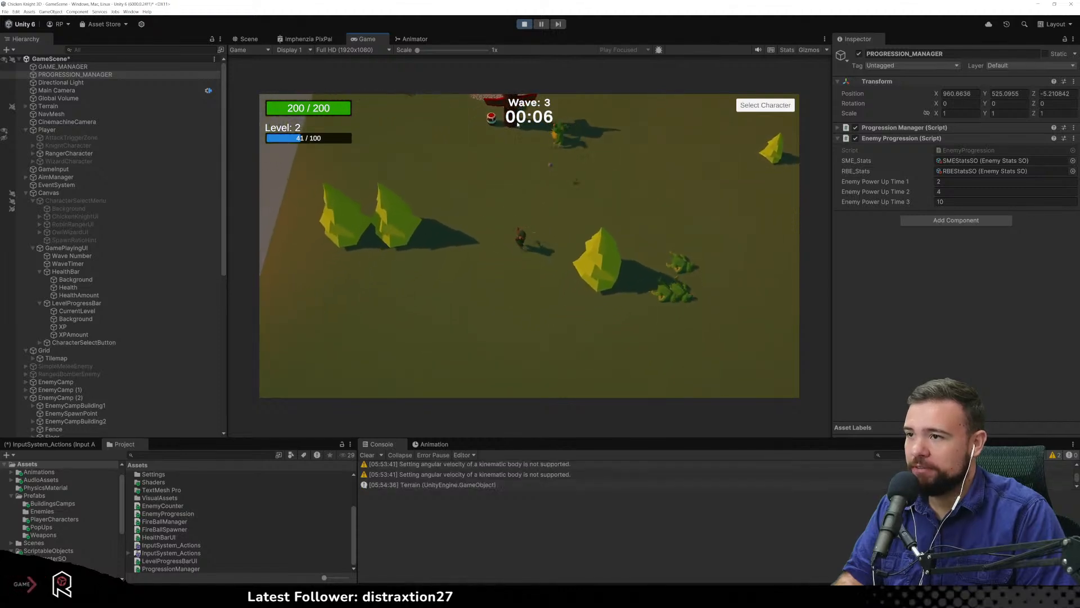
Run Robin Ranger up to the enemy camp and shoot arrows at the frogs and the totem
key("w")
left_click(544, 129)
left_click(578, 138)
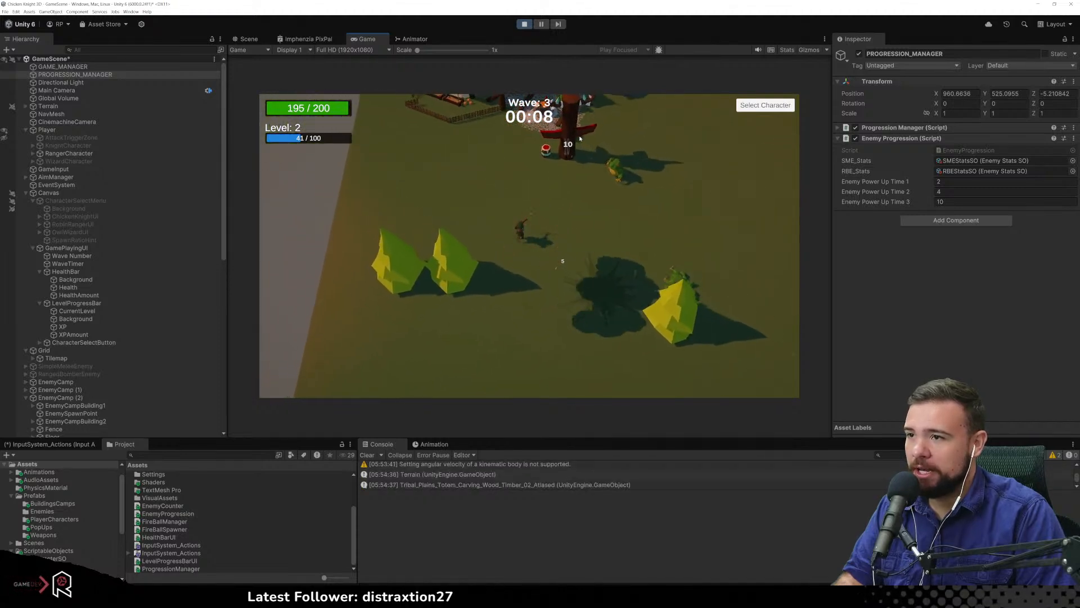
left_click(614, 157)
key("w")
left_click(636, 173)
left_click(669, 217)
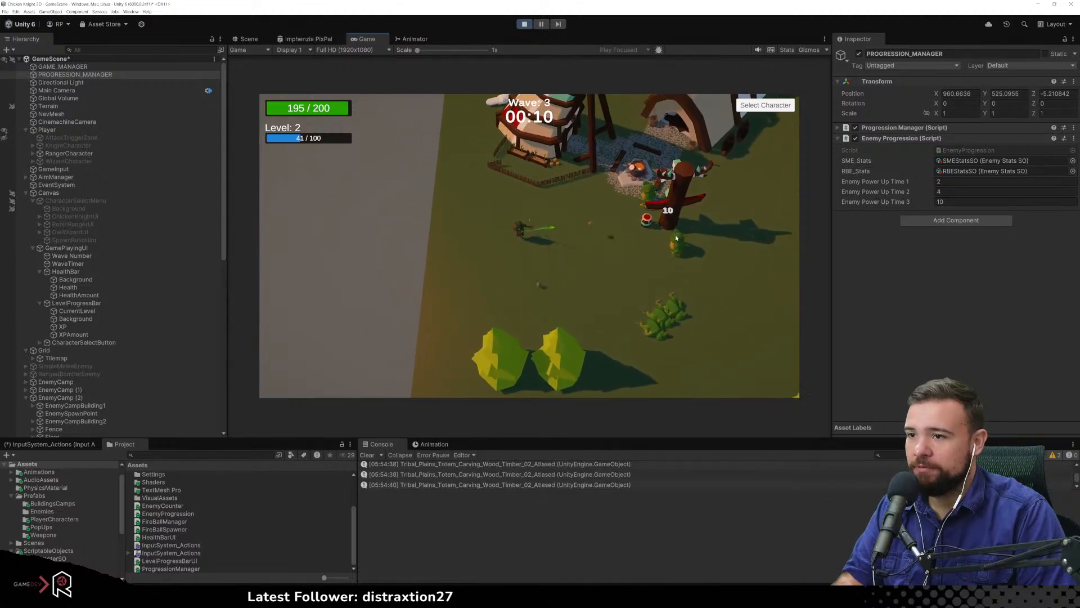
Back the Ranger away toward the pair of trees while shooting at the frogs gathered in front of the totem
key("s")
left_click(704, 217)
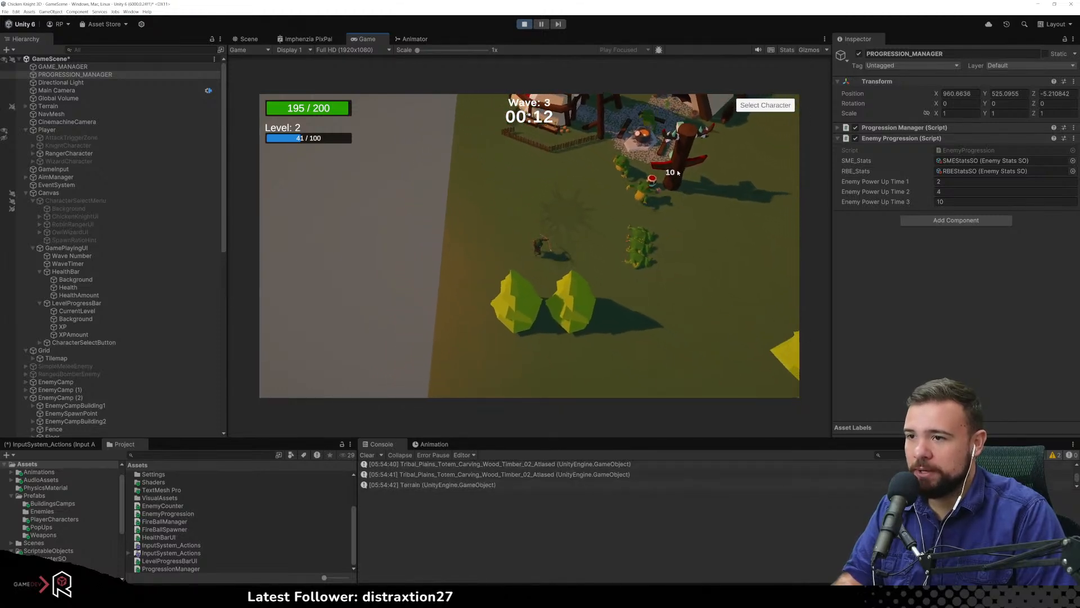
left_click(669, 184)
left_click(627, 147)
left_click(599, 127)
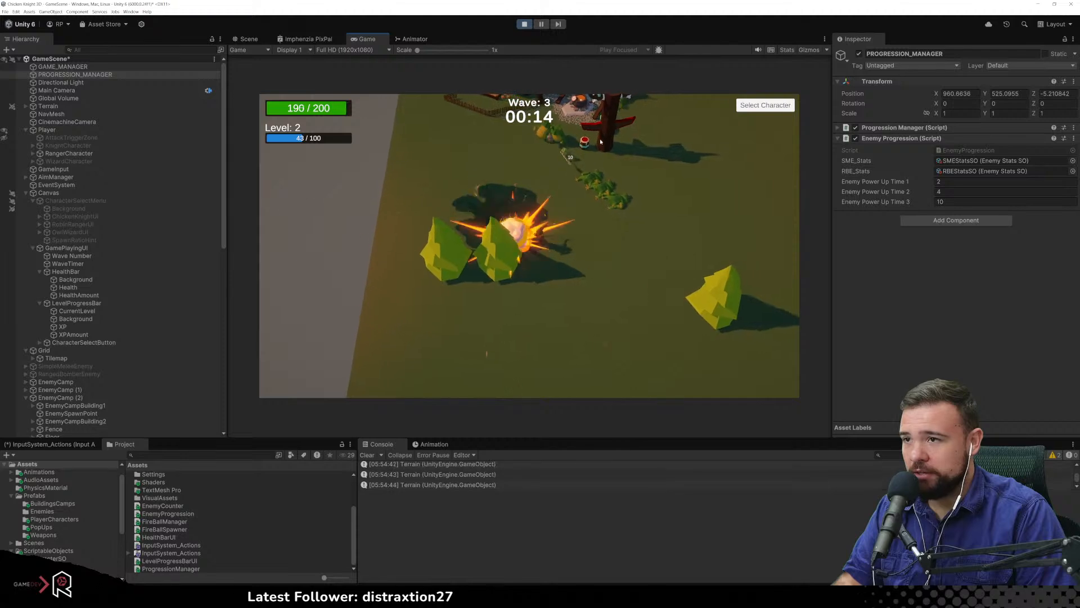
Fire more arrows at the frogs near the totem, and retreat across the open field past the single tree
key("w")
left_click(588, 129)
key("s")
left_click(493, 138)
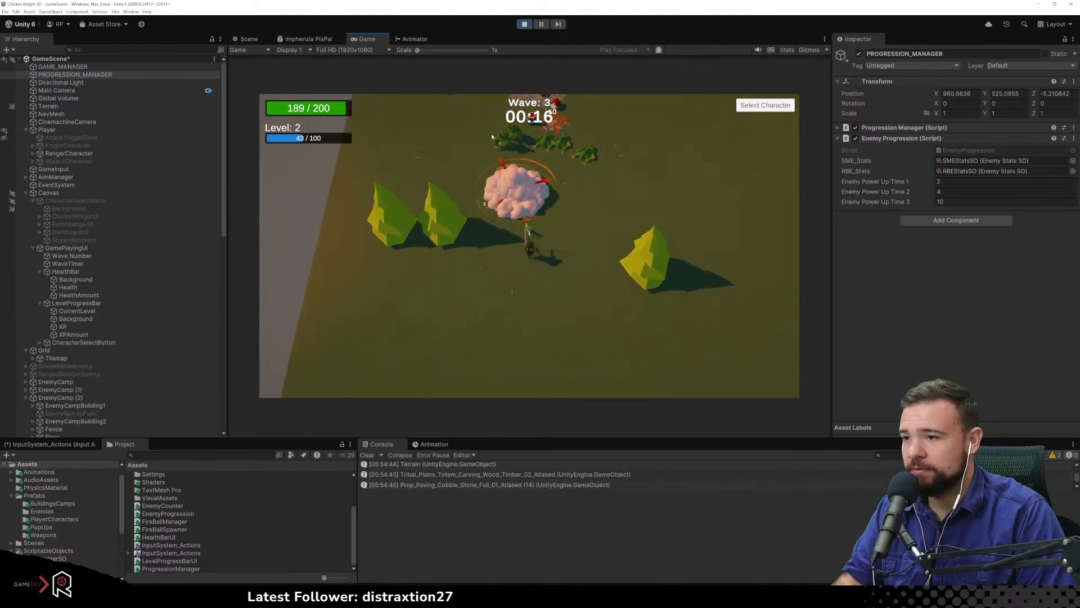
left_click(495, 142)
key("d")
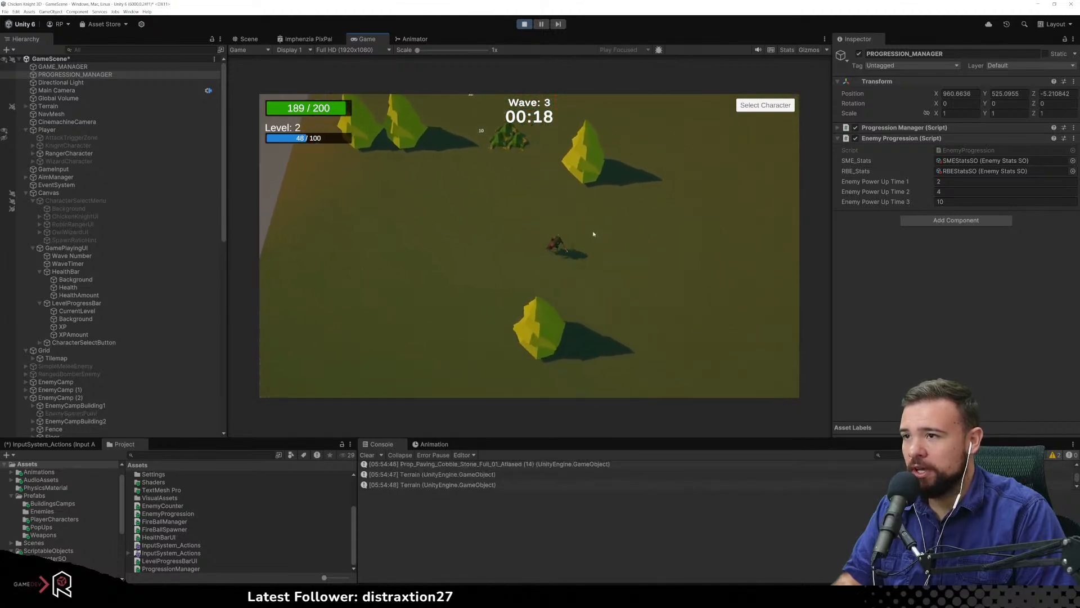
key("w")
left_click(600, 229)
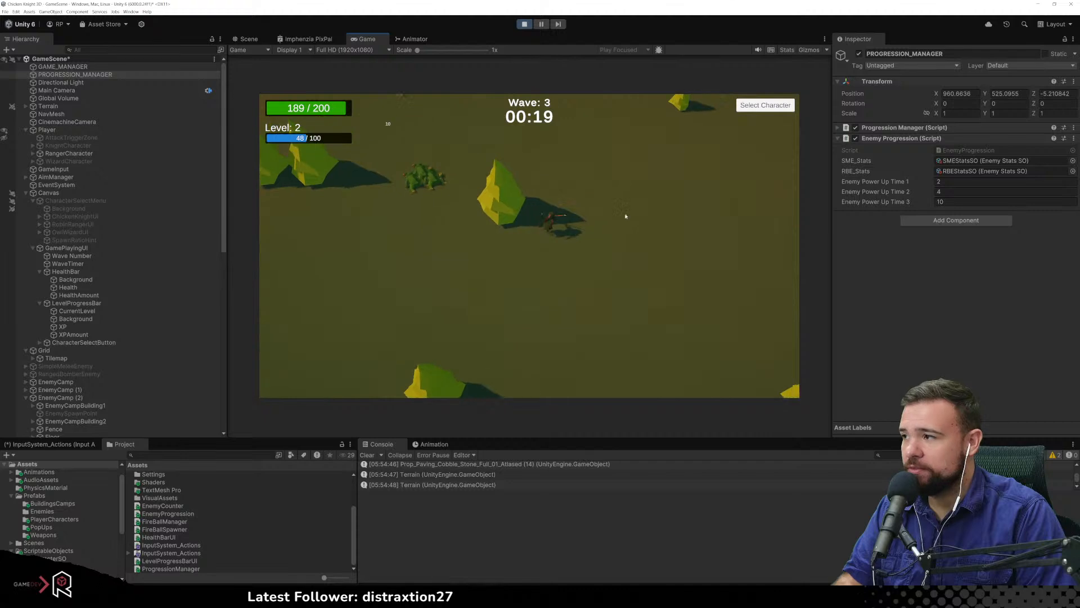
Pause the running game and bring the Scene view to the Player and the nearby frogs for inspection
left_click(542, 23)
left_click(247, 37)
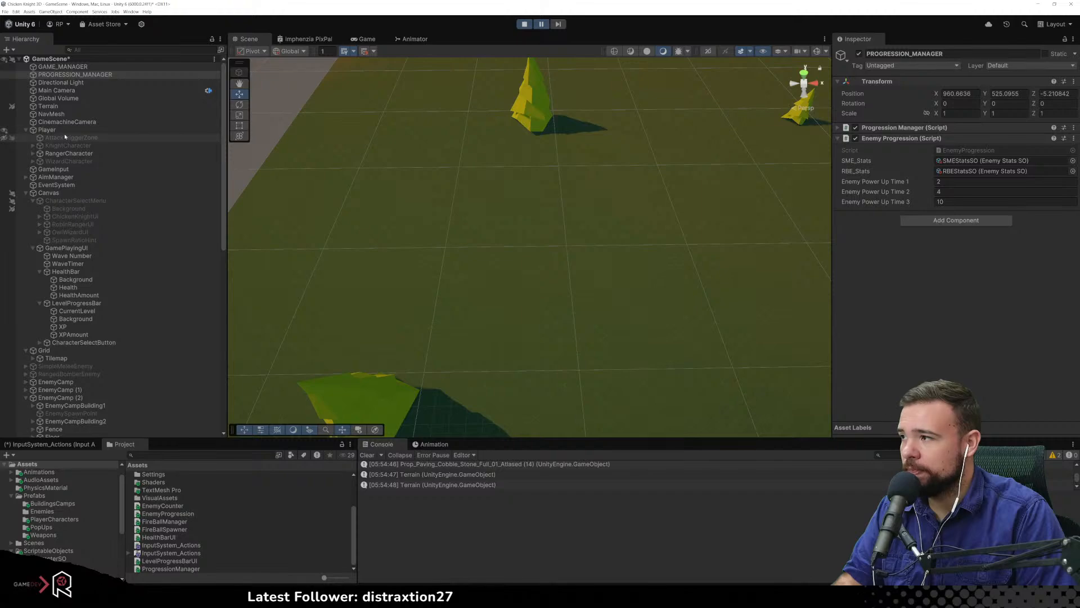
double_click(64, 131)
left_click_drag(376, 198, 307, 258)
right_click_drag(407, 297, 141, 285)
Select the frogs bunched beside the tree and delete their RangedBomberEnemy(Clone) objects from the scene
left_click_drag(574, 171, 487, 273)
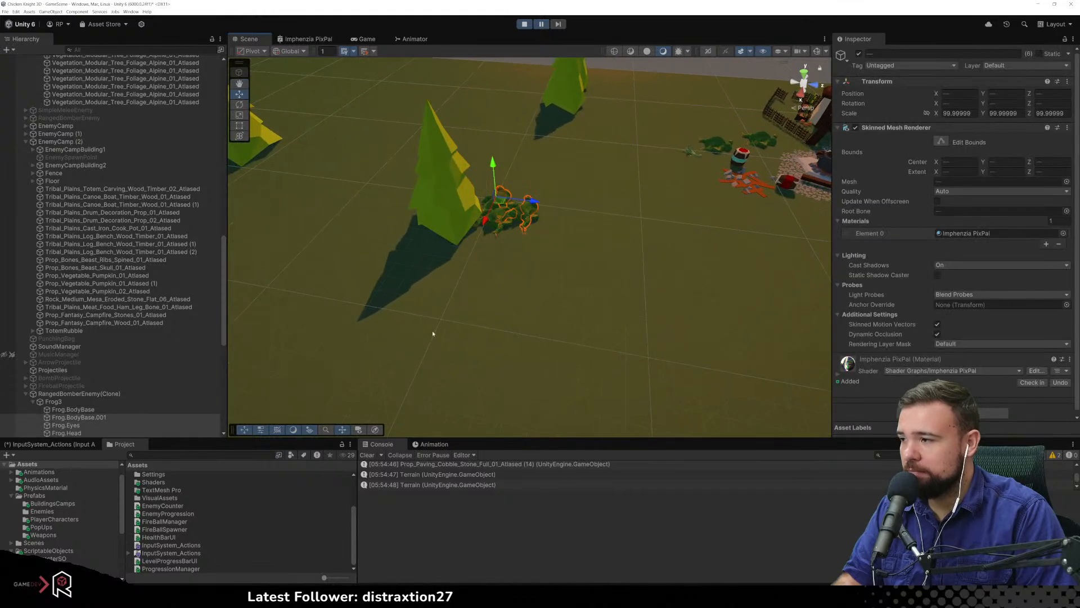
left_click(112, 394)
left_click(313, 397)
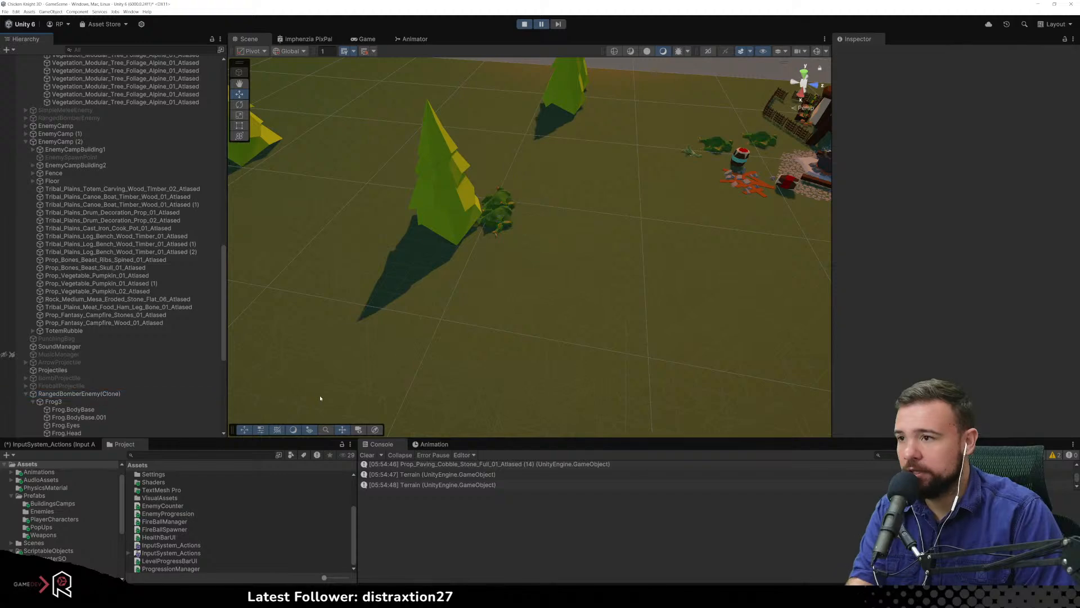
left_click(479, 240)
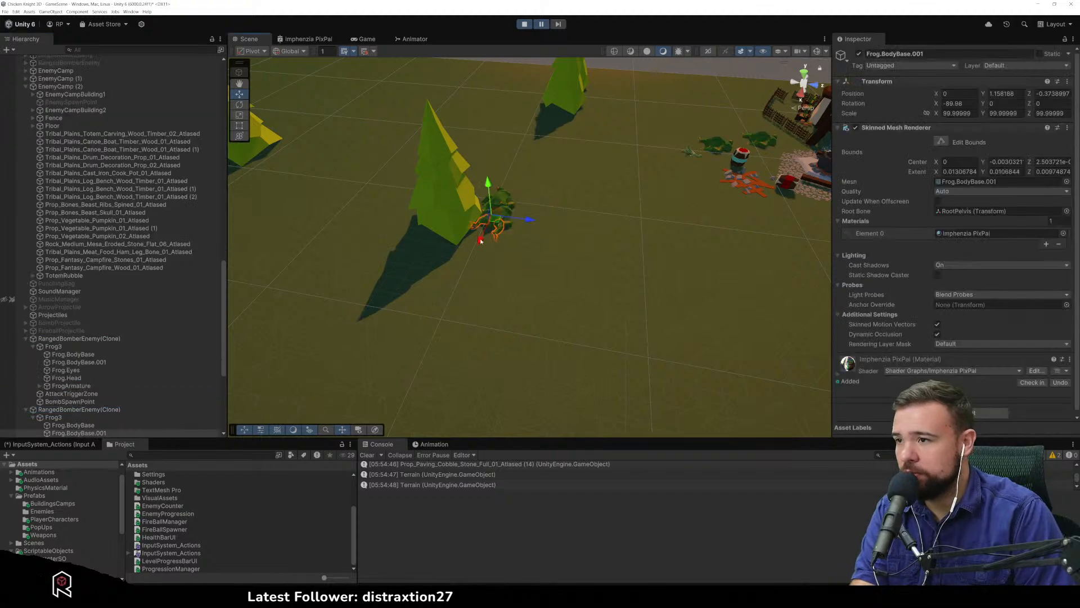
left_click(107, 339)
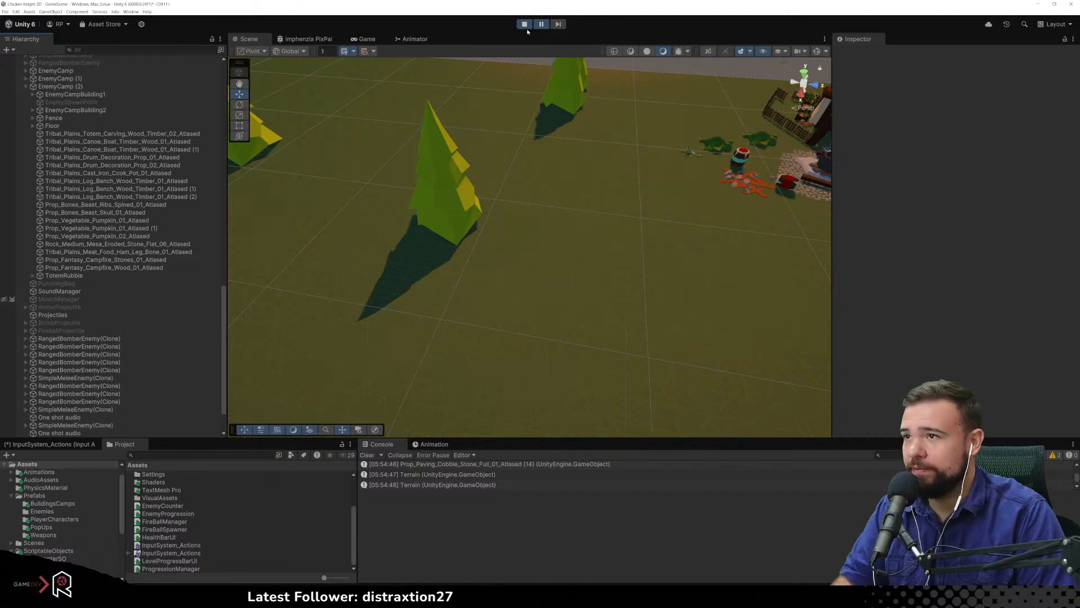
Resume the paused game and run the Ranger over the open field, shooting at the newly approaching frogs
left_click(540, 24)
key("w")
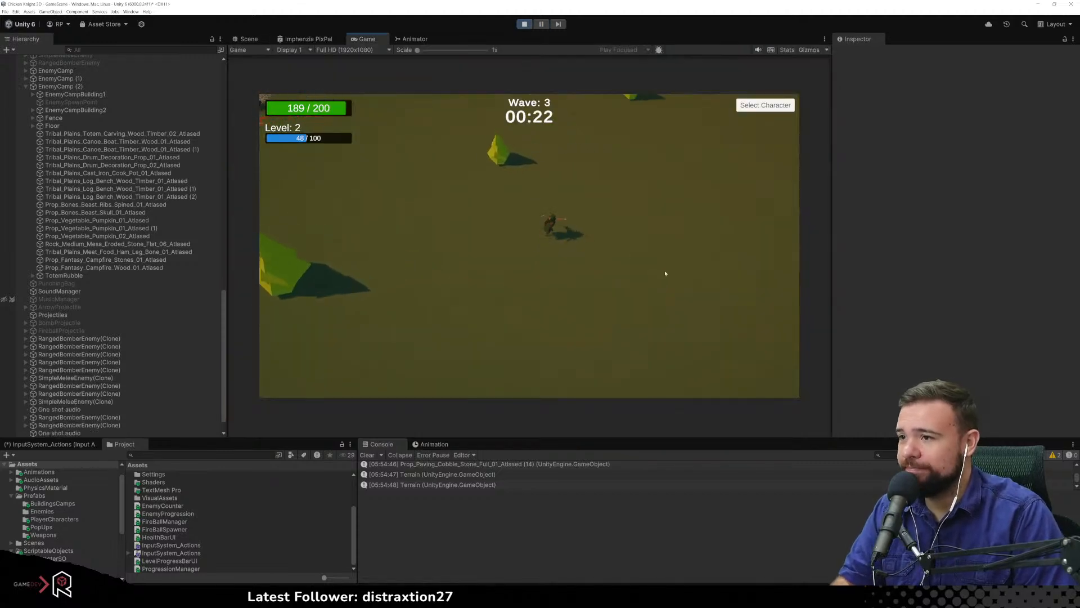
left_click(695, 324)
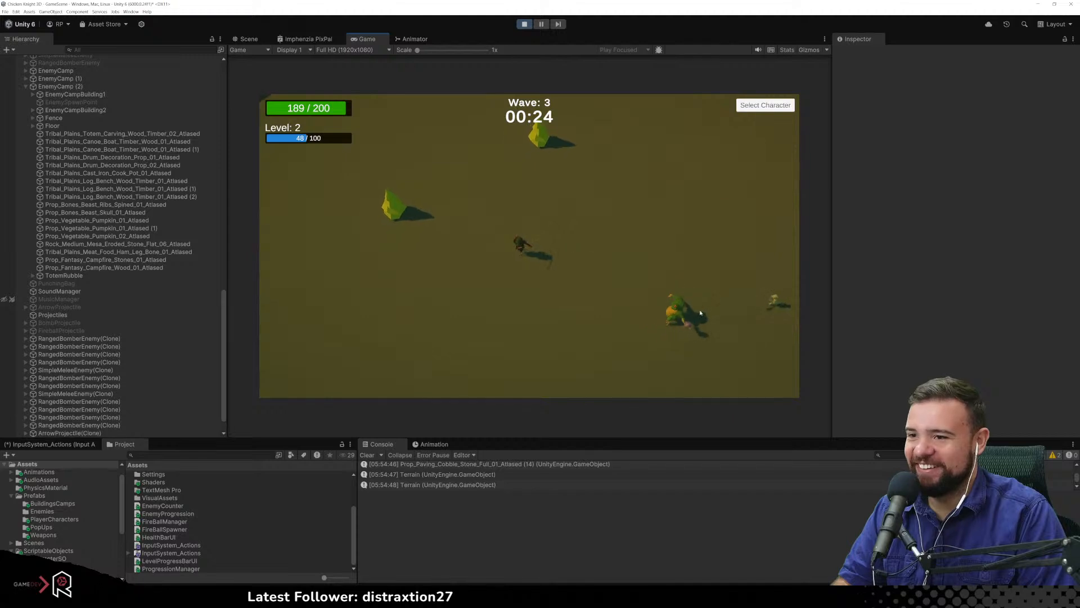
key("a")
left_click(702, 232)
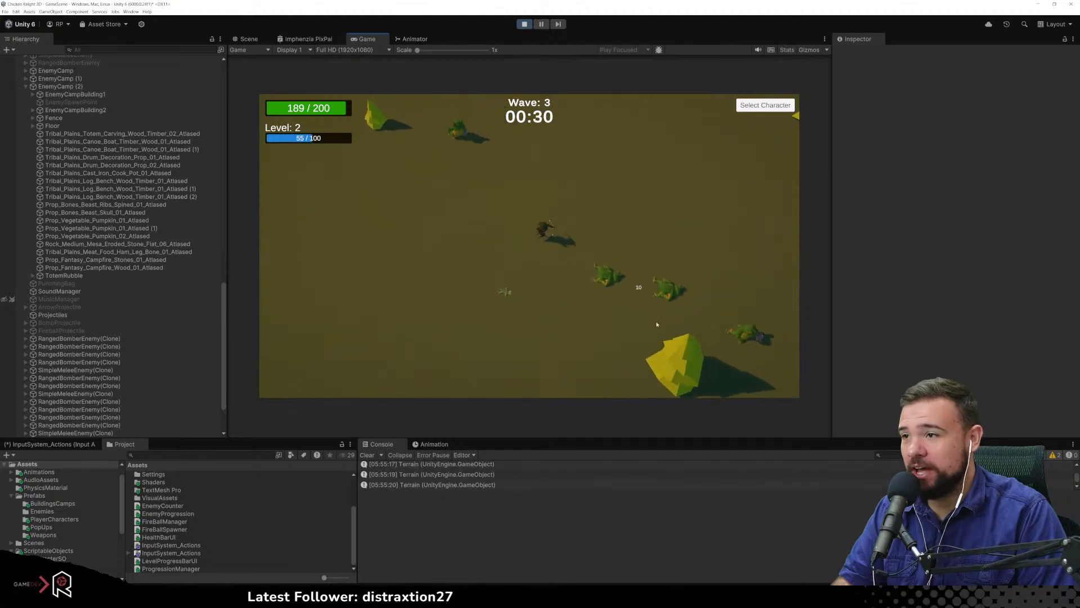
Keep the Ranger moving across the field and shoot the frog near the small tree ahead
key("w")
left_click(468, 174)
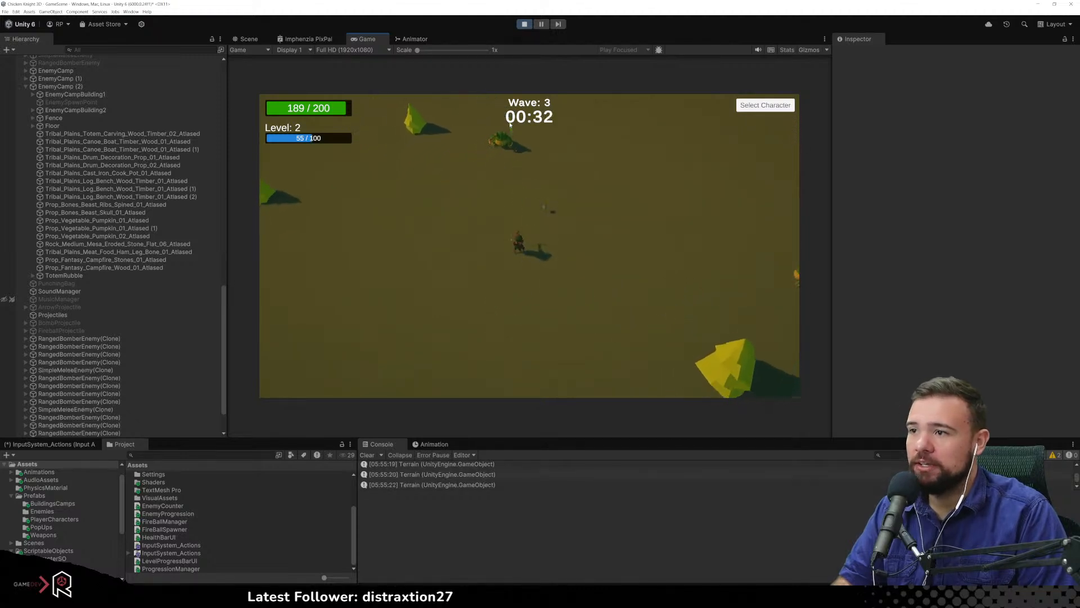
key("a")
key("w")
left_click(535, 178)
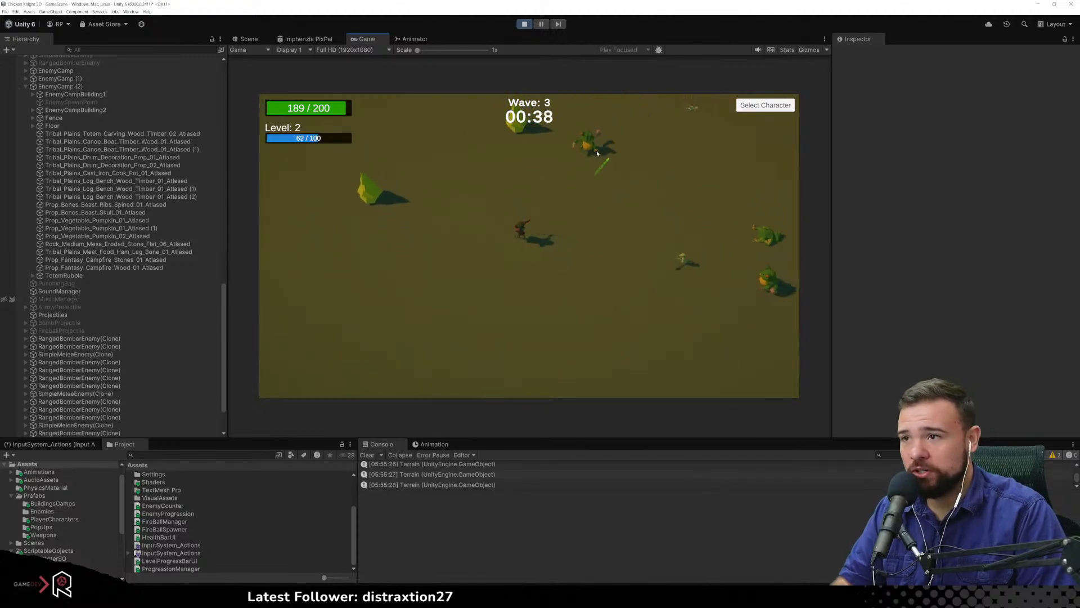
Run toward the large building between the small trees while shooting at the frogs chasing behind
key("a")
key("w")
left_click(646, 209)
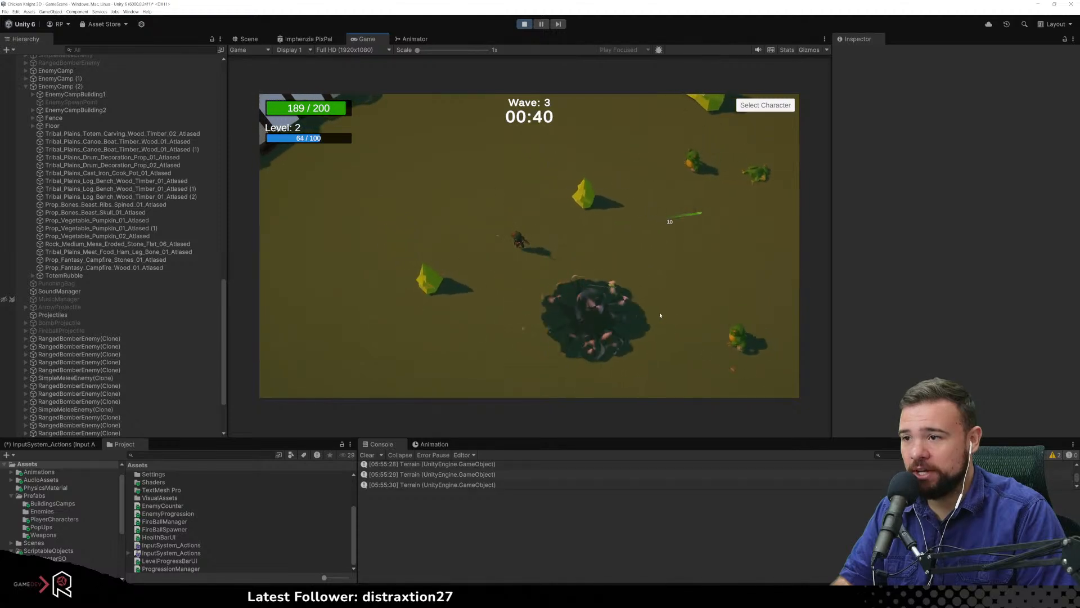
left_click(733, 322)
key("w")
left_click(668, 268)
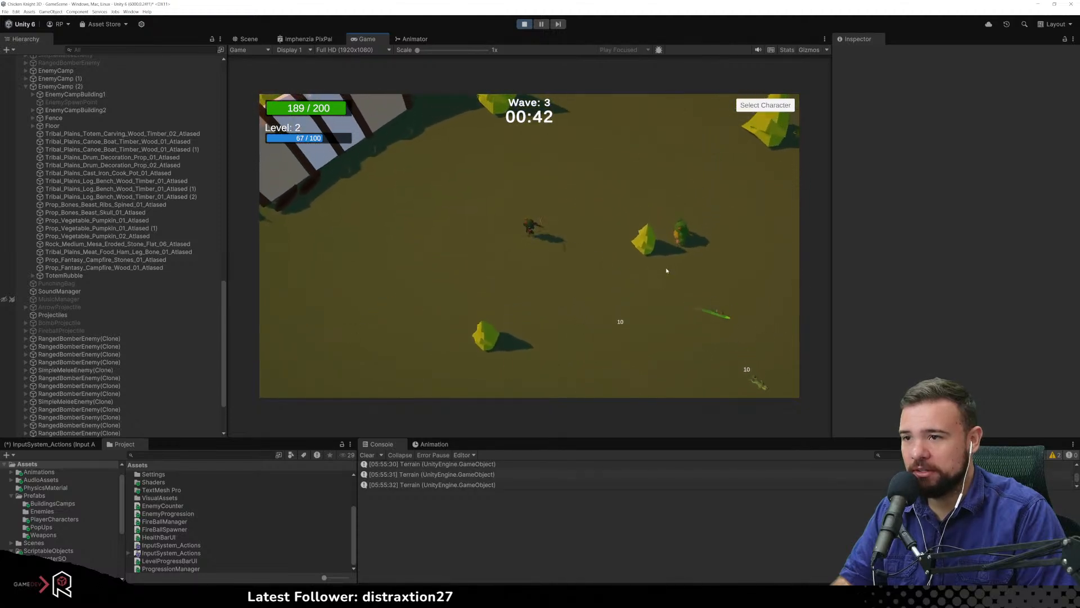
Move past the building while dodging bombs, and shoot the frogs following around the trees
key("d")
key("w")
left_click(613, 334)
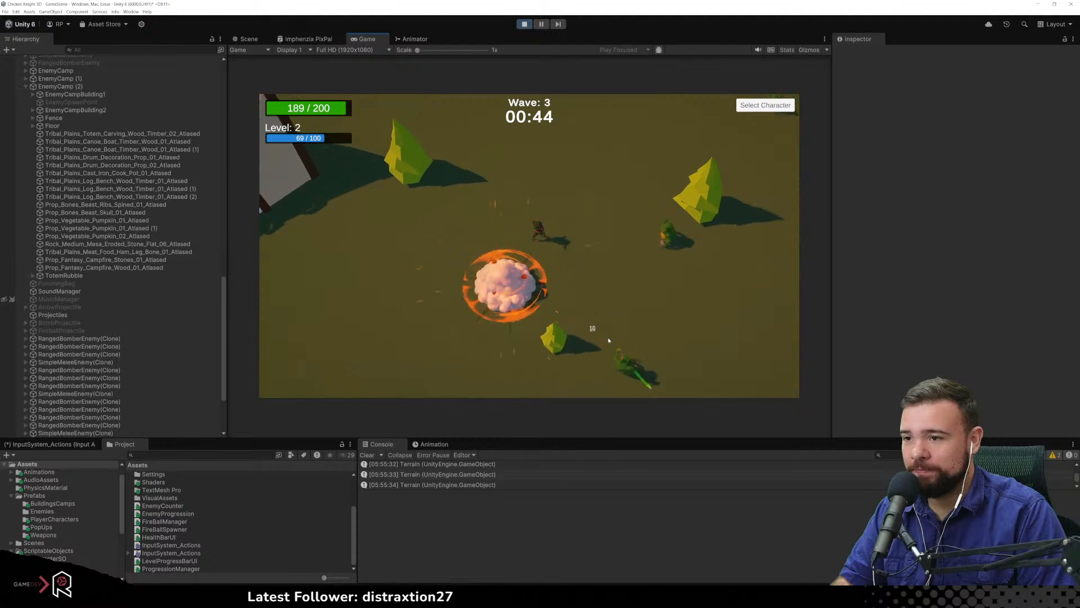
left_click(655, 281)
key("w")
left_click(656, 286)
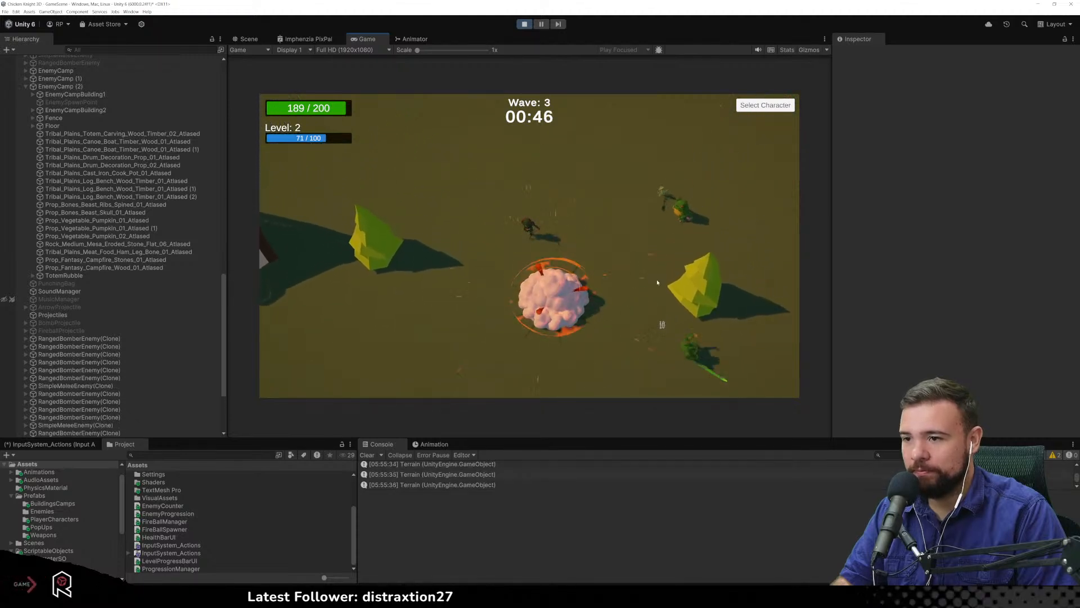
left_click(668, 353)
Weave the Ranger over the open ground beyond the trees and shoot at the nearest pursuing frog
key("a")
key("w")
left_click(693, 270)
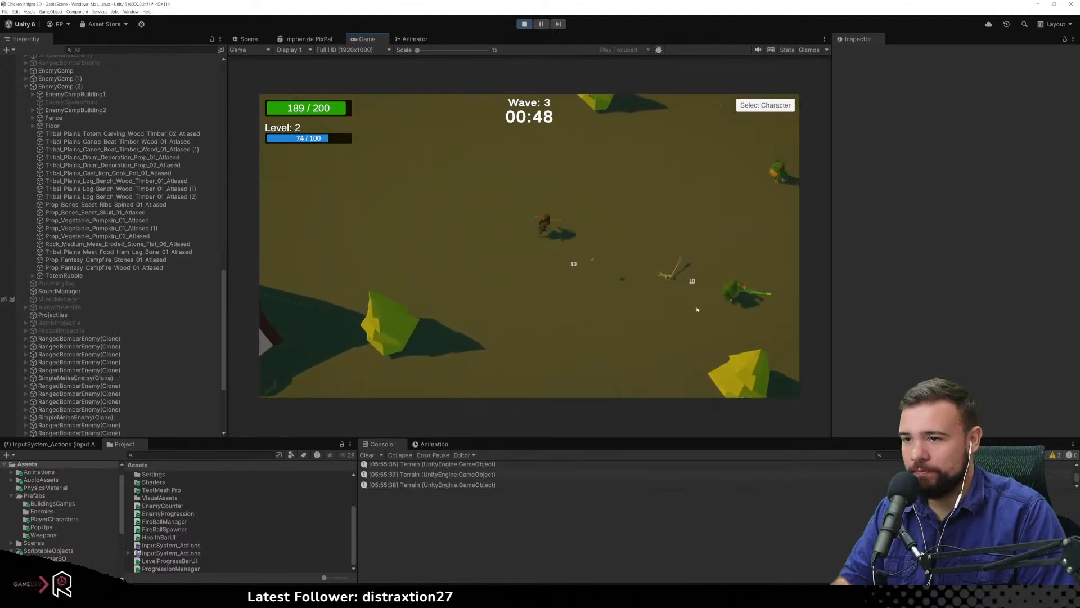
key("d")
key("w")
key("d")
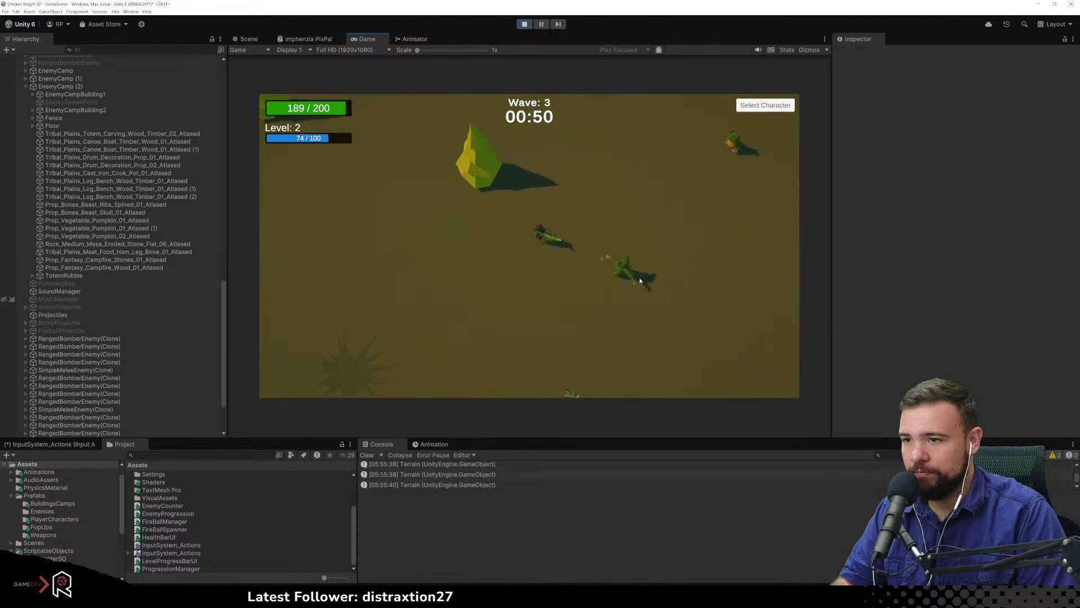
Circle around the closest frog at short range and shoot it and the frog behind it
key("w")
key("d")
key("s")
left_click(592, 183)
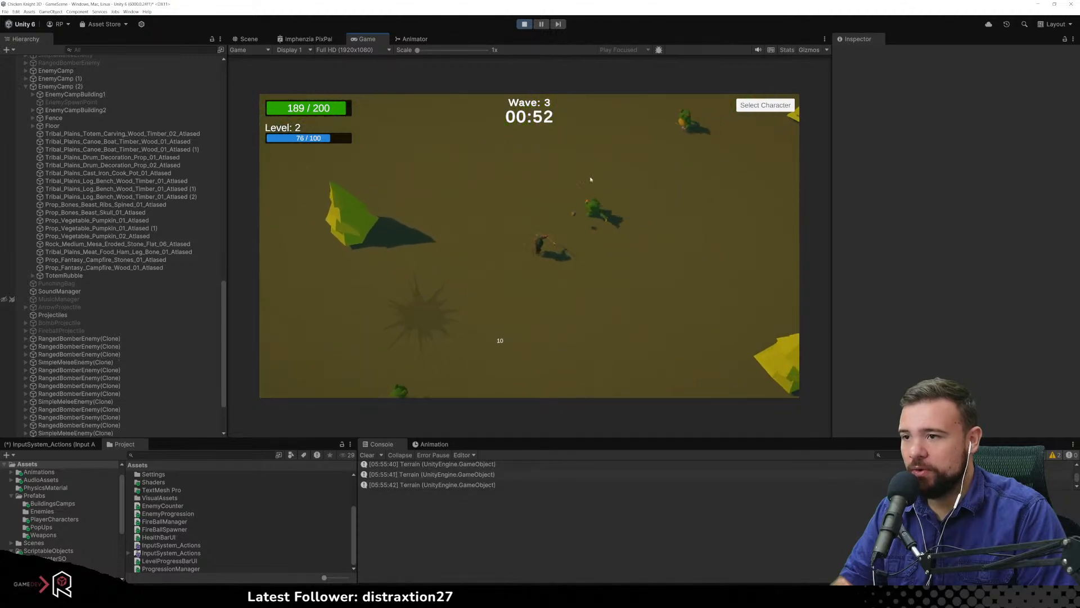
key("w")
left_click(592, 162)
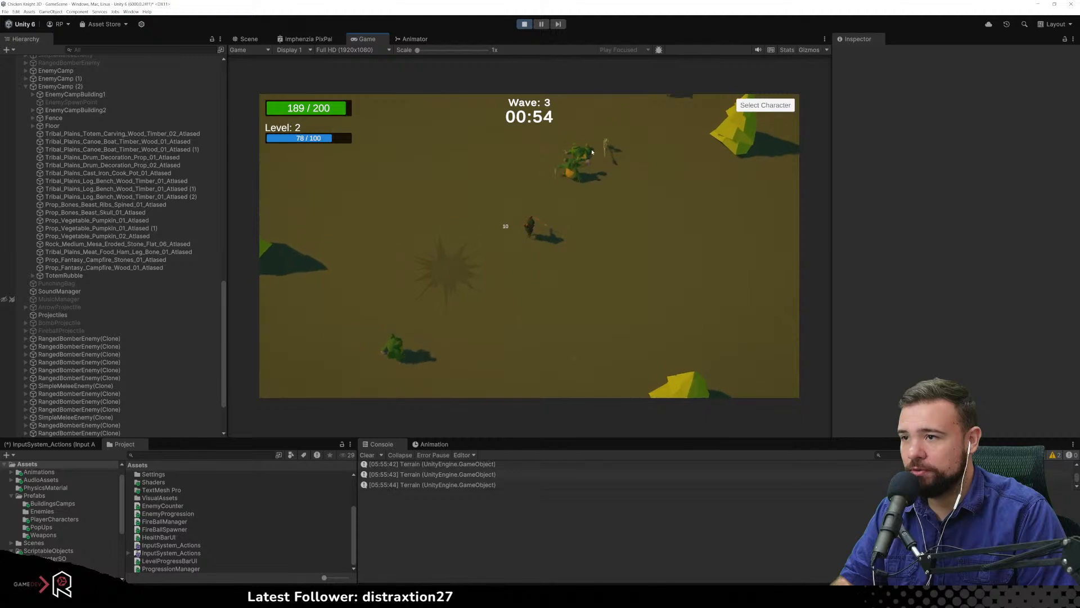
Retreat from the surrounding frogs while shooting back at the group closing in around the bomb blasts
key("s")
key("d")
left_click(502, 189)
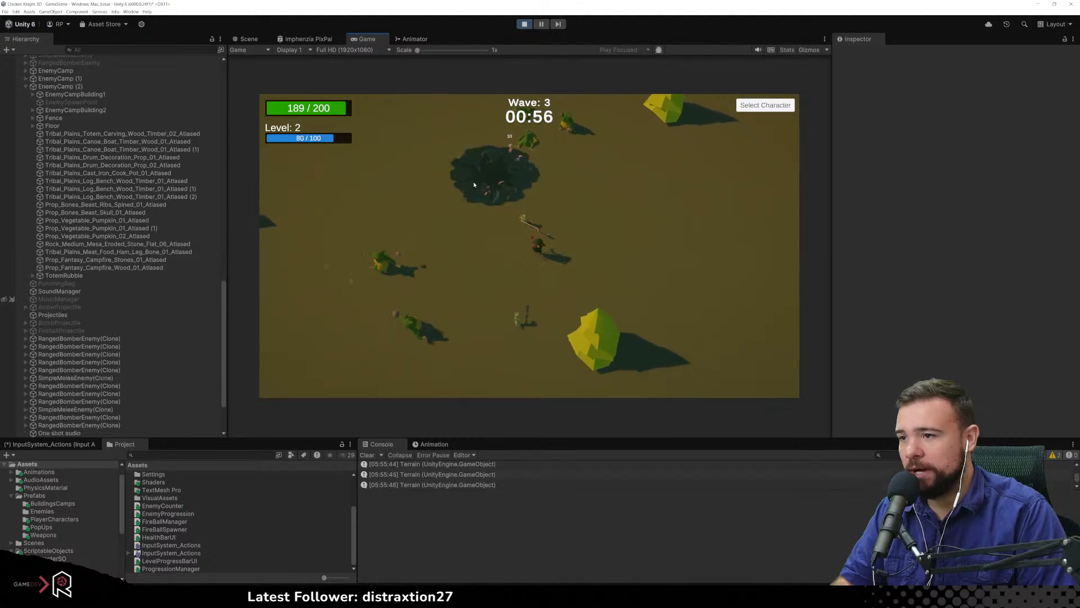
key("w")
left_click(491, 238)
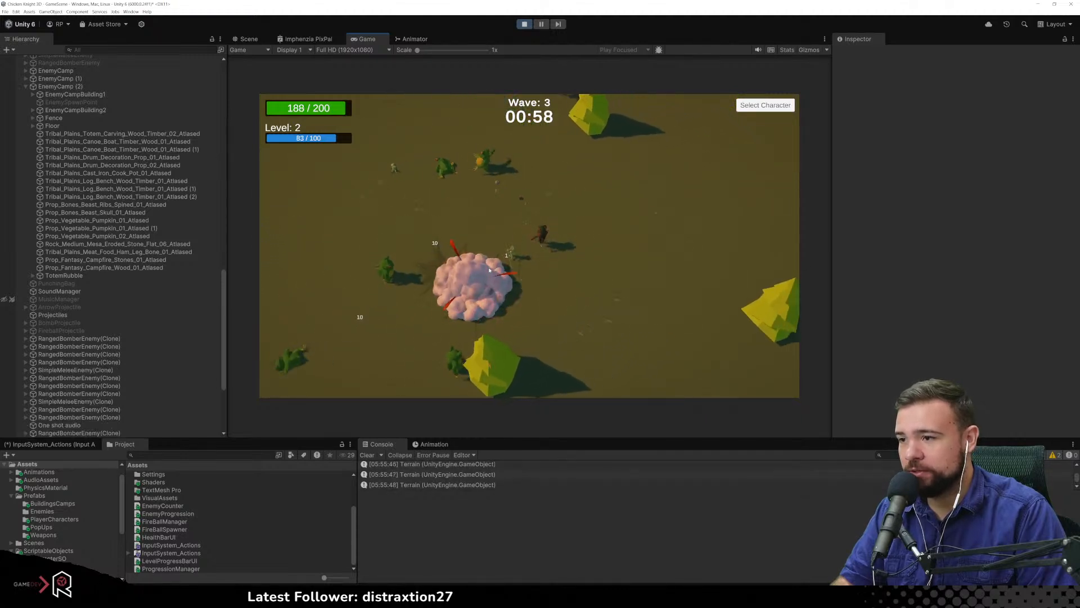
key("s")
left_click(448, 216)
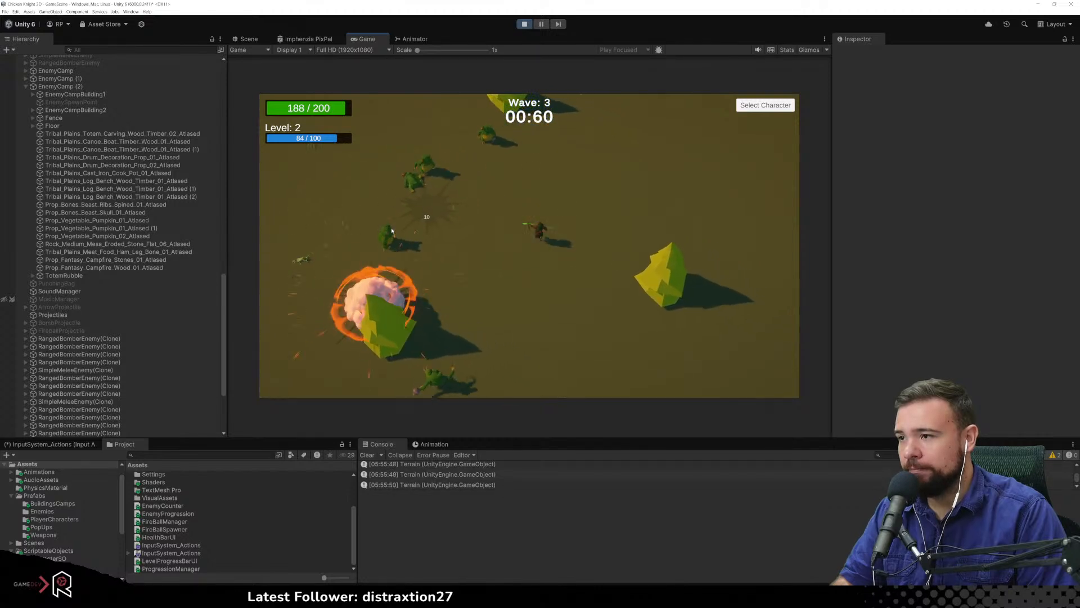
Run along the line of chasing frogs toward the orange terrain and fire arrows into the line
key("w")
left_click(387, 206)
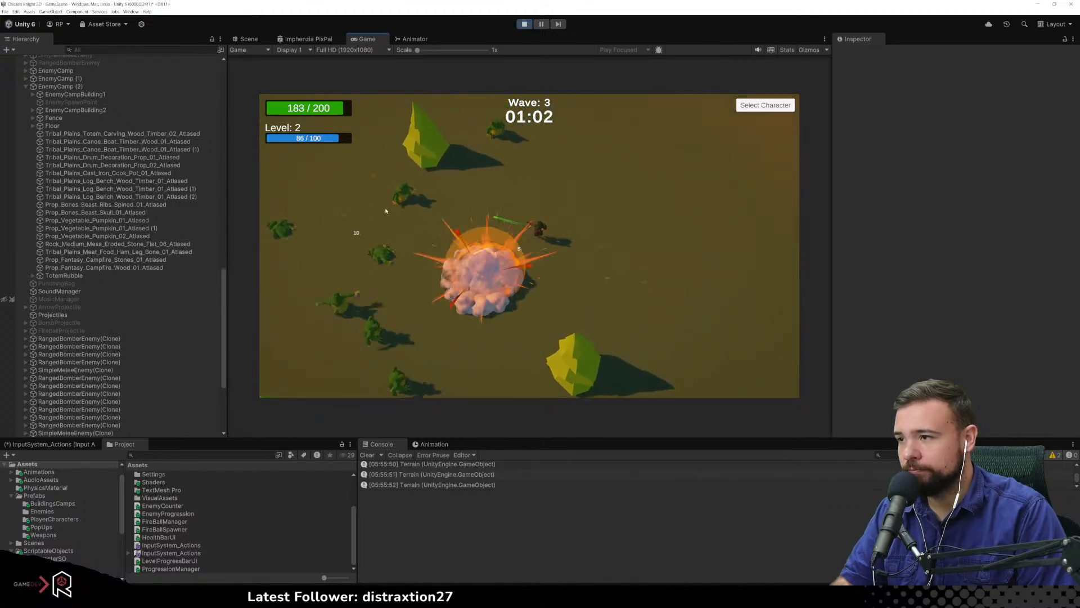
left_click(391, 261)
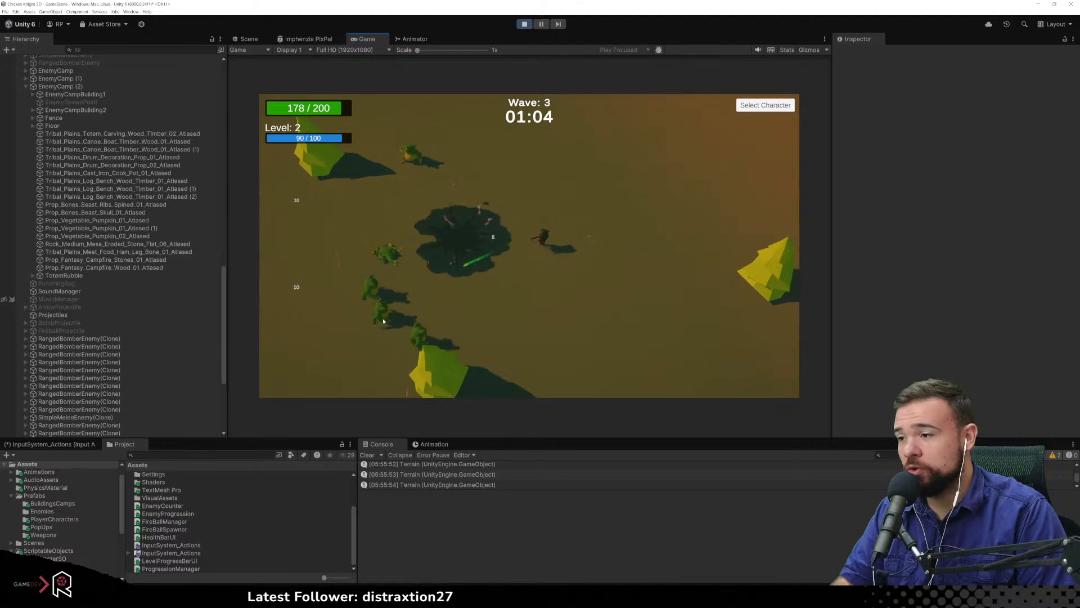
key("s")
key("w")
left_click(365, 277)
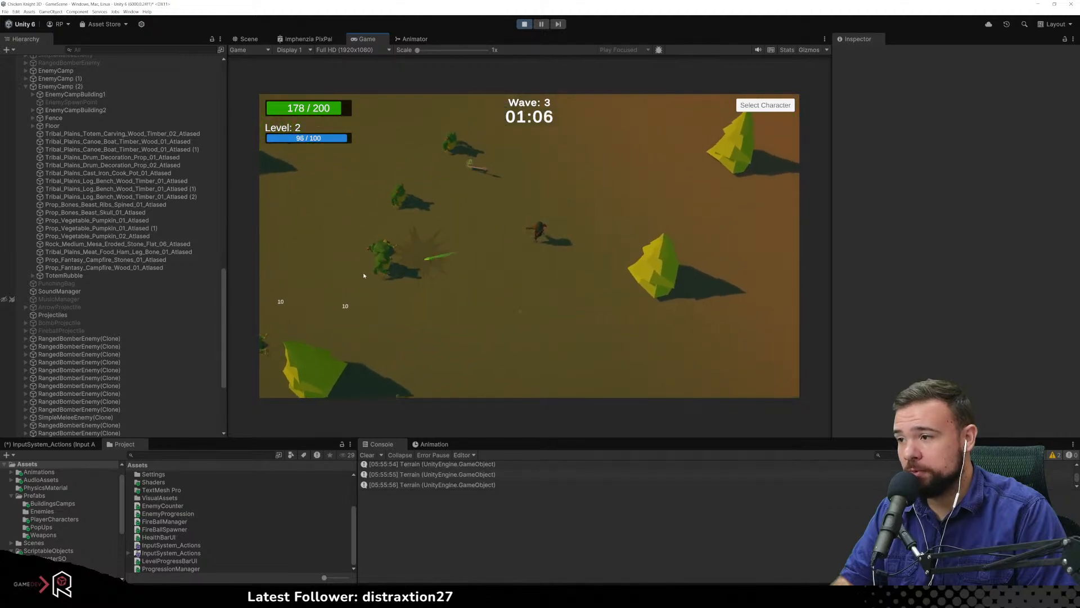
Cross onto the orange terrain and shoot the pursuing frogs to gain XP beyond level 2
left_click(414, 296)
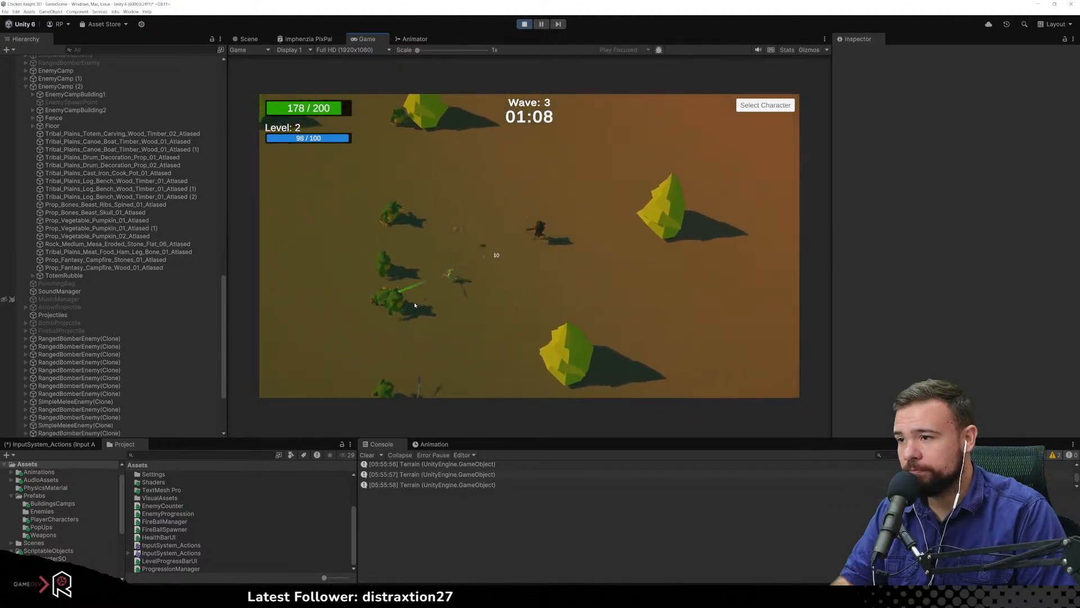
left_click(380, 253)
left_click(374, 234)
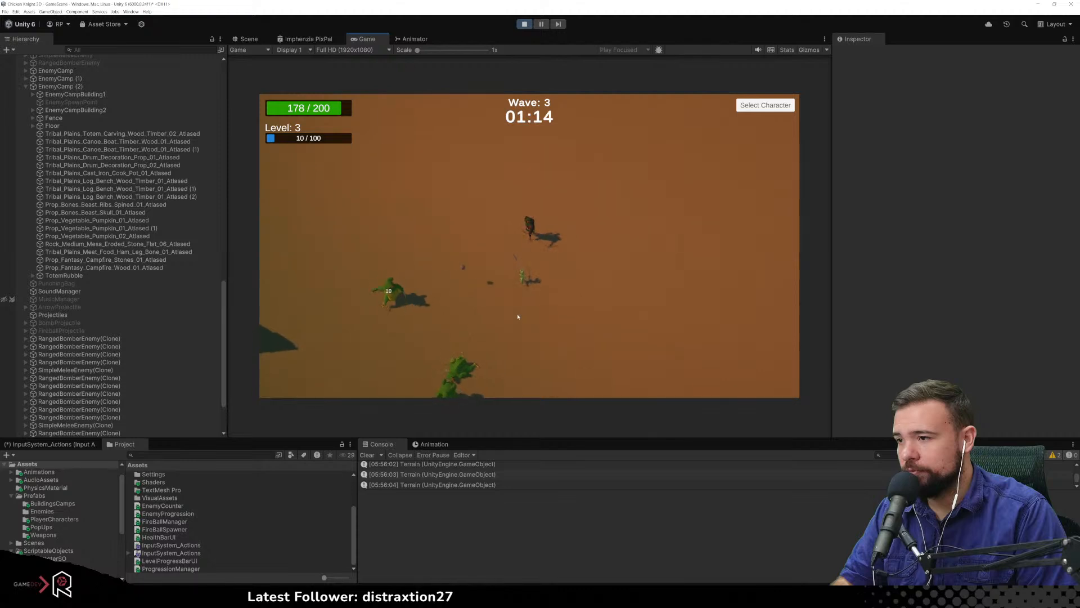
left_click(450, 331)
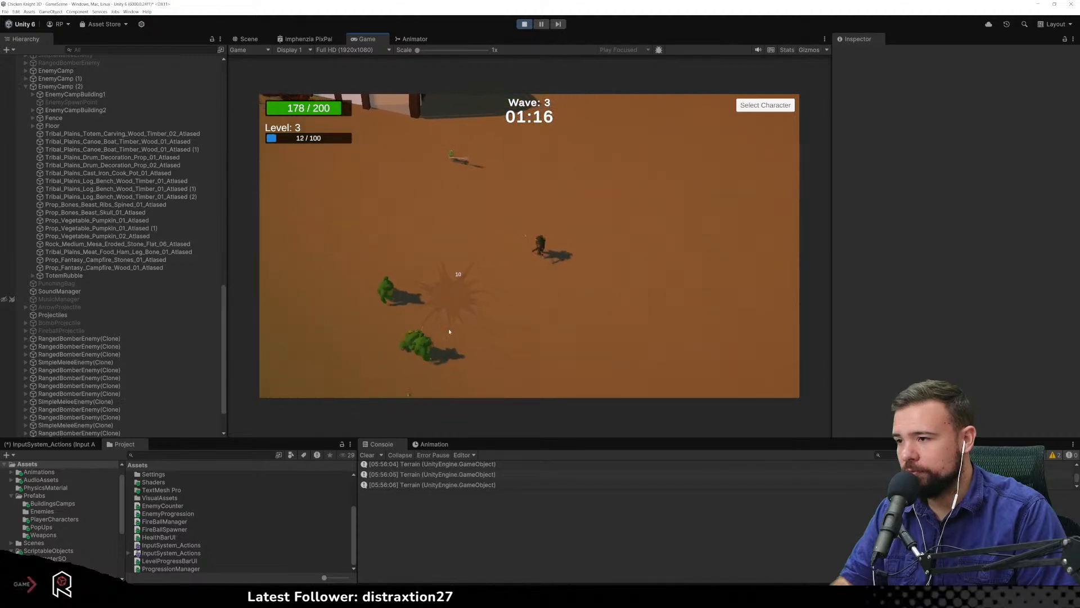
Move back and forth on the orange ground near the longhouse and shoot the remaining frogs in pursuit
key("s")
left_click(393, 292)
left_click(372, 220)
key("w")
left_click(462, 311)
key("d")
left_click(431, 323)
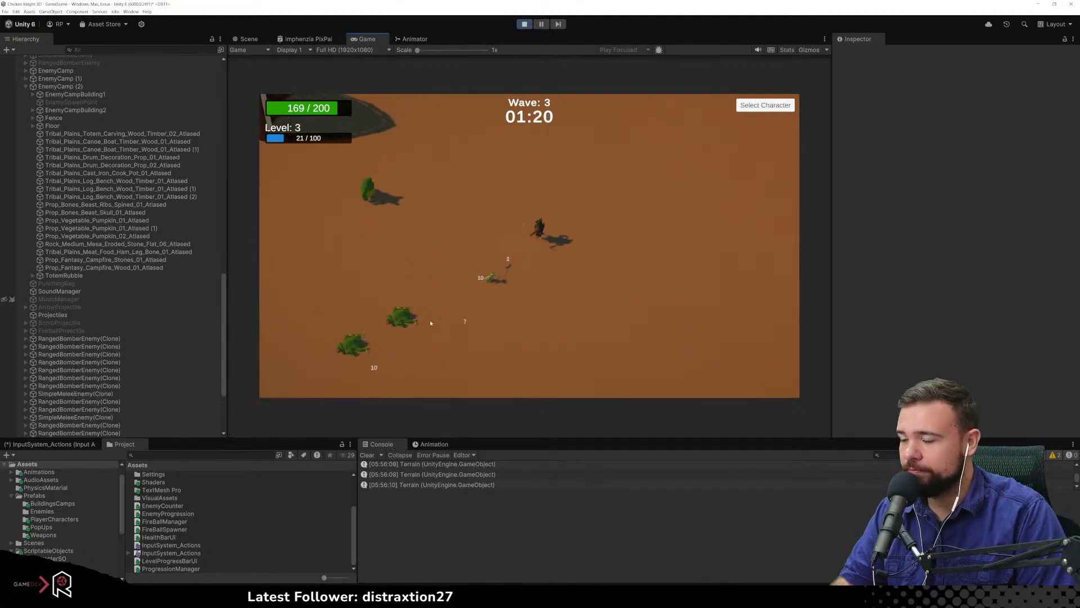
Shoot the frogs chasing across the orange ground while backing away past the longhouse entrance
key("a")
left_click(419, 292)
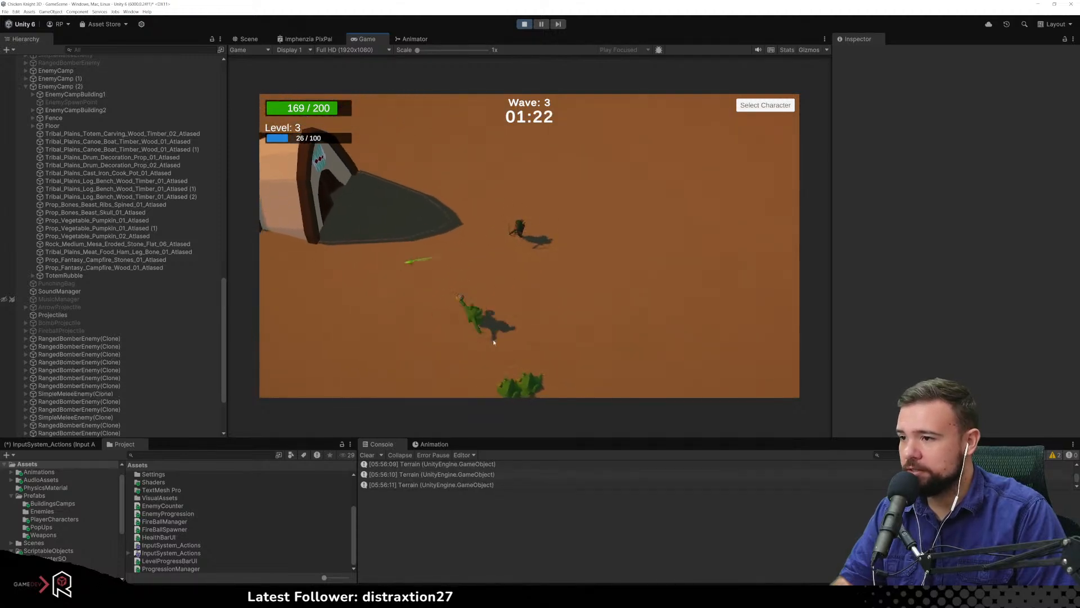
left_click(518, 364)
key("w")
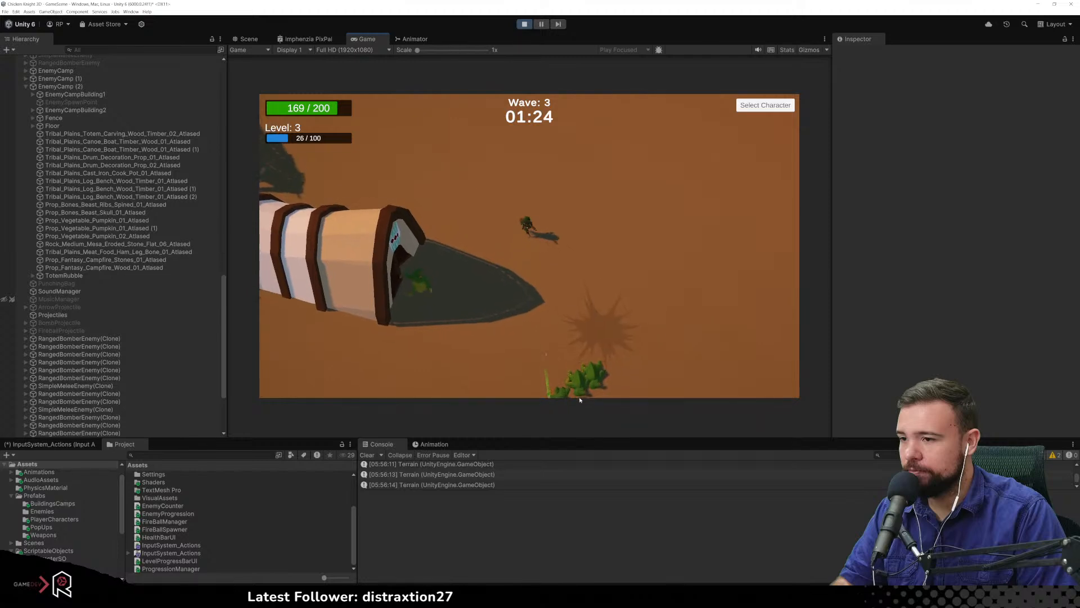
left_click(511, 356)
Run behind the longhouse and through the campfire area to open ground, then fire back at the frogs in the camp
key("a")
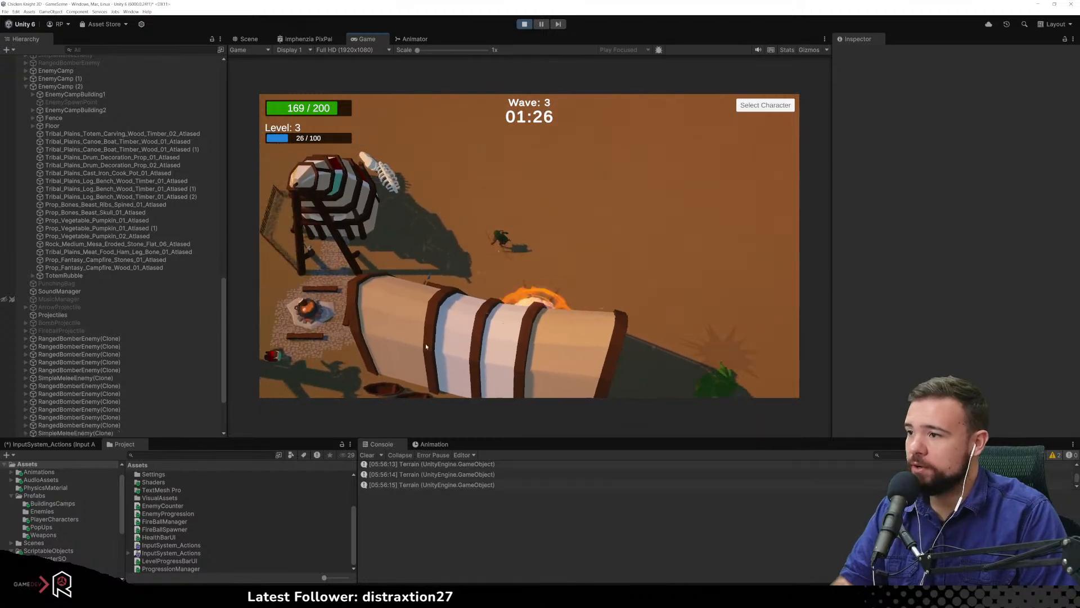
key("s")
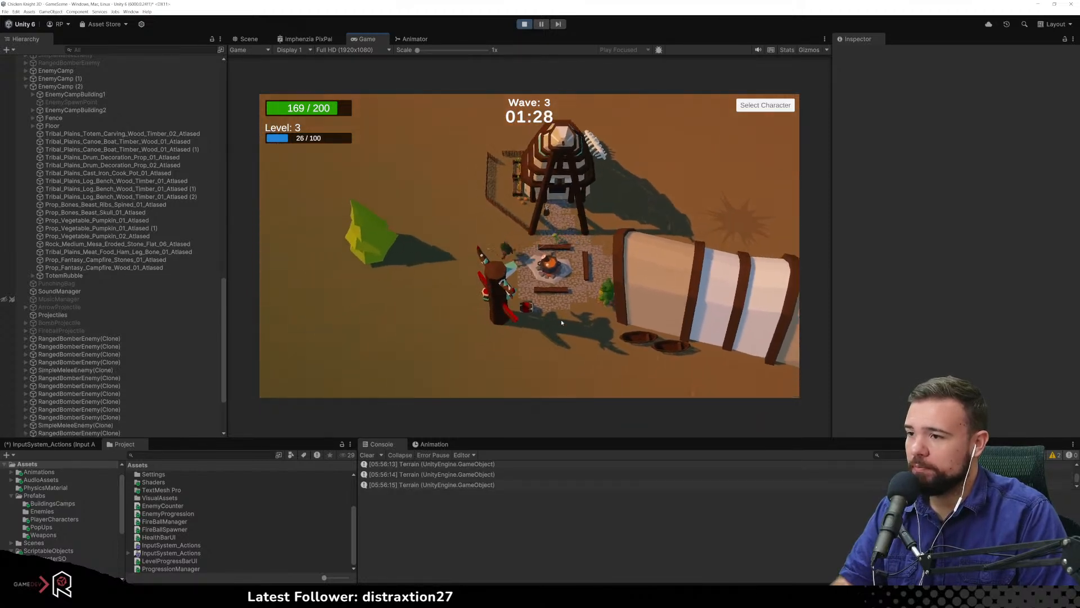
key("a")
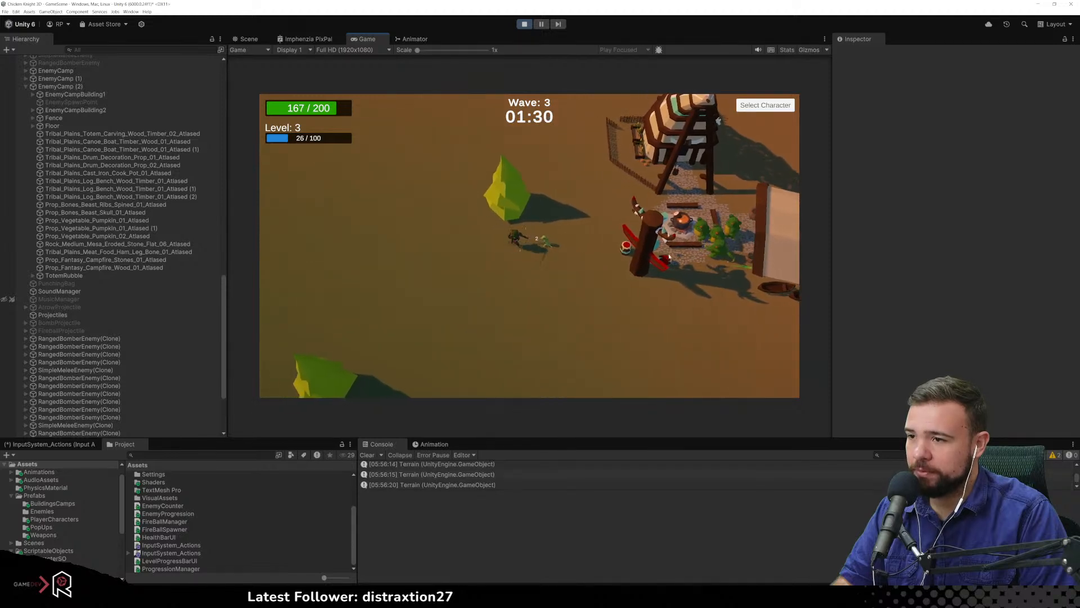
left_click(679, 267)
key("a")
key("s")
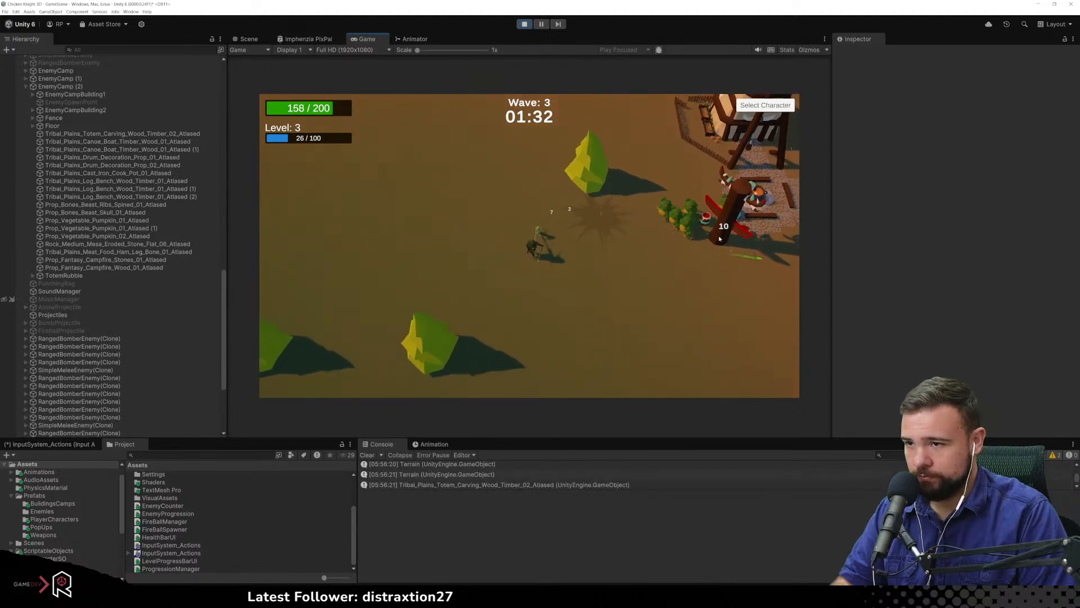
Shoot the frogs streaming around the totem pole while dodging between the yellow-green rocks
left_click(707, 212)
key("s")
key("d")
left_click(678, 175)
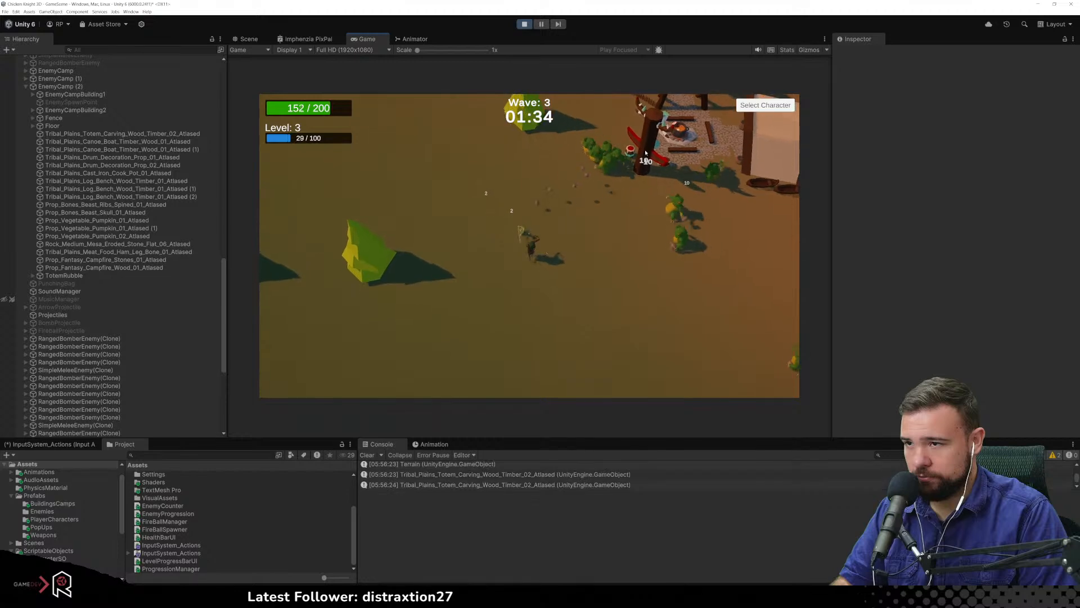
key("a")
key("w")
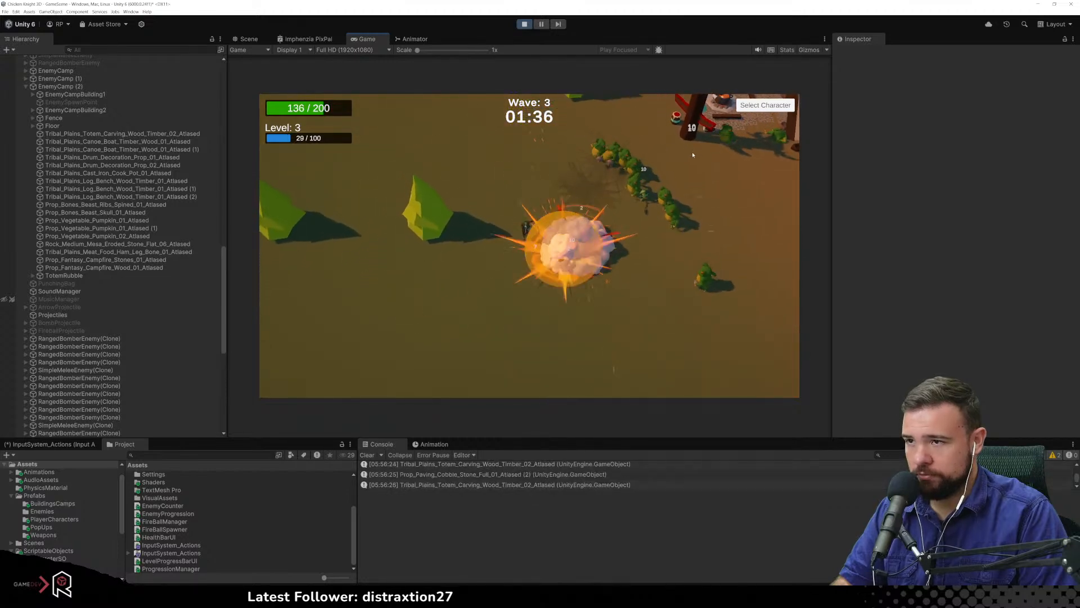
Move up past the rocks away from the bomb blasts and shoot the frogs bunched below the totem
left_click(698, 159)
key("w")
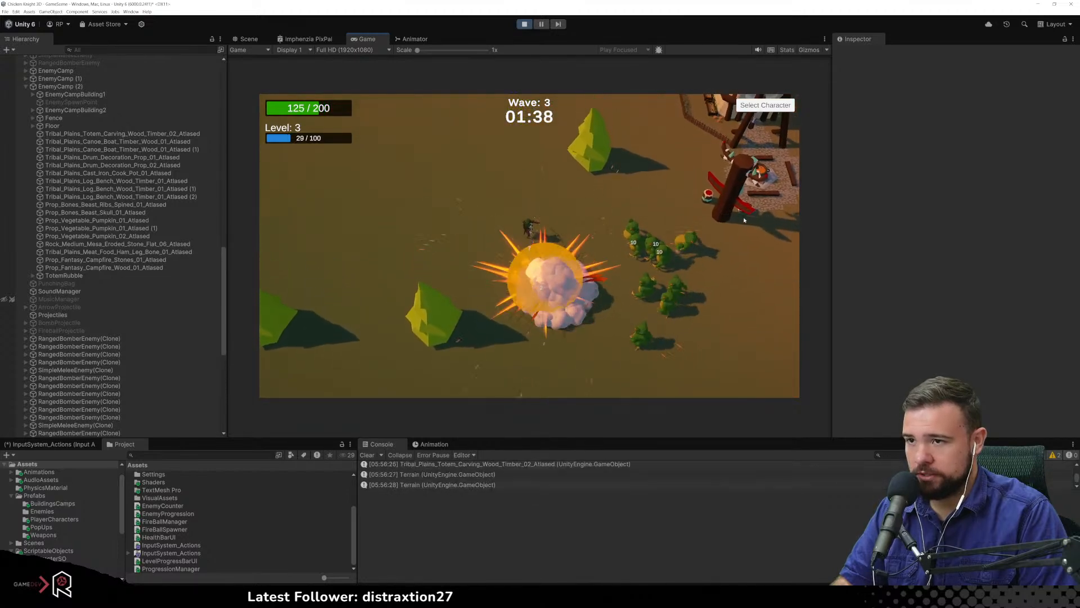
left_click(742, 241)
left_click(745, 260)
key("d")
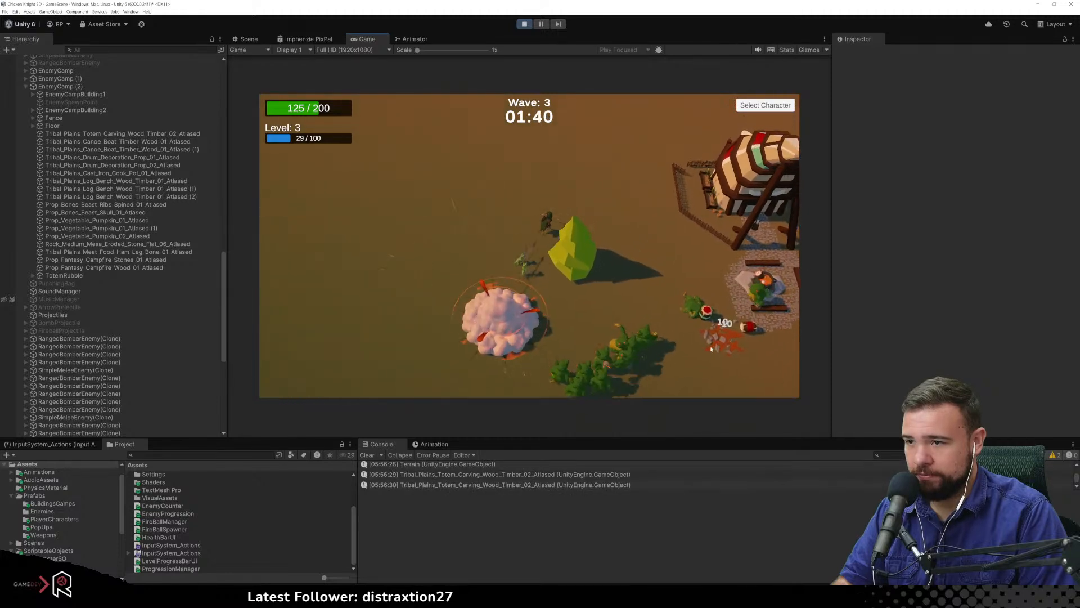
Retreat to the edge of the map and shoot the melee enemies and frogs following in a line
key("a")
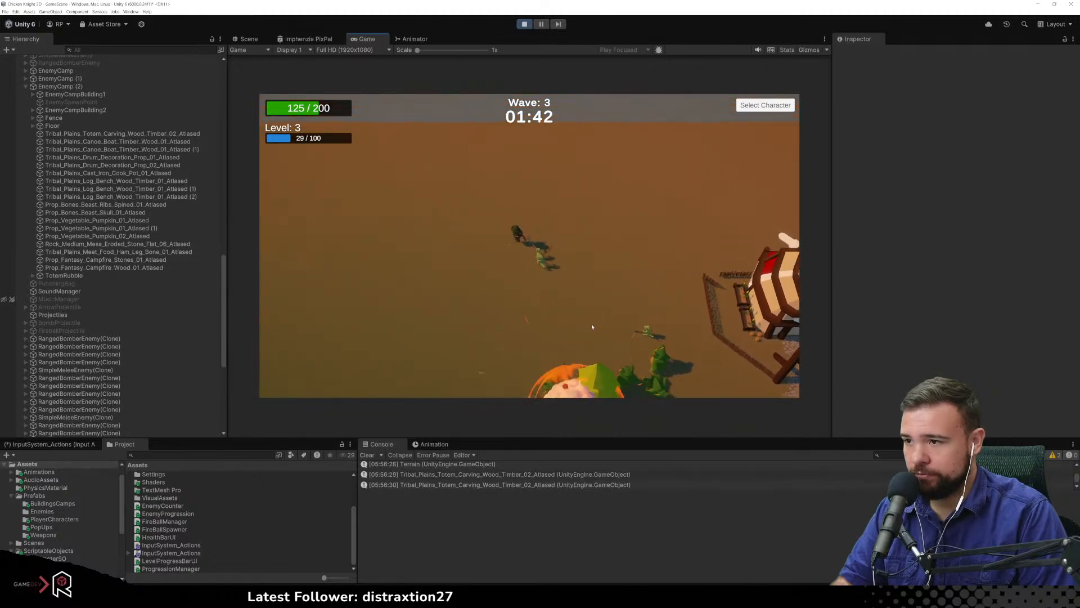
left_click(592, 326)
left_click(640, 327)
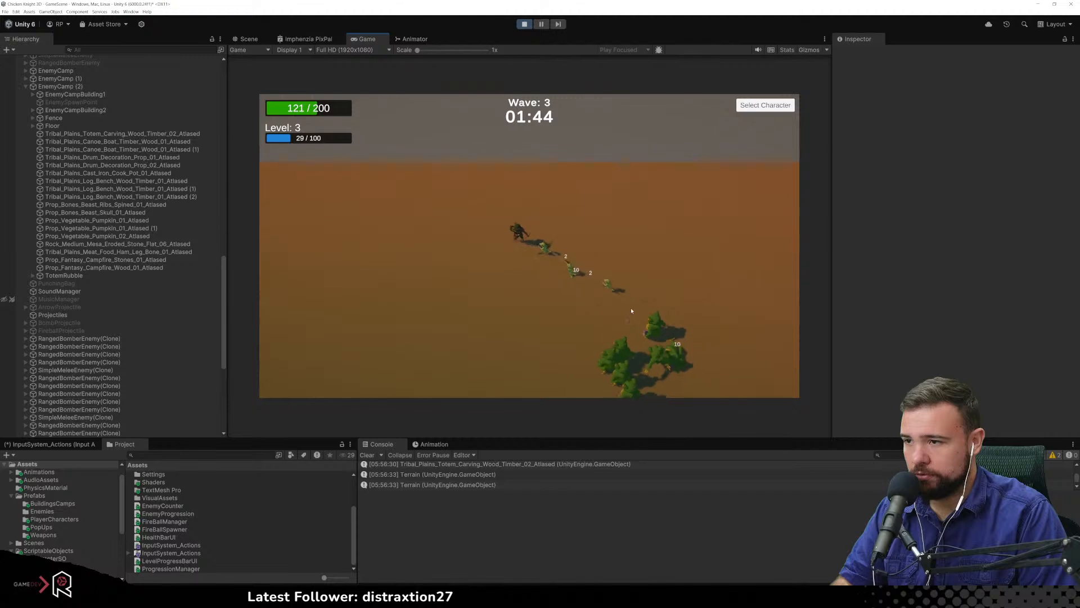
left_click(650, 335)
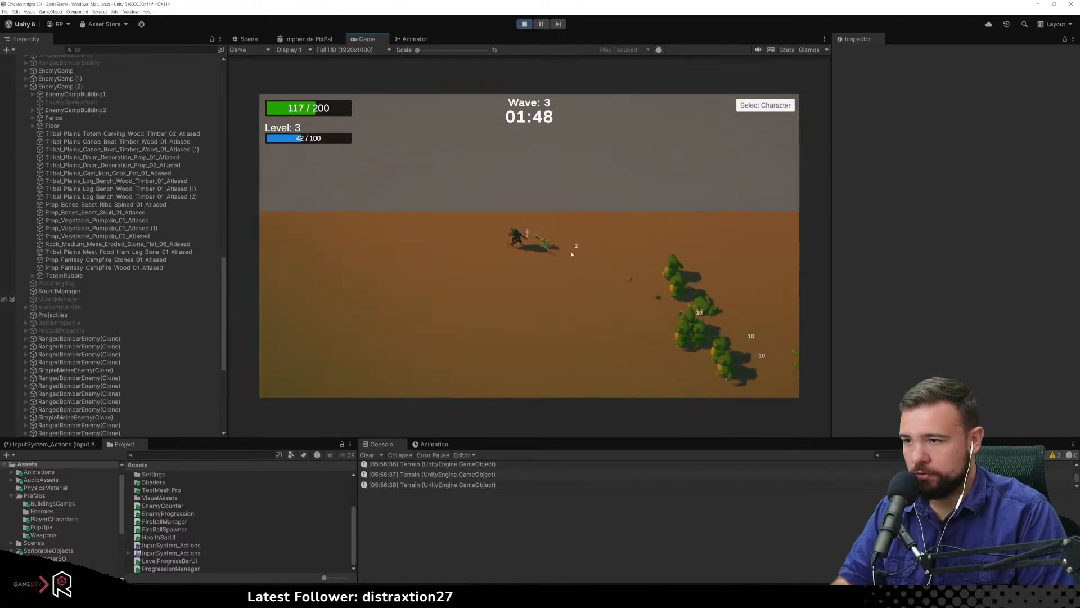
left_click(736, 275)
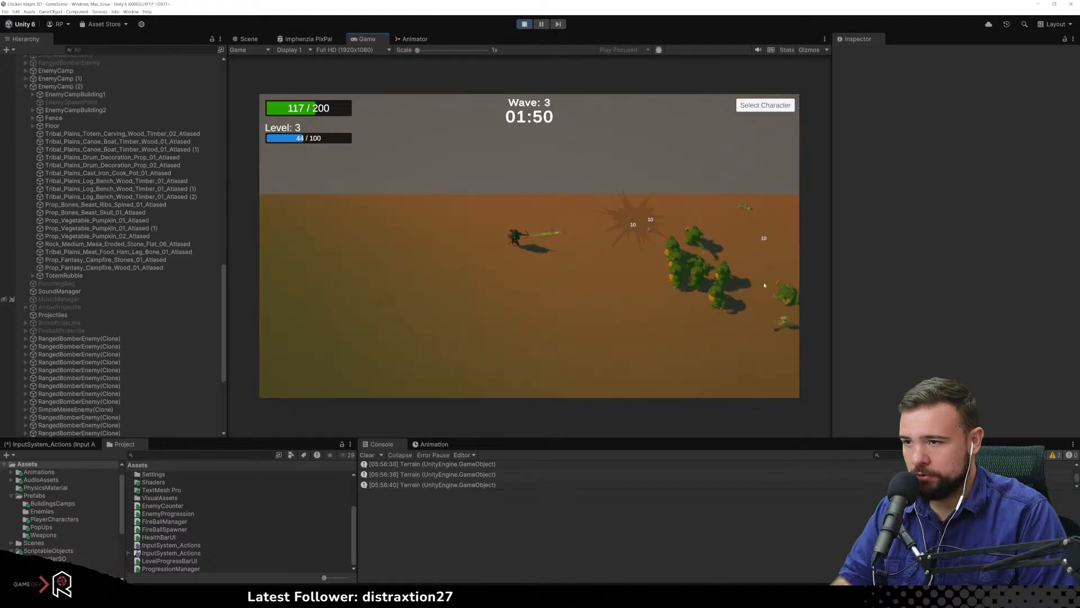
Back along the map edge onto the green ground while firing arrows into the pursuing frog cluster
key("a")
left_click(736, 260)
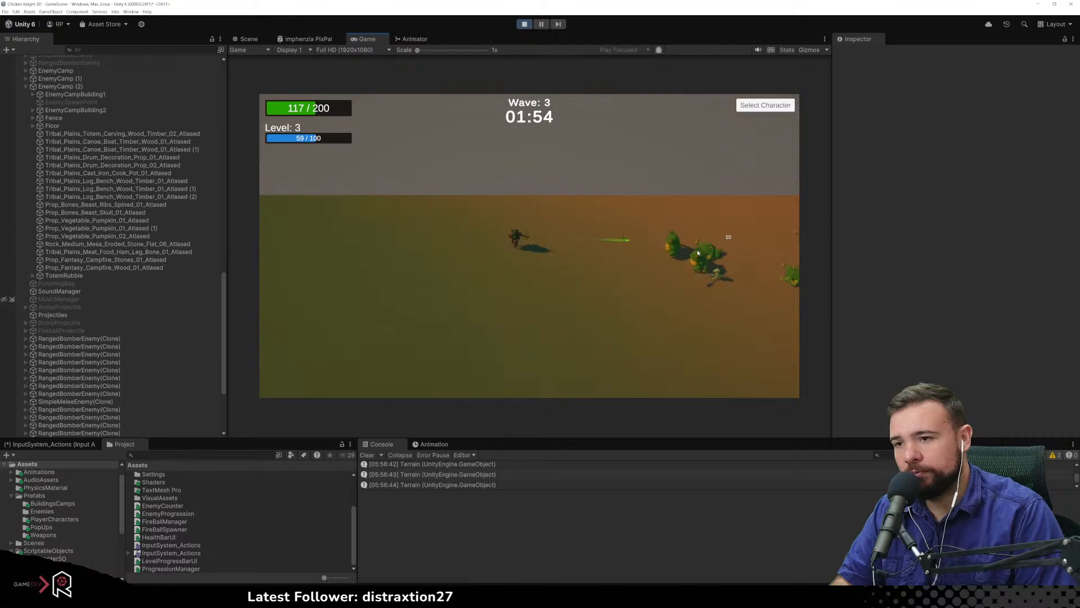
left_click(731, 258)
key("a")
left_click(735, 263)
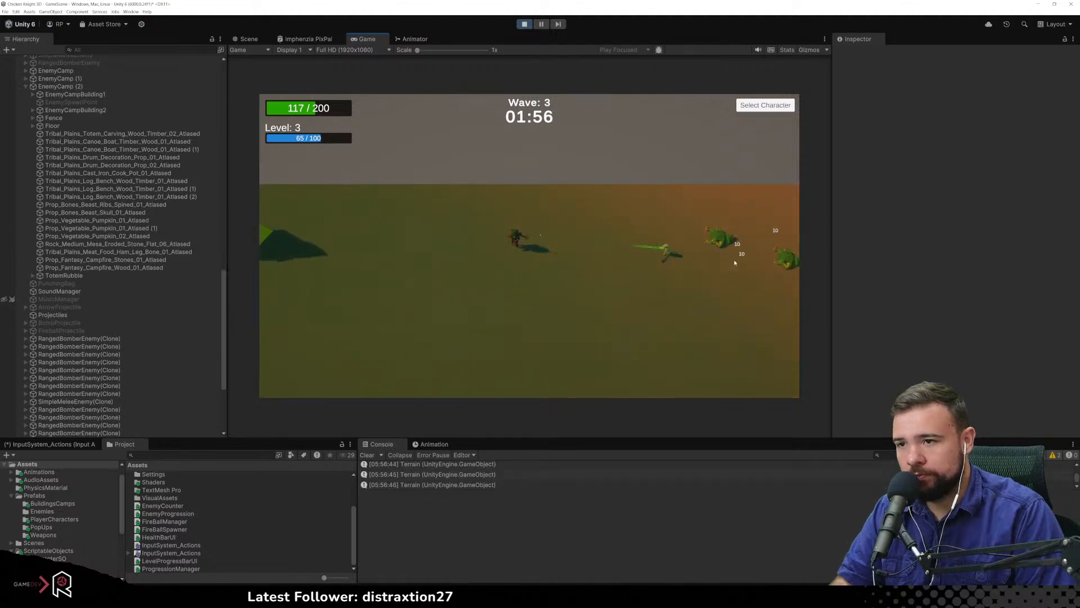
Circle around the rocks on the green ground and shoot the frogs coming past them
key("s")
key("d")
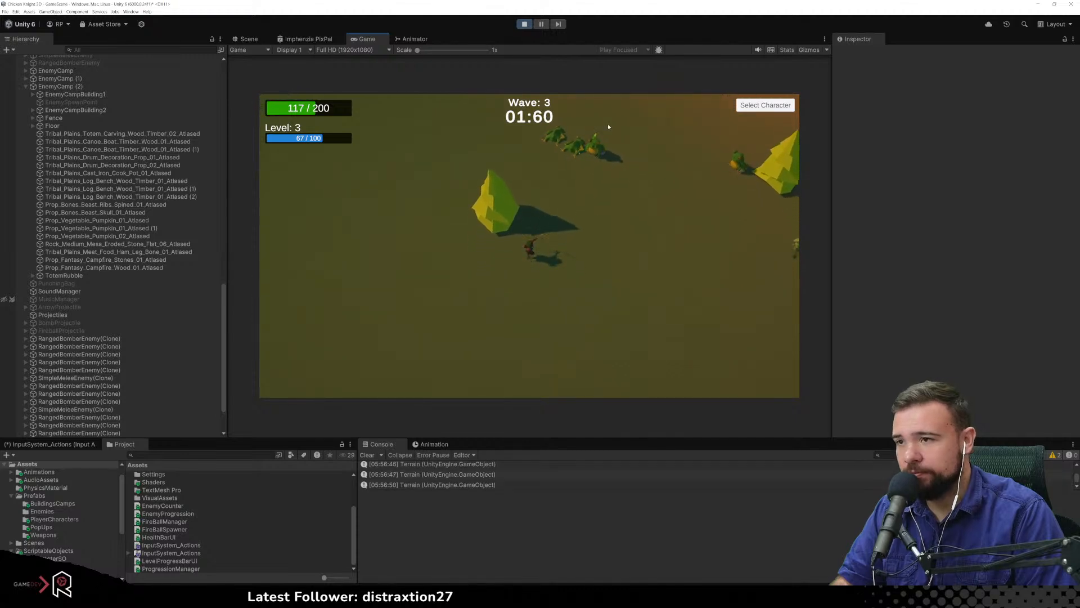
key("s")
key("a")
left_click(619, 139)
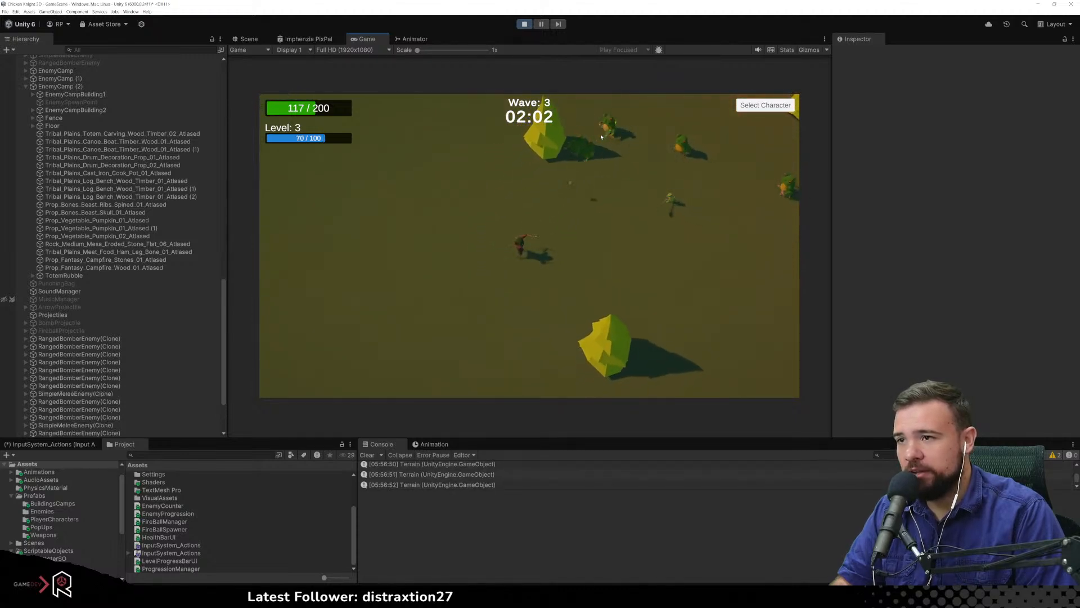
left_click(695, 144)
key("w")
left_click(690, 203)
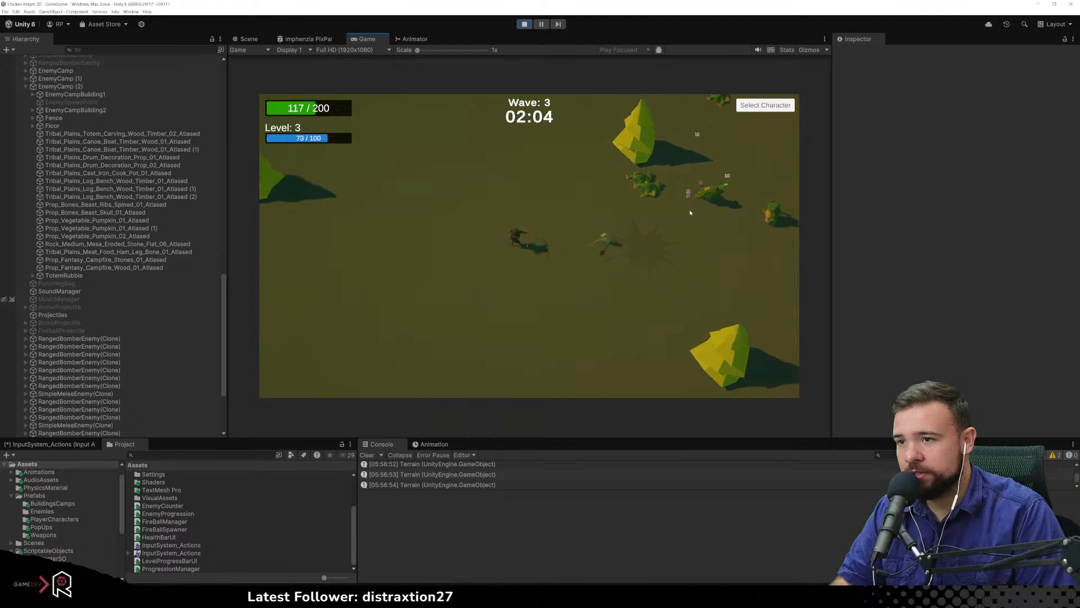
Weave up and down on the open green ground and shoot the approaching frogs to gain XP
key("s")
left_click(707, 242)
left_click(742, 231)
key("s")
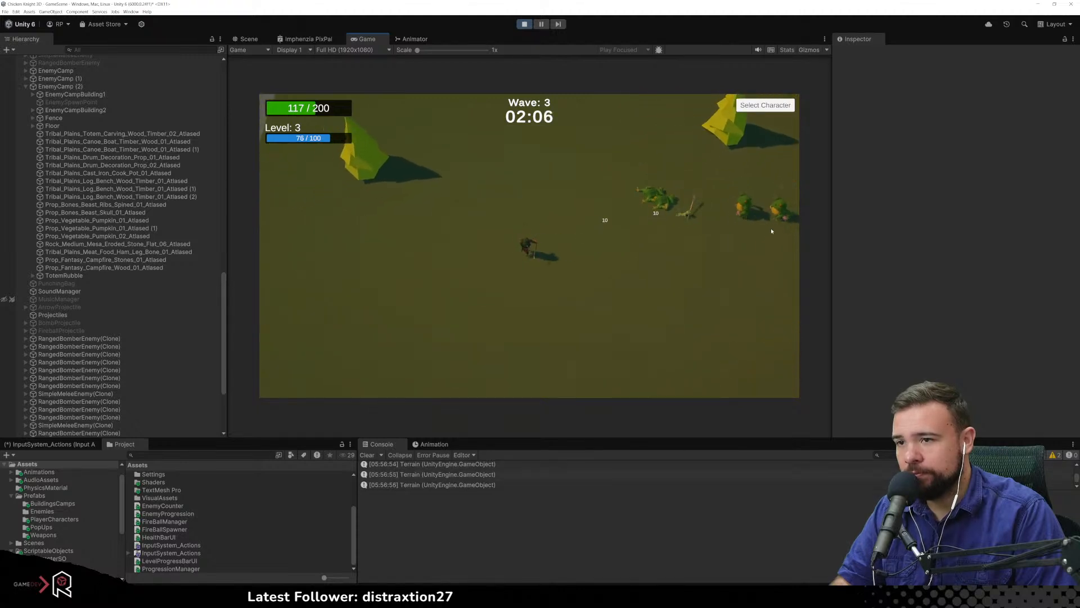
key("w")
left_click(693, 239)
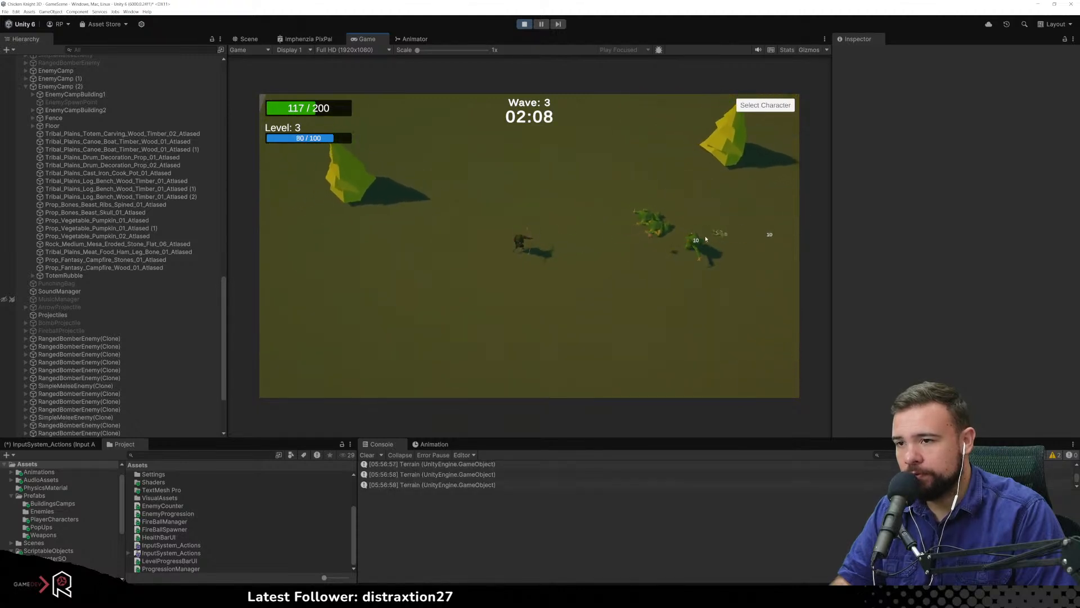
Swing around below the frog group and shoot the frogs and the straggler near the rock
key("s")
key("a")
left_click(656, 166)
key("d")
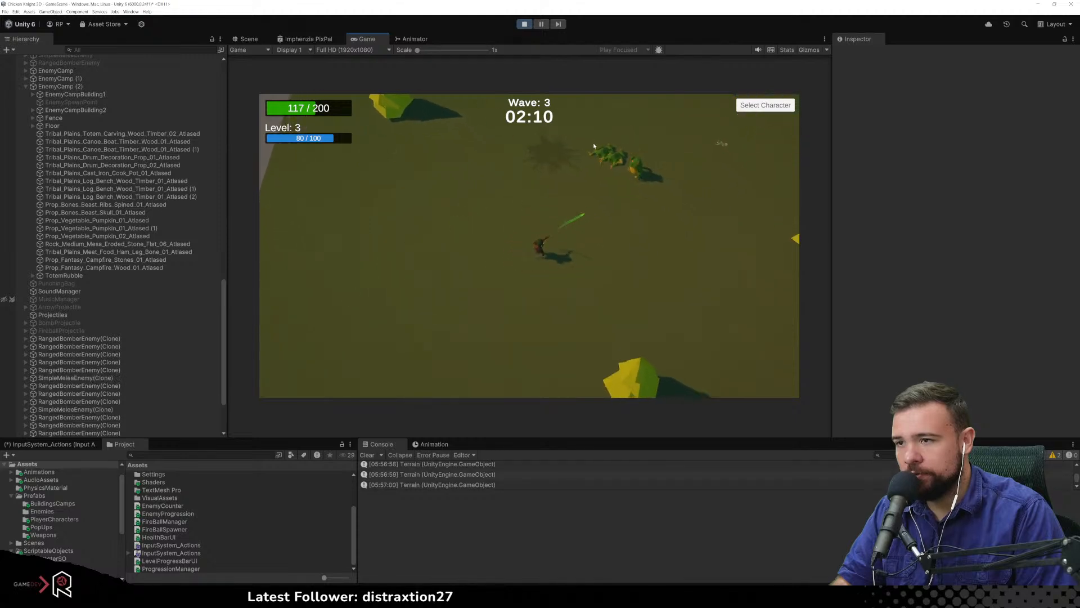
left_click(601, 142)
left_click(594, 137)
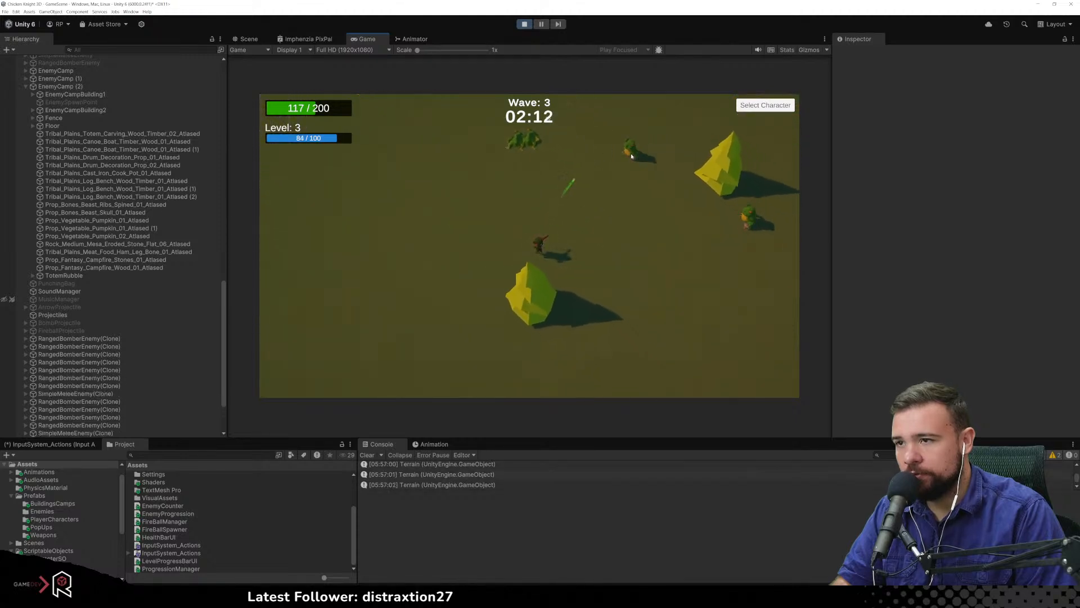
left_click(611, 150)
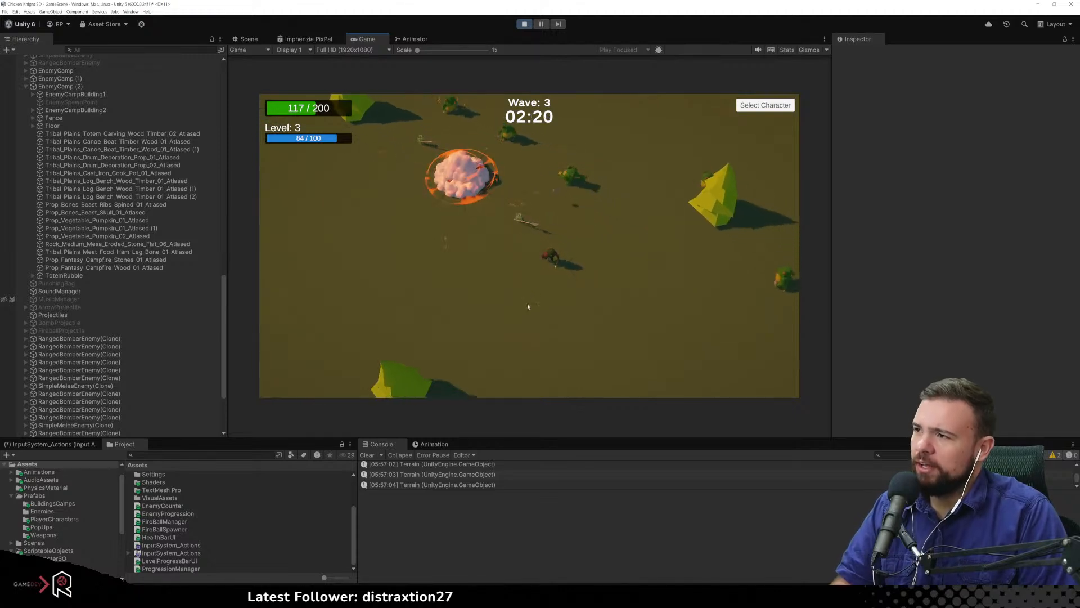
Run diagonally across the green ground without shooting, leading the frogs and melee enemies back toward the camp
key("s")
key("d")
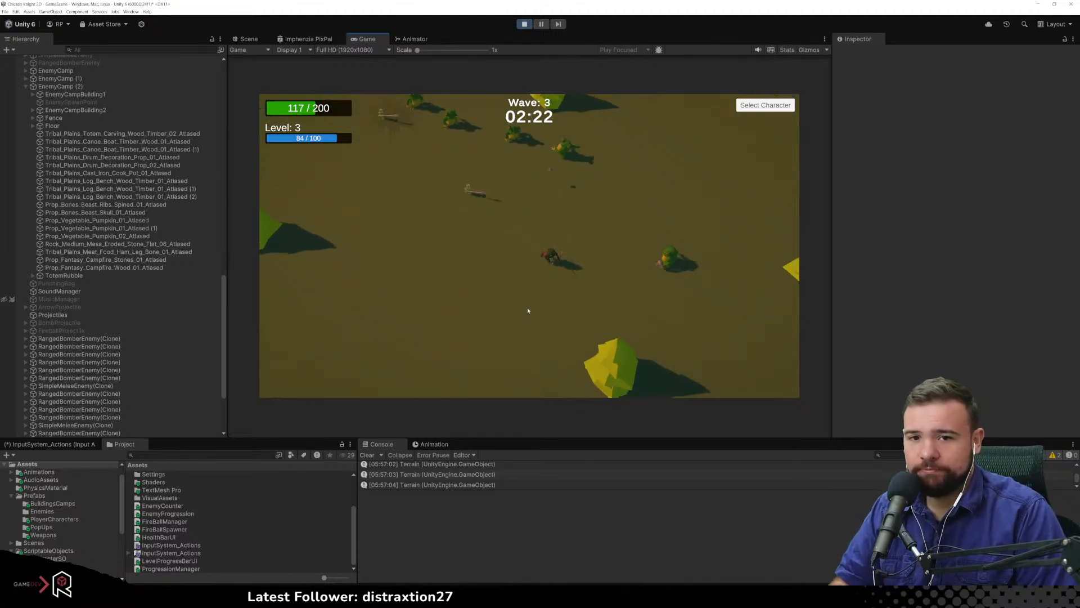
key("s")
key("d")
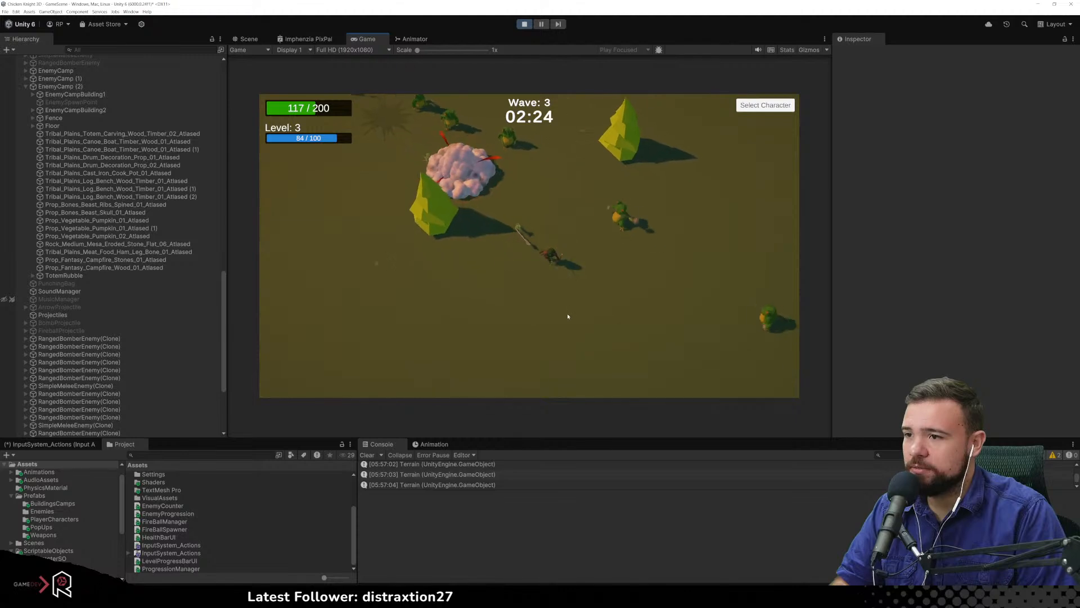
key("s")
key("d")
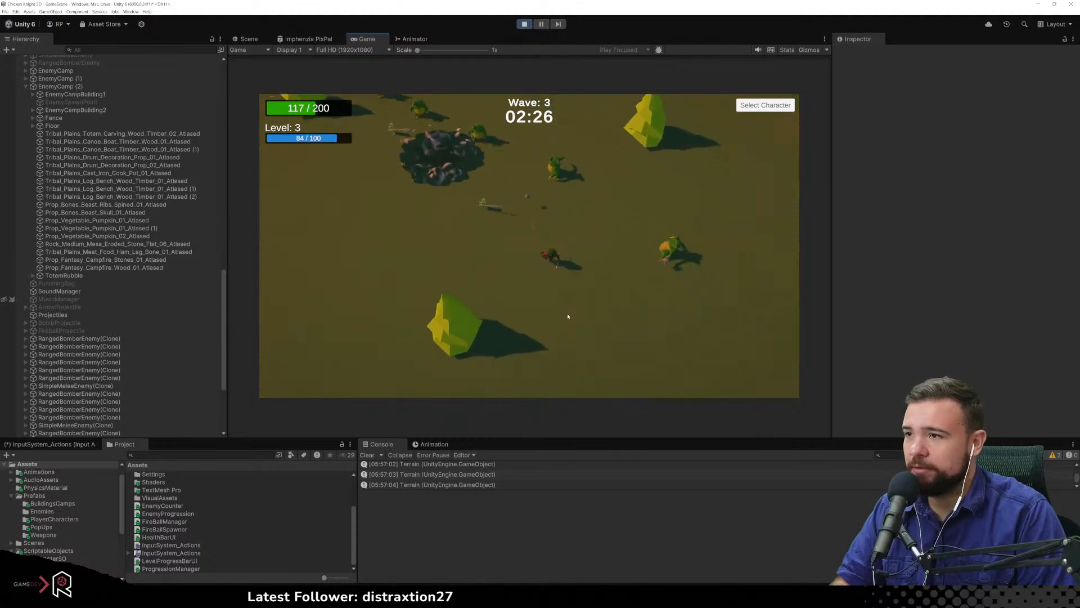
key("s")
key("d")
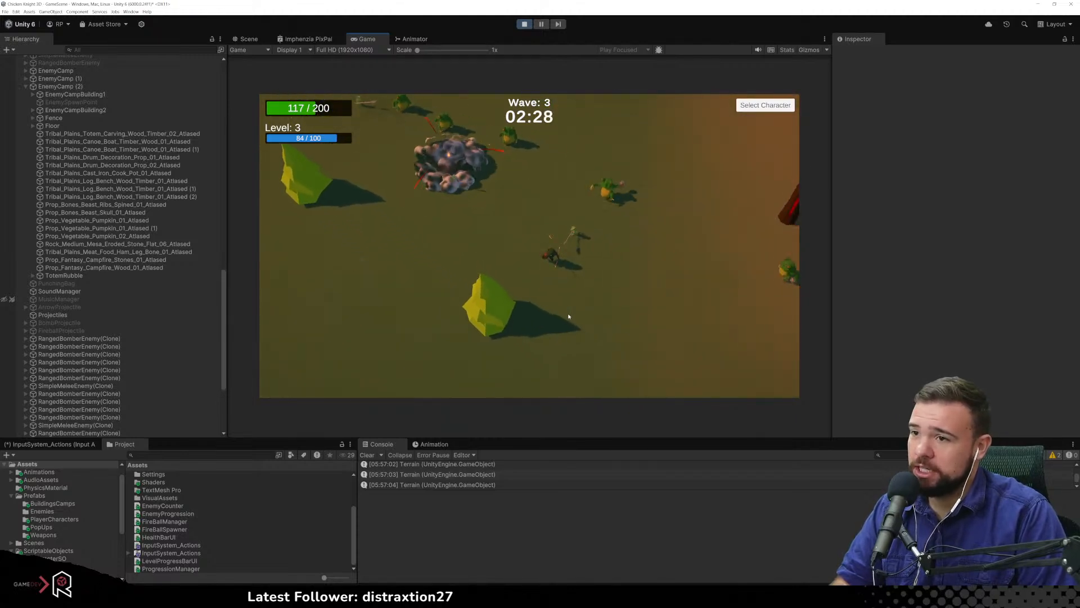
Head up to the totem pole beside the camp and shoot at the frogs from there
key("w")
key("d")
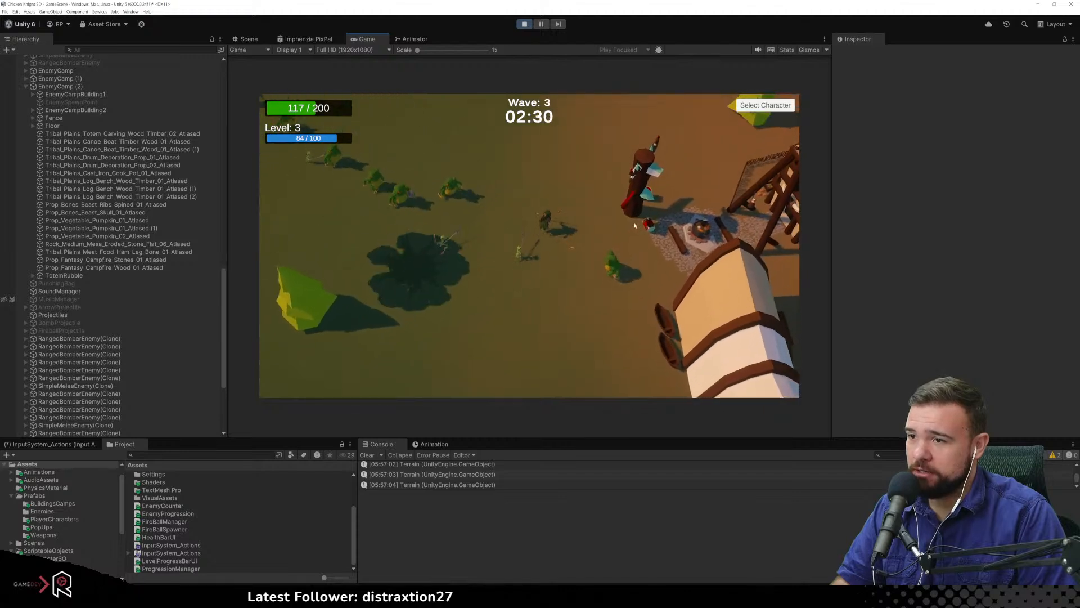
left_click(551, 294)
key("w")
key("d")
left_click(542, 296)
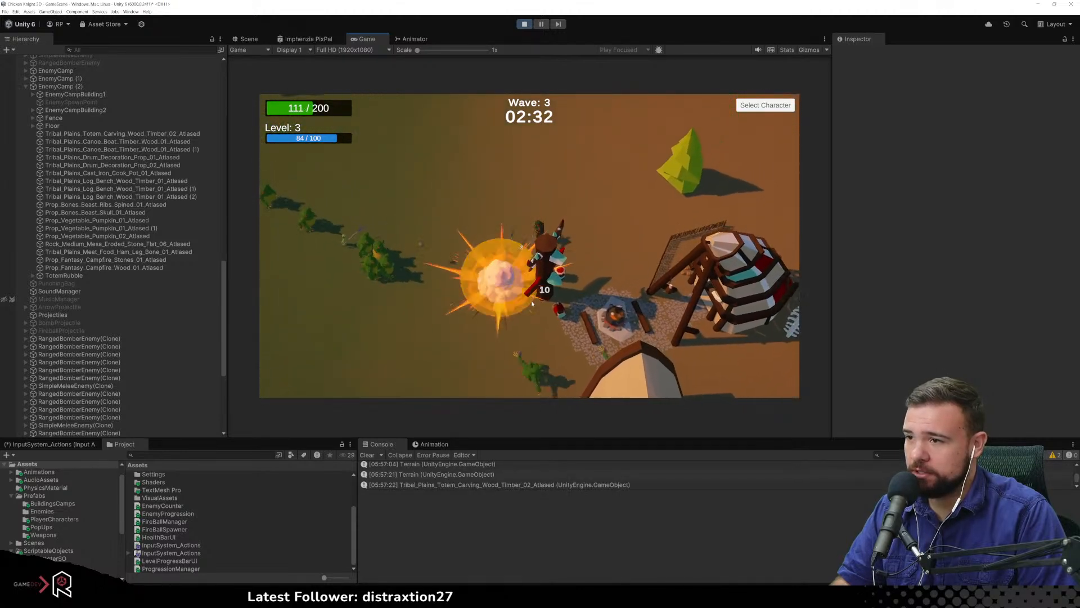
Dodge the bombs between the totem, the rock and the rib-bone tent while shooting at the massed frogs
key("w")
key("d")
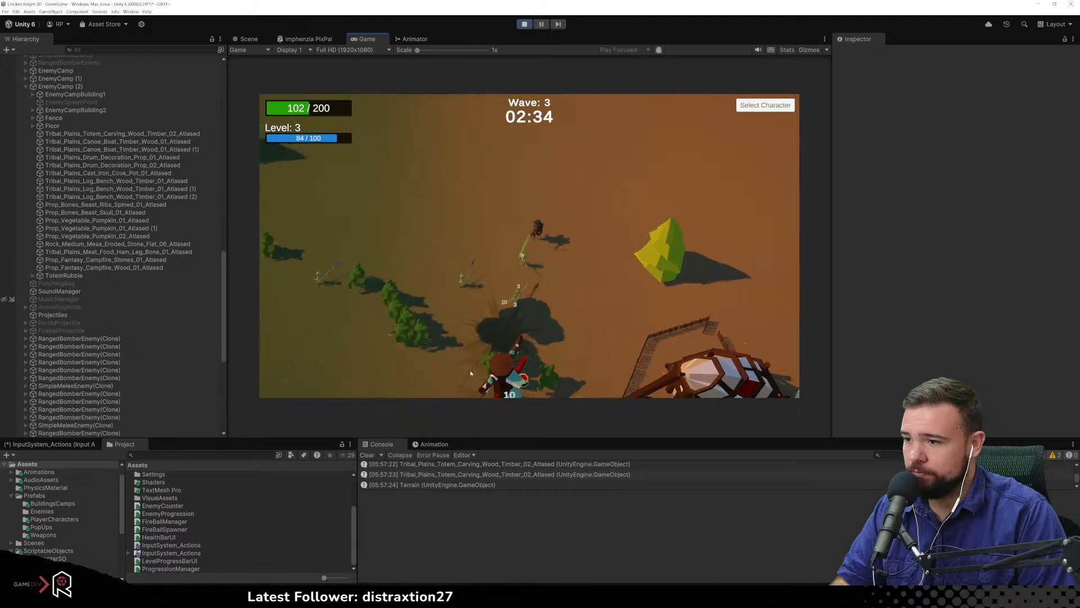
key("s")
key("s")
key("d")
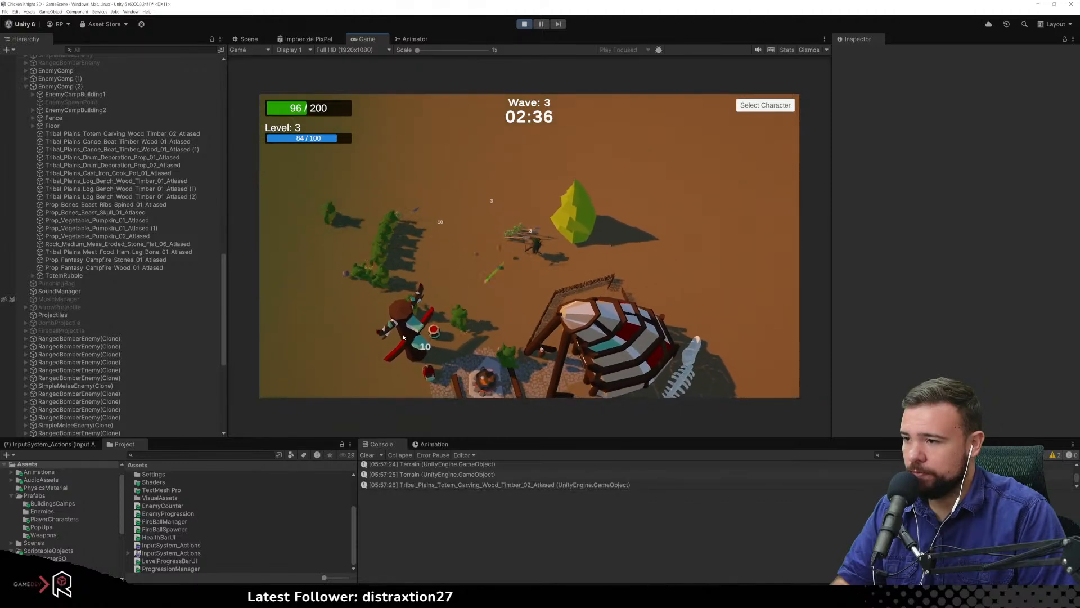
key("w")
key("d")
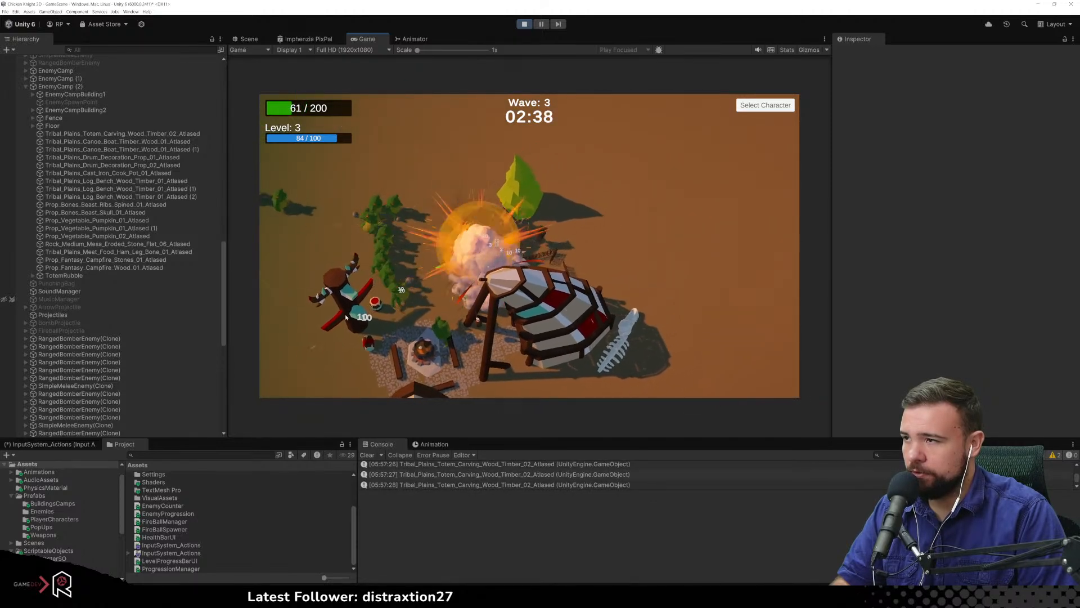
Run below the rib-bone tent and around the longhouse onto the green ground, leading the enemies along without shooting
key("s")
key("s")
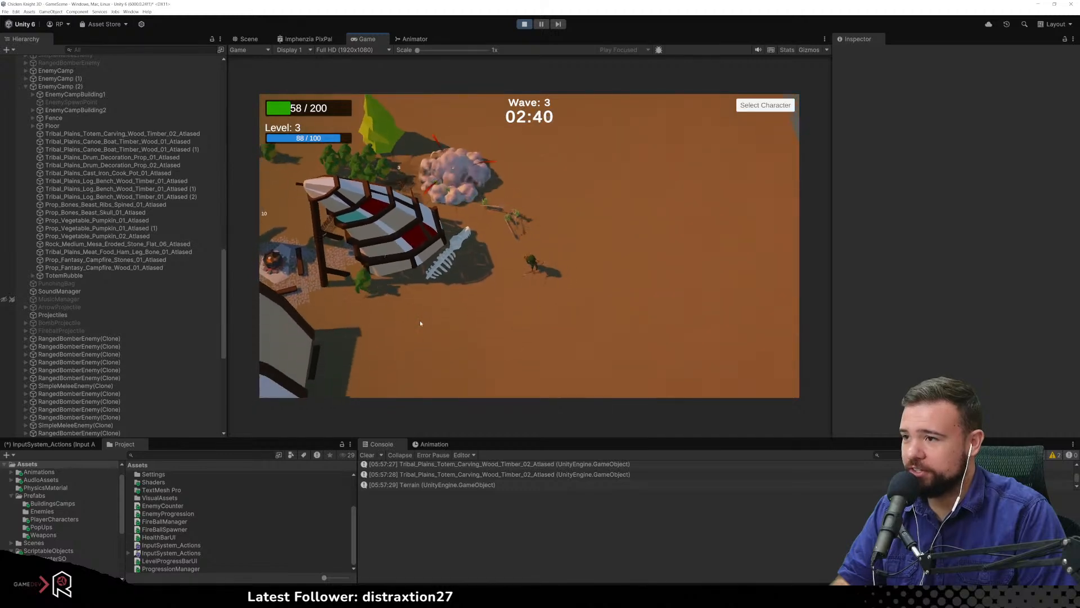
key("s")
key("a")
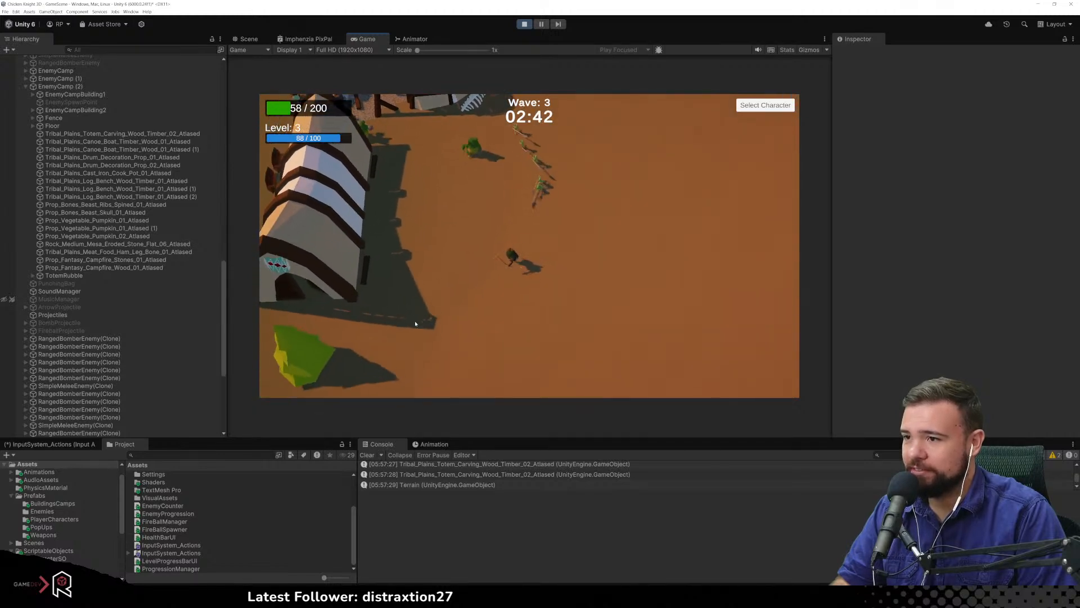
key("a")
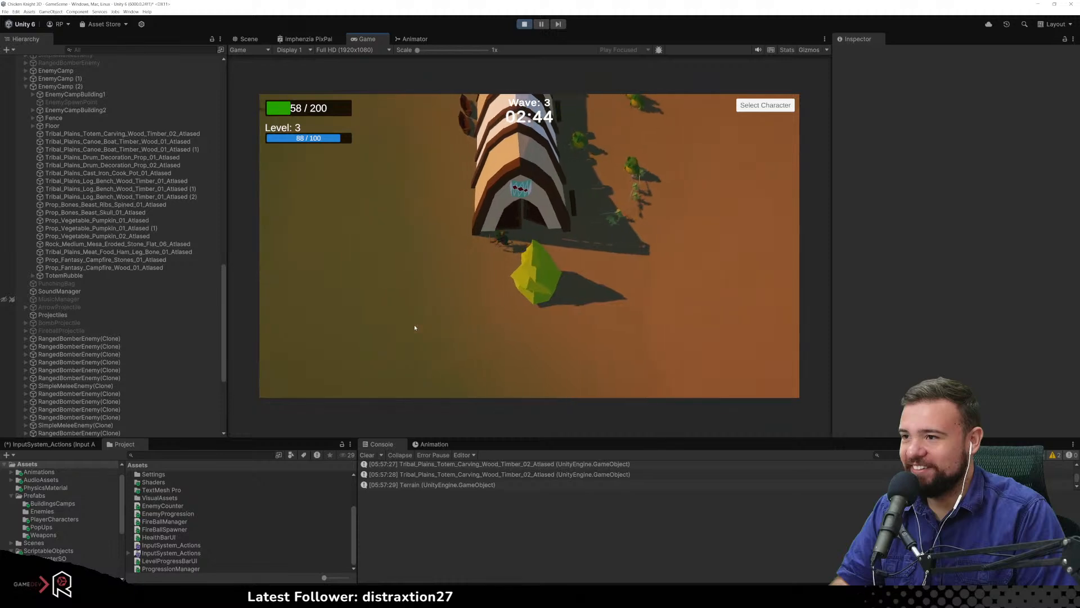
key("w")
key("a")
key("w")
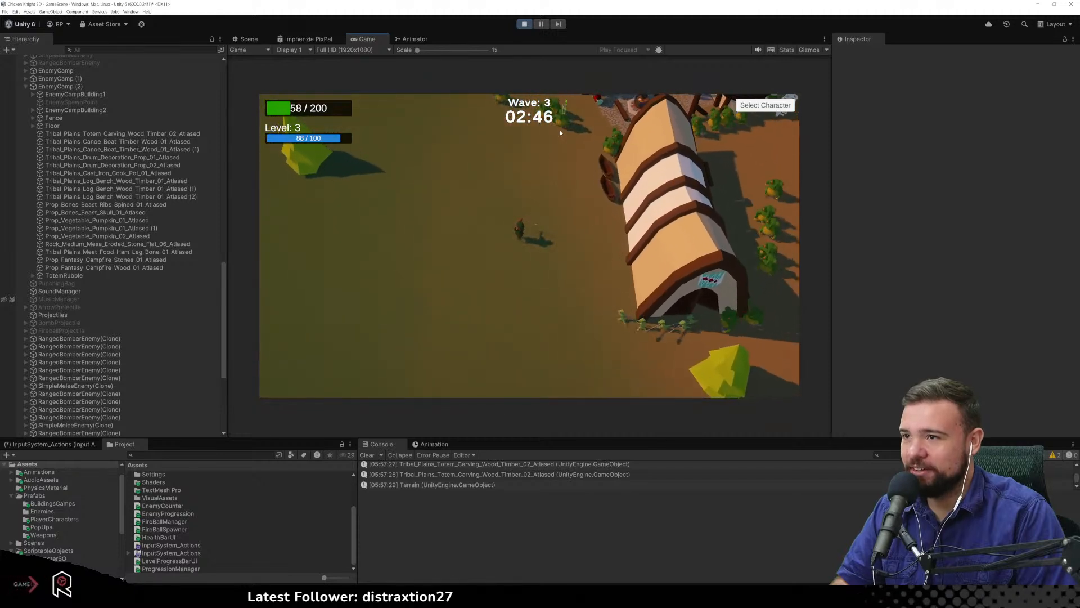
Shoot the frogs beside the longhouse and the pursuing melee enemies while running up the map
left_click(622, 191)
key("w")
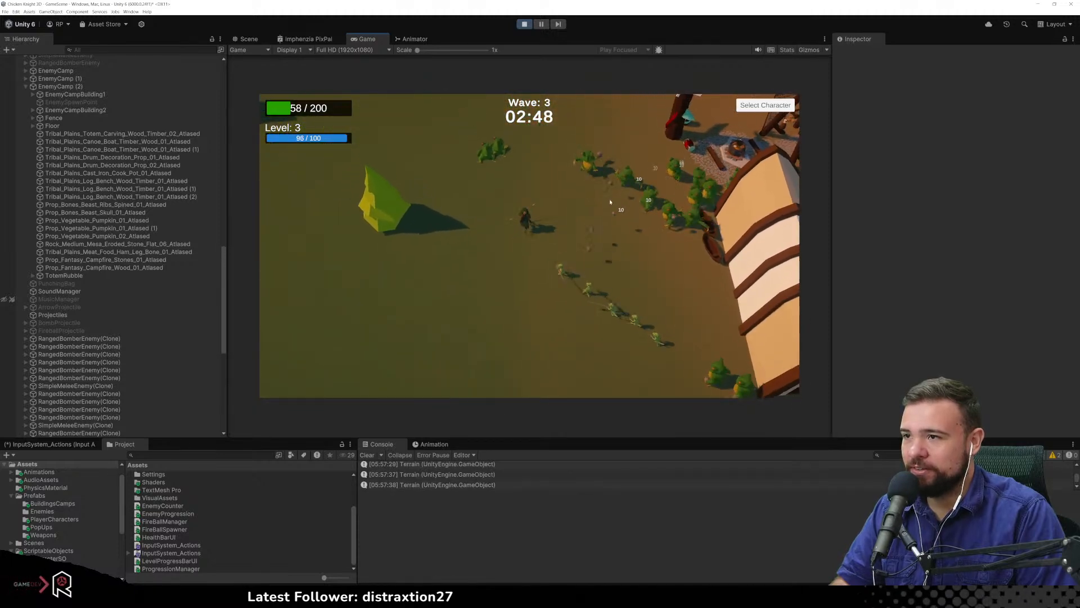
key("w")
left_click(693, 235)
key("d")
key("w")
left_click(526, 315)
left_click(539, 321)
key("w")
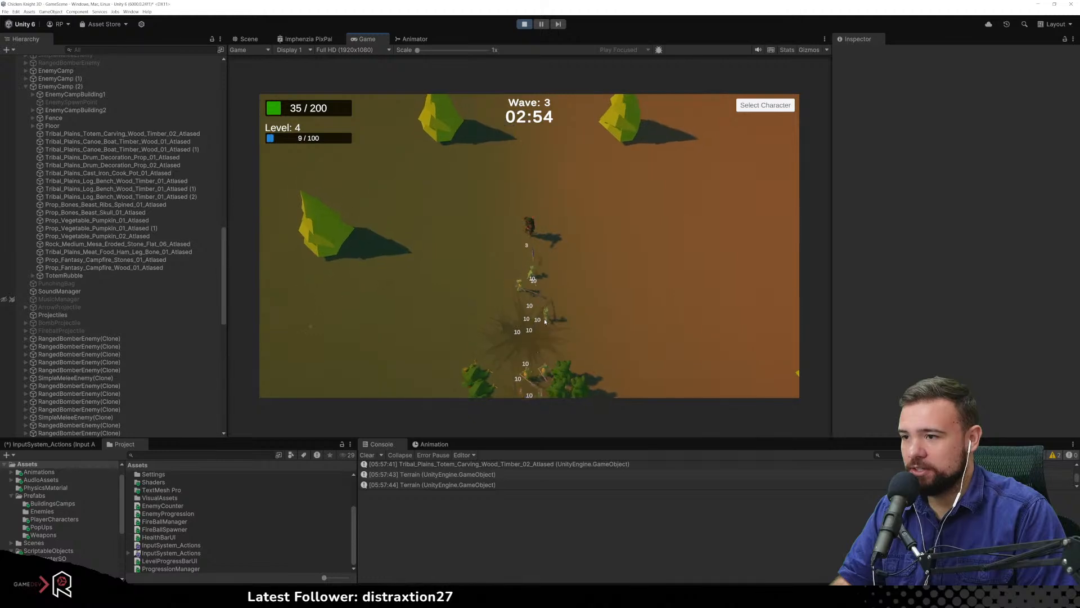
Retreat between the trees while shooting the melee enemies chasing from below, and swing out onto the green ground
left_click(560, 335)
key("w")
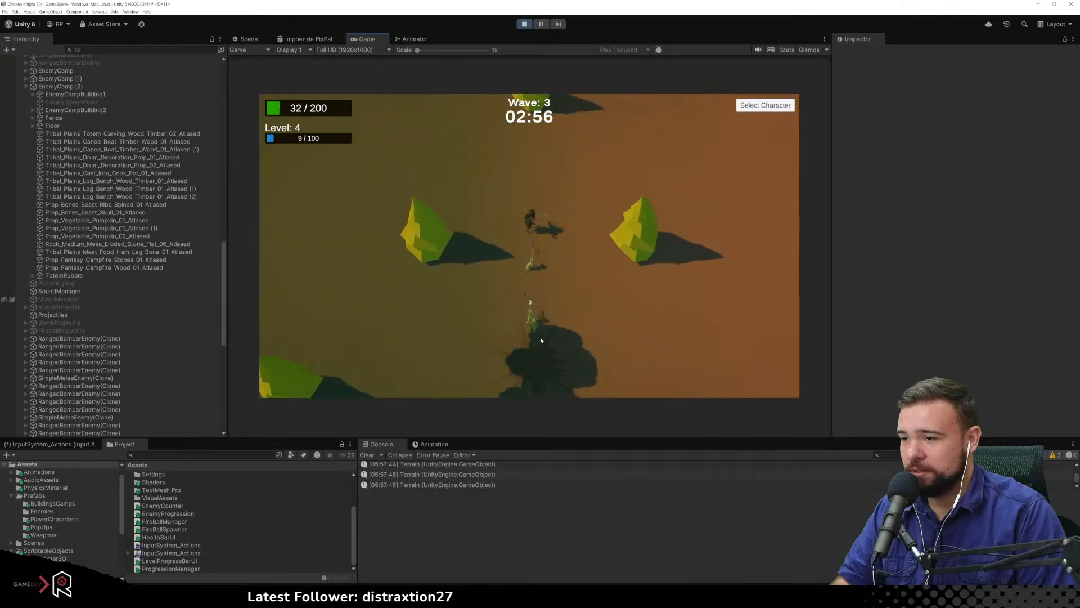
left_click(541, 340)
key("w")
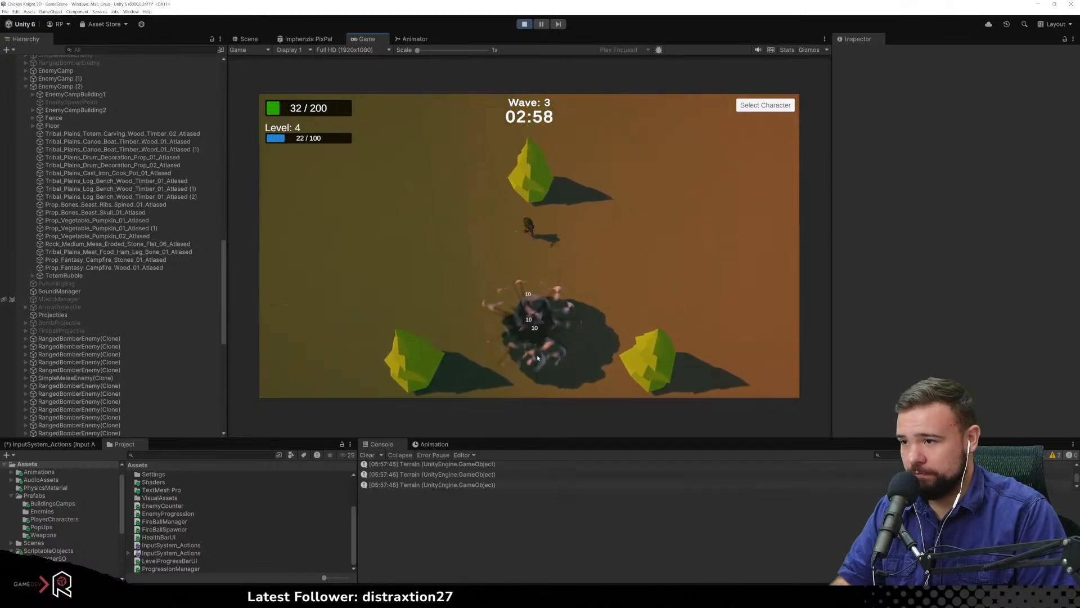
key("a")
key("s")
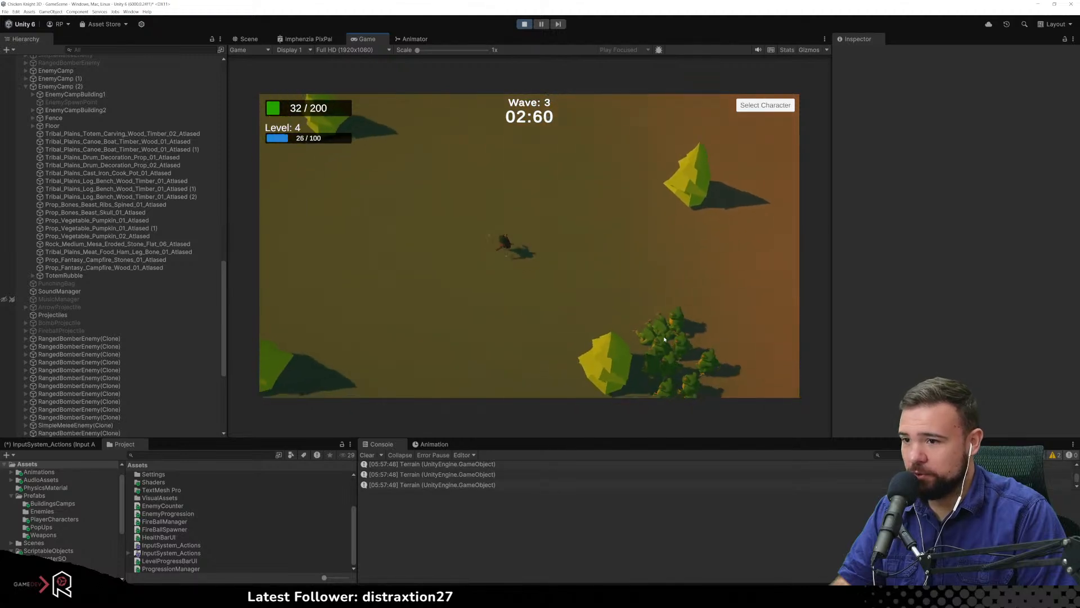
Shoot the massed frogs beside the tree while keeping distance on the green ground
left_click(686, 354)
key("w")
key("a")
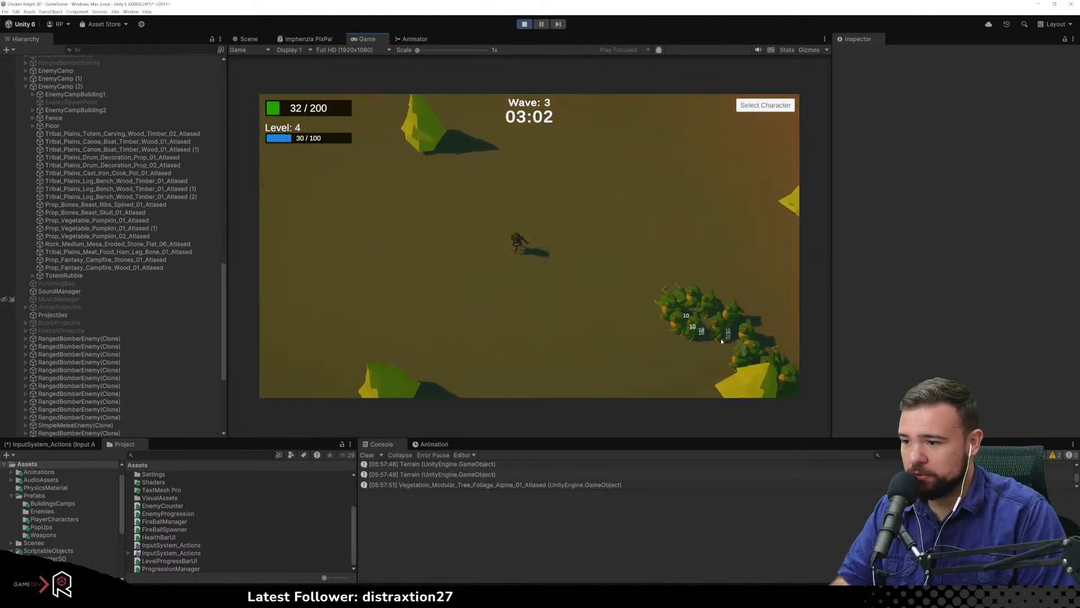
key("s")
left_click(714, 323)
key("w")
left_click(729, 302)
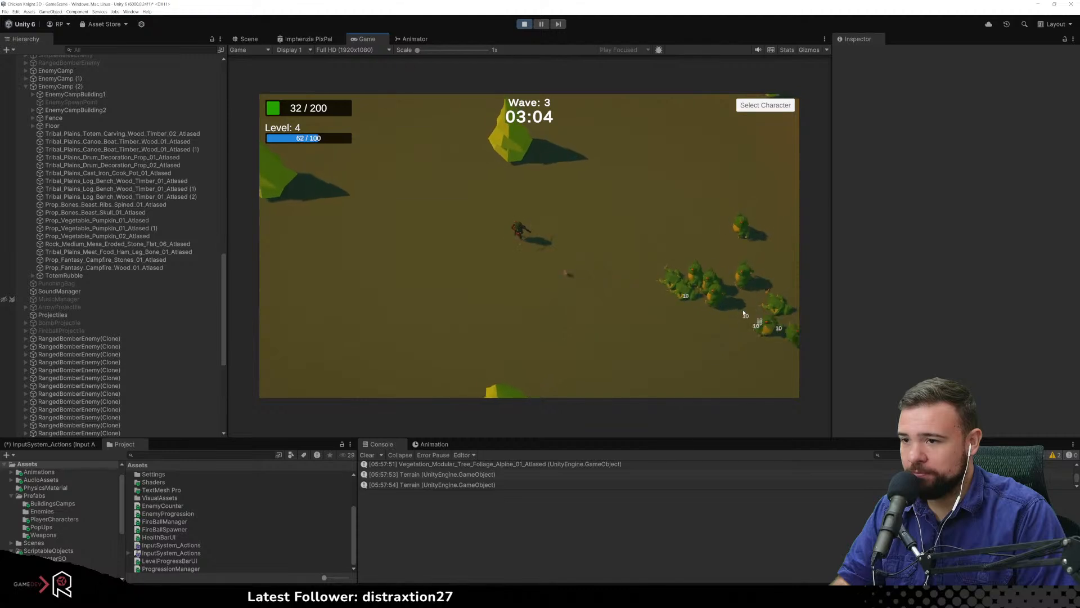
Circle away below the remaining frogs across the green ground while continuing to shoot them
key("a")
key("a")
key("s")
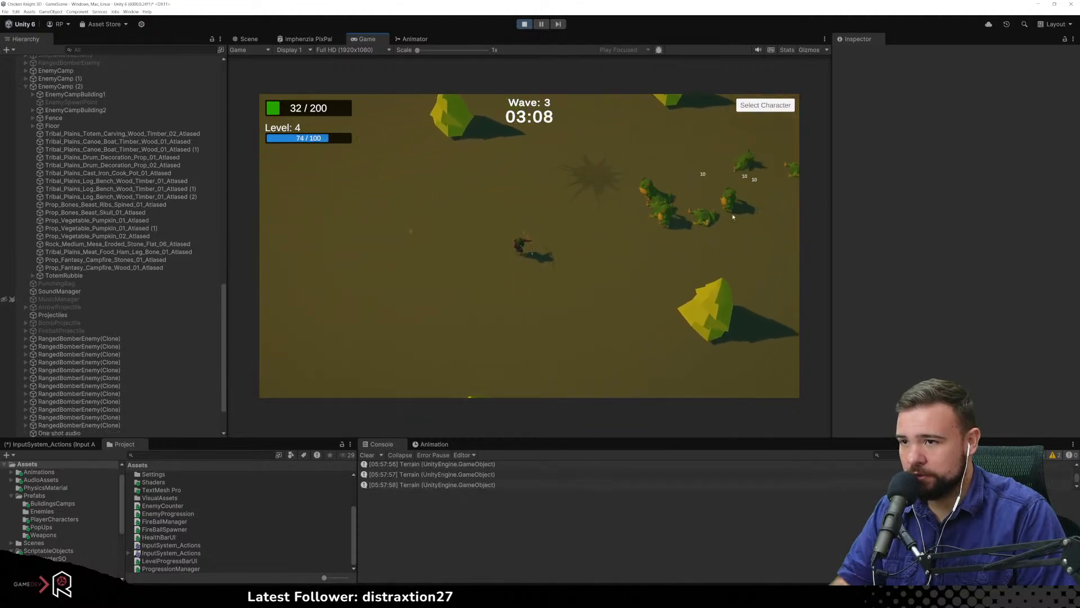
key("a")
key("s")
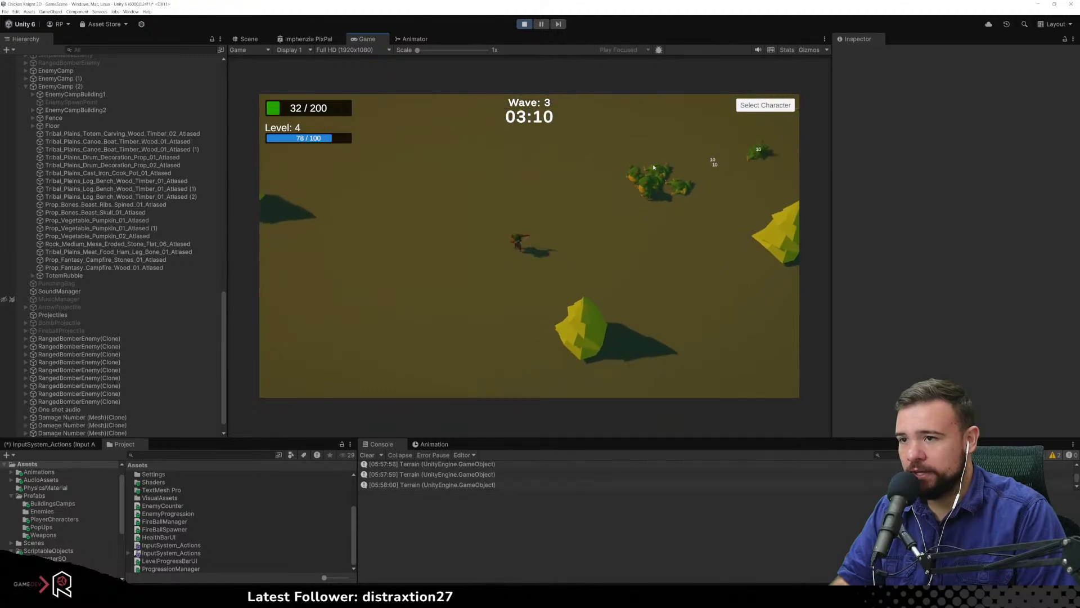
Raise Robin Ranger's attack speed to 2,7 in the character selection, select Chicken Knight for wave 4 and run away from the leftover frogs
key("Tab")
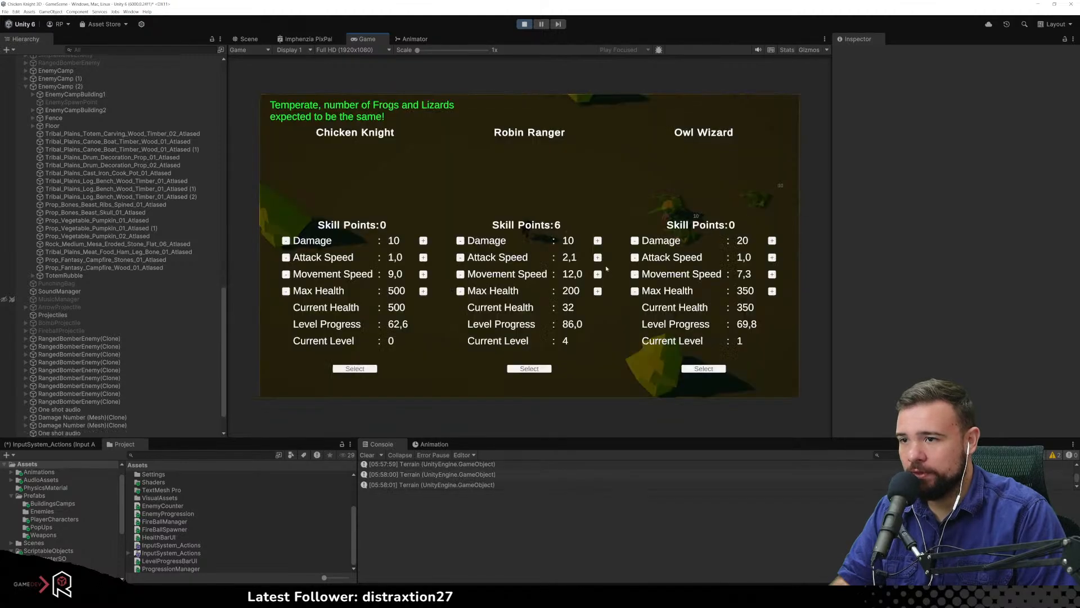
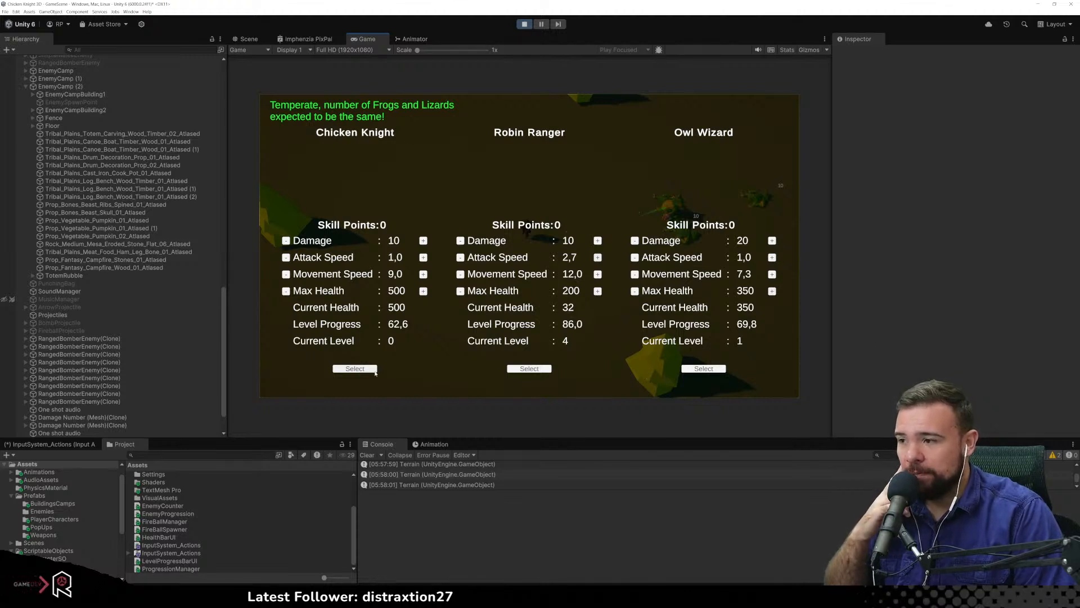
left_click(374, 370)
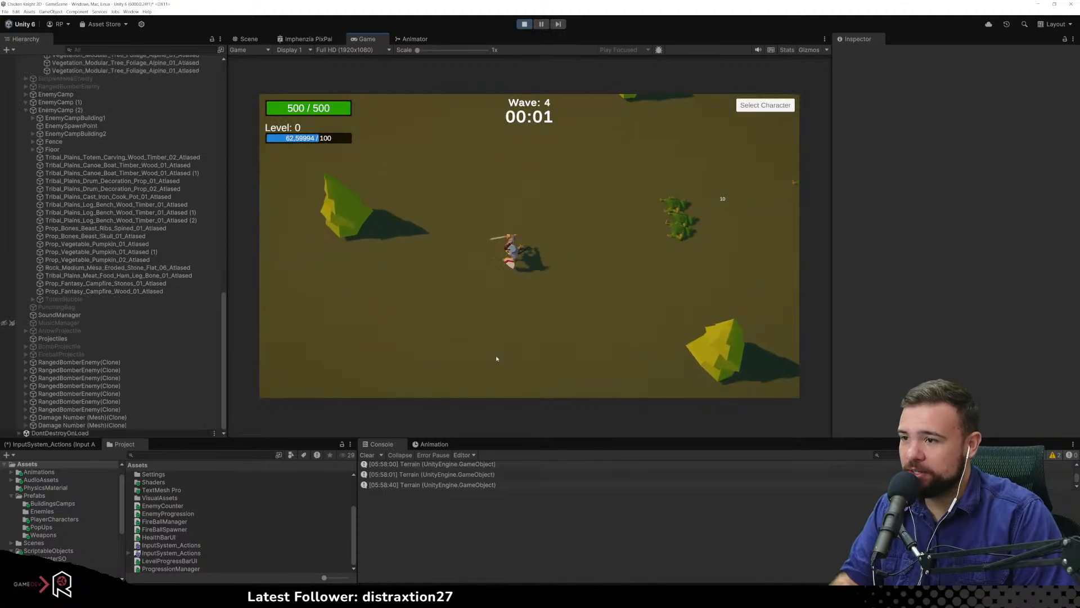
key("a")
key("w")
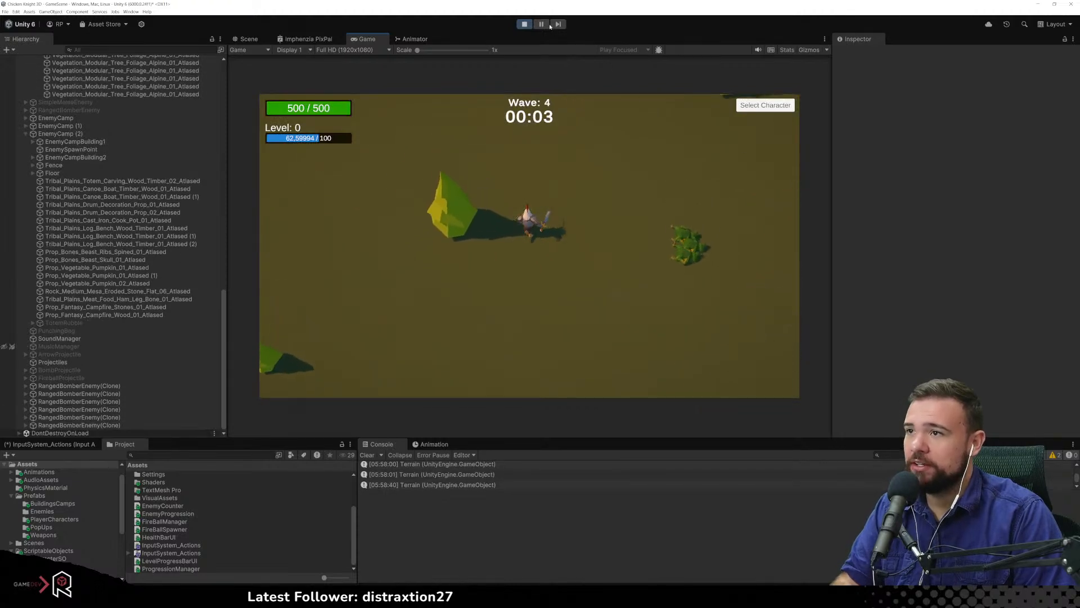
Pause the game and frame the Player in the Scene view, angled to show the leftover frogs nearby
left_click(541, 24)
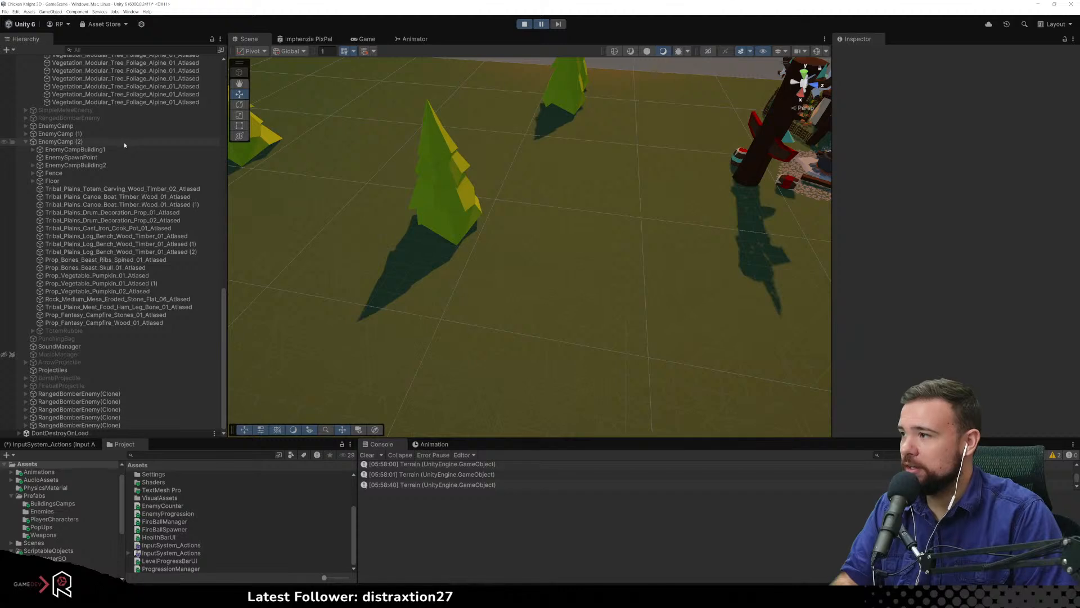
scroll(85, 225, "up", 10)
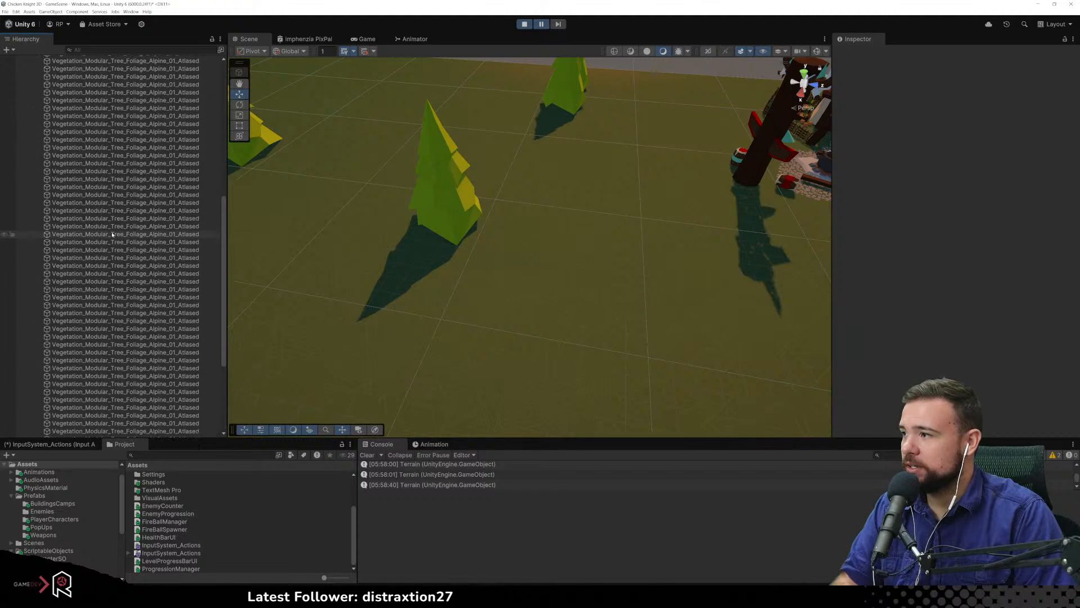
left_click(25, 215)
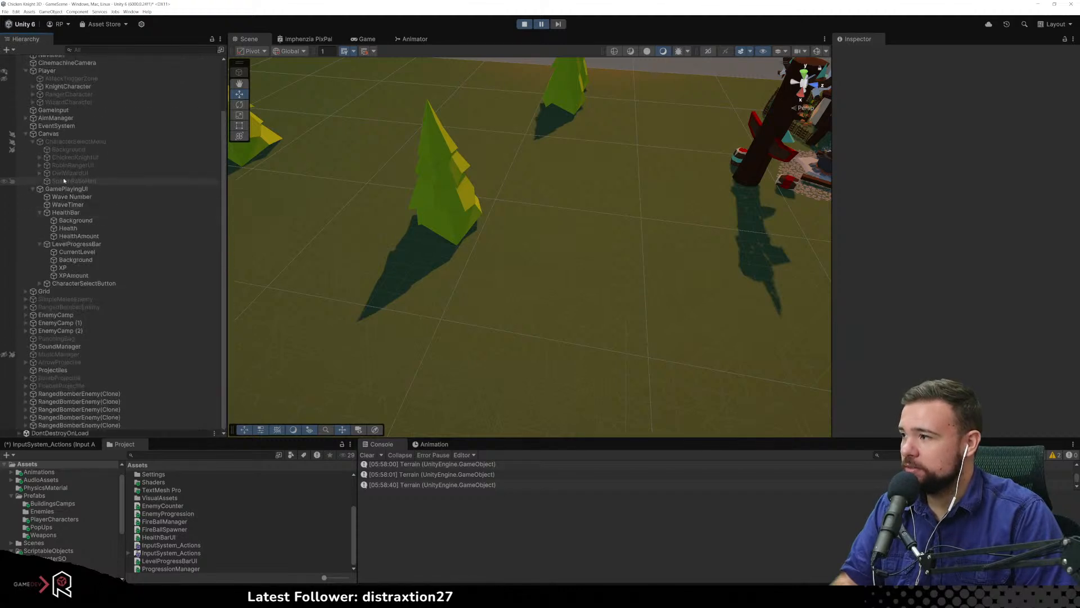
double_click(57, 71)
right_click_drag(520, 274, 688, 383)
left_click(524, 275)
right_click_drag(524, 275, 213, 349)
Delete the leftover RangedBomberEnemy(Clone) objects from the paused scene
left_click(110, 409)
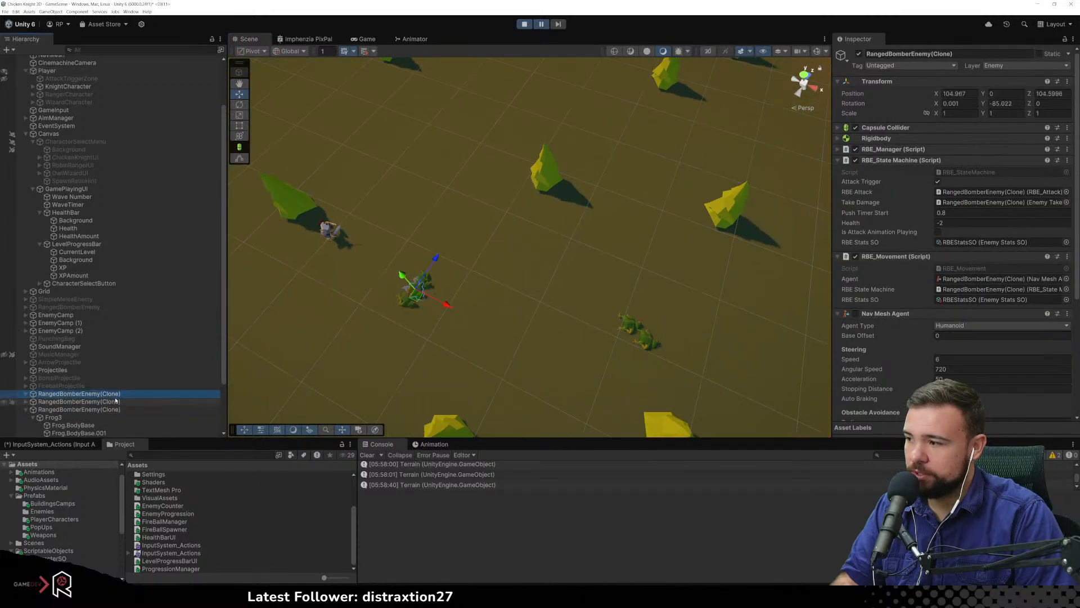
key("Delete")
left_click(151, 417)
left_click(137, 425, "shift")
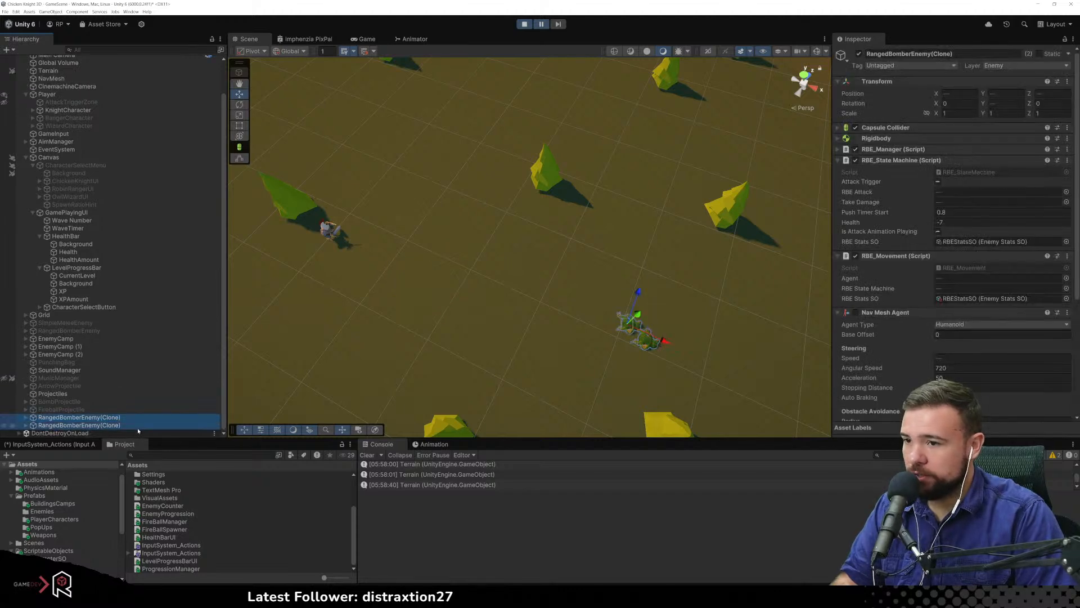
key("Delete")
Survey the whole terrain in the Scene view for remaining enemies and resume the game
scroll(656, 305, "down", 10)
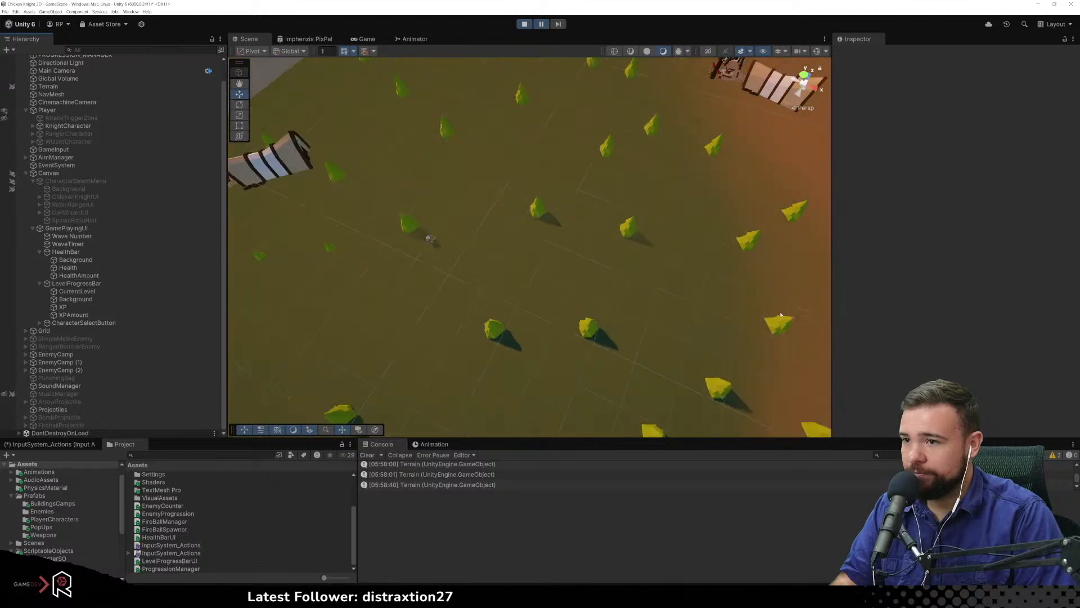
scroll(571, 326, "up", 4)
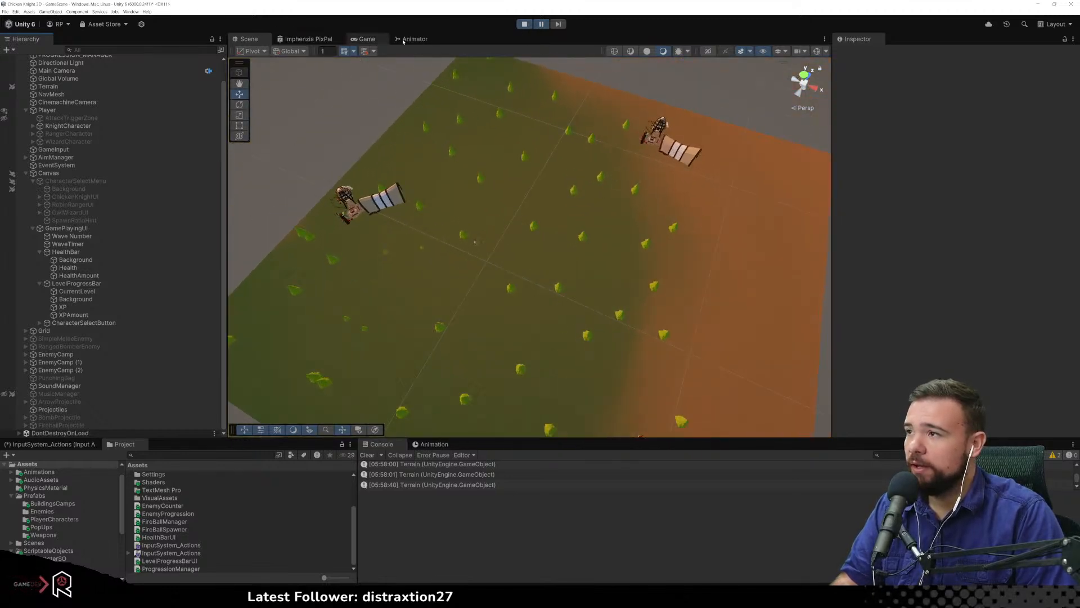
left_click(543, 24)
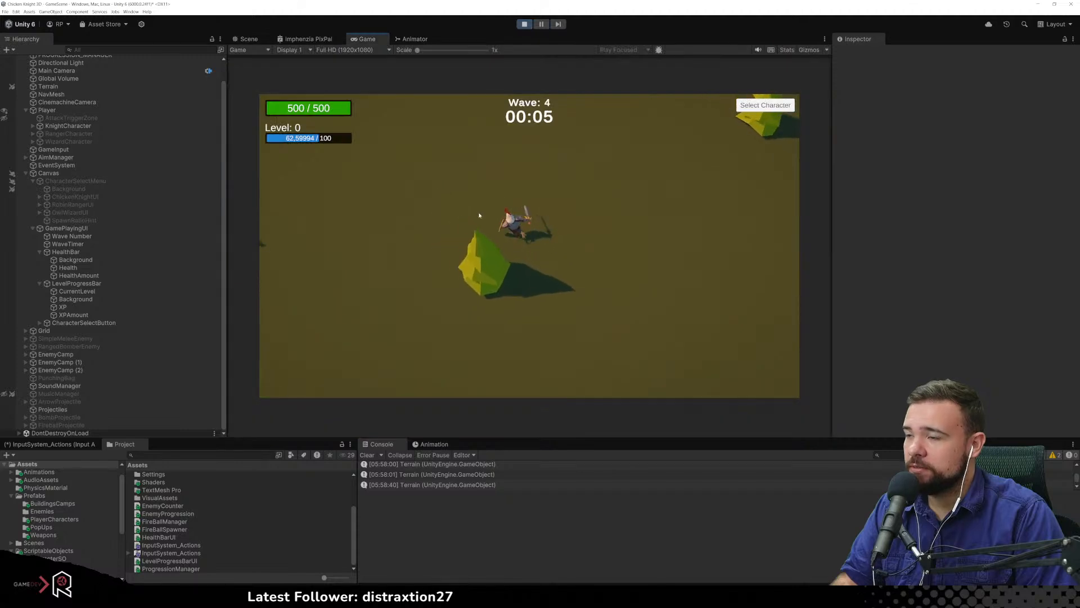
Run Chicken Knight up across the green ground past the trees in search of newly spawned wave 4 enemies
key("w")
key("a")
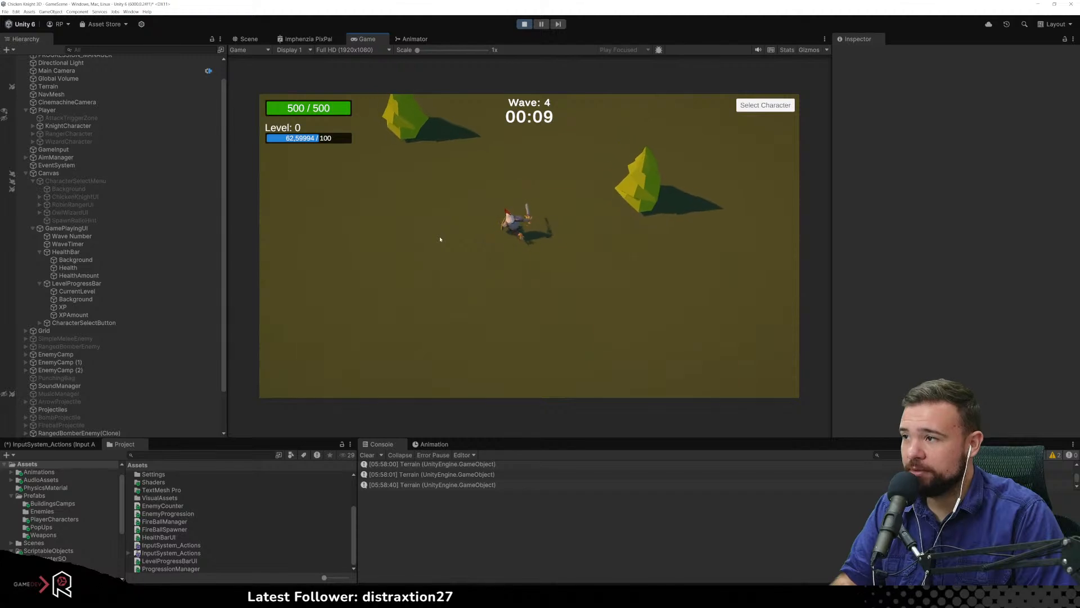
key("w")
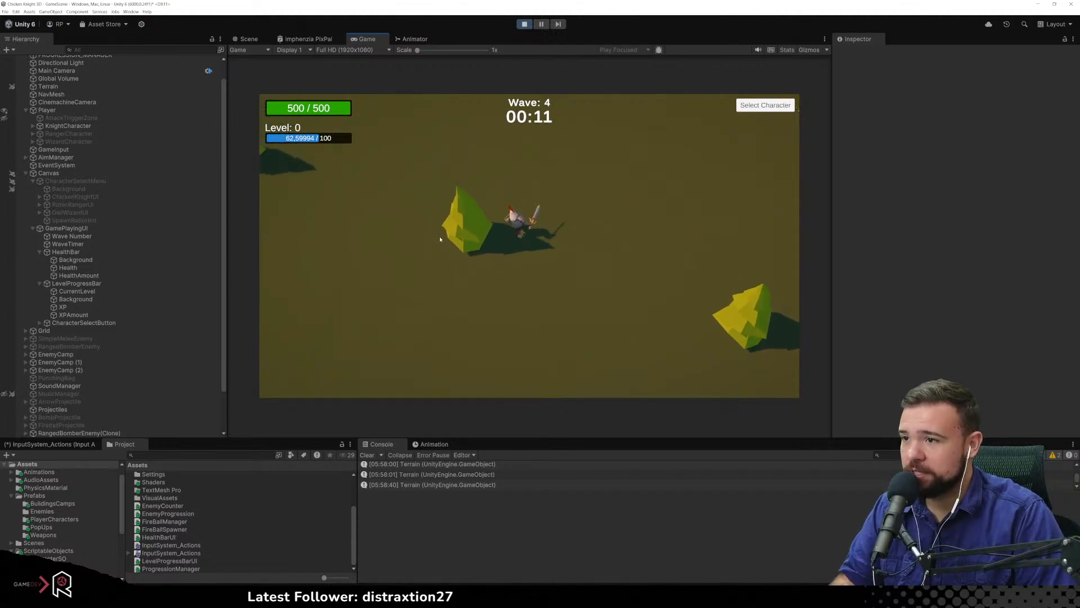
key("w")
key("d")
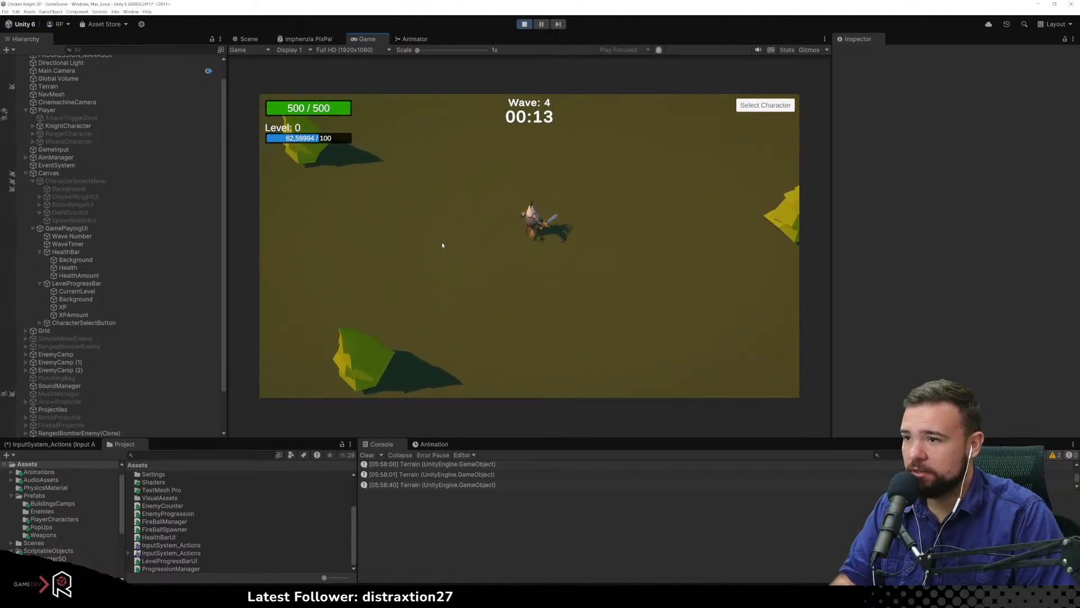
key("w")
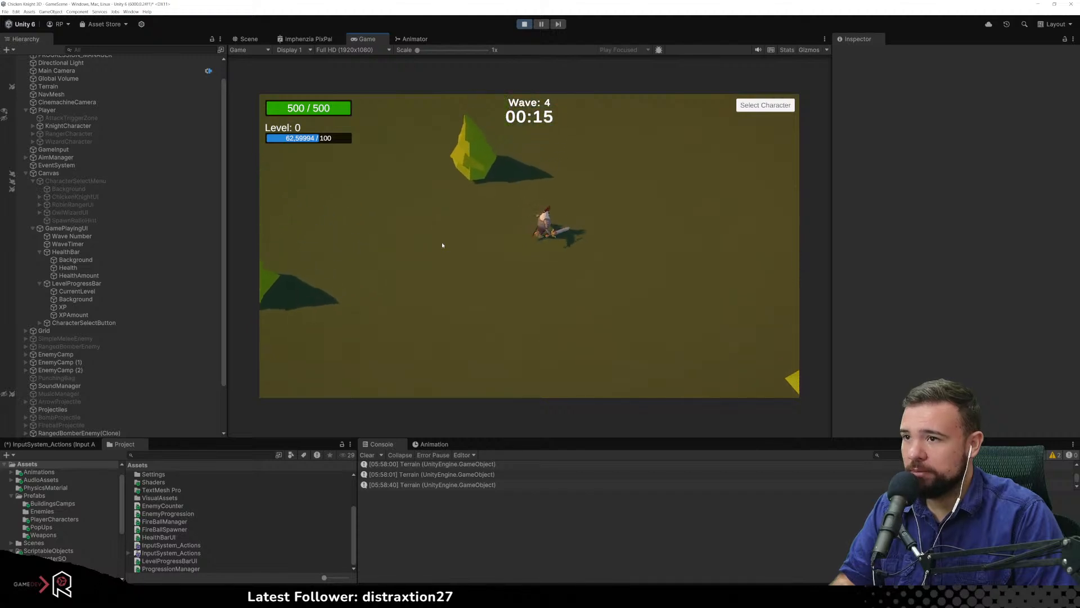
key("w")
key("d")
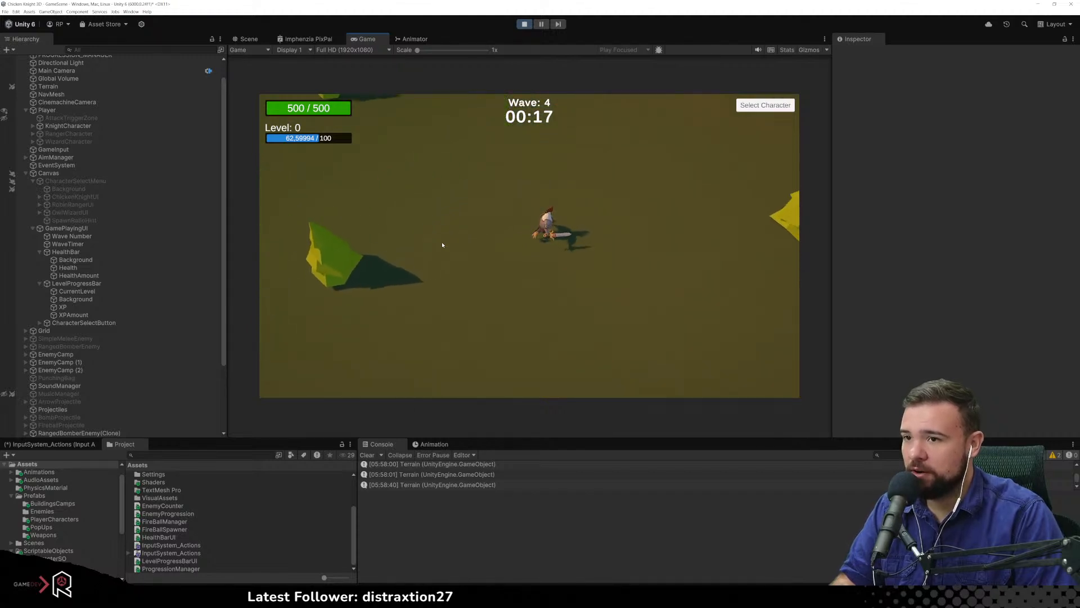
key("w")
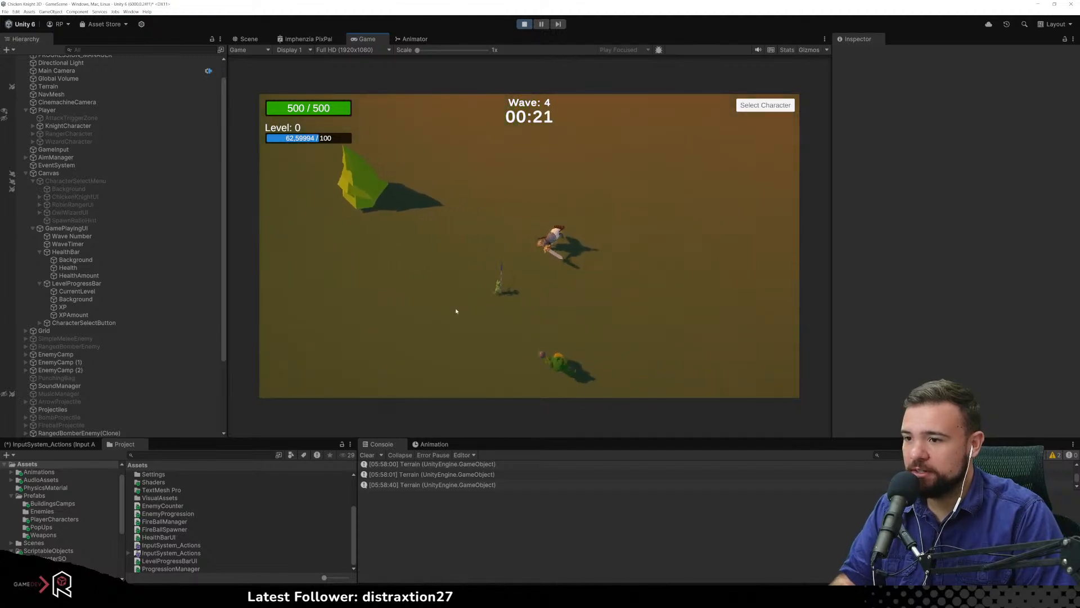
Lead the frogs and melee enemies toward the enemy camp while avoiding the bombs, and strike the closest melee enemy
key("d")
key("w")
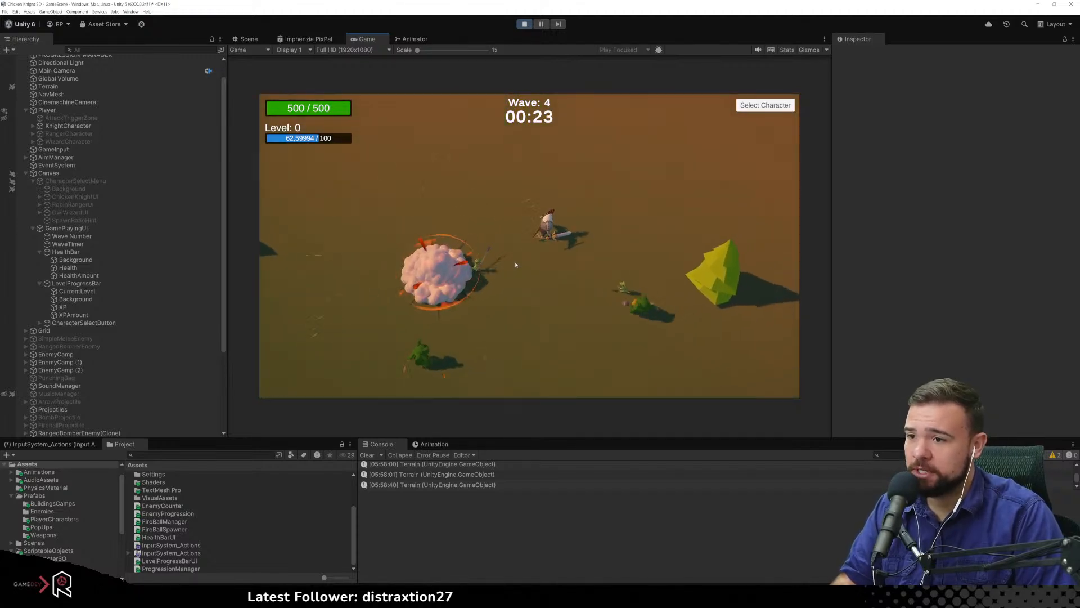
key("d")
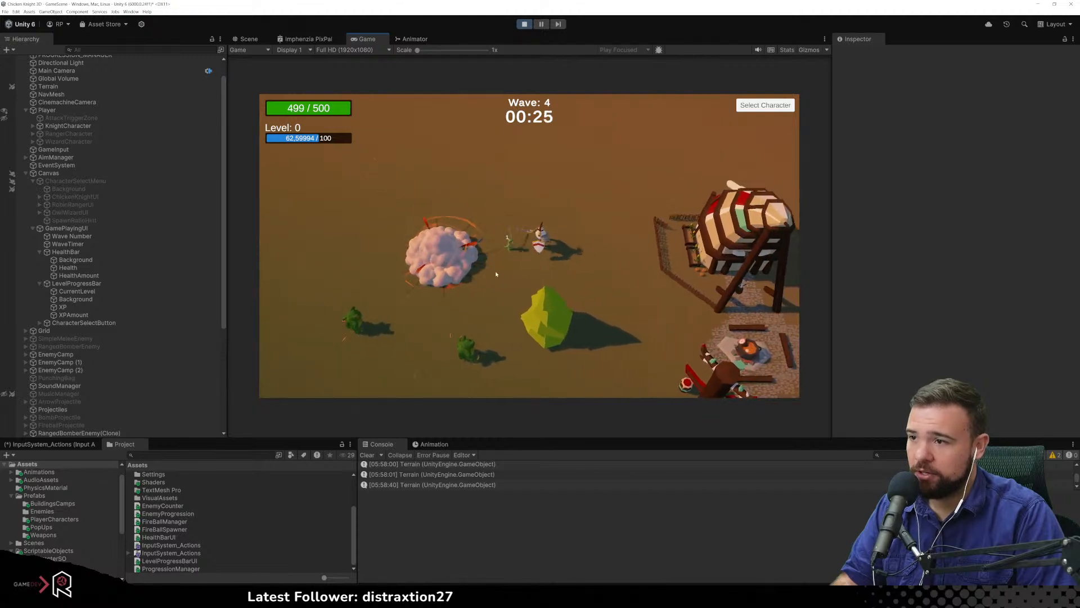
left_click(453, 261)
Run down past the tree to the camp's totem pole and strike it with the sword while moving around it
key("s")
key("s")
key("d")
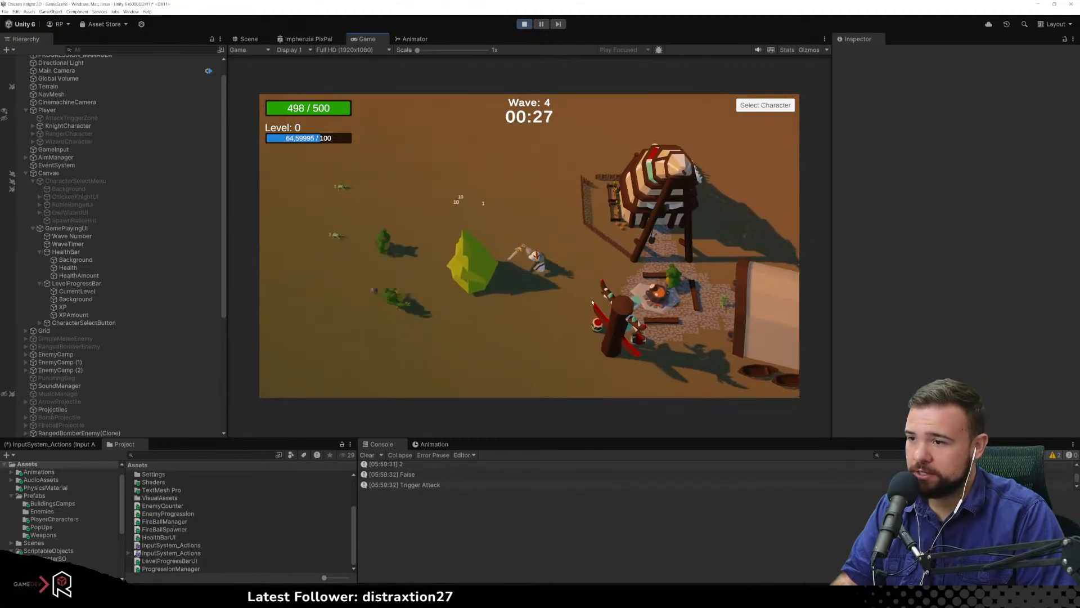
left_click(581, 264)
key("s")
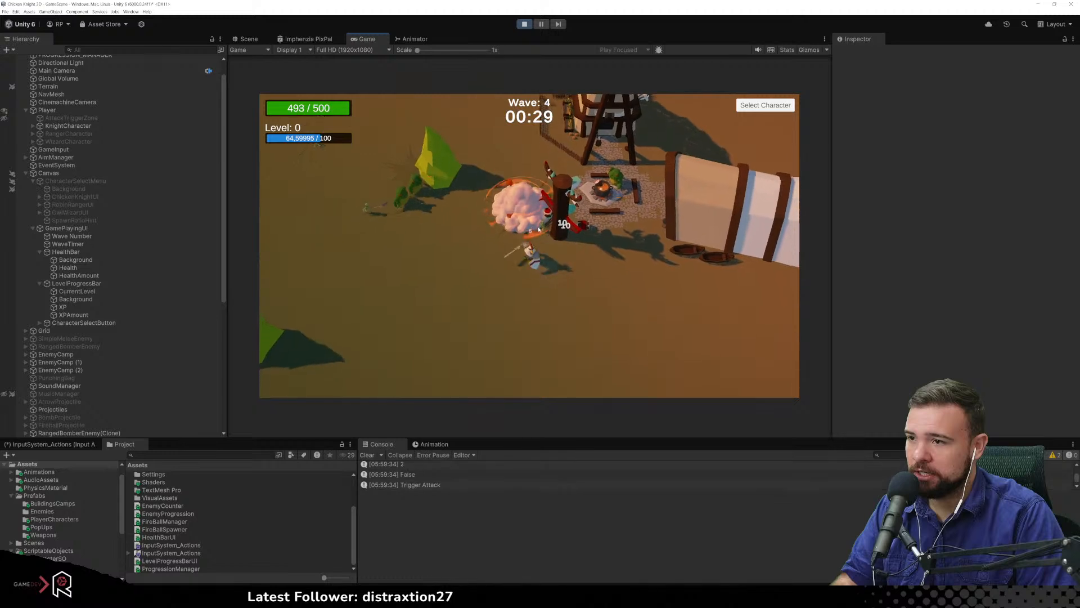
Keep striking the camp's totem pole and the attacking melee enemies while pulling Chicken Knight back onto the open ground away from the bombs
key("d")
left_click(495, 211)
left_click(435, 186)
key("s")
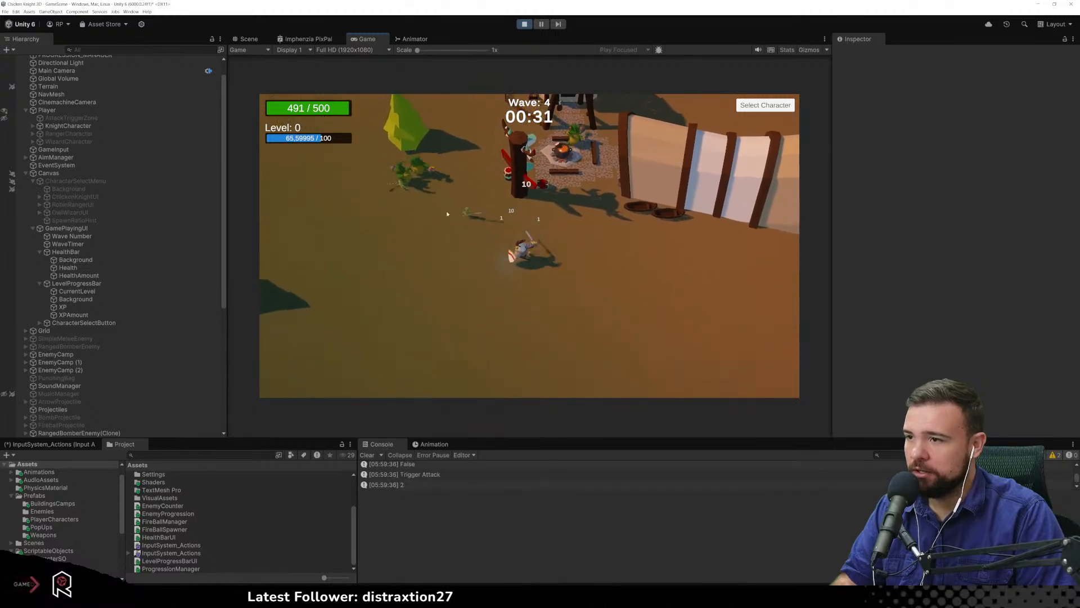
key("a")
left_click(516, 205)
key("w")
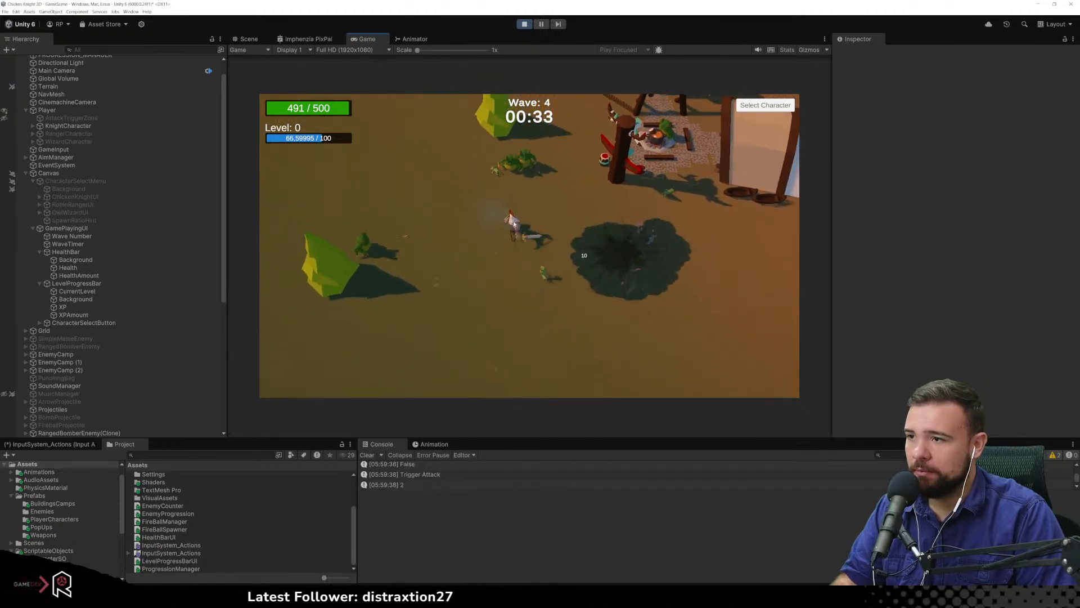
Return Chicken Knight to the camp's totem pole and strike it with the sword until it is destroyed
key("d")
left_click(579, 210)
key("d")
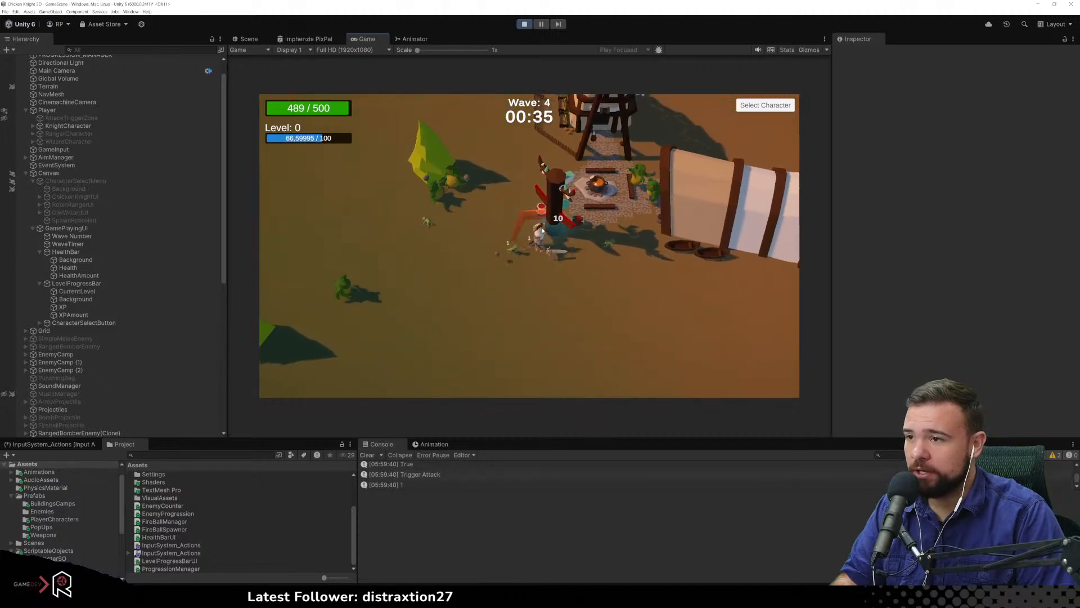
key("s")
left_click(540, 197)
left_click(490, 233)
key("w")
key("s")
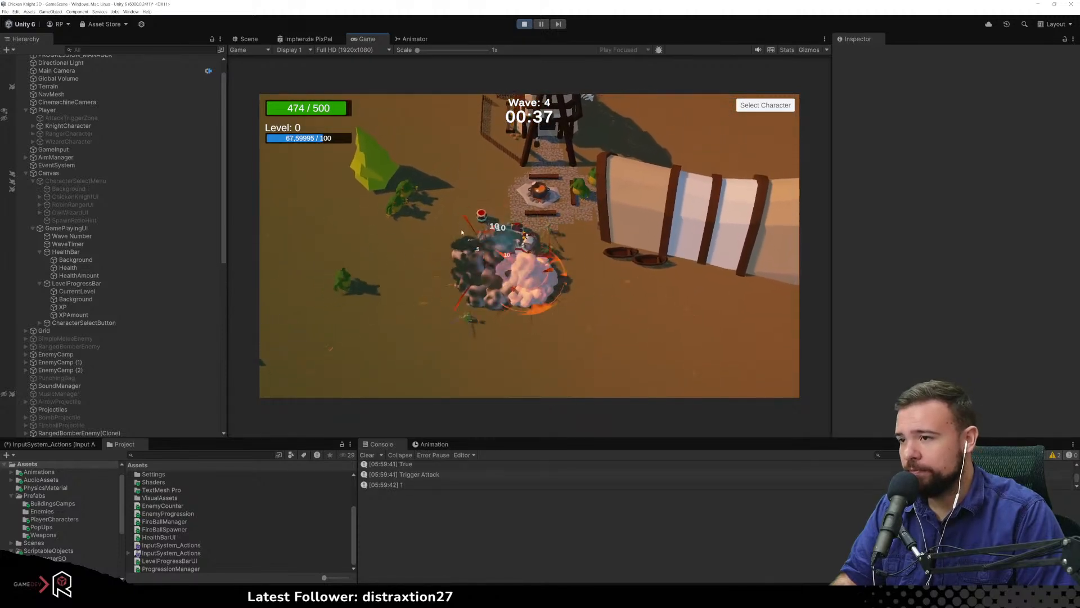
Dodge the bomb blasts beside the destroyed totem and strike the enemies gathering on the open ground near the trees
left_click(463, 232)
key("a")
left_click(427, 221)
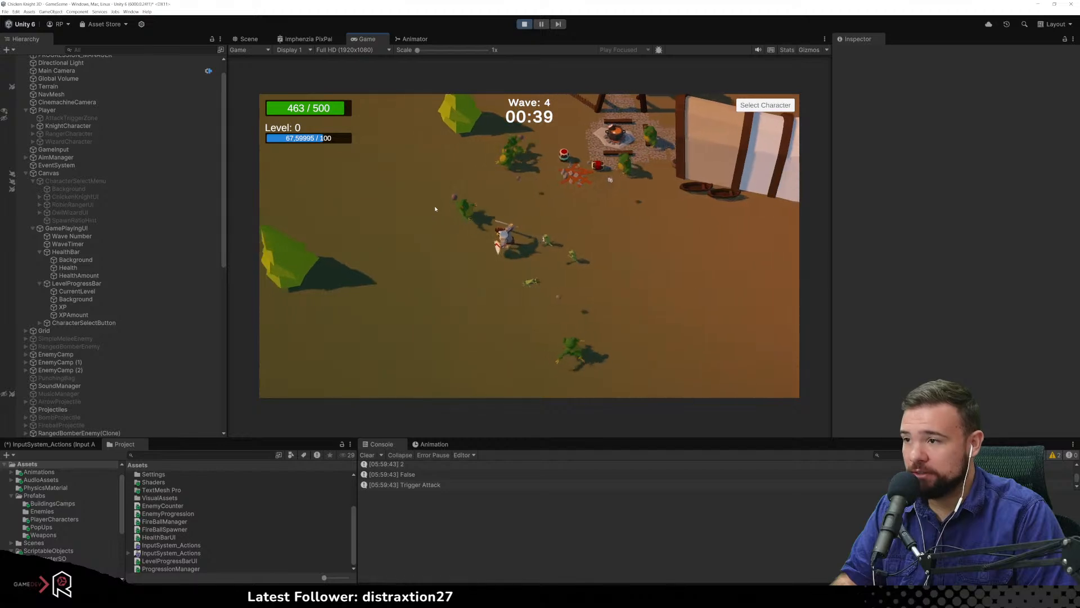
left_click(450, 190)
key("w")
left_click(495, 194)
left_click(554, 222)
Run back past the totem's remains toward the campfire and cut down the melee enemies chasing Chicken Knight
key("d")
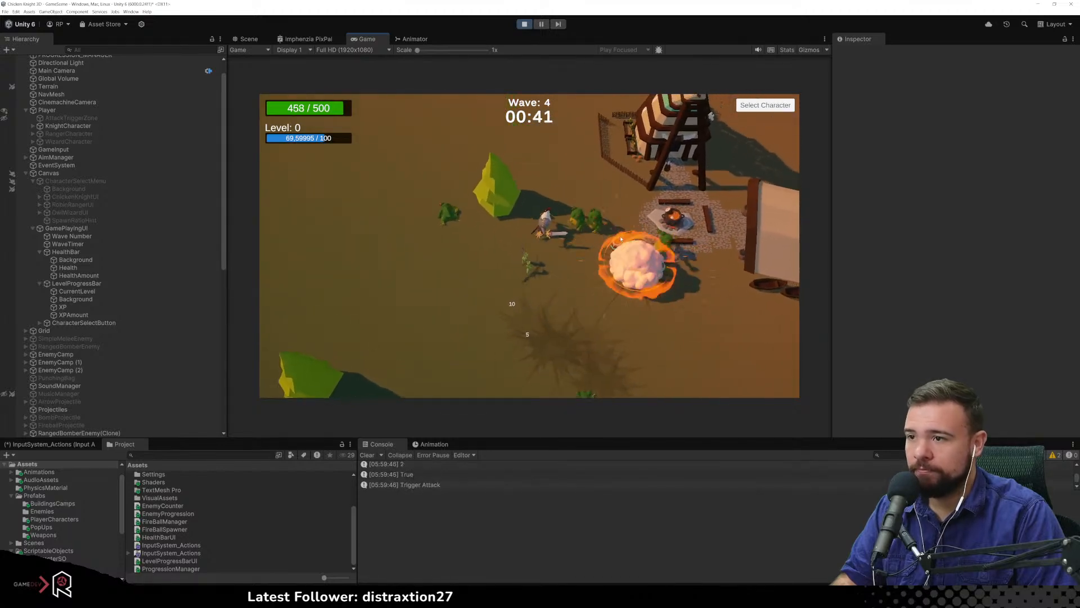
key("s")
left_click(601, 288)
key("d")
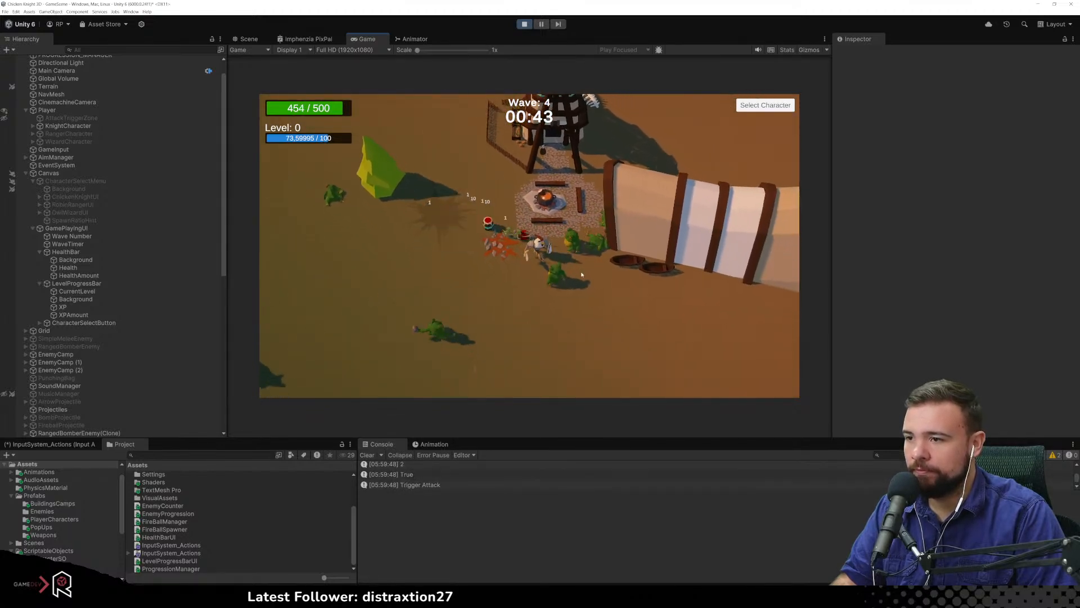
left_click(514, 361)
left_click(503, 366)
key("s")
key("d")
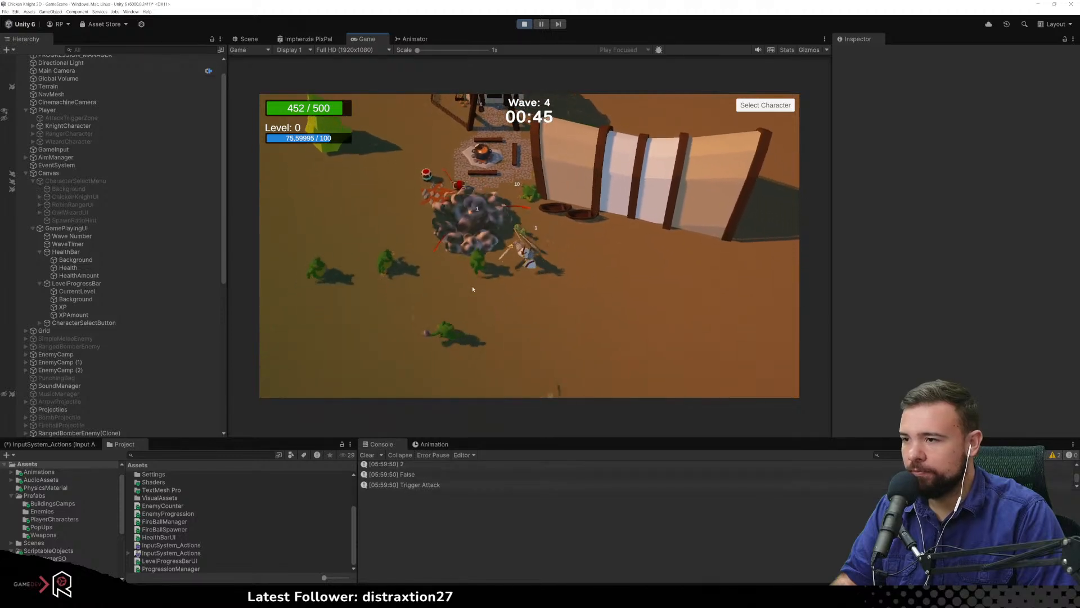
Retreat down from the long tent across the orange ground, striking the pursuing melee enemies and avoiding the bombs
left_click(436, 266)
left_click(467, 280)
key("s")
key("d")
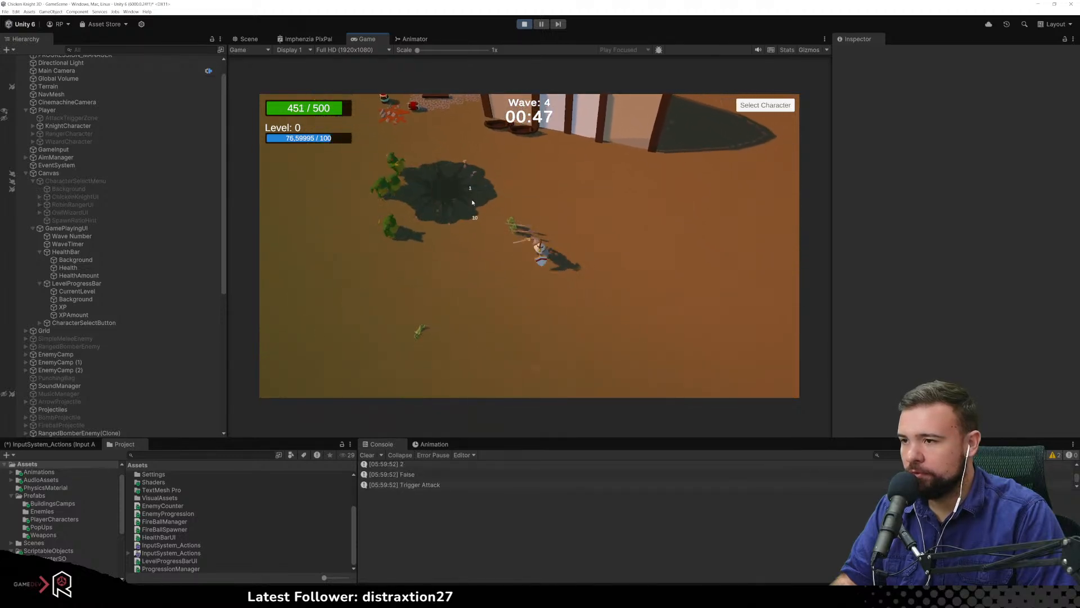
key("s")
key("d")
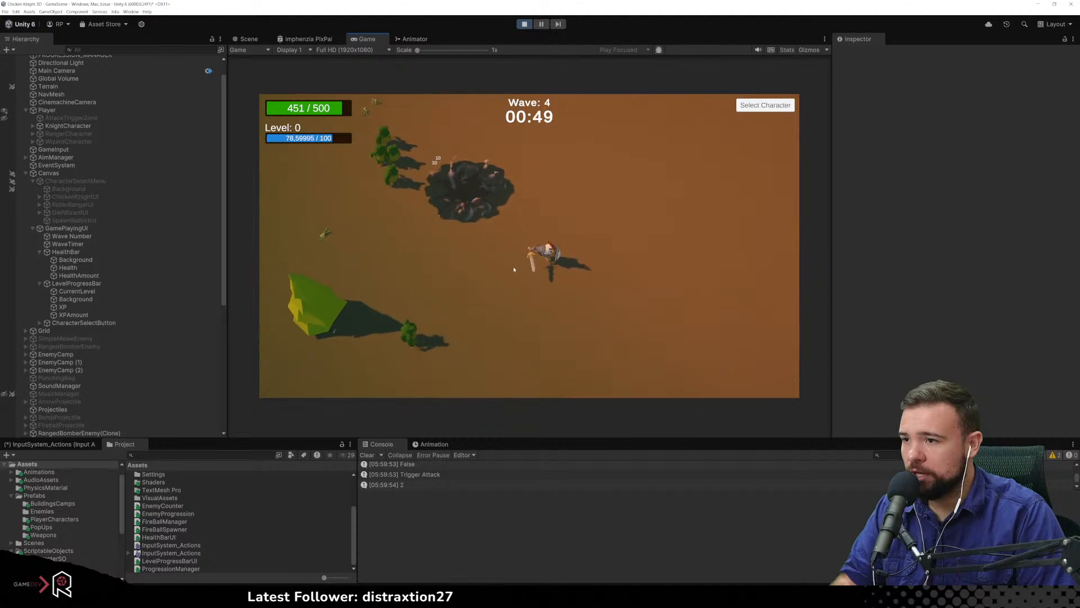
Run down between the trees south of the camp and attack the bomber enemy standing there
key("s")
key("a")
left_click(644, 359)
left_click(644, 358)
key("d")
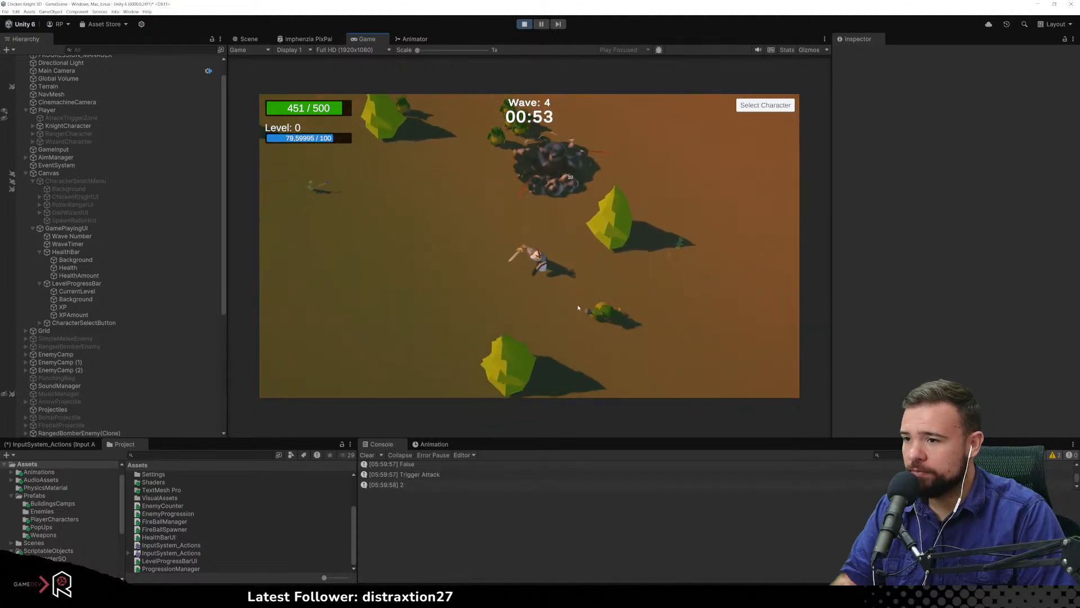
left_click(589, 308)
left_click(590, 329)
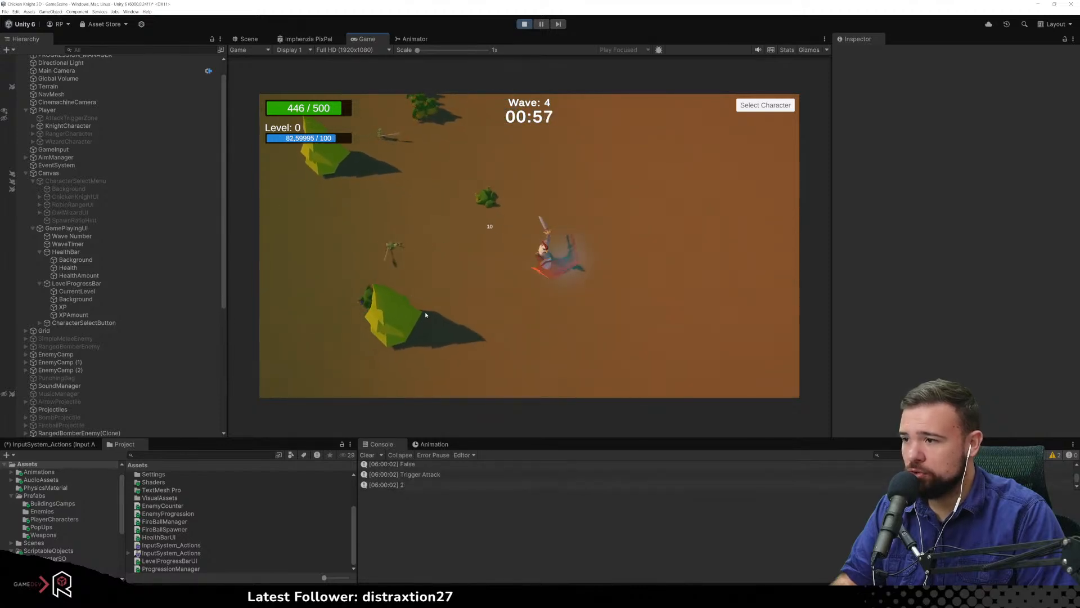
Lead the remaining enemies farther down the orange ground and strike the melee enemies that catch up while evading the bombs
key("s")
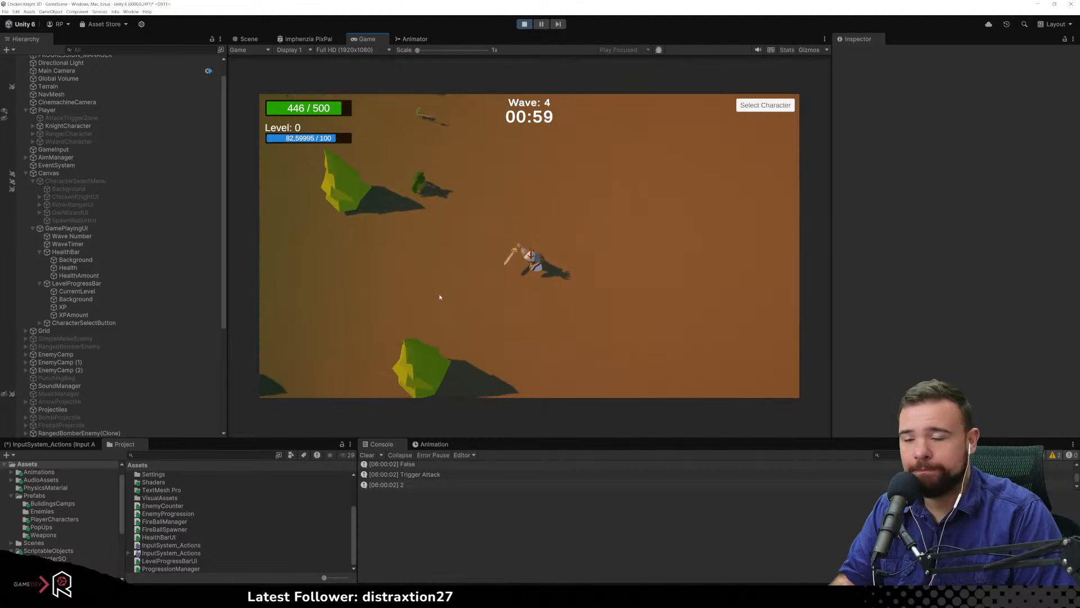
key("s")
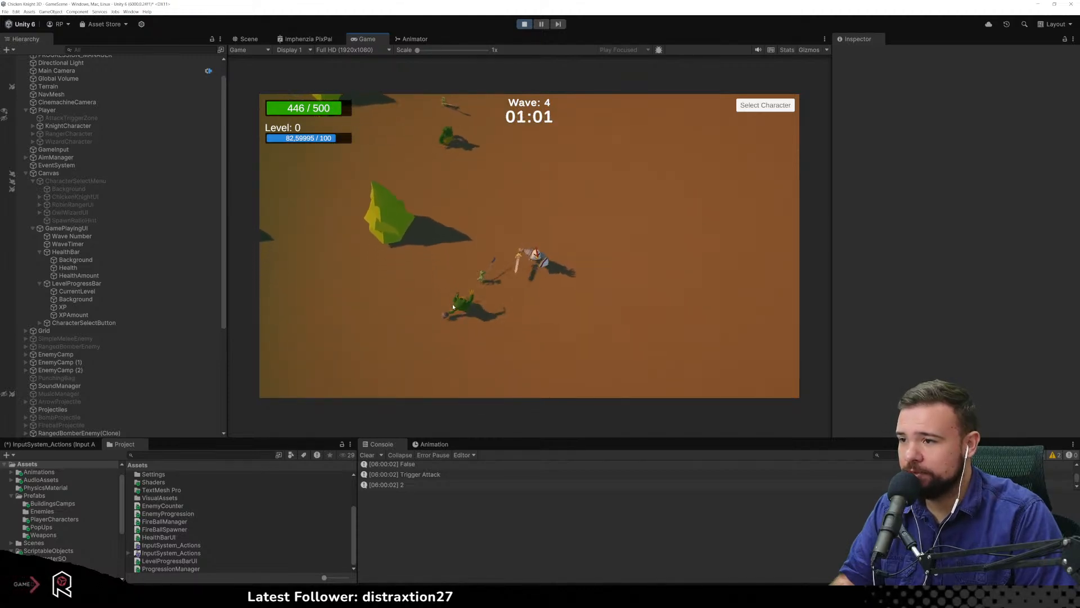
left_click(417, 235)
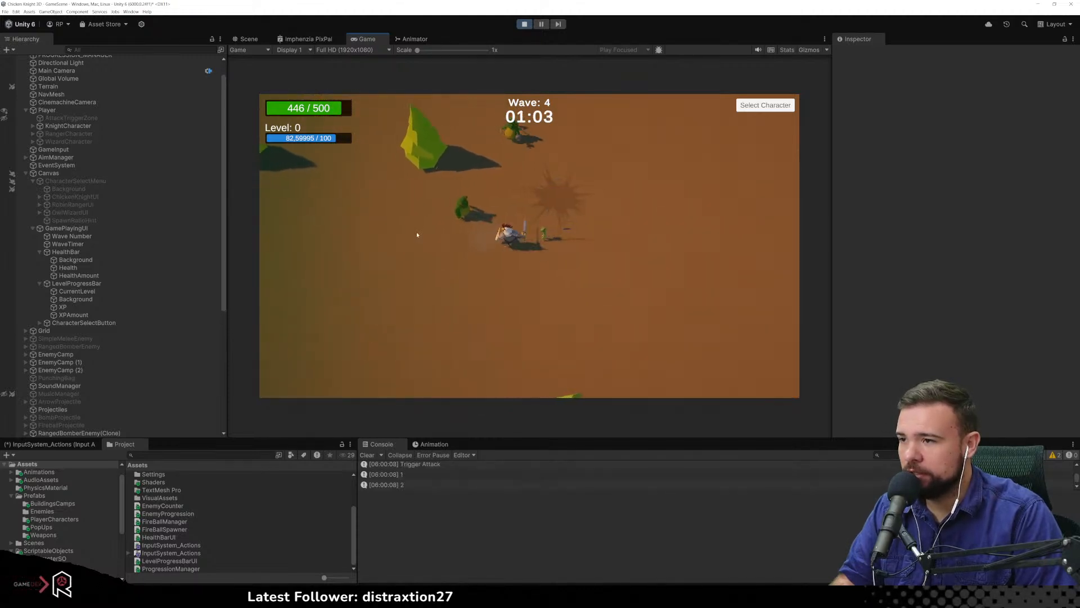
key("a")
key("s")
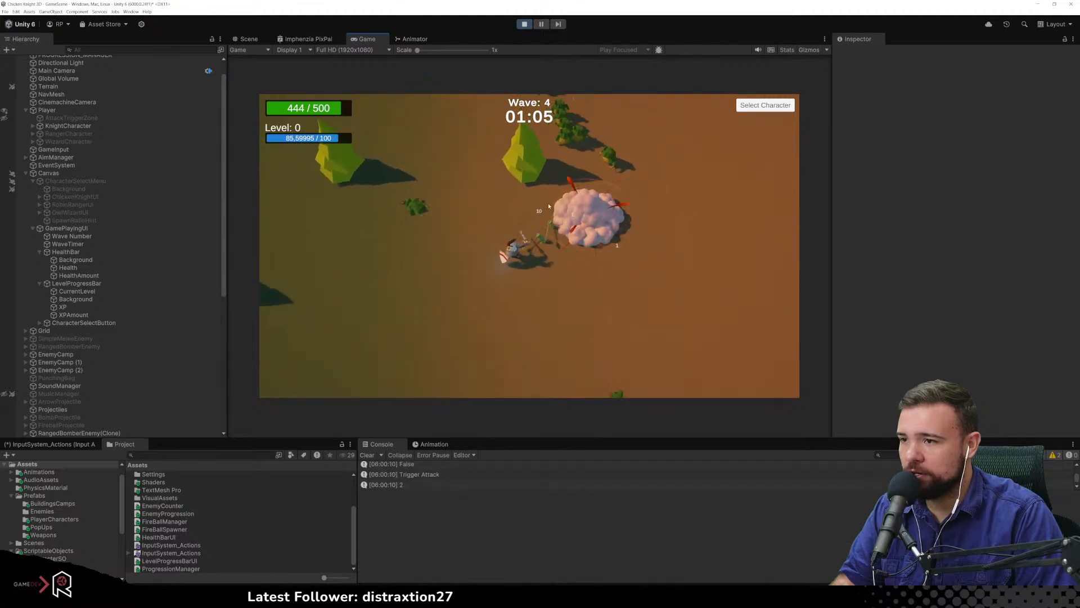
Strike the pursuing lizards with the knight while heading down the map toward the enemy camp
left_click(531, 191)
key("s")
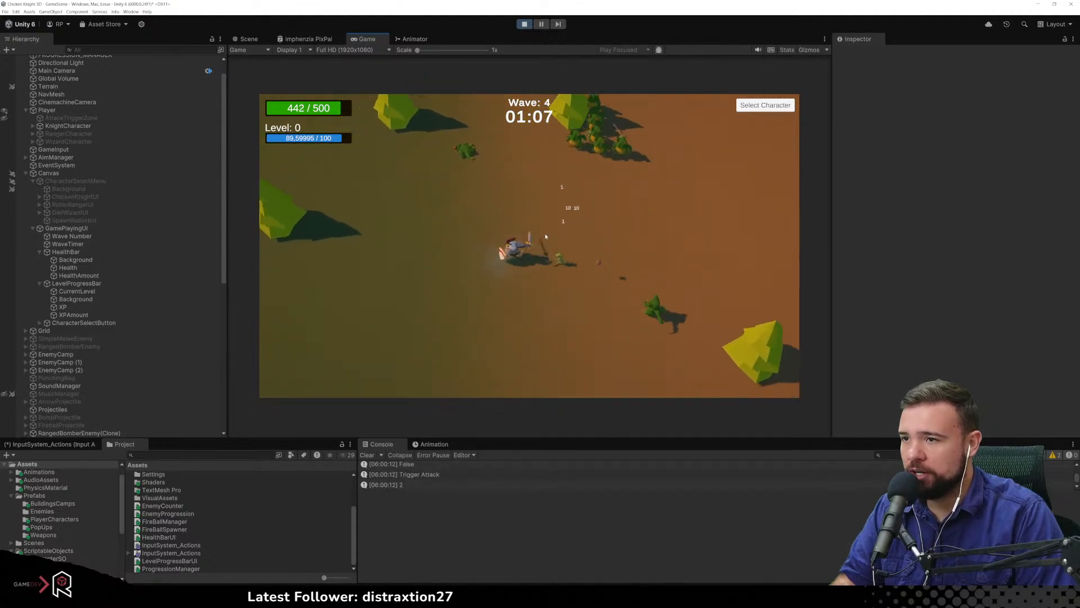
key("d")
left_click(489, 167)
key("s")
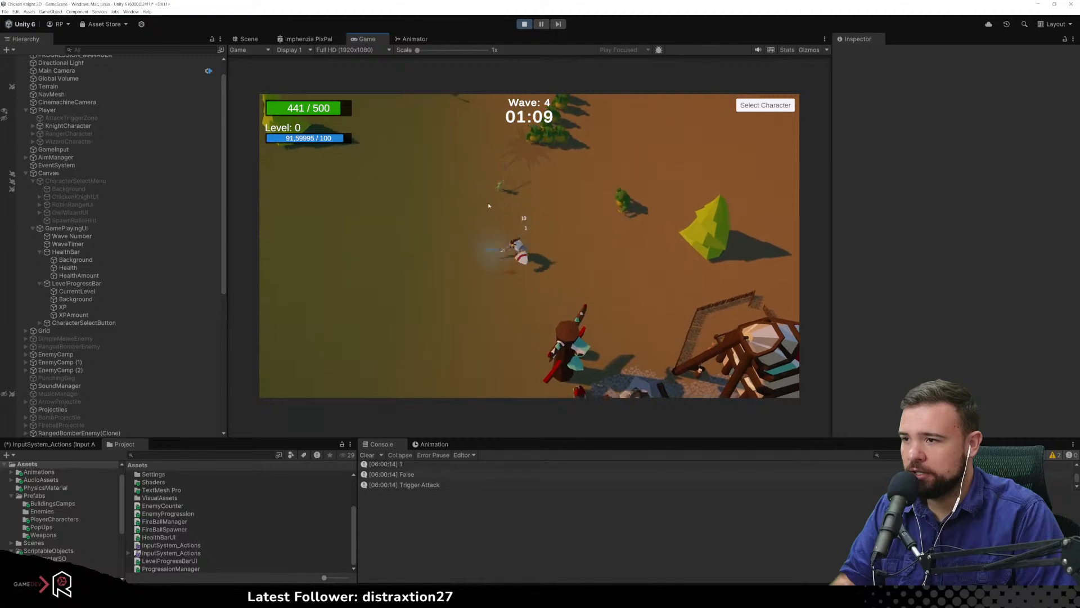
left_click(574, 235)
key("s")
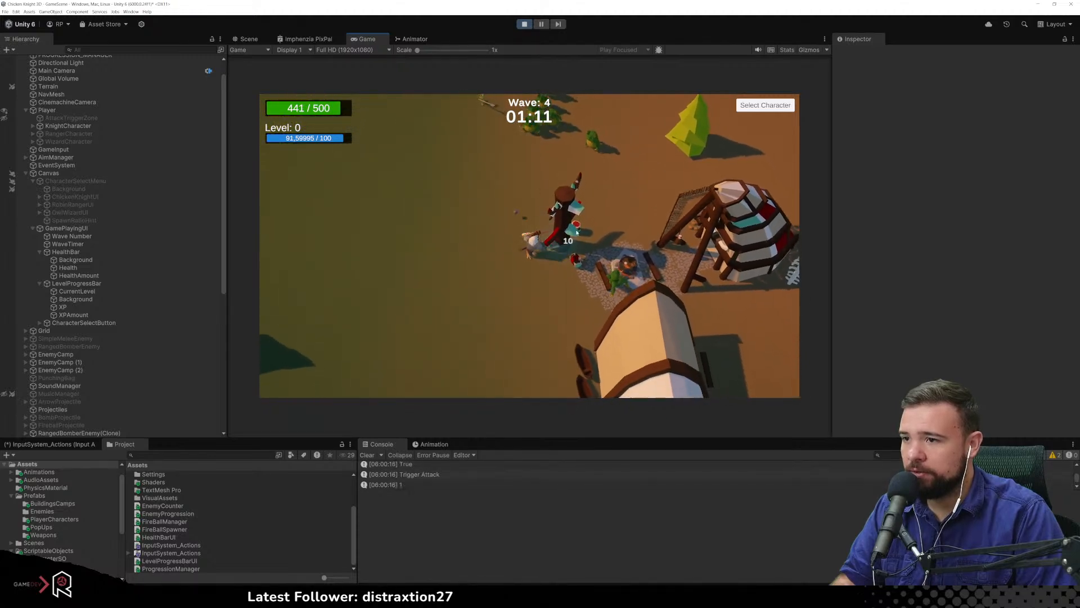
Attack the totem at the enemy camp with repeated sword swings
left_click(567, 223)
key("d")
left_click(560, 208)
key("d")
key("w")
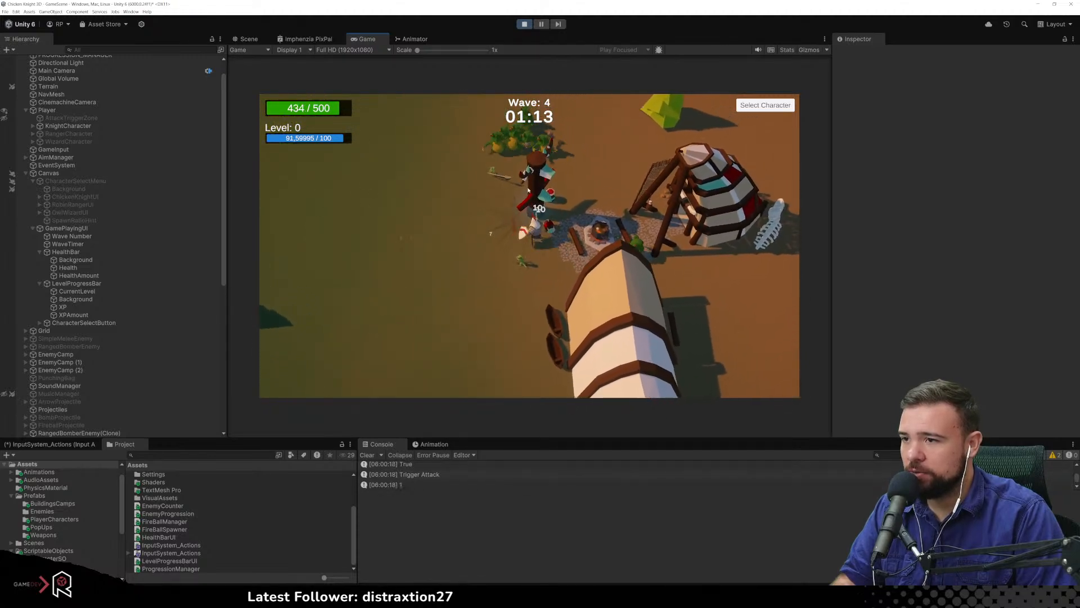
left_click(529, 194)
left_click(515, 182)
key("w")
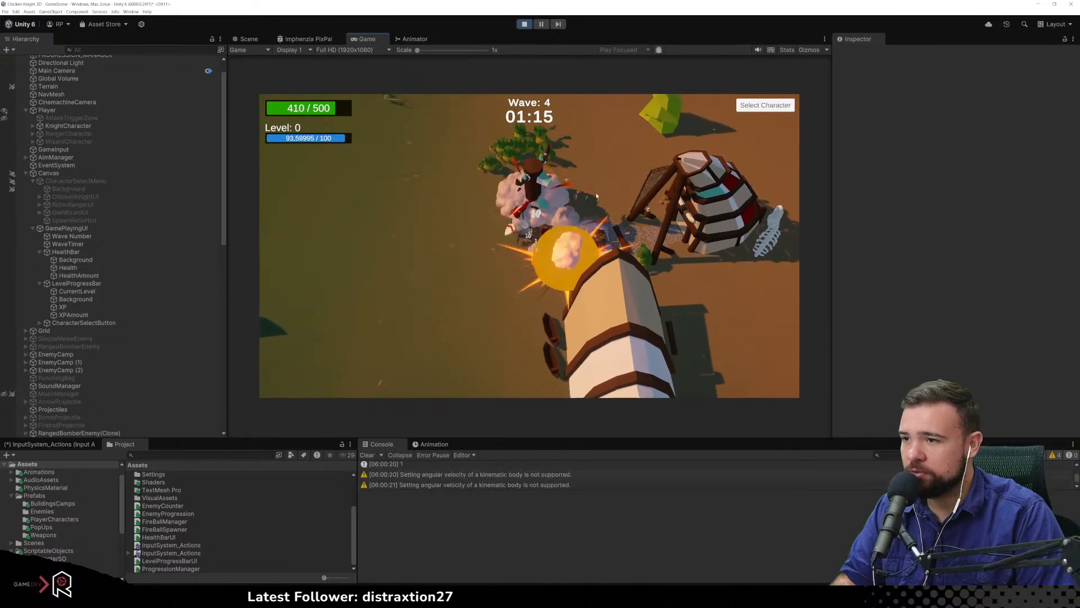
Retreat from the camp into the open field while hitting the enemies that chase the knight
key("a")
left_click(540, 216)
key("a")
key("w")
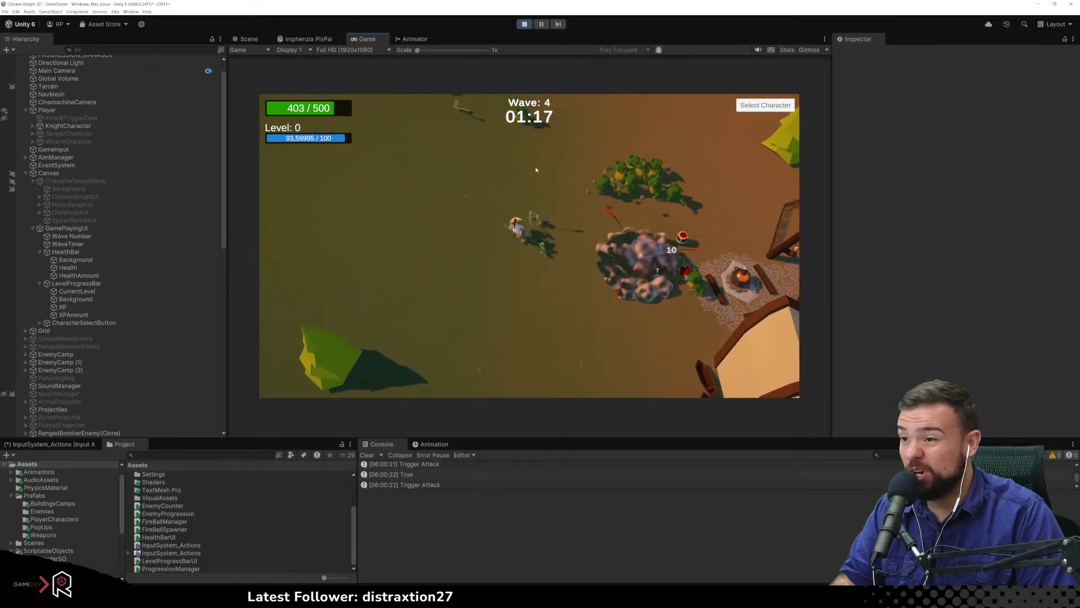
left_click(523, 194)
key("a")
key("w")
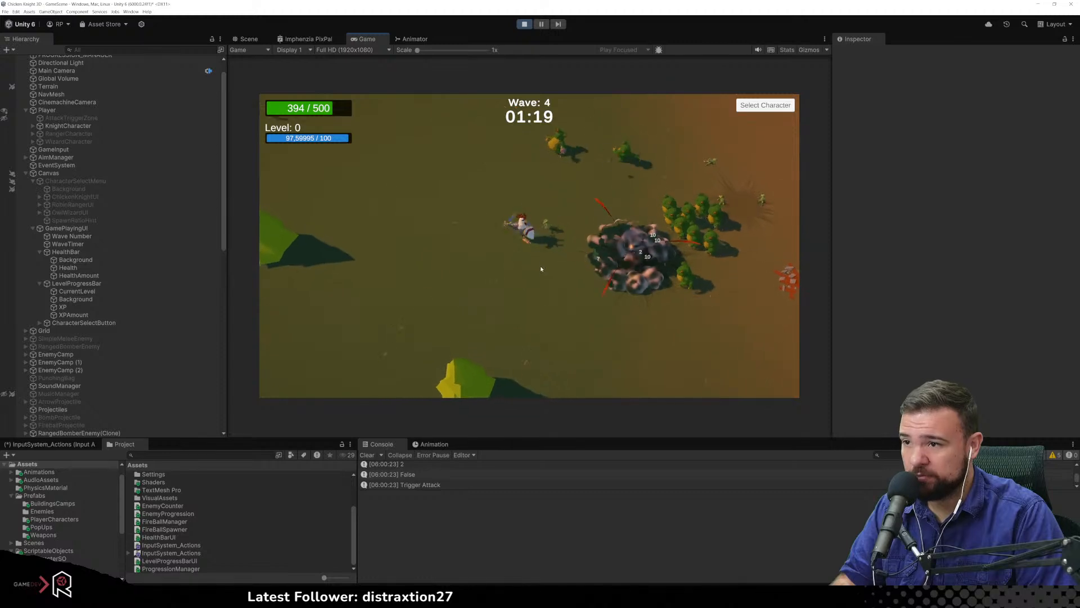
left_click(555, 249)
key("w")
key("d")
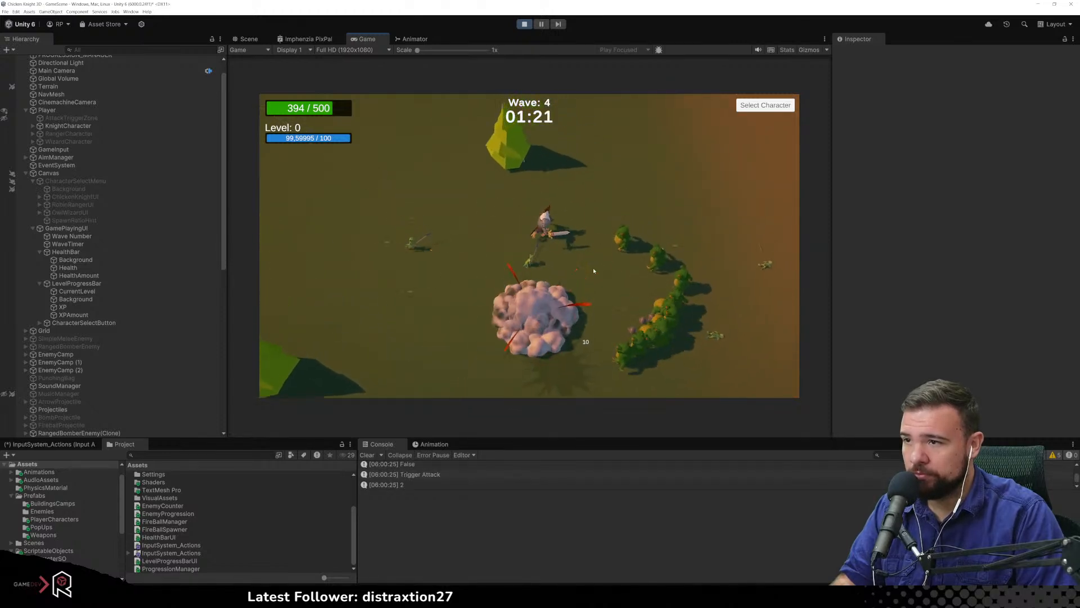
Circle below the lizard horde and attack it with the knight to gain XP
key("s")
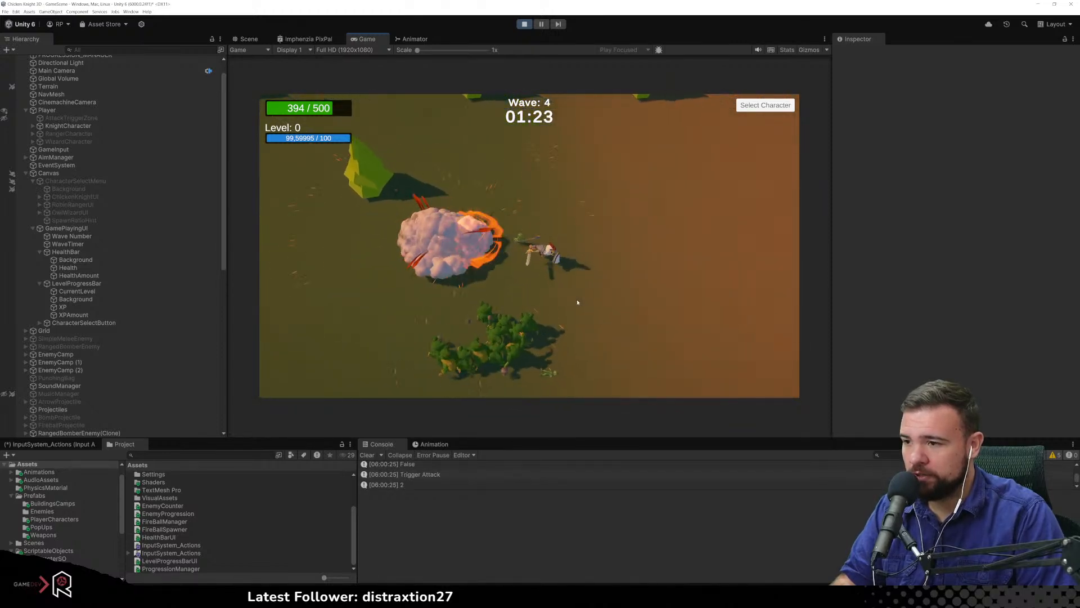
left_click(406, 263)
key("a")
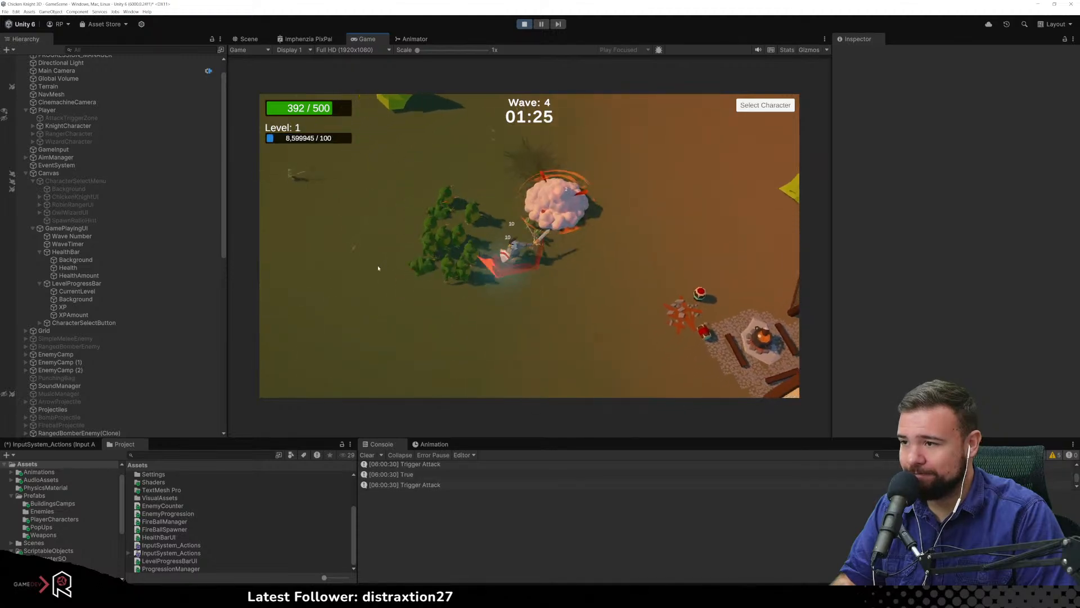
left_click(386, 225)
key("w")
left_click(404, 194)
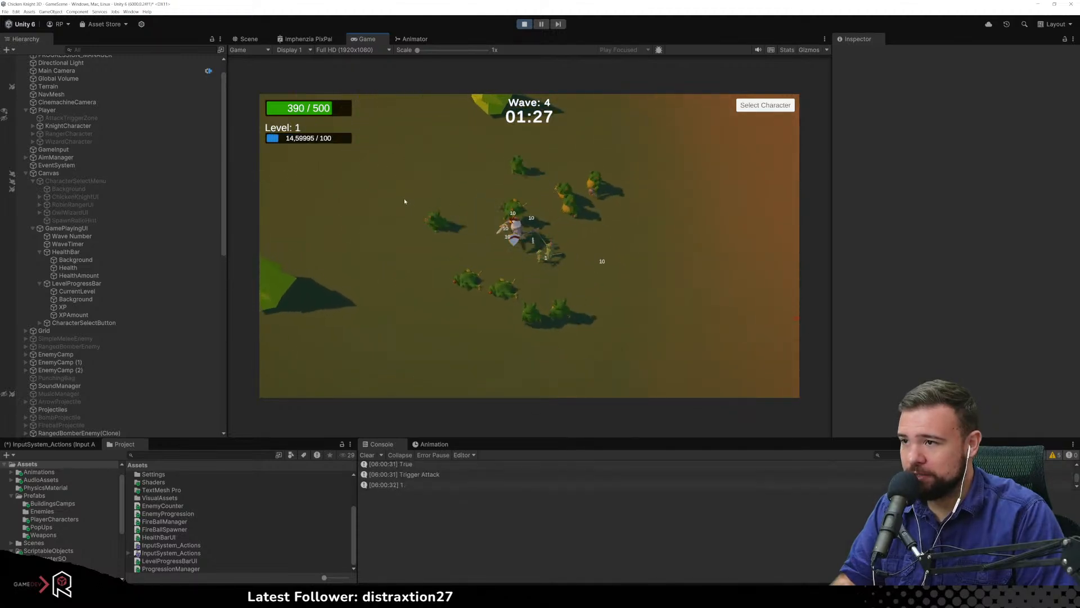
Dodge around the surrounding lizards and strike them from below and from the side
left_click(630, 330)
key("d")
left_click(630, 330)
key("s")
left_click(483, 241)
left_click(338, 262)
key("a")
key("s")
left_click(356, 255)
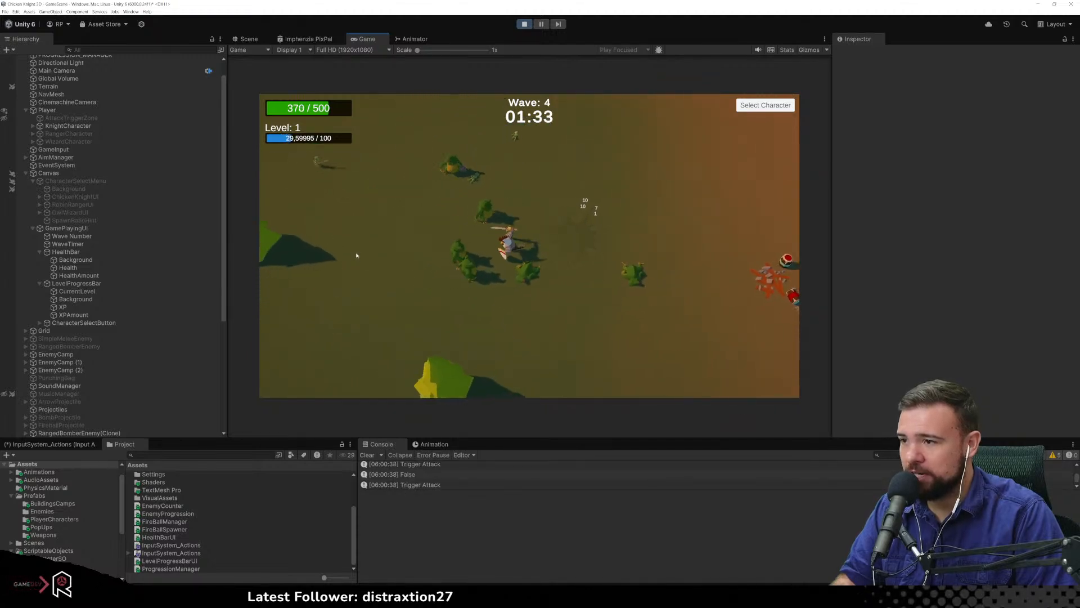
Lead the remaining lizards up the map away from the explosions and cut them down
left_click(343, 243)
left_click(340, 243)
key("w")
key("w")
left_click(415, 277)
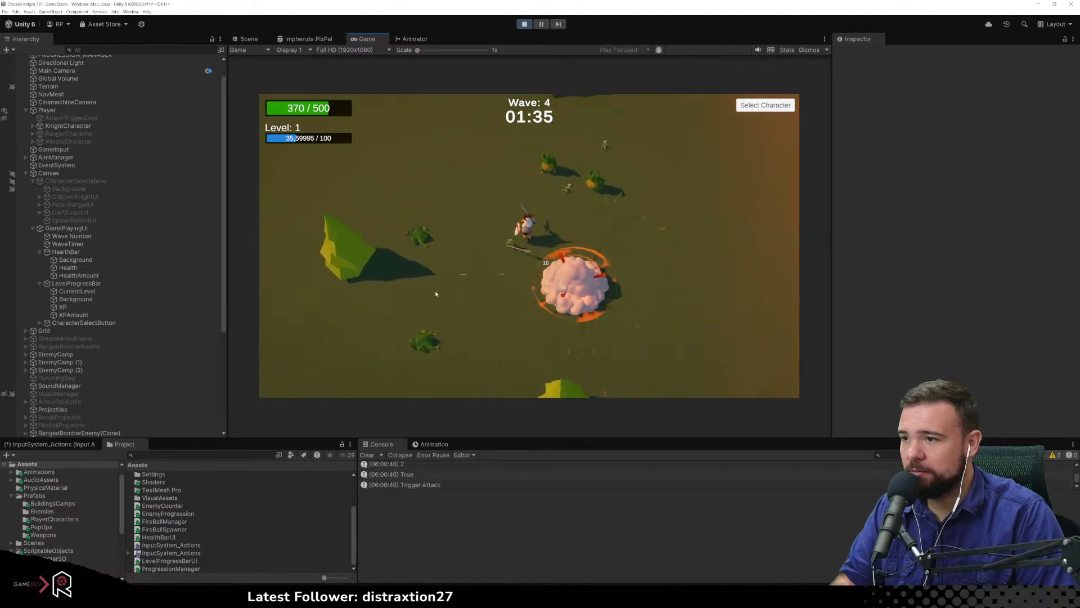
left_click(501, 366)
key("w")
key("d")
left_click(480, 193)
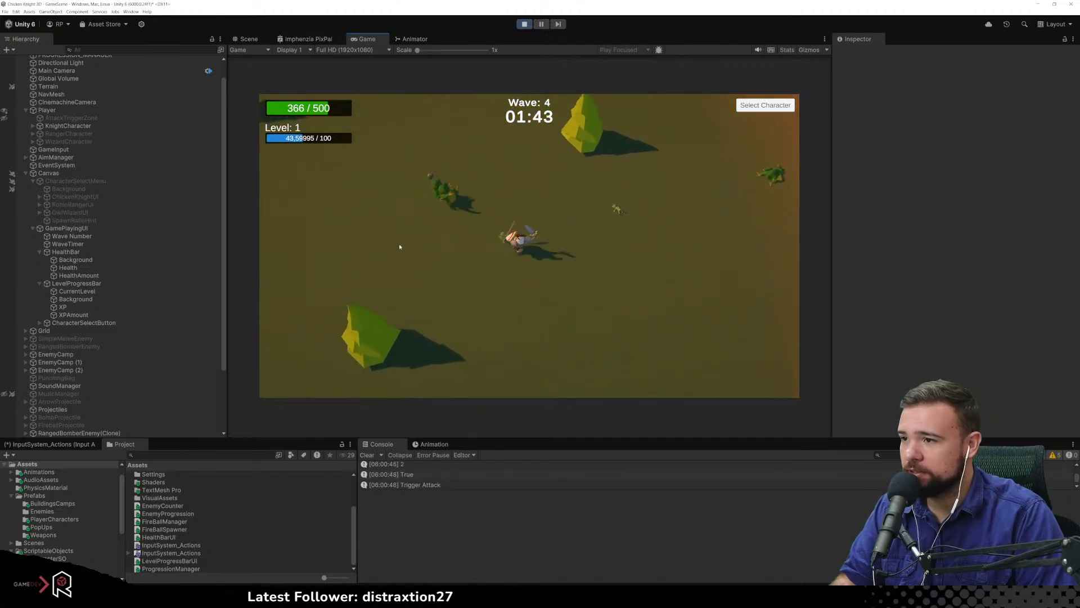
Cross the open field past the rocks, fighting the lizards that approach the knight
key("w")
key("a")
left_click(448, 197)
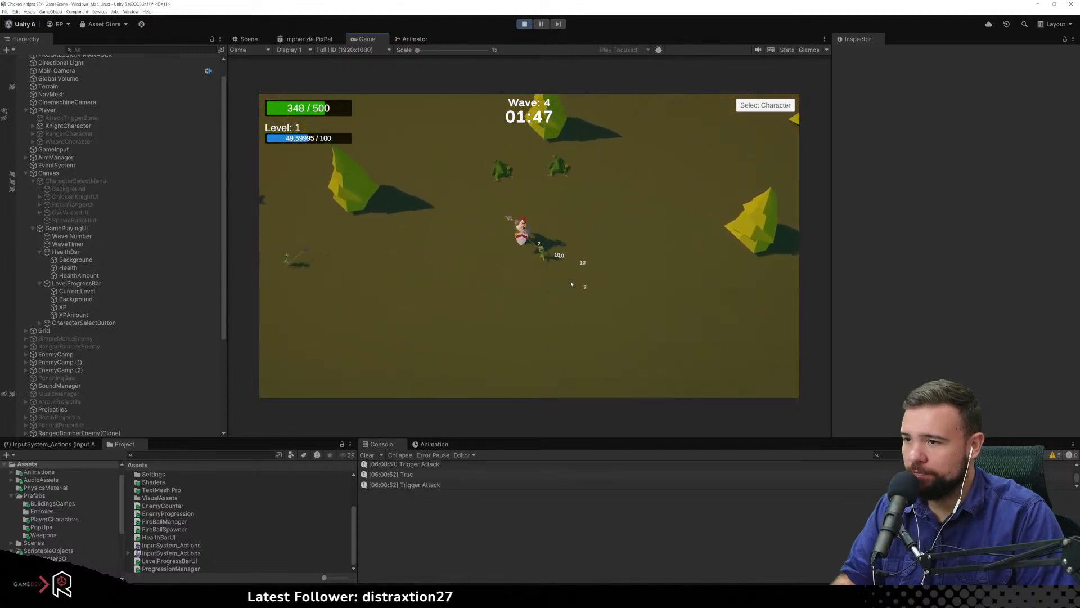
key("w")
key("a")
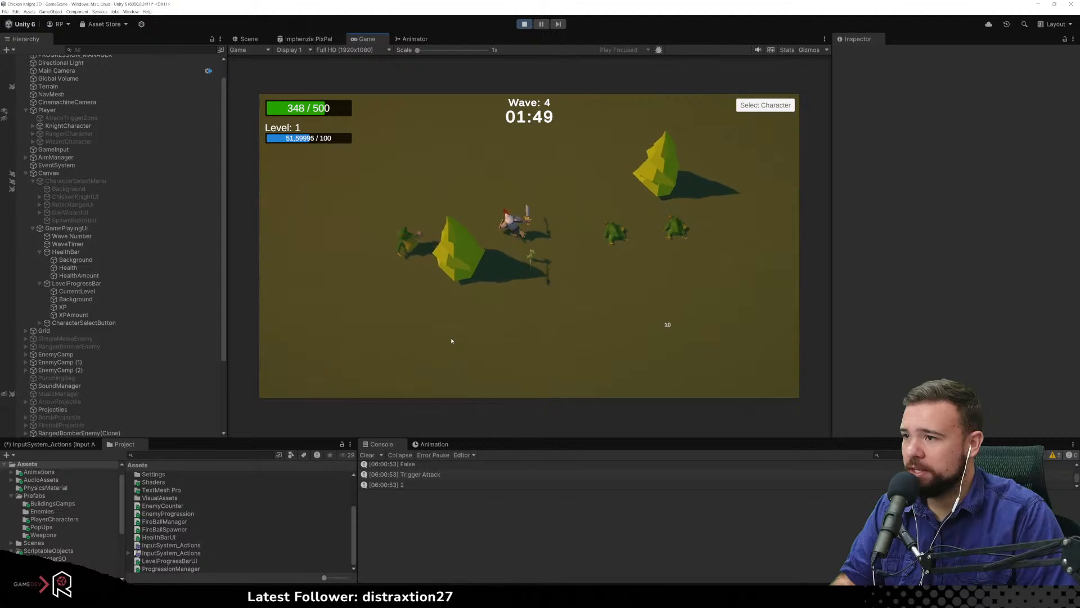
key("a")
key("s")
left_click(487, 348)
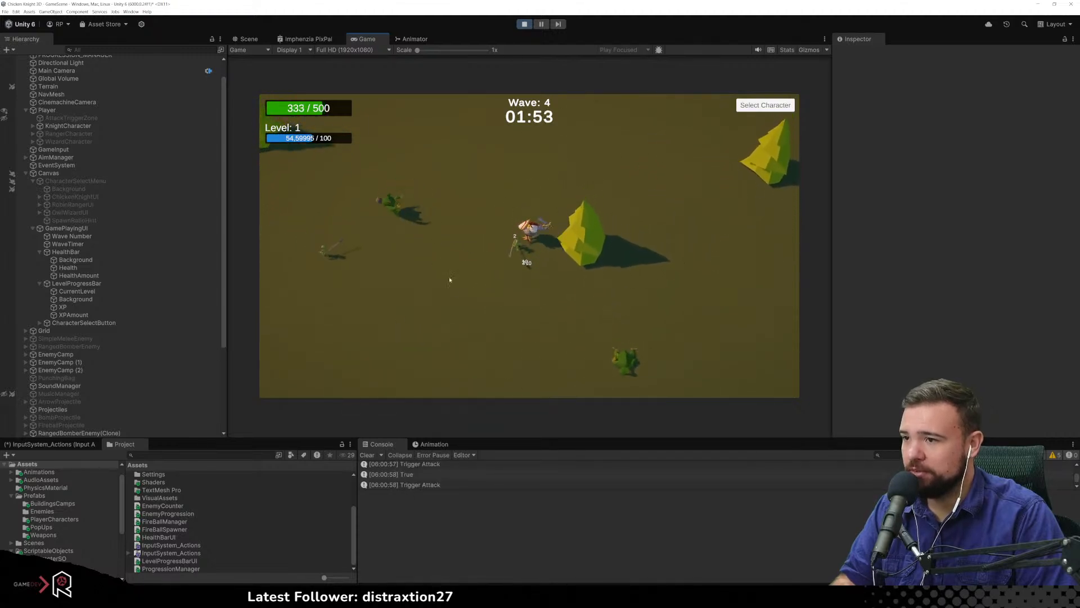
Attack the scattered lizards beyond the rocks while staying clear of the explosions
key("a")
left_click(436, 298)
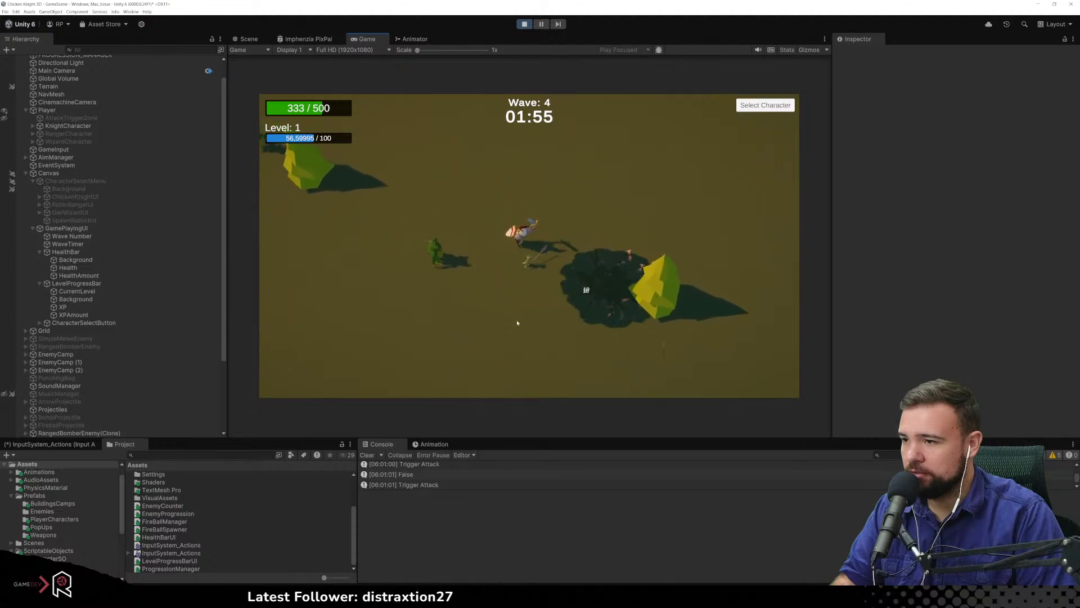
key("a")
left_click(387, 219)
key("w")
key("d")
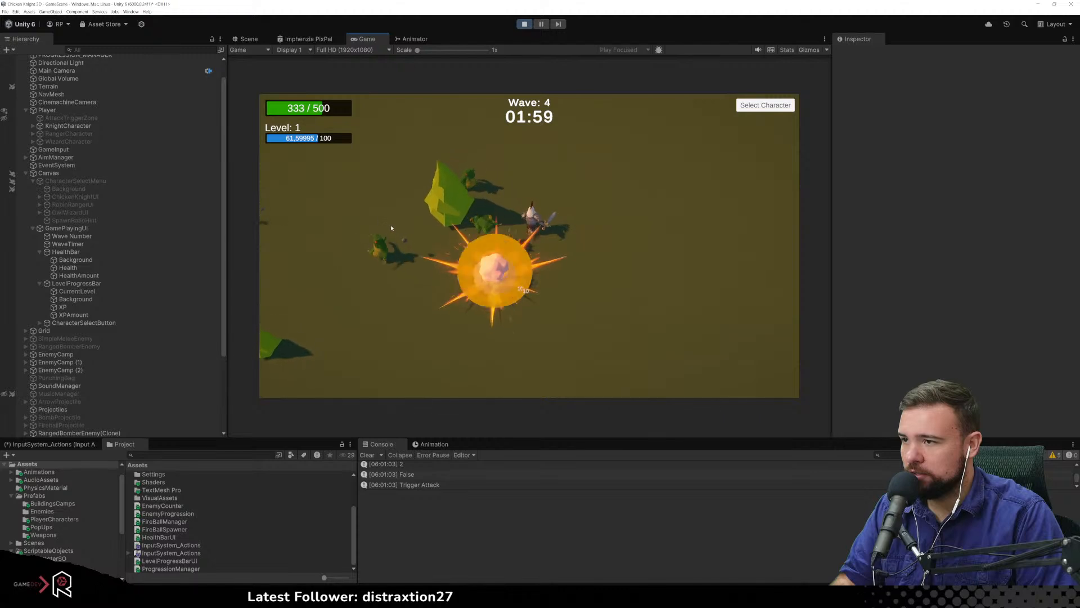
key("w")
key("a")
left_click(401, 243)
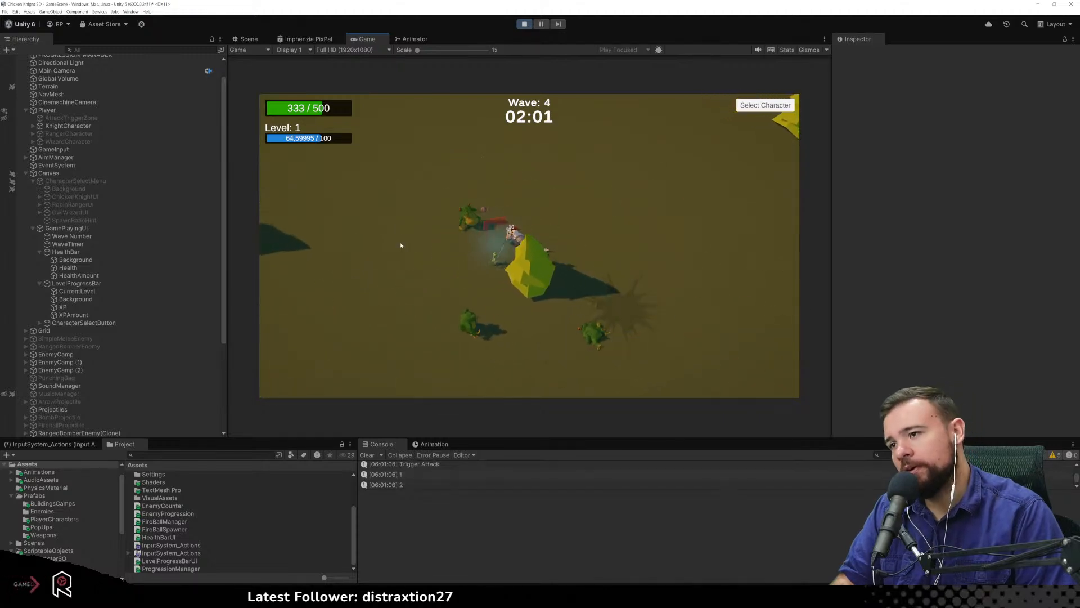
Evade the lizards and fight back toward the large tent of the next enemy camp
key("s")
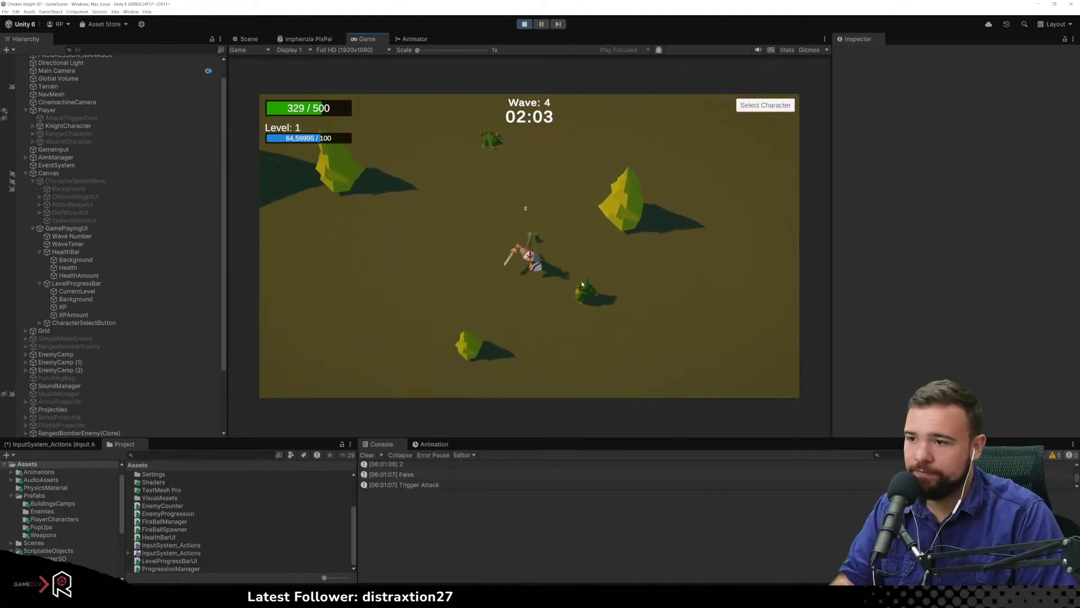
key("d")
key("w")
key("a")
left_click(334, 261)
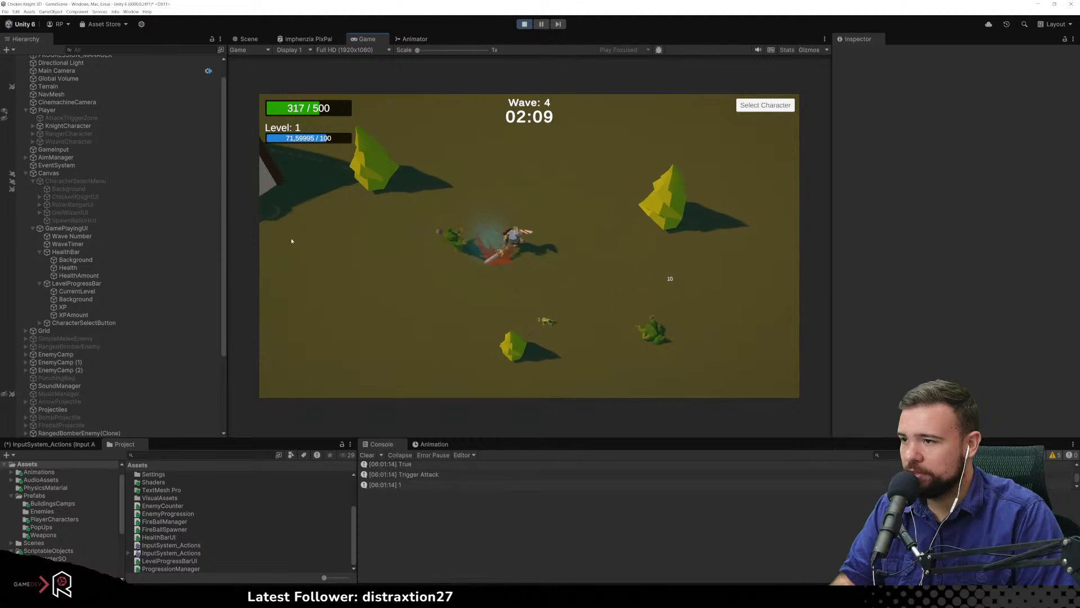
key("a")
left_click(349, 259)
left_click(412, 272)
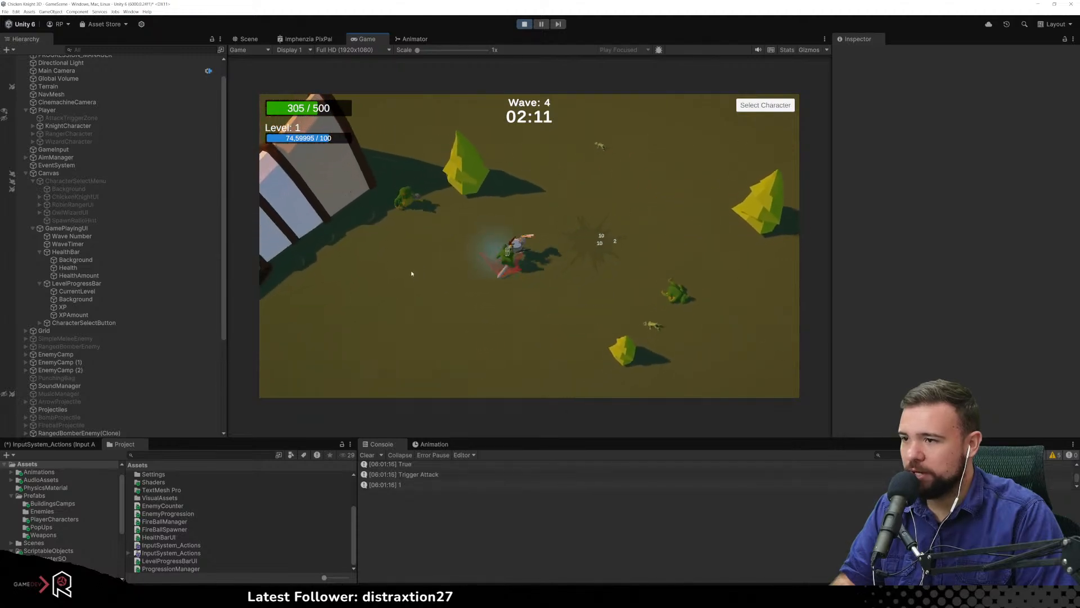
Move the knight around the camp's lower side up to its totem
key("s")
left_click(488, 332)
key("a")
key("a")
key("s")
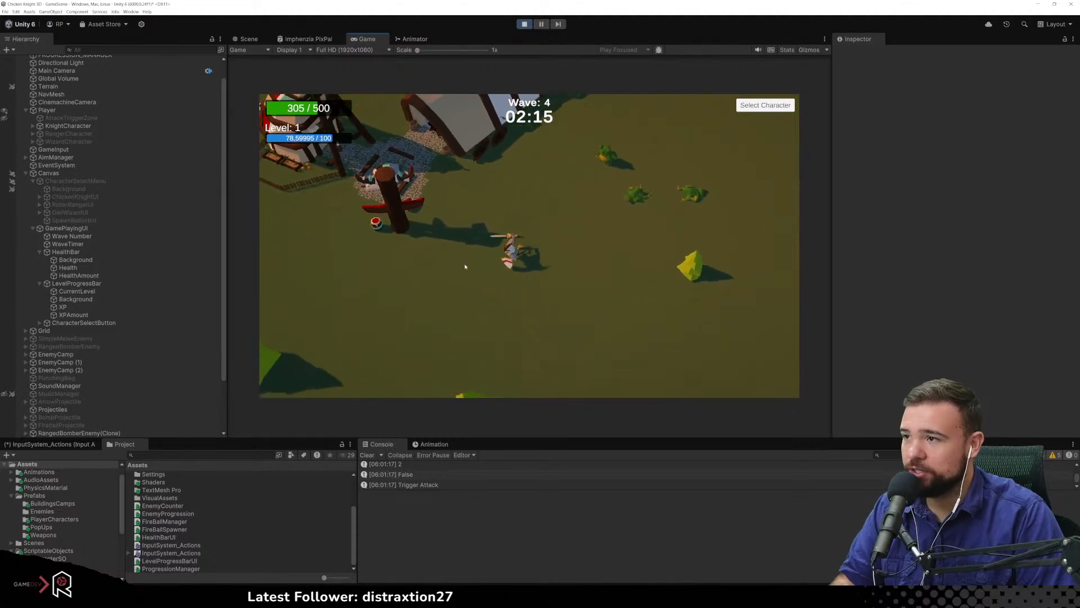
key("a")
key("w")
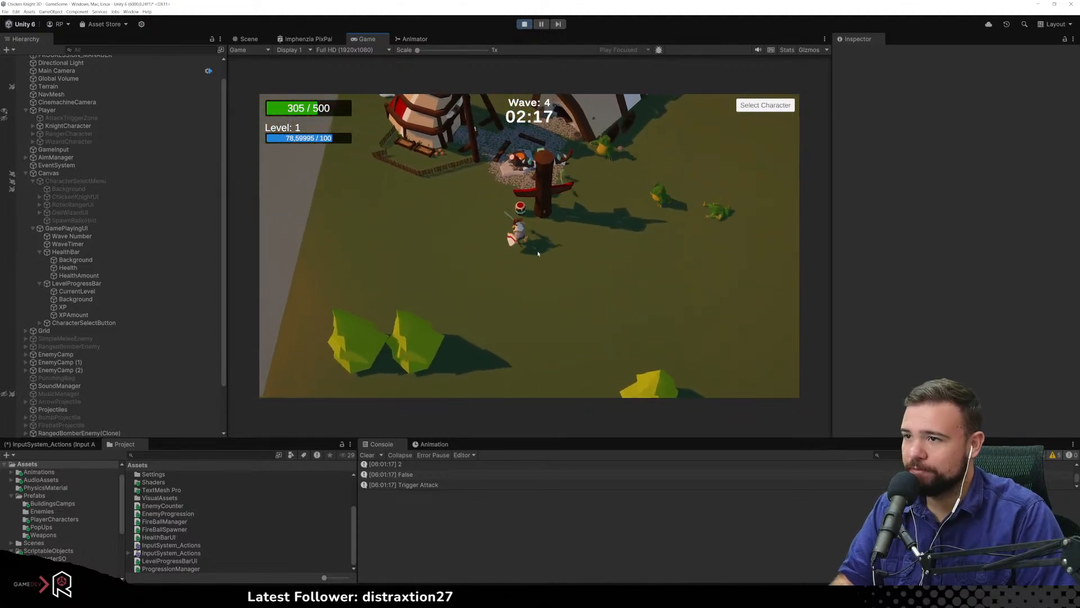
key("a")
key("w")
Attack the camp's totem from several sides while dodging enemy fire
left_click(554, 245)
key("d")
key("s")
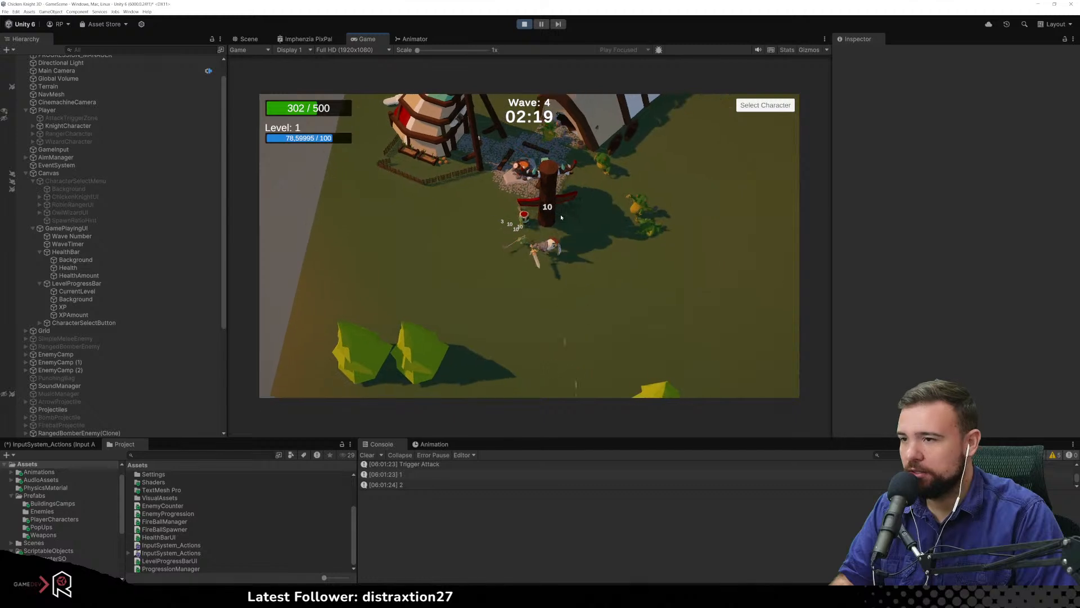
key("d")
left_click(556, 218)
key("w")
left_click(543, 220)
key("a")
key("s")
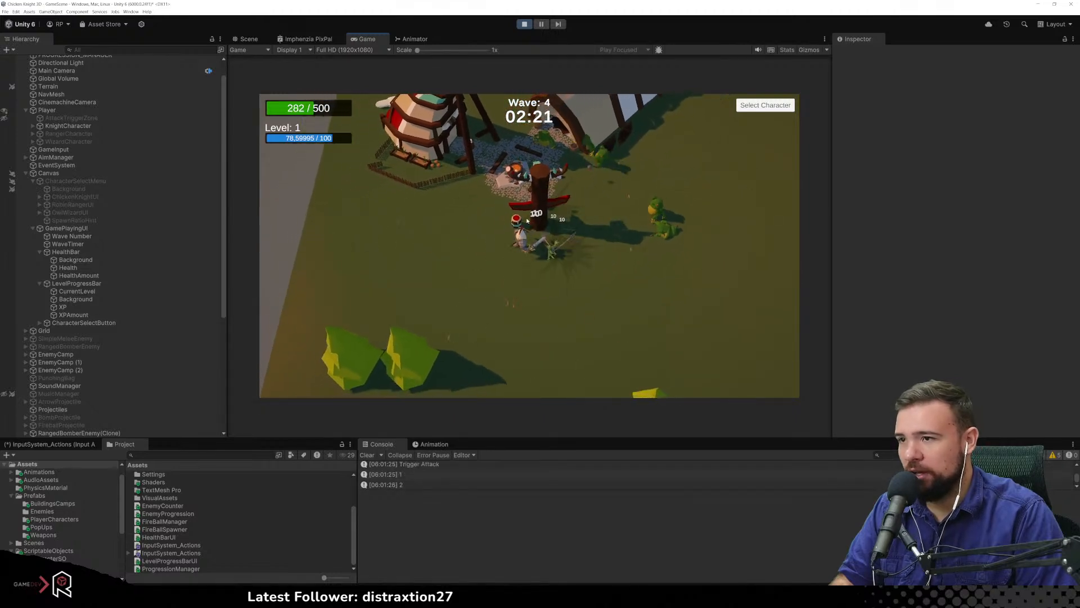
key("a")
key("w")
left_click(566, 325)
left_click(586, 296)
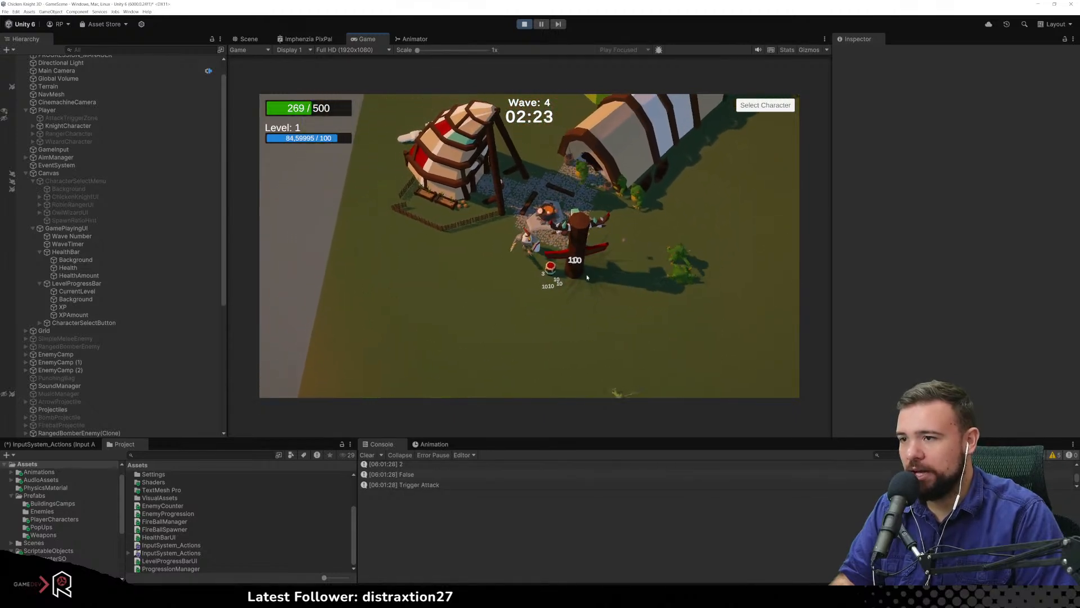
Back away from the exploding totem area, then turn and strike the enemies beside the camp
key("s")
key("d")
left_click(608, 373)
left_click(575, 275)
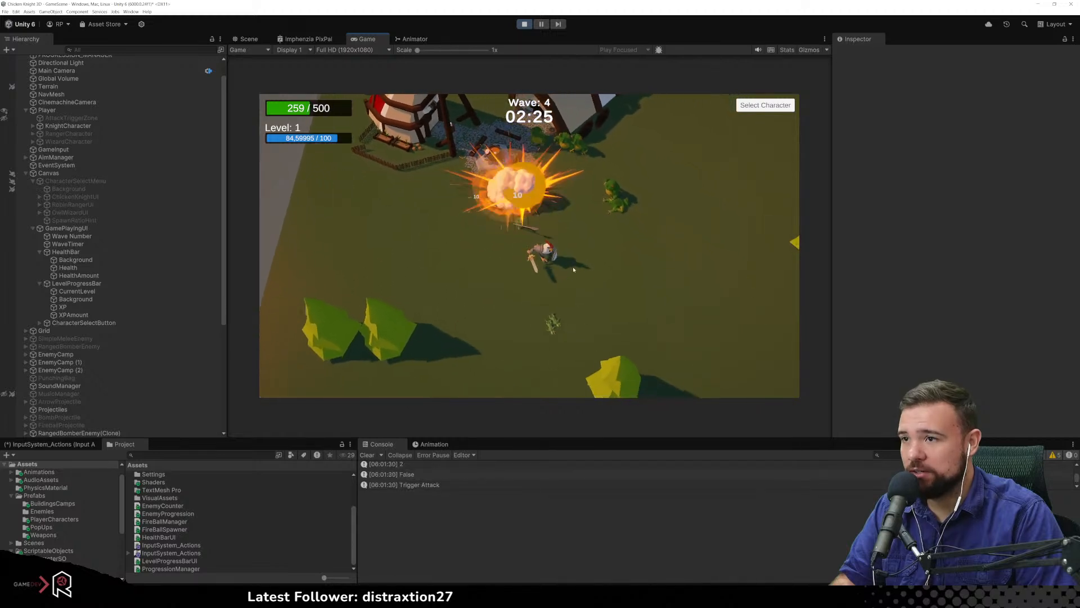
key("w")
left_click(407, 190)
key("a")
left_click(450, 194)
left_click(505, 204)
Keep attacking the enemies near the camp while withdrawing the knight into the field
key("d")
left_click(479, 194)
key("w")
left_click(448, 181)
key("s")
left_click(466, 208)
key("d")
key("d")
left_click(636, 245)
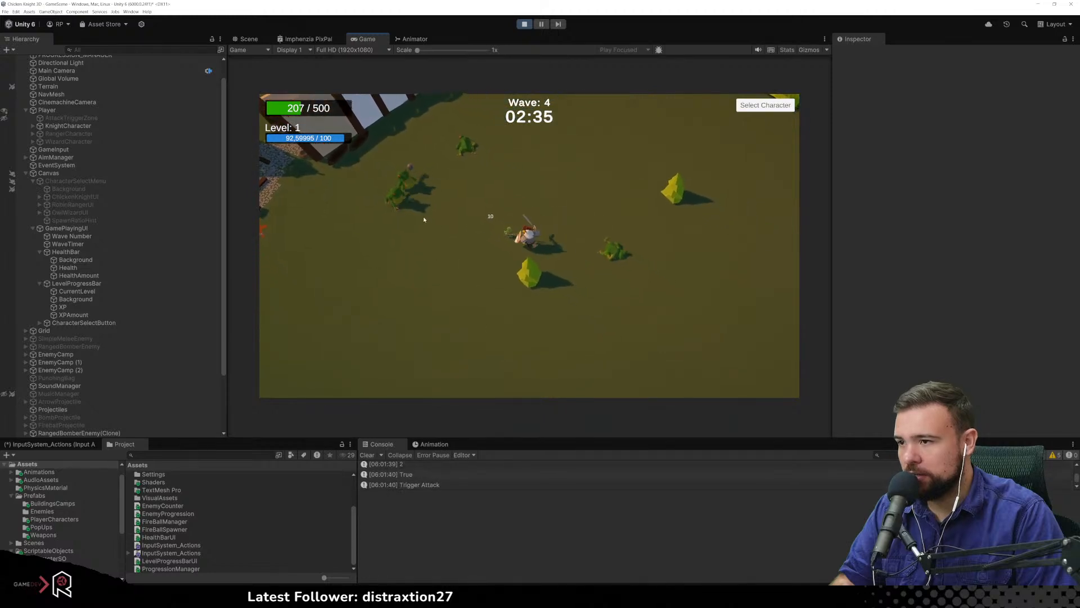
Return to the camp and fight the remaining lizards until wave 4 ends
key("w")
key("a")
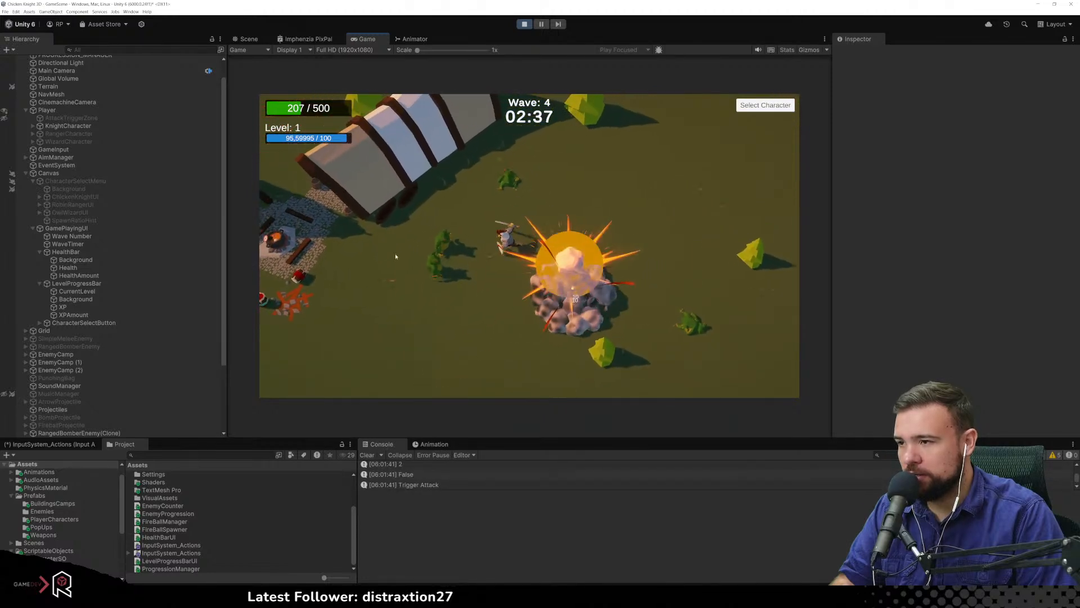
left_click(281, 275)
left_click(331, 312)
key("s")
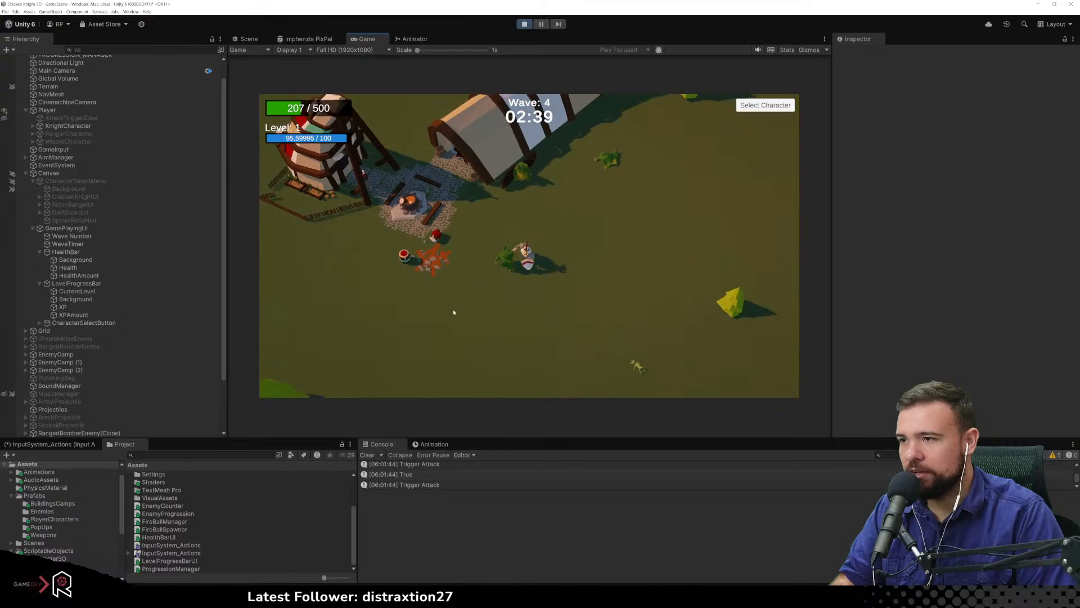
left_click(449, 193)
key("w")
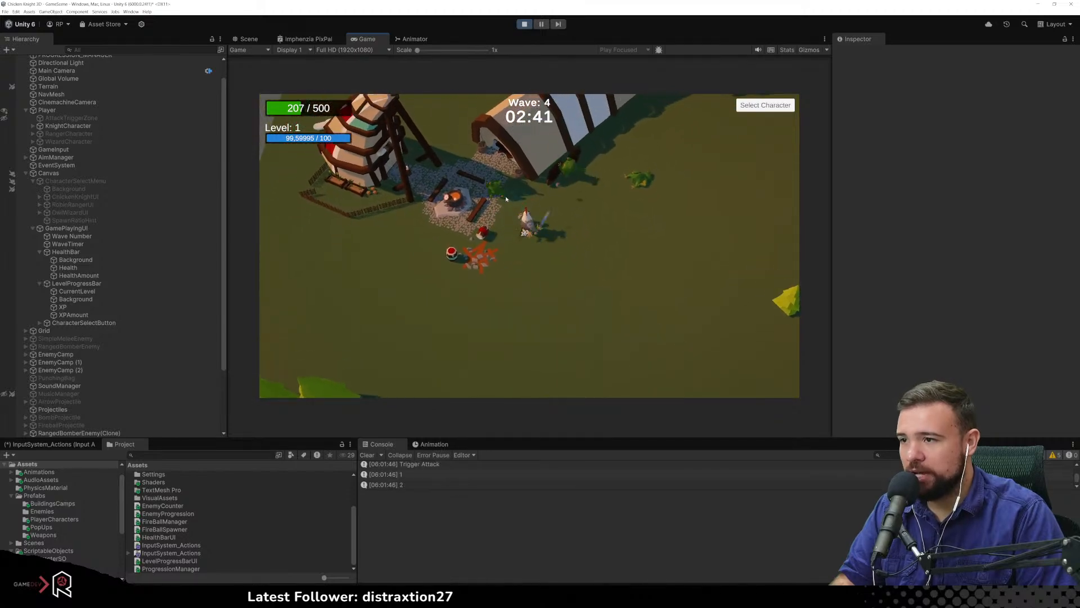
left_click(500, 185)
key("d")
left_click(554, 153)
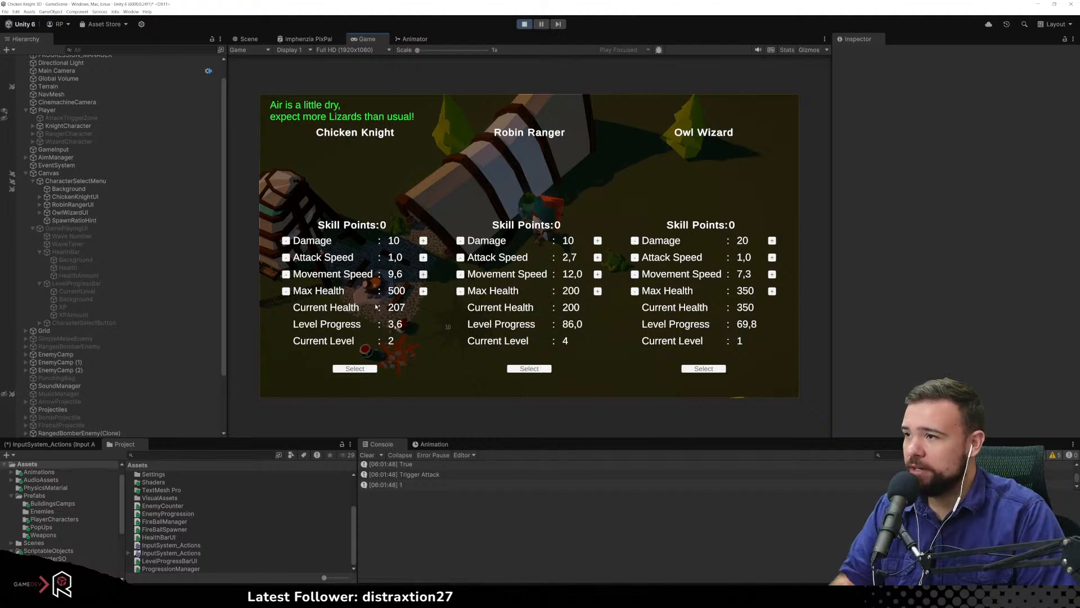
Select Chicken Knight as the character for the next wave
left_click(367, 368)
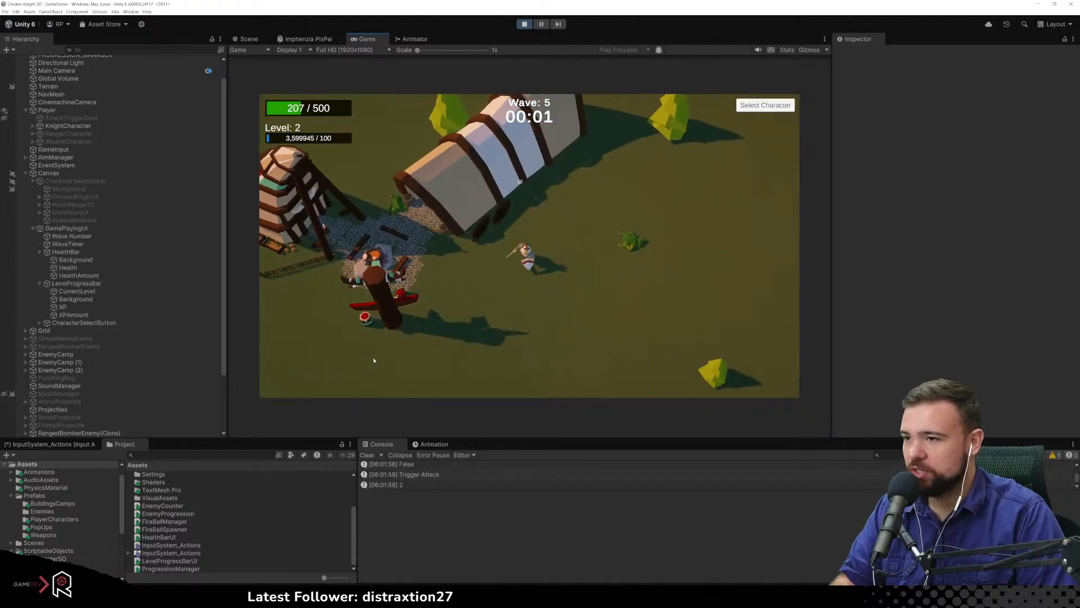
Bring the knight to the camp's totem and attack it along with the enemies around it
key("s")
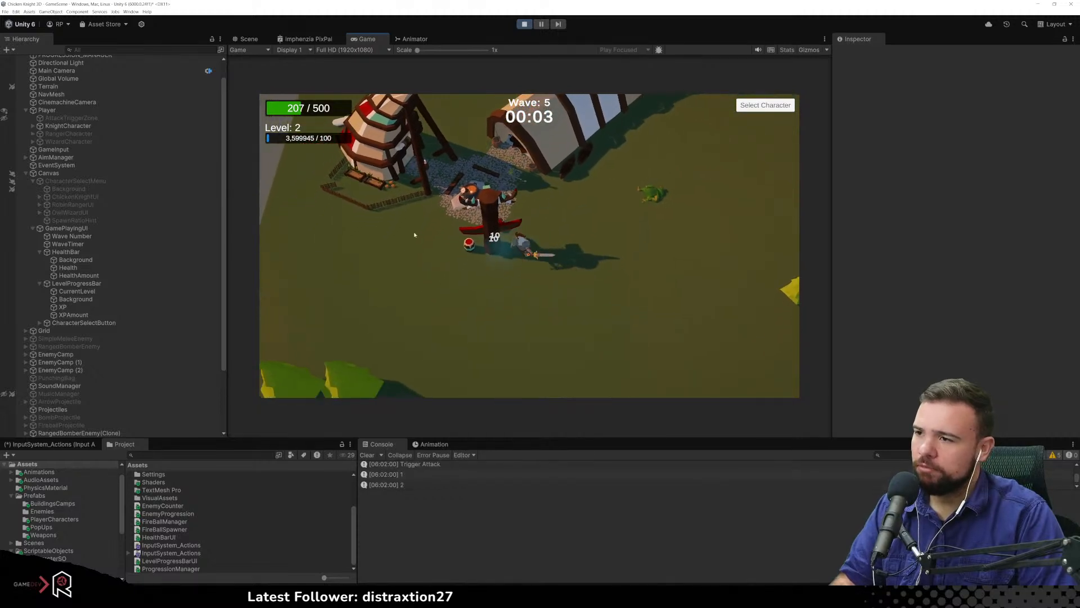
left_click(414, 234)
key("a")
key("d")
key("w")
key("a")
left_click(567, 181)
key("a")
key("w")
key("d")
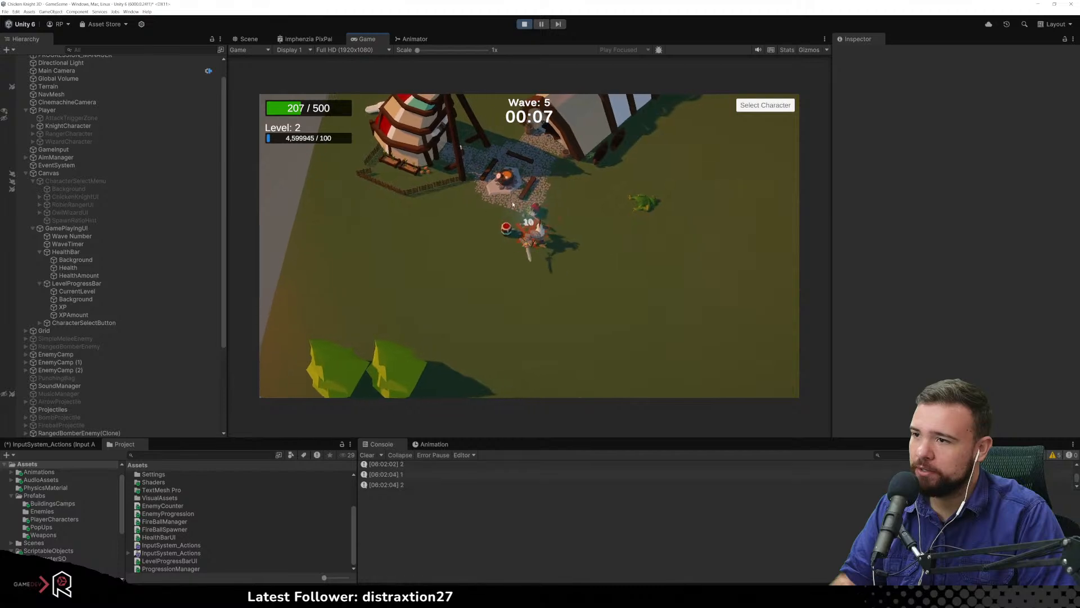
Strike the enemies beside the destroyed totem while pulling the knight away from the camp
key("s")
left_click(480, 216)
key("d")
left_click(607, 278)
key("w")
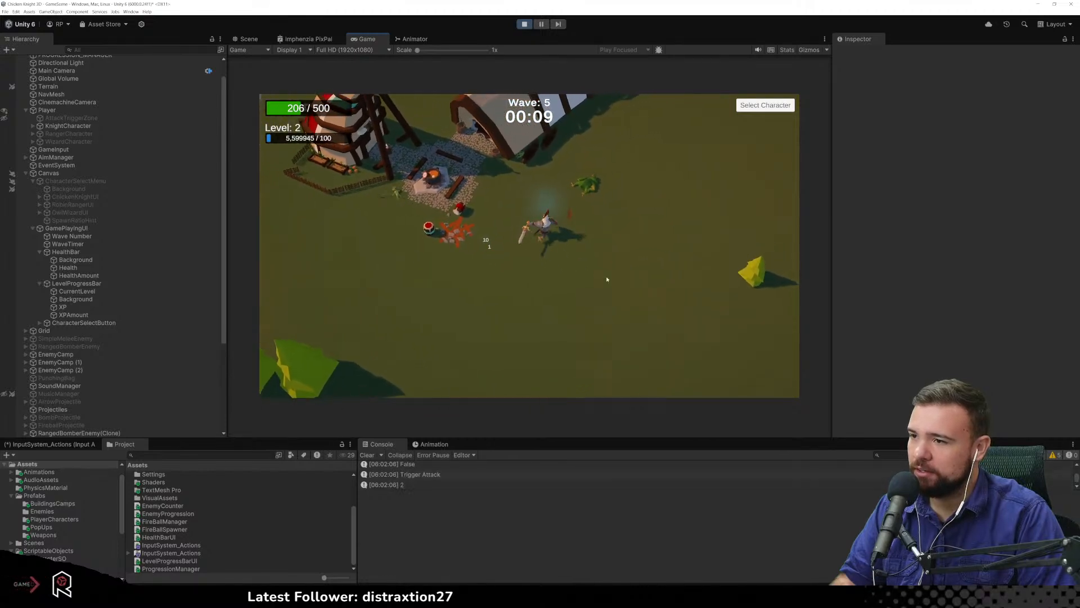
left_click(607, 280)
left_click(607, 280)
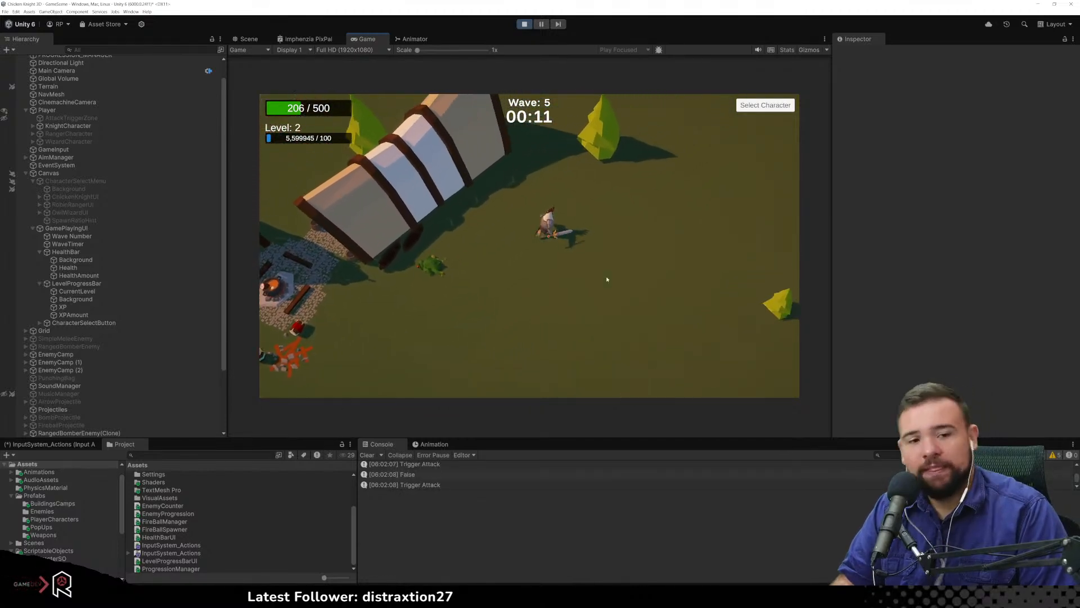
Run the knight past the long tent and across the open field, drawing the enemies into a line behind
key("w")
key("d")
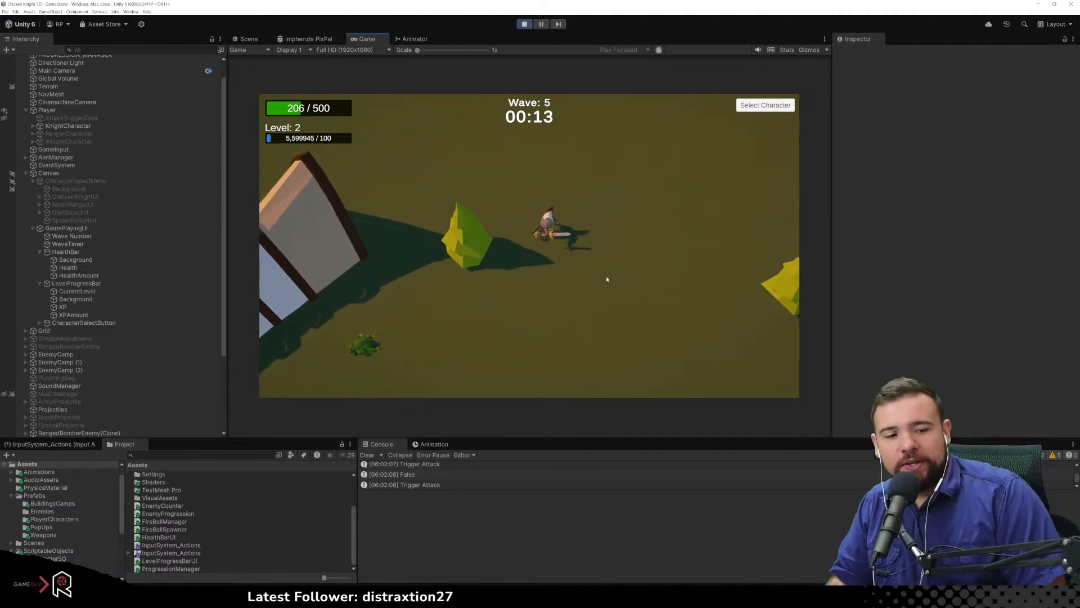
key("d")
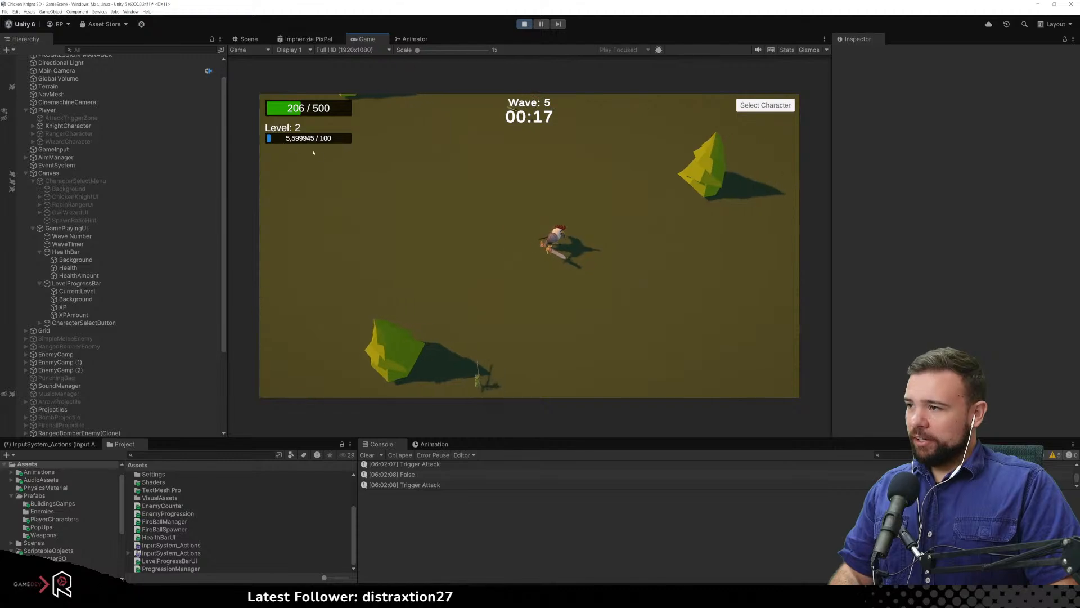
key("w")
key("d")
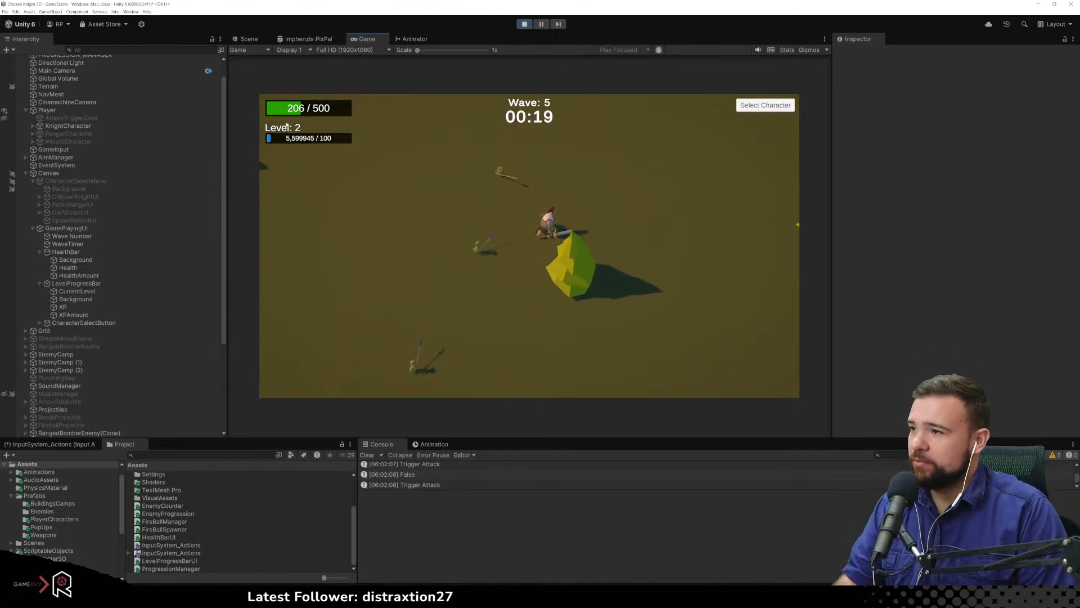
key("s")
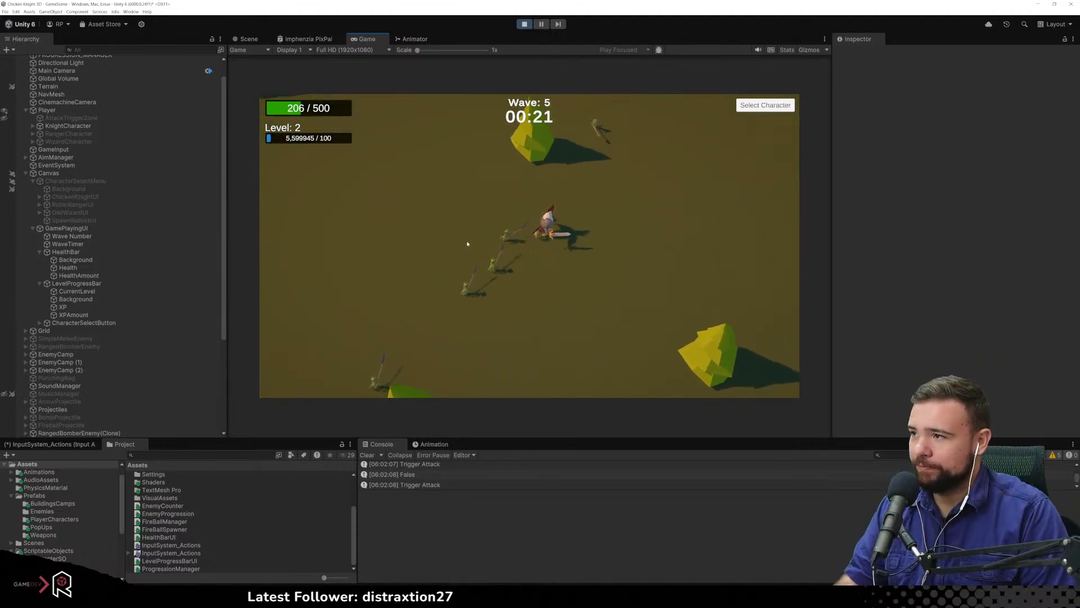
key("w")
key("d")
key("w")
key("d")
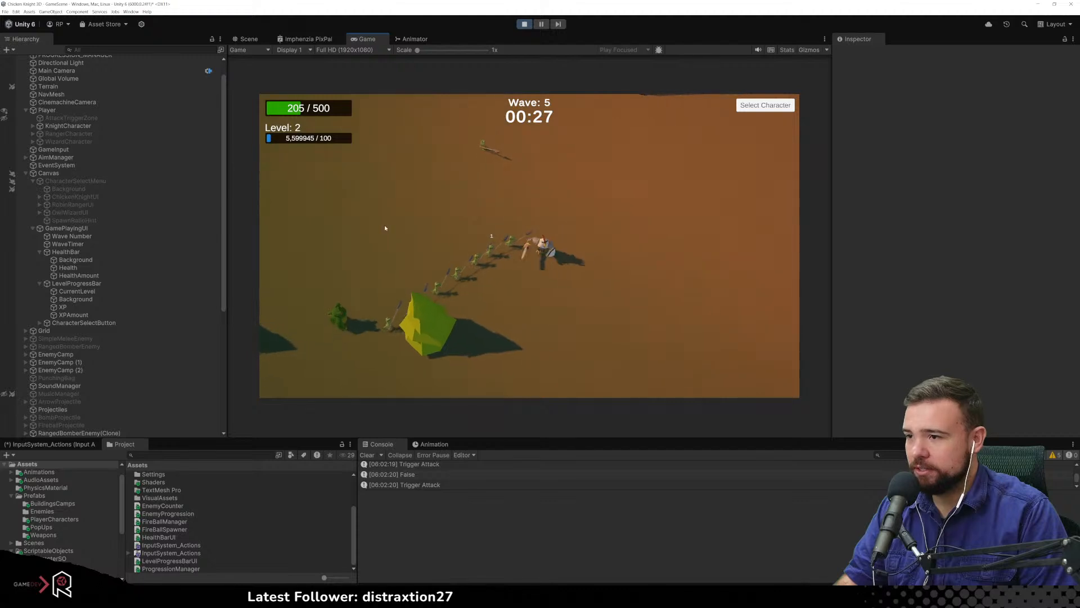
Turn the knight on the pursuing line of enemies and attack them beside the rock
key("s")
left_click(382, 224)
left_click(381, 224)
key("d")
key("s")
left_click(462, 254)
left_click(427, 249)
key("a")
left_click(423, 247)
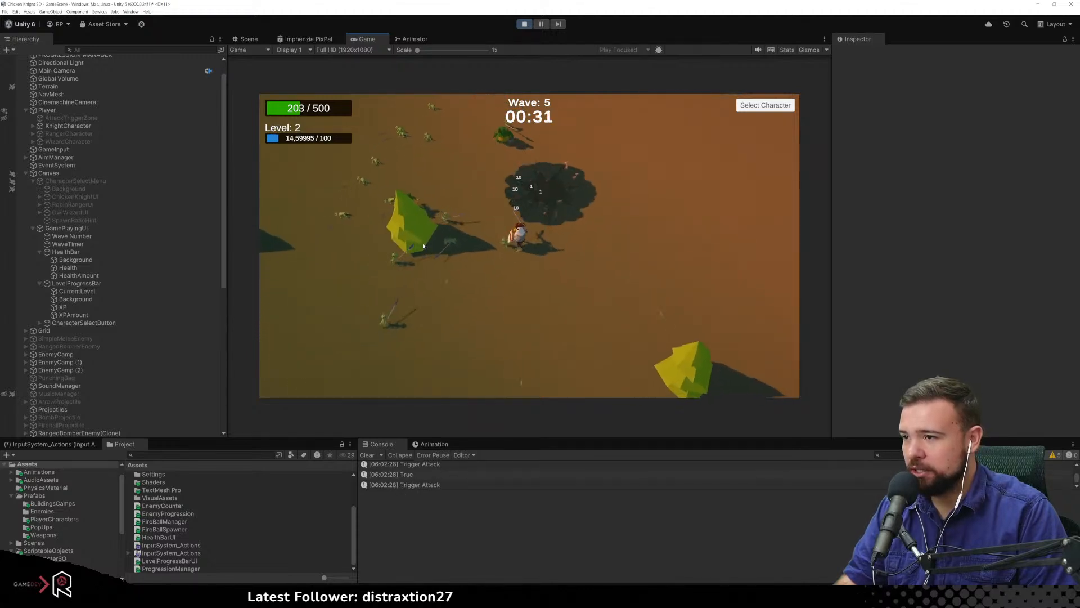
key("s")
key("d")
left_click(445, 241)
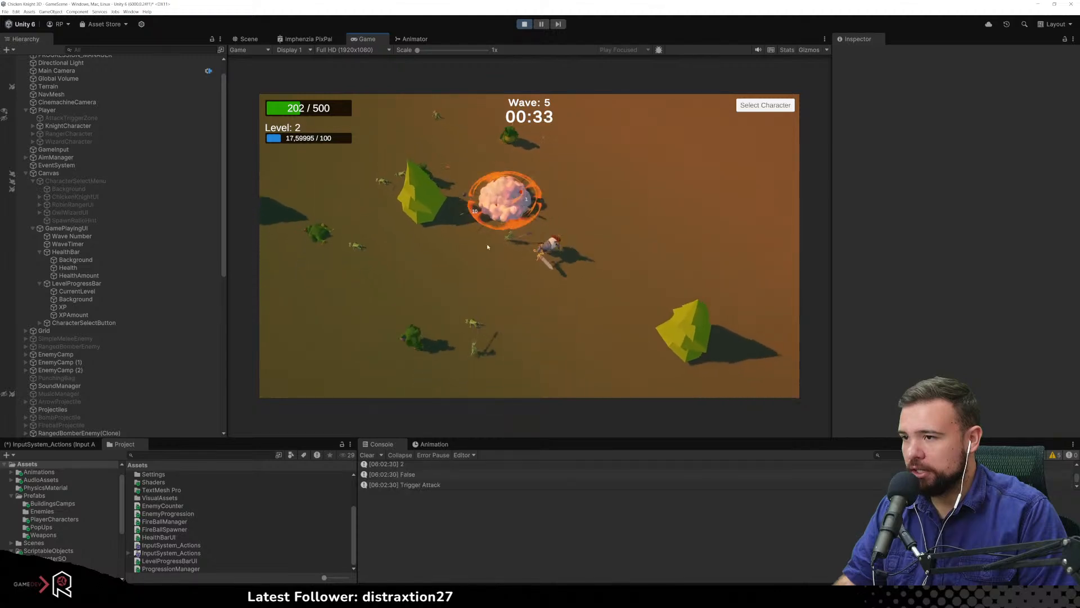
Dodge the bomb explosions while striking the enemies between the two rocks
key("w")
left_click(450, 256)
key("s")
left_click(436, 264)
left_click(434, 265)
key("d")
key("w")
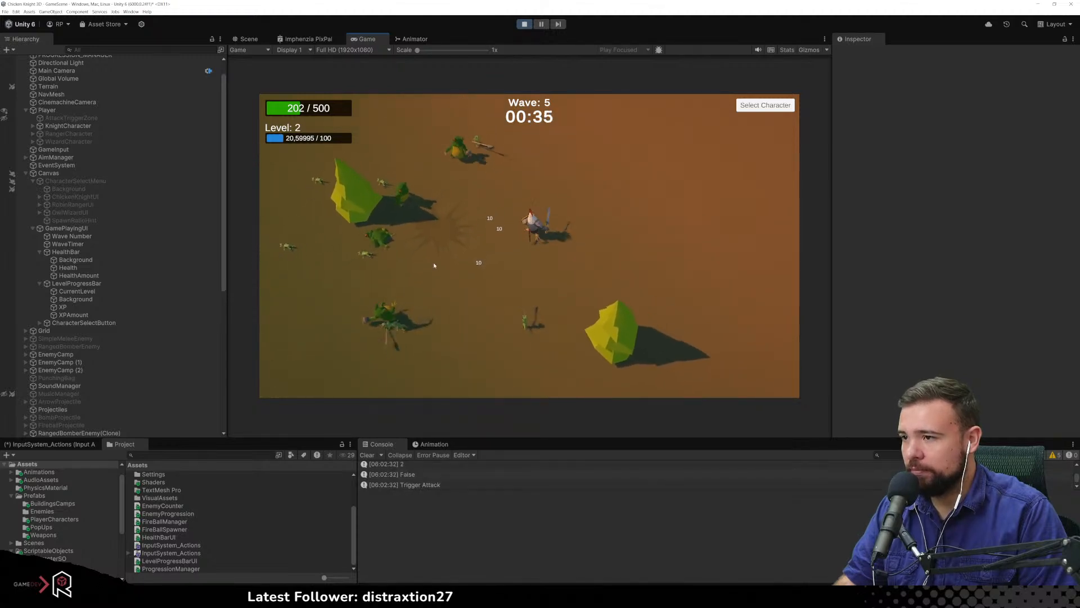
key("a")
key("w")
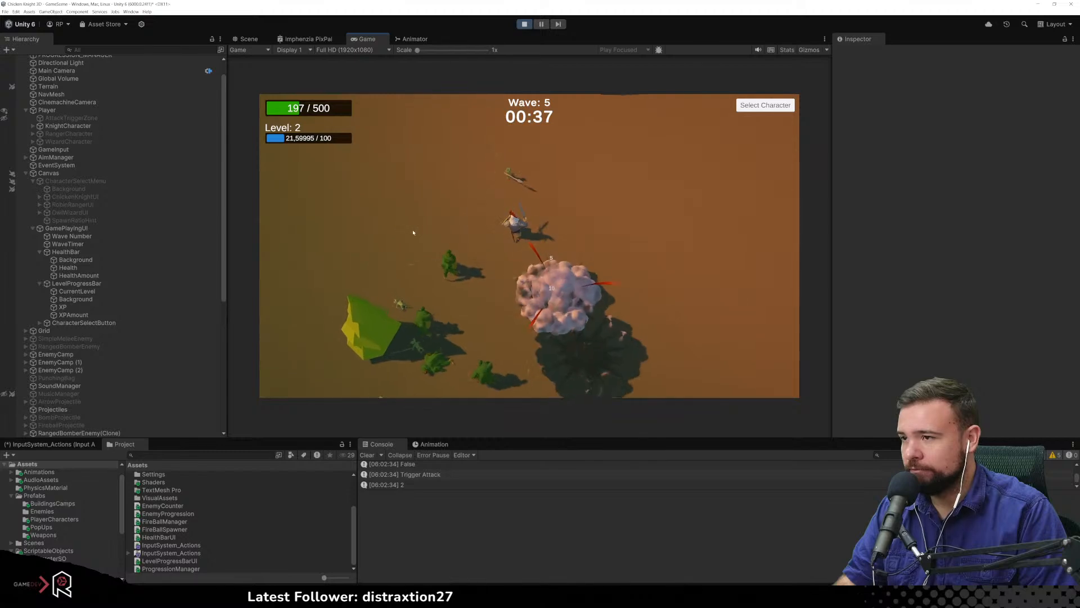
Lead the chasing enemies to the next camp, striking them on the way to its totem
left_click(559, 256)
key("w")
key("a")
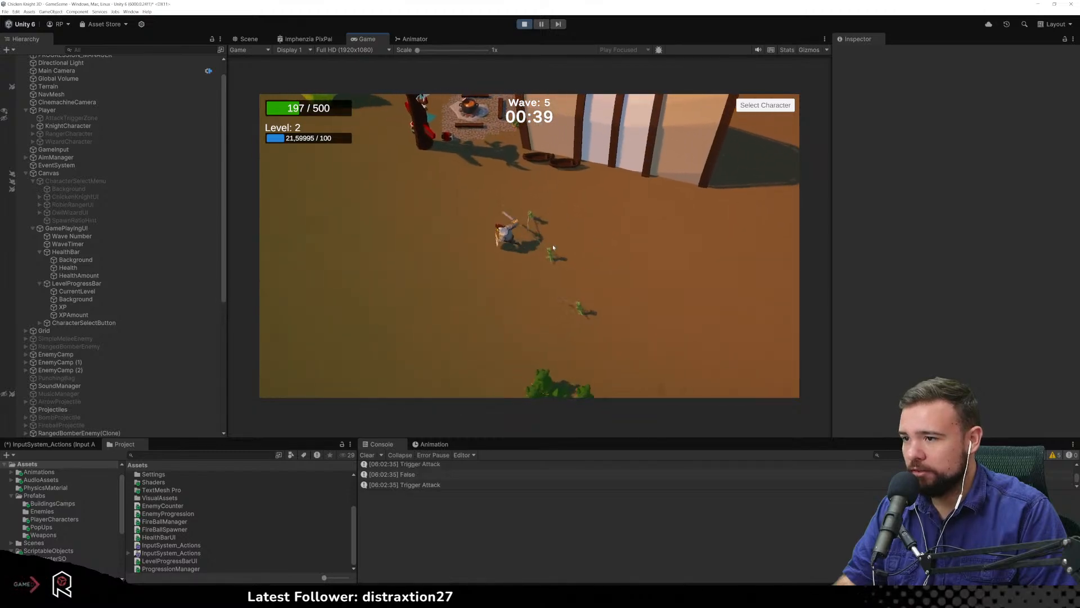
key("a")
key("w")
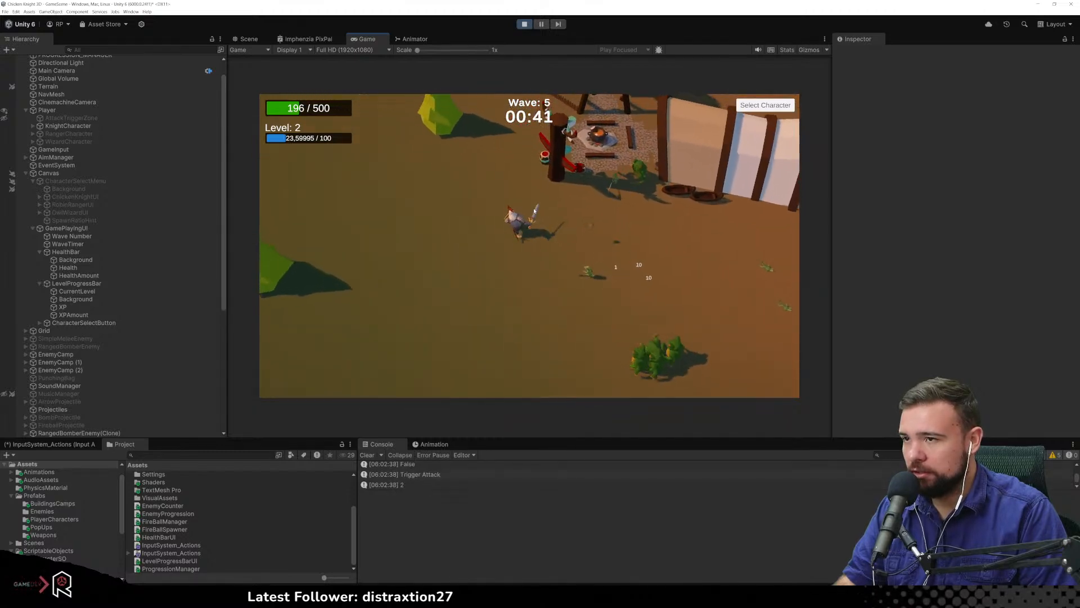
left_click(596, 252)
key("w")
key("a")
key("w")
left_click(600, 259)
key("d")
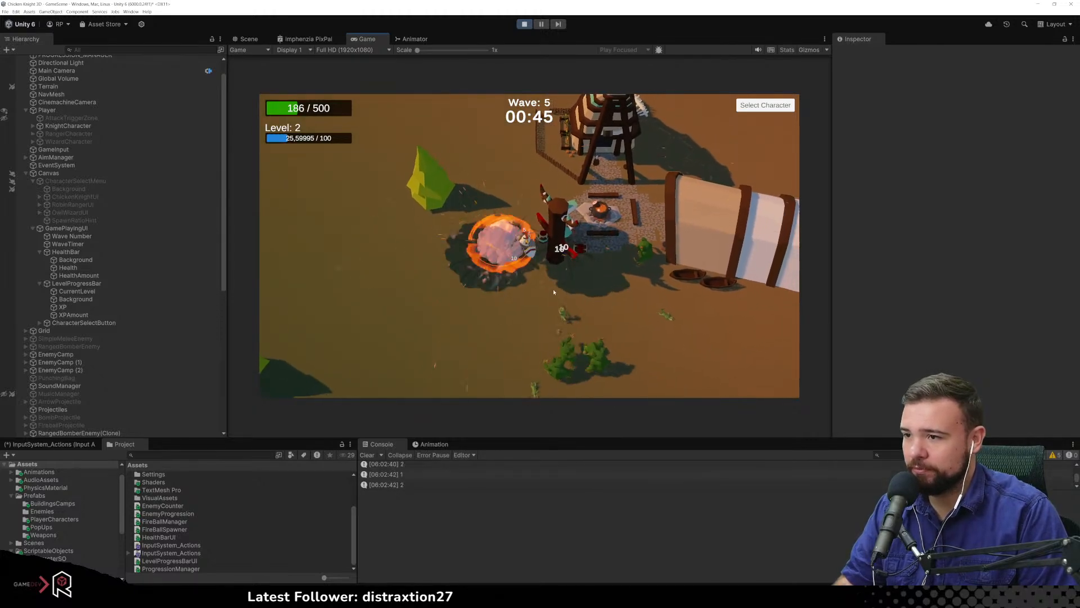
Move the knight away from the second camp's totem and attack the group of enemies in front of the camp
key("s")
key("d")
left_click(528, 232)
key("d")
key("s")
left_click(561, 276)
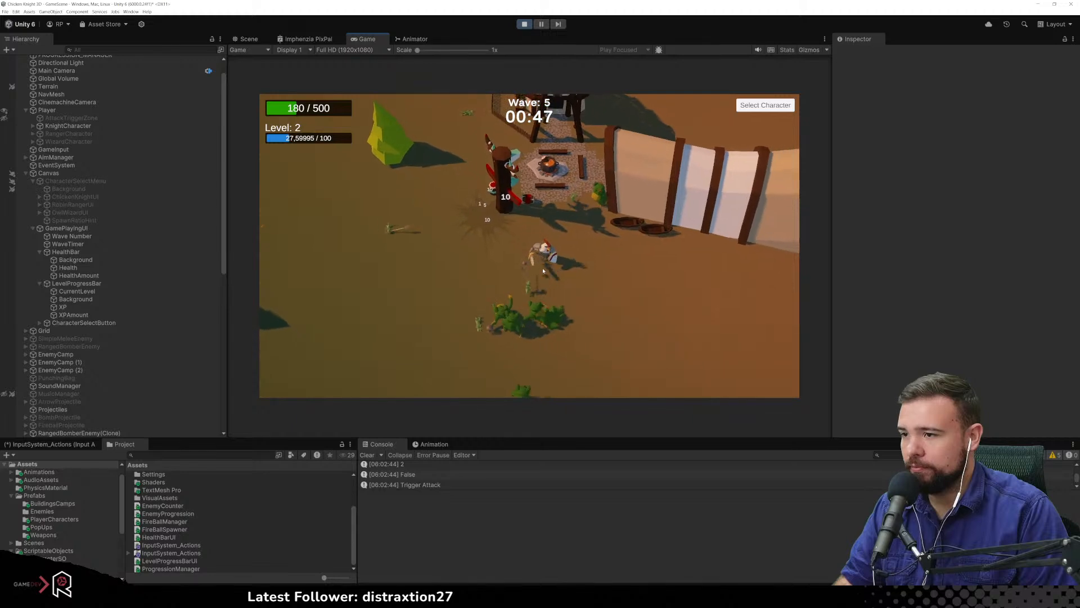
left_click(439, 263)
key("a")
key("s")
left_click(579, 354)
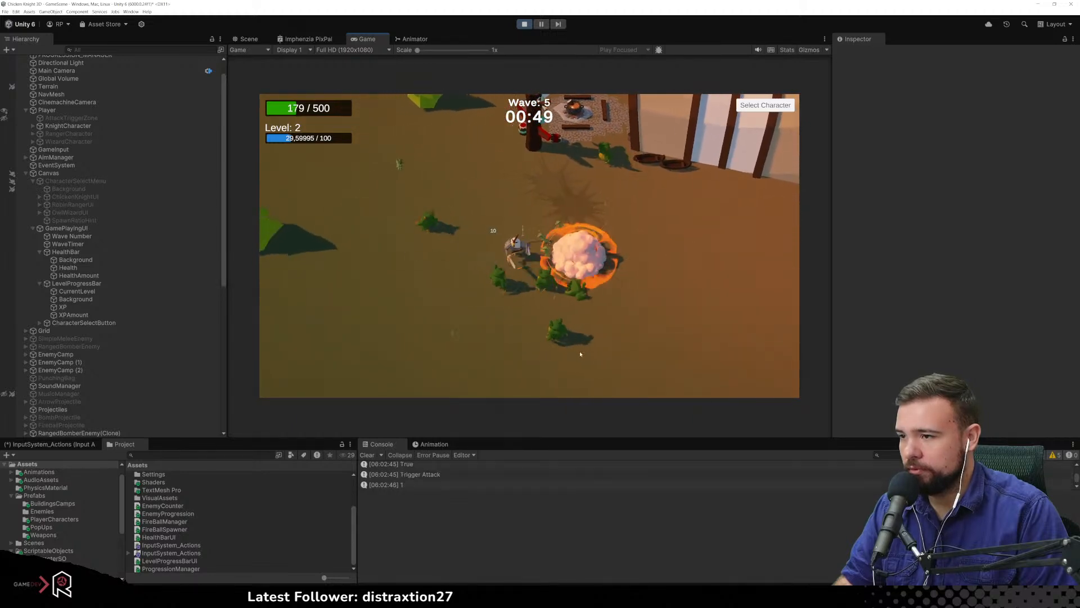
Fight the surrounding enemies in the open field between the camp and the pair of rocks
left_click(632, 277)
key("d")
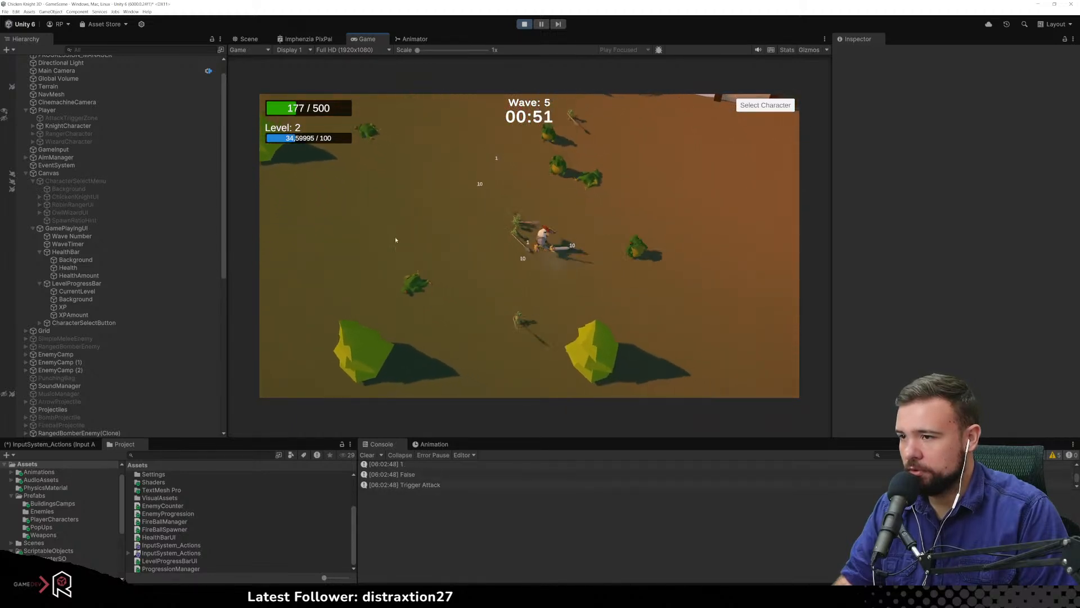
left_click(388, 234)
key("w")
left_click(578, 290)
key("a")
left_click(511, 305)
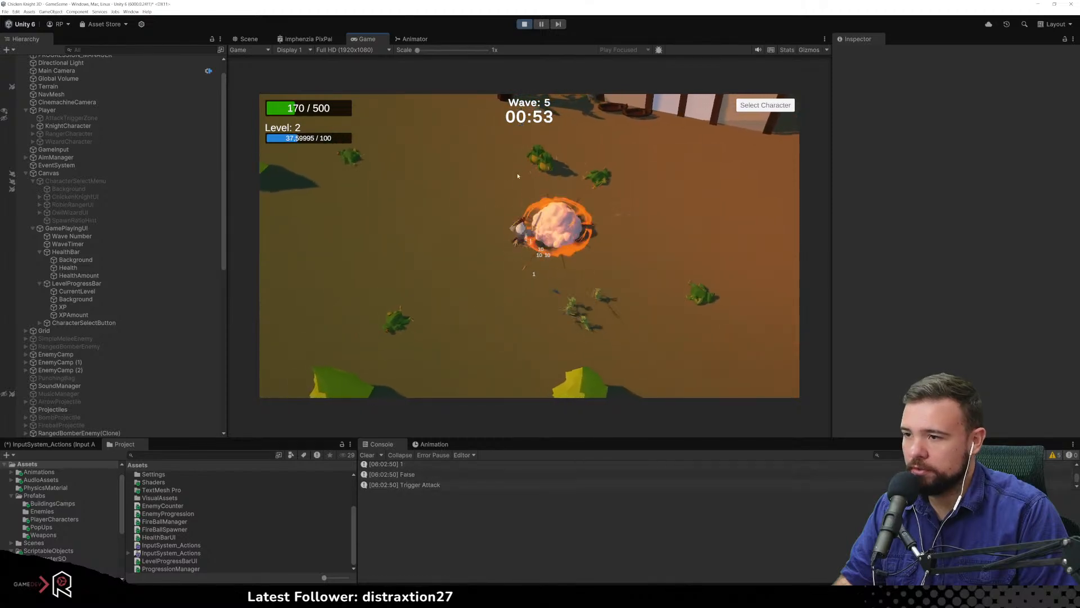
Return the knight to the second camp's totem and attack the enemies gathered near it
key("w")
left_click(530, 199)
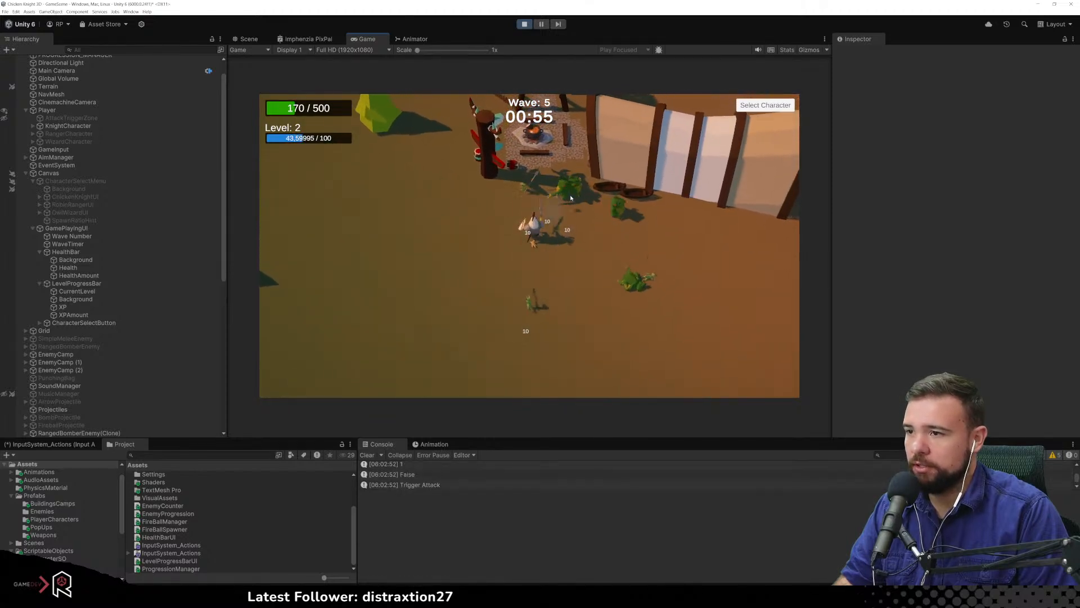
key("d")
left_click(530, 195)
key("a")
left_click(523, 198)
left_click(500, 200)
Move the knight along the long tent and strike the enemies closing in there
key("d")
key("s")
left_click(646, 241)
key("d")
key("w")
left_click(617, 190)
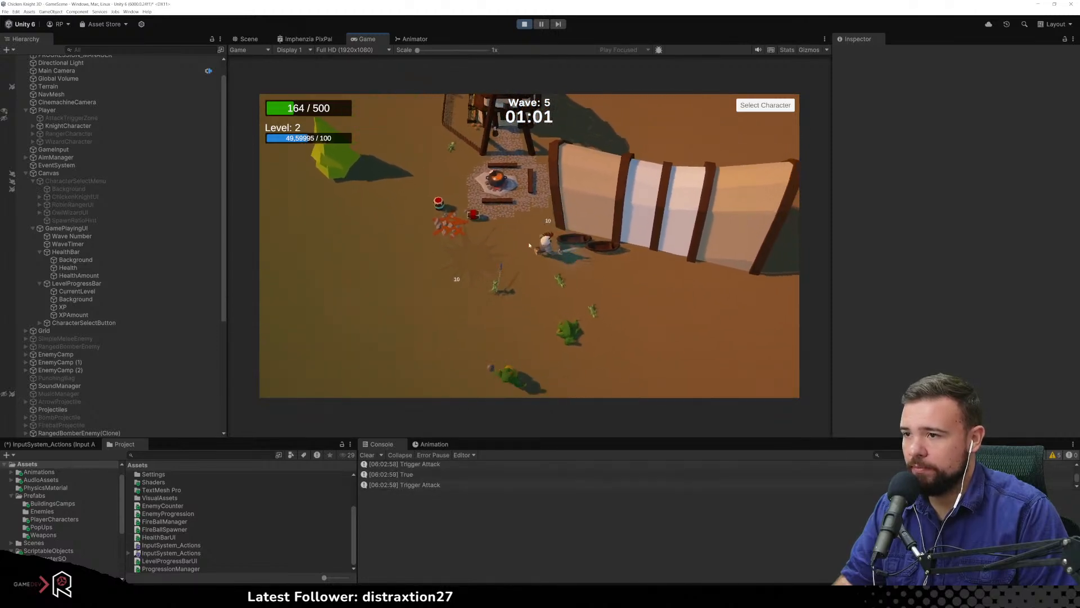
Withdraw the knight from the tent into the open field, then strike the enemies following behind
key("s")
left_click(512, 313)
left_click(514, 313)
key("d")
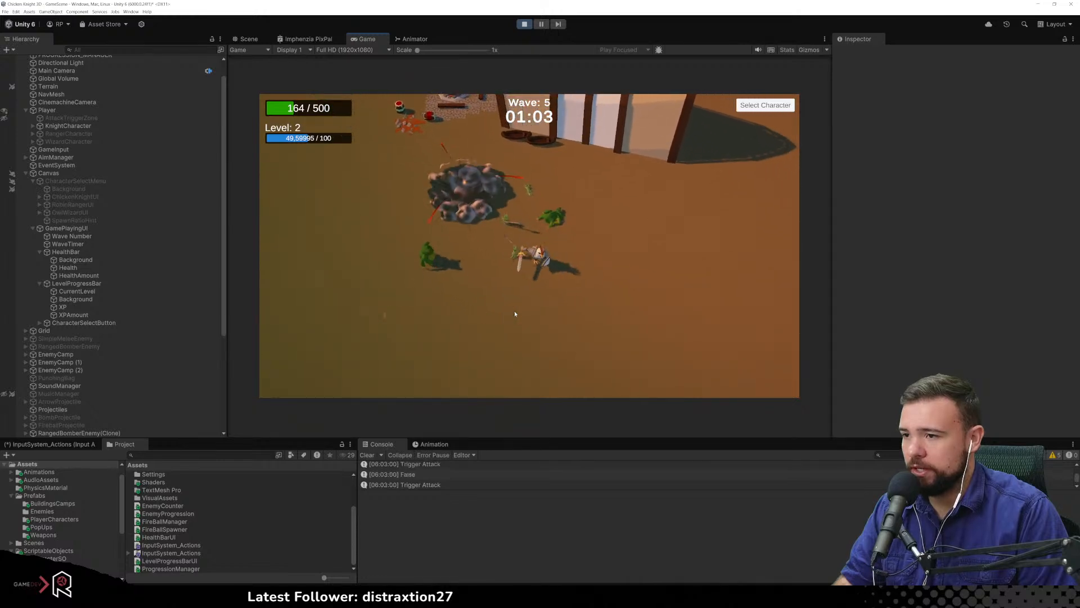
key("a")
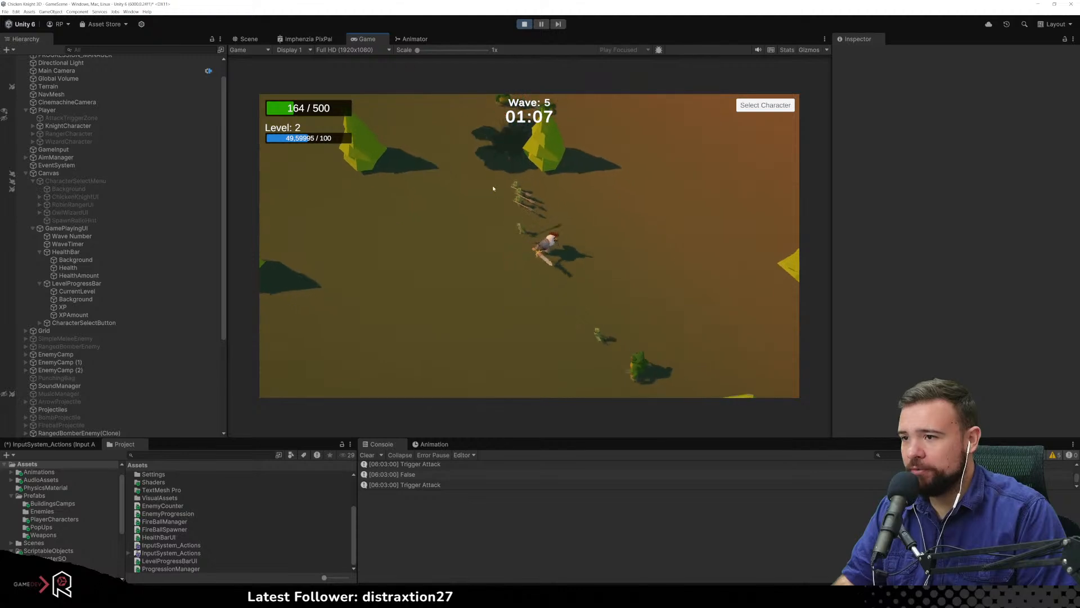
left_click(595, 315)
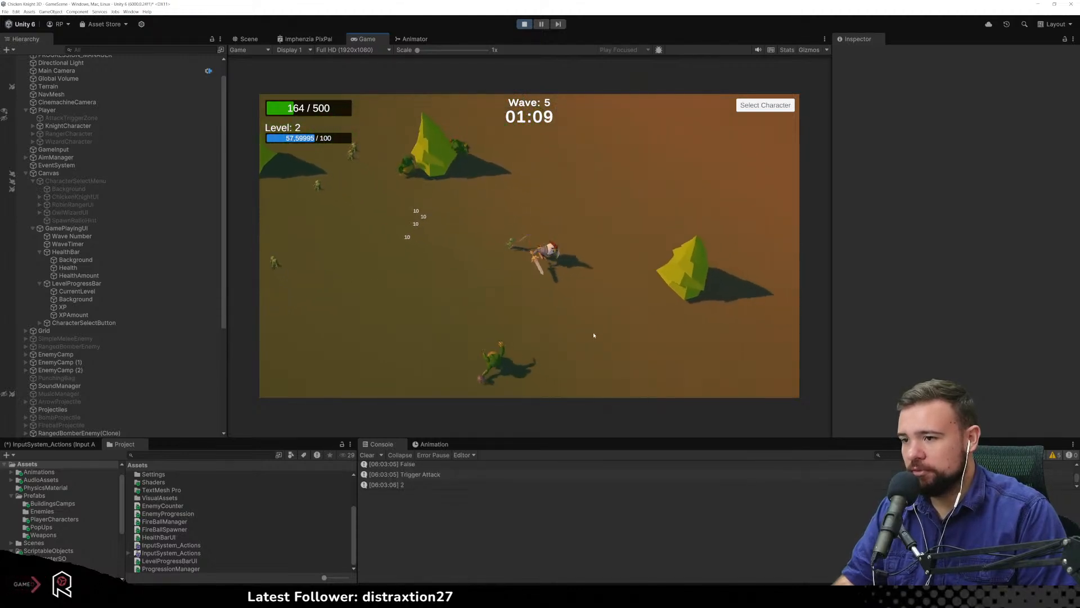
left_click(569, 301)
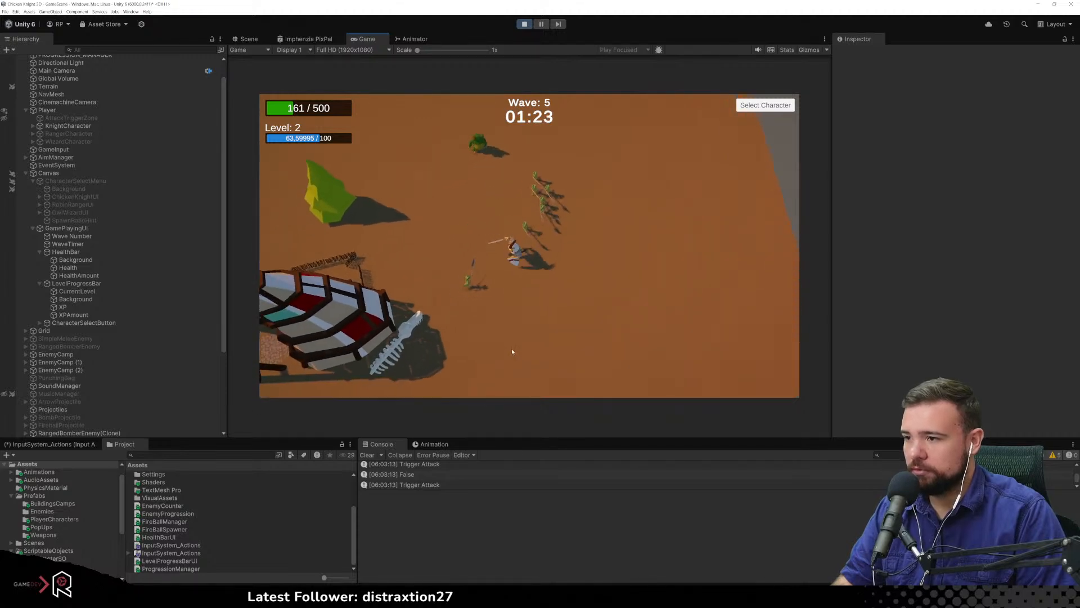
Strike the chasing enemies behind the third camp's tower and lead them around to its totem
left_click(479, 337)
left_click(480, 337)
key("a")
left_click(479, 337)
left_click(478, 335)
key("w")
left_click(580, 300)
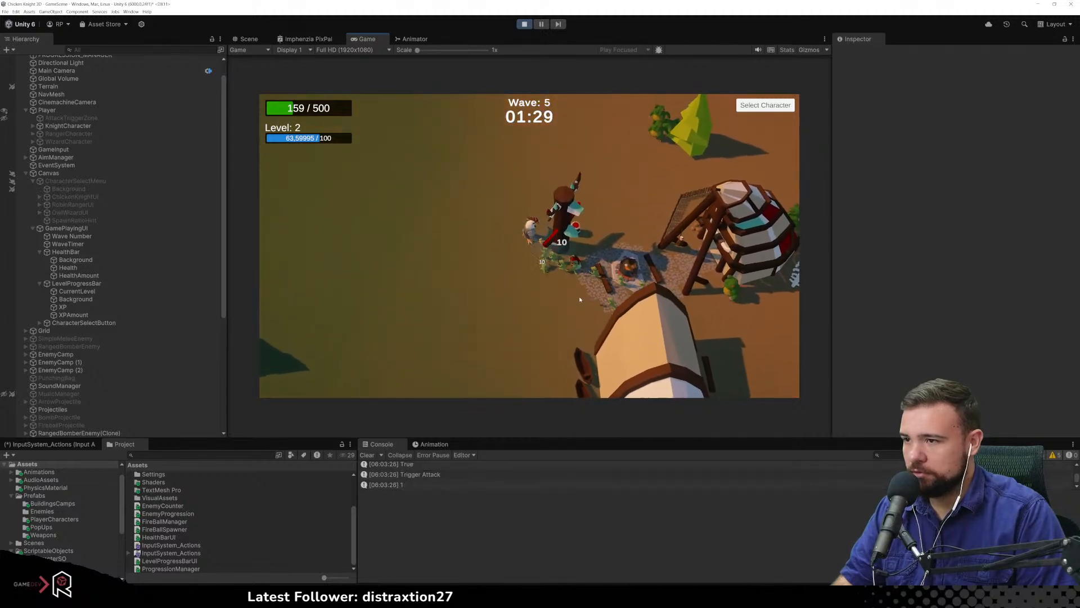
Attack the third camp's totem and the enemies crowded around it, sidestepping the explosions
key("a")
left_click(579, 299)
key("d")
left_click(556, 255)
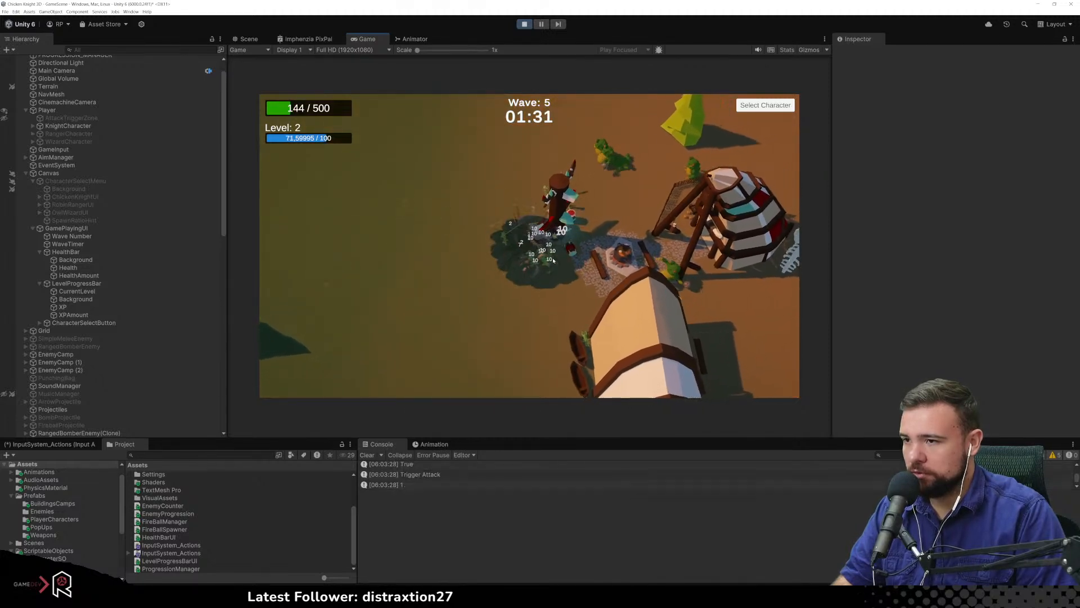
key("d")
key("s")
left_click(557, 250)
key("a")
key("w")
left_click(564, 231)
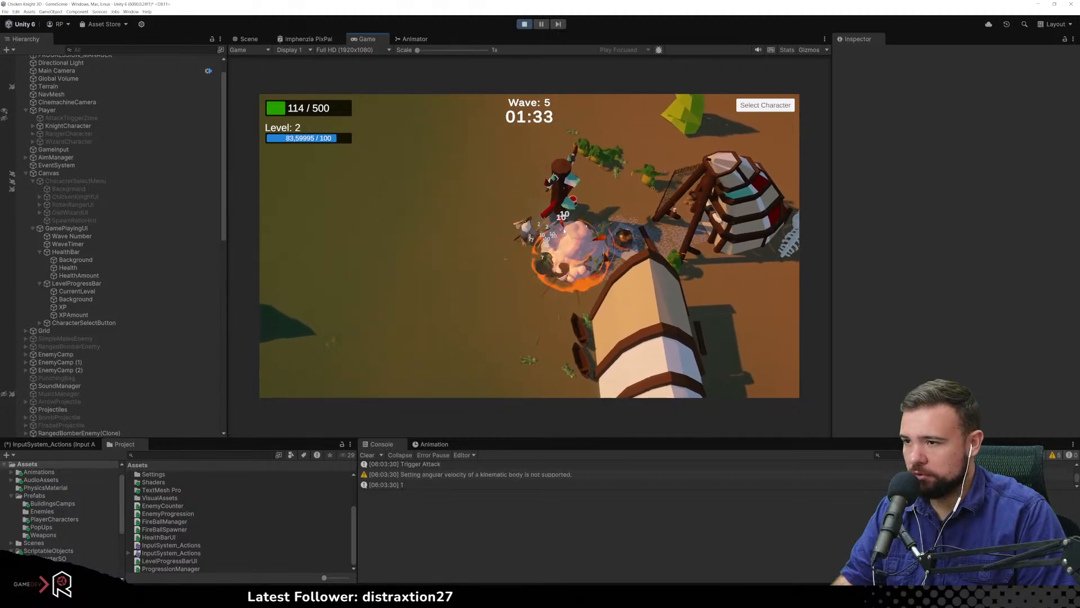
Leave the destroyed totem and attack the group of enemies near the rock behind the tower
key("w")
left_click(588, 236)
key("d")
left_click(640, 254)
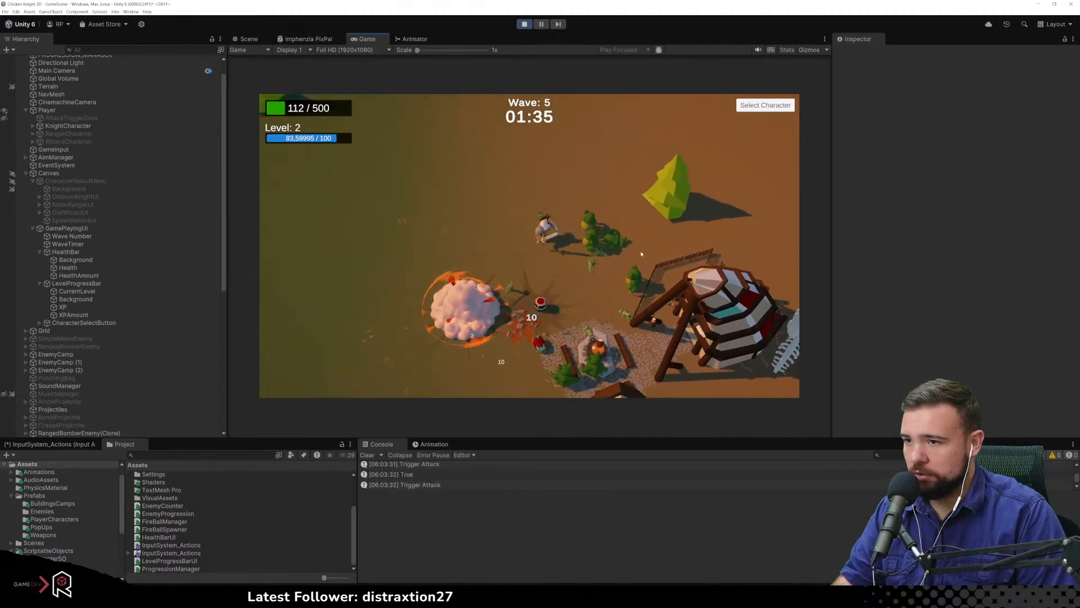
key("d")
left_click(554, 270)
key("s")
left_click(416, 283)
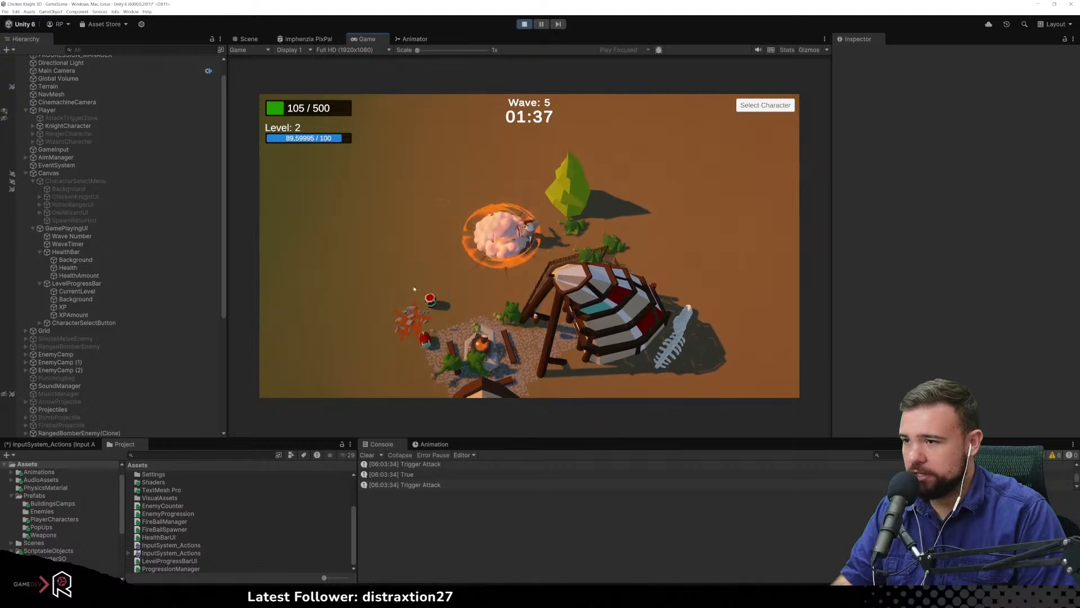
Fight through the campfire area and bring the knight between the long tent and the tower
key("a")
key("s")
left_click(478, 286)
left_click(540, 293)
key("s")
left_click(548, 282)
key("d")
left_click(561, 215)
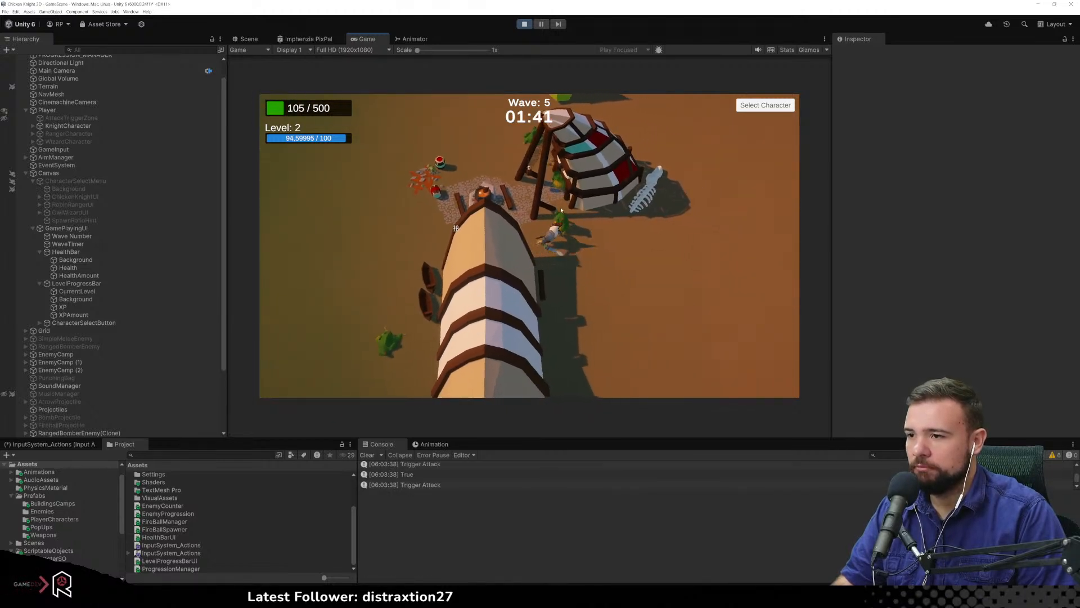
Attack the remaining enemies beside the tower until wave 5 ends
key("d")
key("w")
left_click(543, 216)
left_click(531, 217)
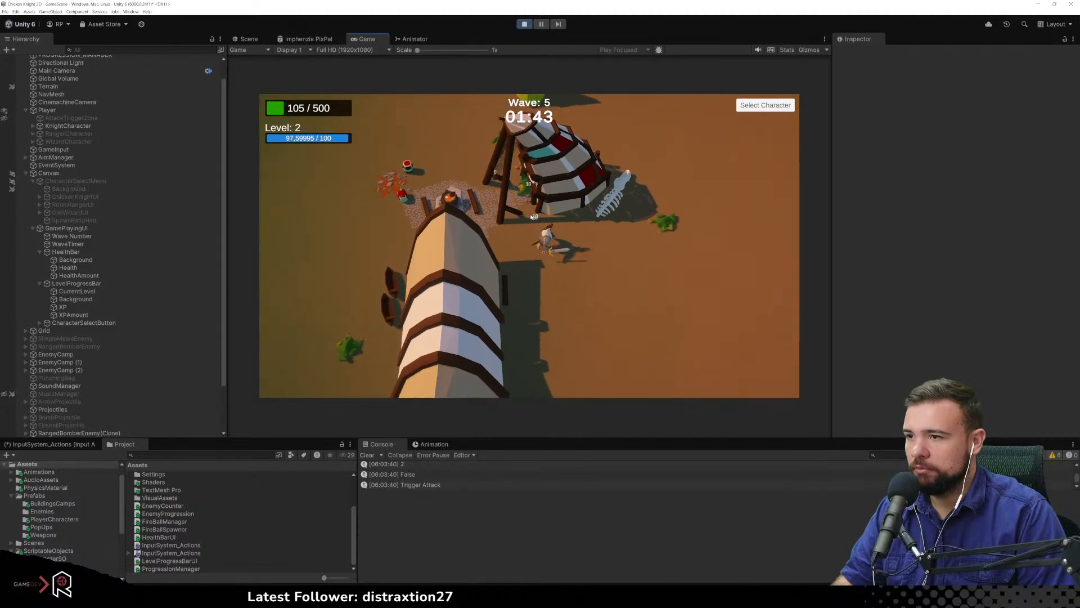
key("d")
key("w")
key("a")
left_click(482, 227)
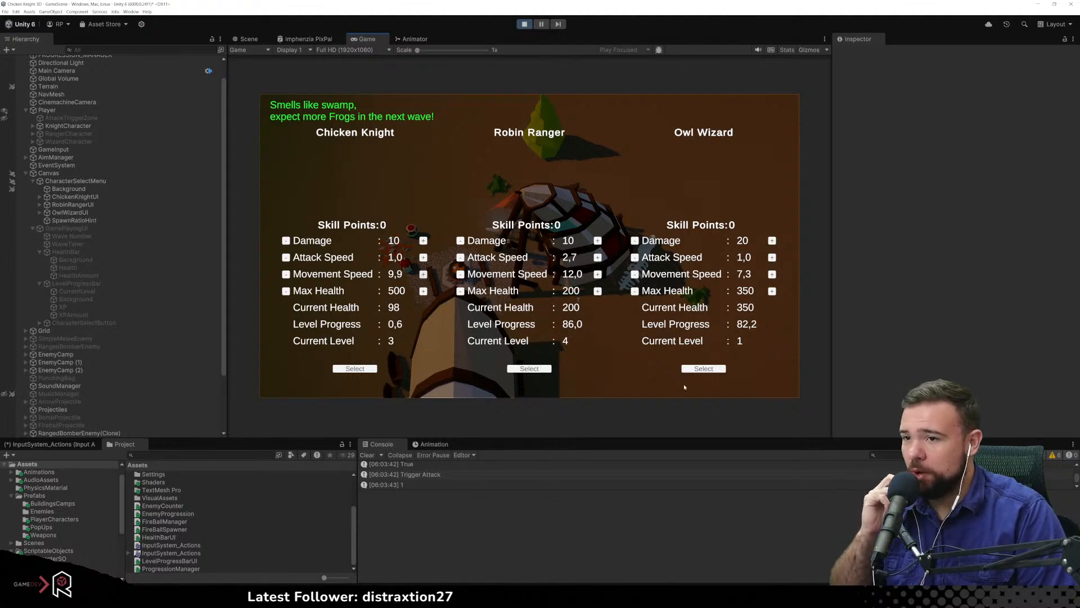
Select Owl Wizard as the character for wave 6 and move the wizard to the camp's totem
left_click(709, 369)
key("a")
key("w")
key("a")
key("w")
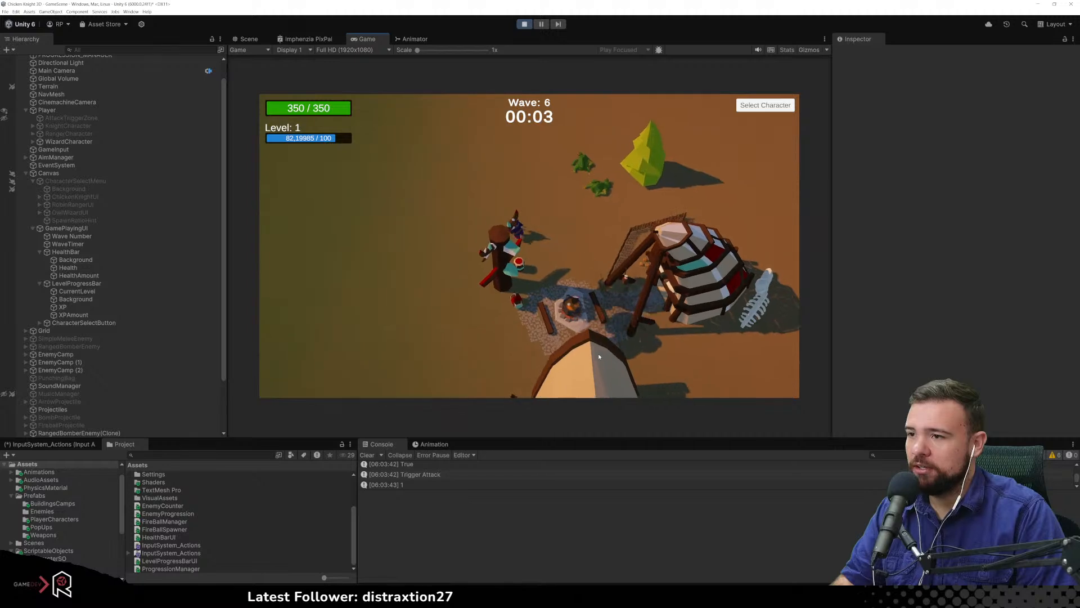
Cast fireballs at the camp's totem while backing the wizard away onto the open grass
left_click(606, 369)
key("a")
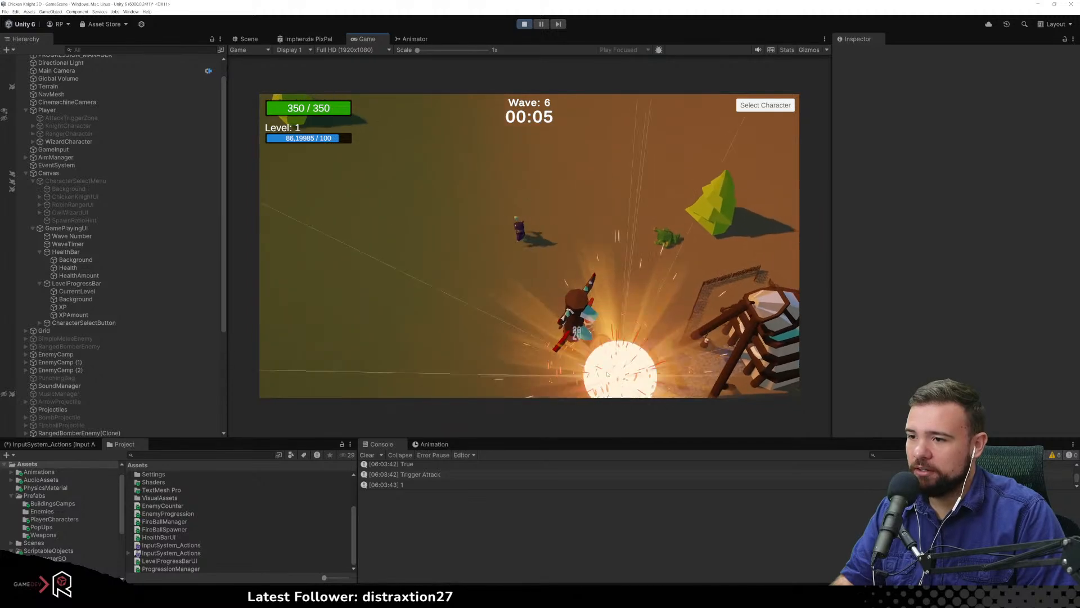
key("s")
left_click(630, 317)
key("a")
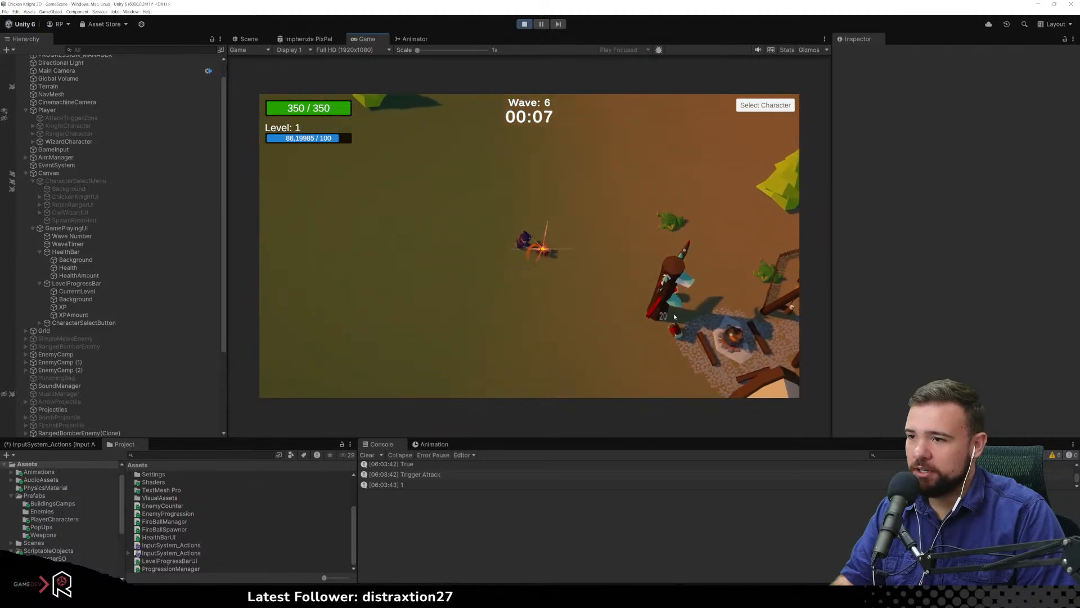
key("w")
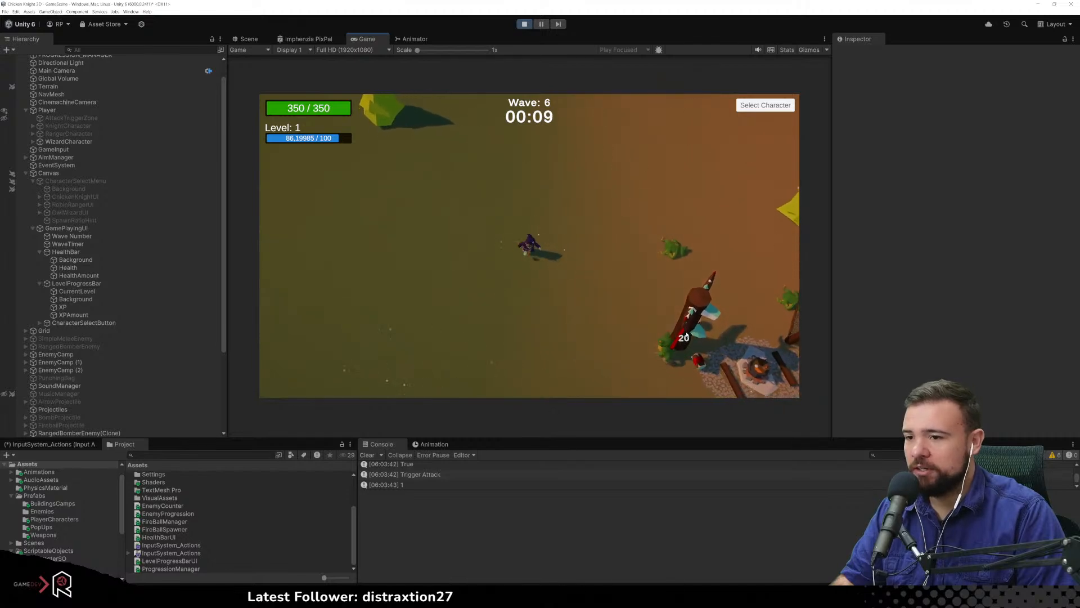
key("a")
Lead the pursuing enemies across the grass and between the yellow-green rocks, firing back at them
key("s")
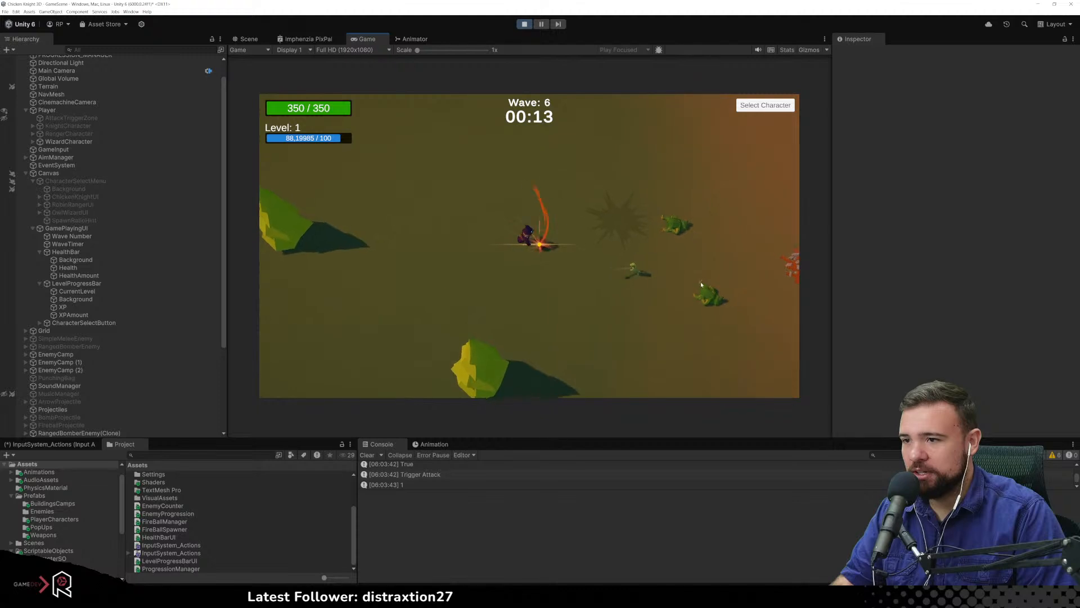
key("w")
key("a")
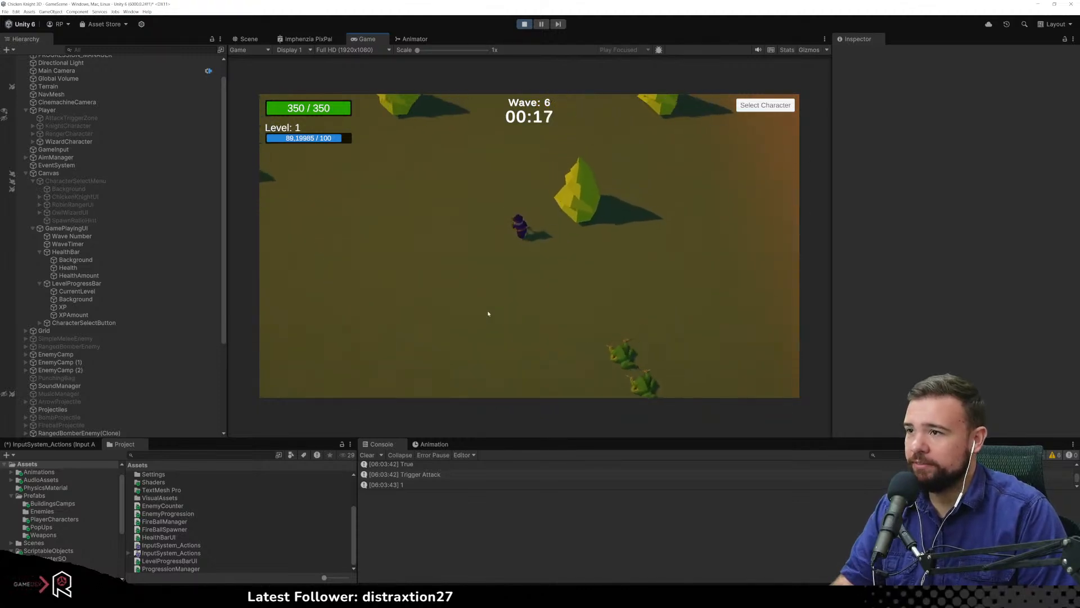
key("w")
key("a")
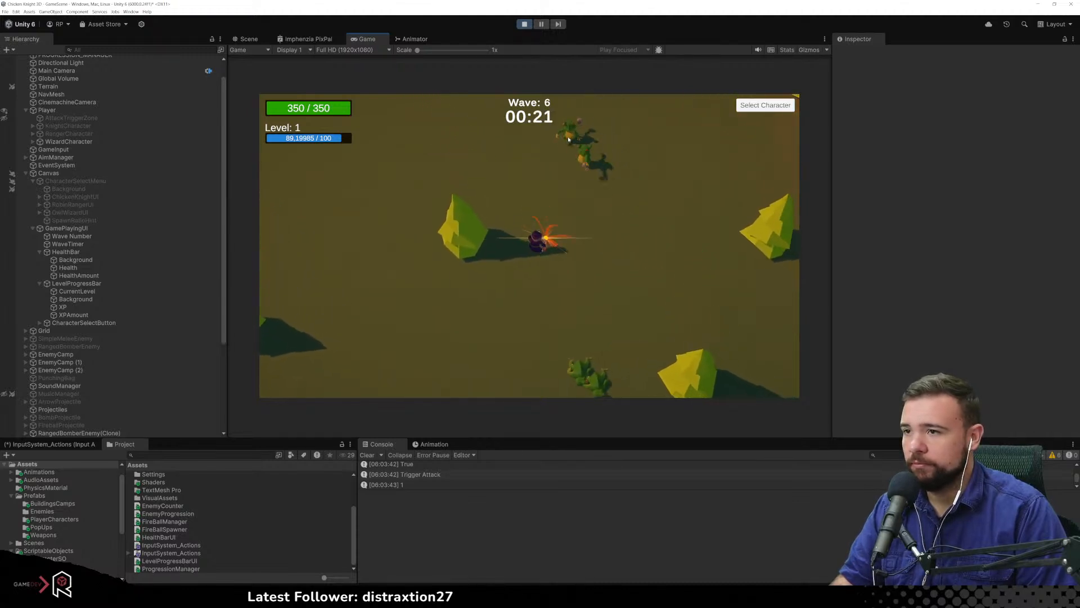
Fireball the pair of enemies ahead, slip the wizard between the rocks, and attack the enemies closing in from the grass
key("d")
key("s")
key("w")
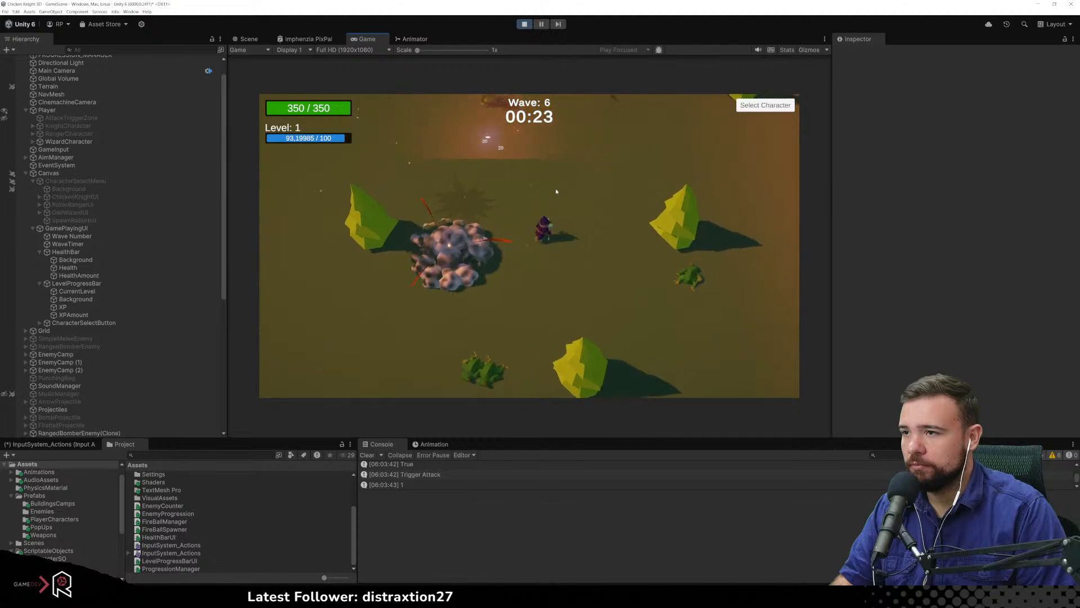
key("w")
key("d")
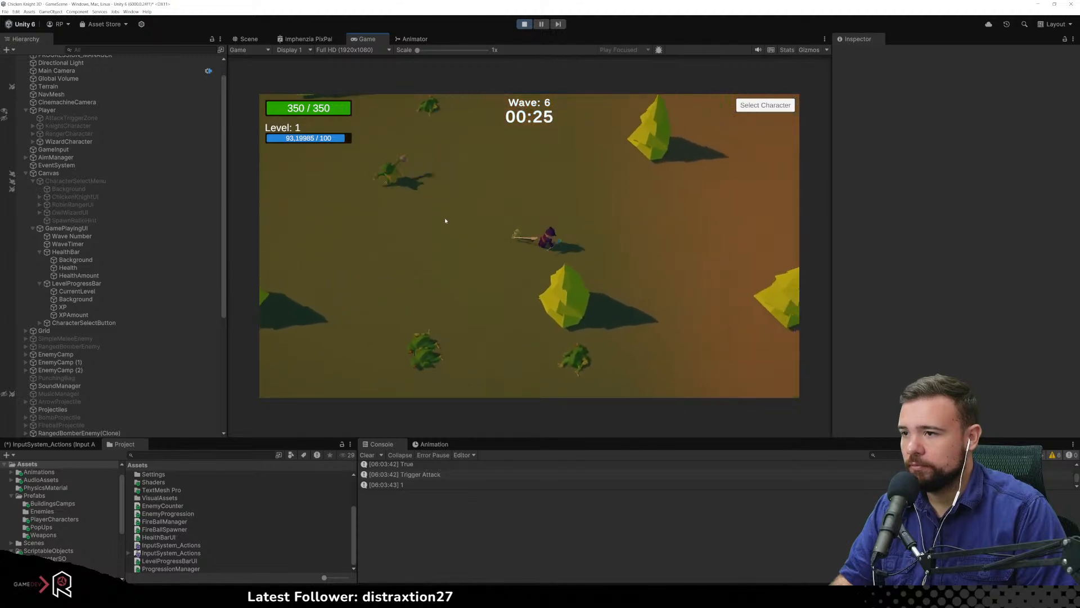
key("s")
left_click(410, 191)
left_click(408, 152)
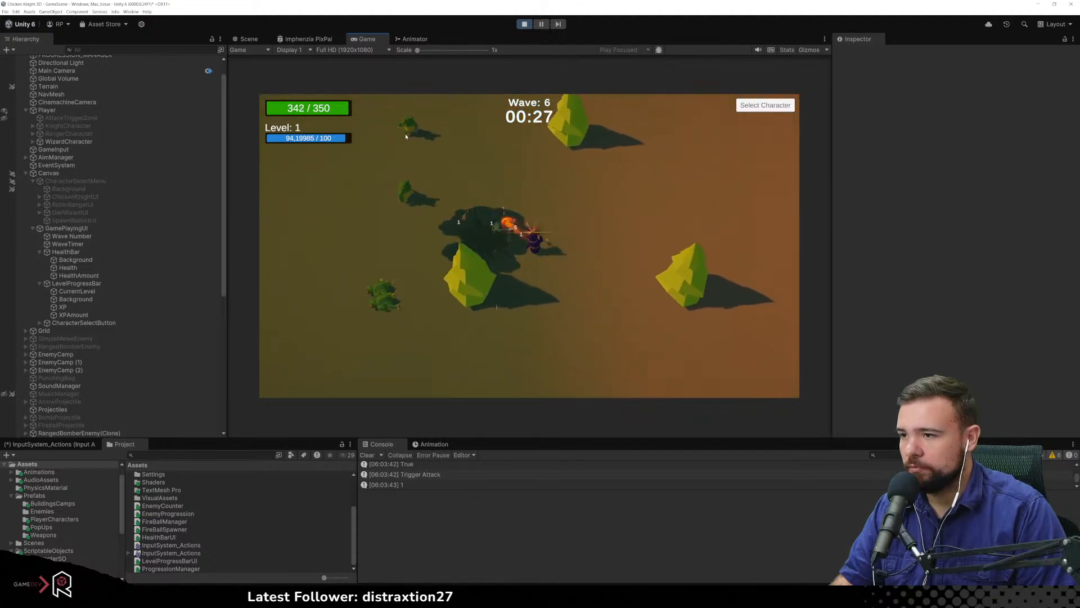
Cast fireballs at the enemies around the nearby rock until the wizard reaches level 2
key("w")
key("a")
left_click(366, 234)
left_click(467, 285)
key("w")
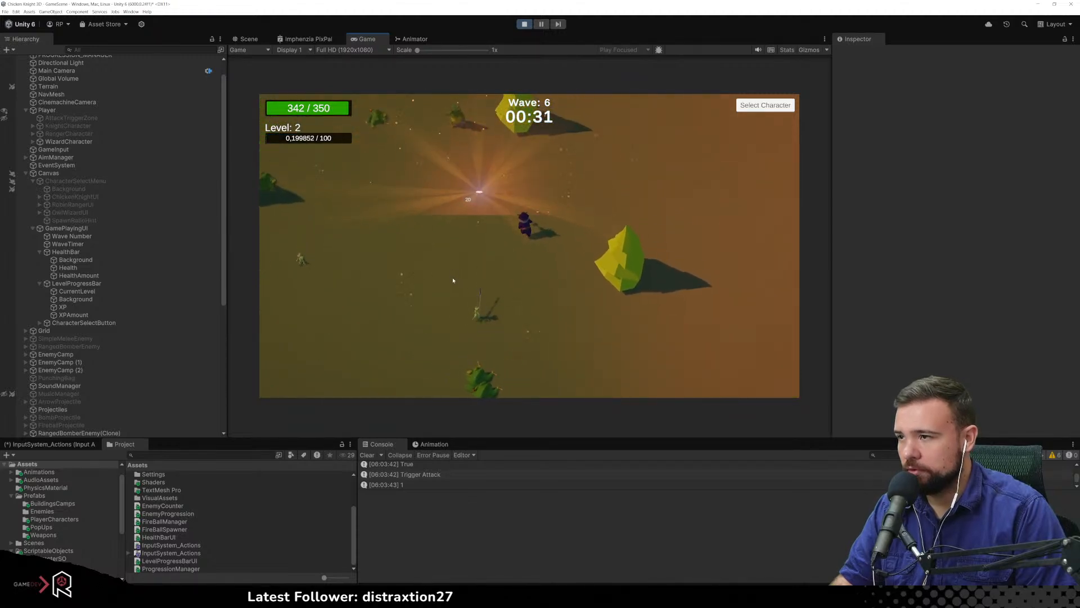
Retreat diagonally over the grass while casting fireballs at the chasing skeletons and green enemies
key("a")
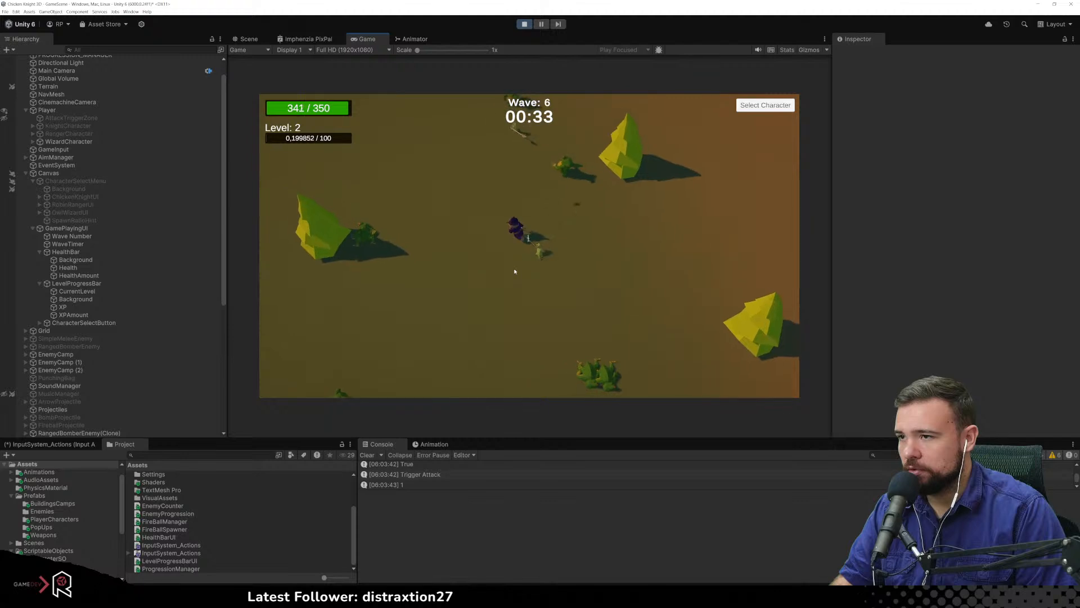
key("w")
key("a")
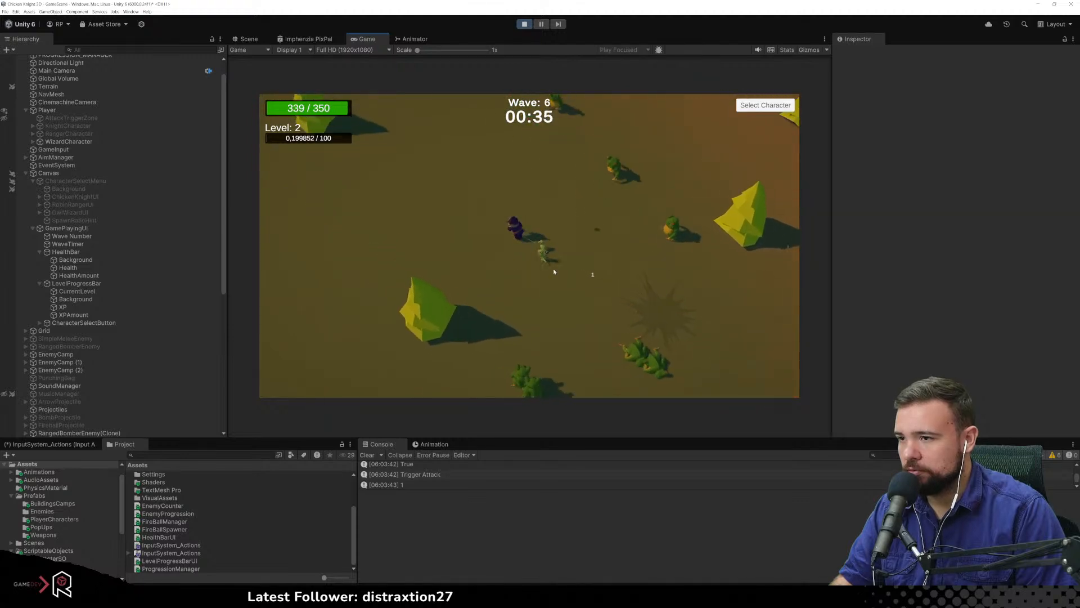
key("w")
key("a")
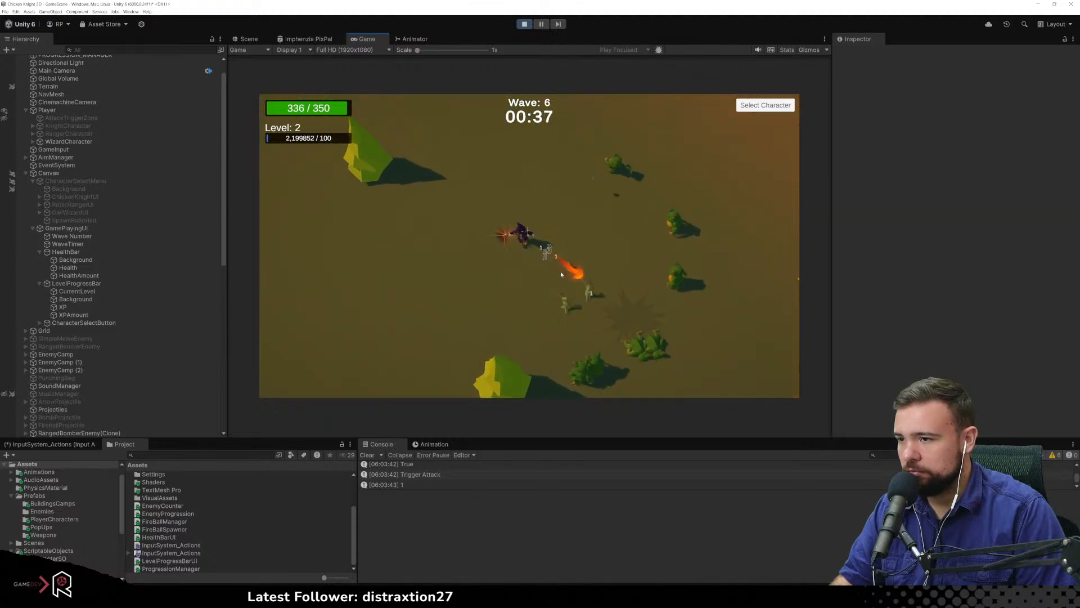
key("w")
key("a")
Bring the wizard back up to the enemy camp, fireballing the pursuers and the totem on the way
key("w")
key("w")
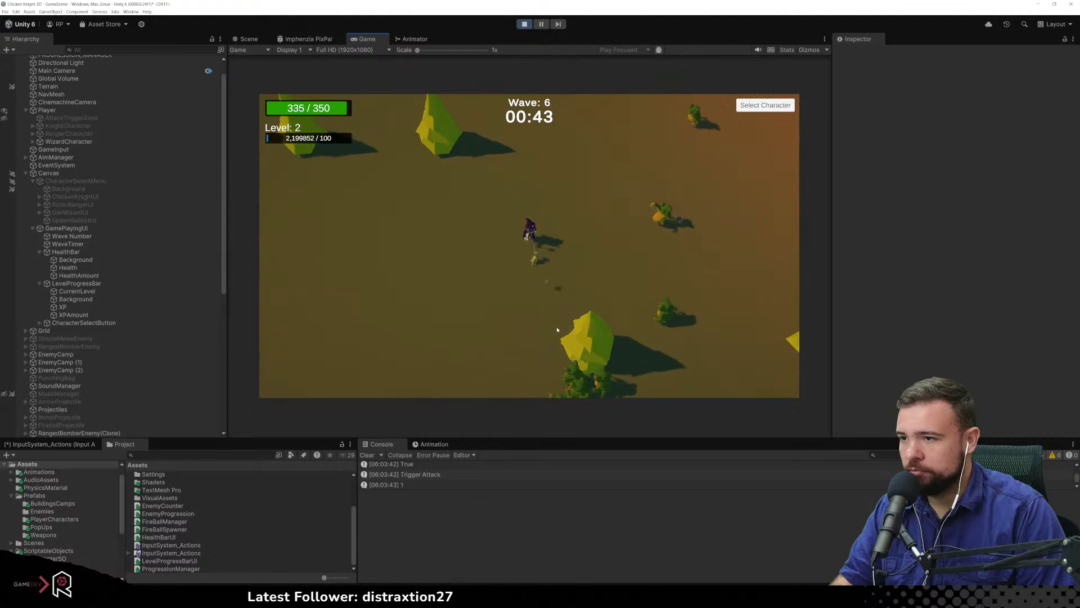
key("w")
key("w")
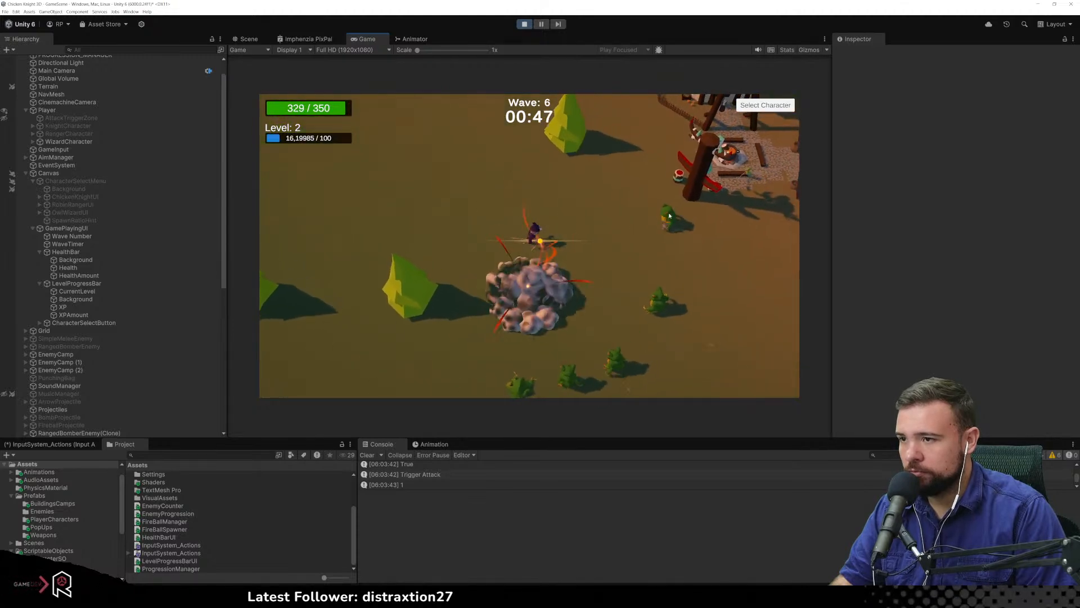
key("w")
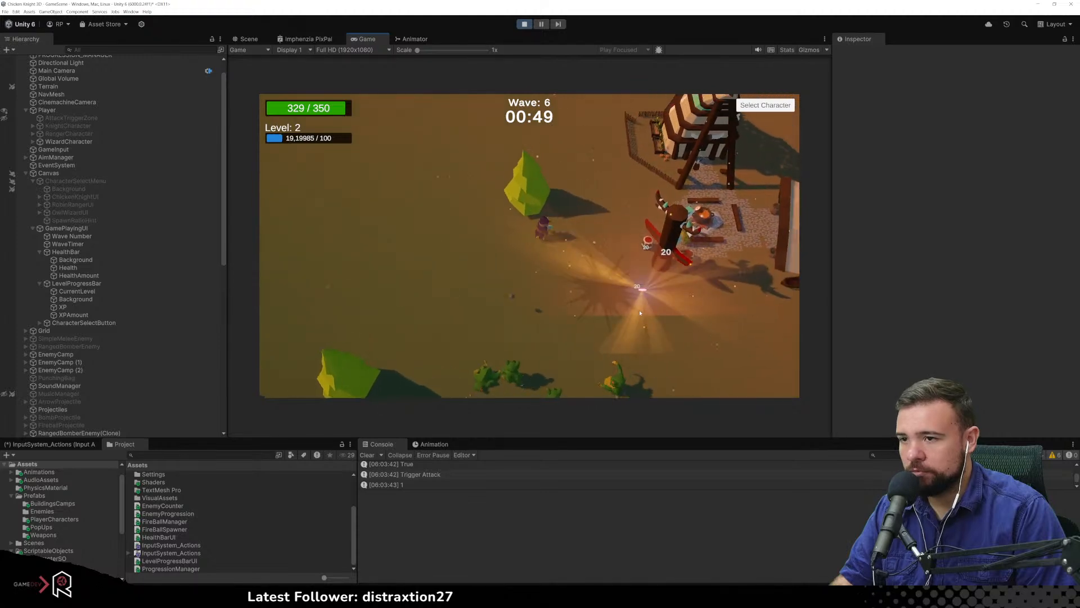
Circle the wizard around the rock beside the tower and bombard the totem until it is destroyed
key("w")
key("d")
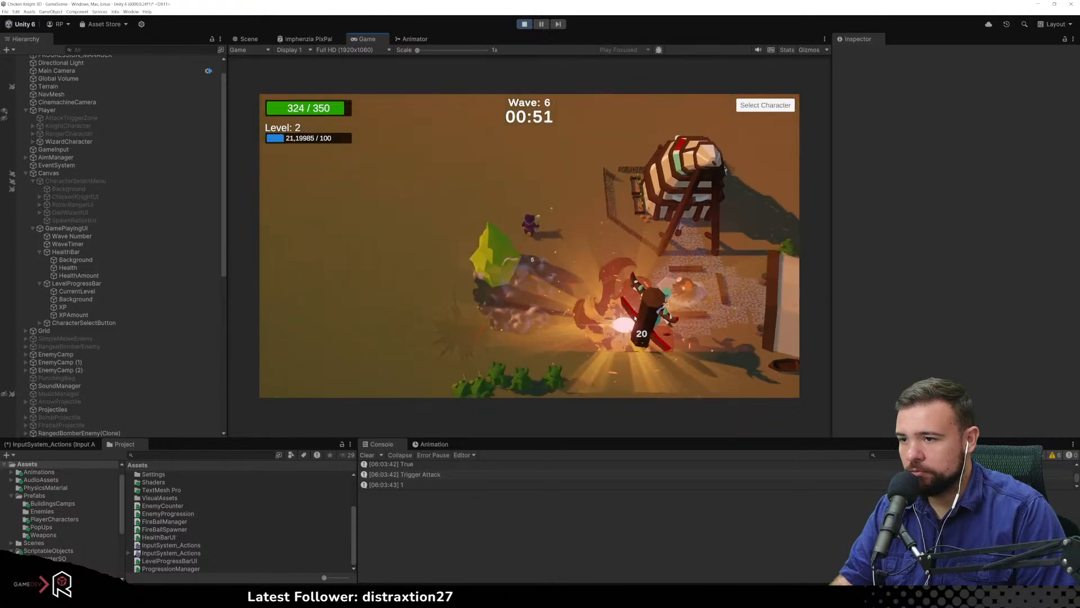
key("w")
key("d")
key("s")
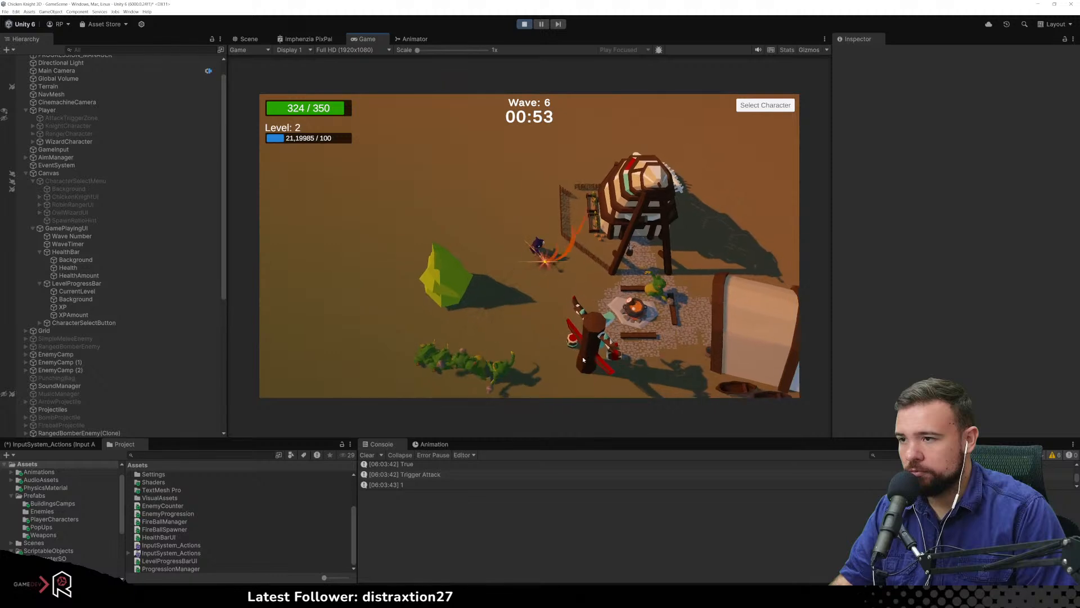
key("s")
key("d")
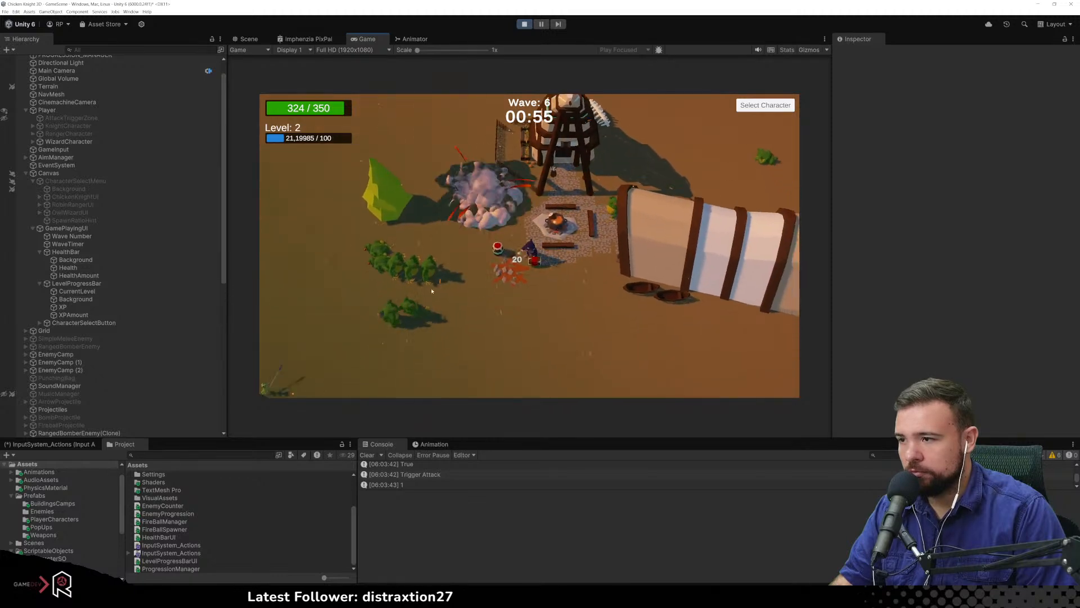
Move the wizard below the long tent and fireball the enemies clustered near the destroyed totem
key("s")
key("d")
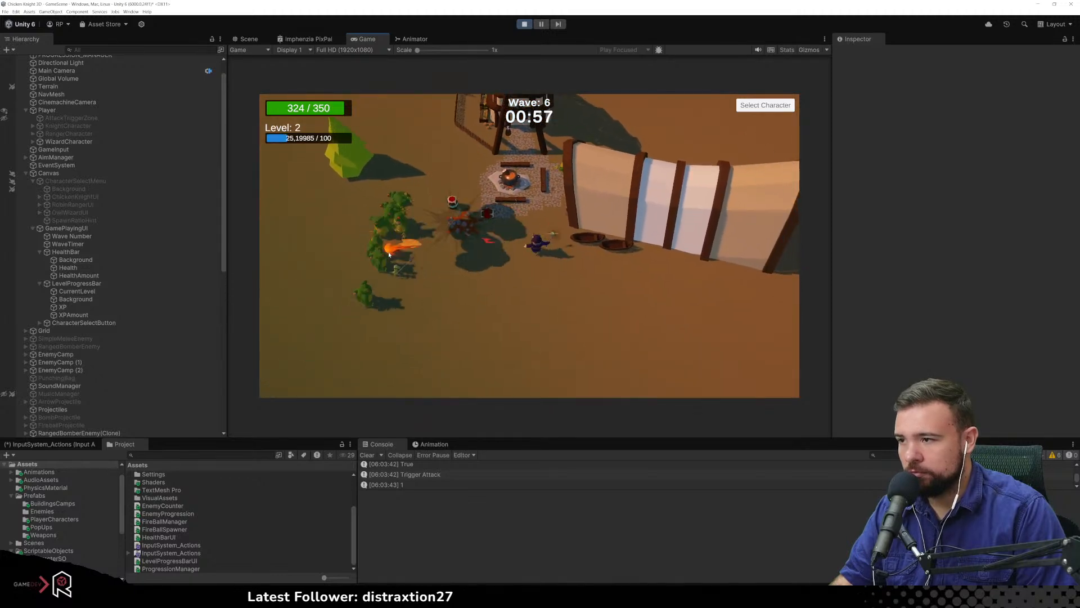
key("s")
key("d")
key("a")
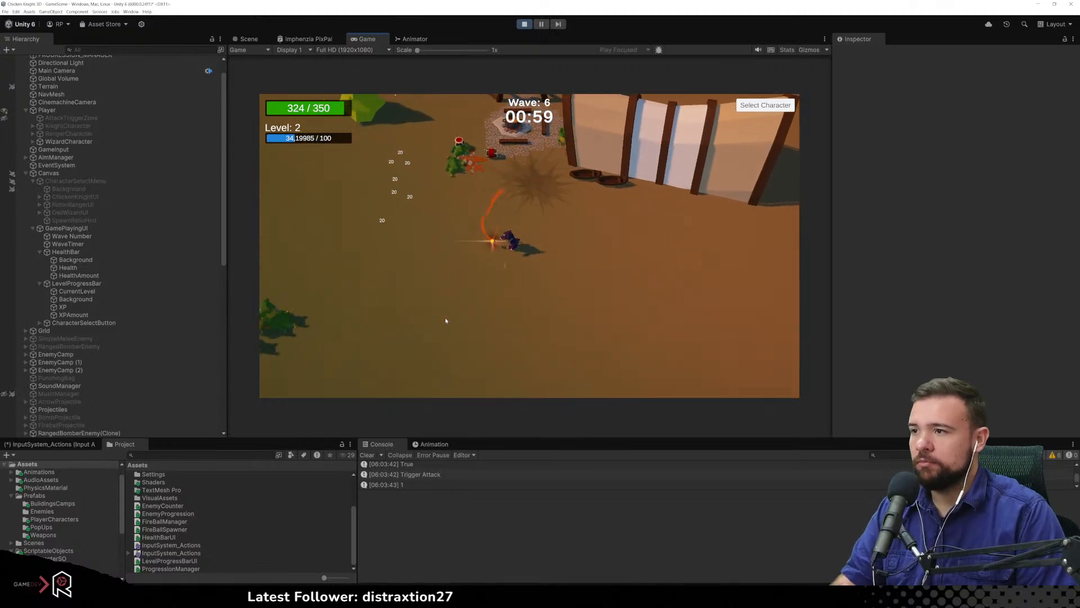
Attack the enemy group on the grass, and turn the fireballs on the enemies beside the campfire
key("a")
key("w")
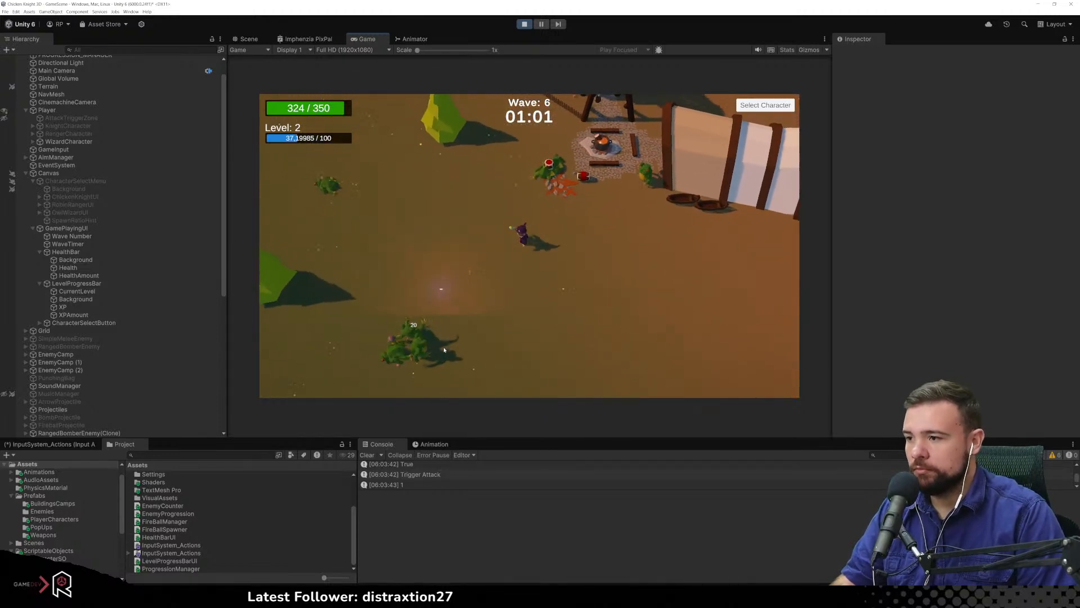
key("a")
key("w")
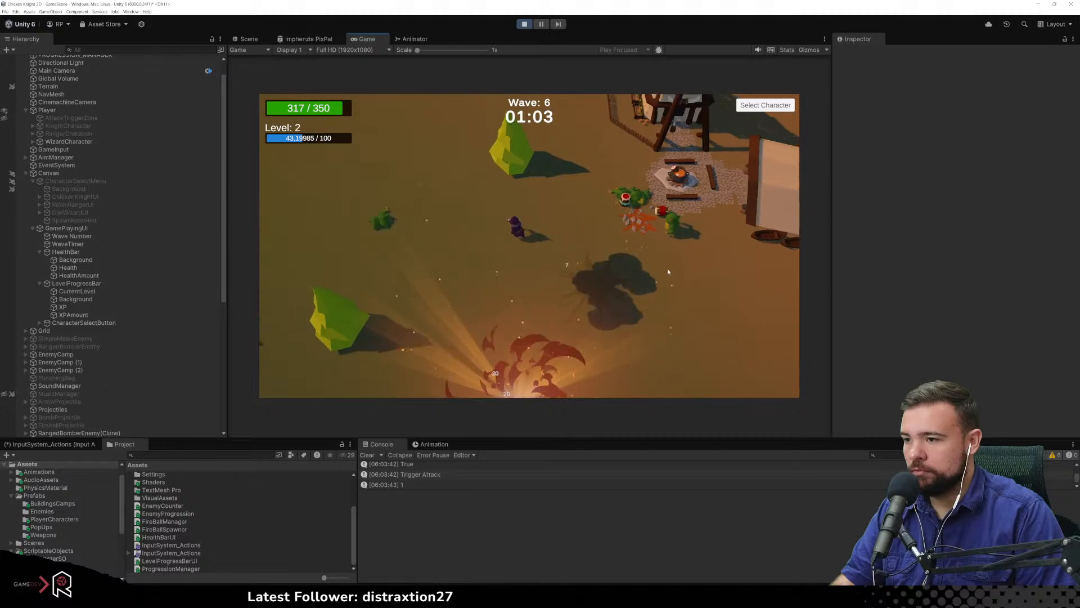
key("d")
key("s")
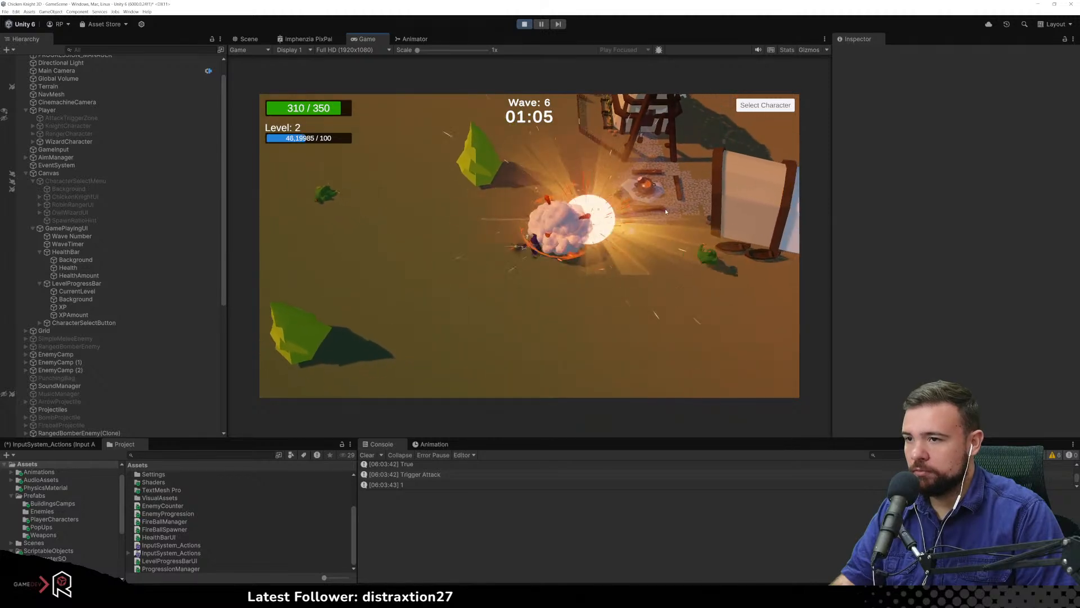
Retreat from the camp to the open grass beyond the rocks, drawing the remaining enemies into one group to fireball
key("a")
key("w")
key("a")
key("w")
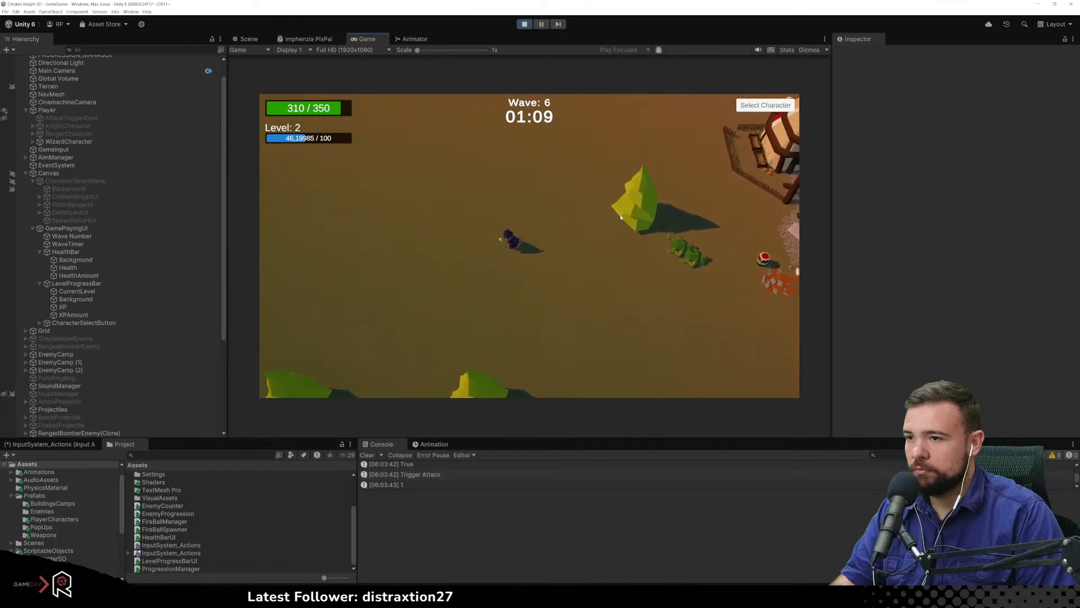
key("s")
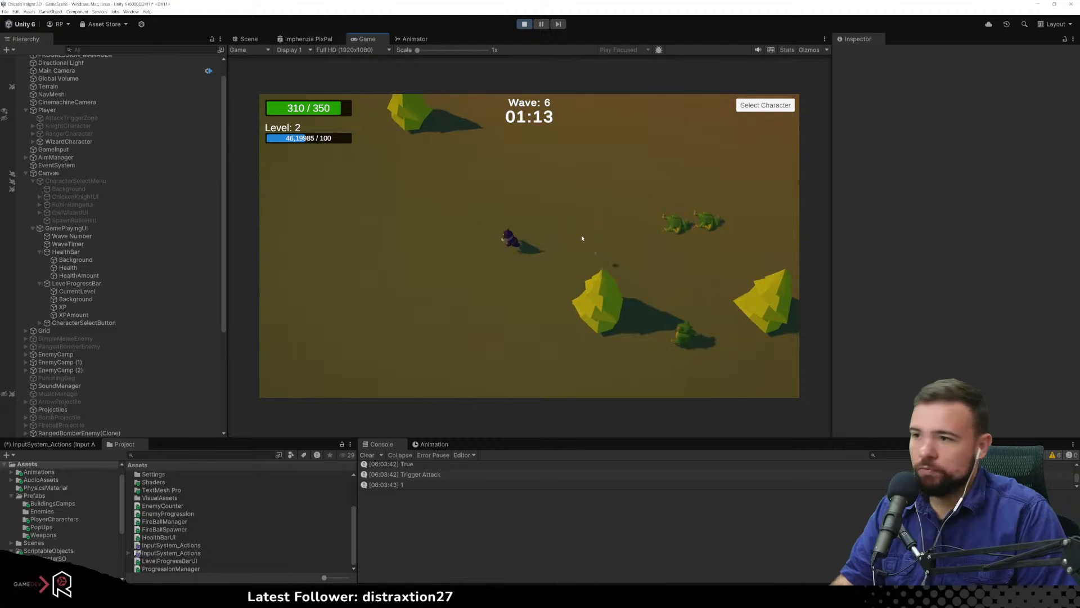
key("s")
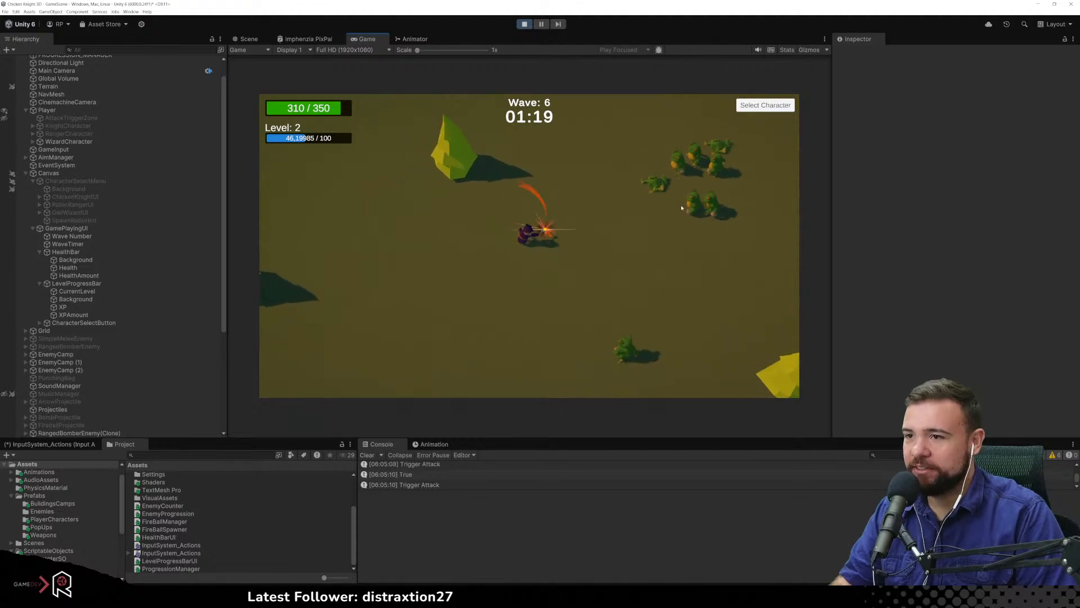
Back the wizard diagonally toward the edge of the terrain while casting fireballs at the chasing horde
key("a")
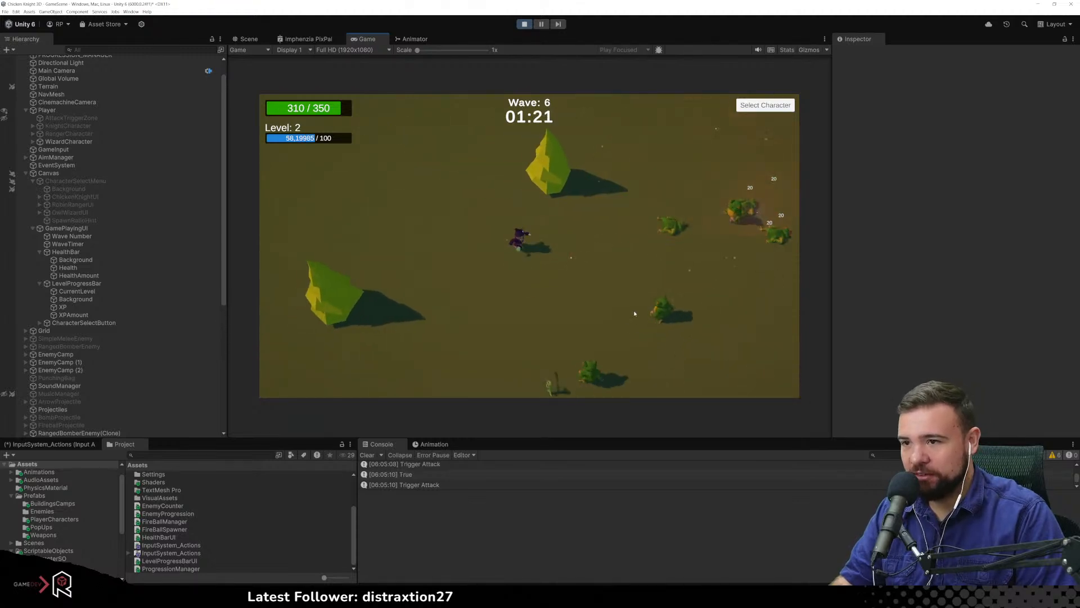
key("a")
key("s")
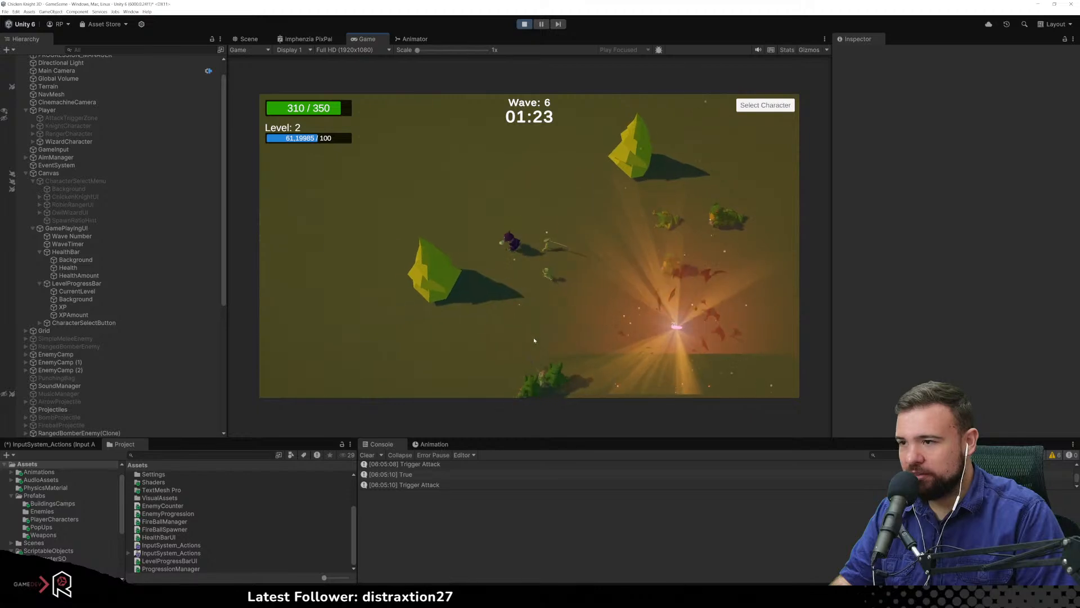
key("a")
key("s")
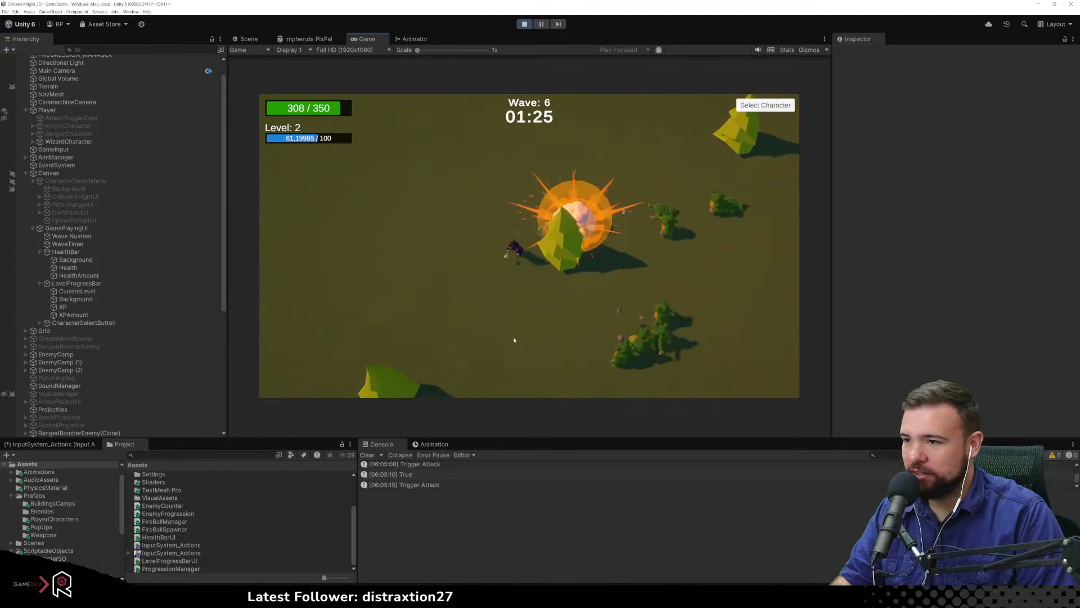
key("a")
key("s")
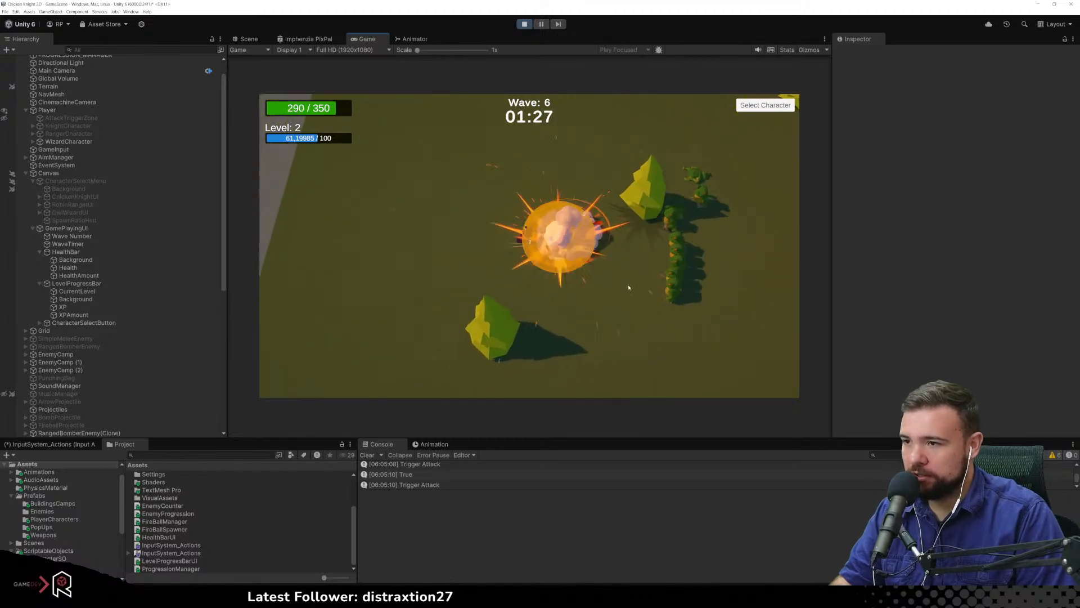
key("a")
key("s")
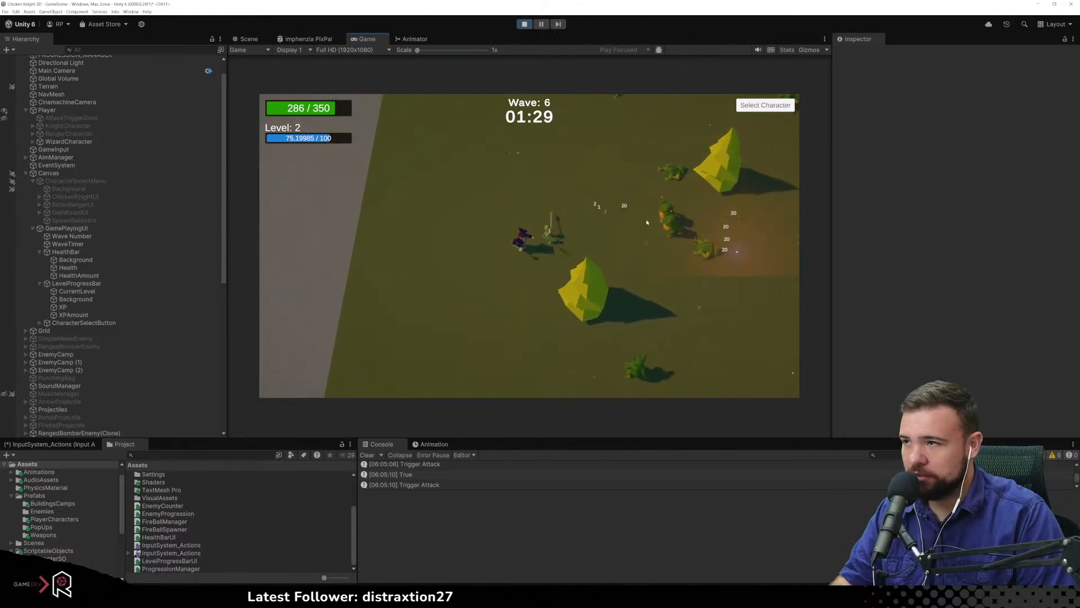
Retreat past the yellow rock and across the open grass, fireballing the enemies that close in on the wizard
key("s")
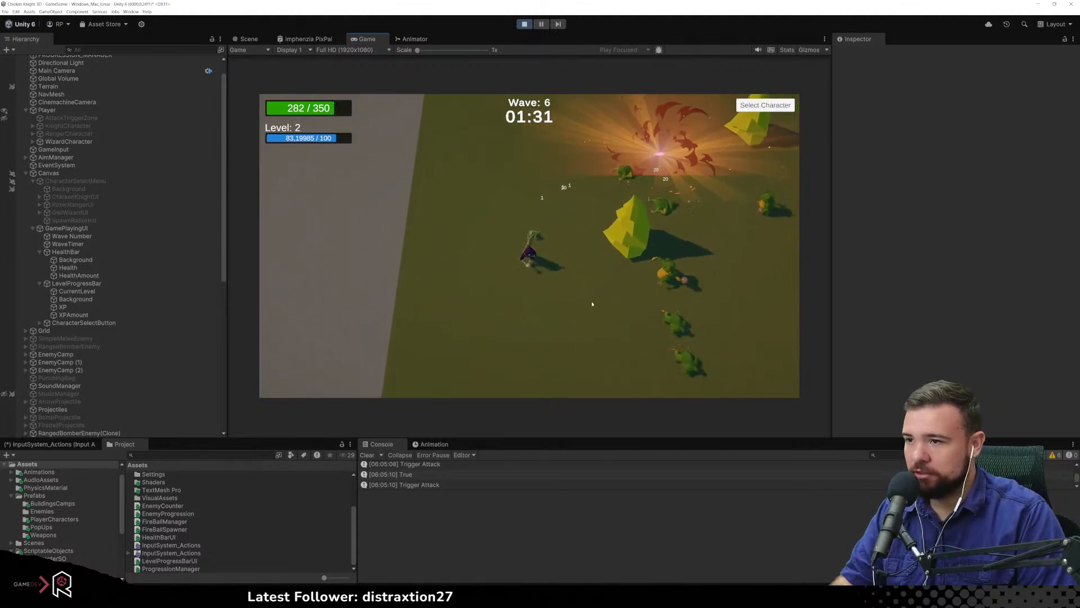
key("d")
key("s")
key("d")
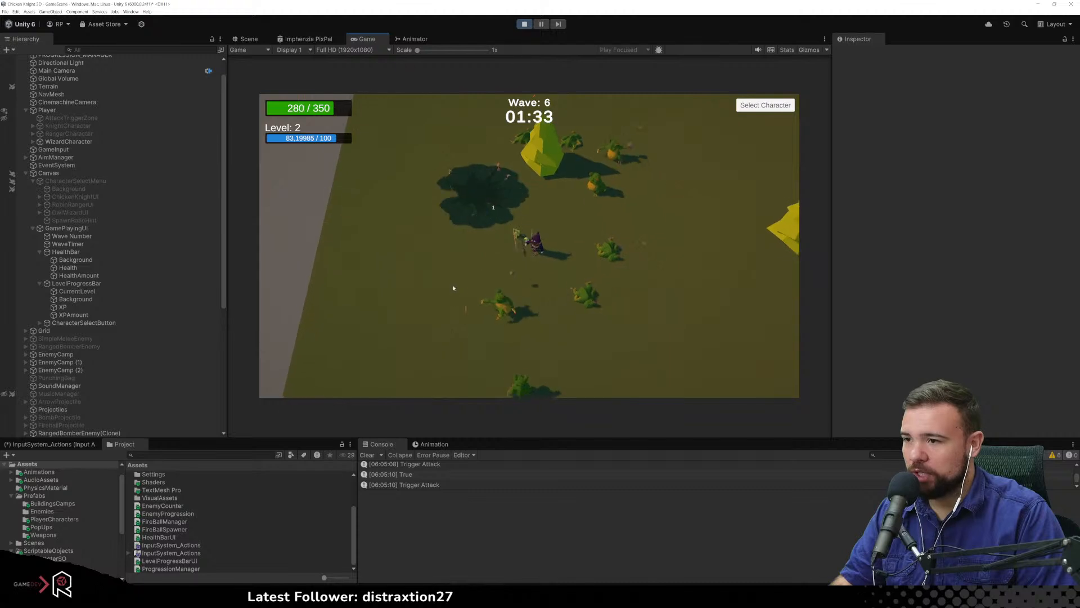
key("s")
key("d")
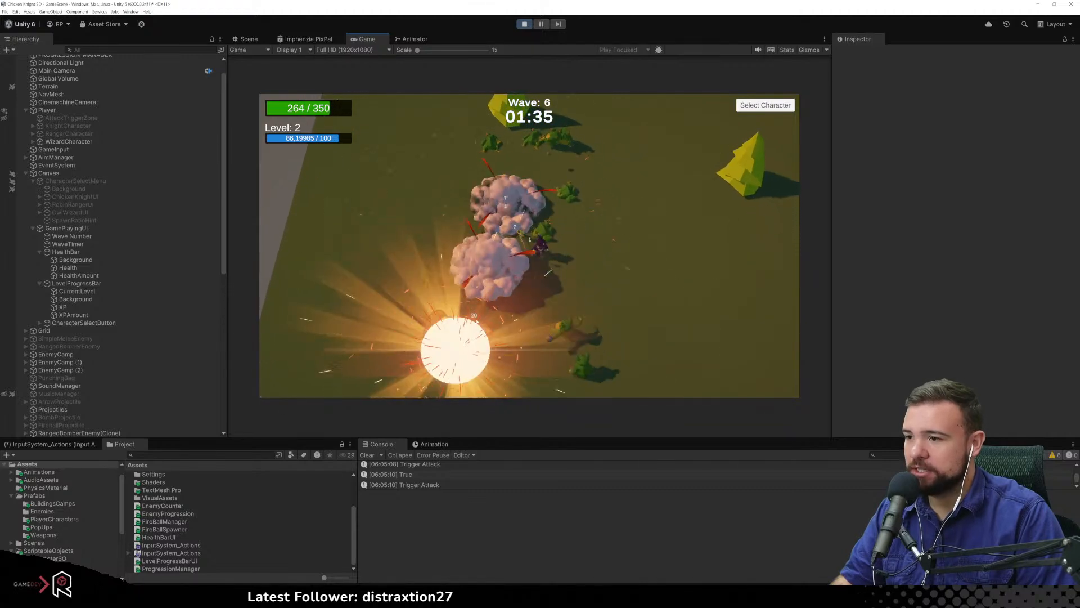
key("s")
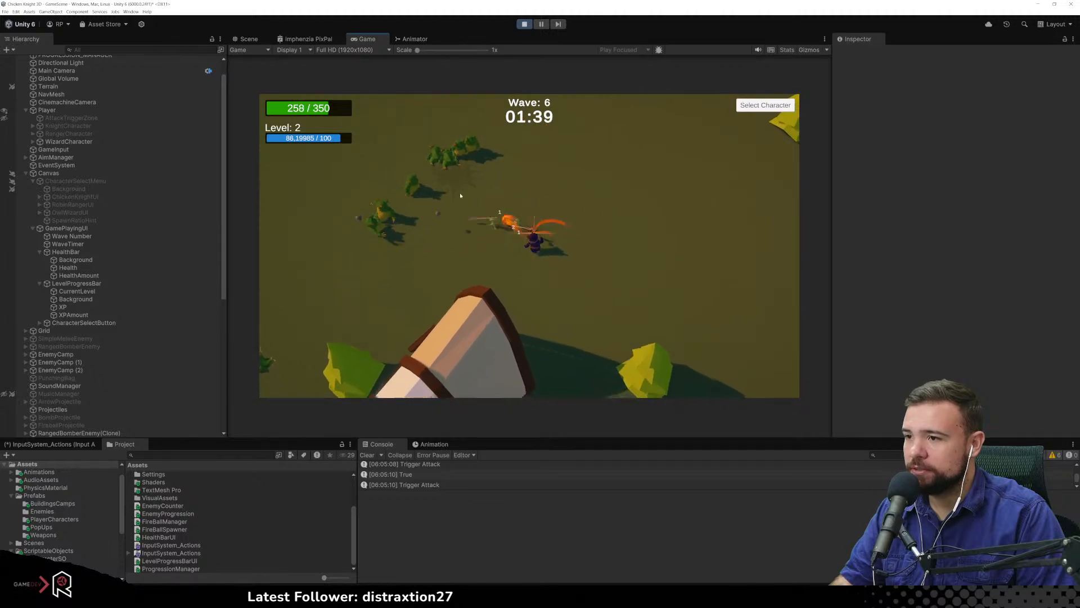
Lead the chasing enemies around the end of the long tent, fireballing them between the tent and the rock
key("s")
key("d")
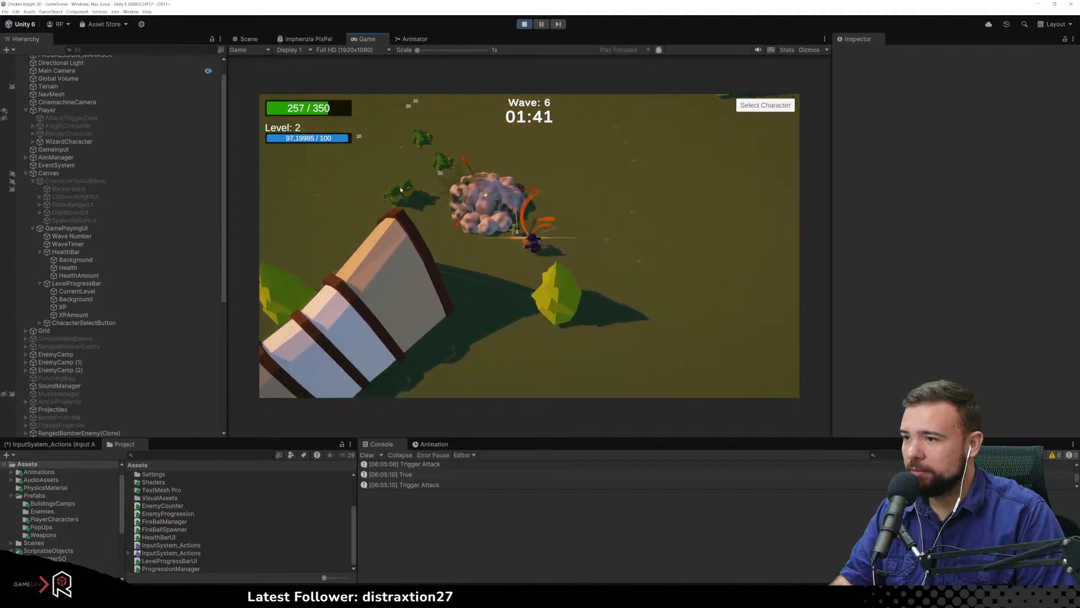
key("s")
key("a")
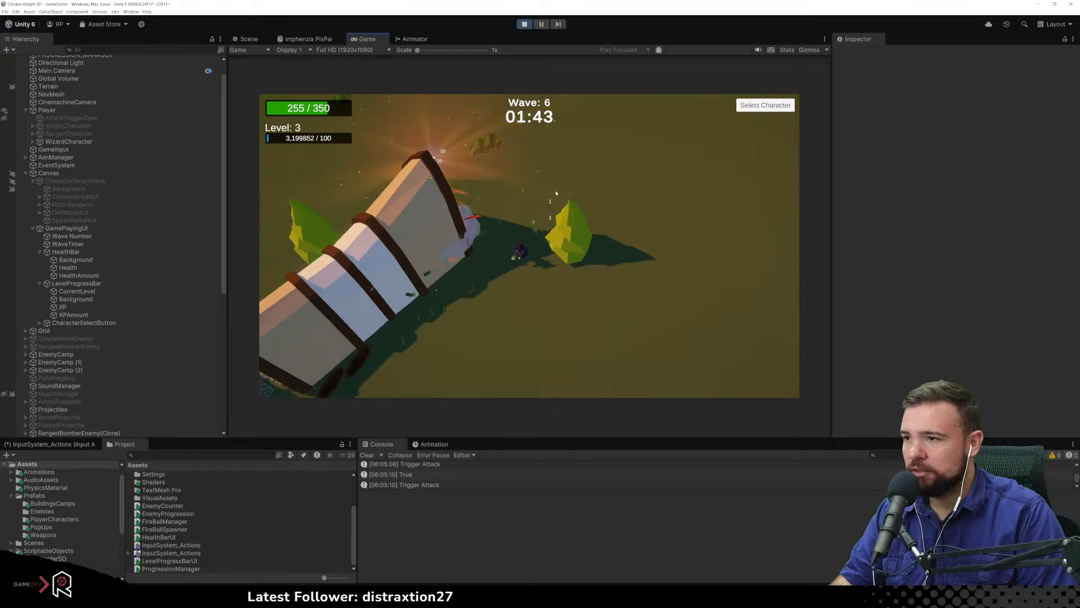
key("s")
key("a")
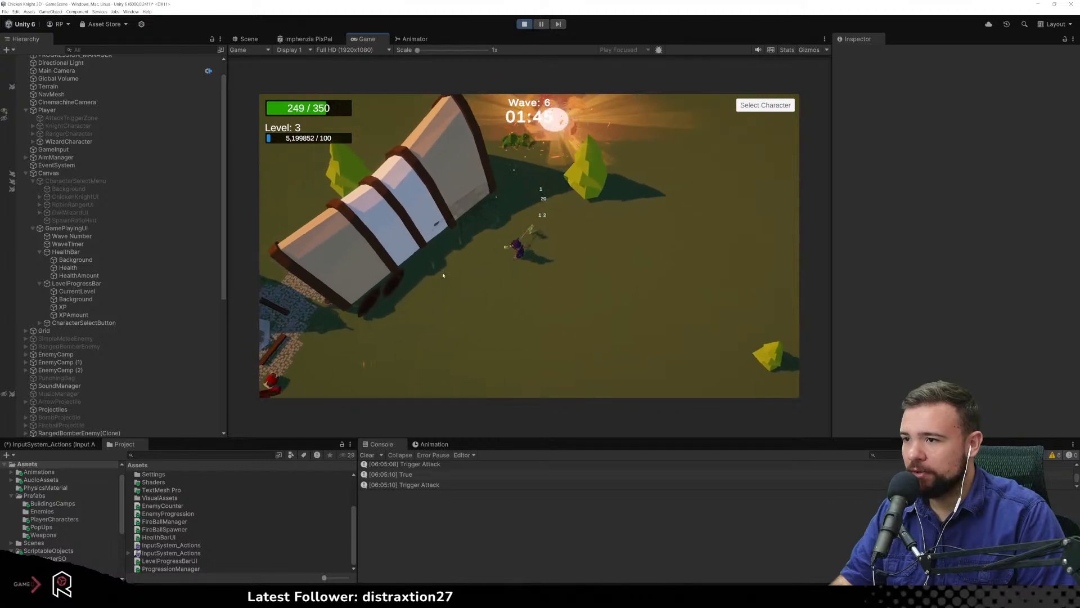
Move the wizard along the long tent to the camp's totem and start casting fireballs at it
key("s")
key("a")
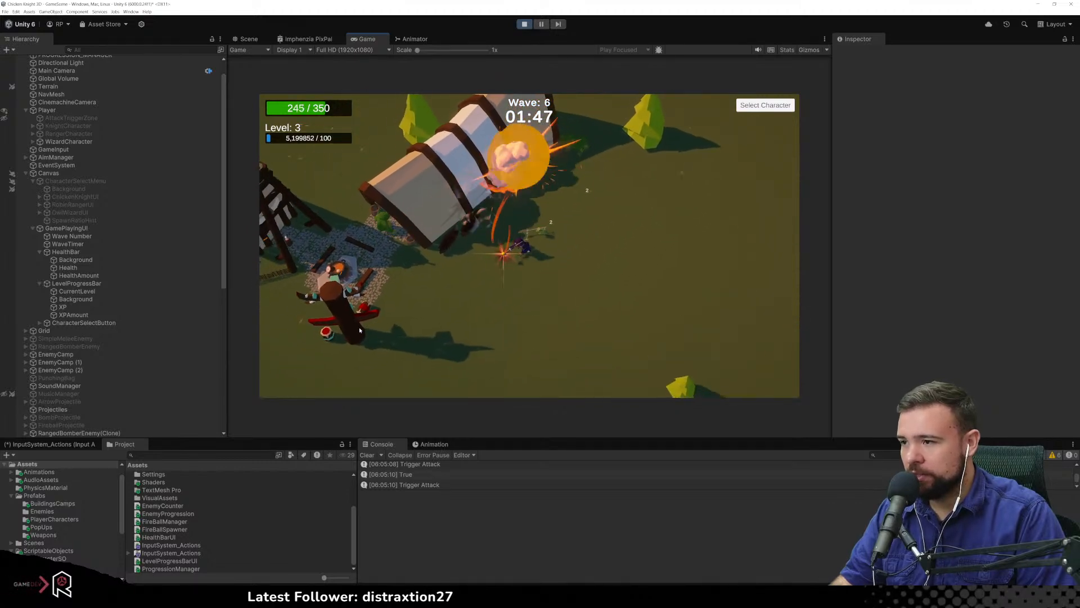
key("s")
key("a")
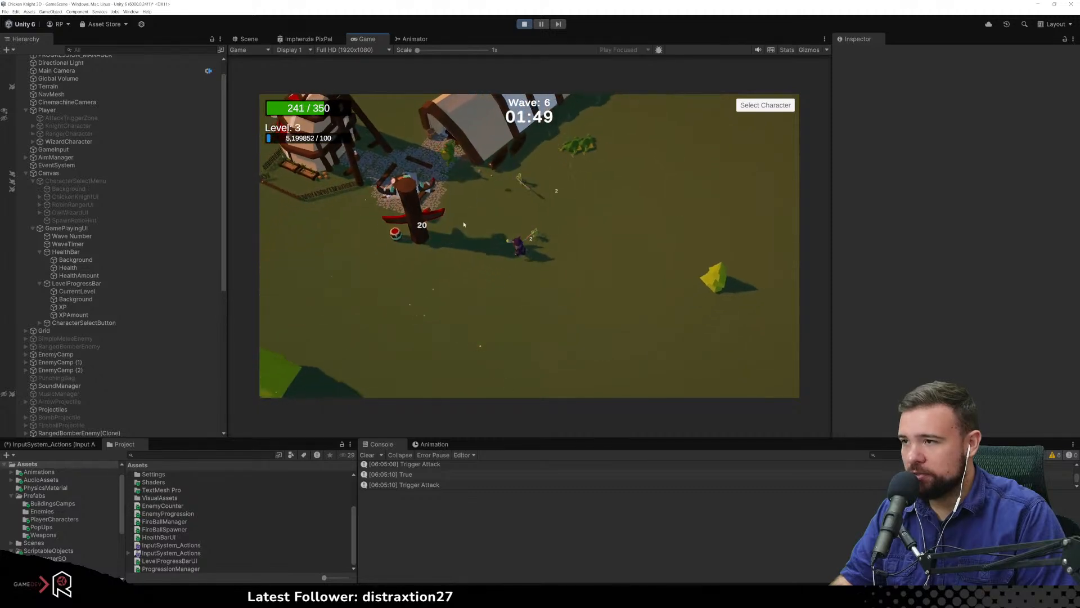
key("s")
key("a")
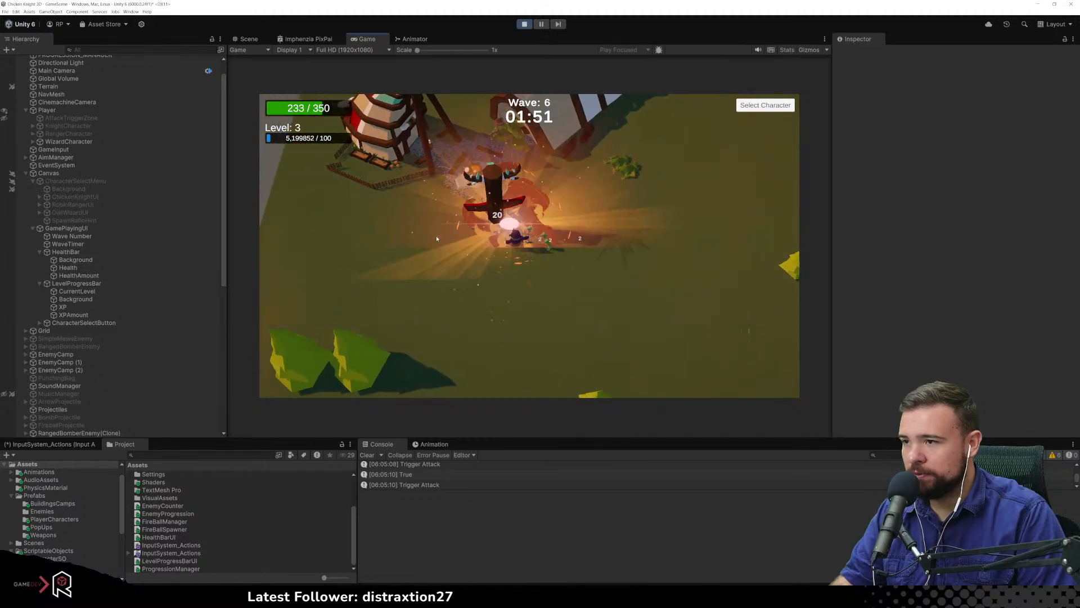
Circle the totem while fireballing it and the nearby enemies, and back away from it onto the grass
key("w")
key("a")
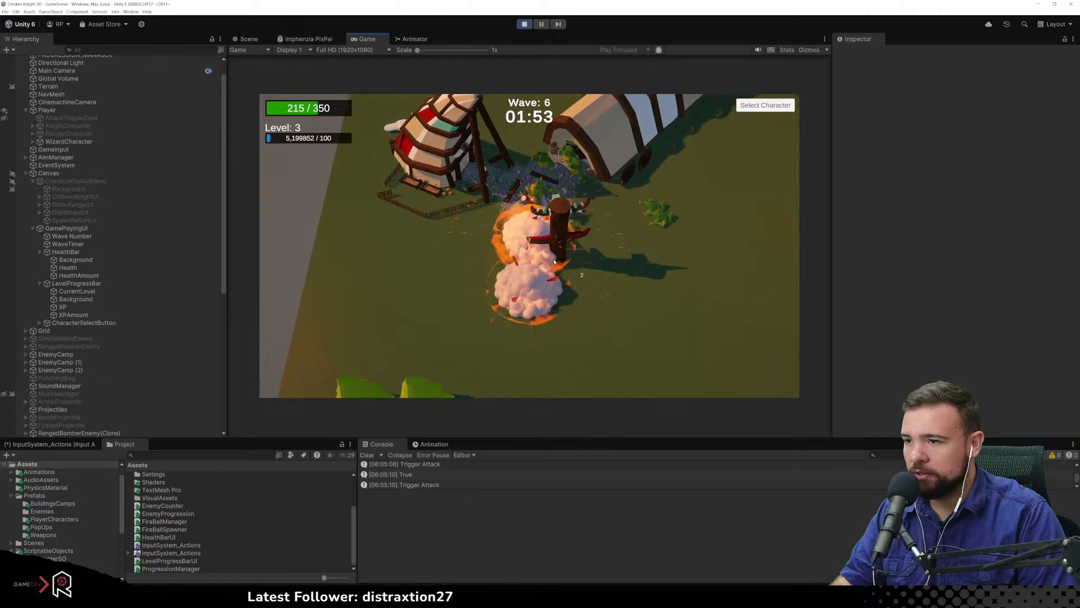
key("w")
key("d")
key("s")
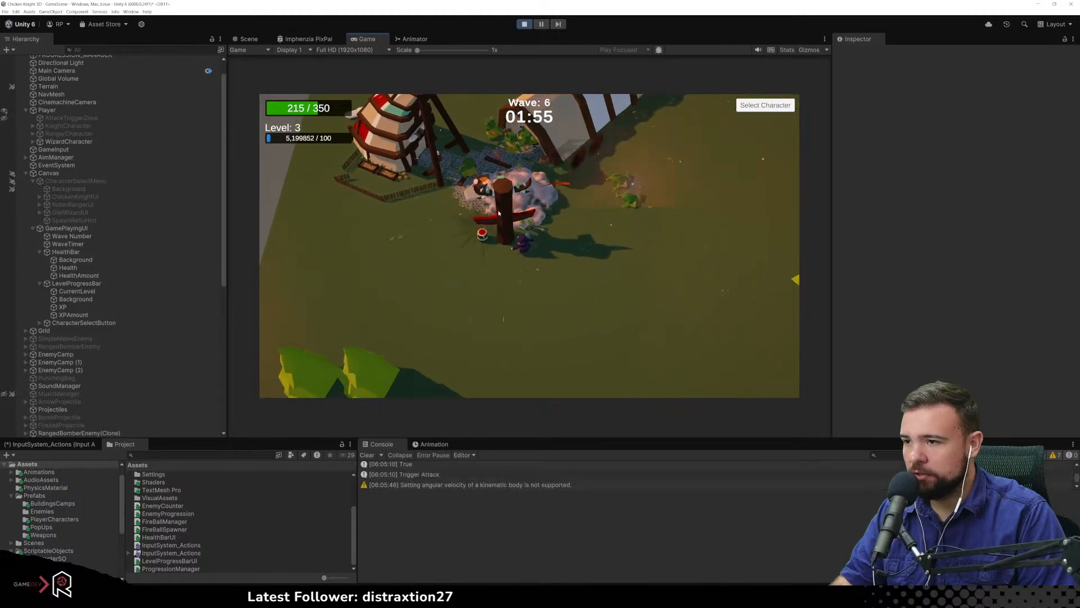
key("s")
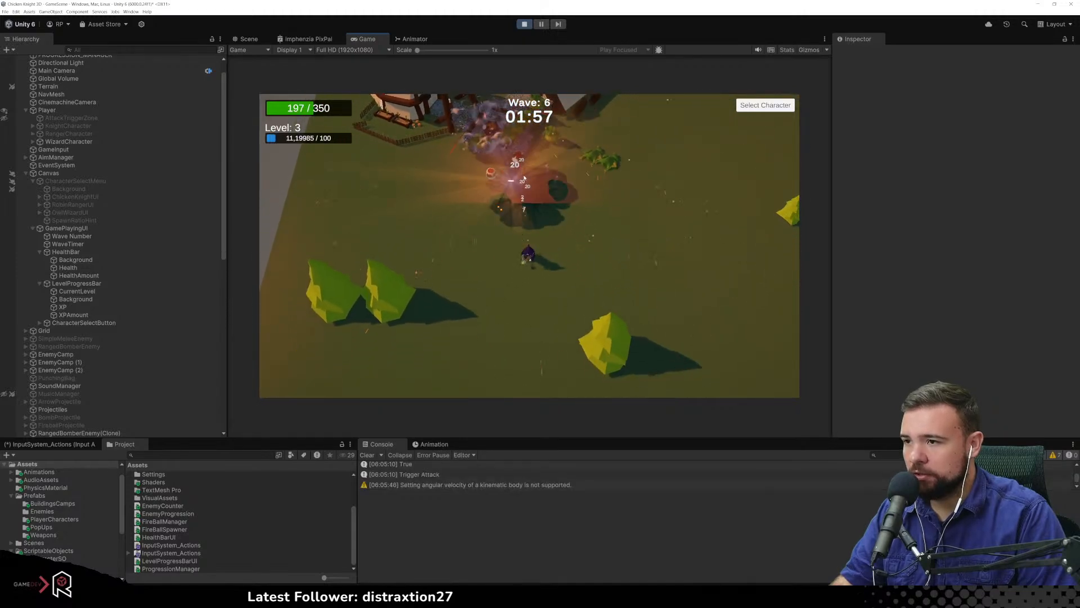
Fireball the group following from the totem, and return to the camp beside the striped hut to attack enemies at the campfire
key("s")
key("a")
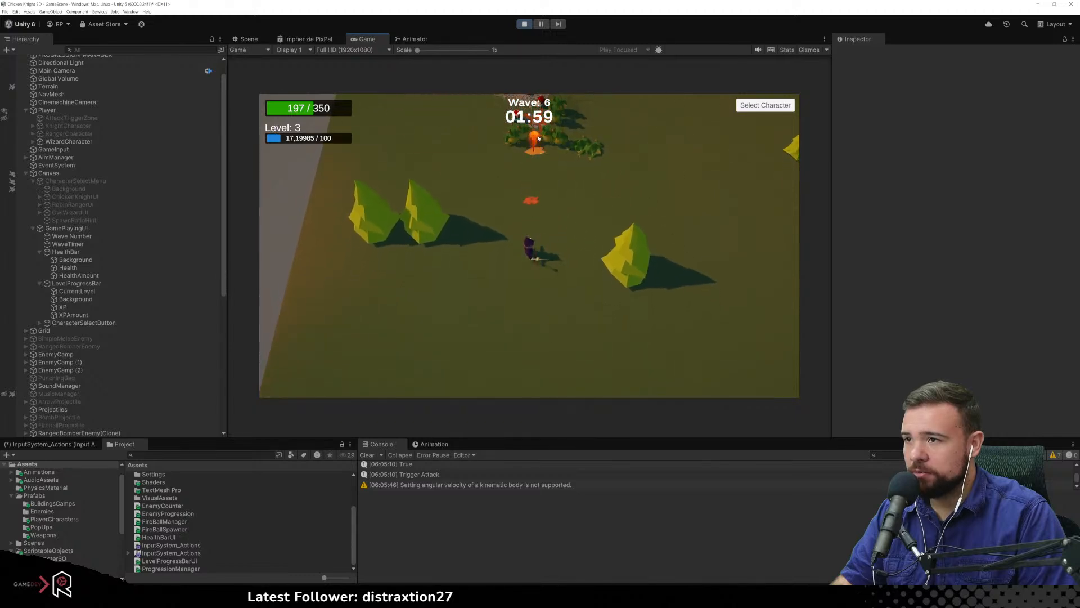
key("w")
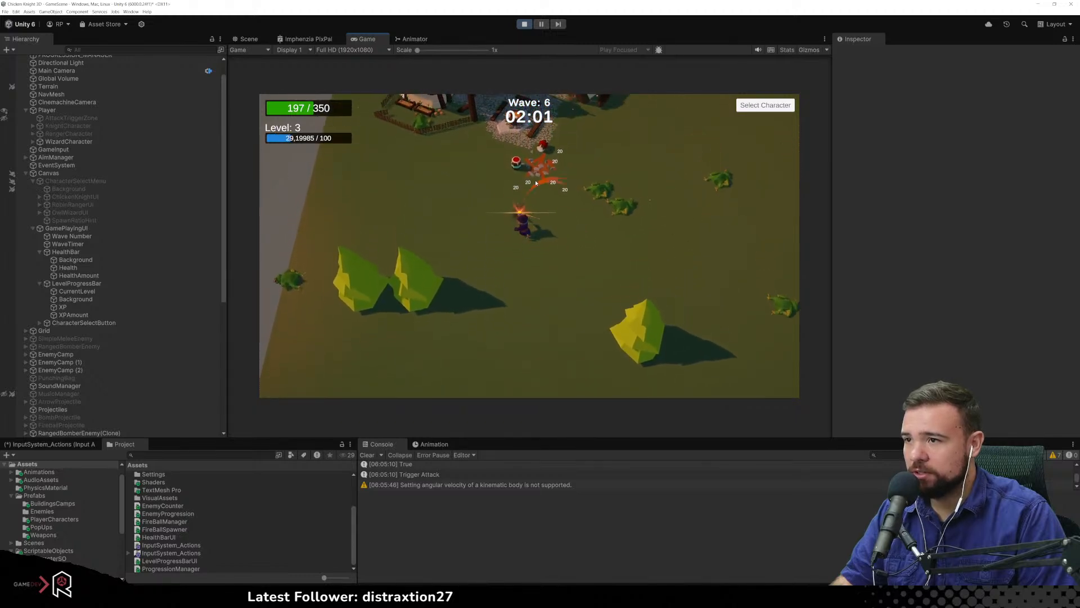
key("a")
key("w")
key("a")
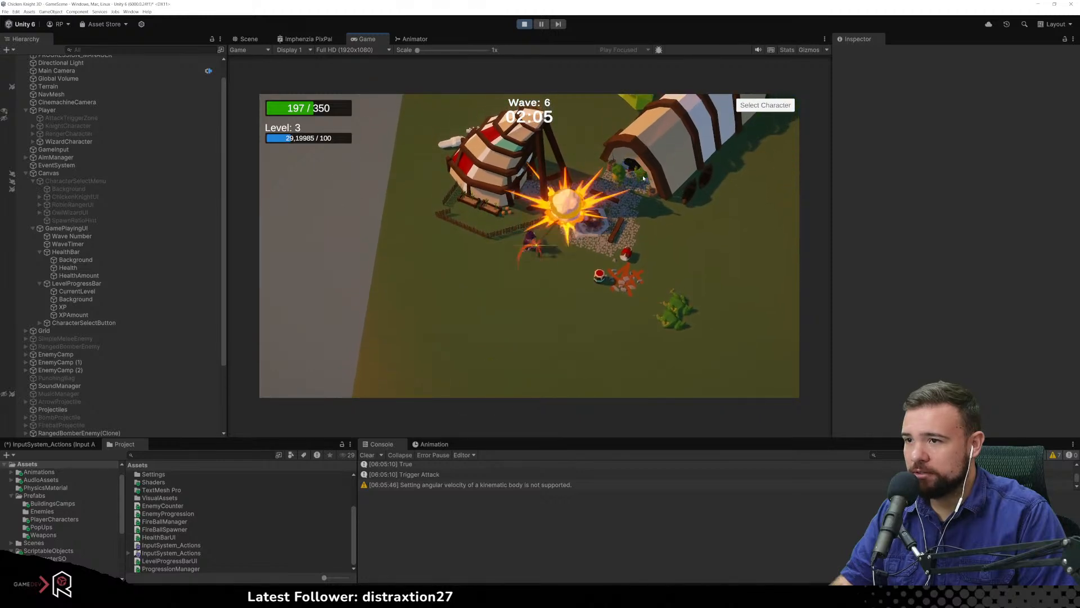
Switch the playable character to Robin Ranger and run out of the camp to the grass below the totem
key("Tab")
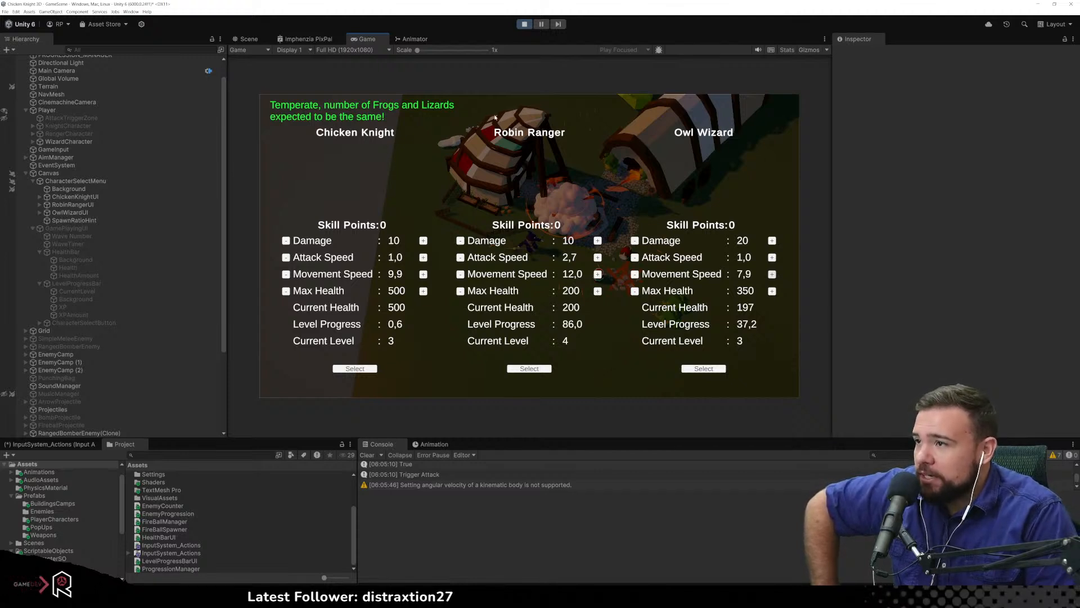
left_click(530, 368)
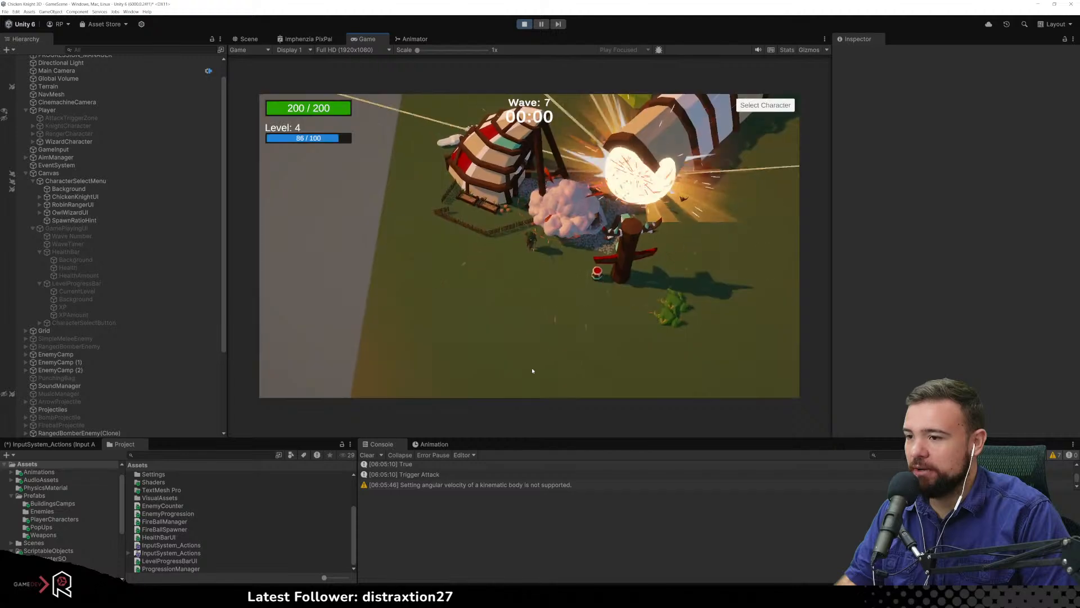
key("s")
key("d")
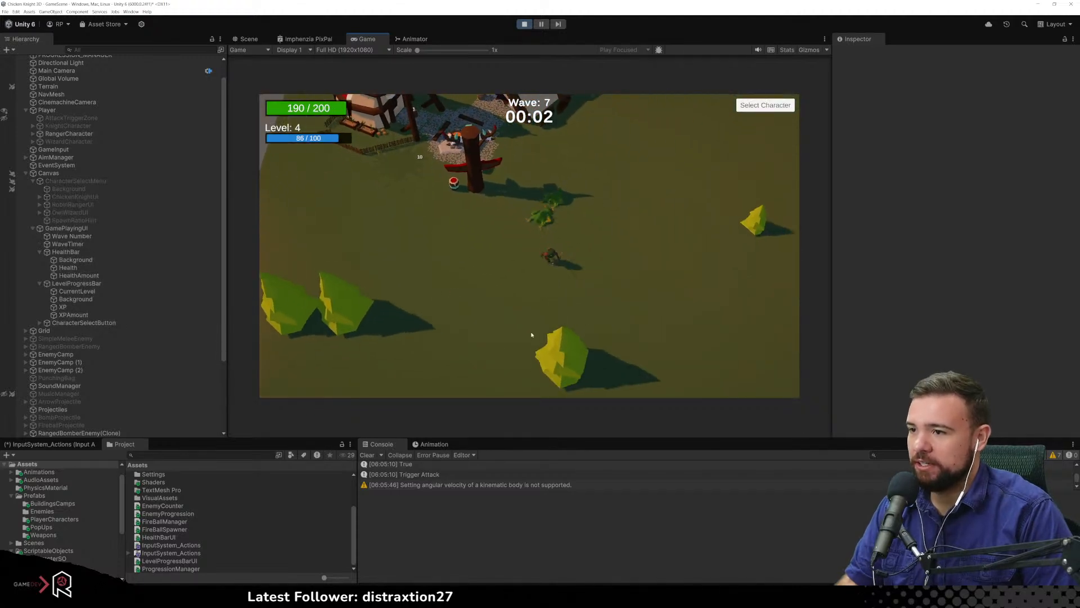
Shoot arrows at the totem and the enemies beside it while dodging on the grass near the yellow rock
key("w")
left_click(427, 190)
key("a")
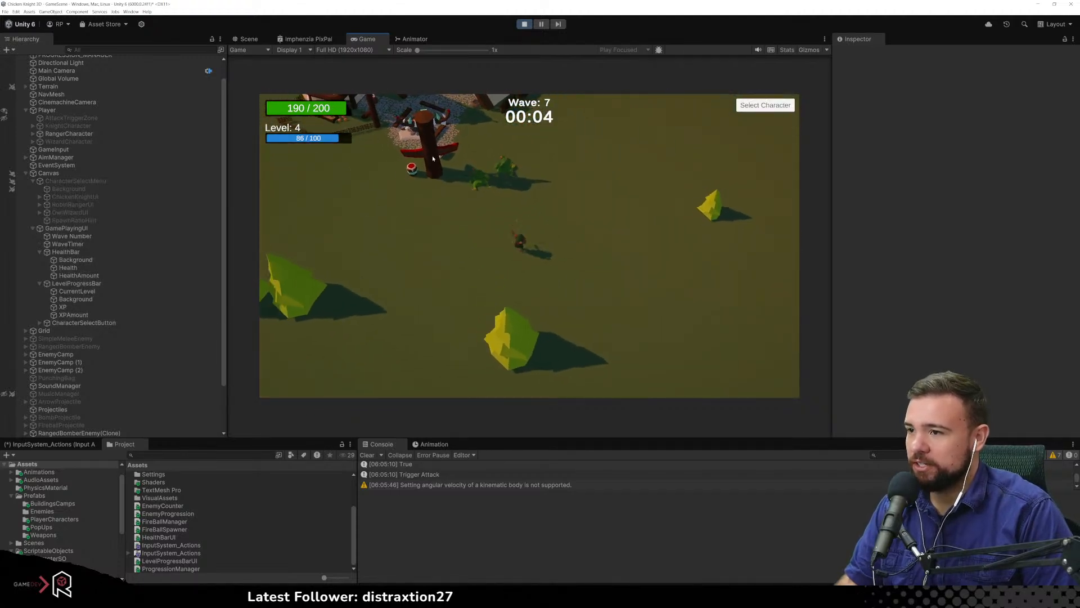
key("s")
left_click(447, 148)
left_click(449, 147)
key("w")
key("d")
key("s")
left_click(474, 145)
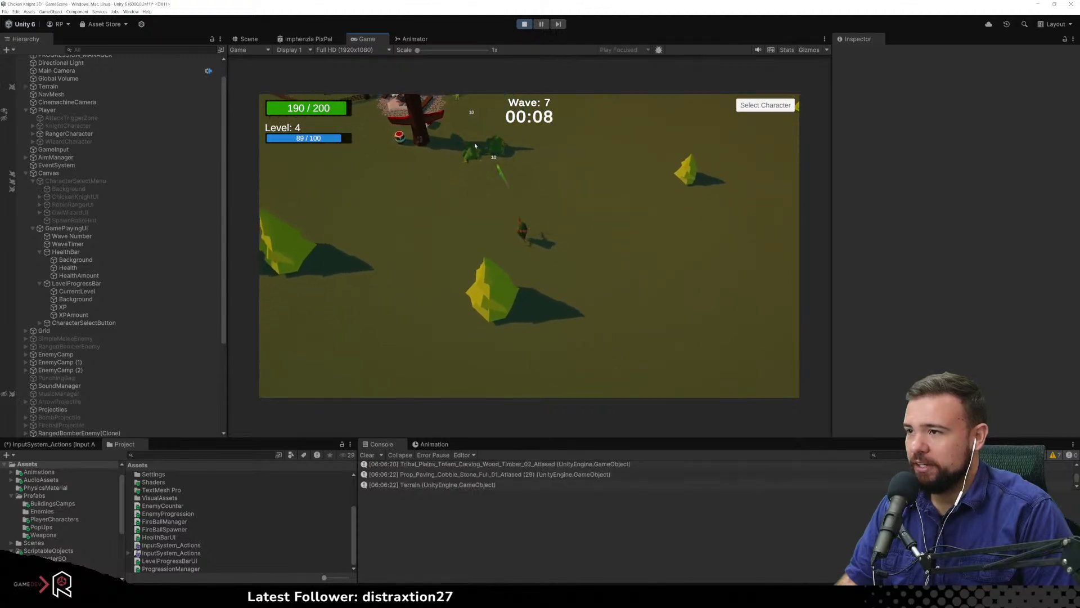
Move the ranger back toward the totem, shoot at its enemies, and lead them away onto open ground
key("w")
key("a")
left_click(478, 144)
key("d")
left_click(467, 152)
left_click(458, 163)
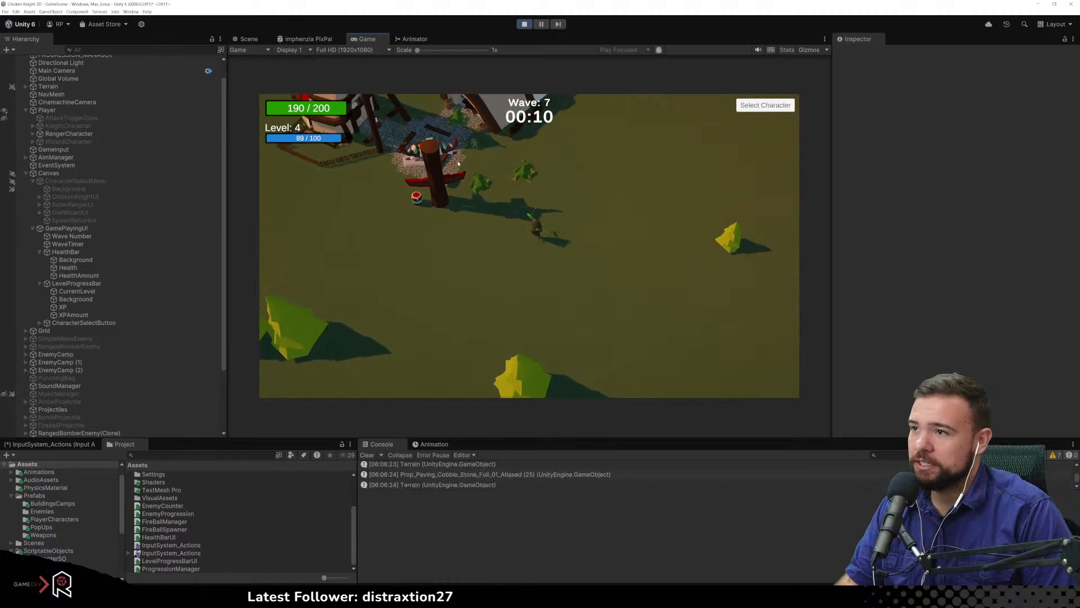
key("d")
left_click(508, 294)
key("w")
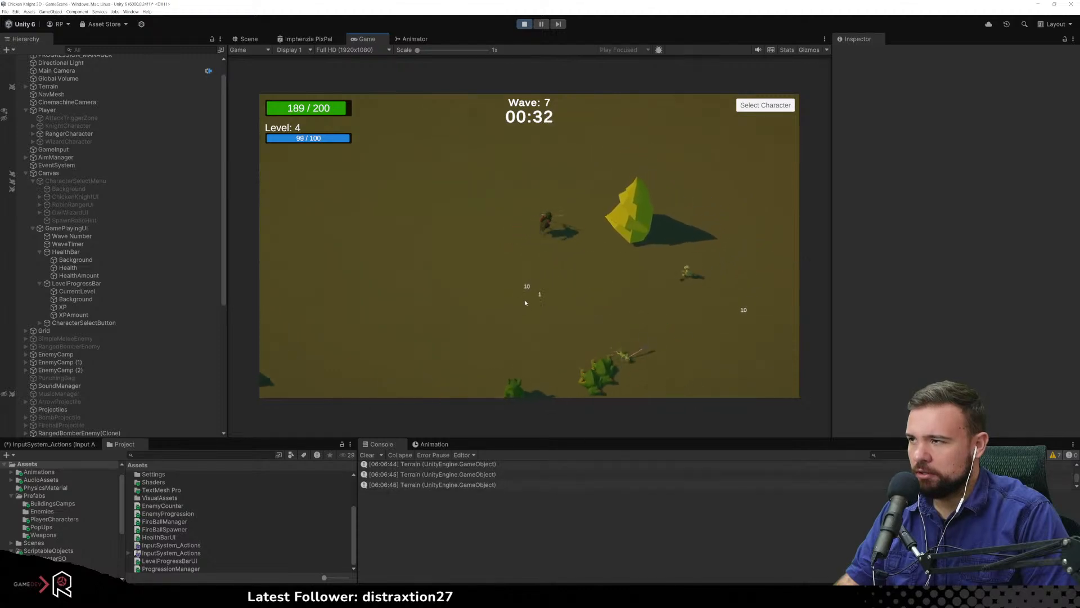
Circle the ranger around the enemy horde on the open ground, dodging the bombs and shooting arrows at it
key("d")
key("s")
key("a")
left_click(467, 203)
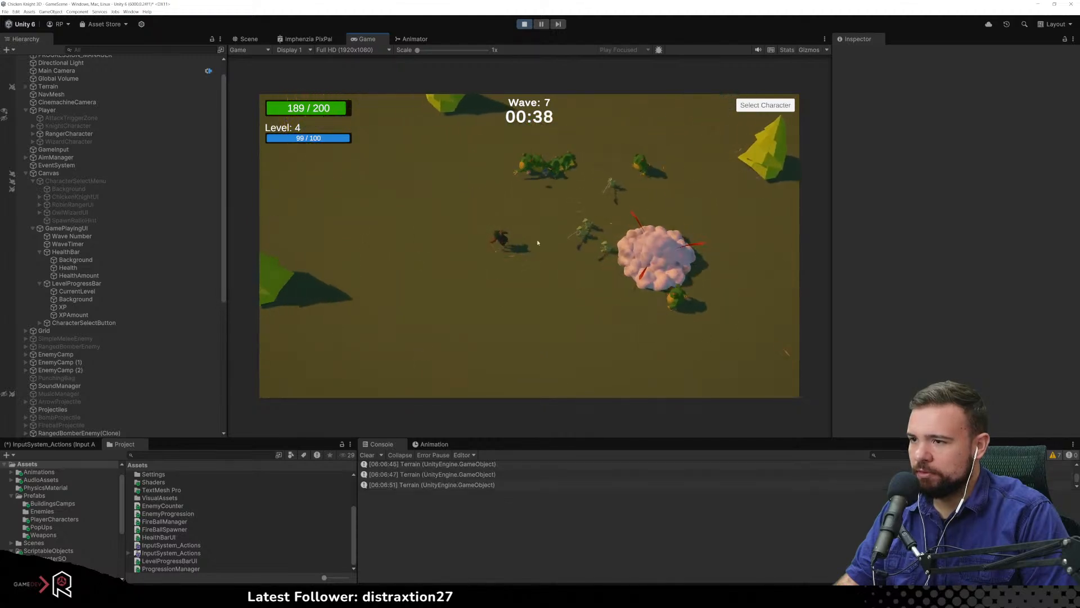
key("w")
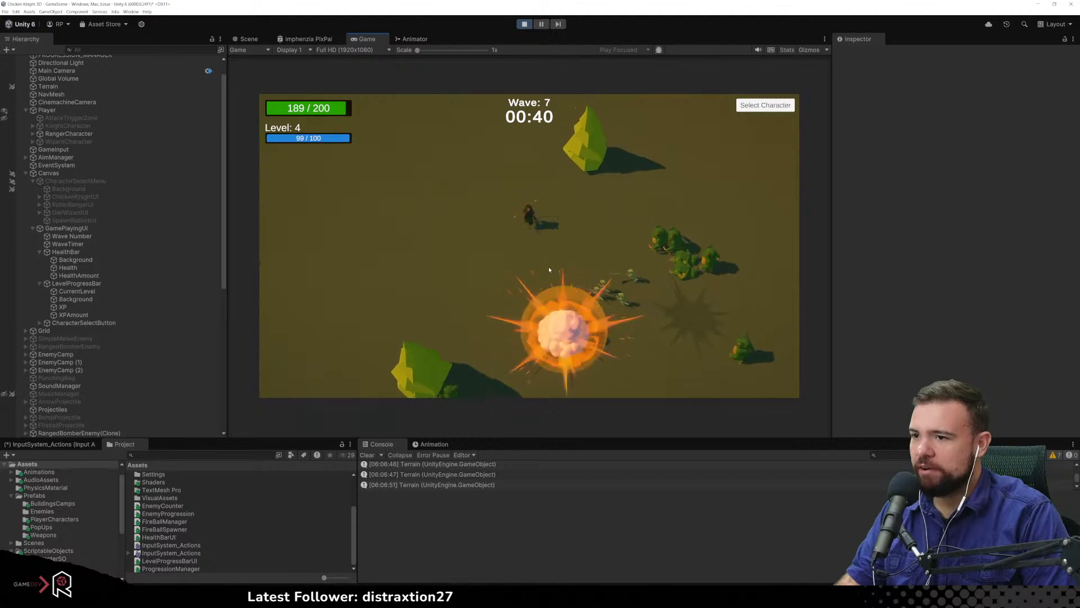
key("a")
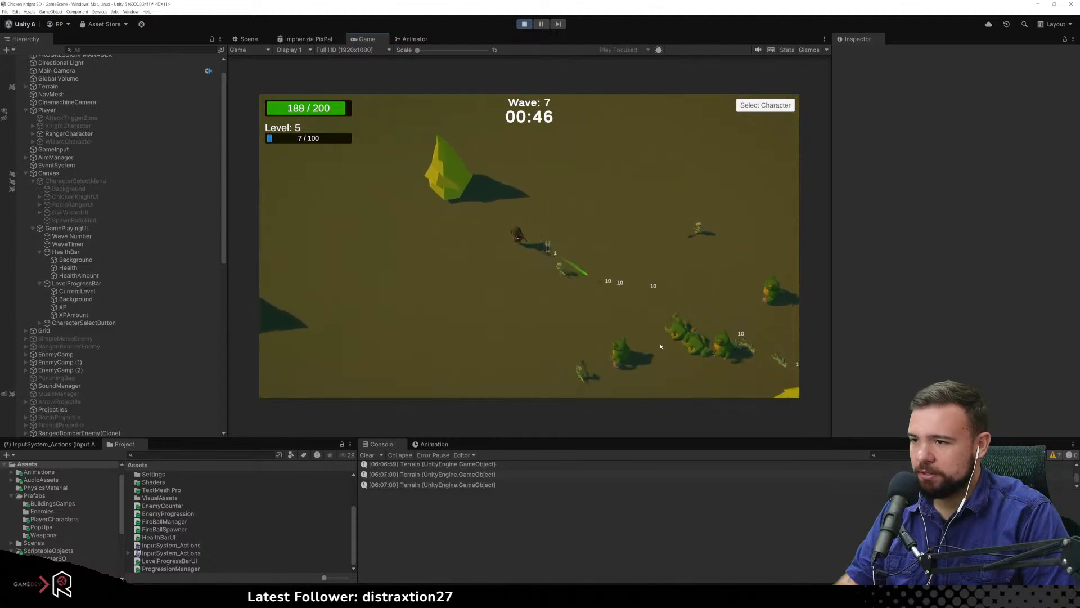
Run the ranger past the pursuing horde and around the yellow rock, turning to shoot the skeletons chasing behind
key("s")
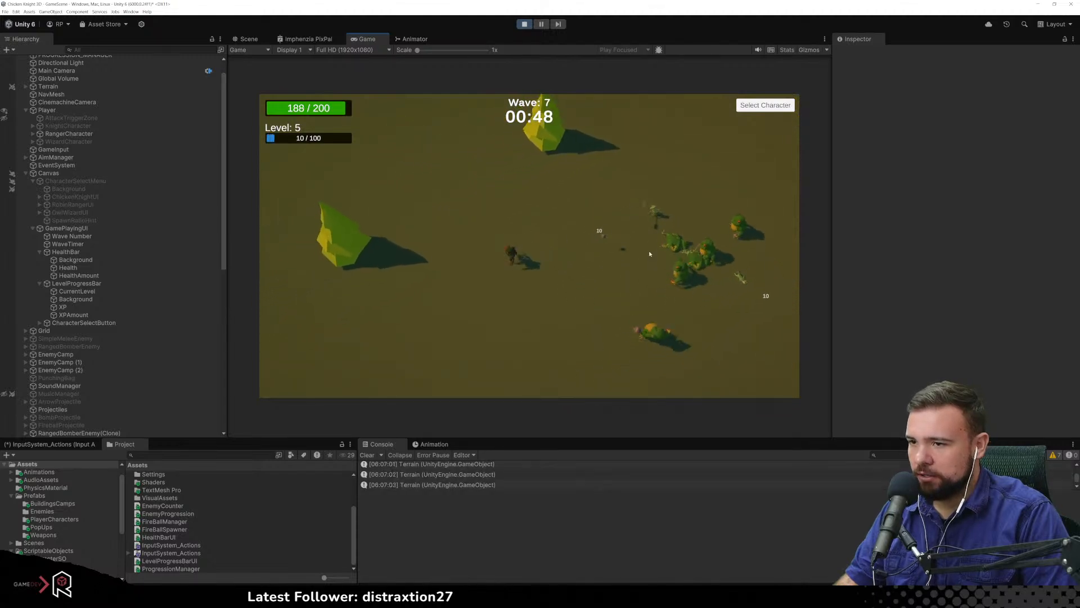
key("d")
key("s")
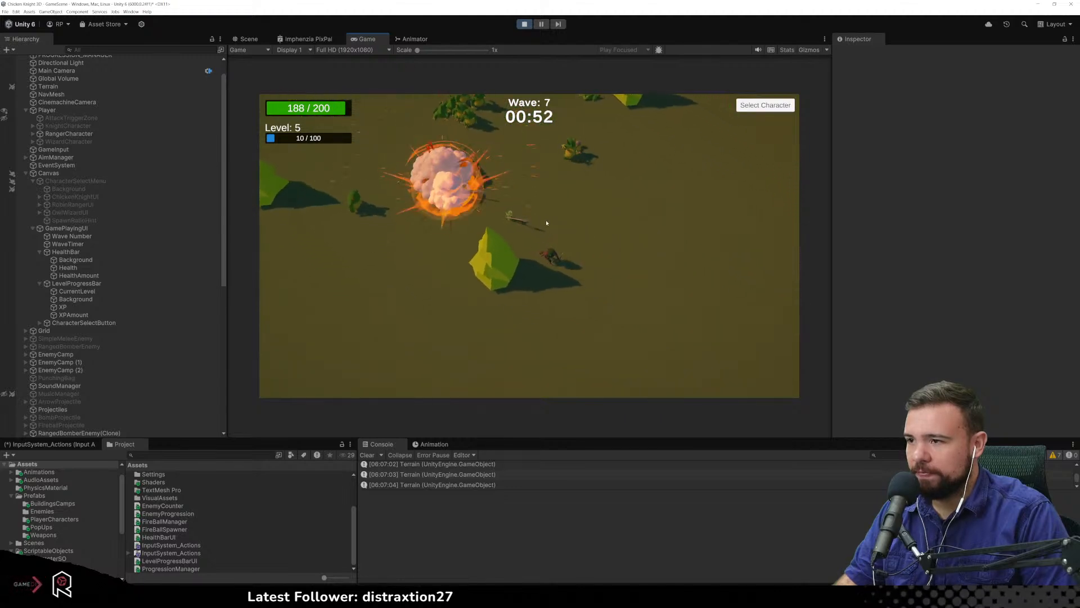
key("w")
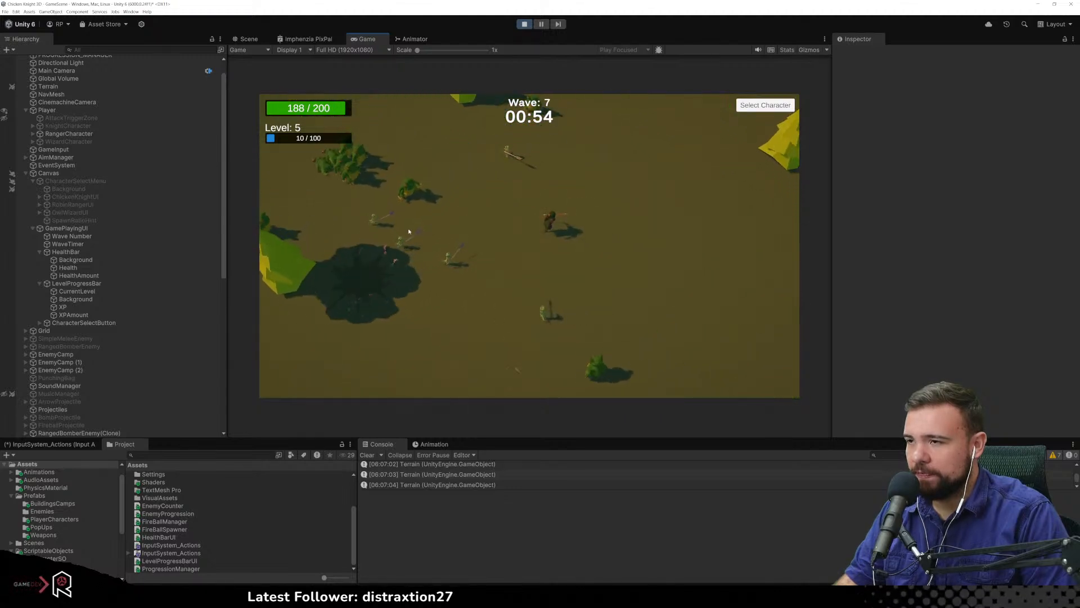
left_click(387, 260)
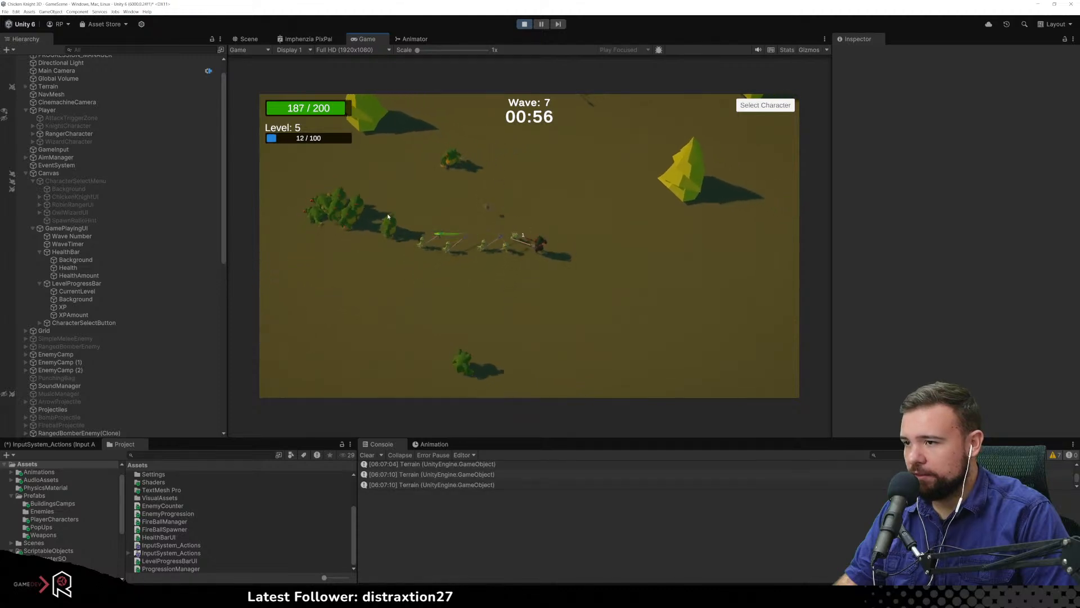
key("s")
key("d")
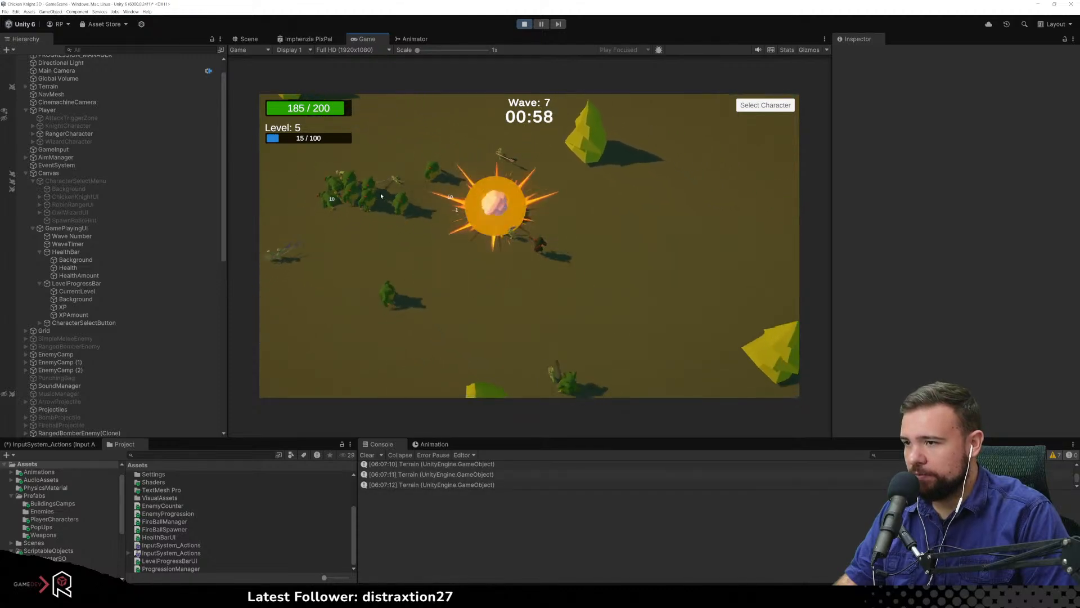
Retreat the ranger from the enemy horde across the grass toward the yellow rocks, shooting arrows back at the pursuers
key("w")
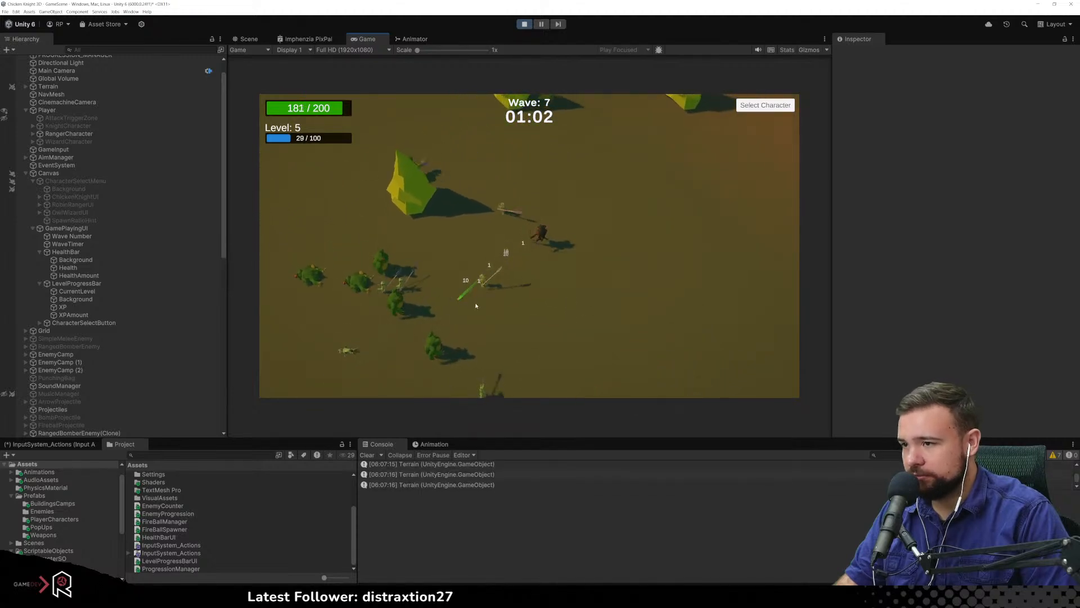
key("d")
key("s")
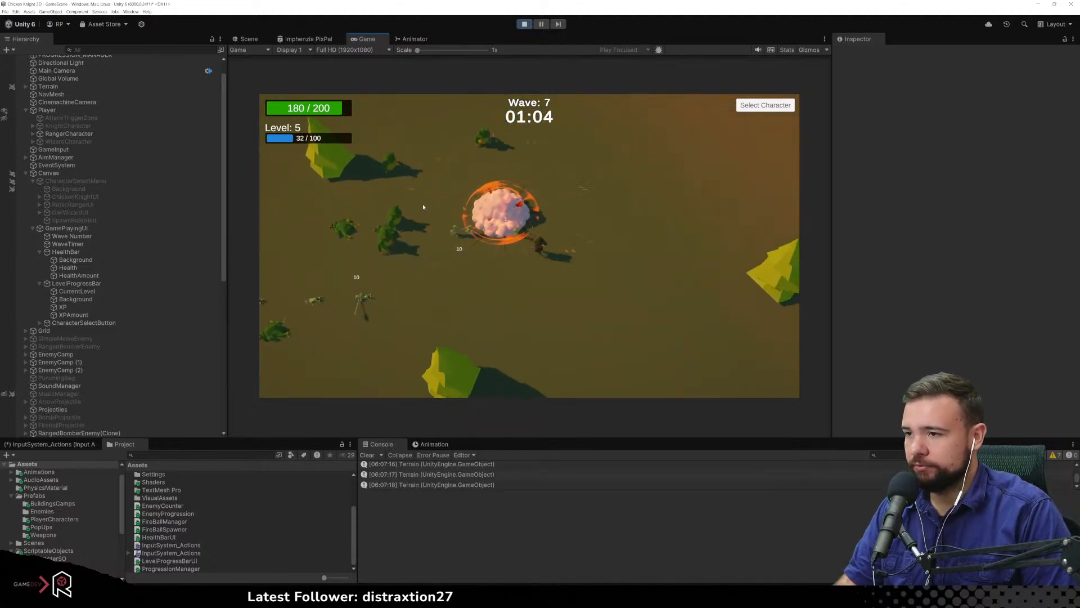
key("d")
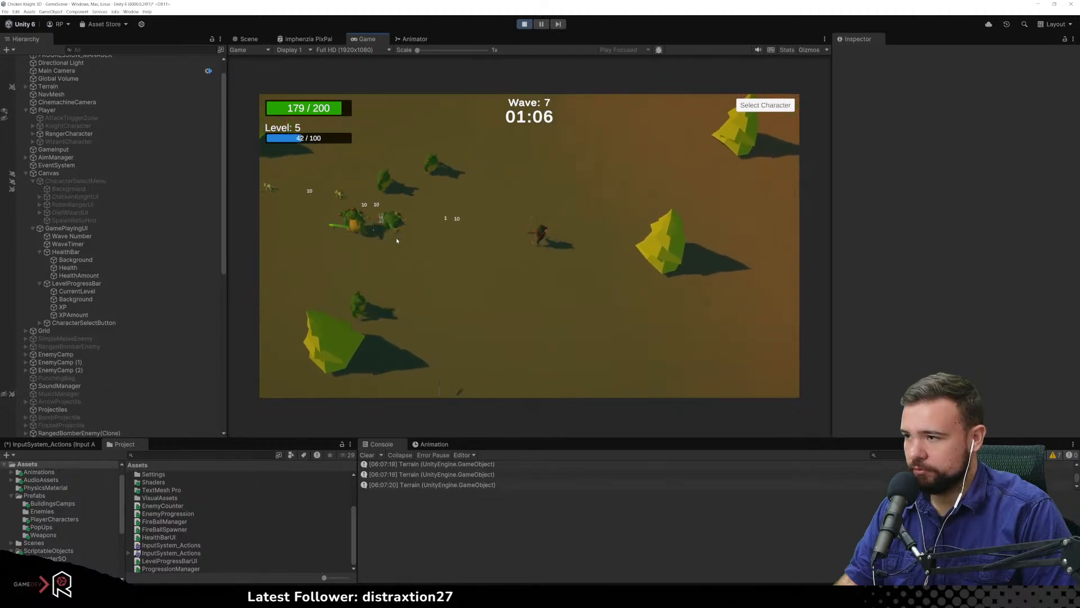
key("w")
key("w")
key("d")
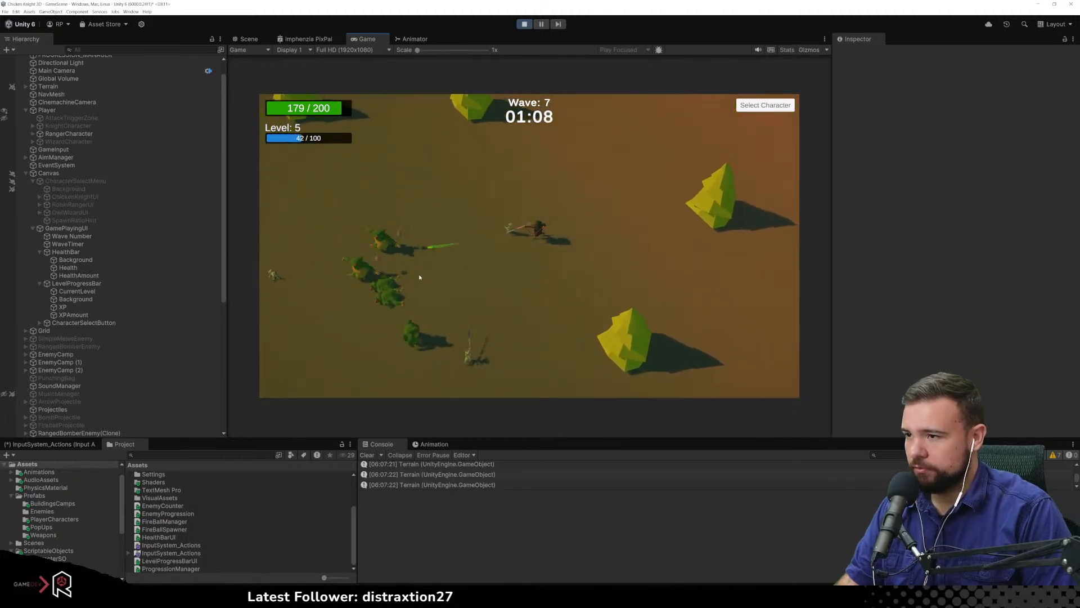
Lead the horde past the yellow rock onto the orange ground, shooting its enemies and dodging the bombs
key("w")
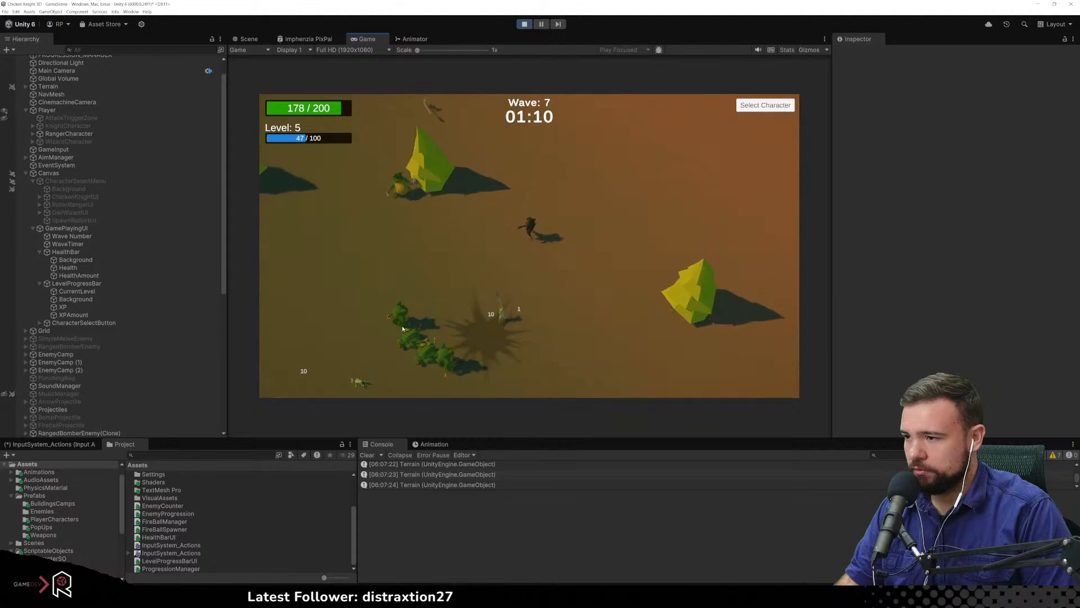
key("w")
key("d")
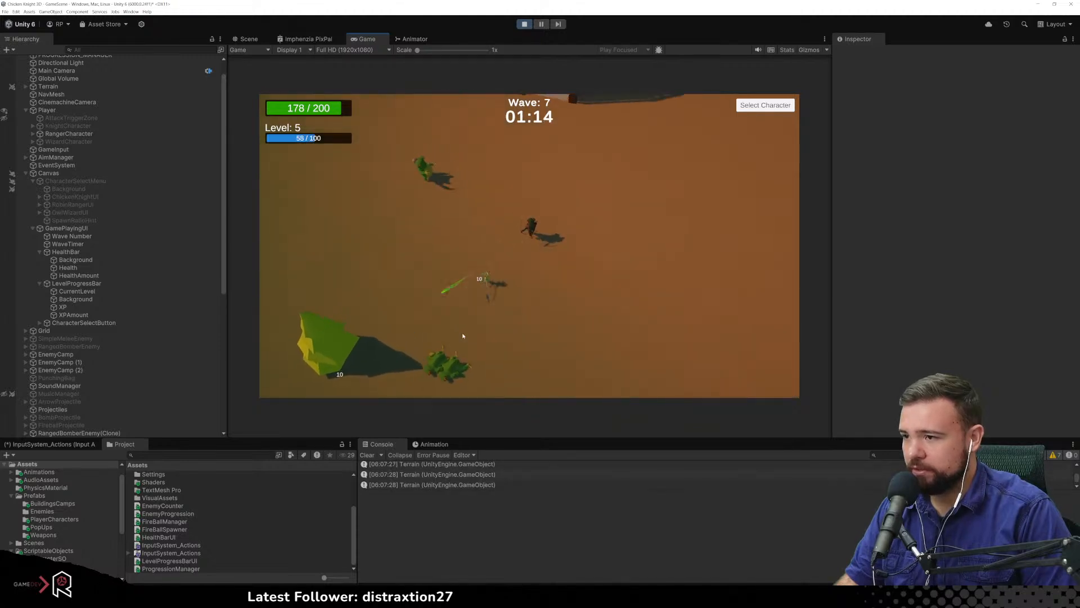
key("d")
key("s")
key("a")
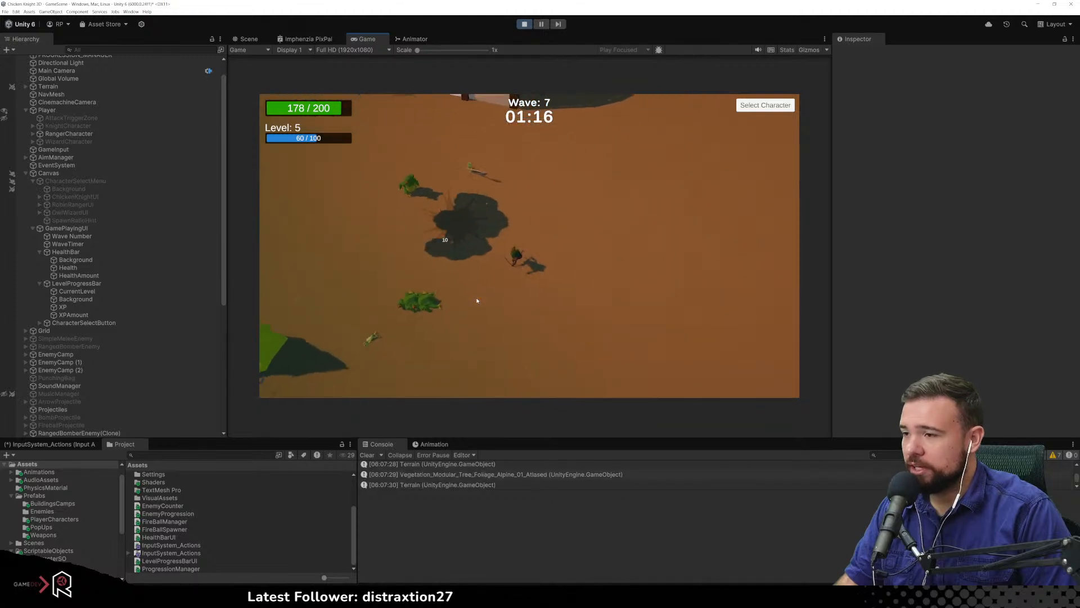
Run the ranger around the horde and past the campfire camp, shooting arrows back at the chasing enemies
key("w")
key("a")
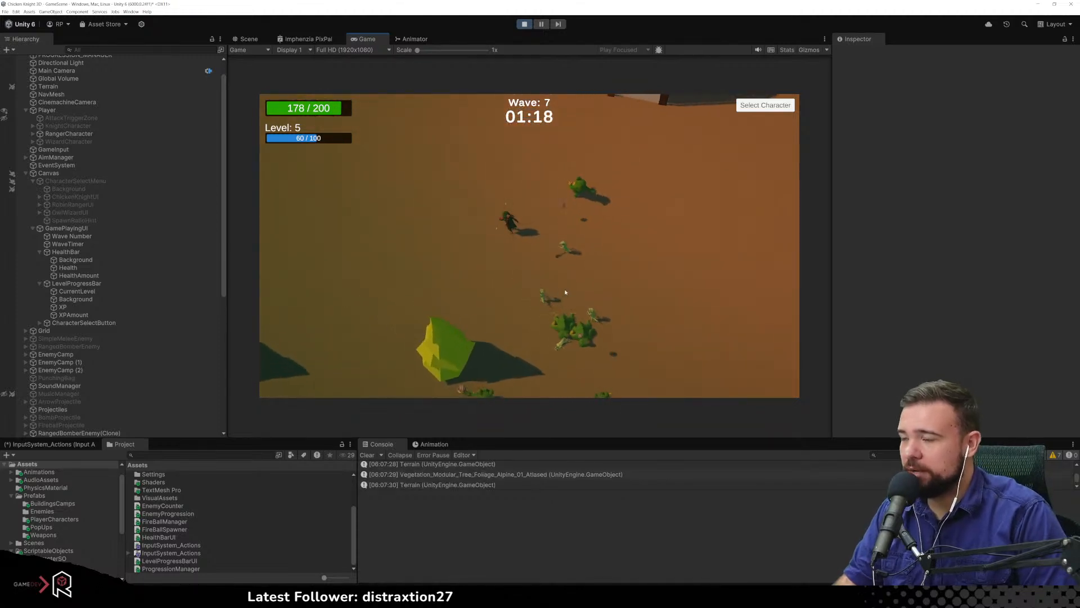
key("w")
key("a")
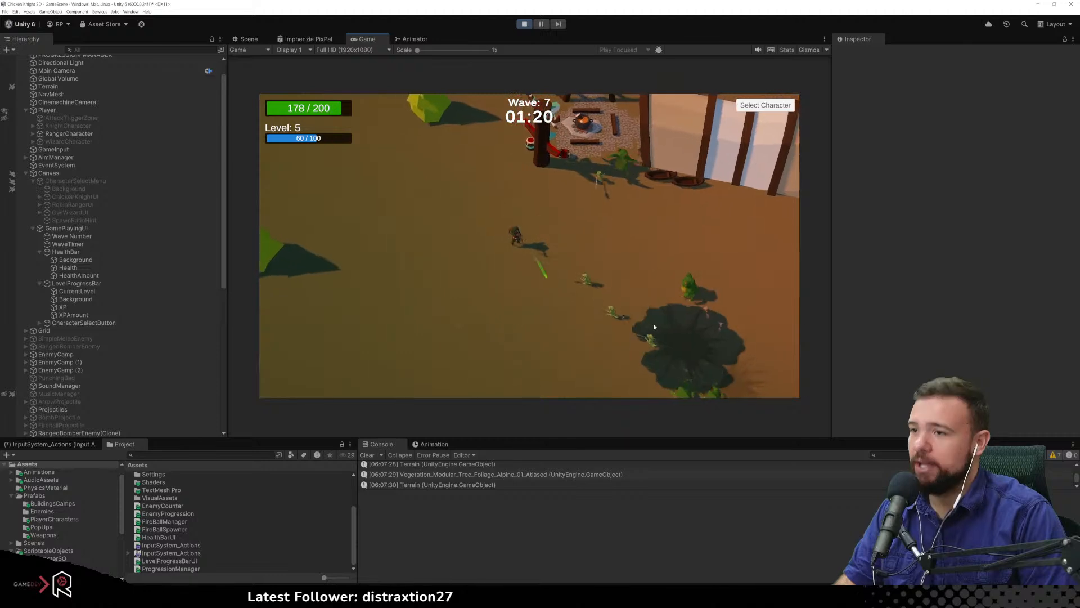
key("w")
key("a")
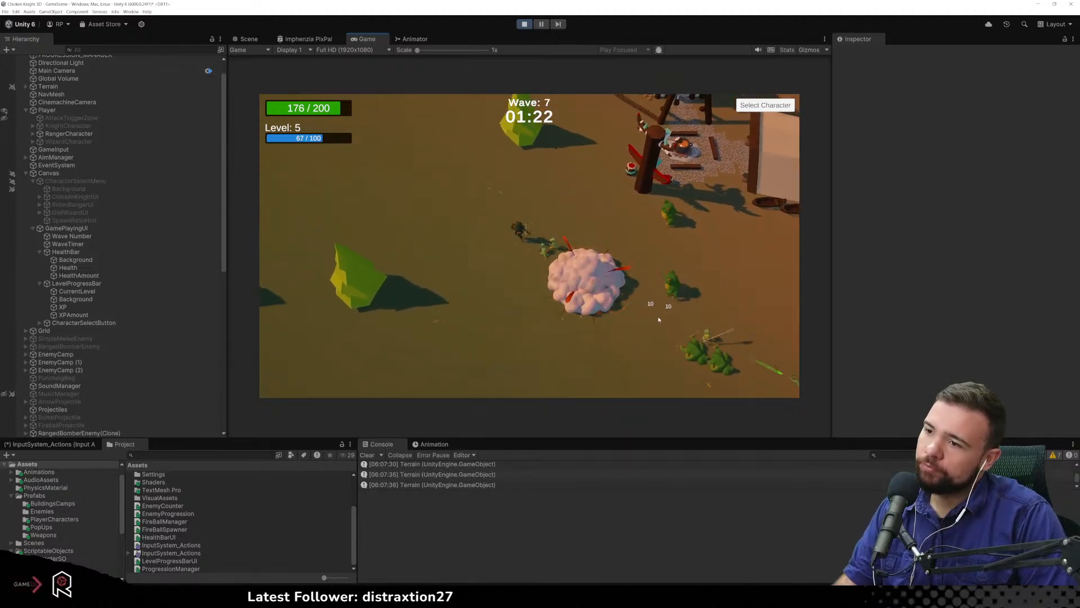
Draw the horde away from the camp toward the map edge, shooting the bombers and skeletons following behind
key("w")
key("a")
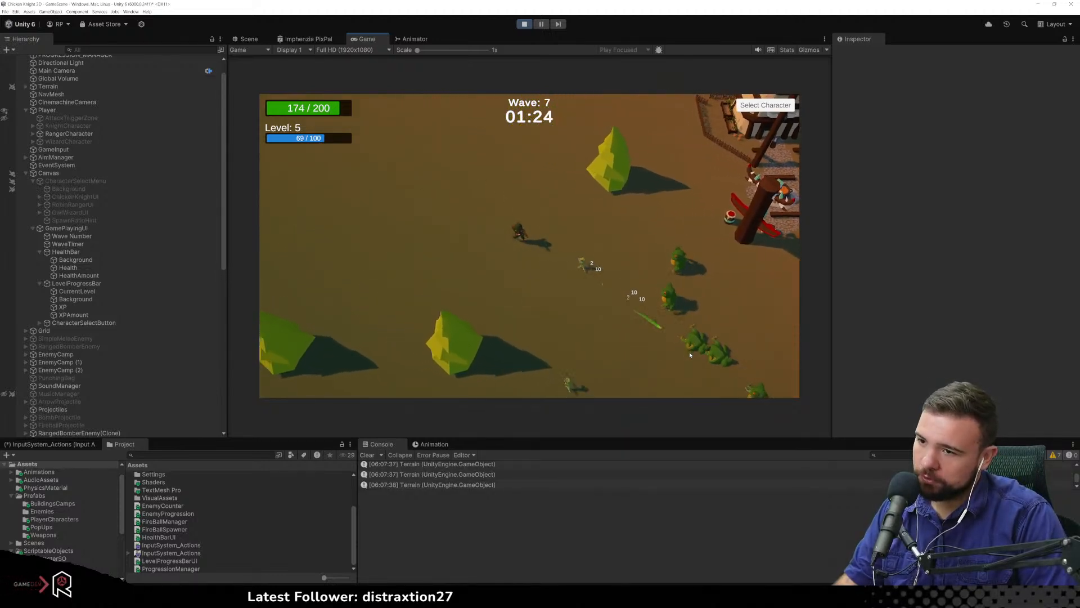
key("w")
key("a")
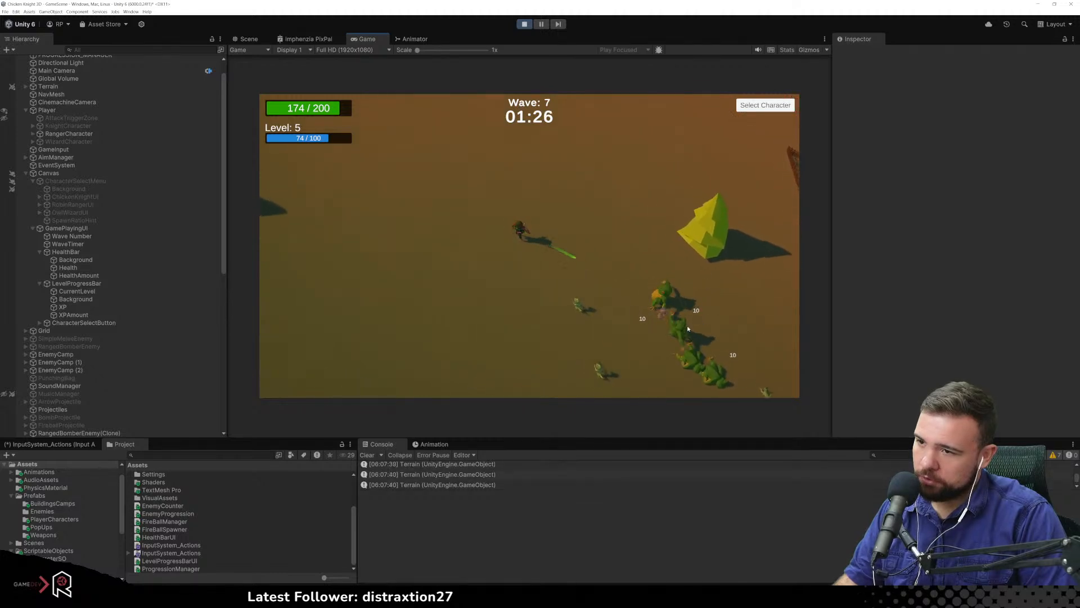
key("w")
key("a")
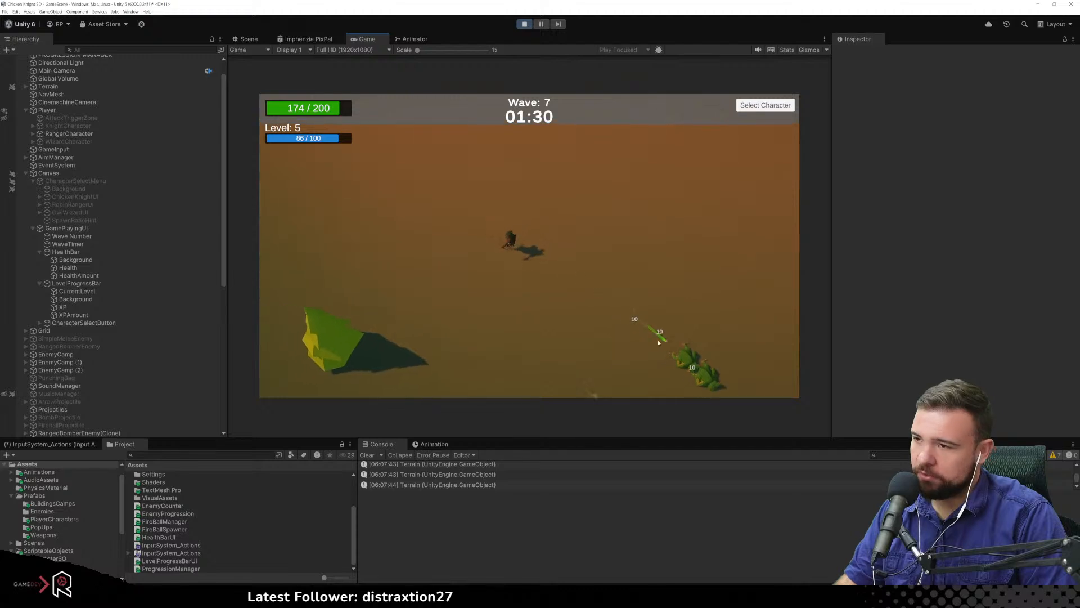
Turn the ranger back from the map edge onto the open grass and shoot the enemies closing in
key("s")
key("a")
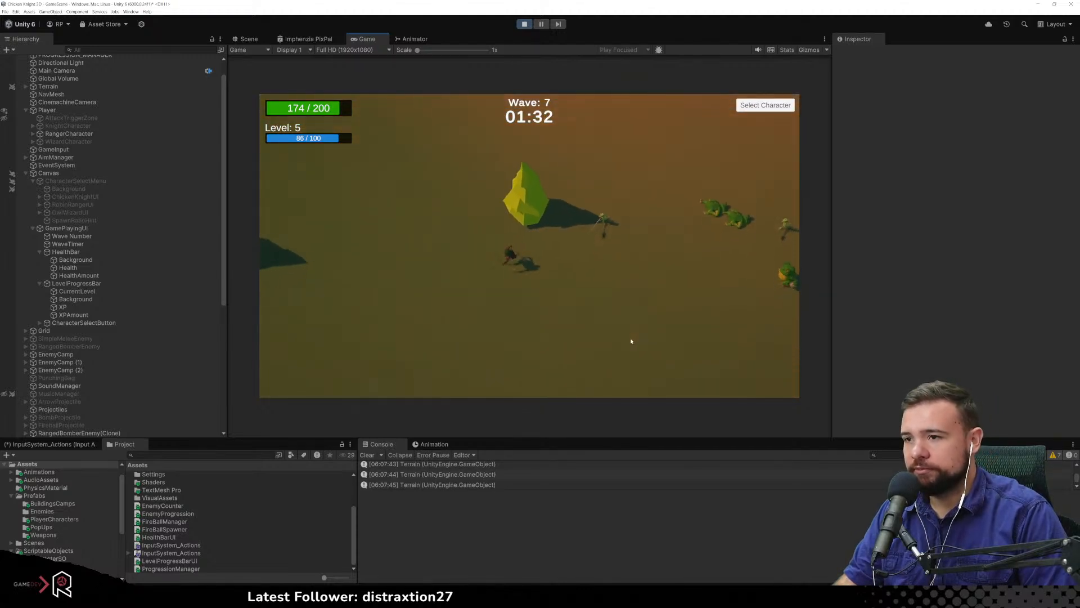
key("s")
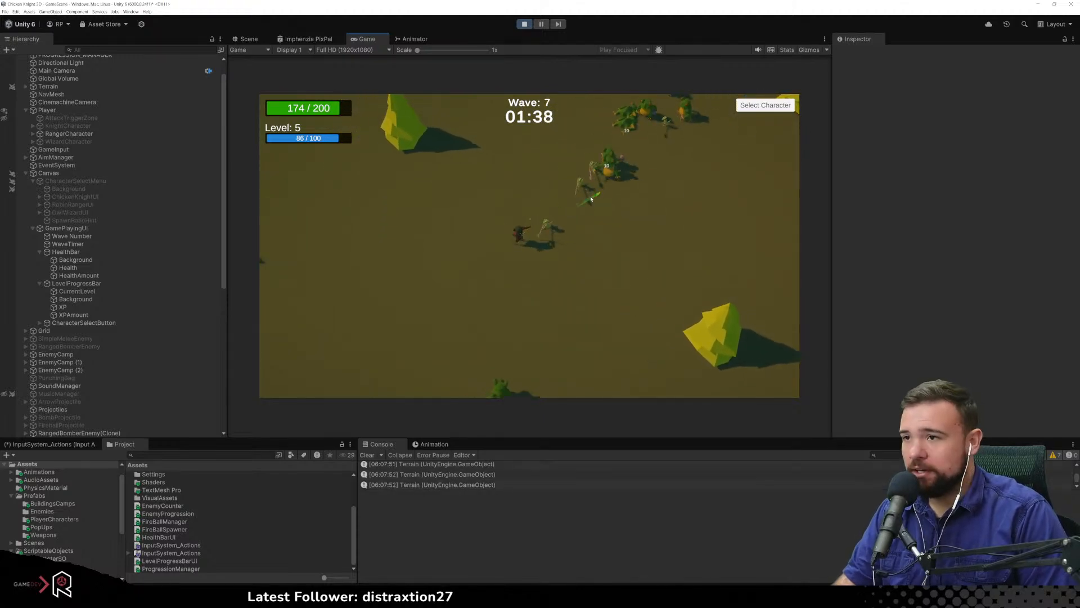
key("a")
key("w")
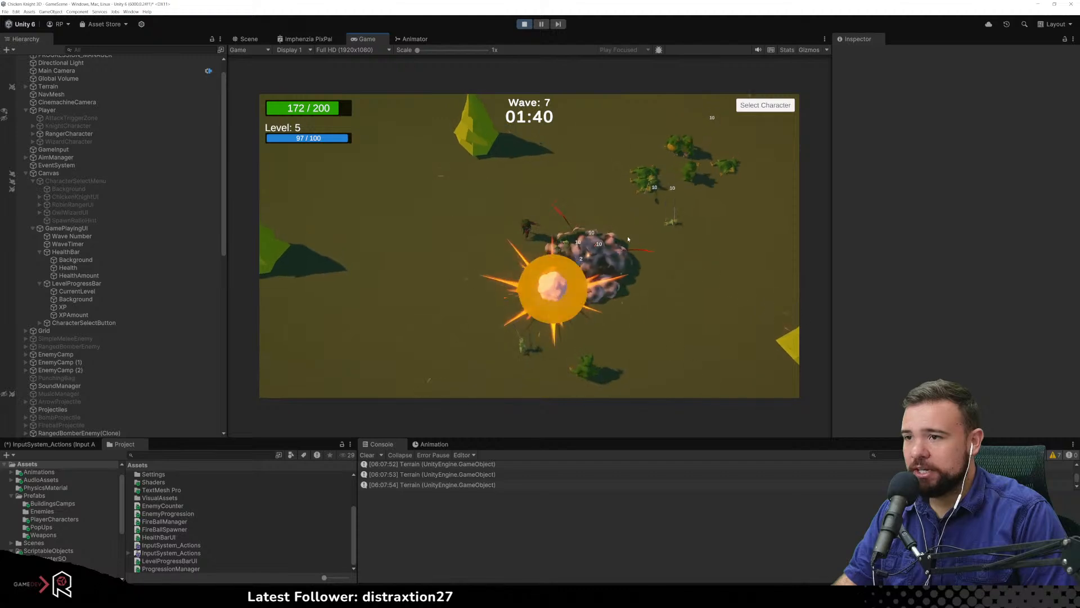
Lead the enemies between the yellow rocks to the map's far edge while shooting arrows at them
key("w")
key("d")
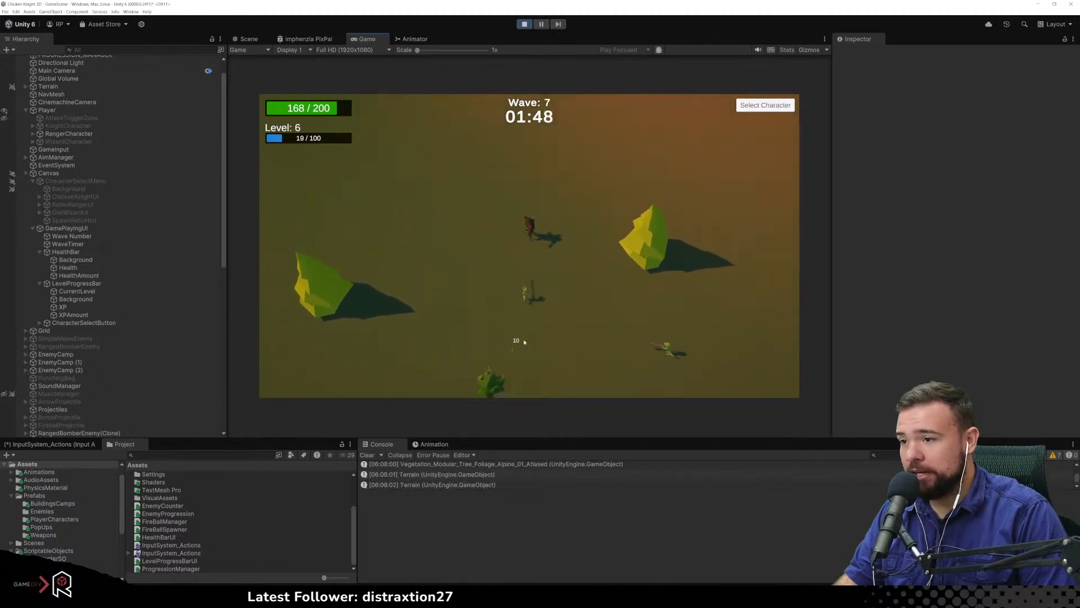
key("a")
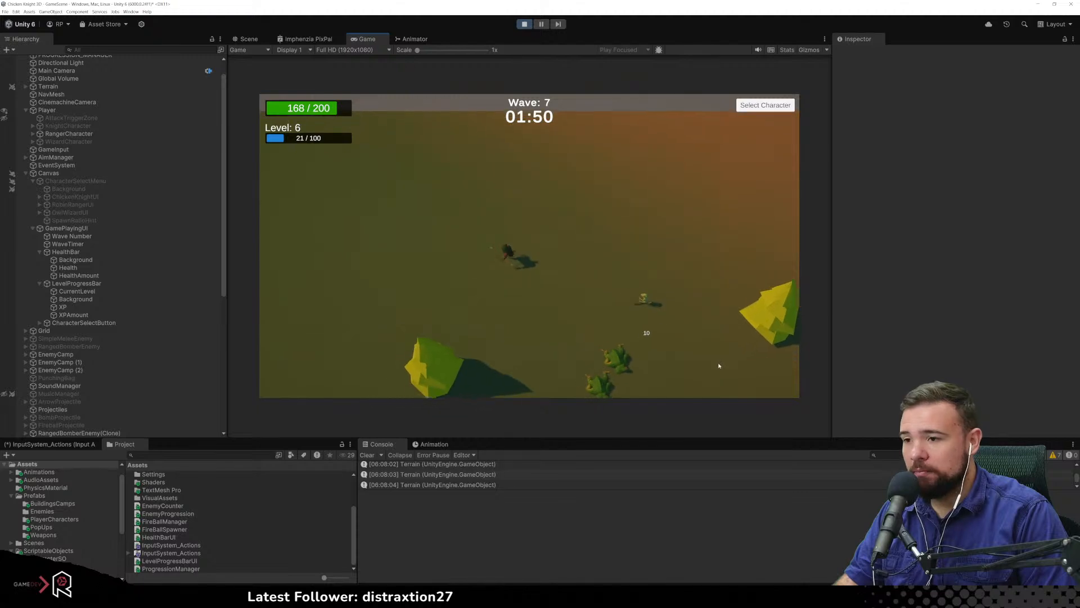
key("w")
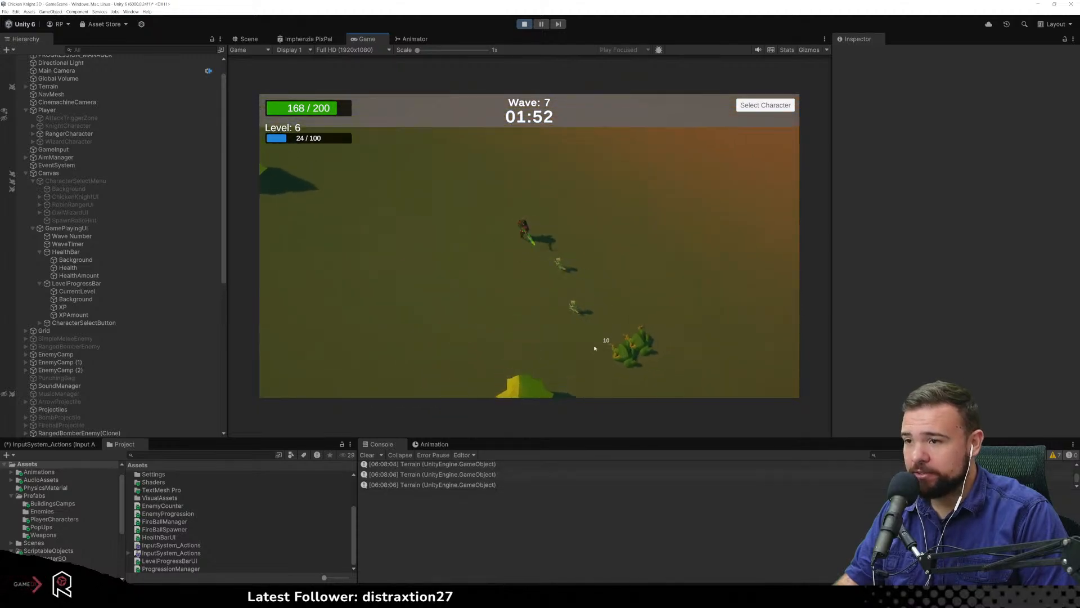
key("a")
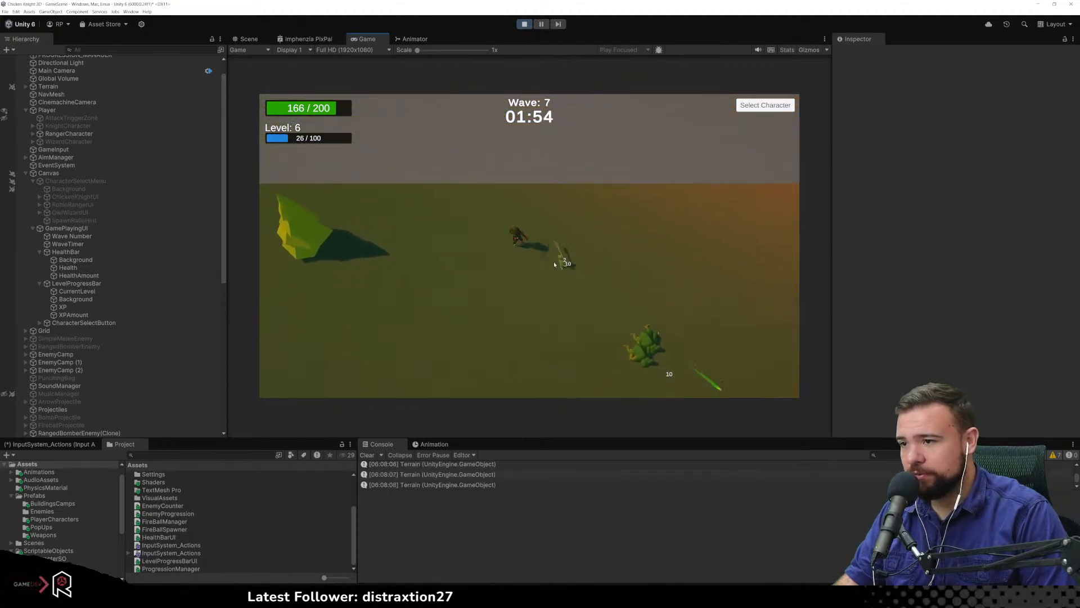
Run the ranger from the far edge past the oncoming horde to the map's side border, shooting the nearby skeletons
key("s")
key("s")
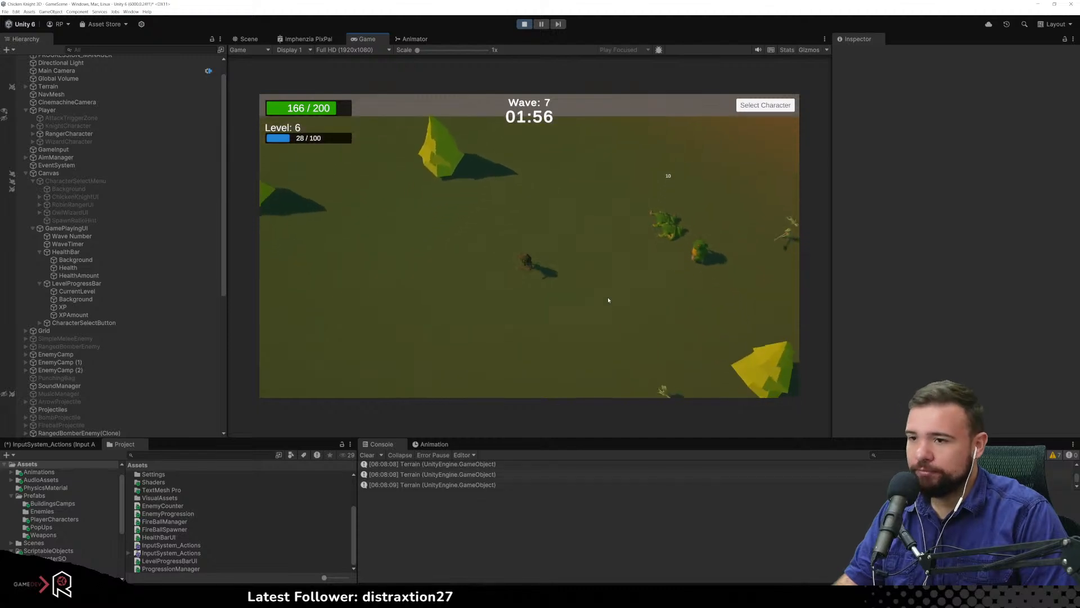
key("s")
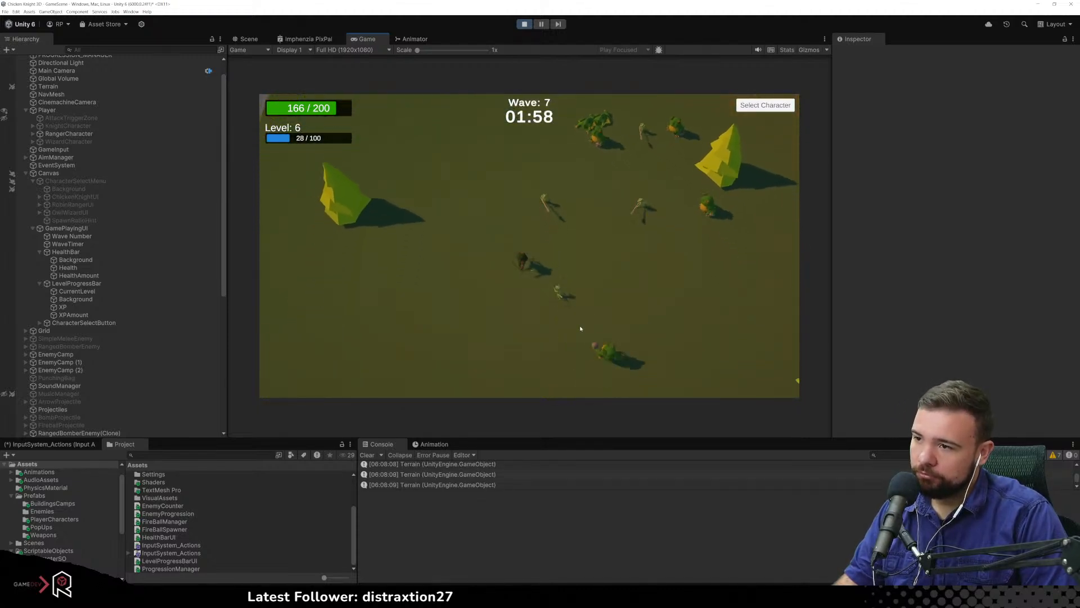
key("a")
key("s")
left_click(588, 172)
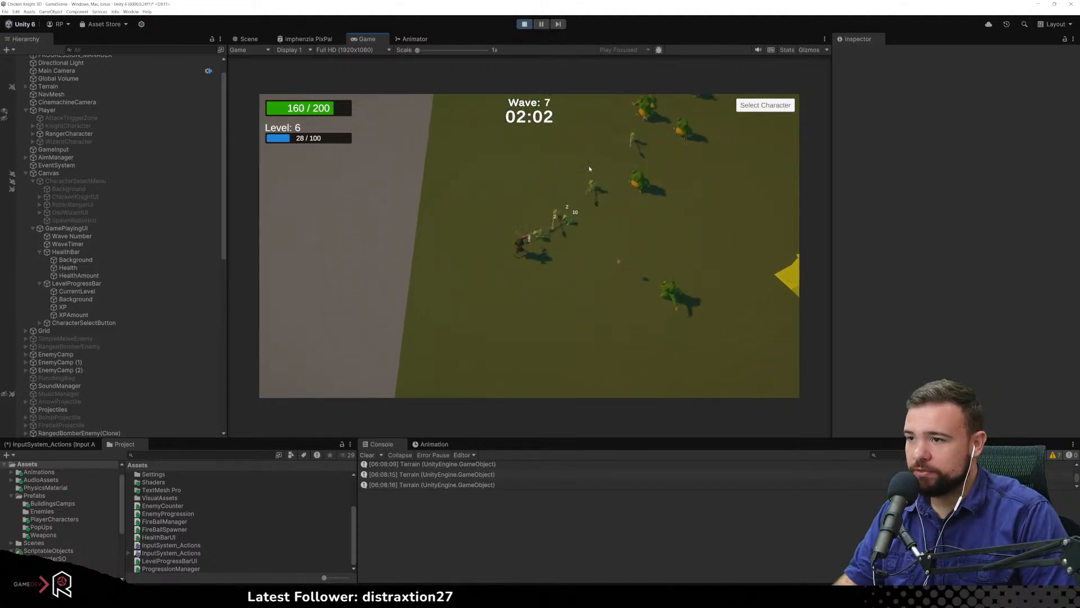
Back the ranger along the grey map border, sidestepping and shooting the line of skeletons and bombers in pursuit
key("a")
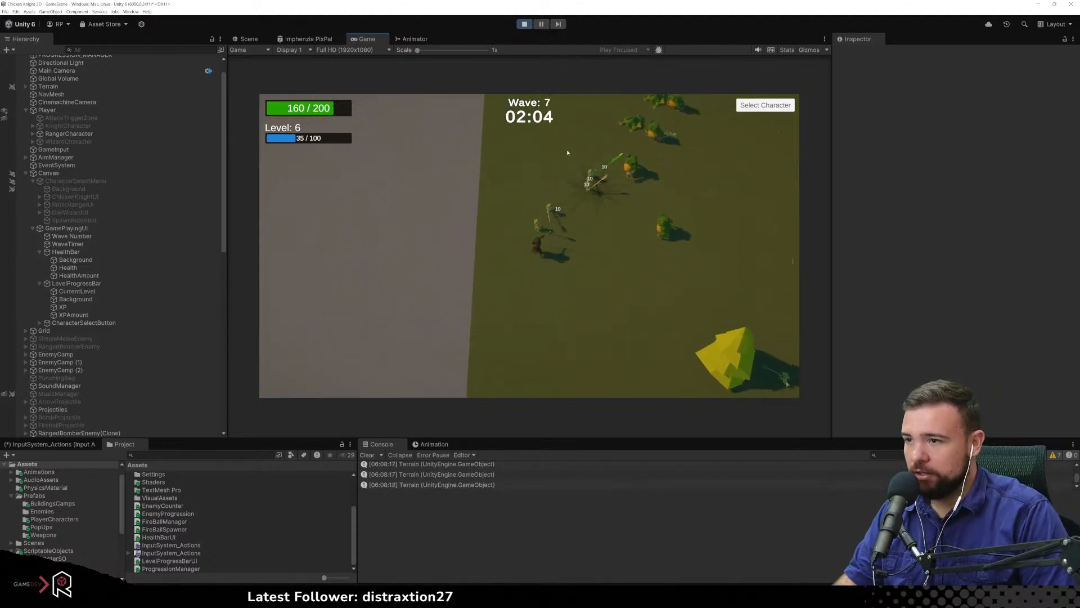
key("s")
key("d")
key("a")
key("d")
key("s")
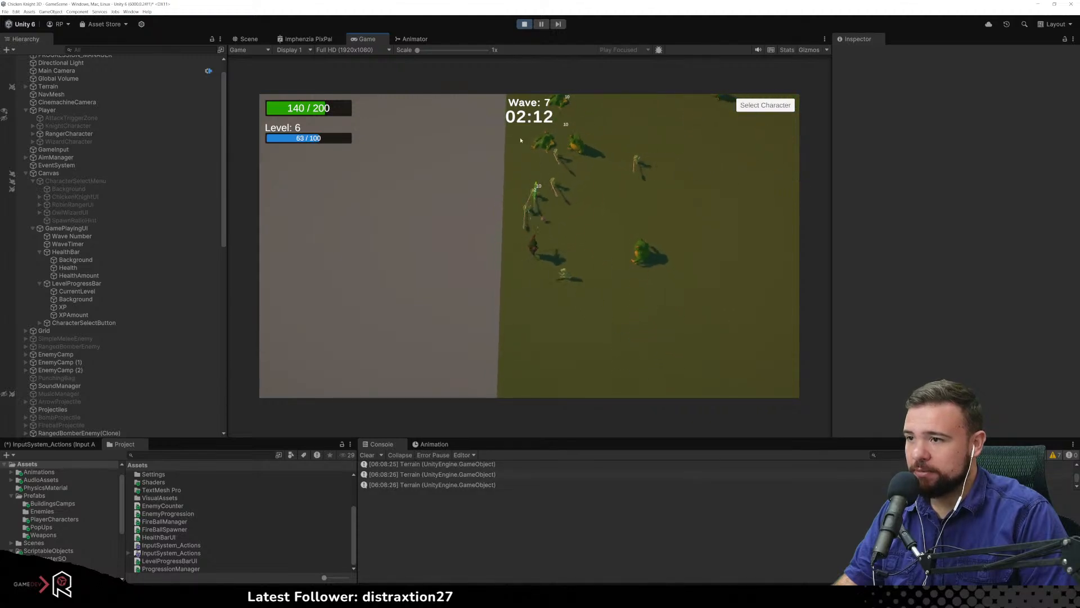
Run the ranger through the enemy camp and past its totem, shooting the chasers up to the twin yellow rocks
key("d")
key("s")
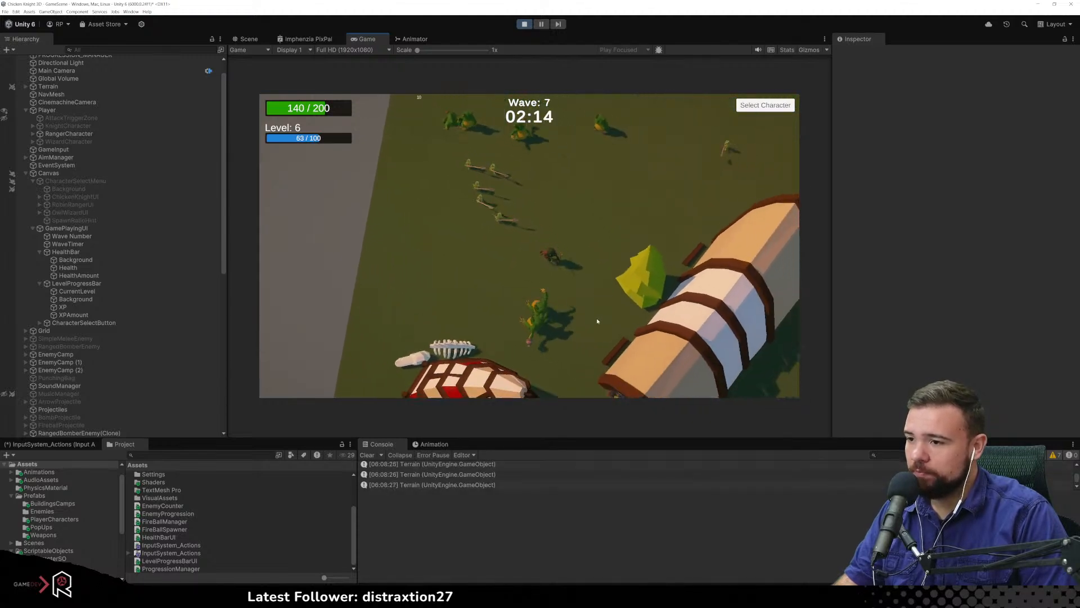
key("s")
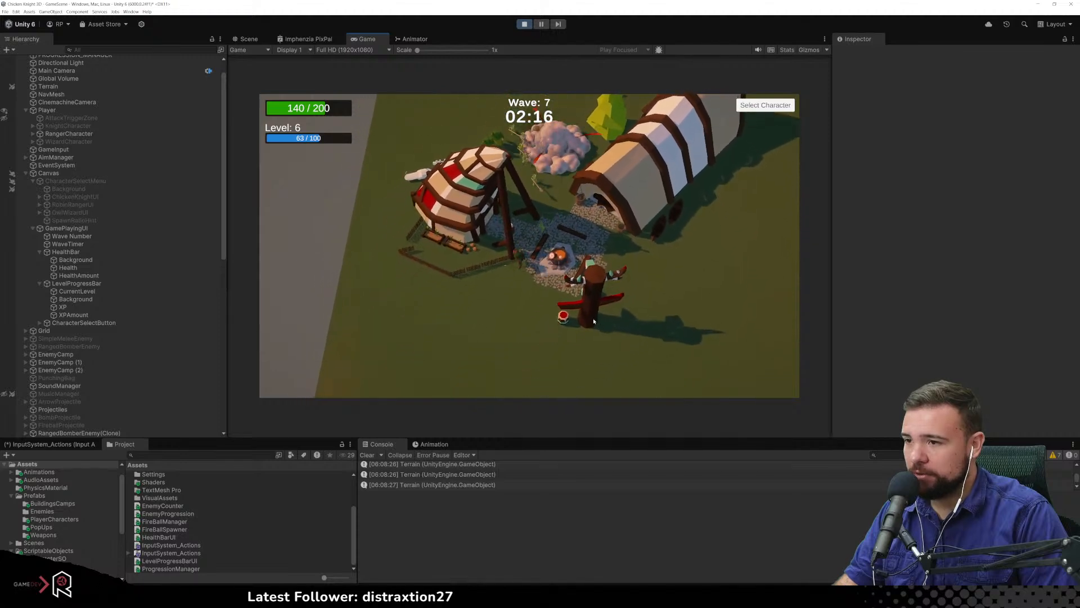
key("s")
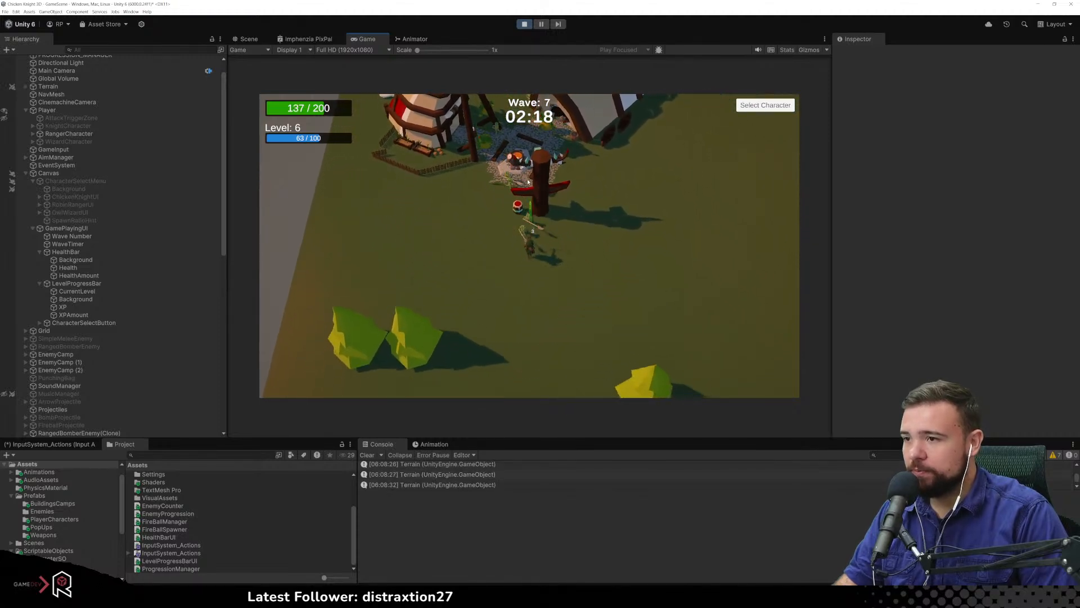
key("s")
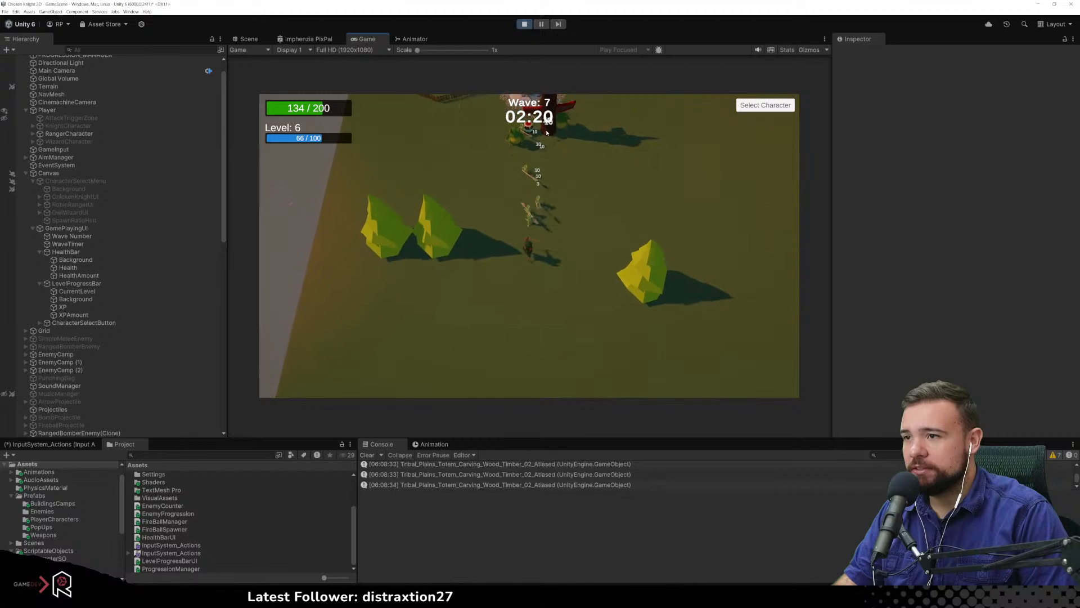
key("s")
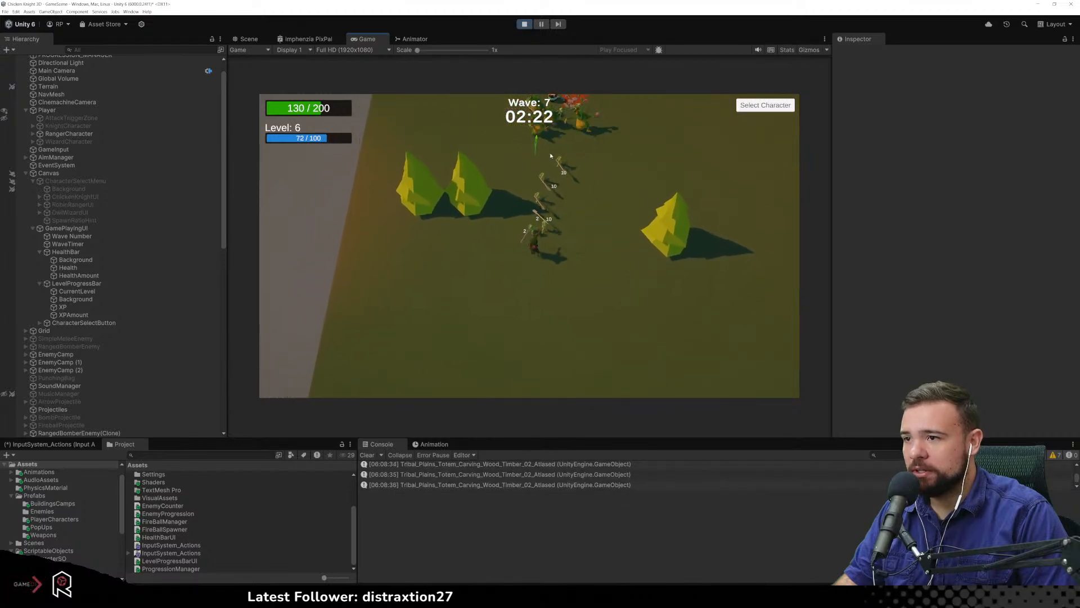
Run the ranger away from the map border across the open grass, outpacing the skeleton horde and dodging its bombs
key("d")
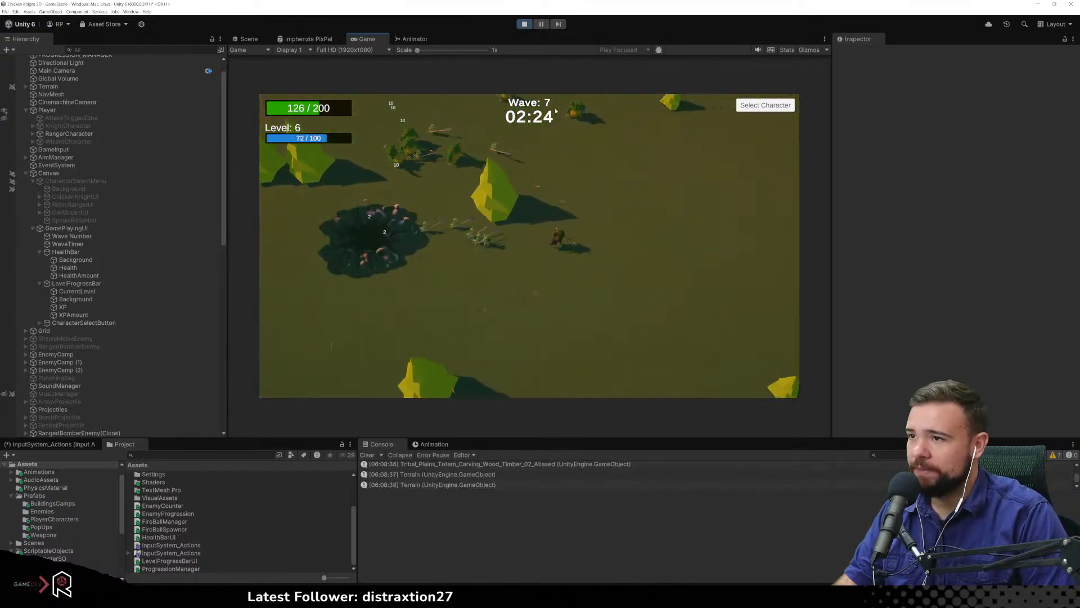
key("d")
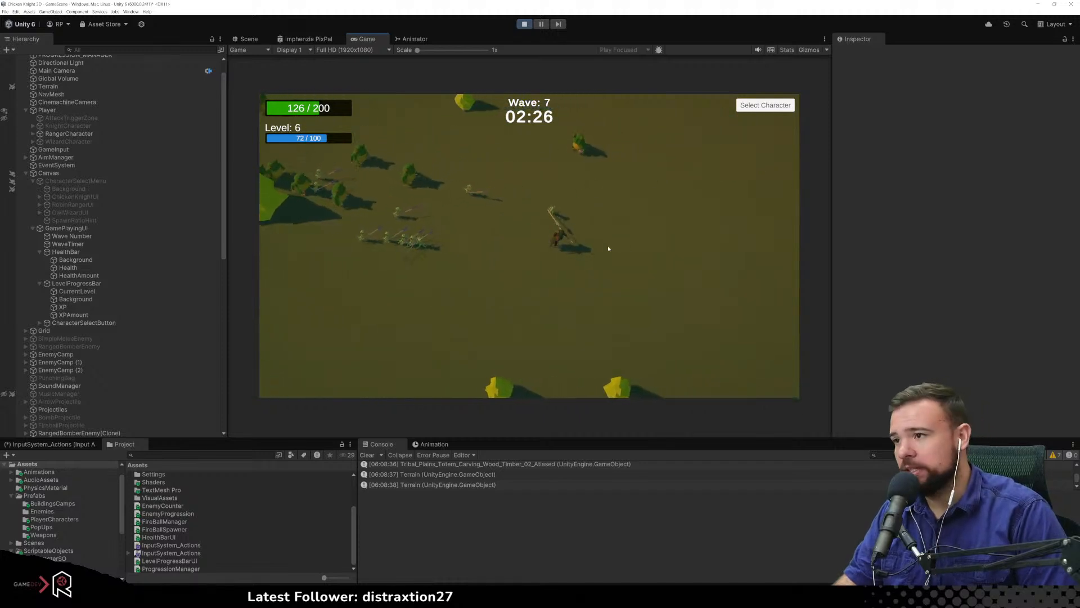
key("s")
key("d")
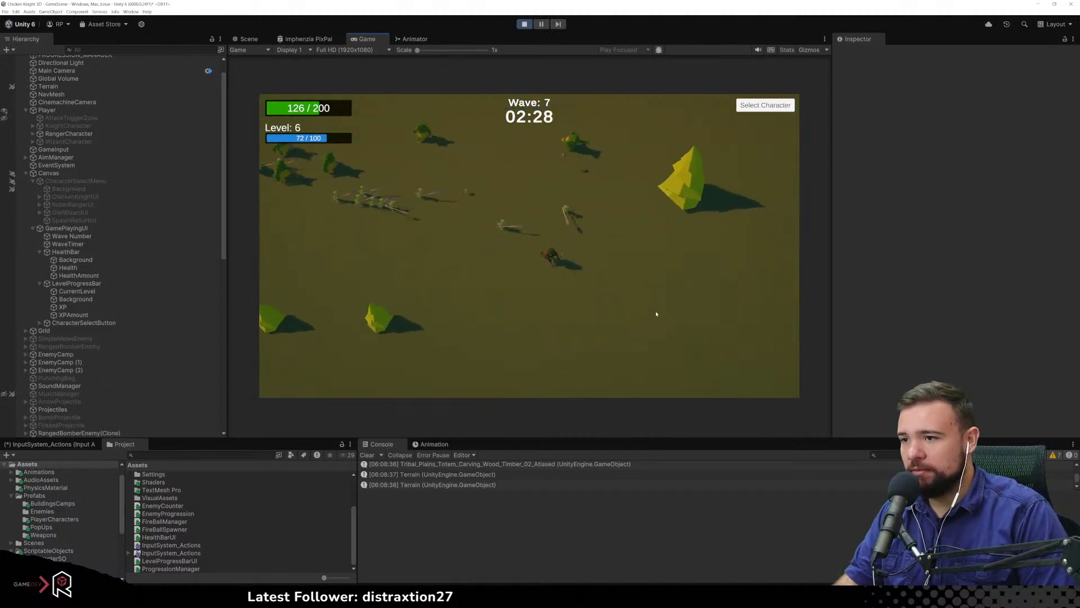
key("d")
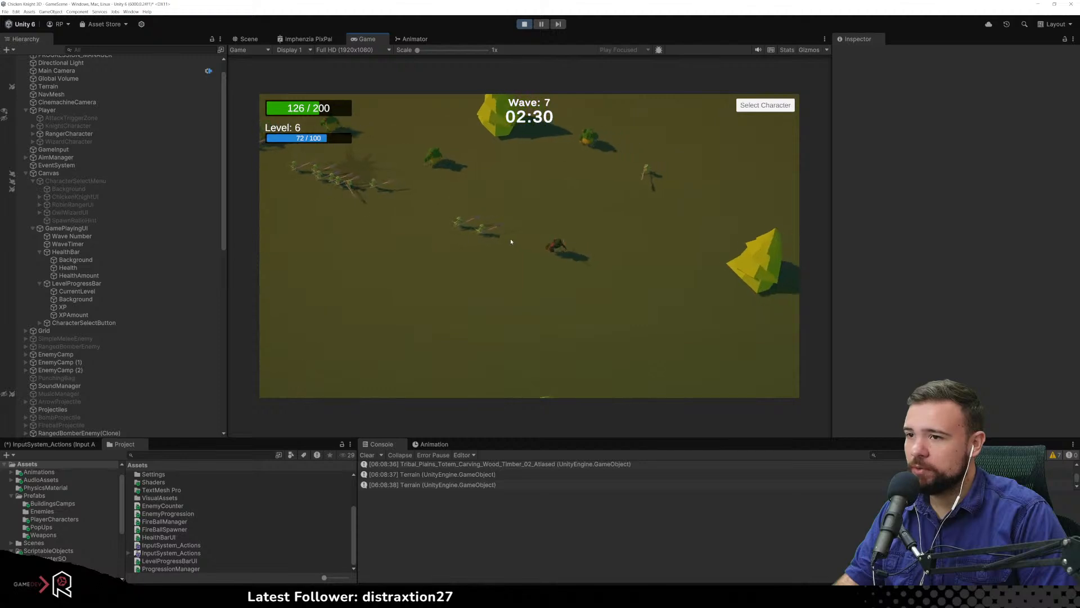
key("s")
key("d")
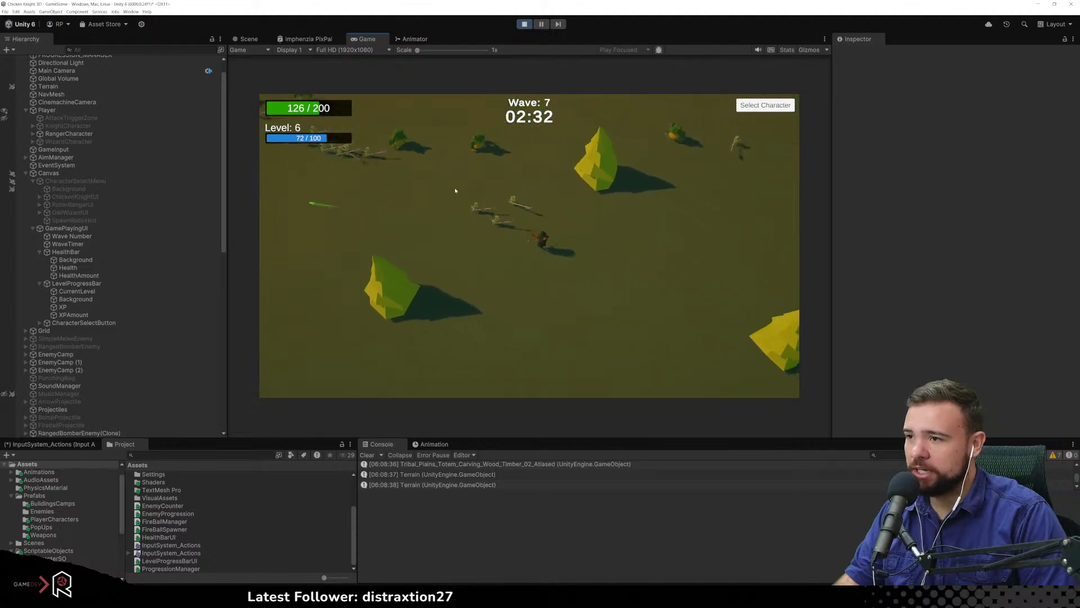
Back the ranger across the grass toward the grey map border, shooting the chasing line of skeletons and bombers
left_click(456, 190)
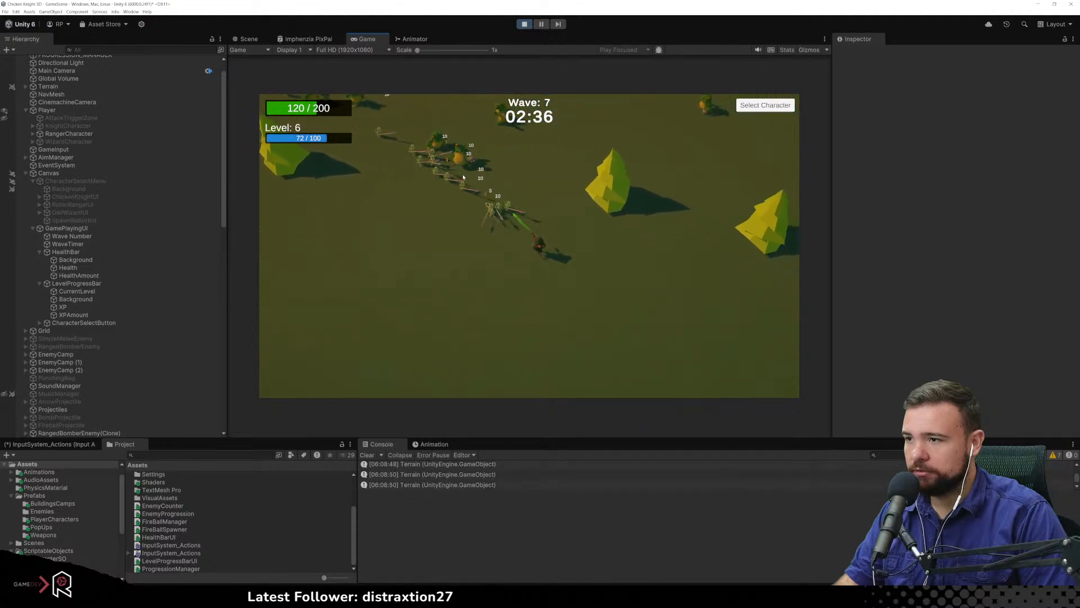
key("s")
key("d")
left_click(452, 186)
left_click(439, 196)
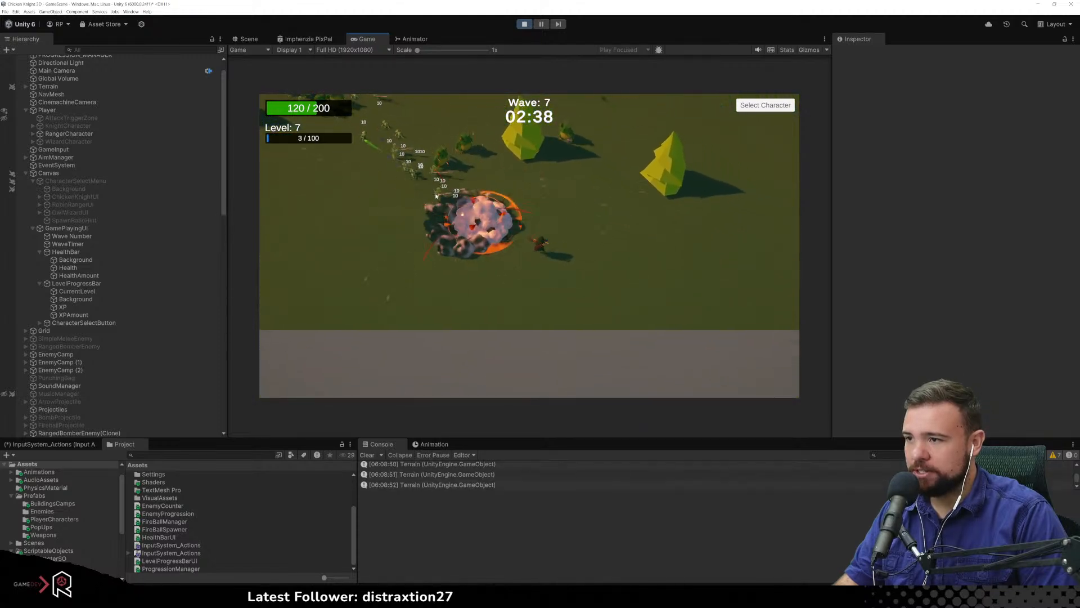
key("s")
key("d")
left_click(435, 195)
key("w")
left_click(433, 185)
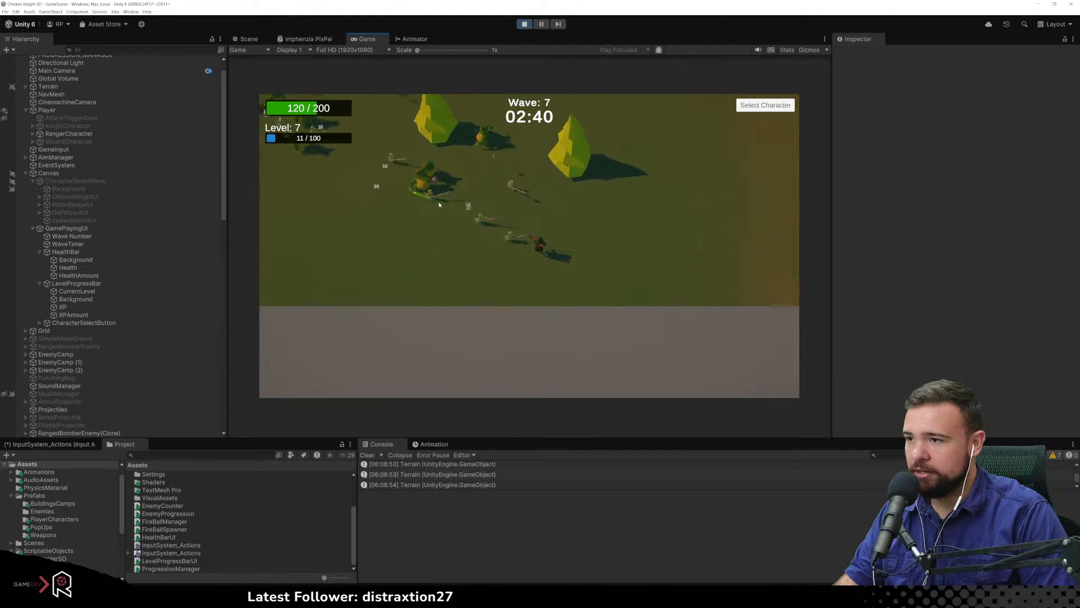
Outrun the skeletons from the grey border into the enemy camp's outskirts, passing its long striped hut
left_click(454, 202)
key("w")
key("d")
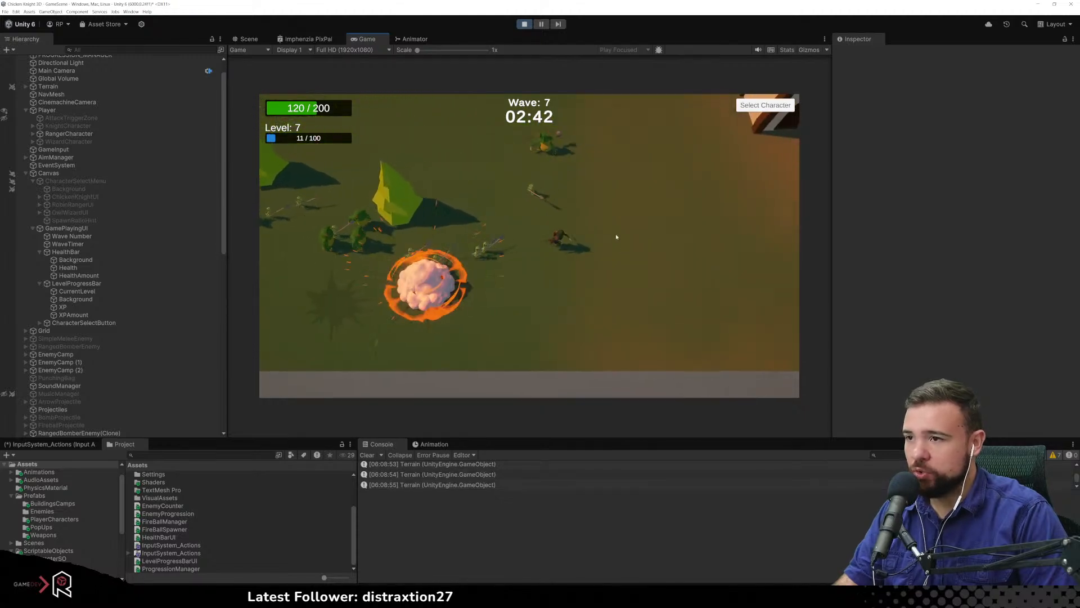
key("d")
key("w")
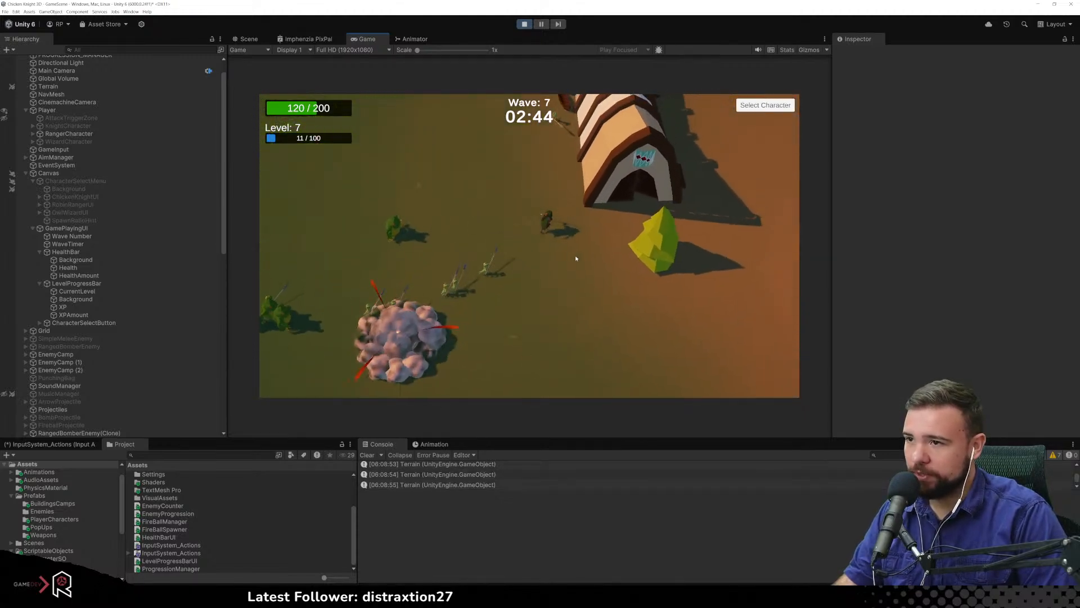
key("w")
key("a")
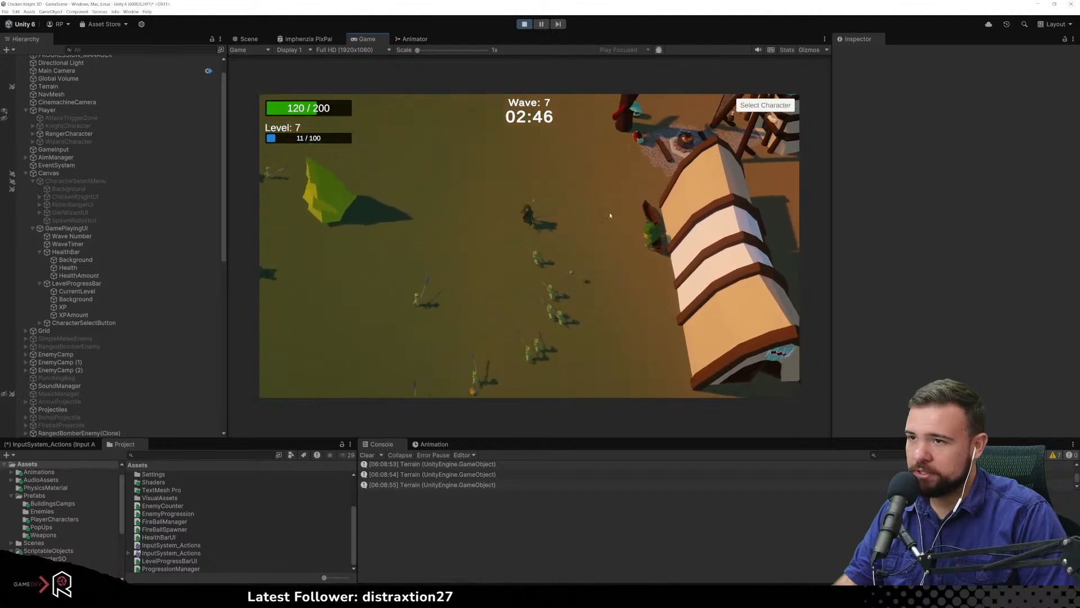
key("w")
Run the ranger past the camp's totem, shooting toward the totem and the enemies emerging around it
left_click(634, 223)
left_click(636, 242)
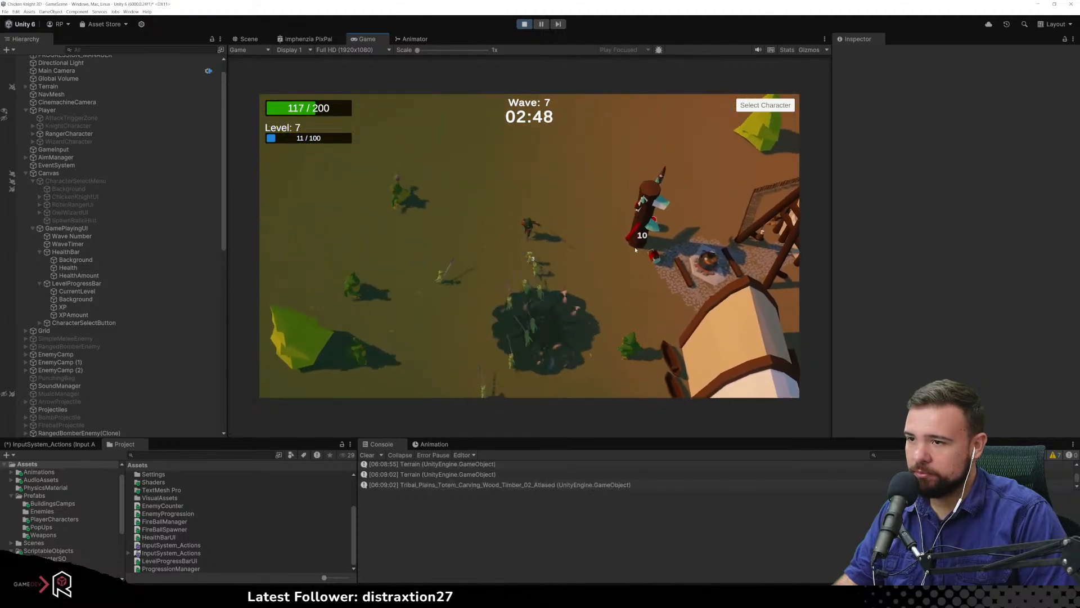
left_click(637, 270)
key("w")
key("d")
left_click(624, 315)
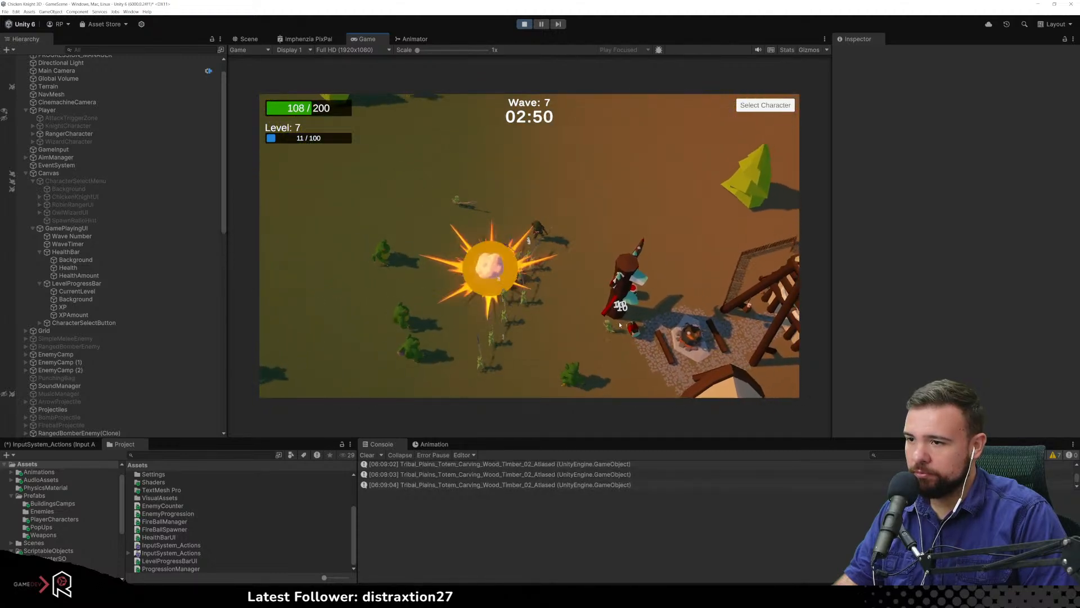
left_click(574, 357)
key("w")
key("d")
Retreat over the orange ground toward the map's side border, firing repeatedly into the skeletons and bombers behind
left_click(459, 295)
left_click(461, 330)
key("w")
key("d")
left_click(468, 335)
left_click(478, 342)
key("w")
key("d")
left_click(475, 339)
left_click(476, 328)
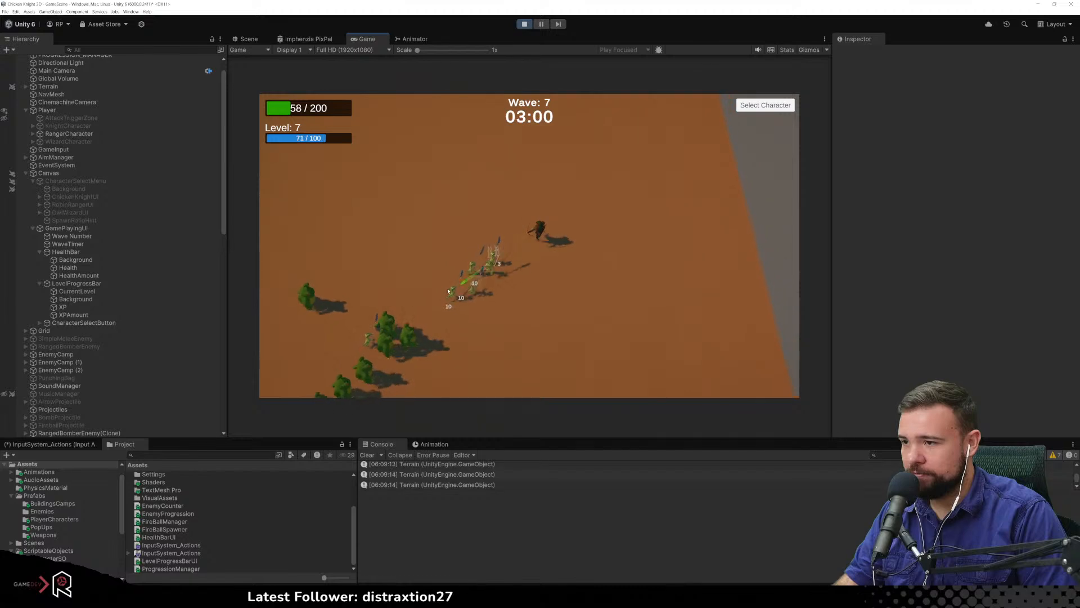
key("w")
left_click(469, 327)
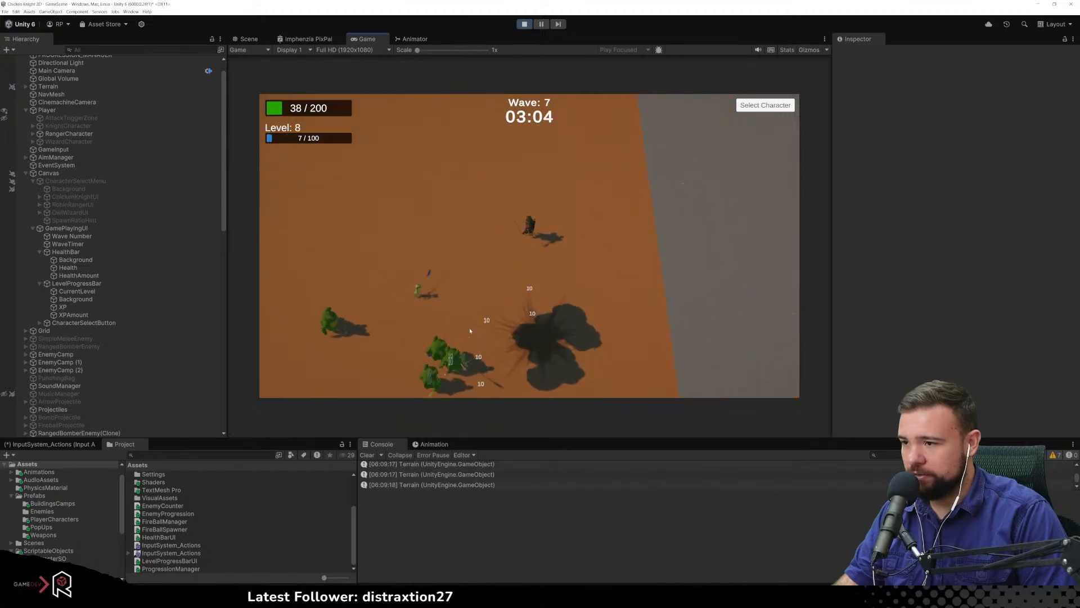
left_click(456, 342)
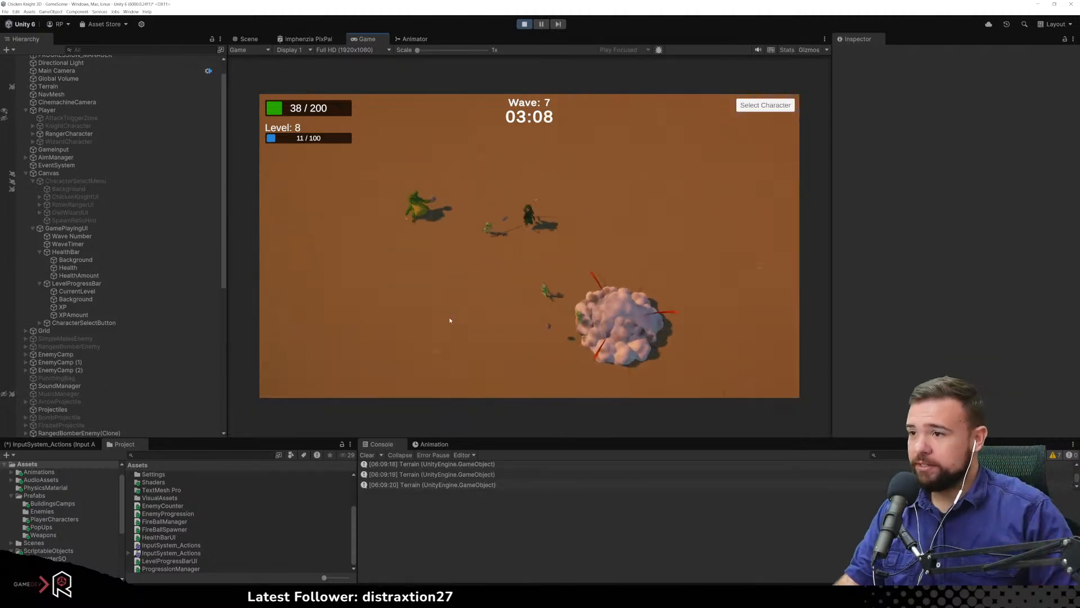
Lead the horde away from the side border, past another camp's totem and up to the map's far edge
key("a")
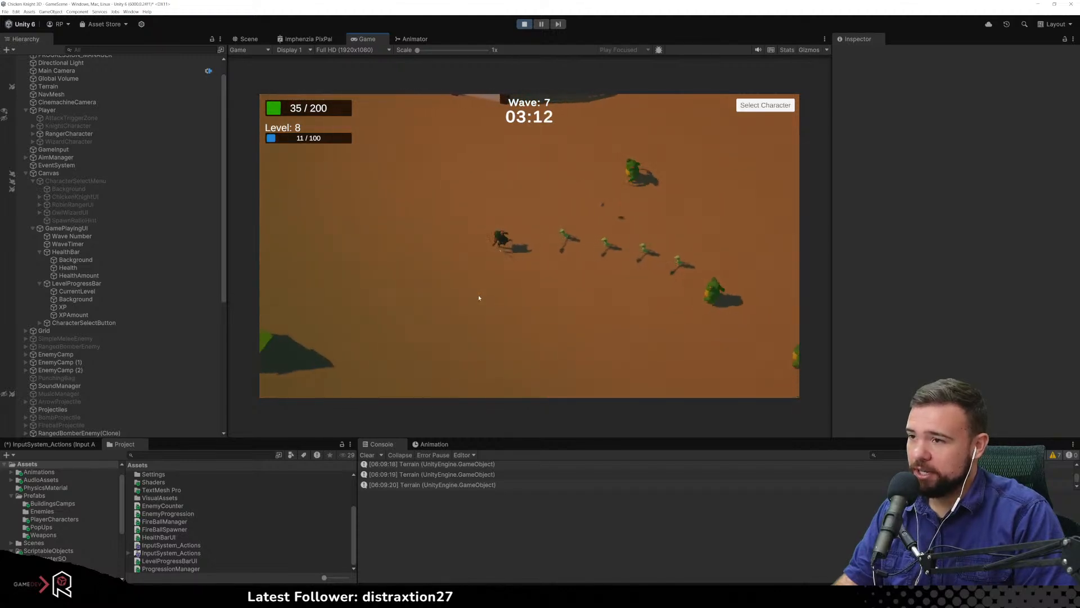
key("a")
key("w")
key("w")
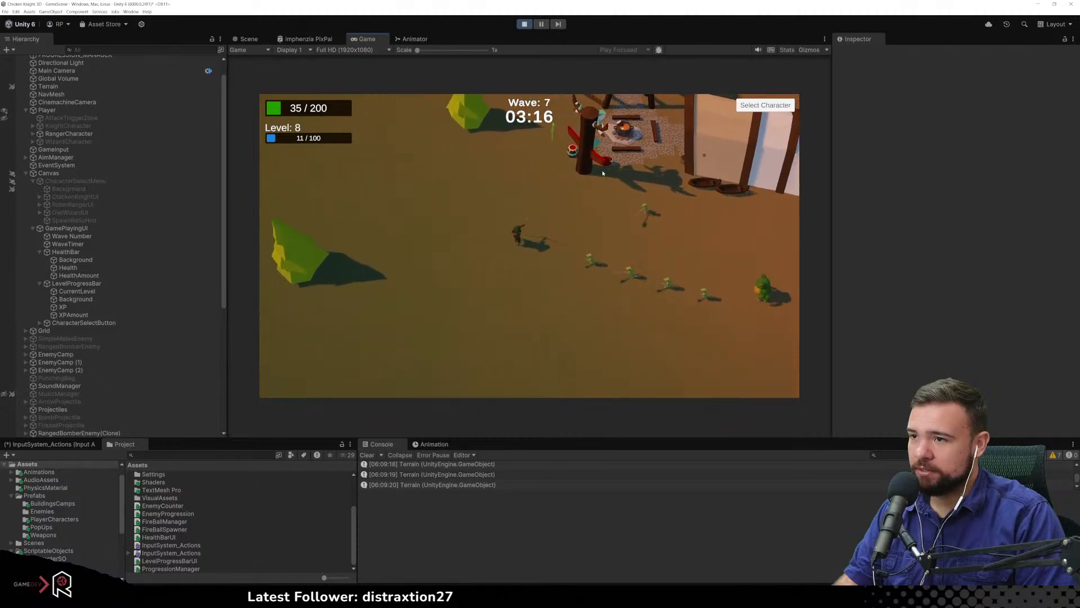
key("w")
key("w")
key("a")
key("w")
key("a")
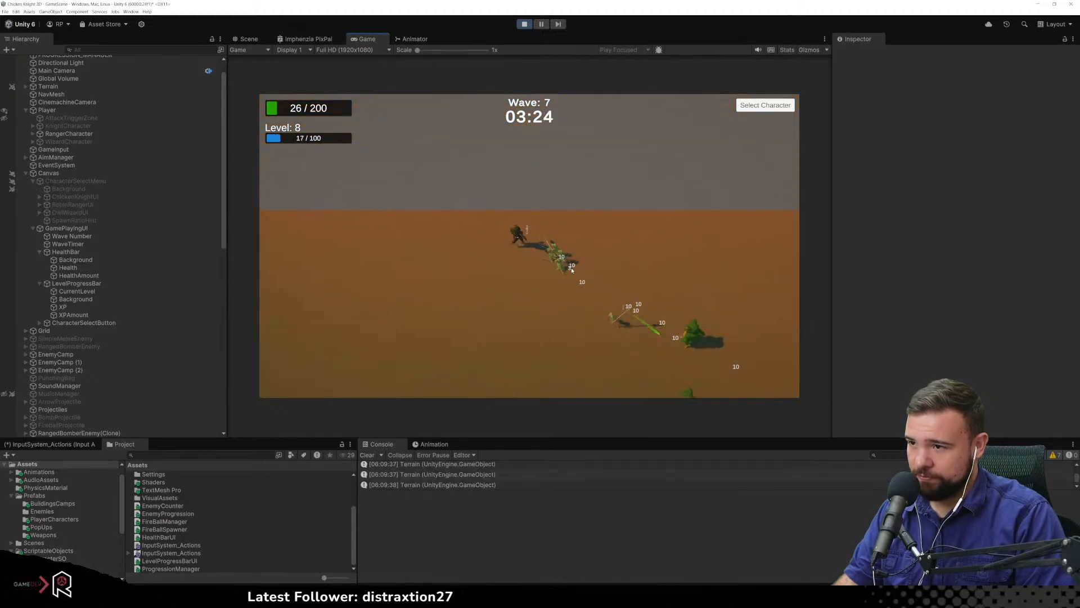
Back the ranger along the far border and down onto the grass, shooting the pursuing skeletons and bombers
key("a")
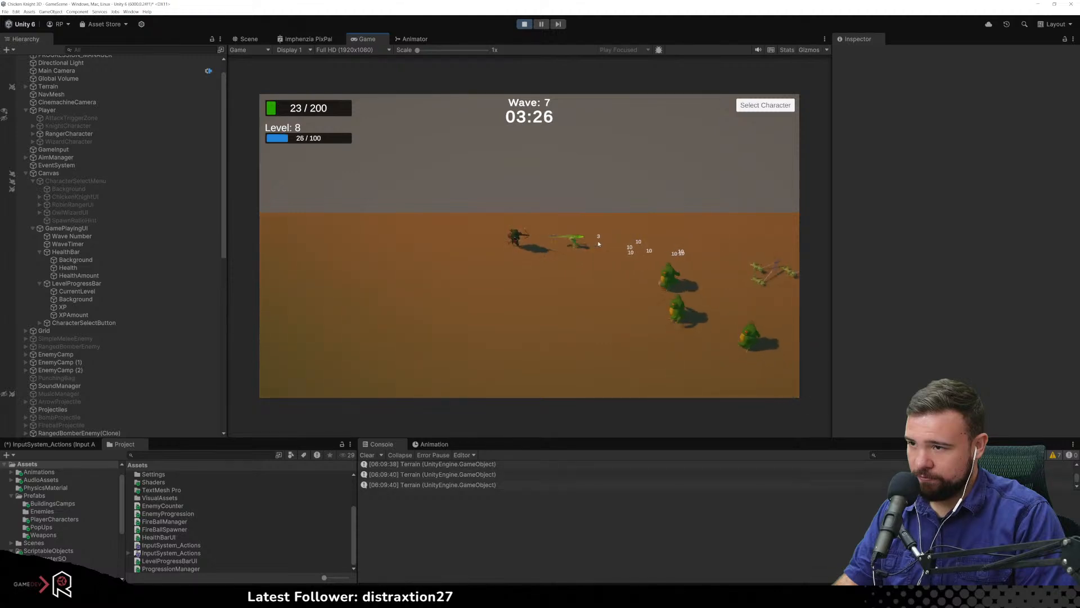
key("s")
key("w")
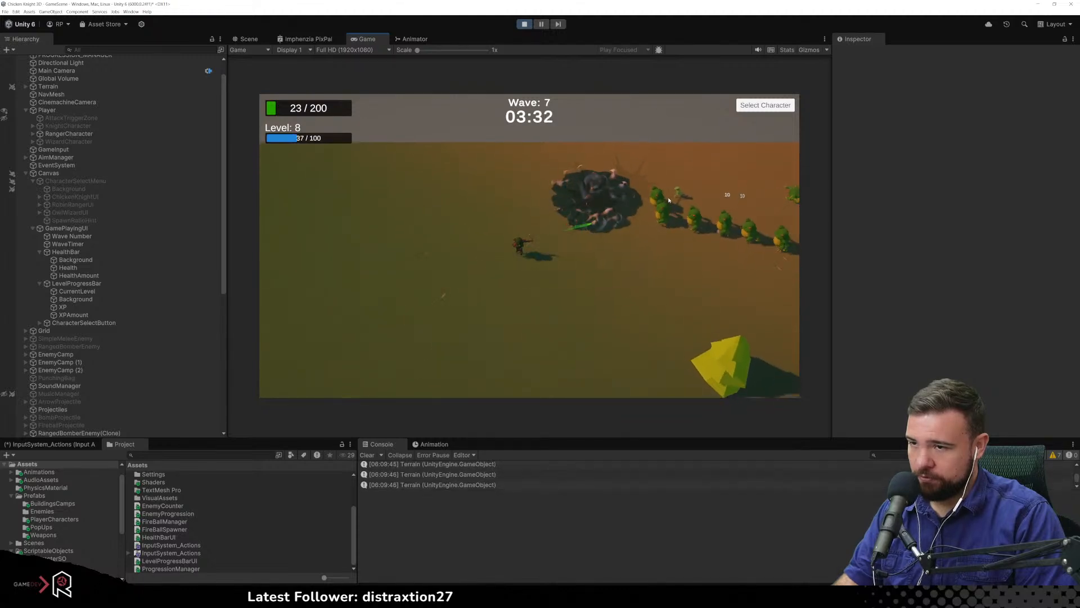
key("s")
key("a")
key("s")
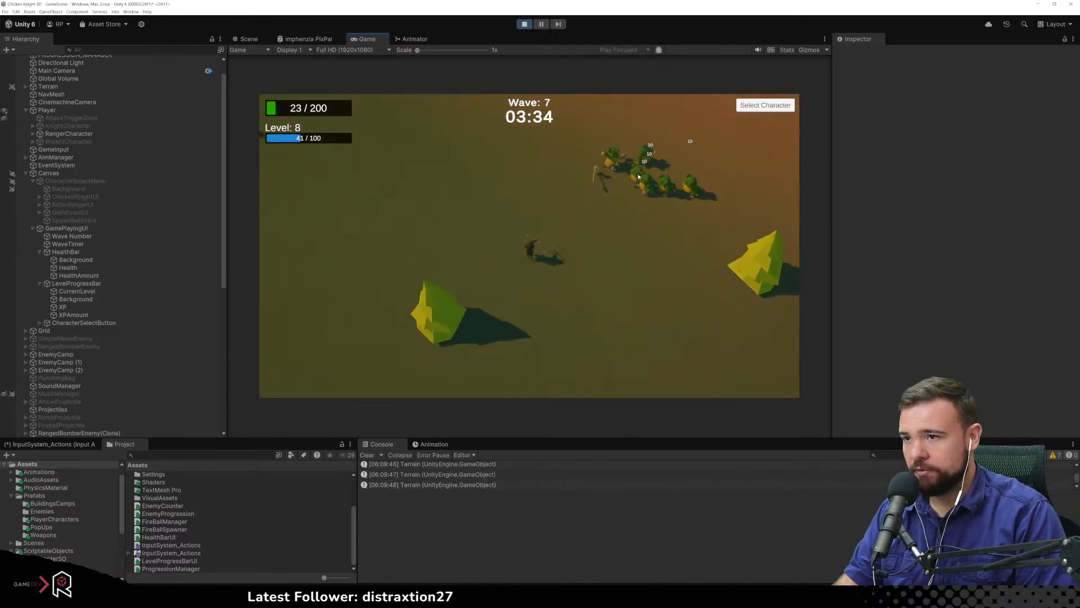
Retreat past the yellow rocks on the grass, shooting at the bomber pack and dodging its explosions
key("s")
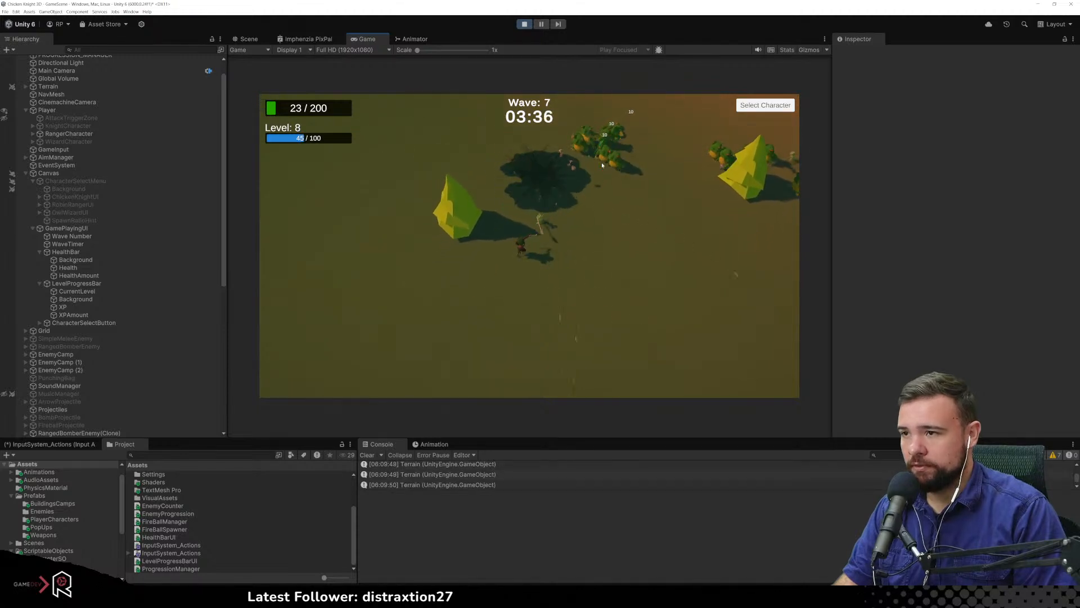
key("s")
key("a")
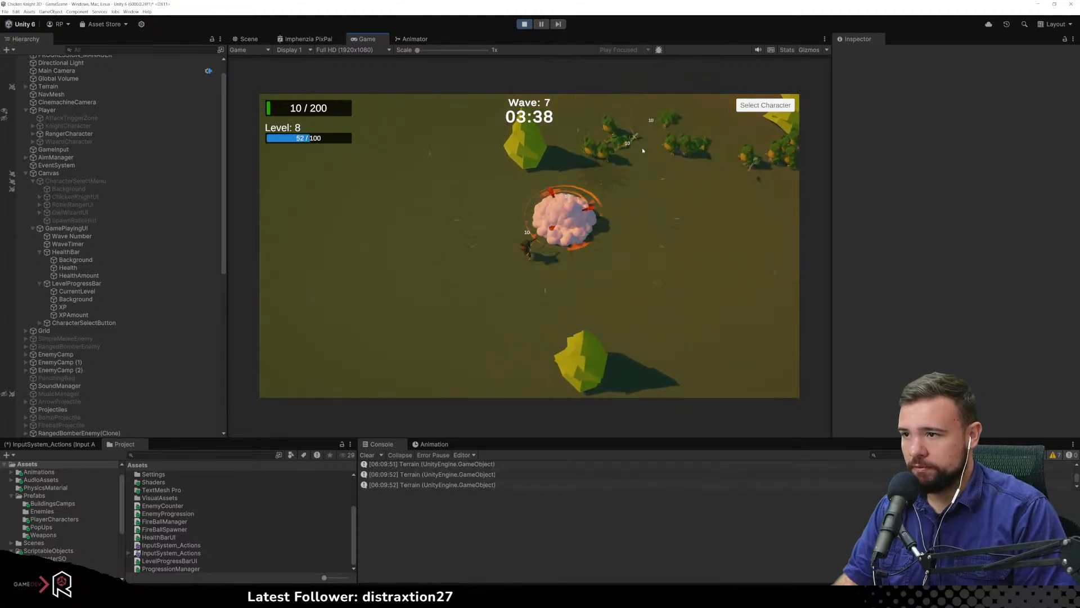
key("s")
key("d")
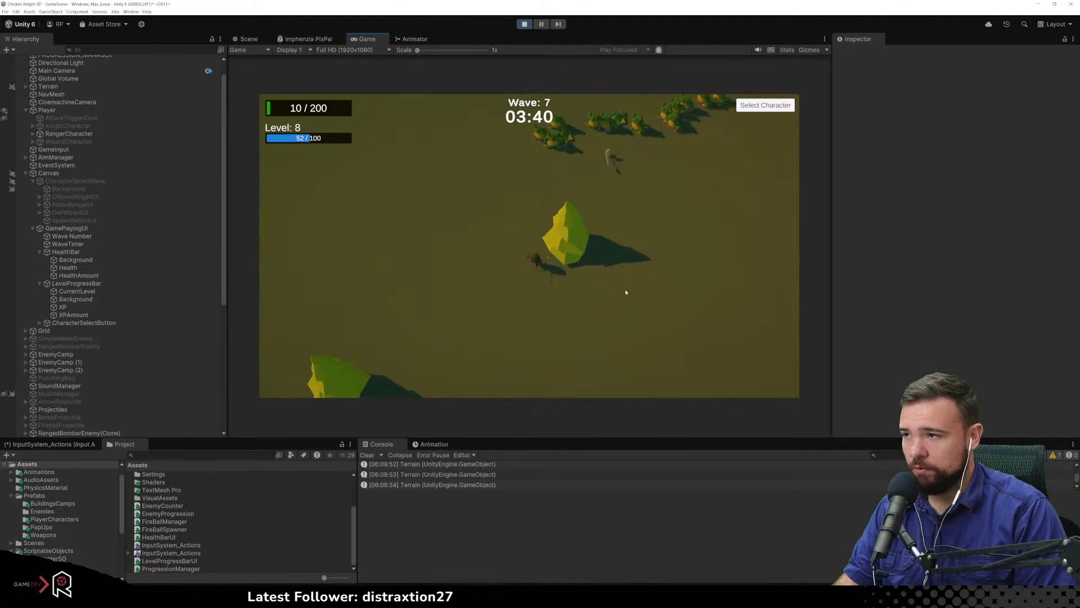
Run the ranger across to the fenced camp and around behind its watchtower, shooting toward the totem and the chasers
key("d")
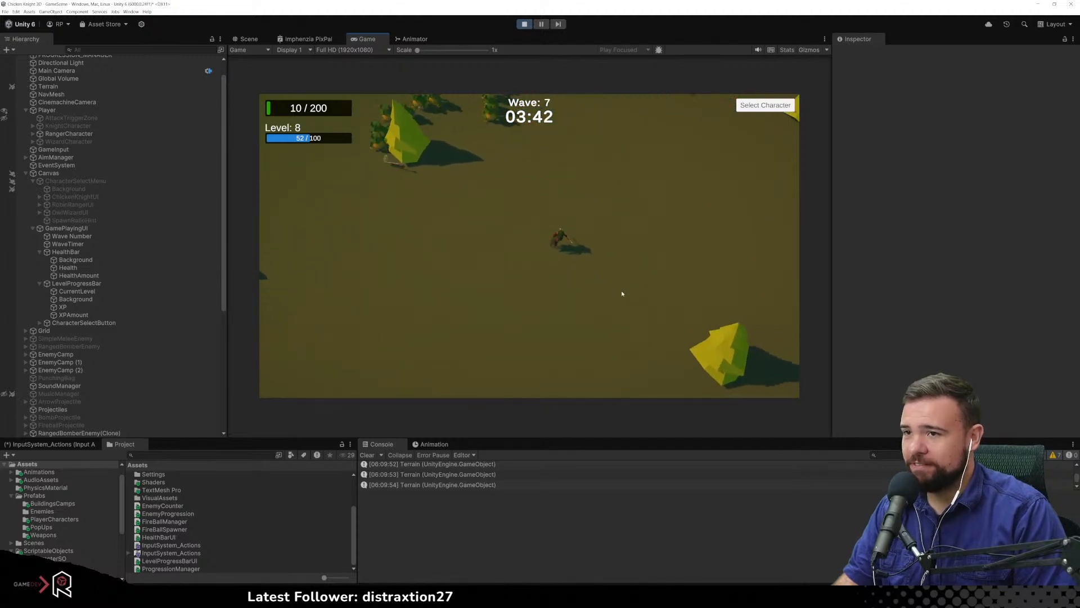
key("w")
key("d")
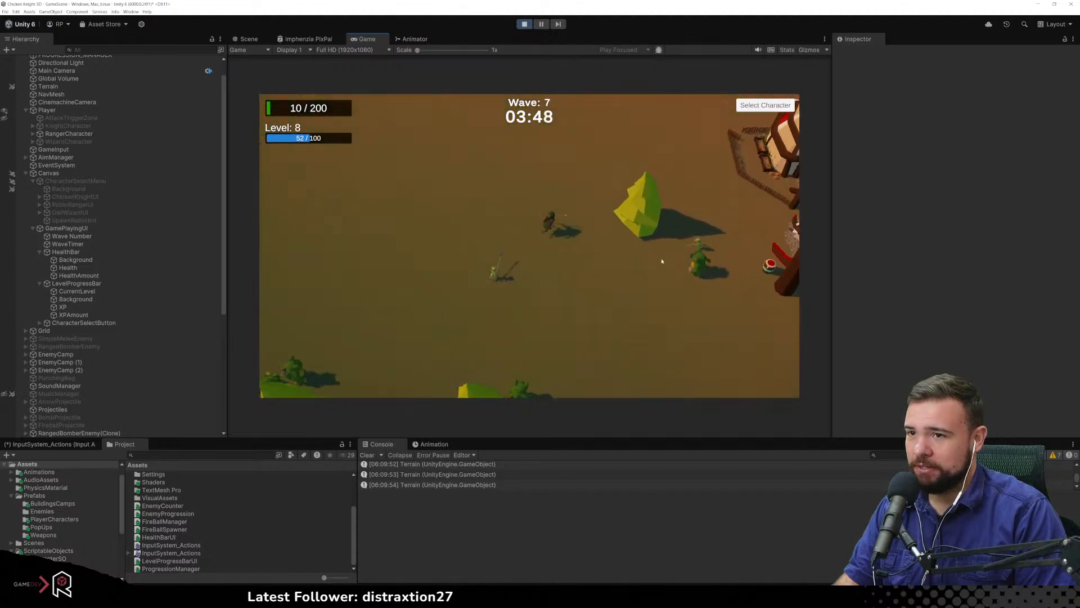
left_click(696, 341)
left_click(702, 373)
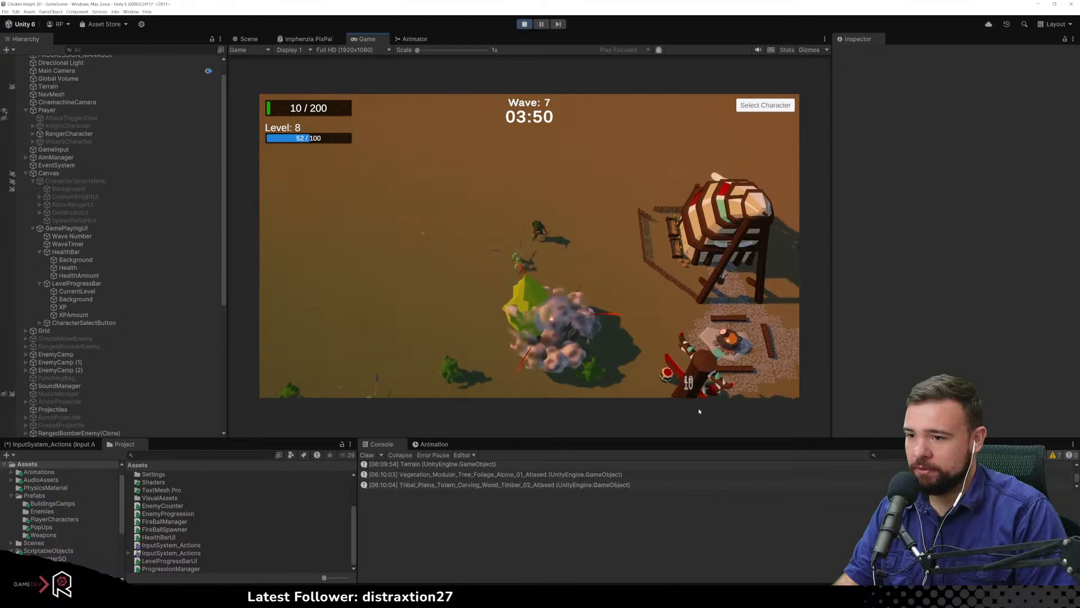
left_click(549, 325)
key("d")
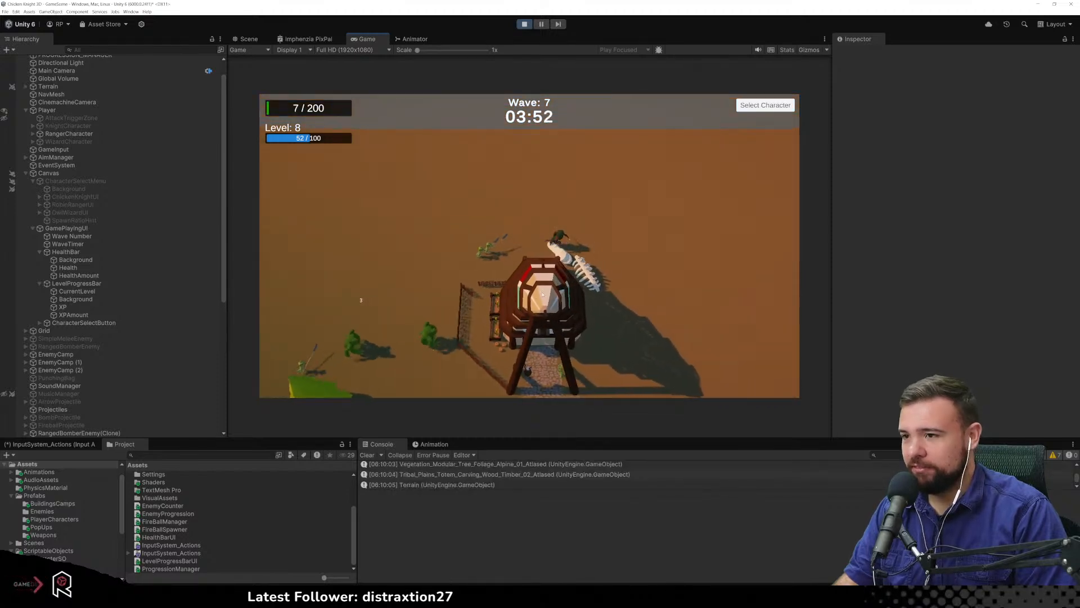
key("d")
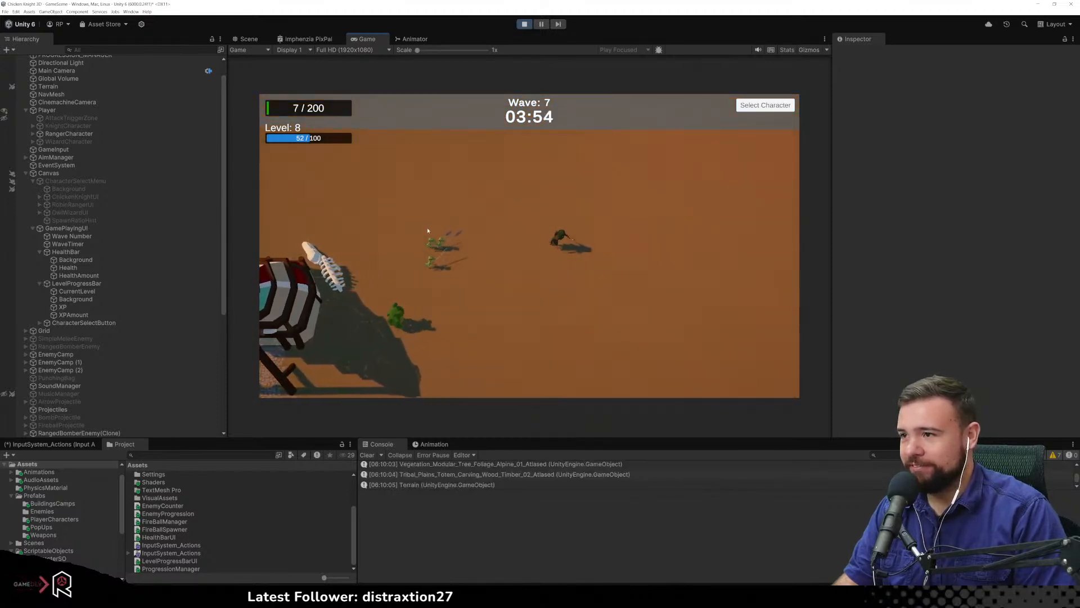
Shoot the skeletons near the watchtower and circle the ranger around the camp's long hut away from them
left_click(427, 230)
key("d")
left_click(442, 258)
key("s")
key("s")
key("a")
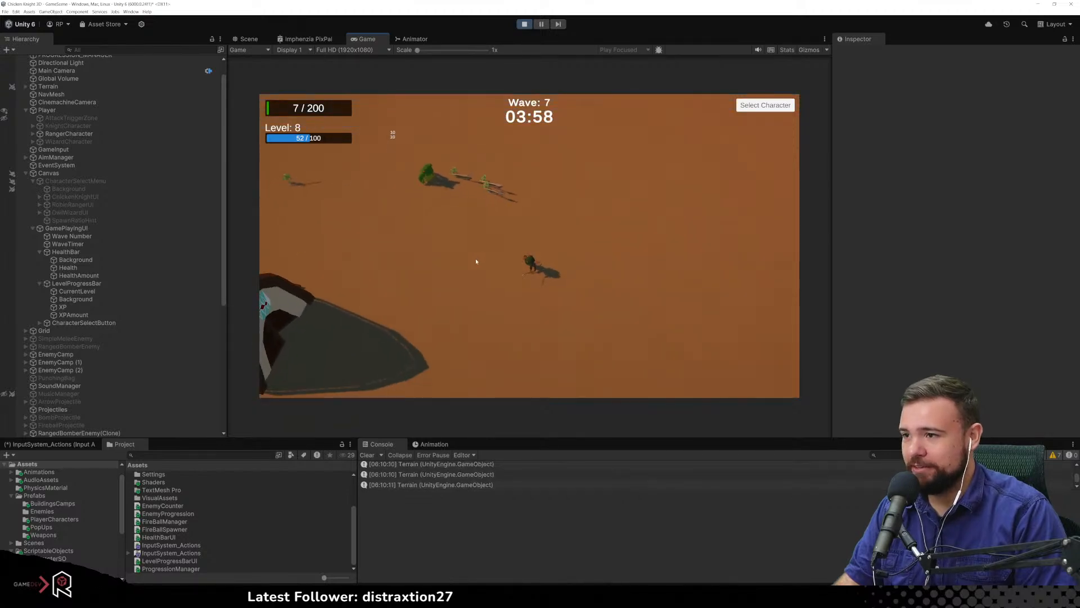
key("a")
key("s")
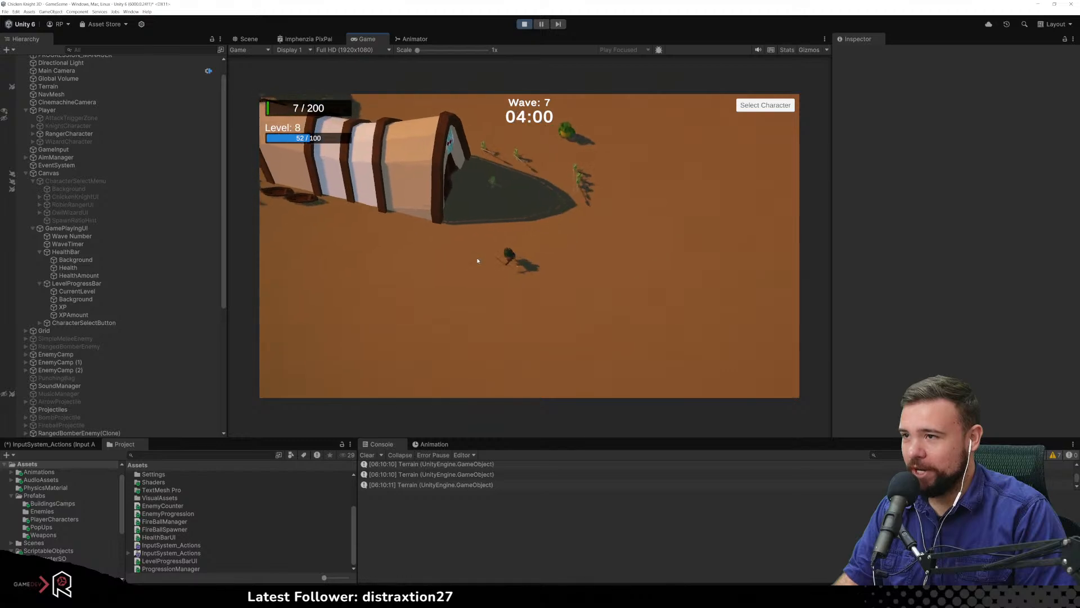
key("a")
key("s")
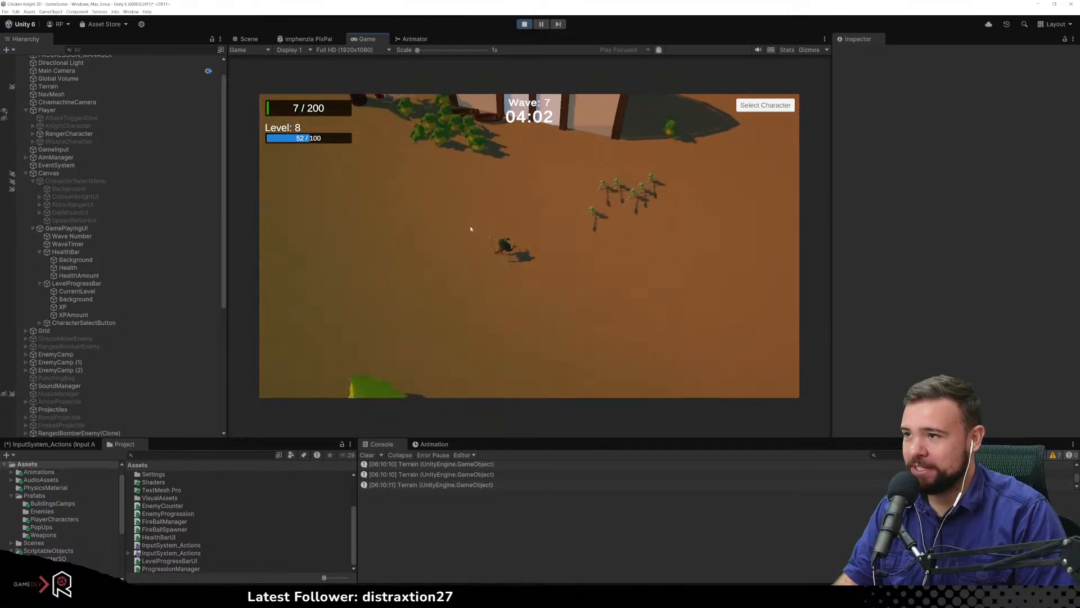
Run the ranger around the massed bombers and past the camp's totem, shooting while evading their explosions
key("a")
key("w")
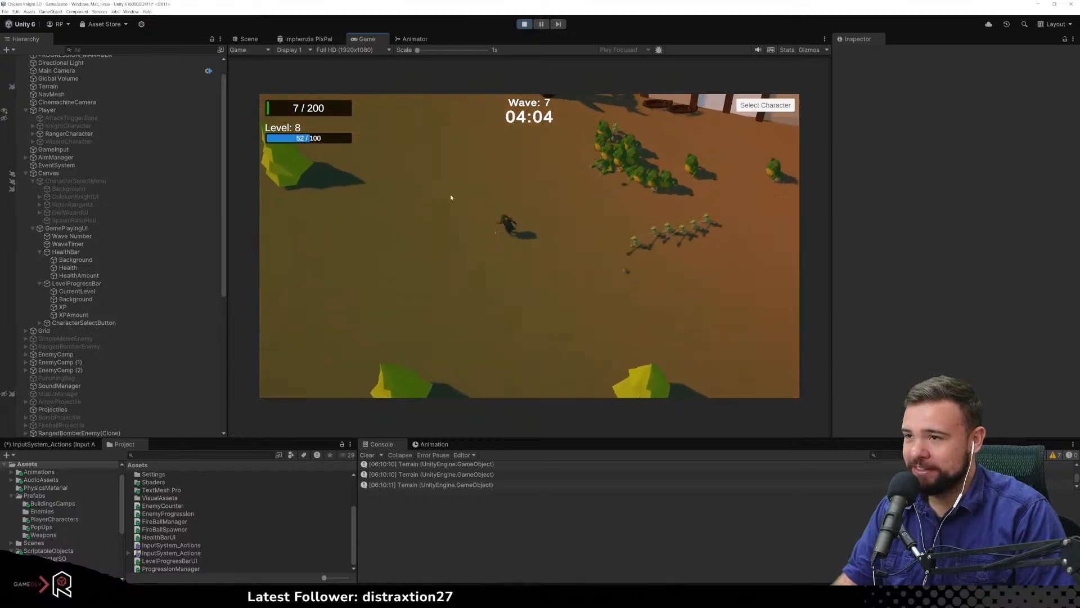
key("a")
key("w")
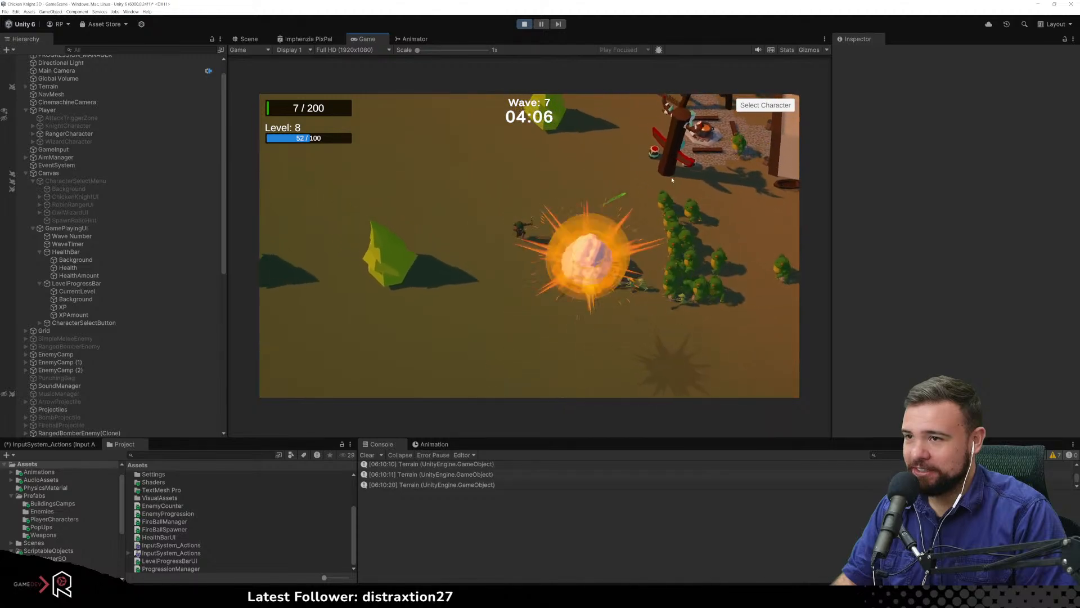
key("a")
key("w")
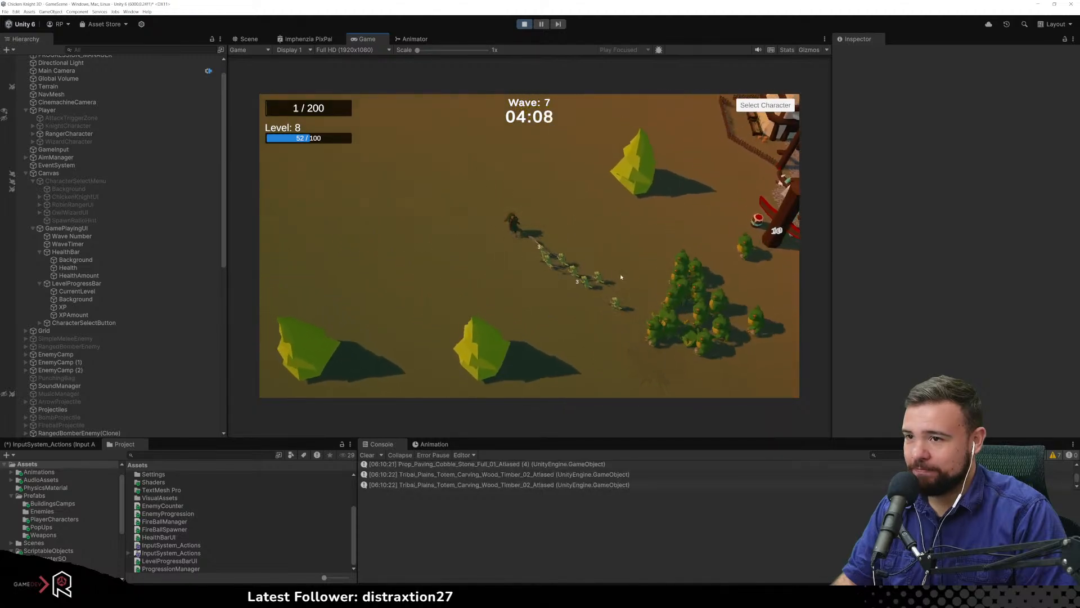
Kite the line of skeletons across the open grass around the yellow rocks, shooting back into the skeletons and bombers
key("a")
key("s")
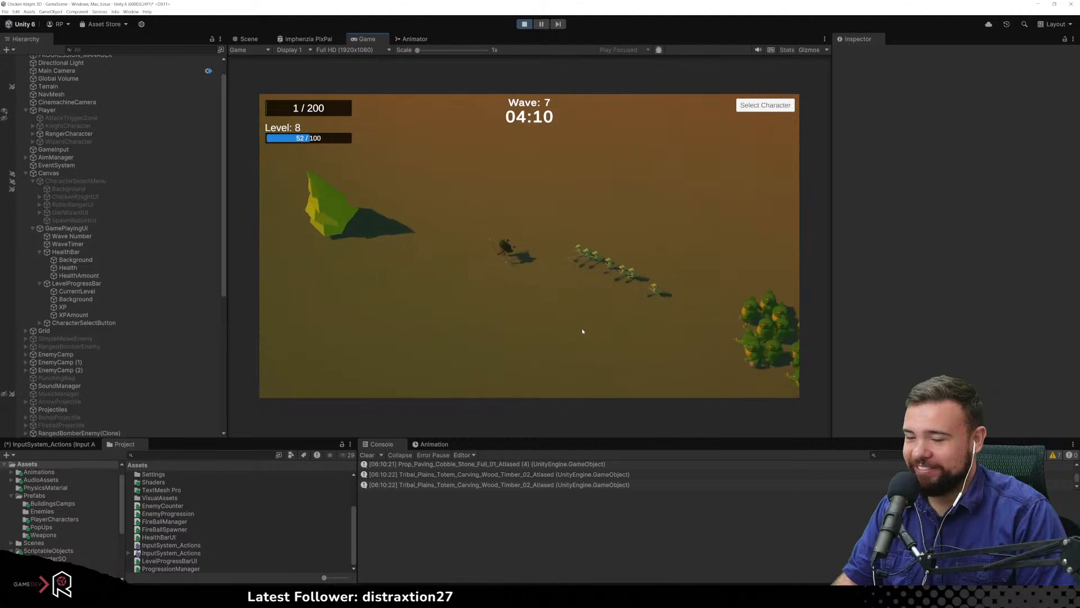
key("a")
key("s")
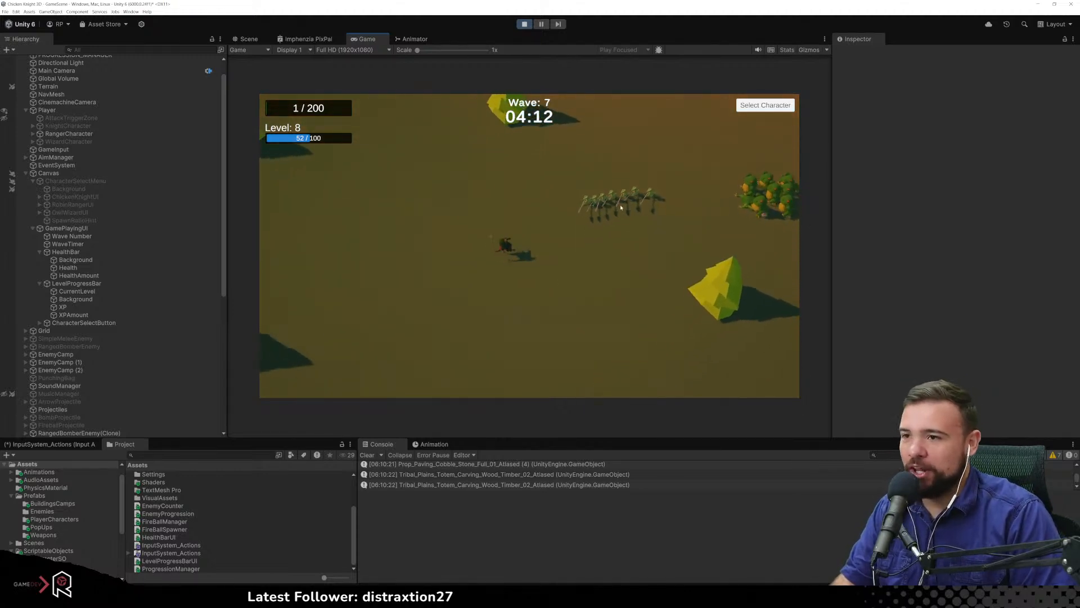
key("a")
key("s")
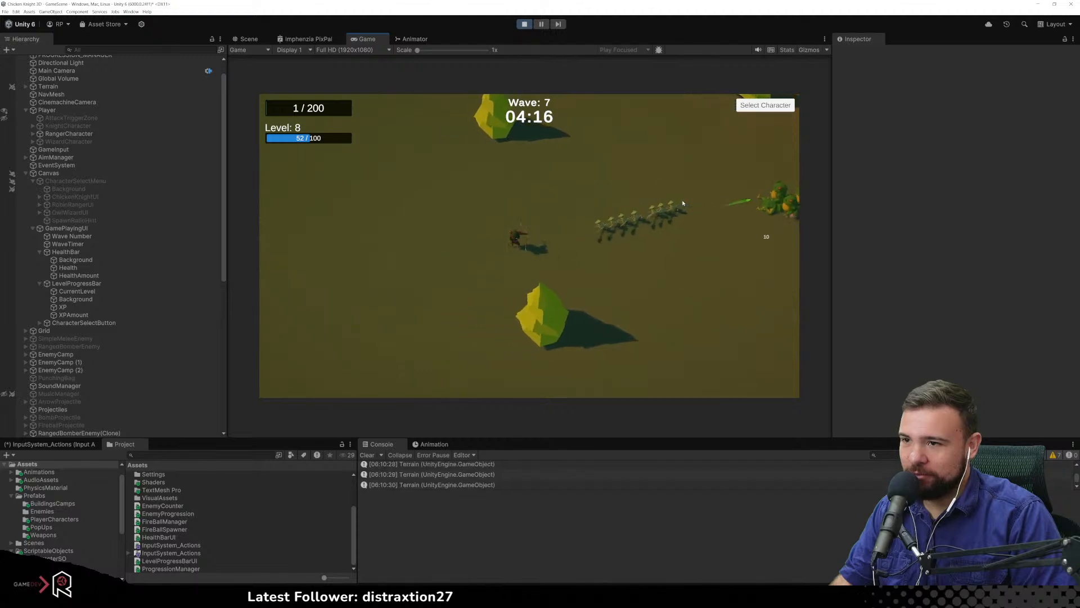
left_click(635, 251)
key("s")
key("d")
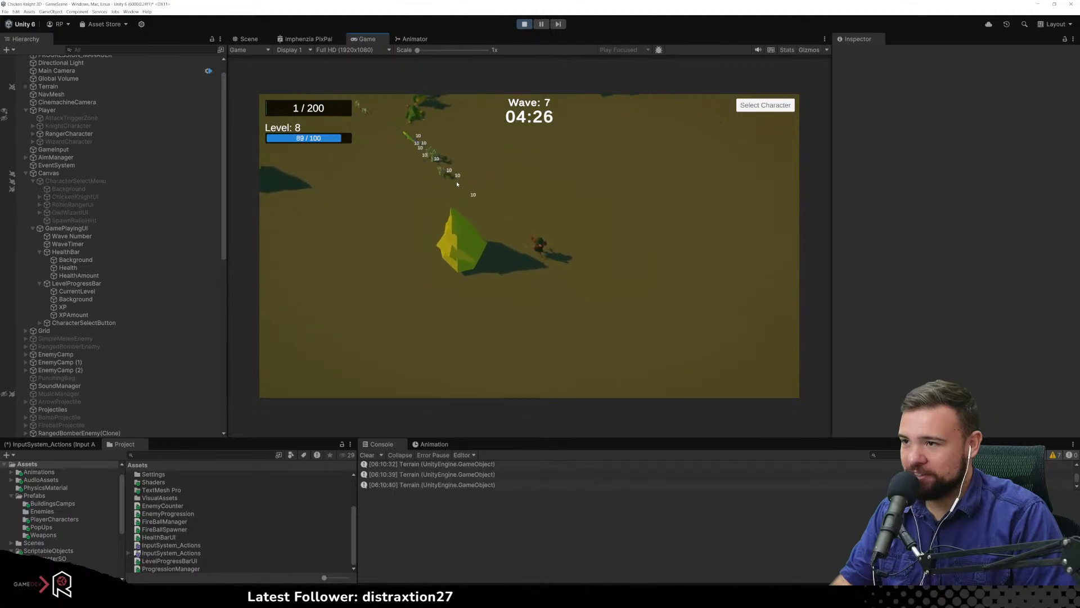
Run the ranger away from the chasing skeletons and bombers past the yellow rock, and end the playtest
key("w")
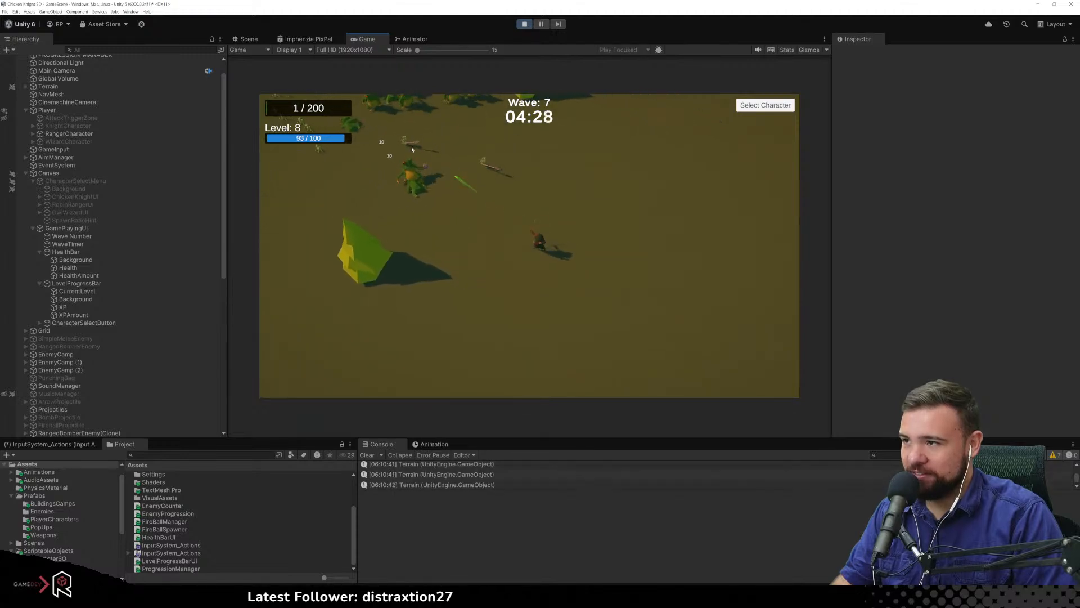
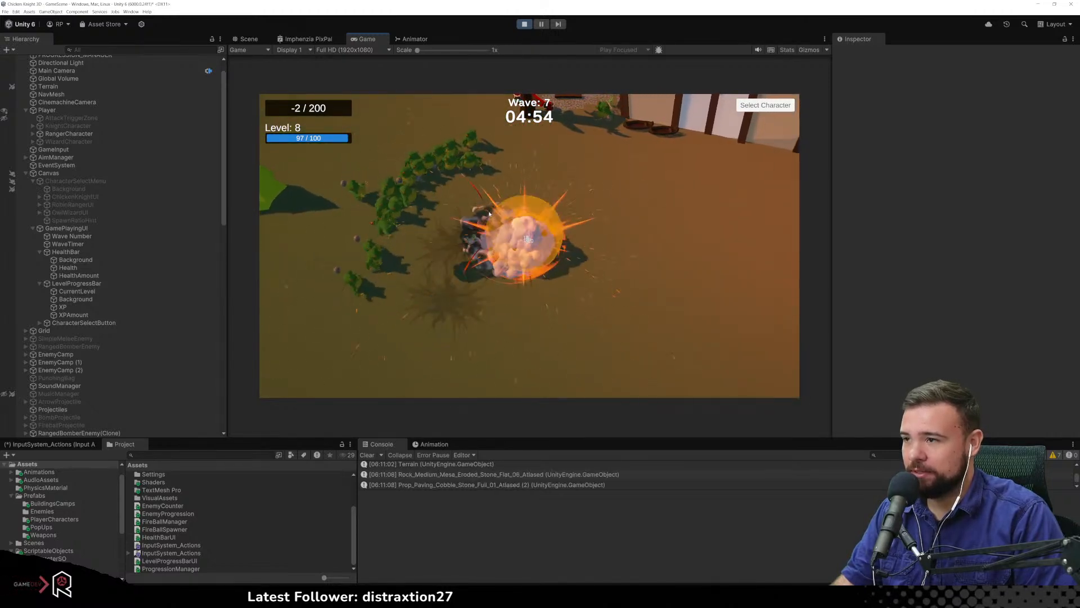
key("ctrl+p")
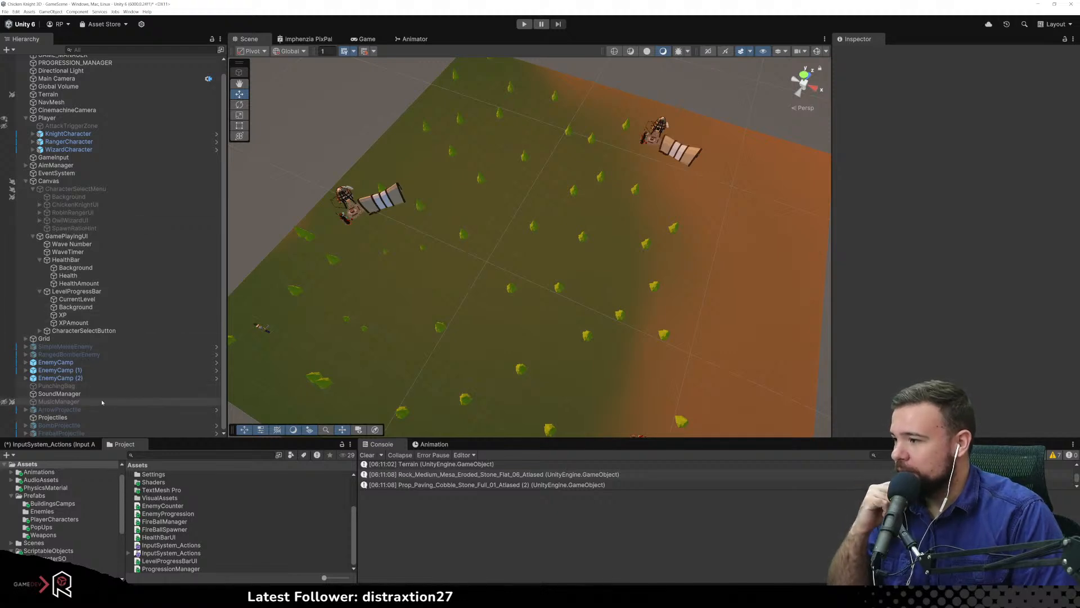
Open the RangedBomberEnemy prefab for editing and collapse its Frog3 hierarchy and the expanded components down to Bomb Spawner
left_click(146, 354)
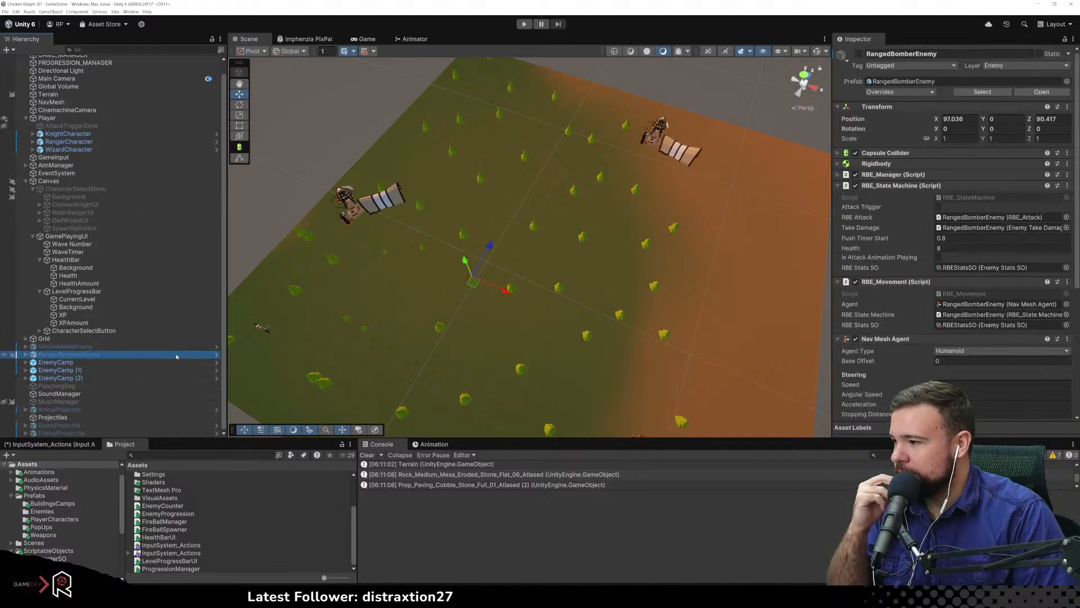
left_click(216, 355)
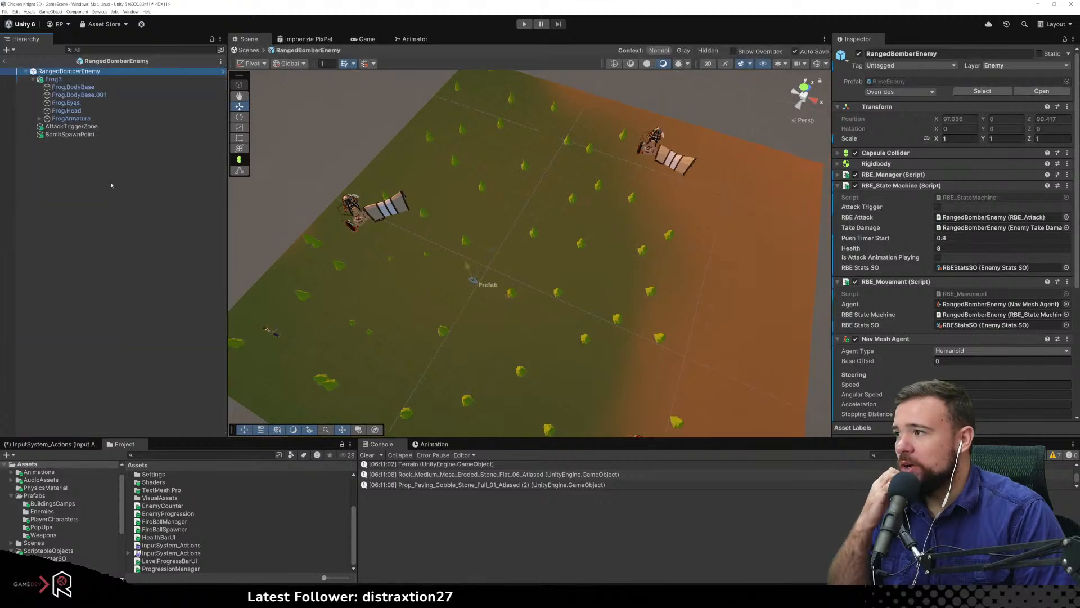
left_click(33, 79)
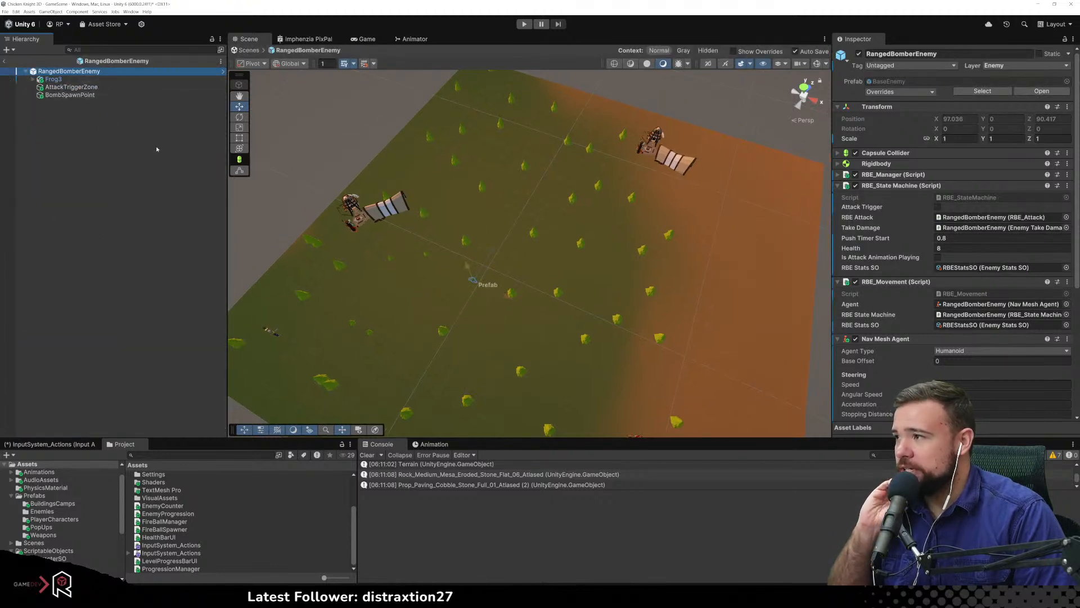
left_click(838, 186)
left_click(838, 196)
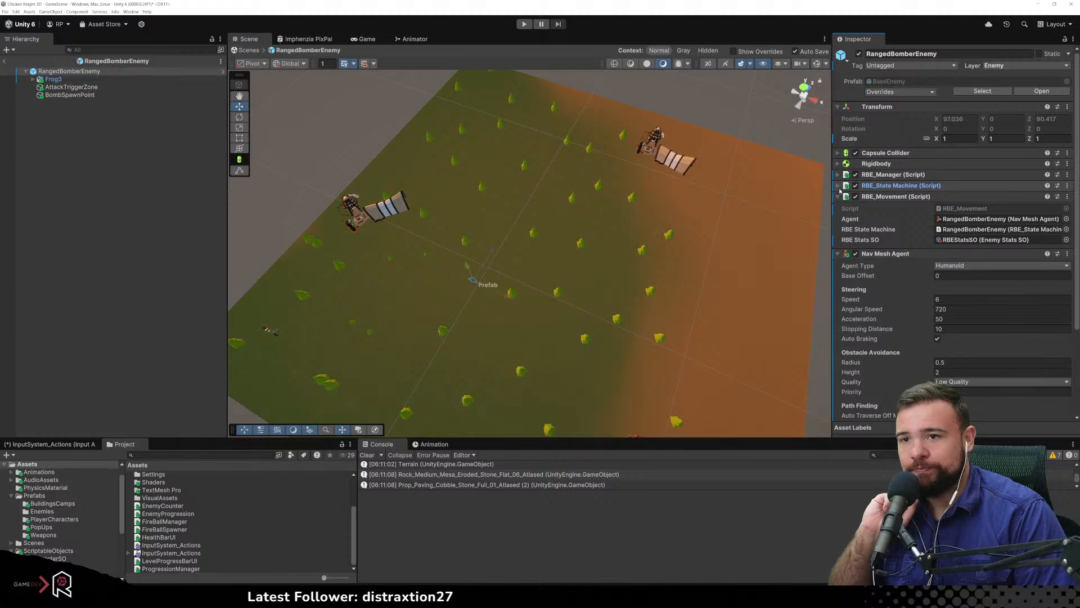
left_click(839, 207)
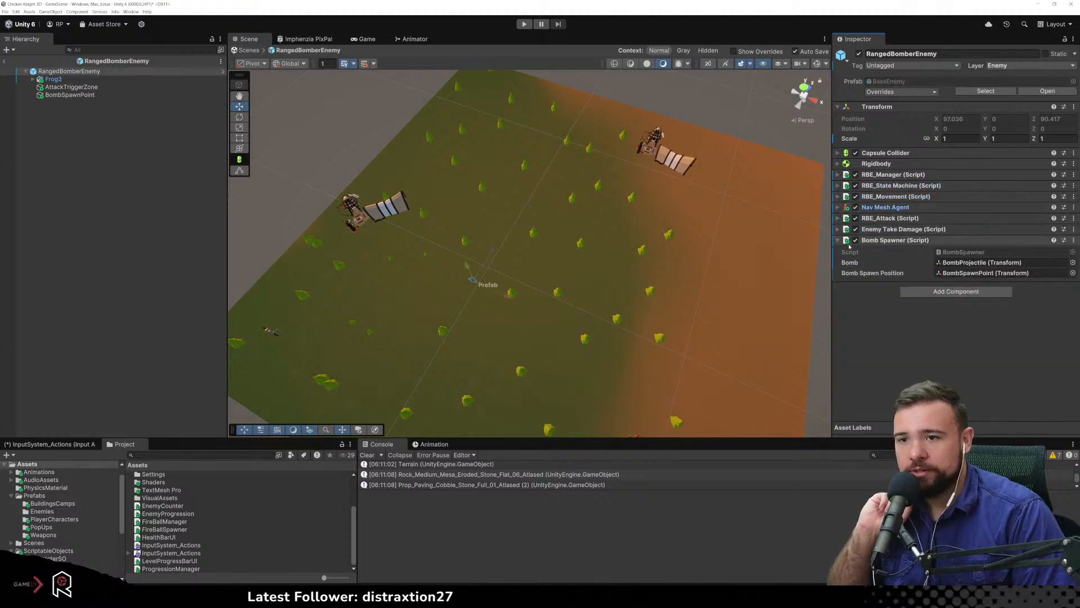
left_click(837, 240)
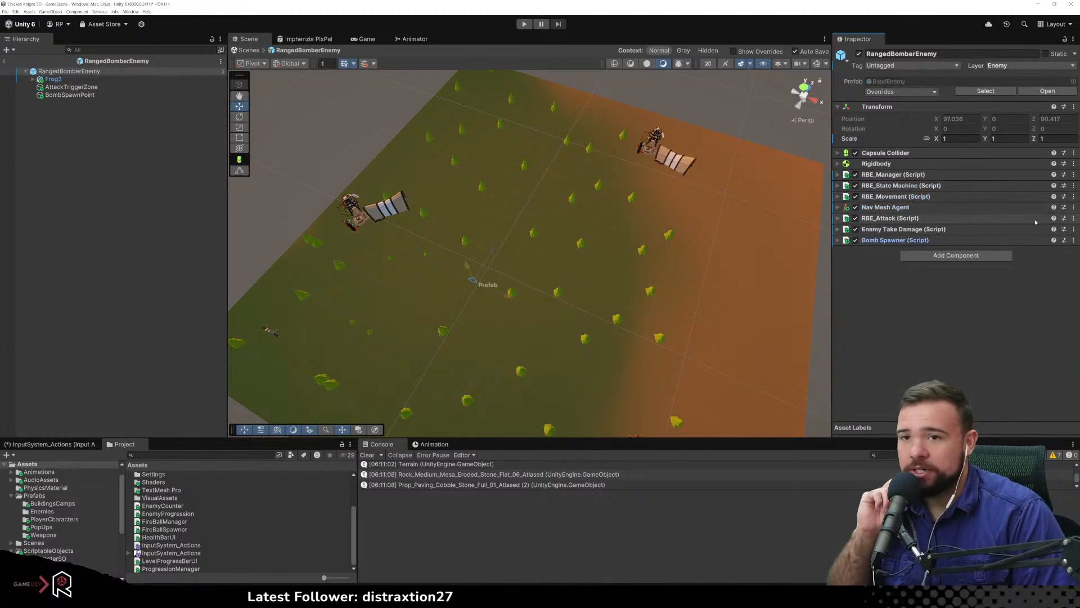
Open the prefab's RBE_Manager script in Visual Studio to check its contents, and return to the Unity editor
left_click(977, 175)
left_click(969, 187)
double_click(969, 187)
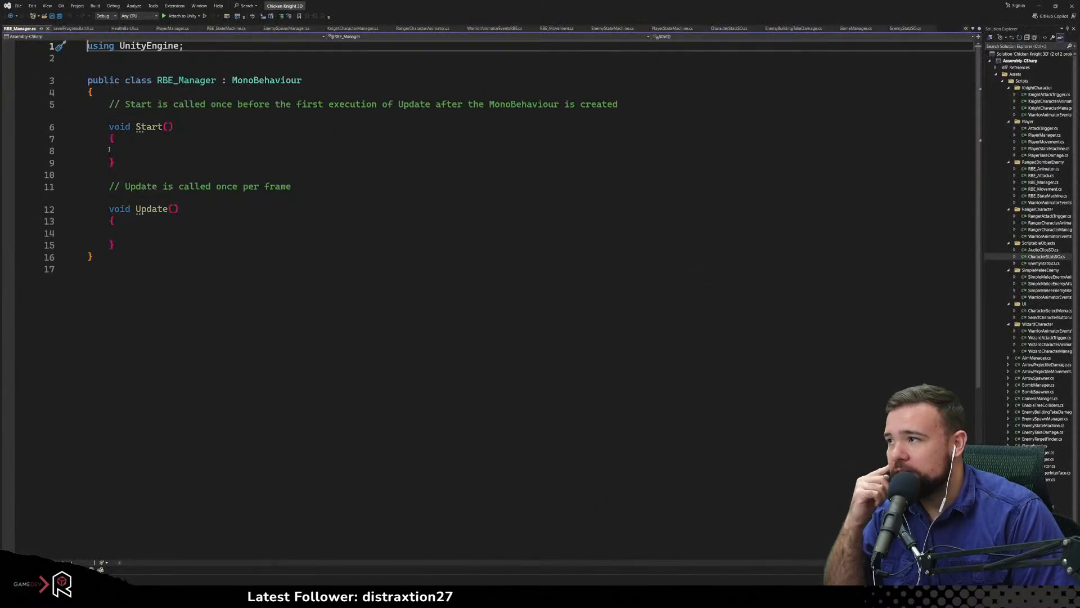
left_click(1039, 6)
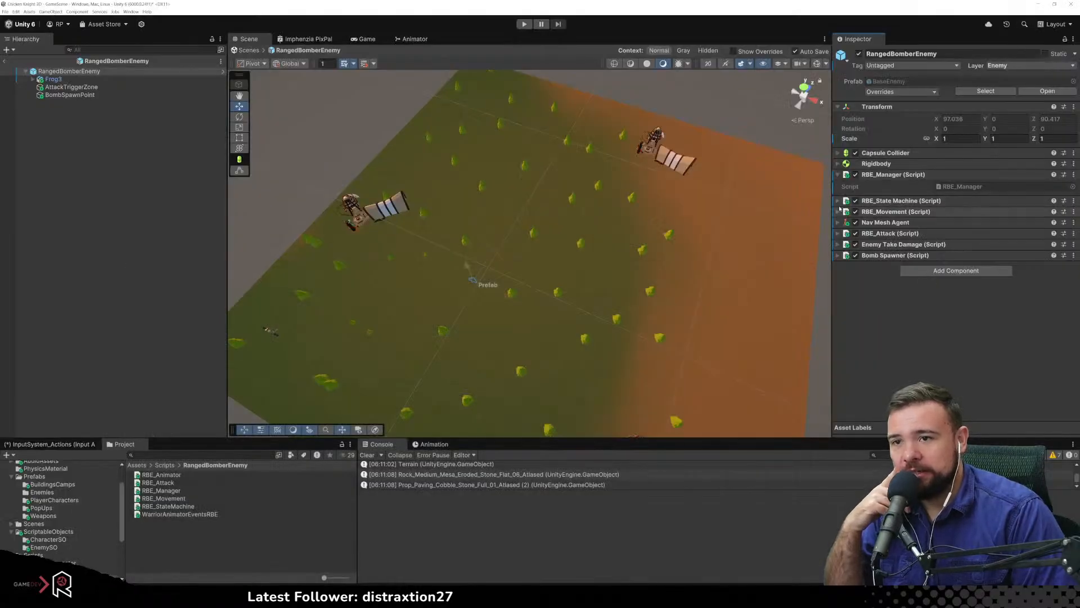
Open the prefab's RBE_StateMachine script in Visual Studio and review its fields down to the Update method
left_click(905, 201)
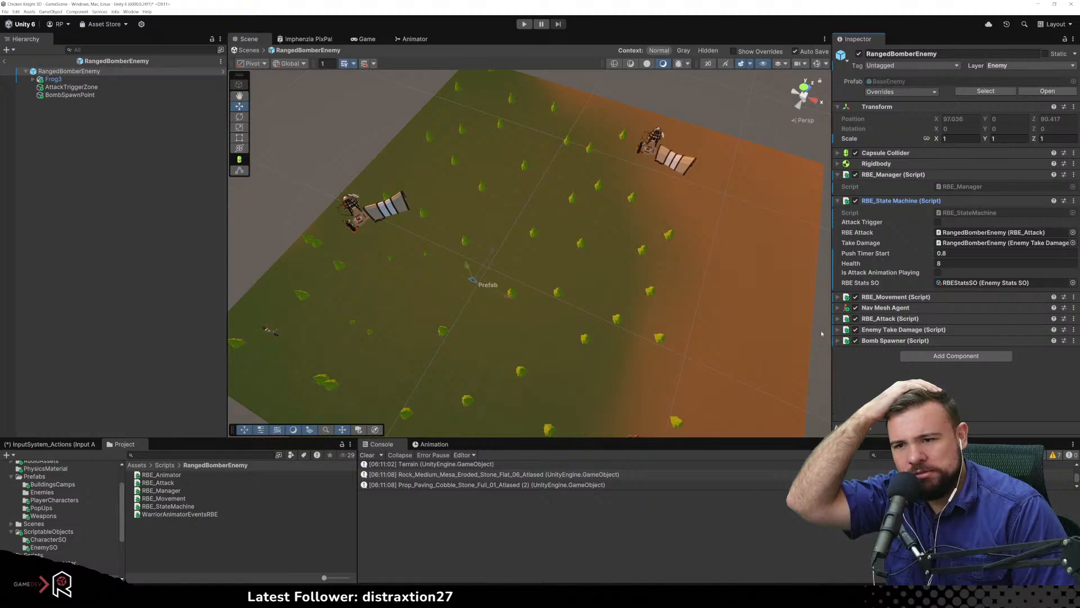
double_click(967, 213)
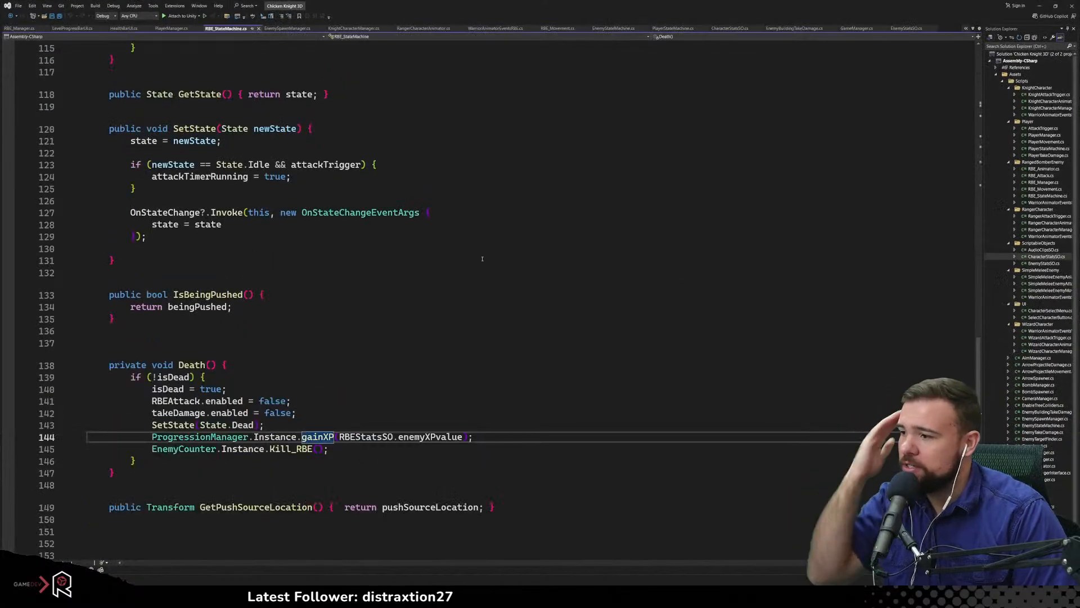
scroll(482, 259, "up", 11)
scroll(482, 259, "up", 20)
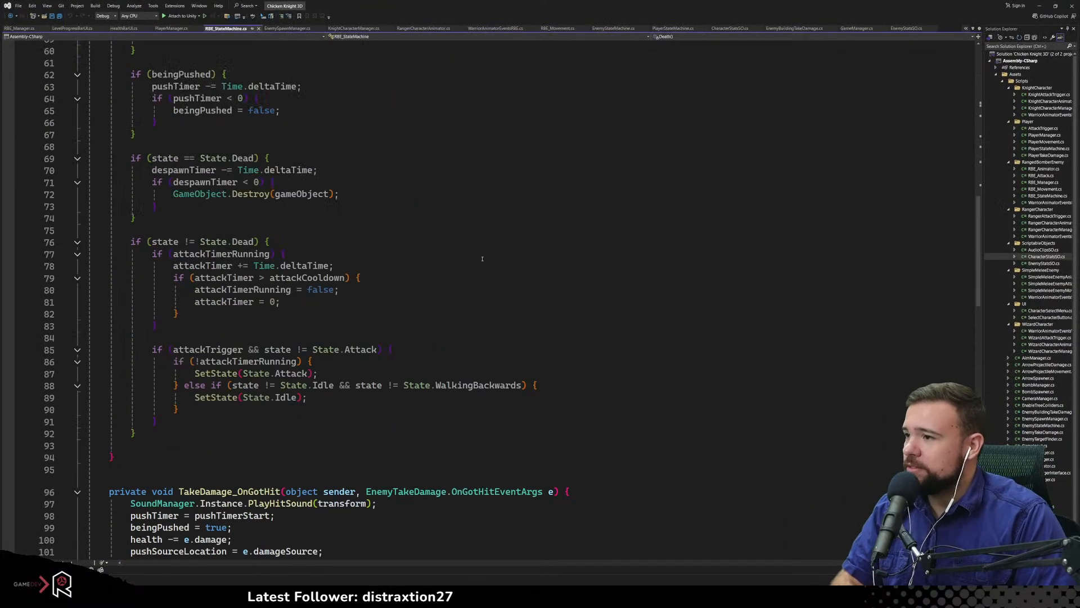
scroll(482, 259, "down", 3)
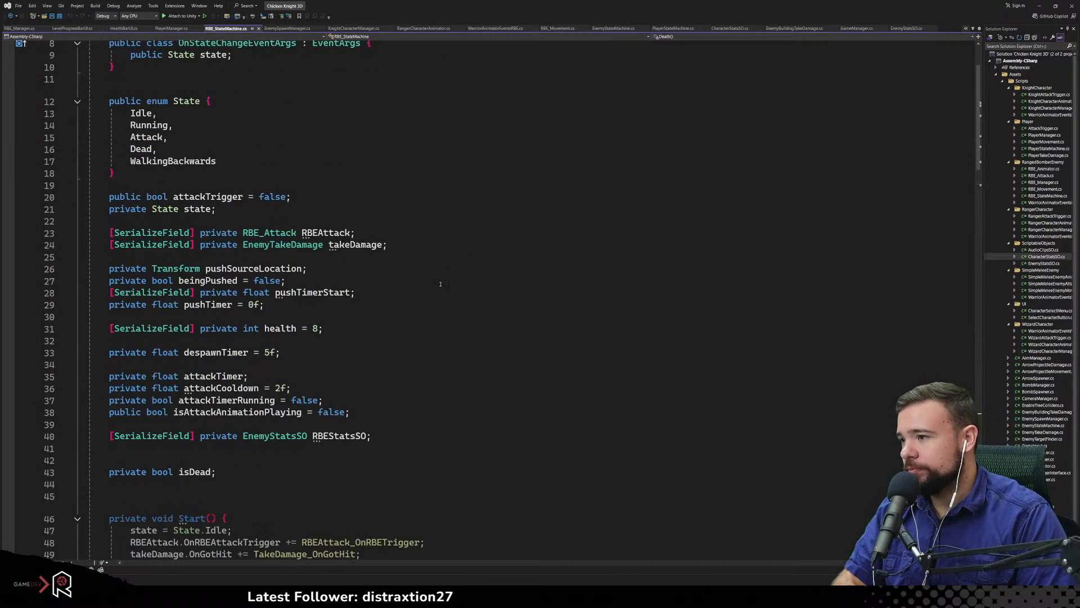
scroll(419, 277, "down", 1)
scroll(419, 277, "down", 6)
scroll(419, 278, "down", 7)
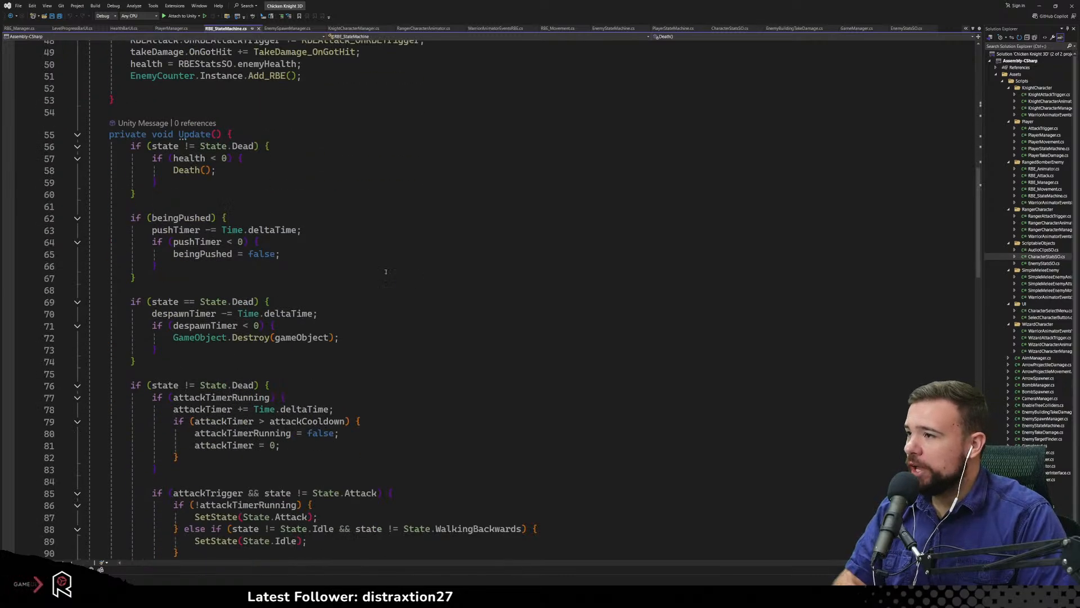
Extend the first if condition in Update to "state != State.Dead || health < 0"
left_click(293, 179)
left_click_drag(131, 146, 166, 193)
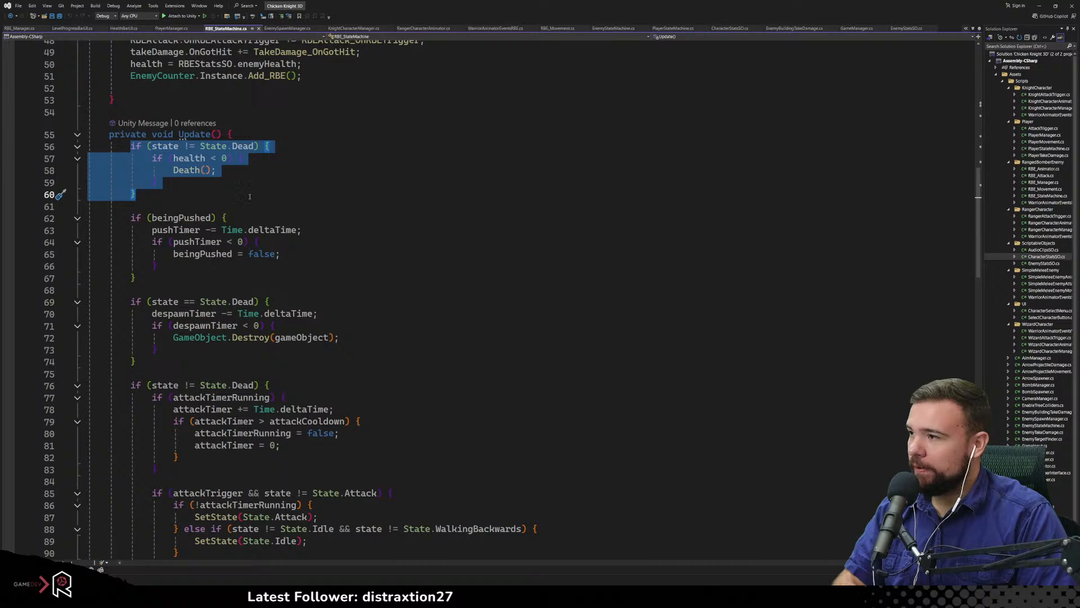
left_click(249, 196)
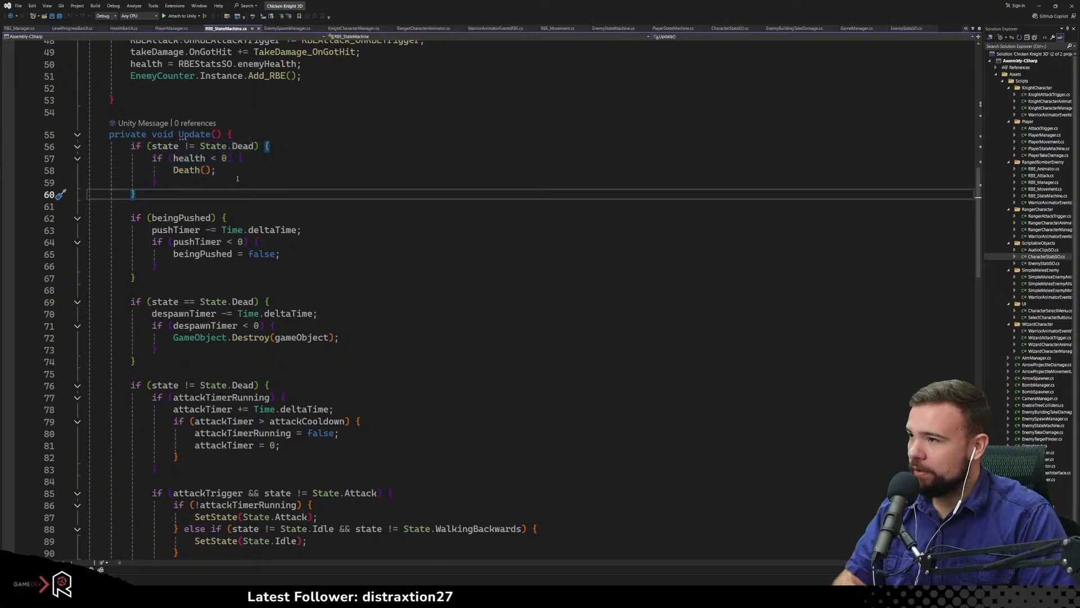
left_click(257, 148)
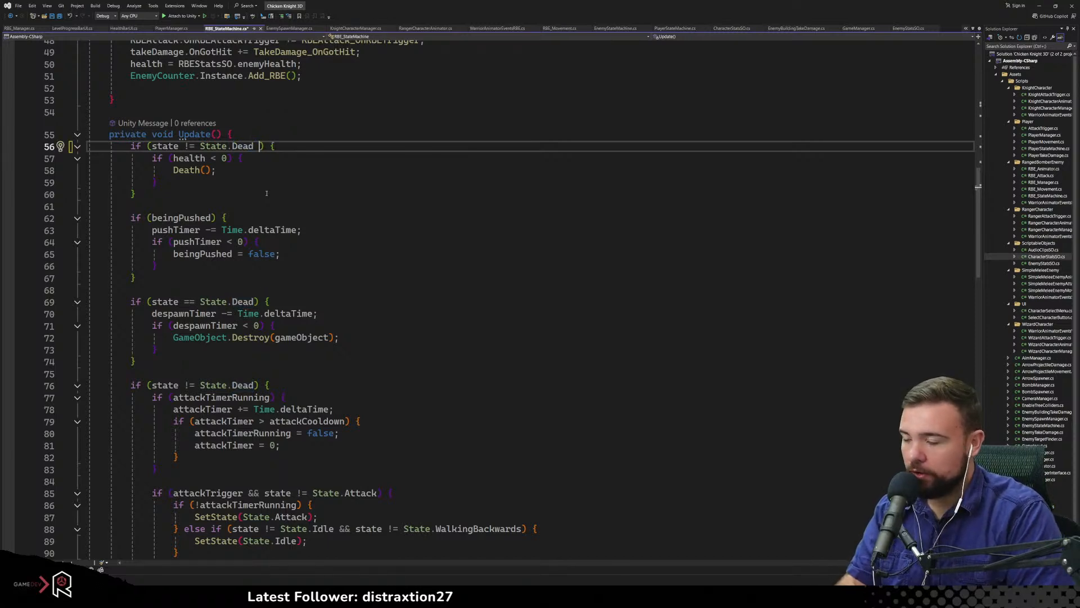
type("||")
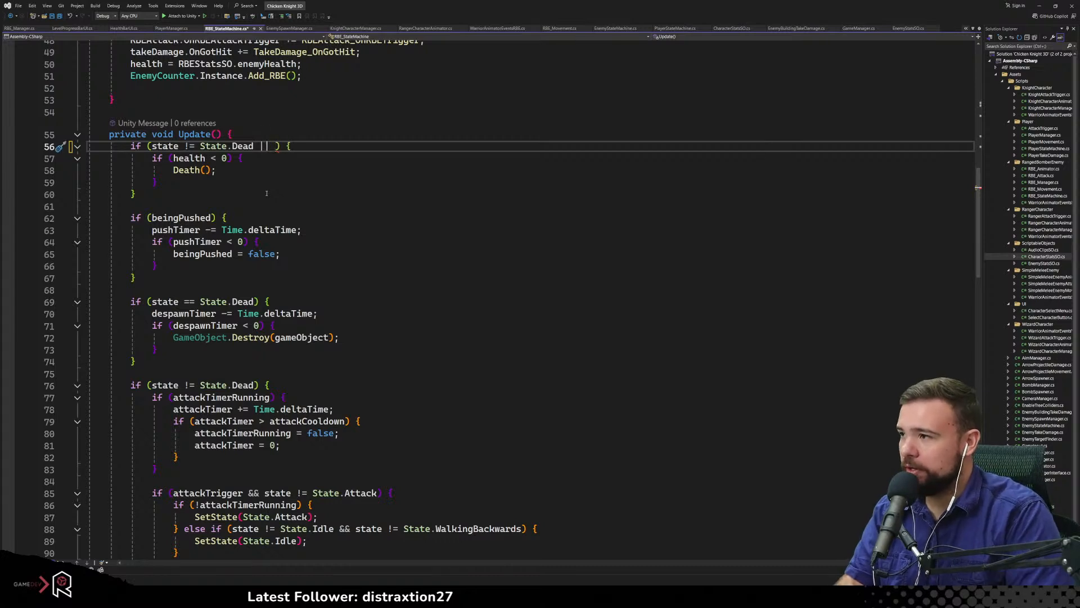
left_click(171, 159)
left_click_drag(171, 159, 217, 159)
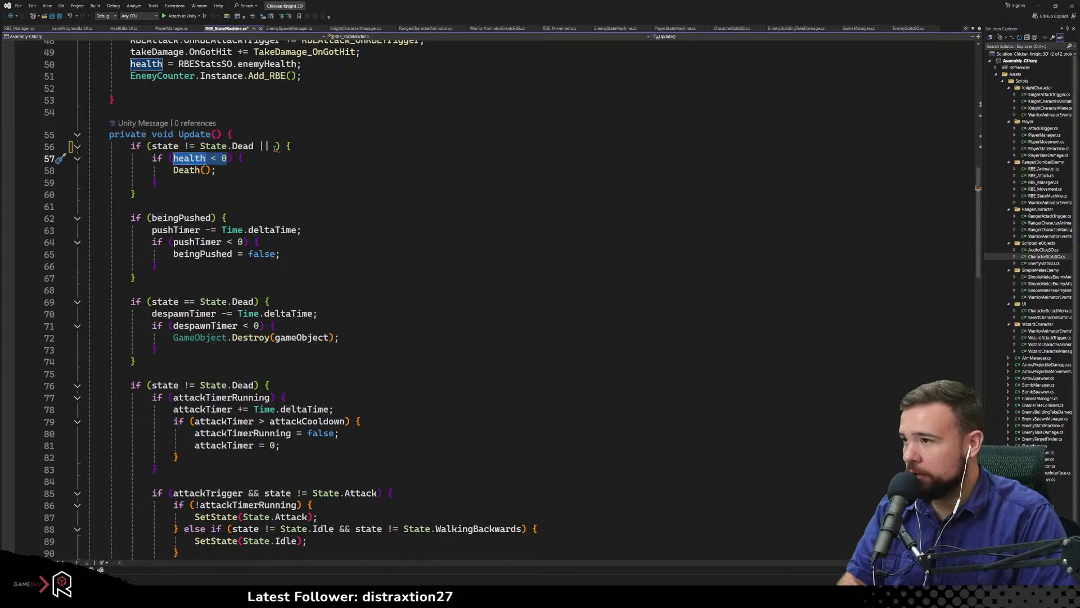
left_click(276, 148)
type("health < 0")
Remove the nested "if (health < 0)" check and its braces so the outer condition calls Death() directly, and tidy the leftover blank lines
left_click(265, 175)
left_click(197, 183)
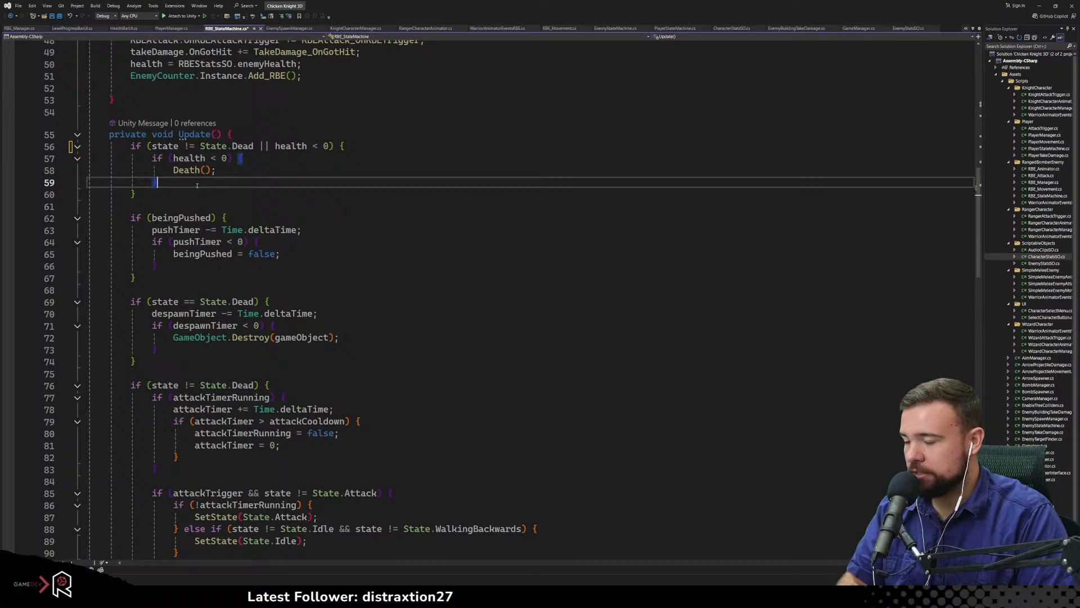
key("BackSpace")
left_click_drag(244, 158, 145, 158)
key("BackSpace")
left_click(170, 176)
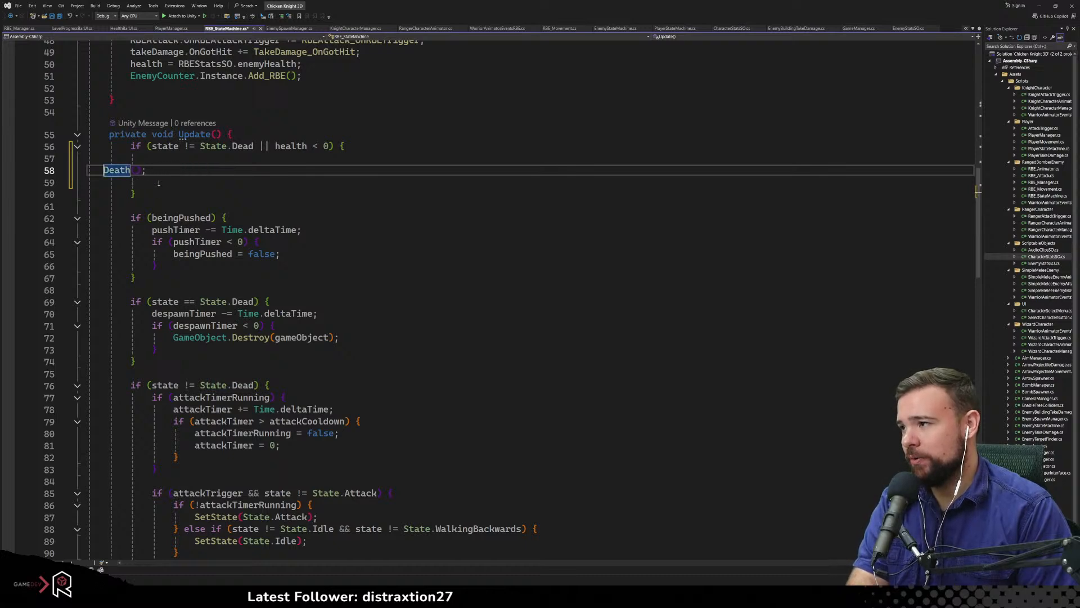
key("BackSpace")
left_click(144, 175)
key("BackSpace")
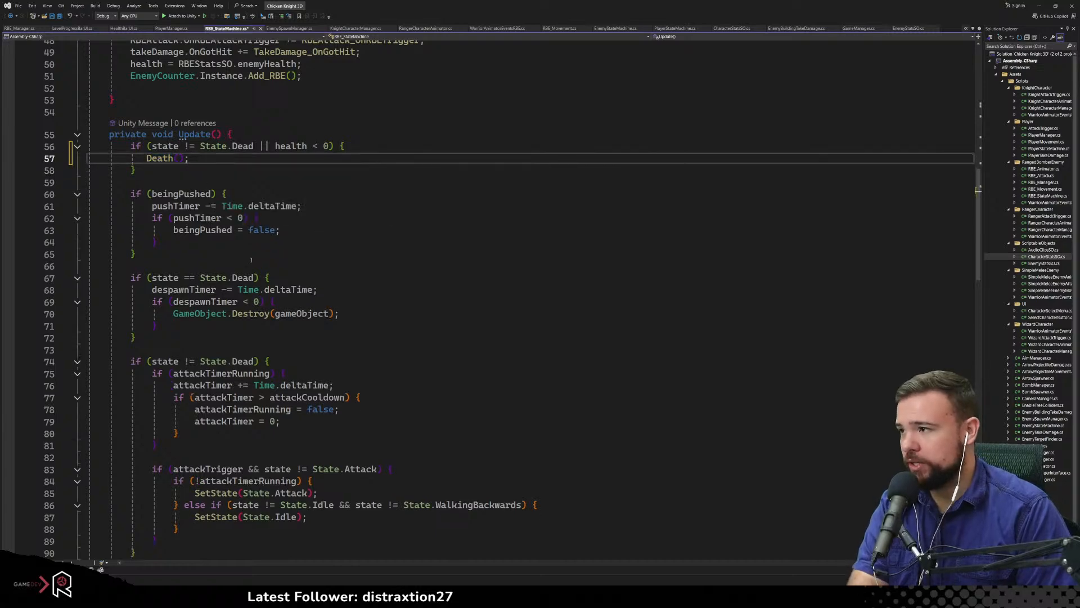
Examine the Death method's isDead guard and the XP and enemy counter calls inside it
scroll(255, 304, "down", 20)
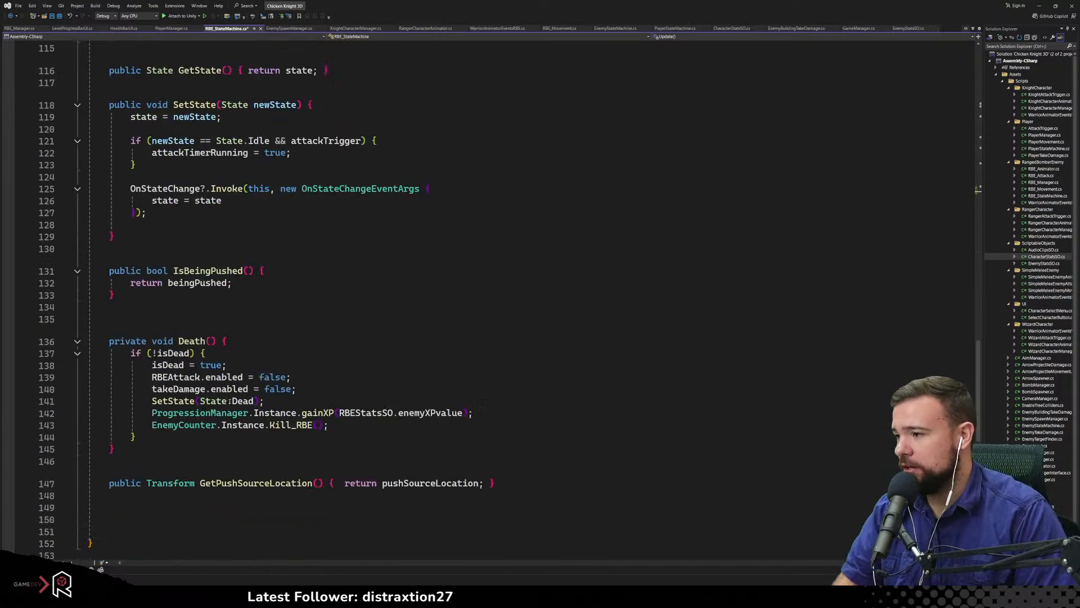
scroll(231, 396, "up", 4)
left_click(222, 320)
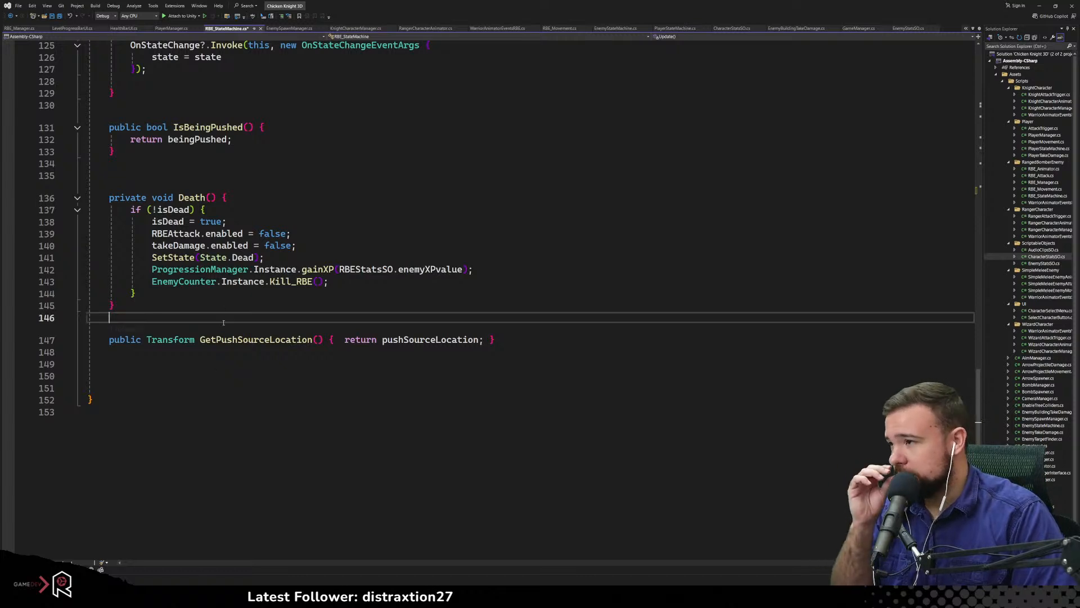
left_click(192, 213)
left_click(241, 305)
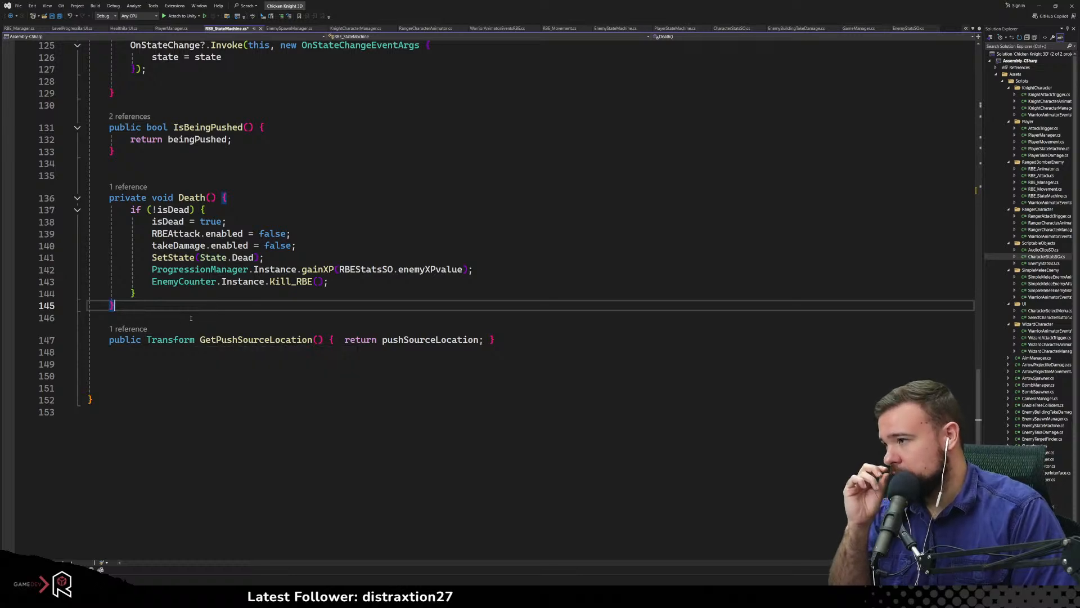
left_click(225, 293)
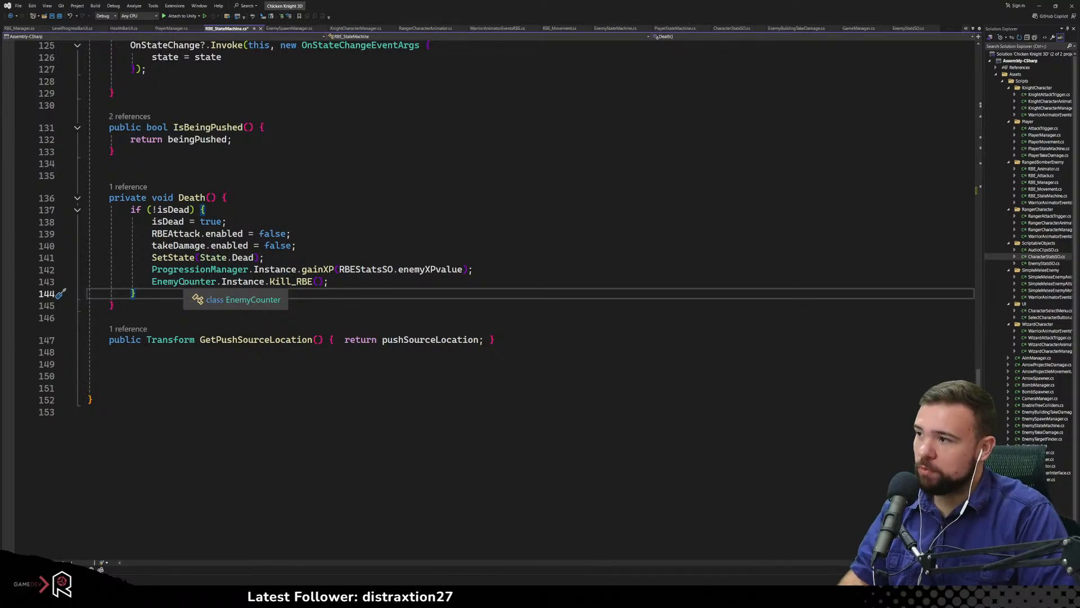
Compare the Start and Update logic with the Death method and examine the hit and attack trigger handlers
scroll(182, 281, "up", 20)
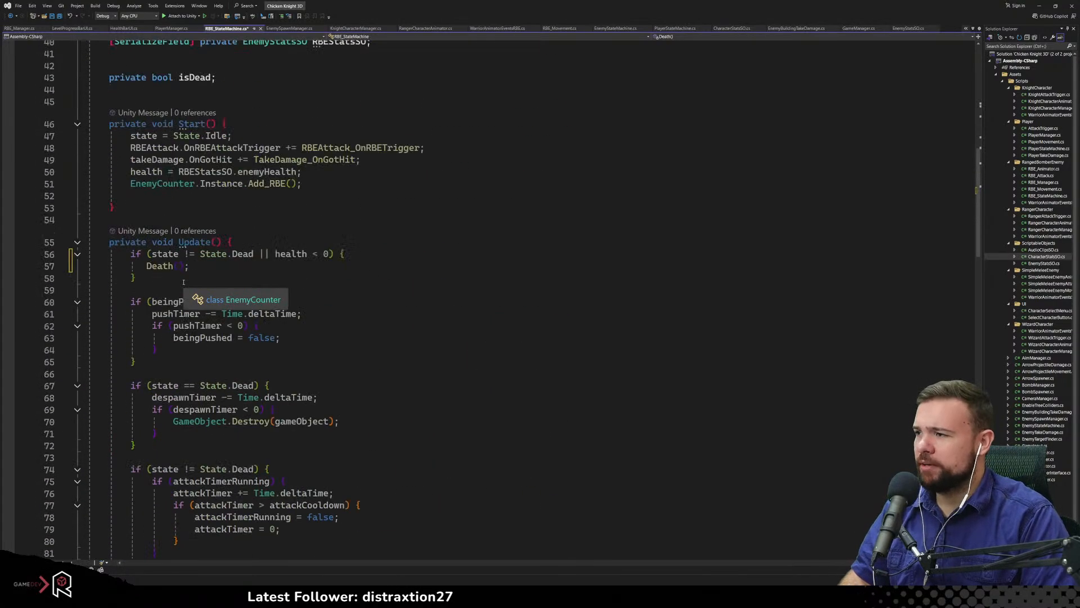
scroll(182, 281, "up", 3)
scroll(182, 315, "down", 15)
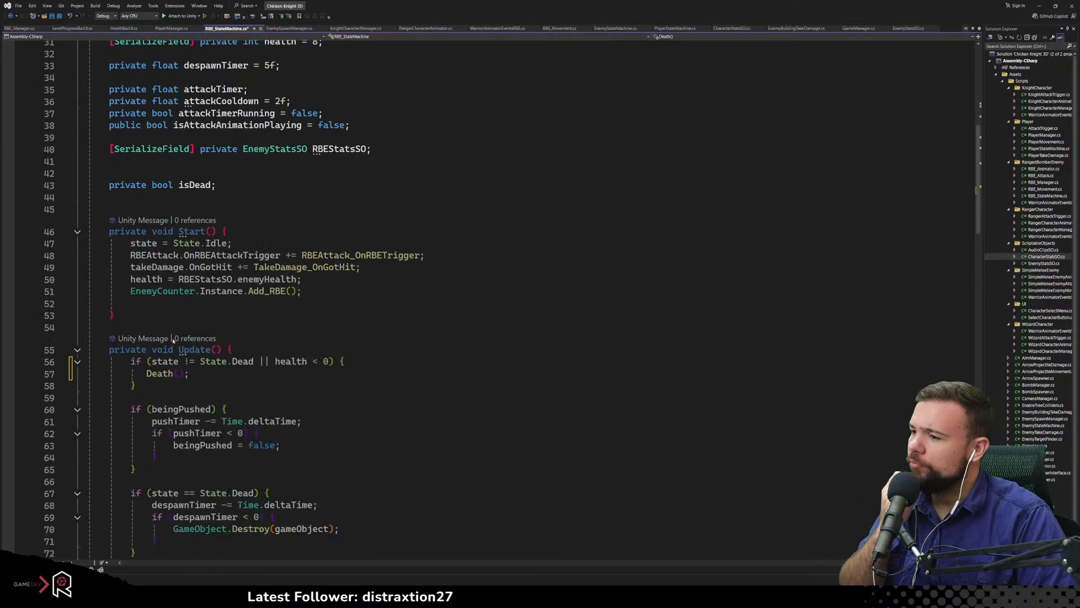
scroll(309, 241, "up", 1)
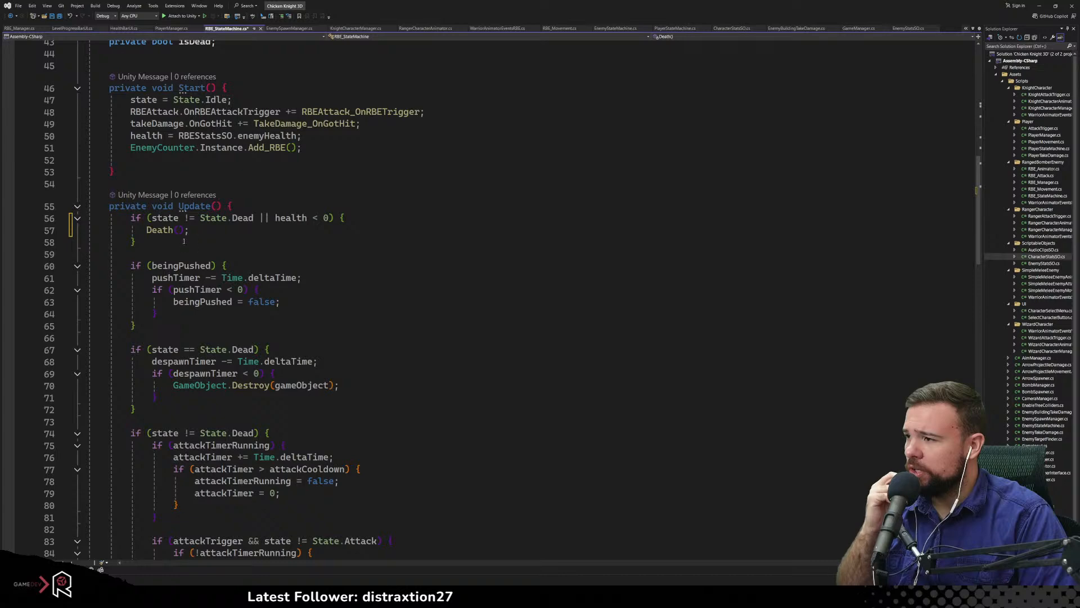
scroll(258, 406, "down", 1)
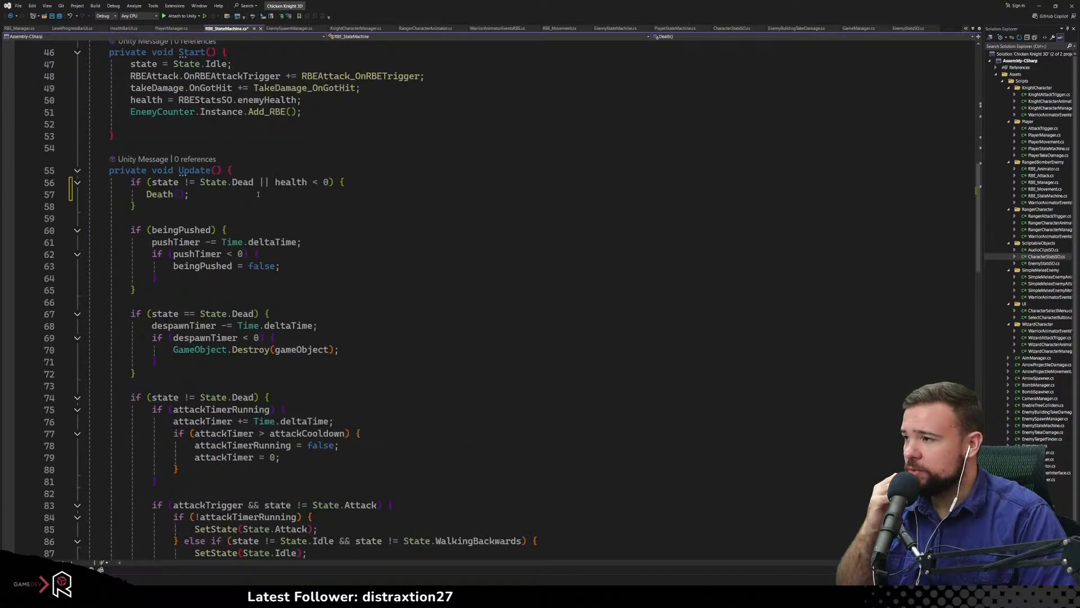
scroll(250, 419, "down", 12)
scroll(247, 423, "down", 15)
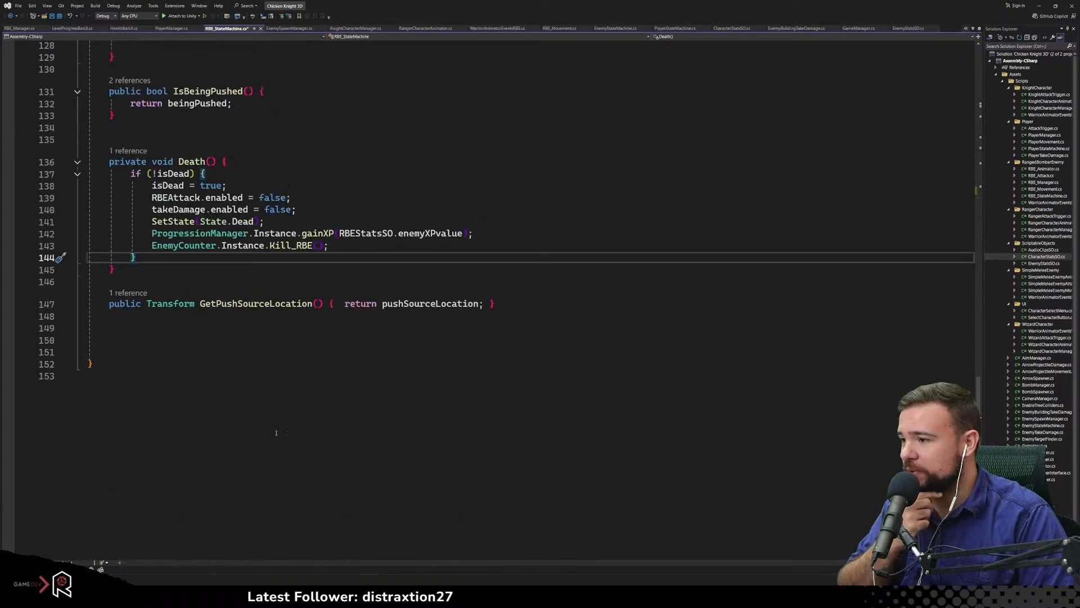
scroll(217, 258, "up", 2)
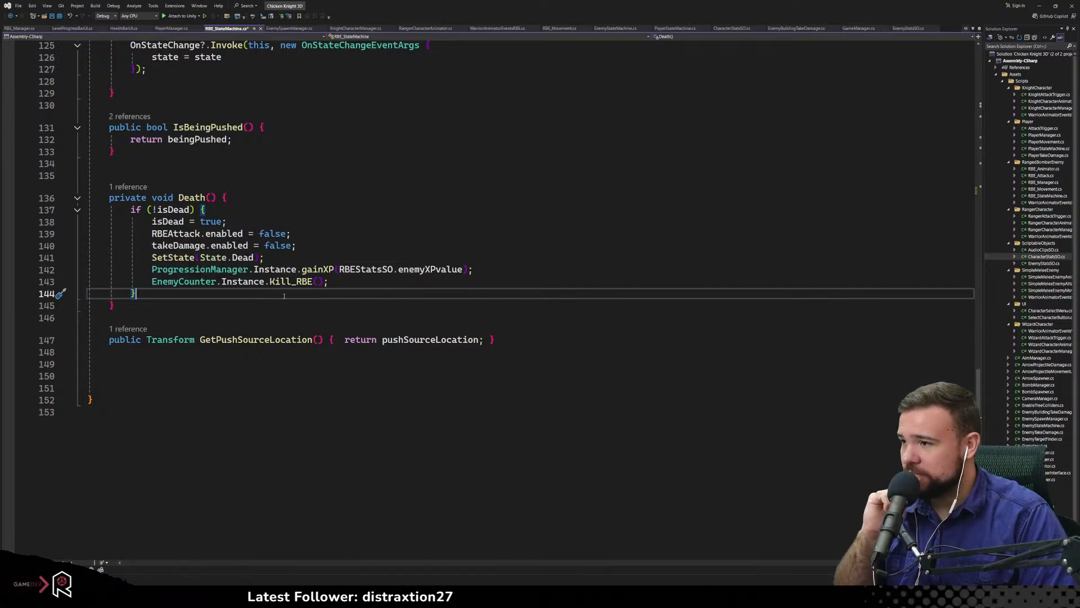
scroll(281, 303, "up", 6)
scroll(281, 303, "up", 7)
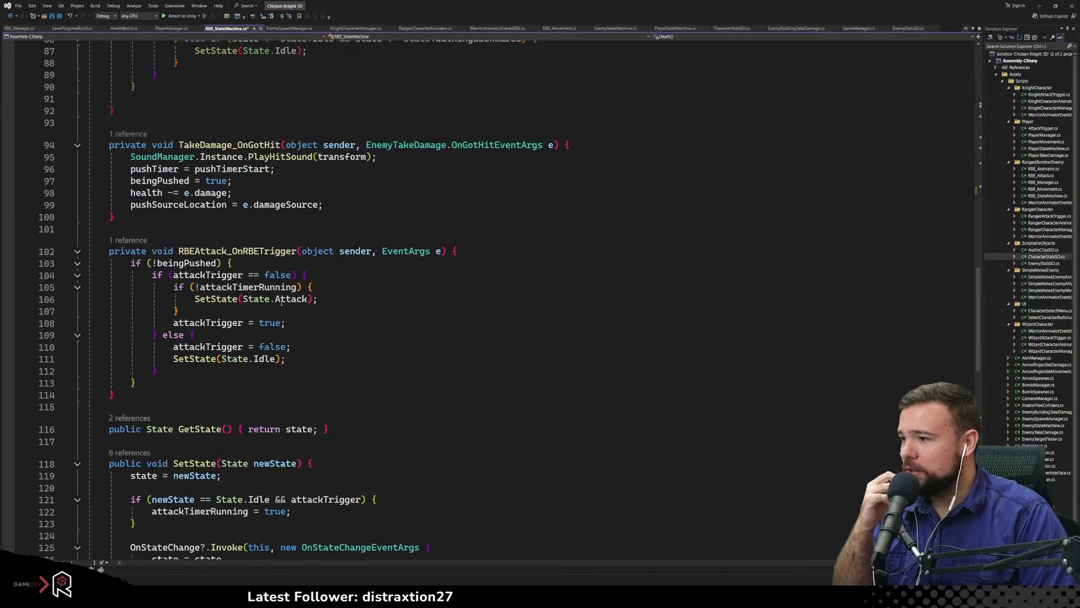
Extend the despawn condition "state == State.Dead" in Update with "|| health < 0 ||"
scroll(308, 382, "up", 11)
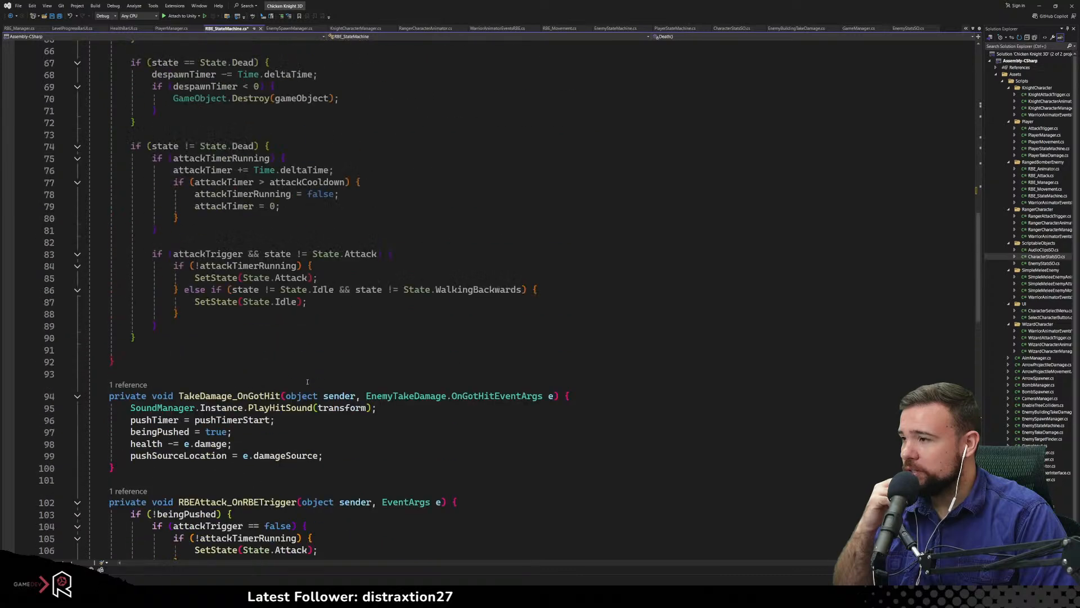
scroll(307, 382, "up", 2)
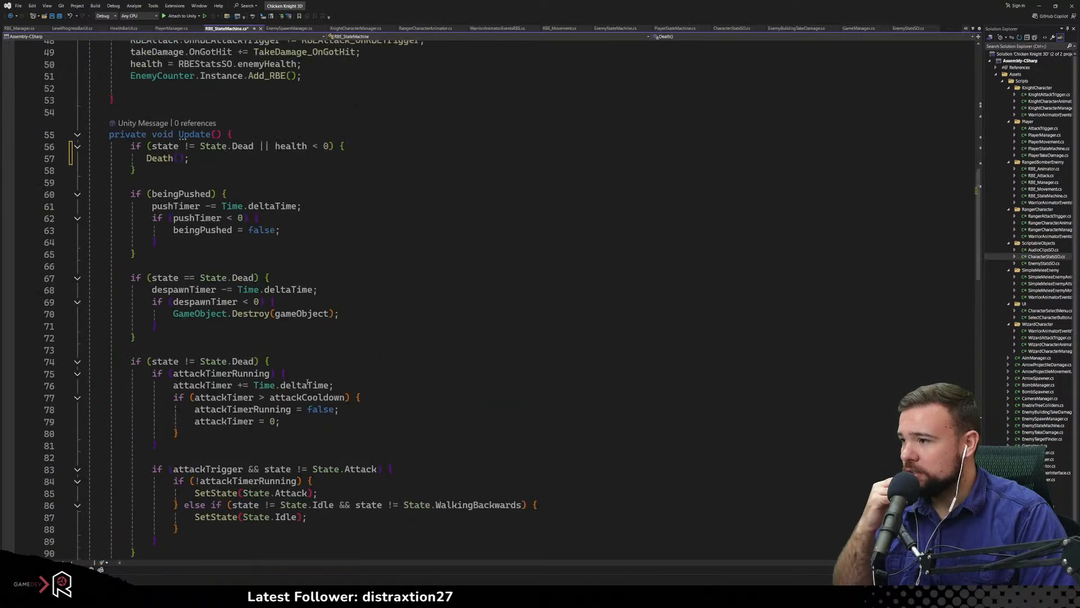
scroll(234, 257, "down", 2)
left_click(306, 270)
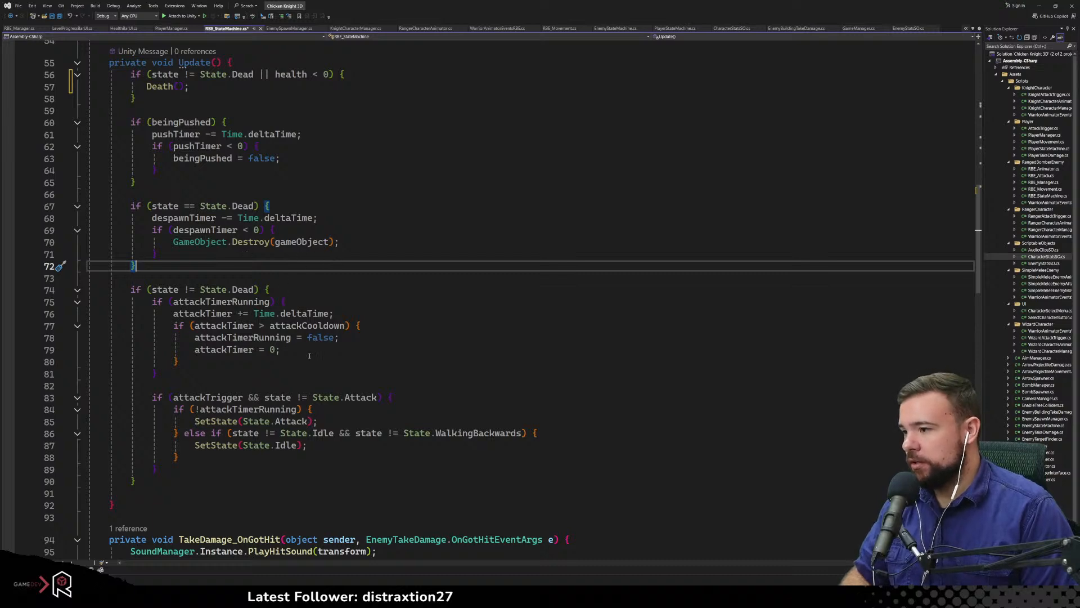
left_click(256, 208)
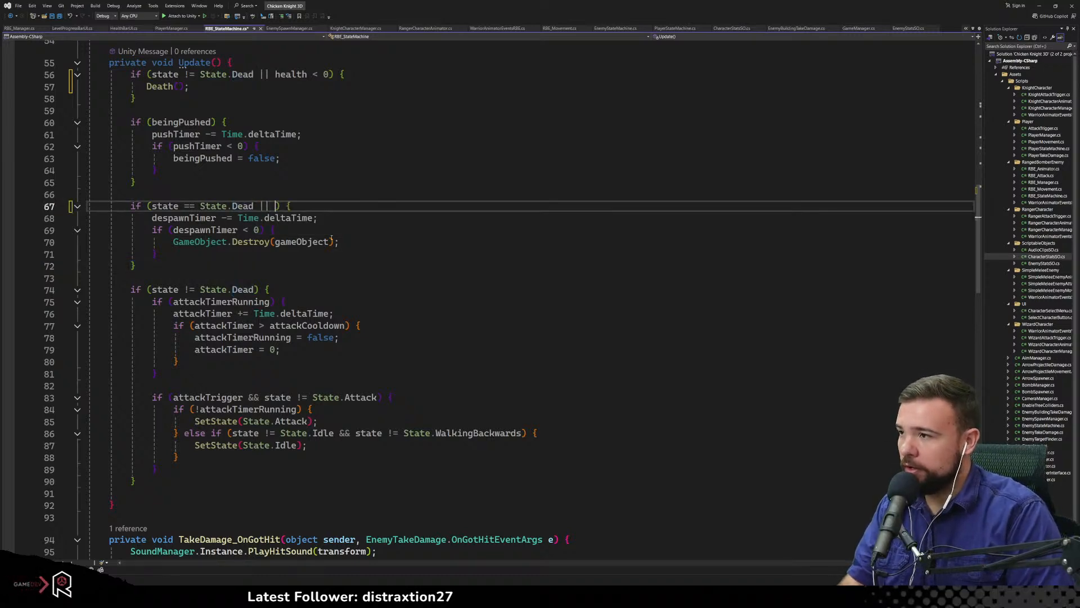
left_click_drag(275, 74, 335, 74)
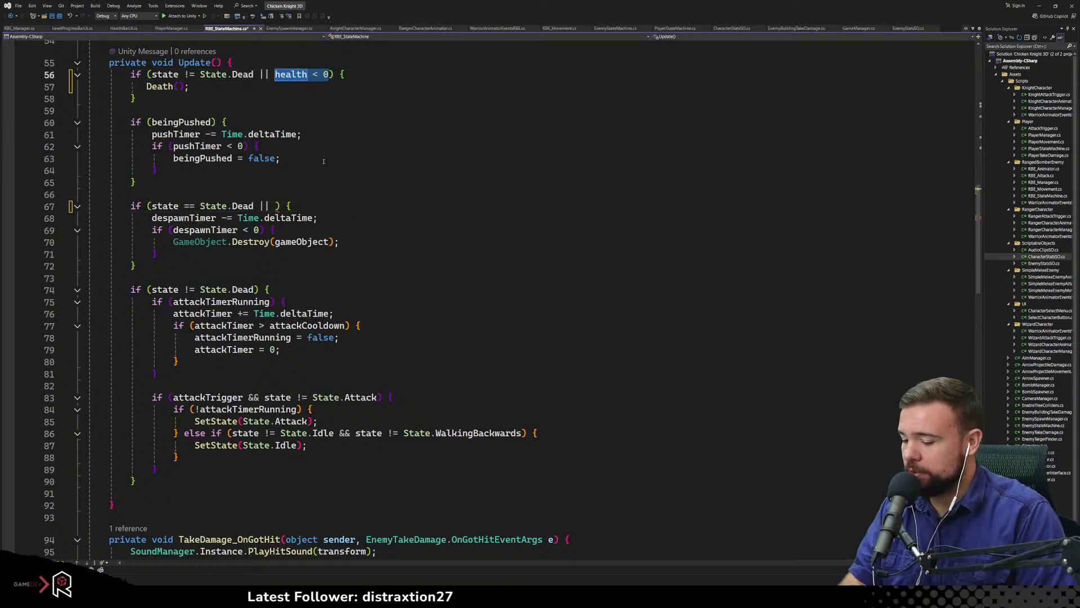
left_click(276, 205)
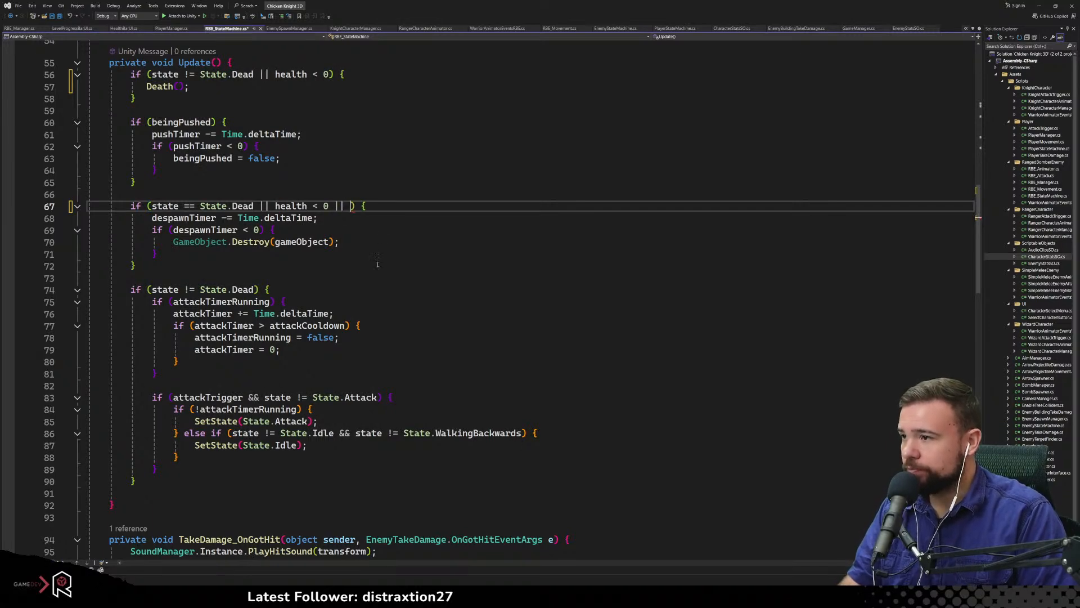
Check the Death method's guard flag, finish the despawn condition with "isDead", and save the script
scroll(378, 246, "down", 20)
scroll(331, 359, "up", 6)
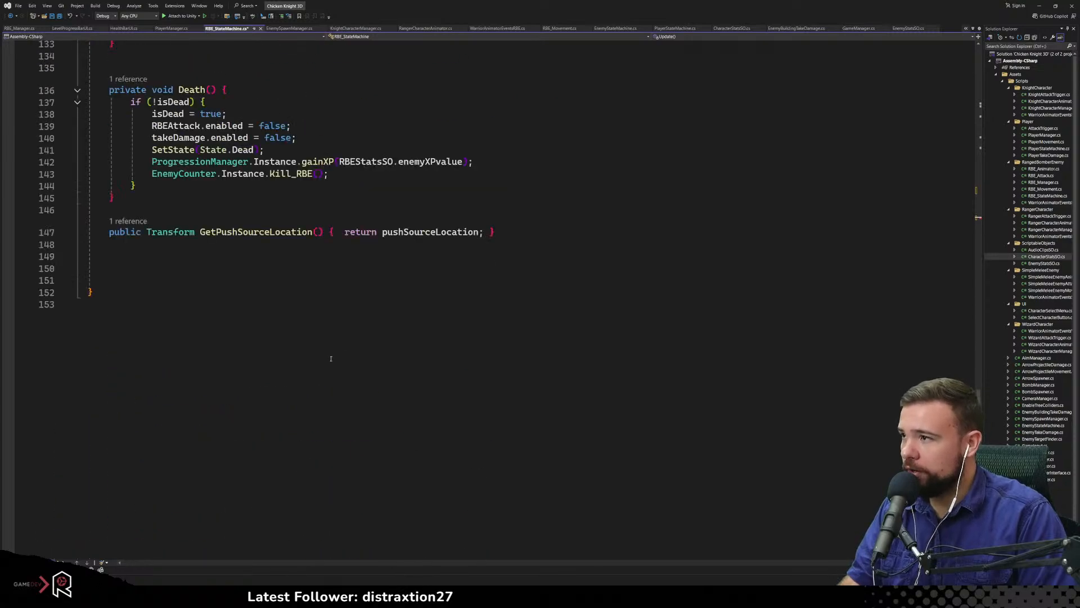
scroll(331, 359, "up", 3)
scroll(169, 236, "up", 20)
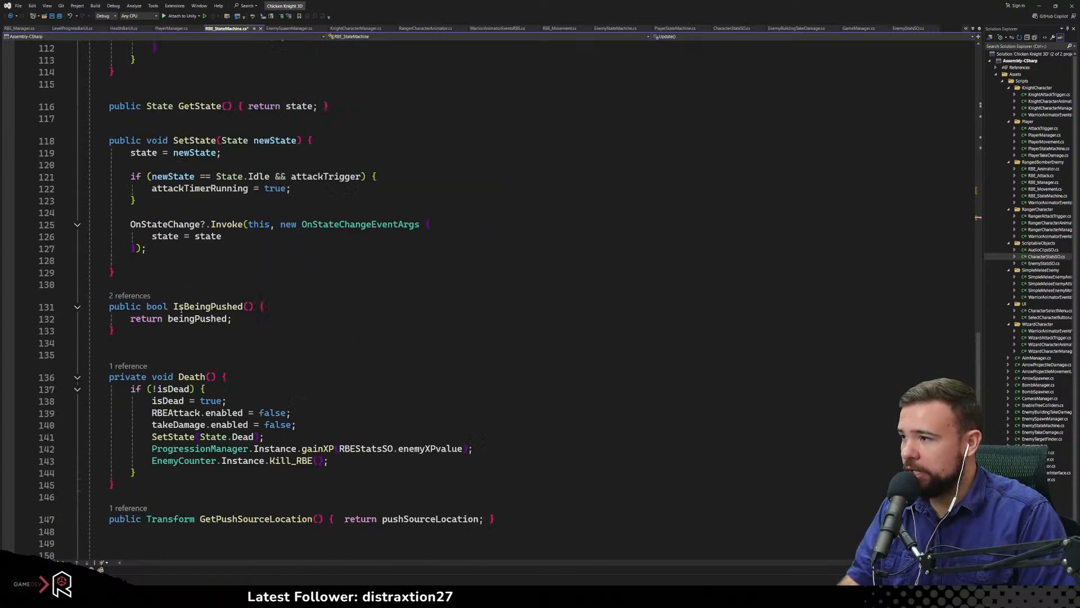
scroll(182, 310, "up", 6)
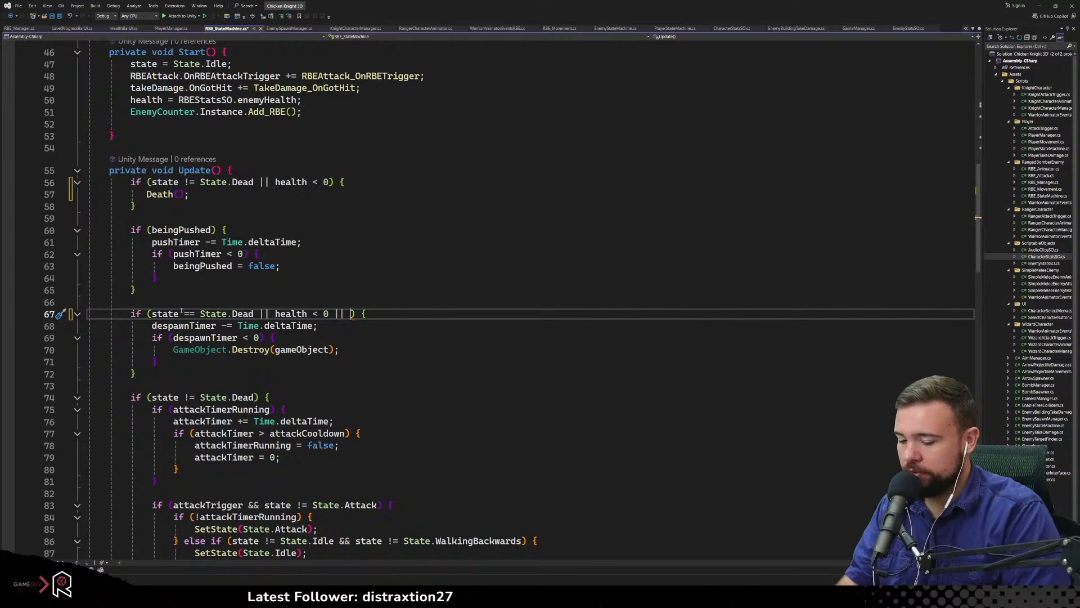
type("isDead")
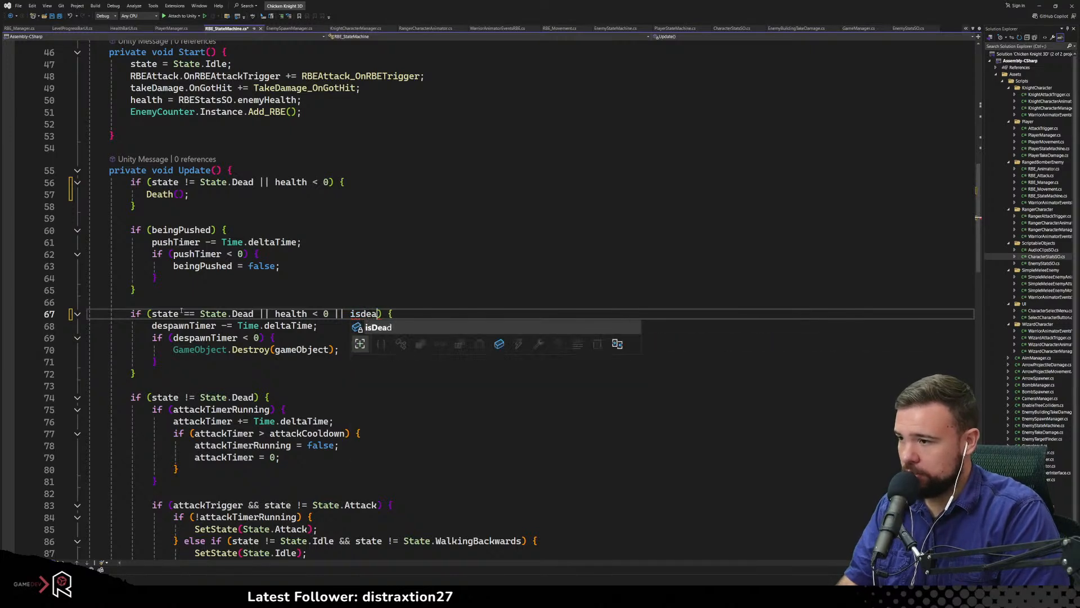
left_click(387, 365)
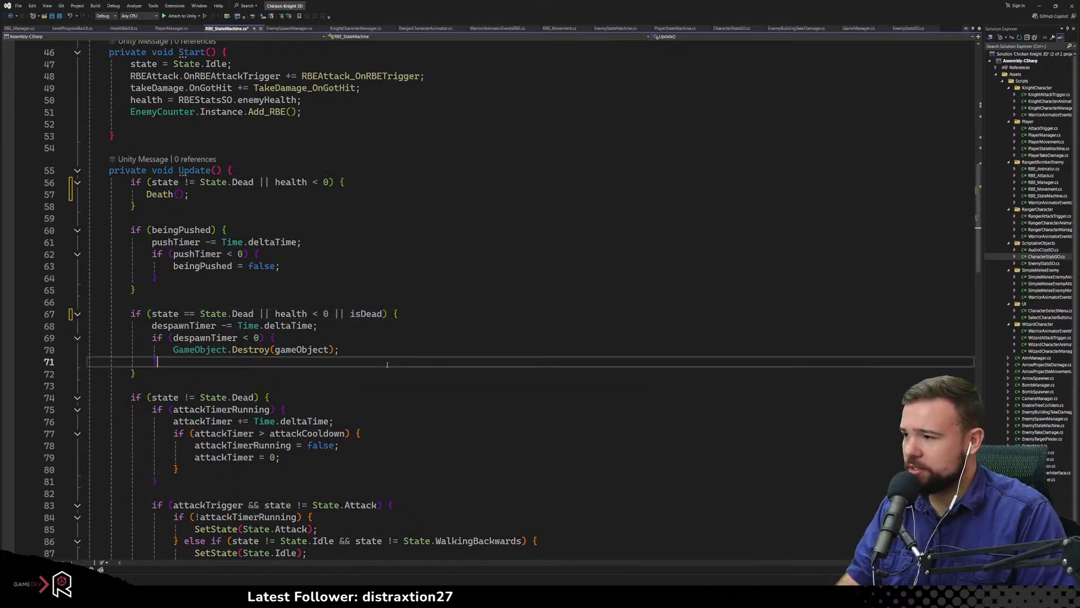
key("ctrl+s")
left_click(421, 353)
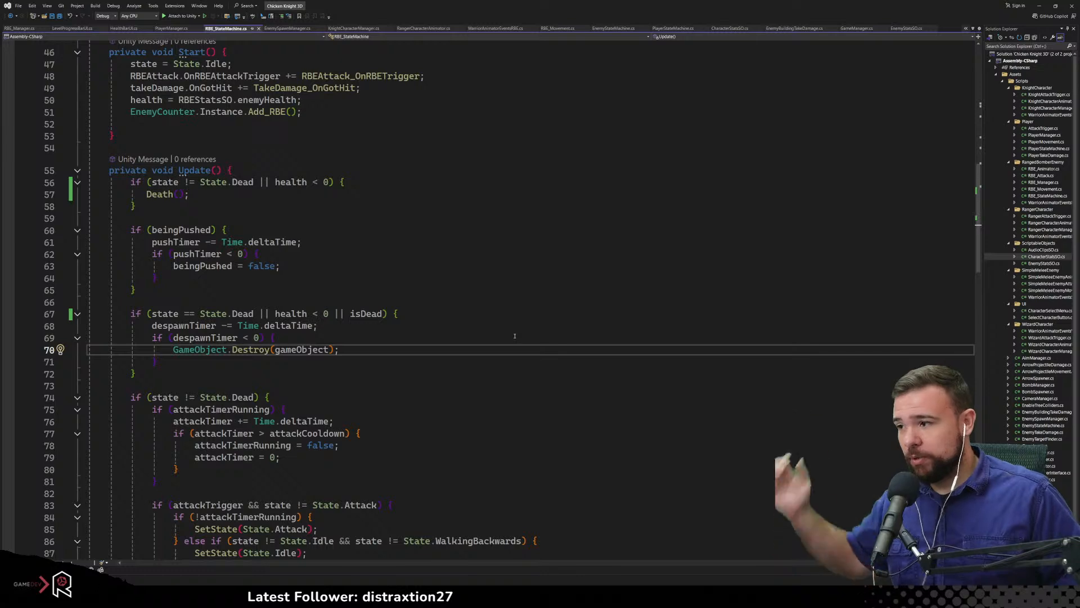
Review the field declarations, Start and the conditions in Update against the revised death and despawn logic
scroll(514, 336, "up", 1)
scroll(514, 336, "up", 8)
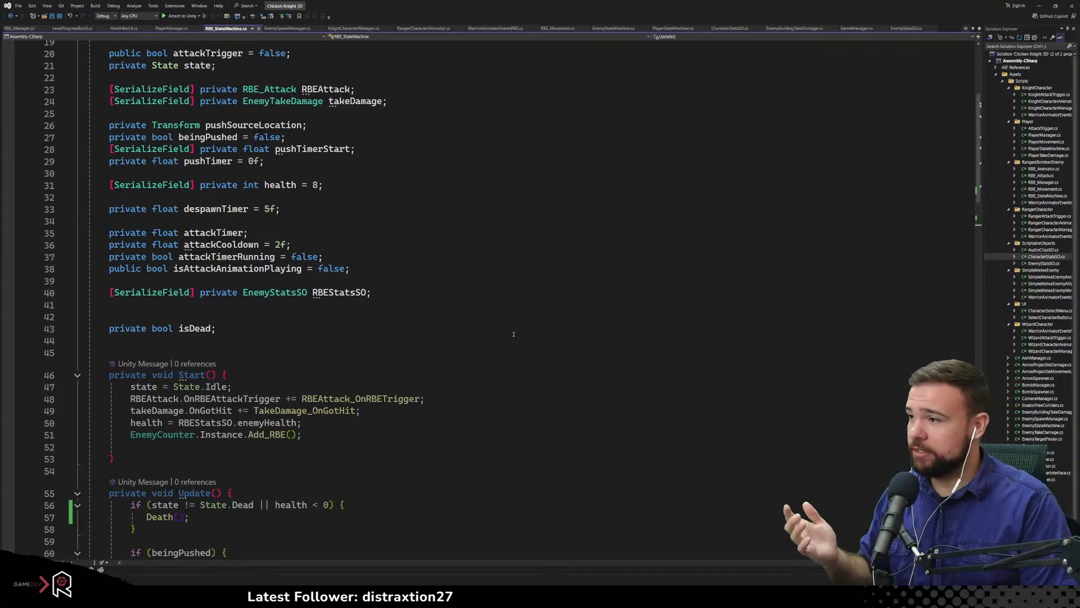
scroll(513, 334, "down", 6)
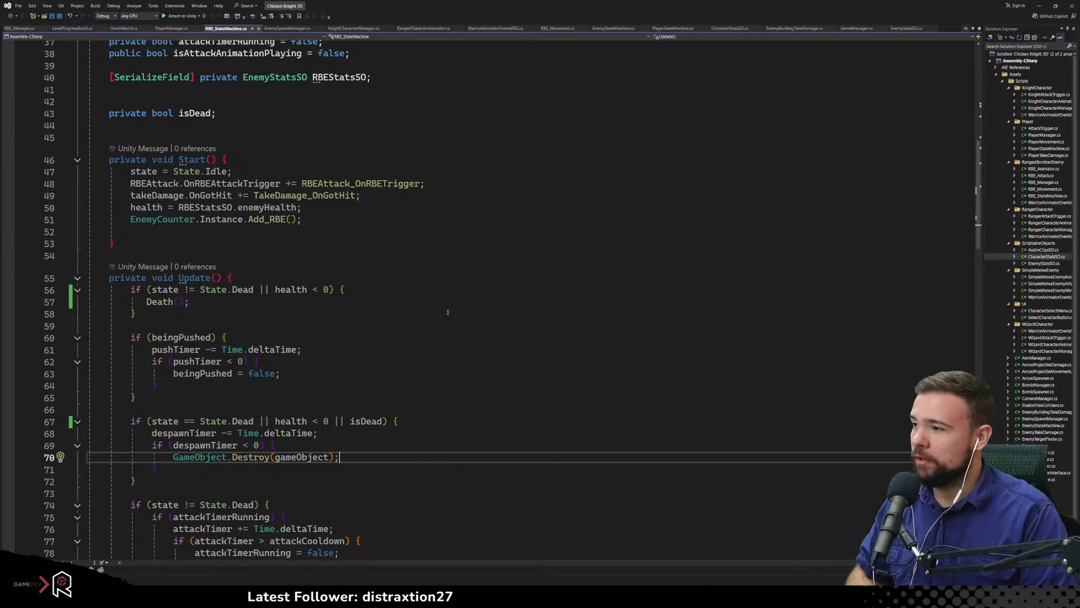
scroll(447, 311, "down", 4)
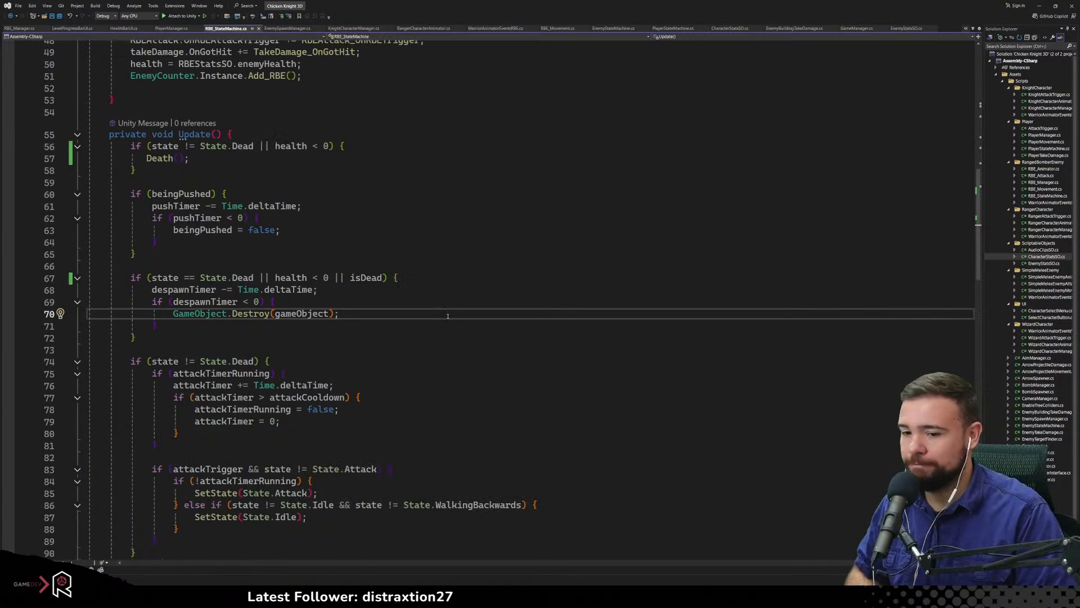
scroll(448, 316, "down", 6)
left_click(448, 316)
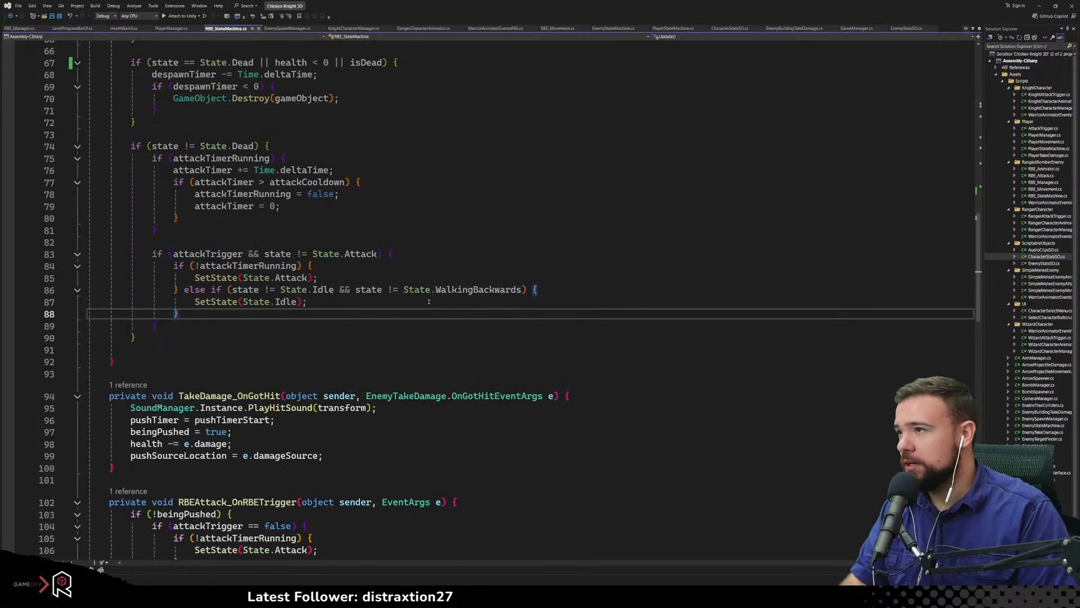
Switch to Unity, leave the RangedBomberEnemy prefab, and bake the NavMesh Surface of the NavMesh object
left_click(1039, 5)
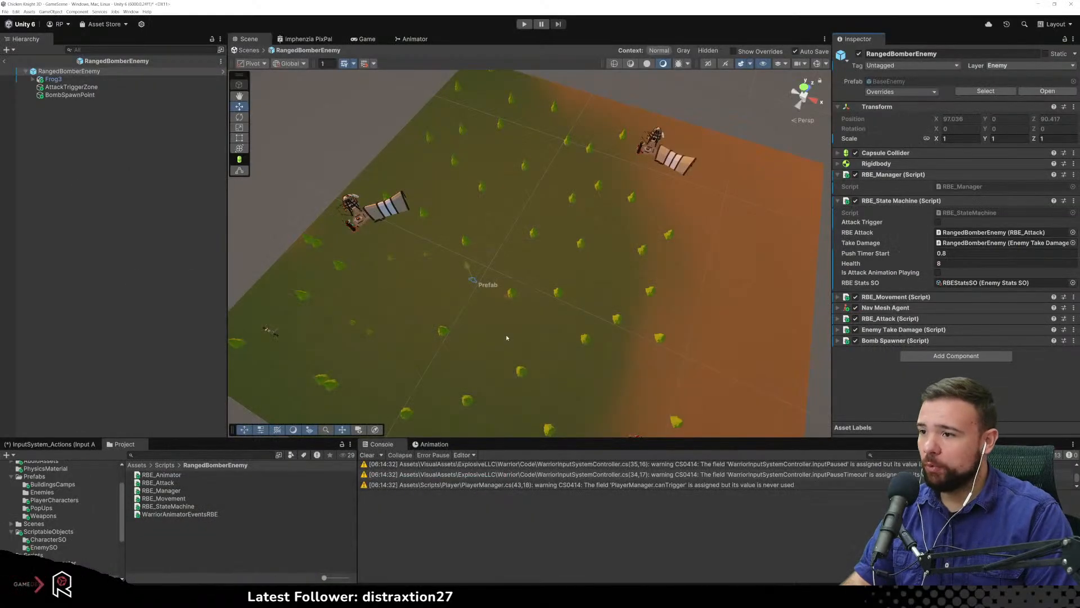
left_click(5, 61)
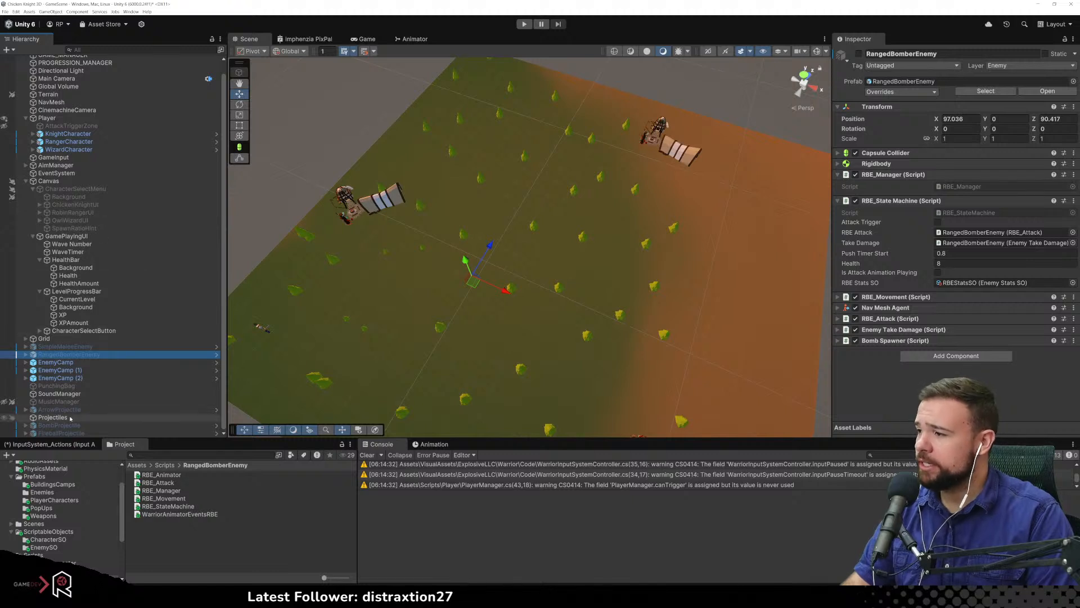
scroll(79, 169, "up", 2)
left_click(54, 114)
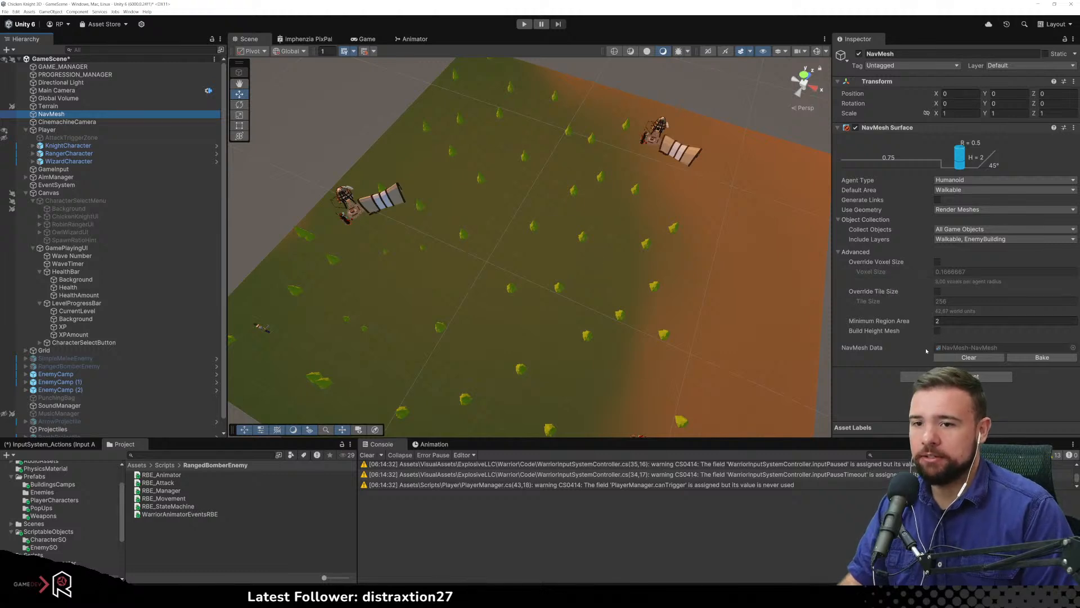
left_click(1030, 359)
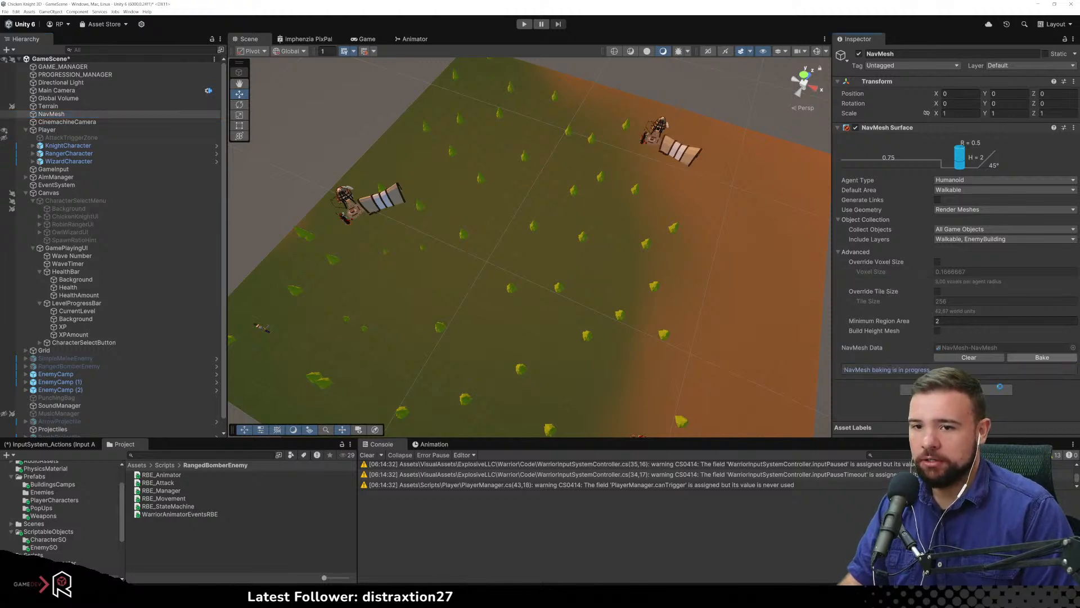
Show the AI Navigation overlay in the Scene view and move it to a free corner of the view
right_click_drag(545, 291, 444, 275)
left_click(81, 117)
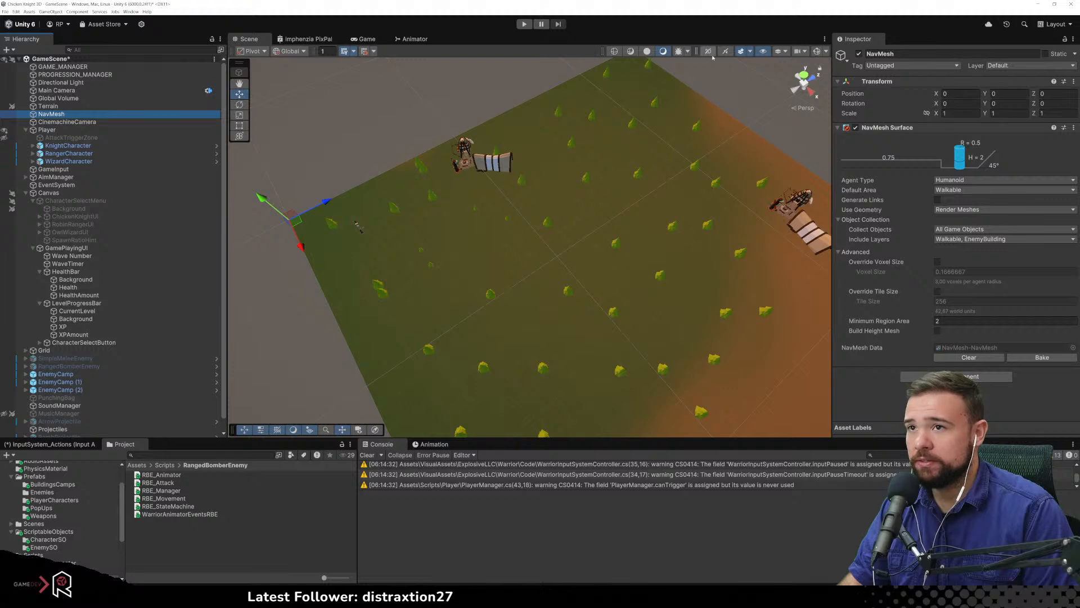
right_click_drag(734, 59, 776, 175)
key("w")
key("a")
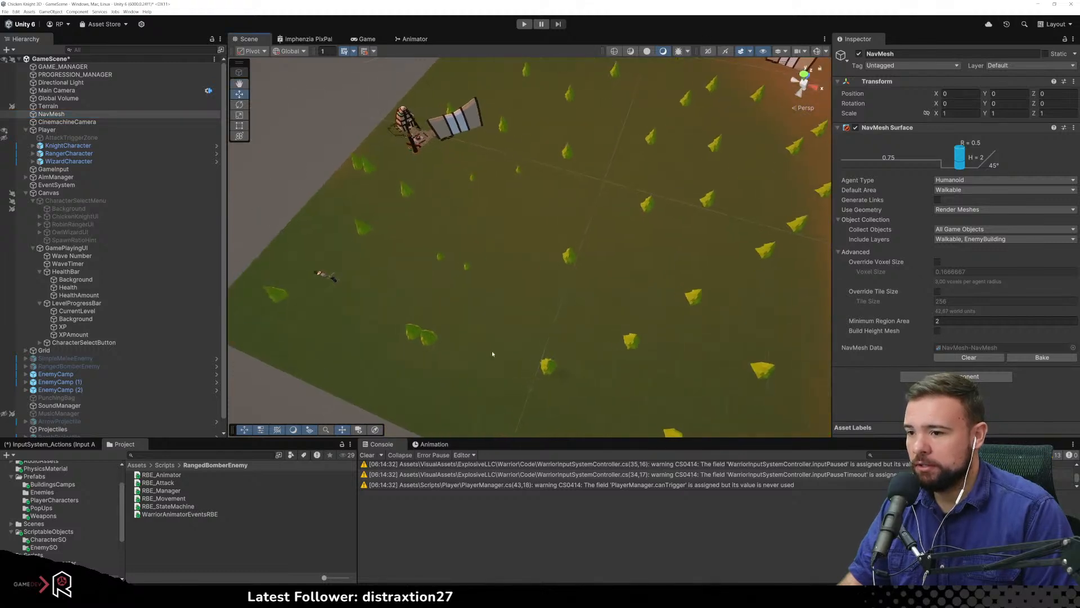
left_click(376, 429)
left_click_drag(244, 50, 736, 328)
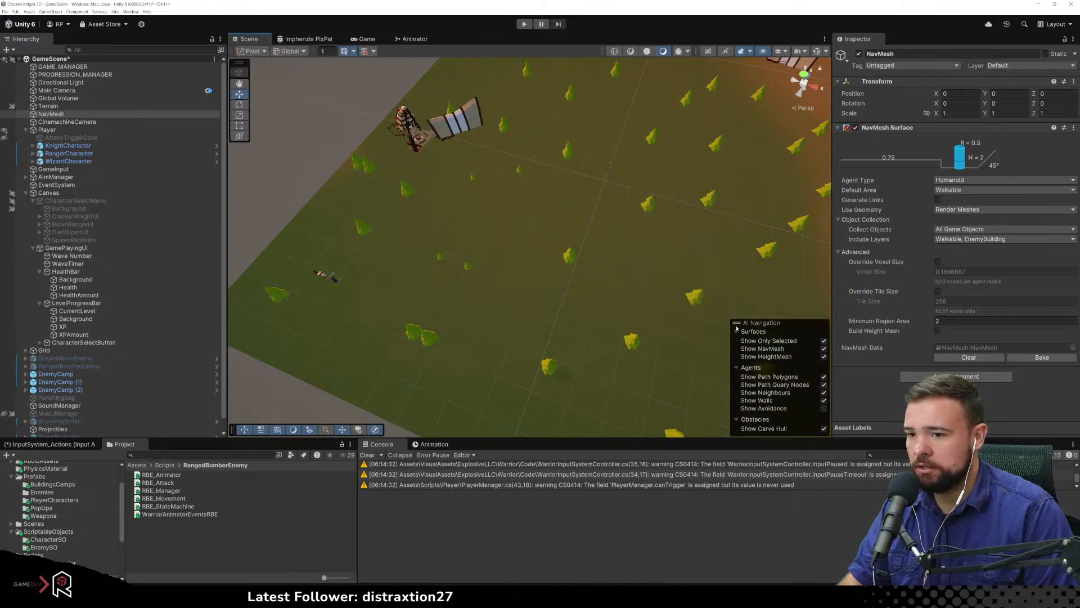
left_click(544, 336)
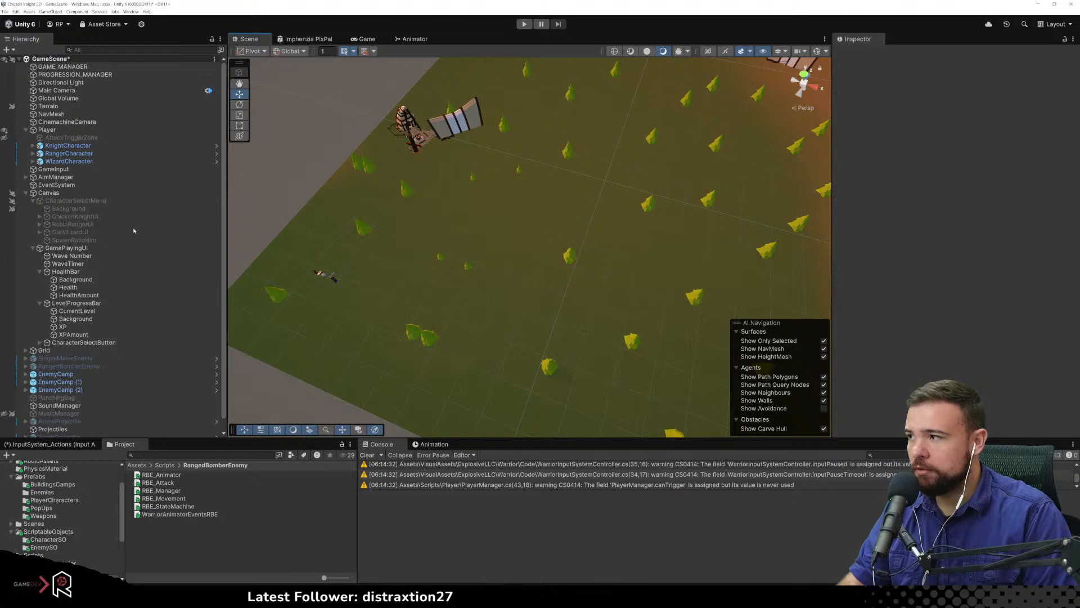
Turn on Scene view gizmos with the NavMesh object selected and examine the baked surface across the terrain
left_click(67, 99)
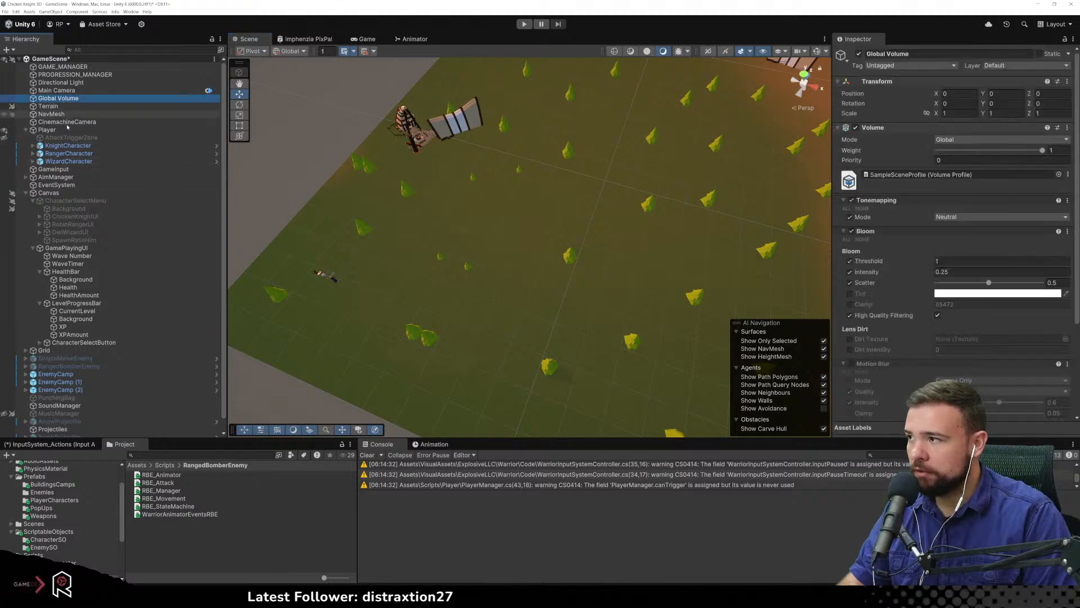
left_click(60, 422)
scroll(56, 295, "down", 1)
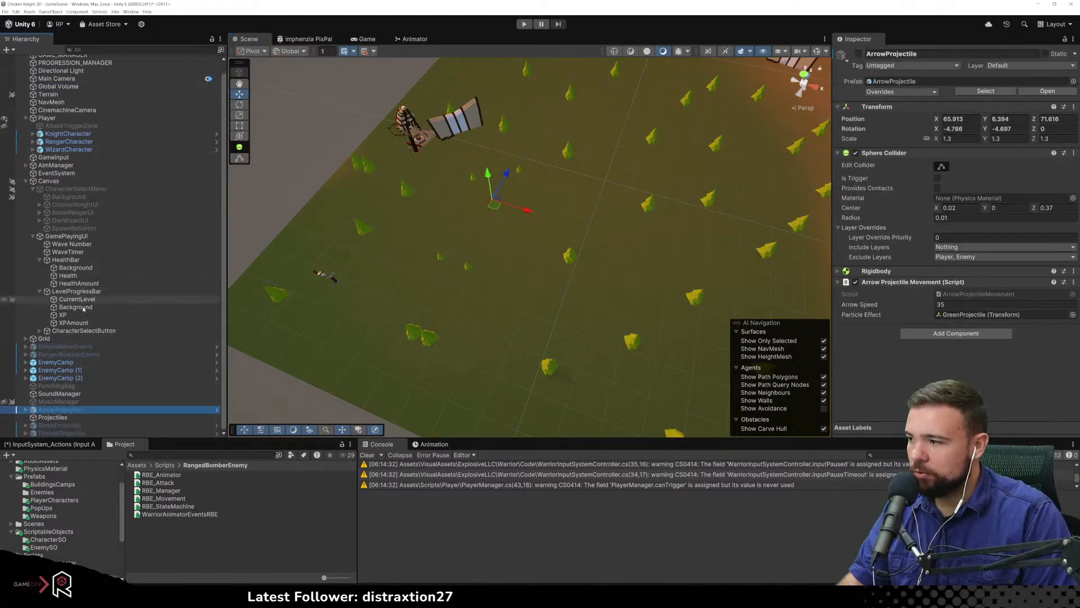
left_click(59, 426)
left_click(53, 103)
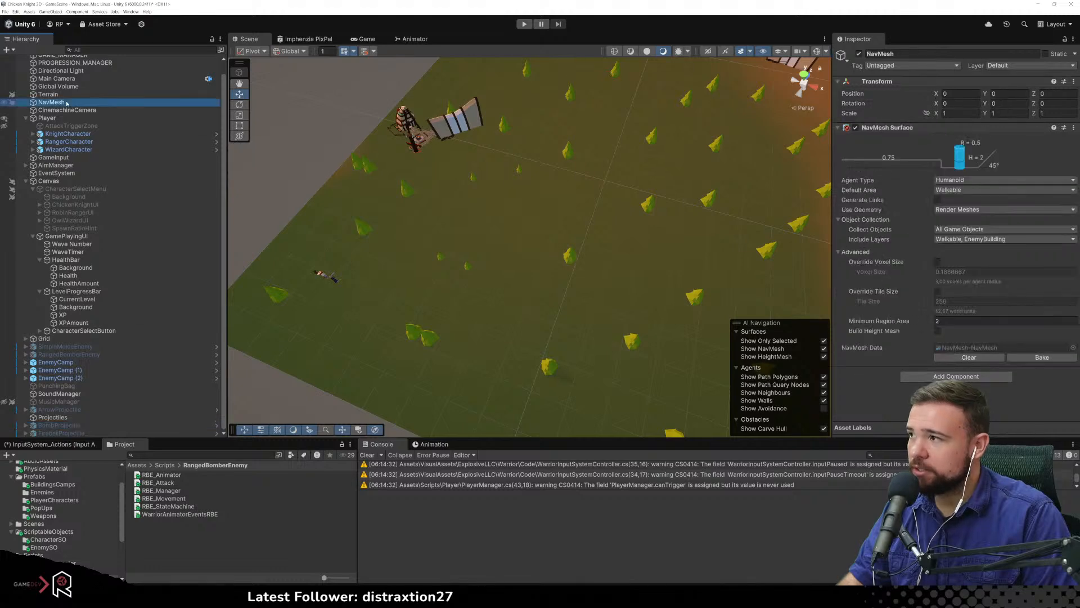
double_click(67, 103)
right_click_drag(401, 172, 827, 216)
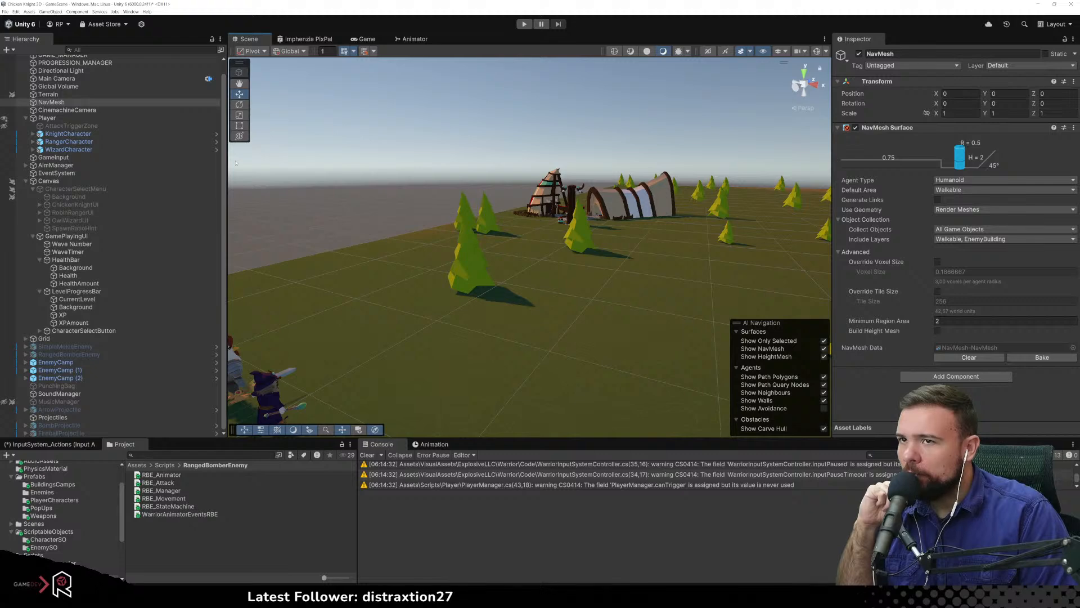
left_click(817, 53)
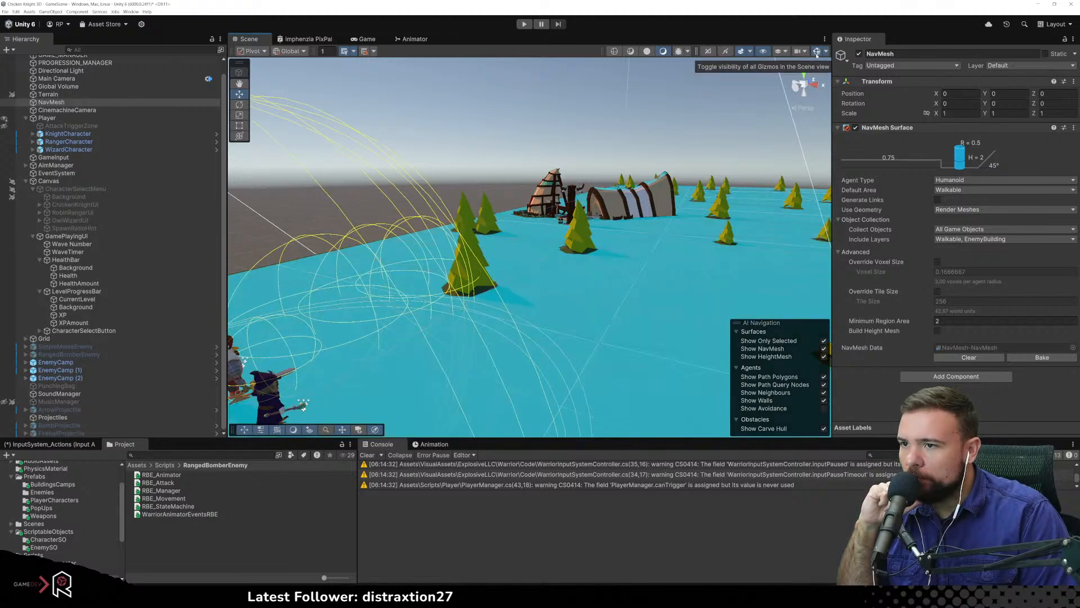
right_click_drag(515, 178, 603, 198)
right_click_drag(636, 236, 450, 284)
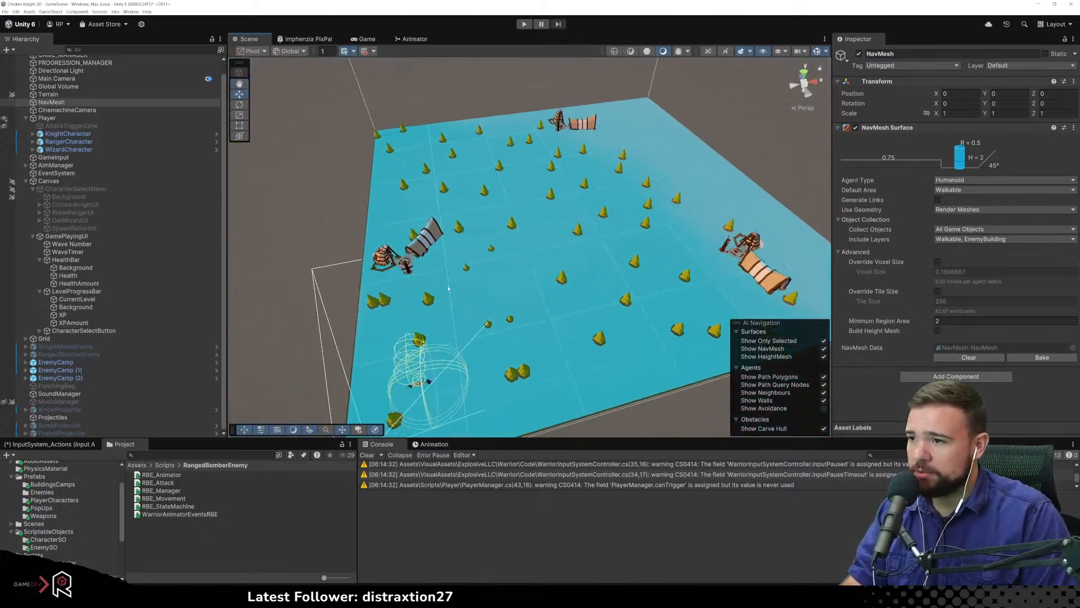
Move EnemyCamp (1) inward on the terrain to about X 170.9, Z 65
left_click(129, 181)
left_click(144, 315)
left_click(103, 371)
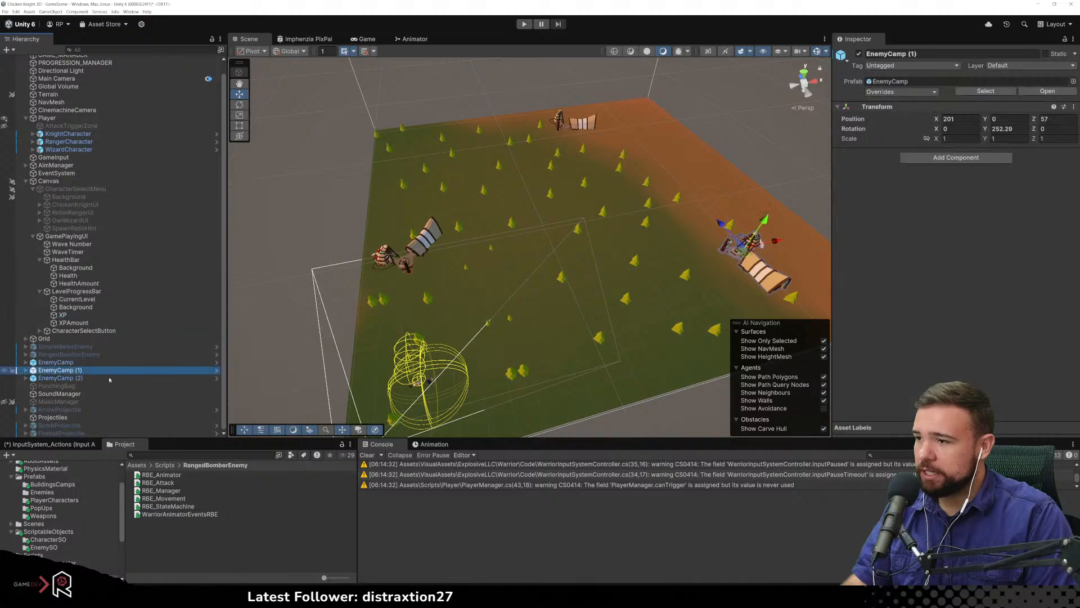
left_click_drag(730, 253, 673, 254)
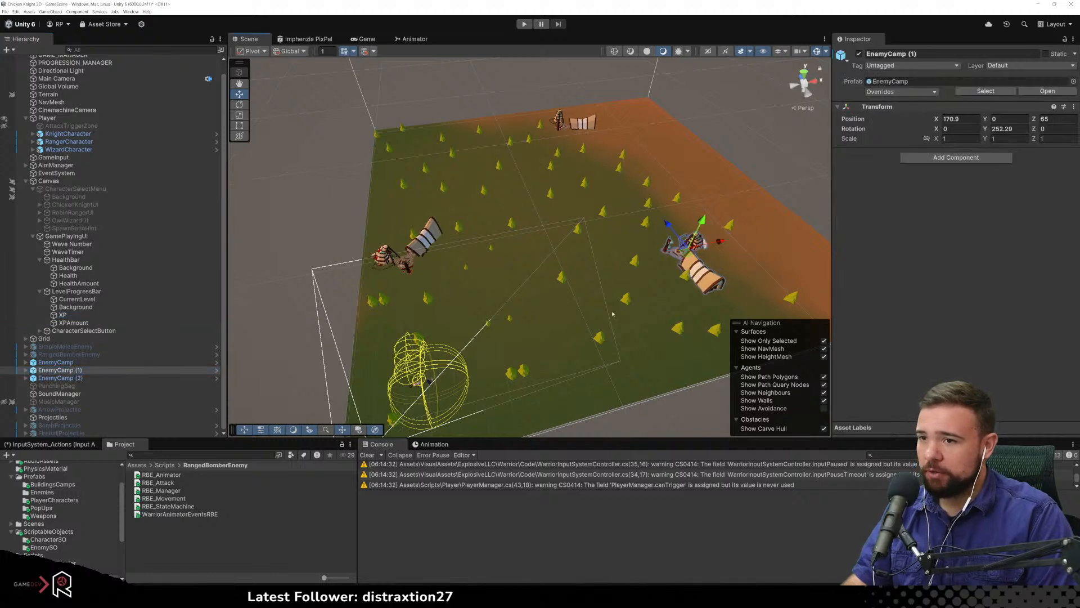
Select the NavMesh object and examine the baked surface around EnemyCamp (1)'s old and new positions
scroll(85, 137, "up", 1)
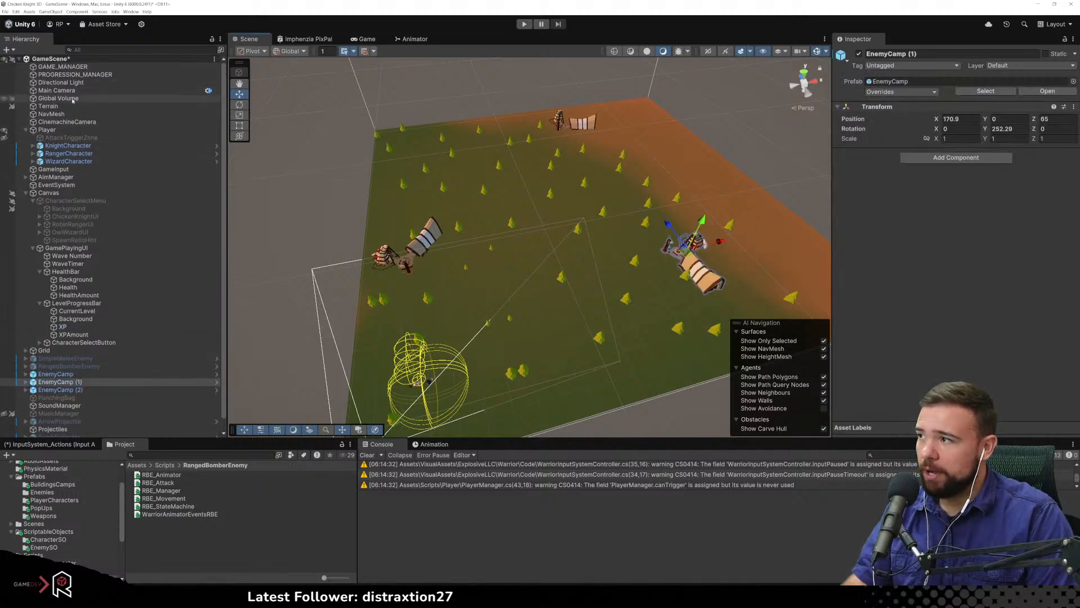
left_click(57, 114)
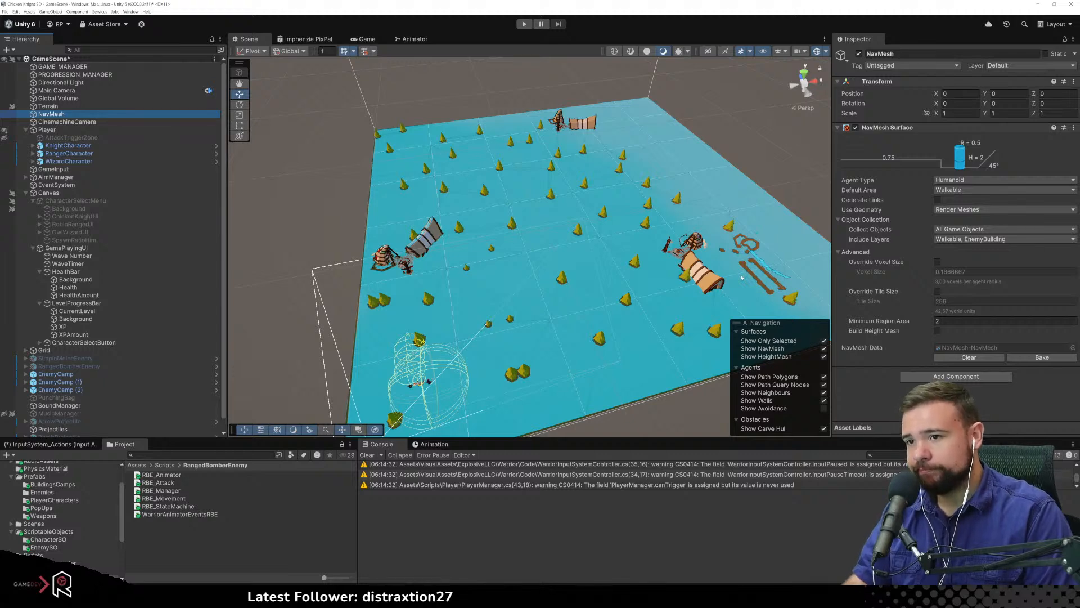
right_click_drag(738, 276, 621, 303)
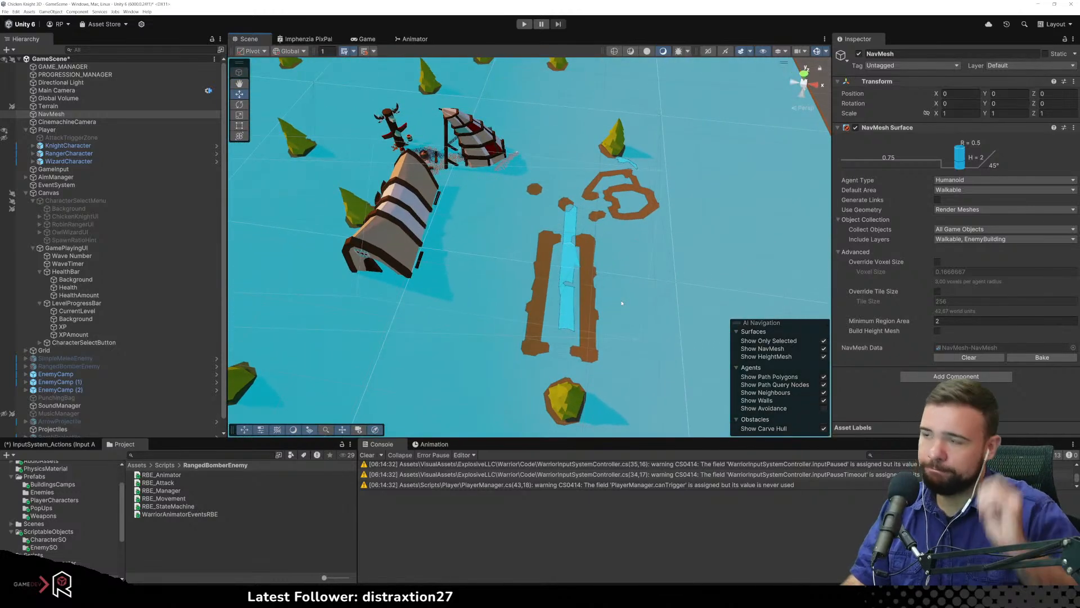
Undo the last move of EnemyCamp (1) and examine the NavMesh surface around the camp at its restored position
key("ctrl+z")
key("ctrl+z")
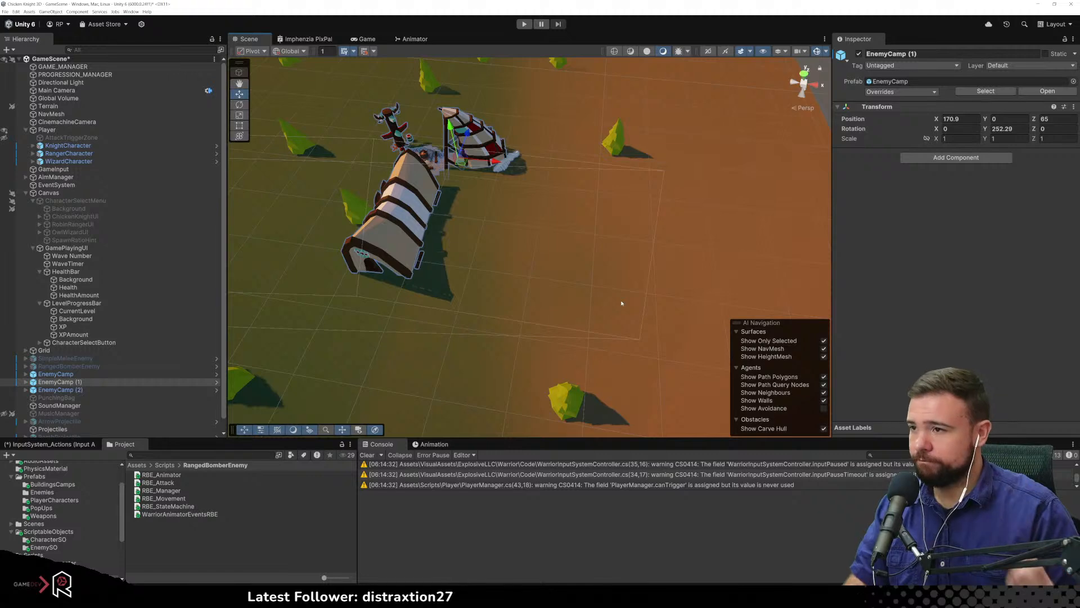
left_click(682, 282)
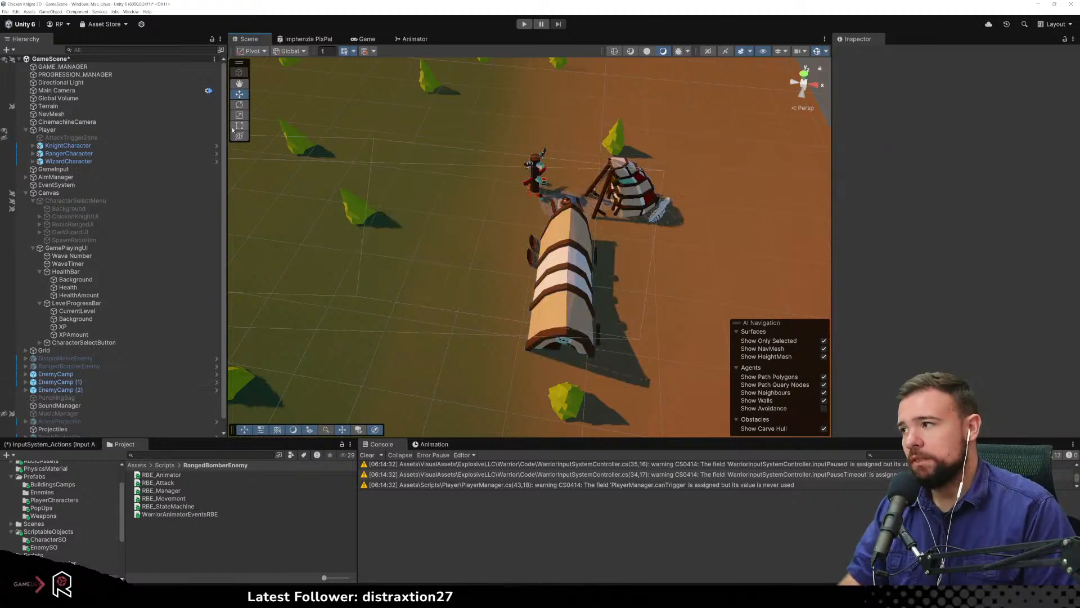
left_click(90, 114)
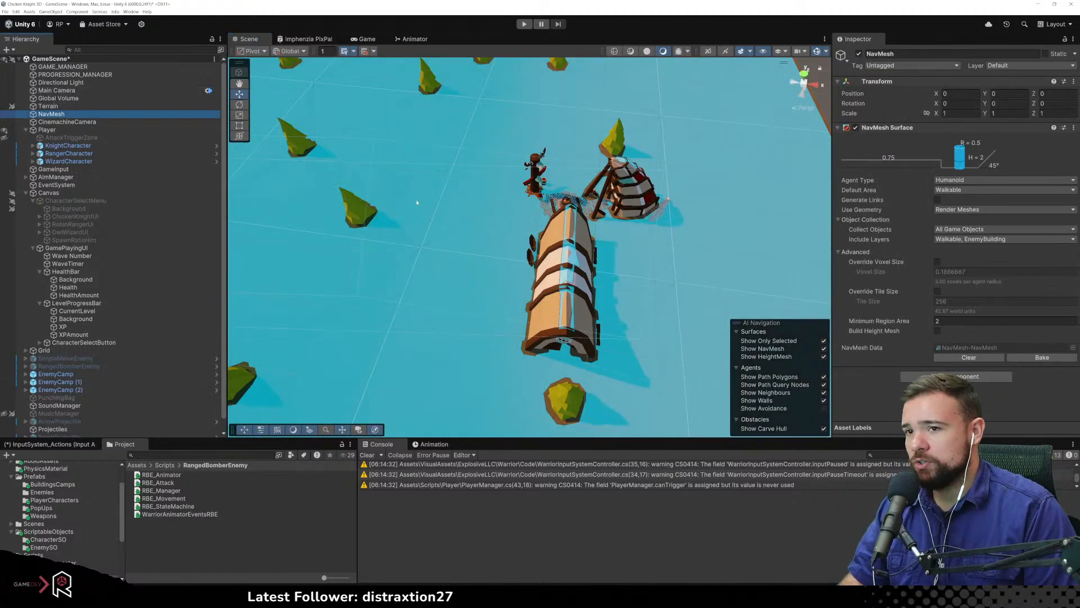
scroll(510, 221, "down", 1)
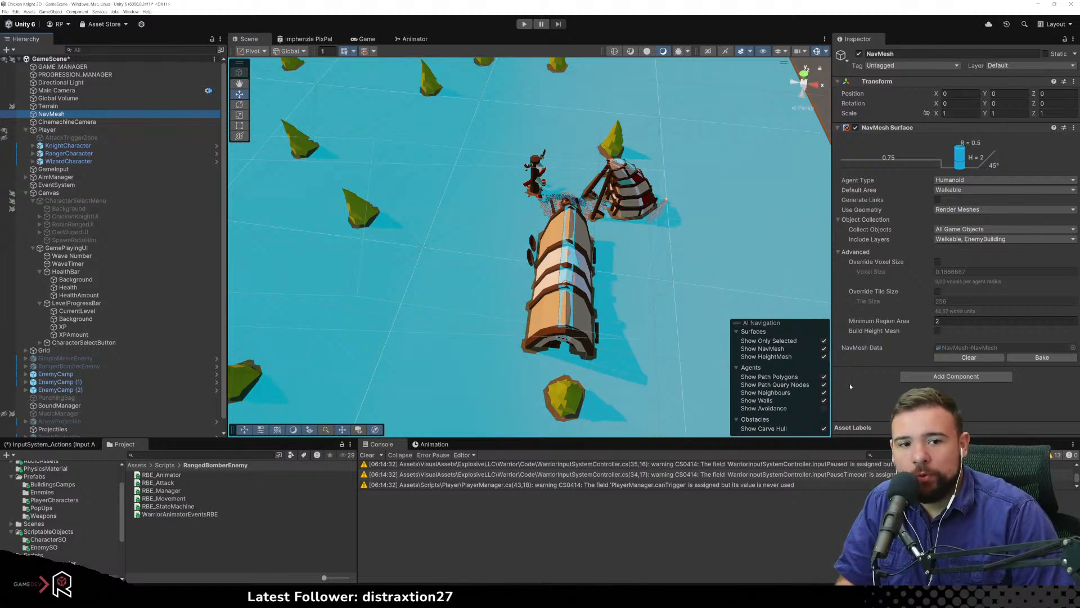
left_click(612, 328)
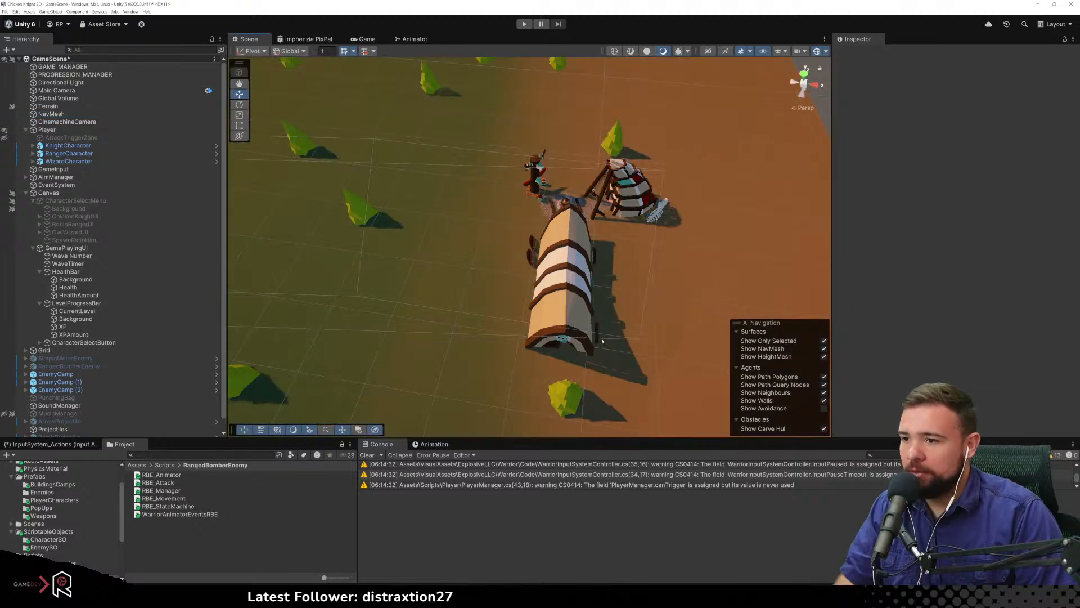
Playtest the game with the Chicken Knight and run to the nearest enemy camp, fighting the enemy on the way
left_click(518, 24)
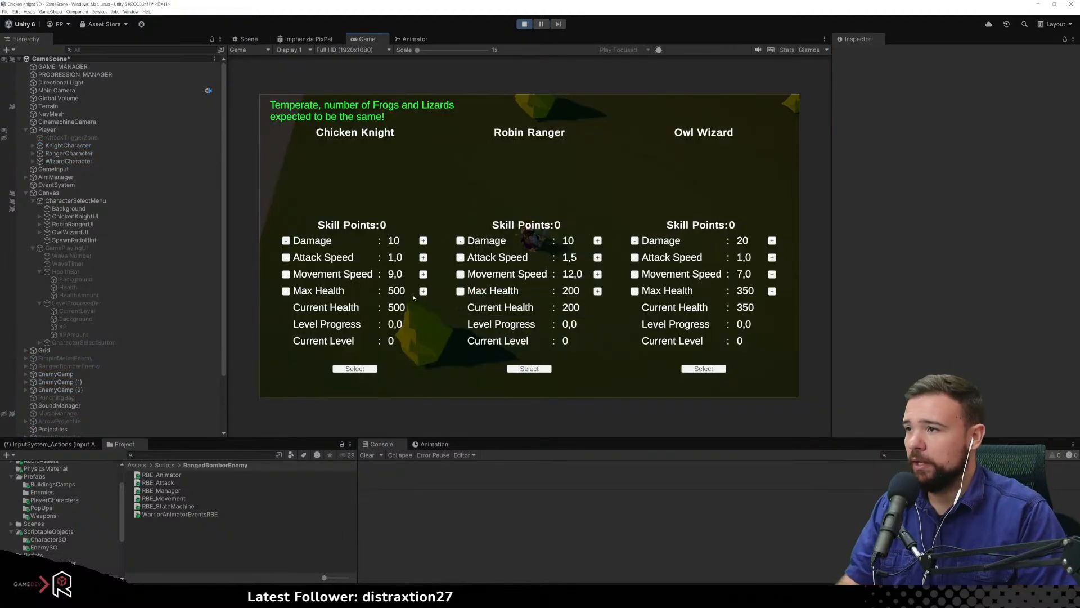
left_click(355, 369)
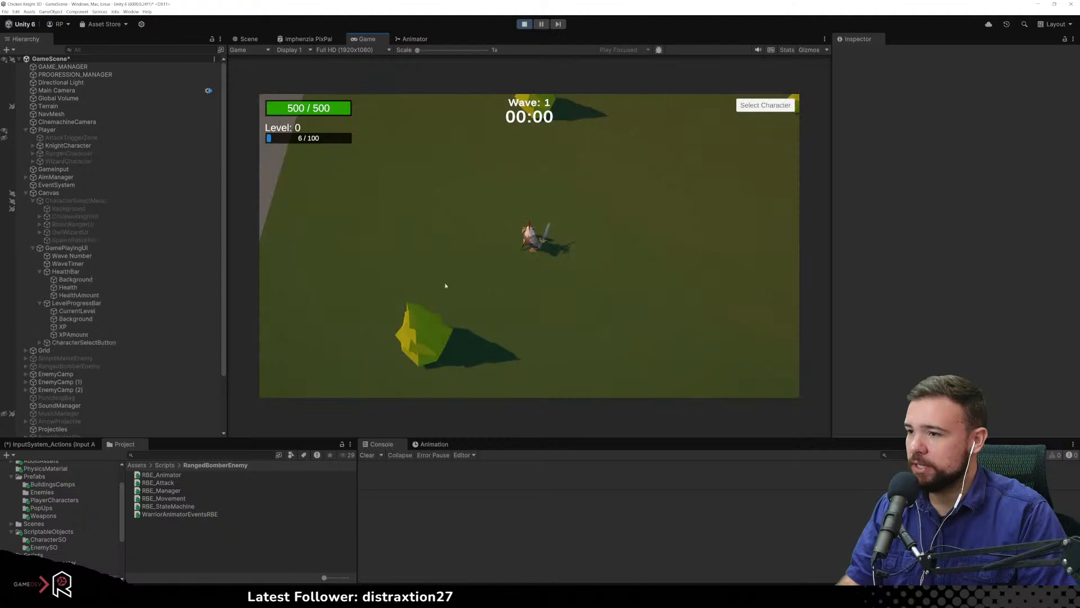
key("w")
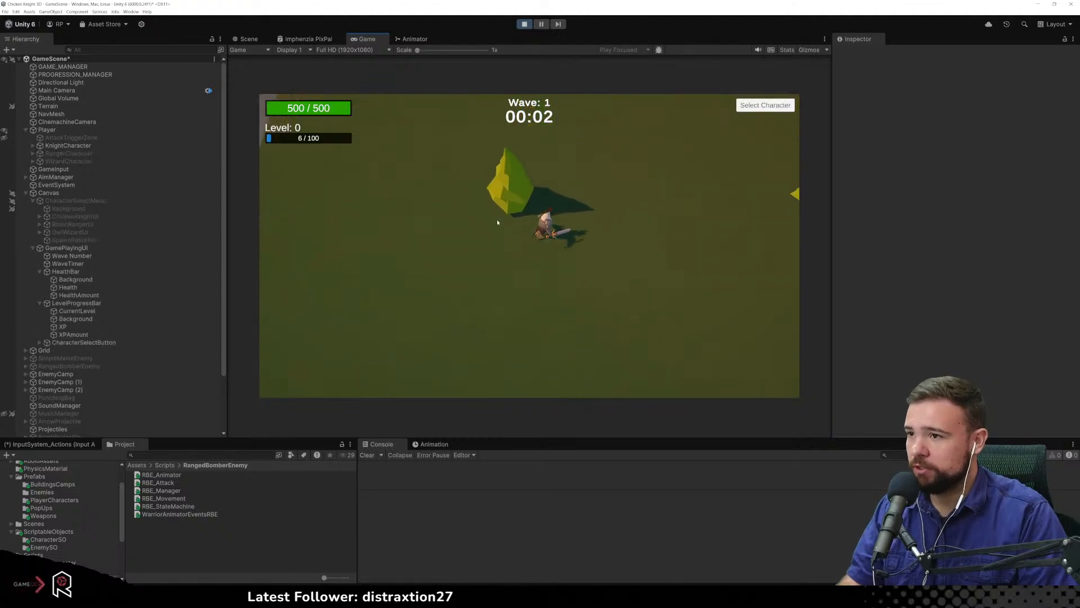
key("w")
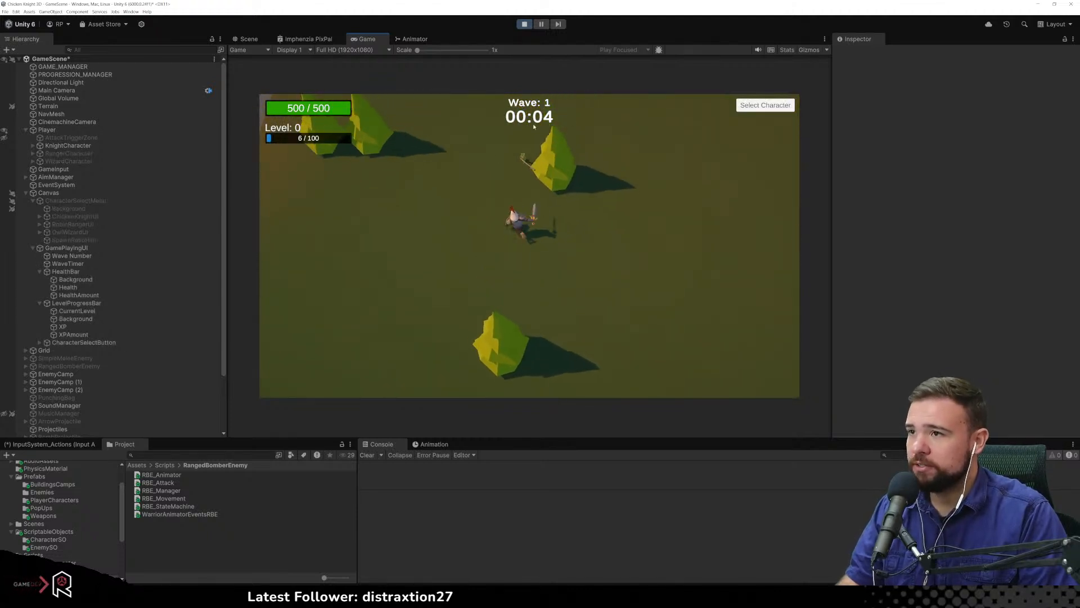
key("w")
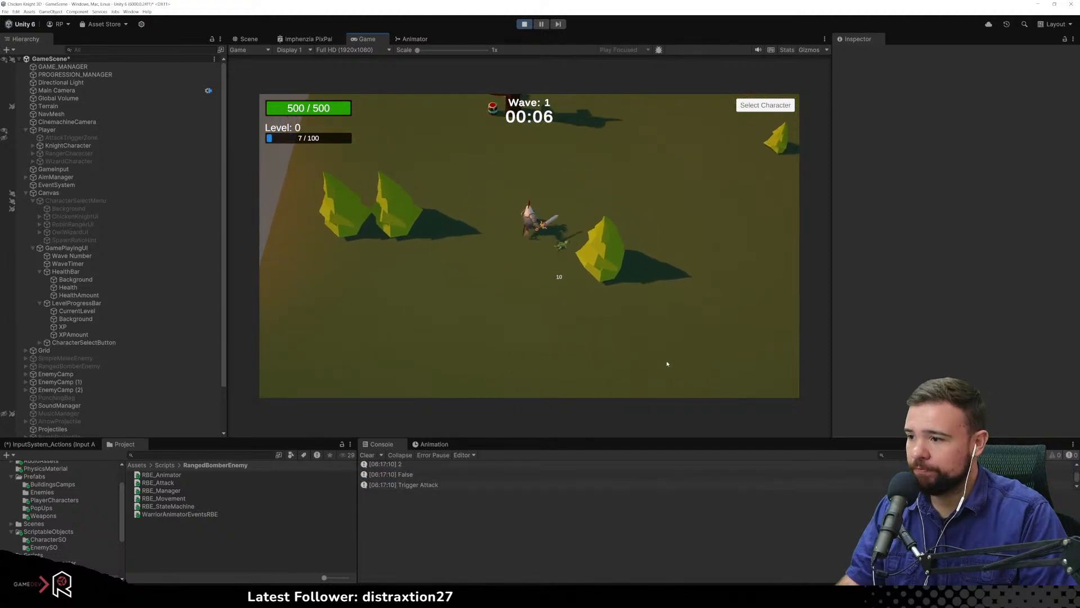
Attack the wooden totem in front of the enemy camp with the knight's sword until it breaks apart
left_click(454, 182)
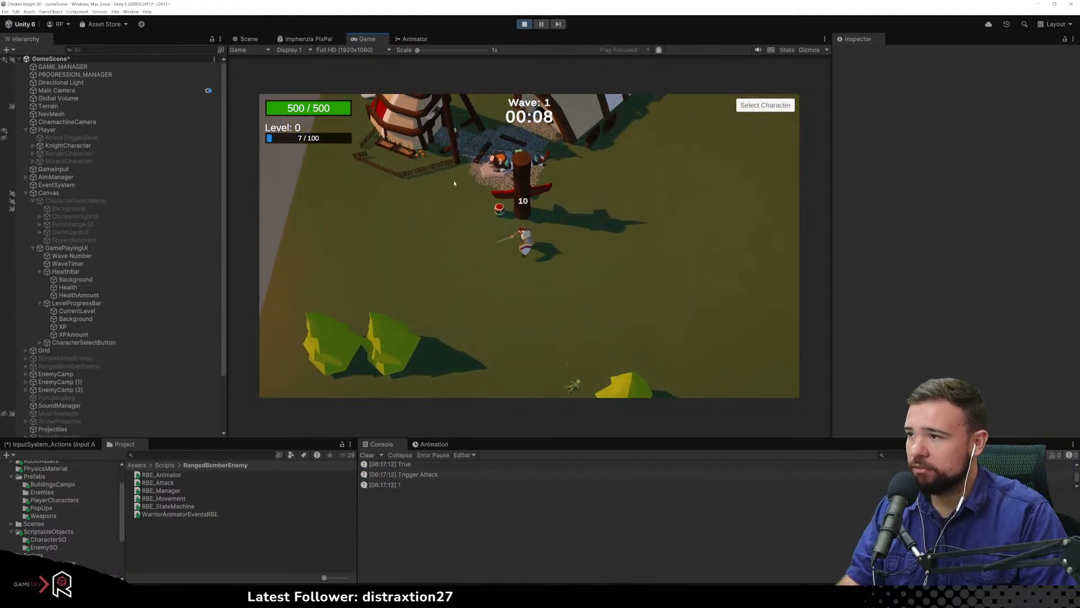
key("s")
key("w")
left_click(488, 195)
key("w")
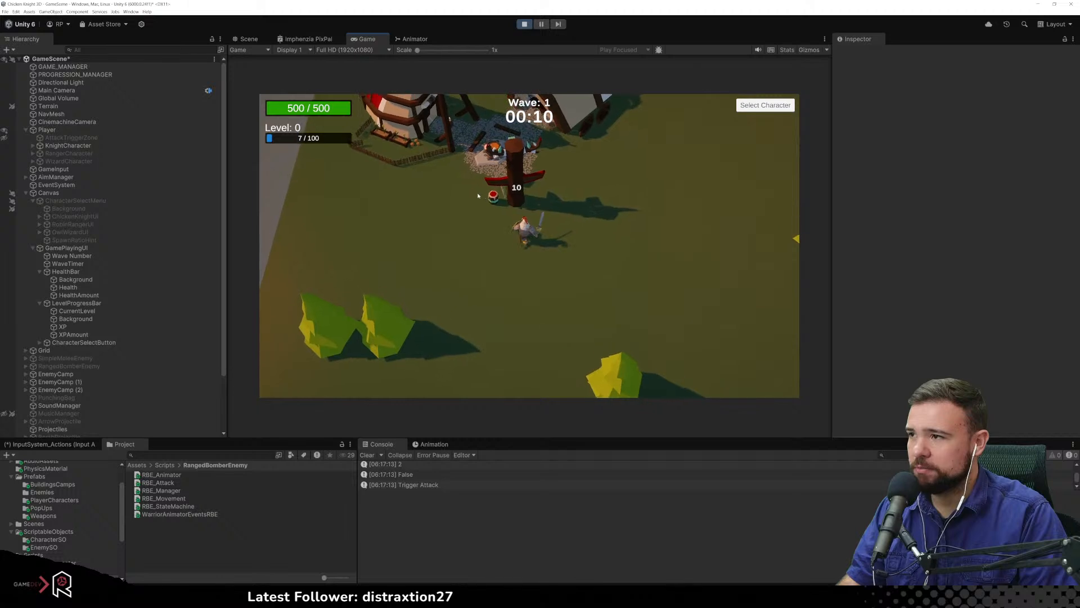
left_click(478, 196)
key("a")
left_click(463, 196)
key("s")
key("d")
key("w")
left_click(458, 196)
key("a")
key("s")
key("d")
left_click(458, 196)
key("w")
left_click(458, 195)
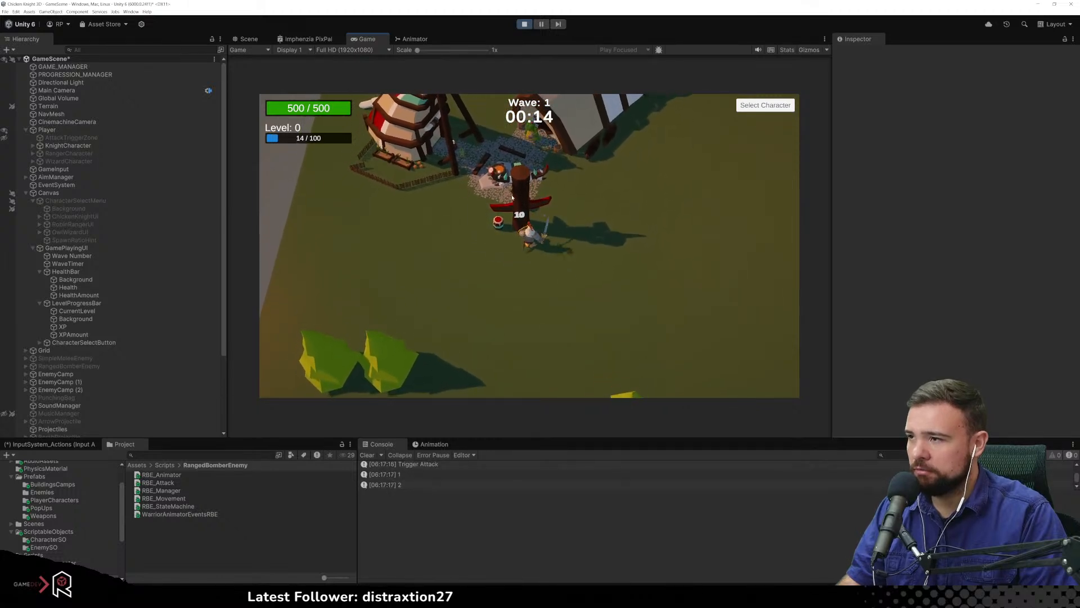
key("s")
left_click(495, 192)
key("w")
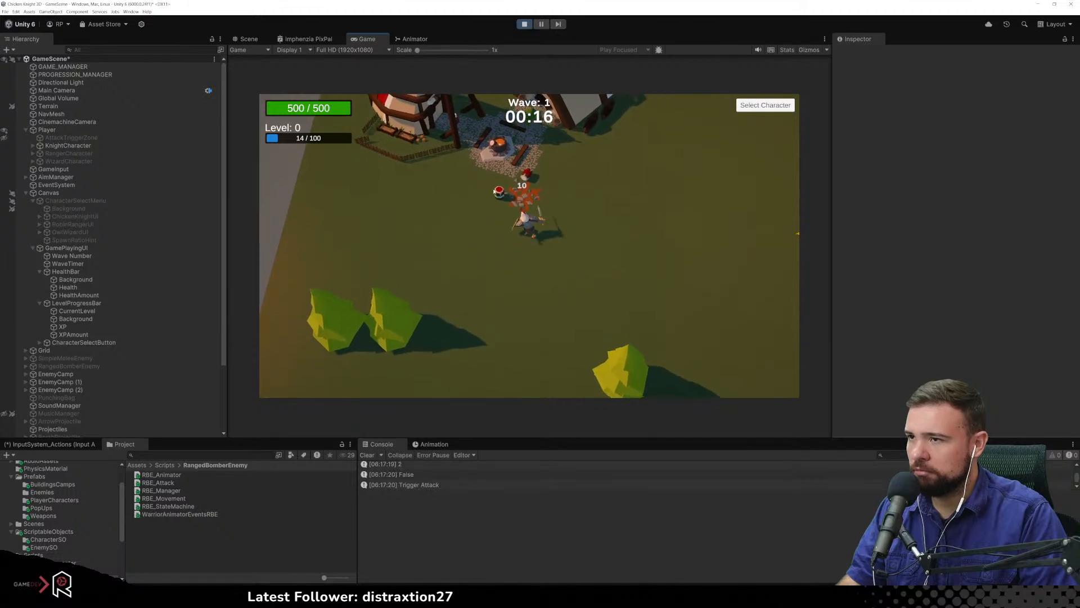
left_click(494, 191)
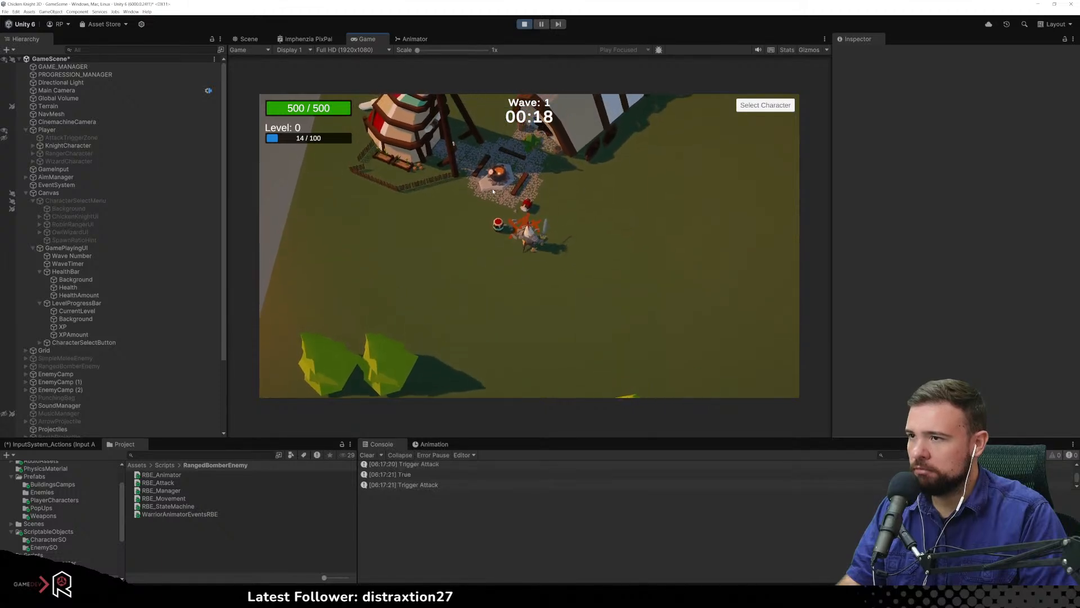
Fight the enemies approaching beside the camp with the knight and end the playtest
key("d")
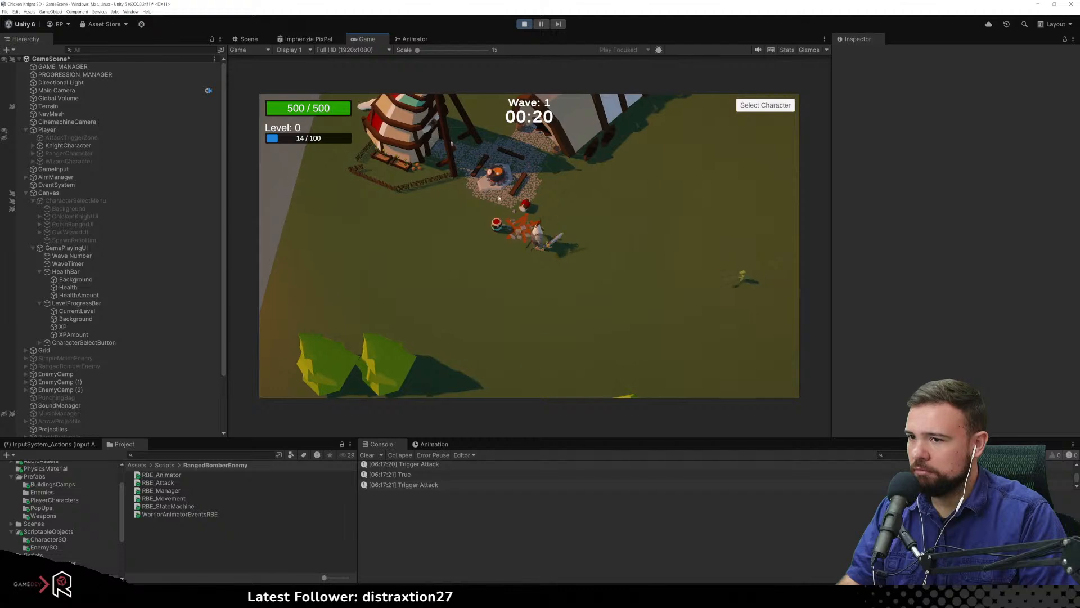
left_click(606, 250)
key("d")
key("s")
left_click(619, 259)
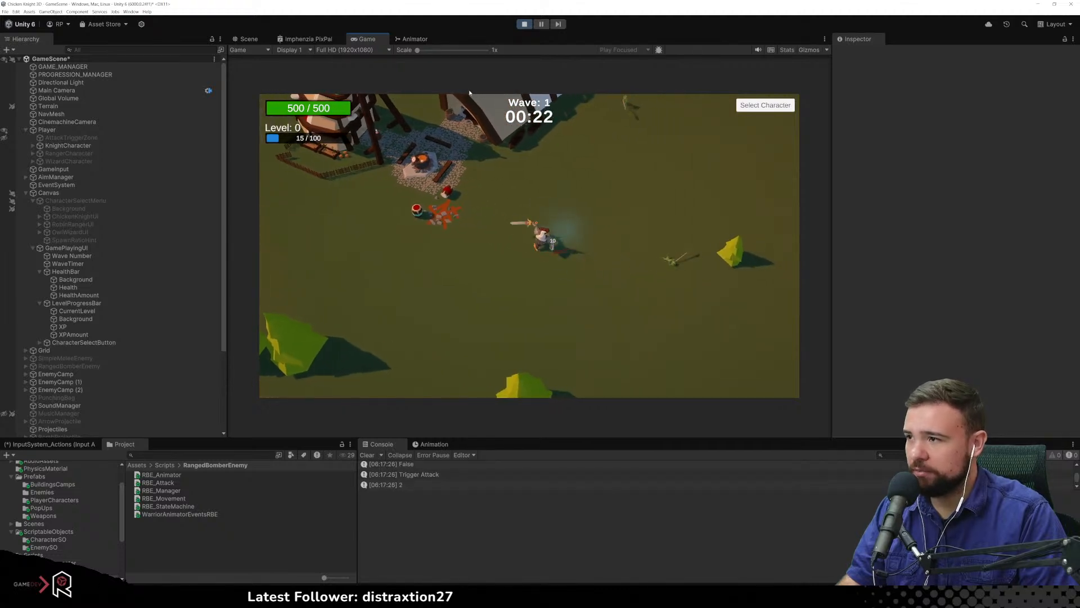
key("d")
key("w")
left_click(541, 171)
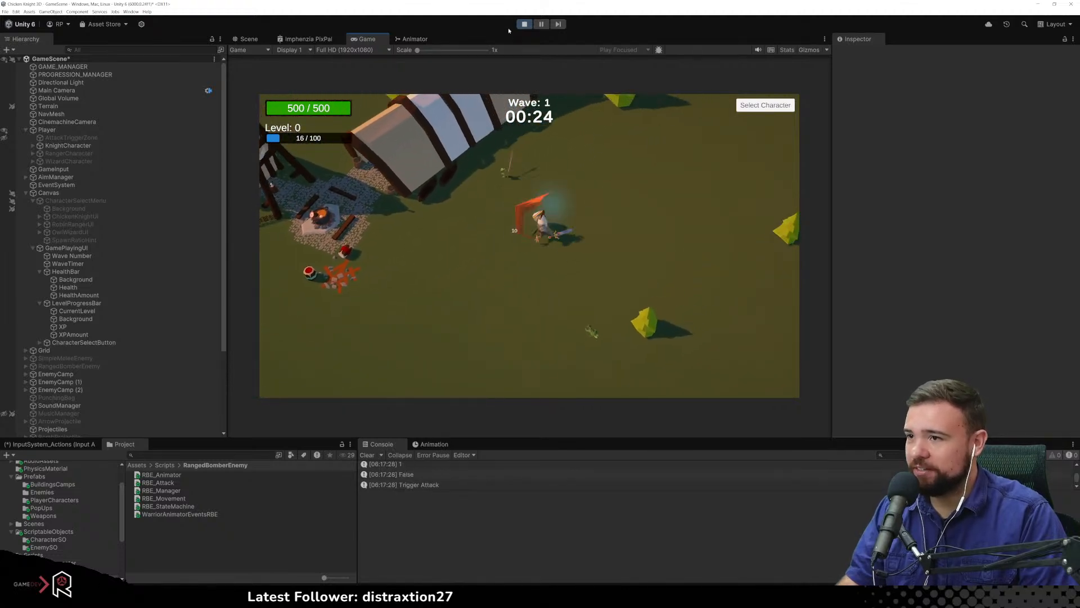
left_click(524, 24)
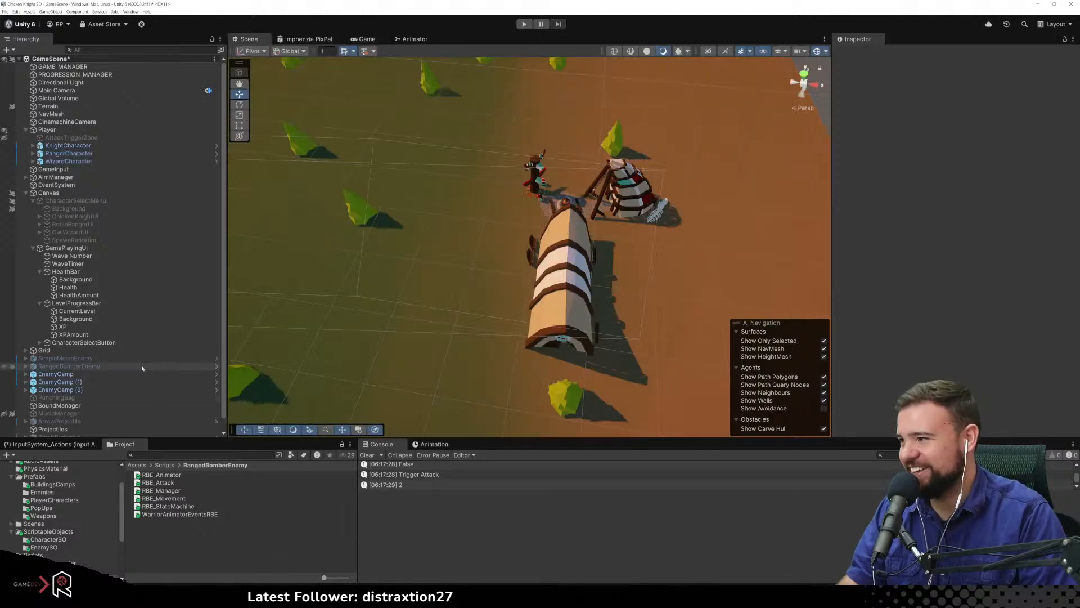
Switch to RBE_StateMachine in Visual Studio, initialise isDead to false after the Add_RBE() call in Start(), and save the script
scroll(135, 360, "down", 1)
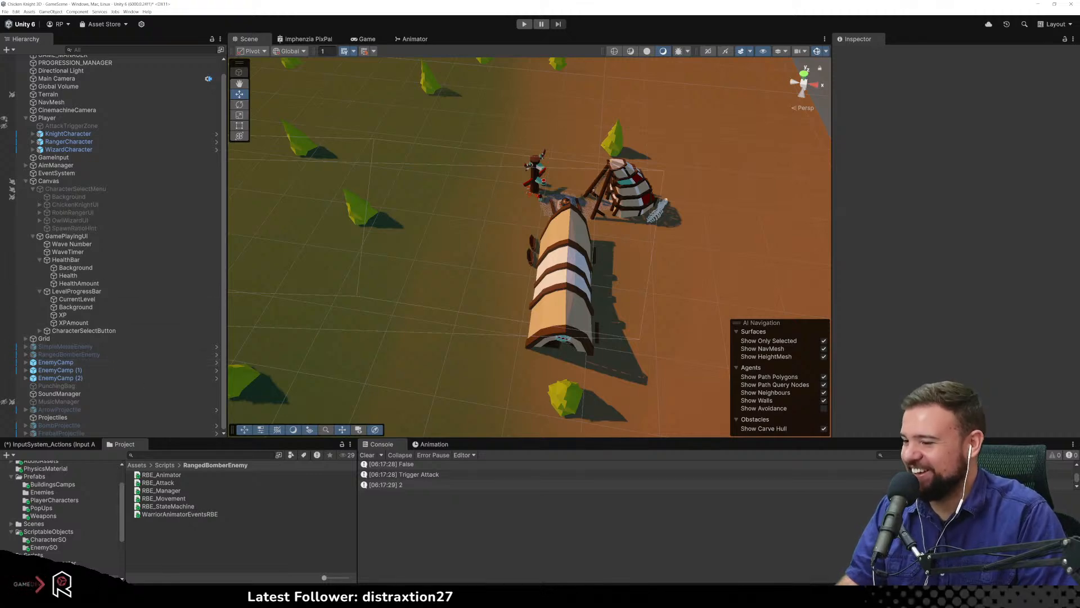
key("alt+Tab")
left_click(313, 355)
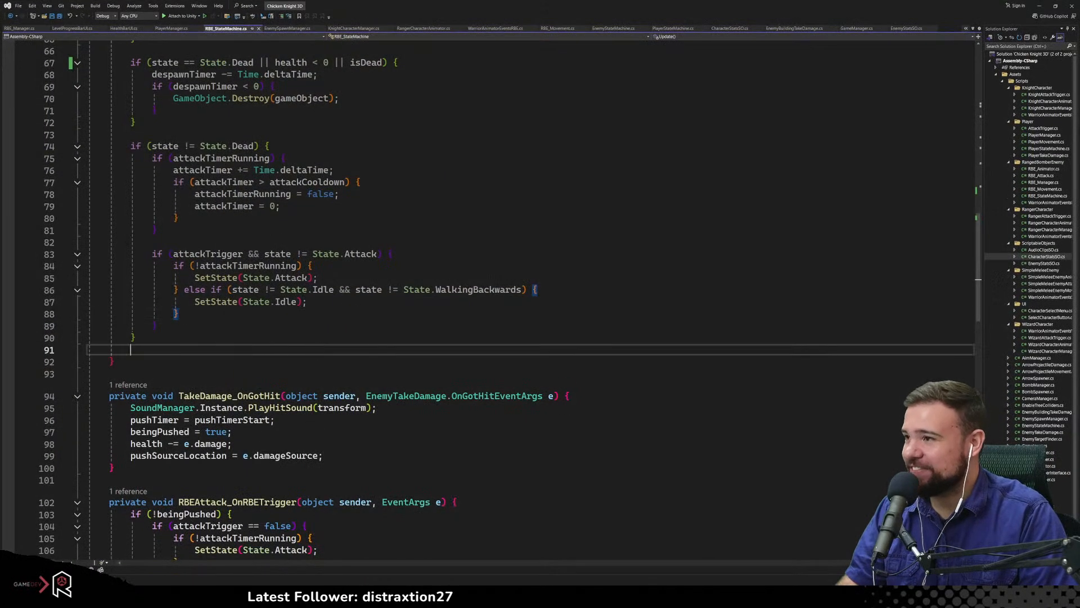
scroll(257, 433, "up", 5)
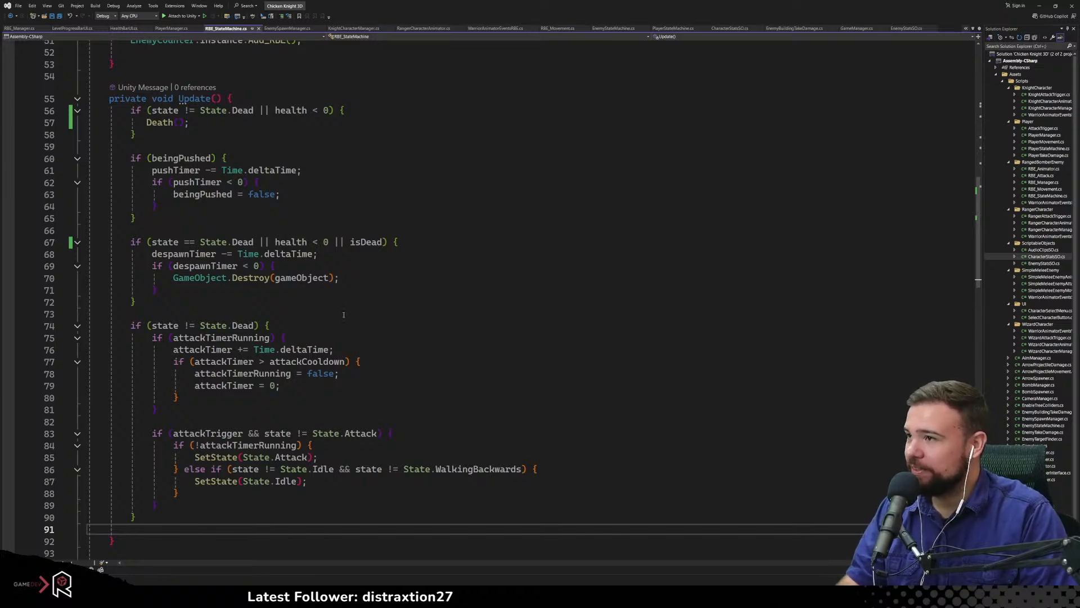
scroll(343, 315, "up", 6)
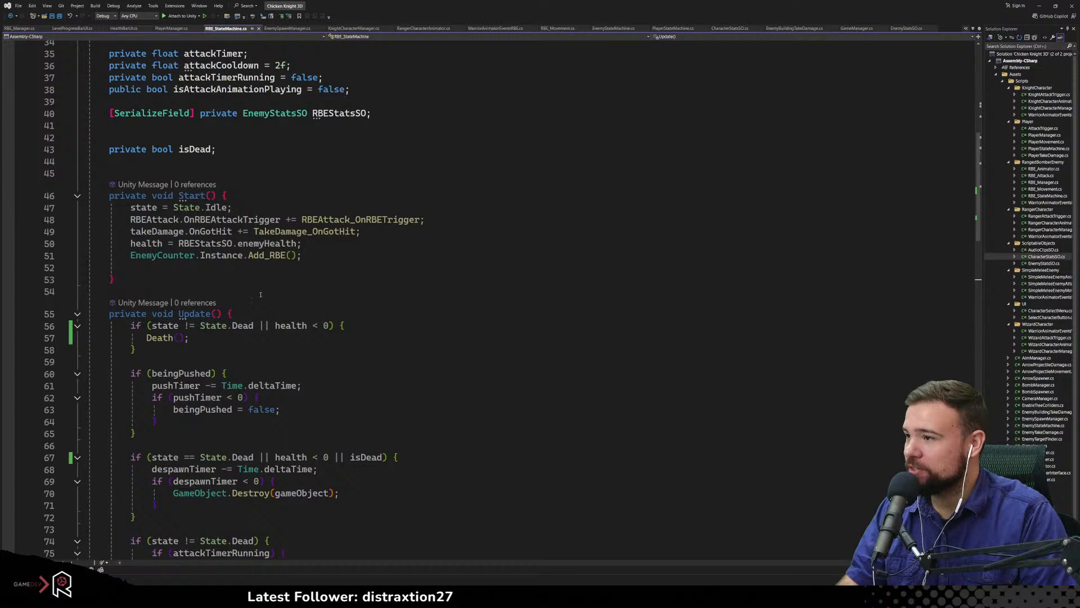
left_click(293, 260)
key("Return")
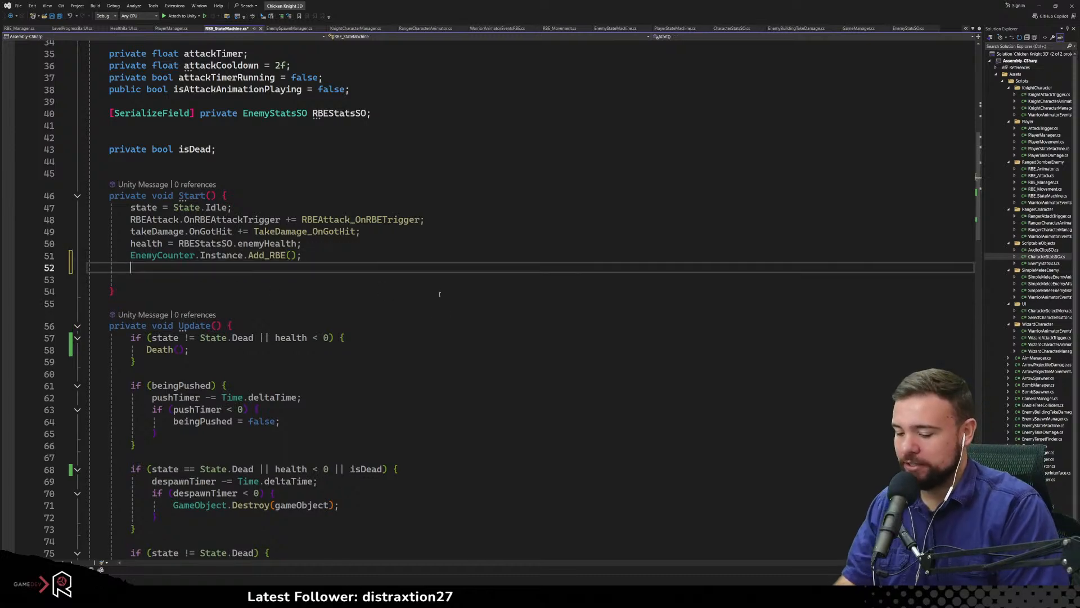
type("is")
key("Tab")
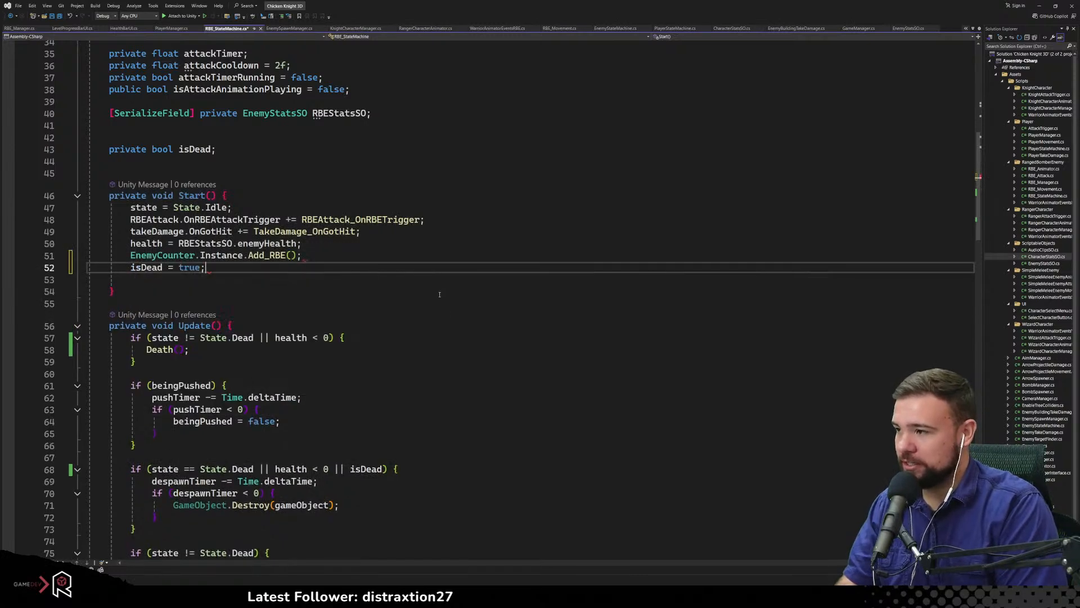
key("Left")
key("BackSpace")
key("BackSpace")
key("BackSpace")
key("BackSpace")
type("false")
left_click(419, 179)
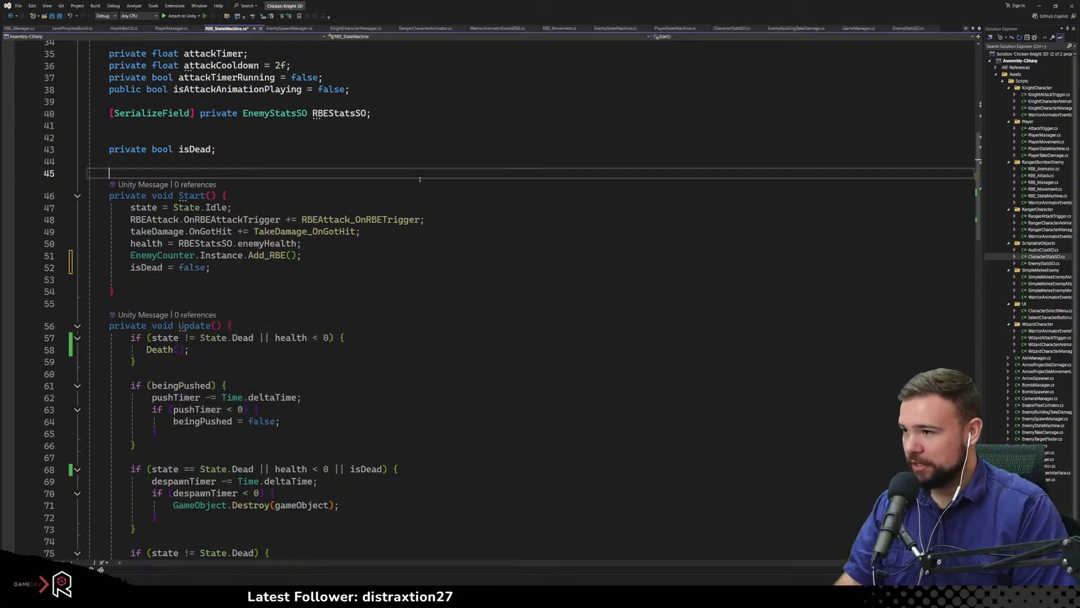
key("ctrl+s")
Reduce the despawn timer condition in Update() to check only isDead, dropping the State.Dead and health checks
scroll(246, 313, "down", 2)
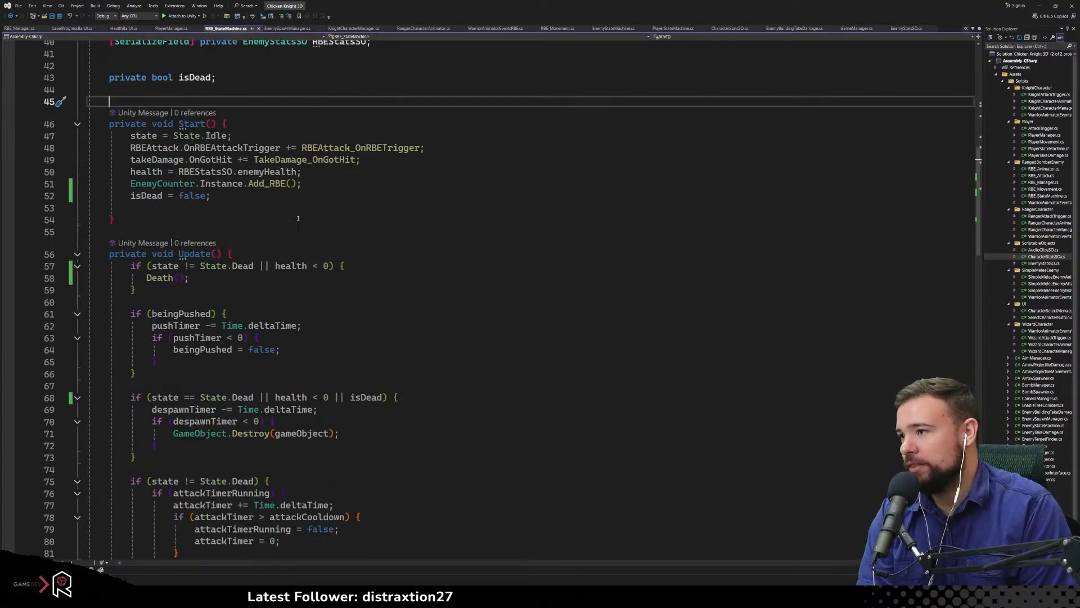
scroll(263, 192, "down", 3)
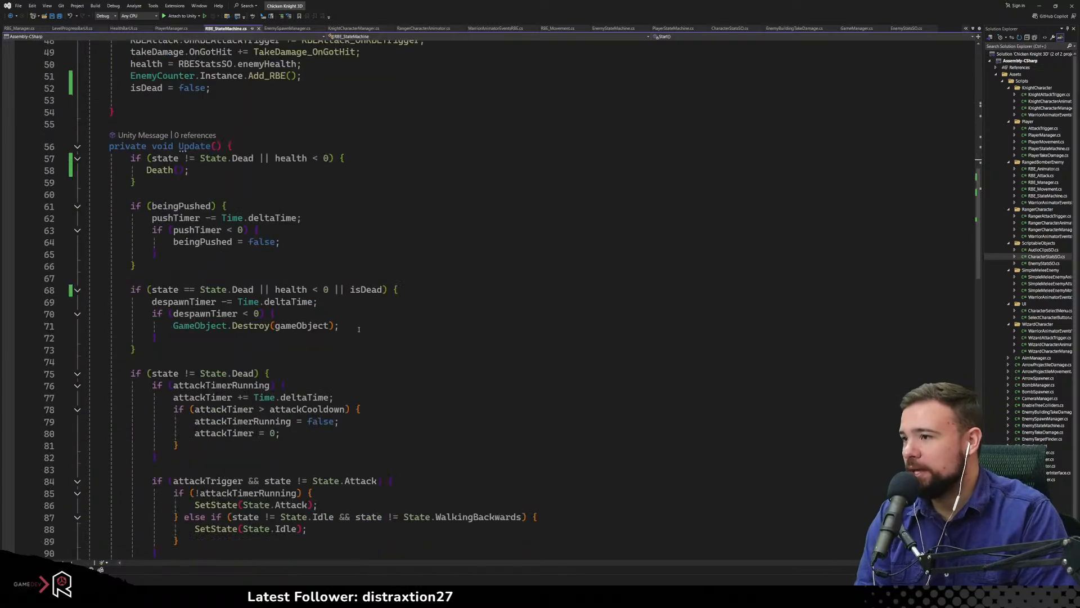
scroll(362, 334, "down", 2)
left_click(408, 336)
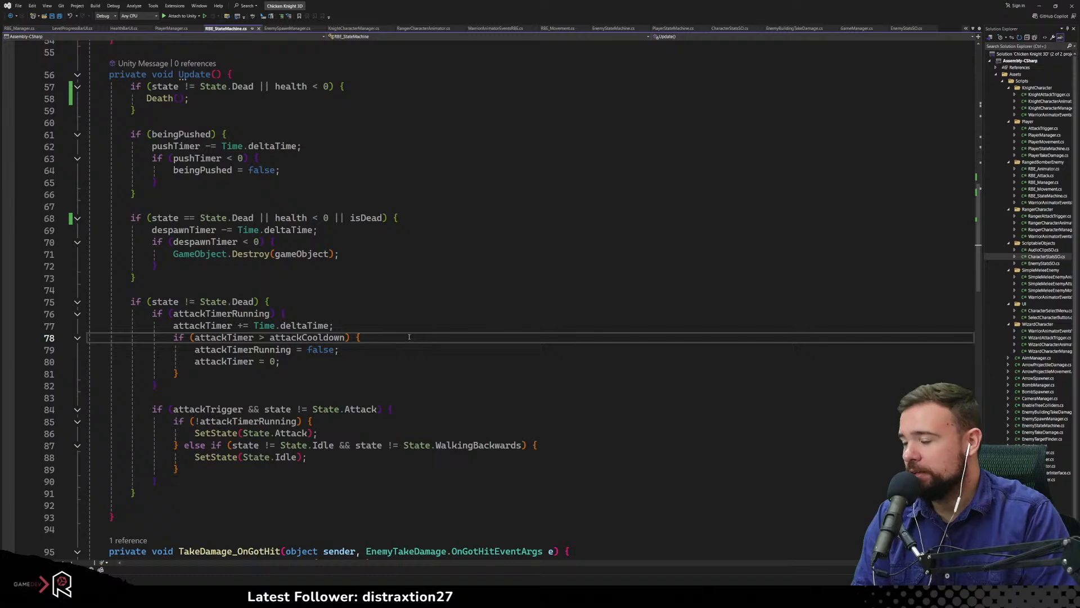
scroll(409, 336, "down", 17)
scroll(294, 381, "down", 5)
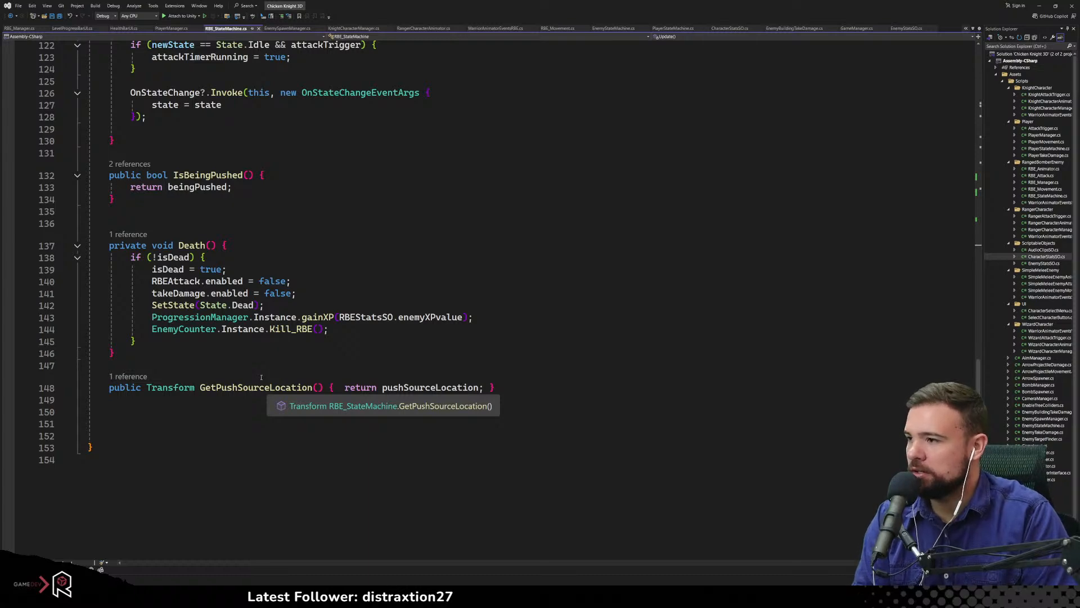
scroll(250, 402, "up", 20)
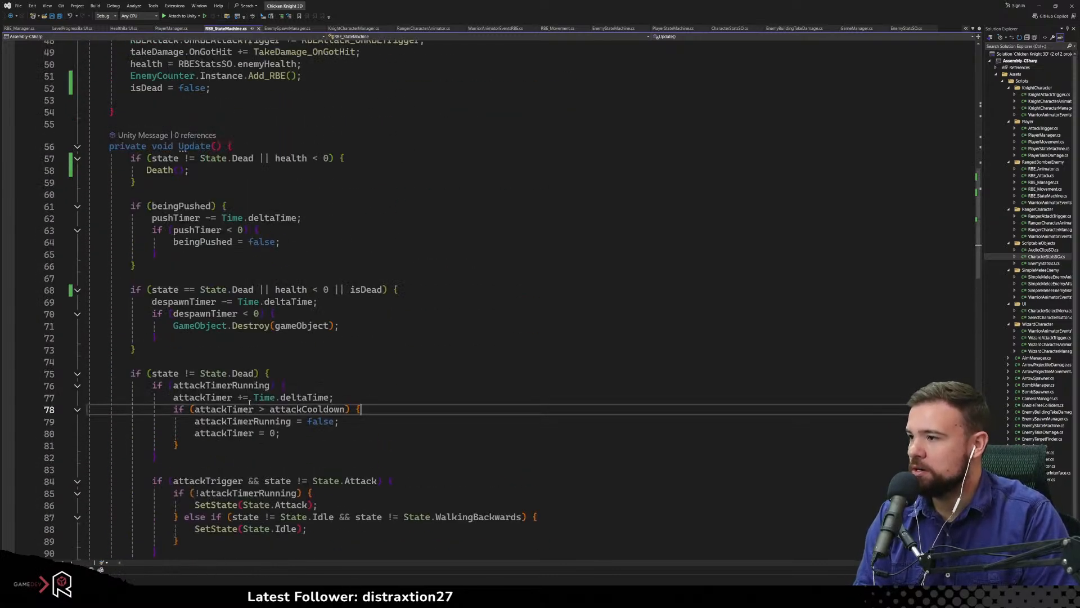
left_click_drag(346, 289, 152, 289)
type("s")
key("Escape")
key("BackSpace")
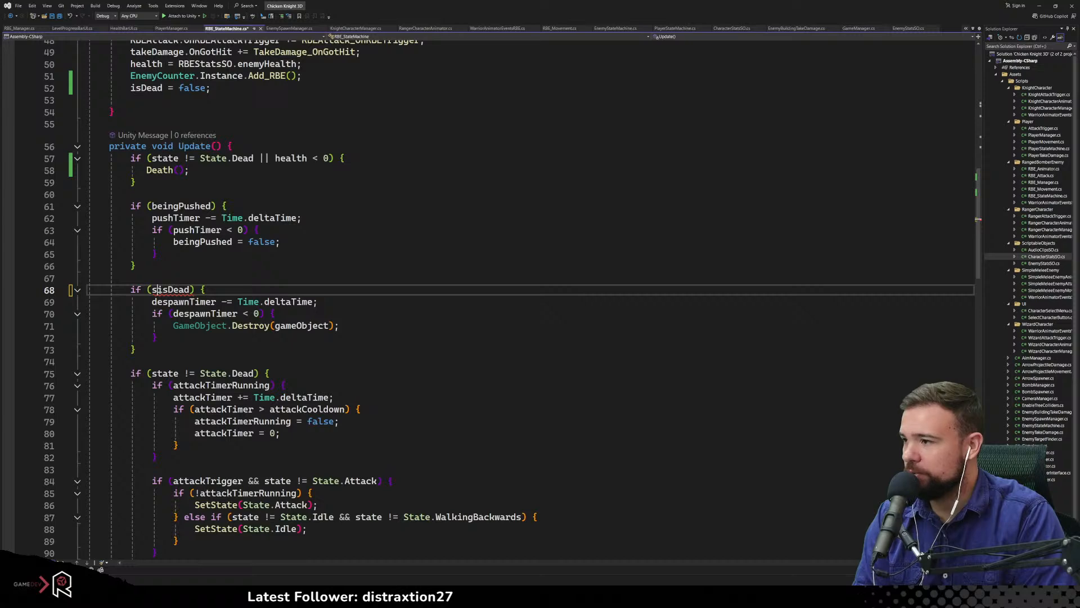
key("End")
left_click(216, 355)
Review the SetState() and Death() methods of RBE_StateMachine and save the script
scroll(253, 462, "down", 20)
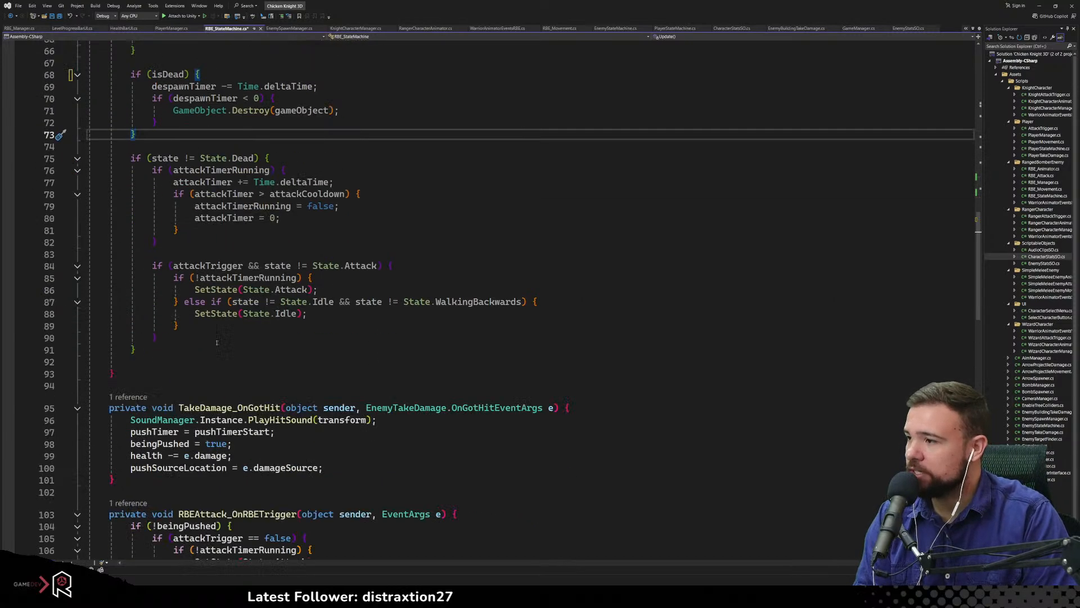
scroll(254, 462, "down", 6)
scroll(287, 347, "up", 4)
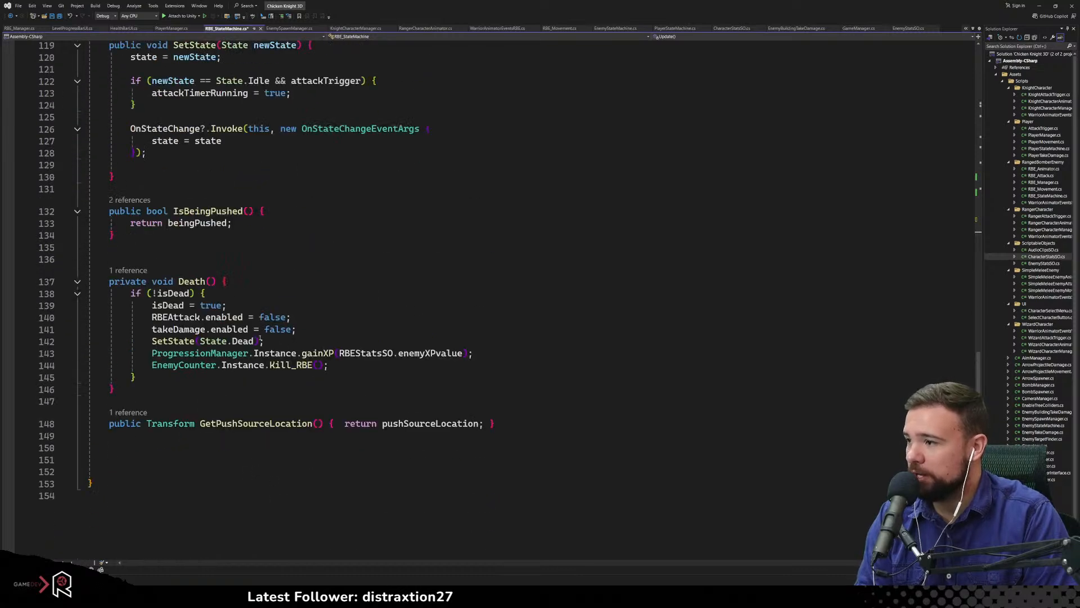
scroll(295, 406, "up", 2)
left_click(295, 405)
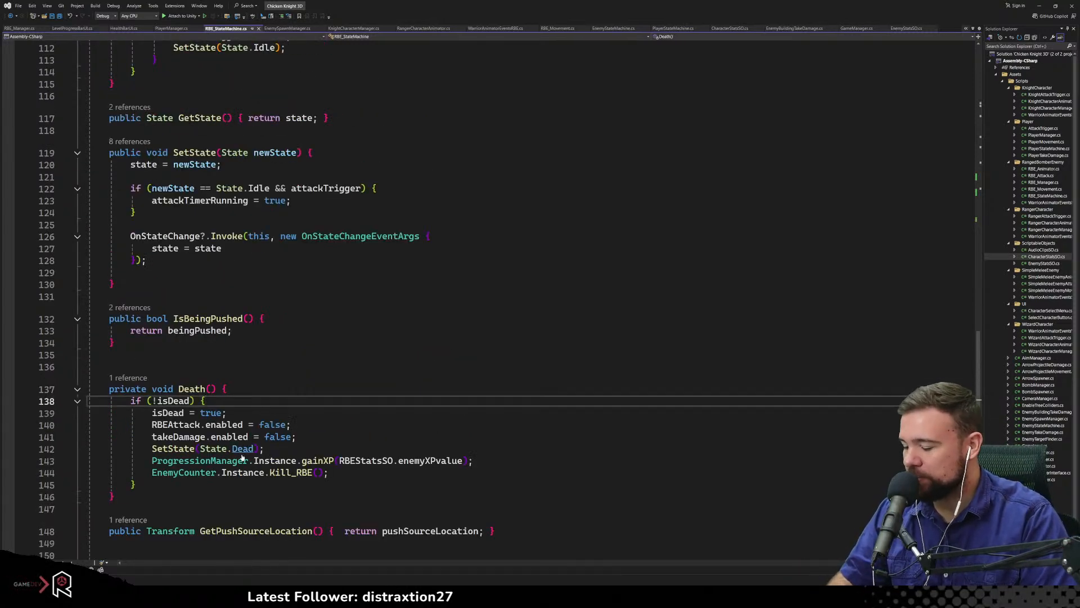
Save RBE_StateMachine and check how its Update() conditions relate to the SetState() and Death() methods
key("ctrl+s")
left_click(364, 419)
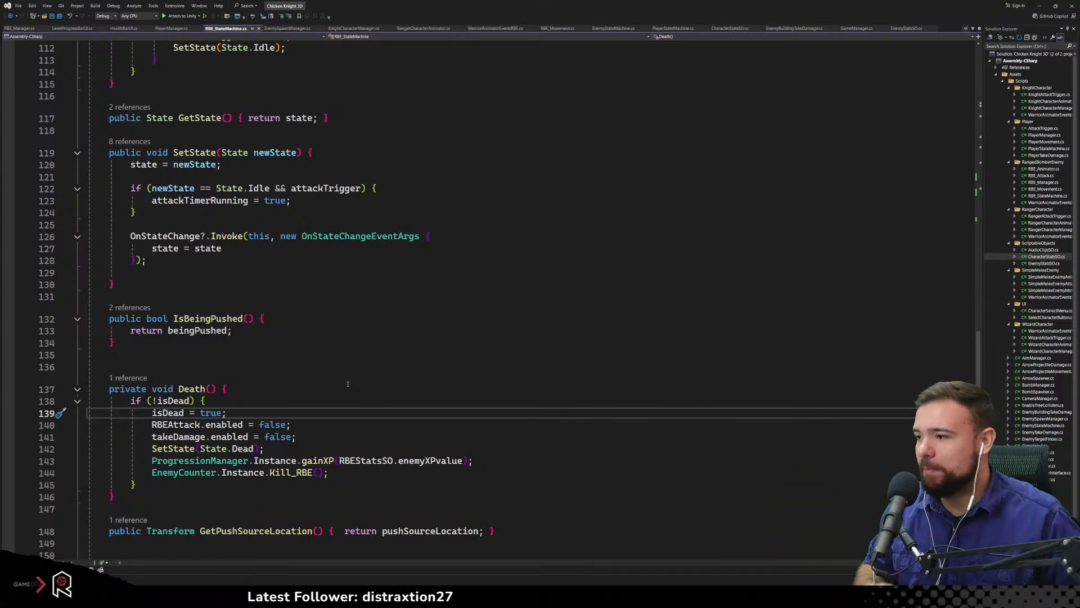
scroll(348, 384, "up", 17)
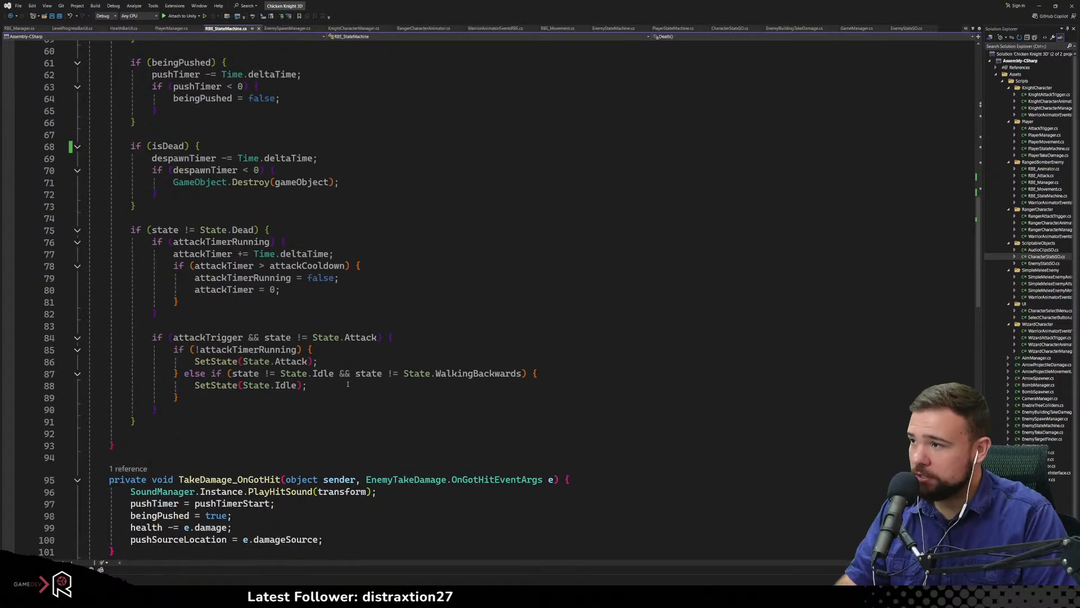
scroll(272, 200, "down", 20)
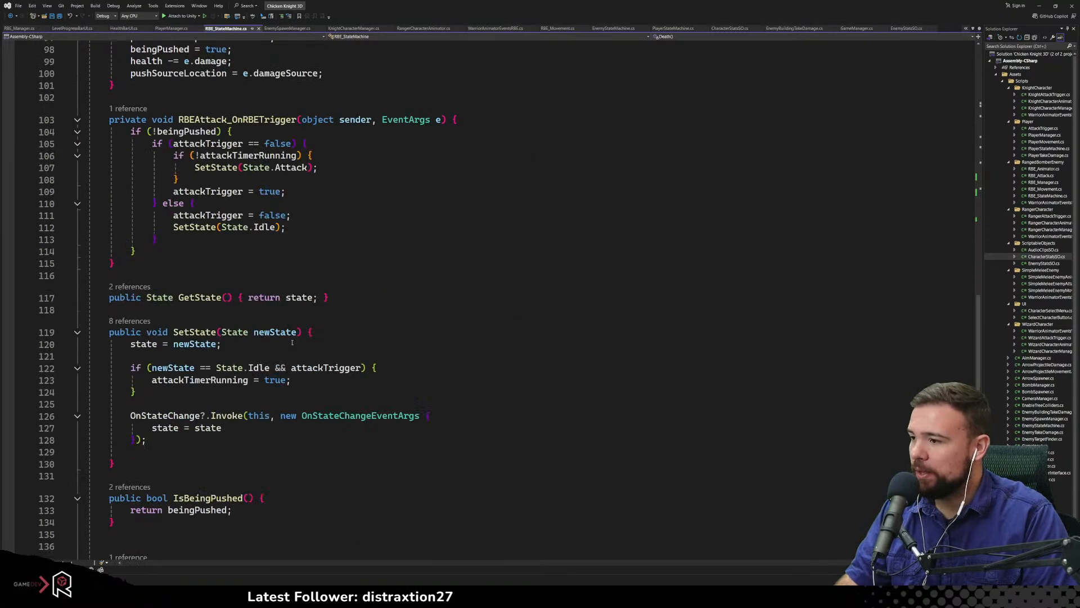
left_click(386, 262)
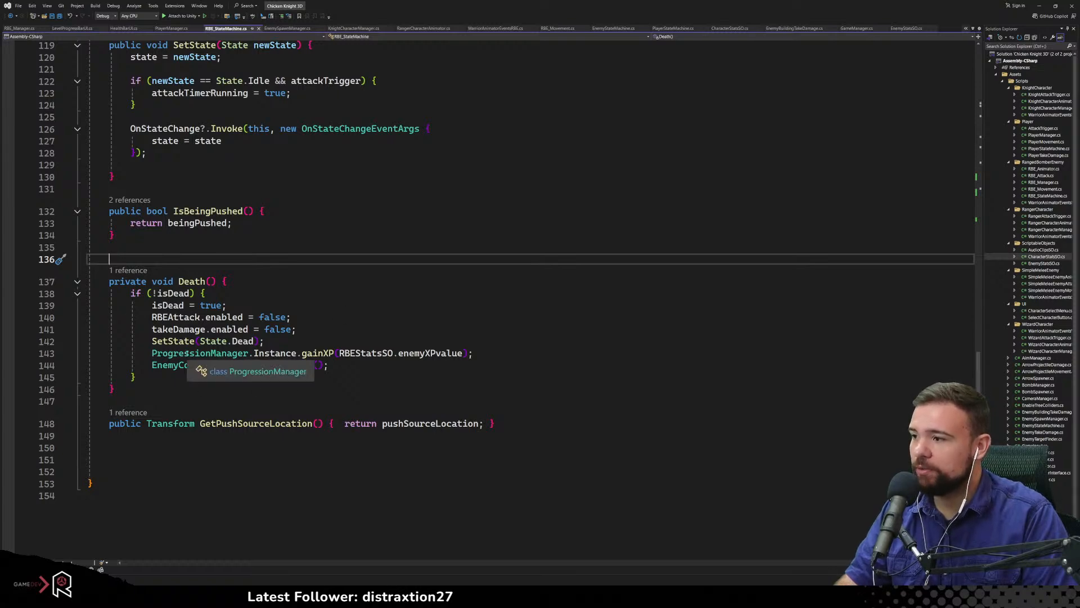
scroll(267, 278, "up", 3)
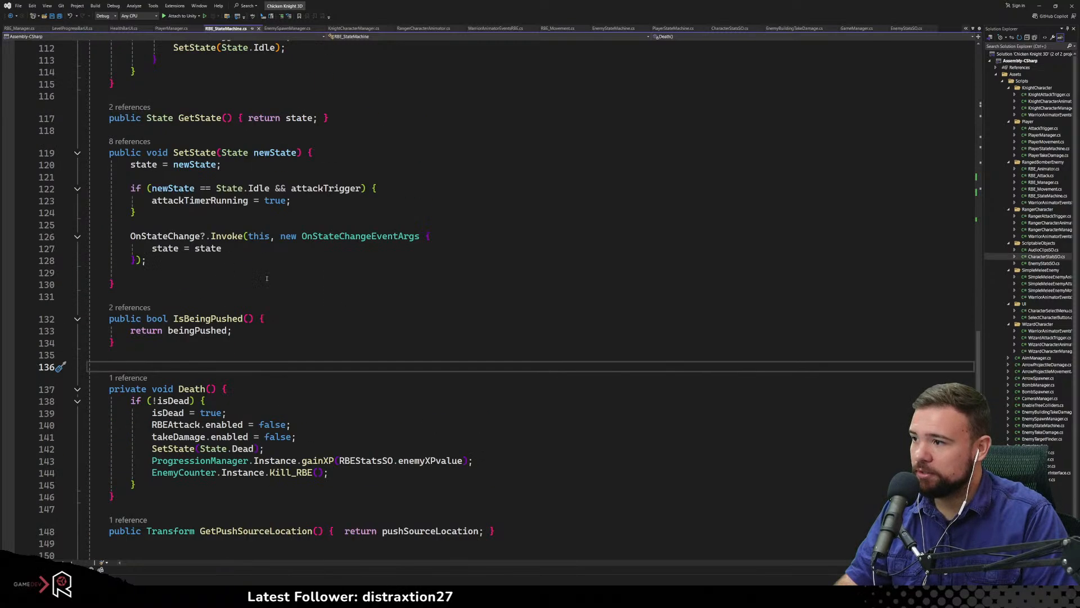
left_click(207, 401)
left_click(397, 156)
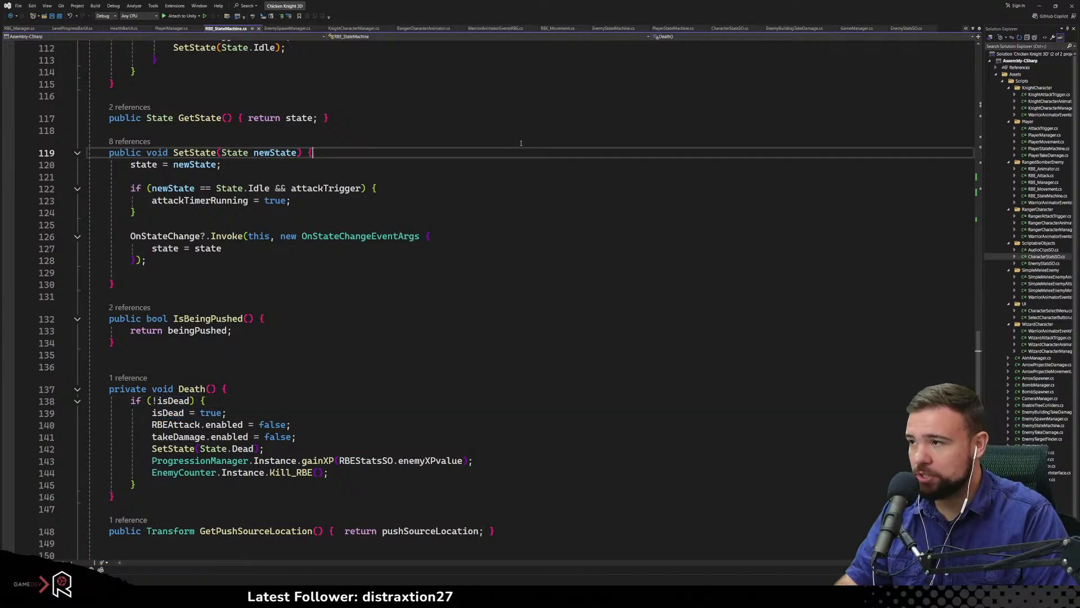
Switch to Unity, start a playtest as Chicken Knight, and walk the knight towards the enemy camp
left_click(1036, 8)
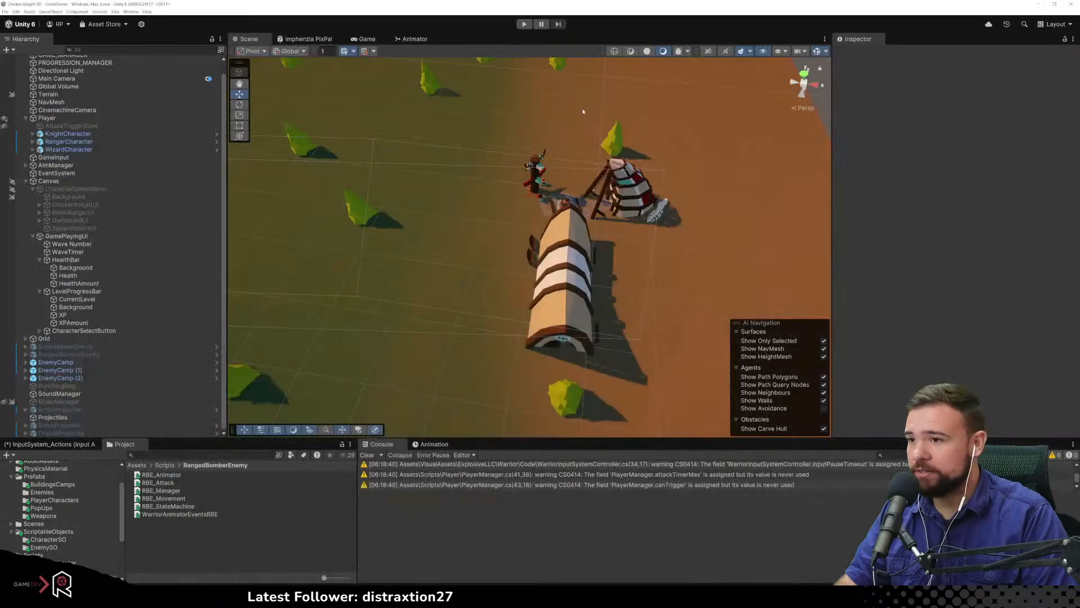
left_click(523, 23)
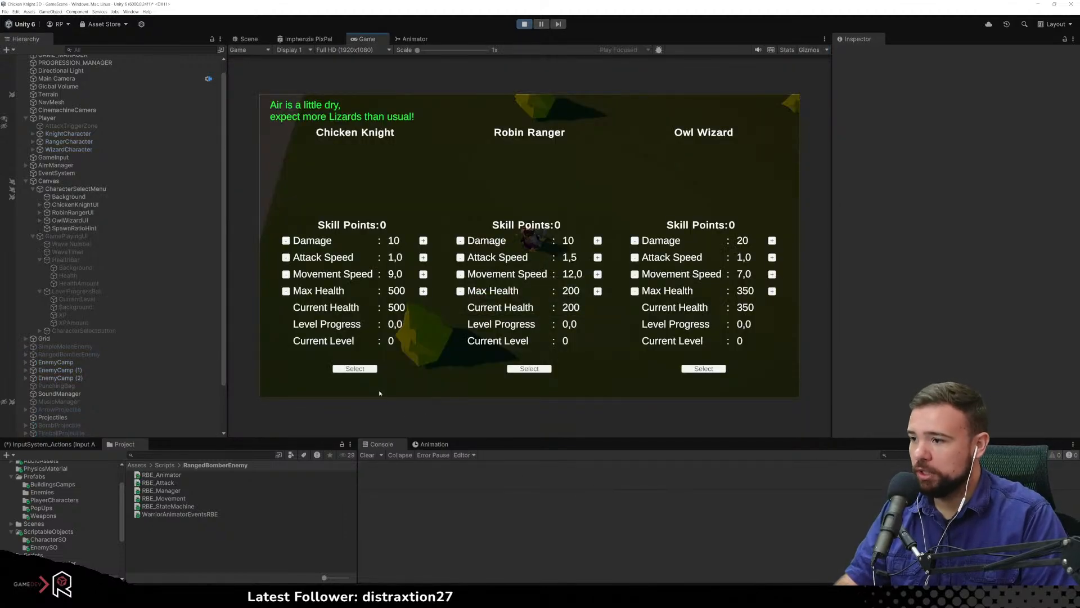
left_click(355, 369)
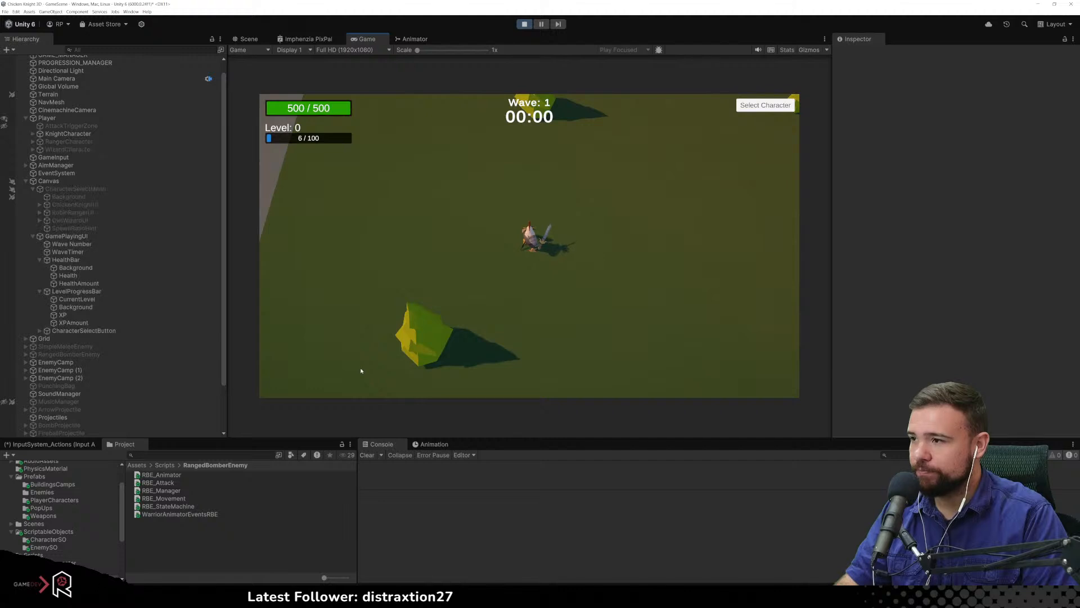
key("w")
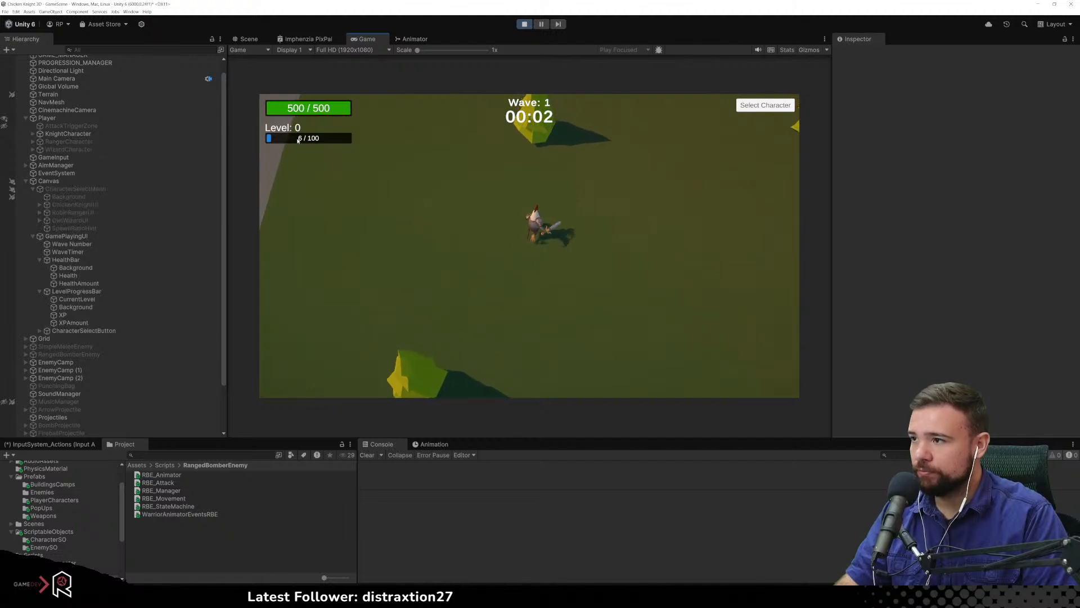
key("d")
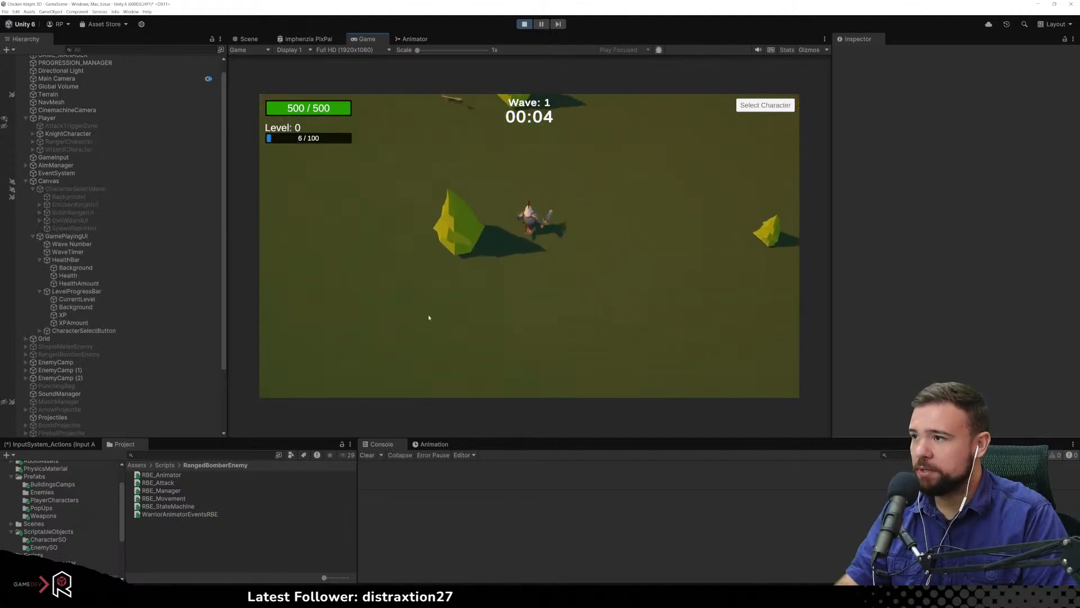
Attack the first enemies met among the bushes on the way to the camp
left_click(427, 209)
key("a")
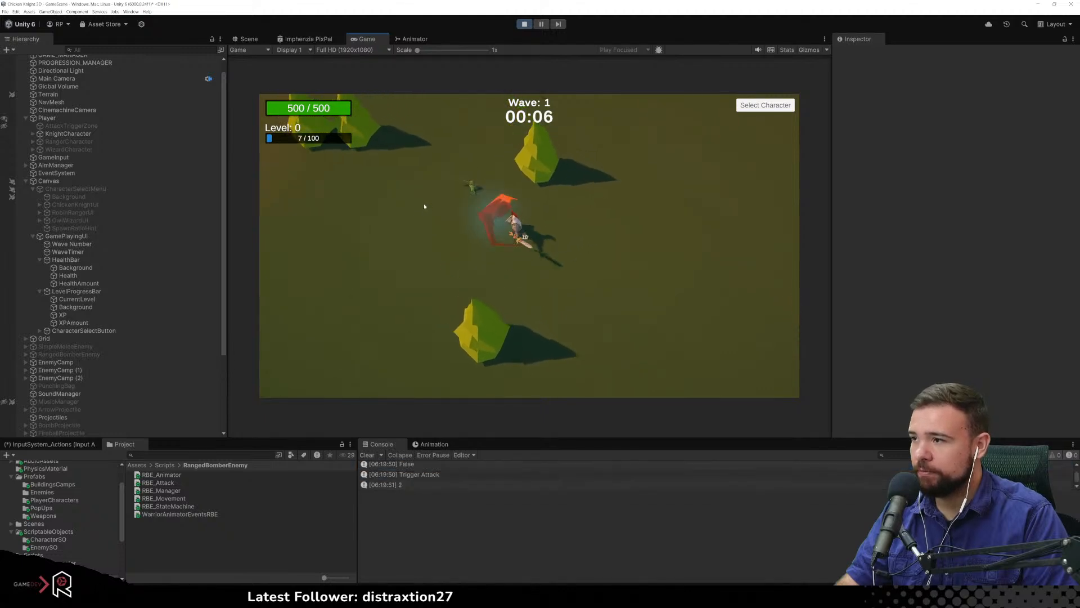
left_click(509, 236)
key("w")
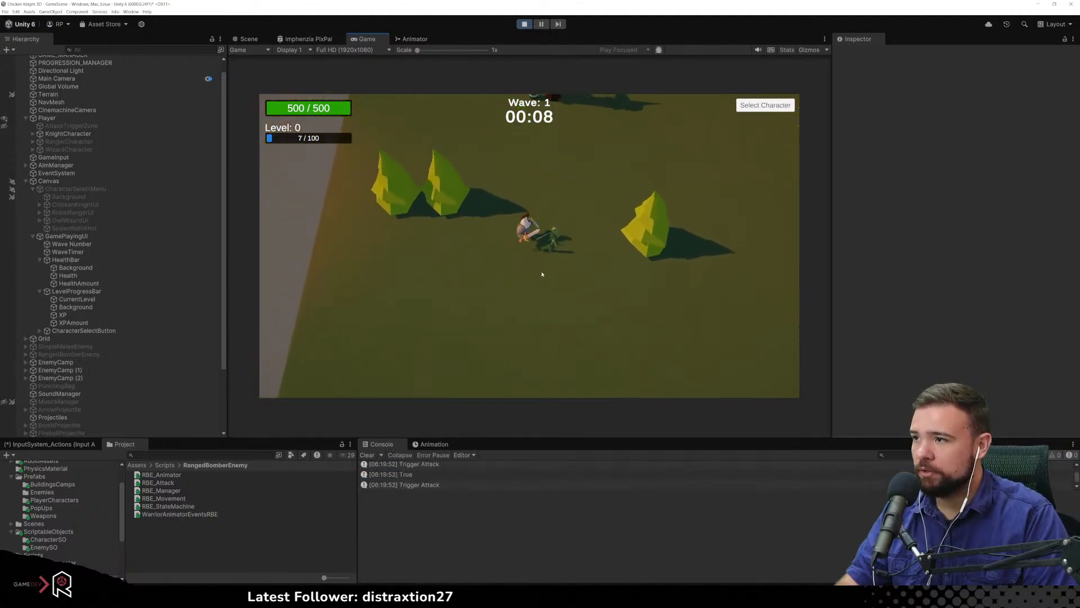
left_click(555, 302)
left_click(555, 302)
left_click(542, 174)
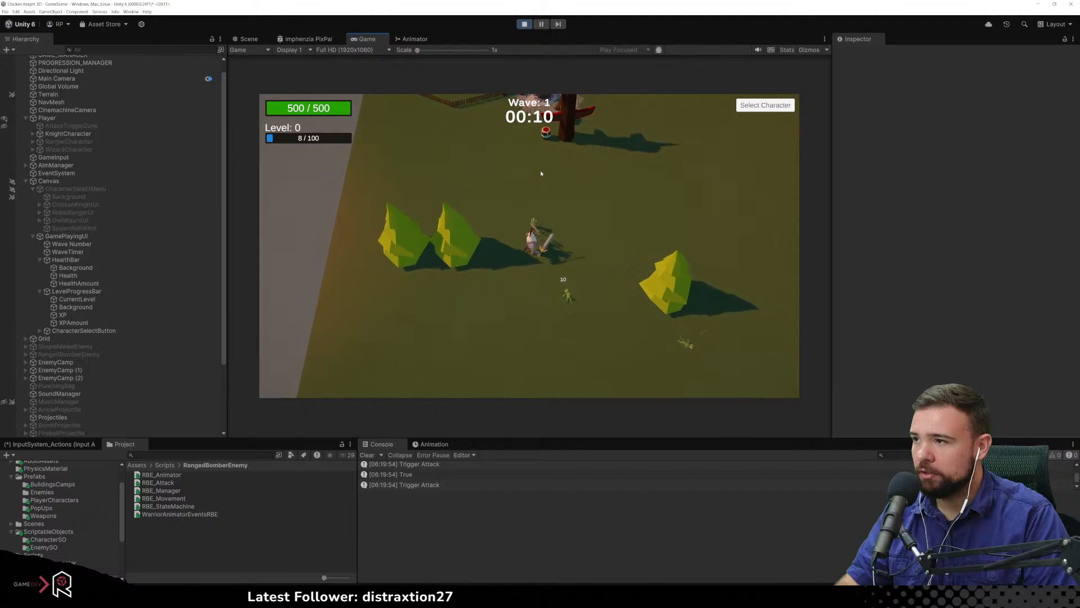
Lead the knight to the camp's totem and strike the enemies gathering around it
key("d")
left_click(520, 171)
left_click(495, 217)
key("w")
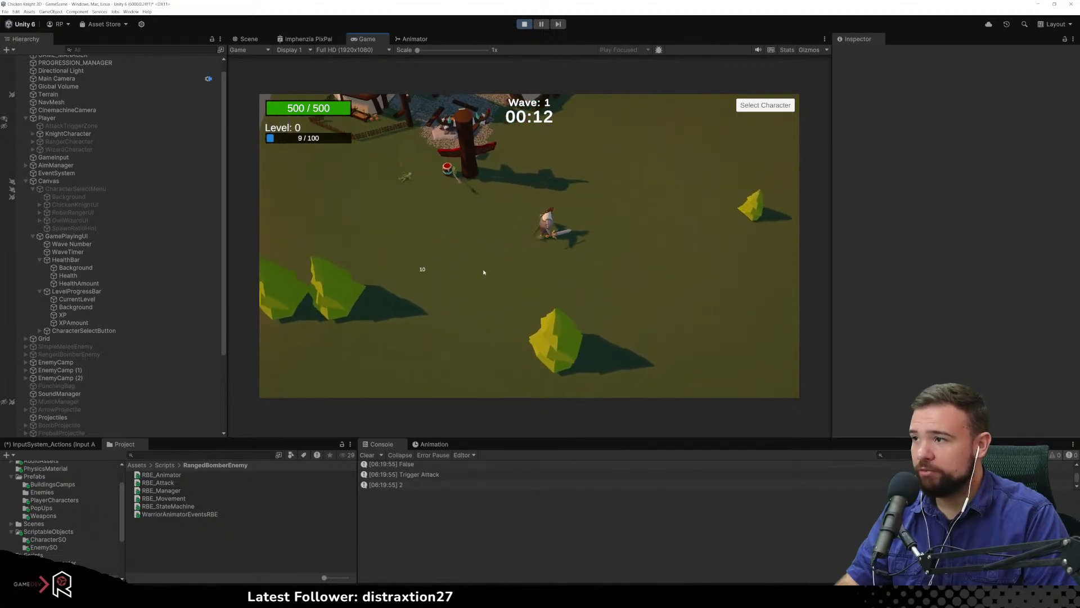
left_click(463, 272)
left_click(462, 274)
key("d")
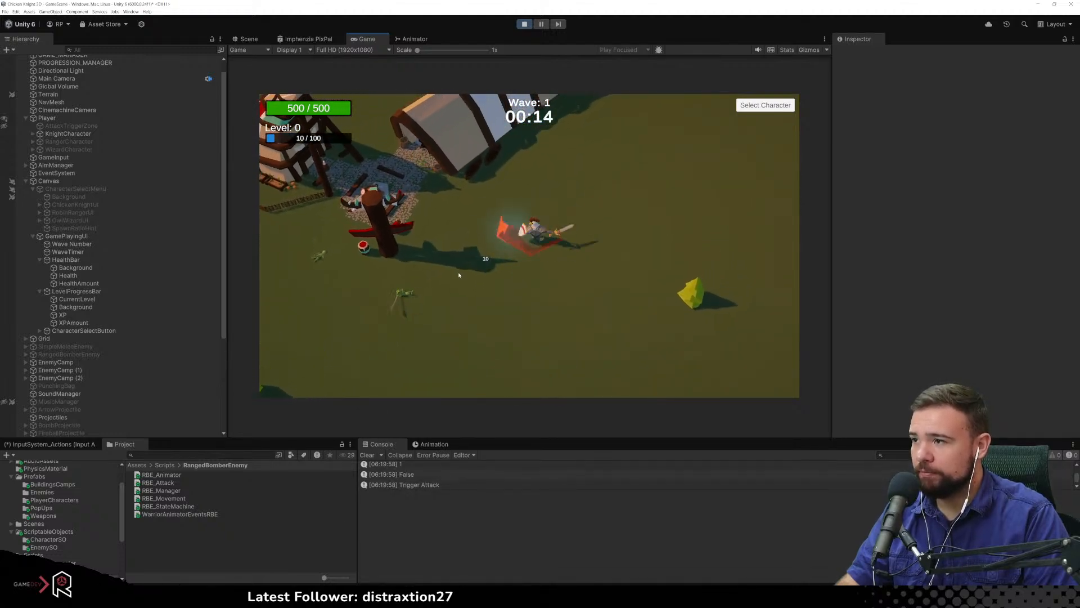
key("s")
left_click(444, 214)
key("w")
key("a")
key("s")
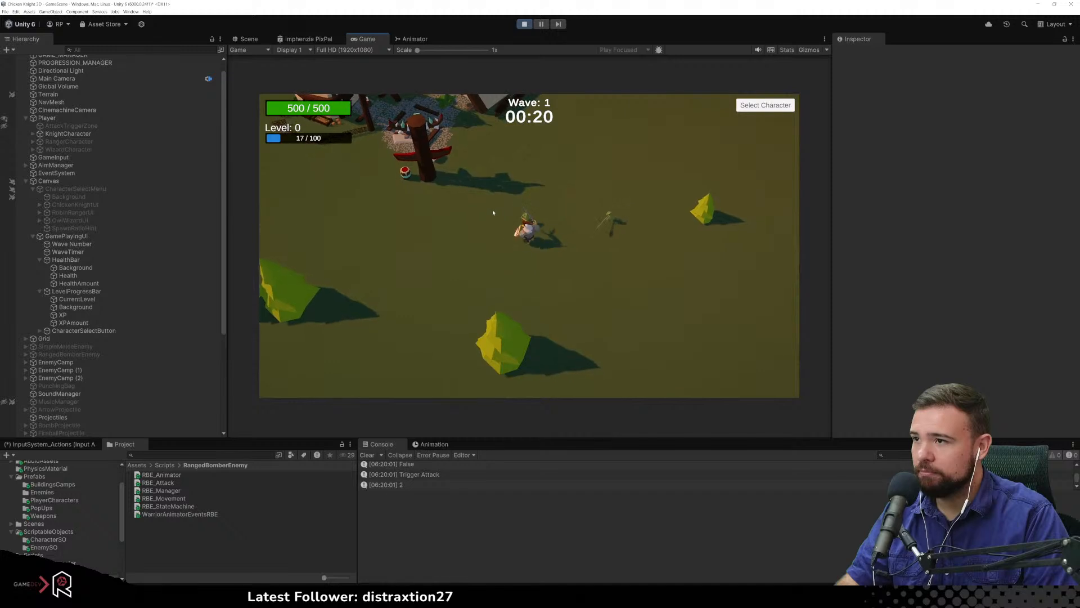
Keep fighting the enemies in the open ground near the camp's totem, and stop the playtest
key("w")
left_click(622, 231)
key("d")
key("w")
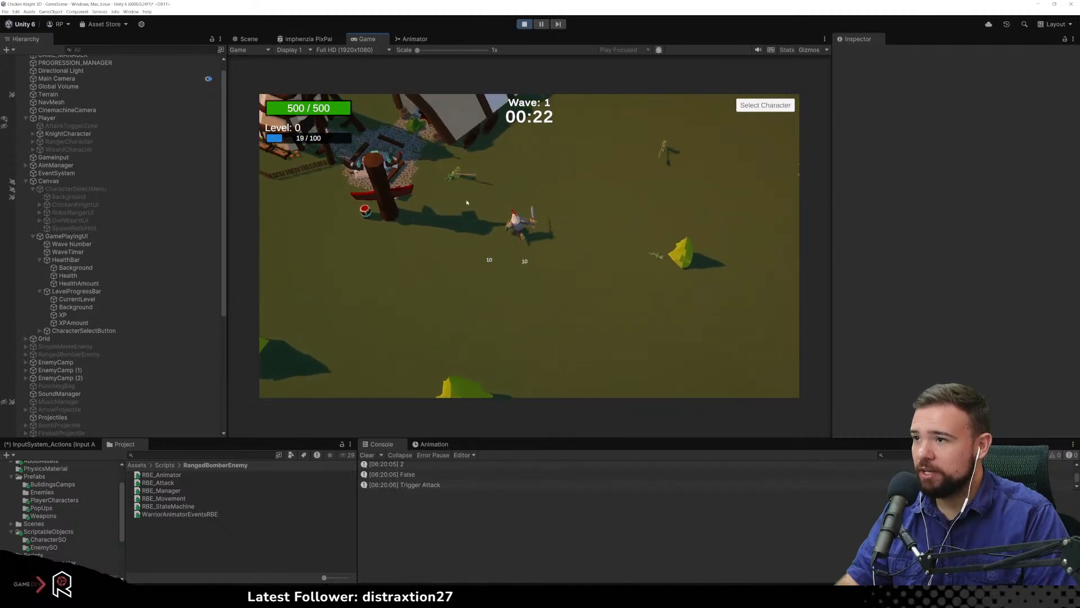
key("a")
left_click(530, 187)
key("s")
key("d")
left_click(557, 190)
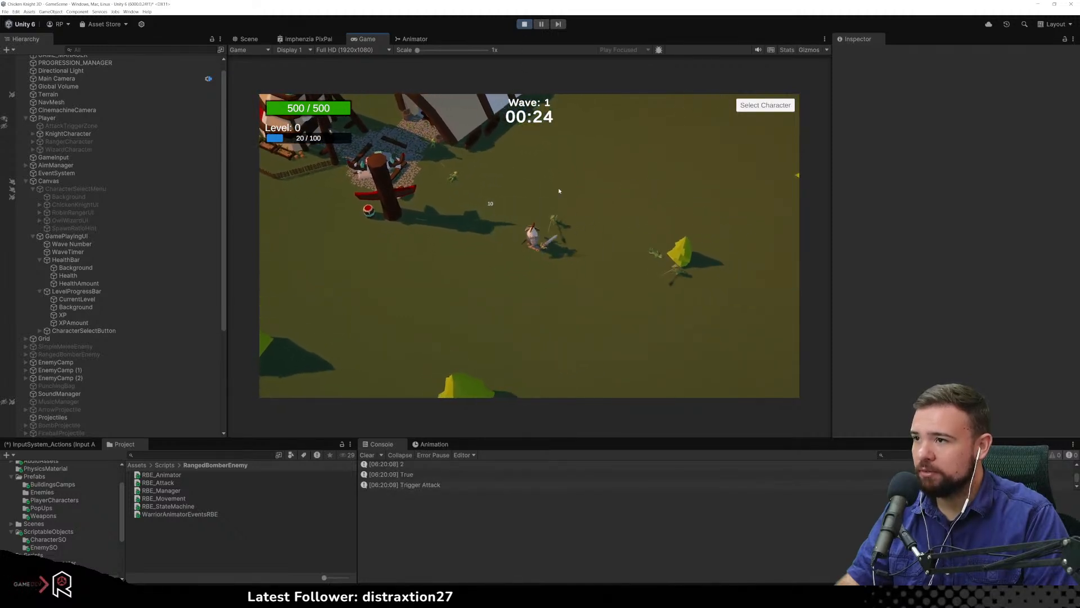
key("a")
key("s")
left_click(596, 261)
key("s")
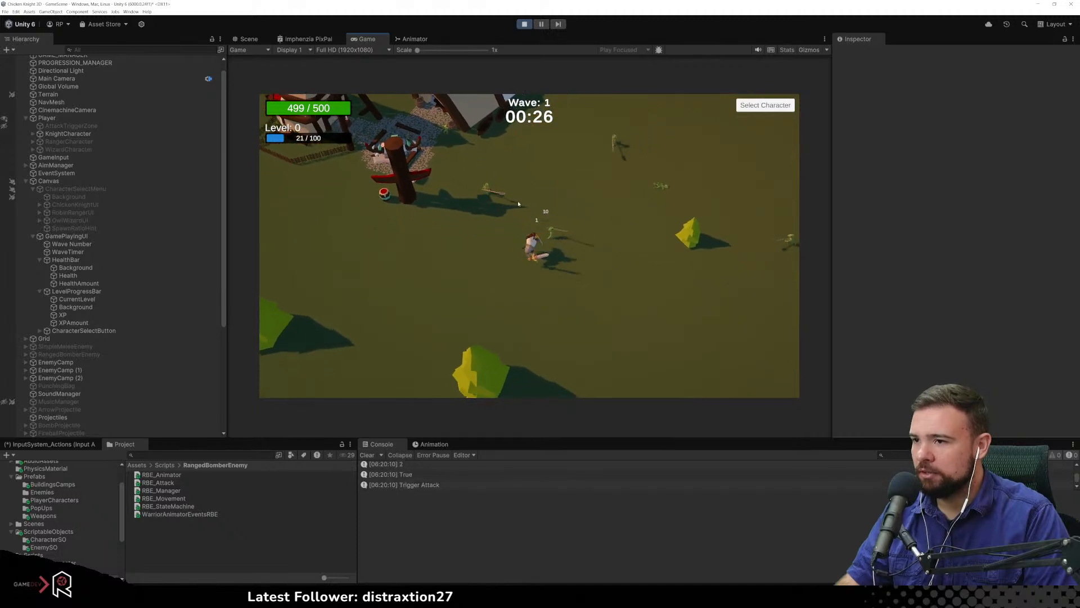
left_click(515, 194)
left_click(524, 24)
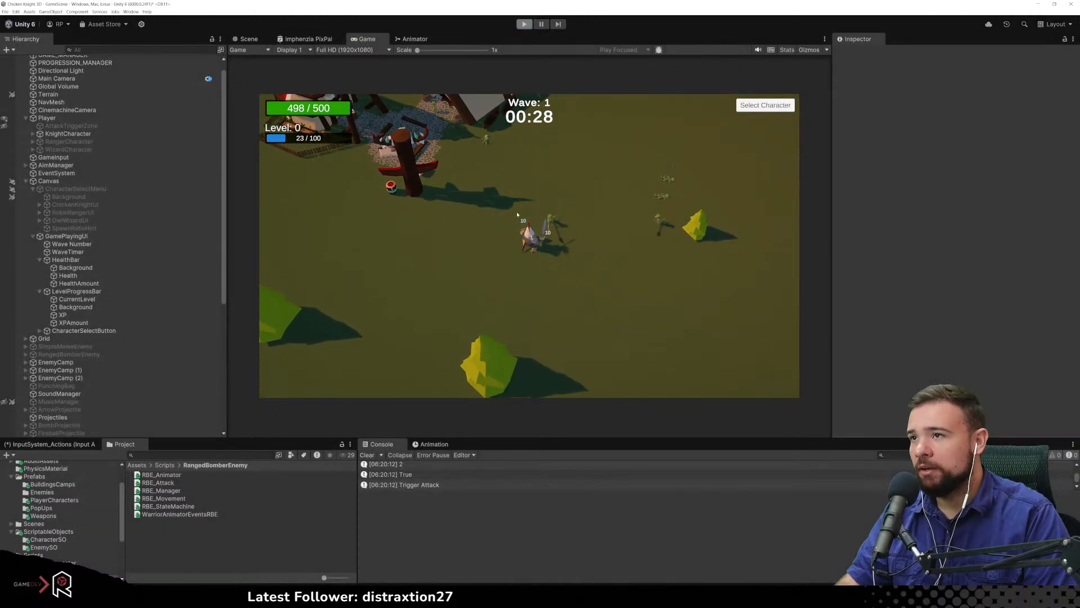
Switch to Visual Studio and examine the death check in RBE_StateMachine's Update() alongside the Start(), SetState() and Death() code
key("alt+Tab")
scroll(186, 283, "up", 15)
scroll(186, 283, "up", 6)
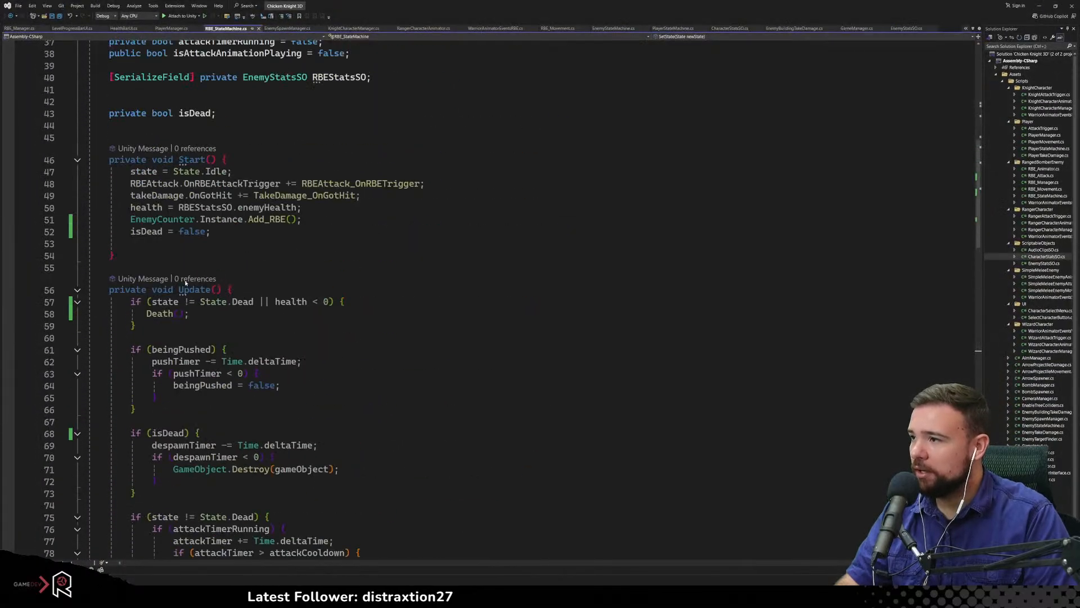
scroll(198, 289, "down", 3)
left_click(257, 217)
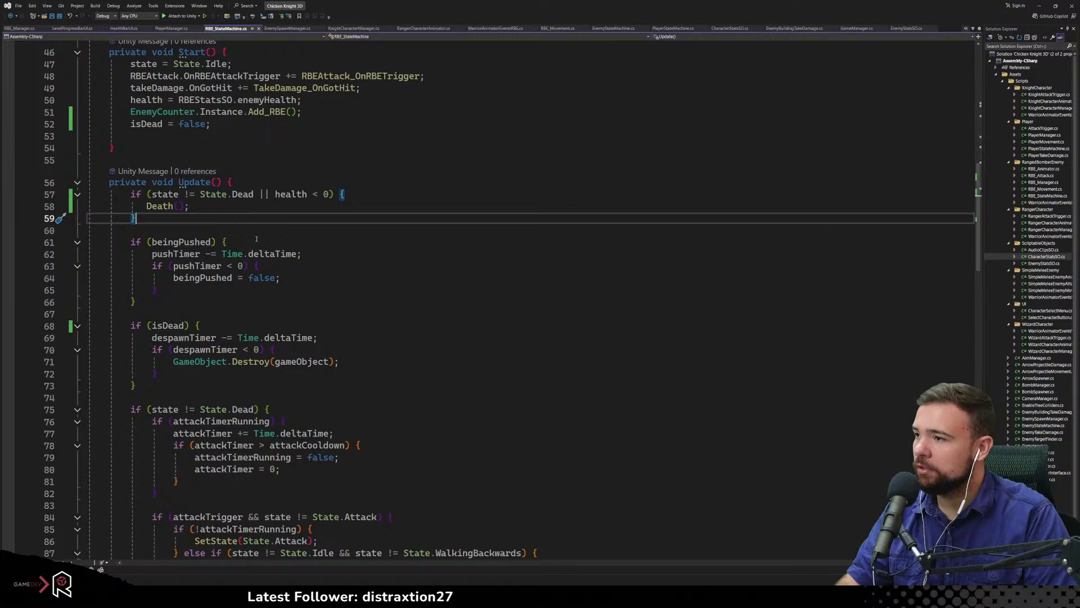
left_click(317, 242)
left_click(411, 311)
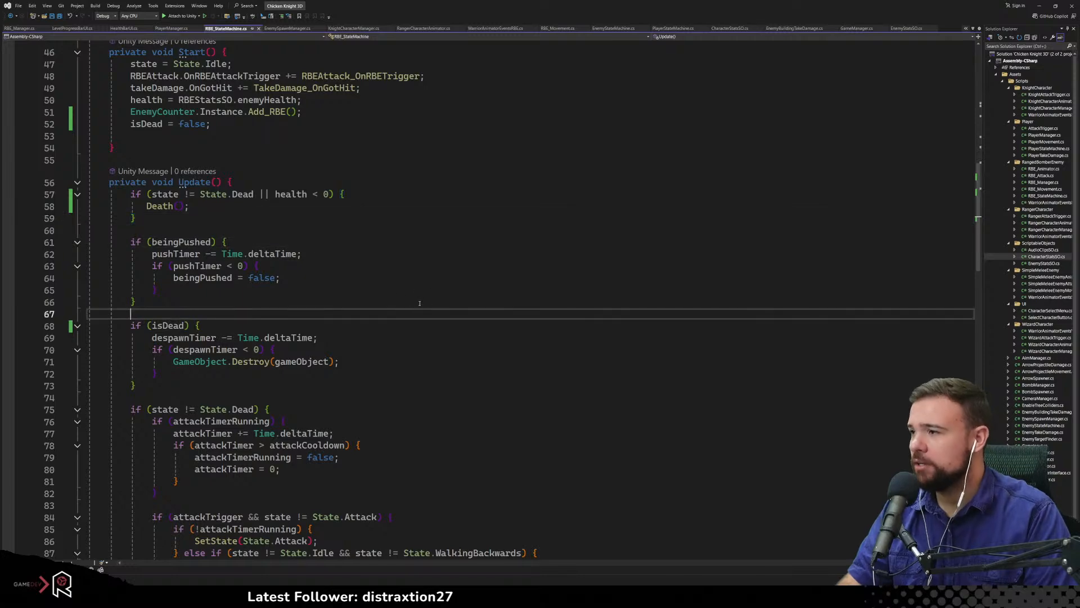
scroll(419, 303, "up", 1)
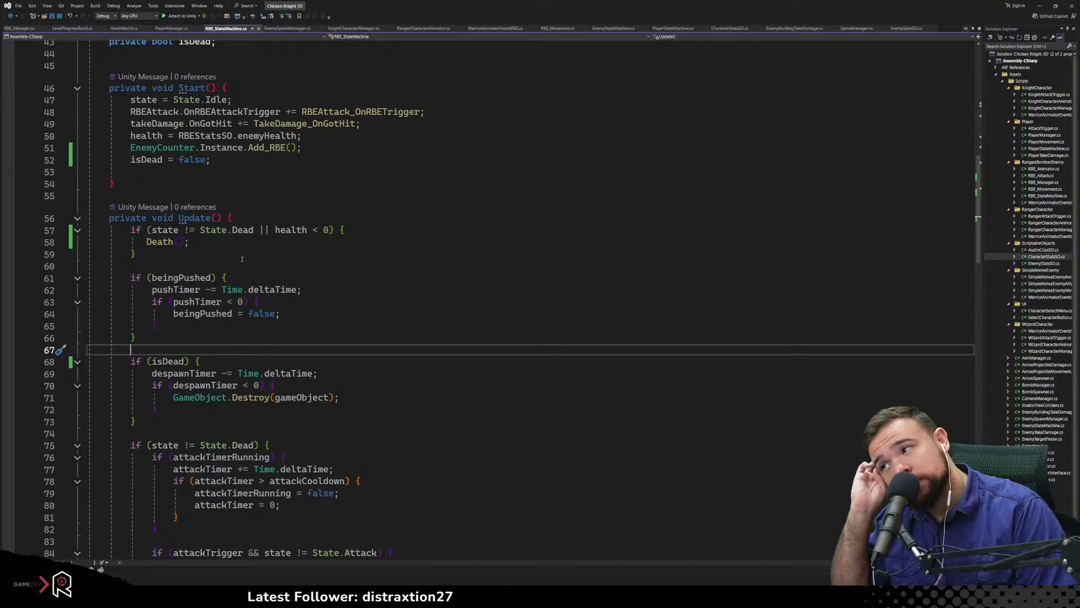
scroll(242, 259, "down", 20)
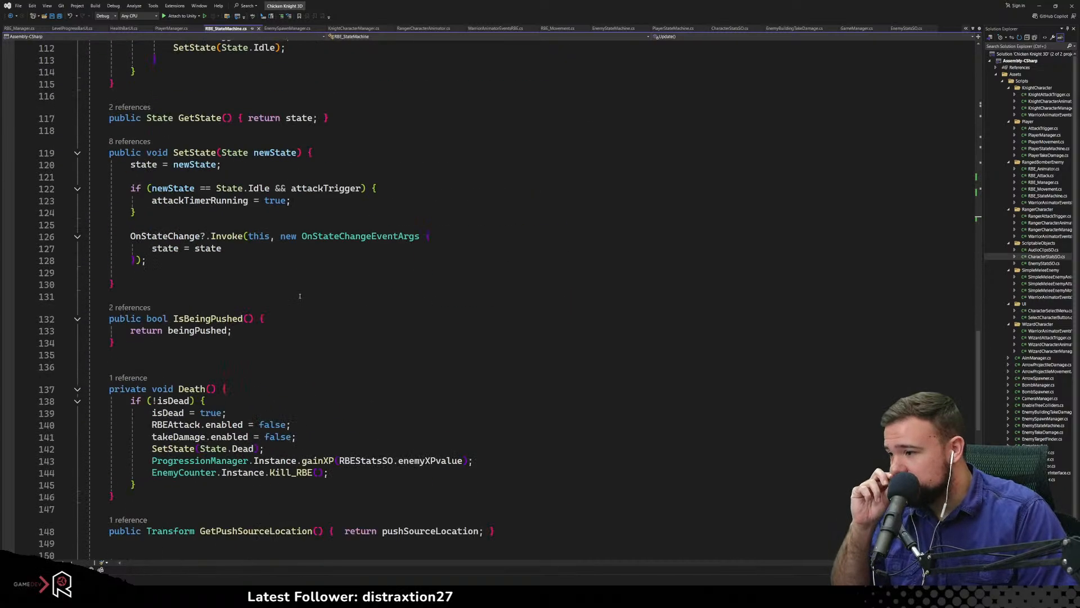
scroll(303, 295, "up", 20)
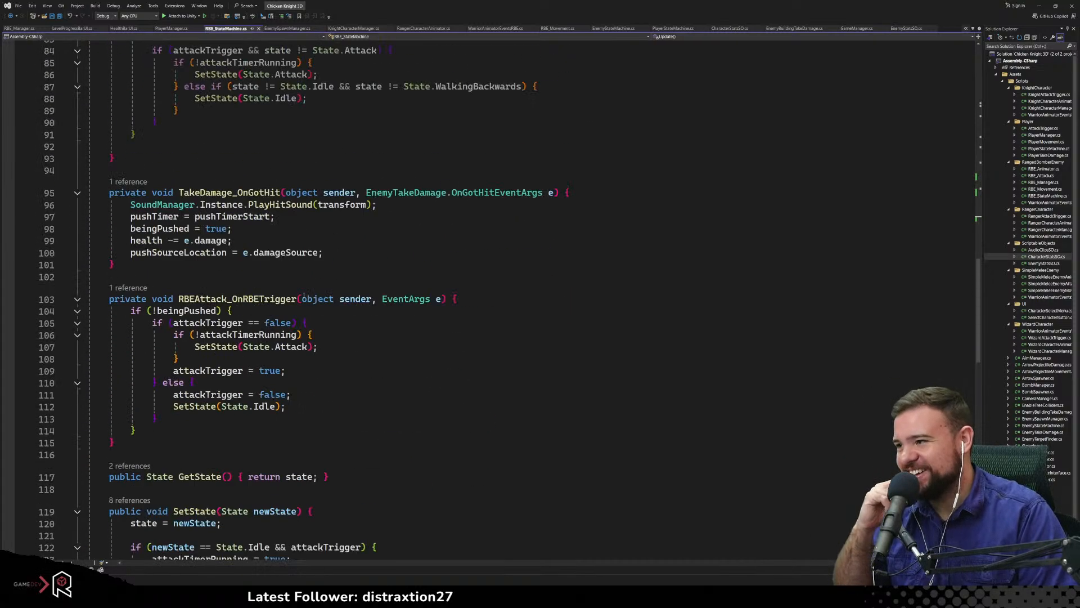
scroll(302, 295, "up", 2)
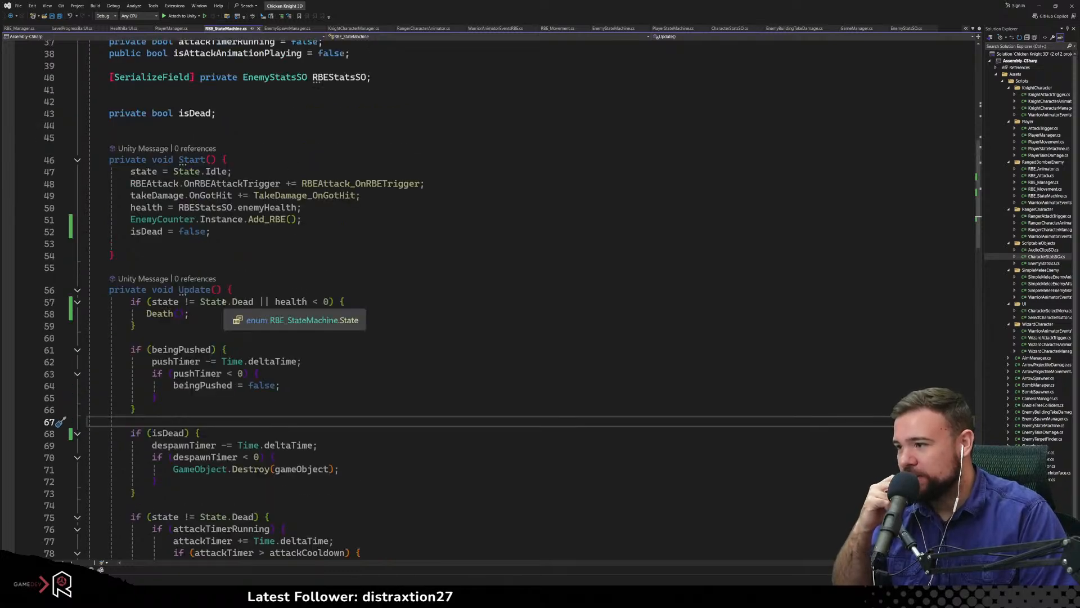
scroll(246, 315, "down", 20)
scroll(249, 372, "down", 7)
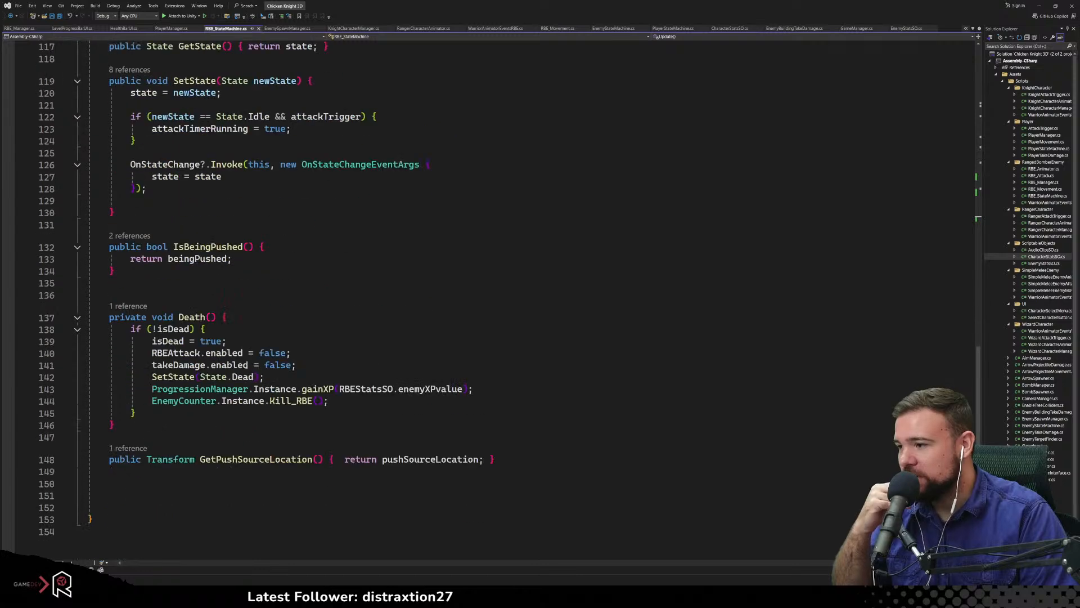
scroll(278, 365, "up", 20)
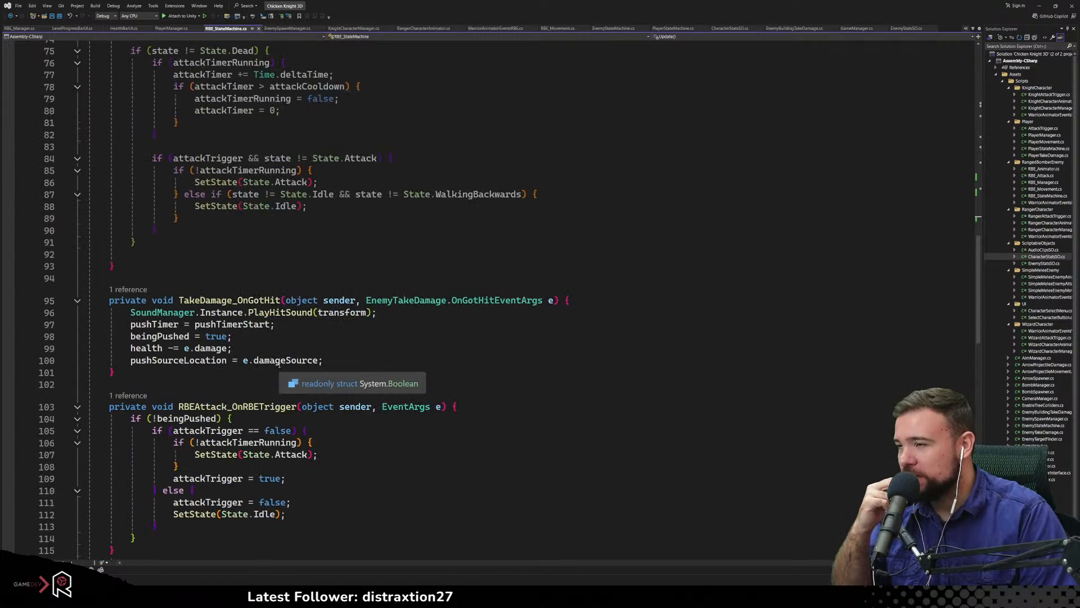
Reduce the condition that calls Death() in Update() to health < 0, removing the State.Dead check, and save the script
left_click_drag(269, 338, 151, 338)
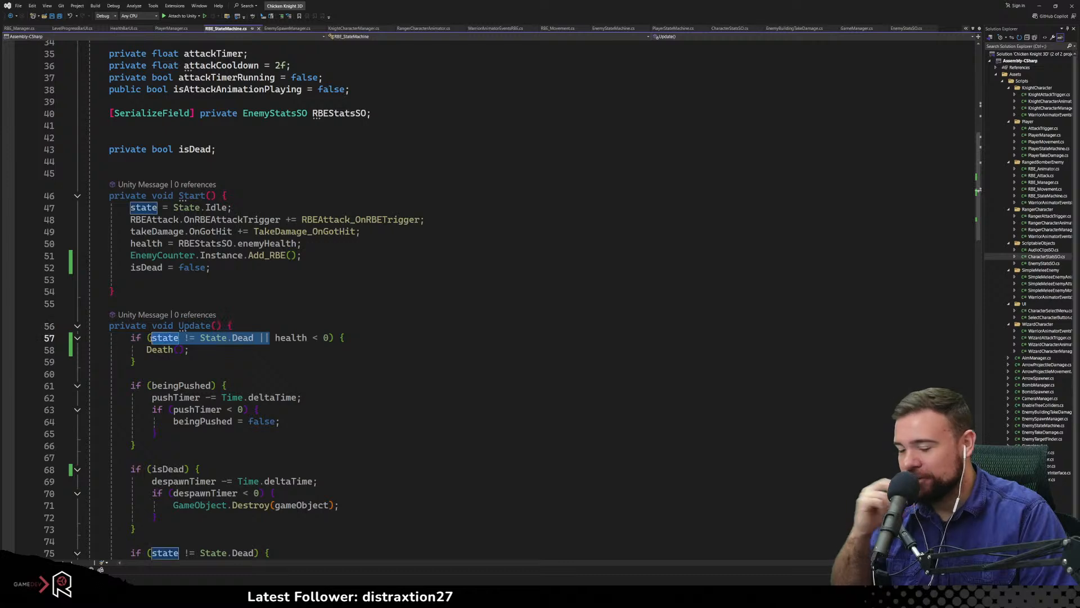
key("Delete")
key("Delete")
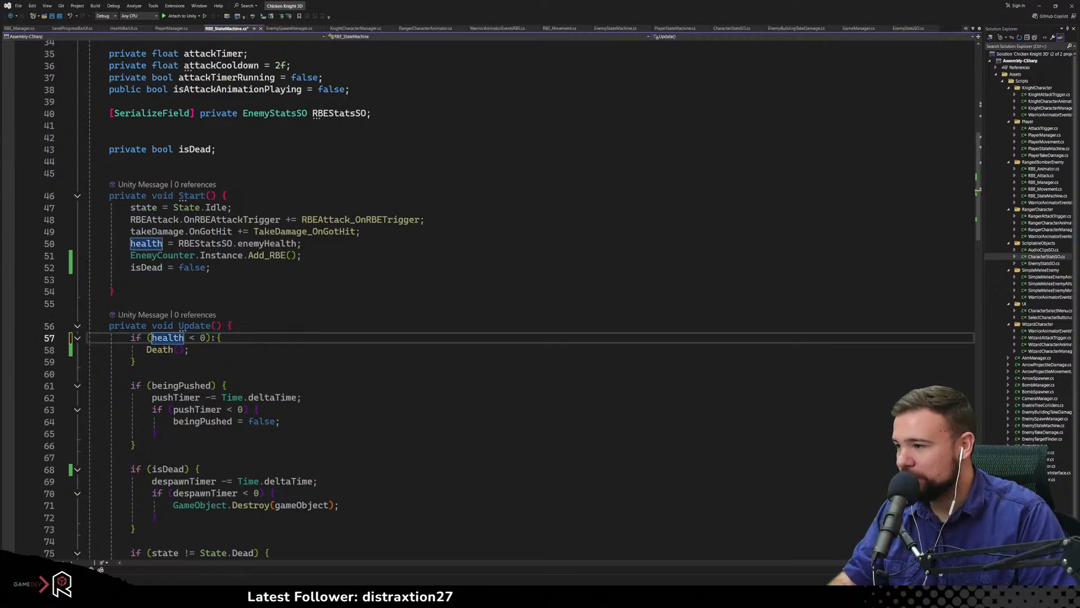
left_click(299, 338)
key("ctrl+s")
key("Down")
key("Down")
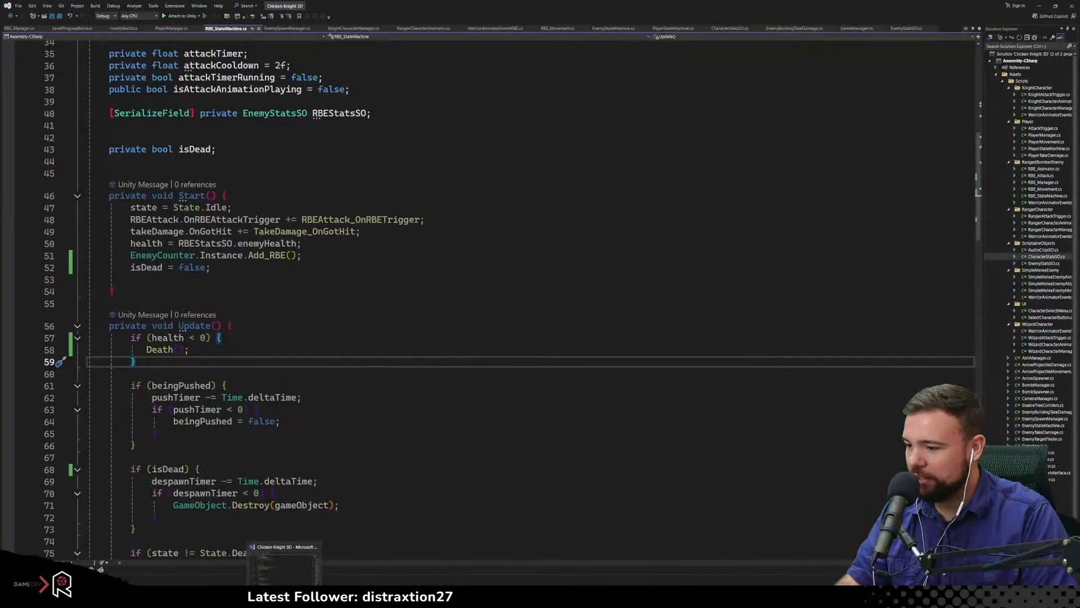
Switch to Unity, start a playtest of the game scene and enter the level as Robin Ranger
left_click(285, 596)
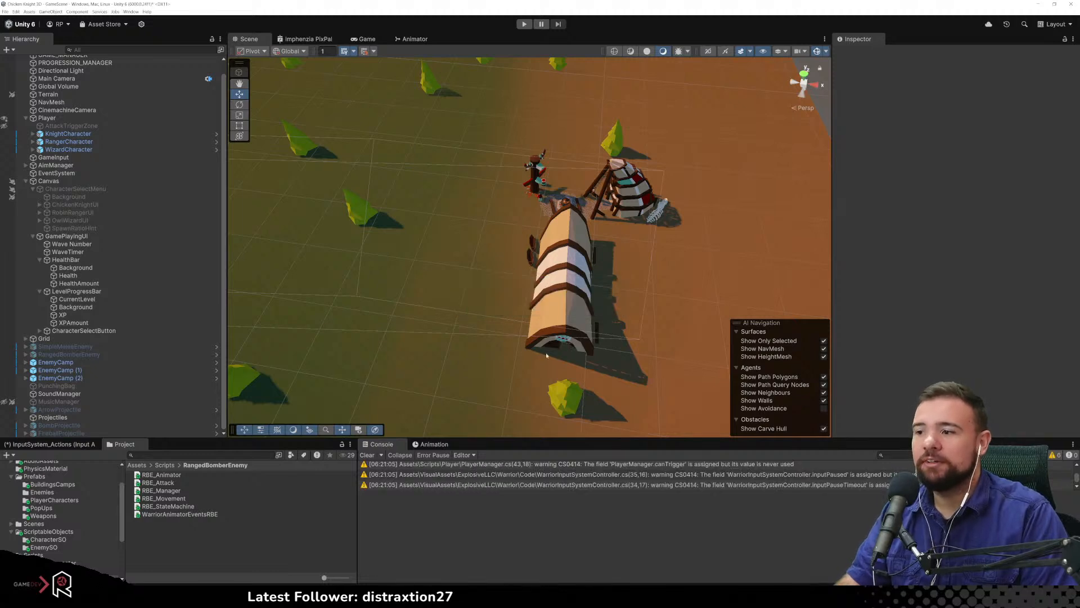
key("ctrl+p")
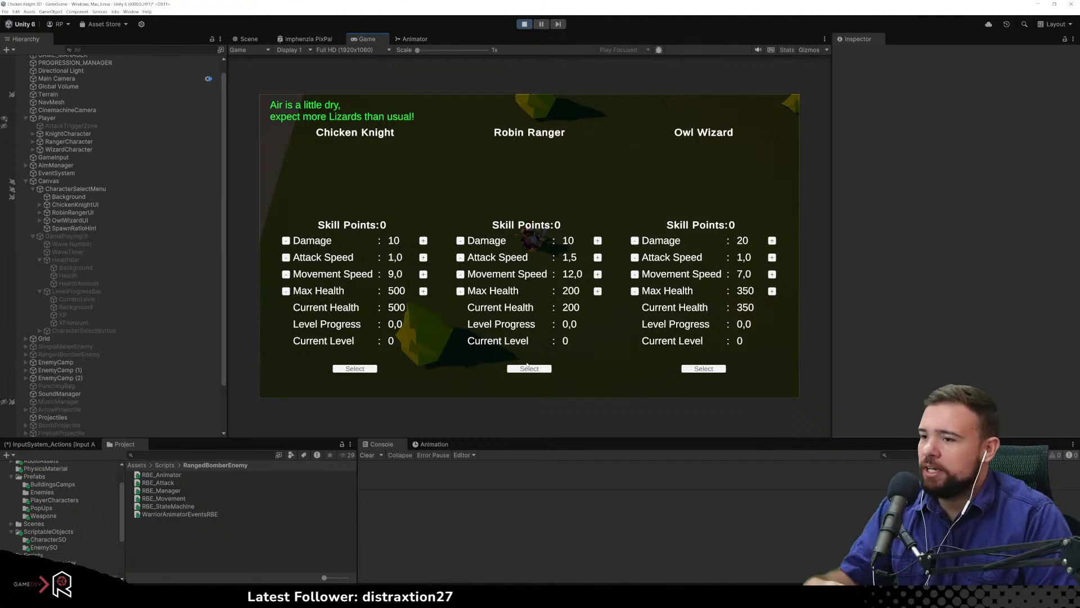
left_click(529, 369)
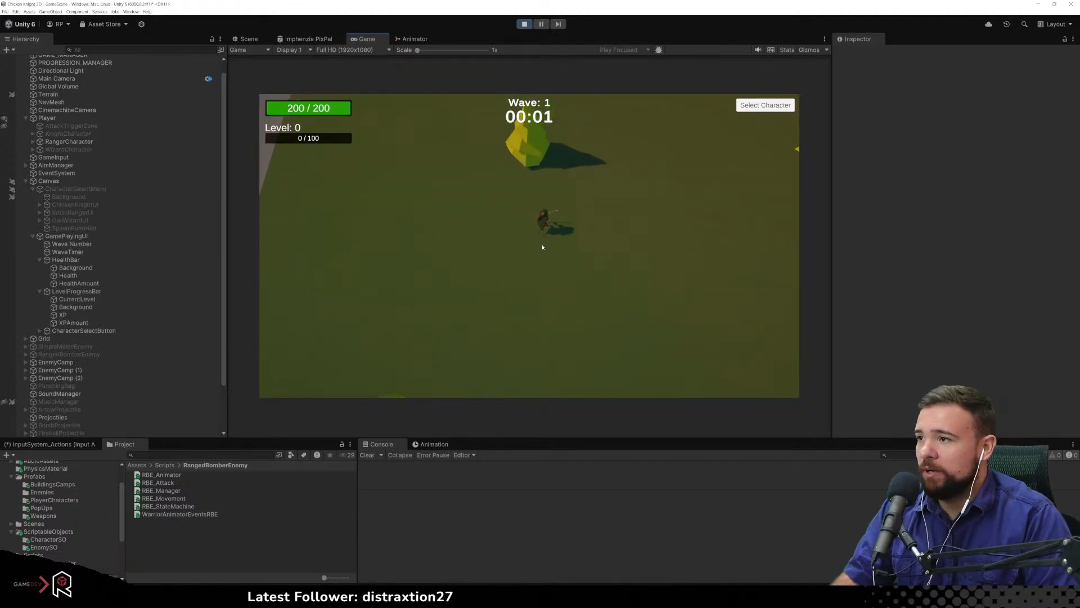
key("w")
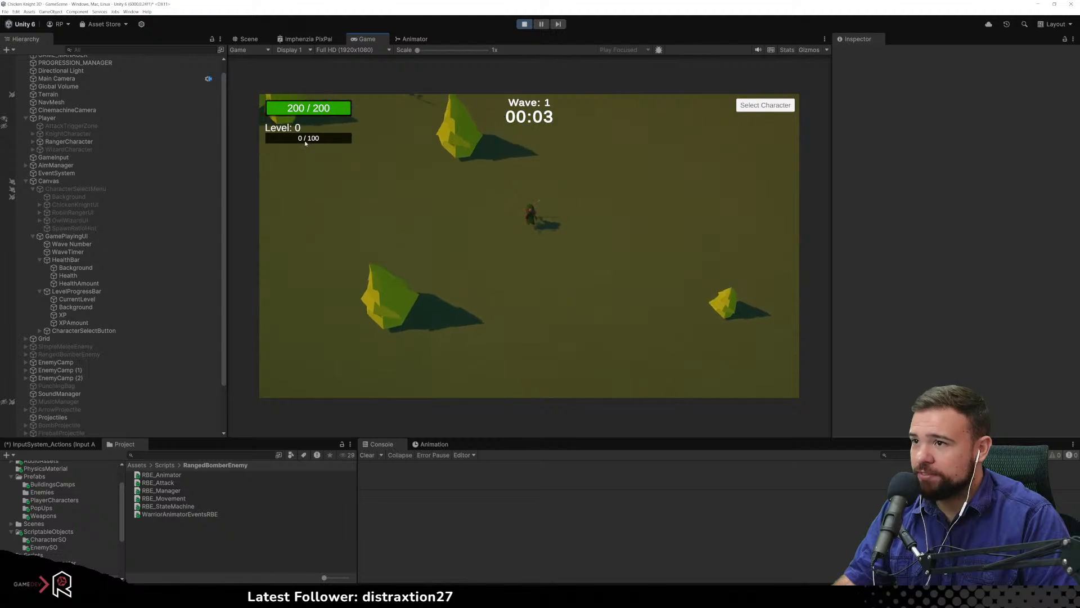
Shoot arrows at the first approaching enemies and lead the ranger up to the nearby camp's totem
key("d")
key("s")
left_click(421, 208)
key("a")
left_click(506, 184)
key("w")
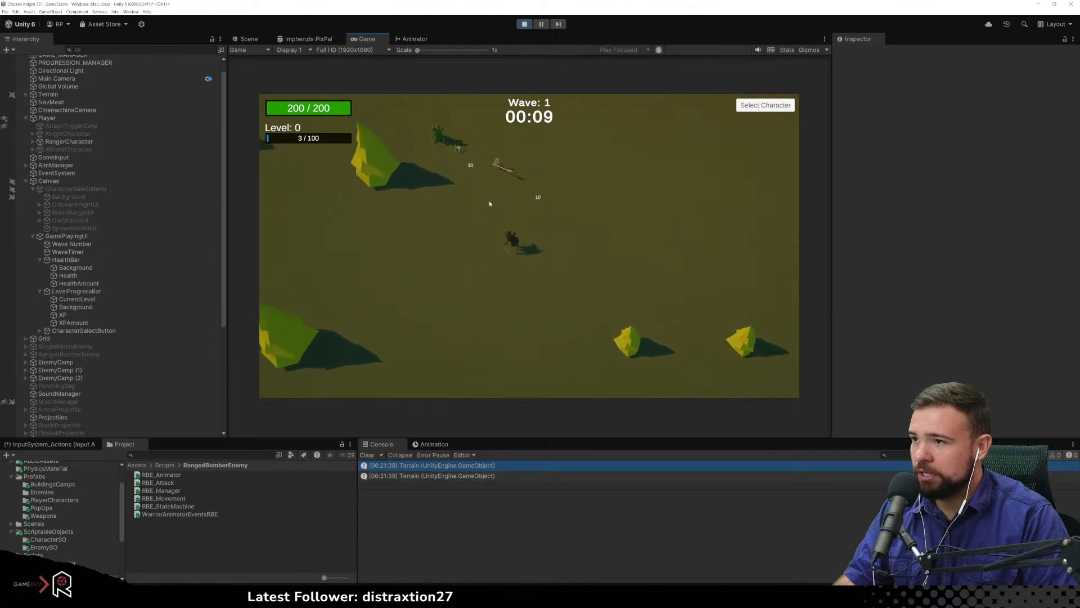
key("s")
key("w")
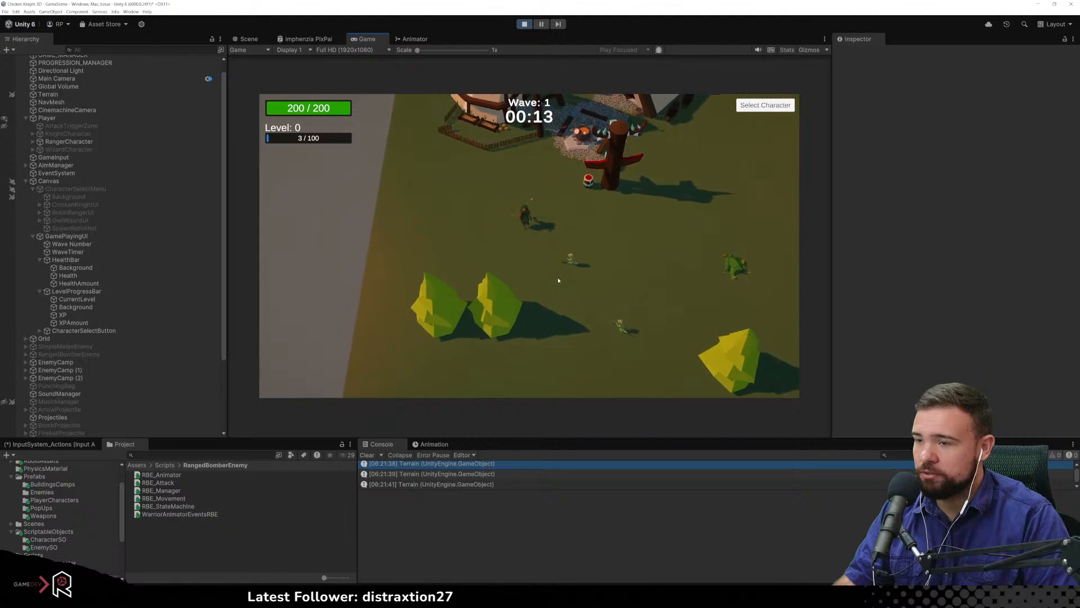
Draw the enemies away from the camp and shoot at the pursuing group among the trees
key("a")
key("s")
key("d")
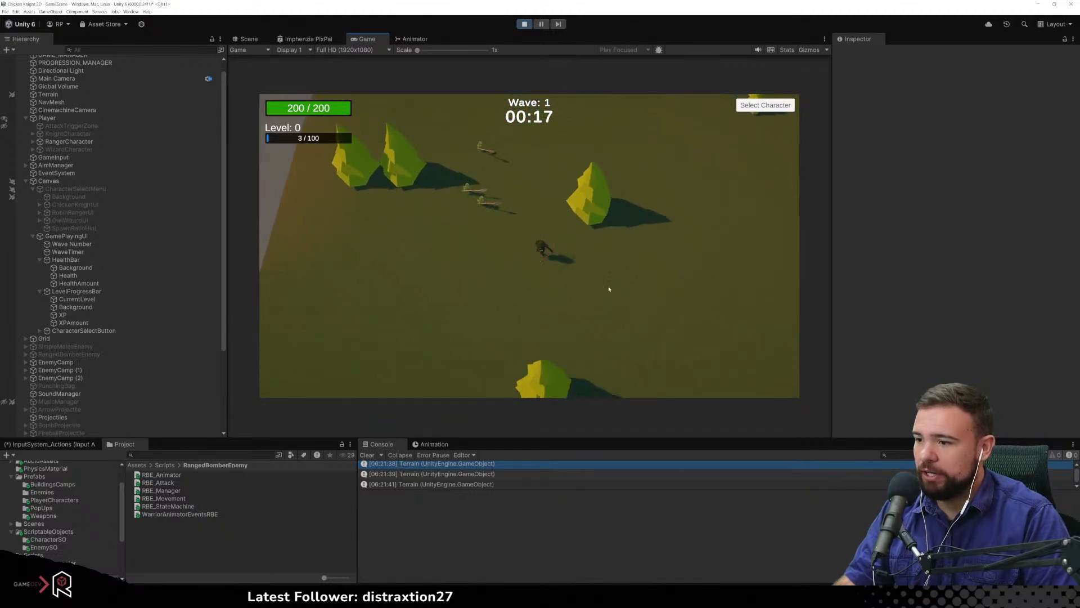
left_click(441, 188)
left_click(465, 154)
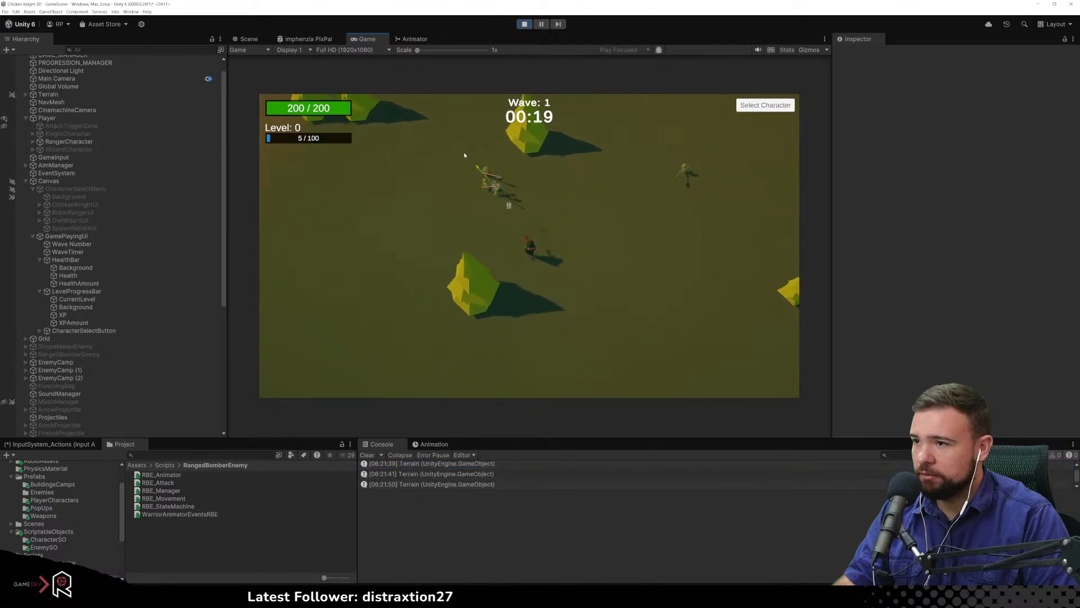
left_click(488, 111)
key("d")
left_click(556, 121)
key("w")
key("d")
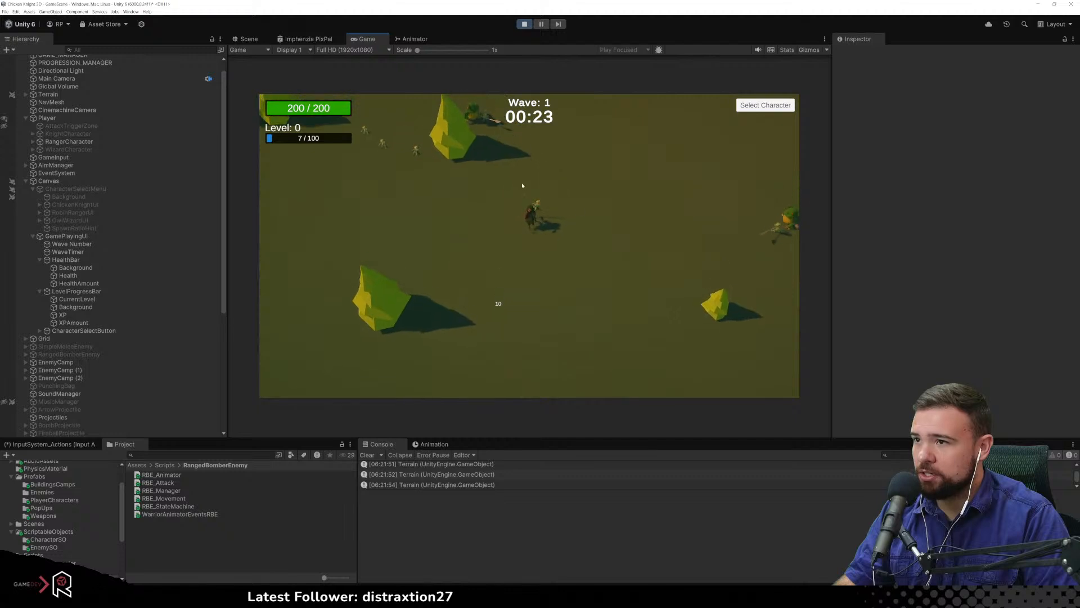
Keep shooting the enemies from several sides while moving back toward the totem, and stop the playtest
left_click(466, 135)
key("s")
left_click(468, 116)
left_click(470, 98)
key("a")
key("w")
left_click(693, 212)
key("w")
left_click(555, 339)
key("w")
left_click(552, 339)
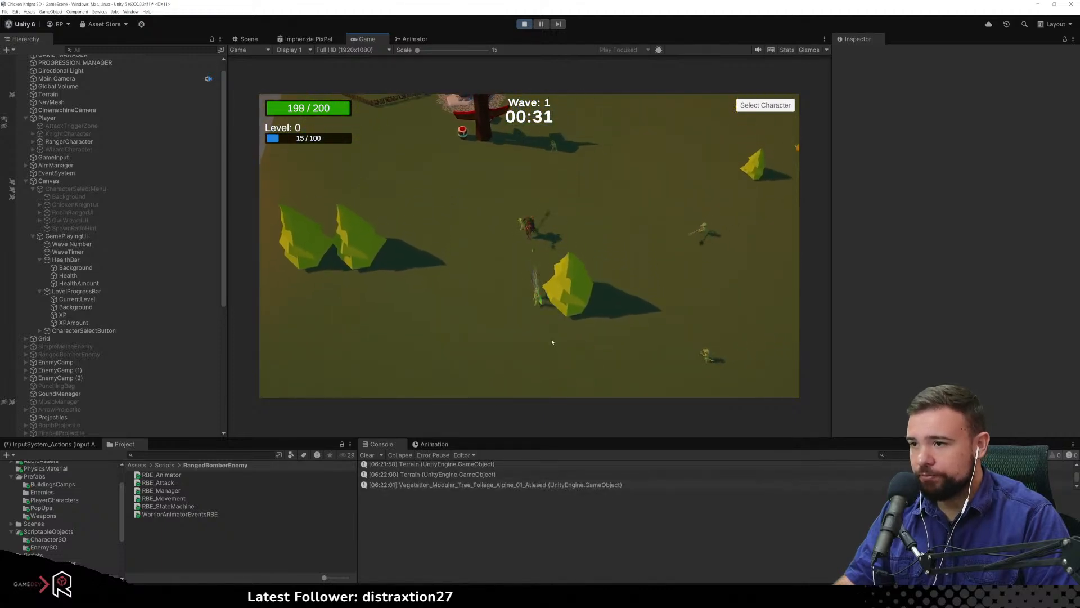
key("w")
key("ctrl+p")
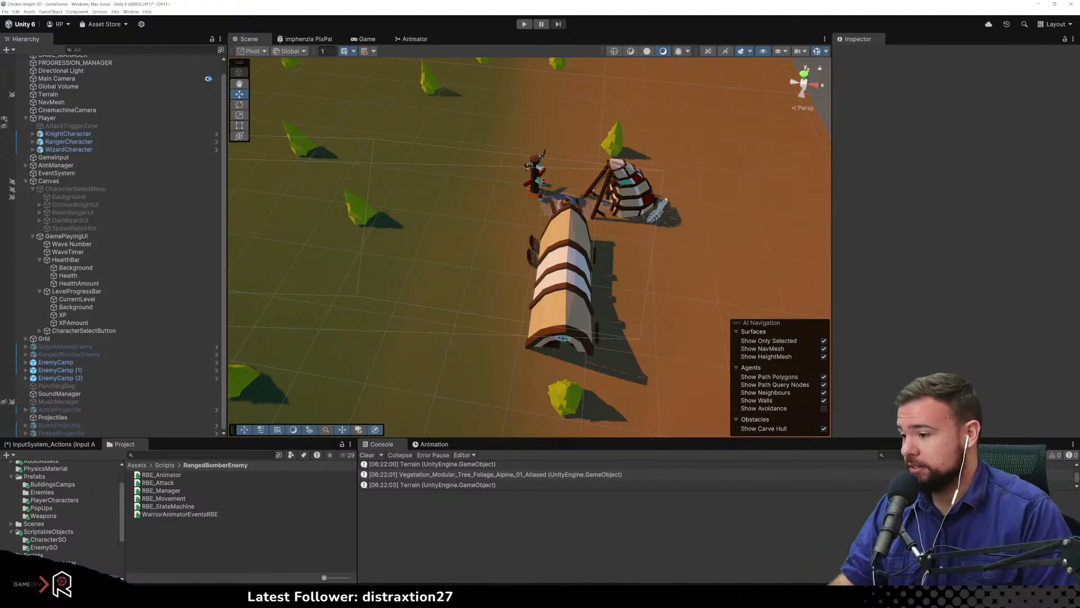
Hide the gizmos in the Scene view and inspect the whole terrain and the three player characters up close
scroll(473, 168, "down", 1)
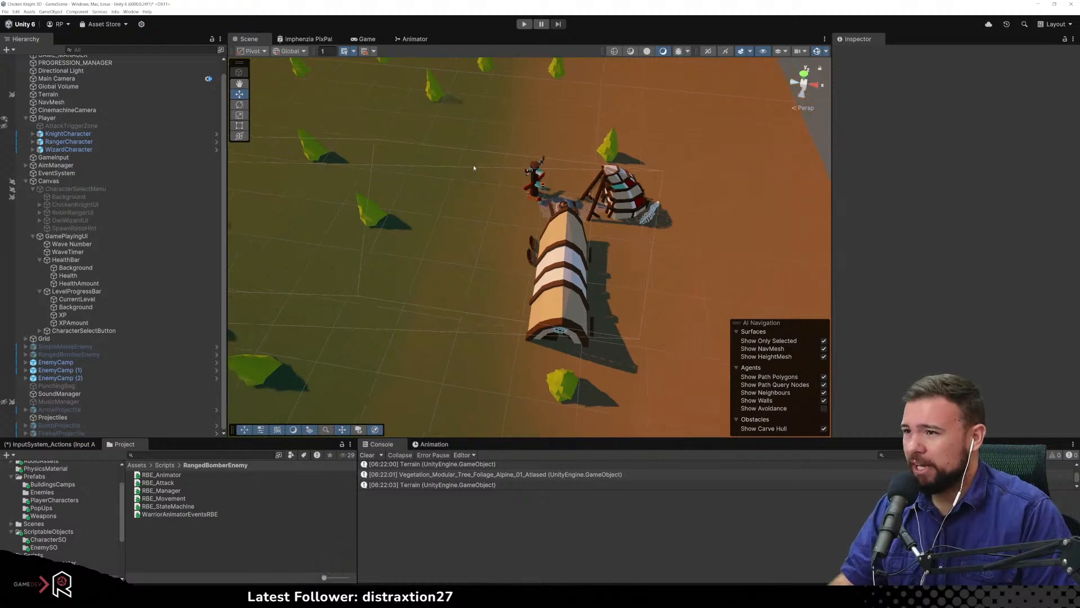
scroll(474, 167, "down", 6)
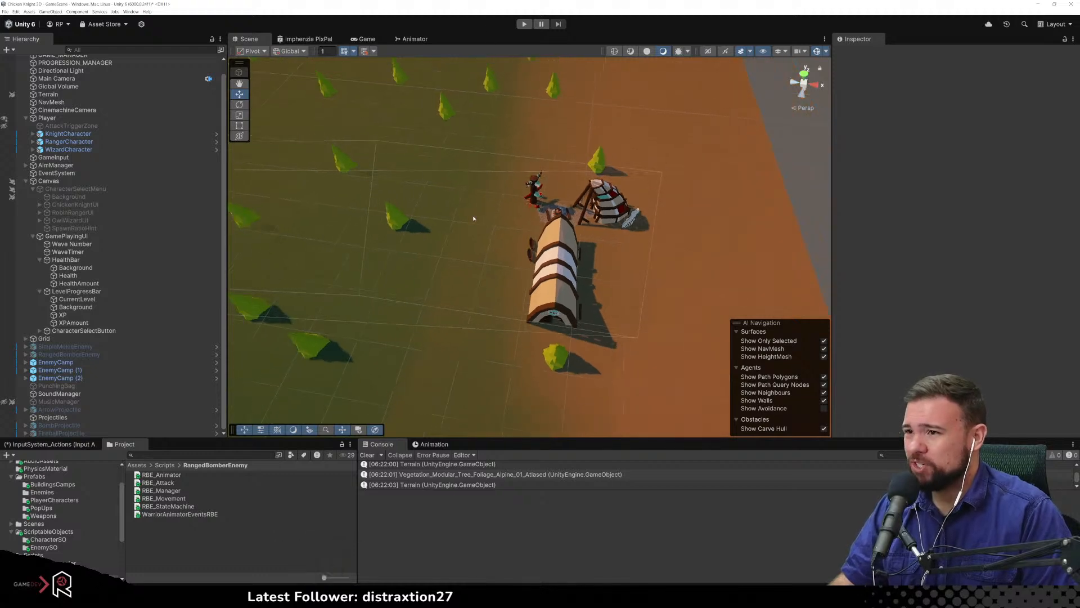
scroll(512, 226, "down", 6)
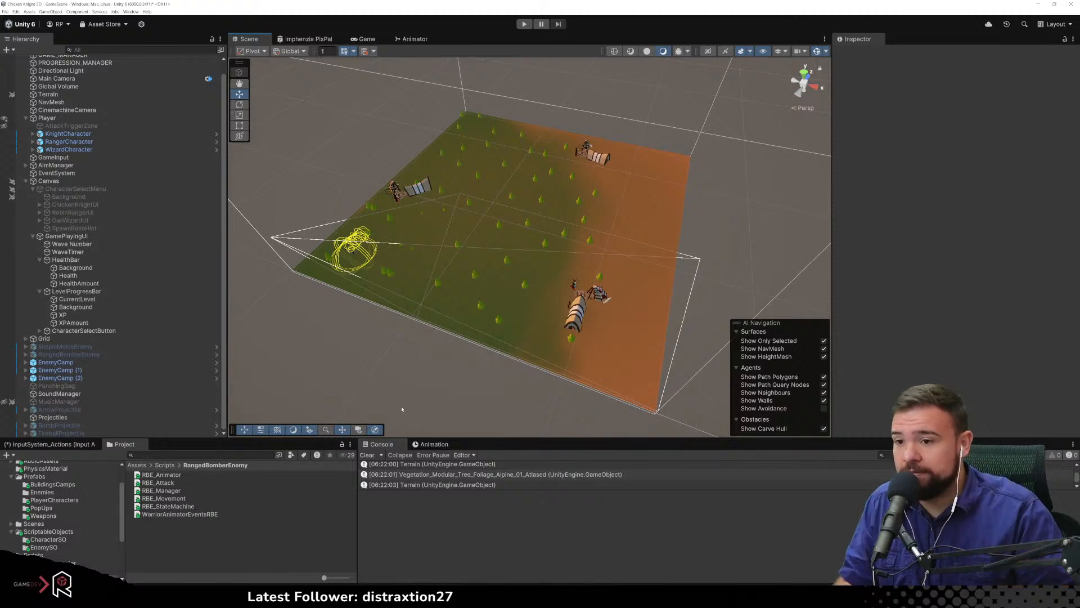
right_click_drag(451, 333, 416, 320)
key("w")
left_click(814, 52)
right_click_drag(623, 179, 401, 270)
key("w")
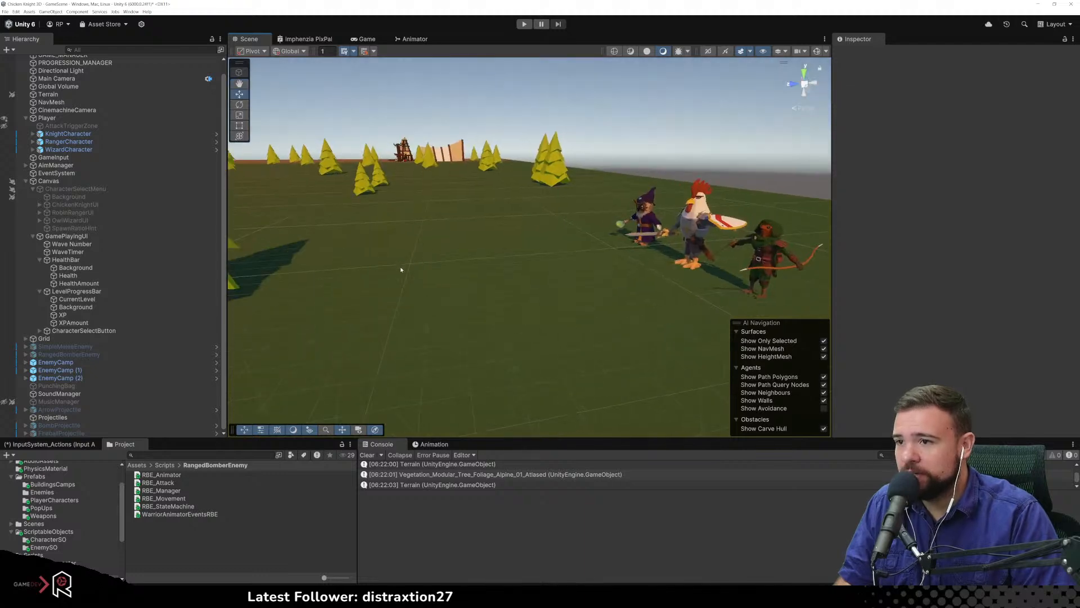